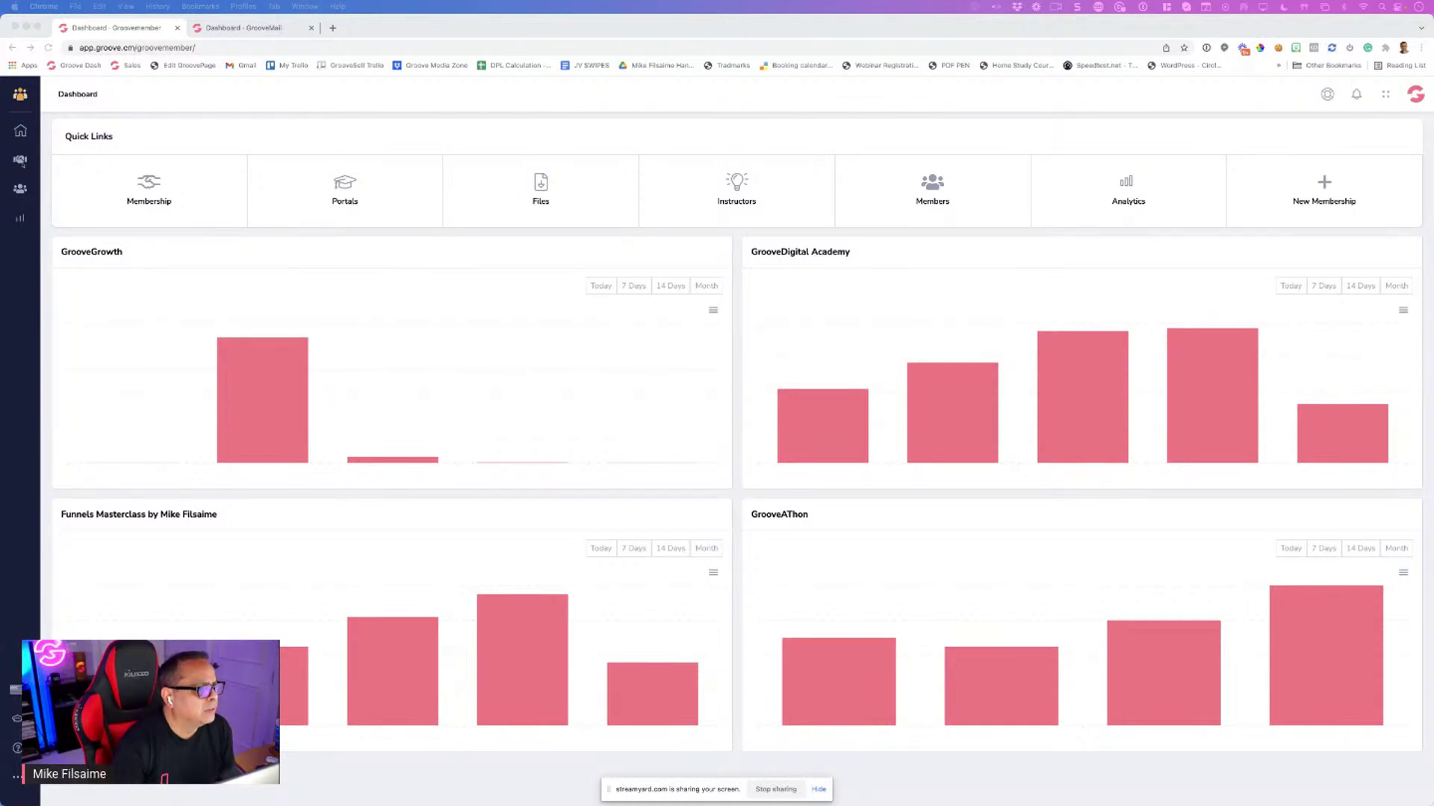
Bring the browser forward and open the Memberships page from the dashboard's Membership link
{"action": "left_click", "coordinate": [25, 164]}
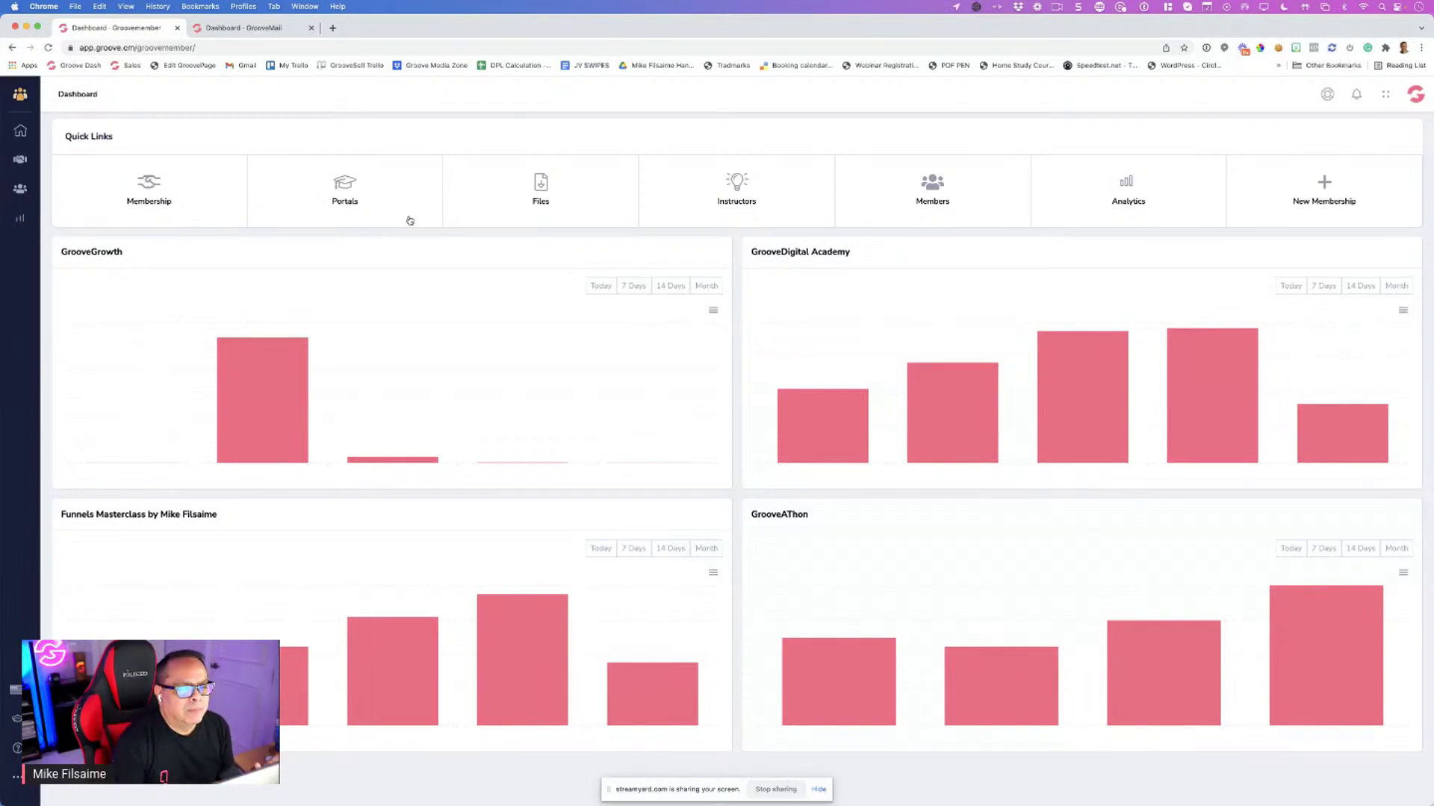
{"action": "left_click", "coordinate": [180, 200]}
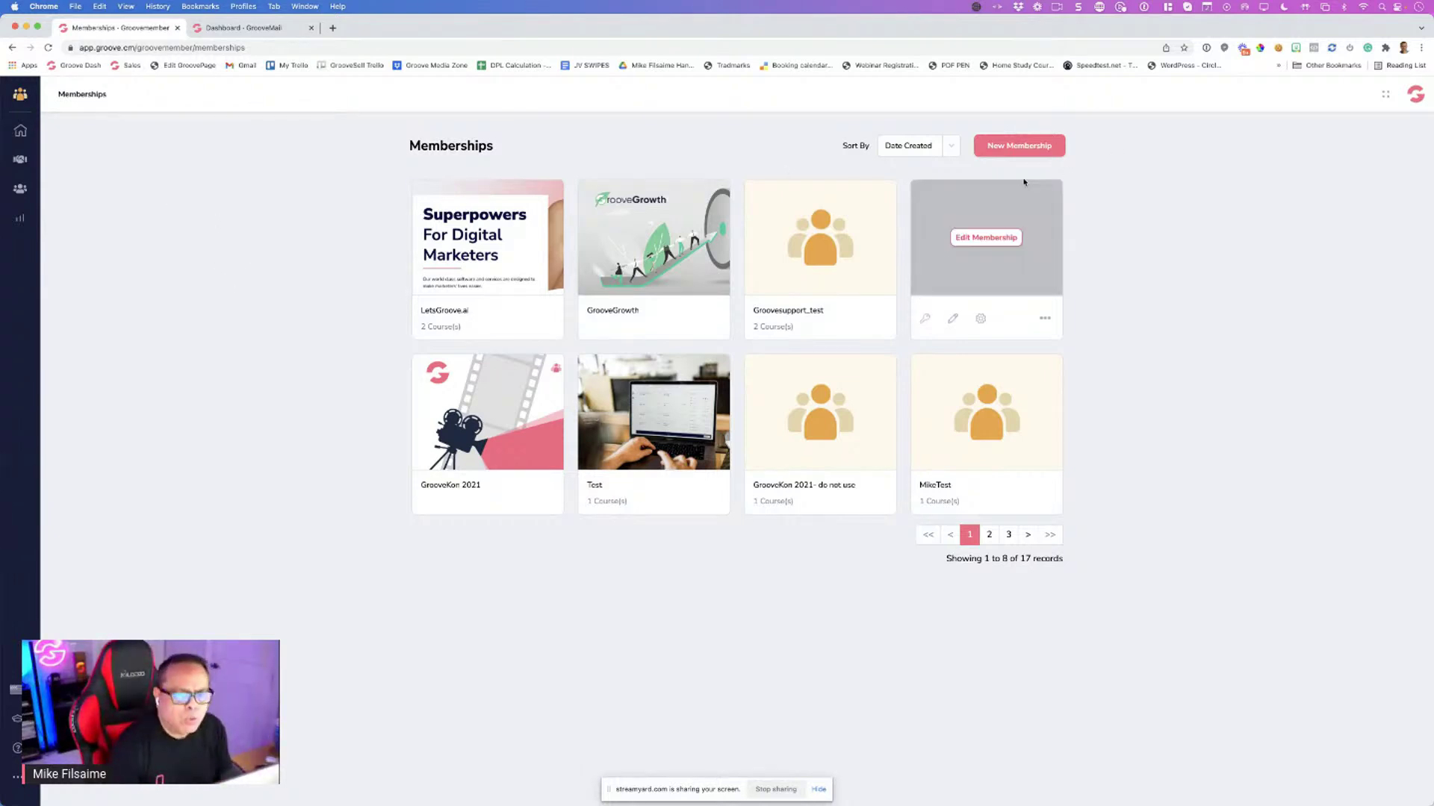
Start a new membership named Superhero with Groove subdomain groovesuperhero
{"action": "left_click", "coordinate": [1018, 147]}
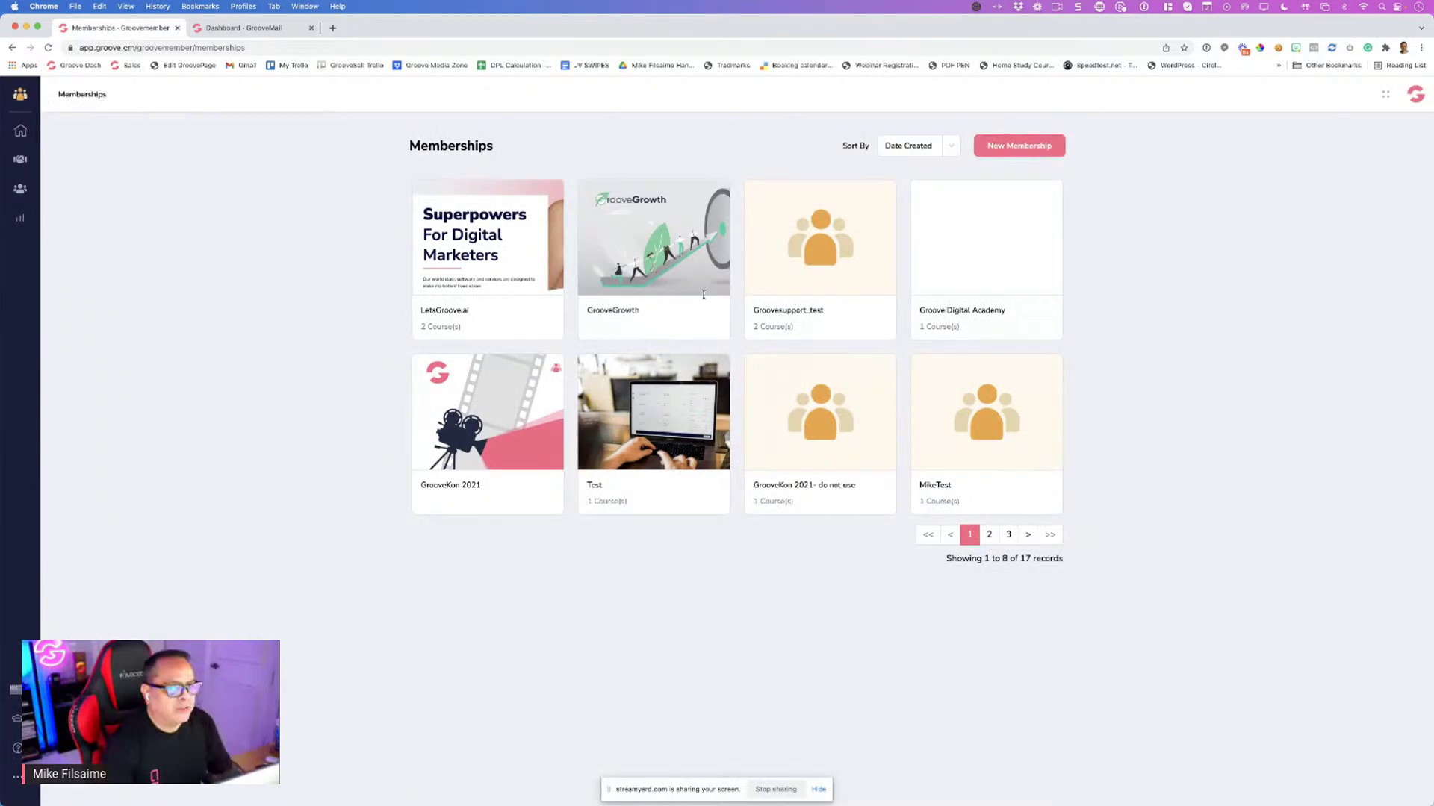
{"action": "left_click", "coordinate": [623, 259]}
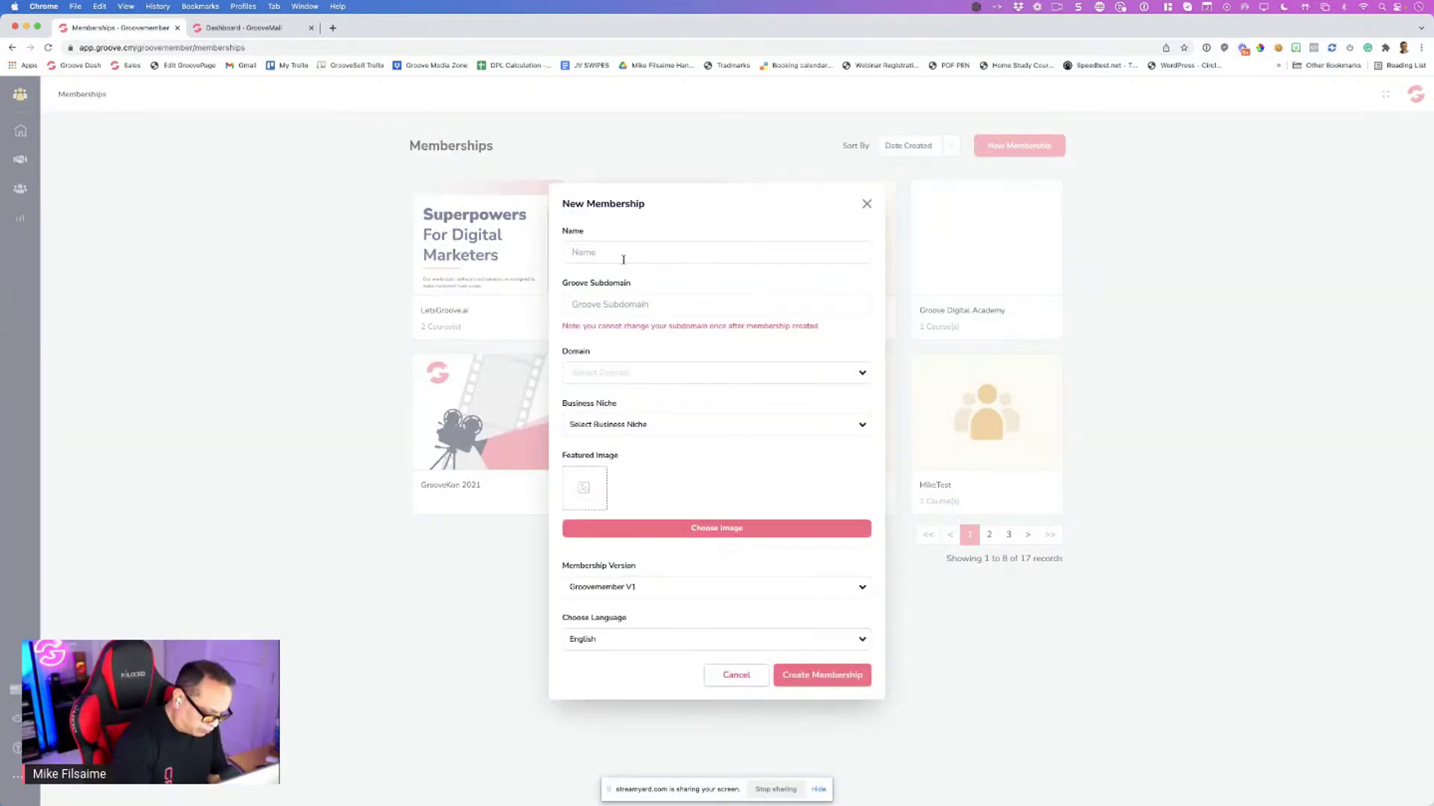
{"action": "type", "text": "Super"}
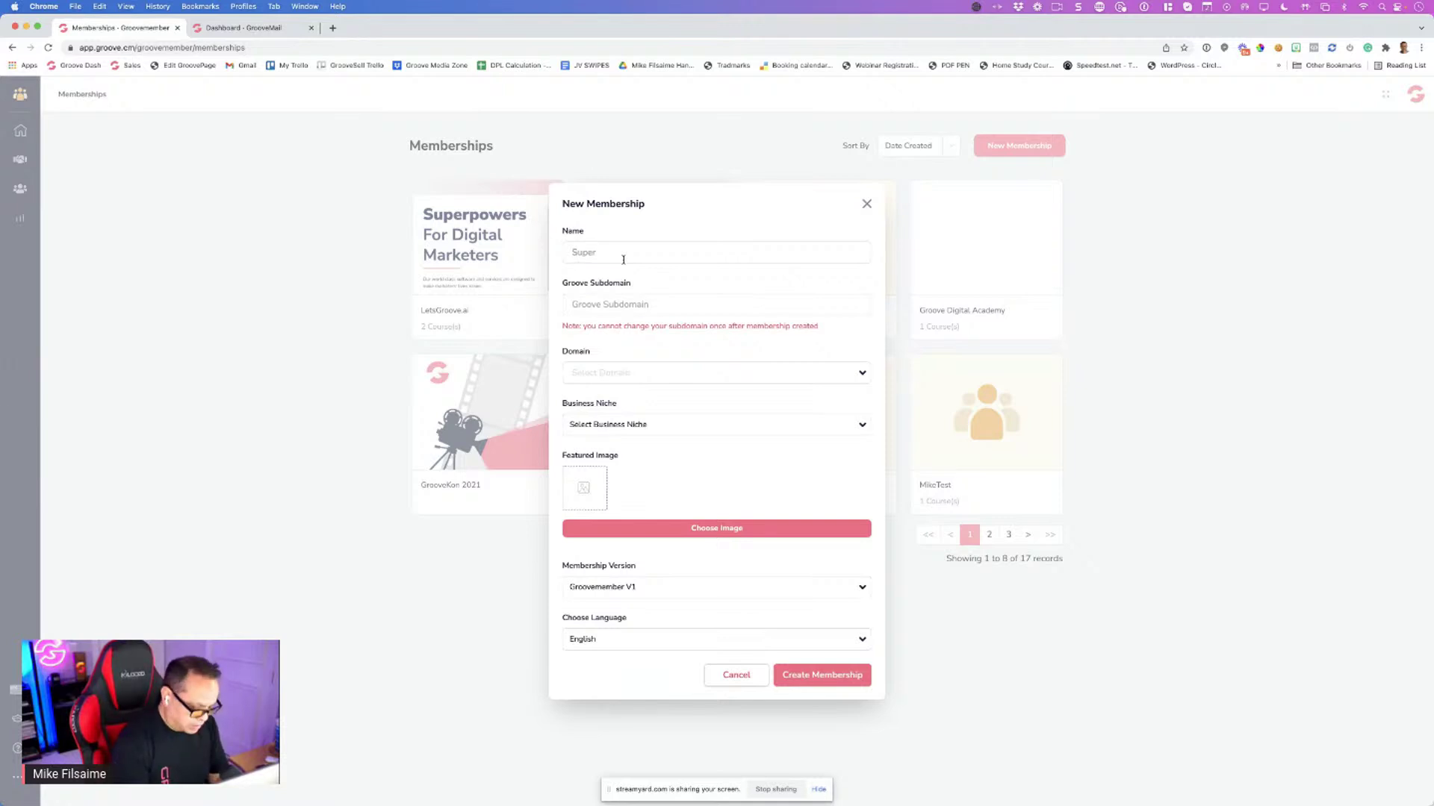
{"action": "type", "text": "hero"}
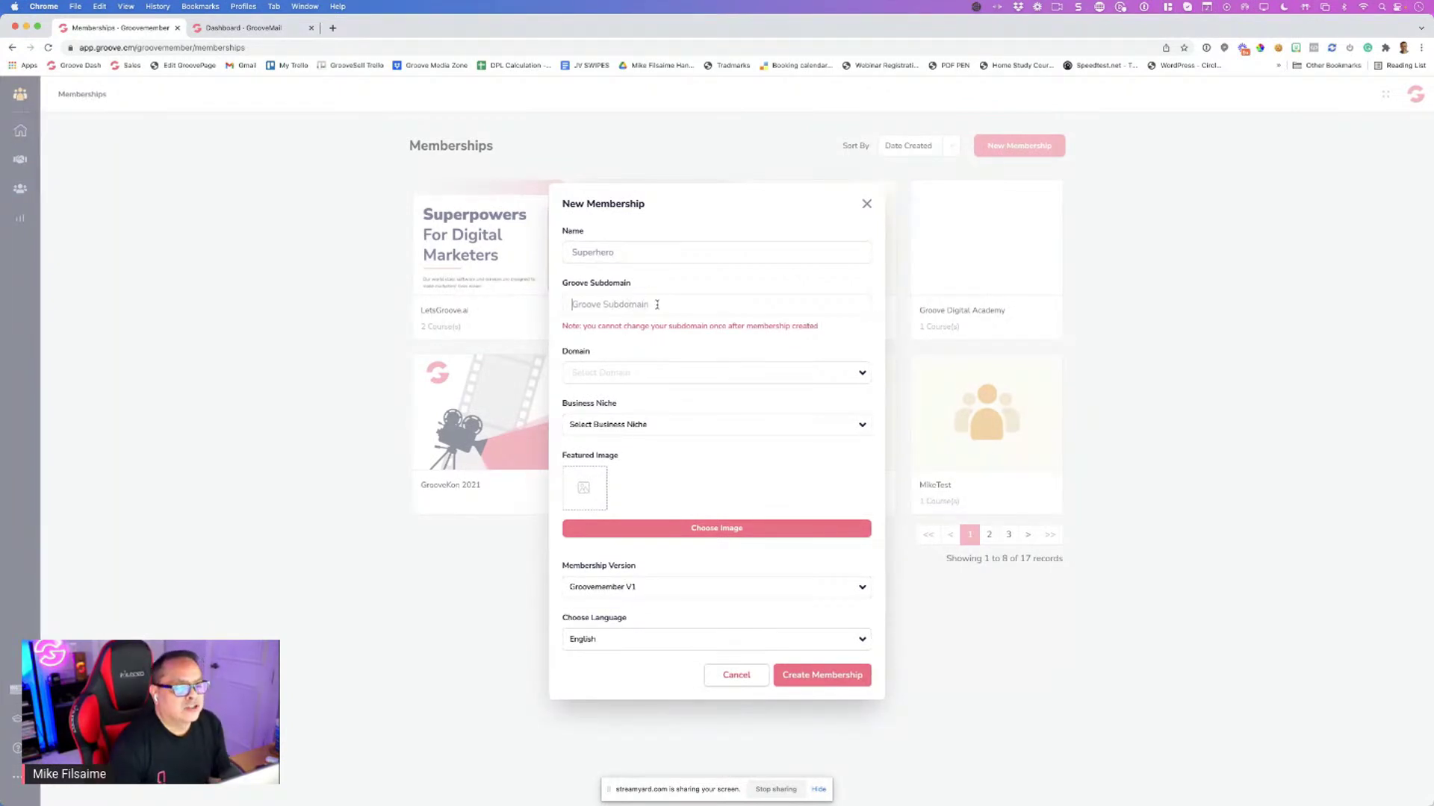
{"action": "left_click", "coordinate": [658, 304]}
{"action": "type", "text": "grooove"}
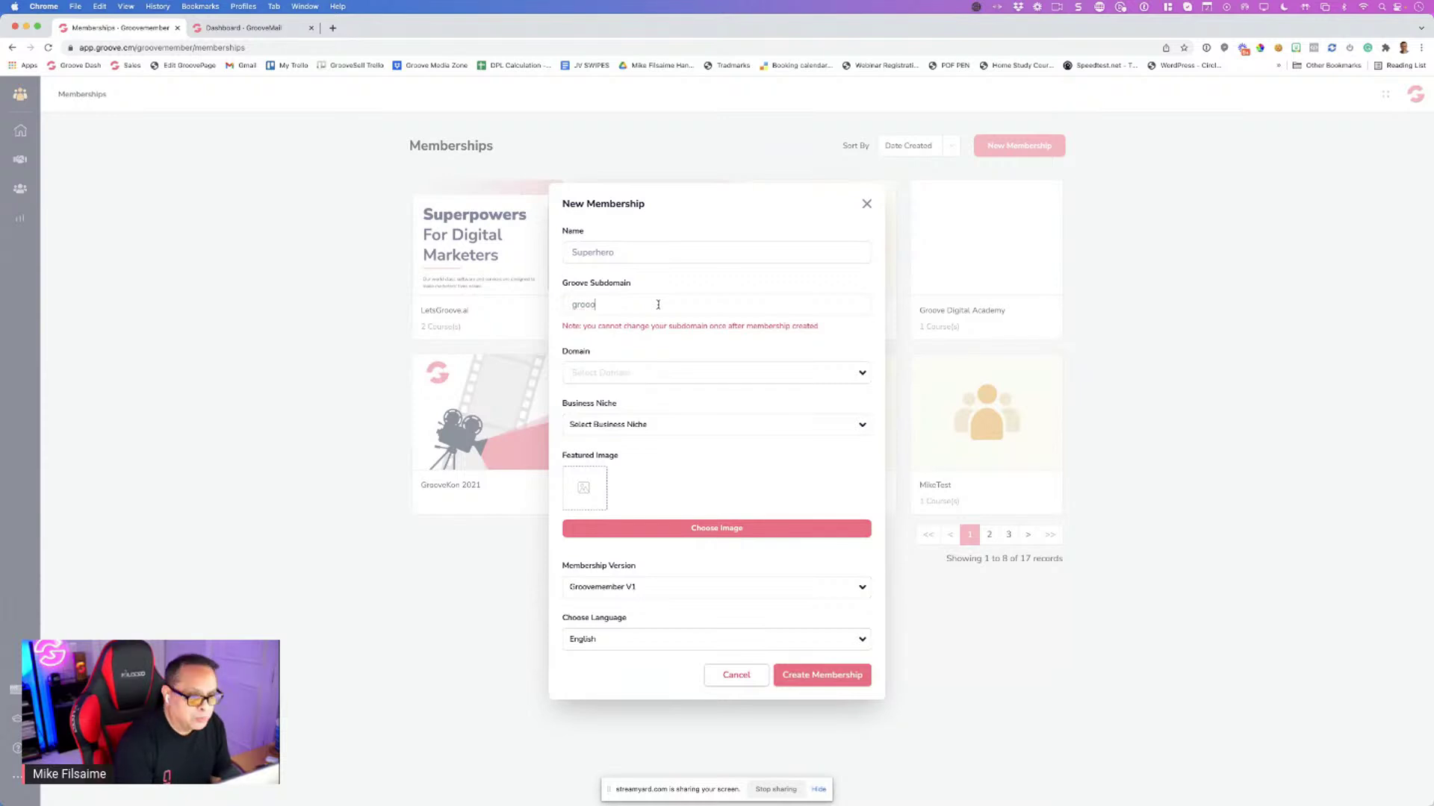
{"action": "left_click_drag", "start_coordinate": [589, 305], "coordinate": [568, 285]}
{"action": "left_click", "coordinate": [619, 308]}
{"action": "double_click", "coordinate": [619, 308]}
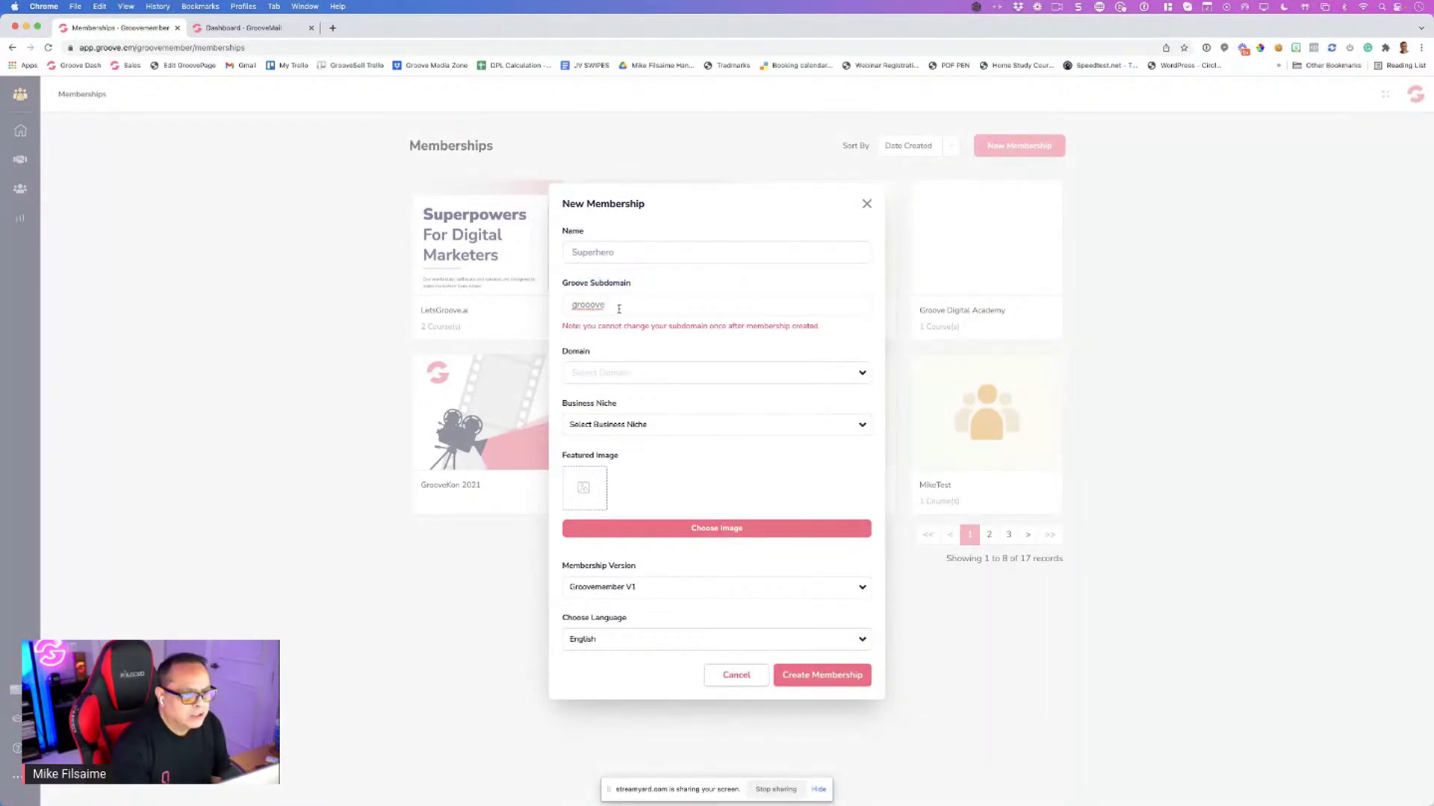
{"action": "type", "text": "superhero"}
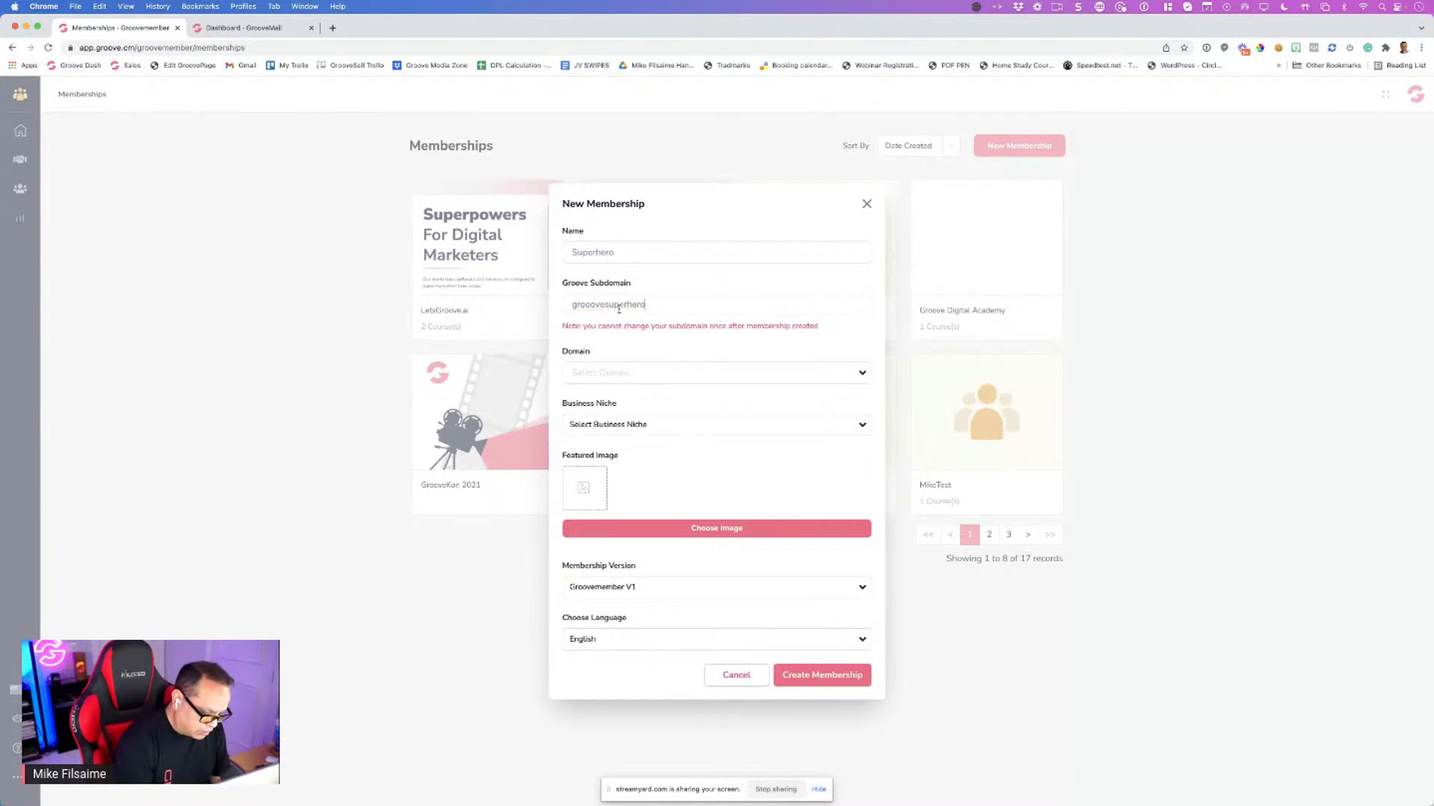
Choose domain groovesuperhero.com, location Subdomain, and subdomain members.groovesuperhero.com
{"action": "left_click", "coordinate": [638, 372]}
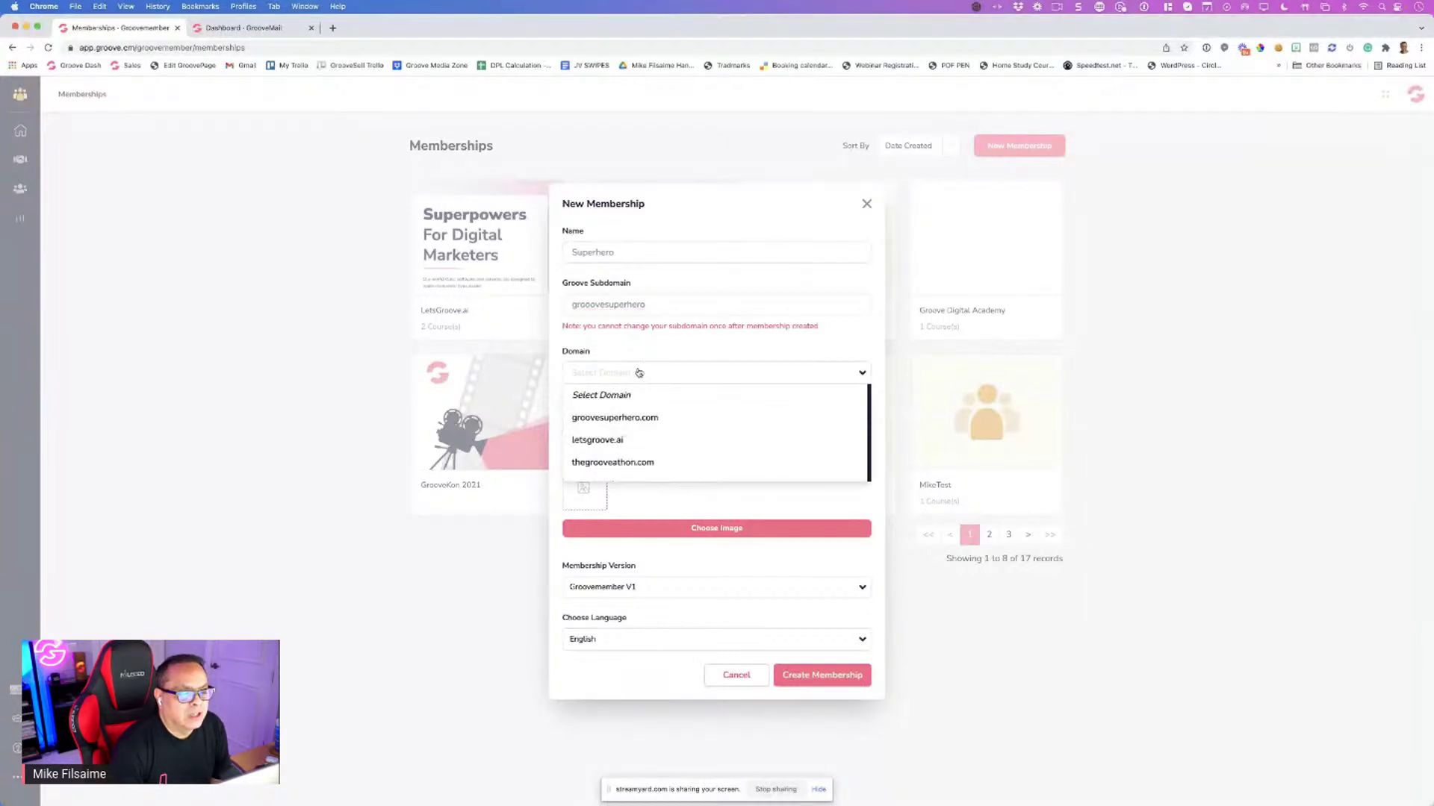
{"action": "left_click", "coordinate": [654, 423]}
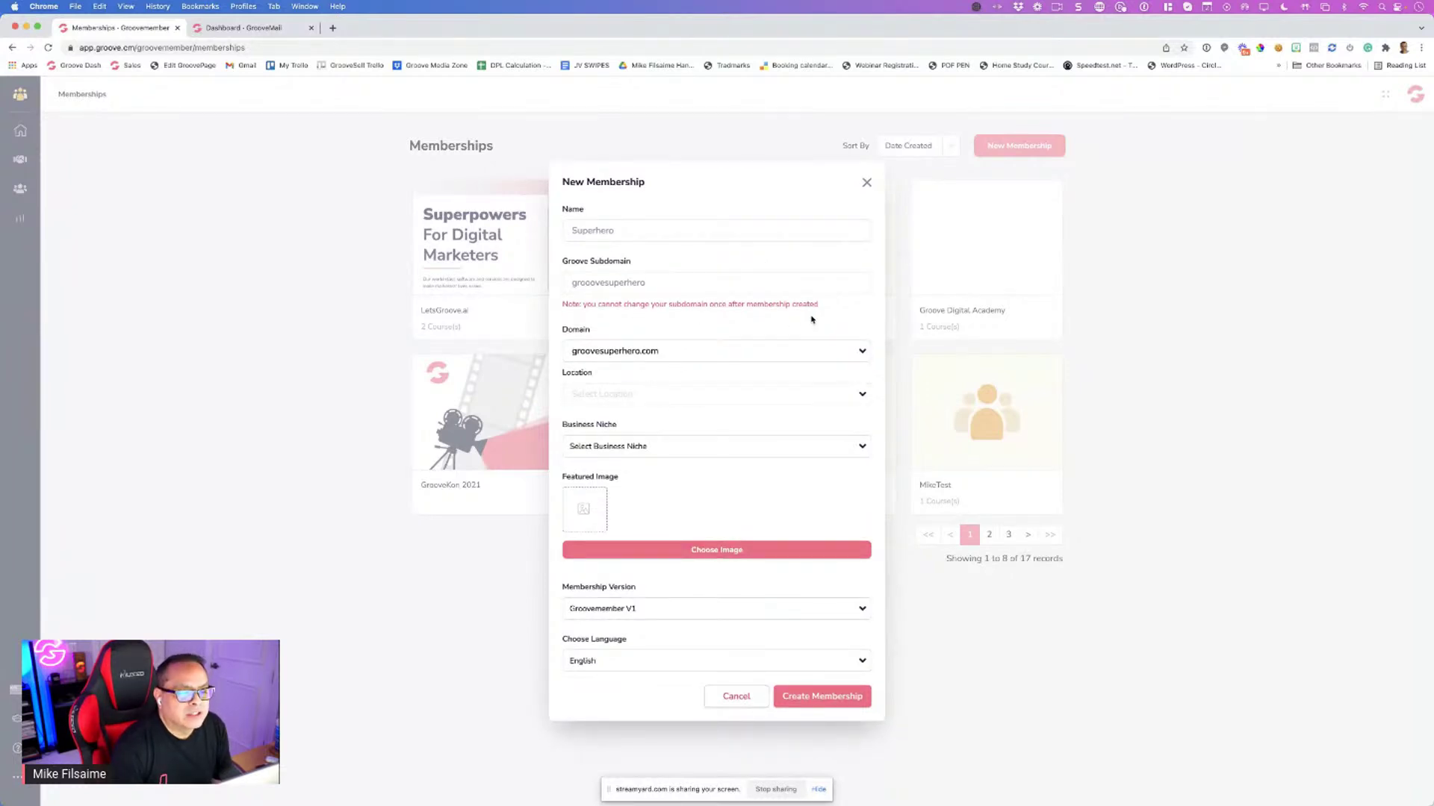
{"action": "left_click_drag", "start_coordinate": [820, 308], "coordinate": [618, 305]}
{"action": "left_click", "coordinate": [628, 270]}
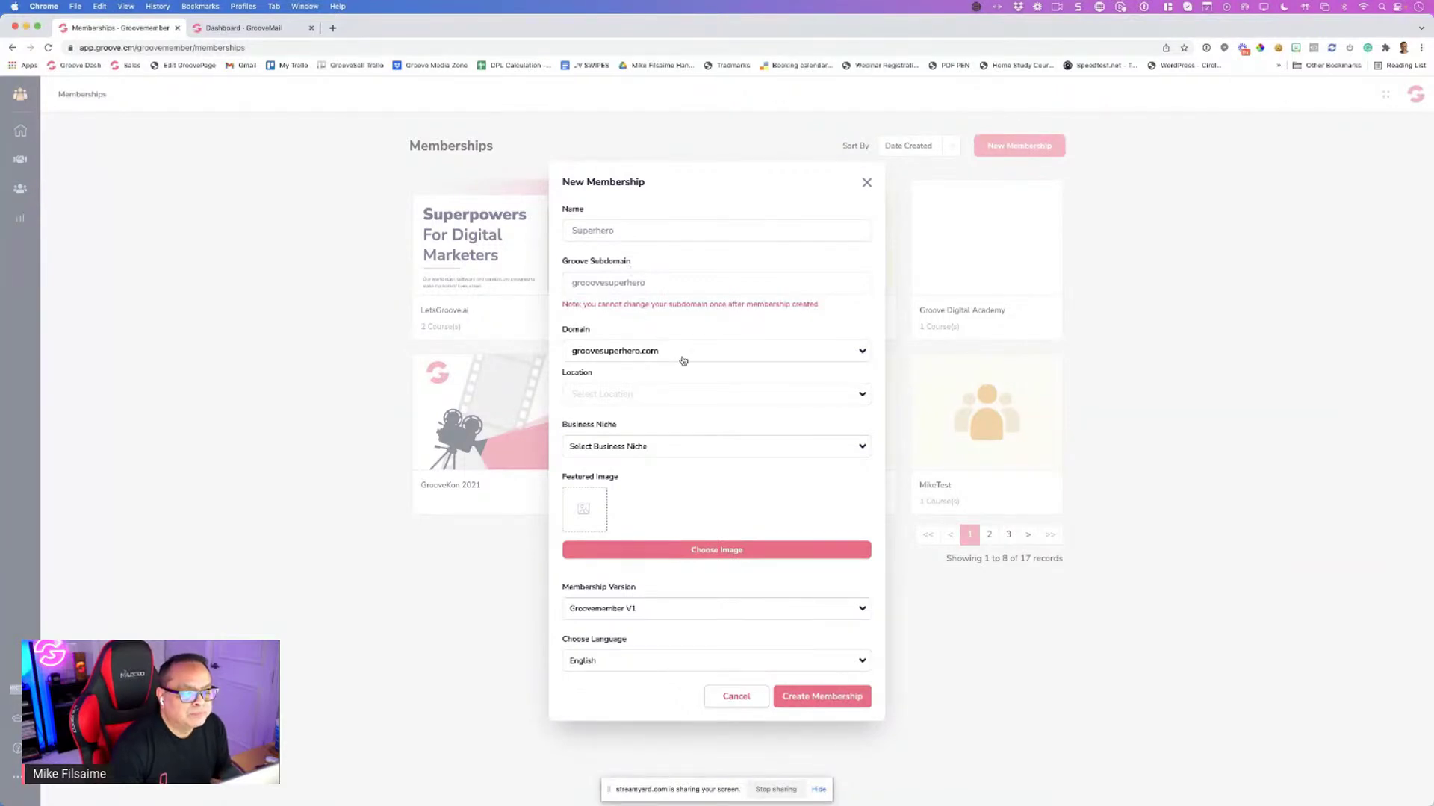
{"action": "left_click", "coordinate": [631, 401]}
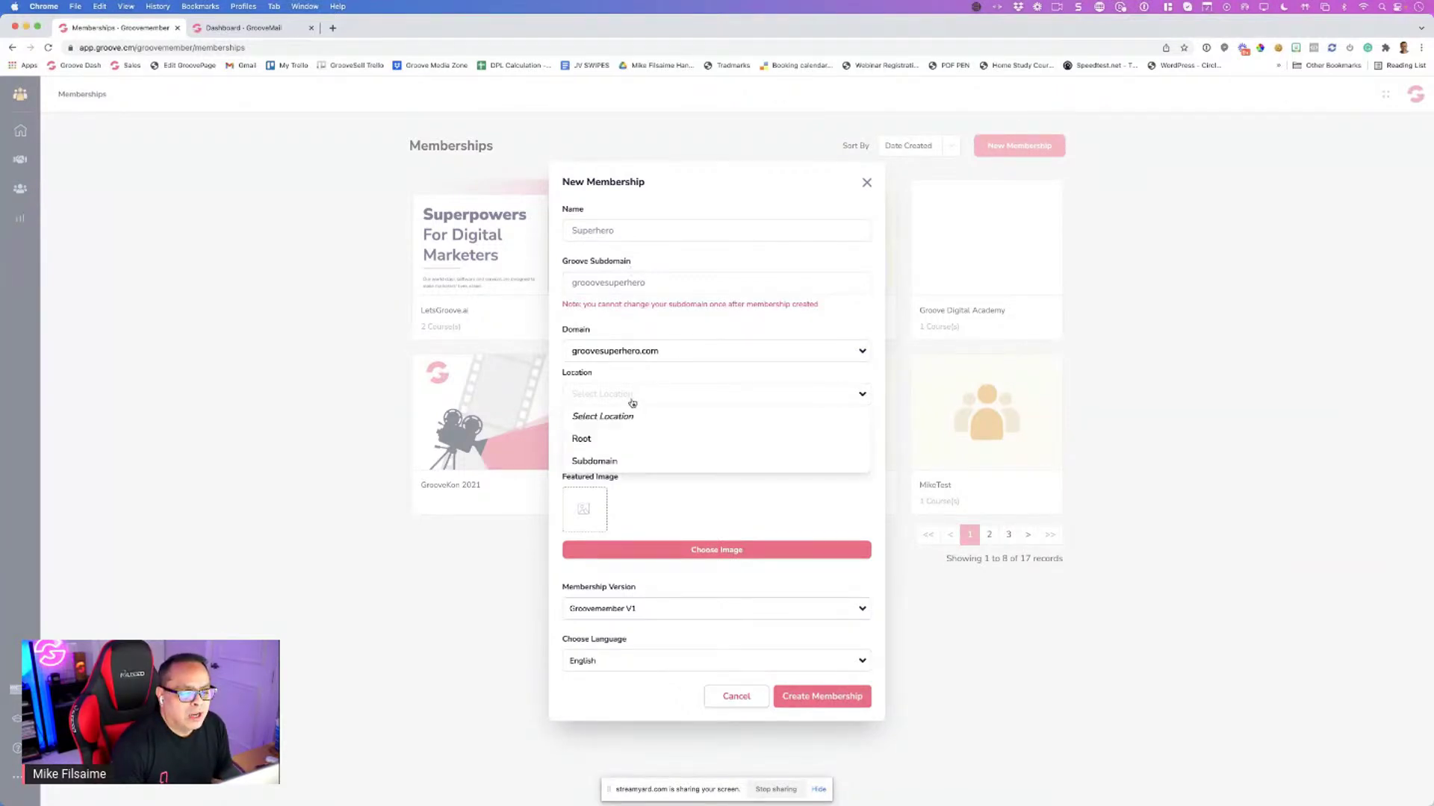
{"action": "left_click", "coordinate": [628, 462]}
{"action": "left_click", "coordinate": [641, 427]}
{"action": "left_click", "coordinate": [642, 459]}
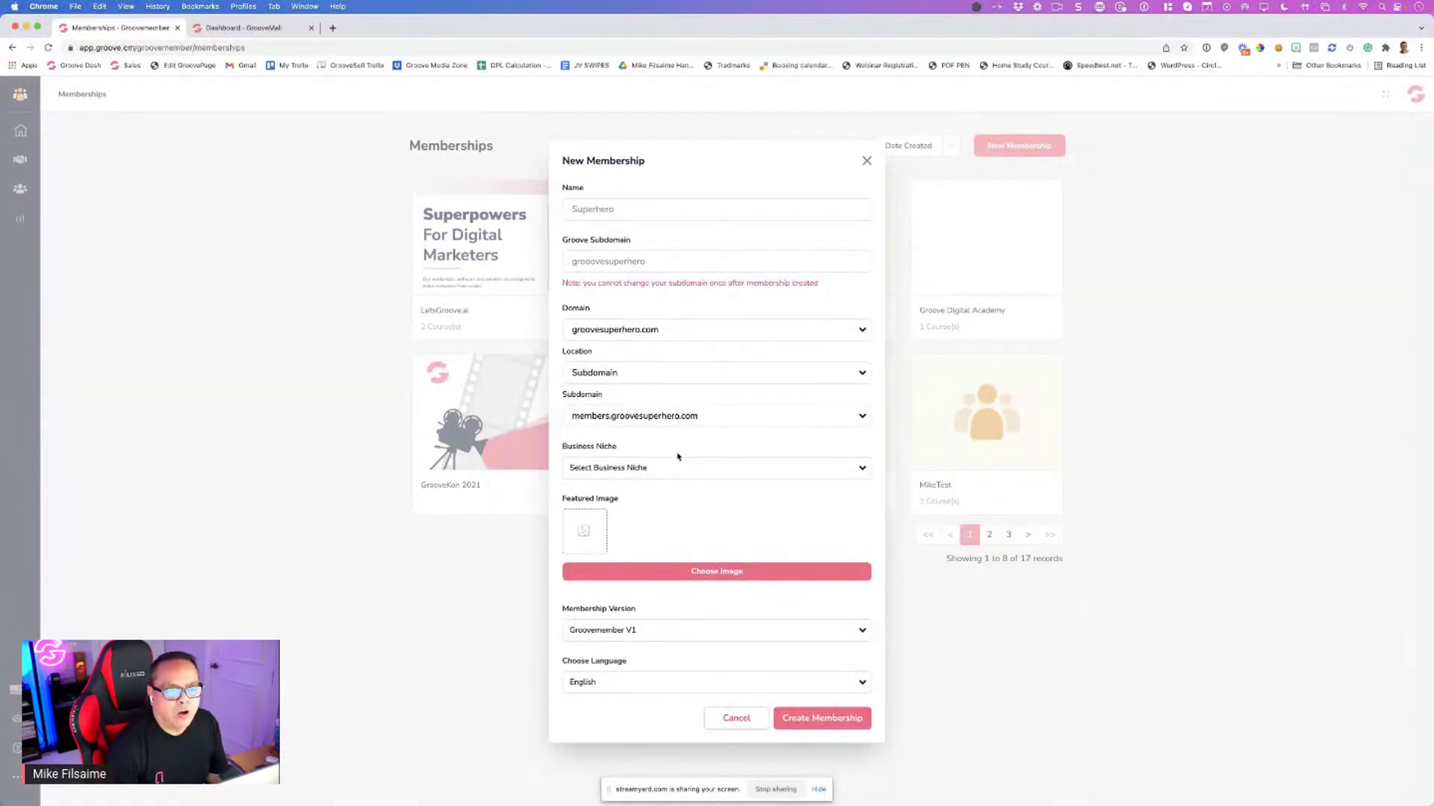
In a new tab, check that groovesuperhero.com is connected in Groove.cm's domain list, then return to the form
{"action": "left_click", "coordinate": [333, 28]}
{"action": "type", "text": "gro"}
{"action": "key", "text": "Return"}
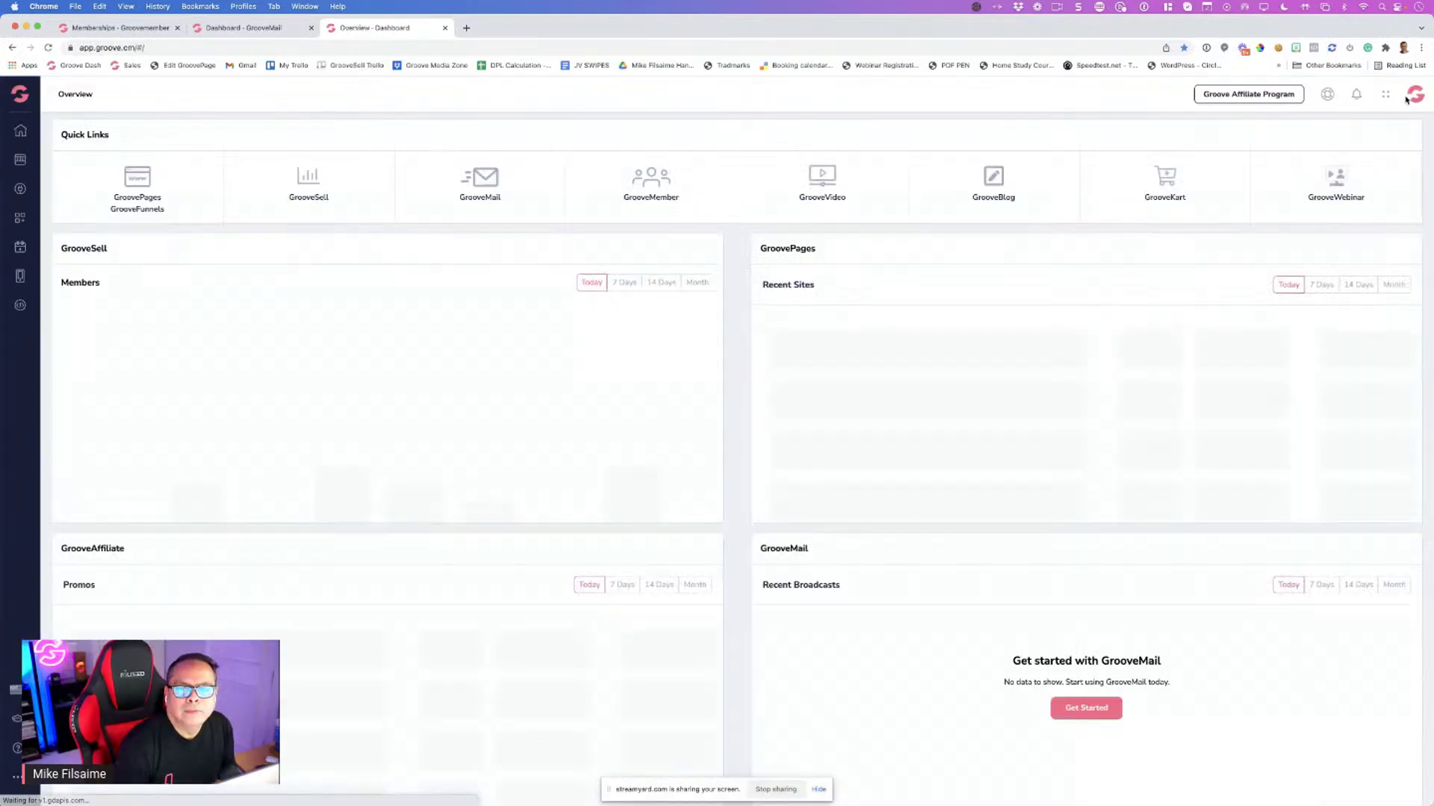
{"action": "left_click", "coordinate": [1414, 95]}
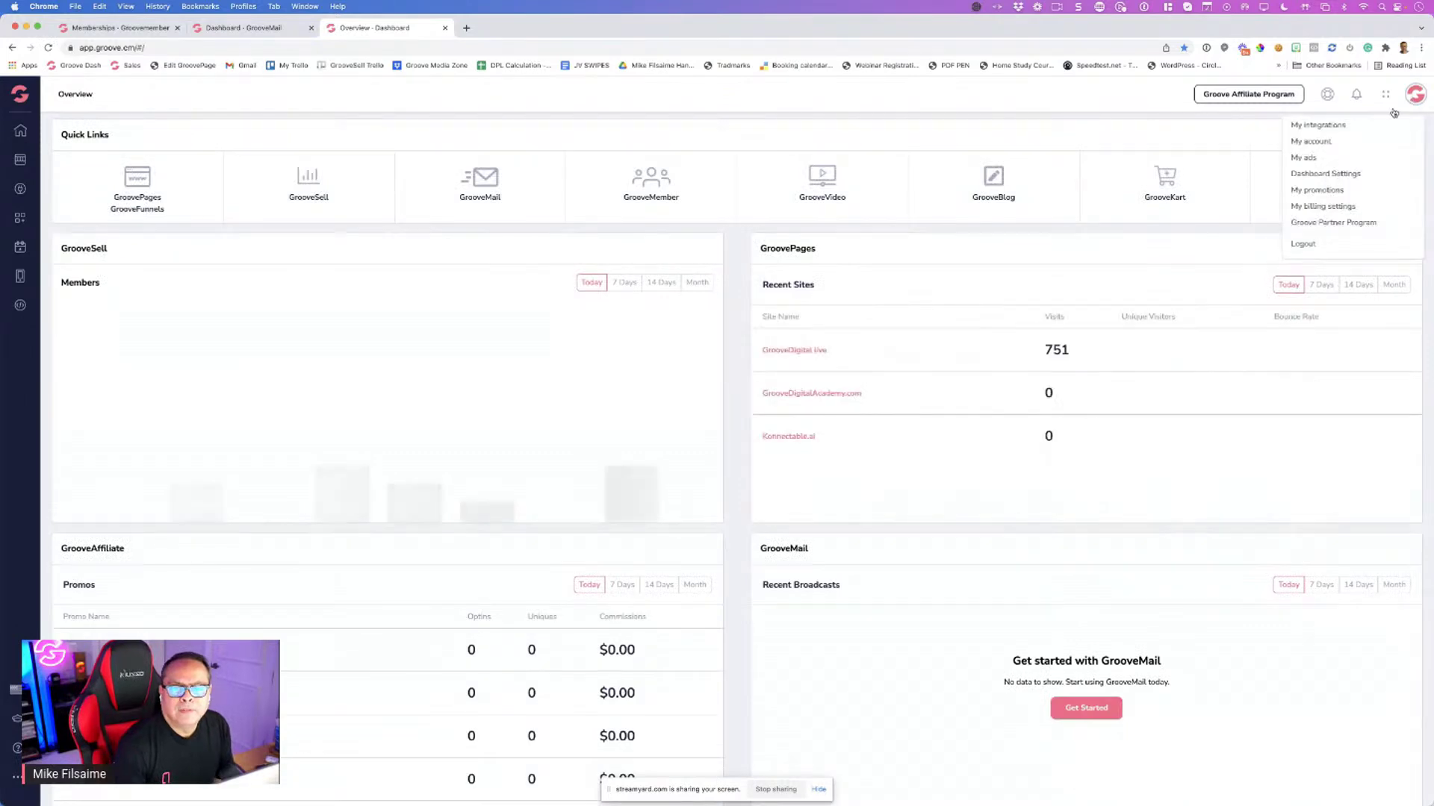
{"action": "left_click", "coordinate": [1317, 142]}
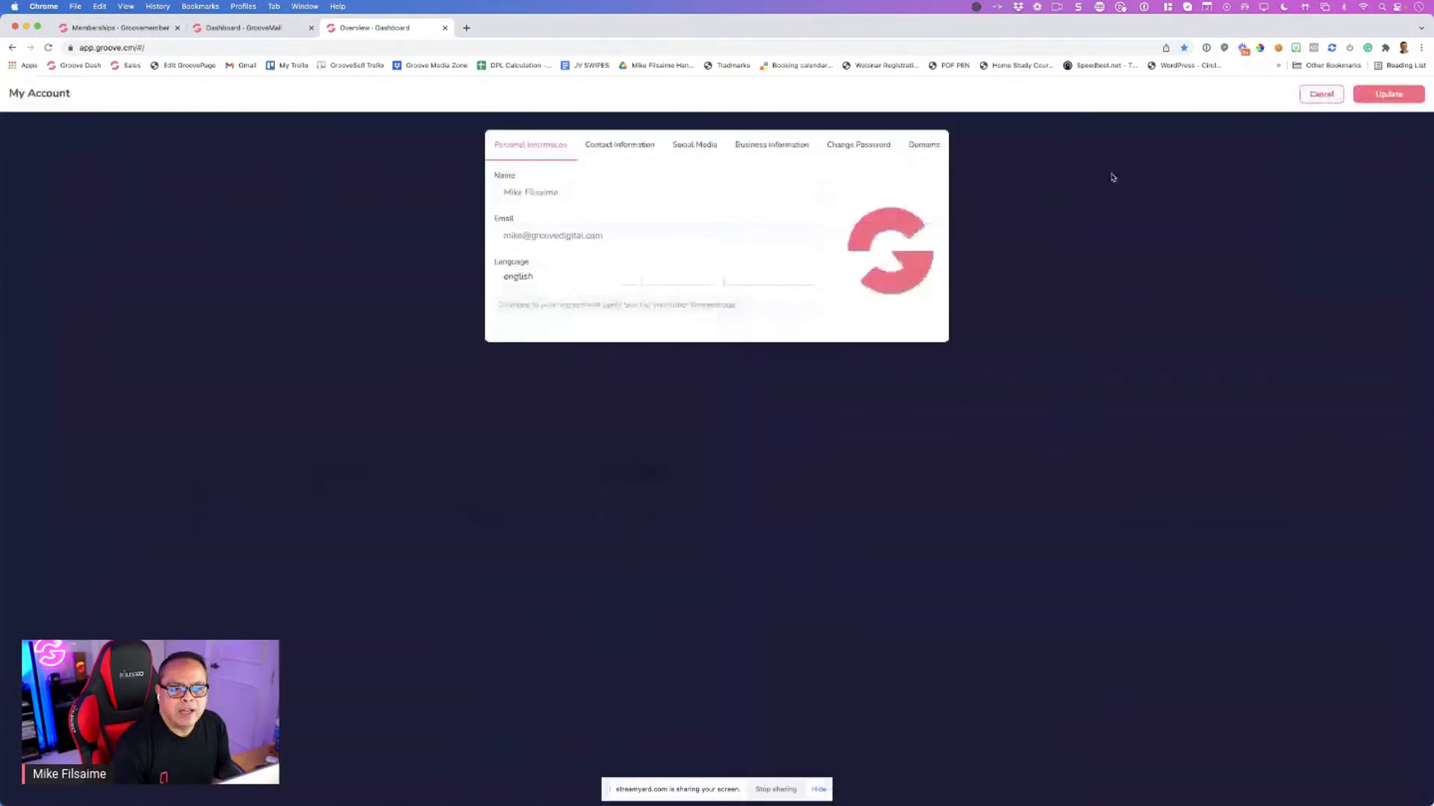
{"action": "left_click", "coordinate": [924, 146]}
{"action": "left_click", "coordinate": [716, 303]}
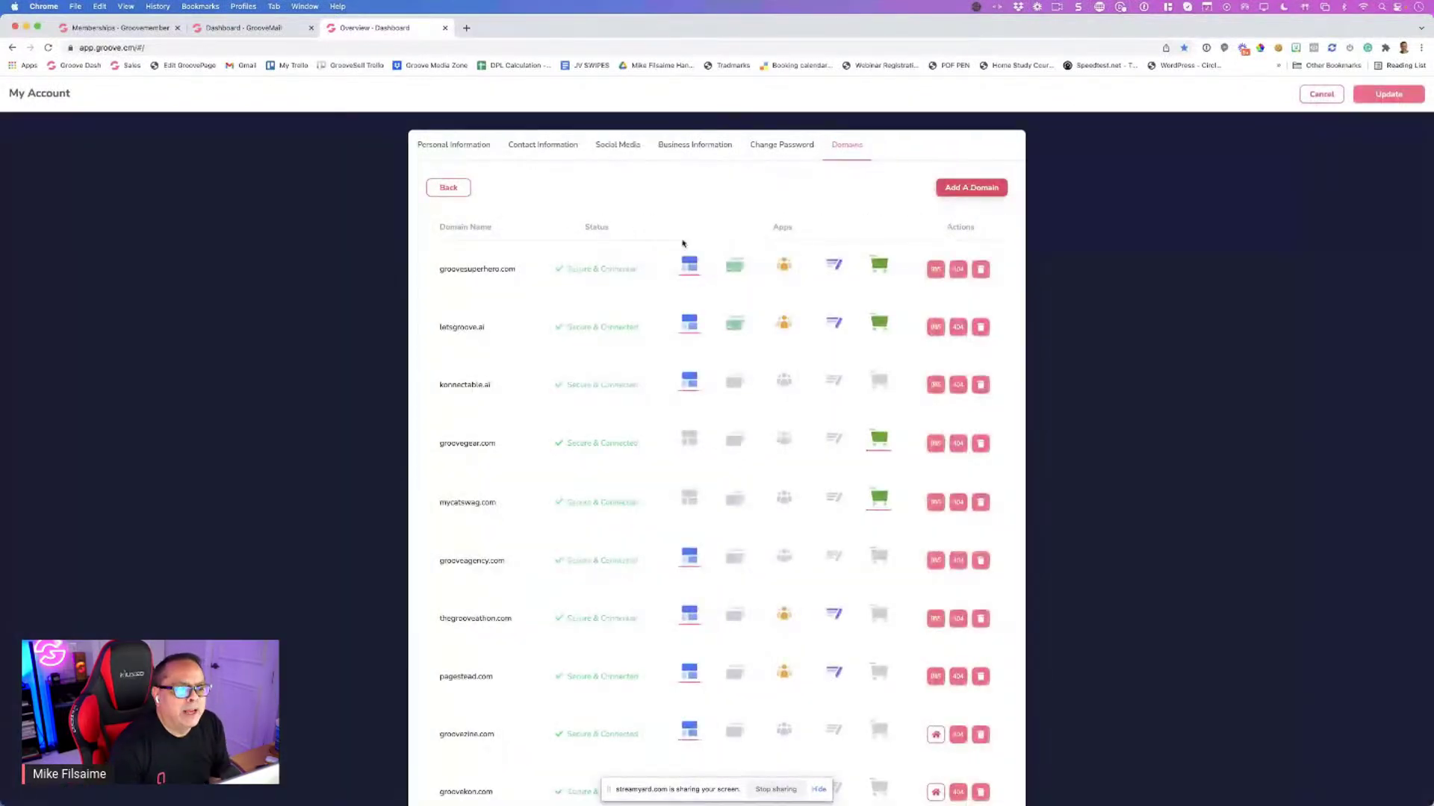
{"action": "mouse_move", "coordinate": [690, 282]}
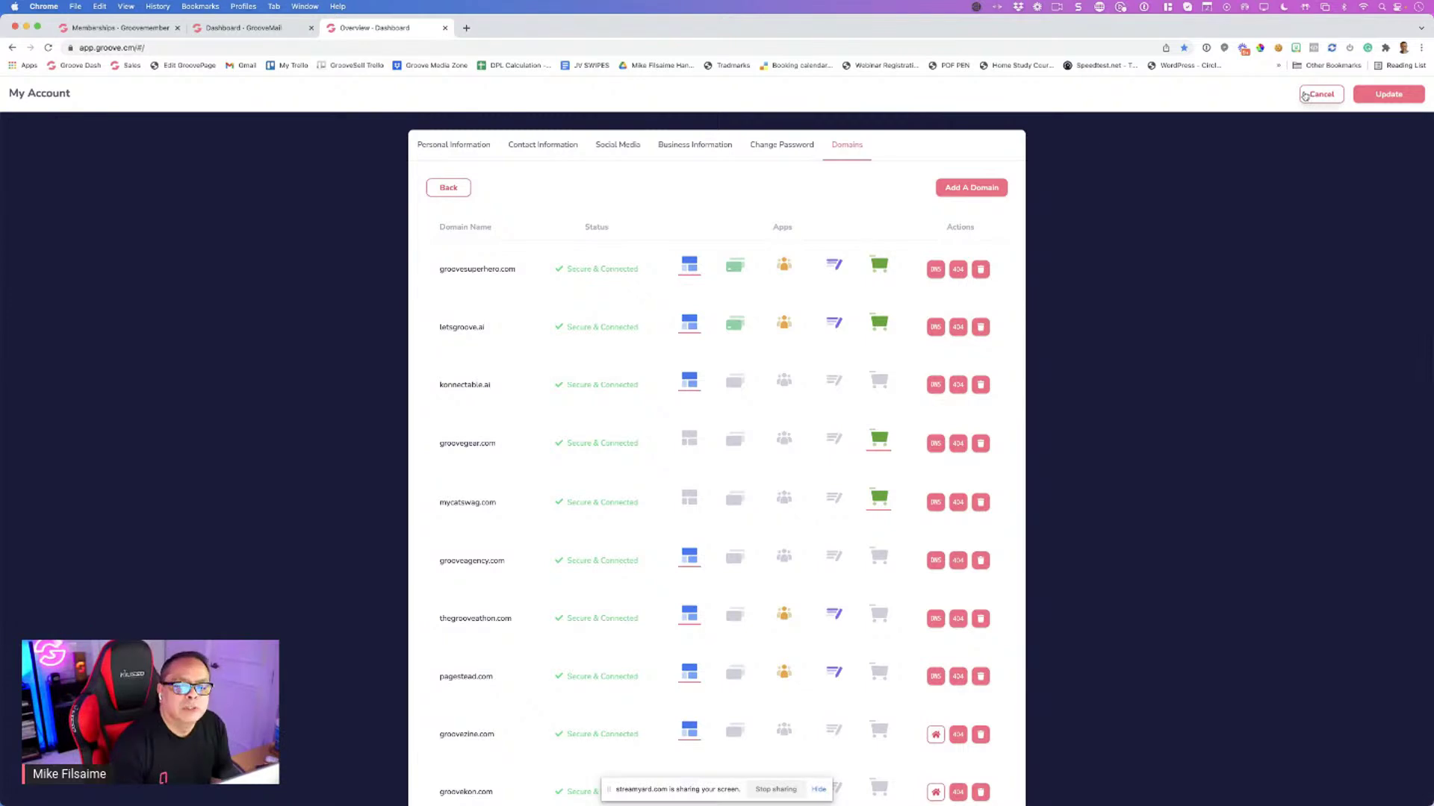
{"action": "left_click", "coordinate": [91, 28]}
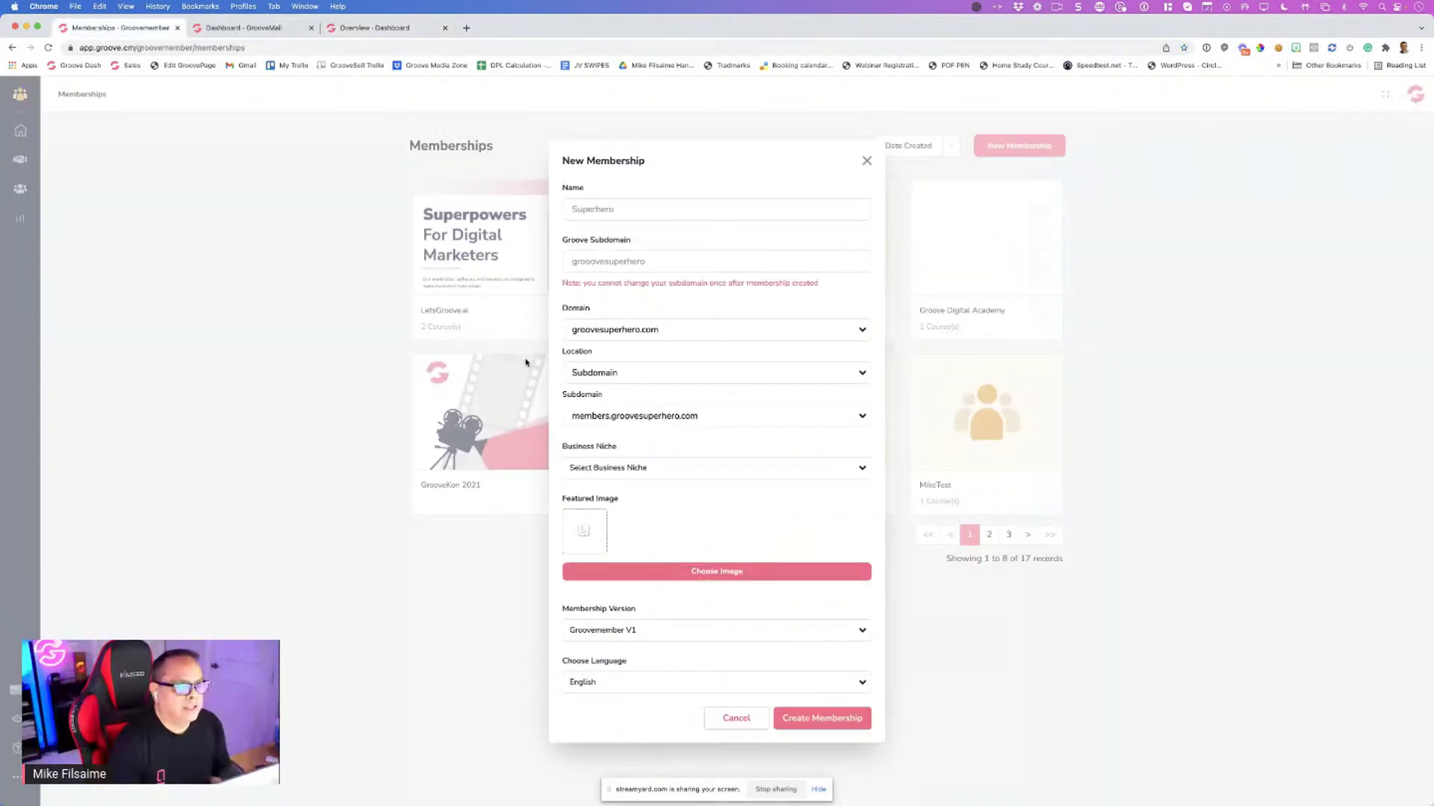
Set the membership's Business Niche to Internet Marketing
{"action": "left_click", "coordinate": [684, 468]}
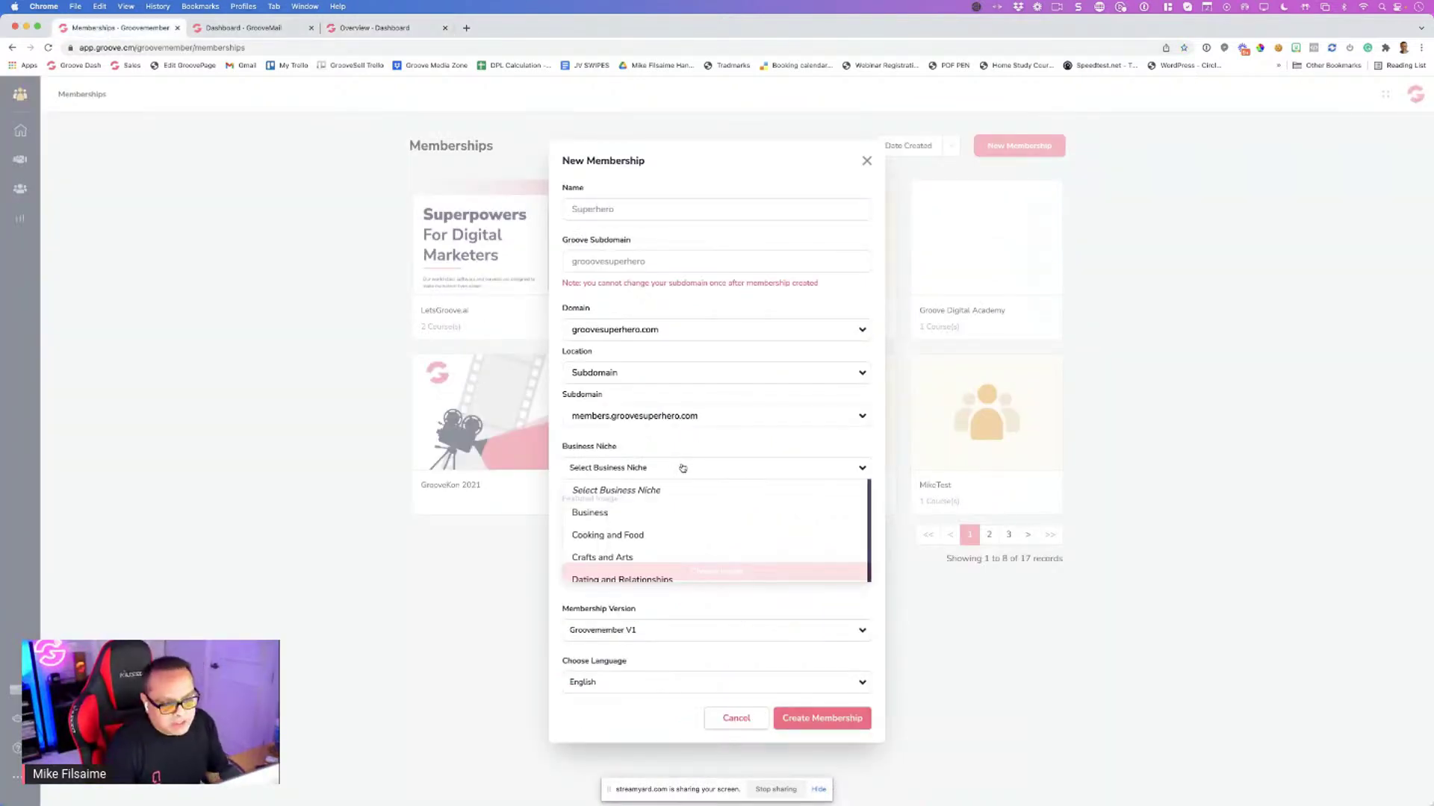
{"action": "scroll", "coordinate": [812, 519], "scroll_direction": "down", "scroll_amount": 2}
{"action": "scroll", "coordinate": [812, 521], "scroll_direction": "down", "scroll_amount": 5}
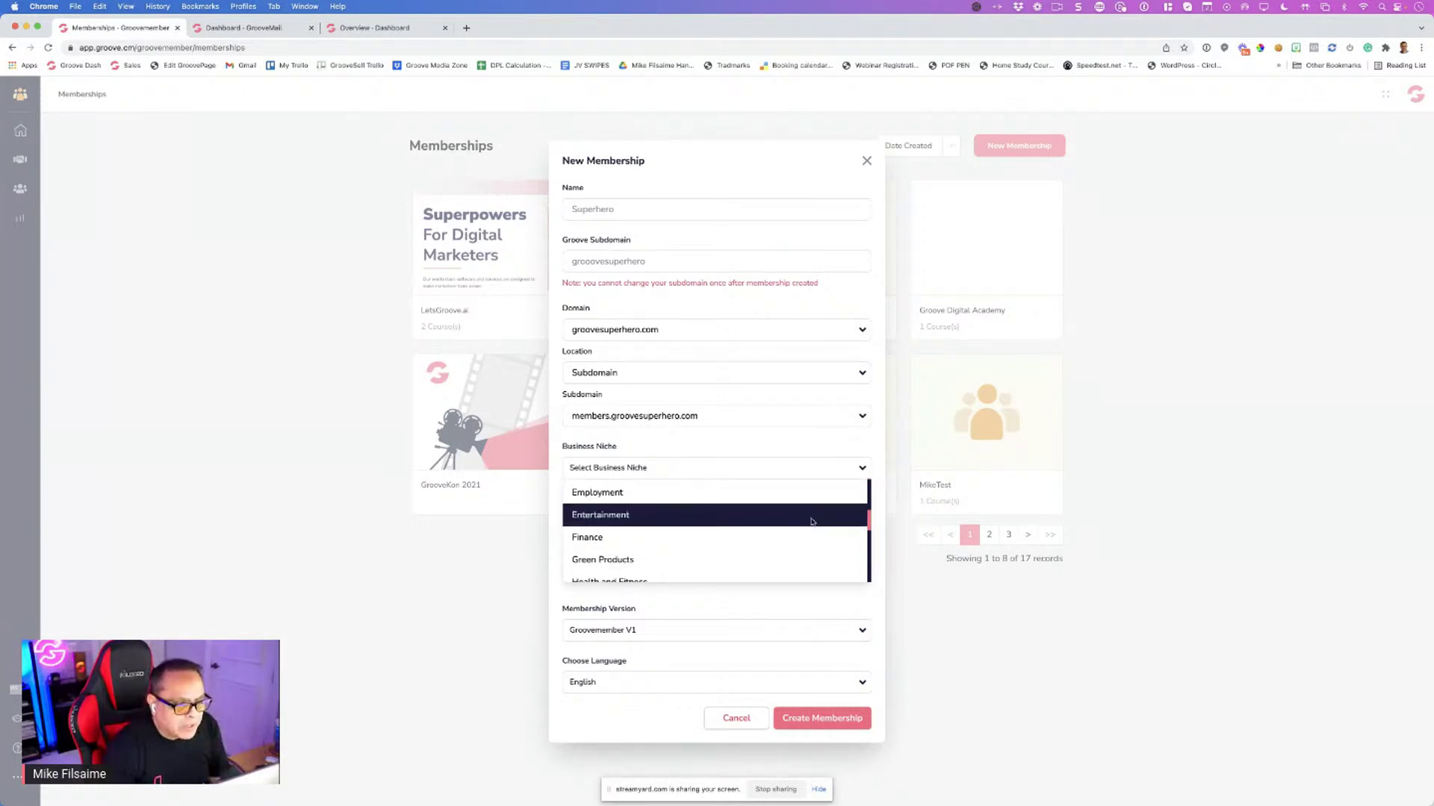
{"action": "left_click", "coordinate": [604, 505]}
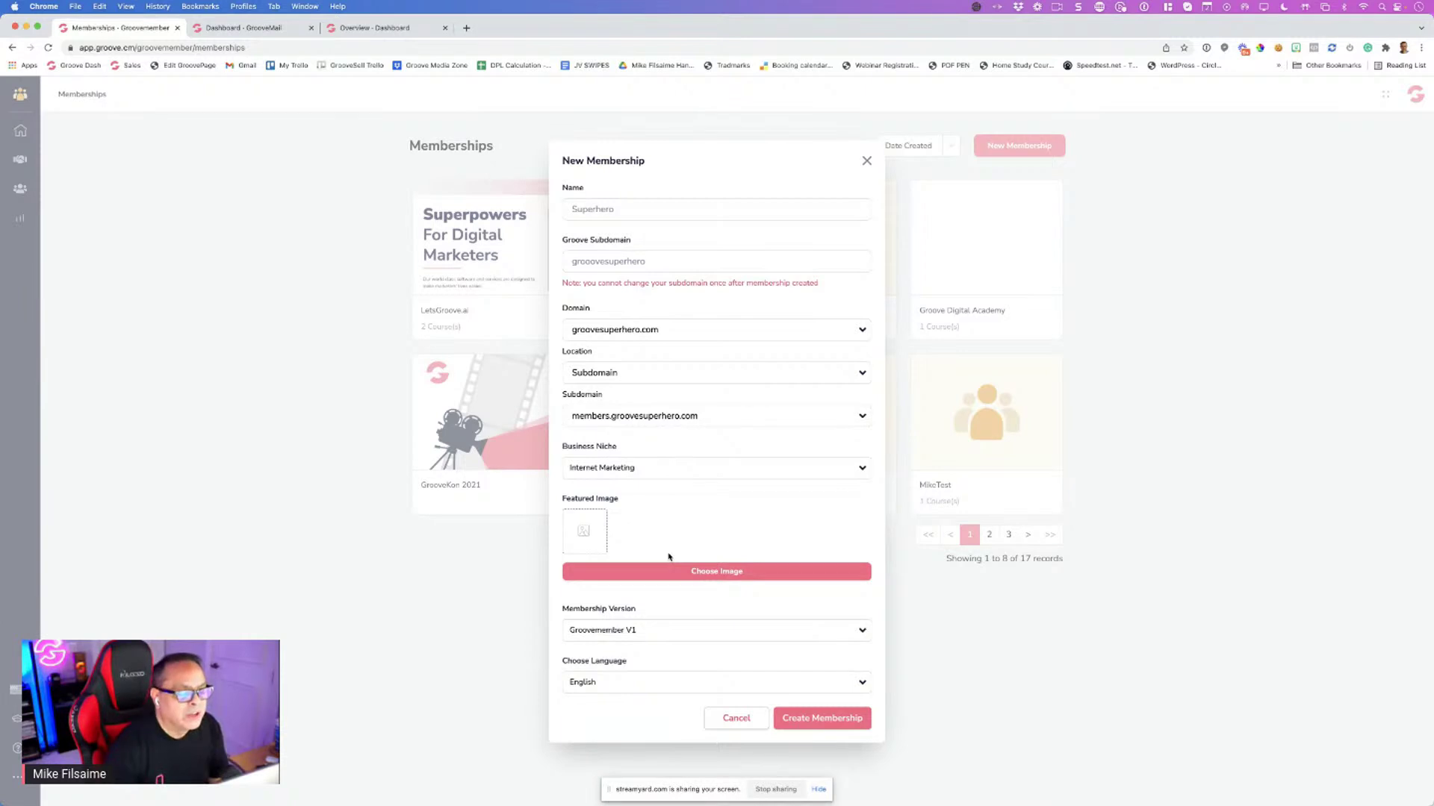
{"action": "left_click", "coordinate": [466, 28]}
Load groovedigital.com and prepare a Snagit capture of its Superpowers For Digital Marketers hero
{"action": "type", "text": "groo"}
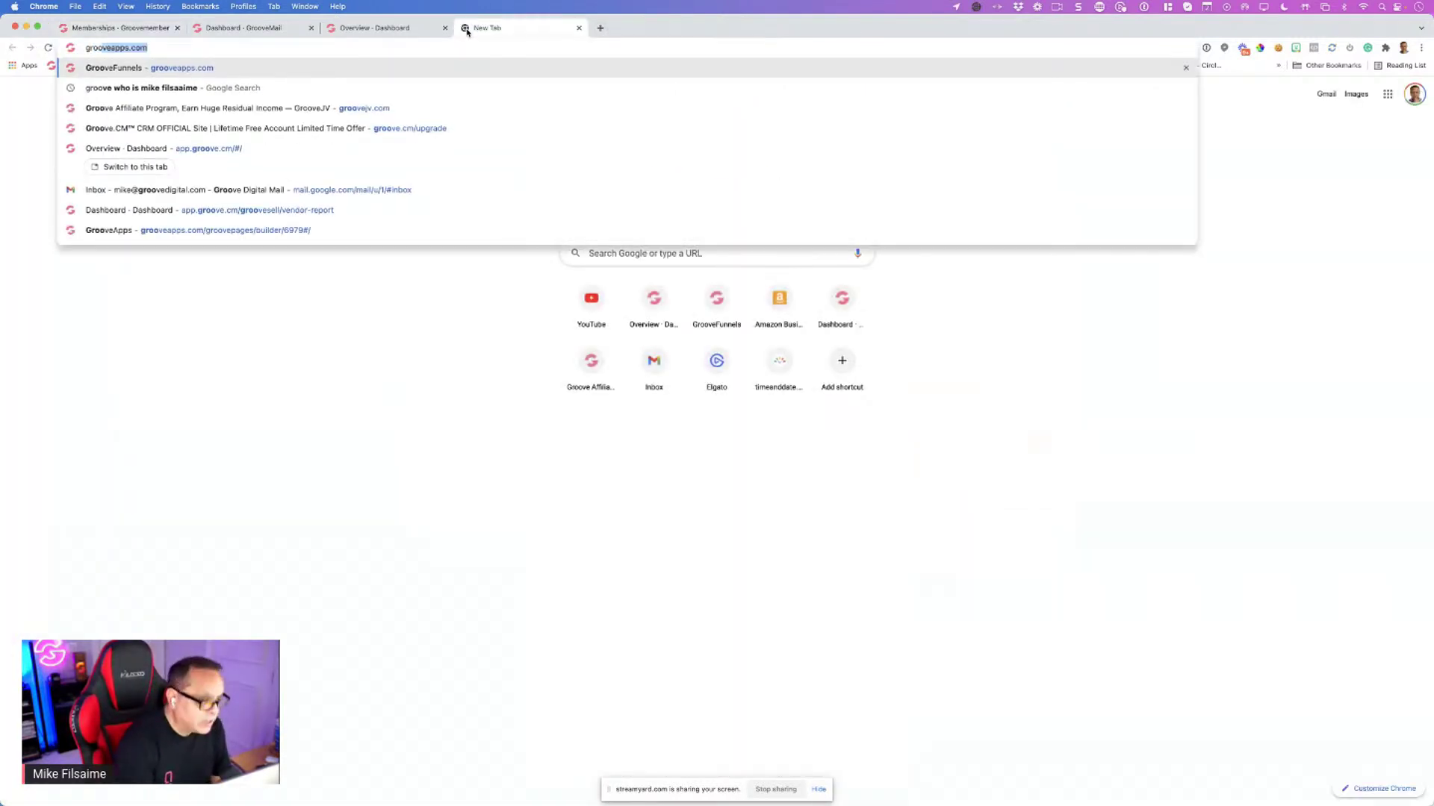
{"action": "type", "text": "vedigital.com"}
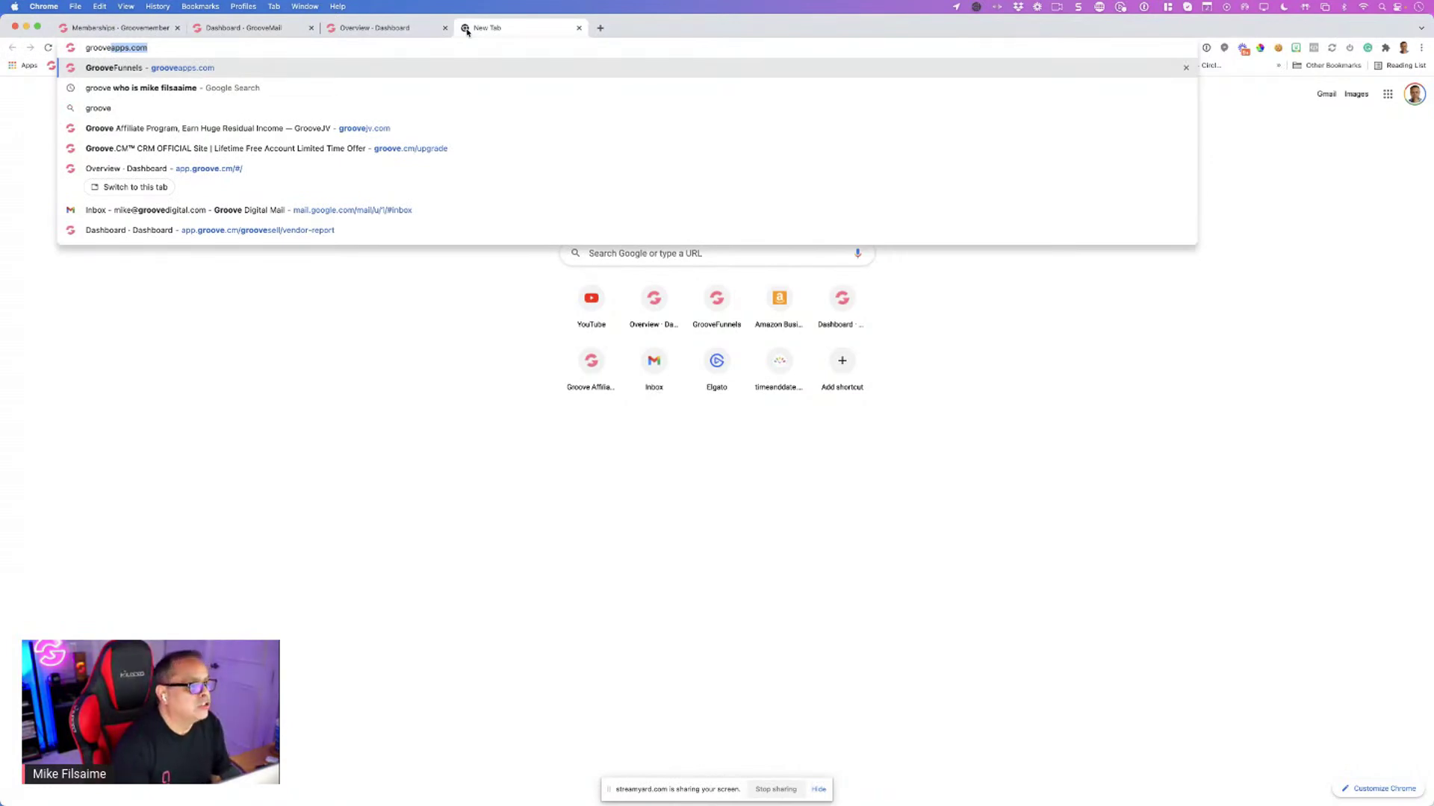
{"action": "key", "text": "Return"}
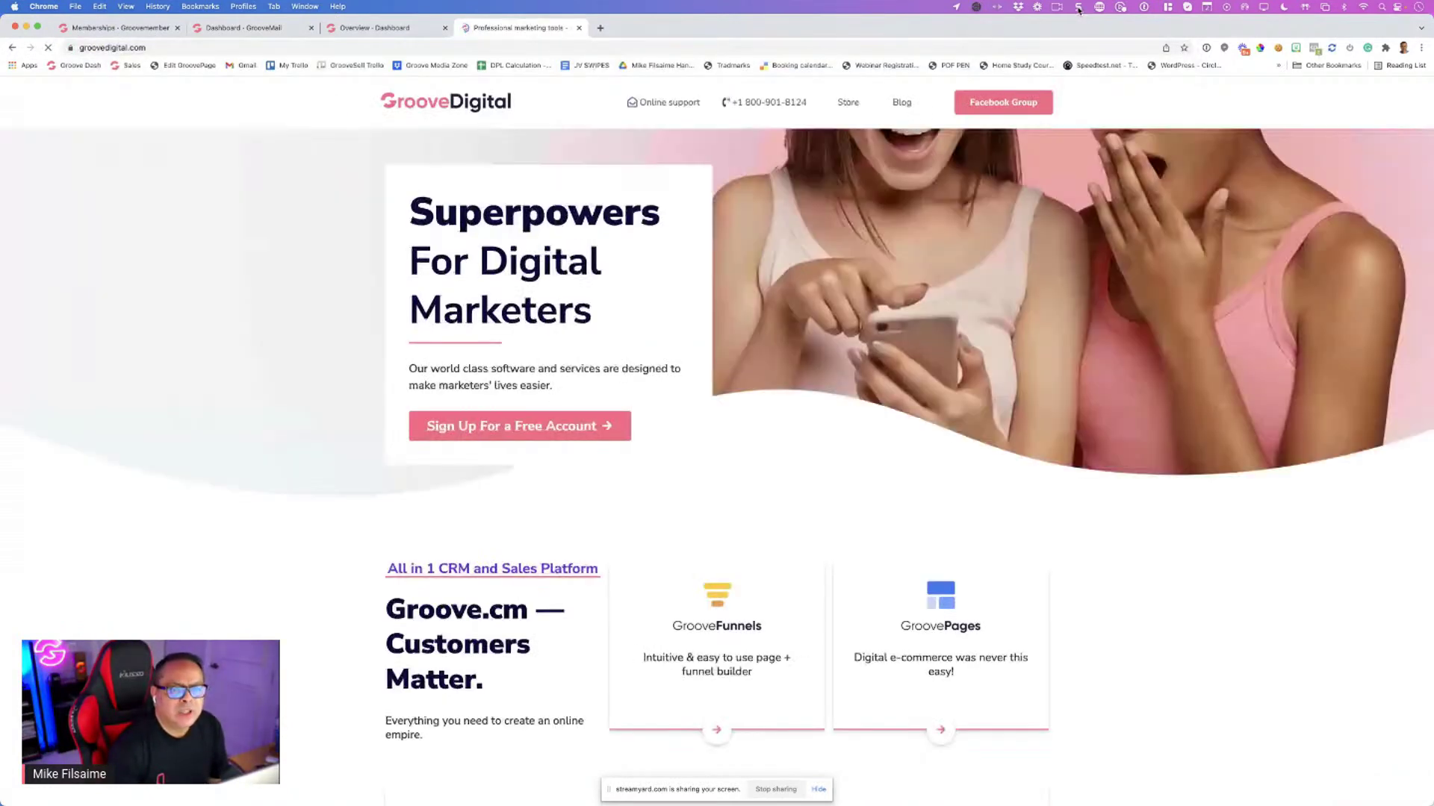
{"action": "left_click", "coordinate": [1080, 7]}
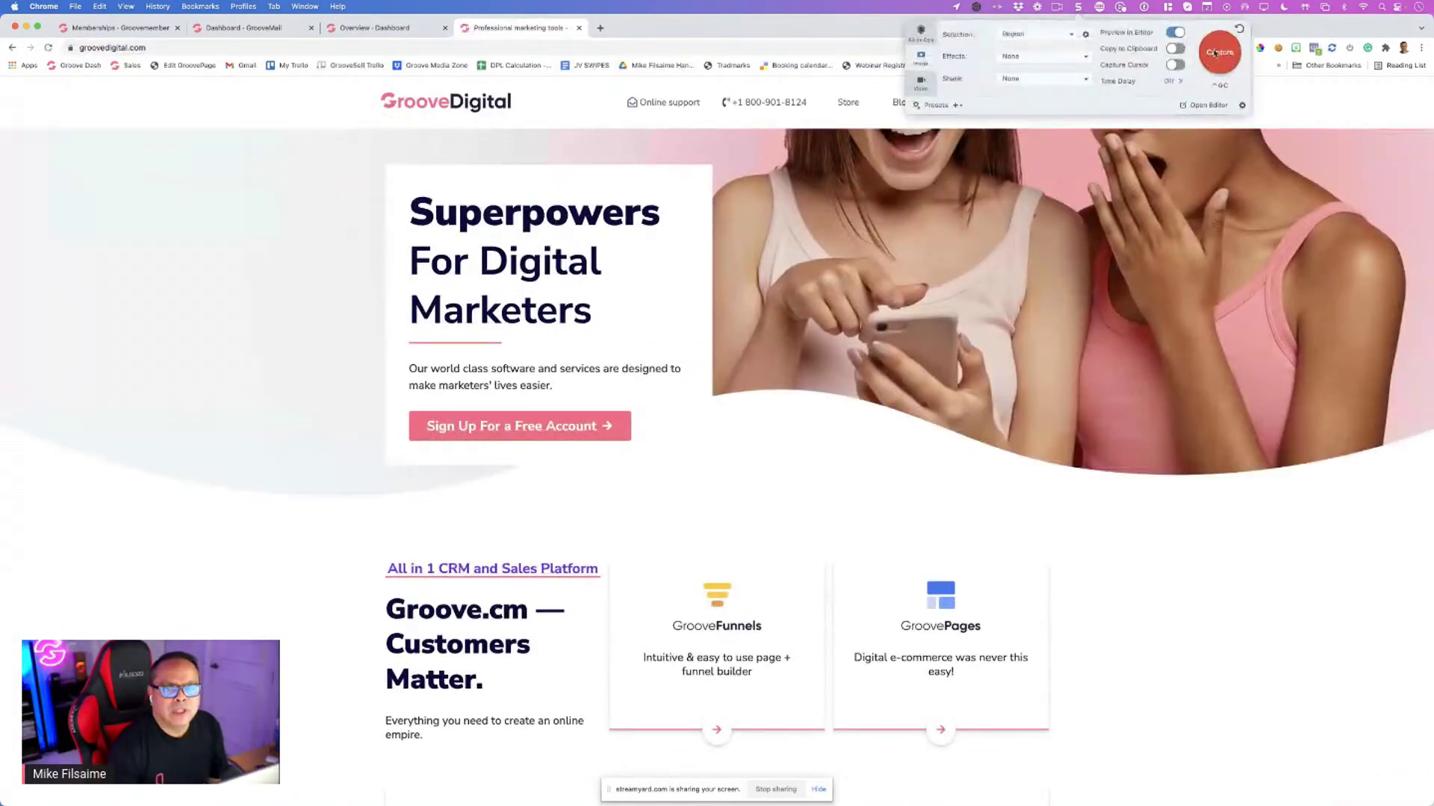
{"action": "key", "text": "Escape"}
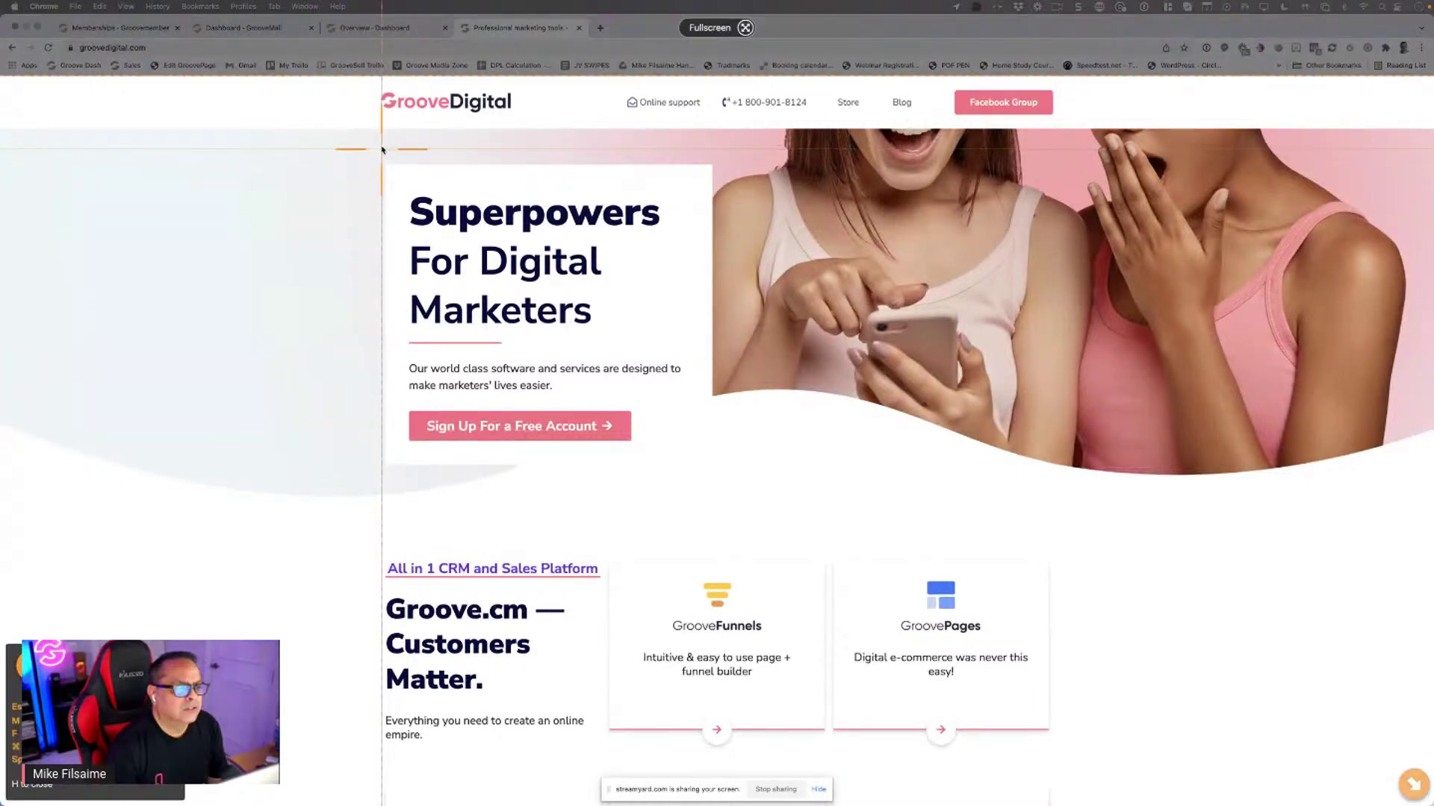
{"action": "left_click_drag", "start_coordinate": [382, 133], "coordinate": [1391, 456]}
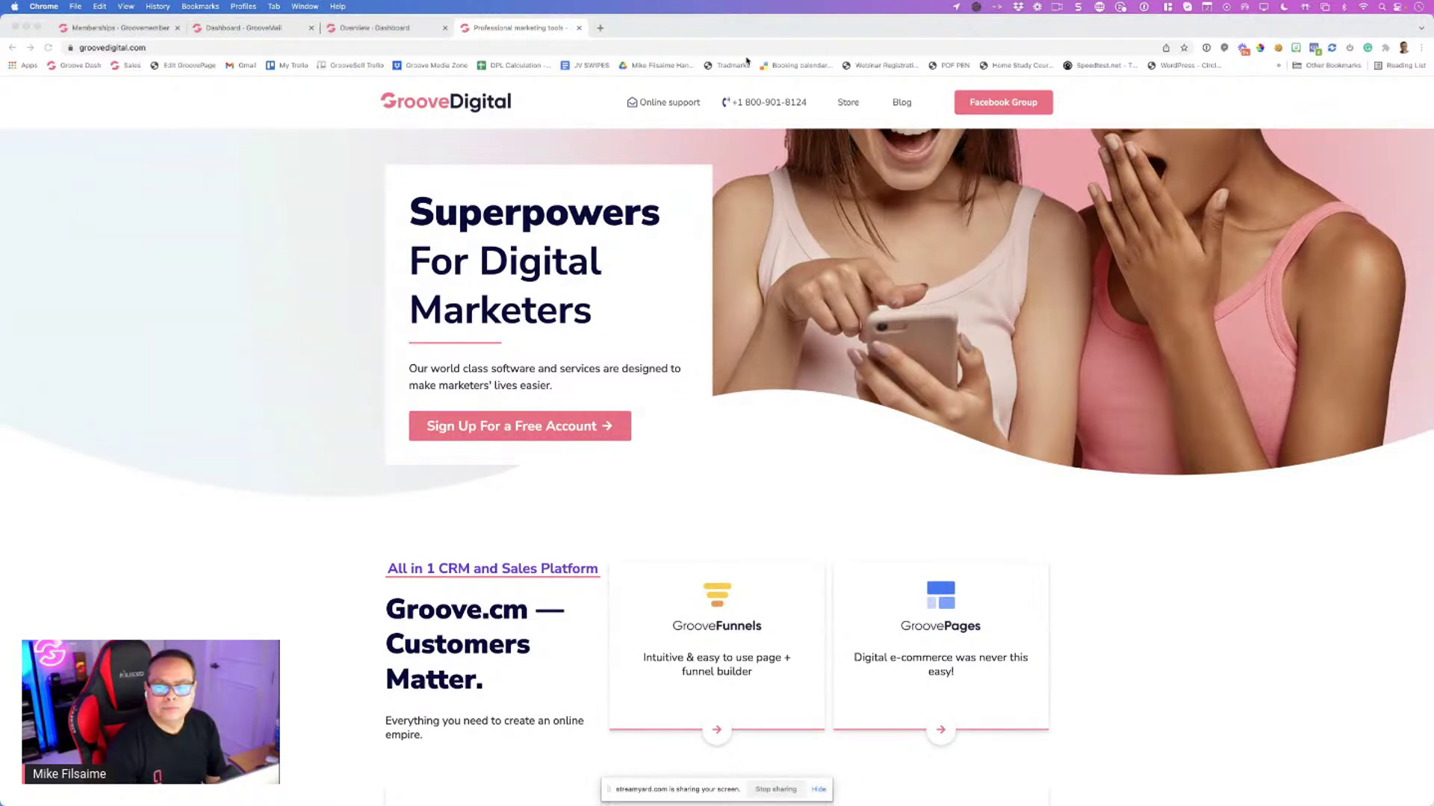
{"action": "mouse_move", "coordinate": [719, 32]}
{"action": "left_mouse_down"}
{"action": "mouse_move", "coordinate": [722, 93]}
{"action": "mouse_move", "coordinate": [726, 52]}
{"action": "left_mouse_up"}
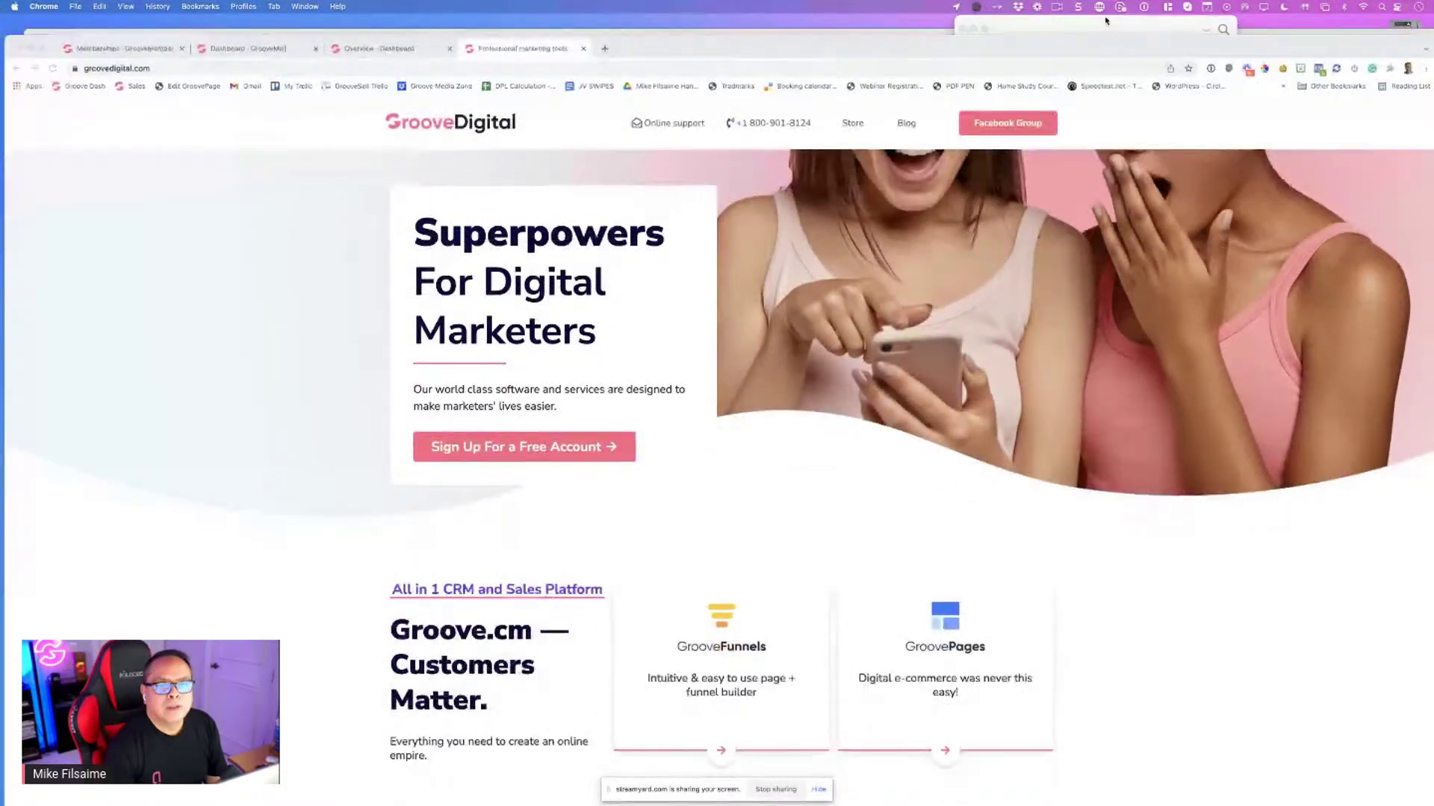
{"action": "left_click", "coordinate": [1105, 27]}
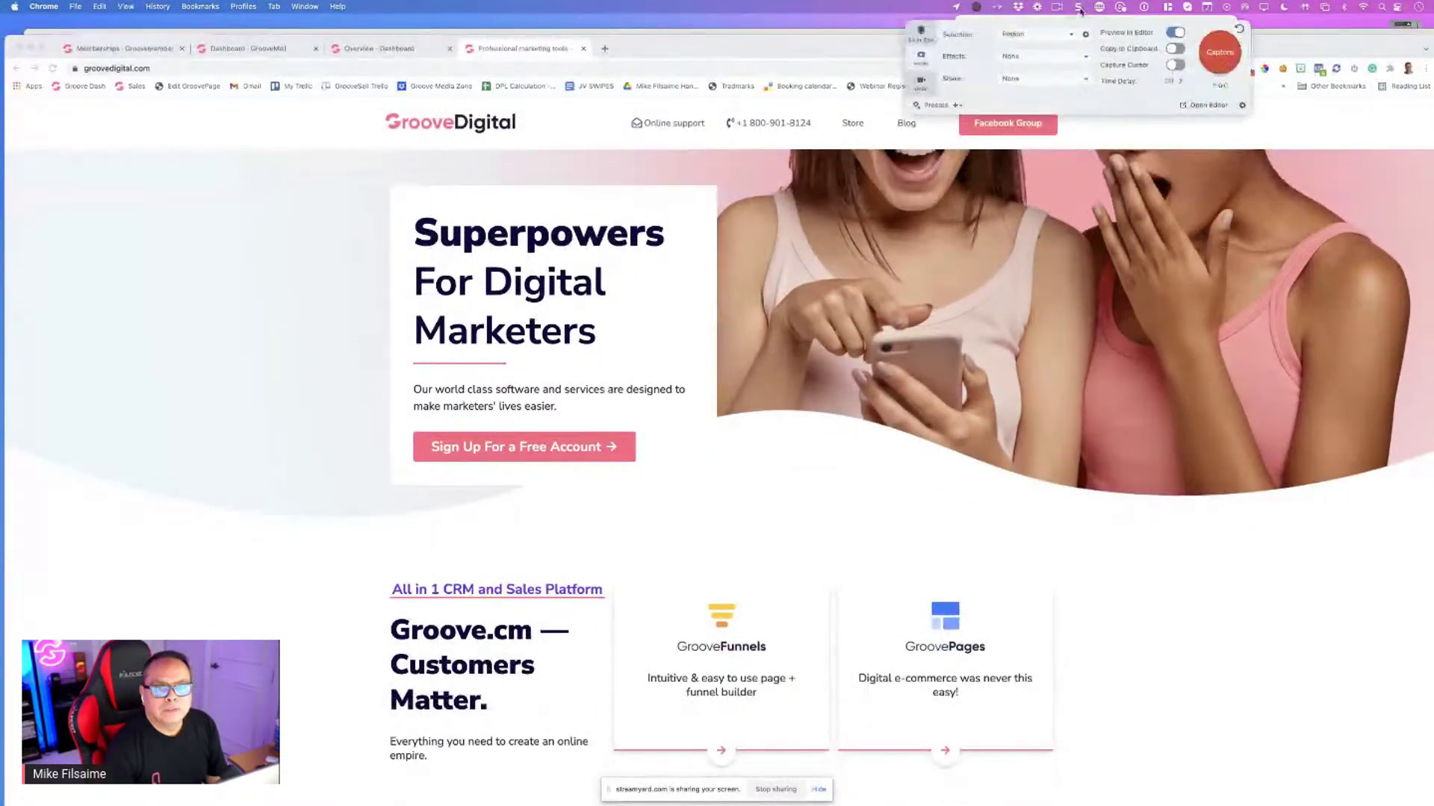
In Snagit's editor, erase the Sign Up For a Free Account button from the hero capture
{"action": "left_click", "coordinate": [1203, 106]}
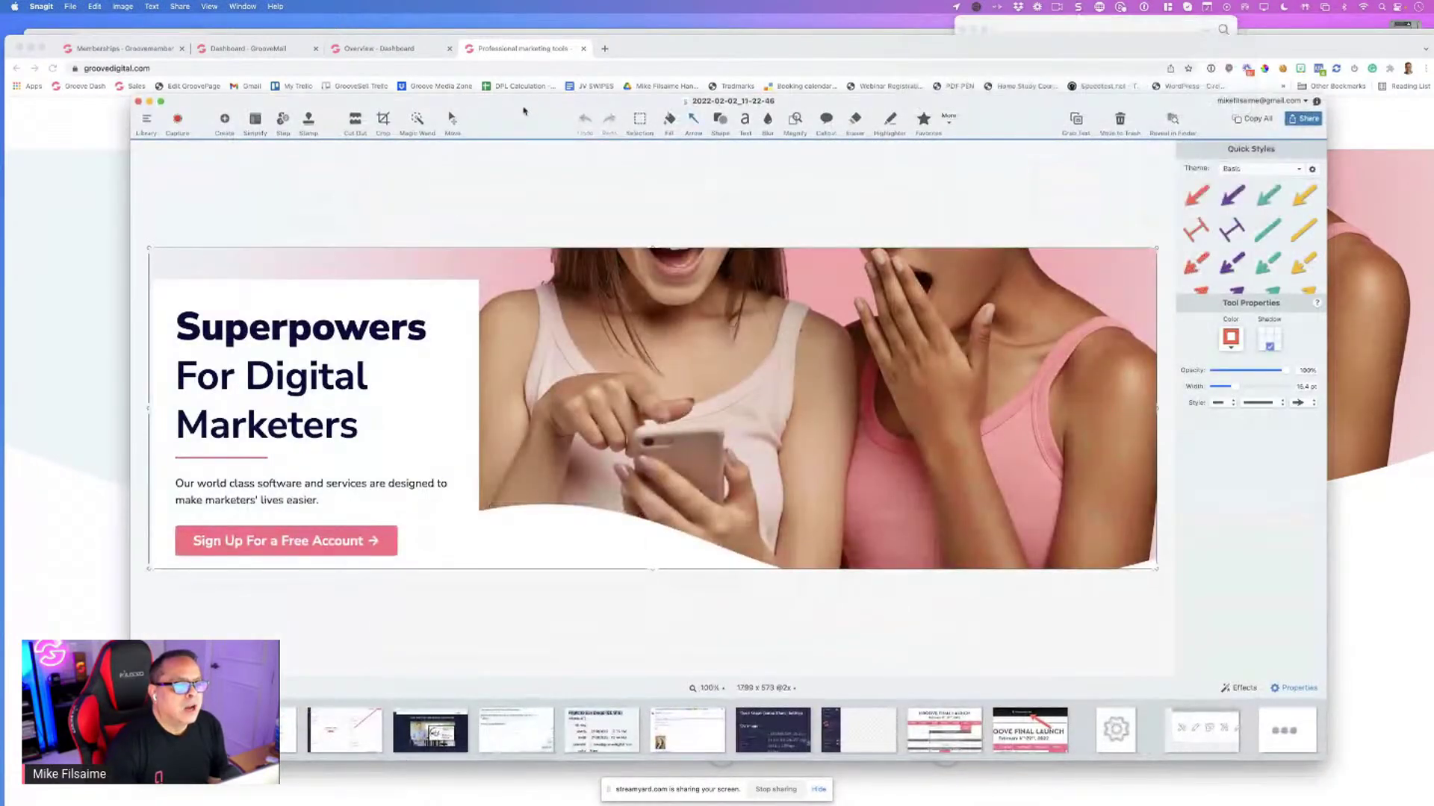
{"action": "left_click", "coordinate": [639, 120]}
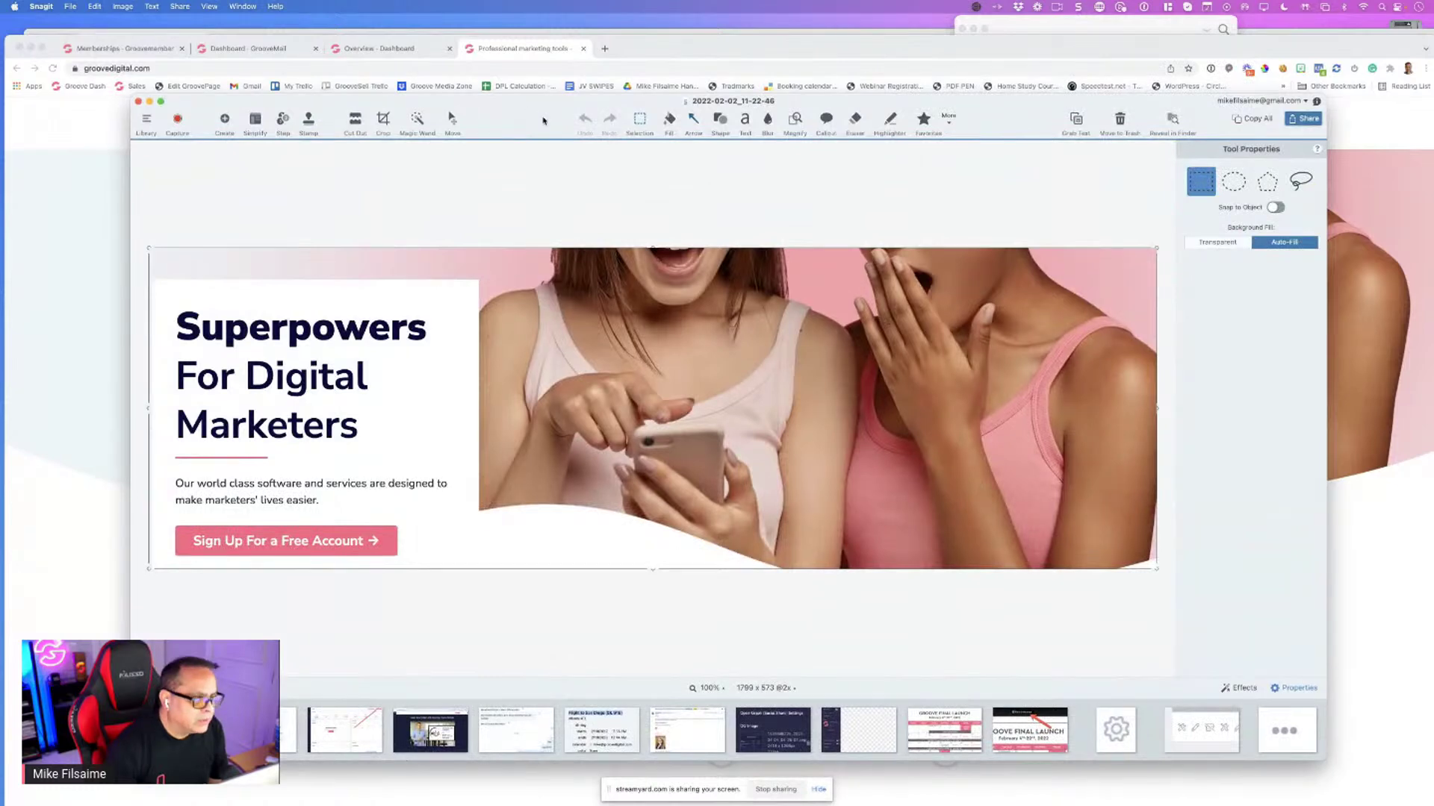
{"action": "left_click_drag", "start_coordinate": [168, 518], "coordinate": [407, 560]}
{"action": "key", "text": "Delete"}
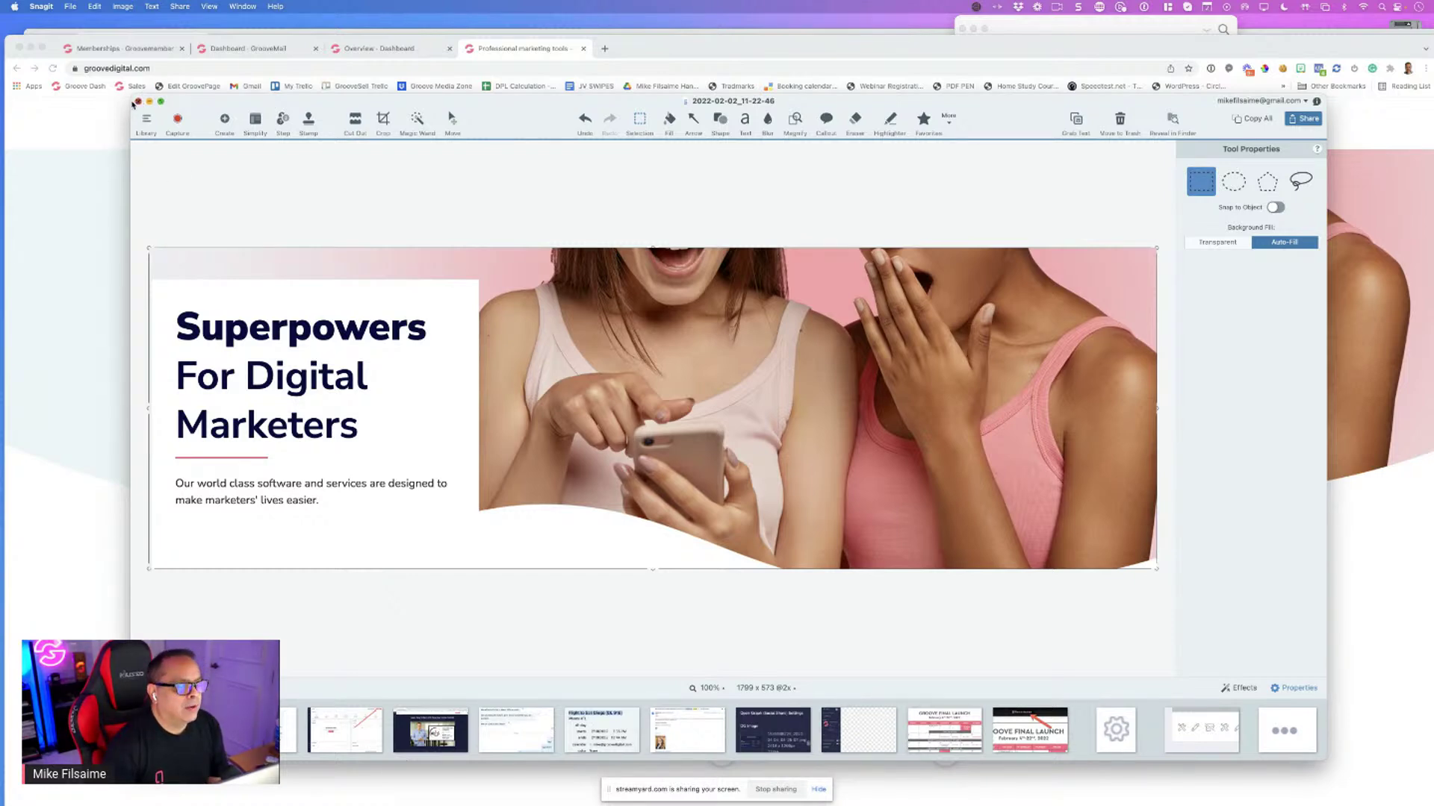
{"action": "left_click", "coordinate": [138, 103]}
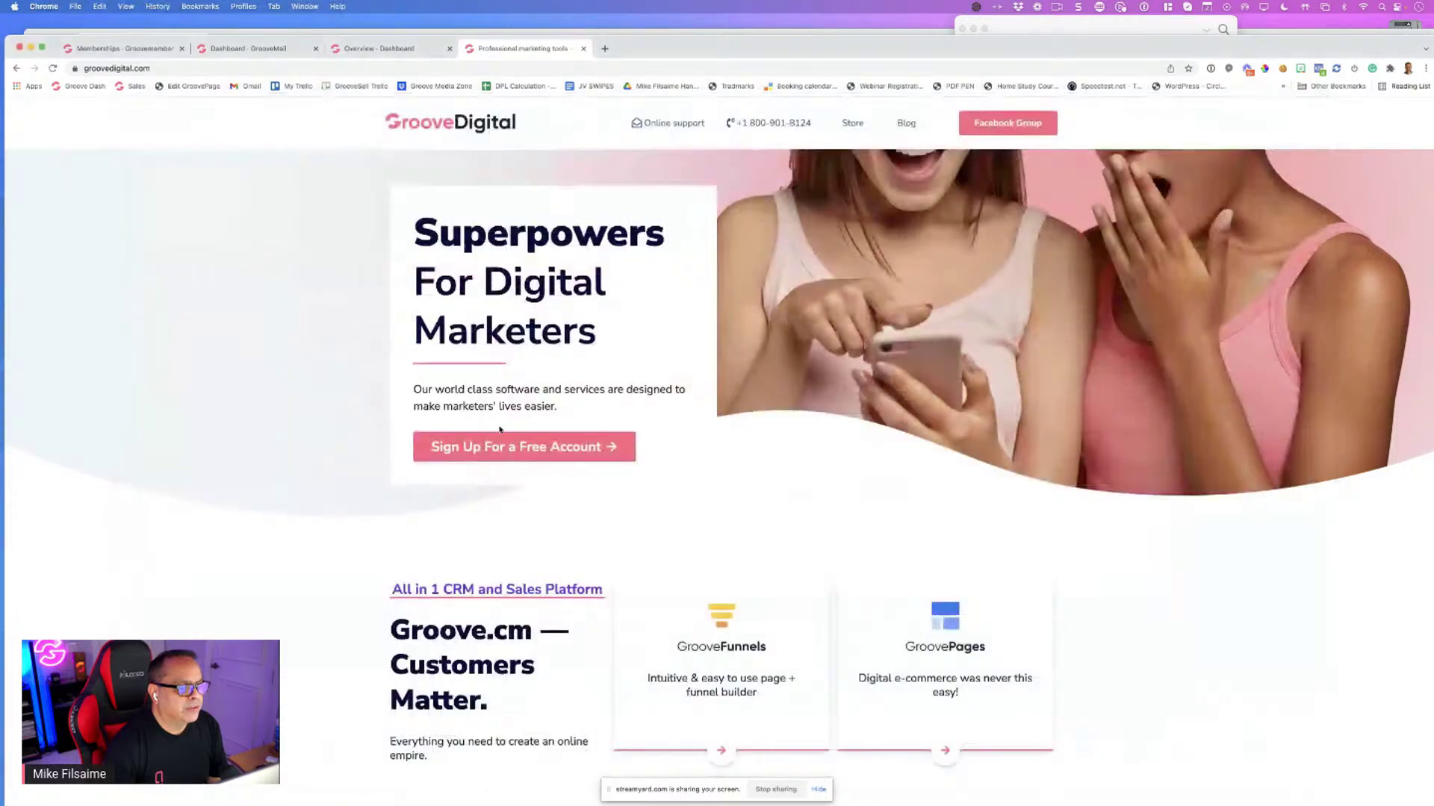
Upload 2022-02-02_11-22-46.png and make it the Superhero membership's featured image
{"action": "left_click", "coordinate": [140, 49]}
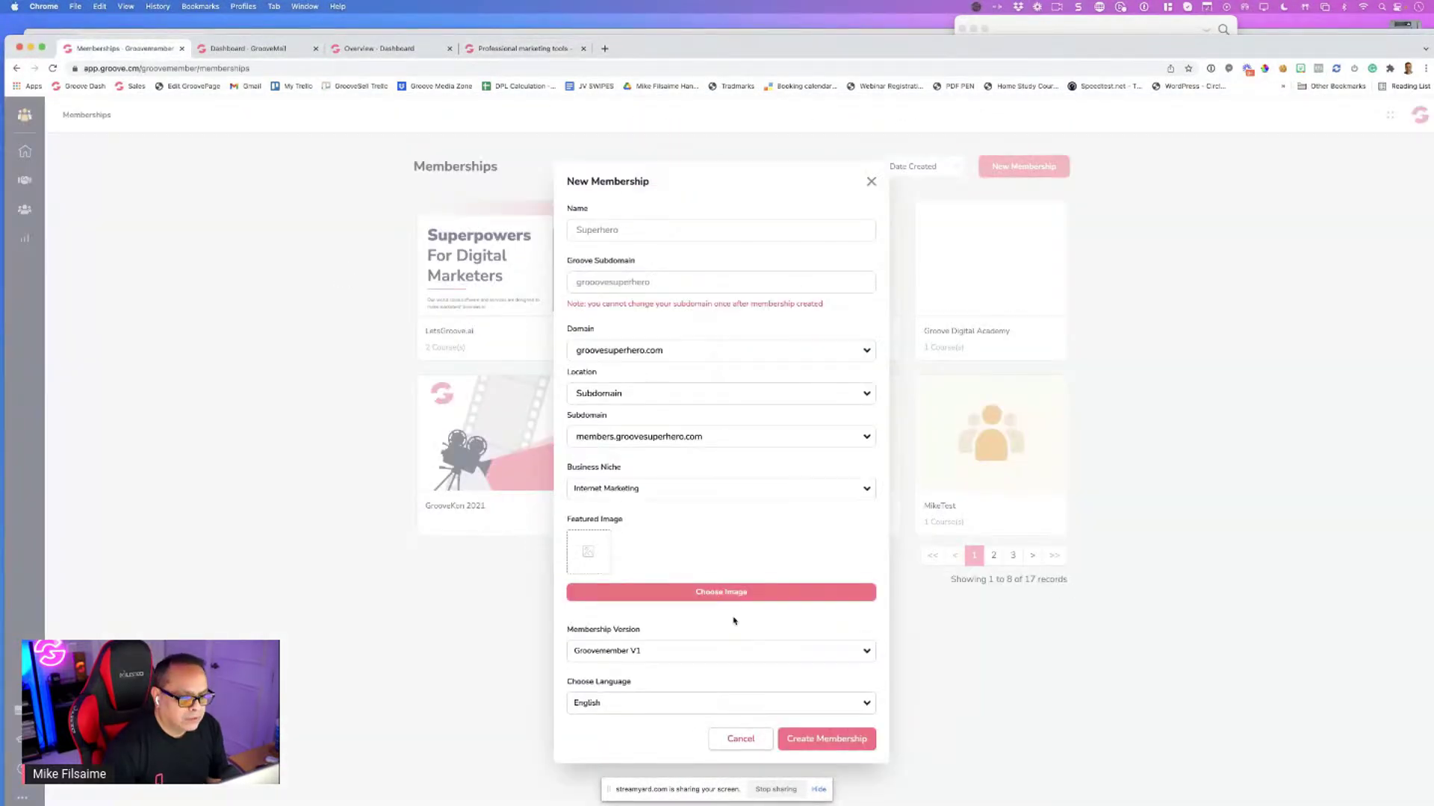
{"action": "left_click", "coordinate": [701, 594]}
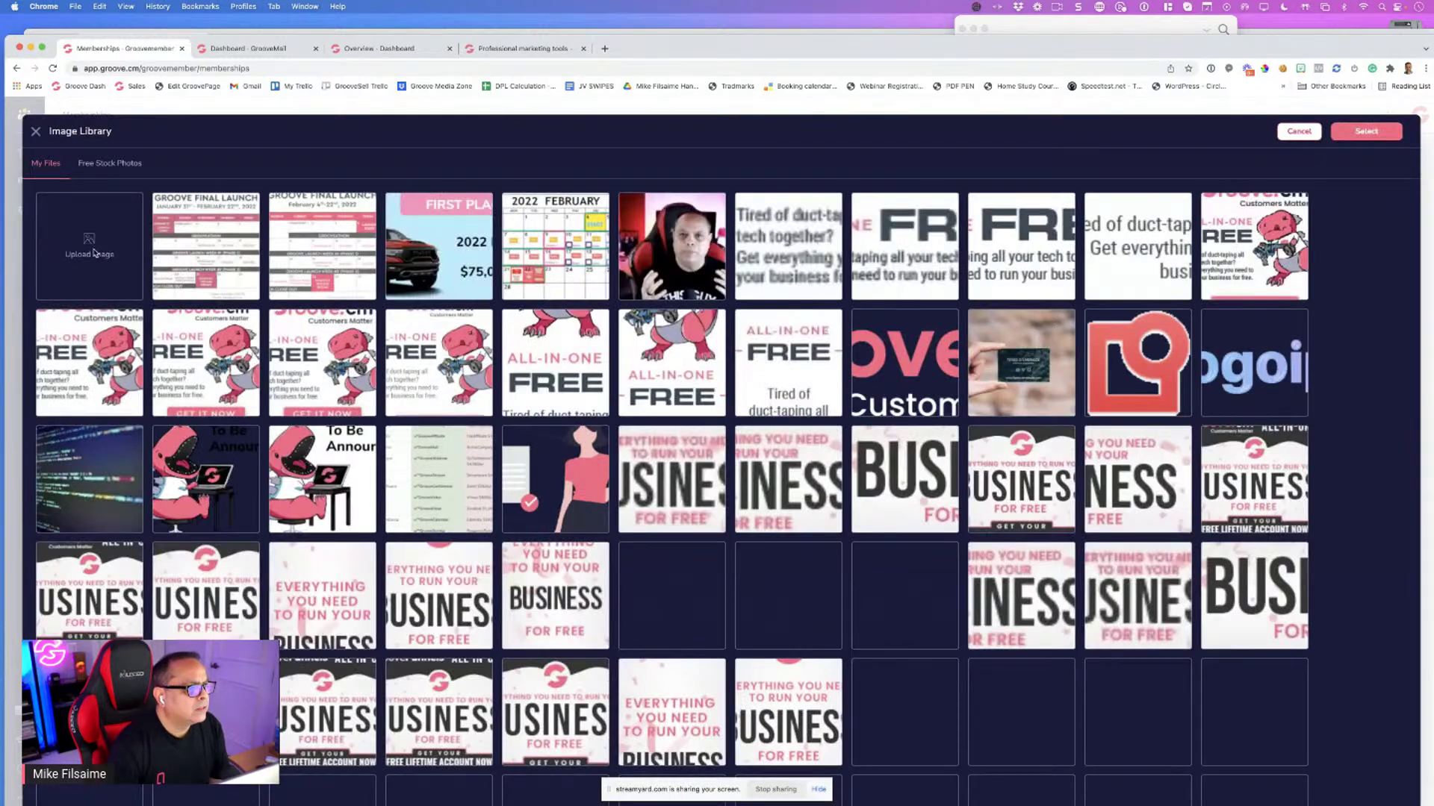
{"action": "left_click", "coordinate": [105, 254]}
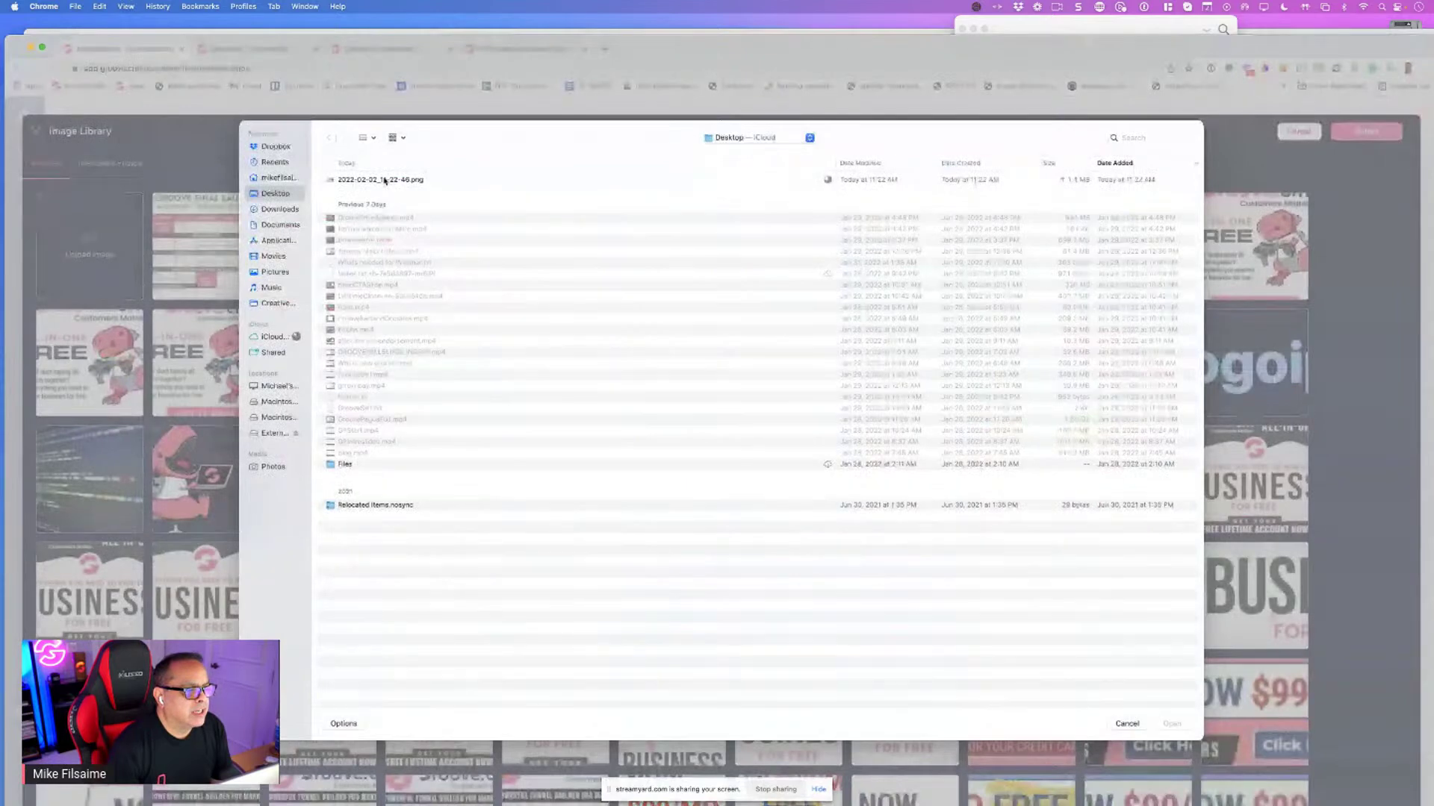
{"action": "left_click", "coordinate": [385, 181]}
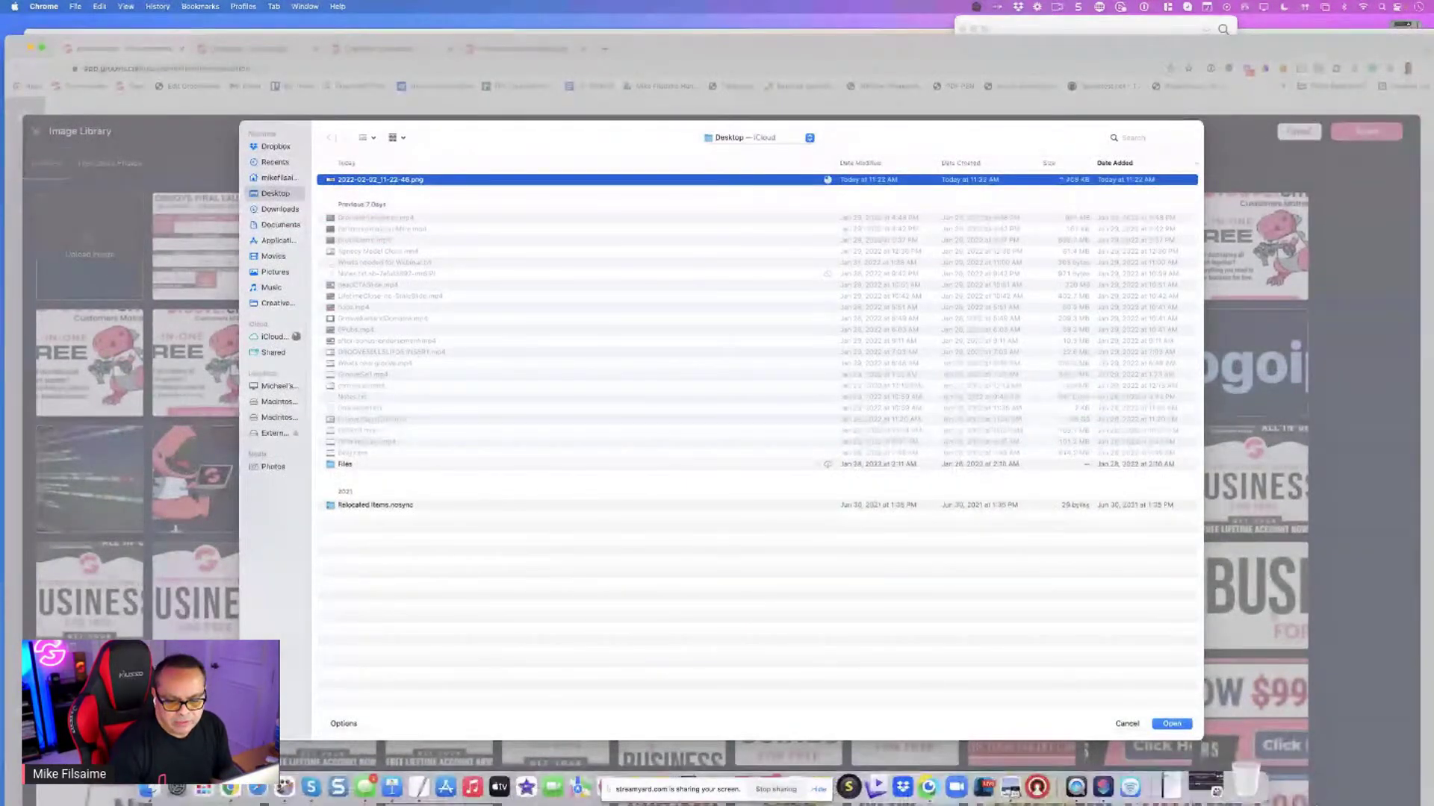
{"action": "left_click", "coordinate": [1171, 723]}
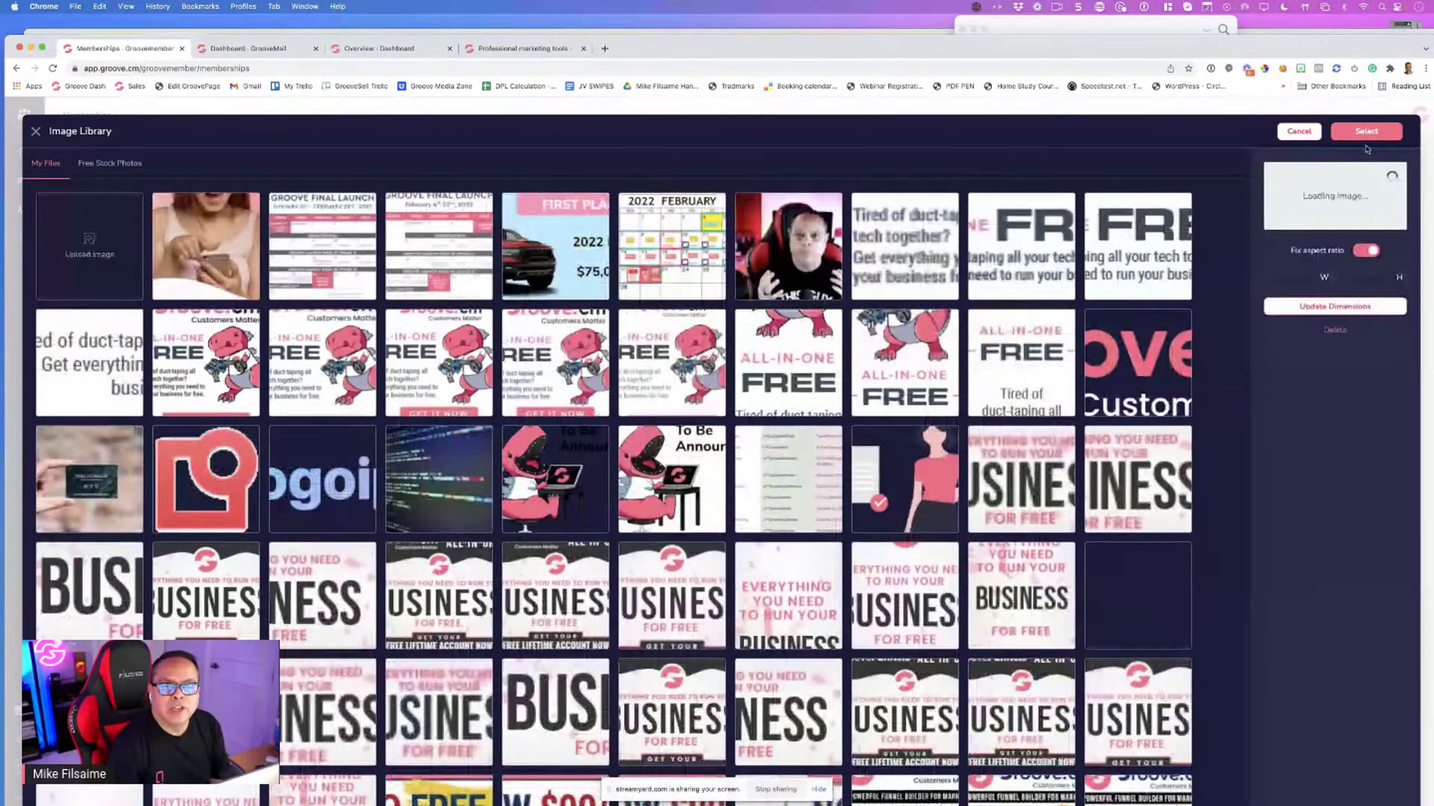
{"action": "left_click", "coordinate": [1366, 134]}
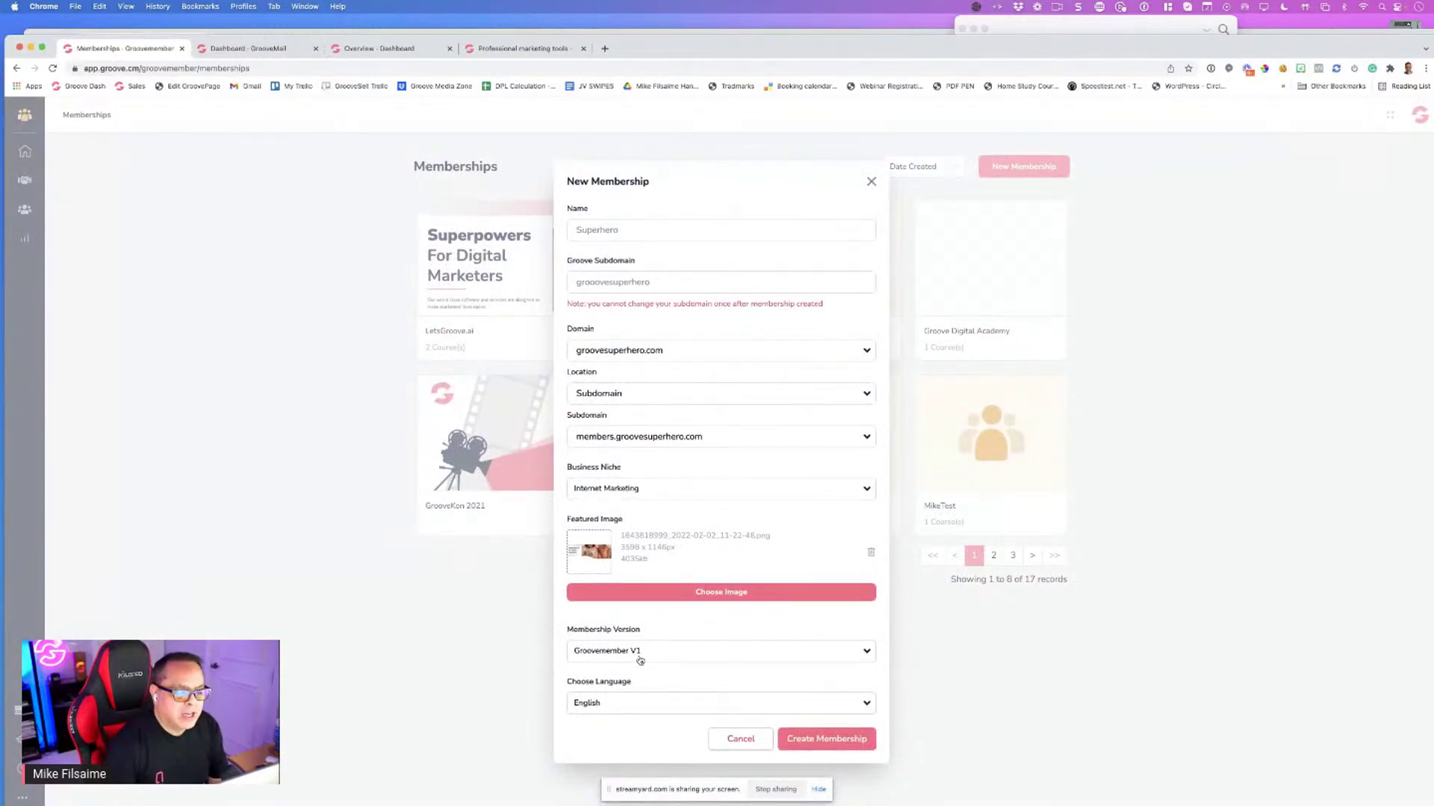
{"action": "left_click", "coordinate": [639, 661]}
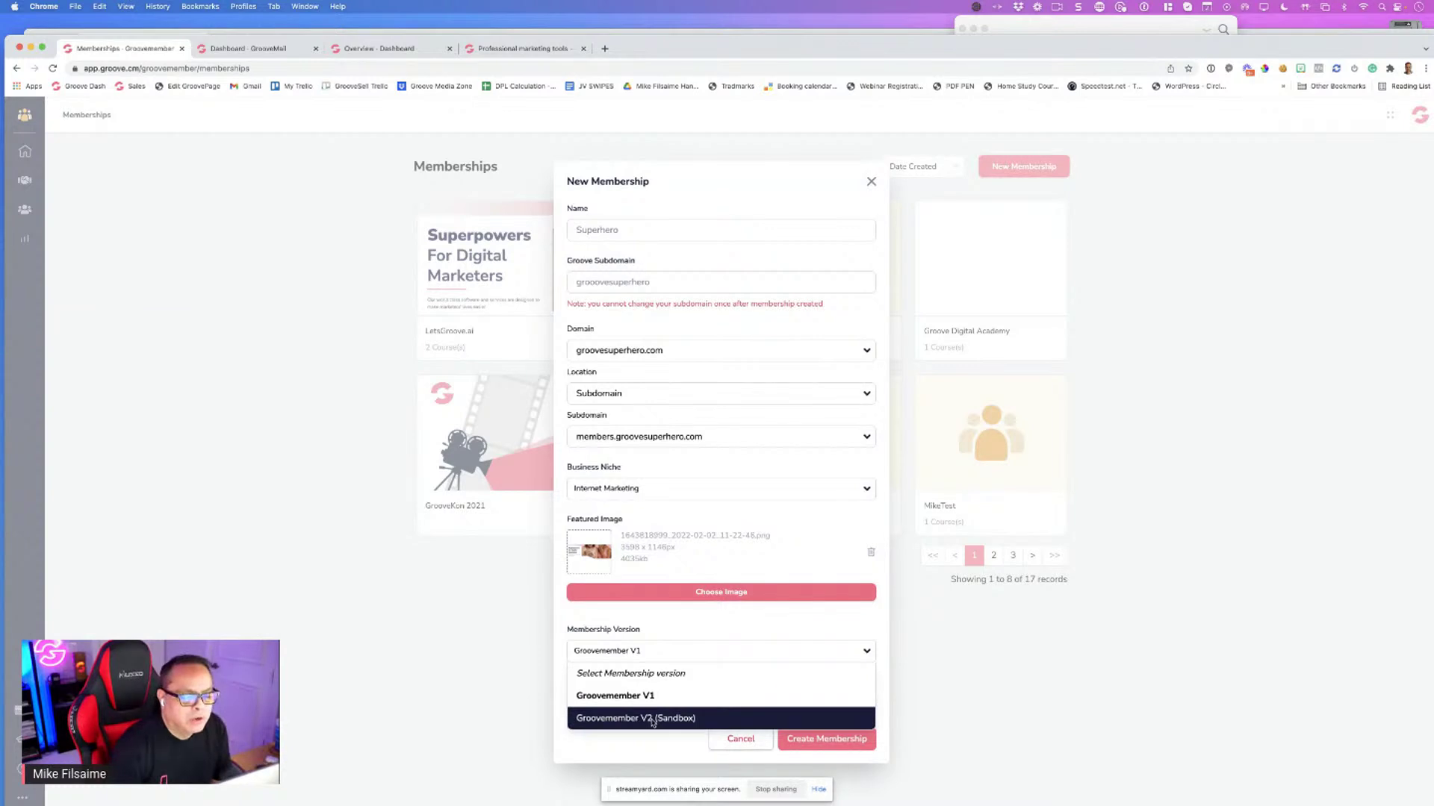
Set the Membership Version to Groovemember V2 (Sandbox)
{"action": "left_click", "coordinate": [635, 719]}
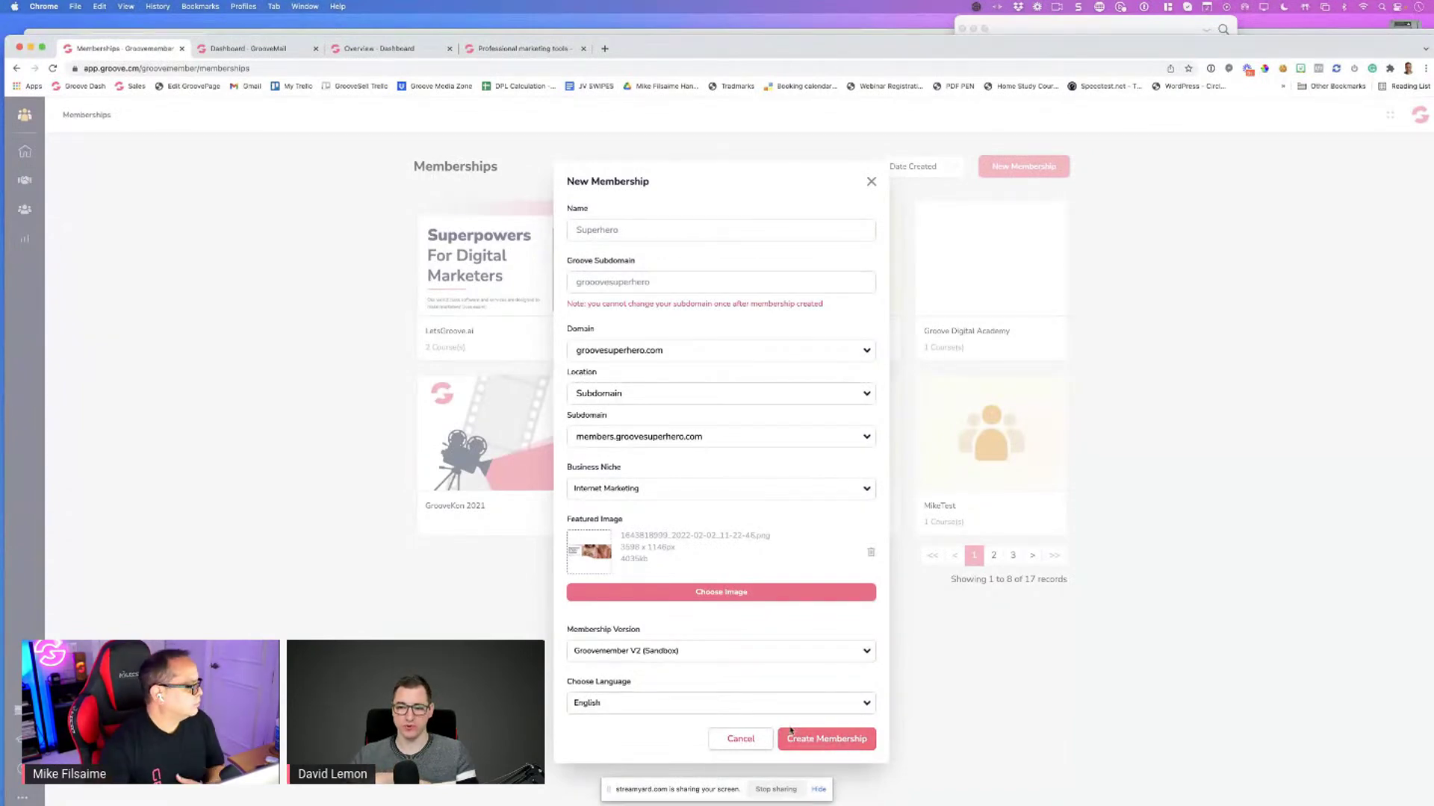
{"action": "right_click", "coordinate": [790, 743]}
{"action": "key", "text": "Escape"}
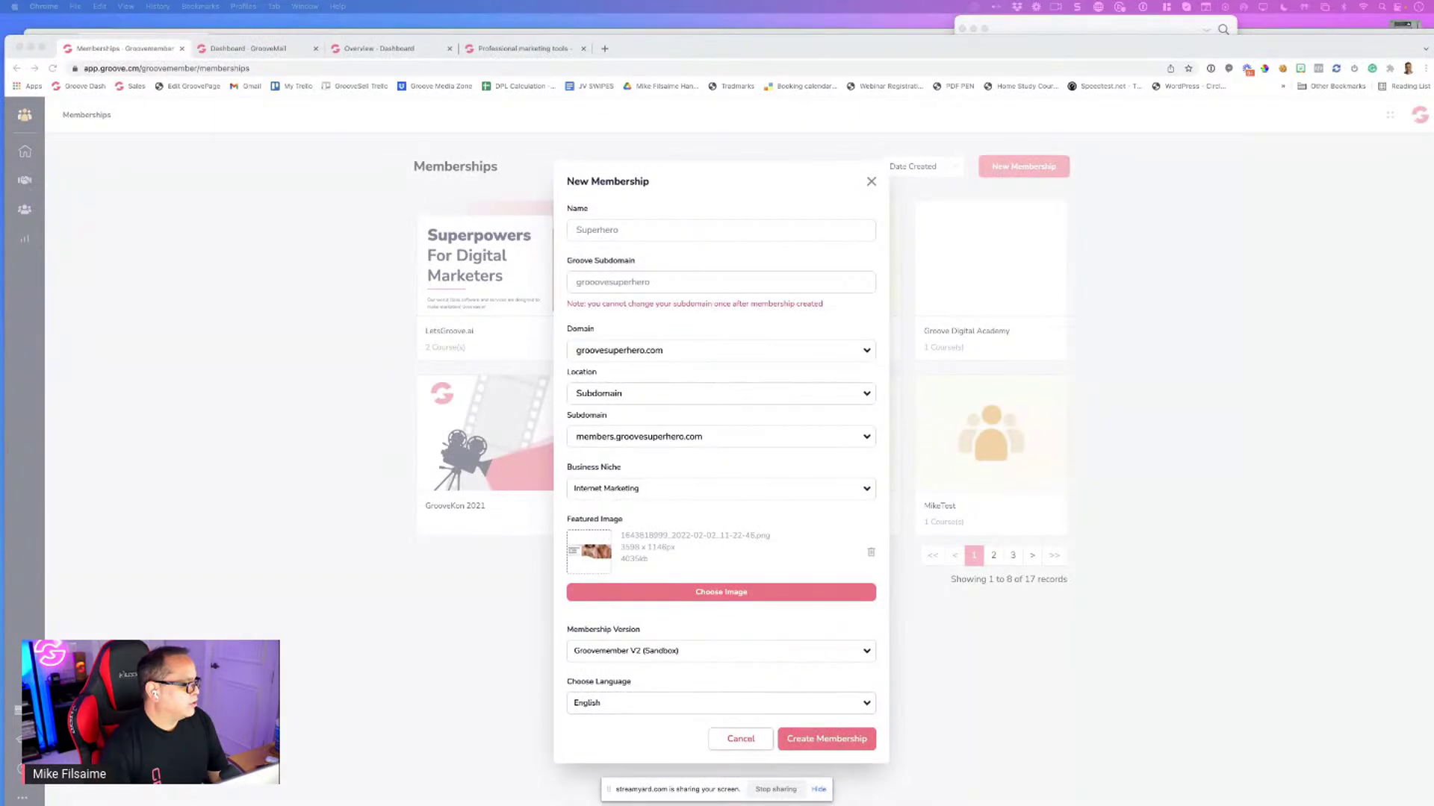
Submit the completed New Membership form to create the Superhero membership
{"action": "left_click", "coordinate": [811, 742]}
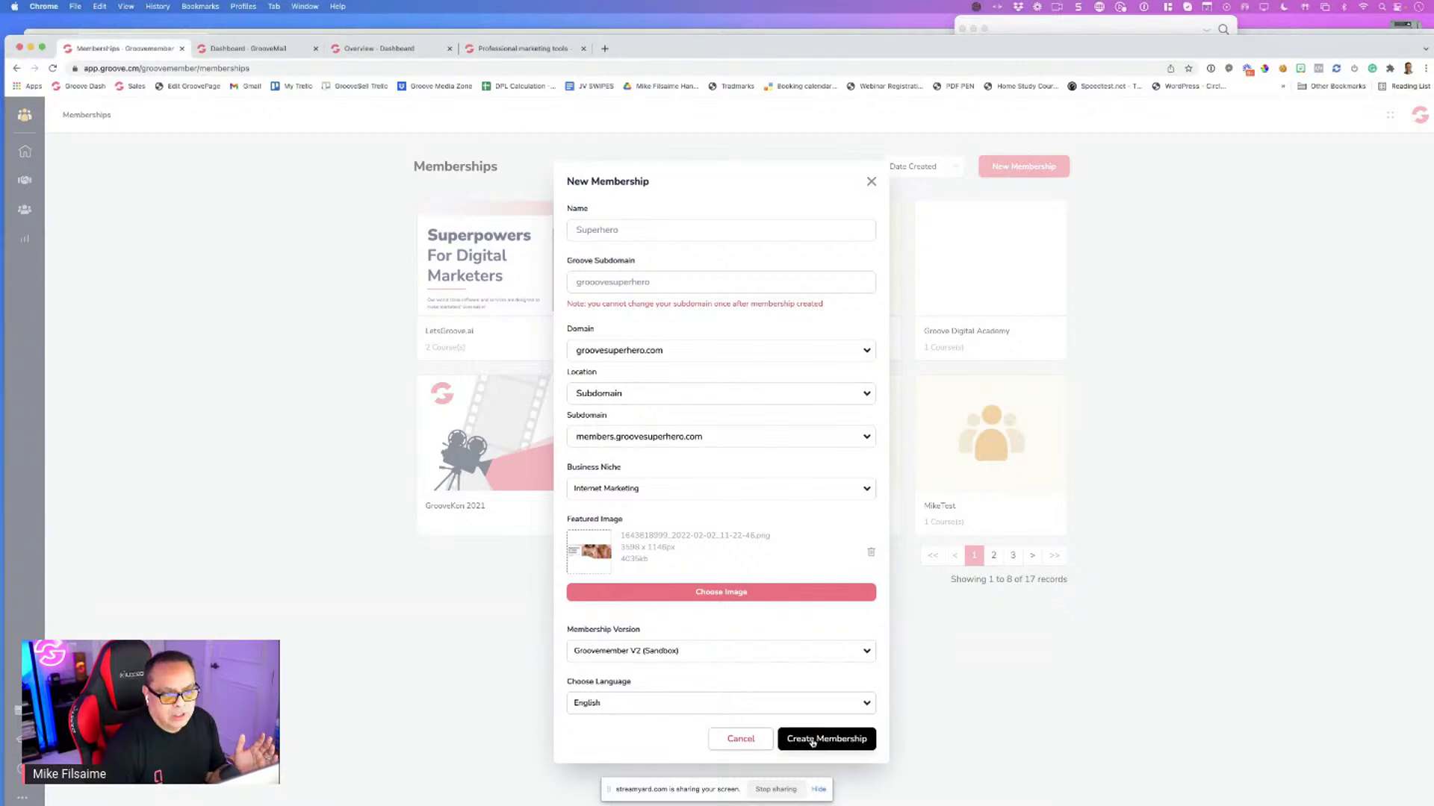
{"action": "left_click", "coordinate": [811, 740]}
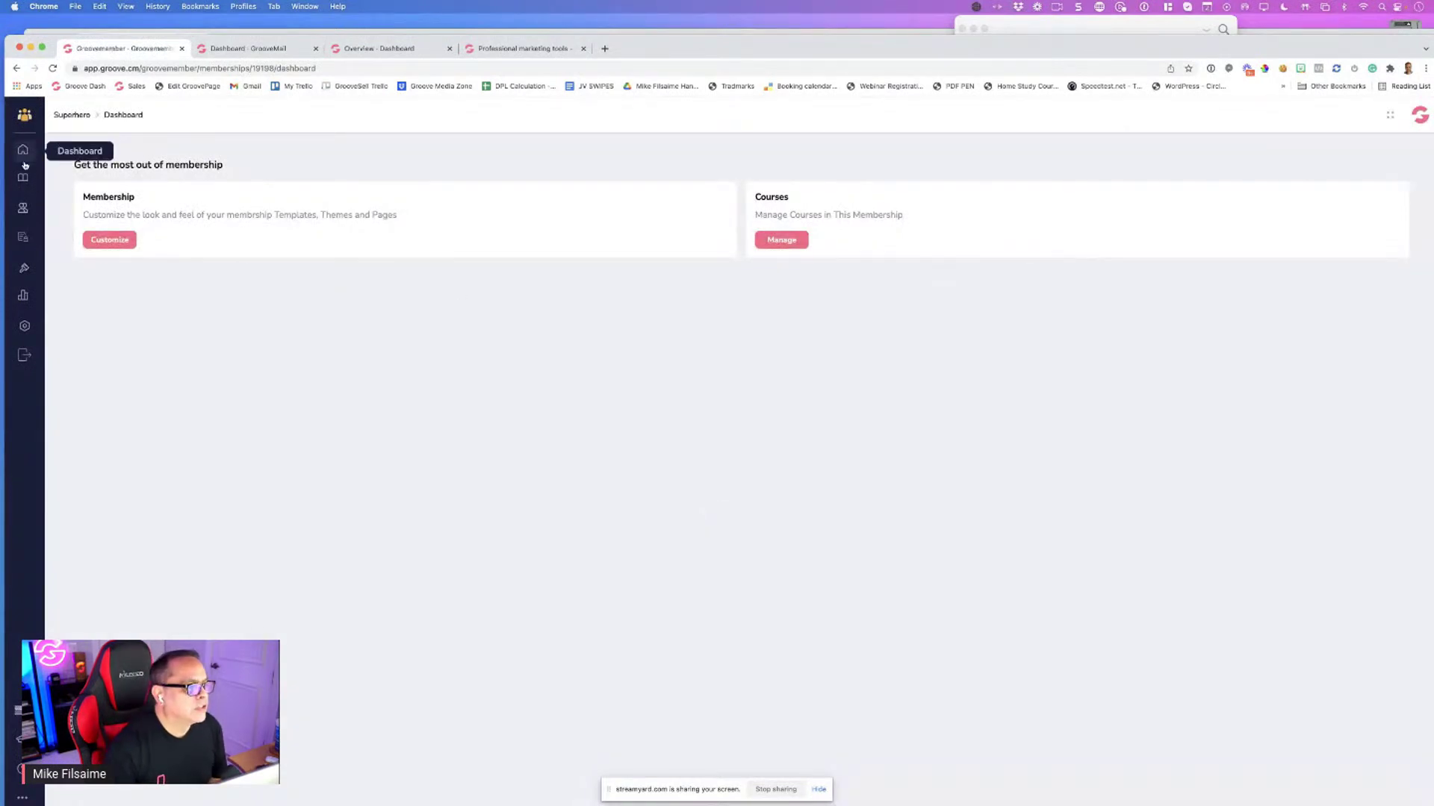
Find Superhero in the memberships list, open its site template choices, and start a blank tab
{"action": "left_click", "coordinate": [24, 356]}
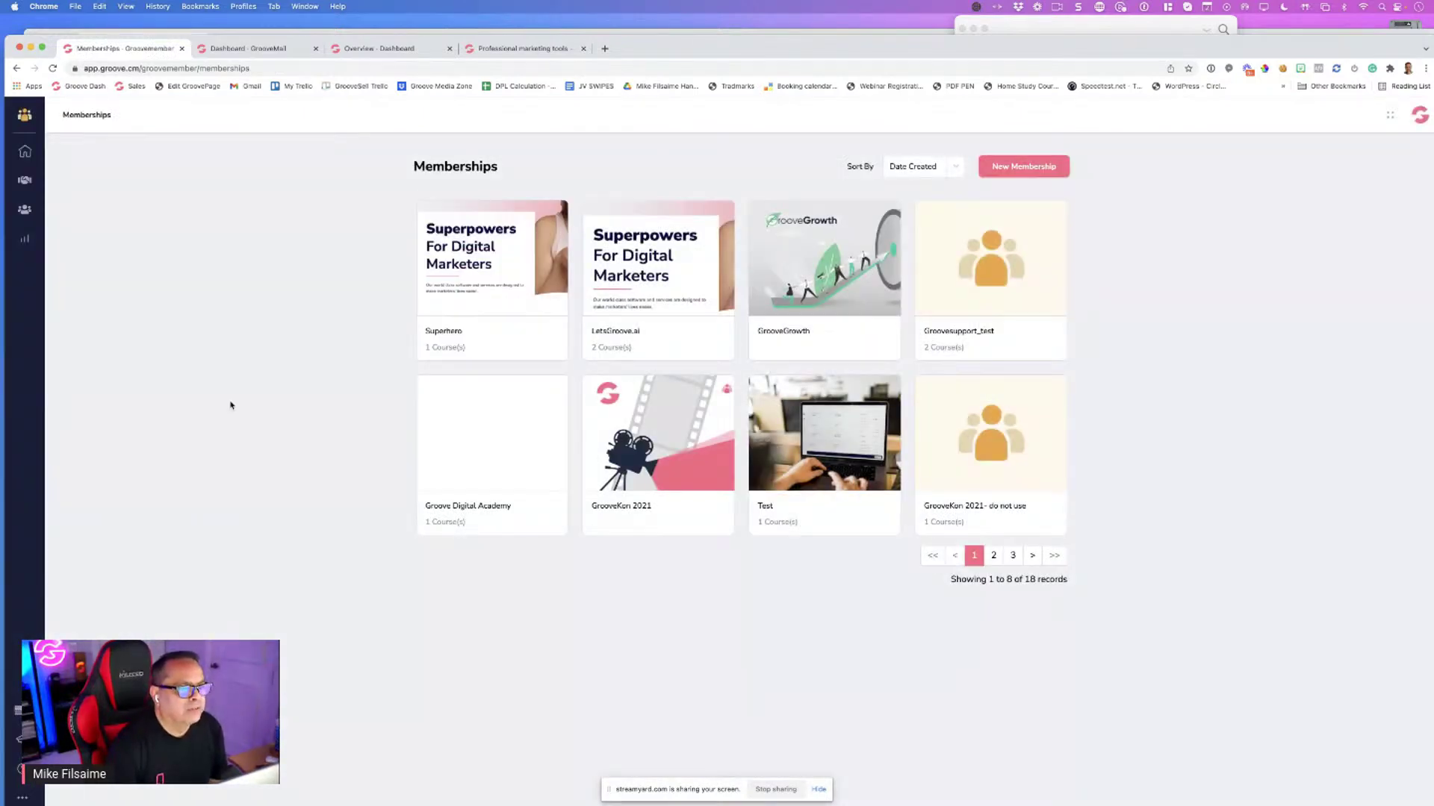
{"action": "mouse_move", "coordinate": [469, 339]}
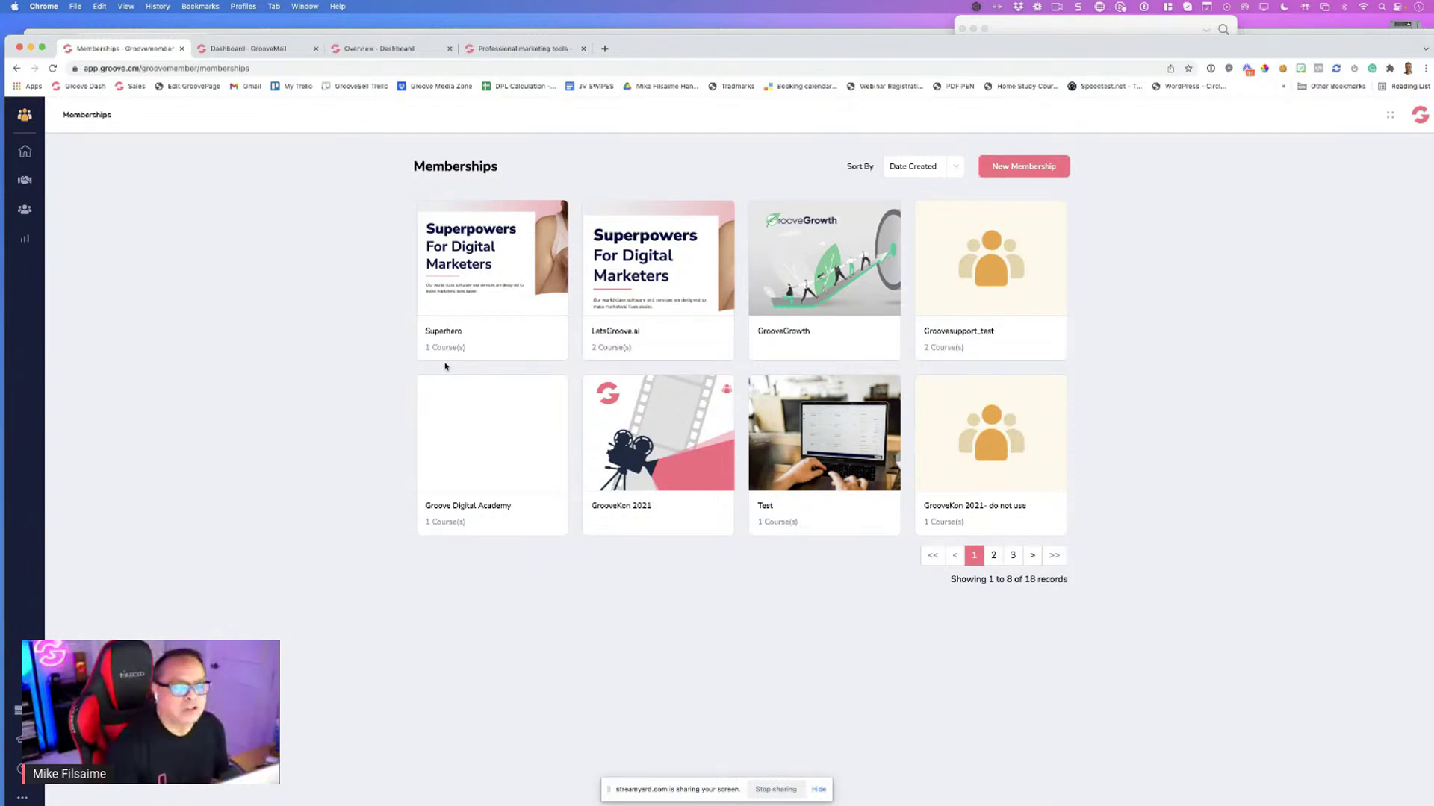
{"action": "left_click", "coordinate": [482, 258]}
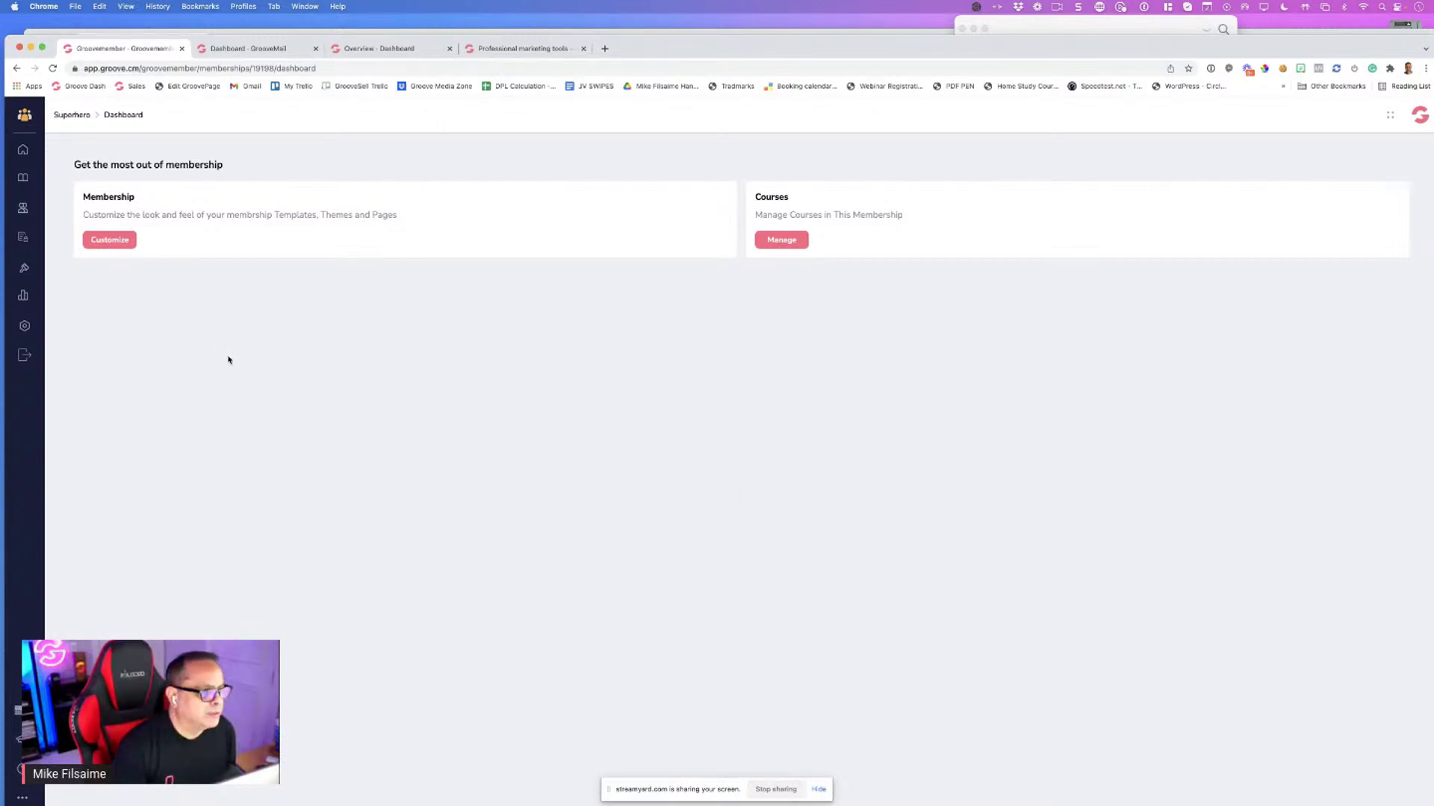
{"action": "left_click", "coordinate": [109, 239]}
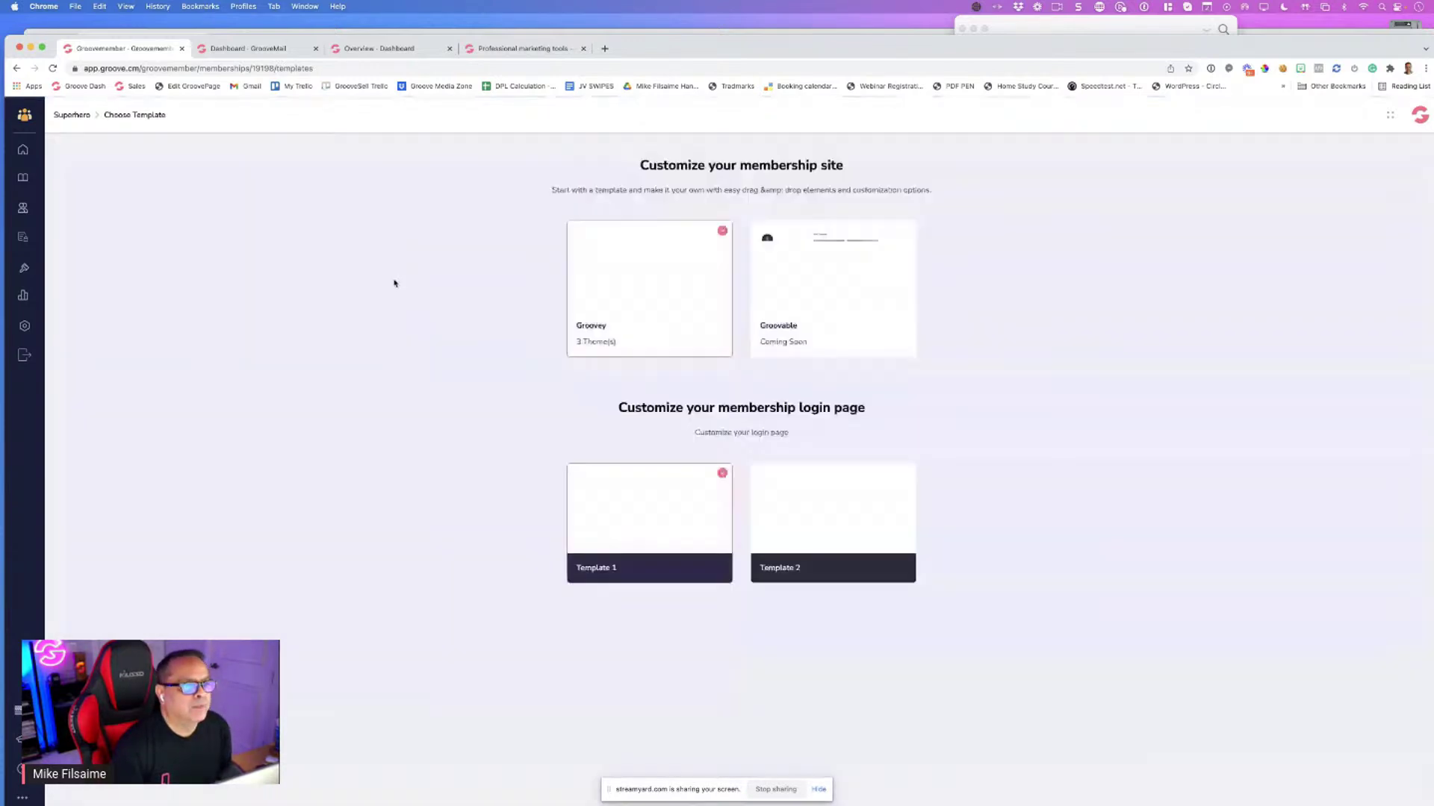
{"action": "left_click", "coordinate": [605, 48]}
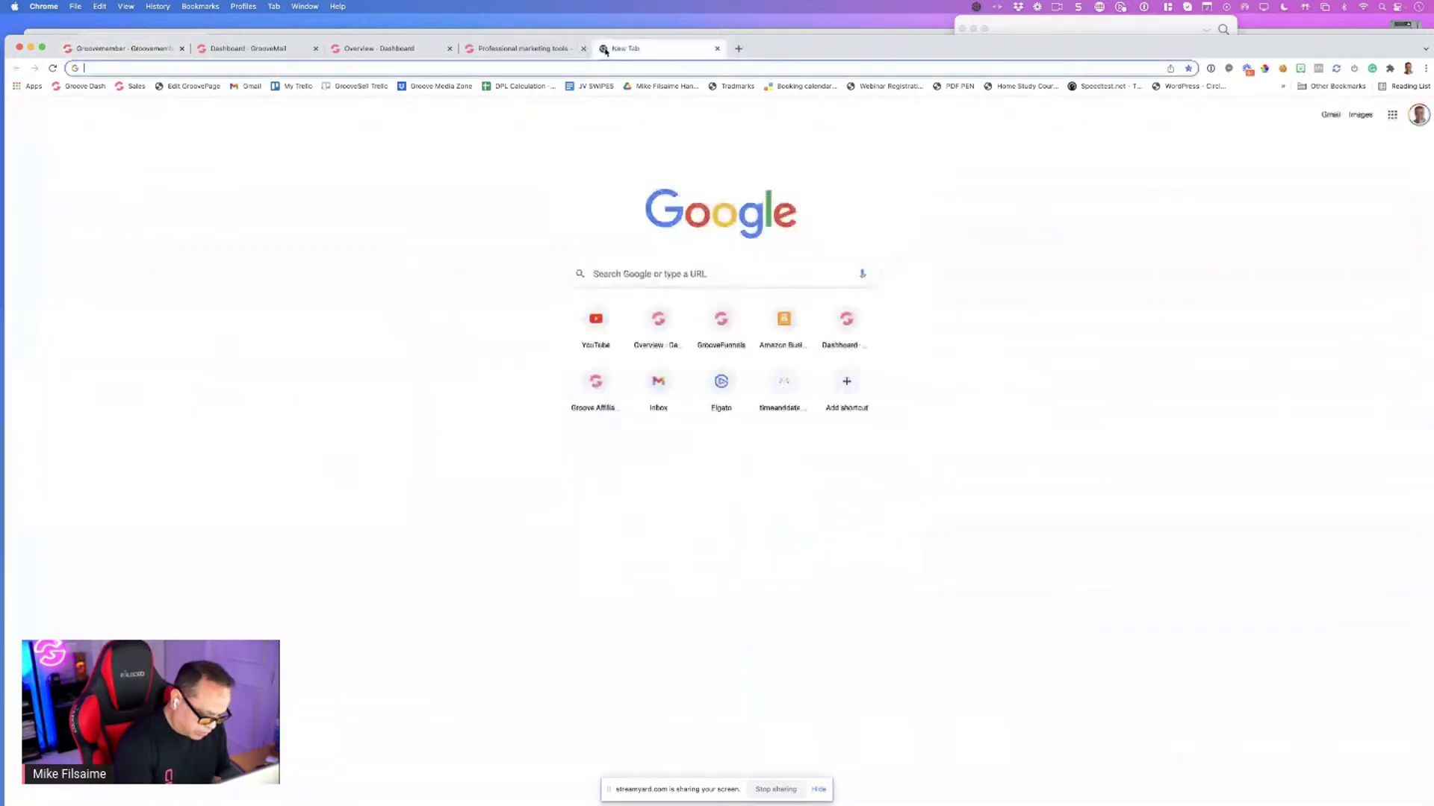
Load groovesuperhero.com in Chrome, fixing the 'goovesuperhero' typo, then go back to the GrooveMember tab
{"action": "type", "text": "goovesup"}
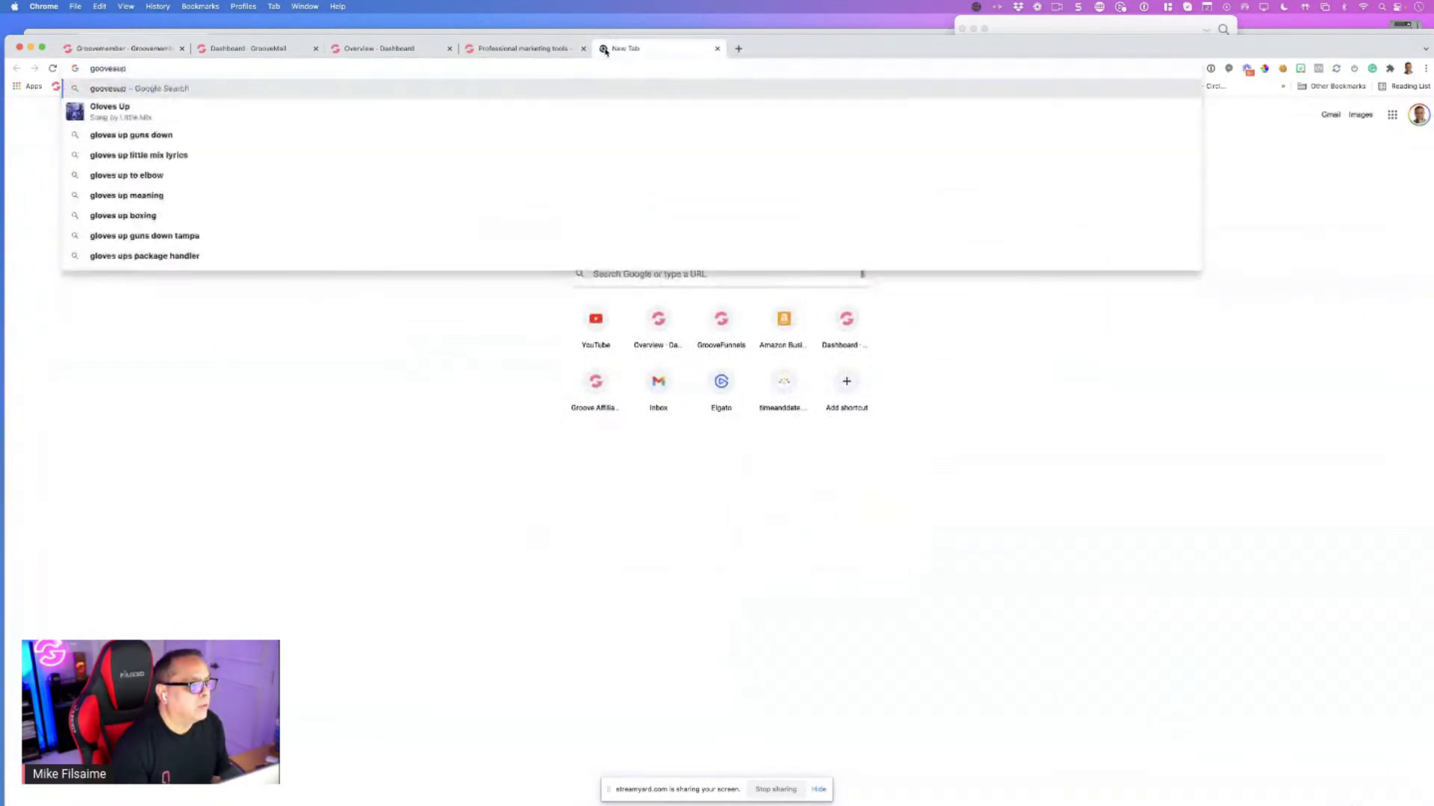
{"action": "type", "text": "erhero.com"}
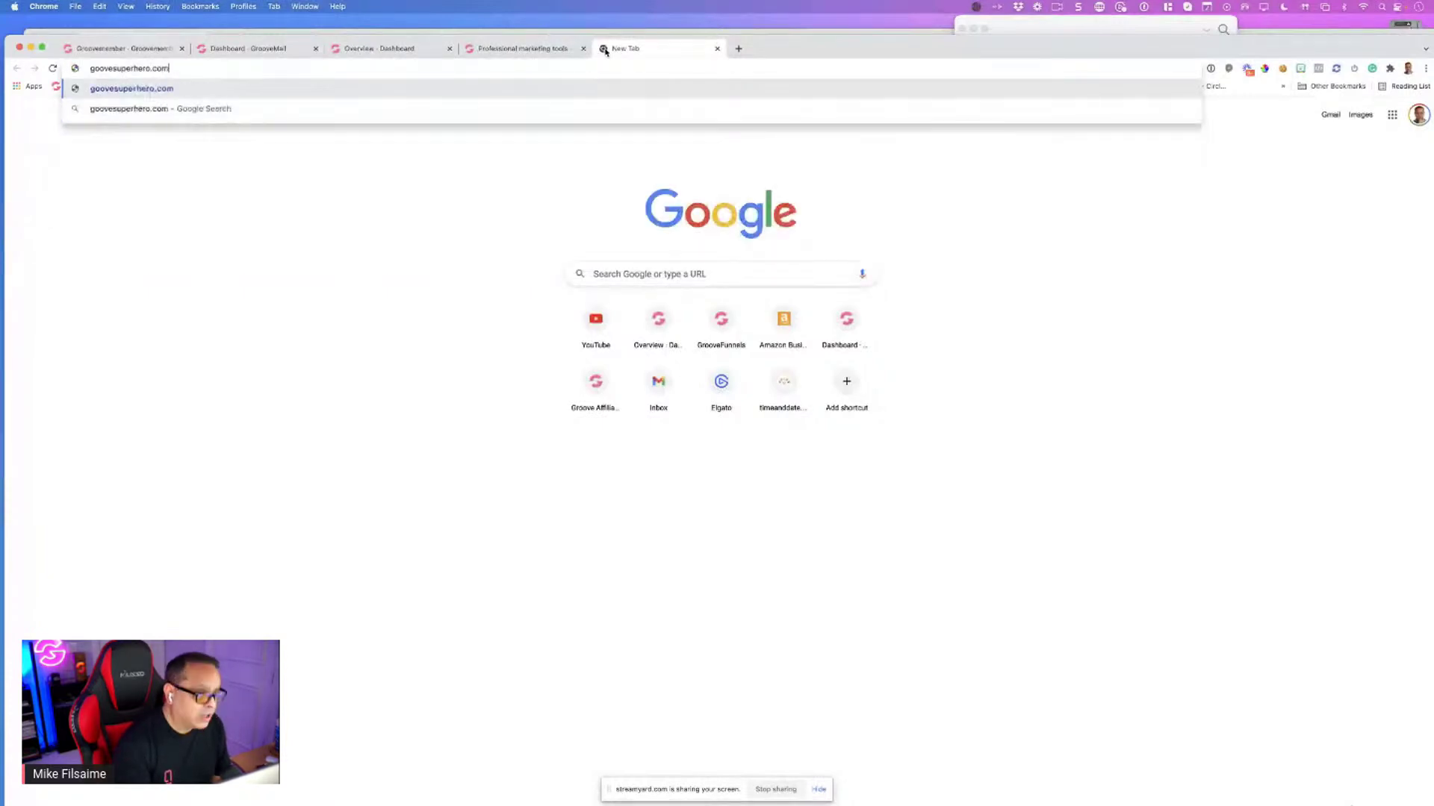
{"action": "key", "text": "Return"}
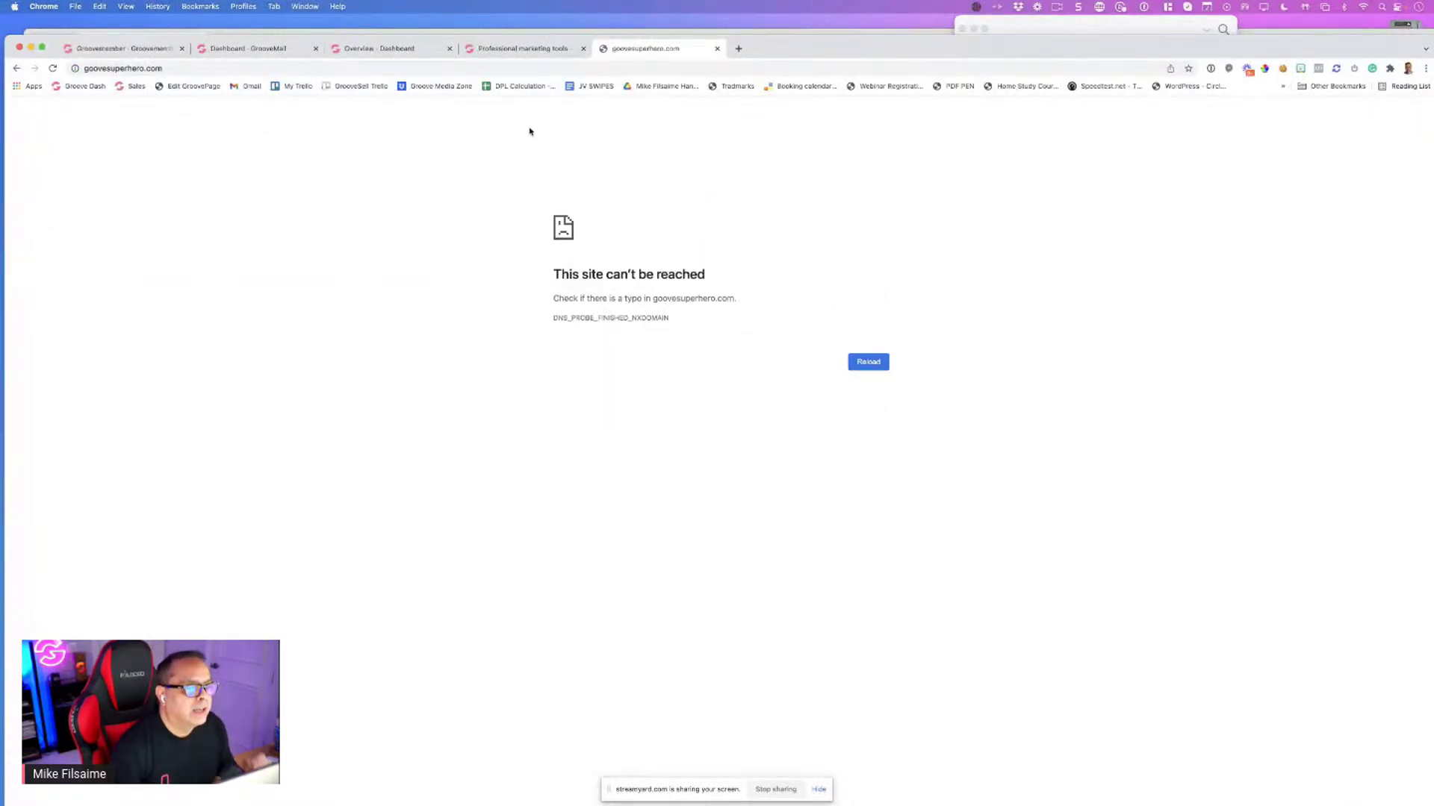
{"action": "left_click", "coordinate": [89, 69]}
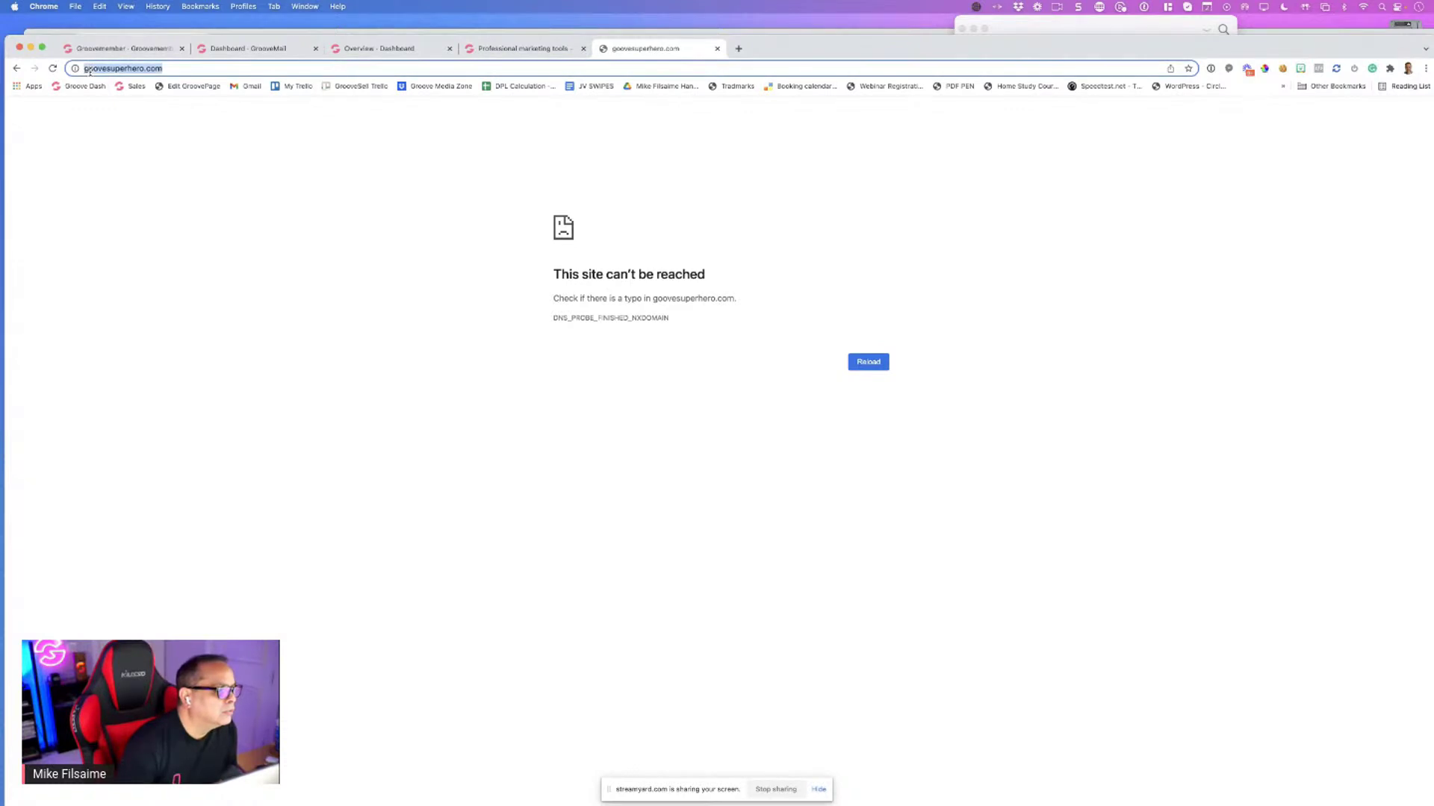
{"action": "left_click", "coordinate": [91, 70]}
{"action": "type", "text": "r"}
{"action": "key", "text": "Return"}
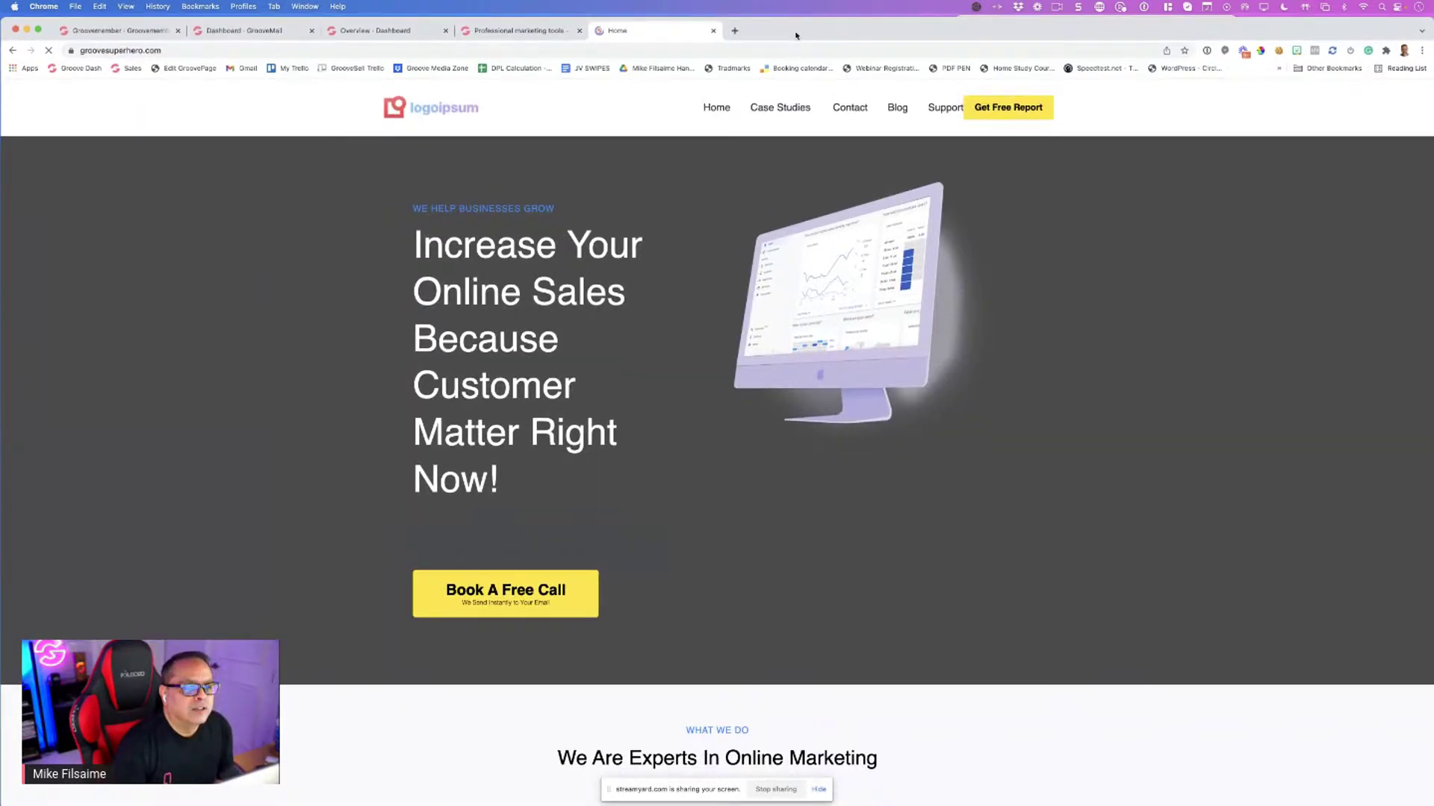
{"action": "scroll", "coordinate": [329, 267], "scroll_direction": "down", "scroll_amount": 4}
{"action": "scroll", "coordinate": [343, 224], "scroll_direction": "up", "scroll_amount": 4}
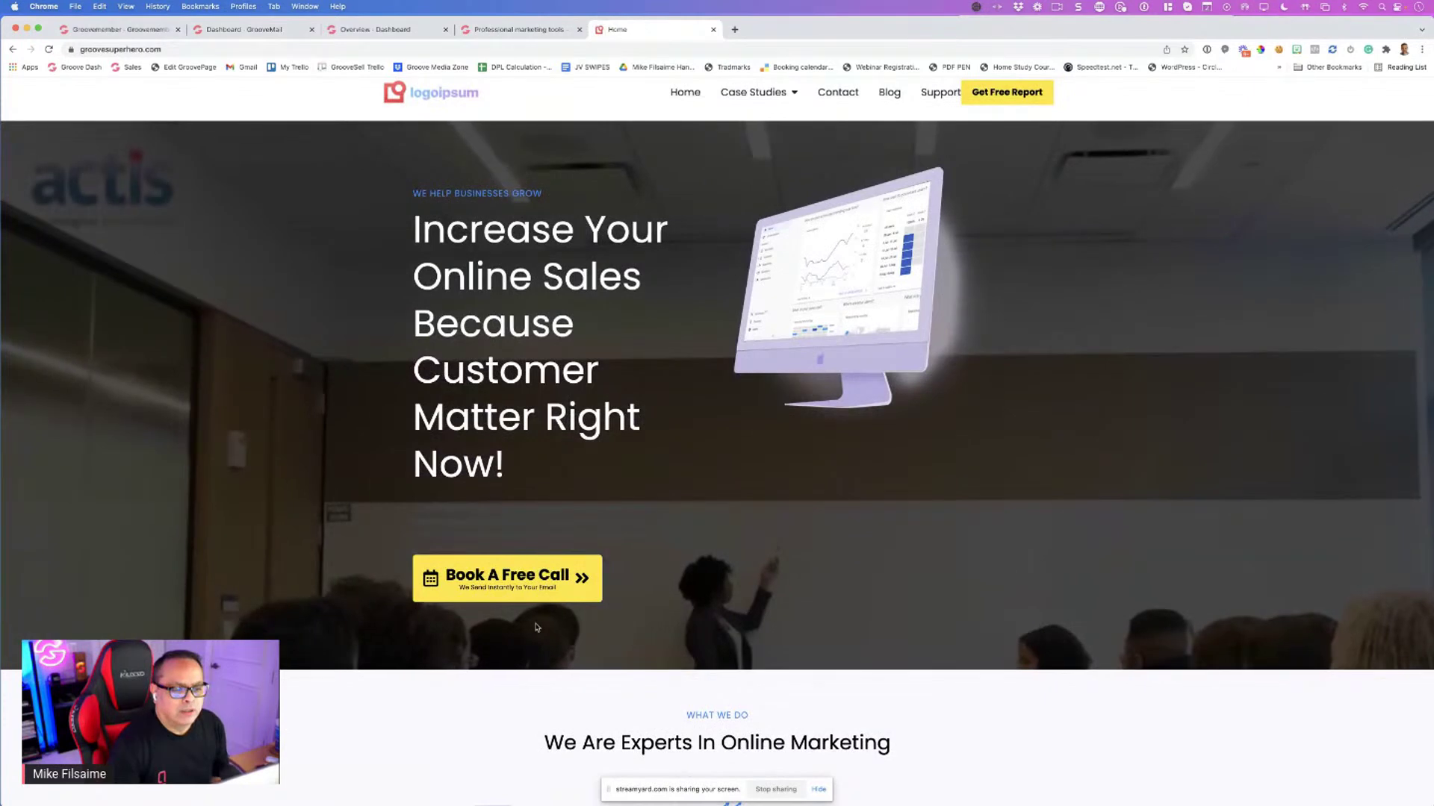
{"action": "scroll", "coordinate": [448, 448], "scroll_direction": "up", "scroll_amount": 1}
{"action": "left_click", "coordinate": [119, 29]}
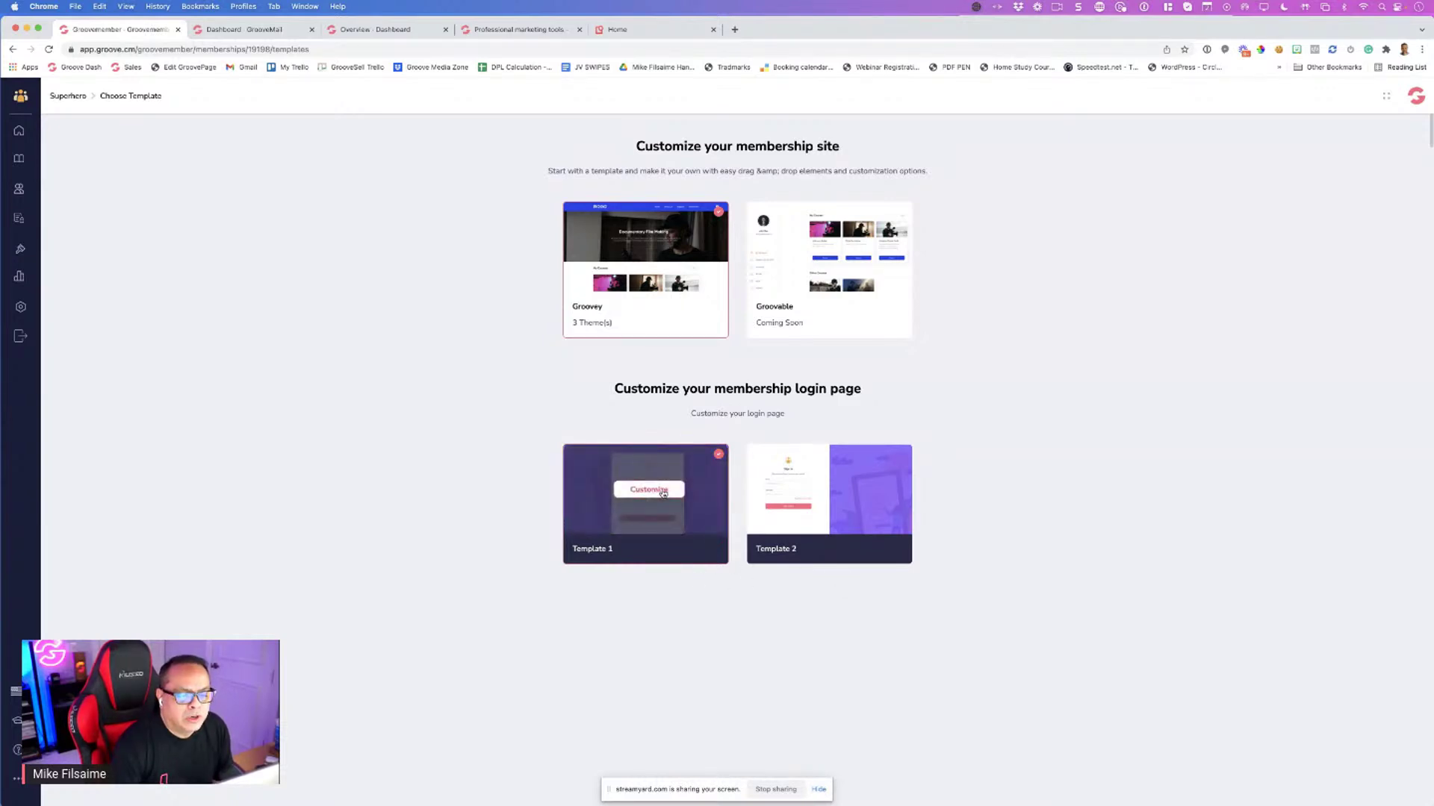
Compare login Templates 1 and 2, settle on Template 2, then start customizing the Groovey theme
{"action": "left_click", "coordinate": [656, 493]}
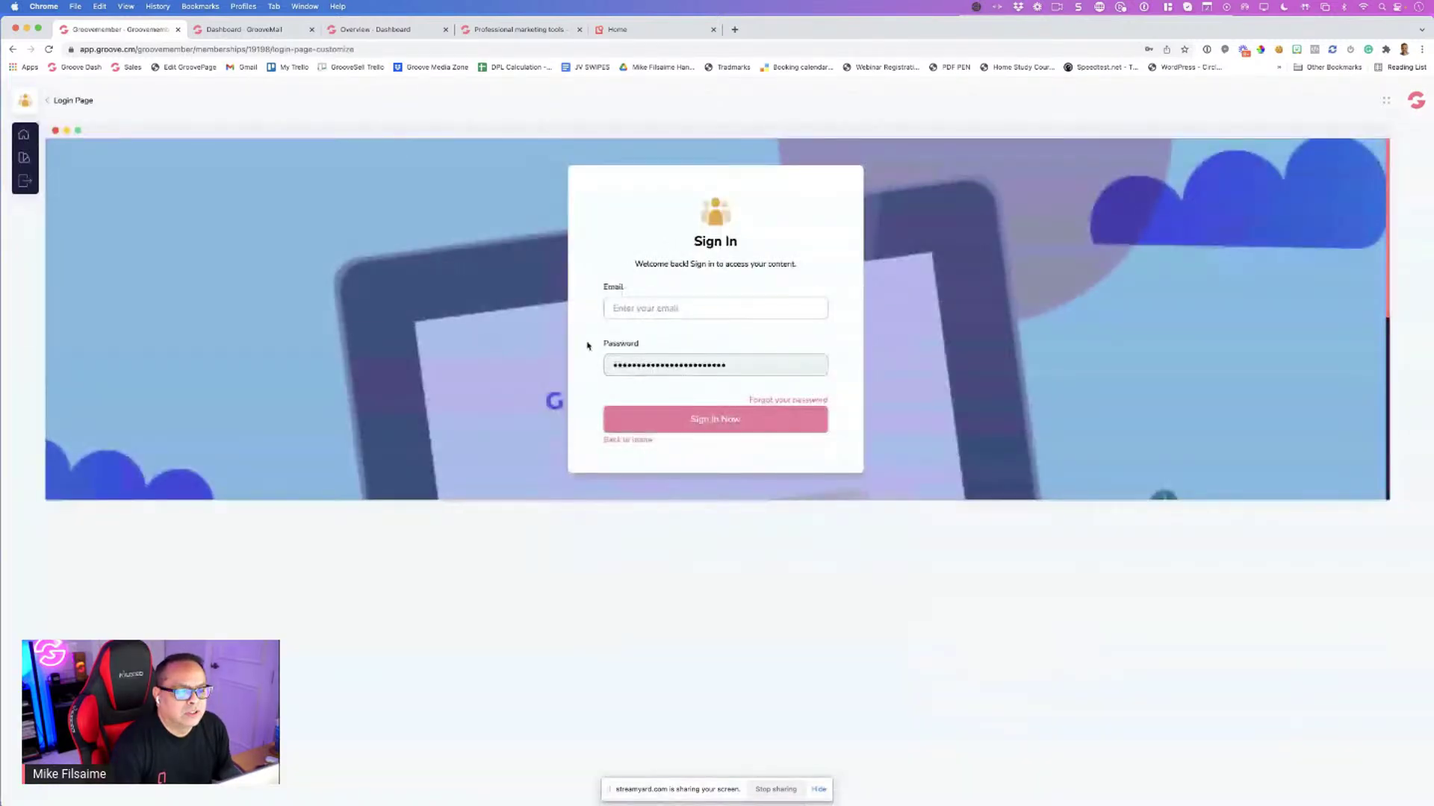
{"action": "left_click", "coordinate": [13, 49]}
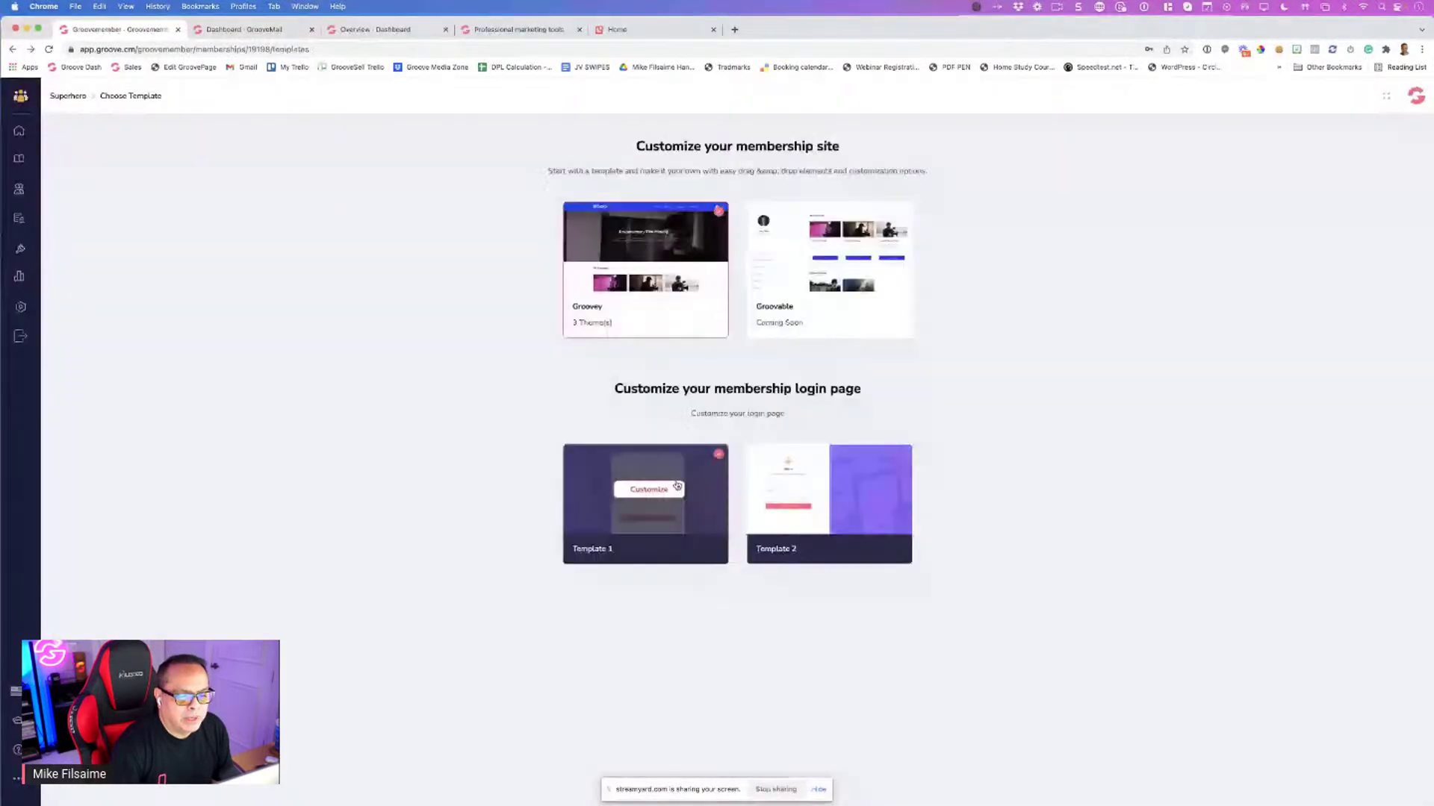
{"action": "left_click", "coordinate": [713, 459]}
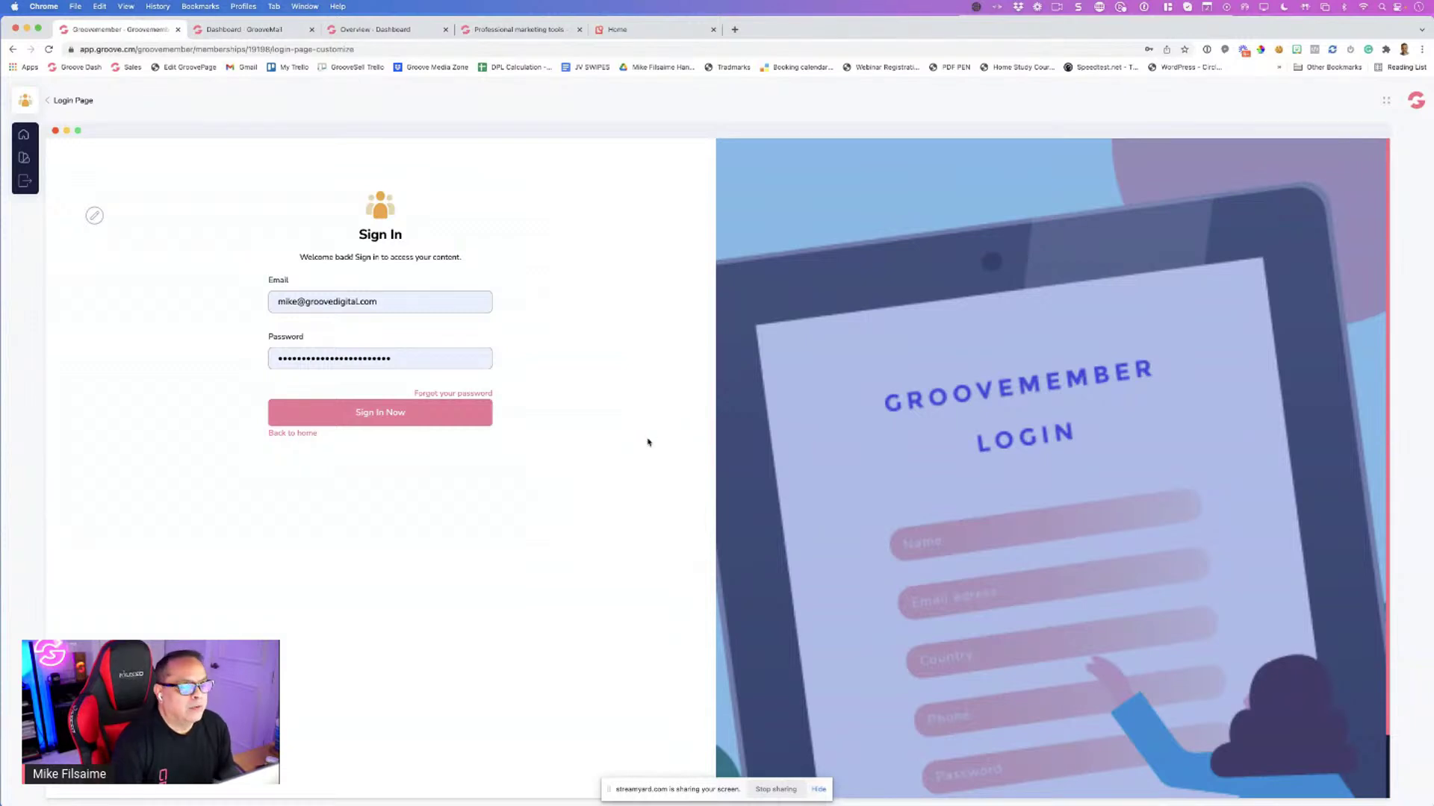
{"action": "scroll", "coordinate": [1048, 305], "scroll_direction": "down", "scroll_amount": 2}
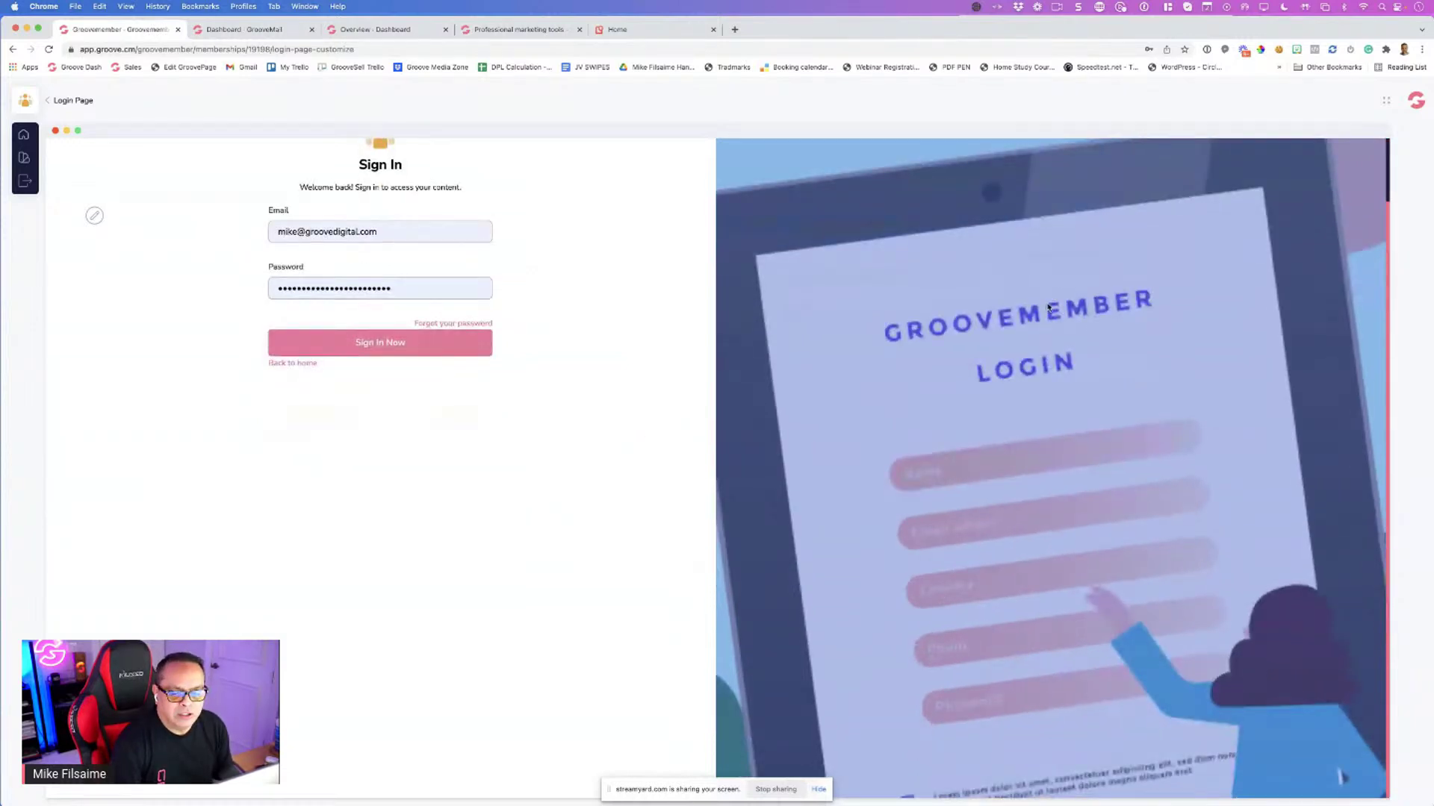
{"action": "scroll", "coordinate": [1047, 308], "scroll_direction": "up", "scroll_amount": 2}
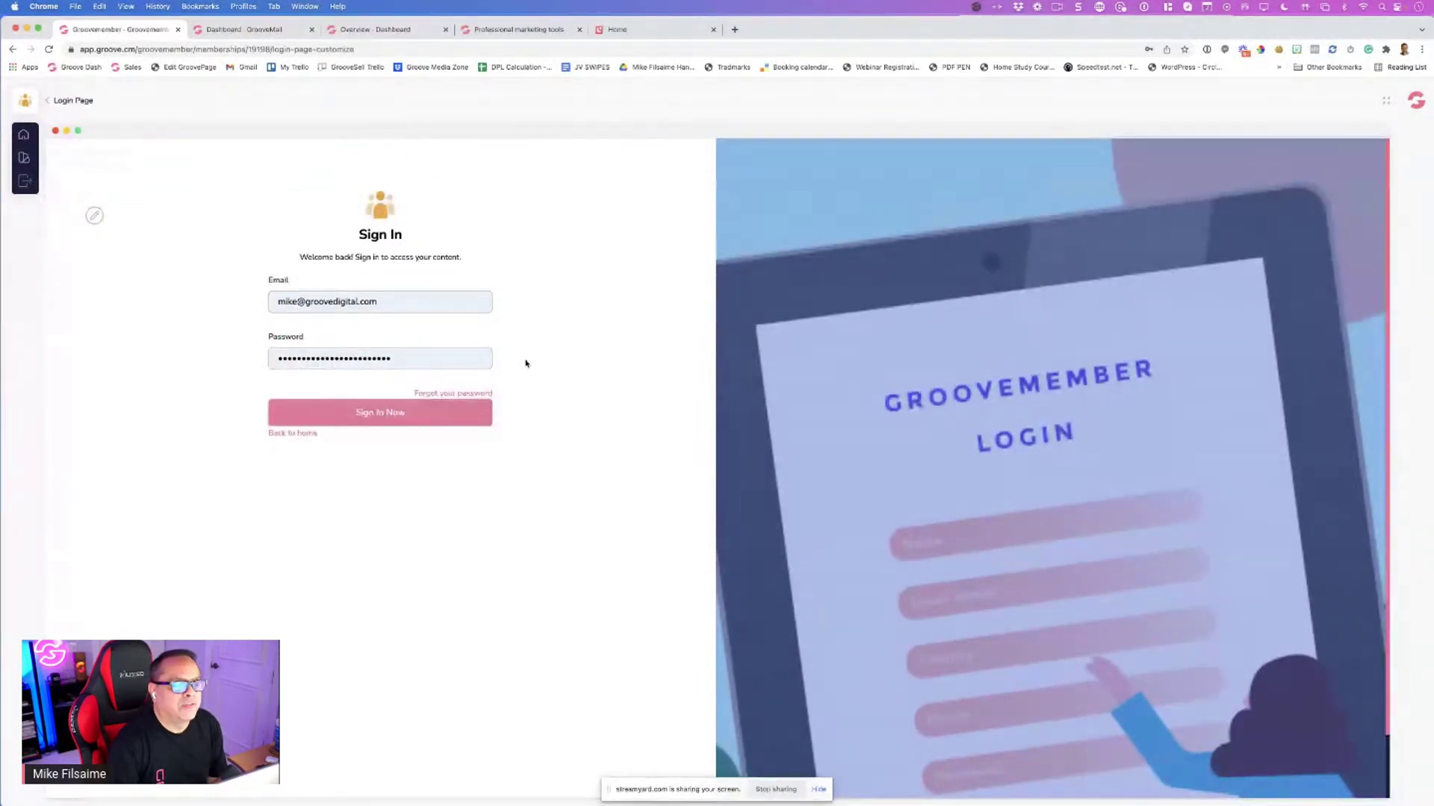
{"action": "left_click", "coordinate": [52, 102]}
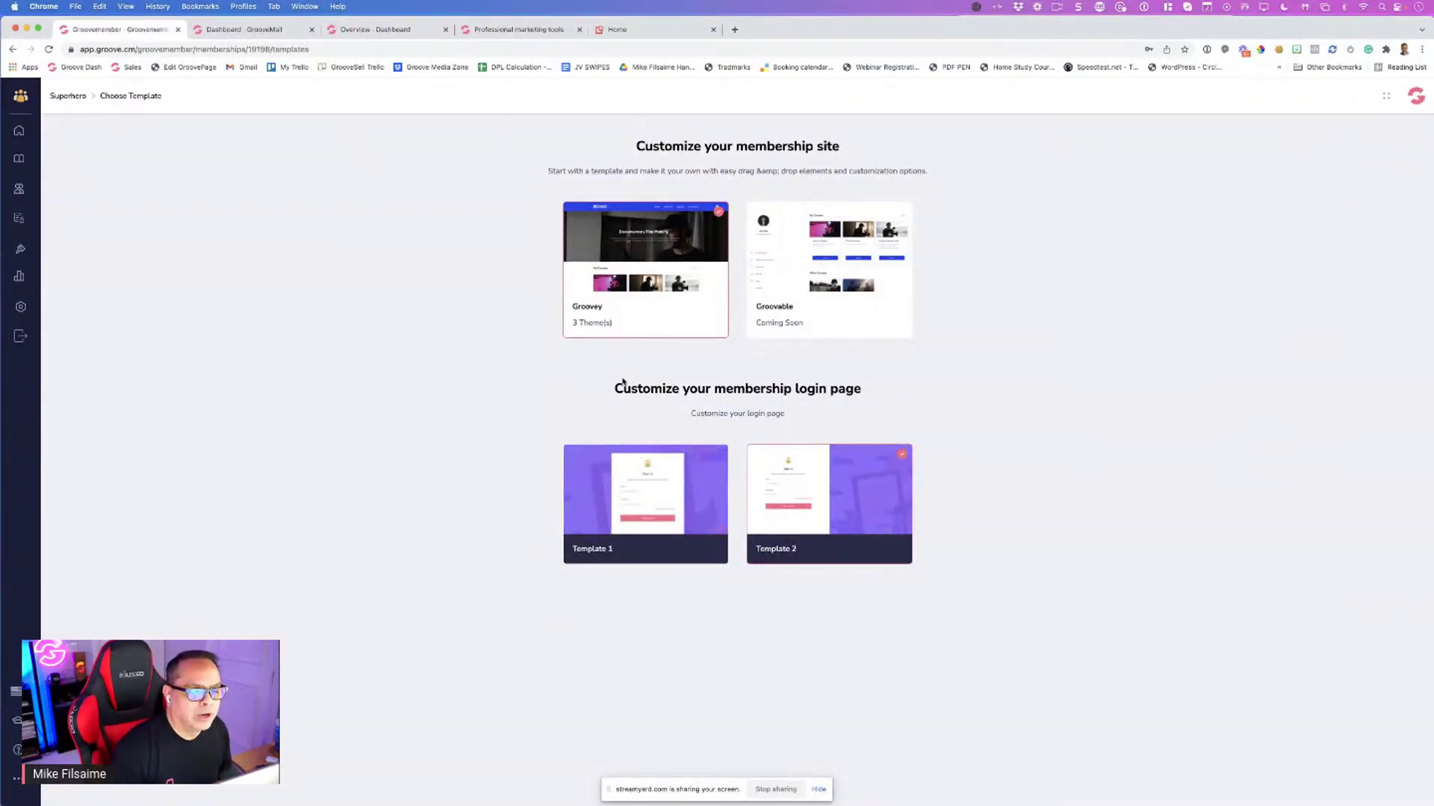
{"action": "mouse_move", "coordinate": [647, 288]}
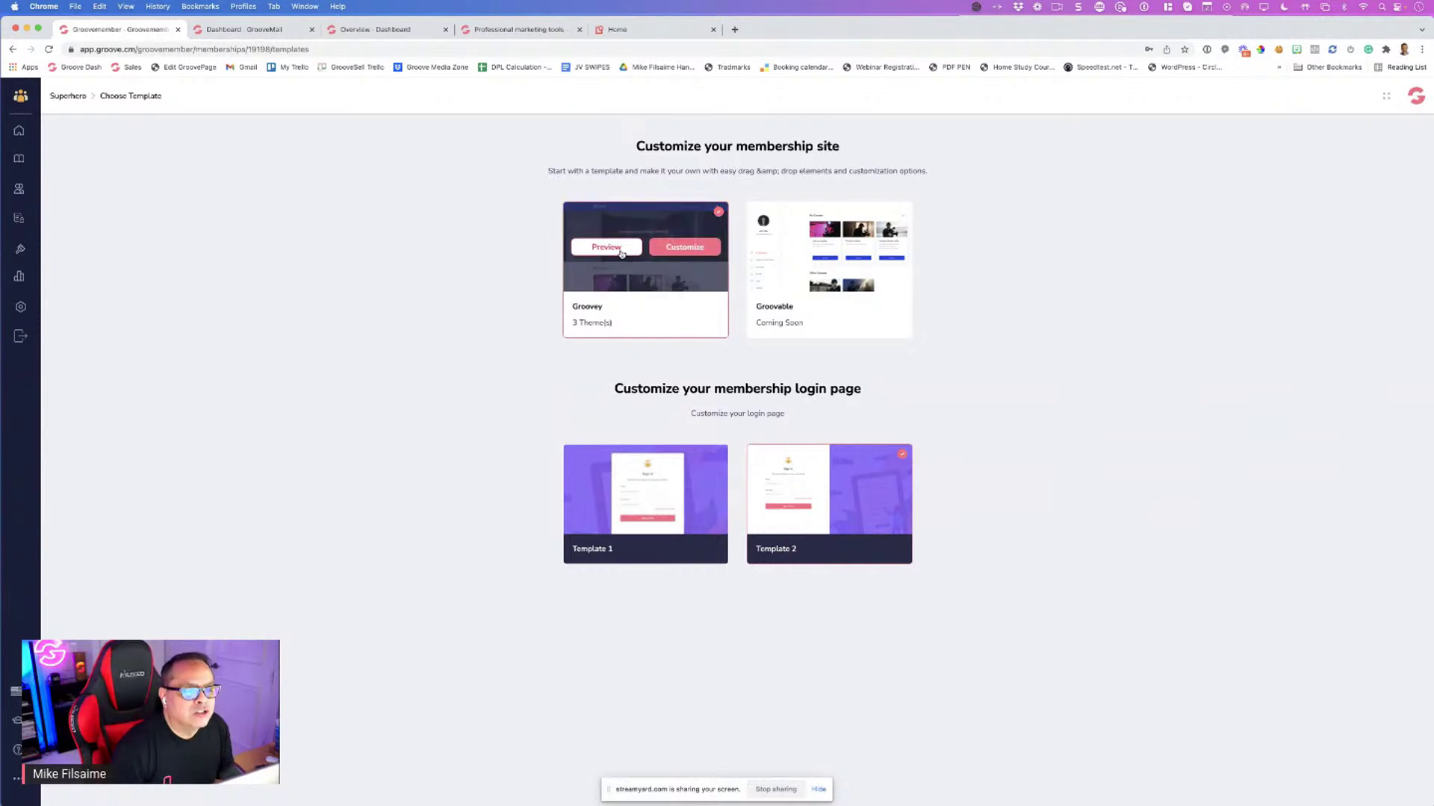
{"action": "left_click", "coordinate": [684, 247]}
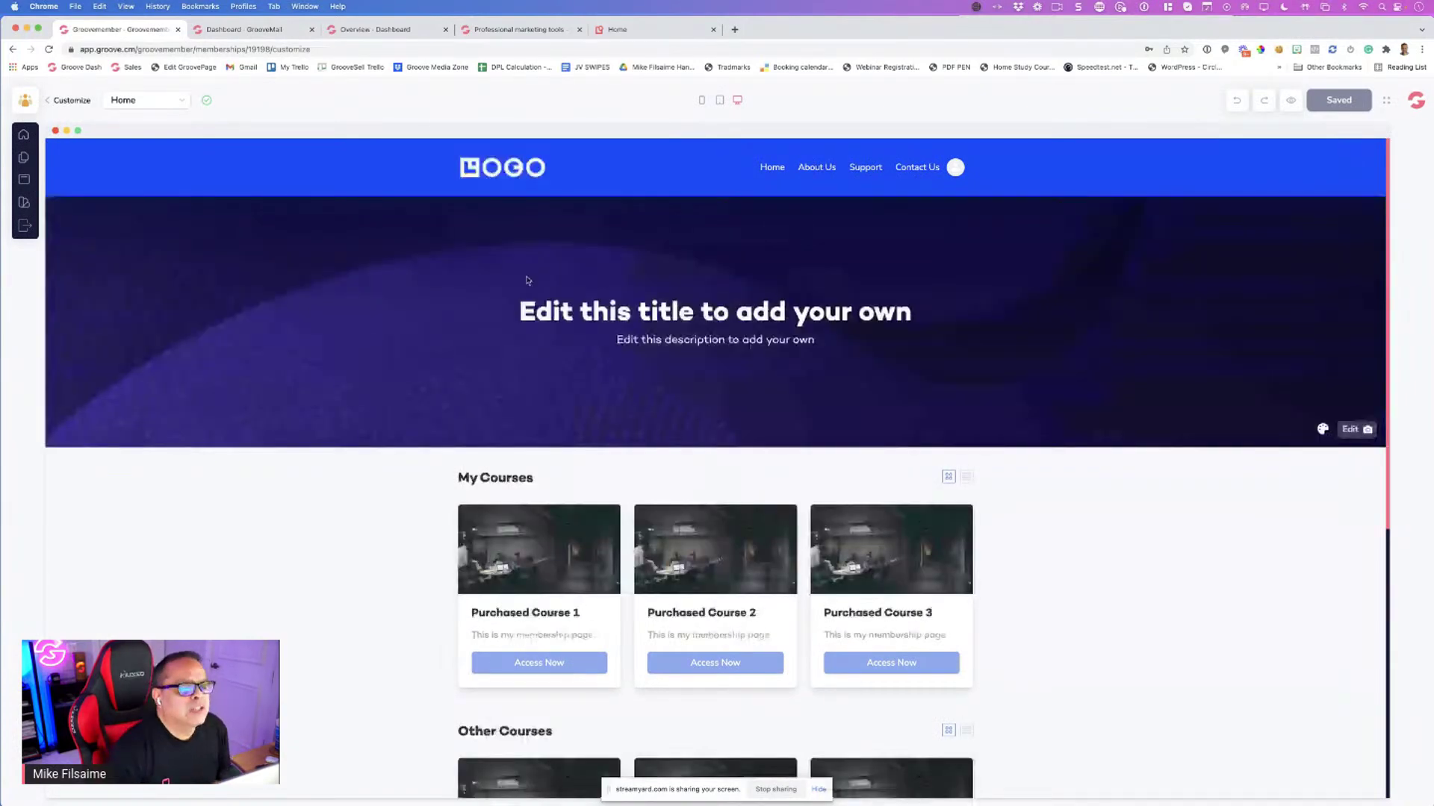
Preview the Groovey home page at phone, tablet and desktop widths and scroll through it
{"action": "left_click", "coordinate": [703, 100]}
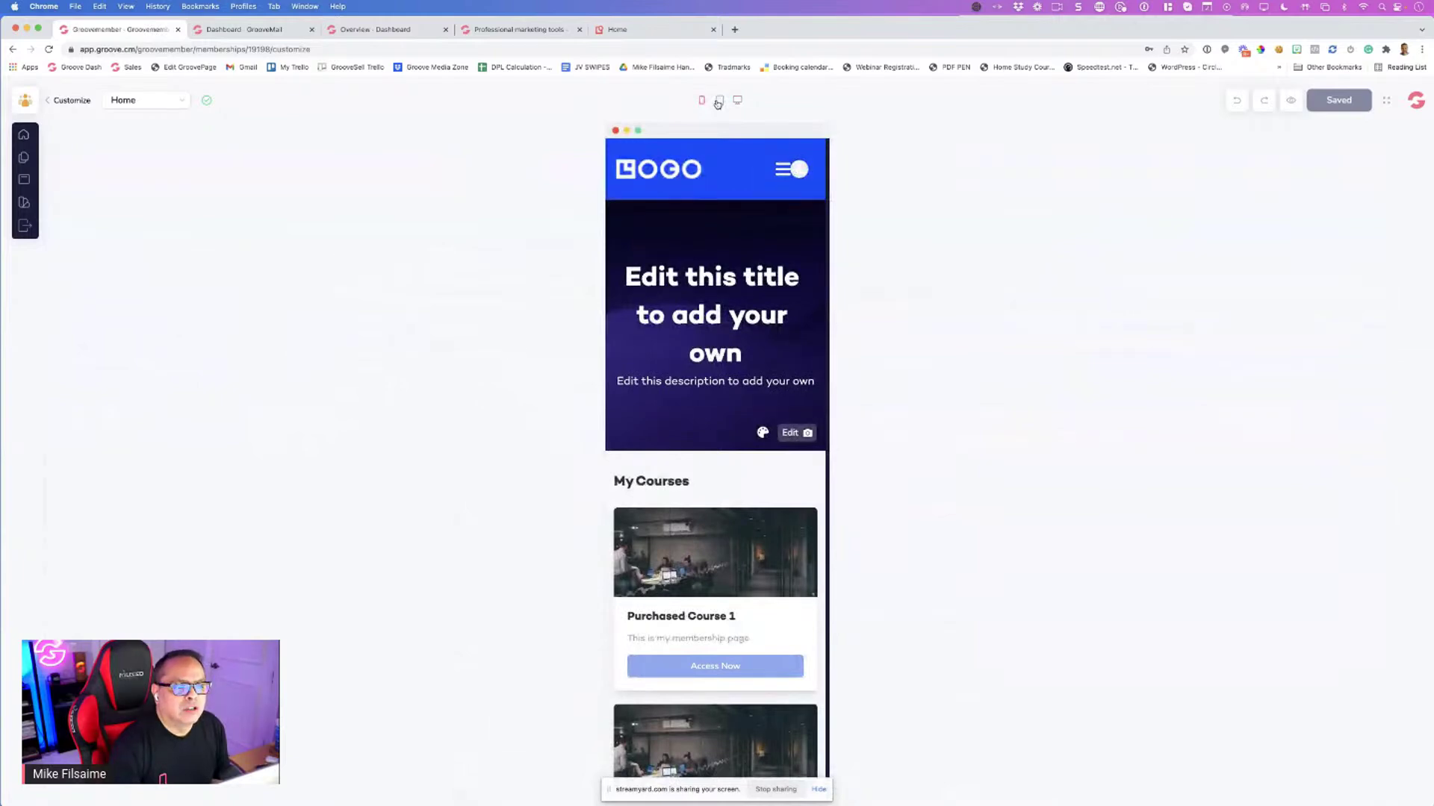
{"action": "left_click", "coordinate": [719, 101]}
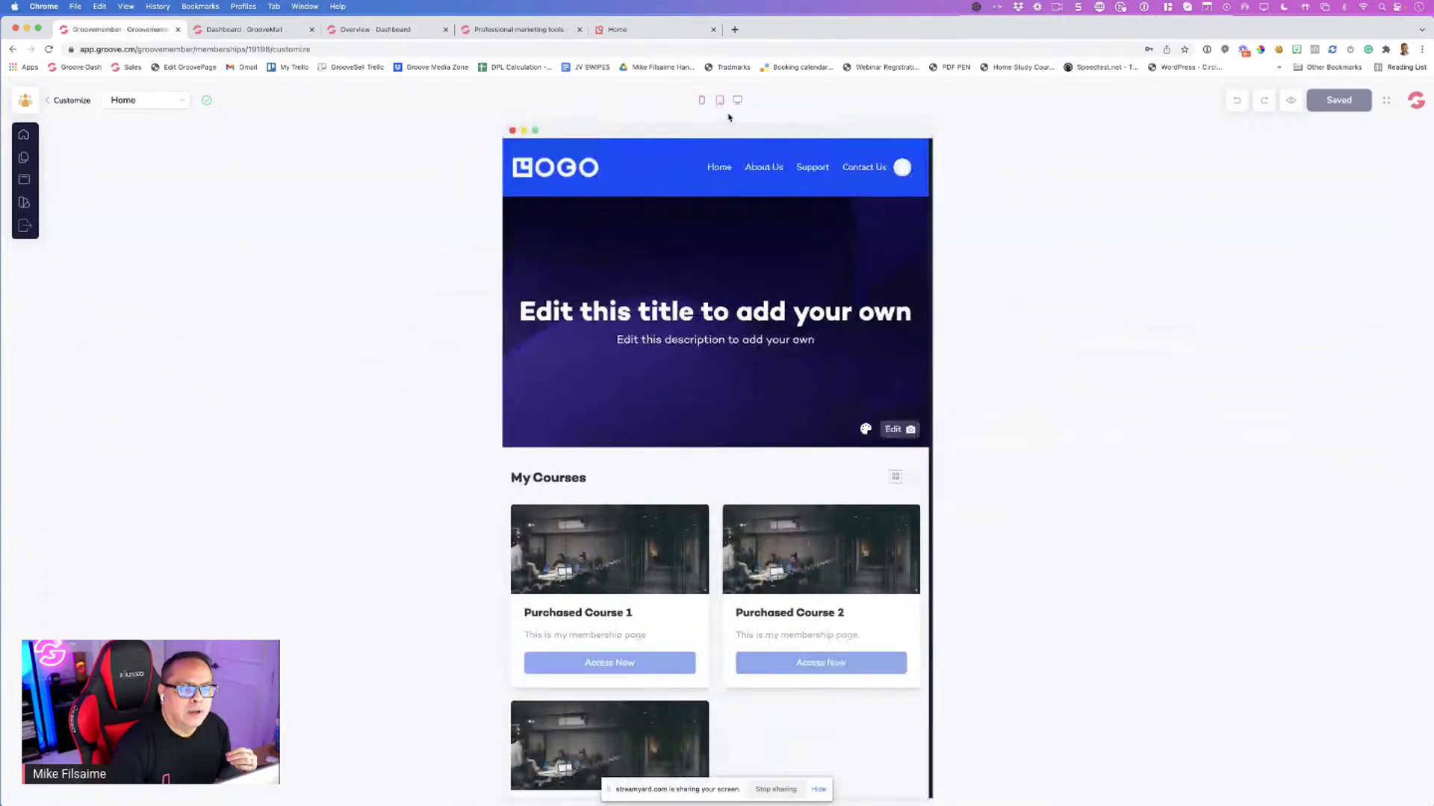
{"action": "left_click", "coordinate": [737, 105]}
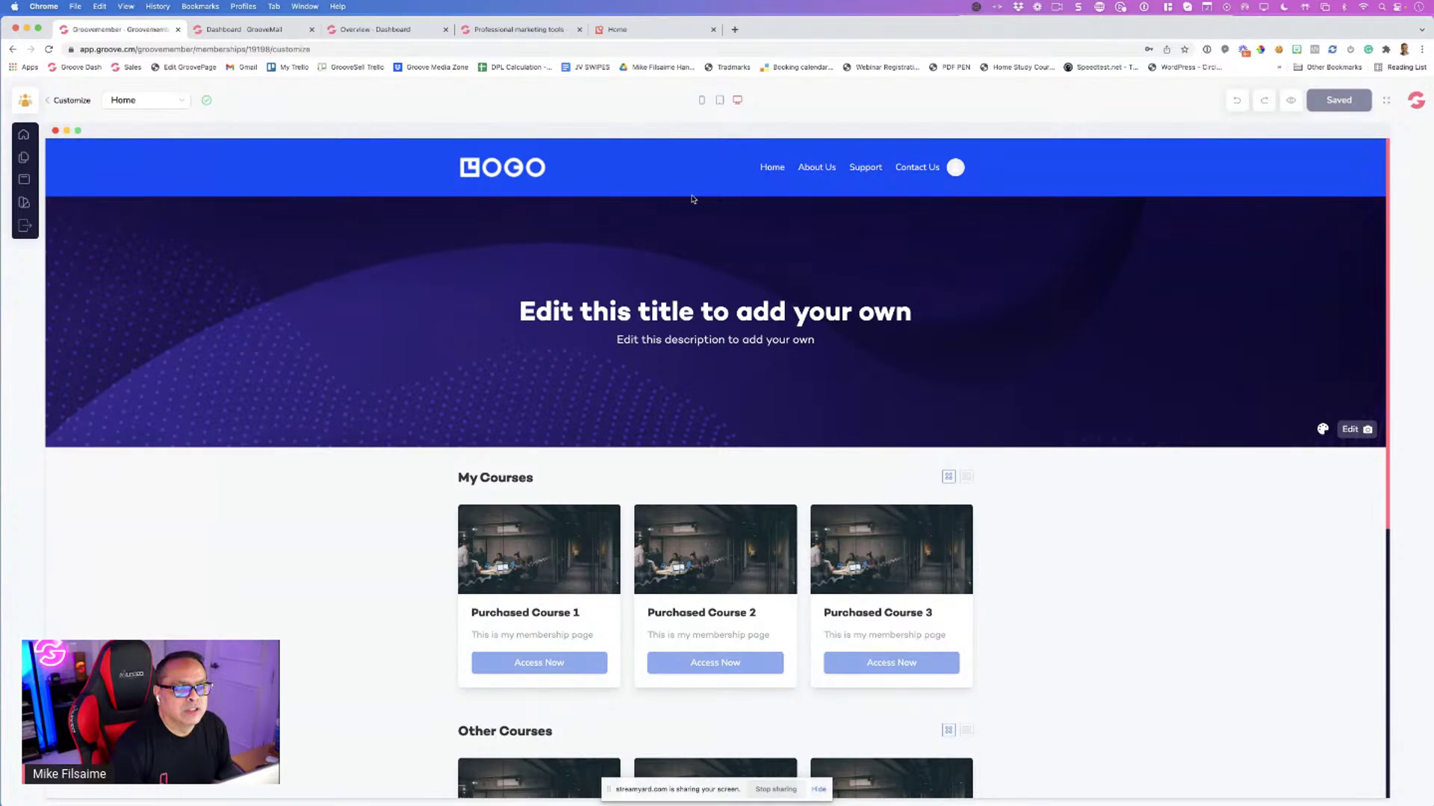
{"action": "scroll", "coordinate": [667, 205], "scroll_direction": "down", "scroll_amount": 1}
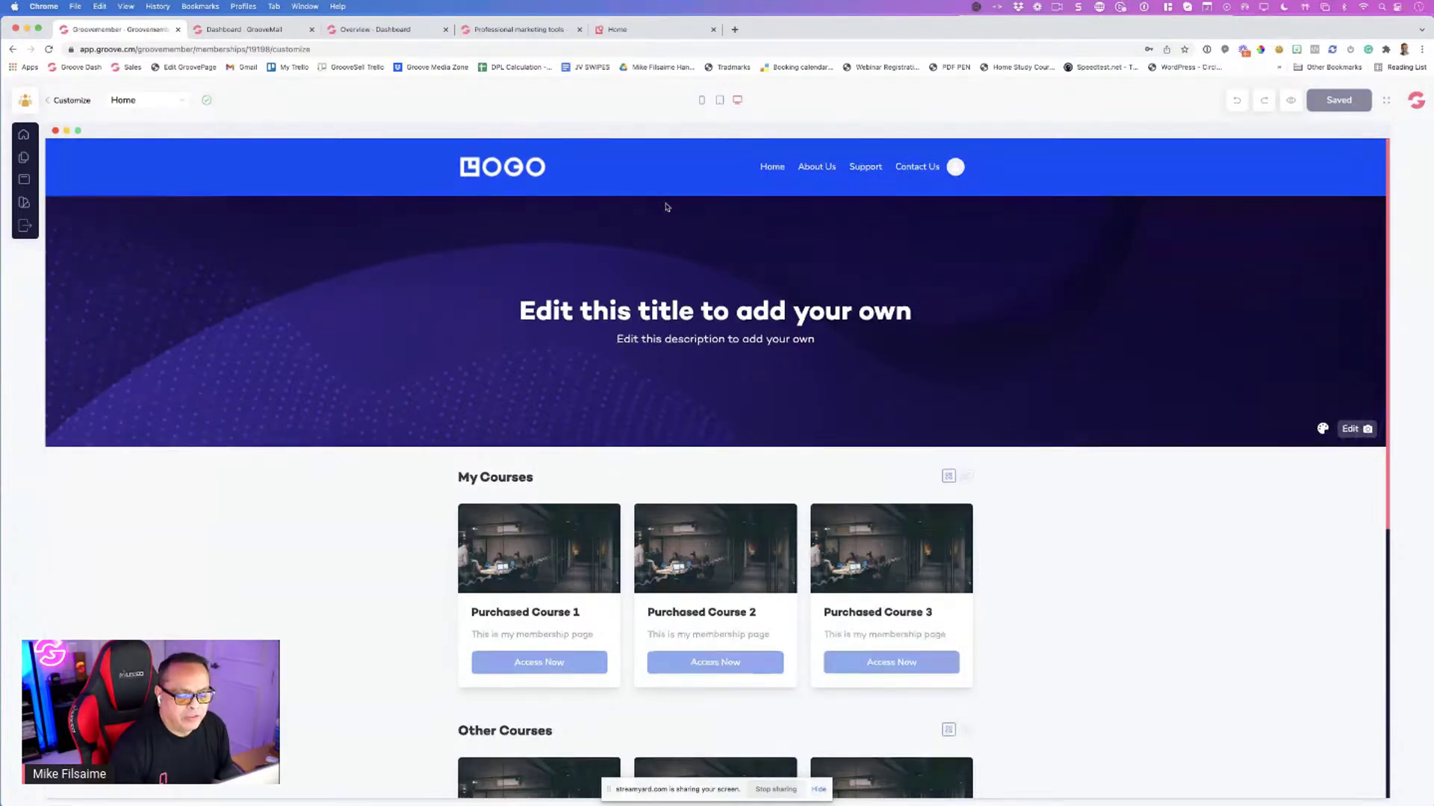
{"action": "scroll", "coordinate": [667, 207], "scroll_direction": "down", "scroll_amount": 6}
{"action": "scroll", "coordinate": [678, 662], "scroll_direction": "up", "scroll_amount": 6}
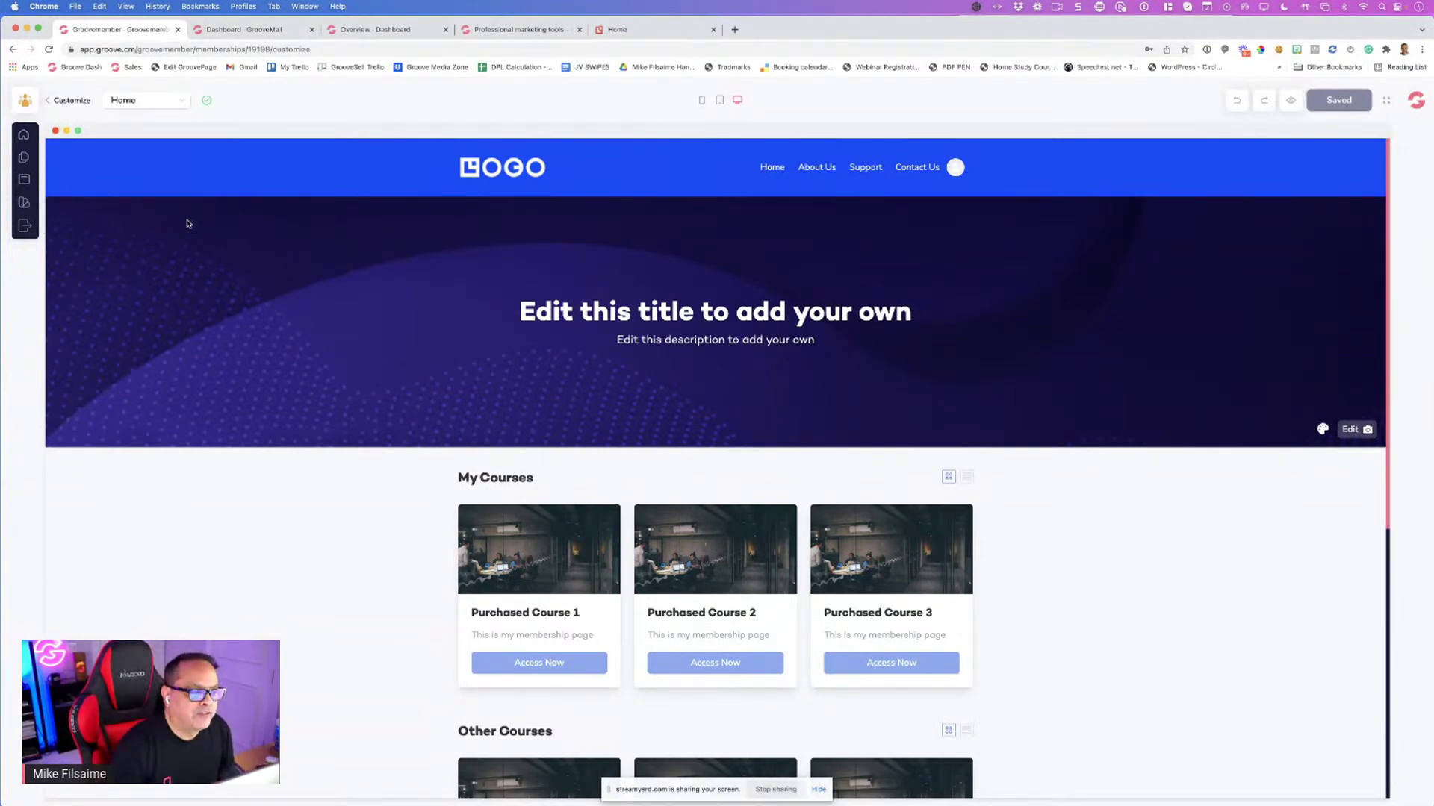
Open the Groovey layout's style options and switch from Dark to a Custom colour style
{"action": "left_click", "coordinate": [23, 204]}
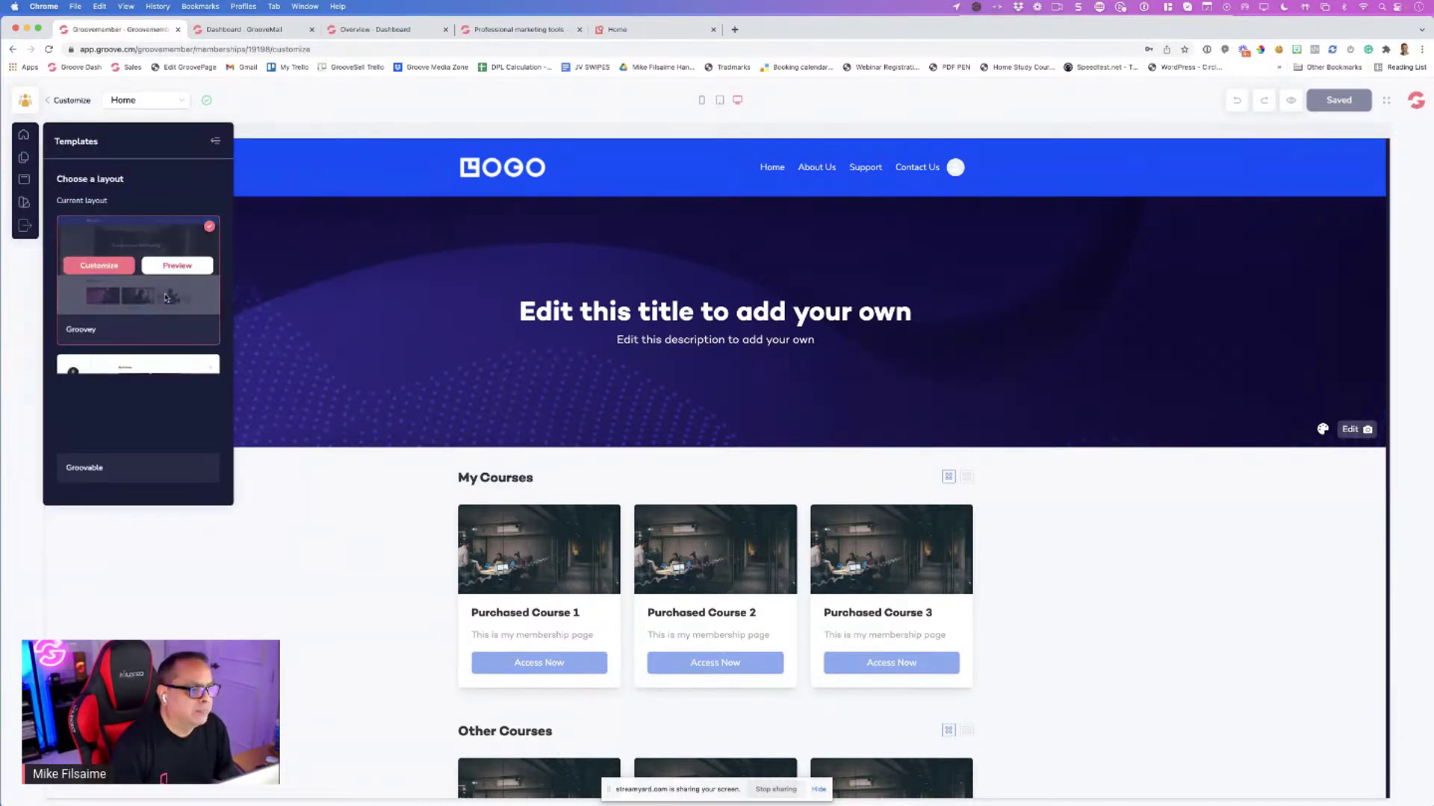
{"action": "left_click", "coordinate": [101, 267]}
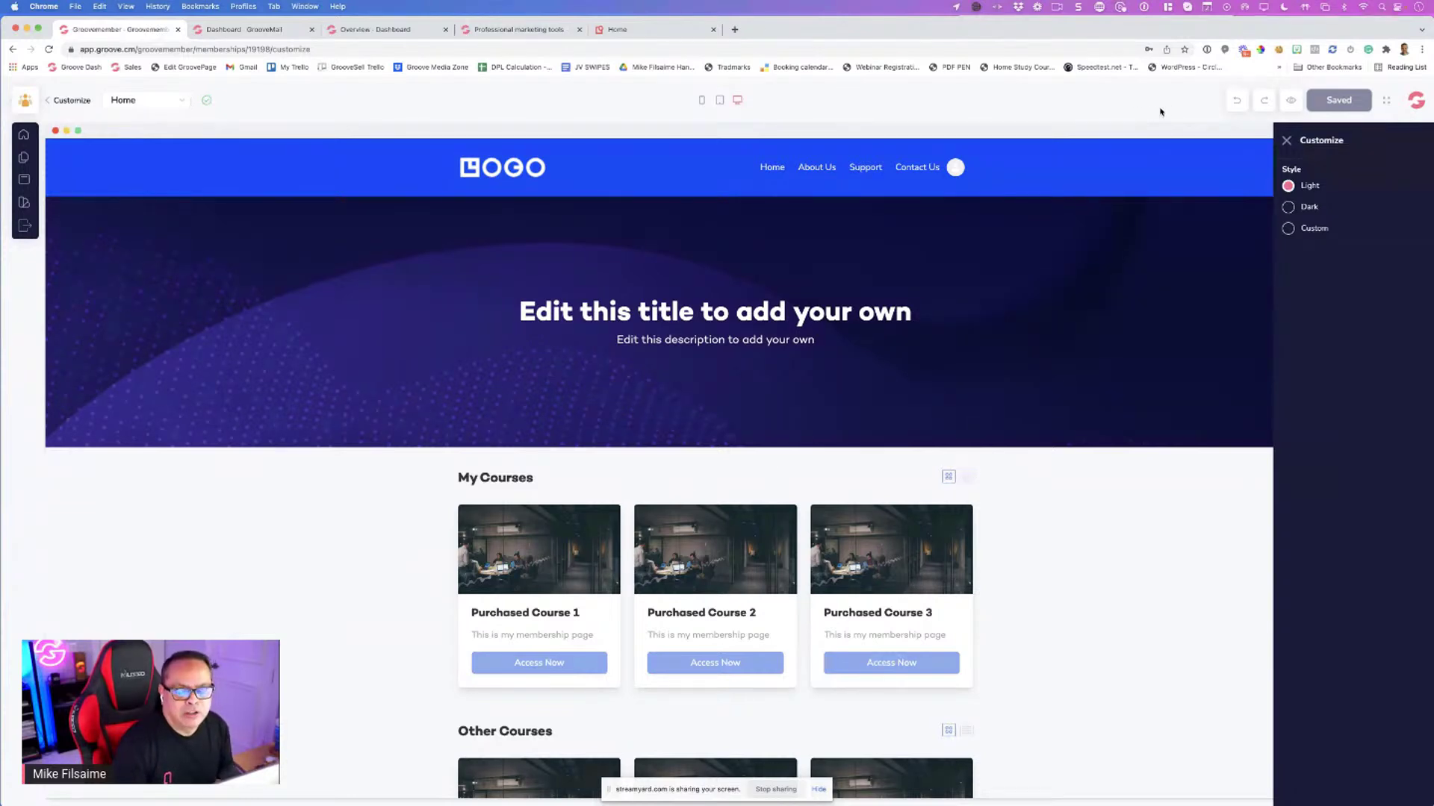
{"action": "left_click", "coordinate": [1289, 207]}
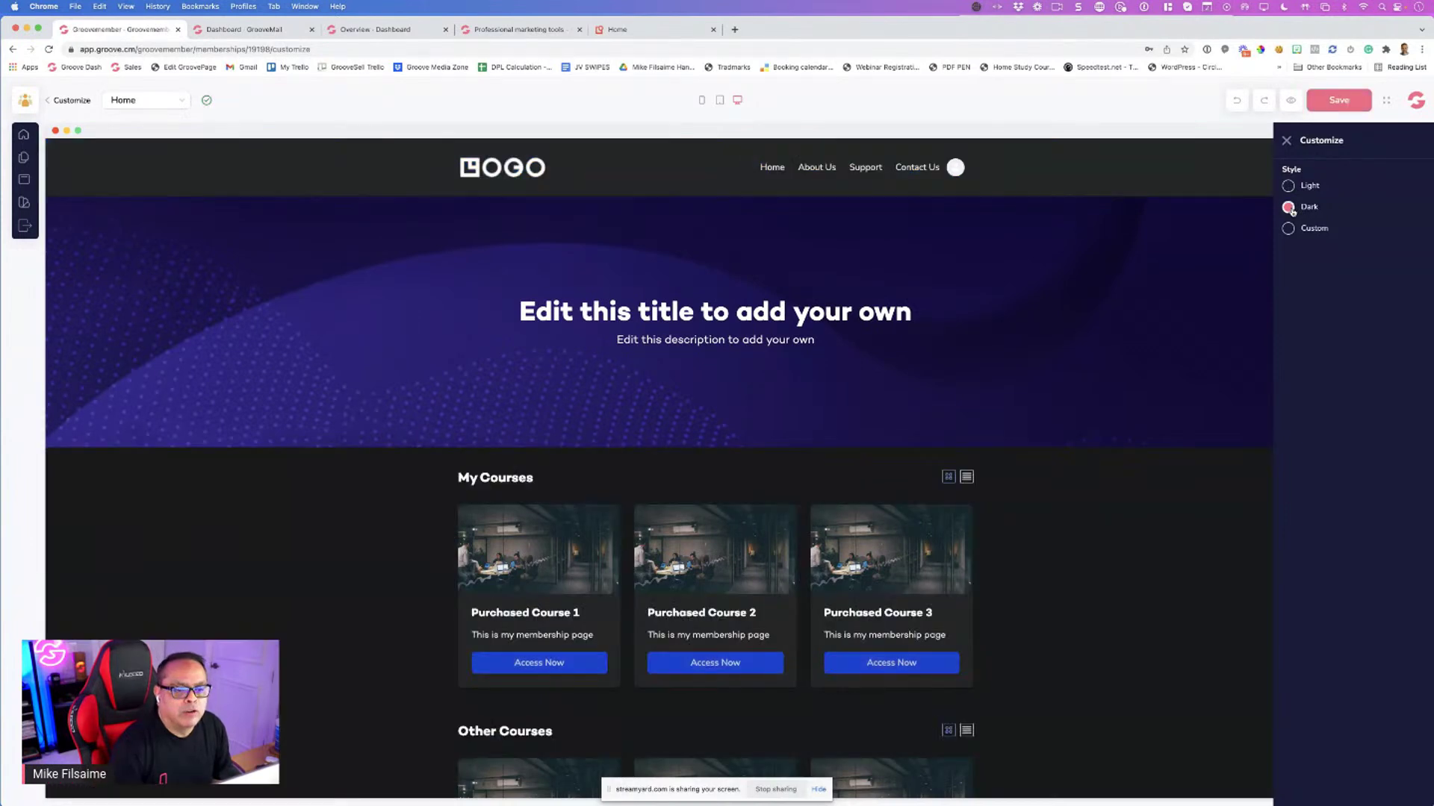
{"action": "left_click", "coordinate": [1288, 229]}
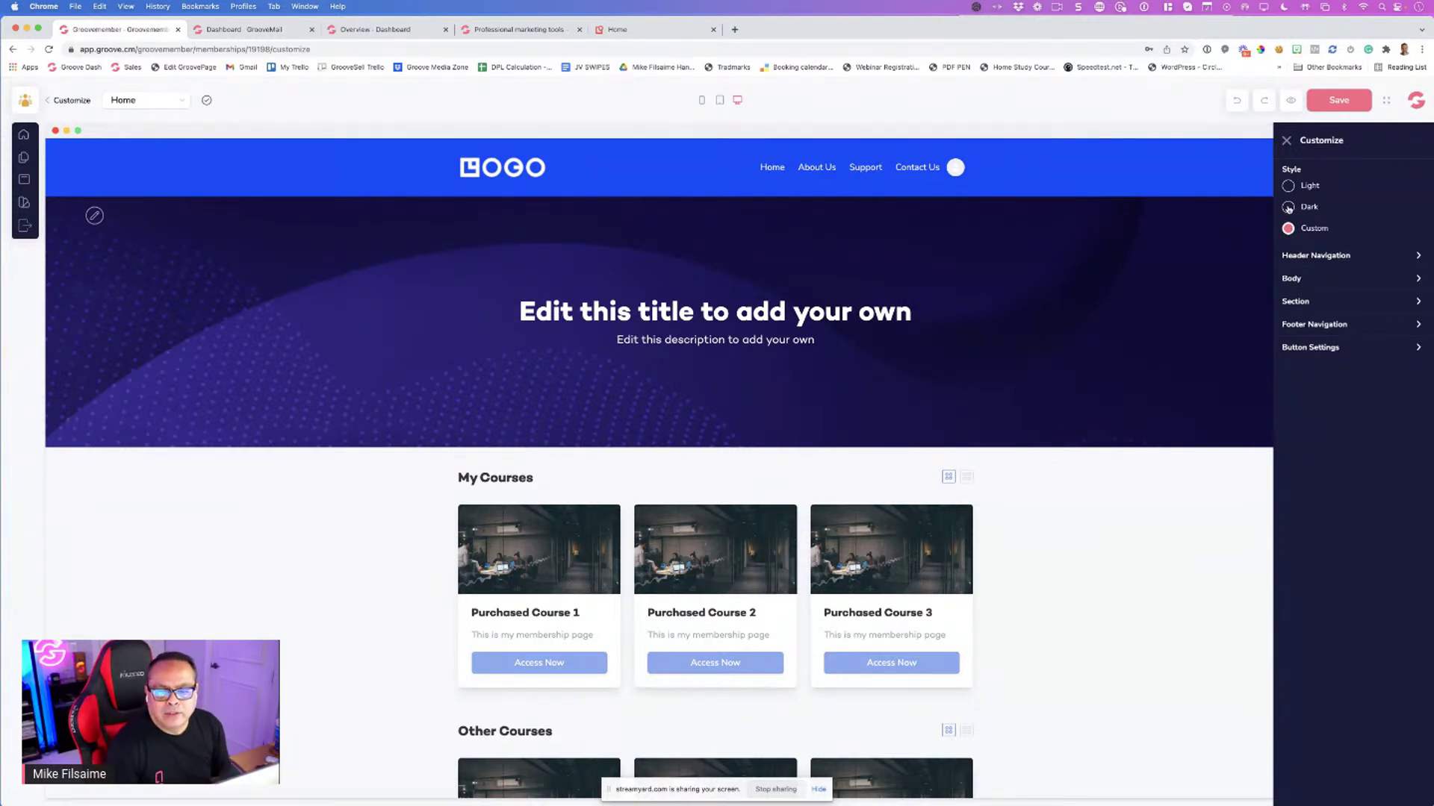
Set the header navigation background colour to dark slate
{"action": "left_click", "coordinate": [1334, 256]}
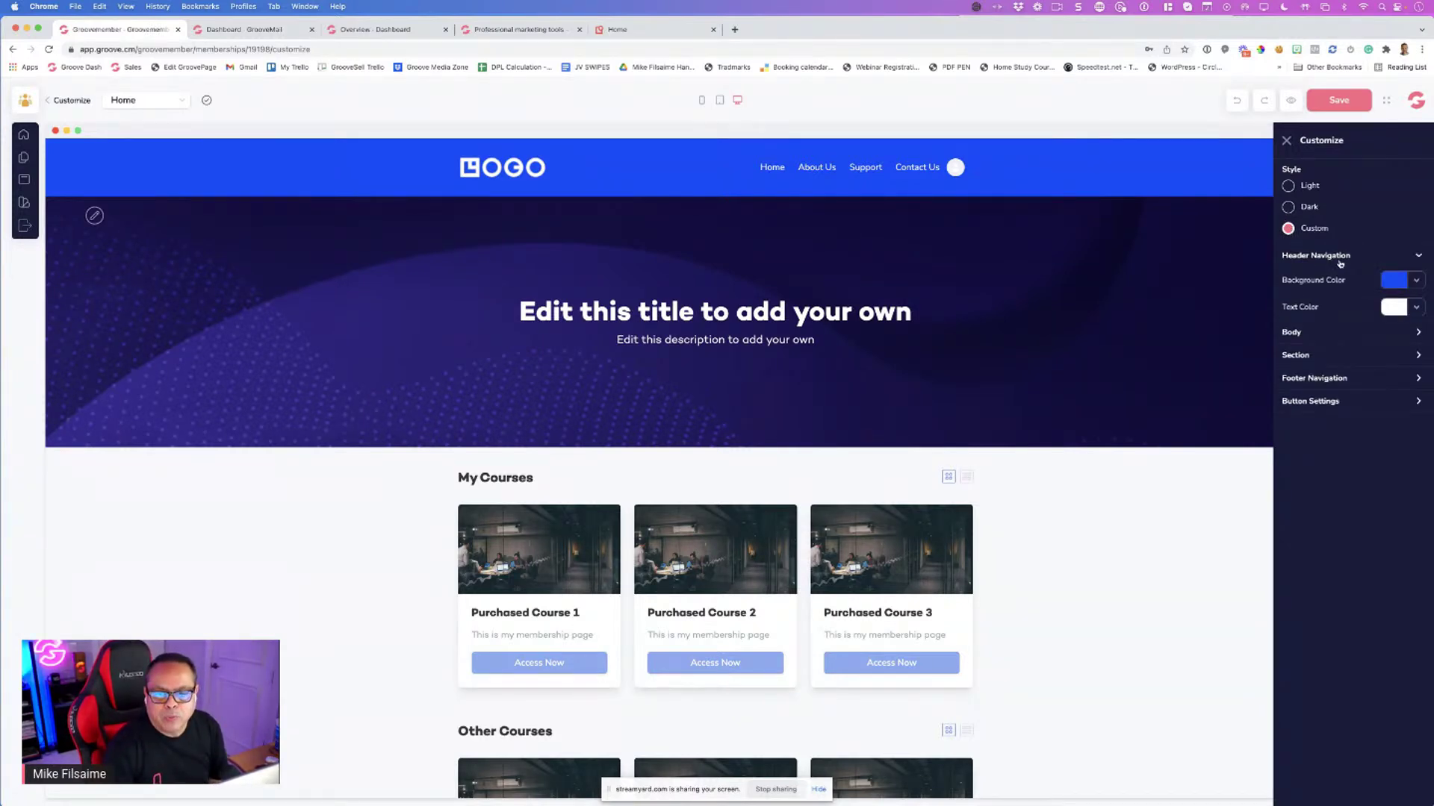
{"action": "left_click", "coordinate": [1394, 284]}
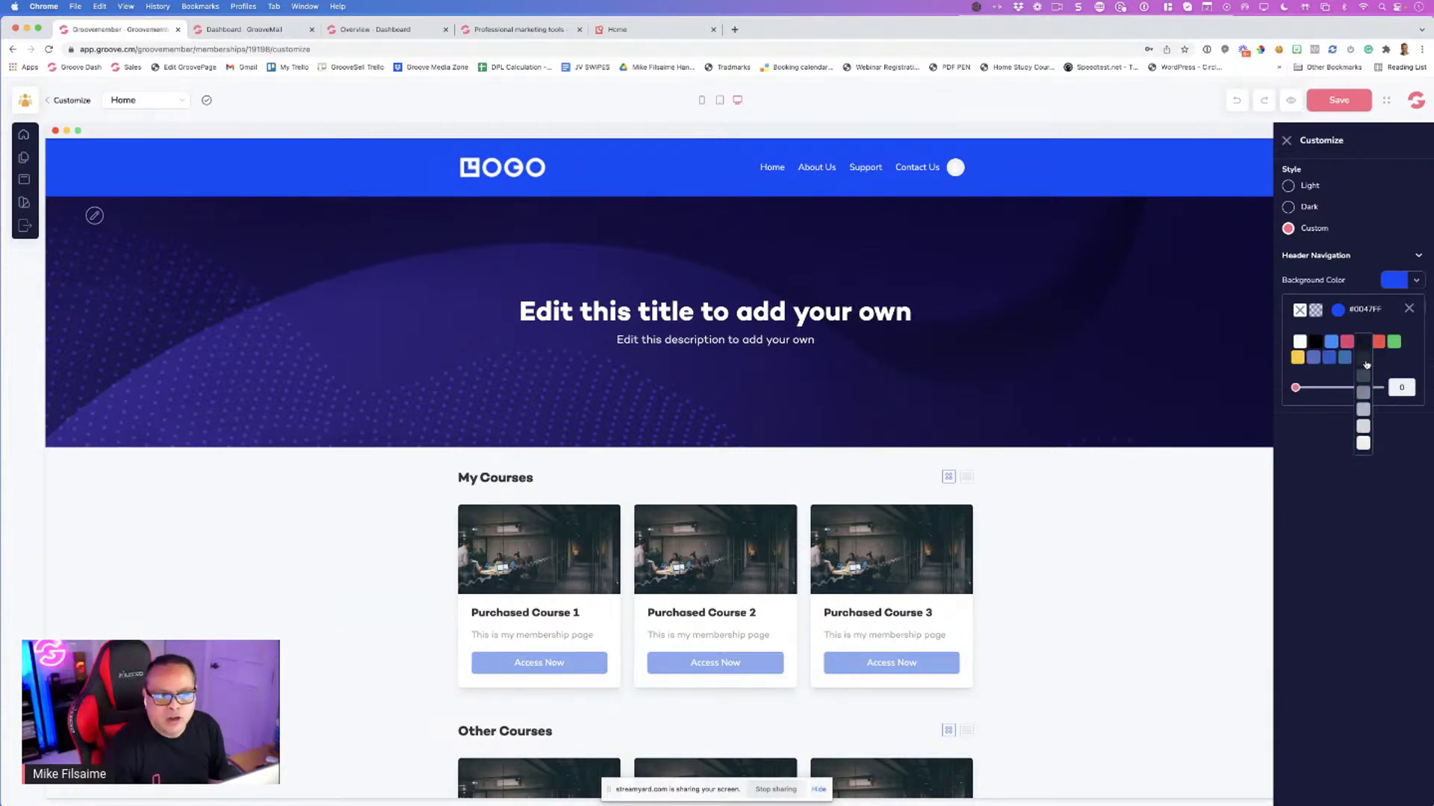
{"action": "left_click", "coordinate": [1364, 361]}
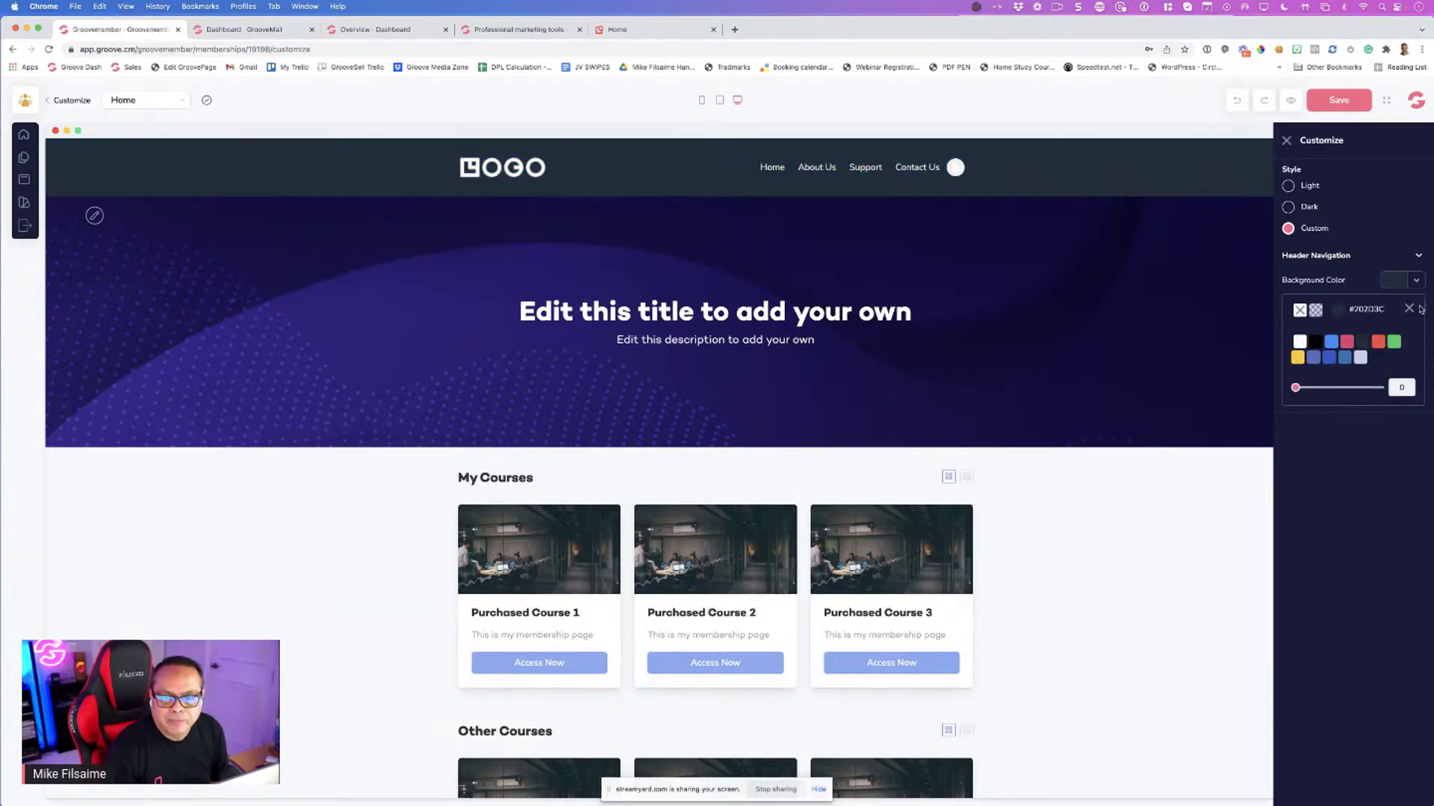
{"action": "left_click", "coordinate": [1410, 309]}
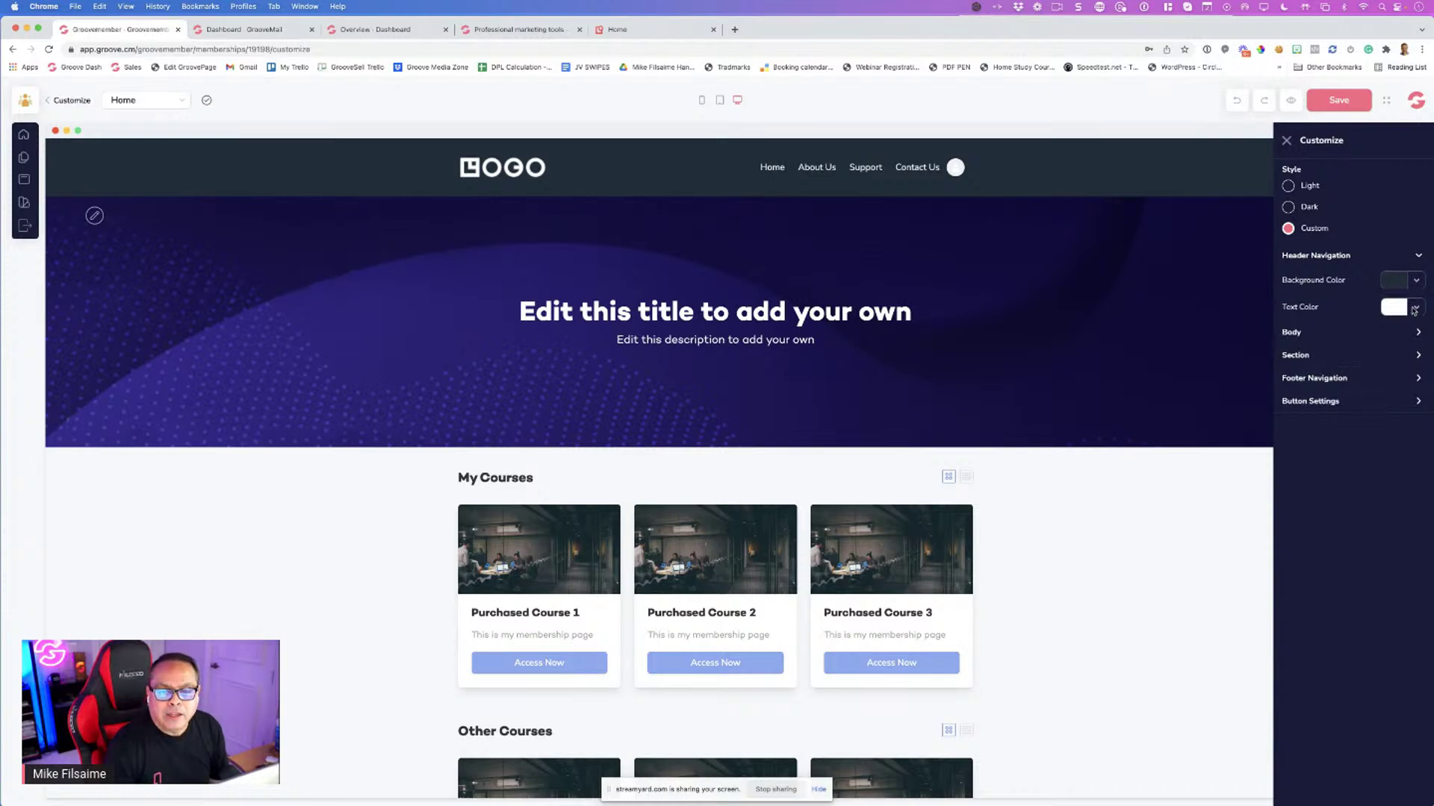
{"action": "left_click", "coordinate": [1334, 334]}
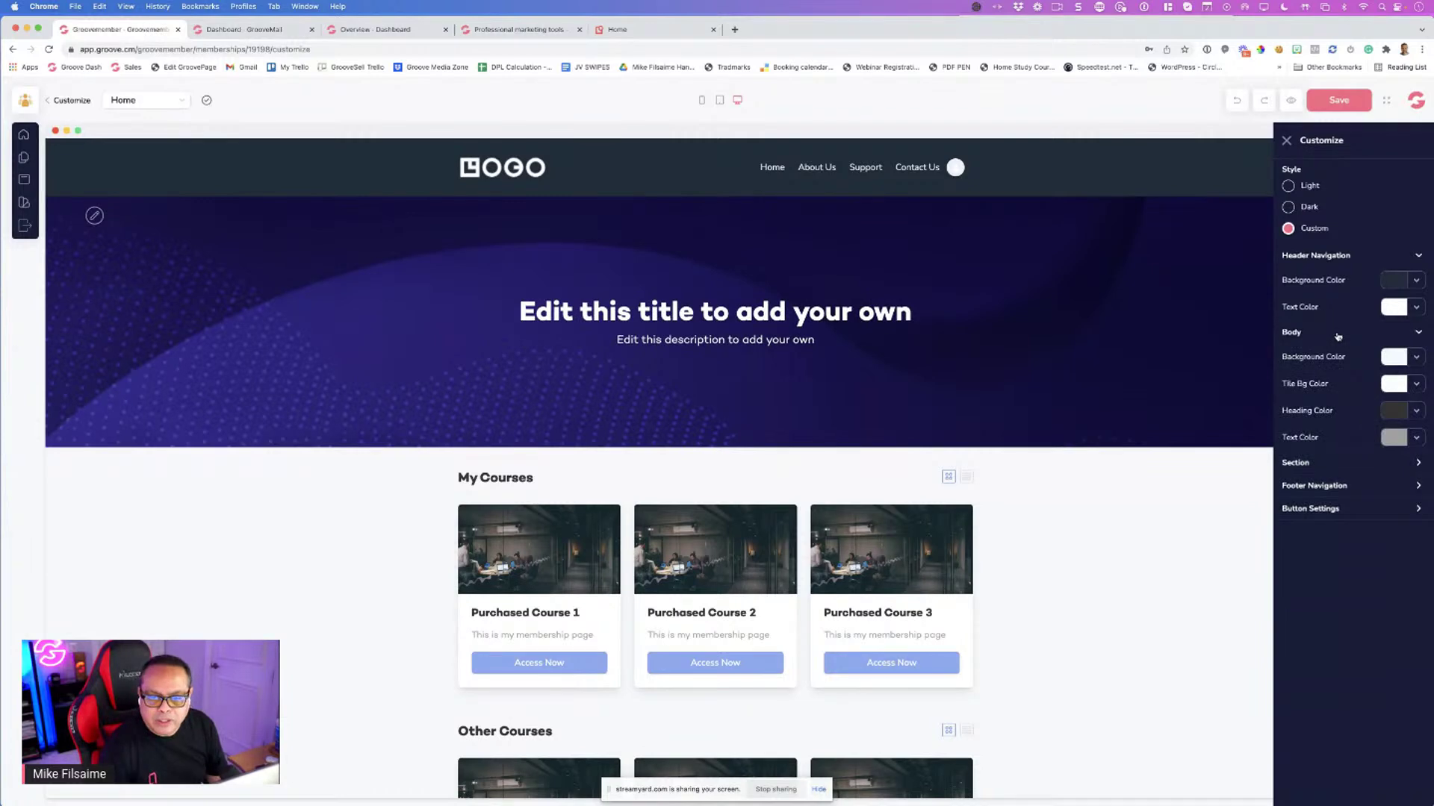
{"action": "left_click", "coordinate": [1338, 335]}
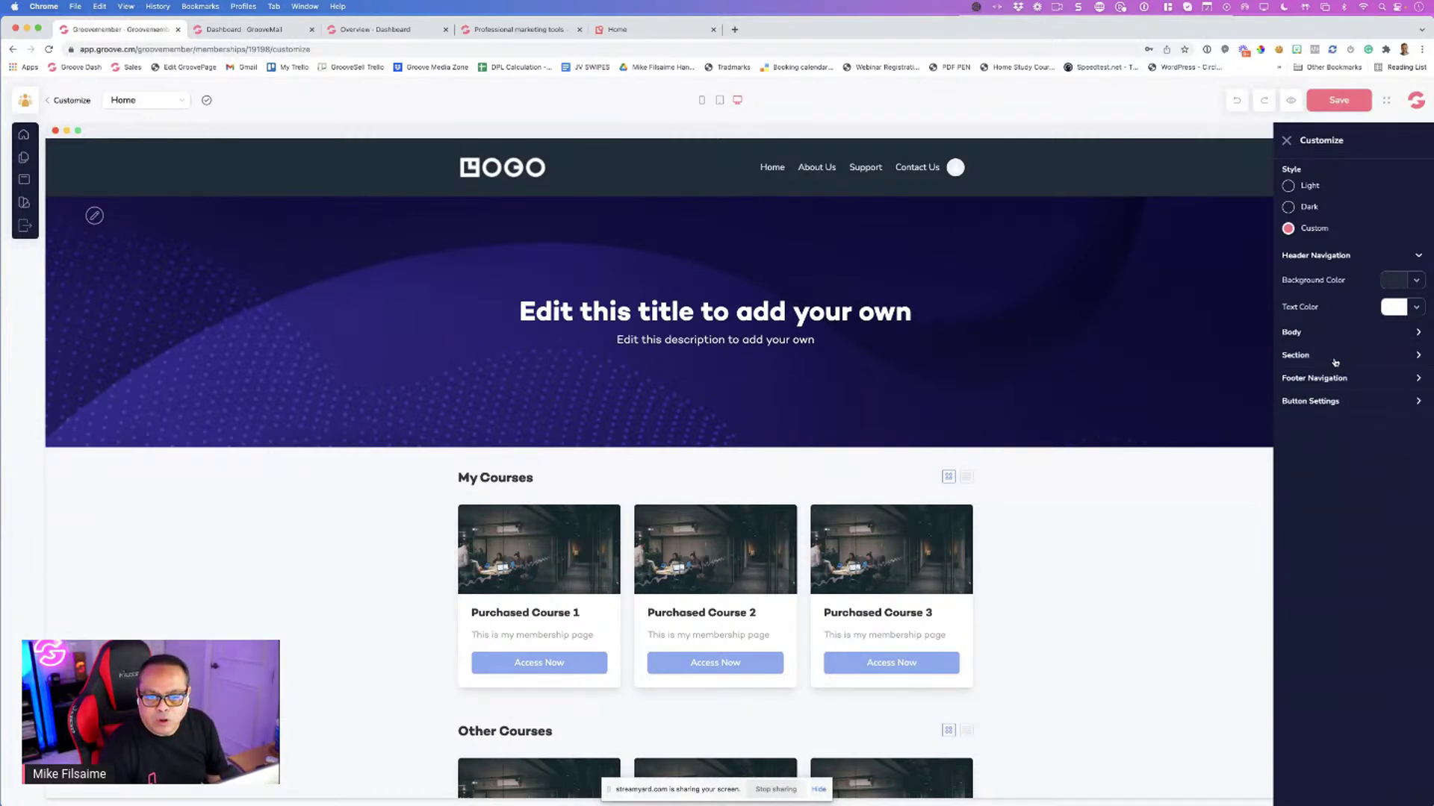
Make the Access Now buttons yellow with black button text
{"action": "left_click", "coordinate": [1351, 403]}
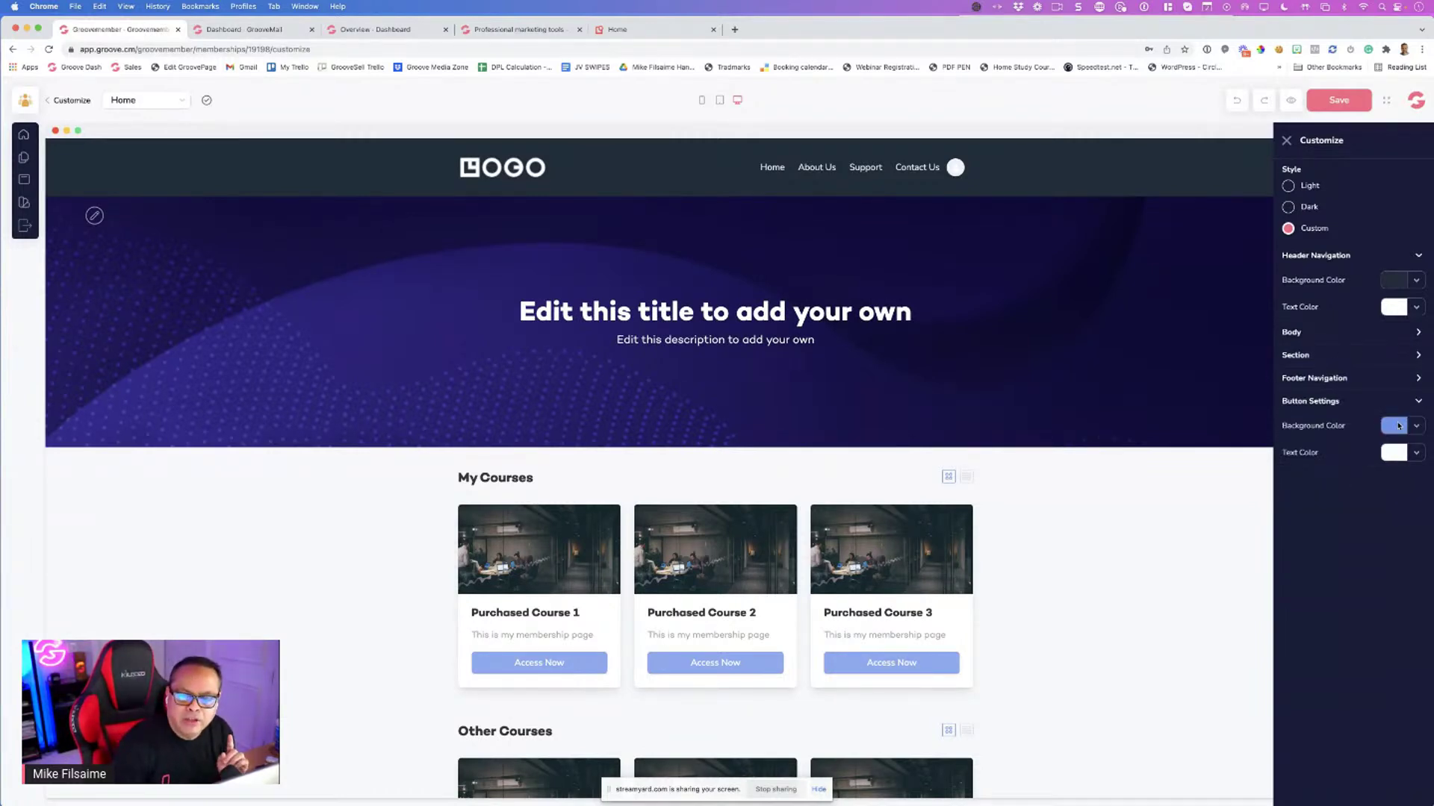
{"action": "left_click", "coordinate": [1399, 426]}
{"action": "mouse_move", "coordinate": [1299, 511]}
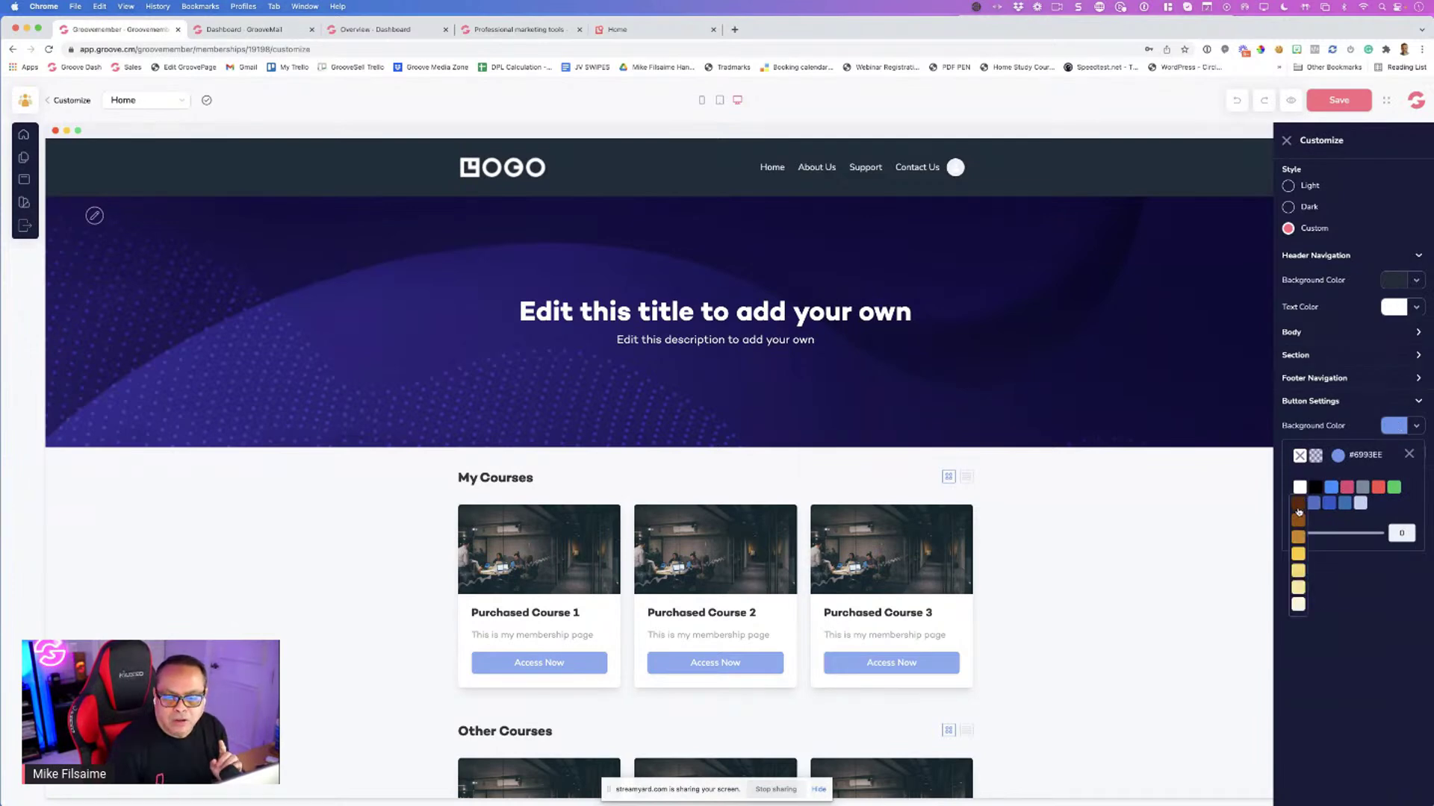
{"action": "left_click", "coordinate": [1299, 553]}
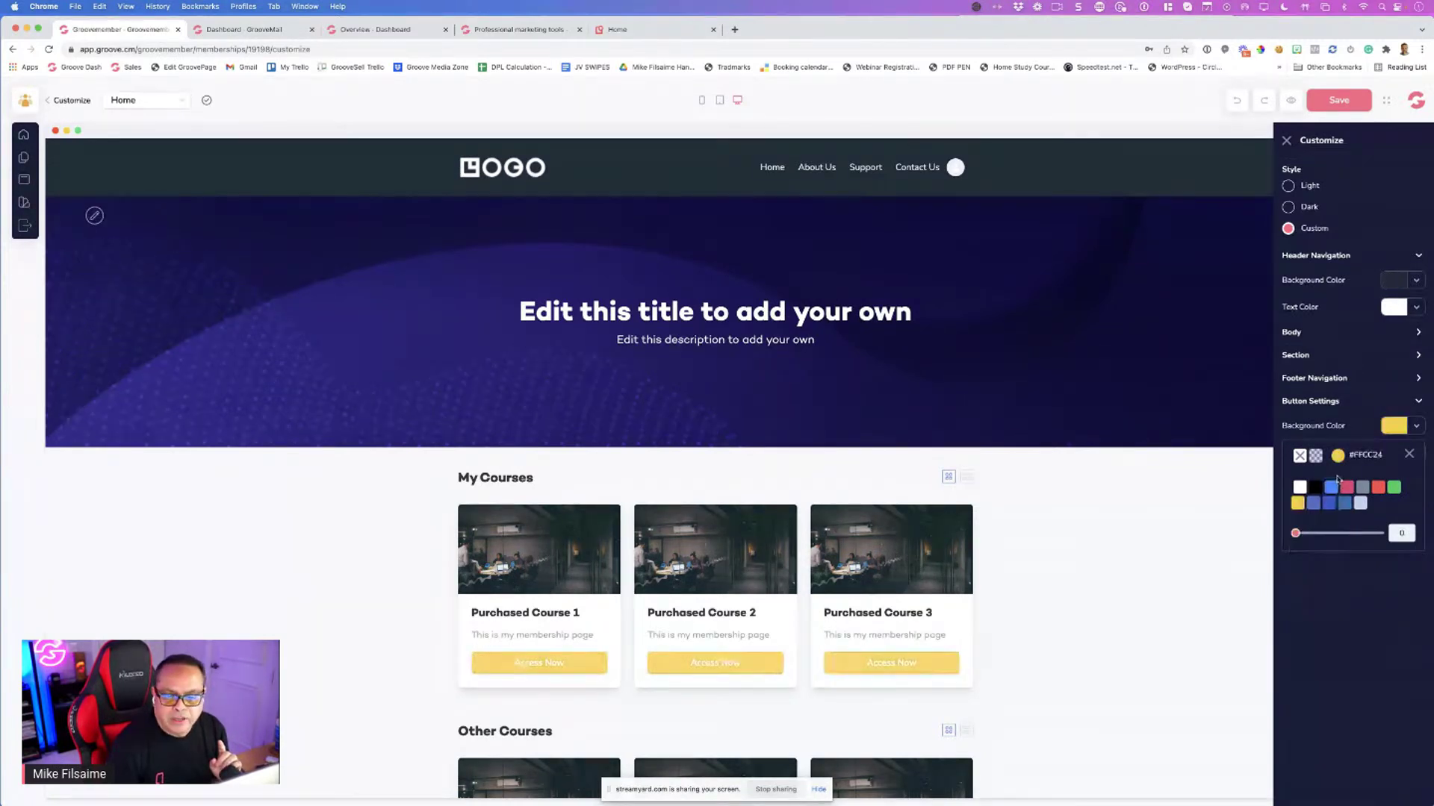
{"action": "left_click", "coordinate": [1409, 452]}
{"action": "left_click", "coordinate": [1395, 454]}
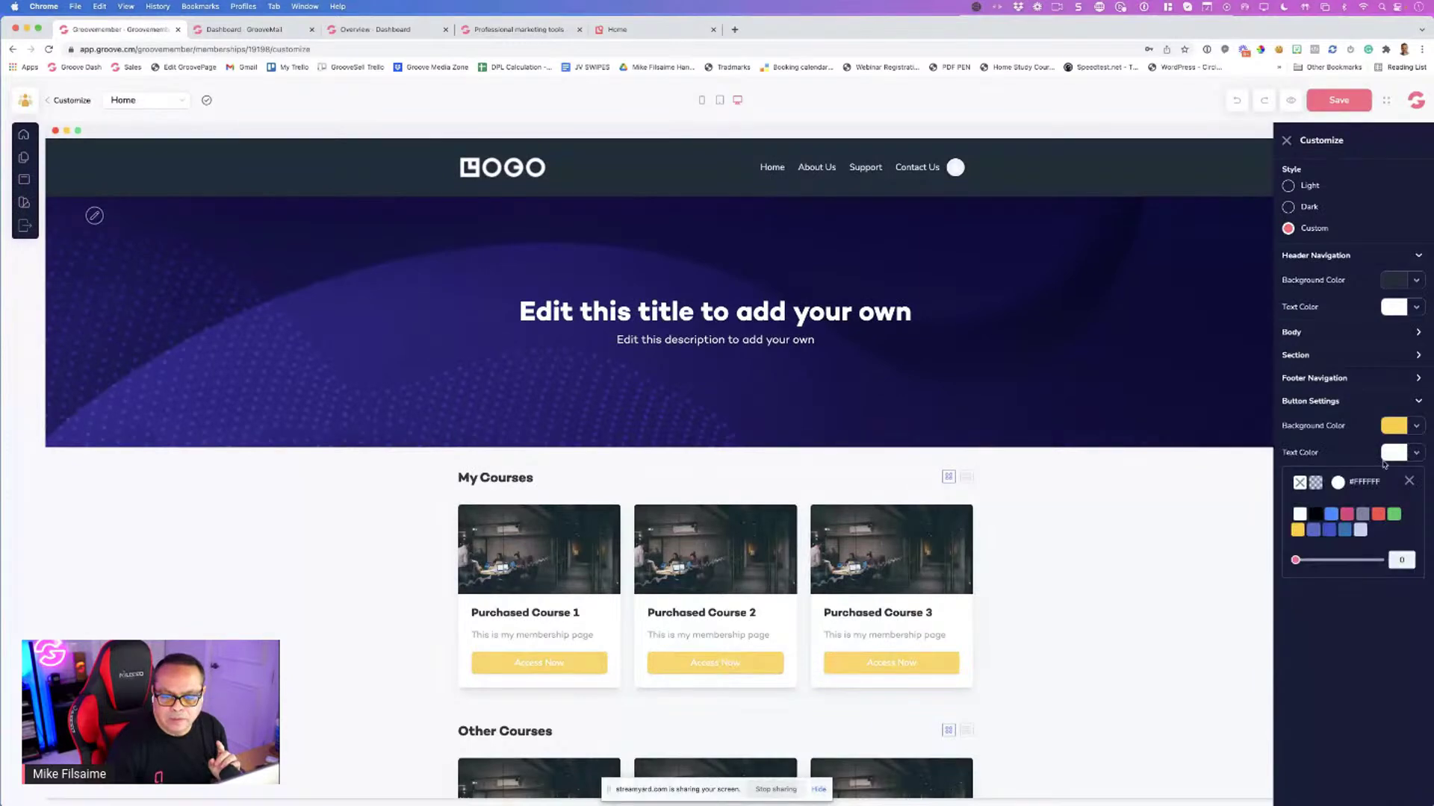
{"action": "left_click", "coordinate": [1315, 515]}
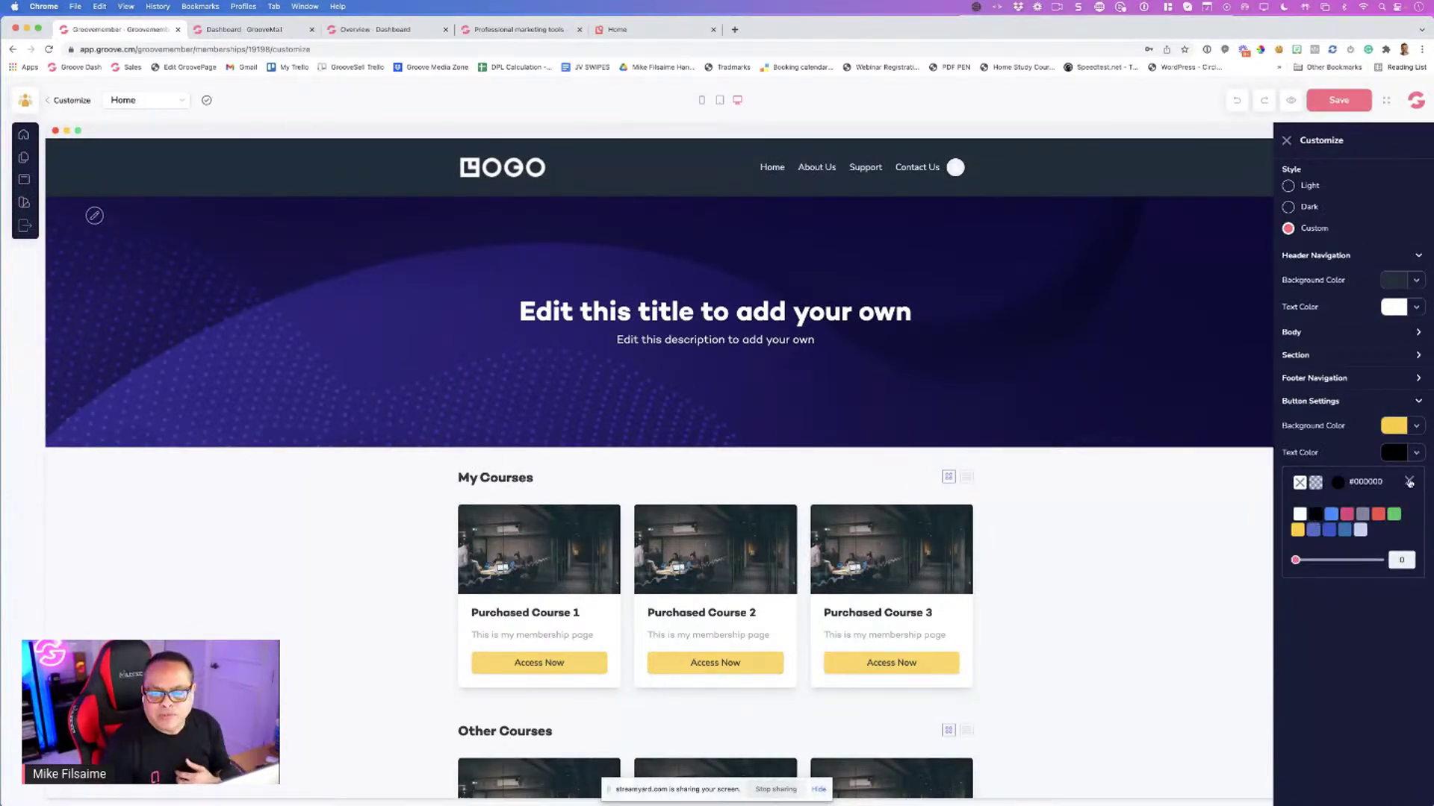
{"action": "left_click", "coordinate": [1409, 481]}
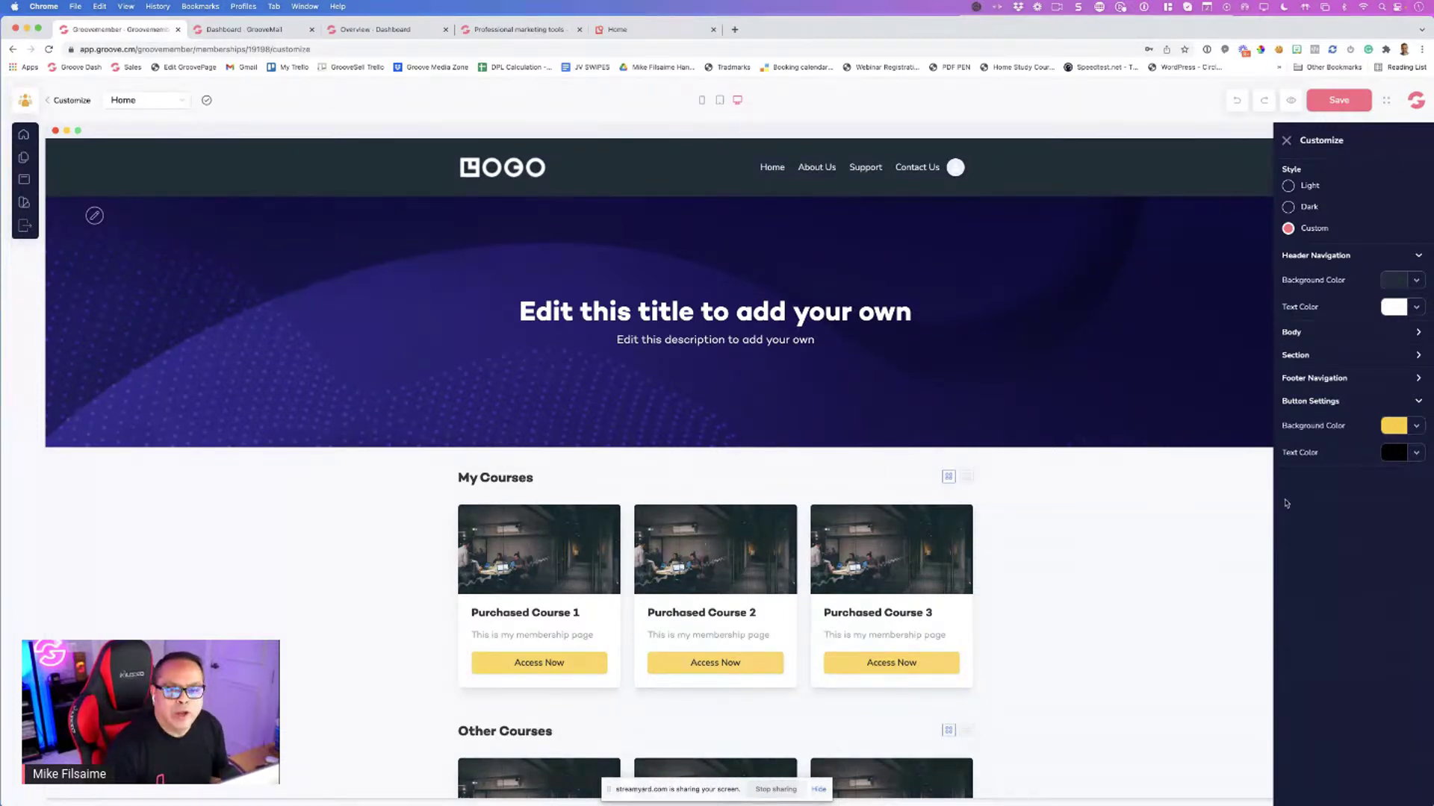
Change the header navigation background to black (#000000) and close the customization settings
{"action": "left_click", "coordinate": [1392, 281]}
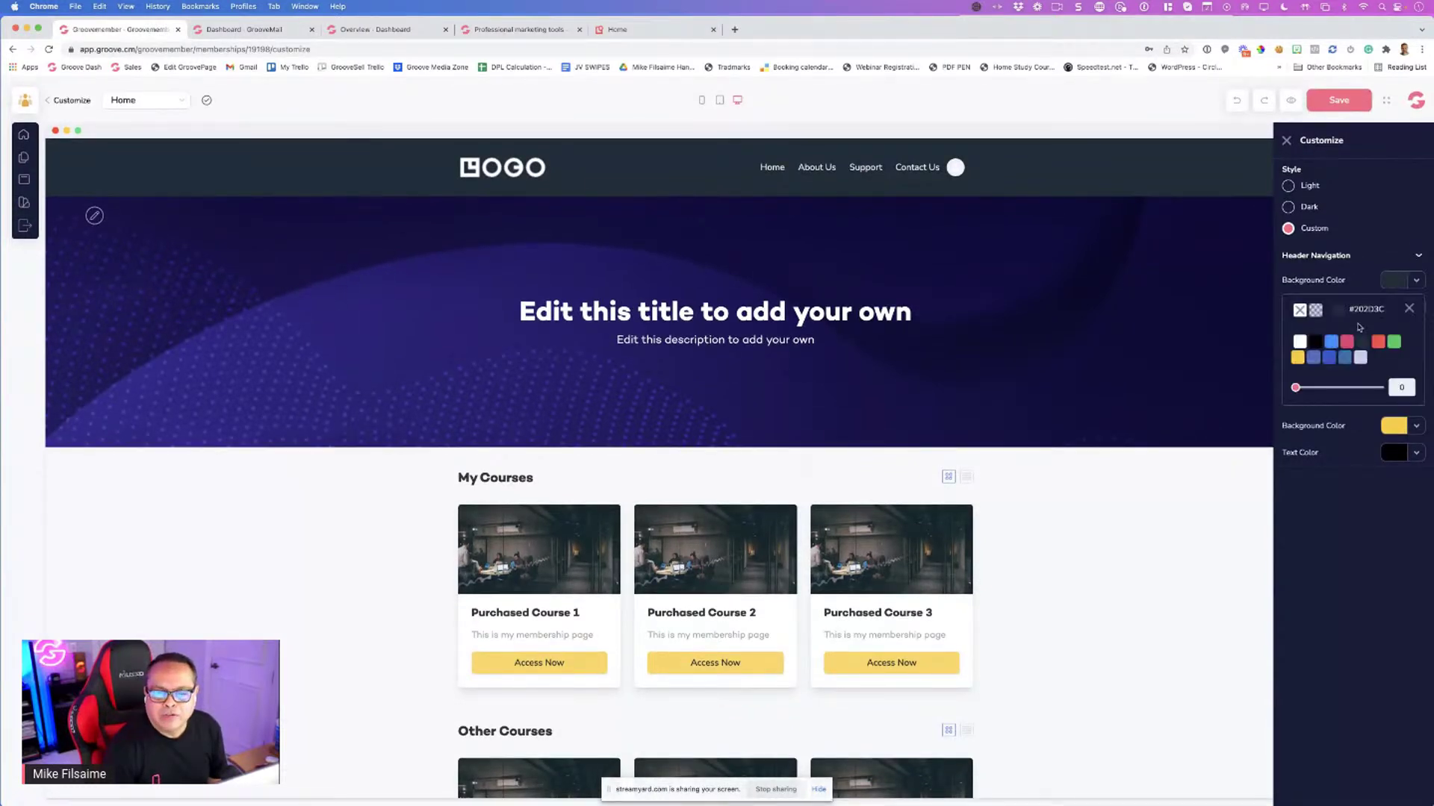
{"action": "left_click", "coordinate": [1315, 345]}
{"action": "left_click", "coordinate": [1286, 140]}
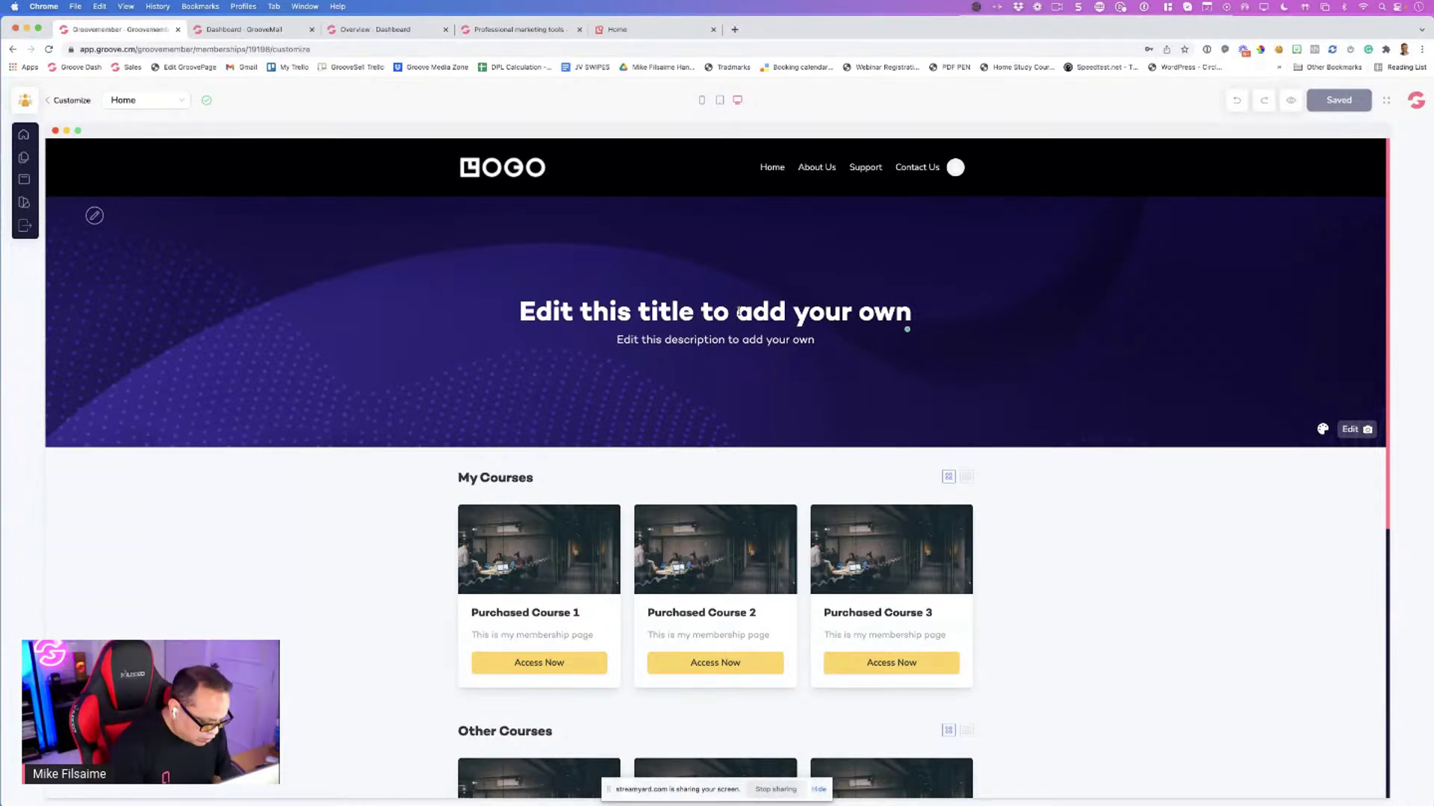
Retitle the hero banner 'Grooving with SEO'
{"action": "triple_click", "coordinate": [739, 312]}
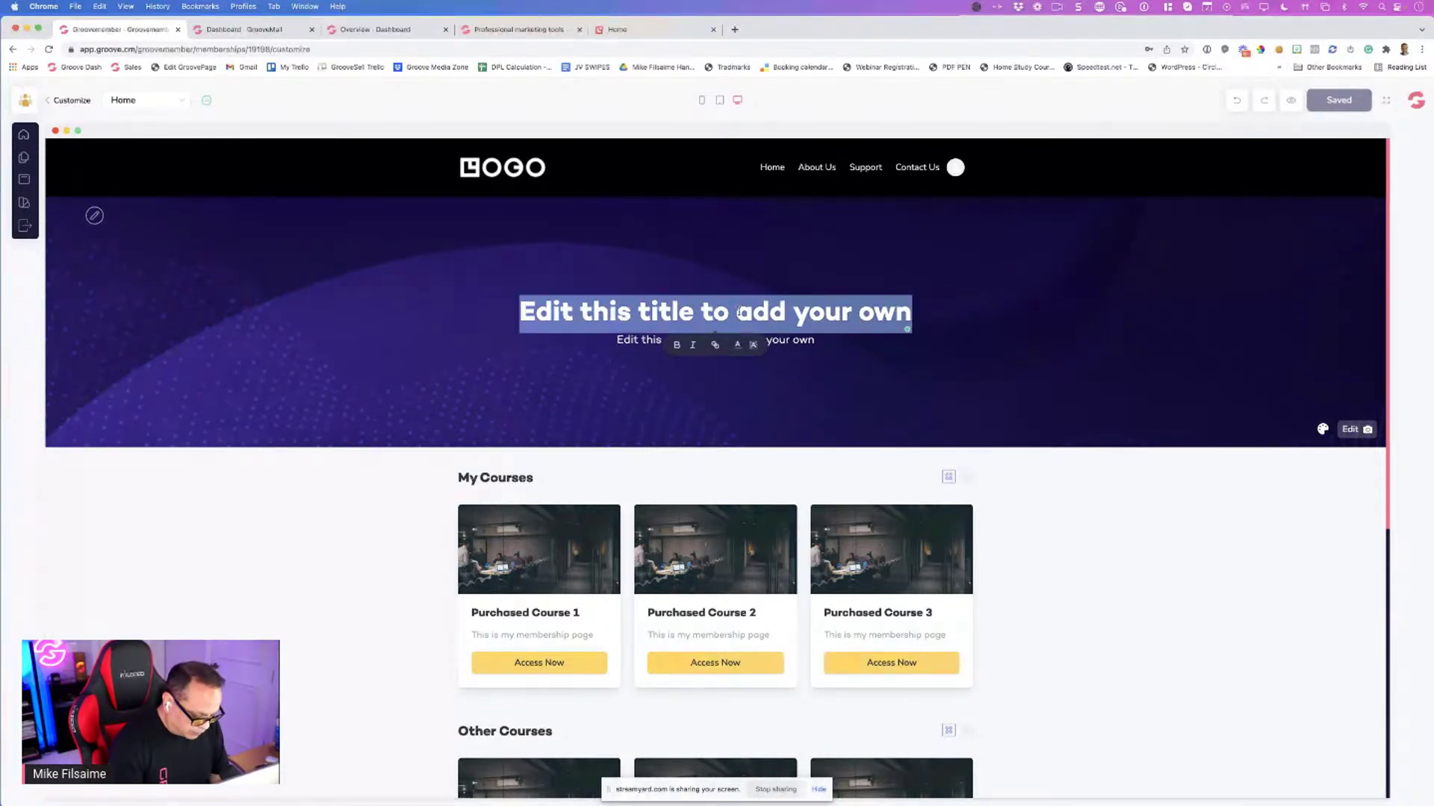
{"action": "type", "text": "Groo"}
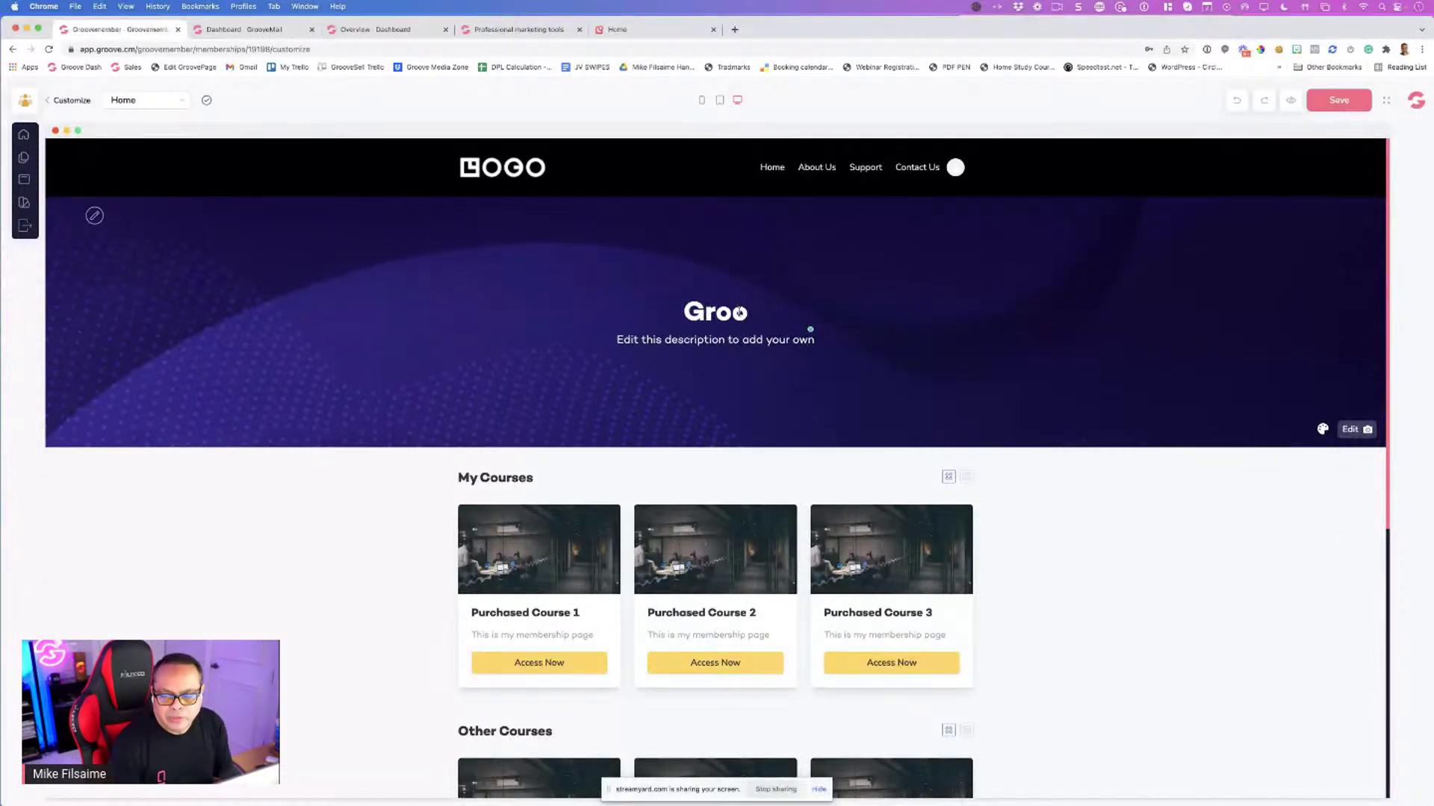
{"action": "type", "text": "ving "}
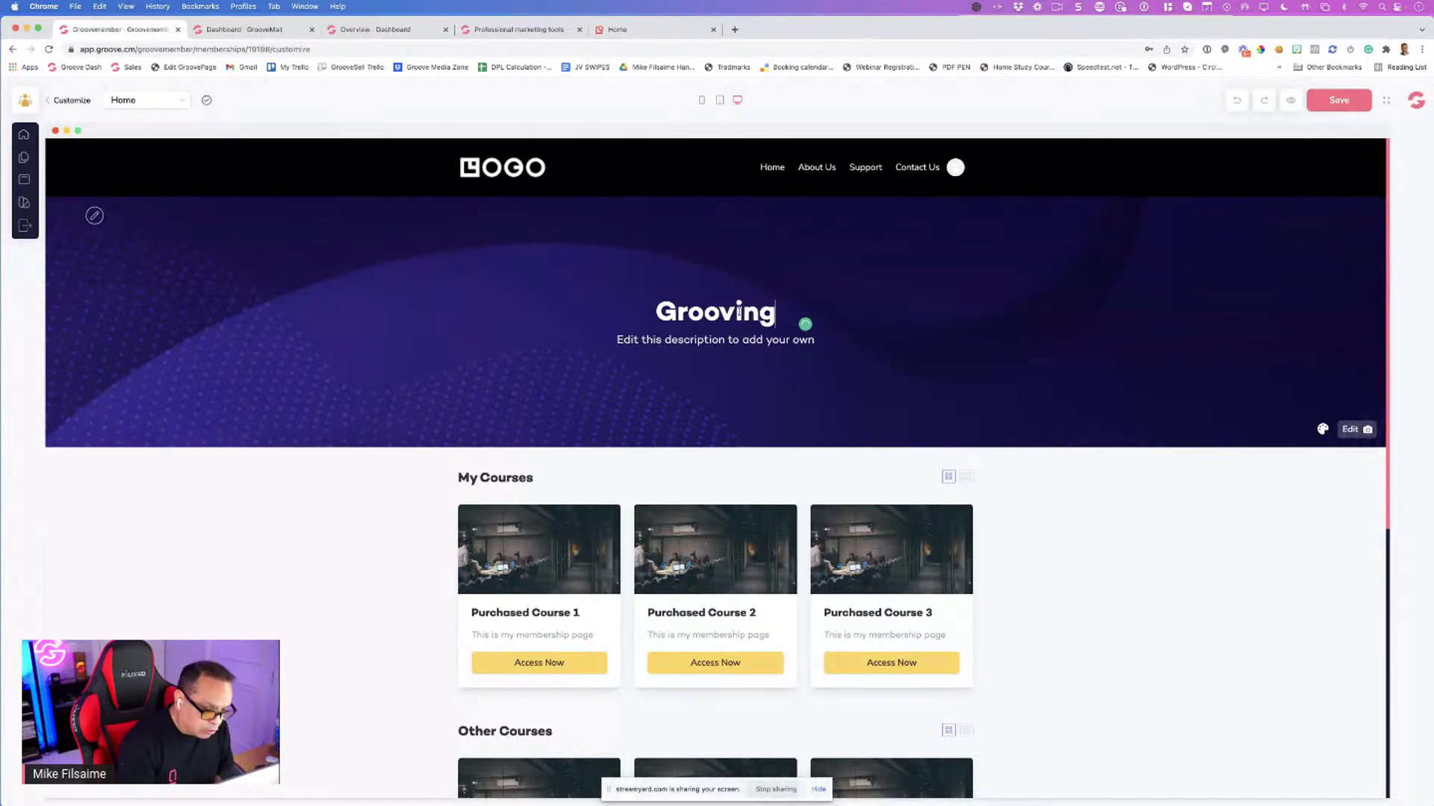
{"action": "type", "text": "with "}
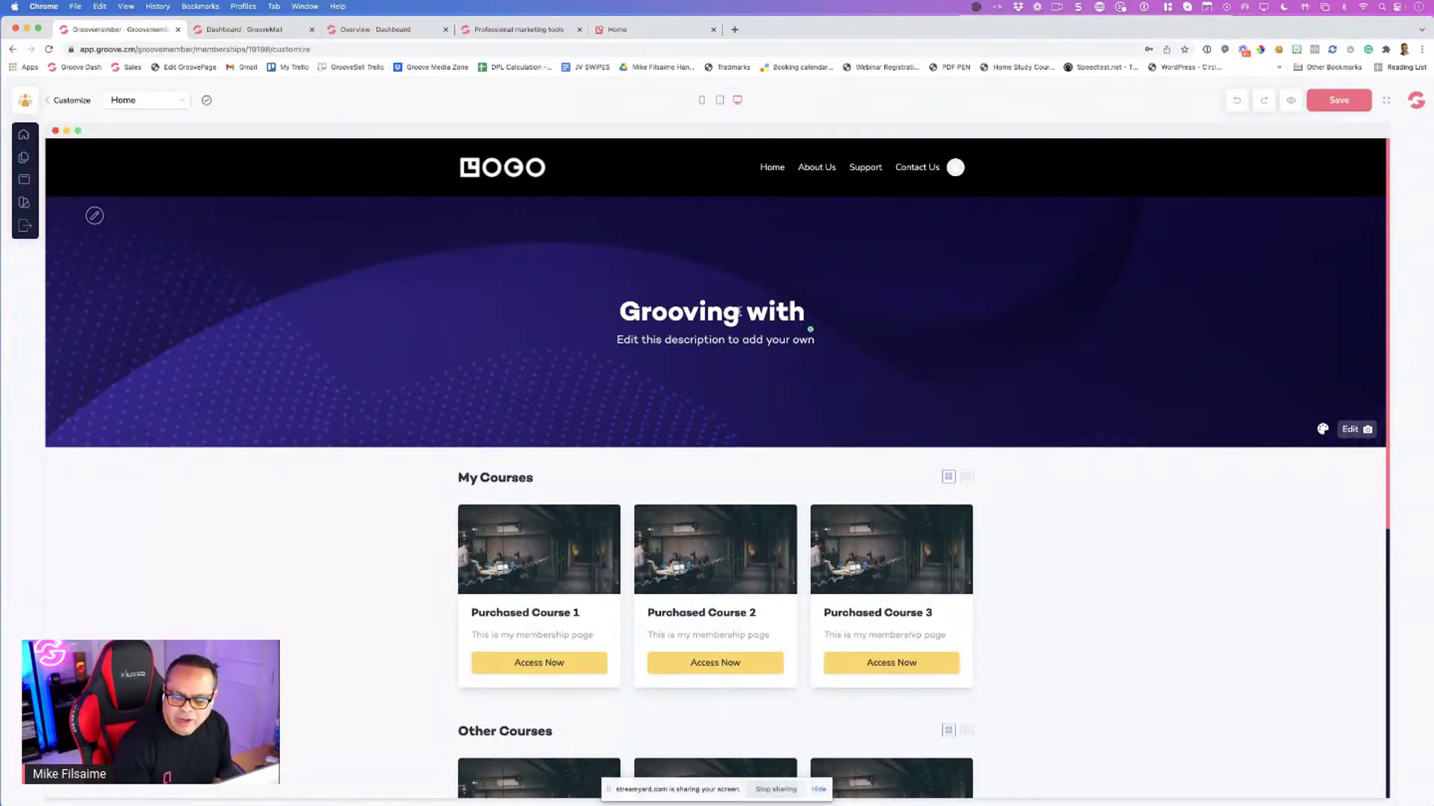
{"action": "type", "text": "SEO"}
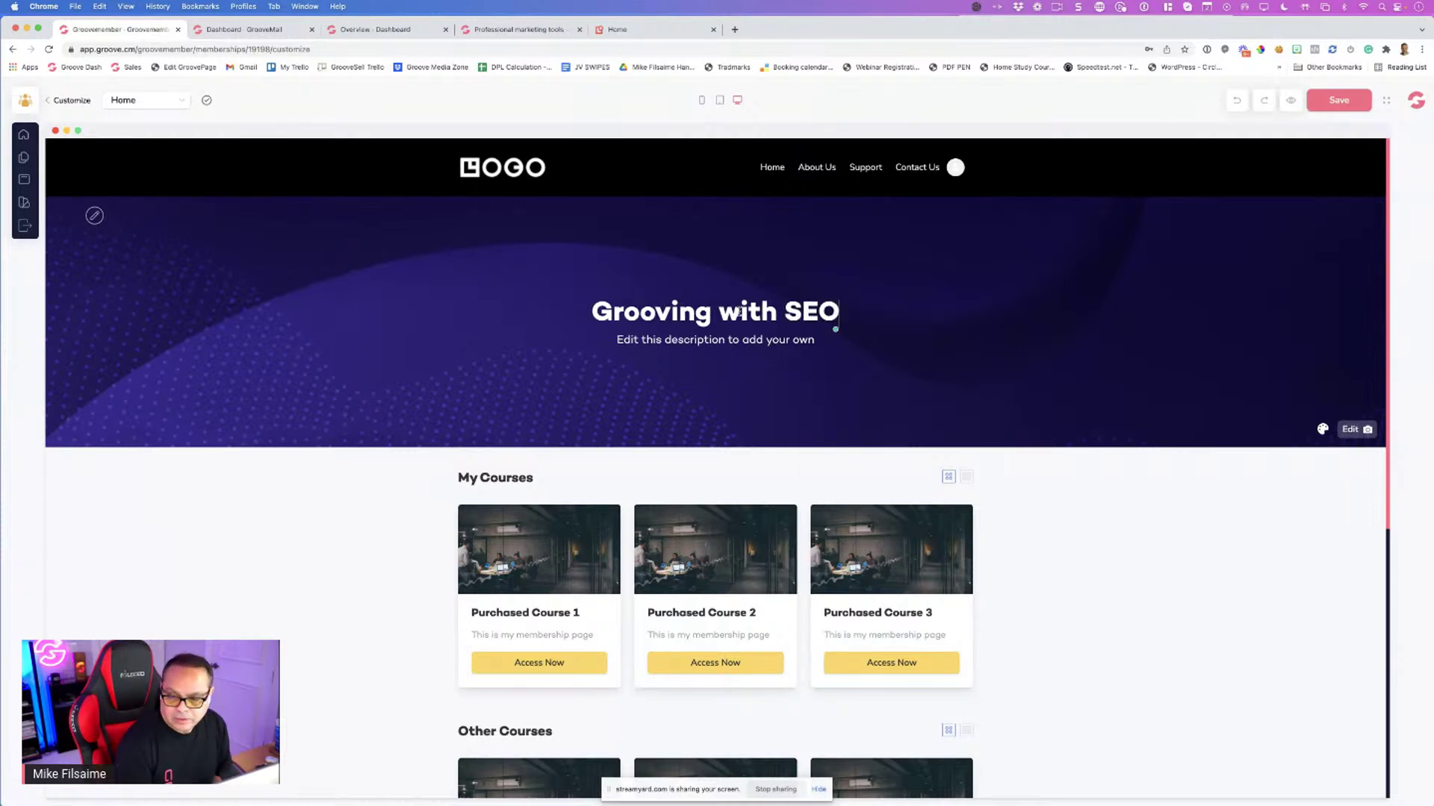
{"action": "left_click", "coordinate": [667, 312]}
{"action": "type", "text": "e"}
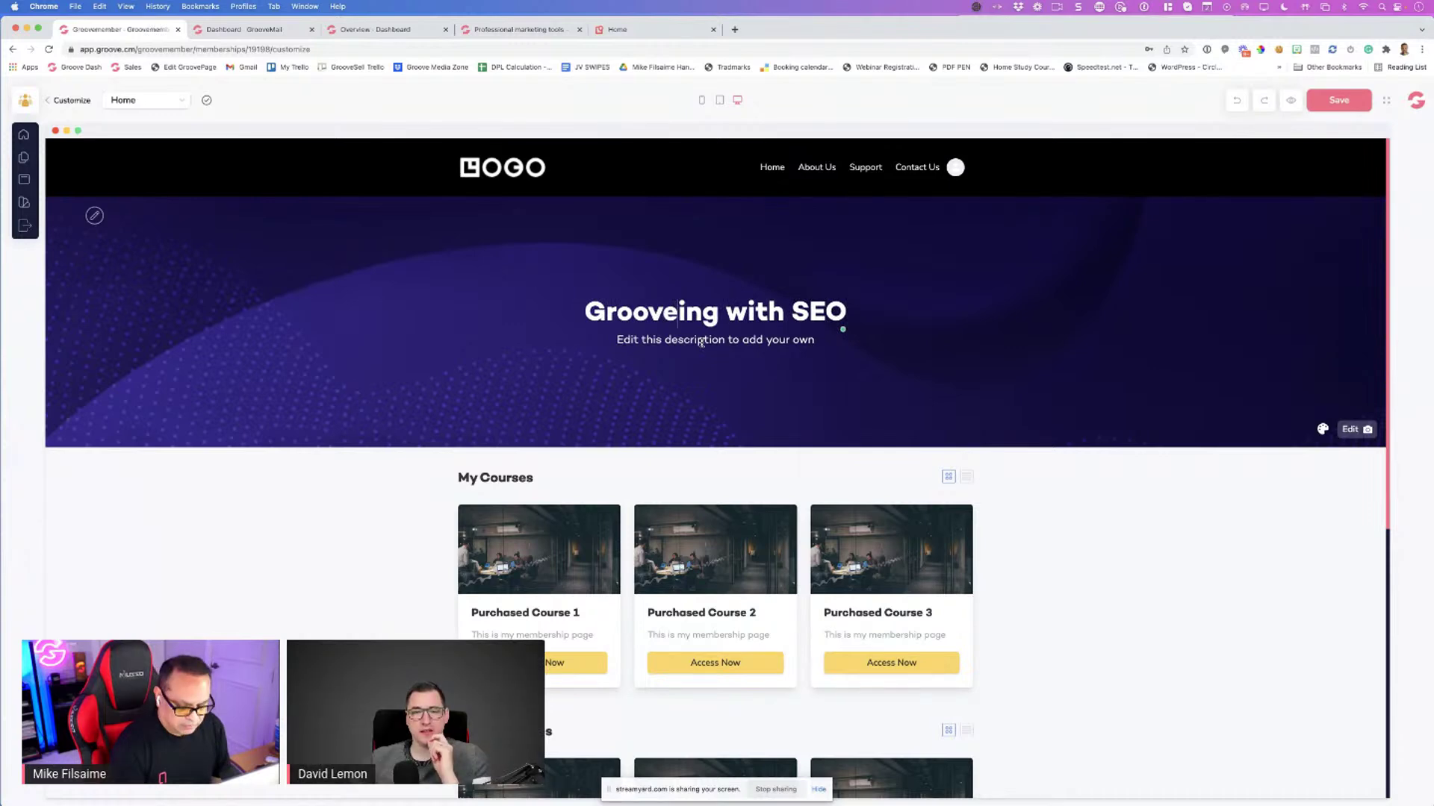
{"action": "key", "text": "BackSpace"}
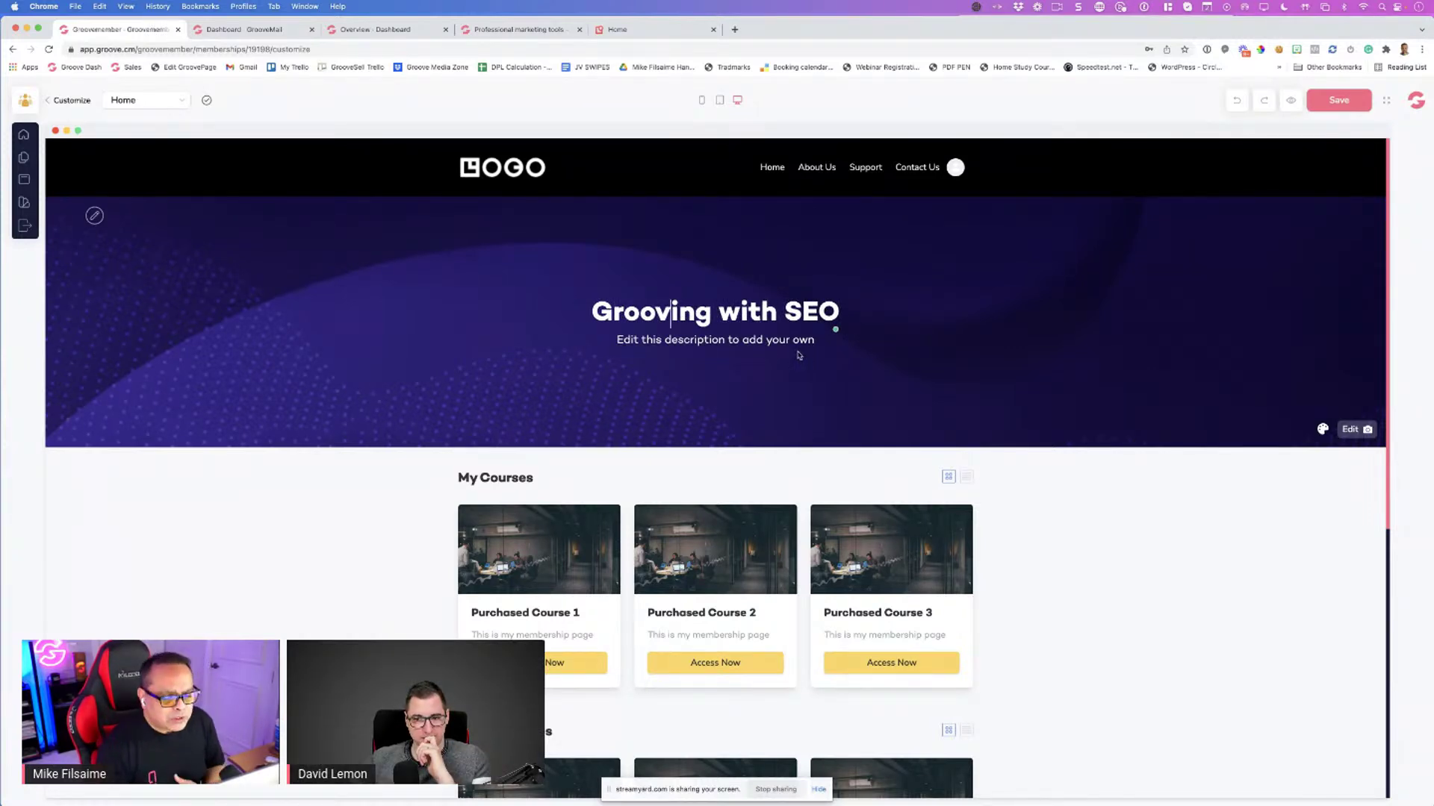
Replace the hero subtitle with 'Everything you need to know about SEO'
{"action": "triple_click", "coordinate": [746, 341]}
{"action": "type", "text": "Ecerythi"}
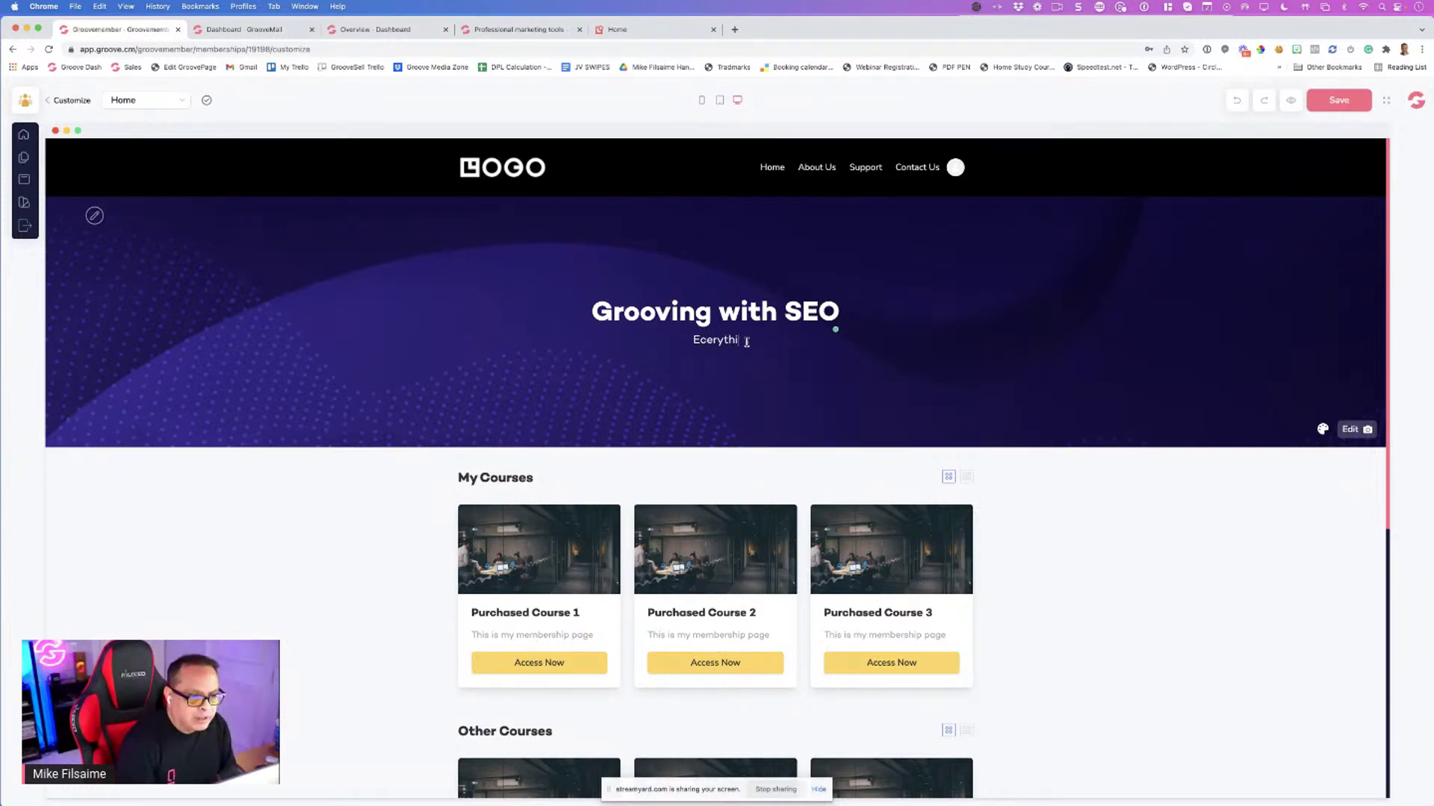
{"action": "key", "text": "super+a"}
{"action": "key", "text": "BackSpace"}
{"action": "type", "text": "Every"}
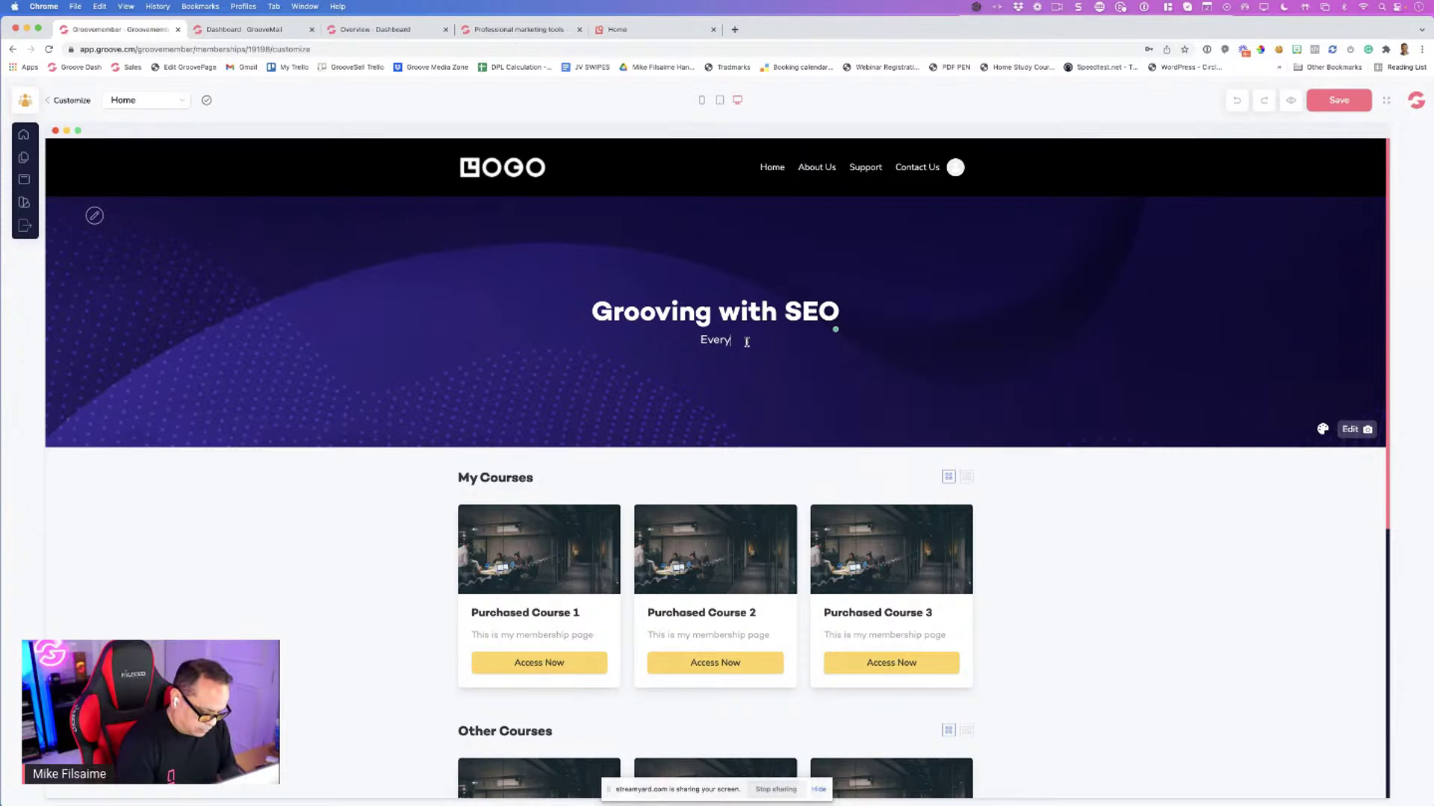
{"action": "type", "text": "thing you need t"}
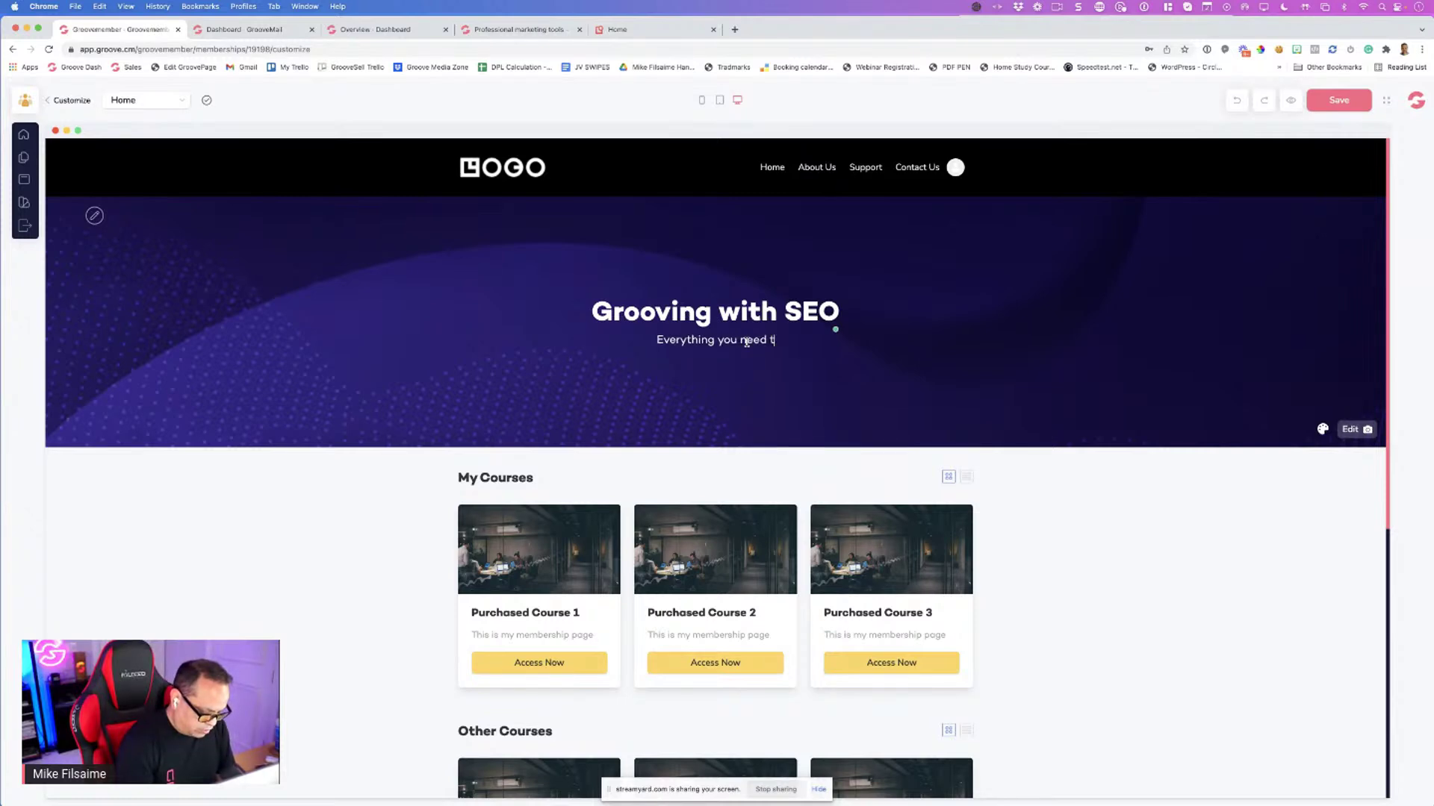
{"action": "type", "text": "o know about"}
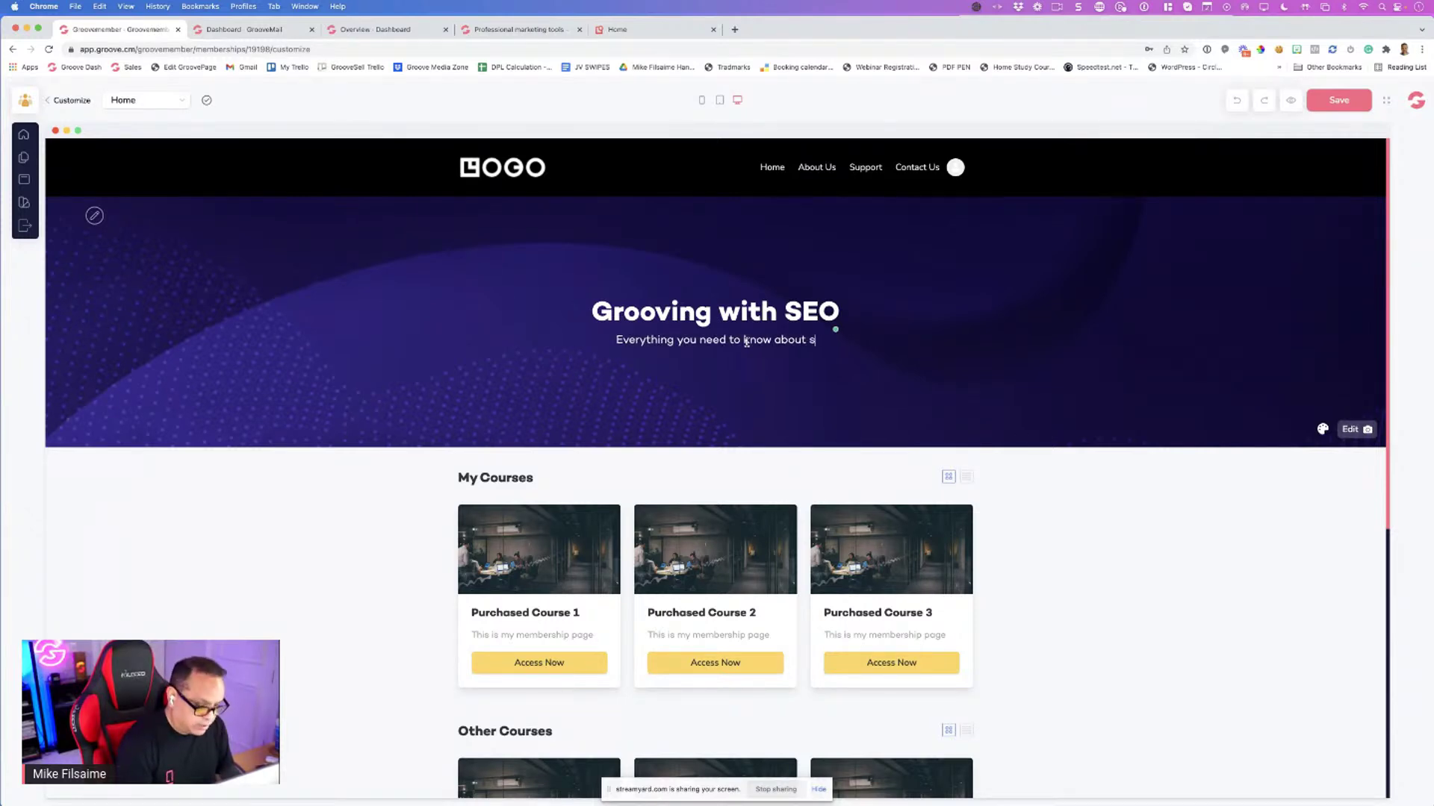
{"action": "type", "text": " SEO"}
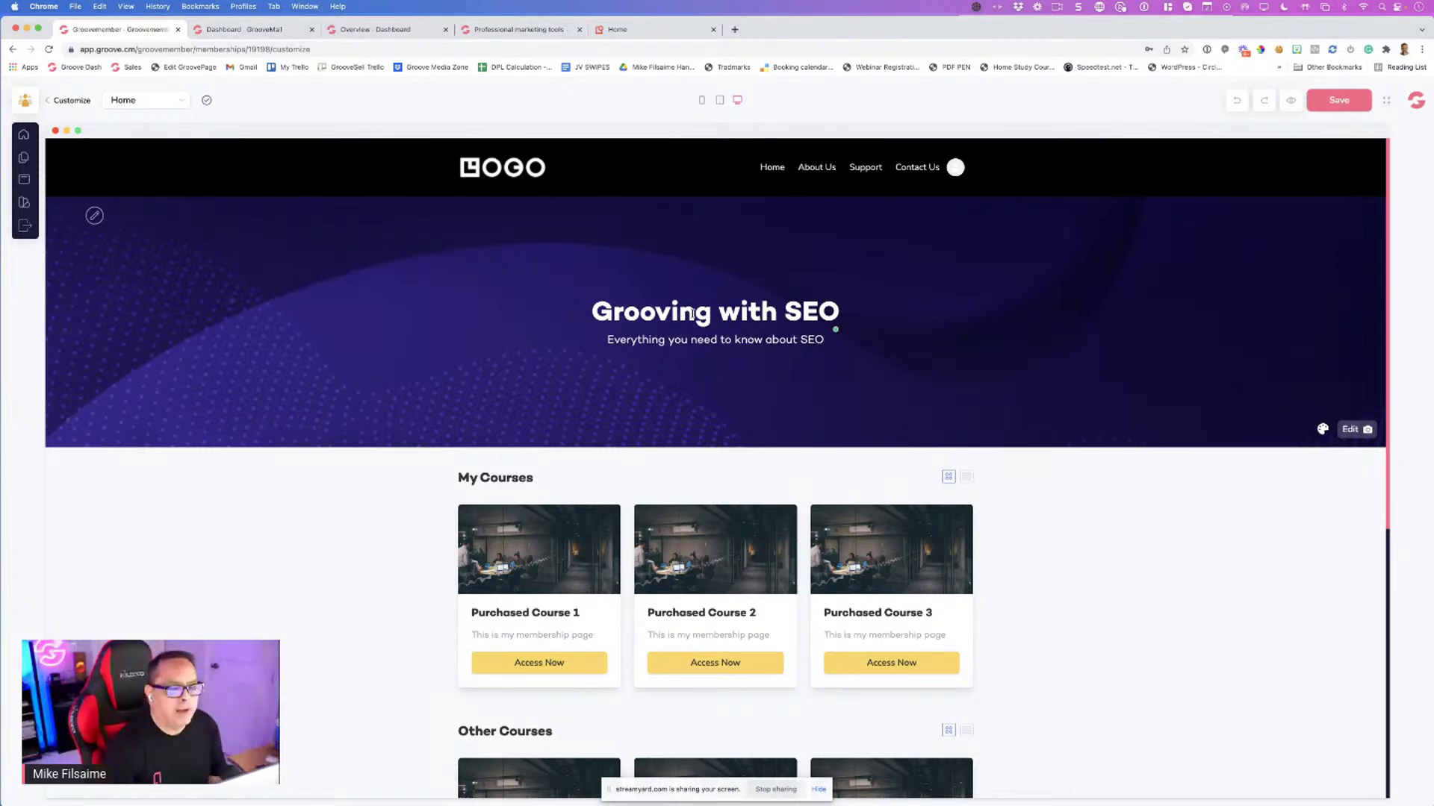
{"action": "scroll", "coordinate": [576, 315], "scroll_direction": "down", "scroll_amount": 5}
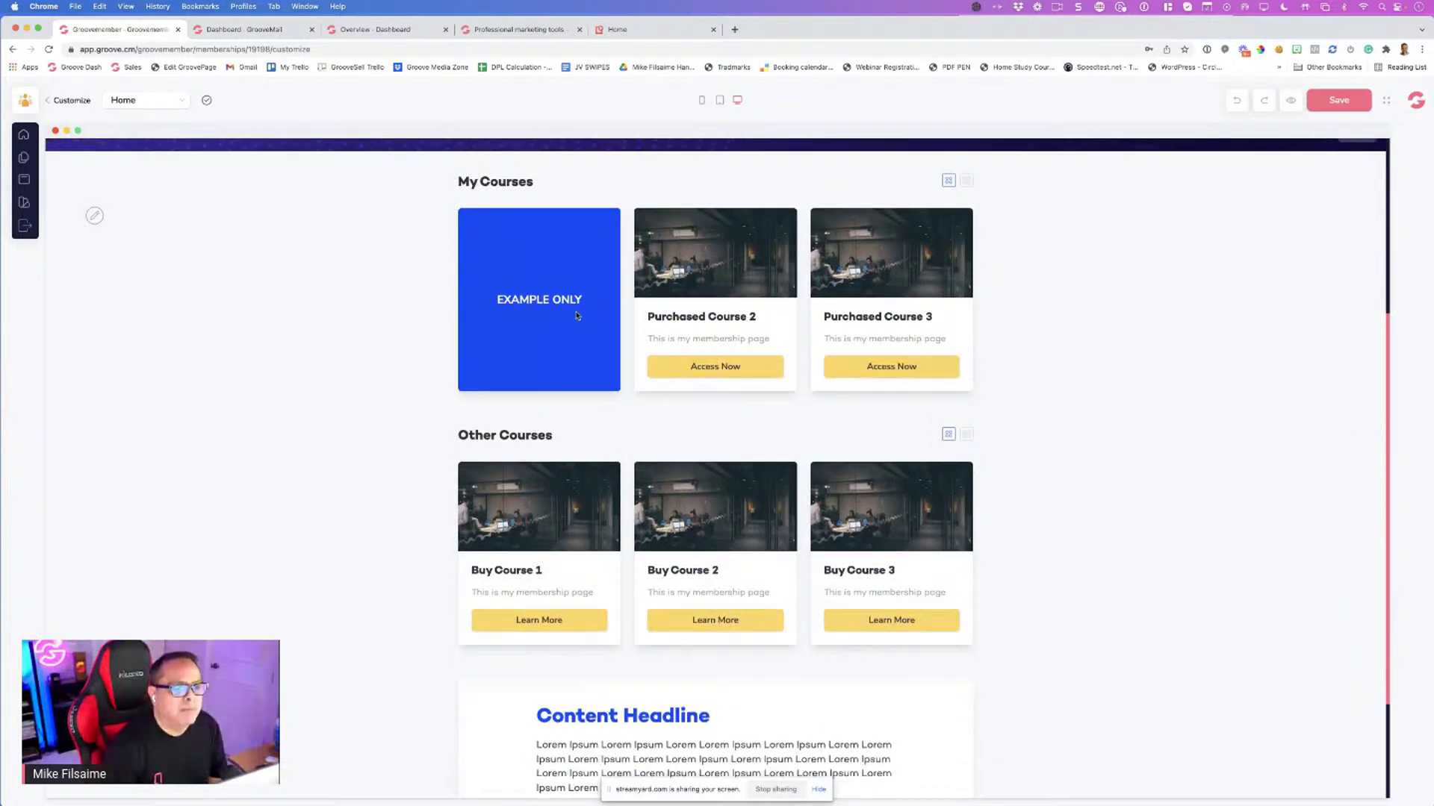
{"action": "scroll", "coordinate": [575, 315], "scroll_direction": "up", "scroll_amount": 5}
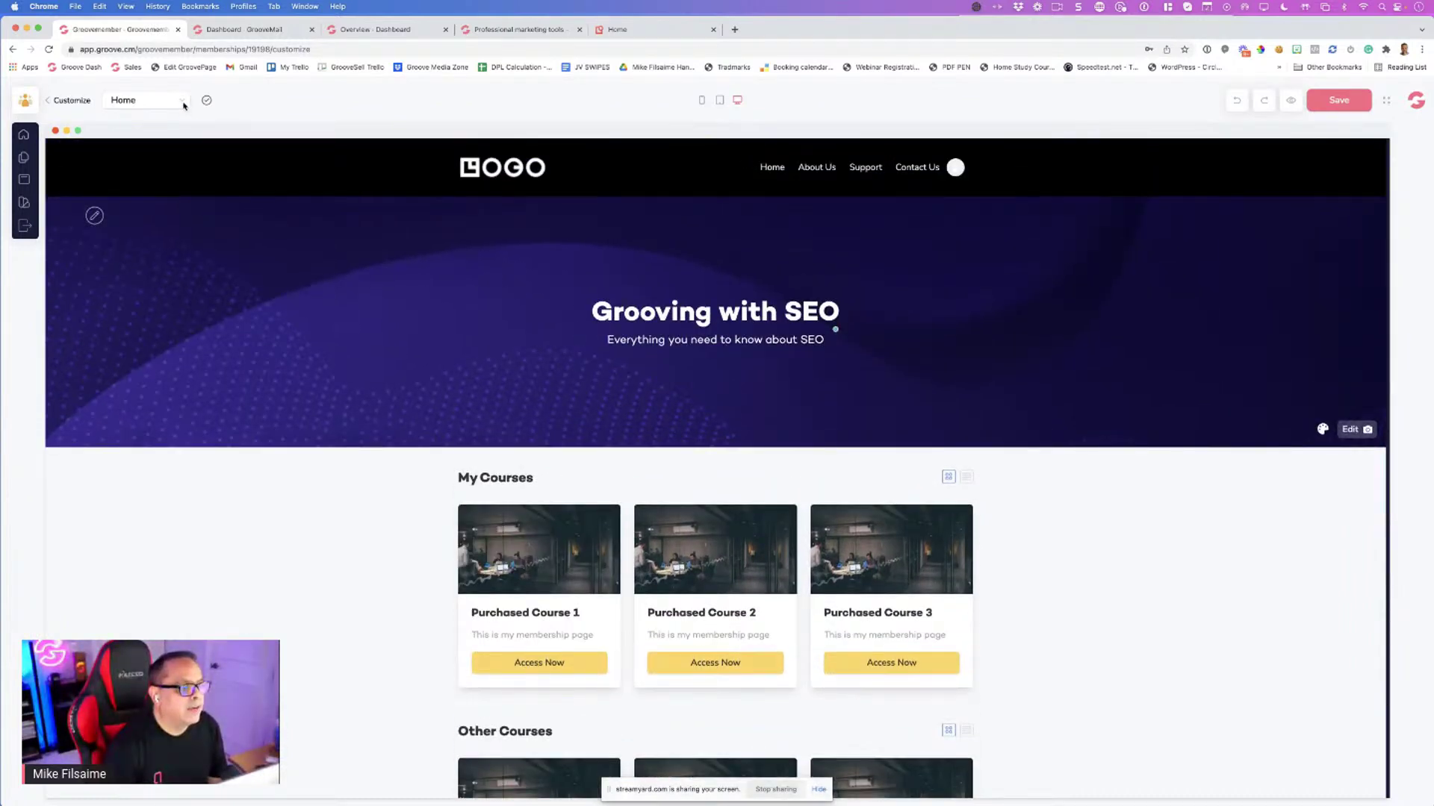
Set the hero background to the SEO letters photo from Free Stock Photos
{"action": "left_click", "coordinate": [183, 103]}
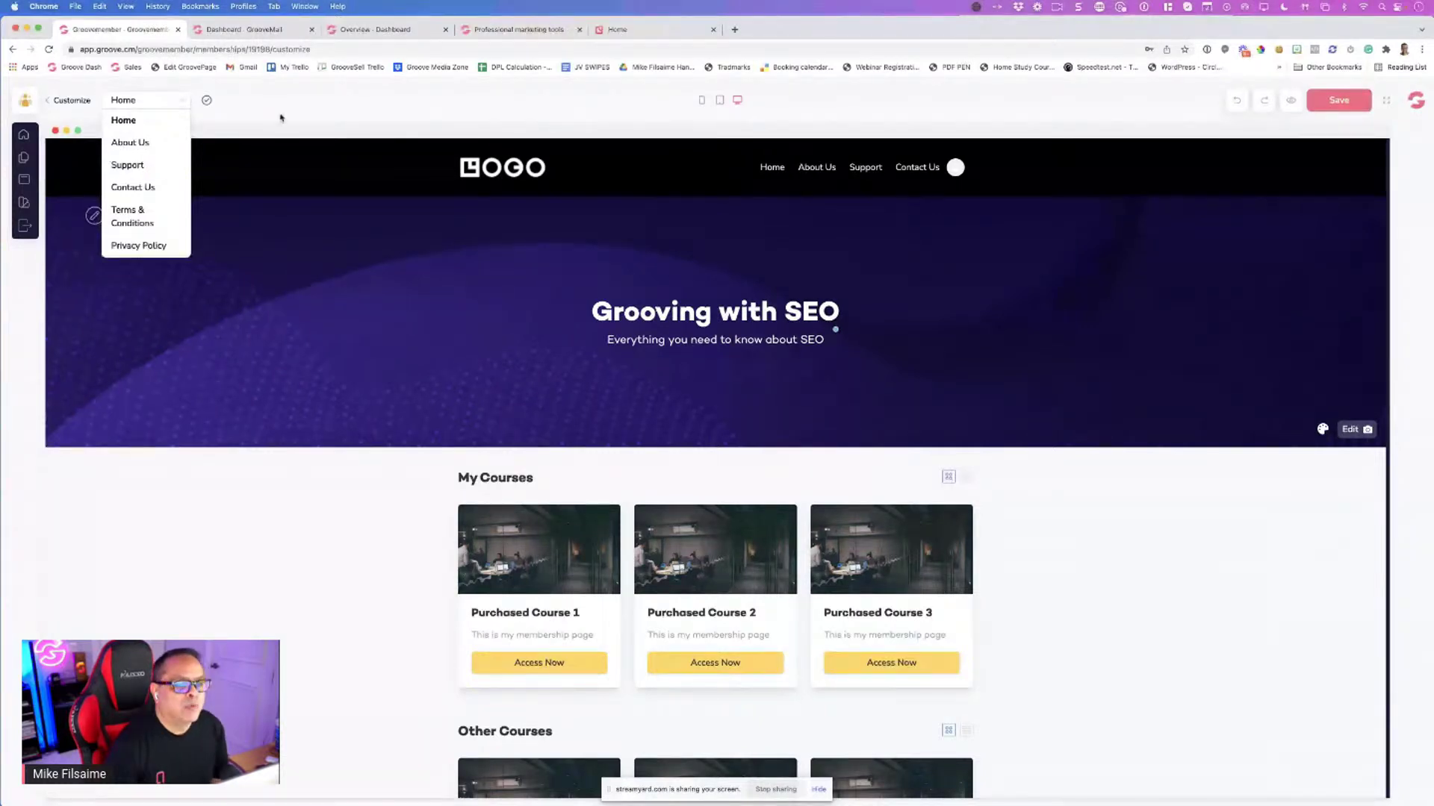
{"action": "left_click", "coordinate": [291, 116]}
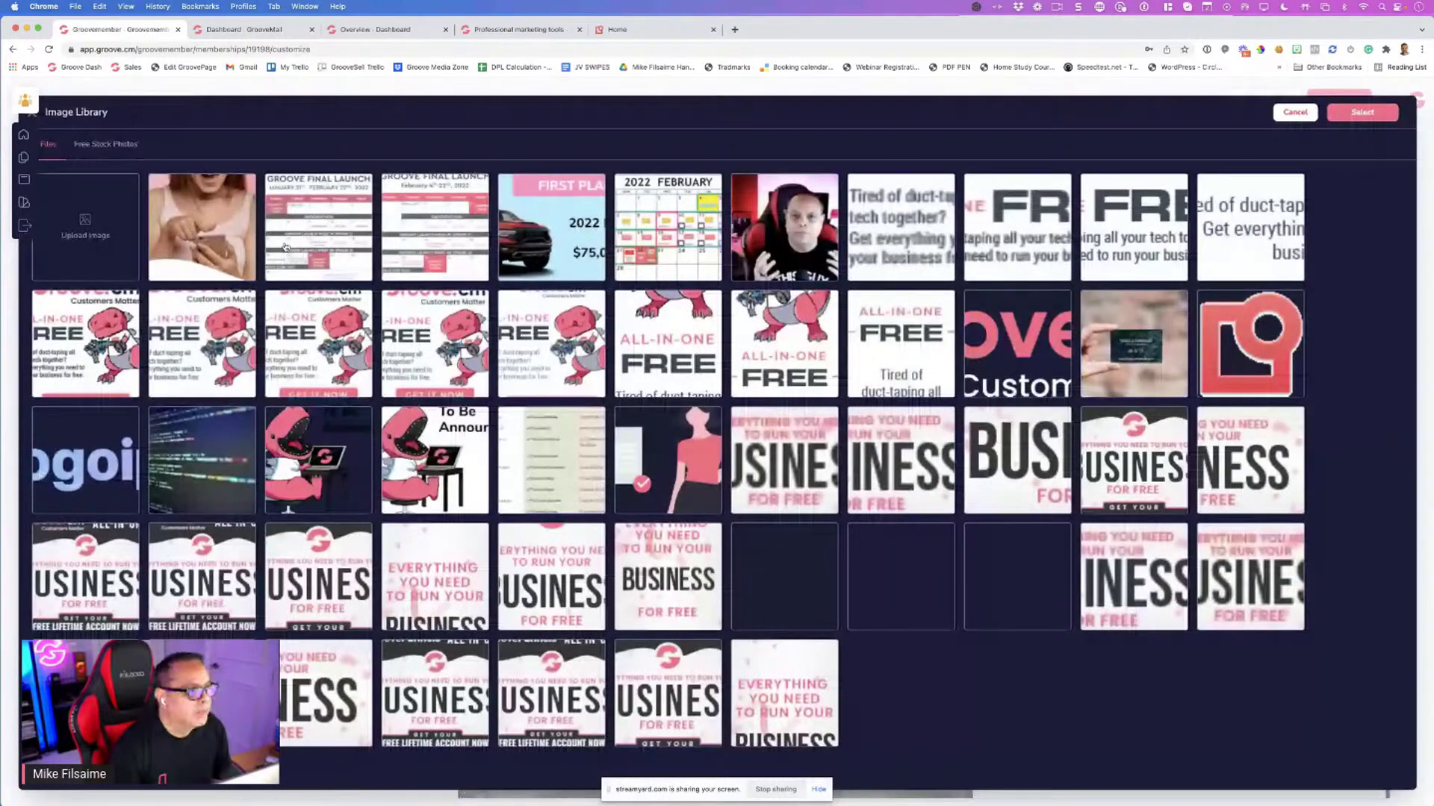
{"action": "left_click", "coordinate": [114, 229]}
{"action": "key", "text": "Escape"}
{"action": "left_click", "coordinate": [105, 144]}
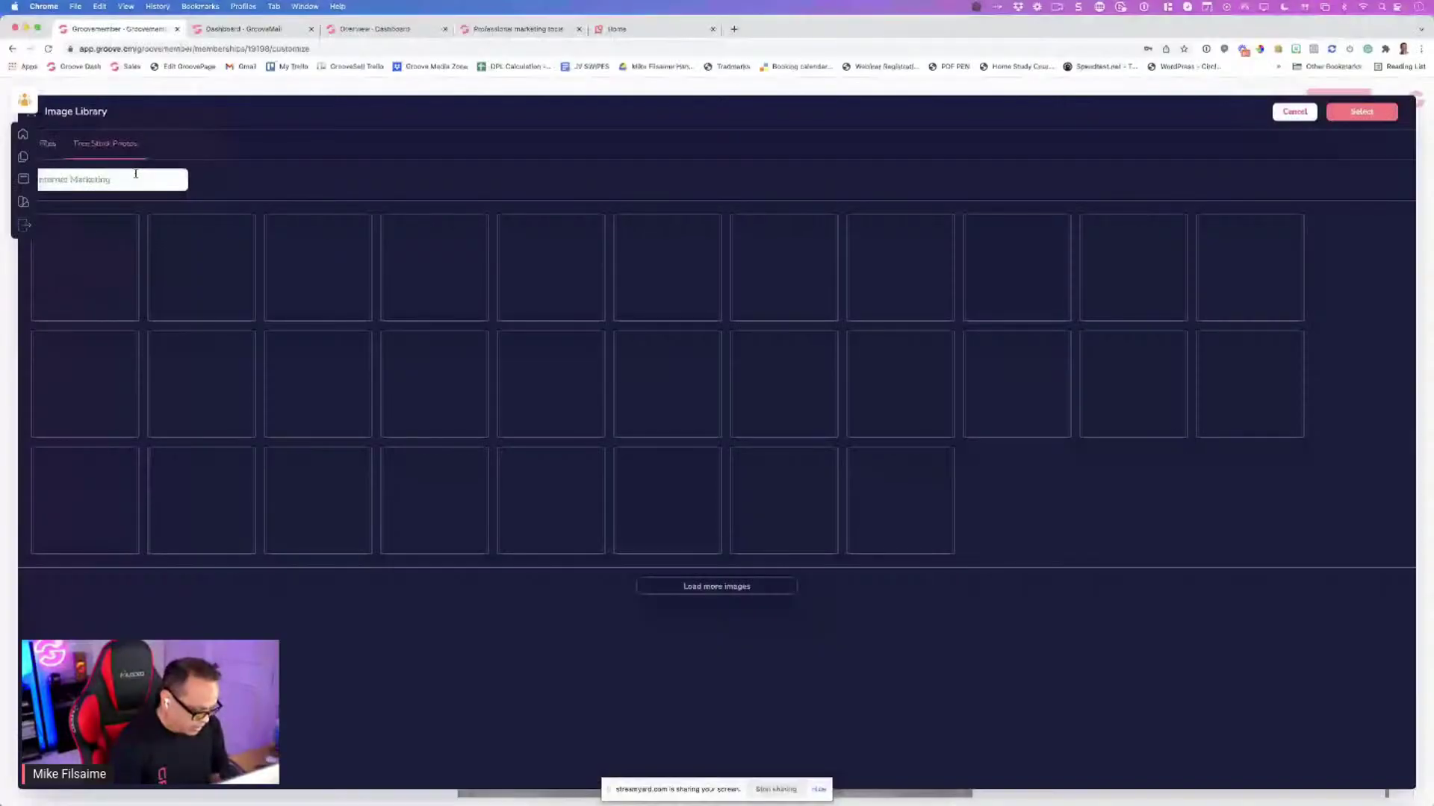
{"action": "key", "text": "super+a"}
{"action": "key", "text": "BackSpace"}
{"action": "type", "text": "soc"}
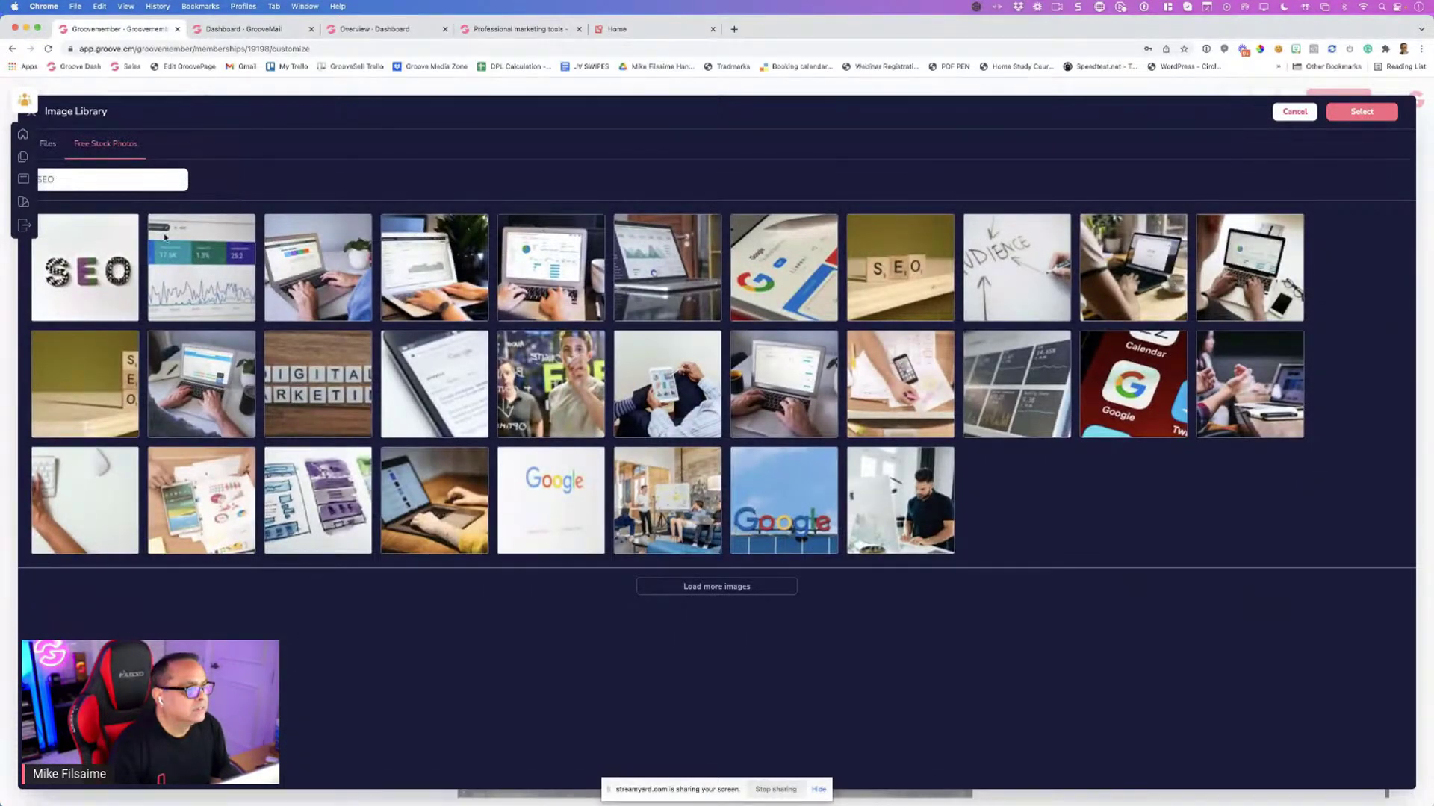
{"action": "left_click", "coordinate": [97, 269]}
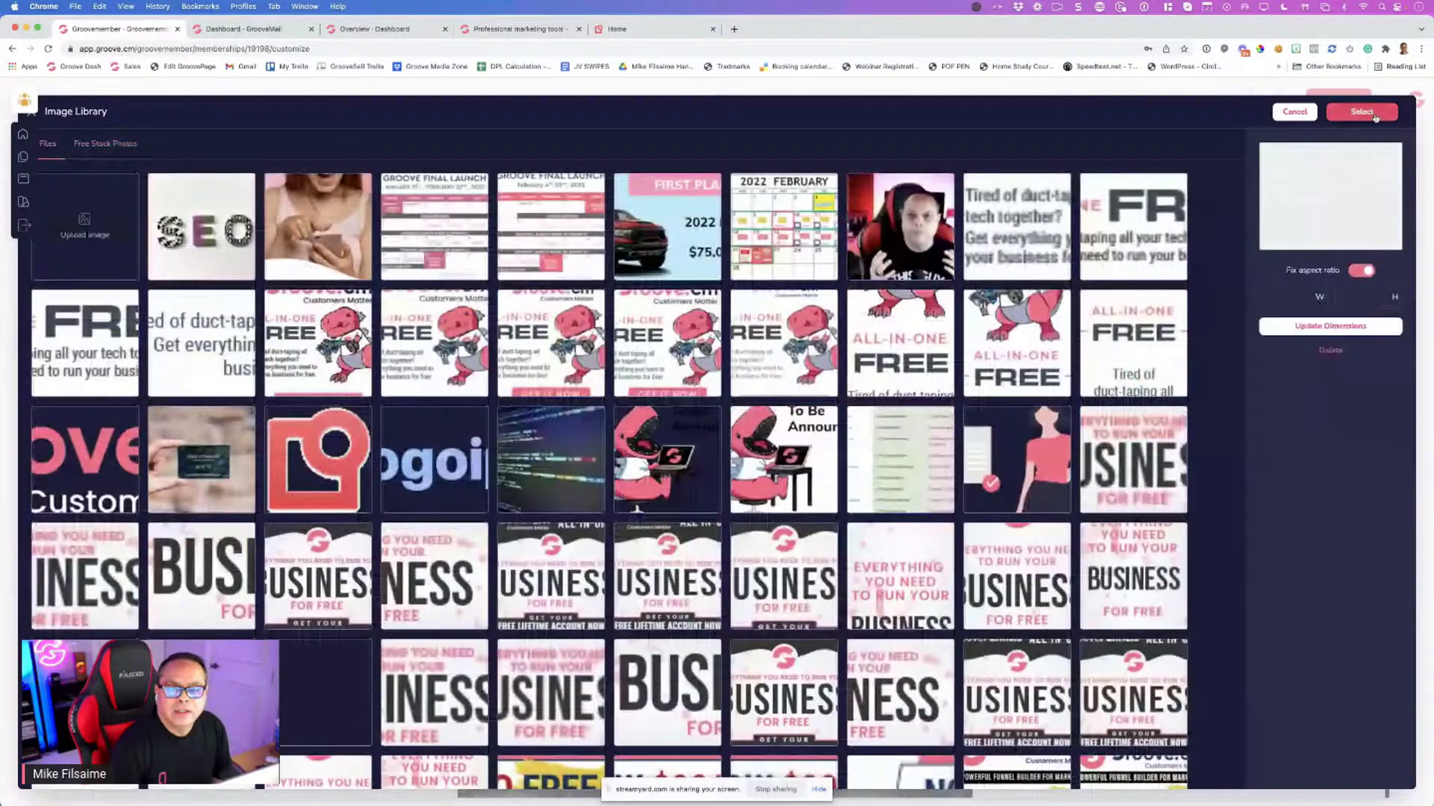
{"action": "left_click", "coordinate": [1375, 117]}
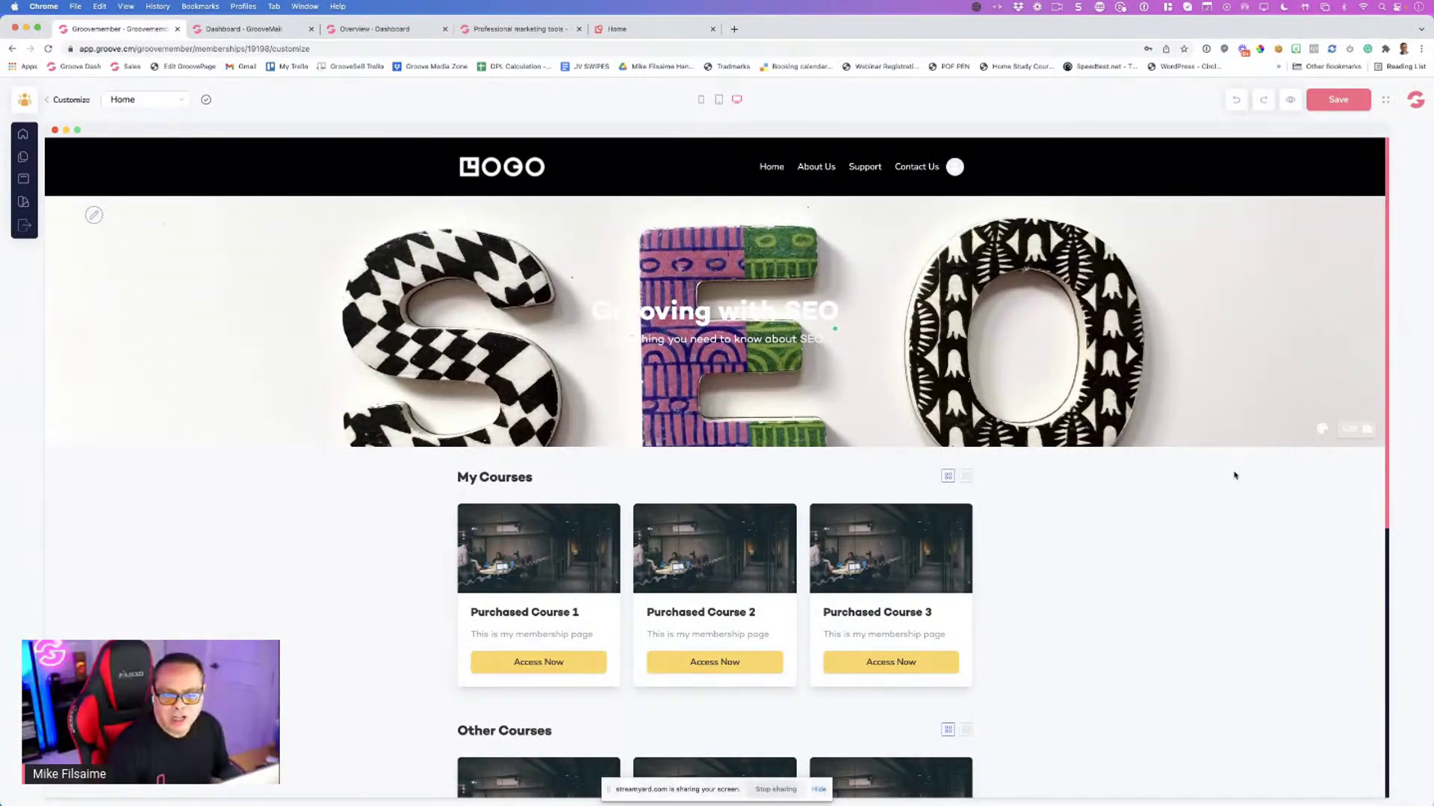
Give the hero photo a black image overlay at opacity 2 and save the page
{"action": "left_click", "coordinate": [1323, 433]}
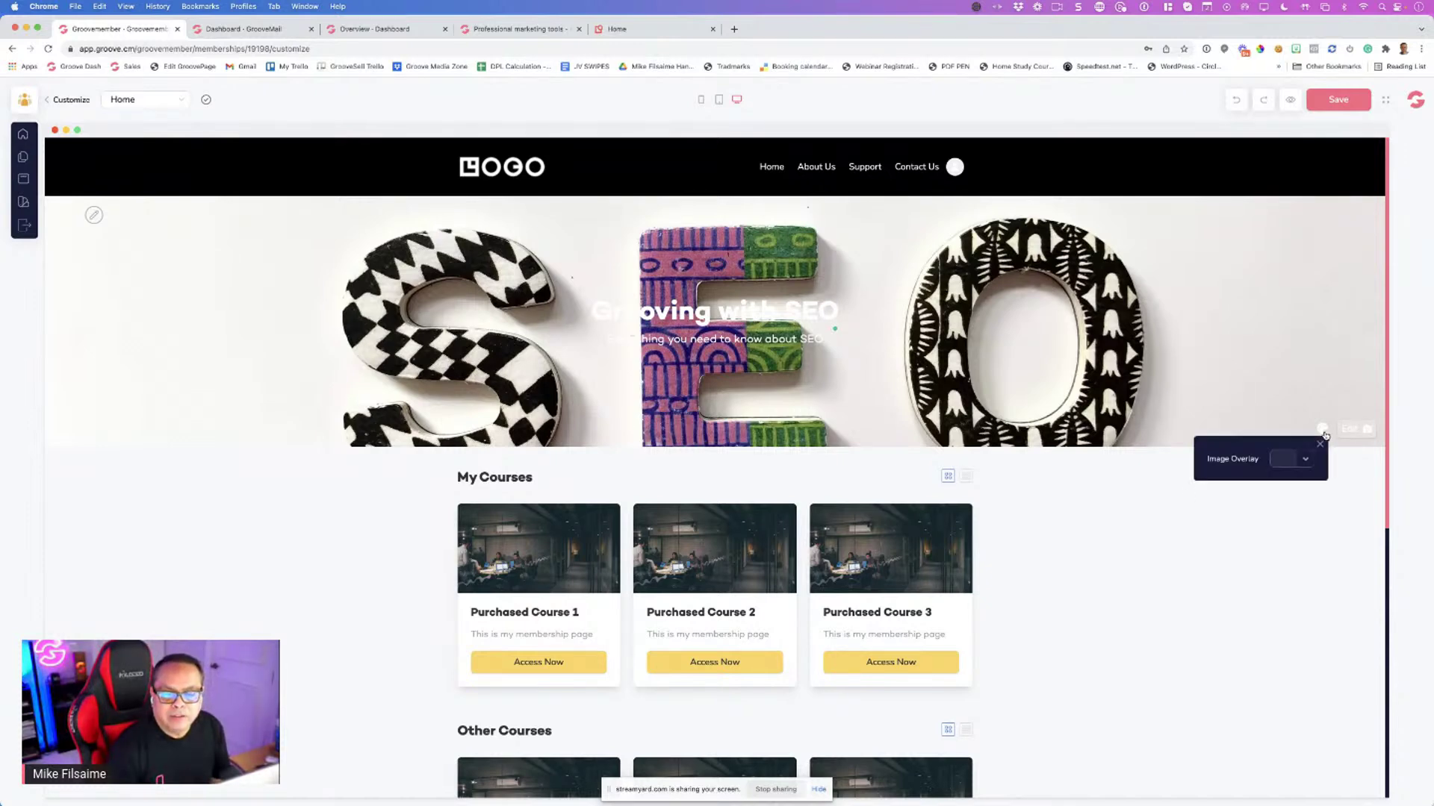
{"action": "left_click", "coordinate": [1284, 460]}
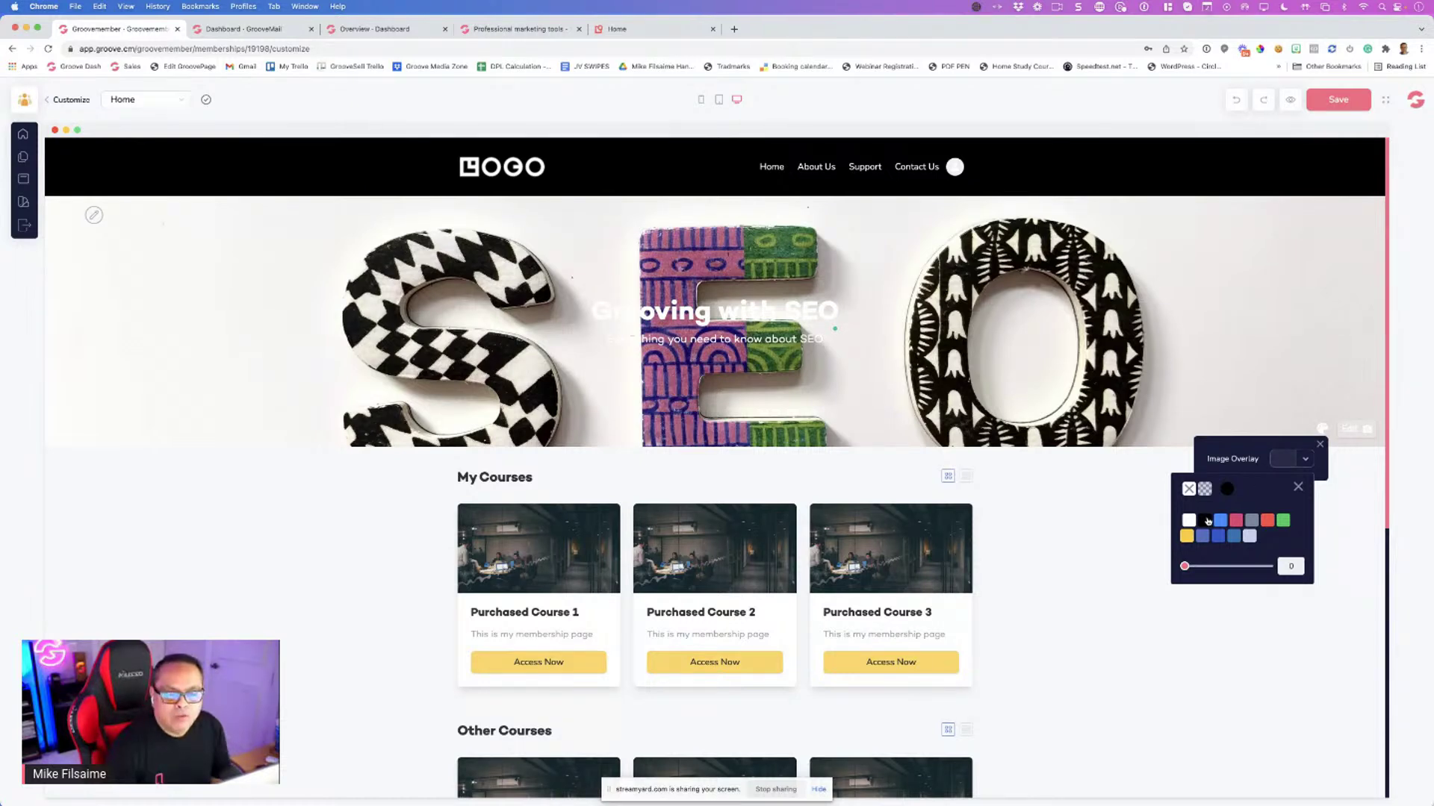
{"action": "left_click", "coordinate": [1206, 521]}
{"action": "left_click_drag", "start_coordinate": [1186, 568], "coordinate": [1200, 567]}
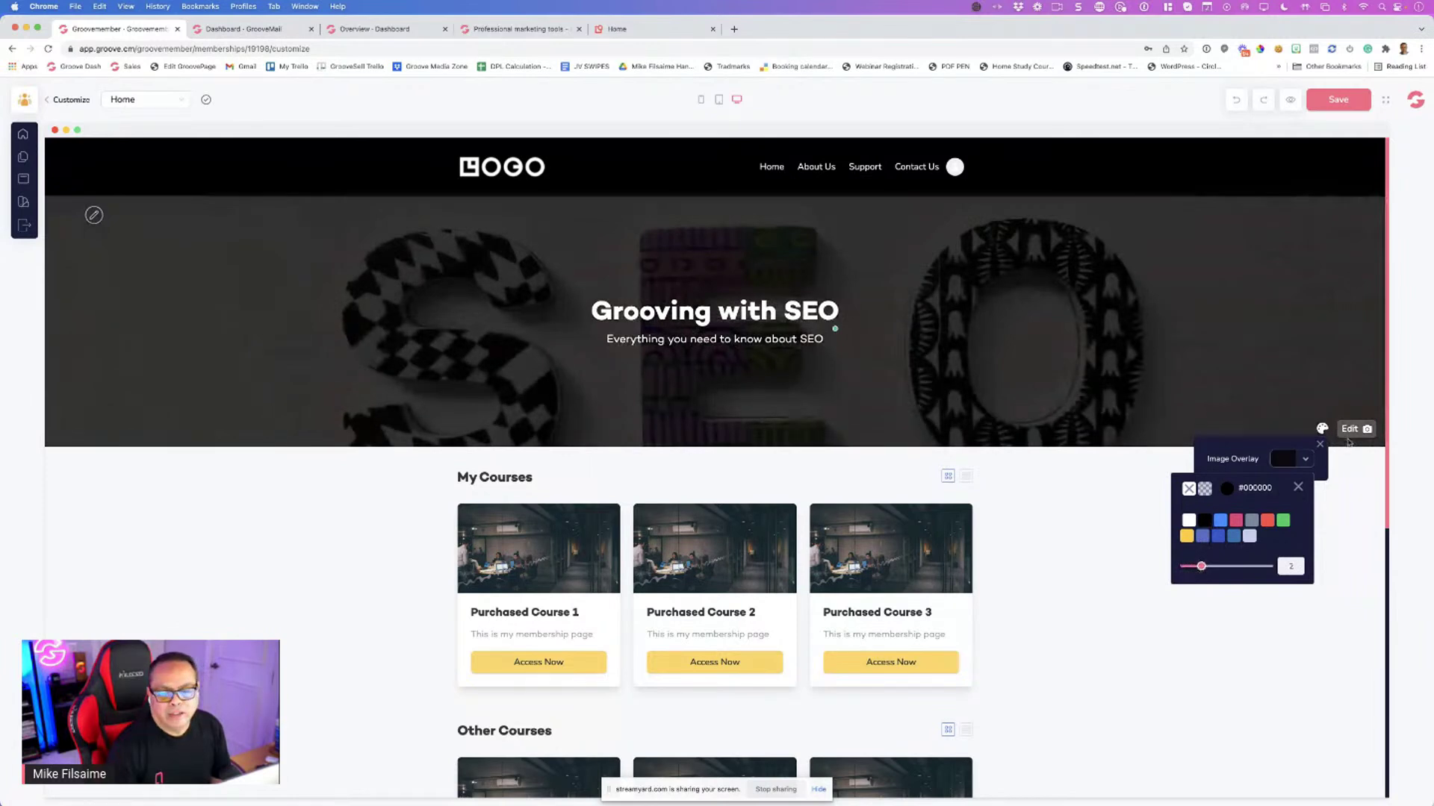
{"action": "left_click", "coordinate": [1297, 487]}
{"action": "left_click", "coordinate": [1272, 481]}
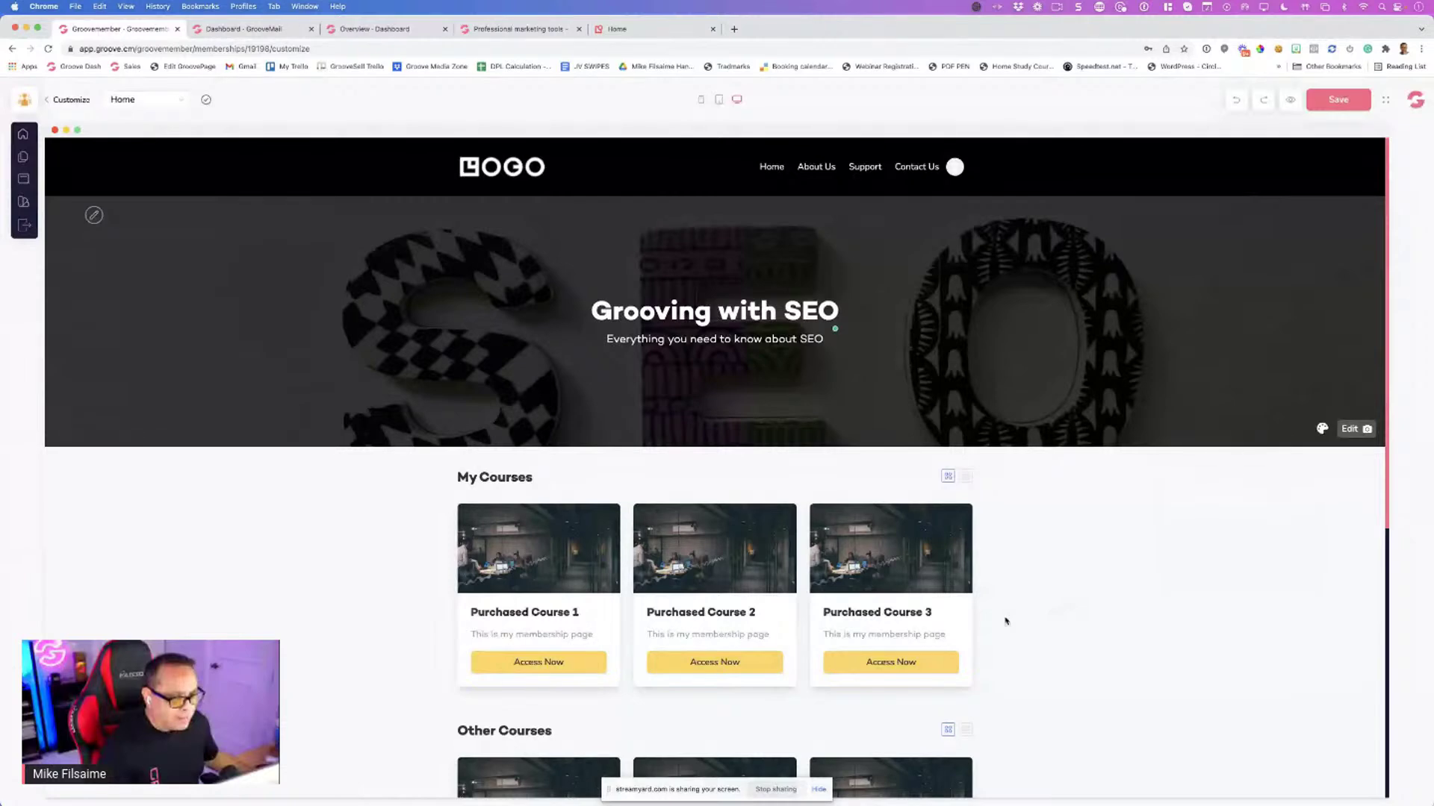
{"action": "scroll", "coordinate": [889, 631], "scroll_direction": "down", "scroll_amount": 3}
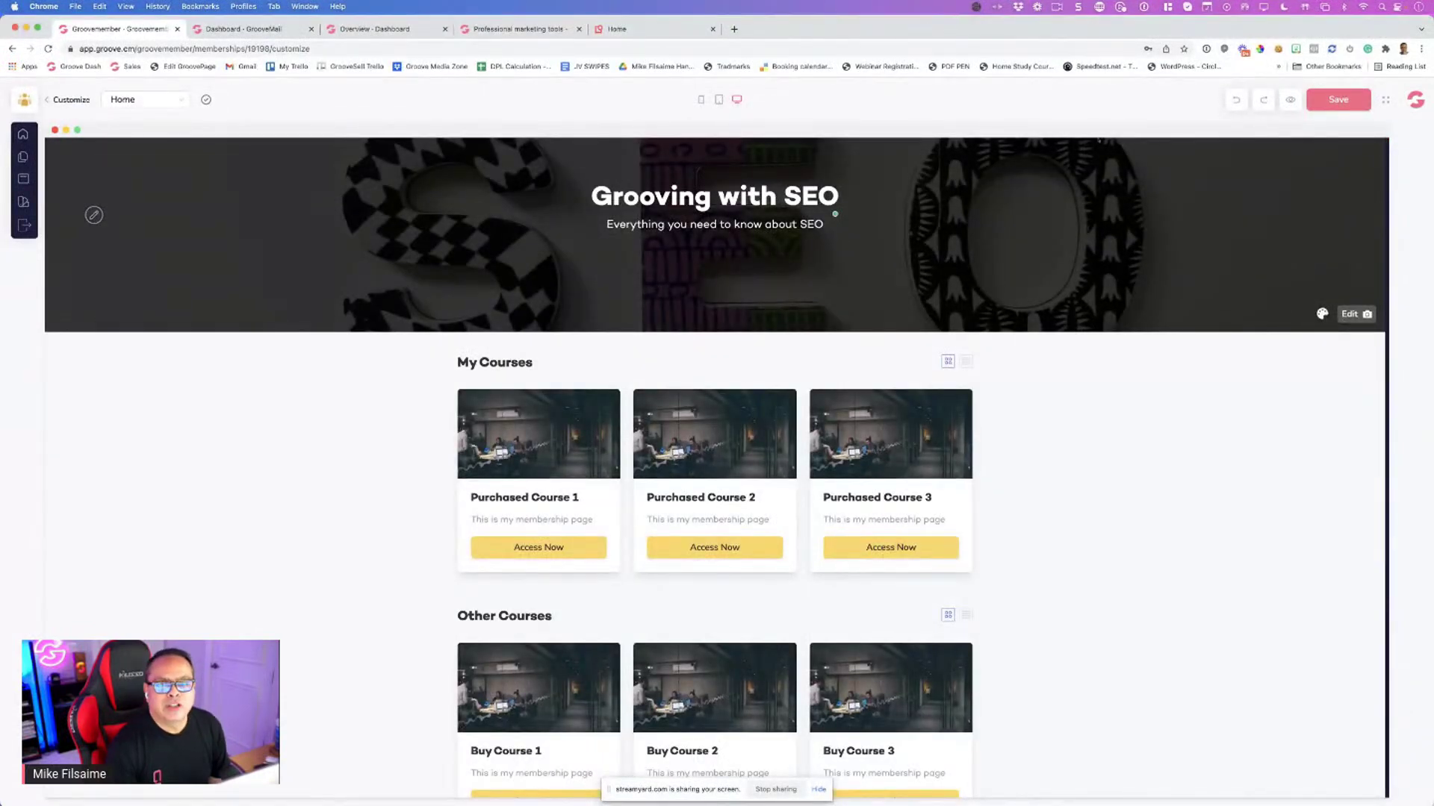
{"action": "left_click", "coordinate": [1342, 100]}
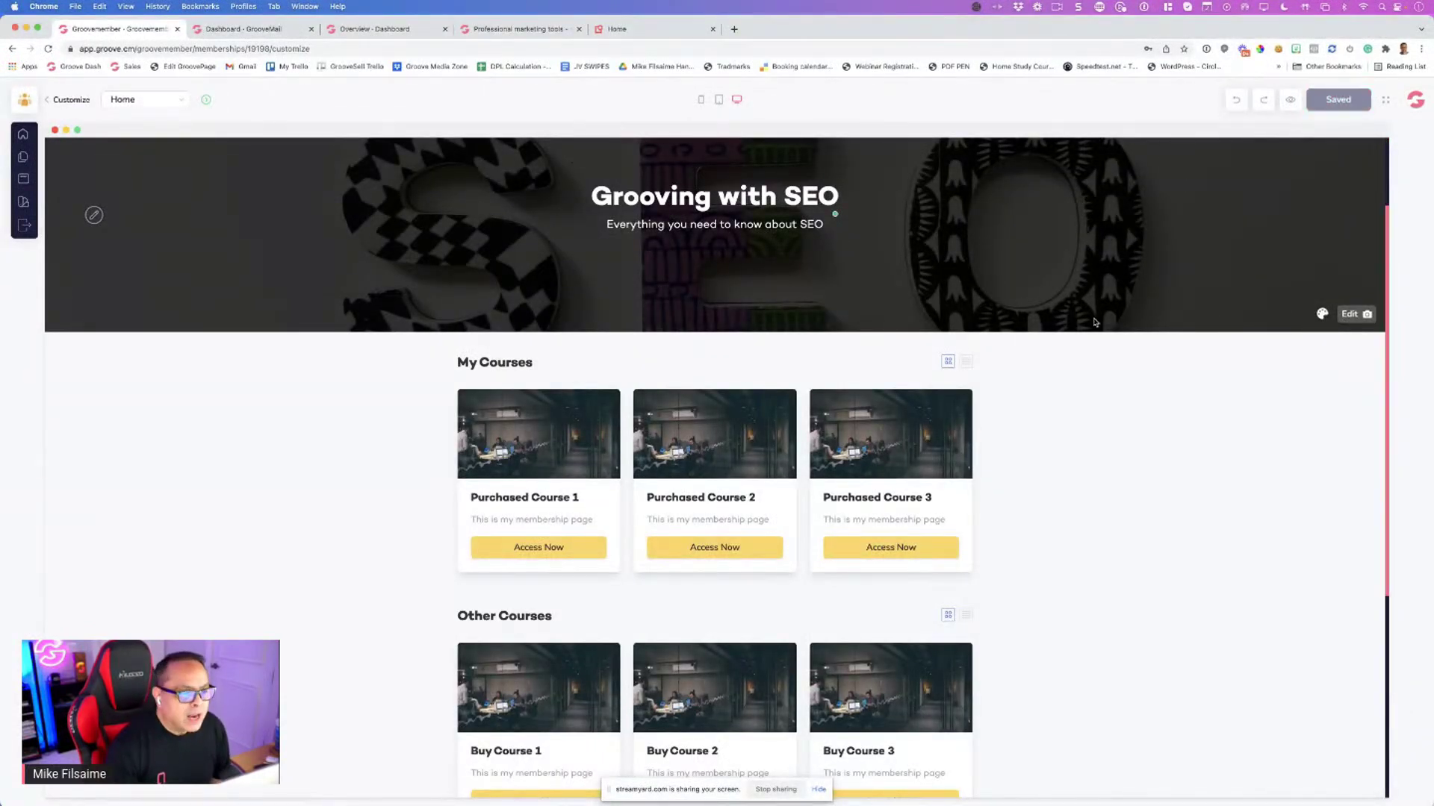
Change the first Content Headline to 'What You Will learn'
{"action": "scroll", "coordinate": [1094, 323], "scroll_direction": "down", "scroll_amount": 9}
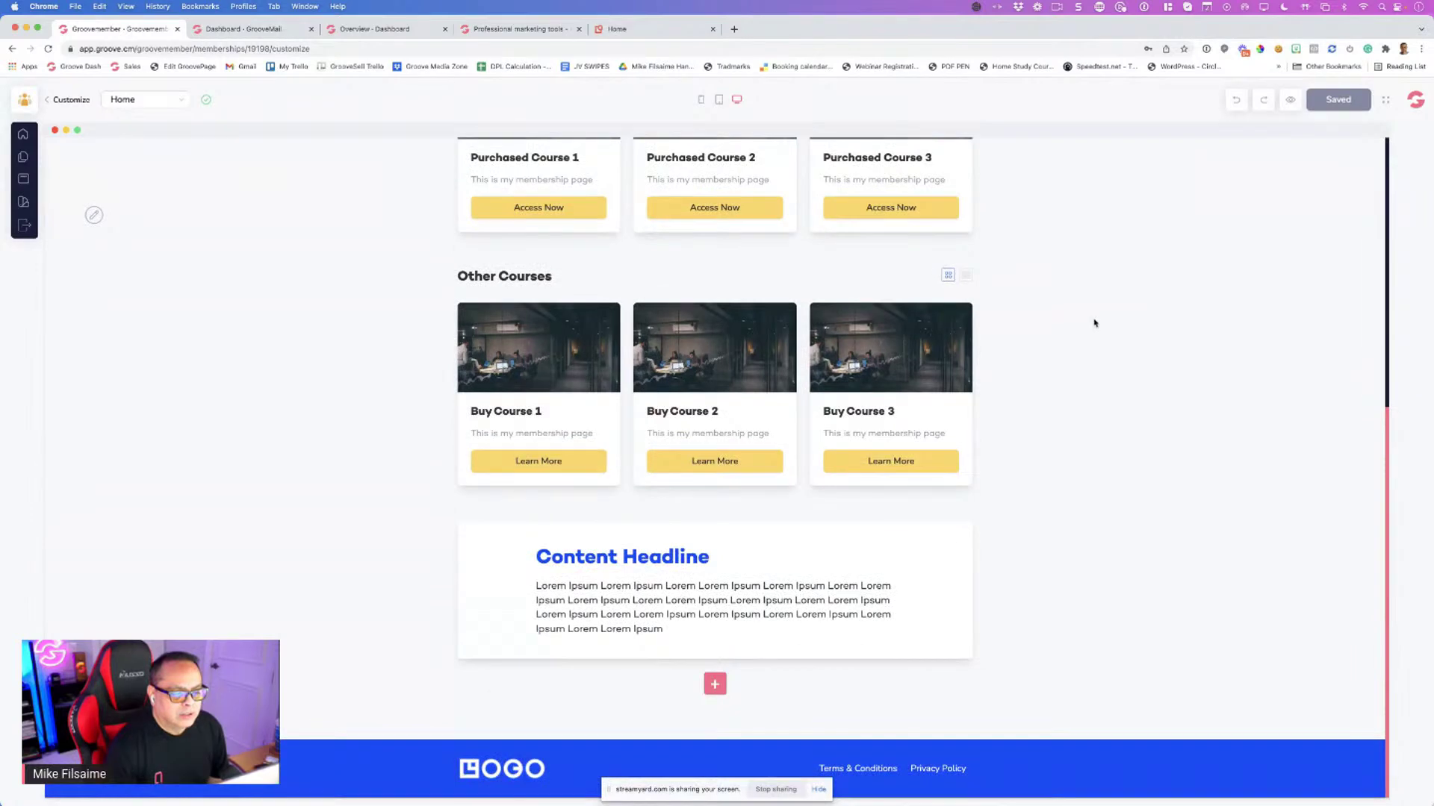
{"action": "scroll", "coordinate": [1094, 323], "scroll_direction": "up", "scroll_amount": 12}
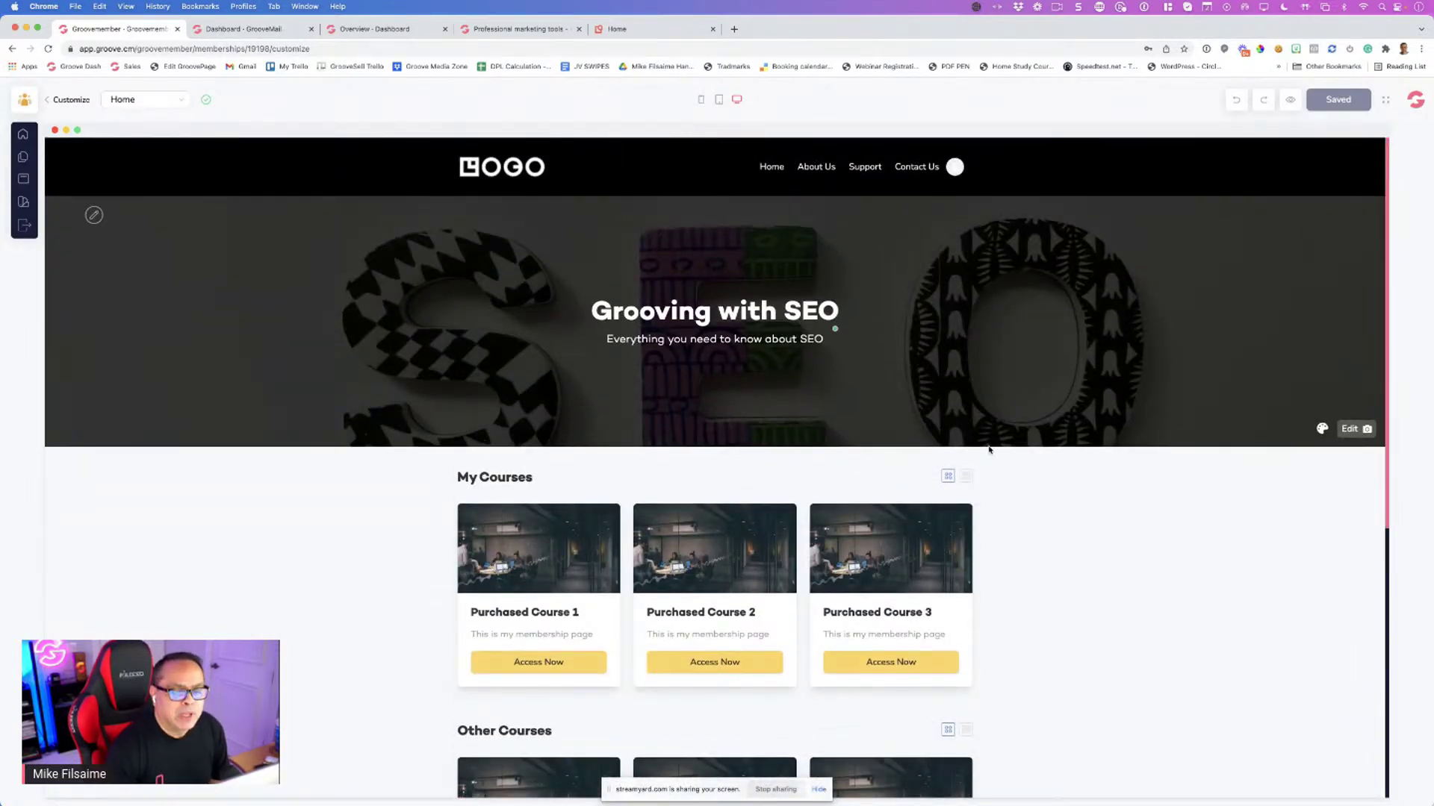
{"action": "scroll", "coordinate": [988, 451], "scroll_direction": "down", "scroll_amount": 2}
{"action": "scroll", "coordinate": [988, 451], "scroll_direction": "down", "scroll_amount": 10}
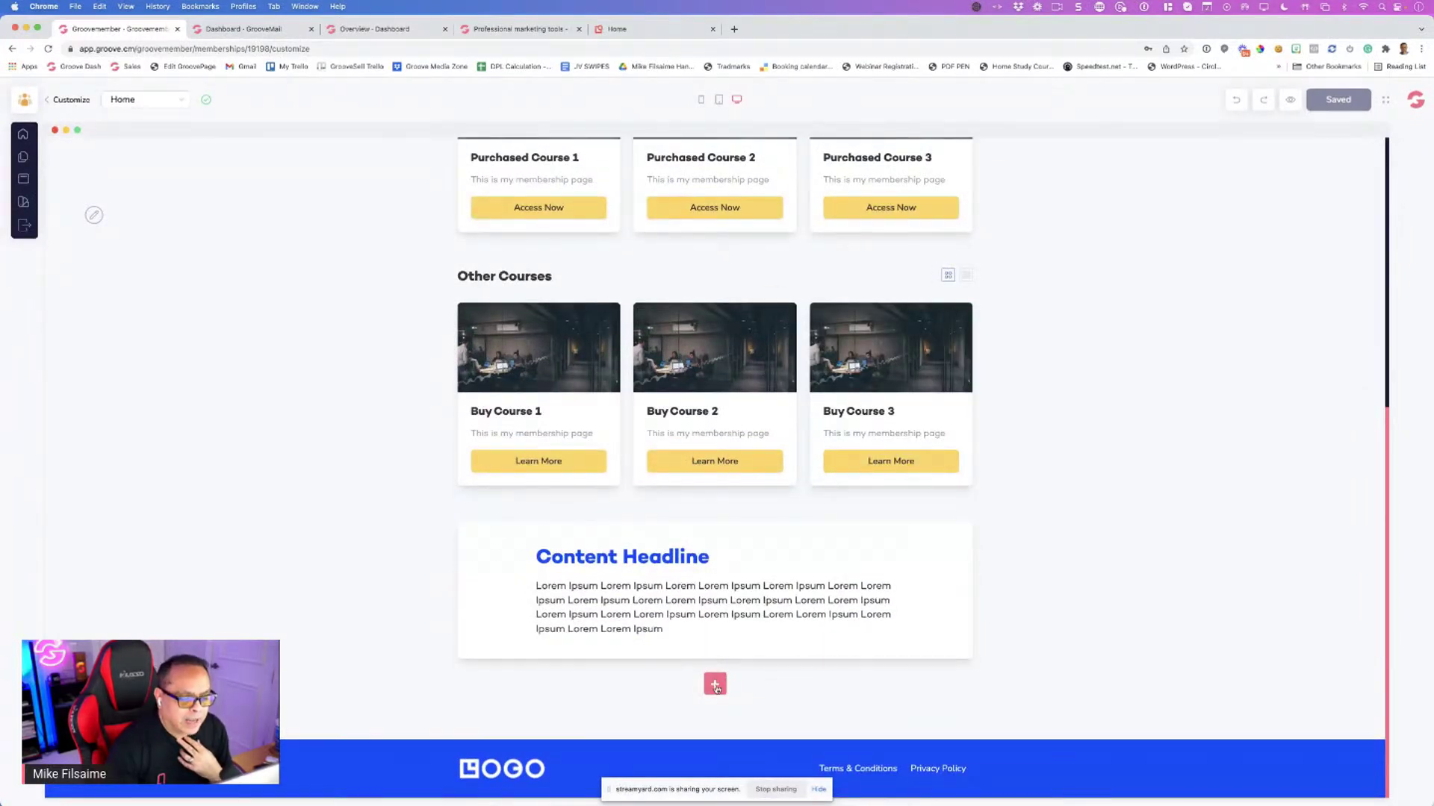
{"action": "left_click", "coordinate": [581, 564]}
{"action": "triple_click", "coordinate": [580, 564]}
{"action": "type", "text": "What You Will leanb"}
{"action": "key", "text": "BackSpace"}
{"action": "key", "text": "BackSpace"}
{"action": "type", "text": "rn"}
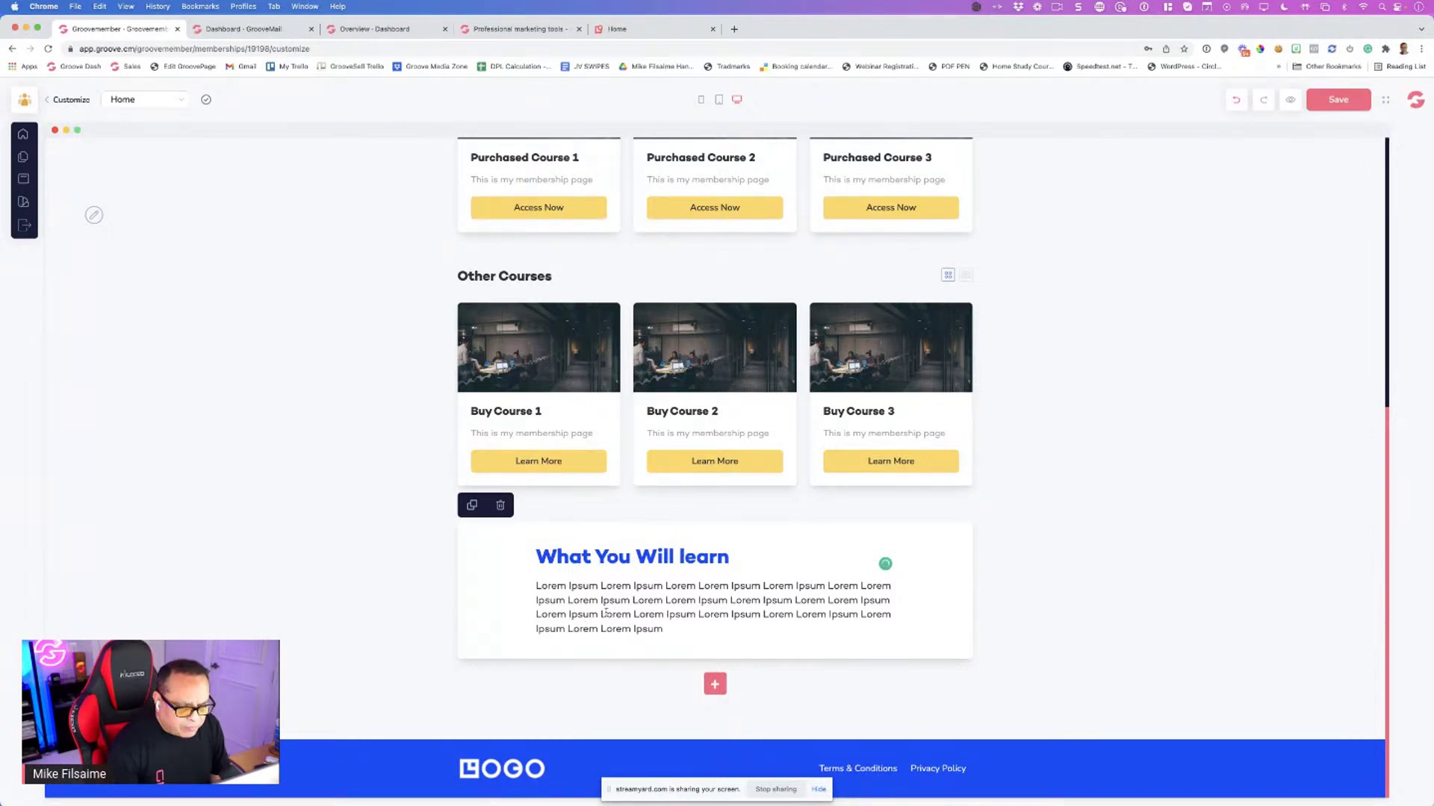
{"action": "left_click_drag", "start_coordinate": [660, 629], "coordinate": [528, 587]}
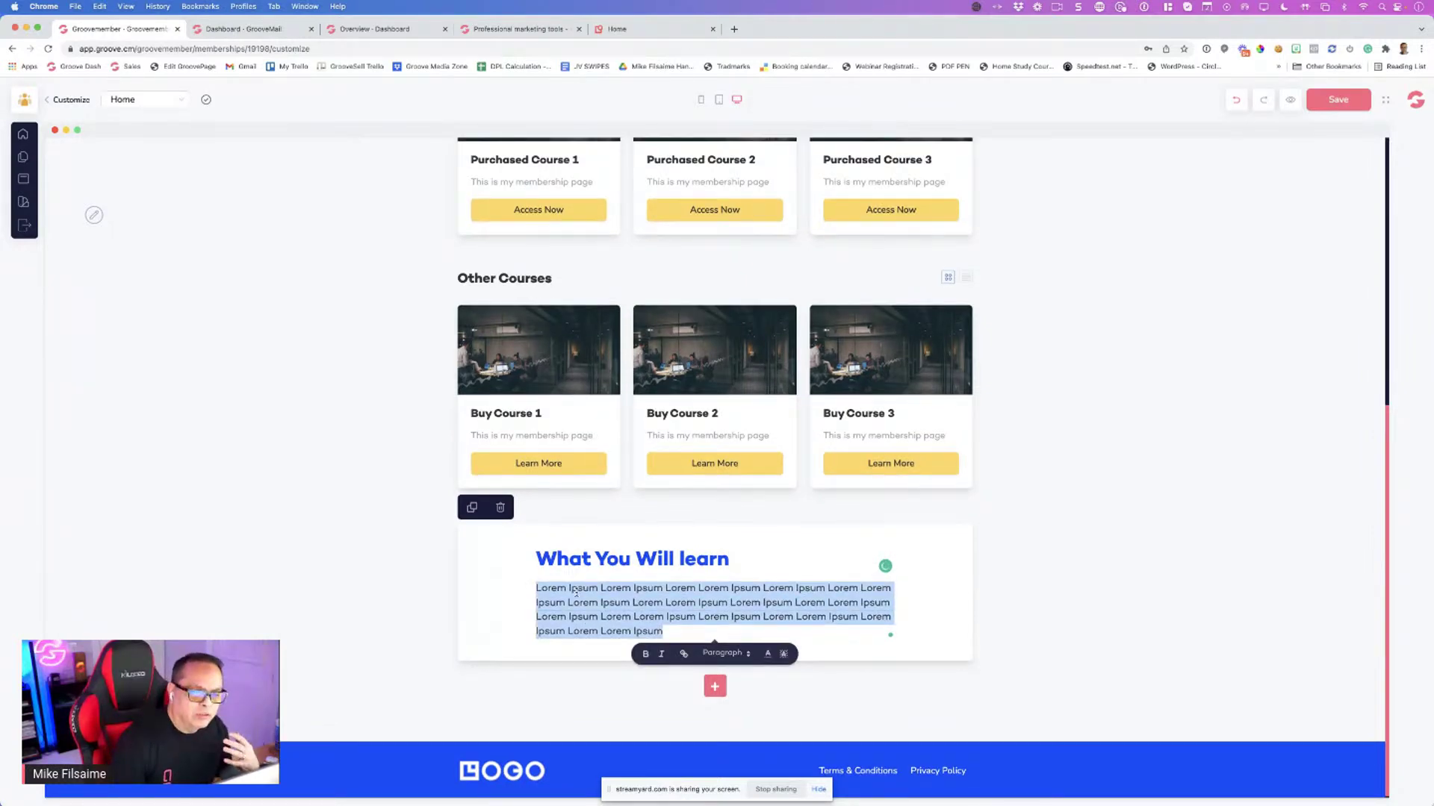
{"action": "left_click", "coordinate": [827, 705]}
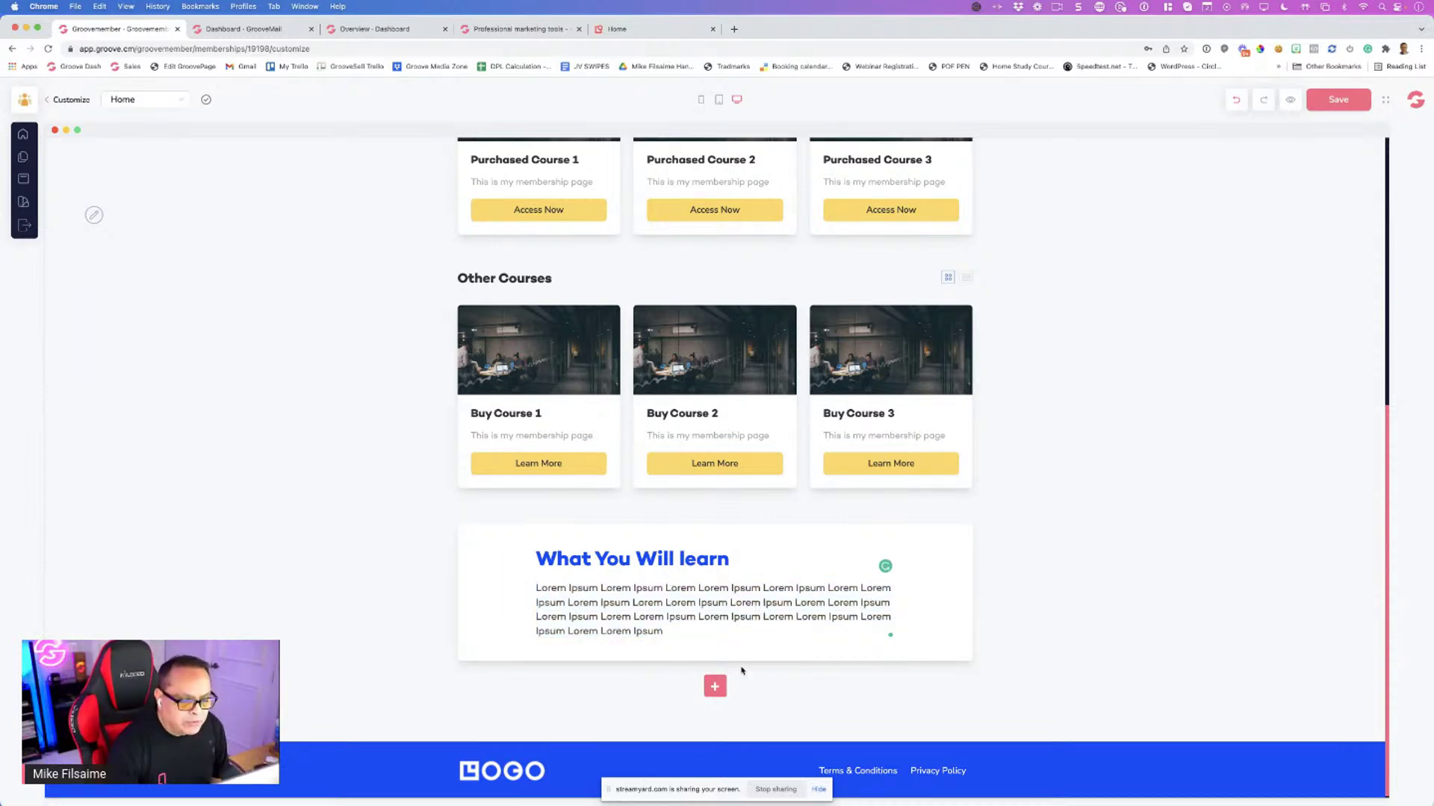
Retitle the second content section 'Why You Need SEO'
{"action": "scroll", "coordinate": [765, 689], "scroll_direction": "down", "scroll_amount": 1}
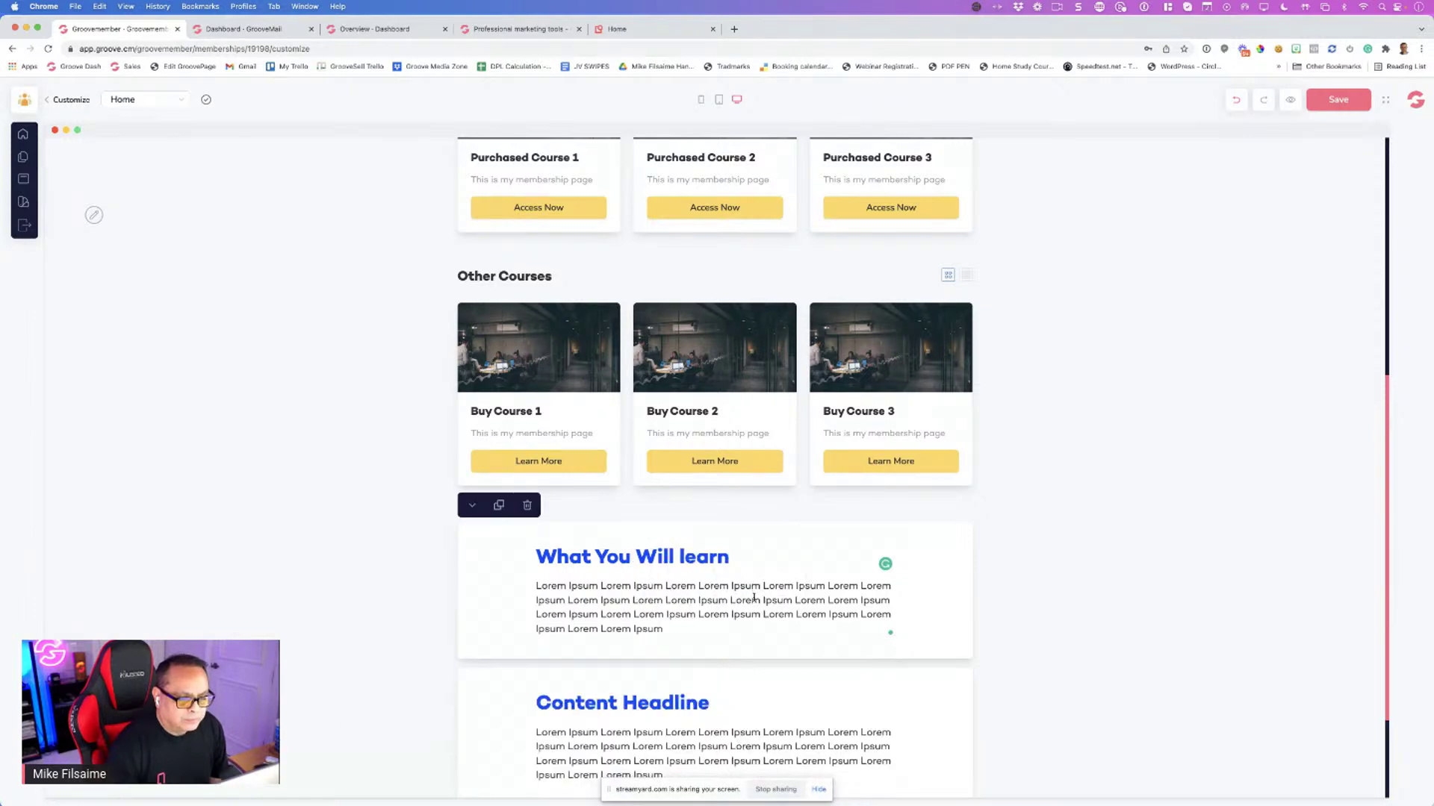
{"action": "scroll", "coordinate": [686, 705], "scroll_direction": "down", "scroll_amount": 3}
{"action": "triple_click", "coordinate": [648, 560]}
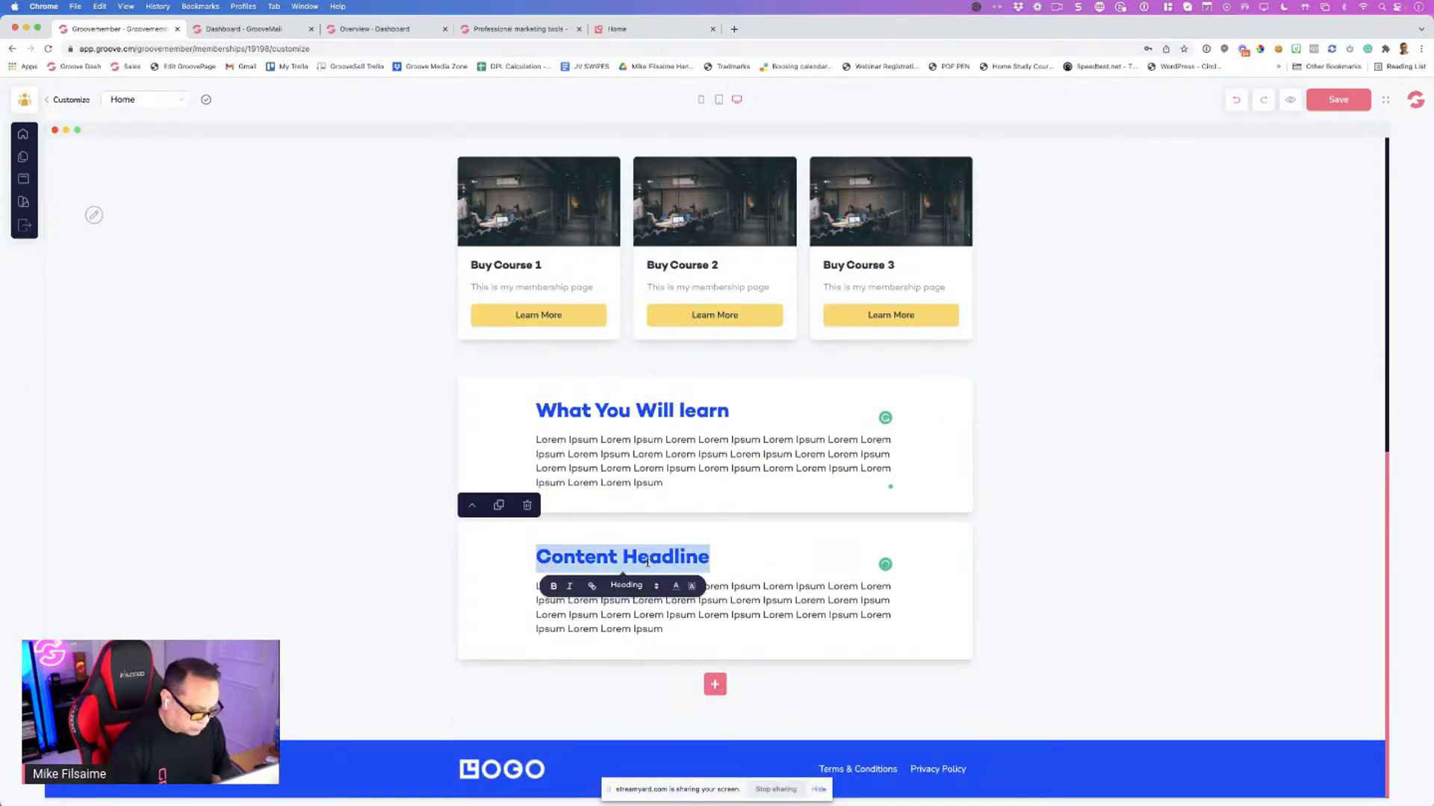
{"action": "type", "text": "Why You Ne"}
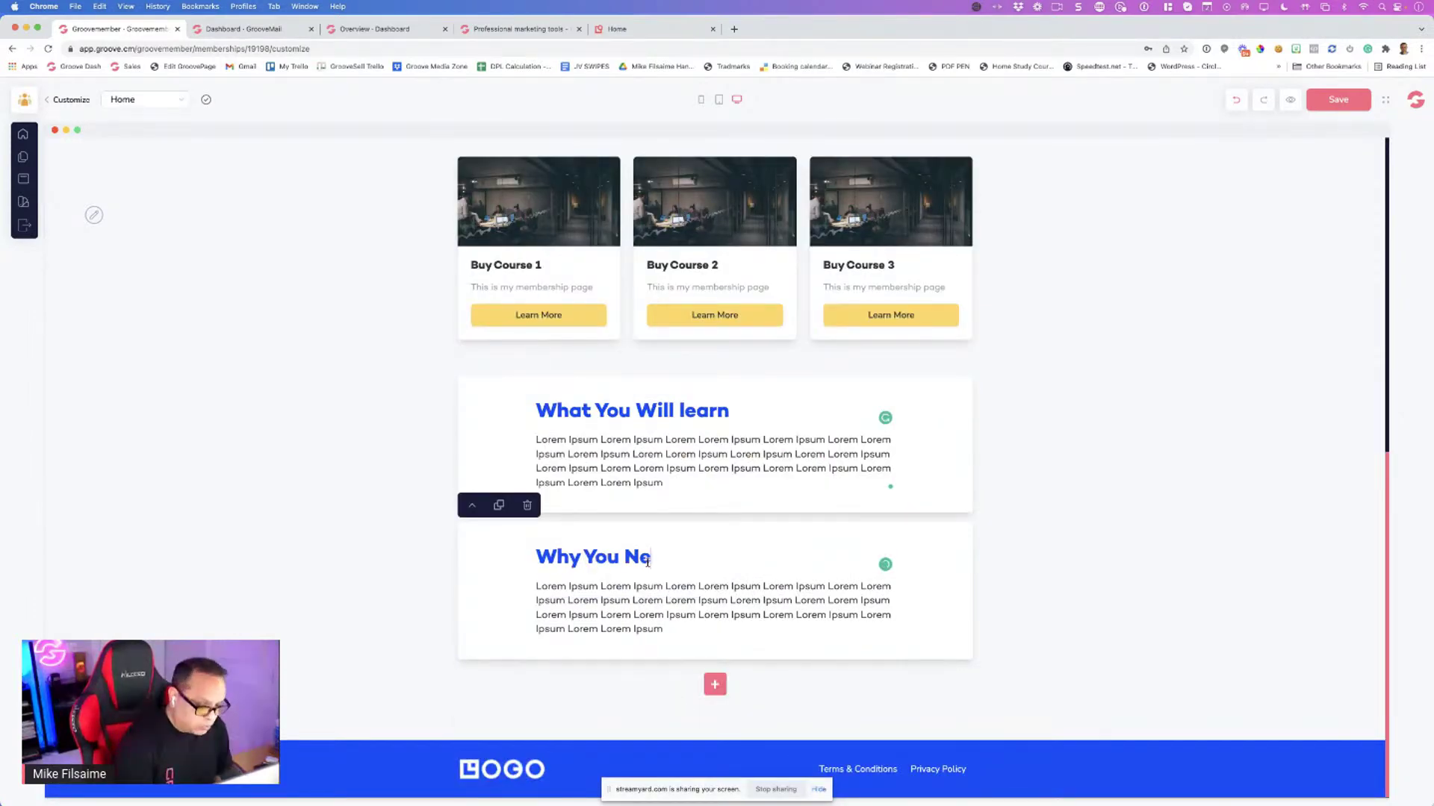
{"action": "type", "text": "ed SEO"}
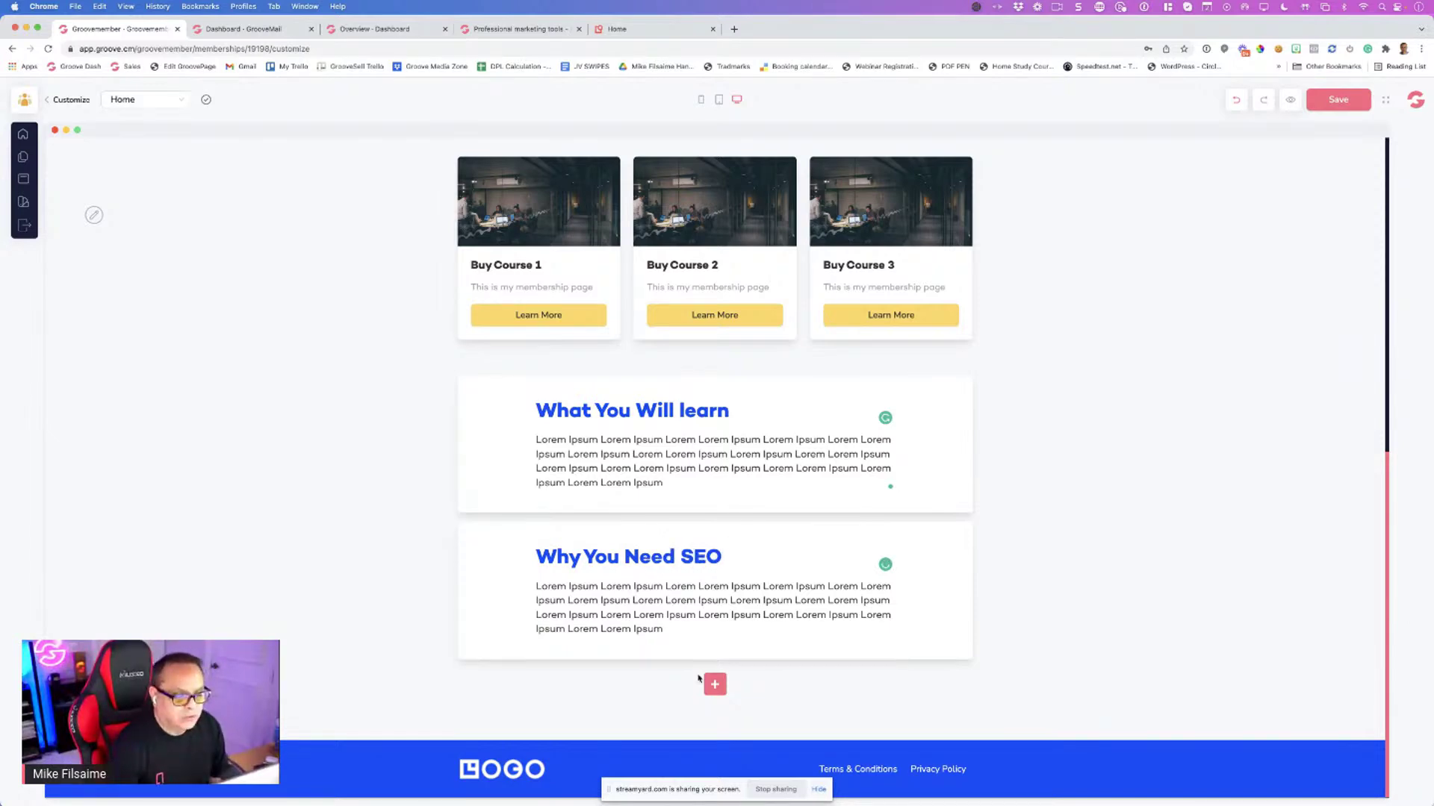
{"action": "left_click", "coordinate": [714, 684]}
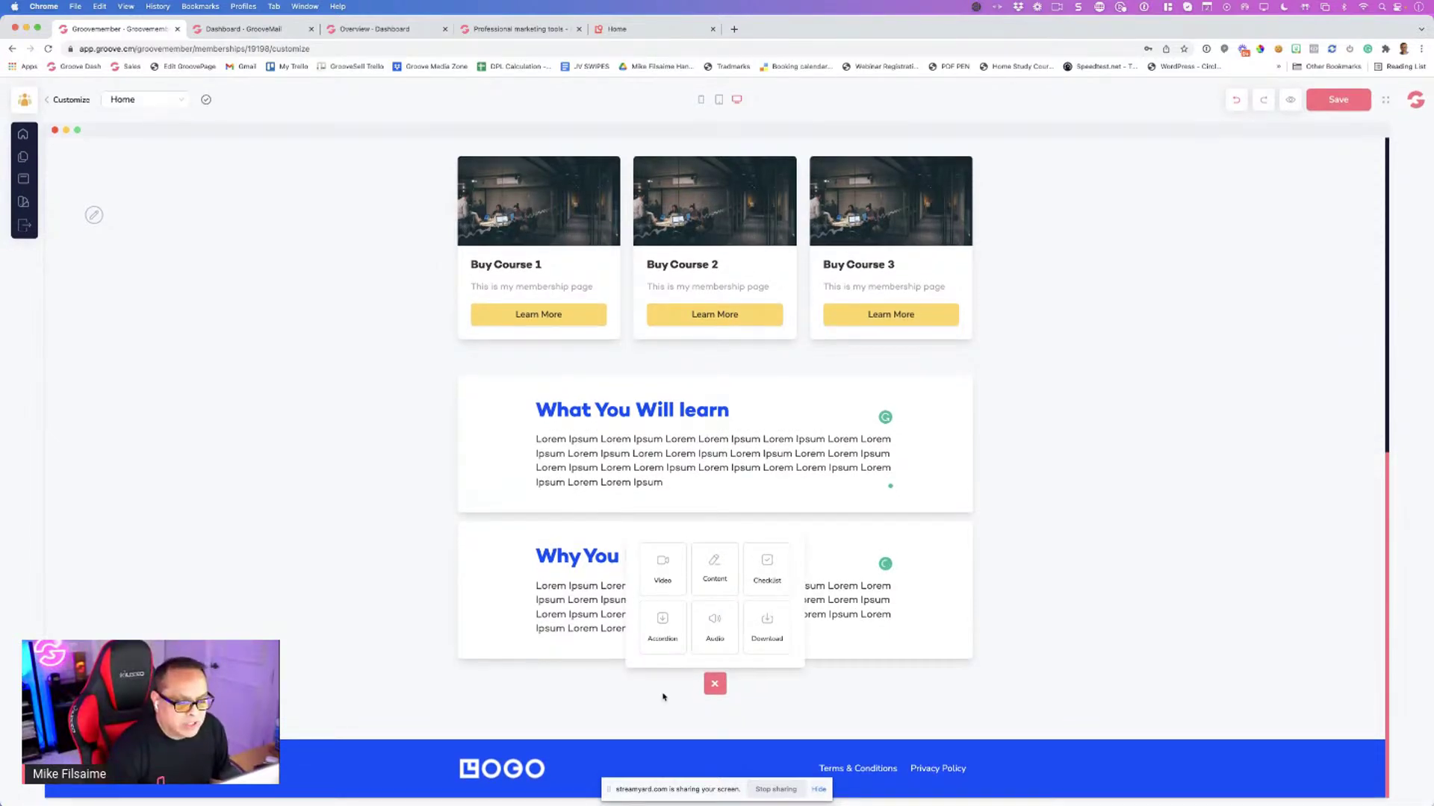
Add a Key Lessons Include checklist with four items and save the home page
{"action": "left_click", "coordinate": [764, 568]}
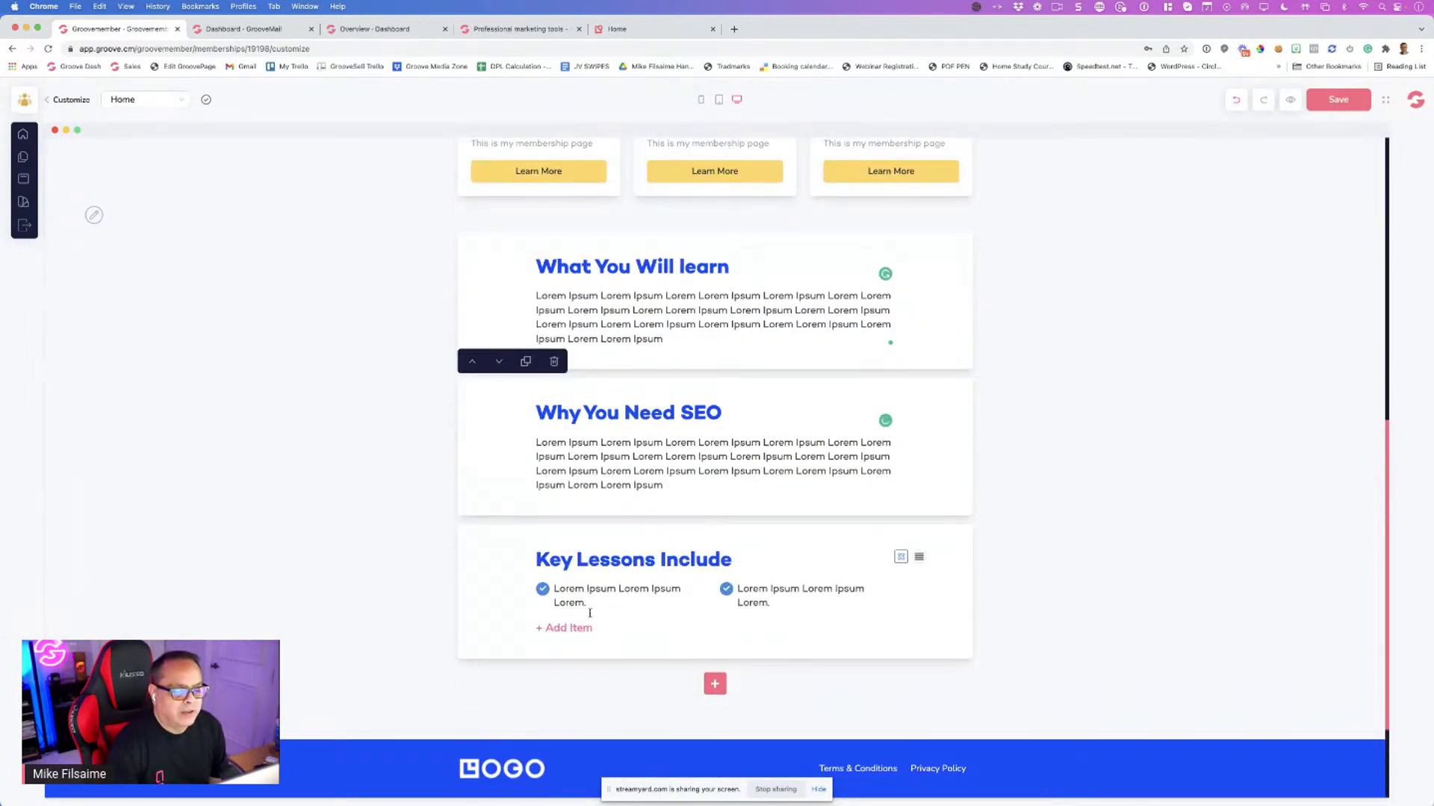
{"action": "left_click", "coordinate": [586, 630]}
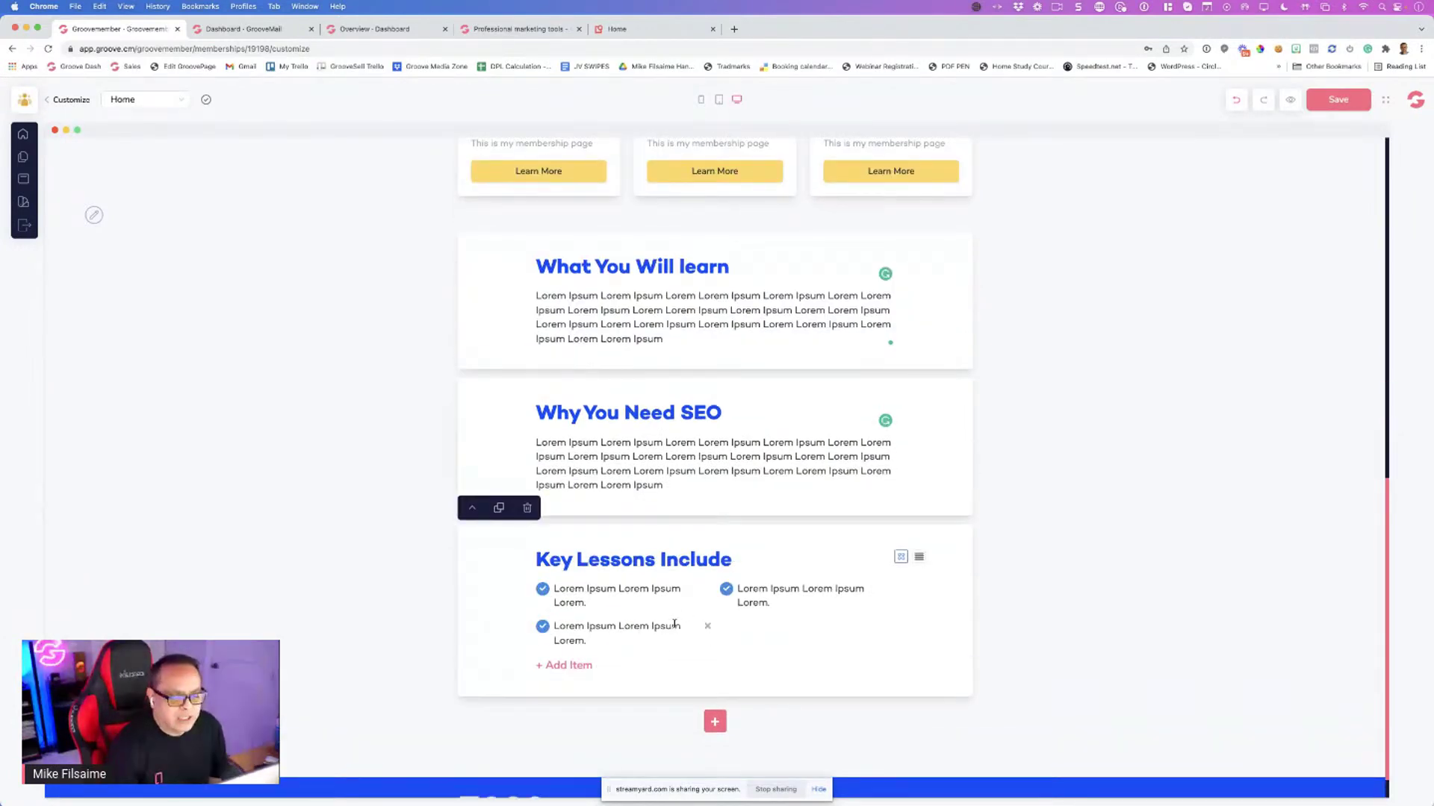
{"action": "left_click", "coordinate": [571, 672]}
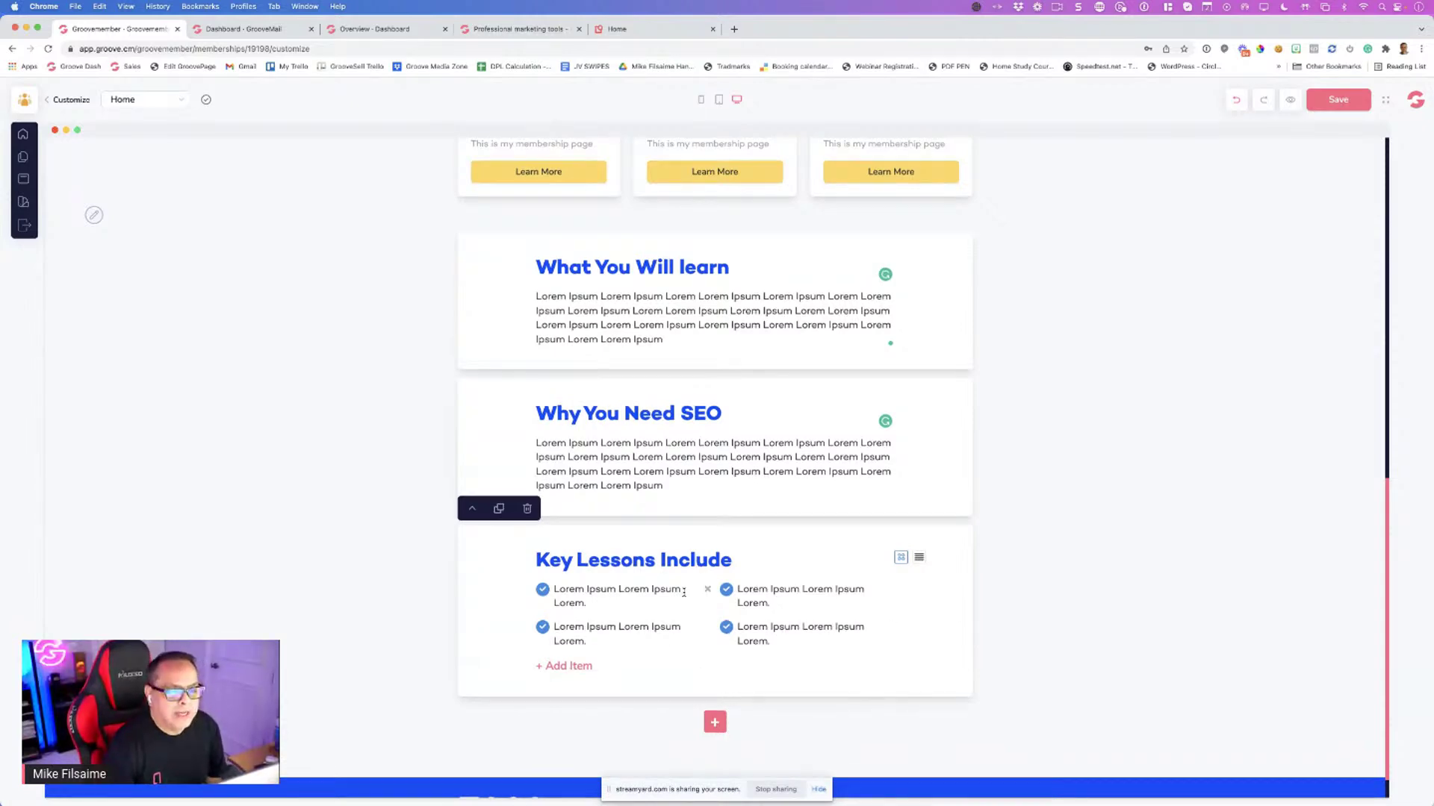
{"action": "scroll", "coordinate": [682, 592], "scroll_direction": "up", "scroll_amount": 10}
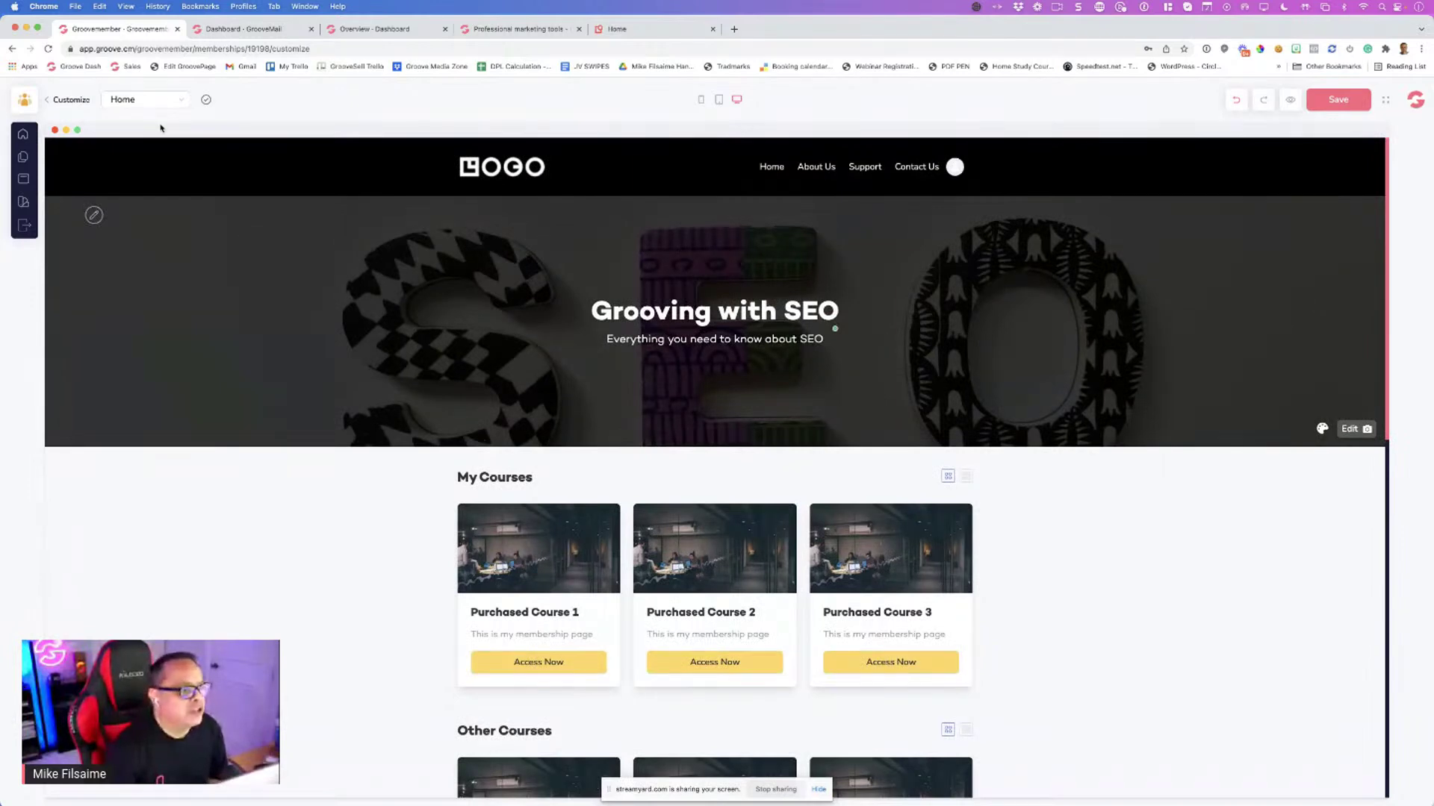
{"action": "left_click", "coordinate": [153, 100]}
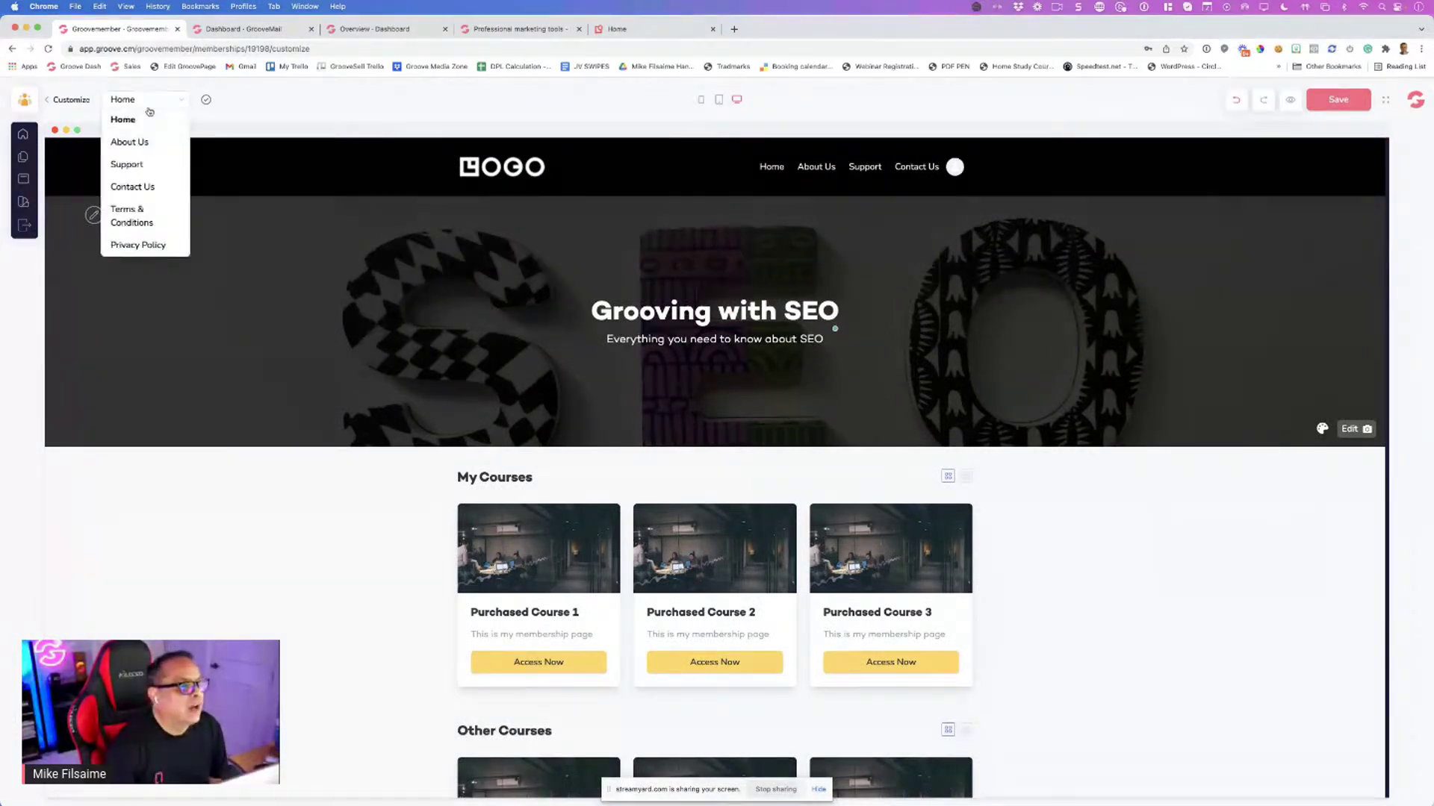
{"action": "left_click", "coordinate": [1336, 100]}
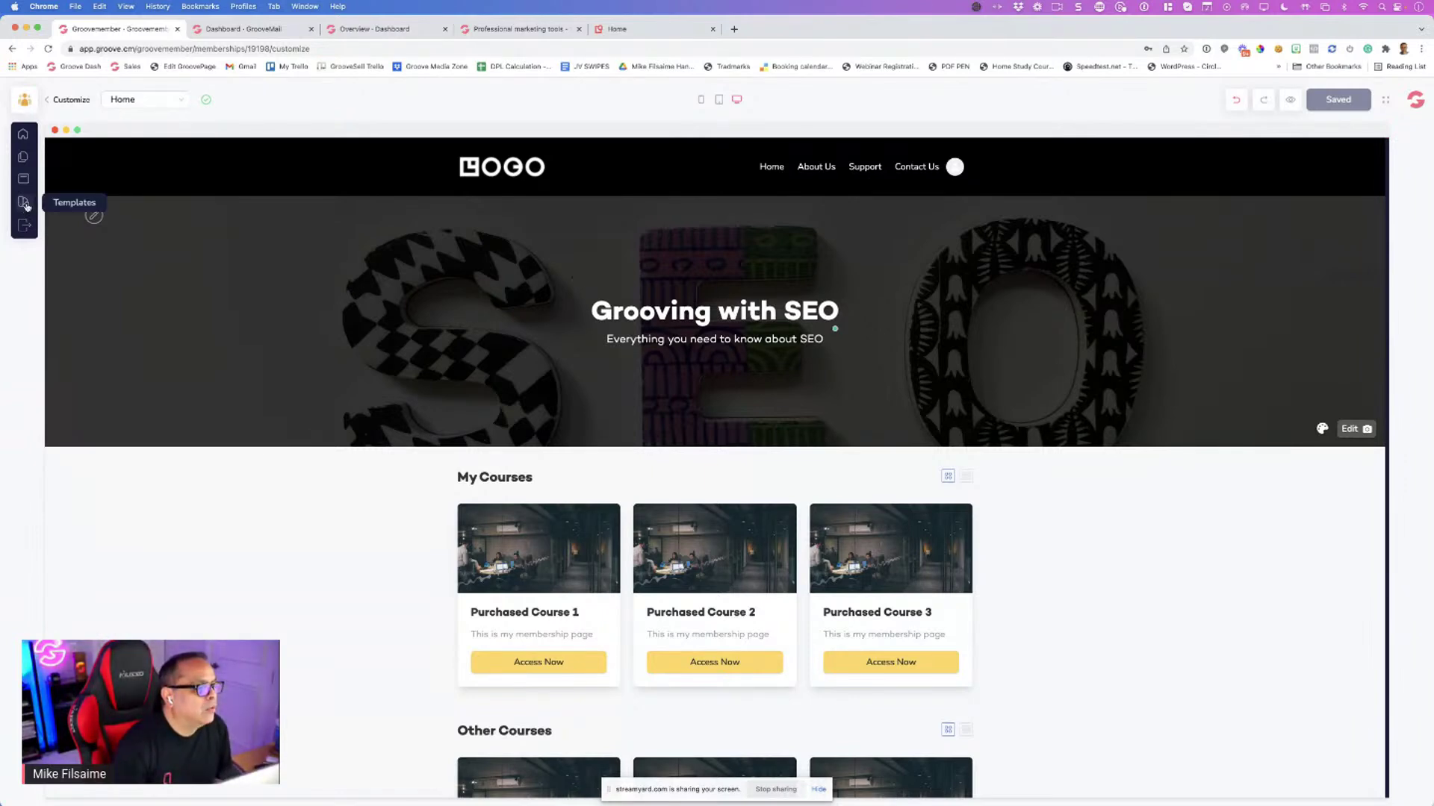
Choose About Us from the Pages list to load it in the customizer
{"action": "left_click", "coordinate": [25, 204]}
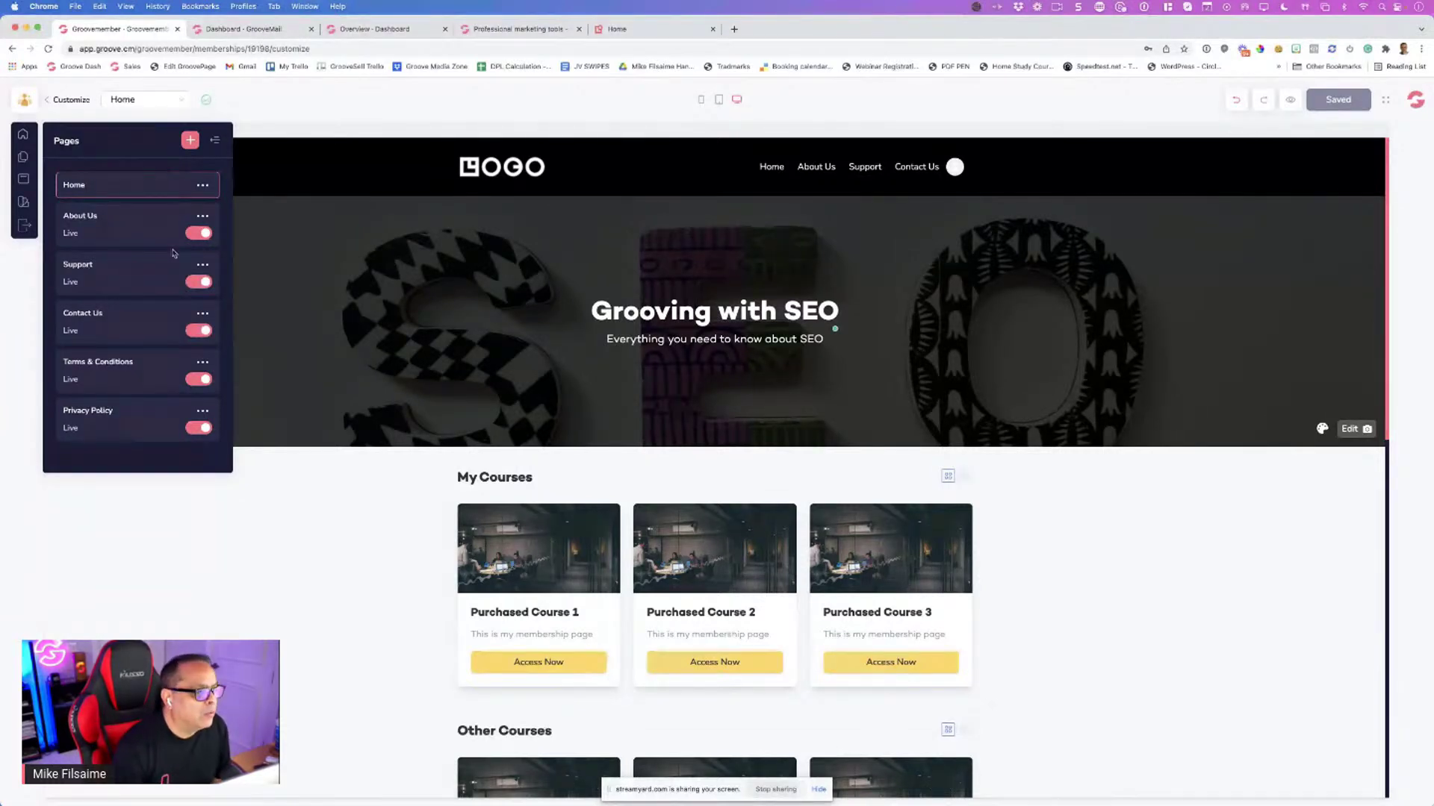
{"action": "left_click", "coordinate": [123, 224]}
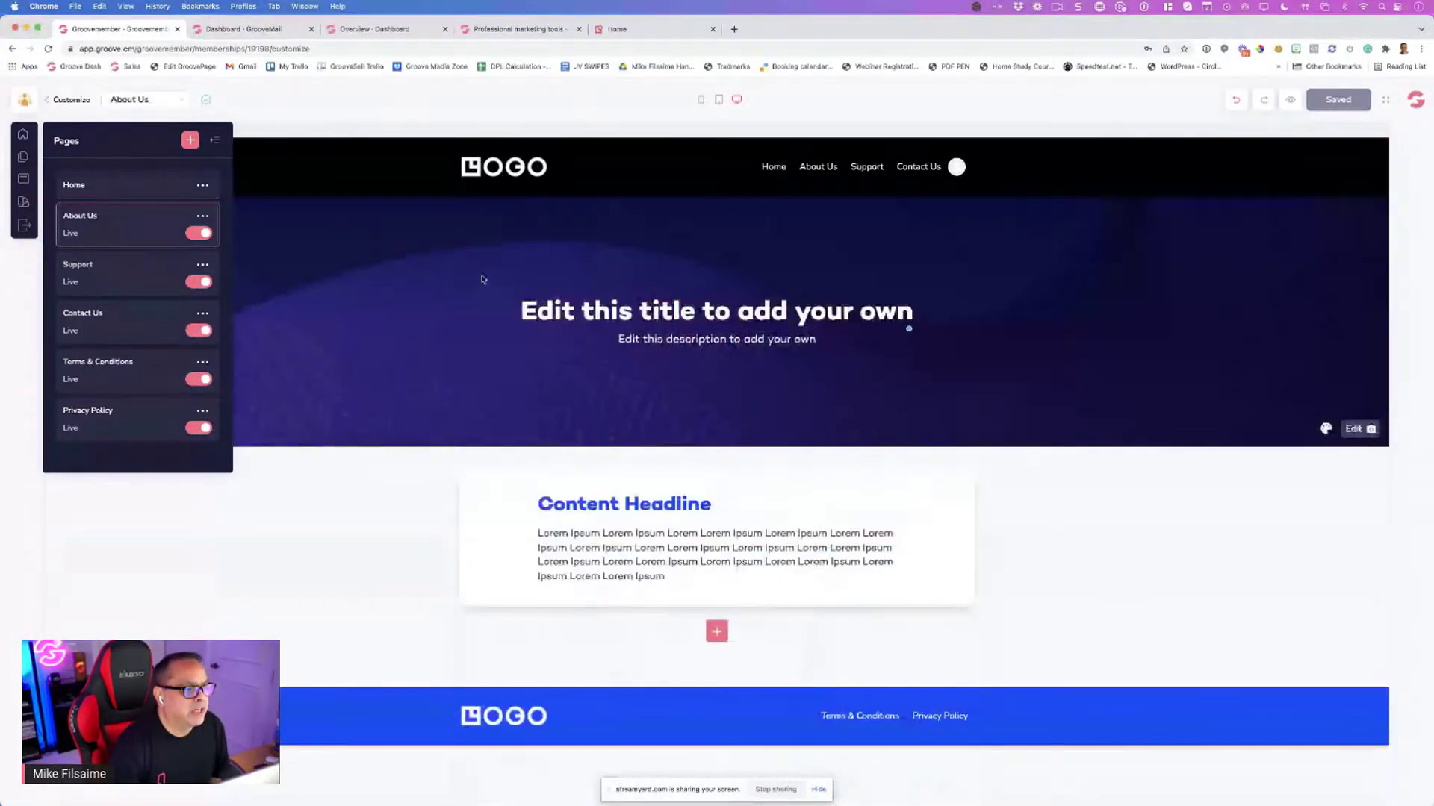
{"action": "left_click", "coordinate": [216, 142]}
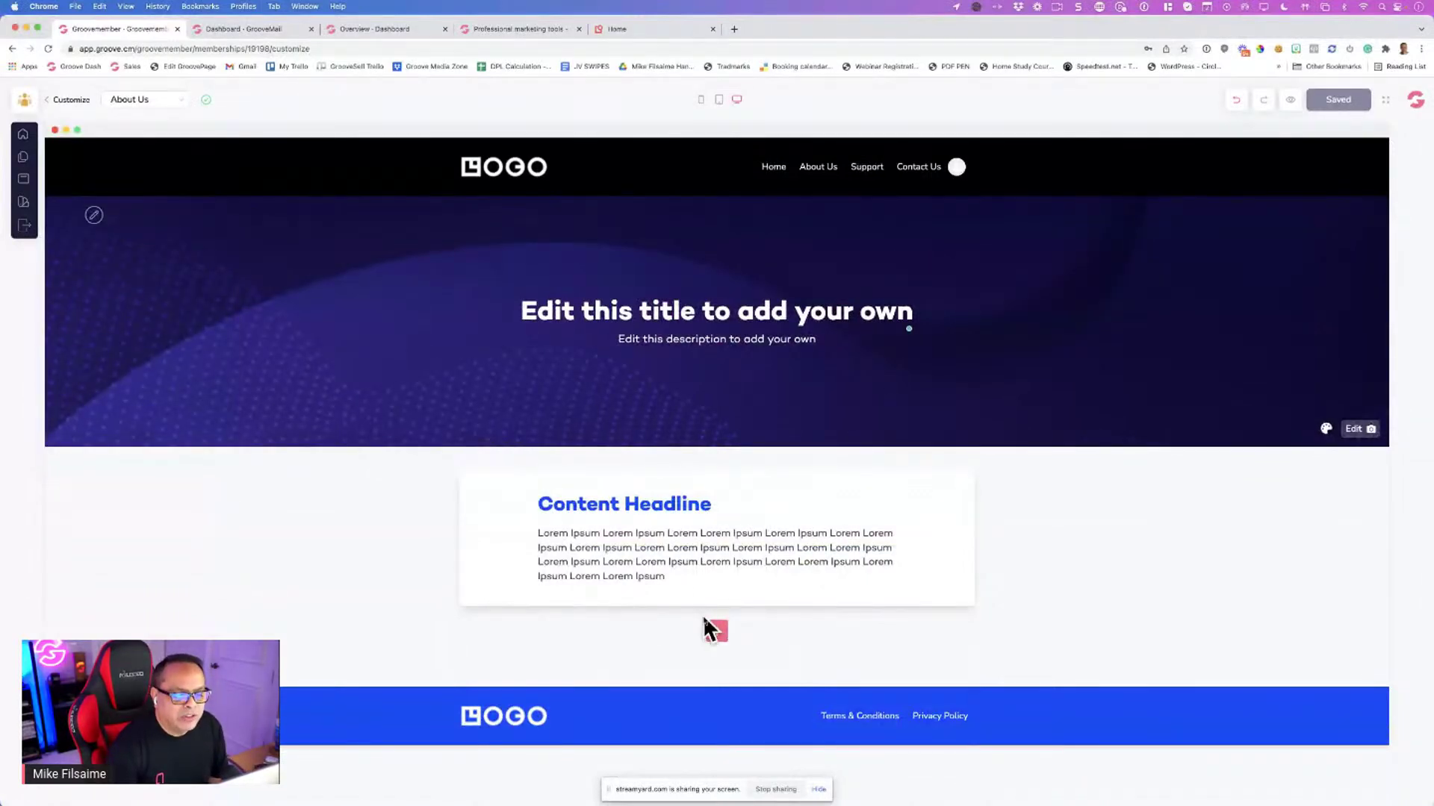
Add a Video Section with a placeholder video below the Lorem Ipsum Content Headline on About Us
{"action": "left_click", "coordinate": [718, 632]}
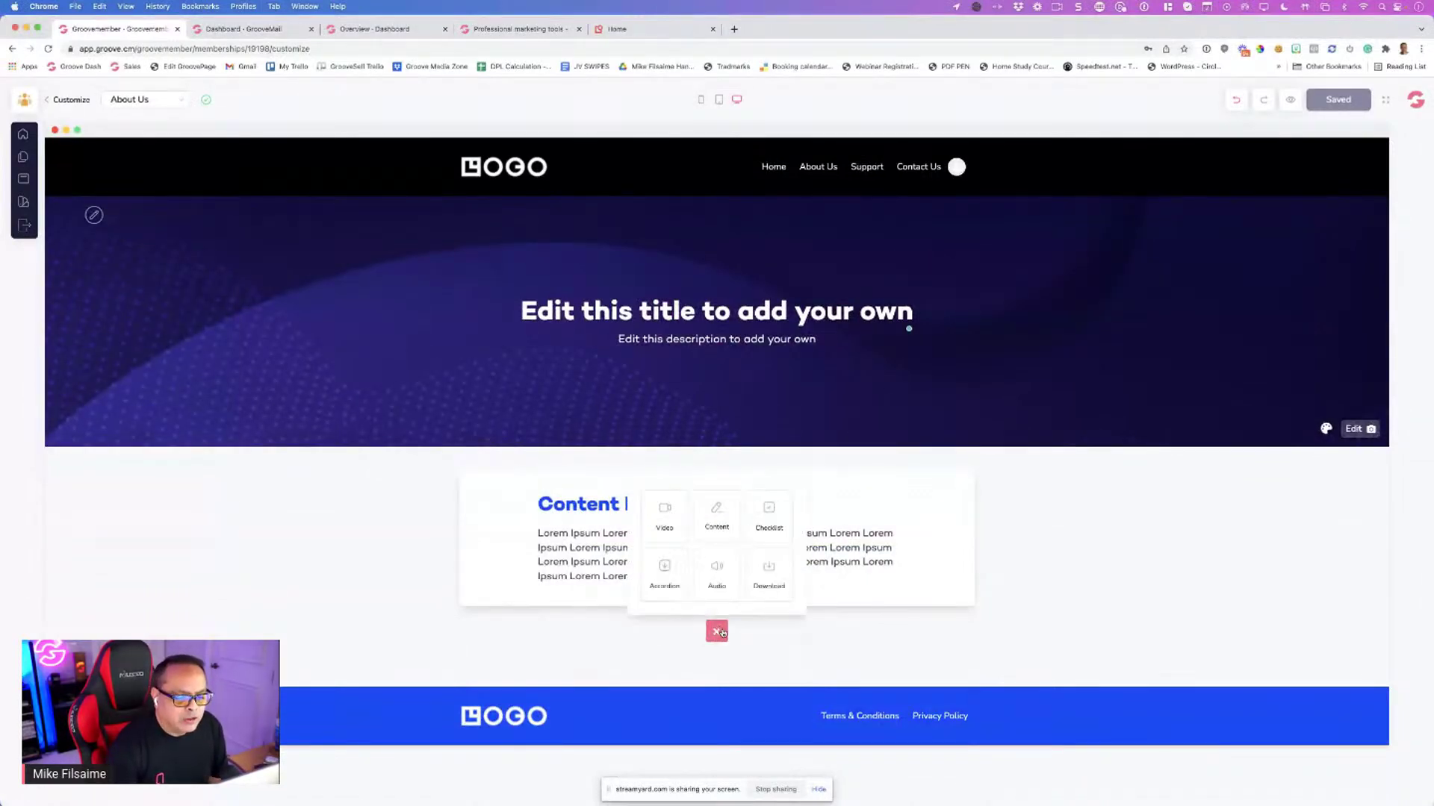
{"action": "left_click", "coordinate": [665, 524]}
{"action": "scroll", "coordinate": [480, 529], "scroll_direction": "down", "scroll_amount": 1}
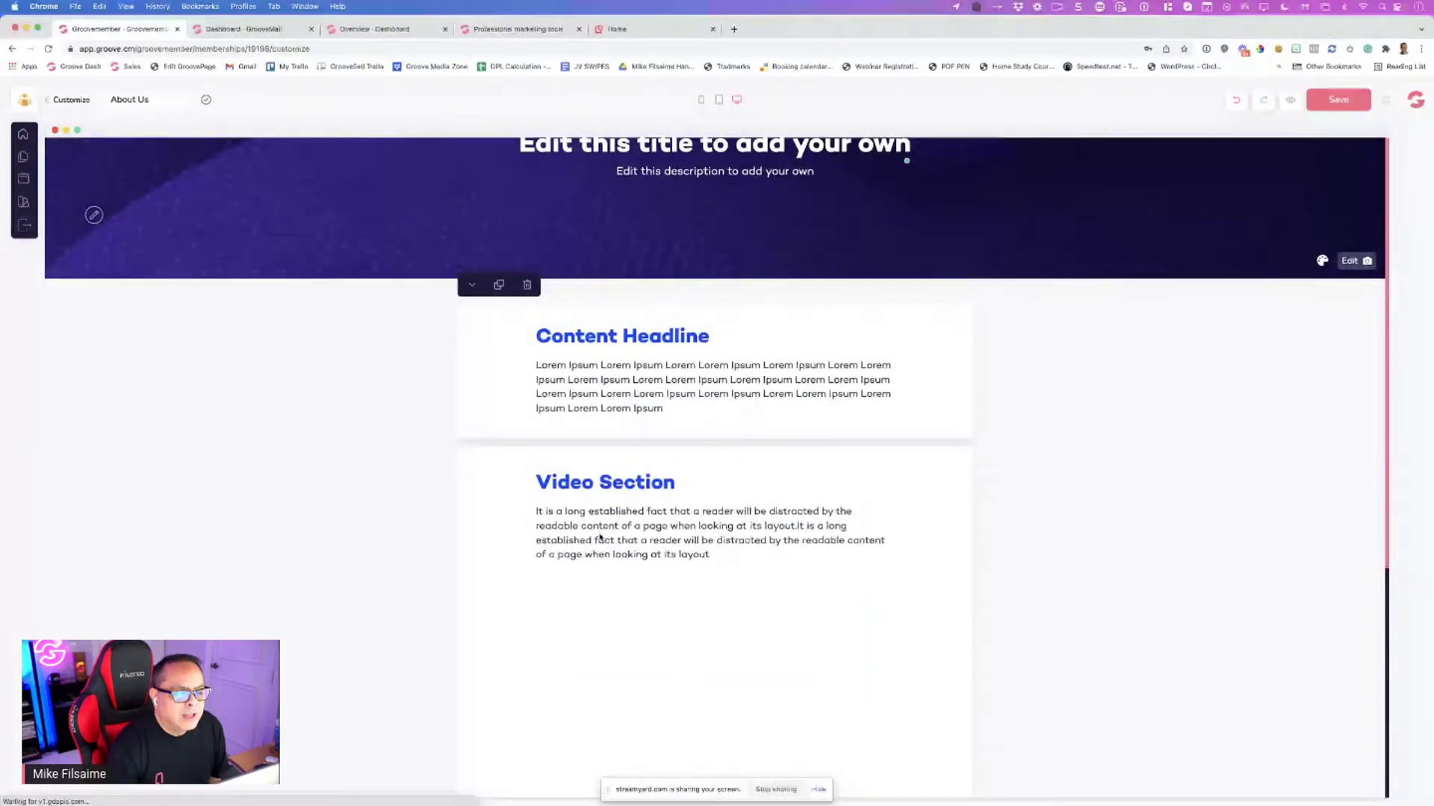
{"action": "scroll", "coordinate": [618, 531], "scroll_direction": "down", "scroll_amount": 2}
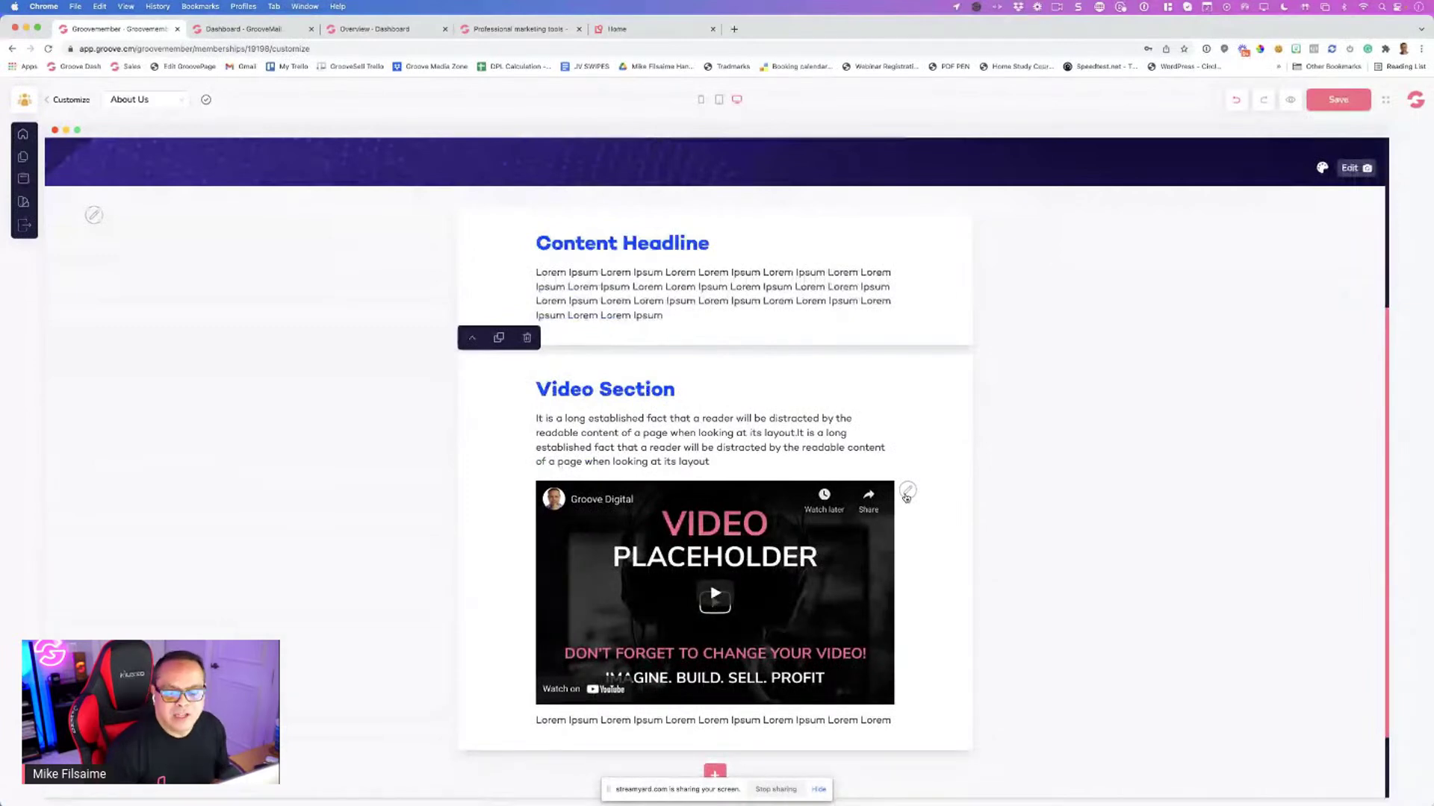
{"action": "scroll", "coordinate": [889, 448], "scroll_direction": "up", "scroll_amount": 6}
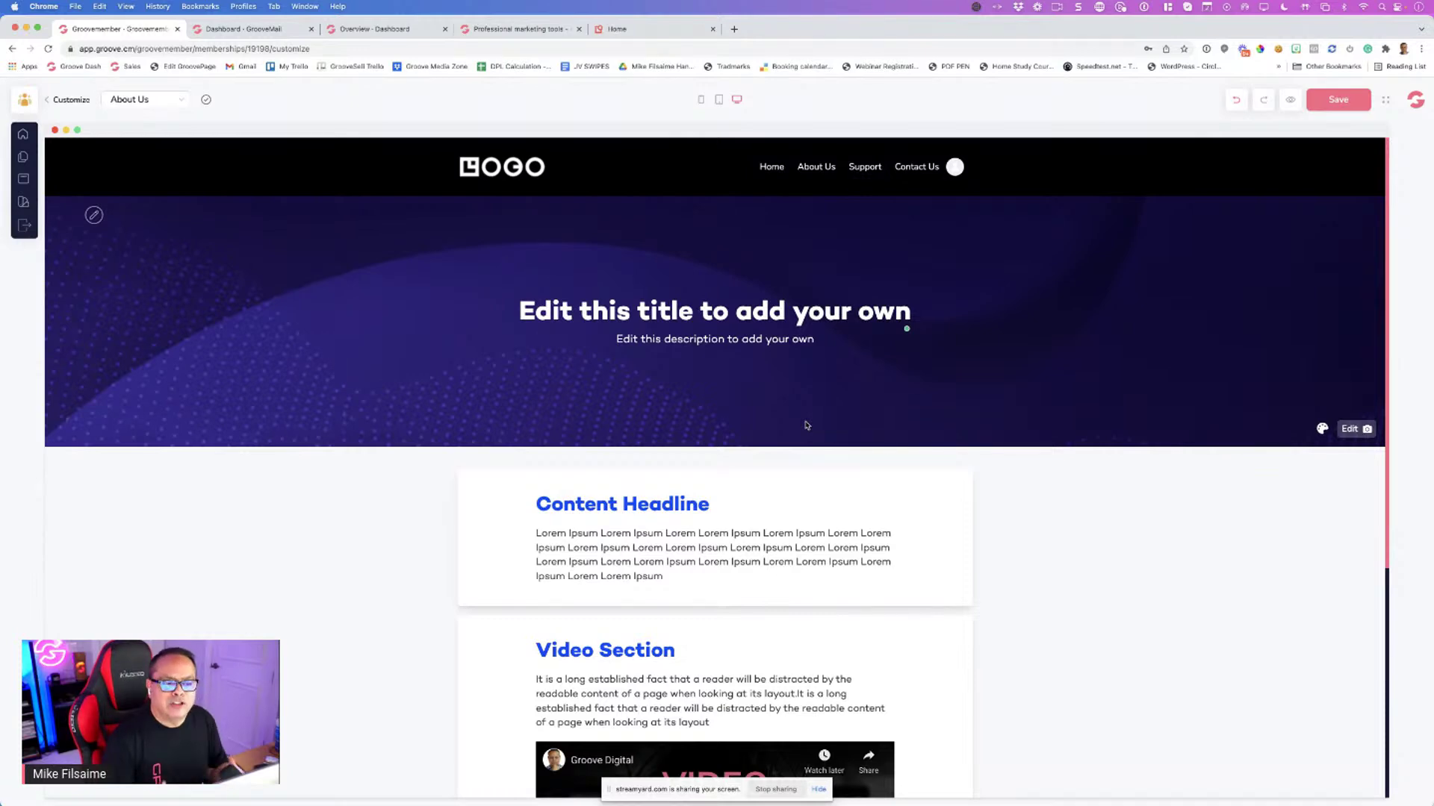
{"action": "scroll", "coordinate": [784, 478], "scroll_direction": "down", "scroll_amount": 1}
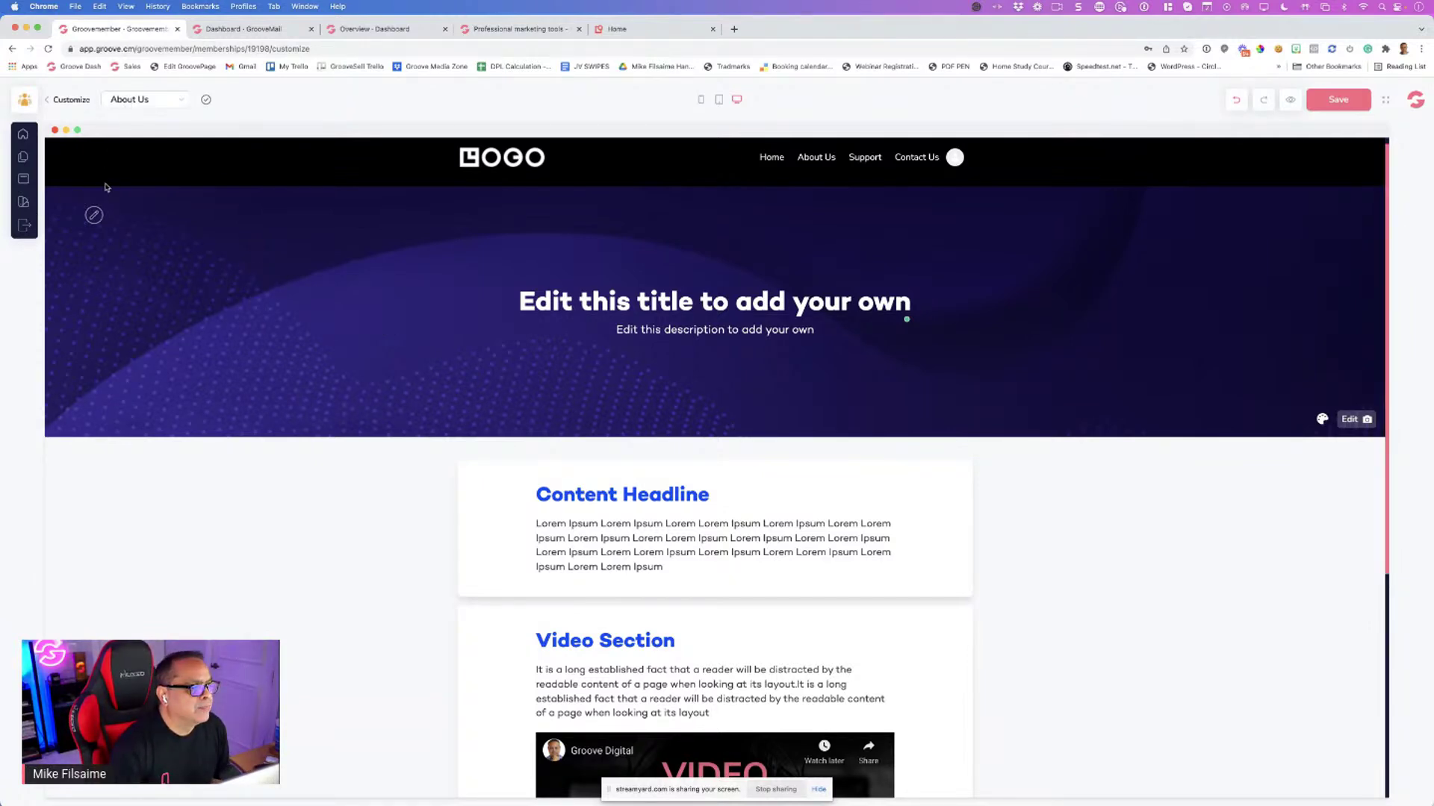
Review the site's header and footer navigation links in the Navigation panel
{"action": "left_click", "coordinate": [24, 180]}
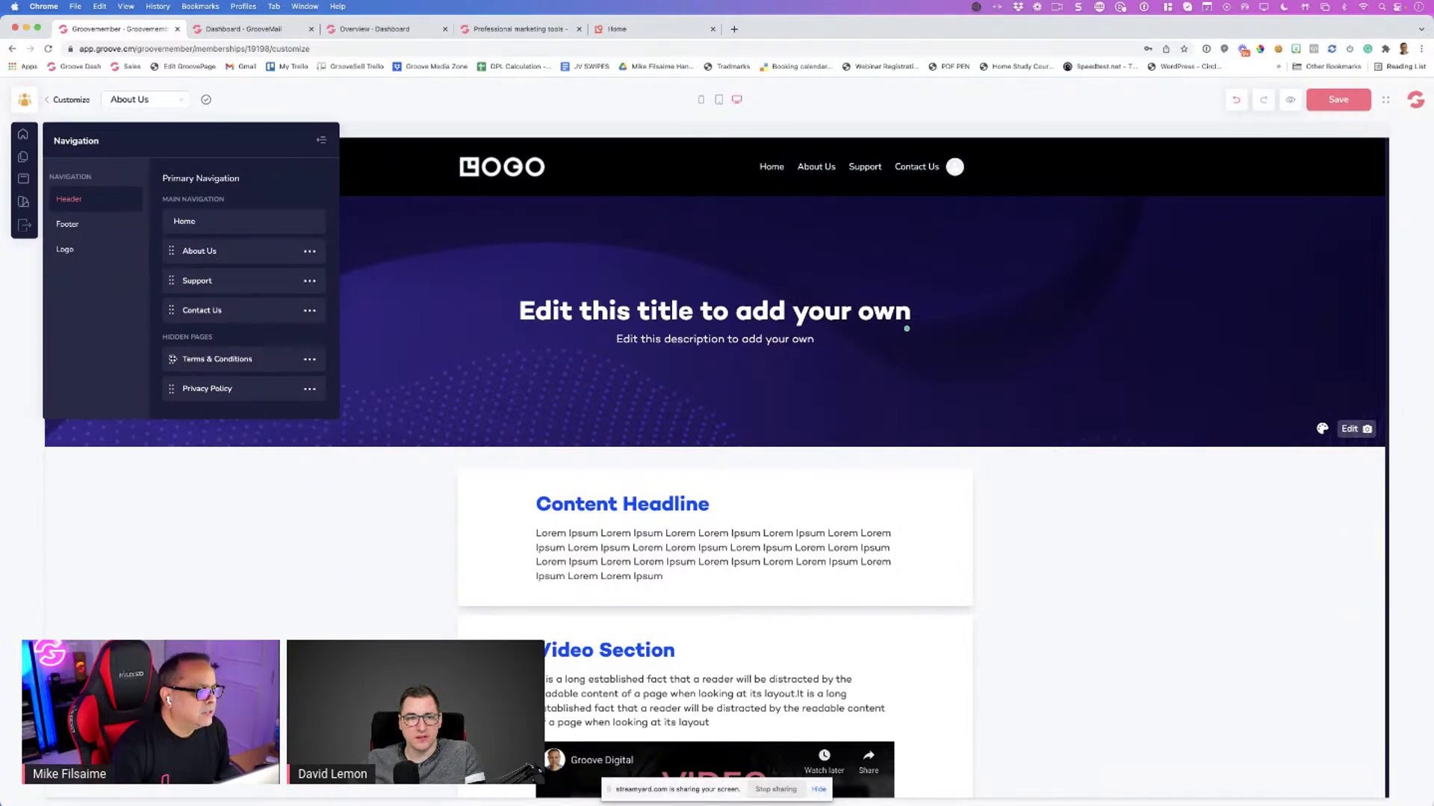
{"action": "left_click", "coordinate": [75, 225]}
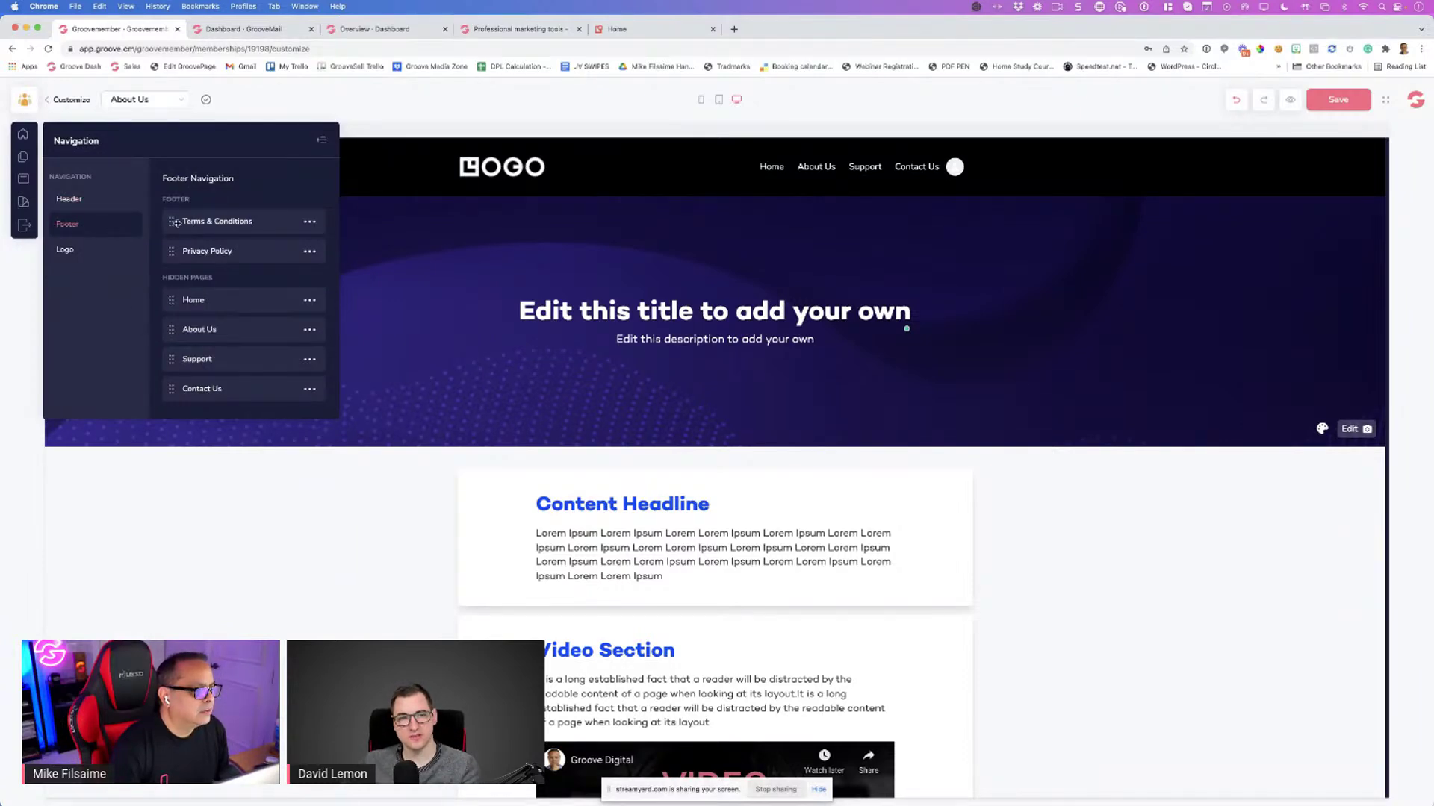
{"action": "left_click", "coordinate": [83, 201]}
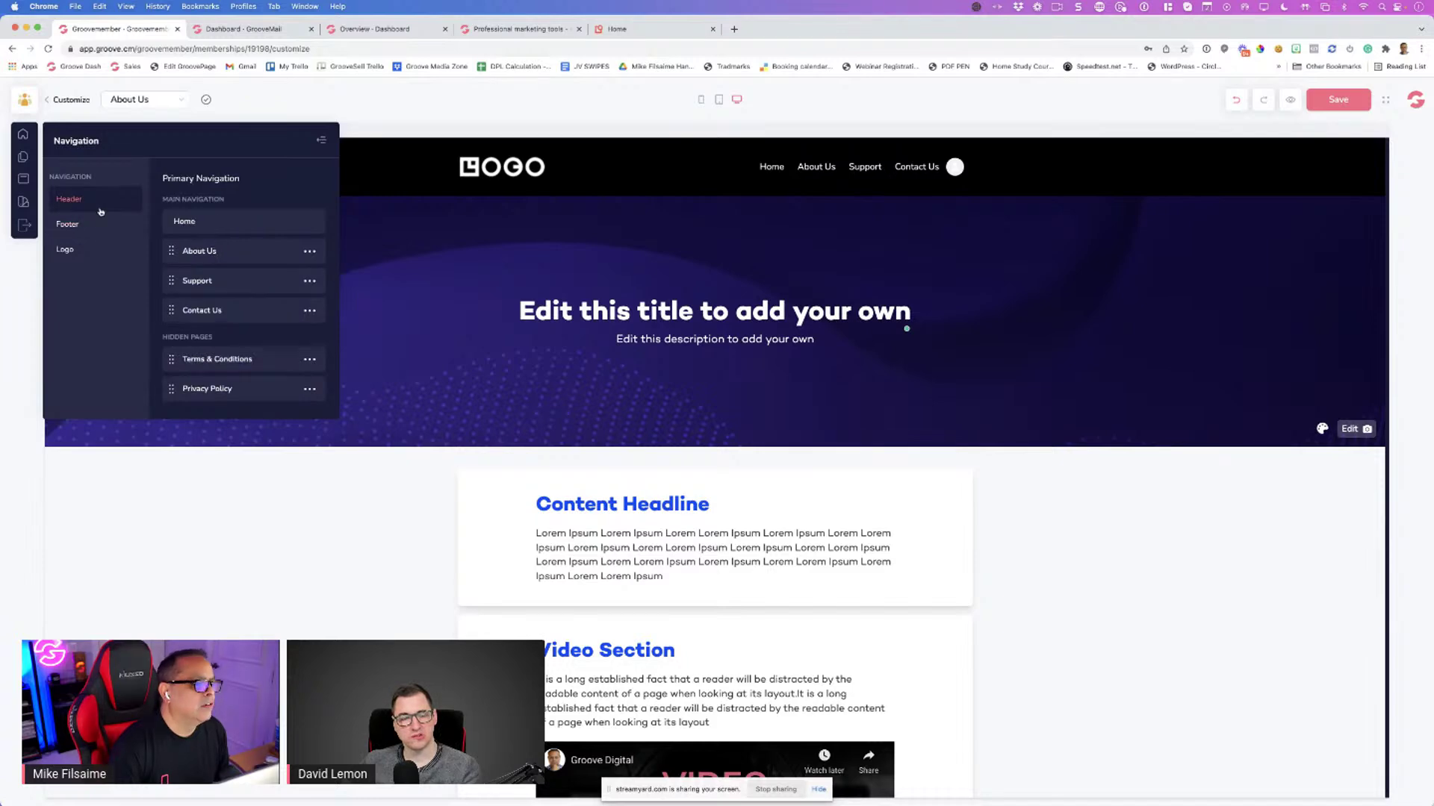
{"action": "double_click", "coordinate": [171, 285]}
{"action": "left_click", "coordinate": [172, 284]}
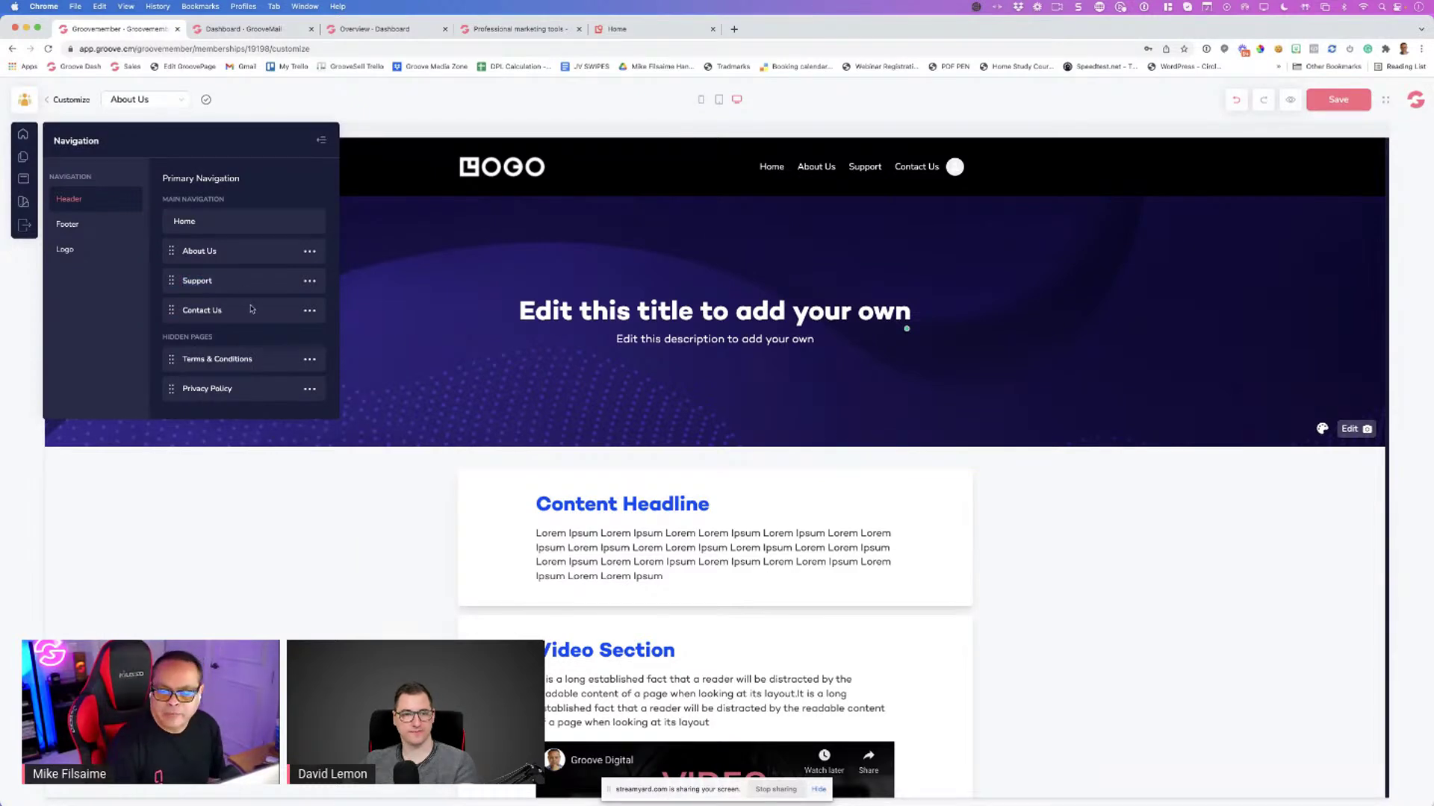
Dismiss the About Us item options and bring up the Change Logo panel
{"action": "left_click", "coordinate": [310, 252]}
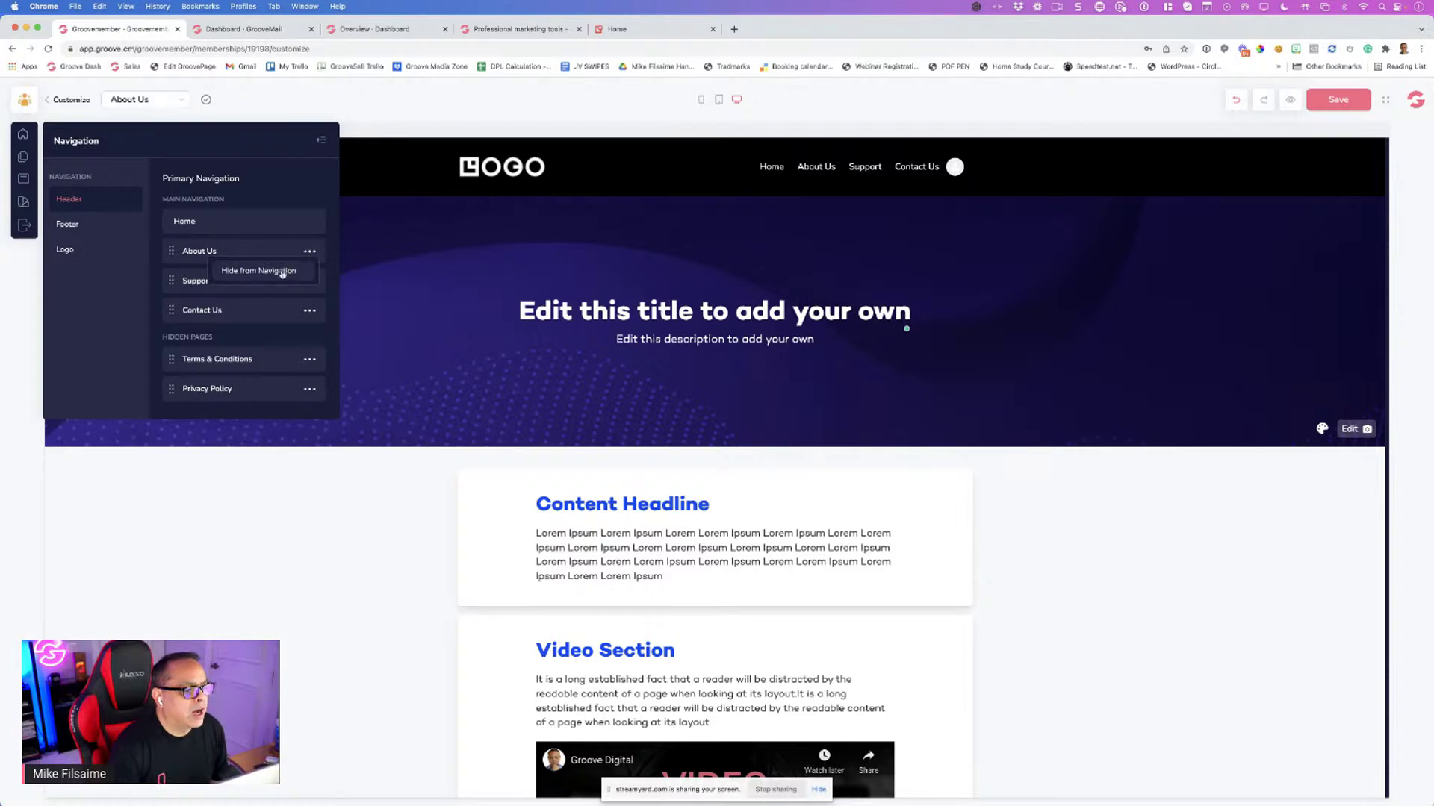
{"action": "left_click", "coordinate": [280, 204]}
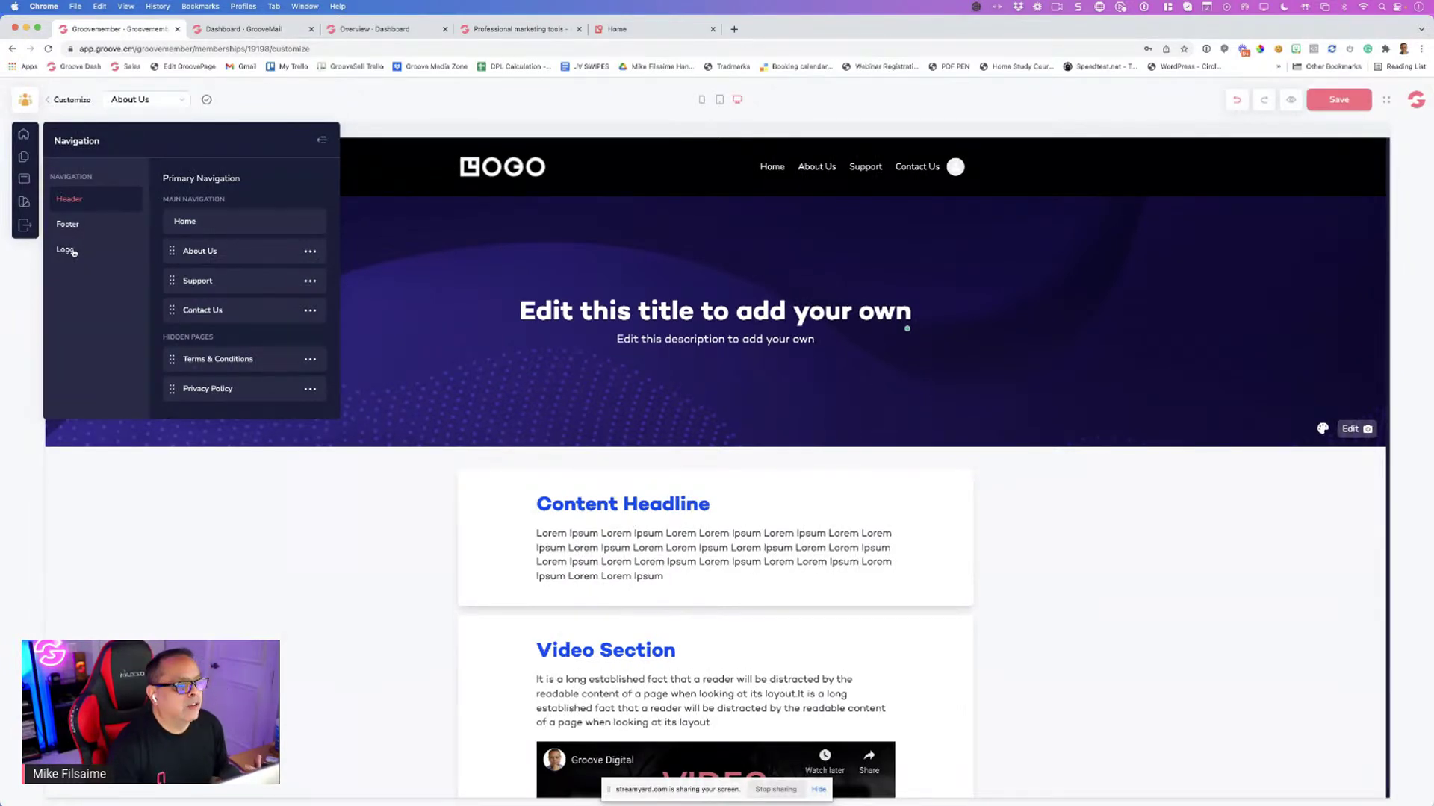
{"action": "left_click", "coordinate": [73, 252]}
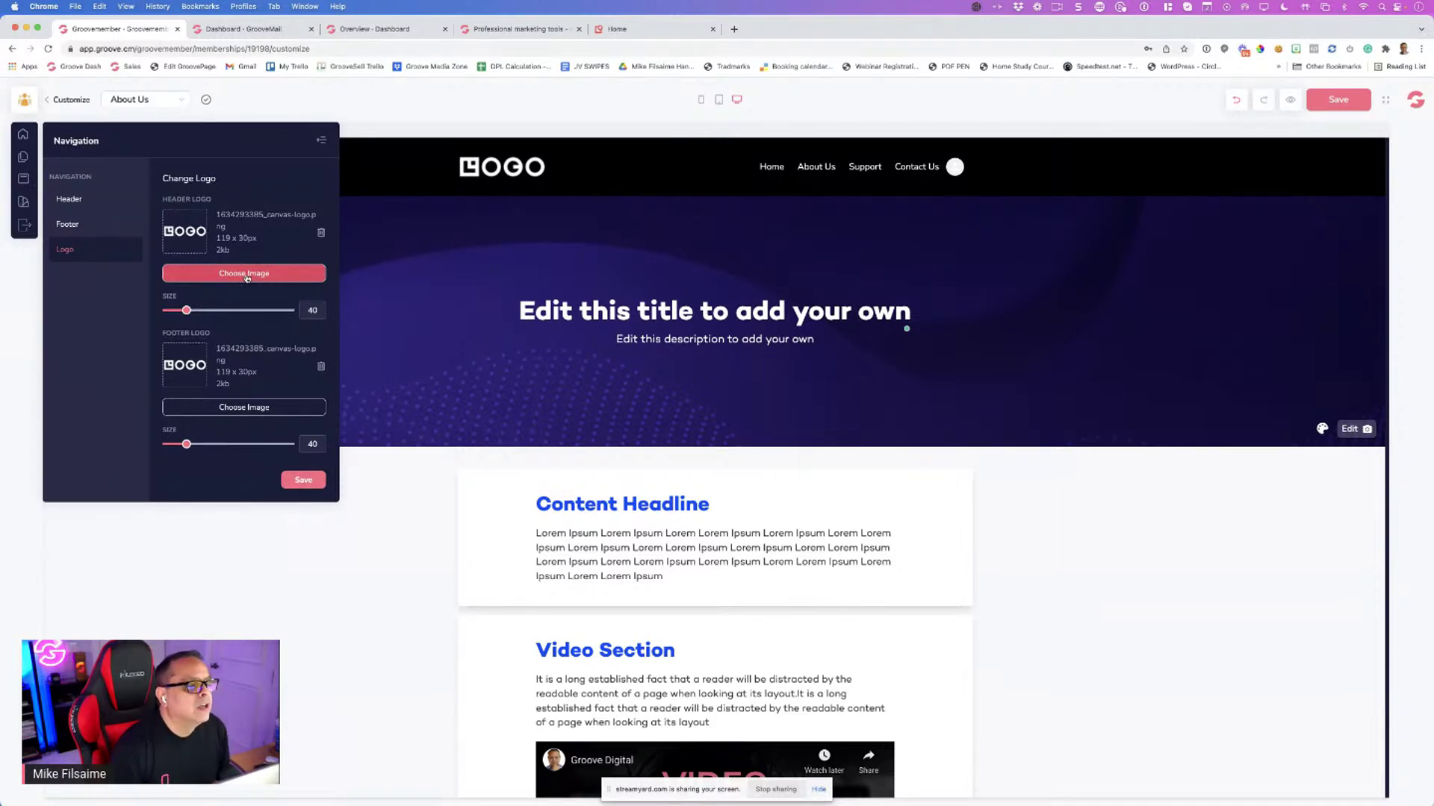
Set the LetsGroove.ai image from the library as the header logo
{"action": "left_click", "coordinate": [247, 275]}
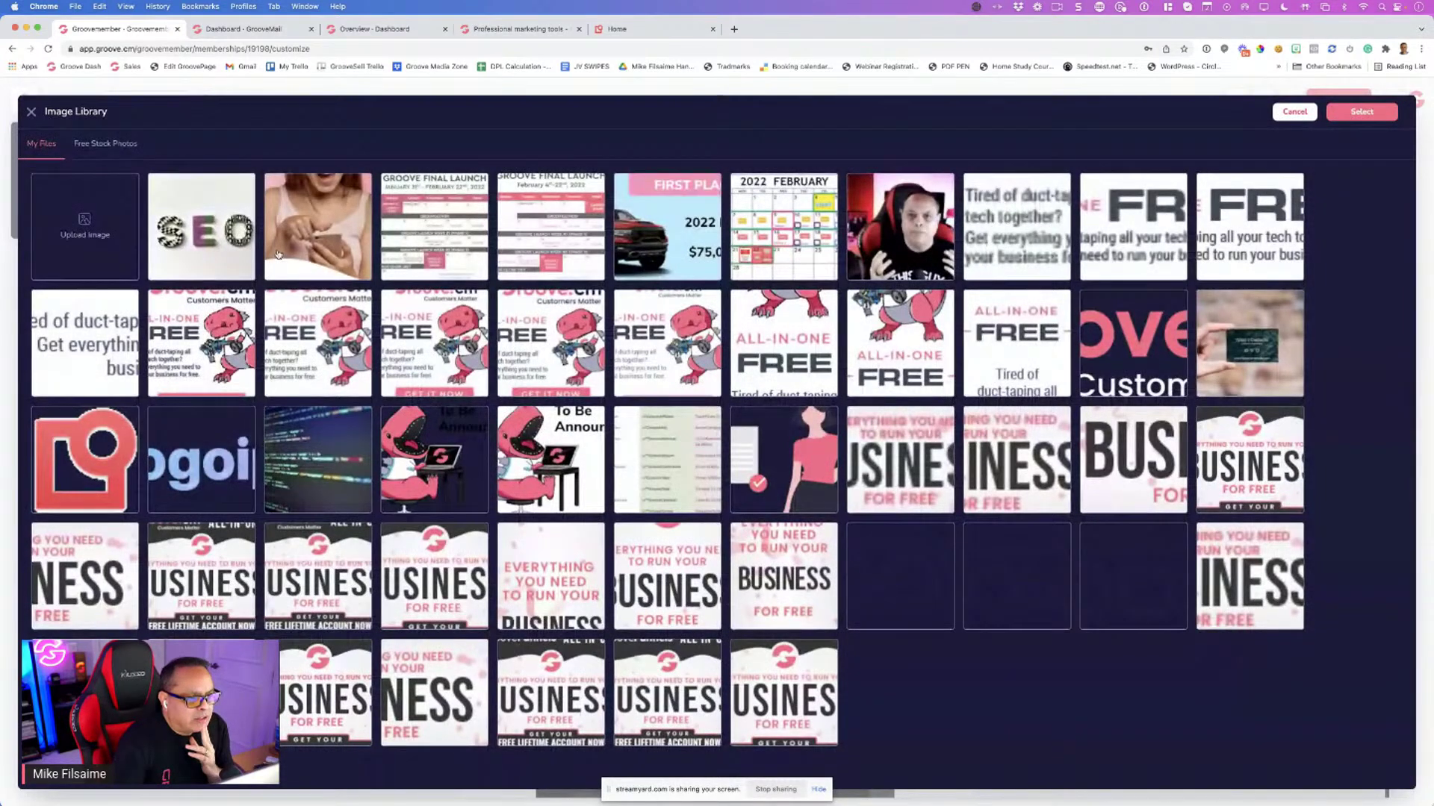
{"action": "scroll", "coordinate": [277, 255], "scroll_direction": "down", "scroll_amount": 1}
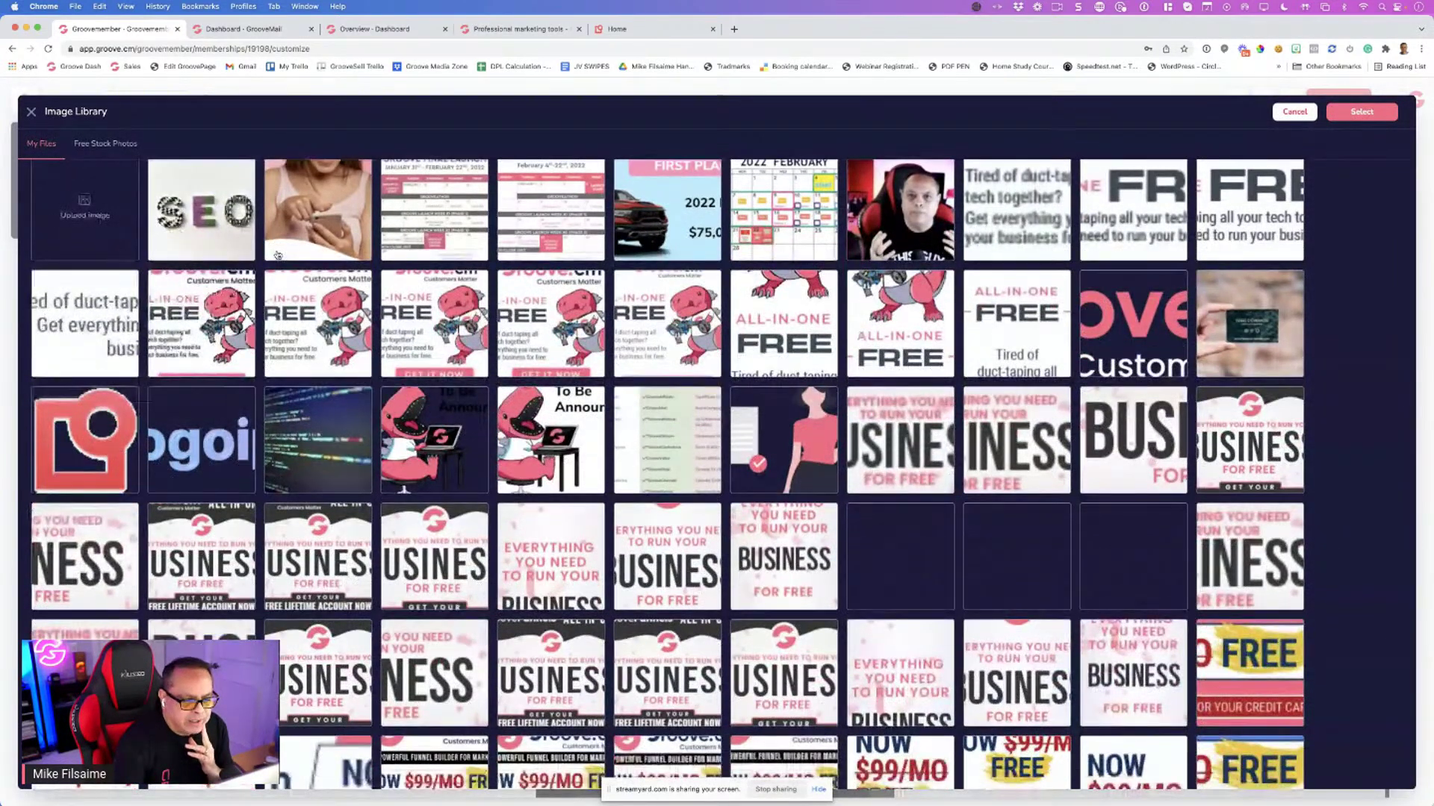
{"action": "scroll", "coordinate": [277, 255], "scroll_direction": "down", "scroll_amount": 3}
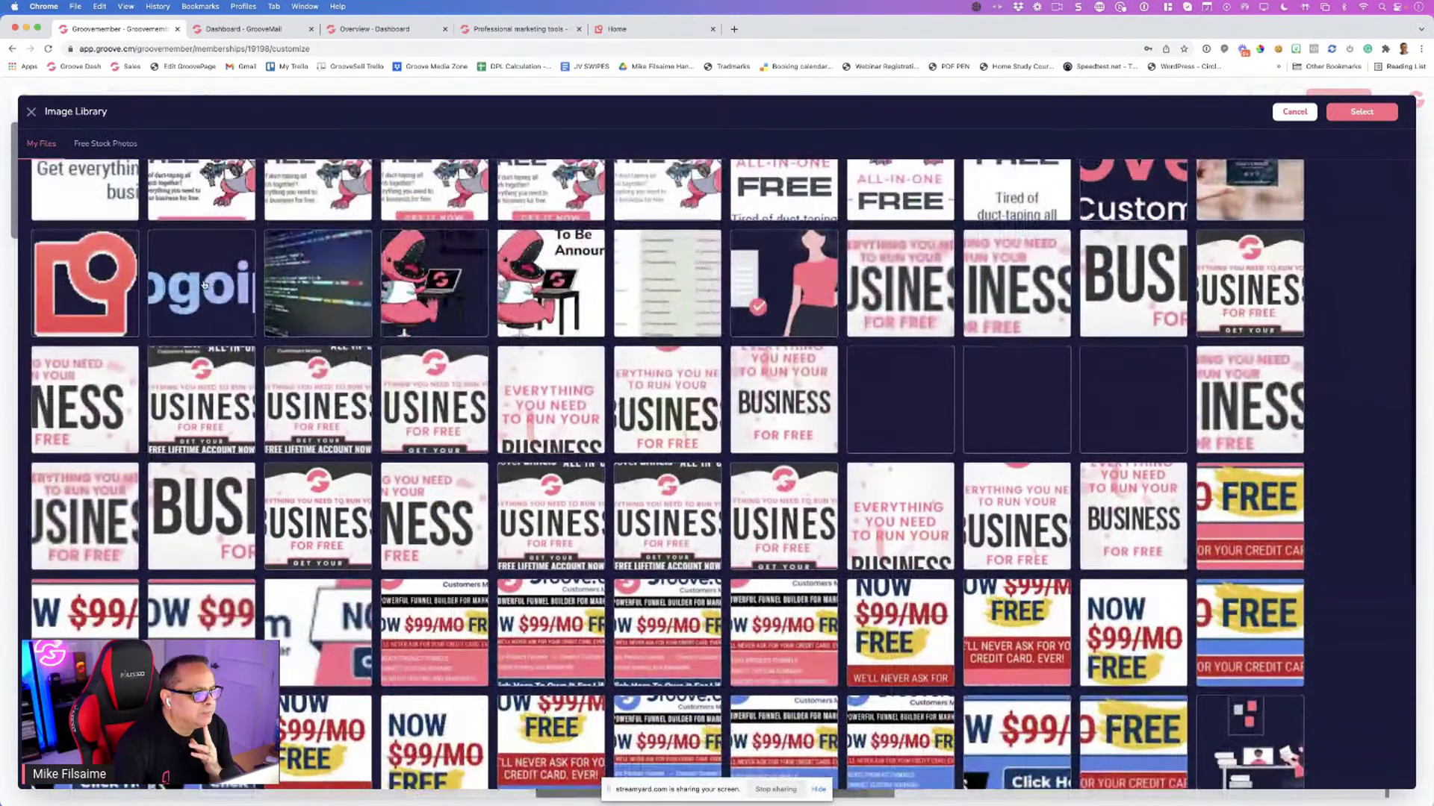
{"action": "left_click", "coordinate": [204, 285]}
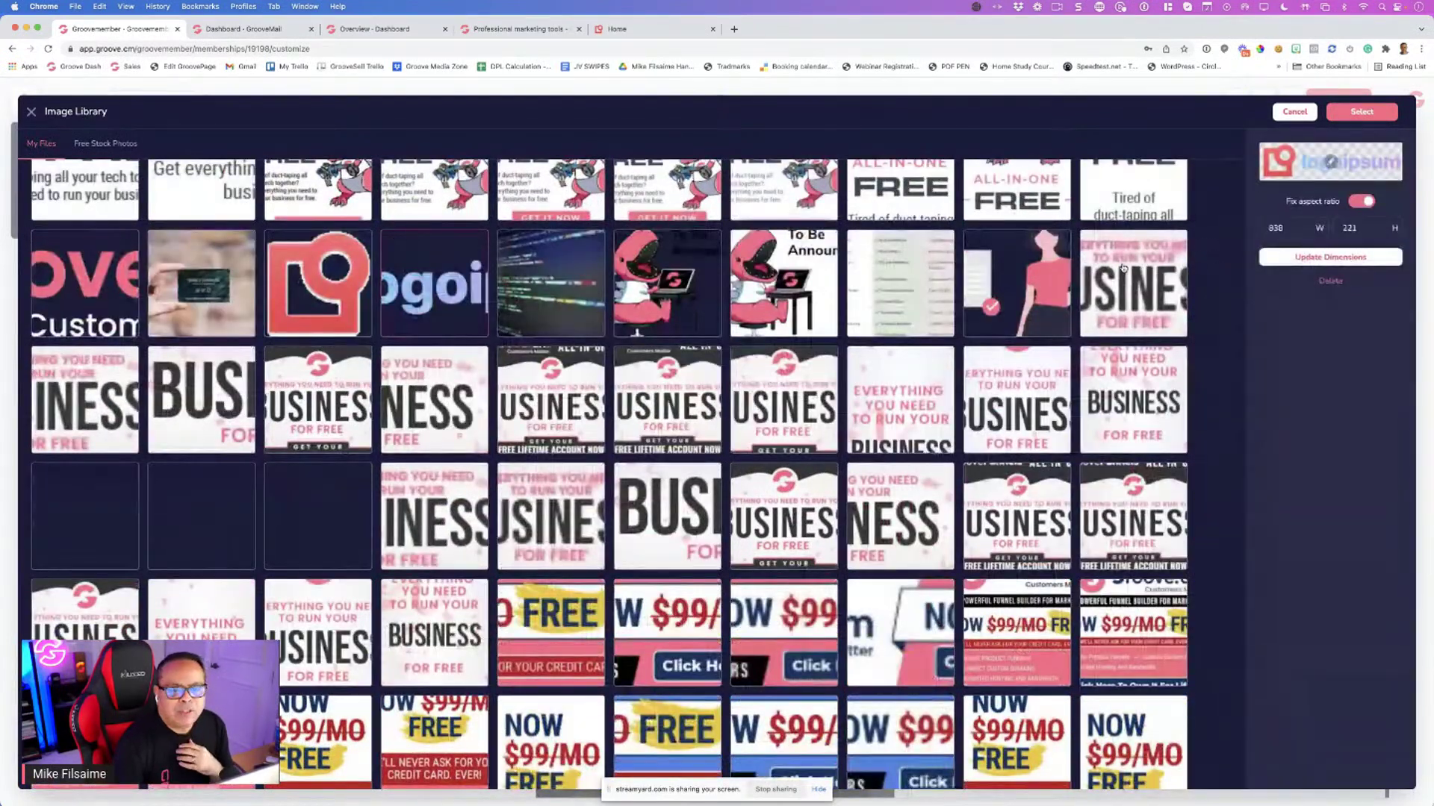
{"action": "scroll", "coordinate": [247, 291], "scroll_direction": "up", "scroll_amount": 3}
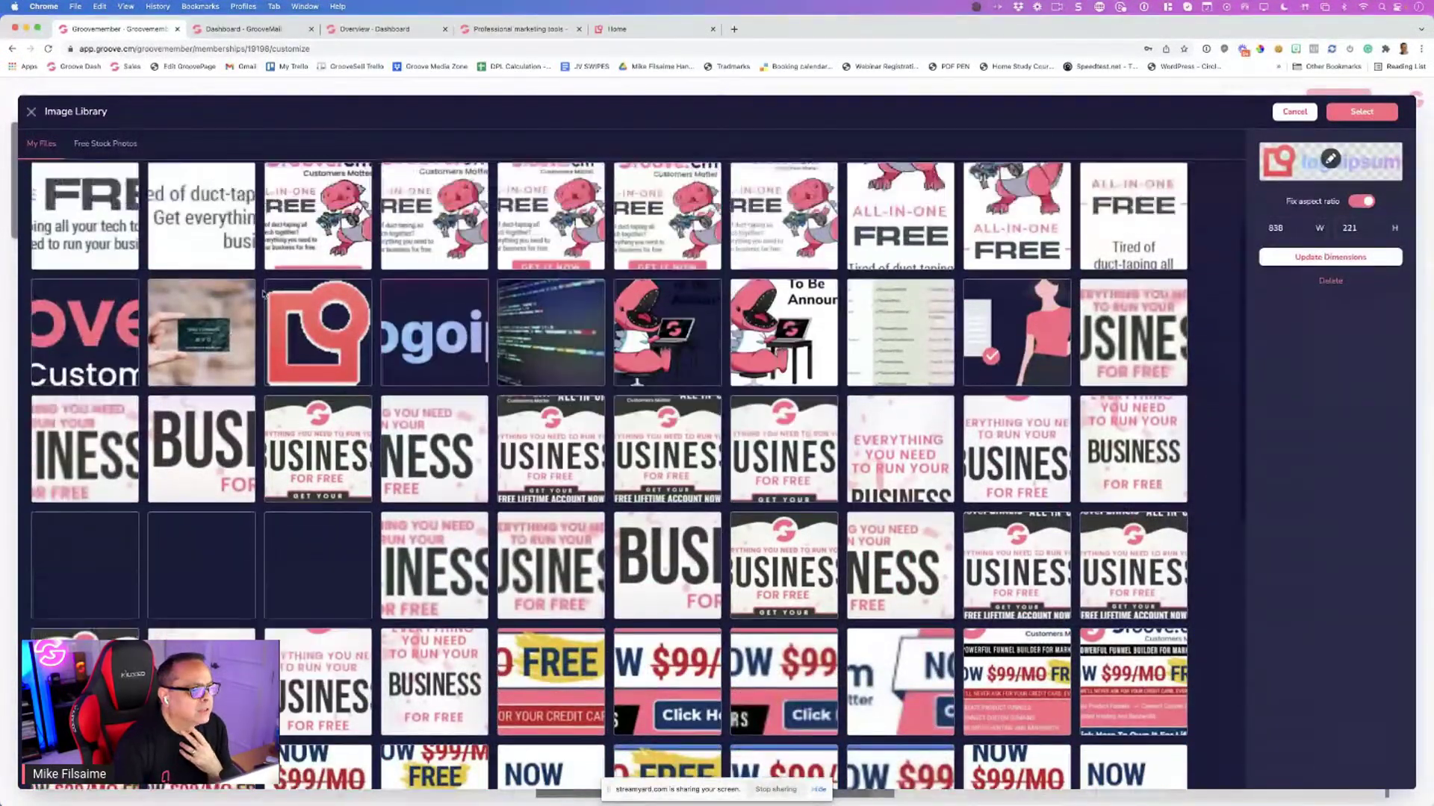
{"action": "scroll", "coordinate": [263, 294], "scroll_direction": "down", "scroll_amount": 10}
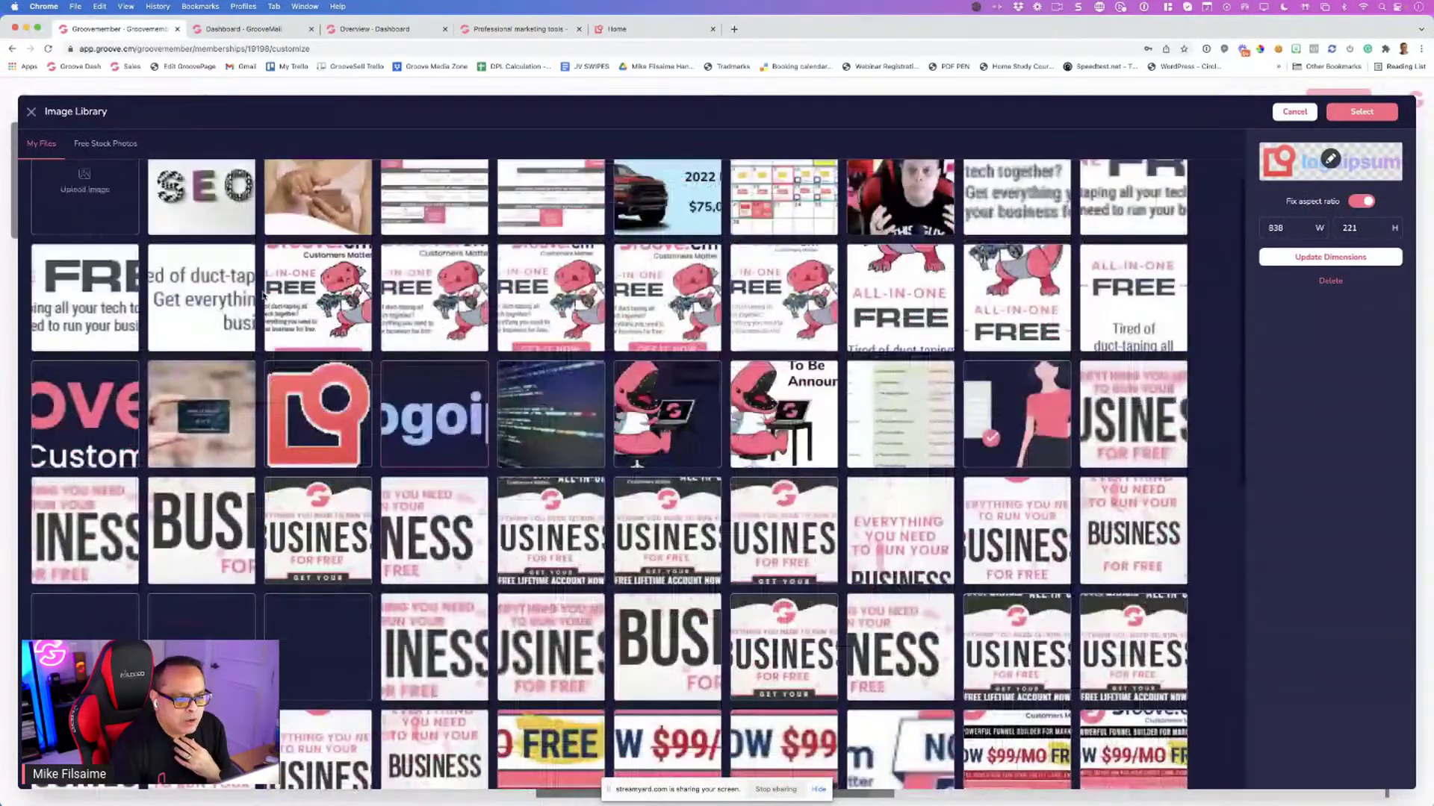
{"action": "scroll", "coordinate": [292, 296], "scroll_direction": "down", "scroll_amount": 3}
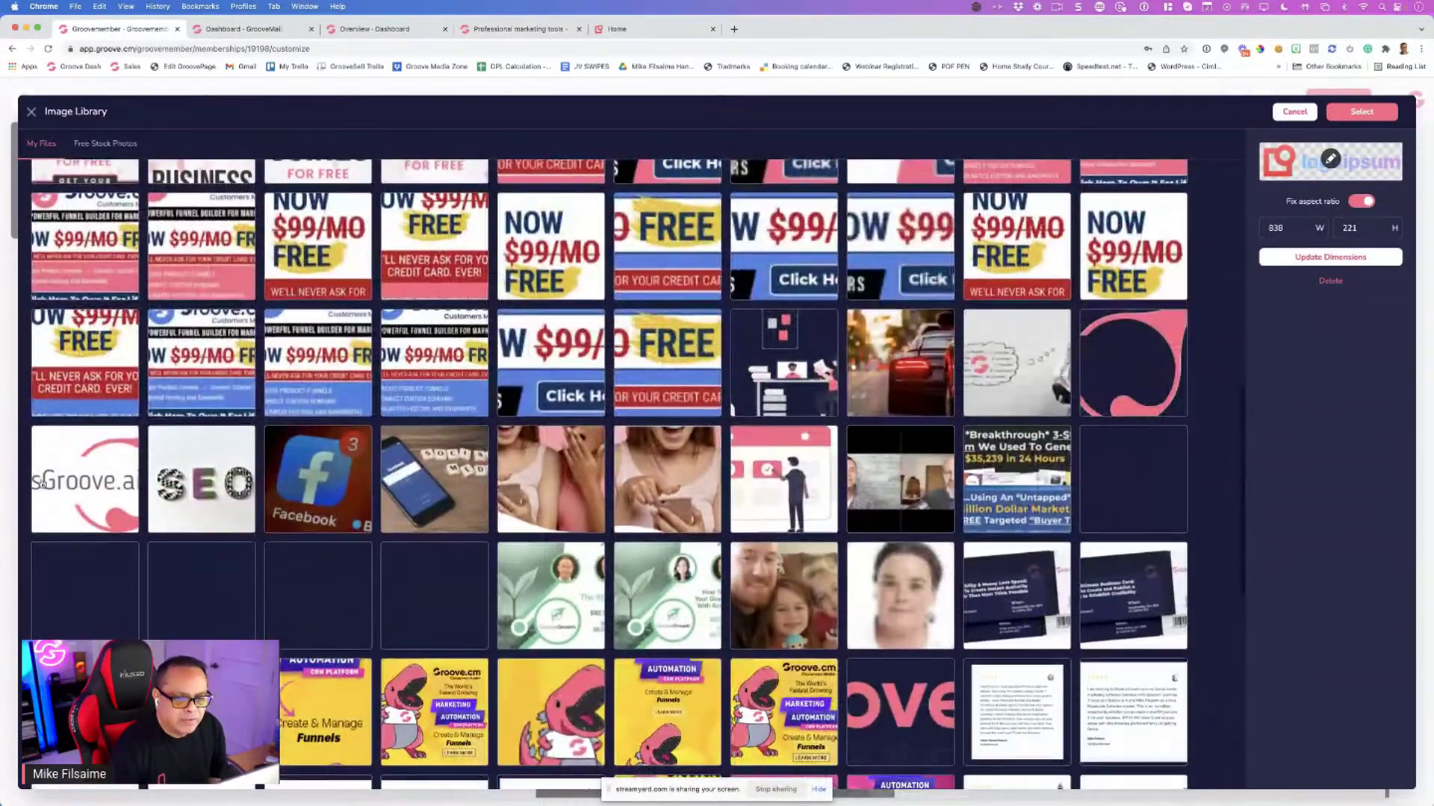
{"action": "left_click", "coordinate": [91, 479]}
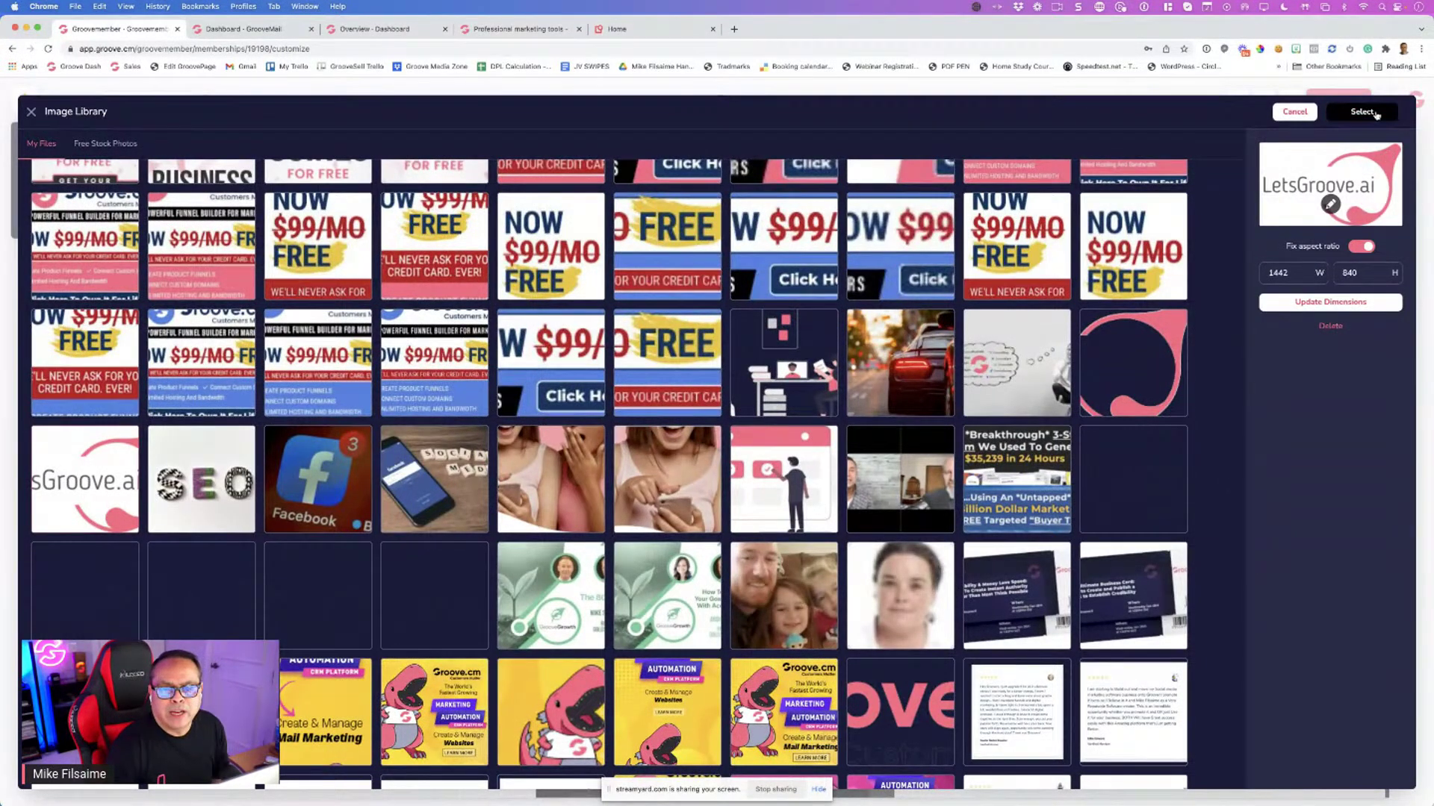
{"action": "left_click", "coordinate": [1361, 111]}
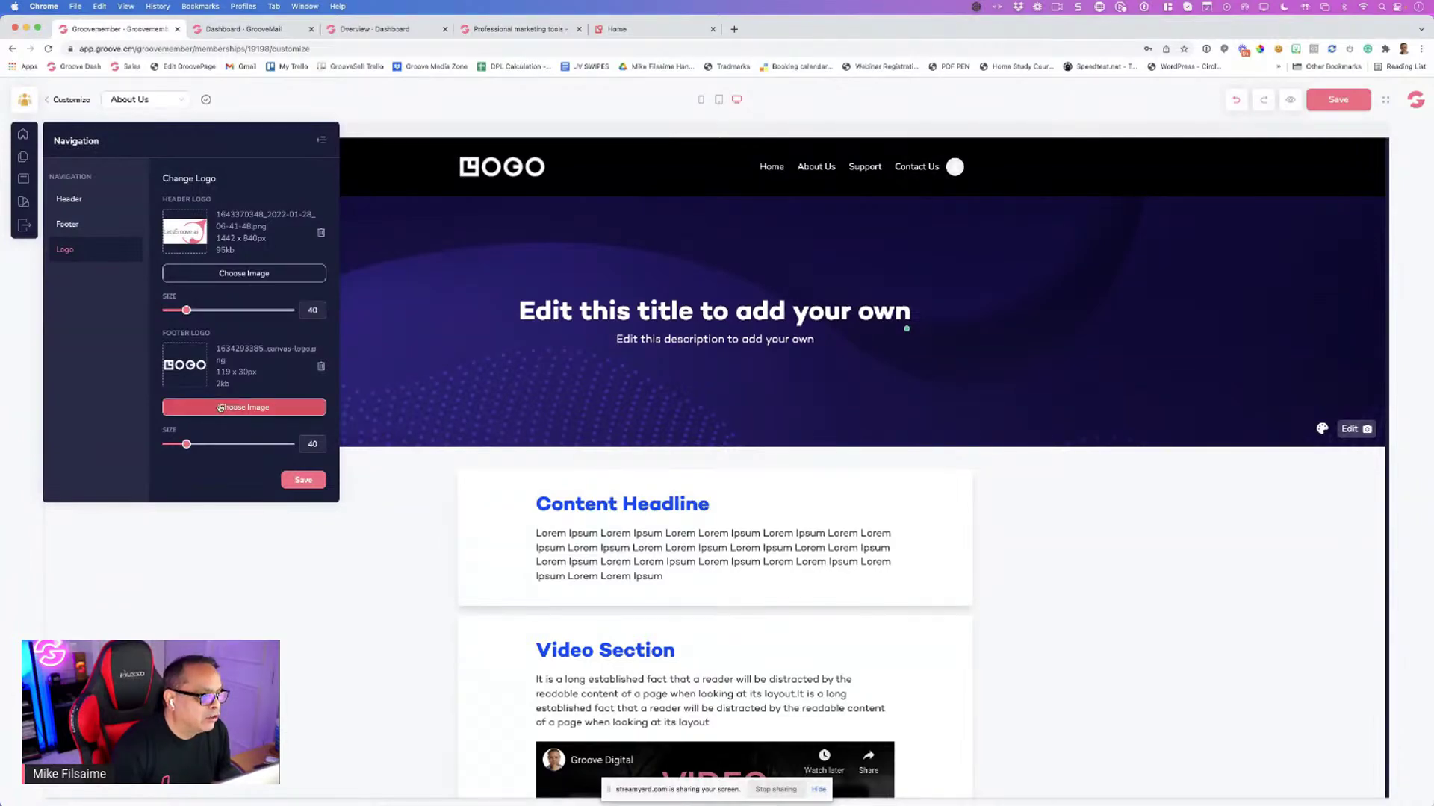
Set the same LetsGroove.ai image as the footer logo
{"action": "left_click", "coordinate": [233, 409]}
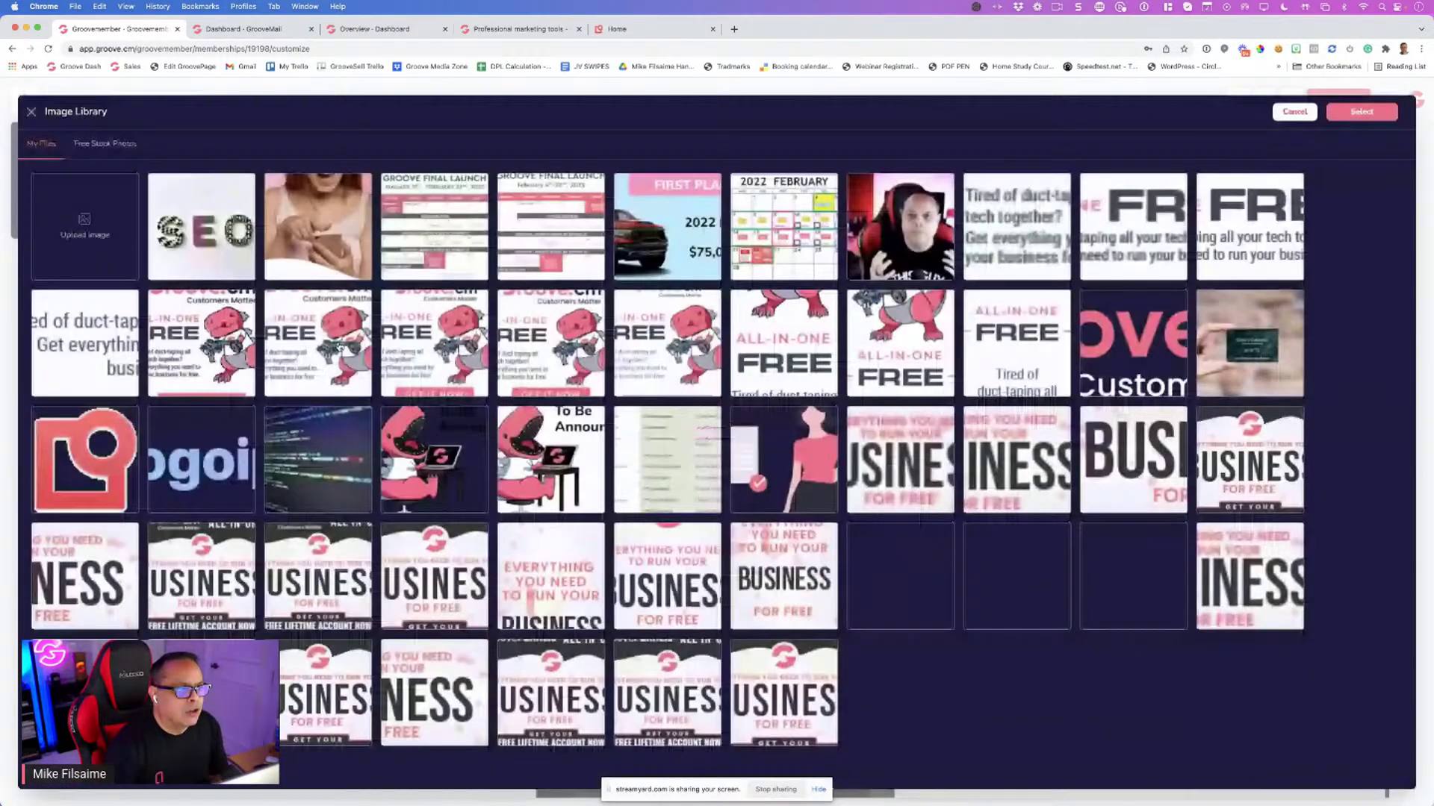
{"action": "scroll", "coordinate": [311, 361], "scroll_direction": "down", "scroll_amount": 3}
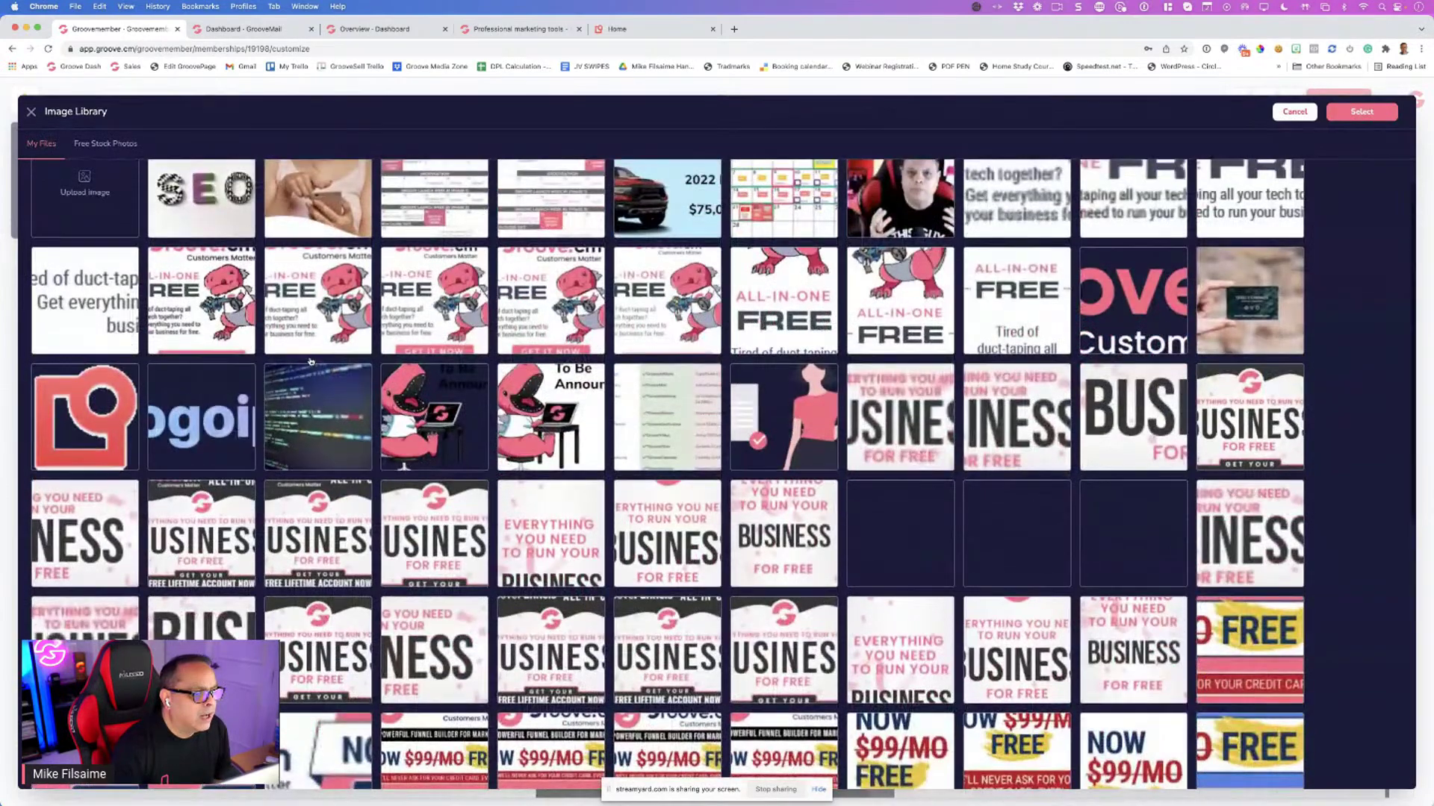
{"action": "scroll", "coordinate": [311, 361], "scroll_direction": "down", "scroll_amount": 3}
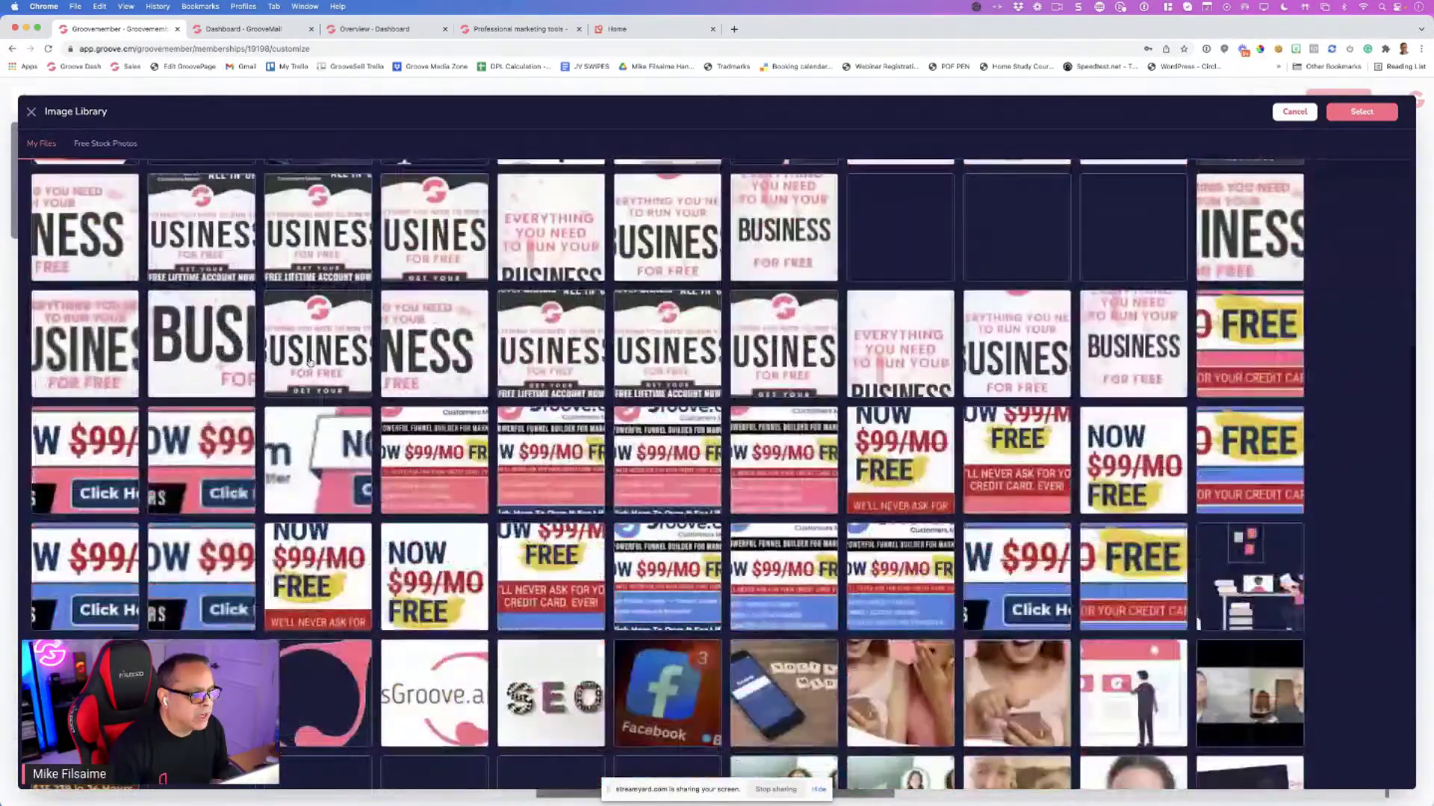
{"action": "scroll", "coordinate": [311, 362], "scroll_direction": "down", "scroll_amount": 2}
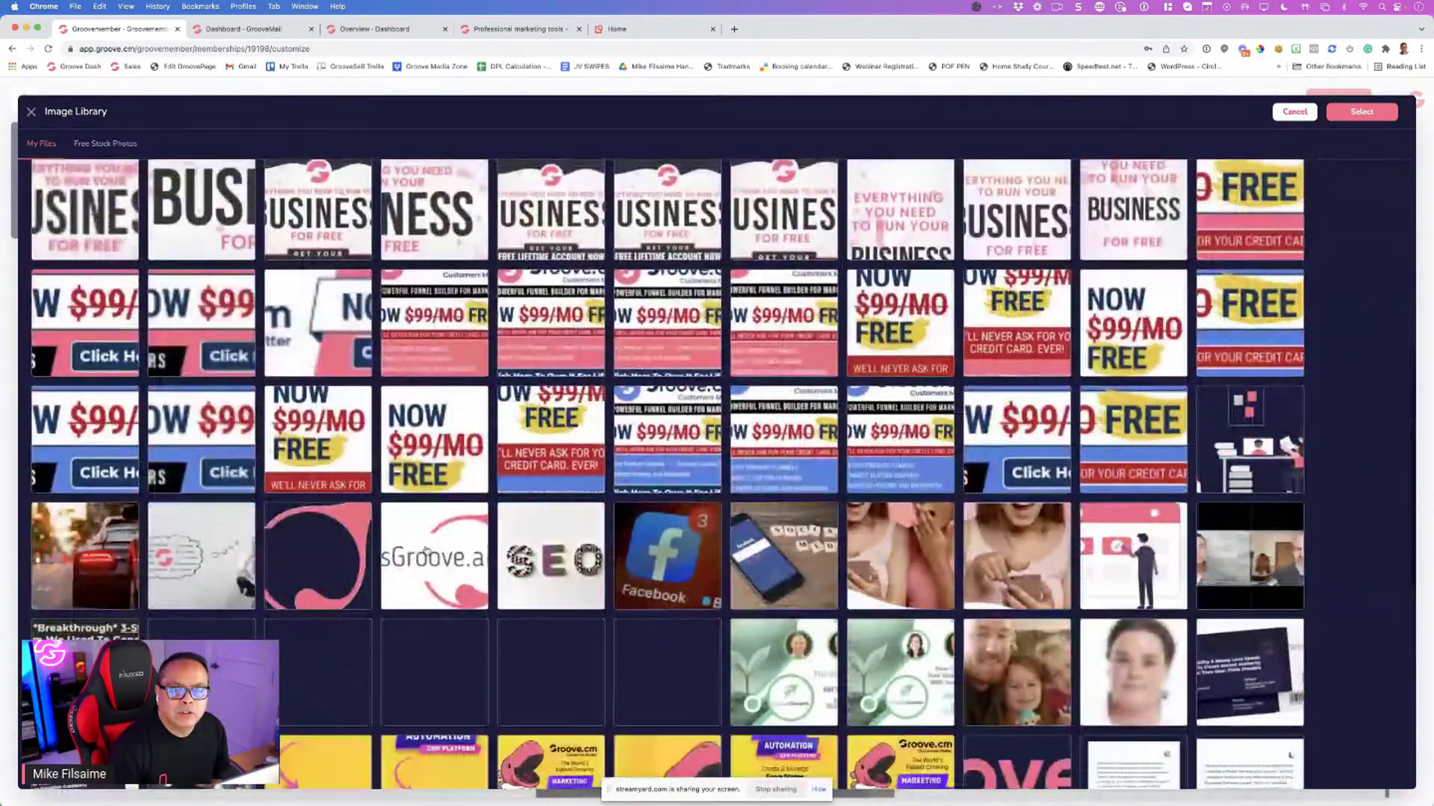
{"action": "double_click", "coordinate": [425, 550]}
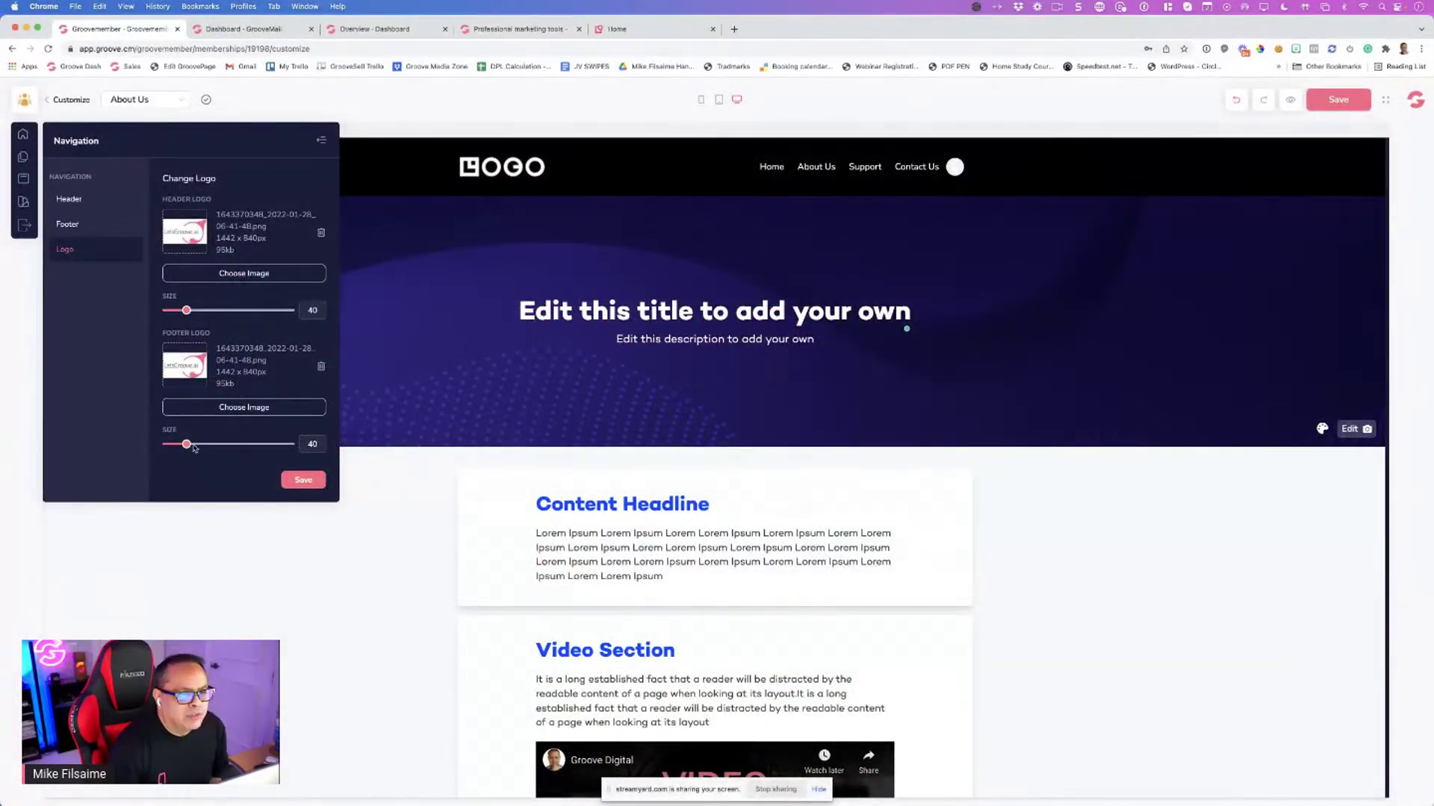
{"action": "scroll", "coordinate": [452, 340], "scroll_direction": "down", "scroll_amount": 3}
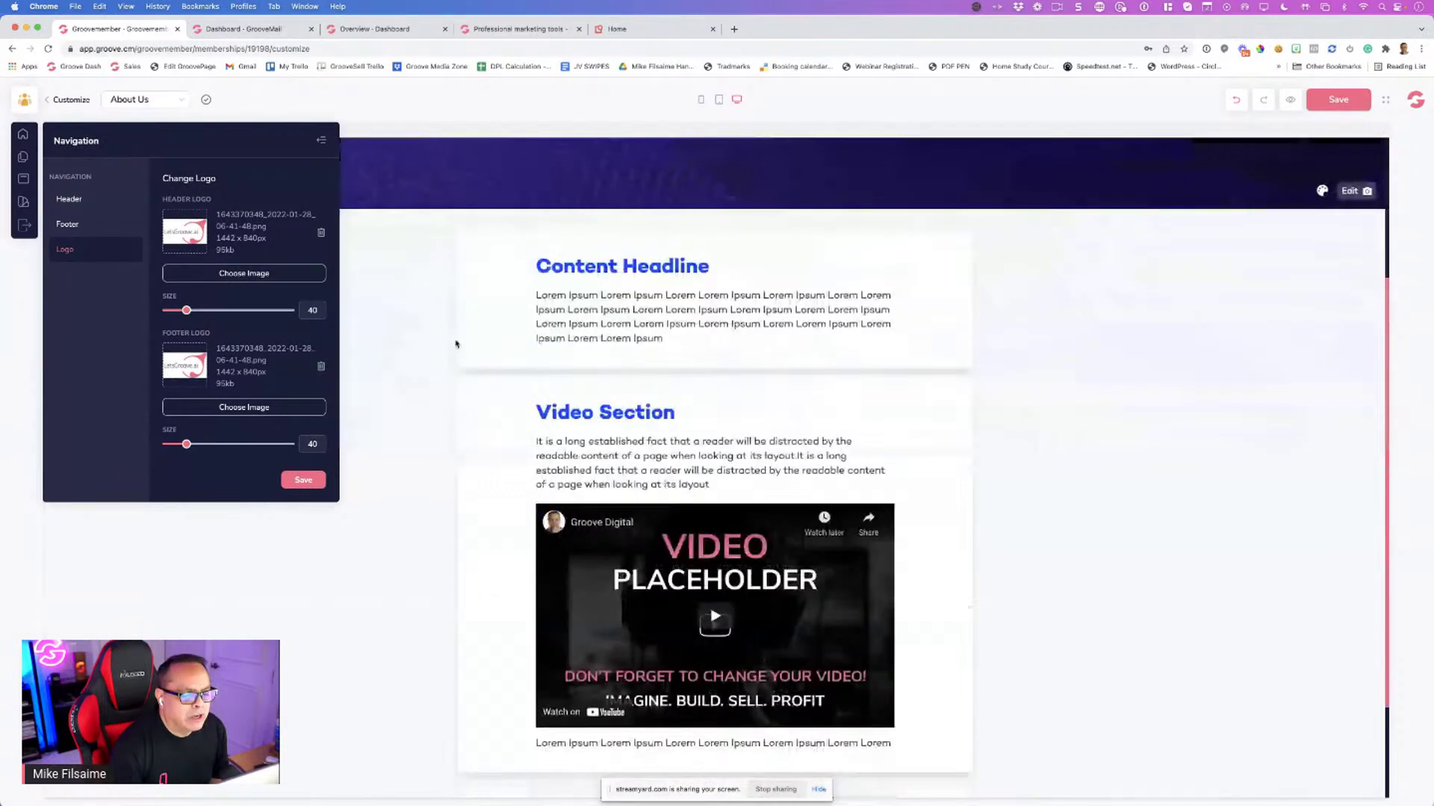
{"action": "scroll", "coordinate": [456, 343], "scroll_direction": "down", "scroll_amount": 2}
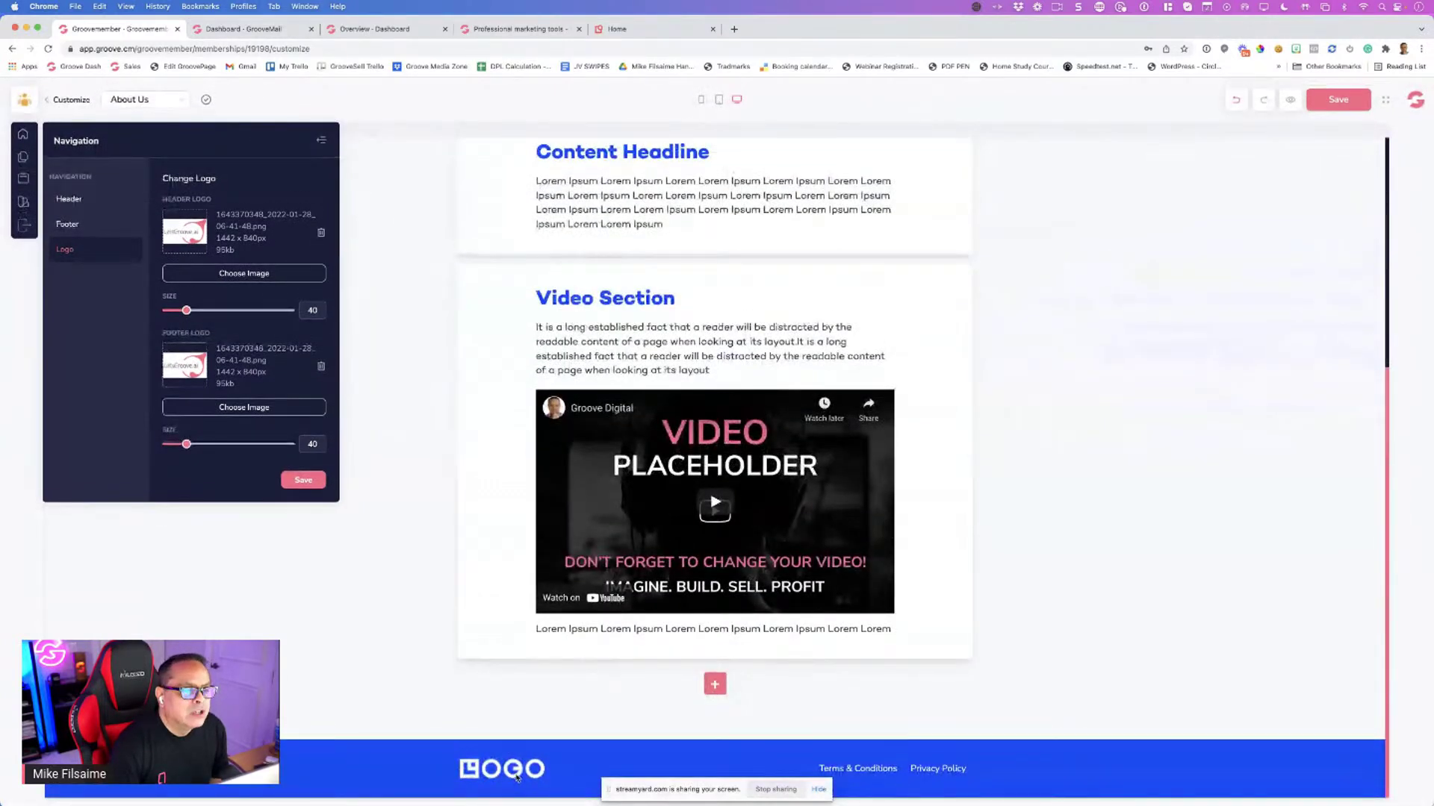
{"action": "scroll", "coordinate": [516, 778], "scroll_direction": "up", "scroll_amount": 2}
{"action": "scroll", "coordinate": [516, 775], "scroll_direction": "up", "scroll_amount": 5}
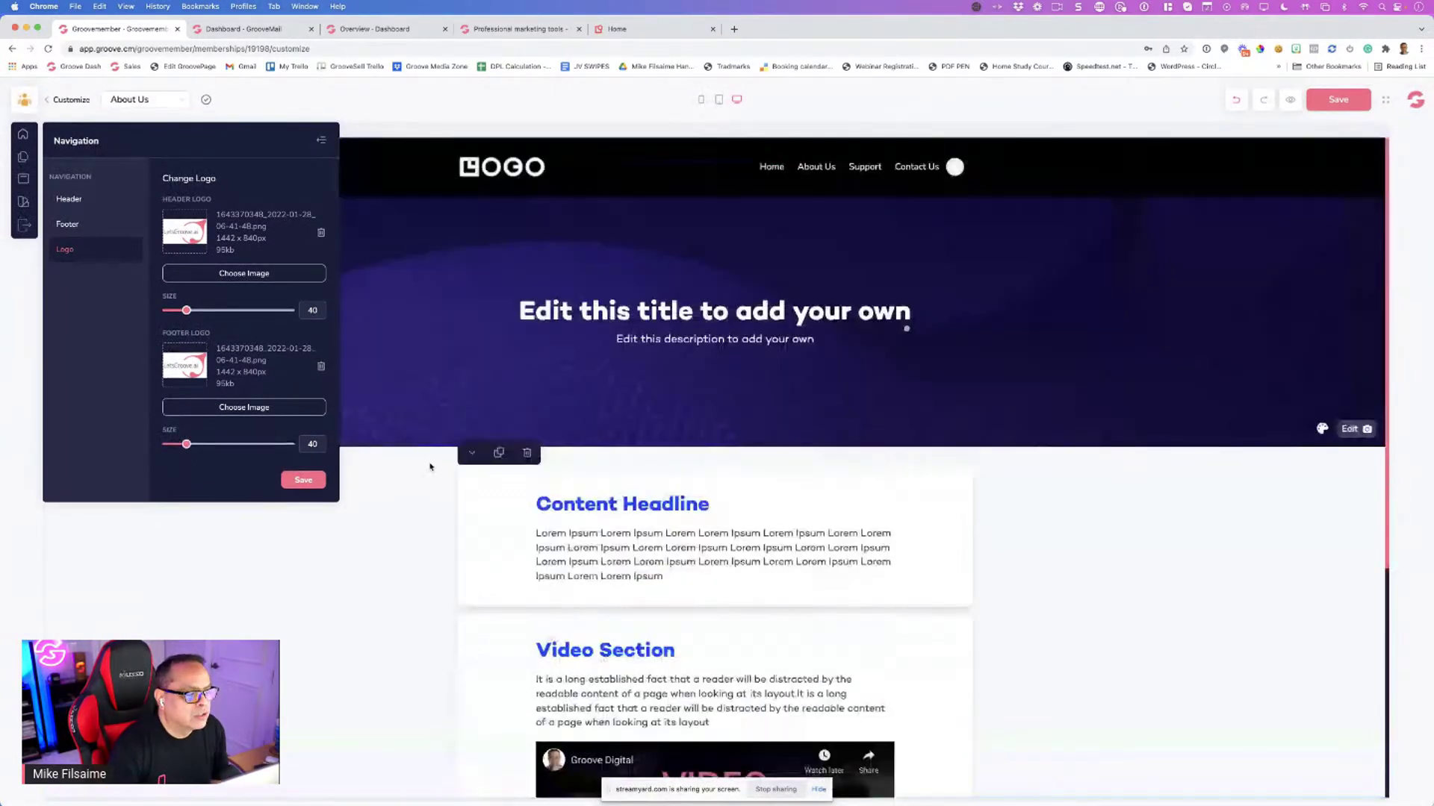
Save the LetsGroove.ai logos and enlarge the header logo from size 40 to 70
{"action": "left_click", "coordinate": [303, 479]}
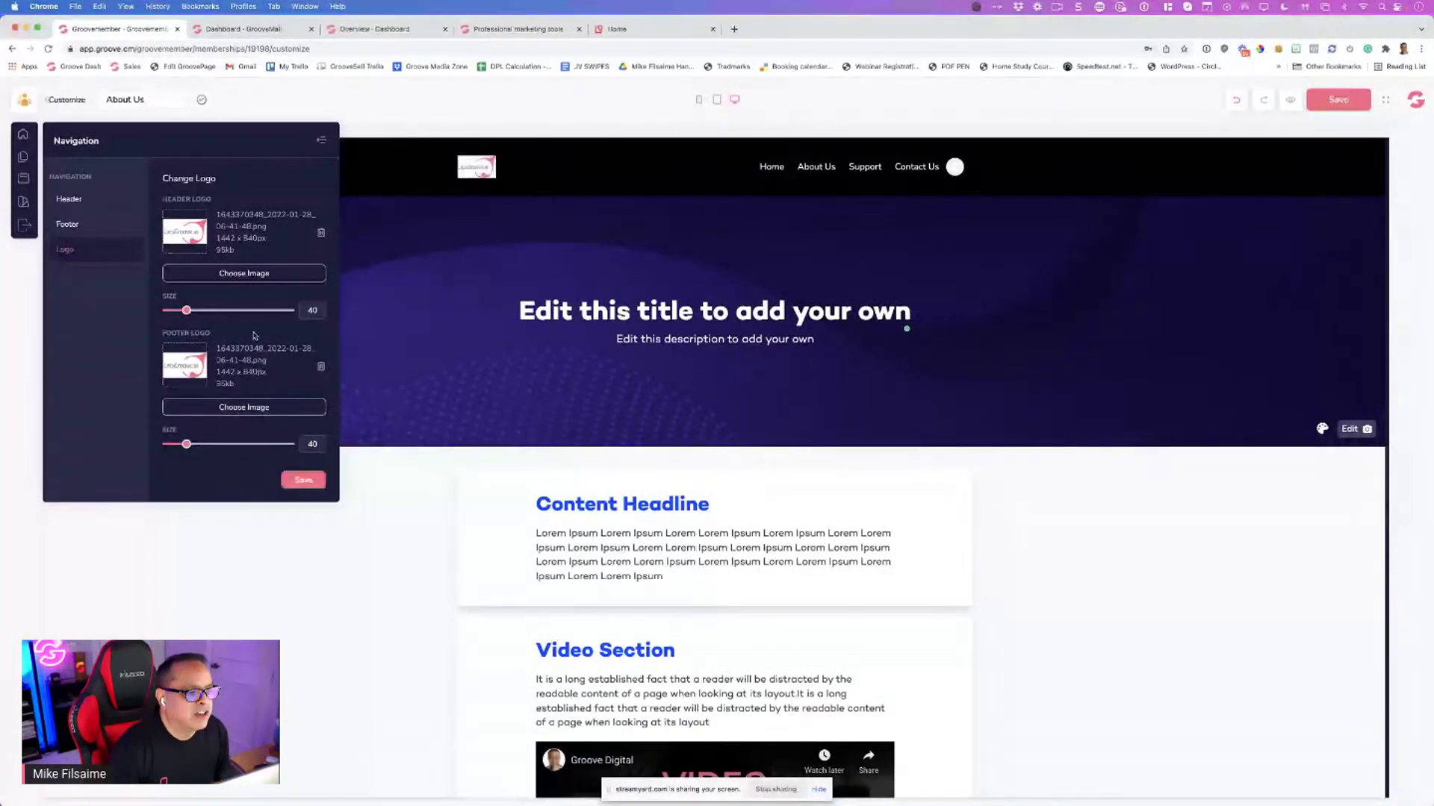
{"action": "scroll", "coordinate": [466, 238], "scroll_direction": "down", "scroll_amount": 1}
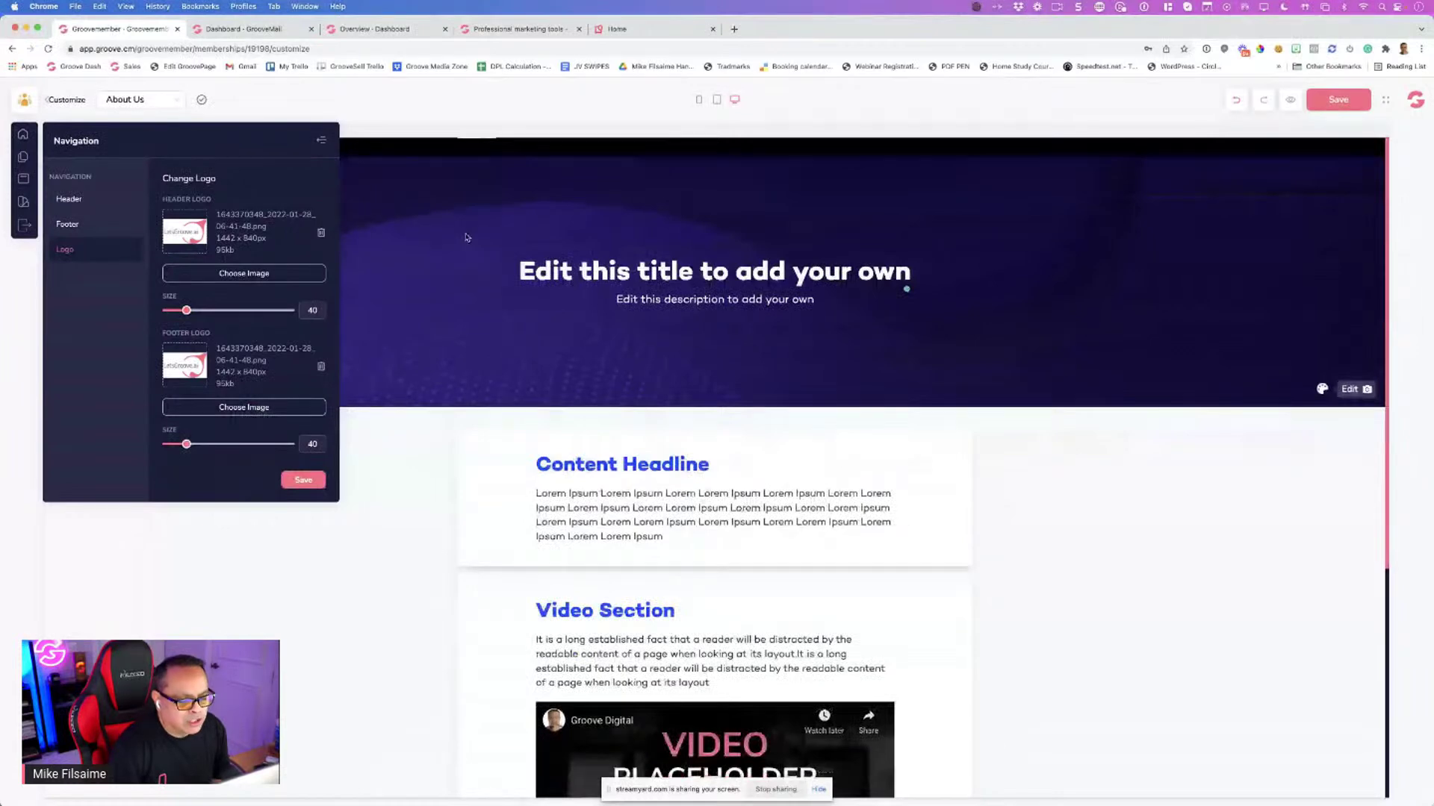
{"action": "scroll", "coordinate": [470, 656], "scroll_direction": "down", "scroll_amount": 5}
{"action": "scroll", "coordinate": [439, 550], "scroll_direction": "up", "scroll_amount": 5}
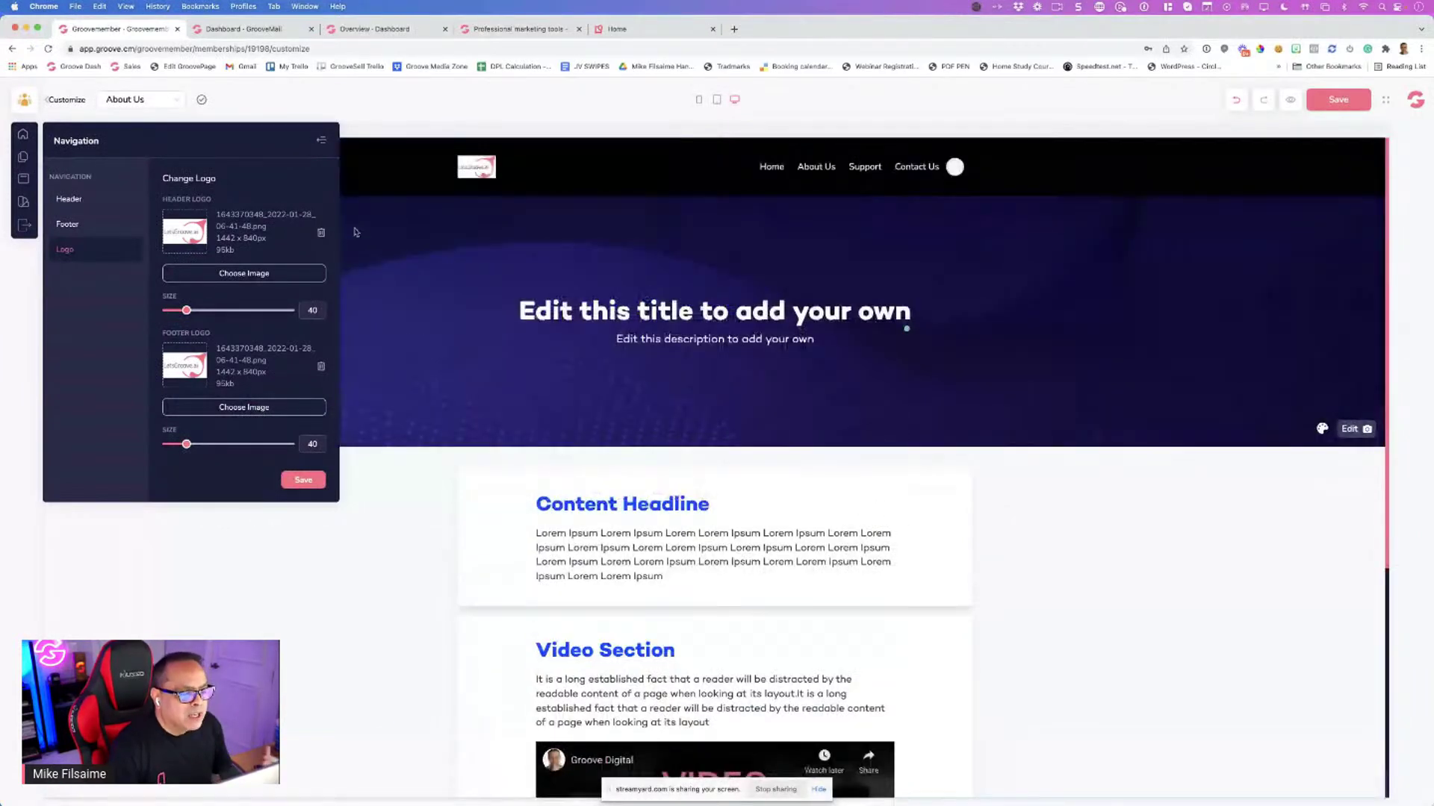
{"action": "left_click_drag", "start_coordinate": [188, 311], "coordinate": [206, 311]}
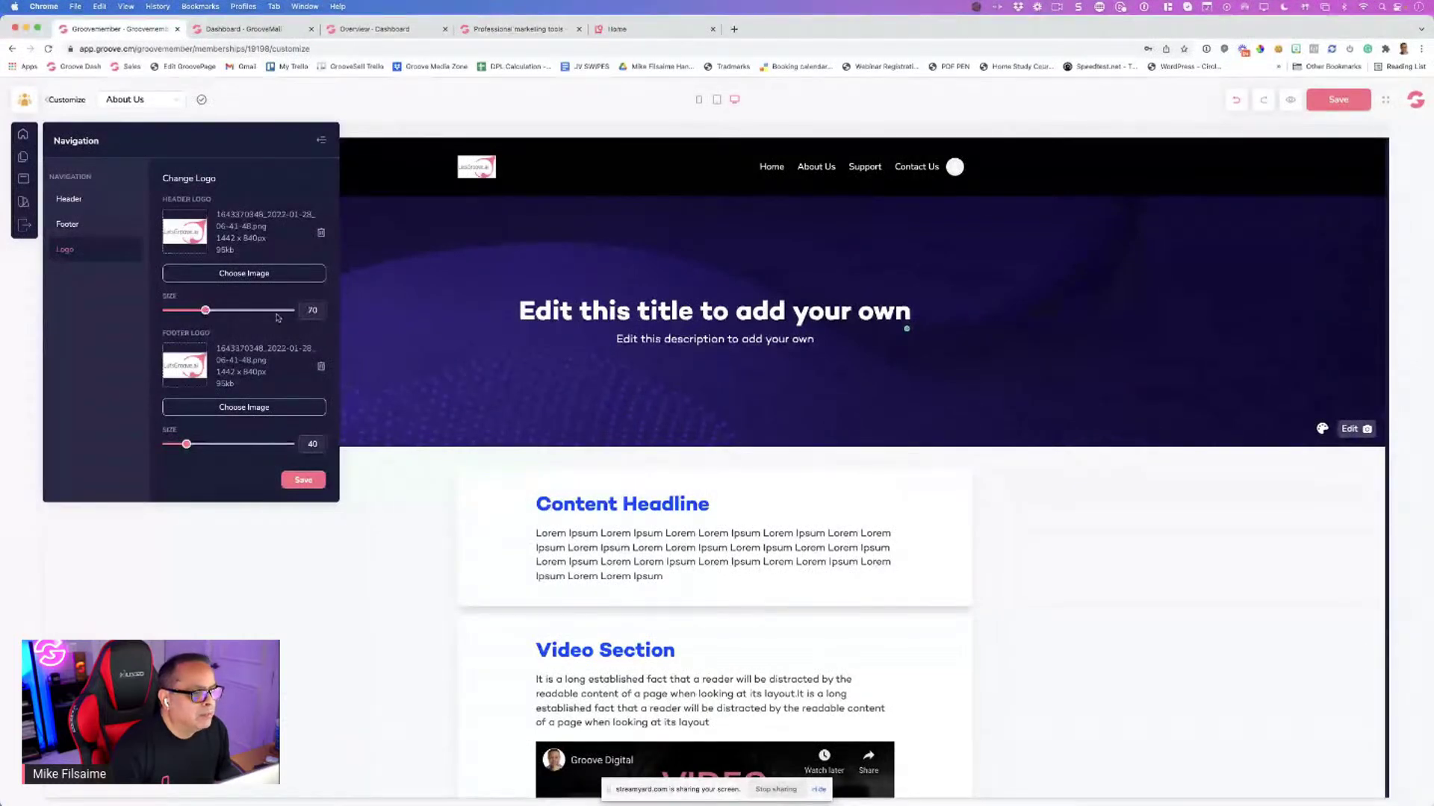
{"action": "scroll", "coordinate": [395, 449], "scroll_direction": "down", "scroll_amount": 2}
{"action": "scroll", "coordinate": [395, 449], "scroll_direction": "down", "scroll_amount": 3}
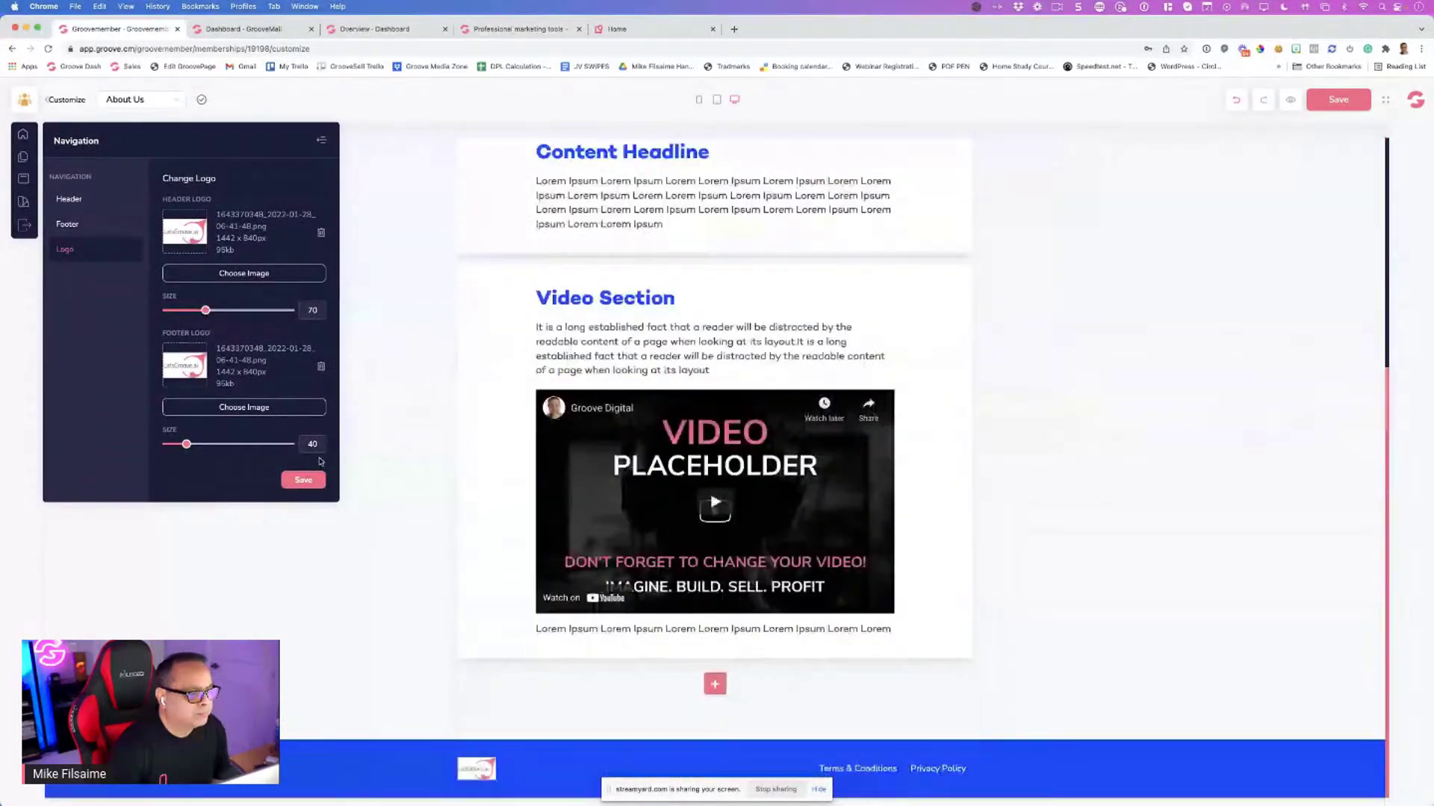
{"action": "scroll", "coordinate": [416, 457], "scroll_direction": "up", "scroll_amount": 5}
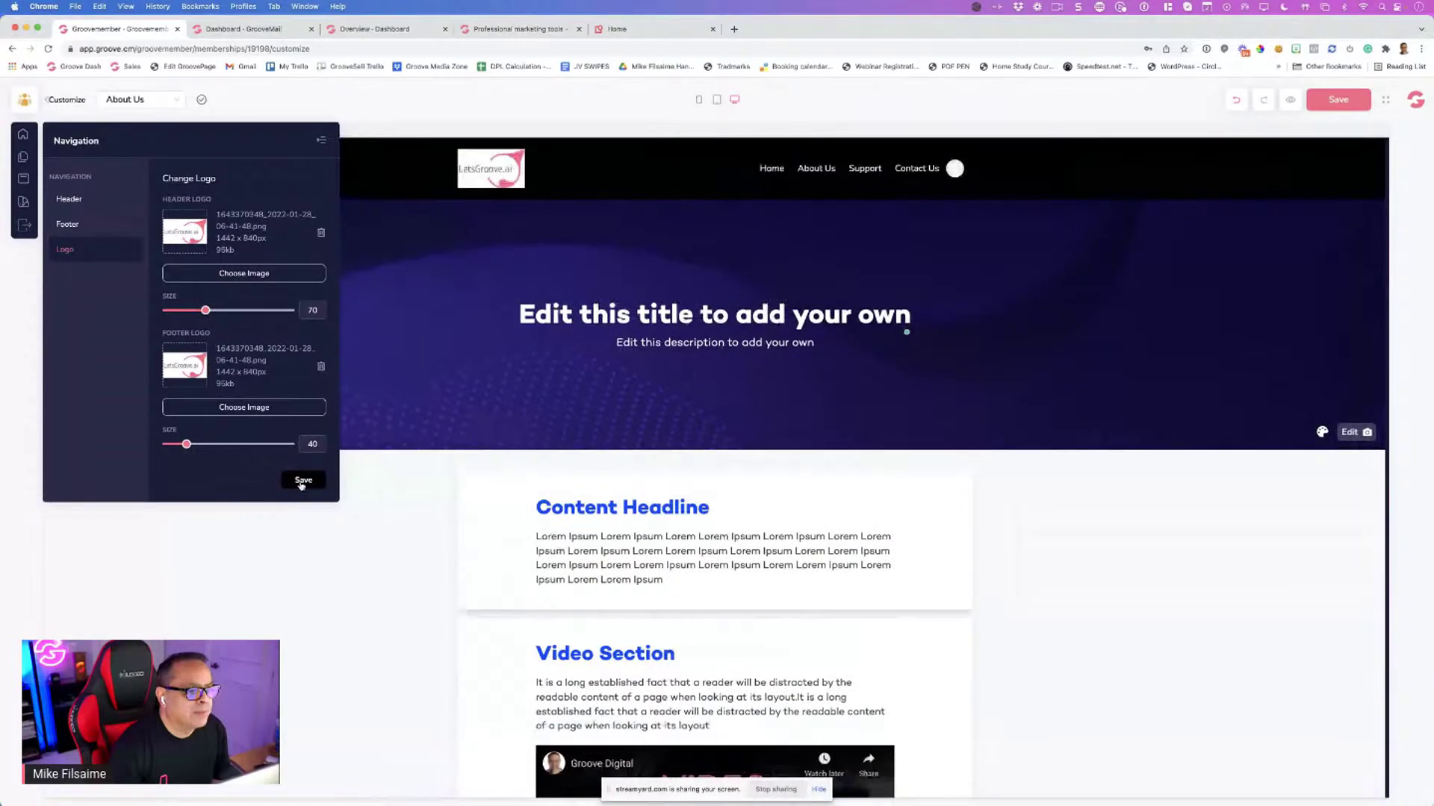
{"action": "scroll", "coordinate": [394, 446], "scroll_direction": "down", "scroll_amount": 1}
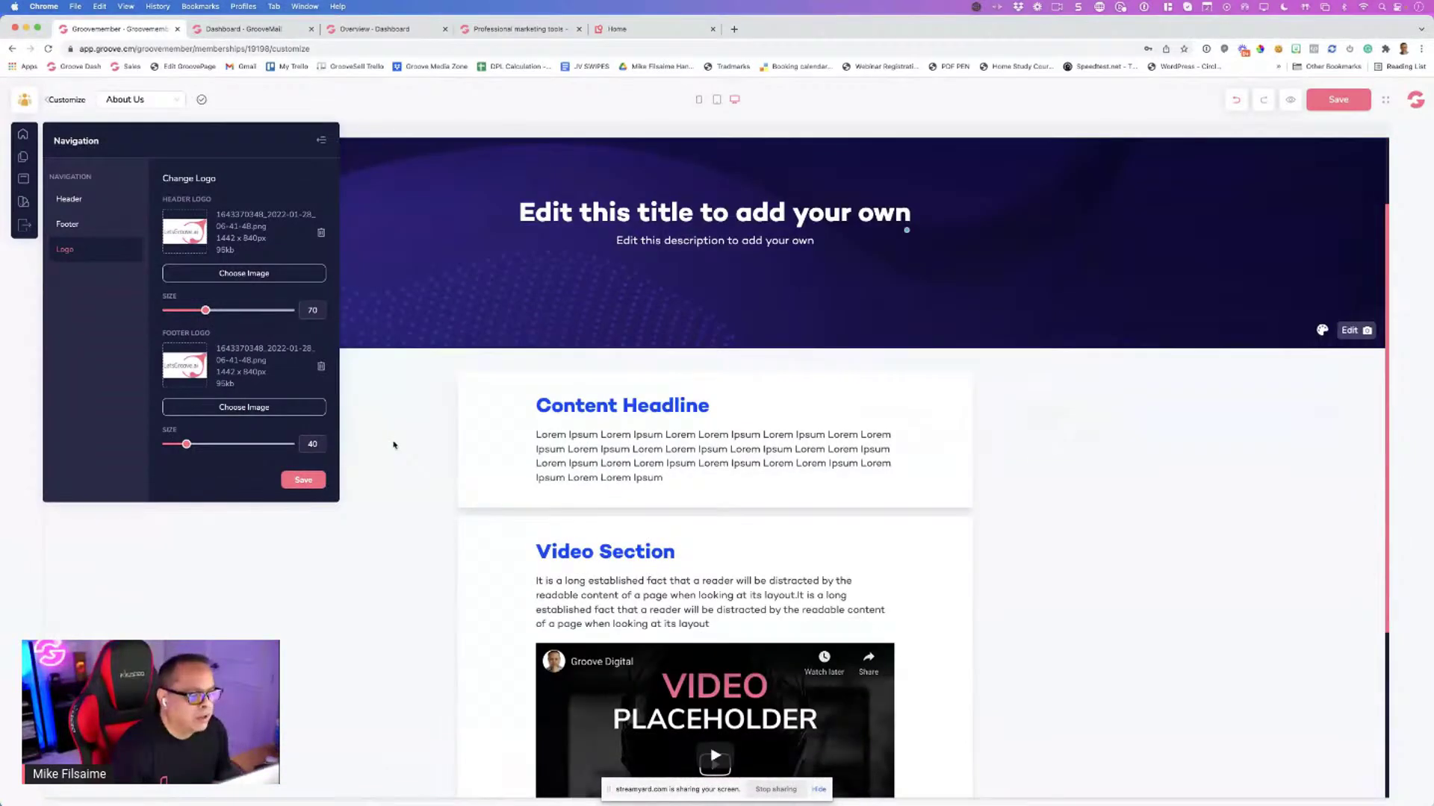
{"action": "scroll", "coordinate": [394, 446], "scroll_direction": "down", "scroll_amount": 3}
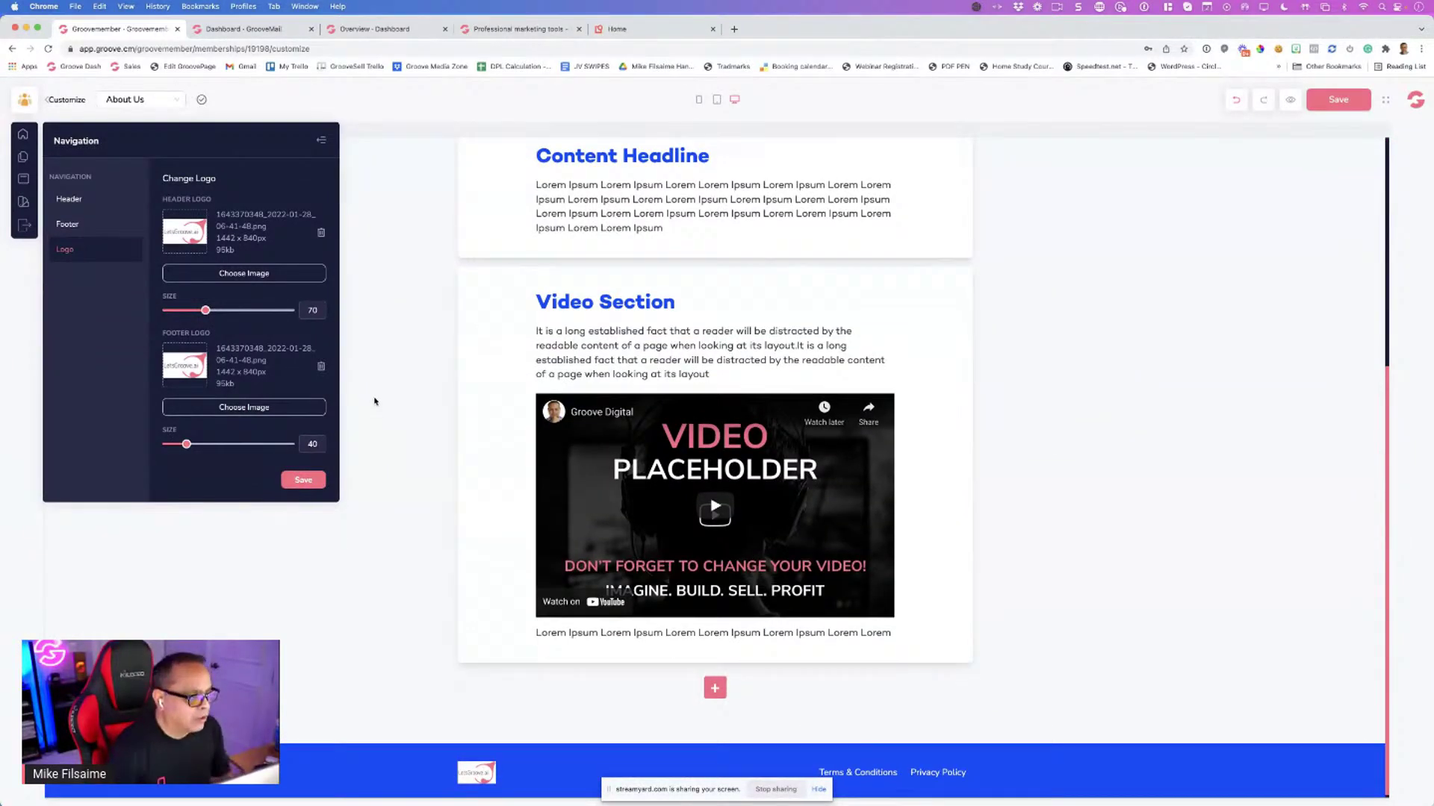
{"action": "scroll", "coordinate": [375, 401], "scroll_direction": "up", "scroll_amount": 4}
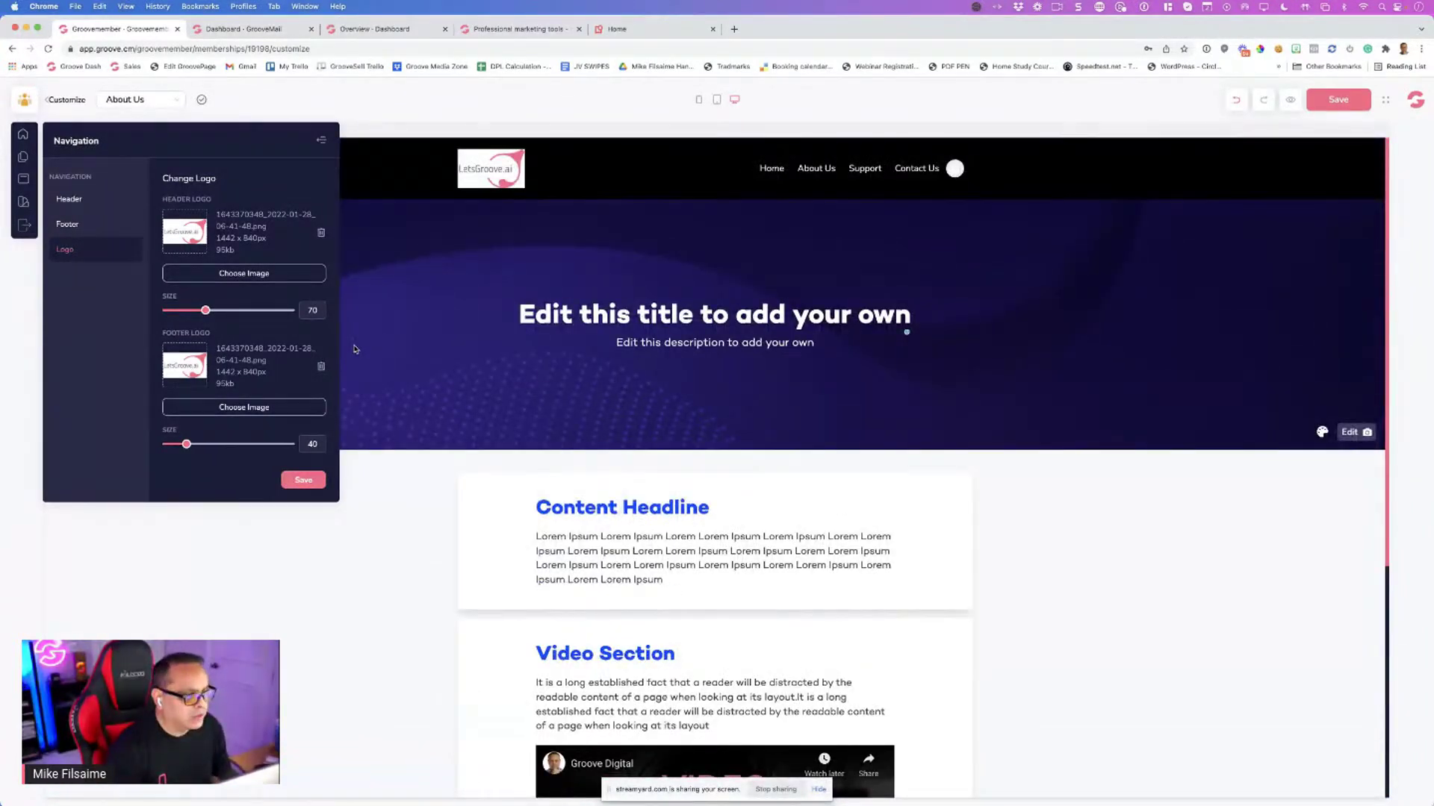
Close the navigation settings and switch the preview from About Us to the Home page
{"action": "left_click", "coordinate": [322, 142]}
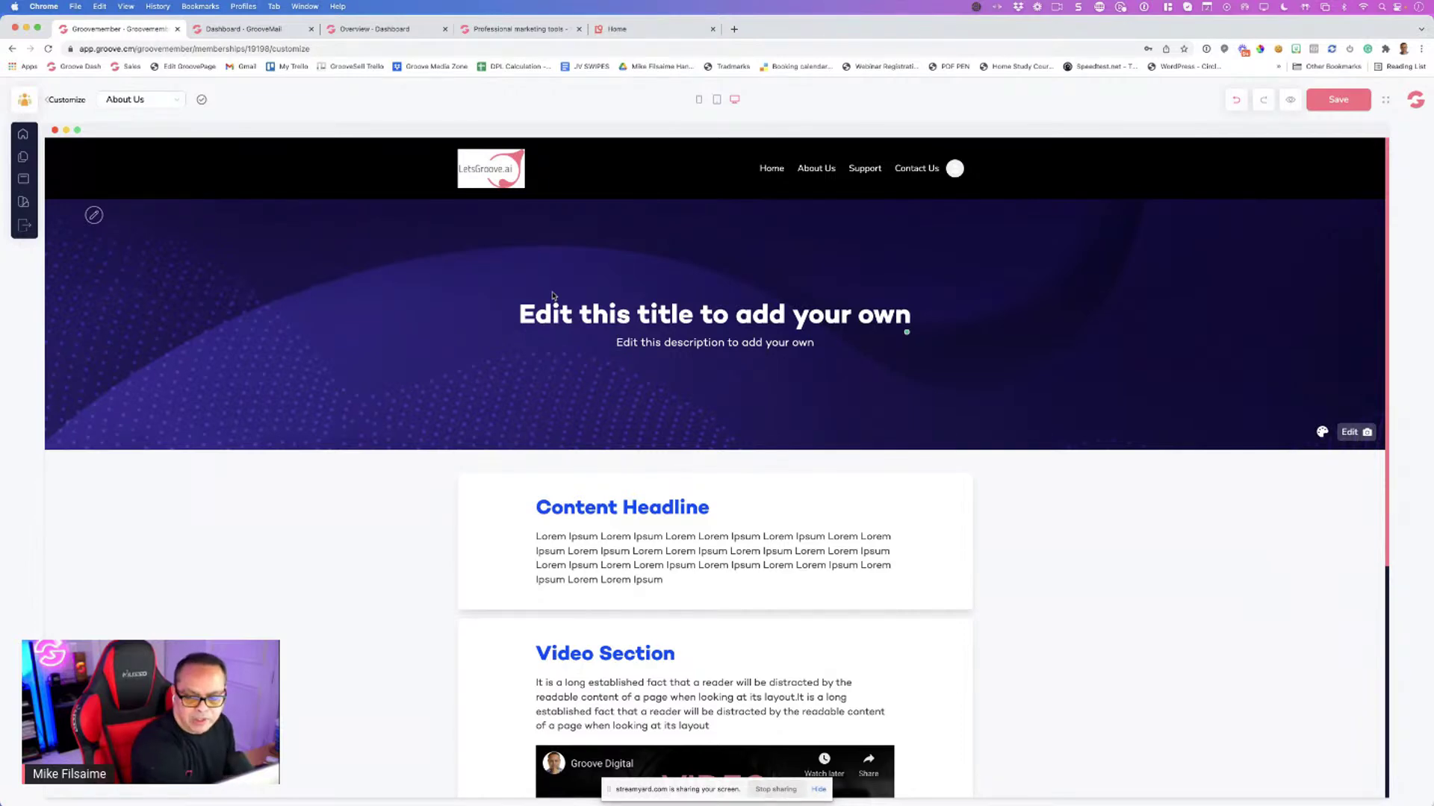
{"action": "left_click", "coordinate": [153, 102]}
{"action": "left_click", "coordinate": [150, 104]}
{"action": "left_click", "coordinate": [146, 103]}
{"action": "left_click", "coordinate": [1173, 351]}
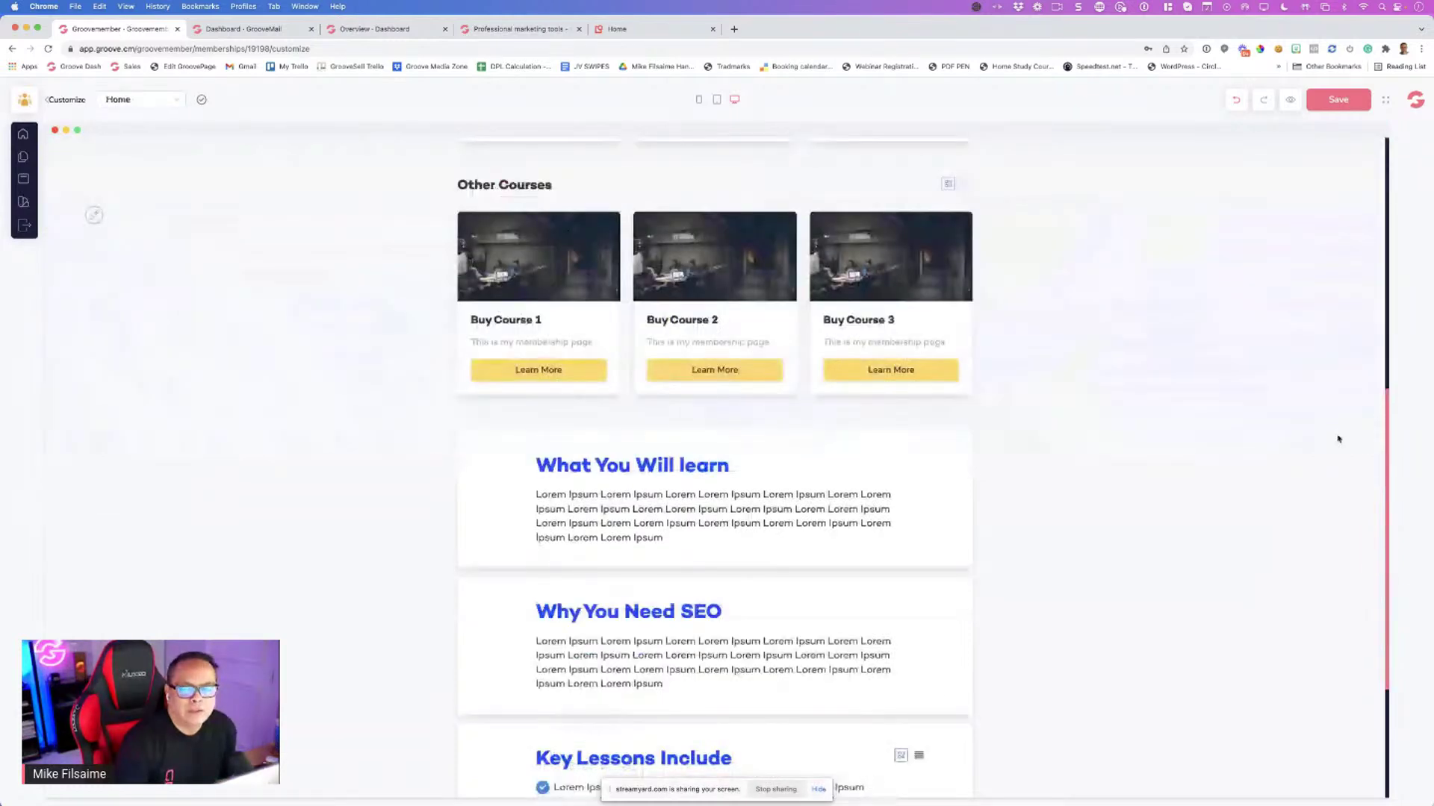
{"action": "scroll", "coordinate": [1150, 406], "scroll_direction": "up", "scroll_amount": 2}
{"action": "scroll", "coordinate": [1351, 460], "scroll_direction": "up", "scroll_amount": 5}
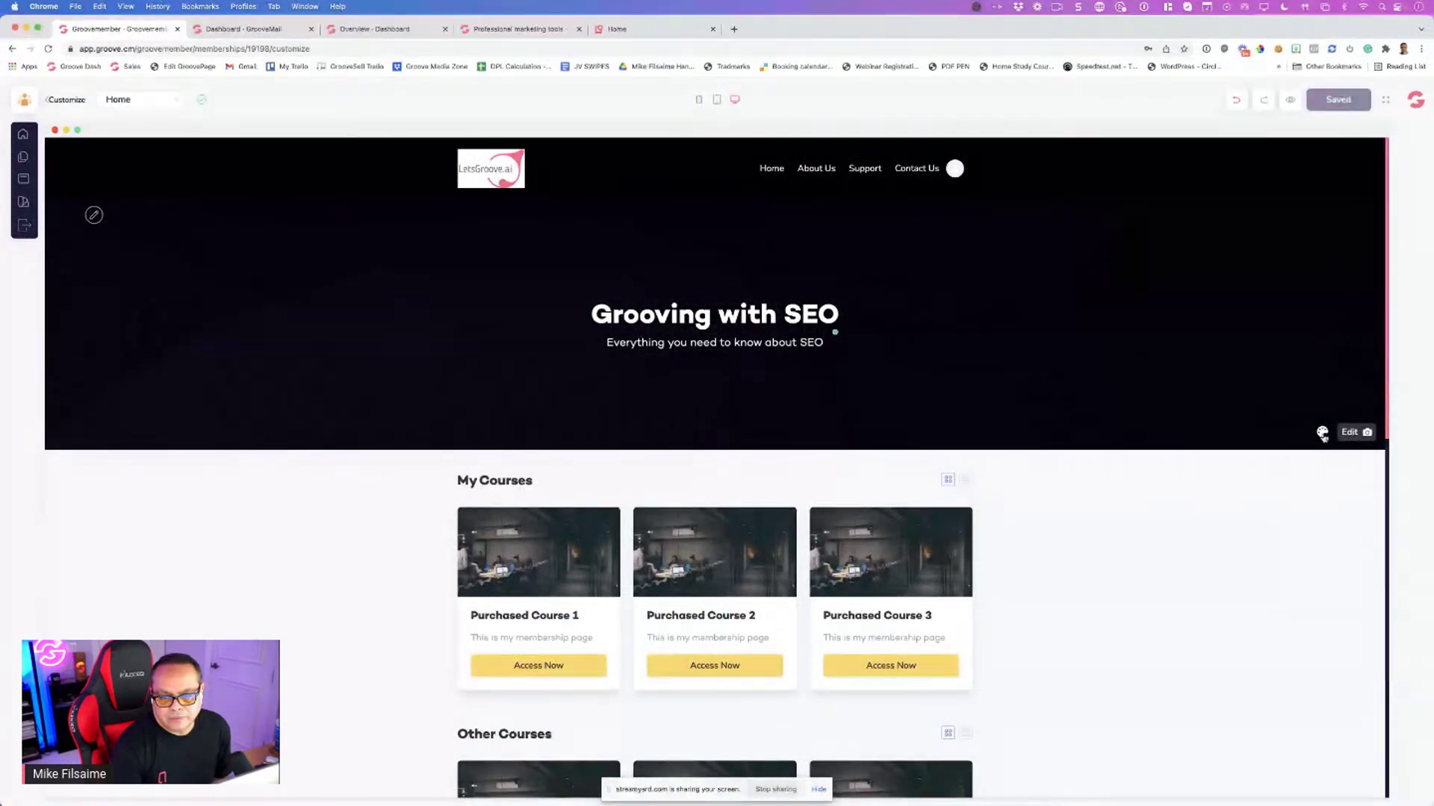
Adjust the Home banner's image overlay so the SEO letters image shows behind 'Grooving with SEO'
{"action": "left_click", "coordinate": [1322, 433]}
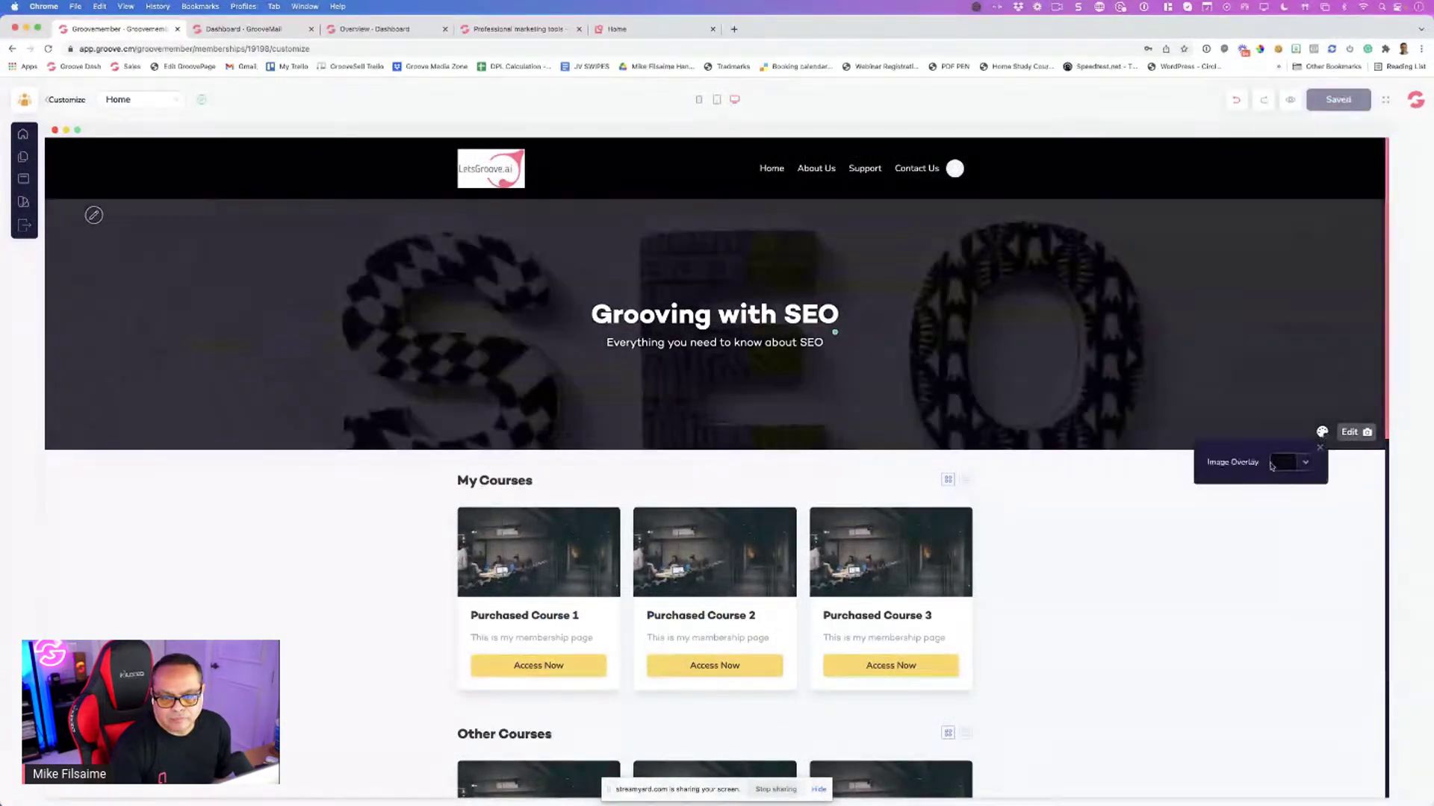
{"action": "left_click", "coordinate": [1319, 448]}
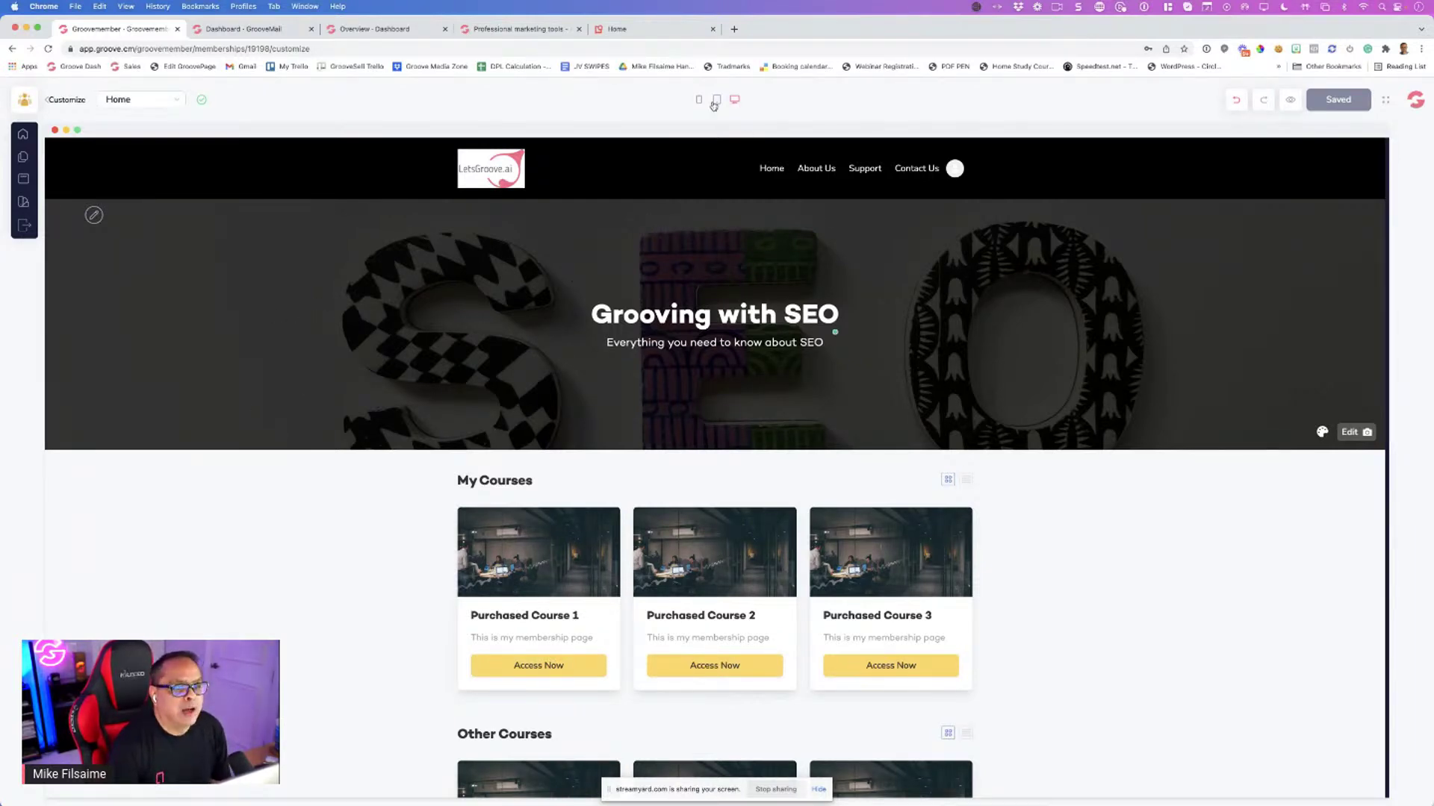
Preview the Home page at tablet width, then at phone width, scrolling through it
{"action": "left_click", "coordinate": [716, 100]}
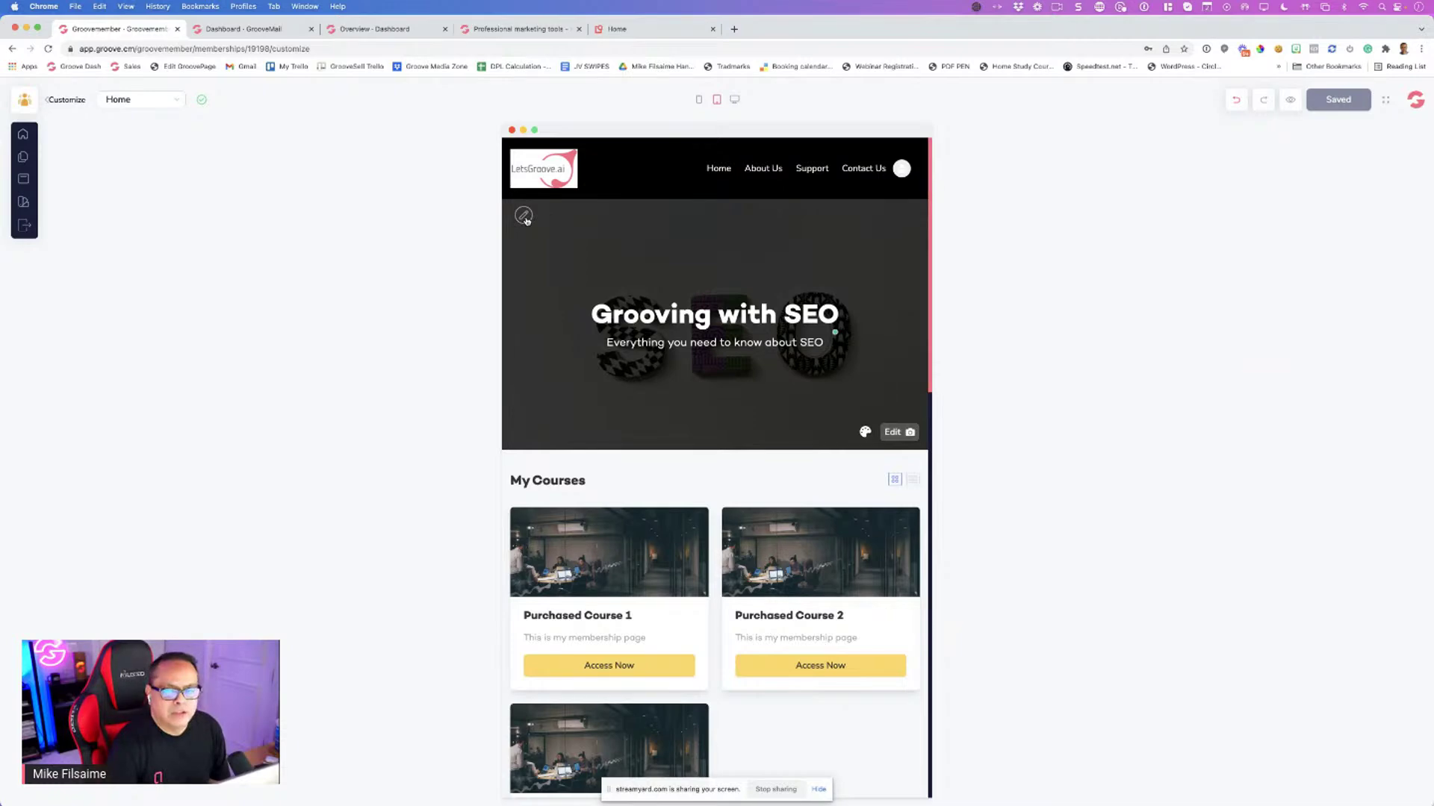
{"action": "left_click", "coordinate": [524, 216]}
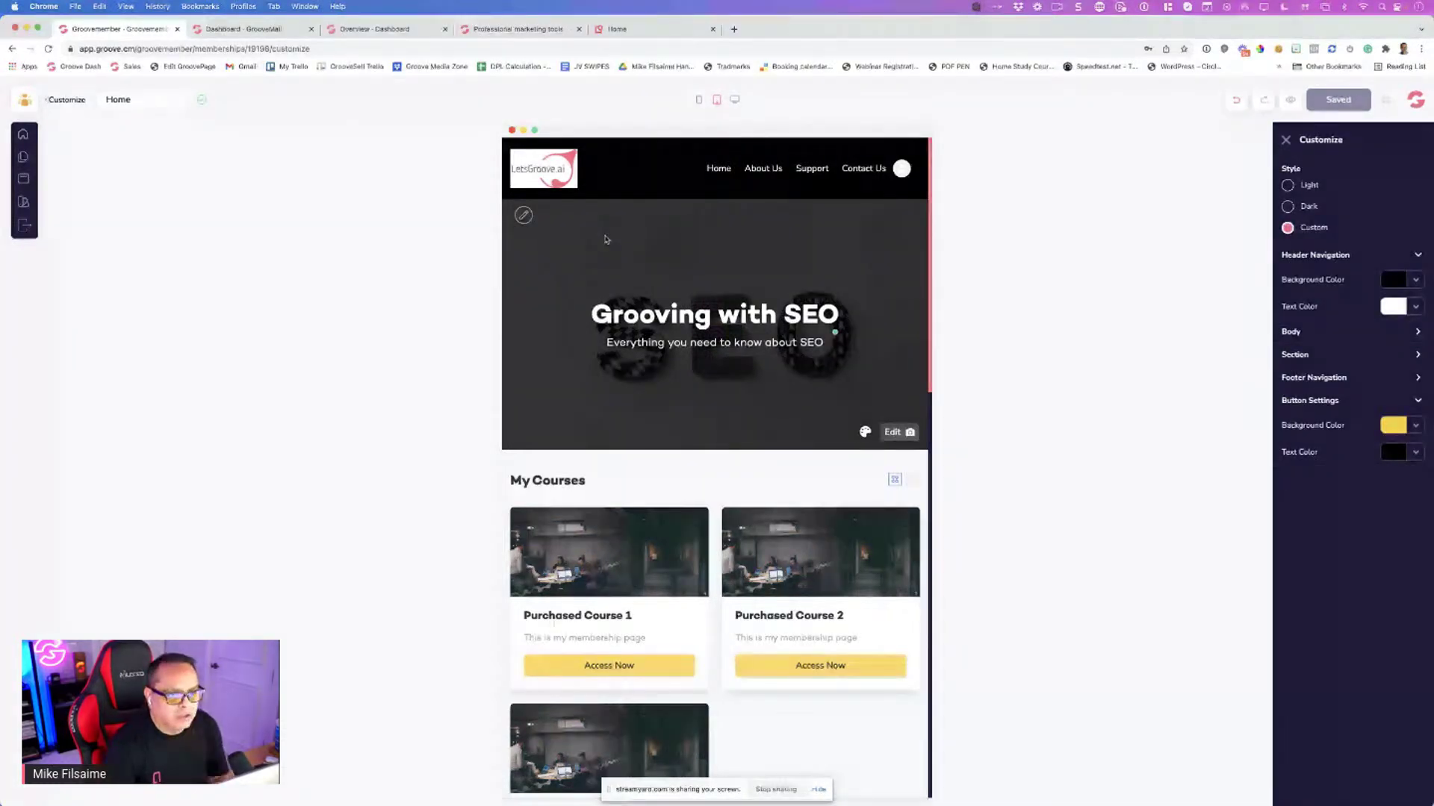
{"action": "left_click", "coordinate": [699, 100]}
{"action": "scroll", "coordinate": [745, 290], "scroll_direction": "down", "scroll_amount": 3}
{"action": "scroll", "coordinate": [745, 291], "scroll_direction": "down", "scroll_amount": 2}
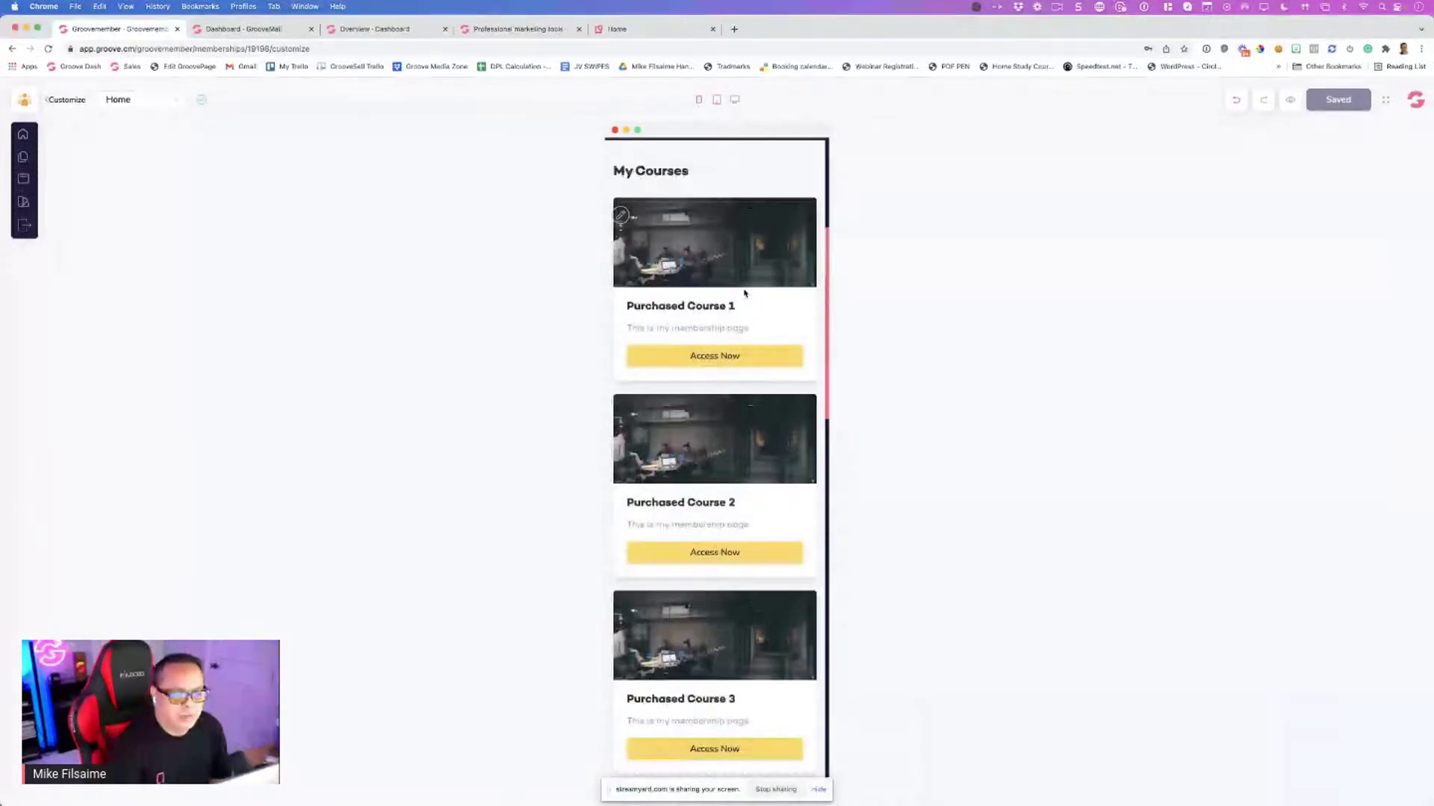
{"action": "scroll", "coordinate": [745, 293], "scroll_direction": "up", "scroll_amount": 5}
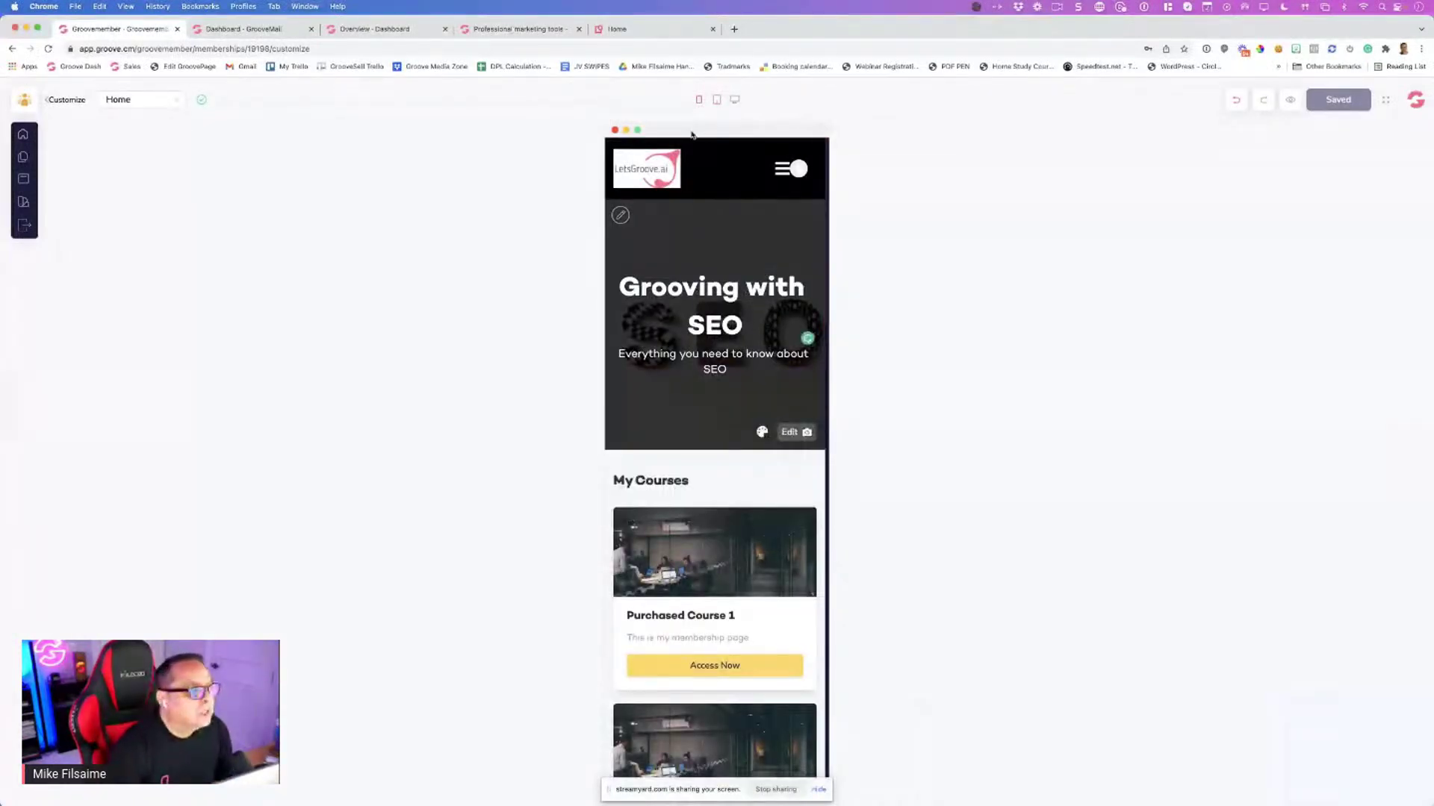
Exit the site editor and open Courses management for the Superhero membership
{"action": "left_click", "coordinate": [25, 228]}
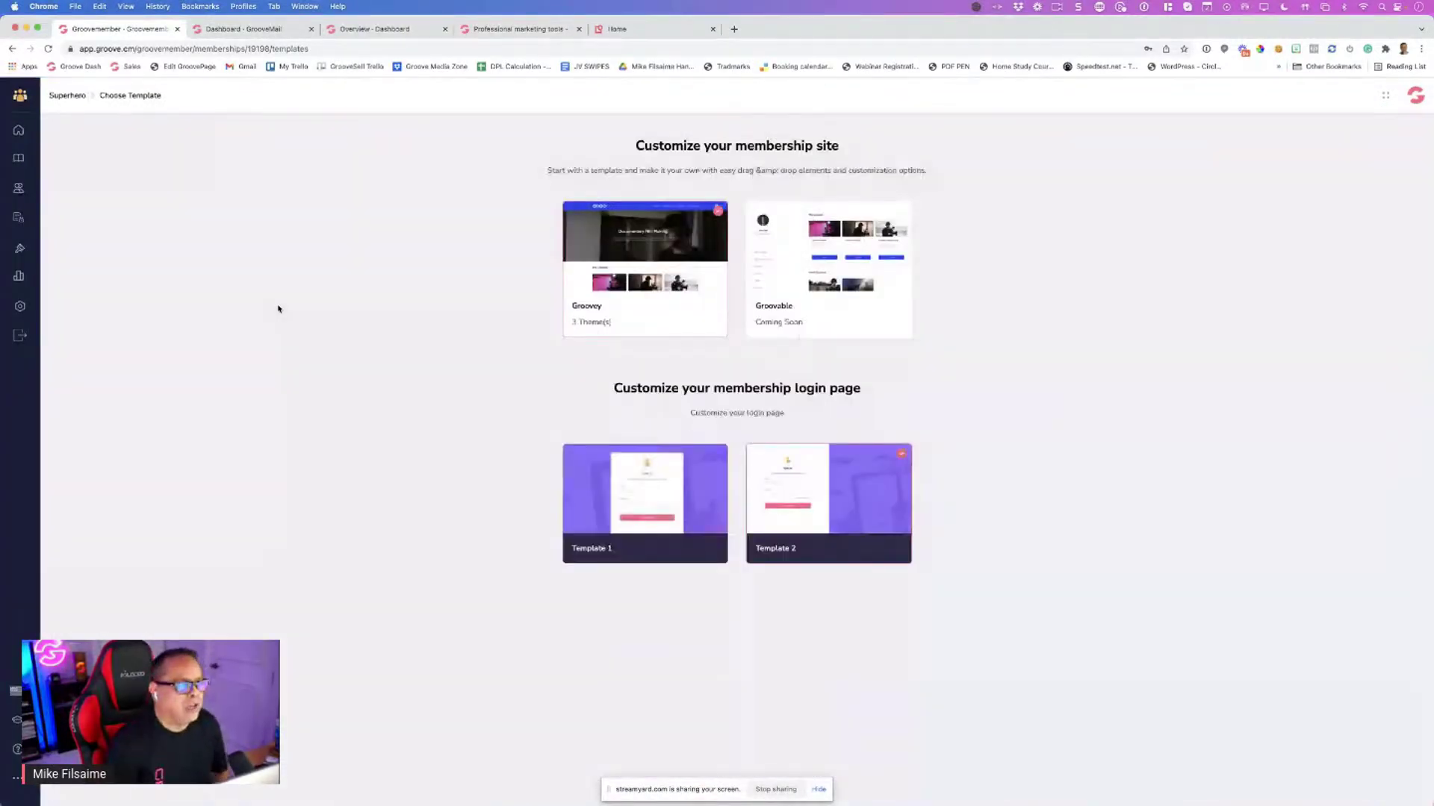
{"action": "left_click", "coordinate": [36, 338]}
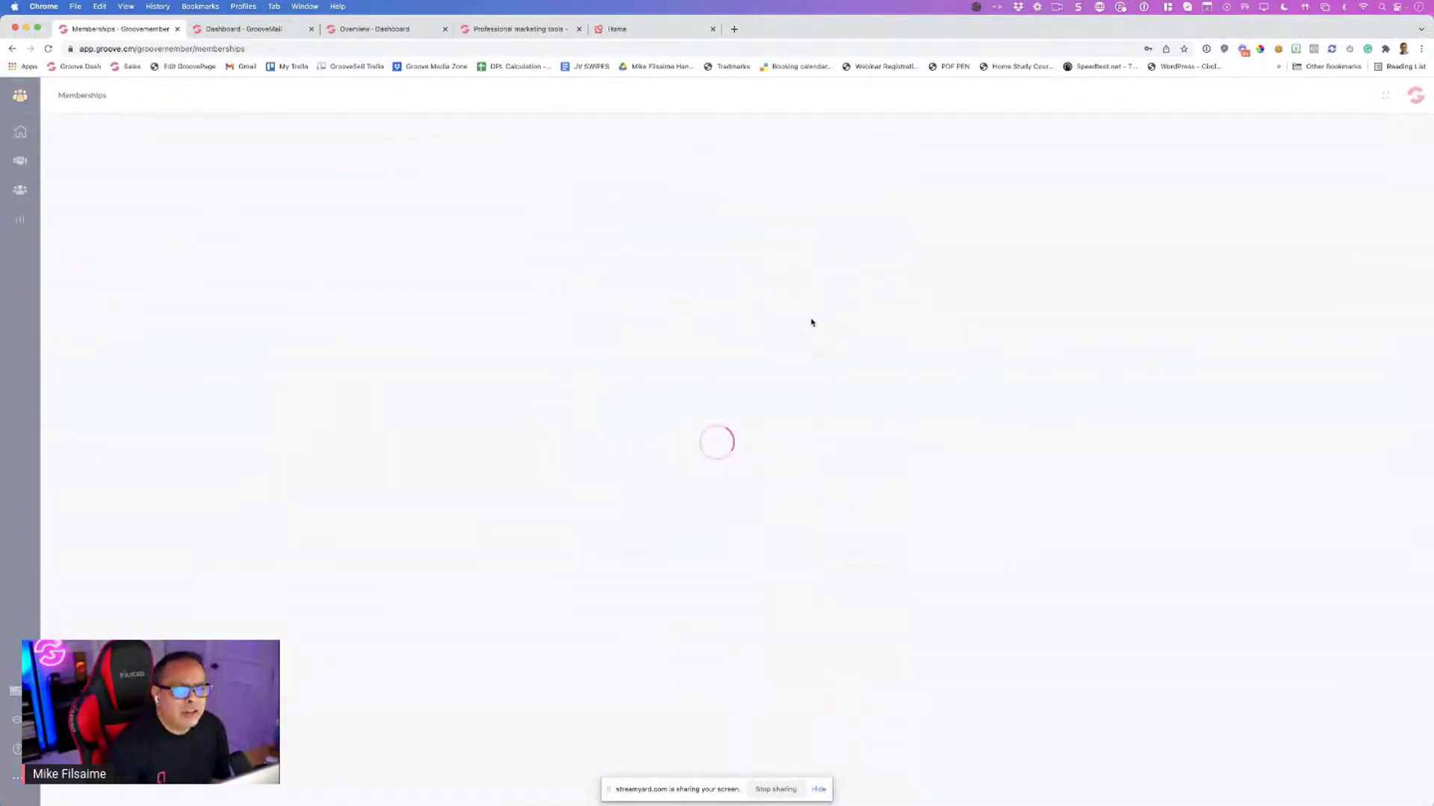
{"action": "left_click", "coordinate": [795, 271]}
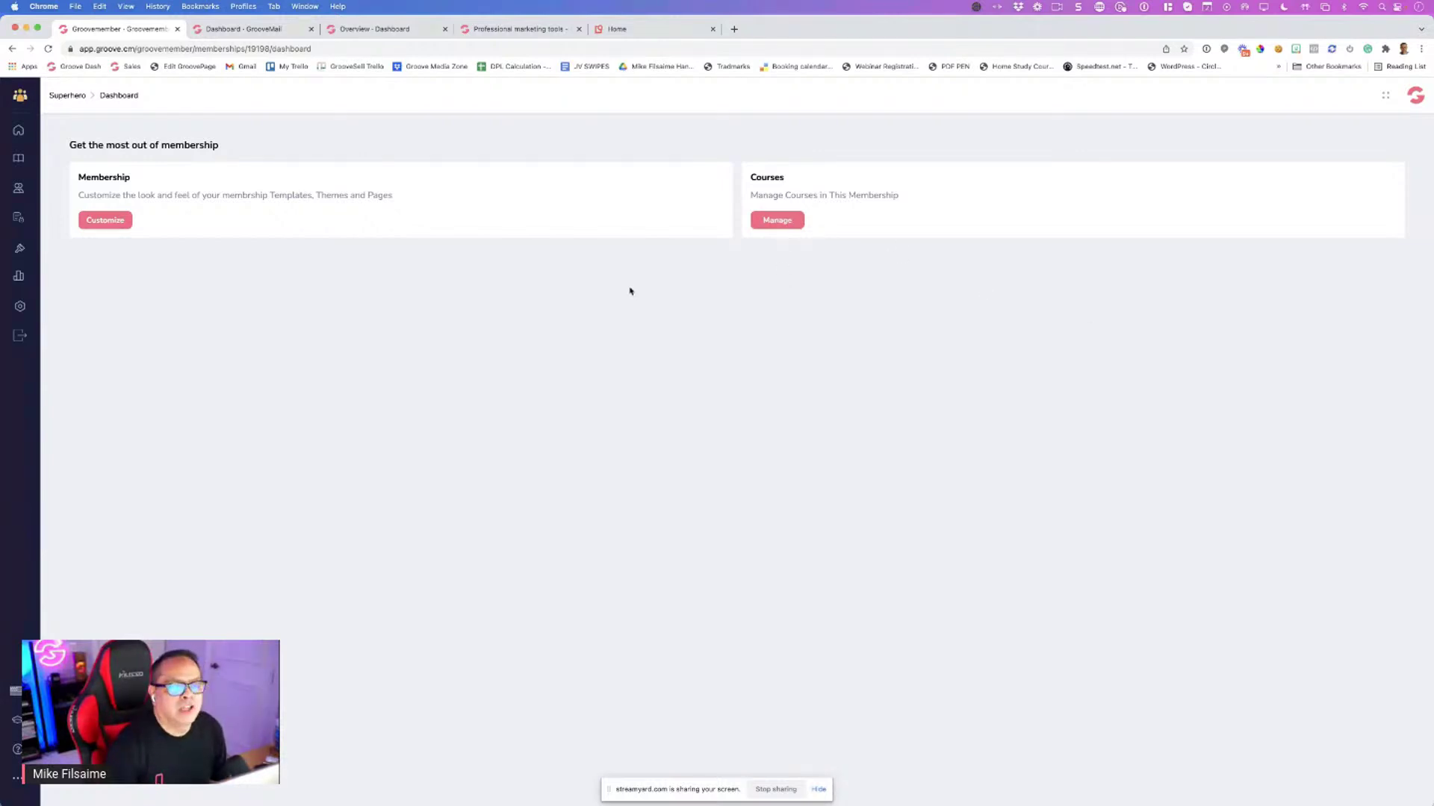
{"action": "left_click", "coordinate": [780, 224]}
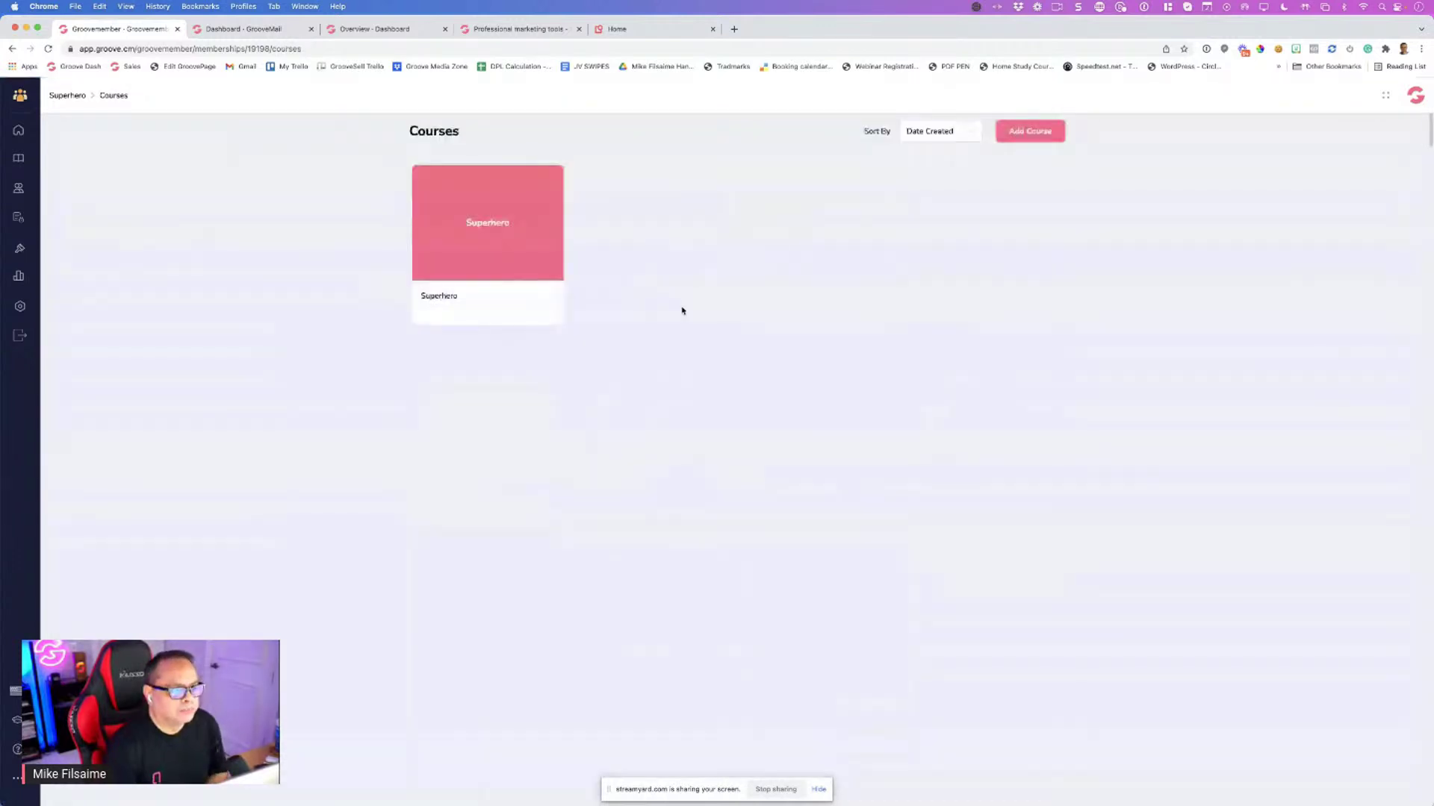
Open the Superhero course and set the SEO letters image as its hero banner background
{"action": "left_click", "coordinate": [487, 222]}
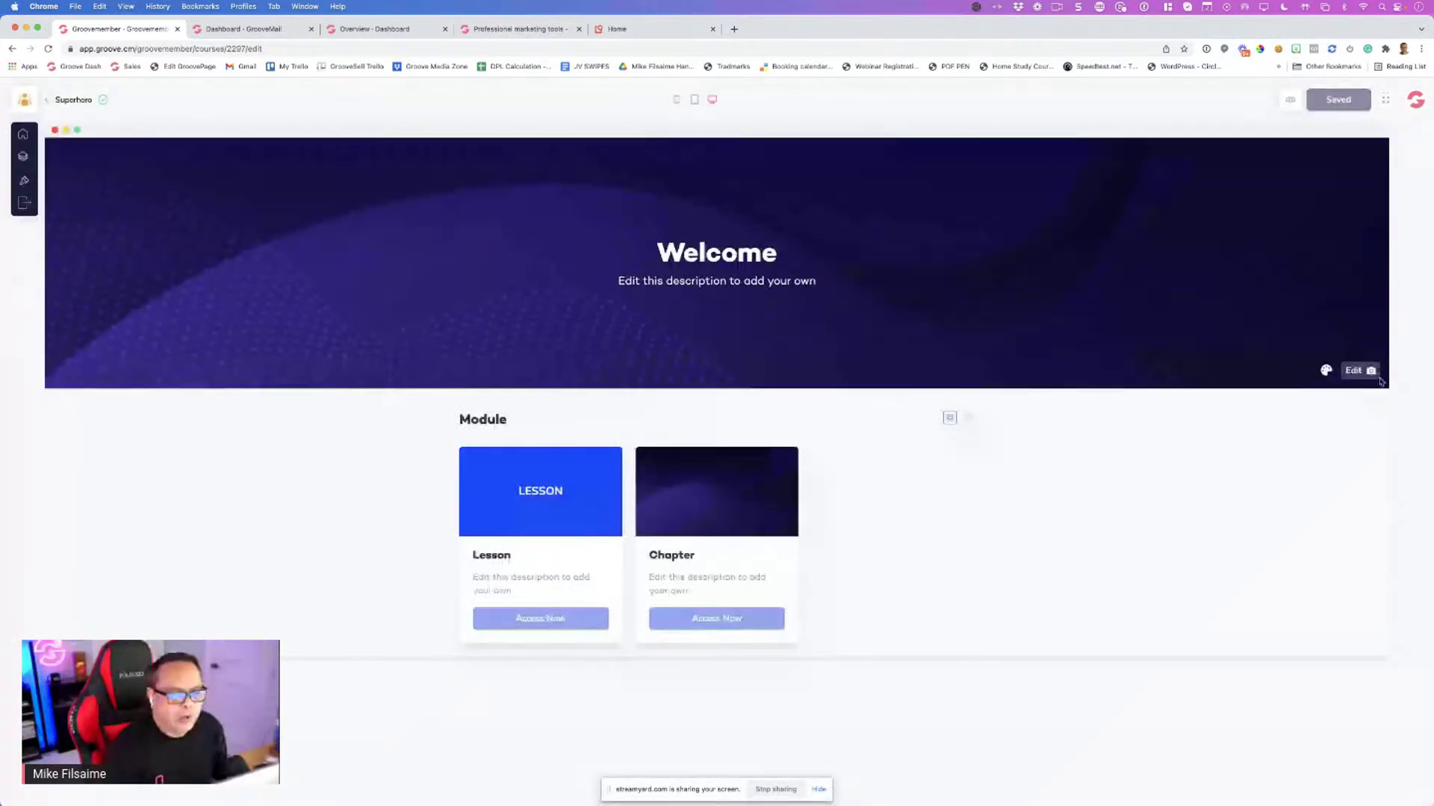
{"action": "left_click", "coordinate": [1373, 373]}
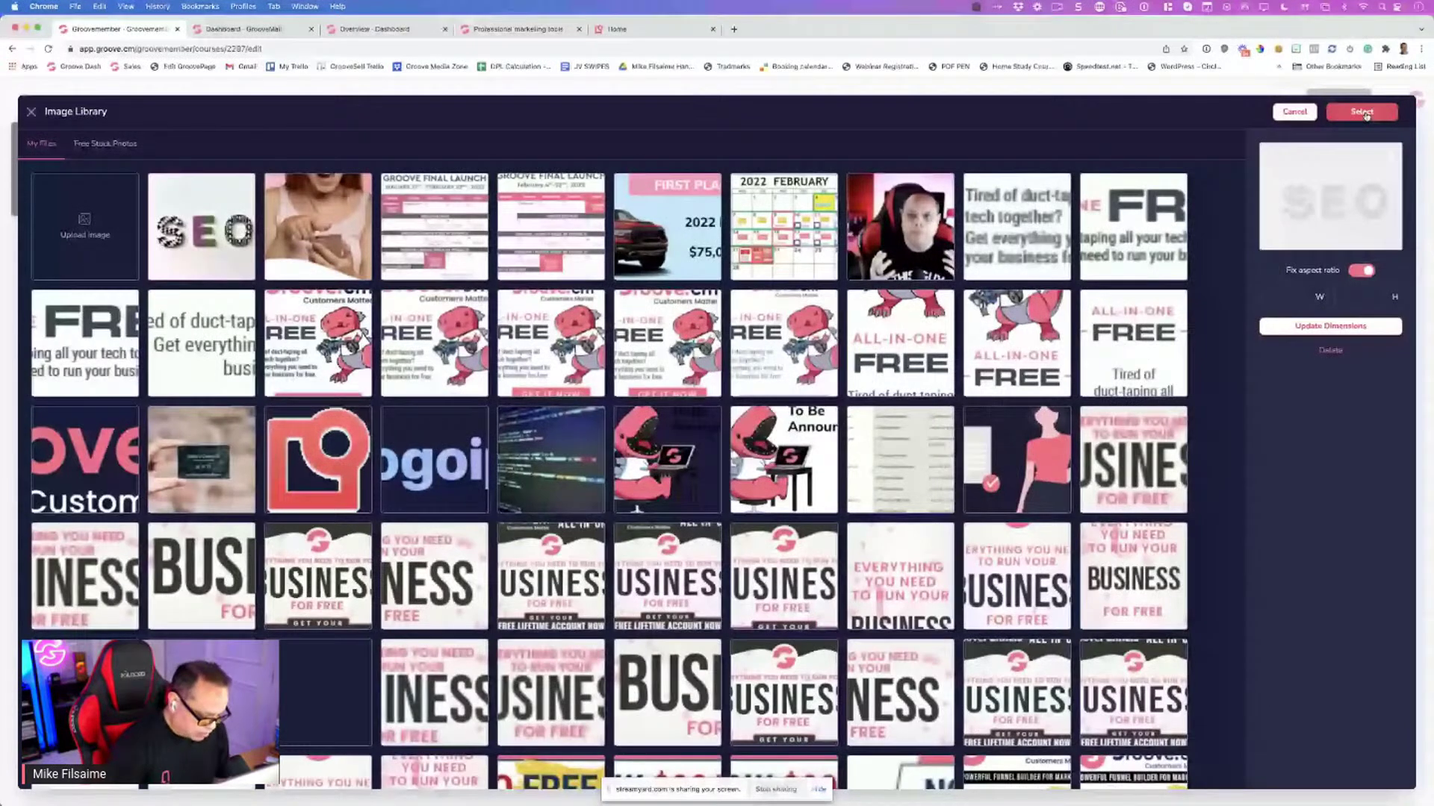
{"action": "left_click", "coordinate": [1362, 112]}
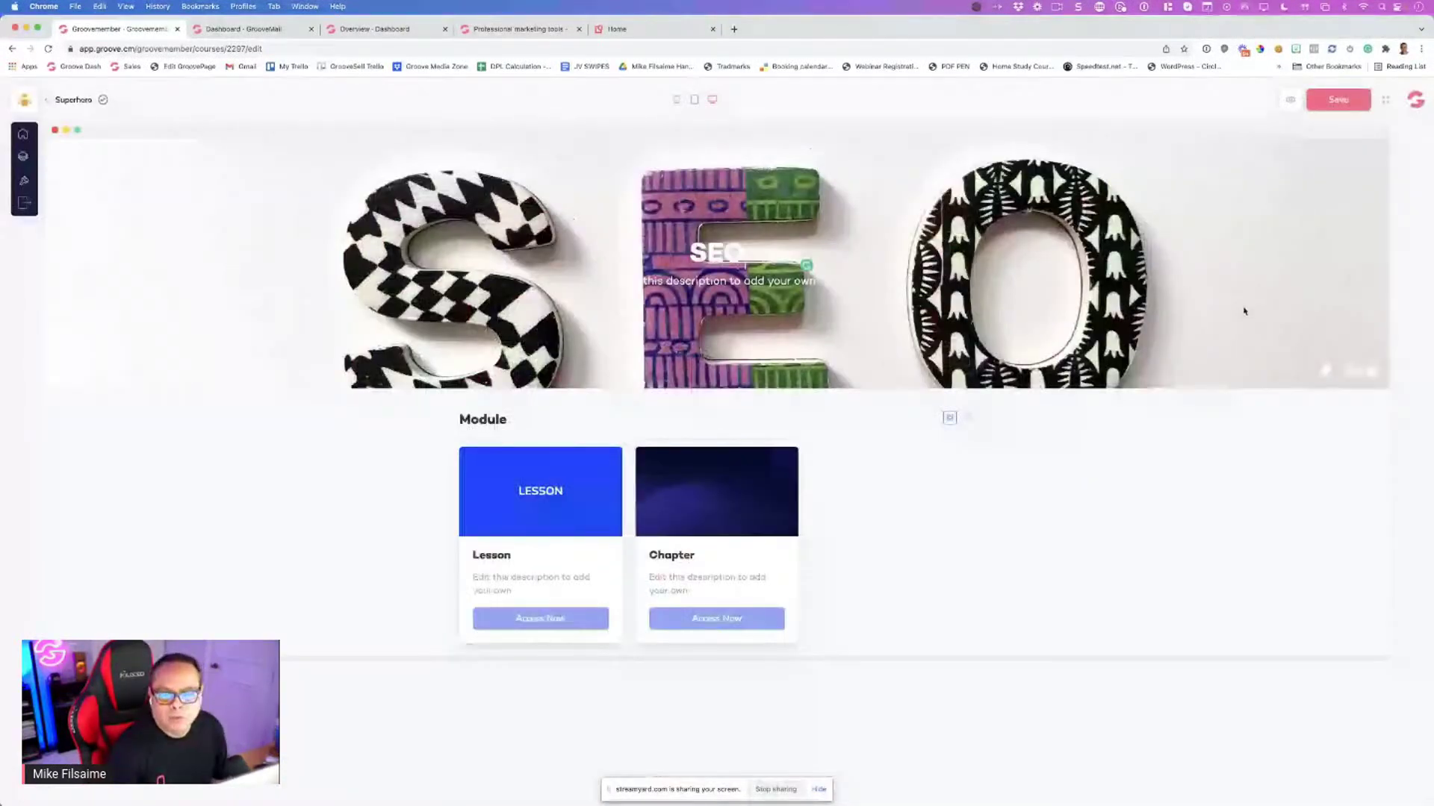
{"action": "left_click", "coordinate": [1326, 370]}
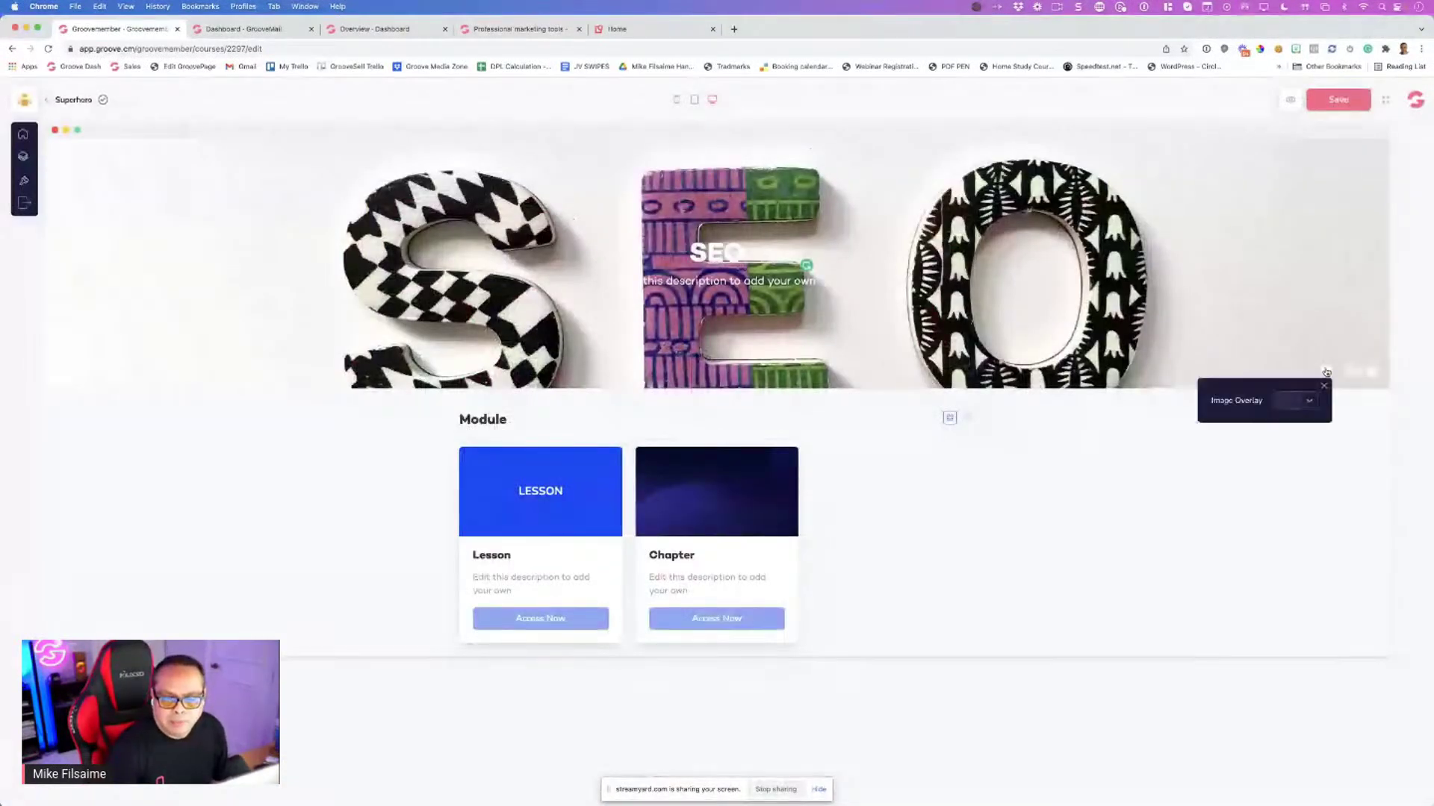
Give the banner a black image overlay with opacity lowered to 3
{"action": "left_click", "coordinate": [1296, 402]}
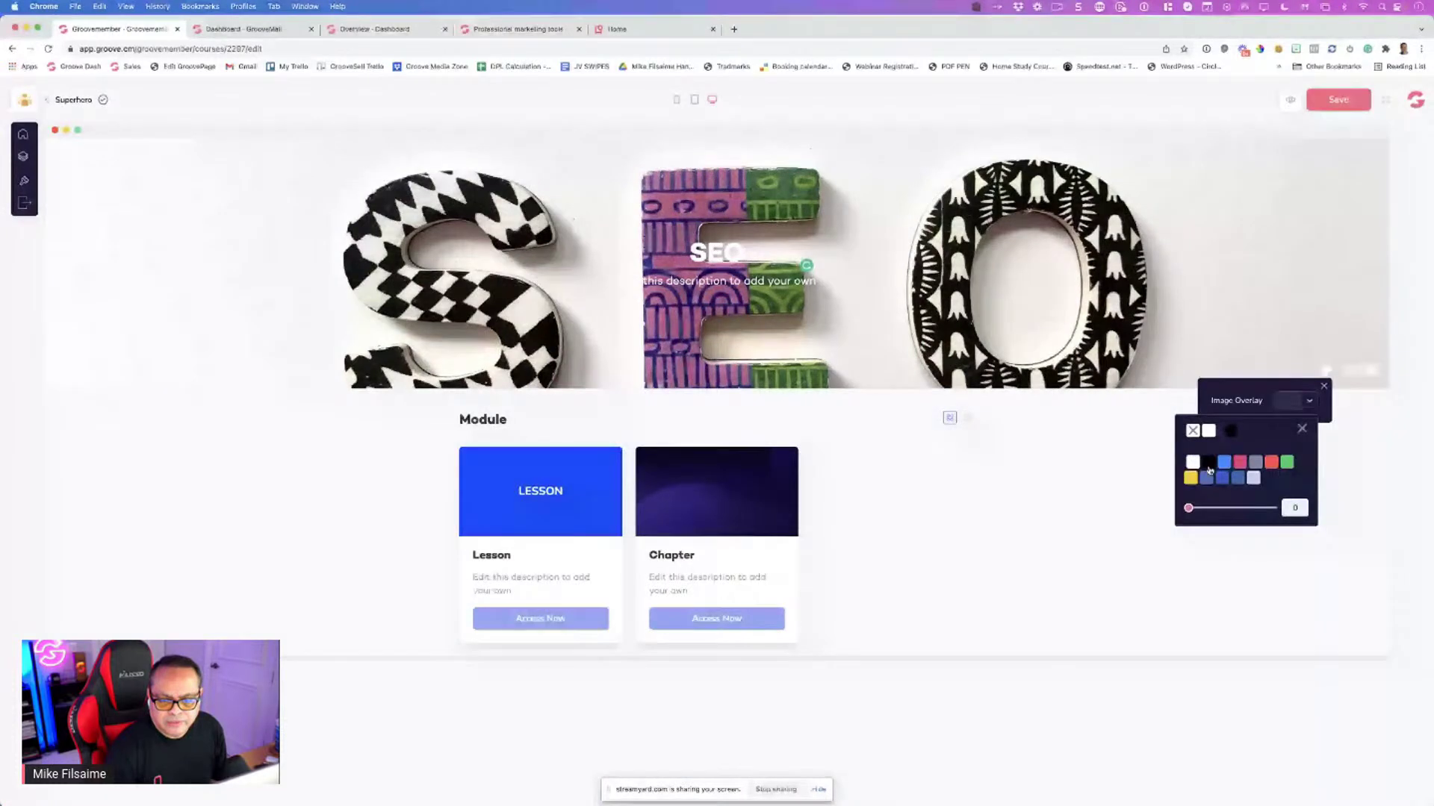
{"action": "left_click", "coordinate": [1208, 467]}
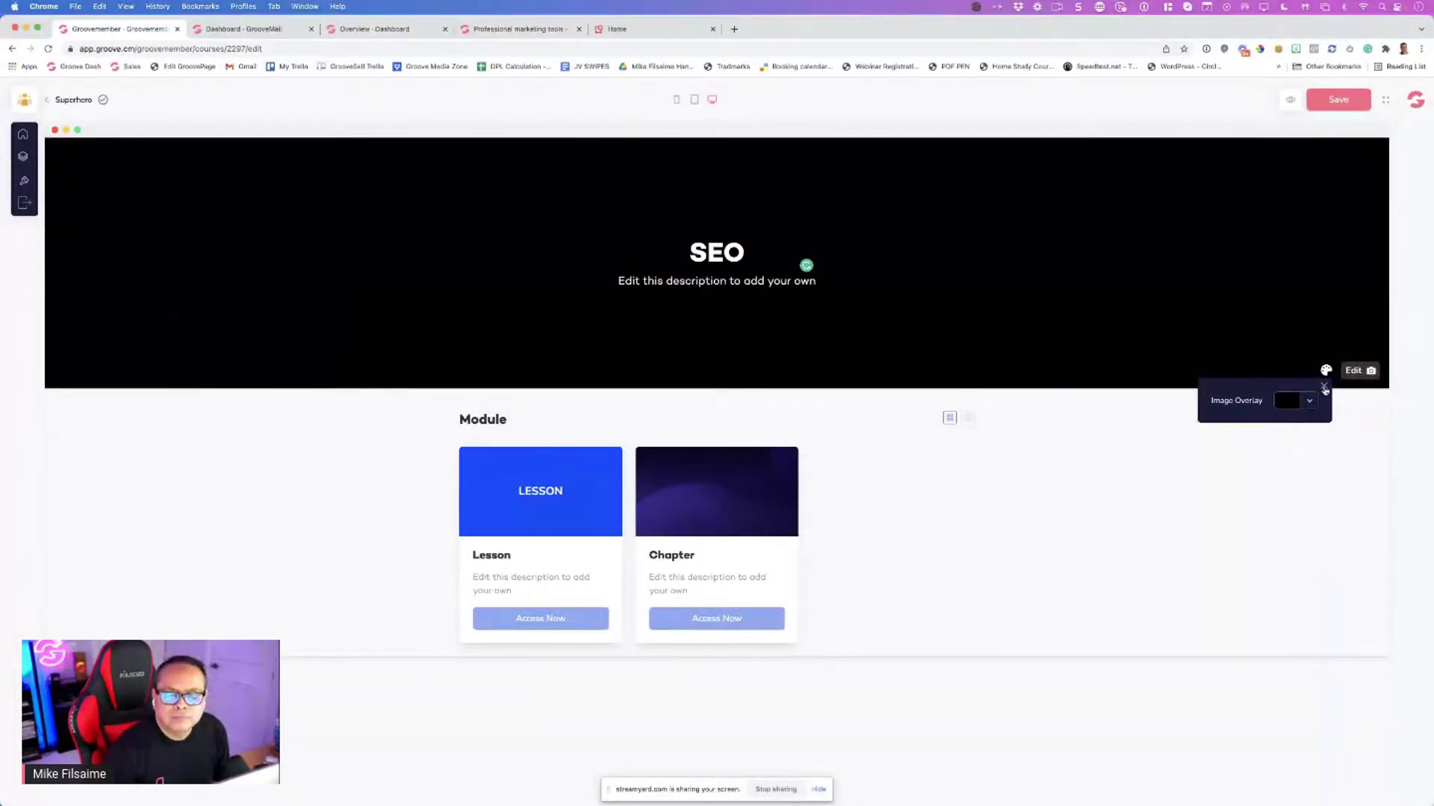
{"action": "left_click", "coordinate": [1324, 386]}
{"action": "left_click", "coordinate": [1326, 370]}
{"action": "left_click", "coordinate": [1287, 401]}
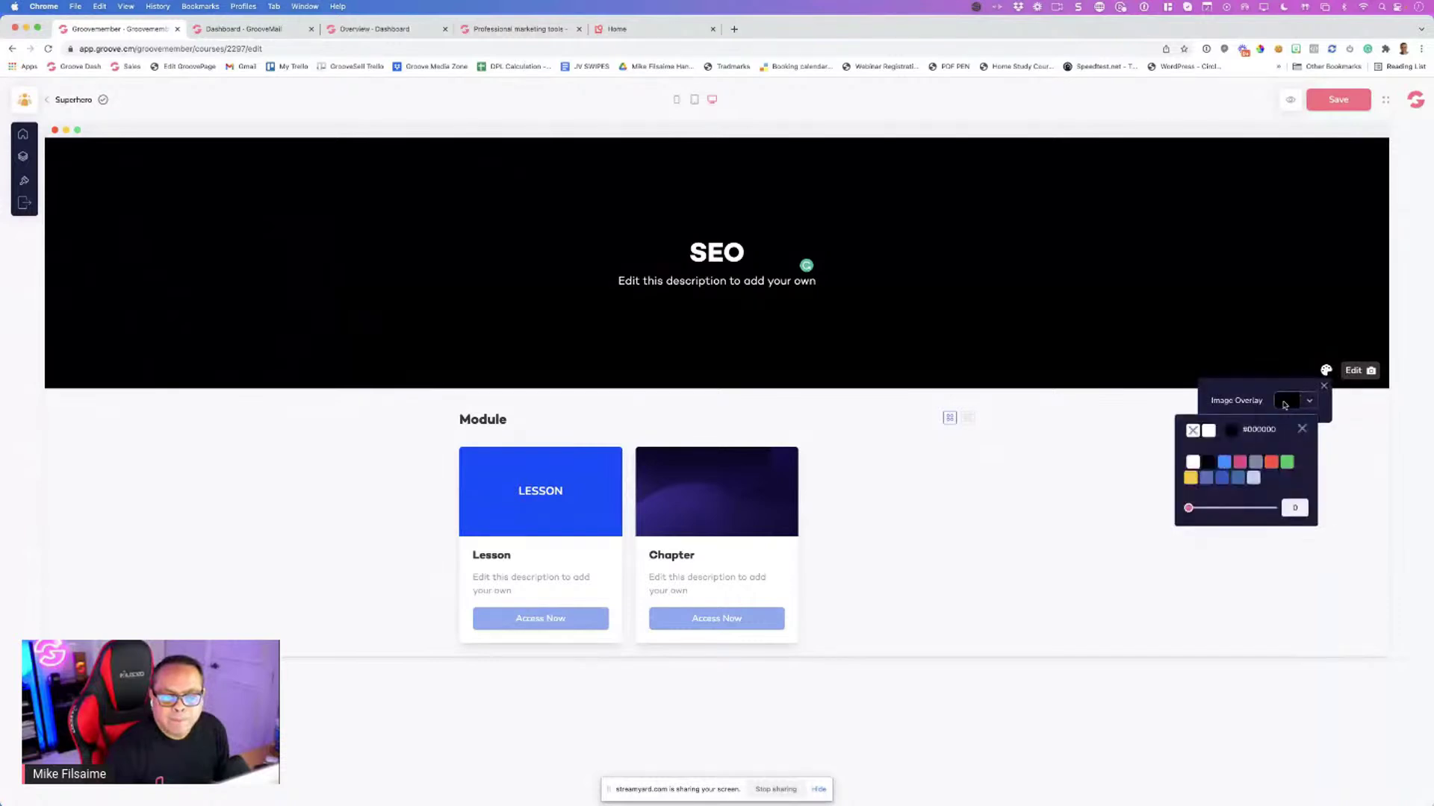
{"action": "left_click_drag", "start_coordinate": [1189, 508], "coordinate": [1213, 509]}
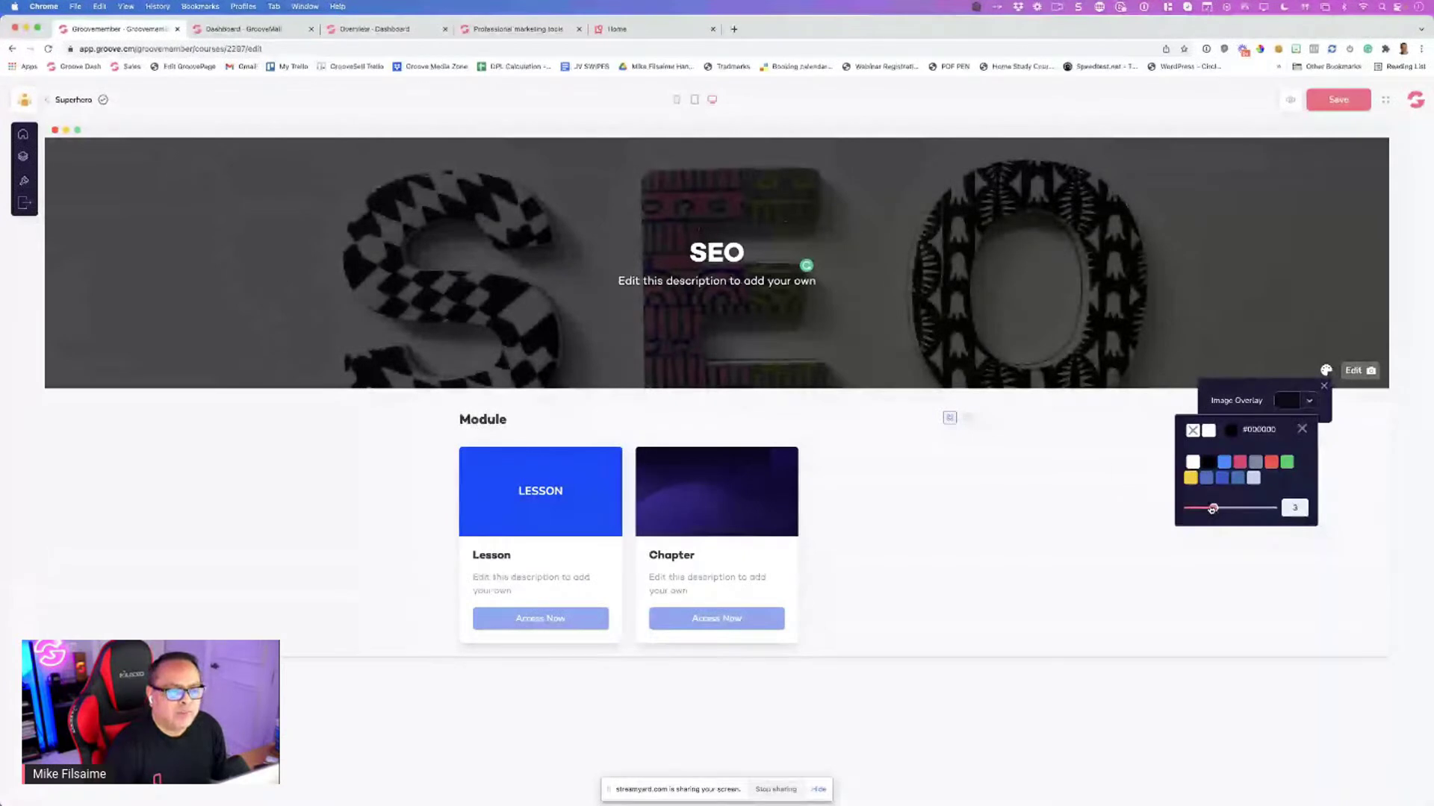
Change the banner title to 'SEO COURSE'
{"action": "double_click", "coordinate": [711, 280]}
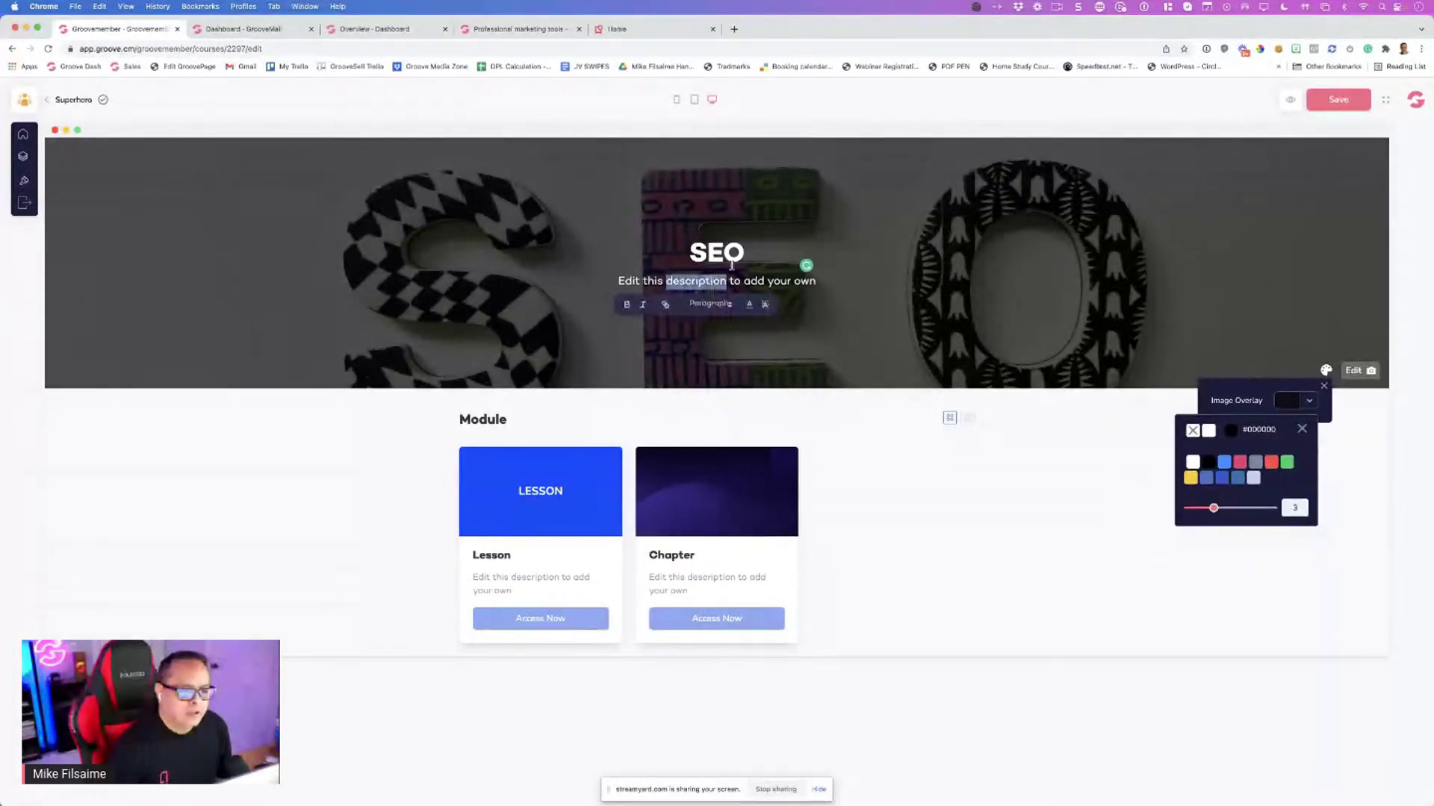
{"action": "left_click", "coordinate": [746, 252]}
{"action": "type", "text": "COurse"}
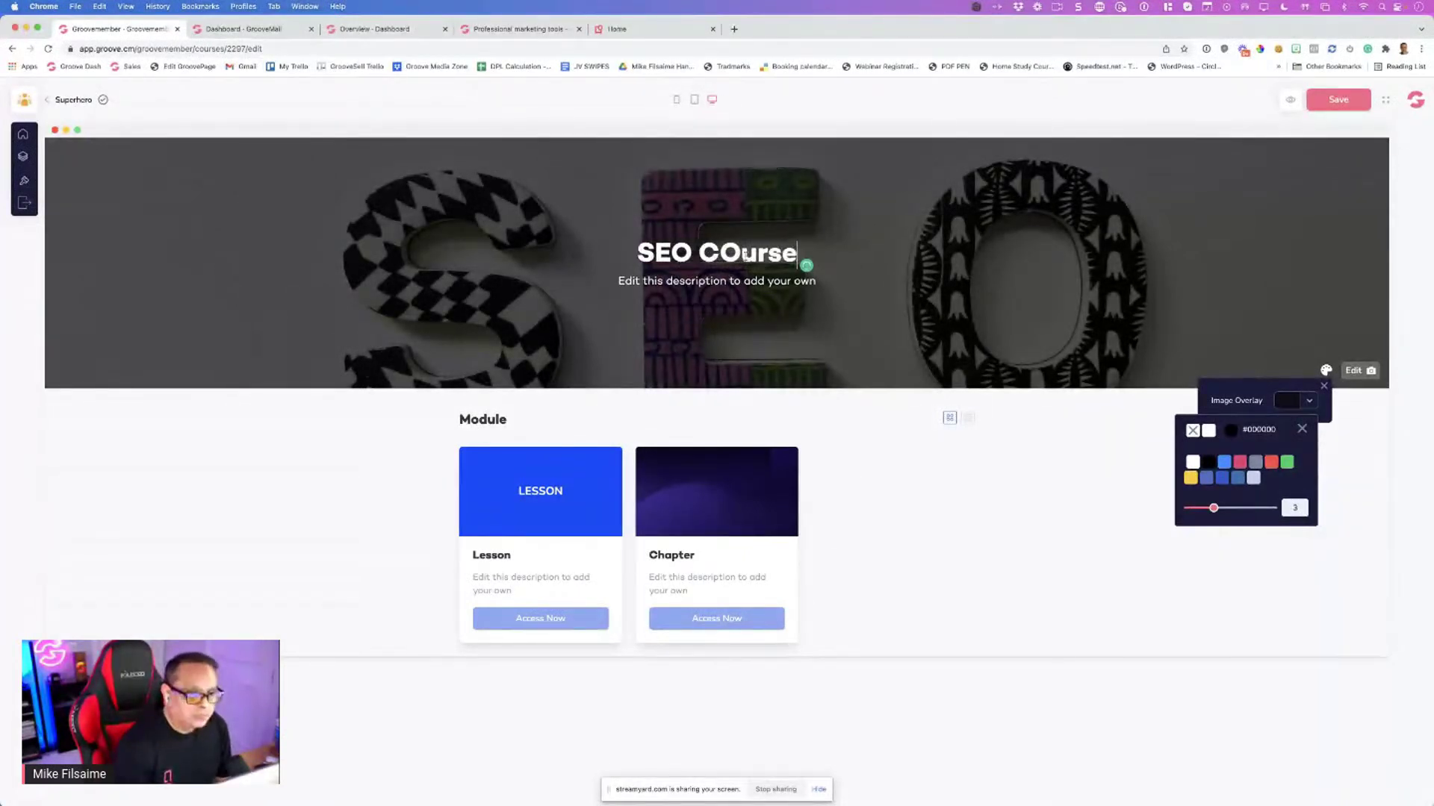
{"action": "key", "text": "BackSpace"}
{"action": "key", "text": "BackSpace"}
{"action": "key", "text": "BackSpace"}
{"action": "key", "text": "BackSpace"}
{"action": "type", "text": "URSE"}
Replace the banner subtitle with 'The Best SEO Course'
{"action": "triple_click", "coordinate": [724, 282]}
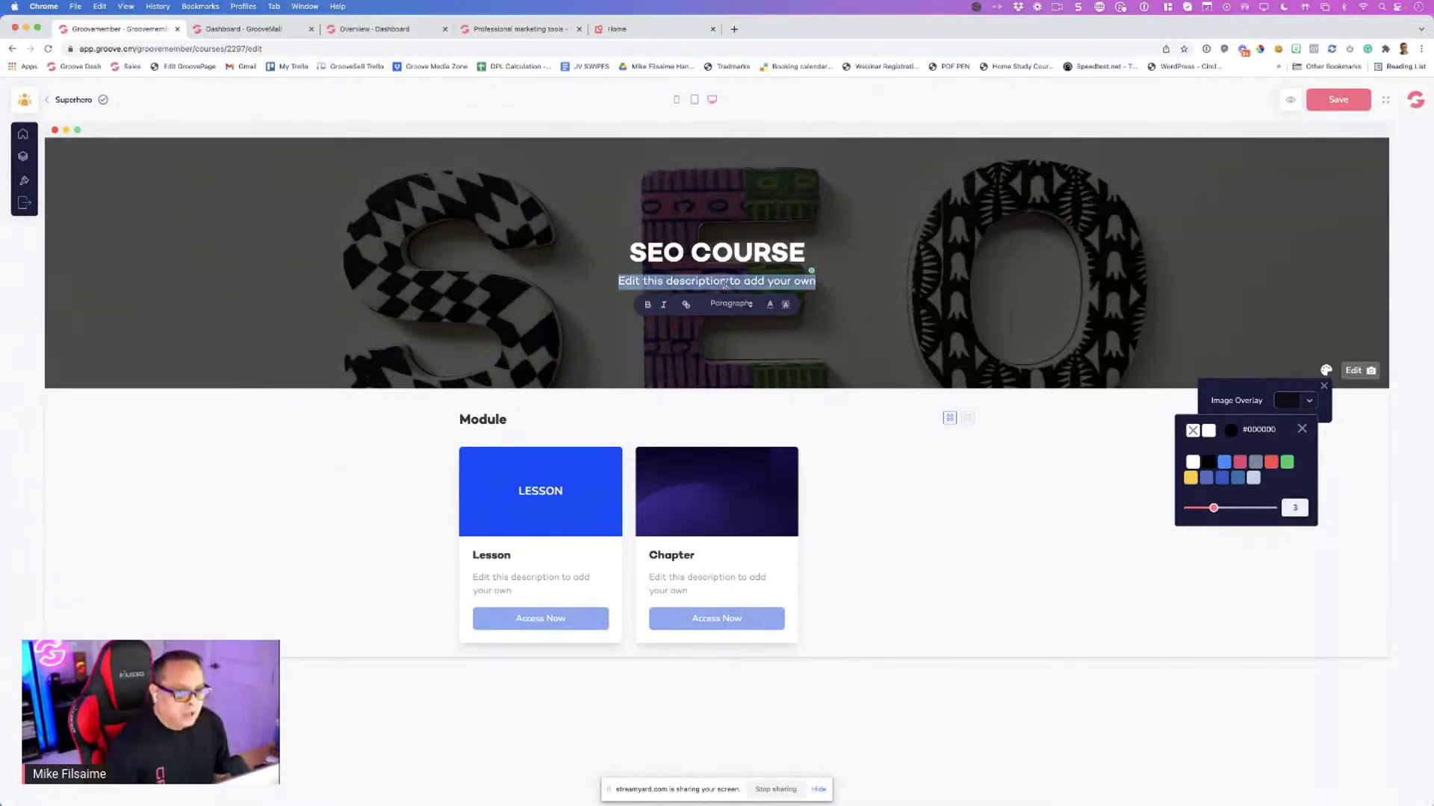
{"action": "type", "text": "The S"}
{"action": "type", "text": "est SEP"}
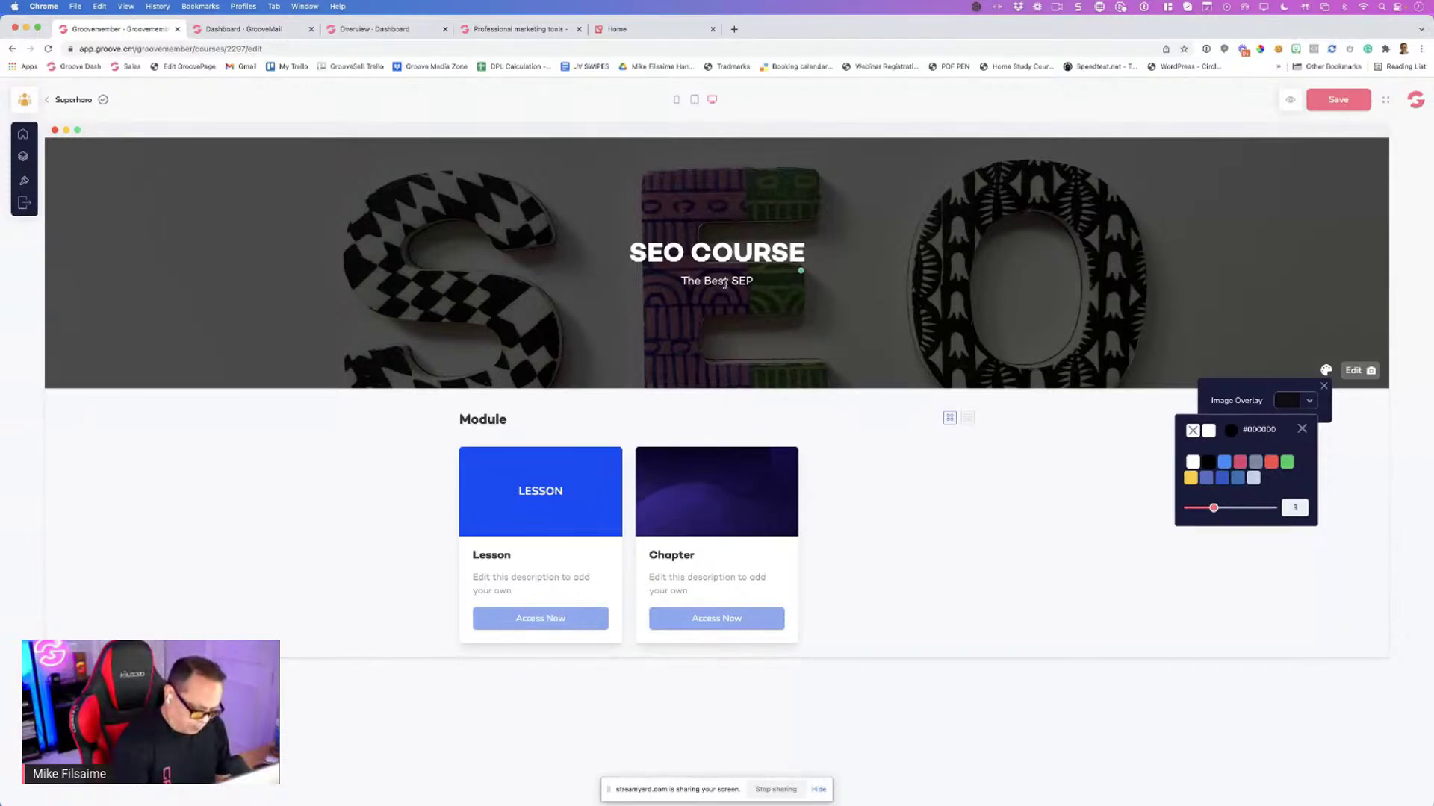
{"action": "key", "text": "BackSpace"}
{"action": "type", "text": "o Course"}
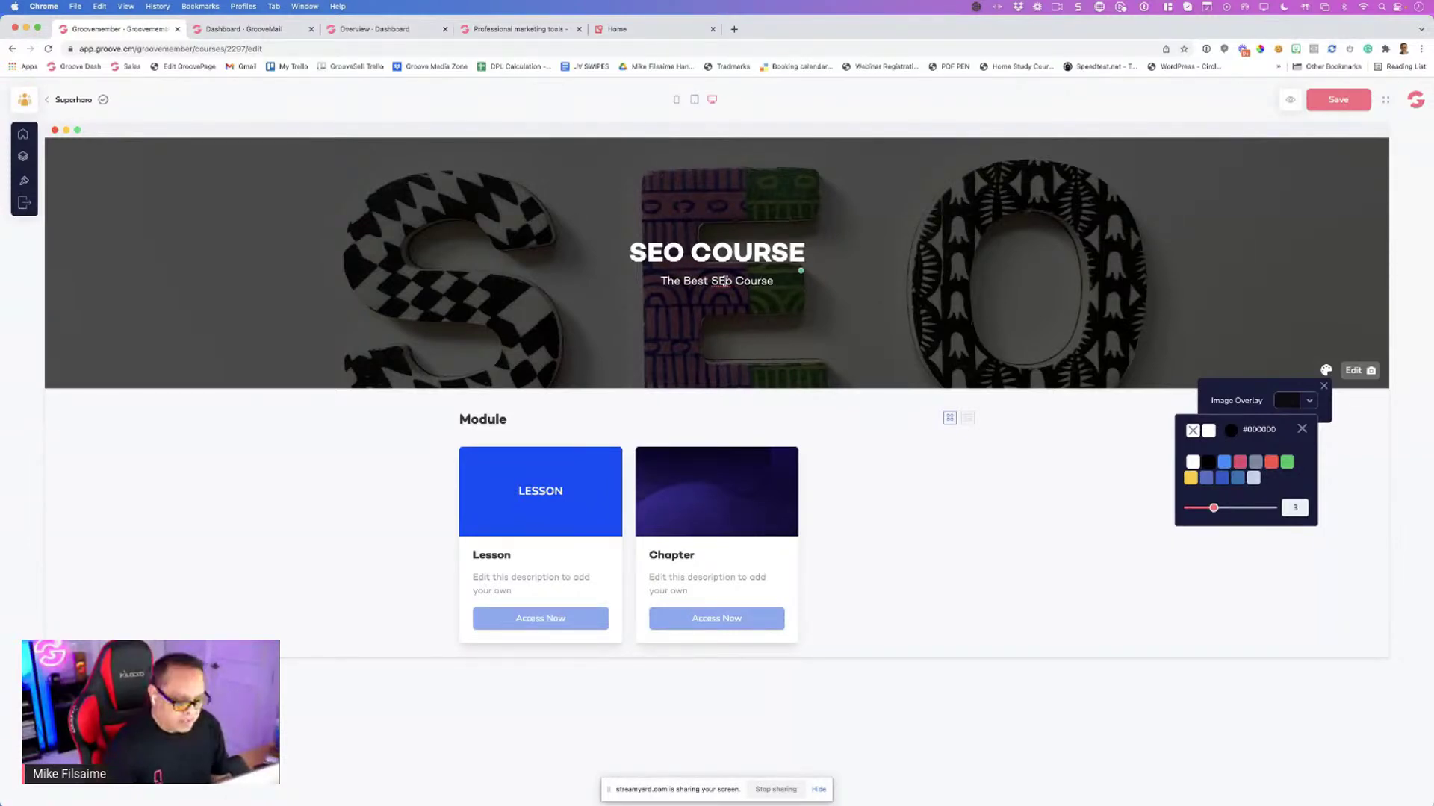
{"action": "left_click", "coordinate": [729, 281]}
{"action": "key", "text": "BackSpace"}
Dismiss the overlay colour picker and show the SEO COURSE outline with its module, chapter and lessons
{"action": "type", "text": "O"}
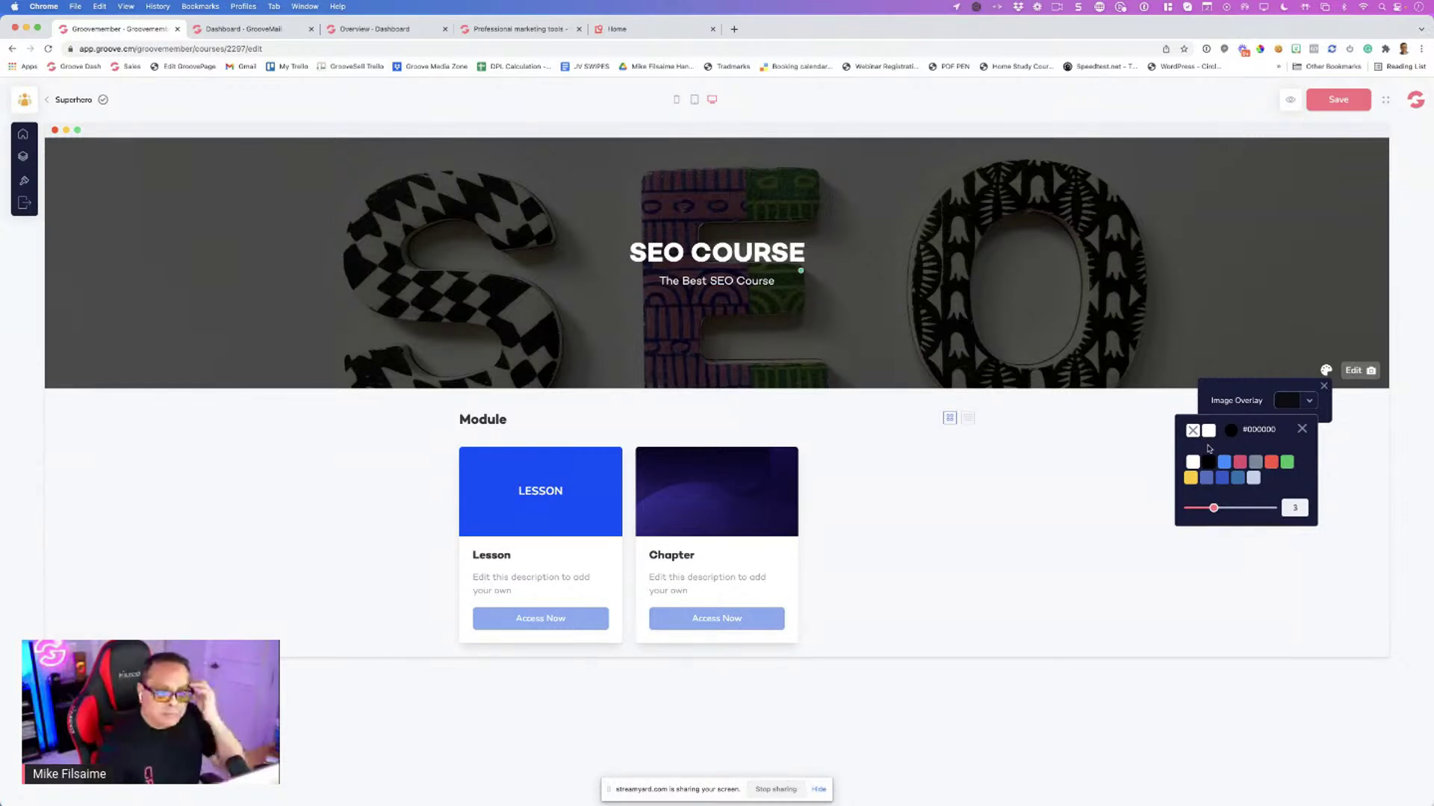
{"action": "left_click", "coordinate": [1318, 386]}
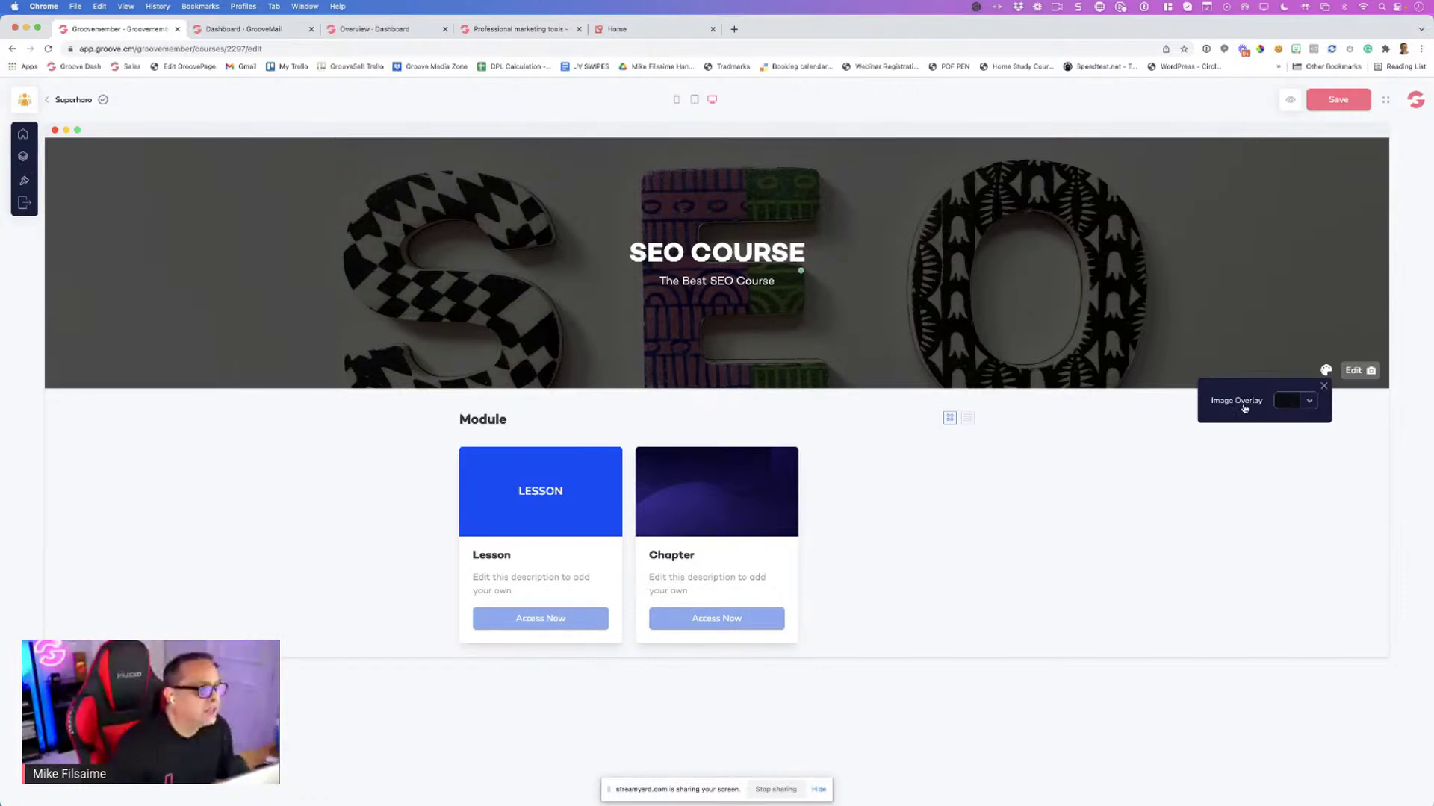
{"action": "left_click", "coordinate": [23, 156]}
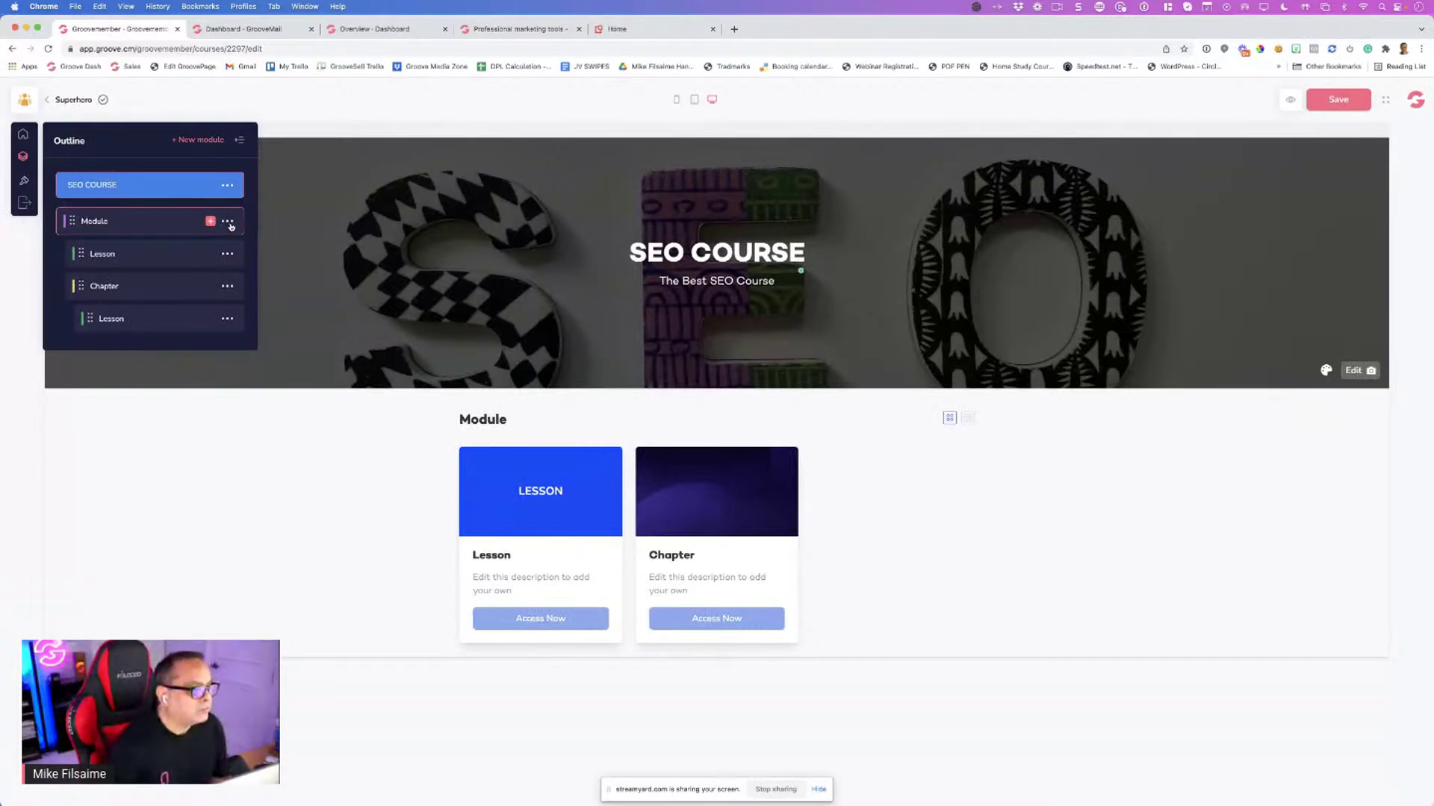
Rename the first module to 'Module 1 - INTRO' and save it
{"action": "left_click", "coordinate": [229, 222]}
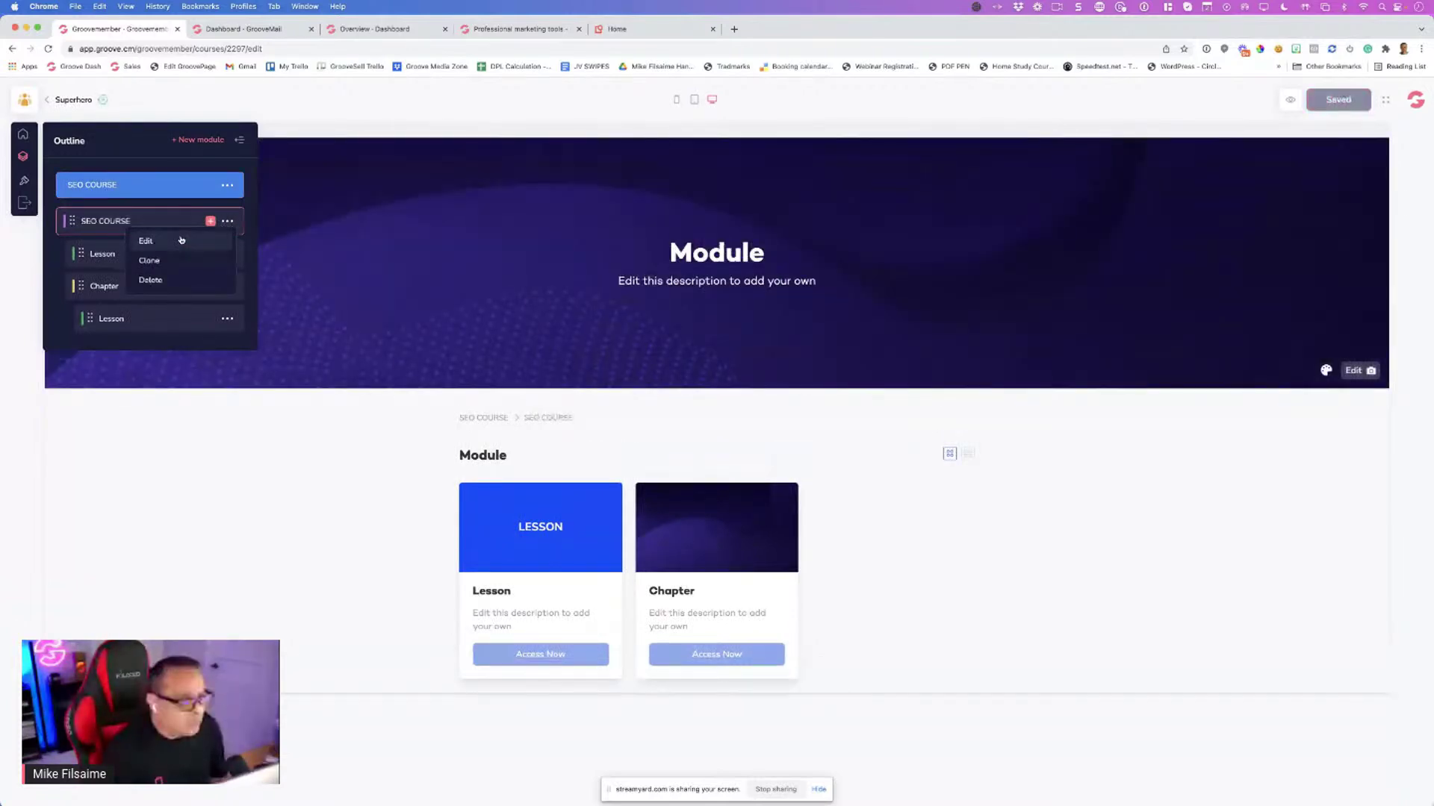
{"action": "left_click", "coordinate": [169, 245]}
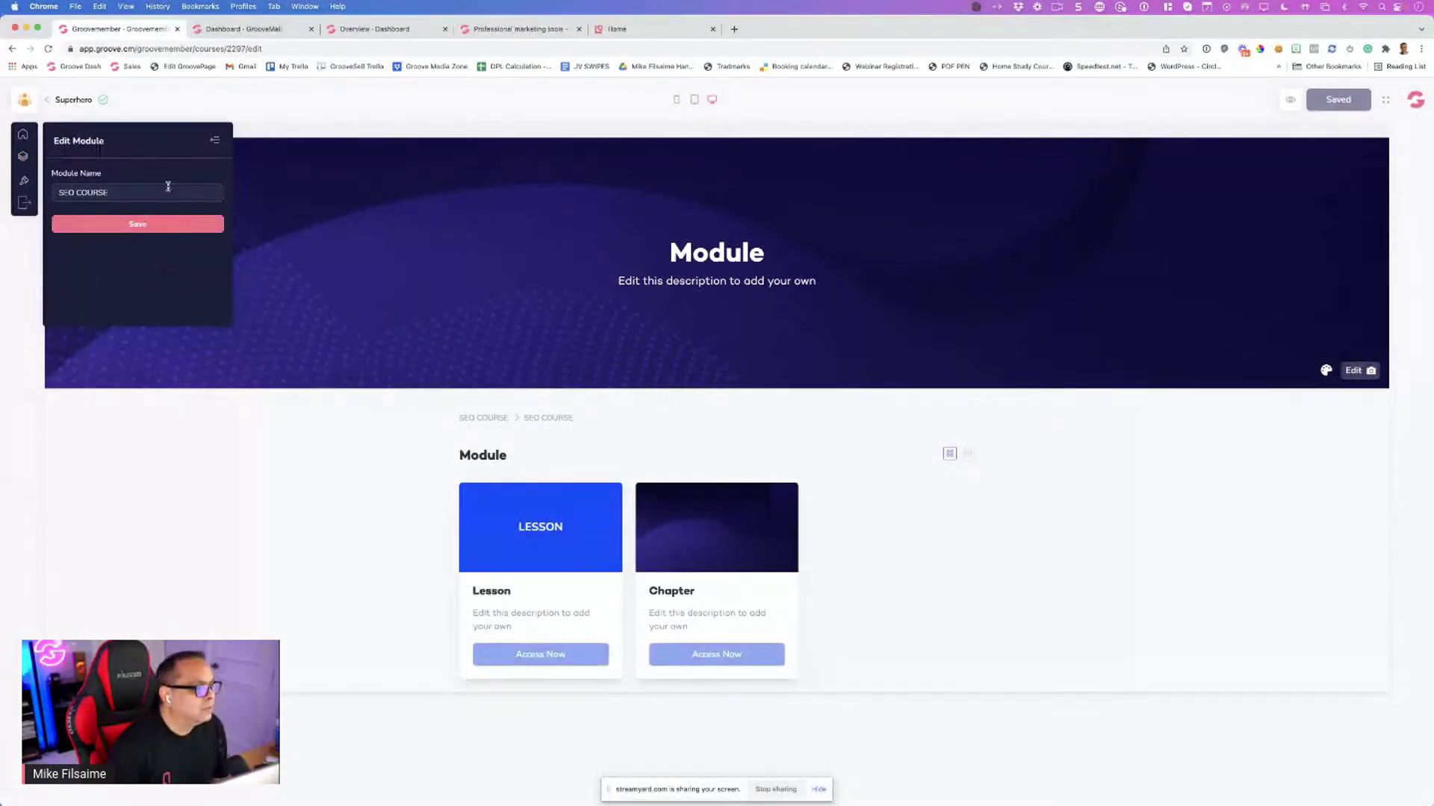
{"action": "left_click_drag", "start_coordinate": [126, 195], "coordinate": [35, 197]}
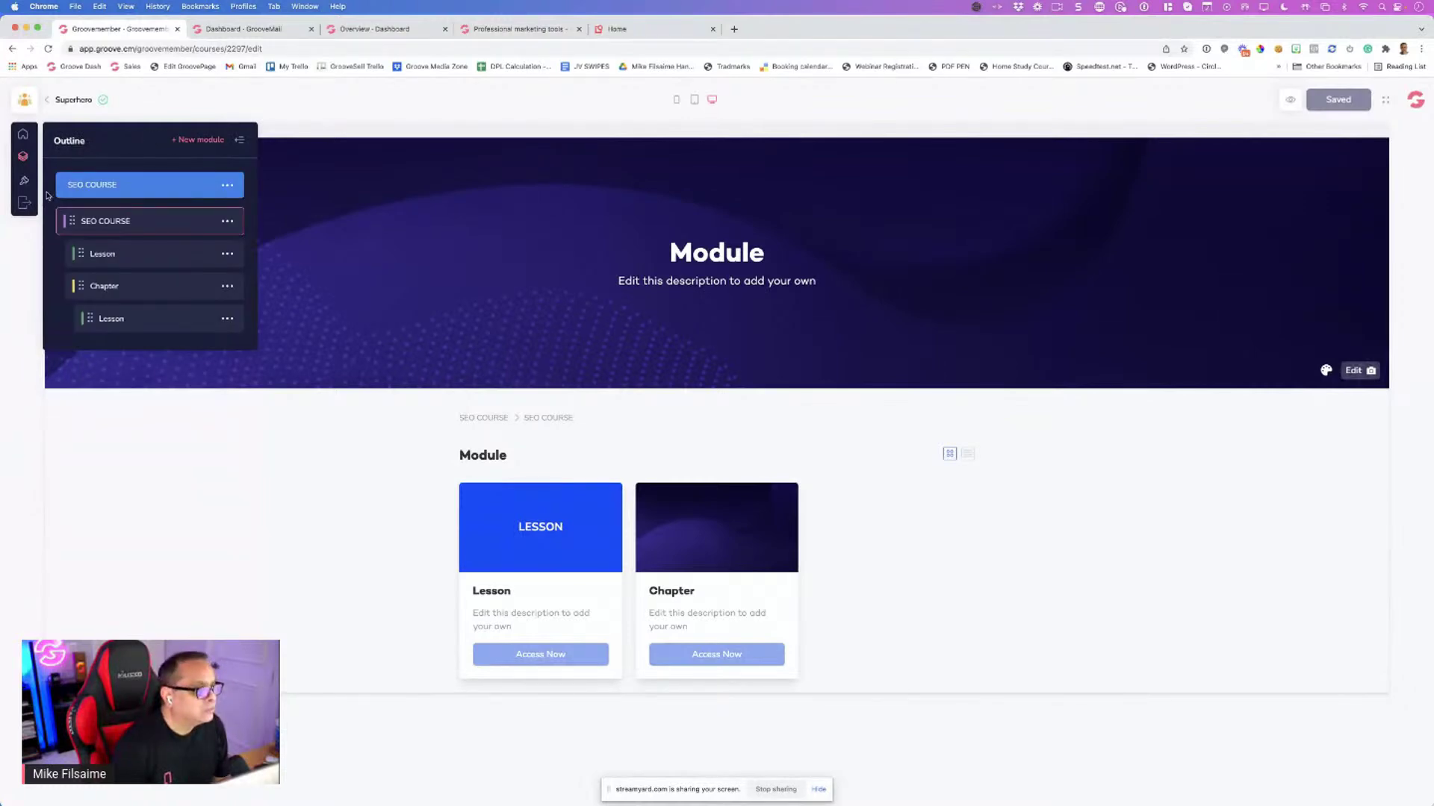
{"action": "left_click", "coordinate": [228, 222]}
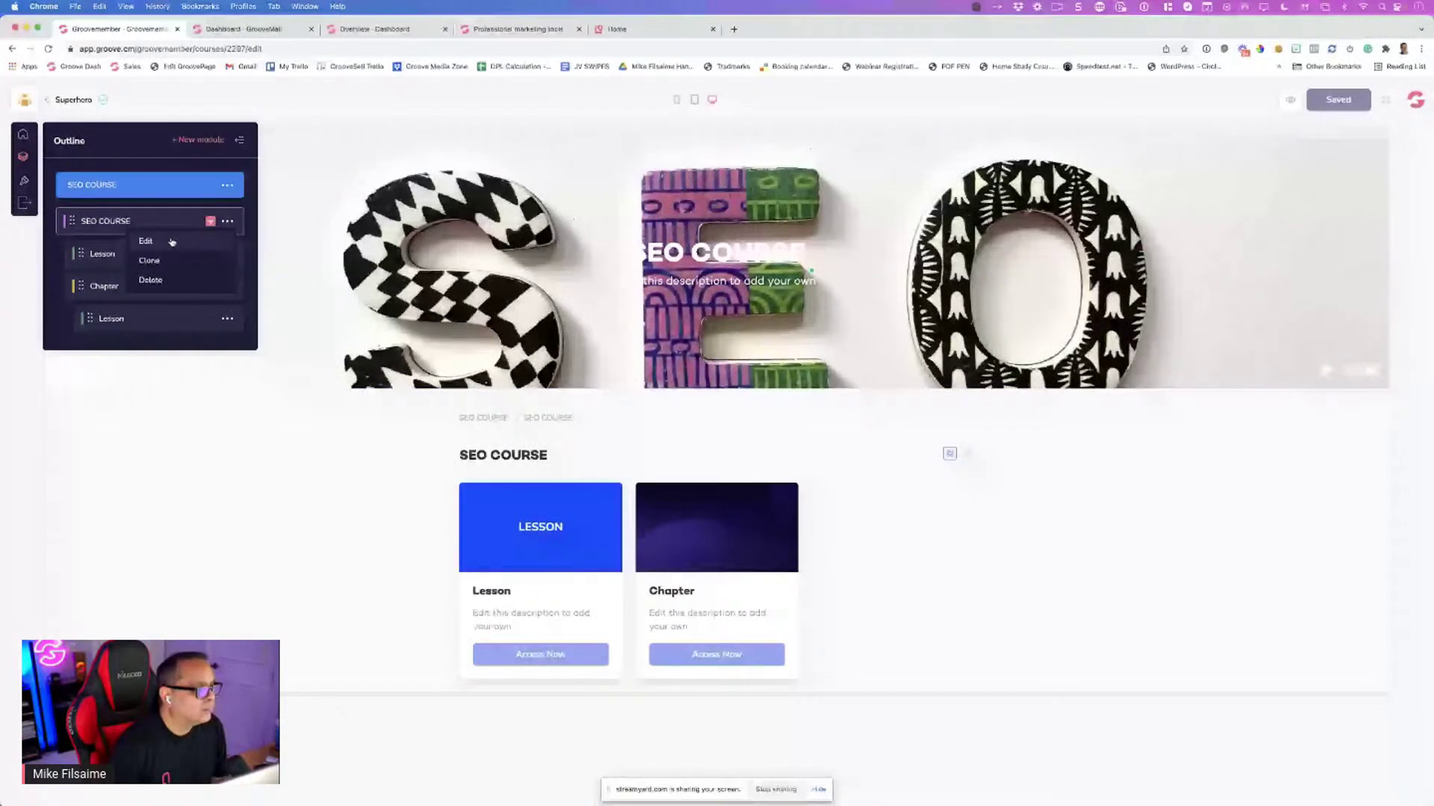
{"action": "left_click", "coordinate": [146, 242]}
{"action": "type", "text": "Module 1 - INTRO"}
{"action": "left_click", "coordinate": [138, 227]}
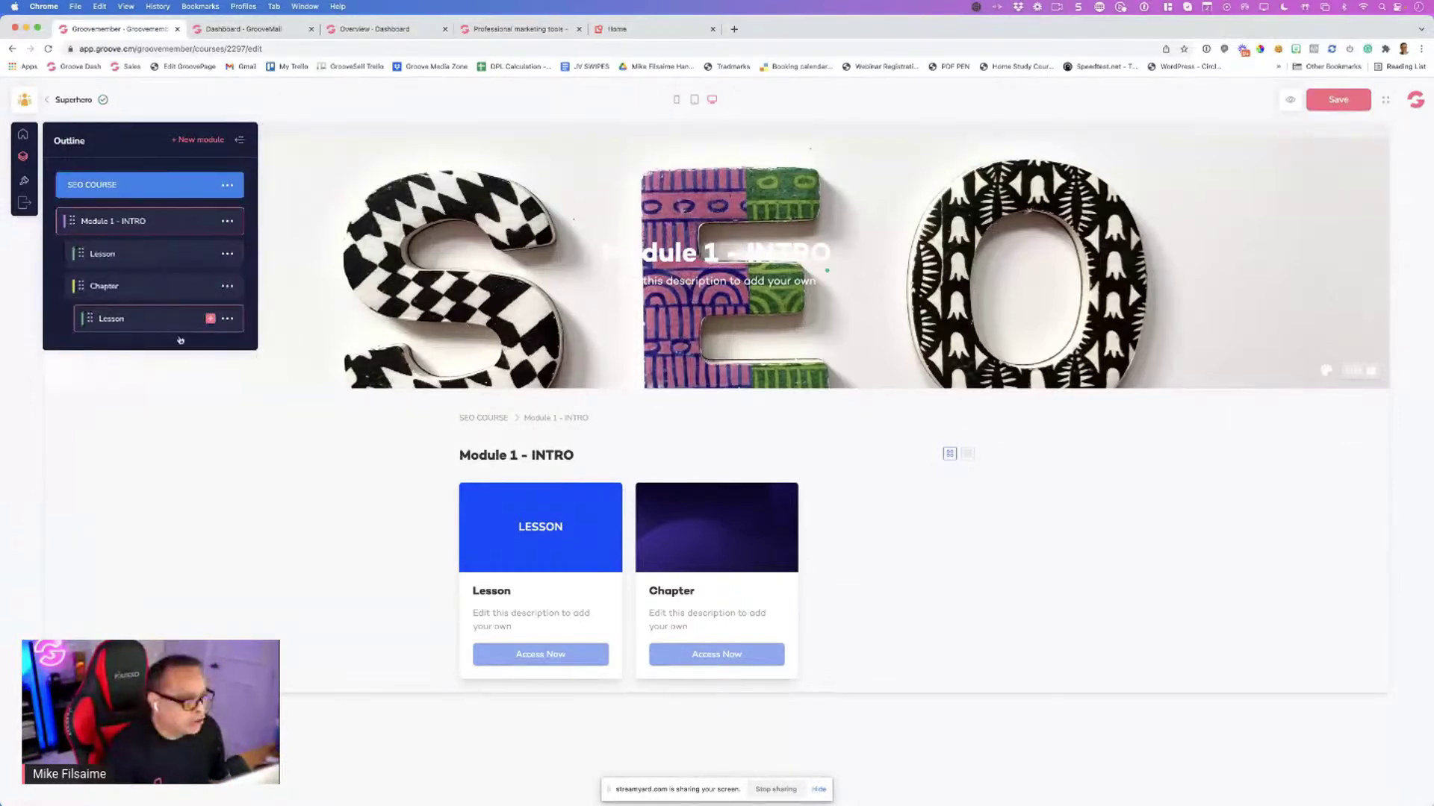
Add a second module to the course from the first module's plus menu
{"action": "mouse_move", "coordinate": [196, 331]}
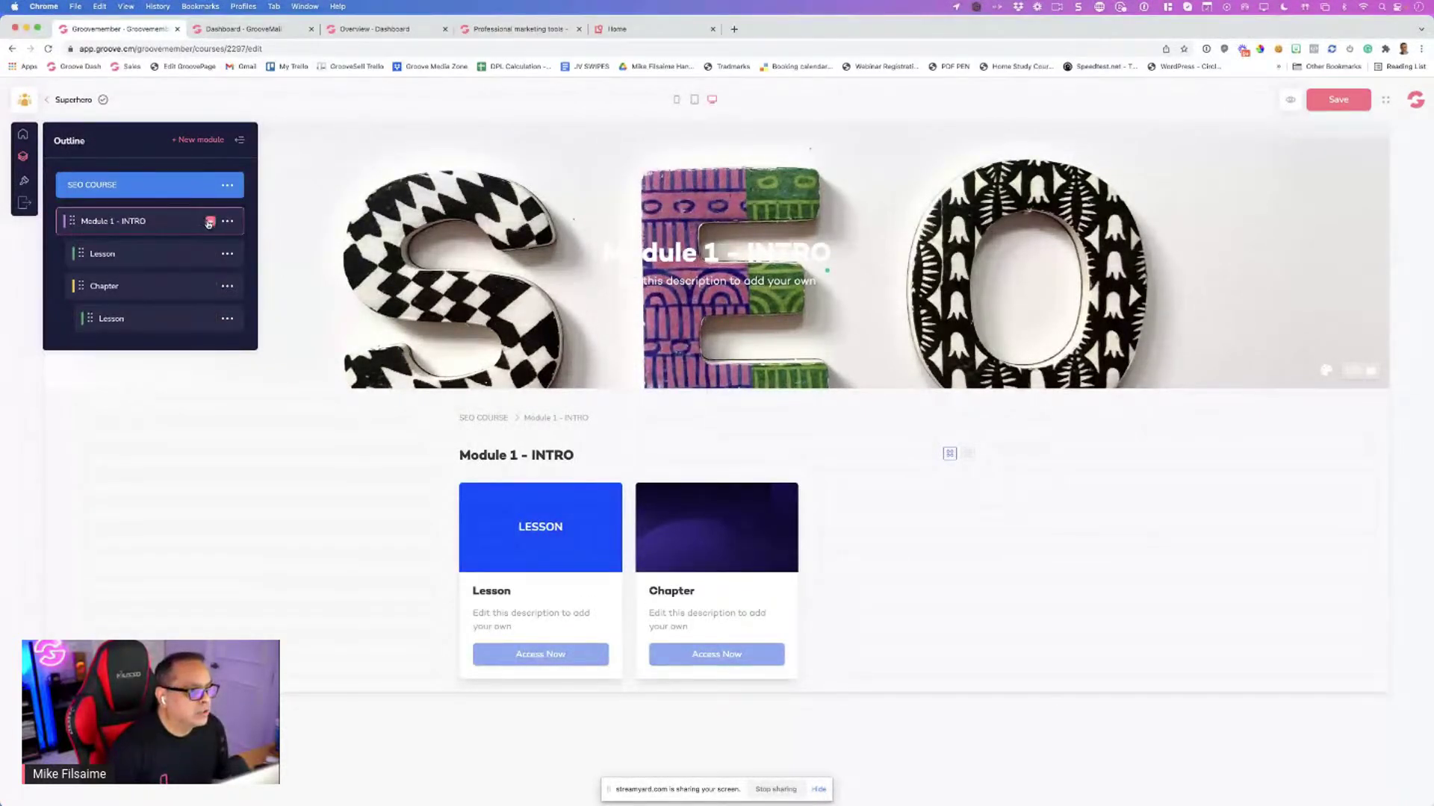
{"action": "left_click", "coordinate": [210, 223]}
{"action": "left_click", "coordinate": [185, 243]}
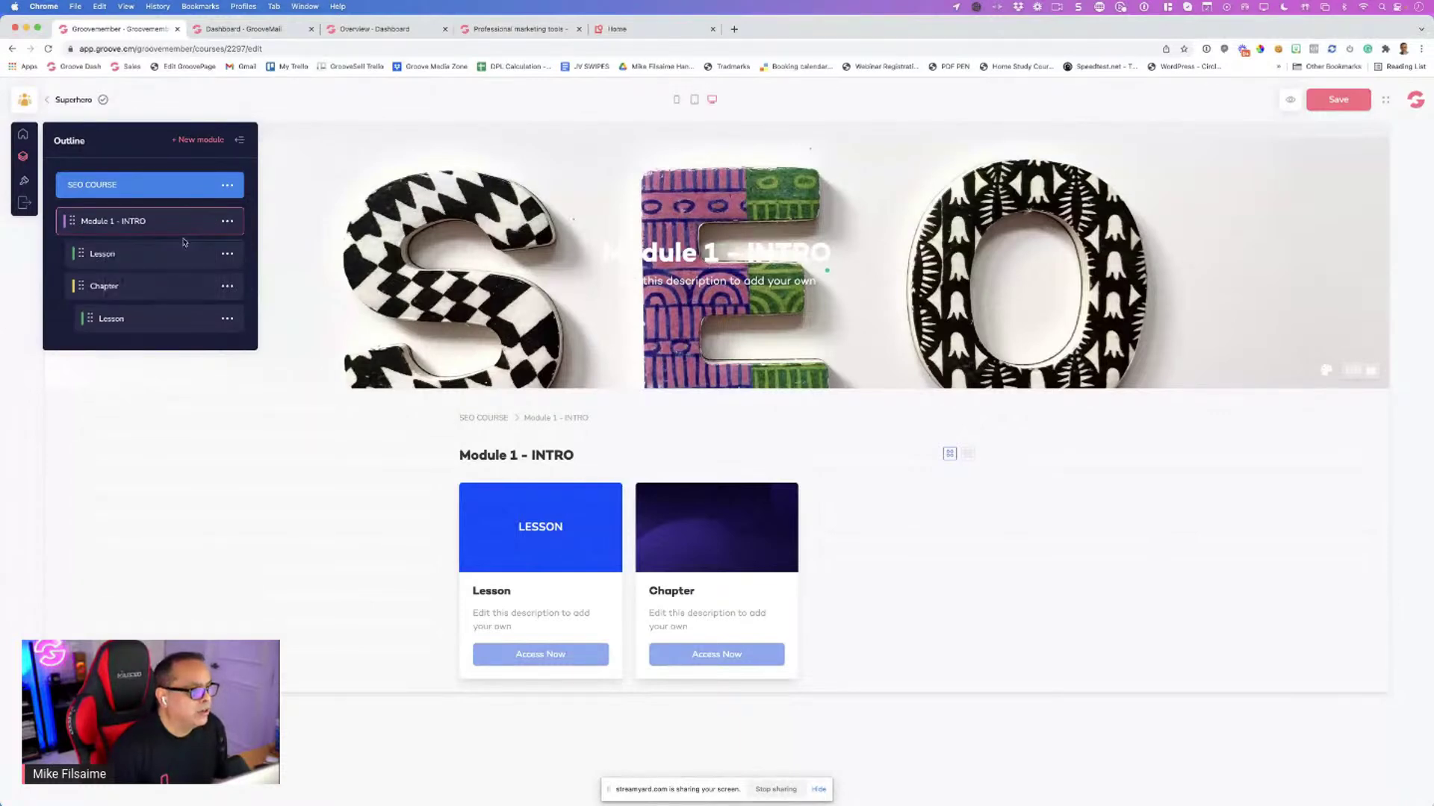
{"action": "mouse_move", "coordinate": [209, 355]}
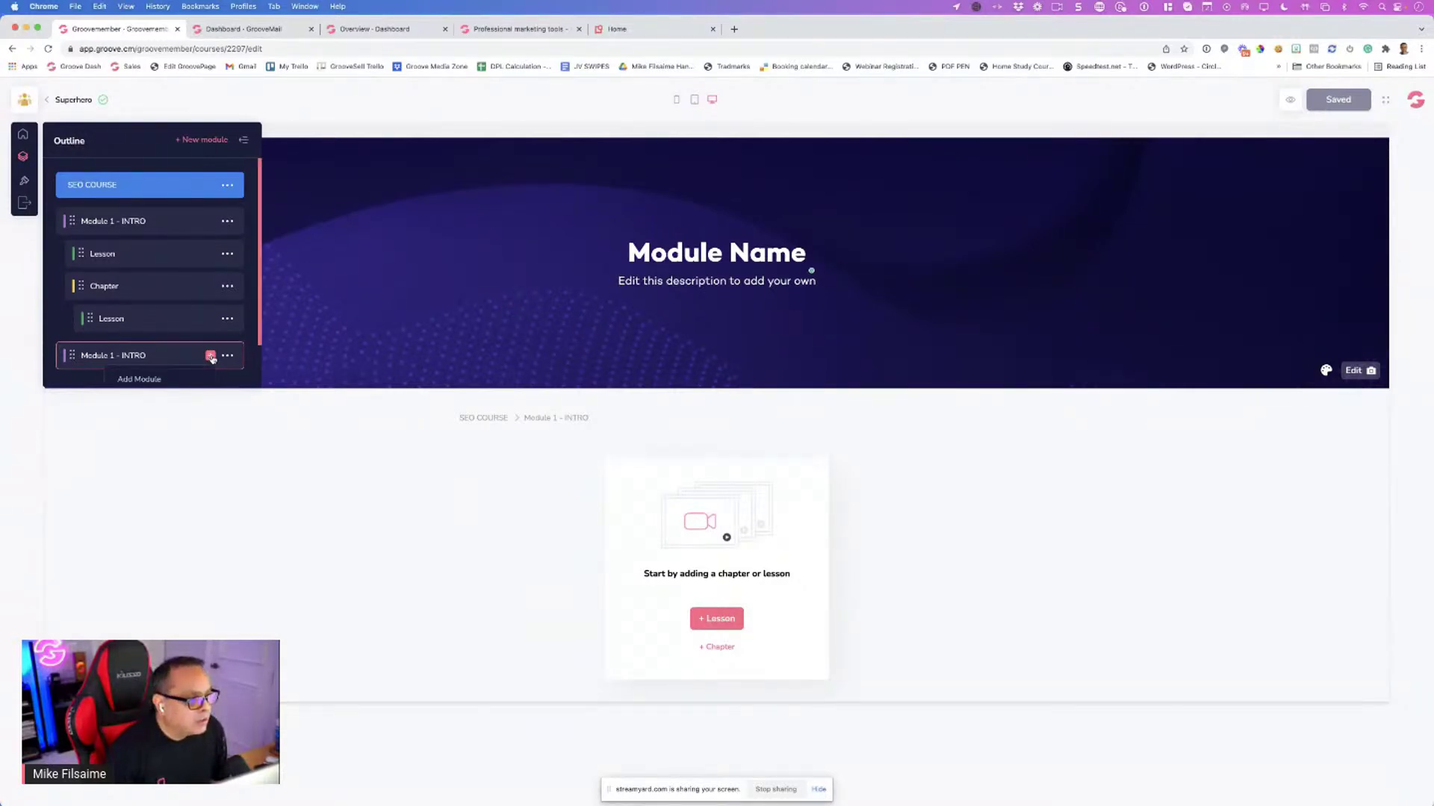
Rename the new module to 'Module 2 - MNDSET' and save it
{"action": "left_click", "coordinate": [228, 356]}
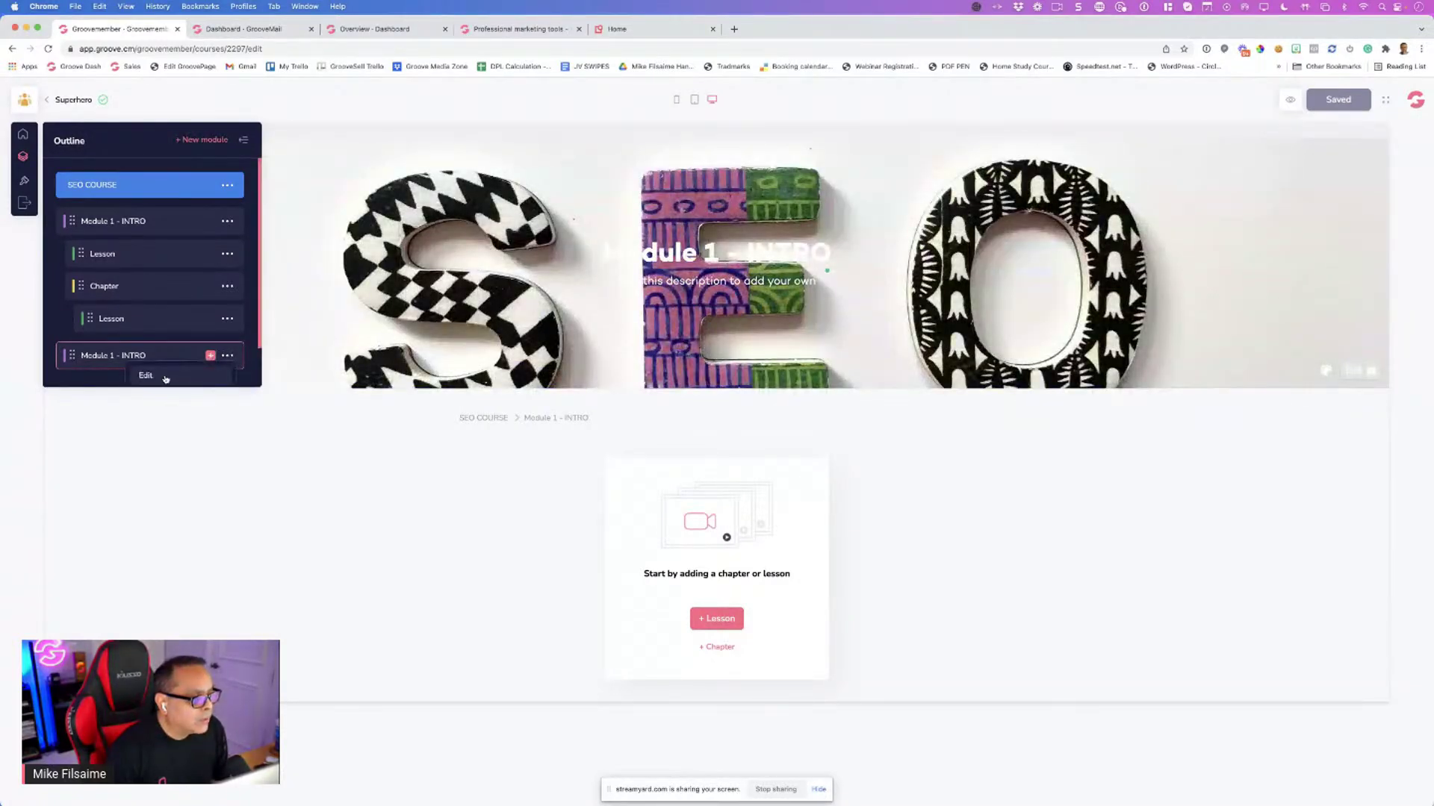
{"action": "left_click", "coordinate": [163, 330]}
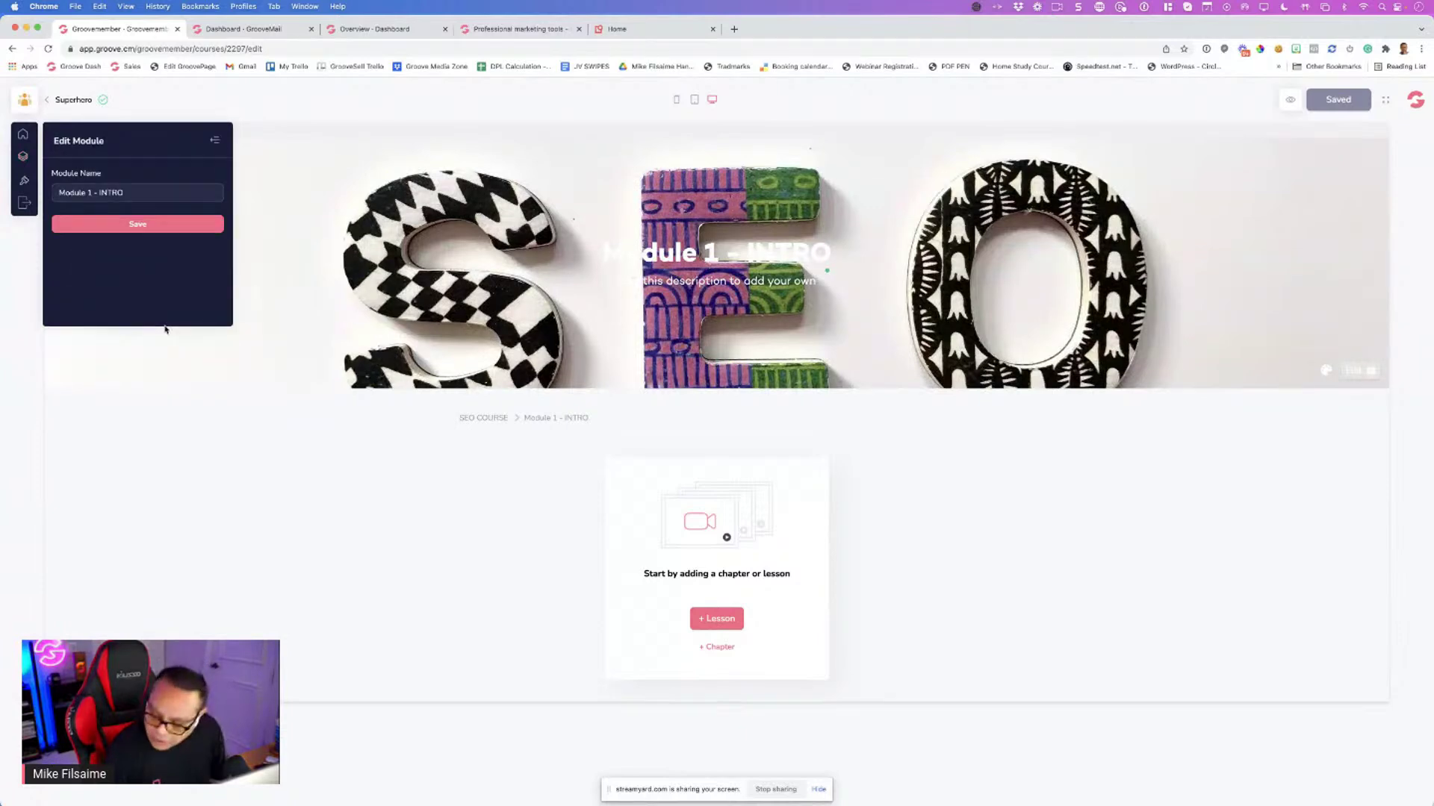
{"action": "left_click", "coordinate": [89, 193]}
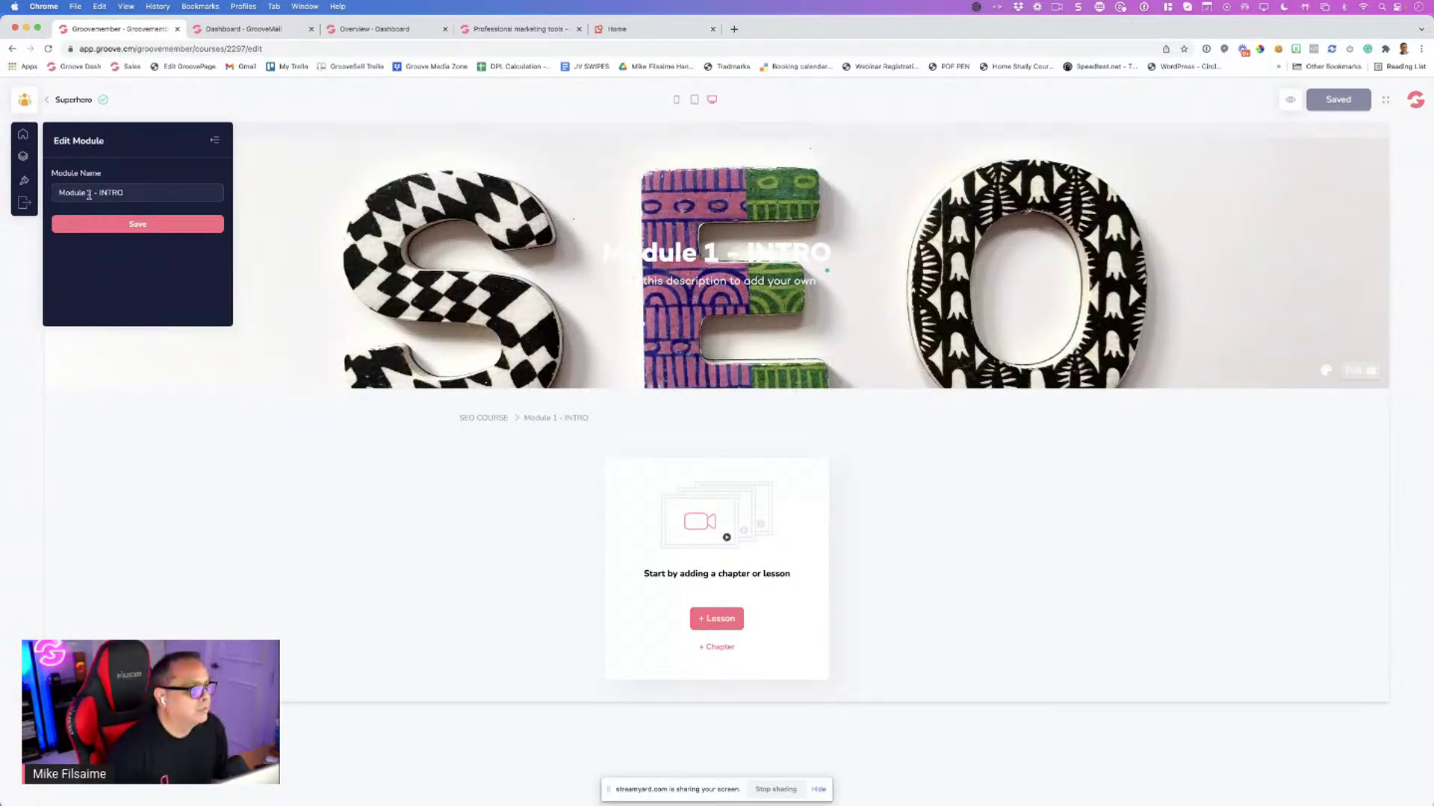
{"action": "type", "text": "@"}
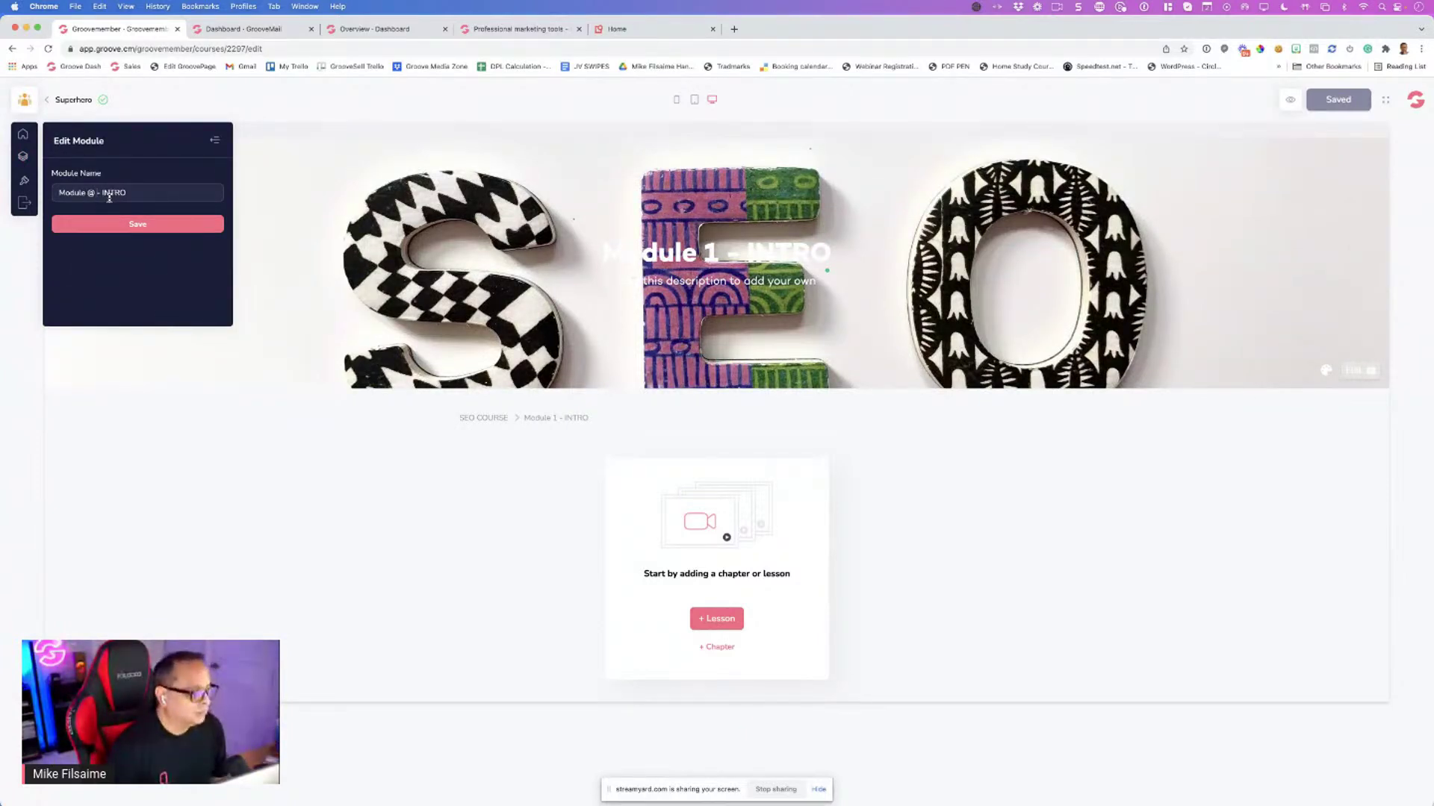
{"action": "key", "text": "BackSpace"}
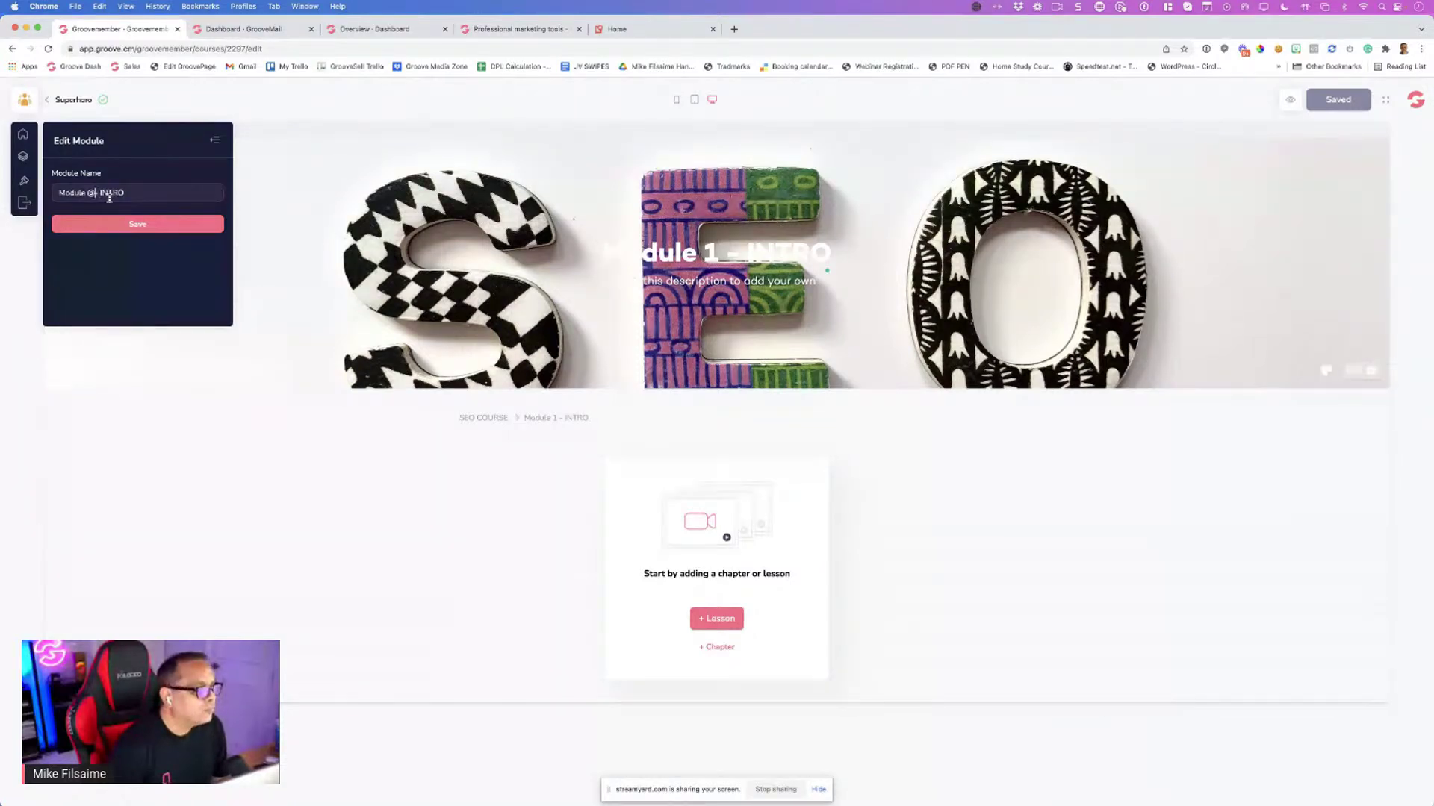
{"action": "type", "text": "2"}
{"action": "double_click", "coordinate": [109, 197]}
{"action": "type", "text": "MINDSE"}
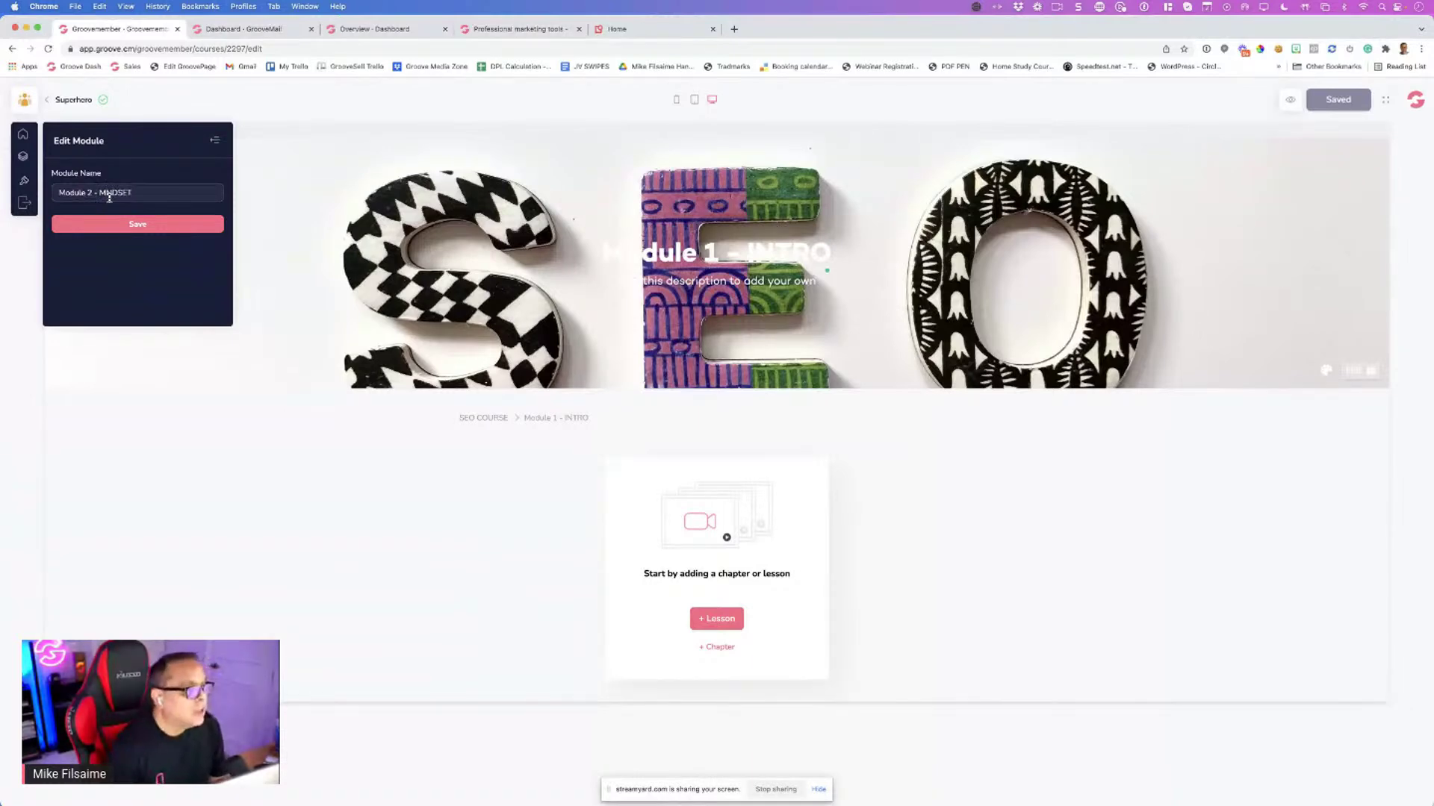
{"action": "left_click", "coordinate": [150, 229]}
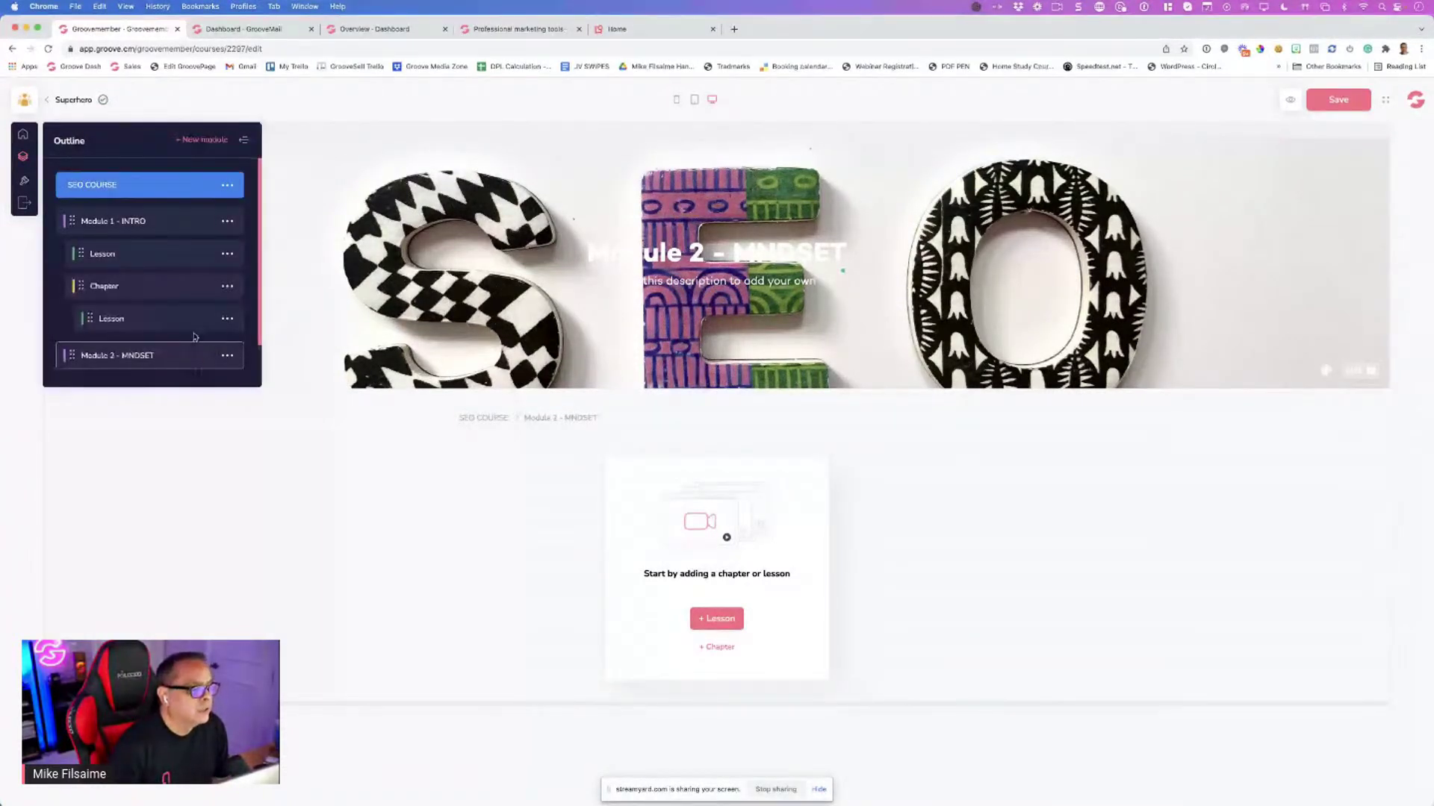
Add a third module to the course after Module 2 - MNDSET
{"action": "scroll", "coordinate": [209, 328], "scroll_direction": "down", "scroll_amount": 1}
{"action": "left_click", "coordinate": [227, 304]}
{"action": "left_click", "coordinate": [179, 327]}
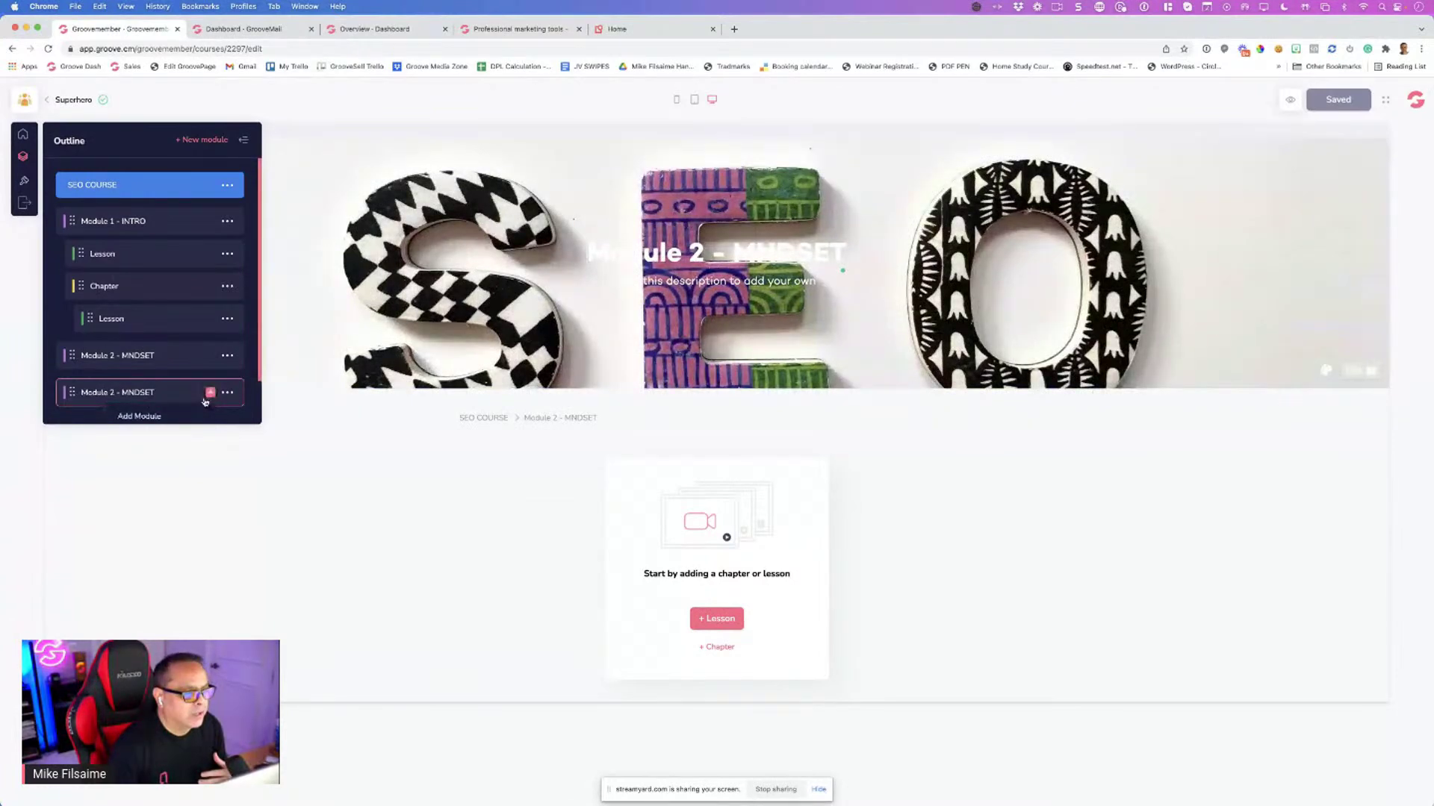
{"action": "scroll", "coordinate": [205, 402], "scroll_direction": "down", "scroll_amount": 1}
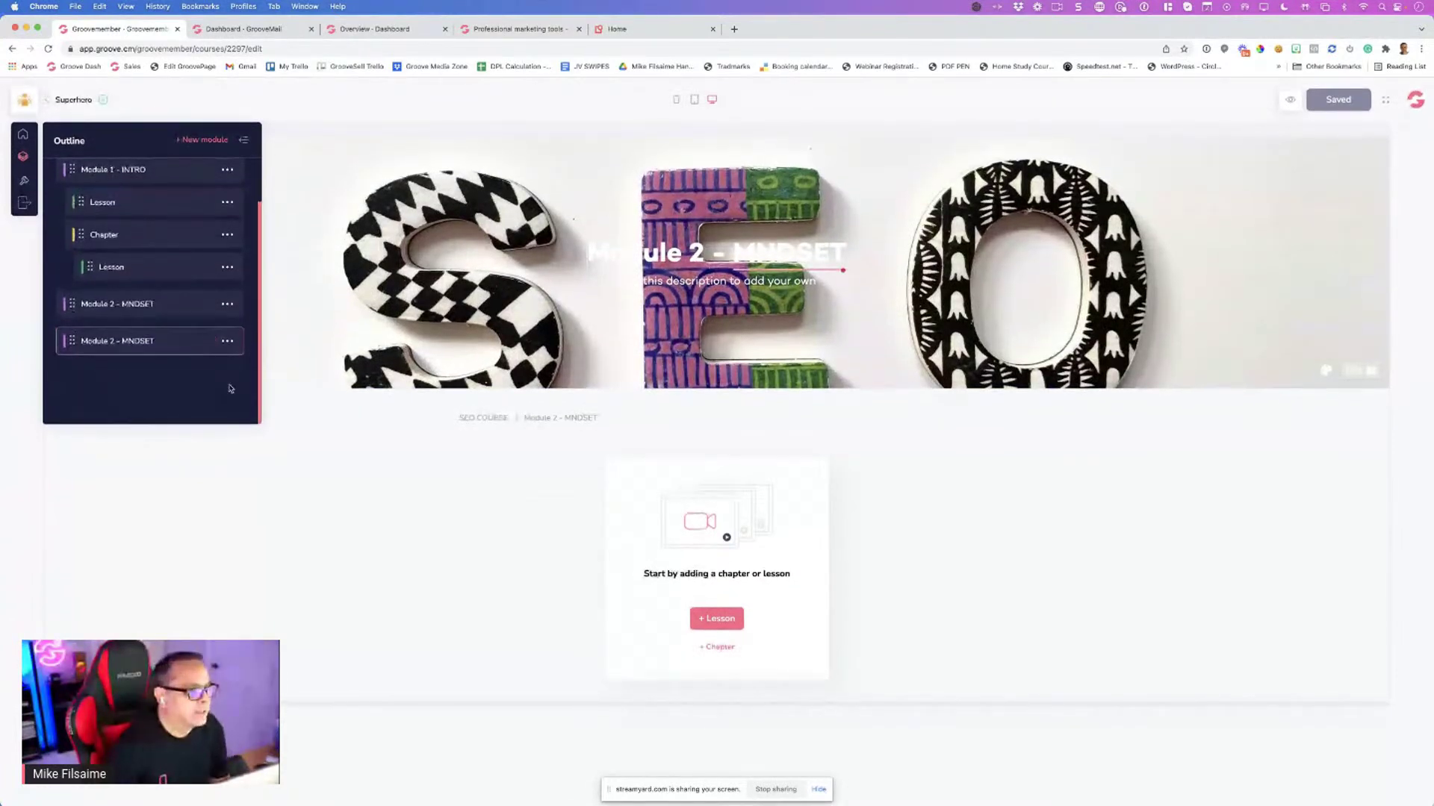
{"action": "left_click", "coordinate": [228, 393]}
Change the last module's name from 'Module 2 - MNDSET' to 'Module 3 - MARKET RESEARCH' and save
{"action": "left_click", "coordinate": [168, 370]}
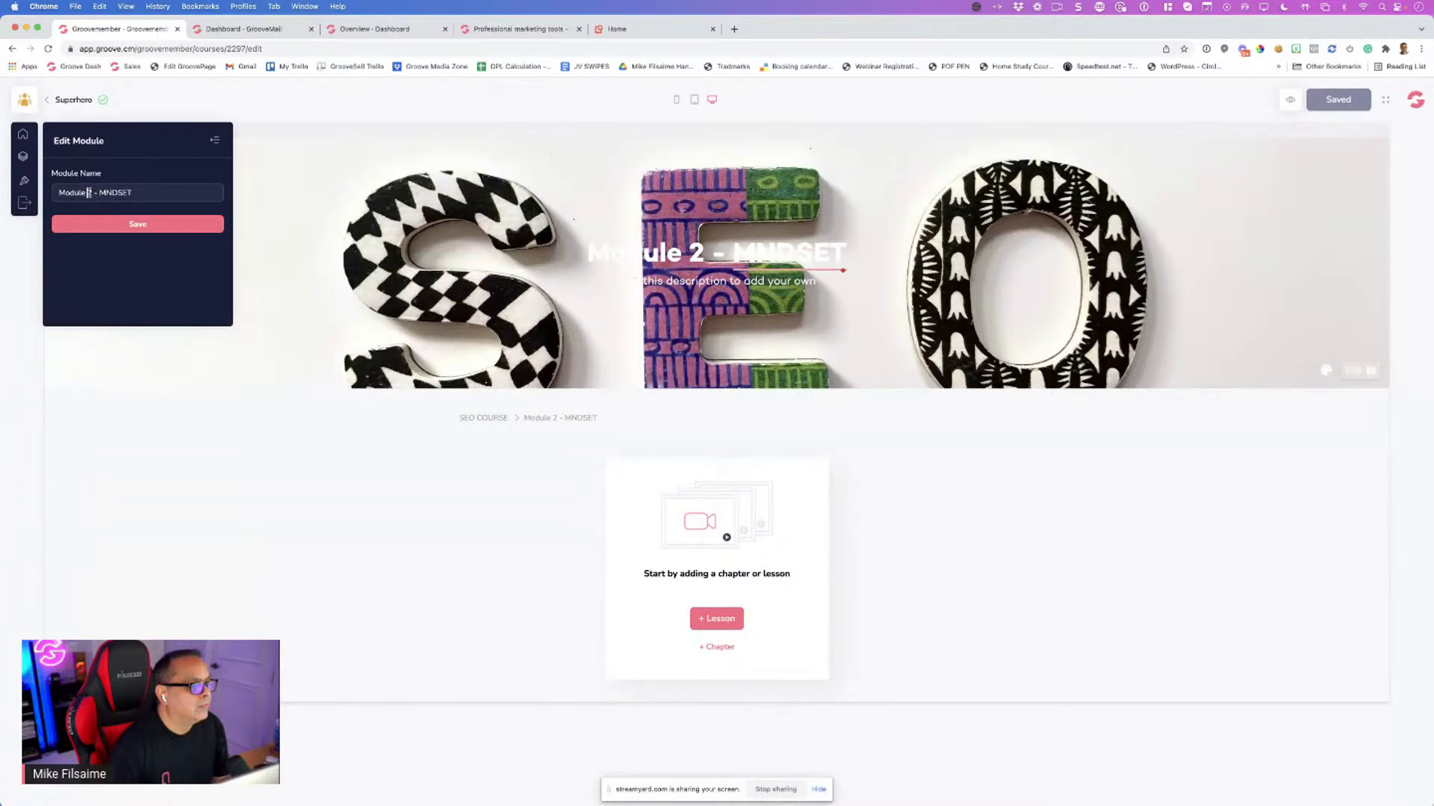
{"action": "double_click", "coordinate": [92, 193]}
{"action": "type", "text": "3"}
{"action": "left_click_drag", "start_coordinate": [100, 193], "coordinate": [138, 194]}
{"action": "type", "text": "M"}
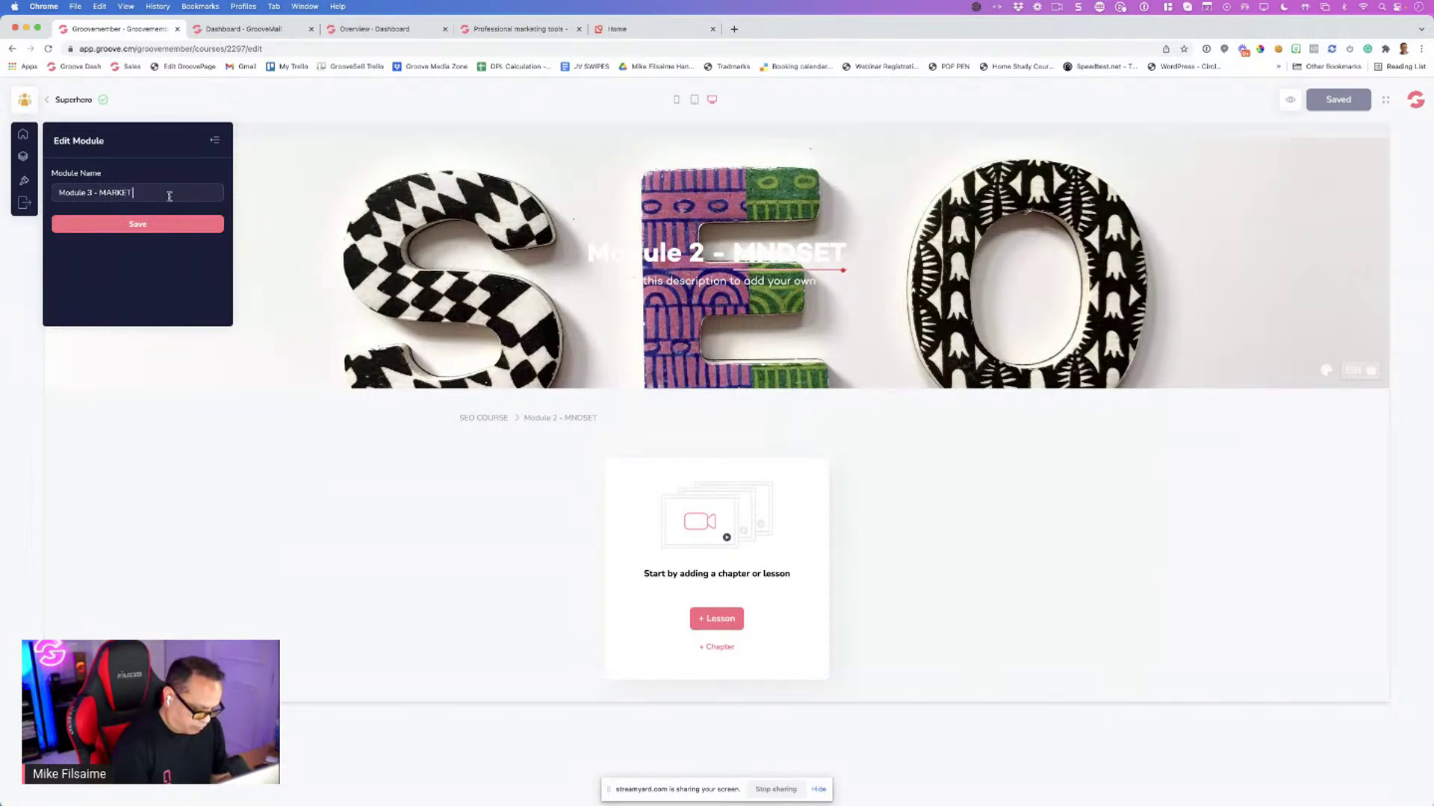
{"action": "type", "text": "ARKET RESEARCH"}
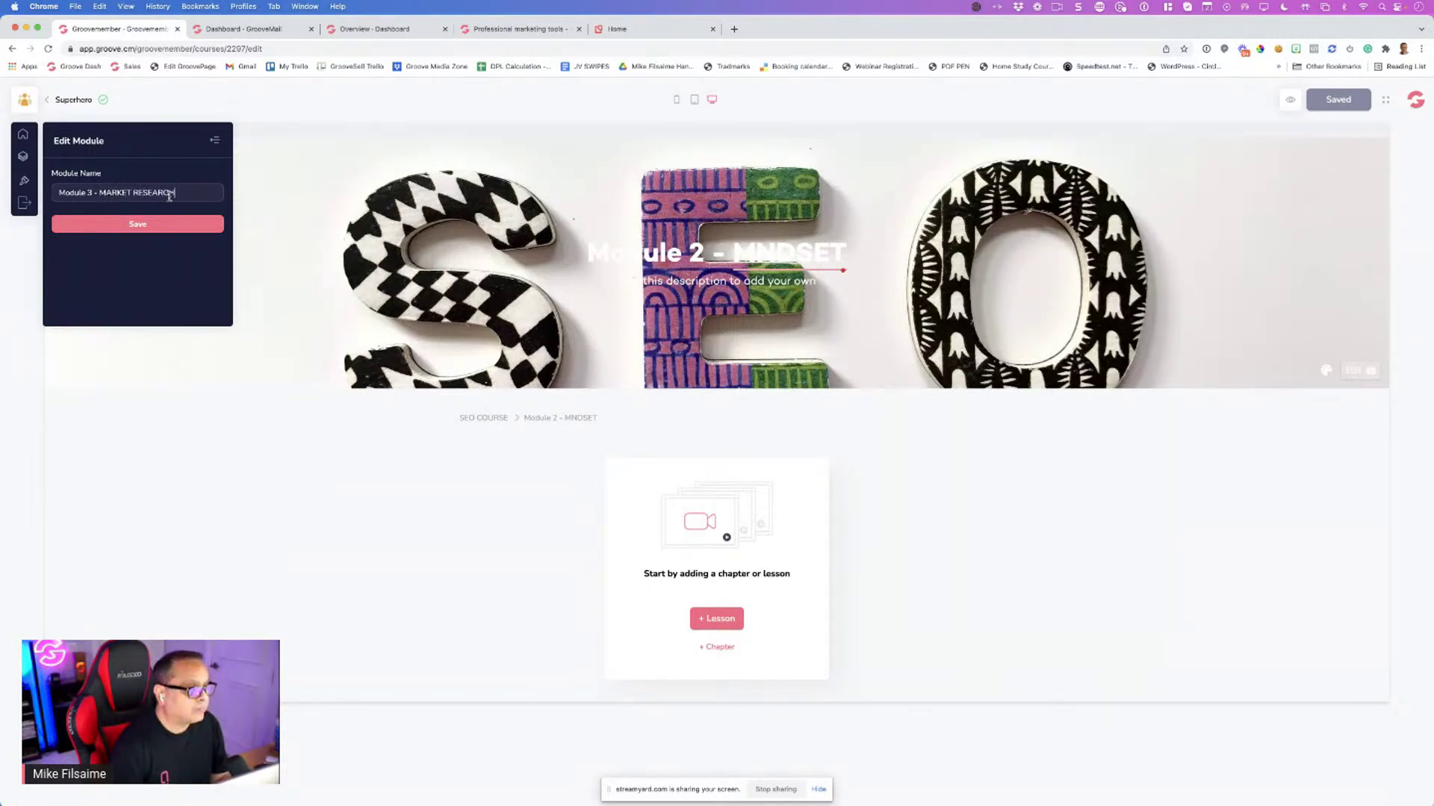
{"action": "left_click", "coordinate": [138, 224]}
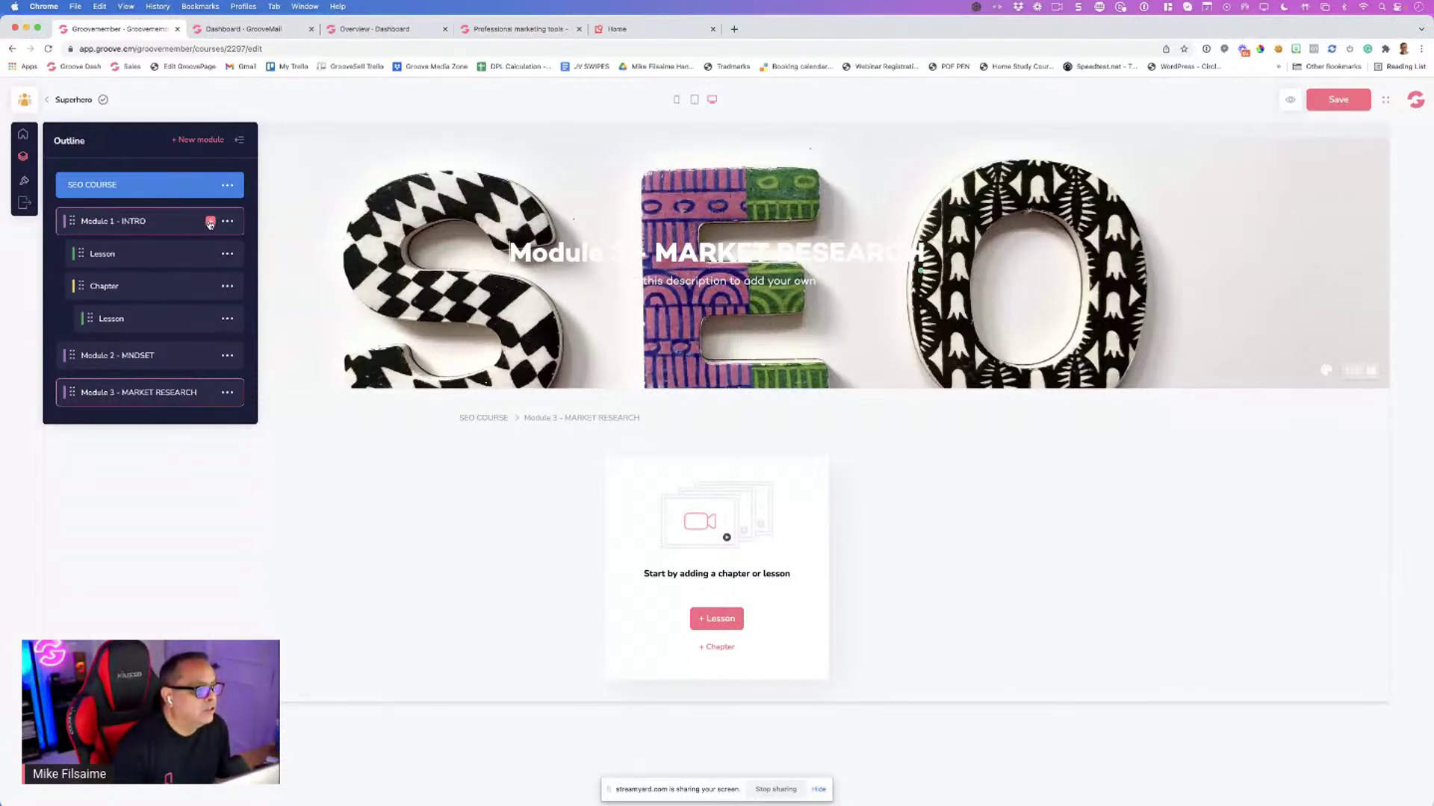
Drag the Chapter row above the first Lesson in the top module and save it as 'Chapter 1'
{"action": "left_click", "coordinate": [210, 224]}
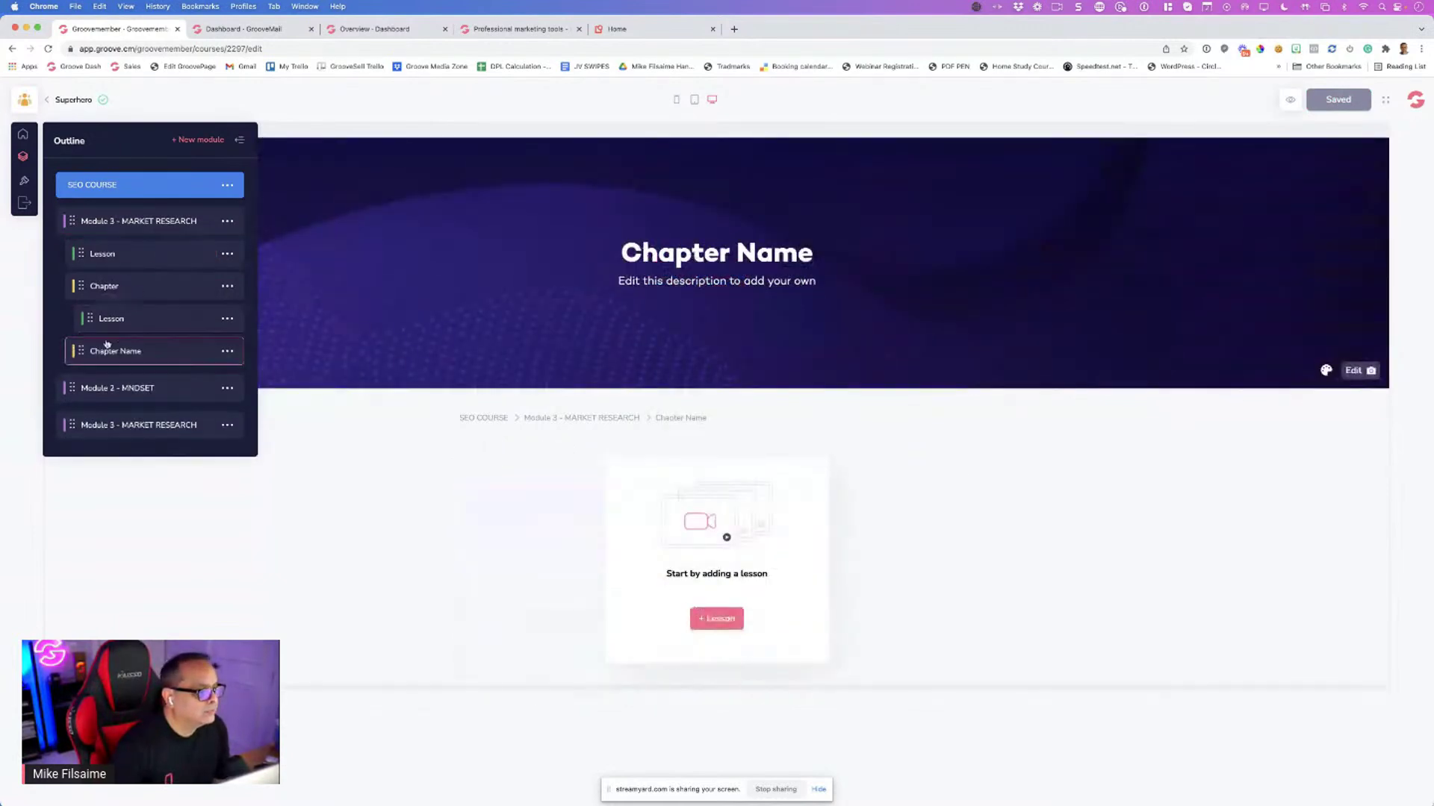
{"action": "left_click_drag", "start_coordinate": [105, 286], "coordinate": [136, 261]}
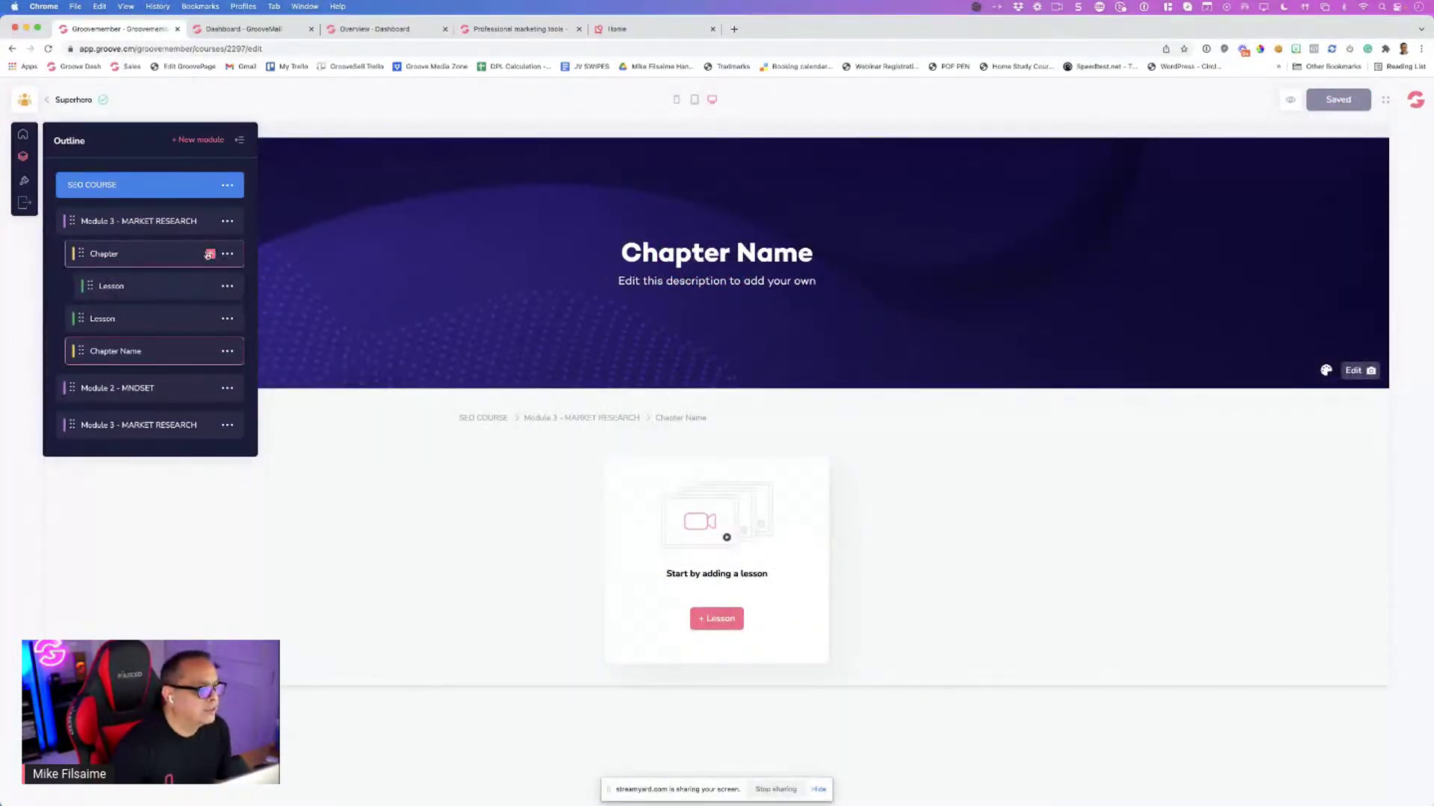
{"action": "left_click", "coordinate": [228, 255]}
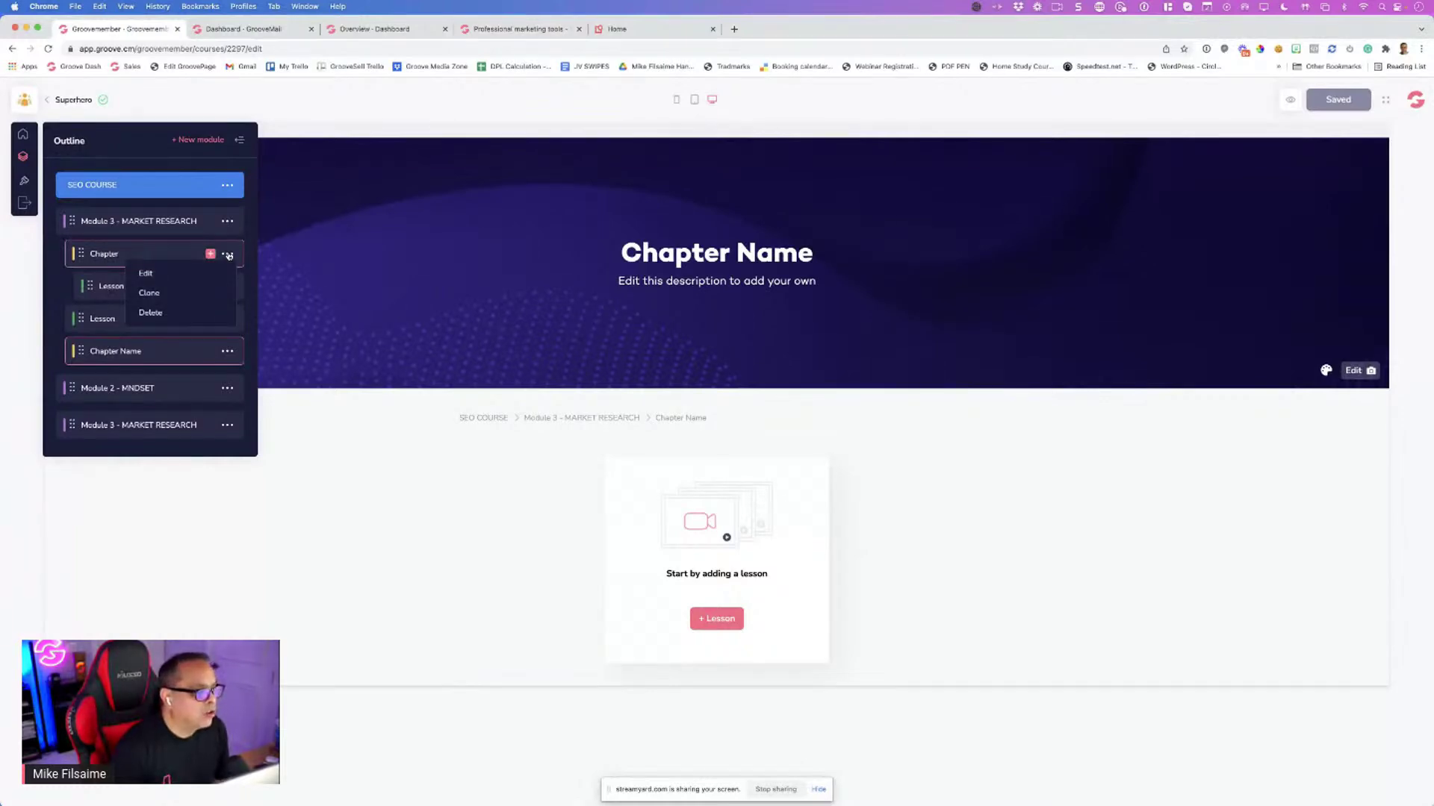
{"action": "left_click", "coordinate": [147, 274]}
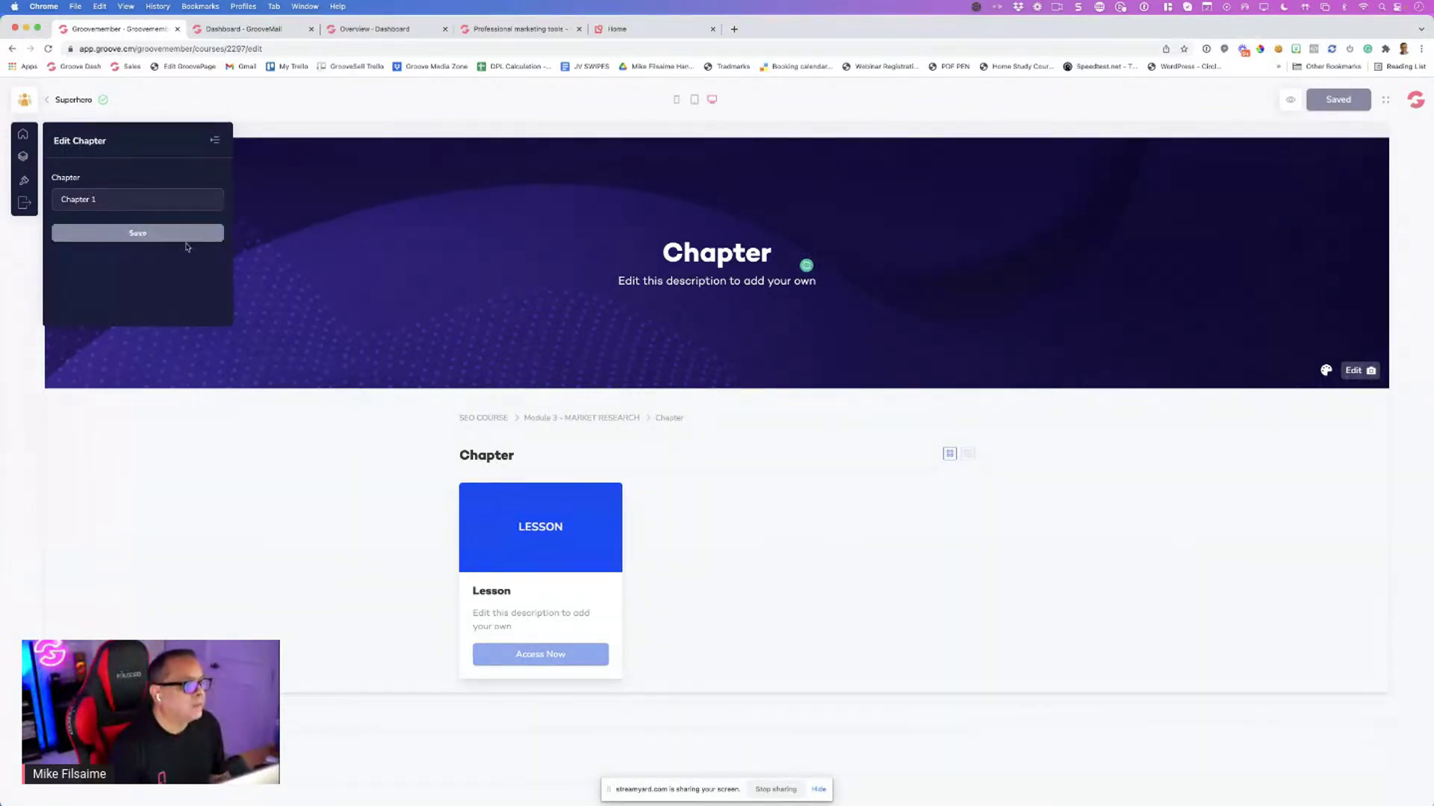
{"action": "left_click", "coordinate": [183, 234]}
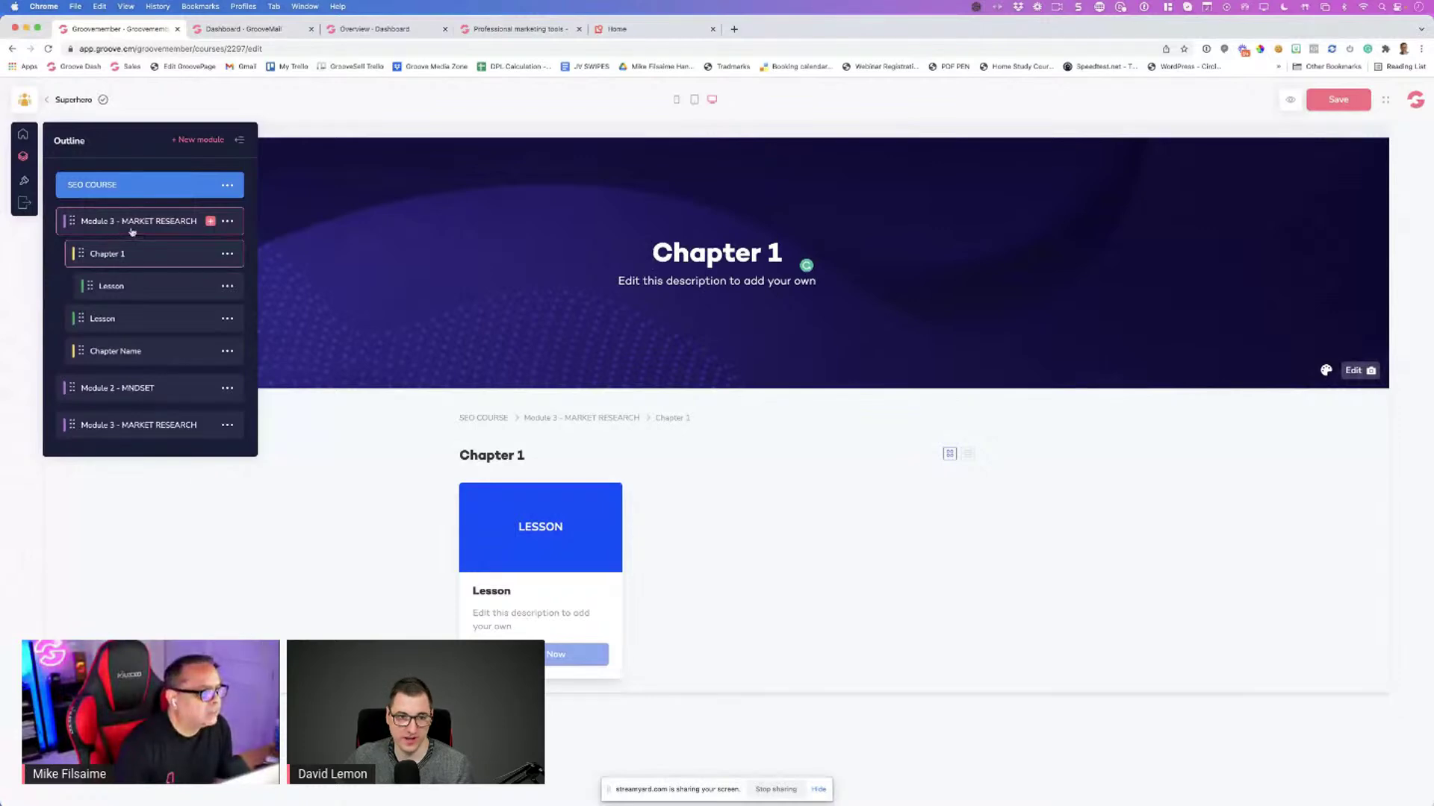
{"action": "left_click", "coordinate": [227, 222]}
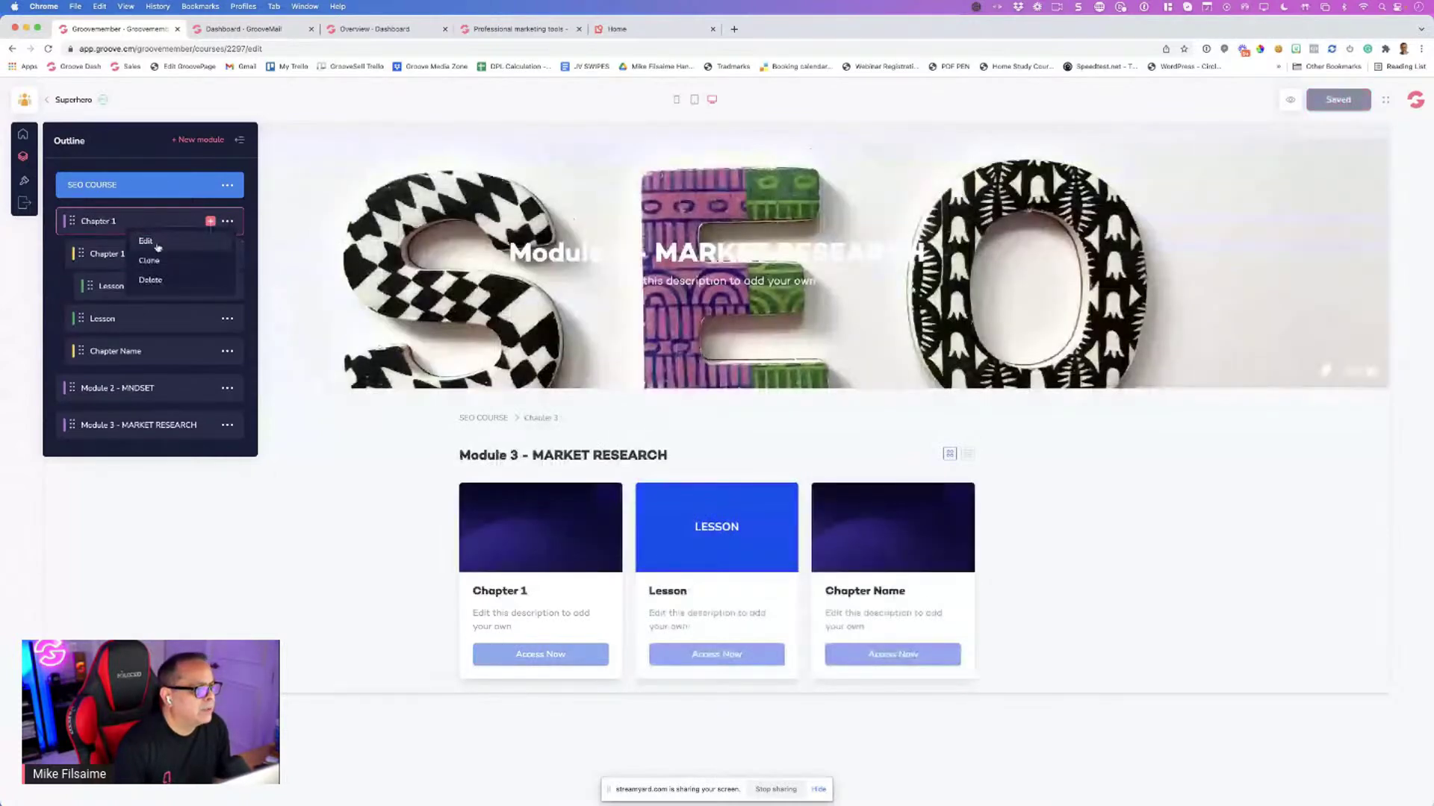
Open the top module and Module 2 - MINDSET edit forms, then leave both without changes
{"action": "left_click", "coordinate": [147, 241]}
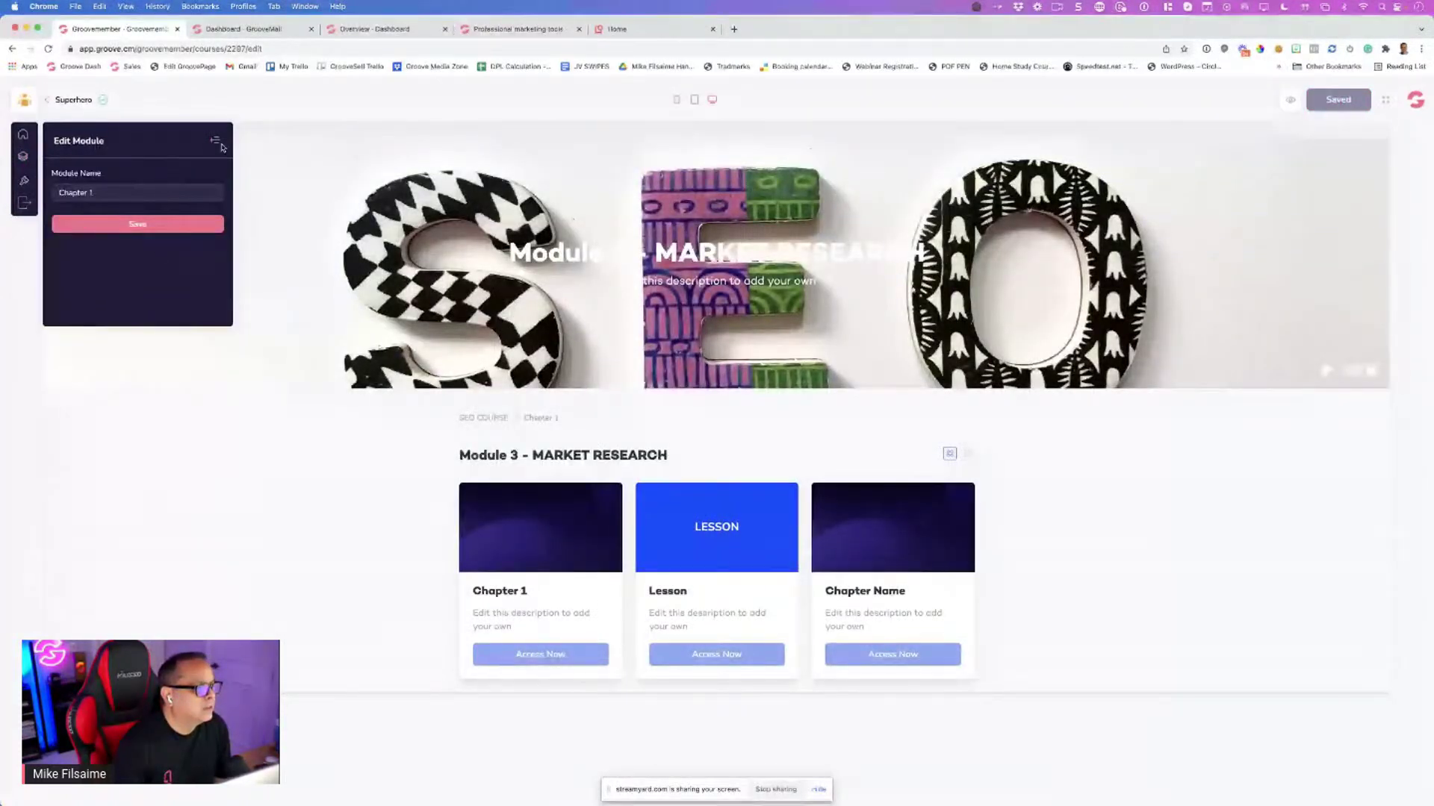
{"action": "triple_click", "coordinate": [130, 198]}
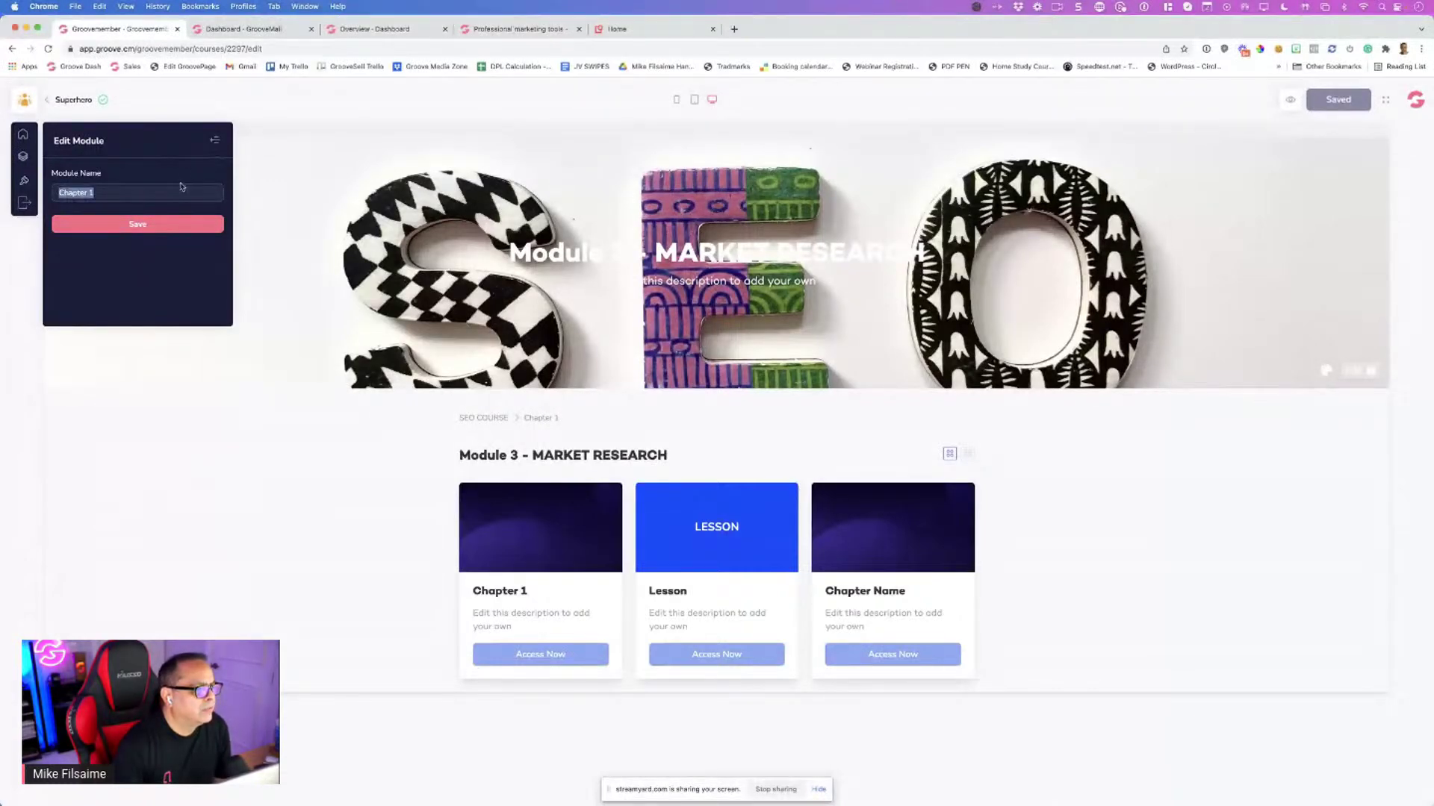
{"action": "left_click", "coordinate": [215, 142]}
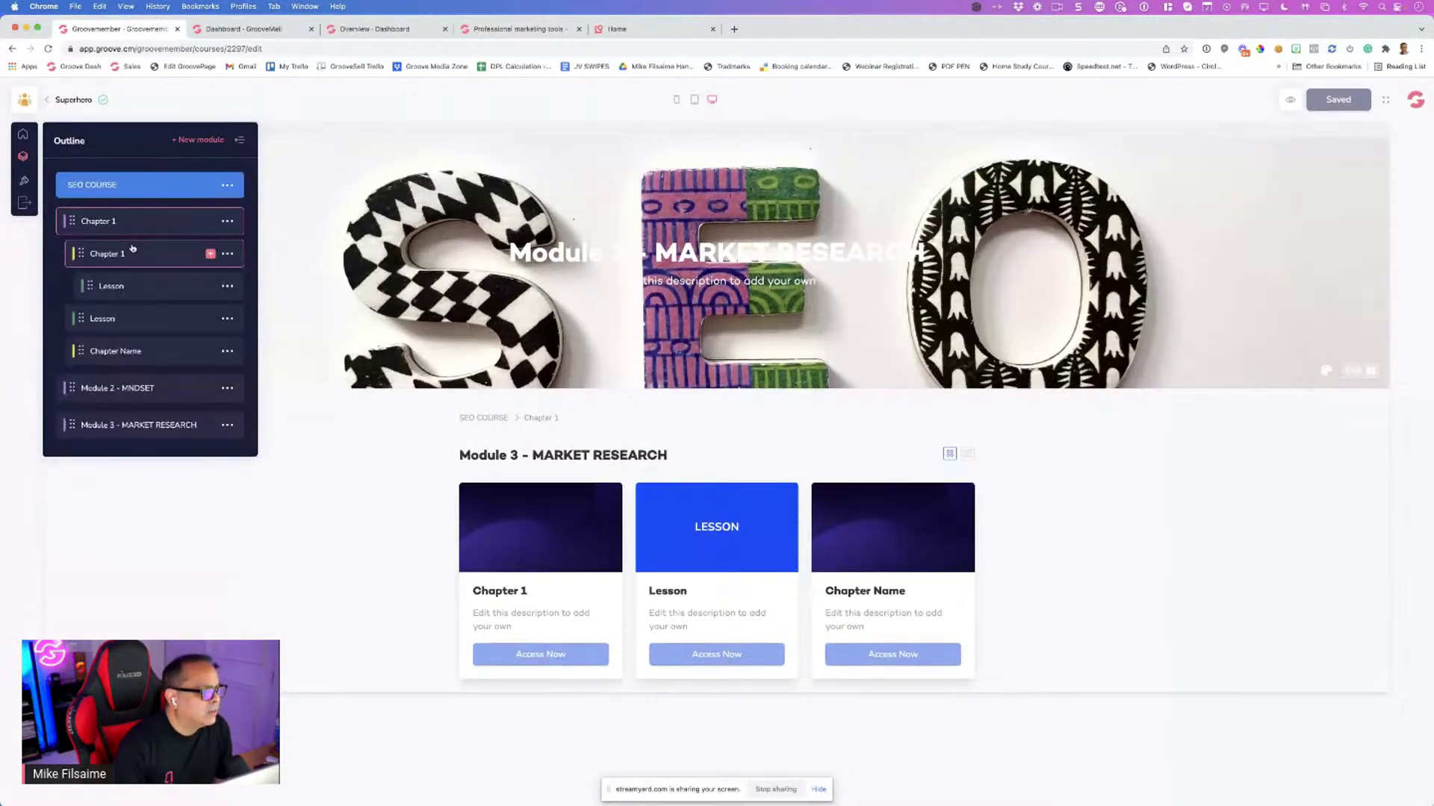
{"action": "scroll", "coordinate": [140, 253], "scroll_direction": "up", "scroll_amount": 1}
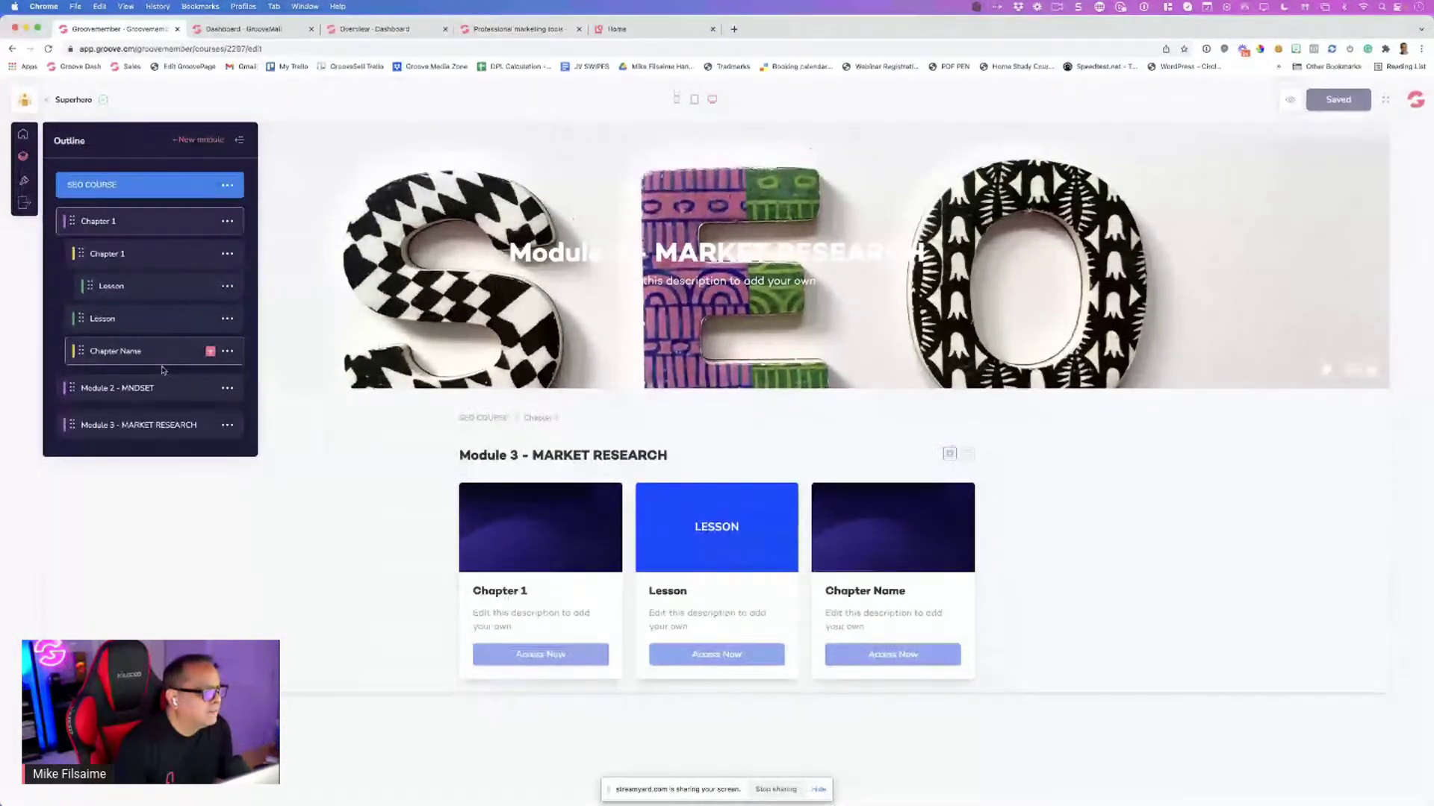
{"action": "scroll", "coordinate": [142, 373], "scroll_direction": "down", "scroll_amount": 1}
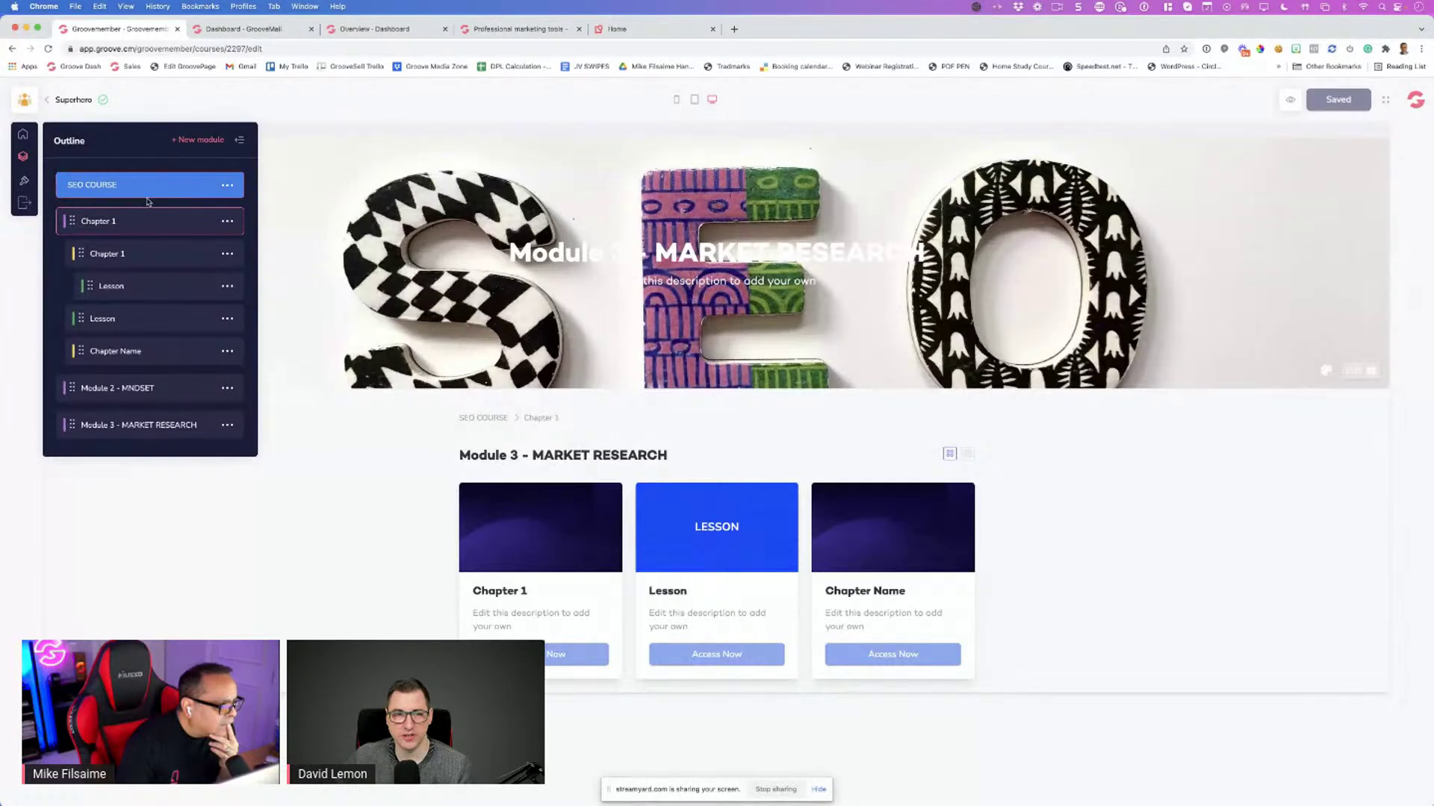
{"action": "scroll", "coordinate": [153, 224], "scroll_direction": "down", "scroll_amount": 1}
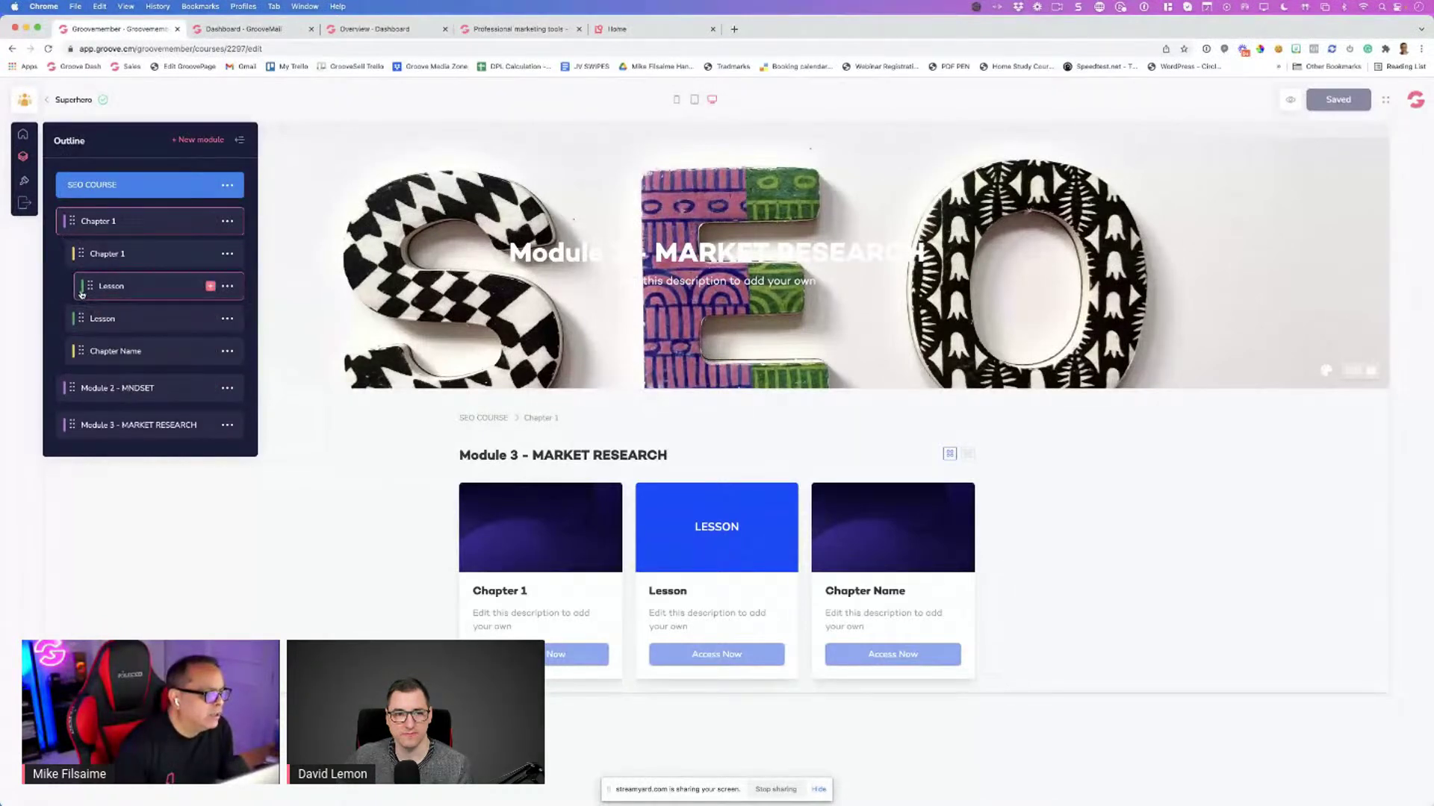
{"action": "left_click", "coordinate": [227, 390]}
{"action": "left_click", "coordinate": [146, 407]}
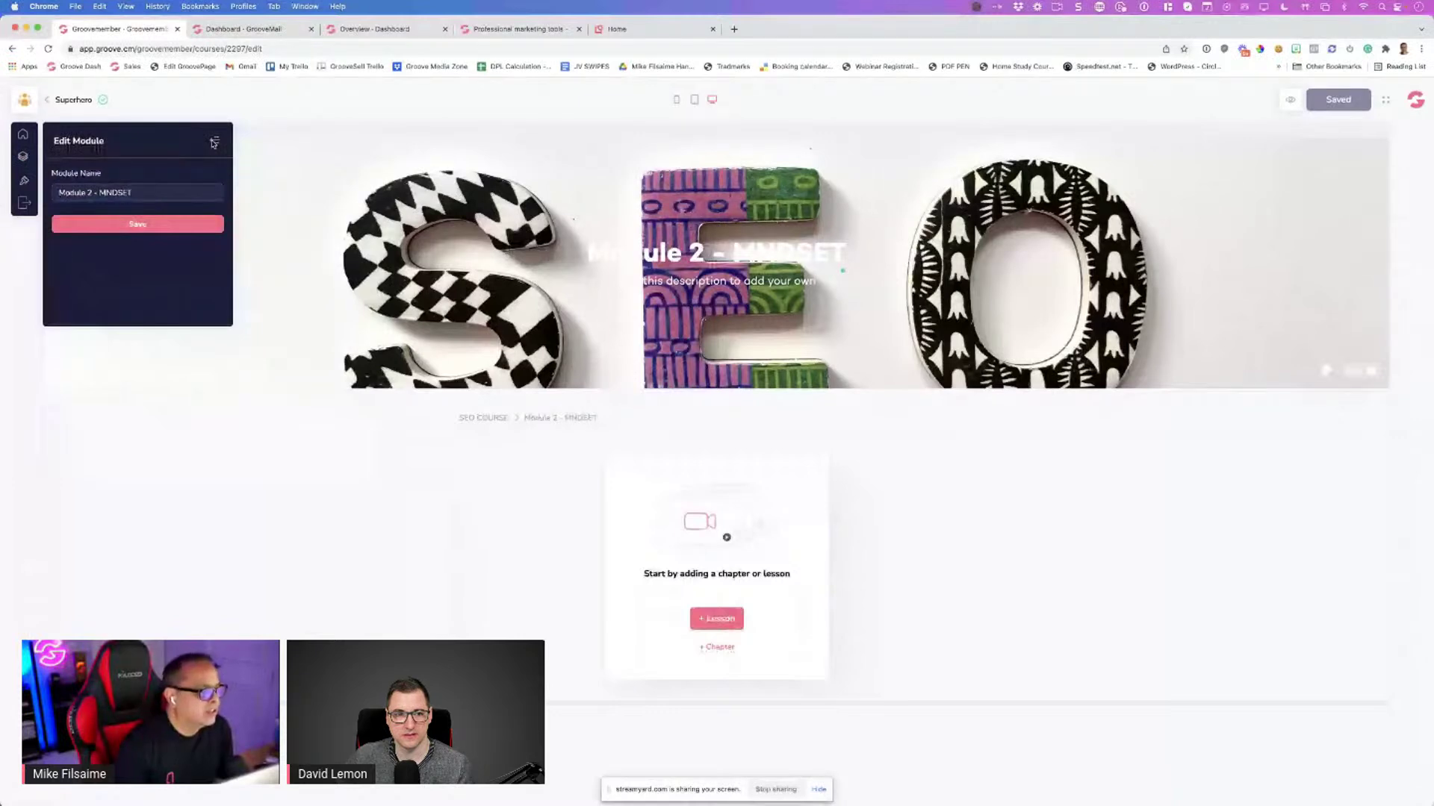
{"action": "left_click", "coordinate": [214, 142]}
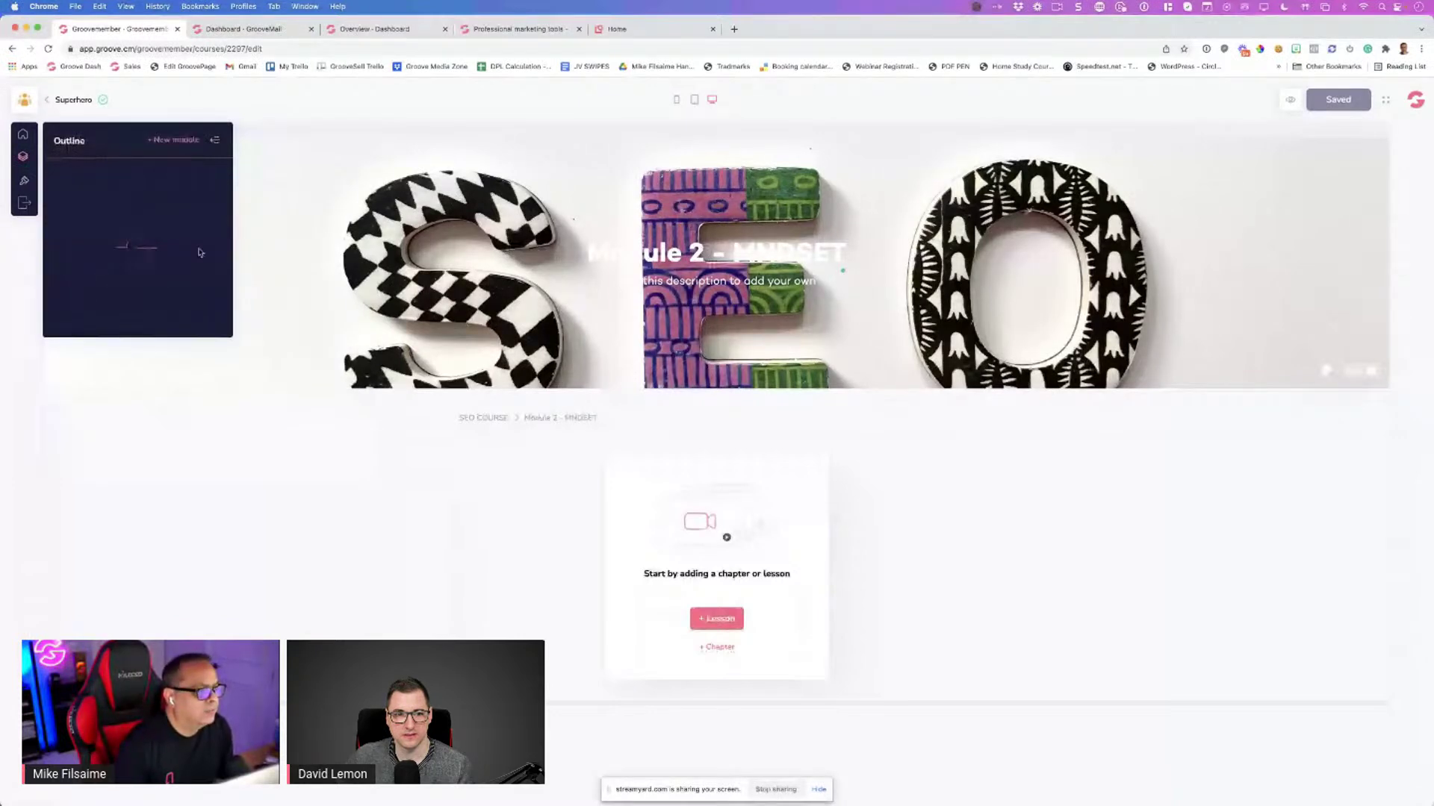
Rename the Chapter 1 module back to 'Module 1 - INTRO' and add a new lesson under Chapter 1
{"action": "left_click", "coordinate": [227, 222]}
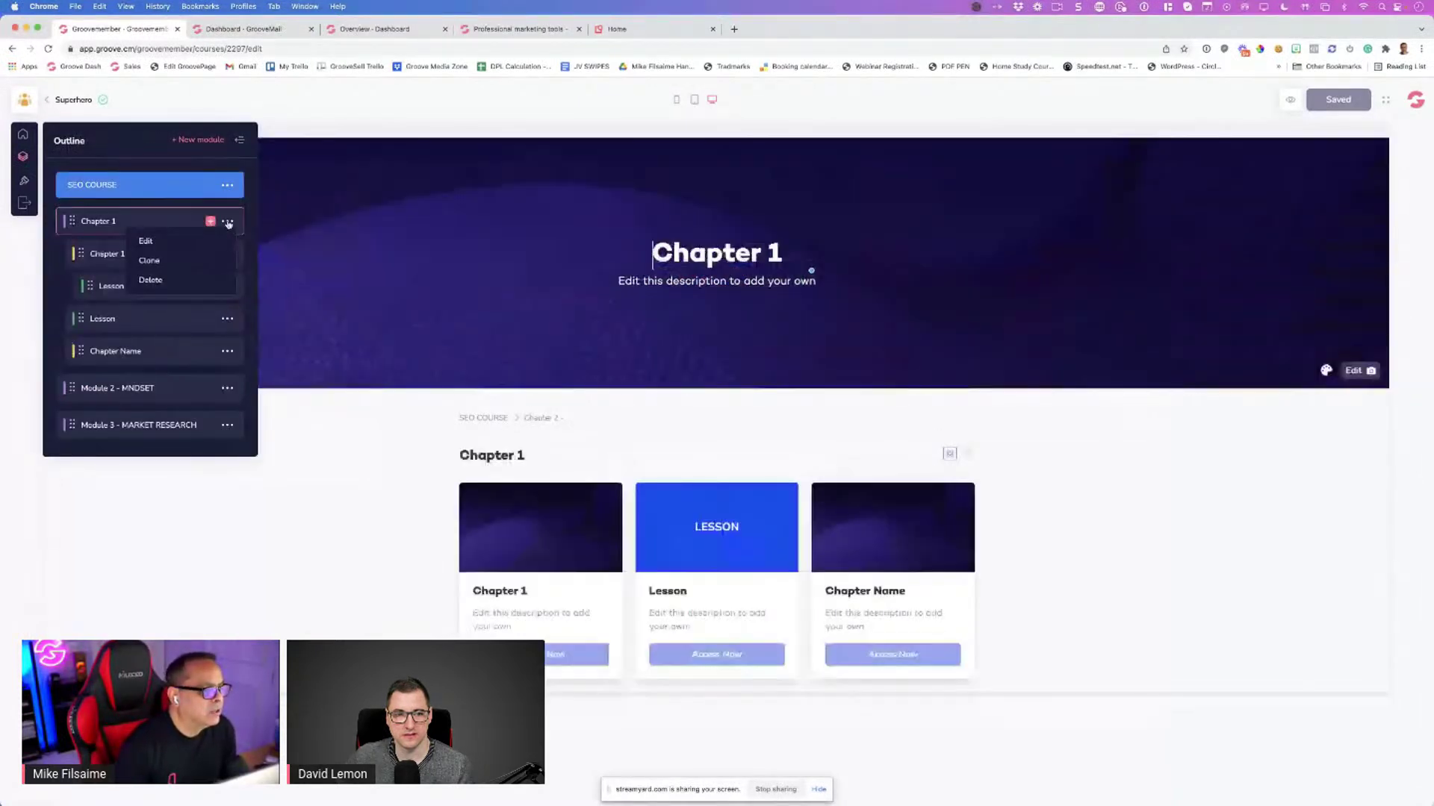
{"action": "left_click", "coordinate": [145, 240]}
{"action": "key", "text": "super+a"}
{"action": "type", "text": "M"}
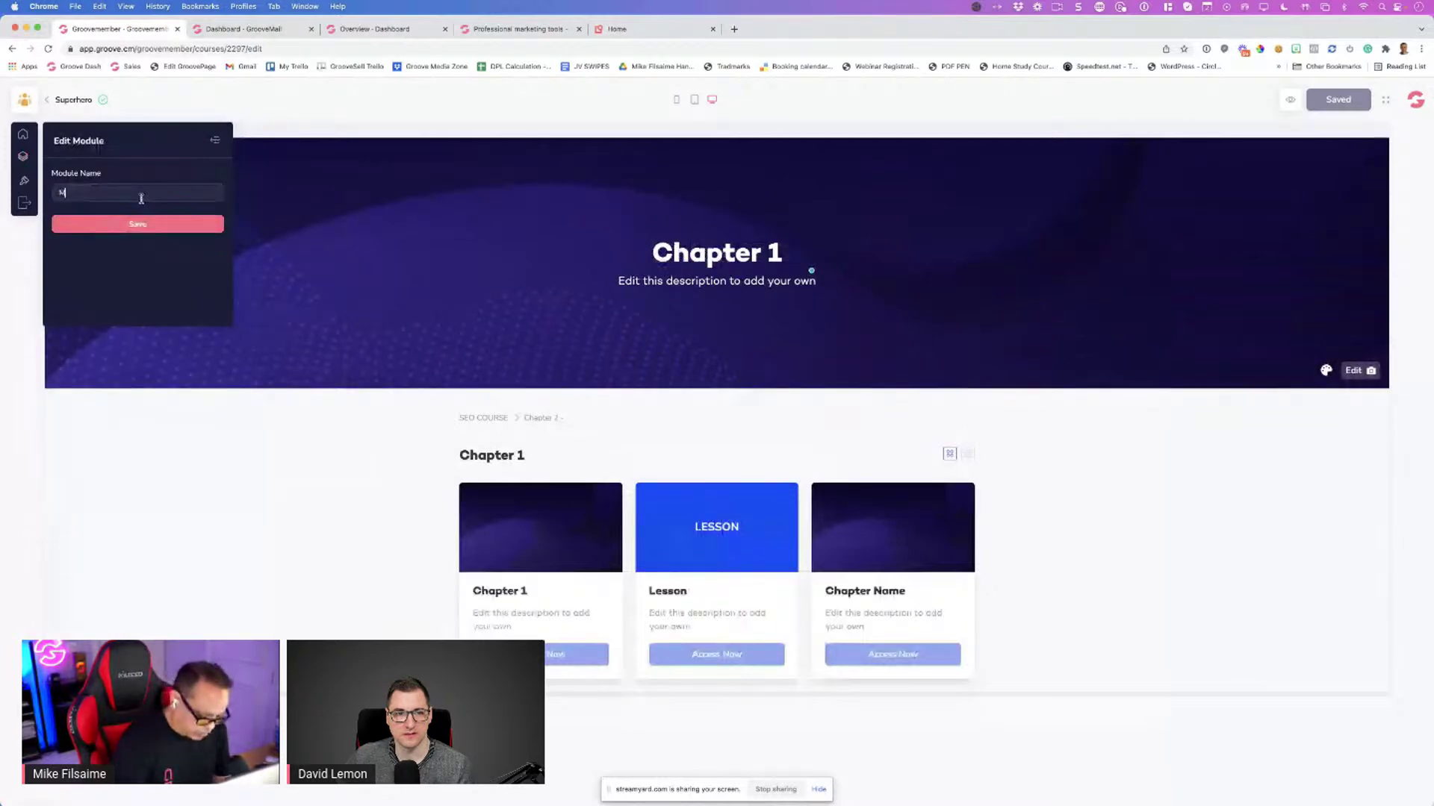
{"action": "type", "text": "odule 1"}
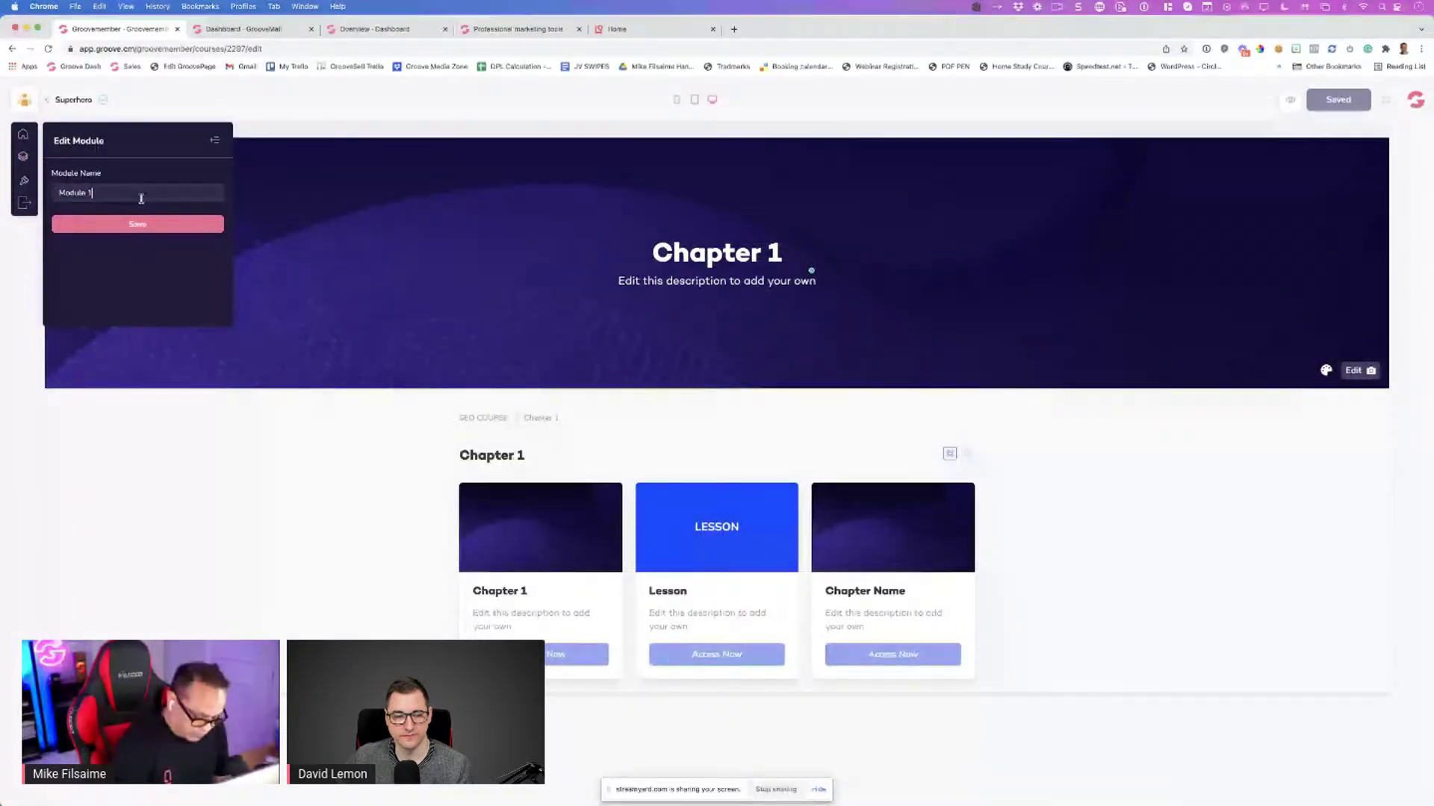
{"action": "type", "text": " (- INTRO"}
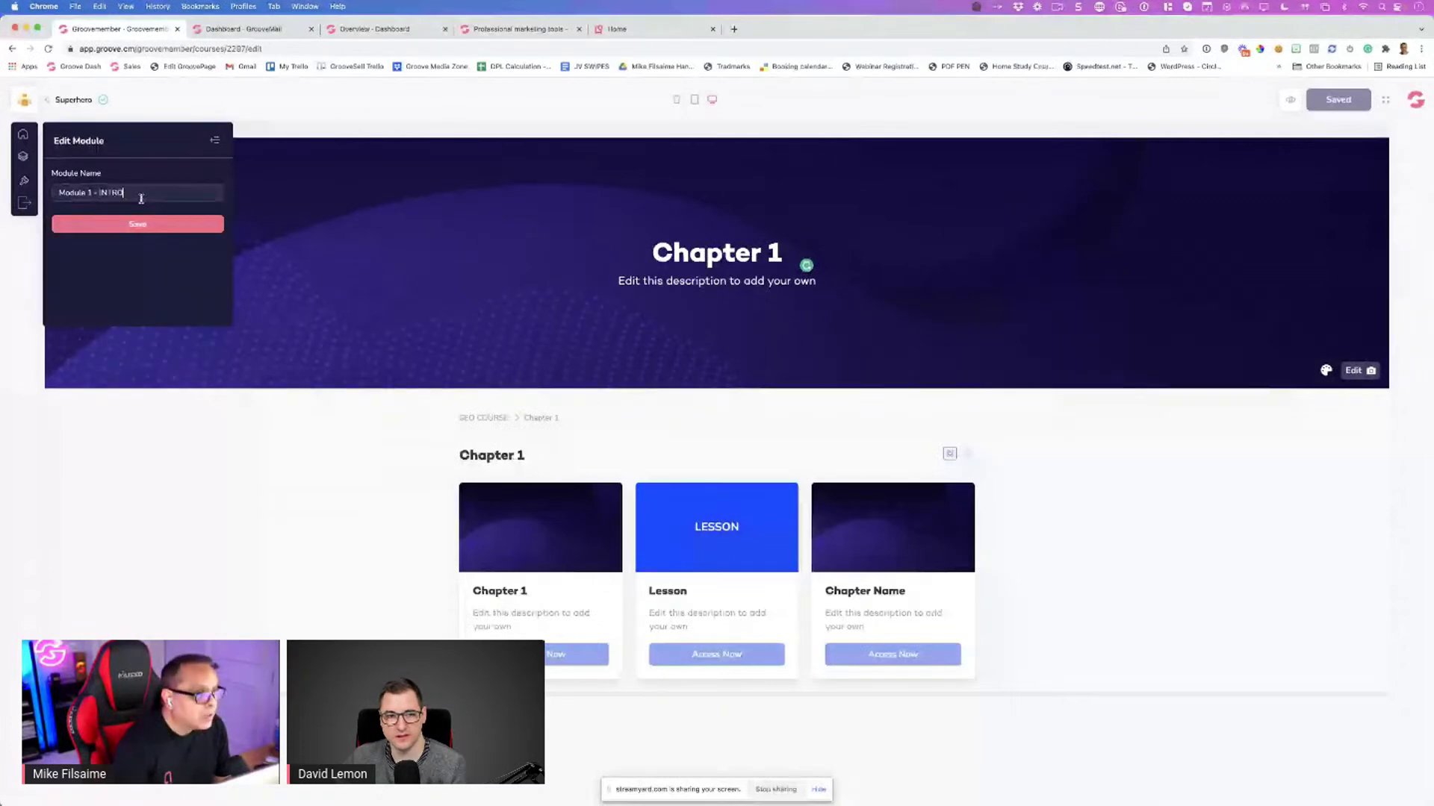
{"action": "left_click", "coordinate": [157, 230]}
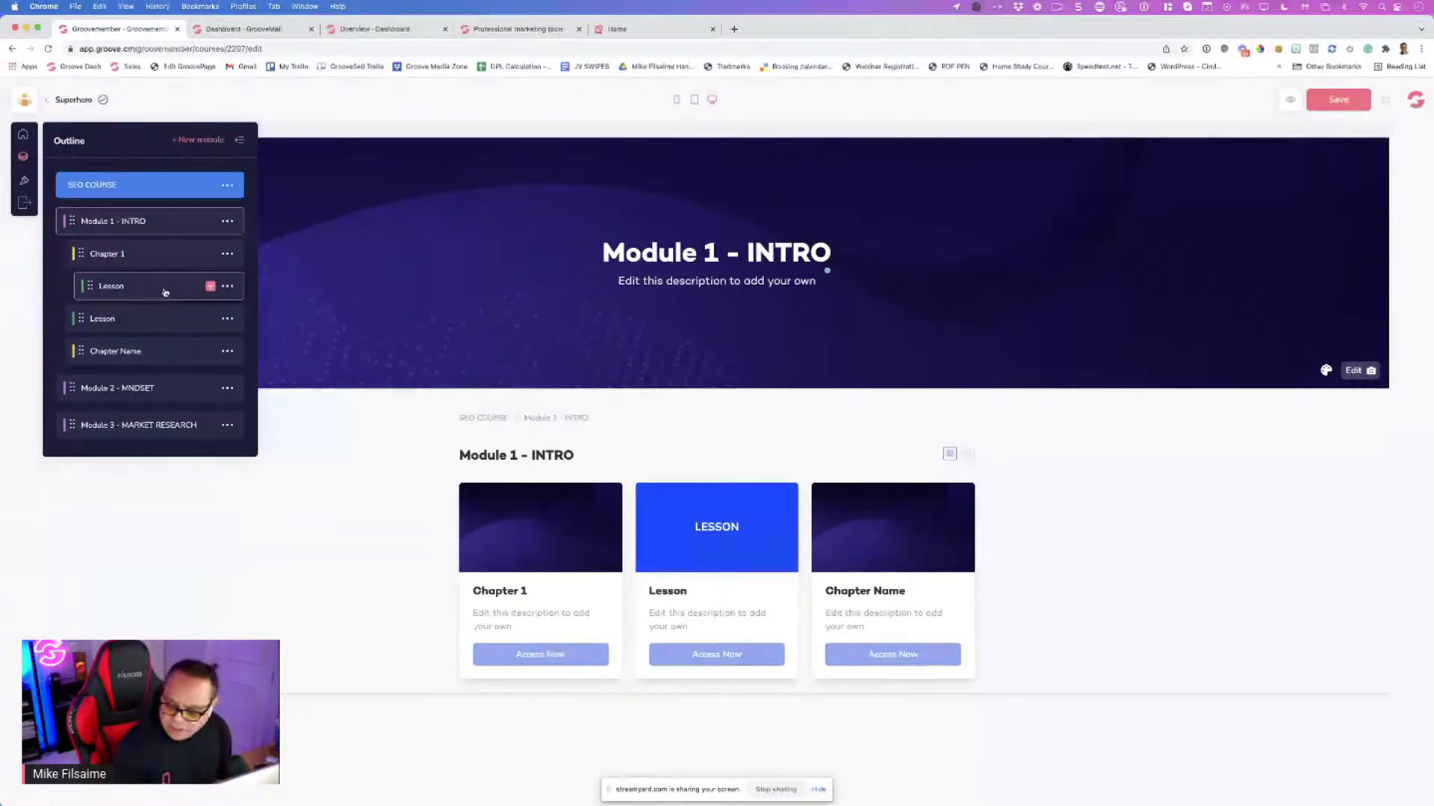
{"action": "left_click", "coordinate": [211, 287]}
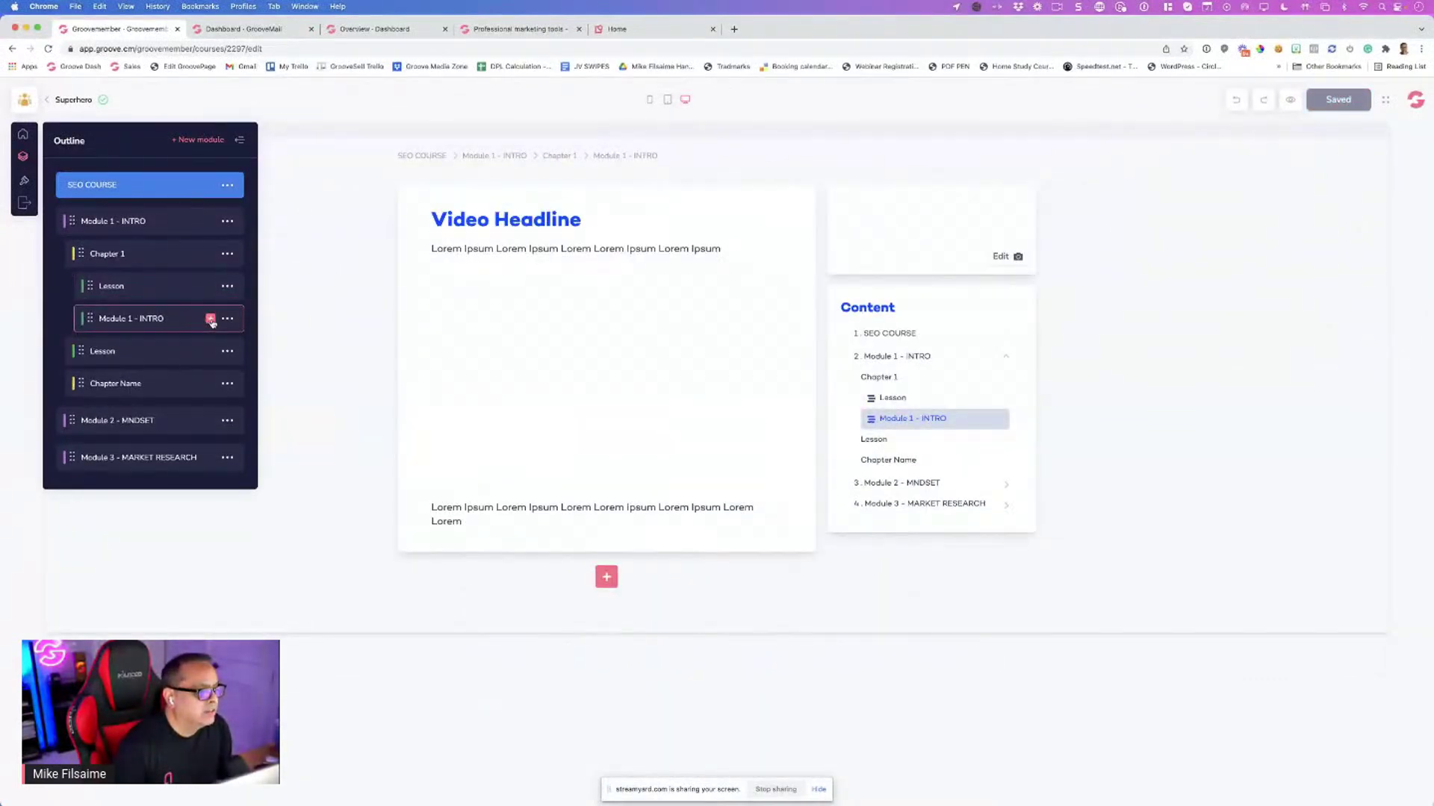
Add another lesson under Chapter 1 and rename the first lesson to 'Lesson 1'
{"action": "left_click", "coordinate": [211, 320]}
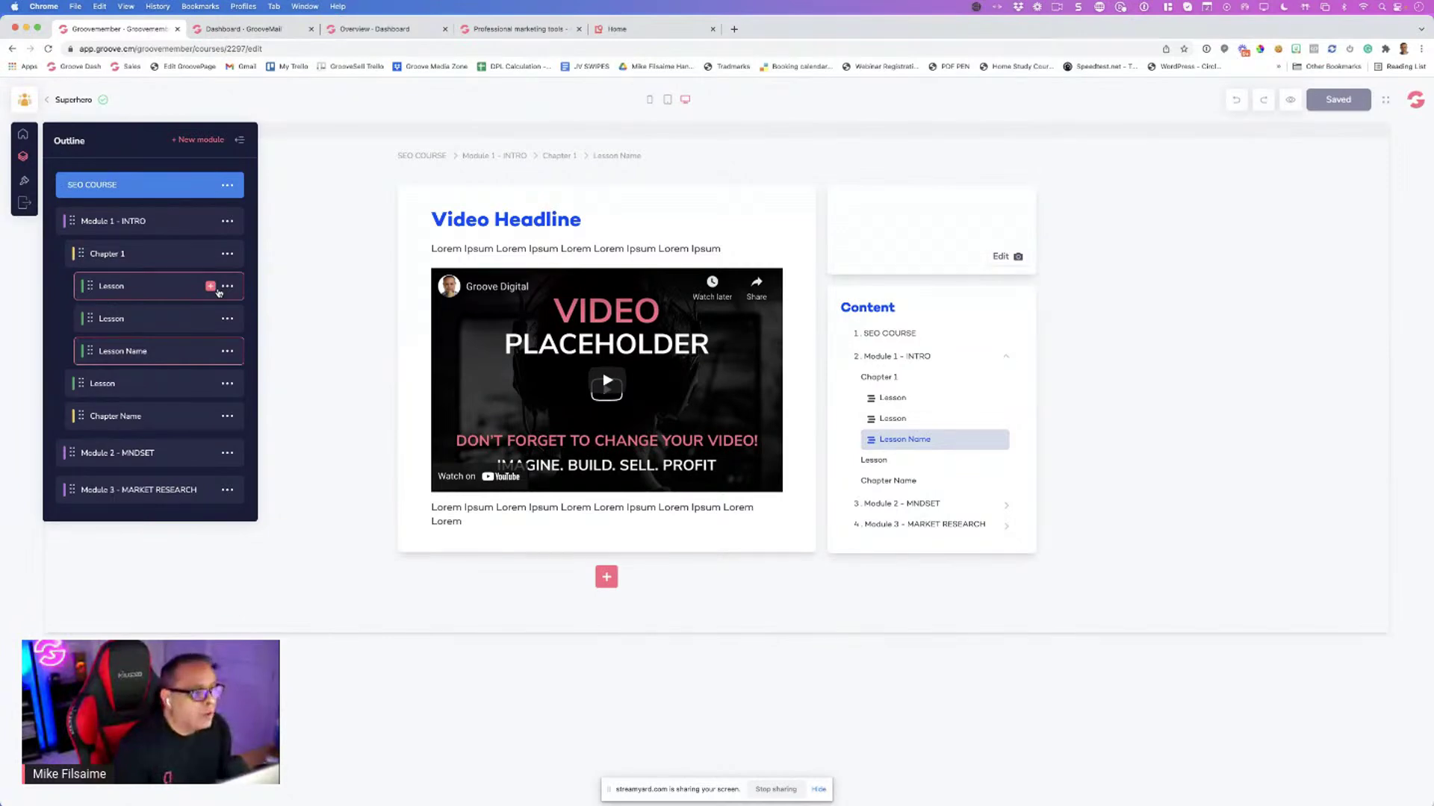
{"action": "left_click", "coordinate": [229, 295]}
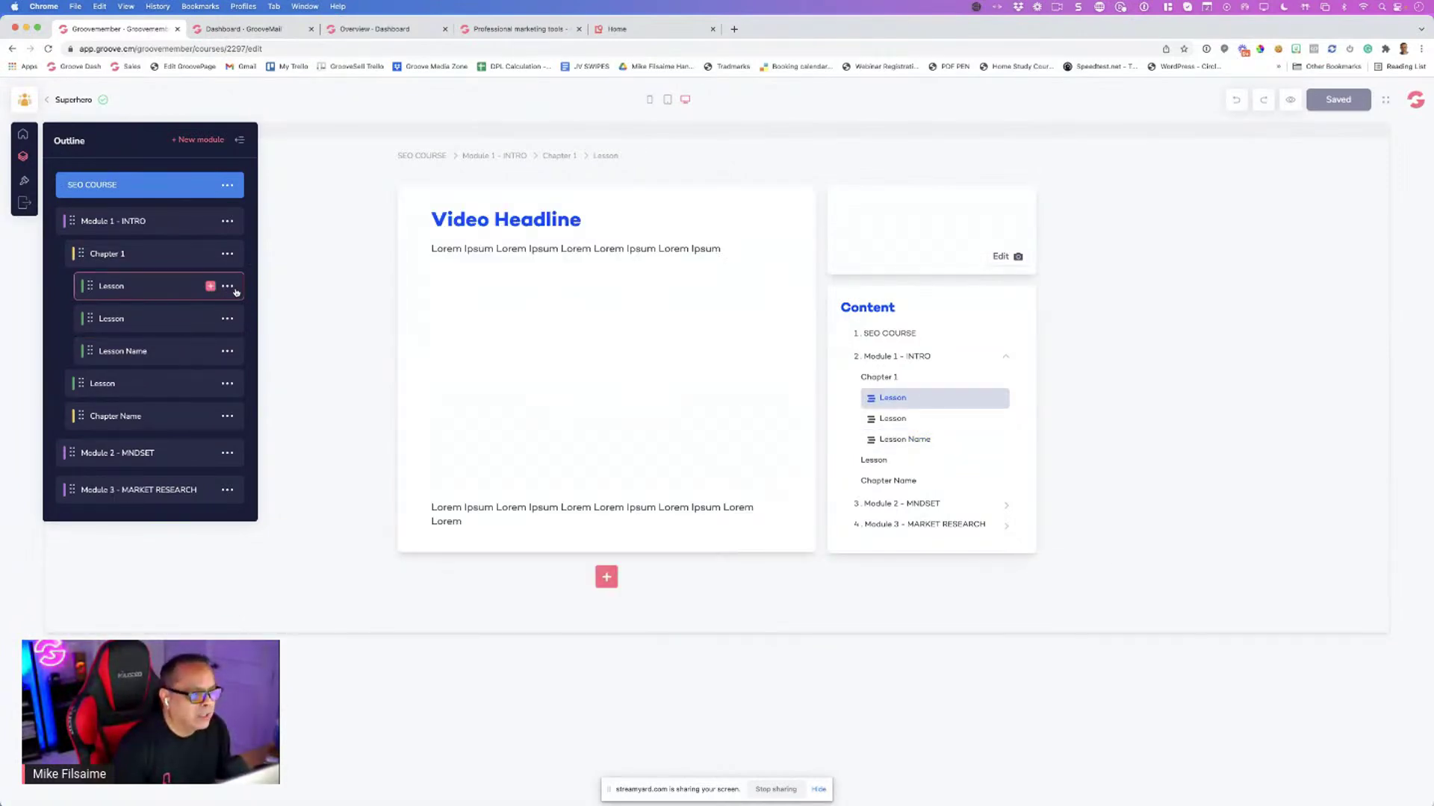
{"action": "left_click", "coordinate": [227, 287]}
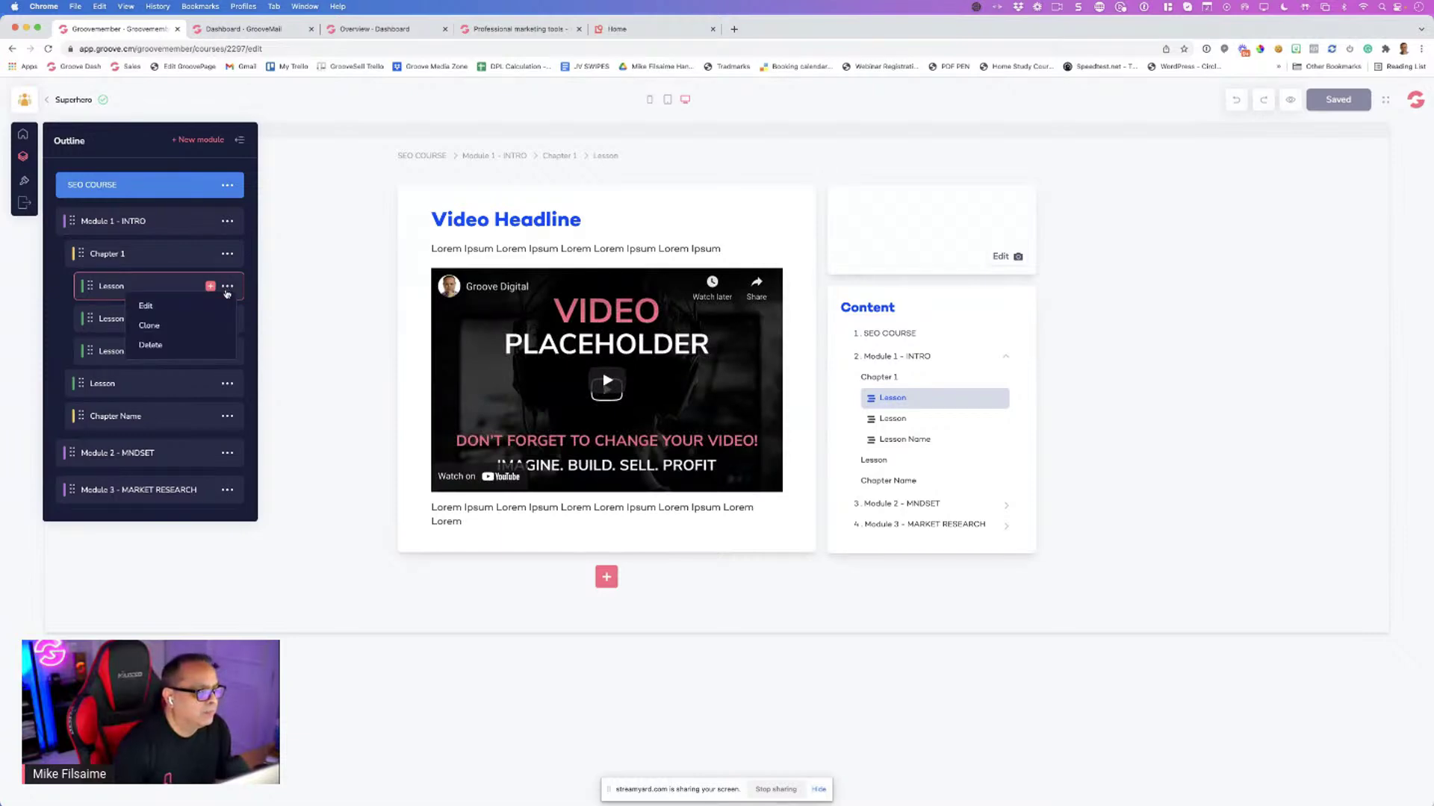
{"action": "left_click", "coordinate": [168, 308]}
{"action": "left_click", "coordinate": [123, 194]}
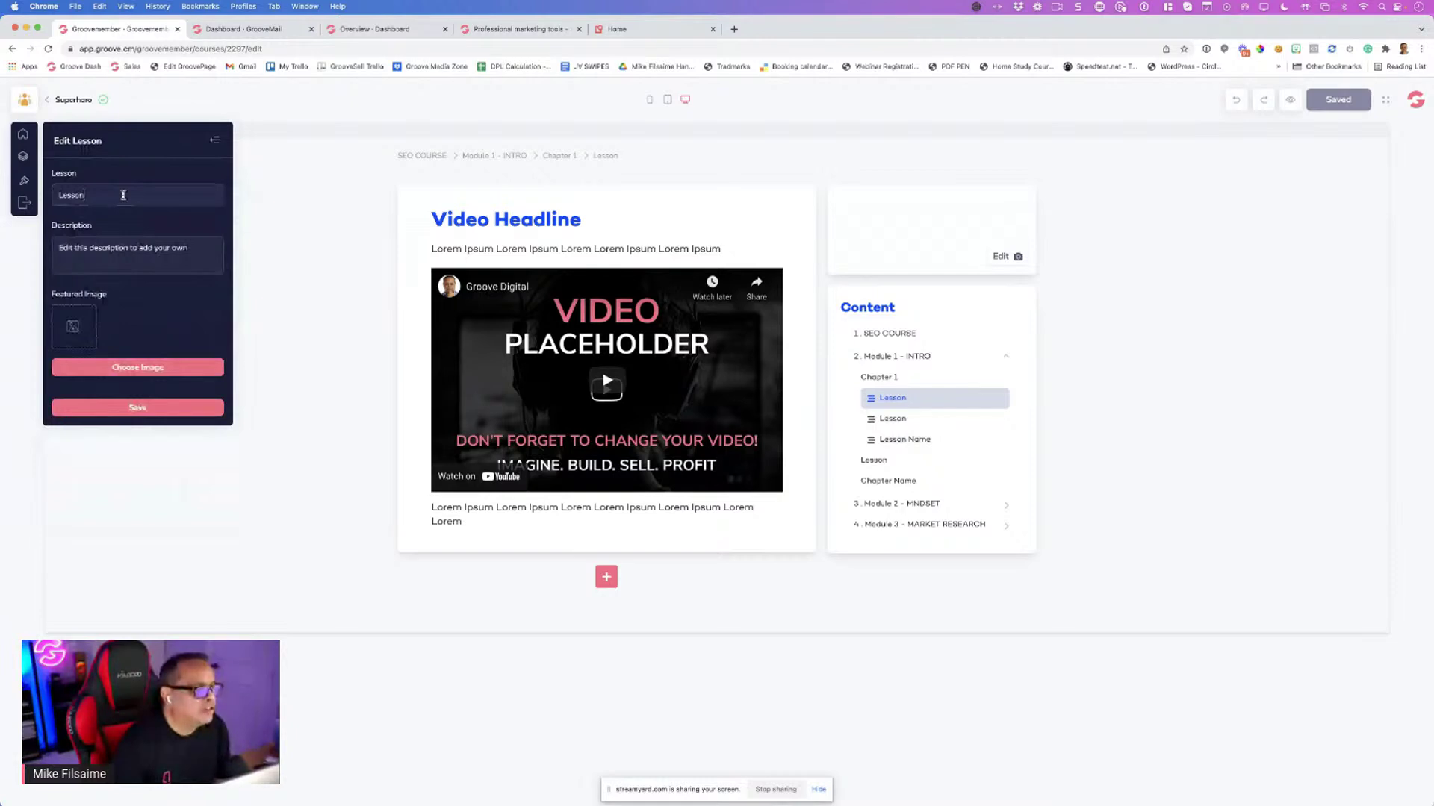
{"action": "type", "text": "1"}
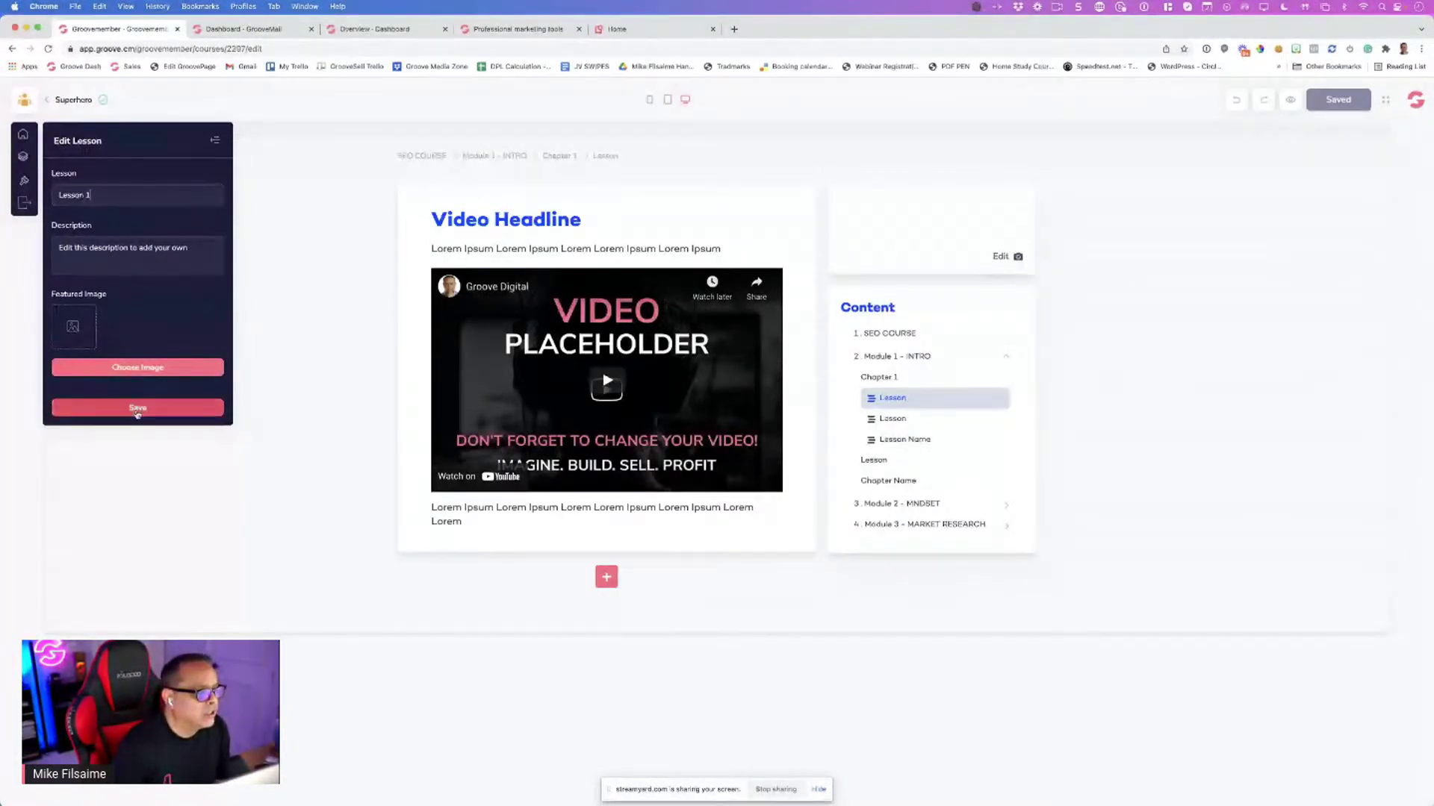
{"action": "left_click", "coordinate": [137, 407]}
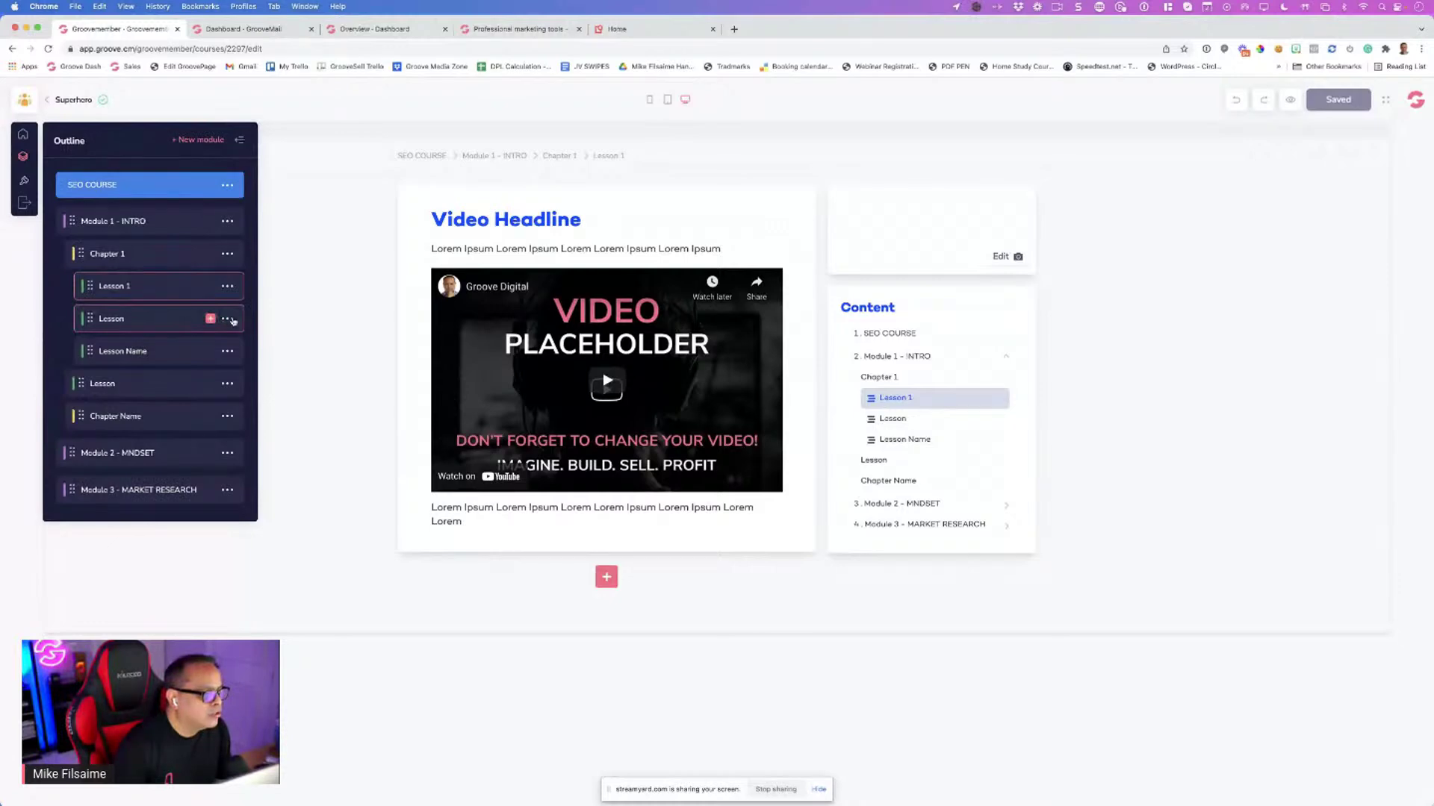
Rename the second lesson to 'Lesson 2', leaving the featured image unset
{"action": "left_click", "coordinate": [227, 319]}
{"action": "left_click", "coordinate": [179, 341]}
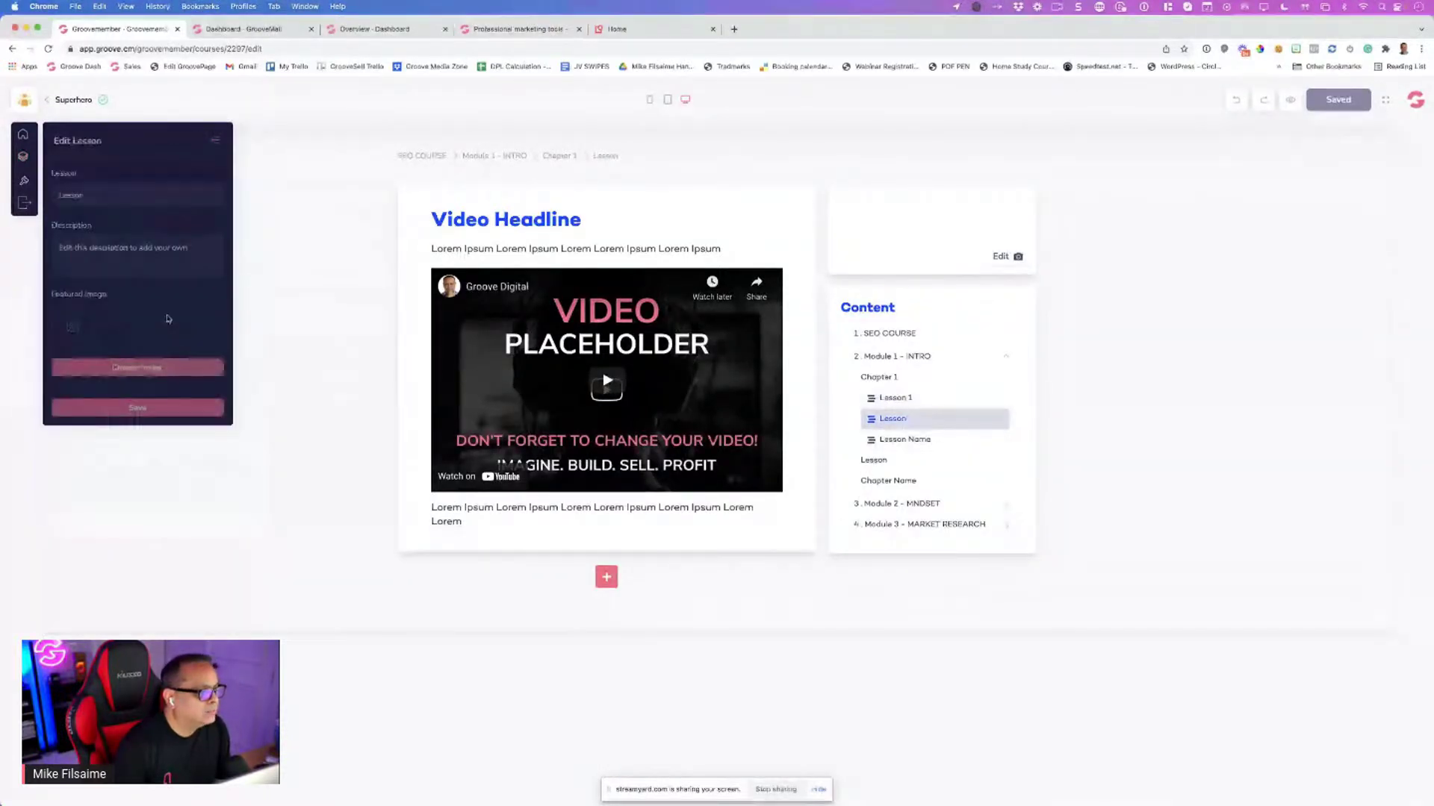
{"action": "left_click", "coordinate": [113, 196]}
{"action": "type", "text": "2"}
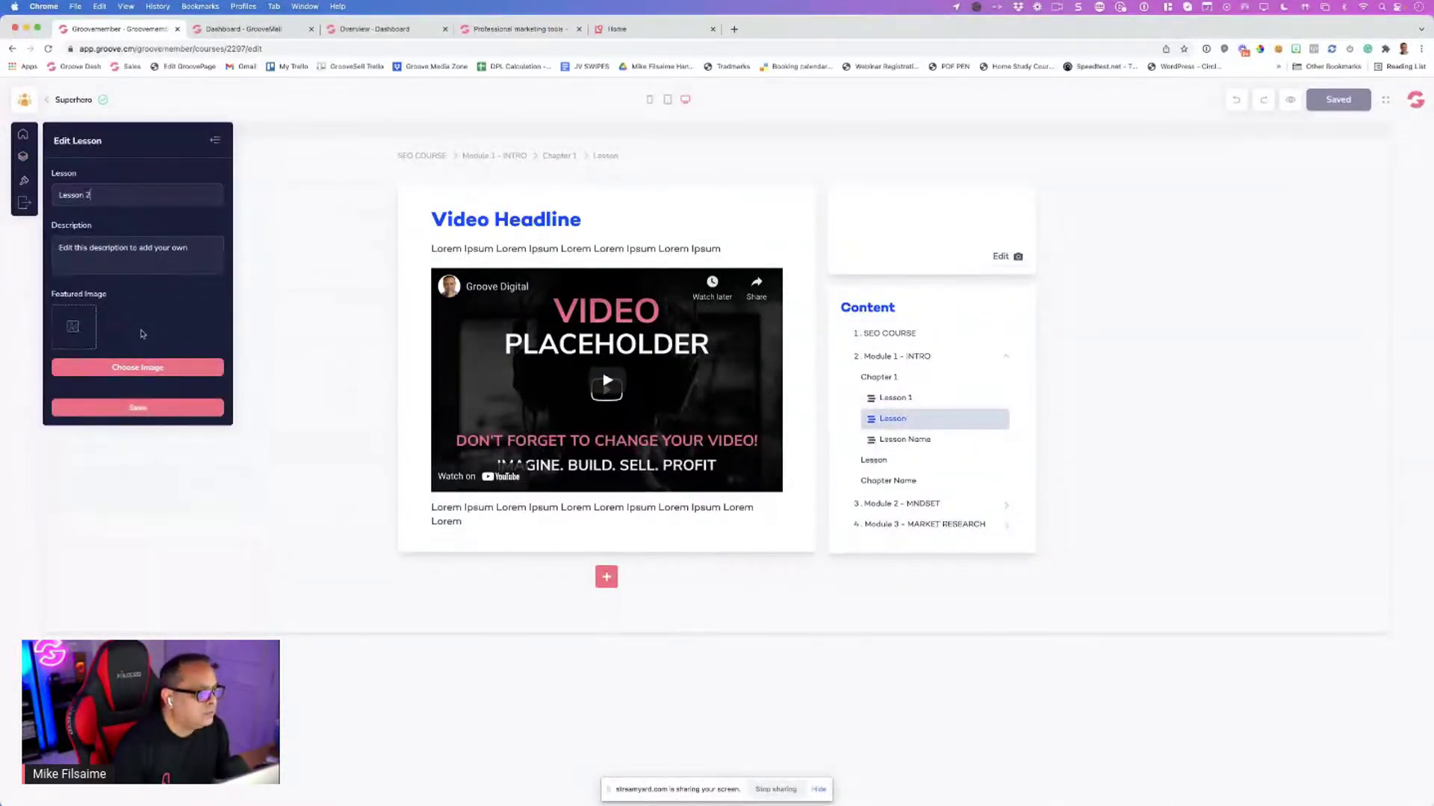
{"action": "left_click", "coordinate": [130, 366]}
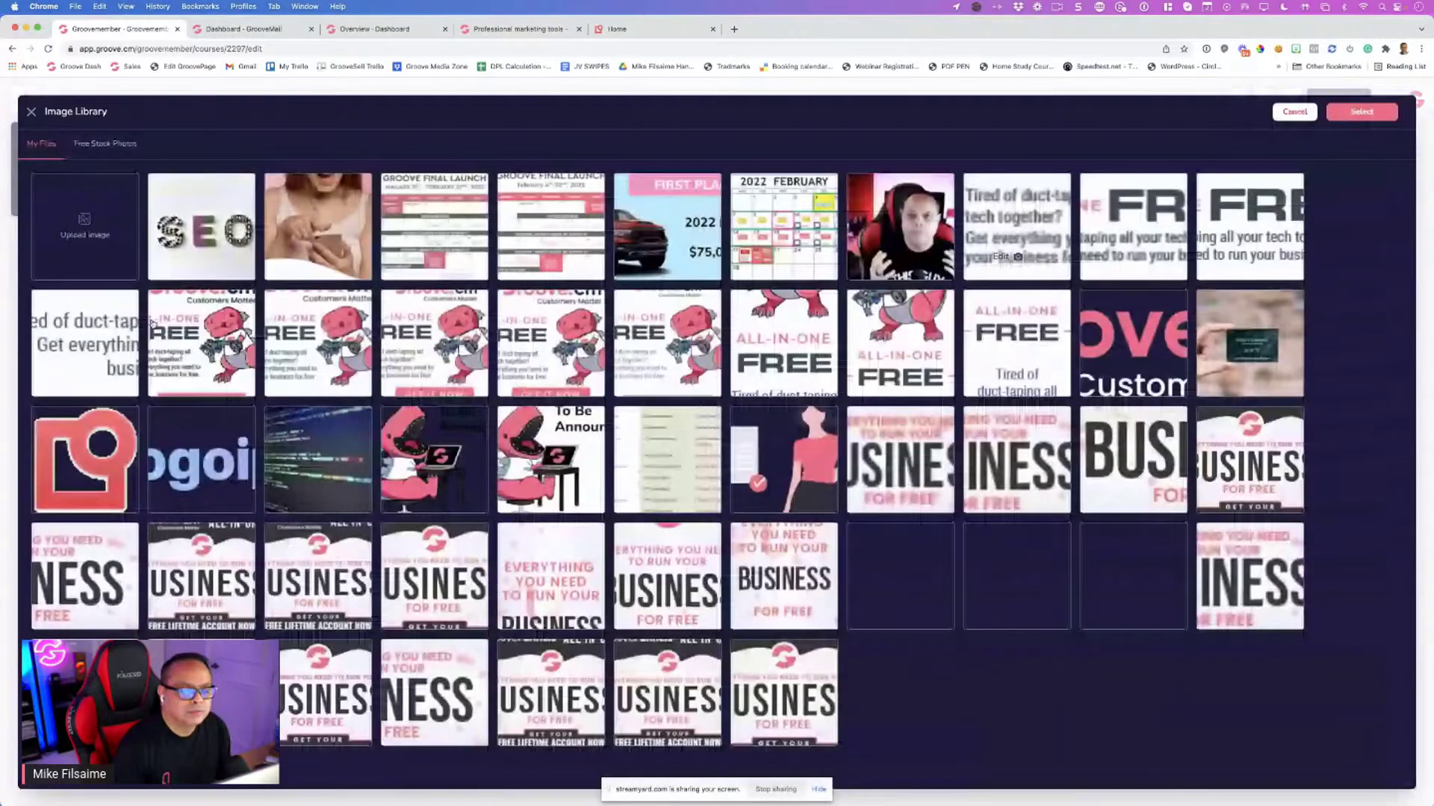
{"action": "left_click", "coordinate": [1294, 112]}
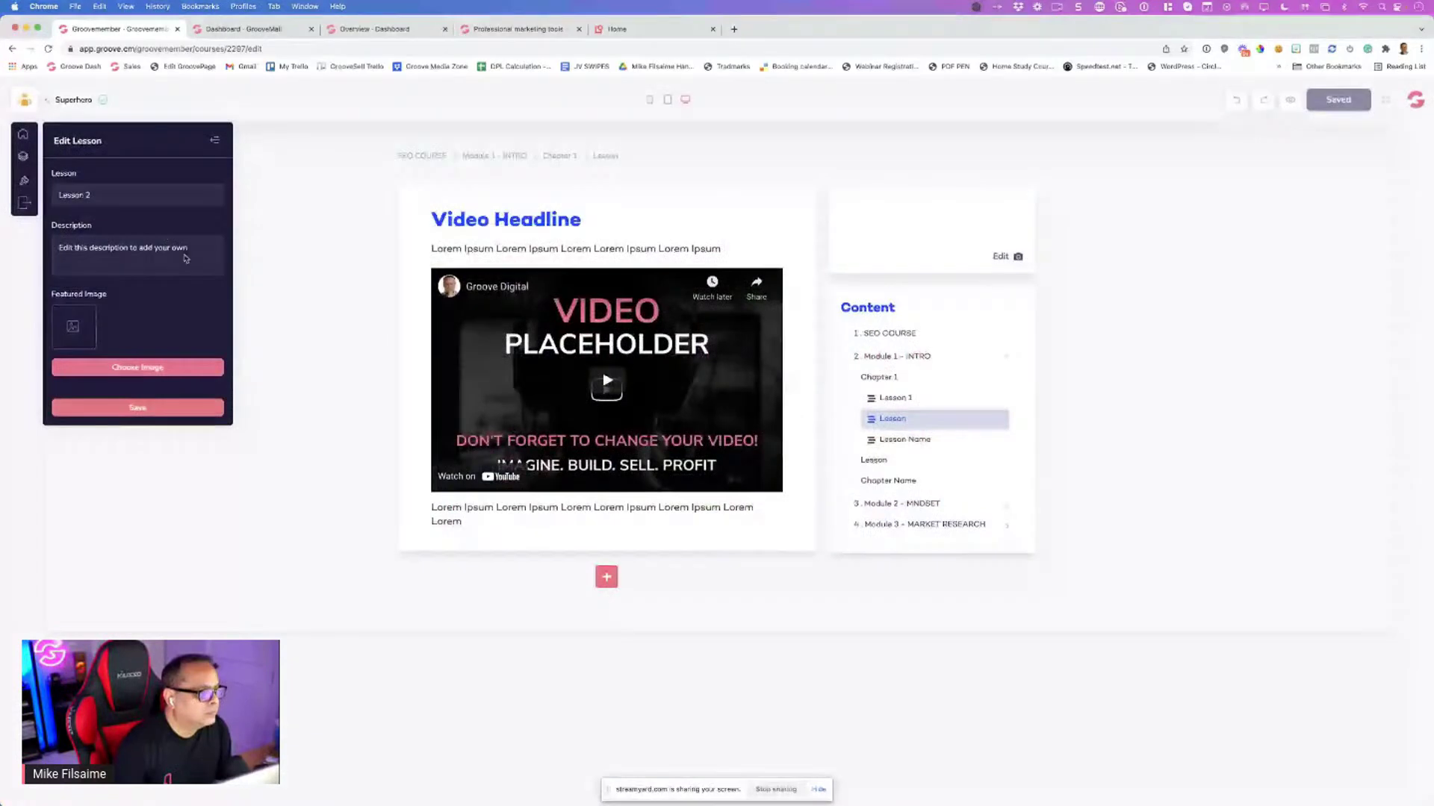
{"action": "left_click", "coordinate": [138, 407]}
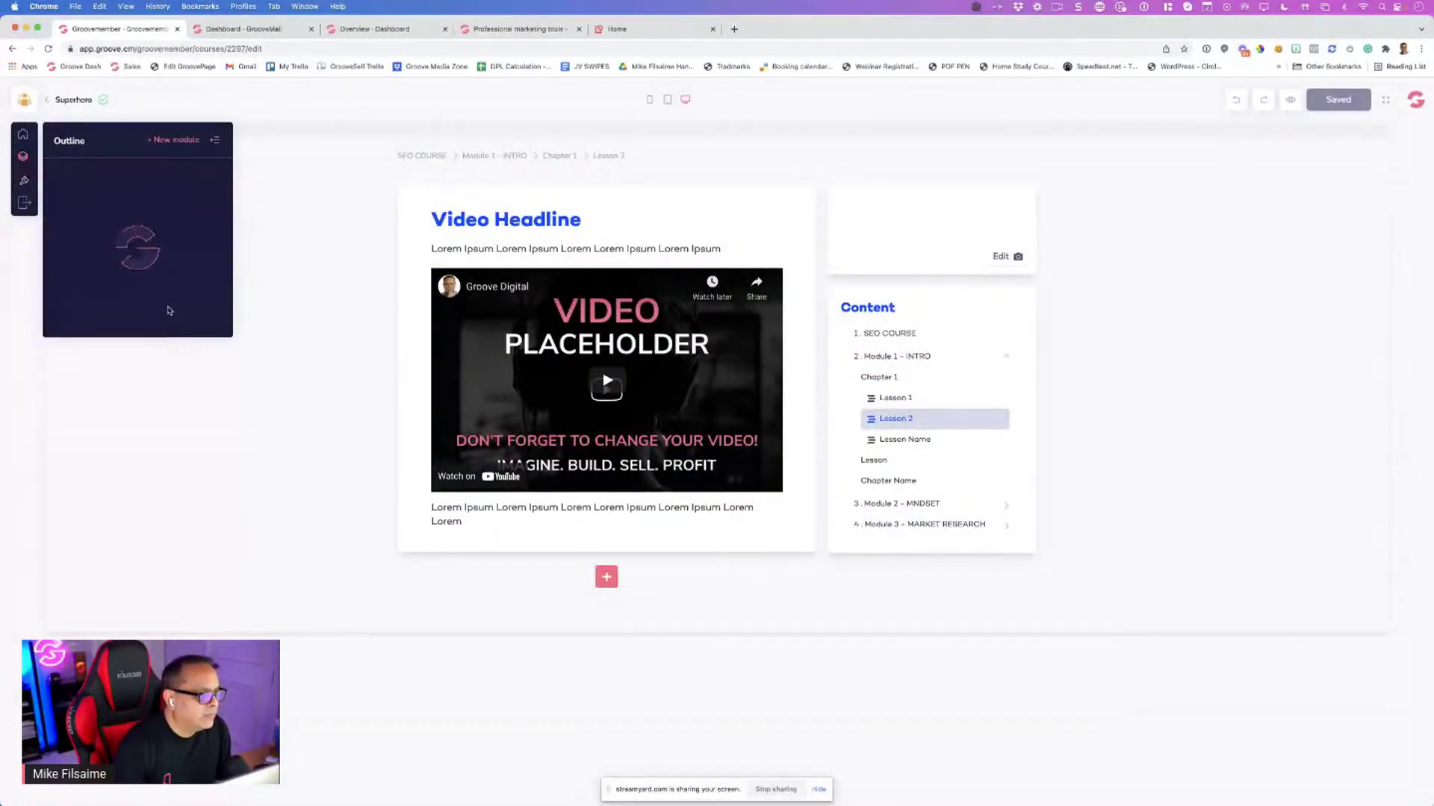
Rename the third lesson from 'Lesson Name' to 'Lesson 3' and save
{"action": "left_click", "coordinate": [228, 352]}
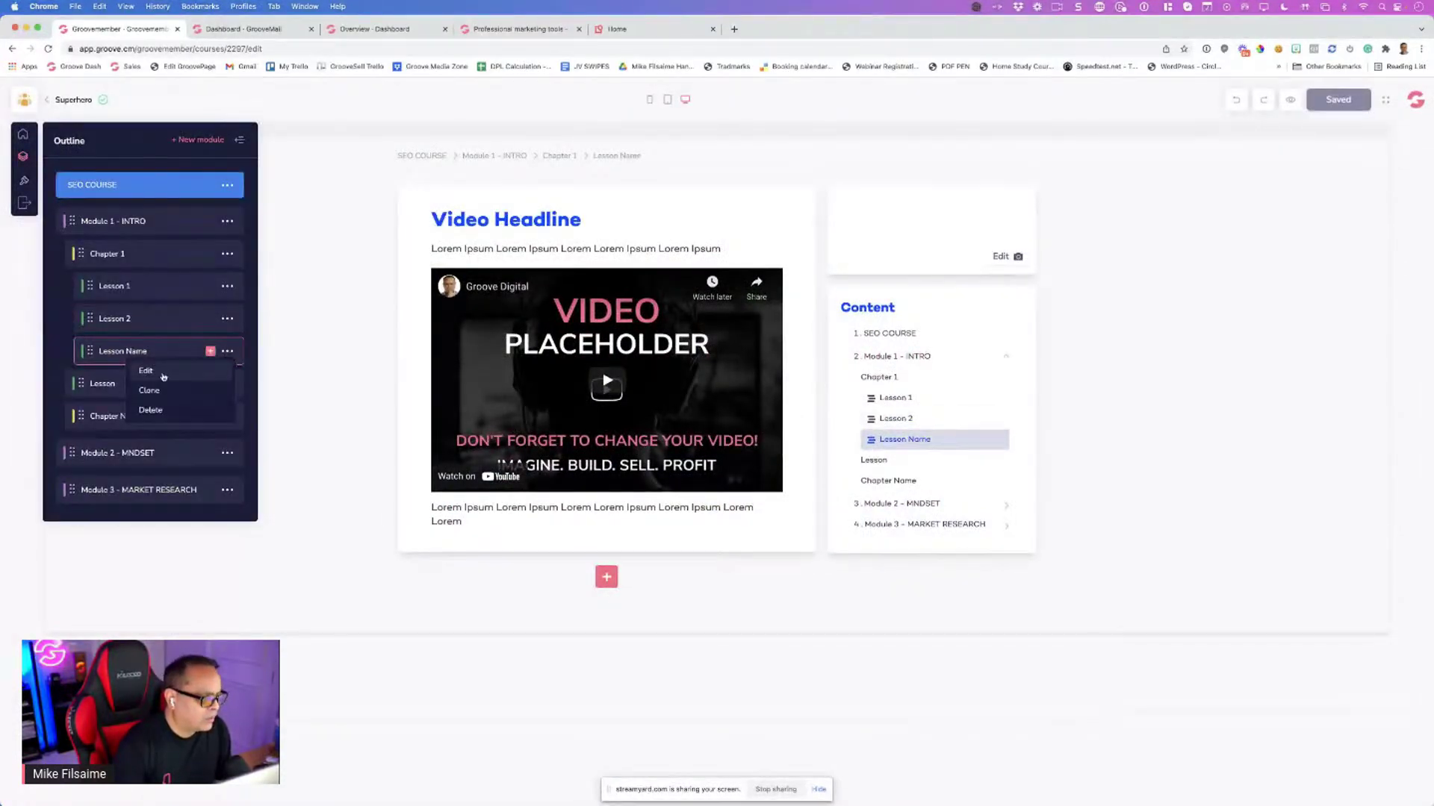
{"action": "left_click", "coordinate": [147, 371]}
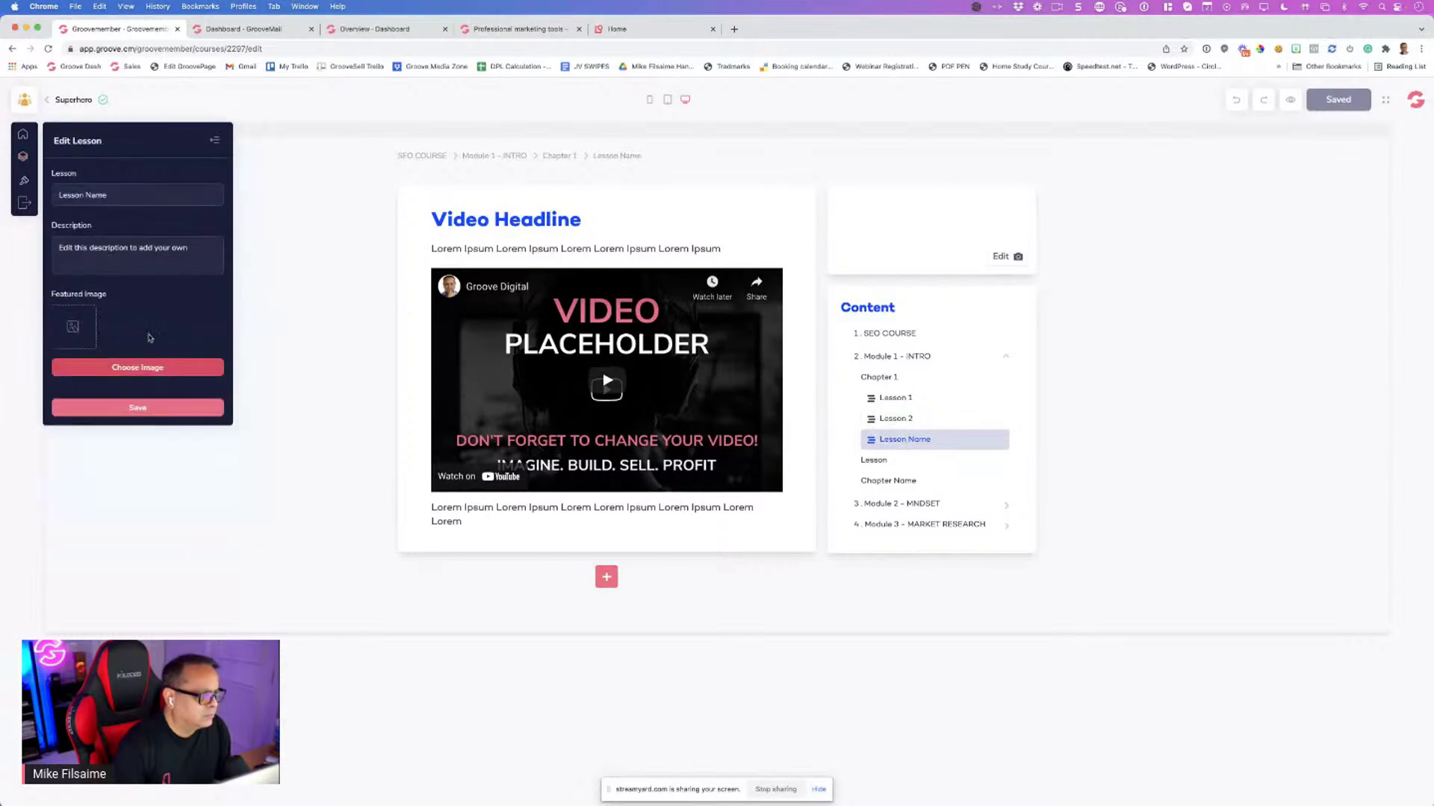
{"action": "double_click", "coordinate": [96, 196]}
{"action": "type", "text": "3"}
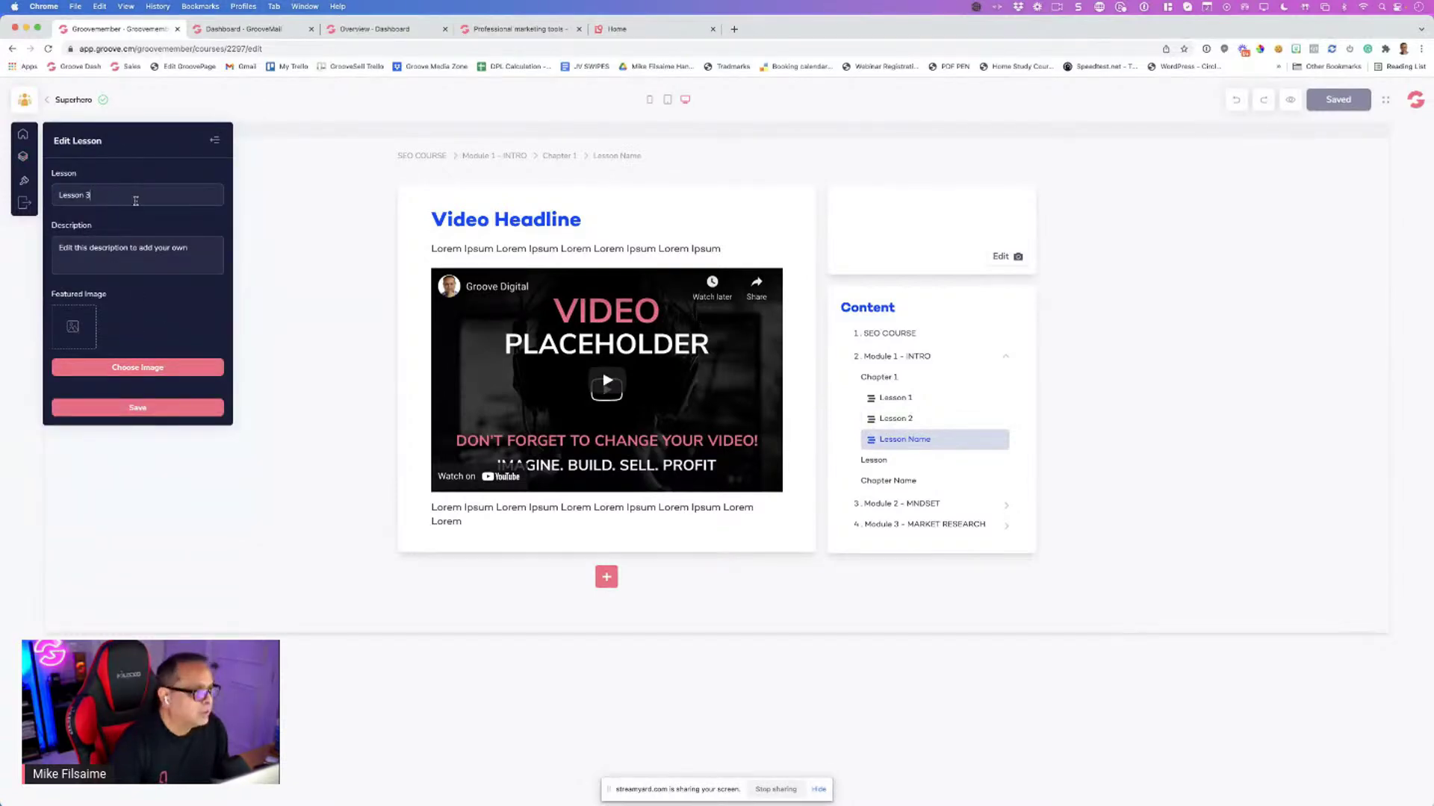
{"action": "left_click", "coordinate": [120, 409]}
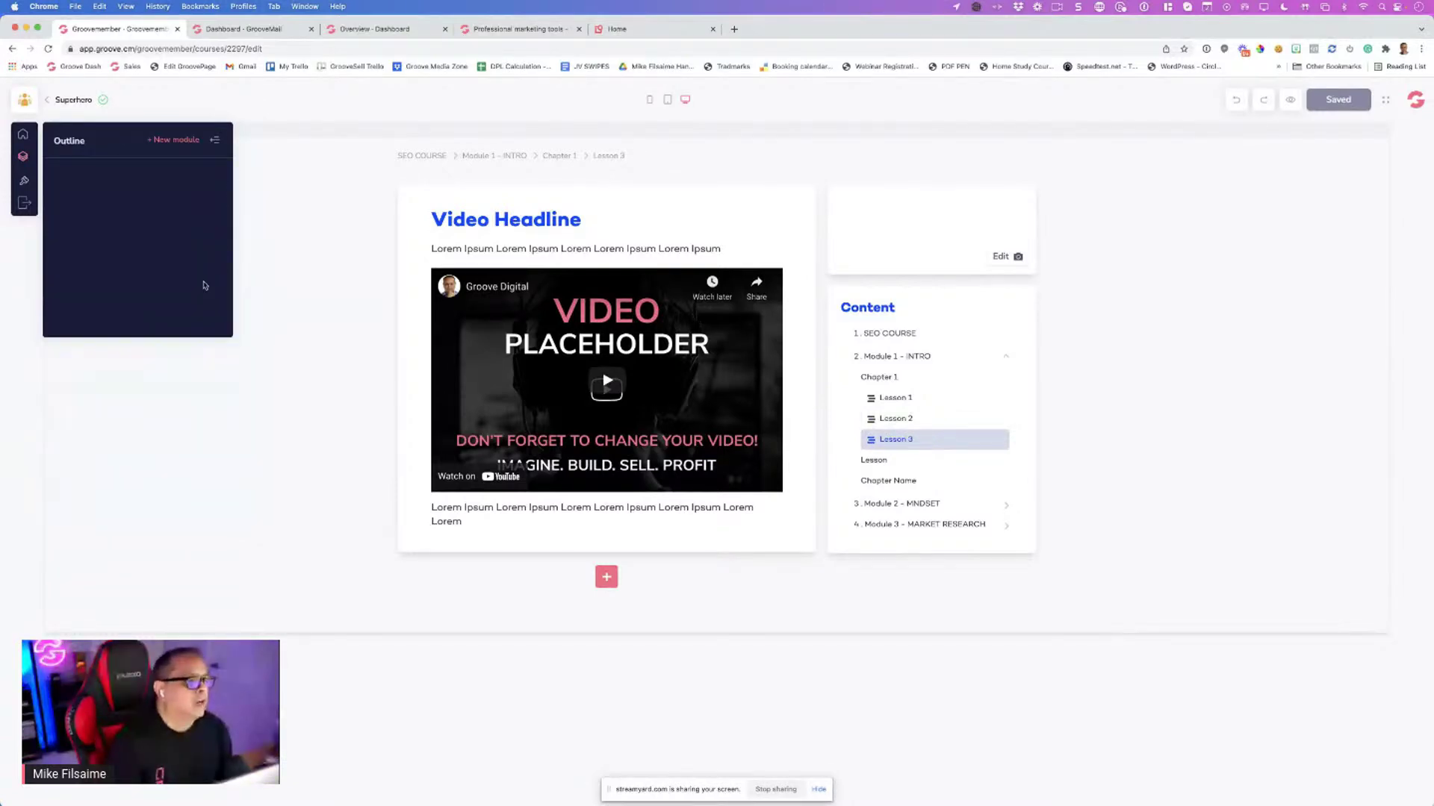
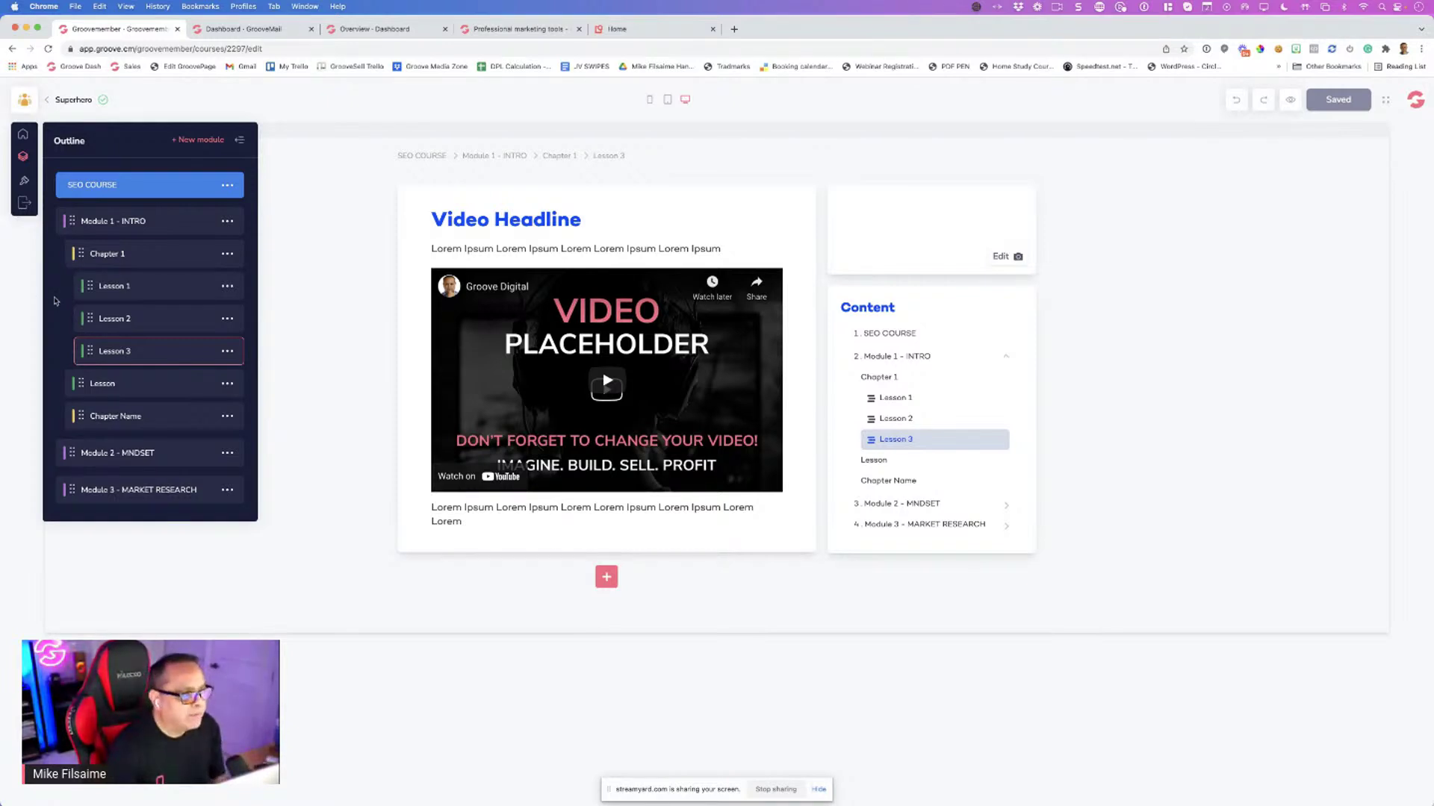
Go from SEO COURSE through Module 1 - INTRO to the Lesson 1 page in the outline
{"action": "left_click_drag", "start_coordinate": [112, 286], "coordinate": [155, 193]}
{"action": "left_click", "coordinate": [157, 195]}
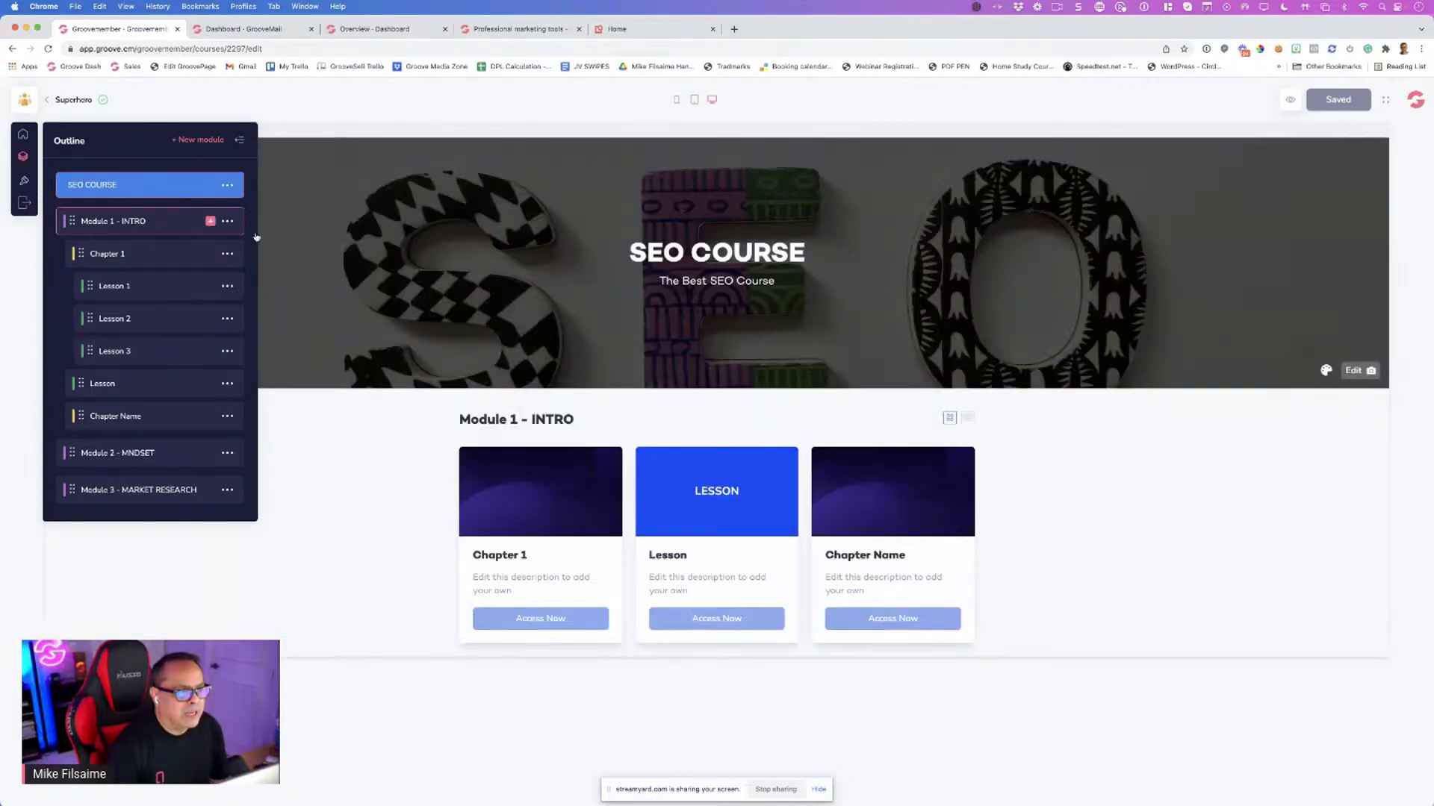
{"action": "left_click", "coordinate": [126, 222]}
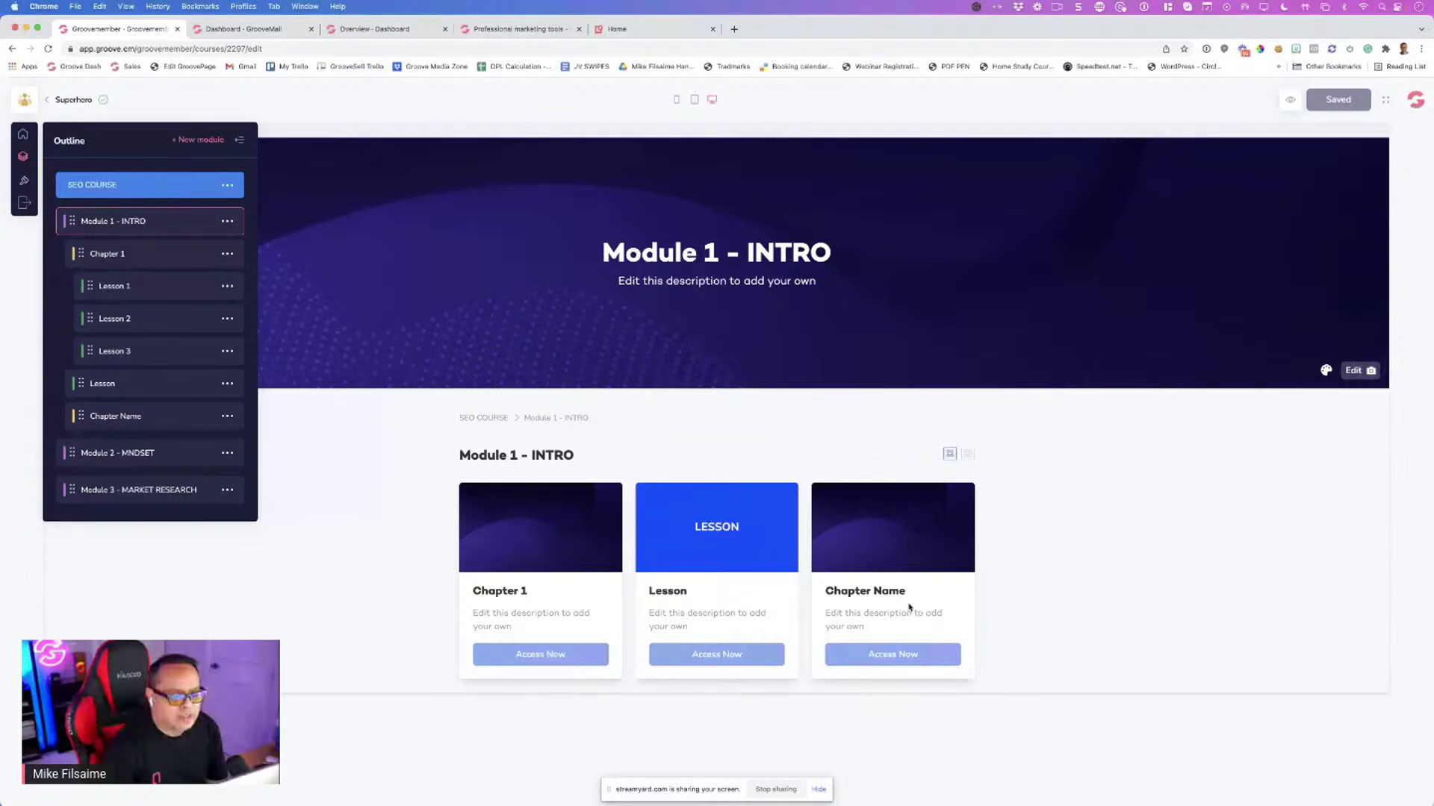
{"action": "left_click", "coordinate": [160, 288]}
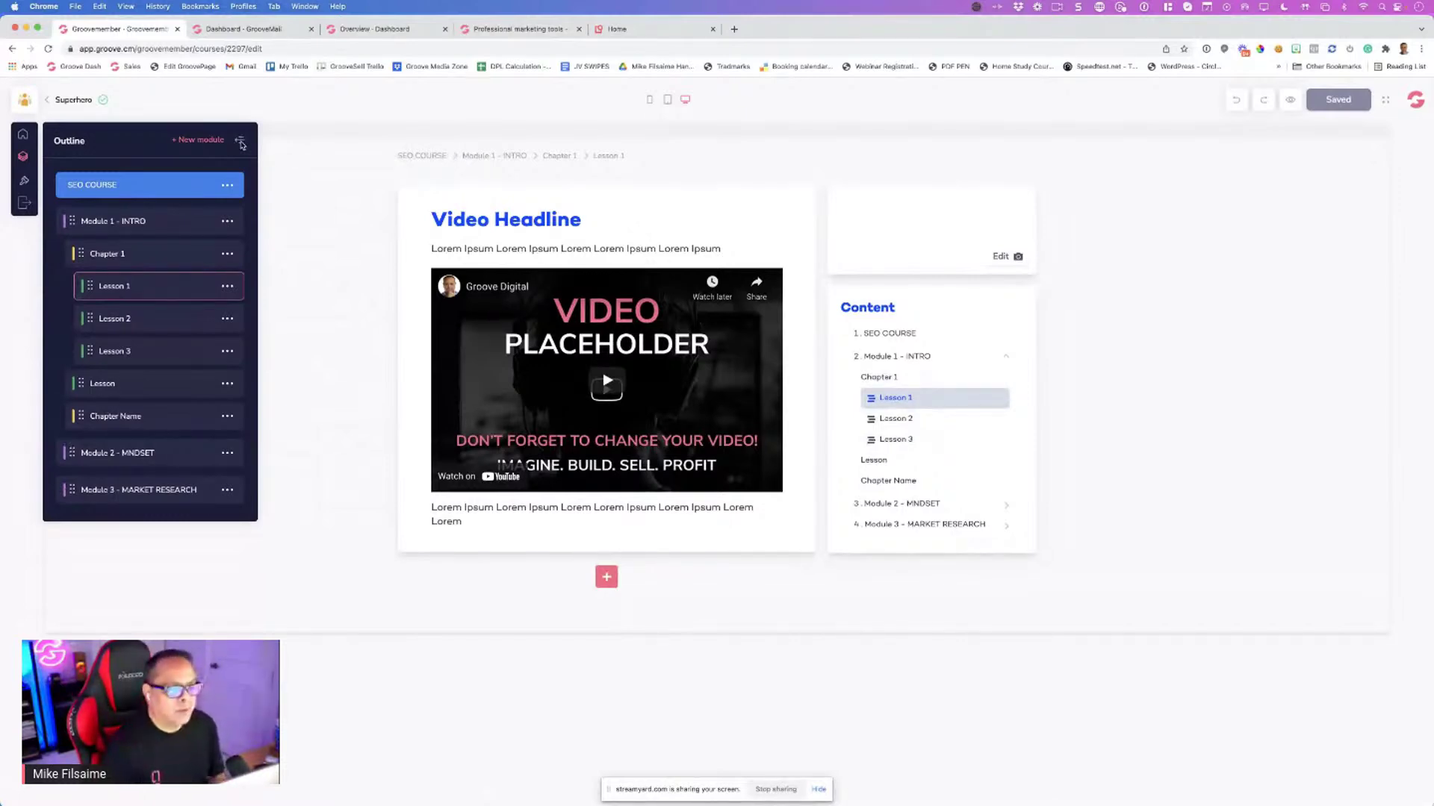
Hide the outline, zoom in, and preview the placeholder video and video library
{"action": "left_click", "coordinate": [240, 142]}
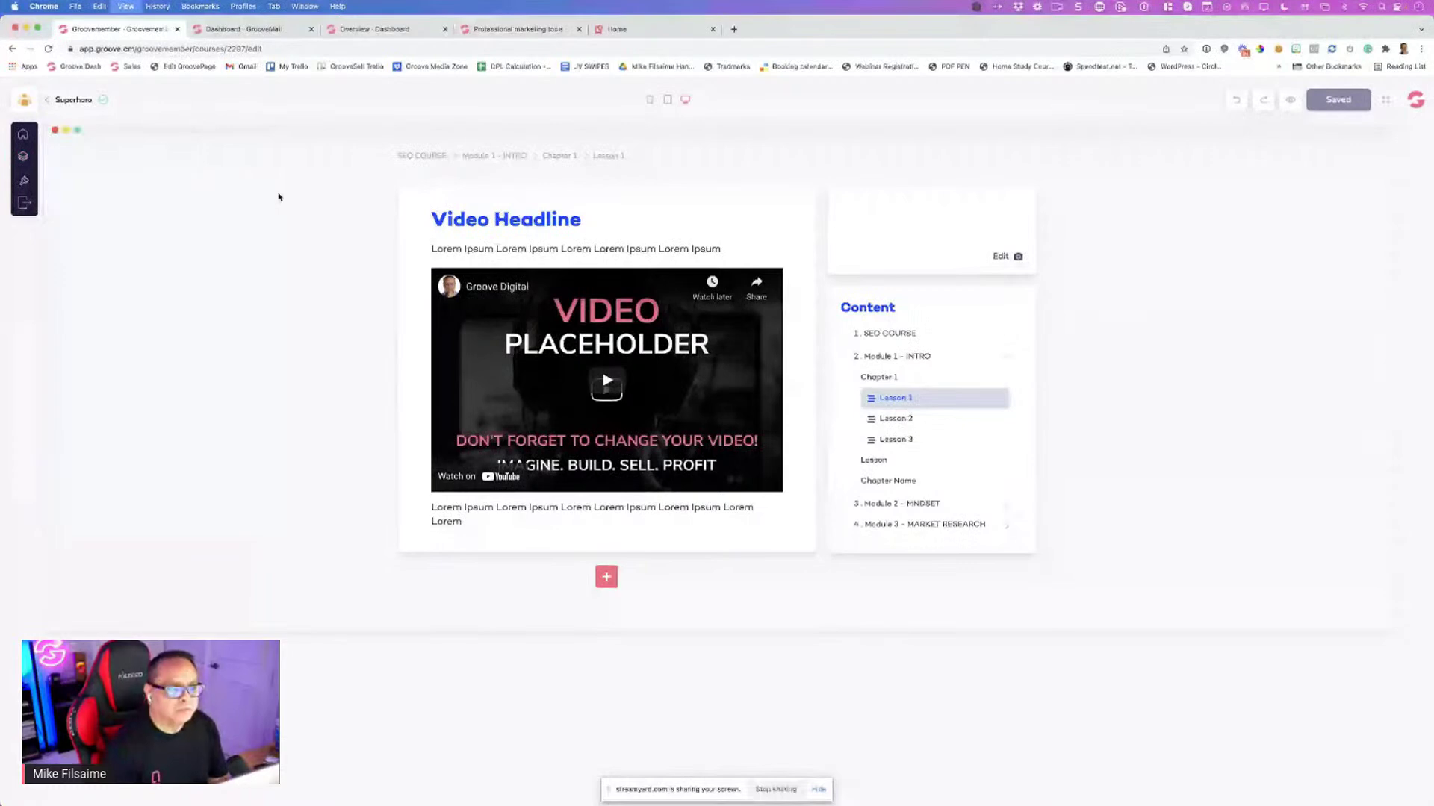
{"action": "key", "text": "super+equal"}
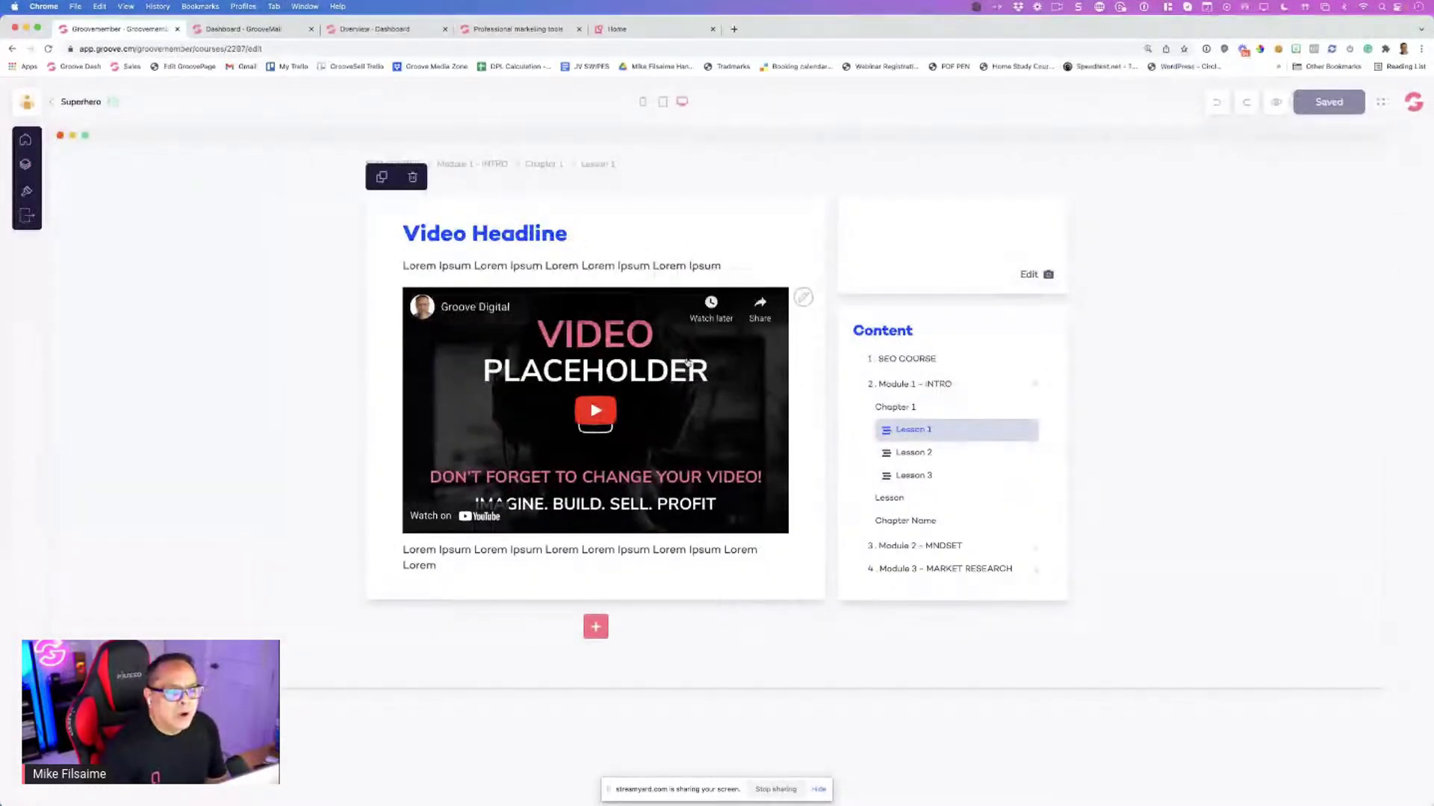
{"action": "left_click", "coordinate": [781, 299]}
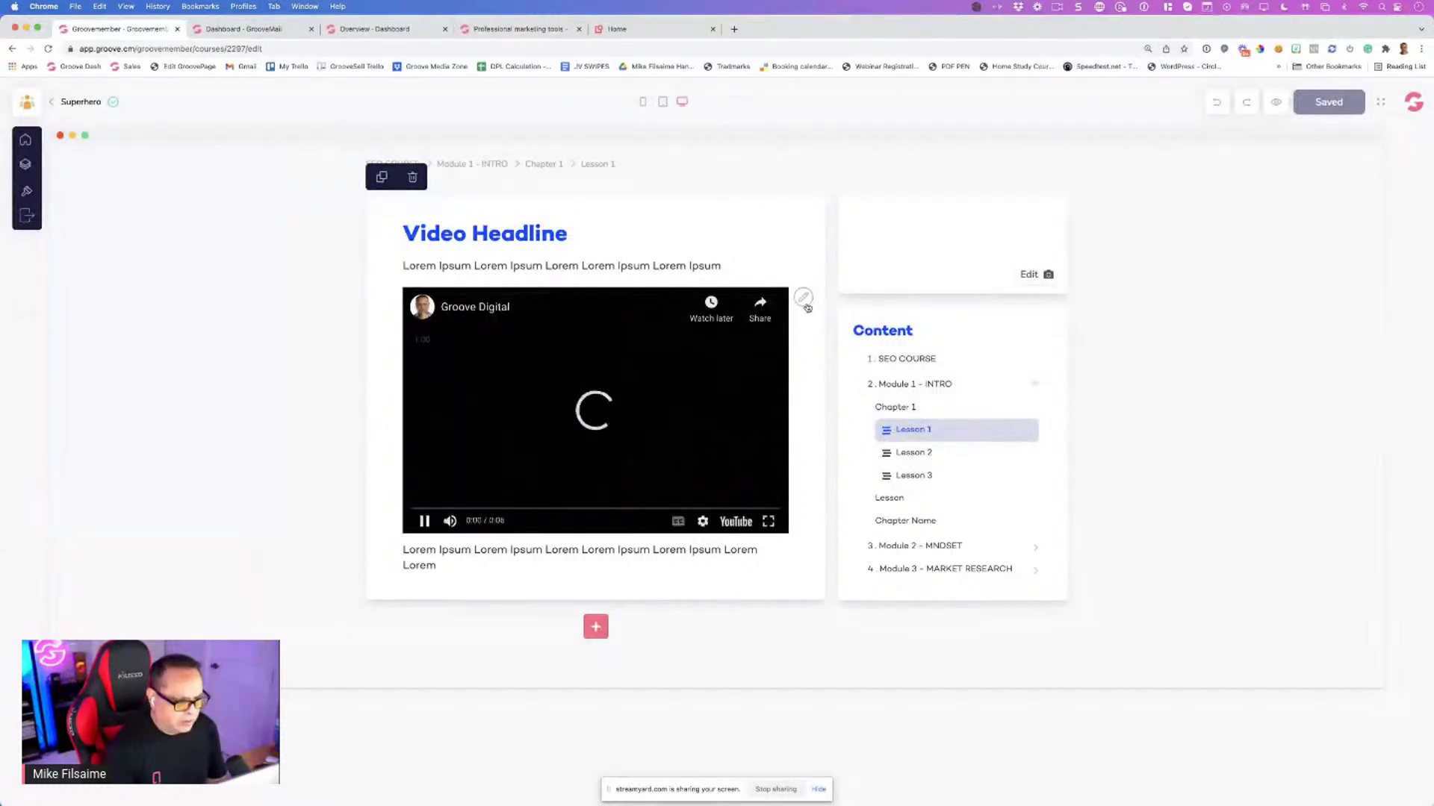
{"action": "left_click", "coordinate": [804, 300]}
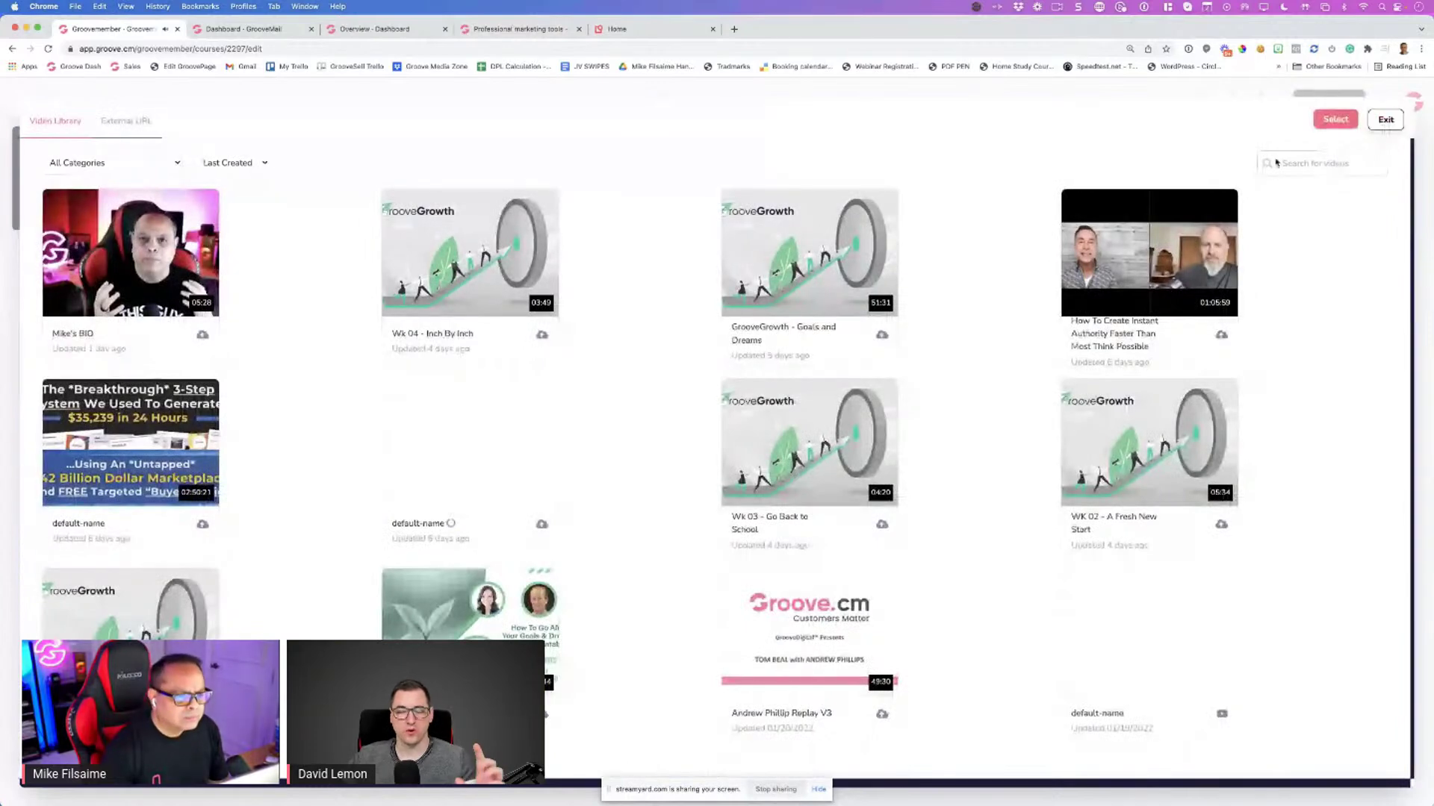
{"action": "left_click", "coordinate": [1385, 121]}
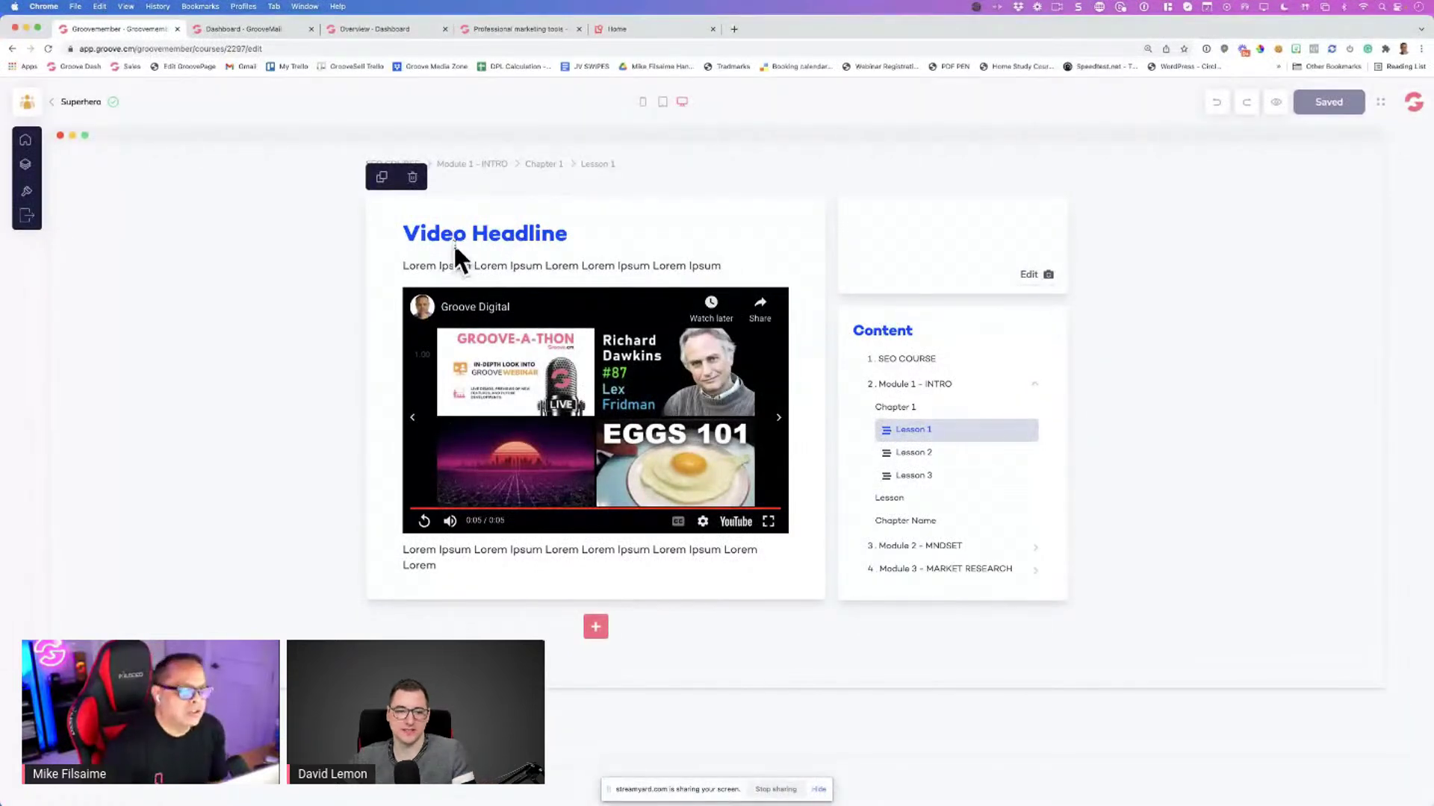
Add a Content text block below the video, then delete the video section
{"action": "left_click", "coordinate": [593, 632]}
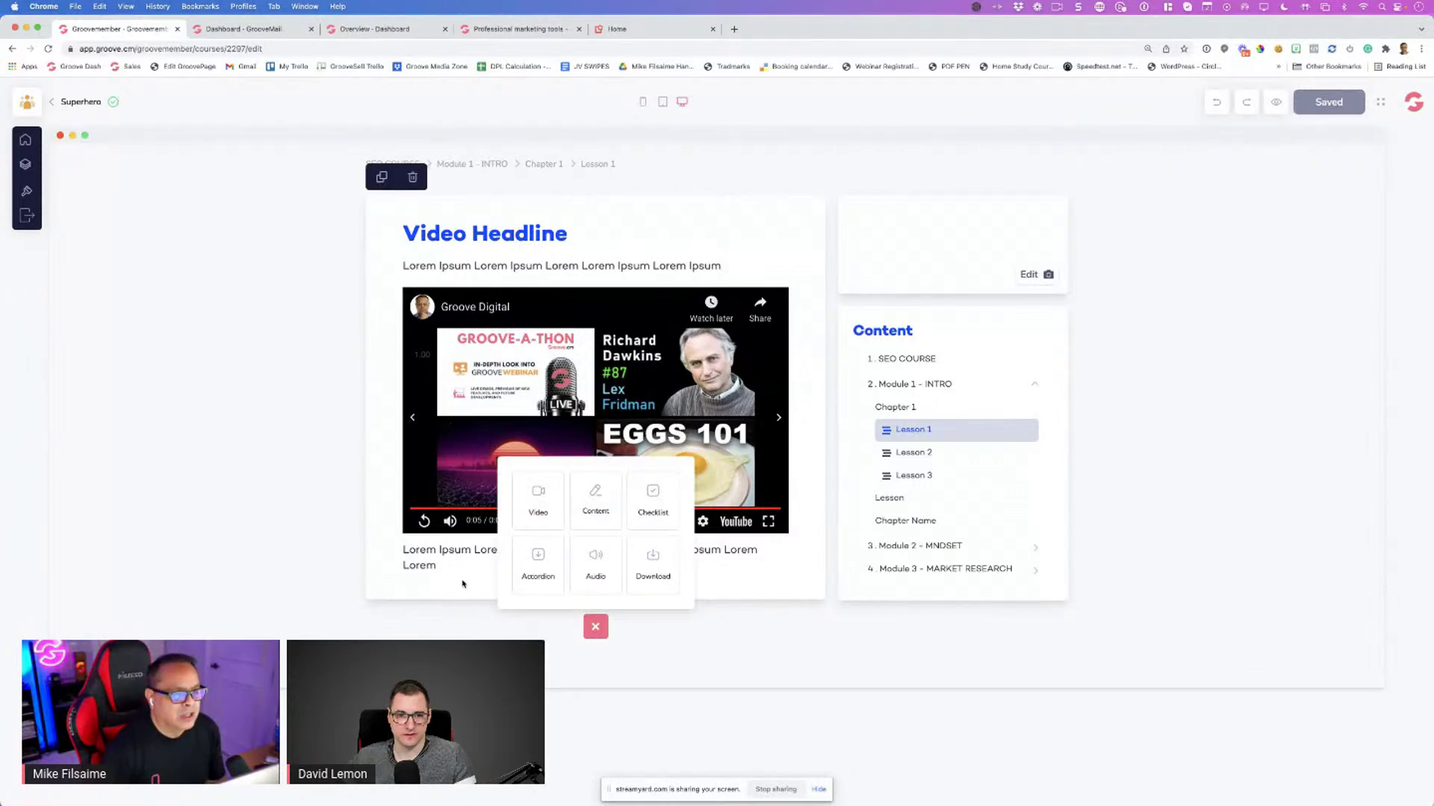
{"action": "left_click", "coordinate": [483, 498]}
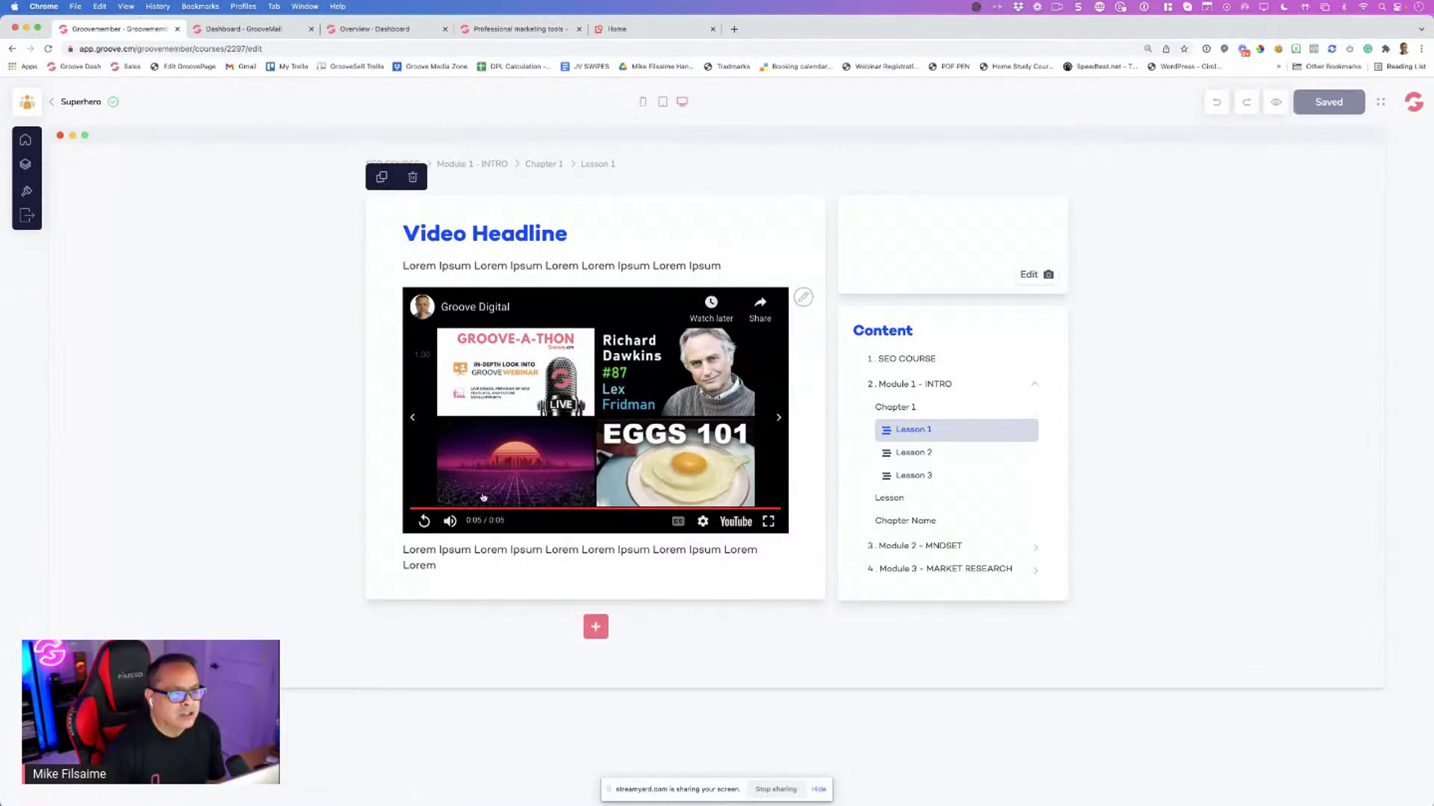
{"action": "left_click", "coordinate": [593, 629]}
{"action": "left_click", "coordinate": [595, 506]}
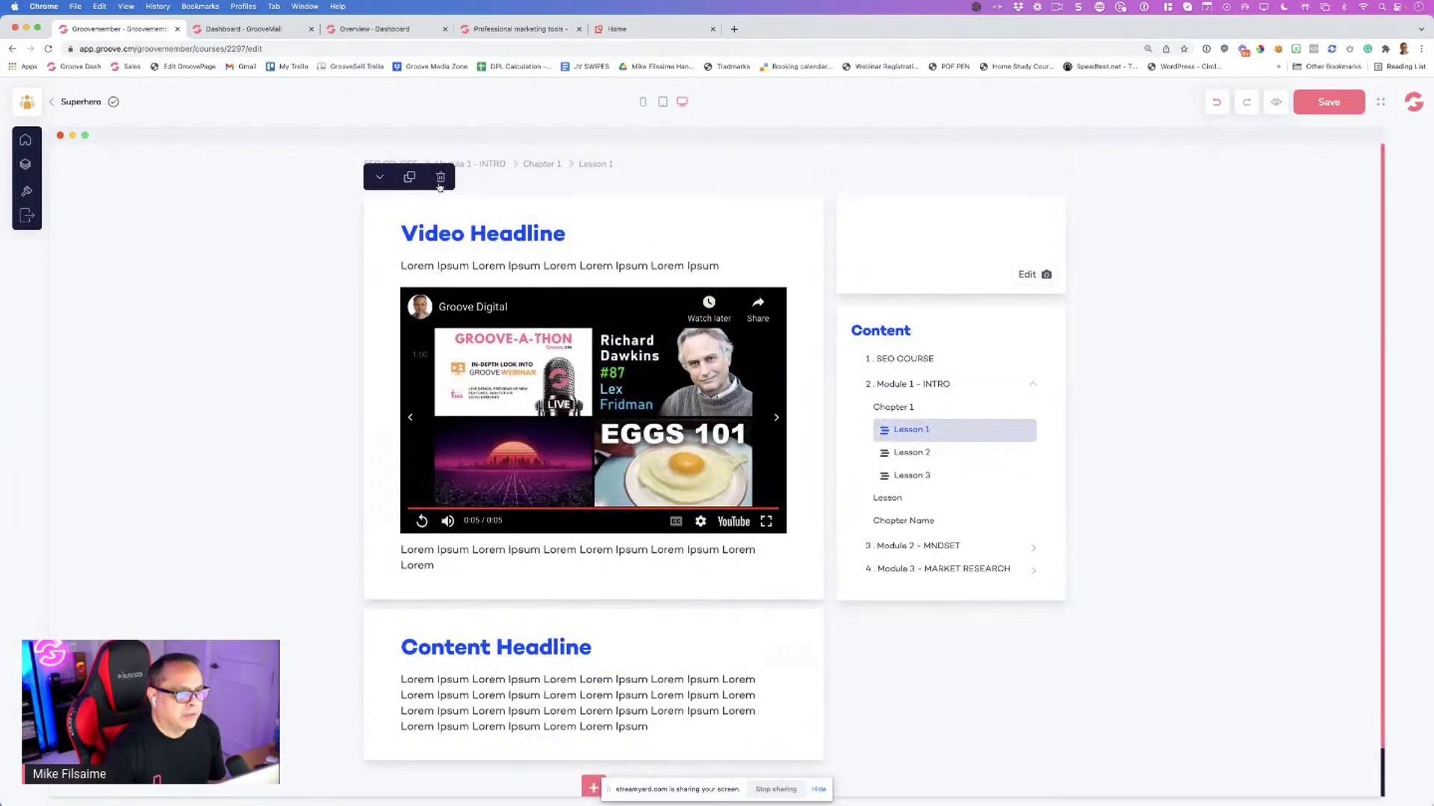
{"action": "left_click", "coordinate": [441, 180]}
{"action": "left_click", "coordinate": [747, 462]}
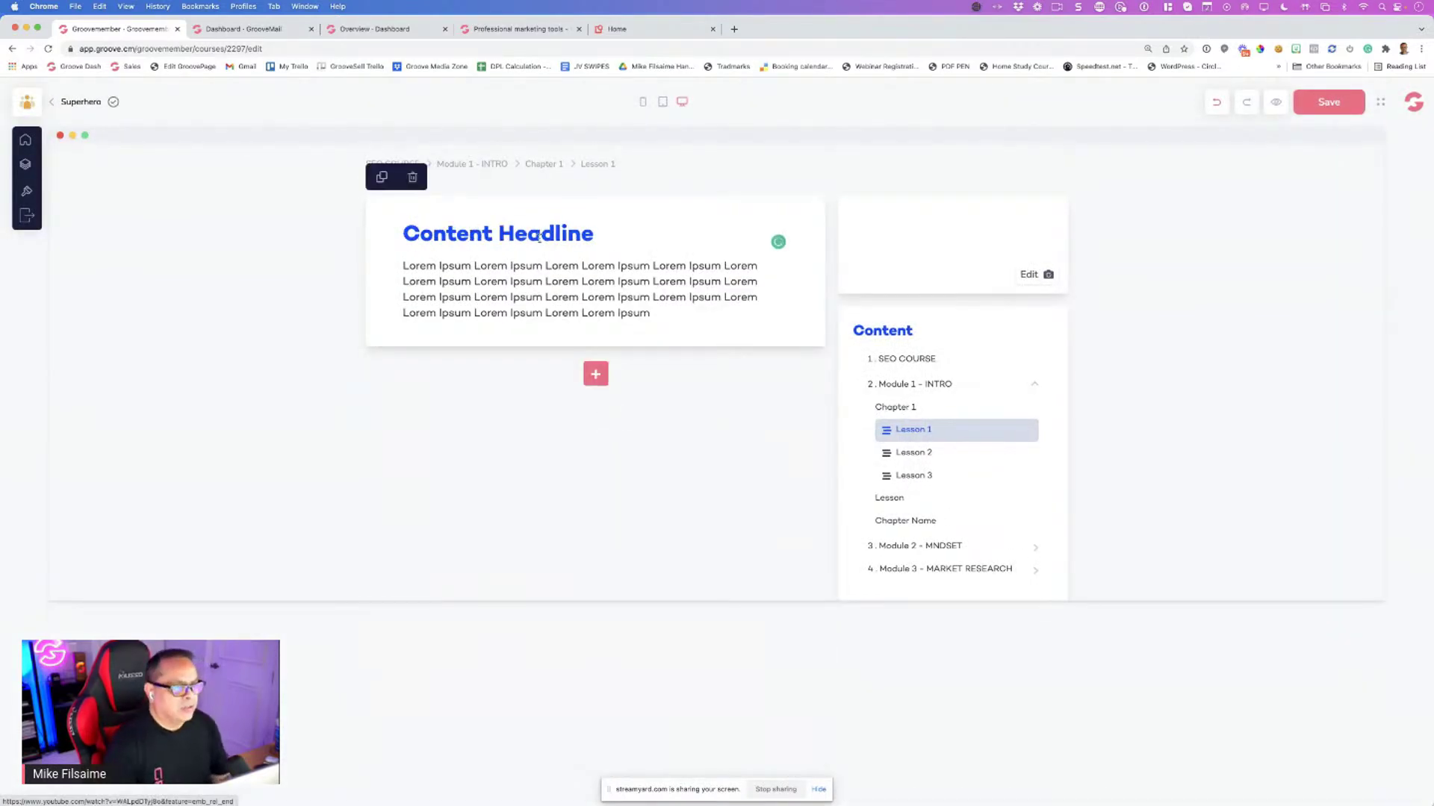
Retitle the text block 'Introduction' with the body 'Welcome to the course'
{"action": "triple_click", "coordinate": [539, 236]}
{"action": "key", "text": "BackSpace"}
{"action": "type", "text": "In"}
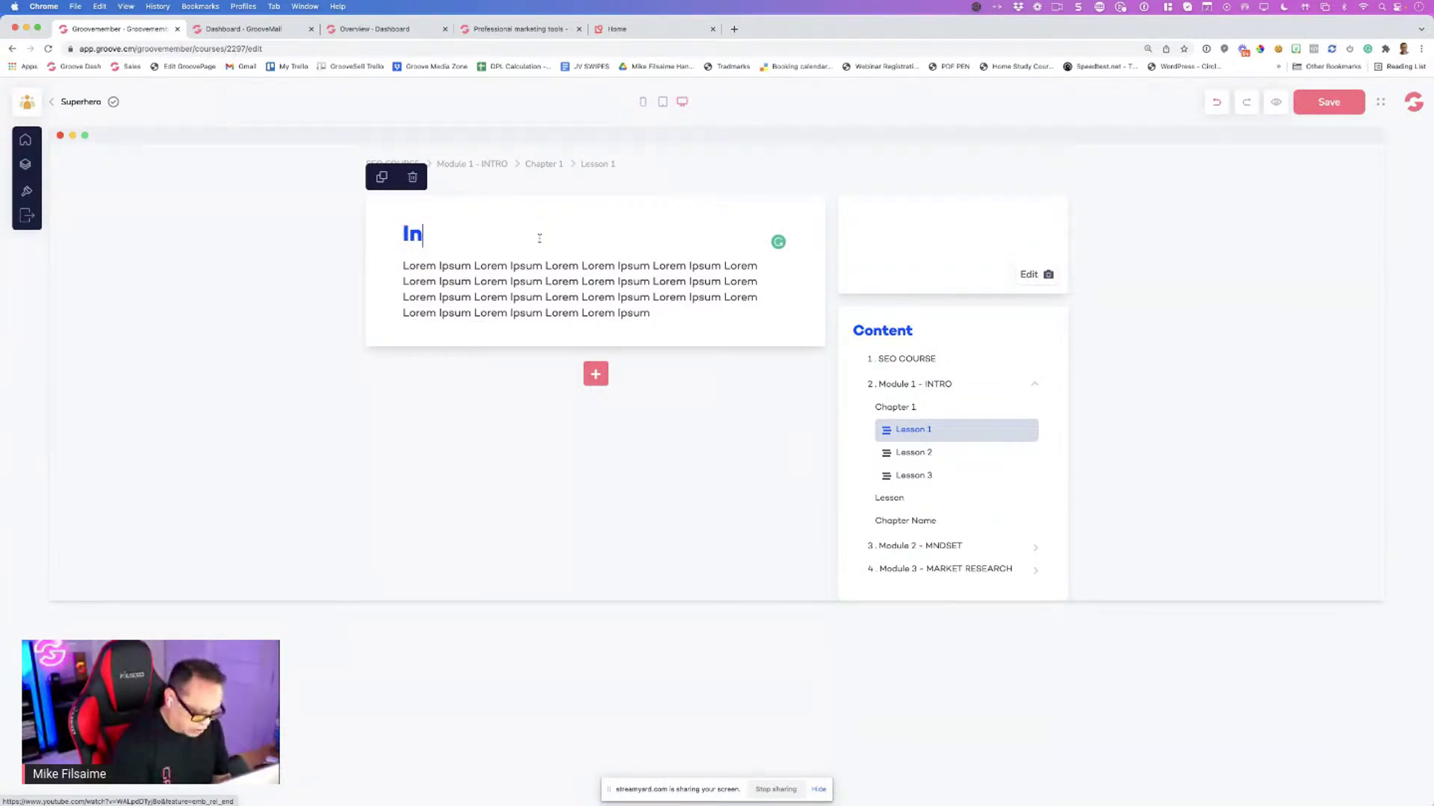
{"action": "type", "text": "troduction"}
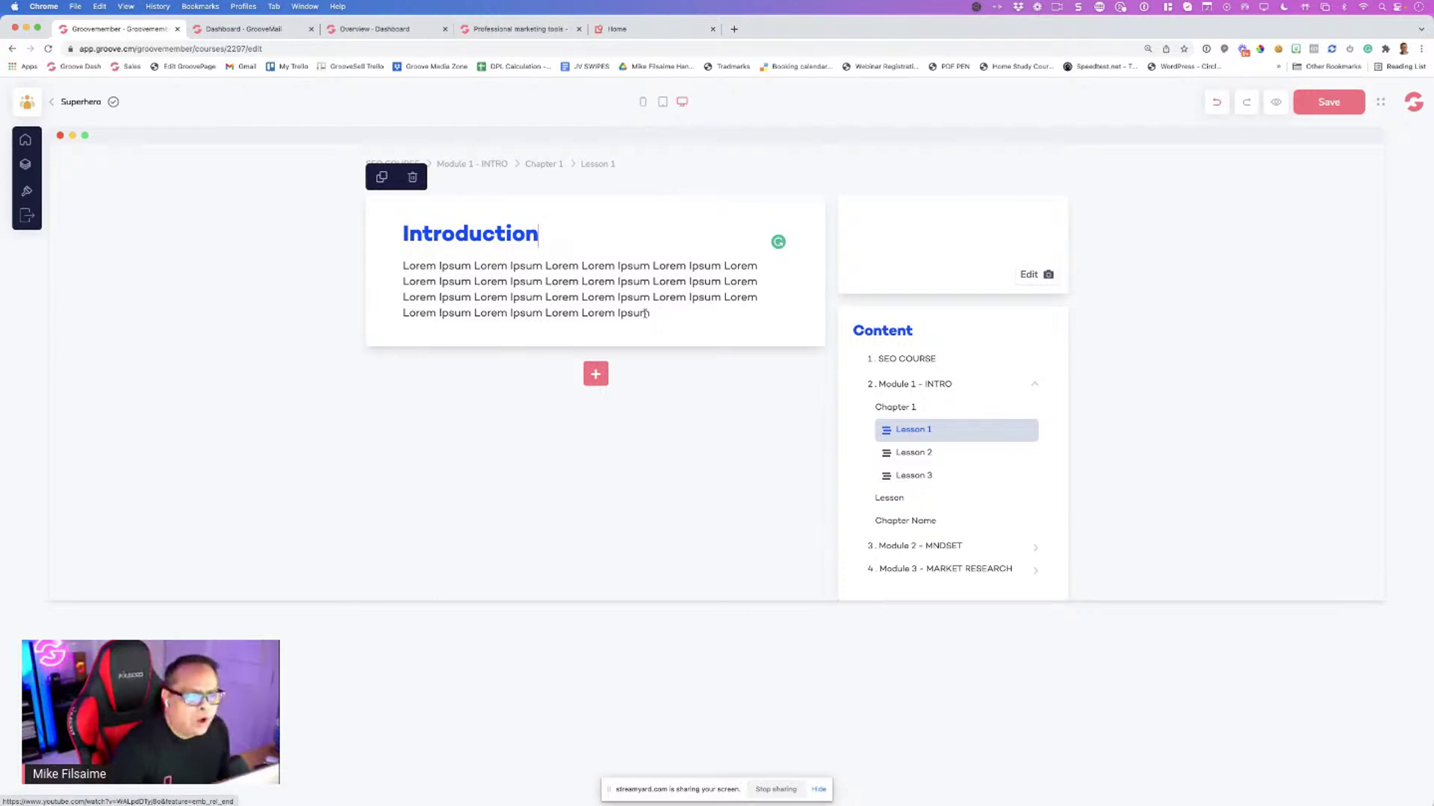
{"action": "triple_click", "coordinate": [423, 286]}
{"action": "type", "text": "Wel"}
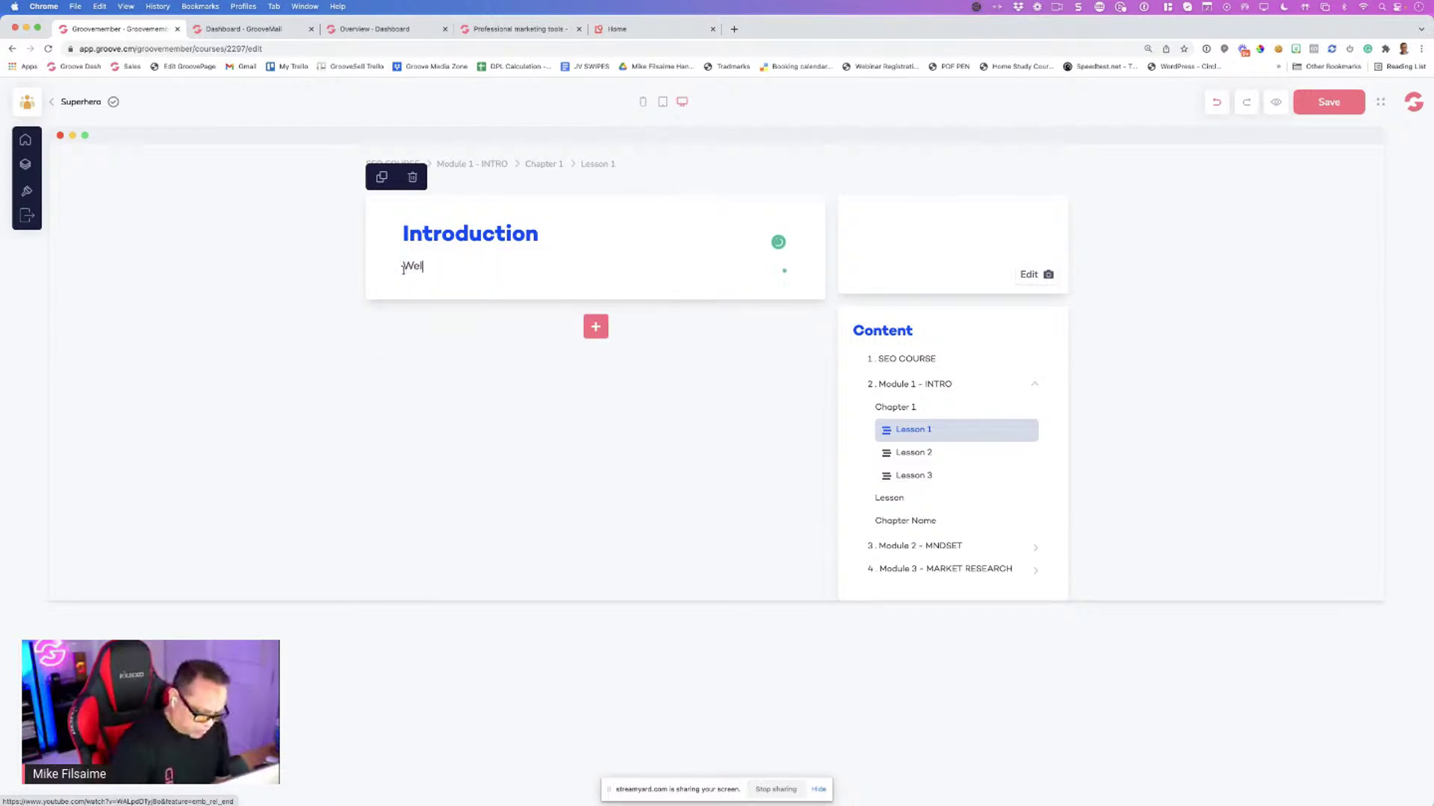
{"action": "type", "text": "come to the coruse"}
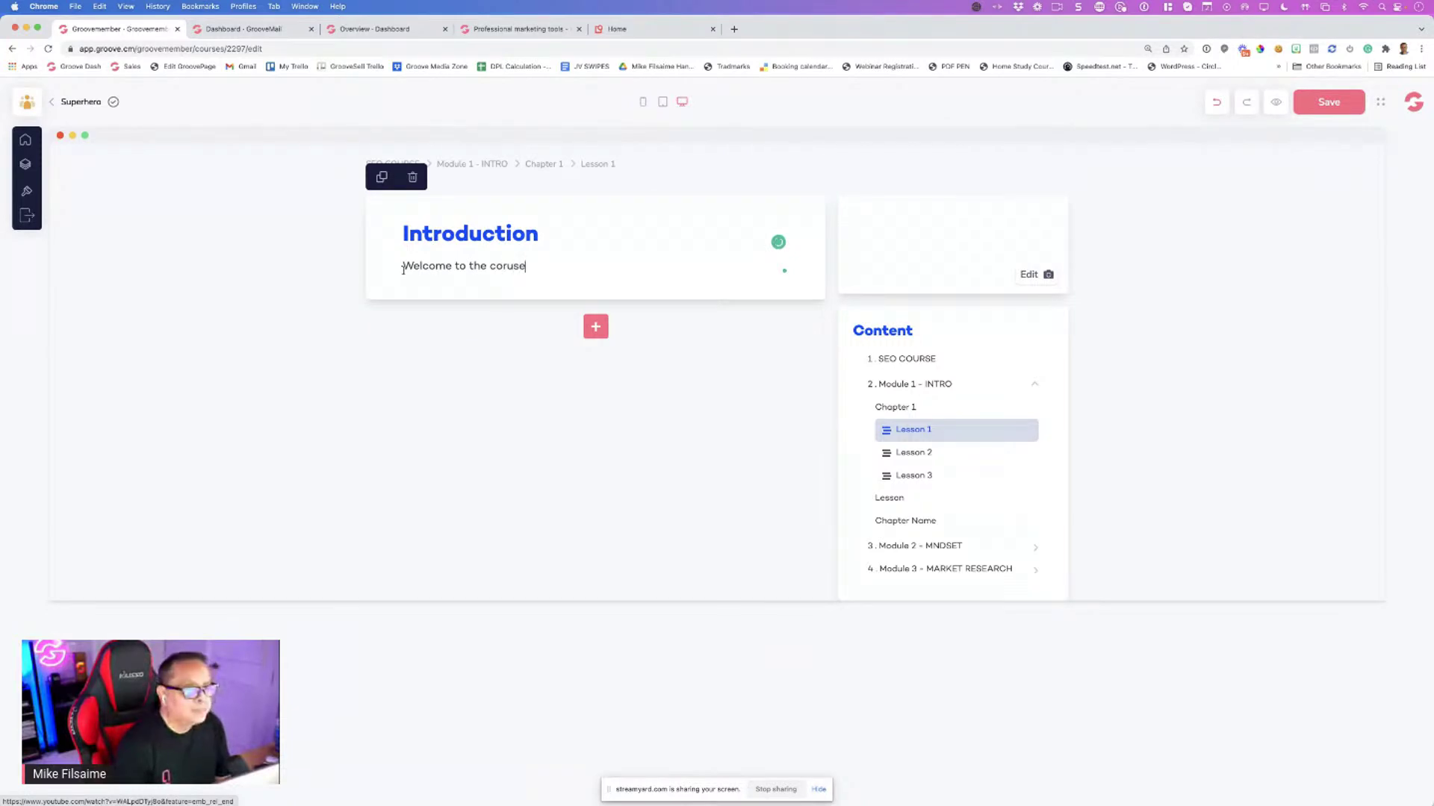
Add a video section below Introduction and correct 'coruse' to 'course'
{"action": "left_click", "coordinate": [595, 327]}
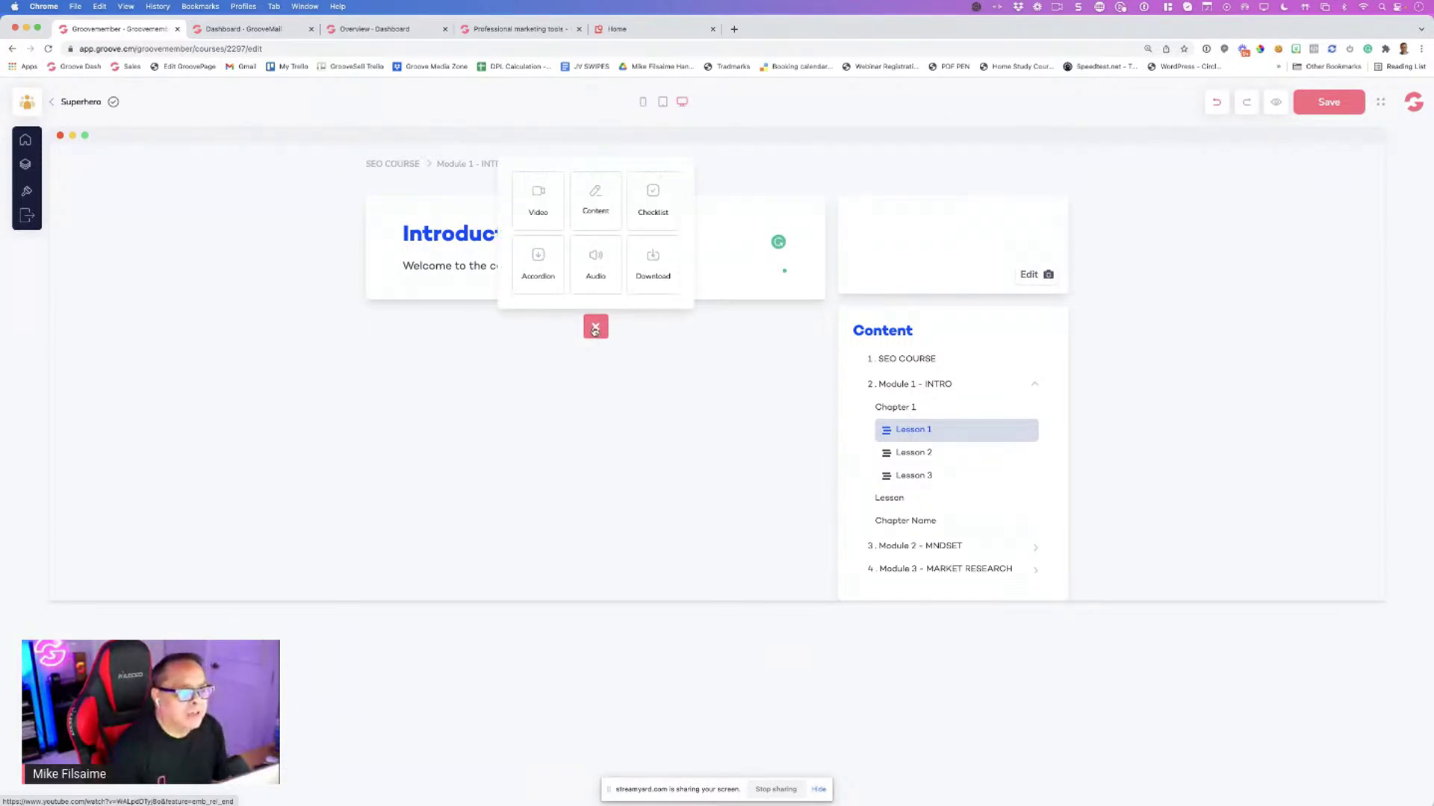
{"action": "left_click", "coordinate": [538, 210]}
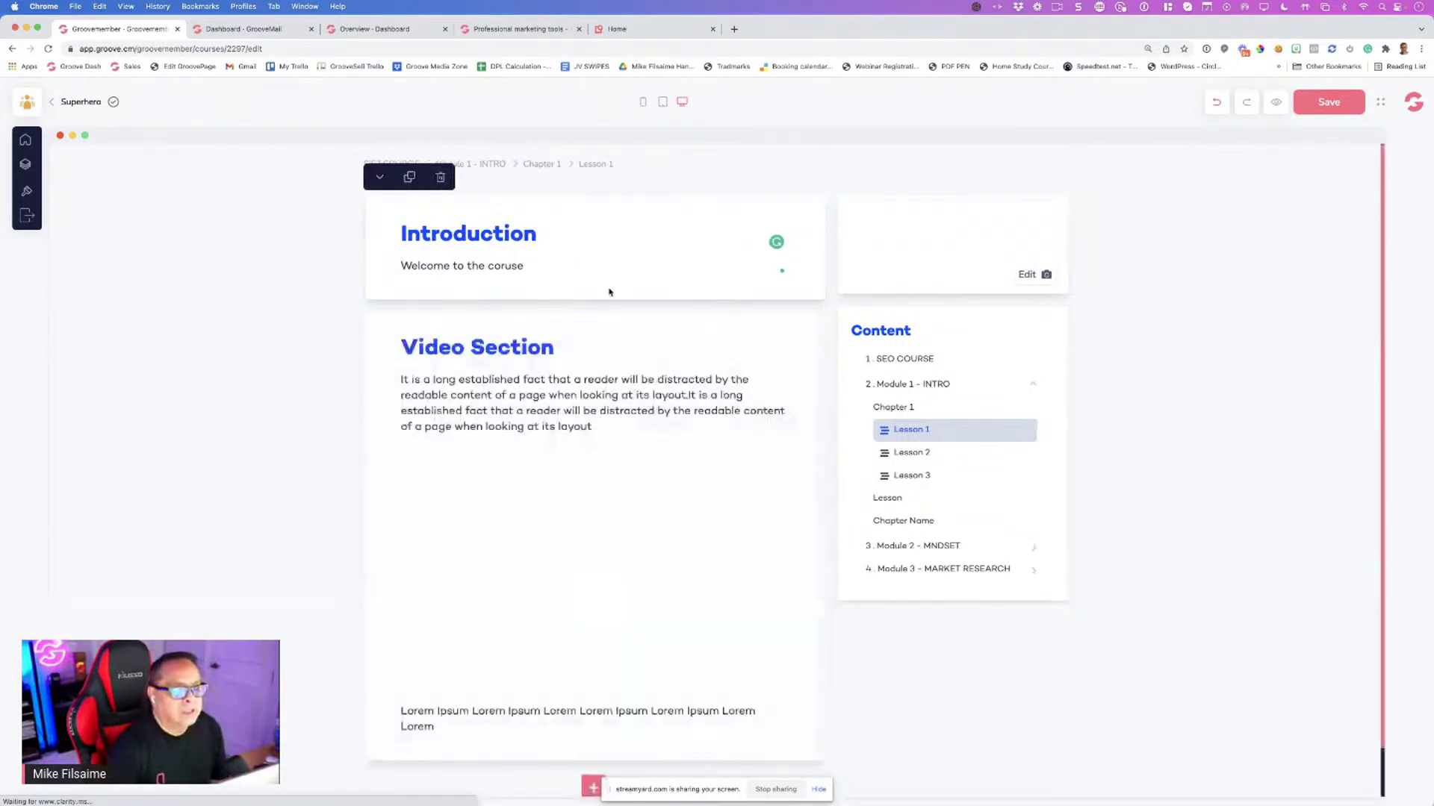
{"action": "triple_click", "coordinate": [512, 349]}
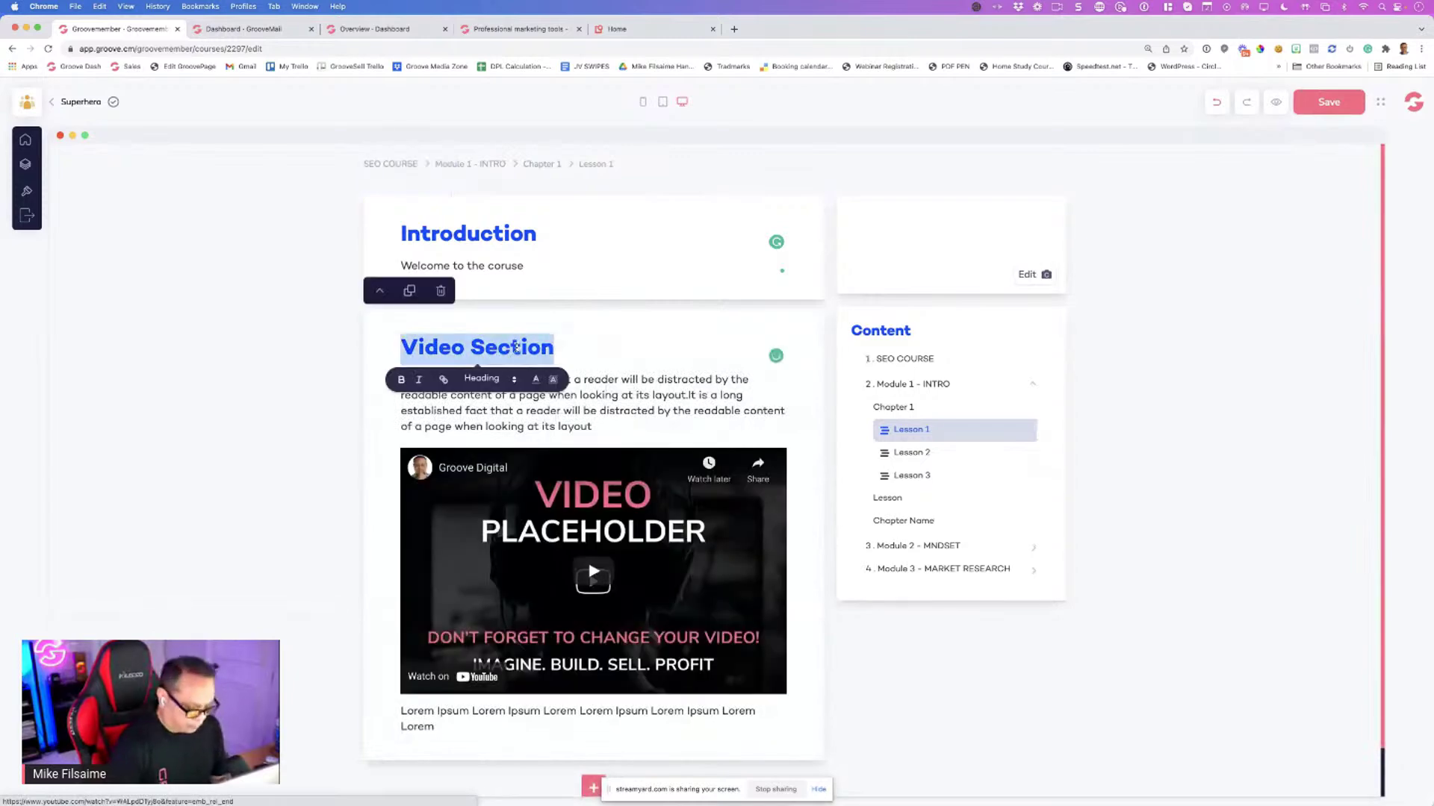
{"action": "left_click", "coordinate": [512, 348]}
{"action": "left_click", "coordinate": [504, 266]}
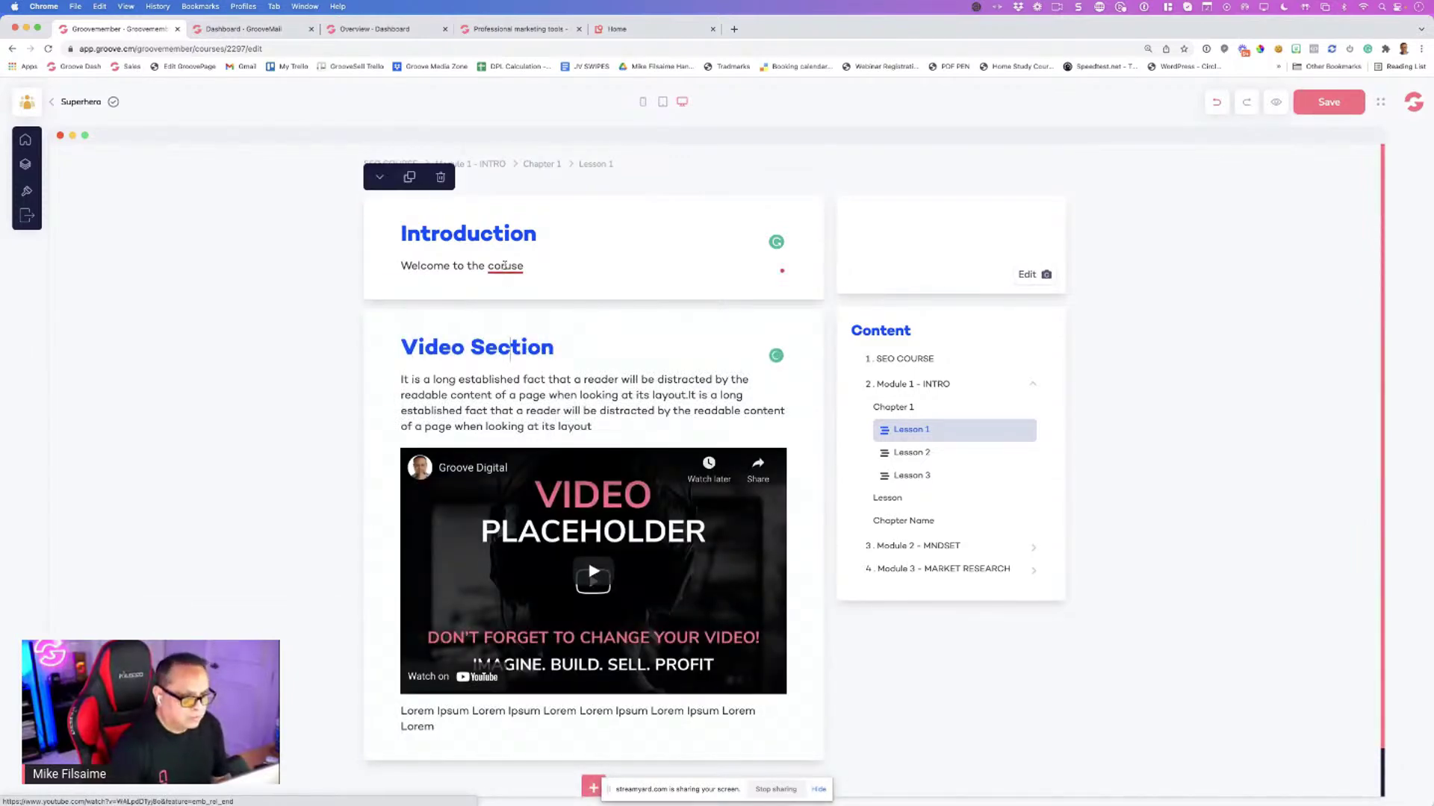
{"action": "left_click", "coordinate": [505, 289]}
Rename the video section heading to 'Getting Started'
{"action": "triple_click", "coordinate": [445, 349]}
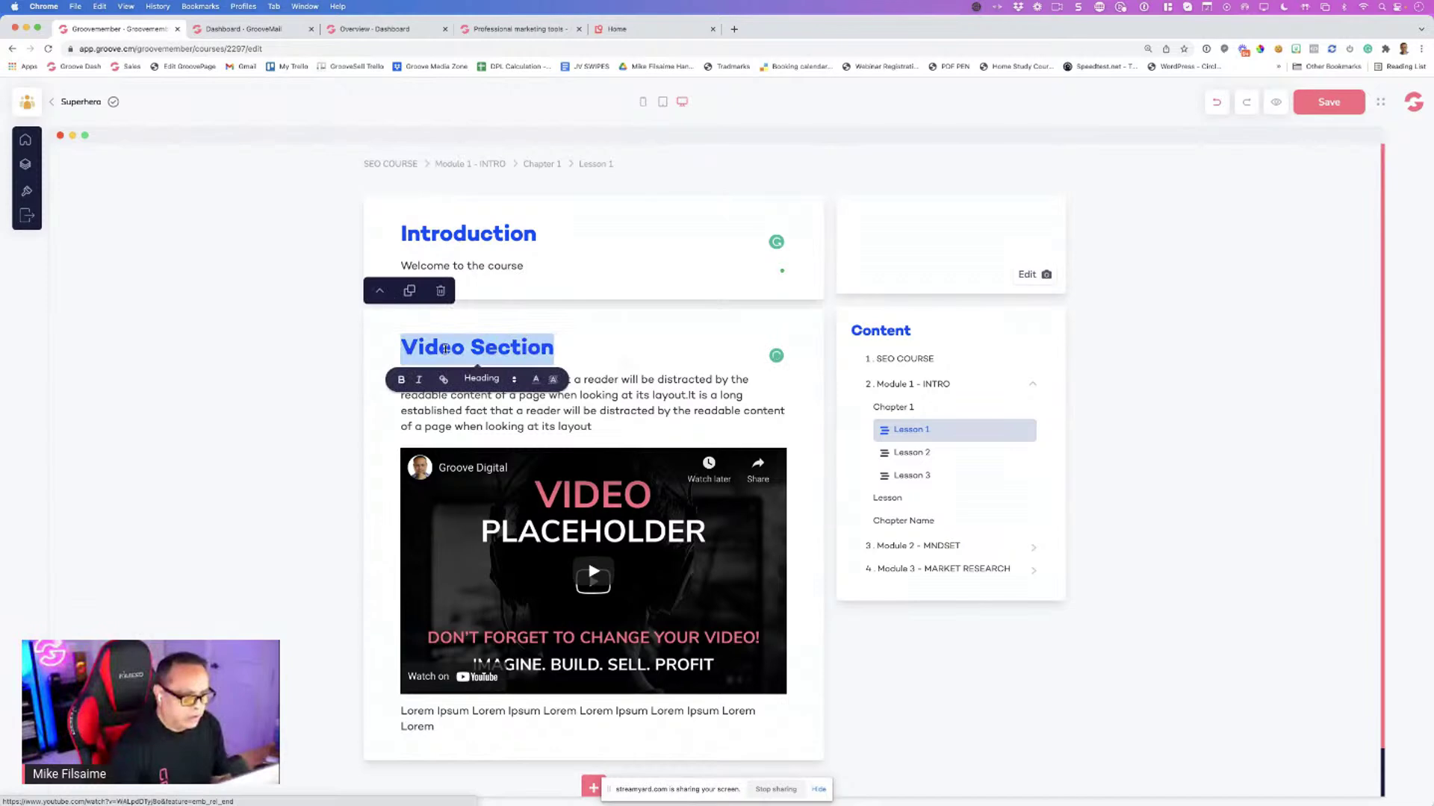
{"action": "type", "text": "getting S"}
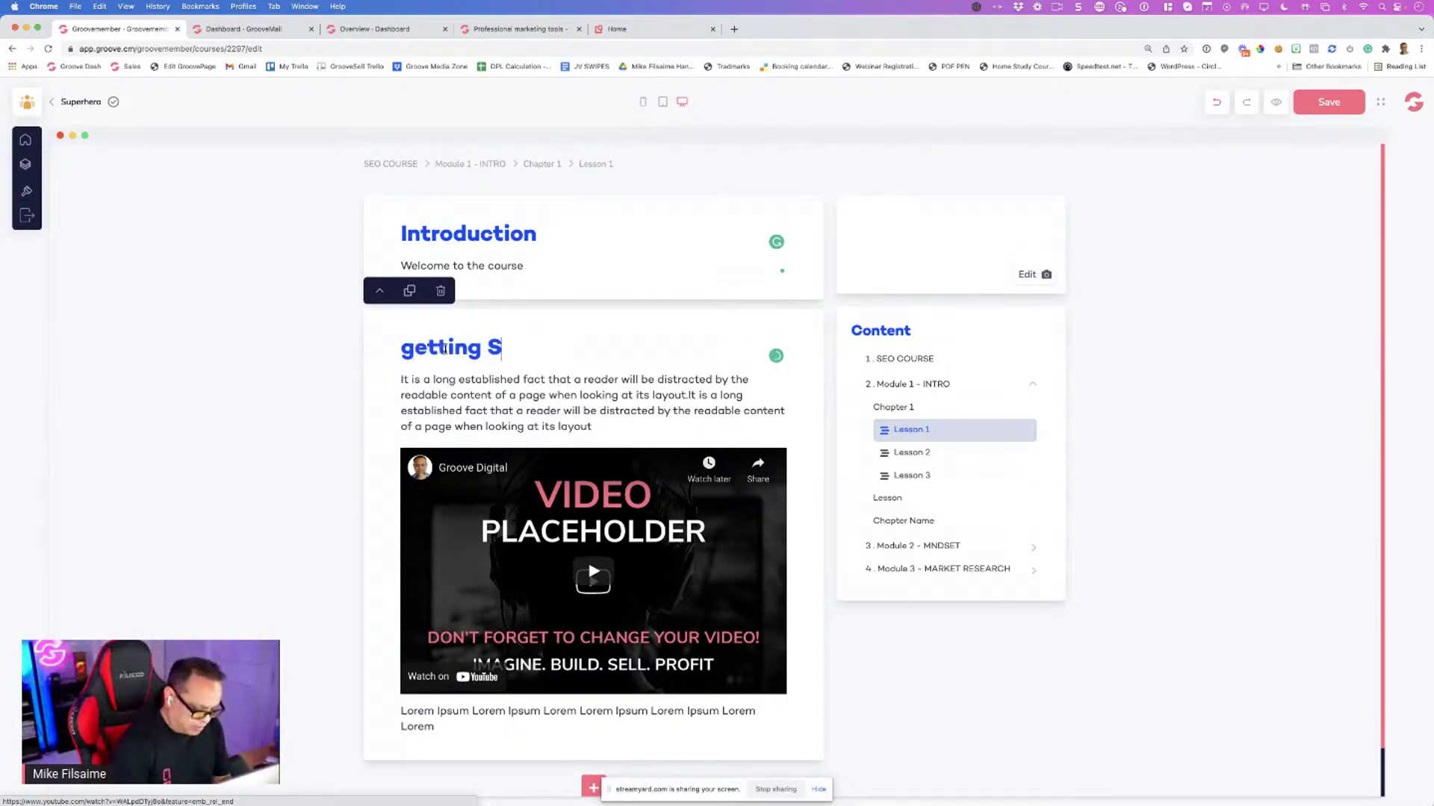
{"action": "type", "text": "tart"}
{"action": "key", "text": "super+Left"}
{"action": "key", "text": "shift+Right"}
{"action": "type", "text": "Q"}
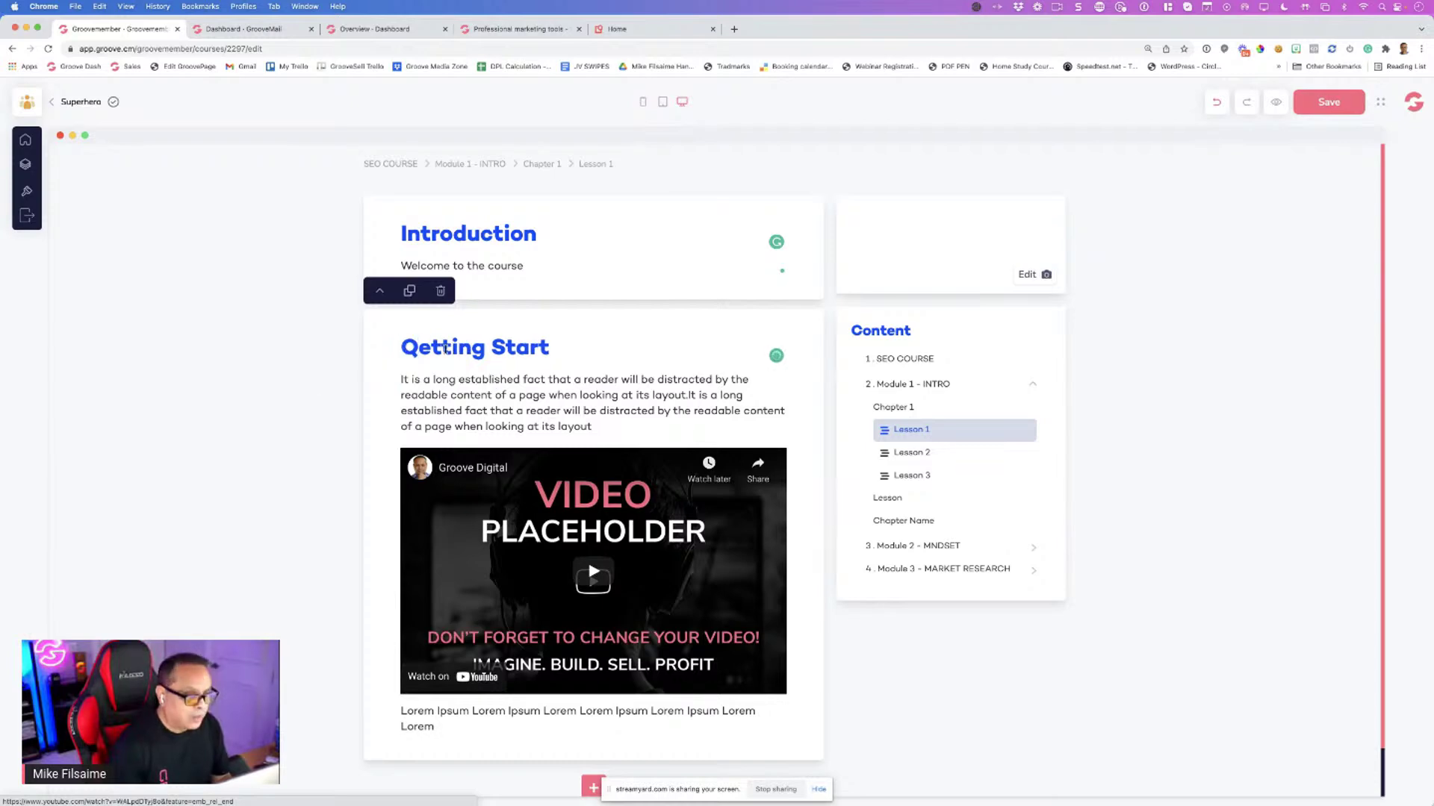
{"action": "key", "text": "BackSpace"}
{"action": "type", "text": "G"}
{"action": "key", "text": "super+Right"}
{"action": "type", "text": "ed"}
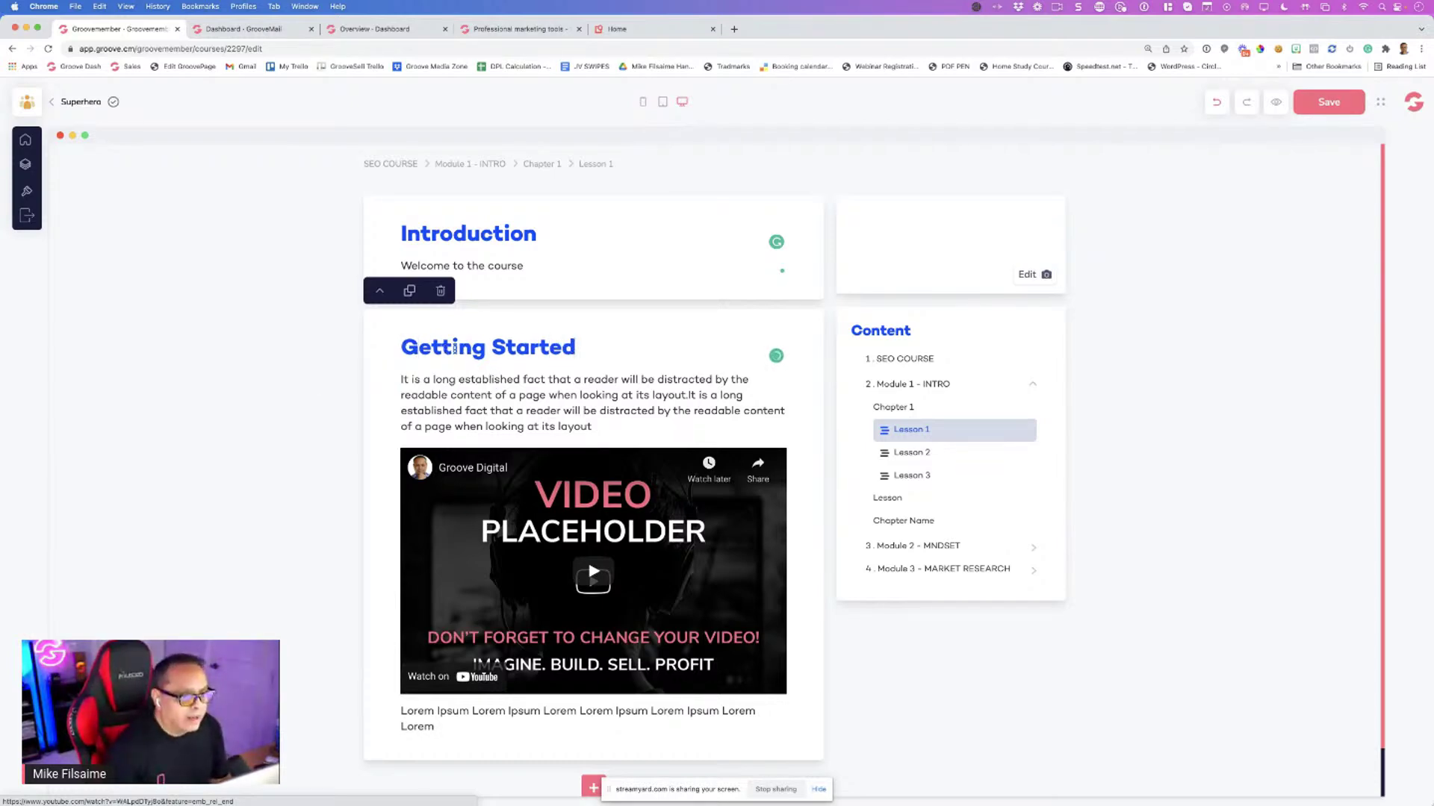
{"action": "scroll", "coordinate": [490, 369], "scroll_direction": "down", "scroll_amount": 1}
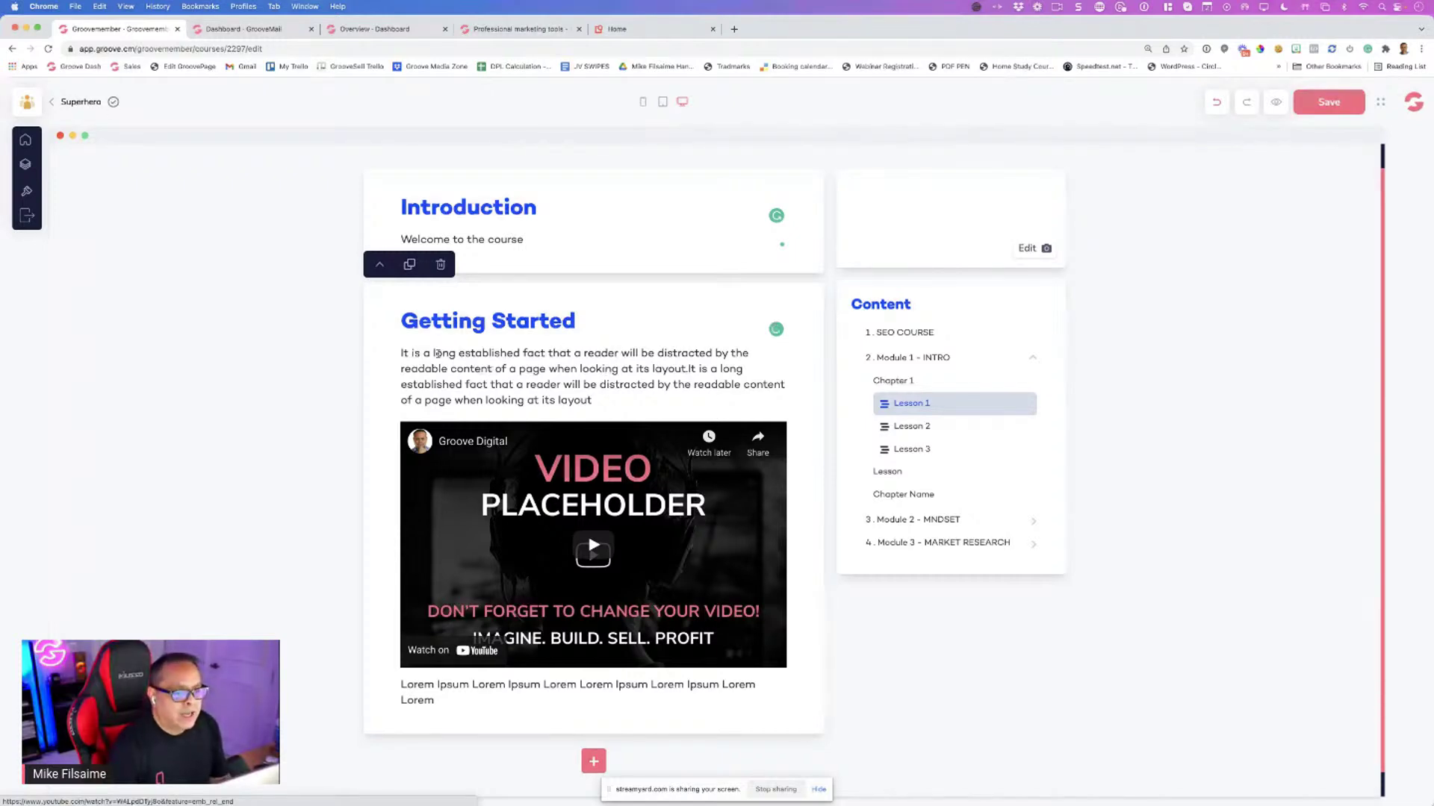
{"action": "scroll", "coordinate": [438, 353], "scroll_direction": "down", "scroll_amount": 1}
{"action": "left_click_drag", "start_coordinate": [457, 340], "coordinate": [452, 342]}
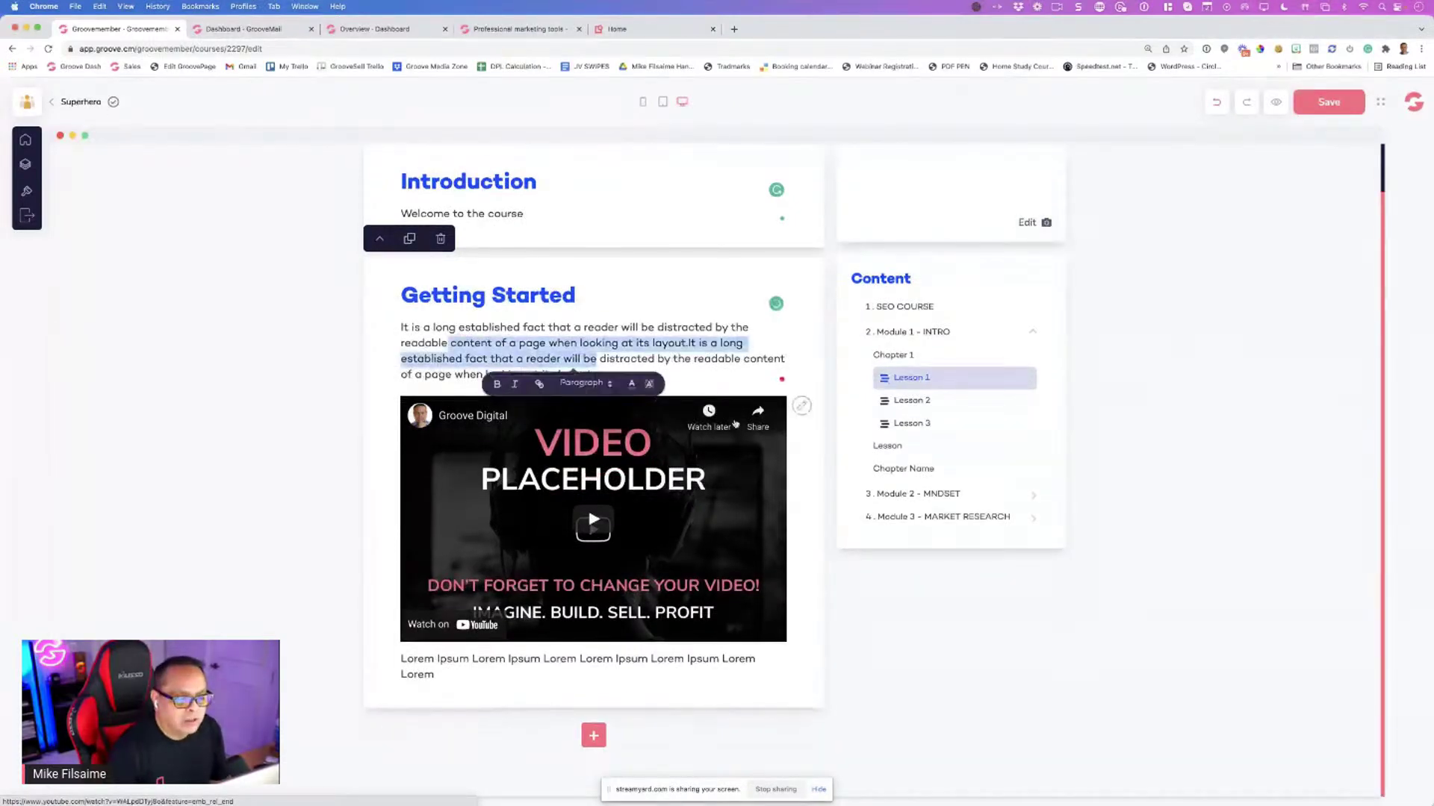
{"action": "left_click", "coordinate": [799, 409]}
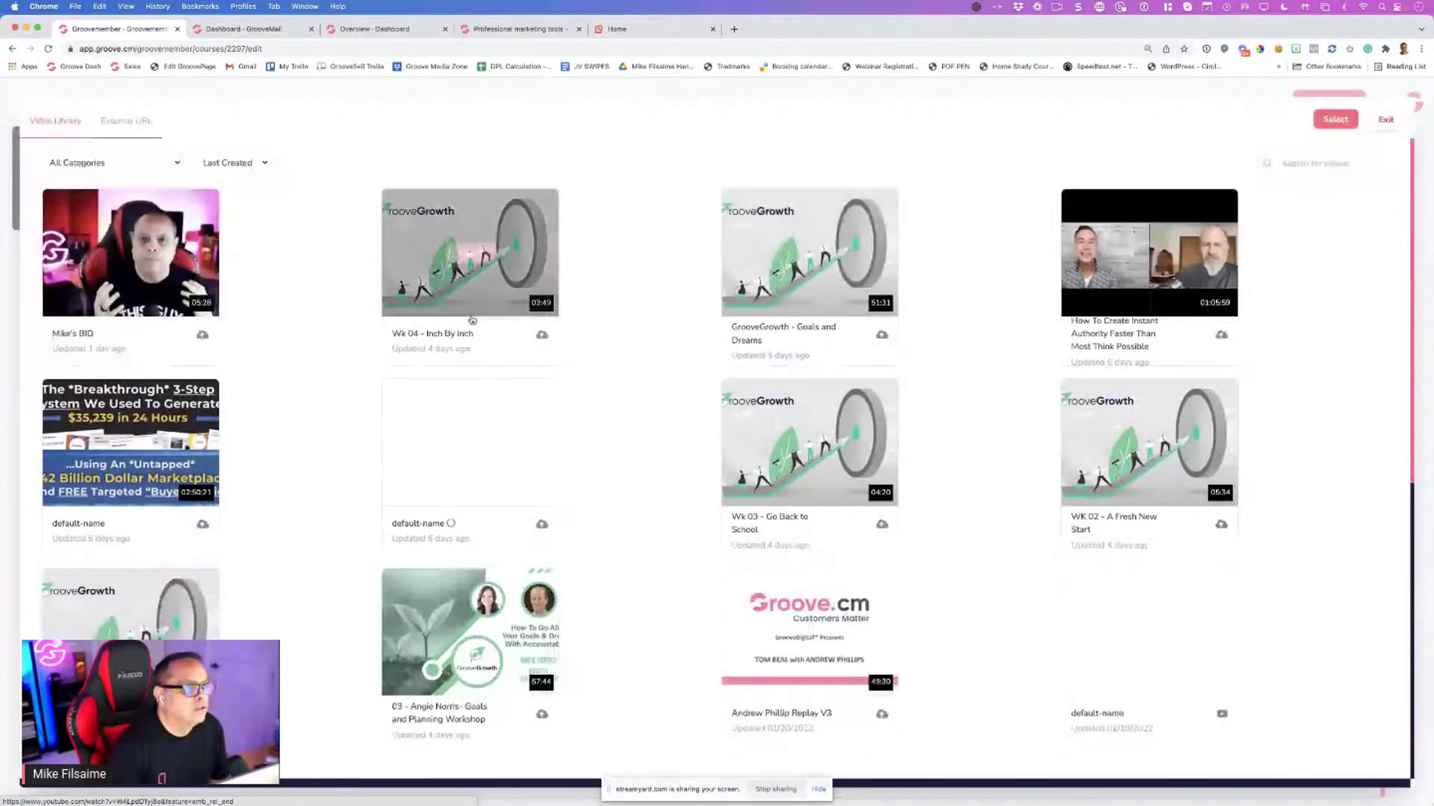
{"action": "left_click", "coordinate": [118, 127]}
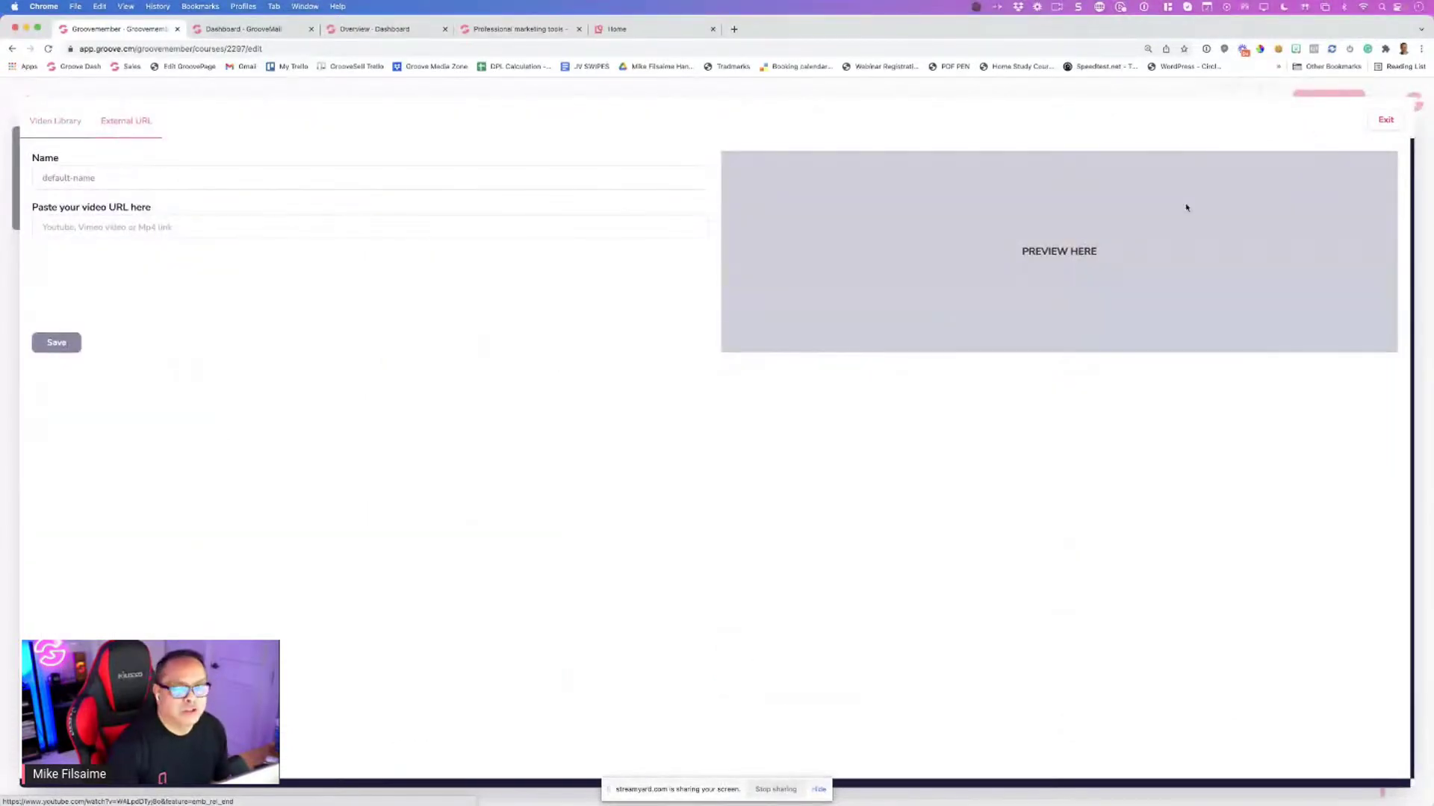
{"action": "left_click", "coordinate": [1385, 121]}
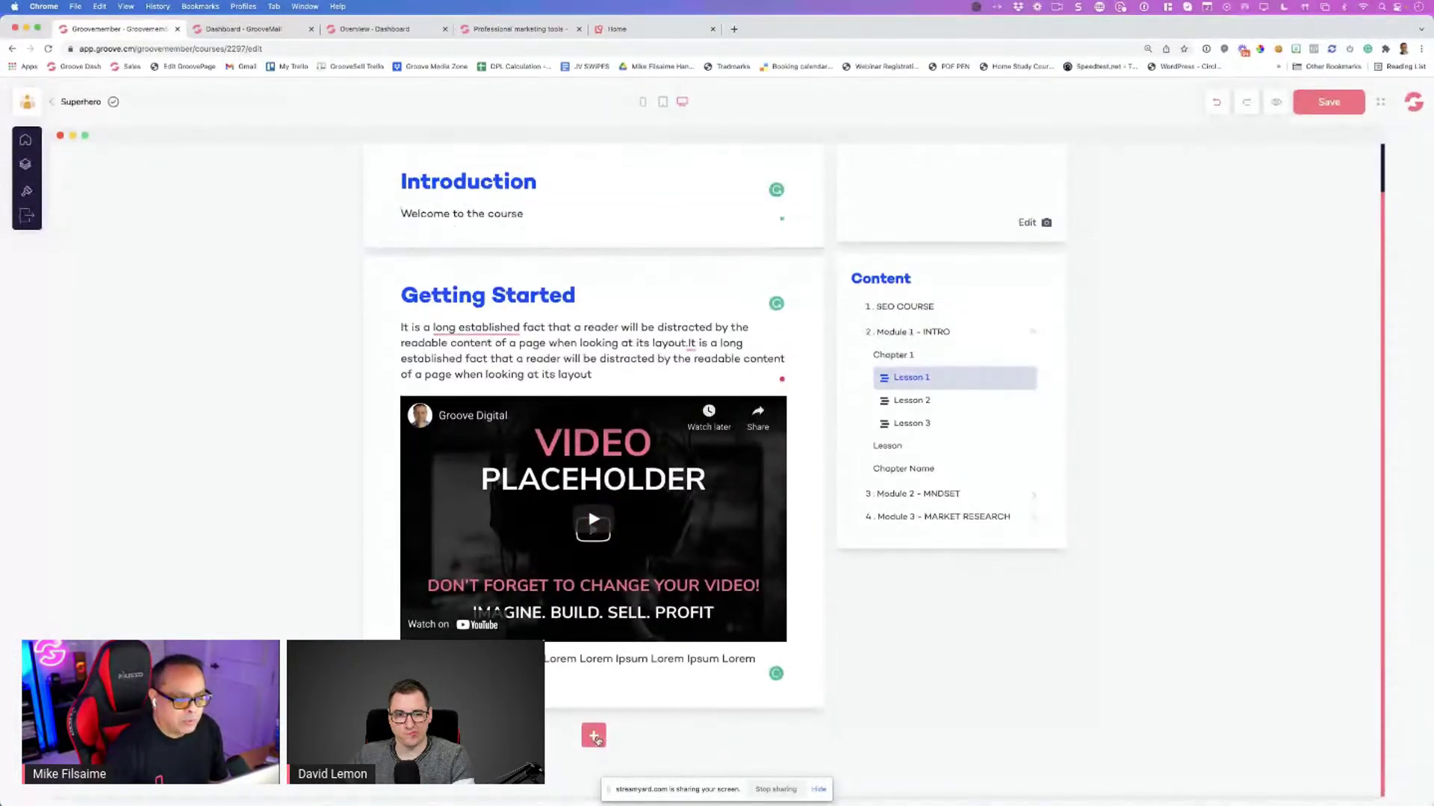
Add a Key Lessons checklist section below the Getting Started video and zoom in
{"action": "left_click", "coordinate": [595, 738]}
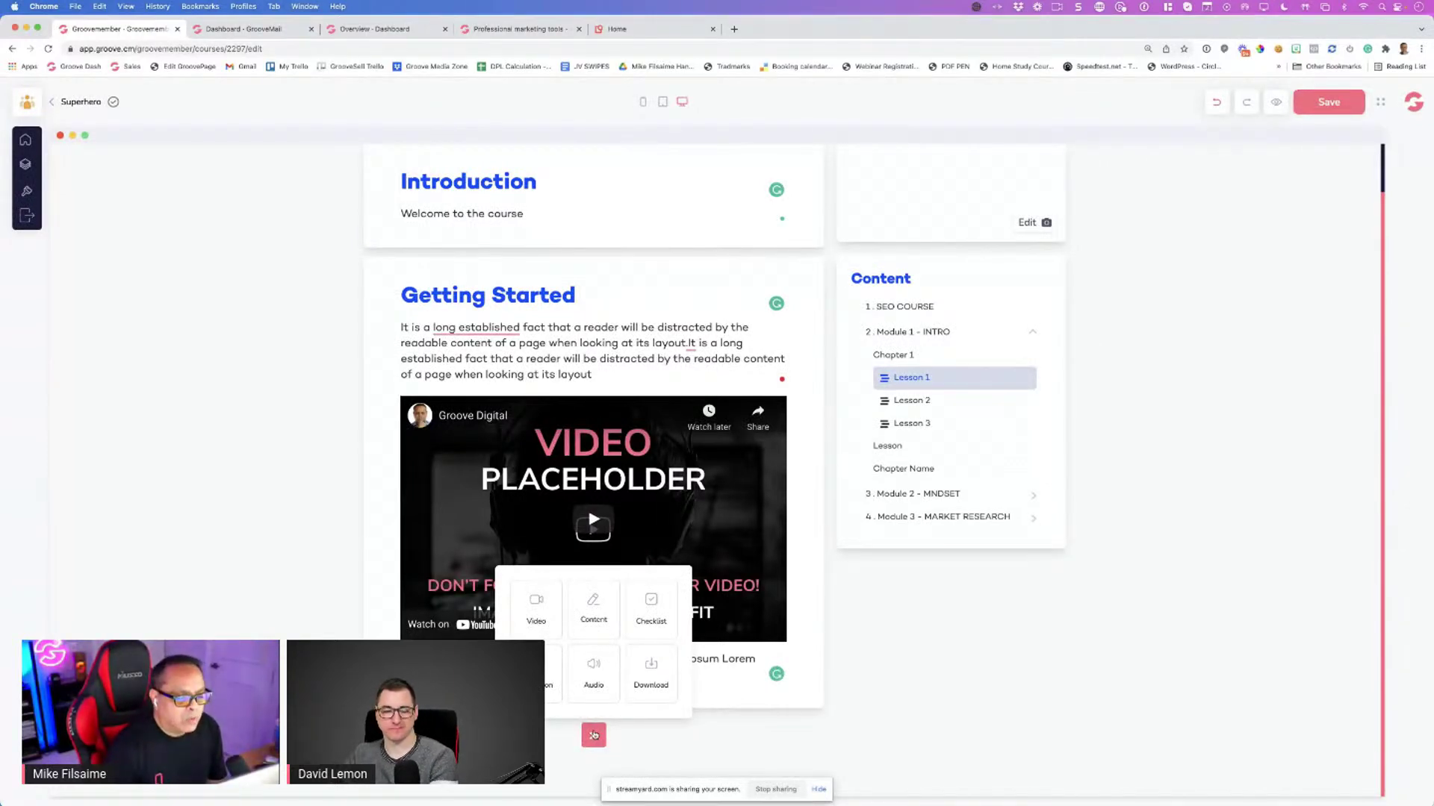
{"action": "left_click", "coordinate": [661, 609]}
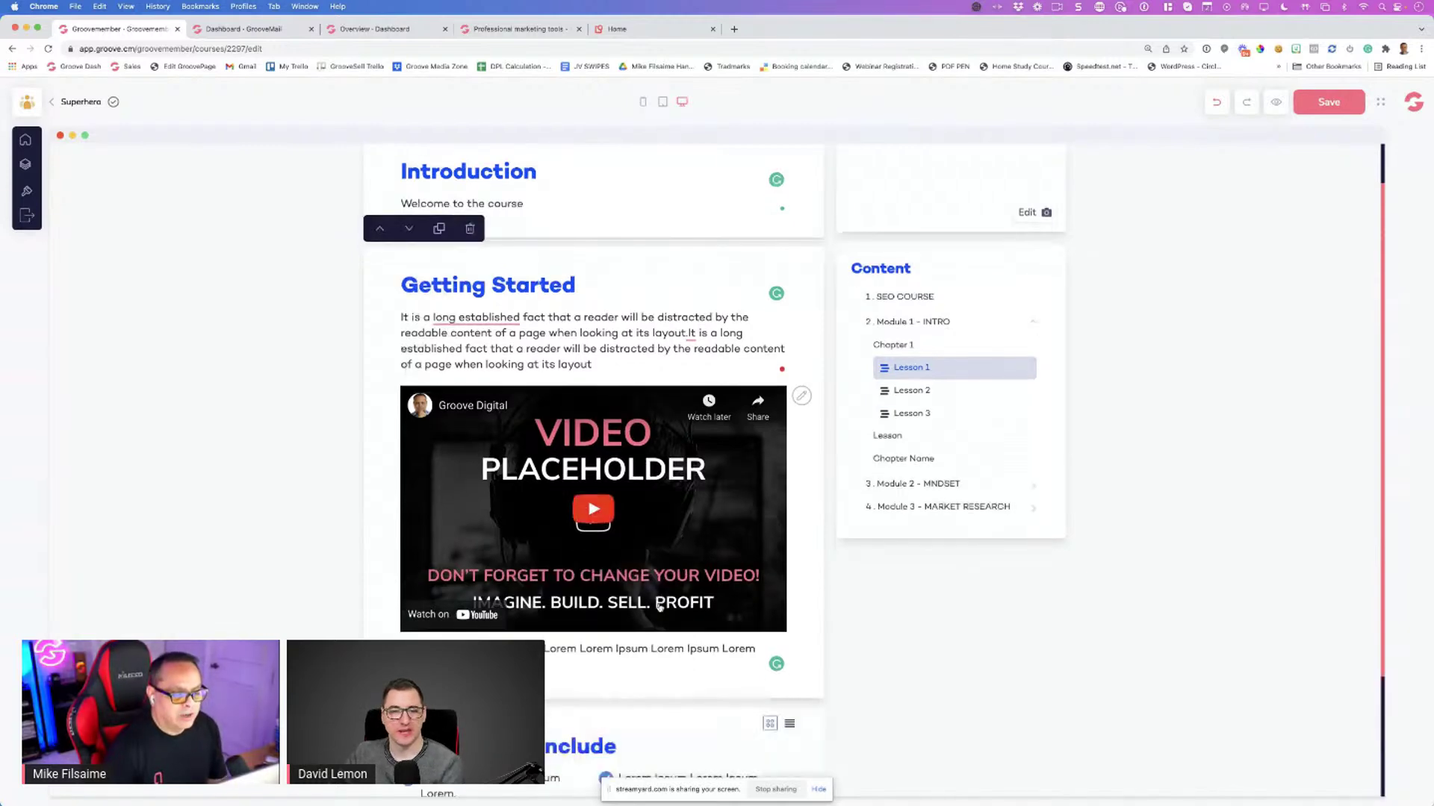
{"action": "scroll", "coordinate": [659, 607], "scroll_direction": "down", "scroll_amount": 3}
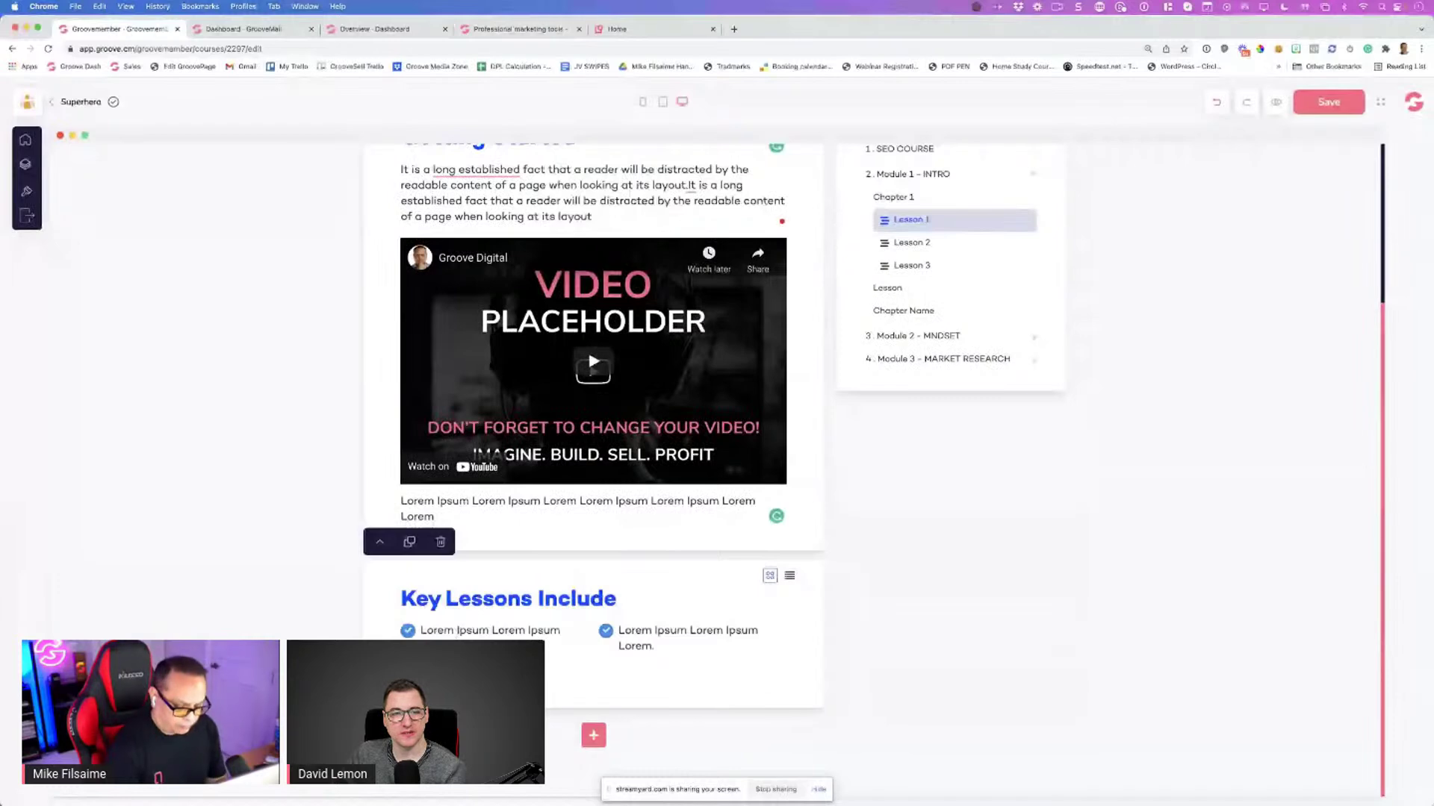
{"action": "key", "text": "super+equal"}
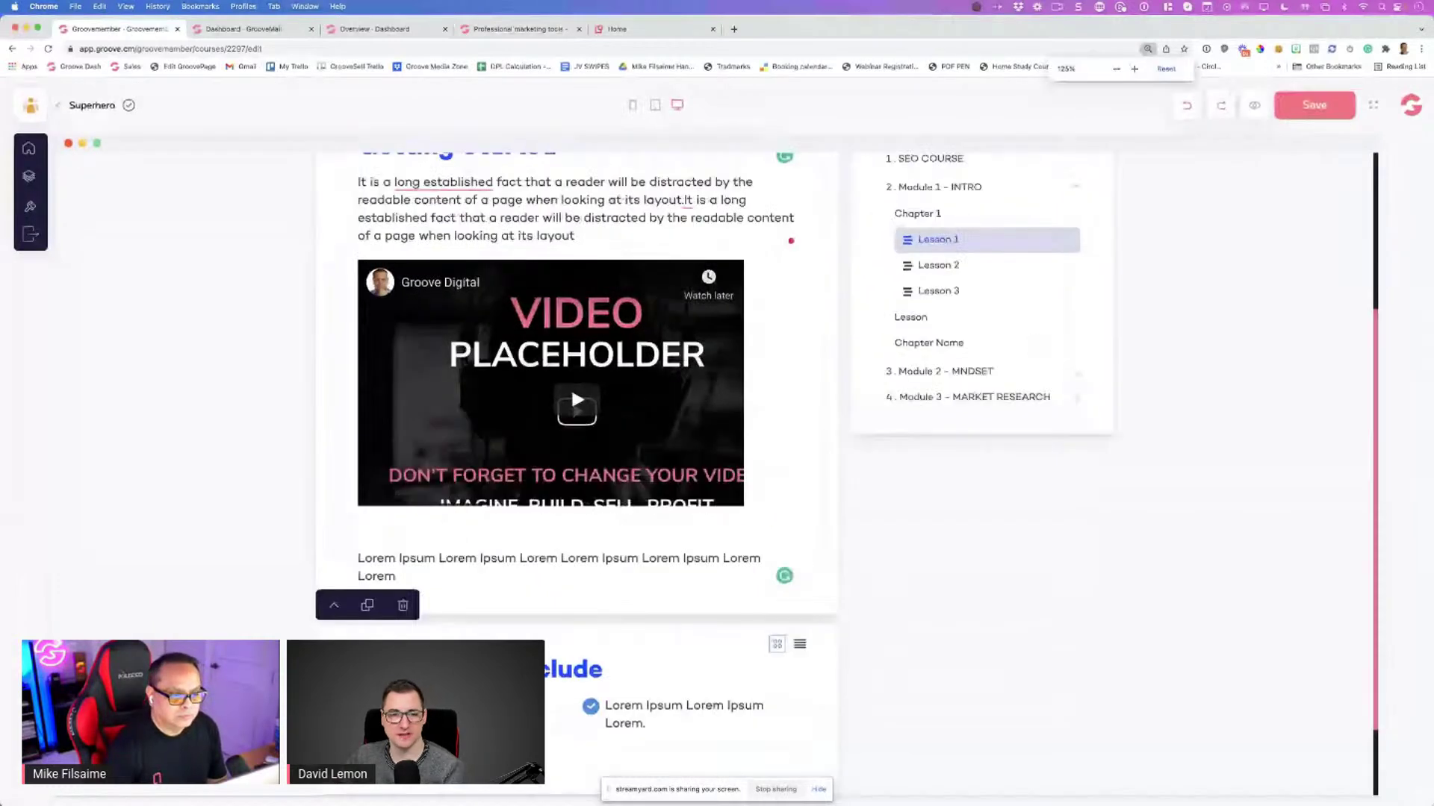
{"action": "key", "text": "super+equal"}
{"action": "scroll", "coordinate": [489, 633], "scroll_direction": "down", "scroll_amount": 1}
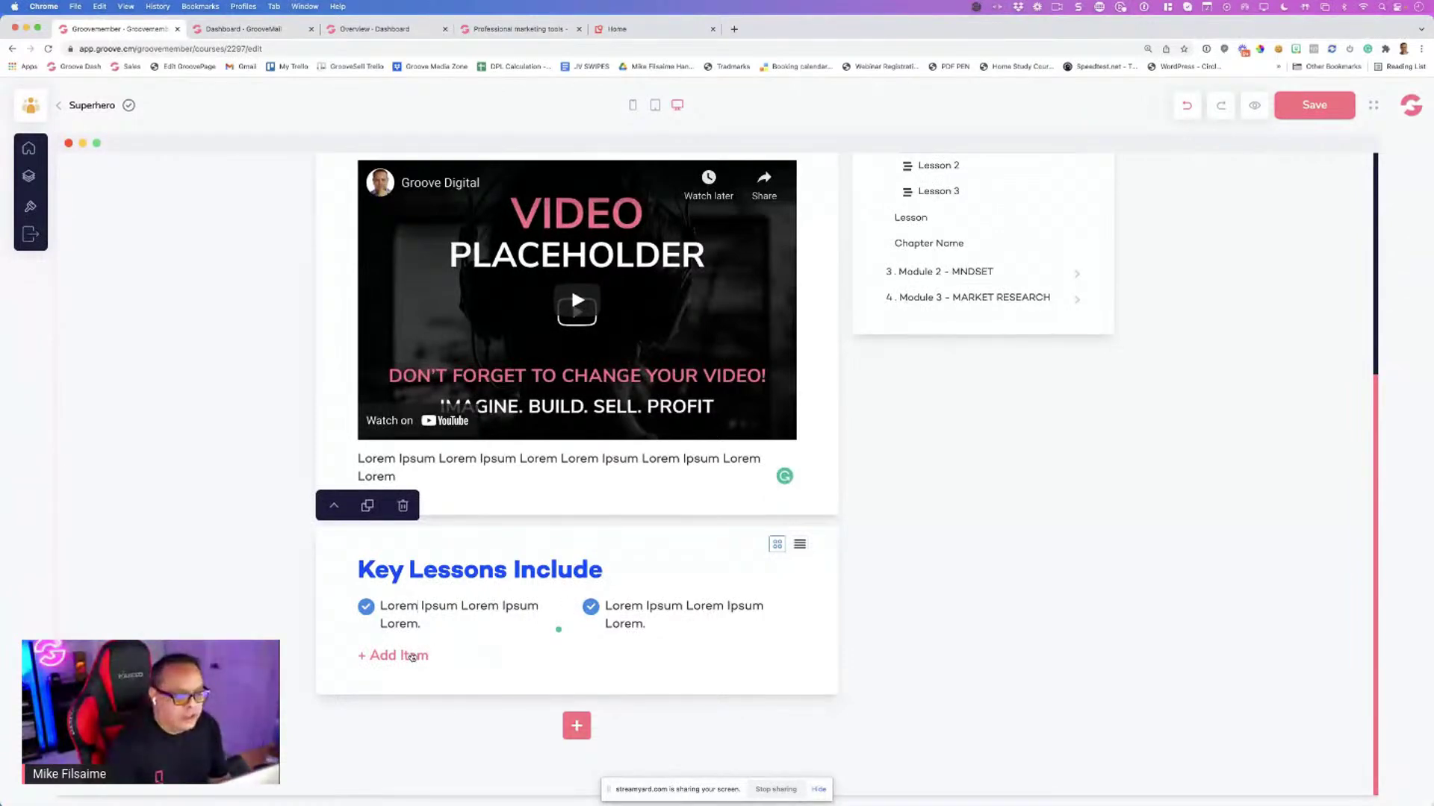
Try a third Key Lessons item and list layout, reverting to two columns and two items
{"action": "left_click", "coordinate": [413, 656]}
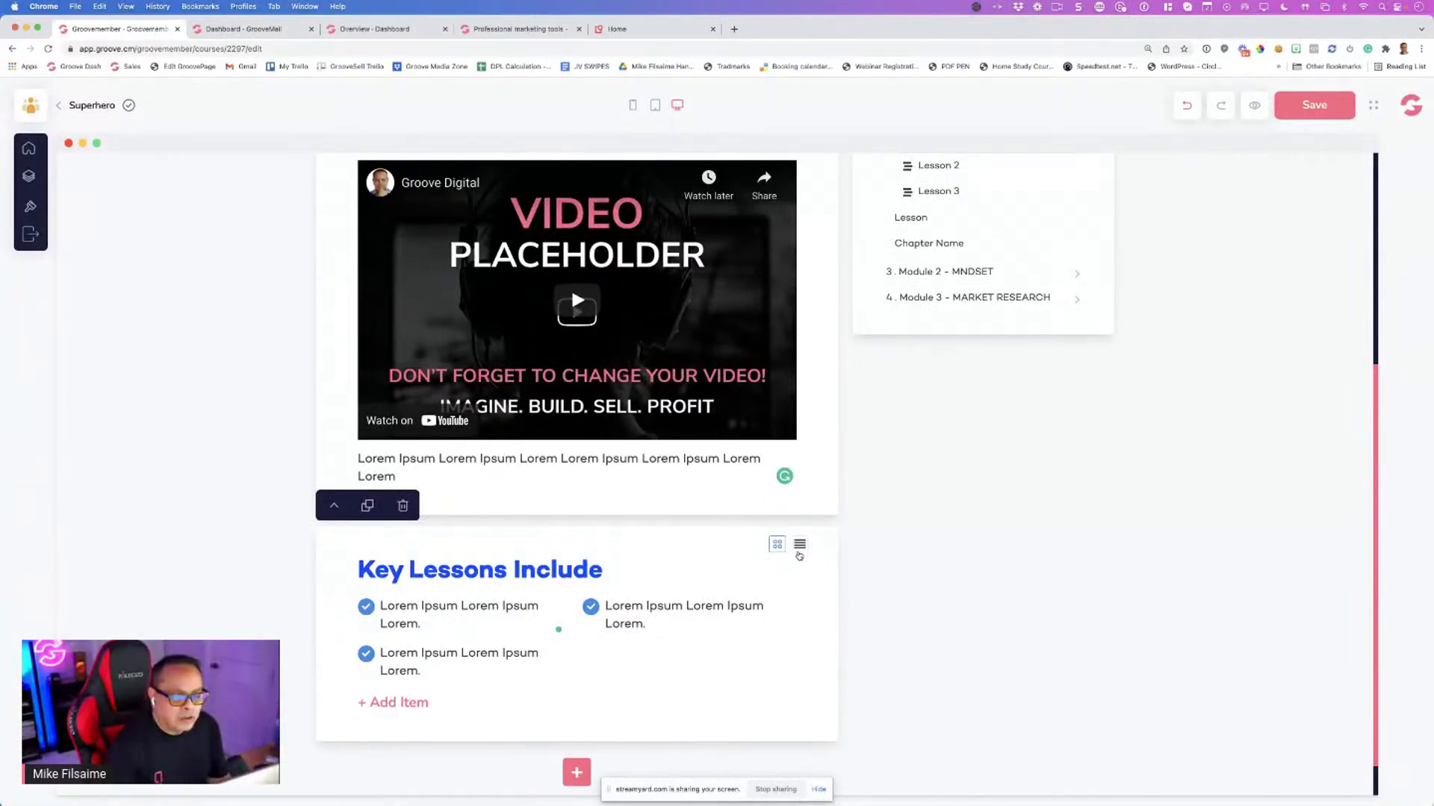
{"action": "left_click", "coordinate": [799, 548]}
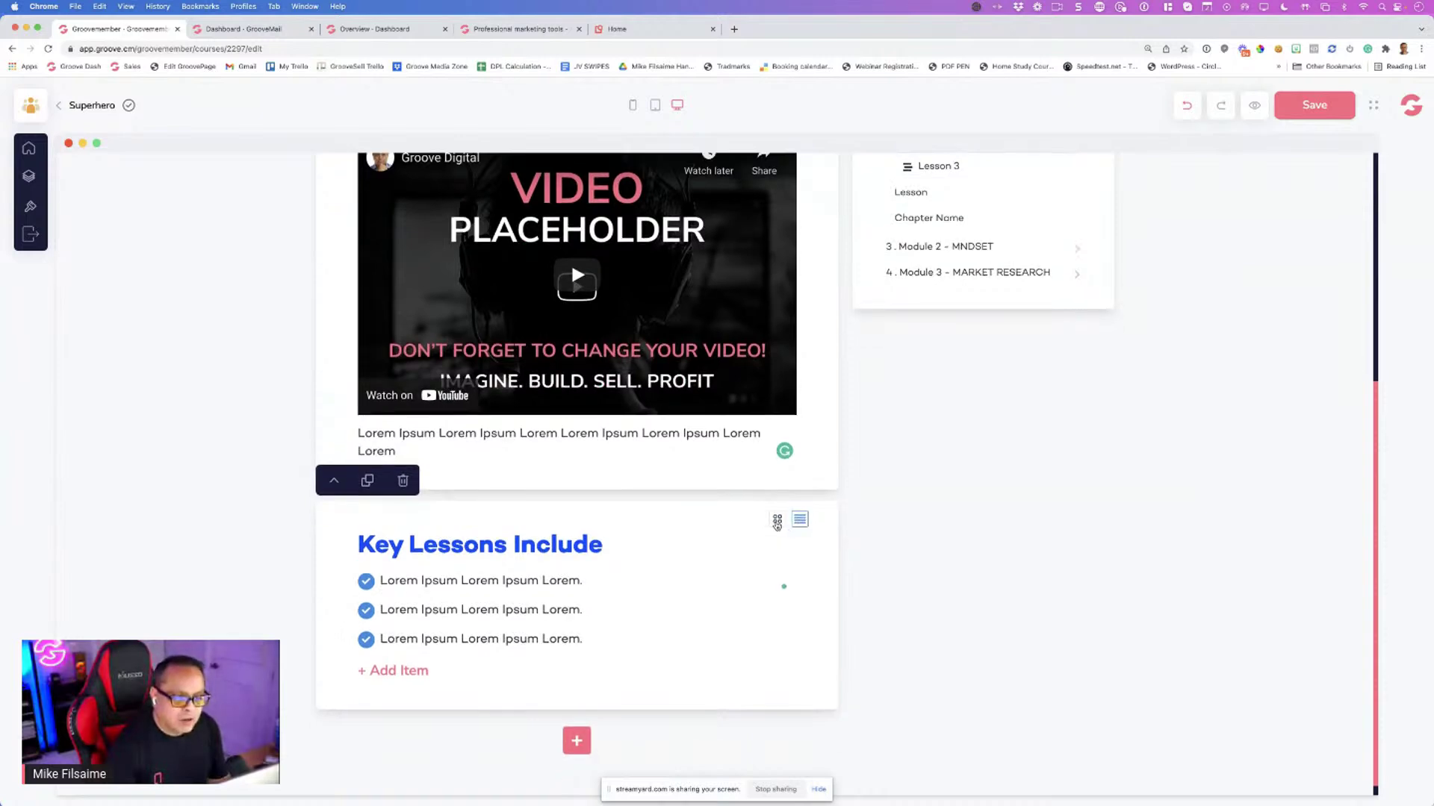
{"action": "left_click", "coordinate": [776, 522]}
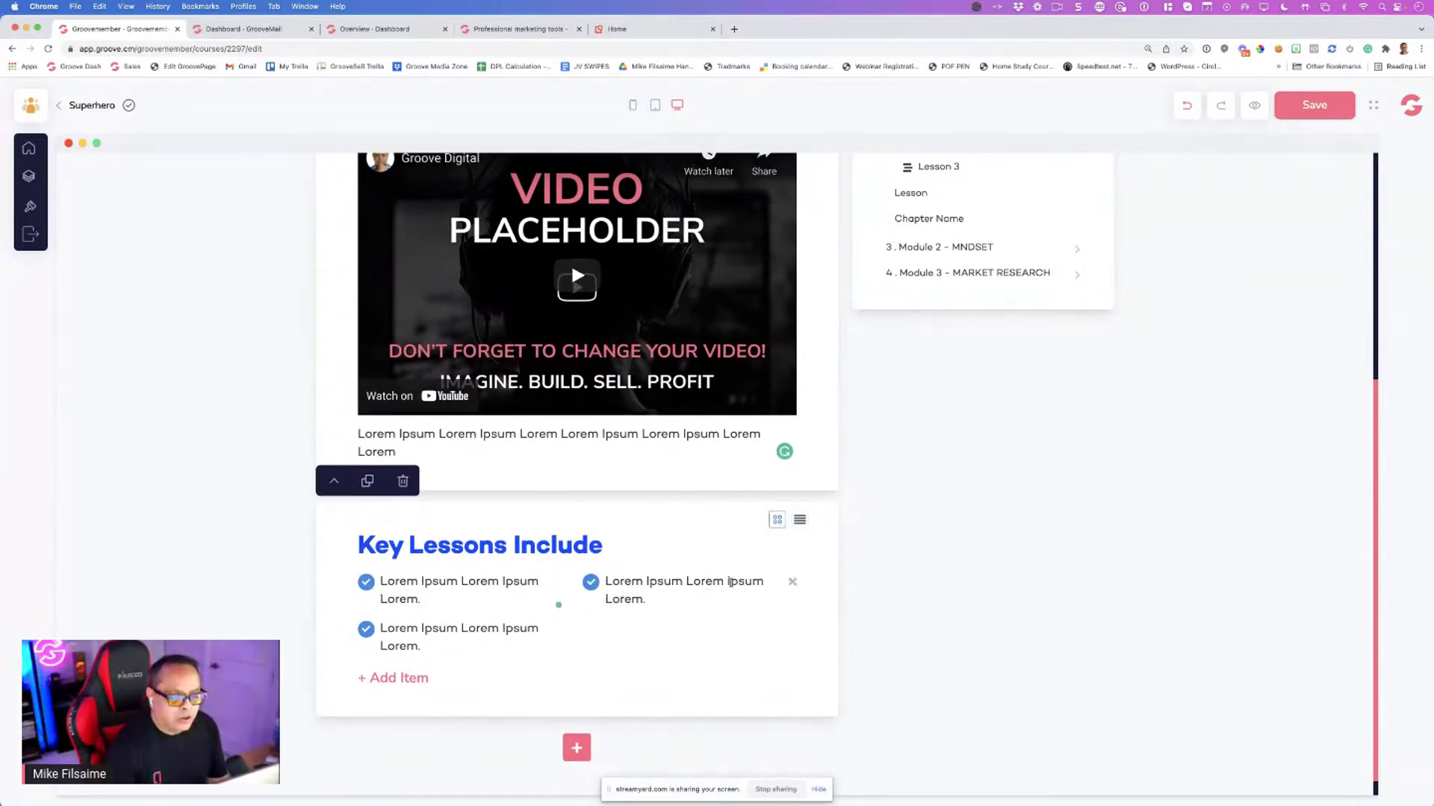
{"action": "left_click", "coordinate": [791, 581]}
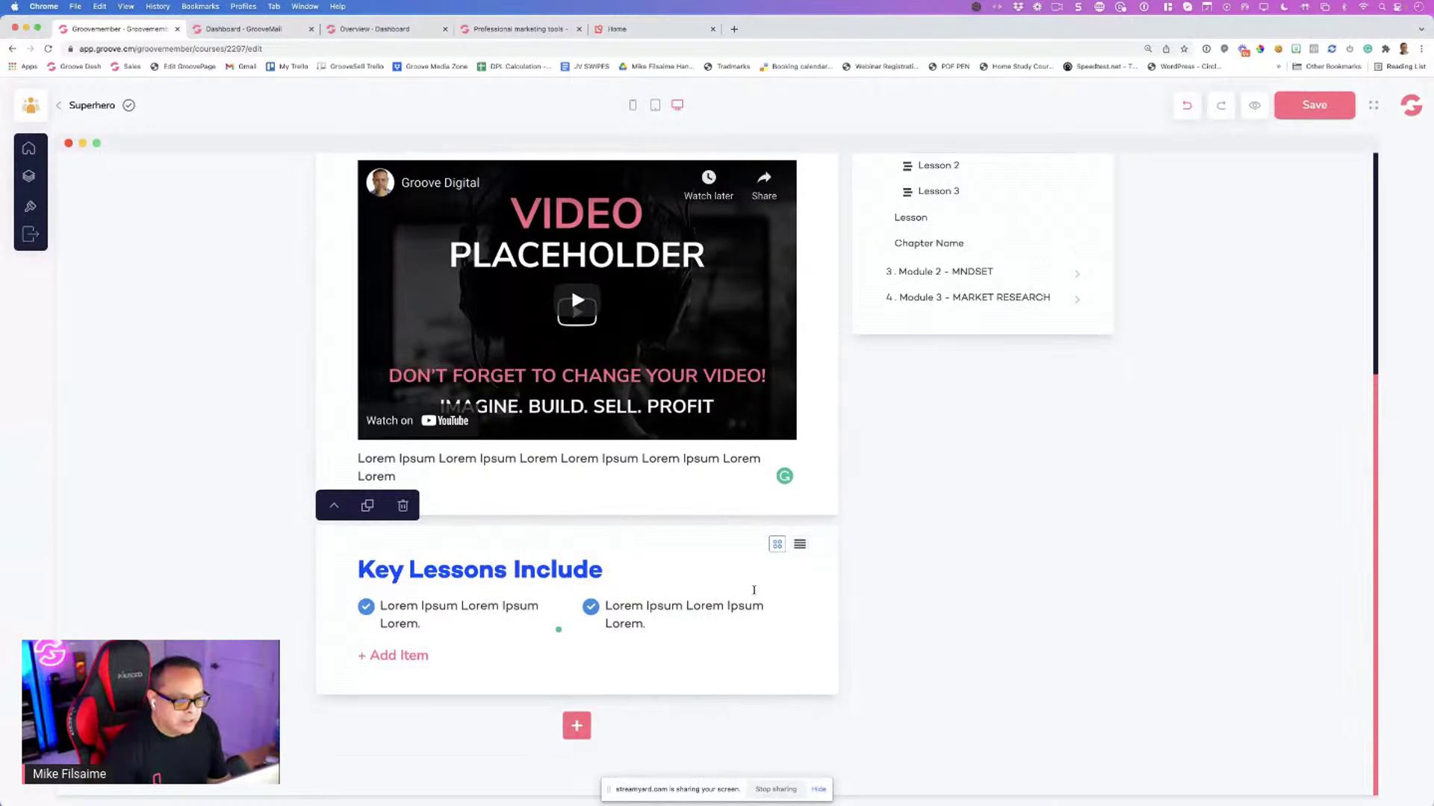
{"action": "left_click", "coordinate": [575, 725]}
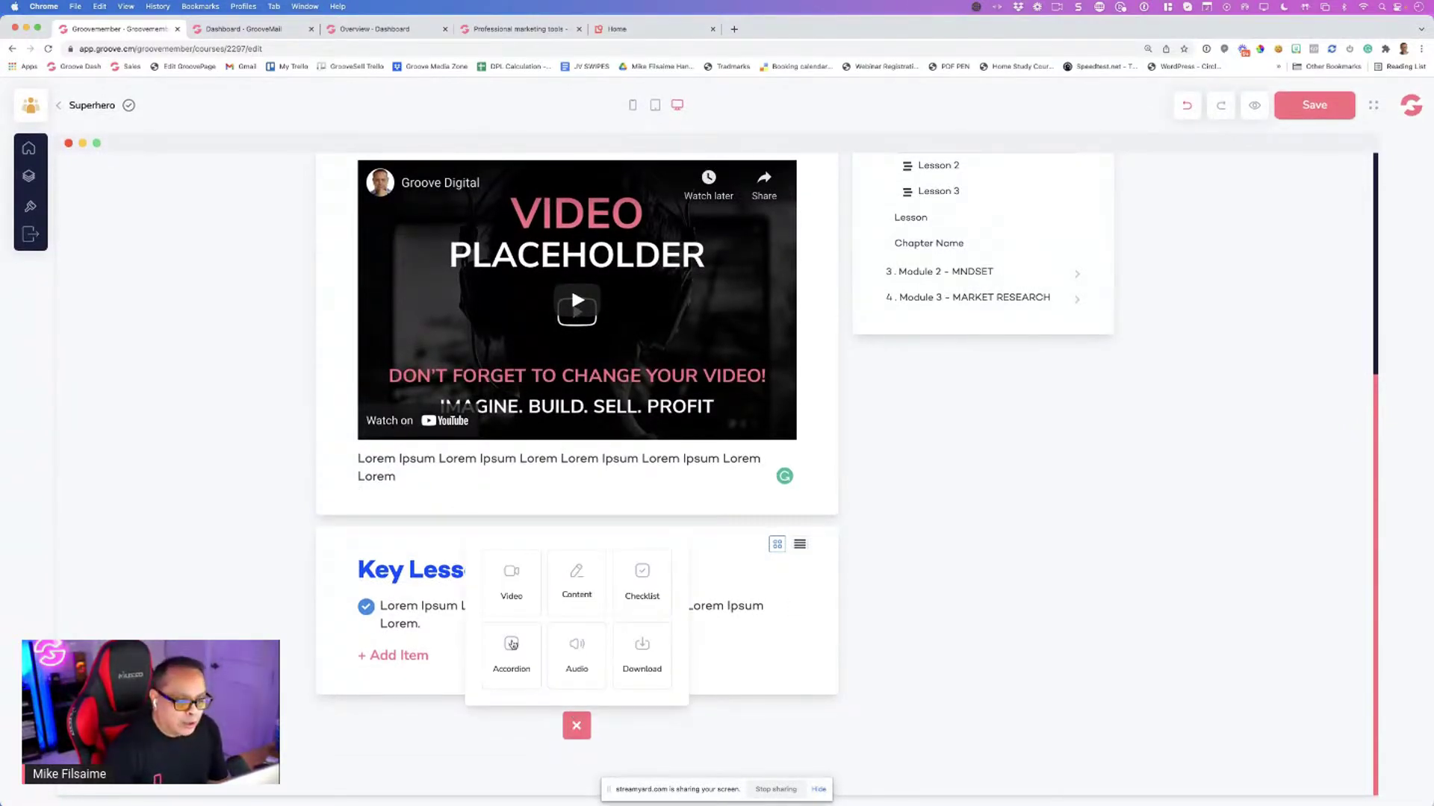
Add an accordion headed FAQ with 'Is this easy?' answered 'Yes this is easy just watch'
{"action": "left_click", "coordinate": [512, 644]}
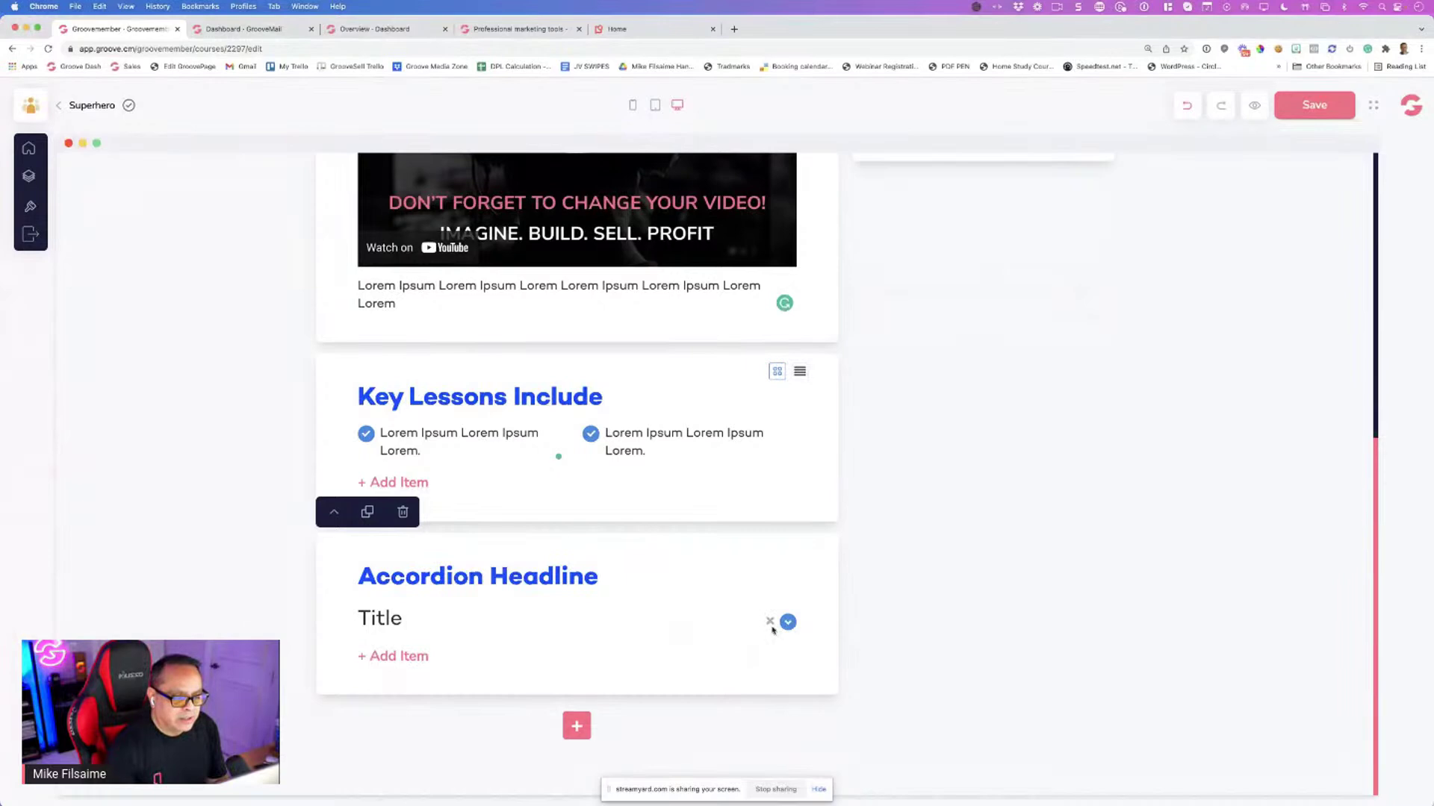
{"action": "double_click", "coordinate": [382, 619]}
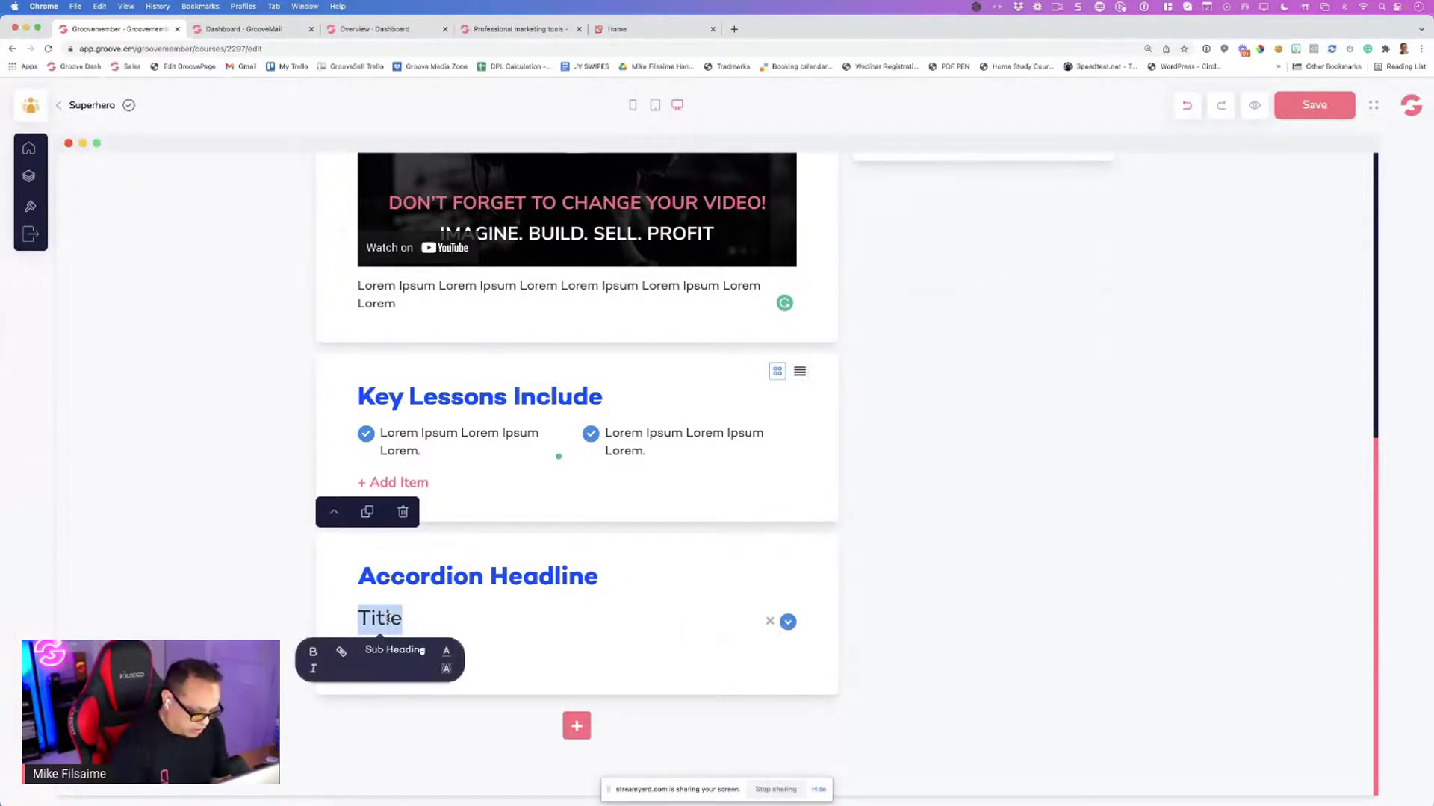
{"action": "triple_click", "coordinate": [486, 579]}
{"action": "type", "text": "FAQ"}
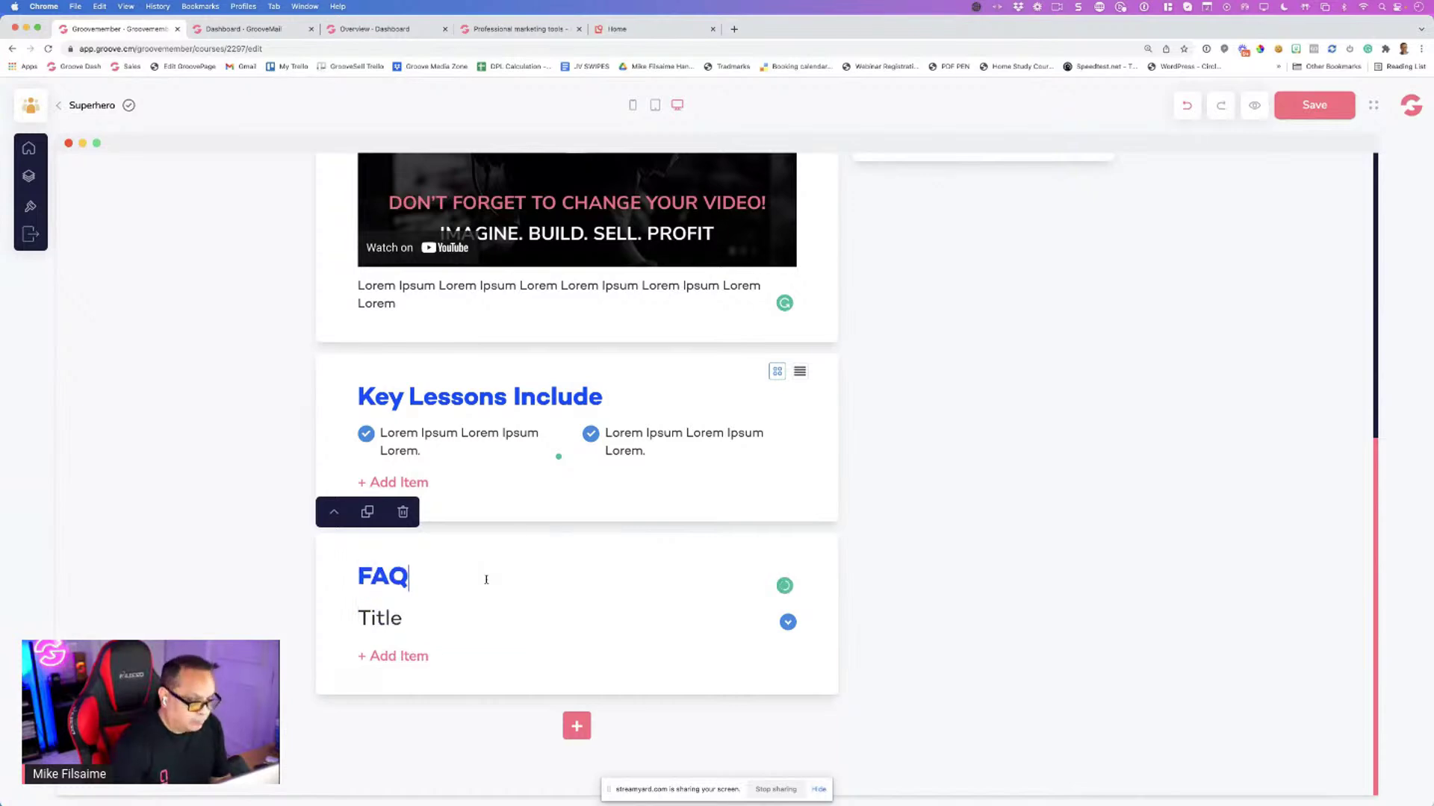
{"action": "left_click", "coordinate": [380, 618]}
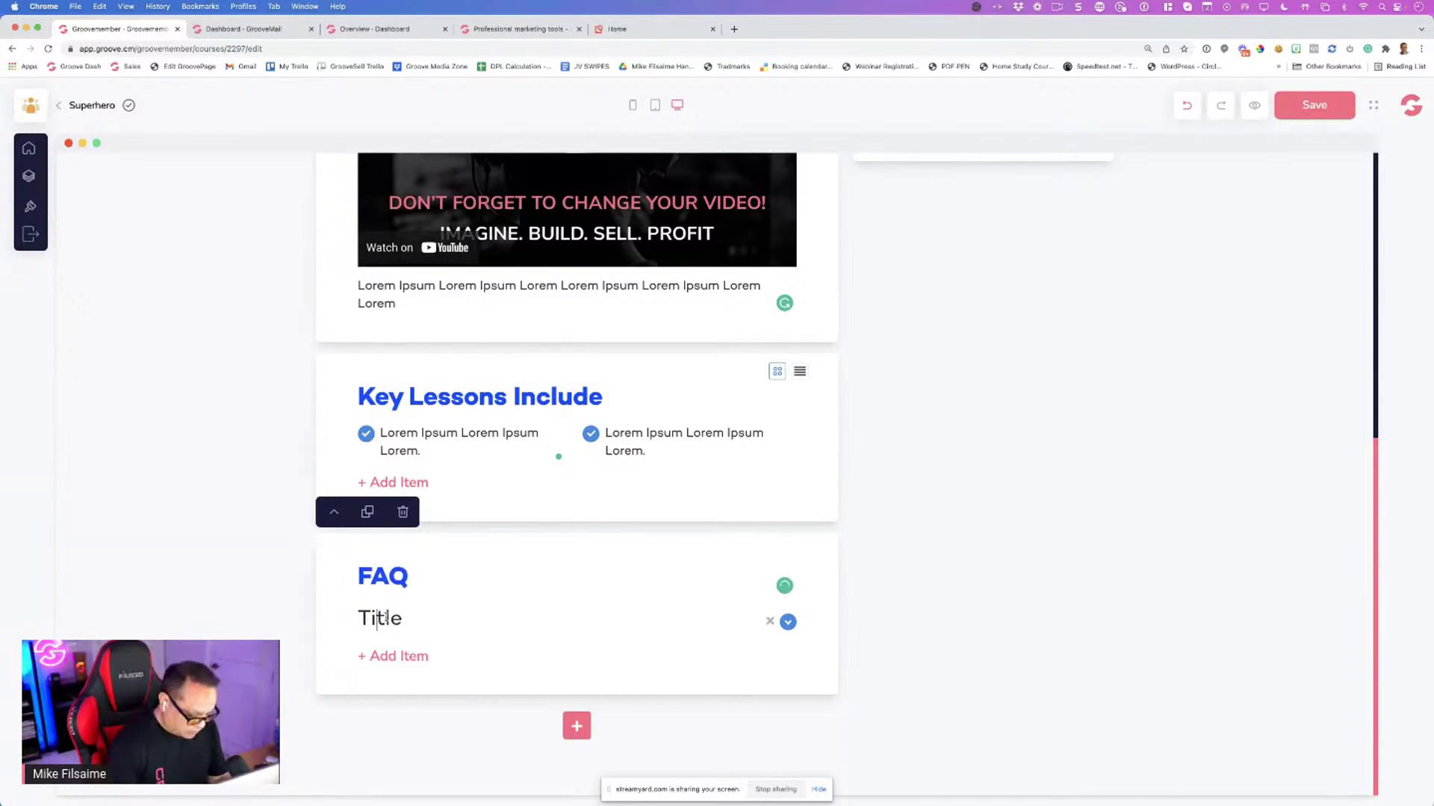
{"action": "double_click", "coordinate": [386, 617]}
{"action": "type", "text": "Is th"}
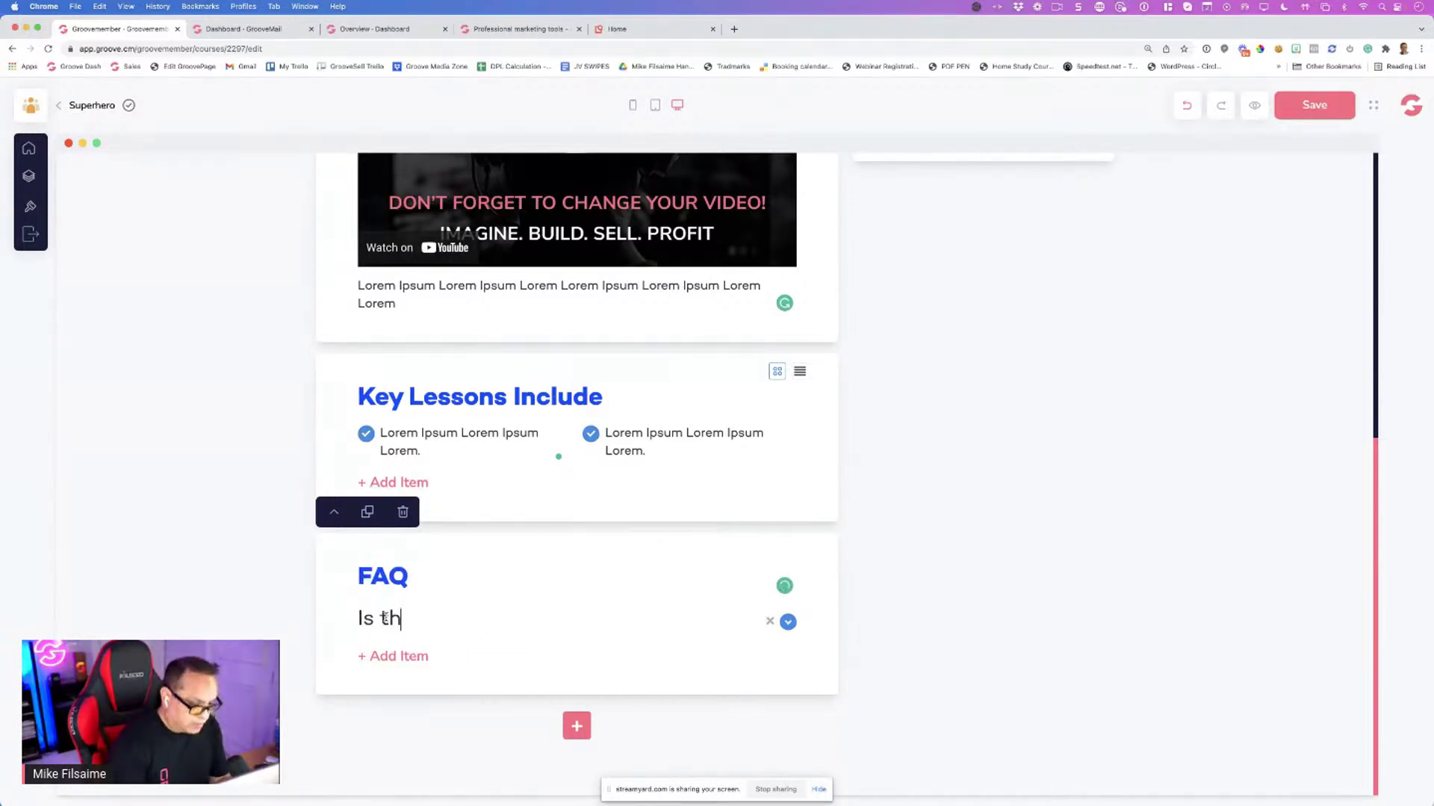
{"action": "type", "text": "is easy?"}
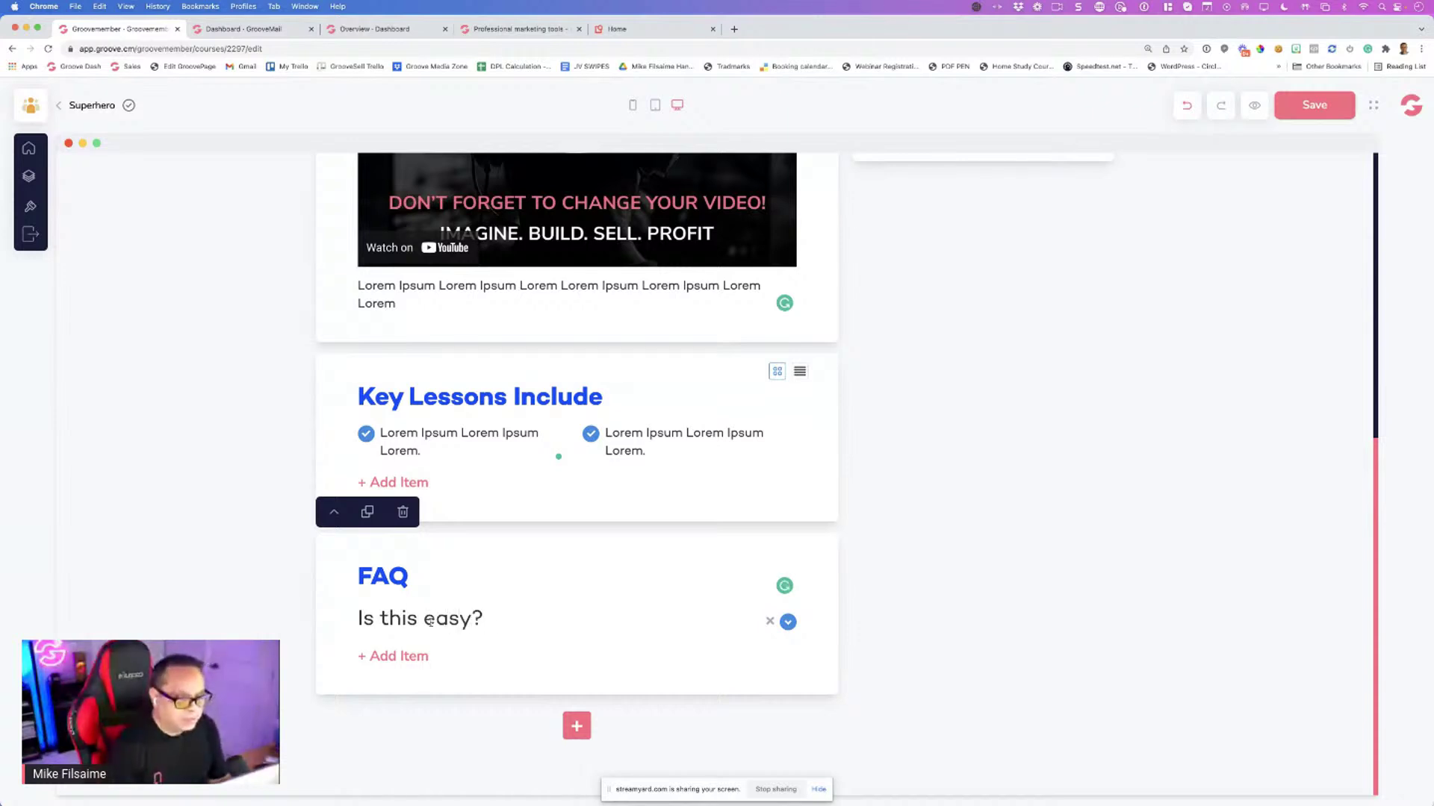
{"action": "left_click", "coordinate": [789, 623]}
{"action": "left_click", "coordinate": [398, 624]}
{"action": "key", "text": "super+a"}
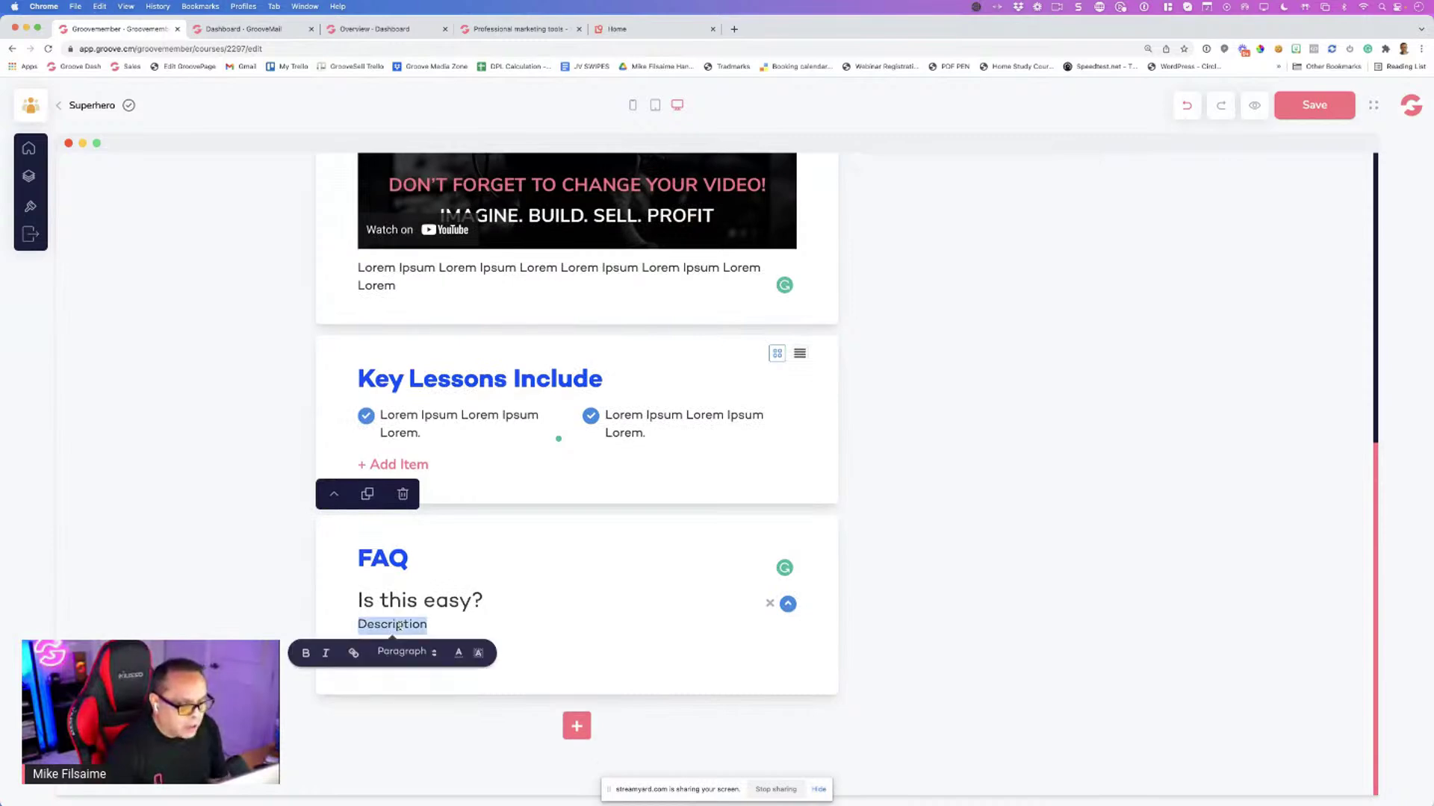
{"action": "type", "text": "Yes th"}
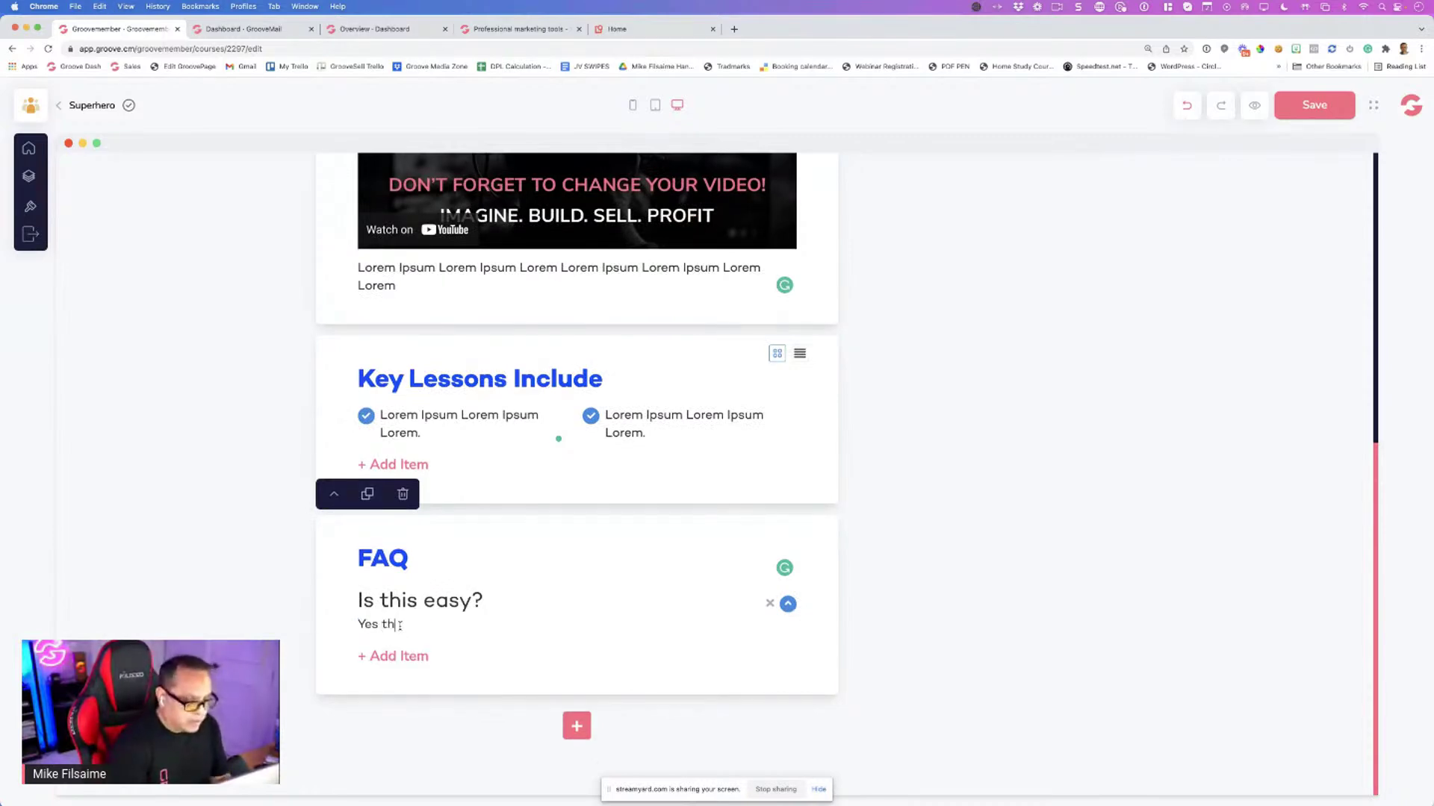
{"action": "type", "text": "is is easy just watch"}
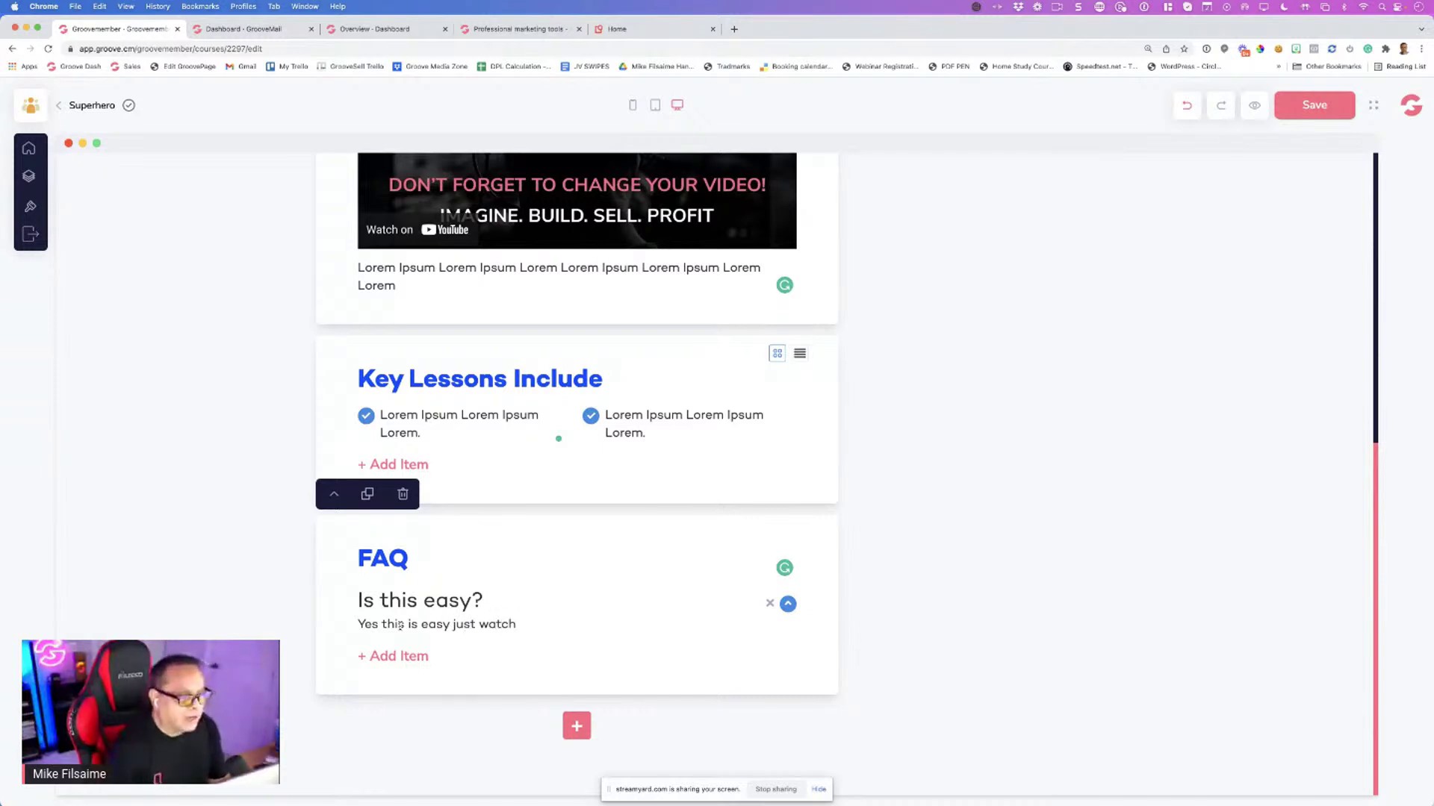
Add a second FAQ item 'Does this work for software companies' answered 'yes!'
{"action": "left_click", "coordinate": [402, 658]}
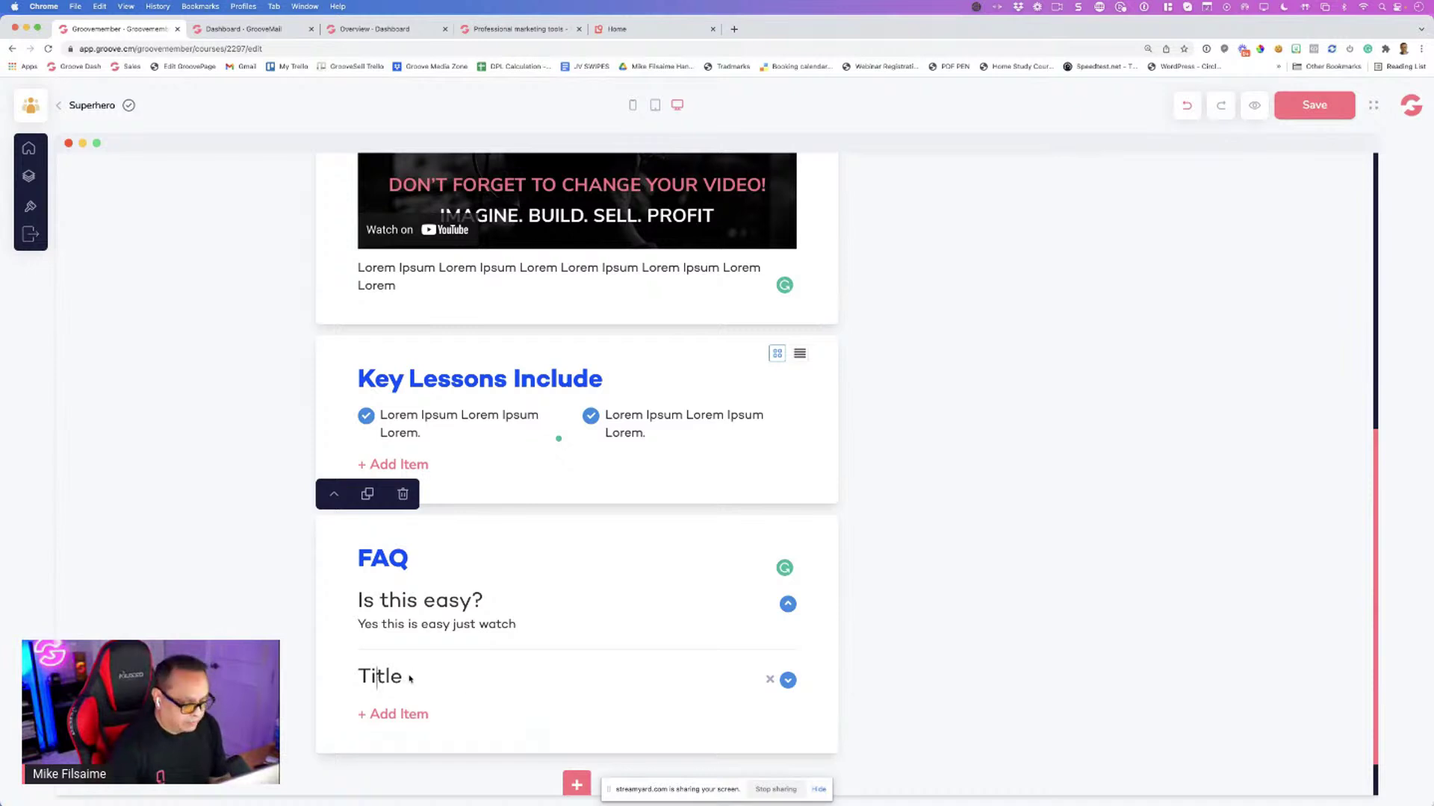
{"action": "double_click", "coordinate": [411, 678]}
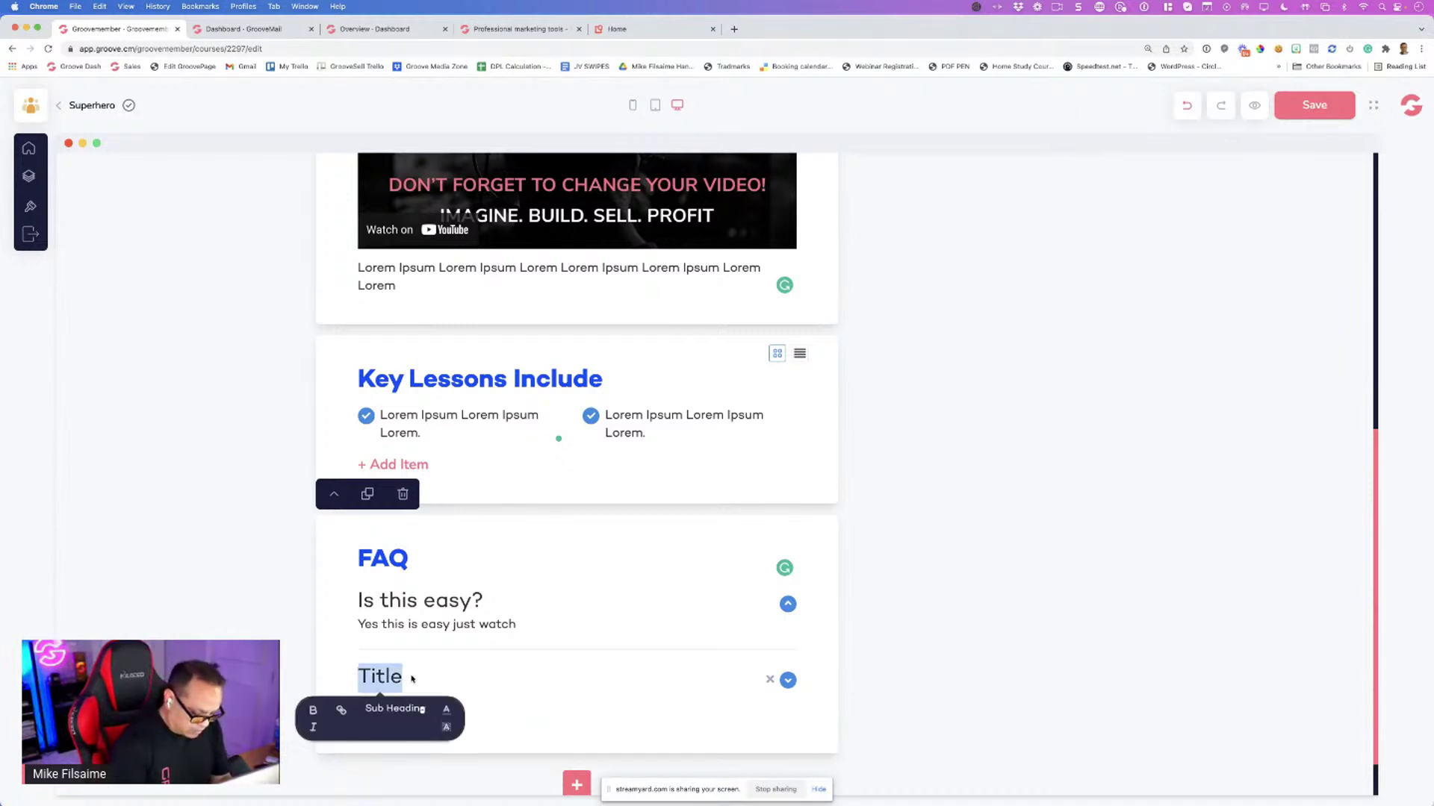
{"action": "type", "text": "DOe"}
{"action": "key", "text": "BackSpace"}
{"action": "key", "text": "BackSpace"}
{"action": "type", "text": "oes this work for"}
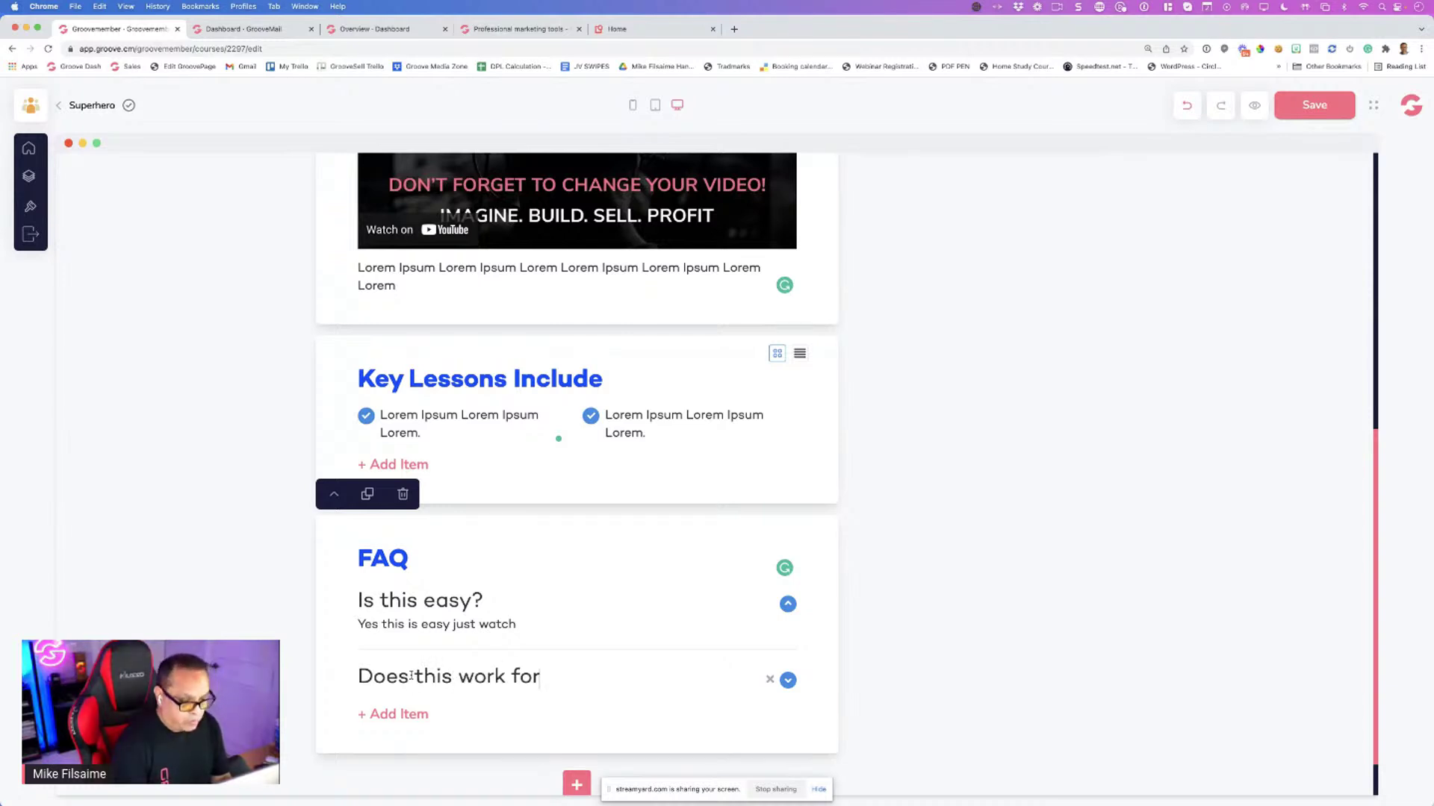
{"action": "type", "text": " sof"}
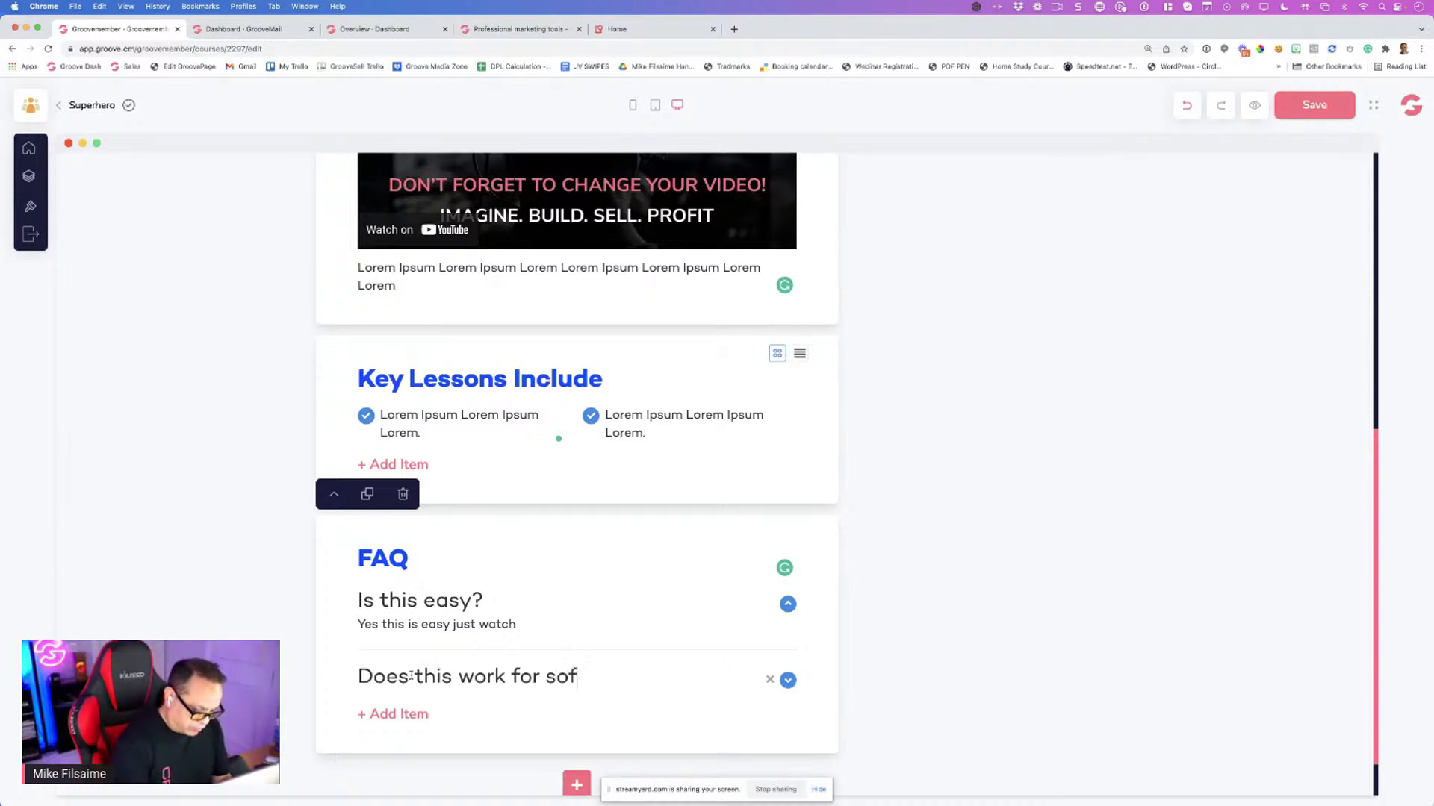
{"action": "type", "text": "tware companies"}
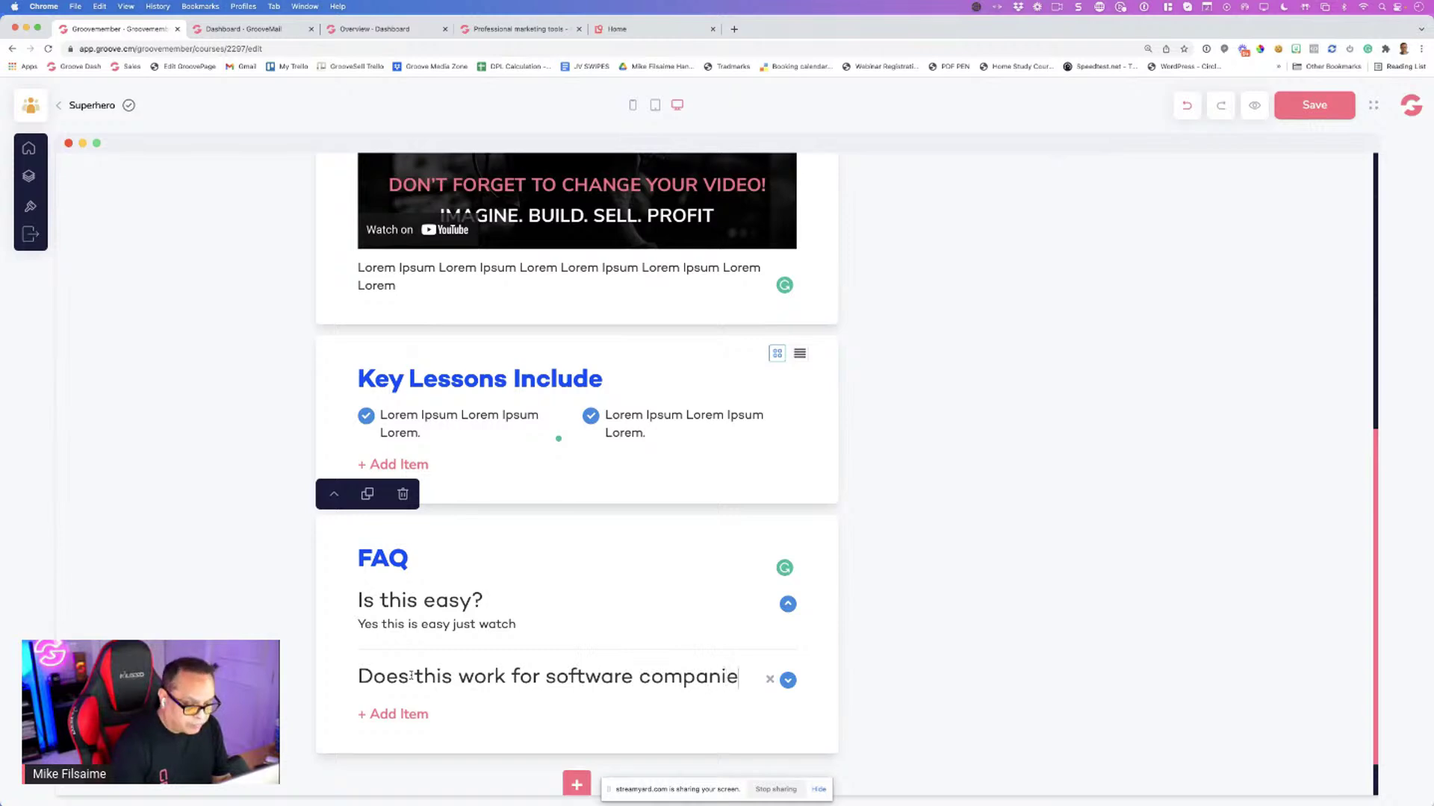
{"action": "left_click", "coordinate": [791, 683]}
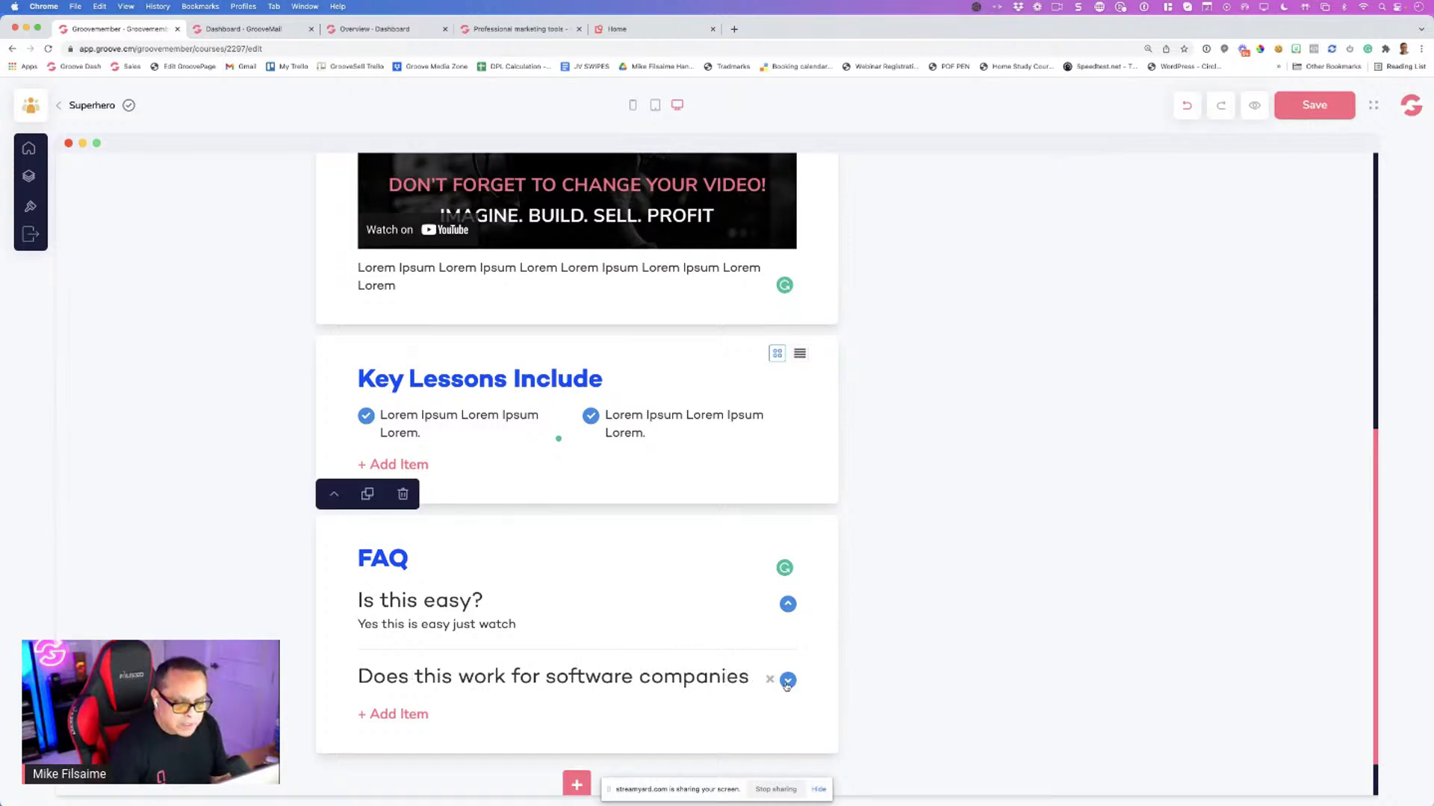
{"action": "double_click", "coordinate": [409, 701]}
{"action": "type", "text": "yes!"}
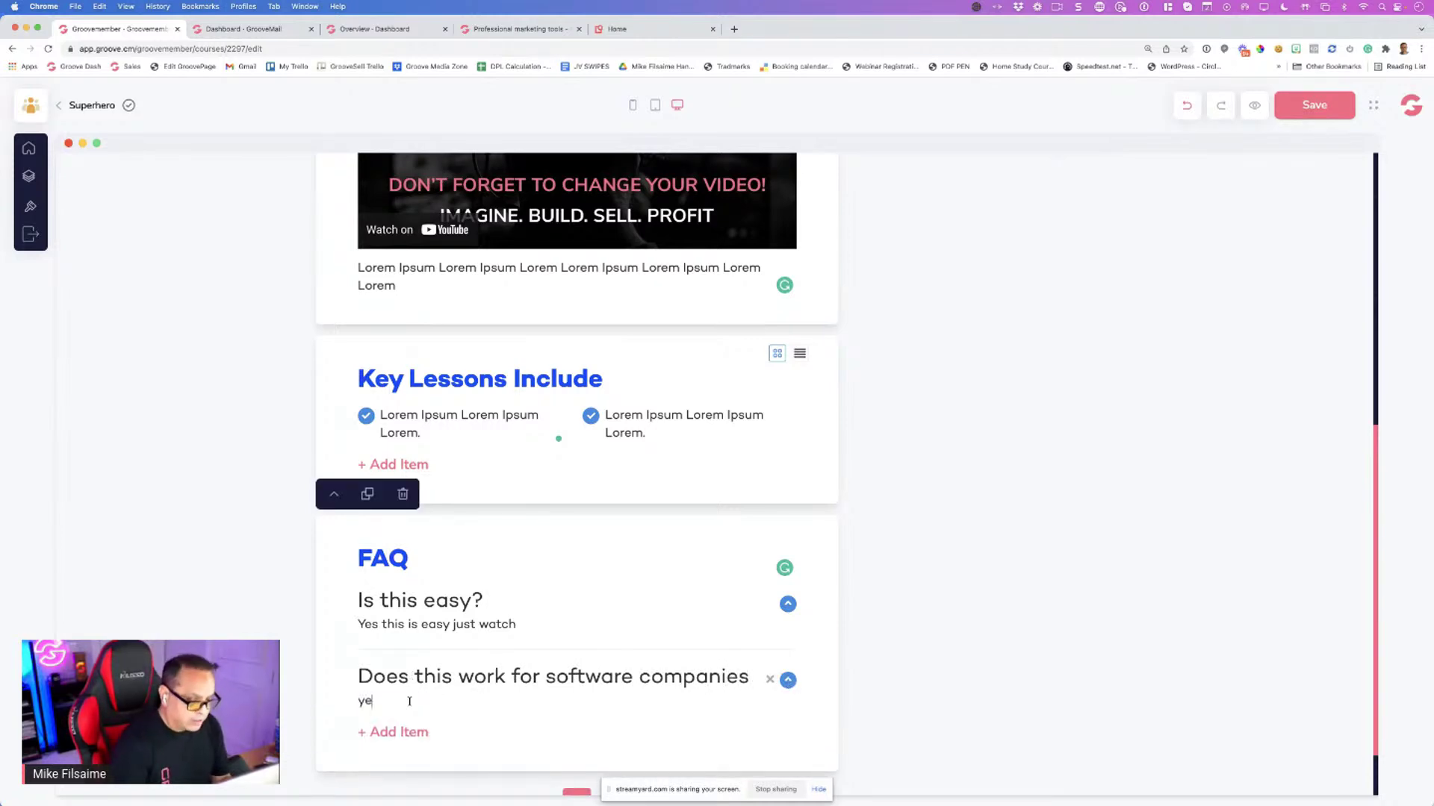
{"action": "scroll", "coordinate": [423, 627], "scroll_direction": "down", "scroll_amount": 2}
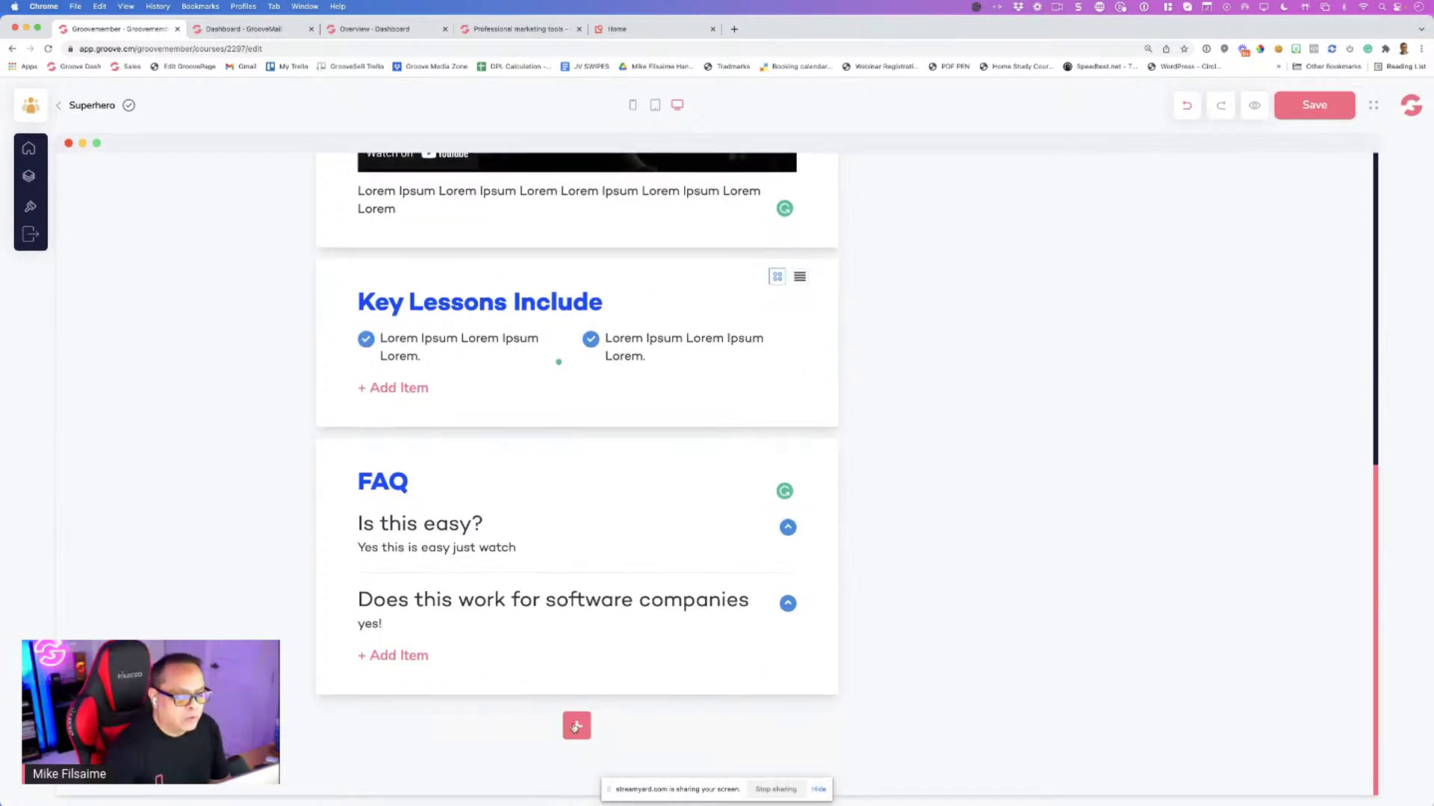
Add a Download section headed 'Download Beginners Guide PDF', fixing the 'Beginers' typo
{"action": "left_click", "coordinate": [576, 725]}
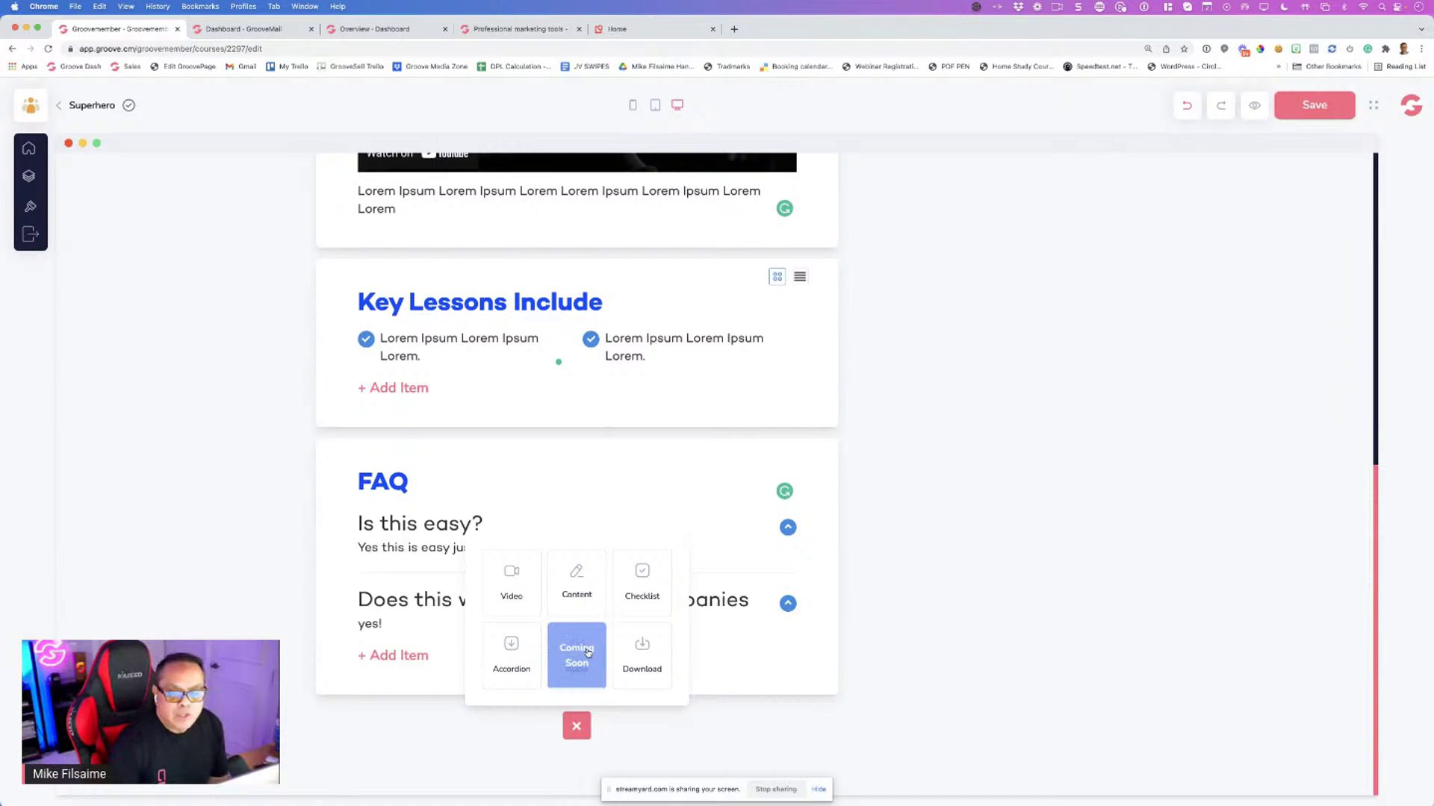
{"action": "left_click", "coordinate": [643, 647]}
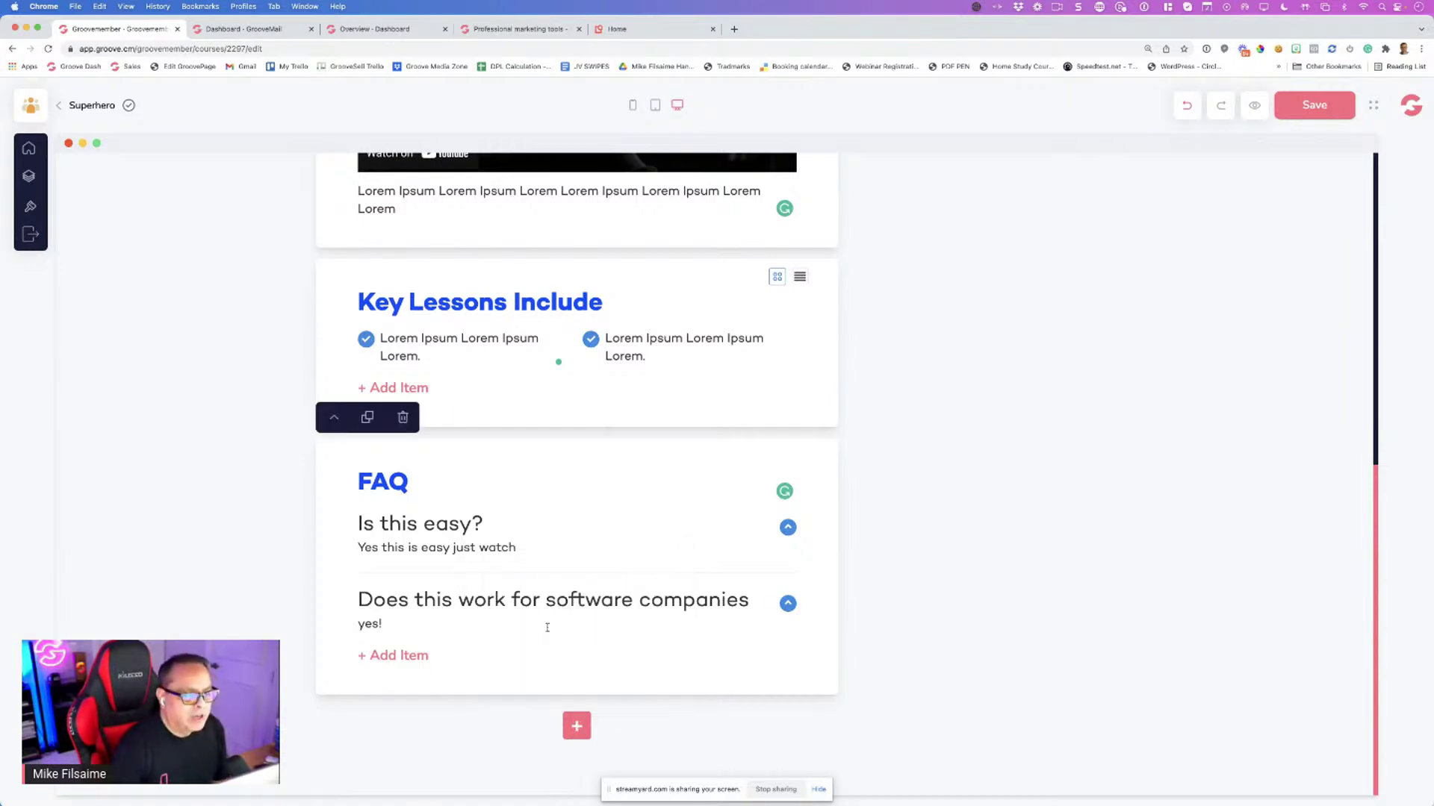
{"action": "scroll", "coordinate": [523, 597], "scroll_direction": "down", "scroll_amount": 3}
{"action": "left_click", "coordinate": [487, 588]}
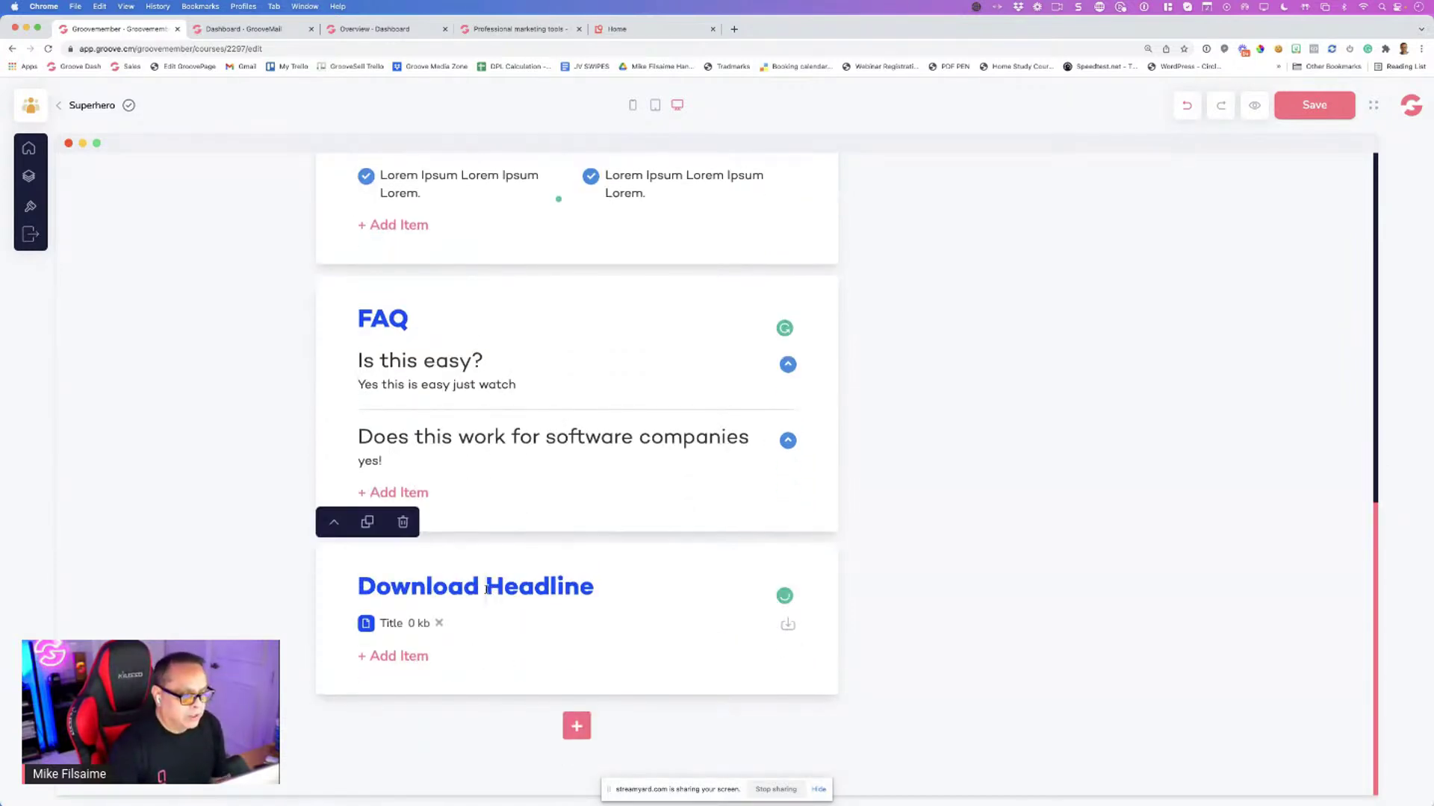
{"action": "triple_click", "coordinate": [486, 589]}
{"action": "type", "text": "Dow"}
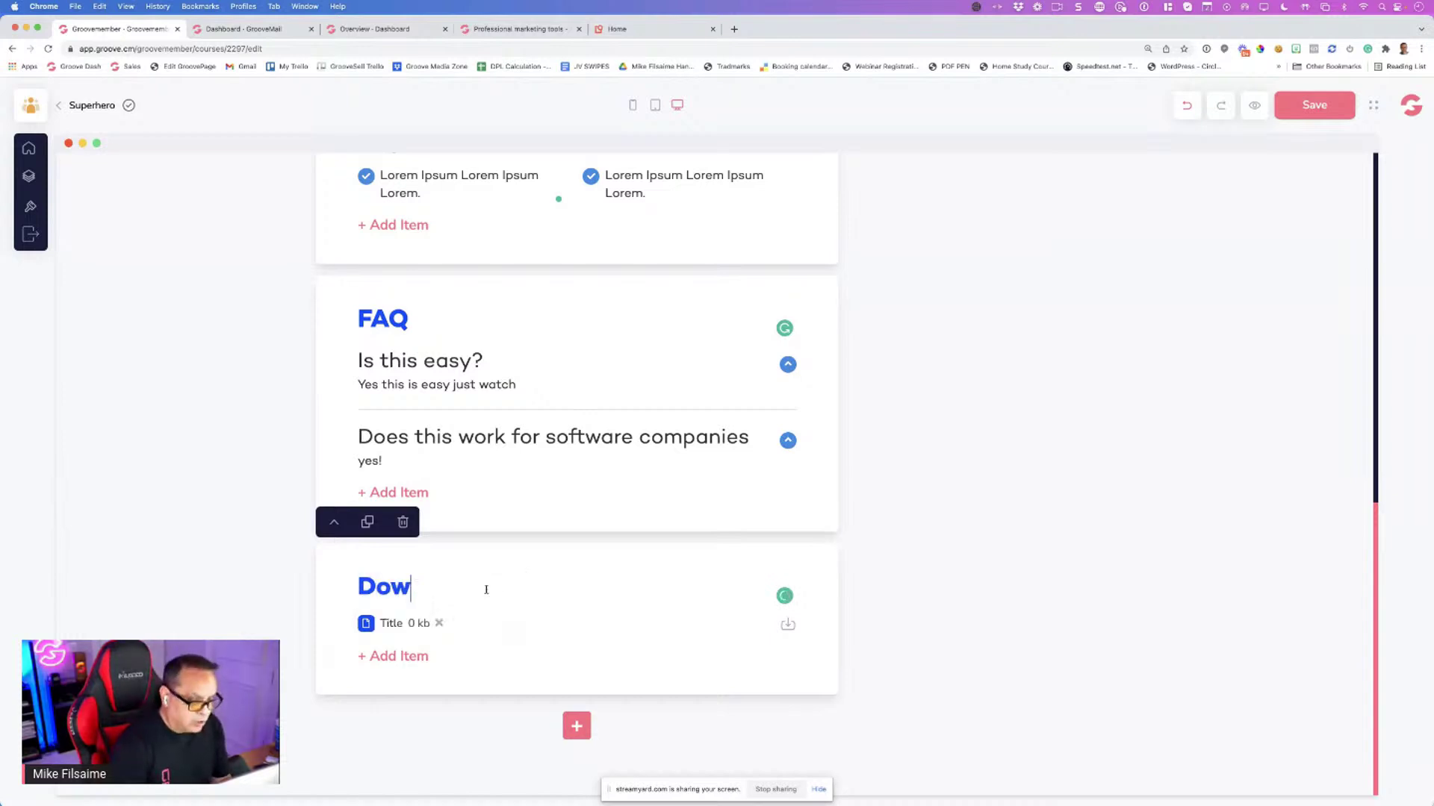
{"action": "type", "text": "nload Be"}
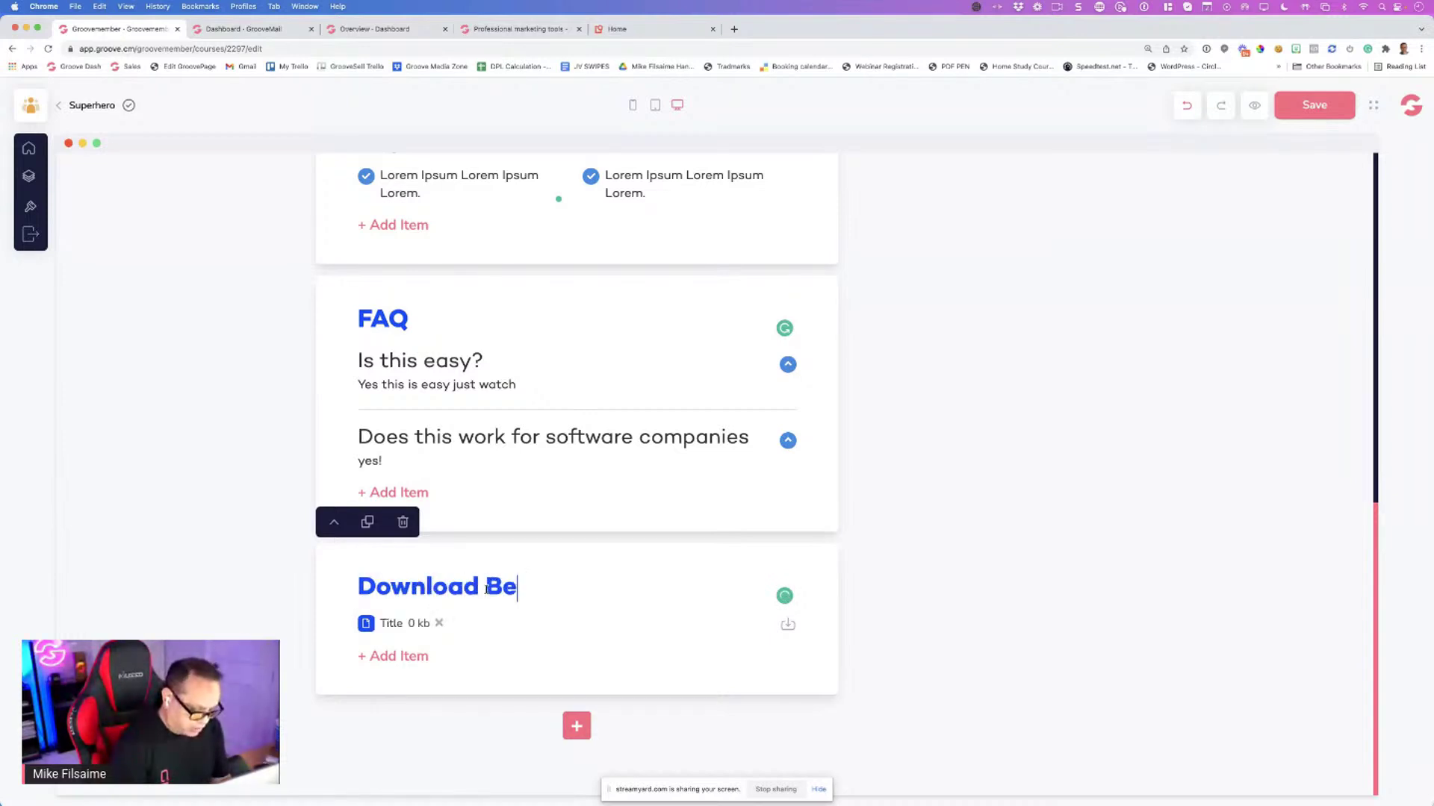
{"action": "type", "text": "giners Guide PDF"}
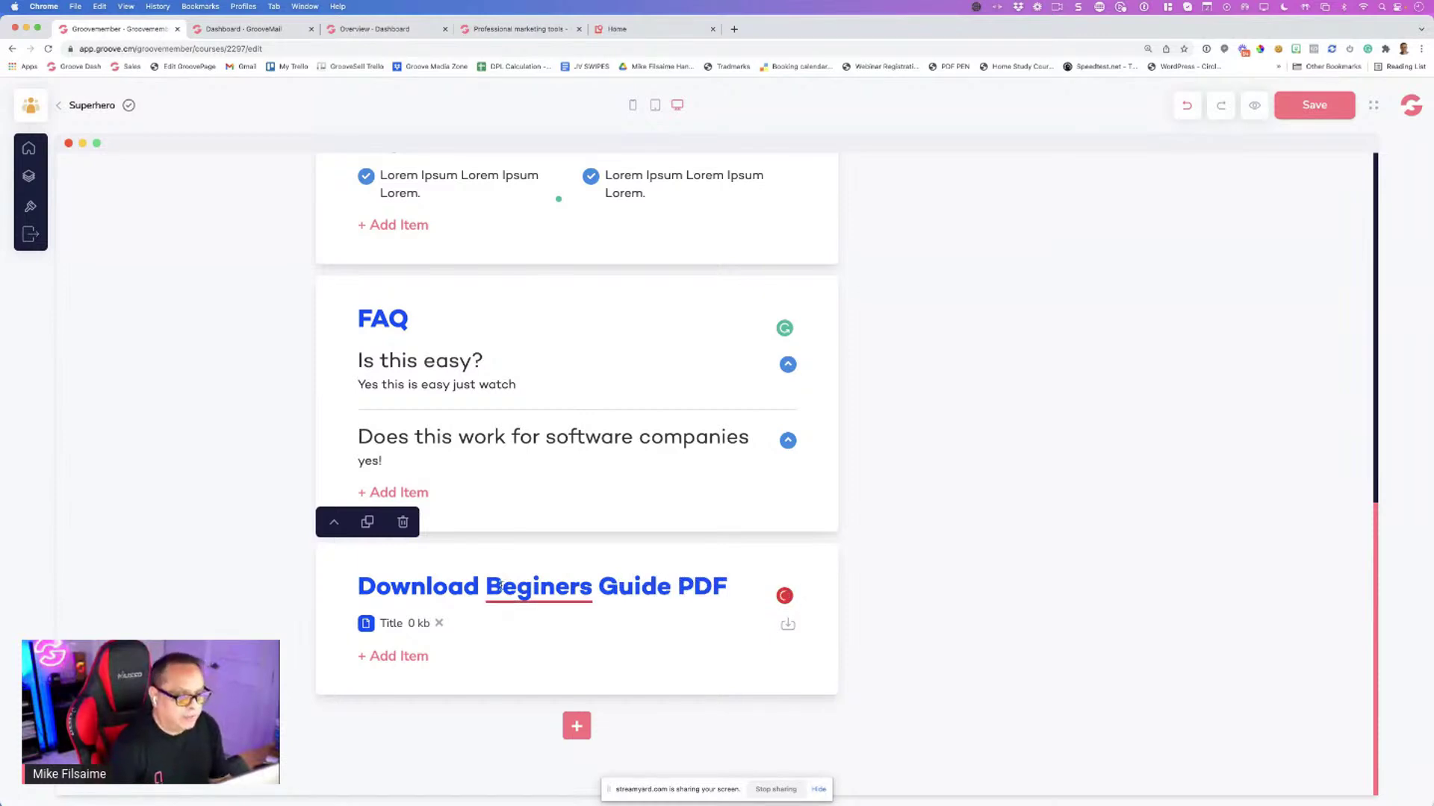
{"action": "left_click", "coordinate": [486, 589]}
{"action": "right_click", "coordinate": [500, 624]}
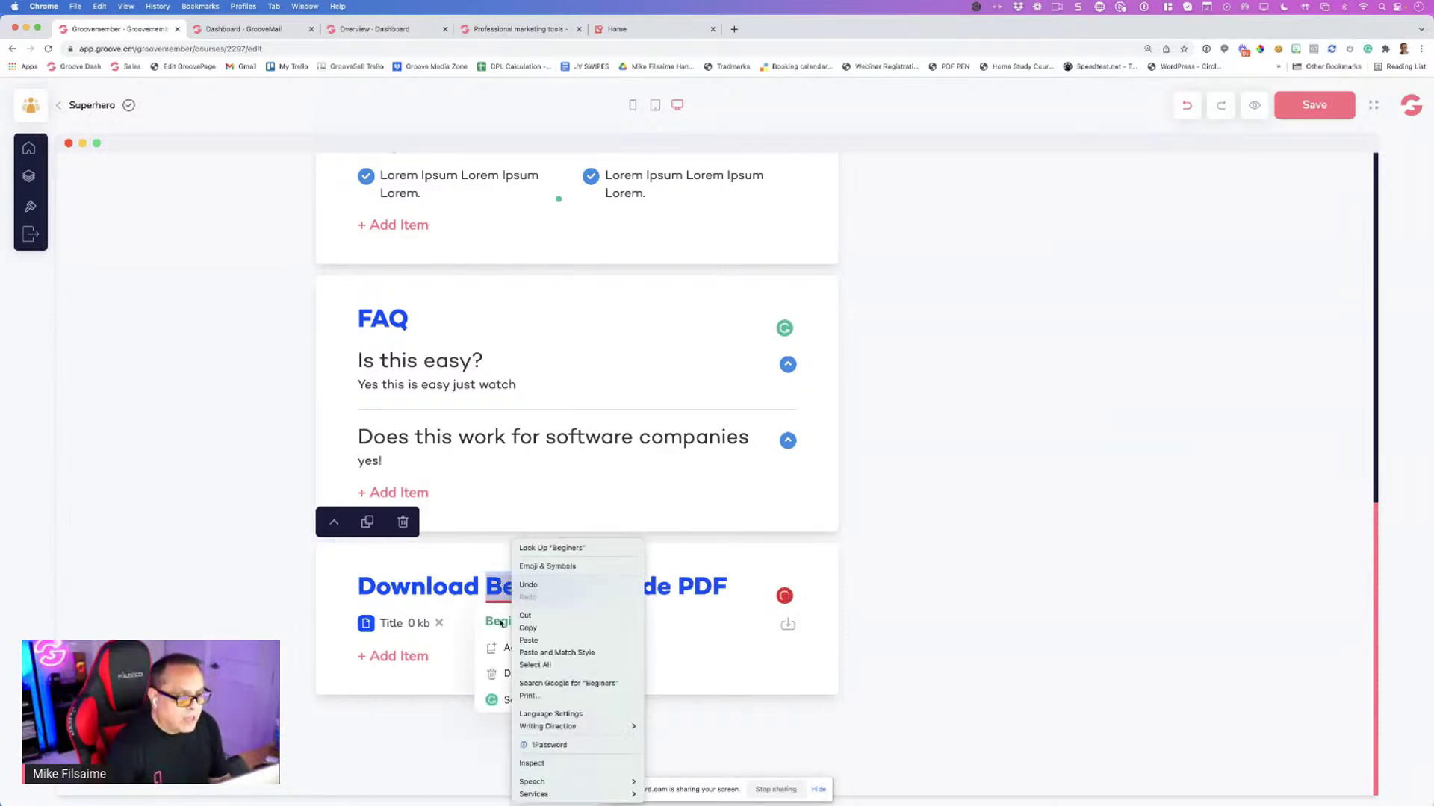
{"action": "left_click", "coordinate": [499, 622]}
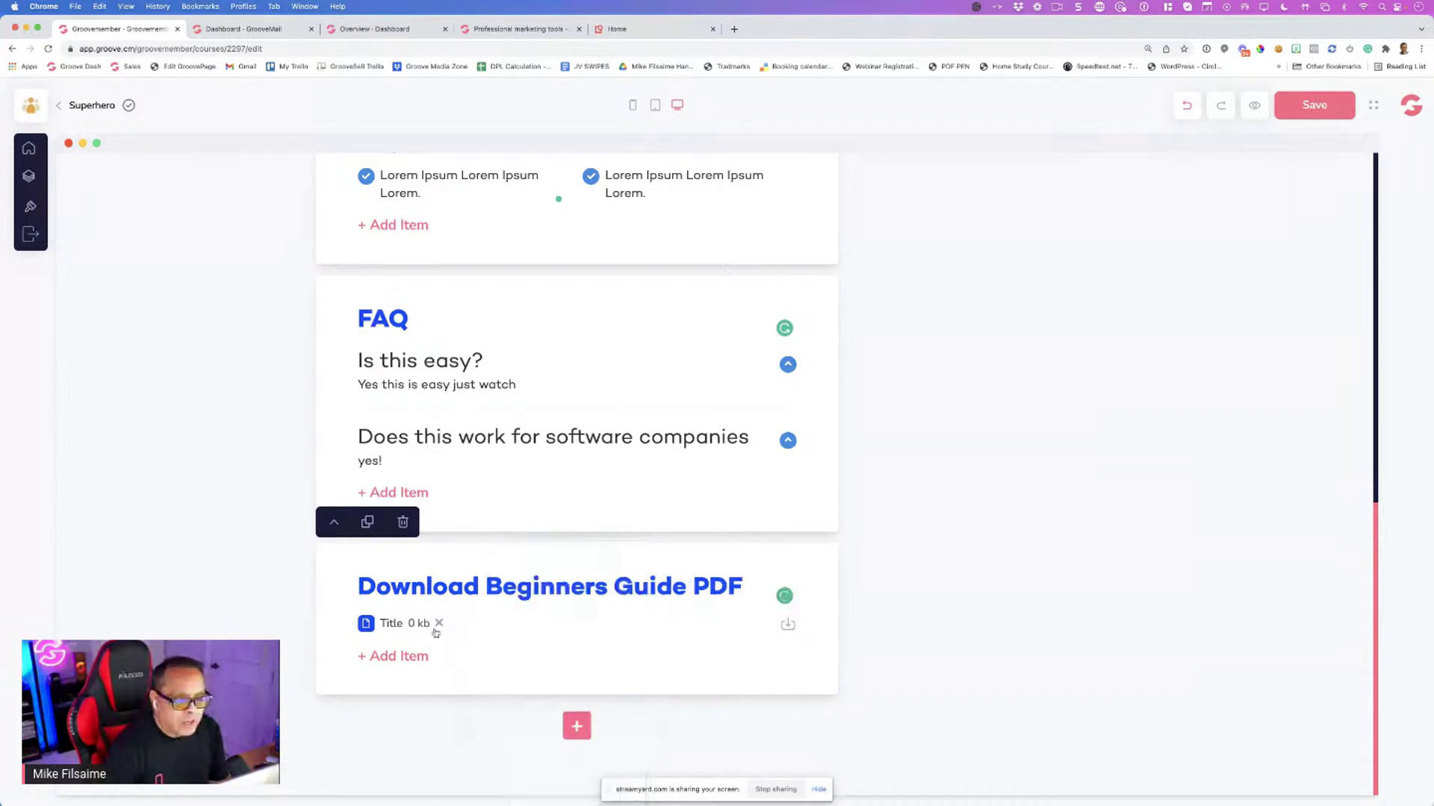
{"action": "left_click", "coordinate": [397, 656]}
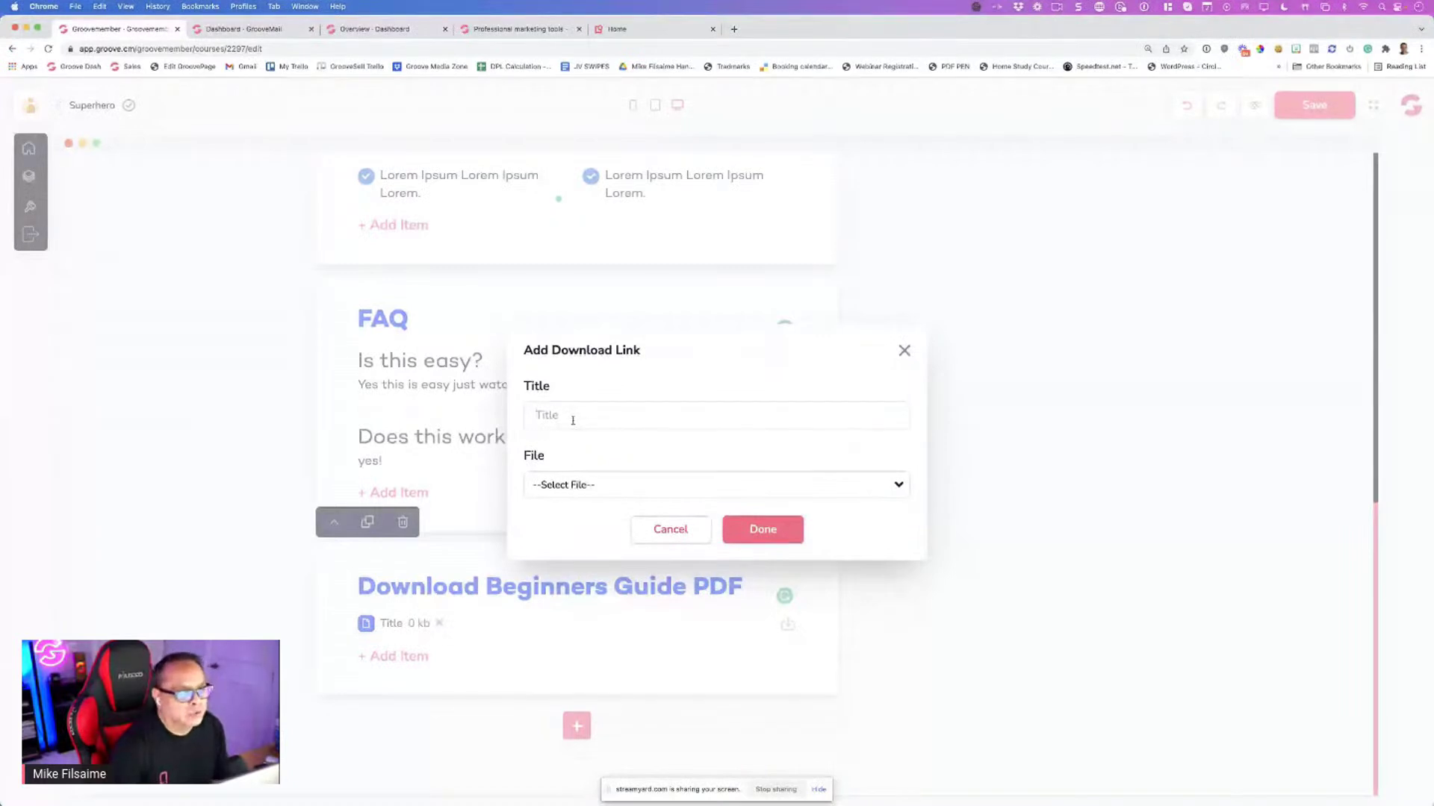
{"action": "left_click", "coordinate": [574, 487]}
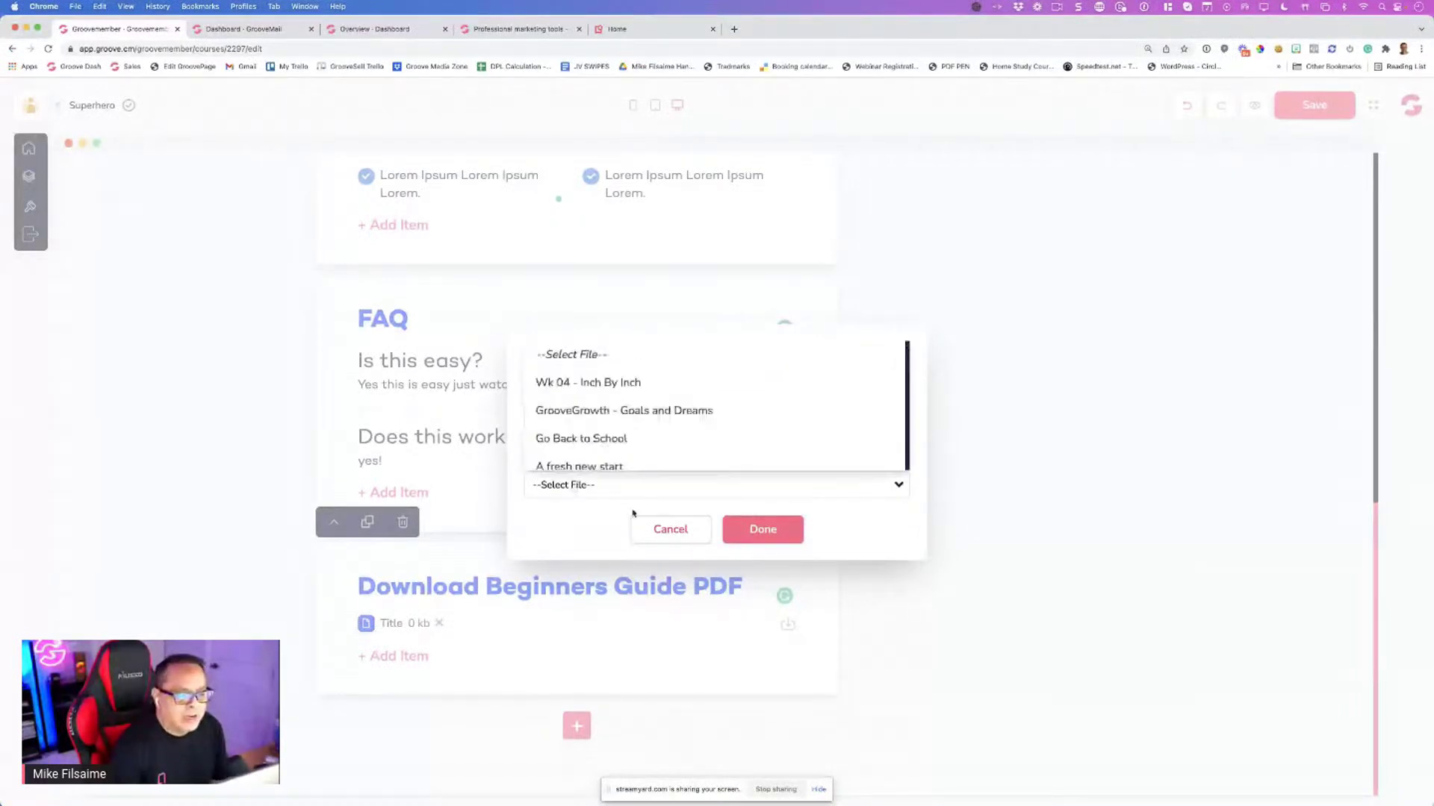
{"action": "scroll", "coordinate": [721, 408], "scroll_direction": "down", "scroll_amount": 5}
{"action": "scroll", "coordinate": [726, 408], "scroll_direction": "down", "scroll_amount": 5}
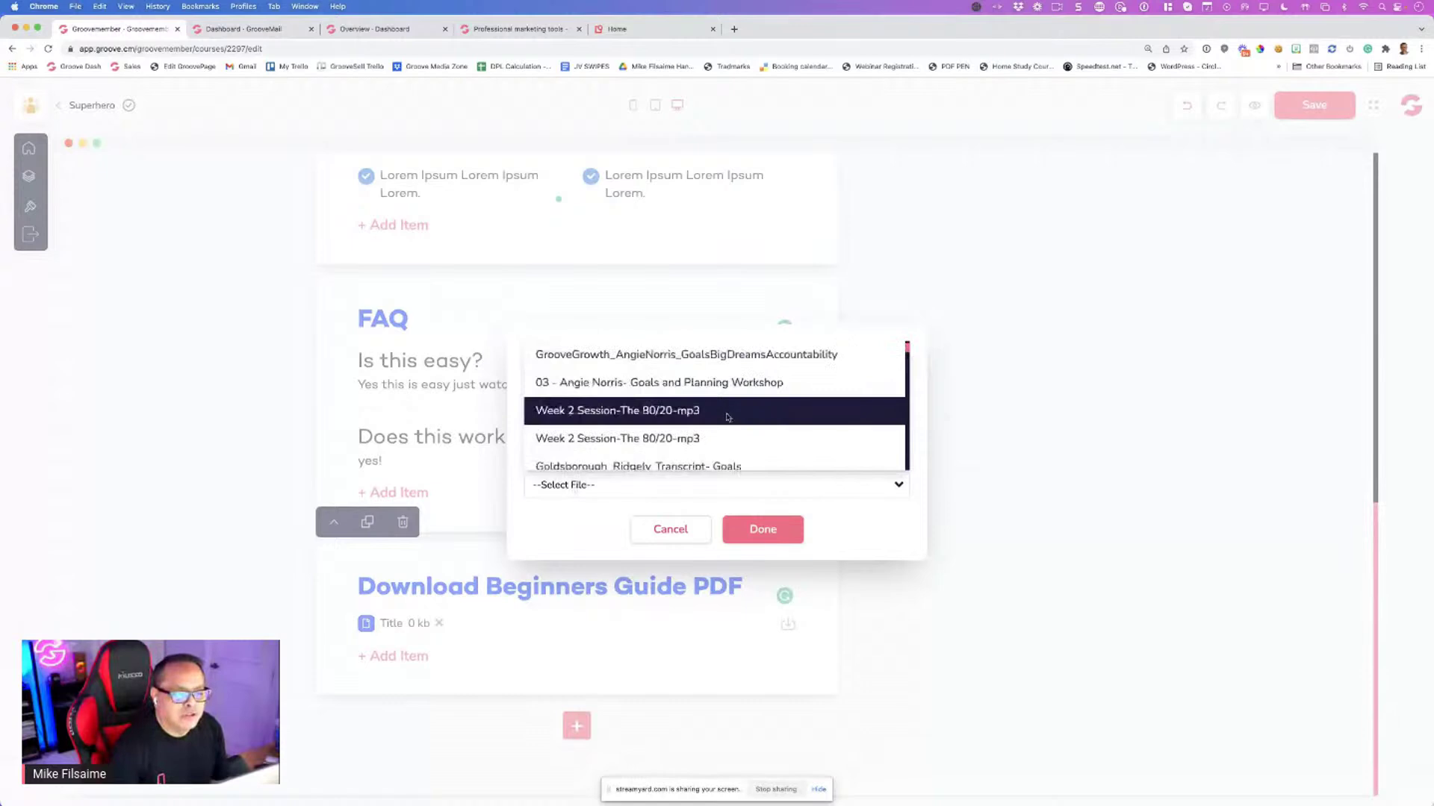
{"action": "scroll", "coordinate": [717, 448], "scroll_direction": "up", "scroll_amount": 5}
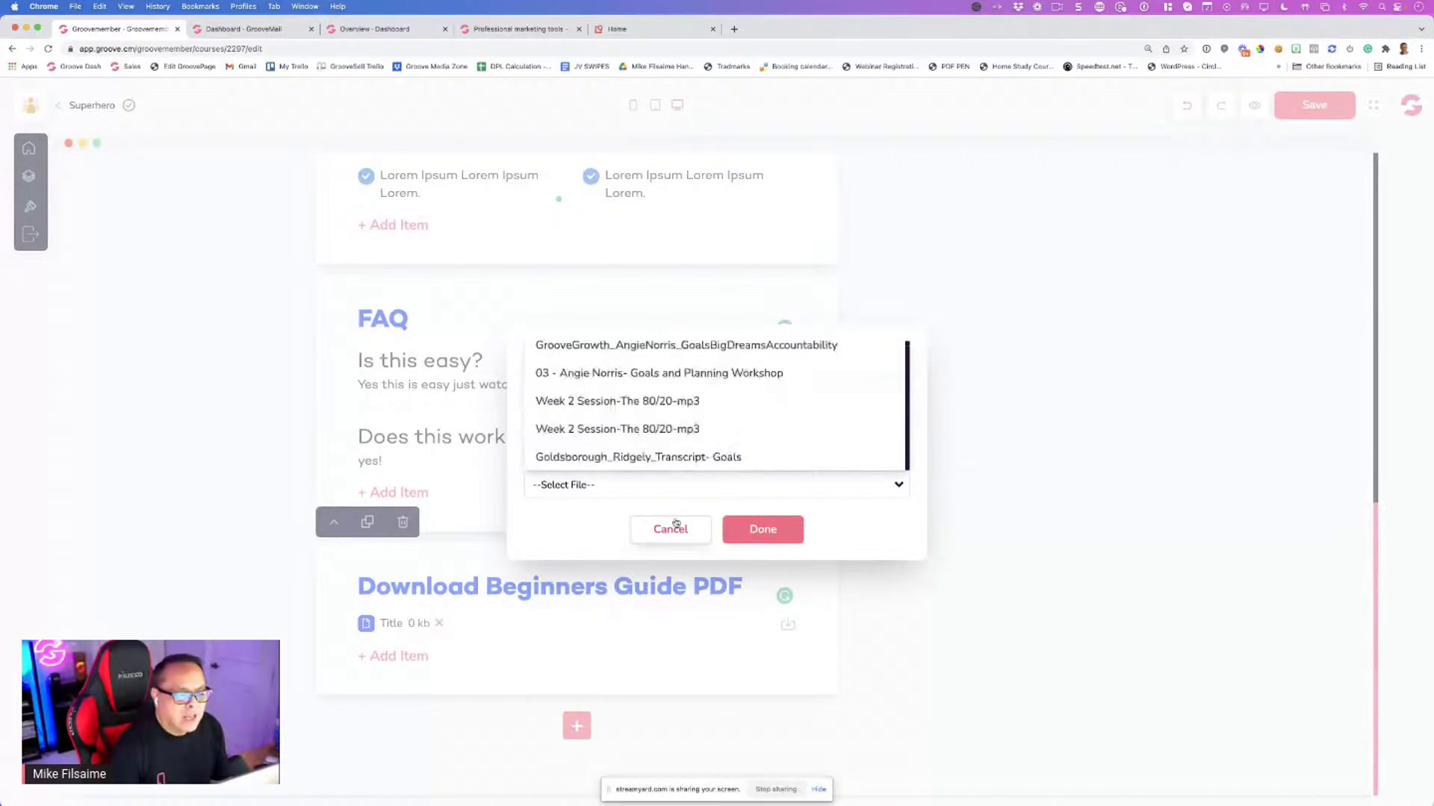
{"action": "left_click", "coordinate": [670, 527]}
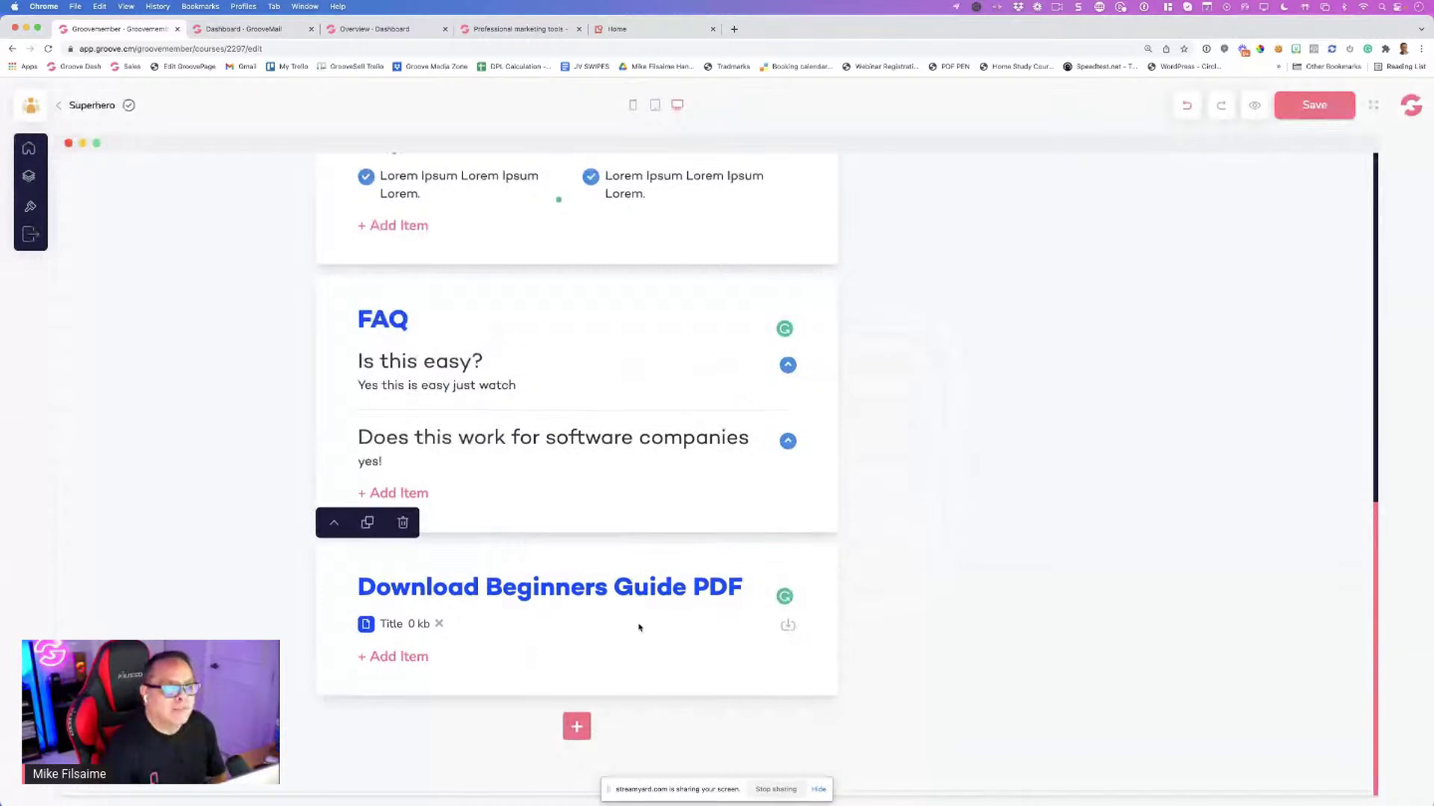
{"action": "scroll", "coordinate": [640, 623], "scroll_direction": "up", "scroll_amount": 6}
Hyphenate 'long-established' and add the missing space after 'layout.' in the Getting Started text
{"action": "scroll", "coordinate": [641, 615], "scroll_direction": "up", "scroll_amount": 3}
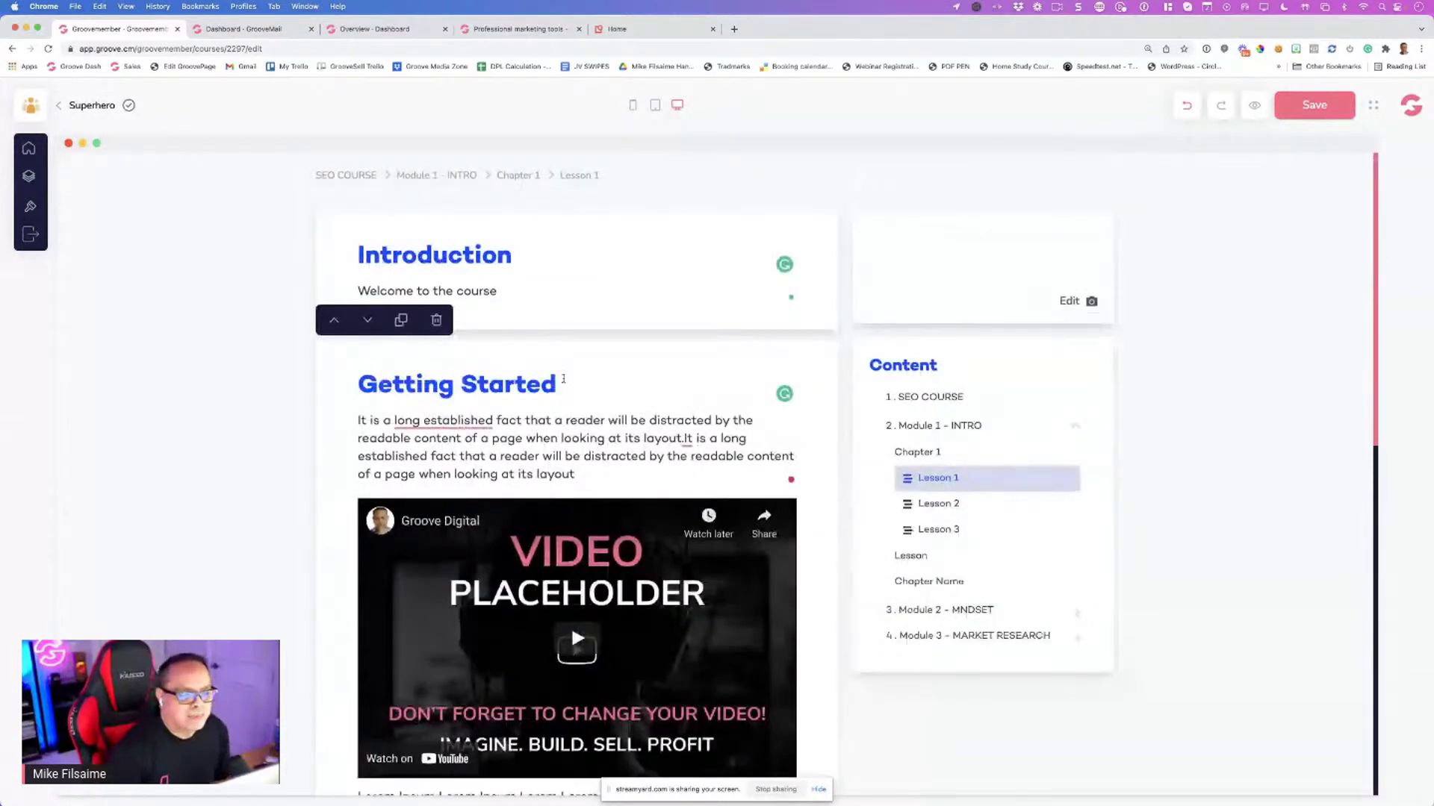
{"action": "mouse_move", "coordinate": [444, 420]}
{"action": "left_click", "coordinate": [455, 458]}
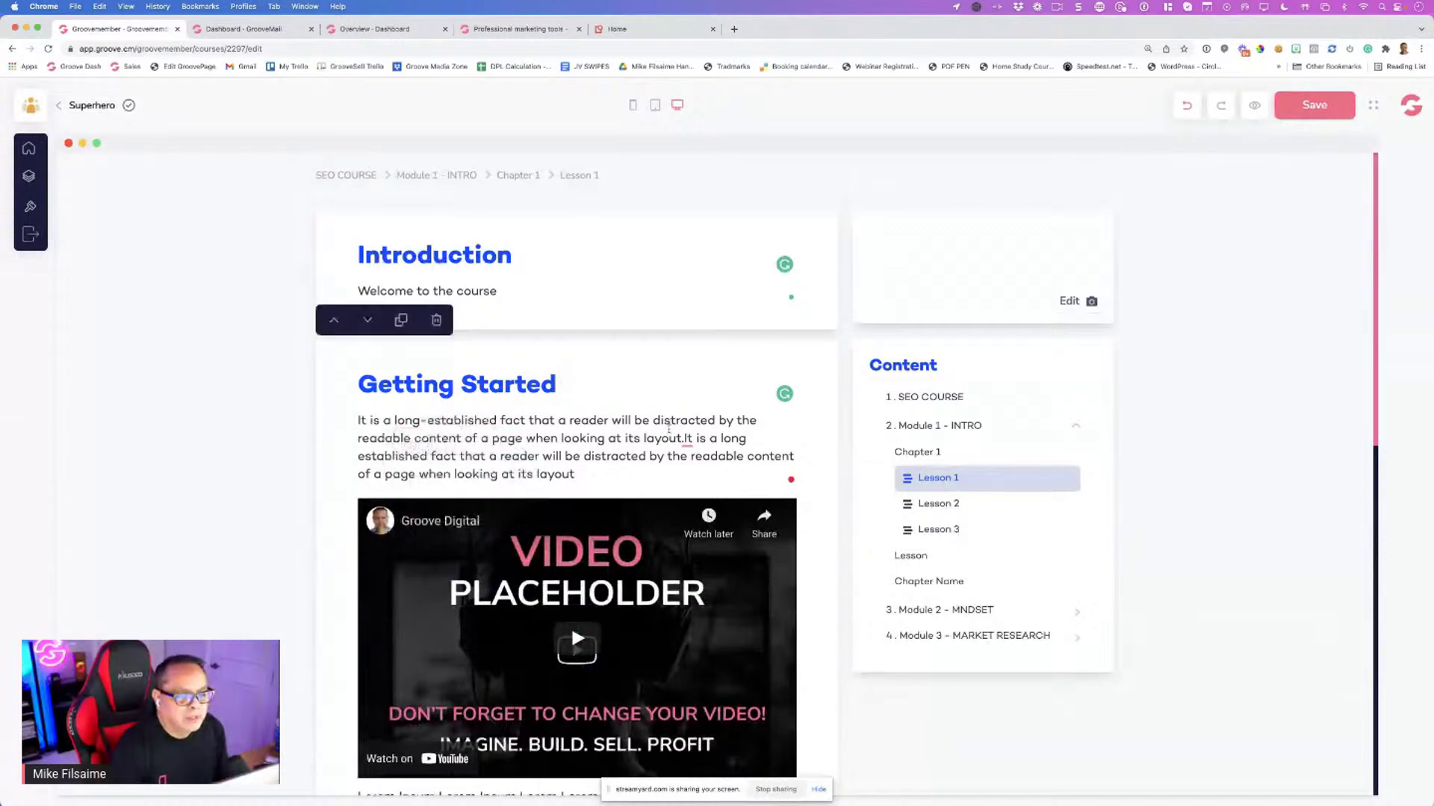
{"action": "left_click", "coordinate": [681, 439]}
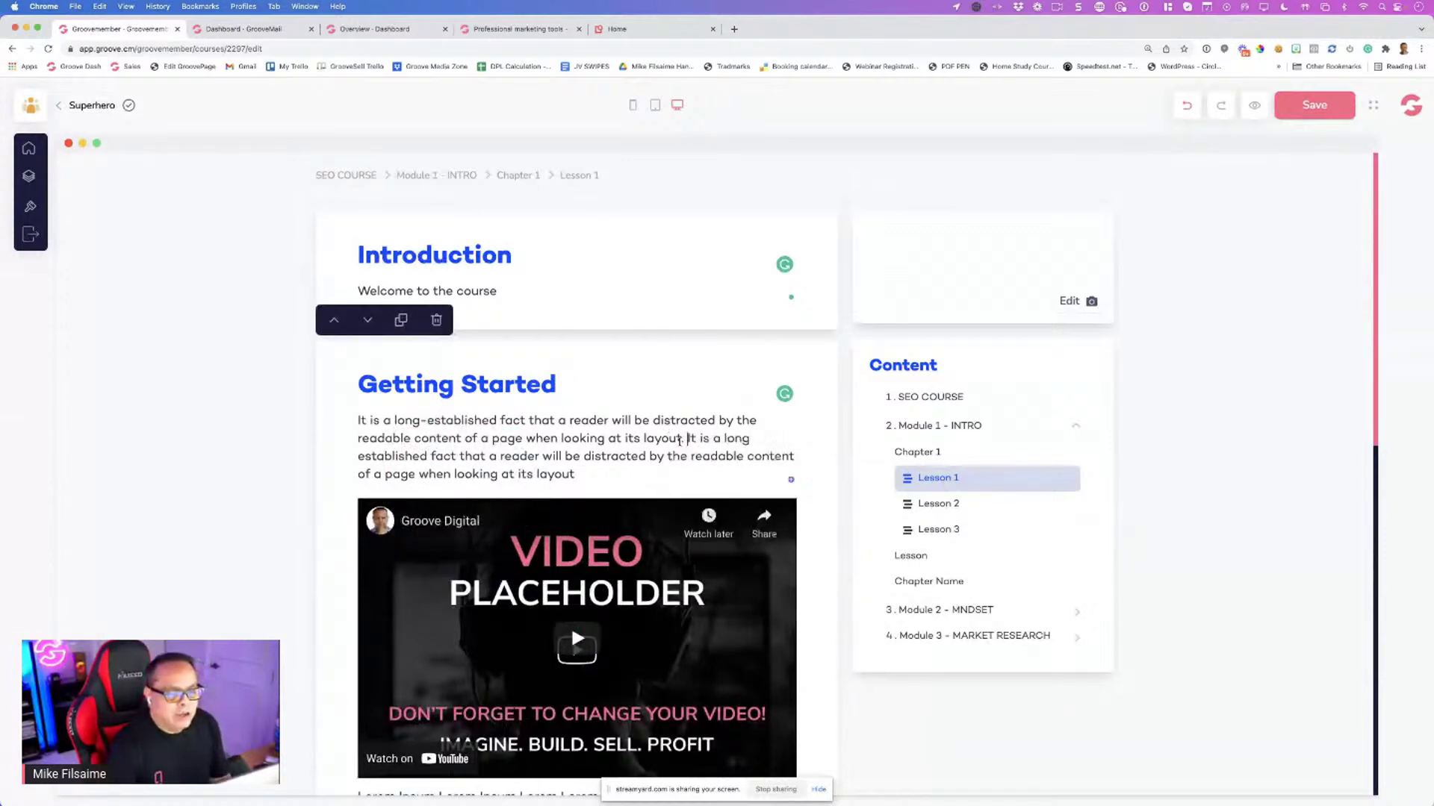
Select the Introduction block and bring up the course outline
{"action": "left_click", "coordinate": [422, 292]}
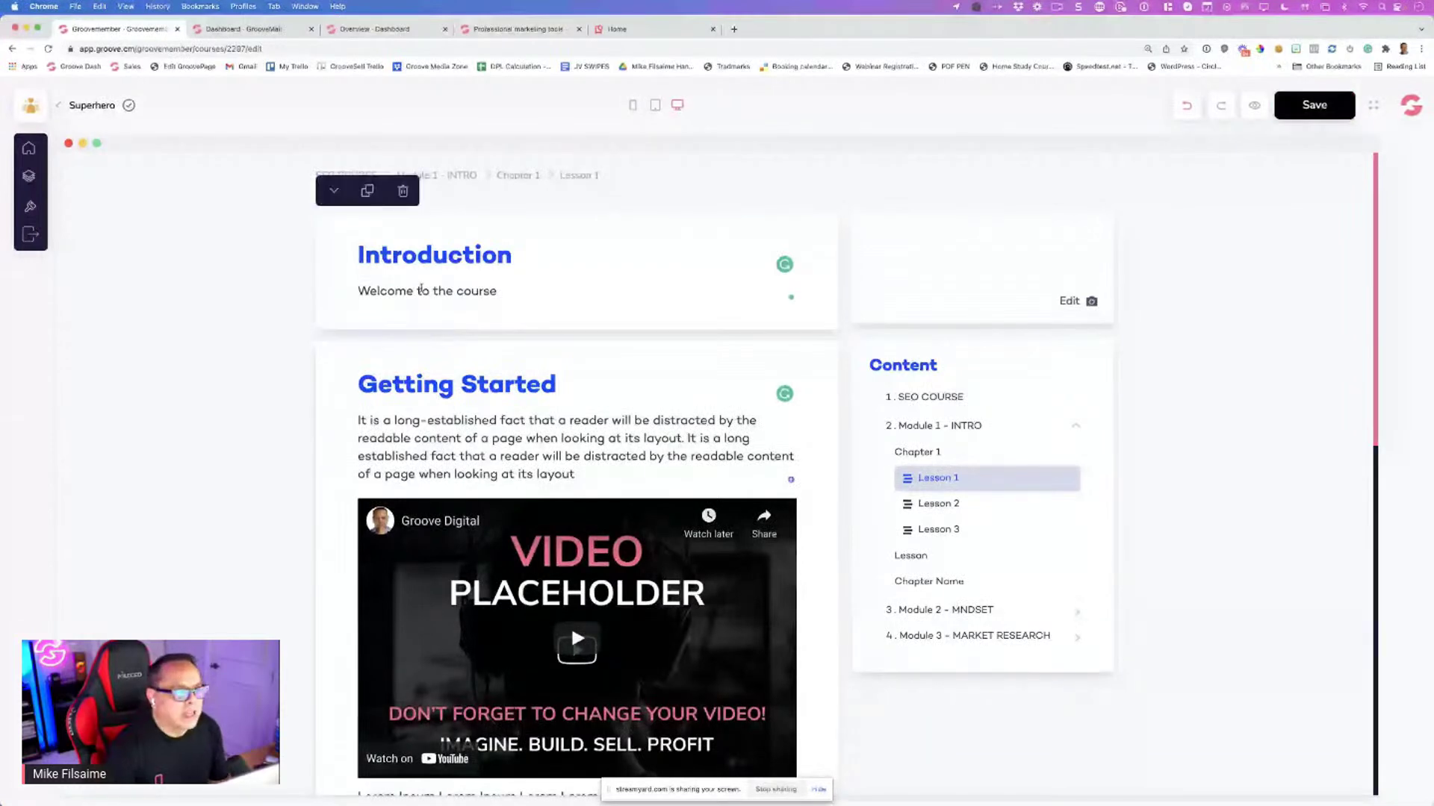
{"action": "scroll", "coordinate": [421, 303], "scroll_direction": "down", "scroll_amount": 5}
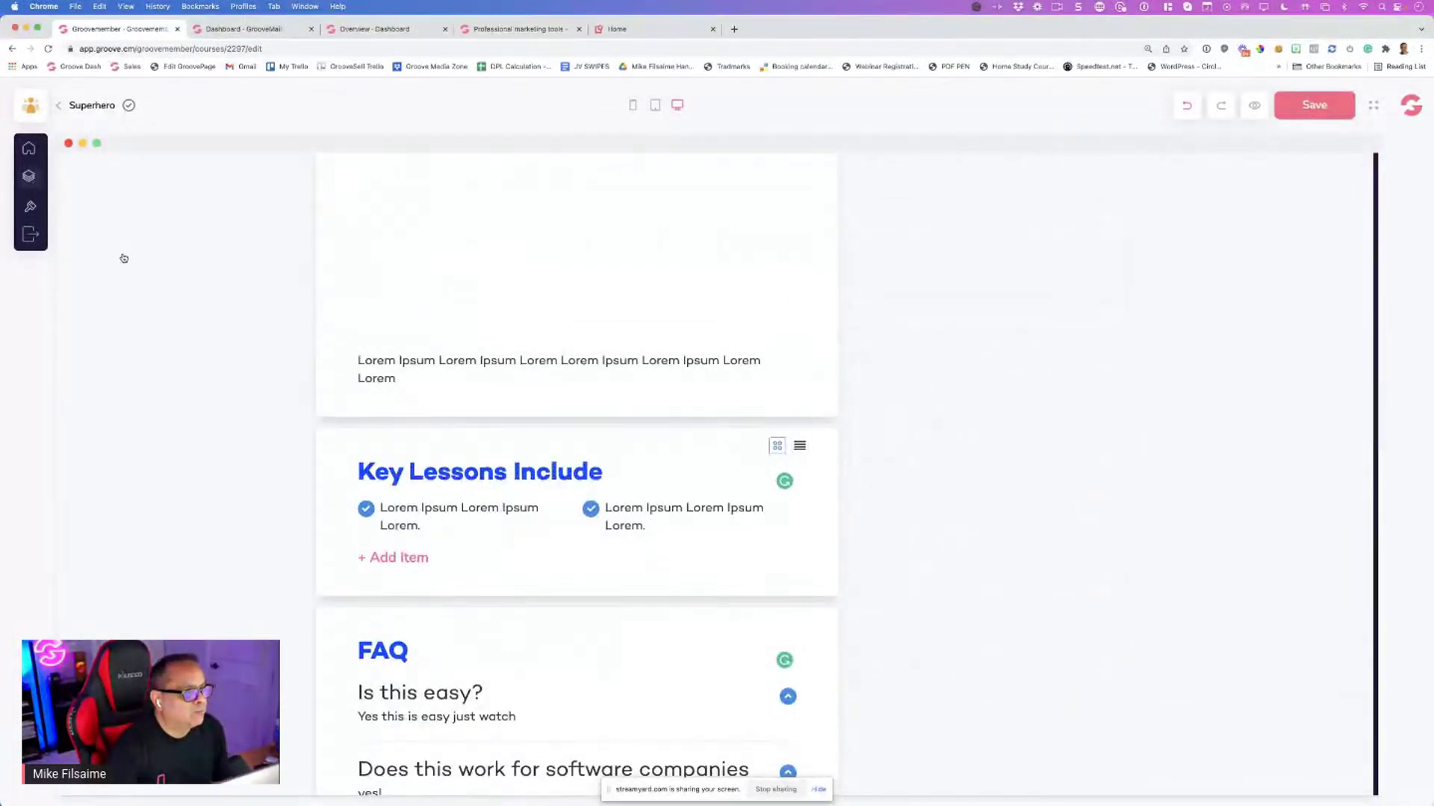
{"action": "scroll", "coordinate": [157, 296], "scroll_direction": "up", "scroll_amount": 15}
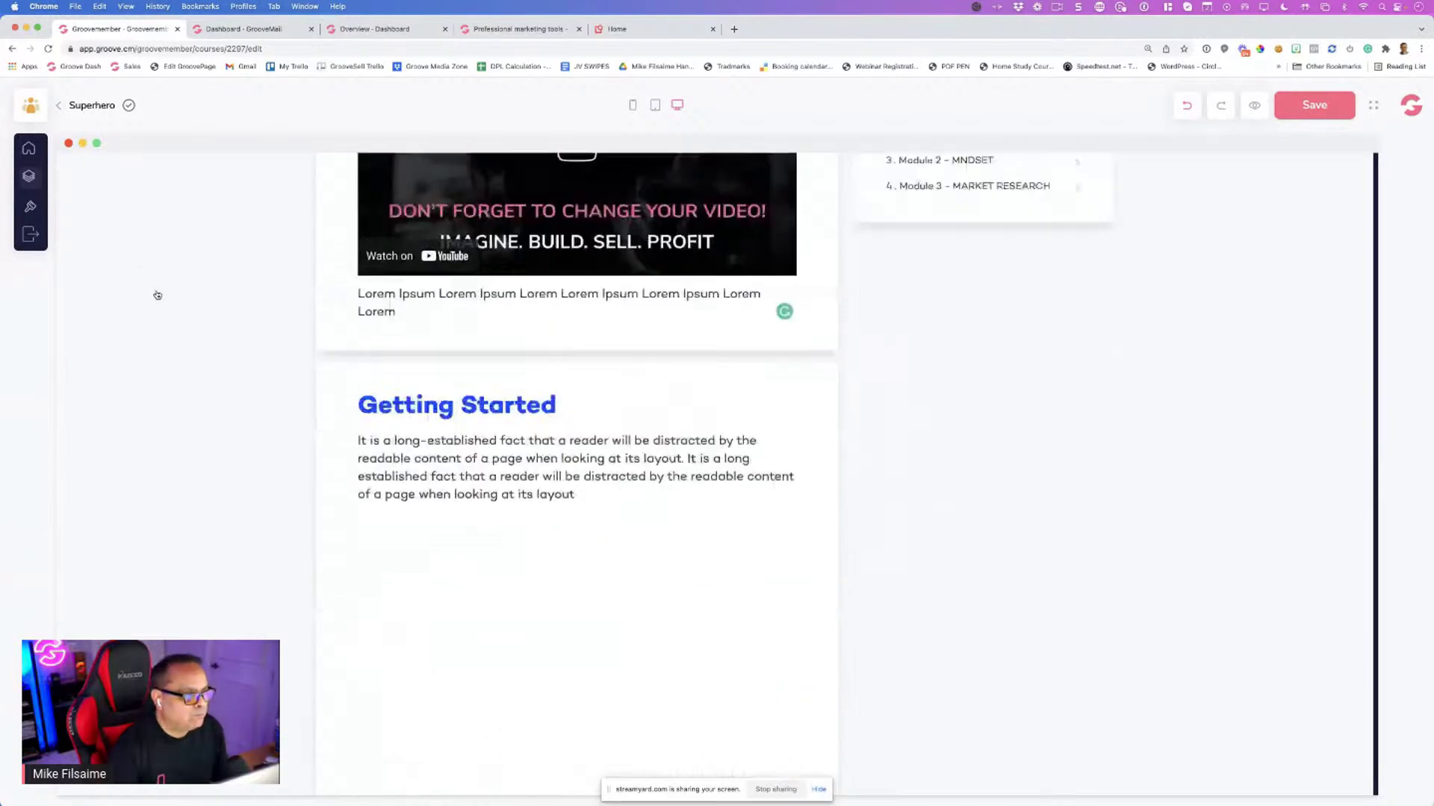
{"action": "left_click", "coordinate": [30, 177]}
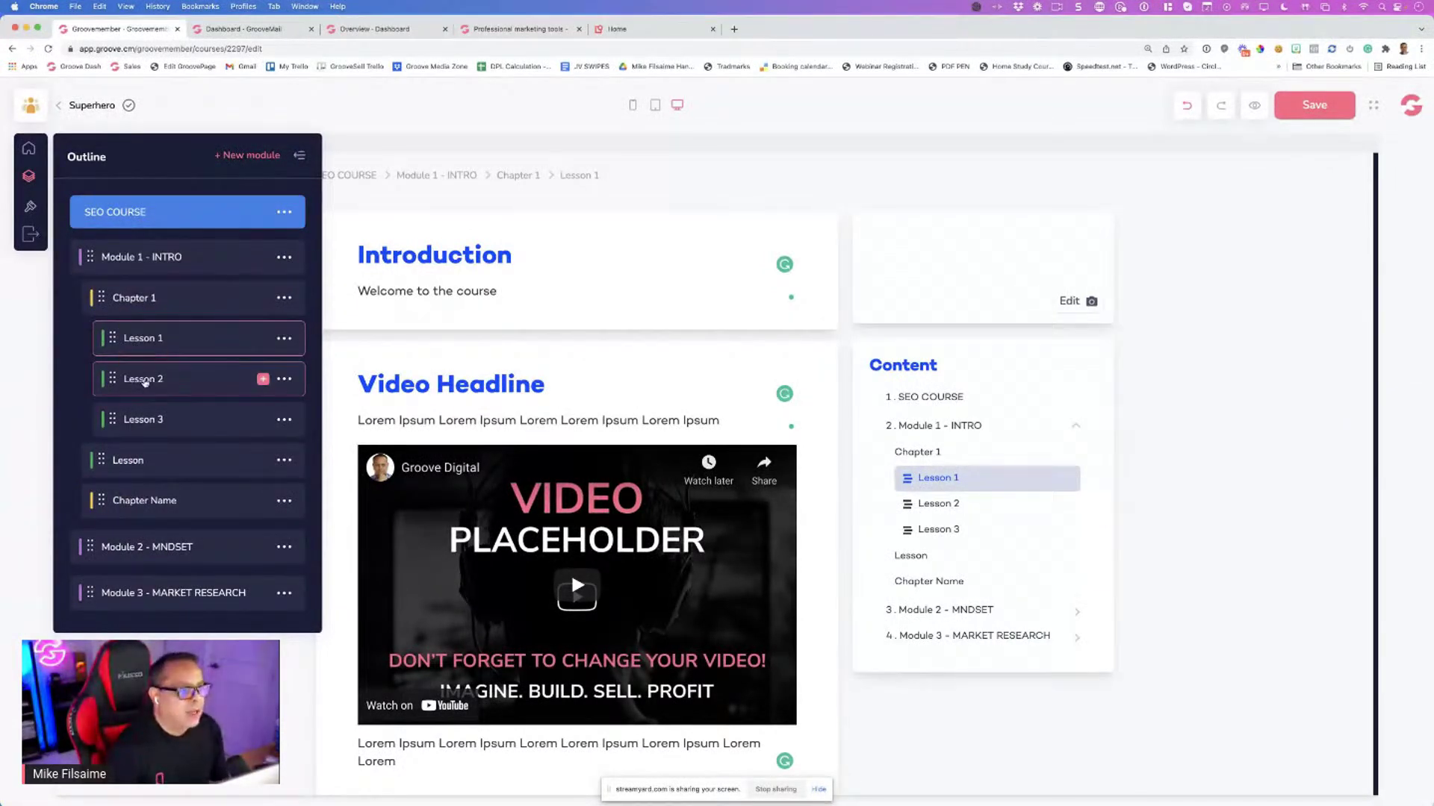
Open Lesson 2 of Chapter 1 and view its layout templates
{"action": "left_click", "coordinate": [149, 381]}
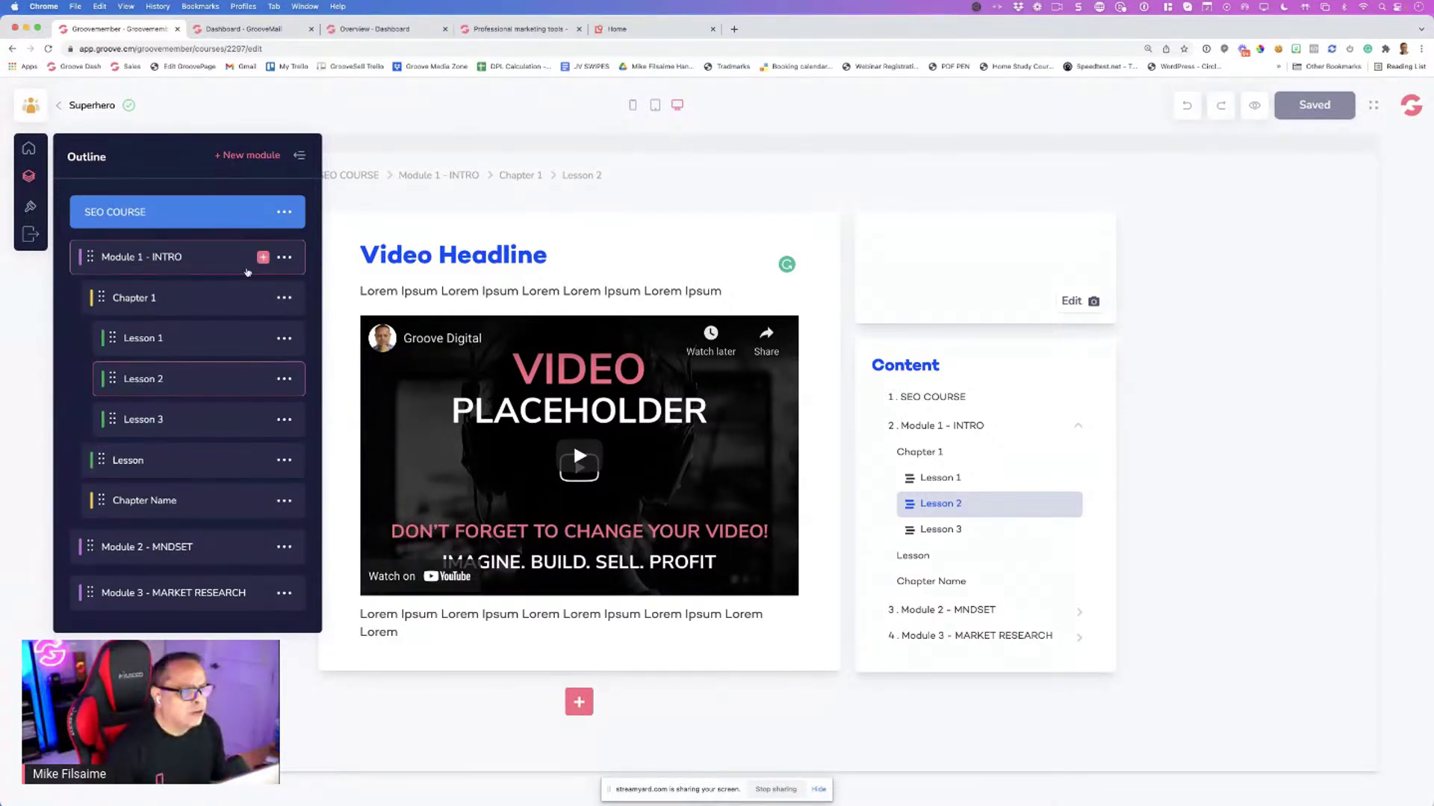
{"action": "left_click", "coordinate": [31, 209]}
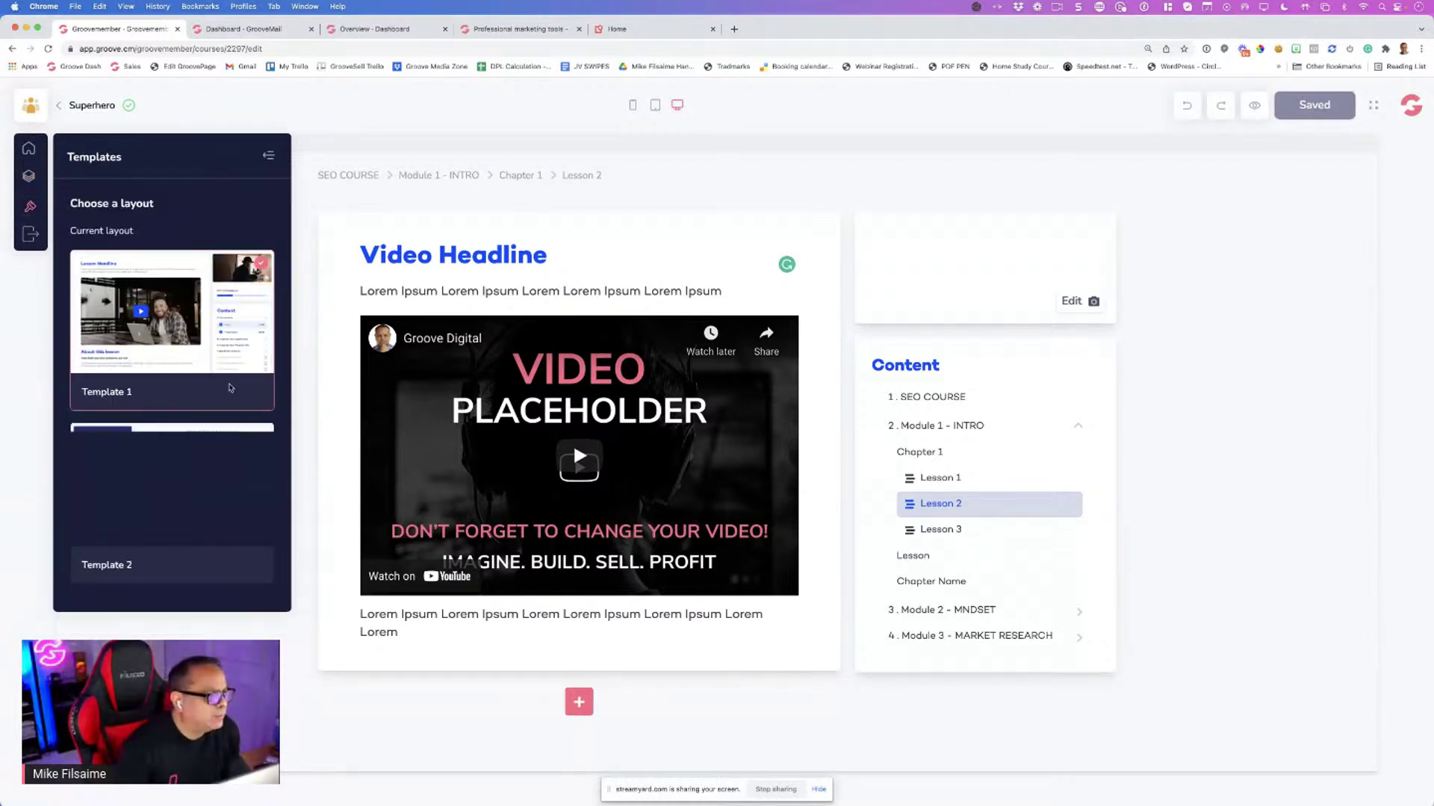
{"action": "mouse_move", "coordinate": [227, 351]}
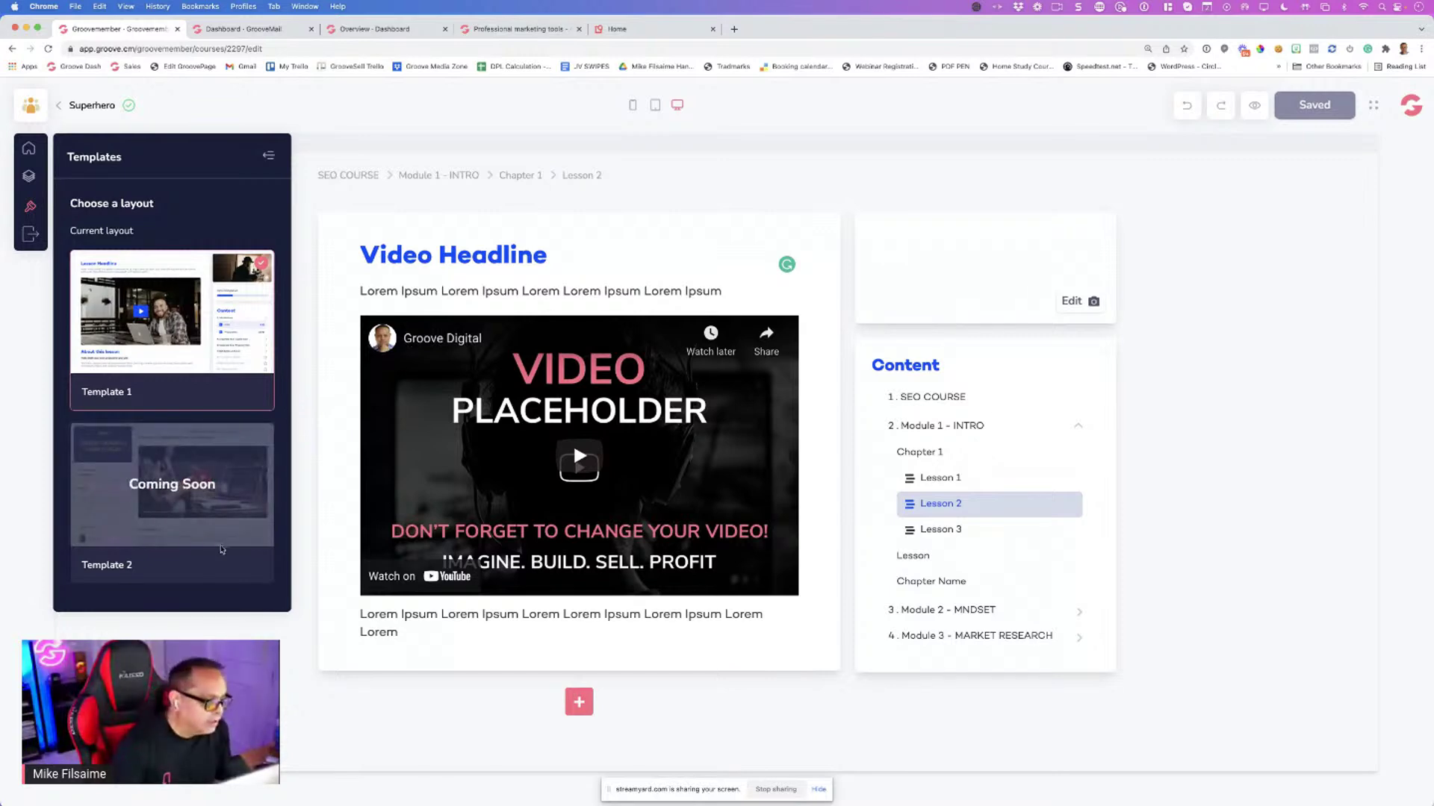
{"action": "key", "text": "super+minus"}
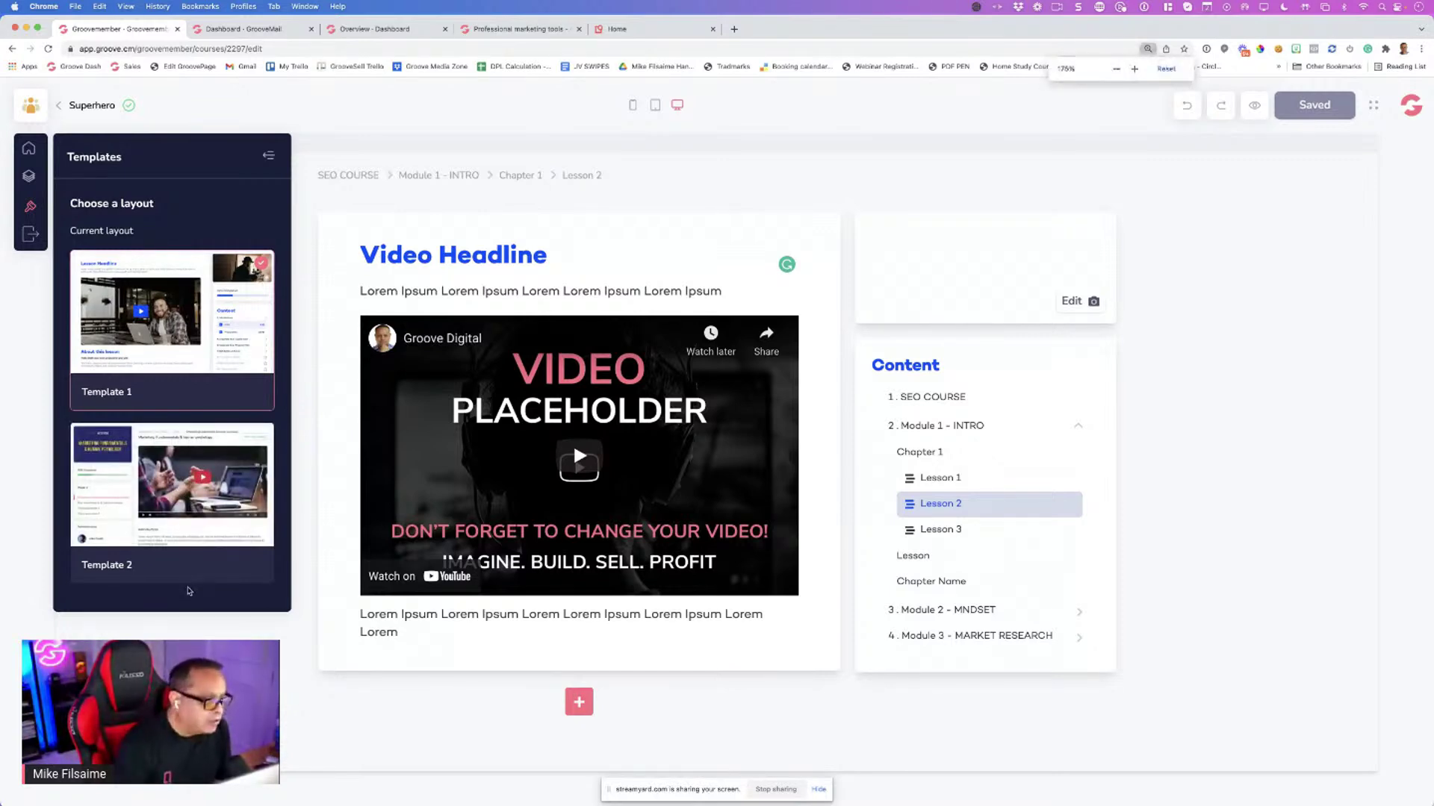
{"action": "key", "text": "super+equal"}
{"action": "key", "text": "super+equal"}
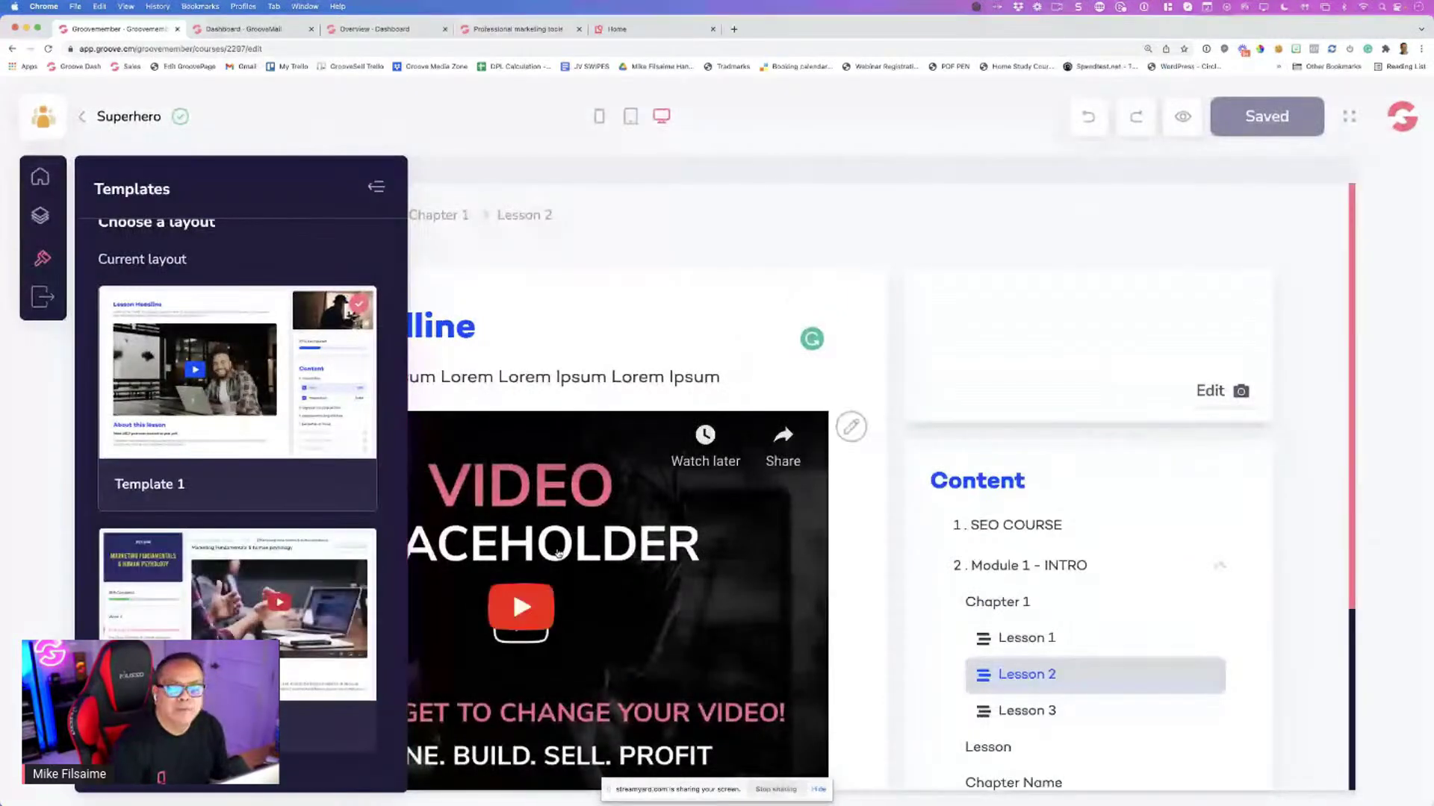
{"action": "key", "text": "super+minus"}
{"action": "key", "text": "super+minus"}
{"action": "key", "text": "super+minus"}
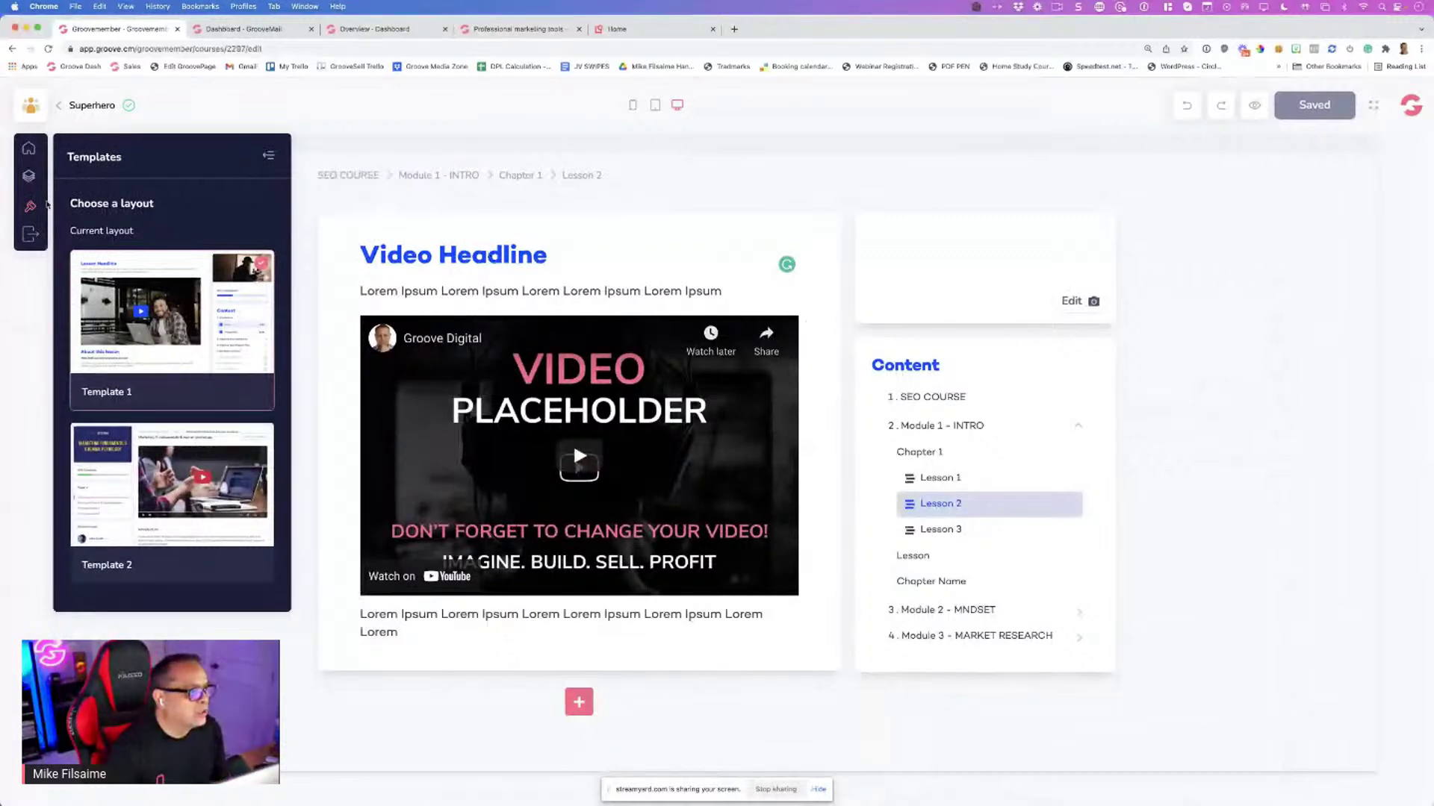
{"action": "left_click", "coordinate": [28, 176]}
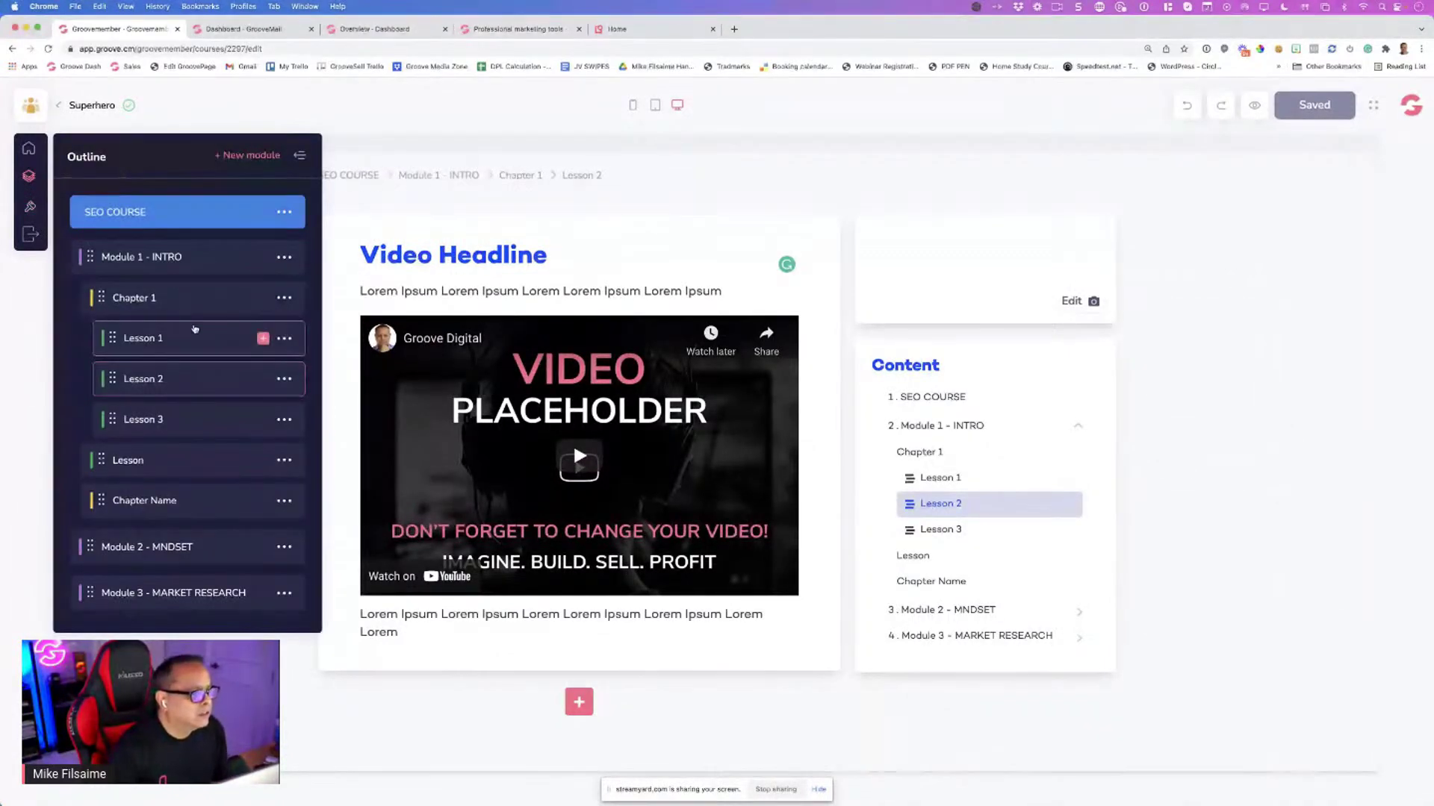
Return to the Lesson 1 page and dismiss the outline panel
{"action": "left_click", "coordinate": [299, 333]}
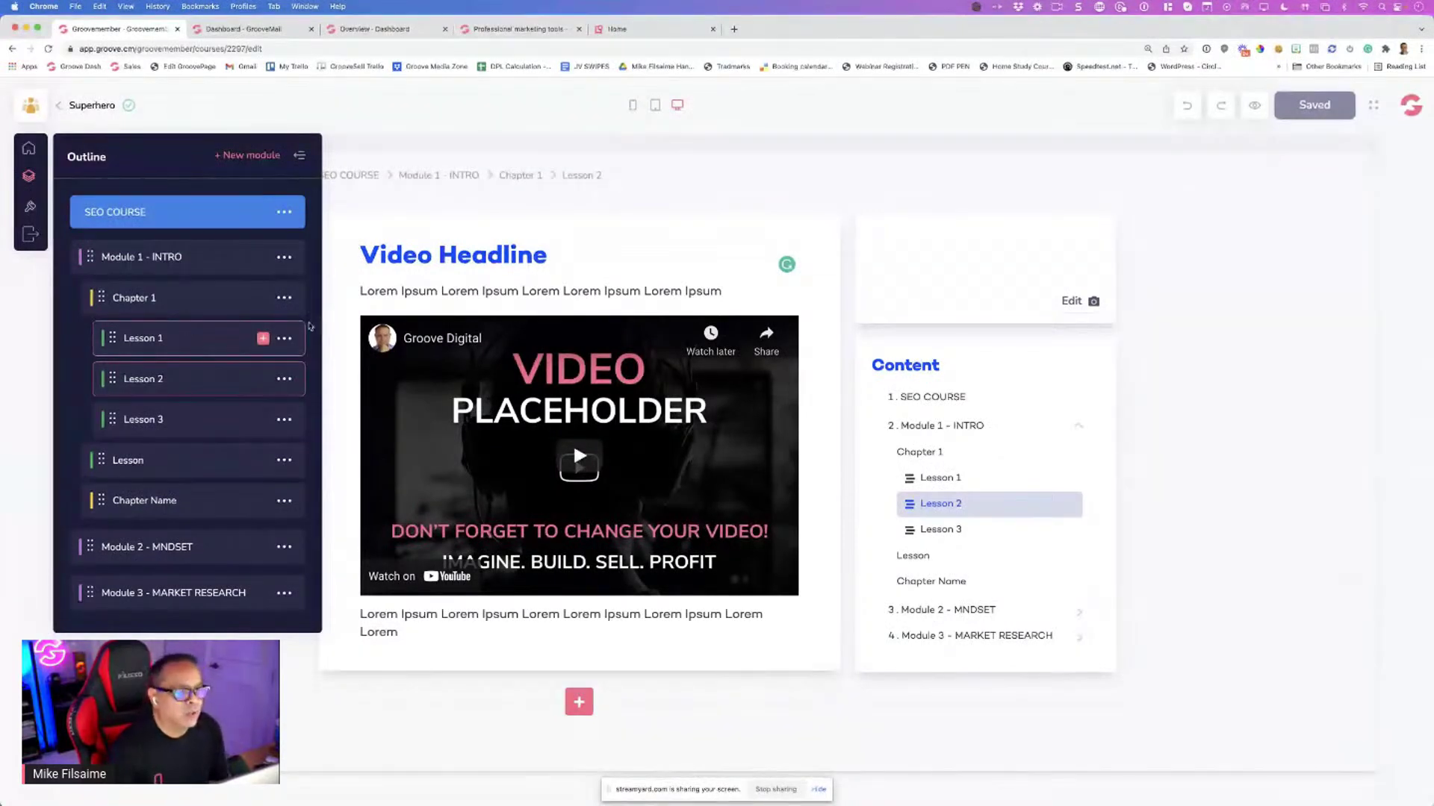
{"action": "scroll", "coordinate": [581, 340], "scroll_direction": "down", "scroll_amount": 2}
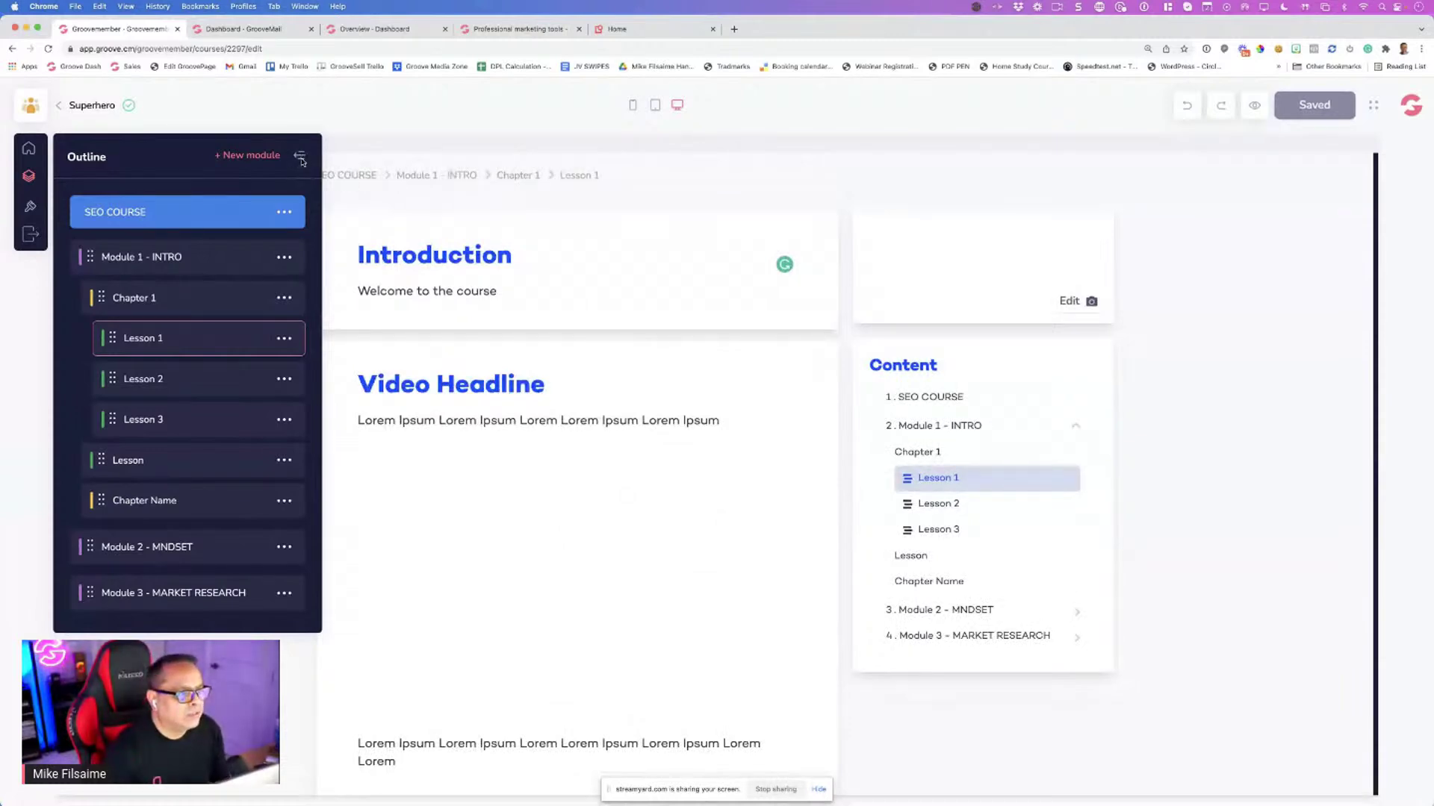
{"action": "left_click", "coordinate": [381, 363]}
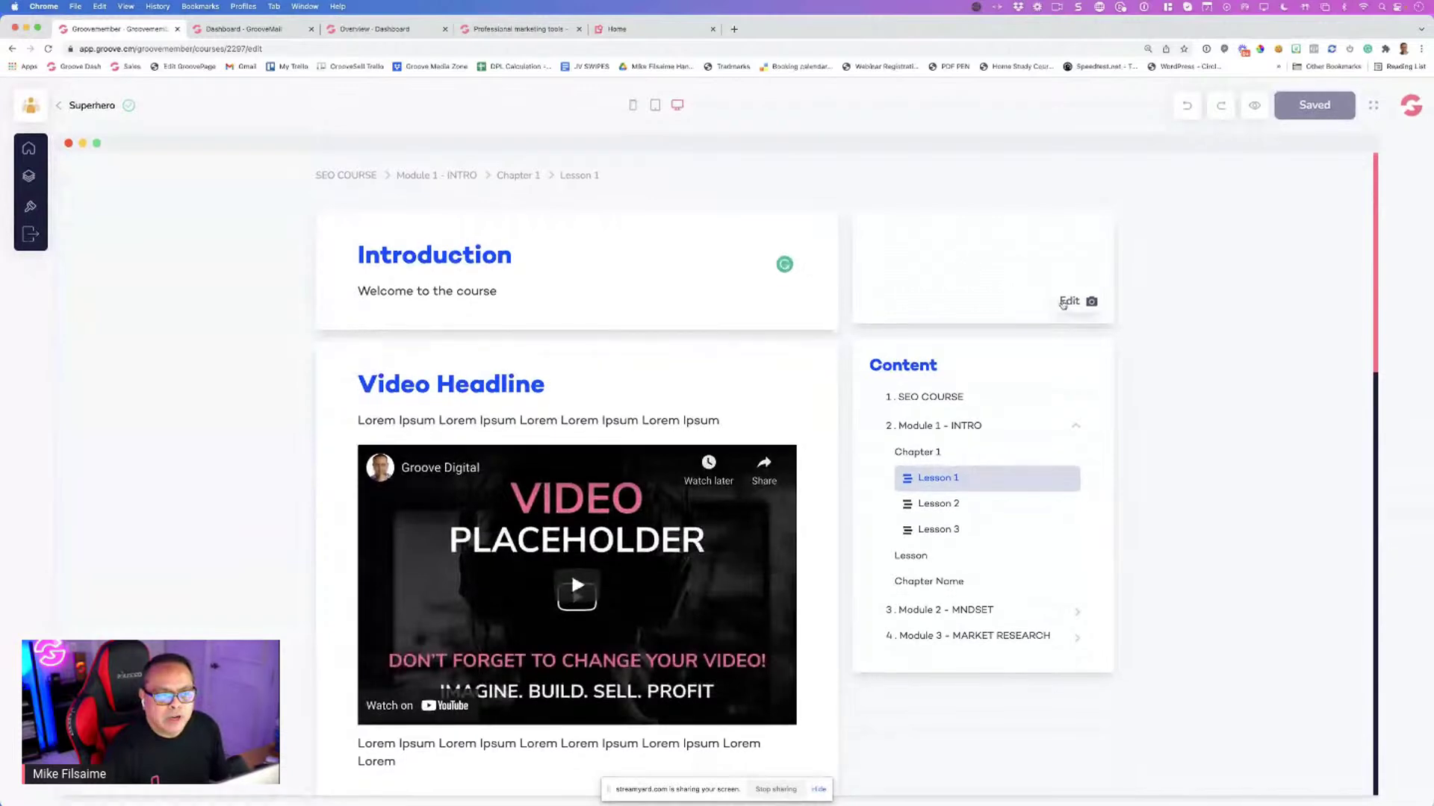
Set Lesson 1's side image to the 'Mindset' stock photo of a woman with clasped hands, then save
{"action": "left_click", "coordinate": [1066, 303]}
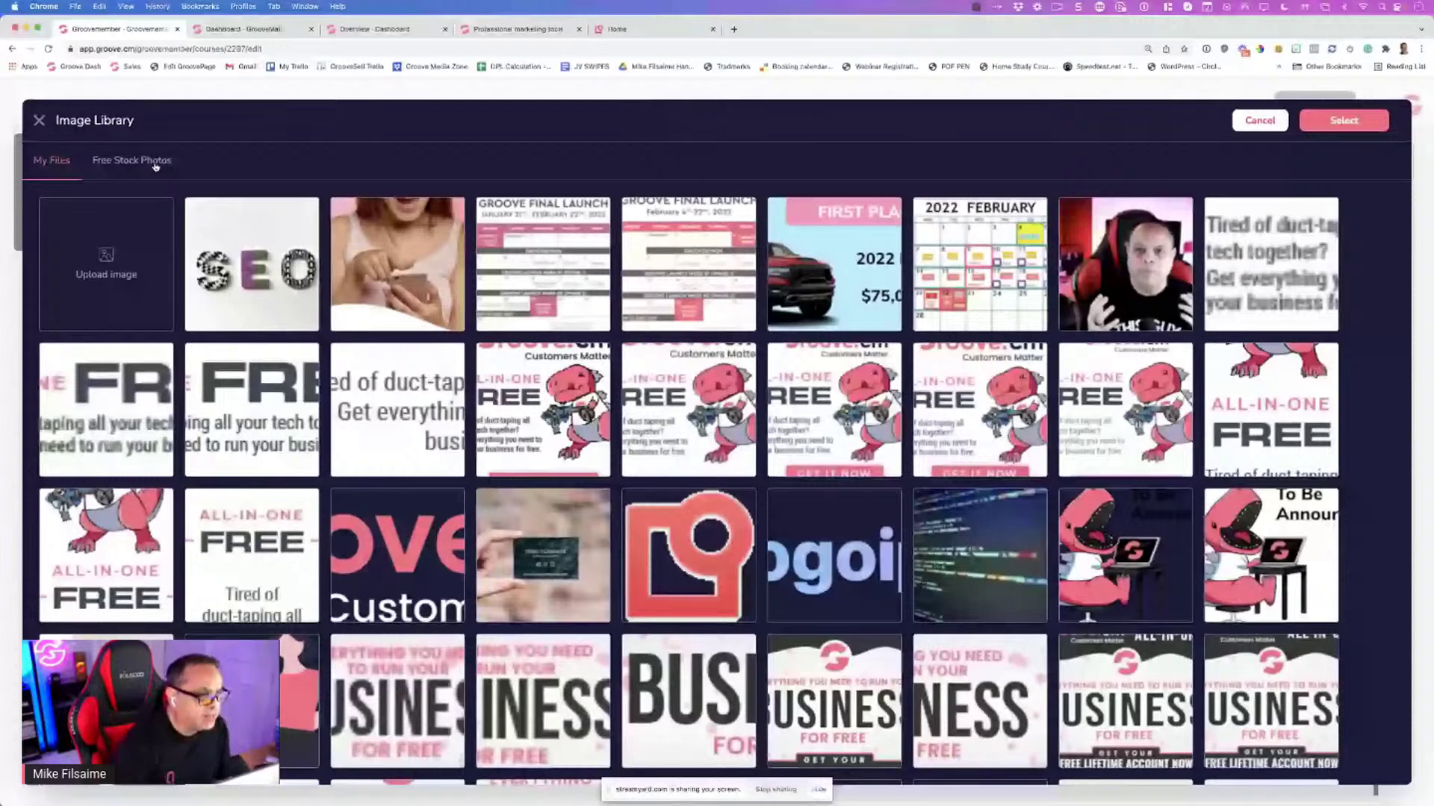
{"action": "left_click", "coordinate": [156, 166]}
{"action": "left_click", "coordinate": [145, 202]}
{"action": "type", "text": "Mindset"}
{"action": "key", "text": "Return"}
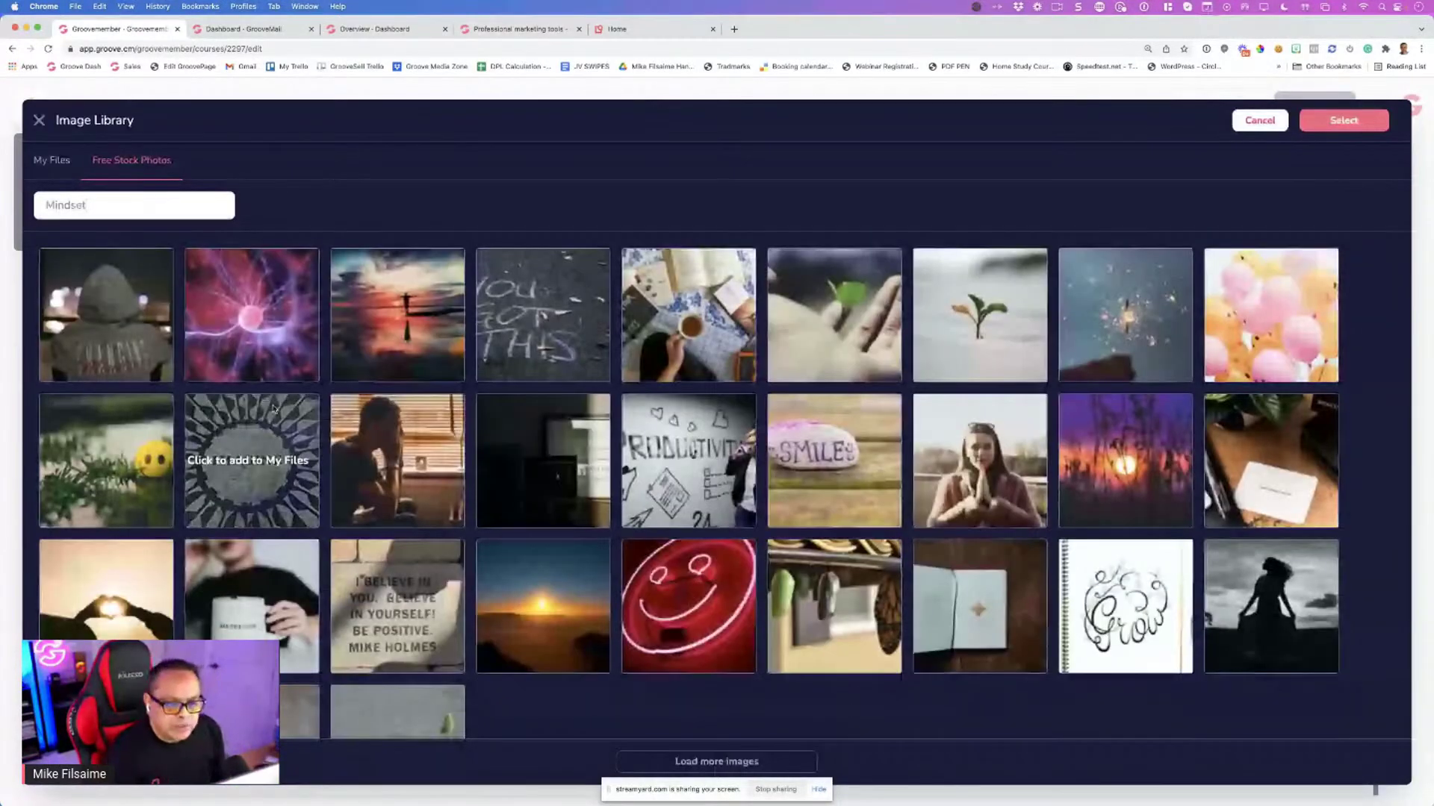
{"action": "left_click", "coordinate": [919, 463]}
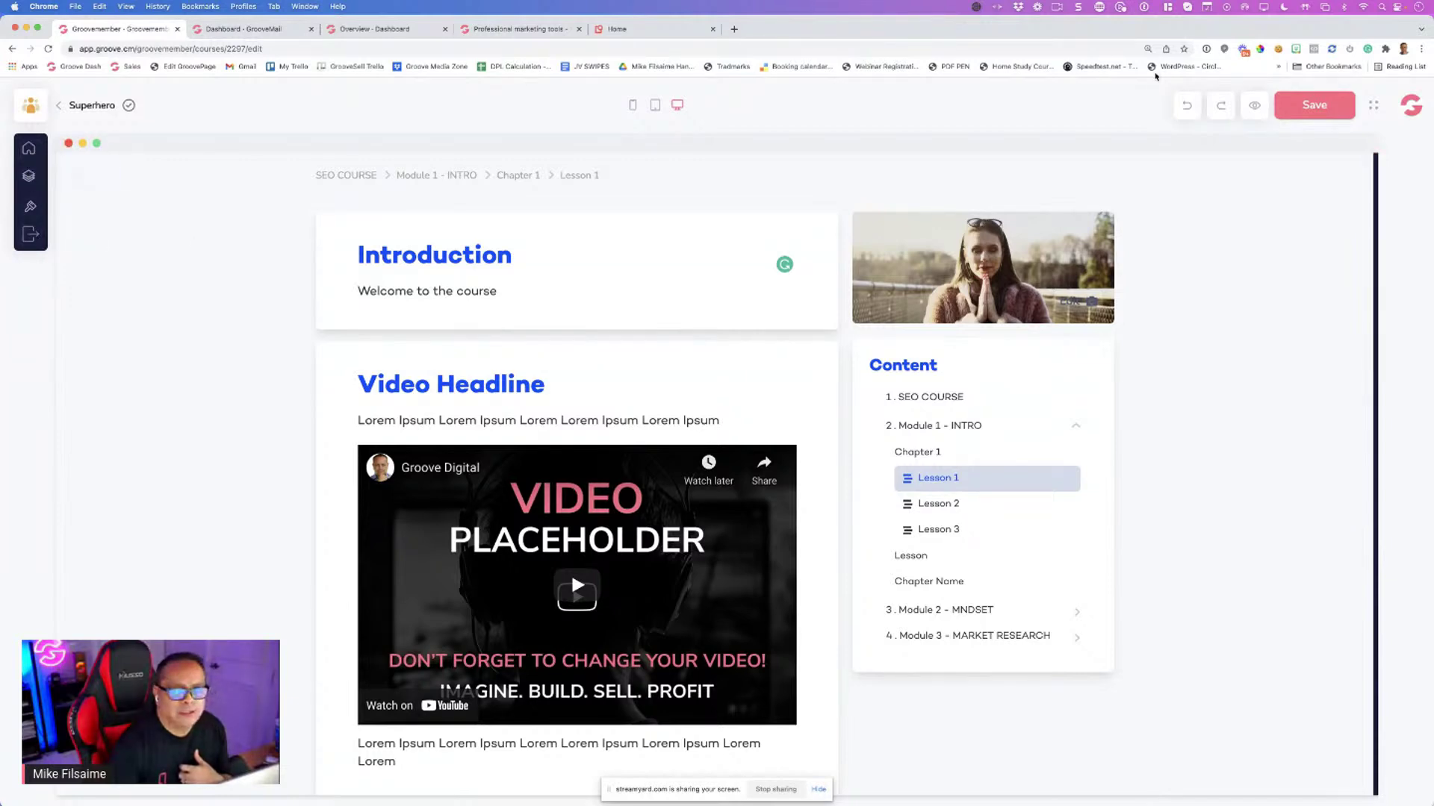
{"action": "left_click", "coordinate": [1307, 107]}
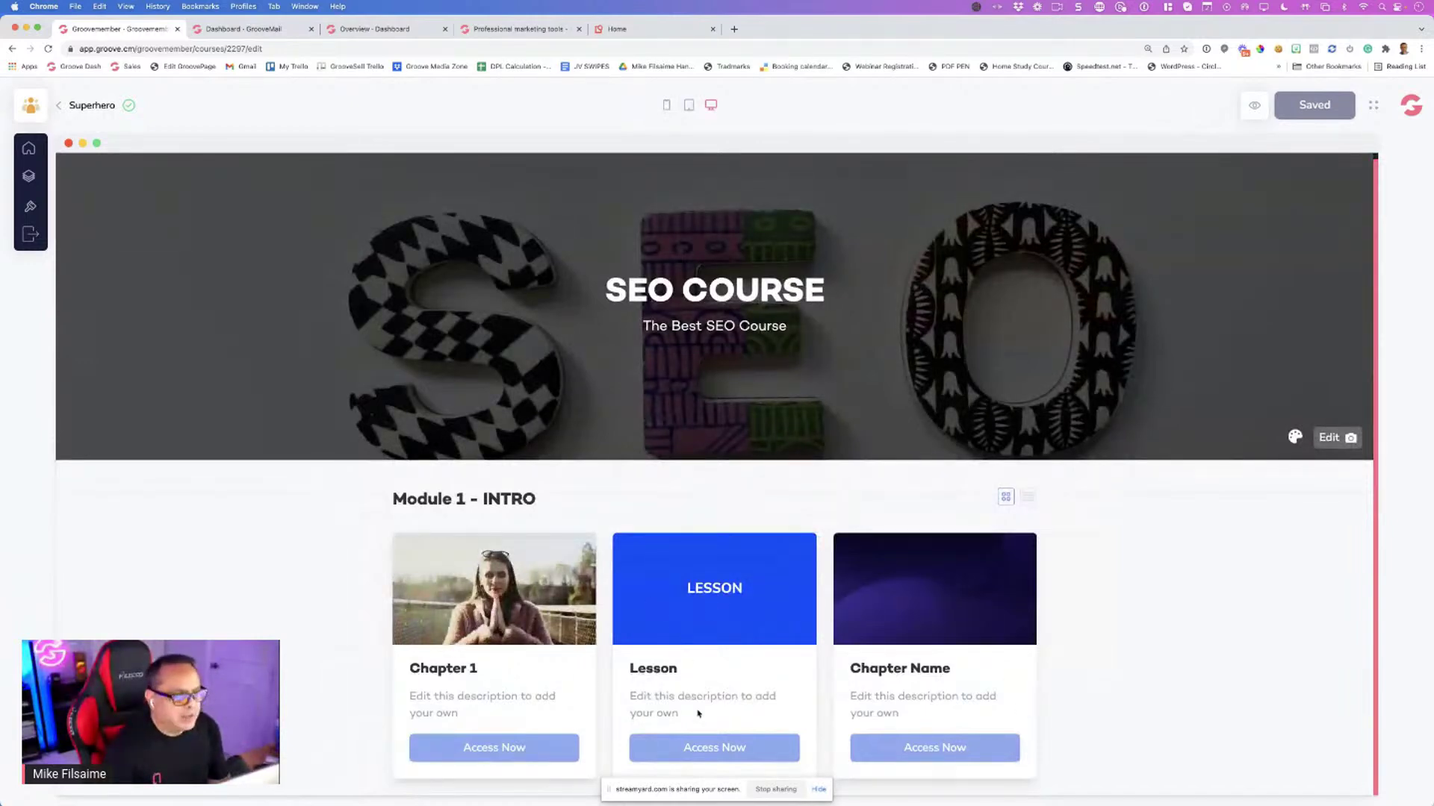
Open the Module 1 - INTRO page from the course Outline panel
{"action": "left_click", "coordinate": [28, 178]}
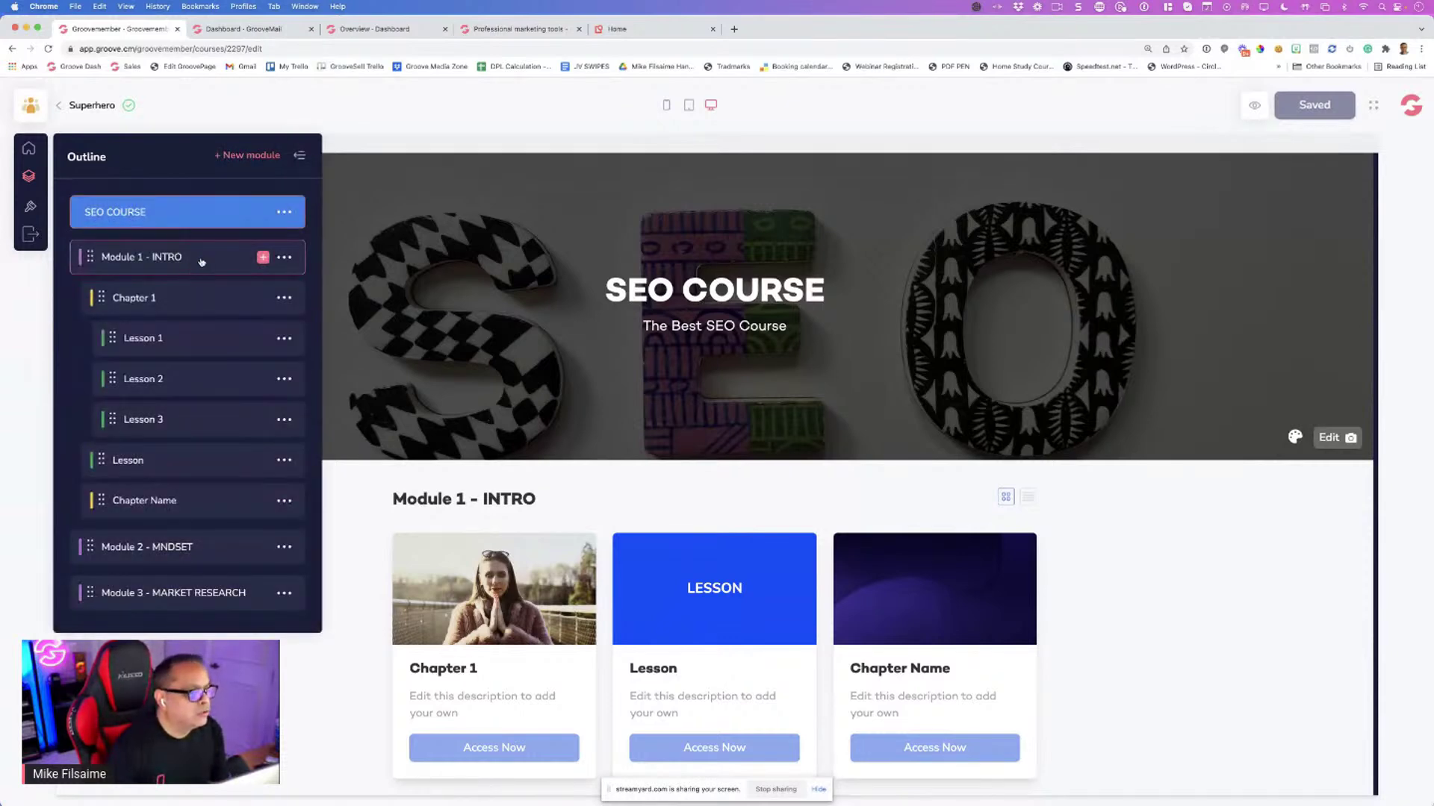
{"action": "left_click", "coordinate": [203, 261]}
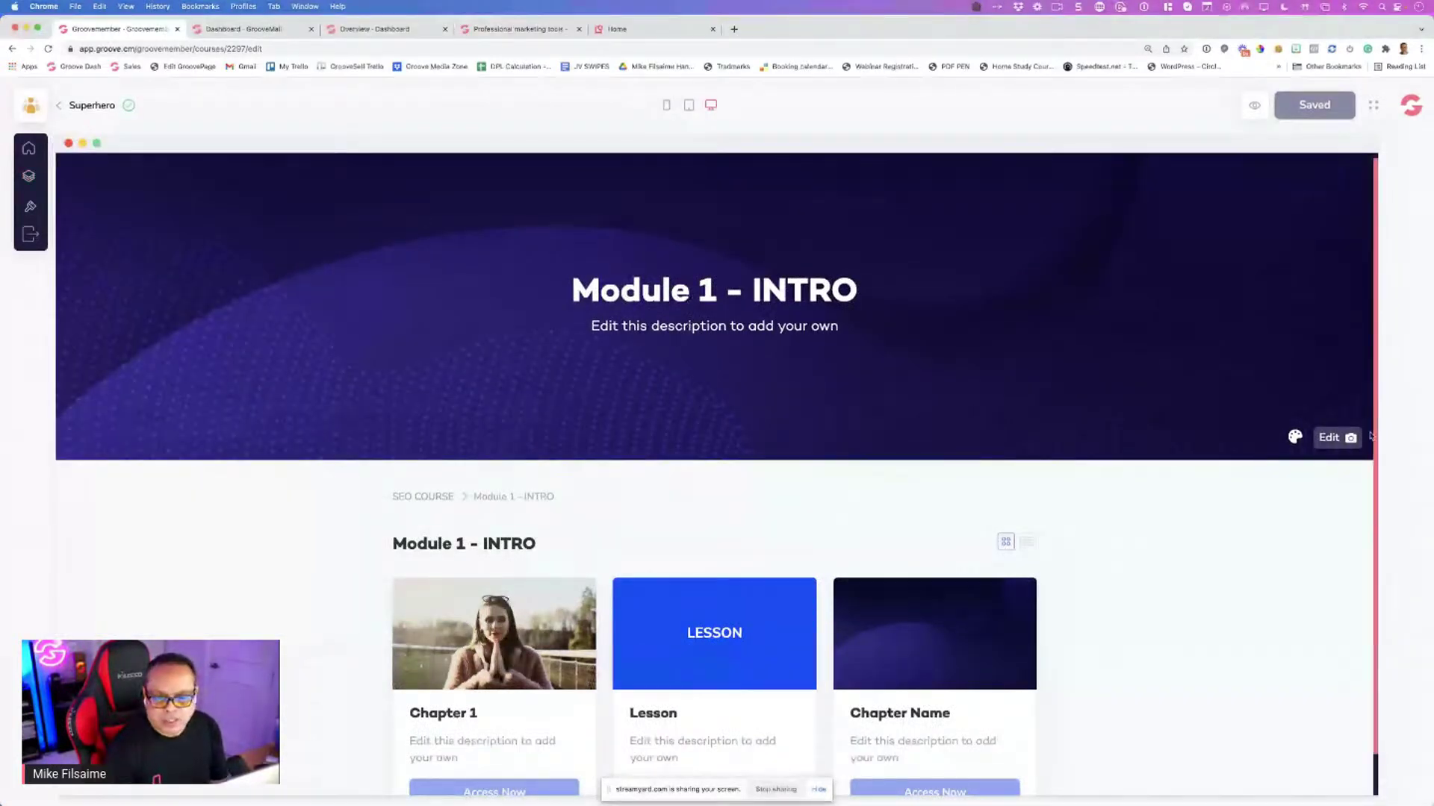
Replace the module banner with the phone stock photo found by searching 'introduction'
{"action": "left_click", "coordinate": [1335, 439]}
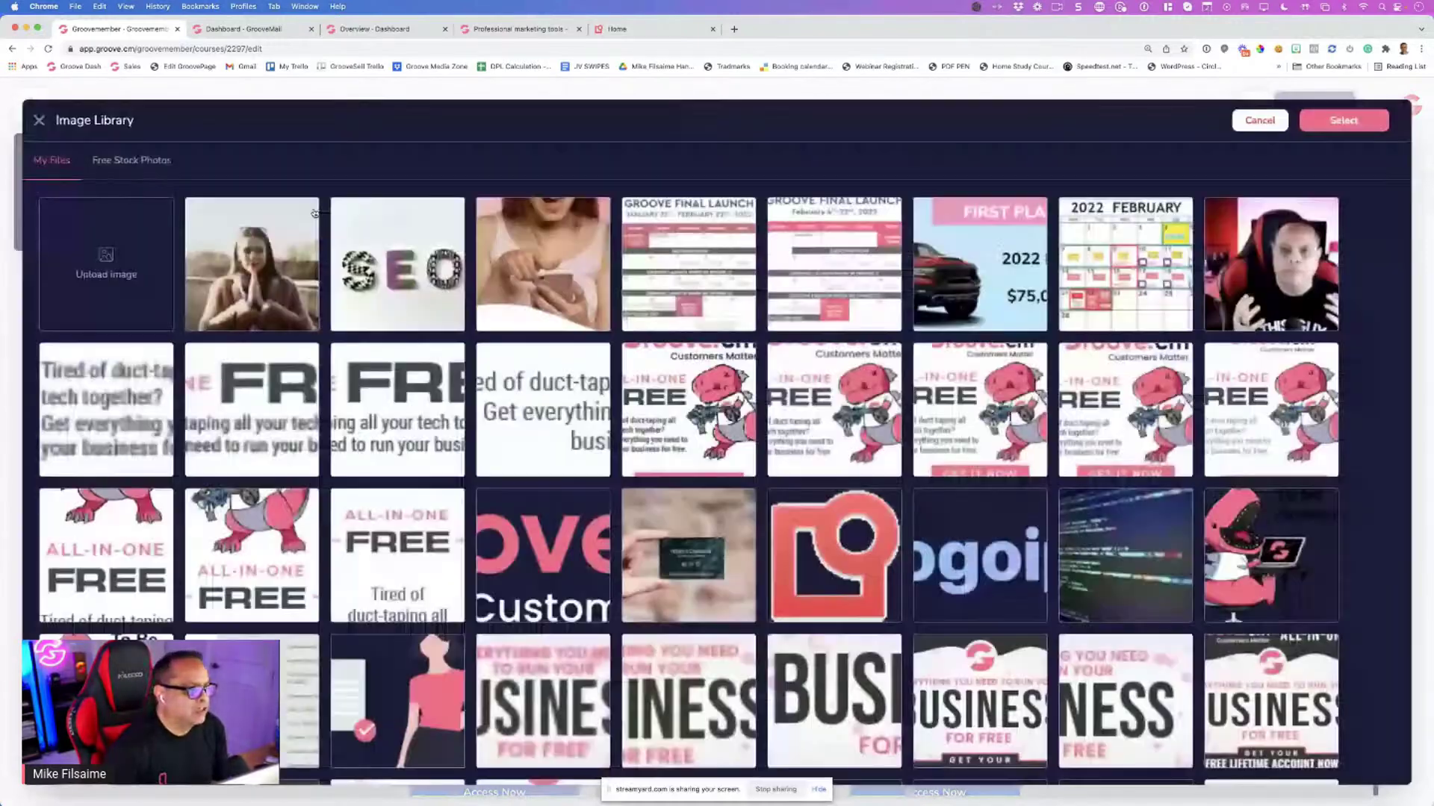
{"action": "left_click", "coordinate": [131, 160]}
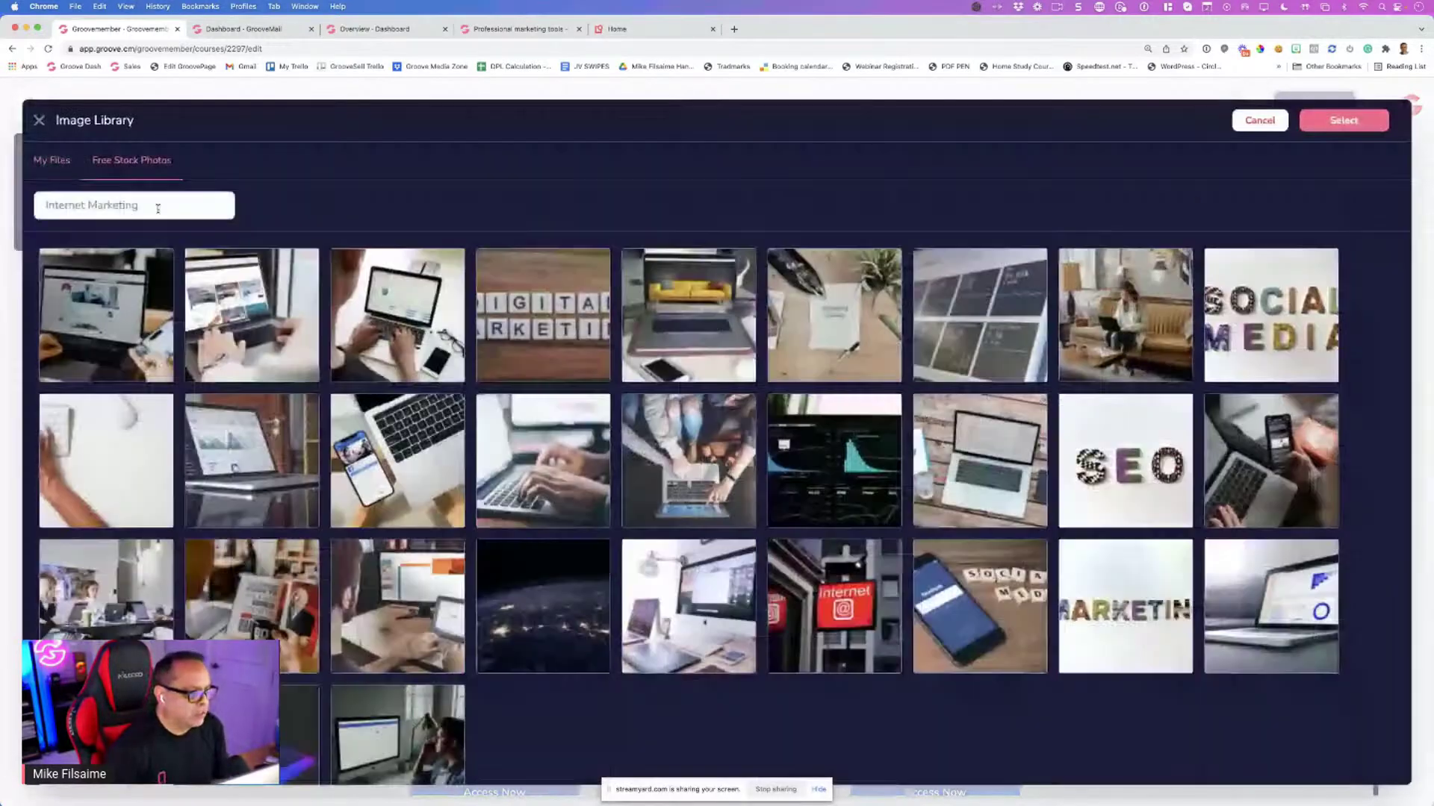
{"action": "left_click", "coordinate": [158, 208]}
{"action": "type", "text": "introducti"}
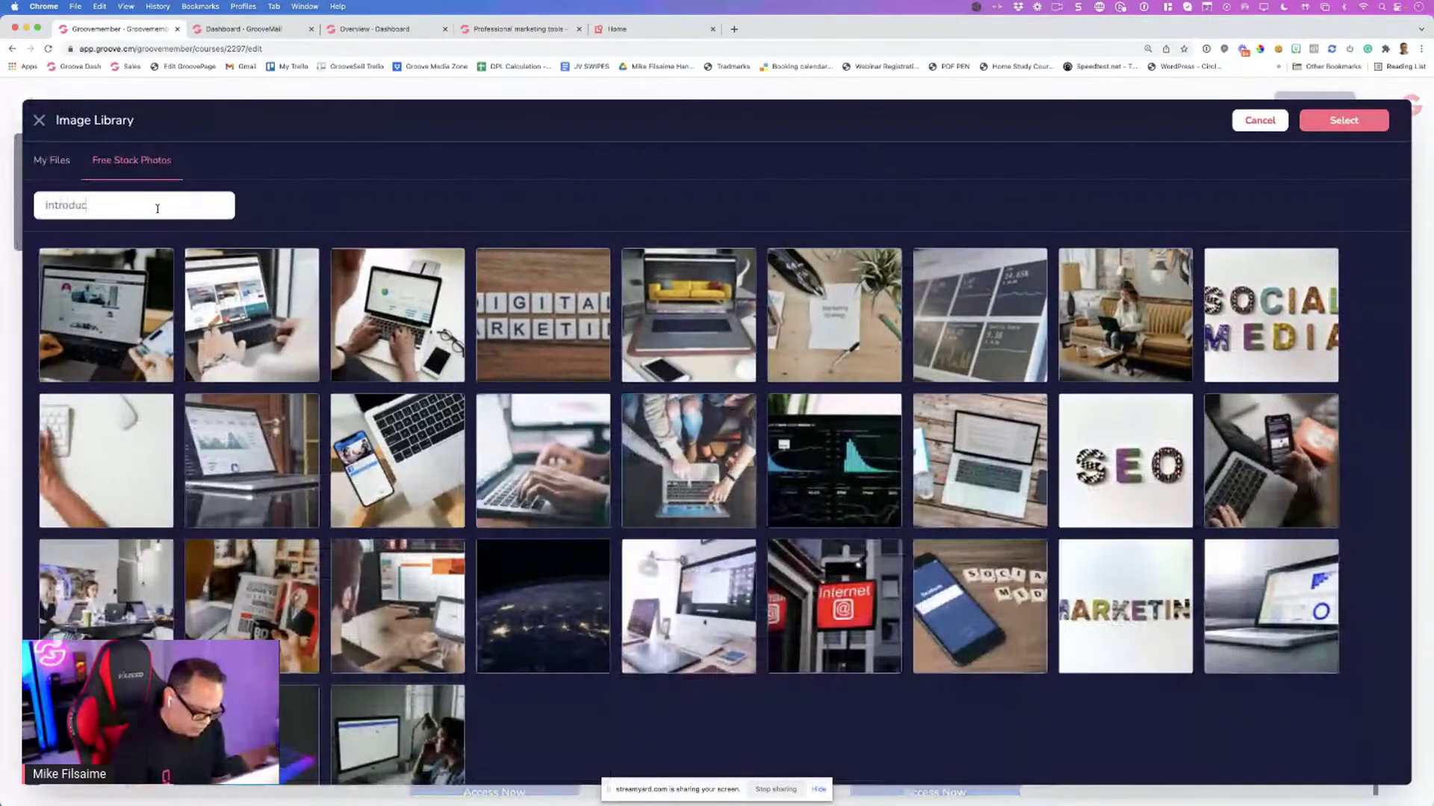
{"action": "type", "text": "on"}
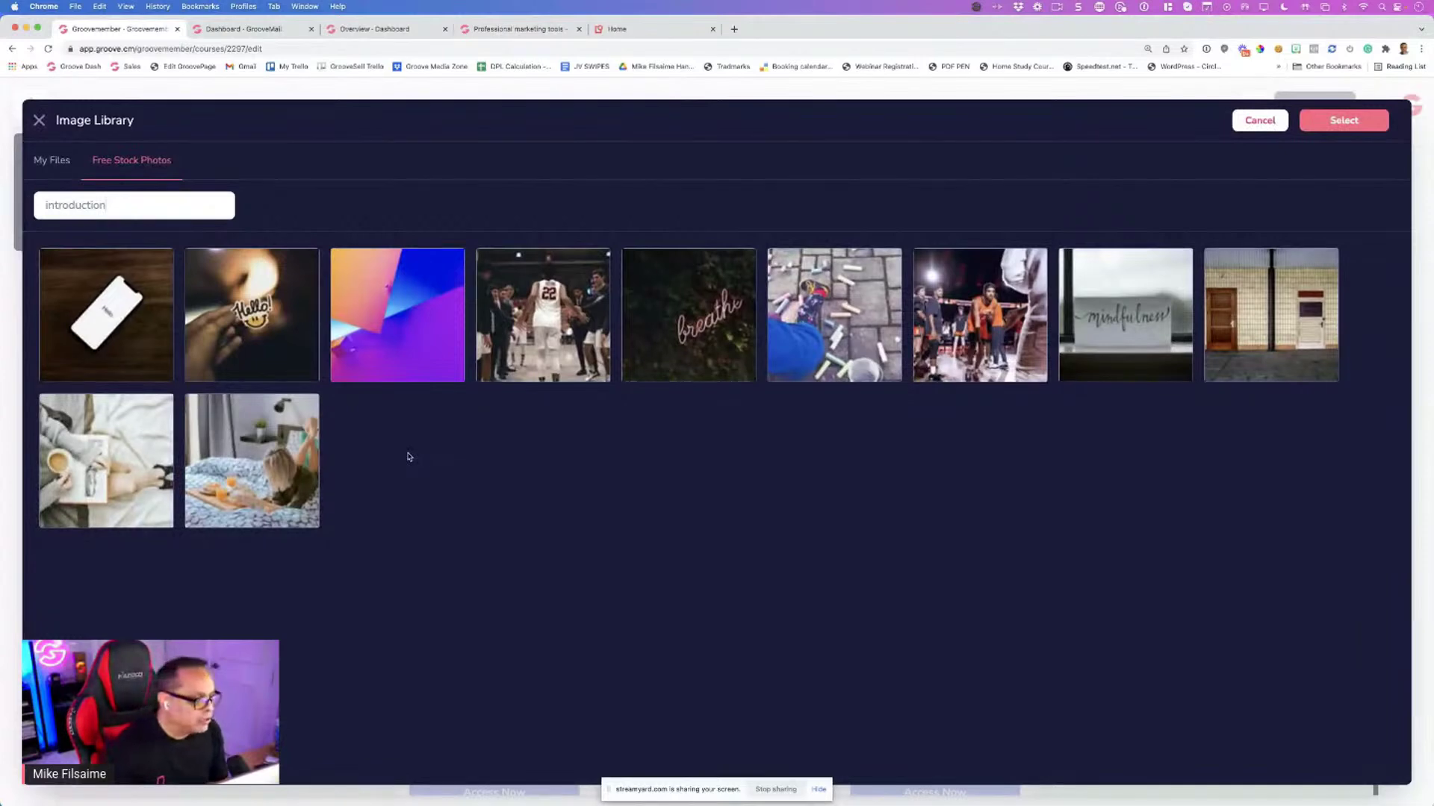
{"action": "left_click", "coordinate": [109, 322]}
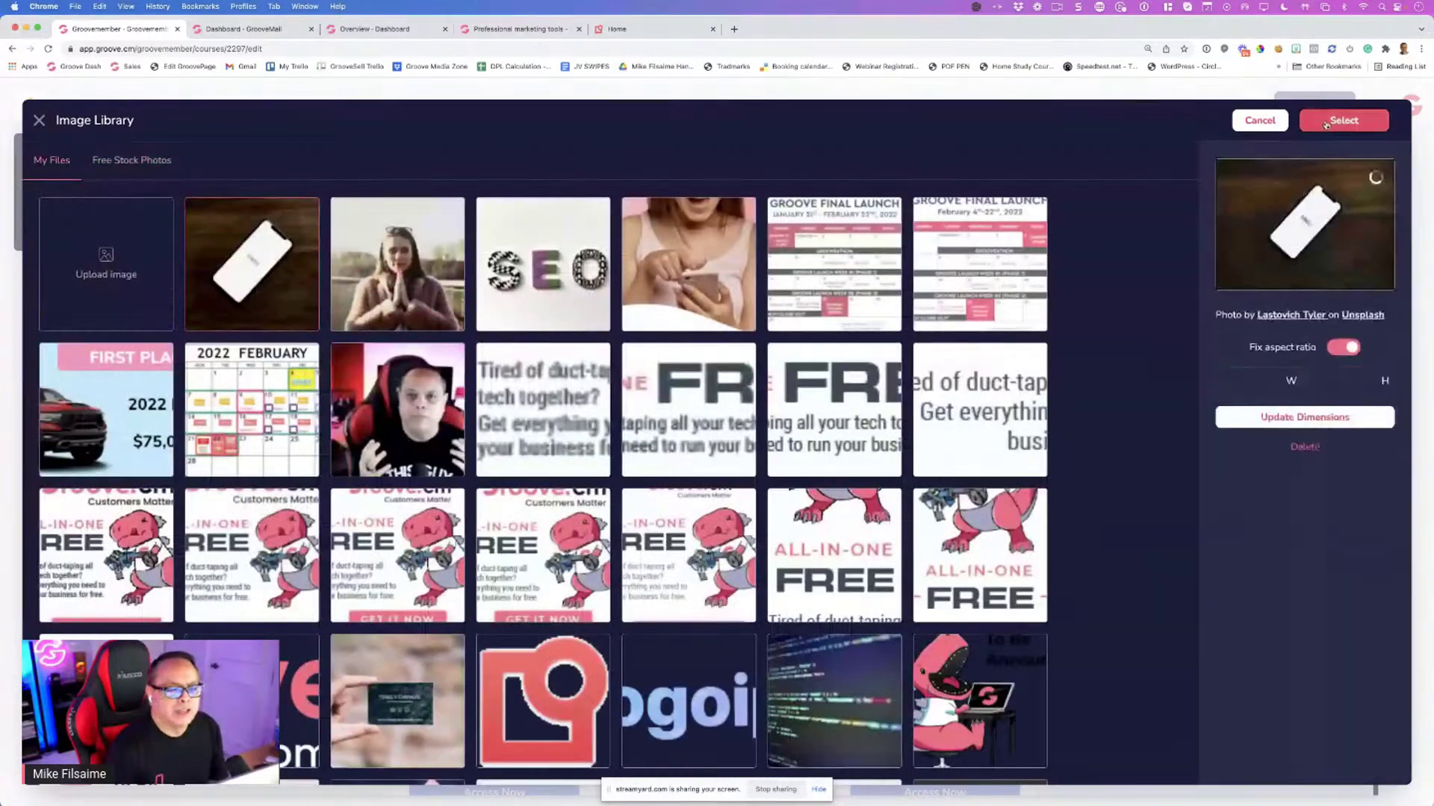
{"action": "left_click", "coordinate": [1326, 122]}
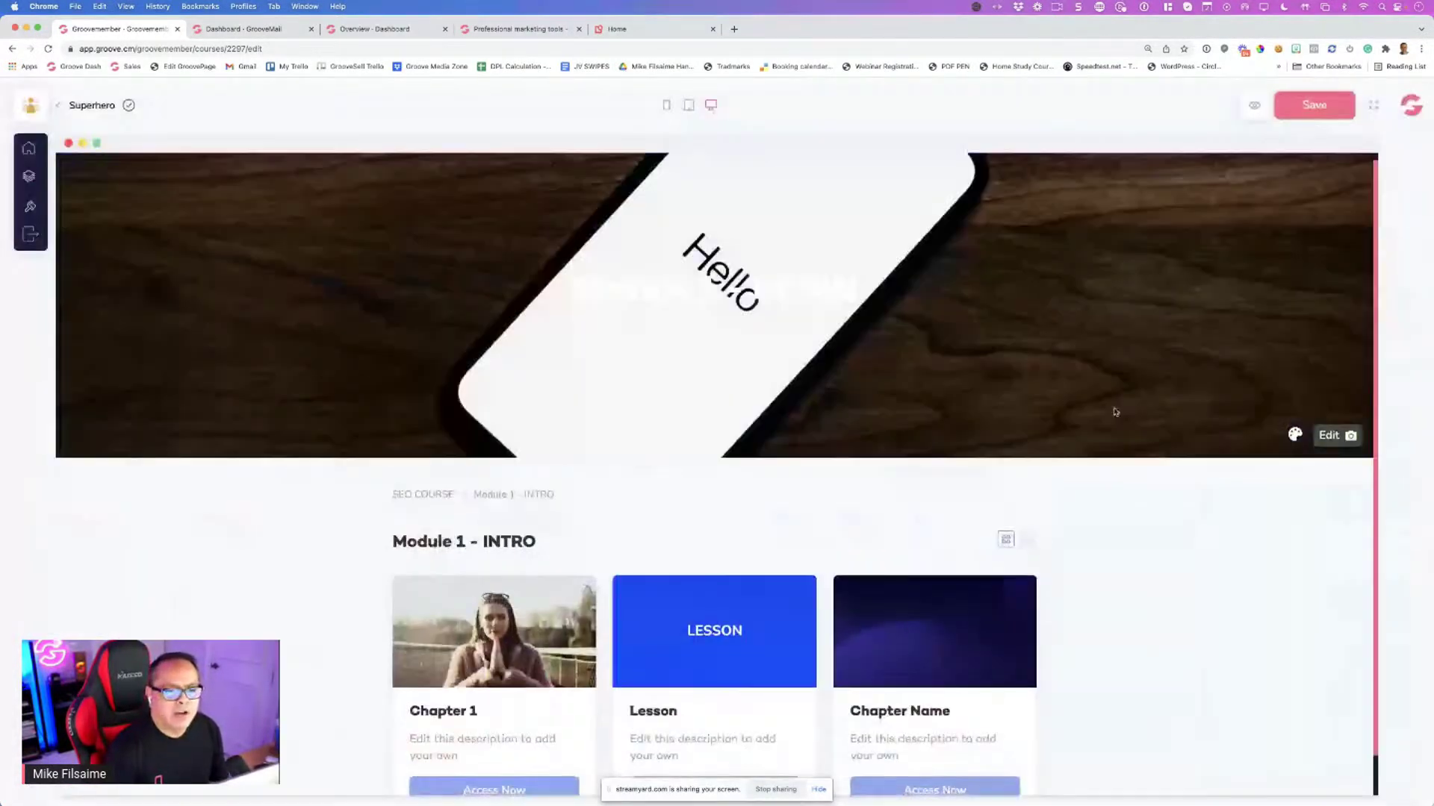
Give the banner a black overlay at opacity 2 and show the chapter cards as a list
{"action": "left_click", "coordinate": [1295, 436]}
{"action": "left_click", "coordinate": [1244, 475]}
{"action": "left_click", "coordinate": [1148, 551]}
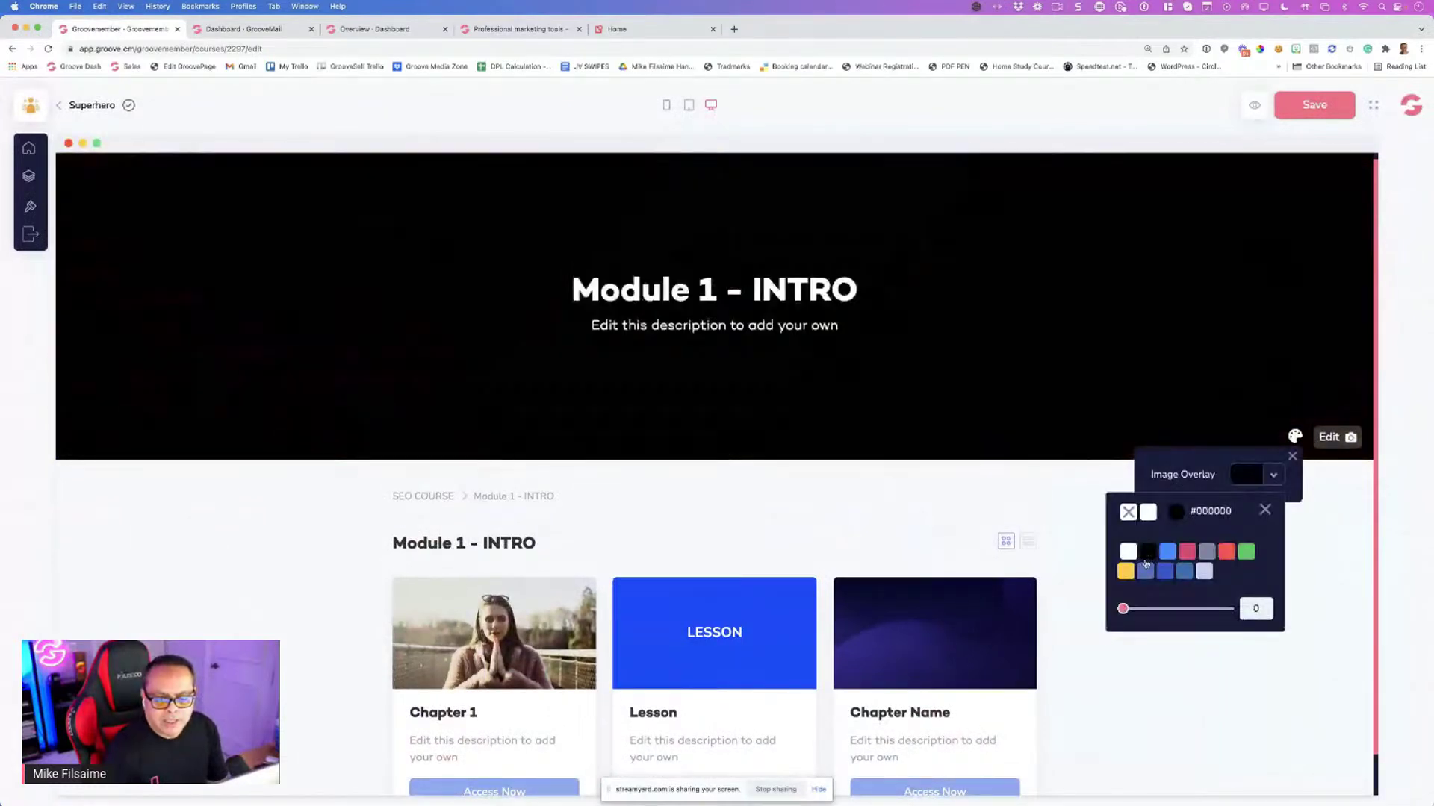
{"action": "left_click_drag", "start_coordinate": [1122, 609], "coordinate": [1143, 608]}
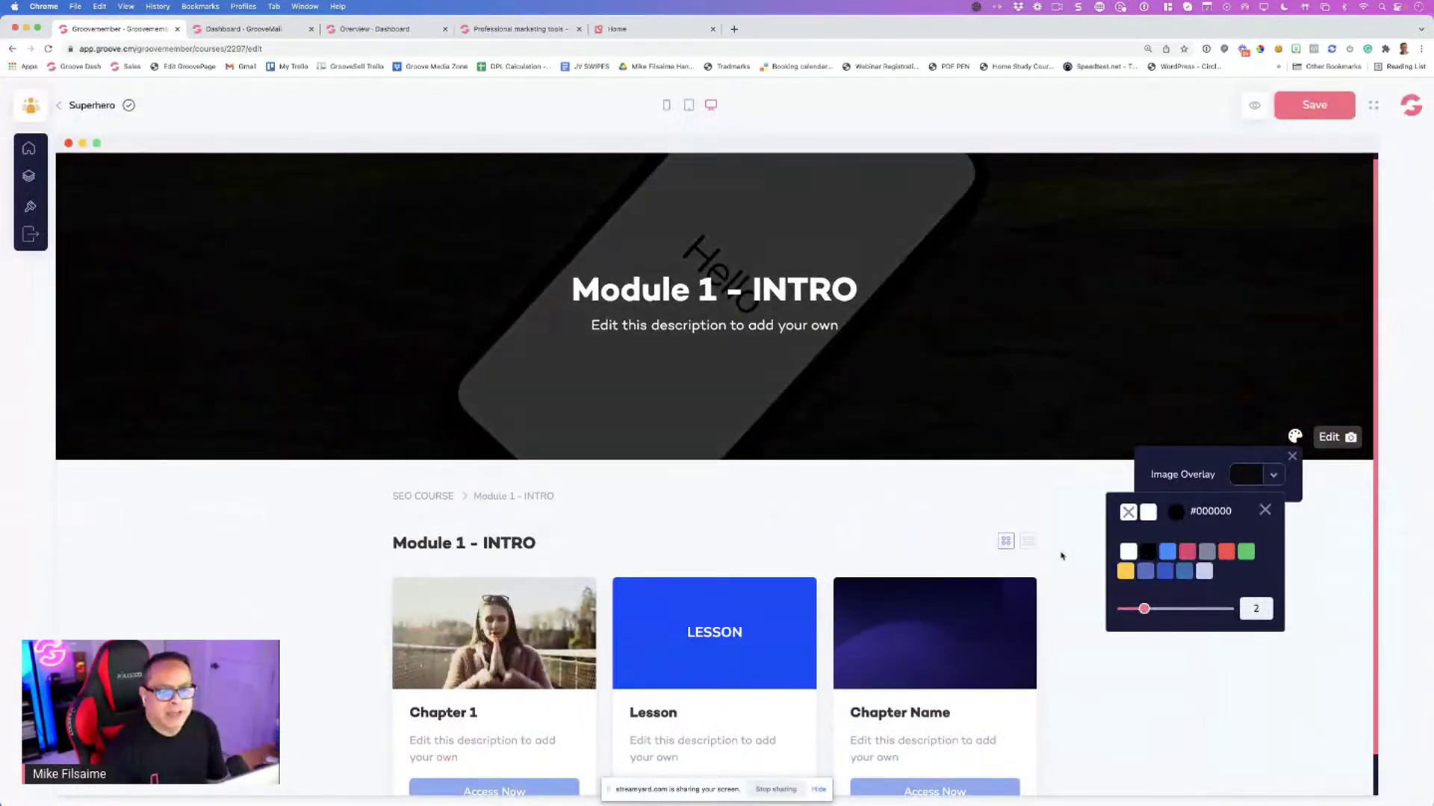
{"action": "left_click", "coordinate": [1248, 443]}
{"action": "scroll", "coordinate": [1034, 419], "scroll_direction": "down", "scroll_amount": 1}
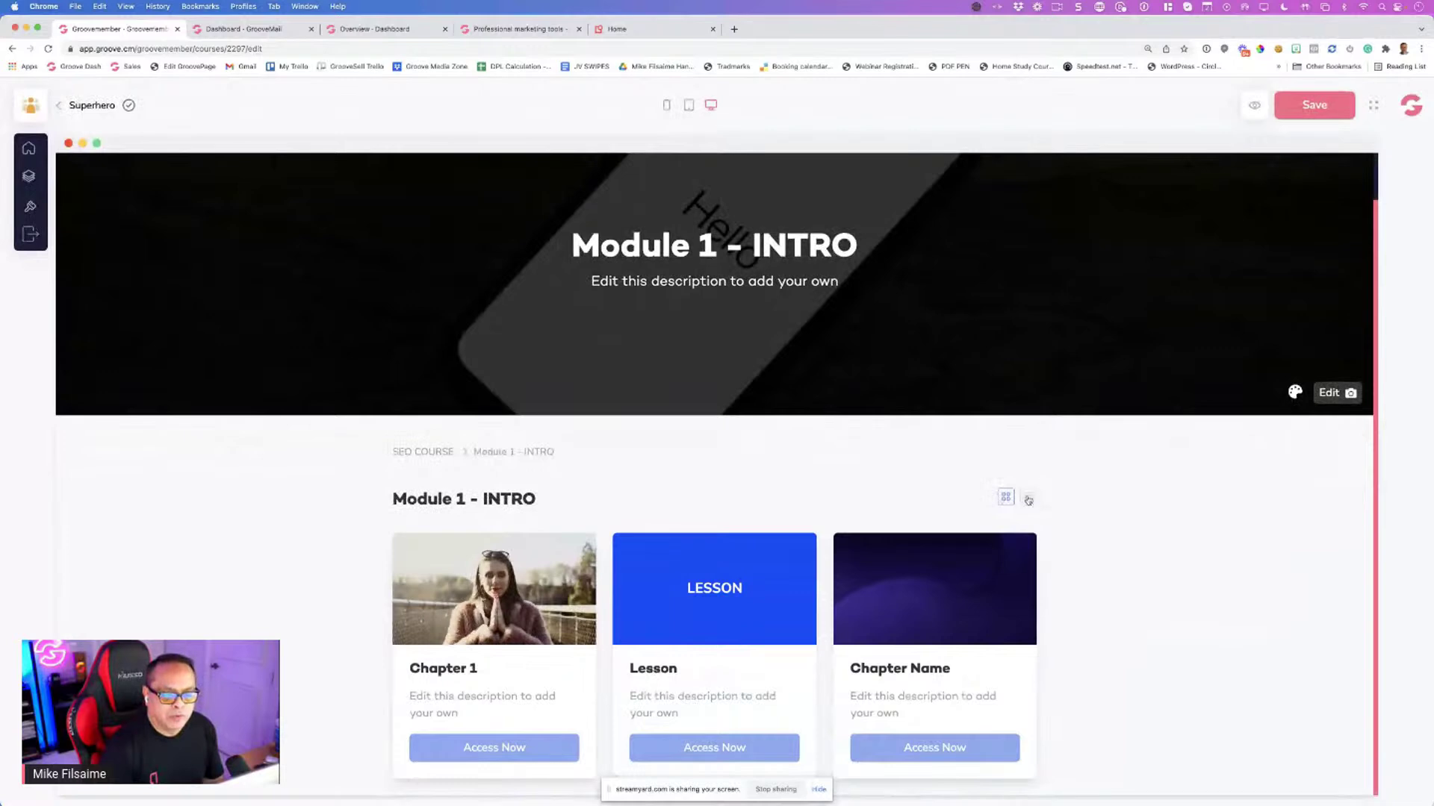
{"action": "left_click", "coordinate": [1027, 501]}
Leave the three chapter cards in grid layout and save the Module 1 - INTRO page with Cmd+S
{"action": "scroll", "coordinate": [970, 515], "scroll_direction": "down", "scroll_amount": 3}
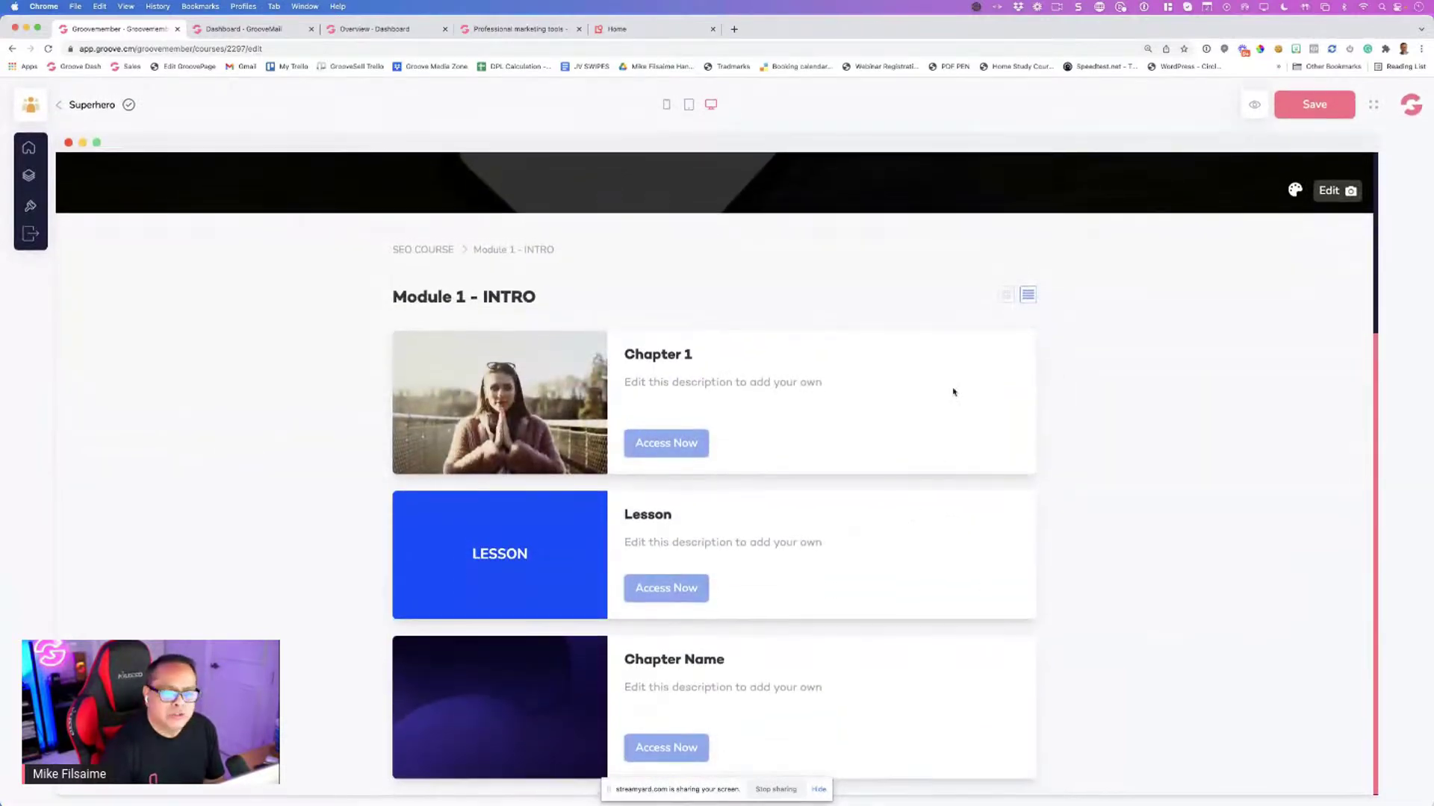
{"action": "left_click", "coordinate": [1005, 295]}
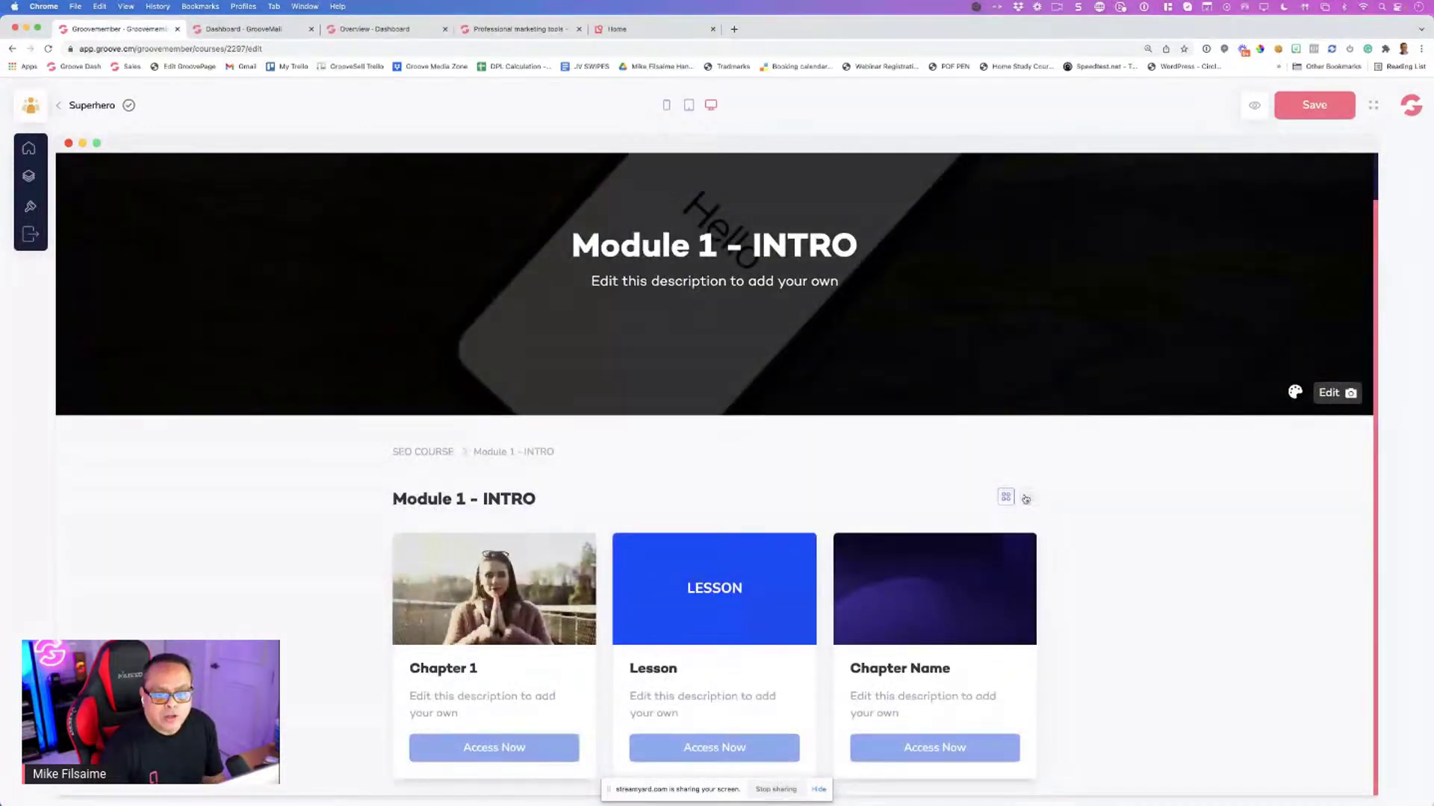
{"action": "left_click", "coordinate": [1027, 496]}
{"action": "scroll", "coordinate": [1002, 496], "scroll_direction": "down", "scroll_amount": 3}
{"action": "left_click", "coordinate": [1005, 296]}
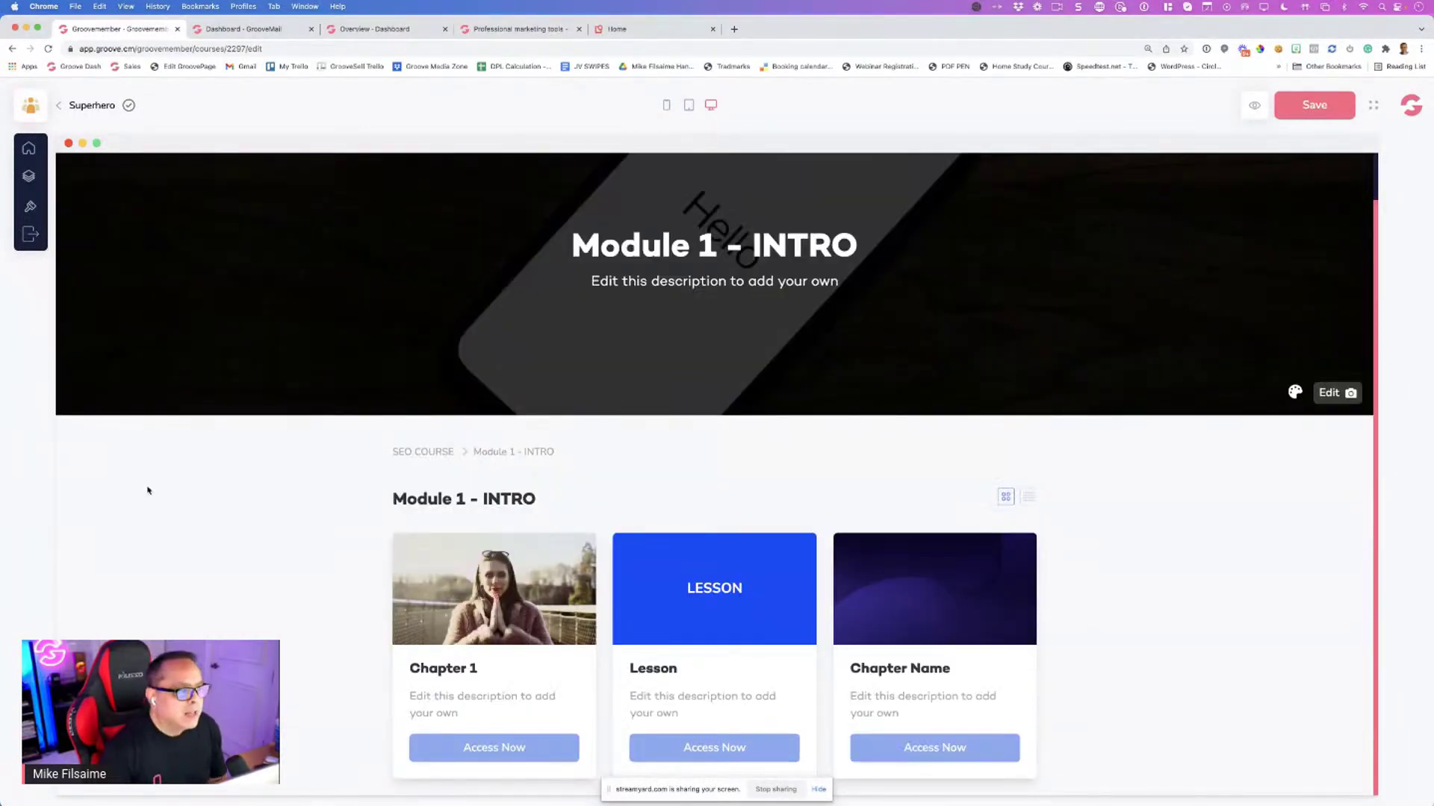
{"action": "scroll", "coordinate": [154, 470], "scroll_direction": "up", "scroll_amount": 2}
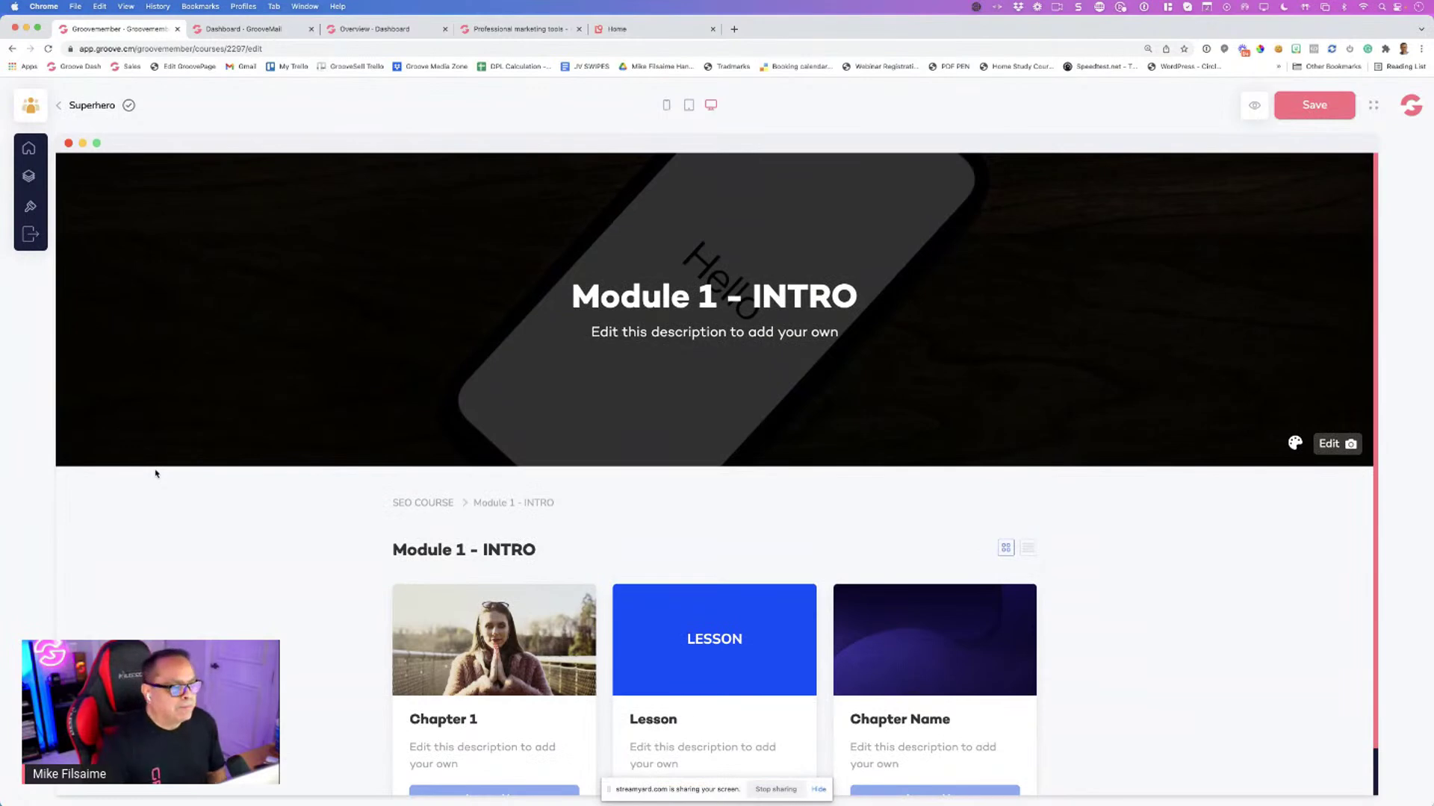
{"action": "scroll", "coordinate": [170, 463], "scroll_direction": "down", "scroll_amount": 2}
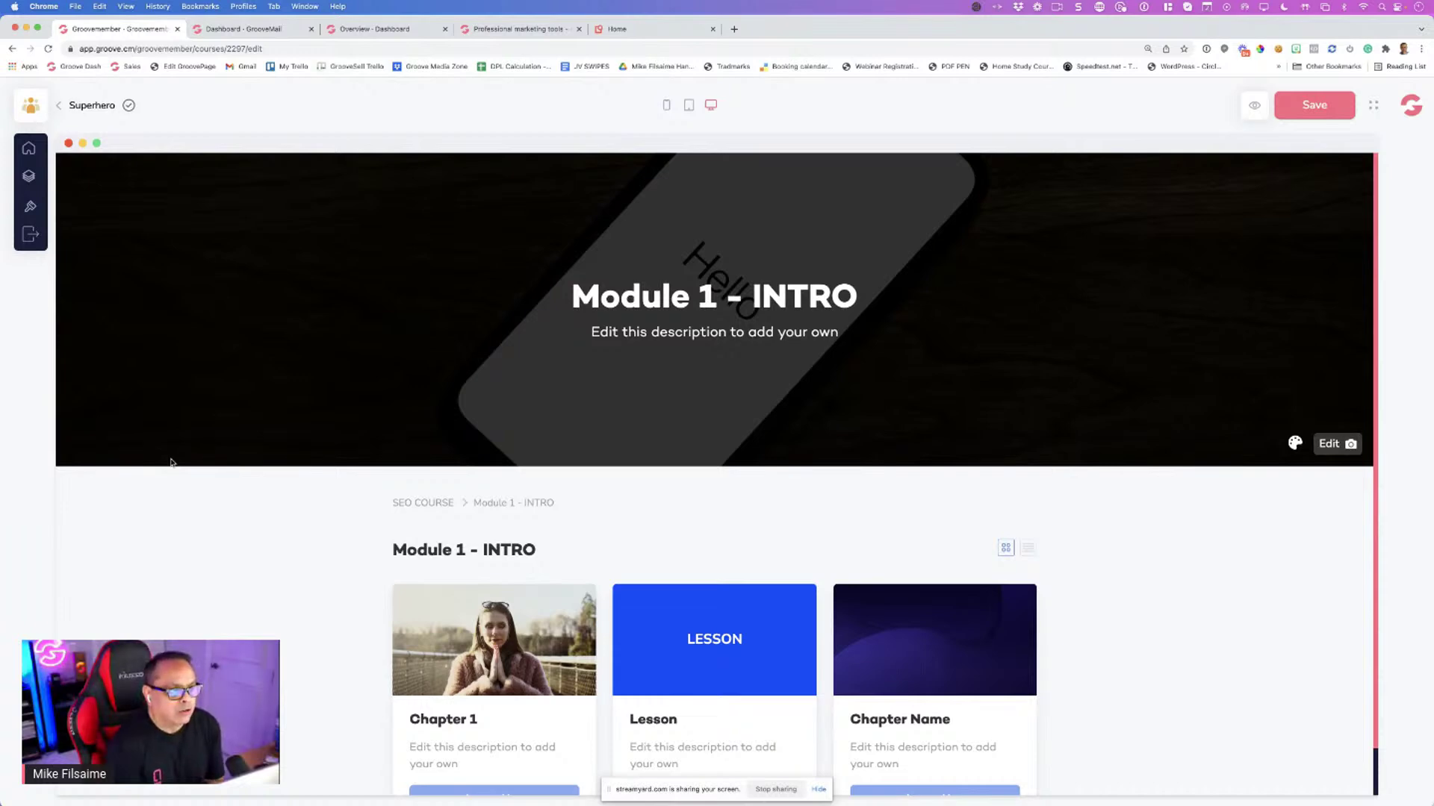
{"action": "scroll", "coordinate": [194, 458], "scroll_direction": "down", "scroll_amount": 2}
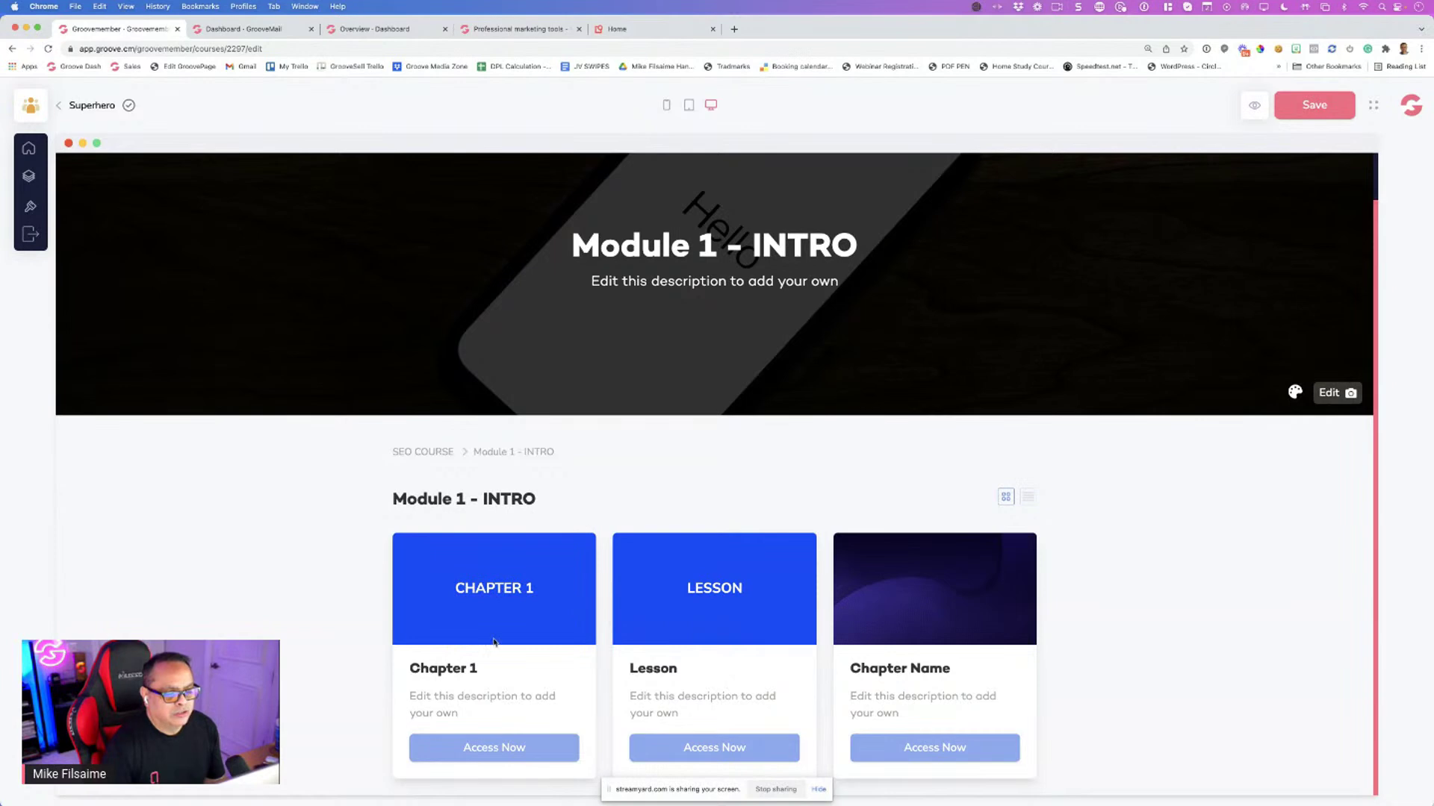
{"action": "key", "text": "super+s"}
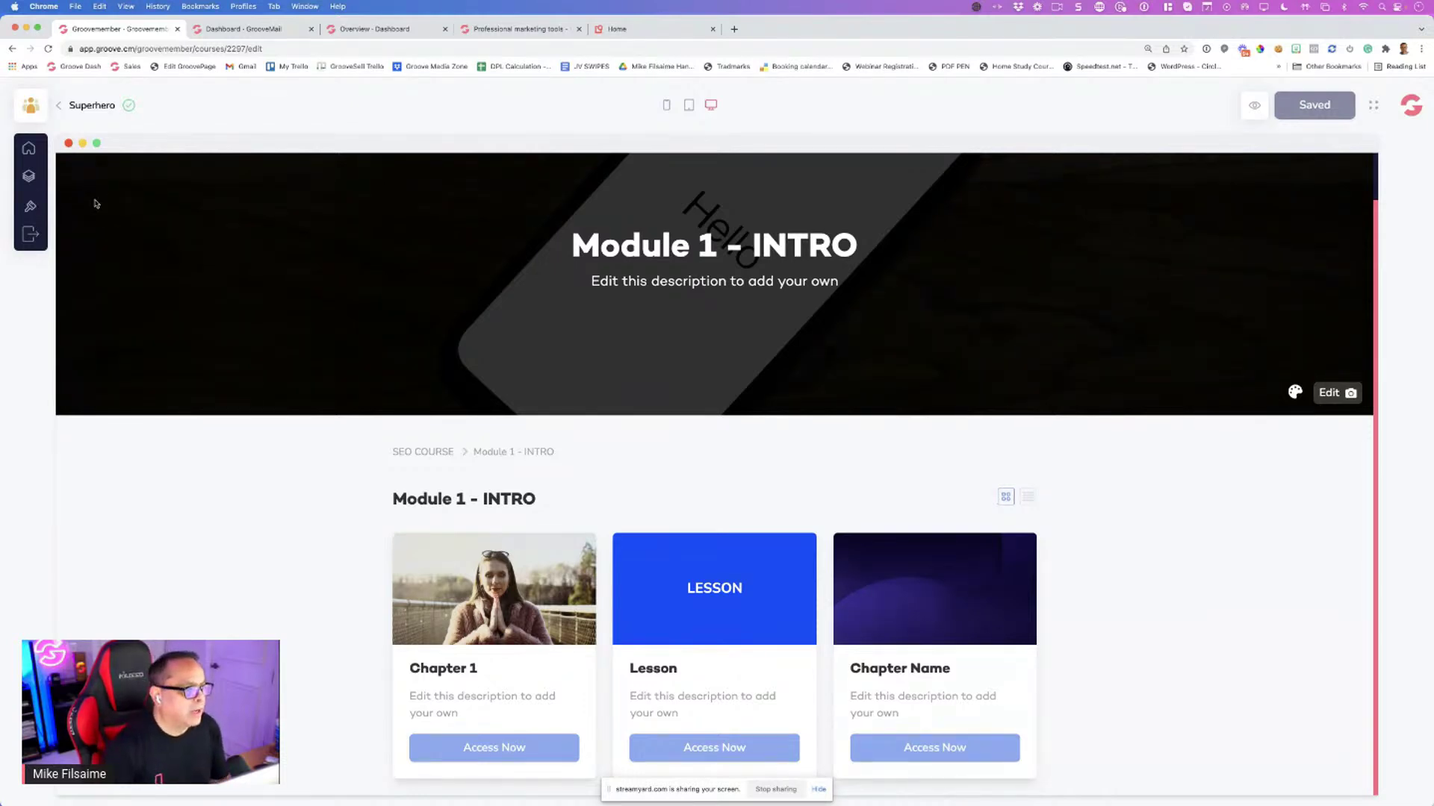
Return to the Superhero course list and check the course card's options menu and page editor
{"action": "left_click", "coordinate": [30, 235]}
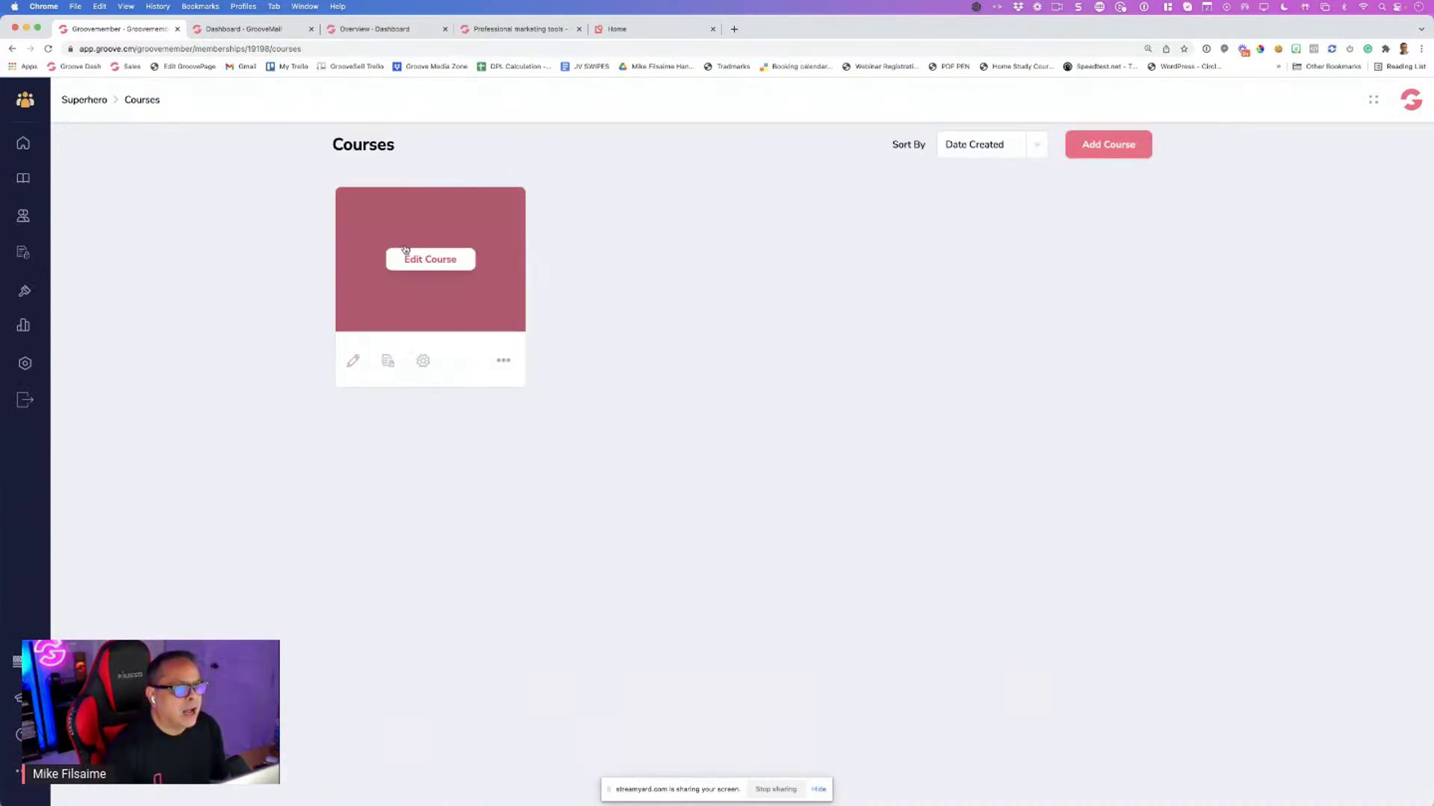
{"action": "mouse_move", "coordinate": [457, 371]}
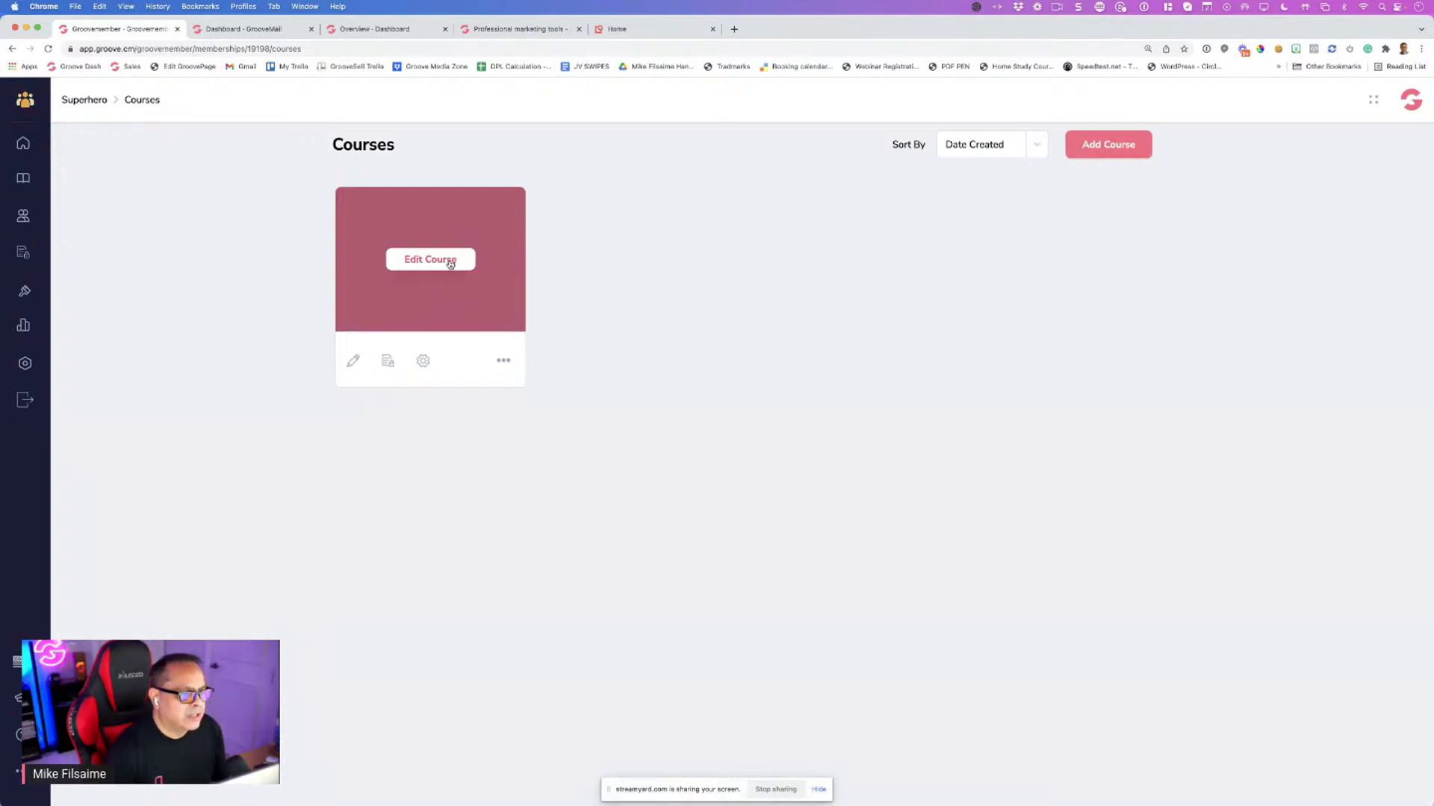
{"action": "left_click", "coordinate": [503, 362]}
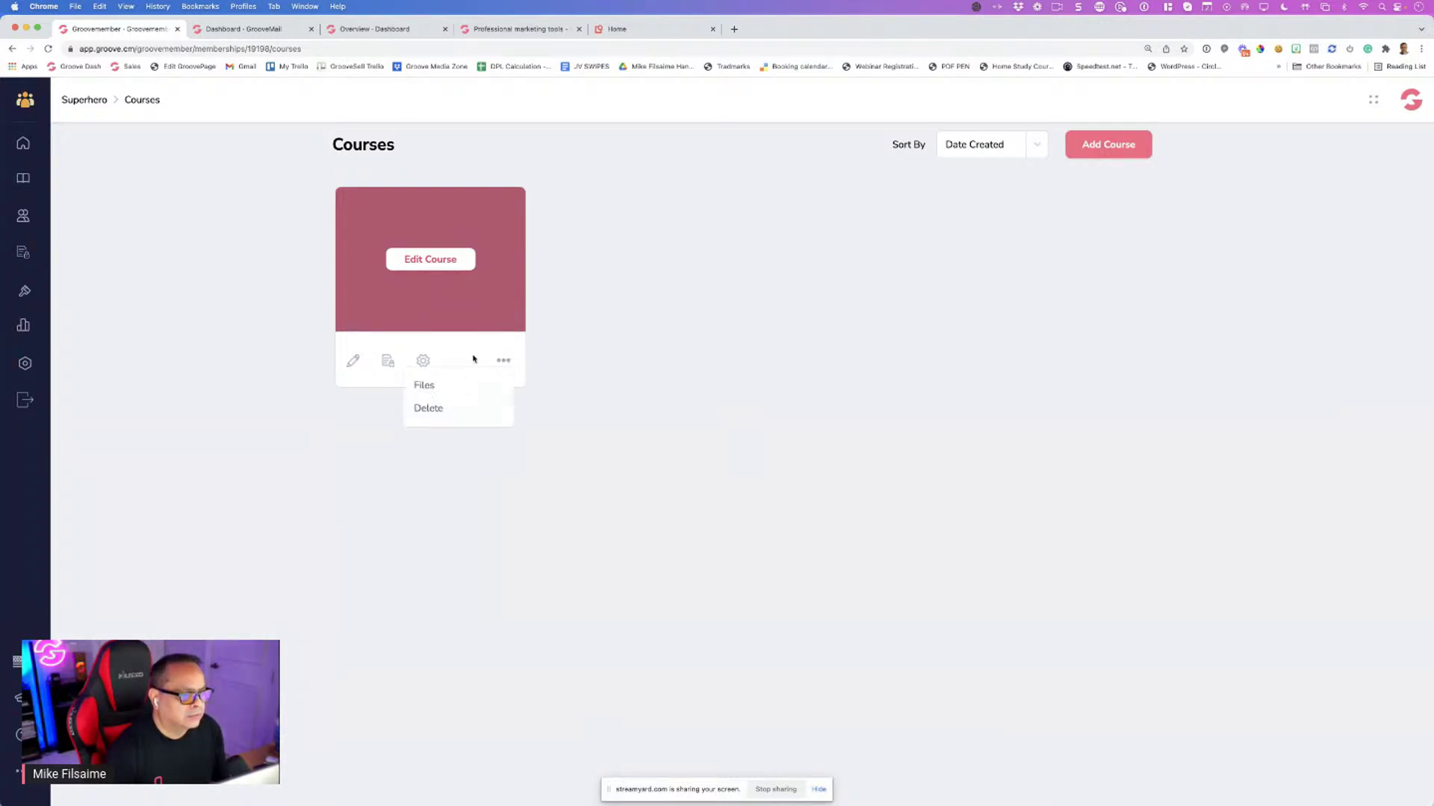
{"action": "left_click", "coordinate": [468, 359]}
{"action": "left_click", "coordinate": [352, 362]}
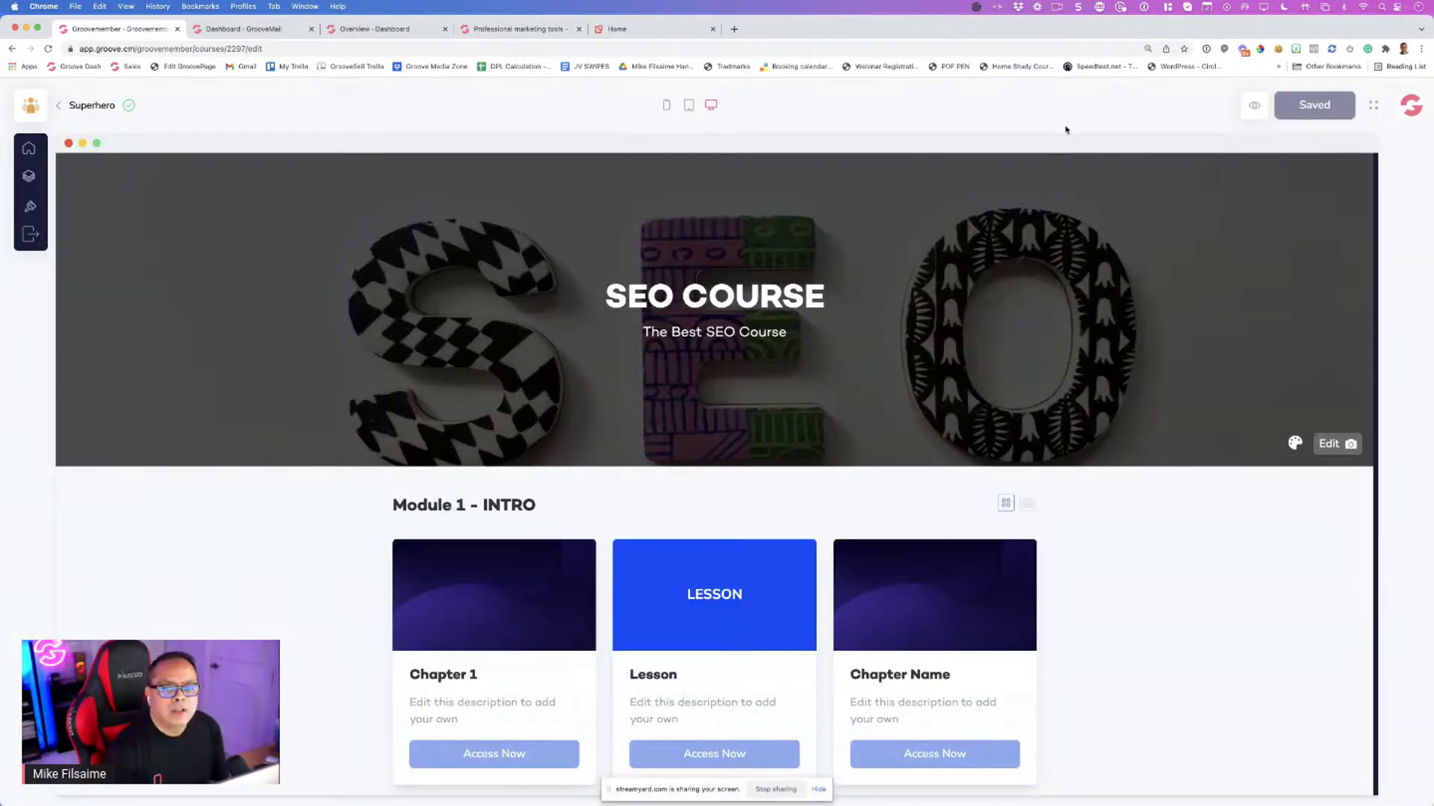
{"action": "left_click", "coordinate": [29, 234]}
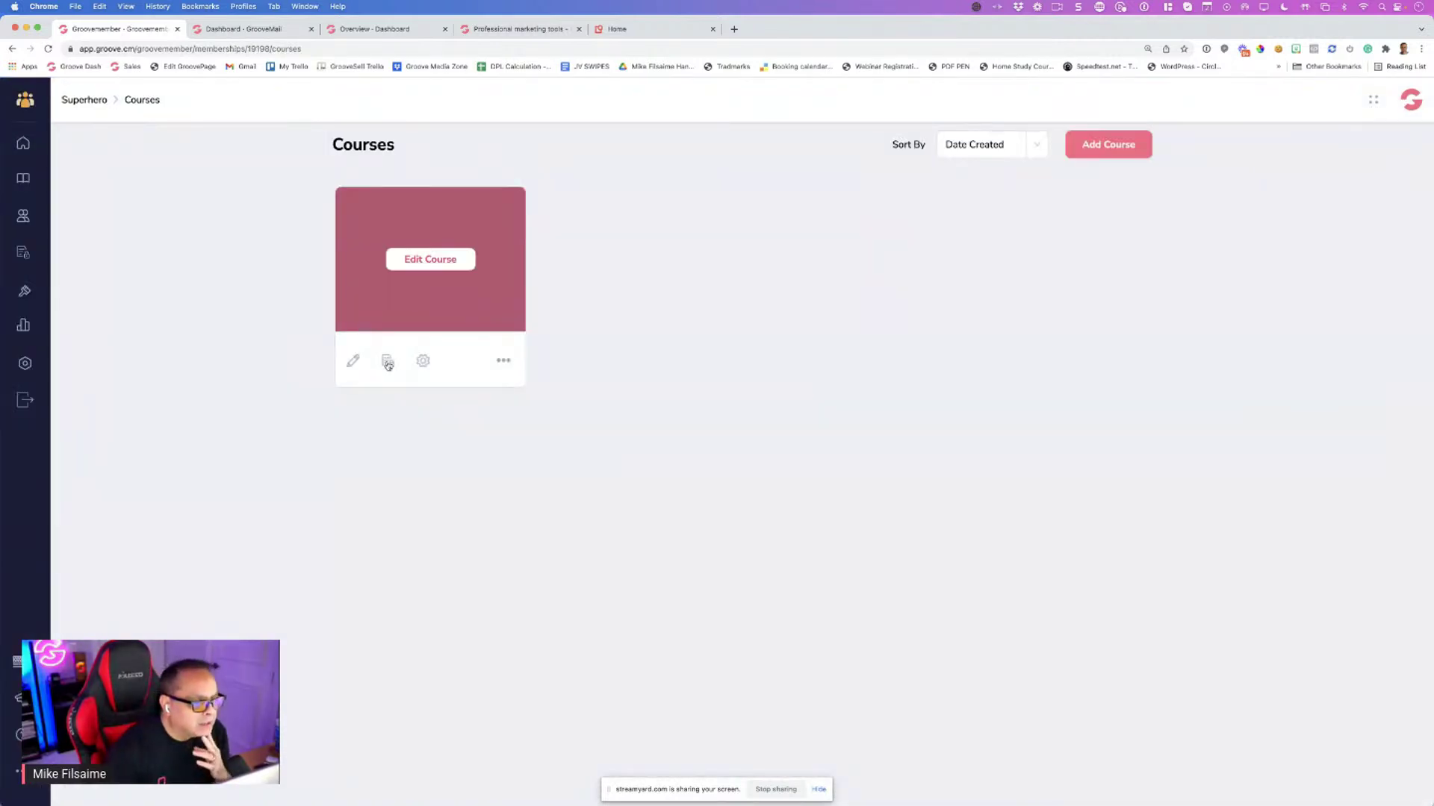
Open the course's settings and select the entire course Name text
{"action": "left_click", "coordinate": [422, 363]}
{"action": "left_click", "coordinate": [159, 227]}
{"action": "key", "text": "super+a"}
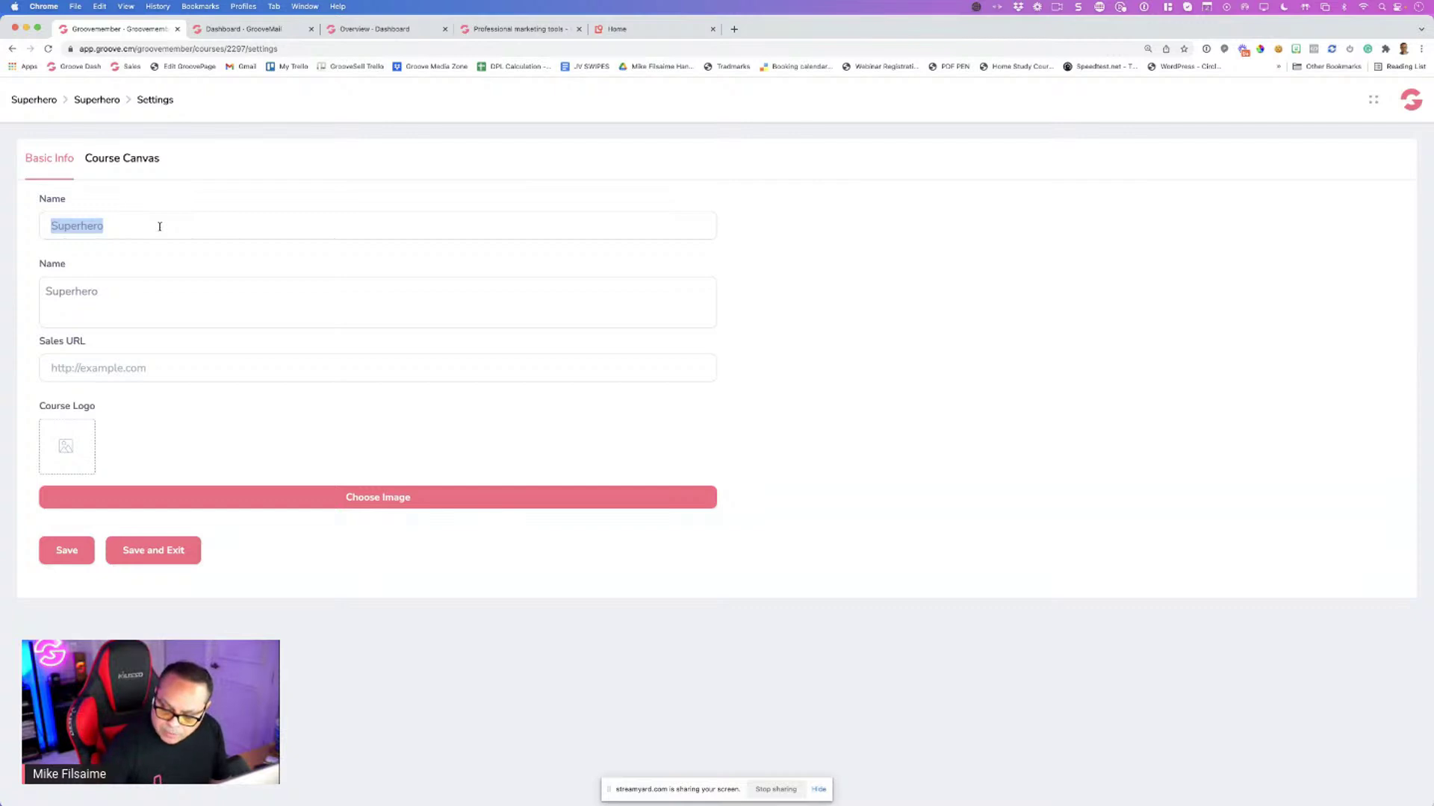
Rename the course to SEO, give it the SEO logo image, and save and exit
{"action": "type", "text": "SEO"}
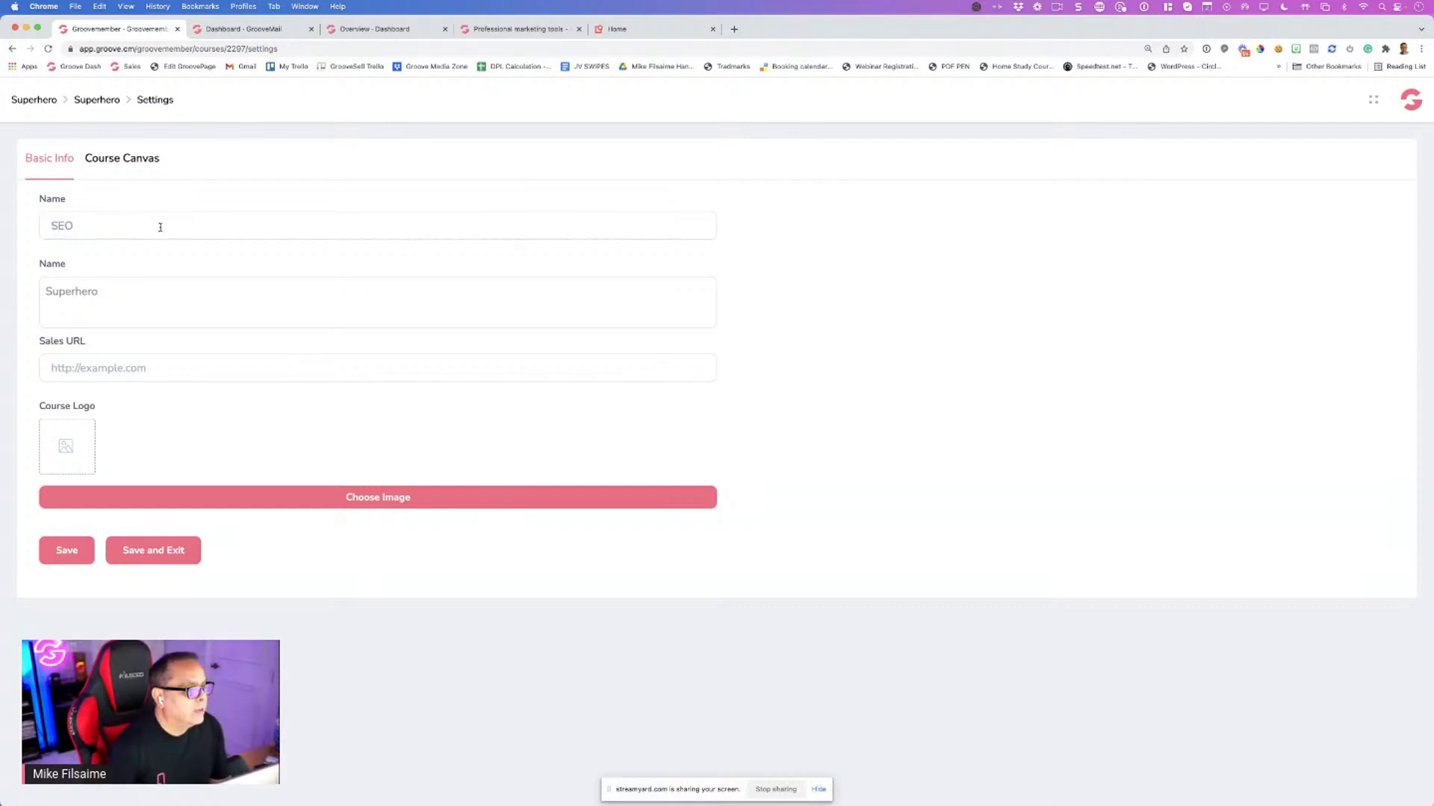
{"action": "left_click", "coordinate": [214, 498]}
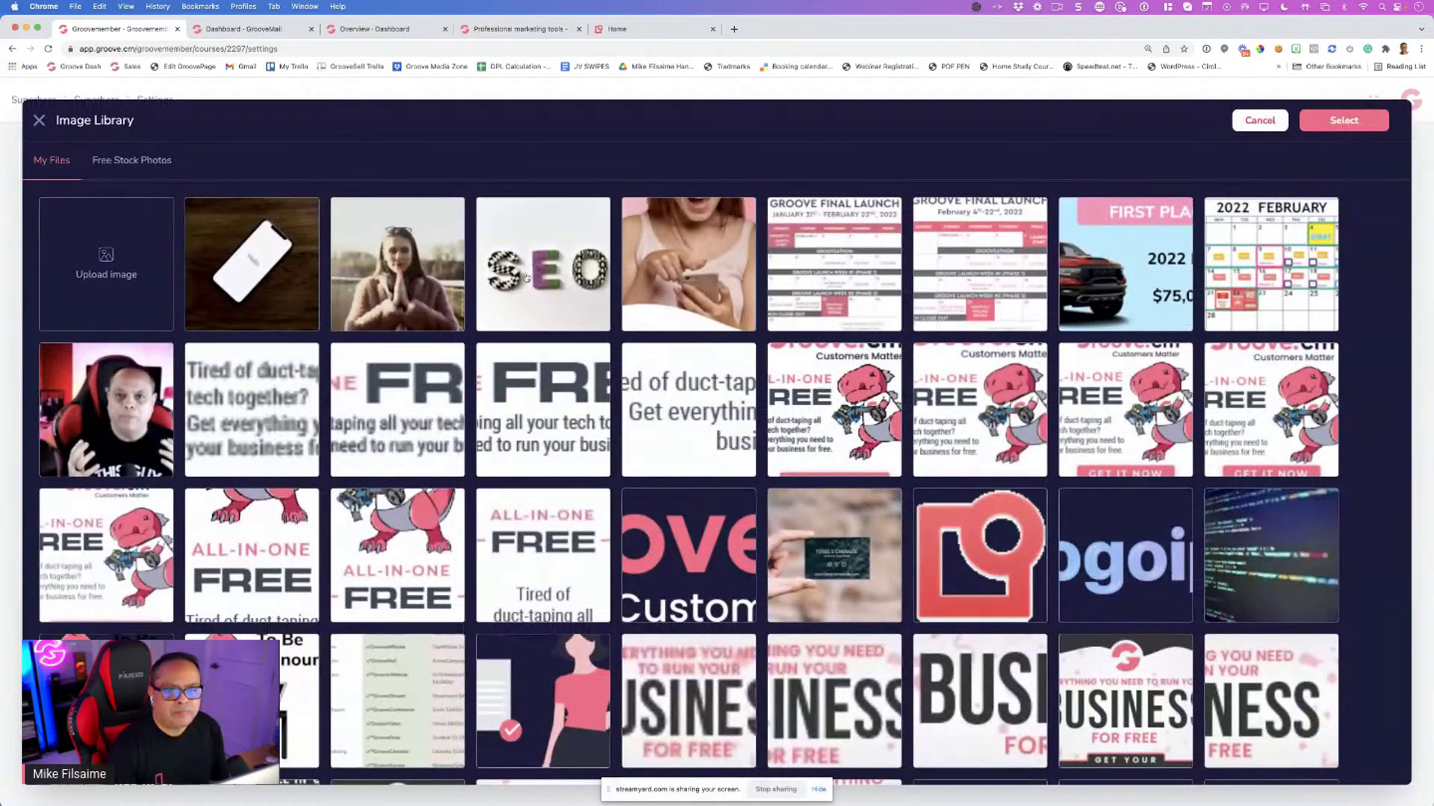
{"action": "left_click", "coordinate": [524, 275]}
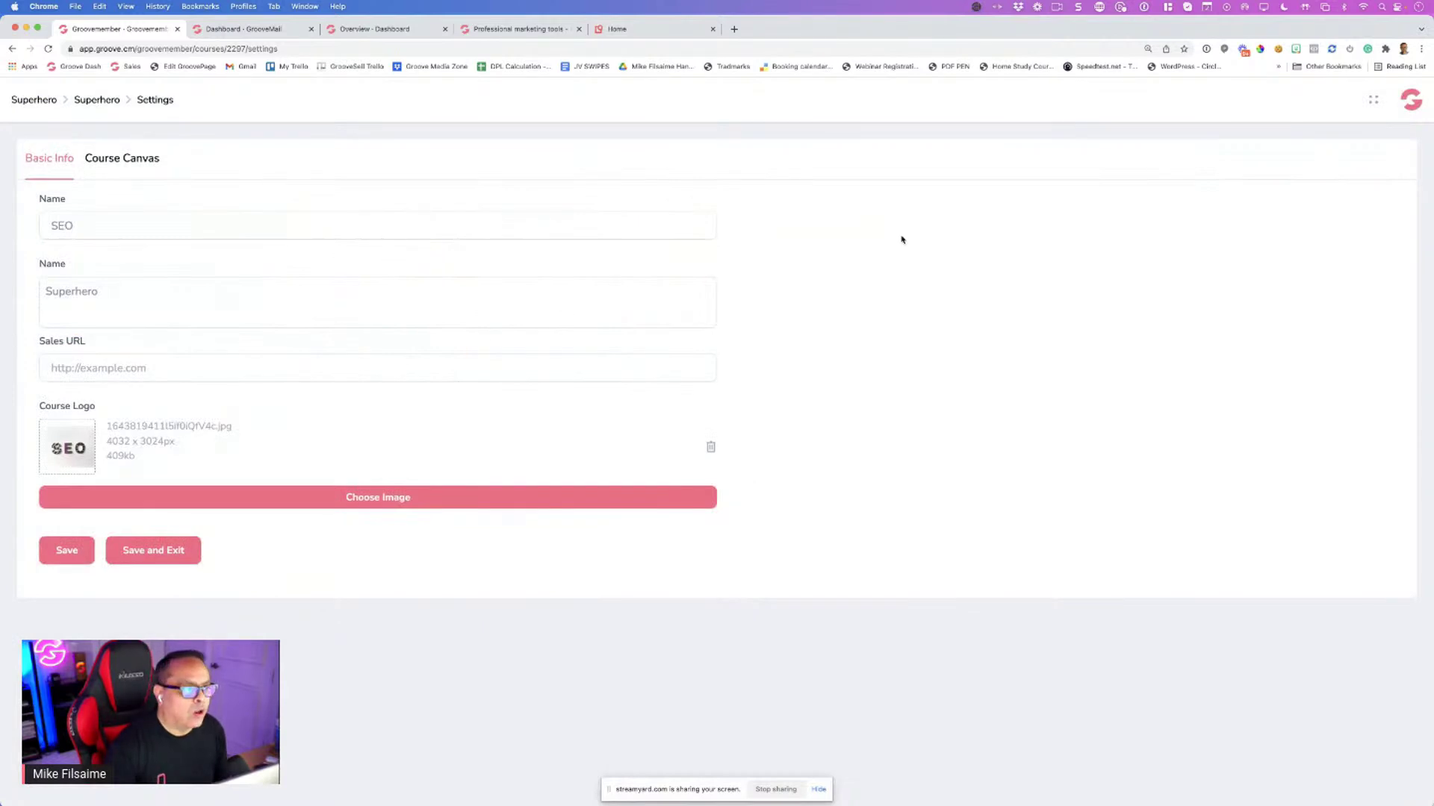
{"action": "left_click", "coordinate": [154, 556]}
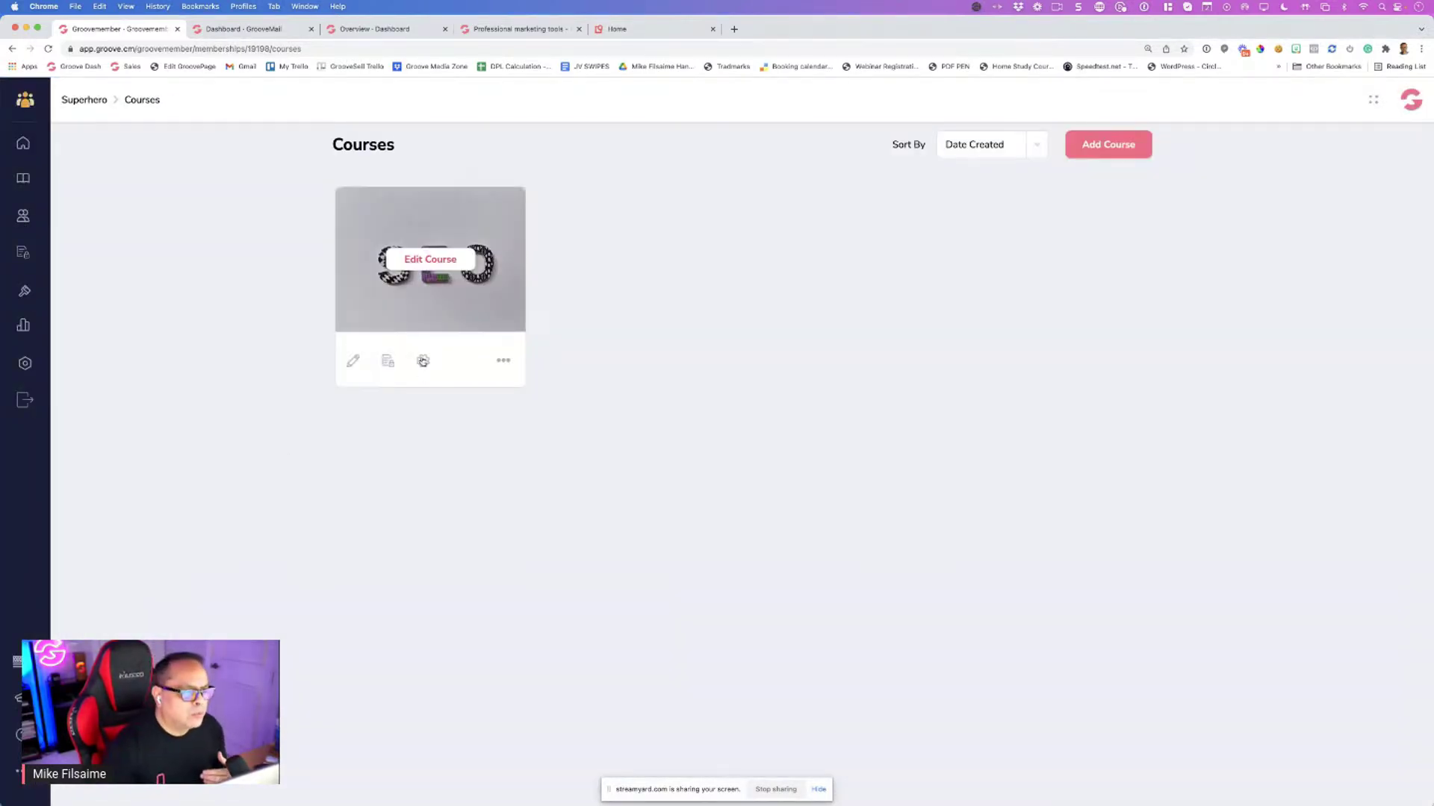
Check the SEO course's Course Canvas instructor list, find it empty, and save again
{"action": "left_click", "coordinate": [418, 360]}
{"action": "left_click", "coordinate": [143, 166]}
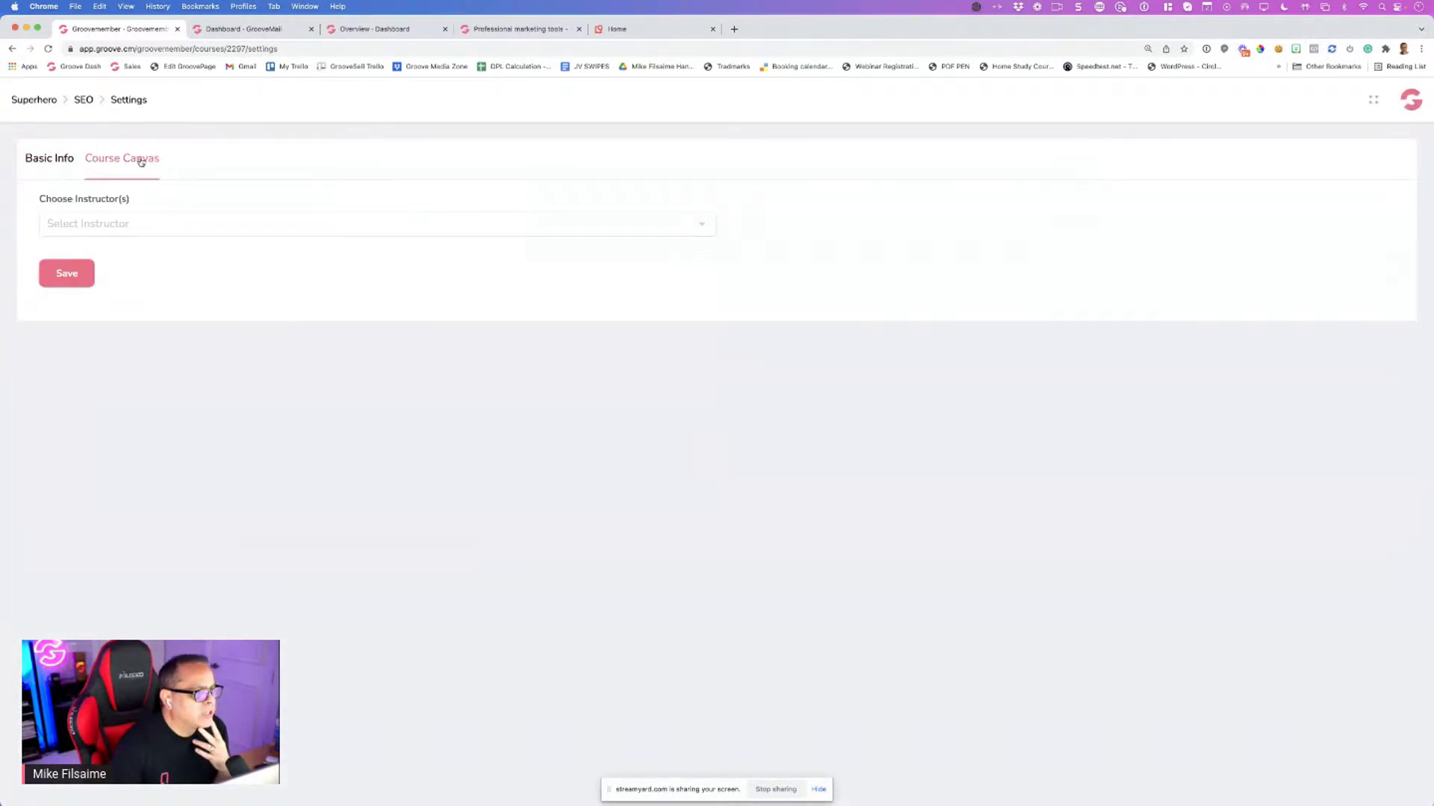
{"action": "left_click", "coordinate": [162, 226]}
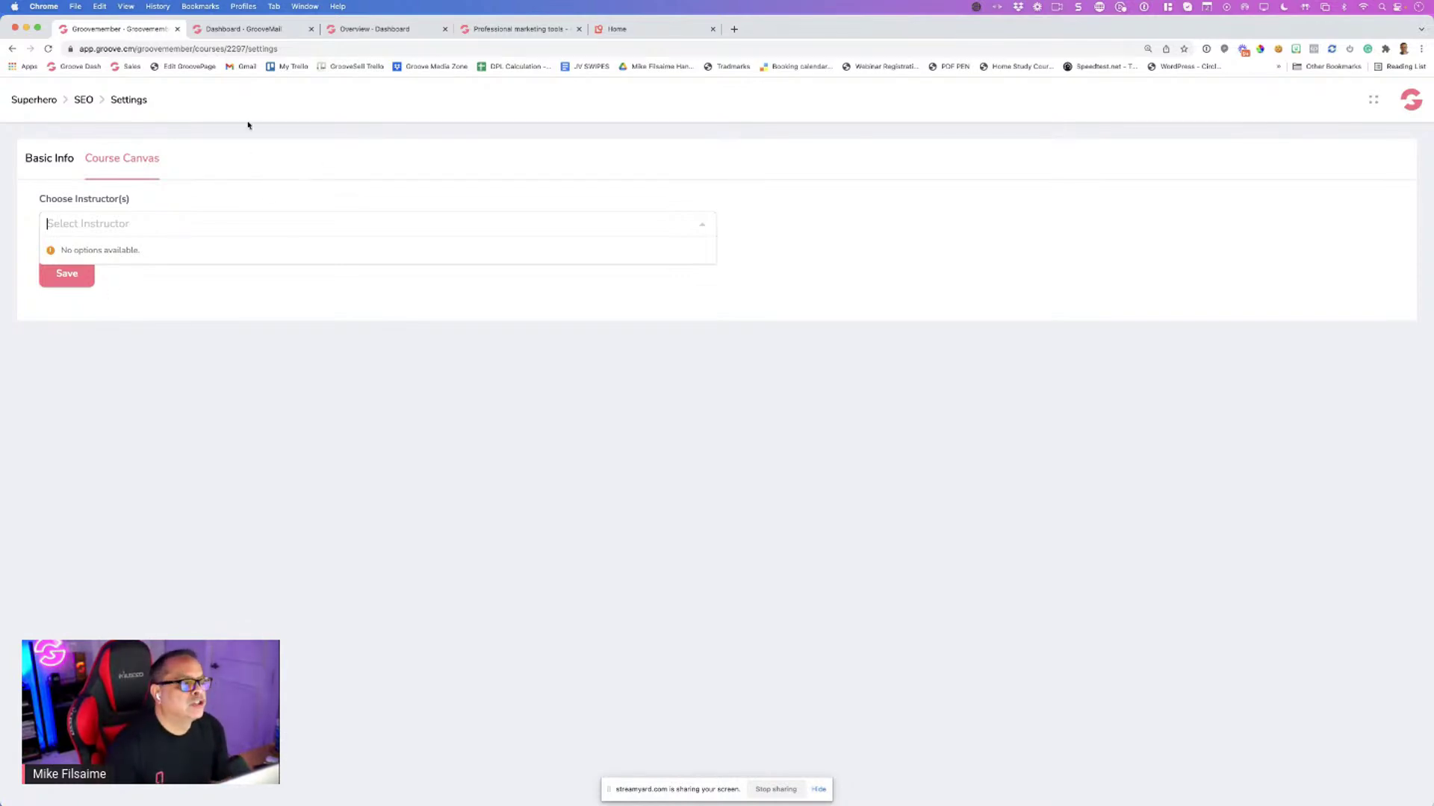
{"action": "left_click", "coordinate": [1036, 102]}
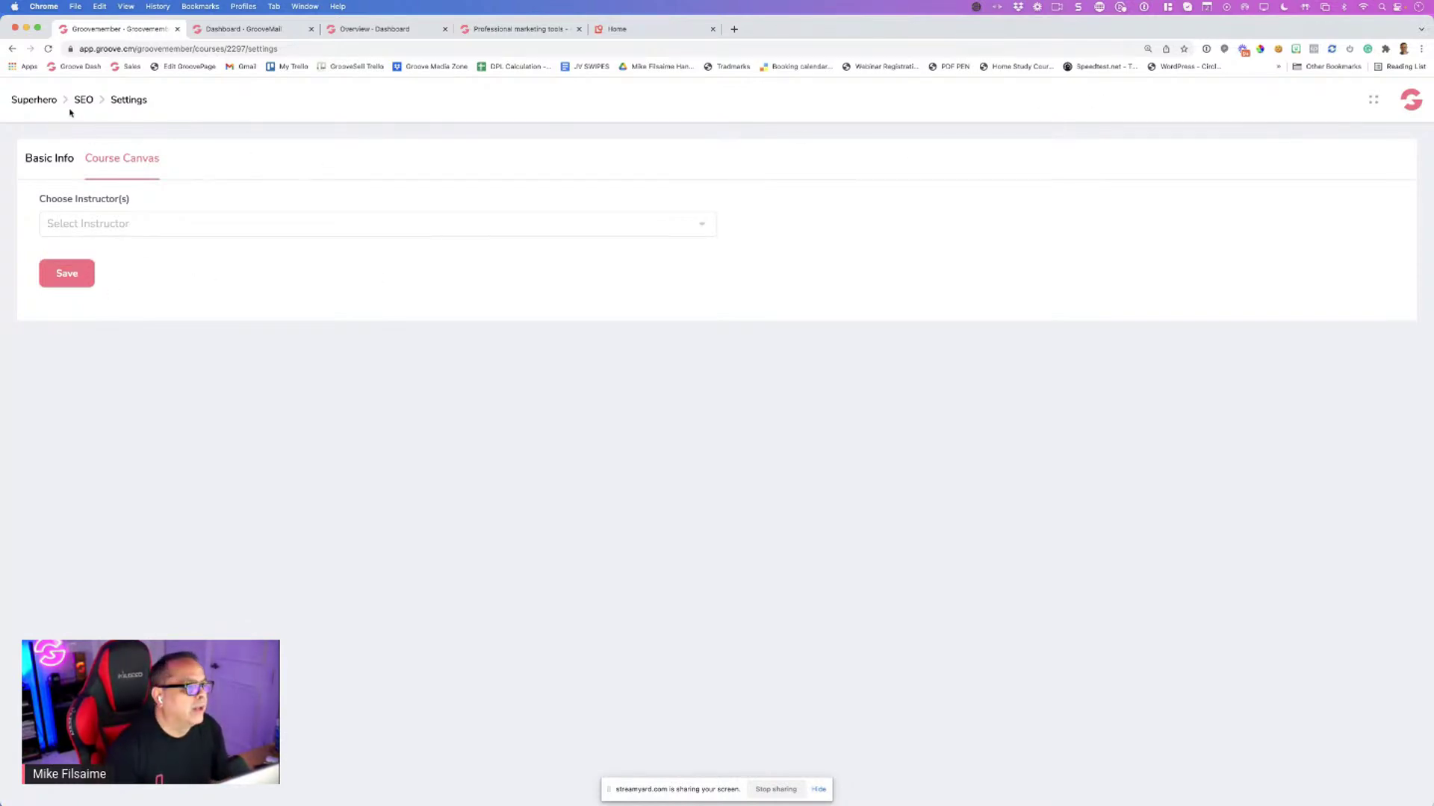
{"action": "left_click", "coordinate": [52, 160]}
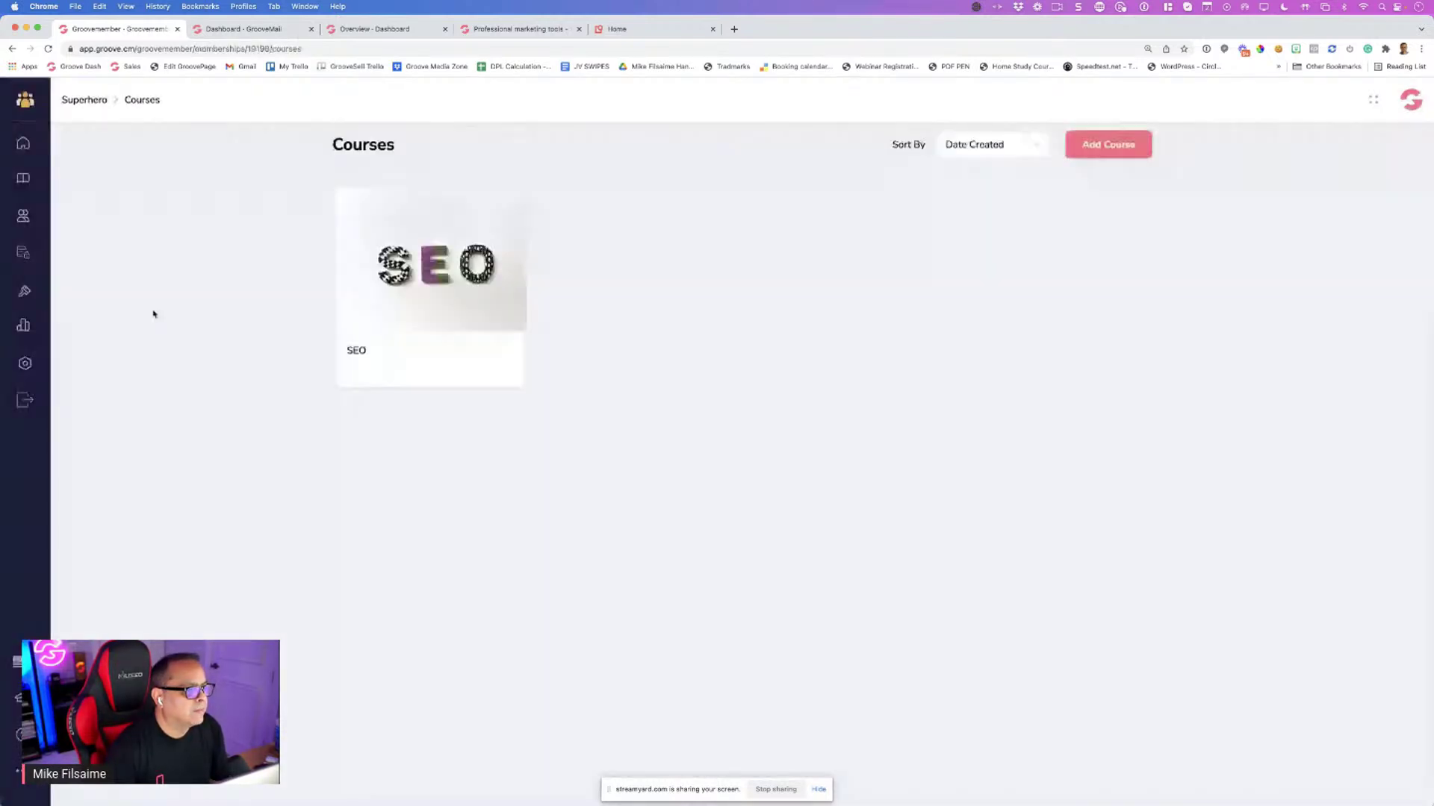
{"action": "left_click", "coordinate": [421, 365]}
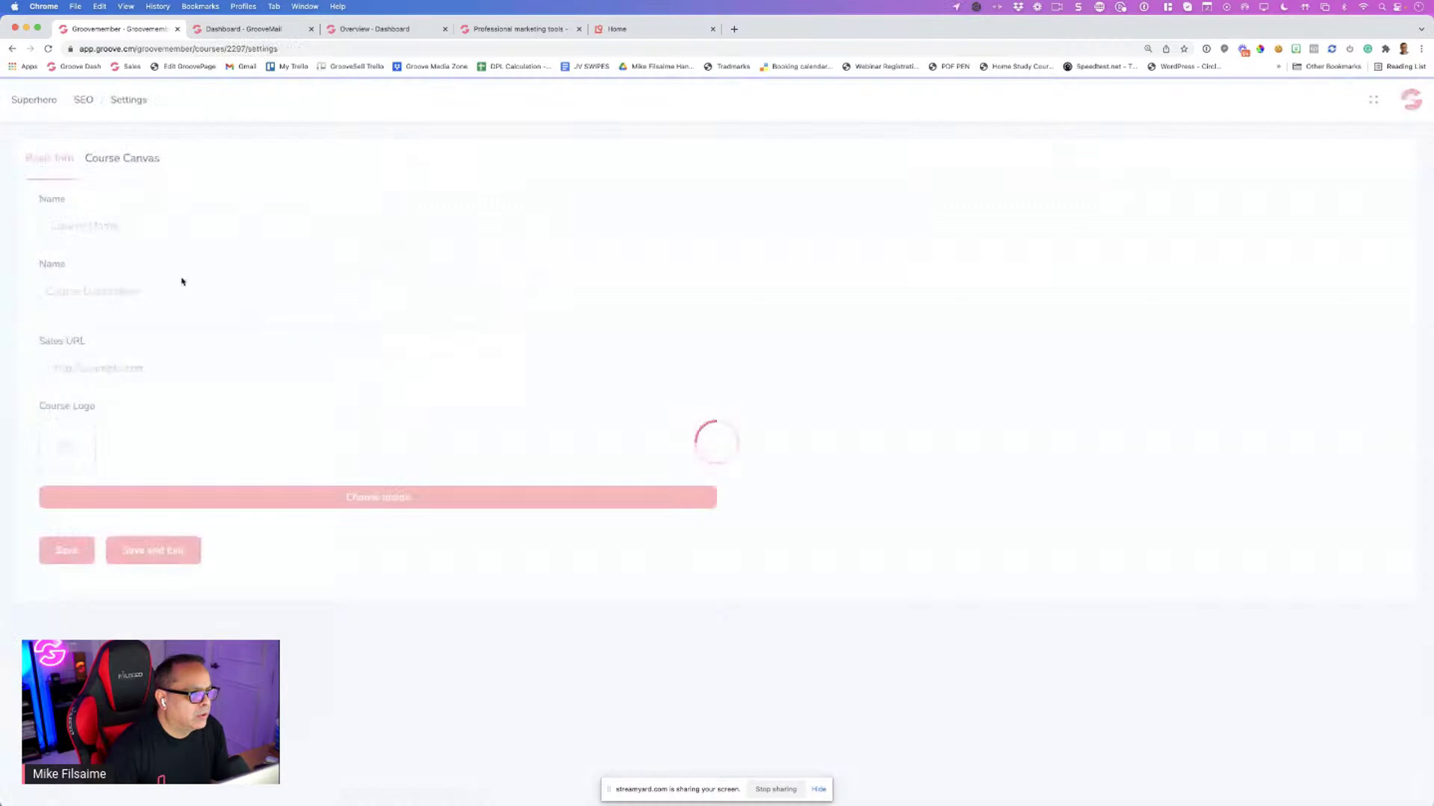
{"action": "left_click", "coordinate": [137, 162]}
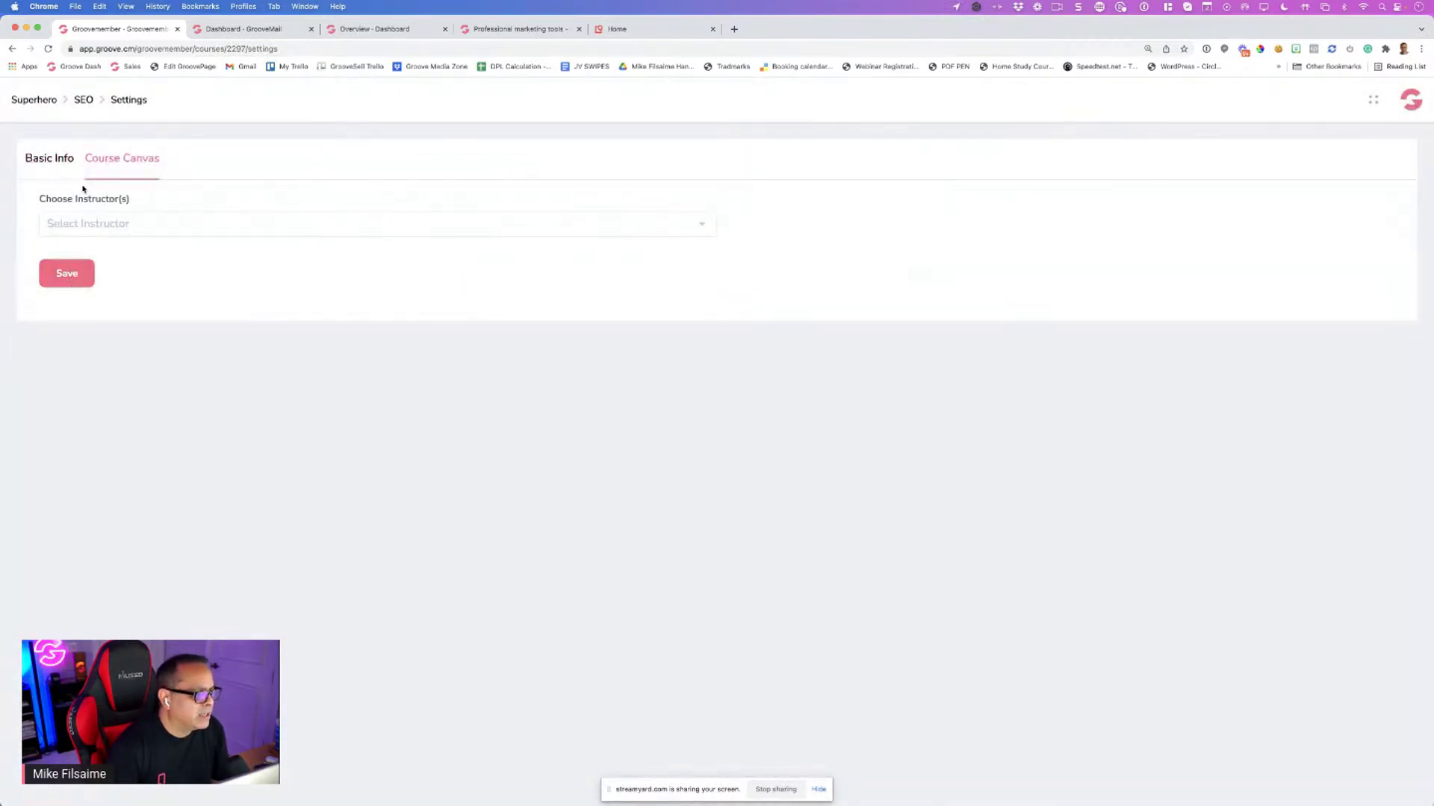
{"action": "left_click", "coordinate": [66, 162]}
{"action": "left_click", "coordinate": [153, 553]}
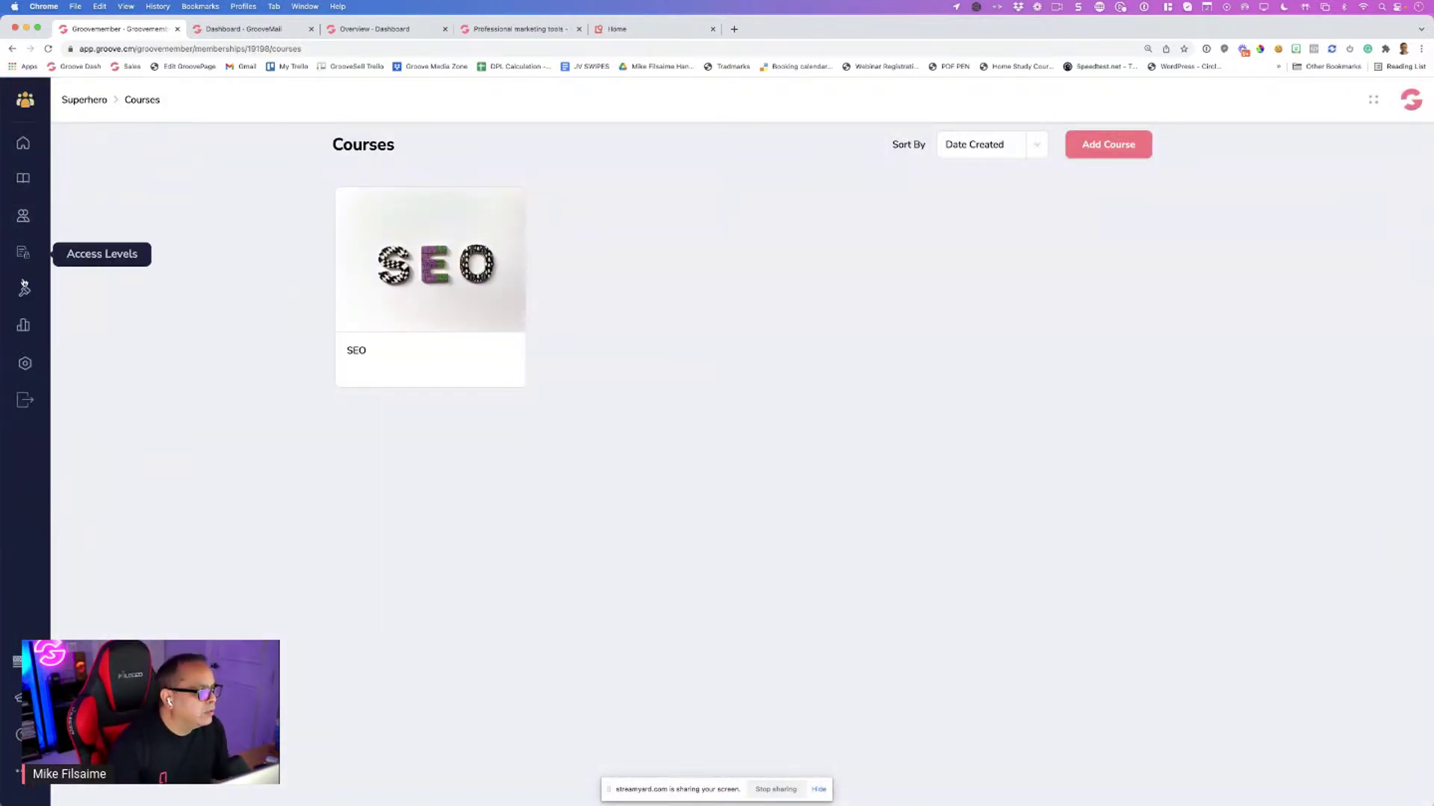
Try a new membership name, undo it, and view the membership's empty Instructor tab
{"action": "left_click", "coordinate": [25, 363]}
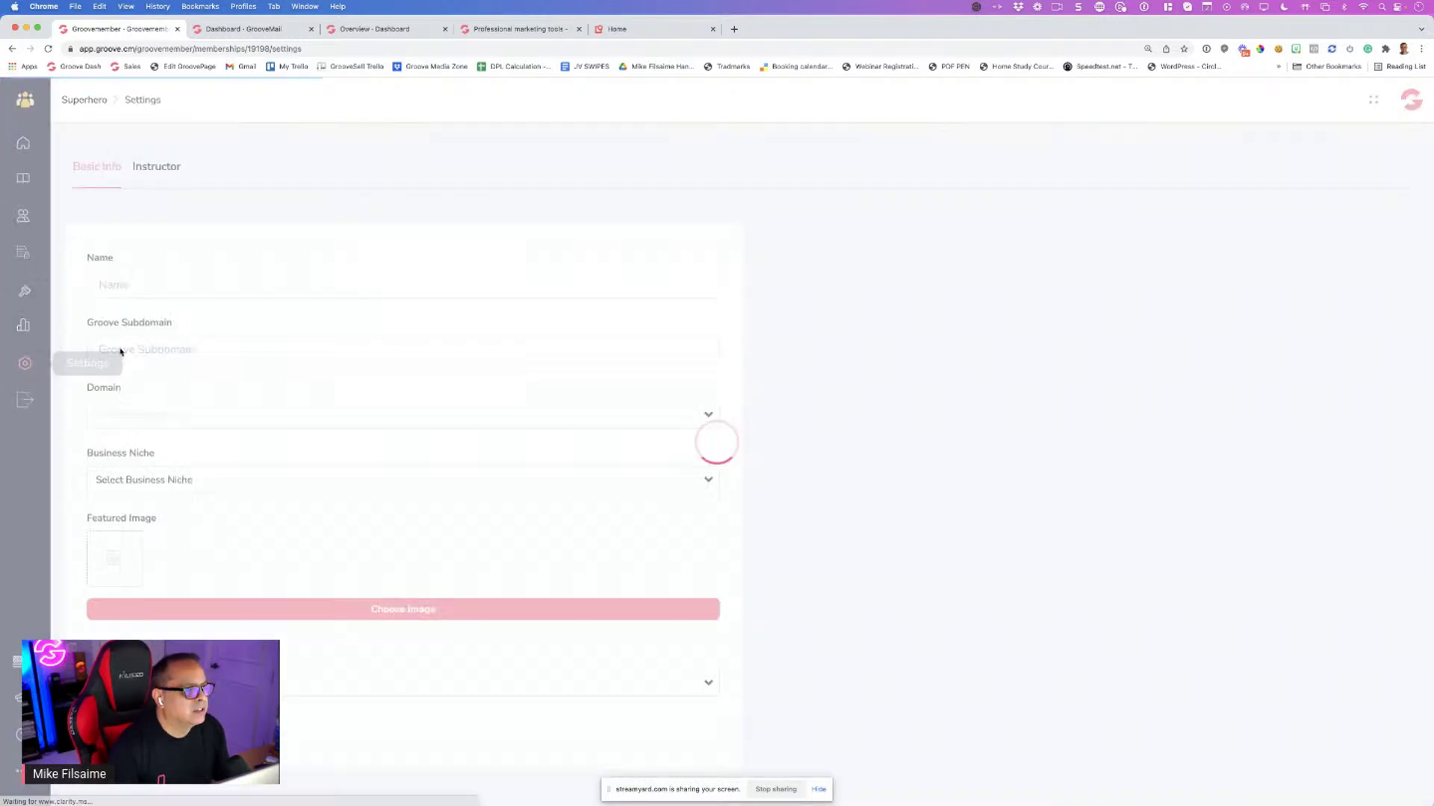
{"action": "double_click", "coordinate": [179, 288]}
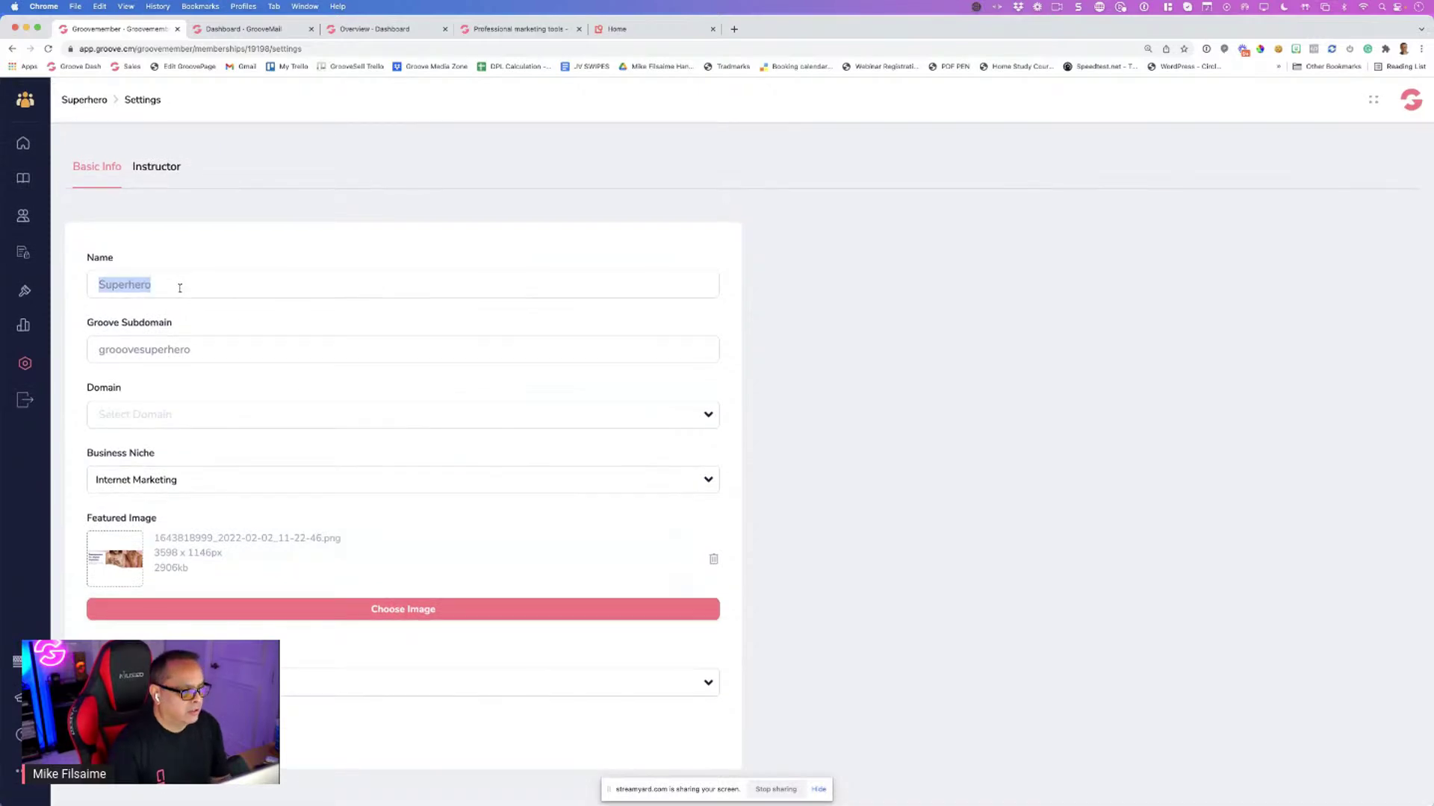
{"action": "type", "text": "Mike Filsaime"}
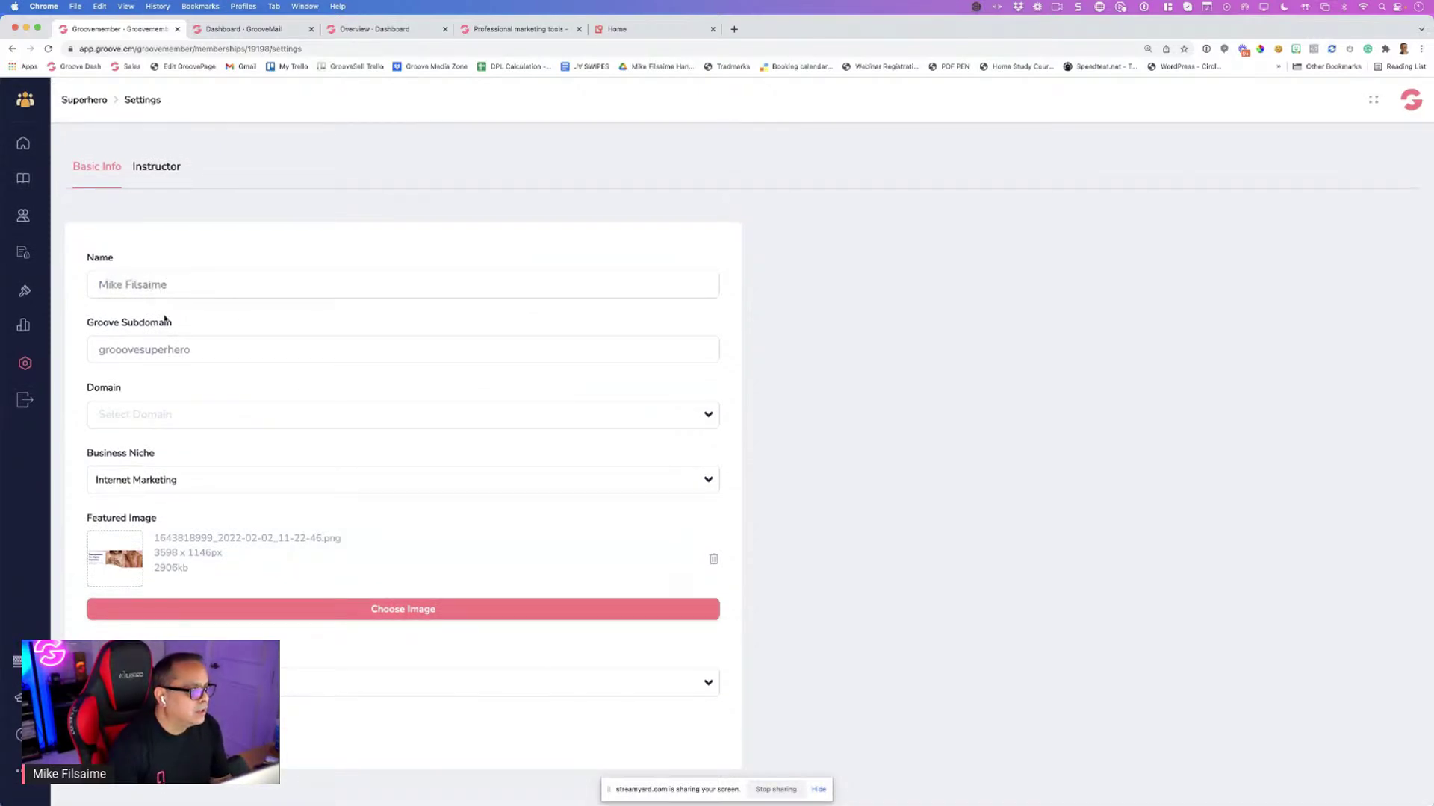
{"action": "key", "text": "alt+BackSpace"}
{"action": "key", "text": "super+z"}
{"action": "key", "text": "super+z"}
{"action": "key", "text": "super+z"}
{"action": "left_click", "coordinate": [156, 167]}
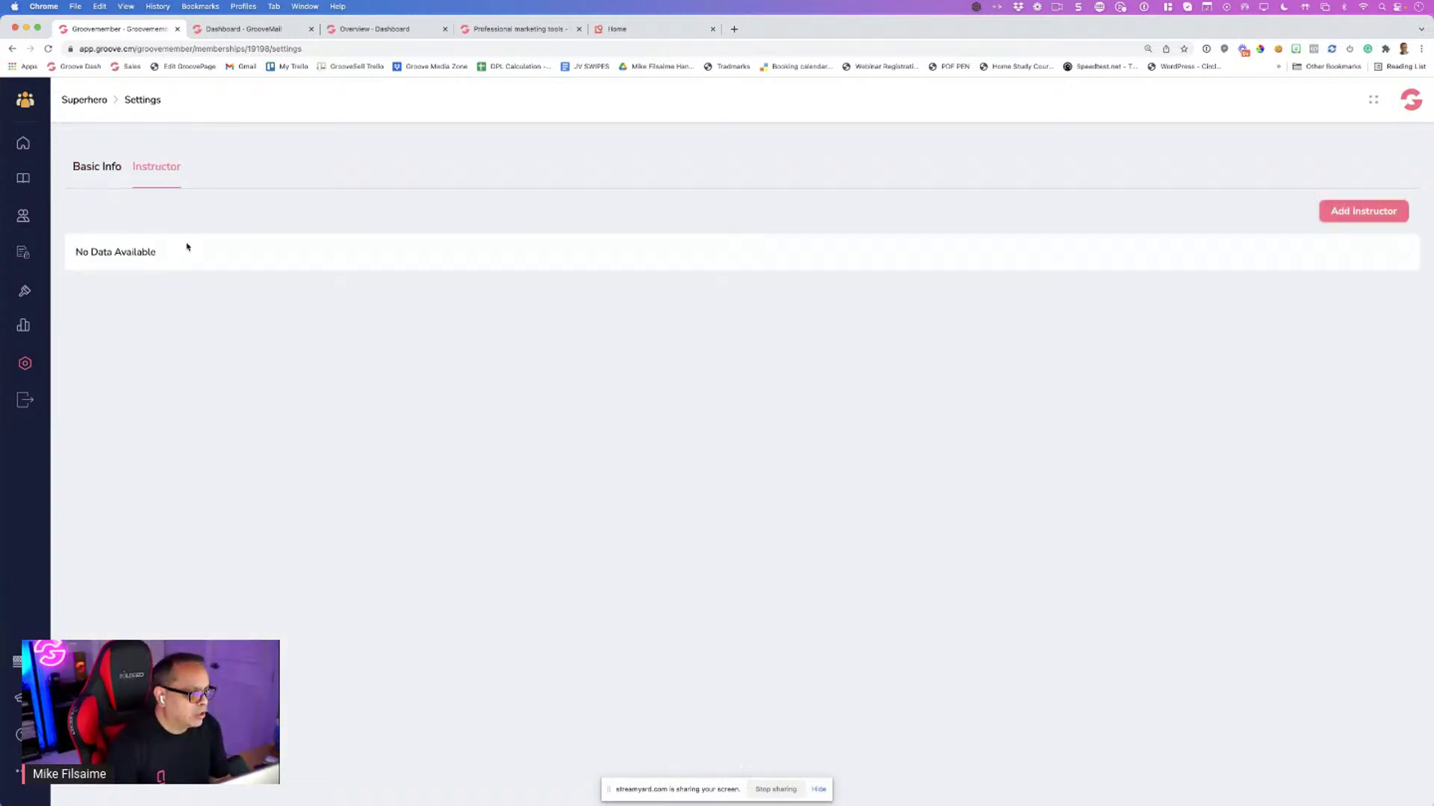
Create an instructor with the owner's full name, description 'CEO of Groove.cm' and a library portrait
{"action": "left_click", "coordinate": [1373, 213]}
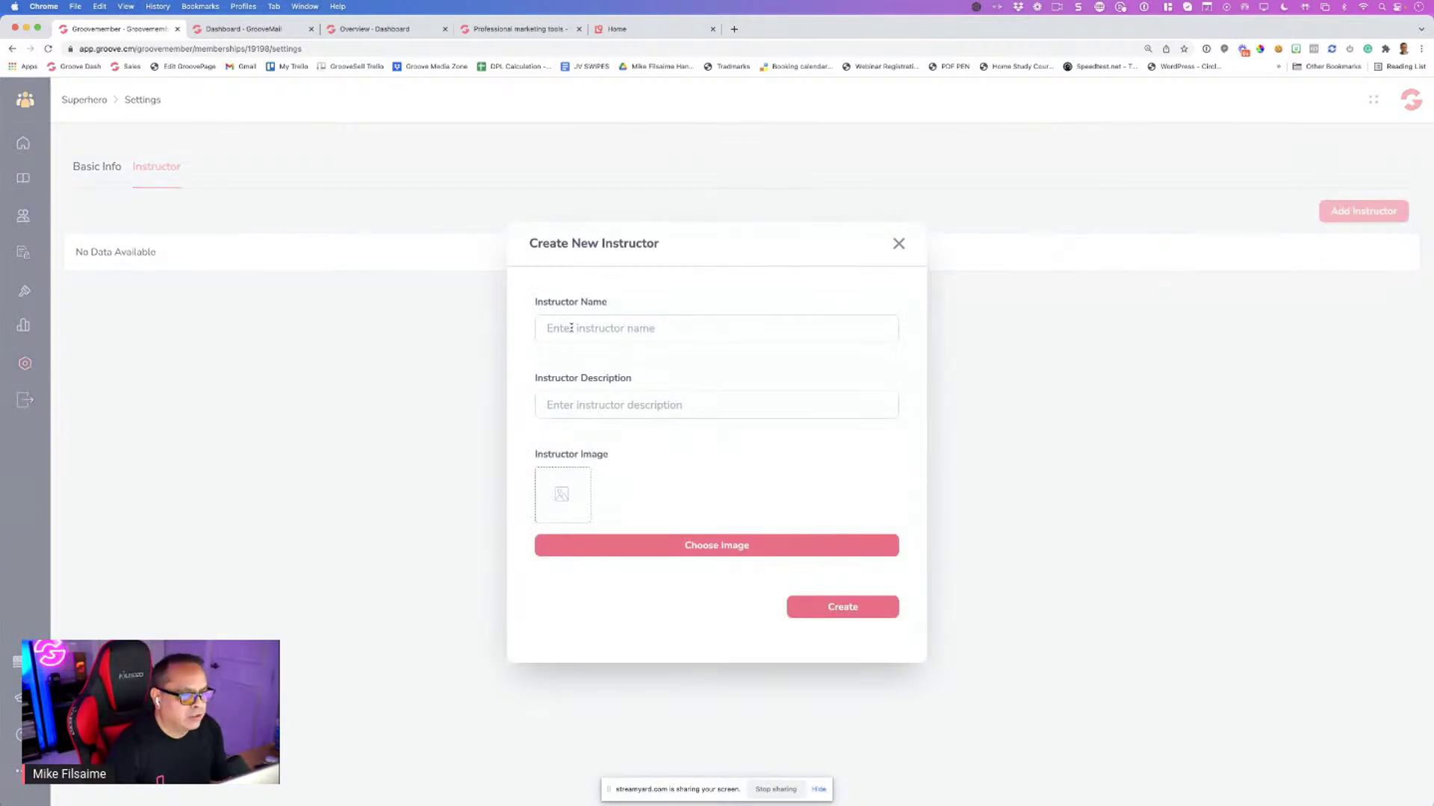
{"action": "type", "text": "Mike Filsaime"}
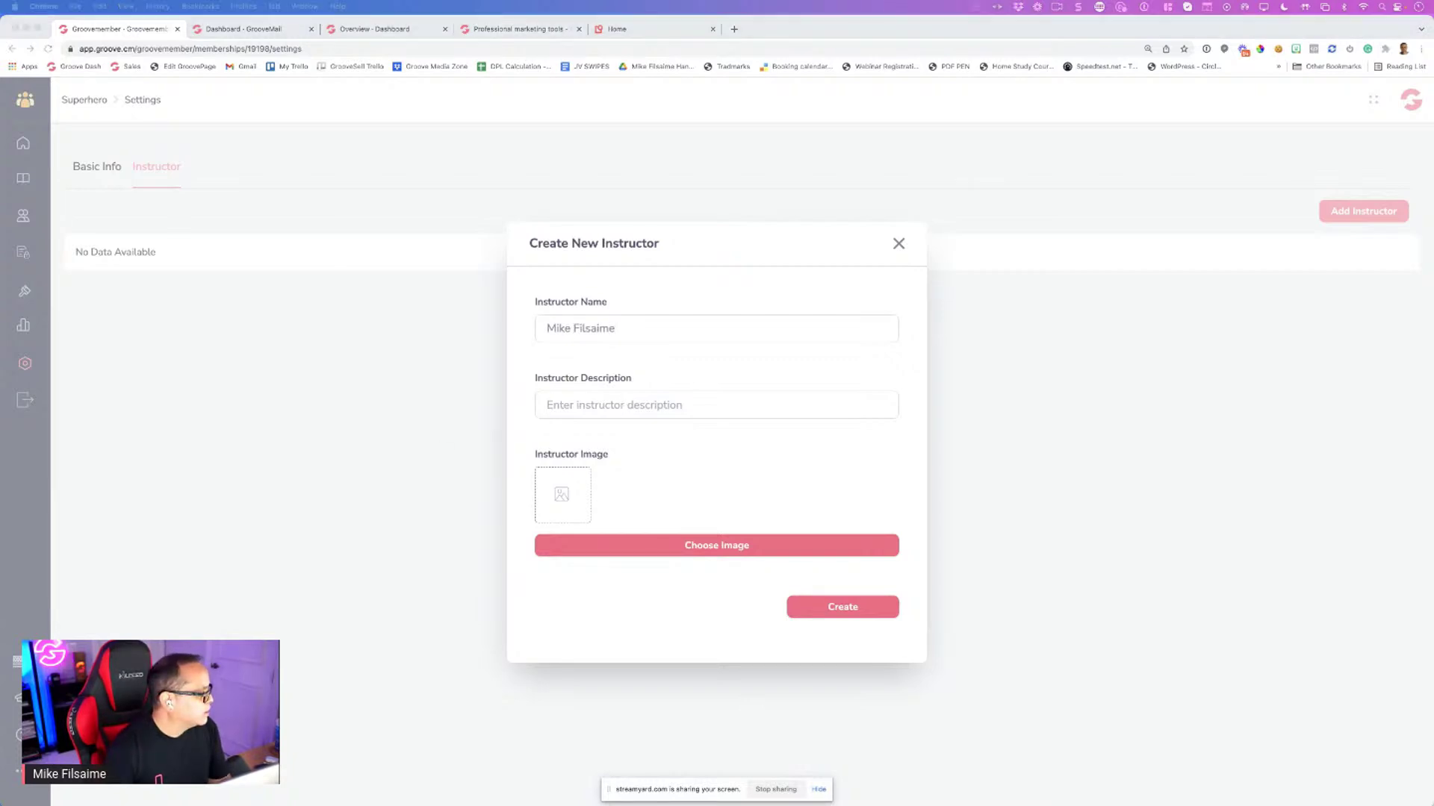
{"action": "left_click", "coordinate": [631, 411]}
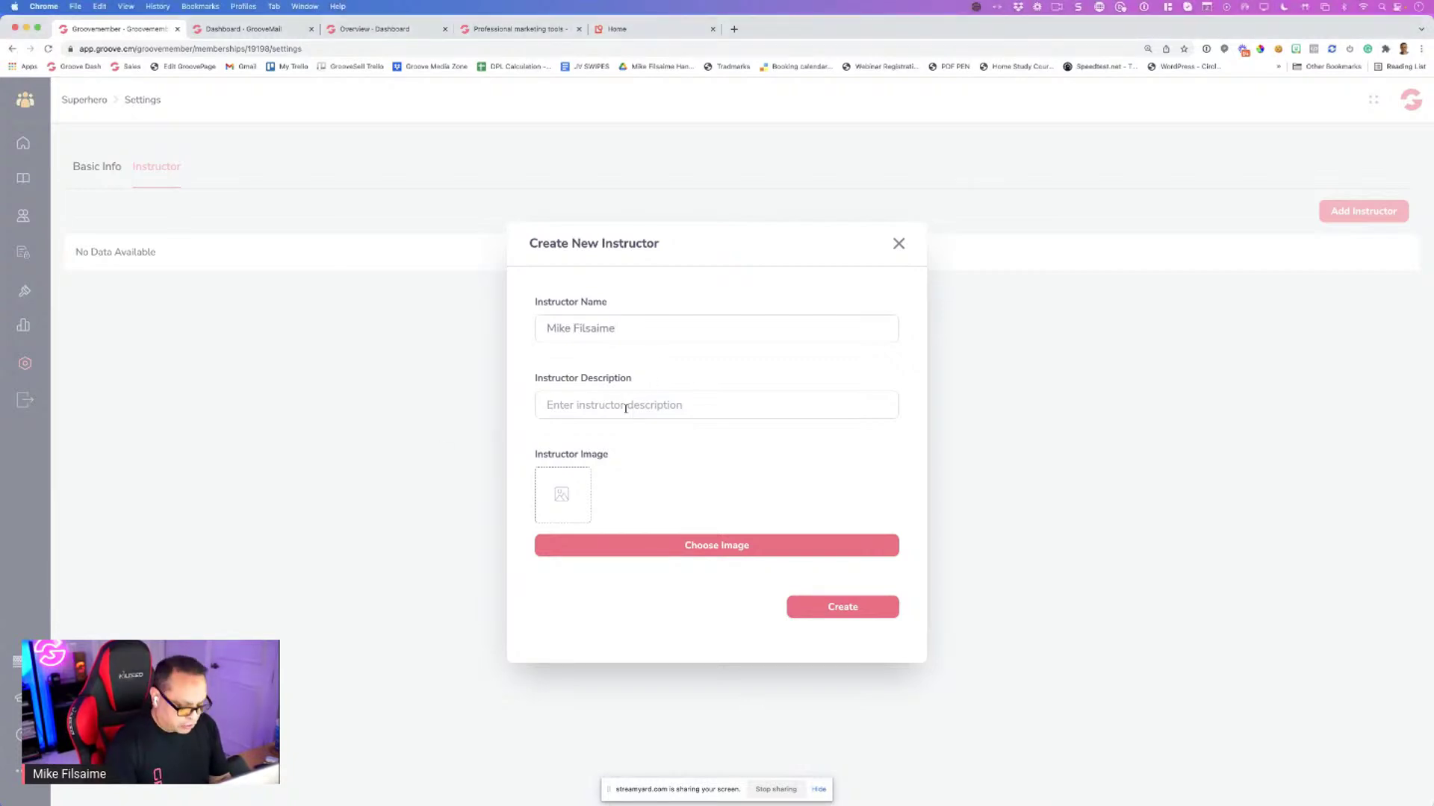
{"action": "type", "text": "CEO of "}
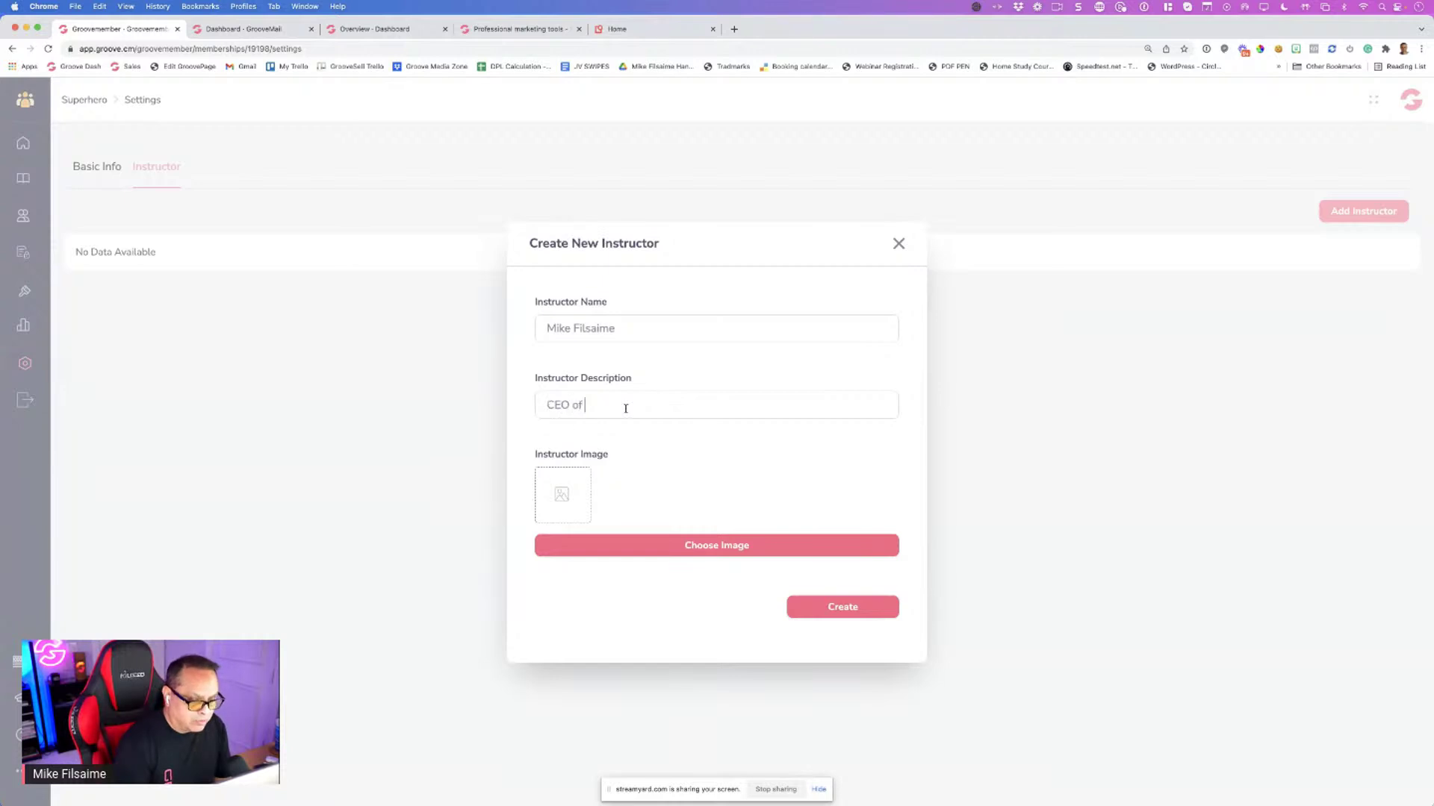
{"action": "type", "text": "Groove.cm"}
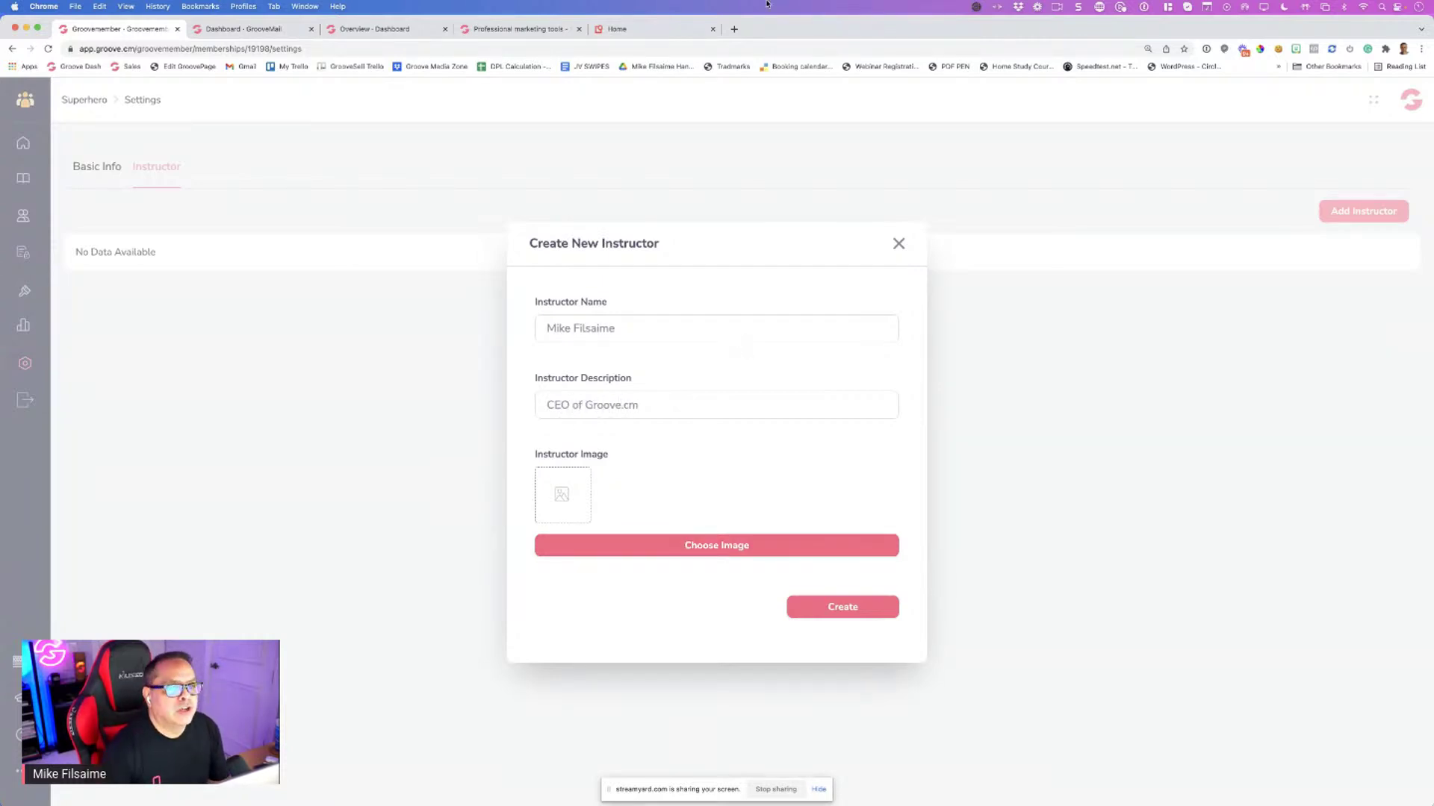
{"action": "left_click", "coordinate": [688, 547]}
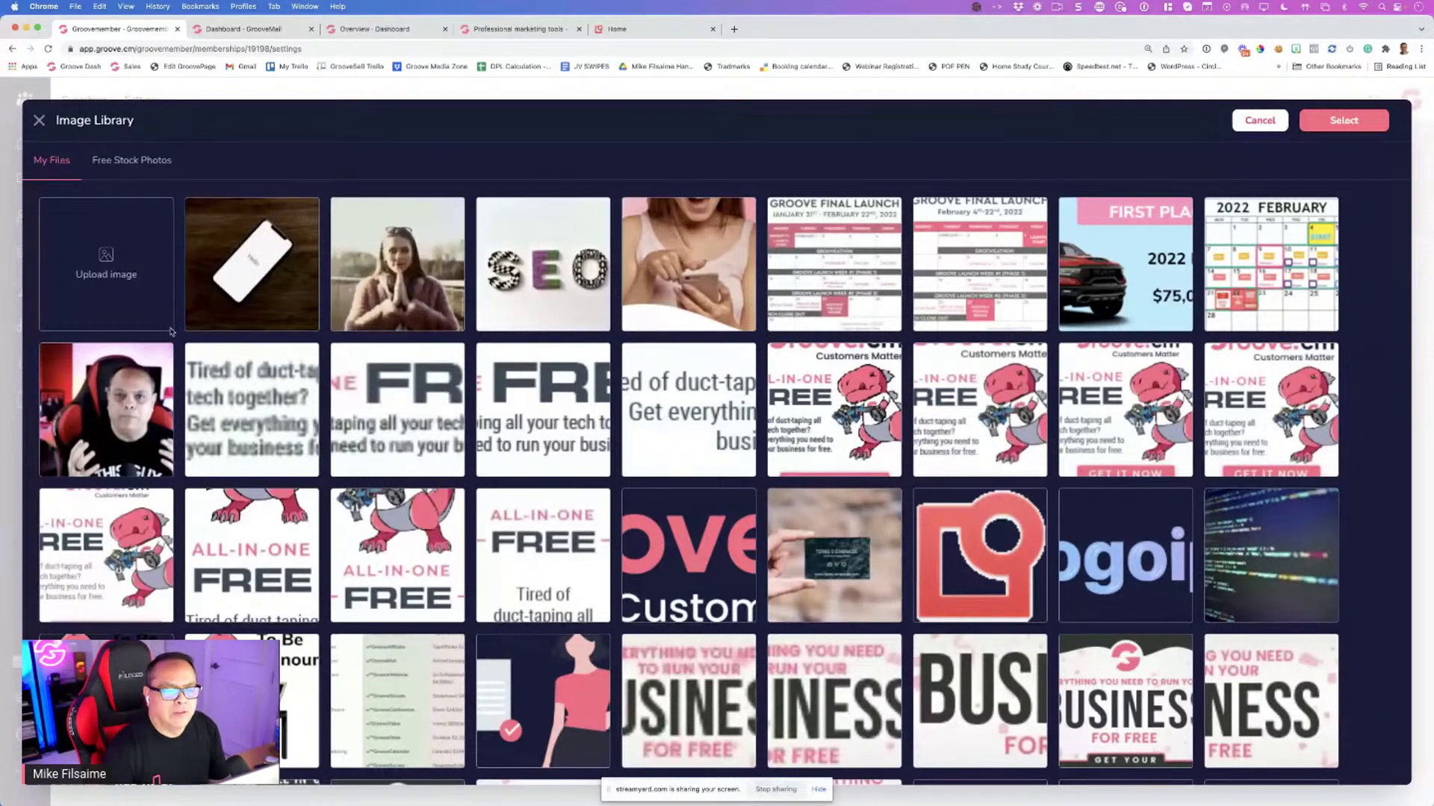
{"action": "double_click", "coordinate": [168, 344]}
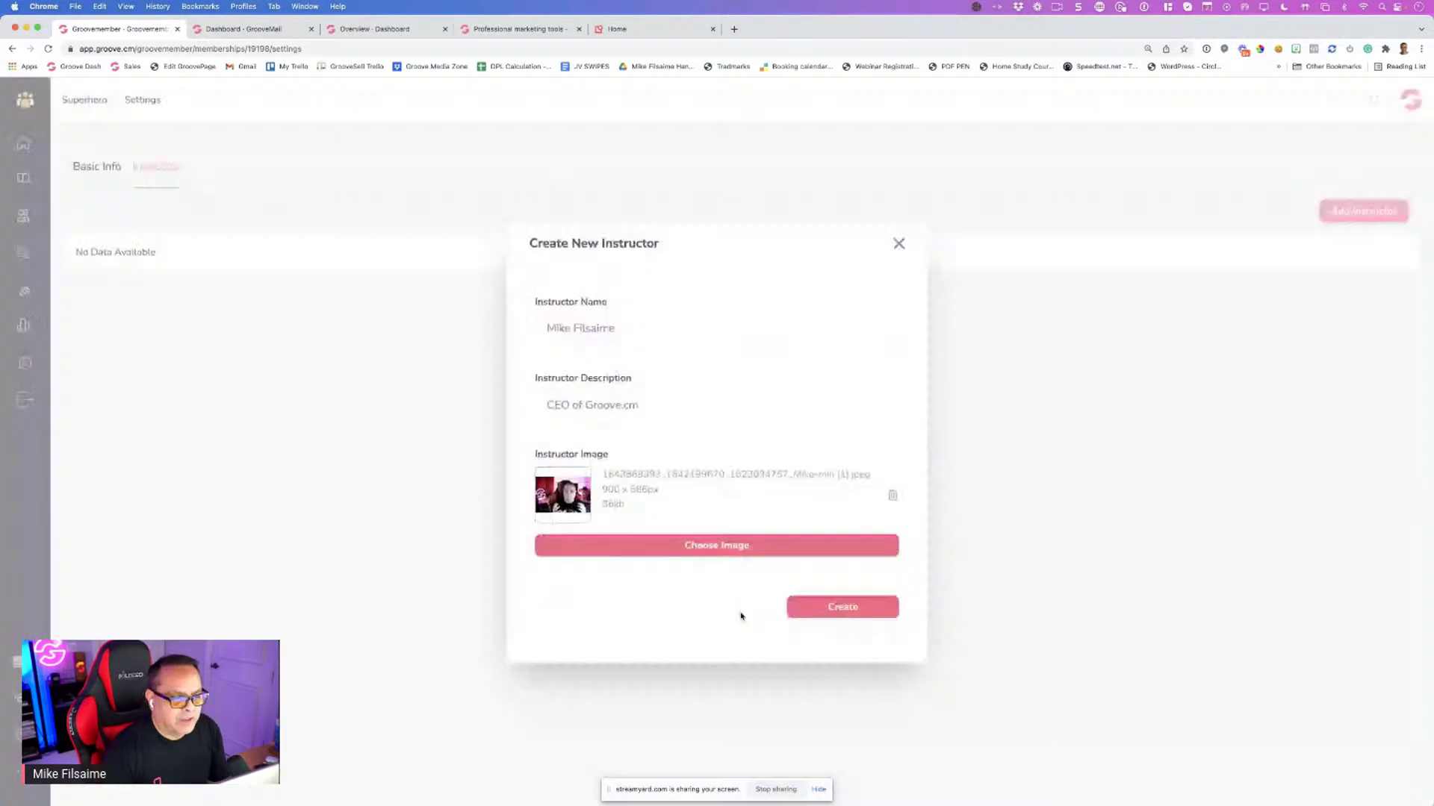
{"action": "left_click", "coordinate": [835, 609]}
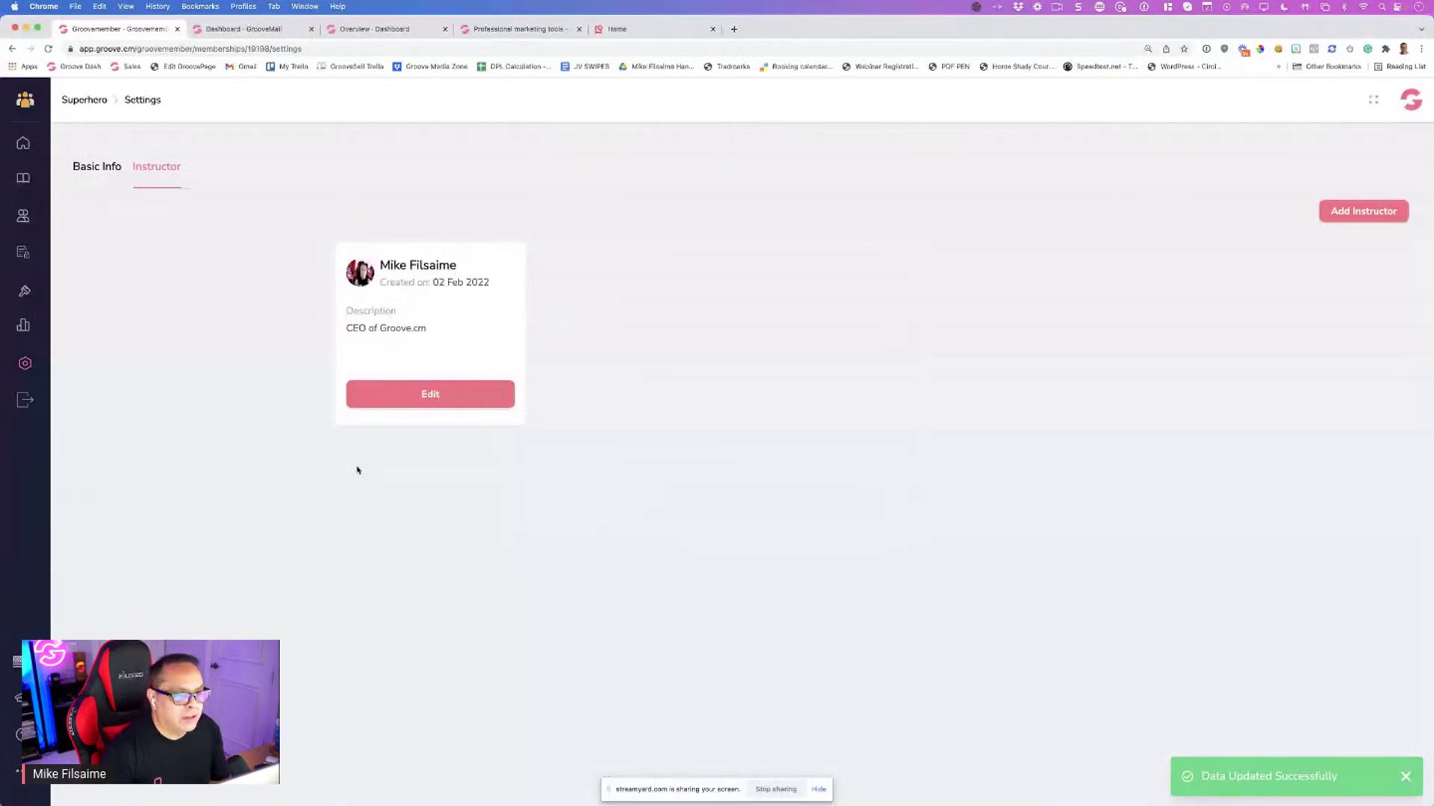
Start a second instructor with a full name and description 'The World Class Educator'
{"action": "left_click", "coordinate": [1363, 211]}
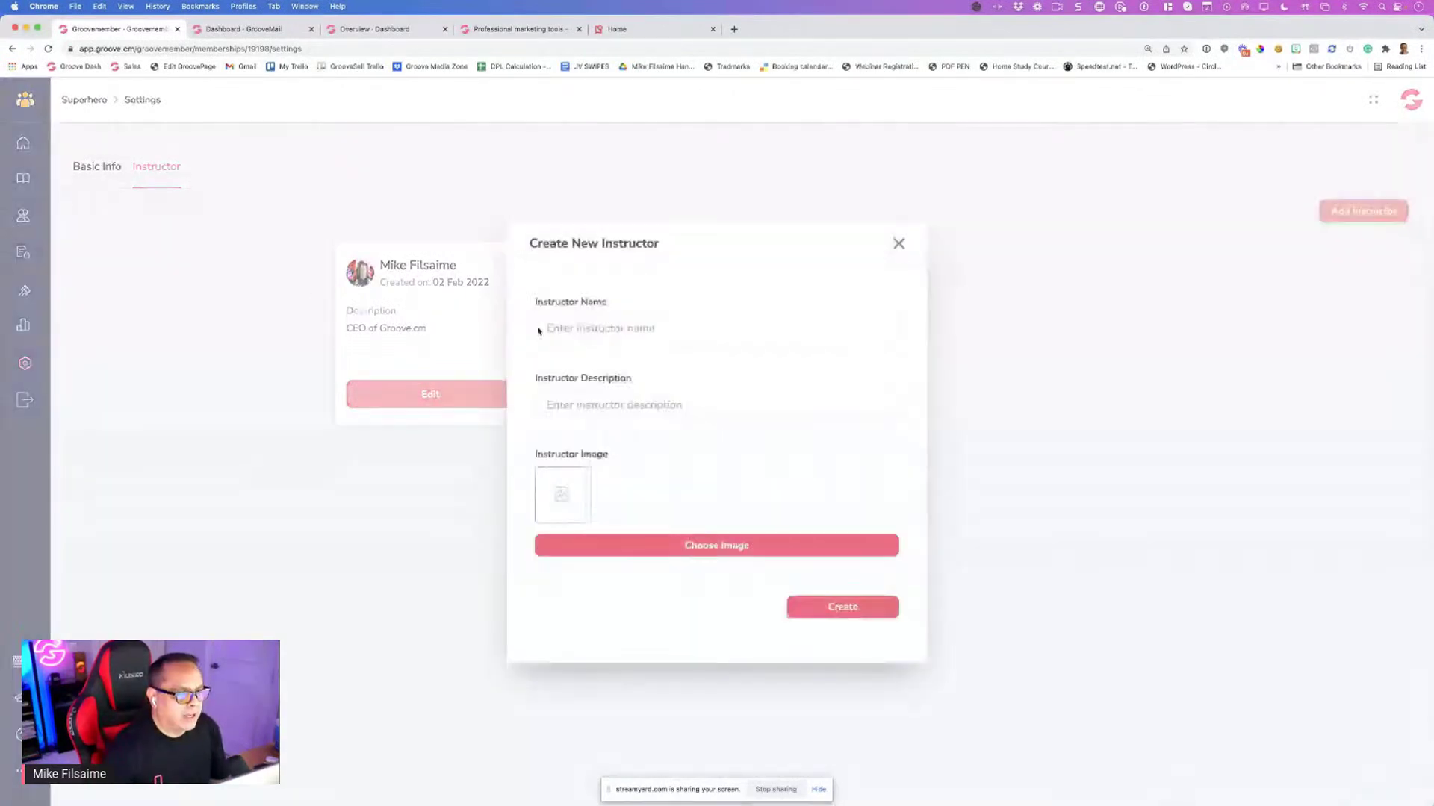
{"action": "left_click", "coordinate": [575, 328]}
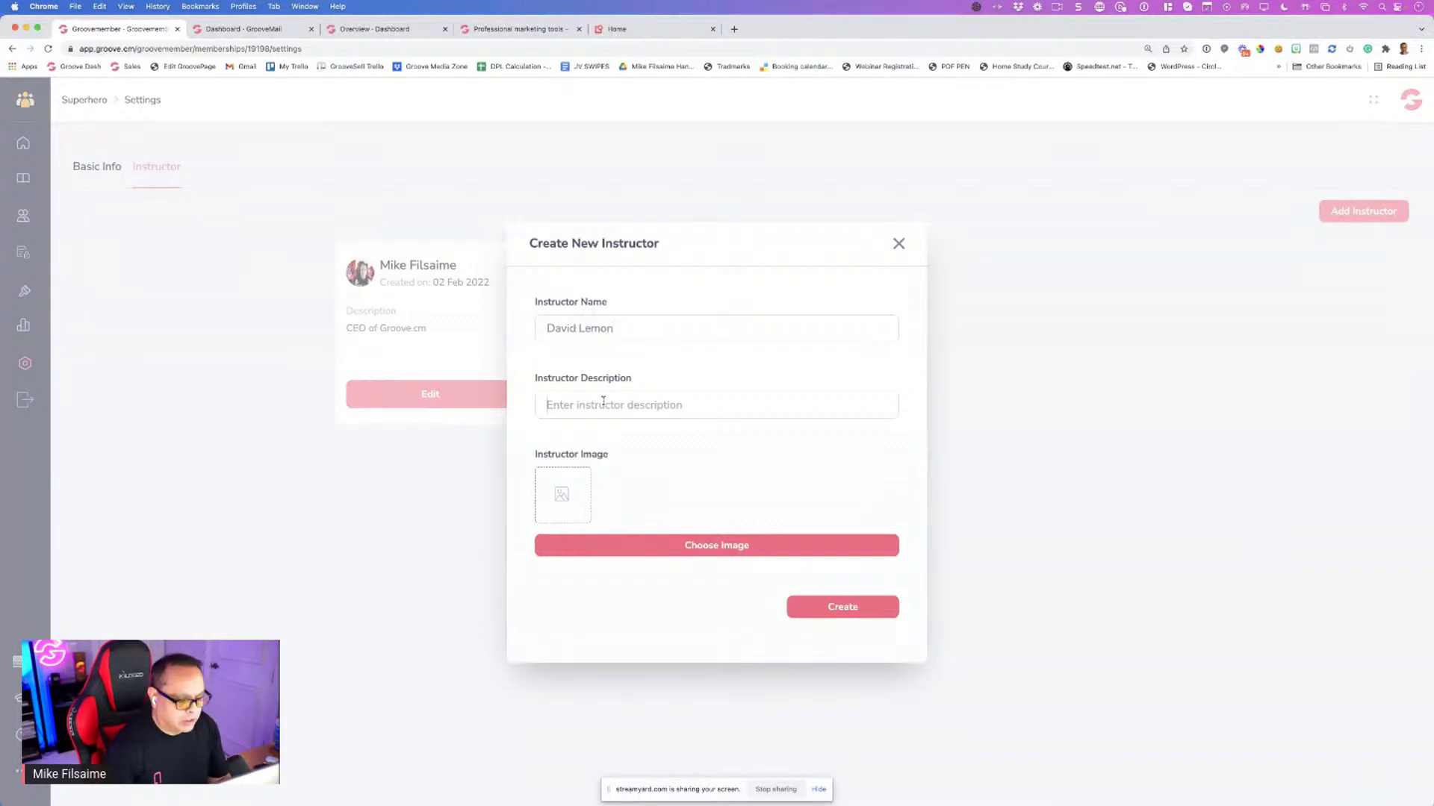
{"action": "type", "text": "The"}
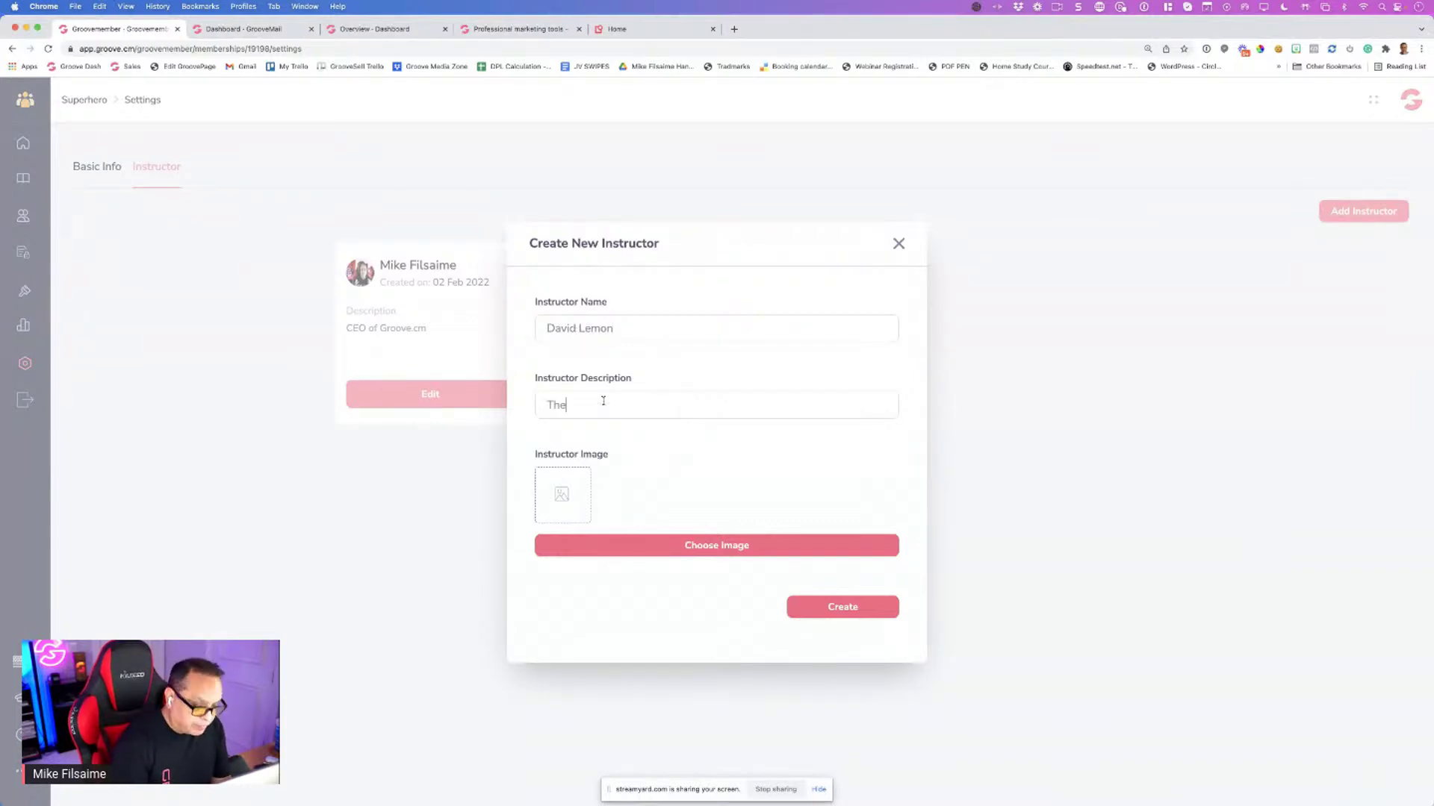
{"action": "type", "text": " World"}
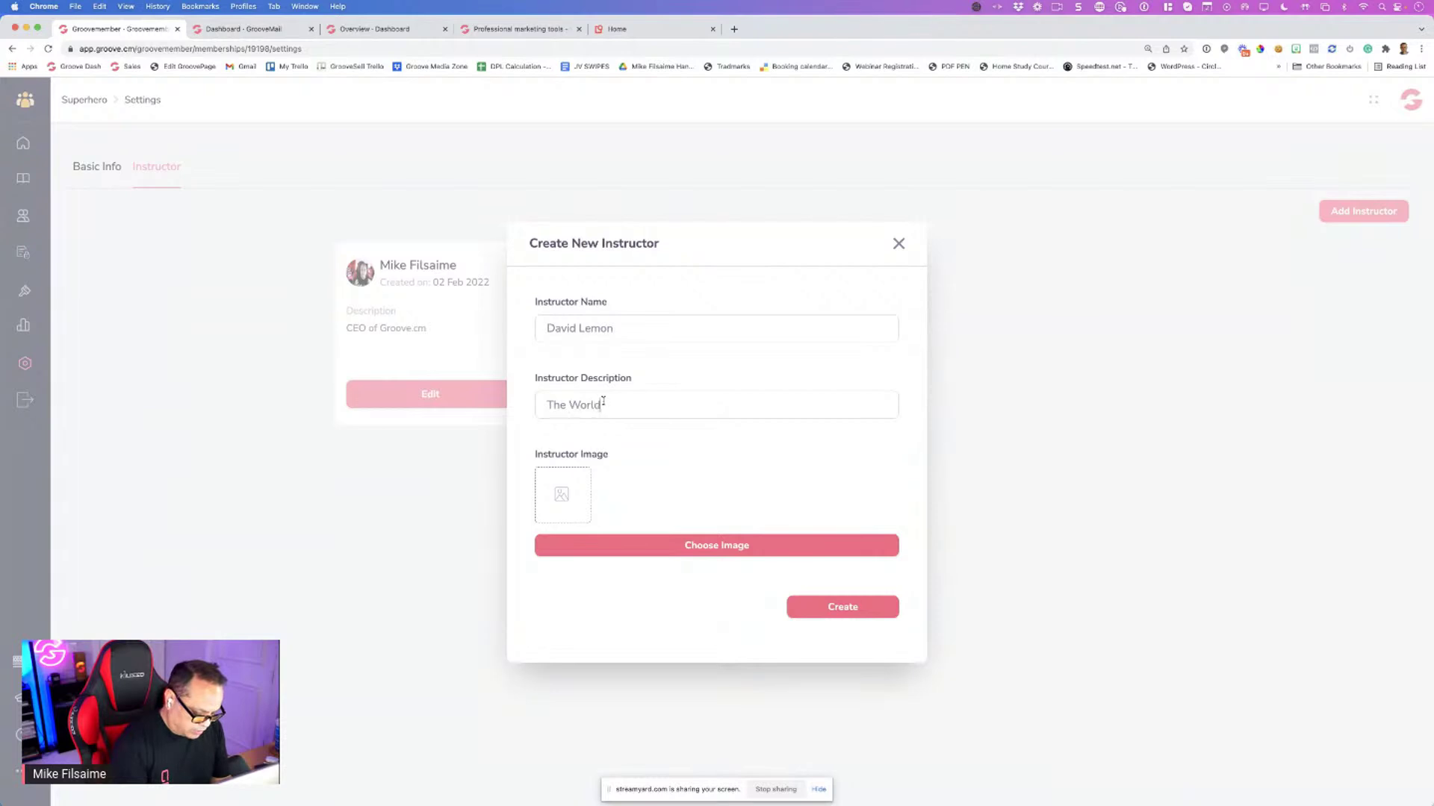
{"action": "type", "text": " Class Educator"}
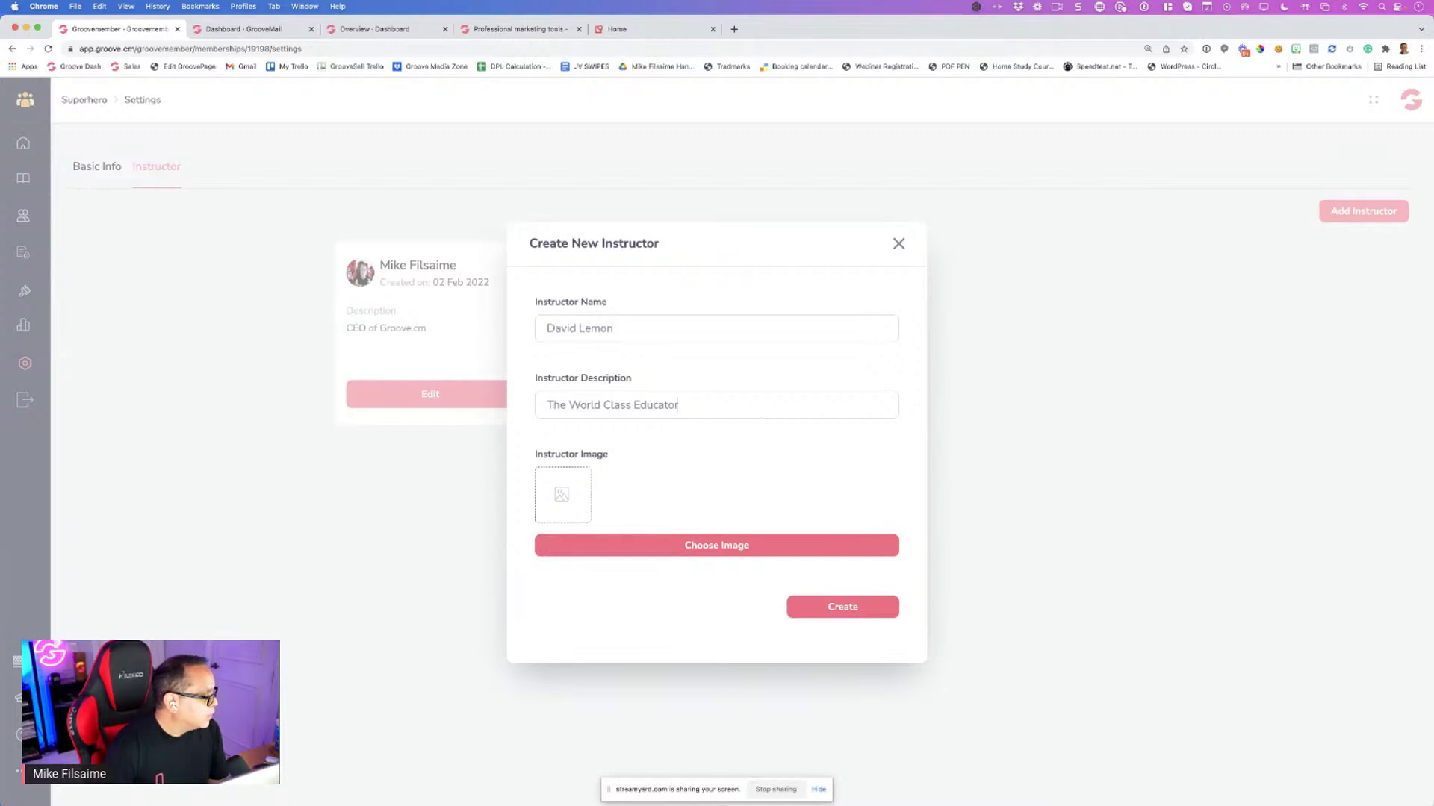
Try uploading IMG_00952.png from Downloads as the second instructor's photo
{"action": "left_click", "coordinate": [642, 544]}
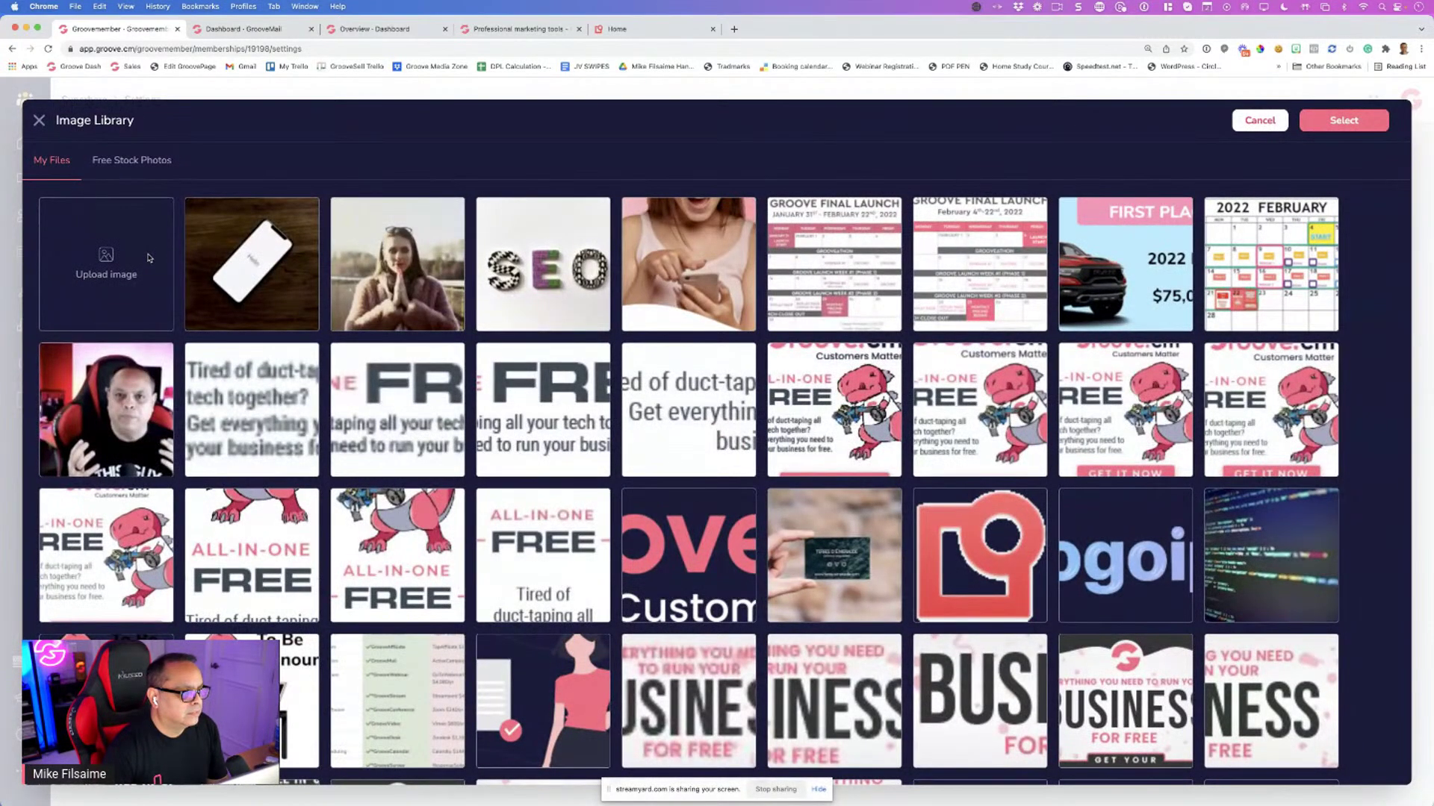
{"action": "left_click", "coordinate": [150, 258]}
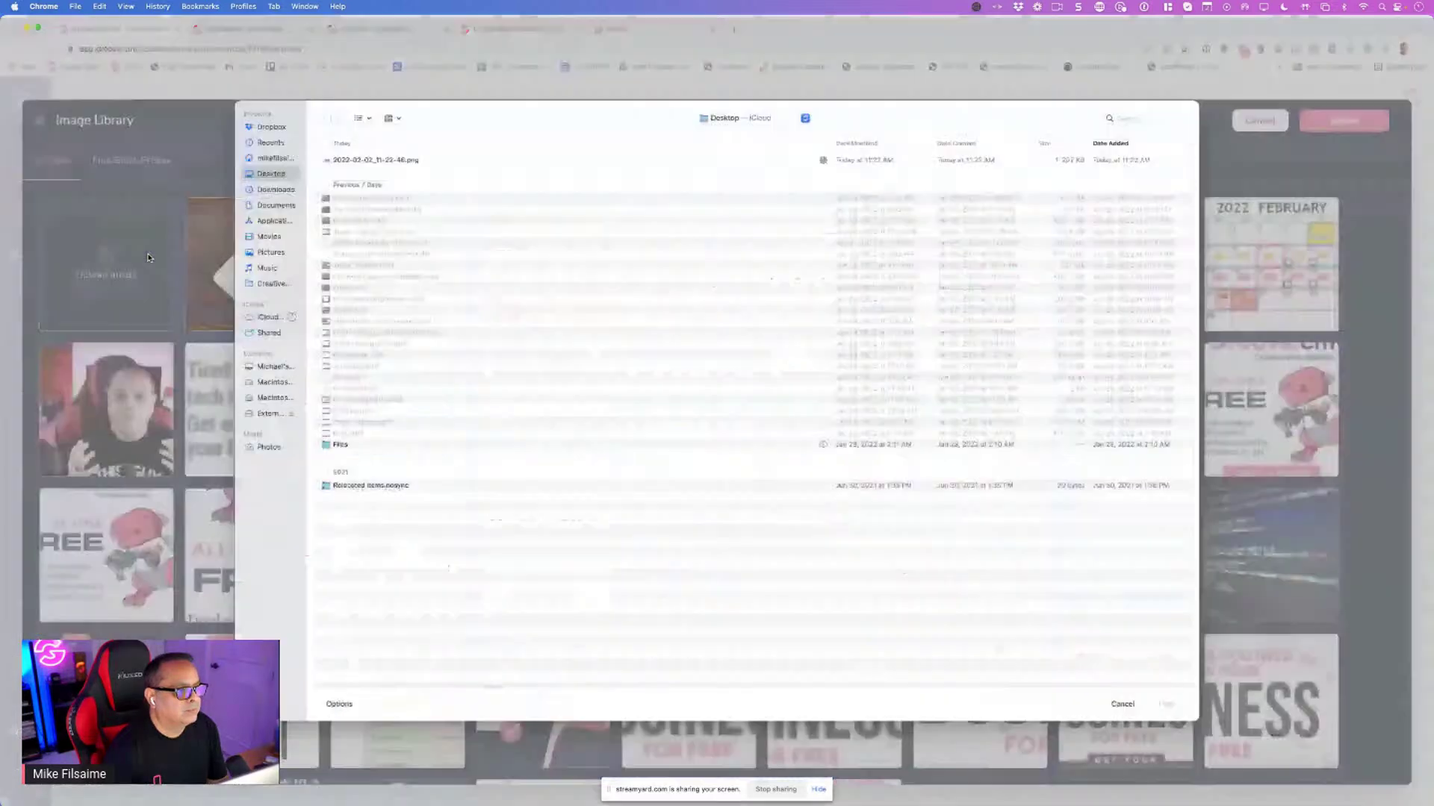
{"action": "left_click", "coordinate": [282, 191]}
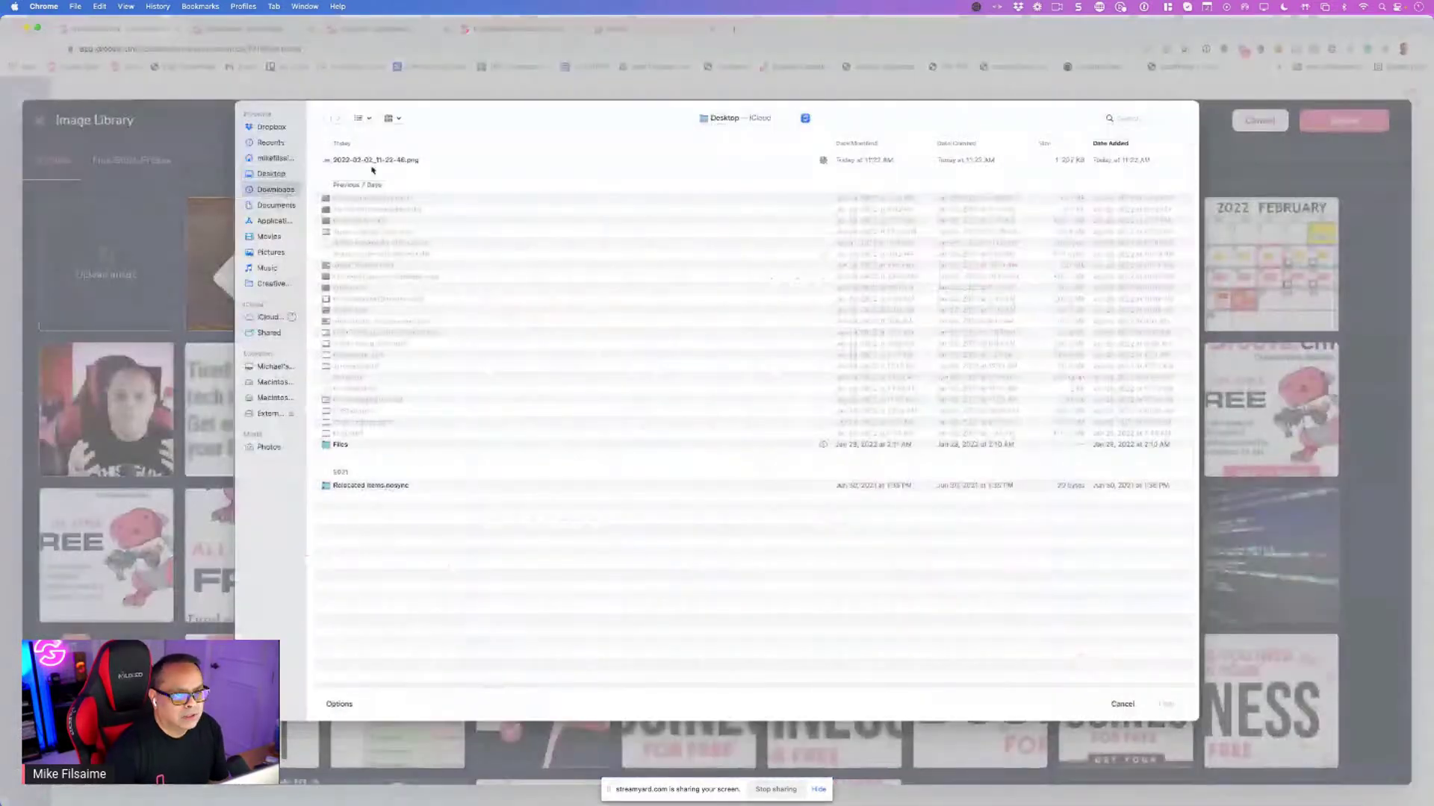
{"action": "left_click", "coordinate": [374, 159]}
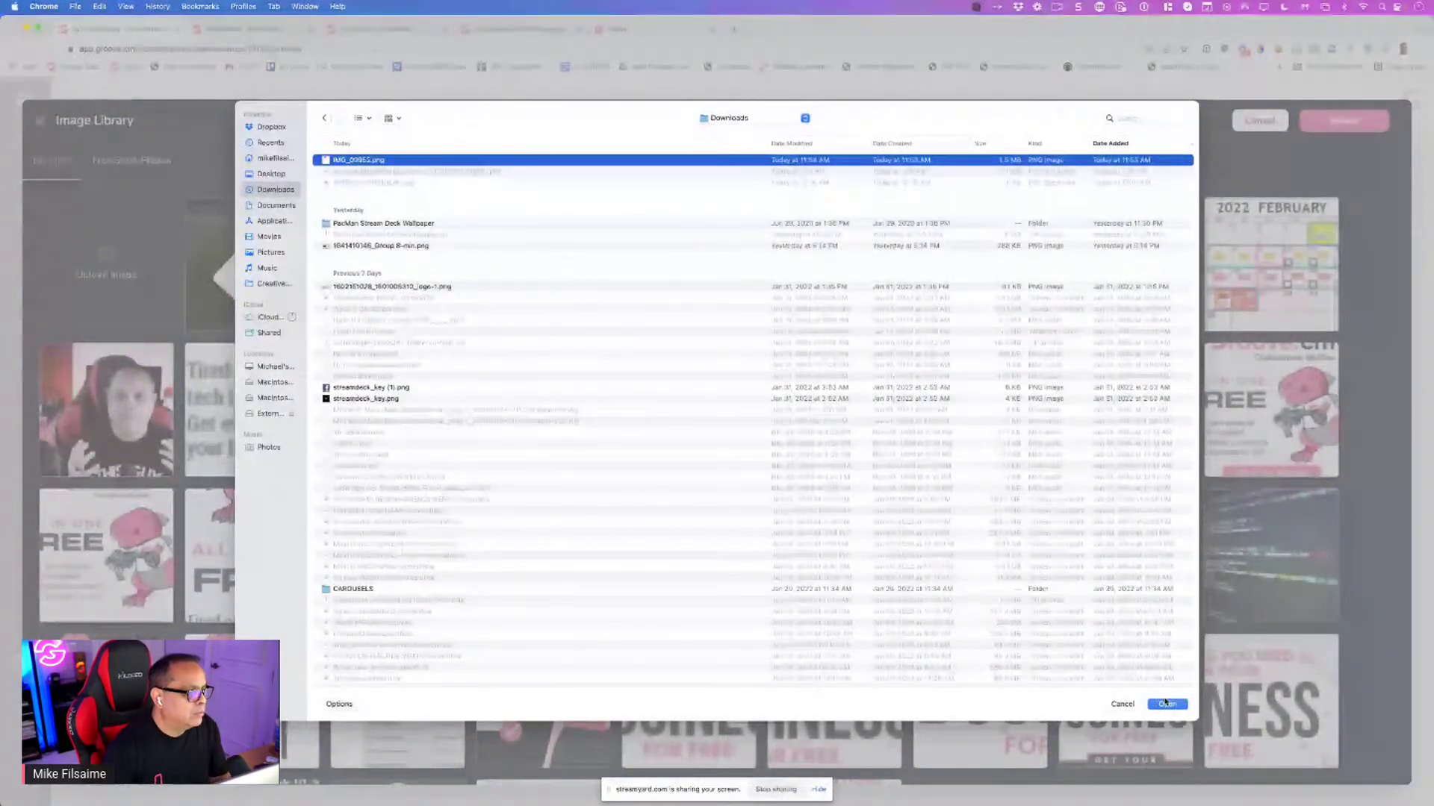
{"action": "left_click", "coordinate": [1166, 704]}
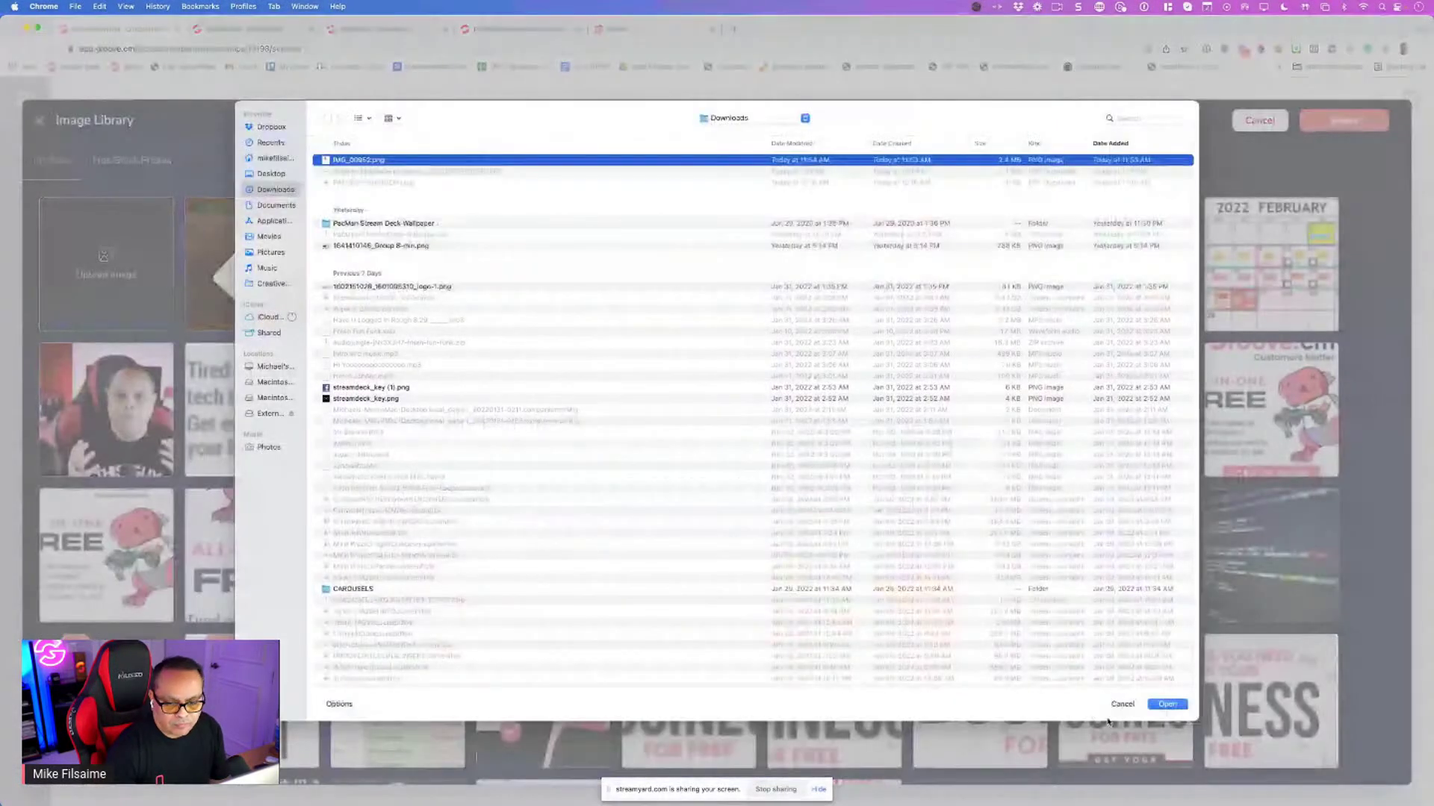
{"action": "left_click", "coordinate": [1167, 704]}
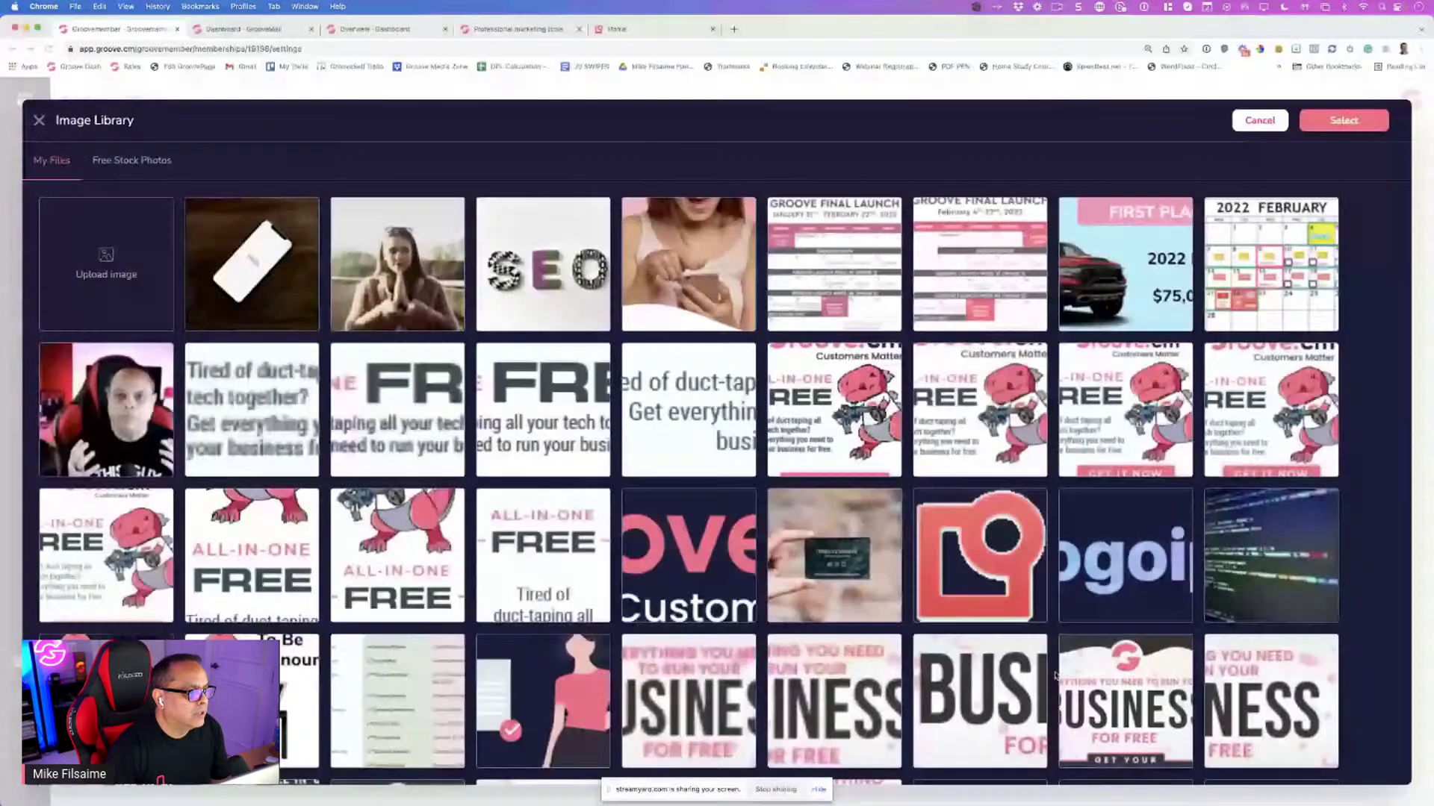
{"action": "left_click", "coordinate": [145, 313]}
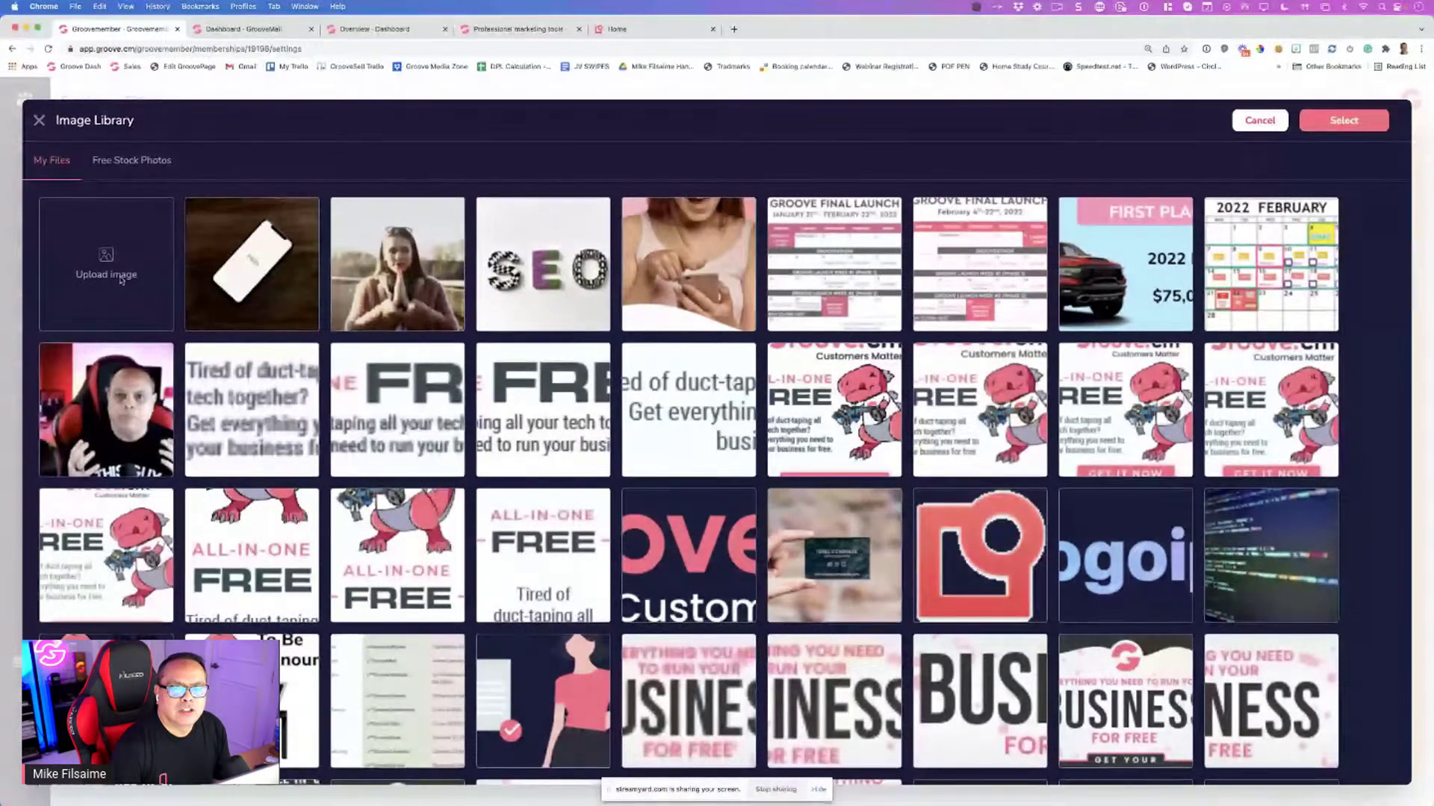
{"action": "left_click", "coordinate": [120, 280]}
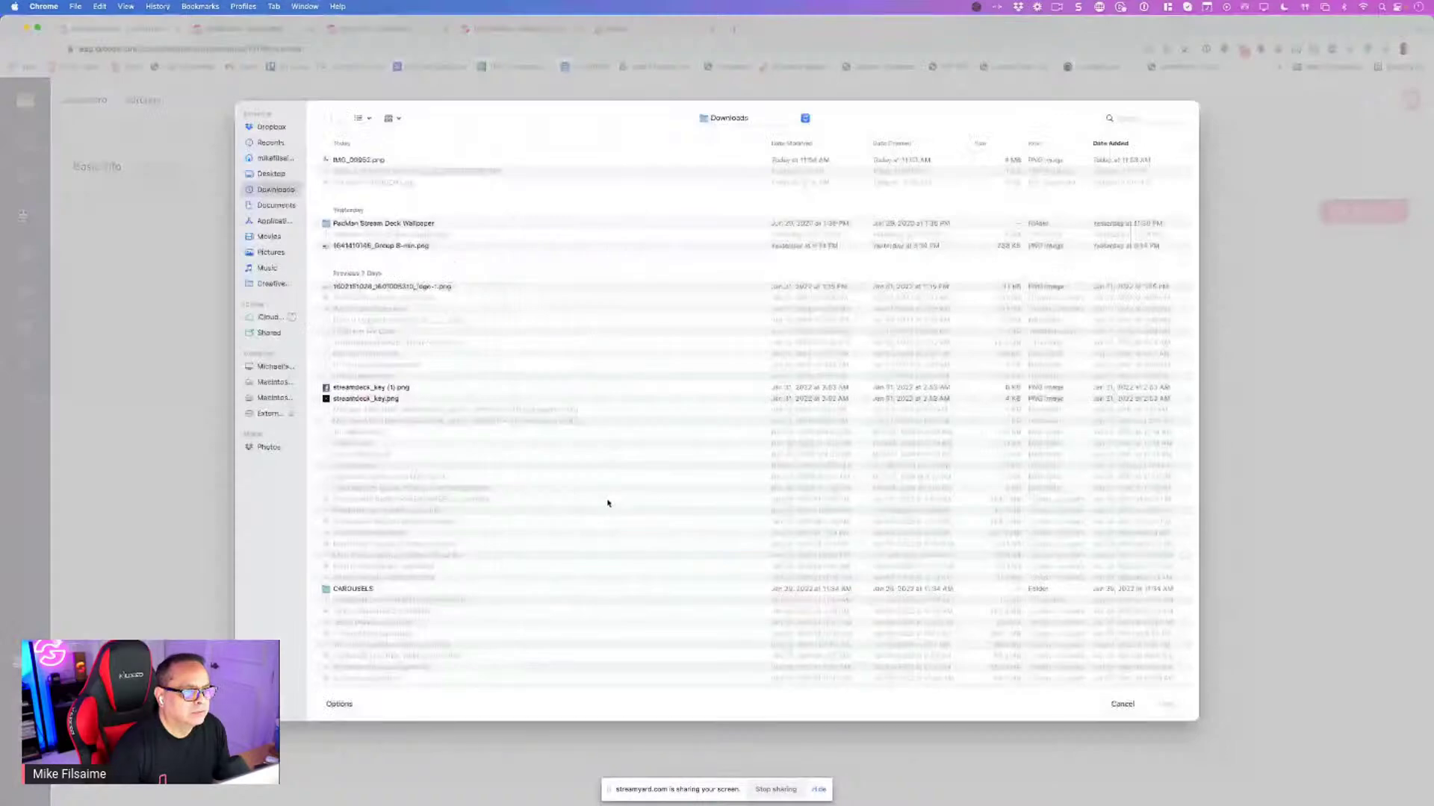
{"action": "left_click", "coordinate": [376, 164]}
{"action": "left_click", "coordinate": [1178, 706]}
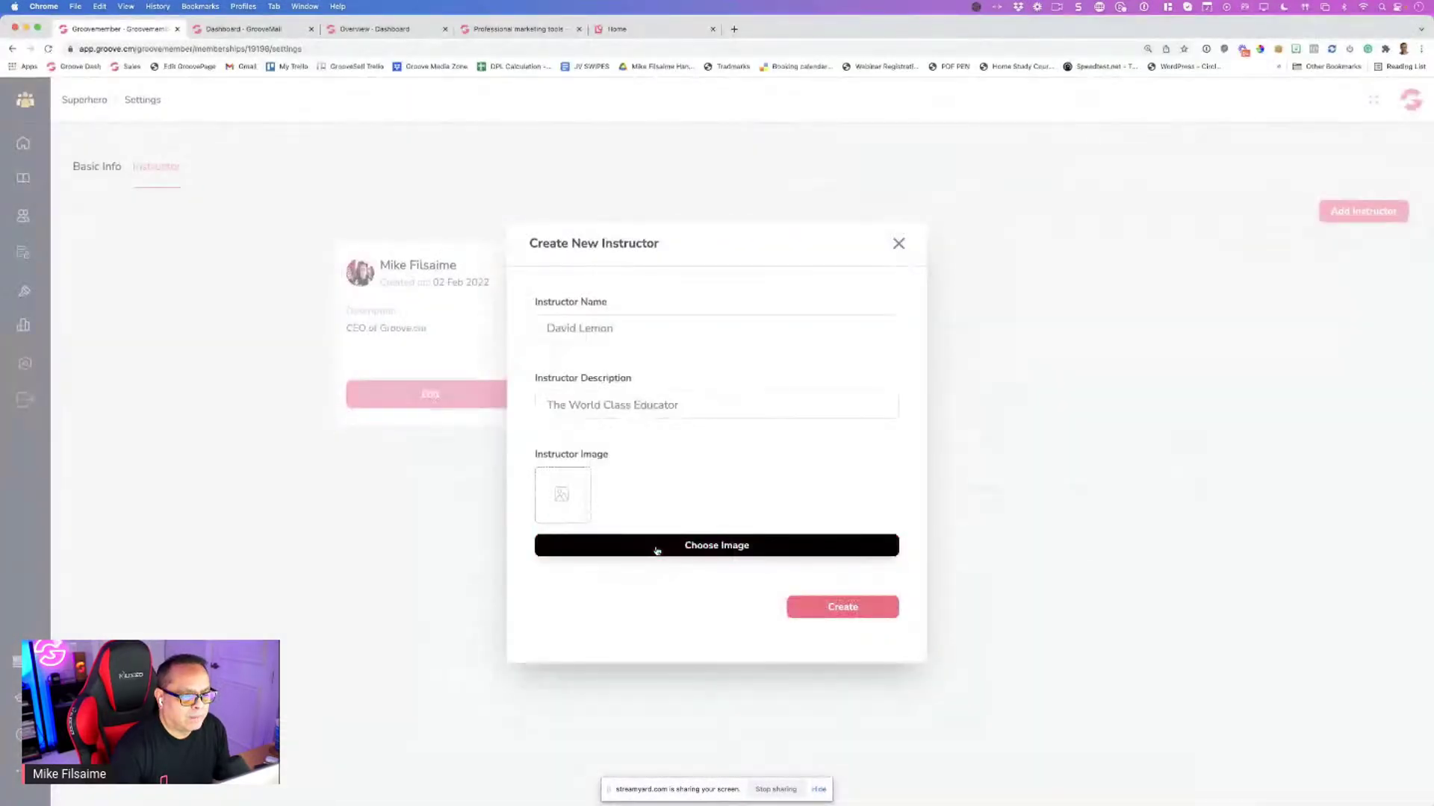
Retry the photo, attempt Create without an image, then close the instructor form unsaved
{"action": "left_click", "coordinate": [656, 551]}
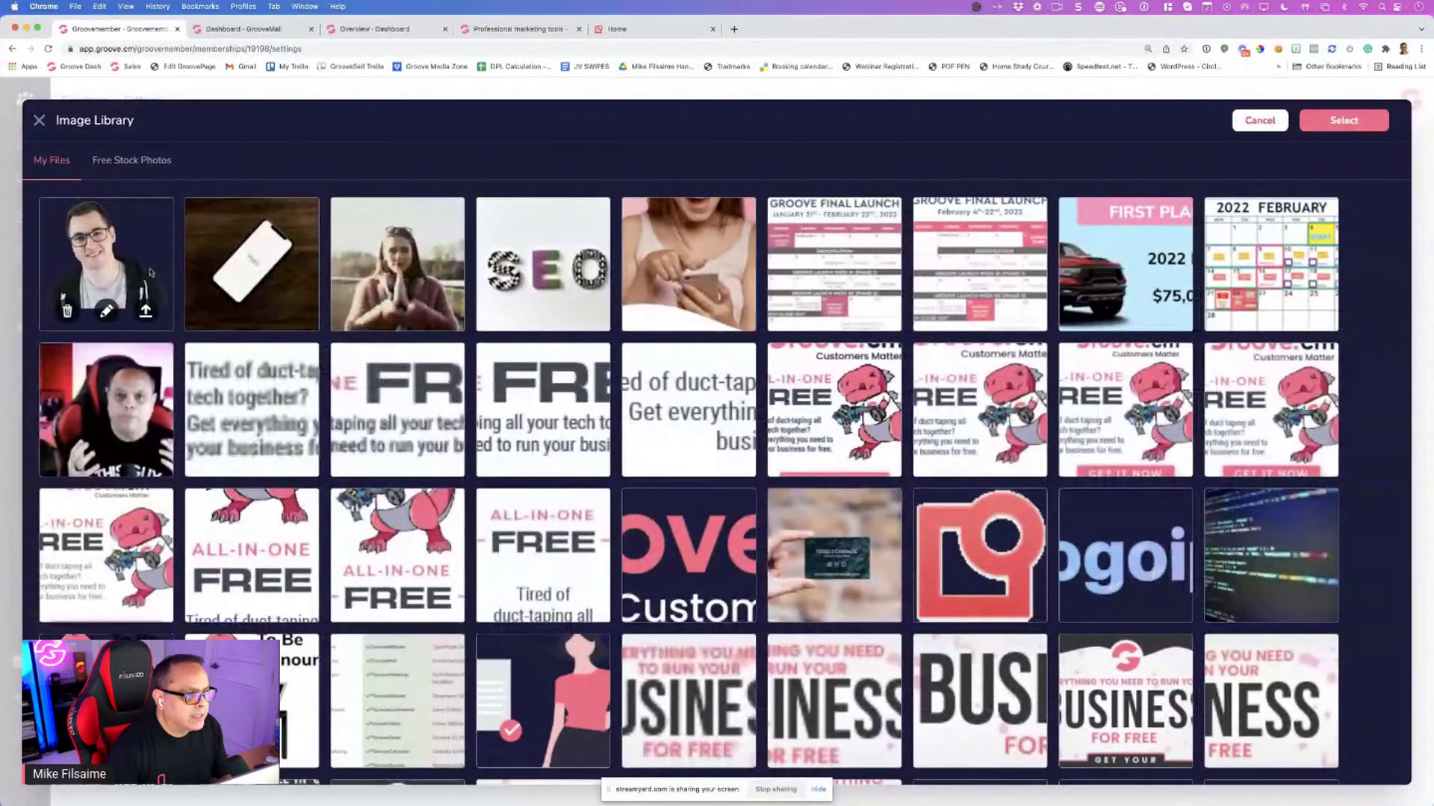
{"action": "left_click", "coordinate": [146, 314]}
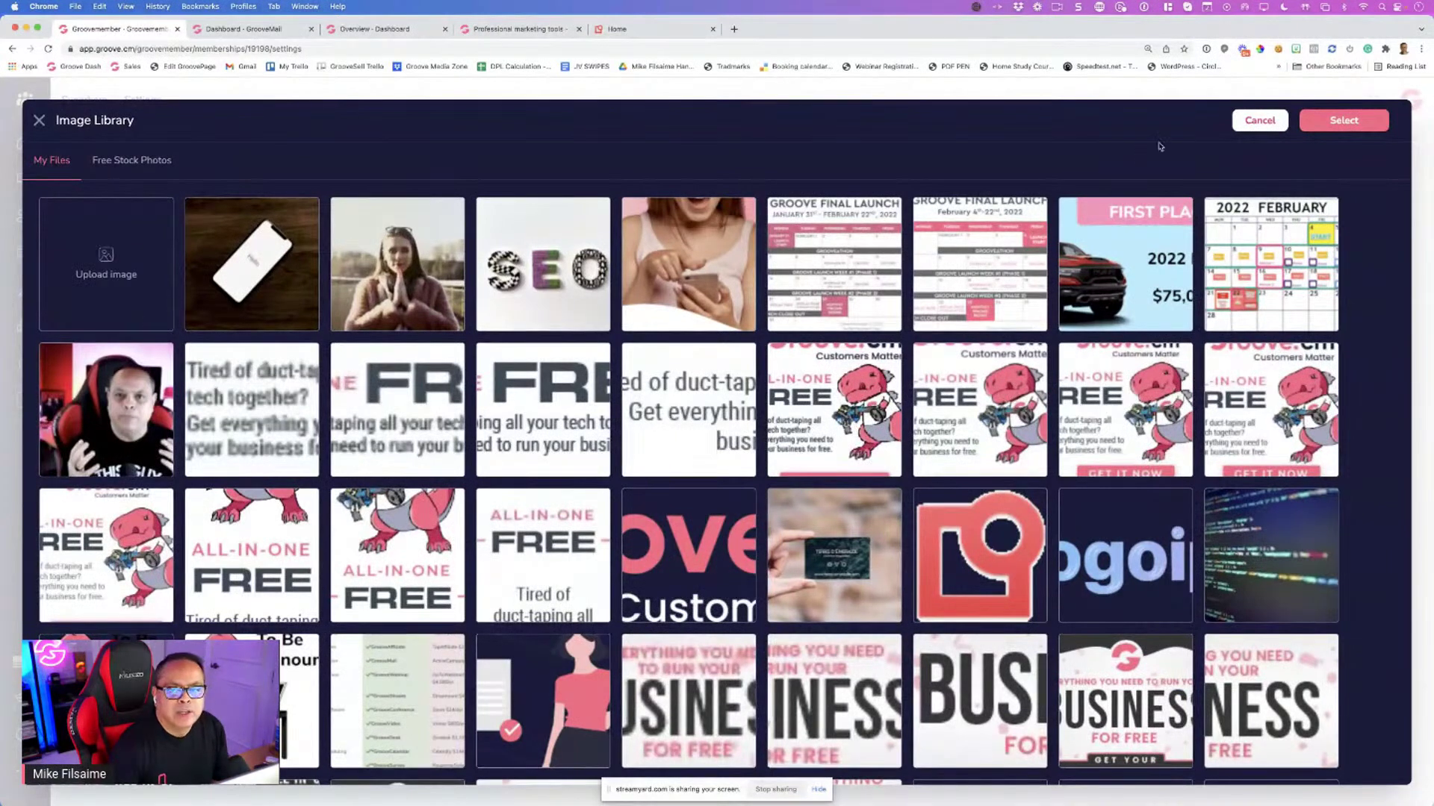
{"action": "left_click", "coordinate": [40, 122]}
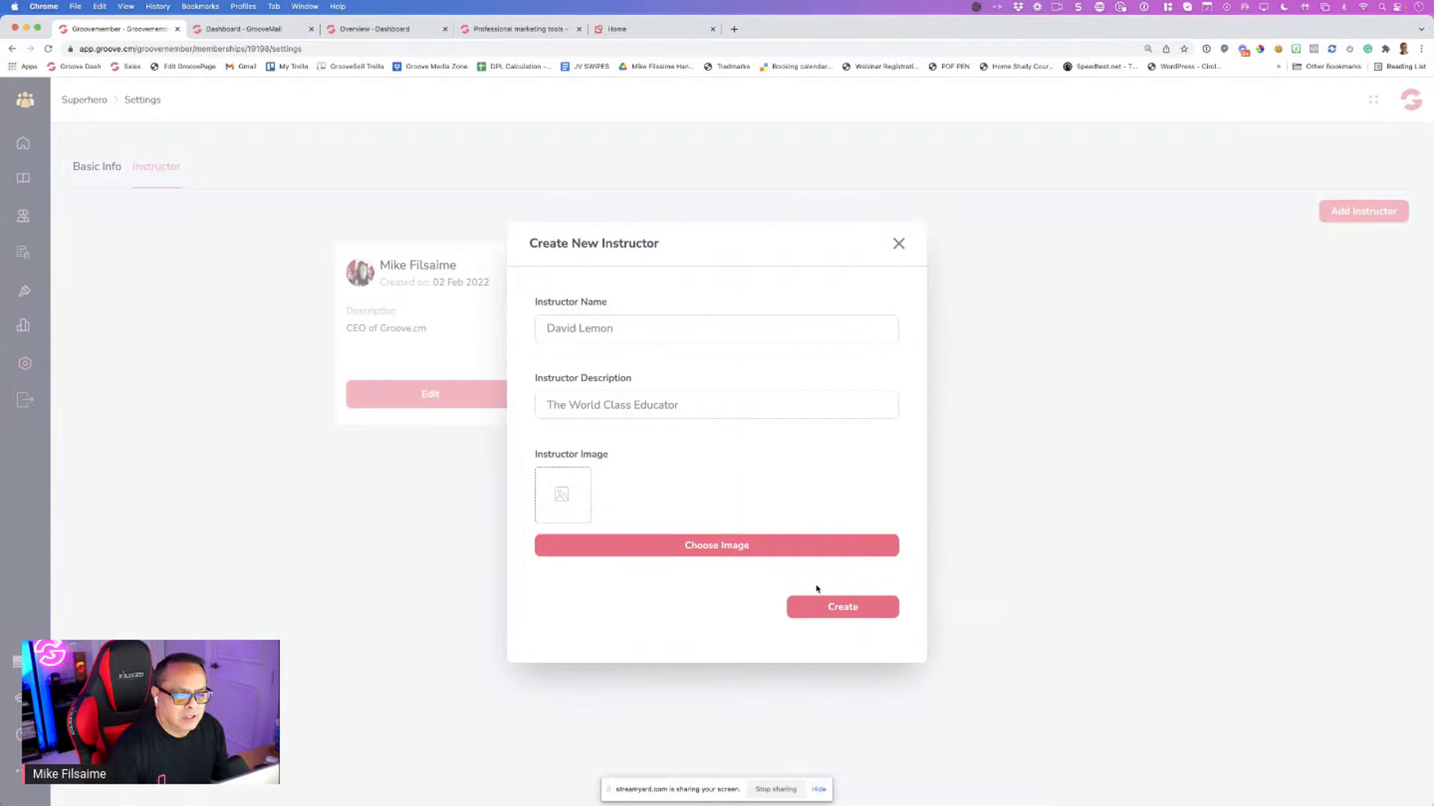
{"action": "left_click", "coordinate": [824, 610]}
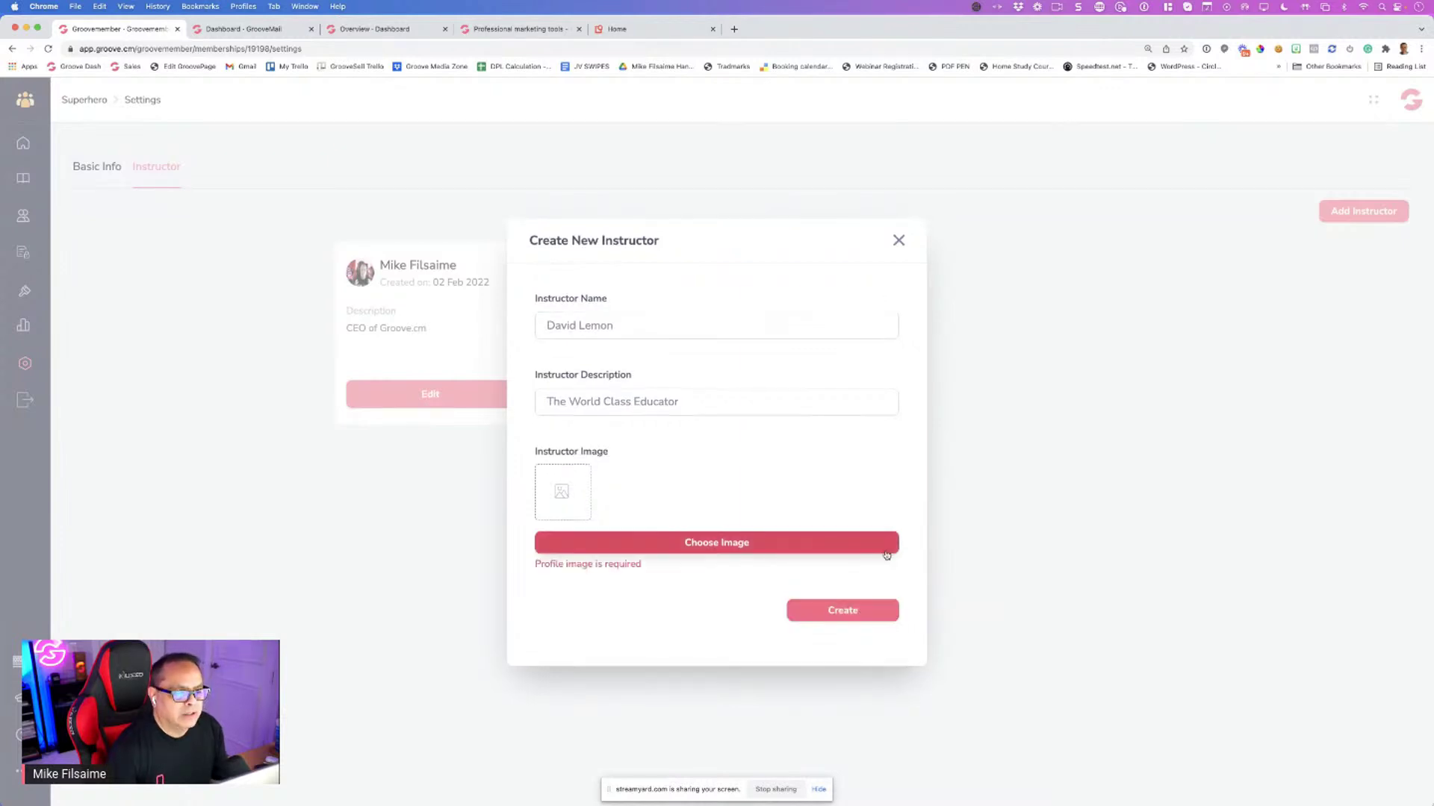
{"action": "left_click", "coordinate": [898, 240]}
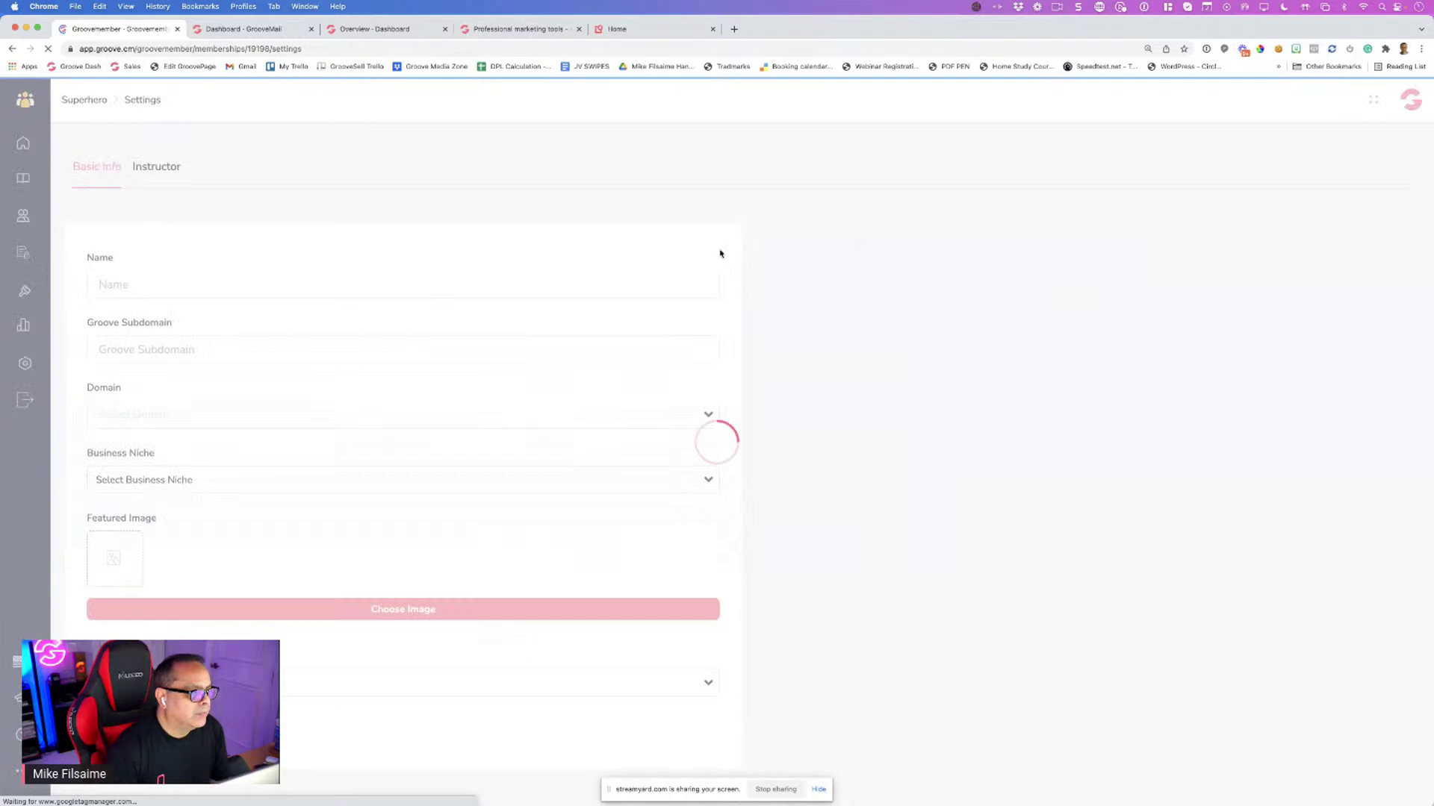
Start a new instructor with a full name and description 'The Best teacher'
{"action": "left_click", "coordinate": [161, 170]}
{"action": "left_click", "coordinate": [1359, 214]}
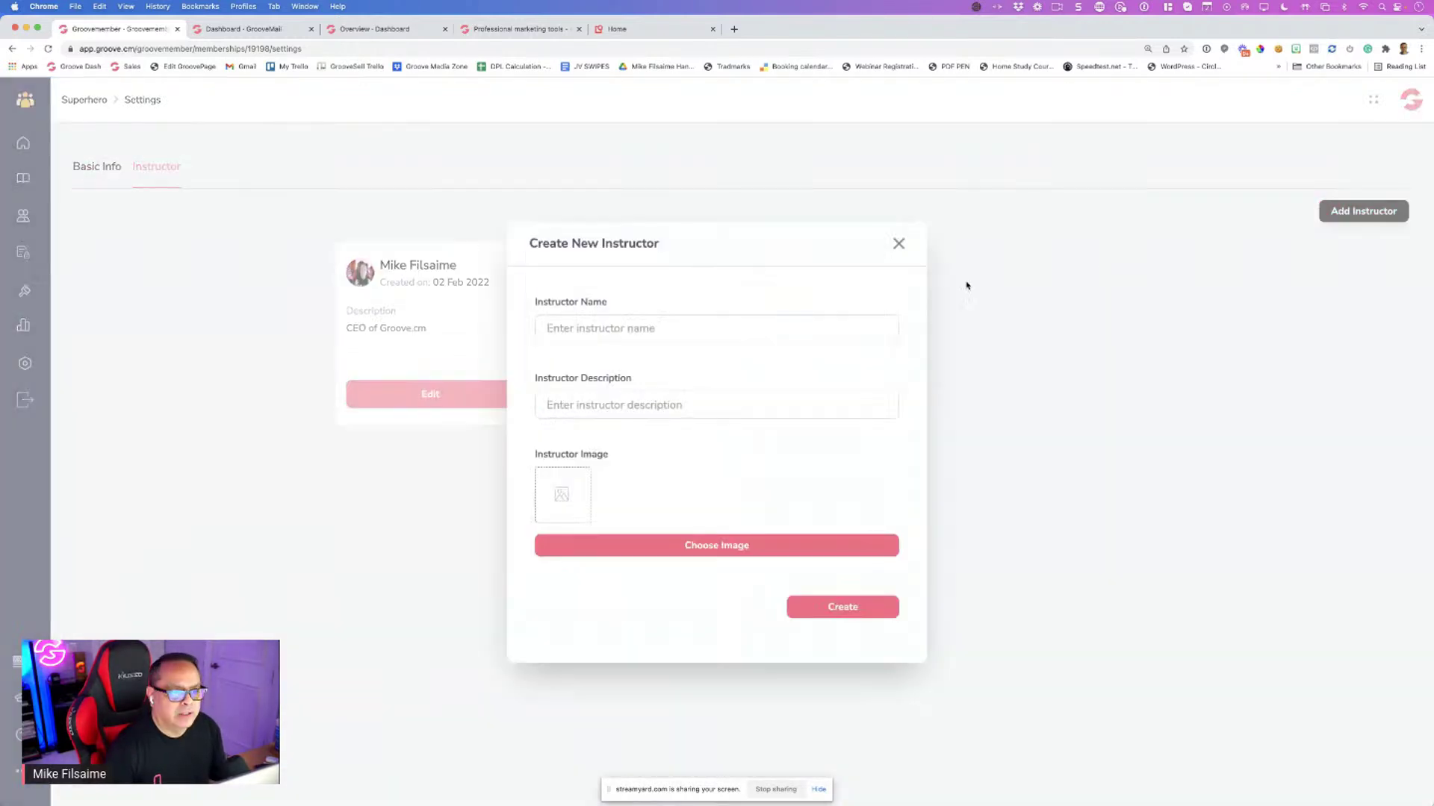
{"action": "left_click", "coordinate": [641, 333]}
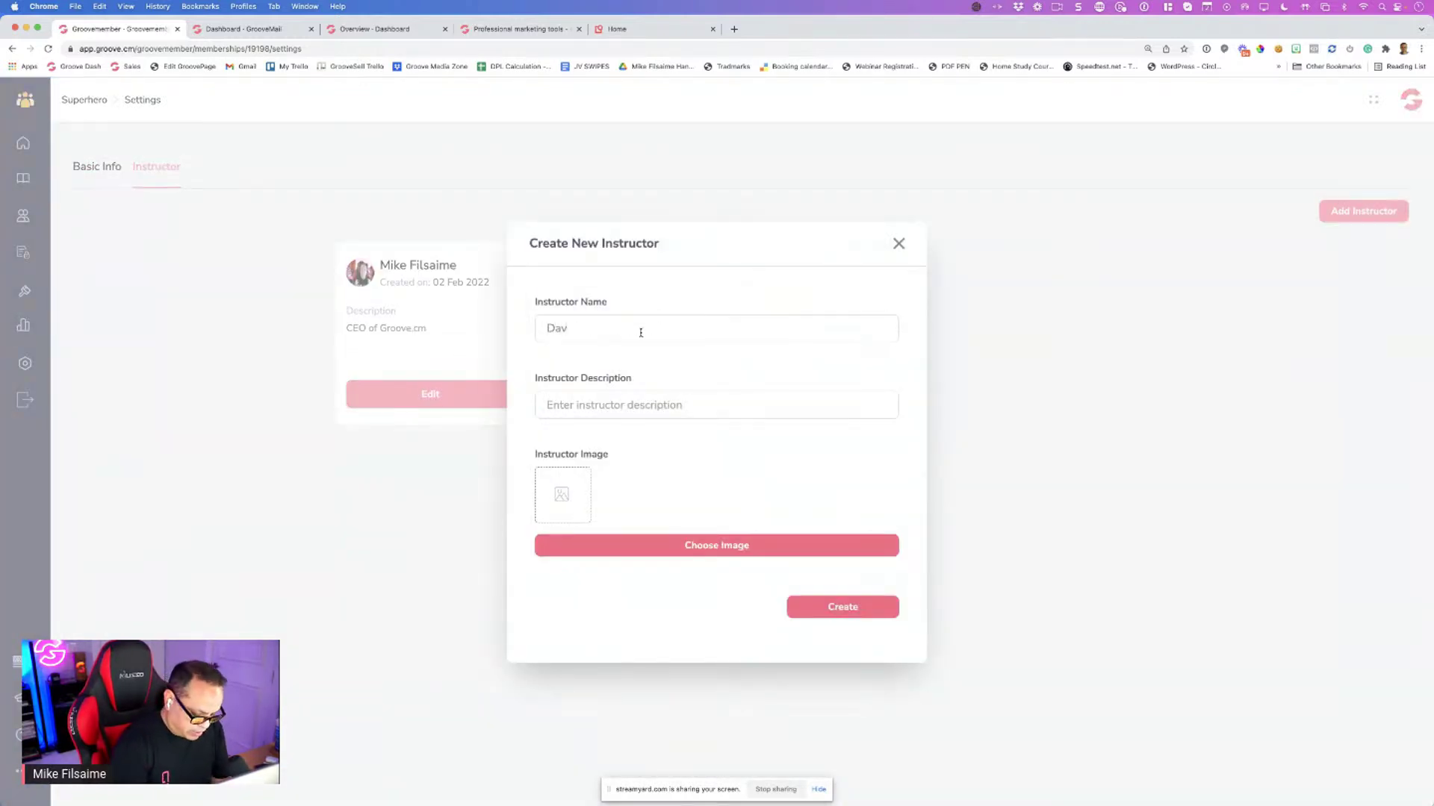
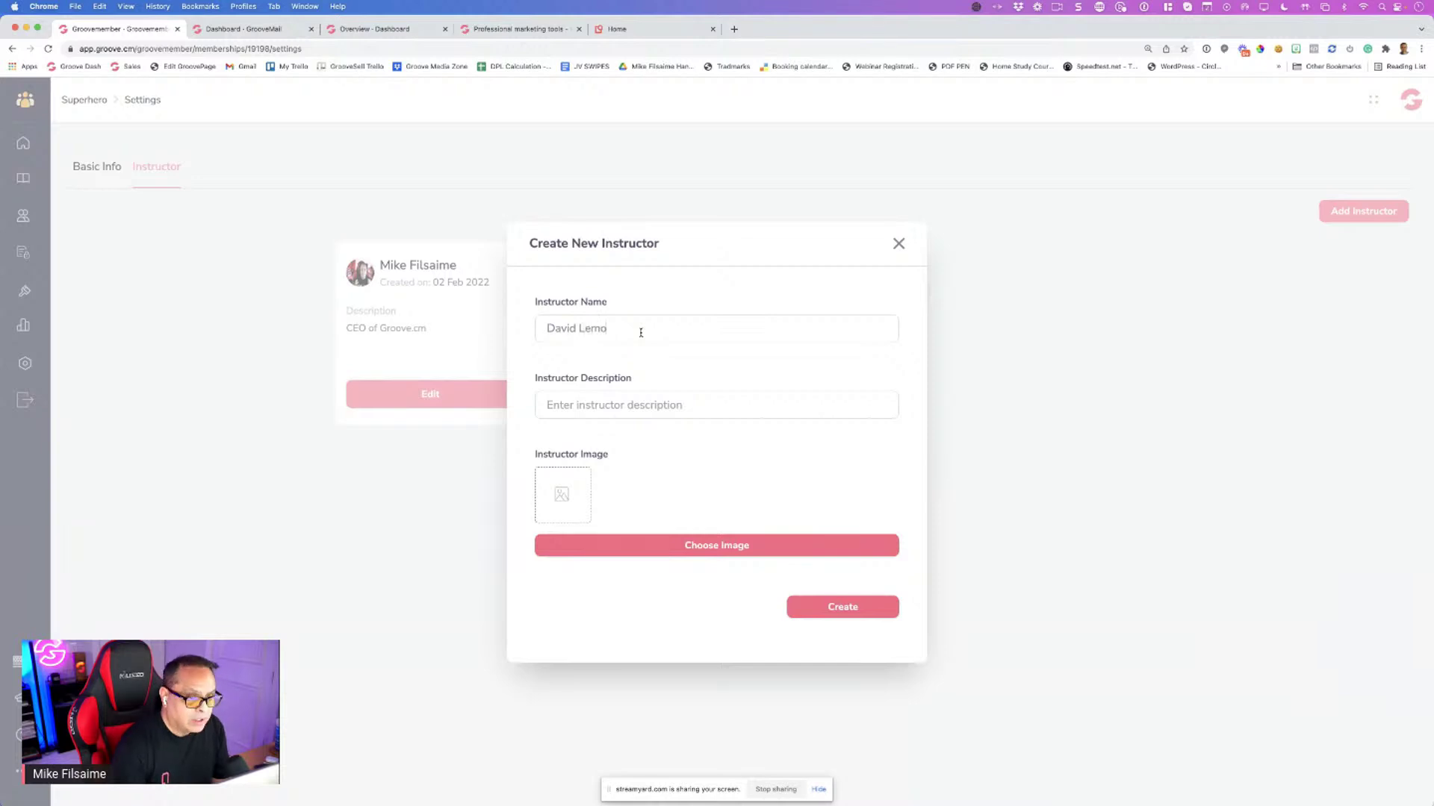
{"action": "type", "text": "The Best teacher"}
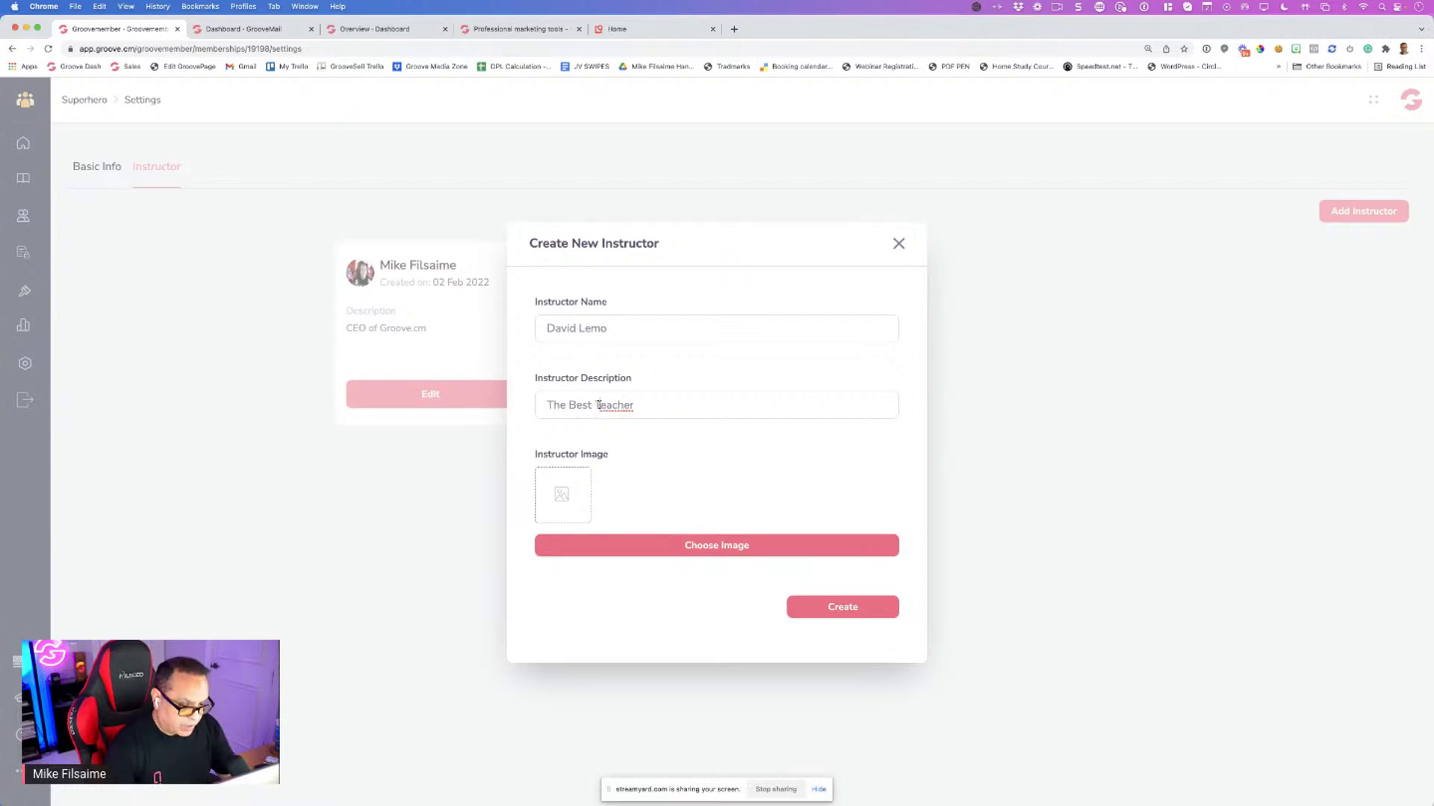
Upload a photo from Downloads, select it as the instructor image, and create the instructor
{"action": "left_click", "coordinate": [649, 545]}
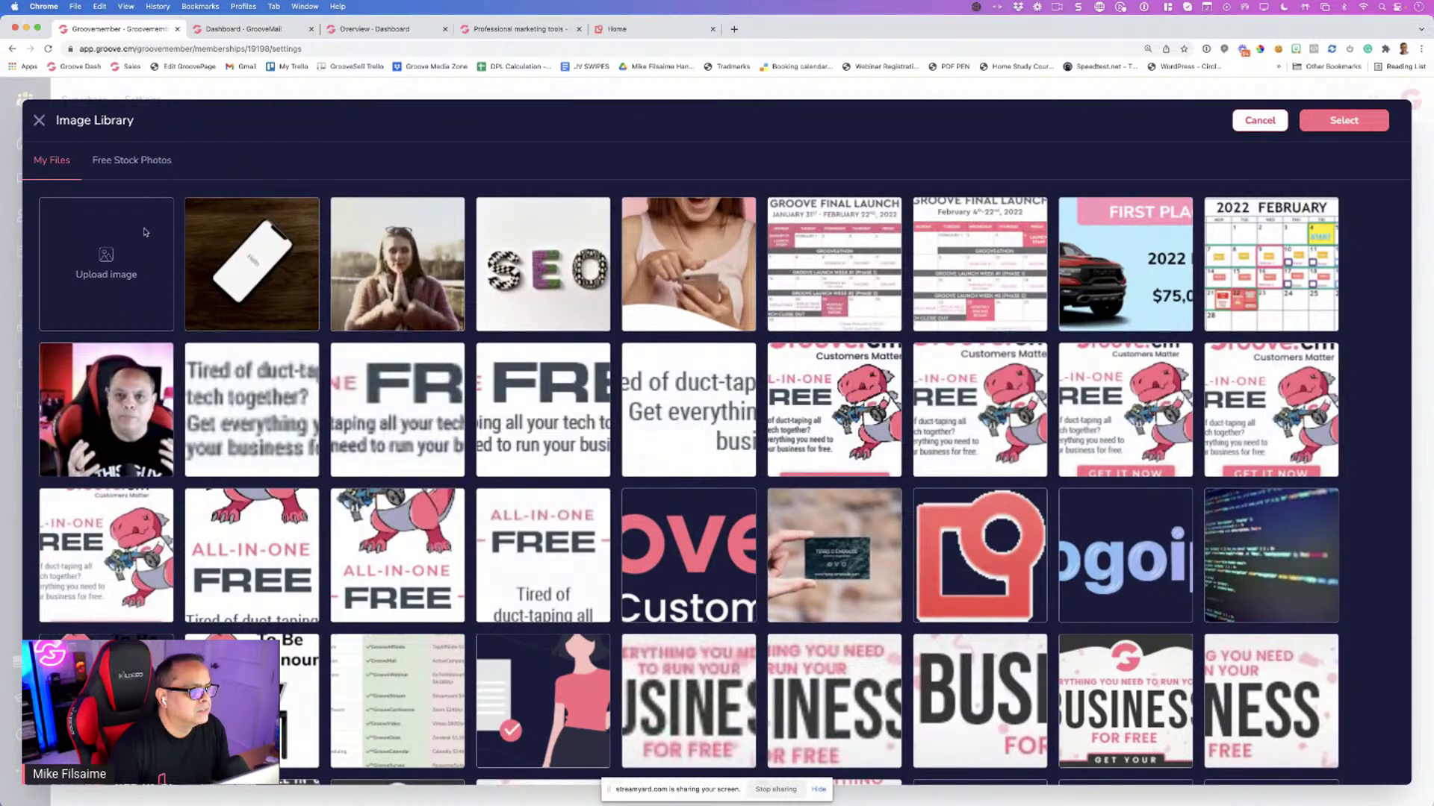
{"action": "left_click", "coordinate": [142, 232]}
{"action": "left_click", "coordinate": [360, 160]}
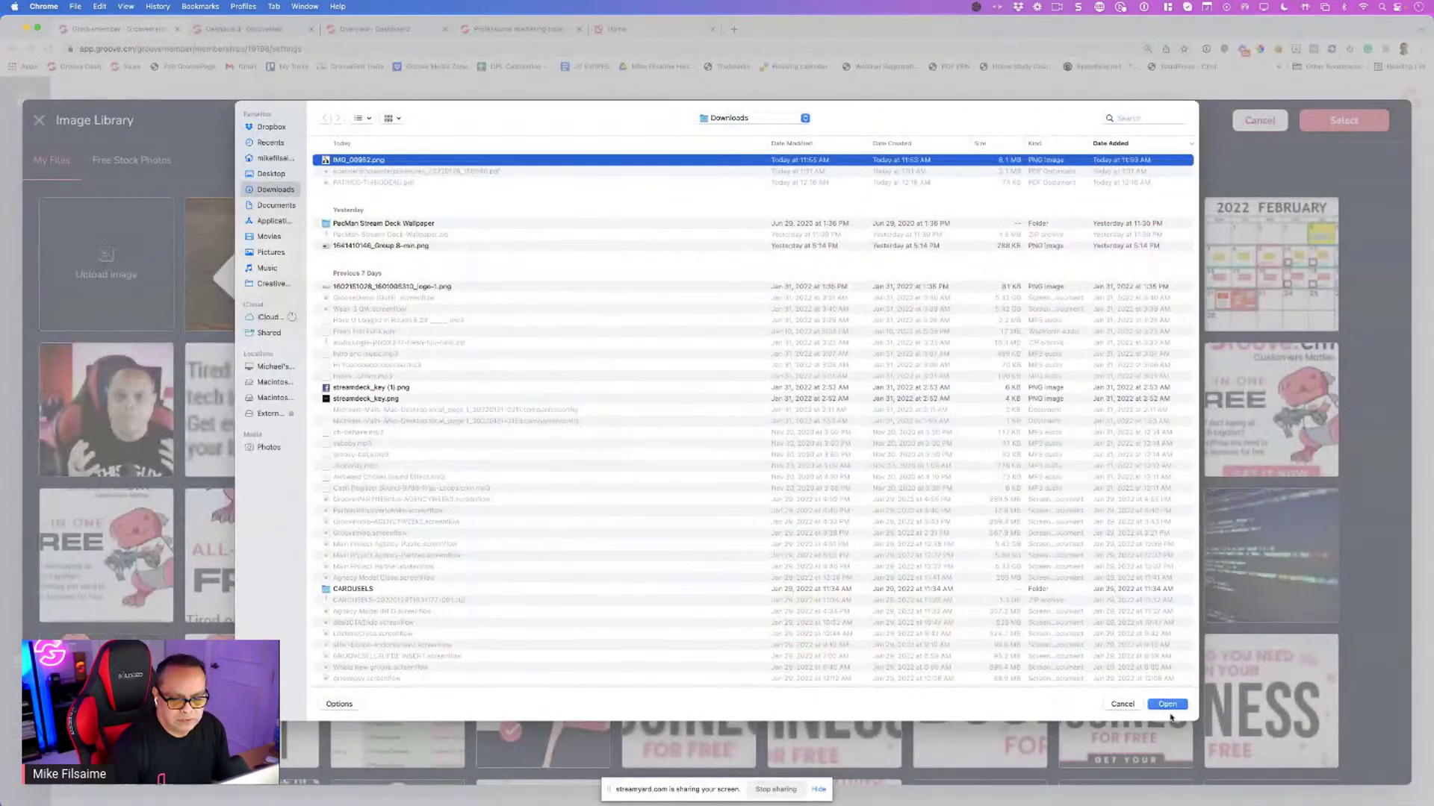
{"action": "left_click", "coordinate": [1167, 704]}
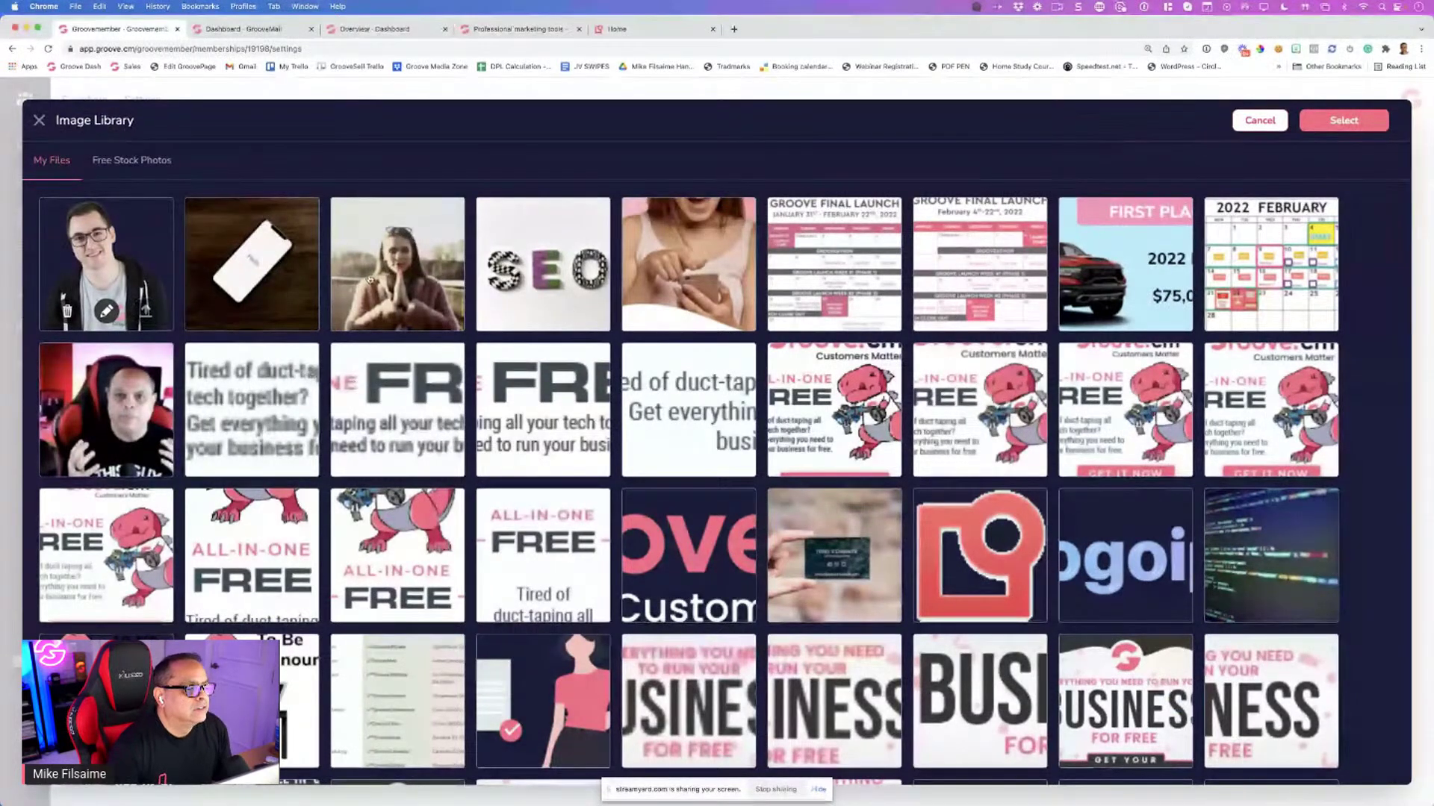
{"action": "left_click", "coordinate": [456, 322]}
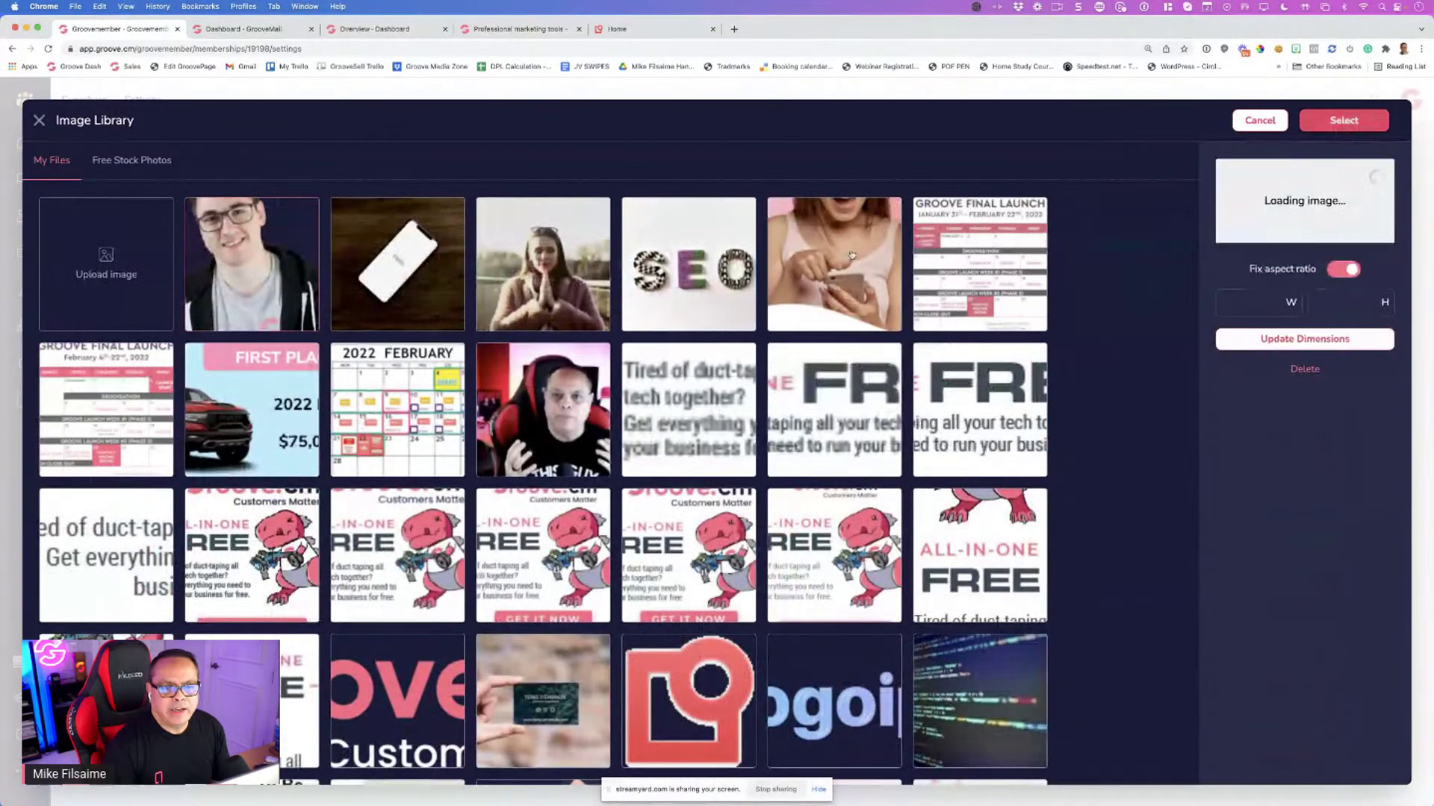
{"action": "left_click", "coordinate": [1343, 121]}
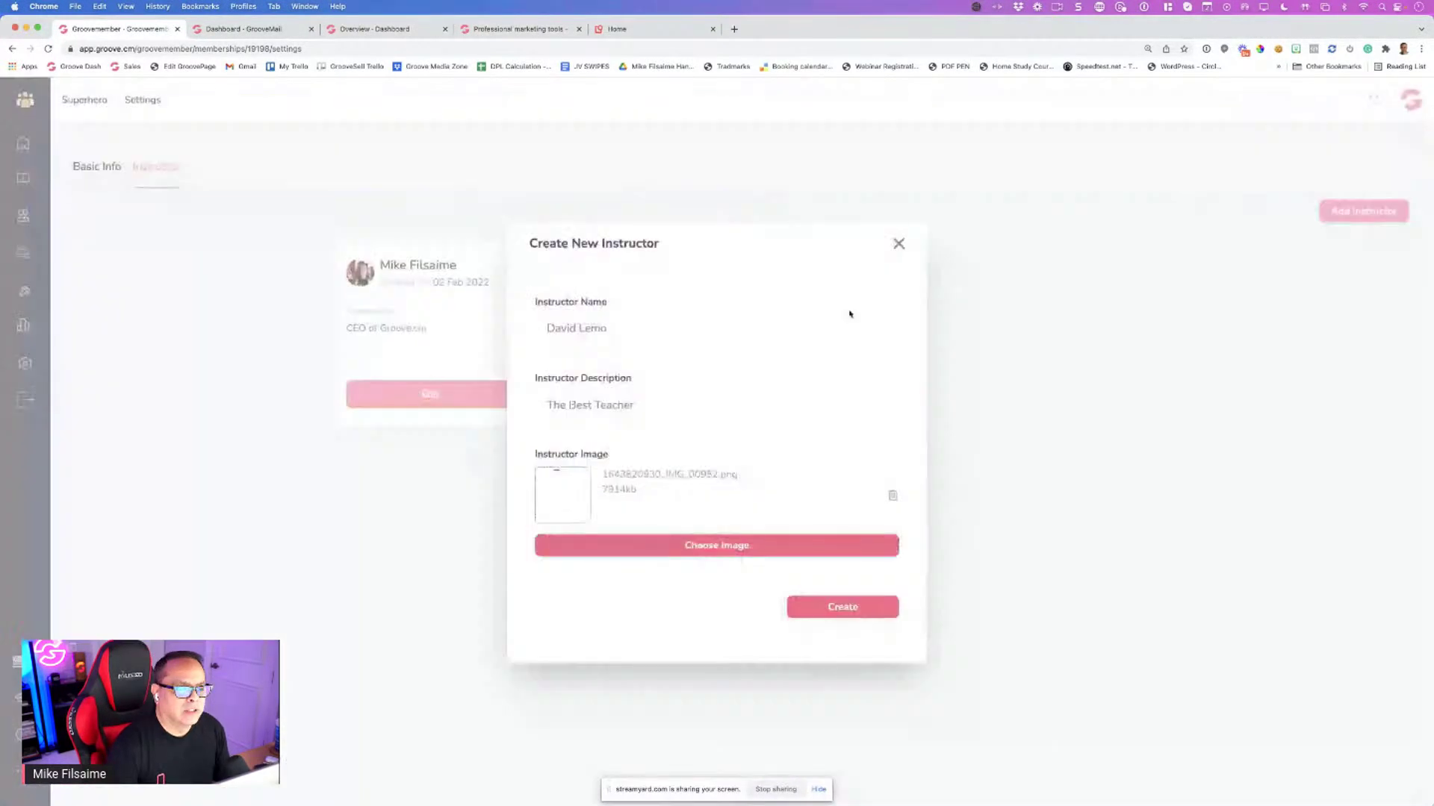
{"action": "left_click", "coordinate": [838, 611]}
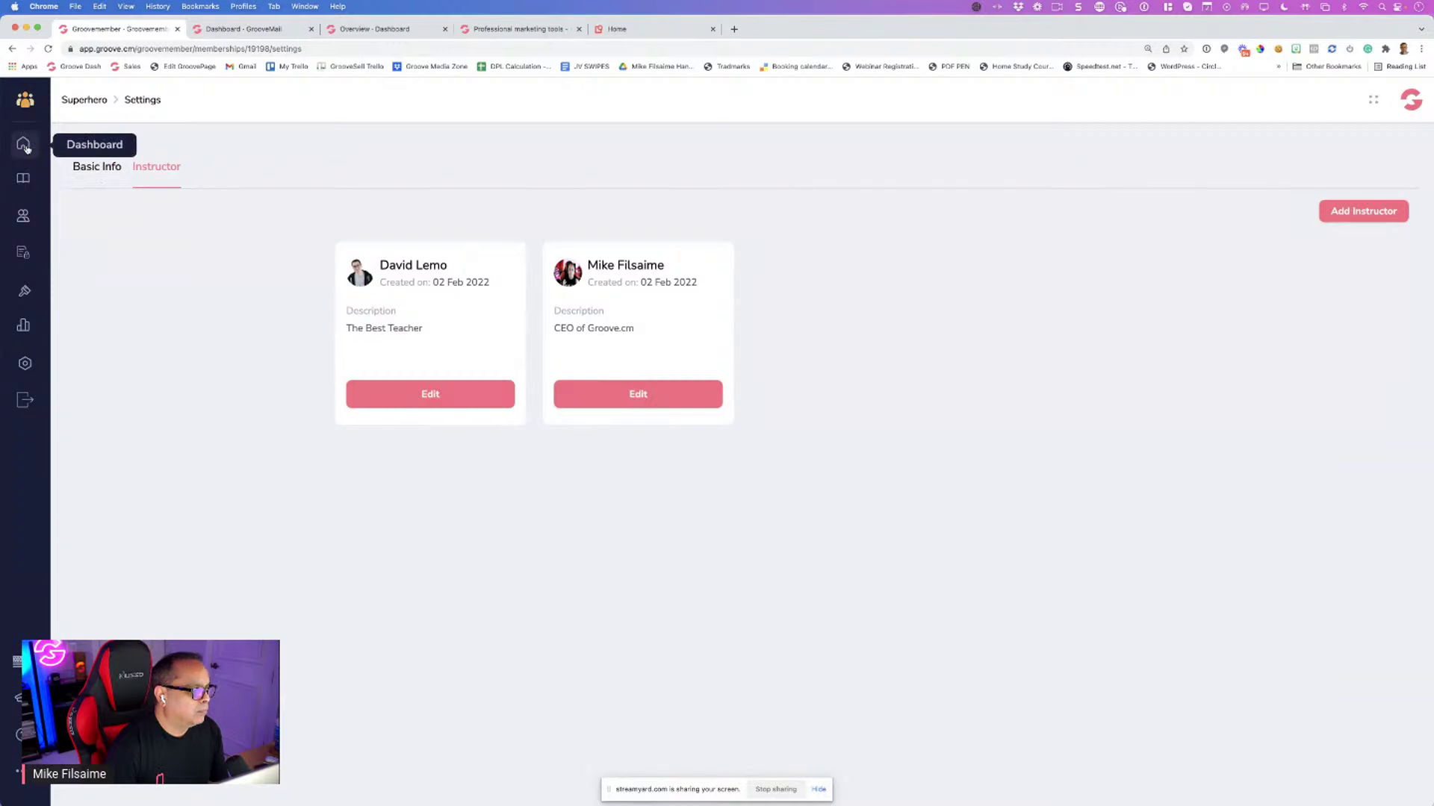
Go from the dashboard to the SEO course's Course Canvas settings
{"action": "left_click", "coordinate": [25, 147]}
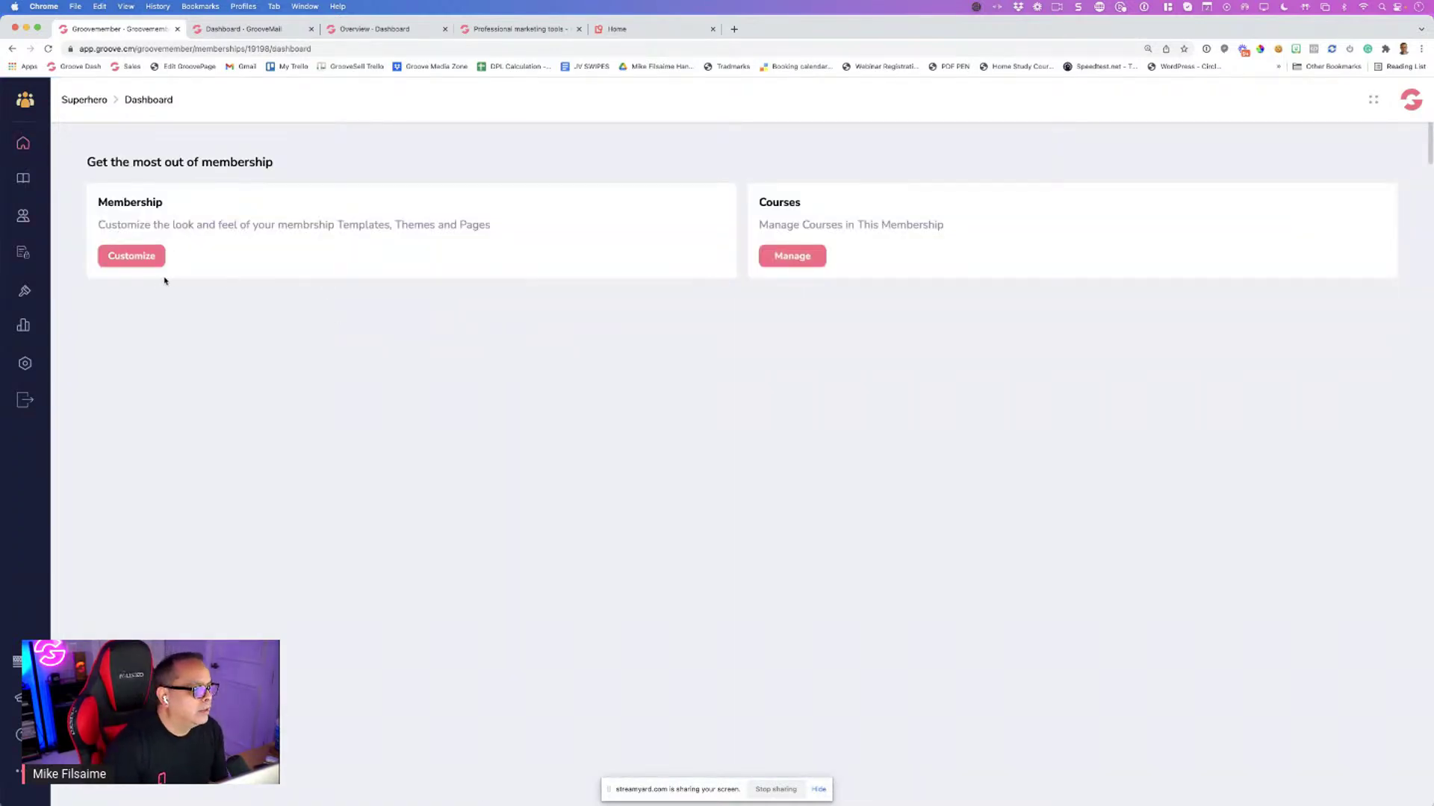
{"action": "left_click", "coordinate": [791, 256]}
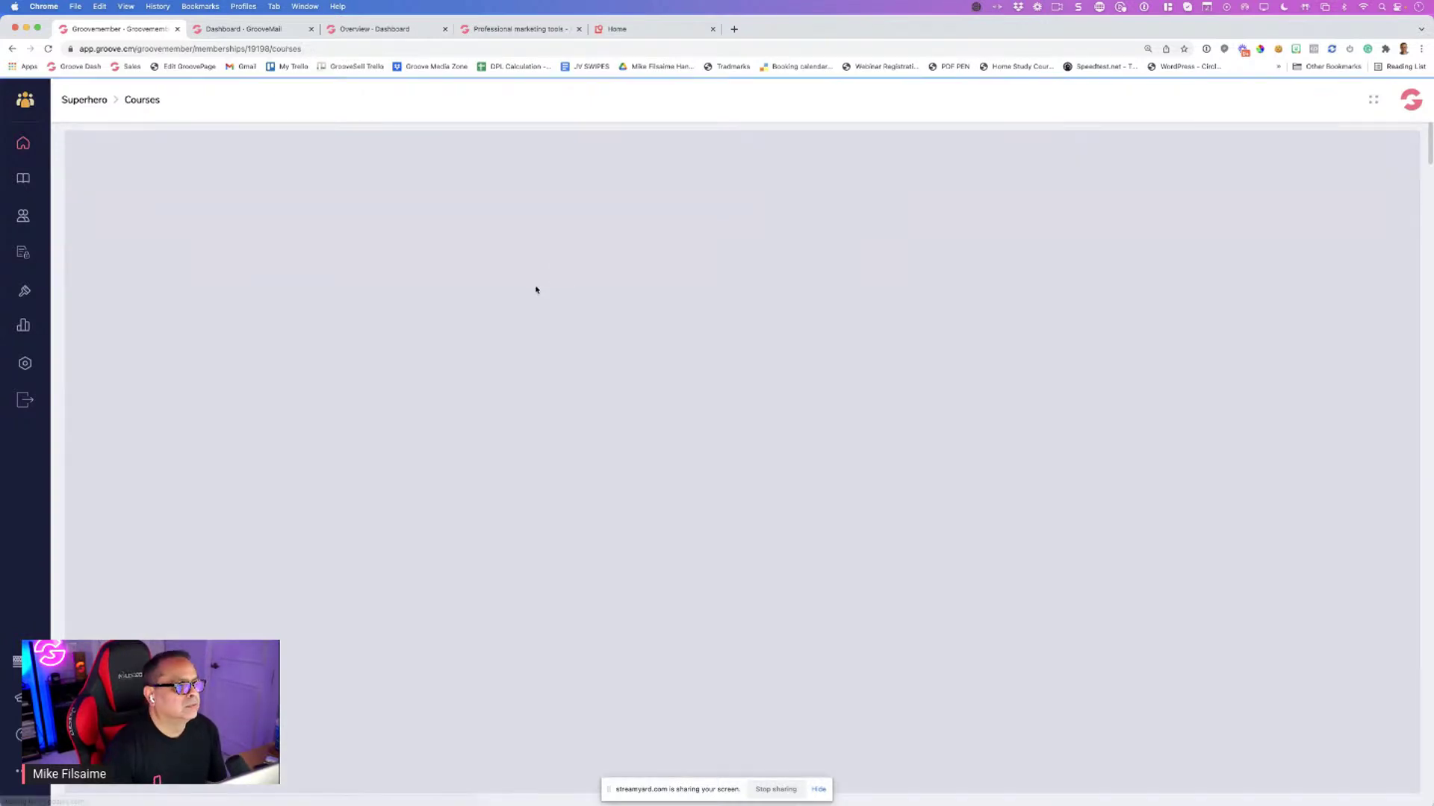
{"action": "mouse_move", "coordinate": [441, 308]}
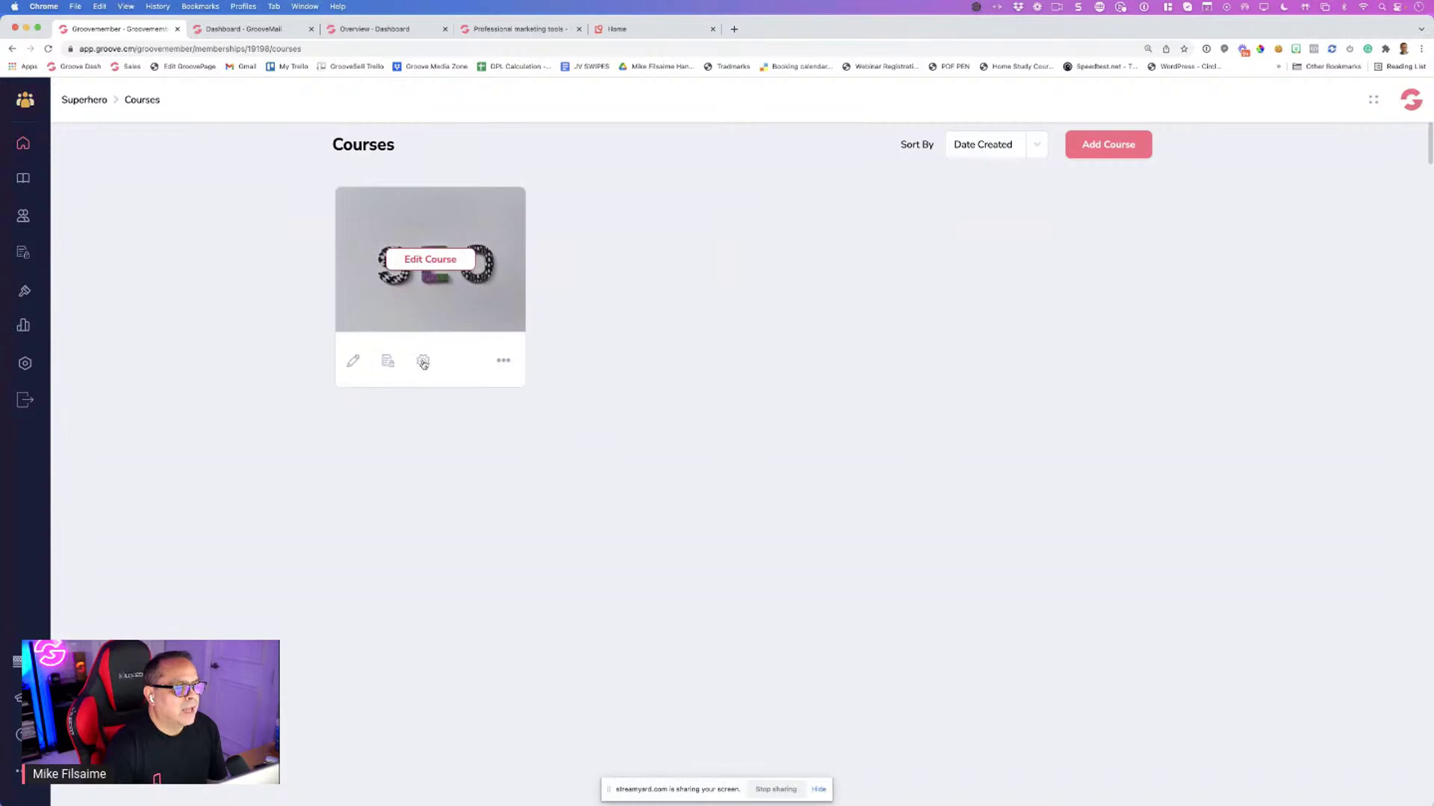
{"action": "left_click", "coordinate": [423, 362]}
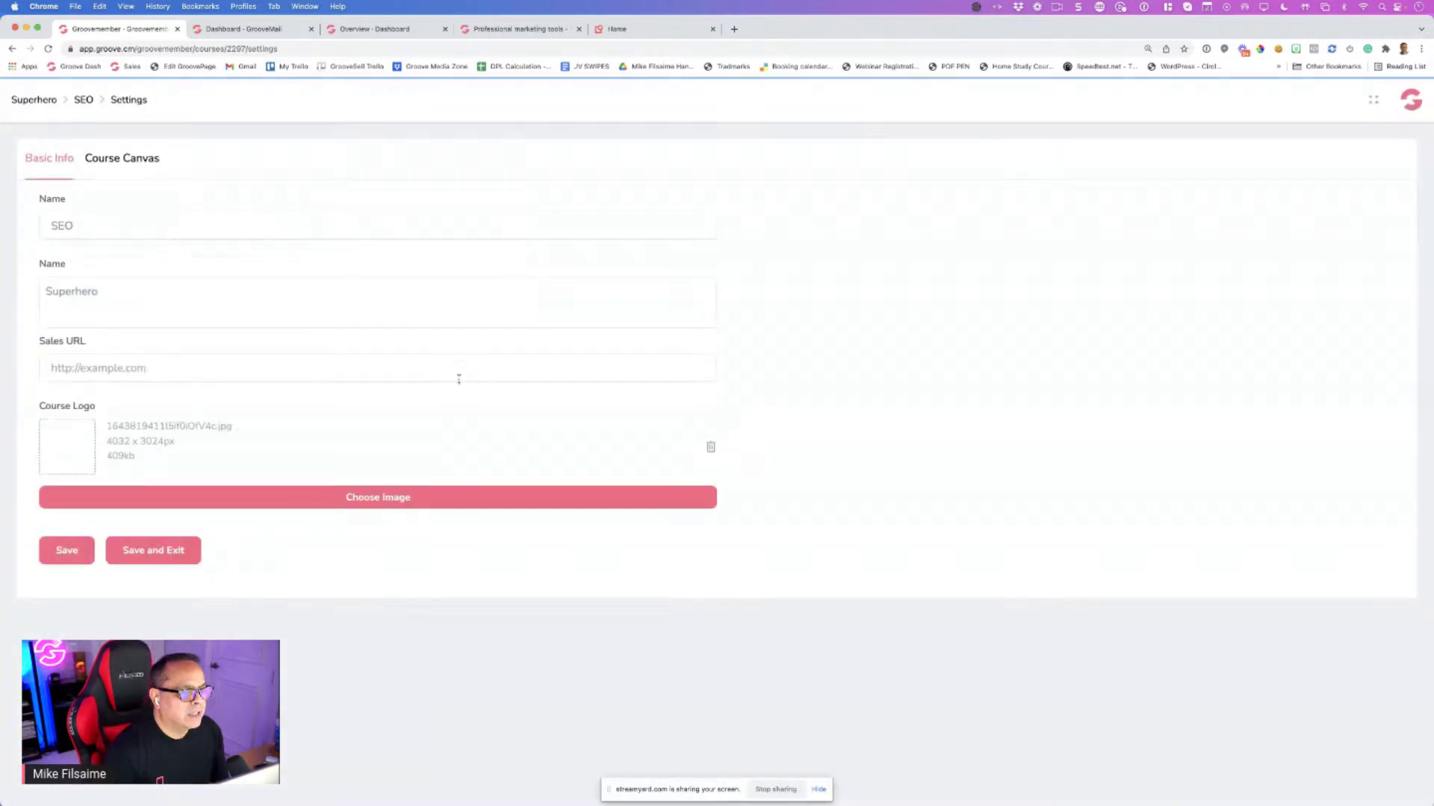
{"action": "left_click", "coordinate": [125, 160]}
Assign both instructors to the SEO course, save, then Save and Exit from Basic Info
{"action": "left_click", "coordinate": [124, 228]}
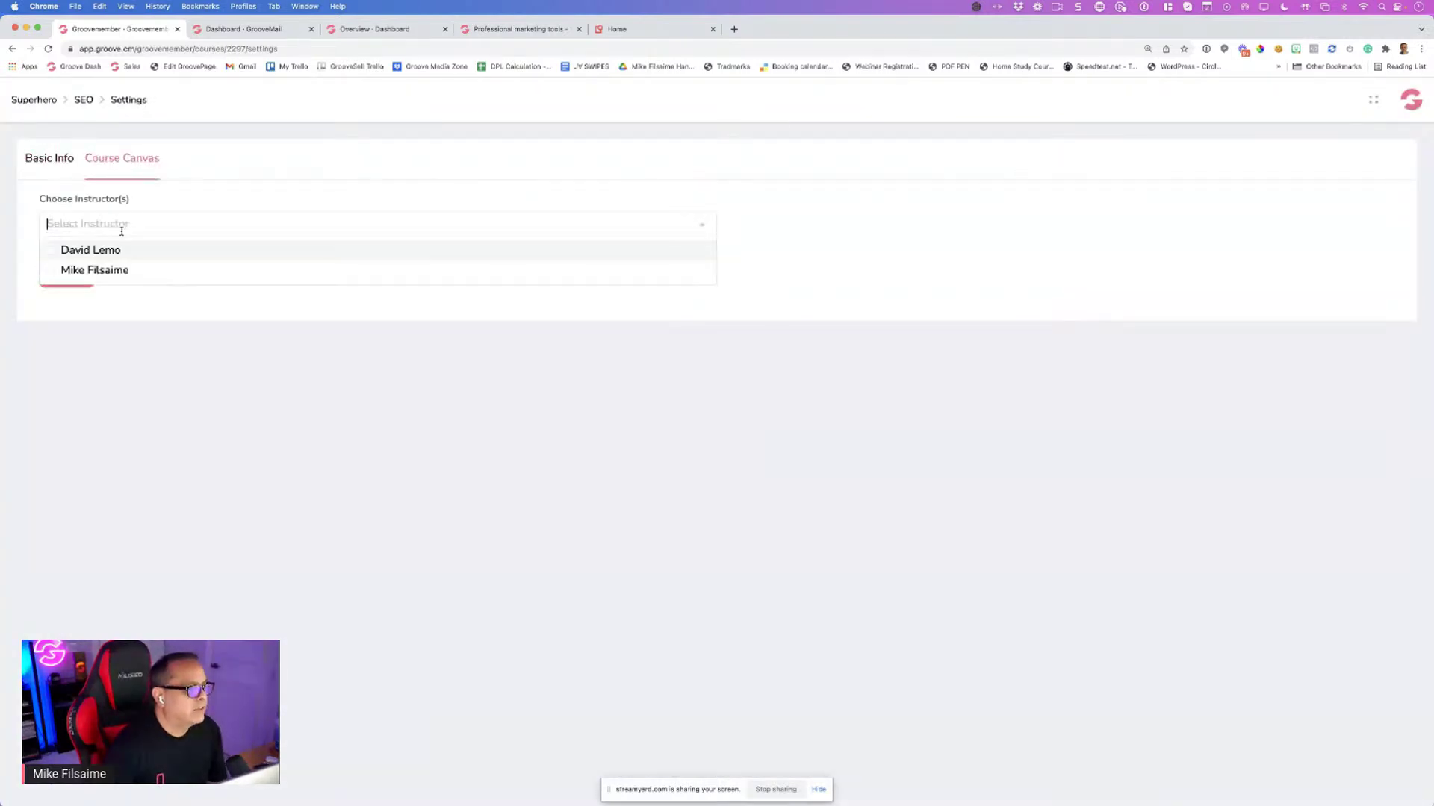
{"action": "left_click", "coordinate": [51, 254]}
{"action": "left_click", "coordinate": [52, 271]}
{"action": "left_click", "coordinate": [91, 306]}
{"action": "left_click", "coordinate": [80, 281]}
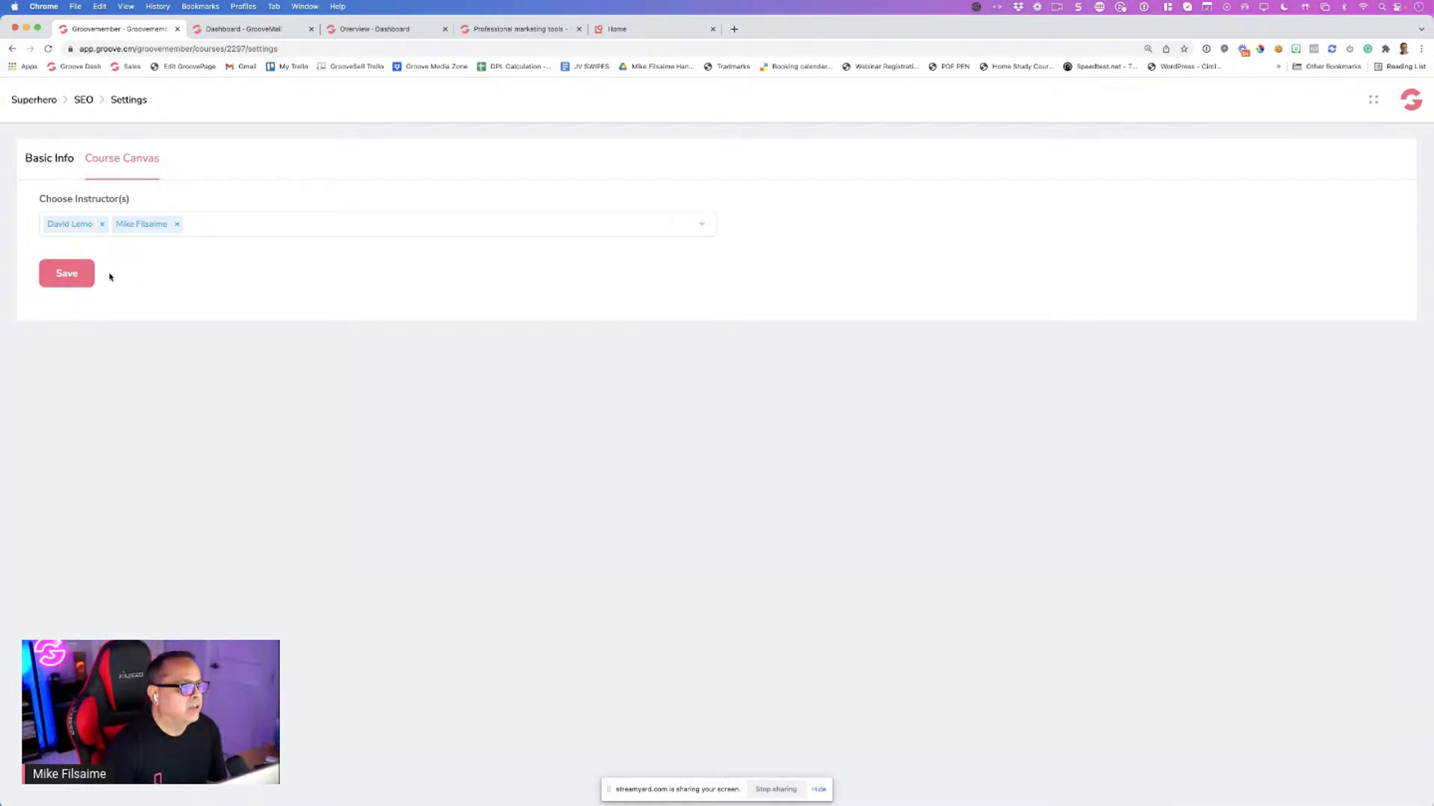
{"action": "left_click", "coordinate": [50, 160]}
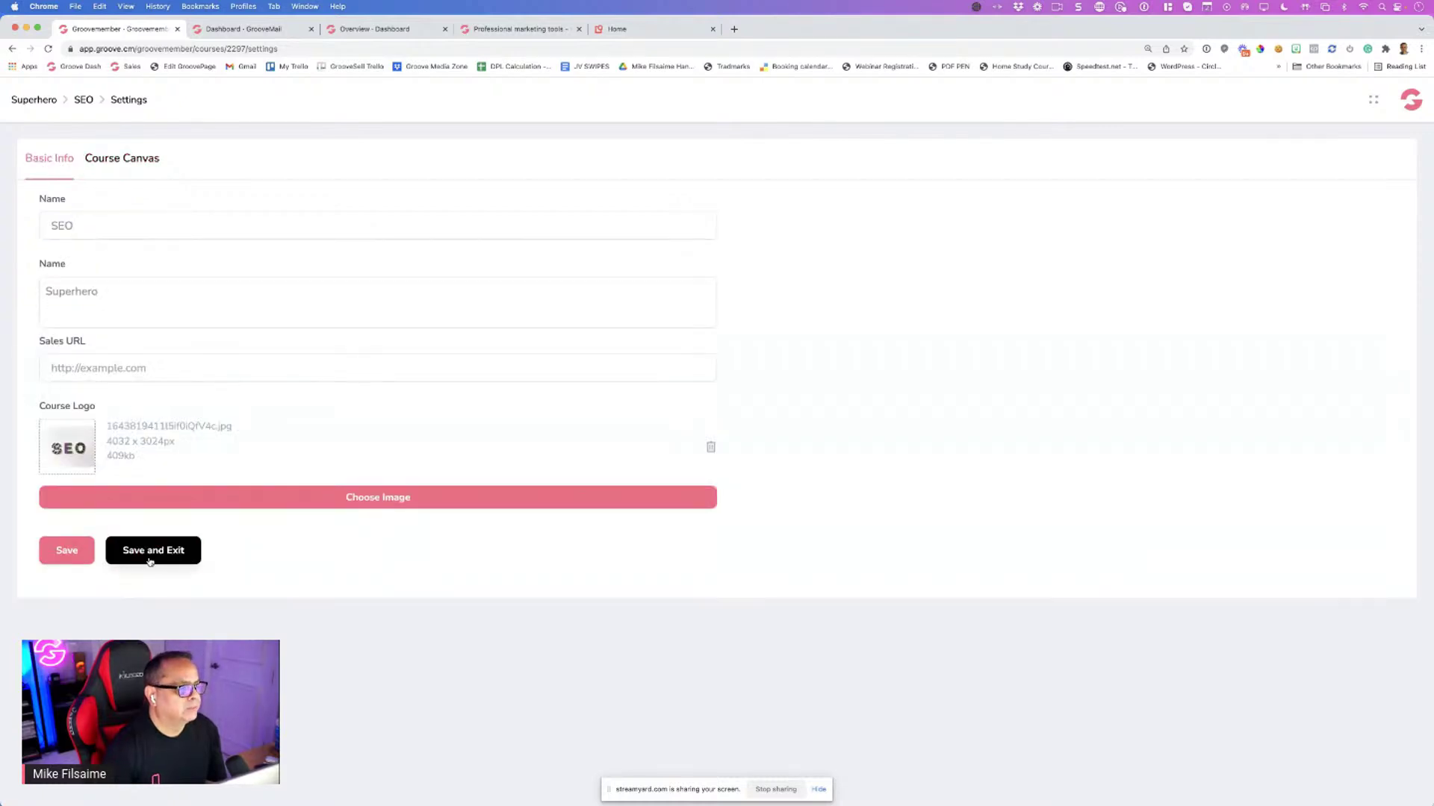
{"action": "left_click", "coordinate": [153, 552]}
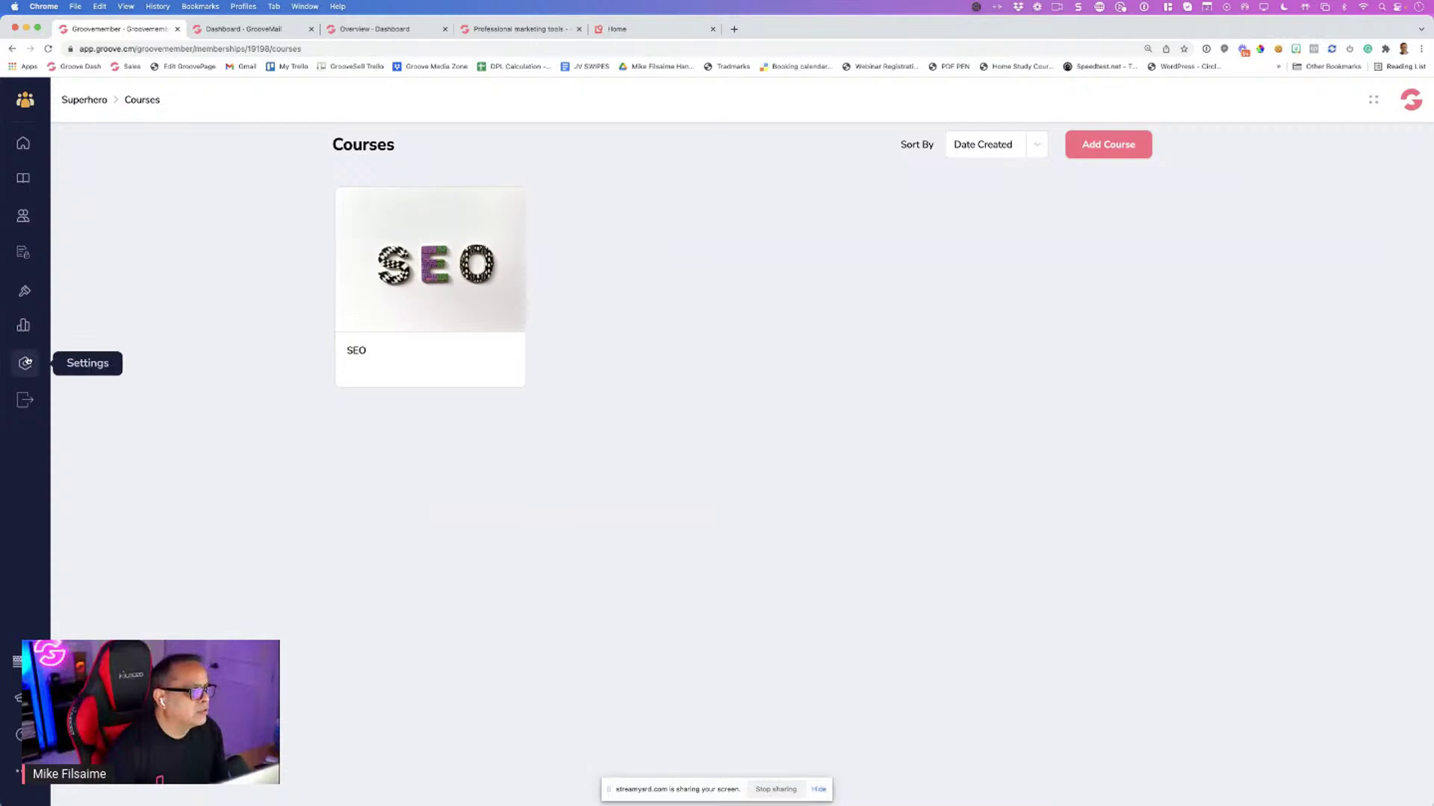
In Settings' Instructor tab, add an 'm' to the new instructor's name and update it
{"action": "left_click", "coordinate": [26, 362]}
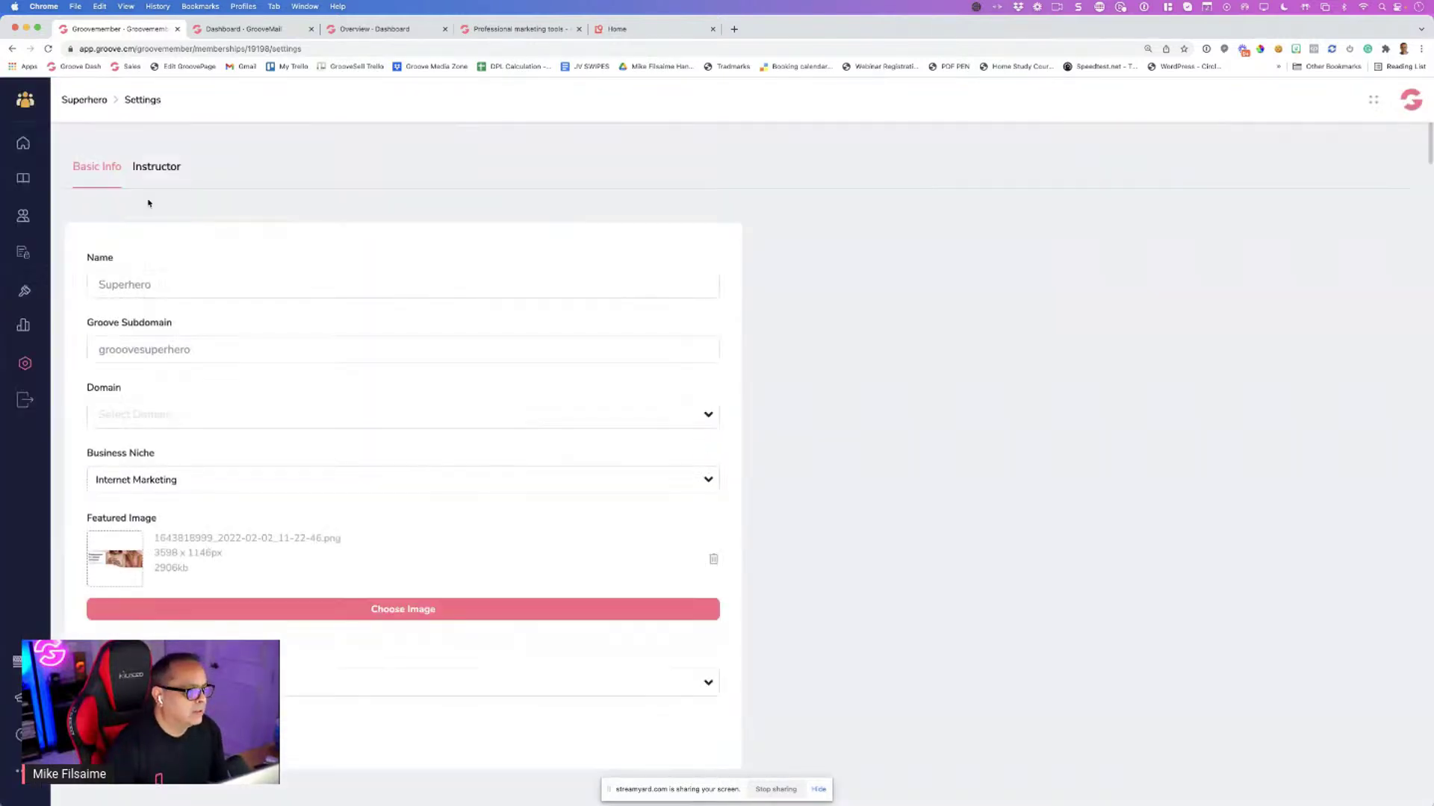
{"action": "left_click", "coordinate": [153, 171]}
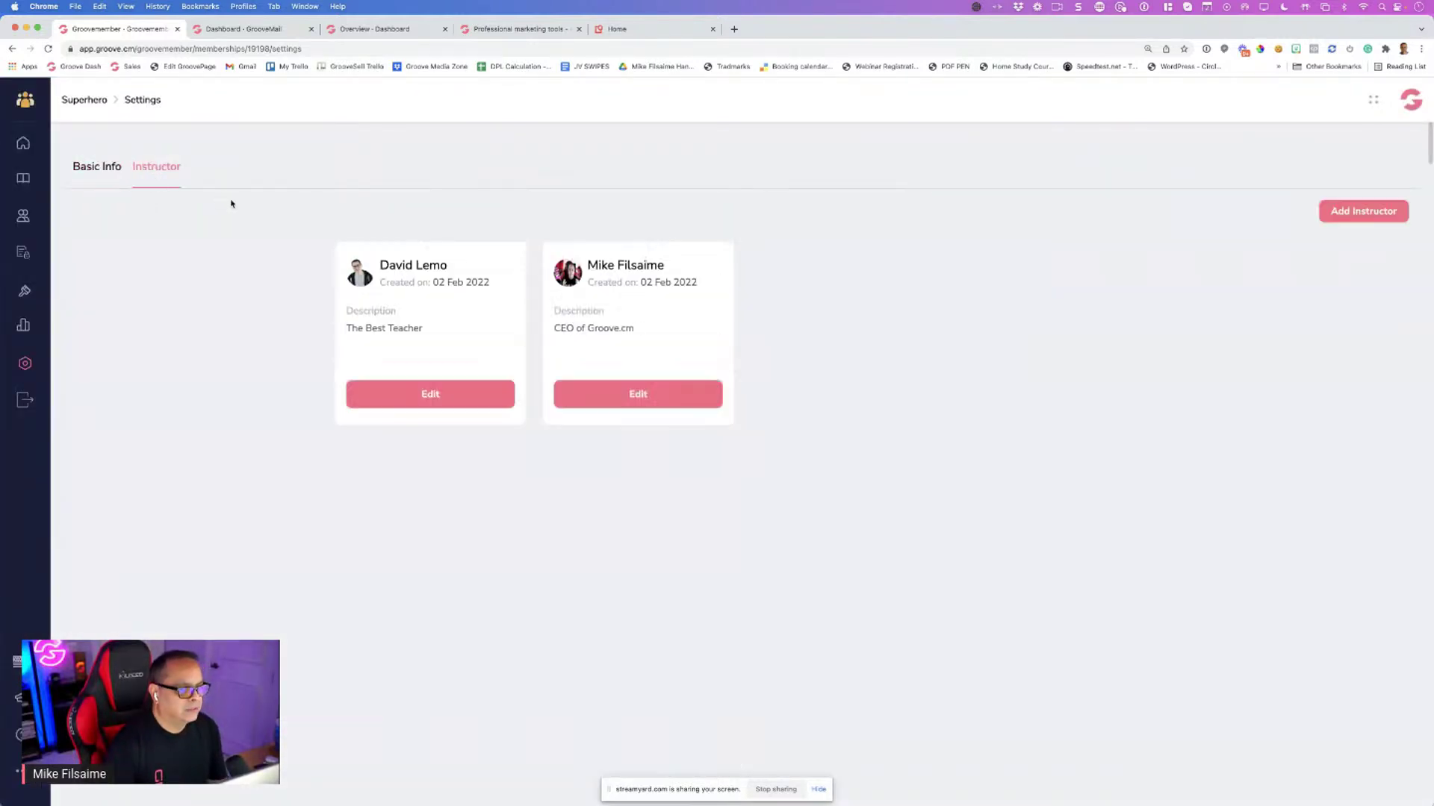
{"action": "left_click", "coordinate": [448, 395]}
{"action": "left_click", "coordinate": [630, 329]}
{"action": "type", "text": "mom"}
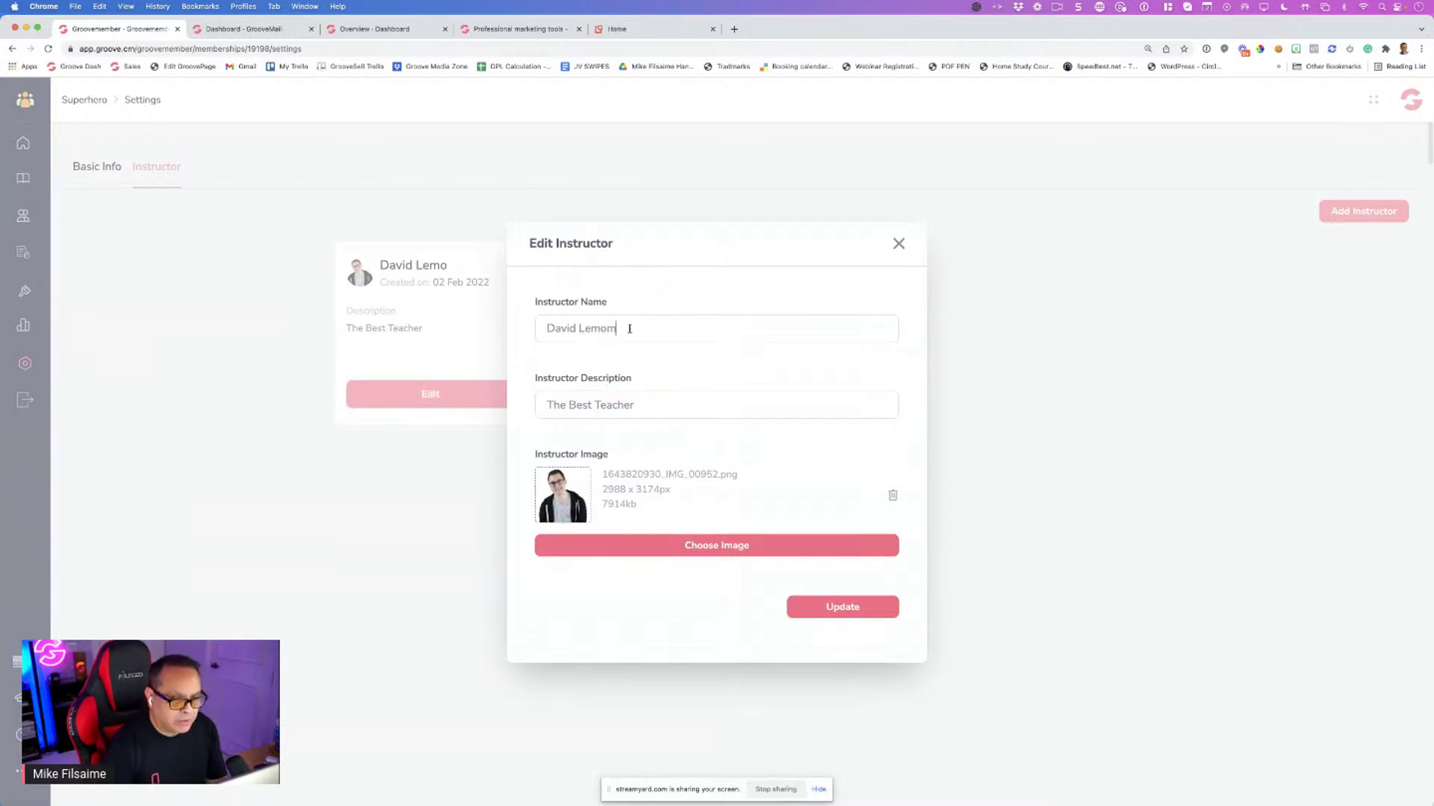
{"action": "left_click", "coordinate": [823, 607]}
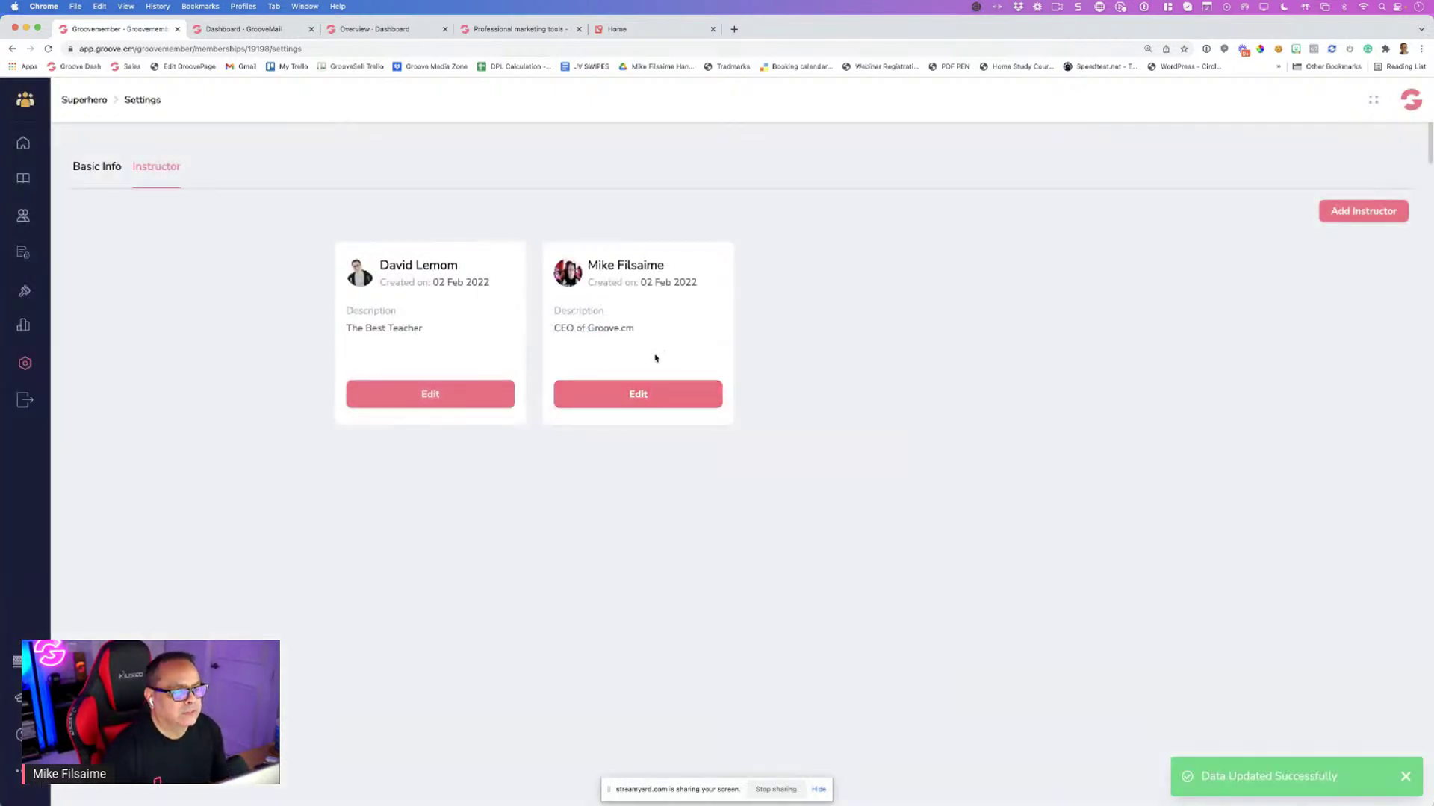
Replace the name's wrong last letter with 'n', save it, and go to the Courses list
{"action": "left_click", "coordinate": [496, 394]}
{"action": "left_click", "coordinate": [631, 331]}
{"action": "key", "text": "BackSpace"}
{"action": "type", "text": "n"}
{"action": "left_click", "coordinate": [833, 611]}
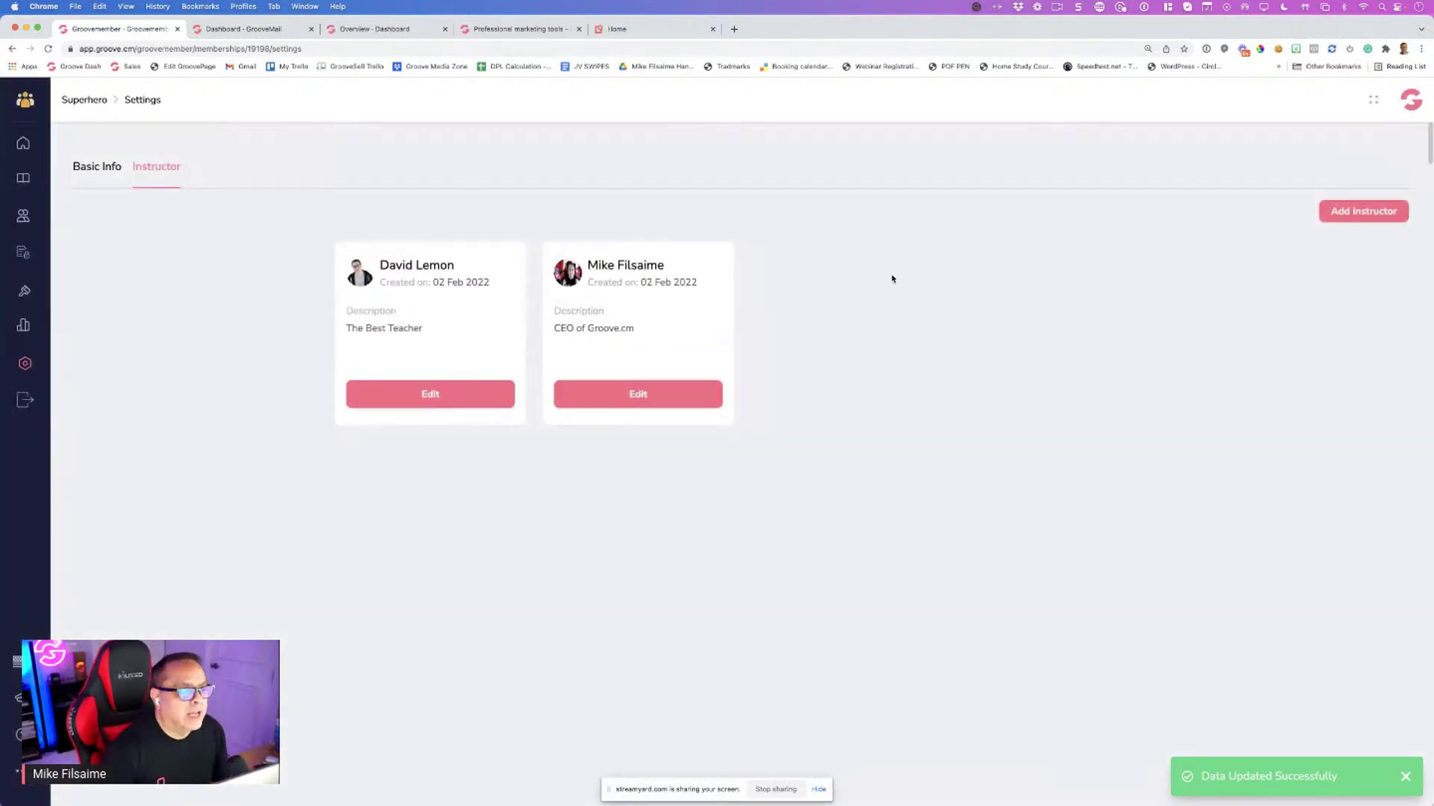
{"action": "left_click", "coordinate": [23, 178]}
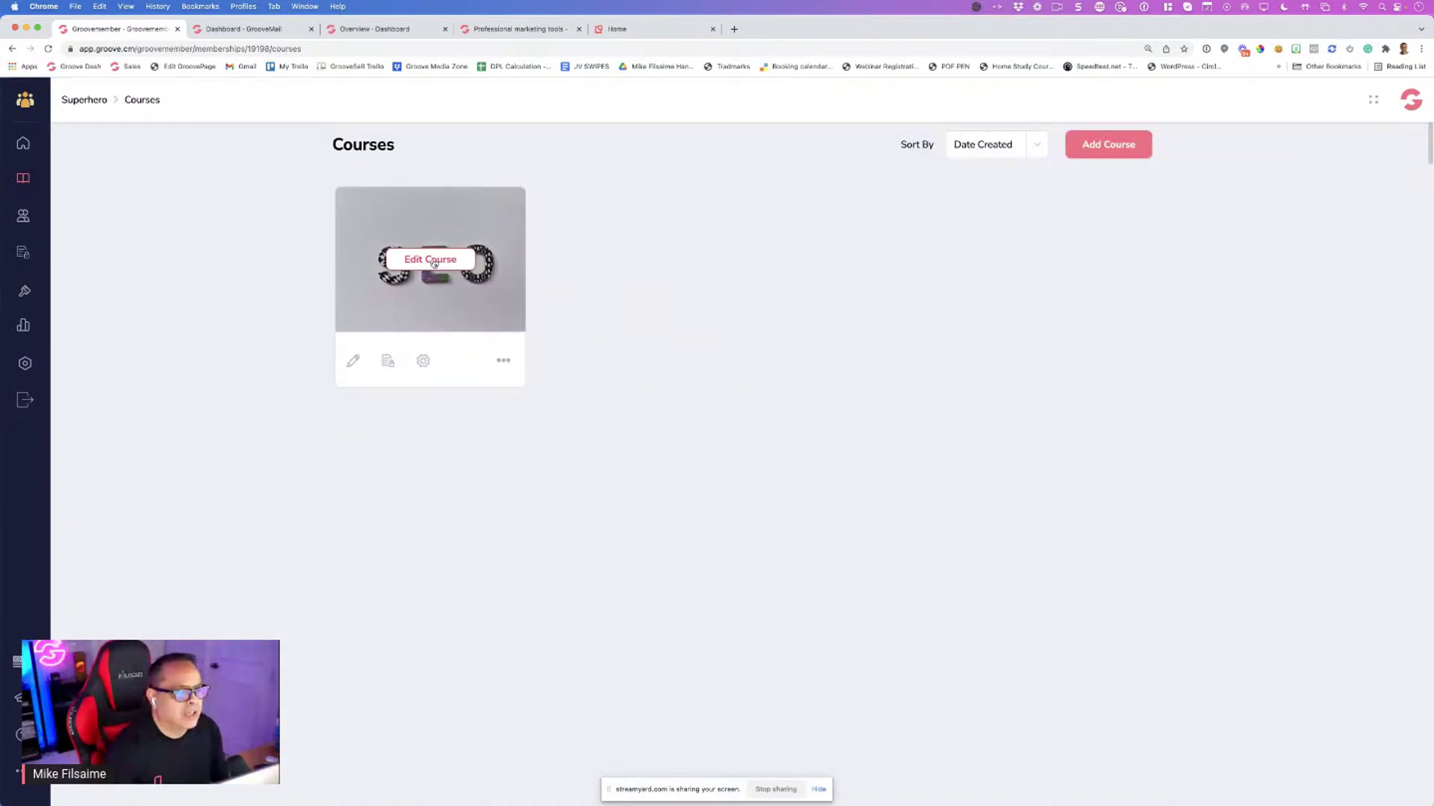
{"action": "left_click", "coordinate": [433, 259]}
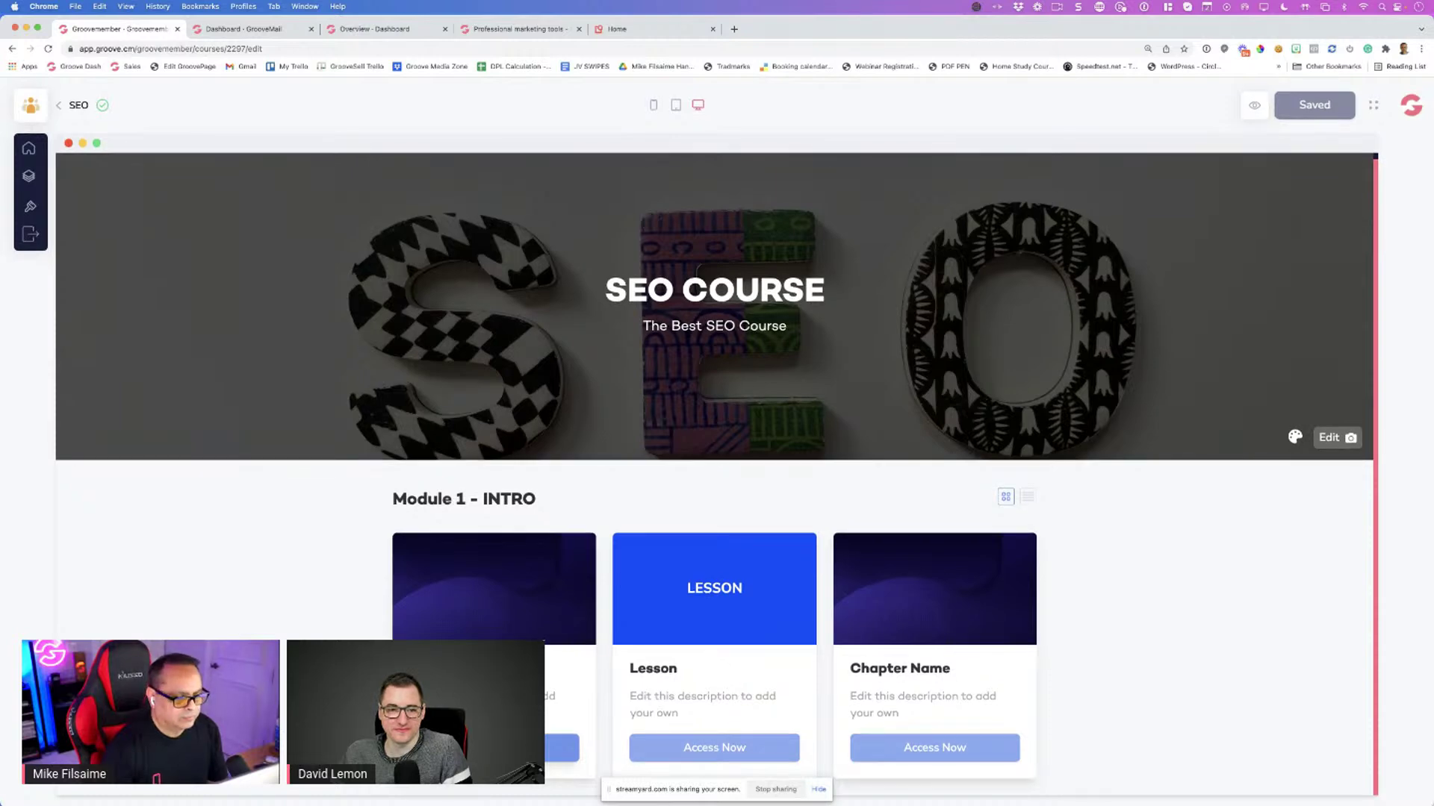
{"action": "left_click", "coordinate": [29, 176]}
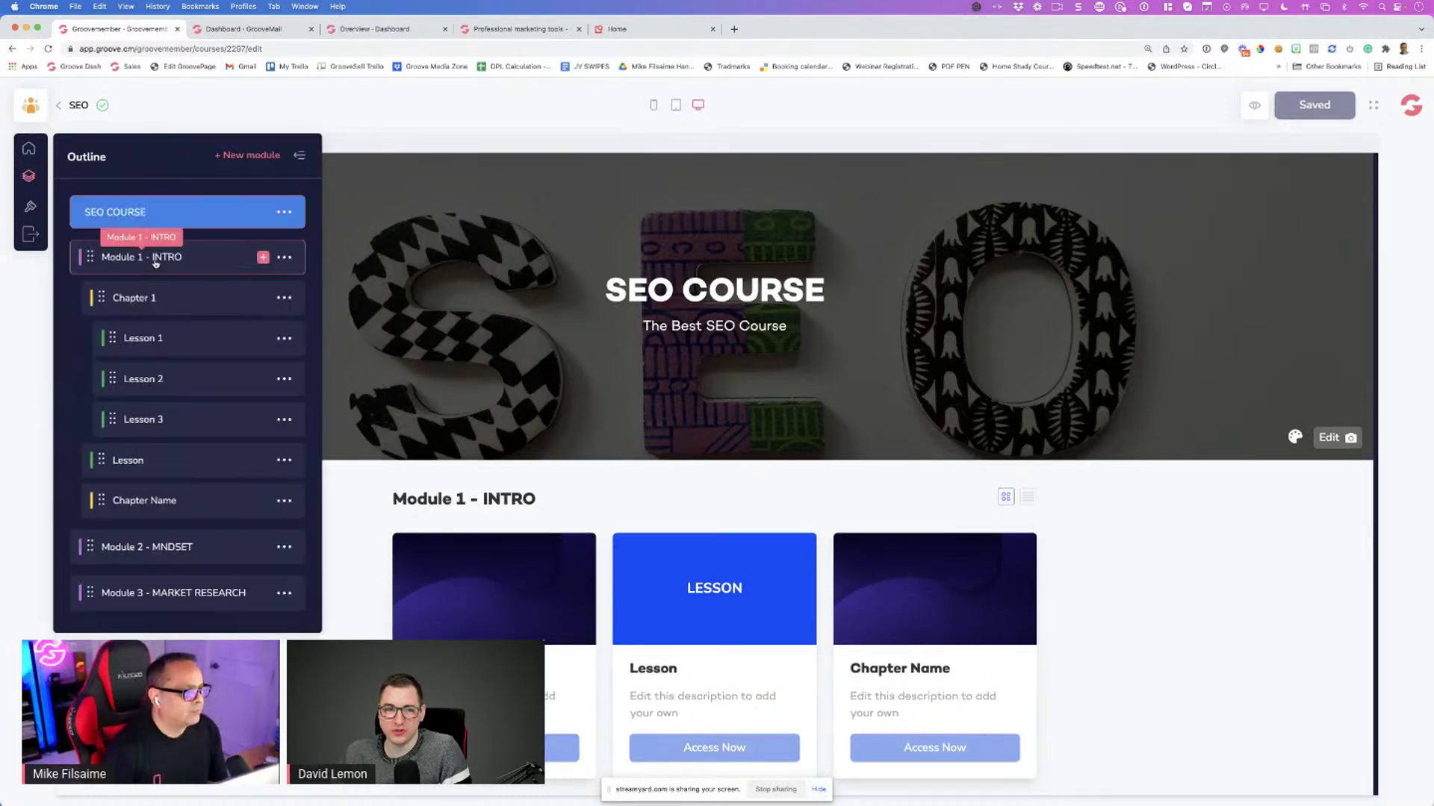
{"action": "left_click", "coordinate": [187, 336]}
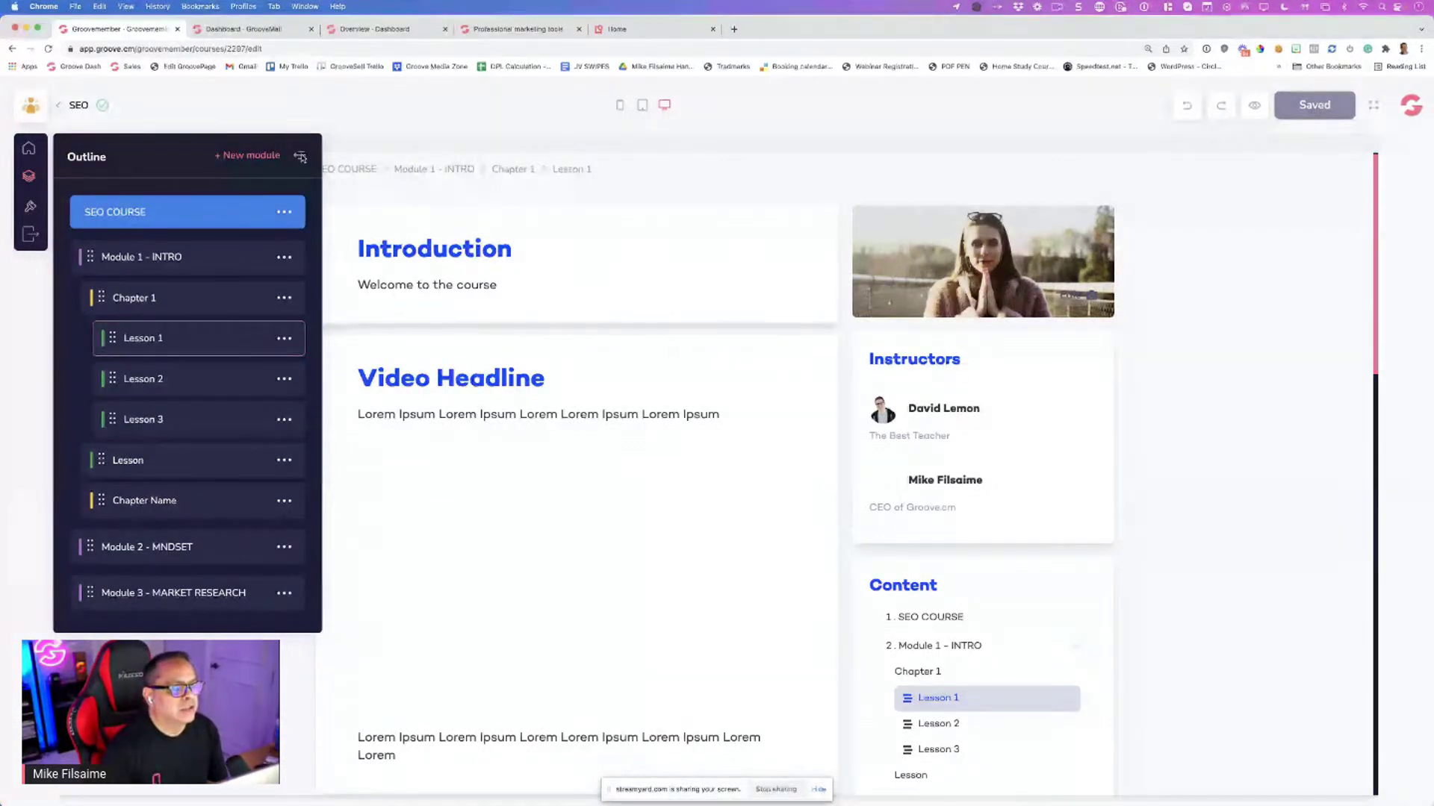
{"action": "left_click", "coordinate": [300, 157]}
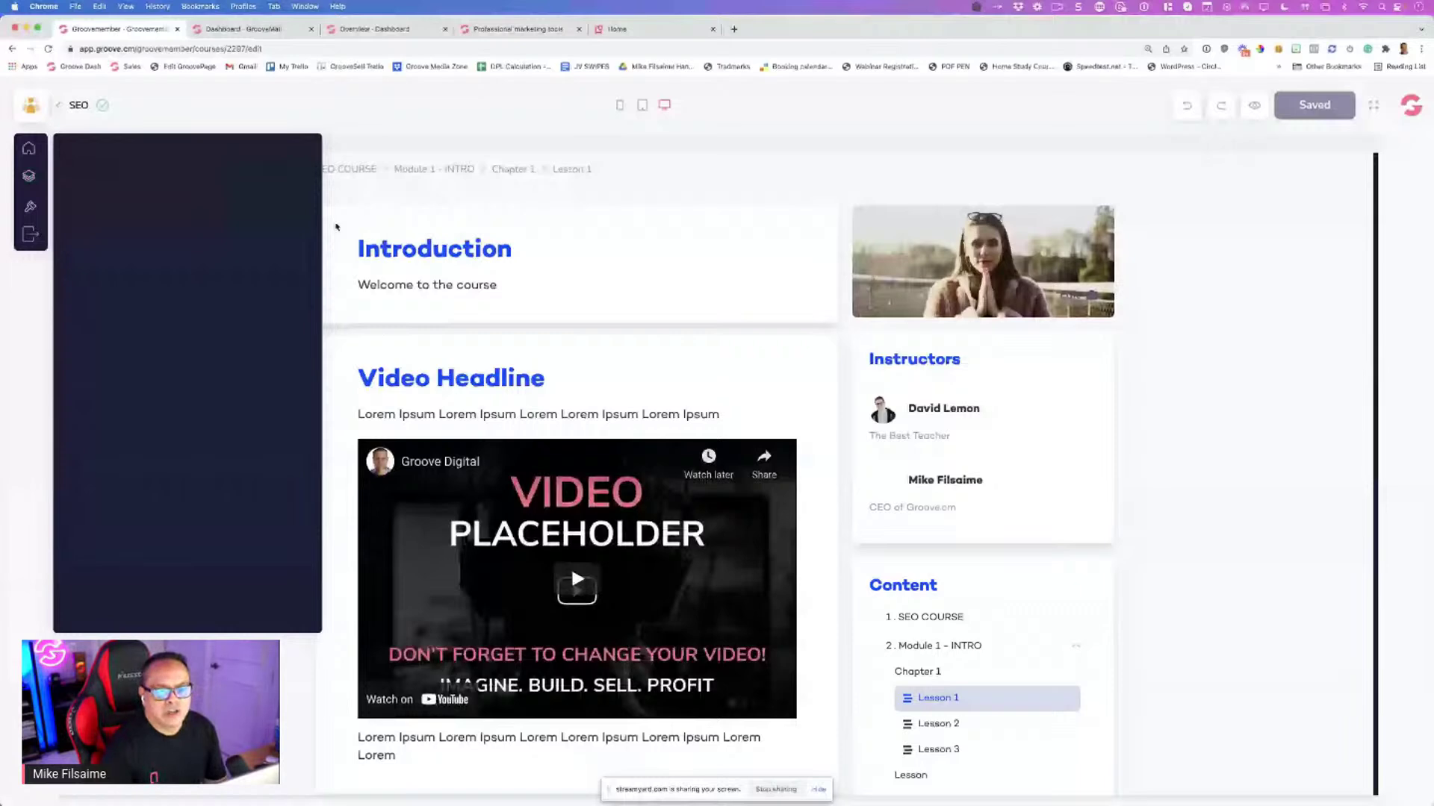
{"action": "scroll", "coordinate": [451, 350], "scroll_direction": "down", "scroll_amount": 1}
{"action": "scroll", "coordinate": [930, 405], "scroll_direction": "down", "scroll_amount": 1}
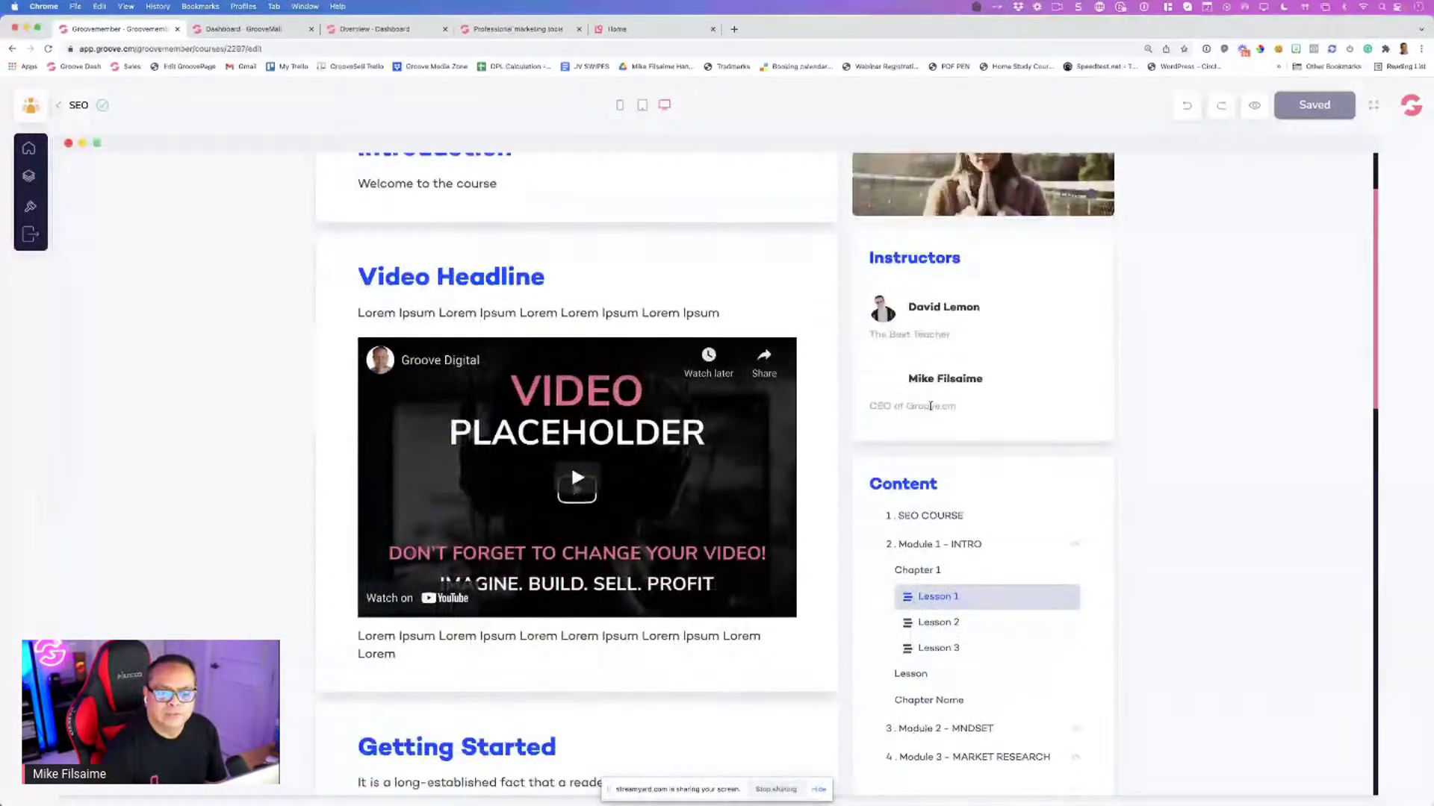
{"action": "scroll", "coordinate": [926, 403], "scroll_direction": "down", "scroll_amount": 2}
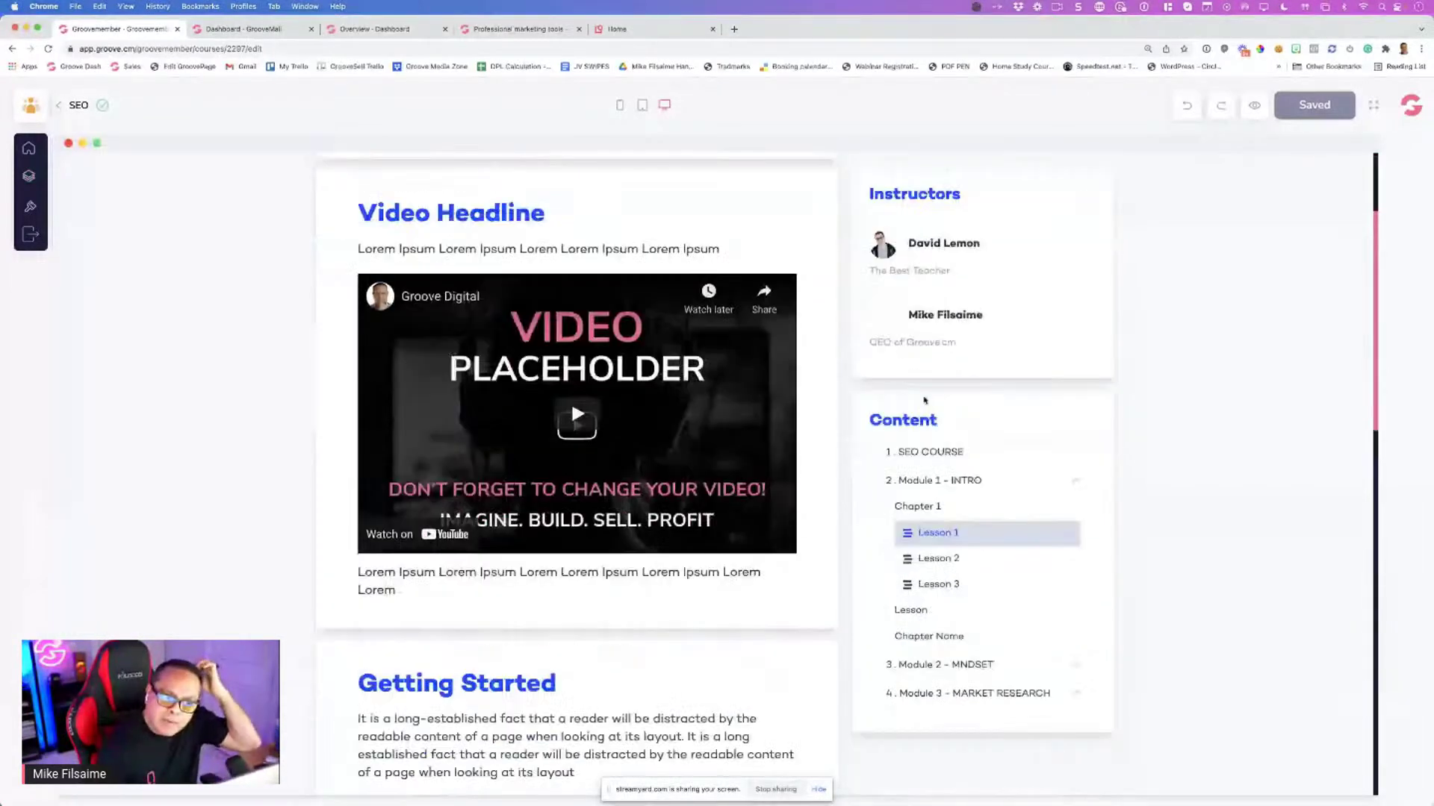
{"action": "scroll", "coordinate": [862, 371], "scroll_direction": "up", "scroll_amount": 4}
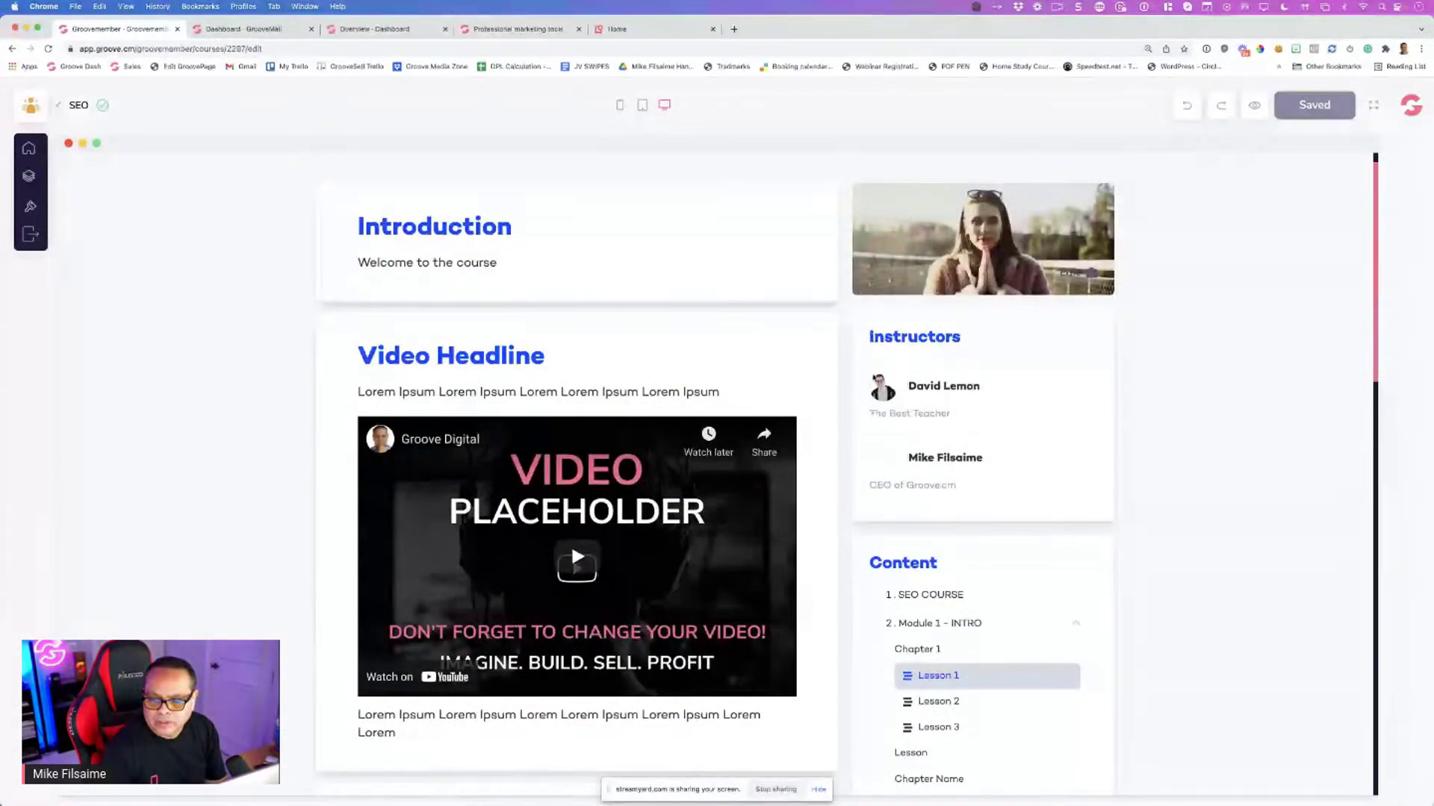
{"action": "scroll", "coordinate": [878, 400], "scroll_direction": "down", "scroll_amount": 1}
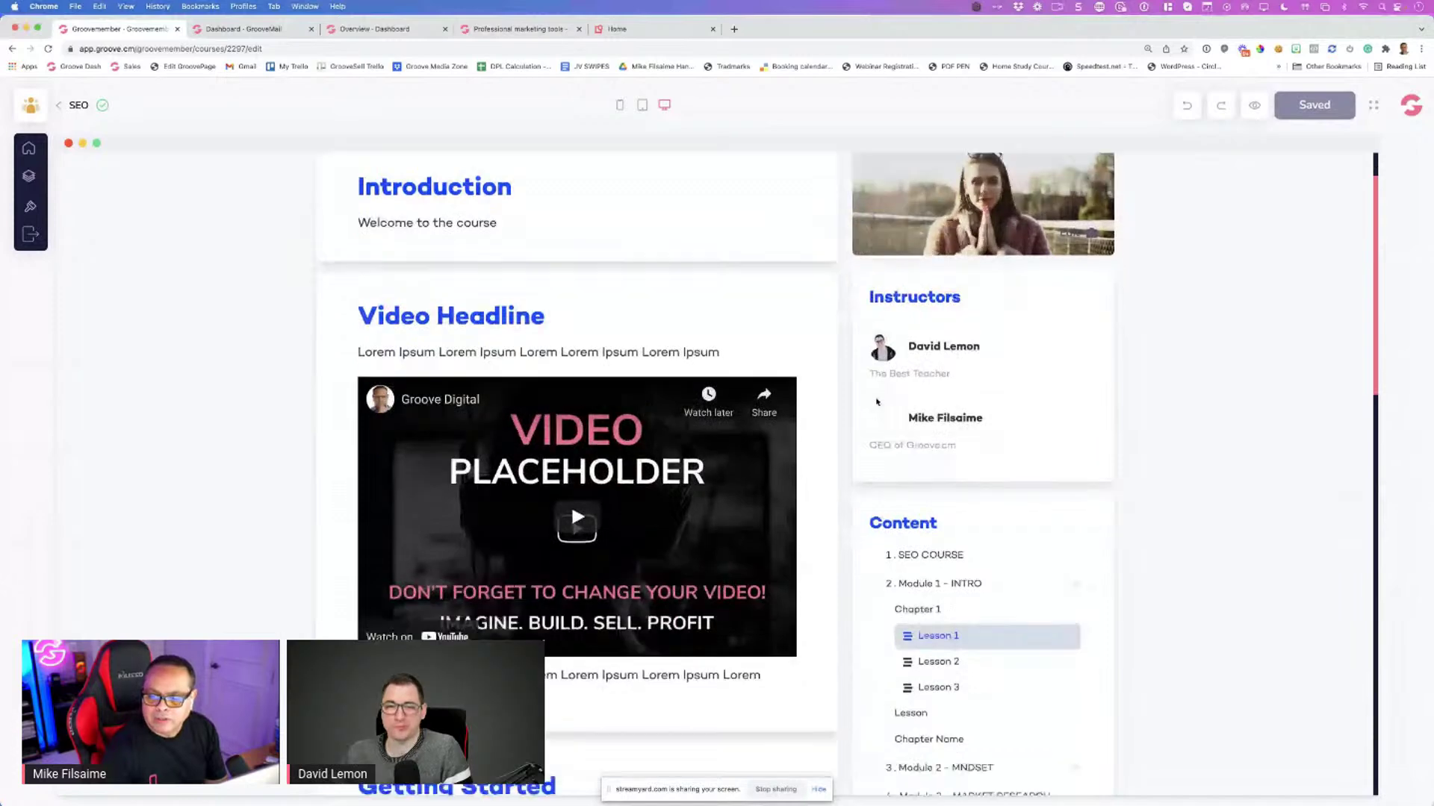
{"action": "scroll", "coordinate": [874, 393], "scroll_direction": "up", "scroll_amount": 3}
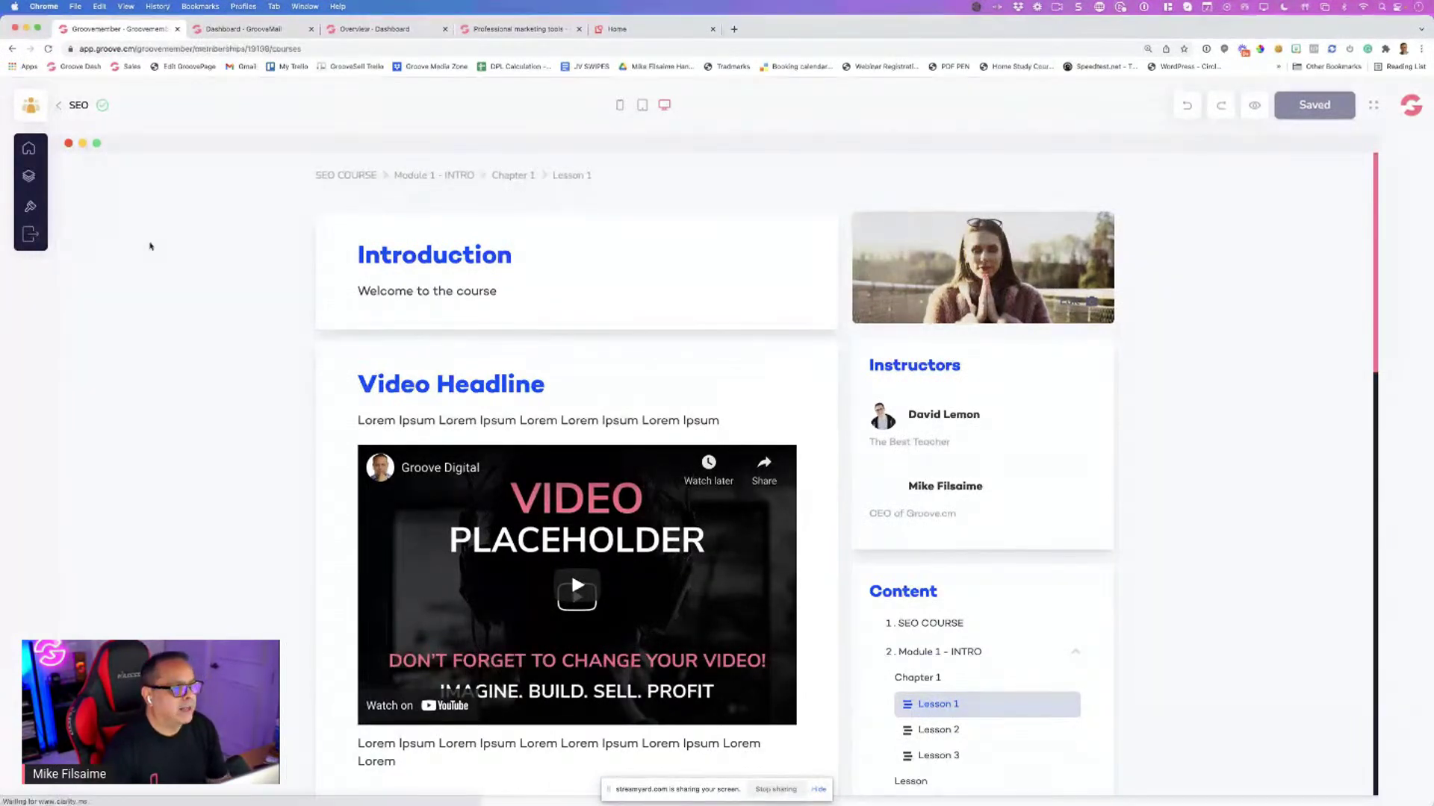
{"action": "key", "text": "super+bracketleft"}
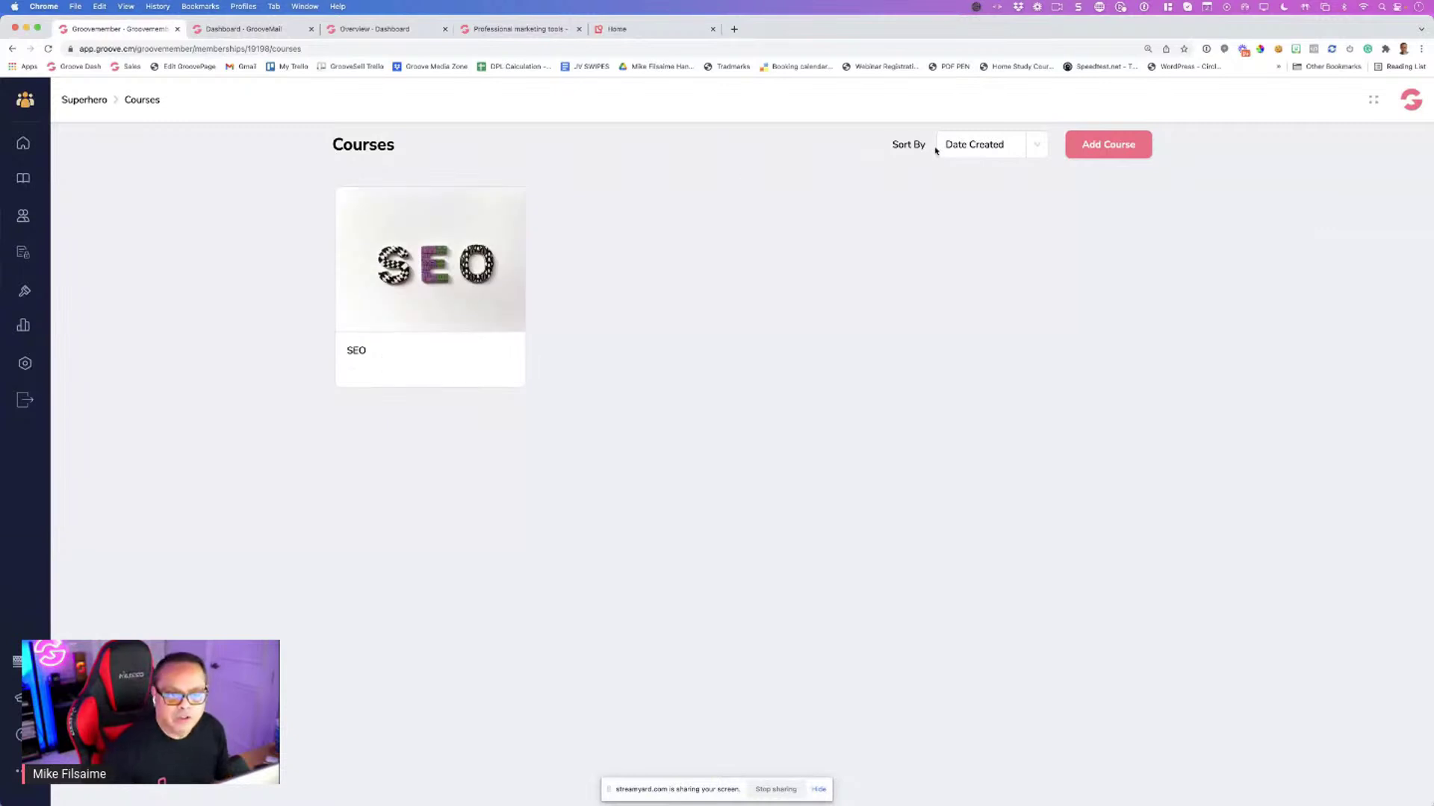
Add a new course titled 'Social Media' with the same text as its description
{"action": "left_click", "coordinate": [1094, 151]}
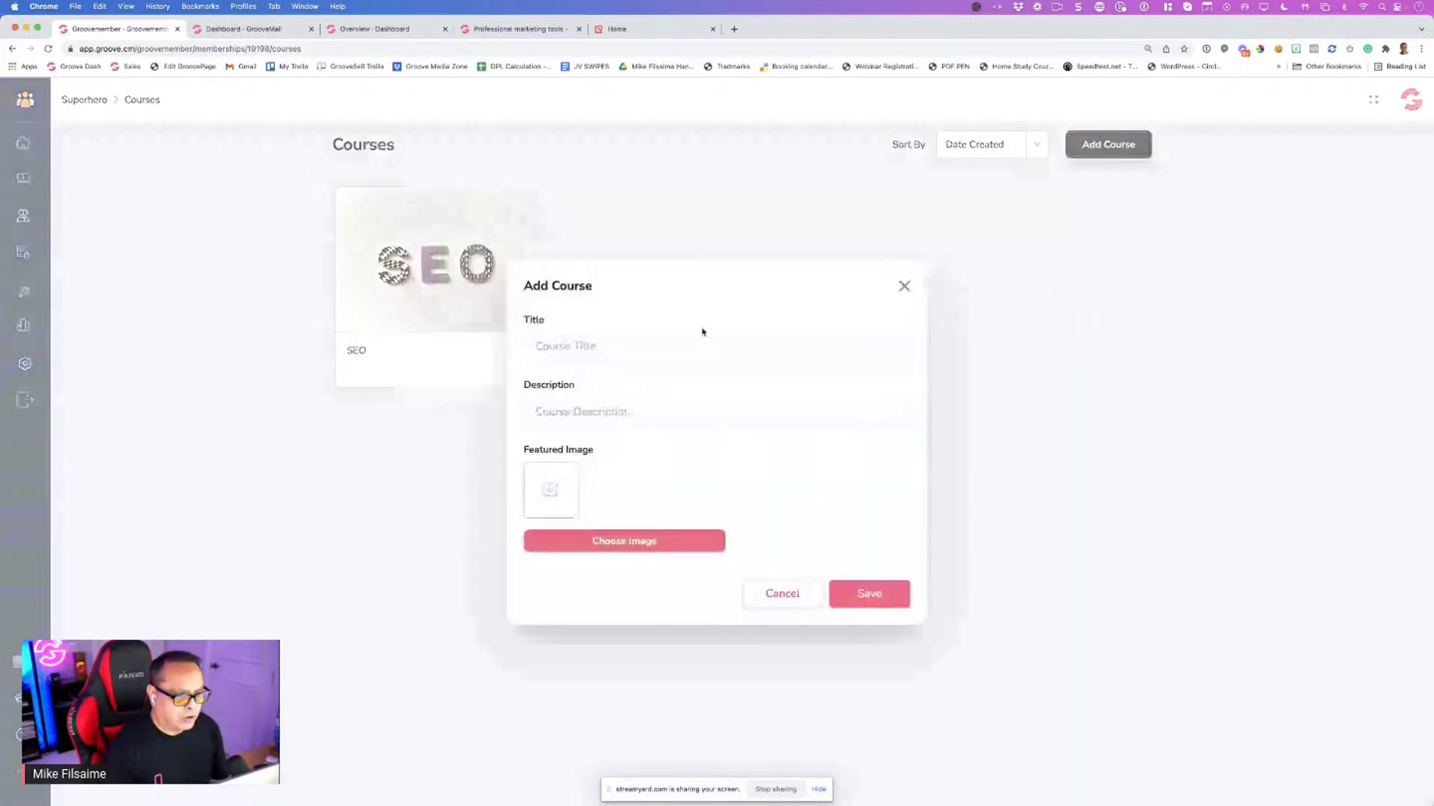
{"action": "left_click", "coordinate": [582, 346]}
{"action": "type", "text": "Soc"}
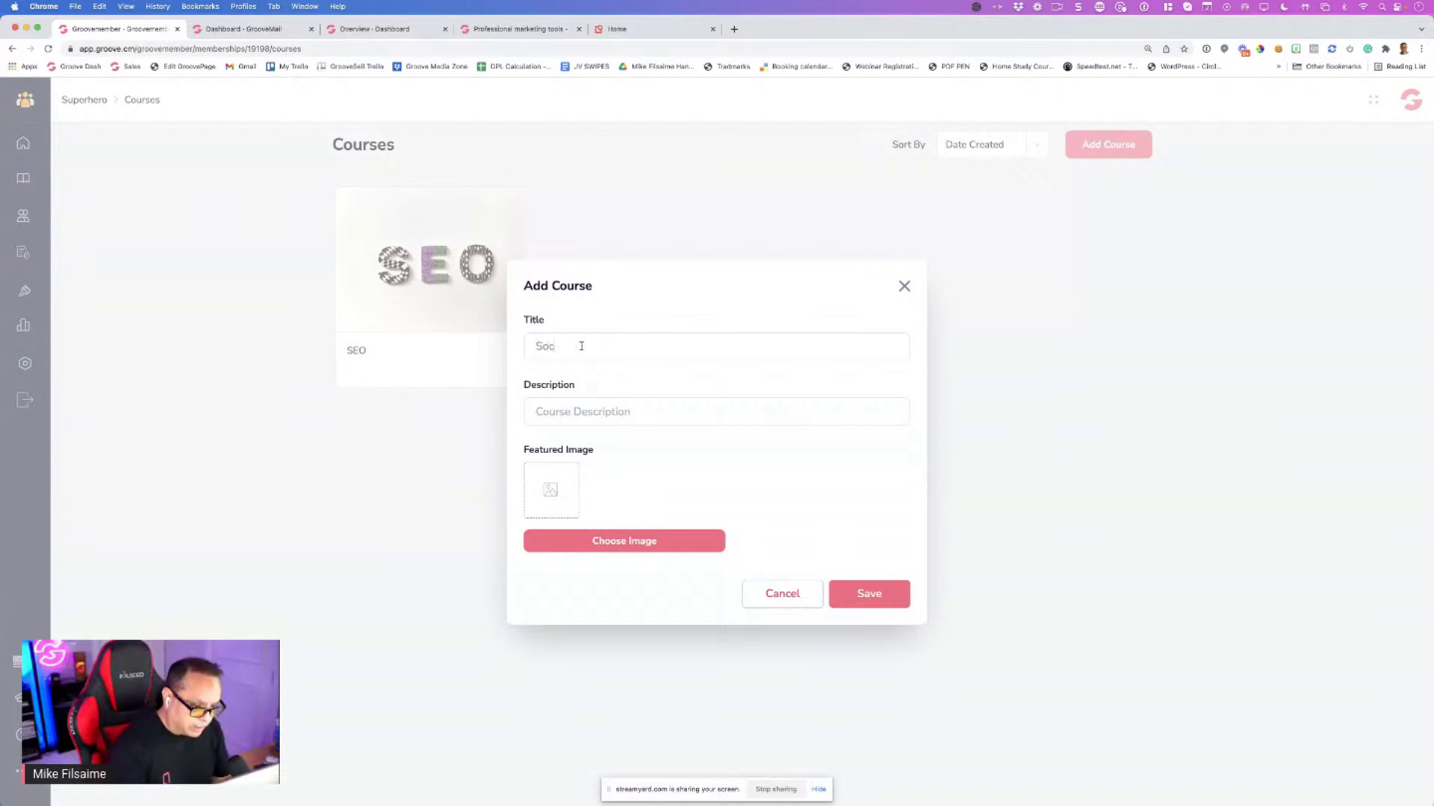
{"action": "type", "text": "ial Media"}
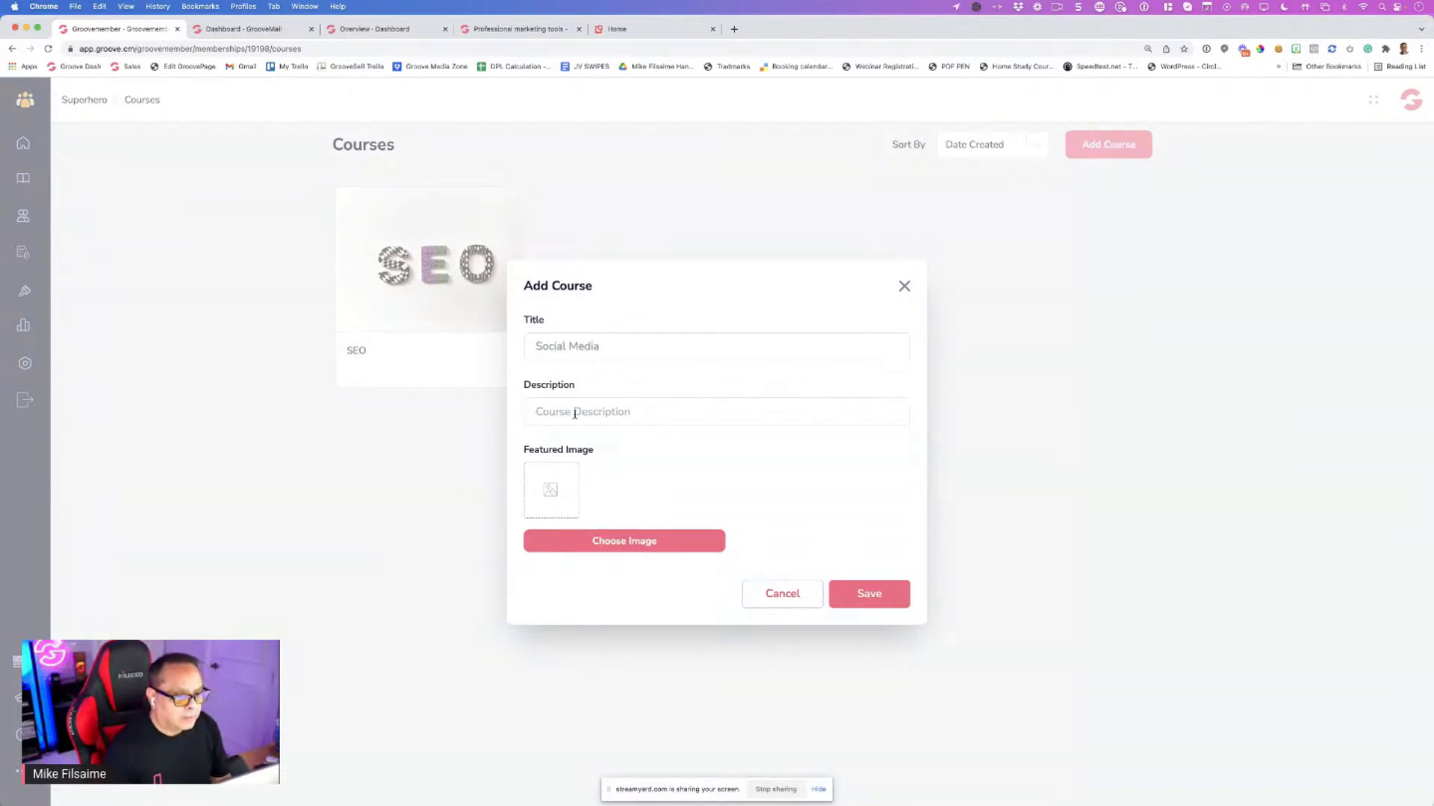
{"action": "key", "text": "super+a"}
{"action": "key", "text": "super+c"}
{"action": "left_click", "coordinate": [589, 410]}
{"action": "key", "text": "super+v"}
Set the SOCIAL MEDIA lettering stock photo, found by searching 'Social Media', as featured image and save
{"action": "left_click", "coordinate": [593, 540]}
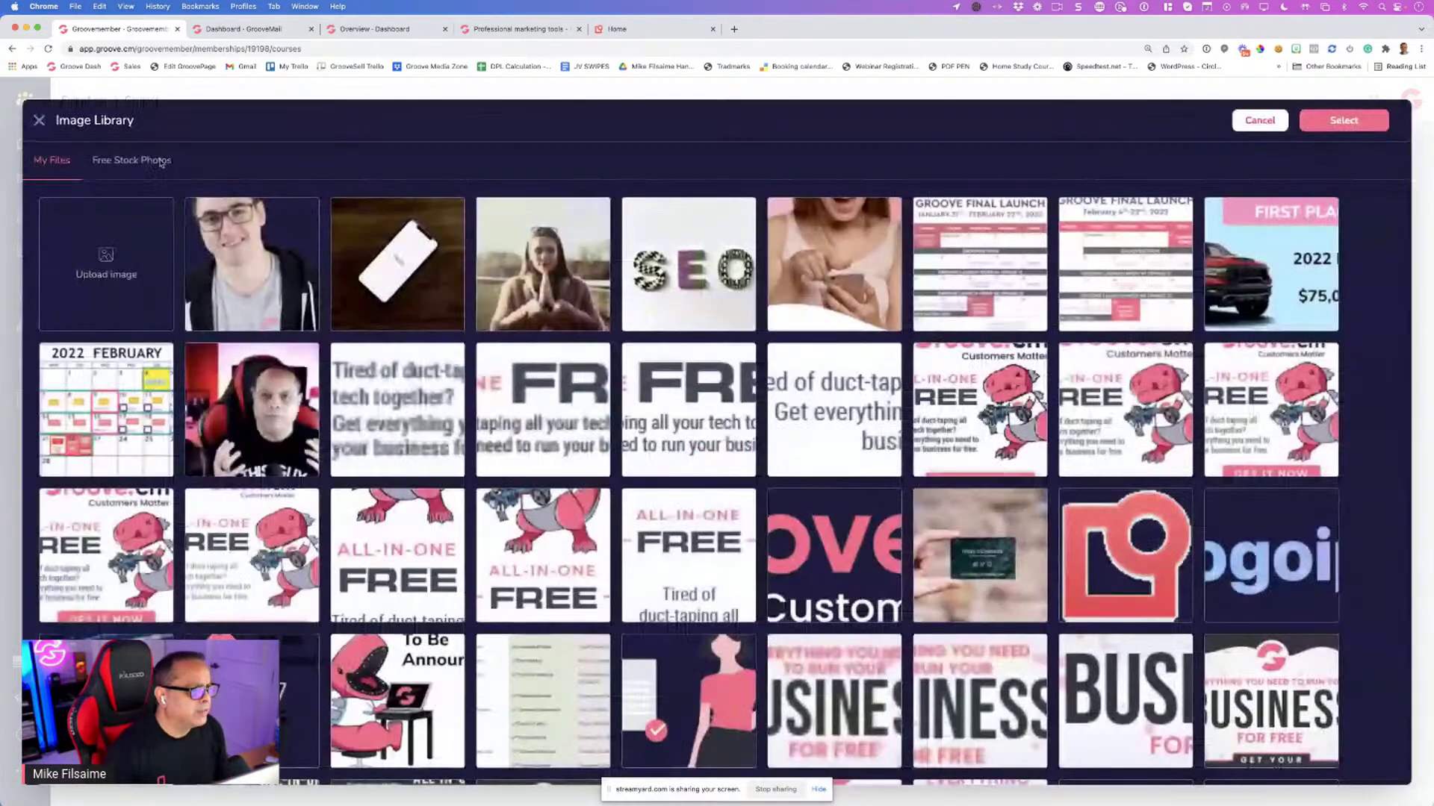
{"action": "left_click", "coordinate": [170, 166]}
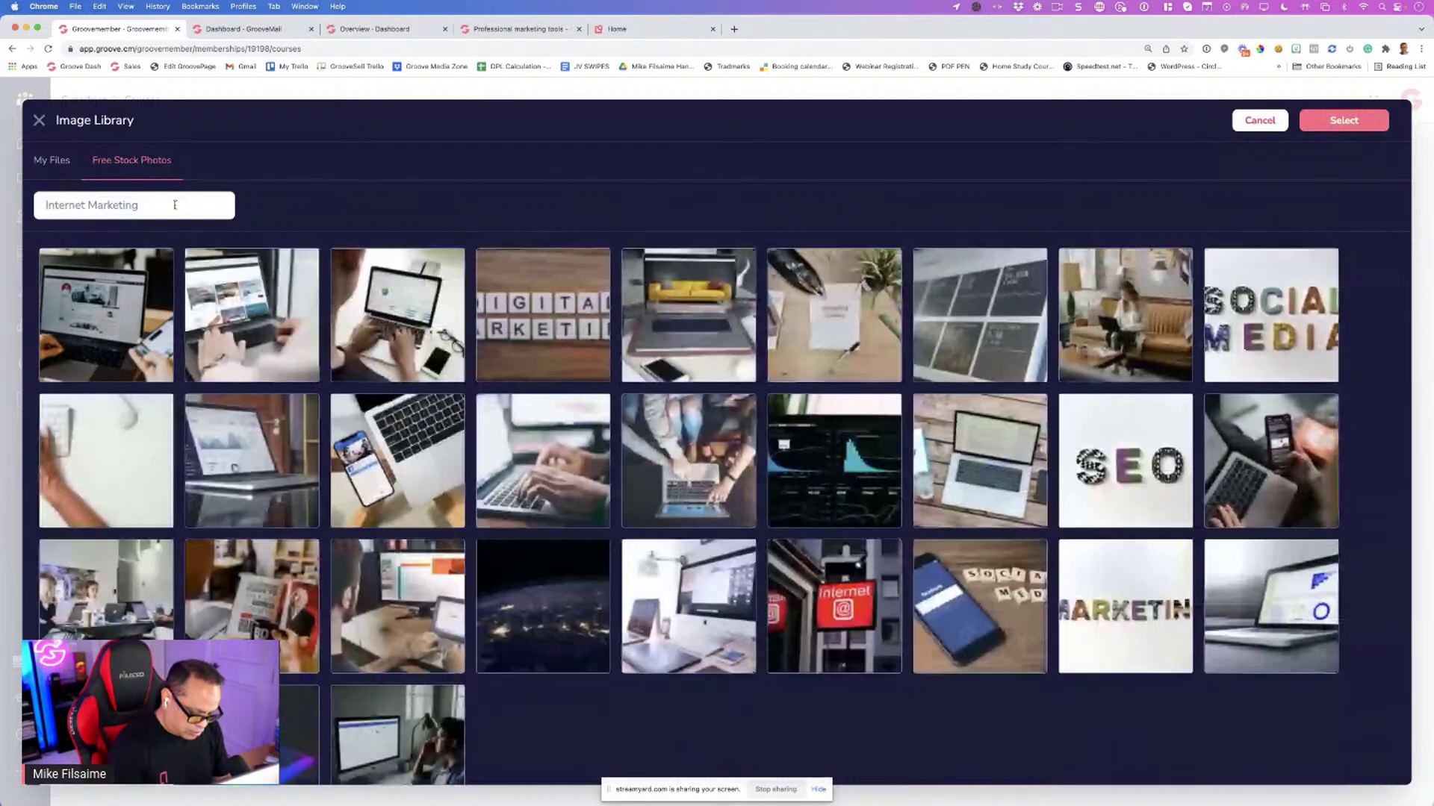
{"action": "triple_click", "coordinate": [177, 206]}
{"action": "type", "text": "Socxli"}
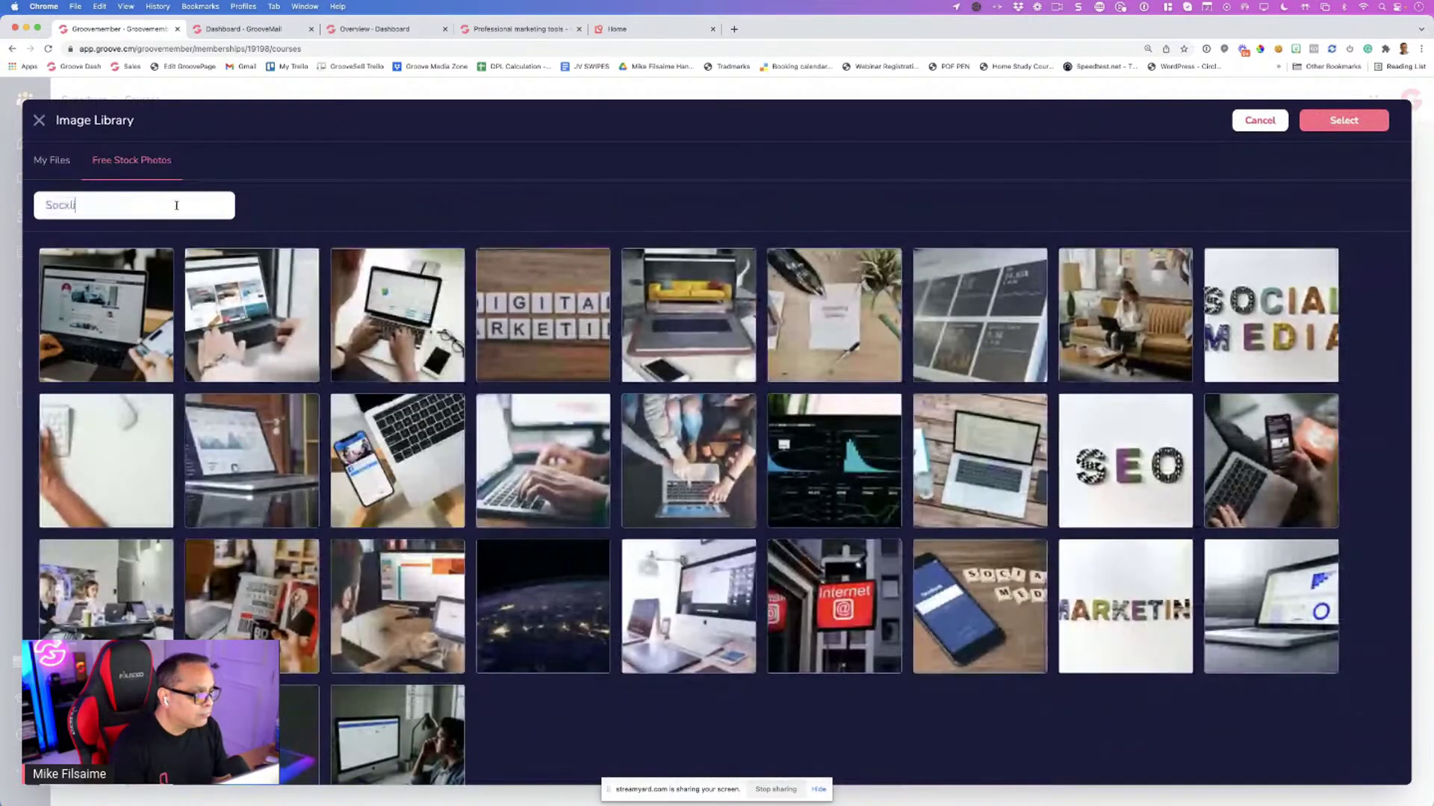
{"action": "key", "text": "BackSpace"}
{"action": "key", "text": "BackSpace"}
{"action": "key", "text": "BackSpace"}
{"action": "type", "text": "ial Media"}
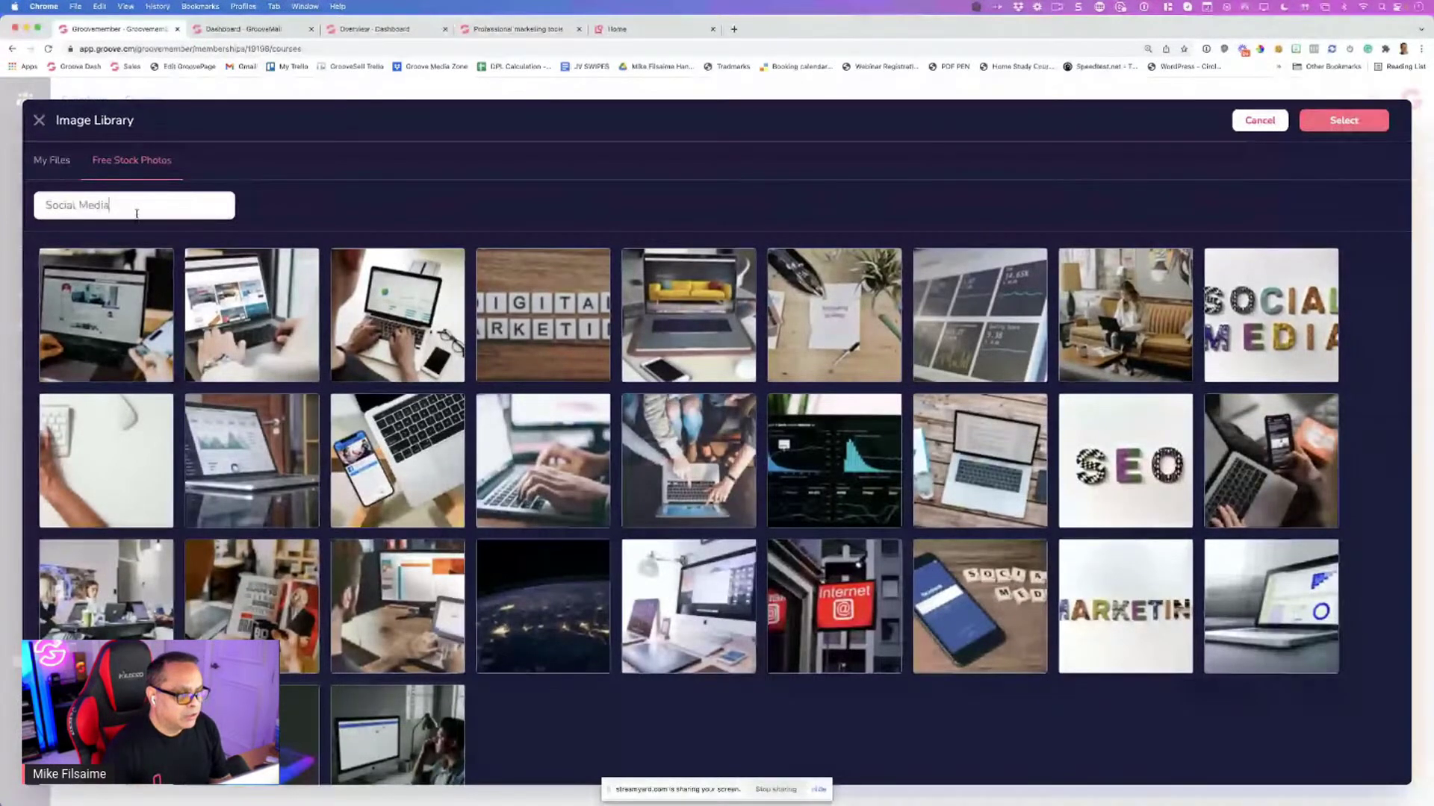
{"action": "key", "text": "Return"}
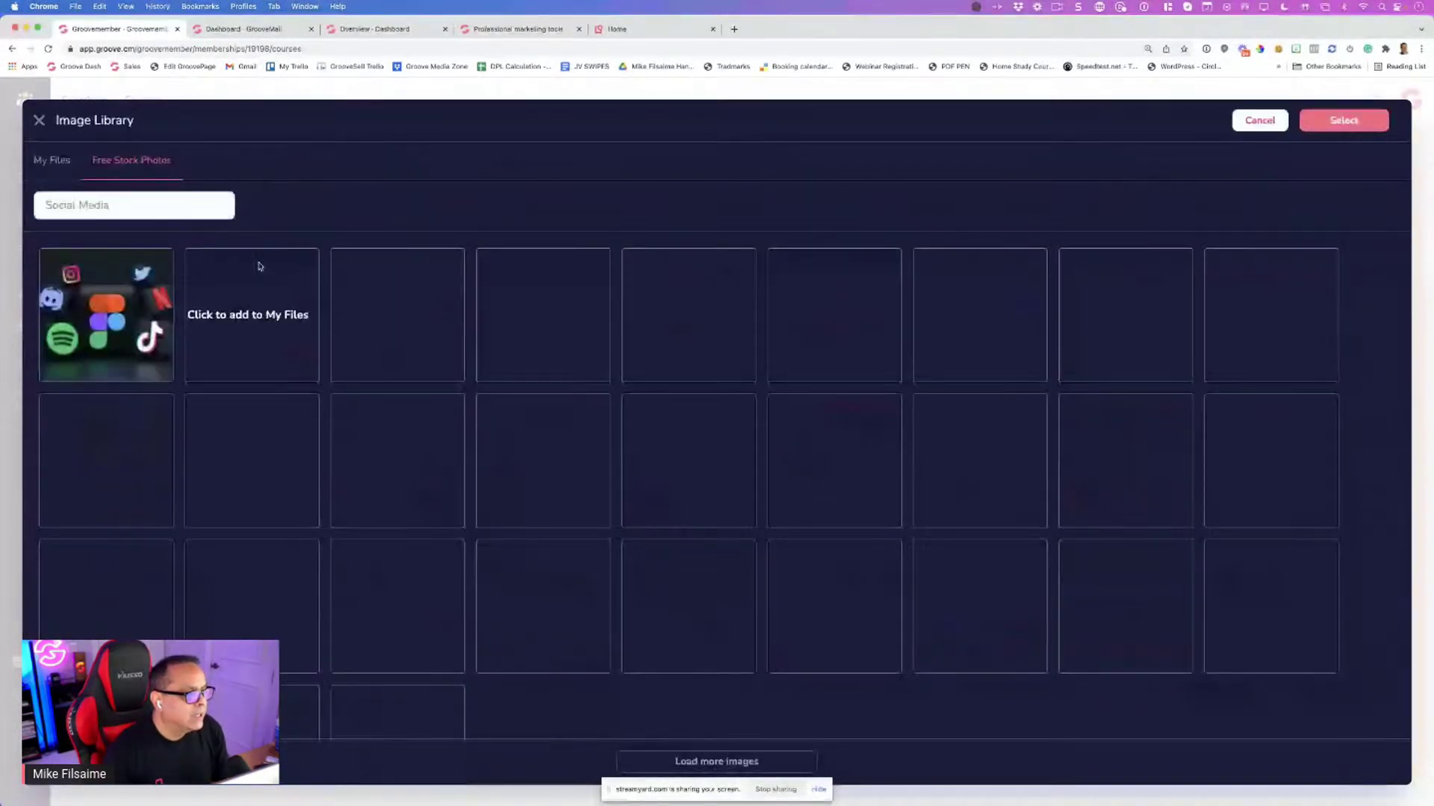
{"action": "left_click", "coordinate": [258, 329]}
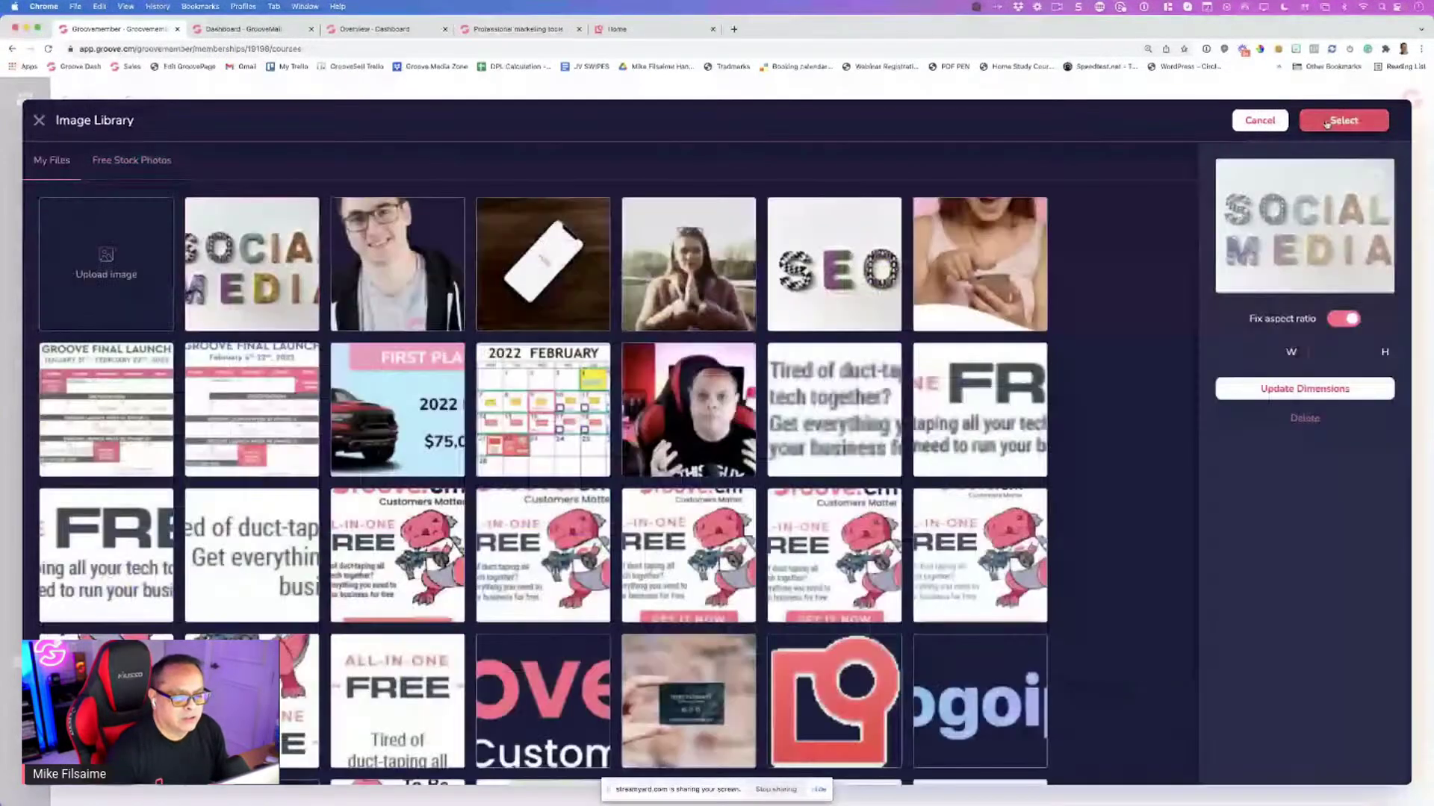
{"action": "left_click", "coordinate": [1332, 122]}
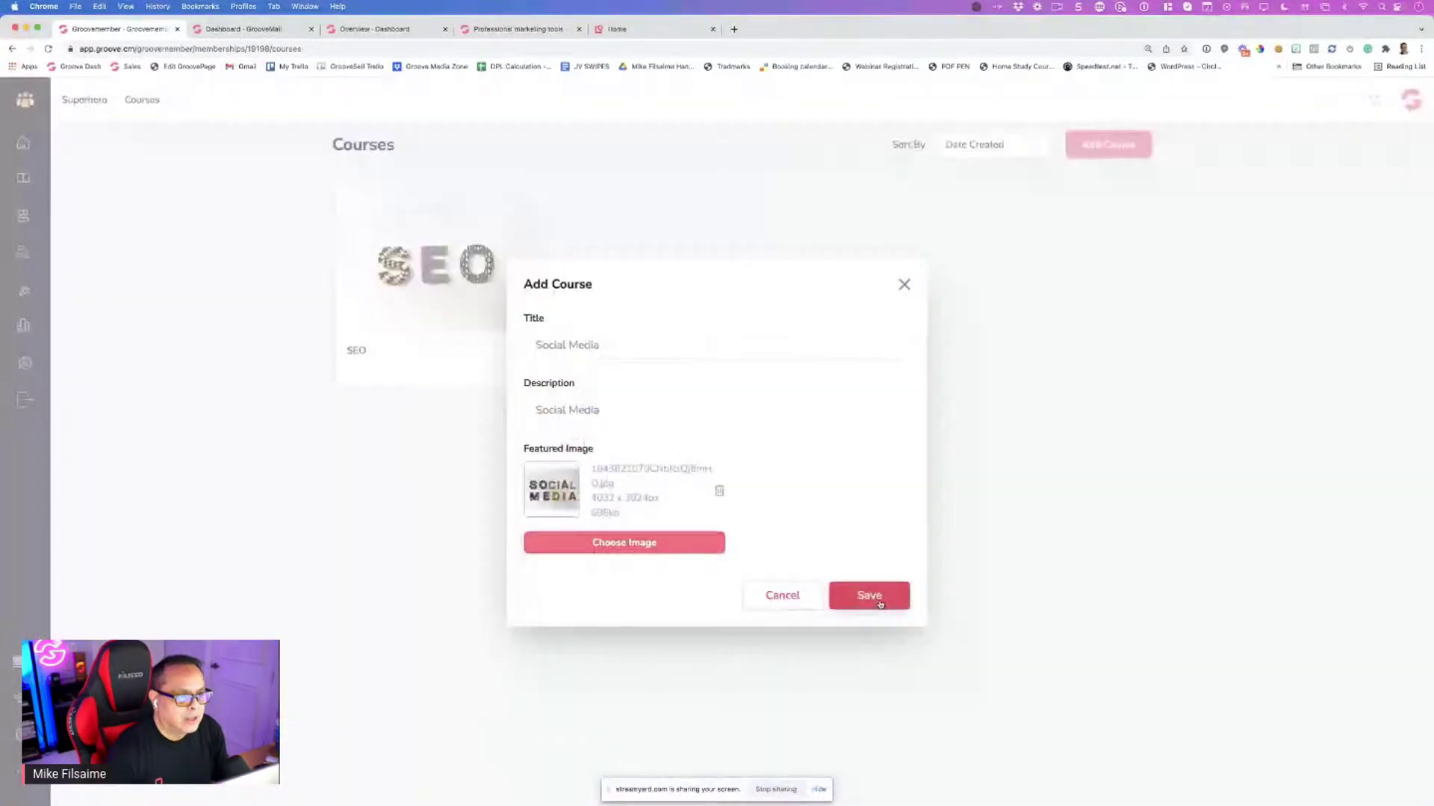
{"action": "left_click", "coordinate": [870, 596]}
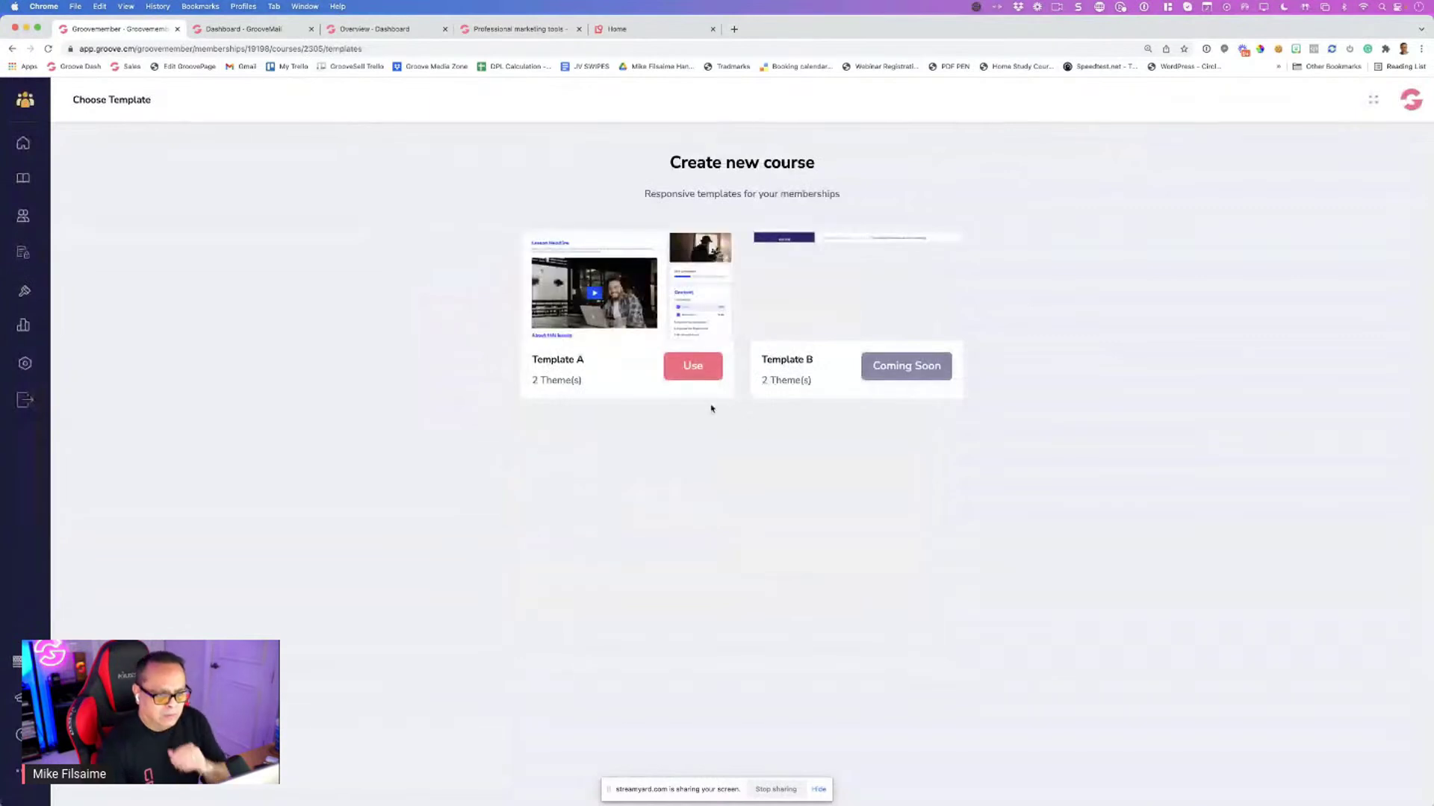
Apply Template A to the Social Media course and go back to the Courses page
{"action": "left_click", "coordinate": [687, 376]}
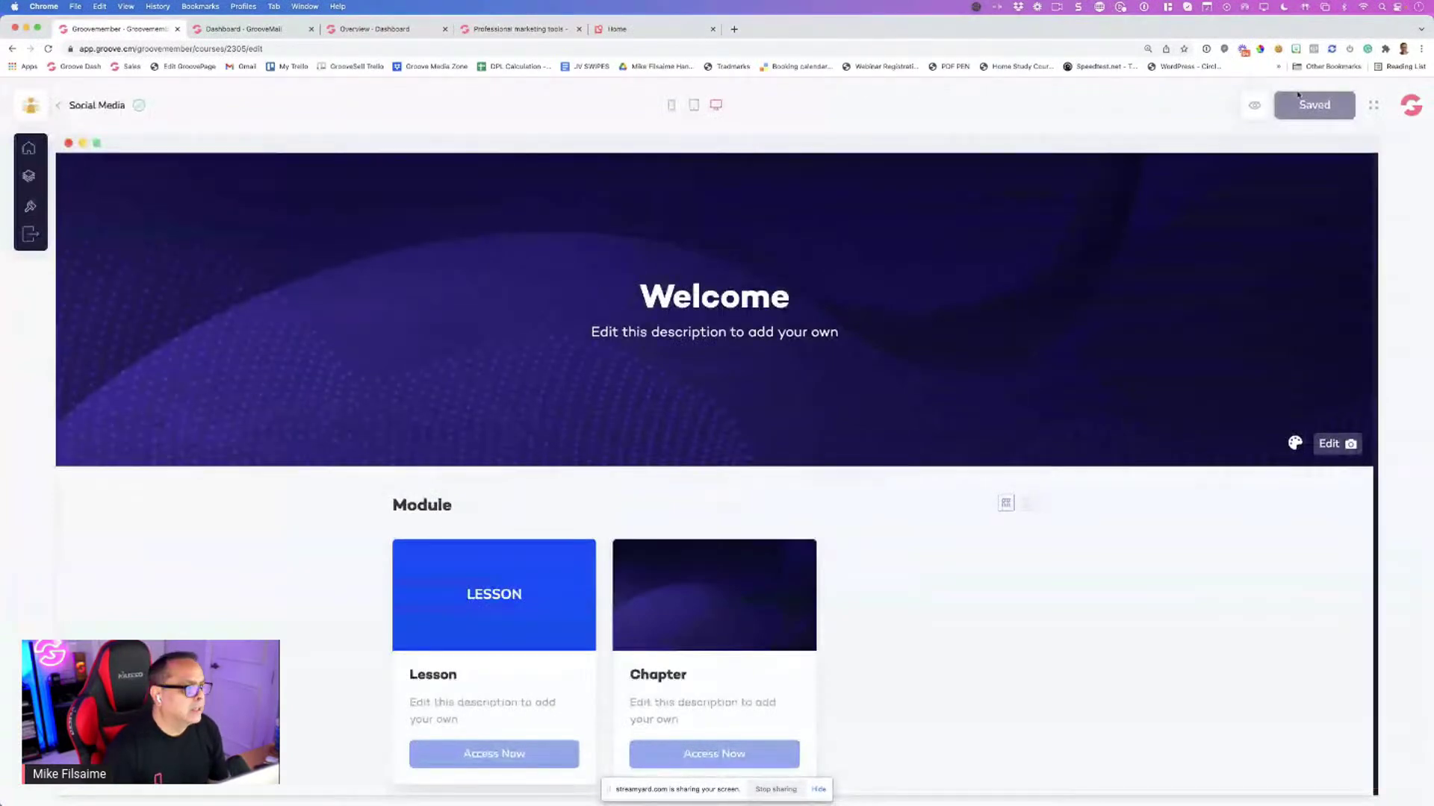
{"action": "left_click", "coordinate": [58, 105]}
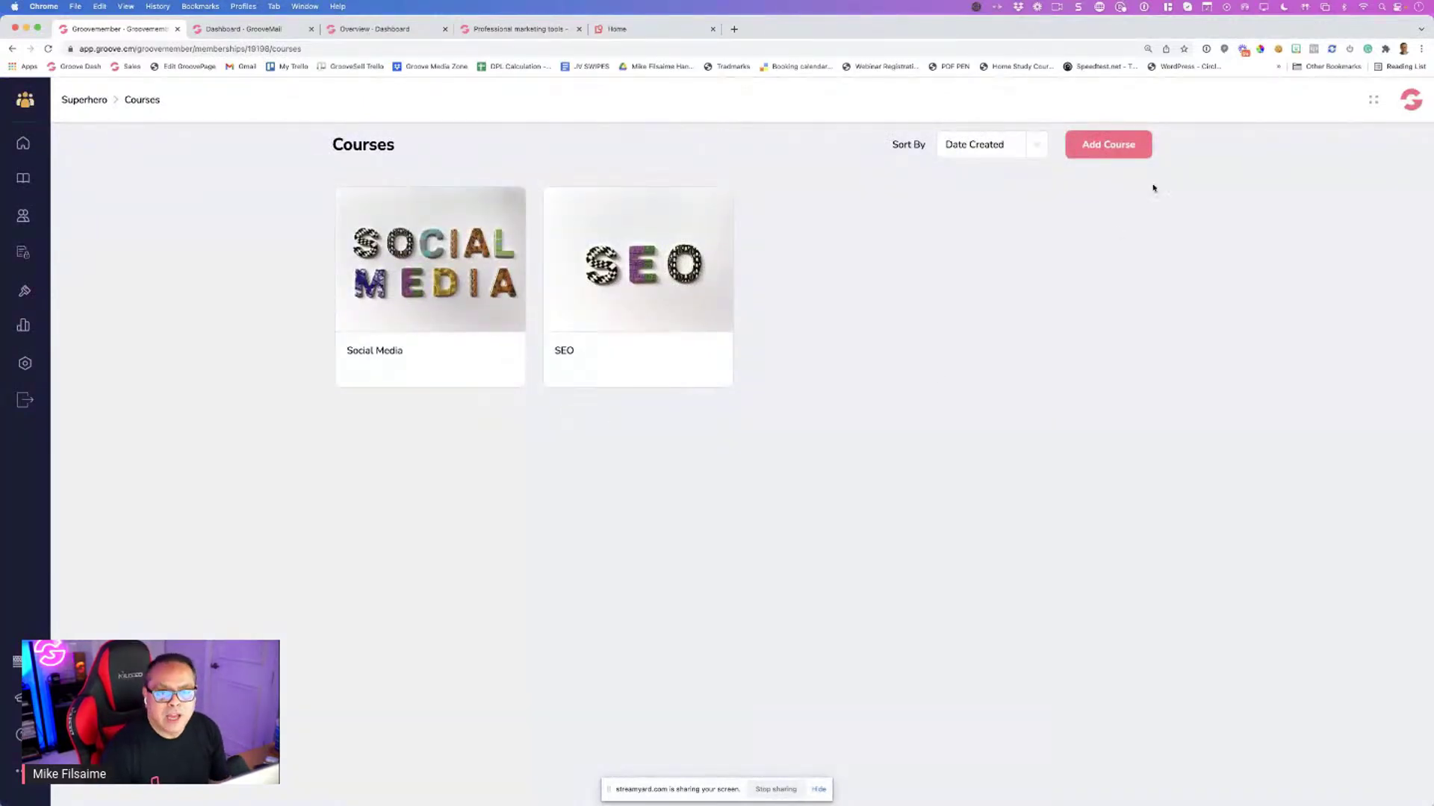
Add a new course titled 'Facebook Ads' with the same text pasted as its description
{"action": "left_click", "coordinate": [1092, 146]}
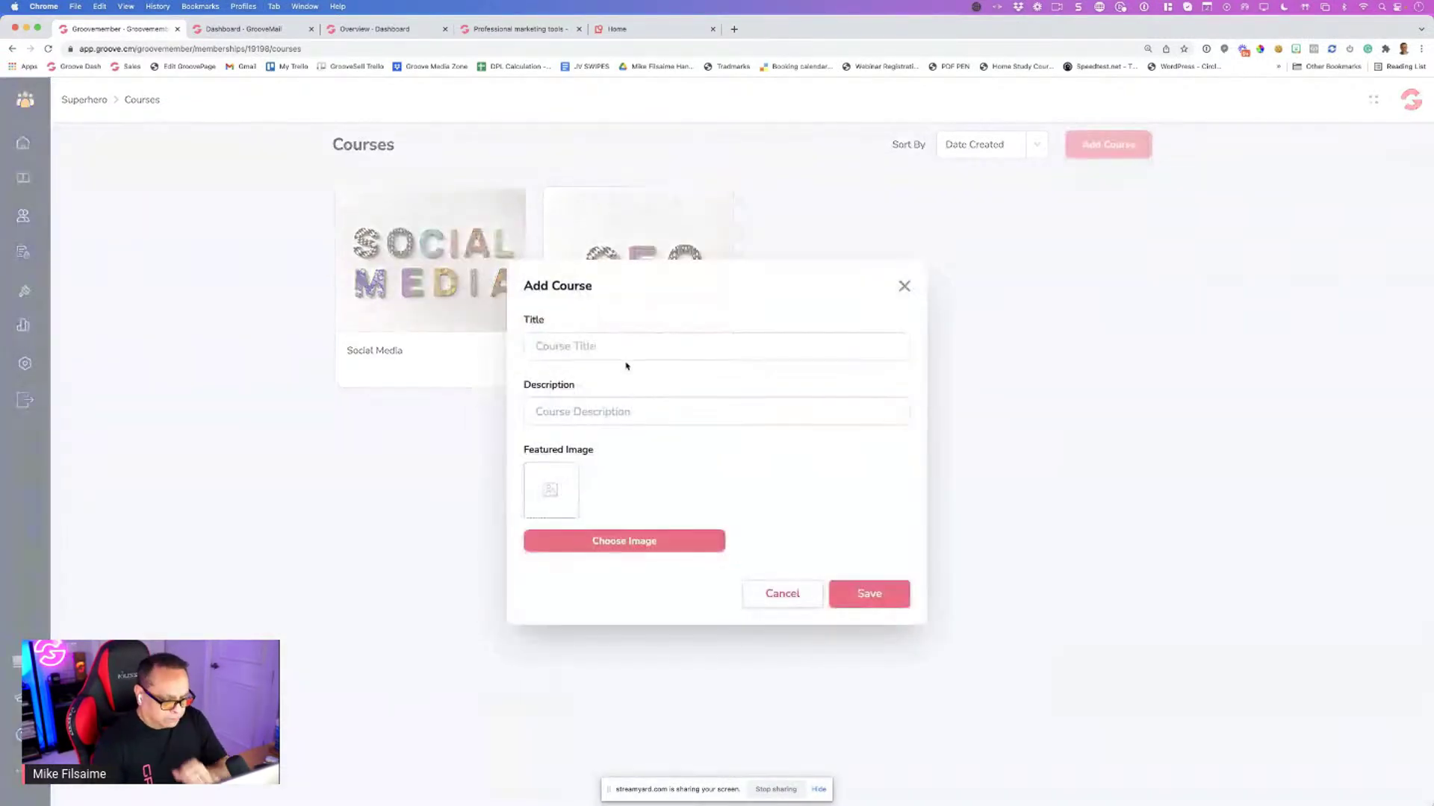
{"action": "left_click", "coordinate": [644, 347]}
{"action": "type", "text": "Dacebo"}
{"action": "key", "text": "super+a"}
{"action": "type", "text": "Facebook Ades"}
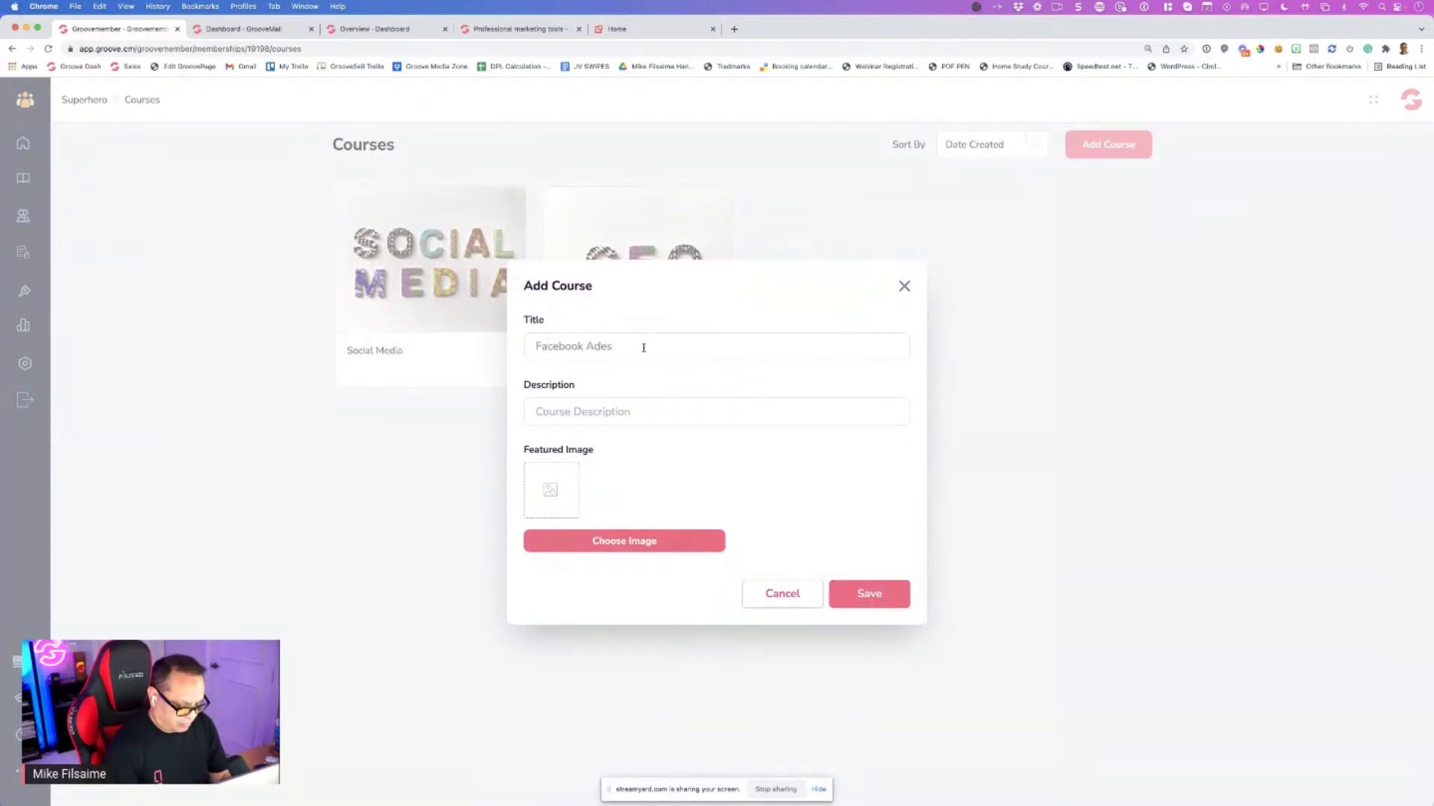
{"action": "key", "text": "super+a"}
{"action": "key", "text": "BackSpace"}
{"action": "type", "text": "Facebook Ads"}
{"action": "left_click", "coordinate": [668, 417]}
{"action": "type", "text": "Facebook Ads"}
Set the Messenger and Facebook logo stock photo, found by searching 'facebook', as featured image
{"action": "left_click", "coordinate": [618, 551]}
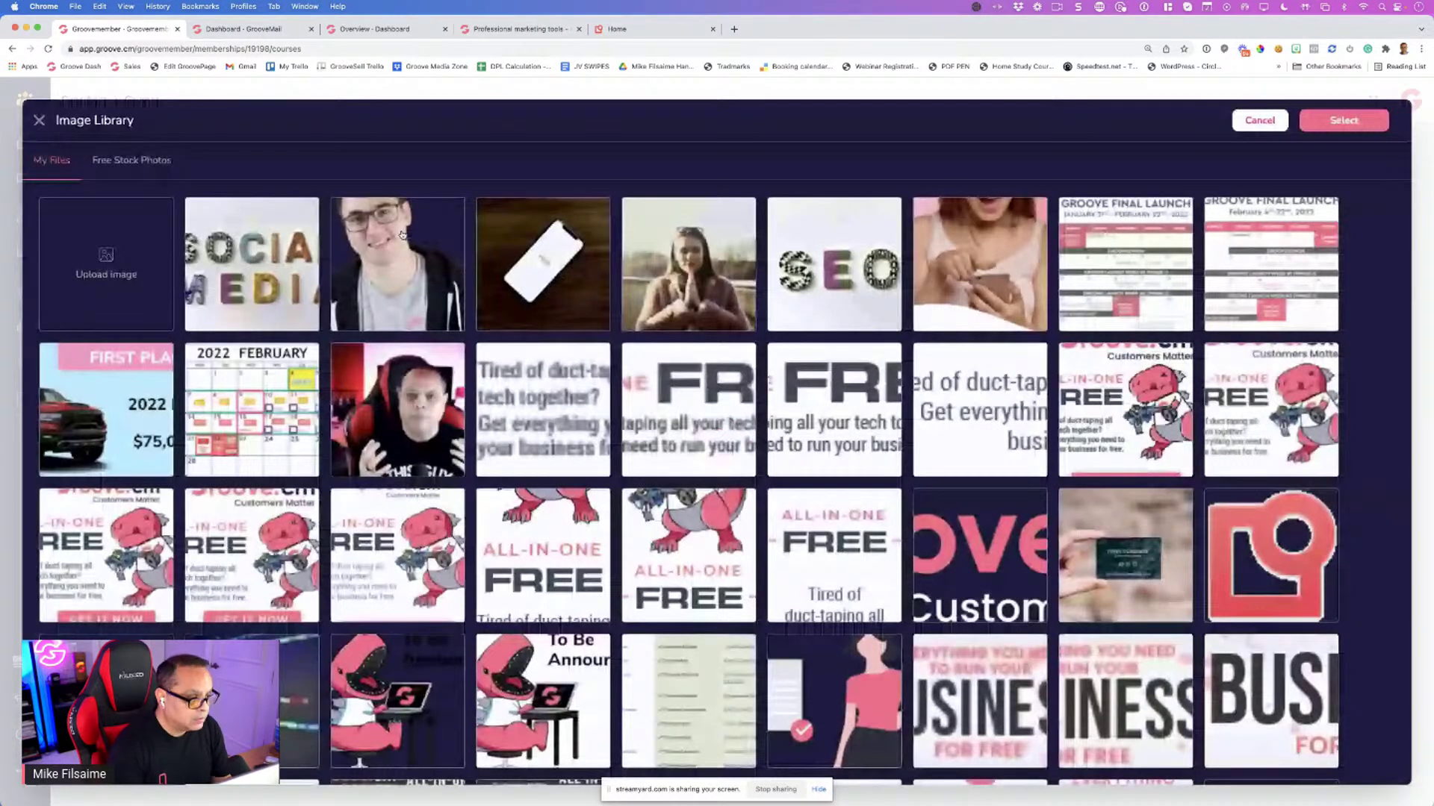
{"action": "left_click", "coordinate": [131, 160]}
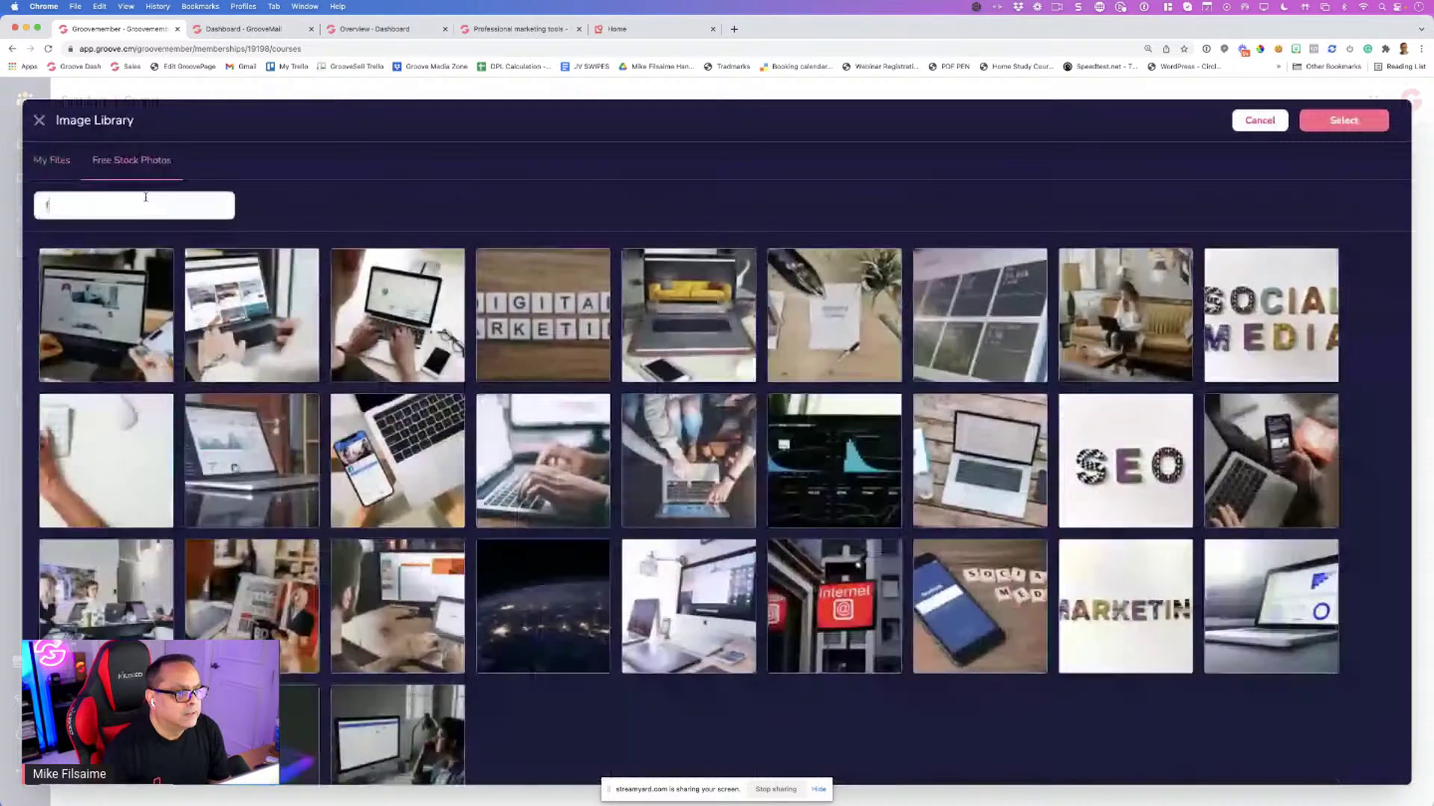
{"action": "left_click", "coordinate": [146, 197]}
{"action": "type", "text": "f"}
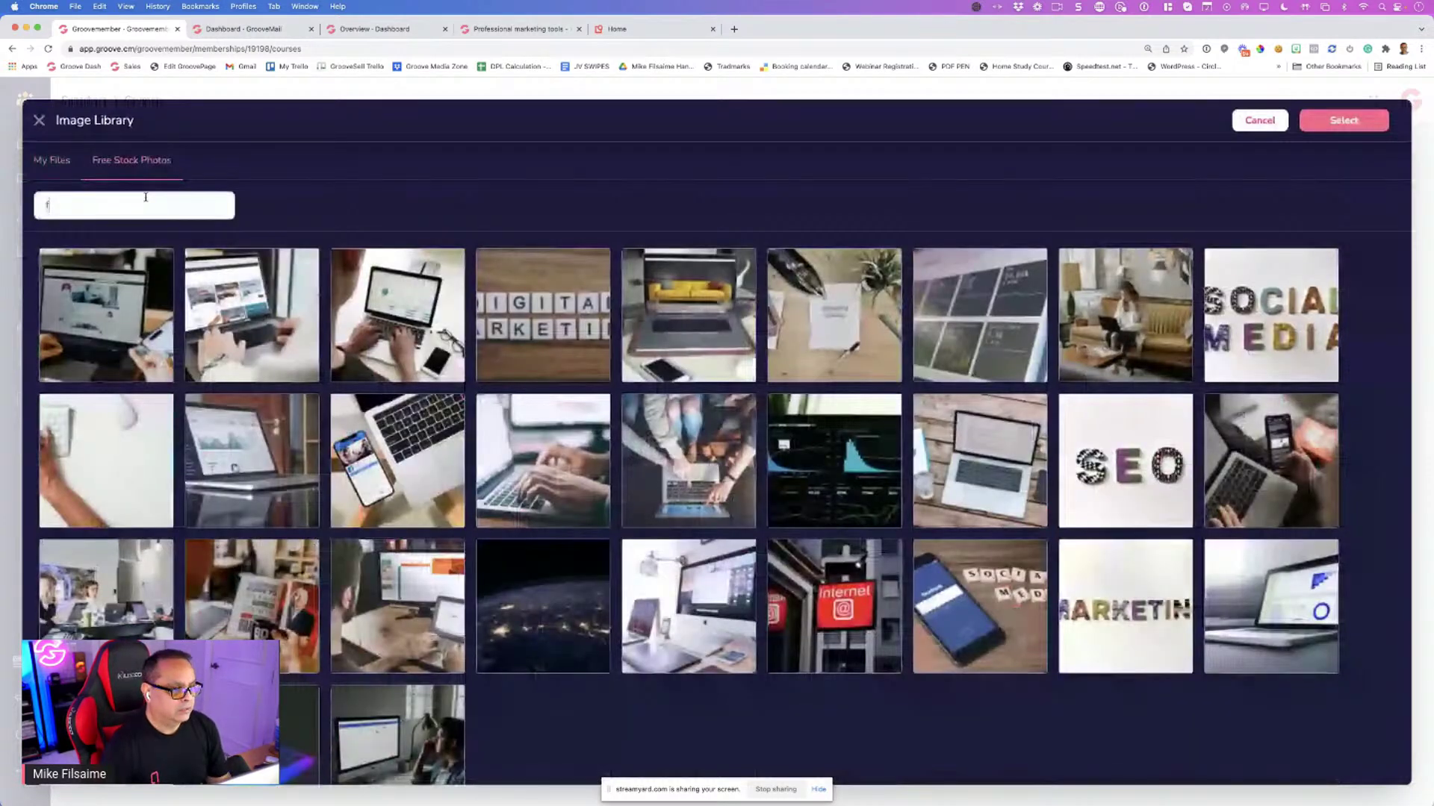
{"action": "type", "text": "acebook"}
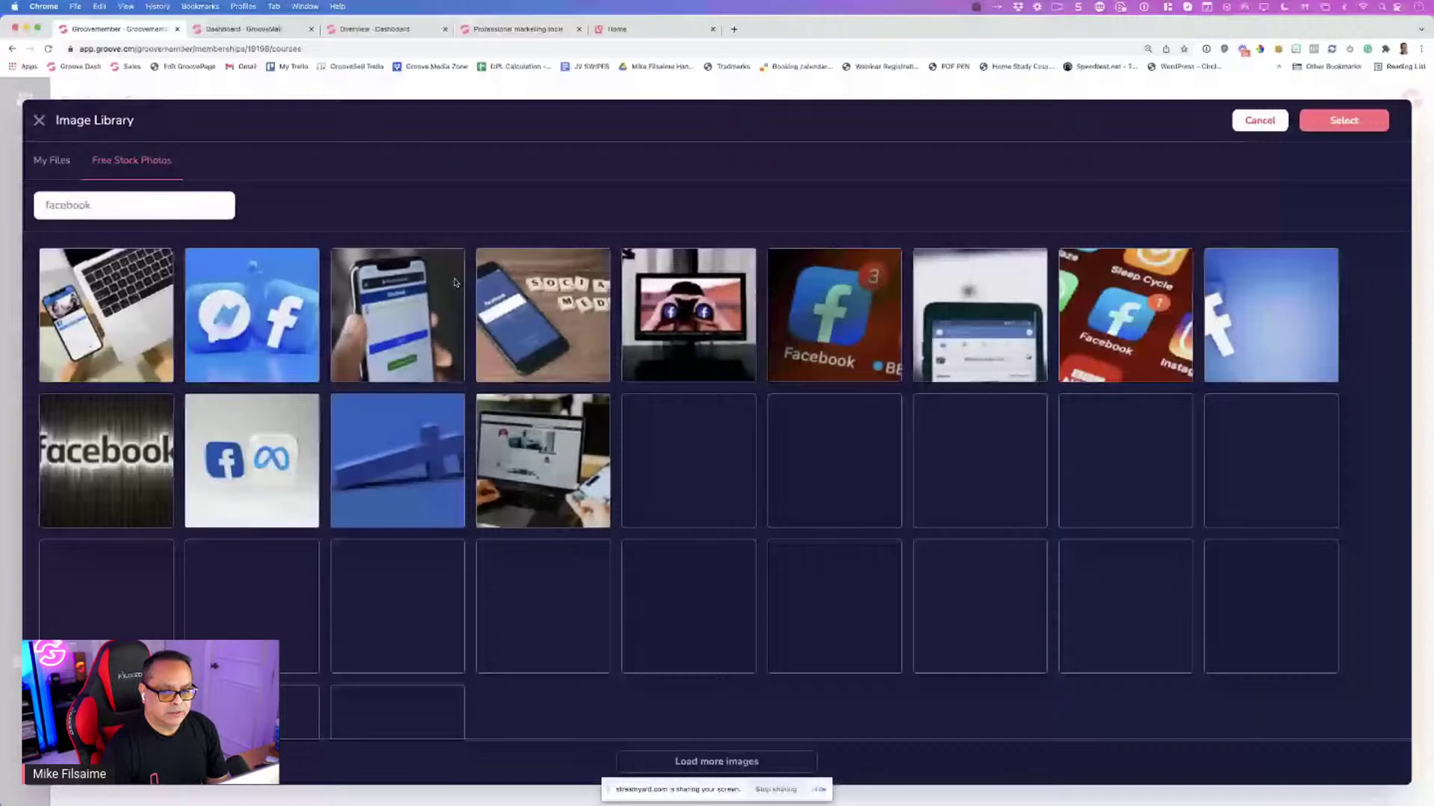
{"action": "left_click", "coordinate": [269, 331]}
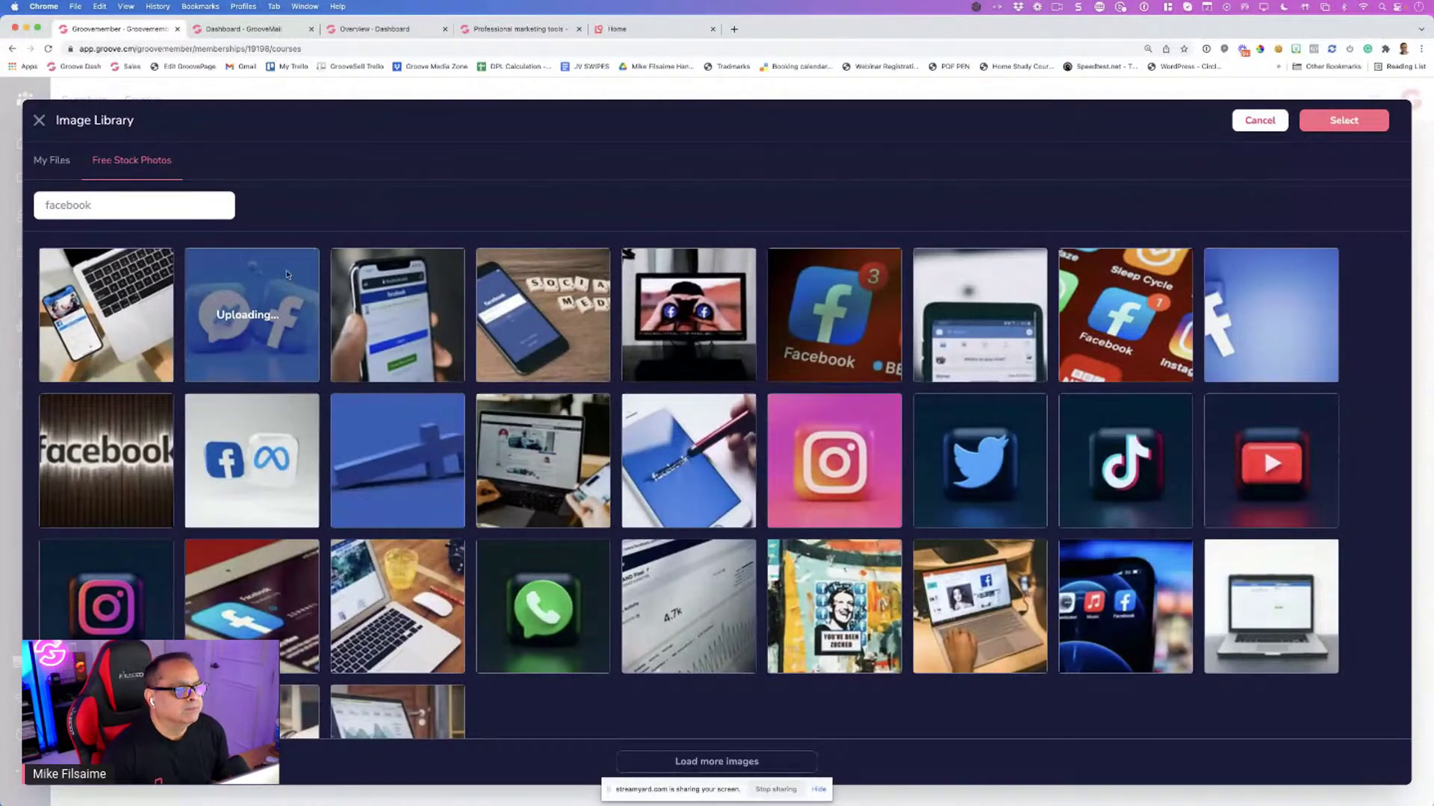
{"action": "scroll", "coordinate": [288, 275], "scroll_direction": "down", "scroll_amount": 1}
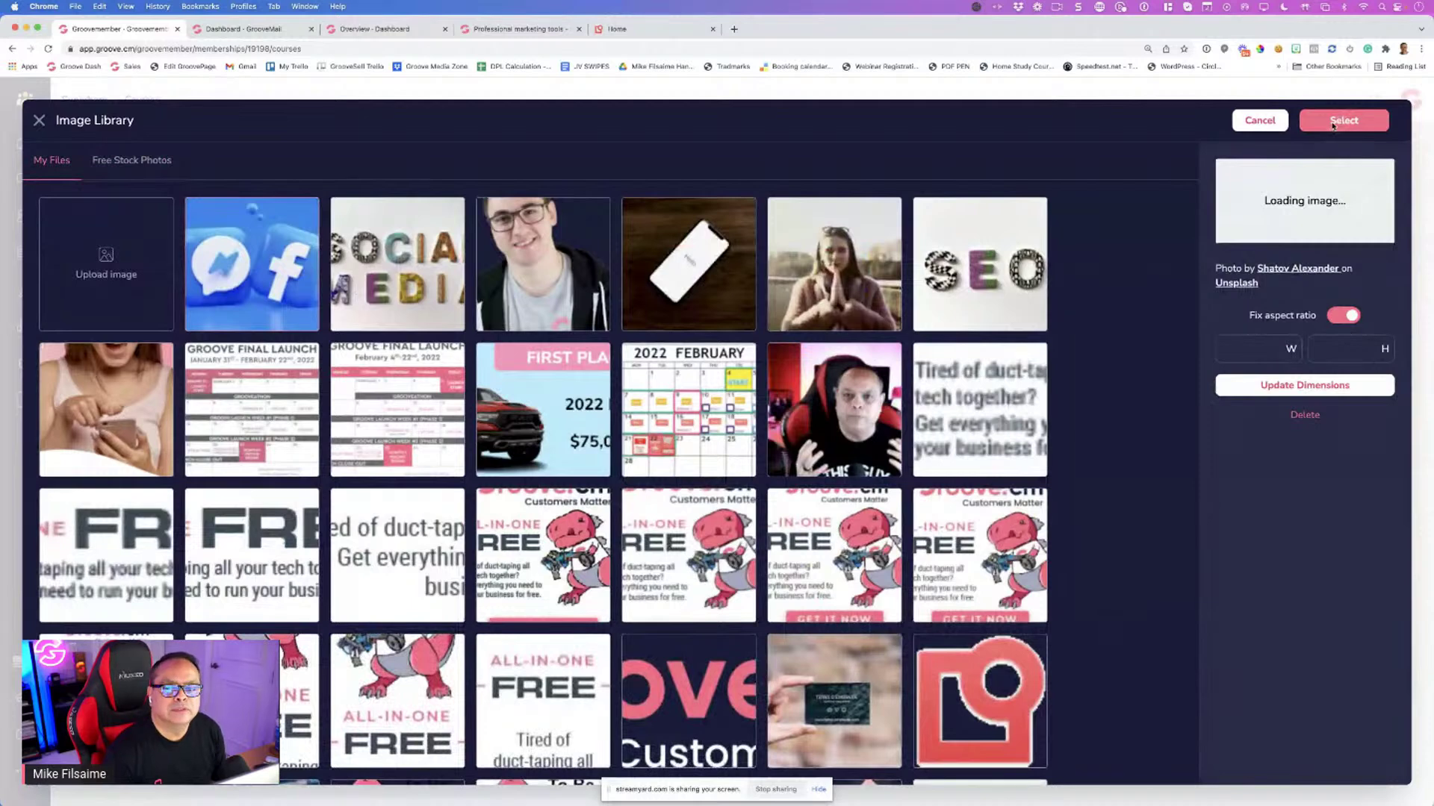
{"action": "left_click", "coordinate": [1334, 126]}
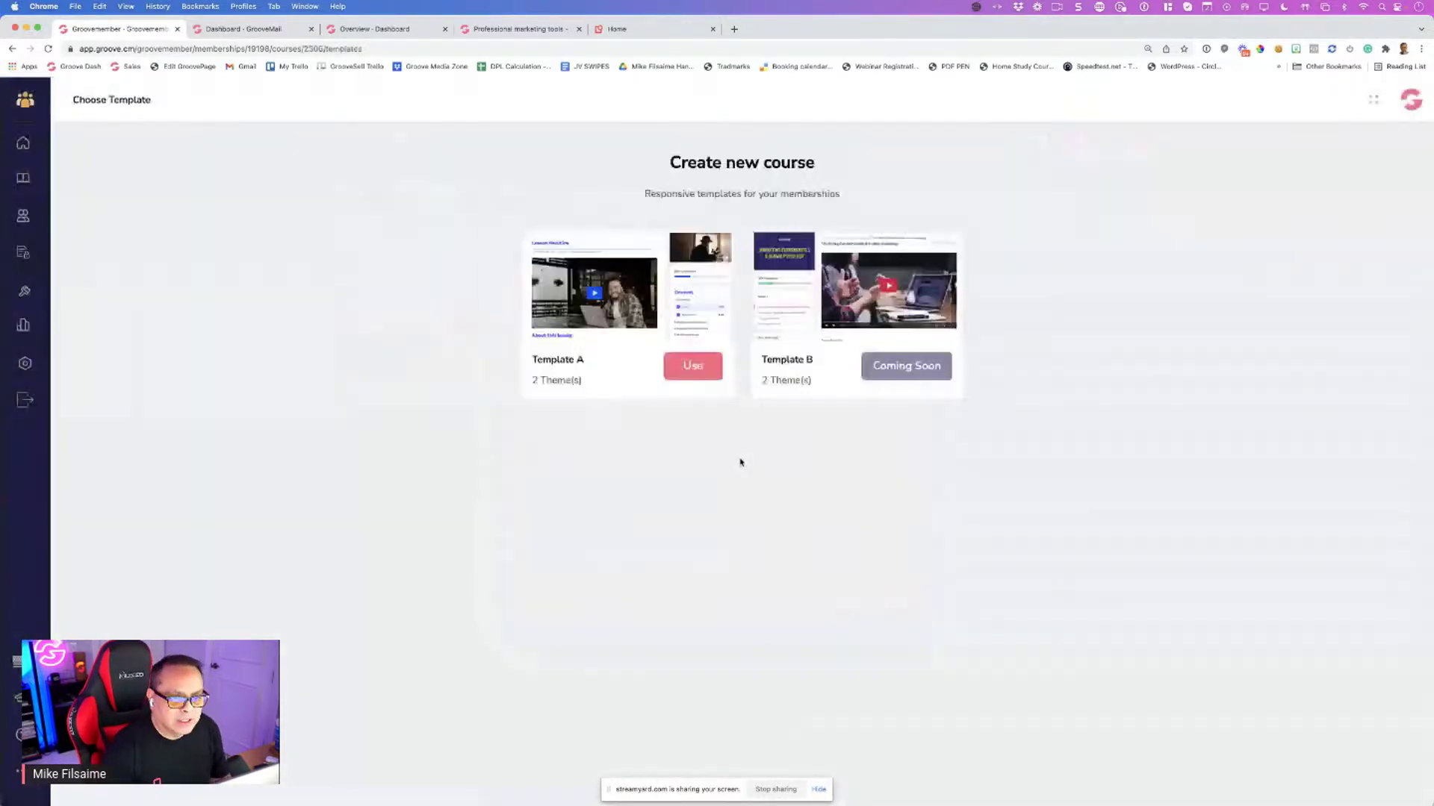
Build the Facebook Ads course from Template A and return to the course list
{"action": "left_click", "coordinate": [696, 377]}
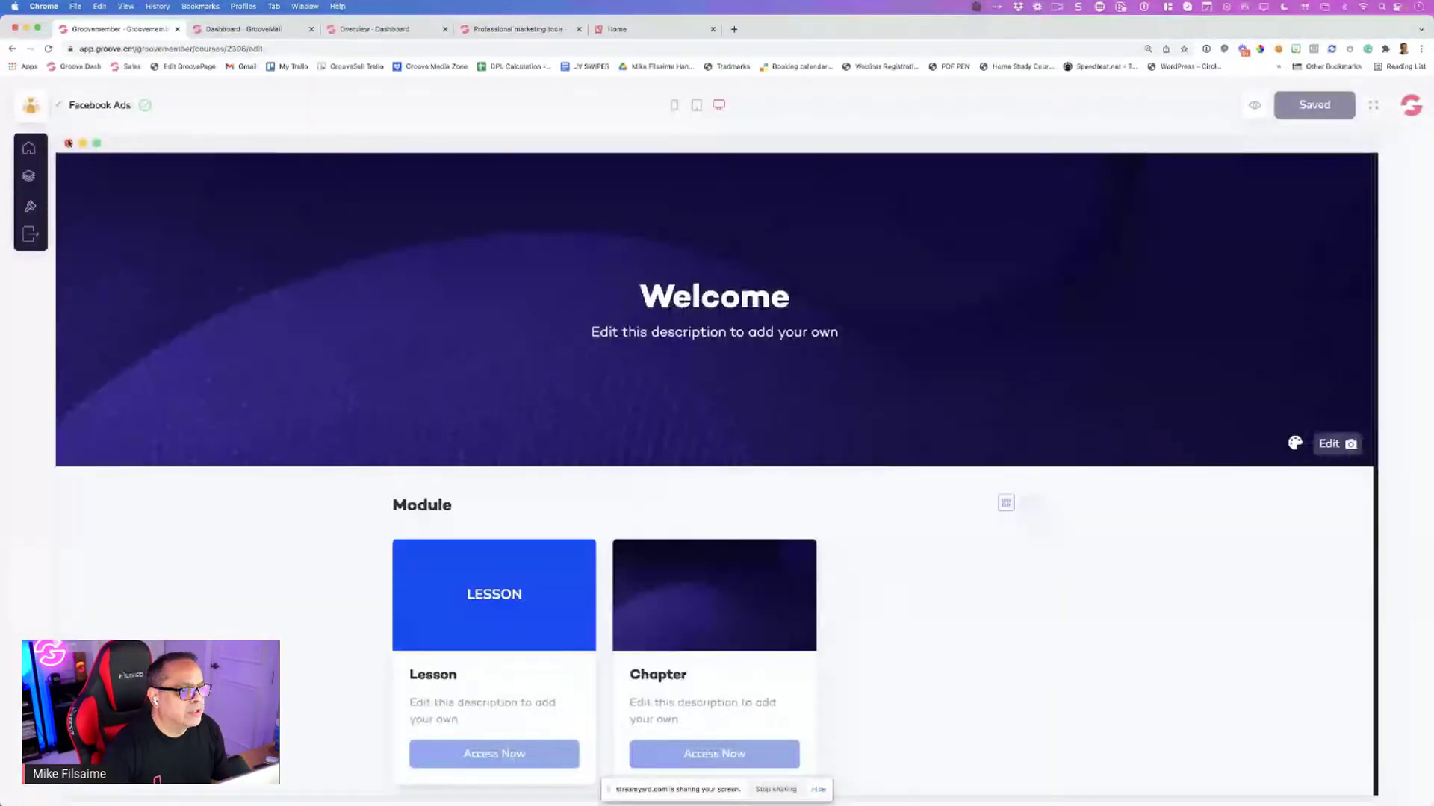
{"action": "left_click", "coordinate": [59, 105]}
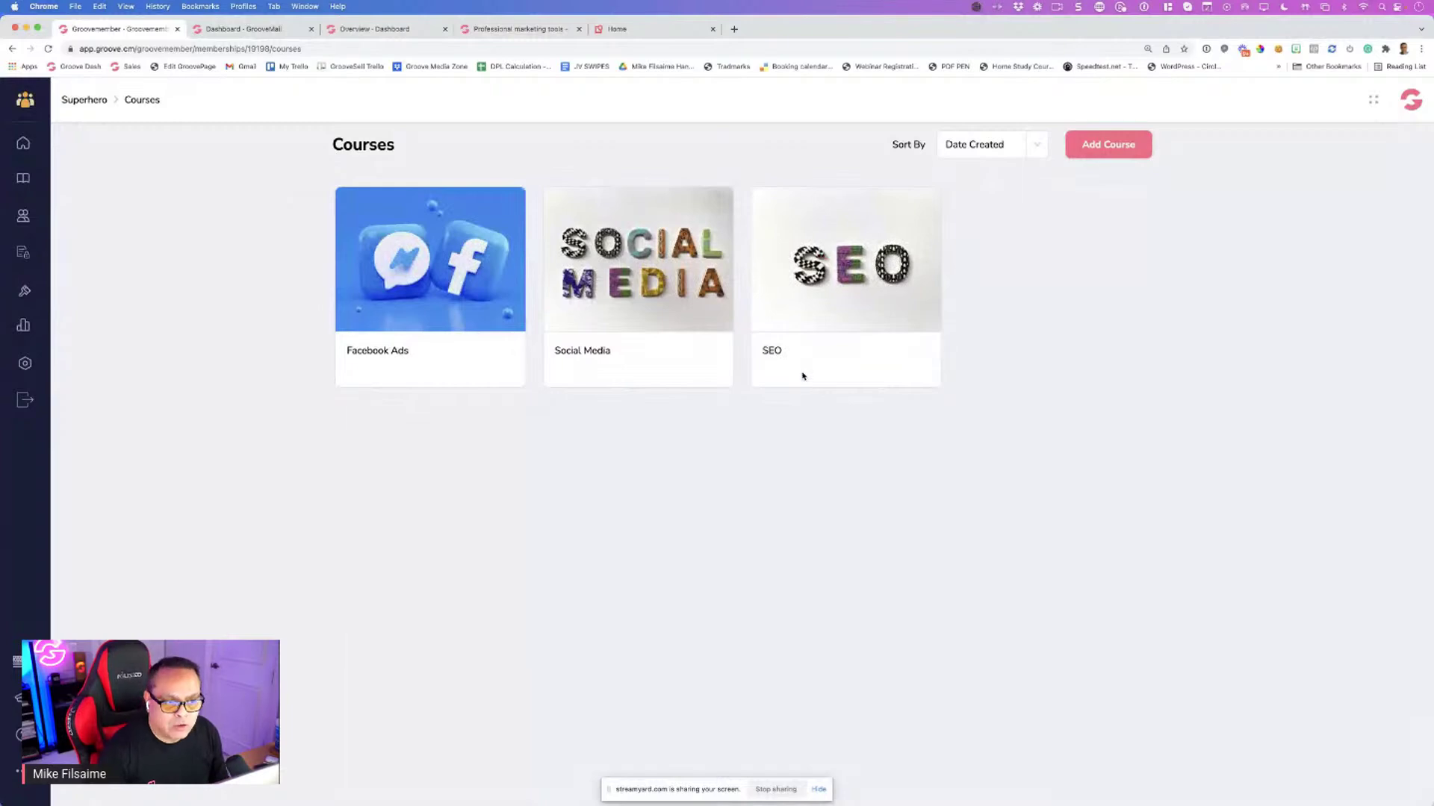
{"action": "mouse_move", "coordinate": [783, 348]}
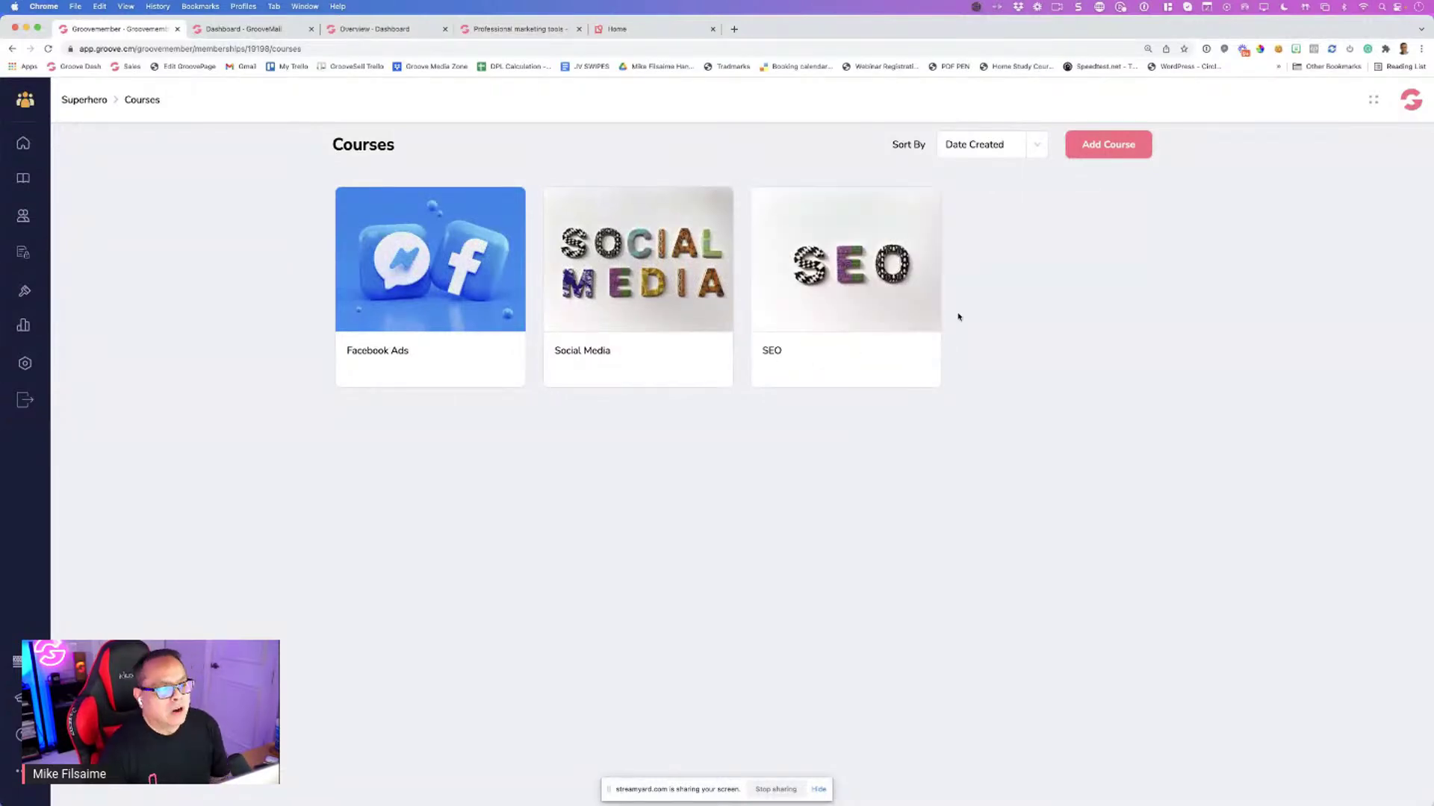
Add a new course titled 'Youtube for SEO' with the title pasted as its description
{"action": "left_click", "coordinate": [1097, 153]}
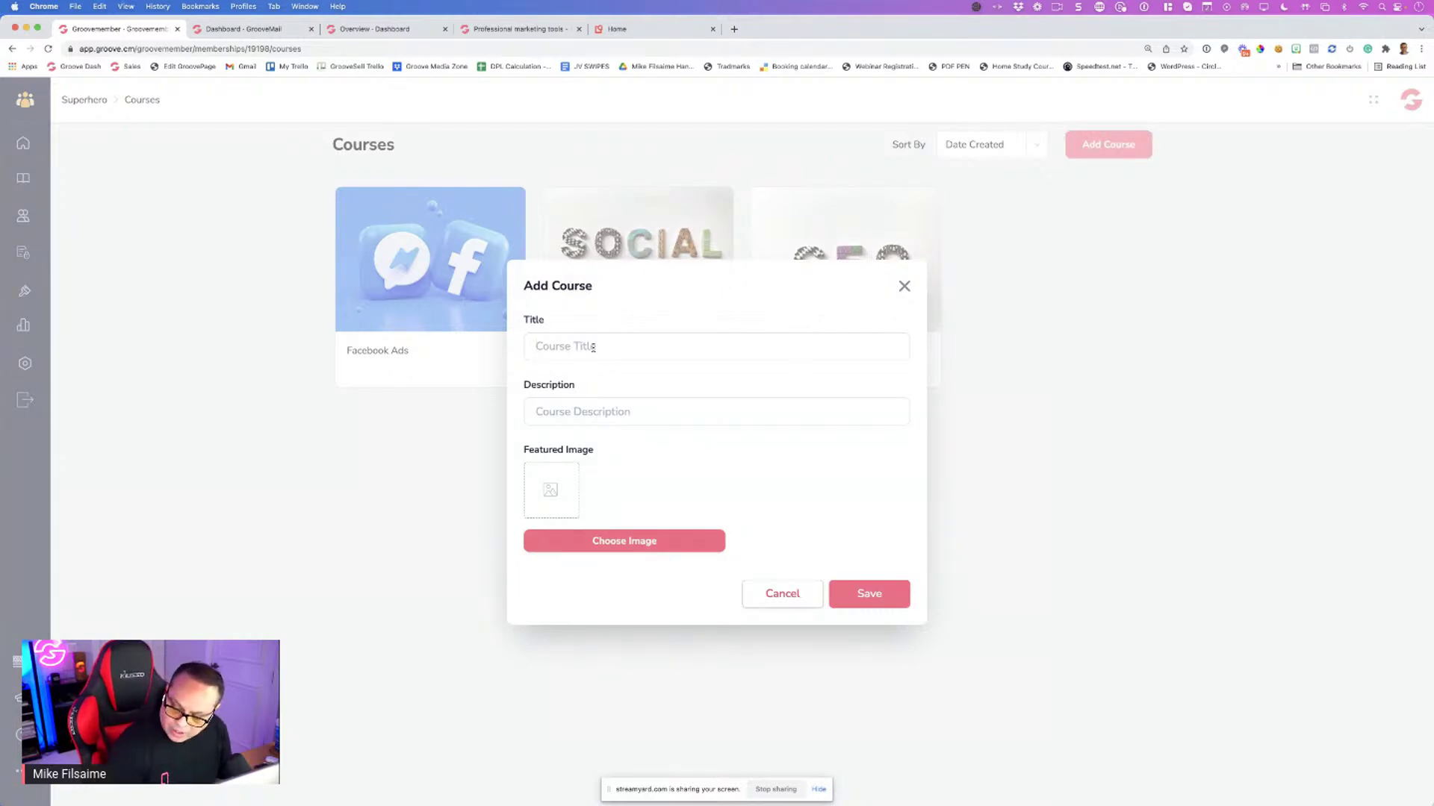
{"action": "type", "text": "You"}
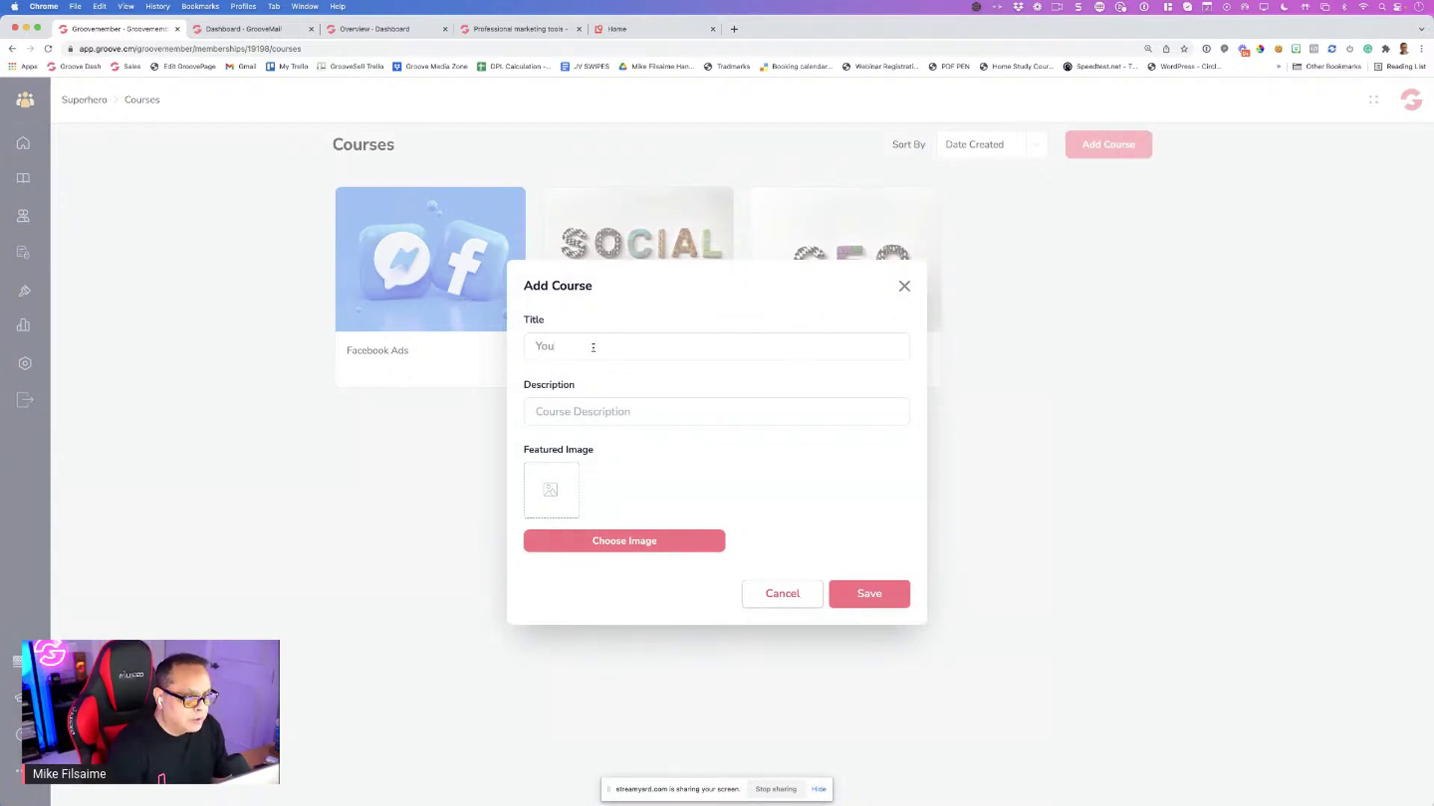
{"action": "type", "text": "tube for SEO"}
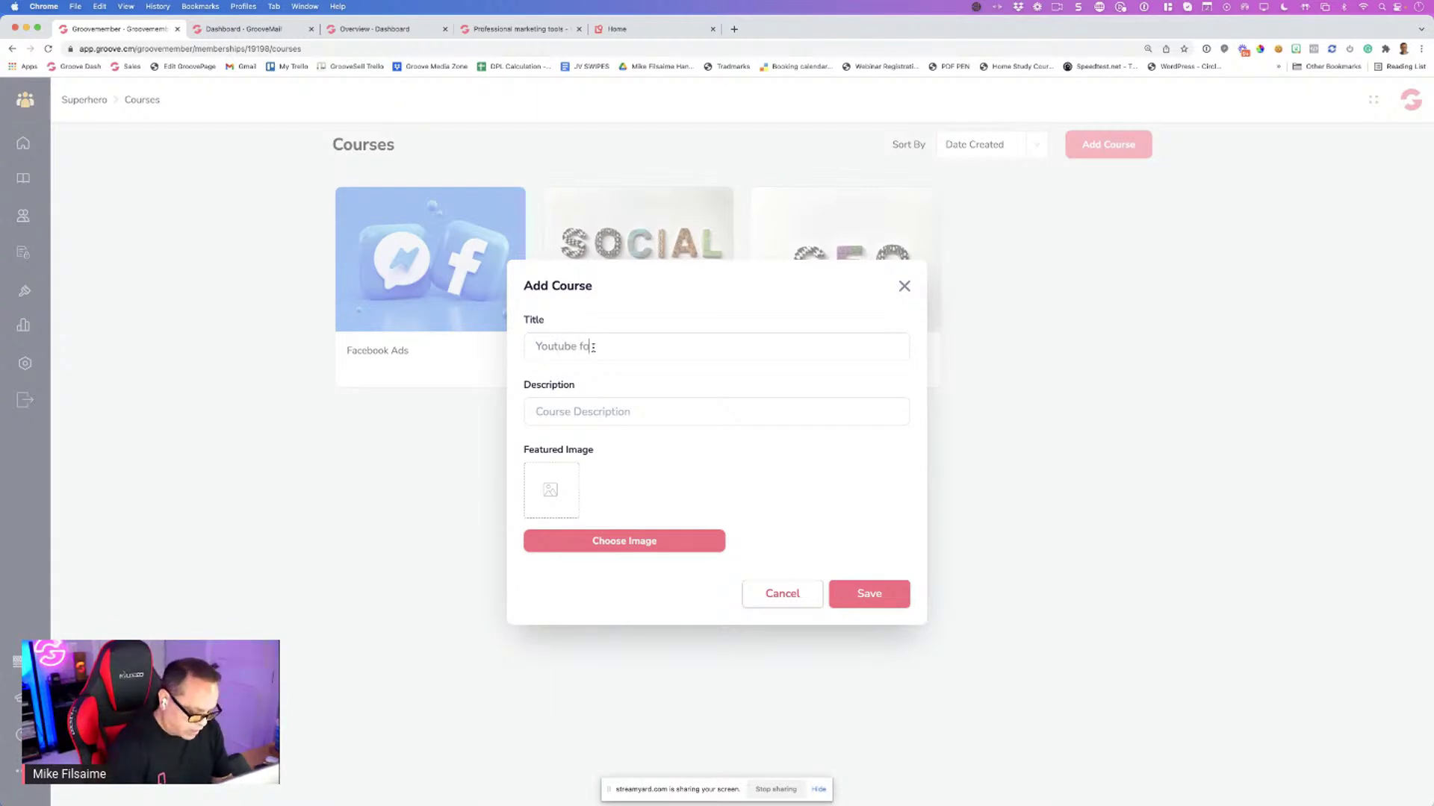
{"action": "triple_click", "coordinate": [605, 357]}
{"action": "key", "text": "super+c"}
{"action": "key", "text": "Right"}
{"action": "left_click", "coordinate": [594, 411]}
{"action": "key", "text": "super+v"}
Set the YouTube play-button stock photo, found by searching 'youtube', as featured image and save
{"action": "left_click", "coordinate": [612, 544]}
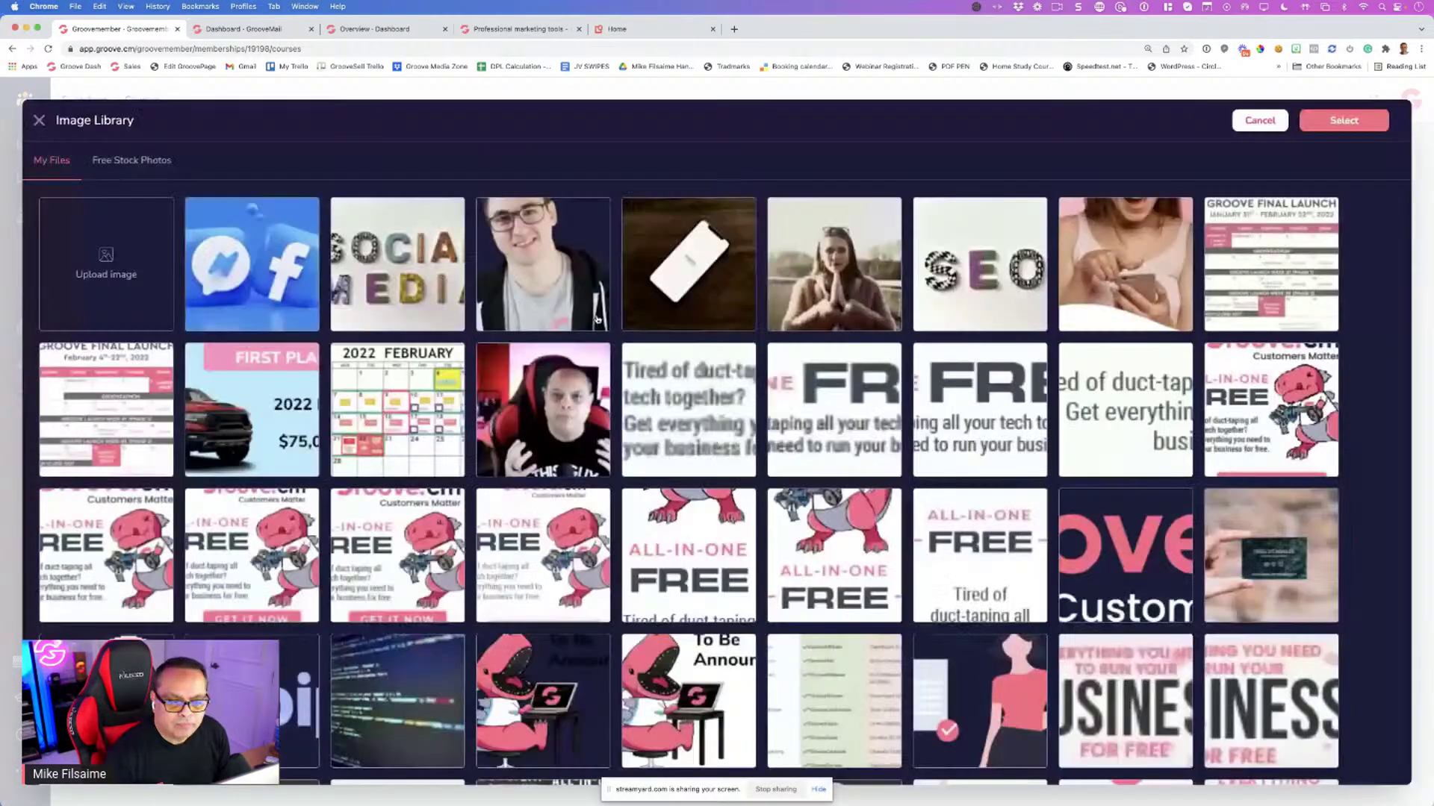
{"action": "left_click", "coordinate": [154, 160]}
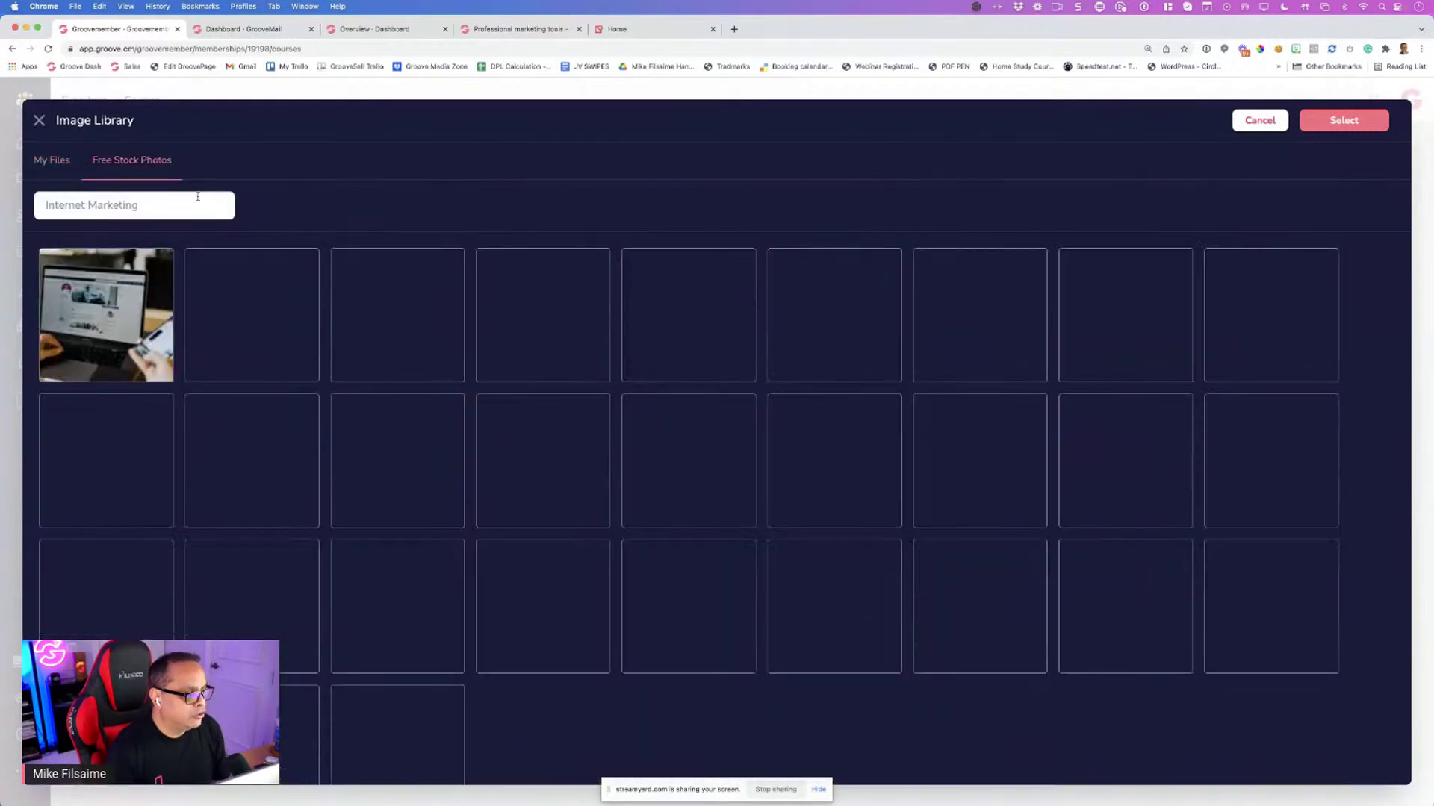
{"action": "type", "text": "youtube"}
{"action": "key", "text": "Return"}
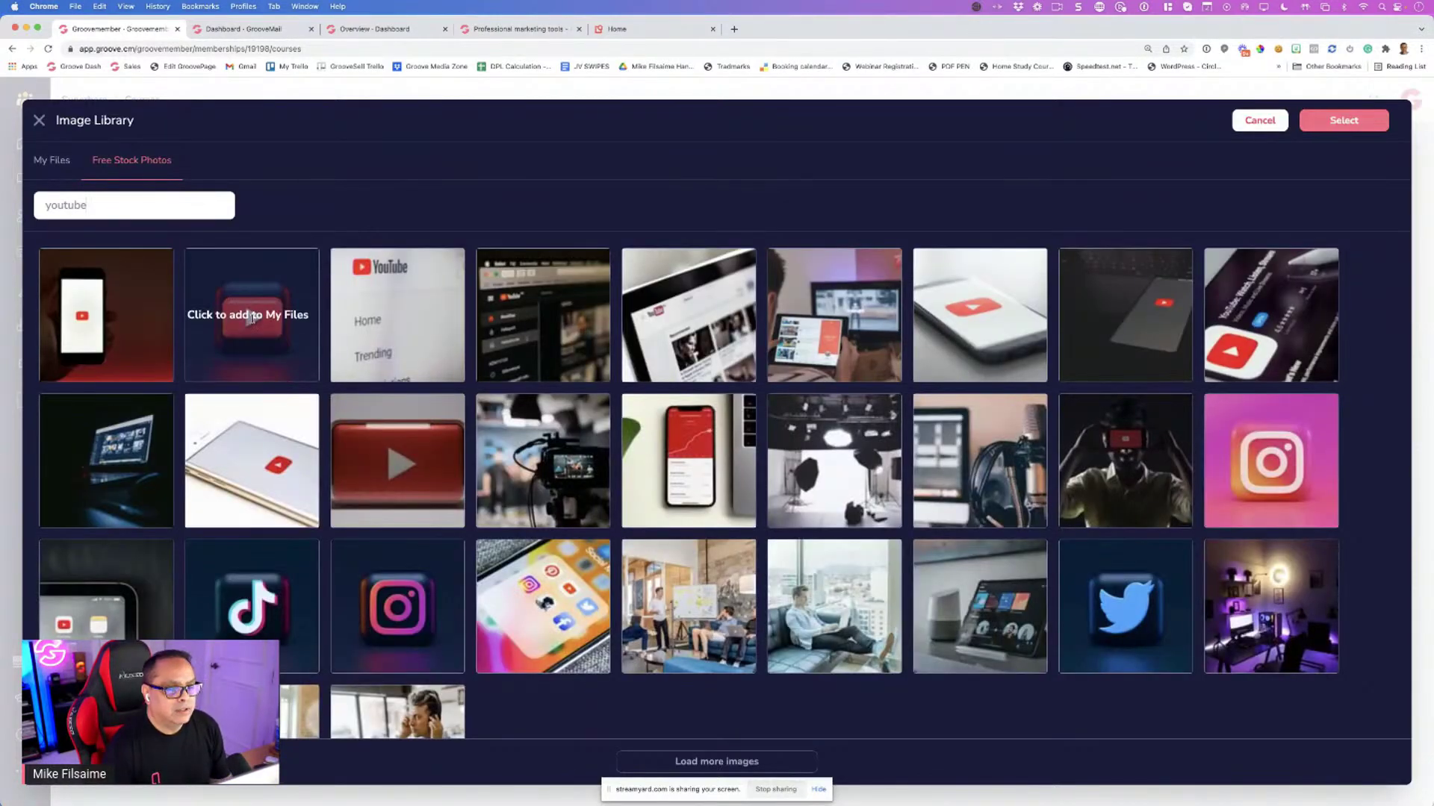
{"action": "left_click", "coordinate": [252, 314]}
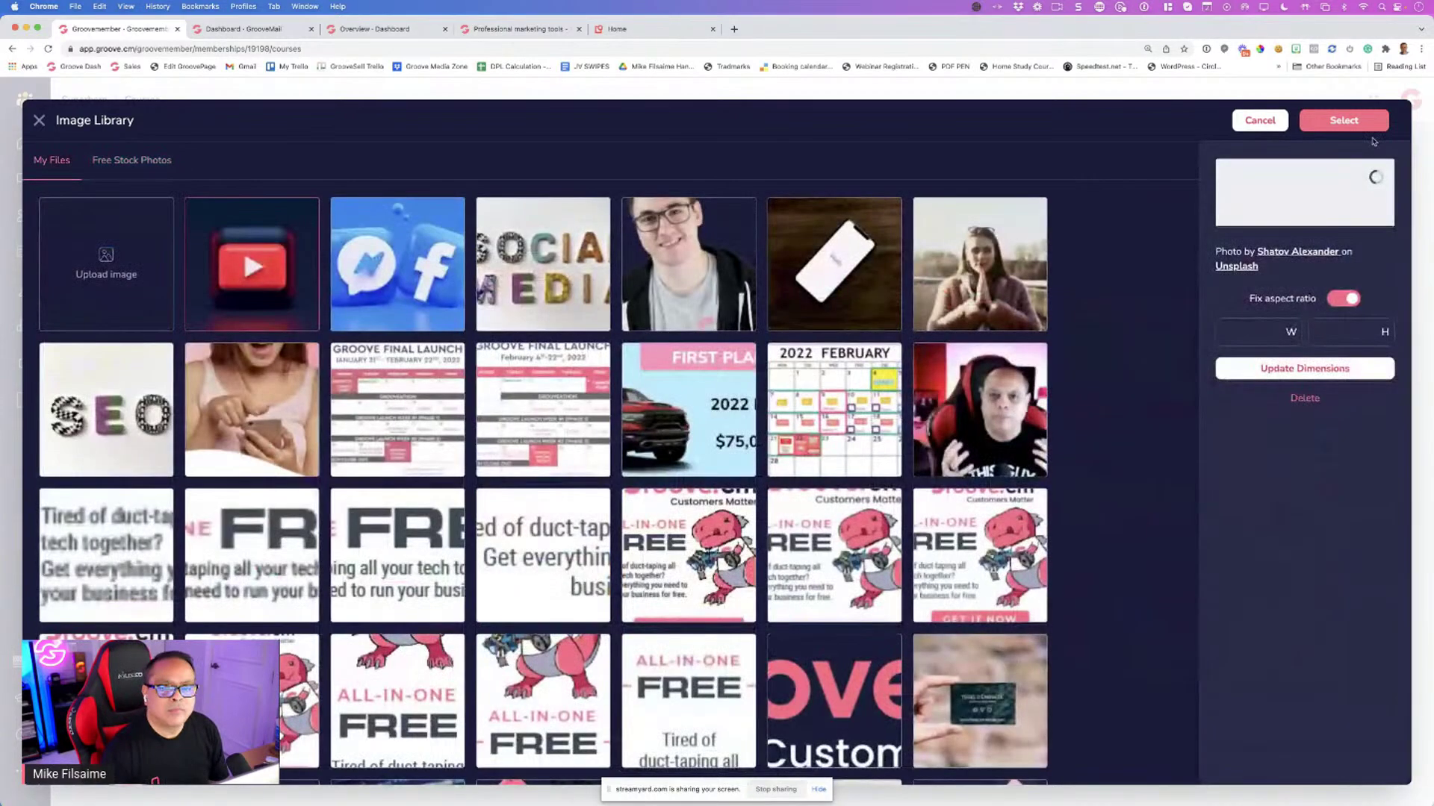
{"action": "left_click", "coordinate": [1353, 124]}
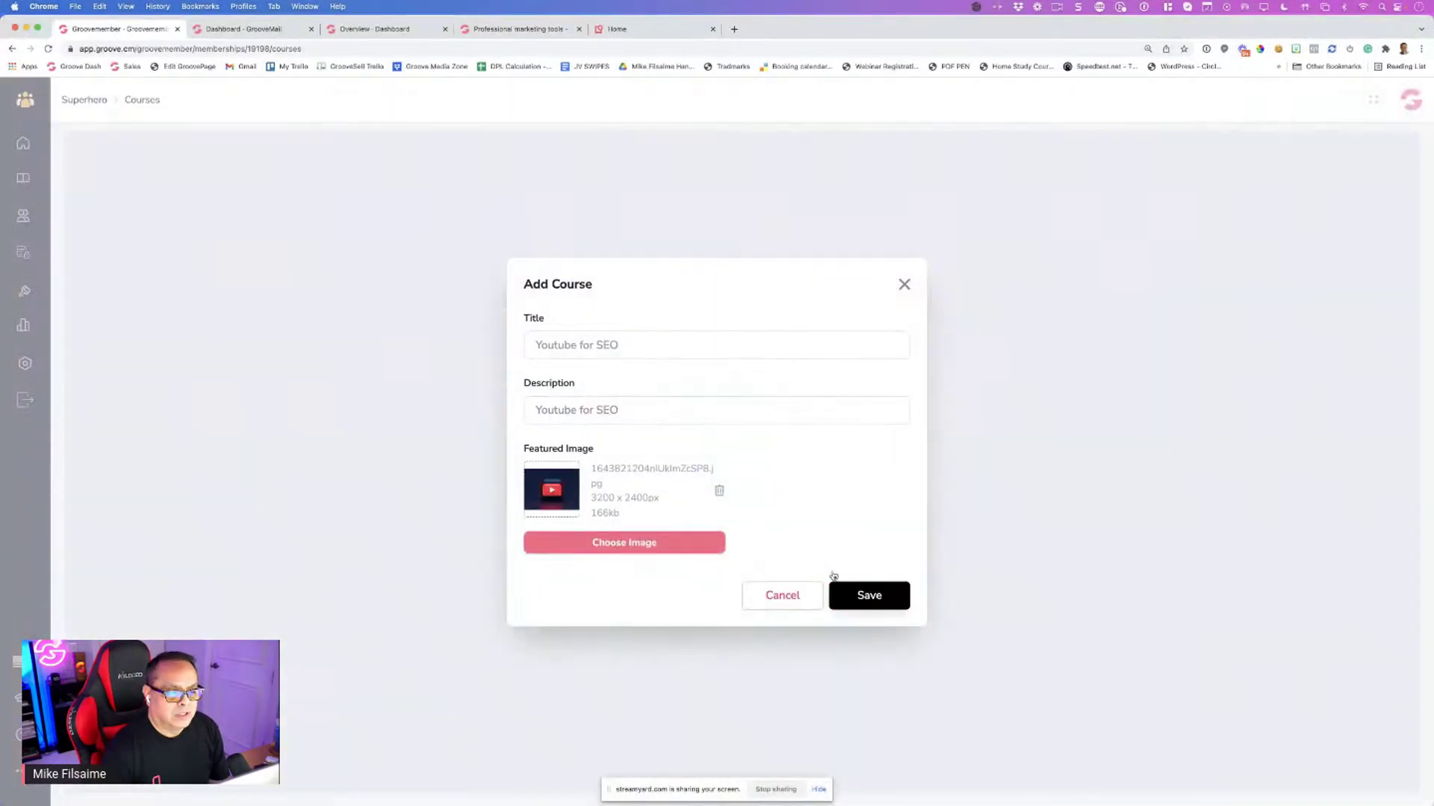
{"action": "left_click", "coordinate": [834, 577]}
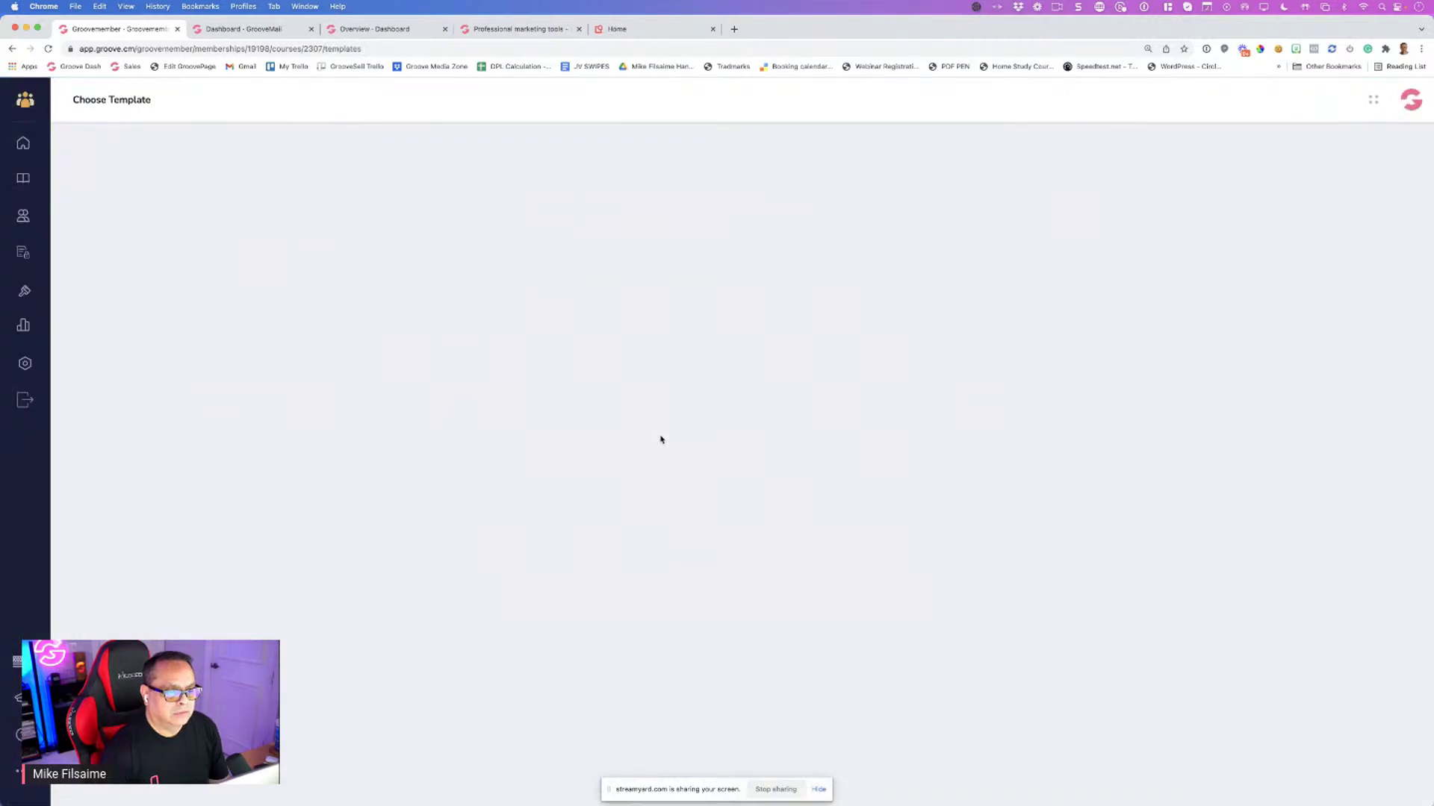
Apply Template A to Youtube for SEO, return to the course list, and start another course
{"action": "left_click", "coordinate": [684, 365]}
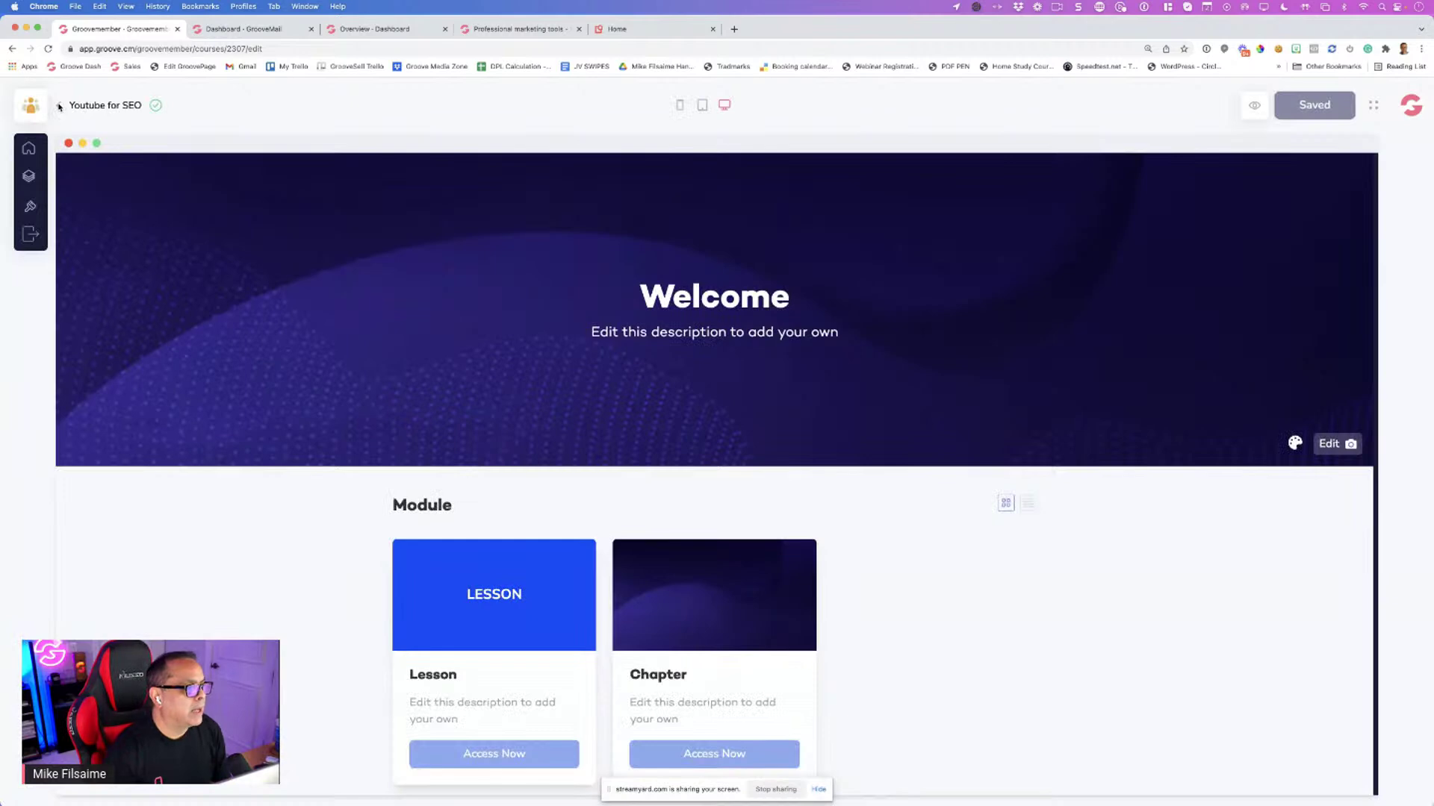
{"action": "left_click", "coordinate": [60, 105]}
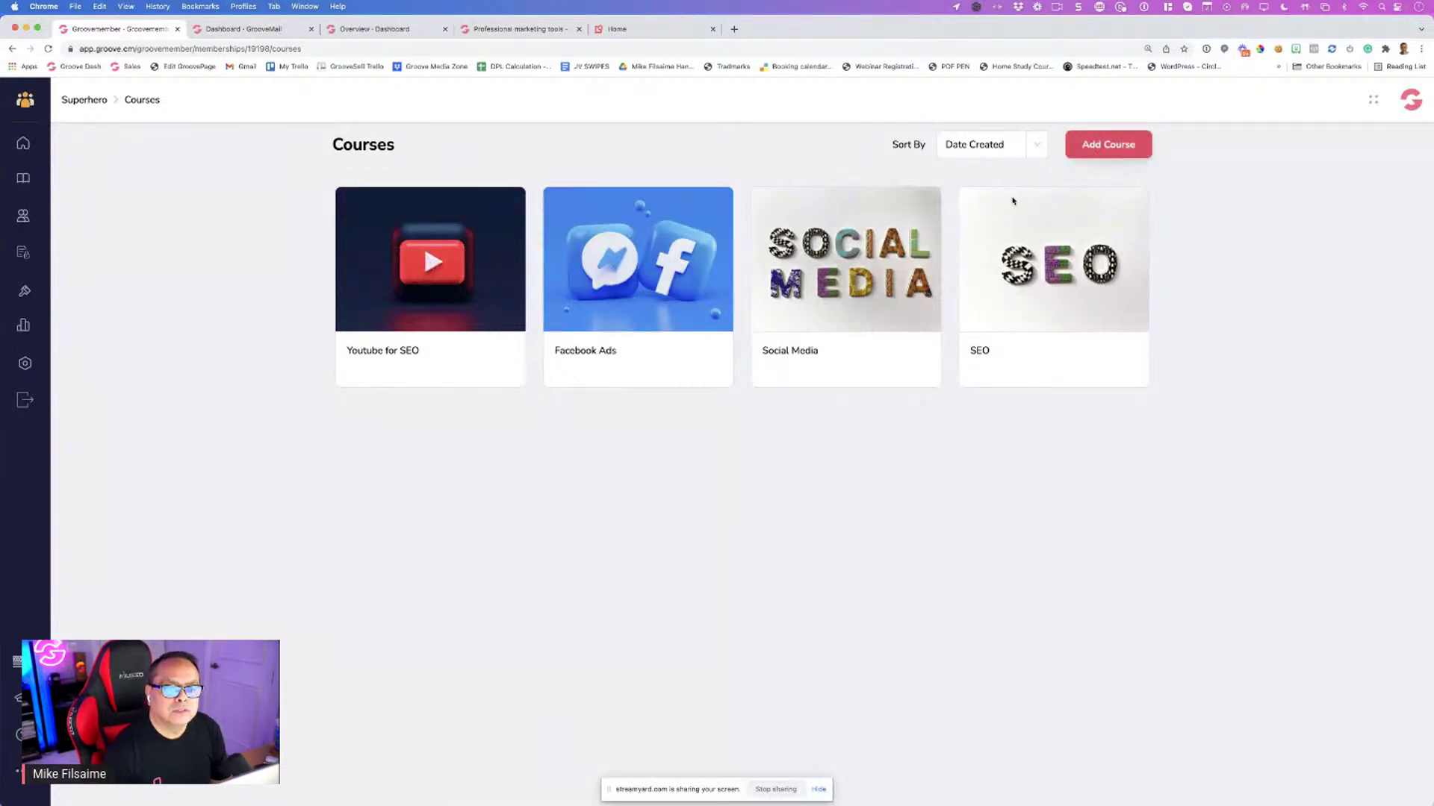
{"action": "left_click", "coordinate": [1092, 153]}
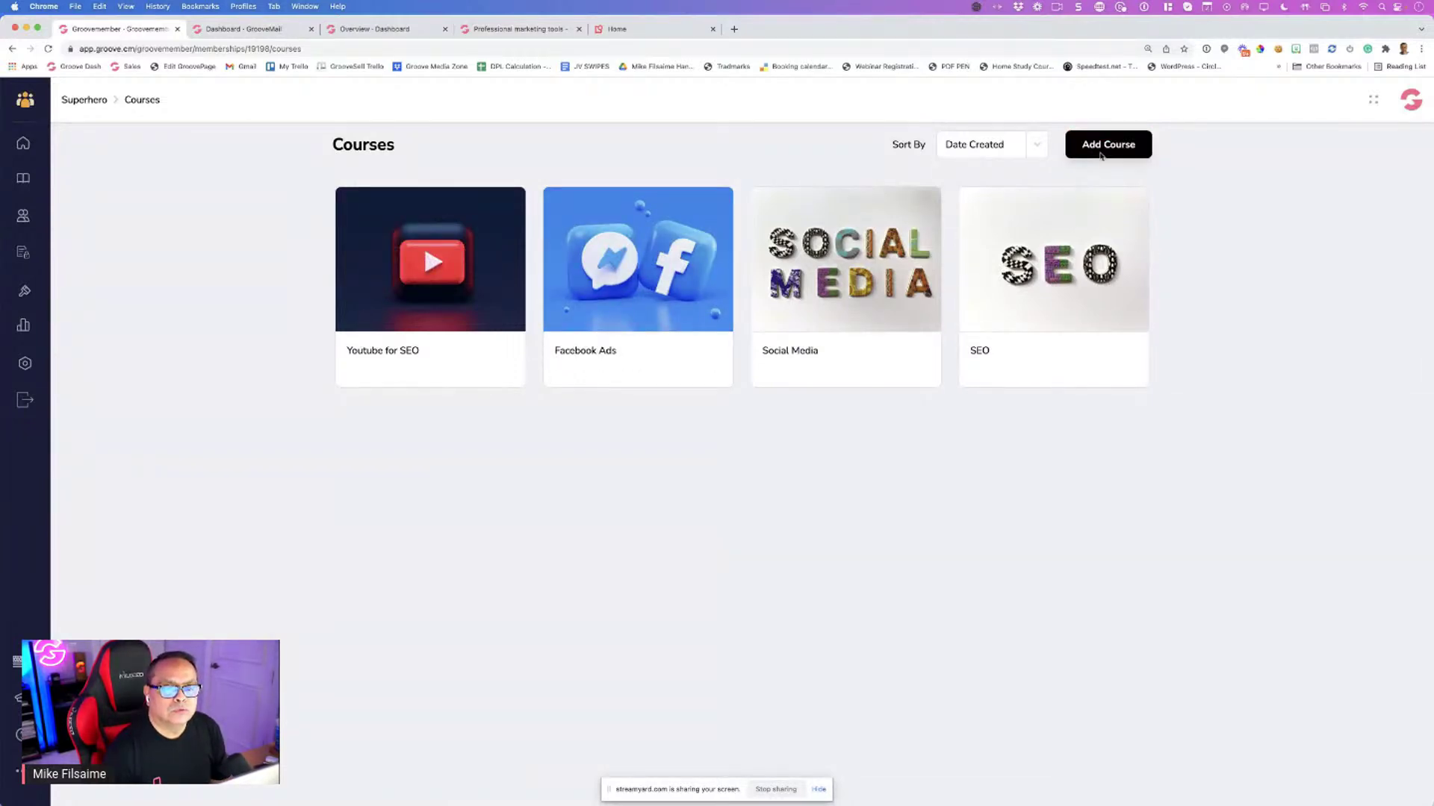
Title the new course 'Youtube Ads' by editing the pasted name, and copy it into the description
{"action": "type", "text": "Youtube for SEO"}
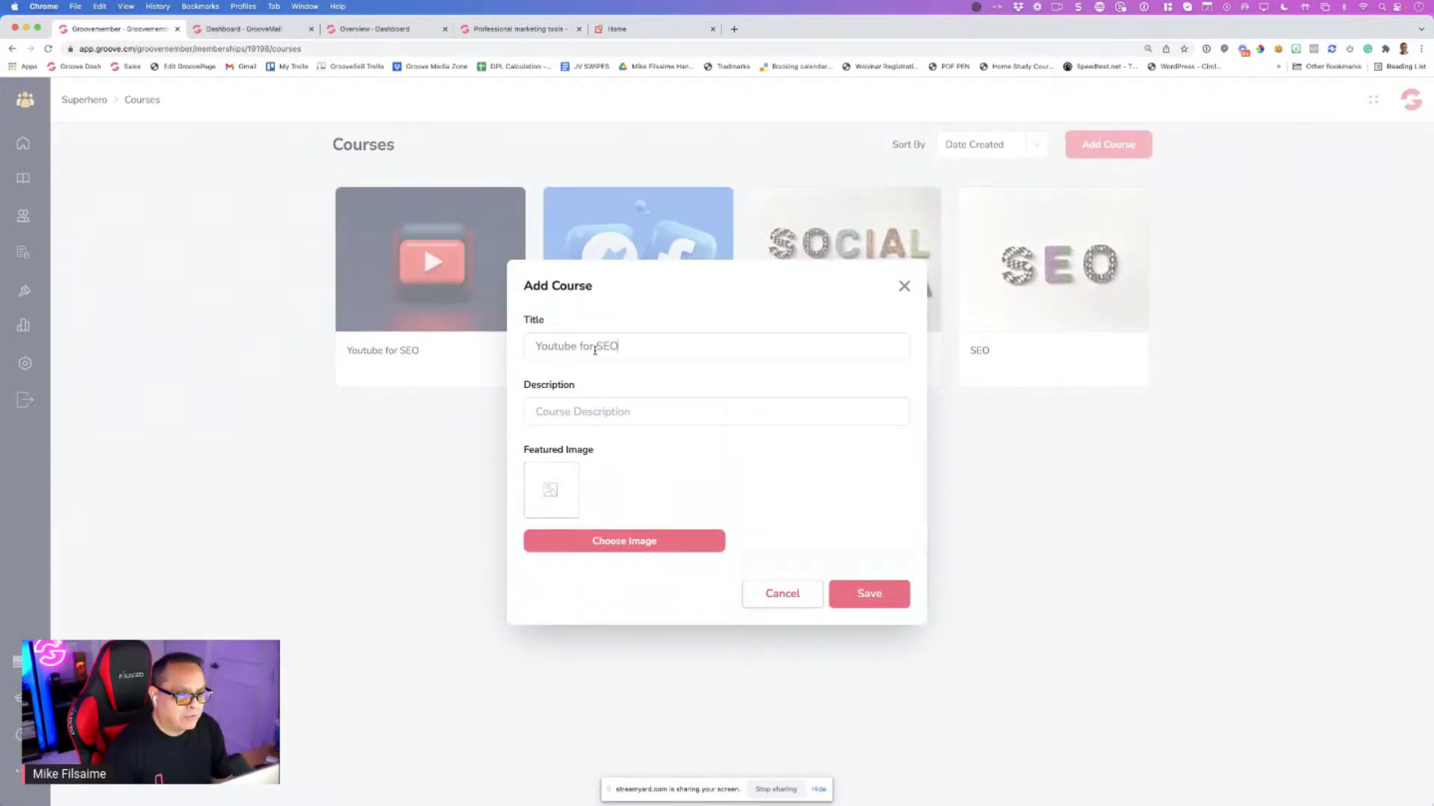
{"action": "left_click_drag", "start_coordinate": [575, 348], "coordinate": [643, 348]}
{"action": "type", "text": "A"}
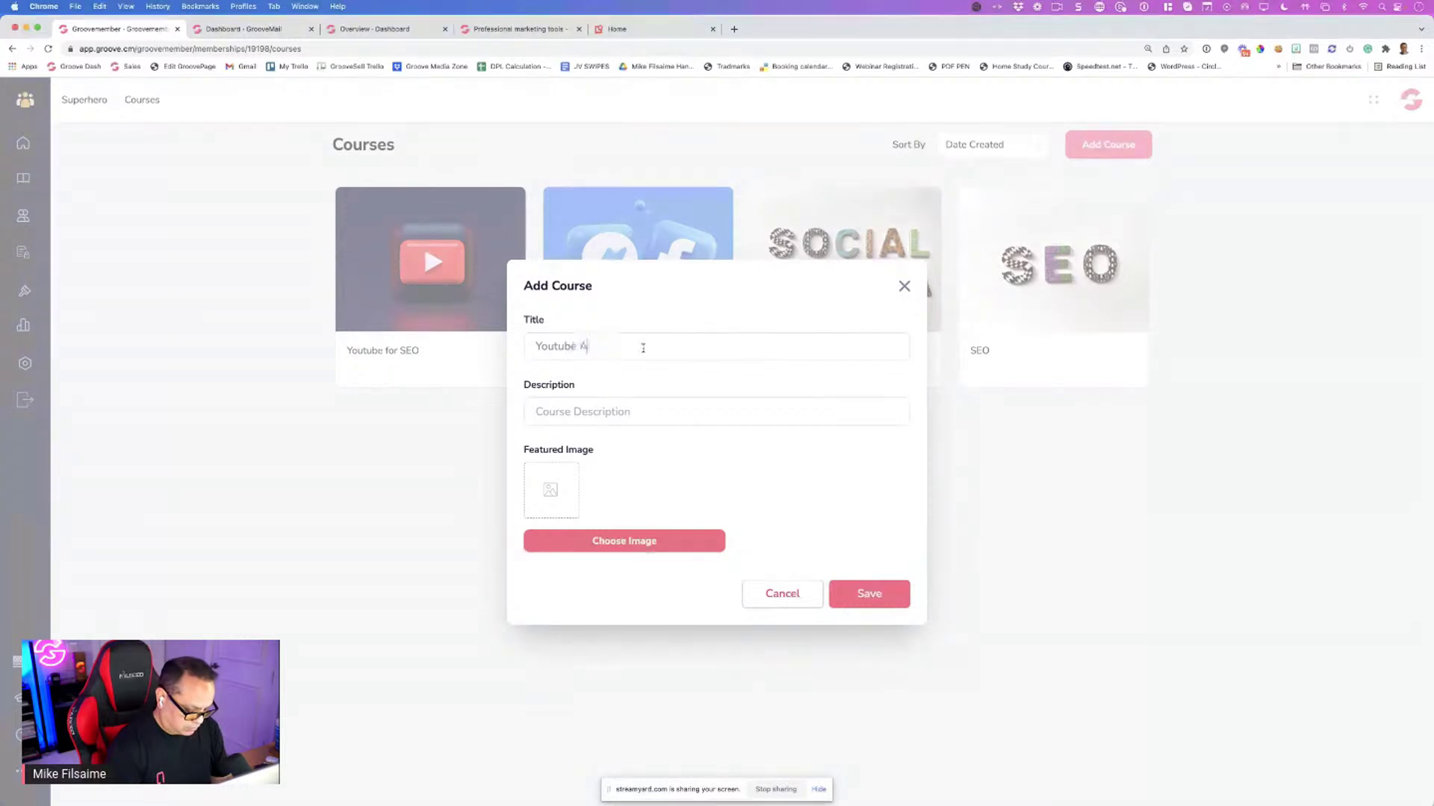
{"action": "type", "text": "ds"}
{"action": "key", "text": "super+a"}
{"action": "key", "text": "super+c"}
{"action": "left_click", "coordinate": [593, 410]}
{"action": "key", "text": "super+v"}
Search free stock photos for 'youtube' and add the phone-on-wood photo to My Files
{"action": "left_click", "coordinate": [592, 547]}
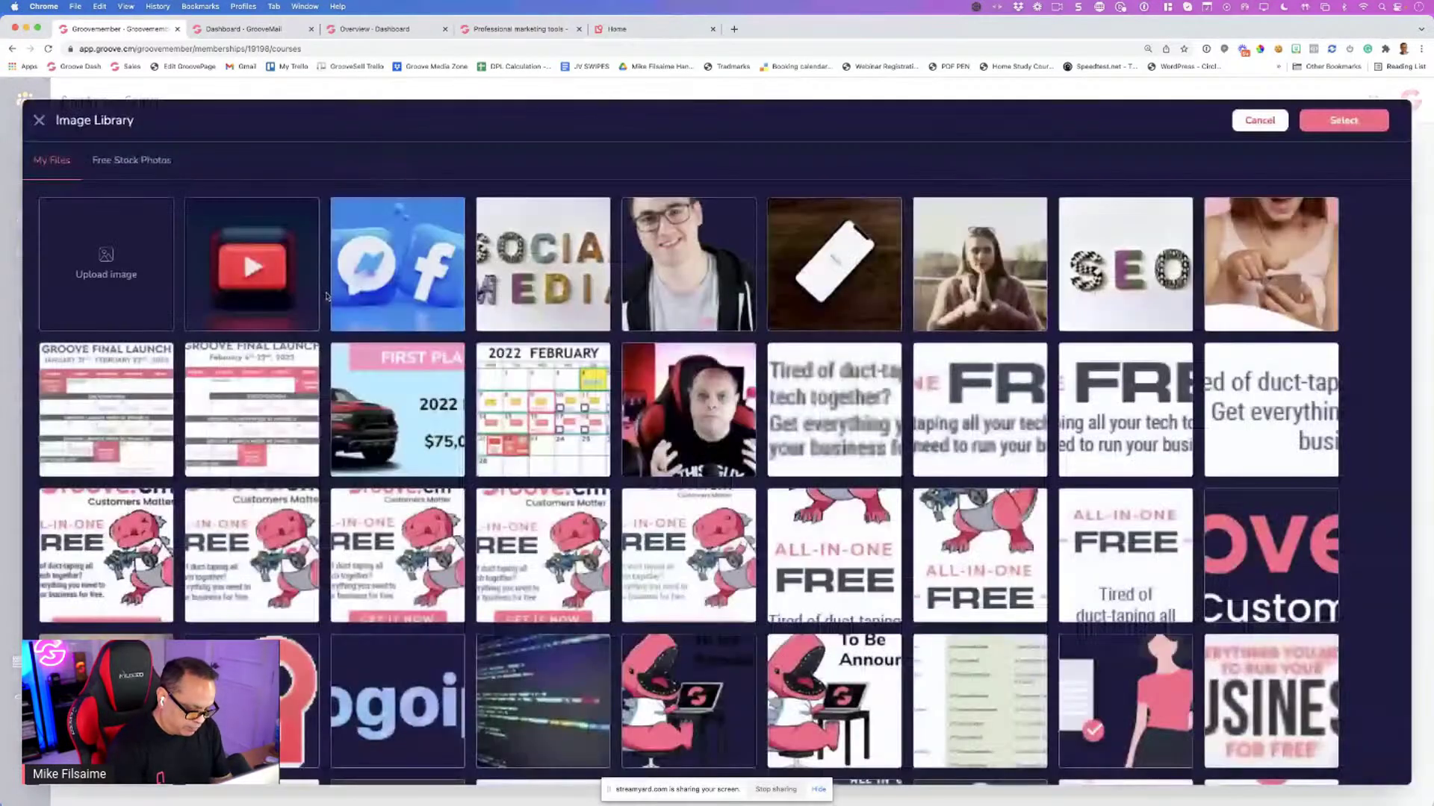
{"action": "left_click", "coordinate": [131, 160]}
{"action": "type", "text": "you"}
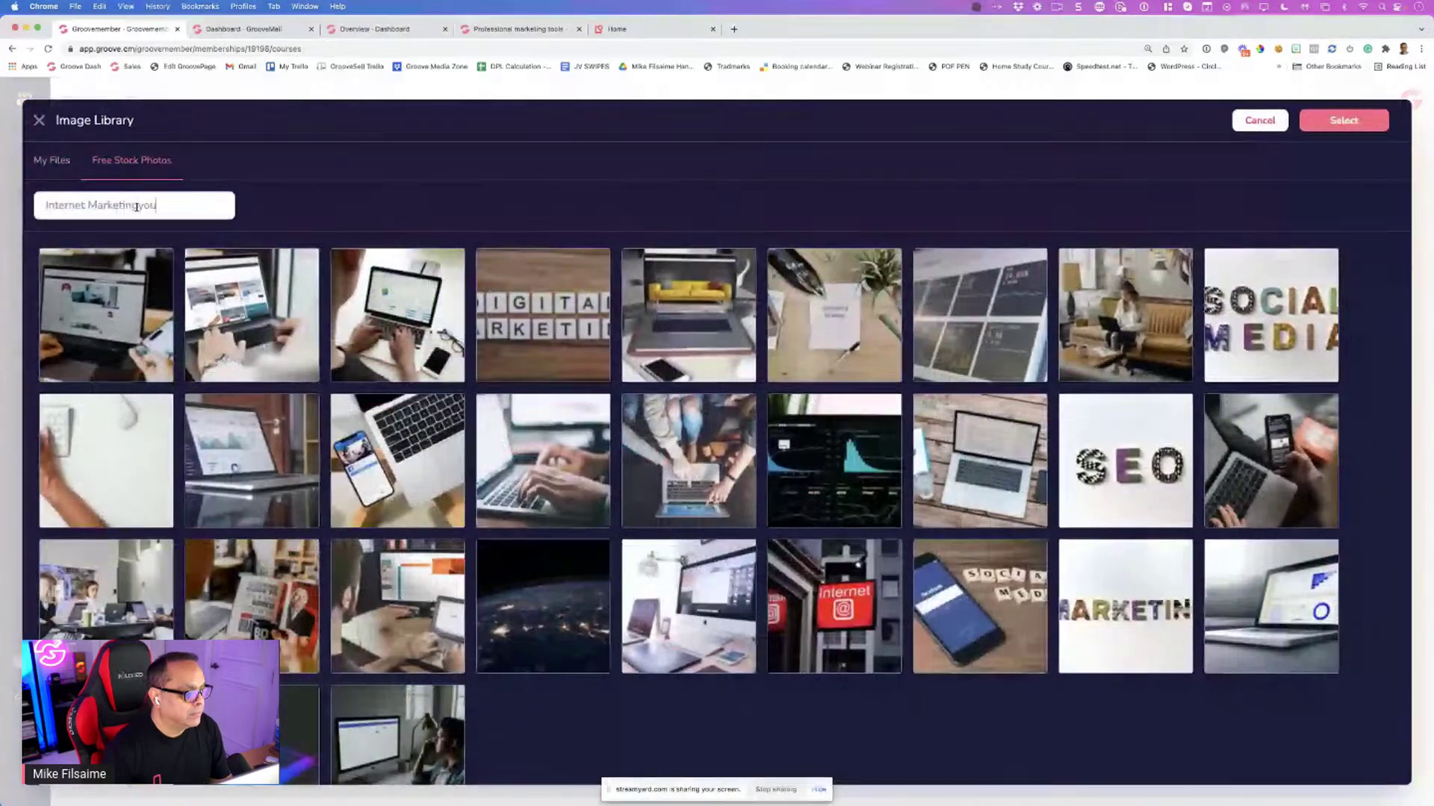
{"action": "type", "text": "tube"}
{"action": "key", "text": "super+a"}
{"action": "type", "text": "youtube"}
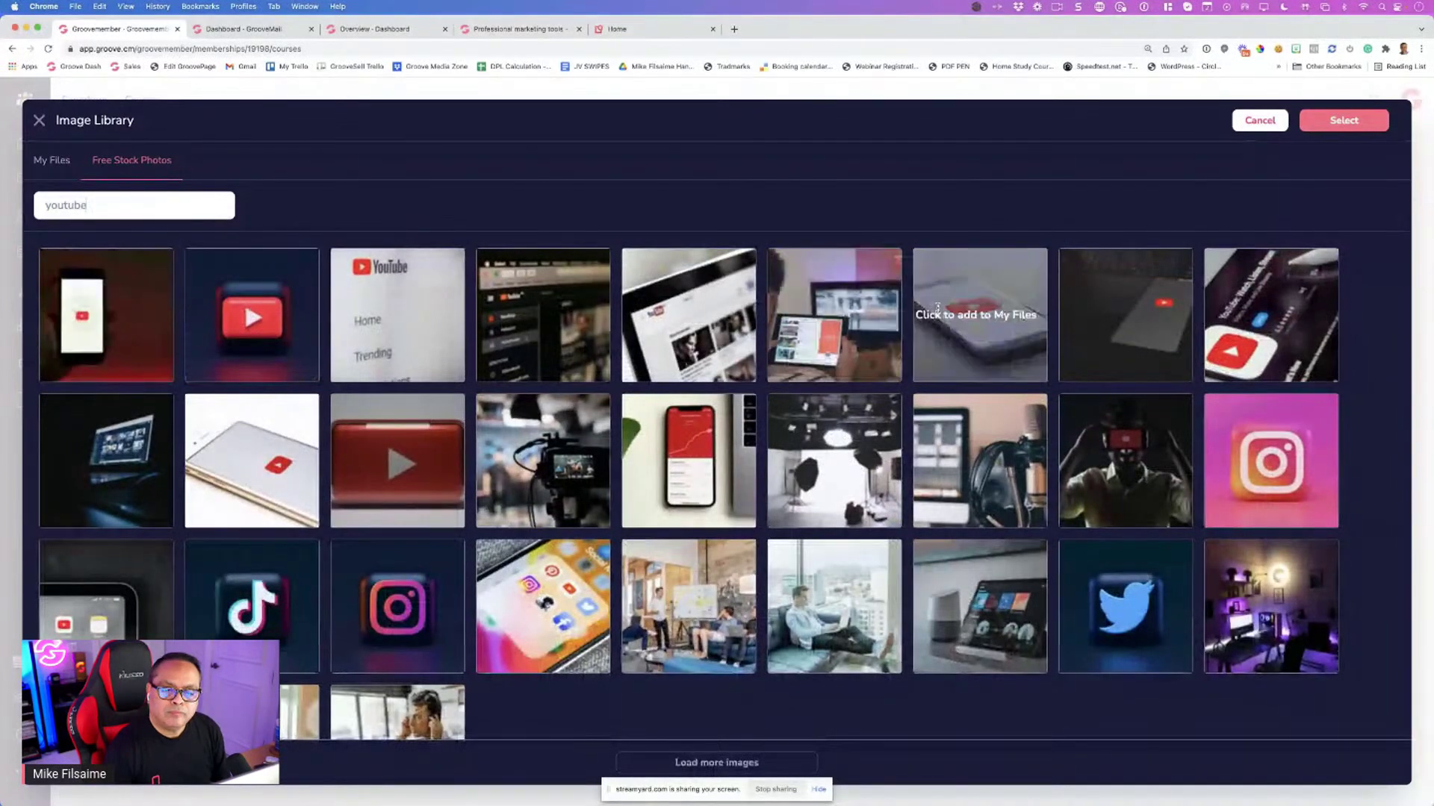
{"action": "left_click", "coordinate": [1269, 314]}
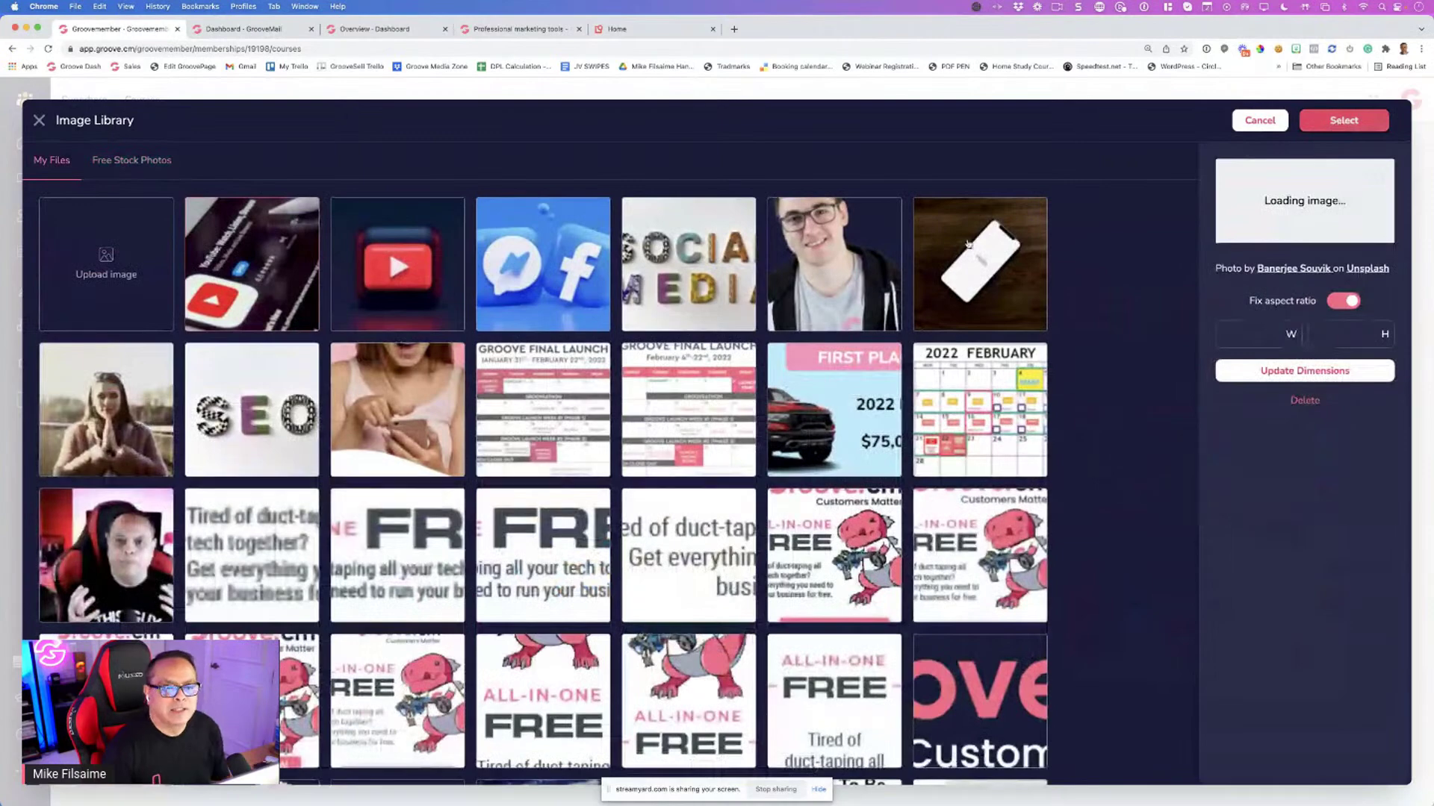
Use the YouTube phone photo as featured image, save Youtube Ads, apply Template A, return to Courses
{"action": "left_click", "coordinate": [1343, 120]}
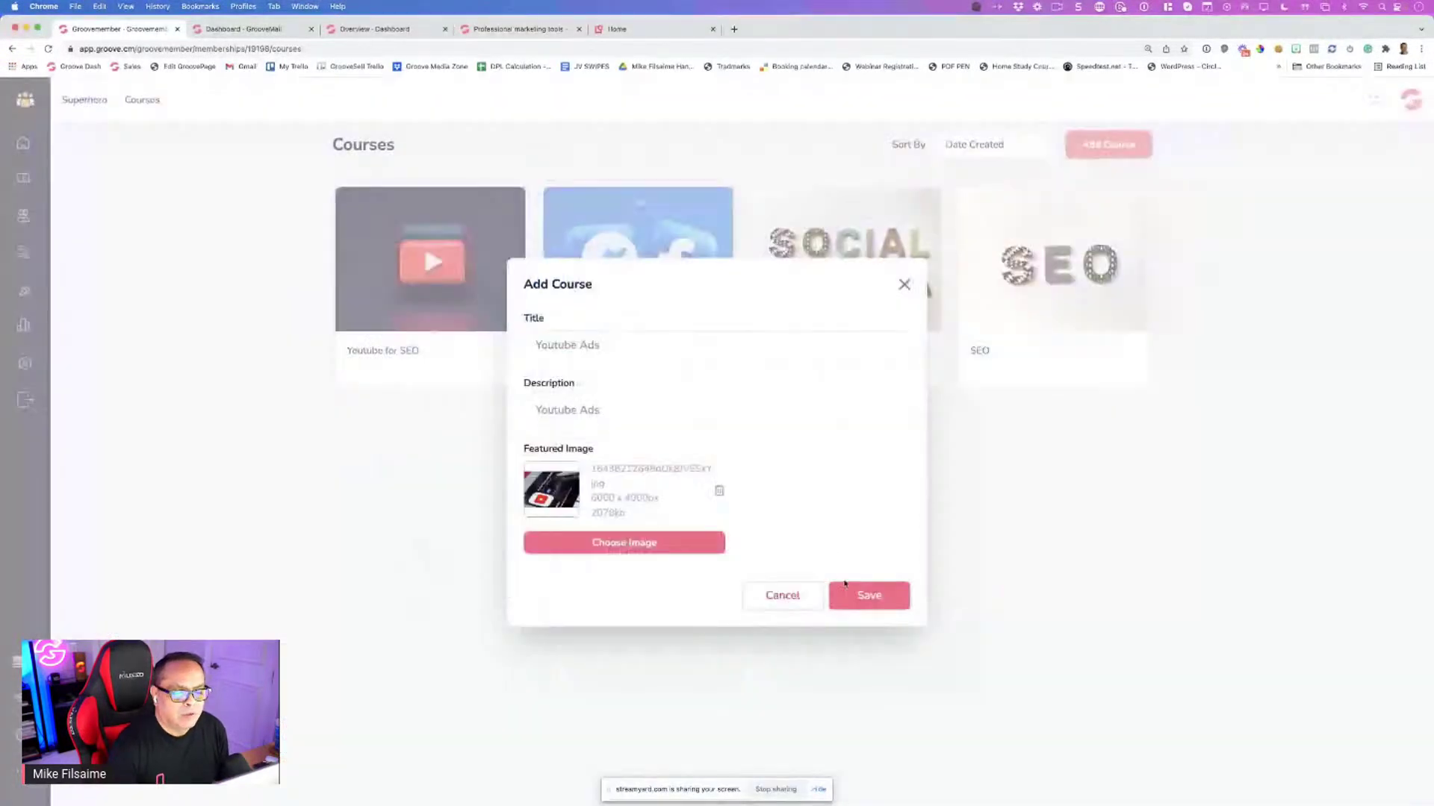
{"action": "left_click", "coordinate": [847, 590]}
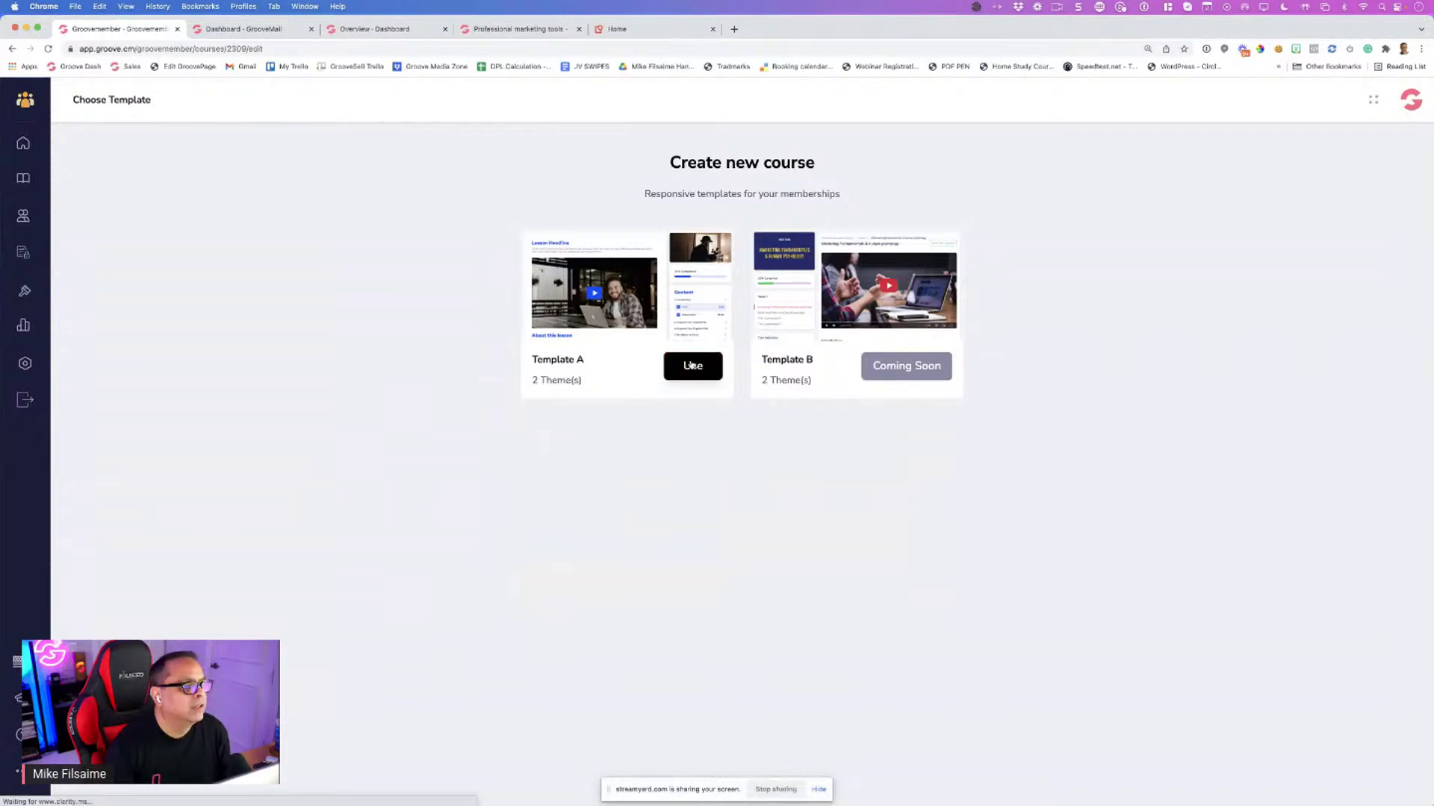
{"action": "left_click", "coordinate": [691, 365]}
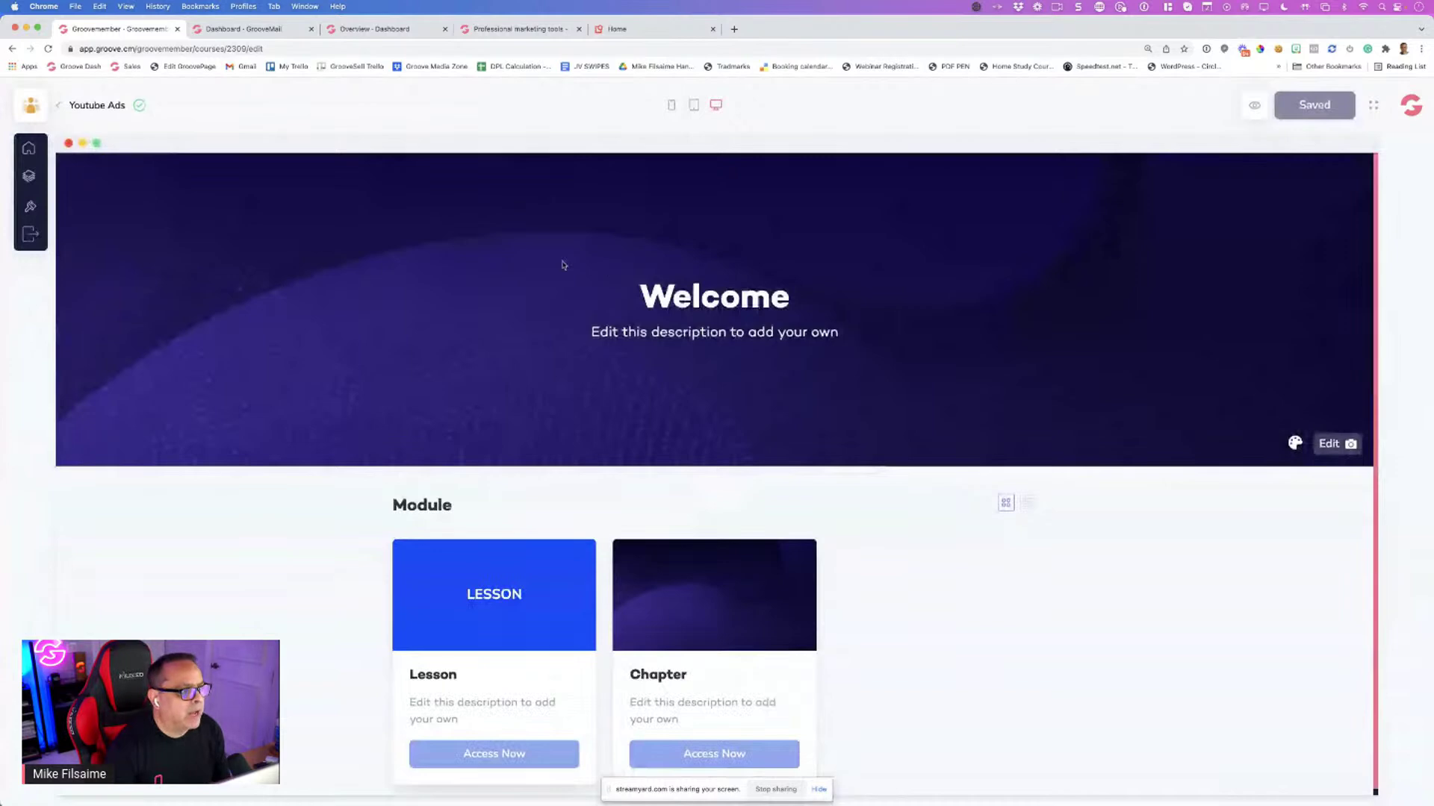
{"action": "left_click", "coordinate": [61, 107]}
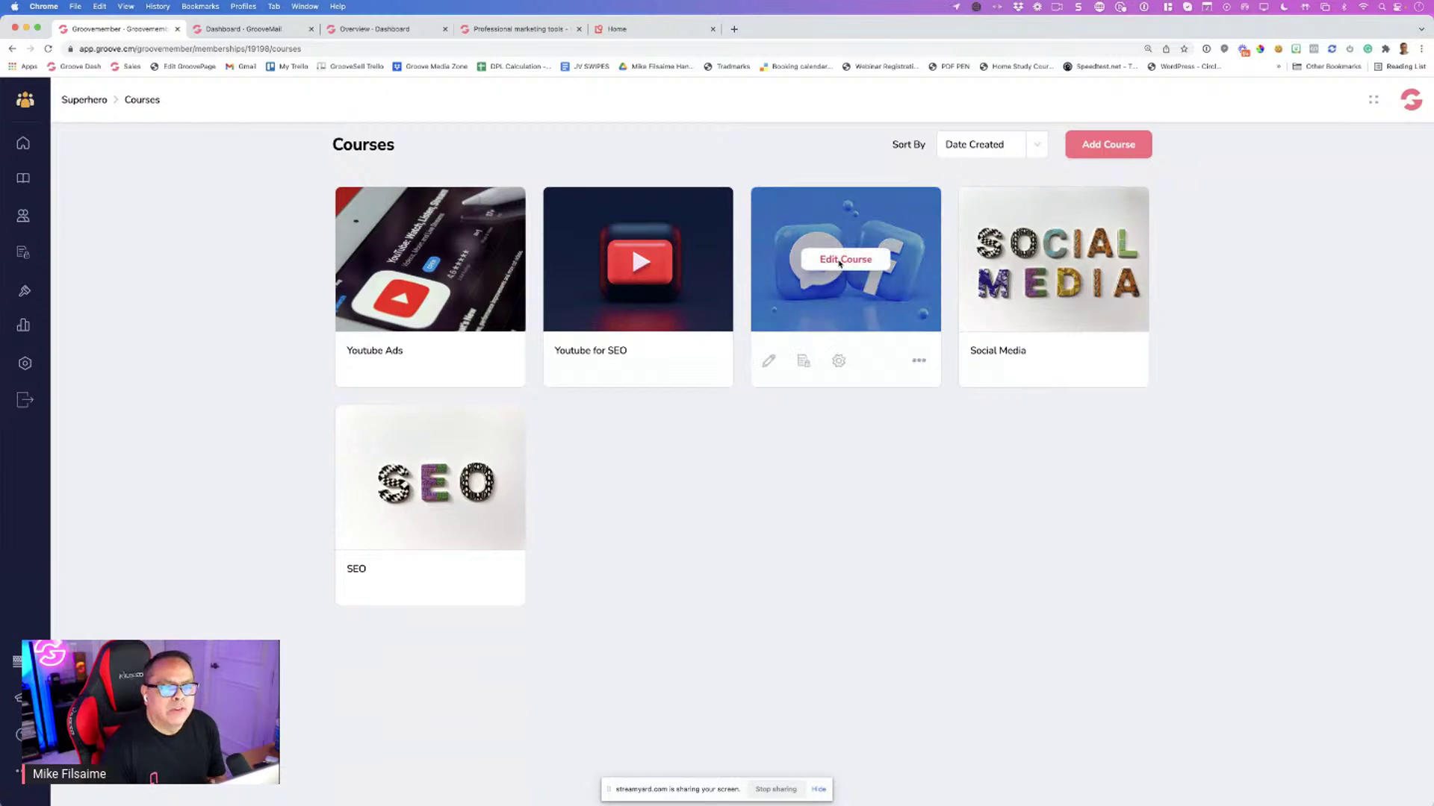
Give the Facebook Ads banner the Facebook image and a #000000 overlay at opacity 3
{"action": "left_click", "coordinate": [839, 262]}
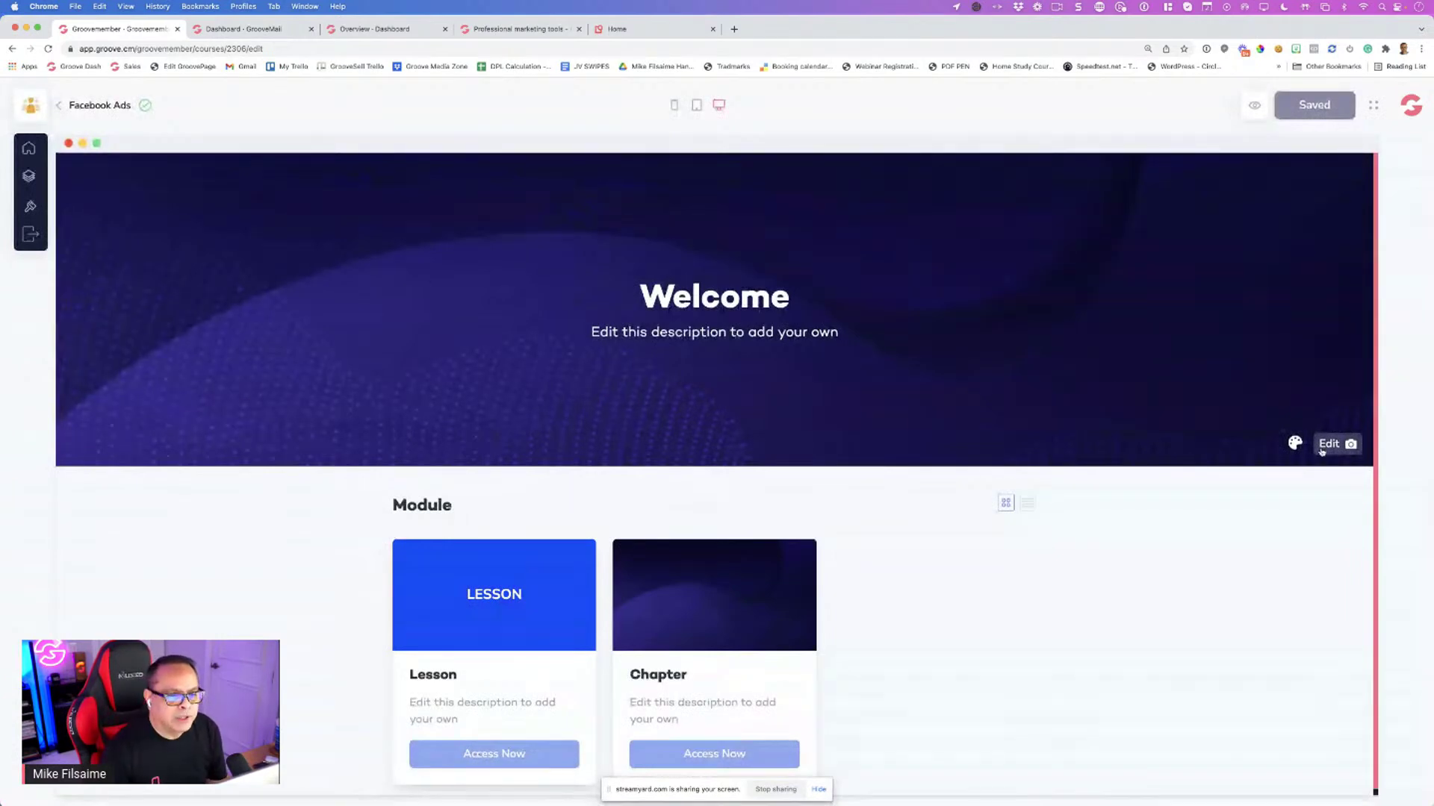
{"action": "left_click", "coordinate": [1321, 448]}
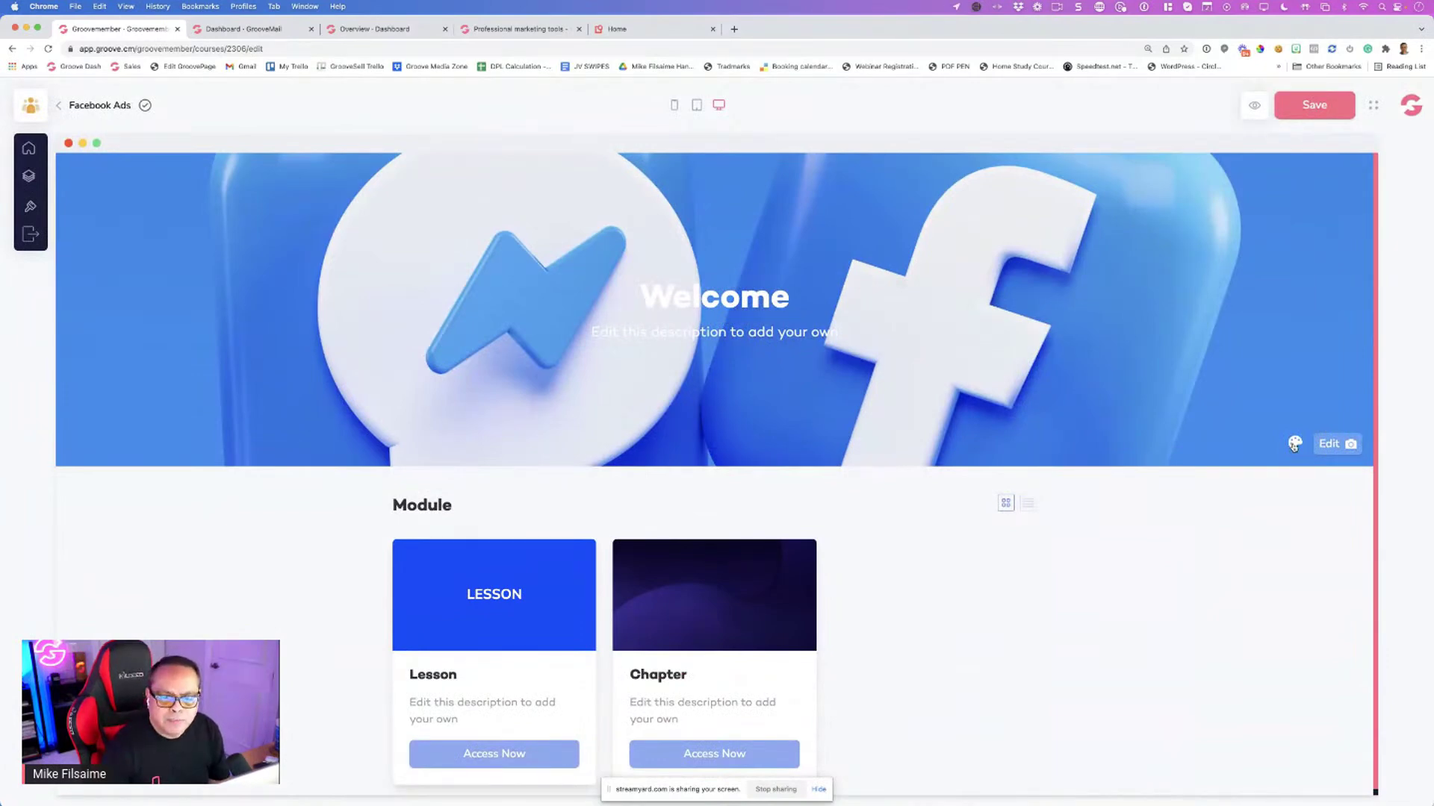
{"action": "left_click", "coordinate": [1293, 446]}
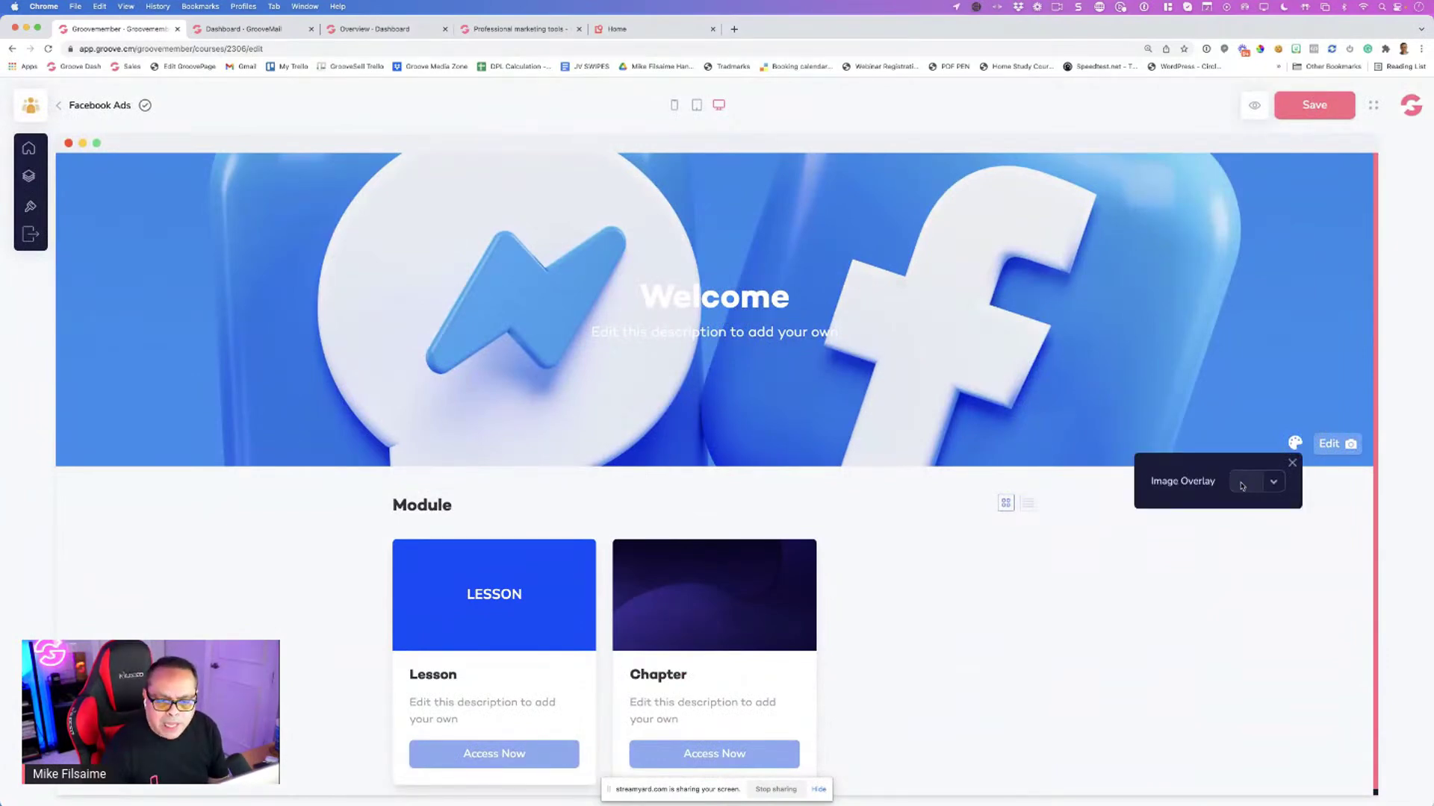
{"action": "left_click", "coordinate": [1242, 487]}
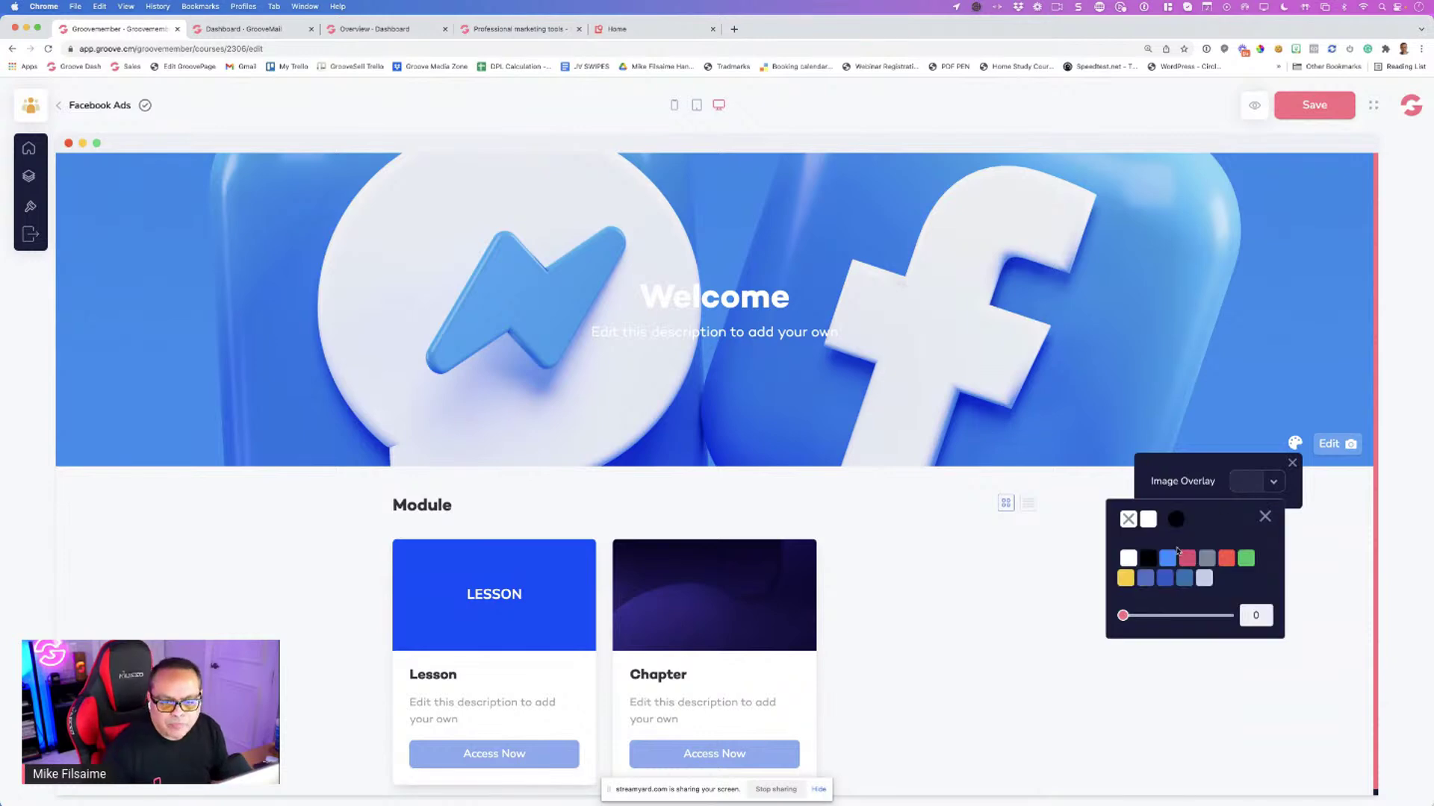
{"action": "left_click", "coordinate": [1124, 616]}
{"action": "left_click_drag", "start_coordinate": [1123, 618], "coordinate": [1159, 617]}
{"action": "left_click", "coordinate": [1158, 616]}
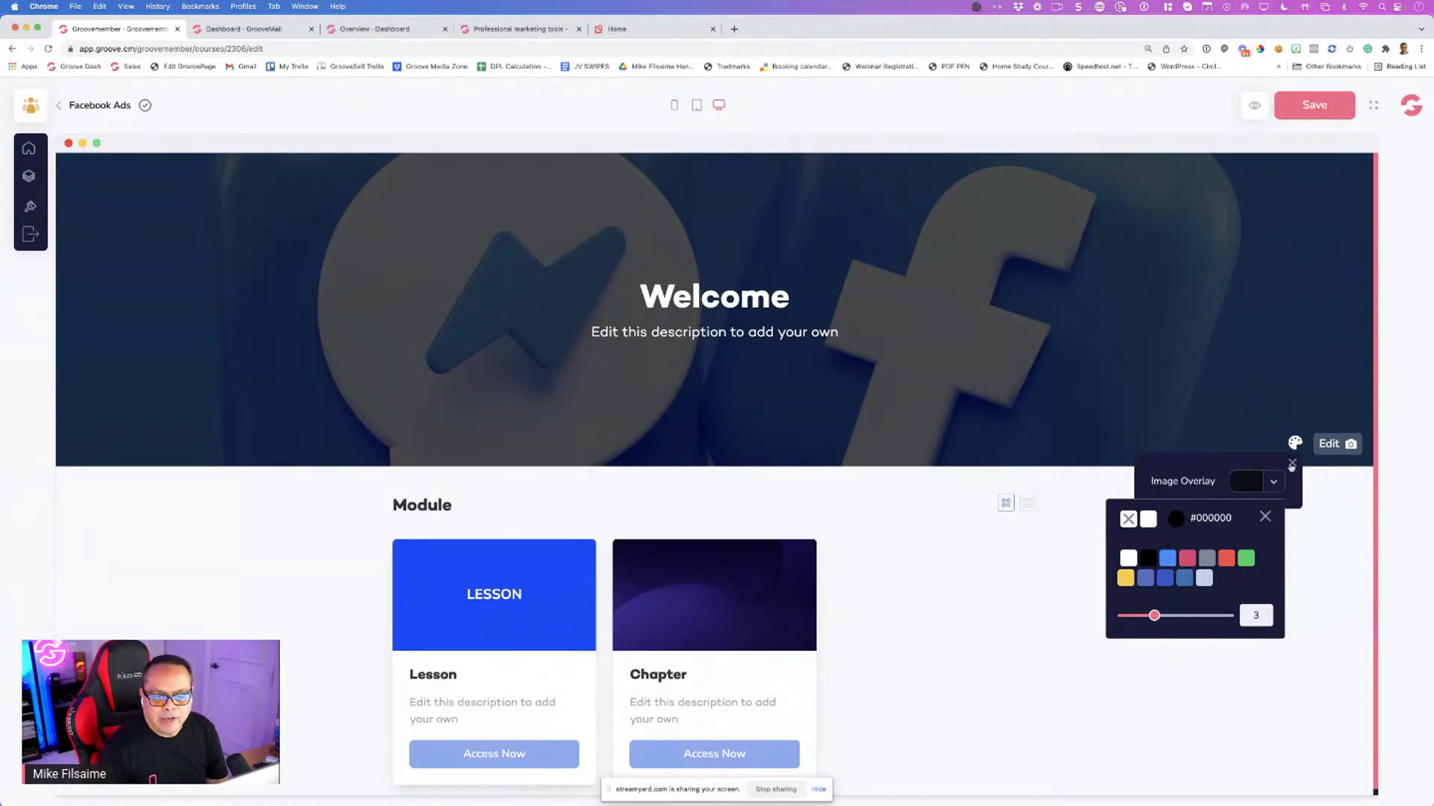
{"action": "left_click", "coordinate": [1088, 580]}
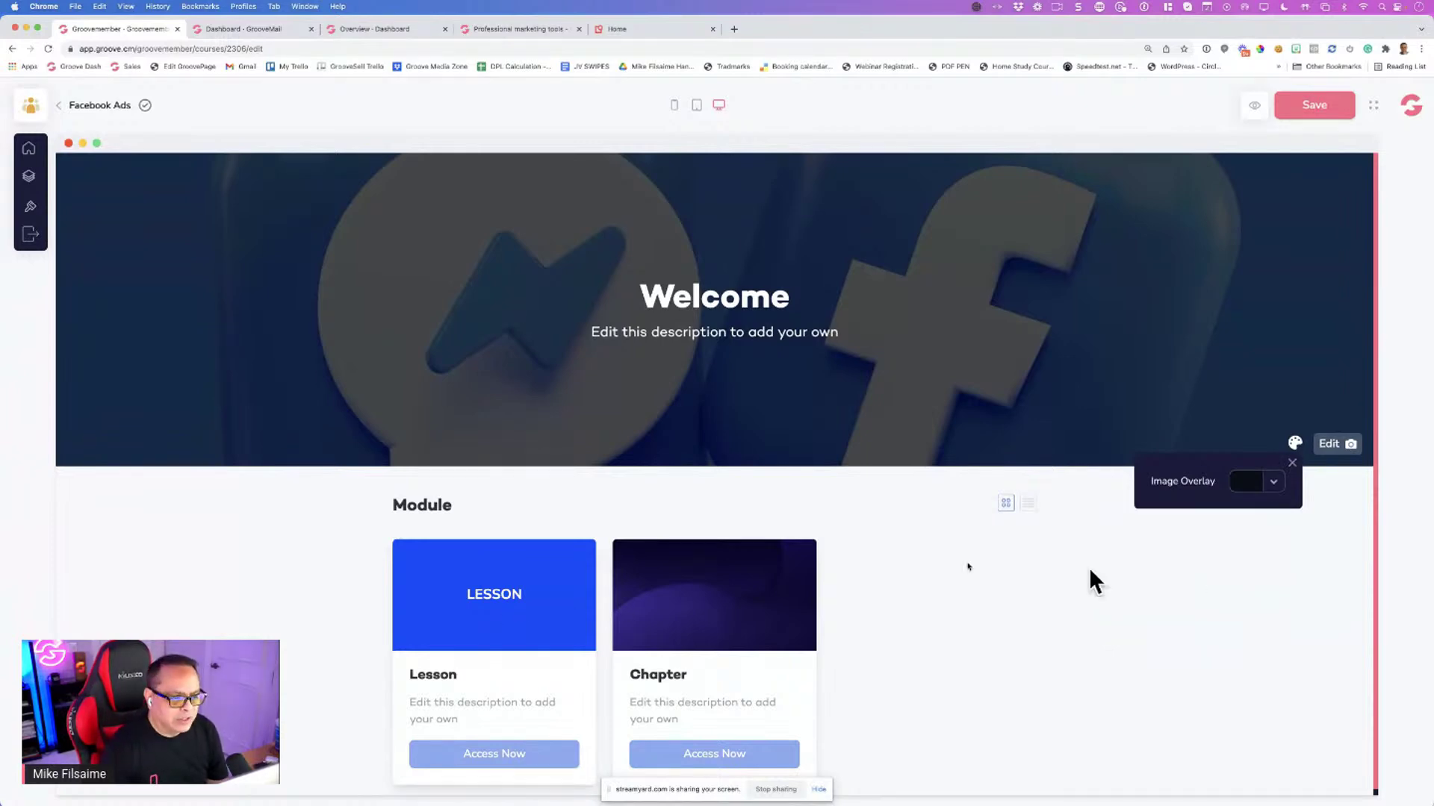
Scroll down the course page and briefly show, then hide, the course outline
{"action": "scroll", "coordinate": [896, 579], "scroll_direction": "down", "scroll_amount": 1}
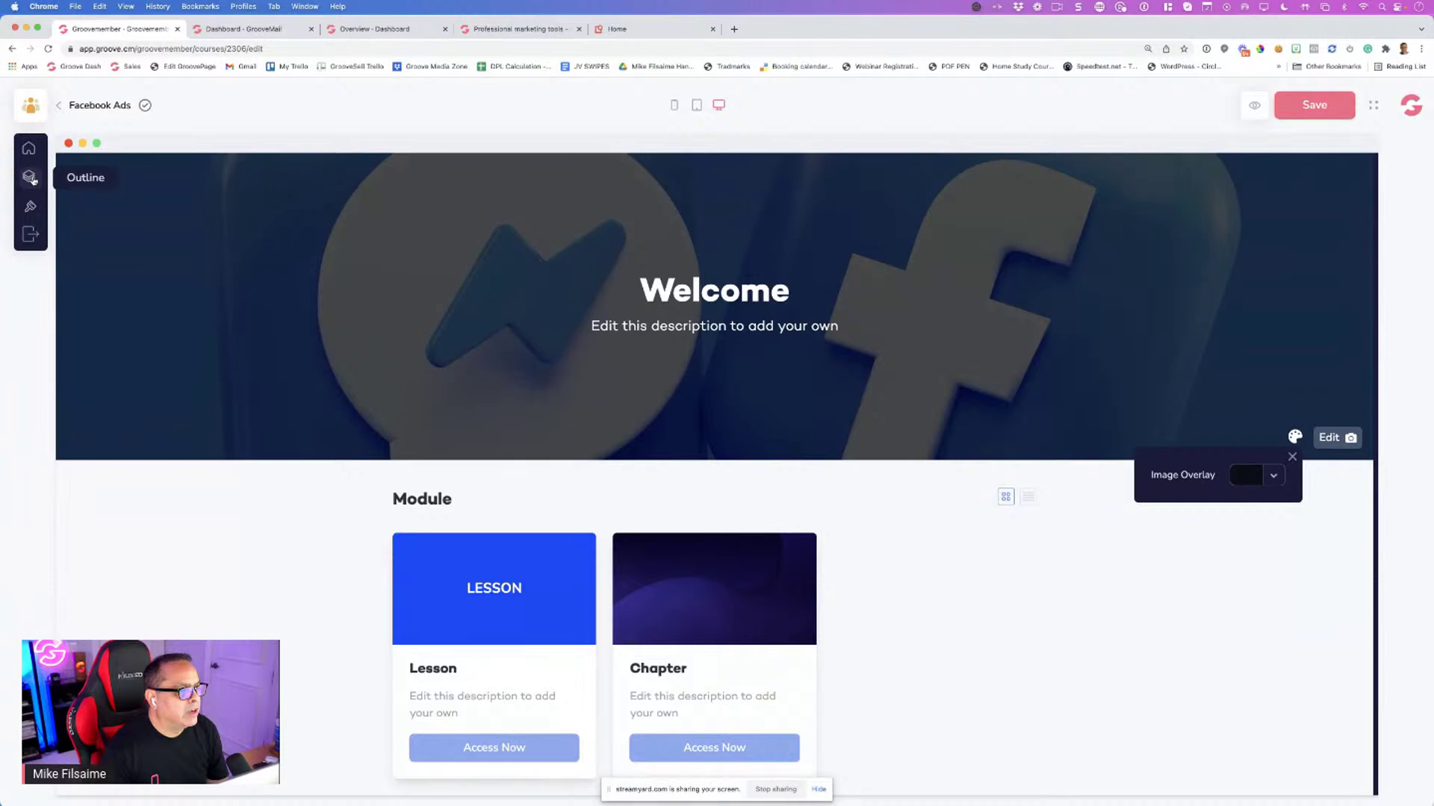
{"action": "left_click", "coordinate": [32, 179]}
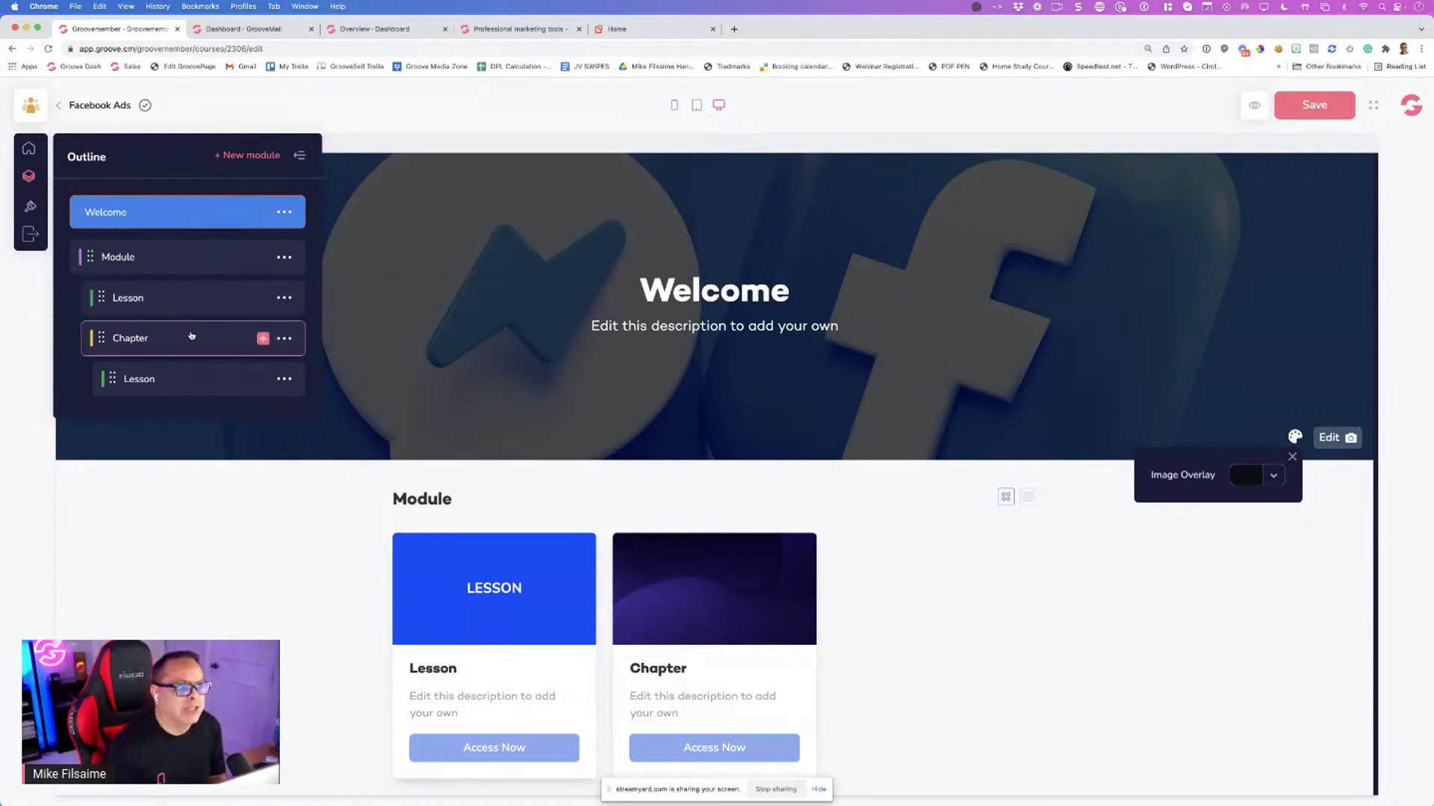
{"action": "left_click", "coordinate": [301, 157]}
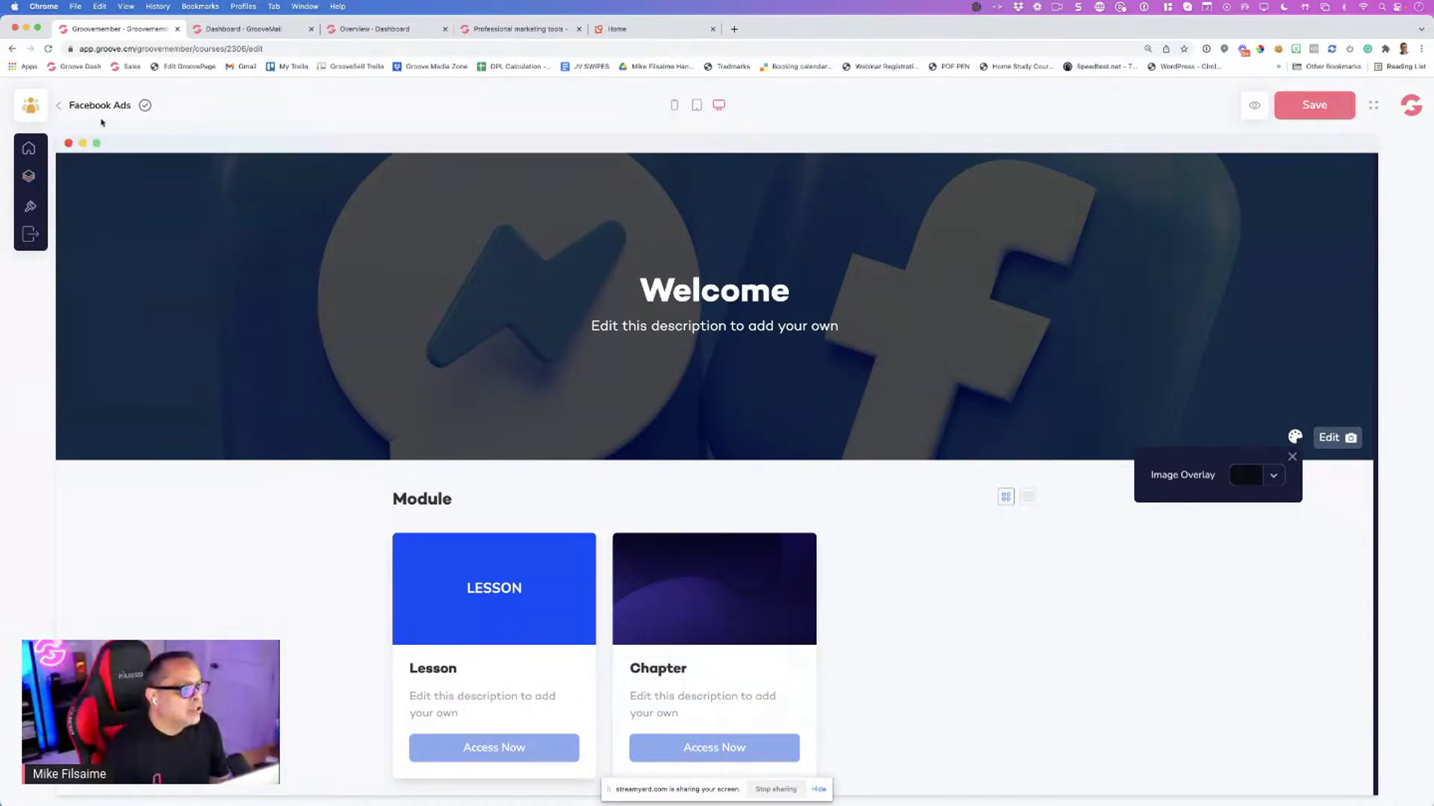
Return to the five-course list and reposition the Chrome window
{"action": "left_click", "coordinate": [59, 105]}
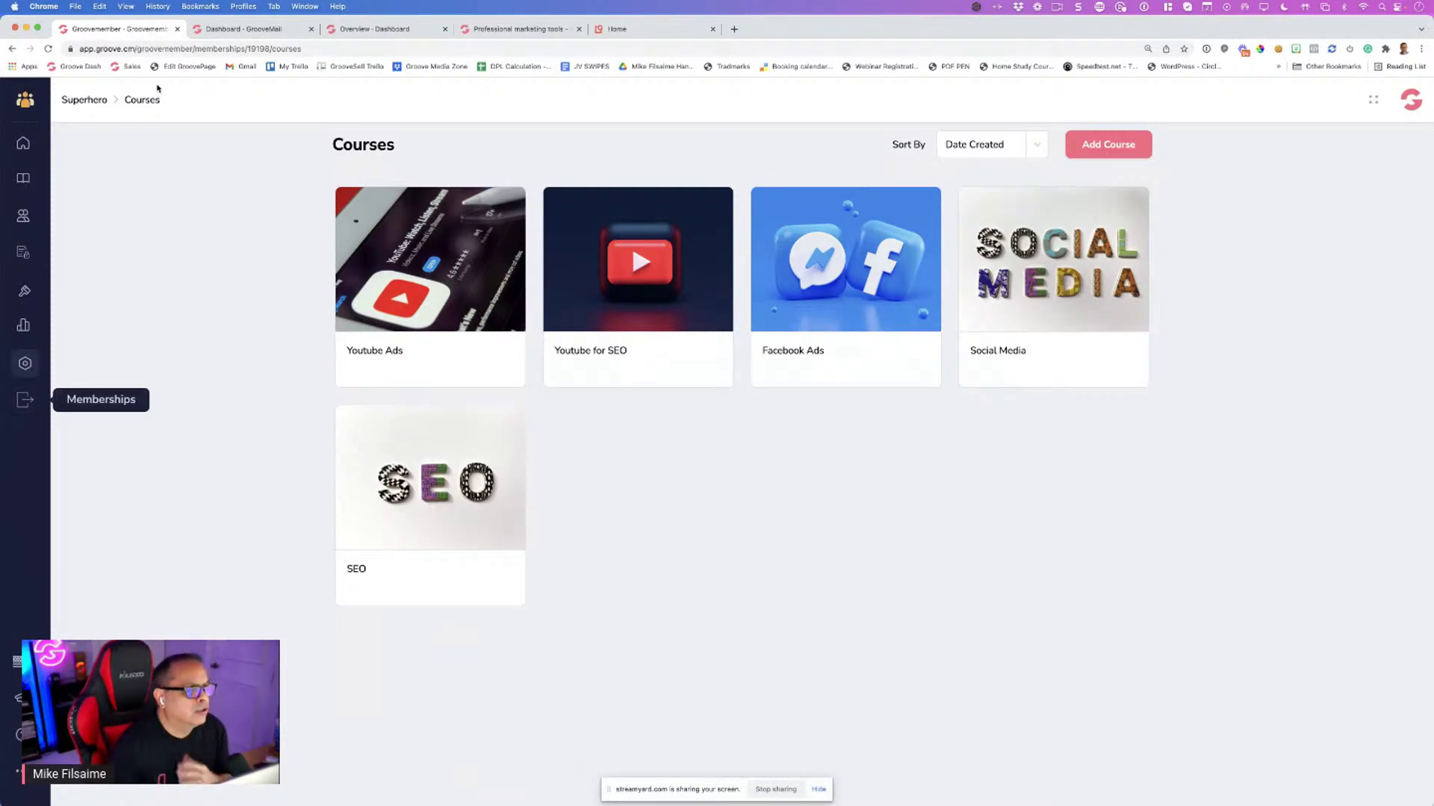
{"action": "left_click_drag", "start_coordinate": [758, 36], "coordinate": [718, 255]}
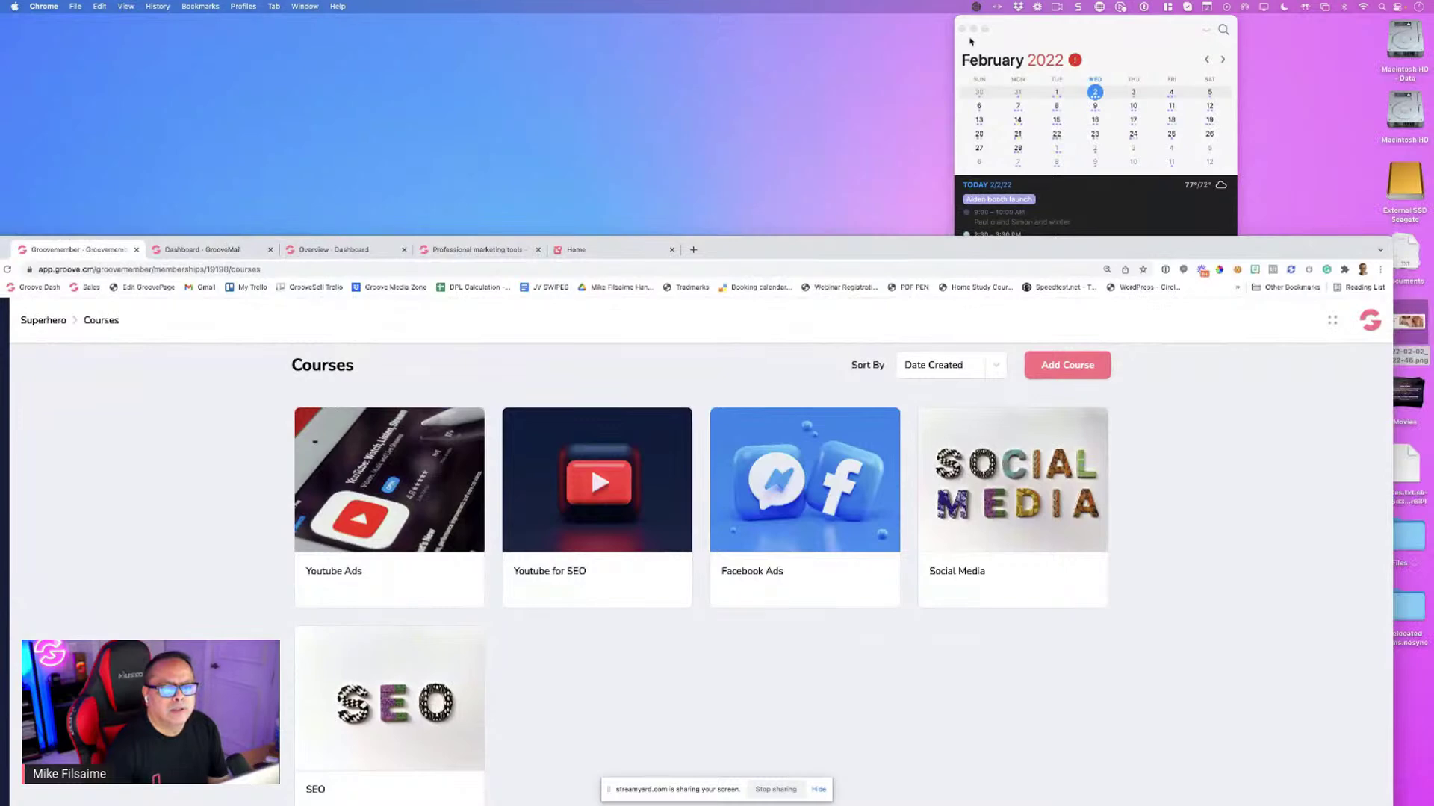
{"action": "left_click", "coordinate": [960, 217]}
{"action": "left_click_drag", "start_coordinate": [952, 246], "coordinate": [992, 63]}
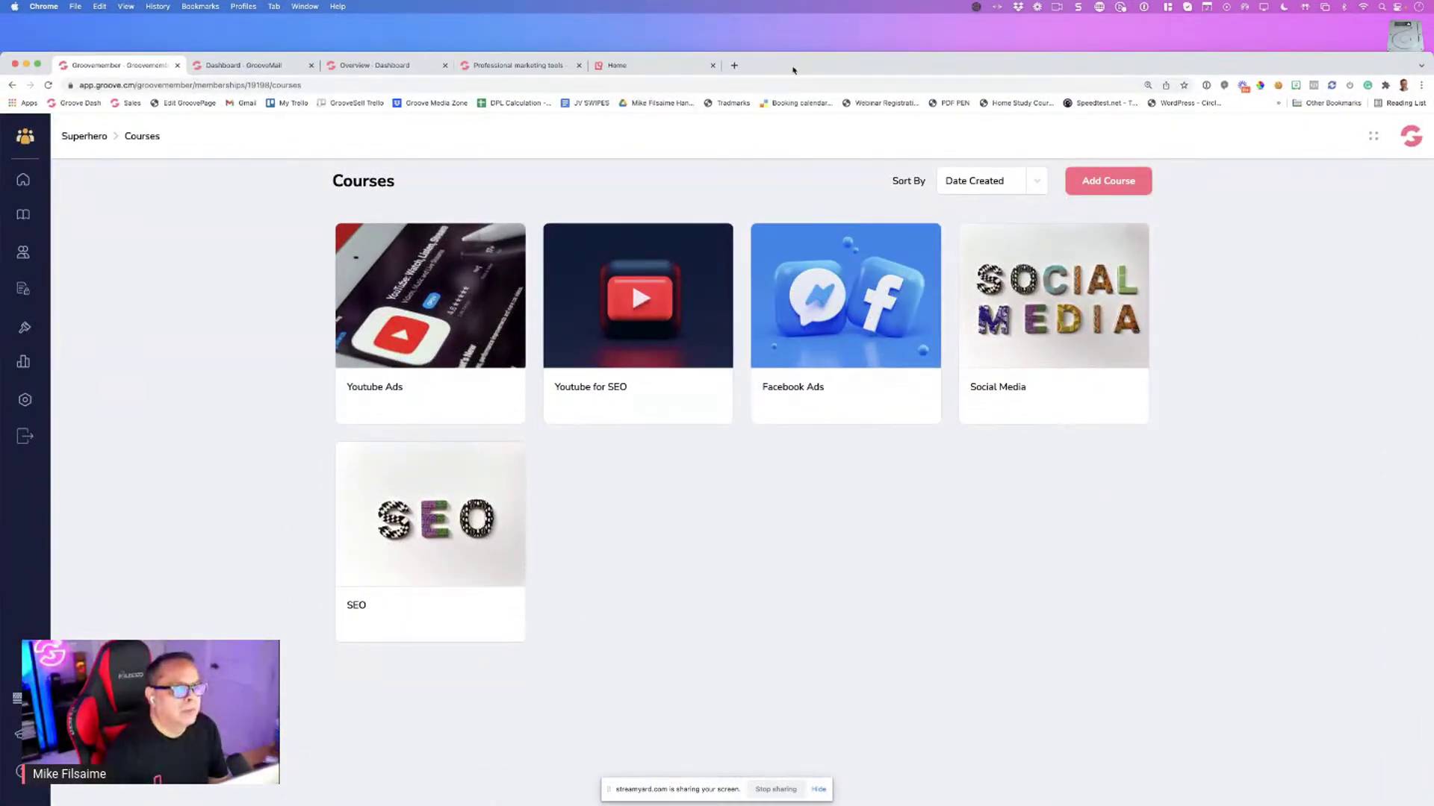
{"action": "left_click_drag", "start_coordinate": [797, 68], "coordinate": [790, 58]}
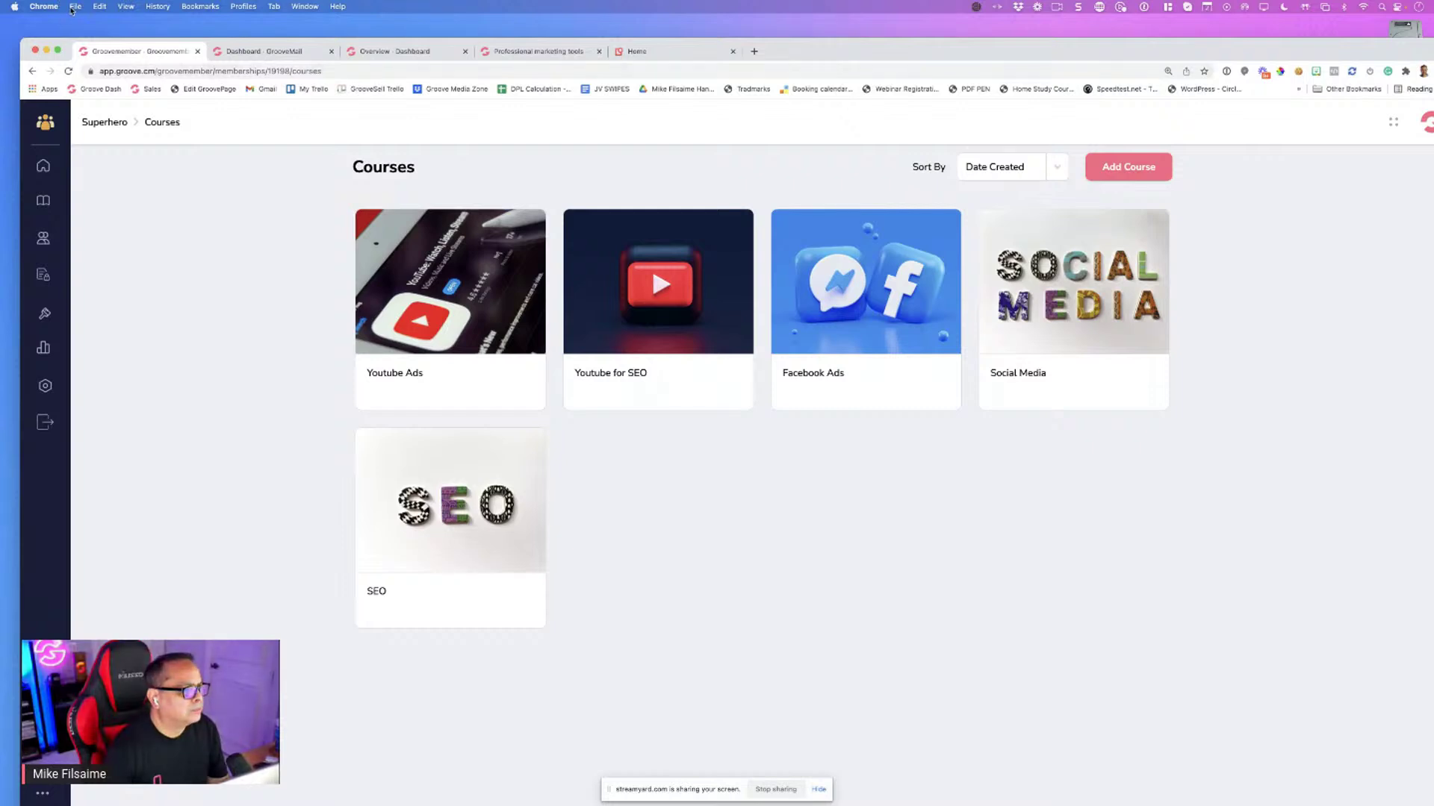
Quit Google Chrome from its application menu
{"action": "left_click", "coordinate": [43, 5]}
{"action": "left_click", "coordinate": [43, 6]}
{"action": "left_click", "coordinate": [68, 171]}
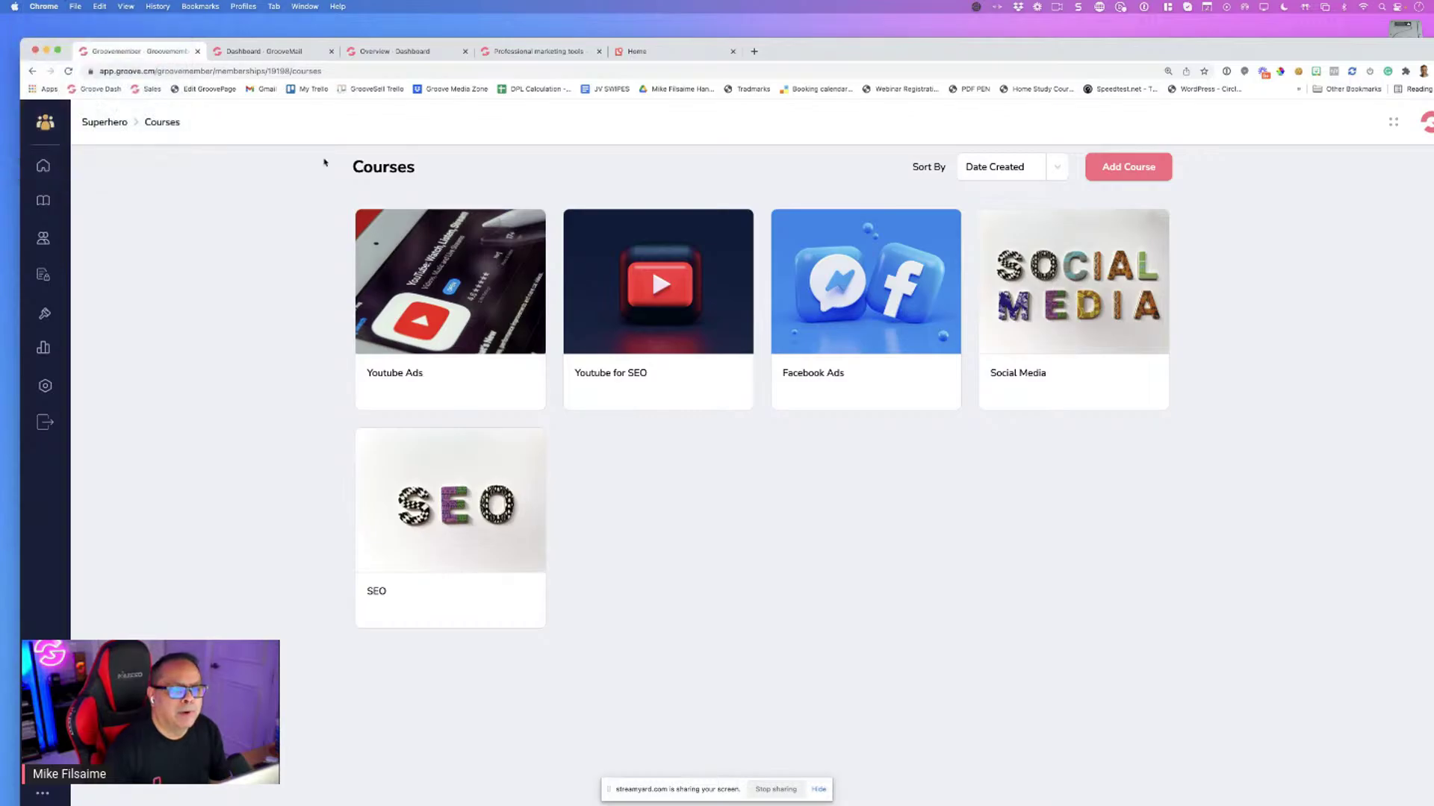
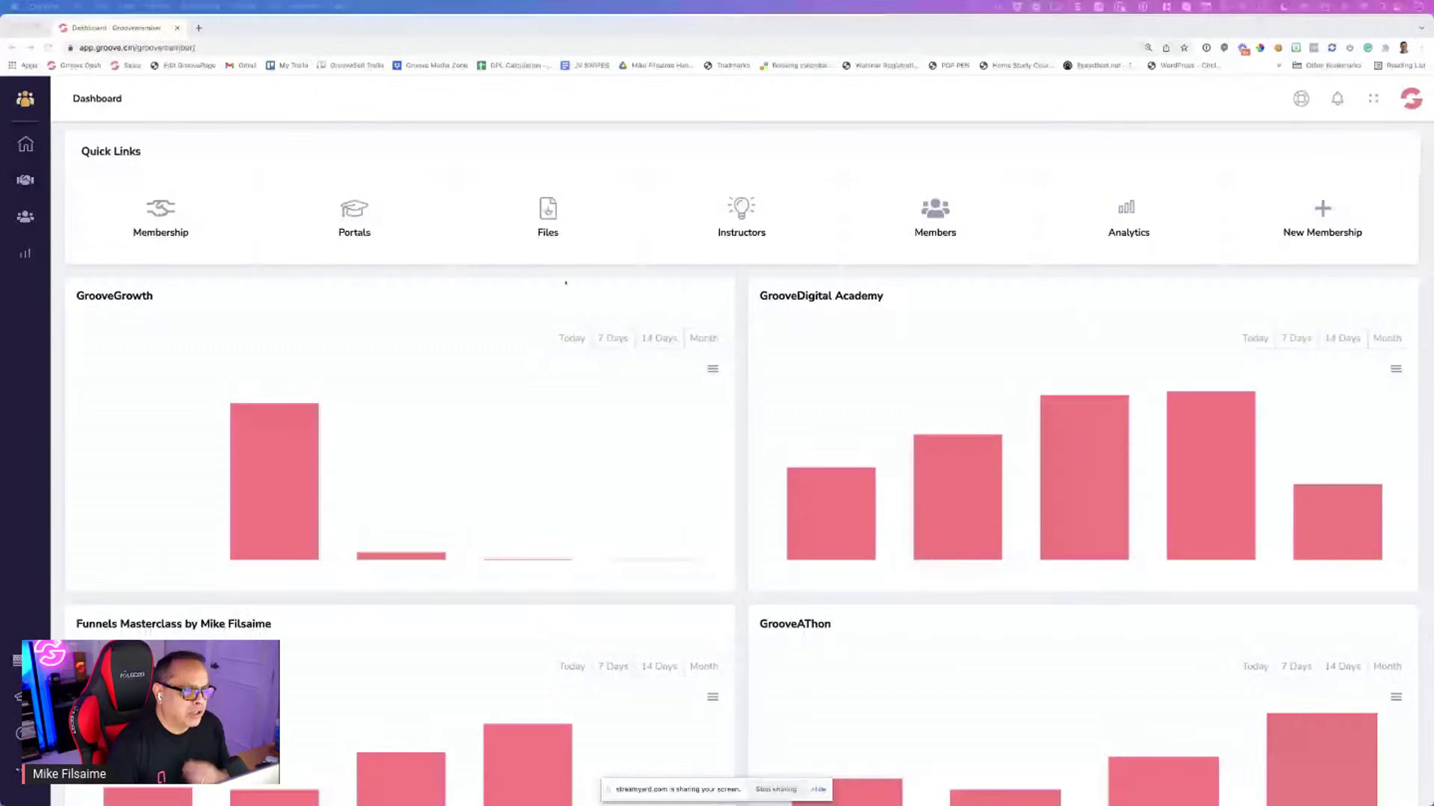
Open the Memberships list and inspect the Superhero card's login link and more-options menu
{"action": "left_click", "coordinate": [183, 234]}
{"action": "left_click", "coordinate": [182, 234]}
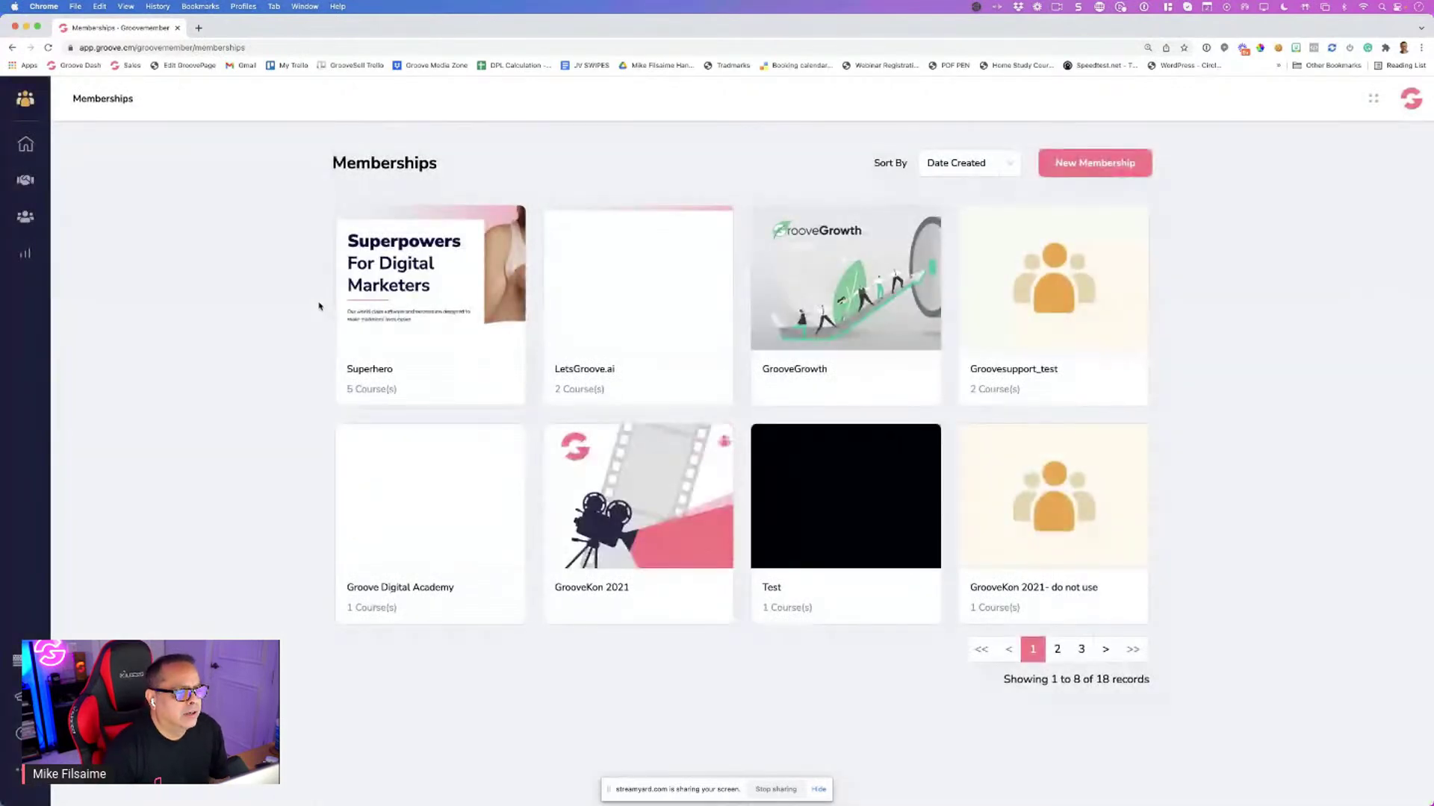
{"action": "mouse_move", "coordinate": [388, 333]}
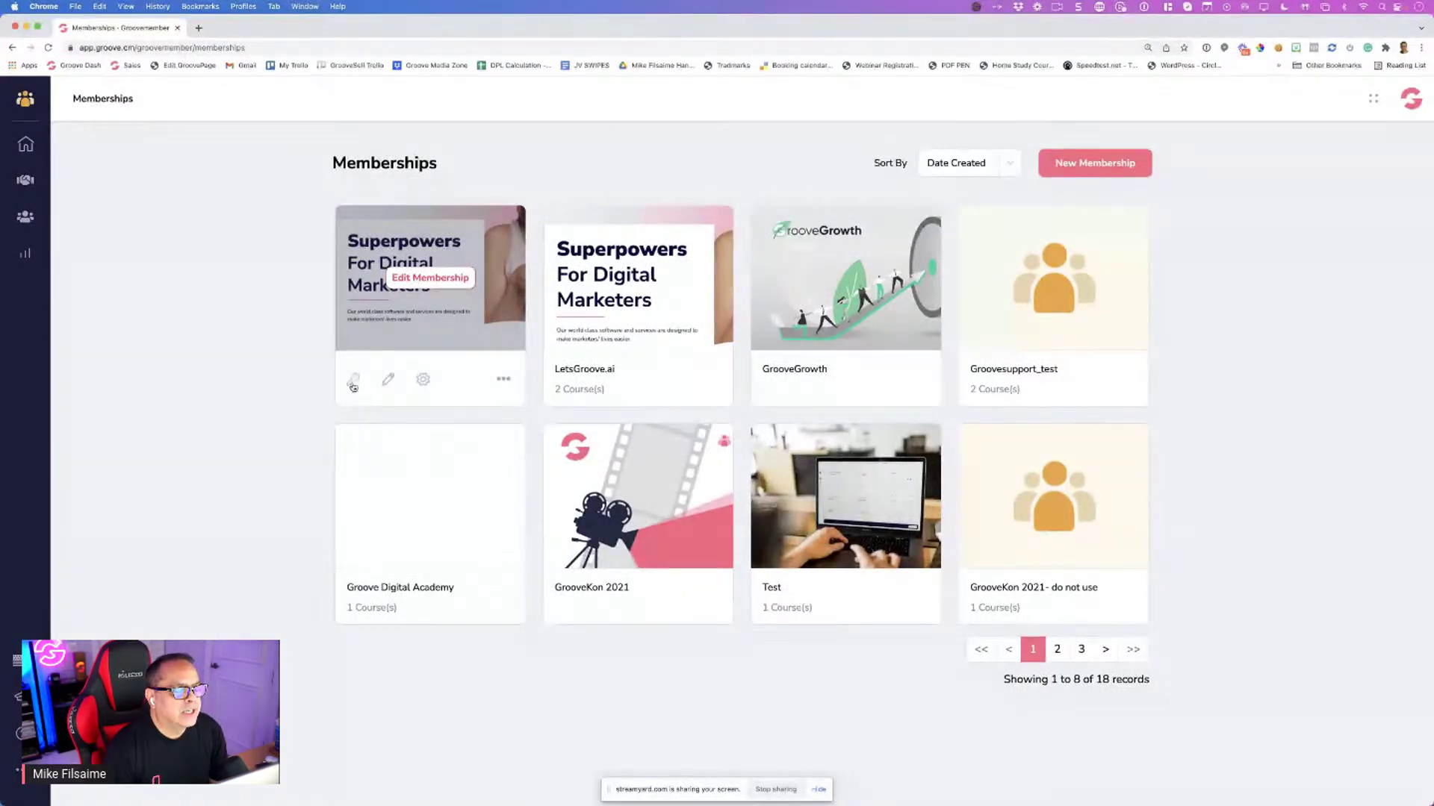
{"action": "left_click", "coordinate": [353, 382]}
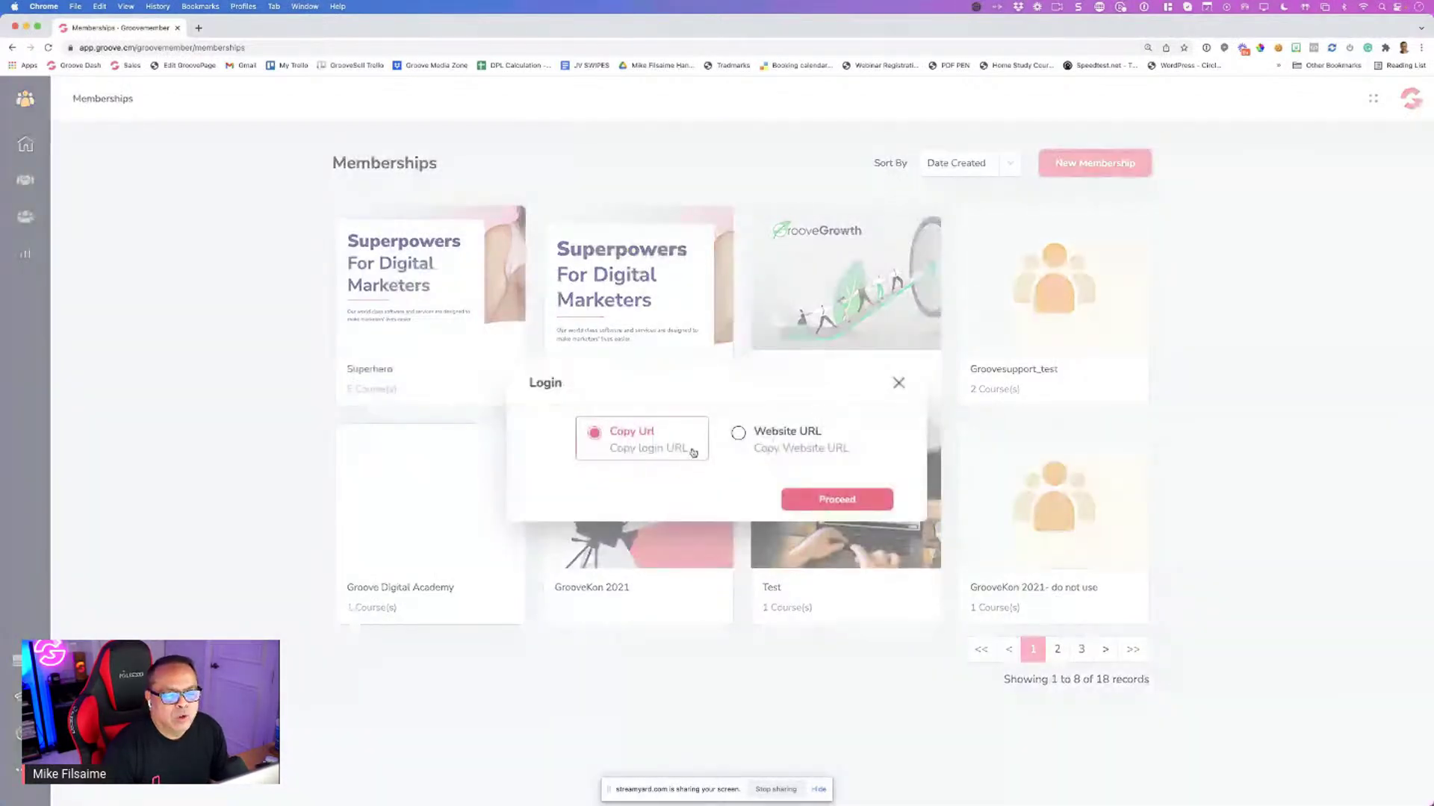
{"action": "left_click", "coordinate": [739, 434]}
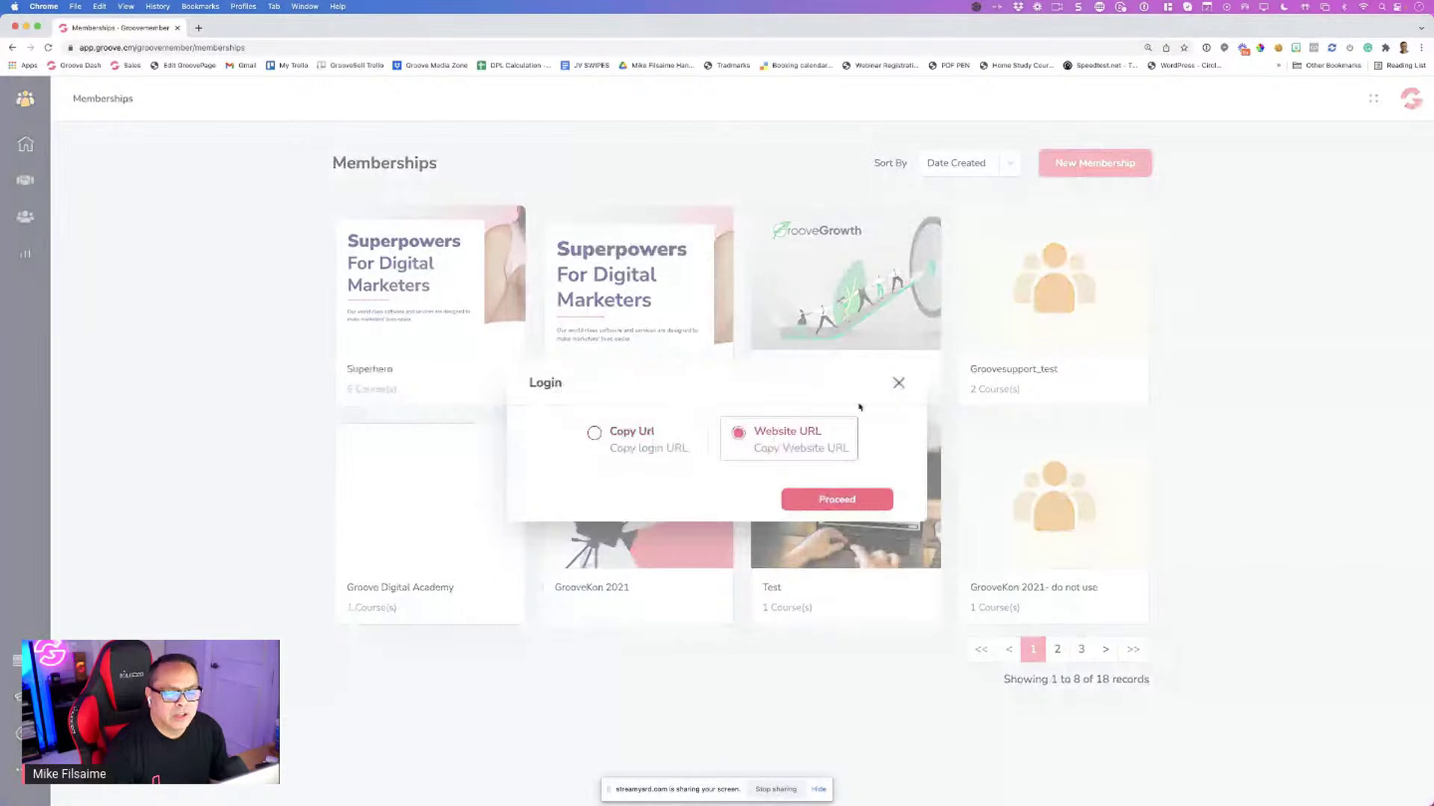
{"action": "left_click", "coordinate": [898, 383]}
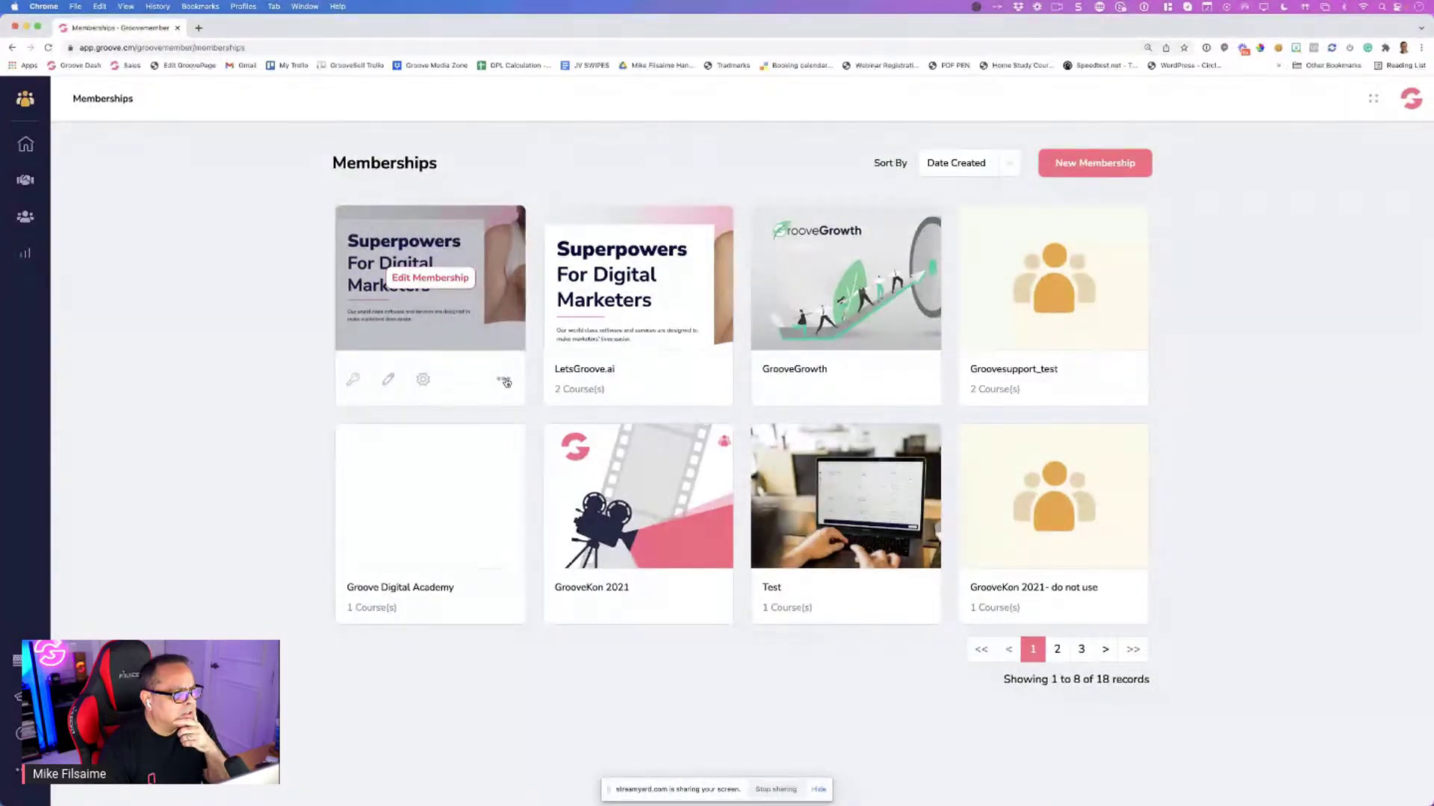
{"action": "left_click", "coordinate": [504, 382]}
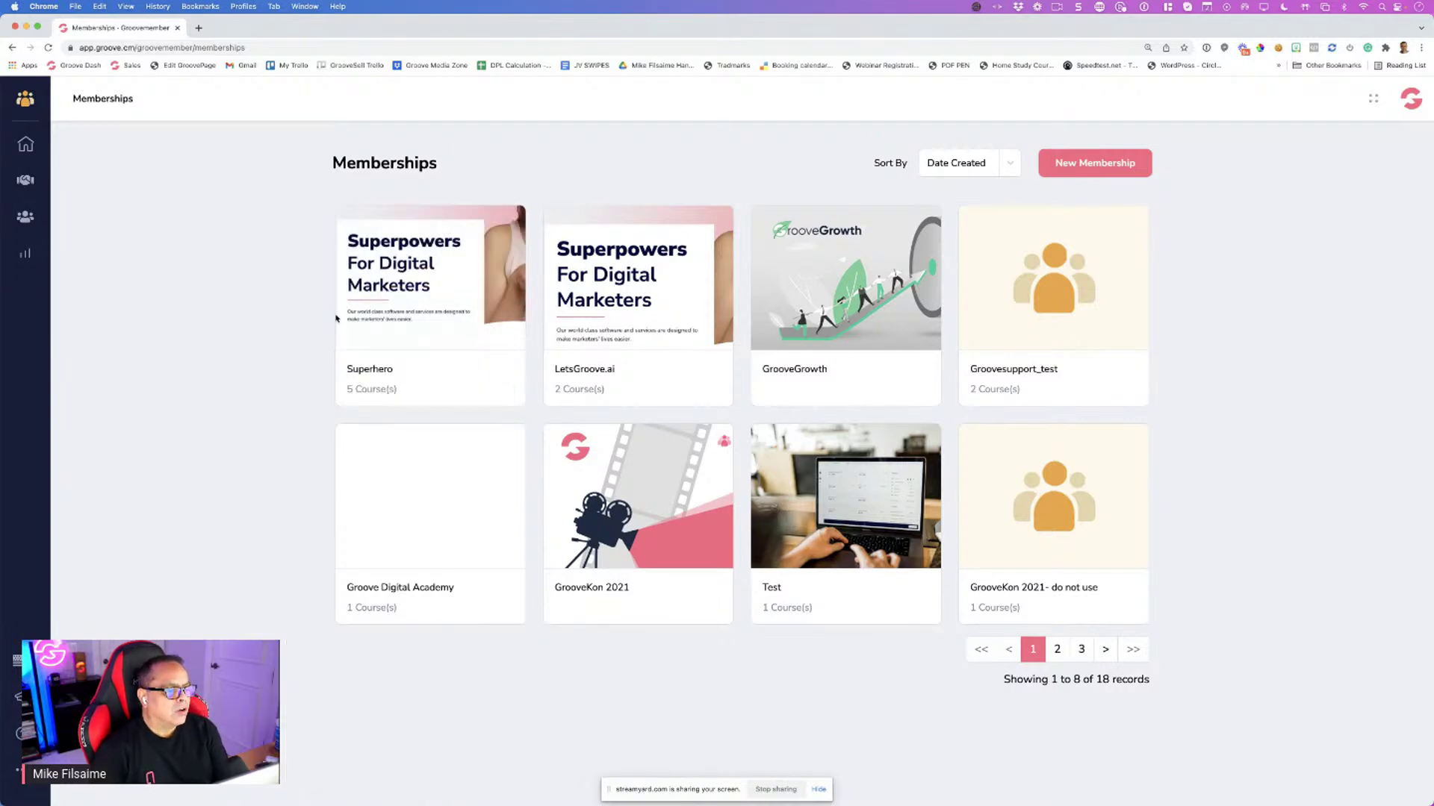
Edit the Superhero membership and go to its Access Levels page
{"action": "left_click", "coordinate": [428, 278]}
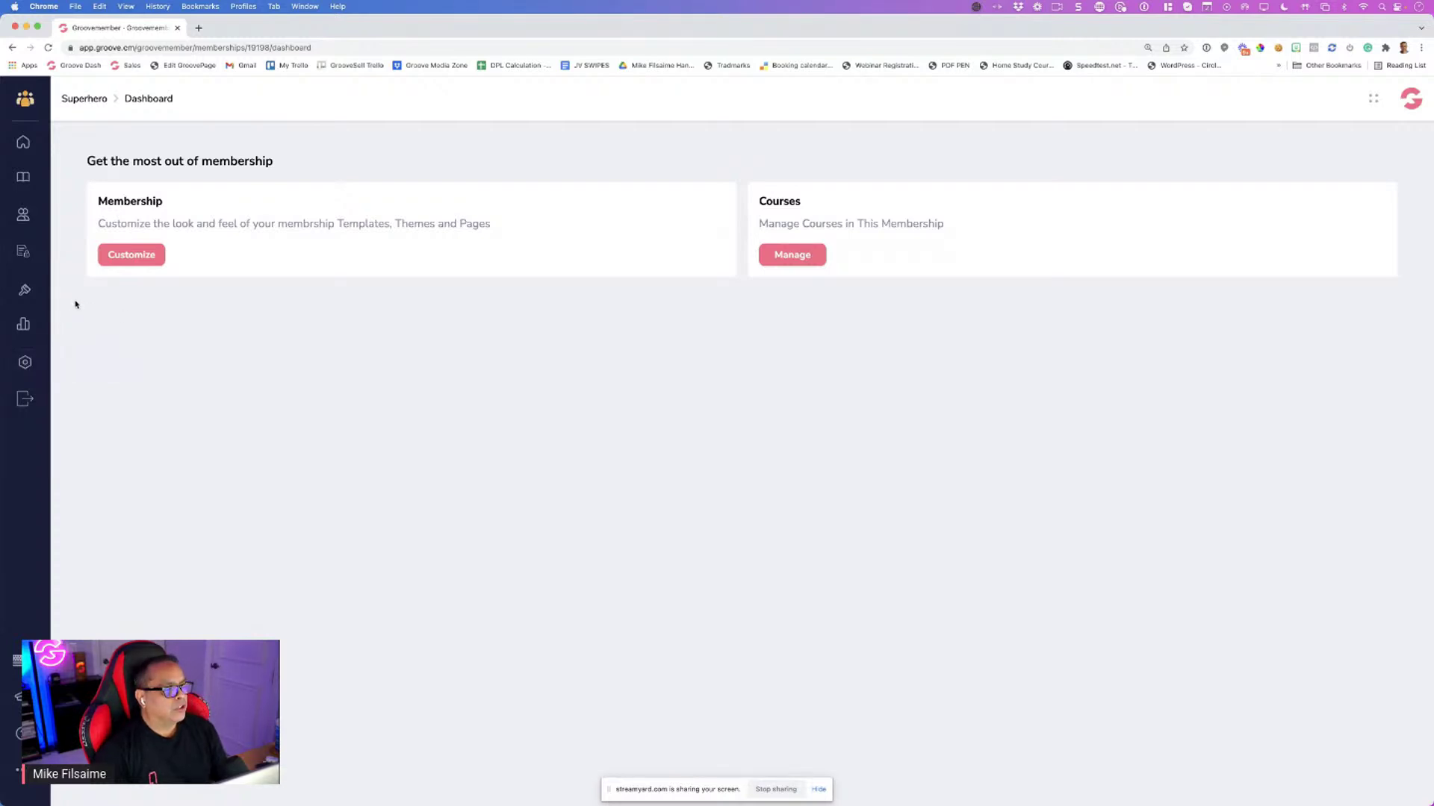
{"action": "left_click", "coordinate": [27, 256]}
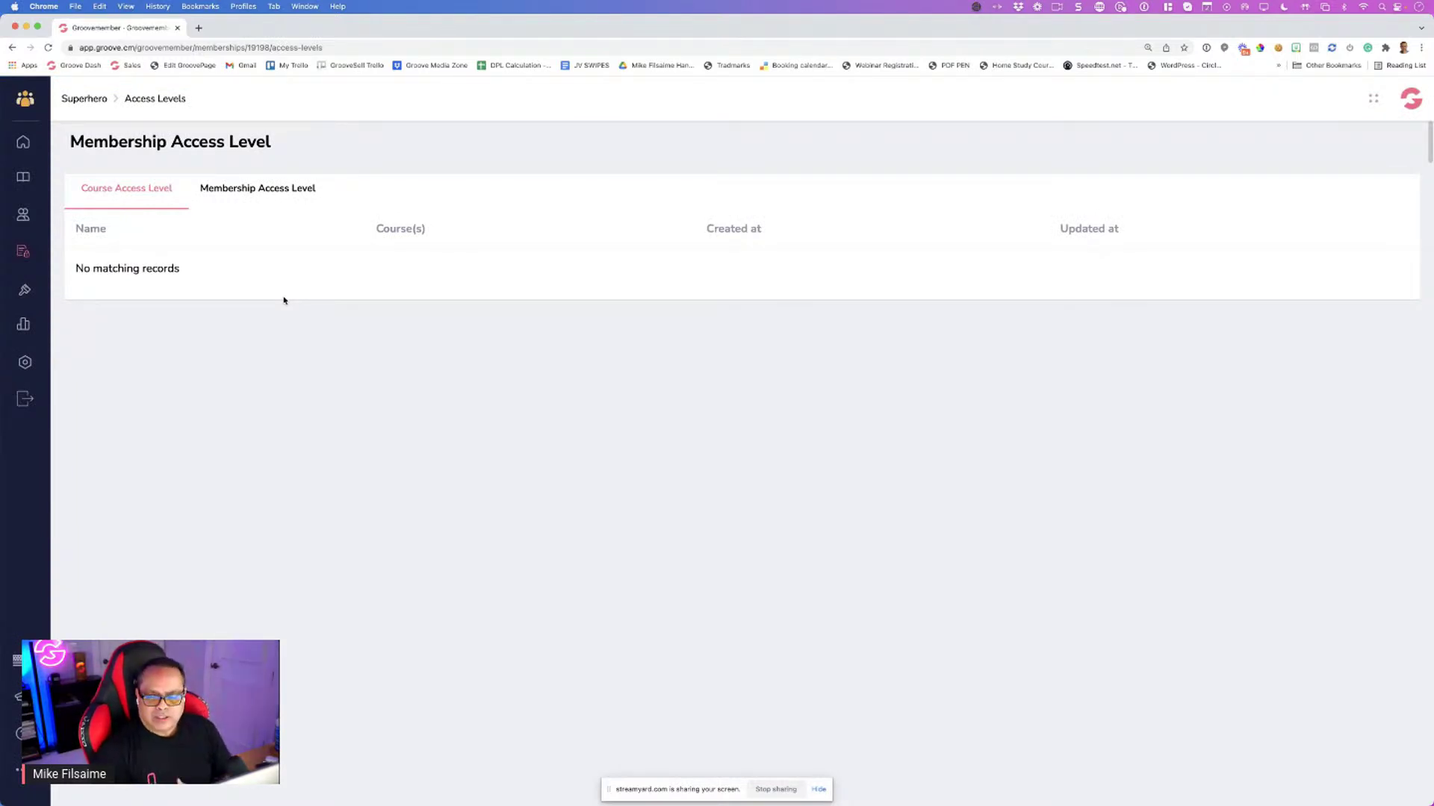
{"action": "left_click", "coordinate": [244, 197]}
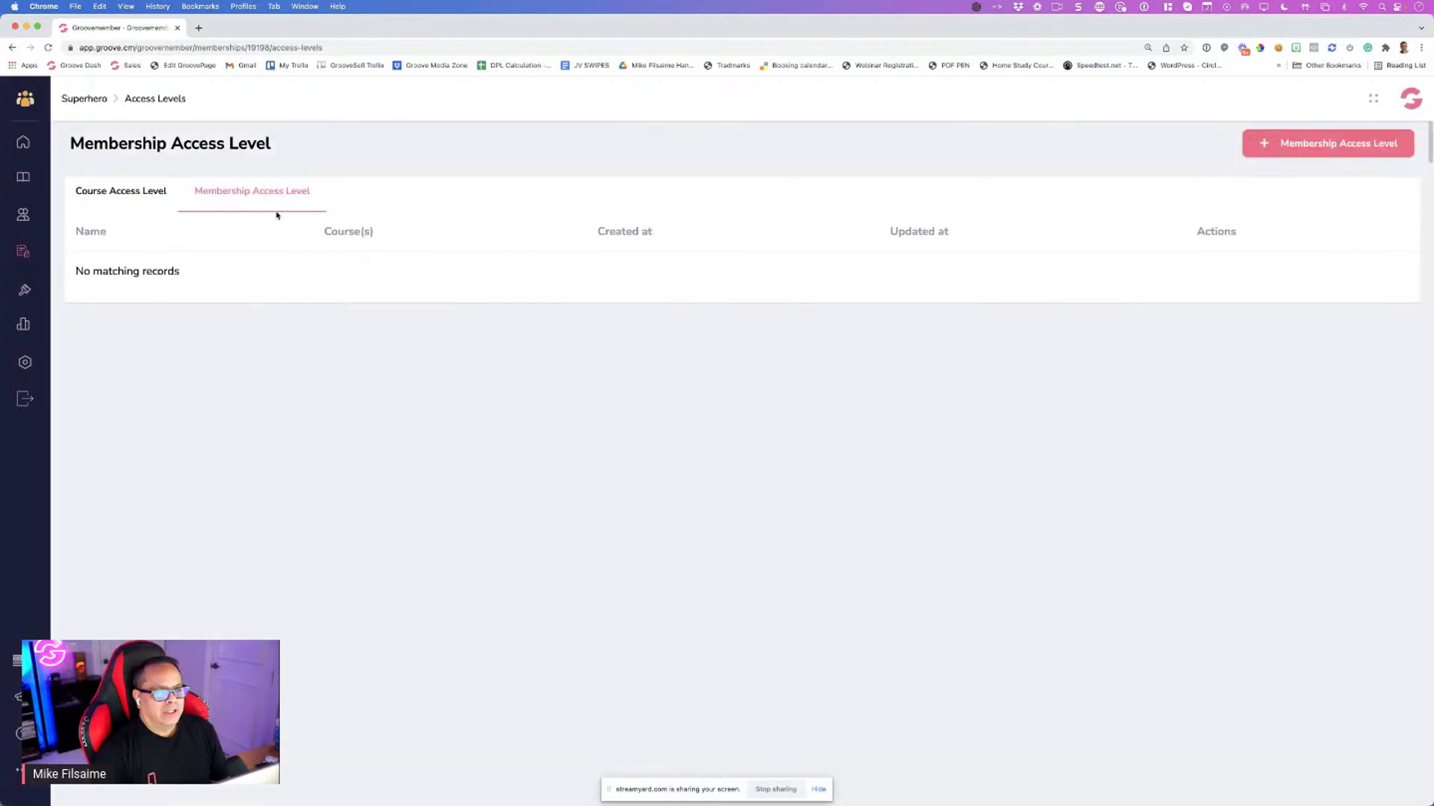
{"action": "left_click", "coordinate": [1264, 157]}
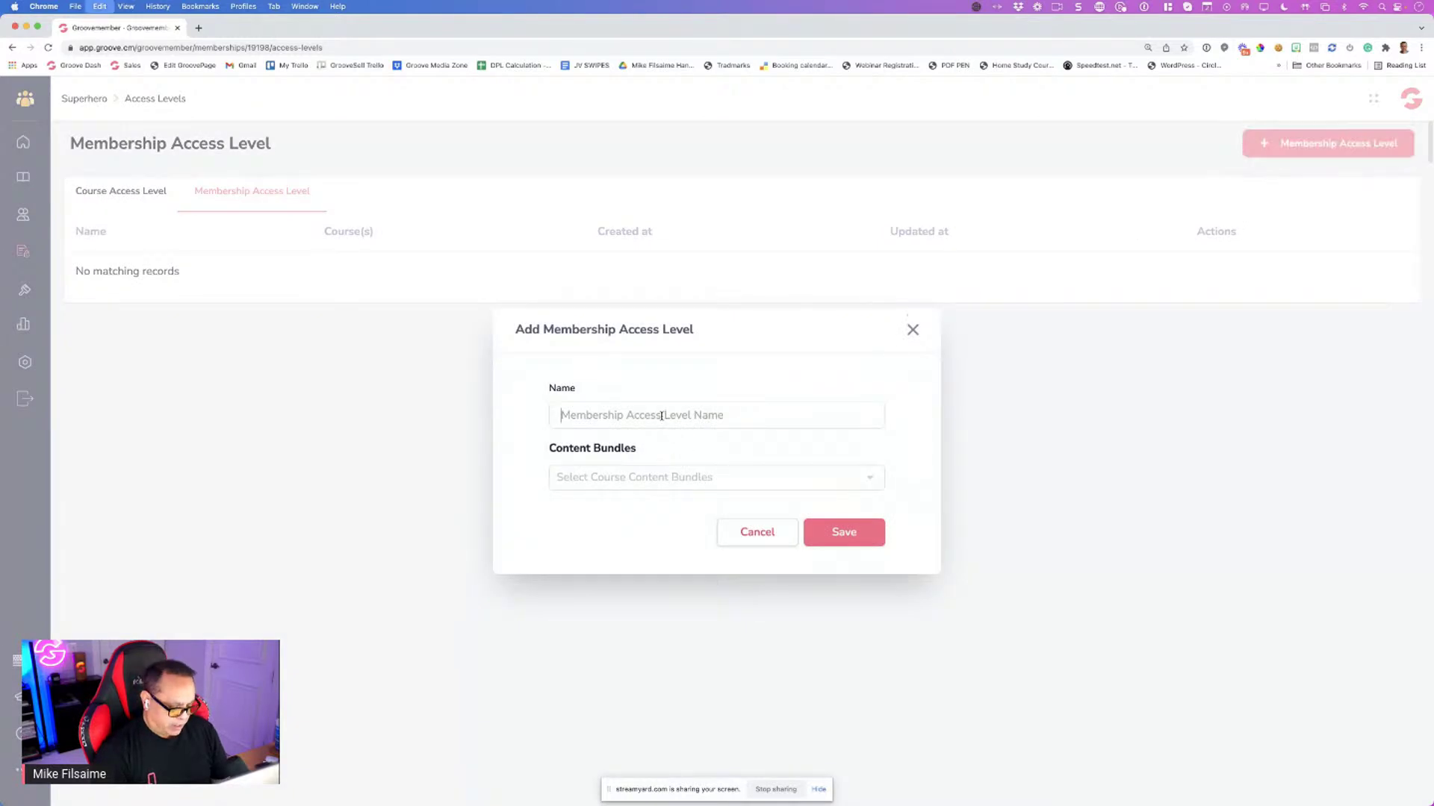
{"action": "type", "text": "Bronze"}
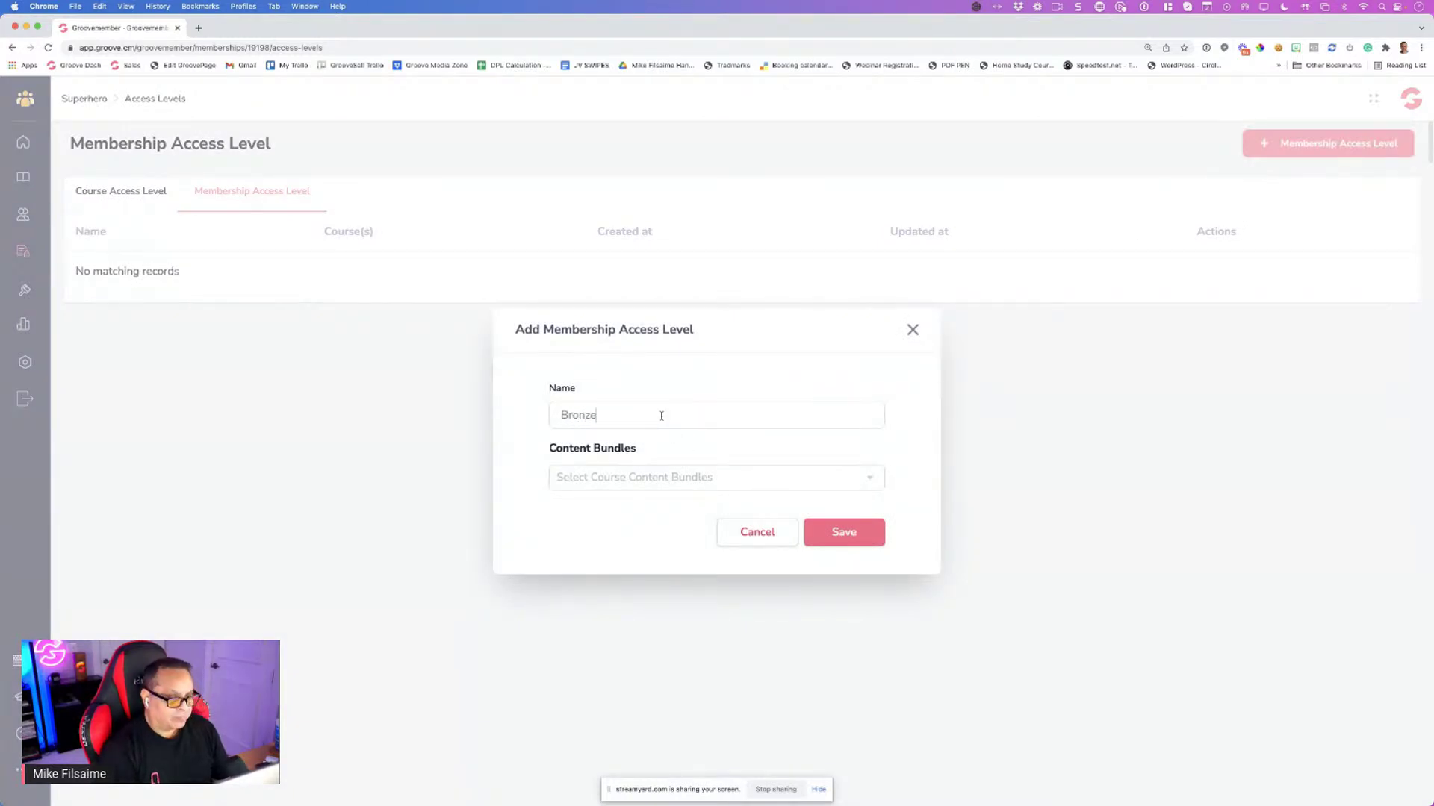
{"action": "left_click", "coordinate": [911, 331]}
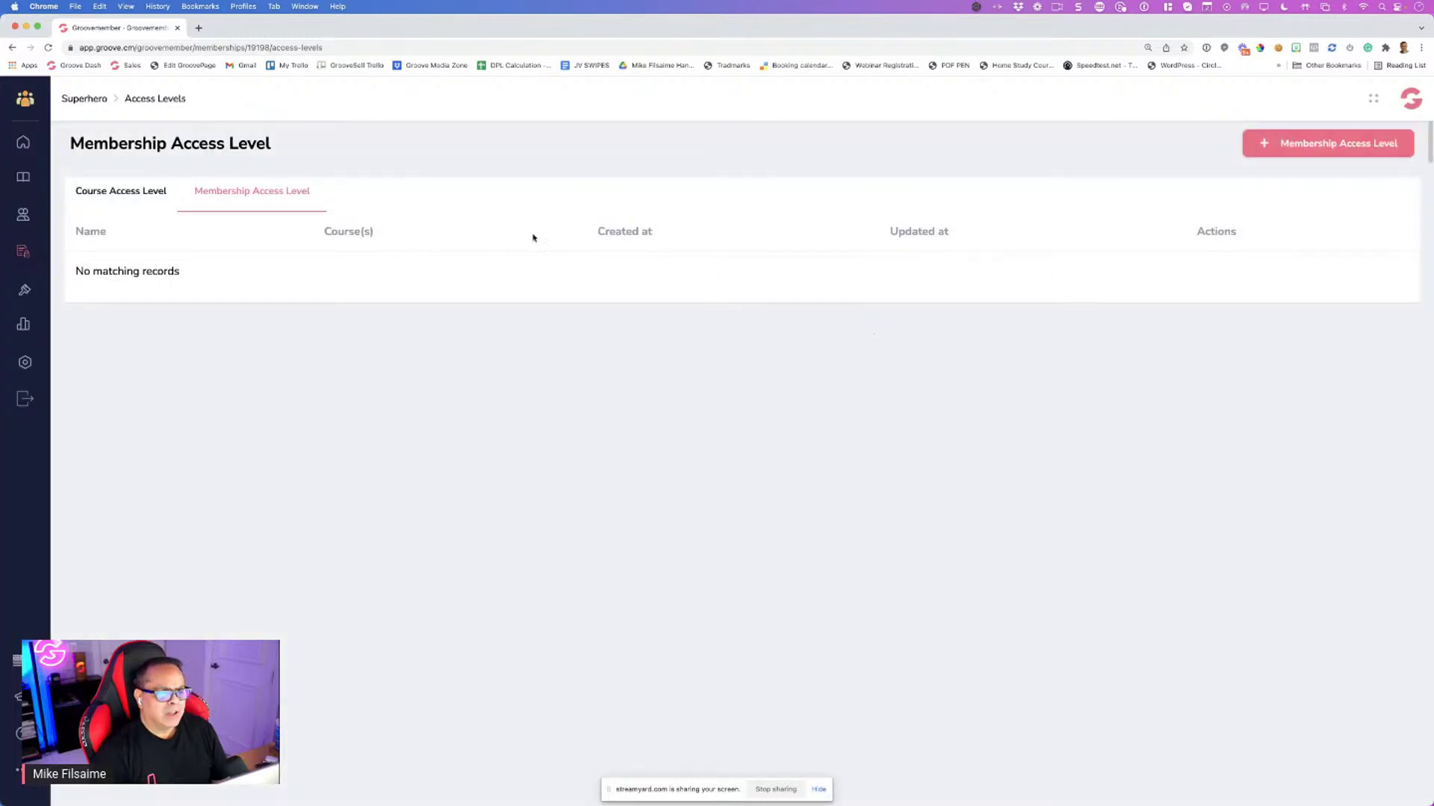
{"action": "left_click", "coordinate": [127, 193]}
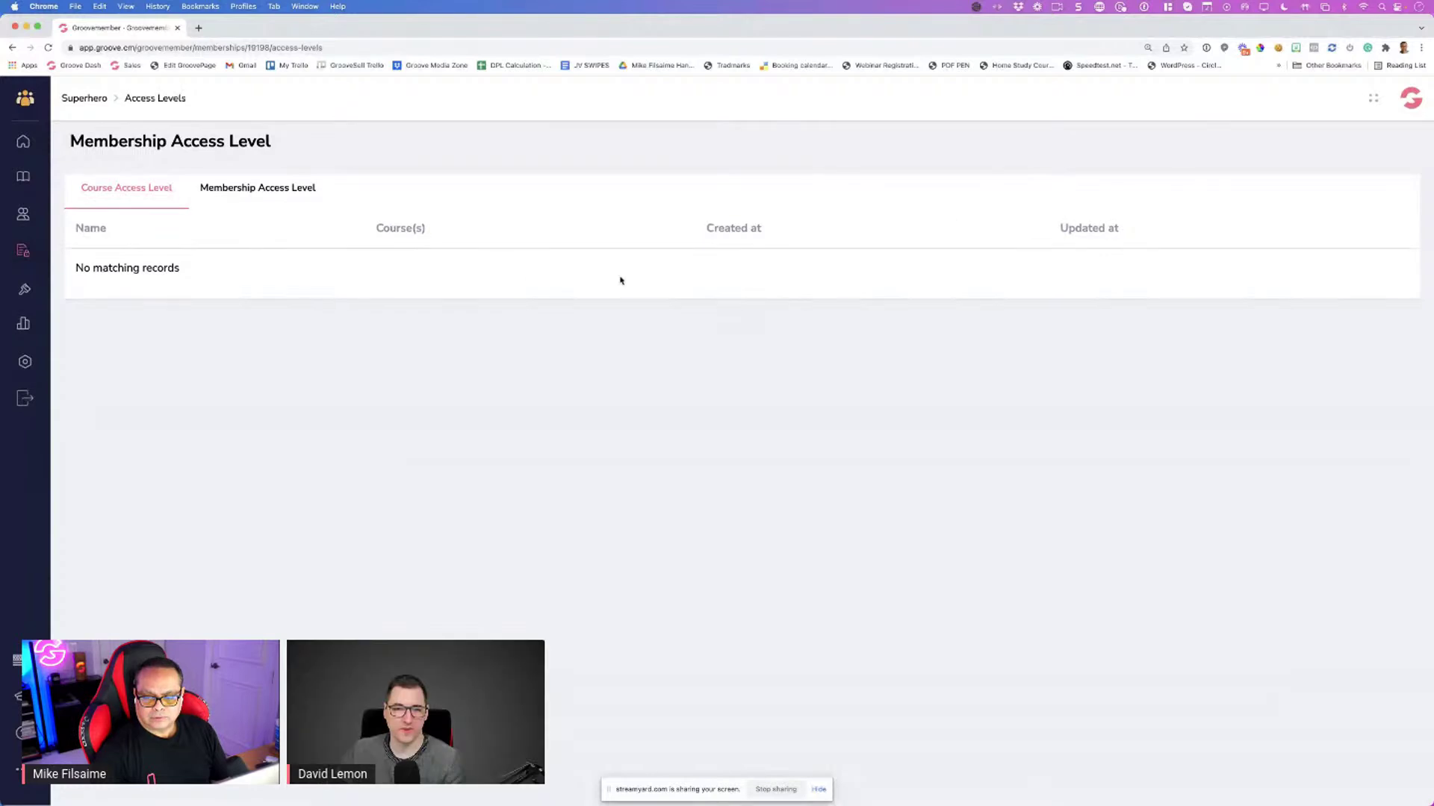
Start a new membership access level named Bronze
{"action": "left_click", "coordinate": [284, 203]}
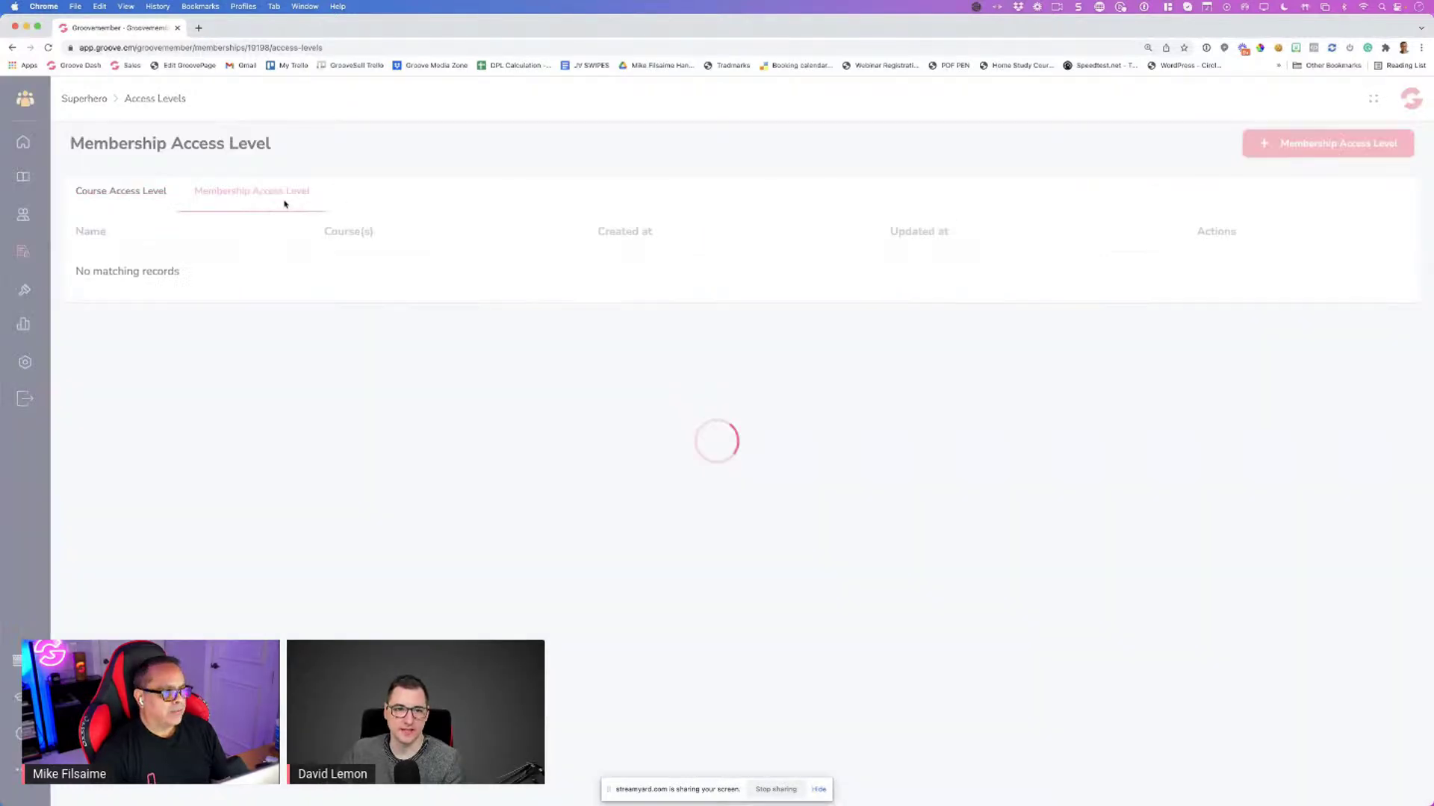
{"action": "left_click", "coordinate": [1284, 143]}
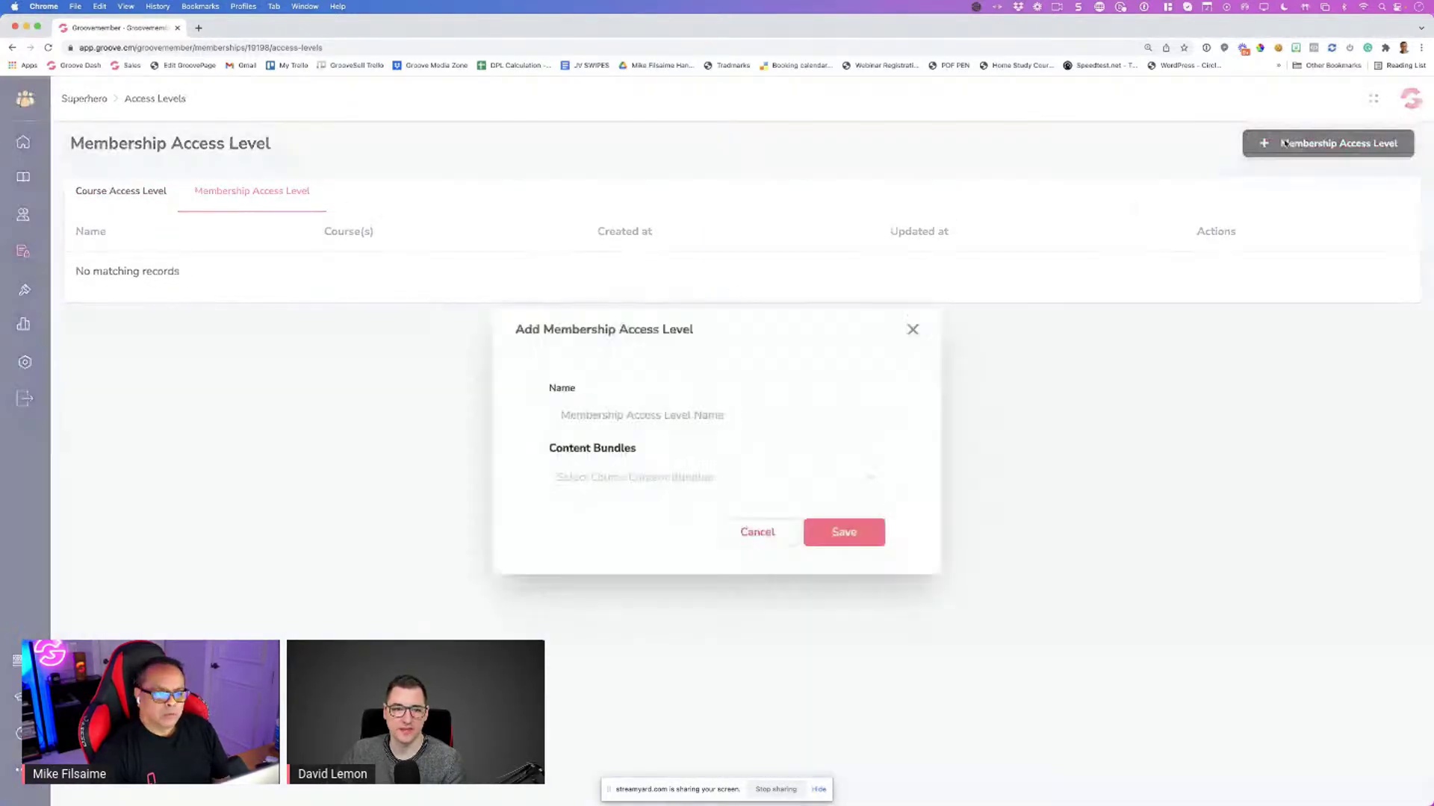
{"action": "left_click", "coordinate": [707, 414]}
{"action": "type", "text": "Bro"}
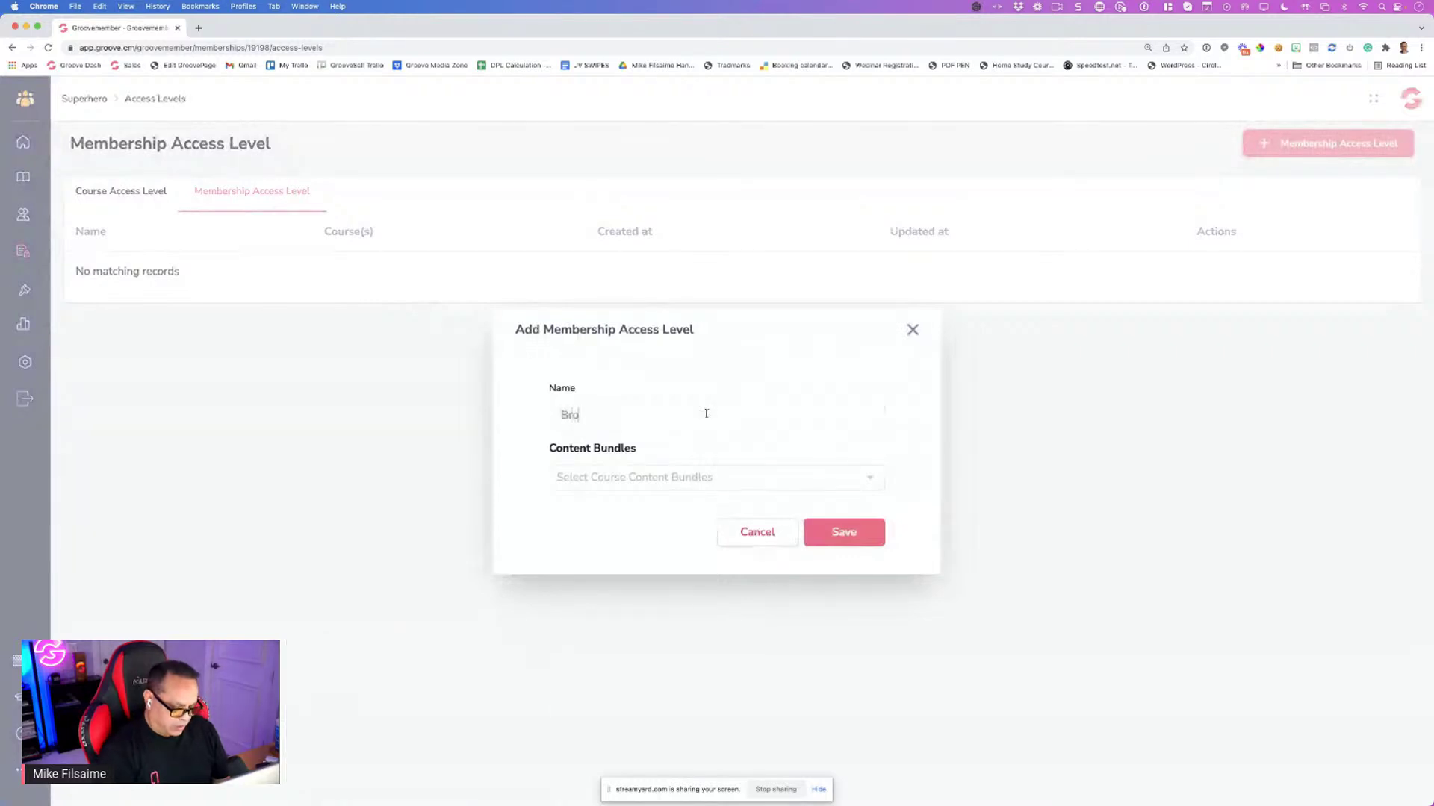
{"action": "type", "text": "nze"}
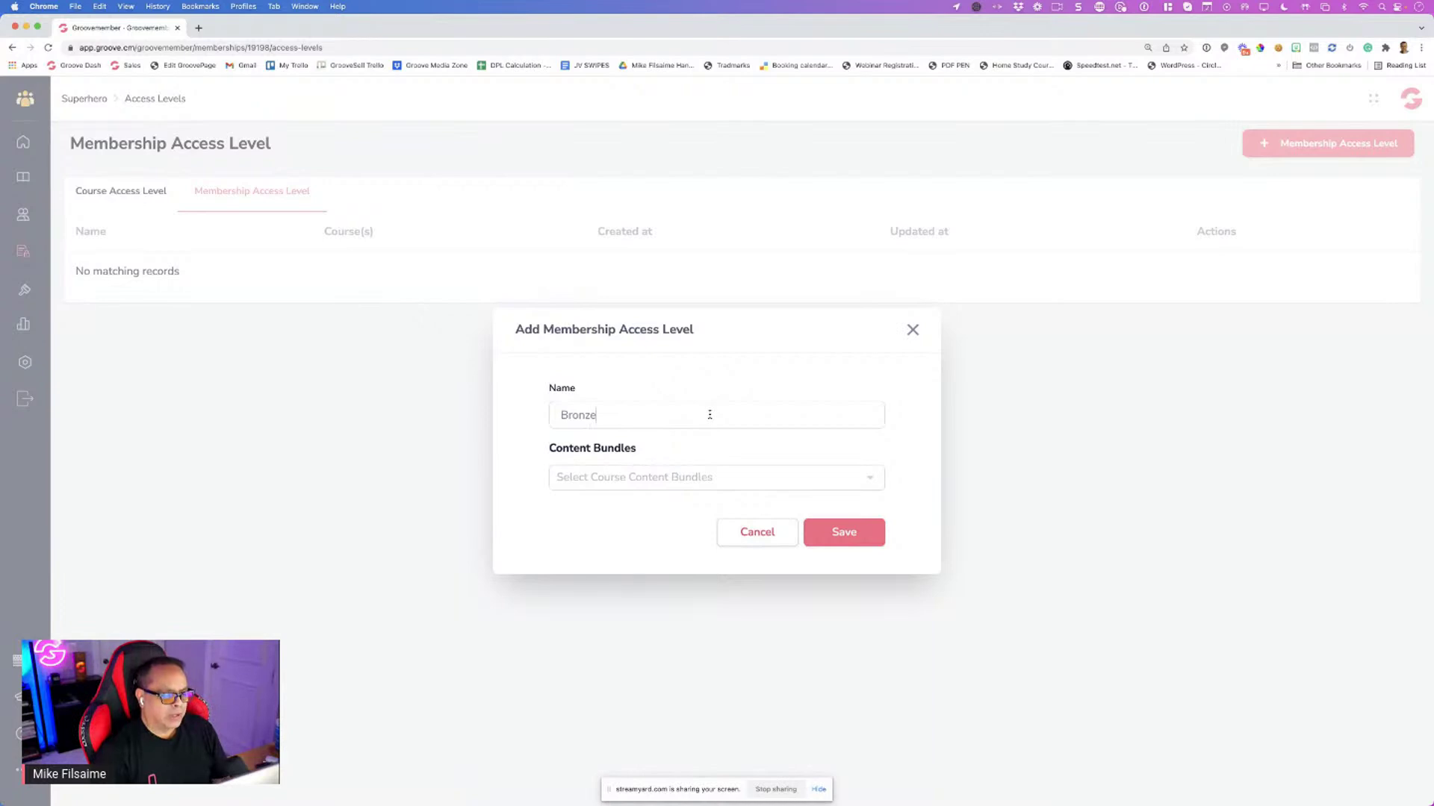
Browse the course content bundles, including Social Media, then close the dialog unsaved
{"action": "left_click", "coordinate": [659, 481]}
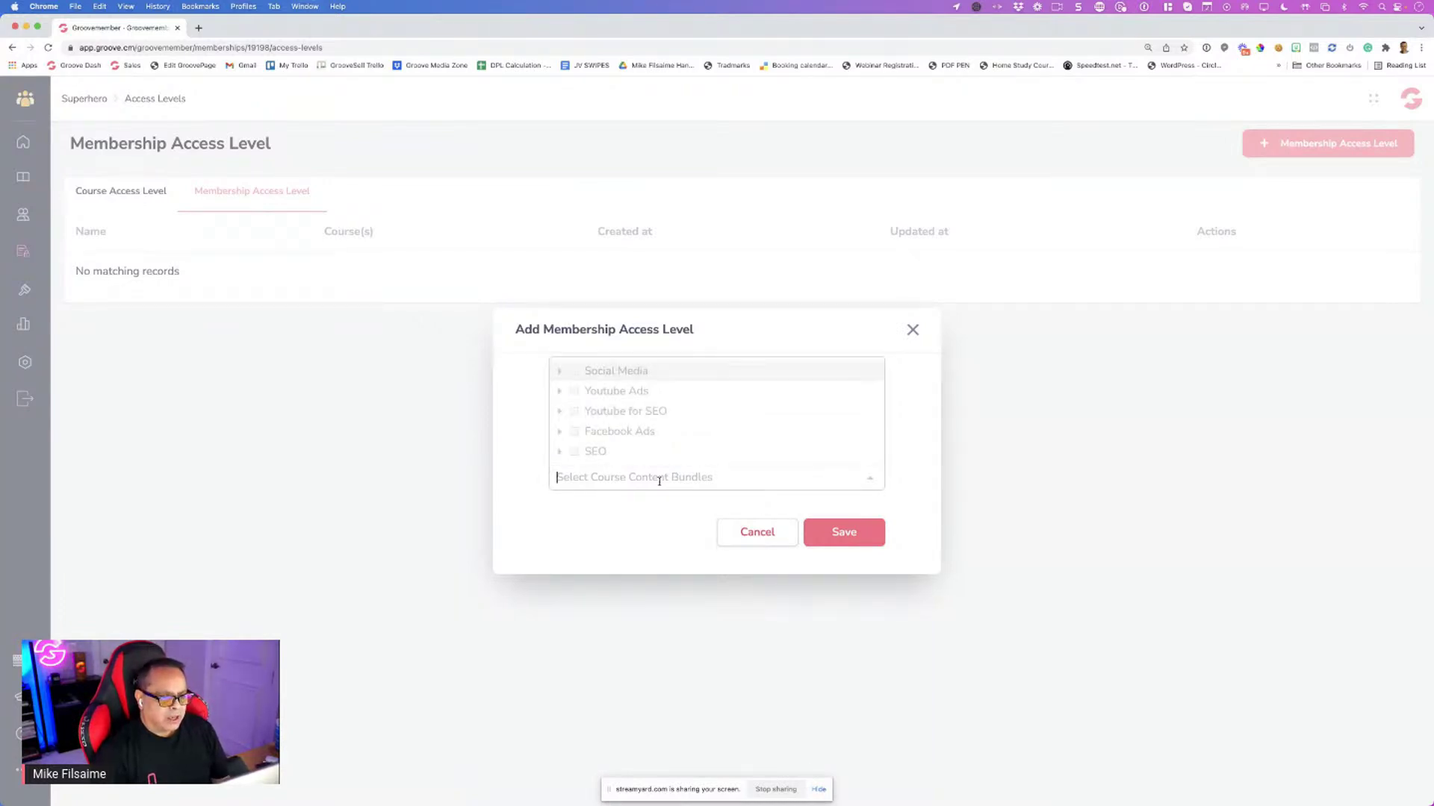
{"action": "left_click", "coordinate": [658, 481]}
{"action": "left_click", "coordinate": [635, 476]}
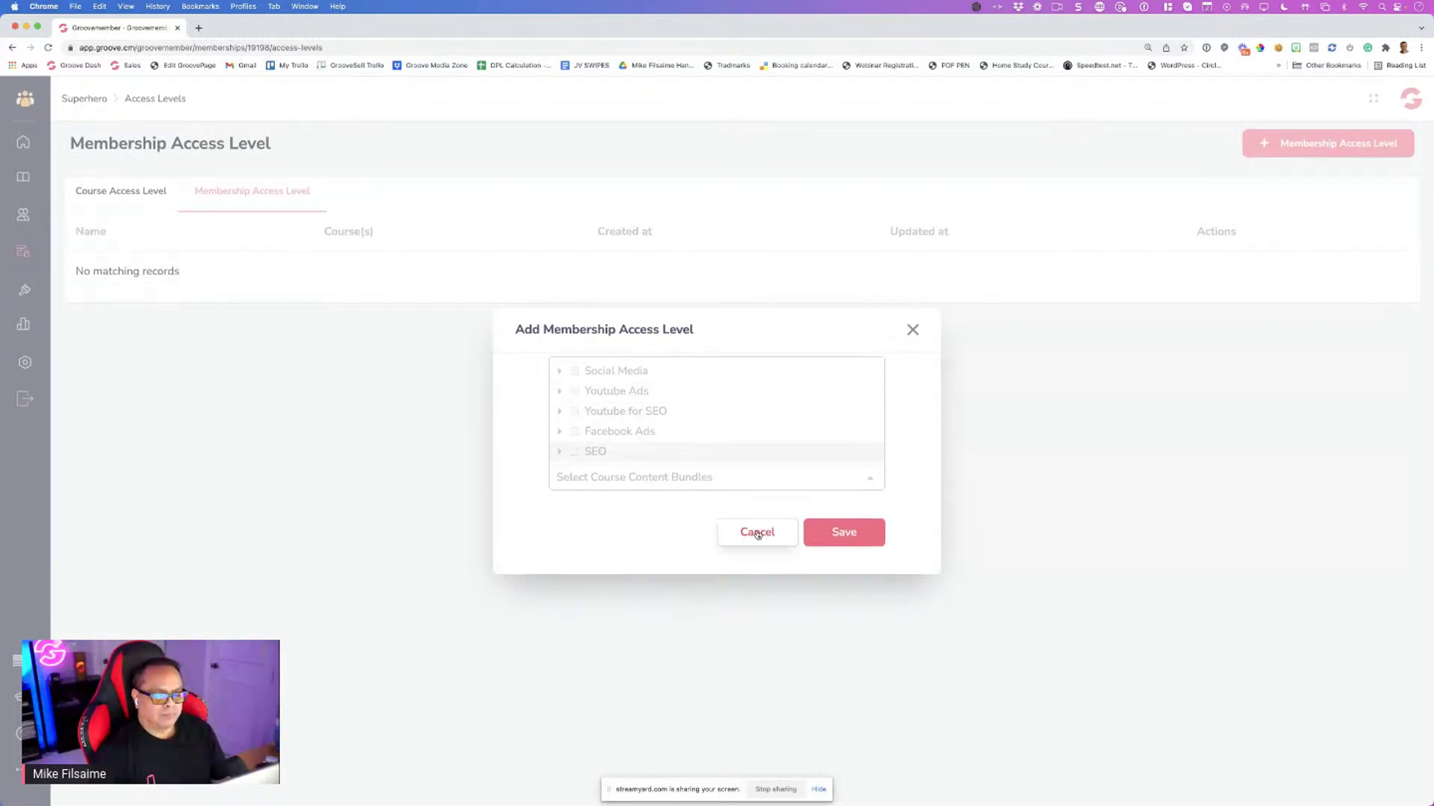
{"action": "left_click", "coordinate": [822, 484]}
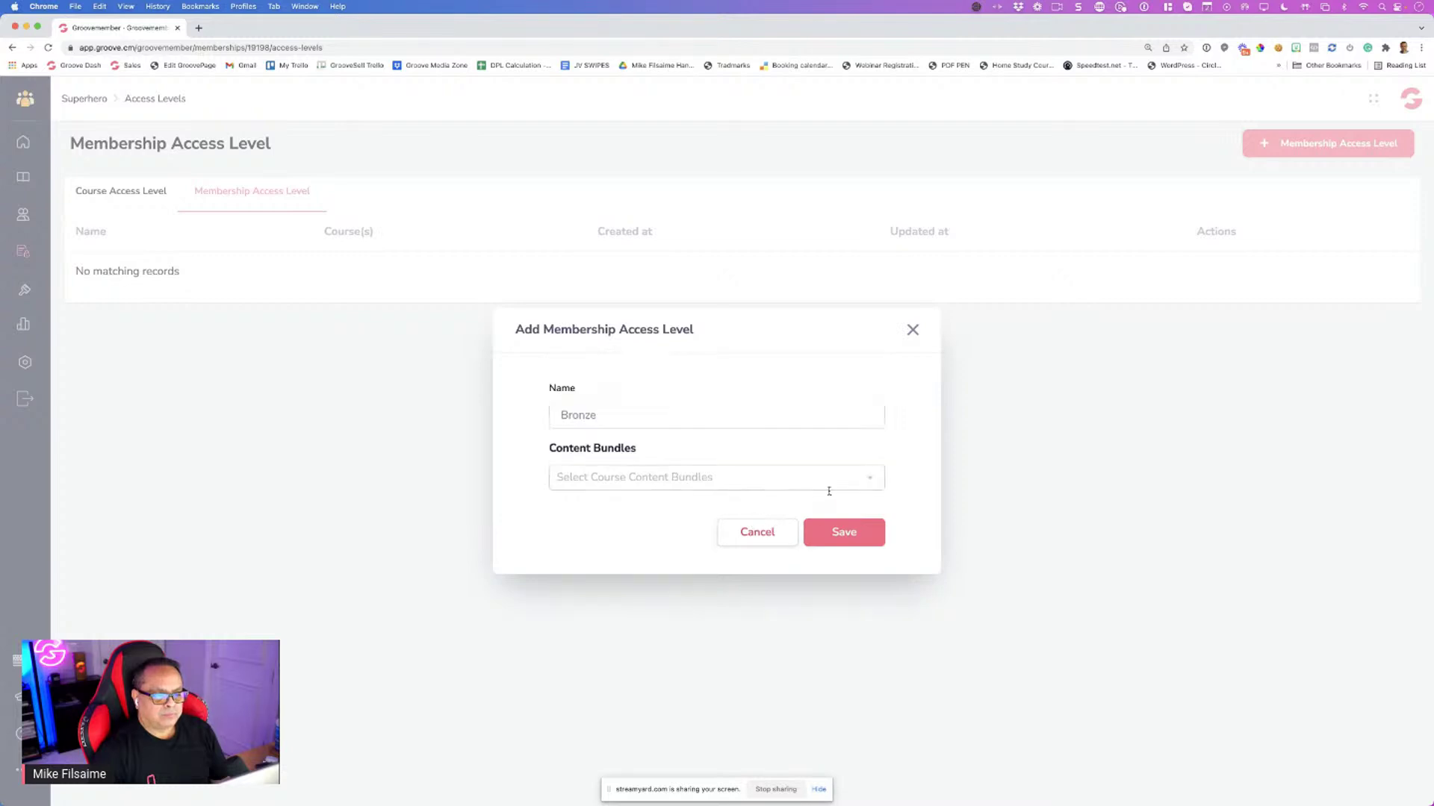
{"action": "left_click", "coordinate": [843, 535]}
{"action": "left_click", "coordinate": [679, 469]}
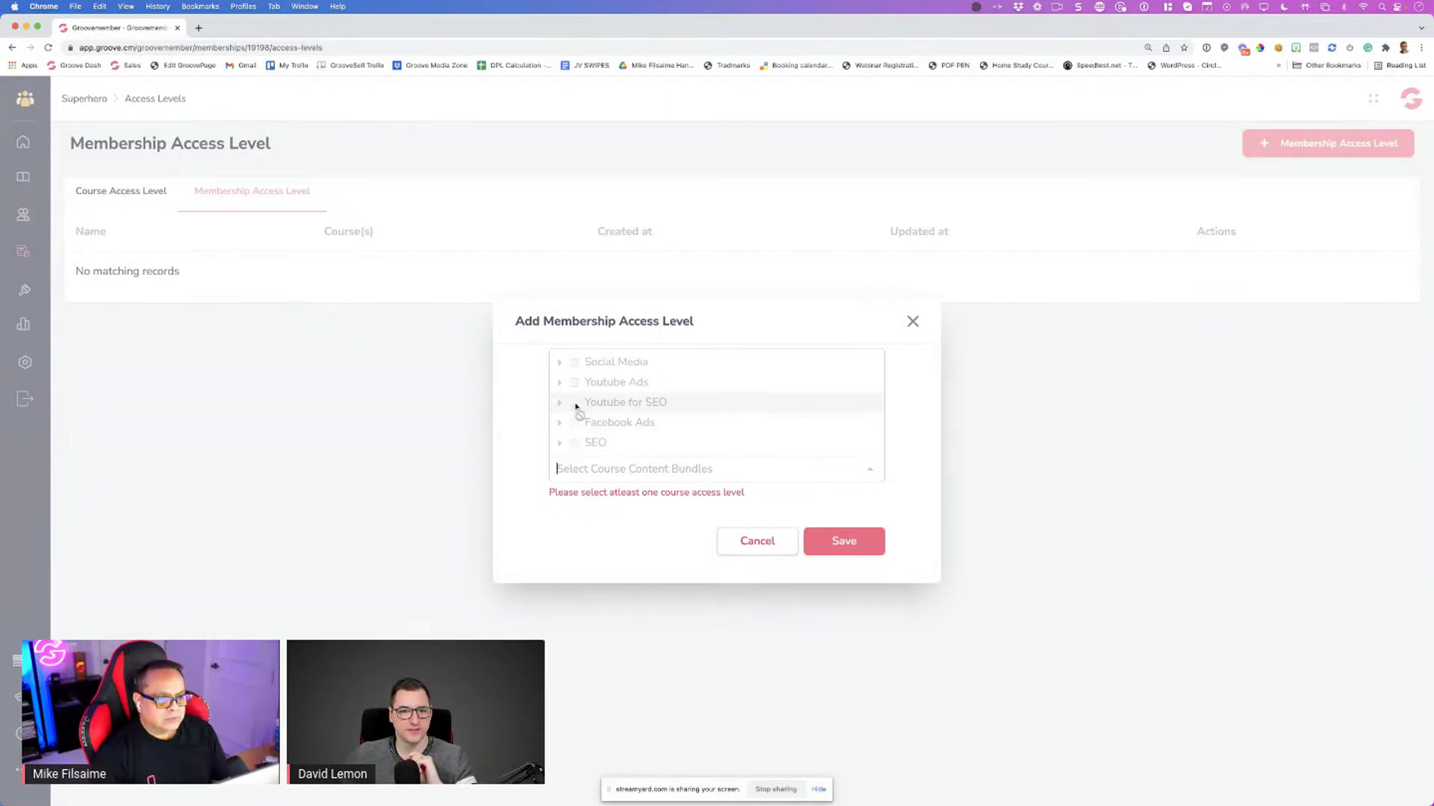
{"action": "left_click", "coordinate": [560, 363]}
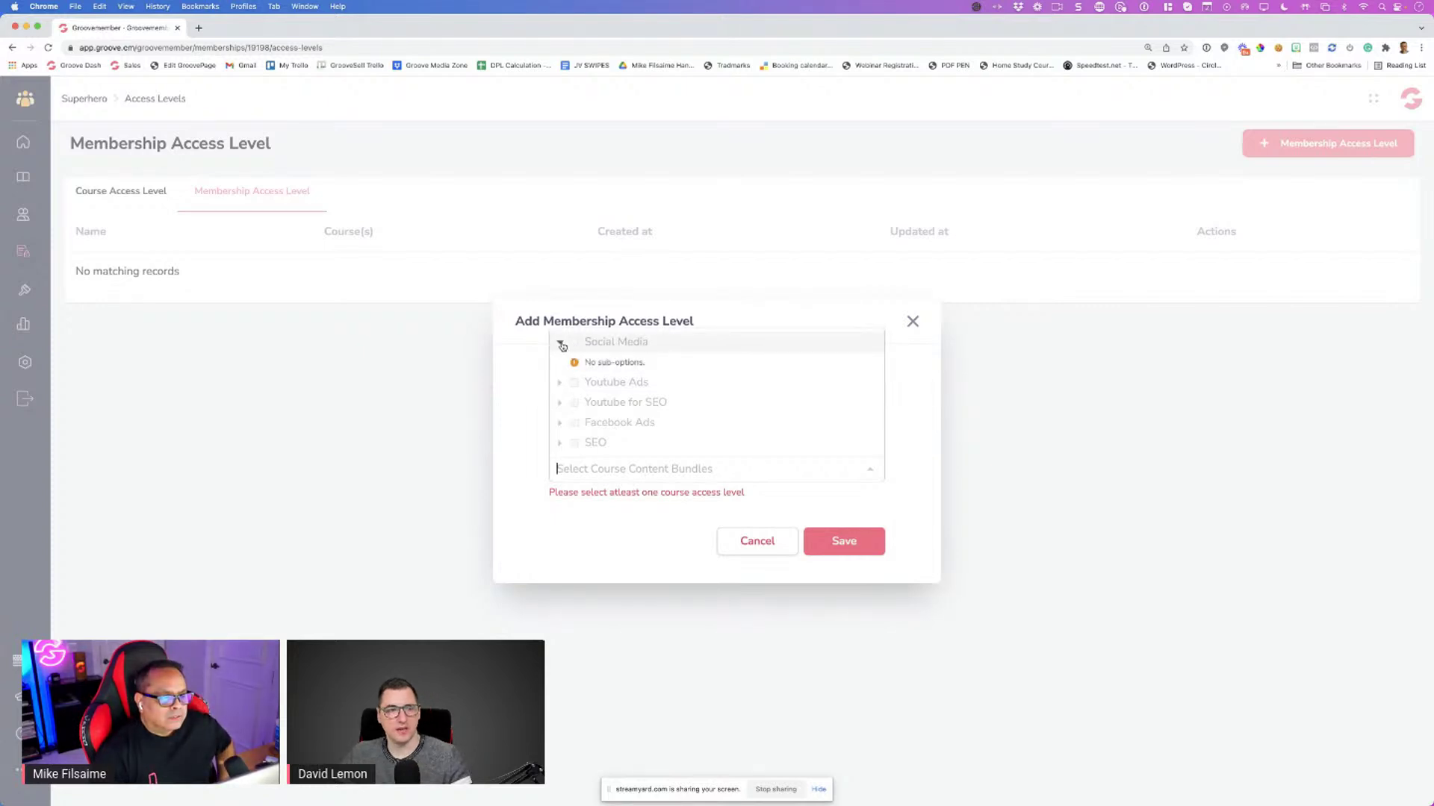
{"action": "left_click", "coordinate": [560, 342]}
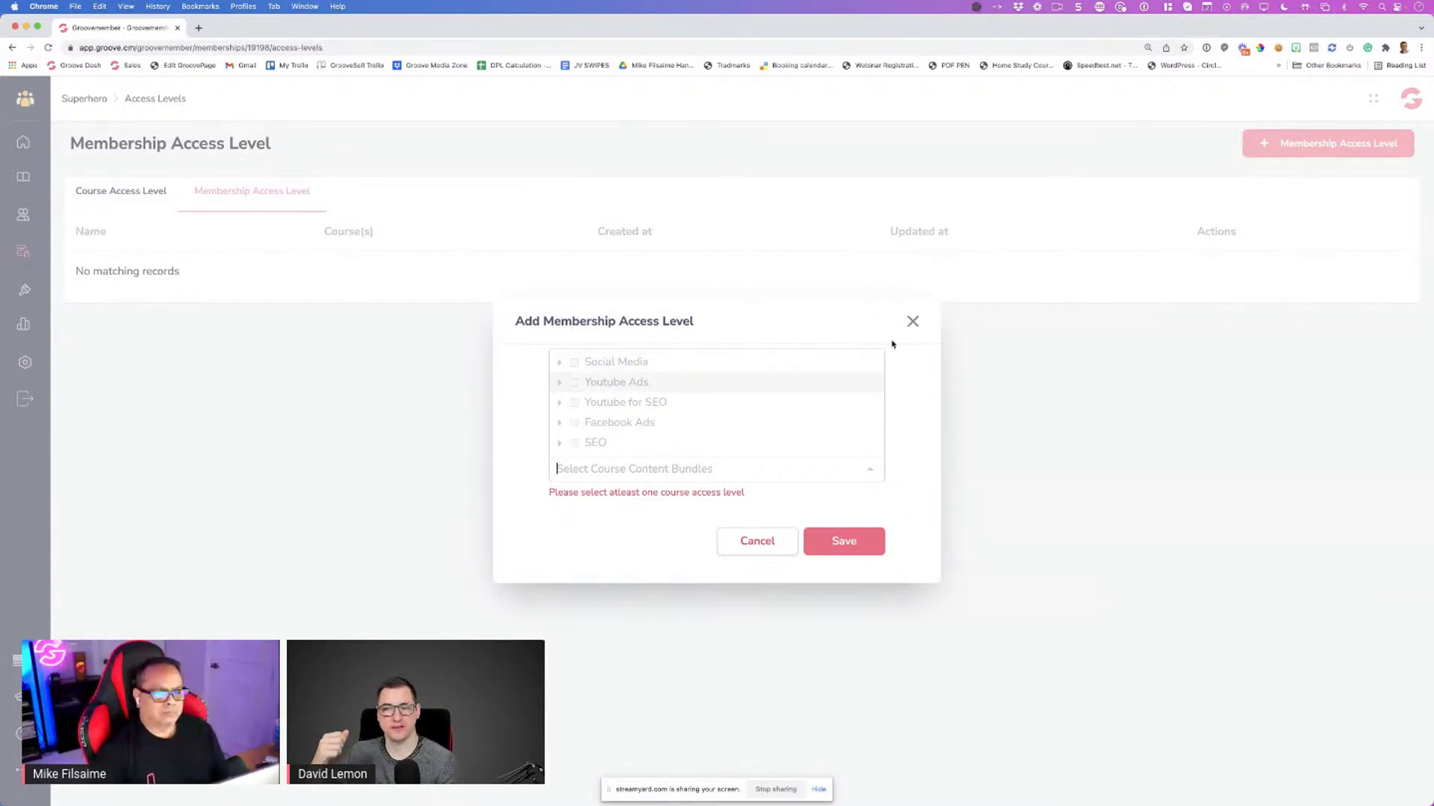
{"action": "left_click", "coordinate": [912, 321]}
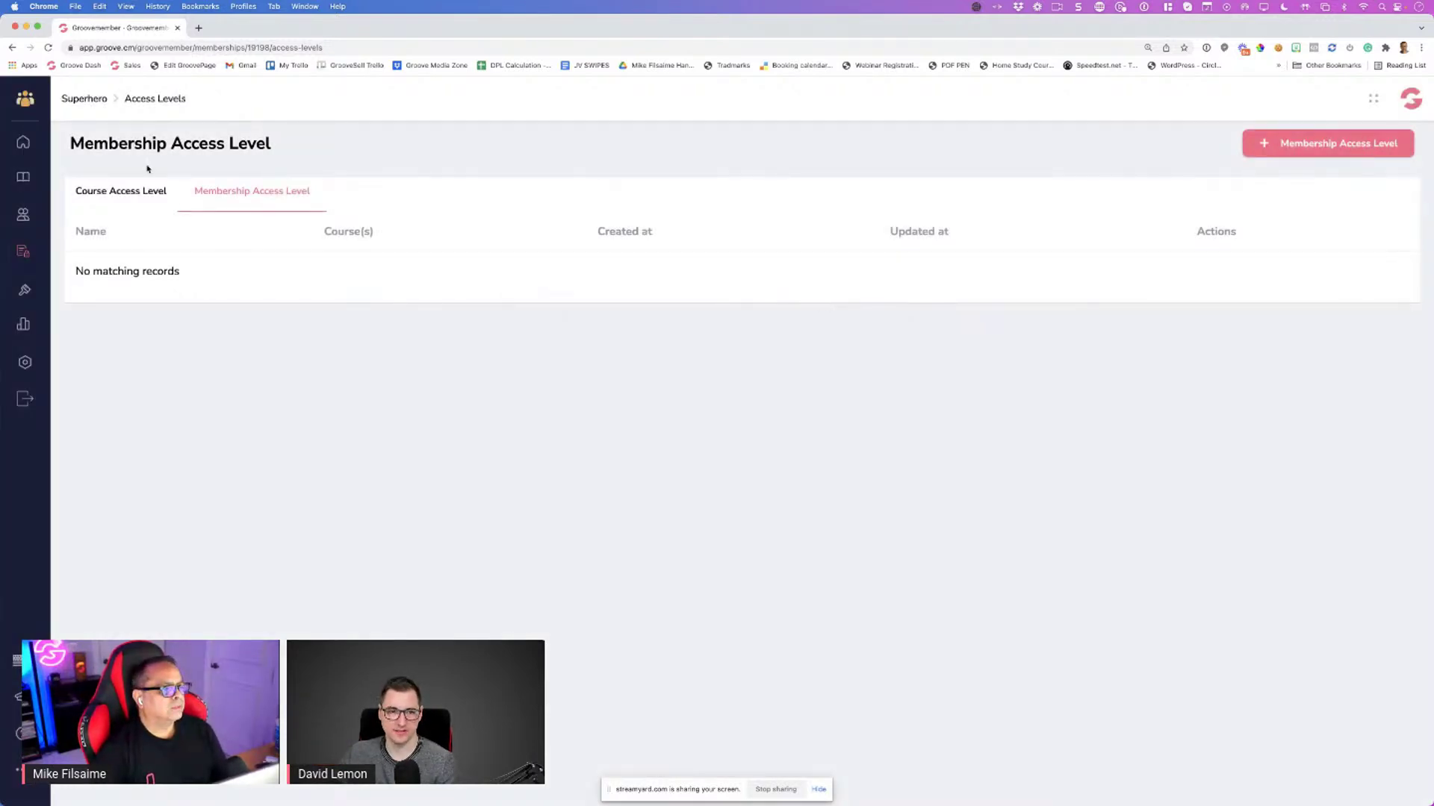
Go to Courses and open the Youtube Ads course's access levels
{"action": "left_click", "coordinate": [34, 182]}
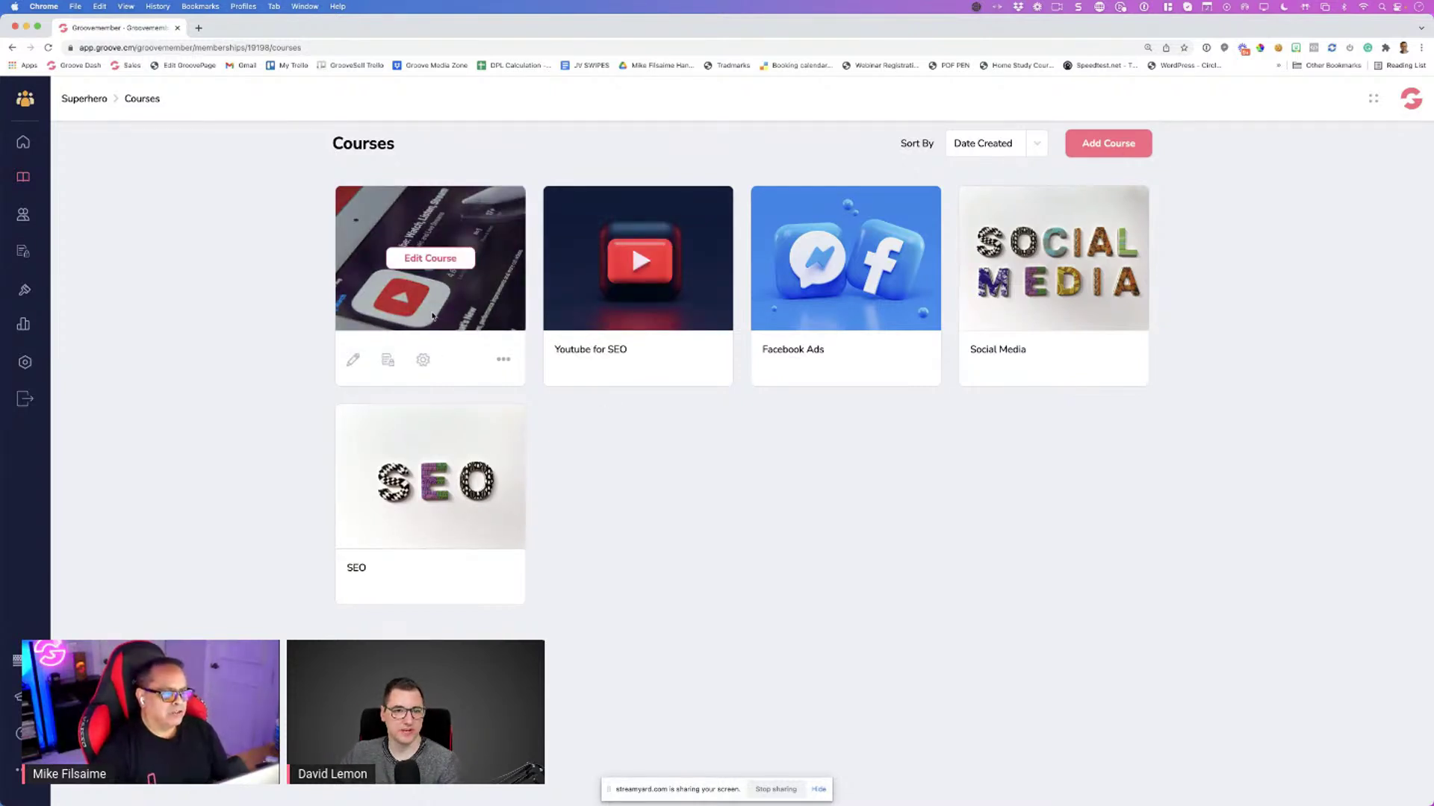
{"action": "left_click", "coordinate": [388, 361]}
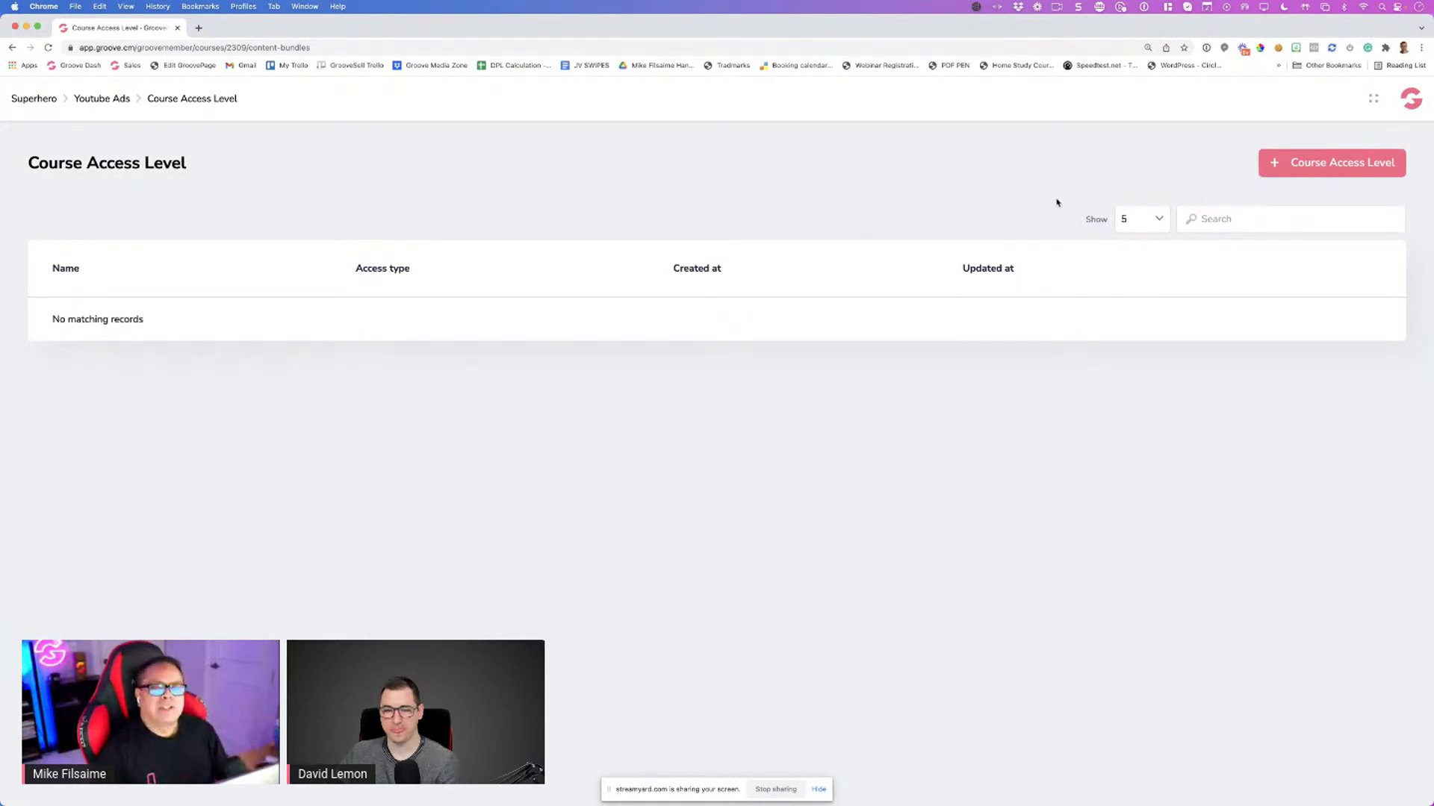
{"action": "left_click", "coordinate": [1285, 166]}
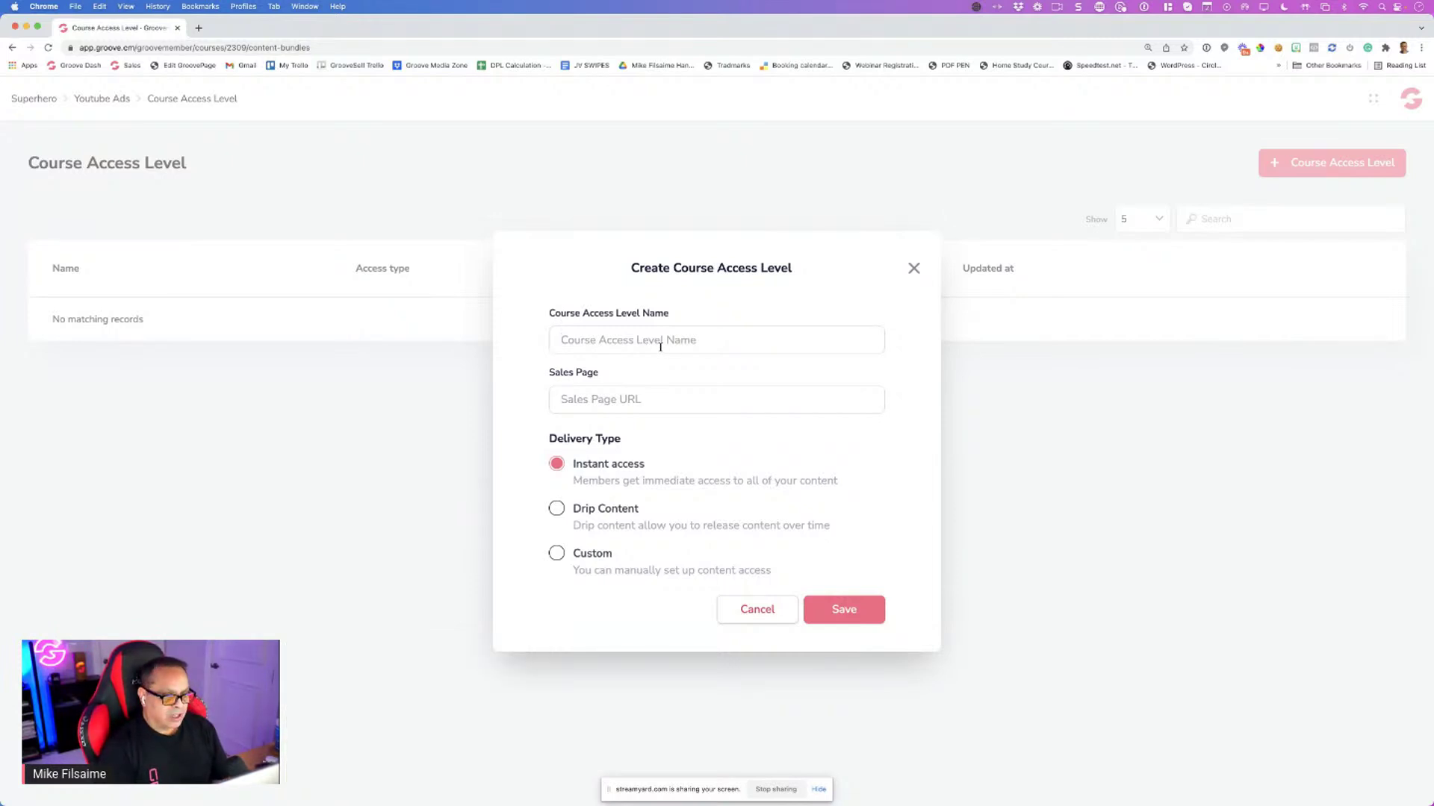
{"action": "type", "text": "Bronze"}
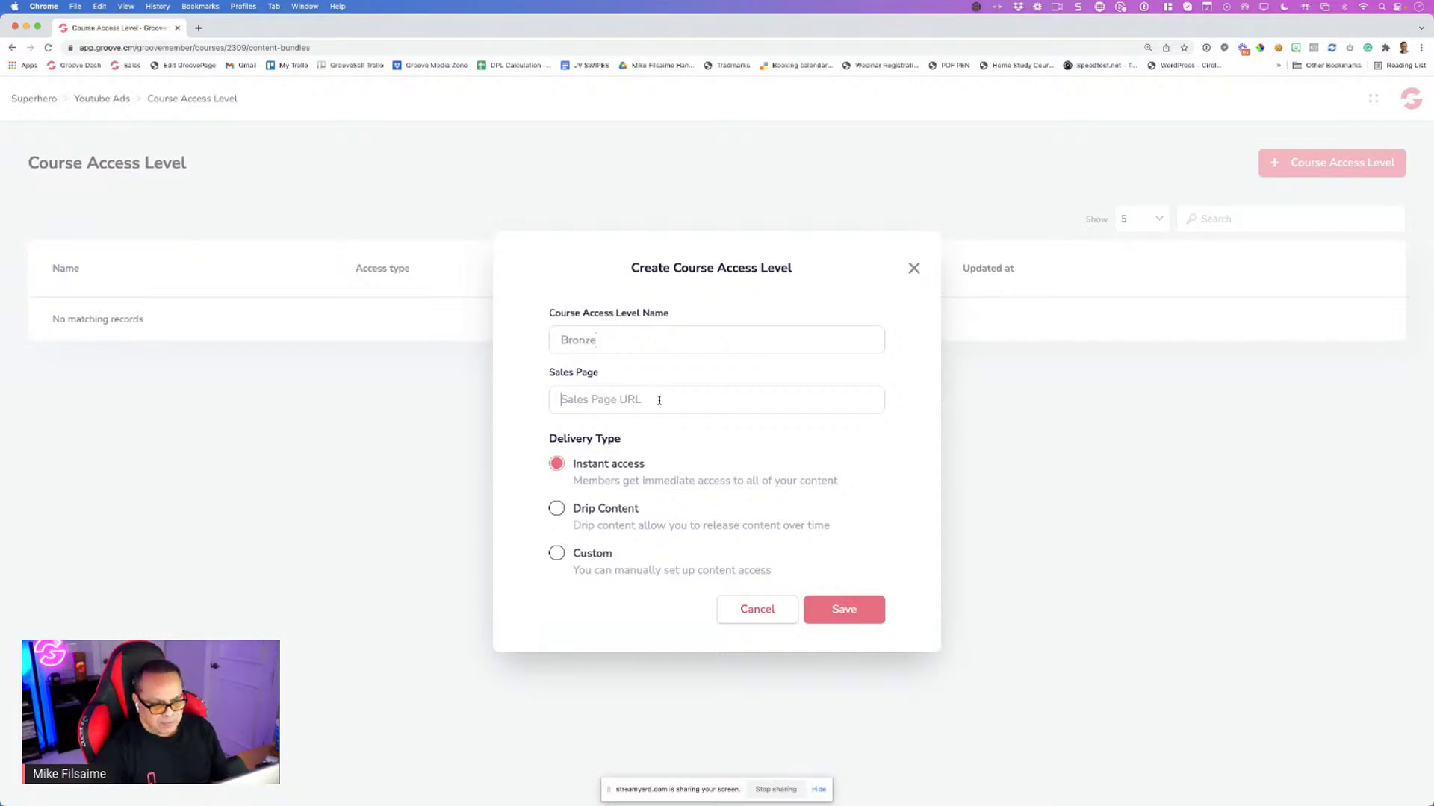
{"action": "type", "text": "groov"}
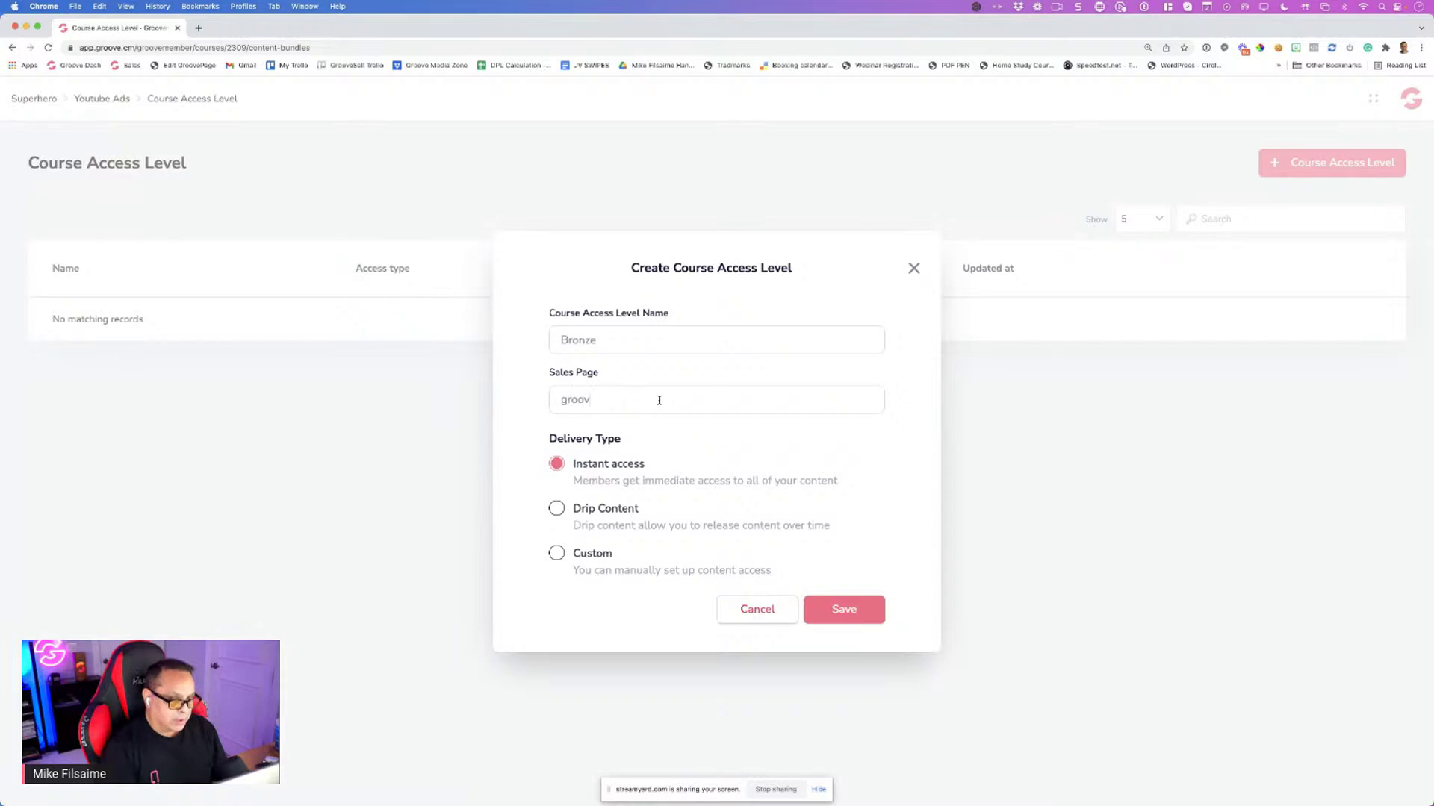
{"action": "key", "text": "super+a"}
{"action": "type", "text": "h"}
{"action": "key", "text": "BackSpace"}
{"action": "type", "text": "htt"}
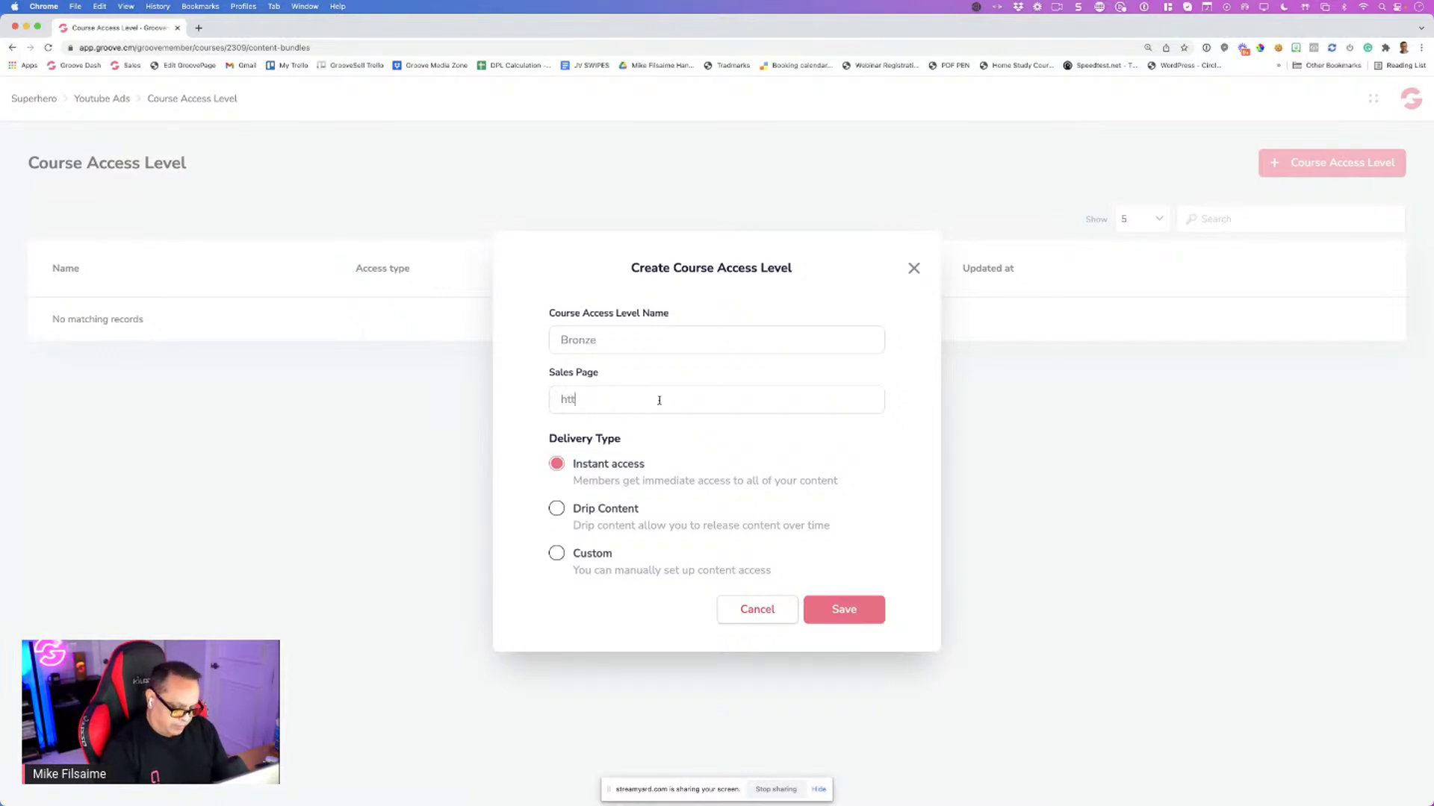
{"action": "type", "text": "p://groove"}
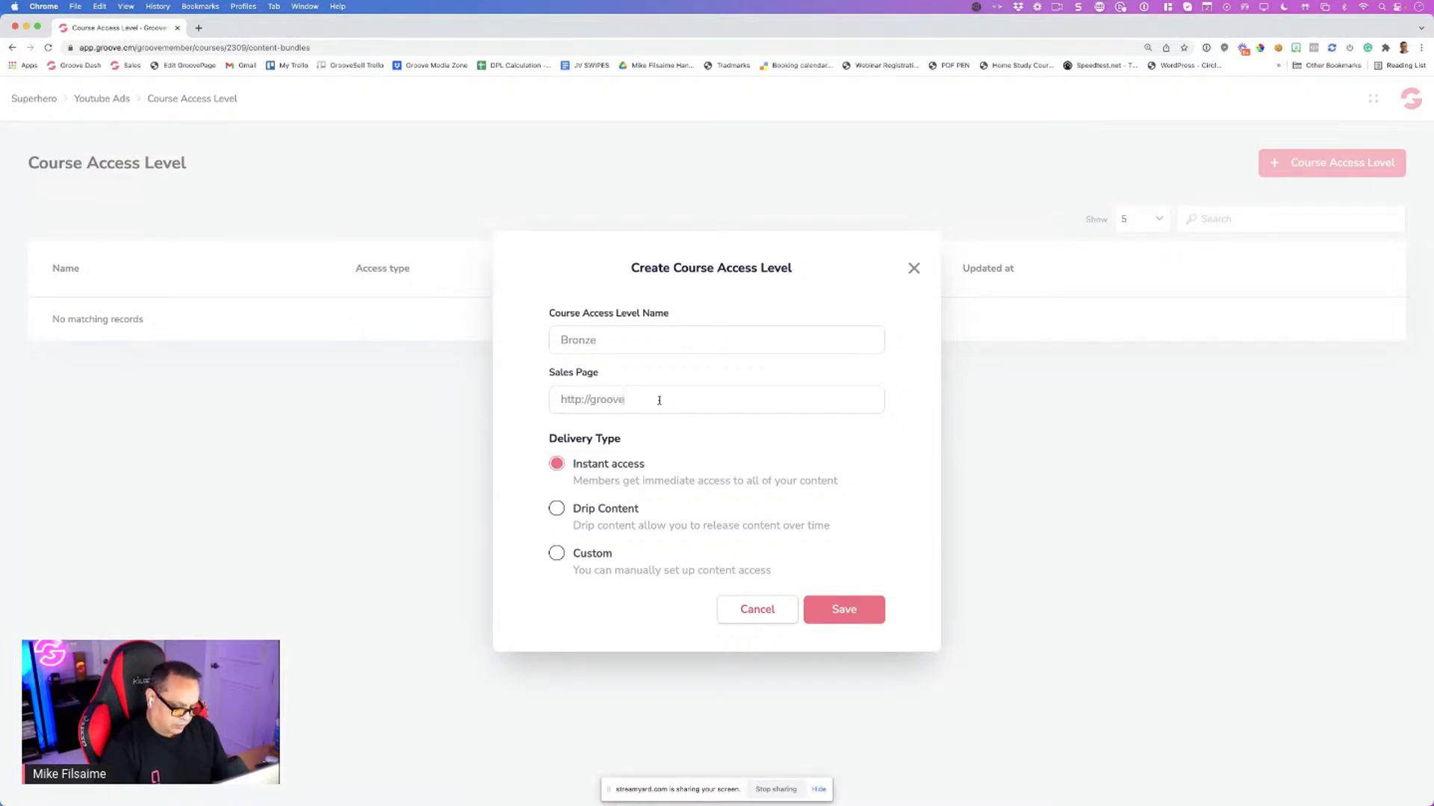
{"action": "type", "text": ".cm/bro"}
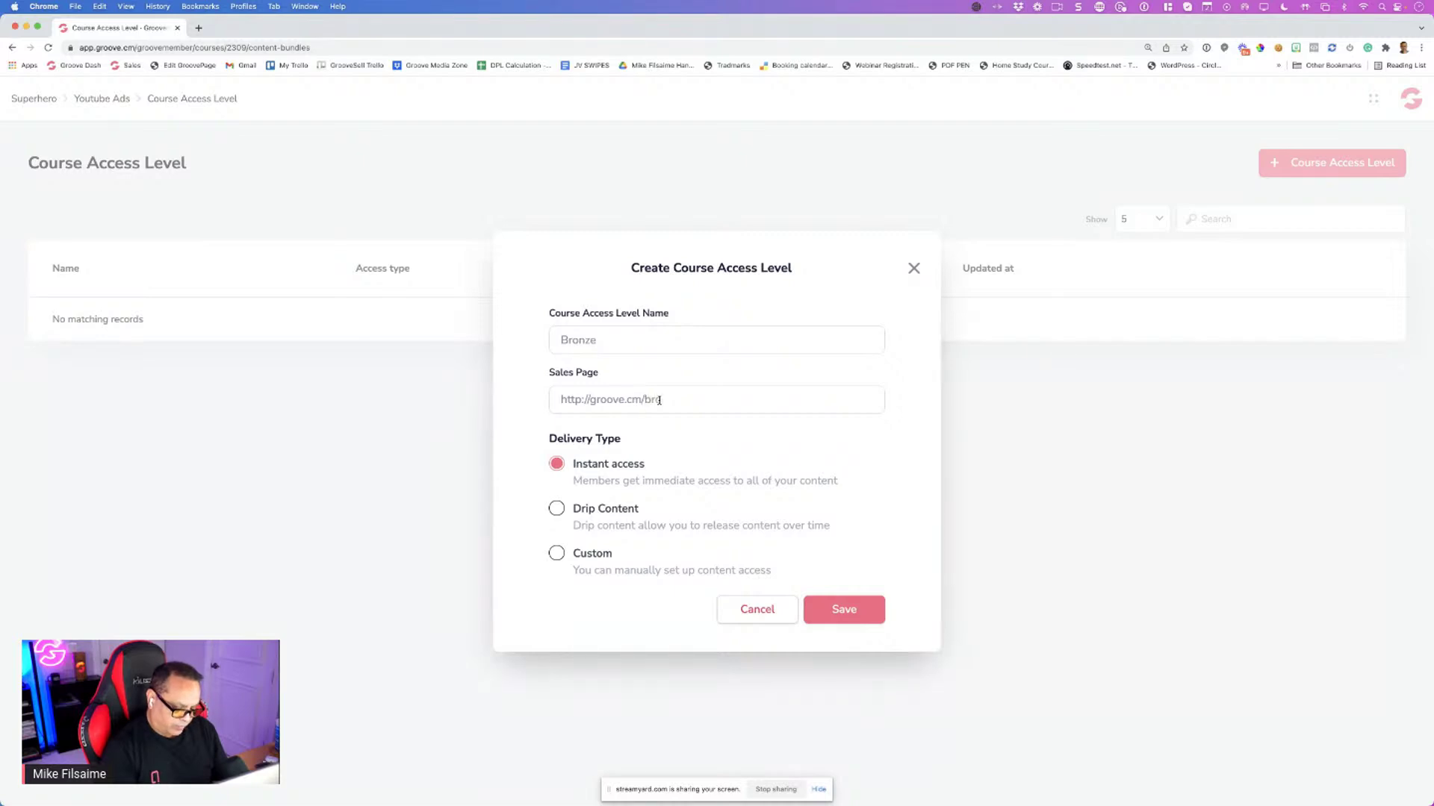
{"action": "type", "text": "nze"}
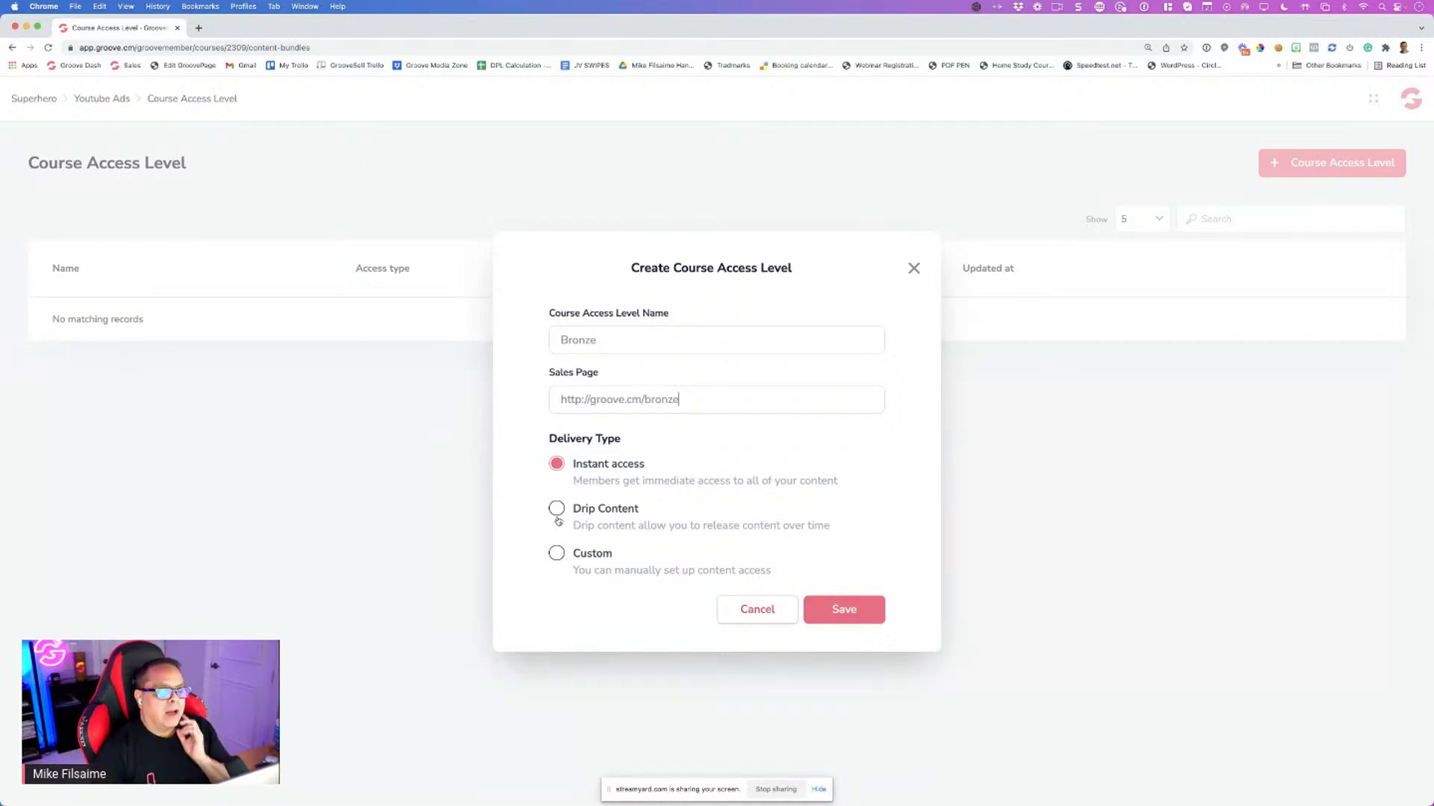
{"action": "left_click", "coordinate": [558, 518]}
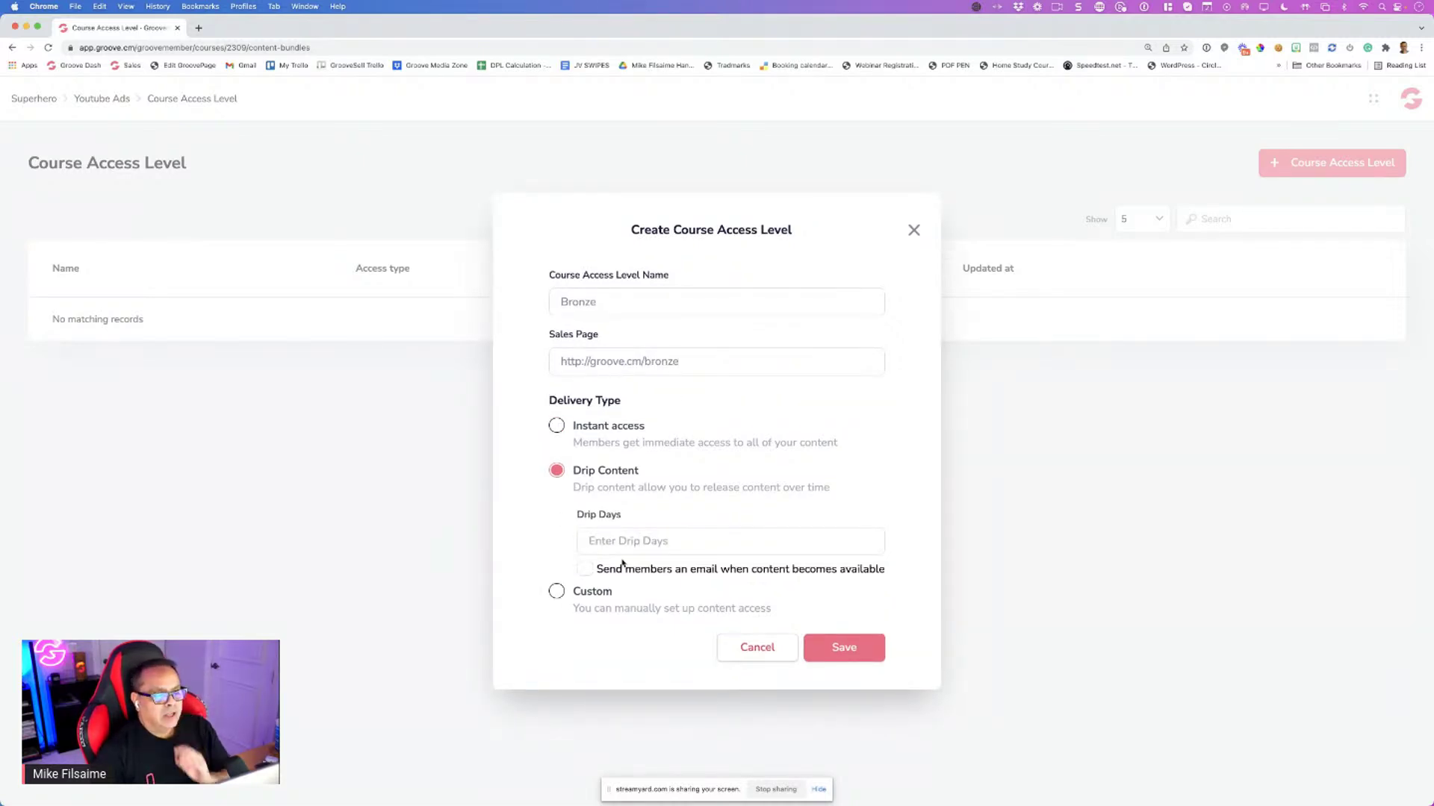
{"action": "left_click", "coordinate": [556, 591]}
{"action": "left_click", "coordinate": [821, 610]}
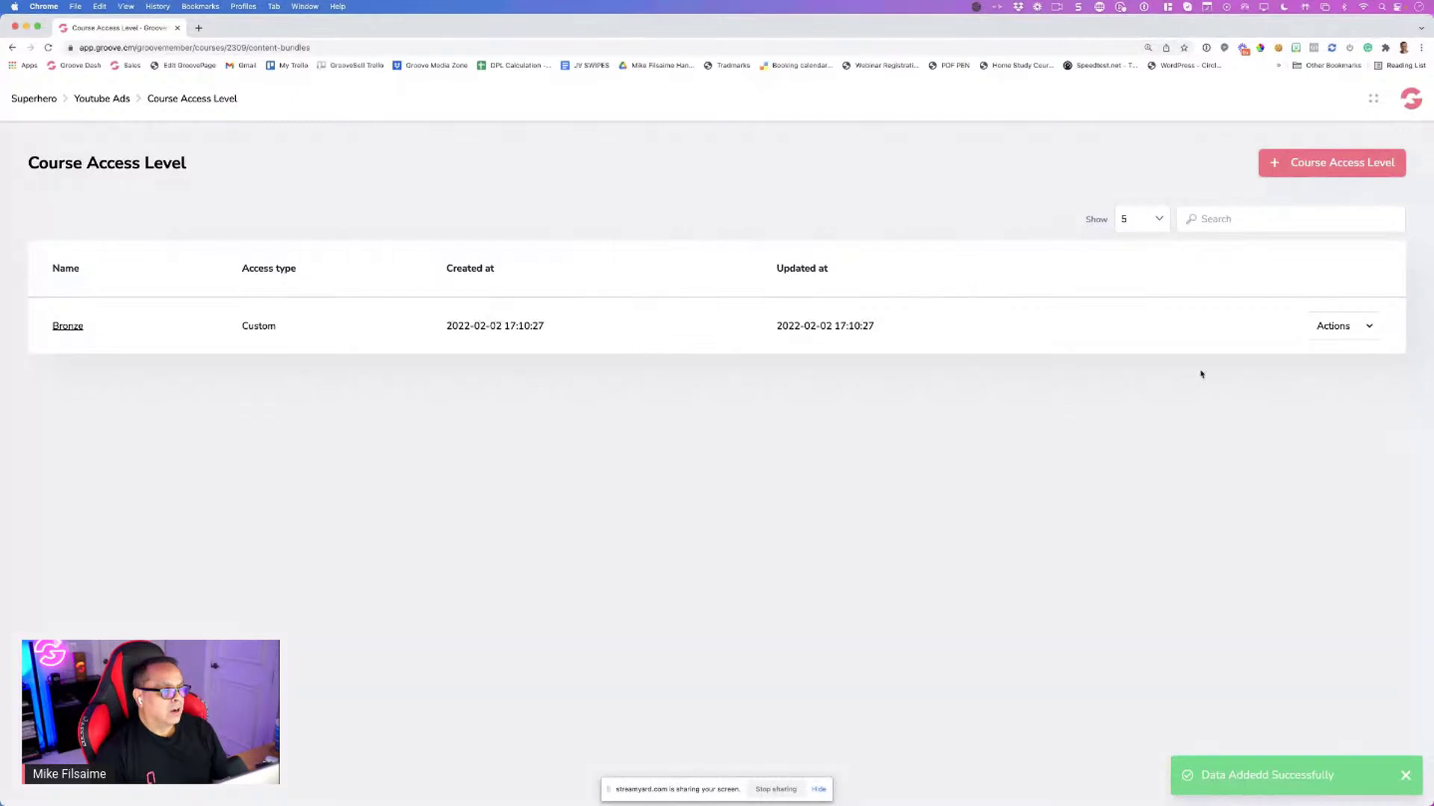
Edit Bronze's content access and save it with module, chapter and lessons Locked
{"action": "left_click", "coordinate": [1354, 336]}
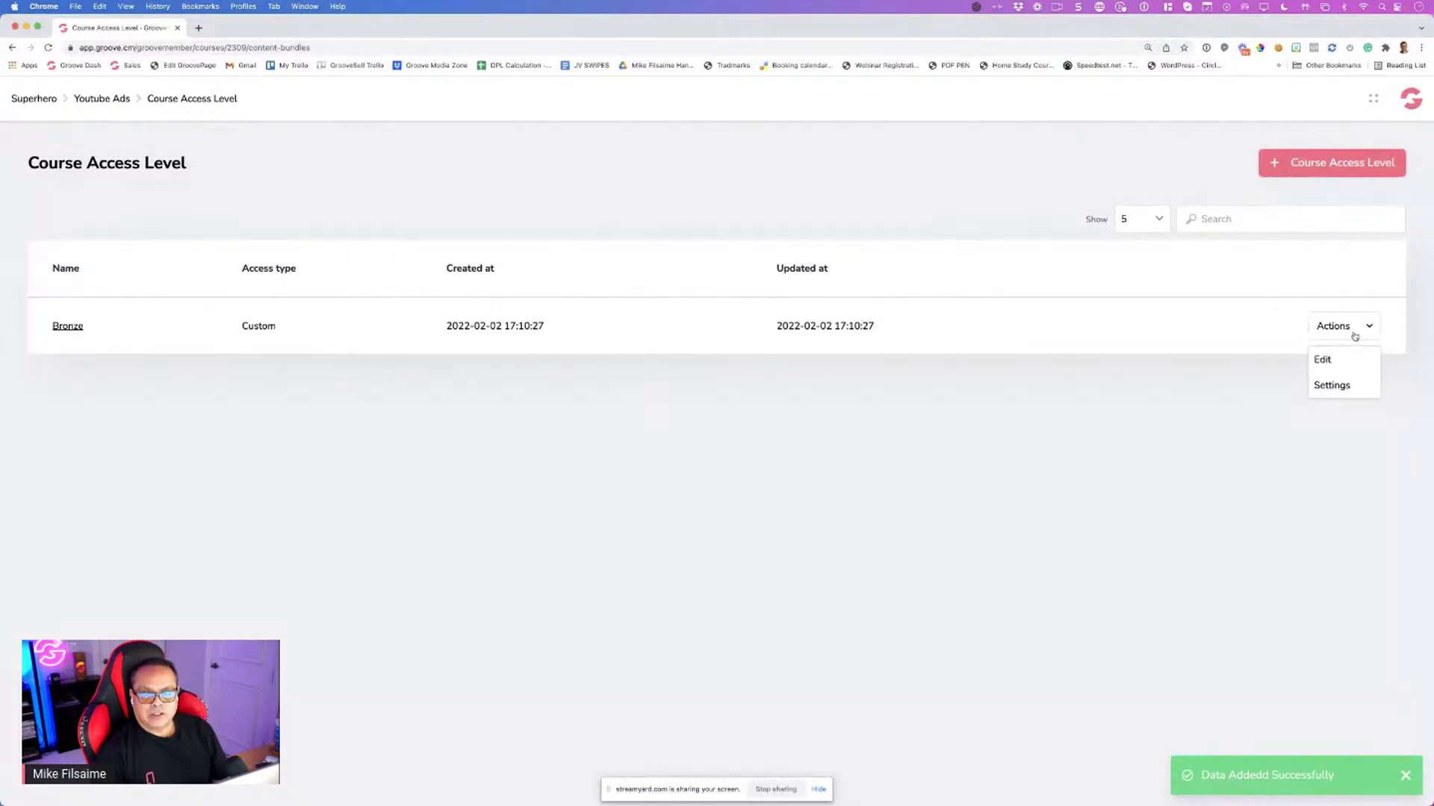
{"action": "left_click", "coordinate": [1336, 360]}
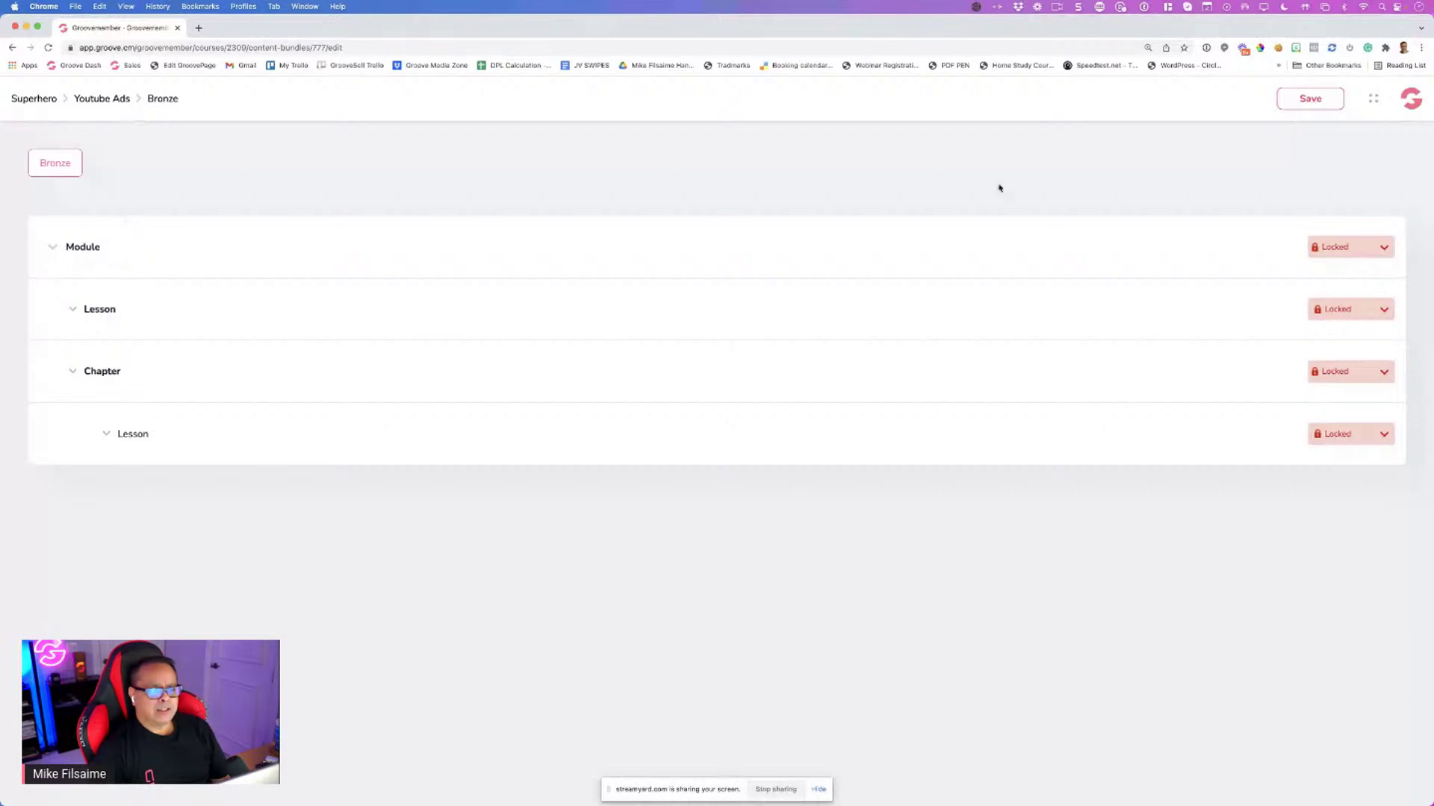
{"action": "left_click", "coordinate": [1284, 104]}
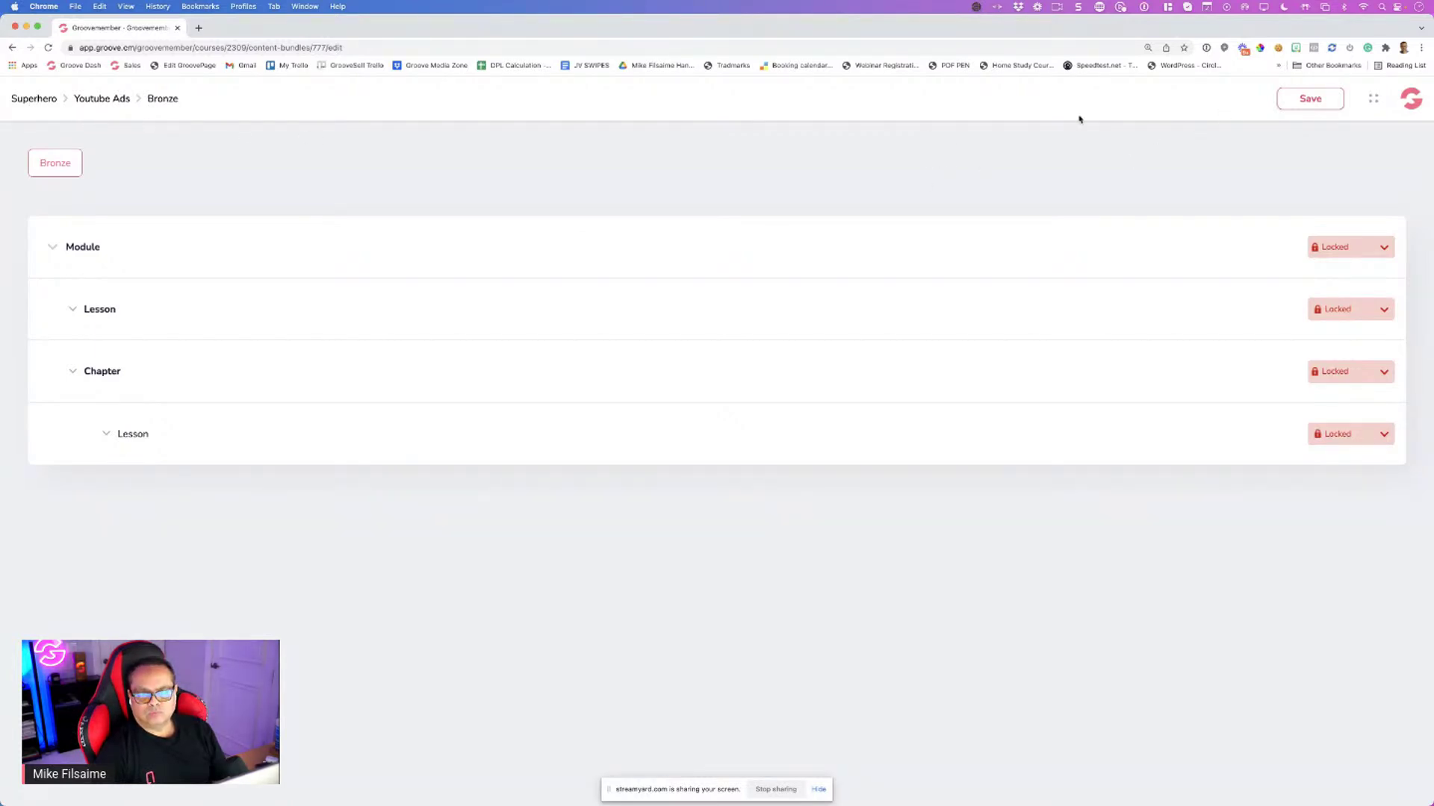
Go back to the course list and open the SEO course's access levels
{"action": "left_click", "coordinate": [122, 100]}
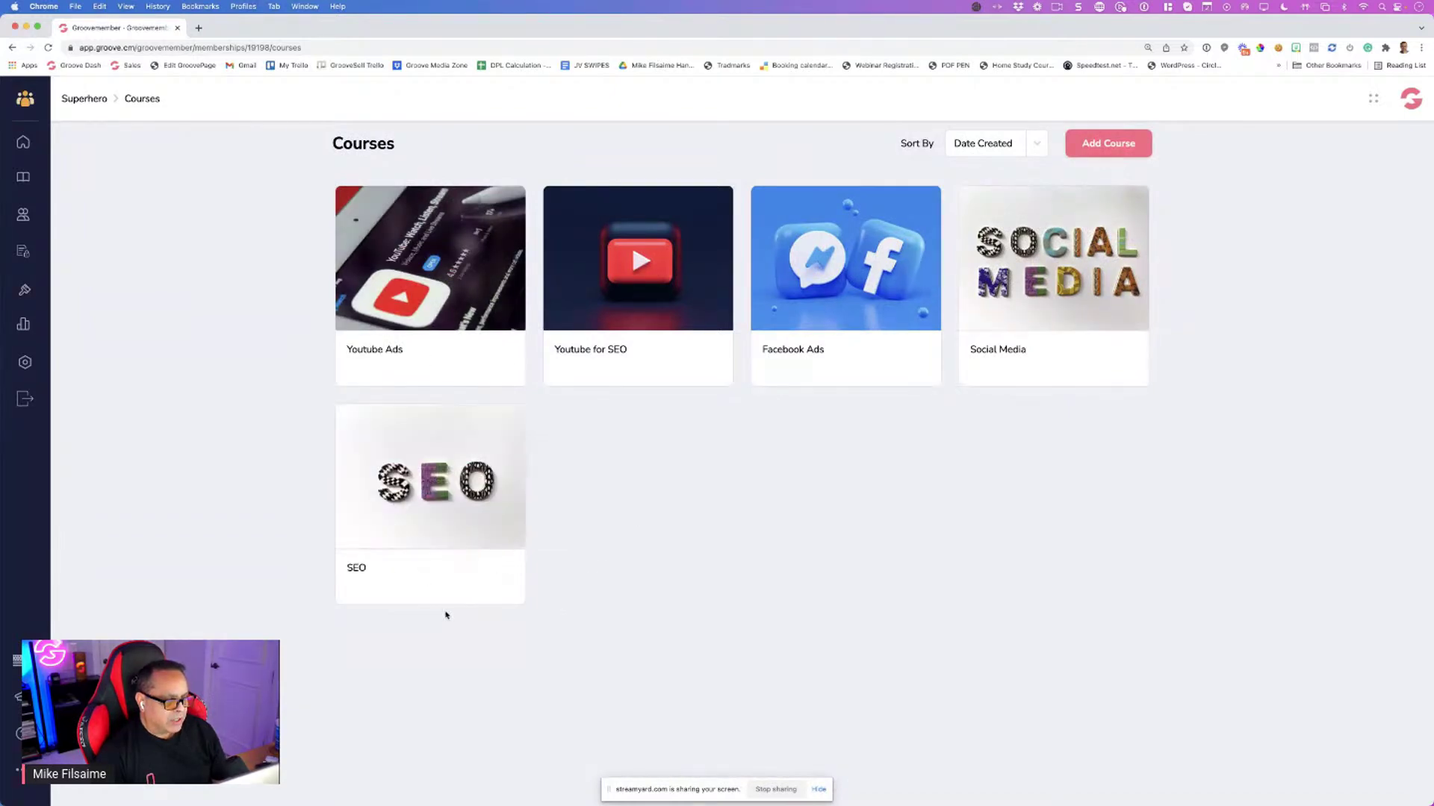
{"action": "mouse_move", "coordinate": [422, 576]}
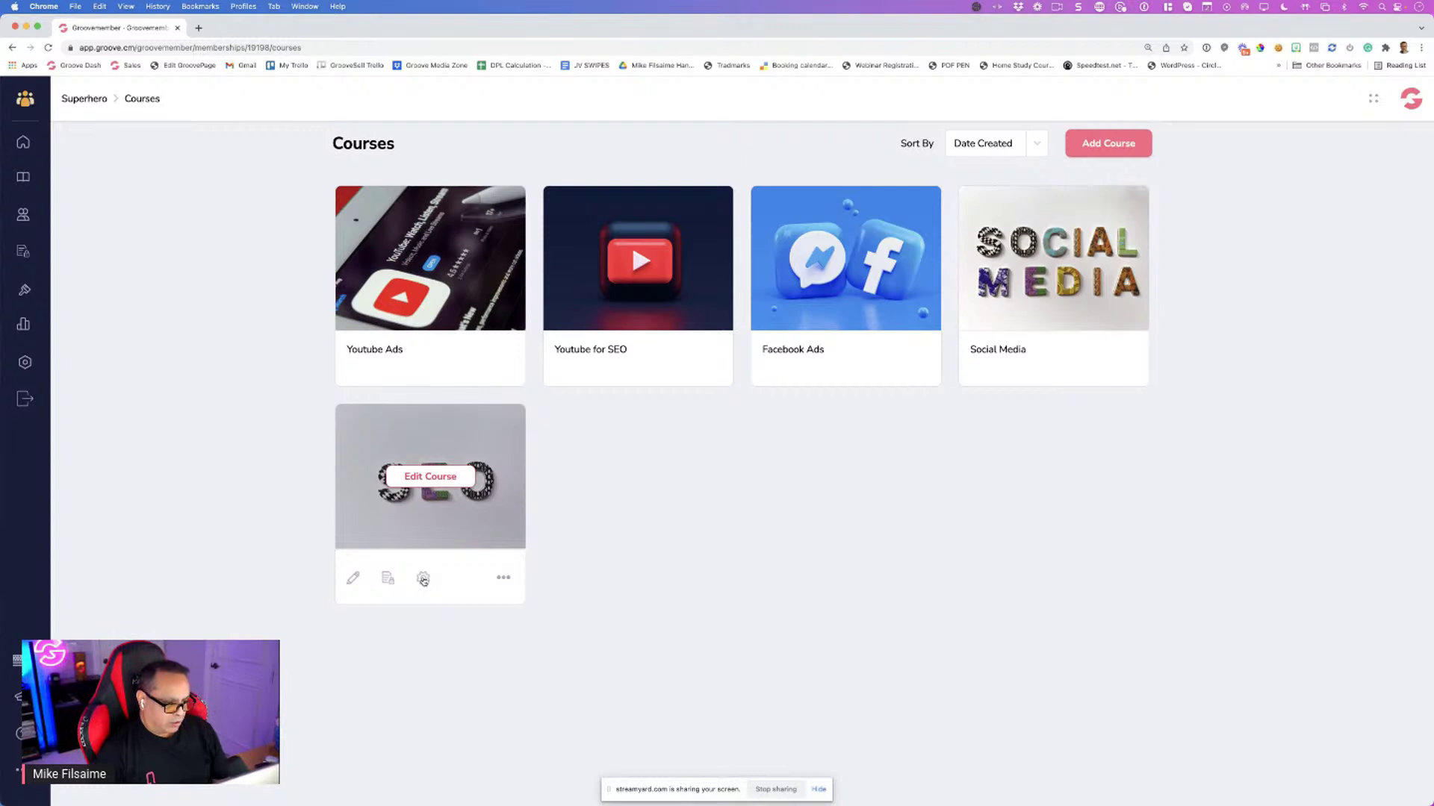
{"action": "left_click", "coordinate": [428, 479]}
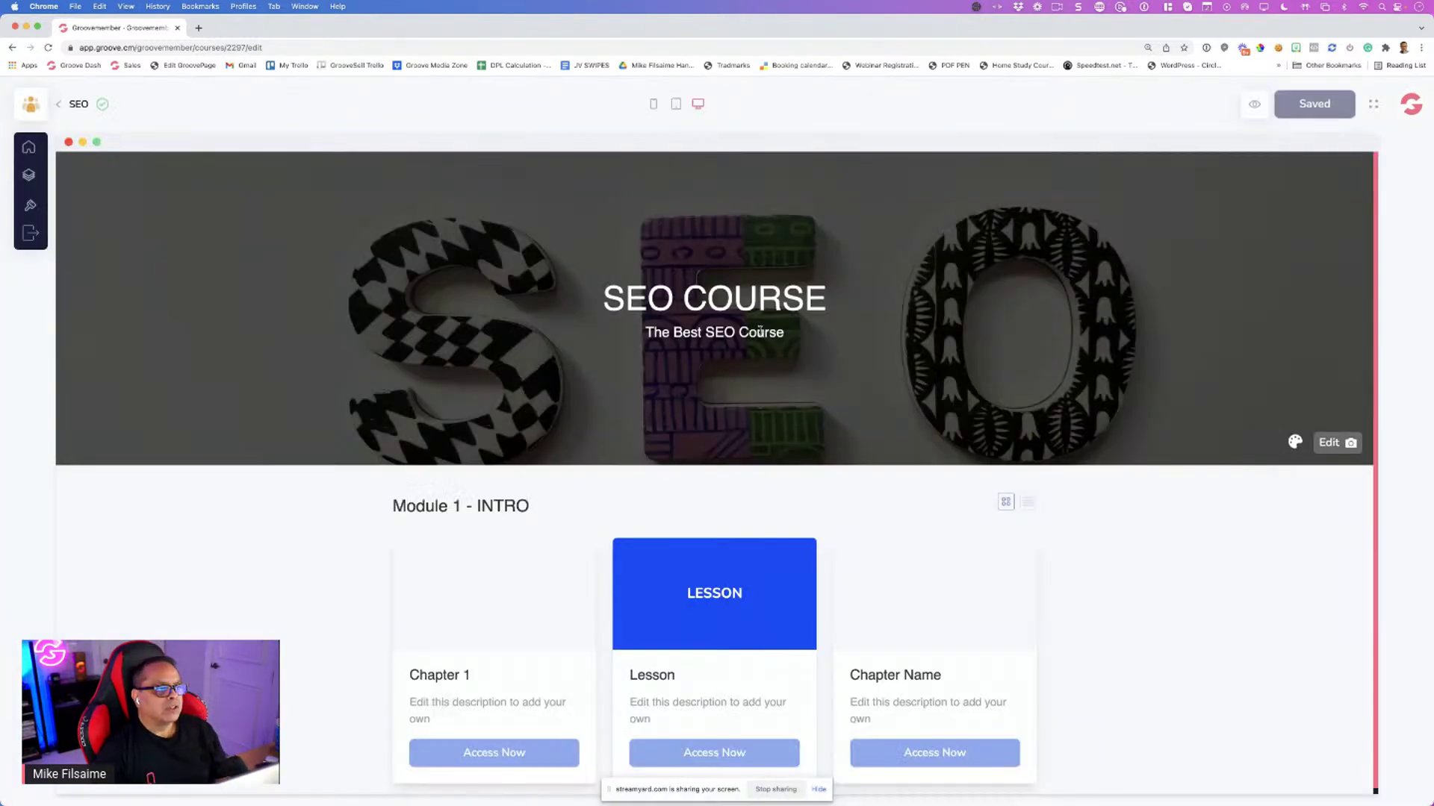
{"action": "left_click", "coordinate": [59, 105]}
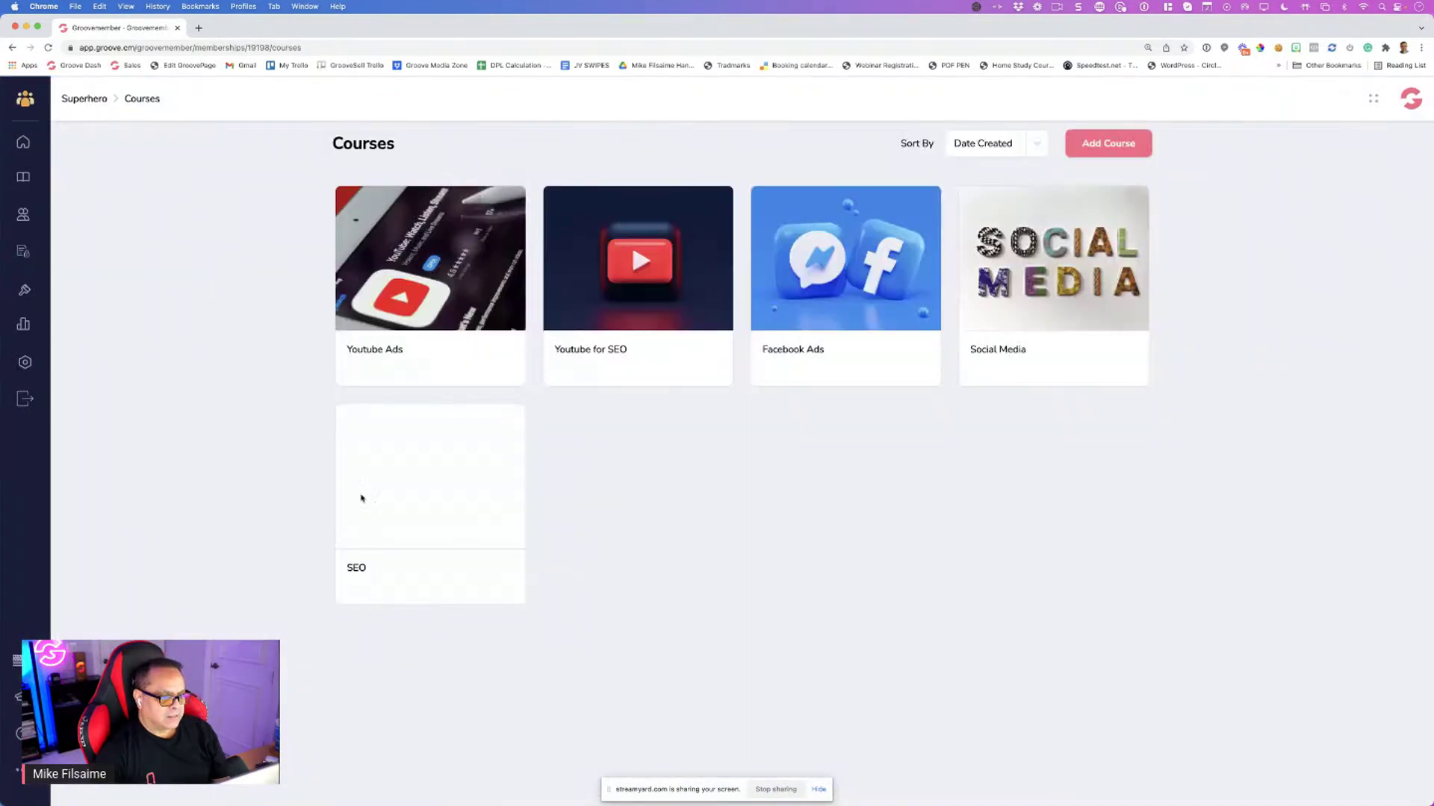
{"action": "mouse_move", "coordinate": [410, 590]}
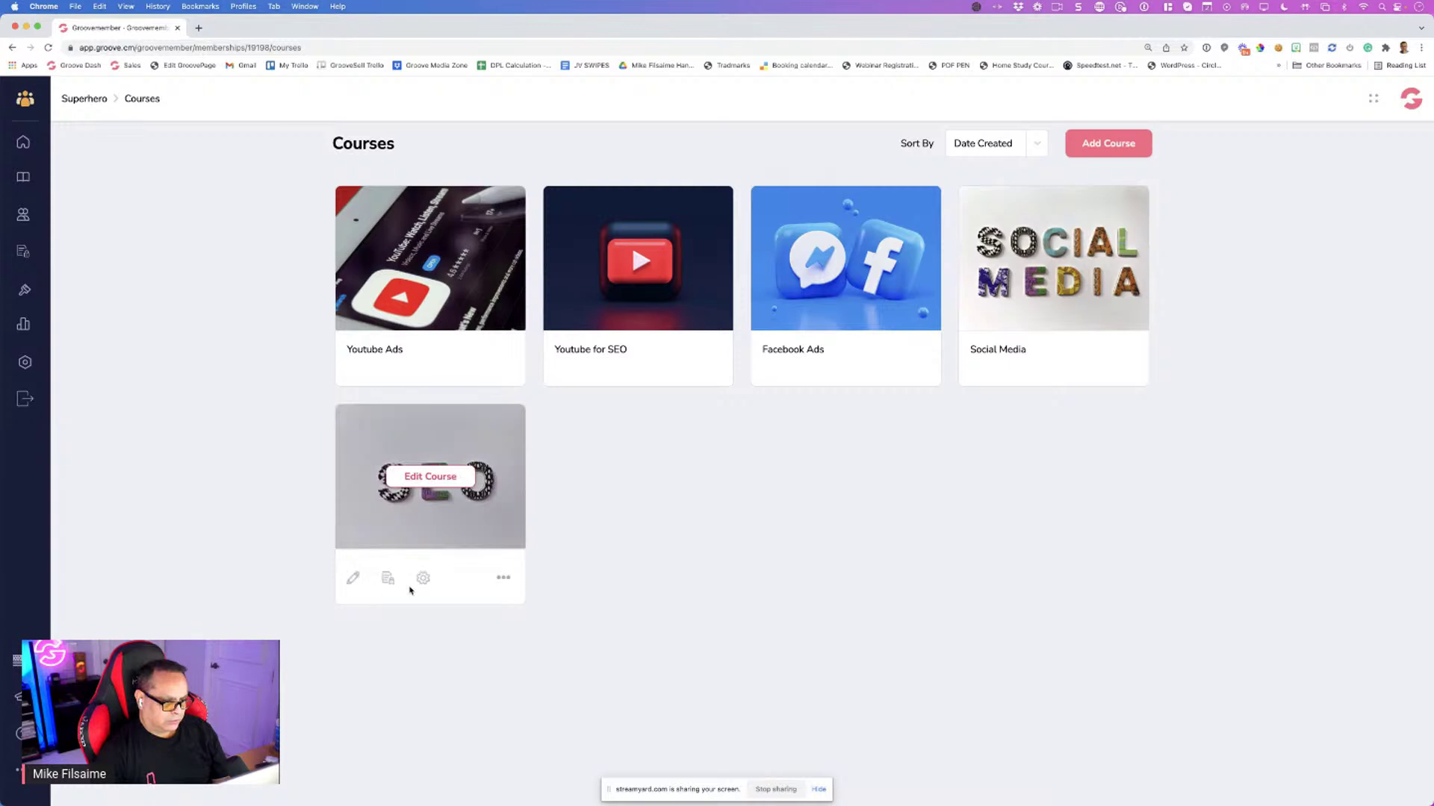
{"action": "left_click", "coordinate": [387, 578]}
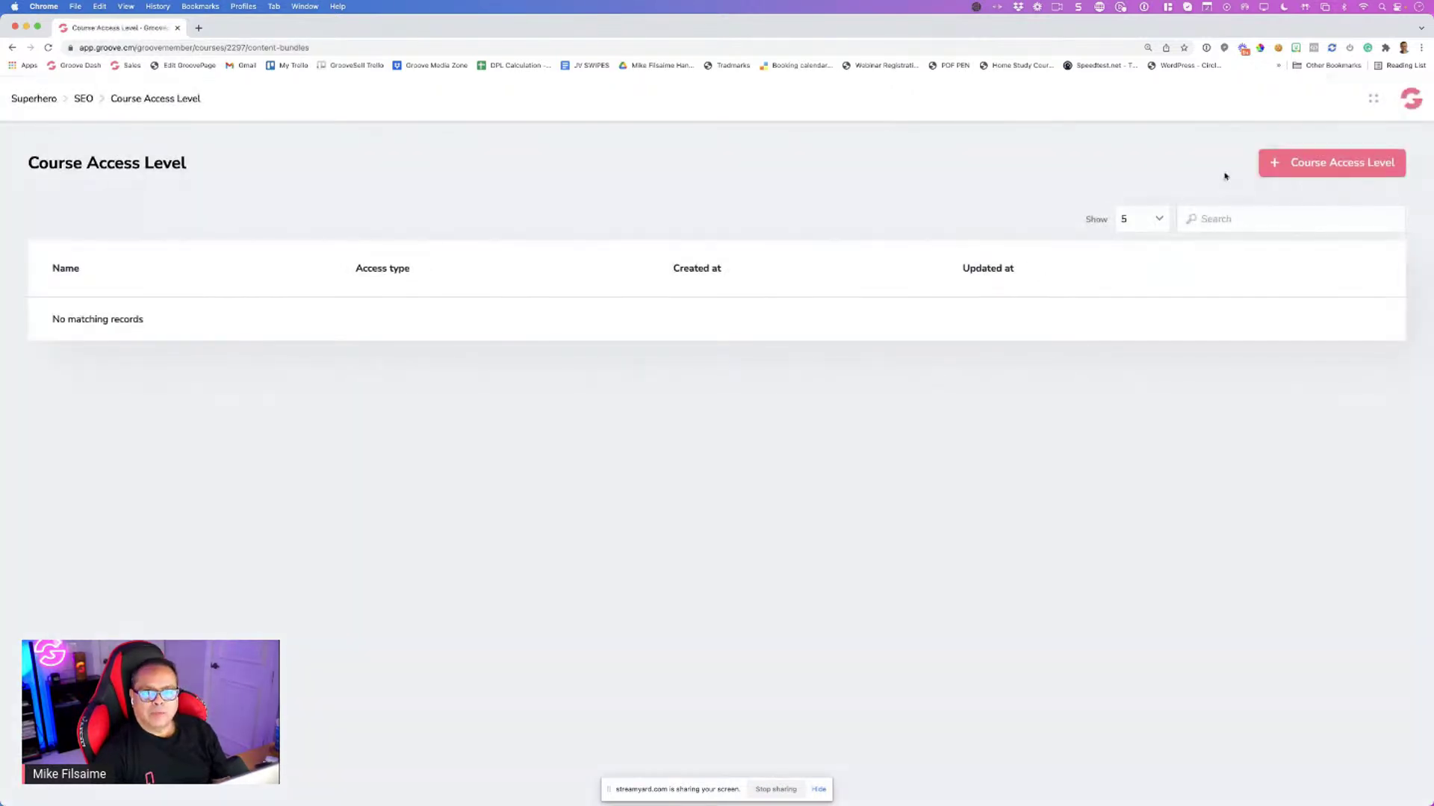
{"action": "left_click", "coordinate": [1289, 176]}
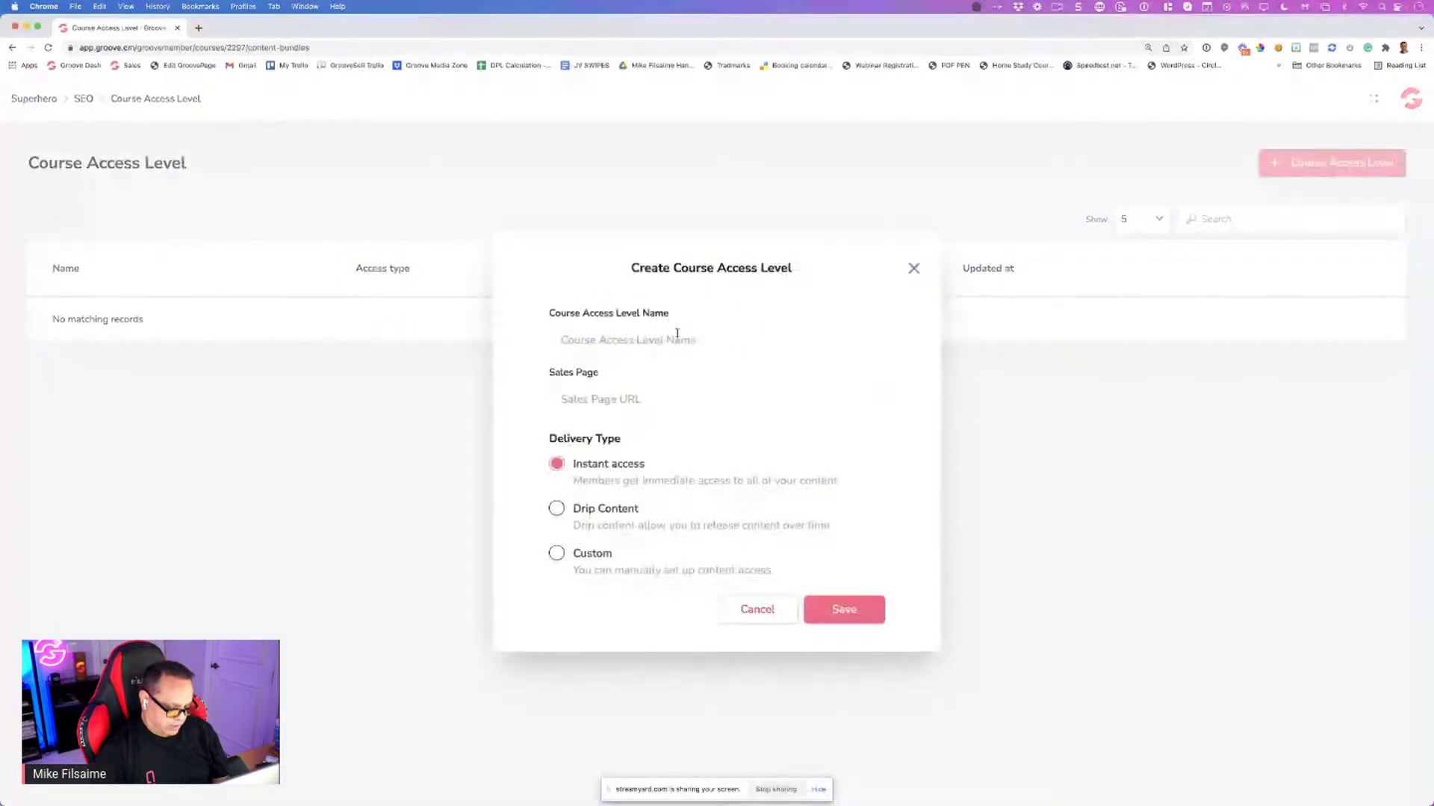
{"action": "left_click", "coordinate": [677, 334]}
{"action": "type", "text": "Bronze"}
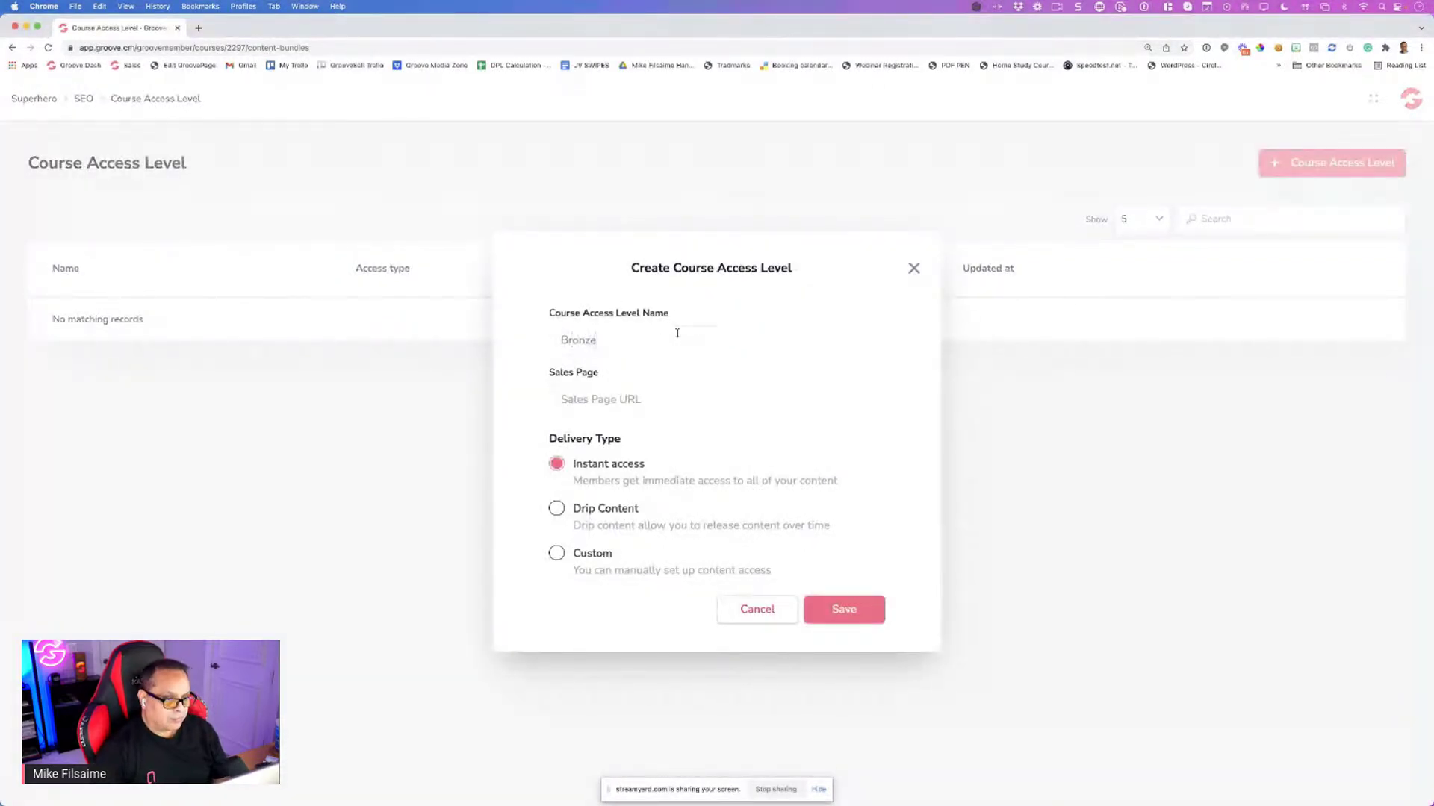
{"action": "left_click", "coordinate": [627, 387]}
{"action": "type", "text": "h"}
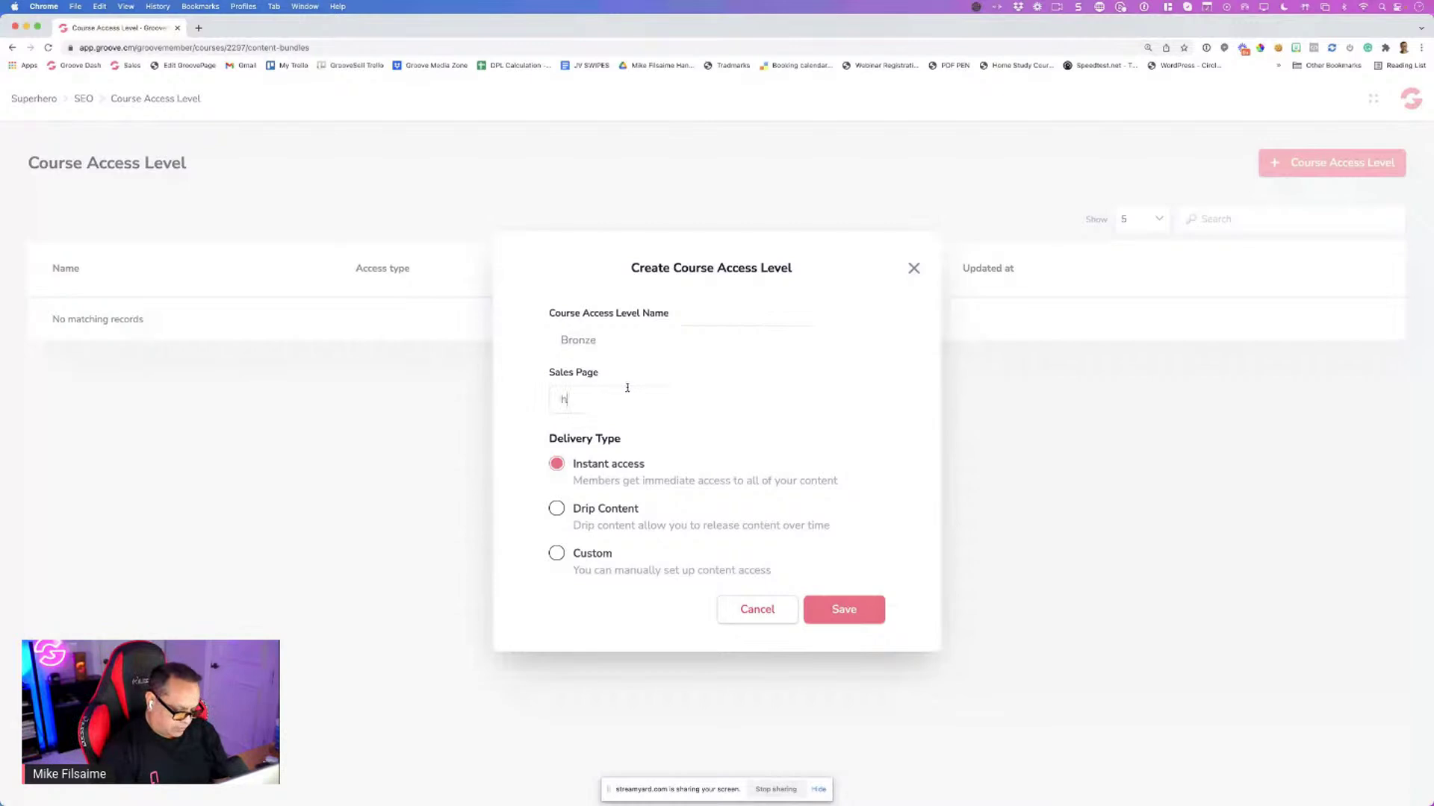
{"action": "type", "text": "ttp://groove.cm"}
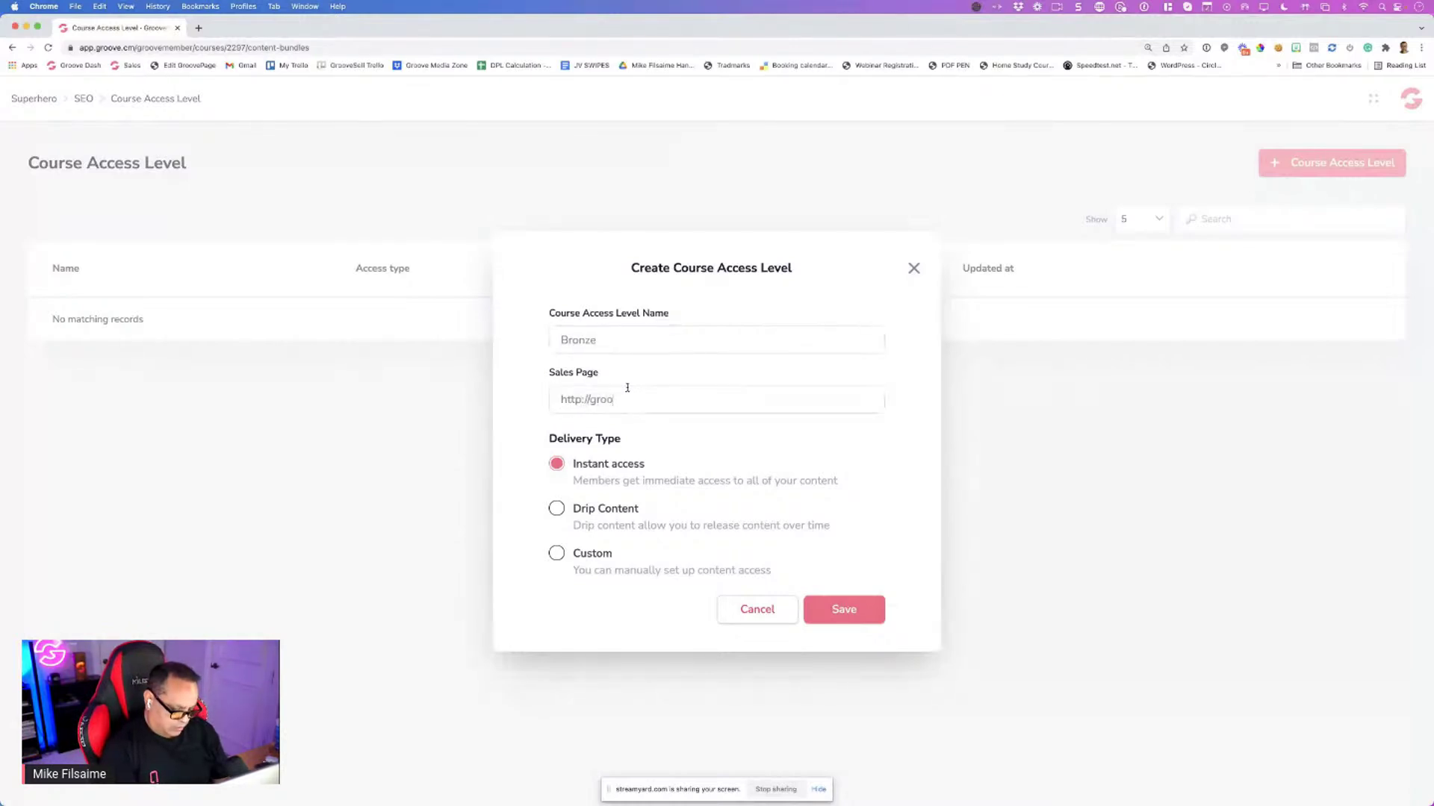
{"action": "left_click", "coordinate": [557, 553]}
{"action": "left_click", "coordinate": [814, 609]}
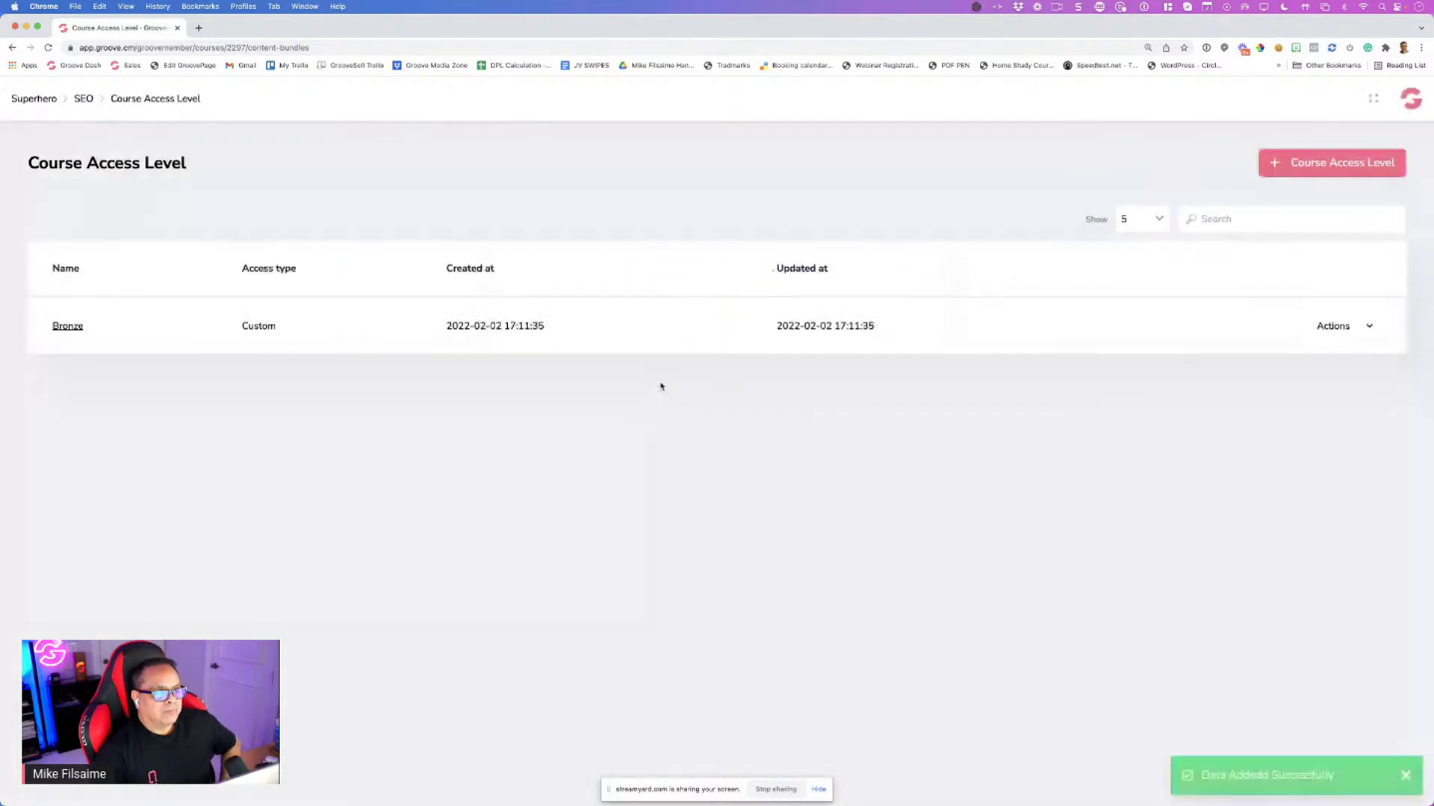
{"action": "left_click", "coordinate": [1335, 326]}
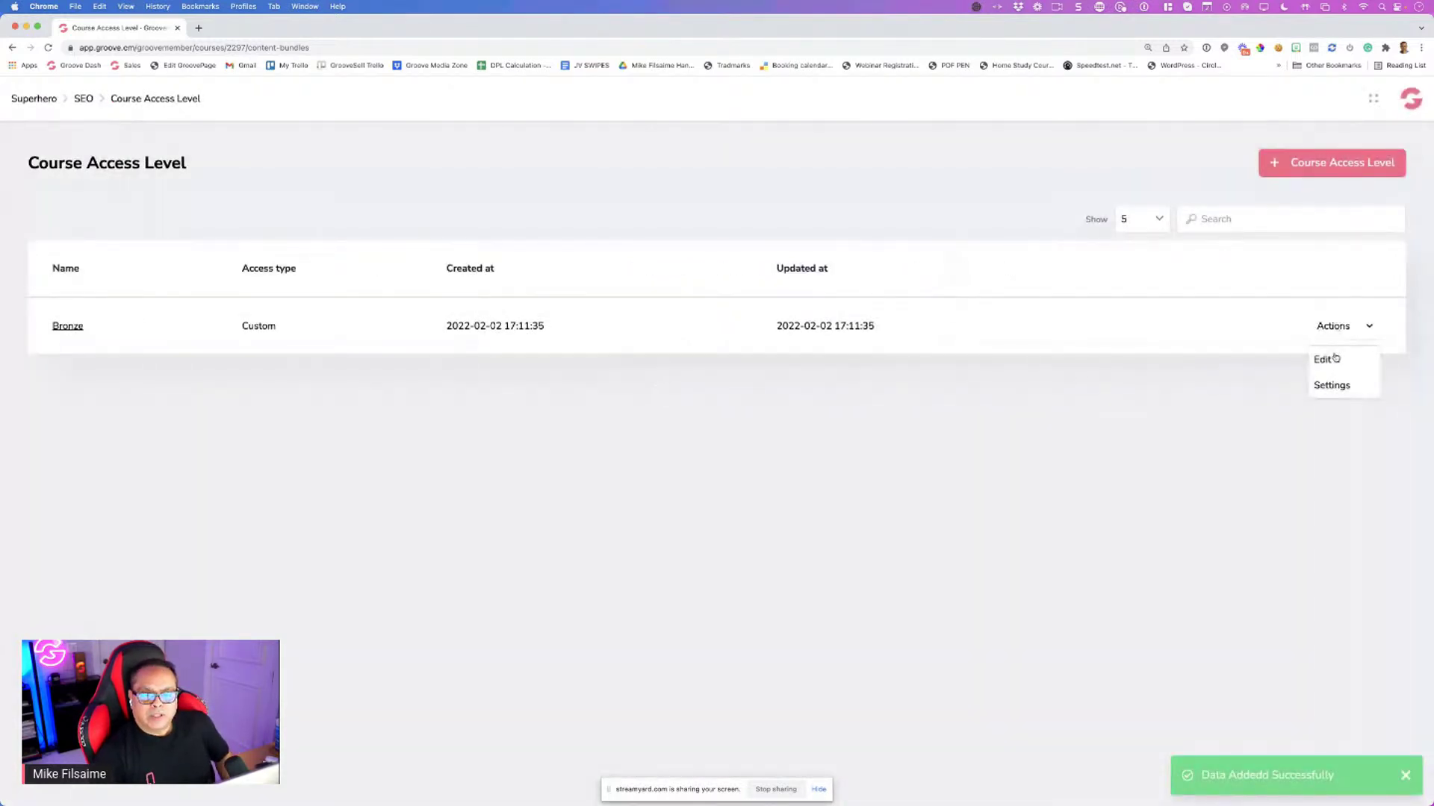
In Bronze's content editor, set the intro Lesson to drip after 7 days
{"action": "left_click", "coordinate": [1328, 360]}
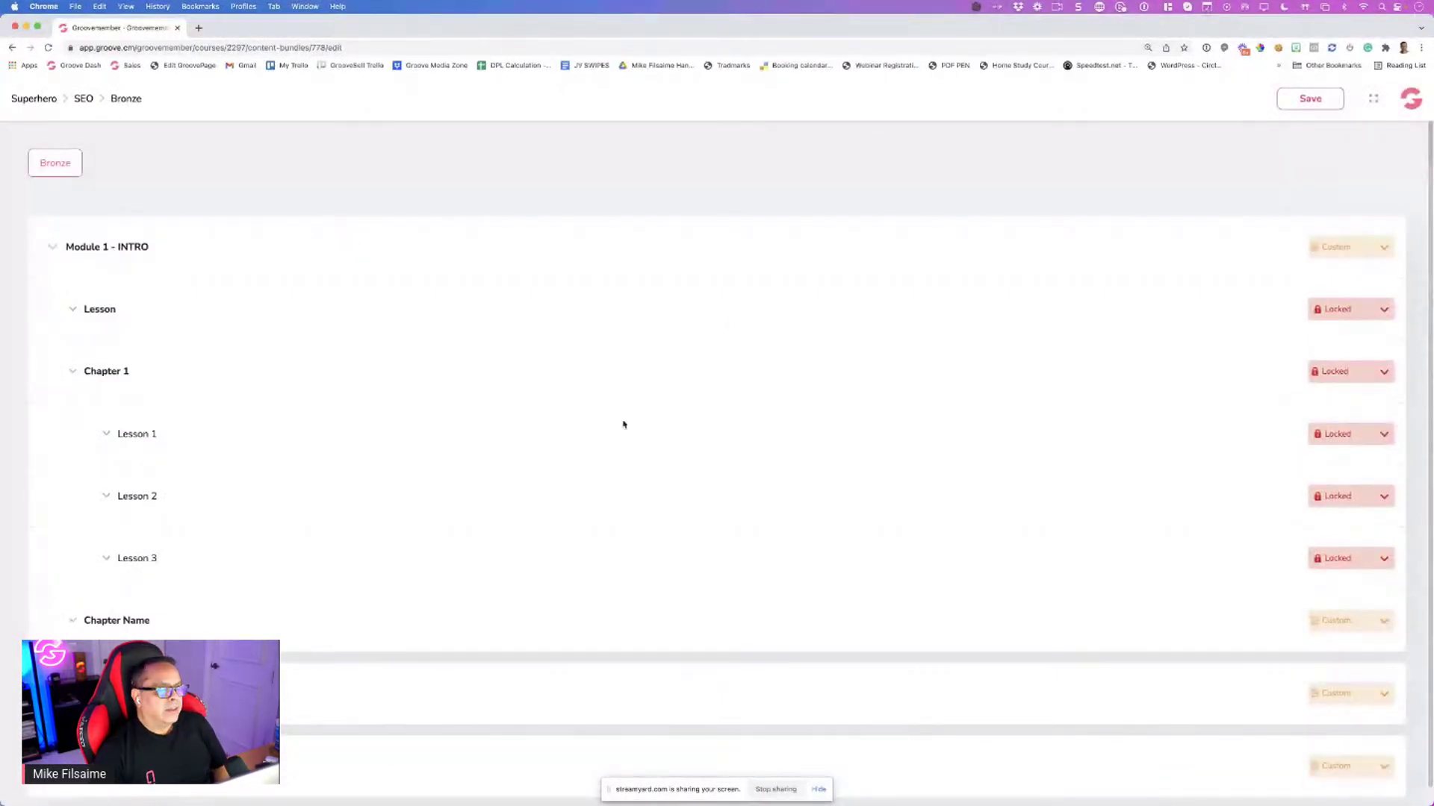
{"action": "left_click", "coordinate": [1379, 315]}
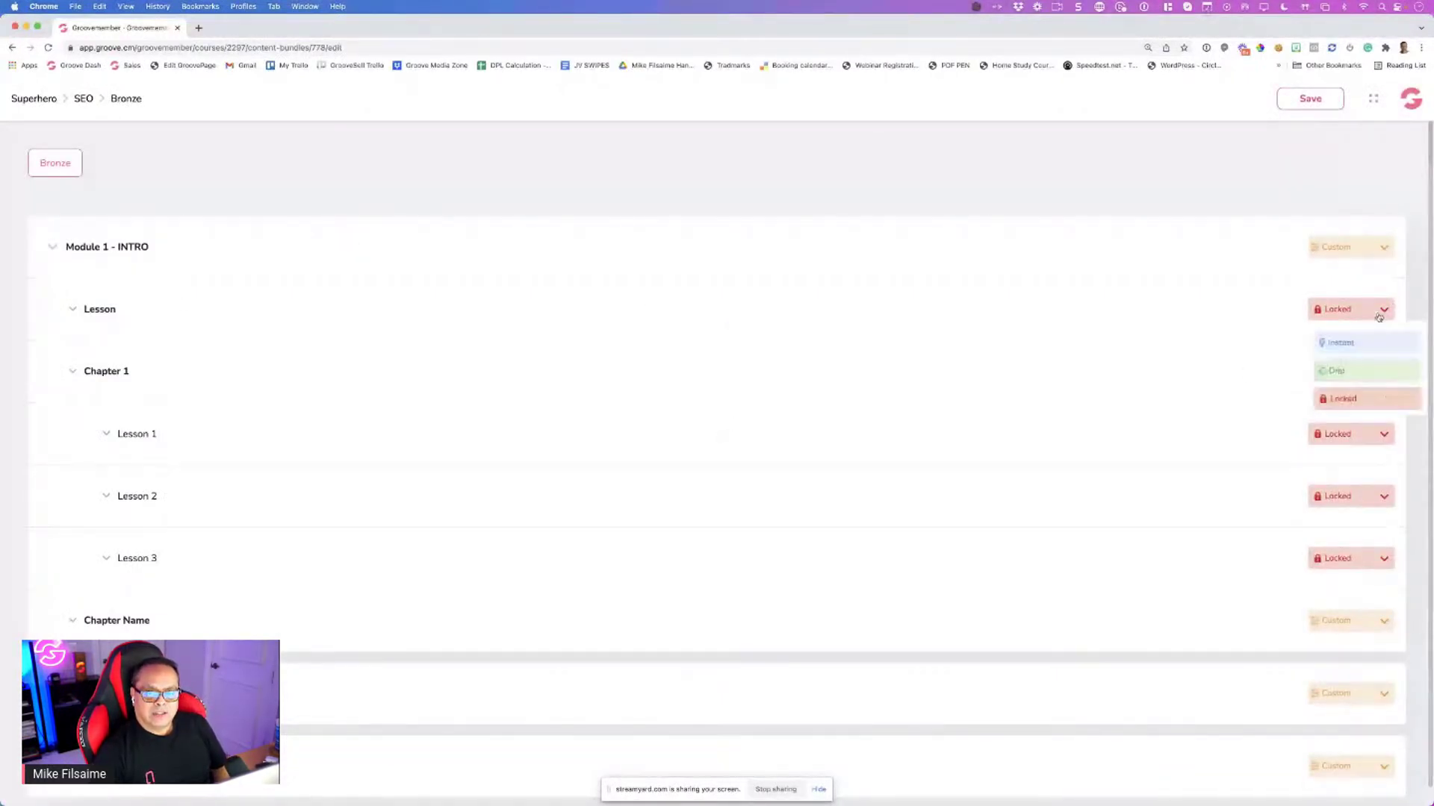
{"action": "left_click", "coordinate": [1350, 371]}
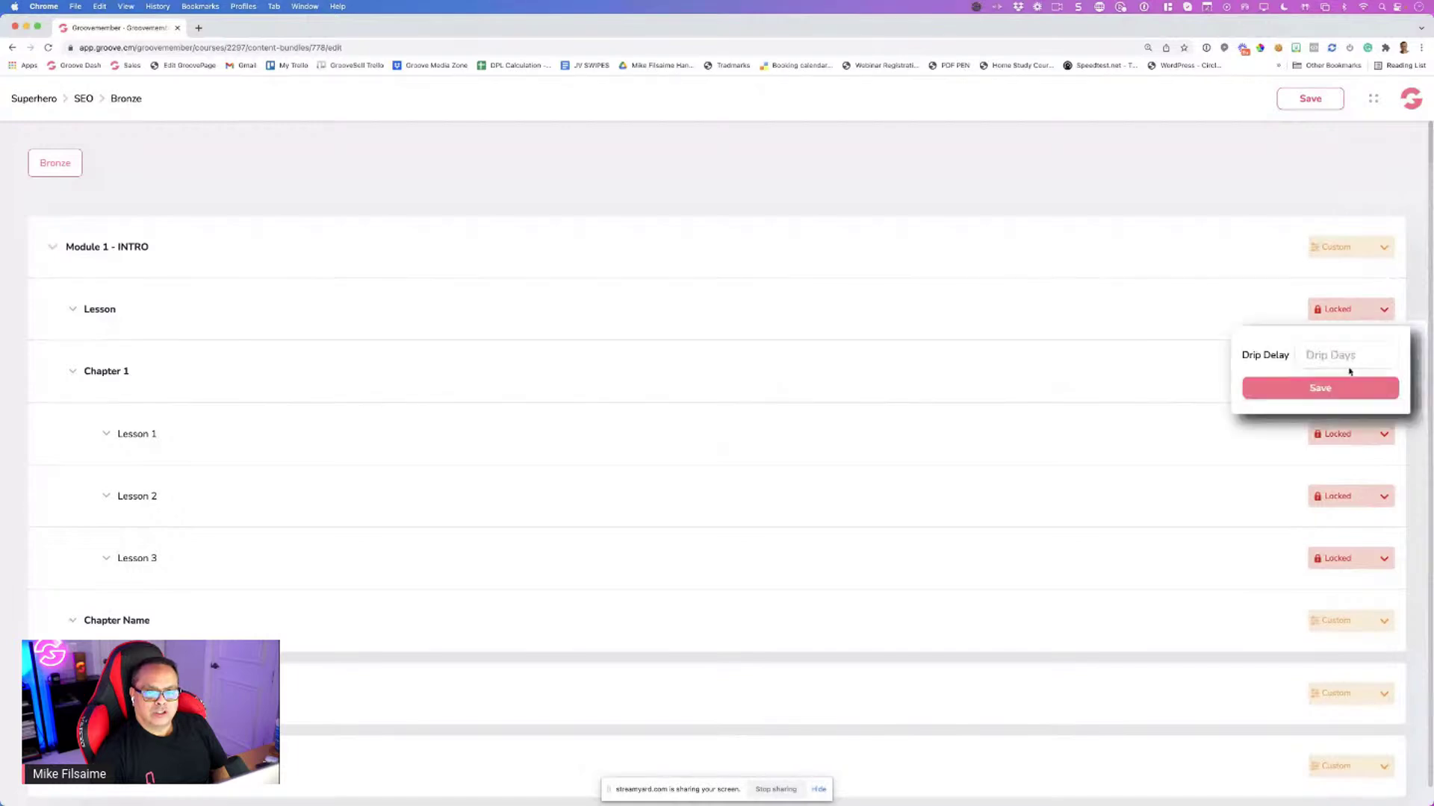
{"action": "left_click", "coordinate": [1319, 358]}
{"action": "type", "text": "7"}
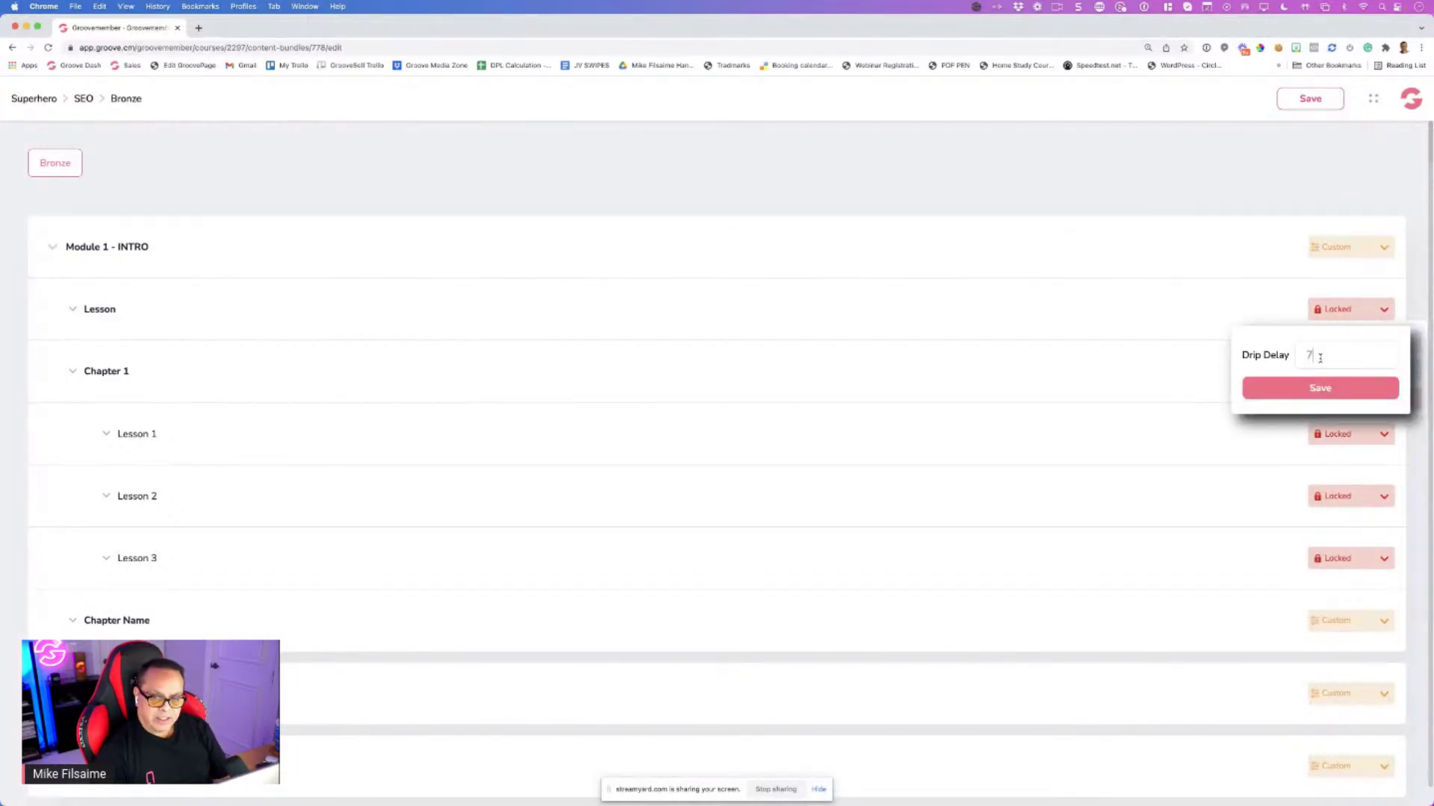
{"action": "left_click", "coordinate": [1314, 389]}
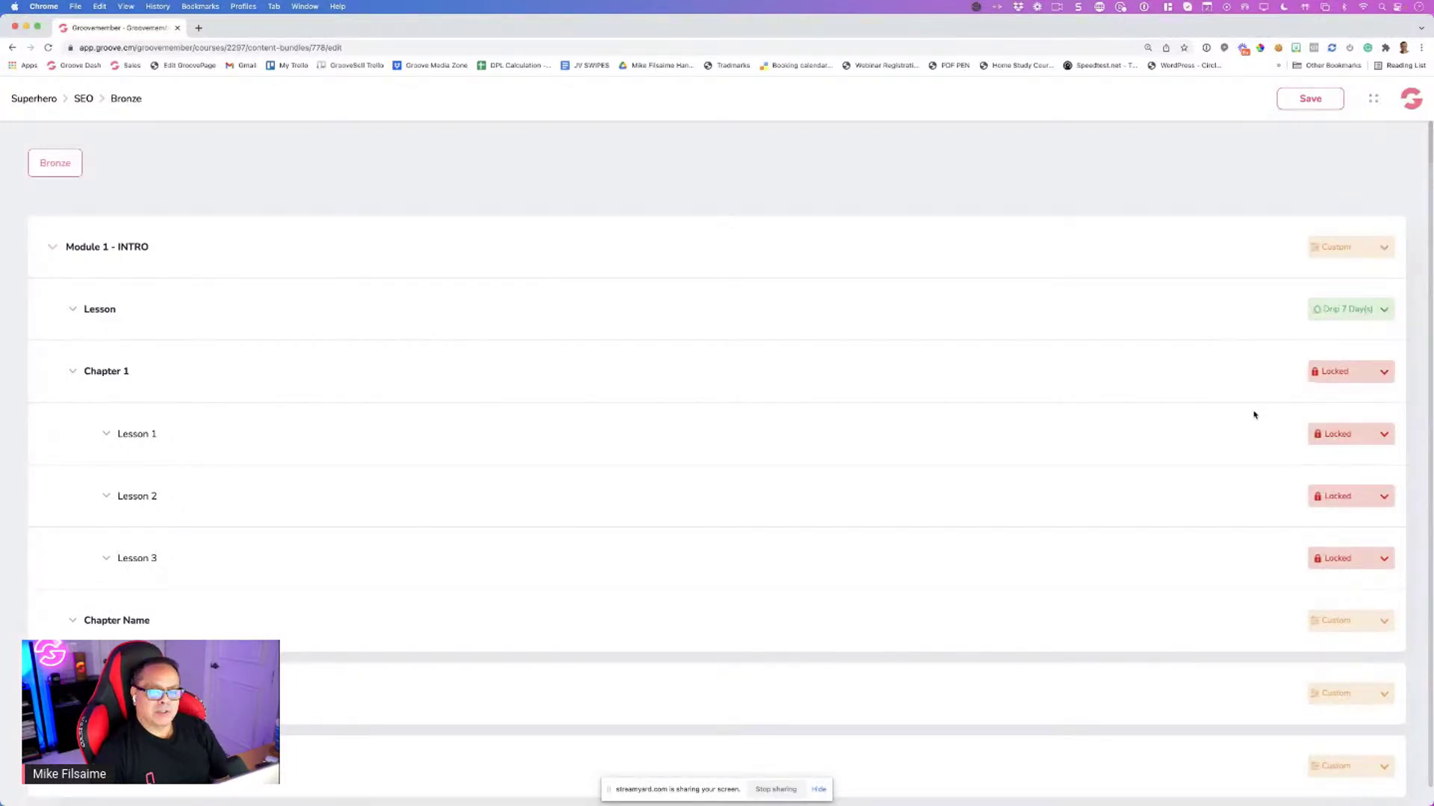
Make Chapter 1 and its lessons Instant, checking the lower sections' access options
{"action": "left_click", "coordinate": [1362, 377]}
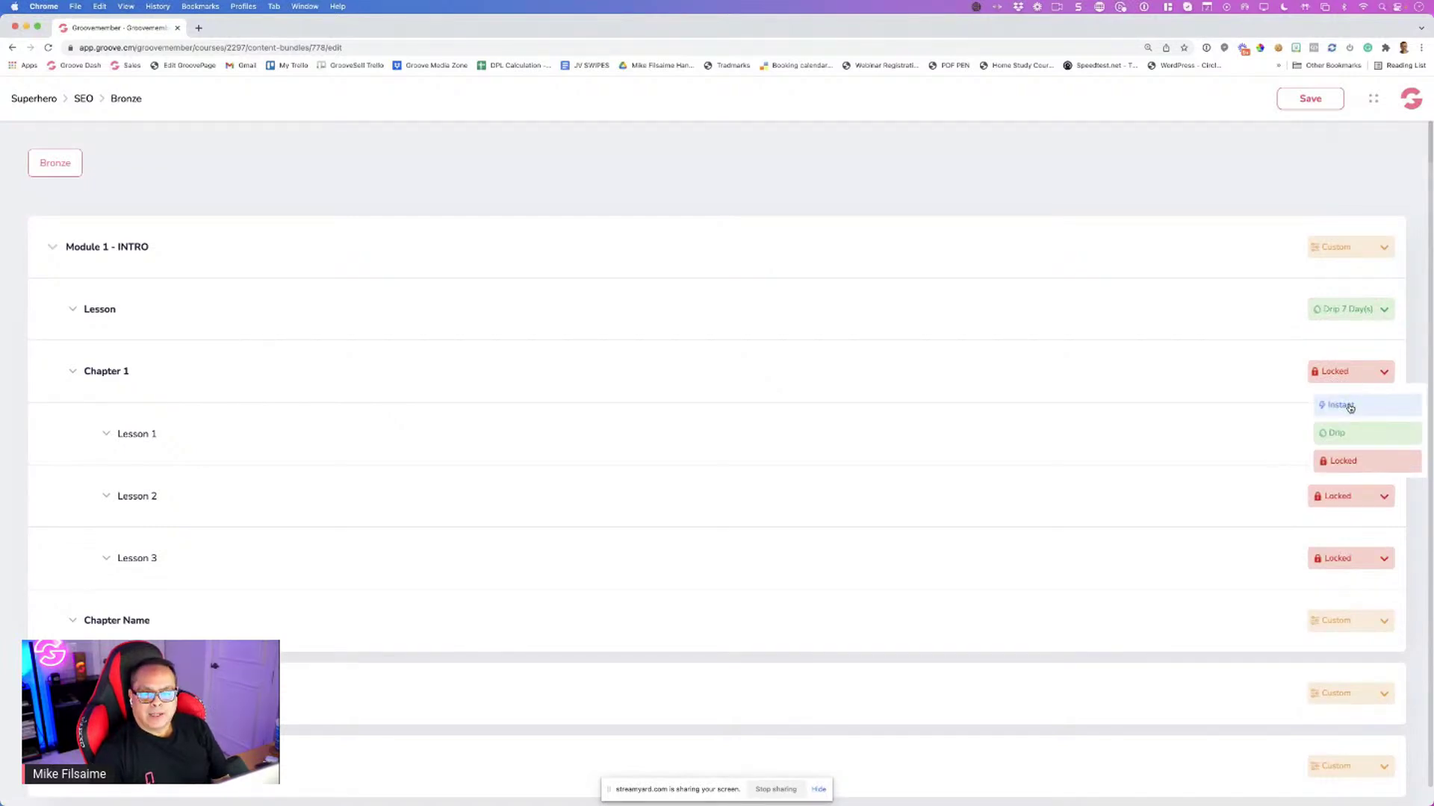
{"action": "left_click", "coordinate": [1350, 408]}
{"action": "scroll", "coordinate": [1233, 433], "scroll_direction": "down", "scroll_amount": 1}
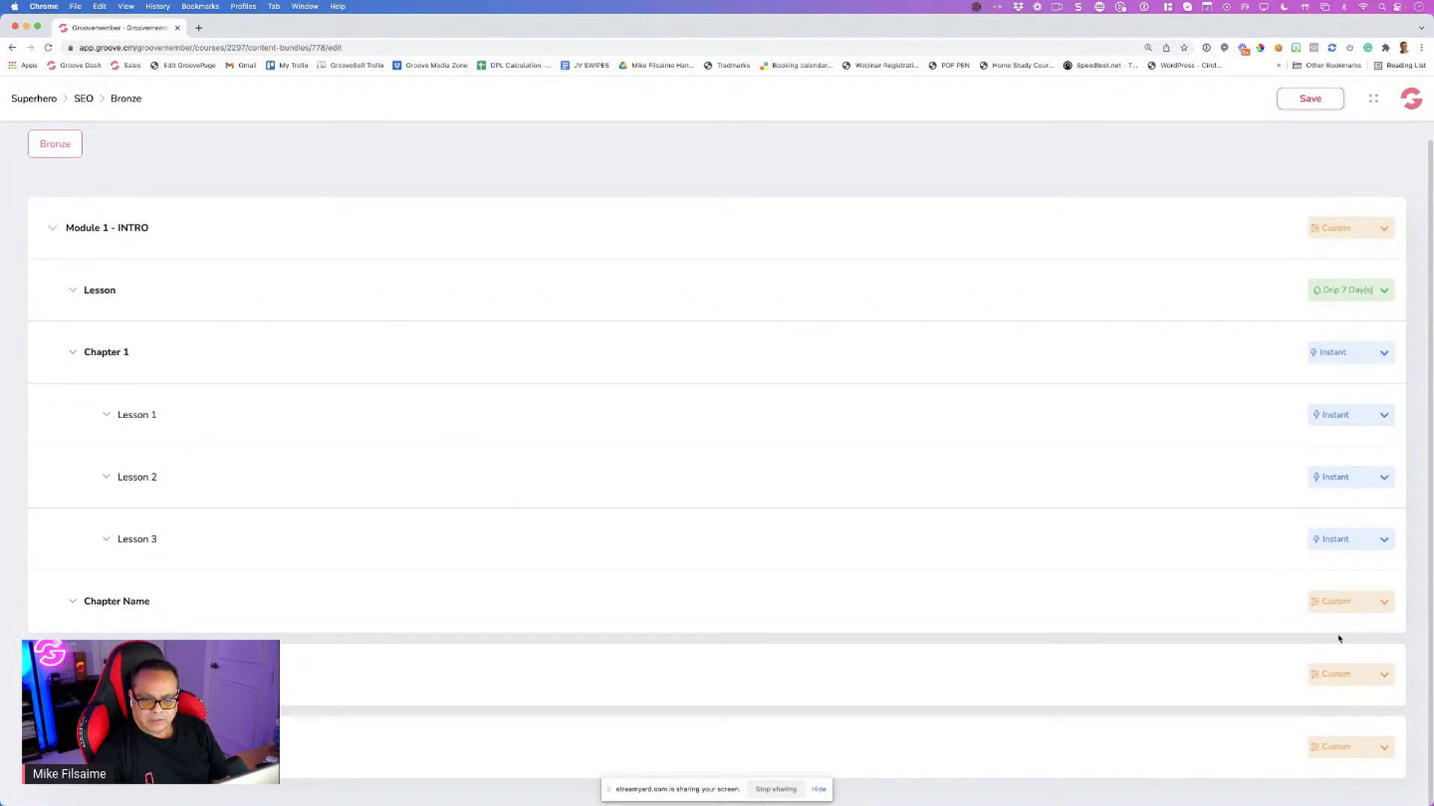
{"action": "mouse_move", "coordinate": [1356, 608]}
{"action": "left_click", "coordinate": [1344, 663]}
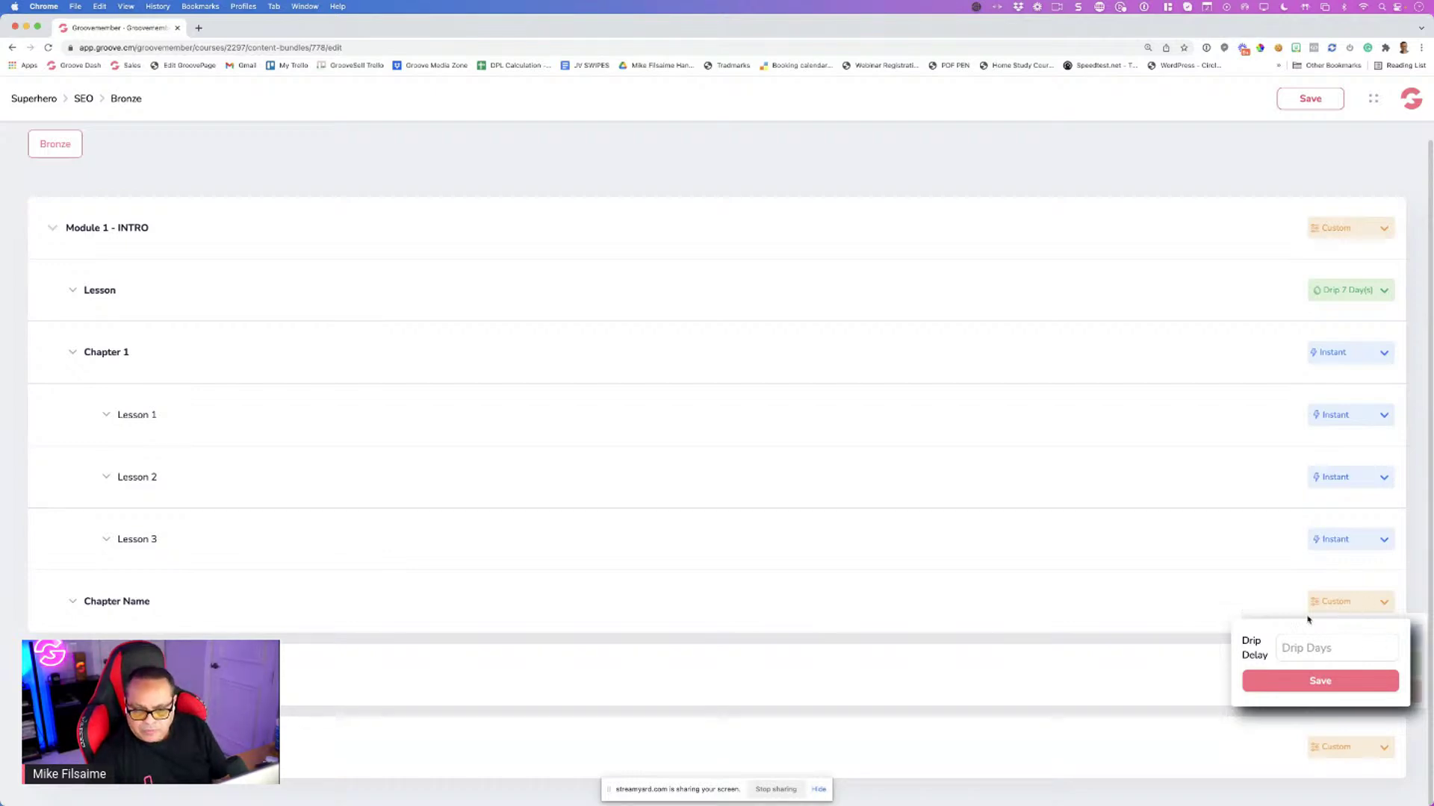
{"action": "left_click", "coordinate": [1360, 606]}
{"action": "left_click", "coordinate": [1379, 608]}
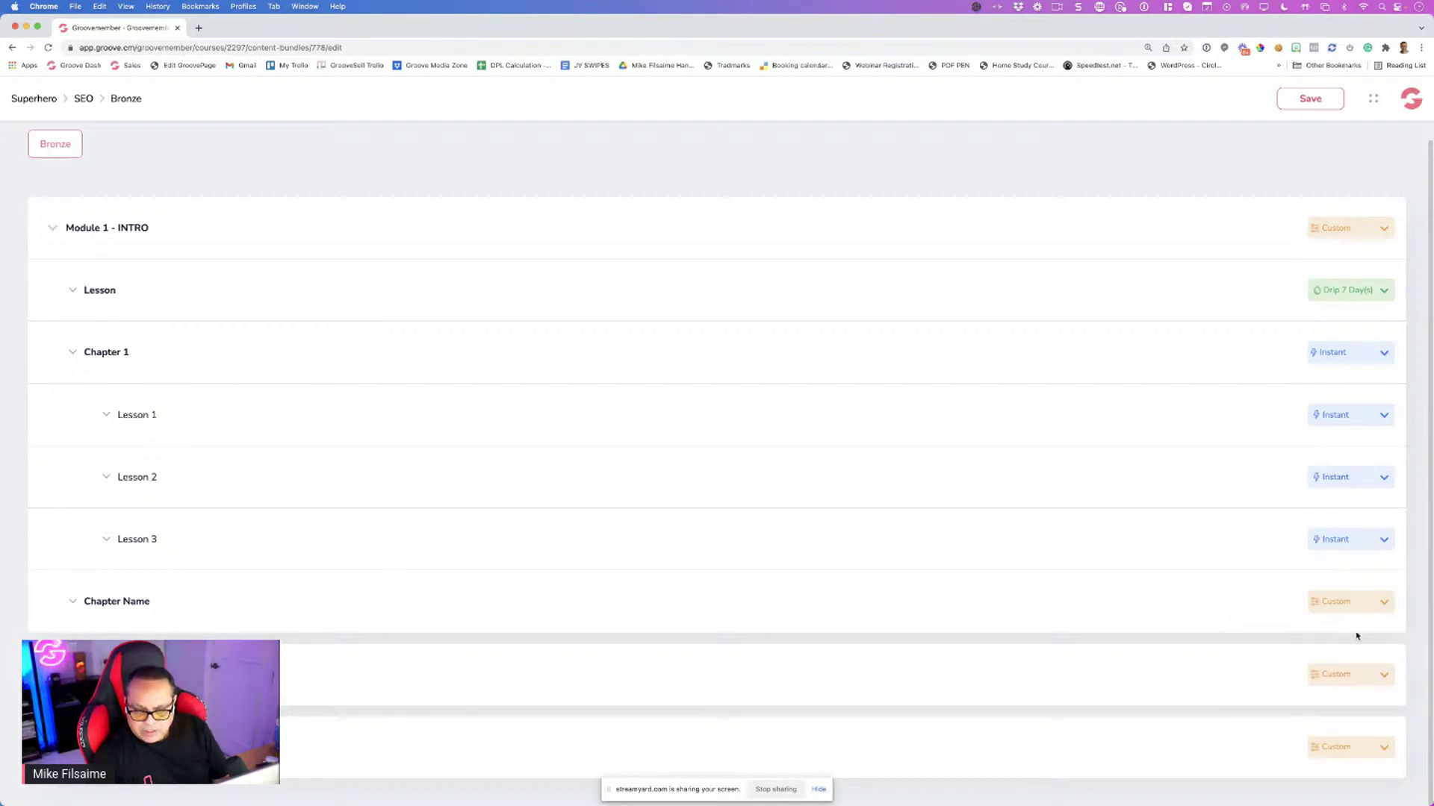
{"action": "left_click", "coordinate": [1330, 677]}
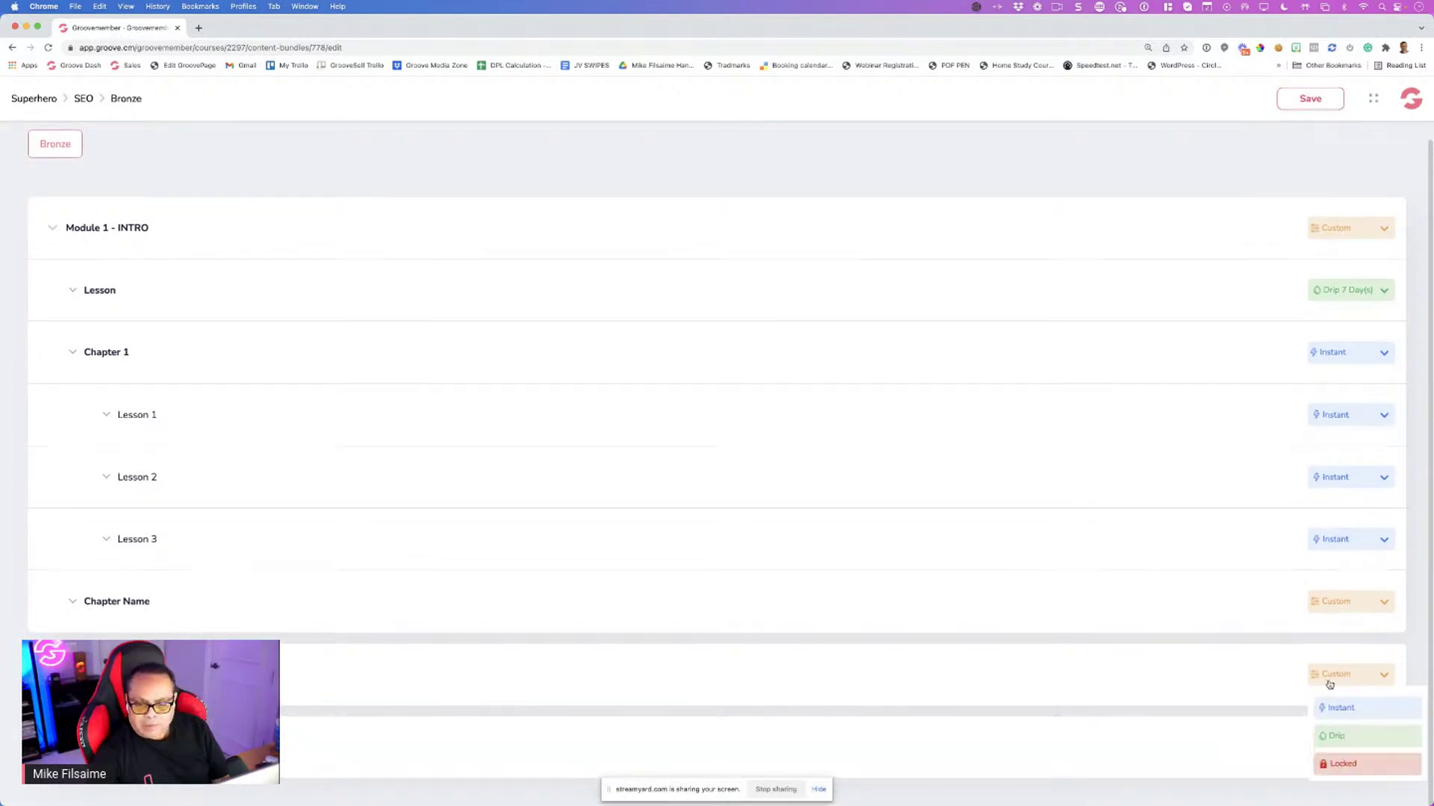
{"action": "left_click", "coordinate": [1251, 666]}
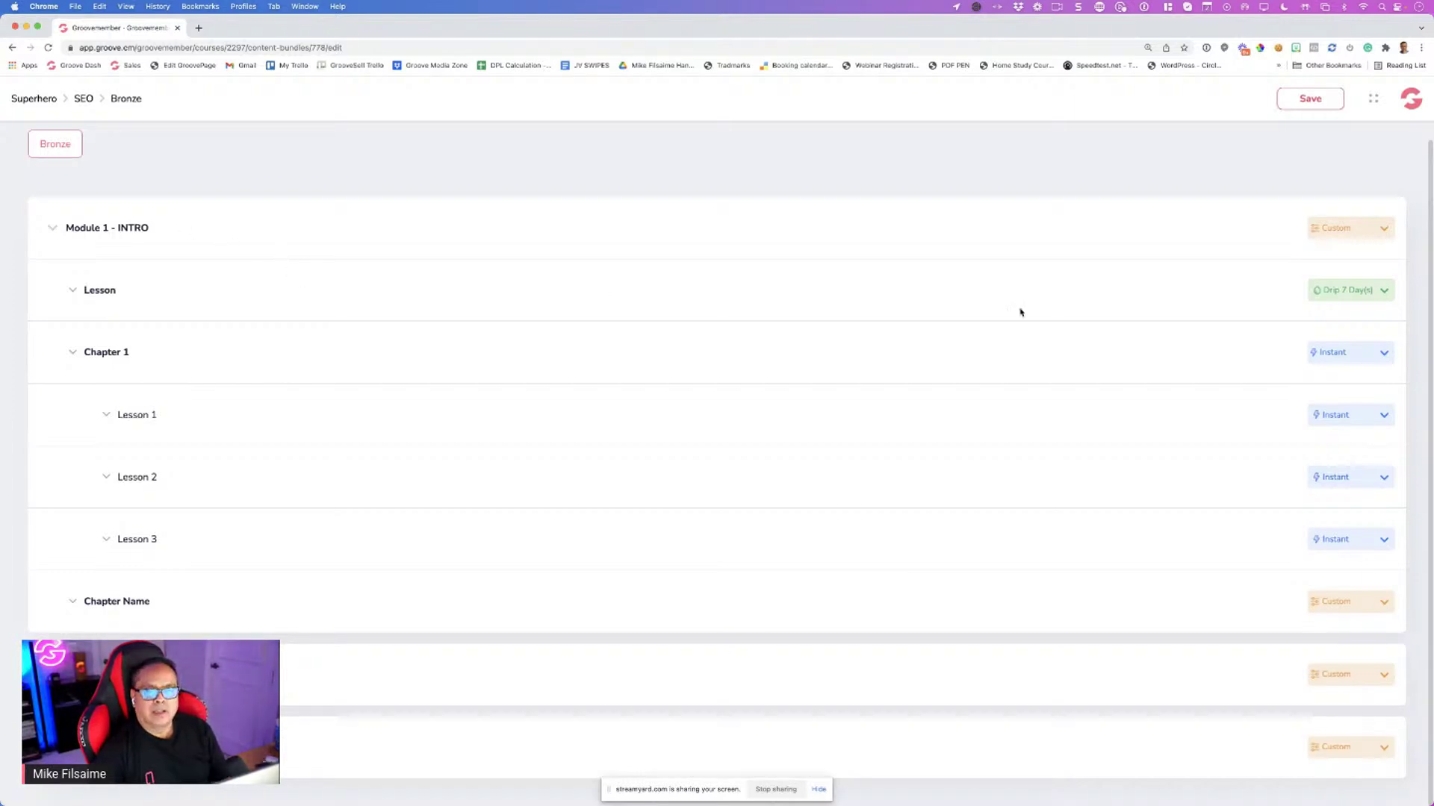
Switch the intro Lesson to Instant and set Module 1 to drip
{"action": "left_click", "coordinate": [1319, 301]}
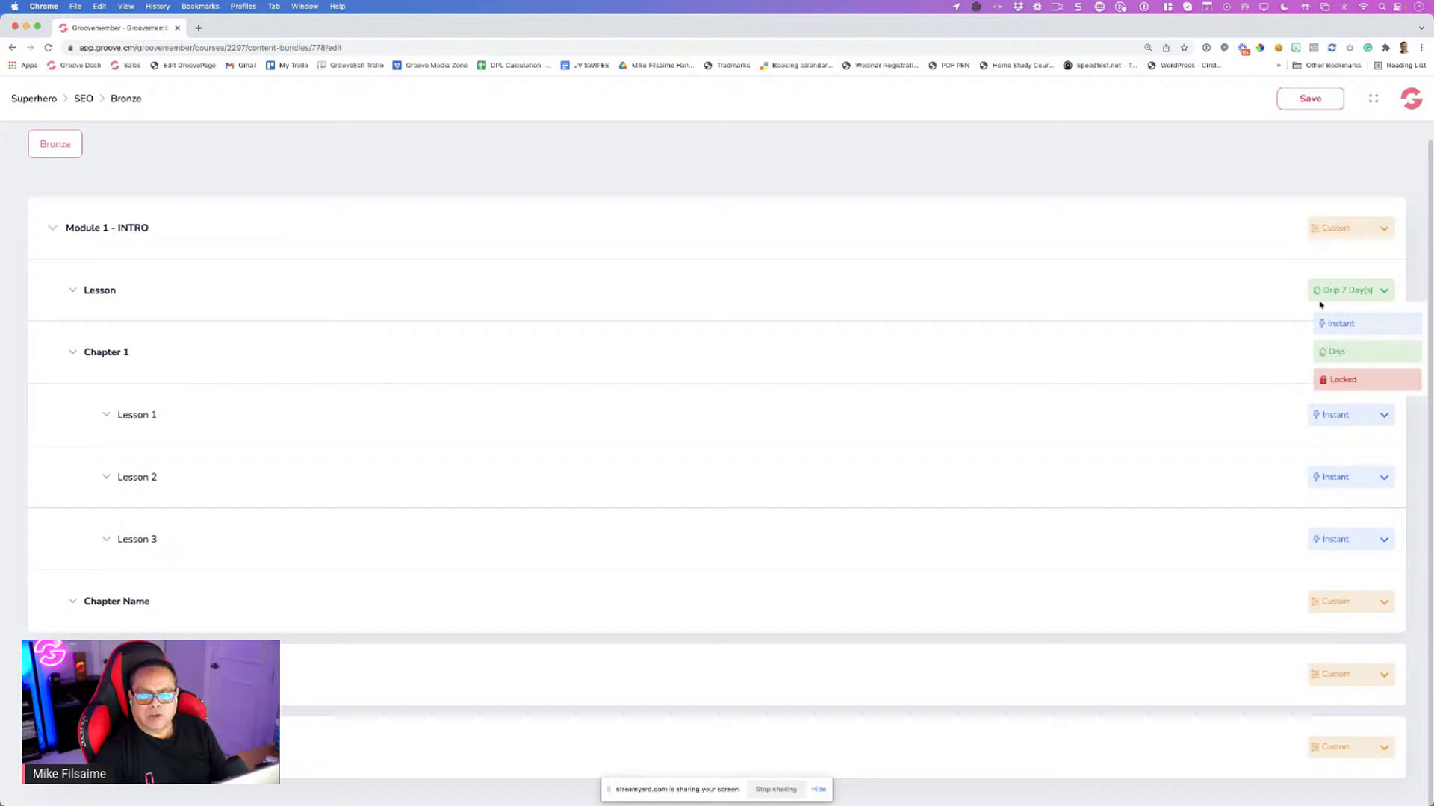
{"action": "left_click", "coordinate": [1329, 323]}
{"action": "left_click", "coordinate": [1334, 231]}
{"action": "left_click", "coordinate": [1087, 244]}
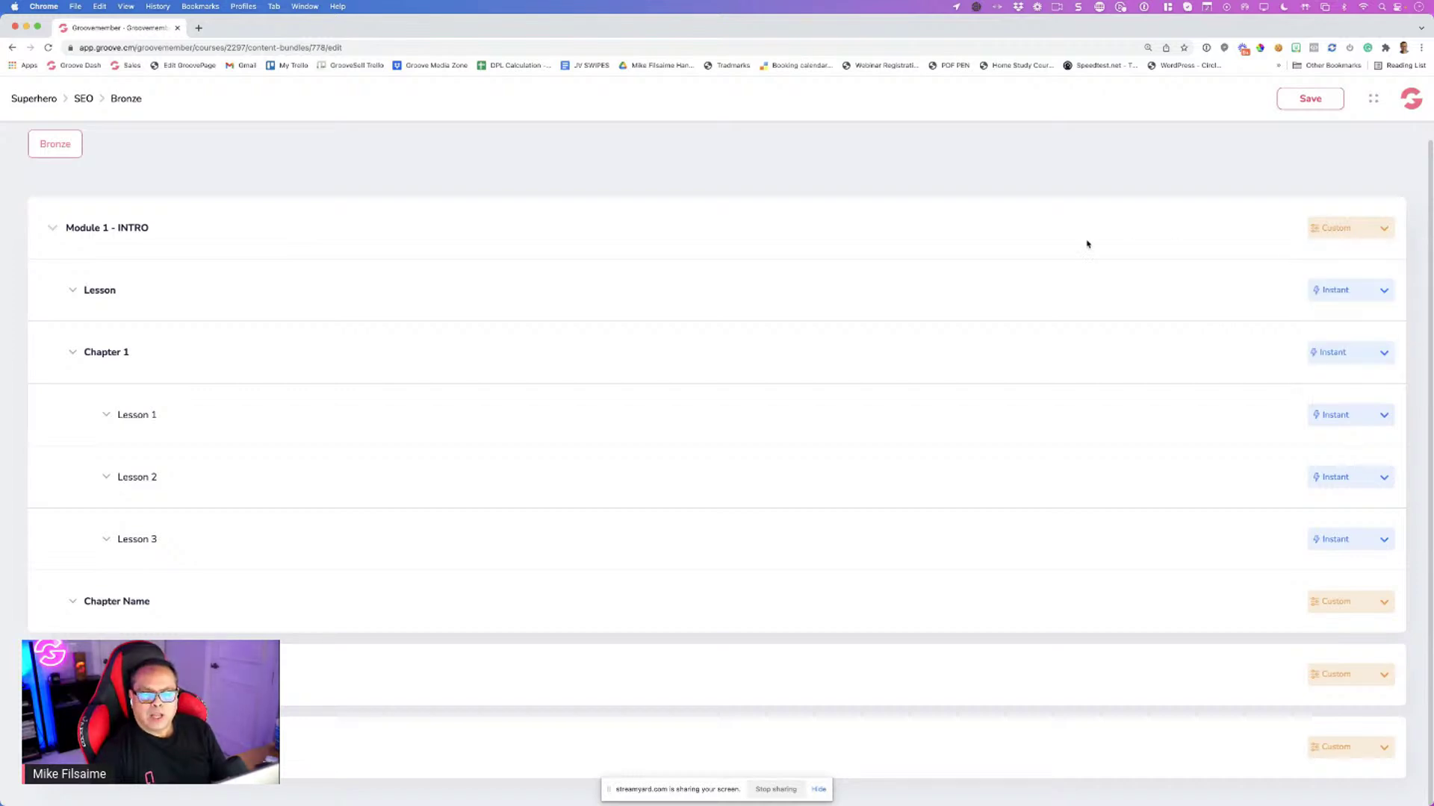
{"action": "left_click", "coordinate": [1322, 235]}
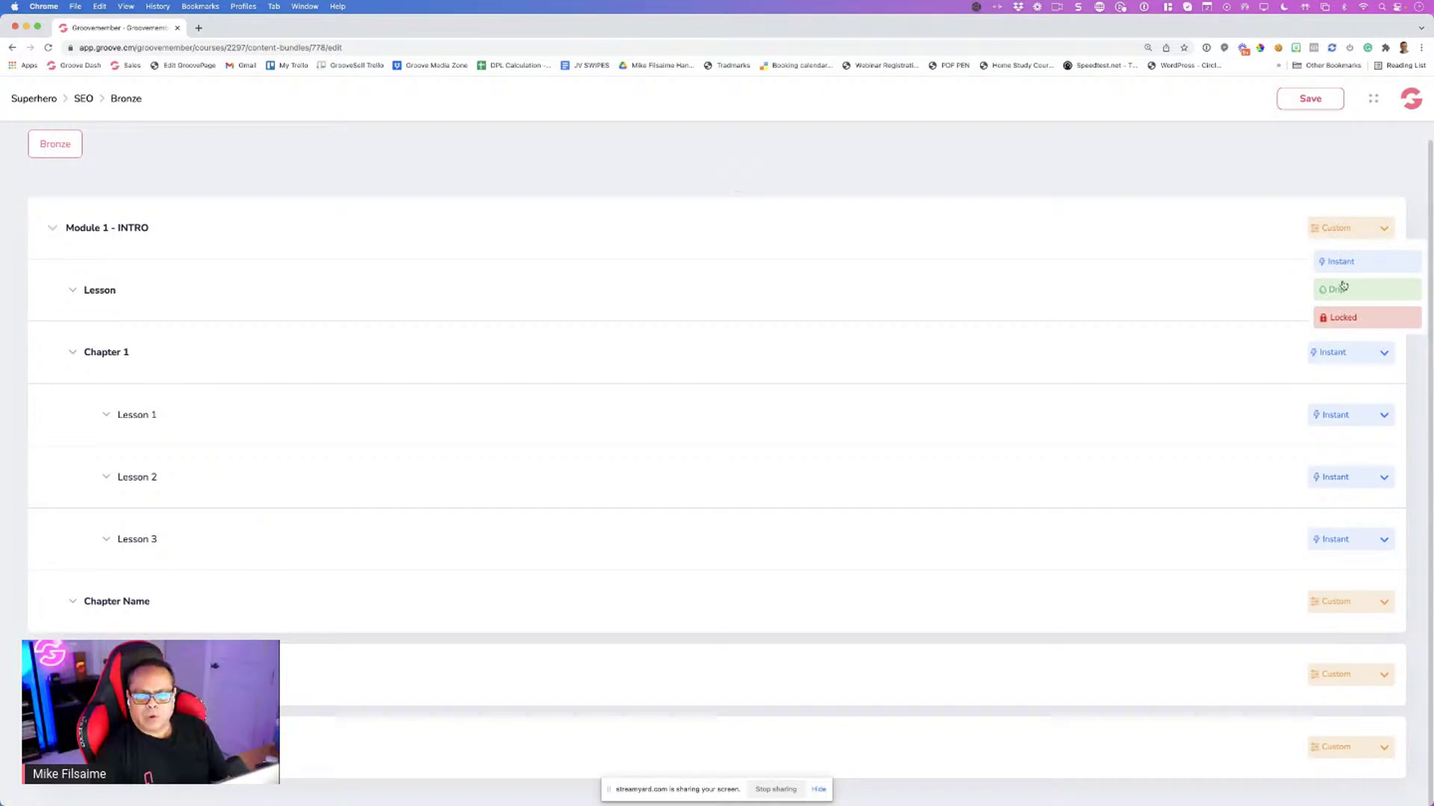
{"action": "left_click", "coordinate": [1342, 263]}
{"action": "left_click", "coordinate": [1331, 233]}
{"action": "left_click", "coordinate": [1344, 284]}
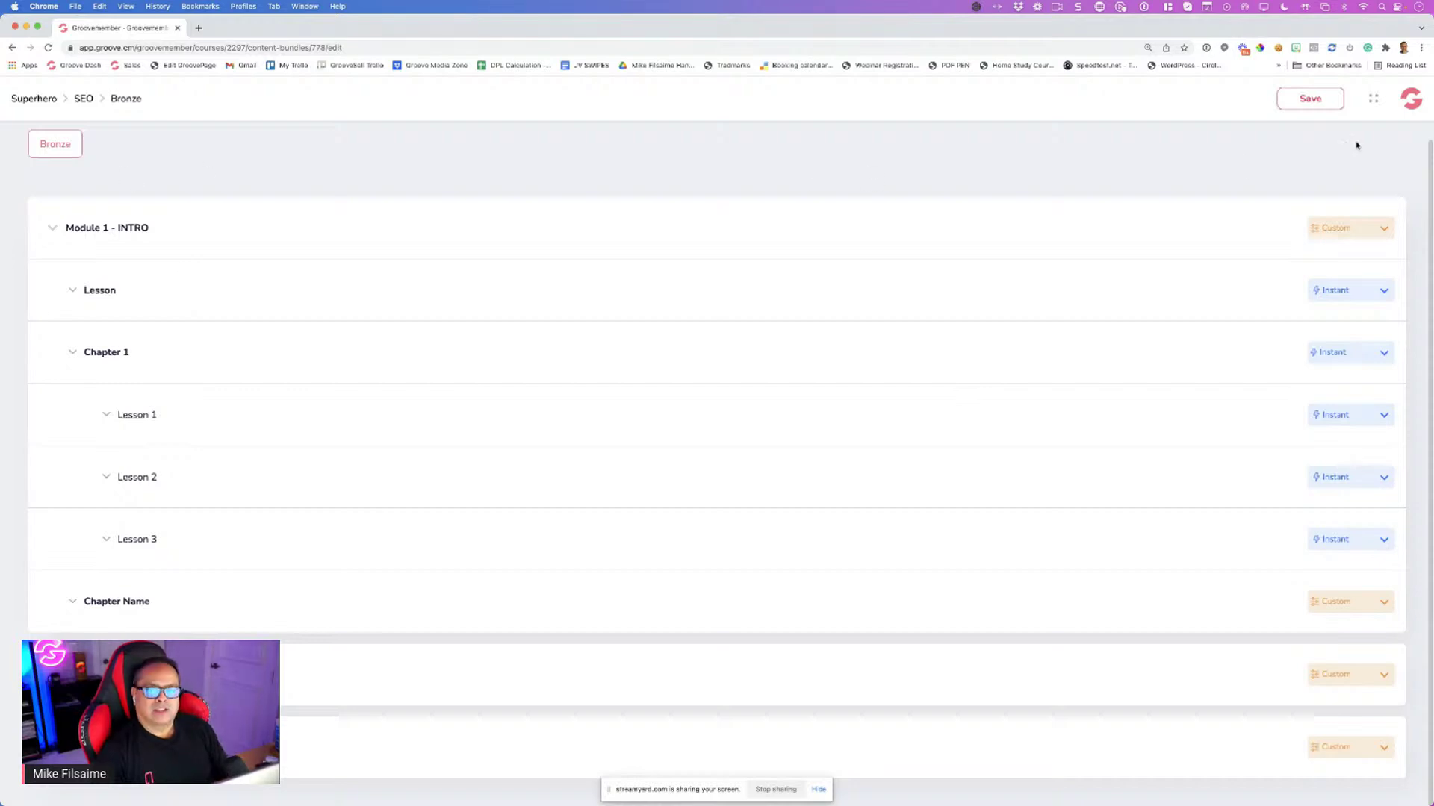
Save the Bronze content settings and return to Superhero's Courses page
{"action": "left_click", "coordinate": [1310, 101]}
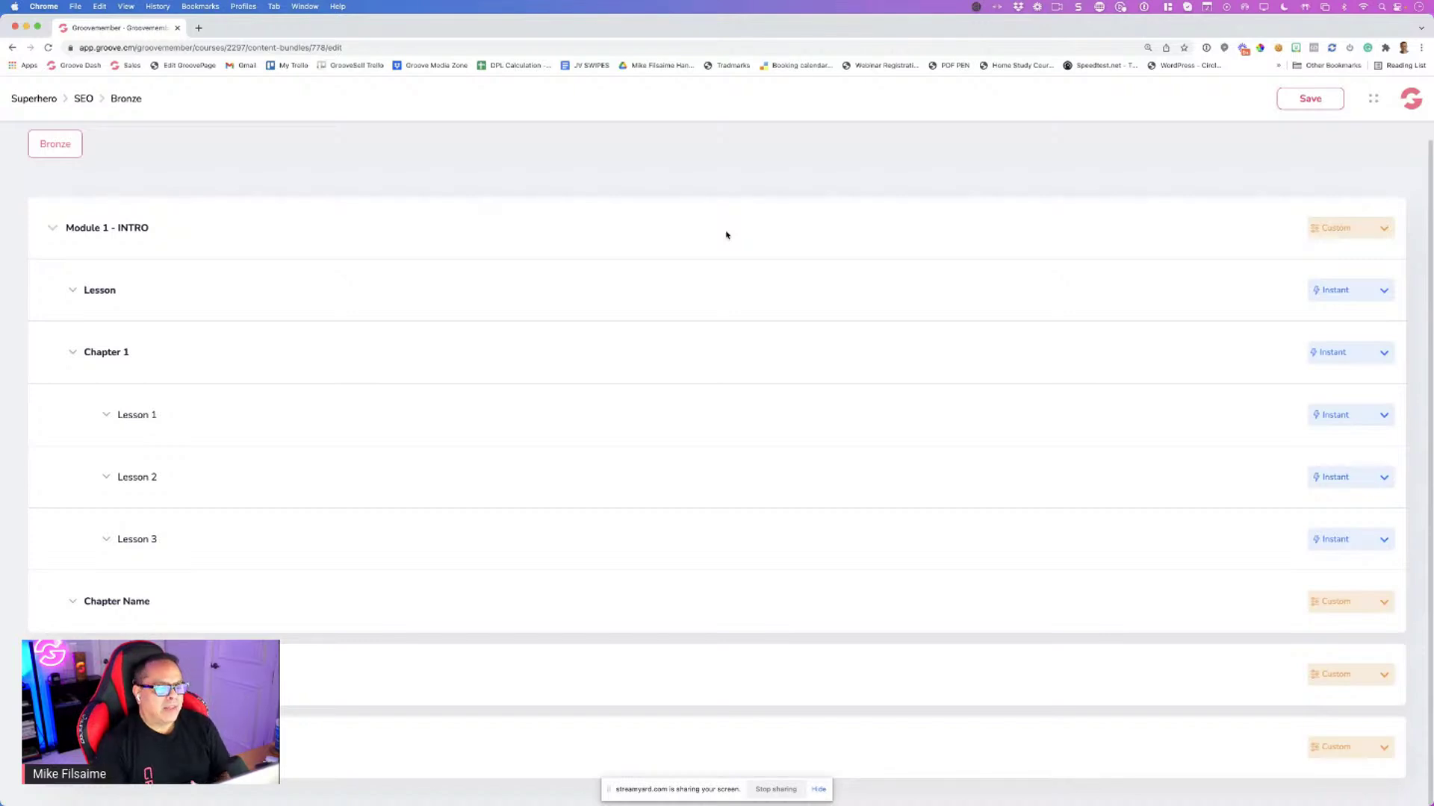
{"action": "left_click", "coordinate": [1312, 98]}
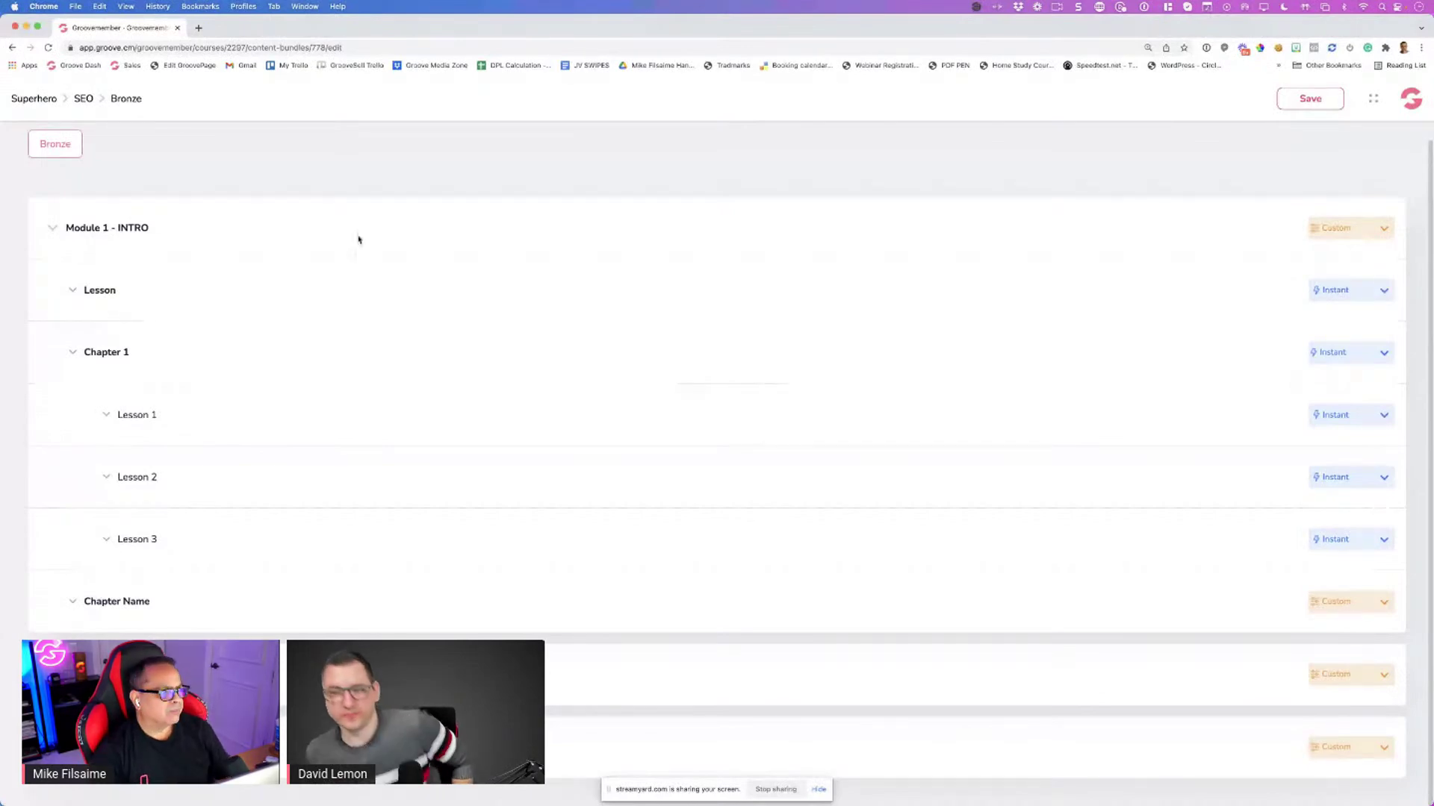
{"action": "left_click", "coordinate": [51, 100]}
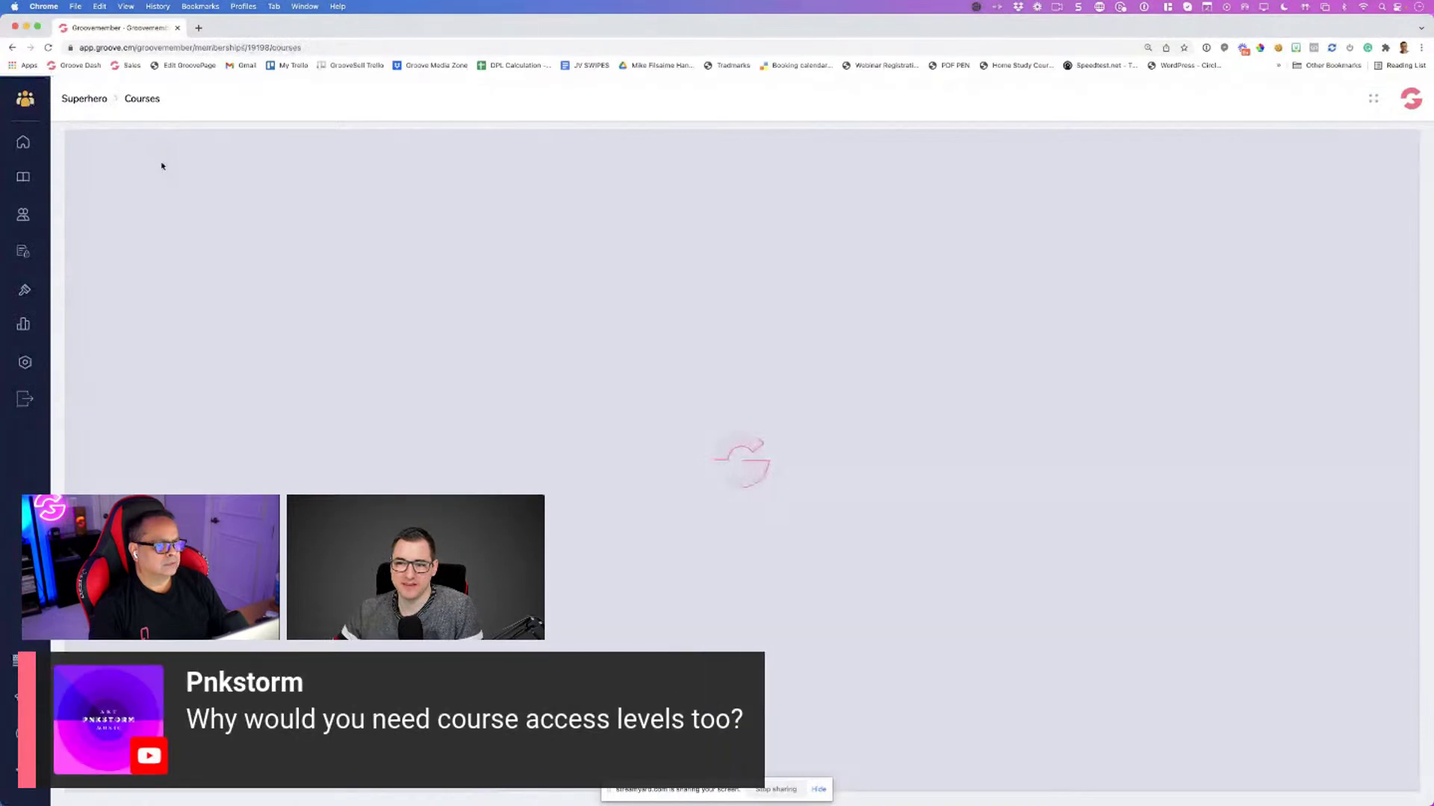
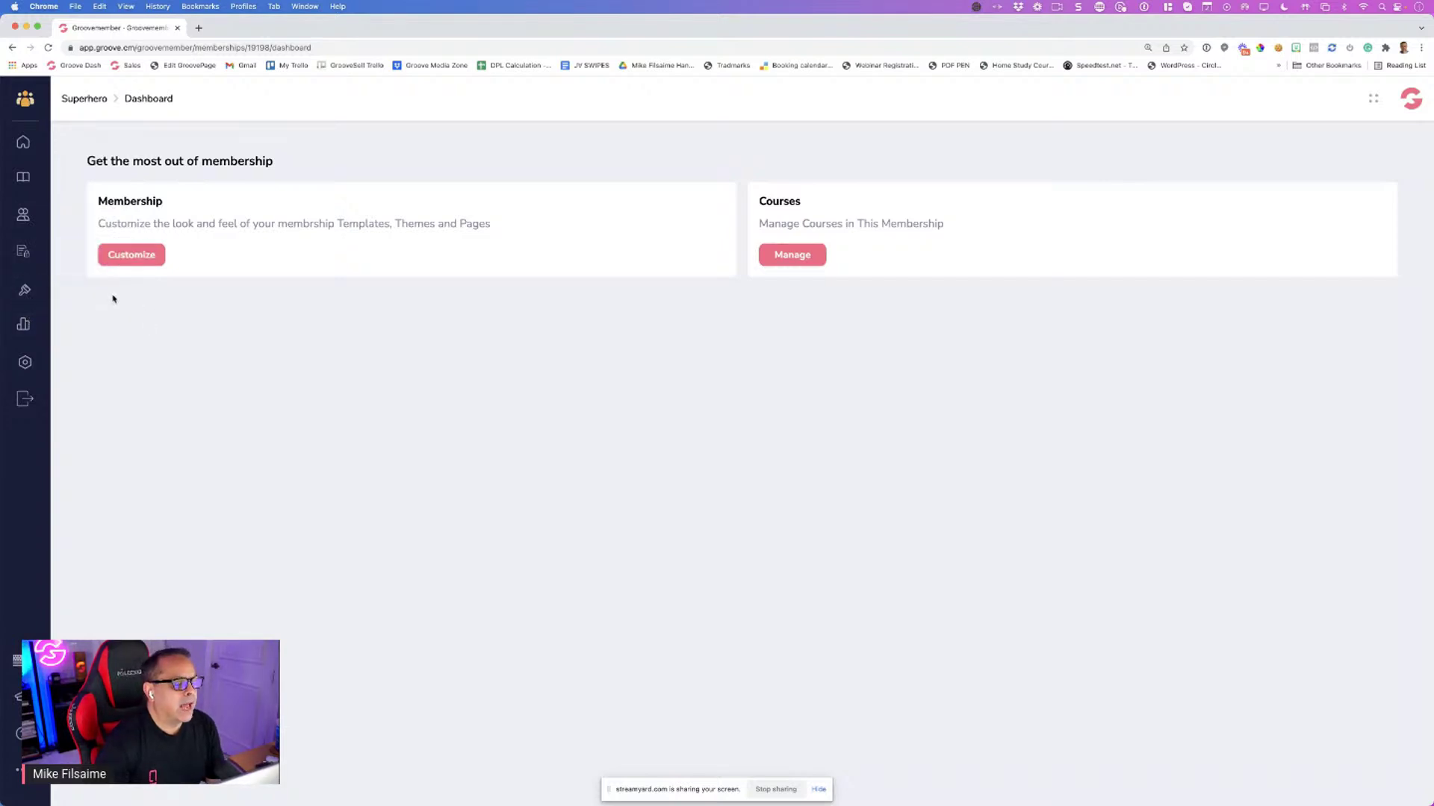
Take a Snagit region capture of the GrooveMember dashboard page
{"action": "left_click", "coordinate": [1078, 6]}
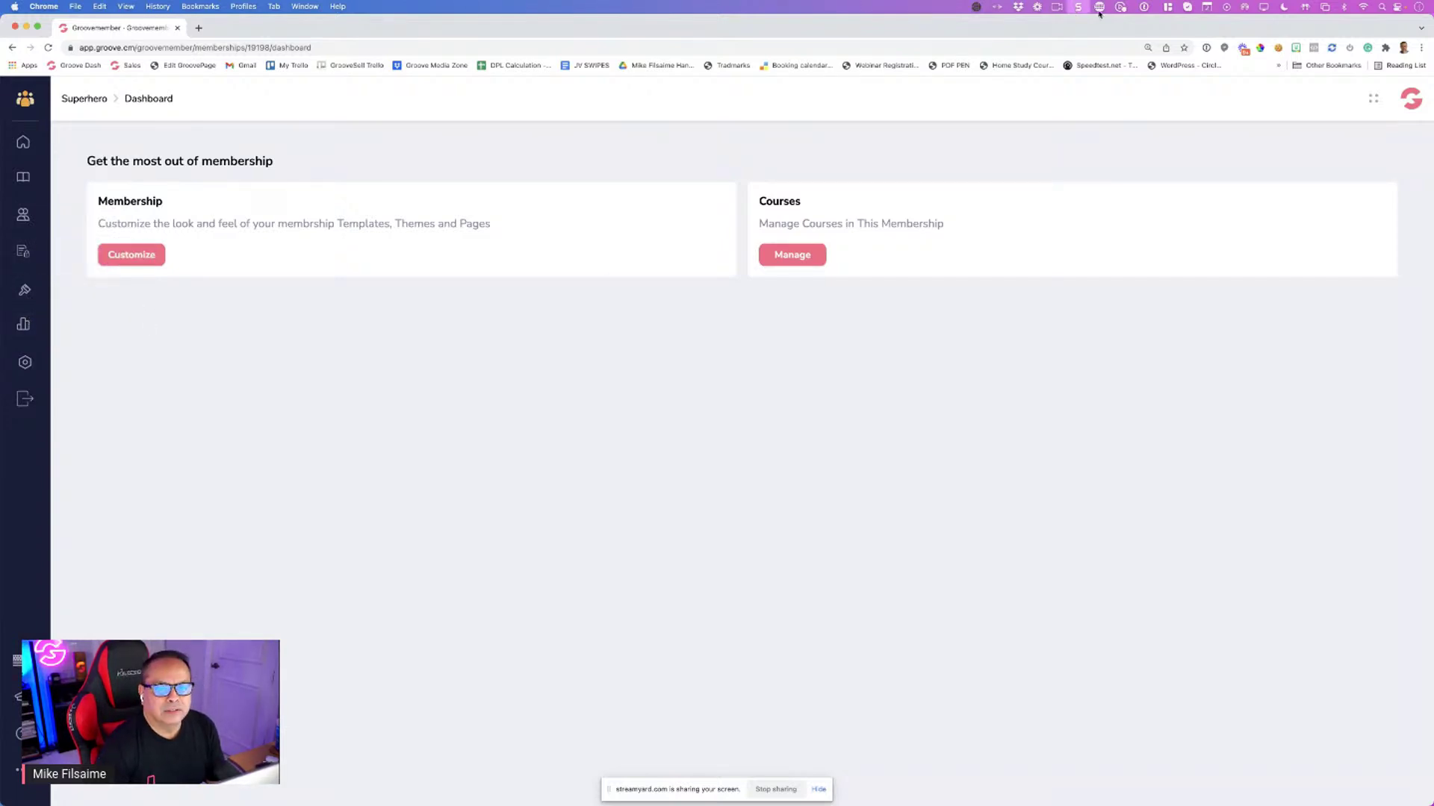
{"action": "left_click", "coordinate": [1219, 51]}
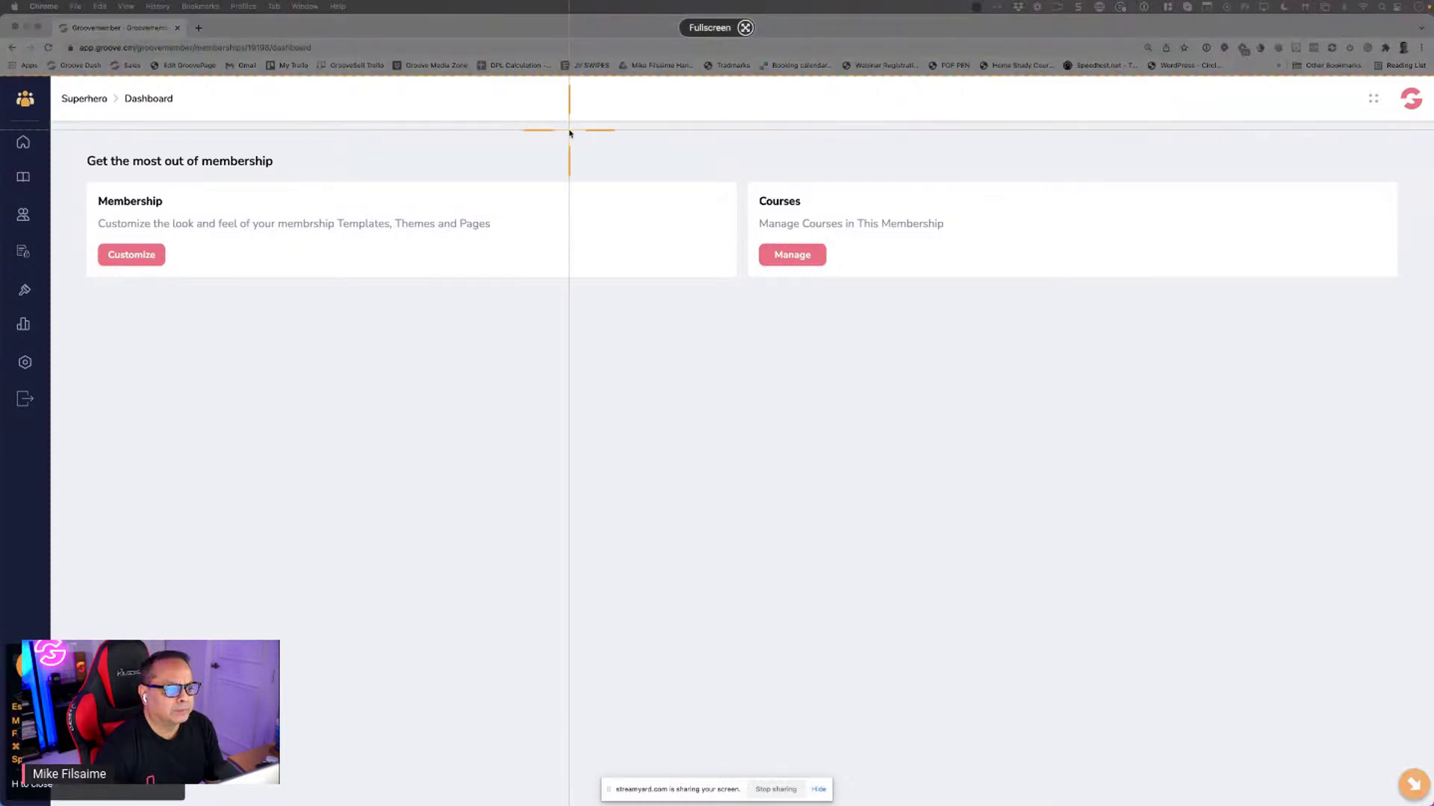
{"action": "left_click", "coordinate": [571, 133]}
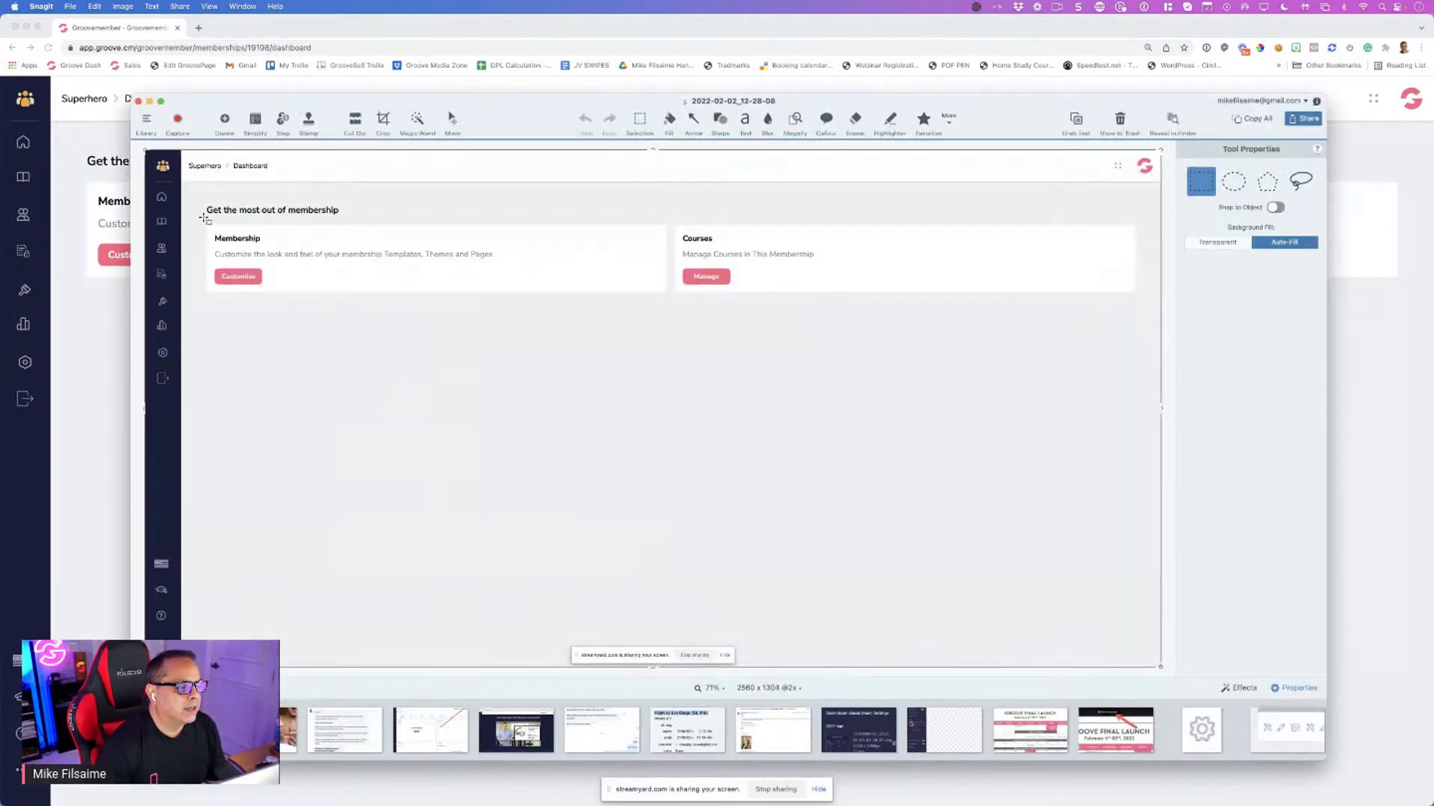
Duplicate the Membership card into two new rows of two cards beneath it
{"action": "left_click_drag", "start_coordinate": [203, 218], "coordinate": [670, 310]}
{"action": "left_click_drag", "start_coordinate": [407, 250], "coordinate": [926, 333]}
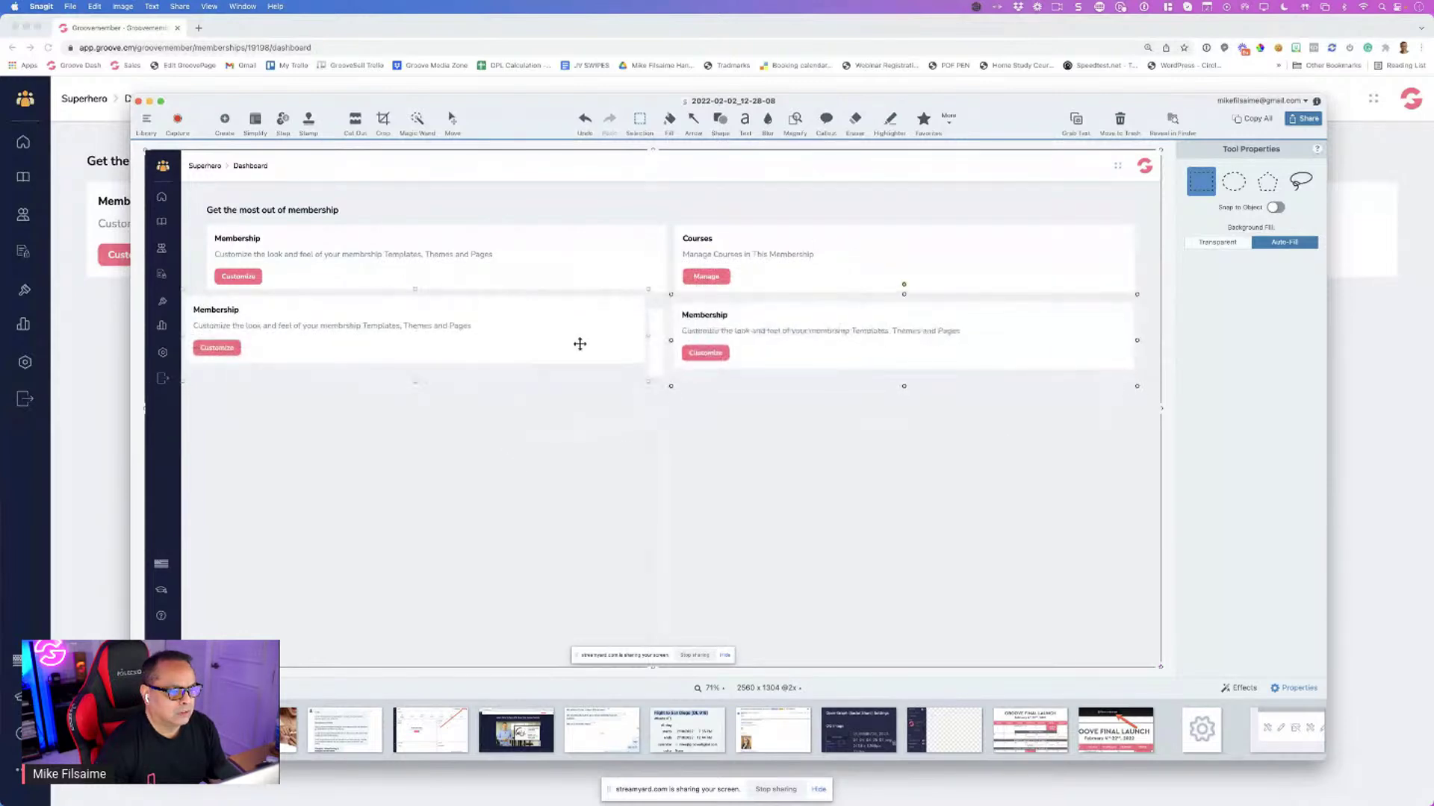
{"action": "left_click_drag", "start_coordinate": [560, 341], "coordinate": [900, 421]}
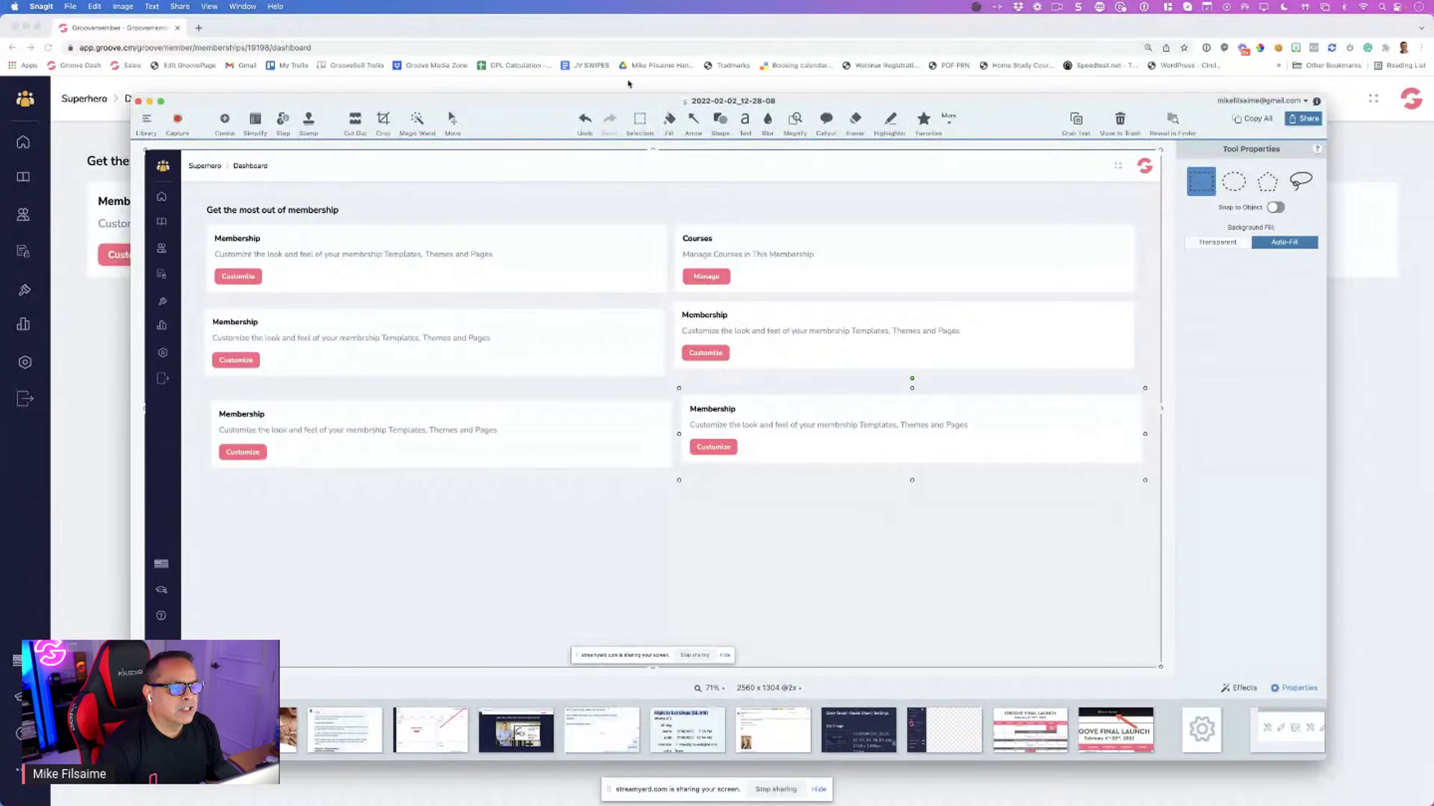
{"action": "right_click", "coordinate": [595, 188]}
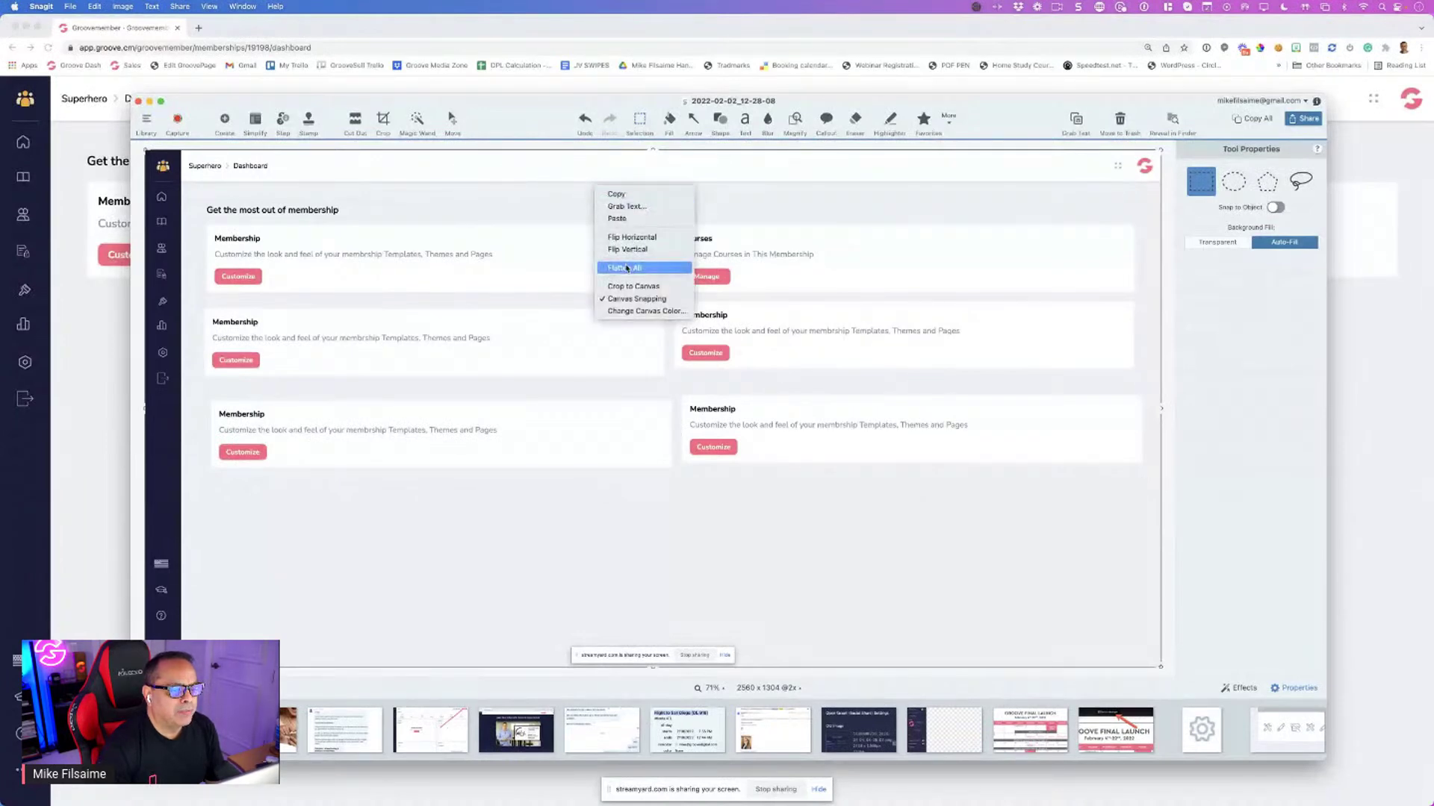
{"action": "left_click", "coordinate": [627, 267]}
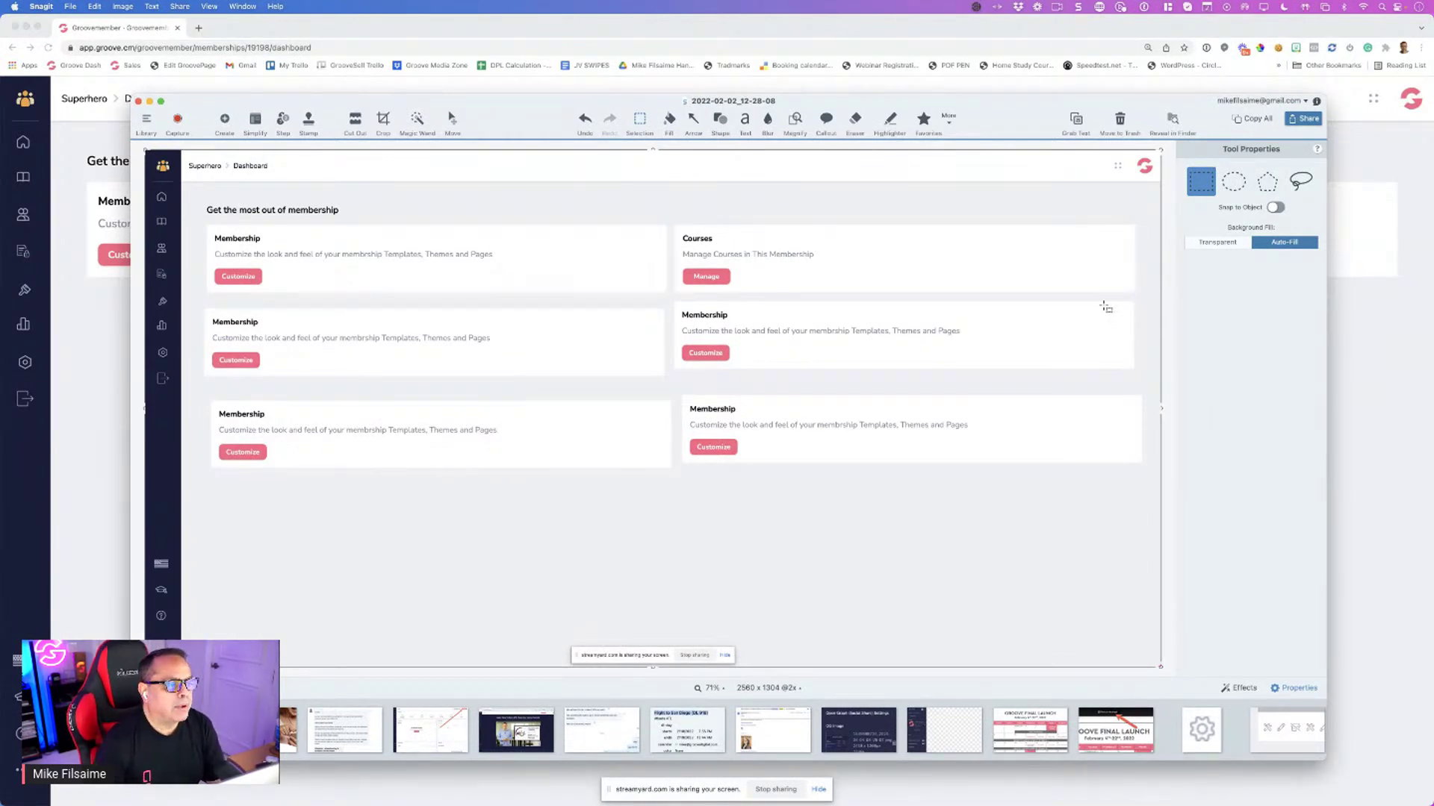
{"action": "left_click", "coordinate": [81, 320]}
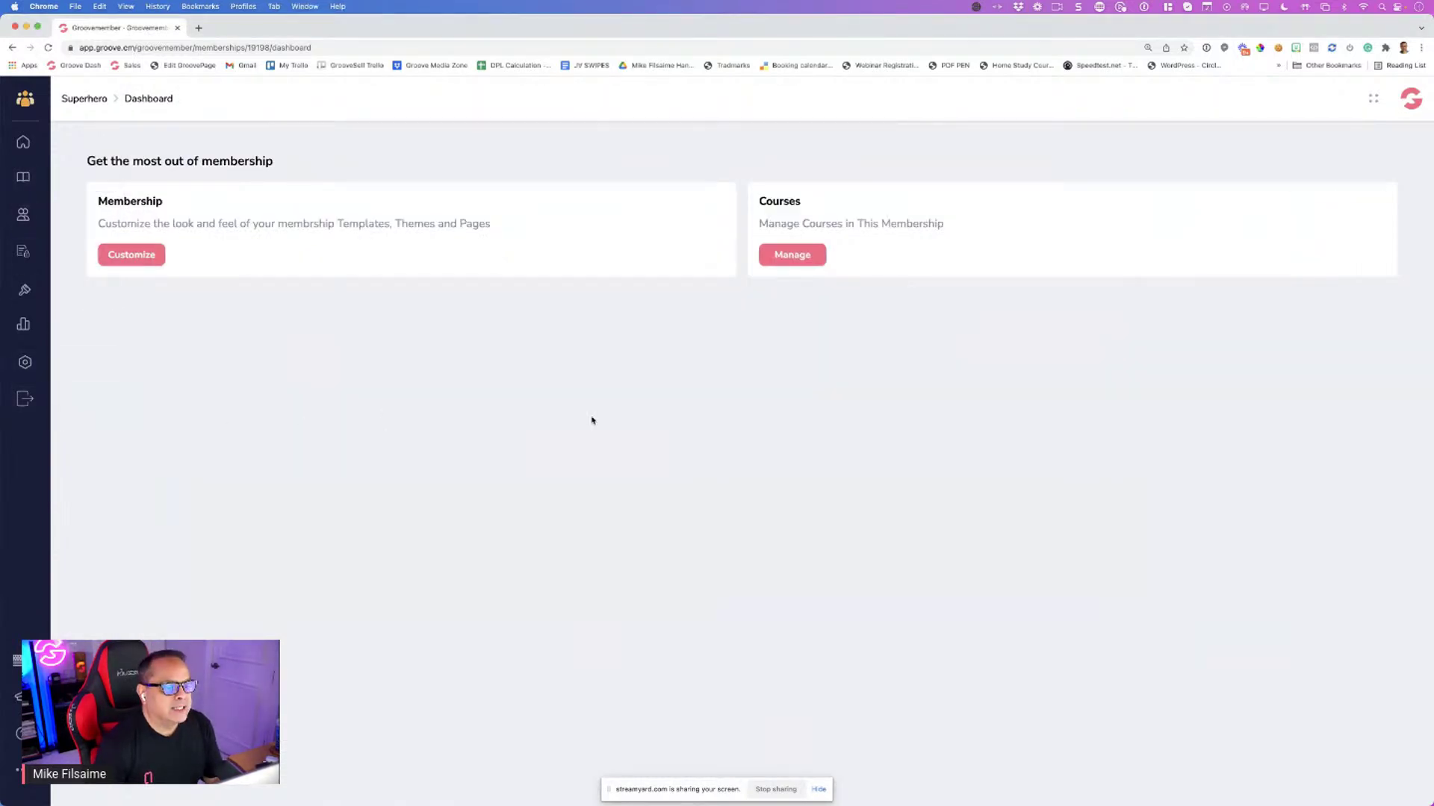
{"action": "key", "text": "super+Tab"}
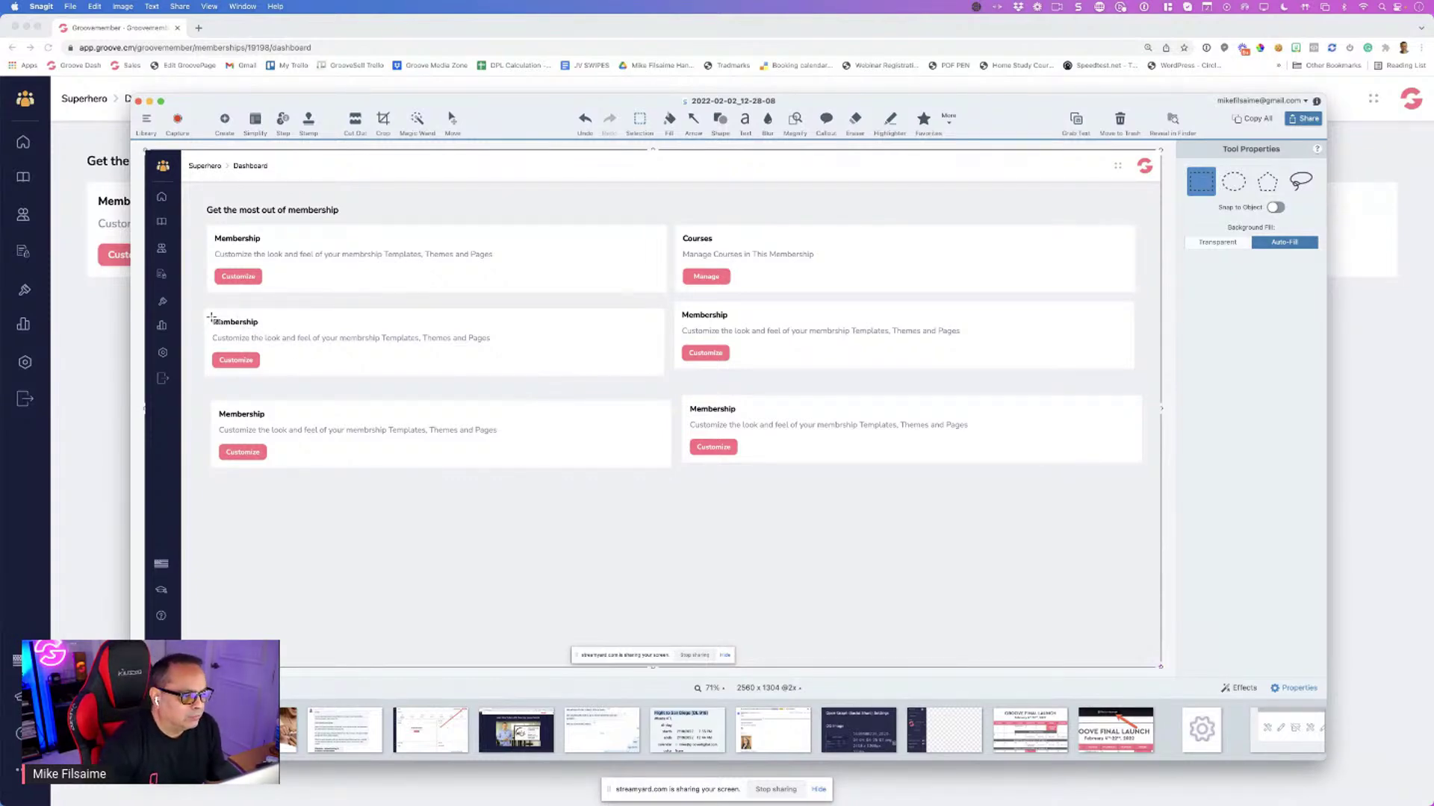
Erase the second-row left card's Membership title and view the capture full-screen at actual size
{"action": "left_click_drag", "start_coordinate": [211, 317], "coordinate": [282, 333]}
{"action": "key", "text": "super+c"}
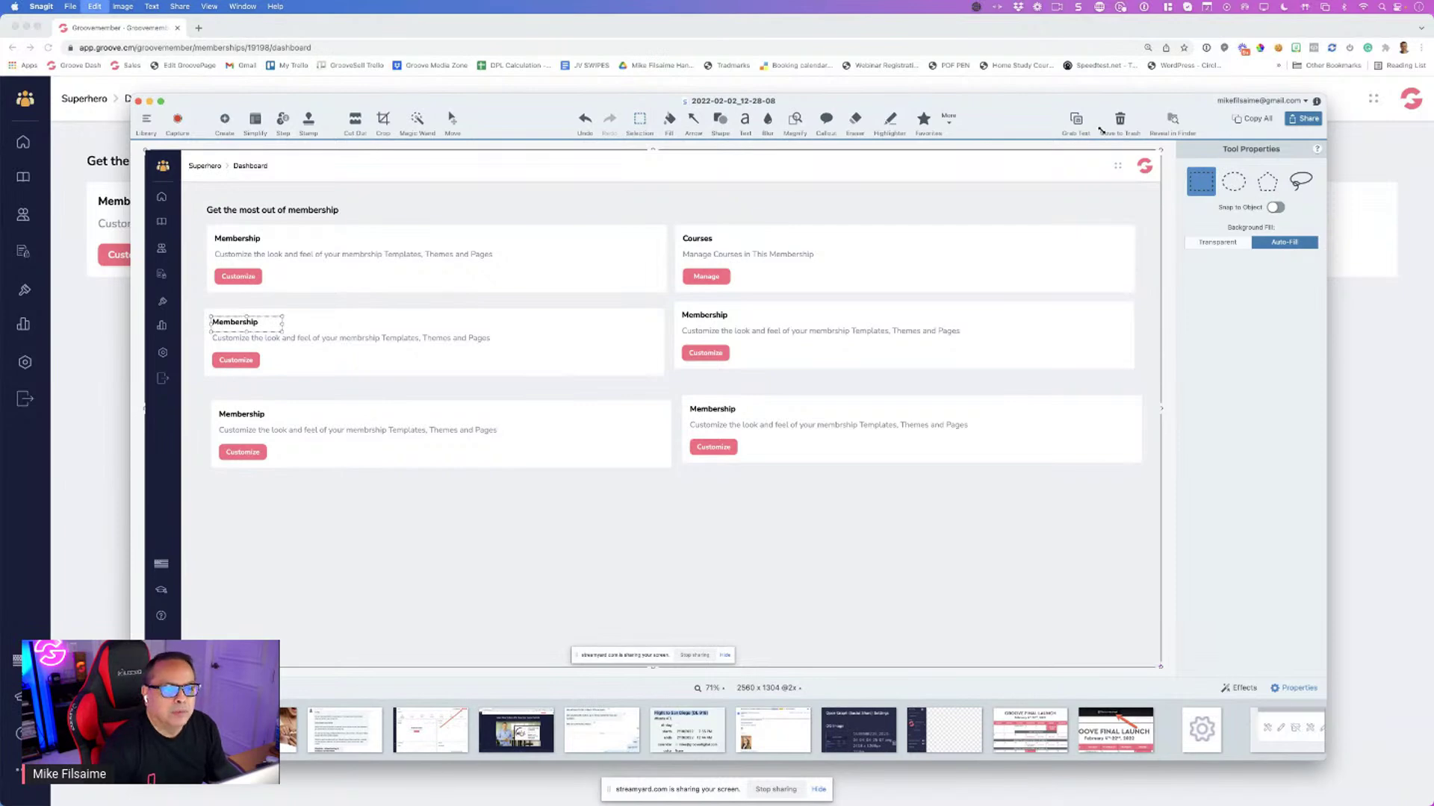
{"action": "key", "text": "BackSpace"}
{"action": "left_click", "coordinate": [744, 120]}
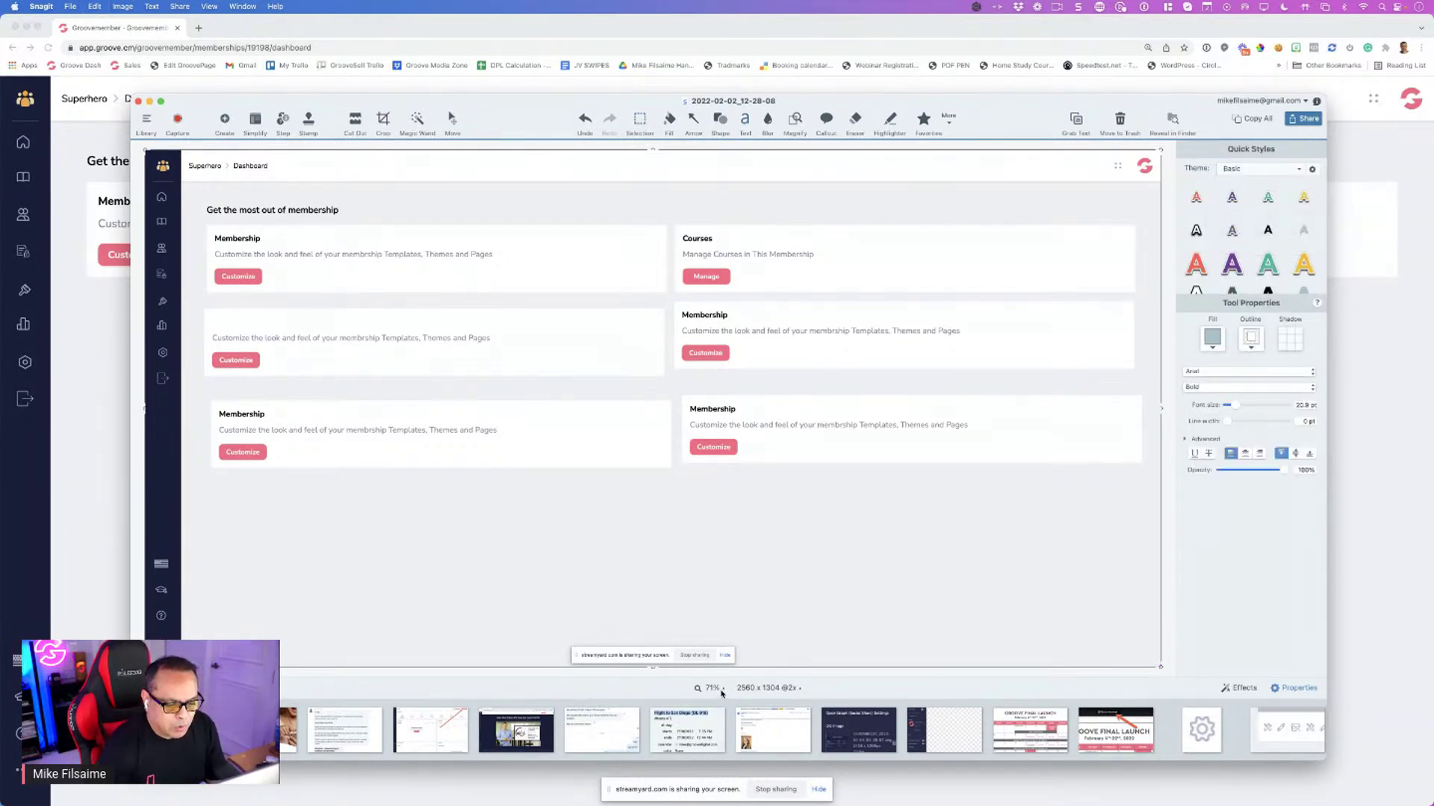
{"action": "left_click", "coordinate": [709, 687]}
{"action": "left_click", "coordinate": [734, 640]}
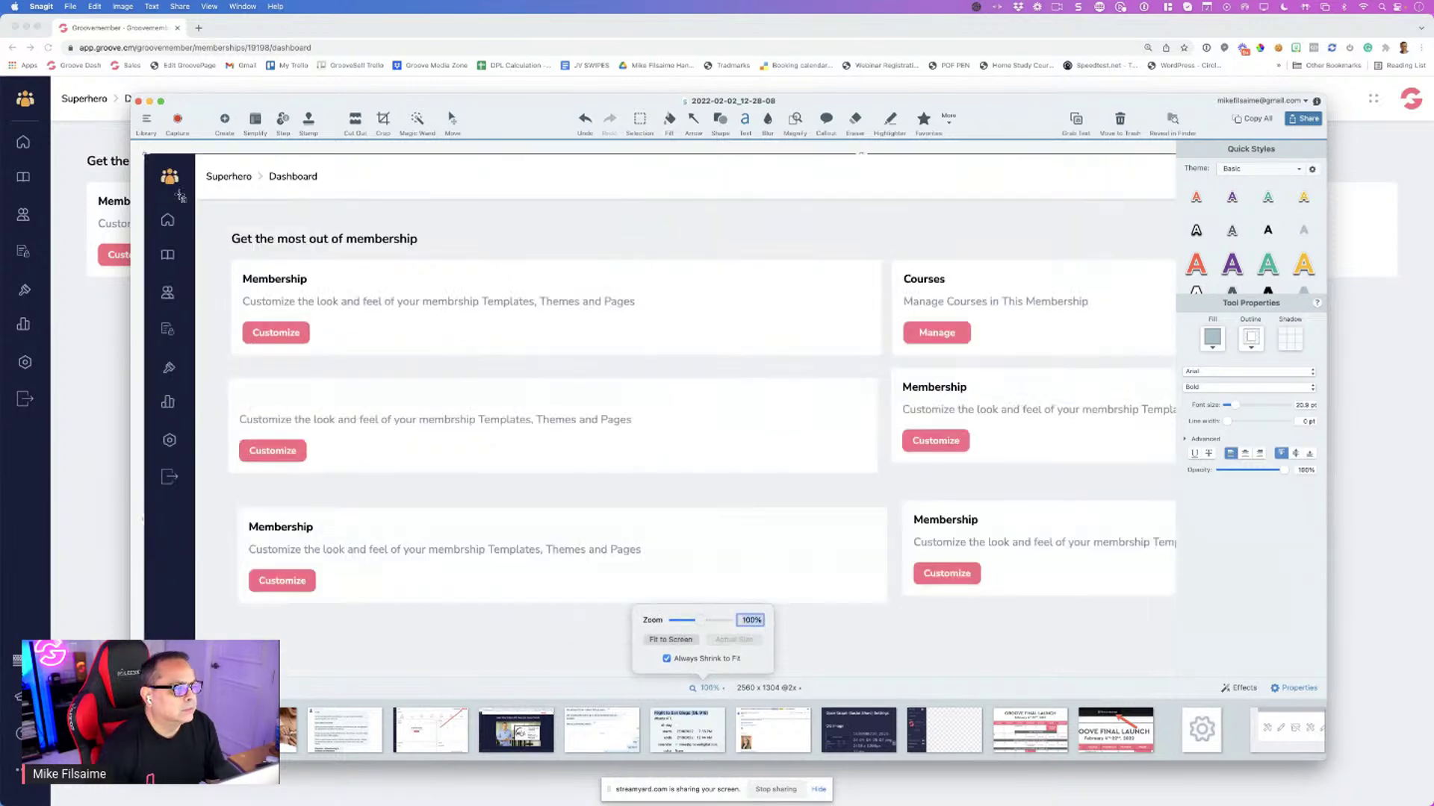
{"action": "left_click", "coordinate": [161, 101]}
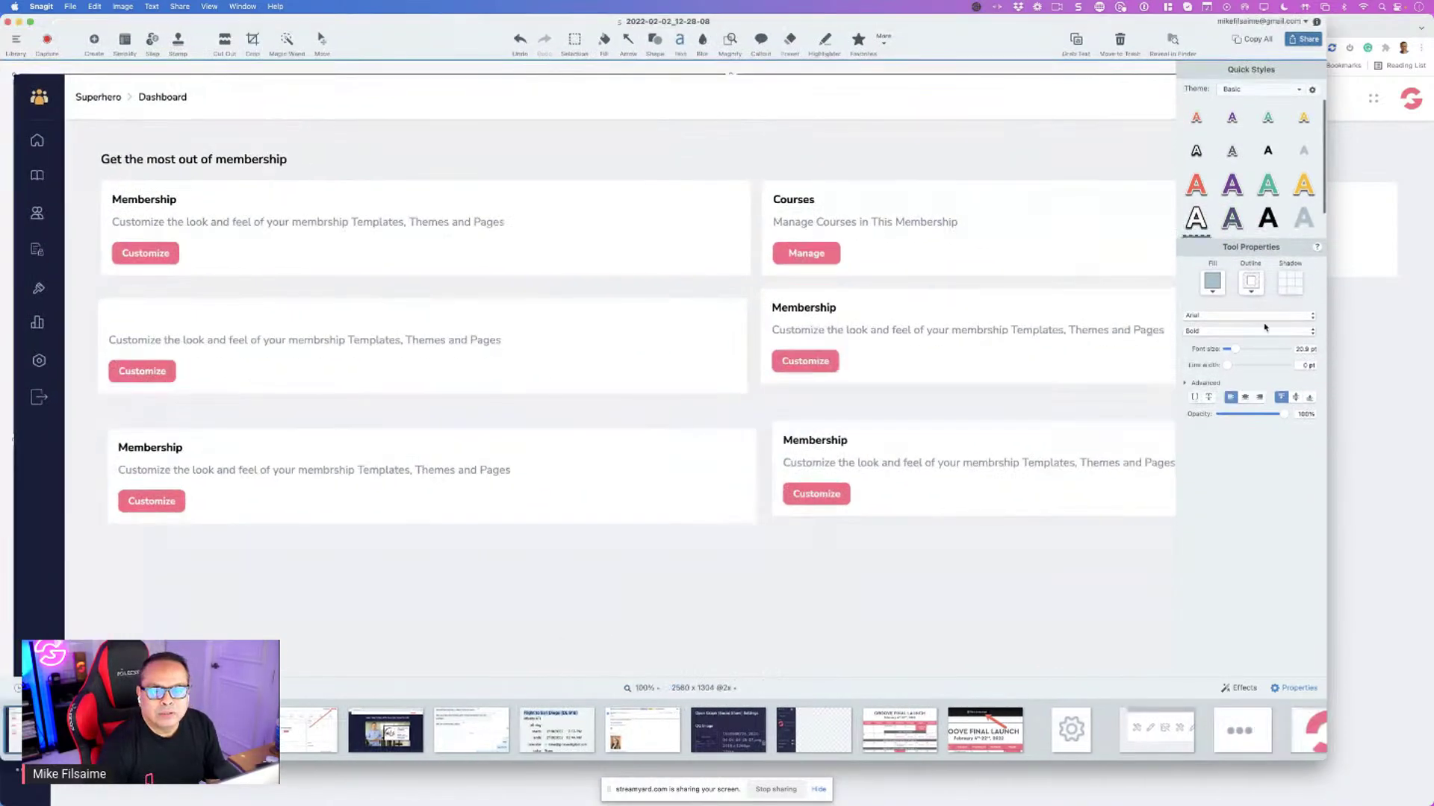
Add a bold black 'Access Levels' title aligned to the card's left edge, saving the style
{"action": "left_click", "coordinate": [1267, 152]}
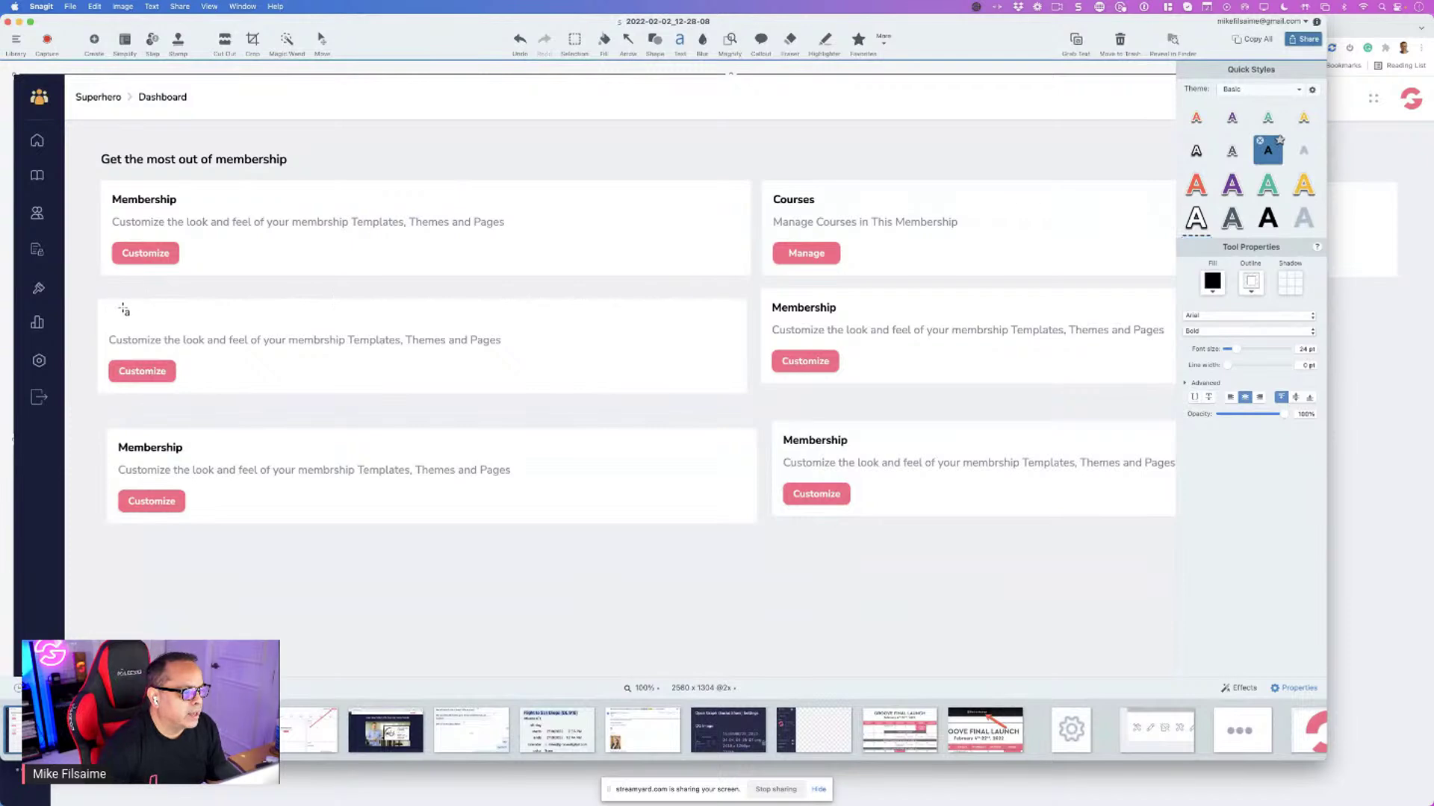
{"action": "left_click", "coordinate": [108, 317]}
{"action": "type", "text": "Ac"}
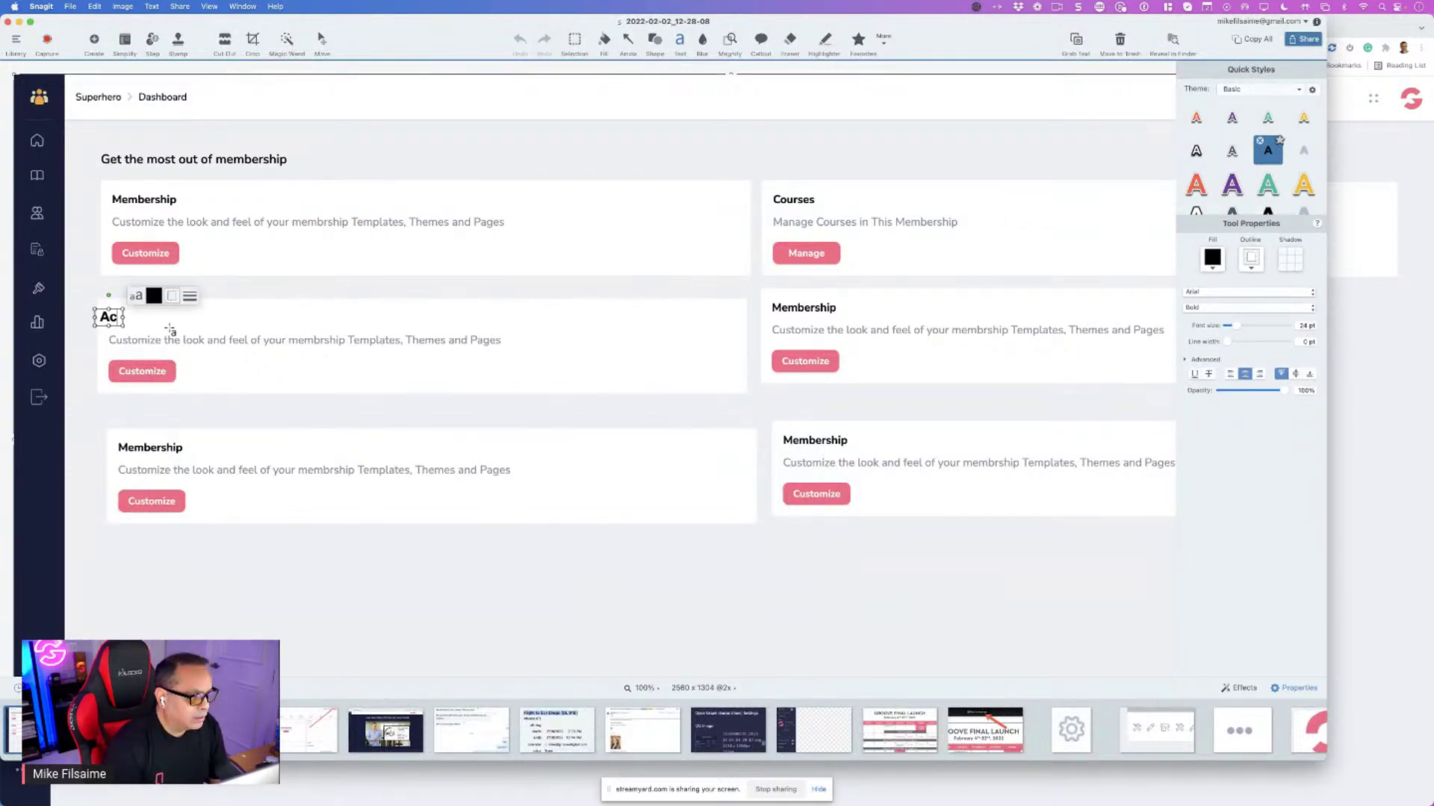
{"action": "type", "text": "cess Levels"}
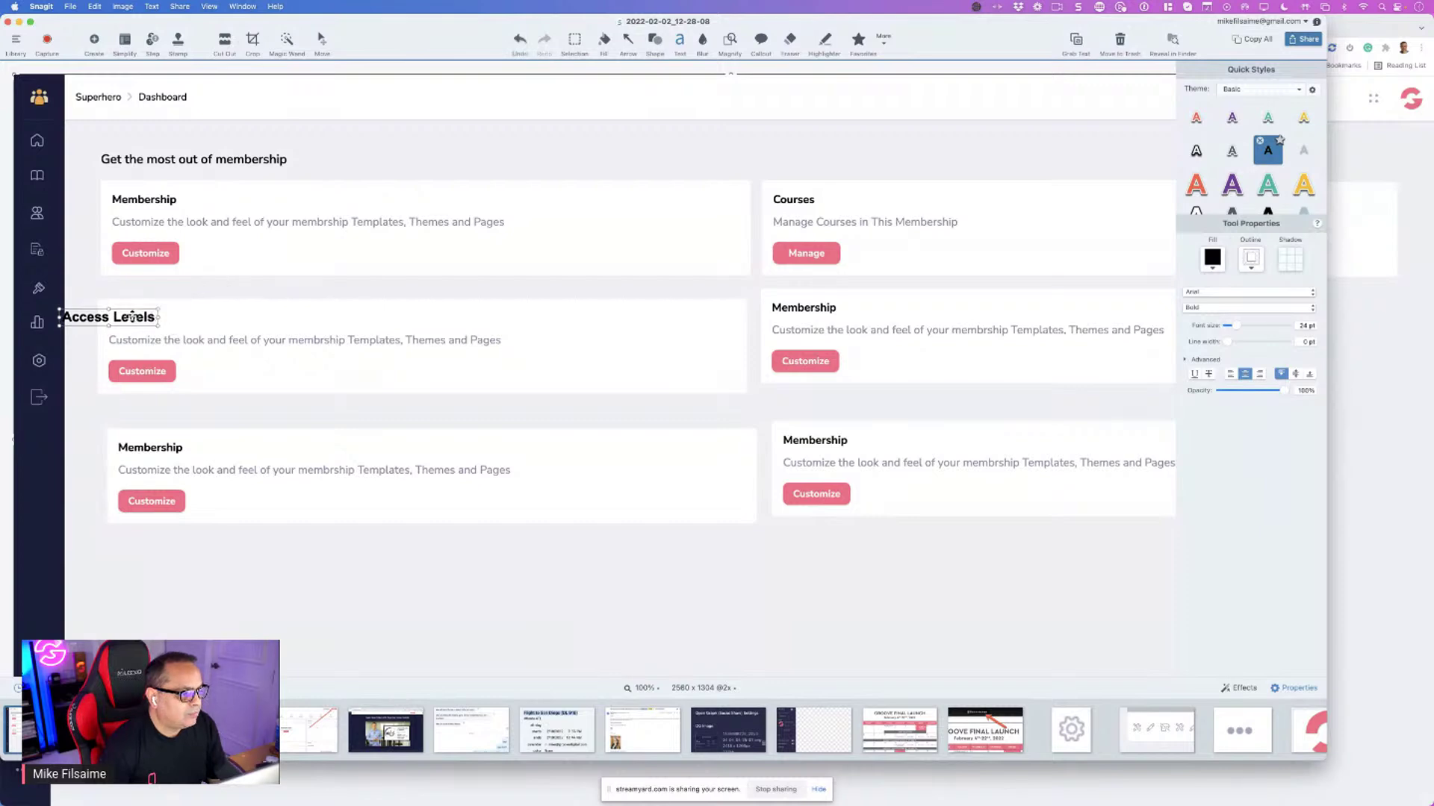
{"action": "left_click_drag", "start_coordinate": [108, 297], "coordinate": [154, 294]}
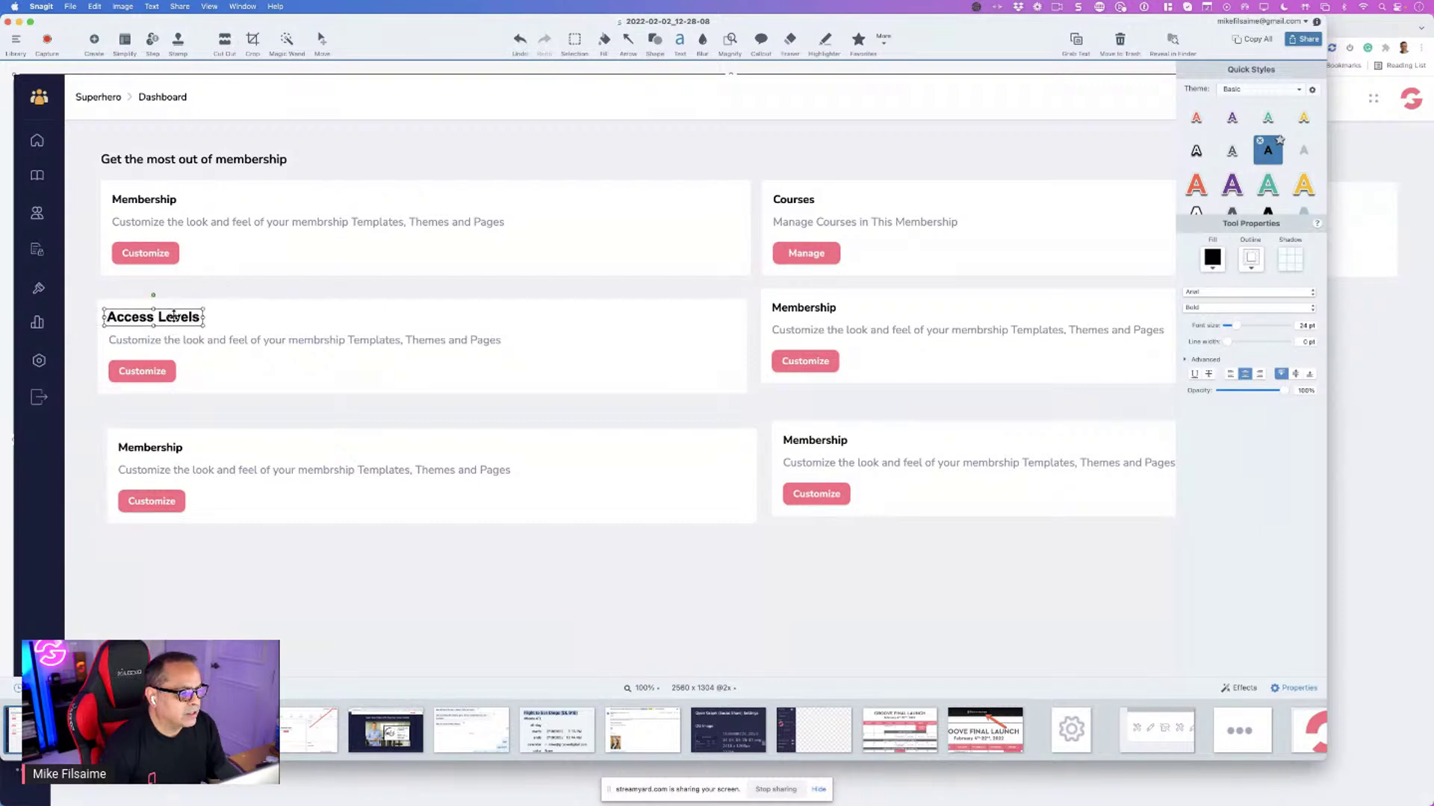
{"action": "left_click", "coordinate": [1279, 139]}
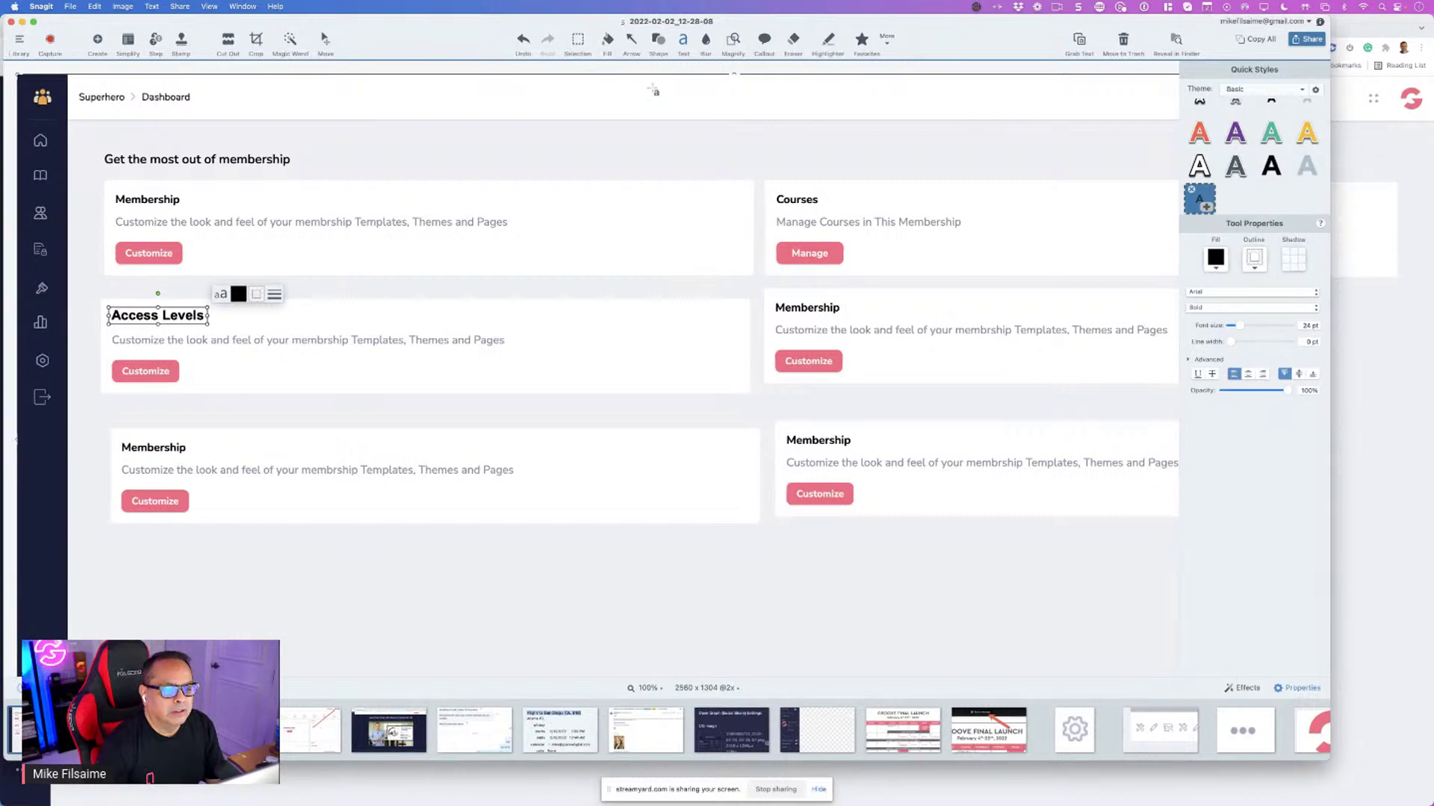
{"action": "left_click", "coordinate": [839, 318]}
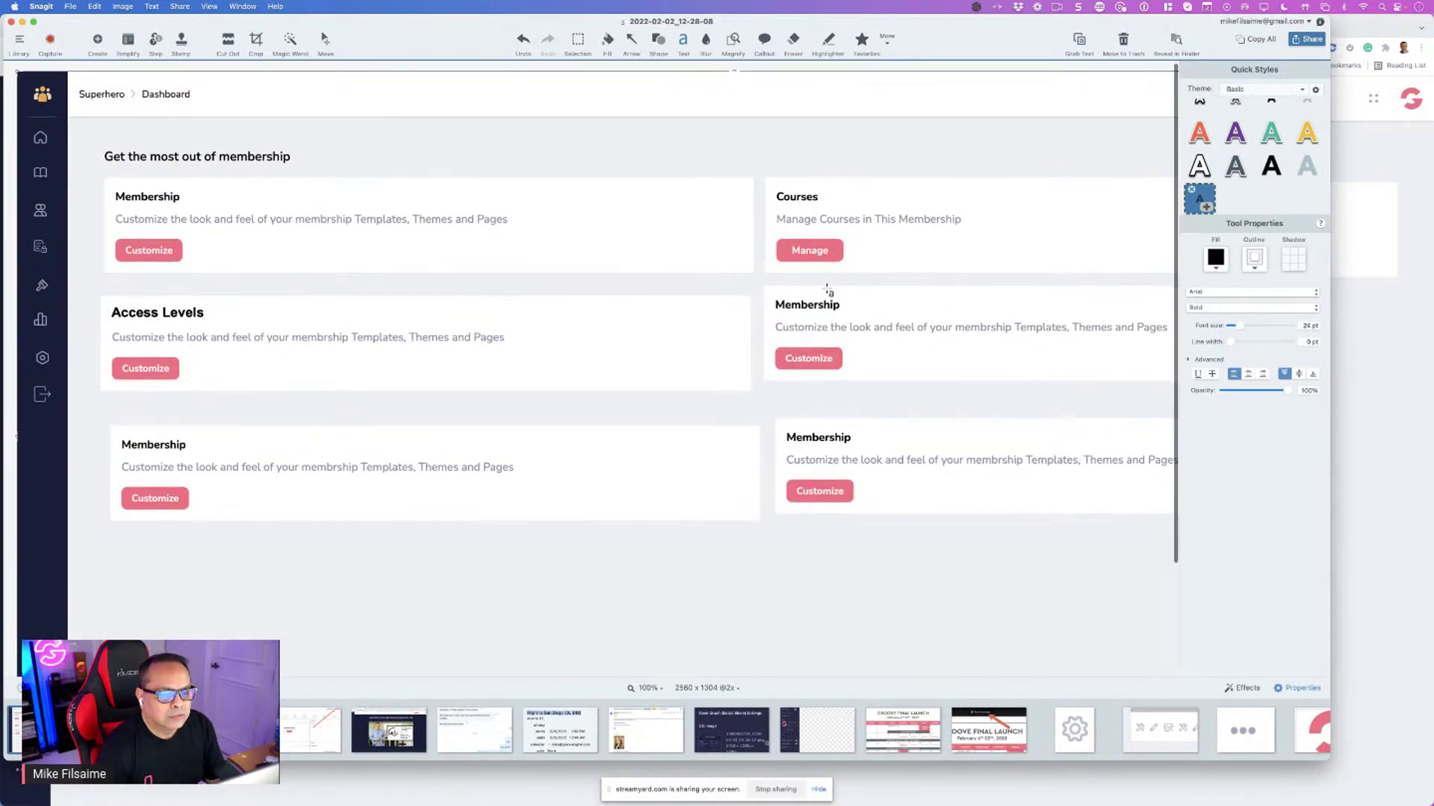
{"action": "left_click", "coordinate": [578, 41]}
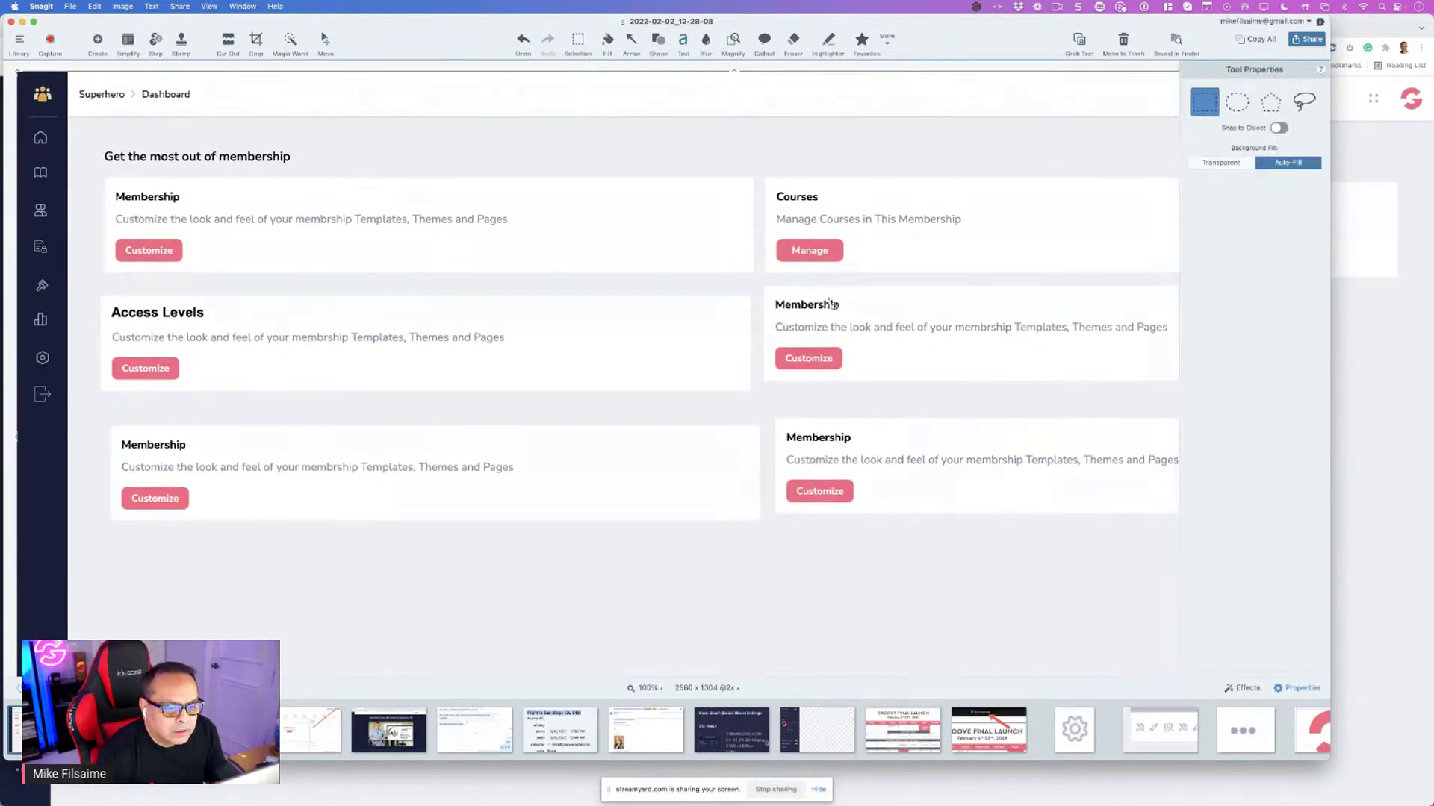
Remove the leftover Membership letters after 'Members' and fill the gap white
{"action": "mouse_move", "coordinate": [824, 297]}
{"action": "left_mouse_down"}
{"action": "mouse_move", "coordinate": [852, 314]}
{"action": "mouse_move", "coordinate": [830, 316]}
{"action": "left_mouse_up"}
{"action": "key", "text": "super+c"}
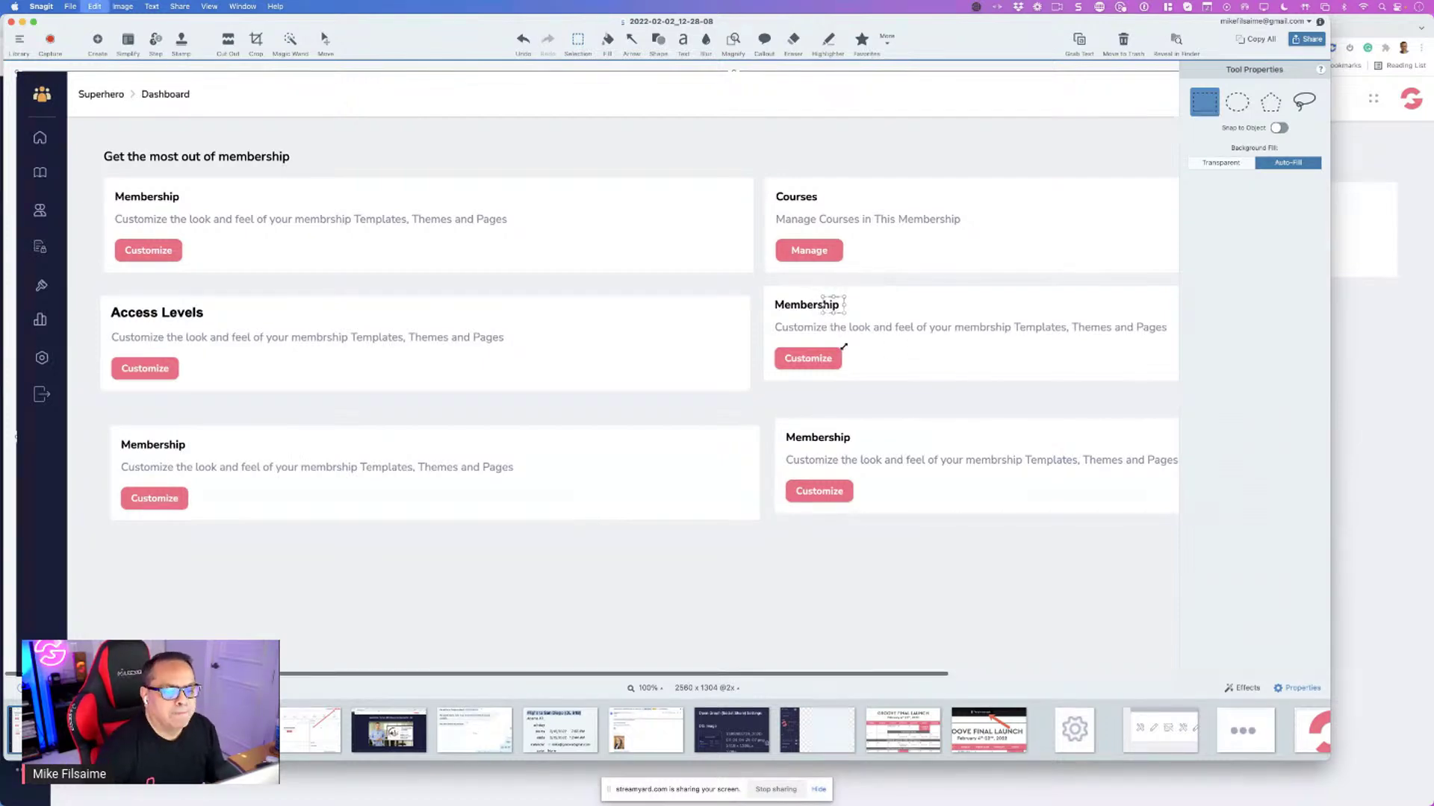
{"action": "key", "text": "Delete"}
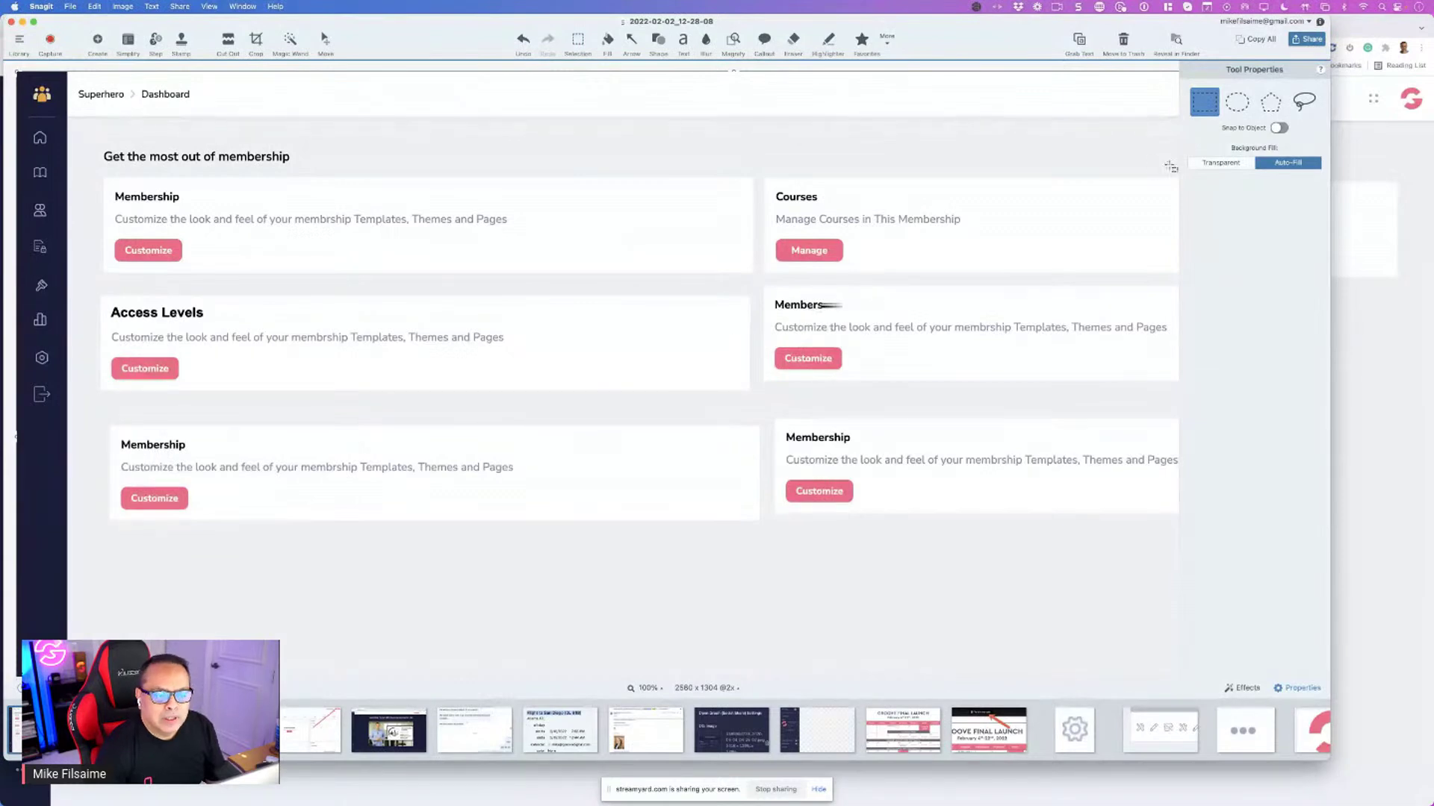
{"action": "key", "text": "super+z"}
{"action": "left_click", "coordinate": [1209, 164]}
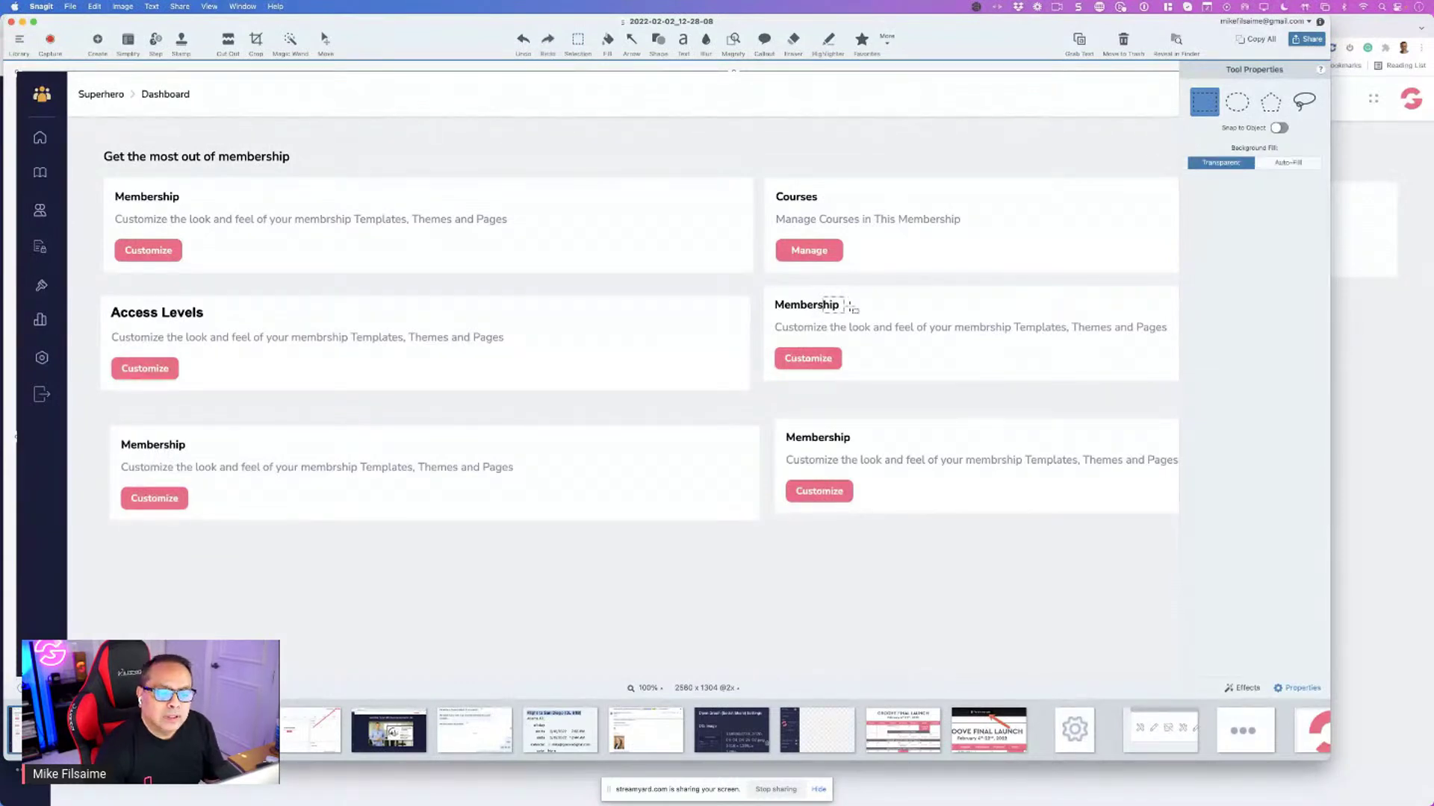
{"action": "key", "text": "Delete"}
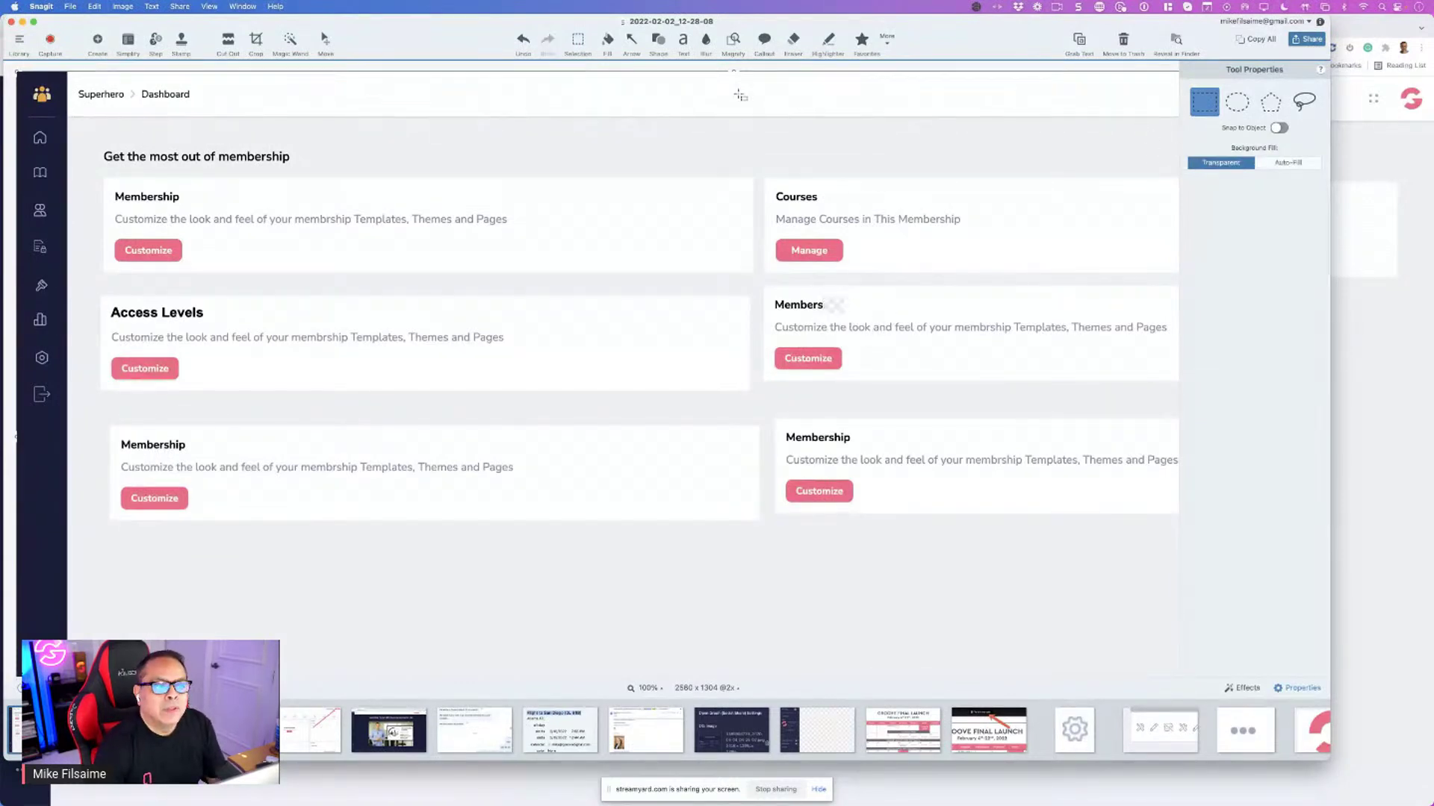
{"action": "left_click", "coordinate": [607, 42]}
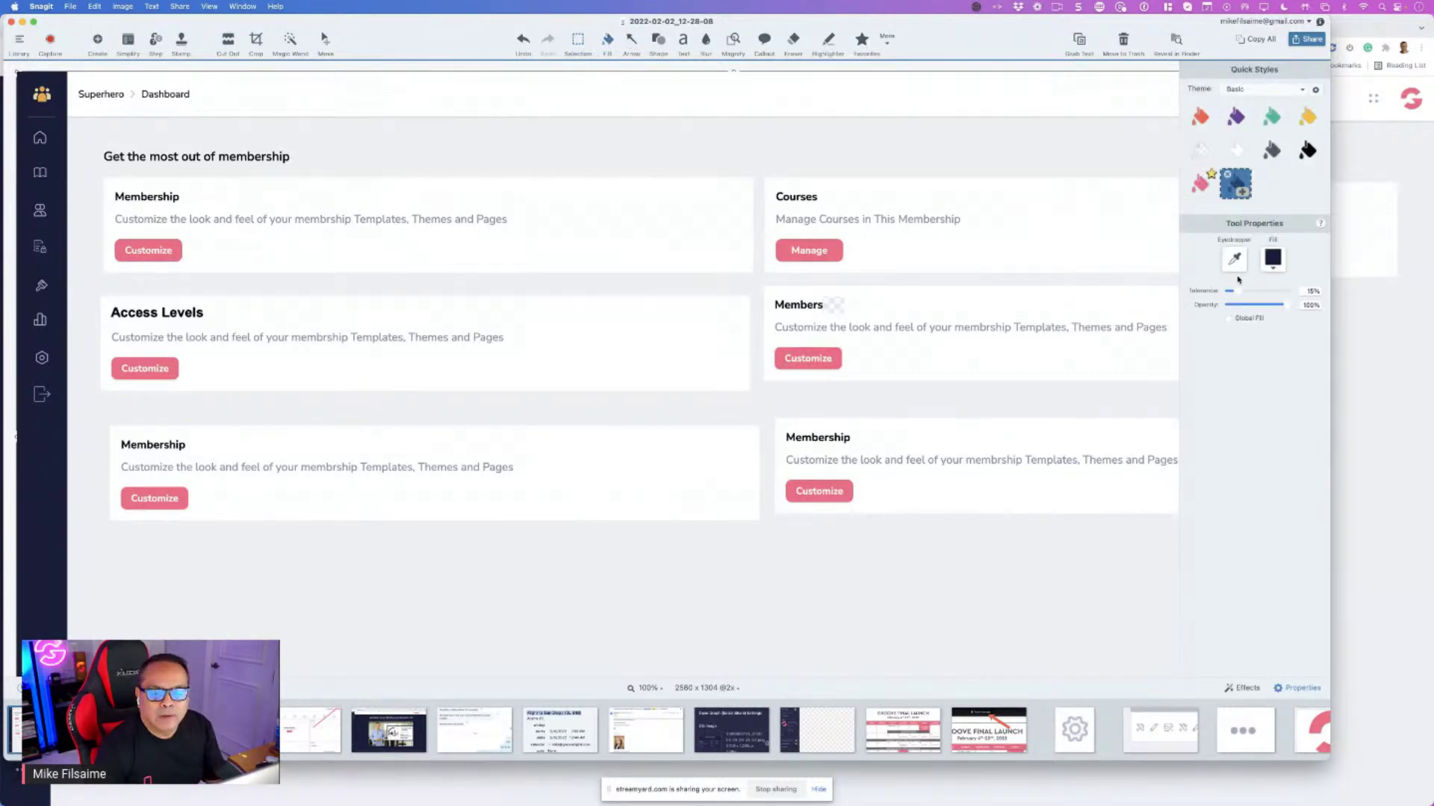
{"action": "left_click", "coordinate": [841, 299]}
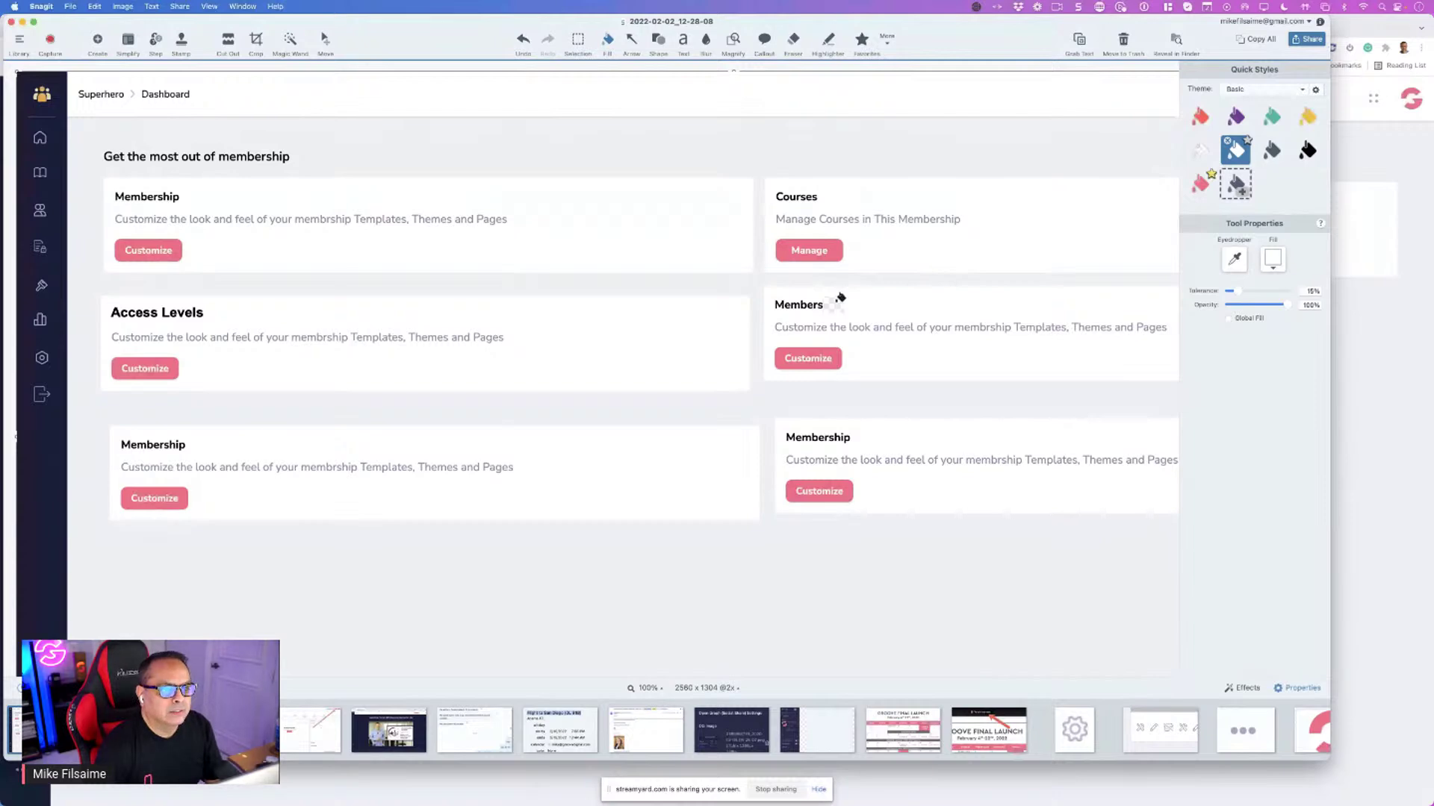
Erase the lower-right card's Membership heading using Auto-Fill background
{"action": "key", "text": "s"}
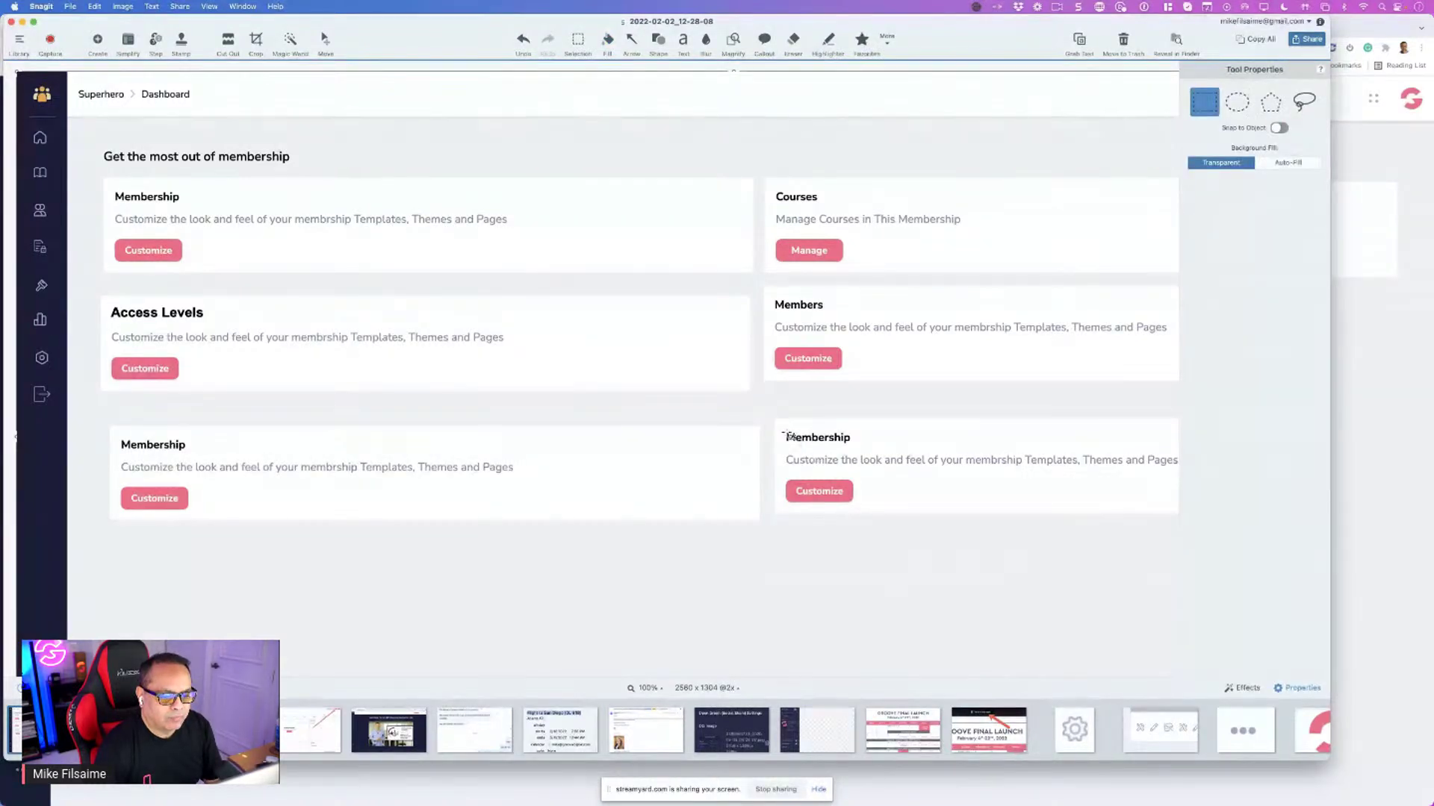
{"action": "left_click_drag", "start_coordinate": [784, 431], "coordinate": [864, 446]}
{"action": "key", "text": "Delete"}
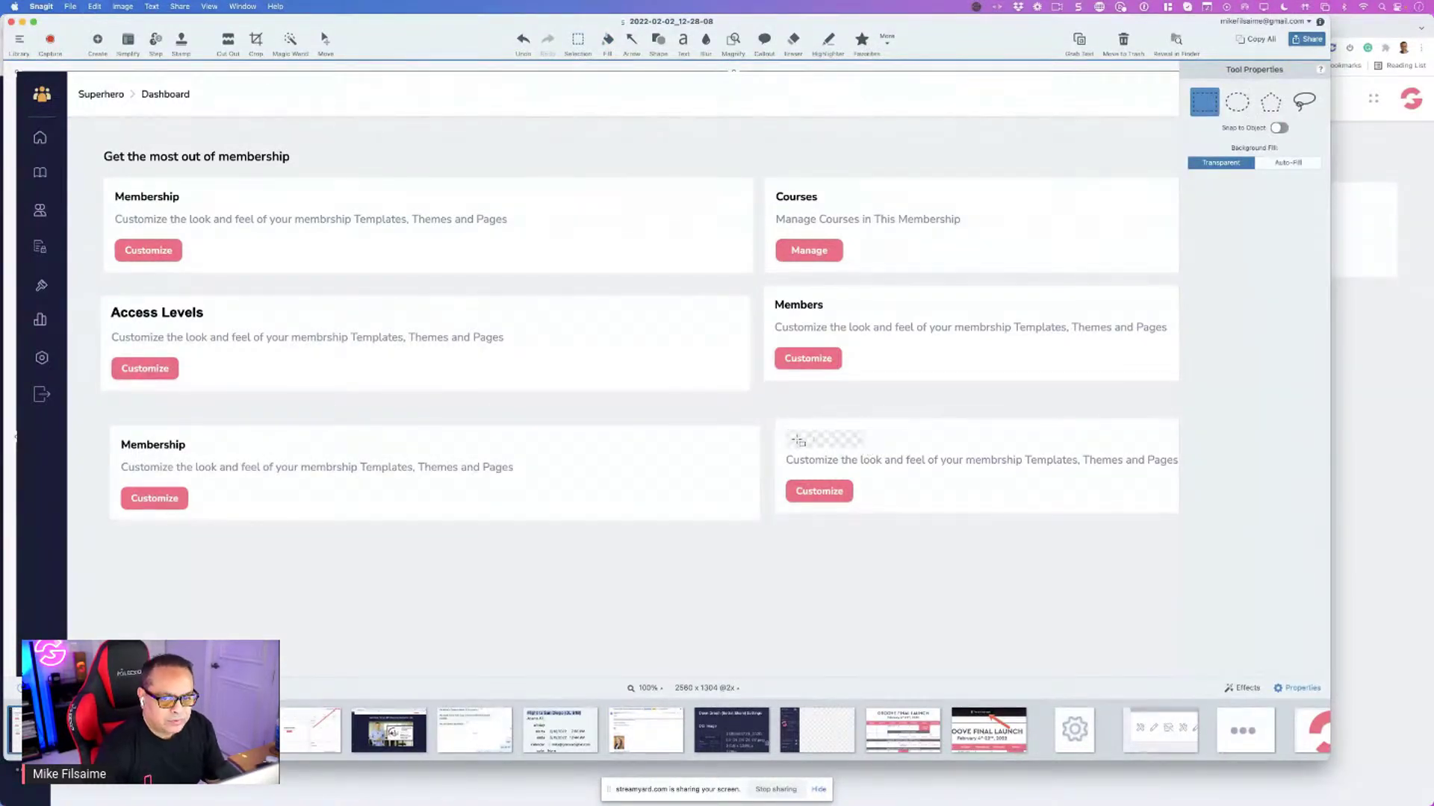
{"action": "key", "text": "ctrl+z"}
{"action": "left_click", "coordinate": [1284, 165]}
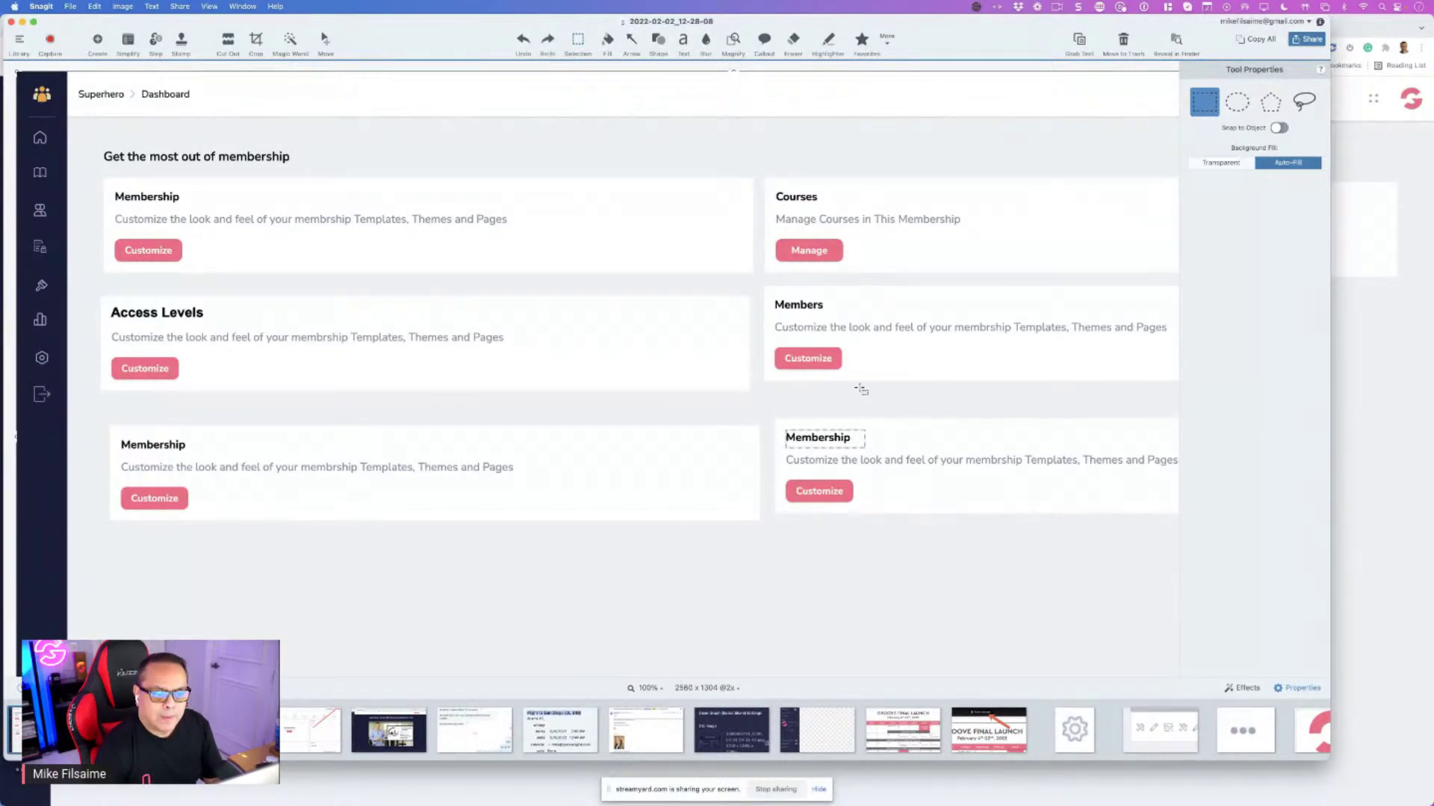
{"action": "key", "text": "Delete"}
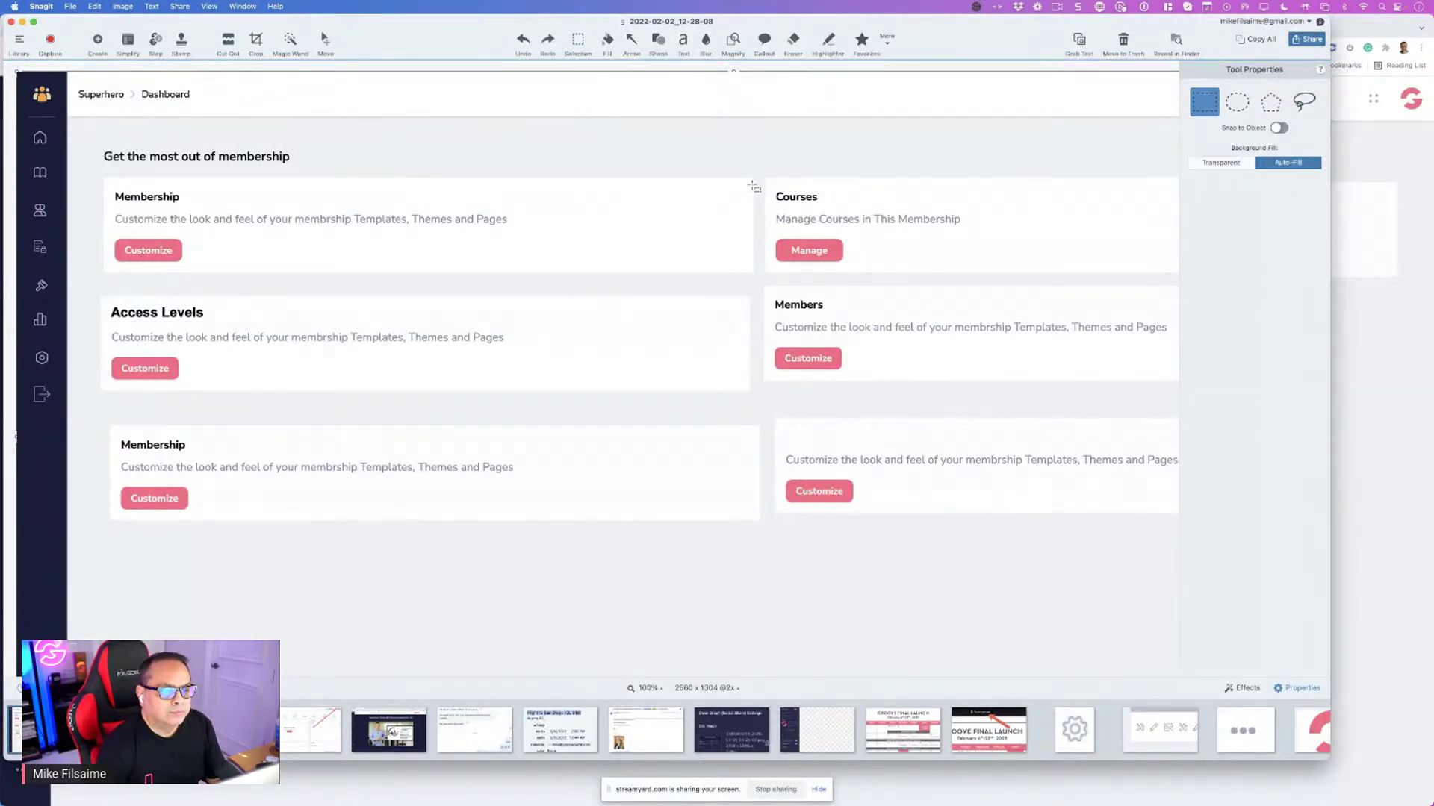
Title the lower-right card 'Analytics', aligned with its text, checking against the live dashboard
{"action": "key", "text": "t"}
{"action": "left_click", "coordinate": [791, 427]}
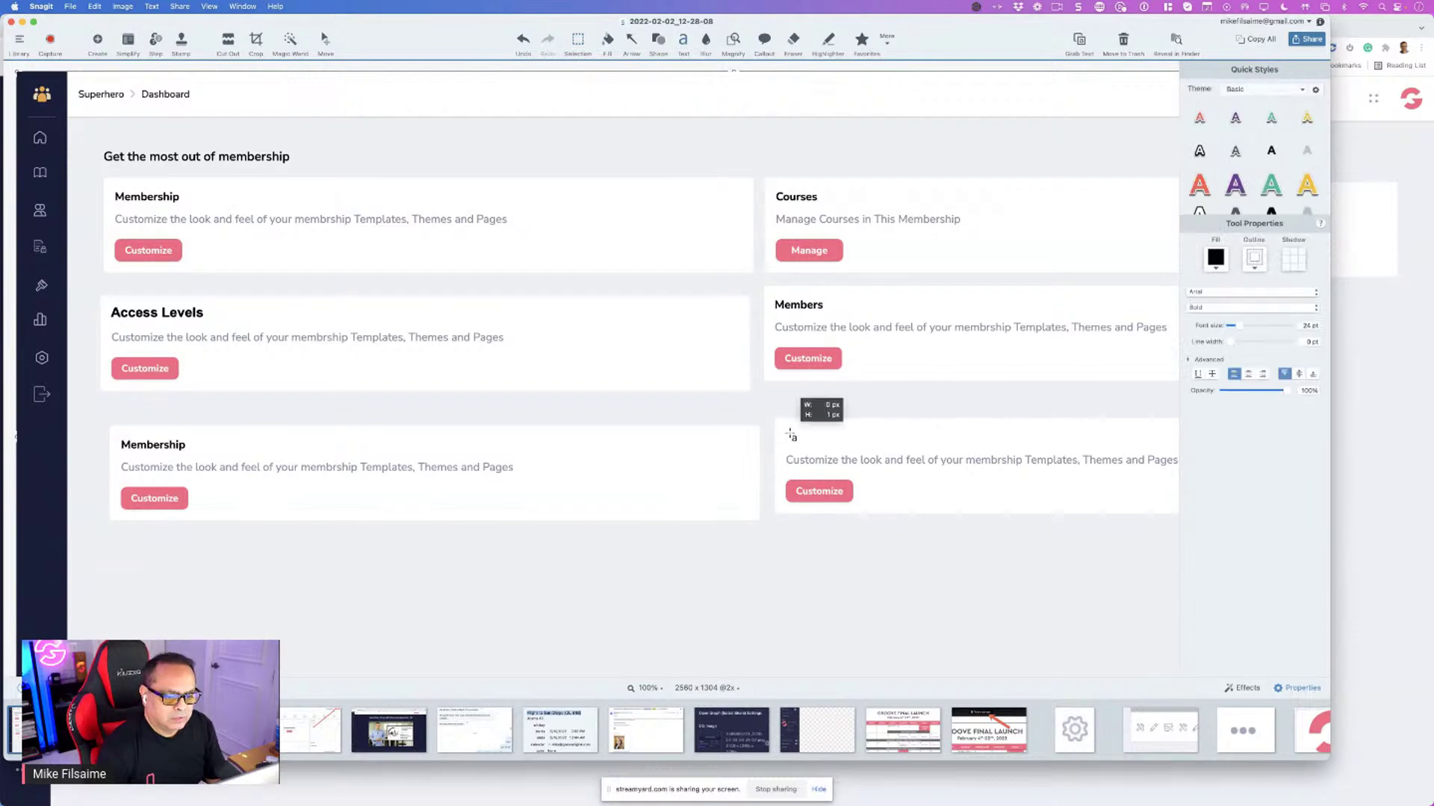
{"action": "type", "text": "Analytics"}
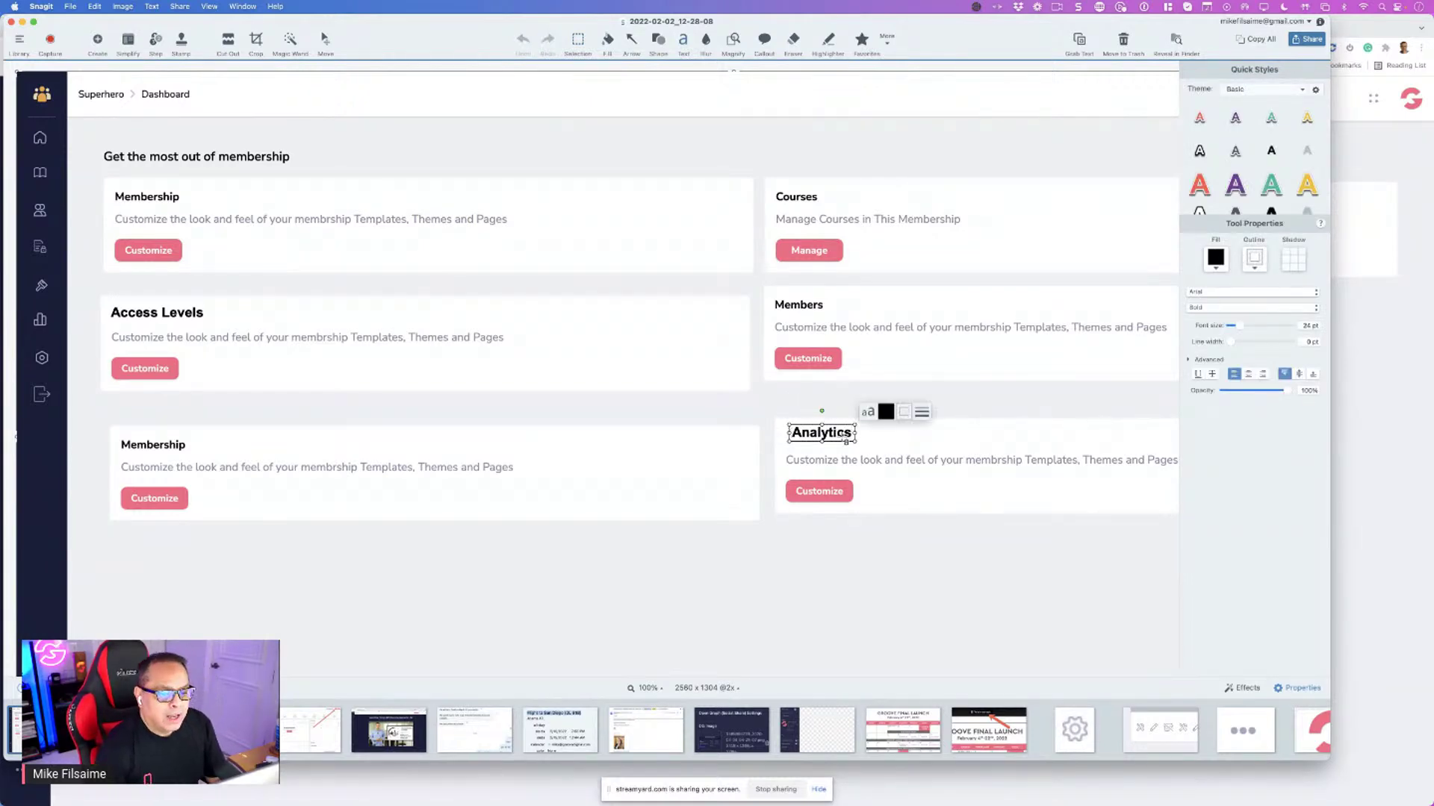
{"action": "left_click_drag", "start_coordinate": [821, 433], "coordinate": [818, 437]}
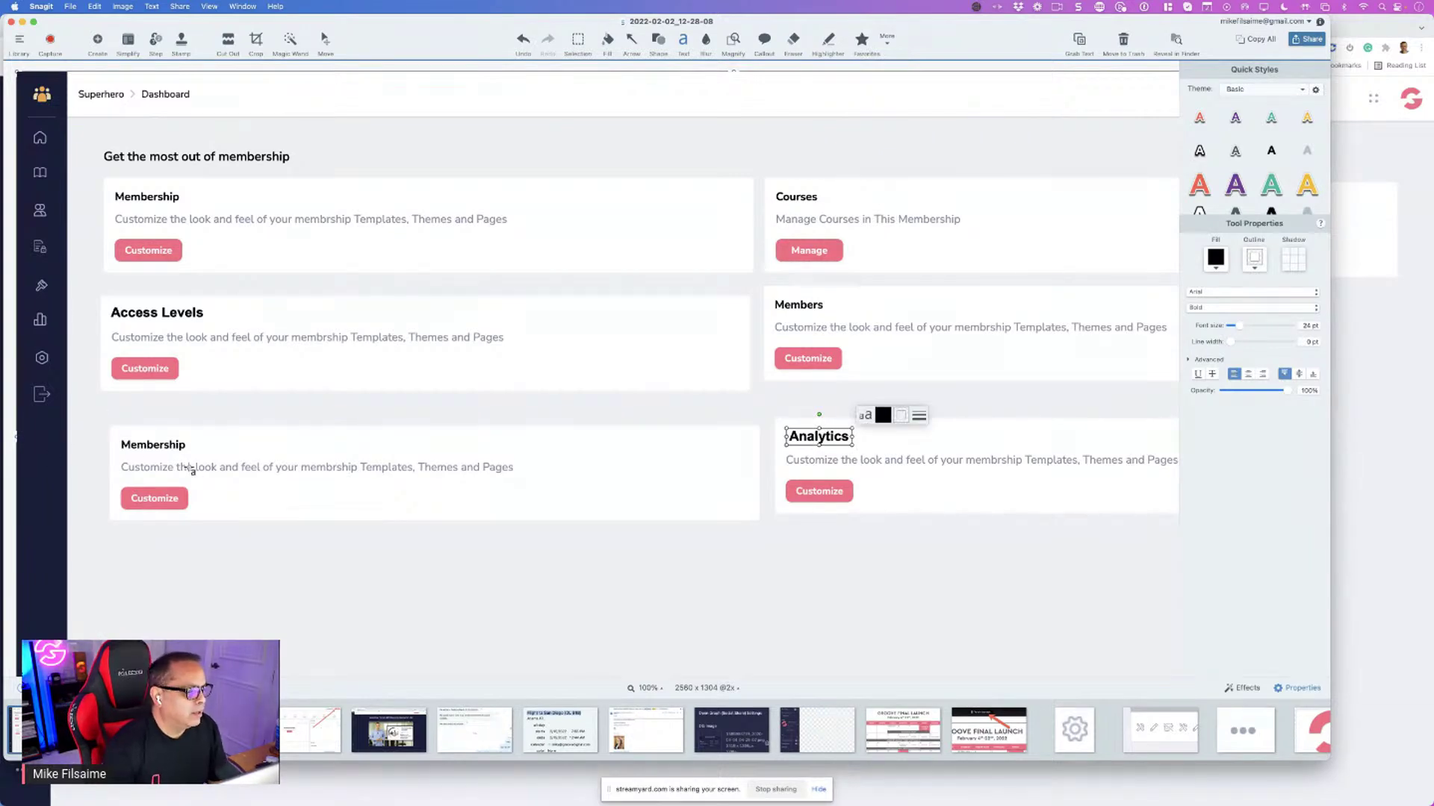
{"action": "key", "text": "super+Tab"}
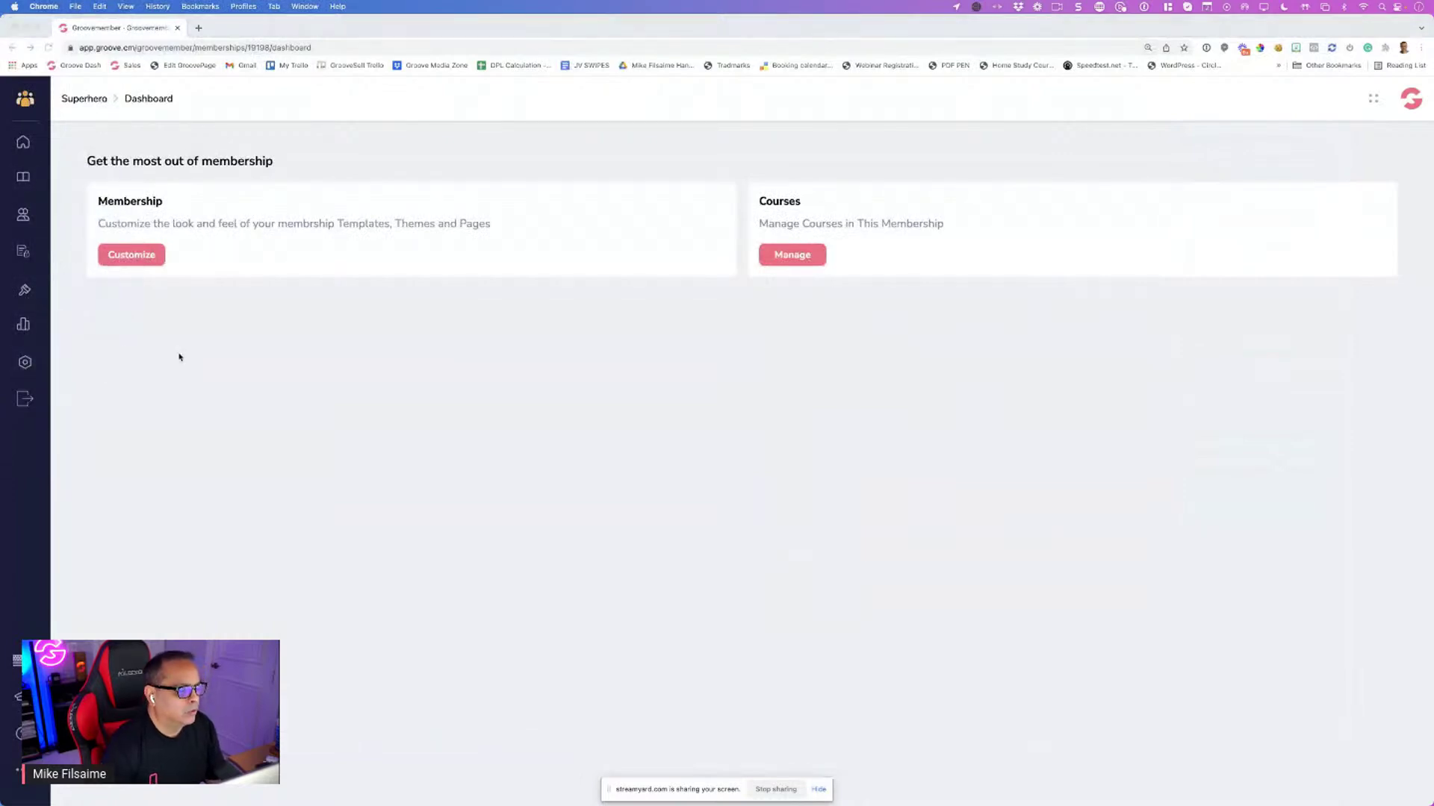
{"action": "key", "text": "super+Tab"}
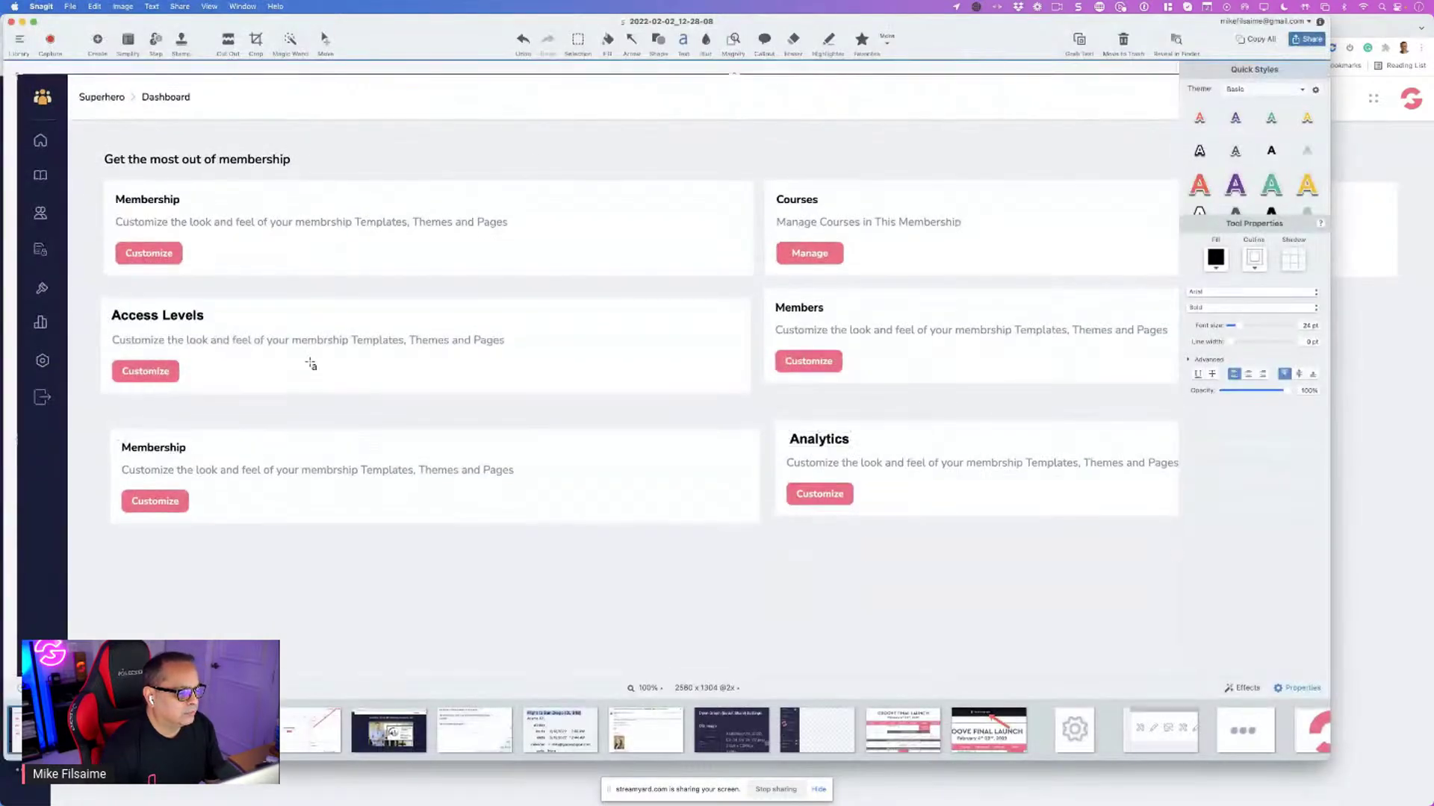
Replace the lower-left Membership heading with an aligned 'Settings' title
{"action": "left_click", "coordinate": [580, 41]}
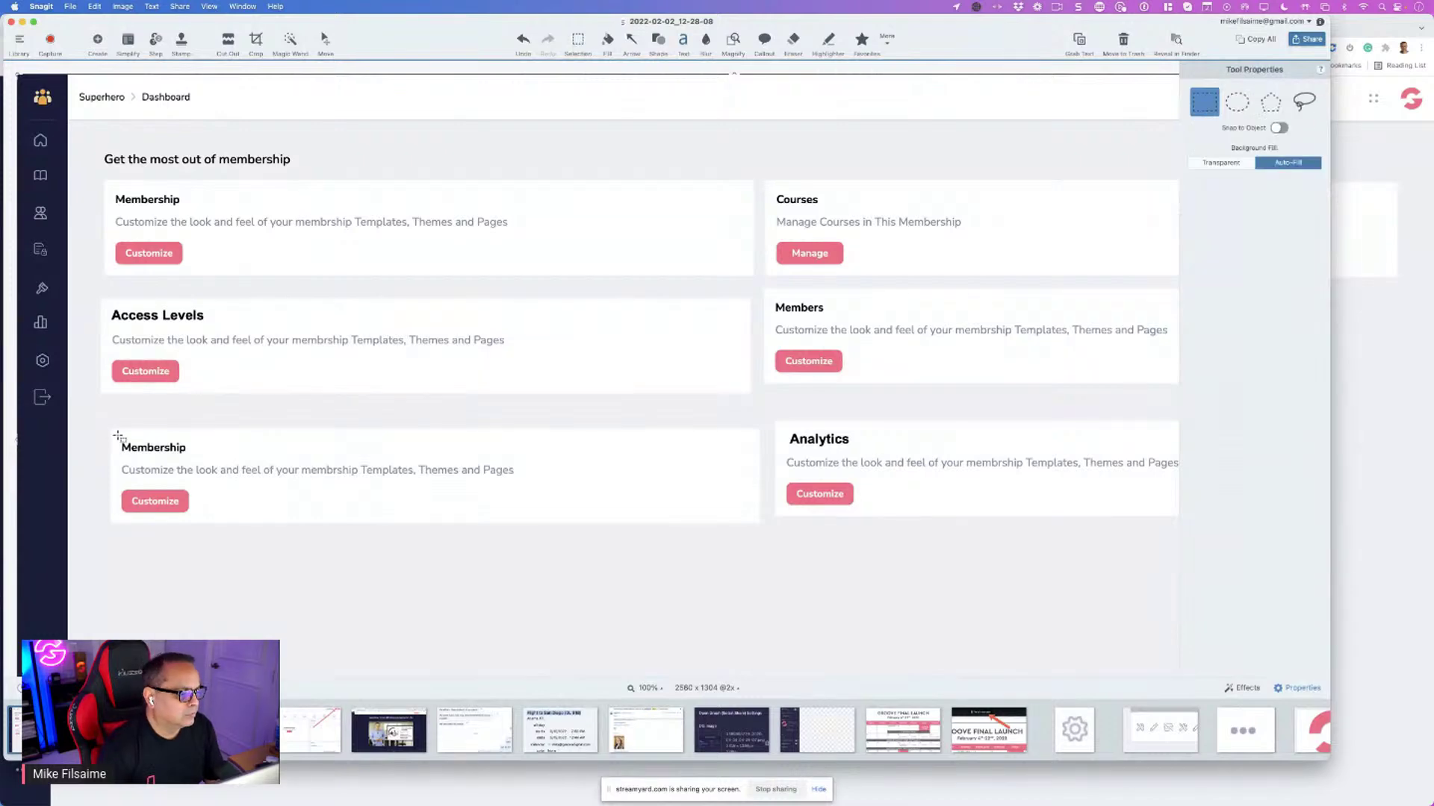
{"action": "left_click_drag", "start_coordinate": [117, 434], "coordinate": [201, 458]}
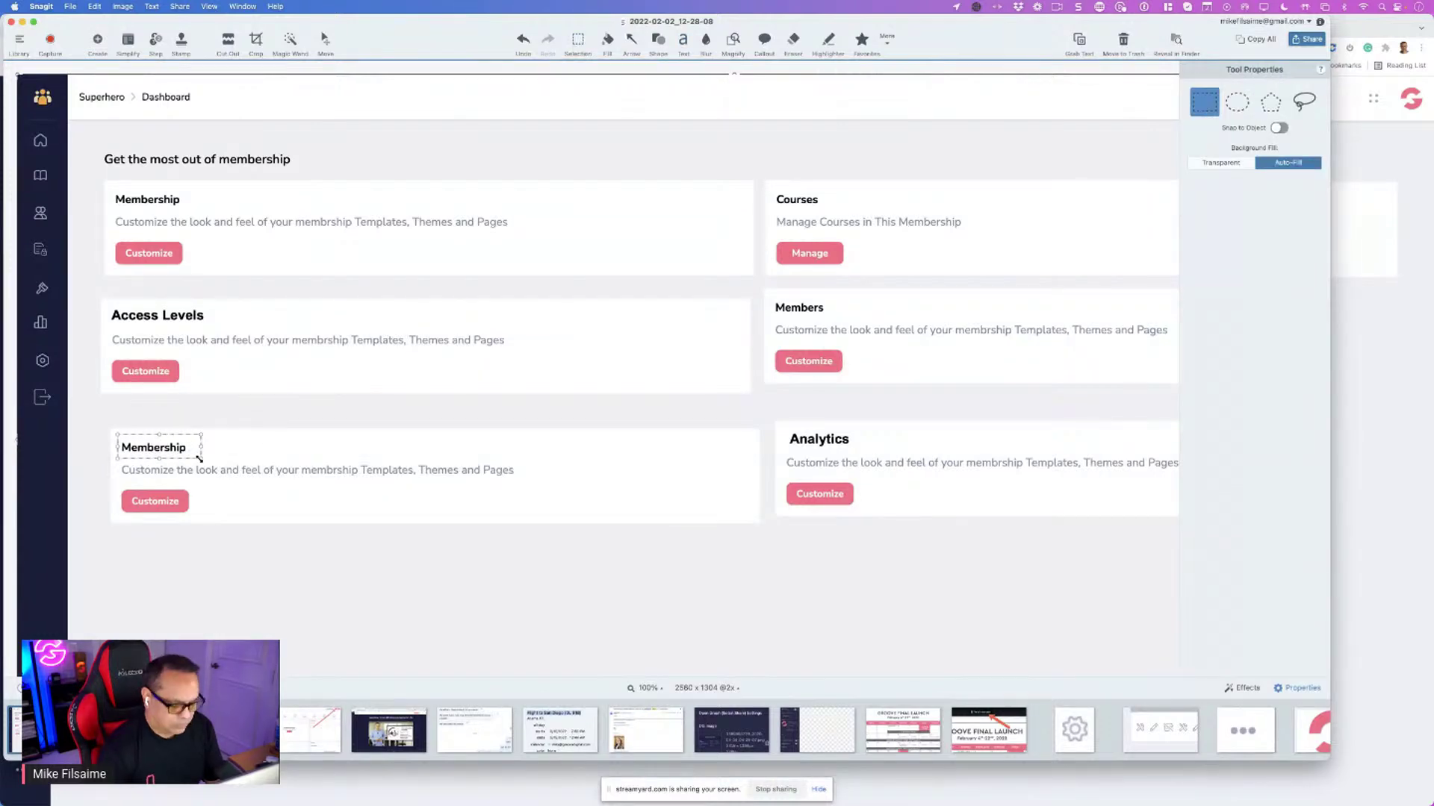
{"action": "key", "text": "Delete"}
{"action": "left_click", "coordinate": [682, 41]}
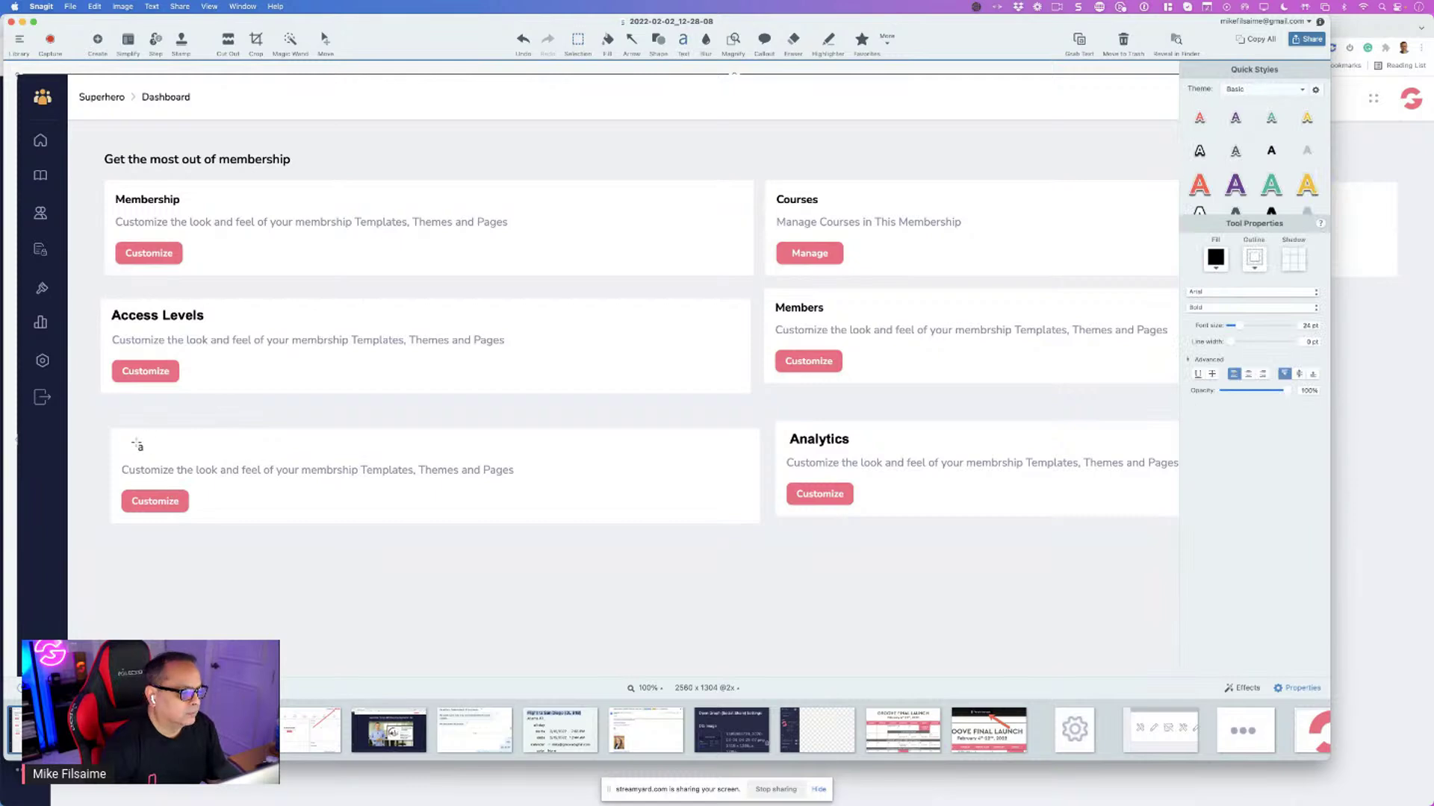
{"action": "left_click_drag", "start_coordinate": [125, 444], "coordinate": [156, 460]}
{"action": "type", "text": "Settings"}
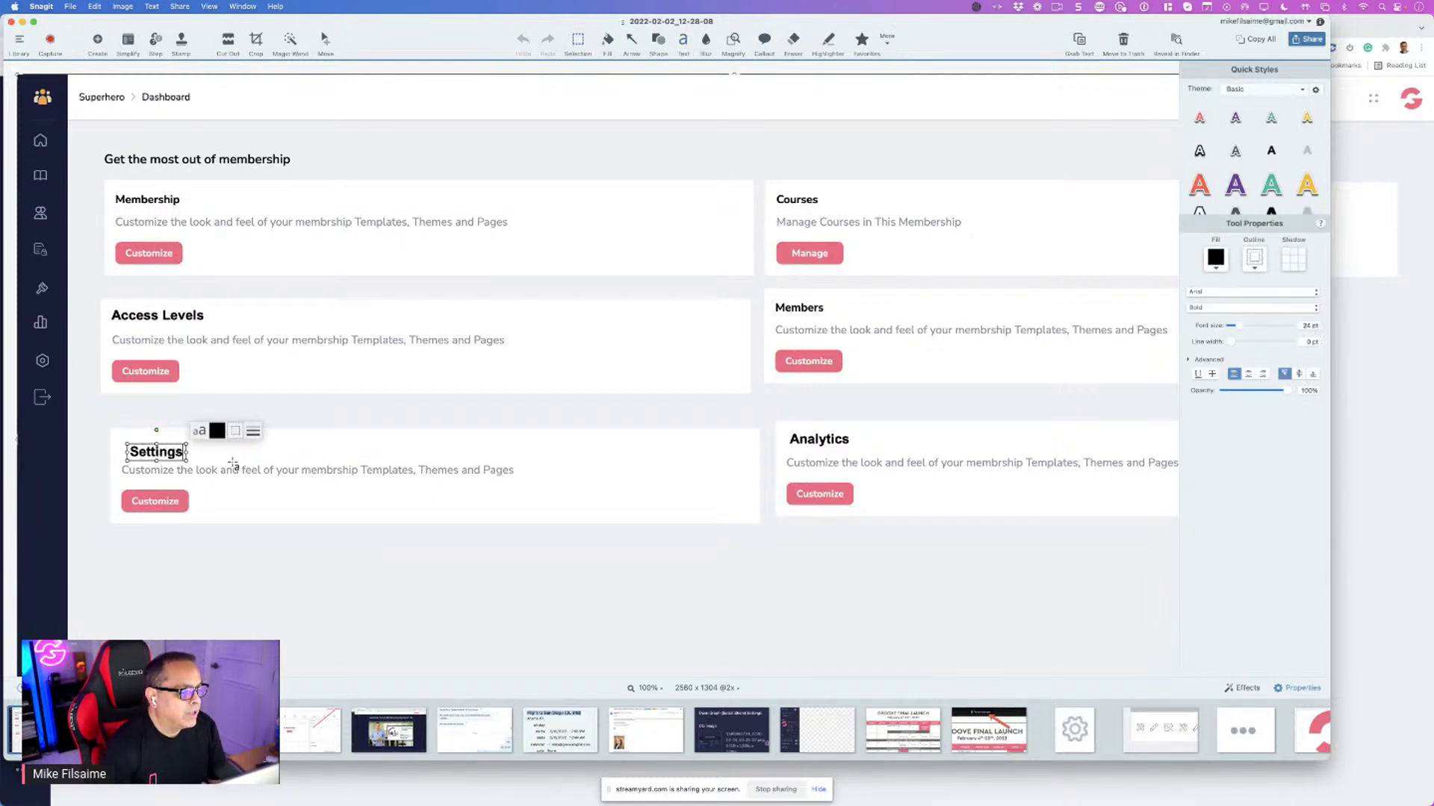
{"action": "left_click_drag", "start_coordinate": [186, 455], "coordinate": [178, 452]}
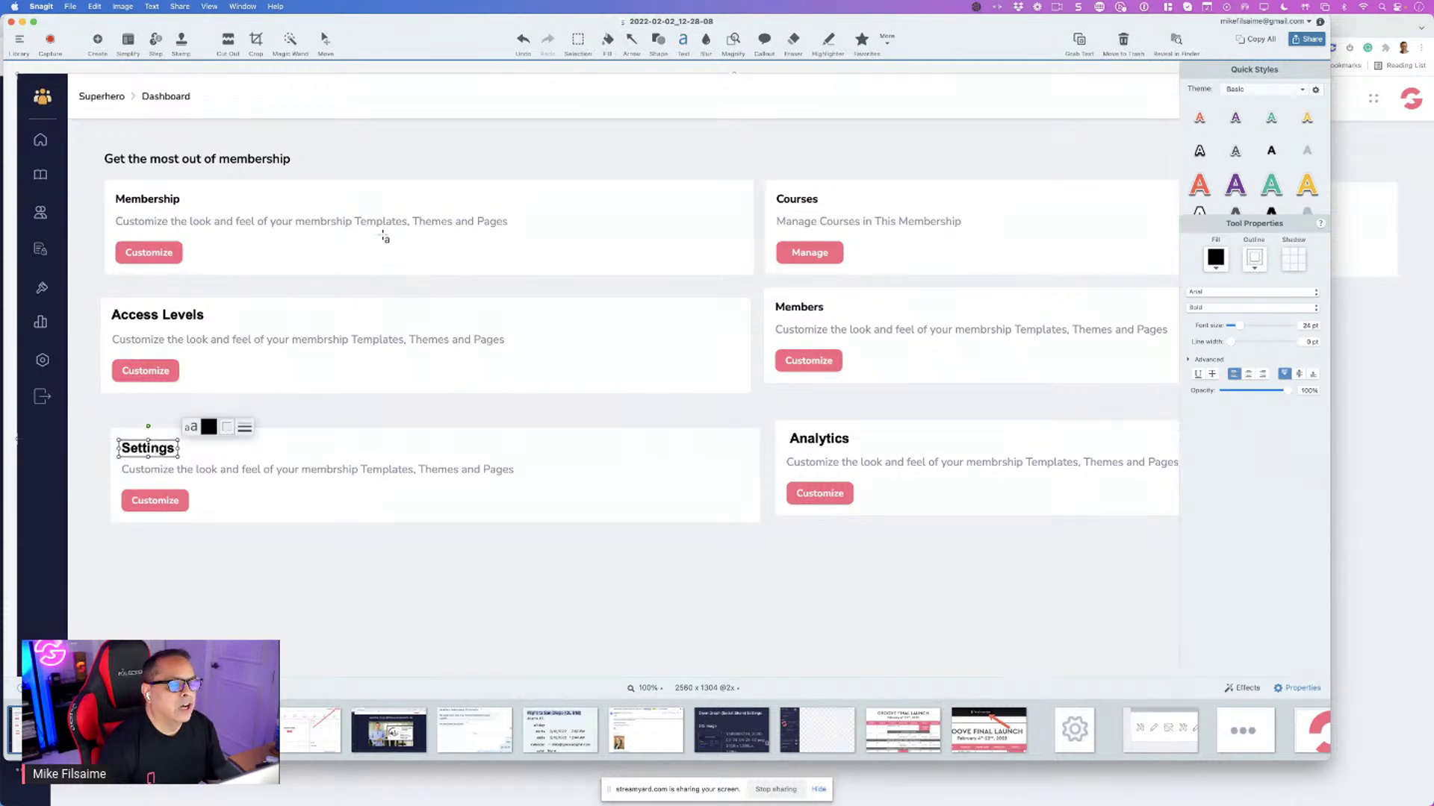
Widen the Snagit editor window and scroll to view the full mockup
{"action": "left_click_drag", "start_coordinate": [1329, 542], "coordinate": [1406, 543]}
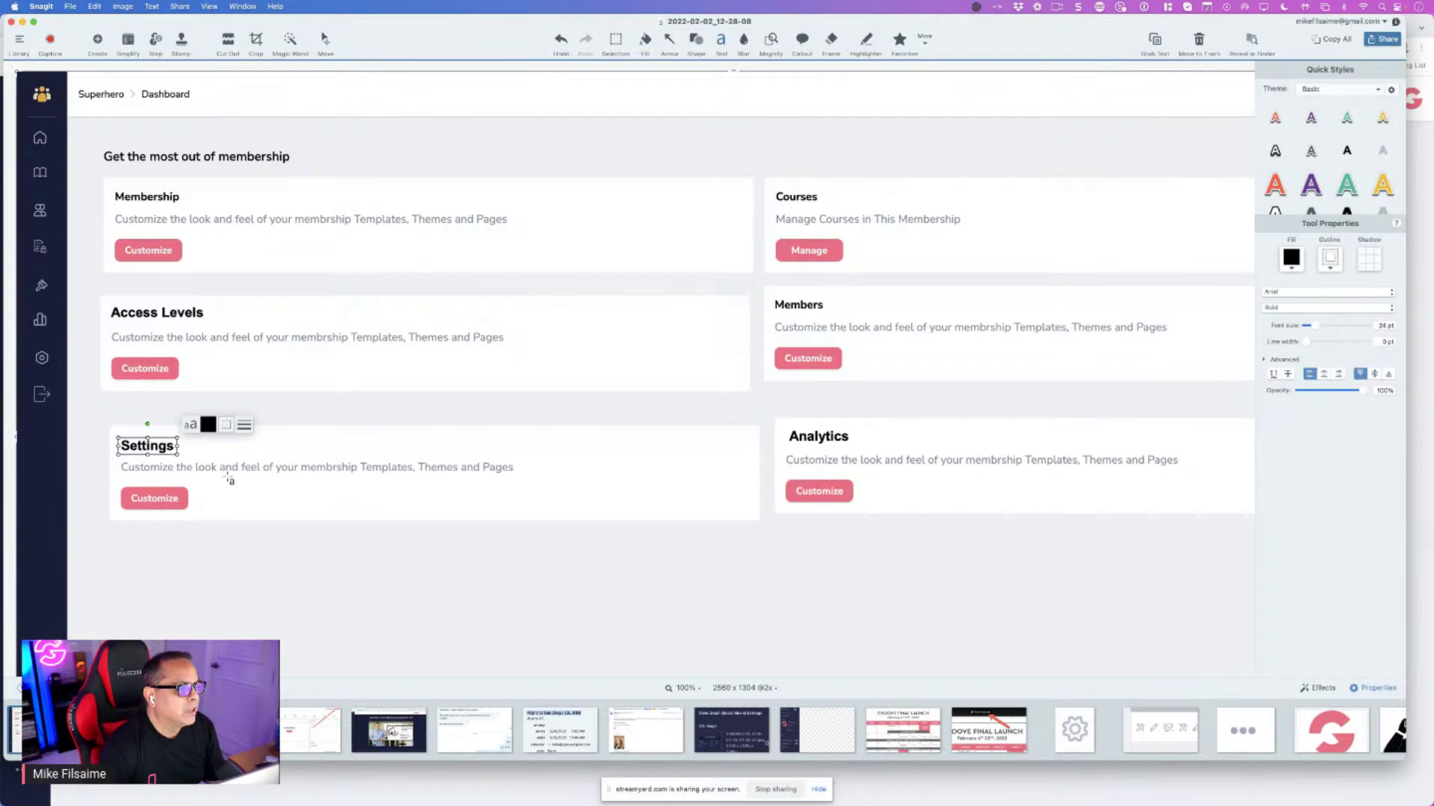
{"action": "scroll", "coordinate": [316, 614], "scroll_direction": "right", "scroll_amount": 3}
{"action": "scroll", "coordinate": [317, 614], "scroll_direction": "right", "scroll_amount": 2}
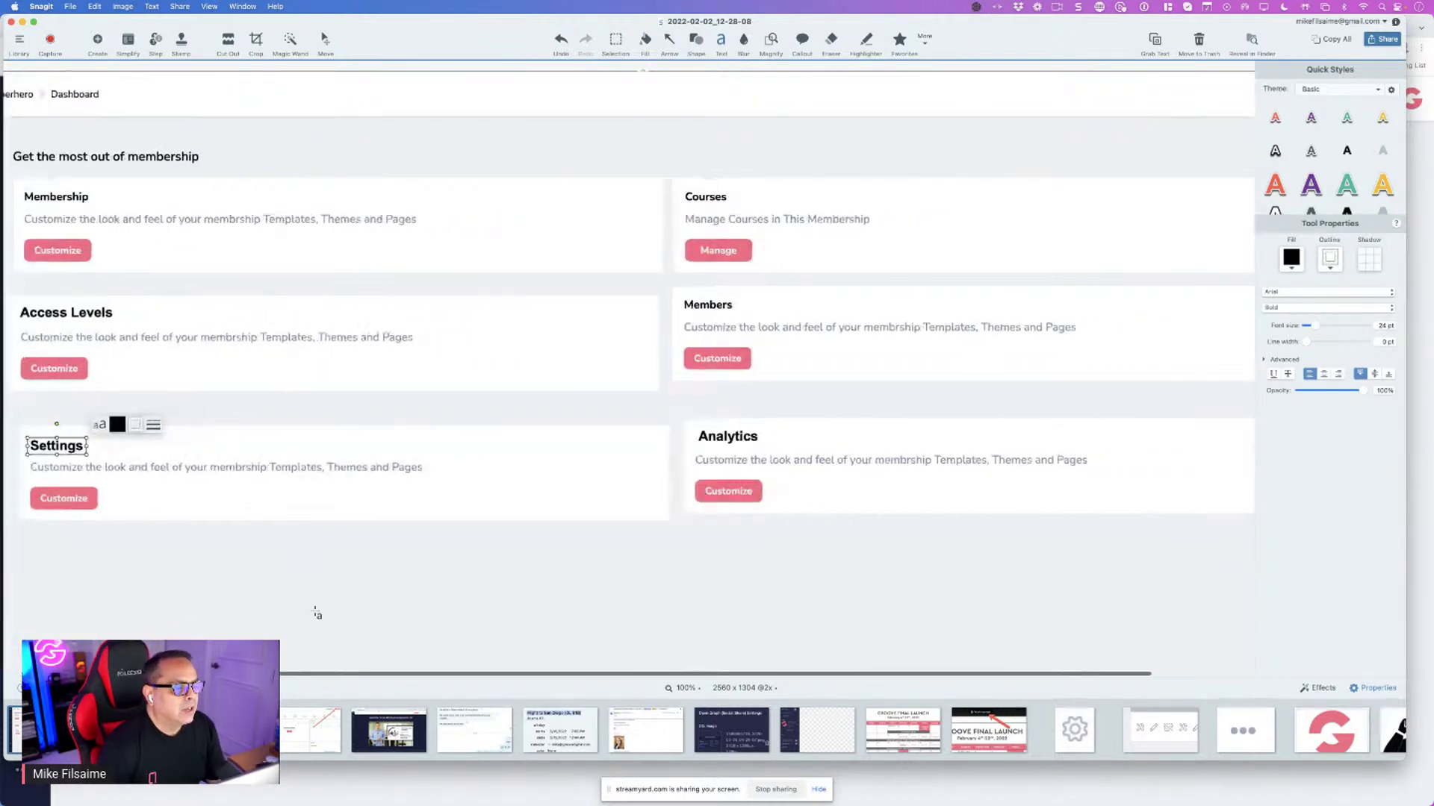
{"action": "scroll", "coordinate": [317, 614], "scroll_direction": "down", "scroll_amount": 2}
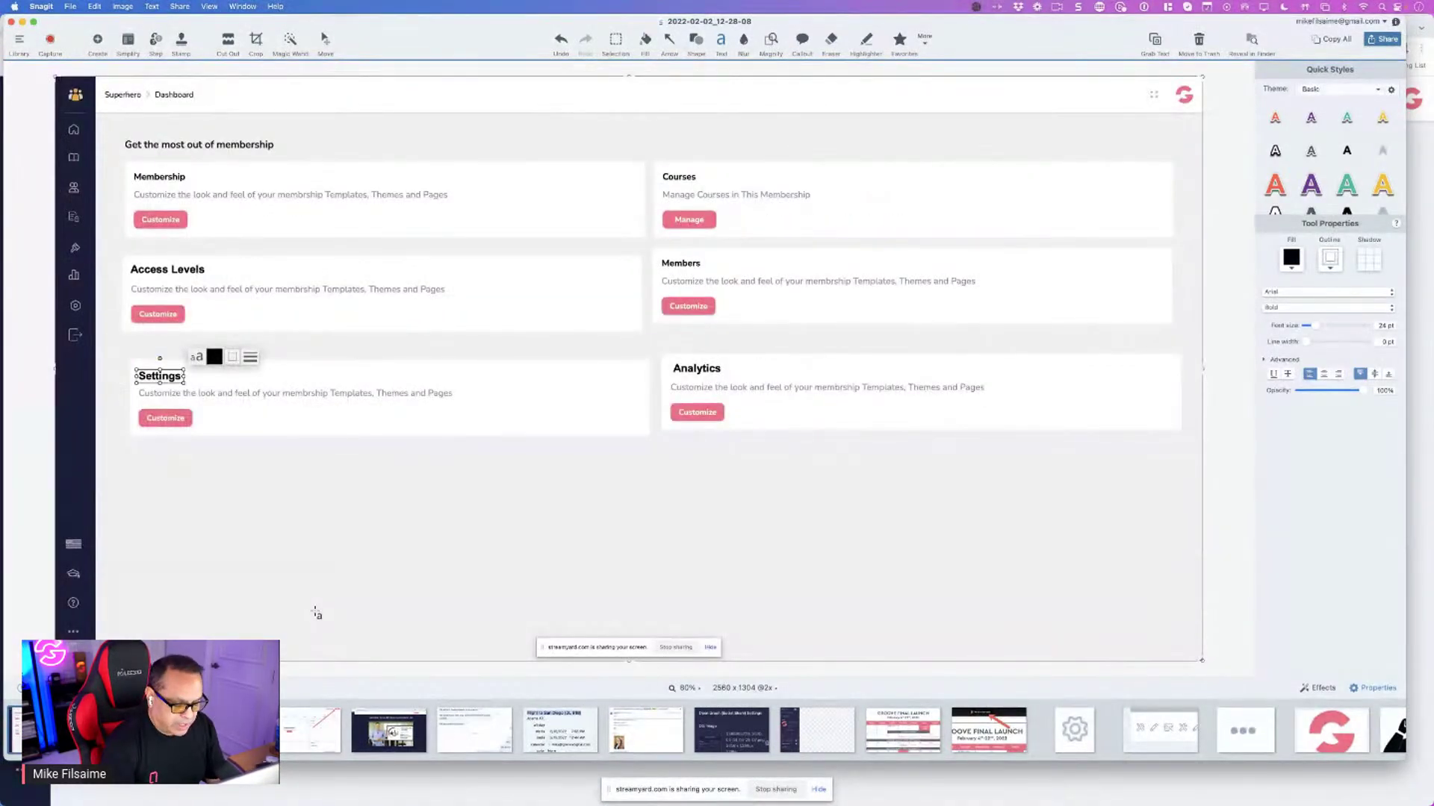
Commit the Settings title, compare with the live dashboard, and end on Chrome
{"action": "key", "text": "Escape"}
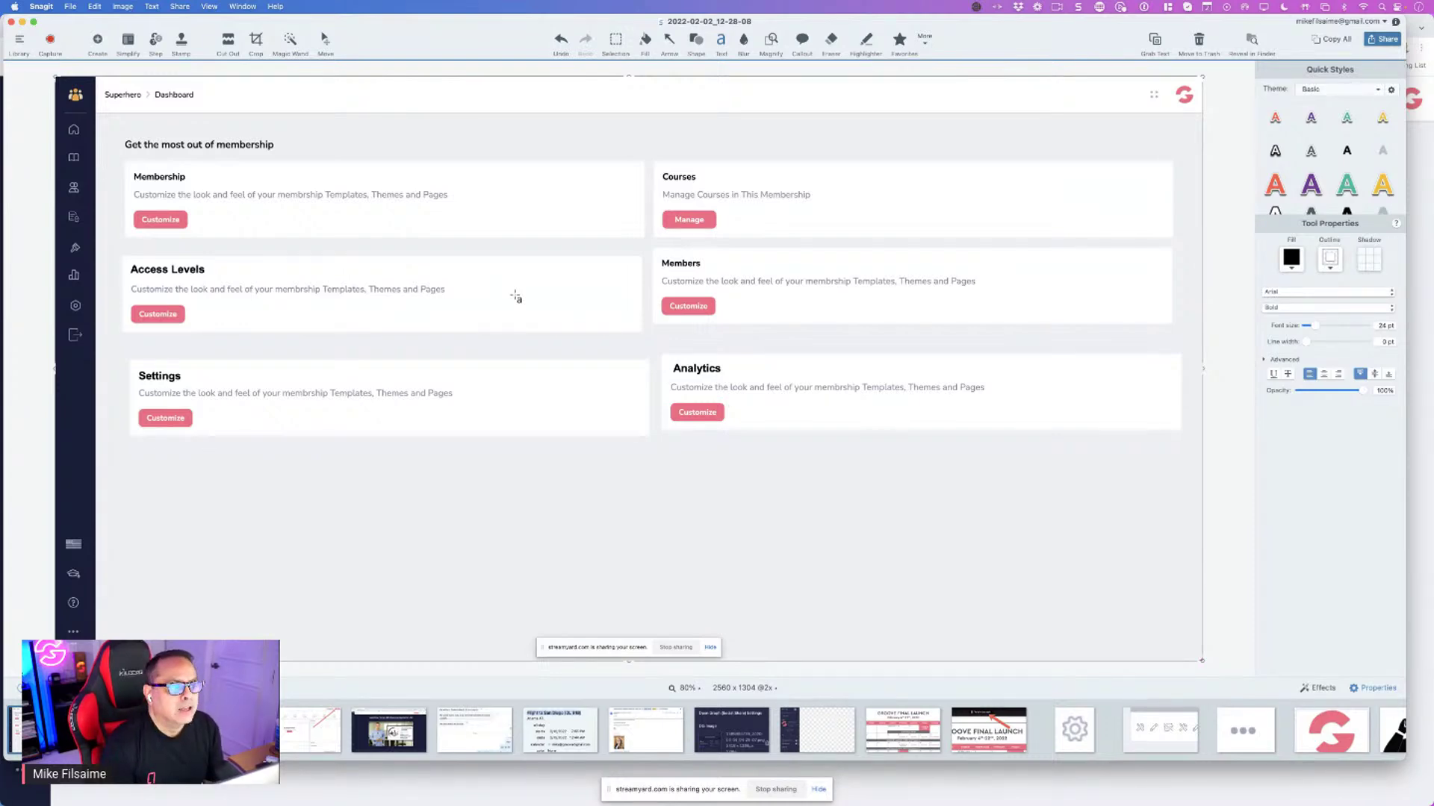
{"action": "key", "text": "super+Tab"}
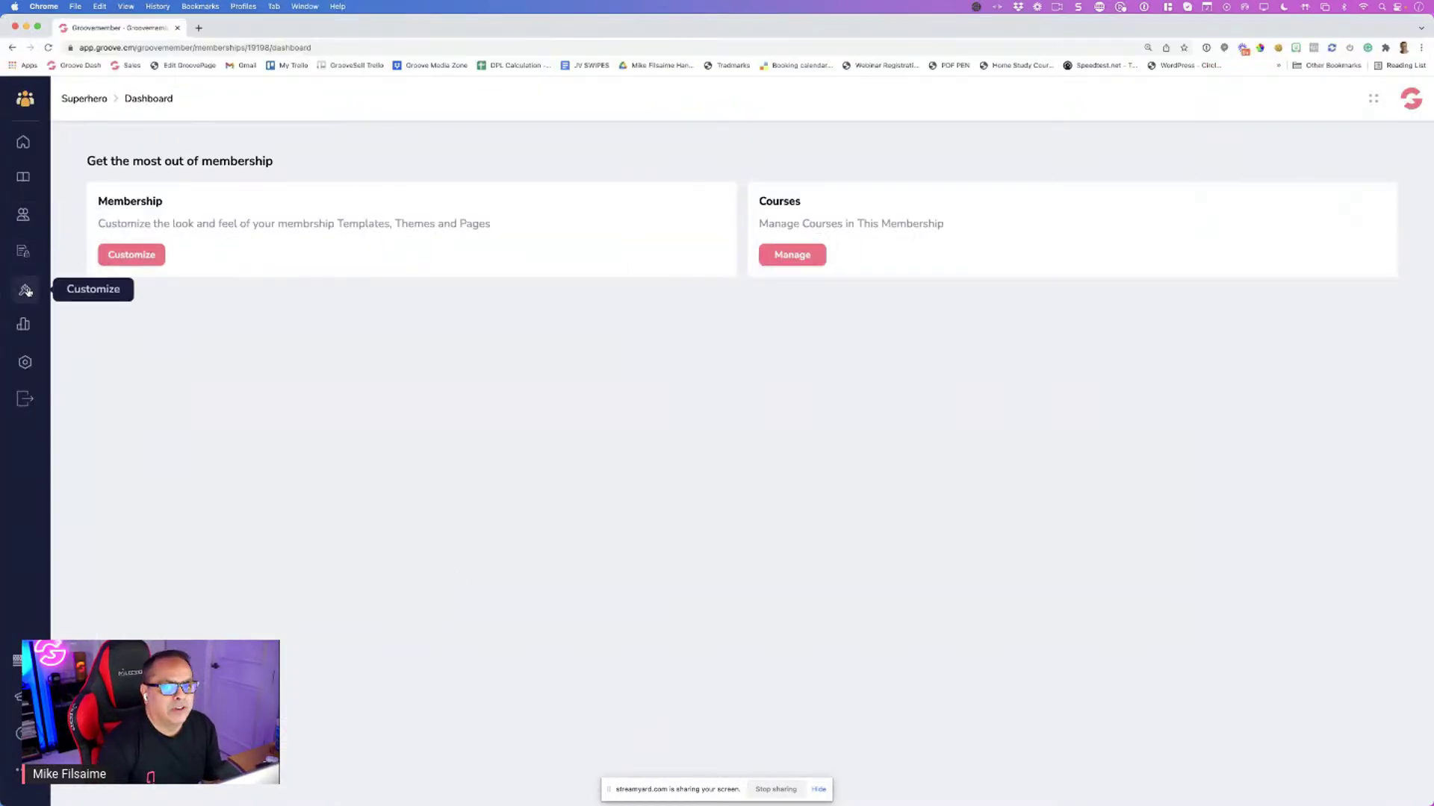
{"action": "key", "text": "super+Tab"}
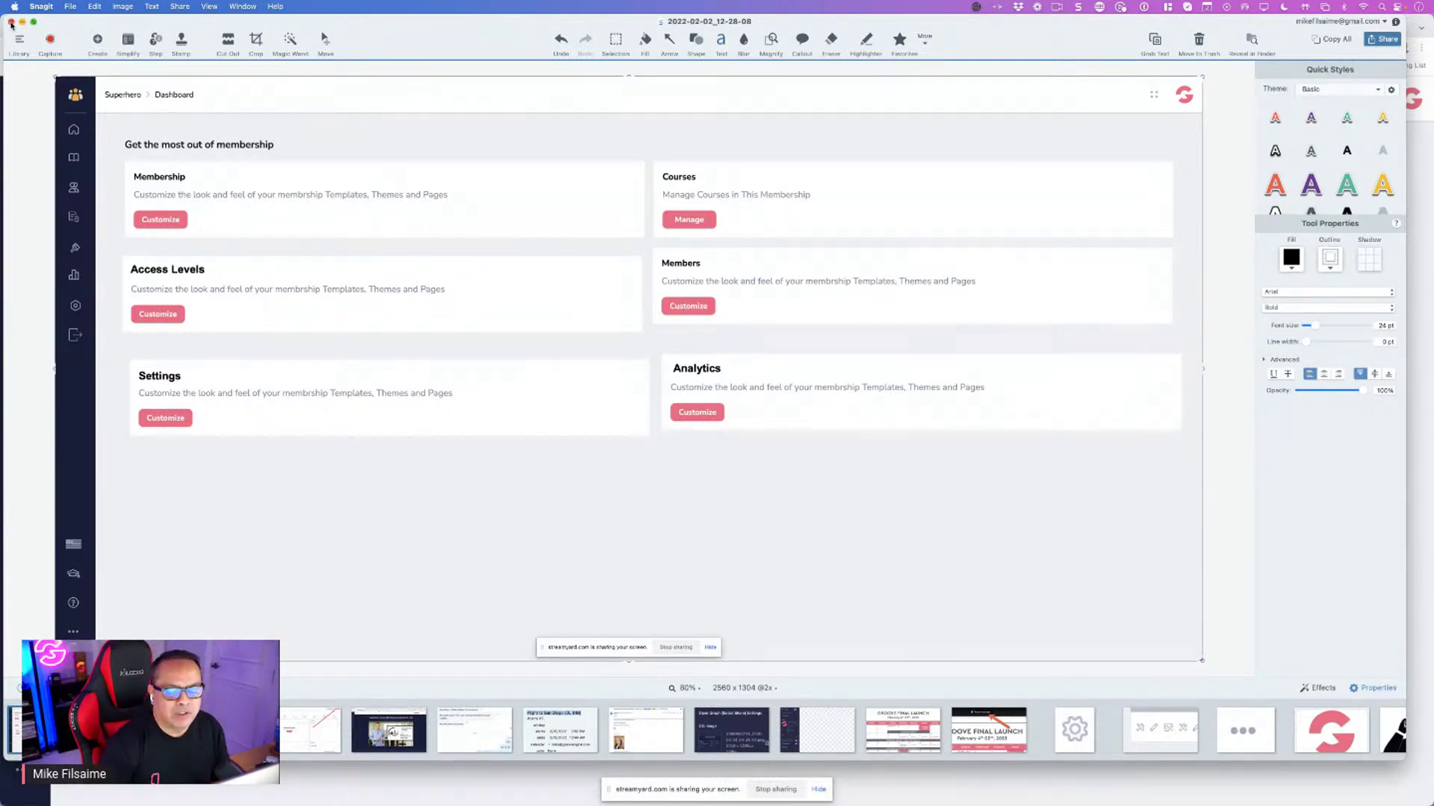
{"action": "key", "text": "super+Tab"}
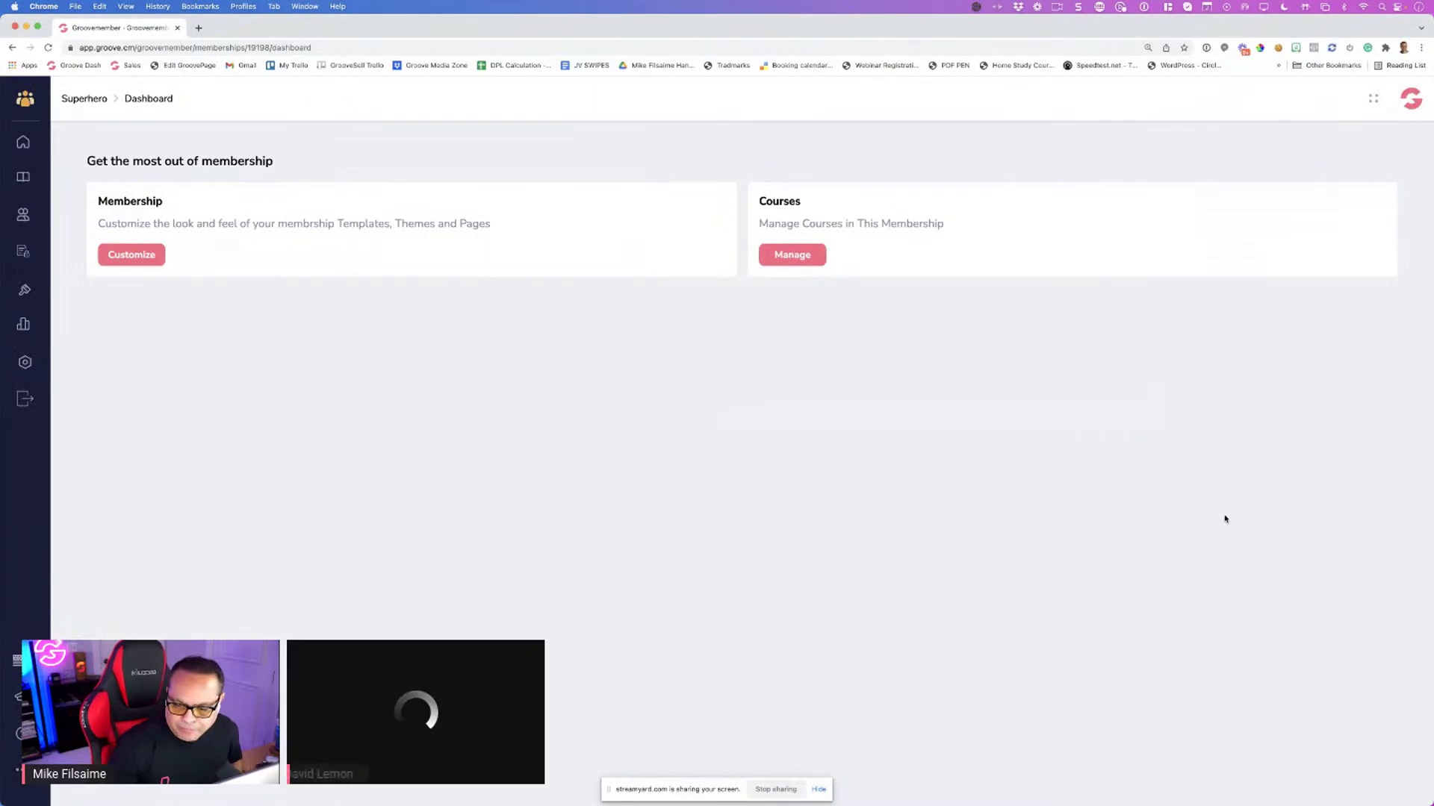
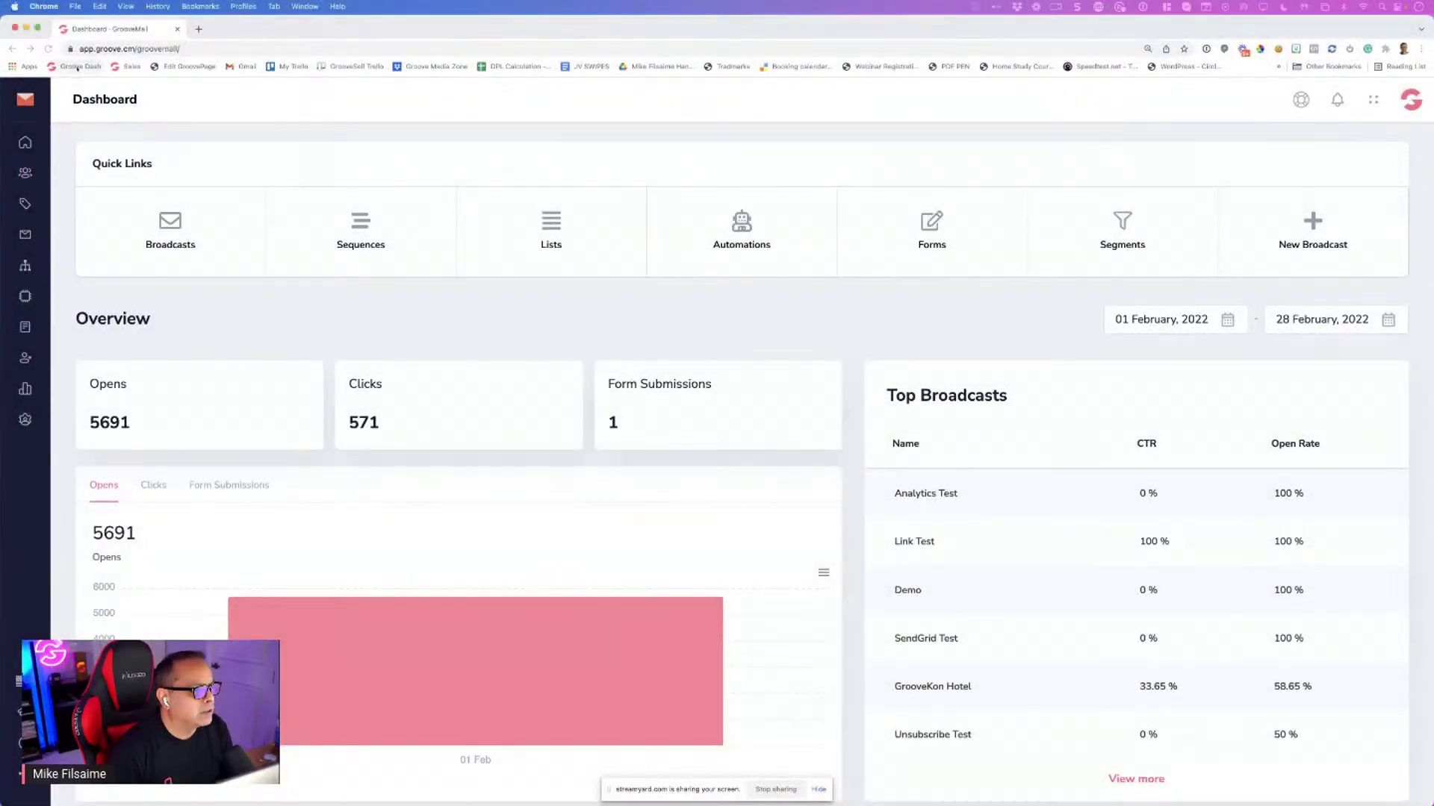
Go to the Groove dashboard, zoom the page to 150%, and open GrooveMail from the apps list
{"action": "left_click", "coordinate": [78, 67]}
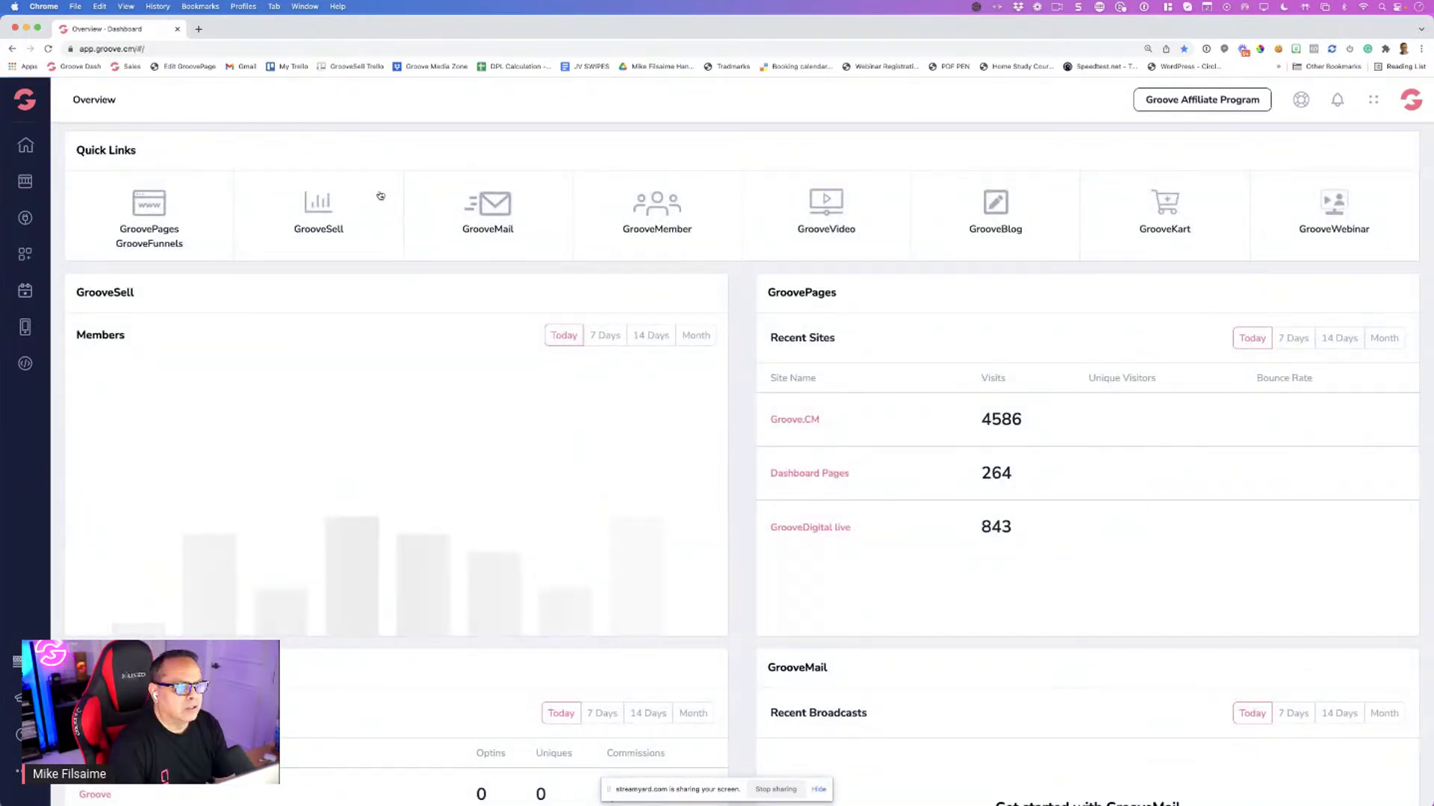
{"action": "key", "text": "super+equal"}
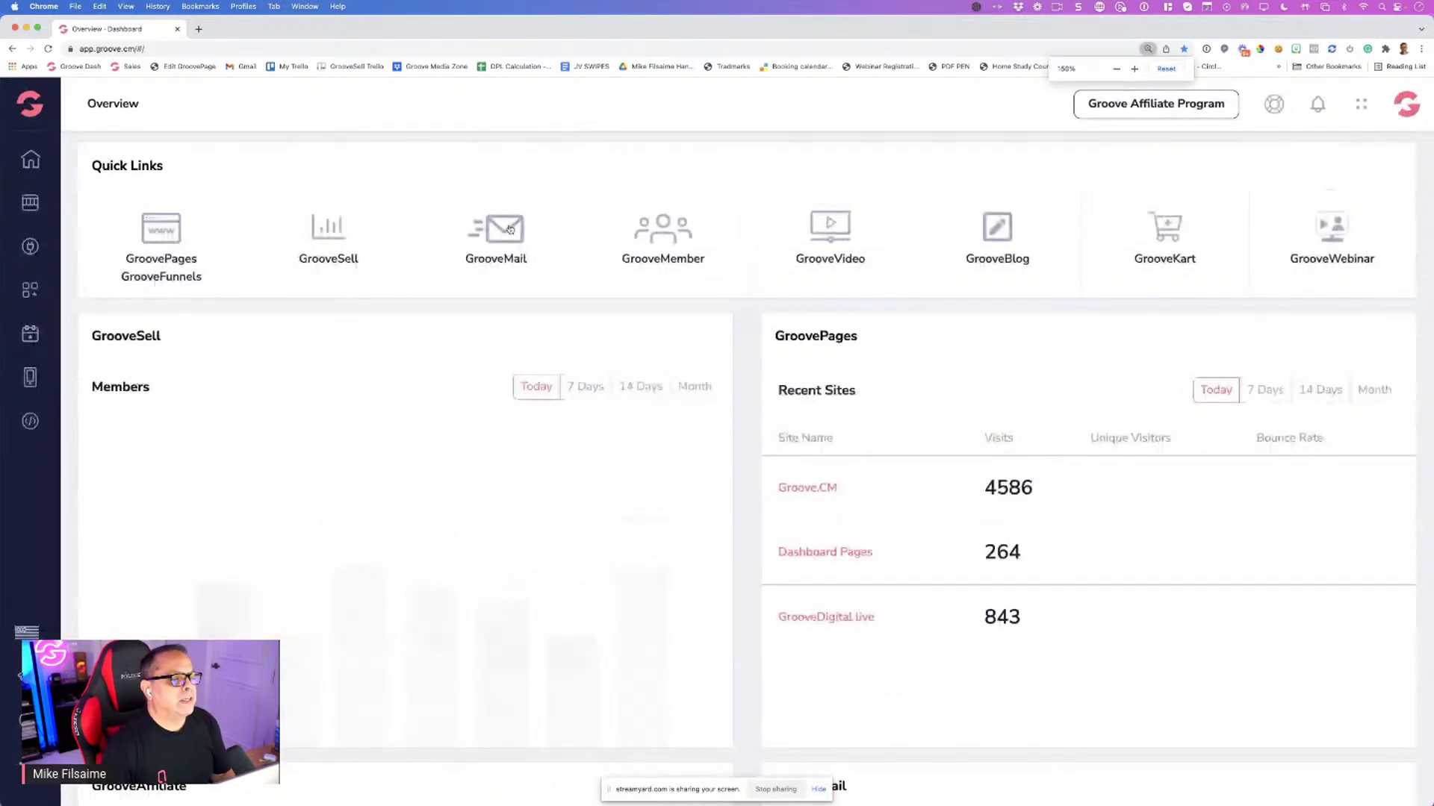
{"action": "left_click", "coordinate": [1362, 107]}
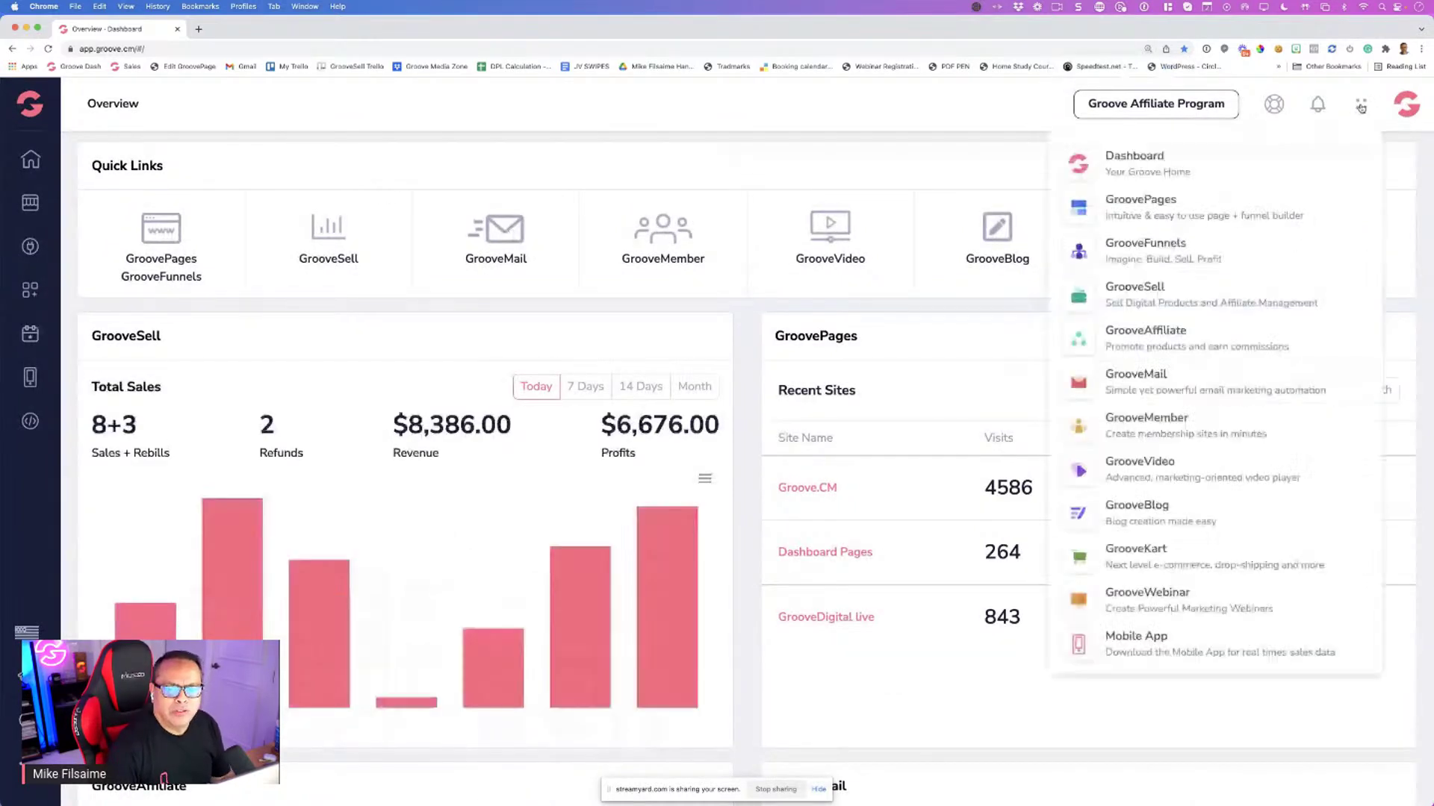
{"action": "left_click", "coordinate": [620, 109]}
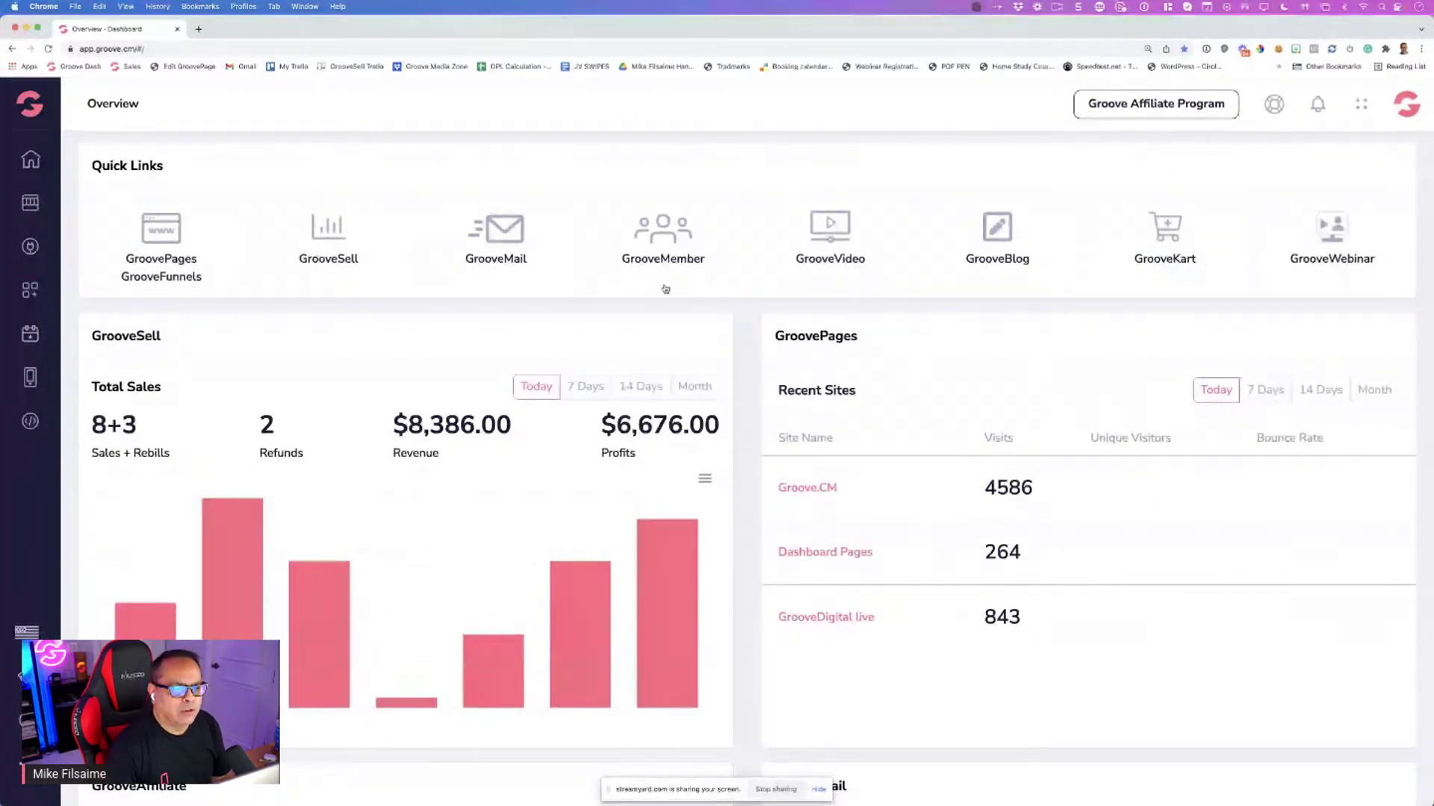
{"action": "left_click", "coordinate": [506, 259]}
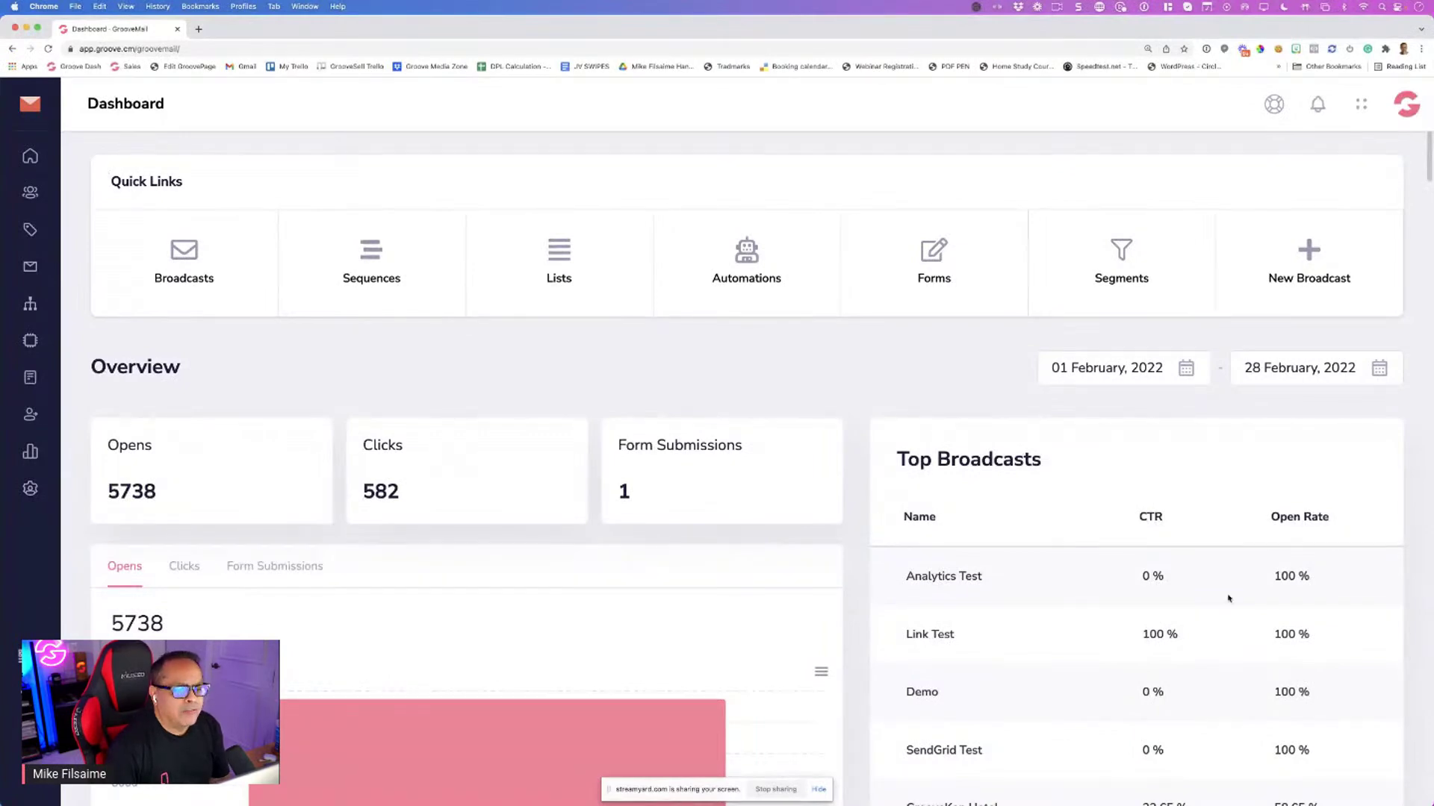
Look over the Contacts page, then return to the GrooveMail dashboard
{"action": "scroll", "coordinate": [640, 314], "scroll_direction": "down", "scroll_amount": 2}
{"action": "scroll", "coordinate": [784, 280], "scroll_direction": "up", "scroll_amount": 2}
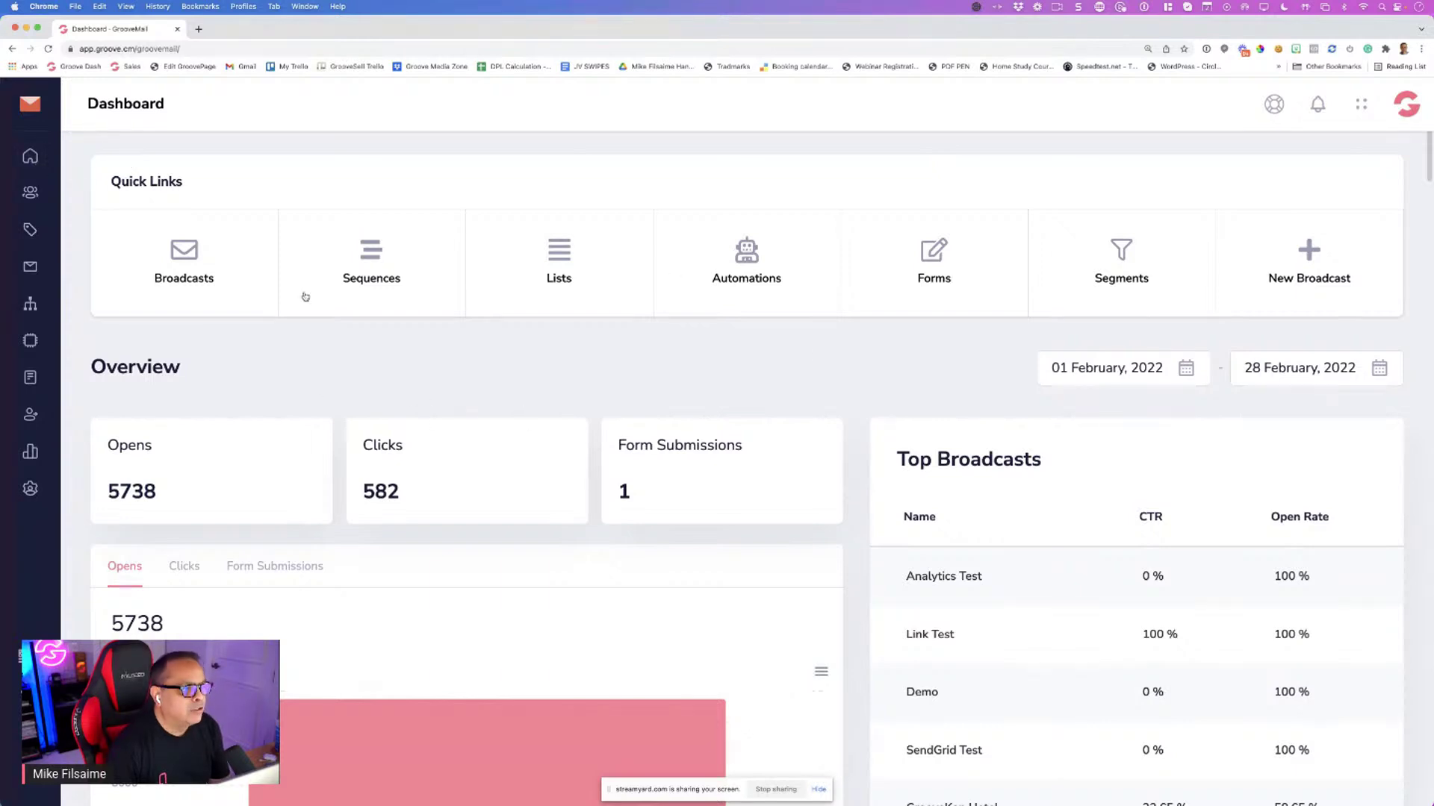
{"action": "left_click", "coordinate": [32, 200]}
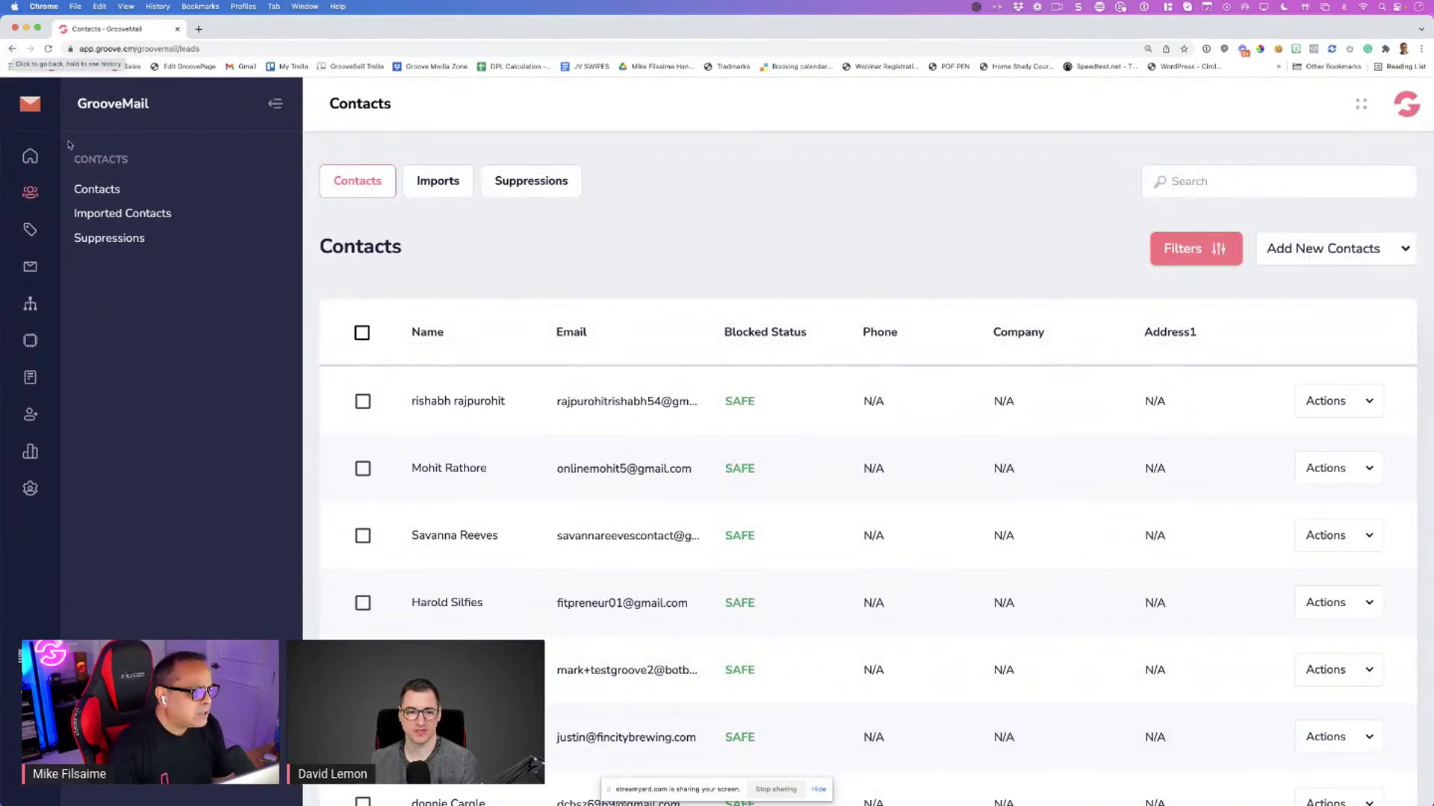
{"action": "mouse_move", "coordinate": [47, 150]}
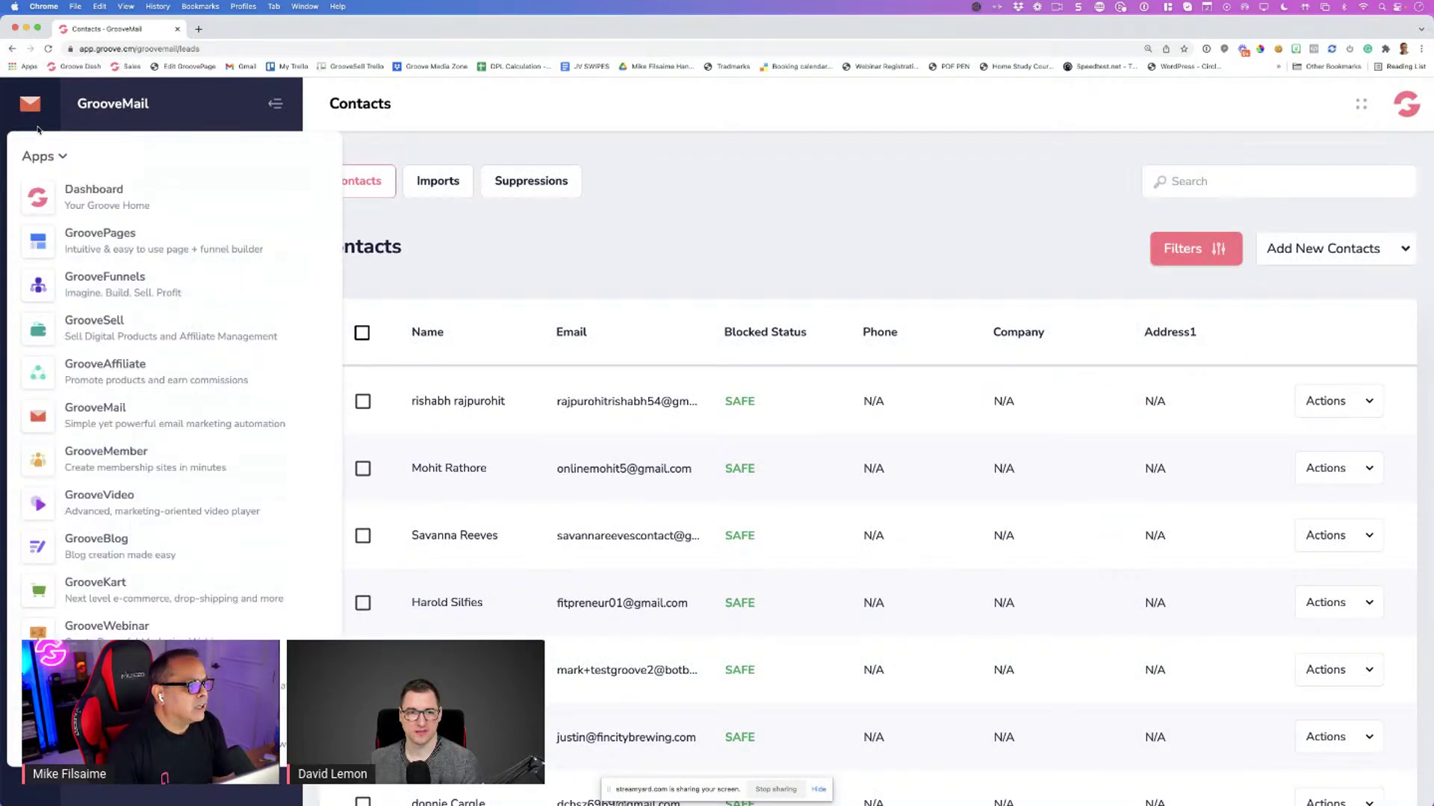
{"action": "left_click", "coordinate": [12, 49]}
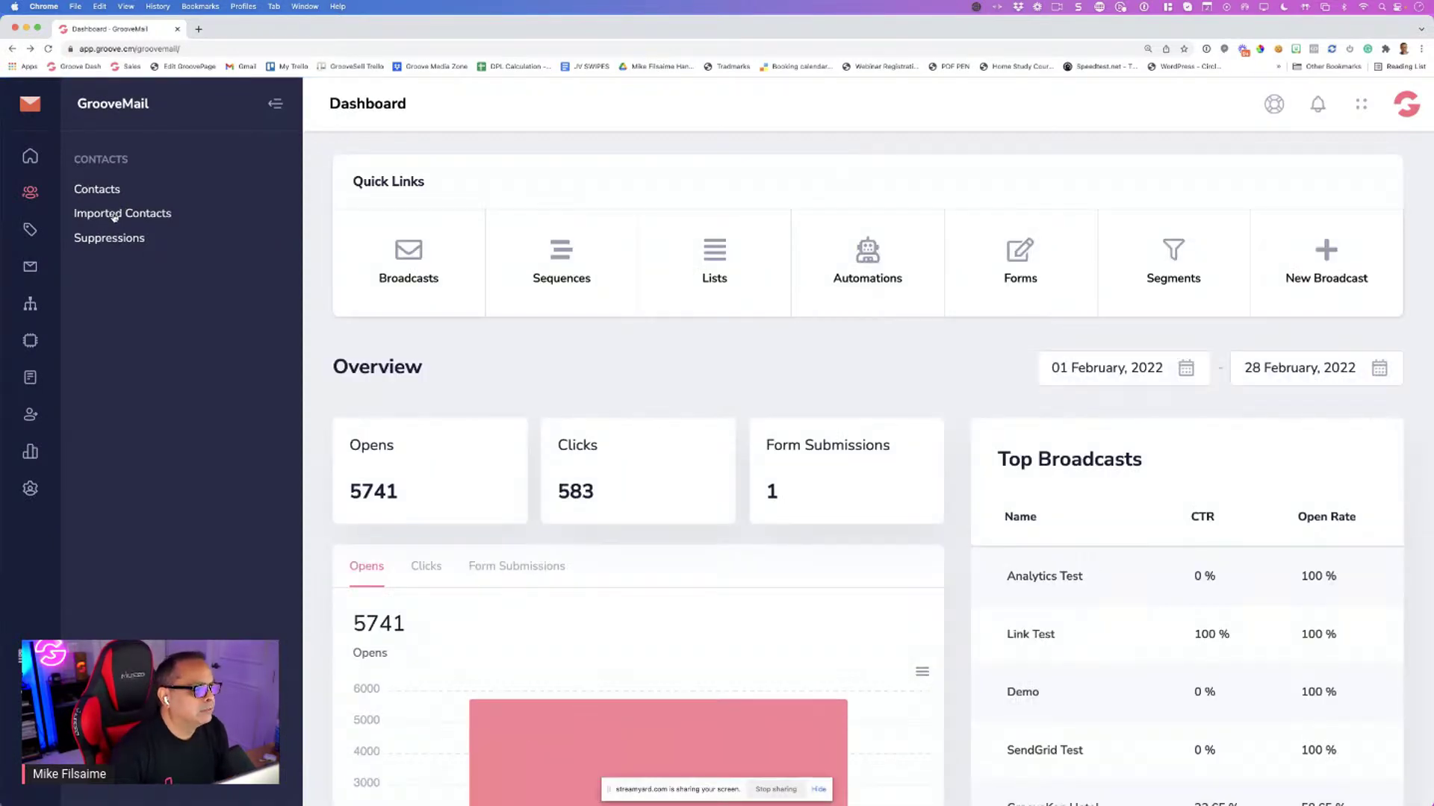
Open the Imported Contacts list under Suppressions, then clear the windows to show the desktop
{"action": "left_click", "coordinate": [107, 239]}
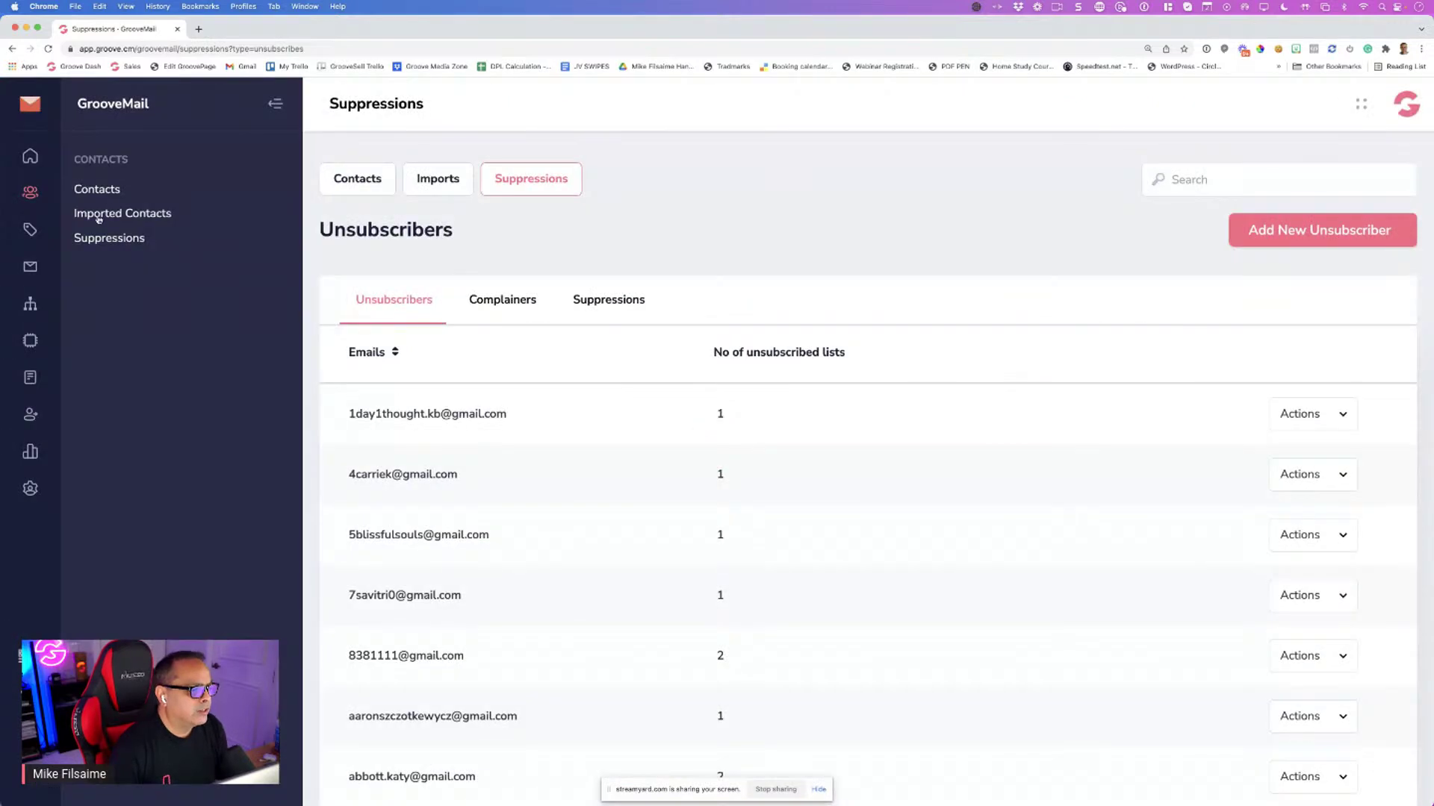
{"action": "left_click", "coordinate": [122, 216]}
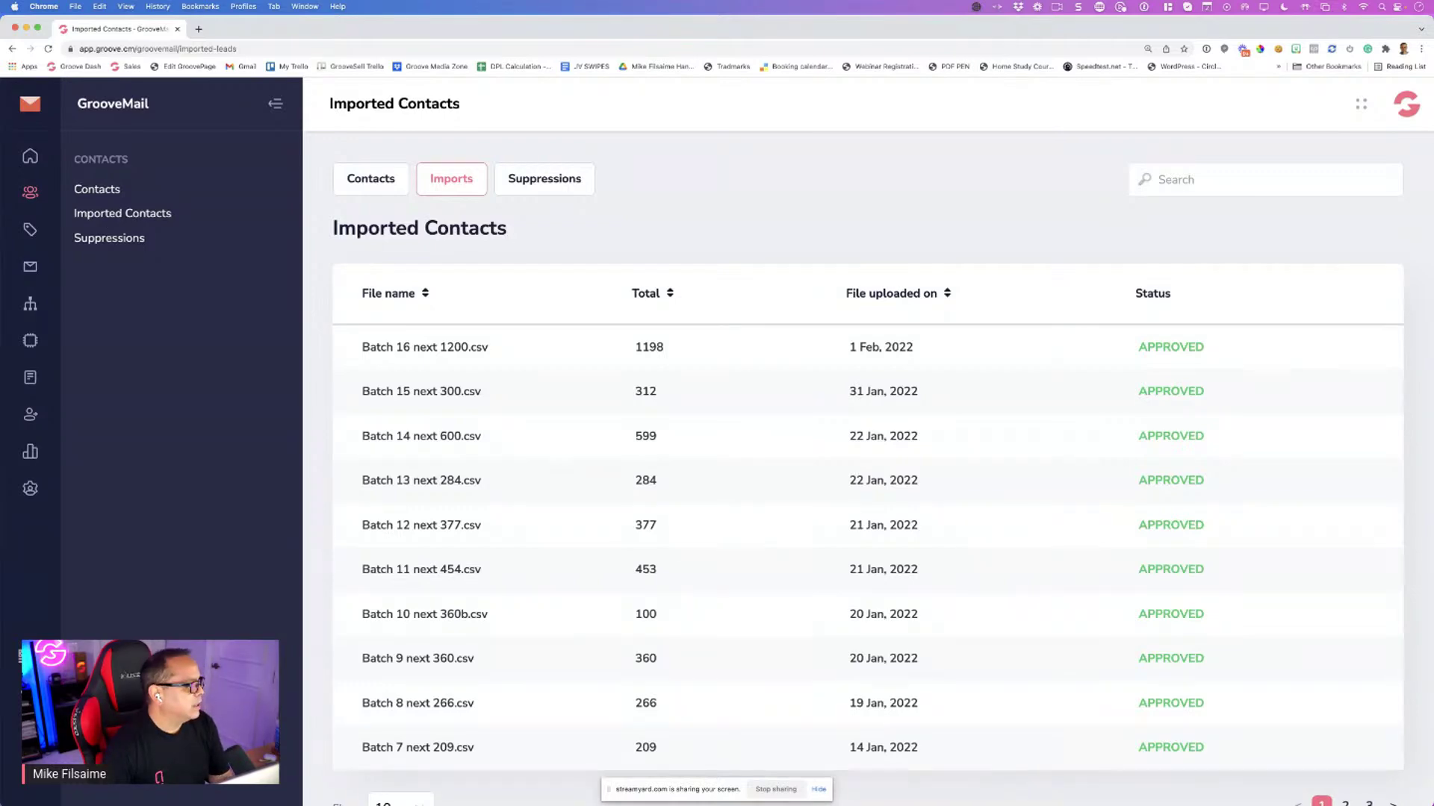
{"action": "key", "text": "F11"}
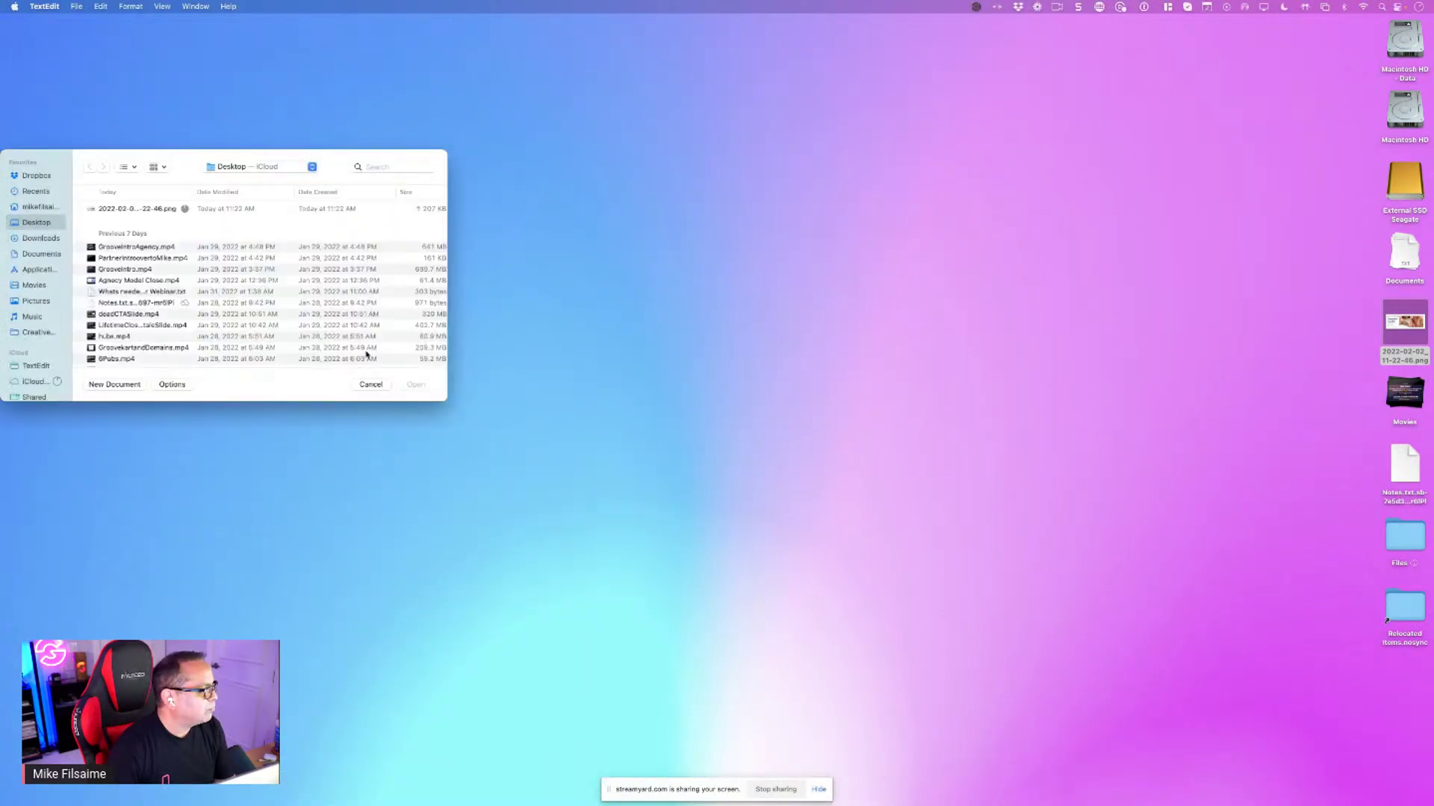
Create a blank TextEdit document and size its window to fill the right side of the screen
{"action": "left_click", "coordinate": [112, 385]}
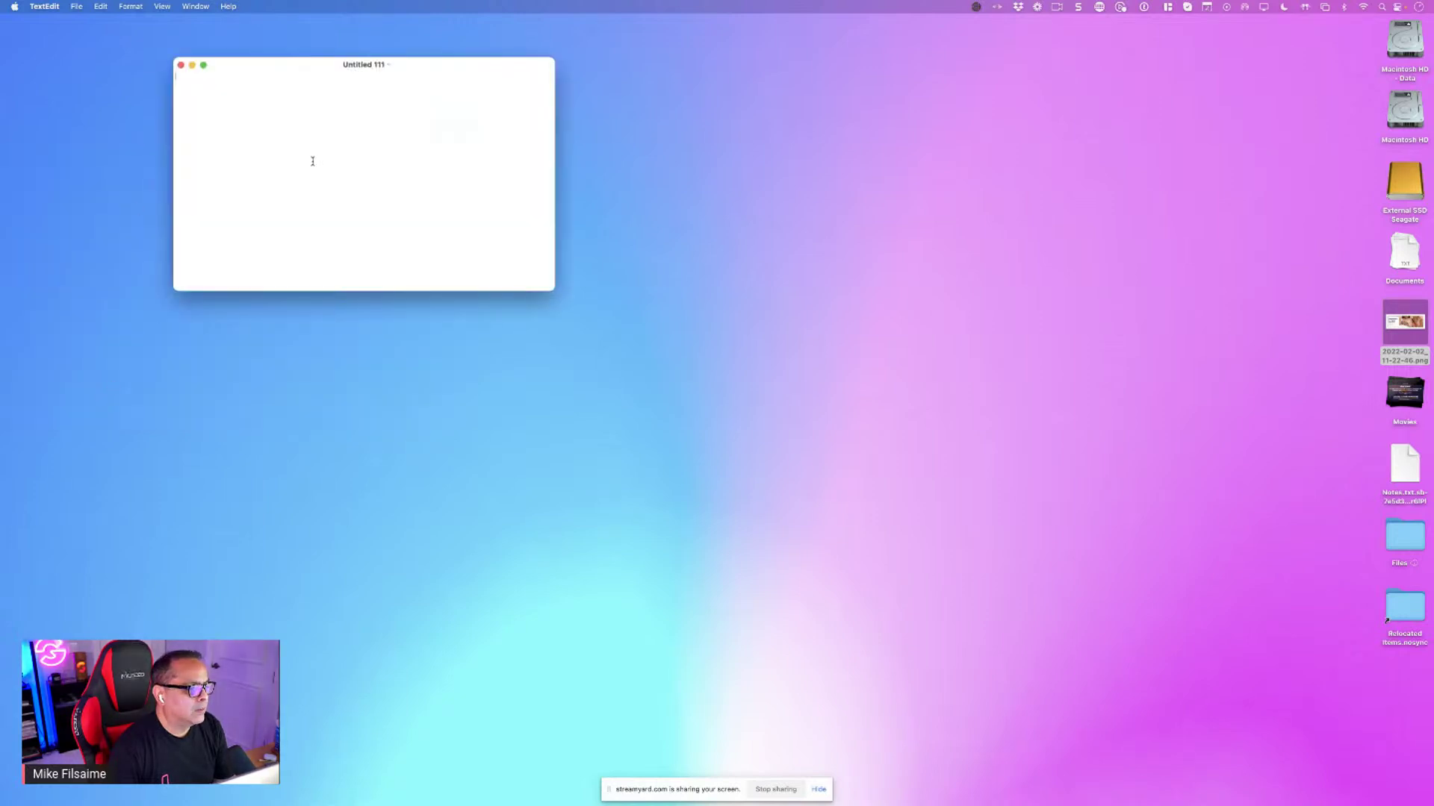
{"action": "left_click_drag", "start_coordinate": [281, 59], "coordinate": [669, 55]}
{"action": "left_click_drag", "start_coordinate": [940, 285], "coordinate": [1318, 795]}
{"action": "key", "text": "super+w"}
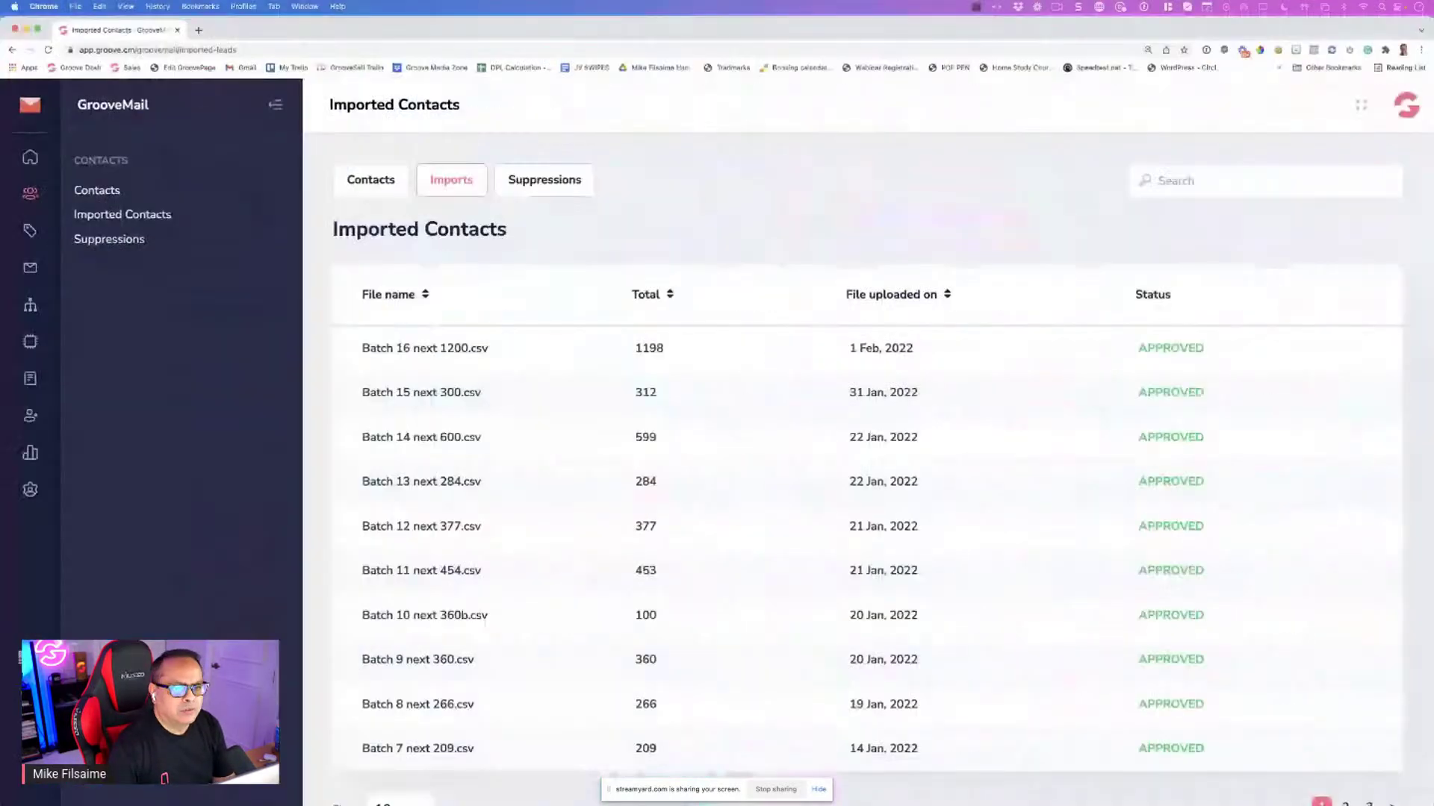
{"action": "key", "text": "super+Tab"}
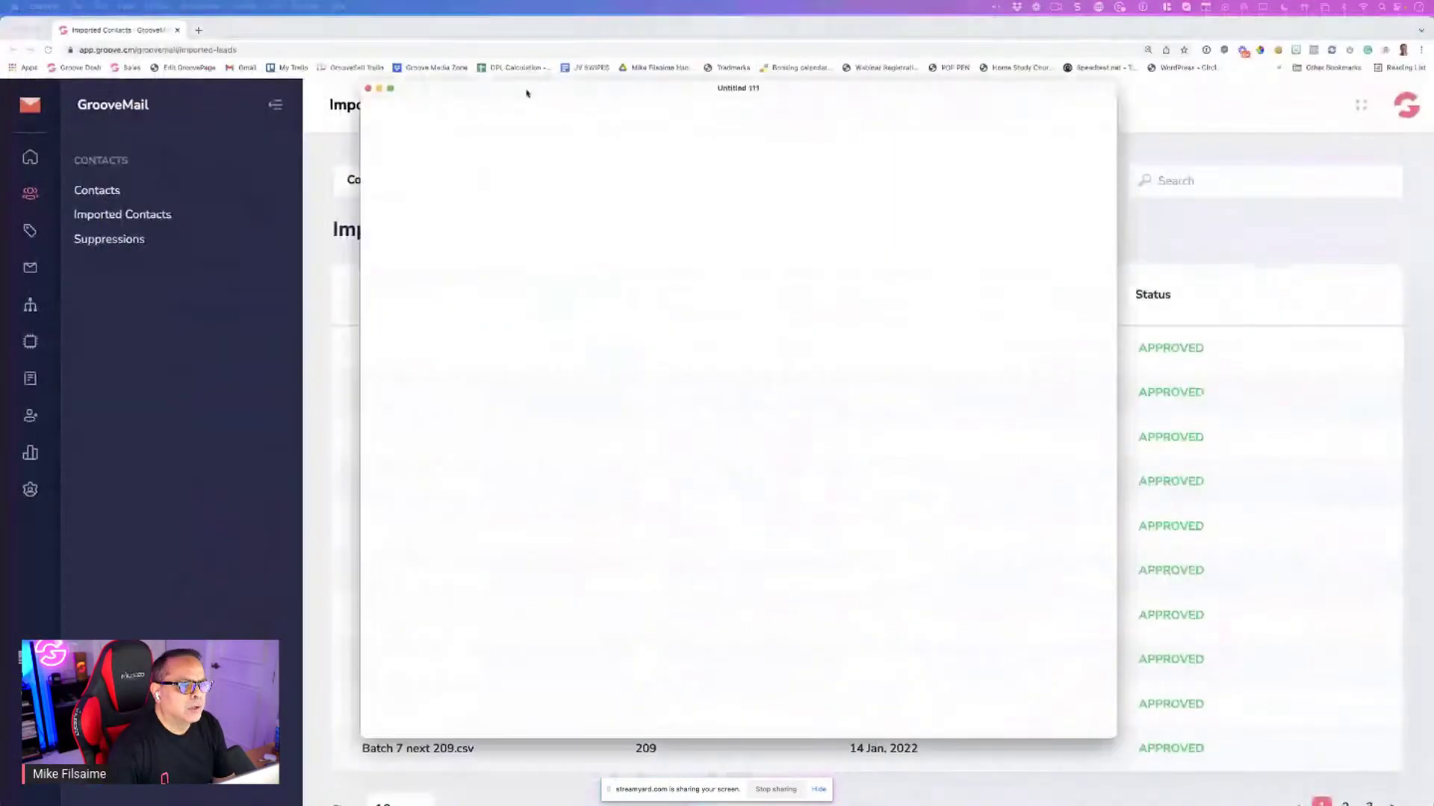
{"action": "left_click_drag", "start_coordinate": [544, 96], "coordinate": [499, 92]}
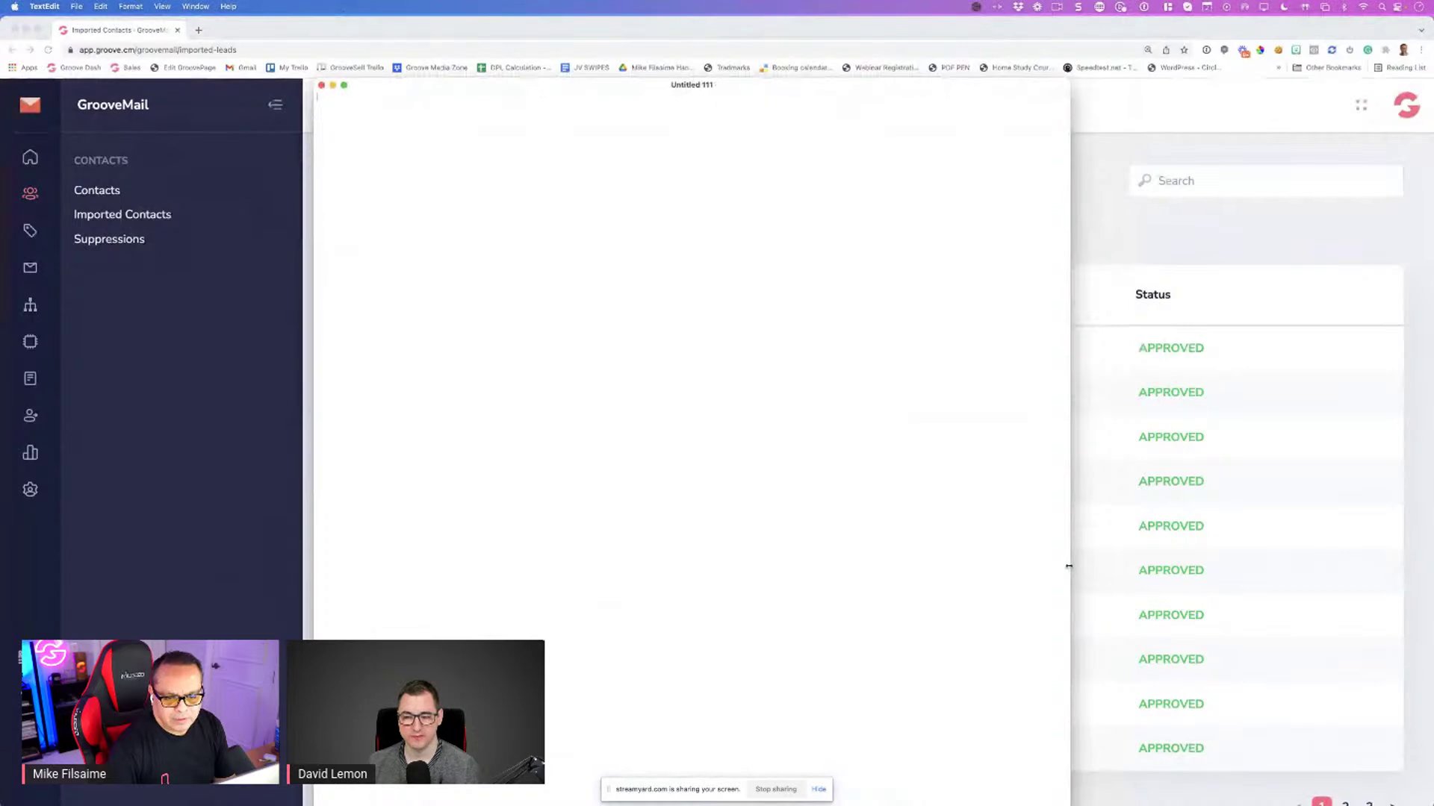
{"action": "left_click_drag", "start_coordinate": [1068, 567], "coordinate": [1414, 533]}
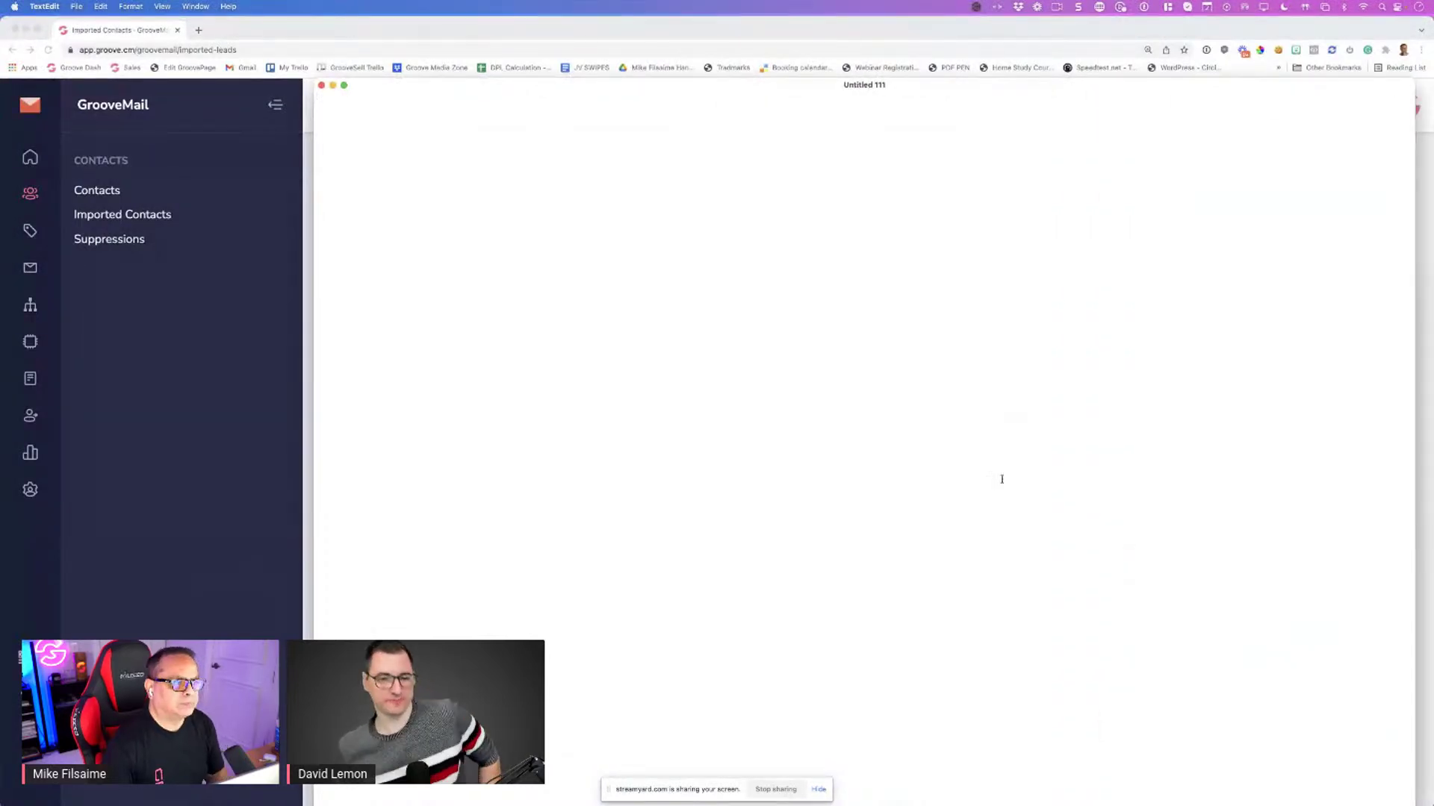
{"action": "left_click_drag", "start_coordinate": [310, 384], "coordinate": [299, 383]}
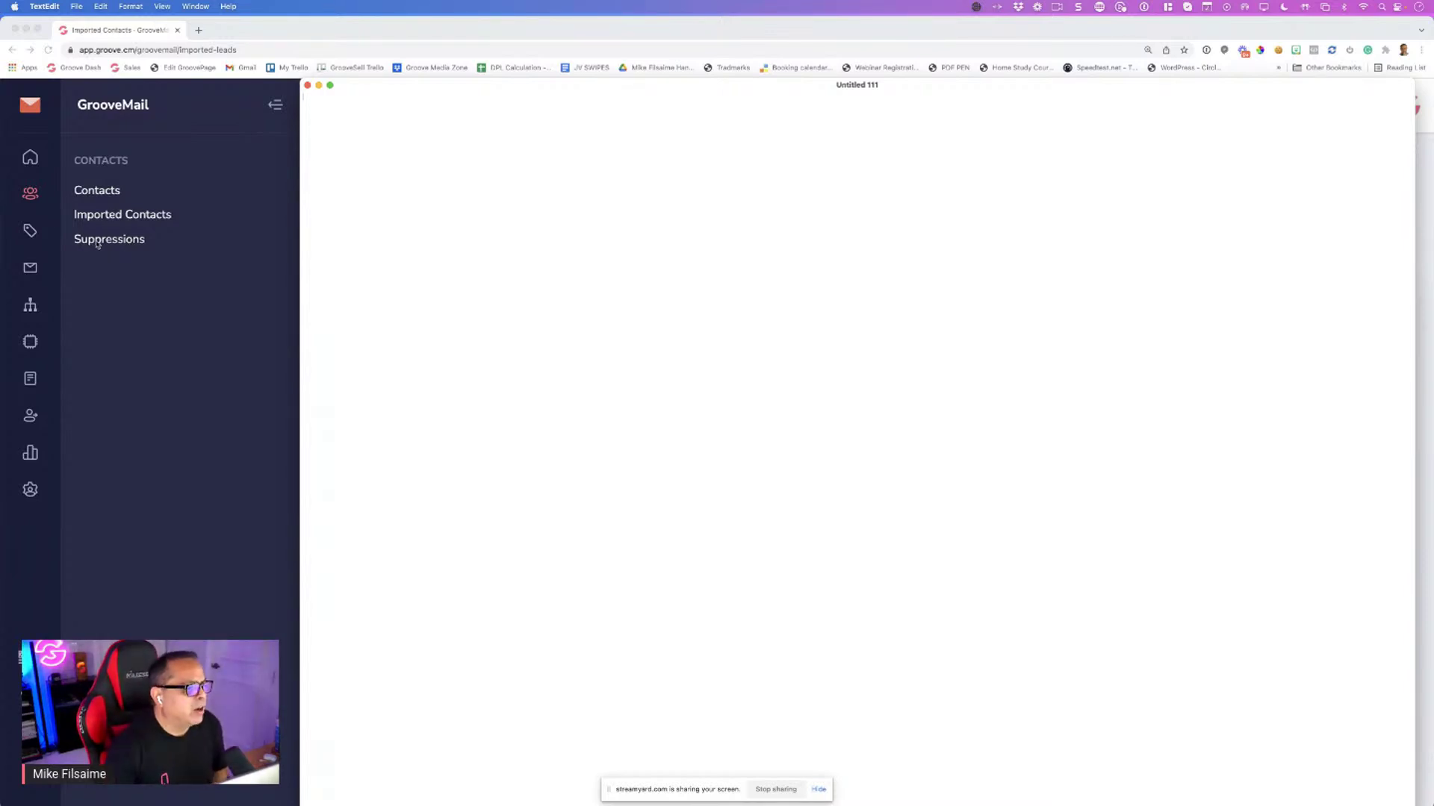
Open the GrooveMail Lists page and show 50 lists per page
{"action": "left_click", "coordinate": [30, 232]}
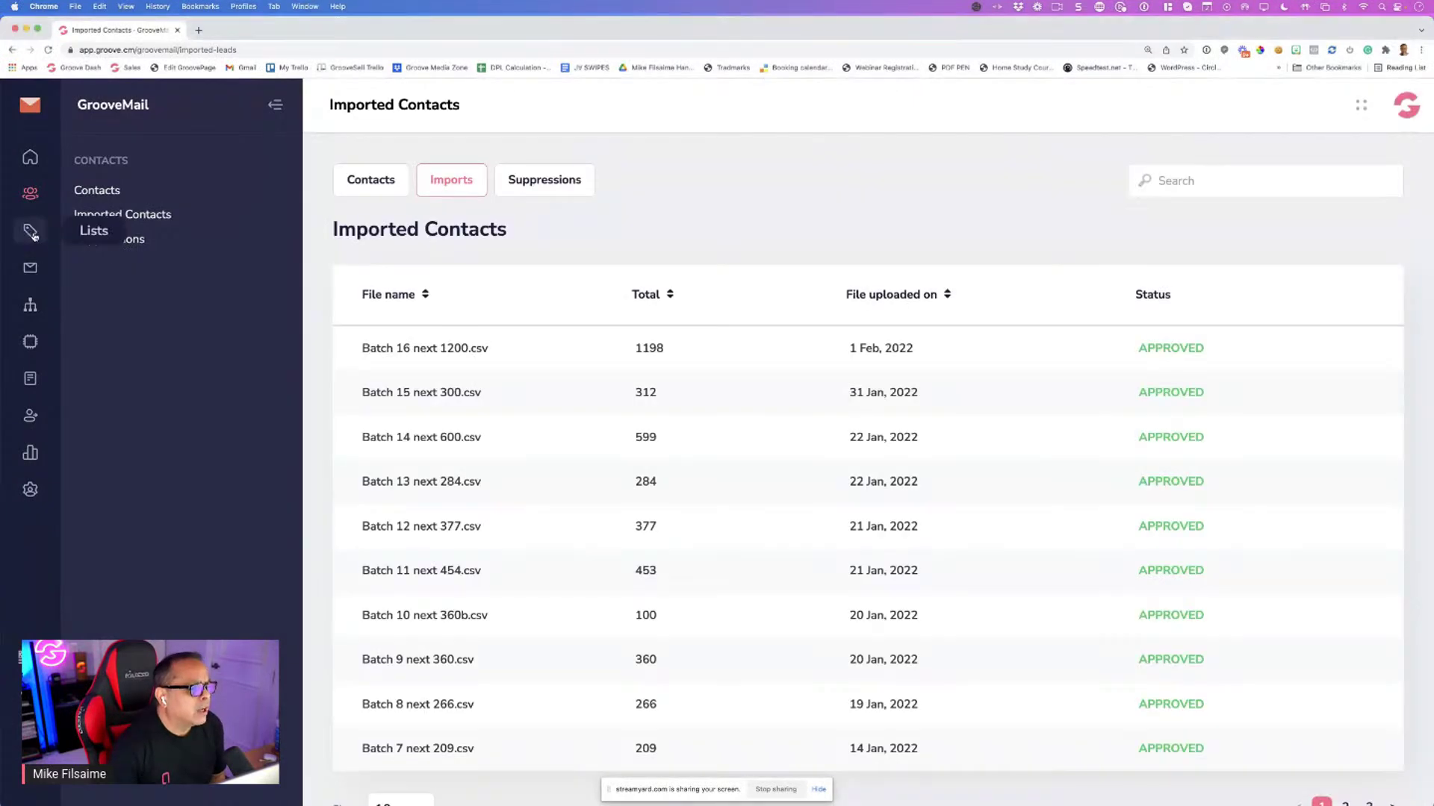
{"action": "left_click", "coordinate": [30, 232]}
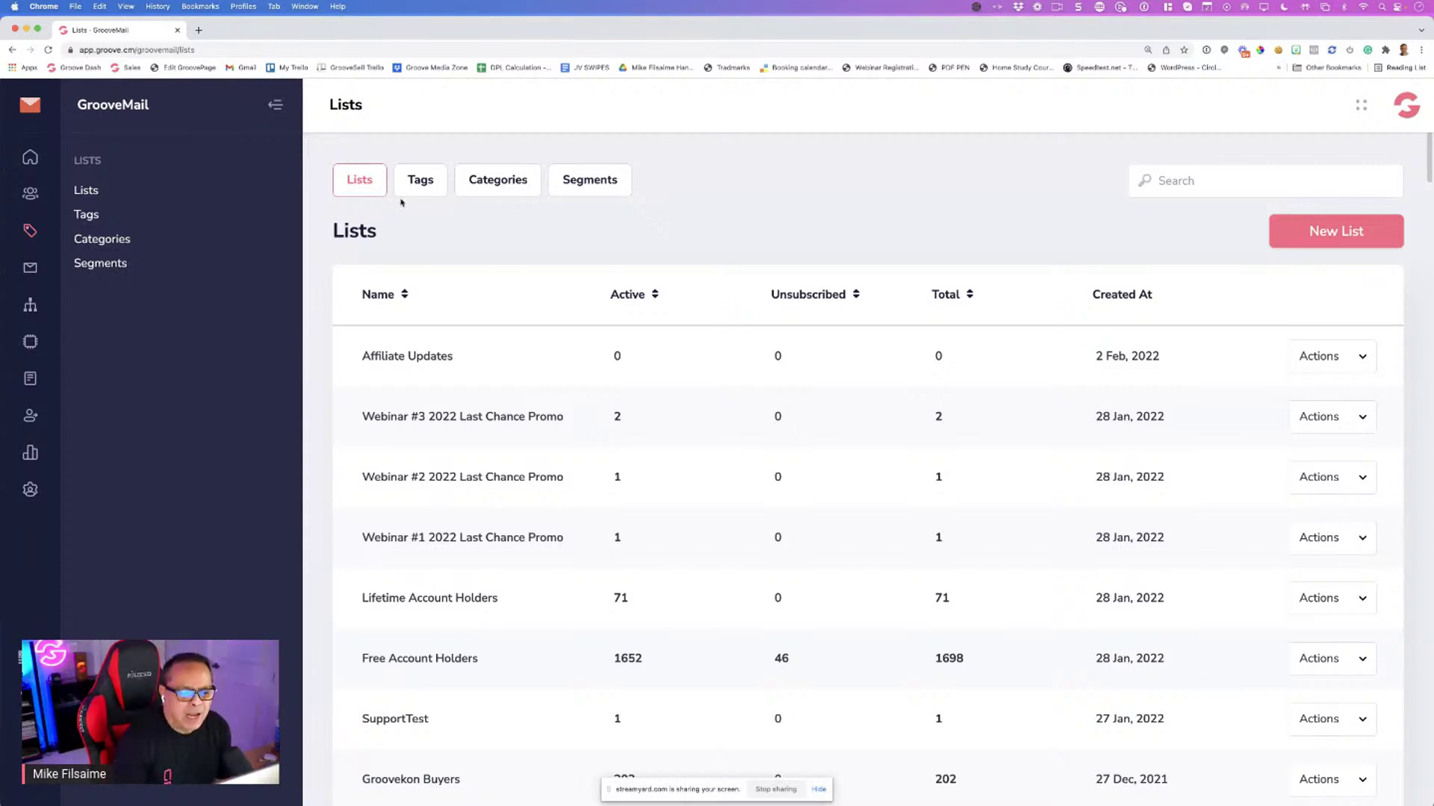
{"action": "scroll", "coordinate": [473, 323], "scroll_direction": "down", "scroll_amount": 5}
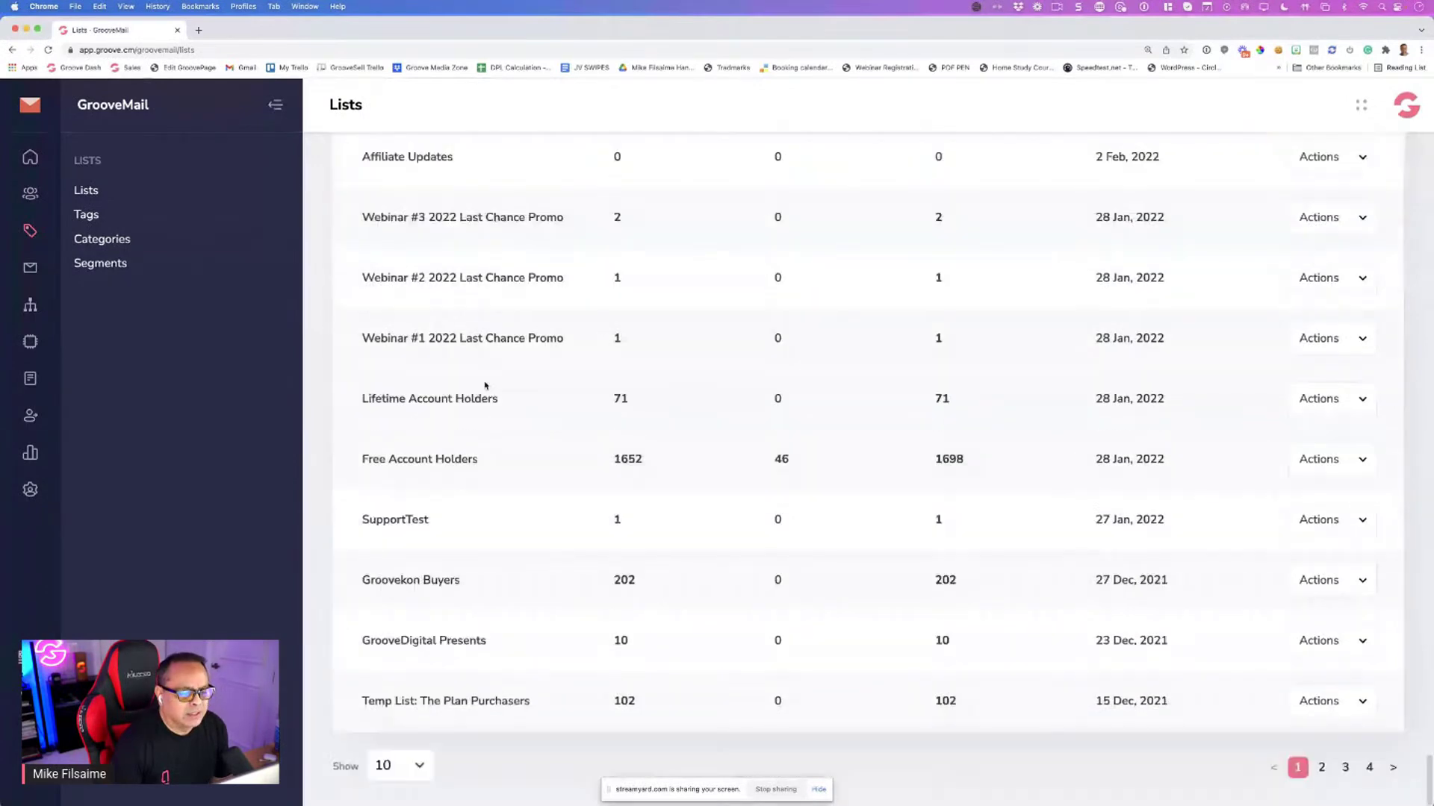
{"action": "left_click", "coordinate": [403, 766]}
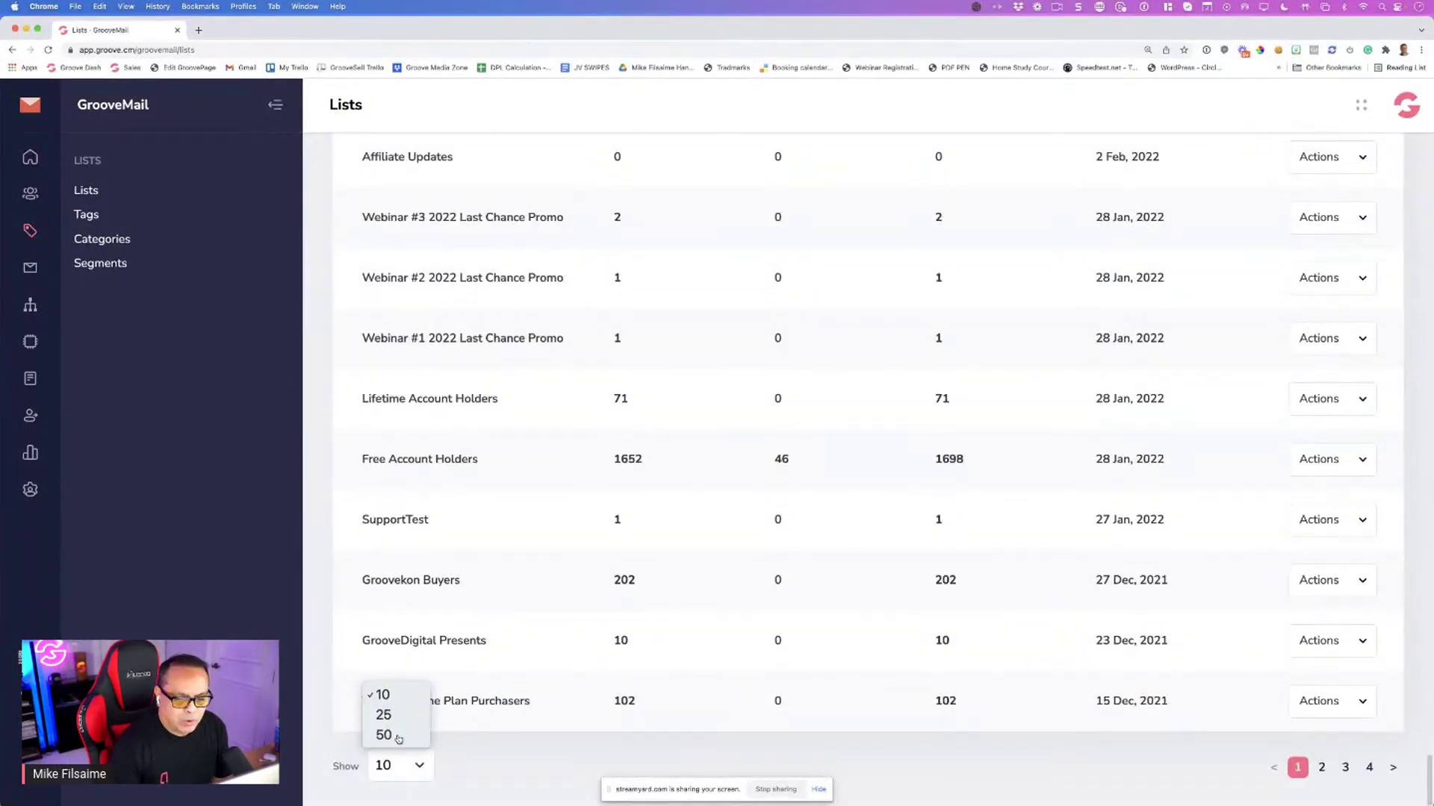
{"action": "left_click", "coordinate": [377, 692]}
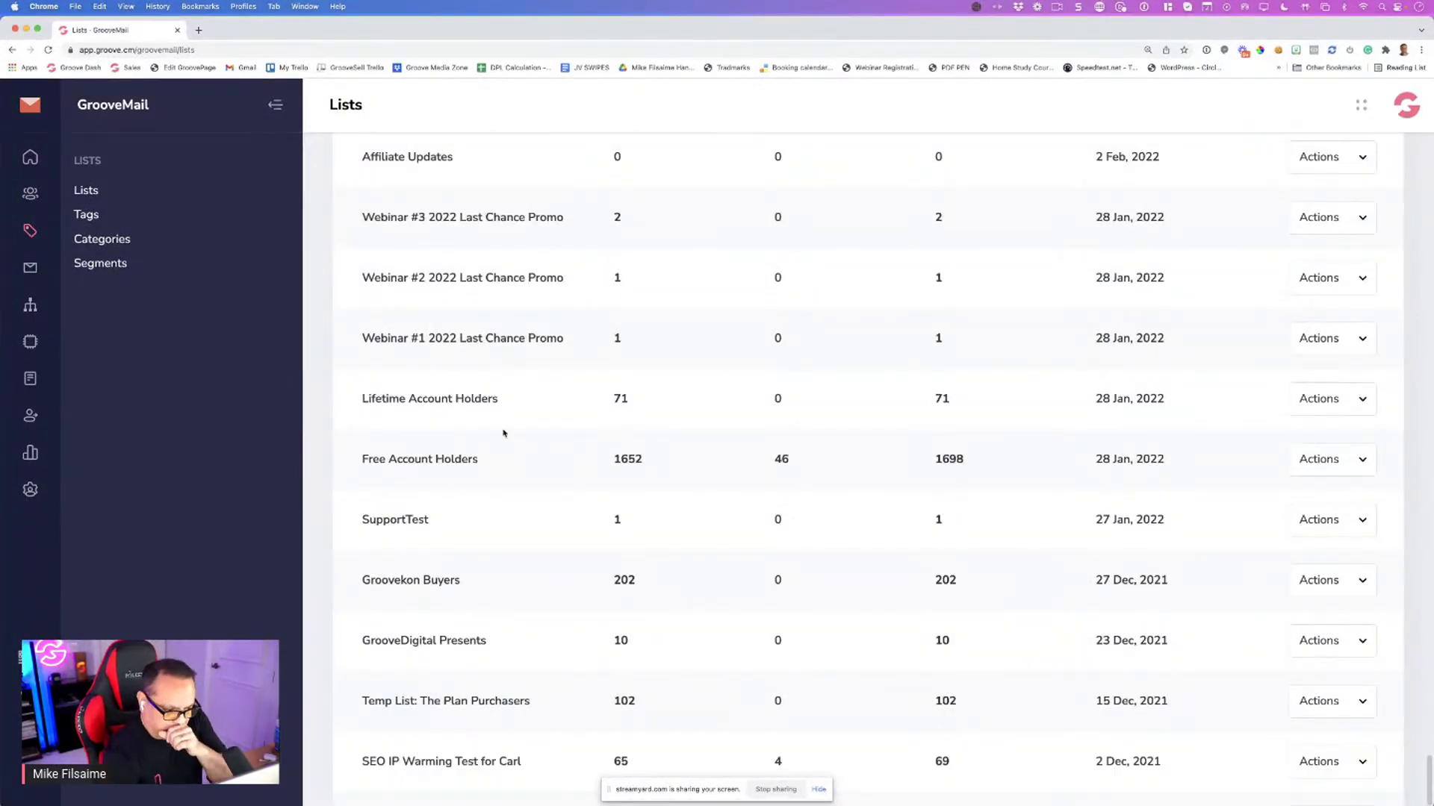
Scroll through all the lists and back up to Affiliate Updates at the top
{"action": "scroll", "coordinate": [502, 448], "scroll_direction": "down", "scroll_amount": 2}
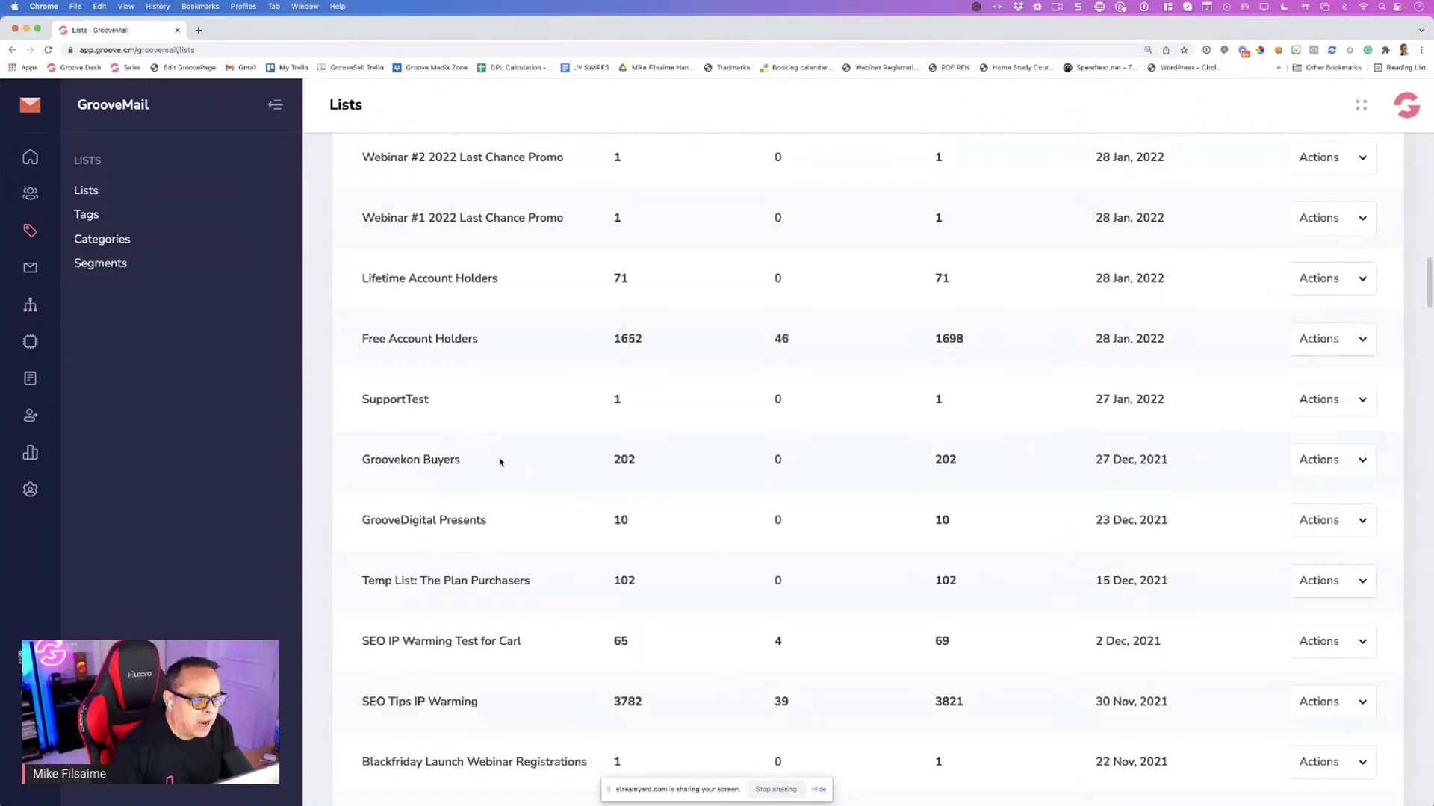
{"action": "scroll", "coordinate": [501, 462], "scroll_direction": "down", "scroll_amount": 4}
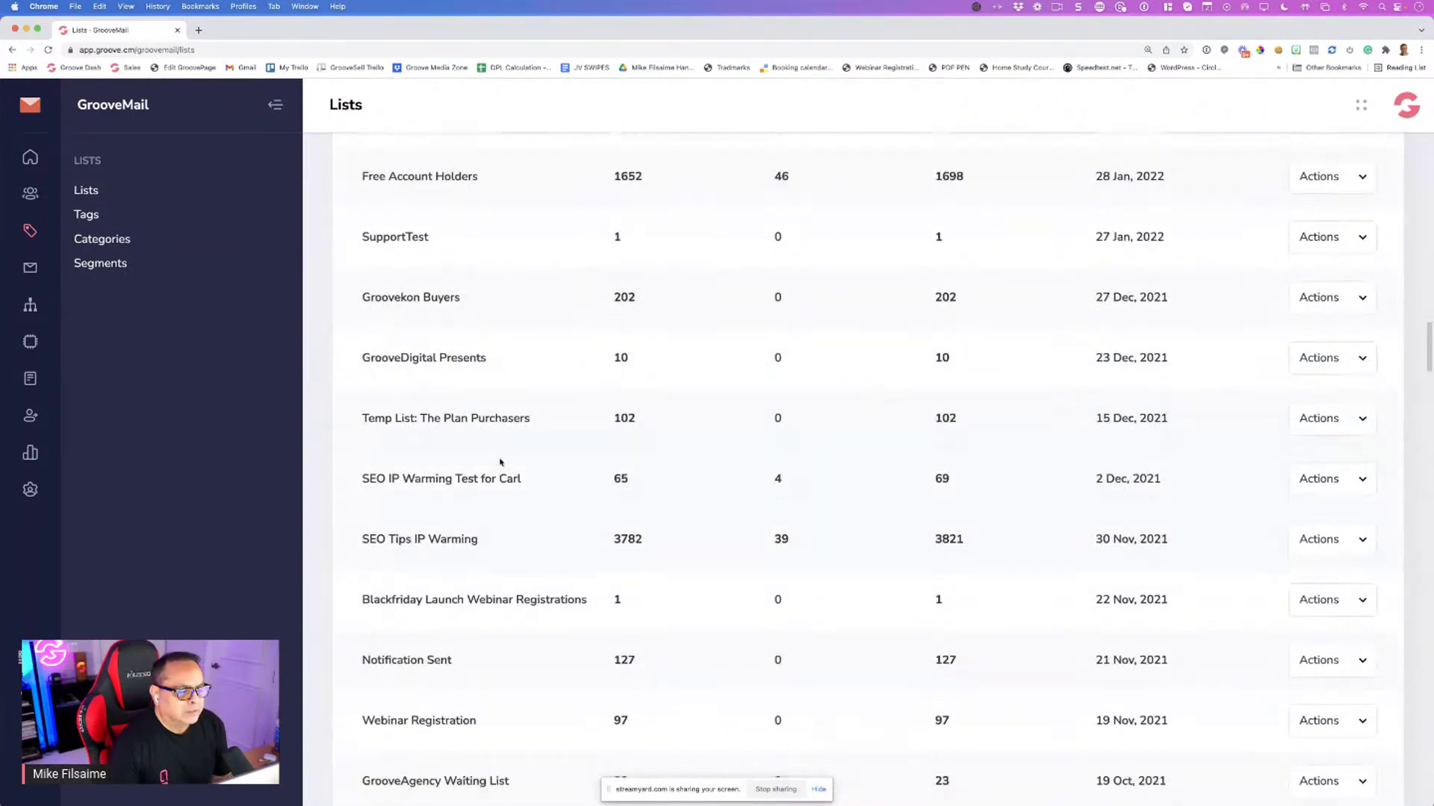
{"action": "scroll", "coordinate": [500, 462], "scroll_direction": "down", "scroll_amount": 3}
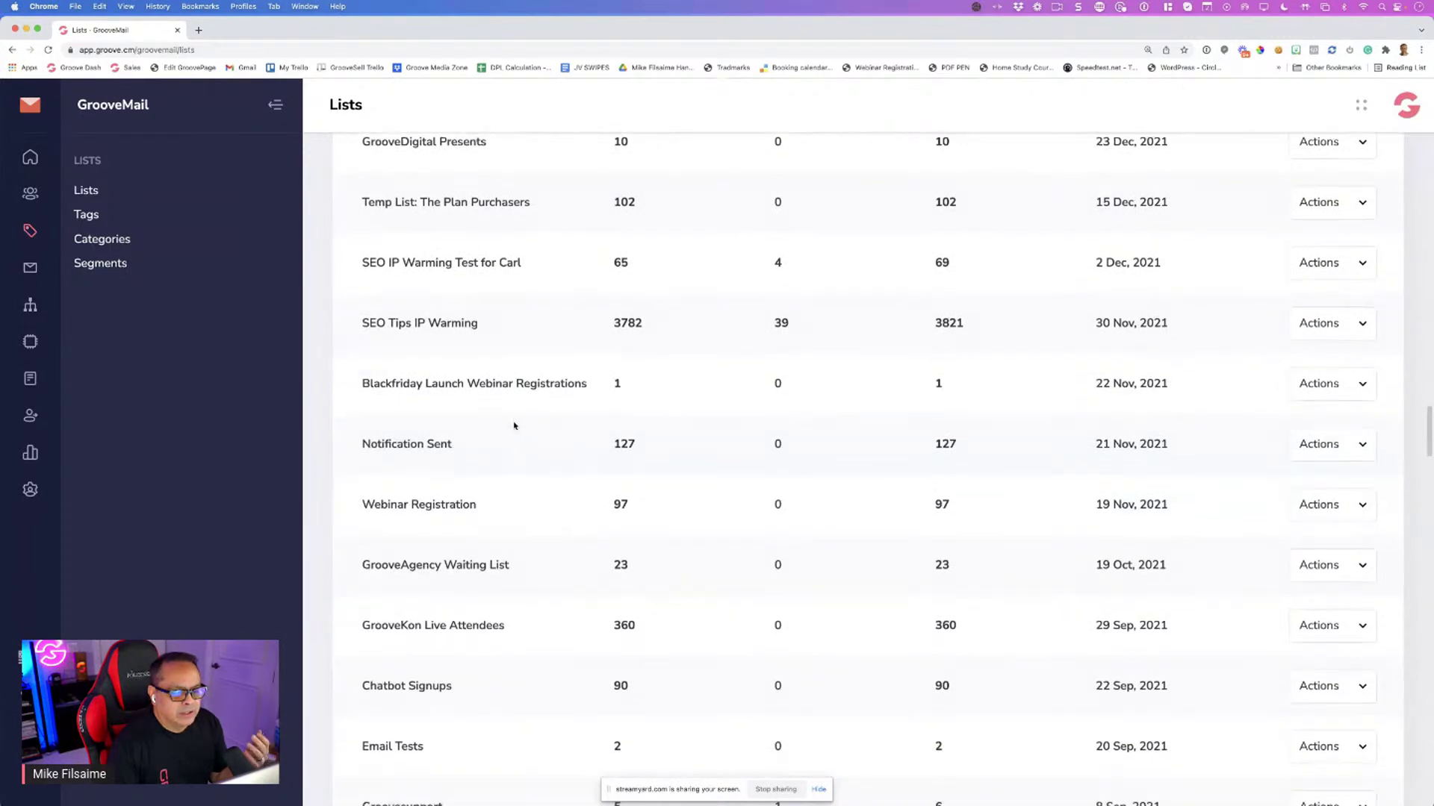
{"action": "scroll", "coordinate": [506, 405], "scroll_direction": "down", "scroll_amount": 9}
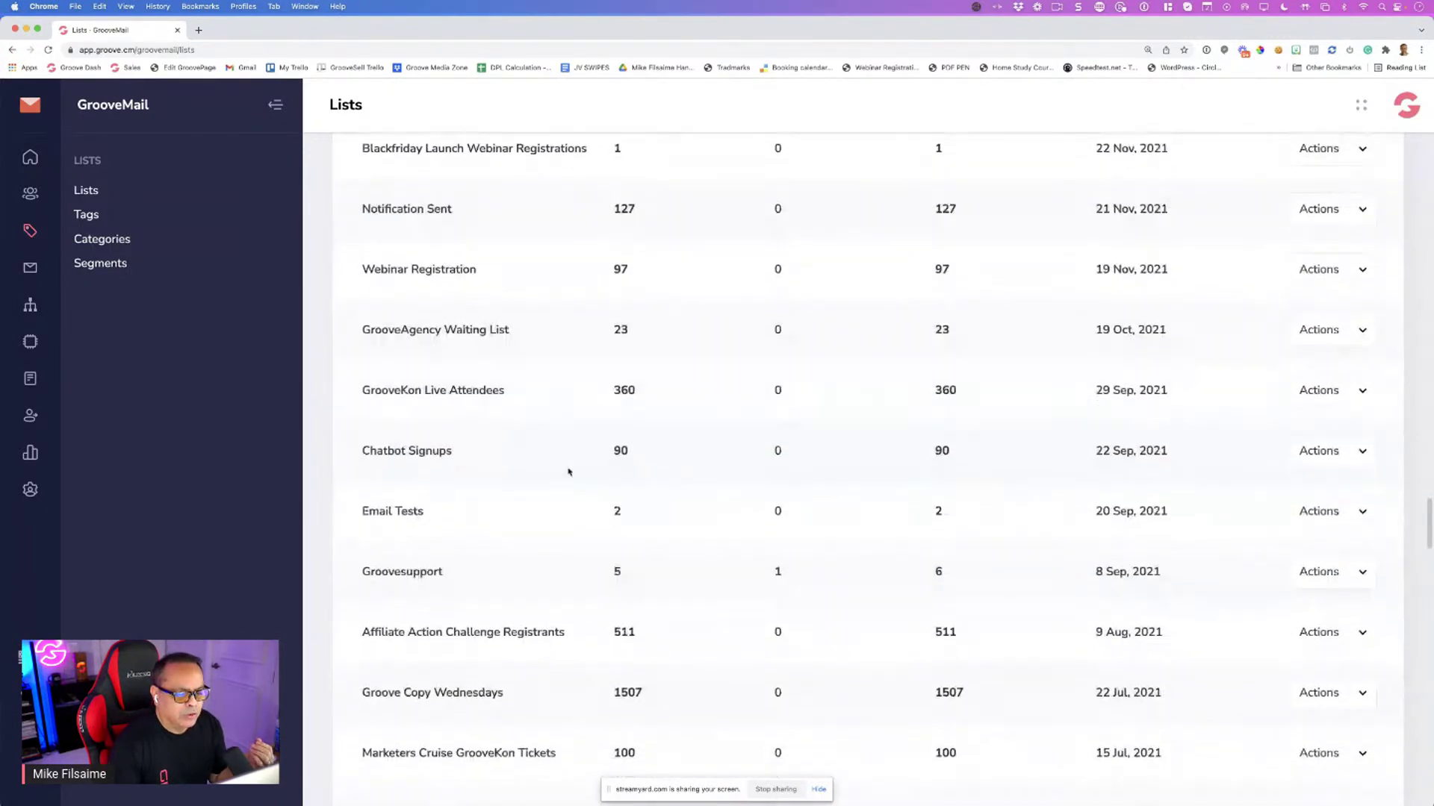
{"action": "scroll", "coordinate": [562, 471], "scroll_direction": "down", "scroll_amount": 6}
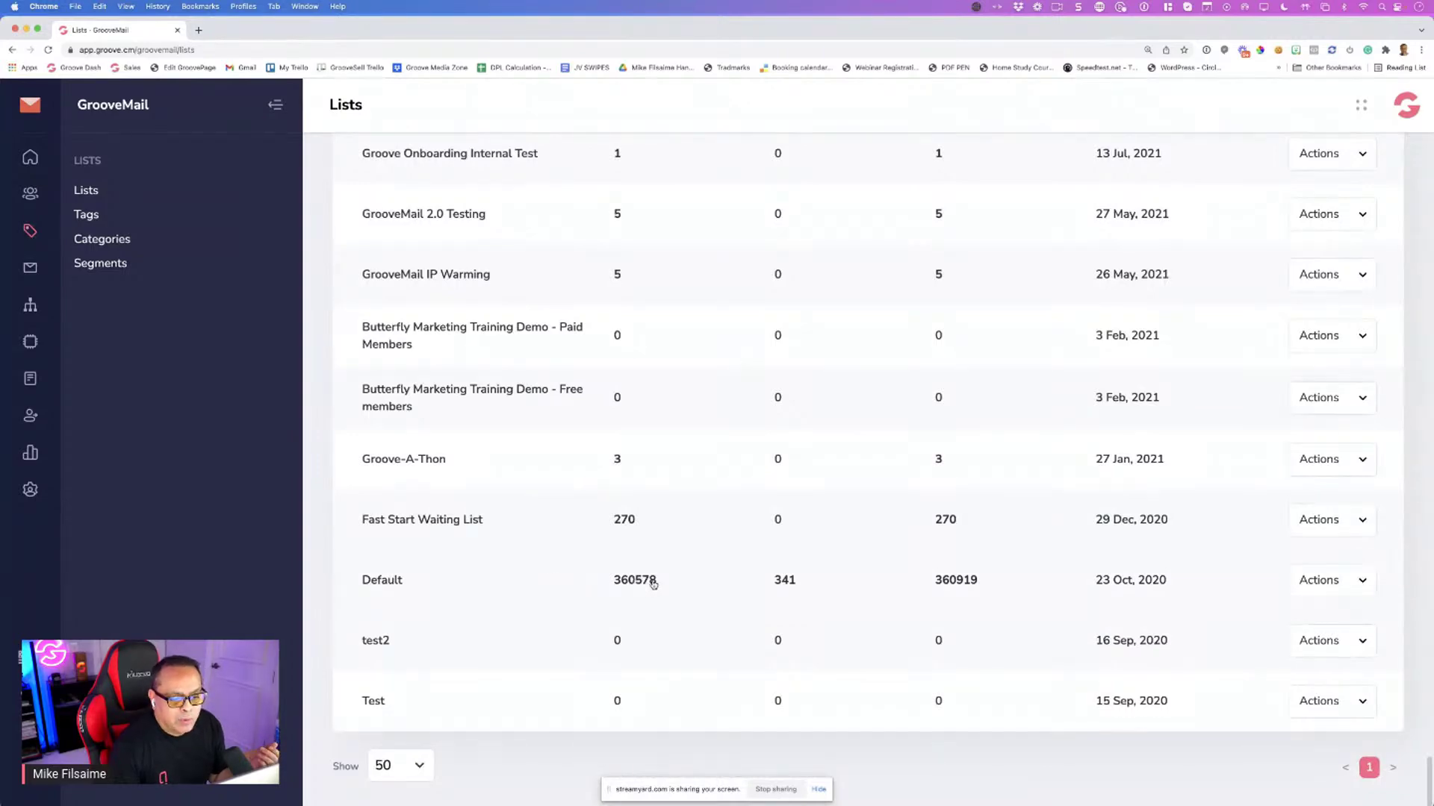
{"action": "scroll", "coordinate": [549, 566], "scroll_direction": "up", "scroll_amount": 3}
{"action": "scroll", "coordinate": [549, 566], "scroll_direction": "up", "scroll_amount": 7}
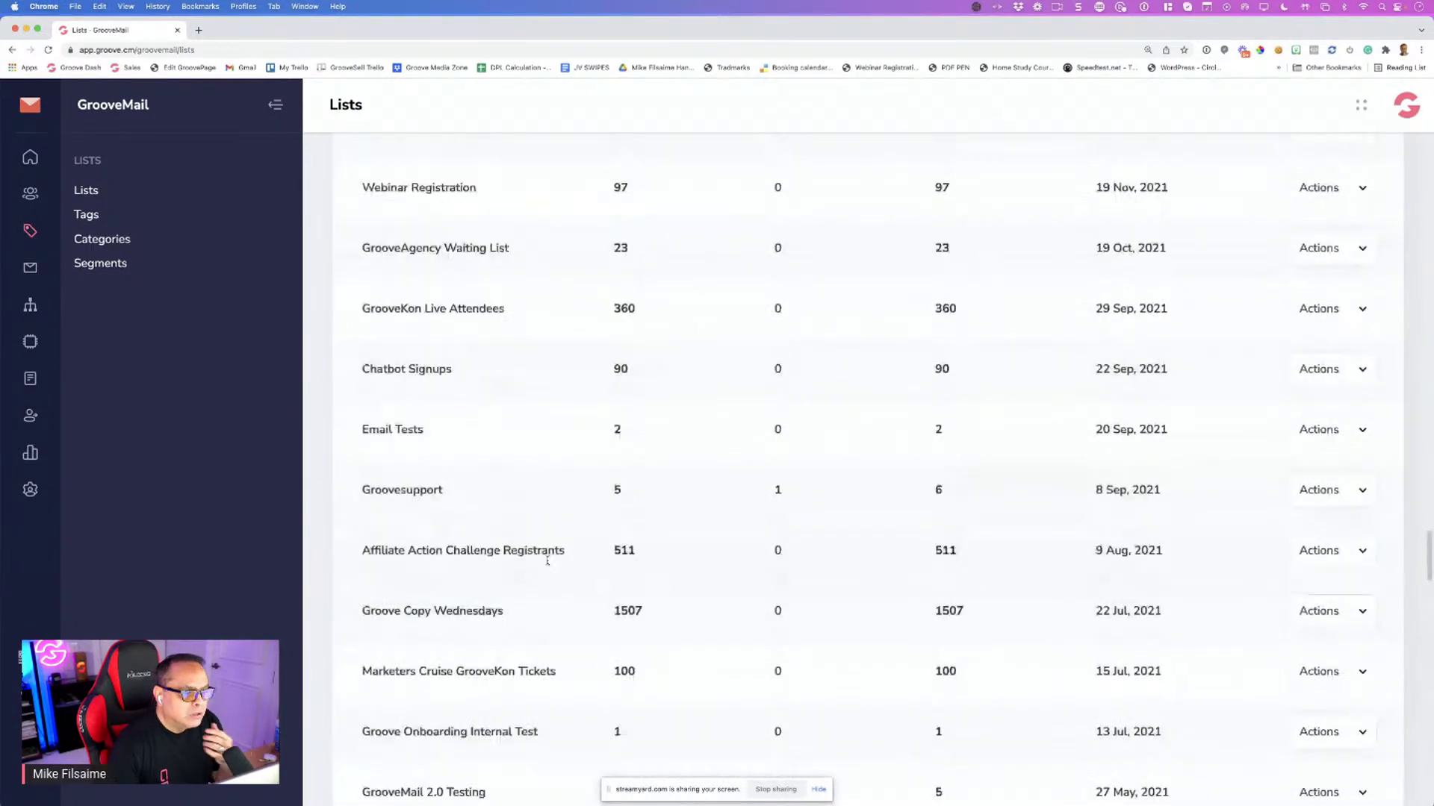
{"action": "scroll", "coordinate": [534, 540], "scroll_direction": "up", "scroll_amount": 2}
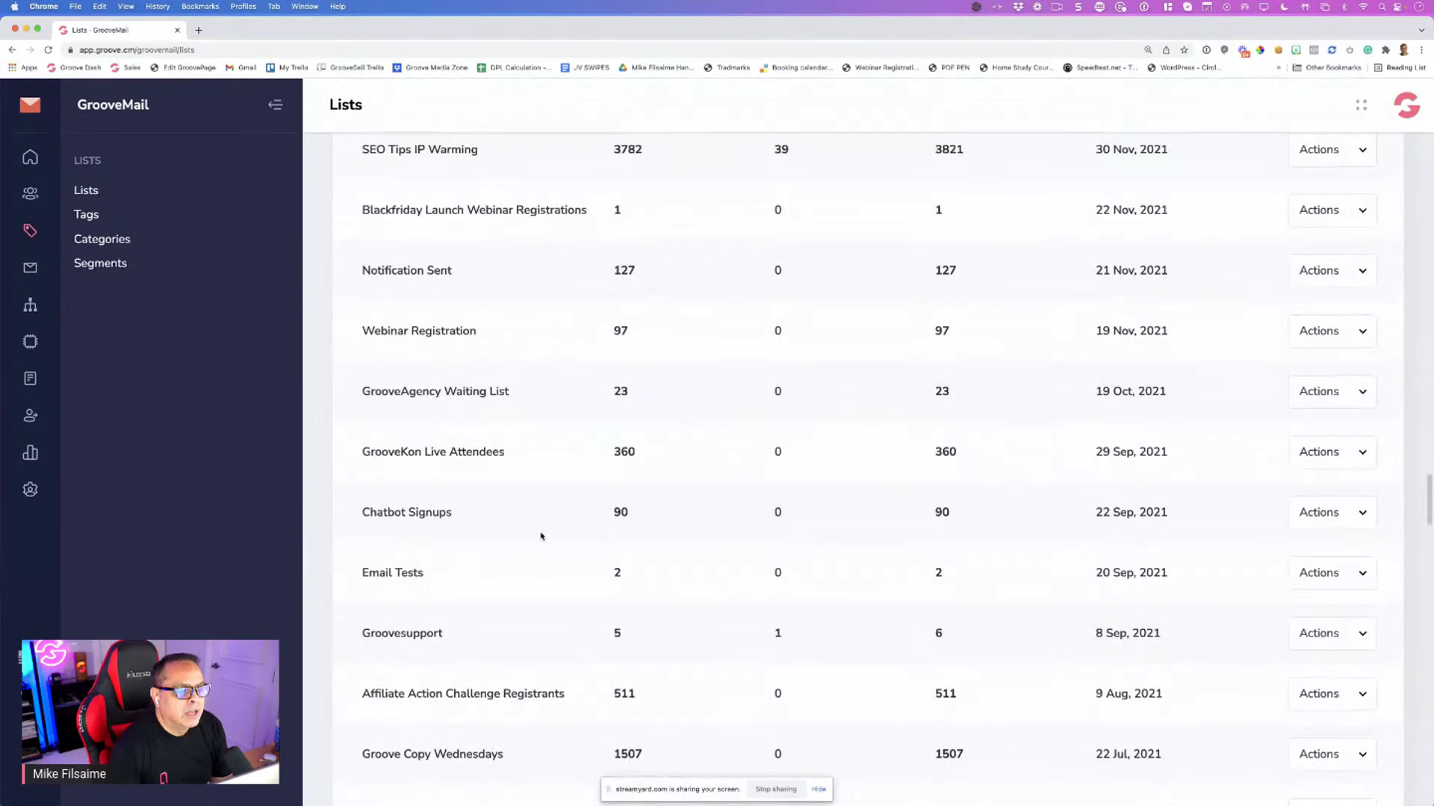
{"action": "scroll", "coordinate": [555, 469], "scroll_direction": "up", "scroll_amount": 4}
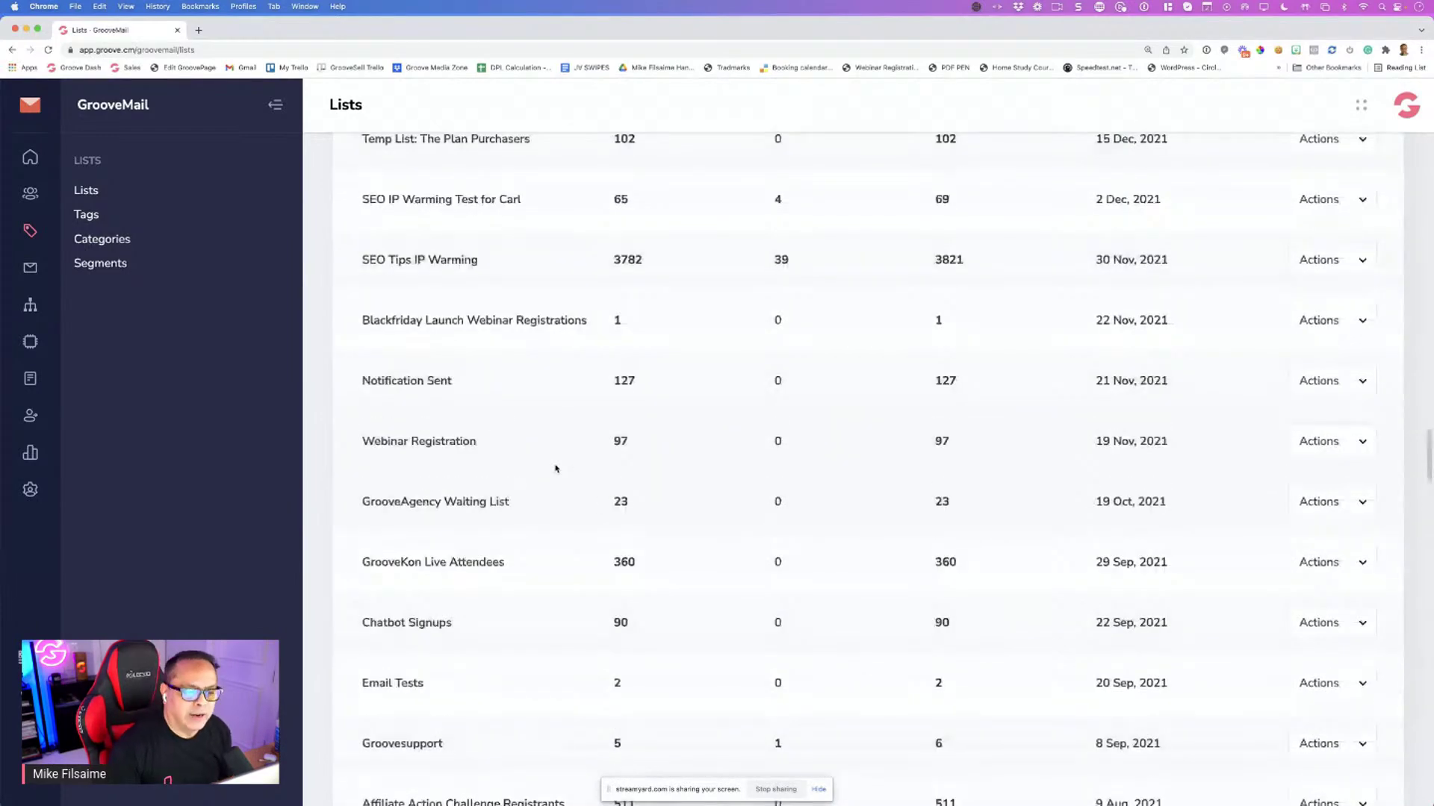
{"action": "scroll", "coordinate": [555, 469], "scroll_direction": "up", "scroll_amount": 4}
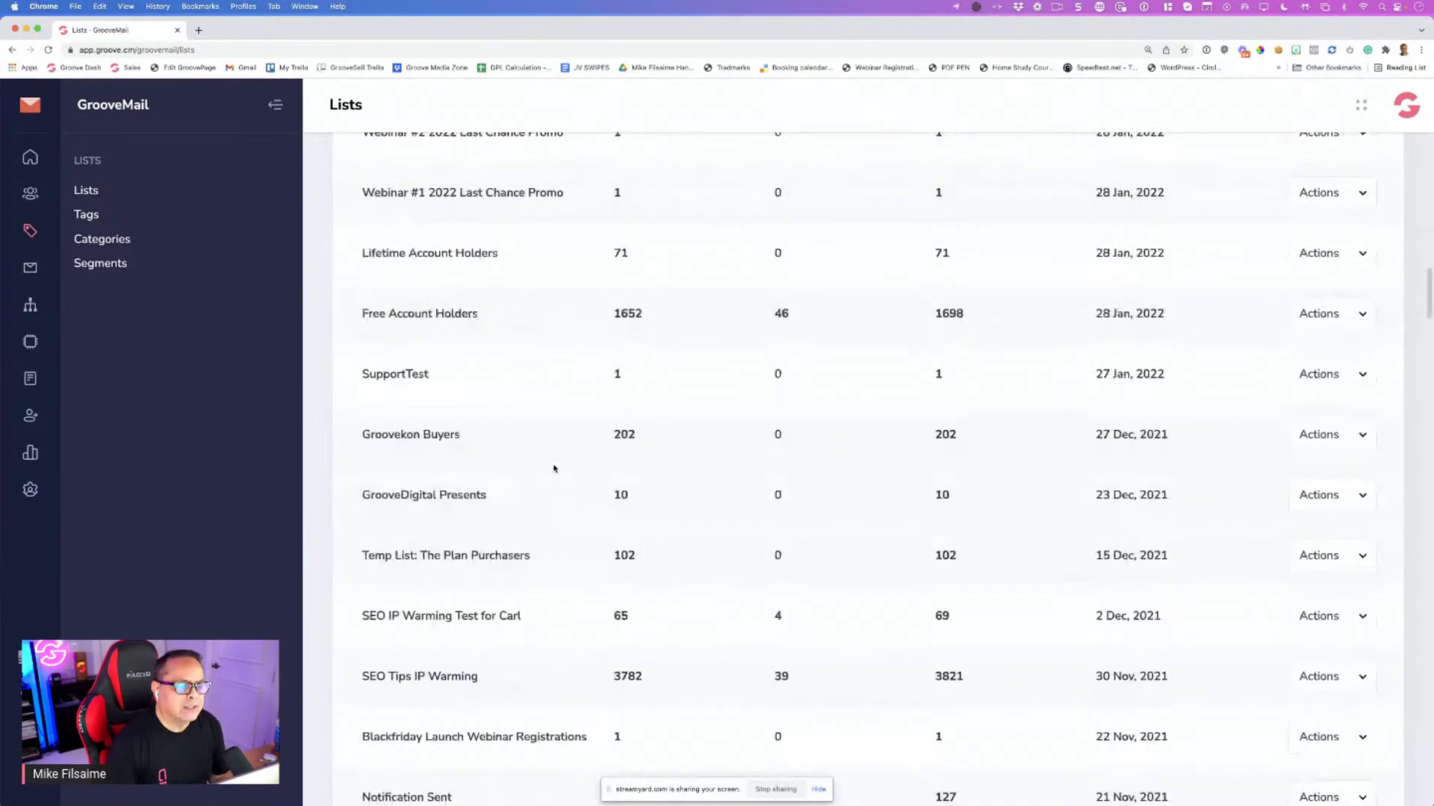
{"action": "scroll", "coordinate": [554, 467], "scroll_direction": "up", "scroll_amount": 5}
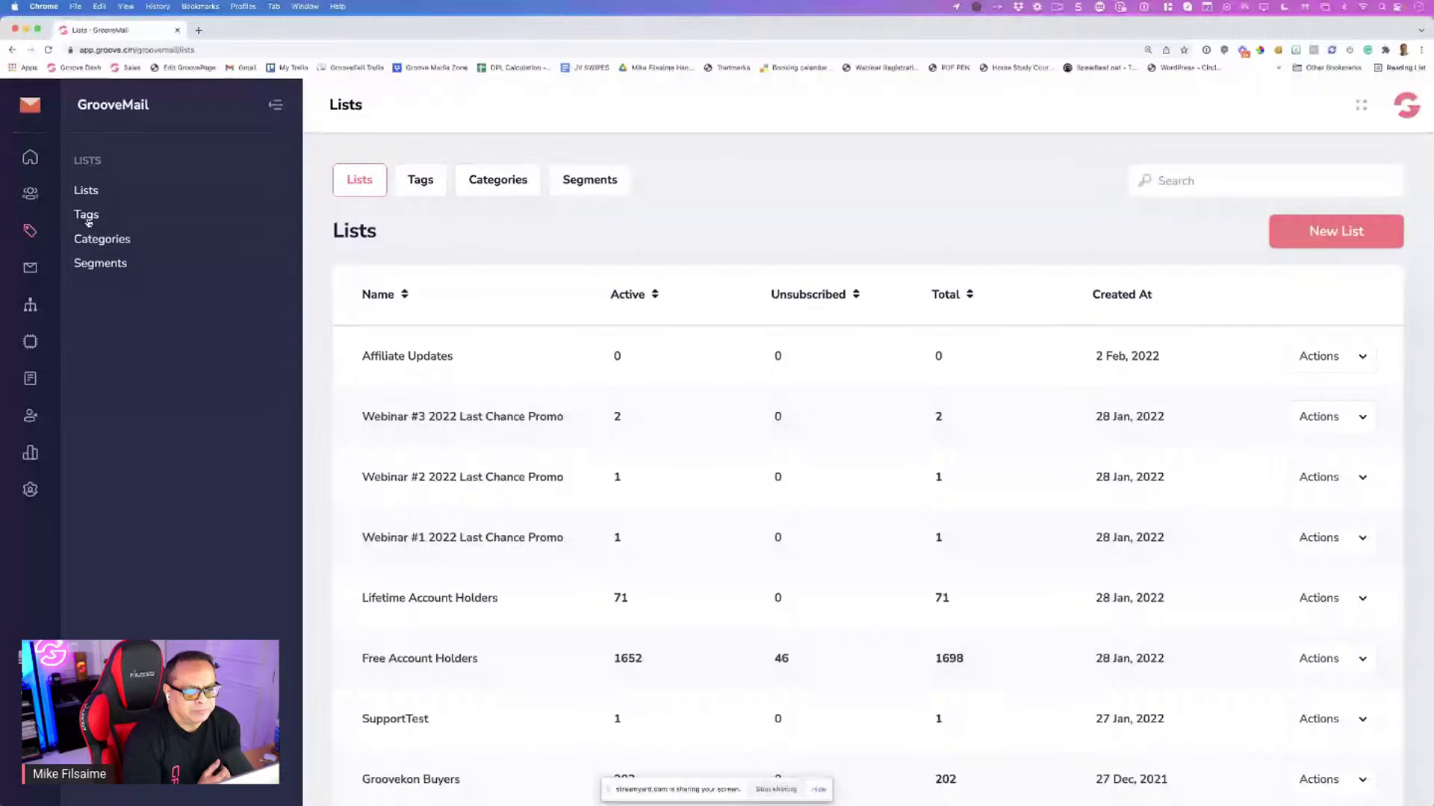
Open the Tags page, check the New Tag form's category options, and close it without saving
{"action": "left_click", "coordinate": [87, 216]}
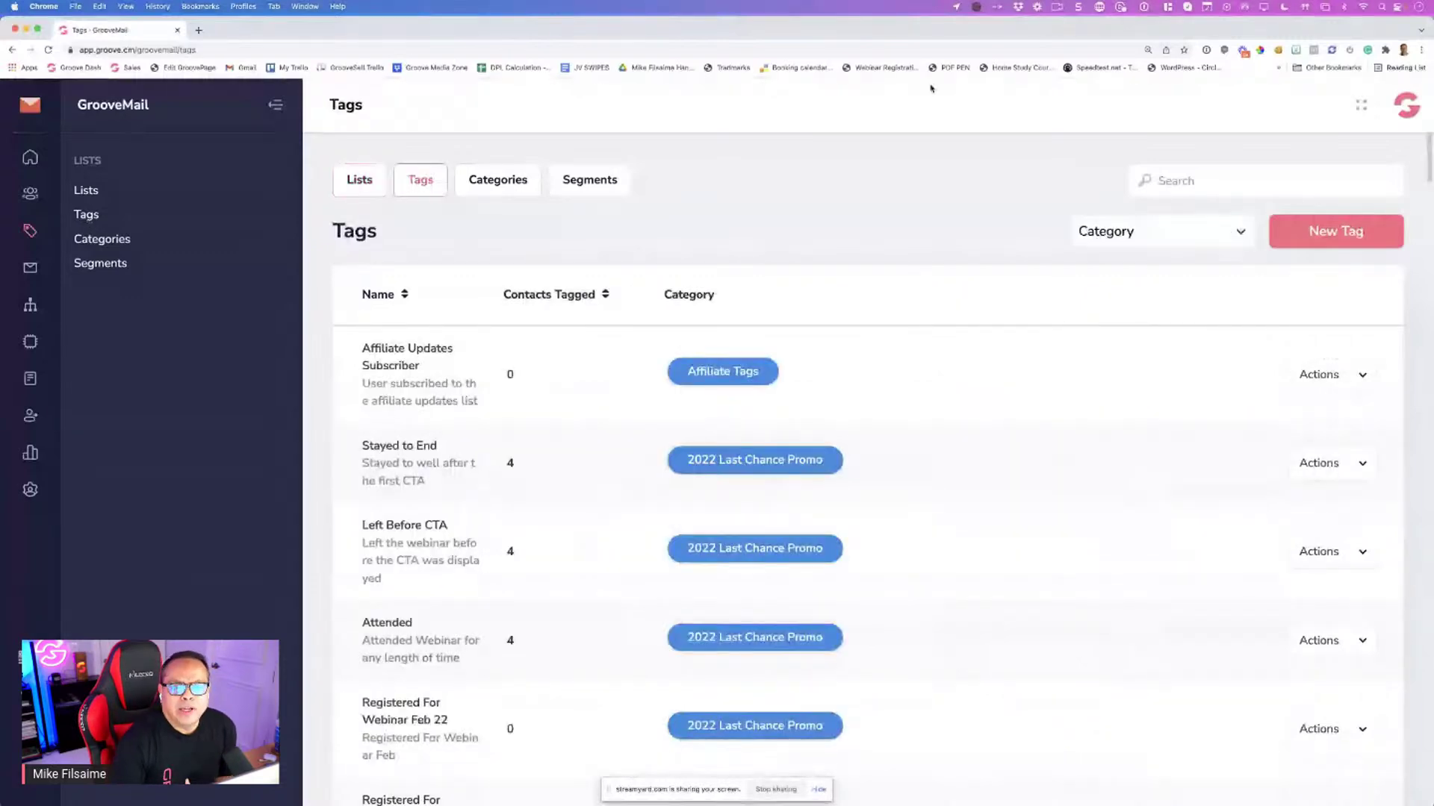
{"action": "left_click", "coordinate": [1336, 231]}
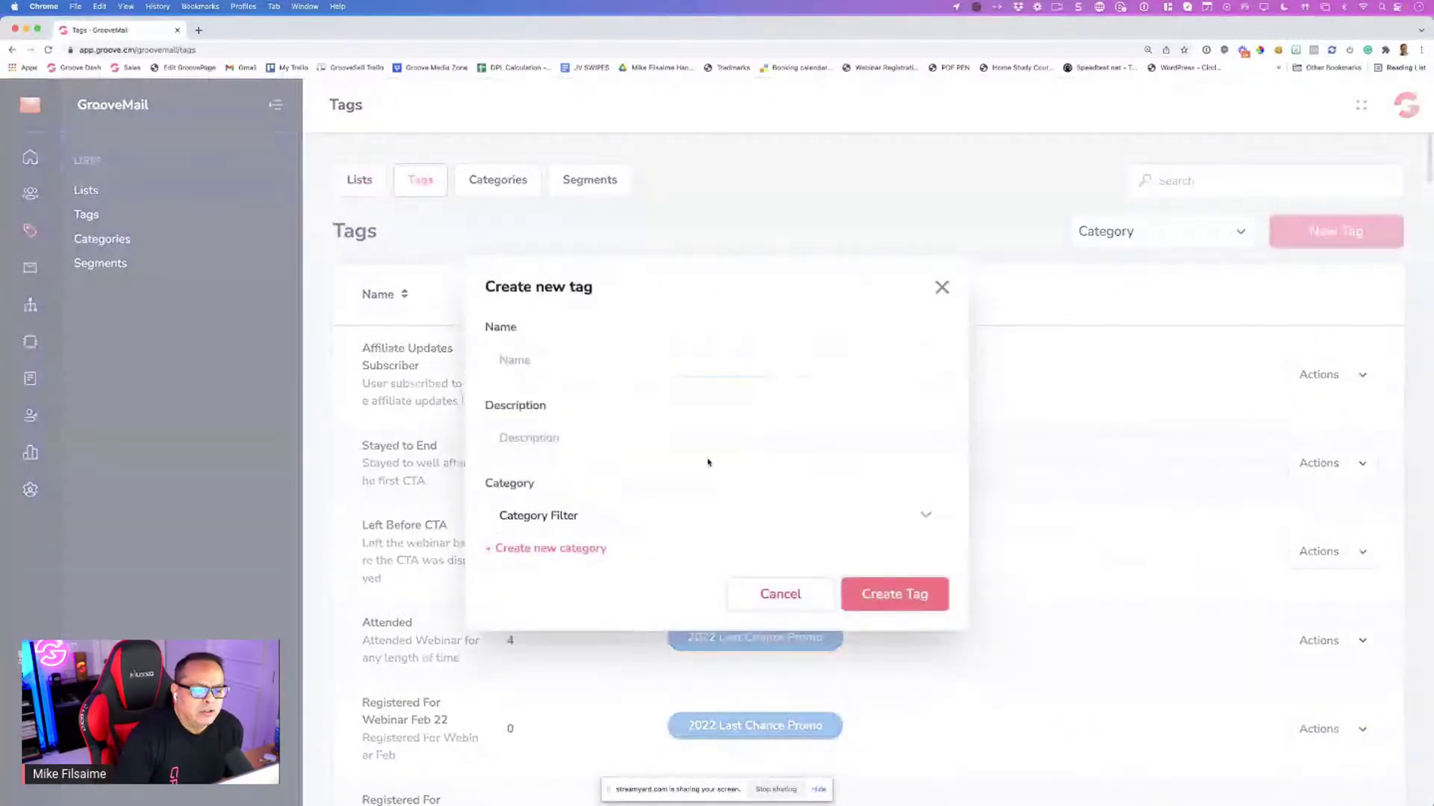
{"action": "left_click", "coordinate": [698, 522]}
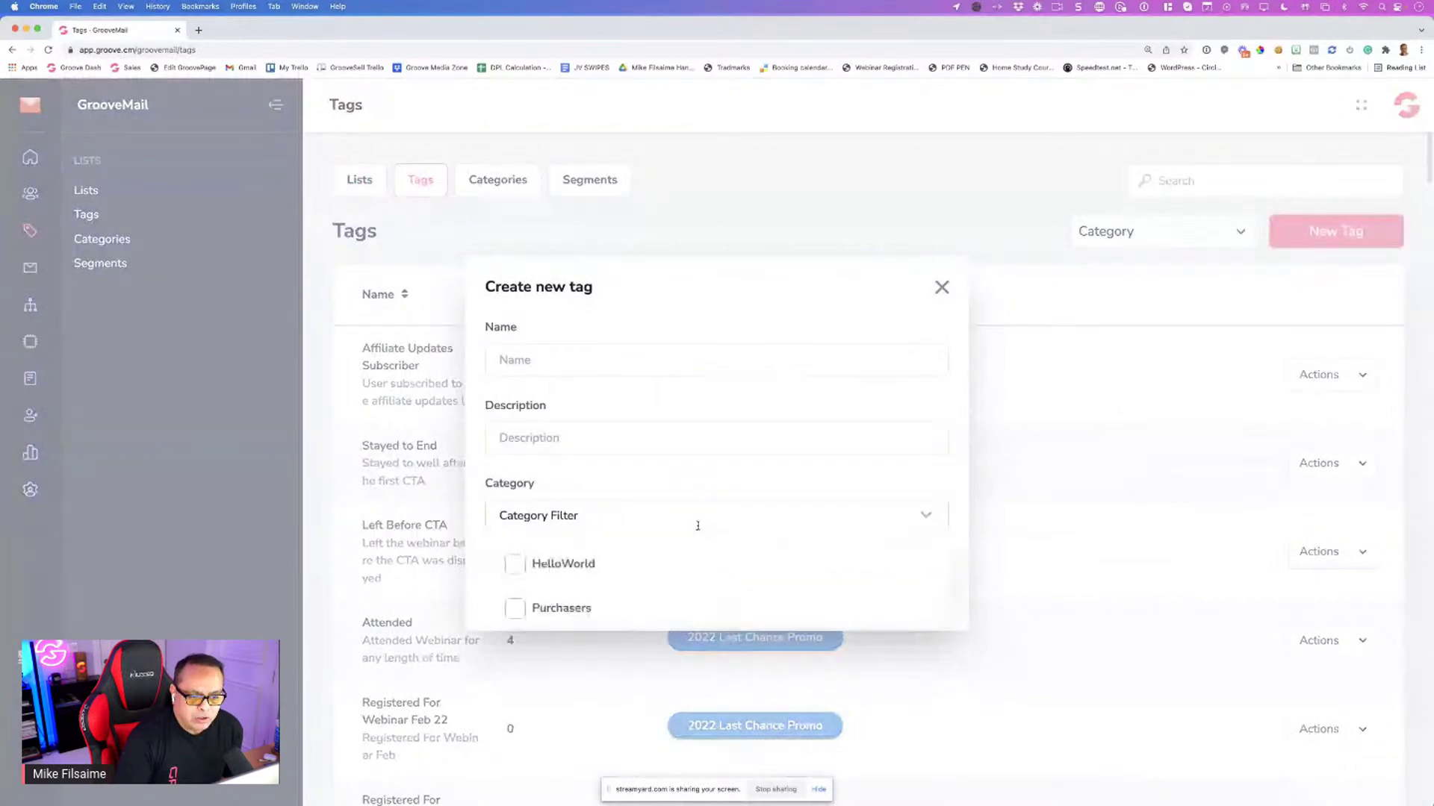
{"action": "scroll", "coordinate": [898, 342], "scroll_direction": "down", "scroll_amount": 3}
{"action": "left_click", "coordinate": [940, 288]}
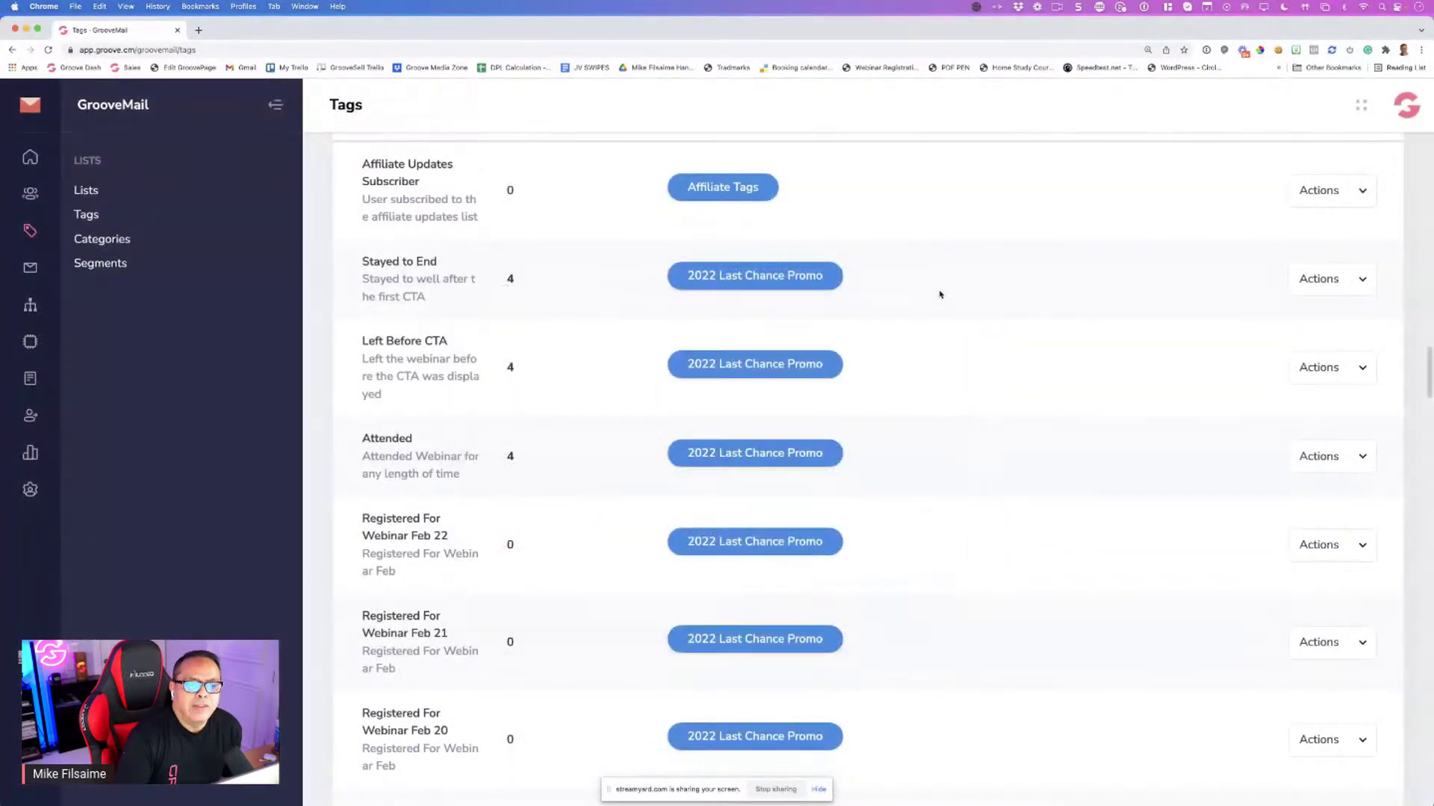
{"action": "scroll", "coordinate": [934, 296], "scroll_direction": "up", "scroll_amount": 2}
{"action": "scroll", "coordinate": [934, 296], "scroll_direction": "up", "scroll_amount": 1}
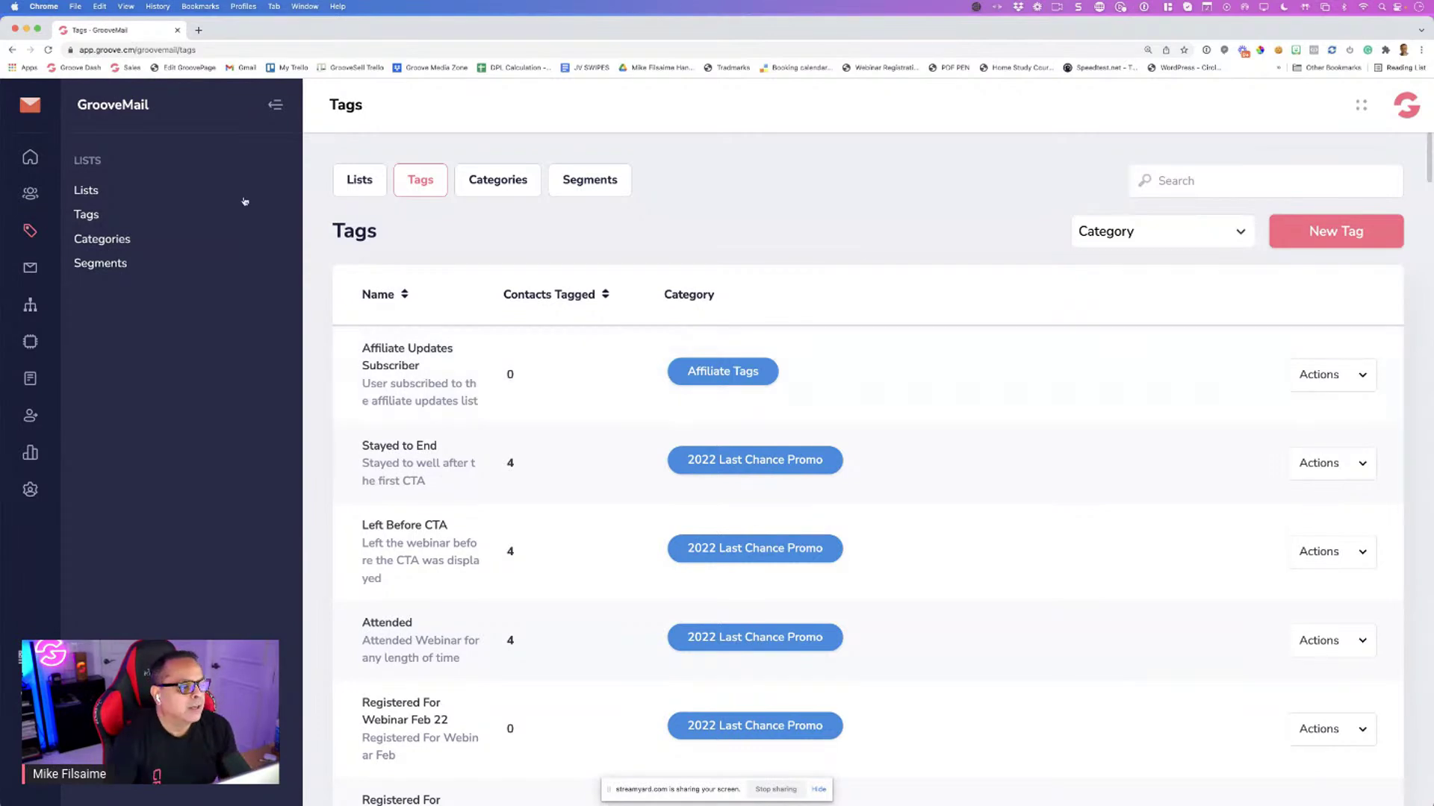
Open the Categories page and view HelloWorld's edit dialog, closing it unchanged
{"action": "left_click", "coordinate": [125, 244]}
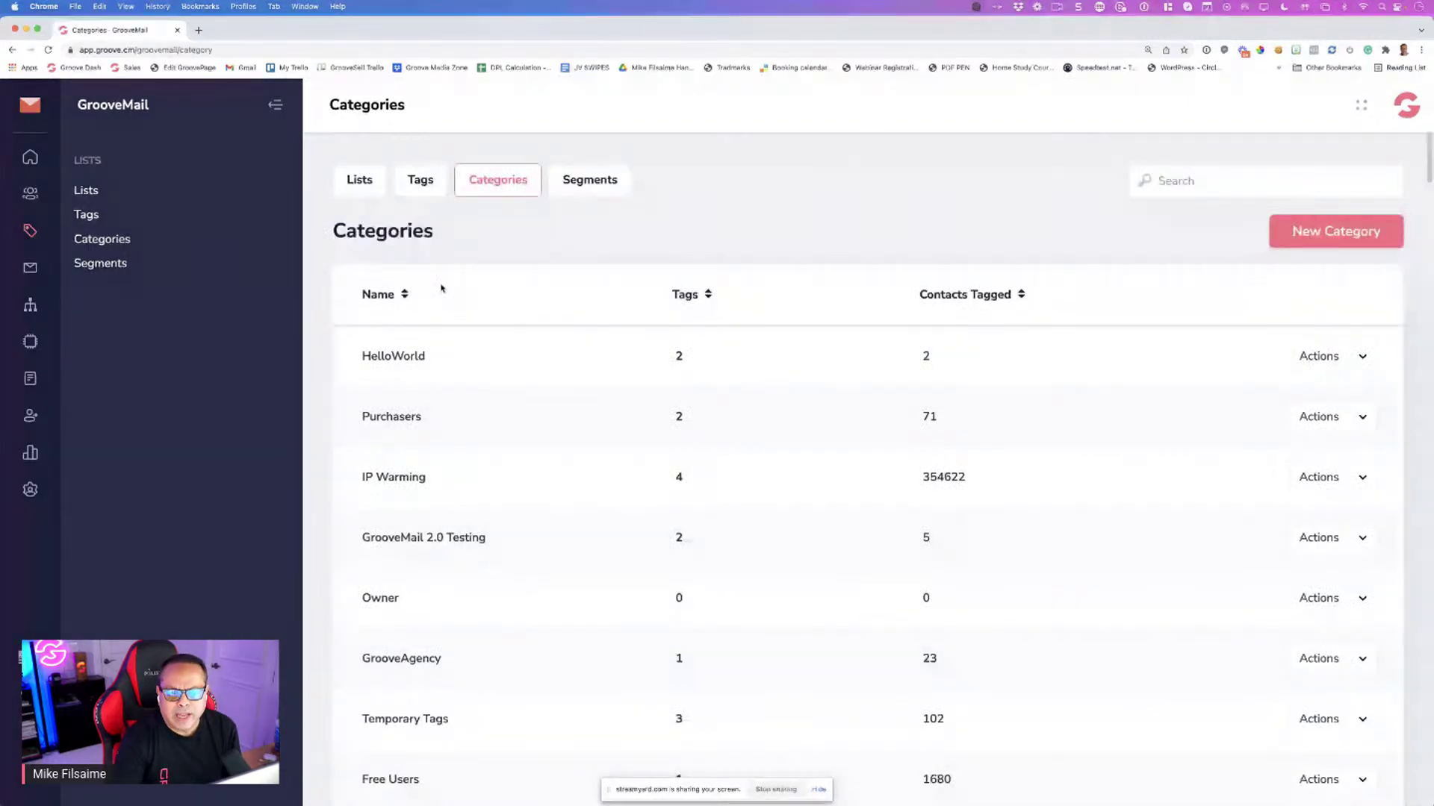
{"action": "scroll", "coordinate": [1238, 370], "scroll_direction": "down", "scroll_amount": 1}
{"action": "left_click", "coordinate": [1321, 337]}
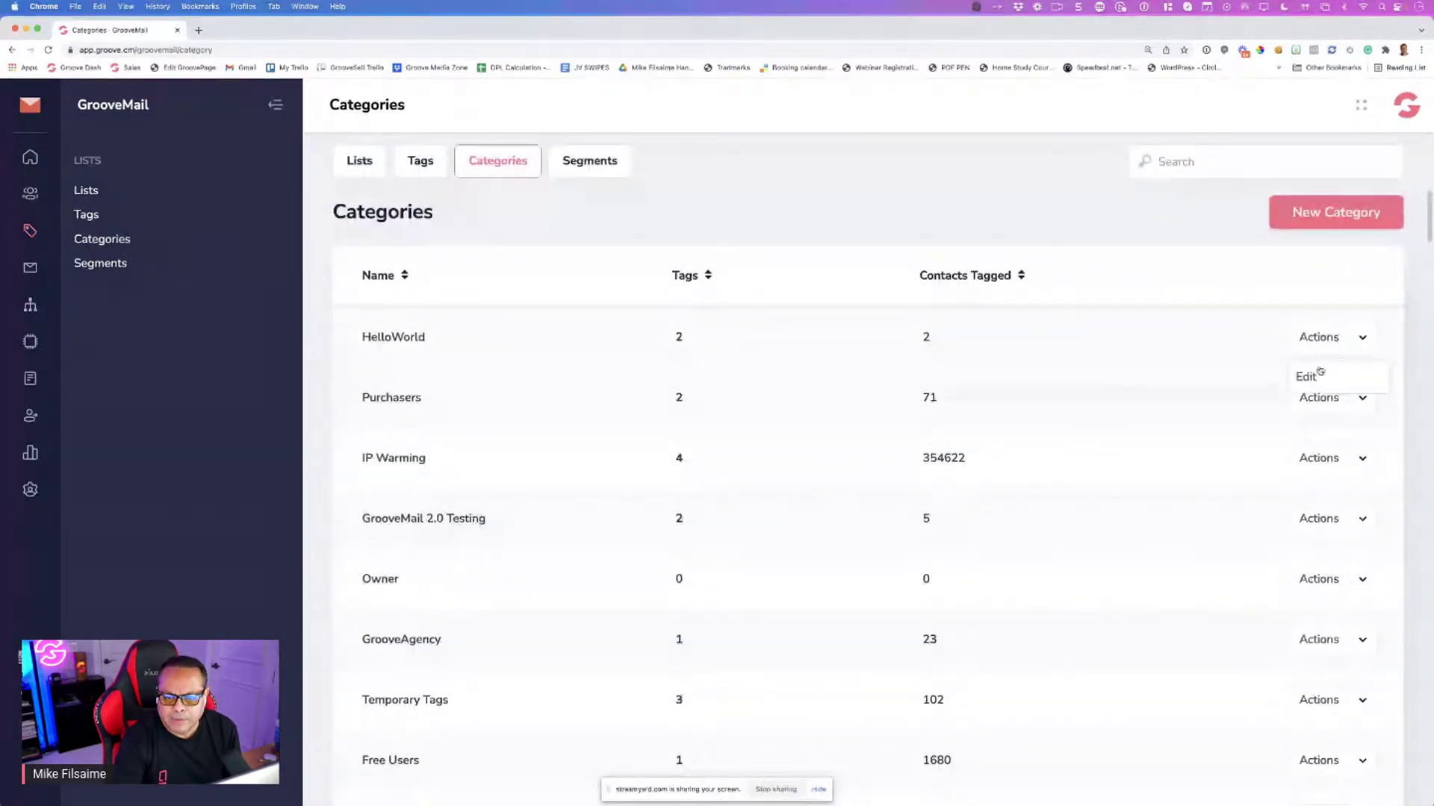
{"action": "left_click", "coordinate": [1312, 374]}
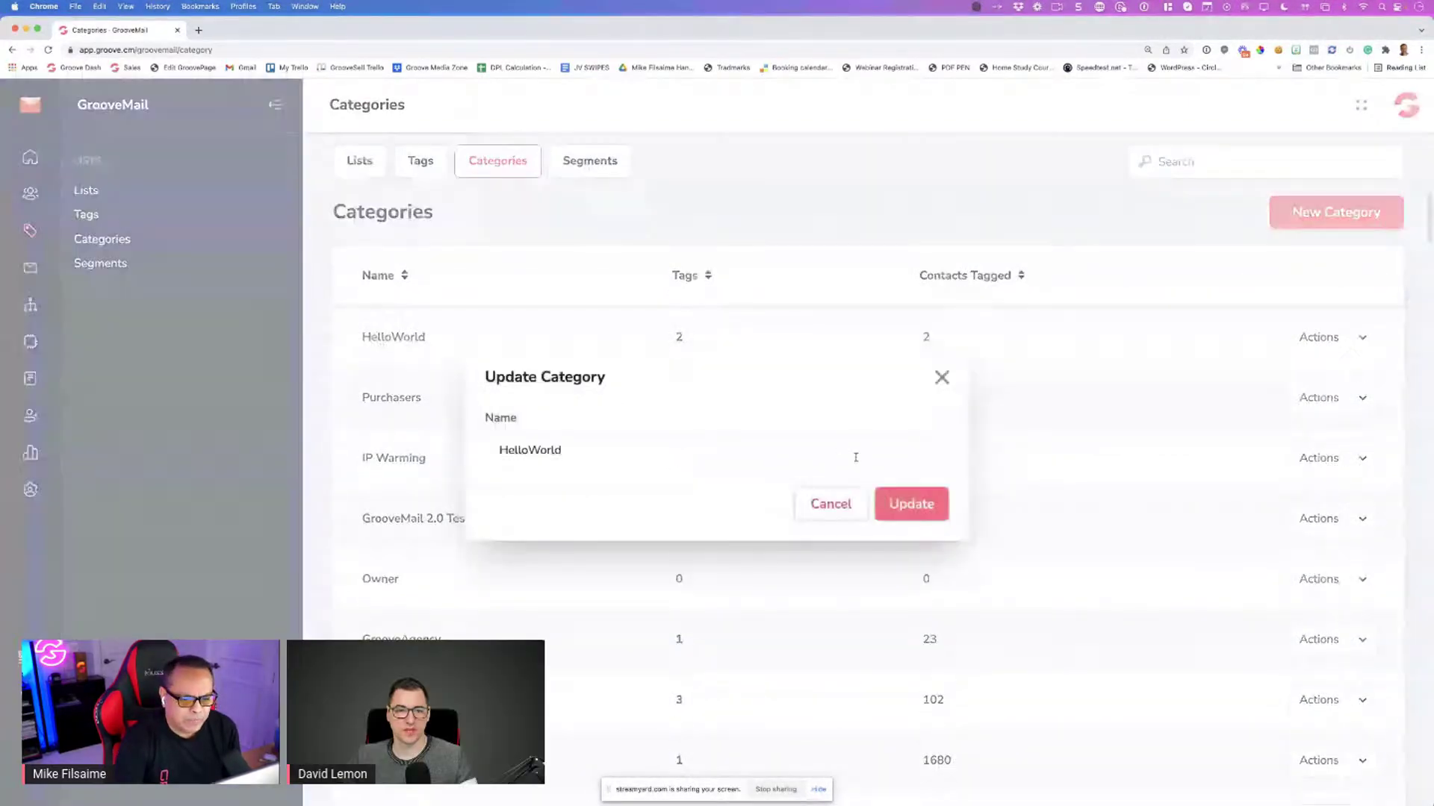
{"action": "left_click", "coordinate": [939, 378]}
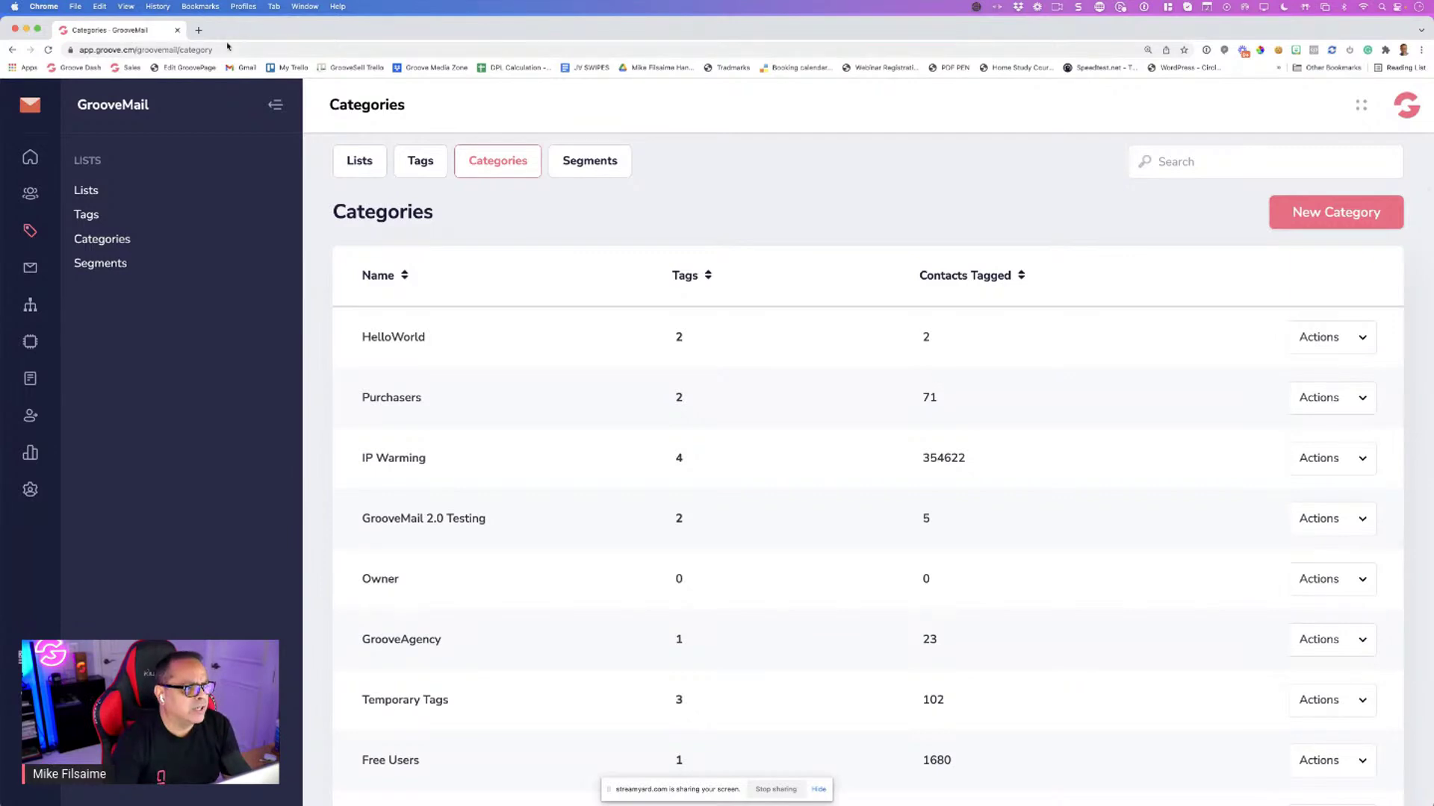
In a new tab, go to grooveapps.com and open GrooveVideo's video library
{"action": "left_click", "coordinate": [197, 30]}
{"action": "type", "text": "gr"}
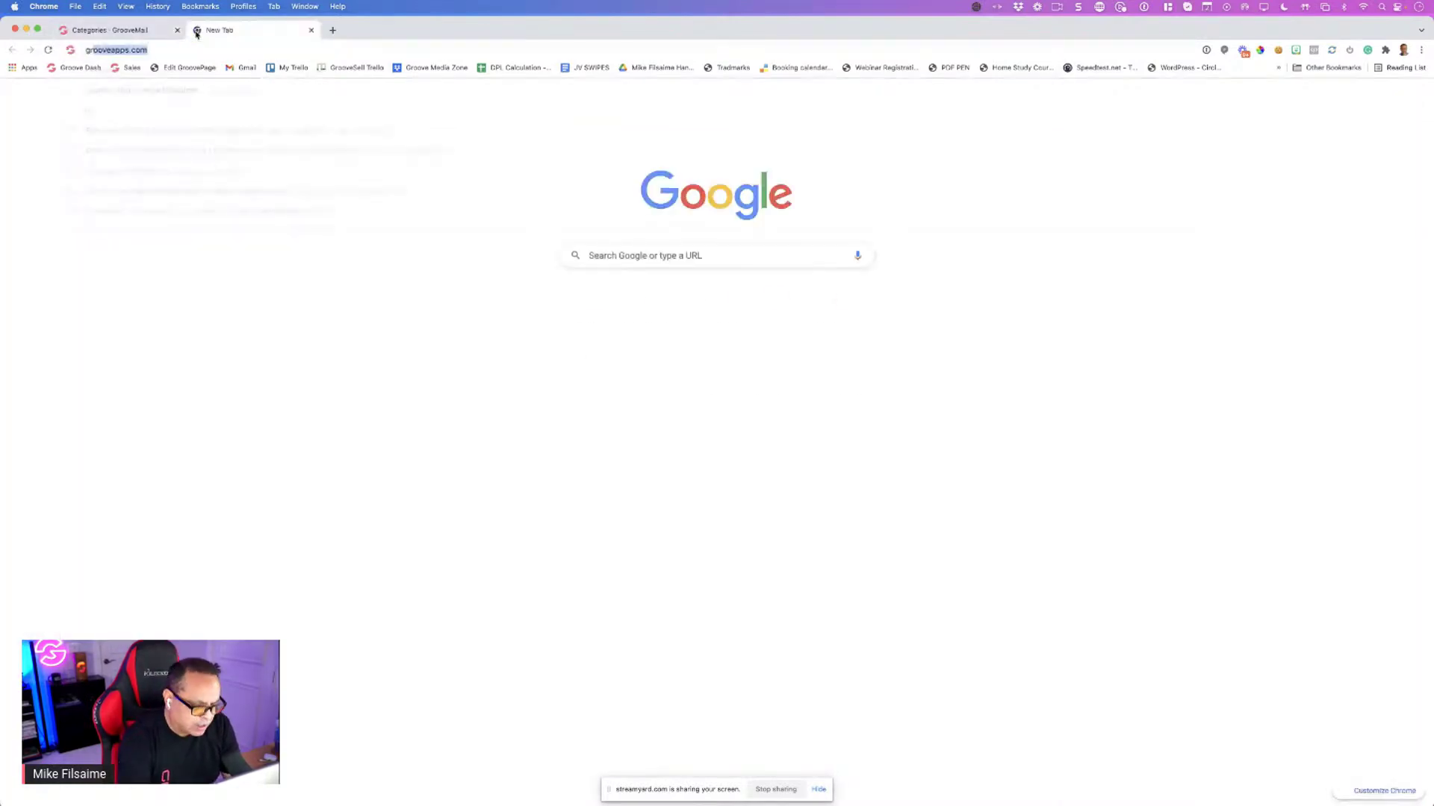
{"action": "key", "text": "Return"}
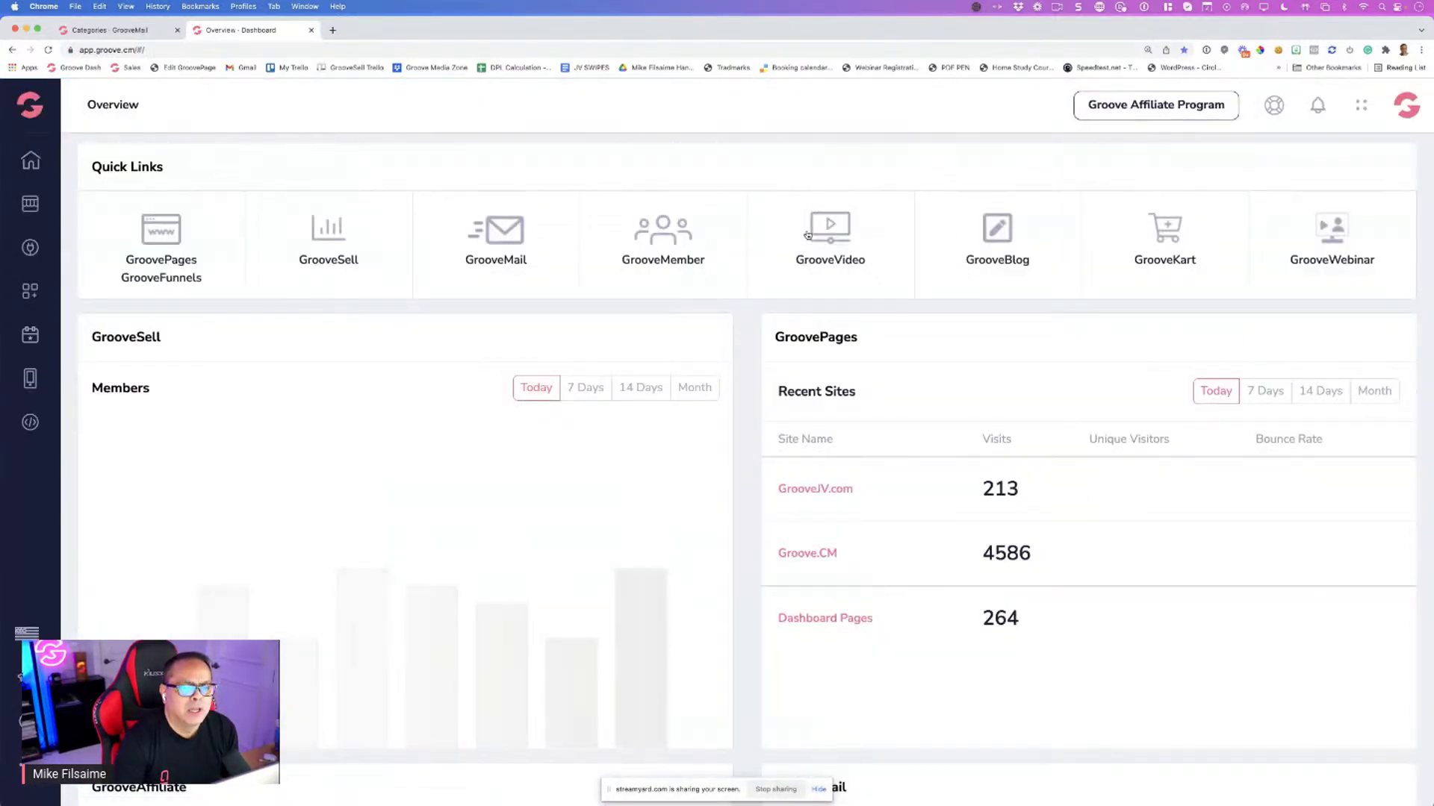
{"action": "left_click", "coordinate": [807, 236]}
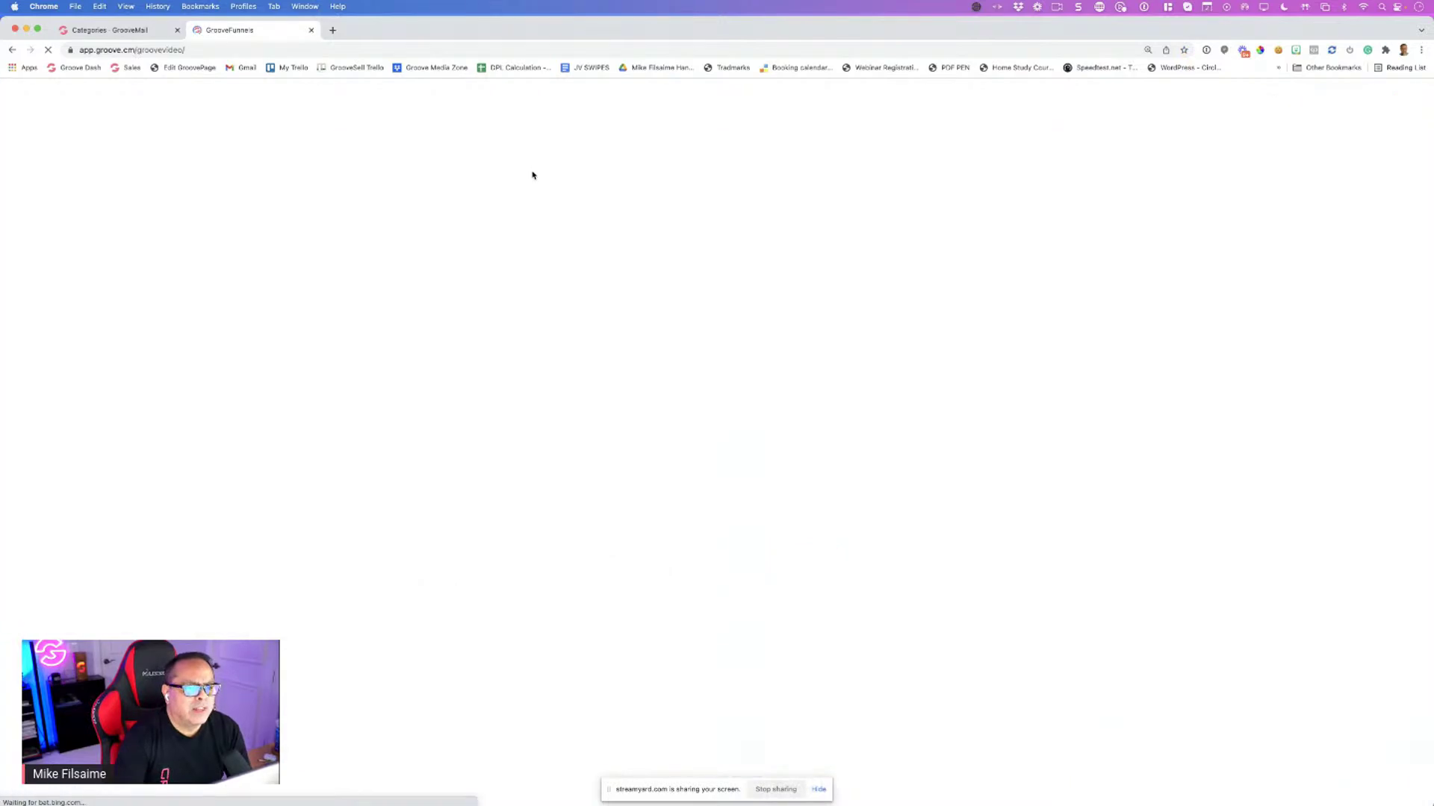
{"action": "left_click", "coordinate": [250, 247]}
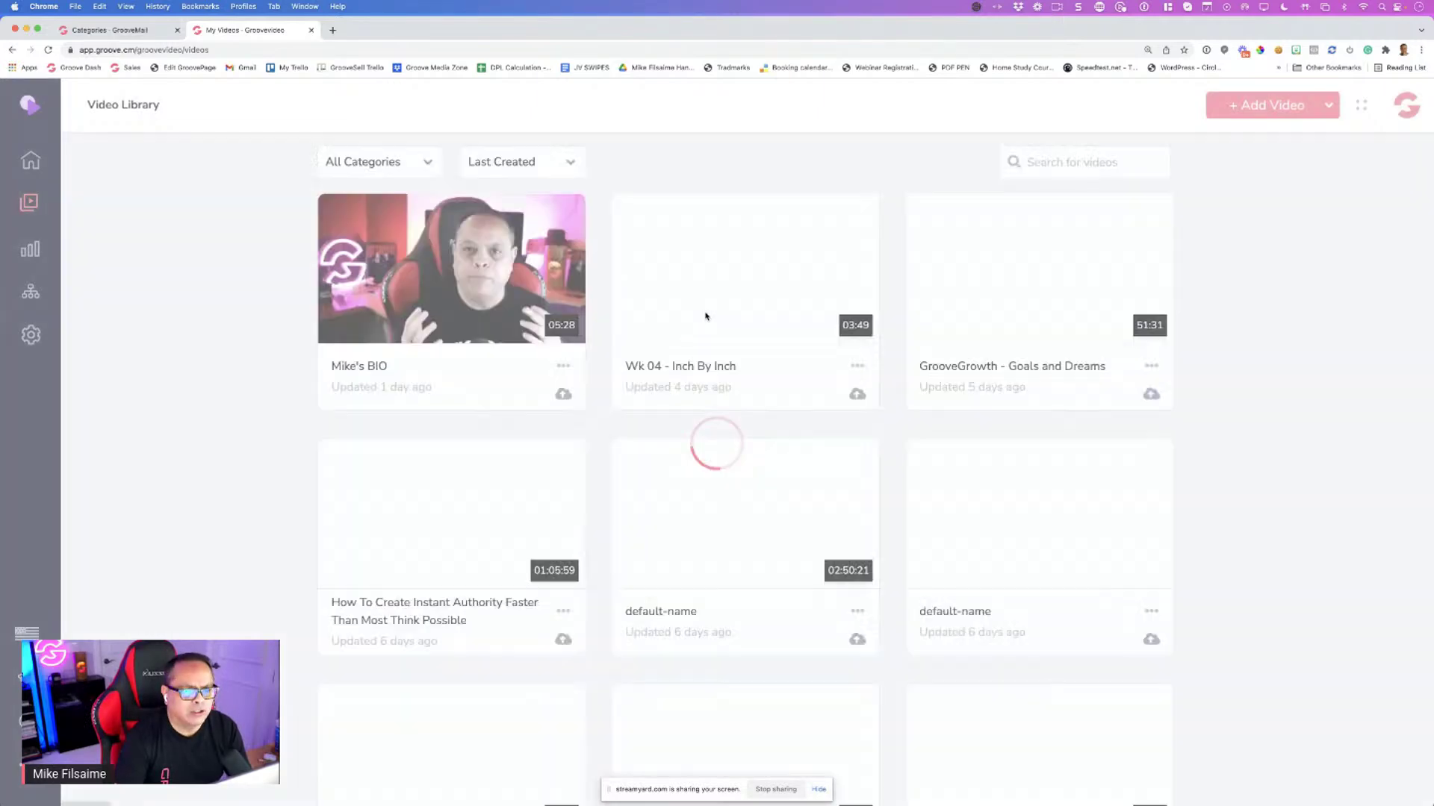
{"action": "scroll", "coordinate": [1046, 329], "scroll_direction": "down", "scroll_amount": 5}
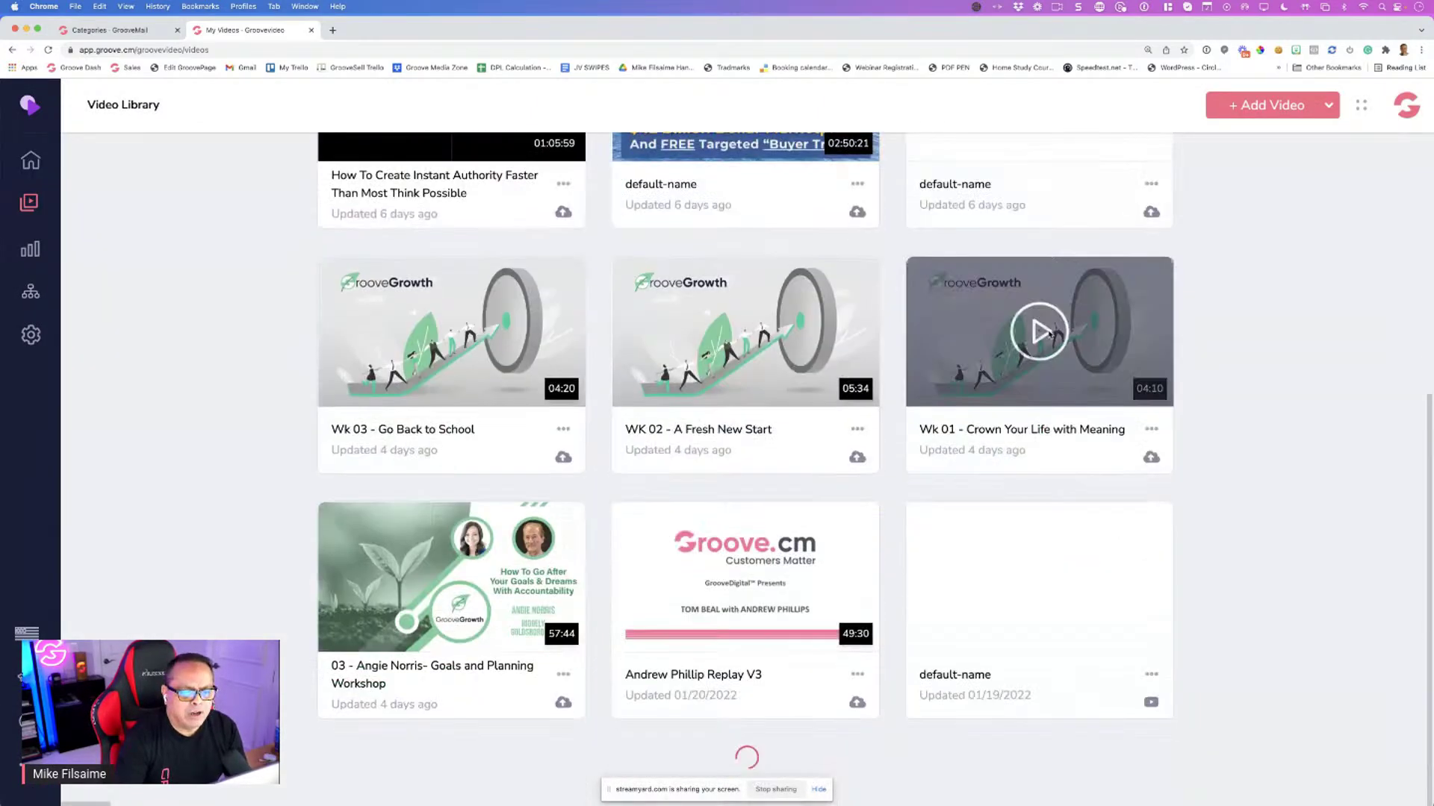
{"action": "scroll", "coordinate": [1049, 334], "scroll_direction": "up", "scroll_amount": 5}
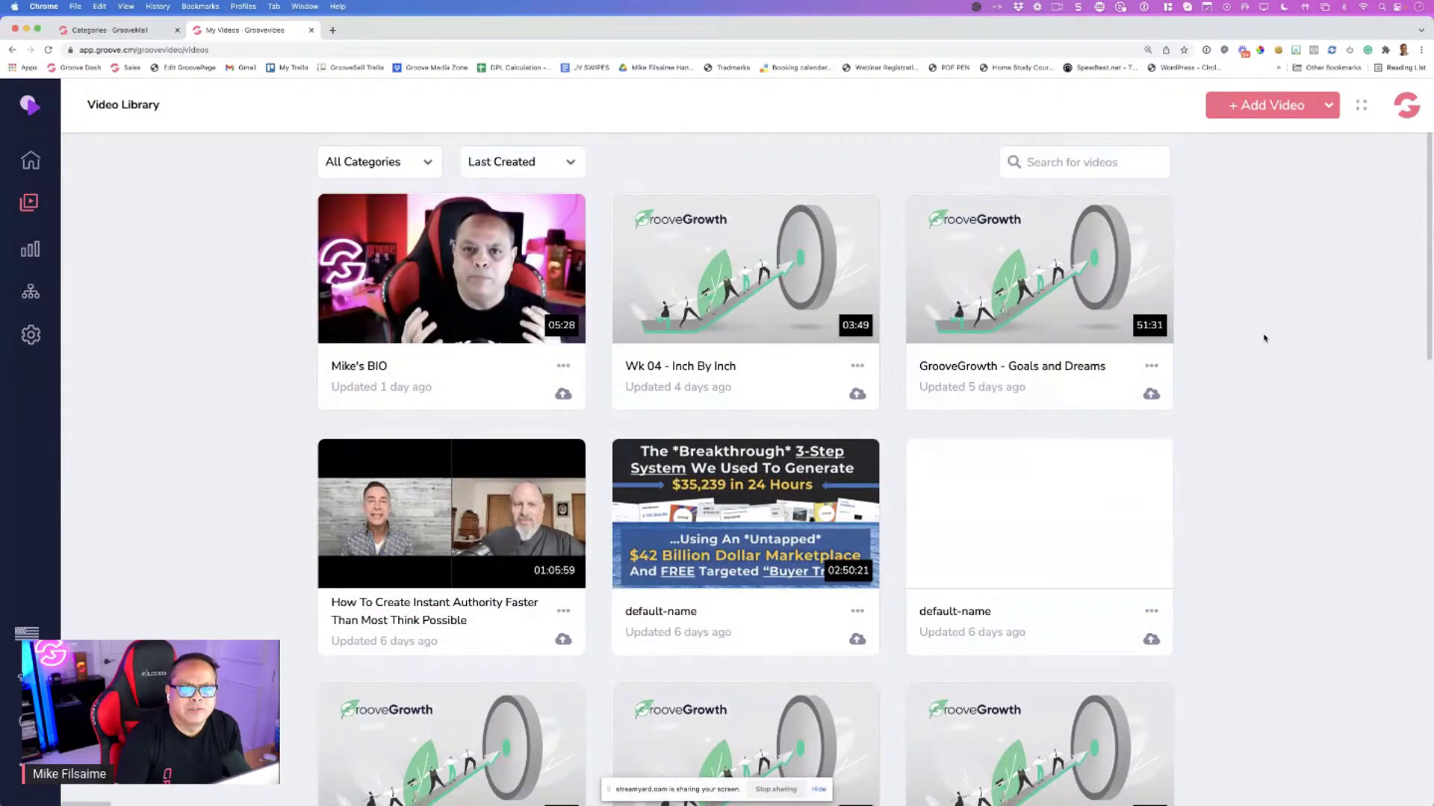
Filter the library to the GrooveJV category and review its videos
{"action": "left_click", "coordinate": [381, 162]}
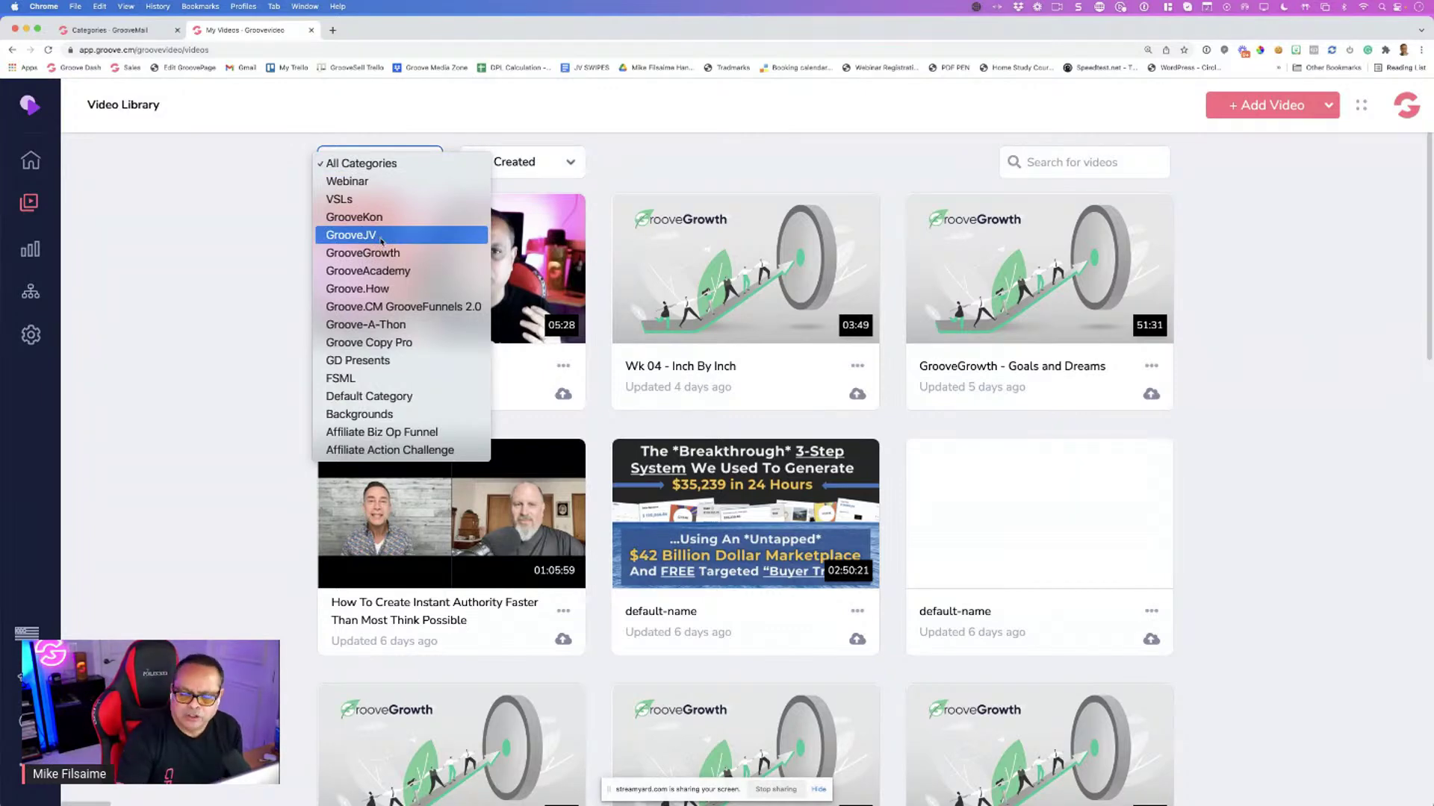
{"action": "left_click", "coordinate": [381, 236]}
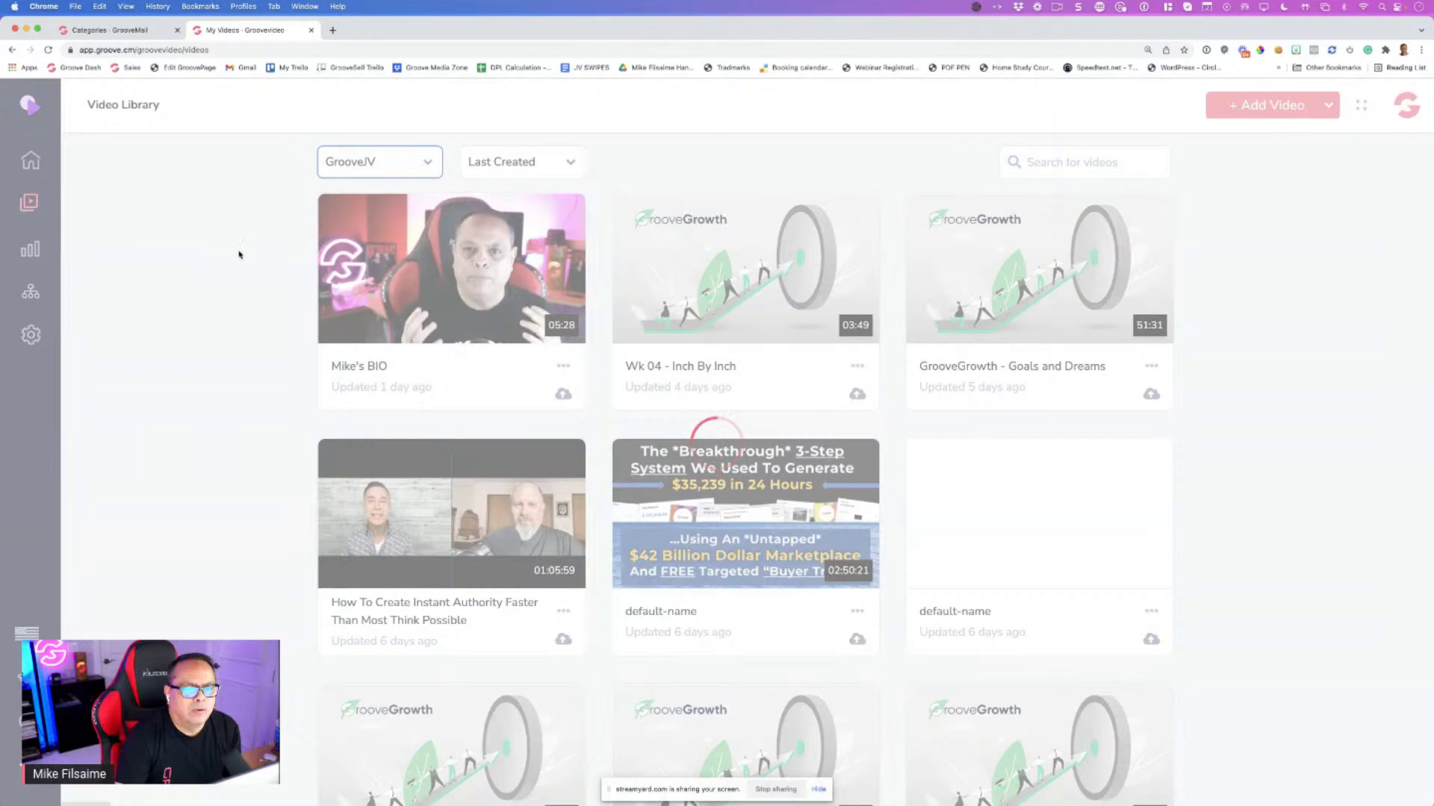
{"action": "scroll", "coordinate": [241, 253], "scroll_direction": "down", "scroll_amount": 5}
{"action": "scroll", "coordinate": [242, 252], "scroll_direction": "down", "scroll_amount": 2}
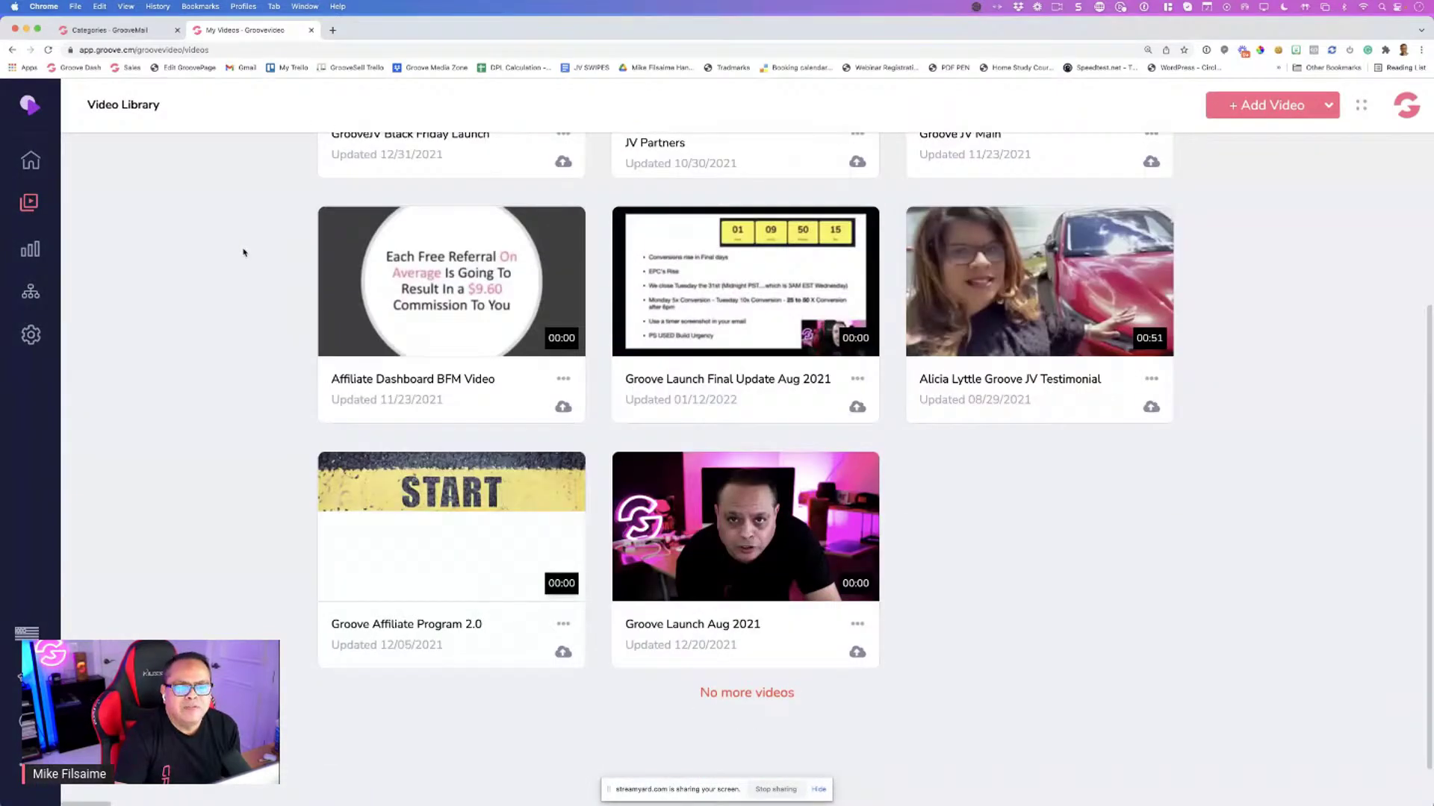
{"action": "scroll", "coordinate": [243, 253], "scroll_direction": "up", "scroll_amount": 1}
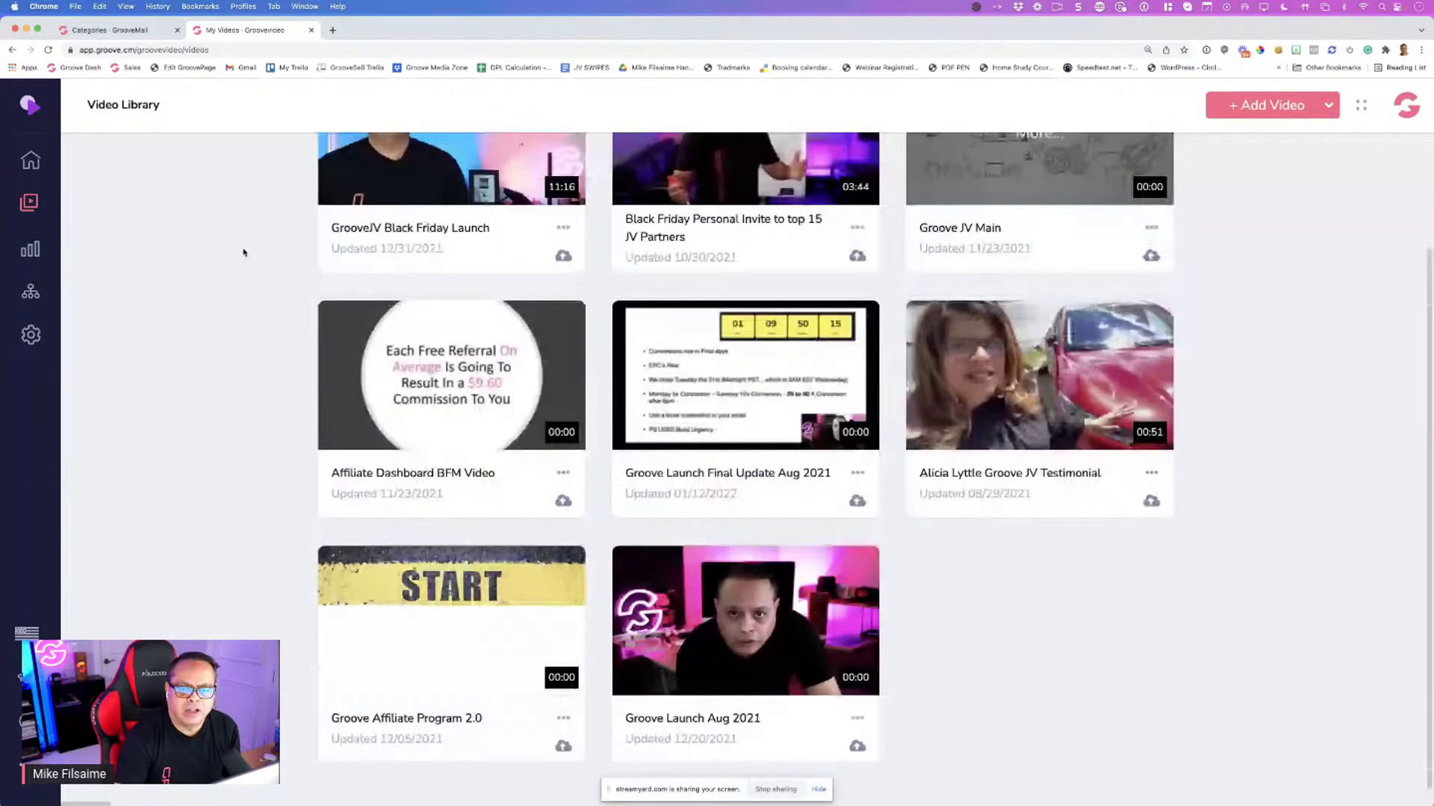
{"action": "scroll", "coordinate": [242, 252], "scroll_direction": "up", "scroll_amount": 2}
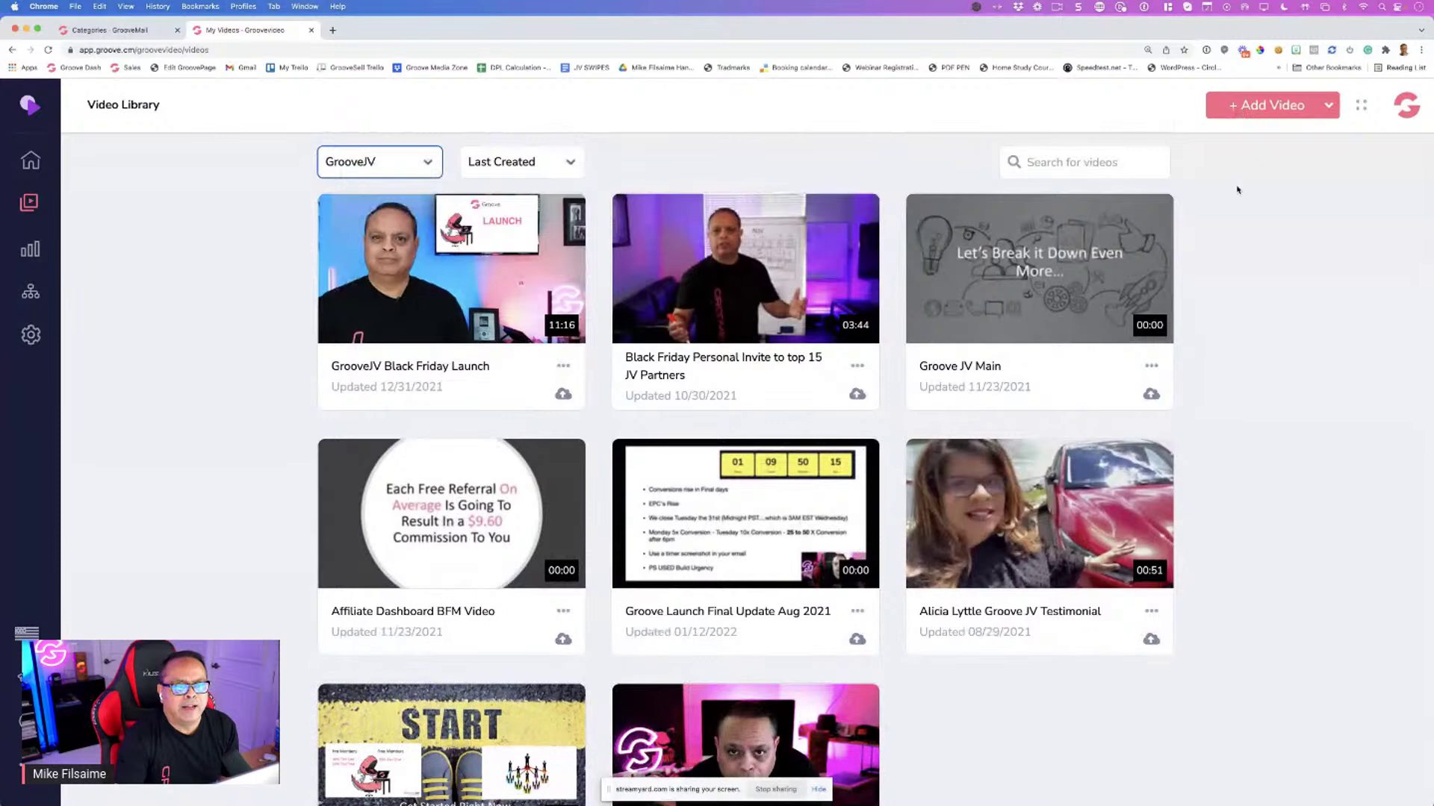
{"action": "left_click", "coordinate": [391, 171]}
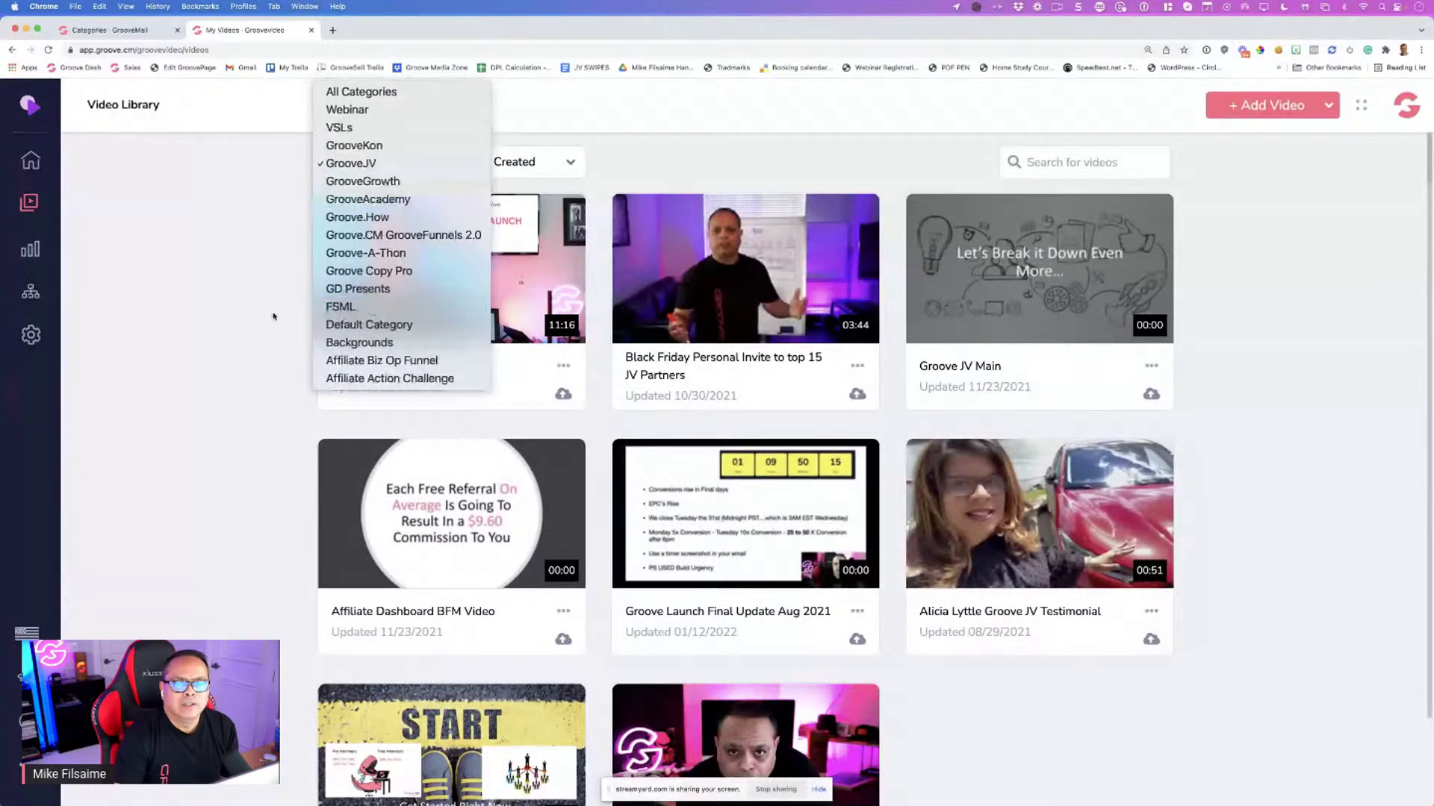
{"action": "left_click", "coordinate": [282, 174]}
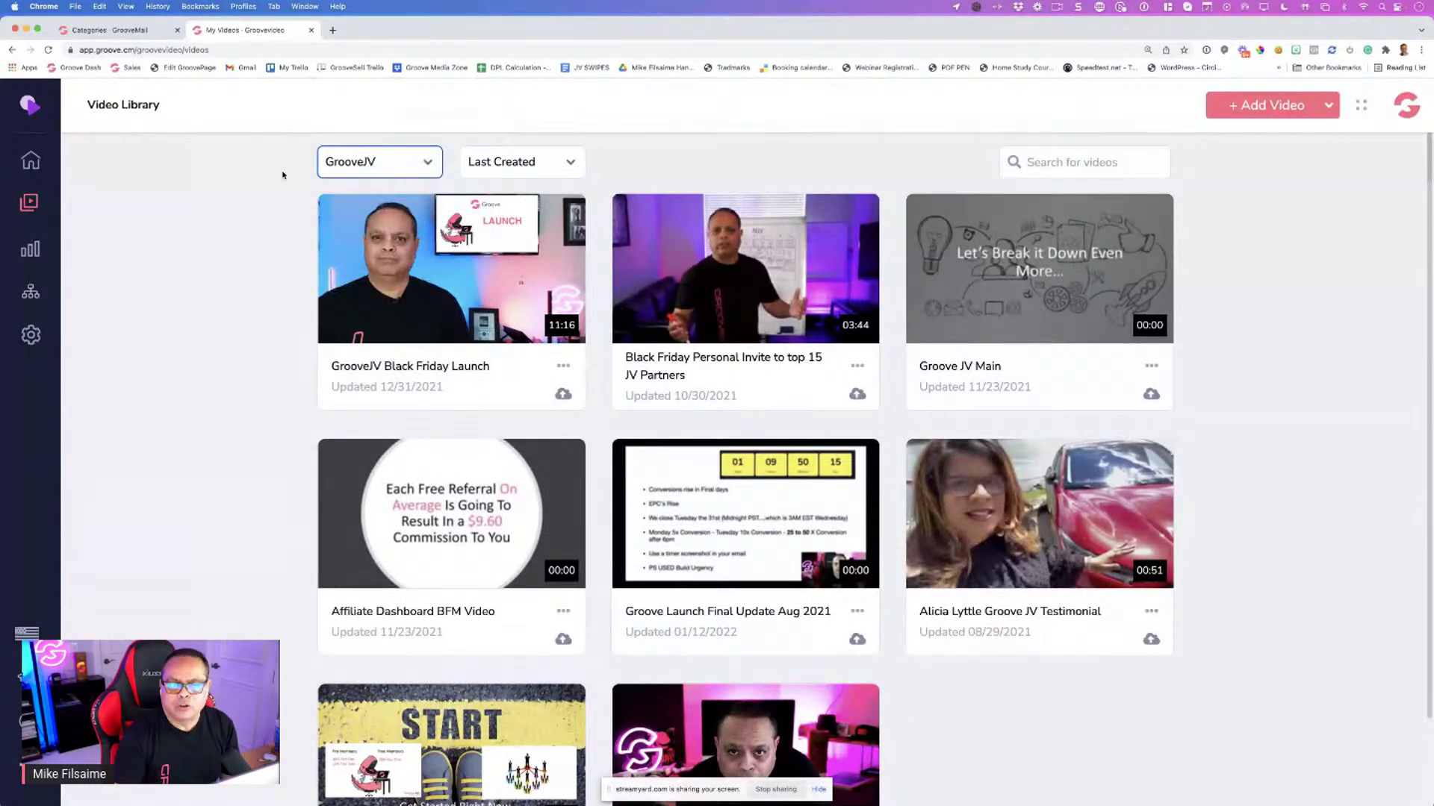
Close the GrooveVideo library tab
{"action": "left_click", "coordinate": [311, 30]}
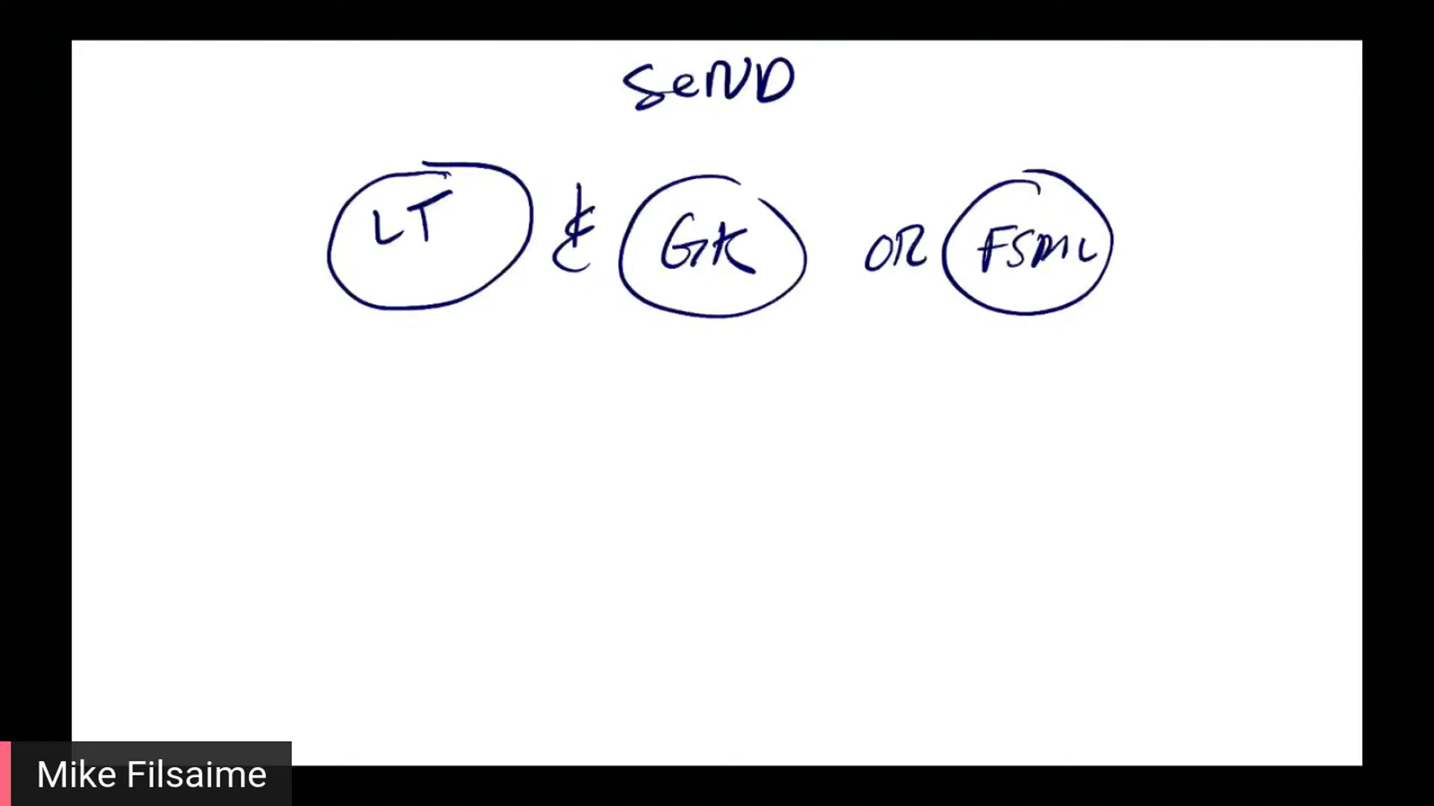
Redraw the circle around LT and link the LT and GK circles into one enclosed pair
{"action": "key", "text": "ctrl+z"}
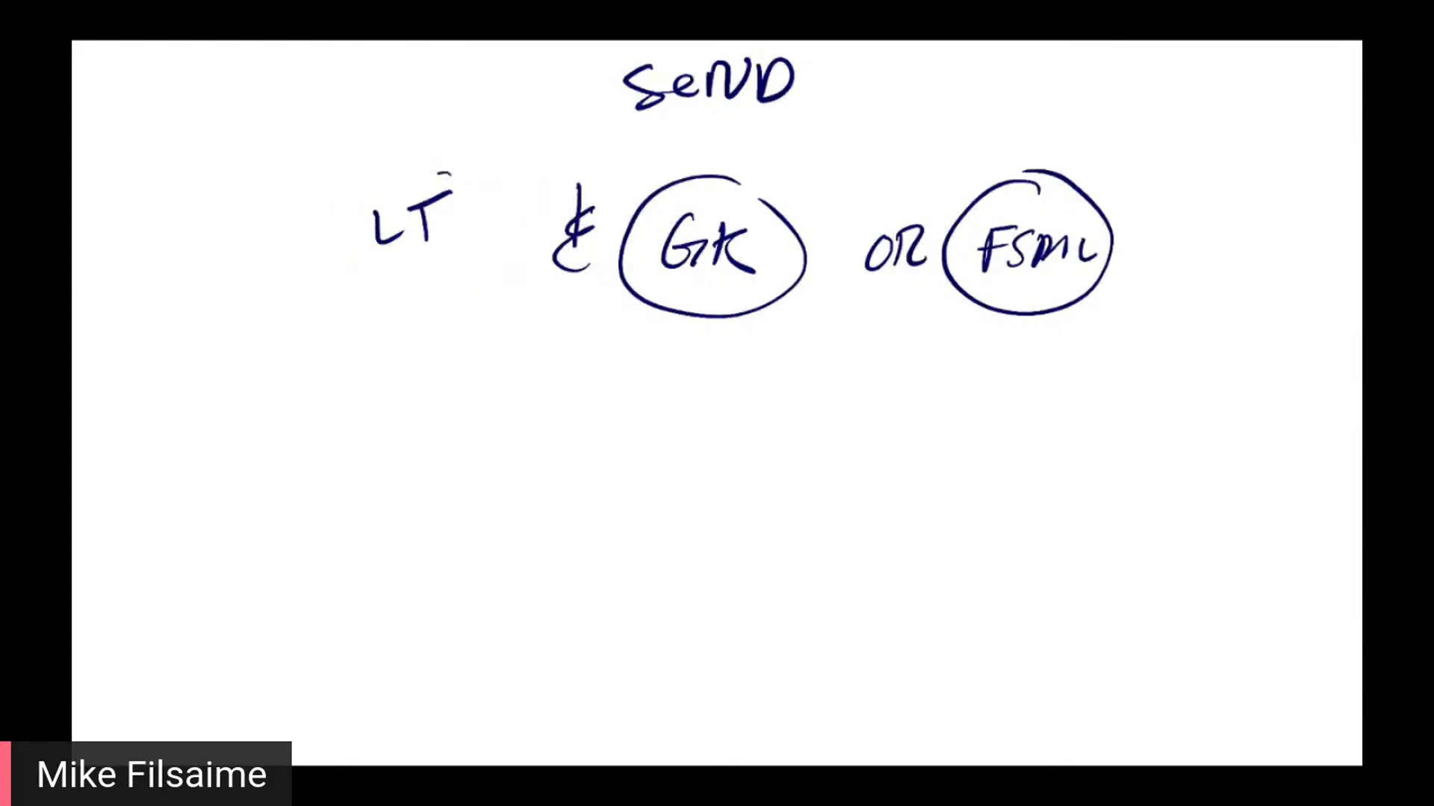
{"action": "left_click_drag", "start_coordinate": [448, 174], "coordinate": [422, 162]}
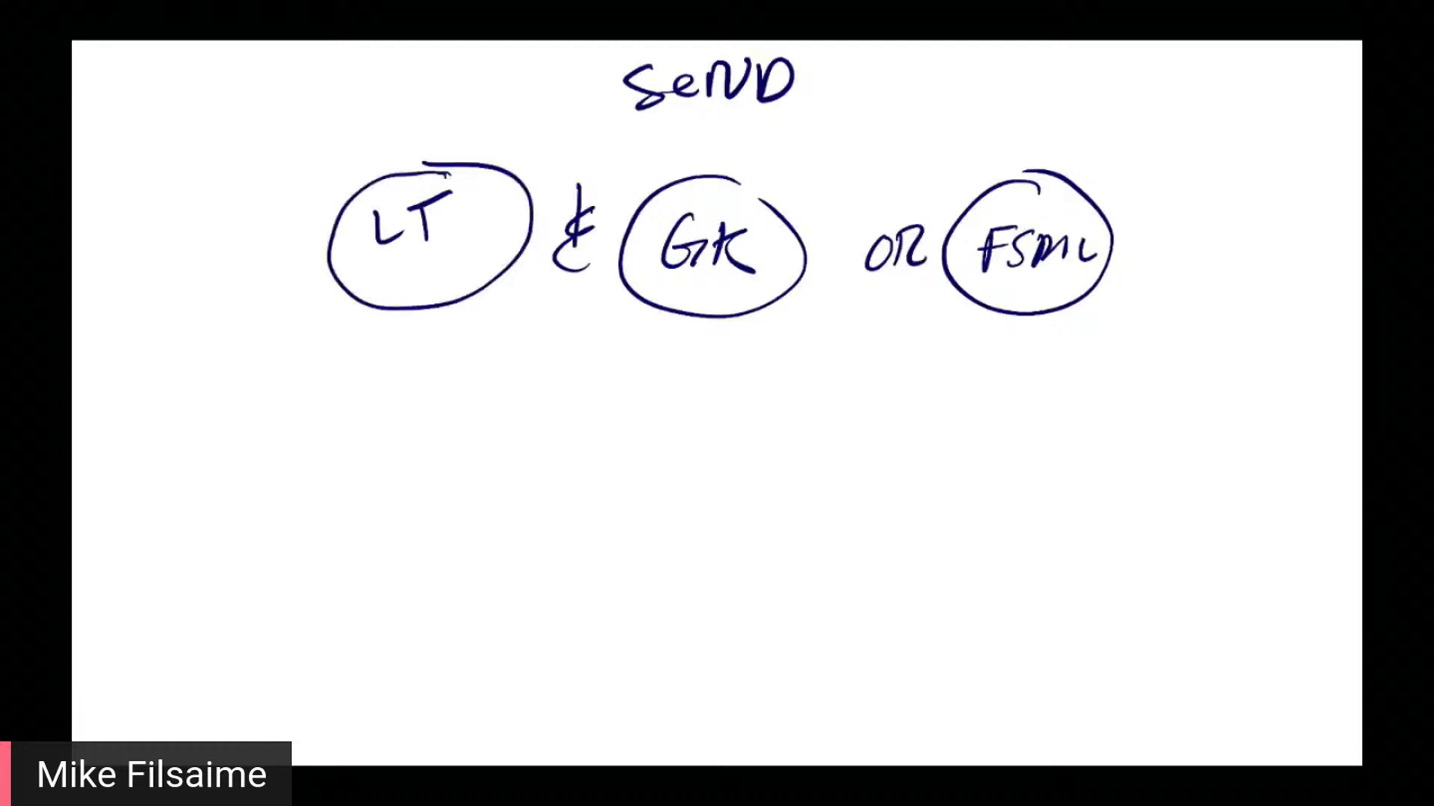
{"action": "left_click_drag", "start_coordinate": [452, 304], "coordinate": [543, 396]}
{"action": "left_click_drag", "start_coordinate": [562, 409], "coordinate": [667, 315]}
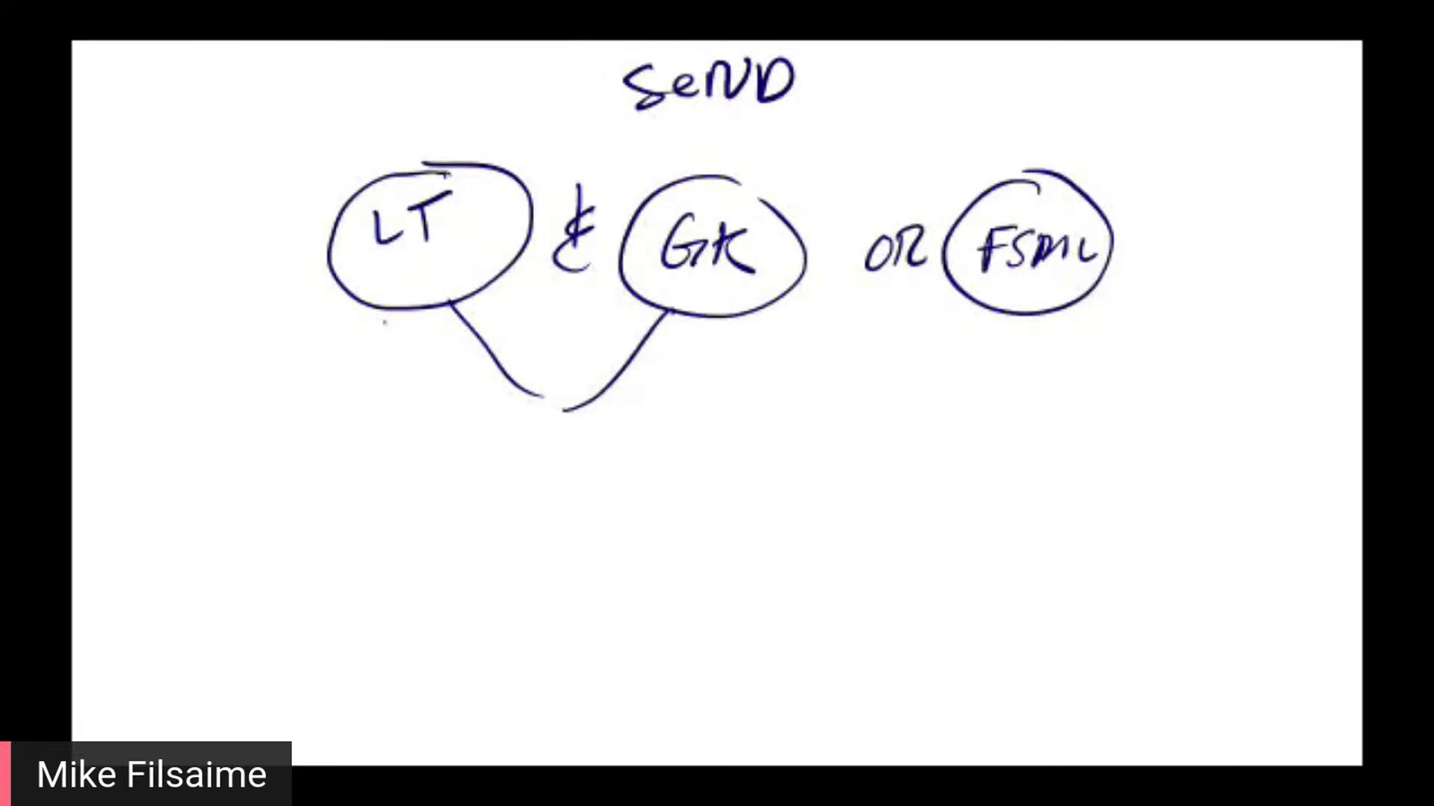
{"action": "mouse_move", "coordinate": [718, 147]}
{"action": "left_mouse_down"}
{"action": "mouse_move", "coordinate": [358, 175]}
{"action": "mouse_move", "coordinate": [763, 200]}
{"action": "left_mouse_up"}
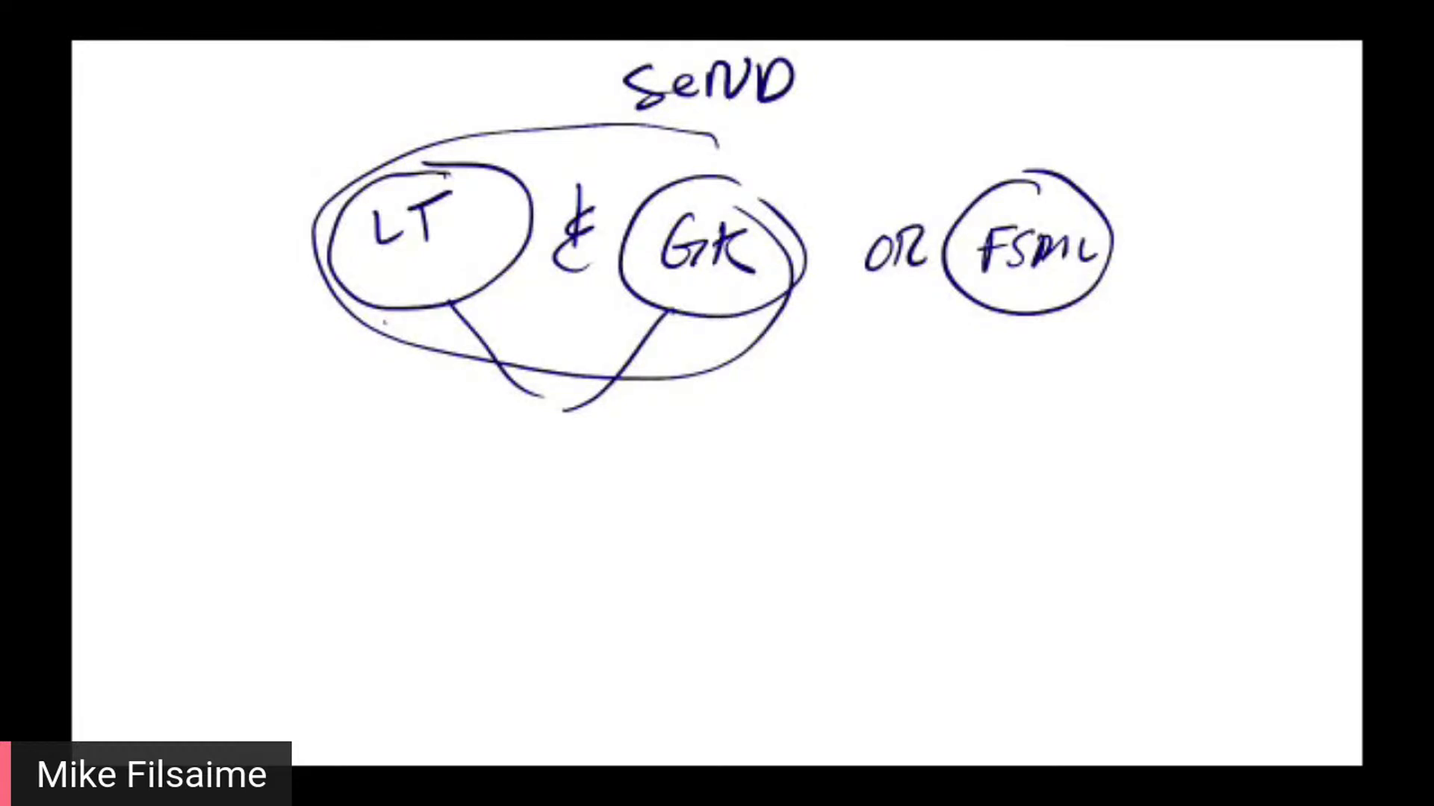
Underline OR twice and loop extra circles around LT & GK and FSML
{"action": "mouse_move", "coordinate": [824, 326]}
{"action": "left_mouse_down"}
{"action": "mouse_move", "coordinate": [881, 314]}
{"action": "mouse_move", "coordinate": [961, 326]}
{"action": "left_mouse_up"}
{"action": "left_click_drag", "start_coordinate": [838, 362], "coordinate": [948, 357]}
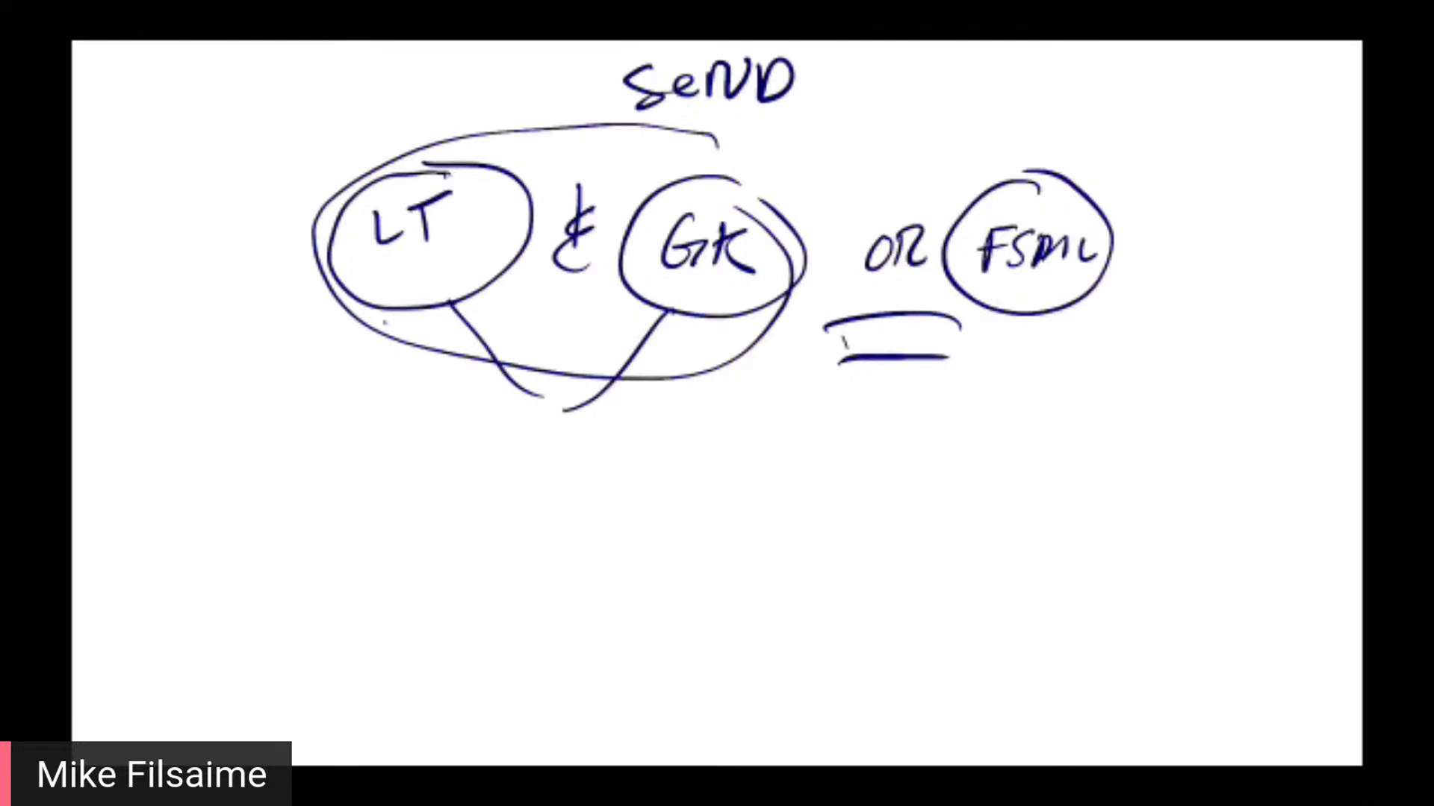
{"action": "mouse_move", "coordinate": [635, 161]}
{"action": "left_mouse_down"}
{"action": "mouse_move", "coordinate": [649, 373]}
{"action": "mouse_move", "coordinate": [739, 196]}
{"action": "left_mouse_up"}
{"action": "mouse_move", "coordinate": [1083, 181]}
{"action": "left_mouse_down"}
{"action": "mouse_move", "coordinate": [1061, 153]}
{"action": "mouse_move", "coordinate": [1136, 272]}
{"action": "left_mouse_up"}
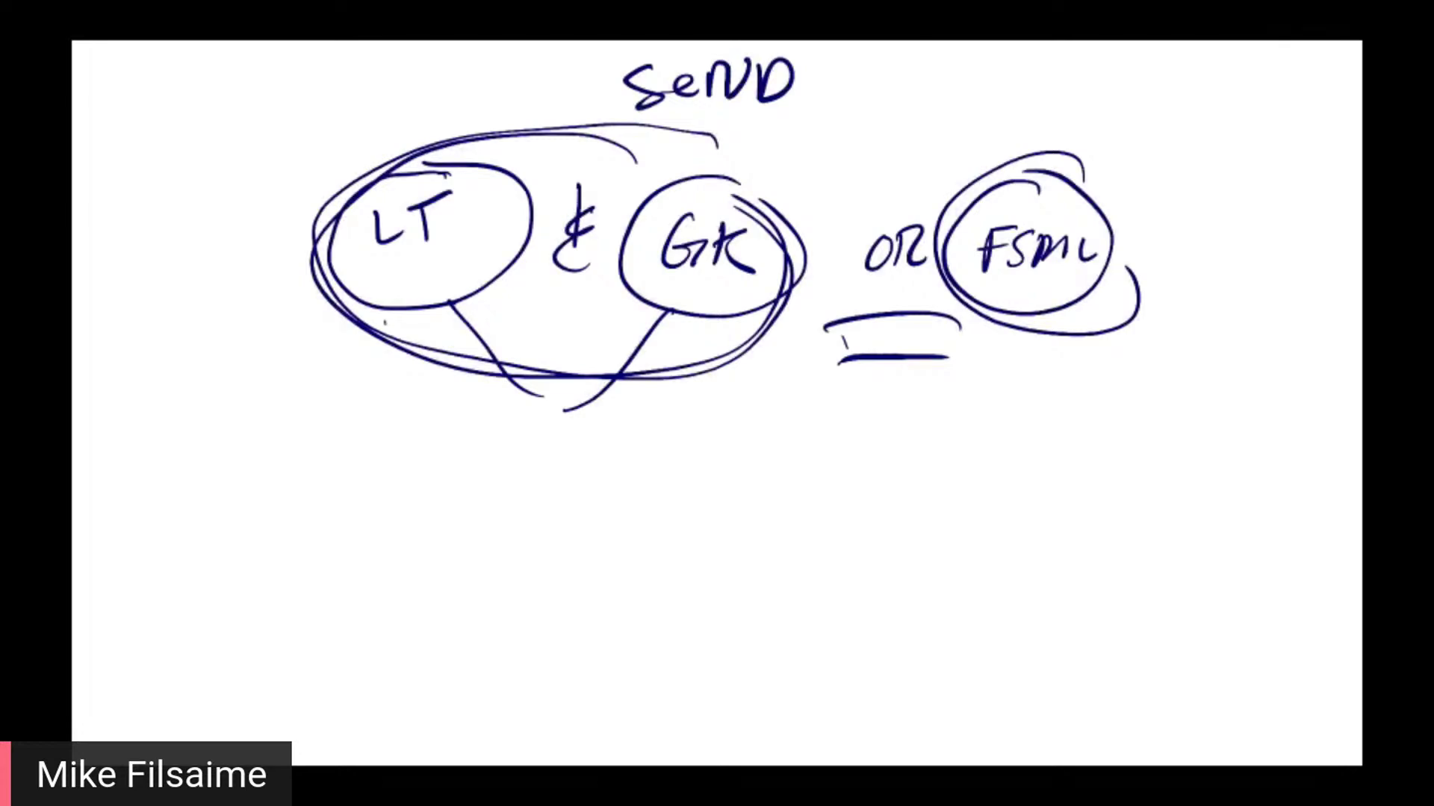
{"action": "left_click_drag", "start_coordinate": [391, 331], "coordinate": [493, 334]}
{"action": "mouse_move", "coordinate": [1059, 136]}
{"action": "left_mouse_down"}
{"action": "mouse_move", "coordinate": [965, 239]}
{"action": "mouse_move", "coordinate": [1113, 239]}
{"action": "left_mouse_up"}
{"action": "mouse_move", "coordinate": [643, 178]}
{"action": "left_mouse_down"}
{"action": "mouse_move", "coordinate": [527, 160]}
{"action": "mouse_move", "coordinate": [736, 258]}
{"action": "left_mouse_up"}
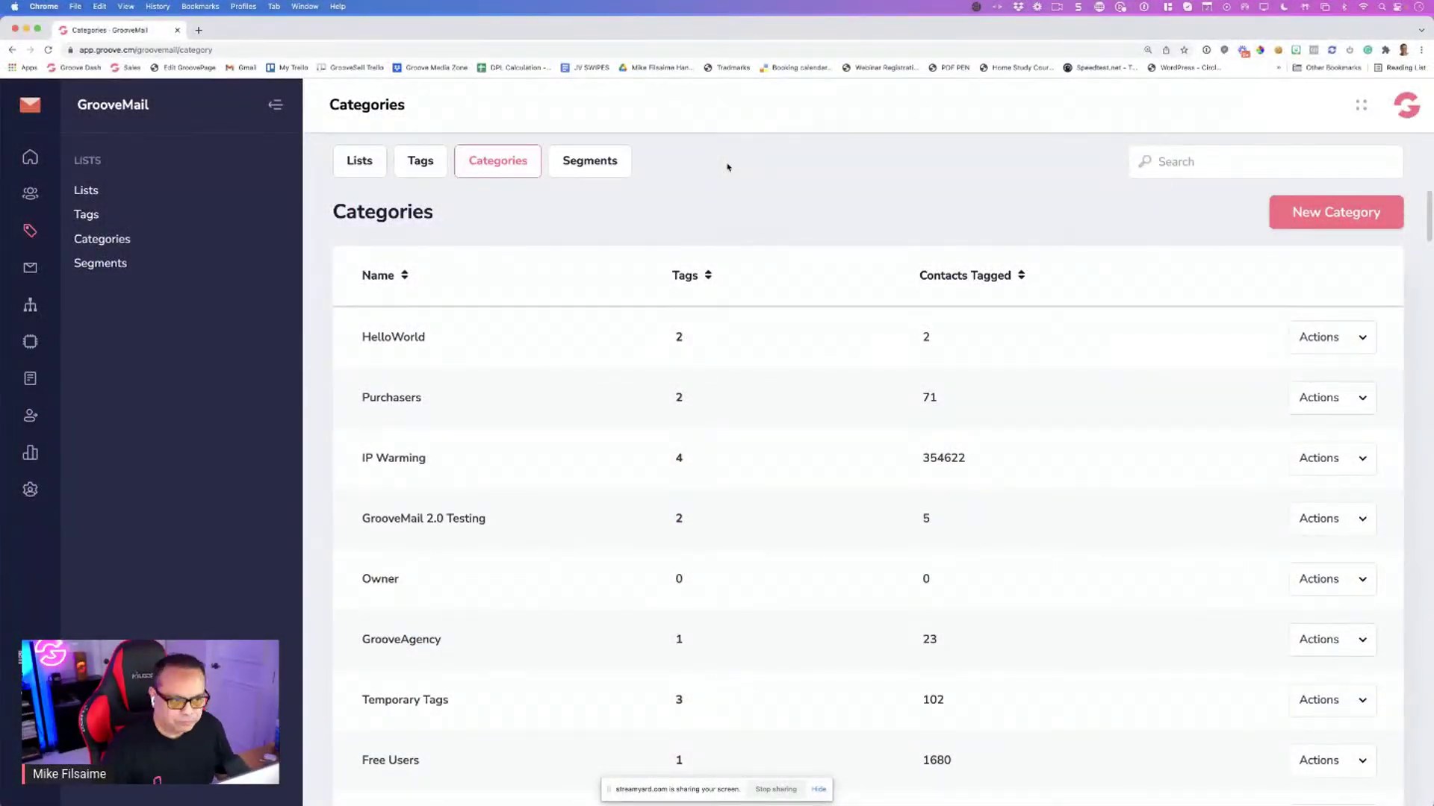
From the Segments page, create a new segment named GAT
{"action": "left_click", "coordinate": [117, 268]}
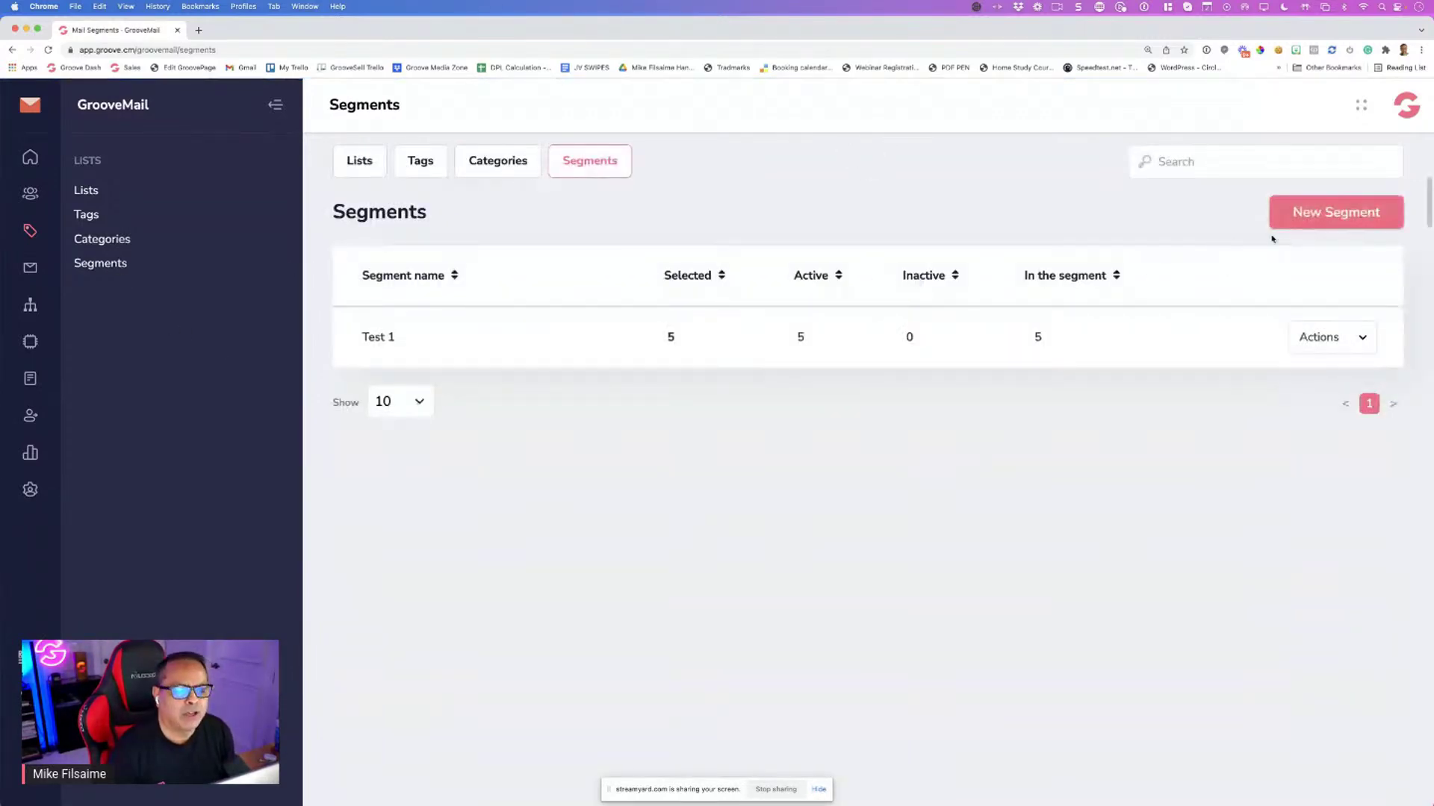
{"action": "left_click", "coordinate": [1314, 218]}
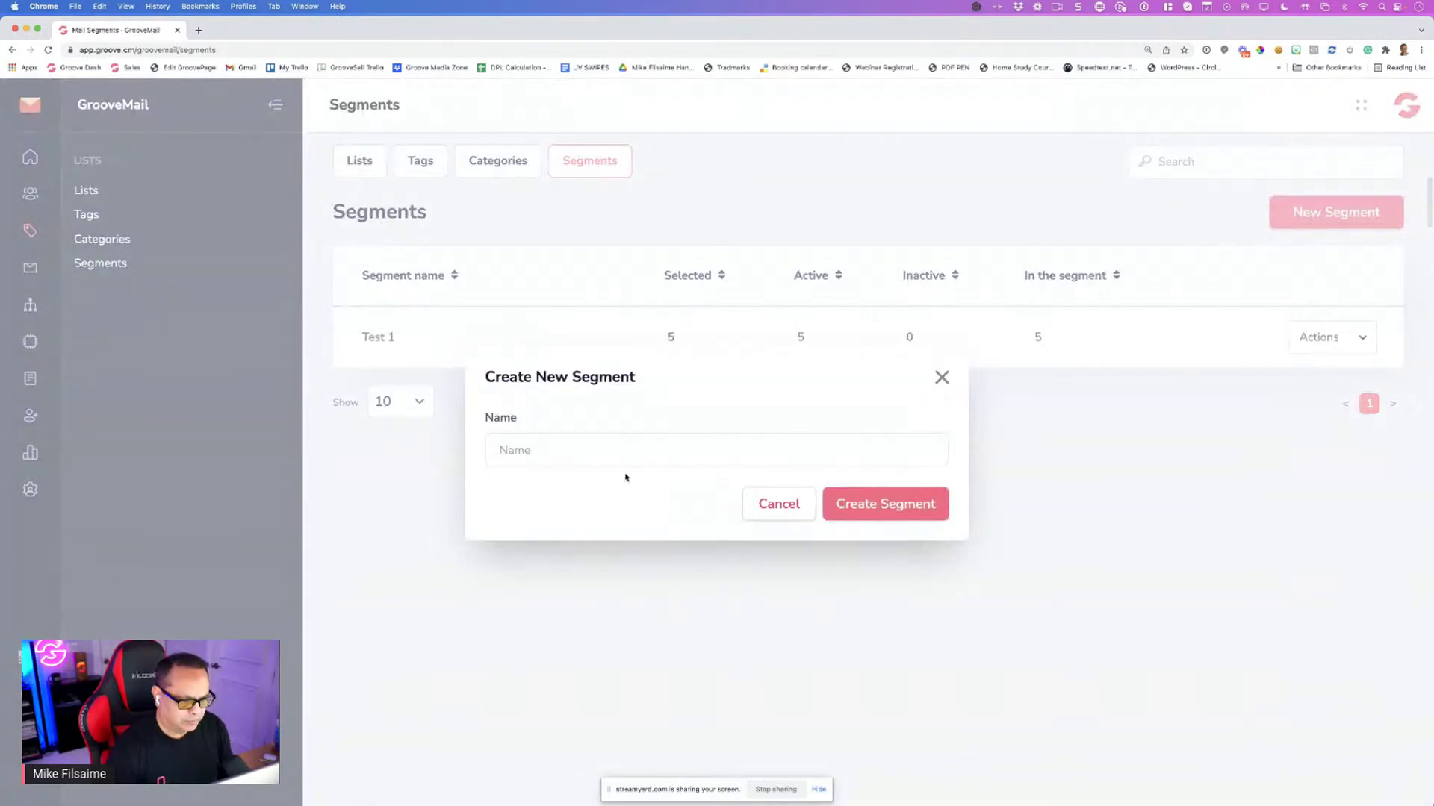
{"action": "type", "text": "GAT"}
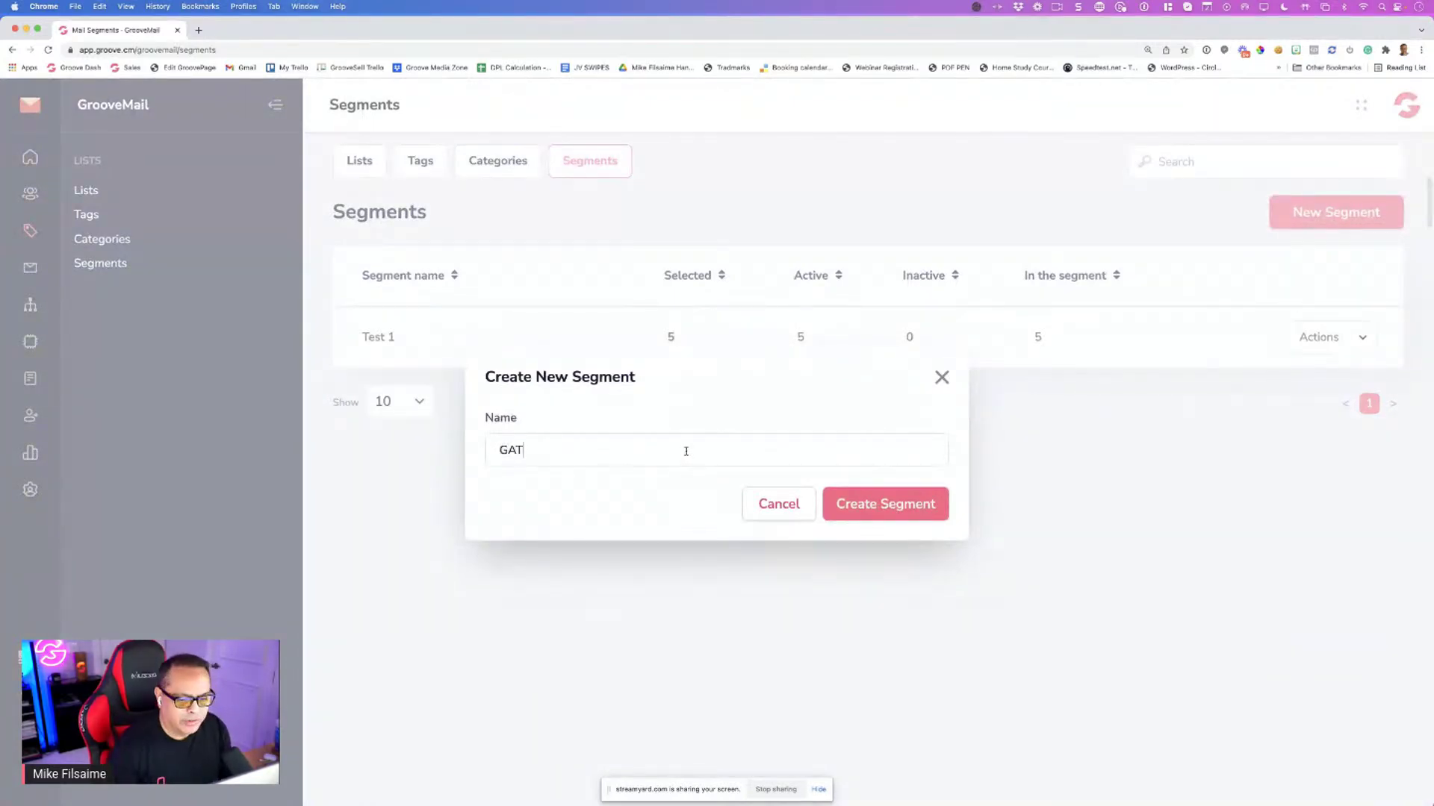
{"action": "left_click", "coordinate": [863, 514]}
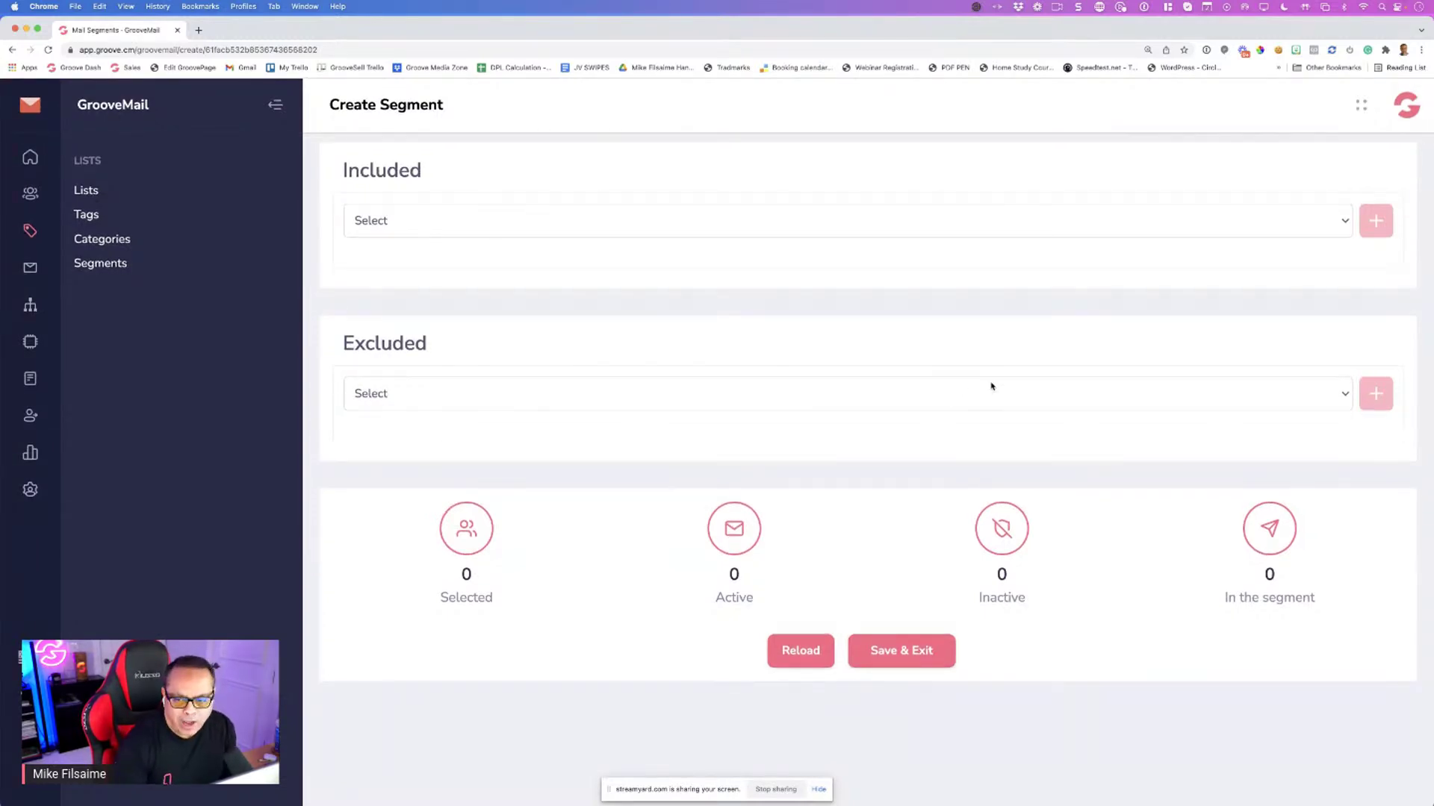
{"action": "left_click_drag", "start_coordinate": [344, 343], "coordinate": [447, 345]}
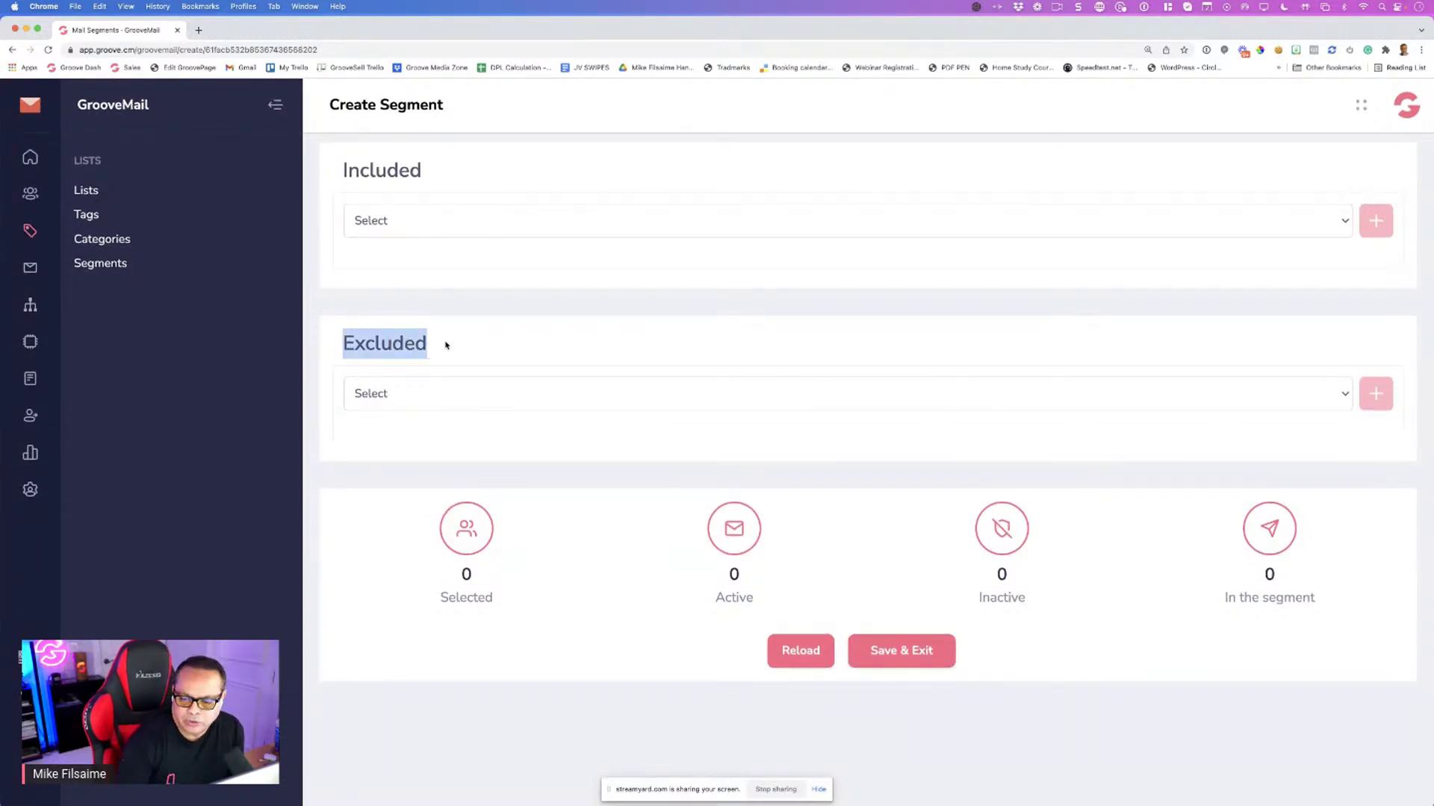
{"action": "left_click", "coordinate": [404, 342]}
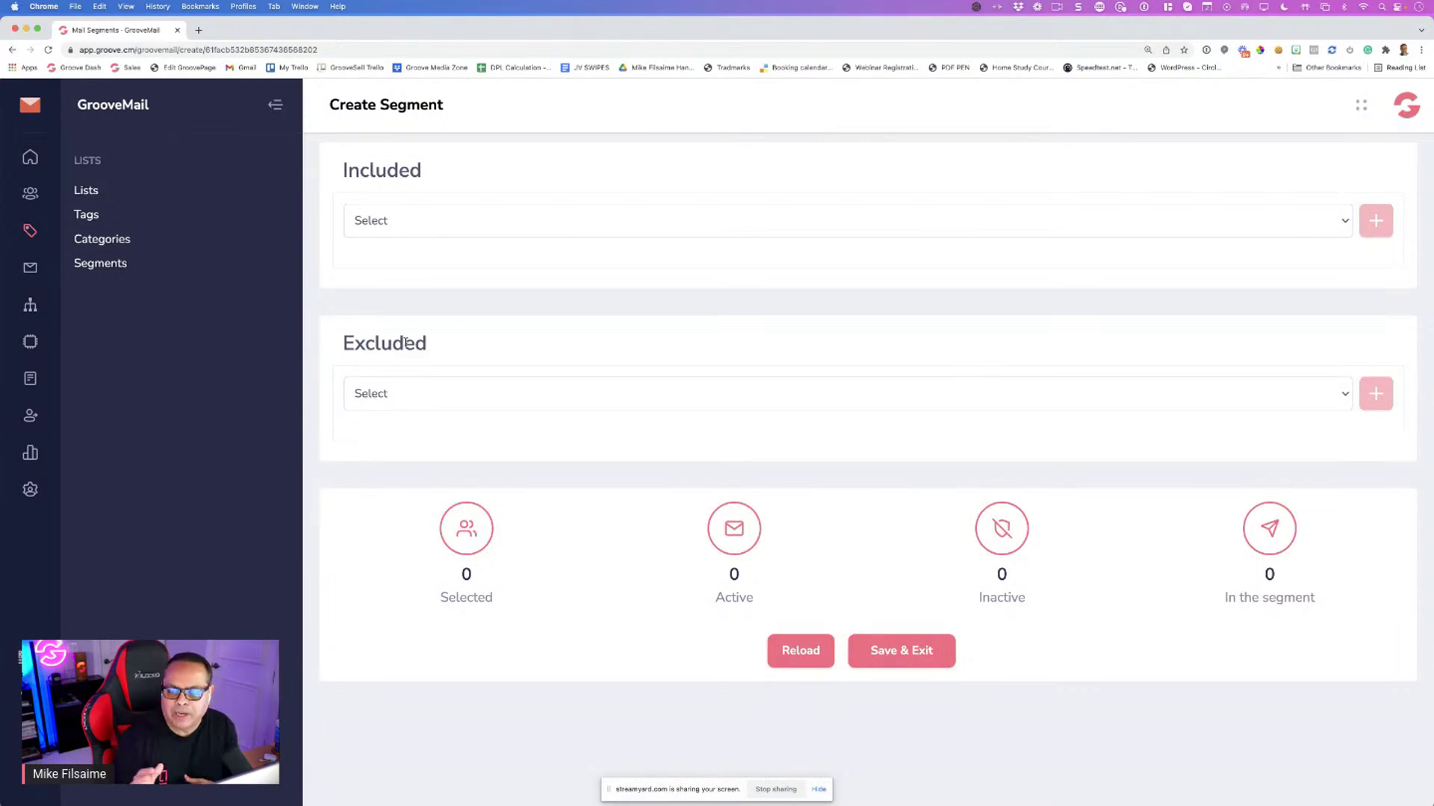
Add an Included condition: Has tag HelloWorld > Support
{"action": "left_click", "coordinate": [522, 230]}
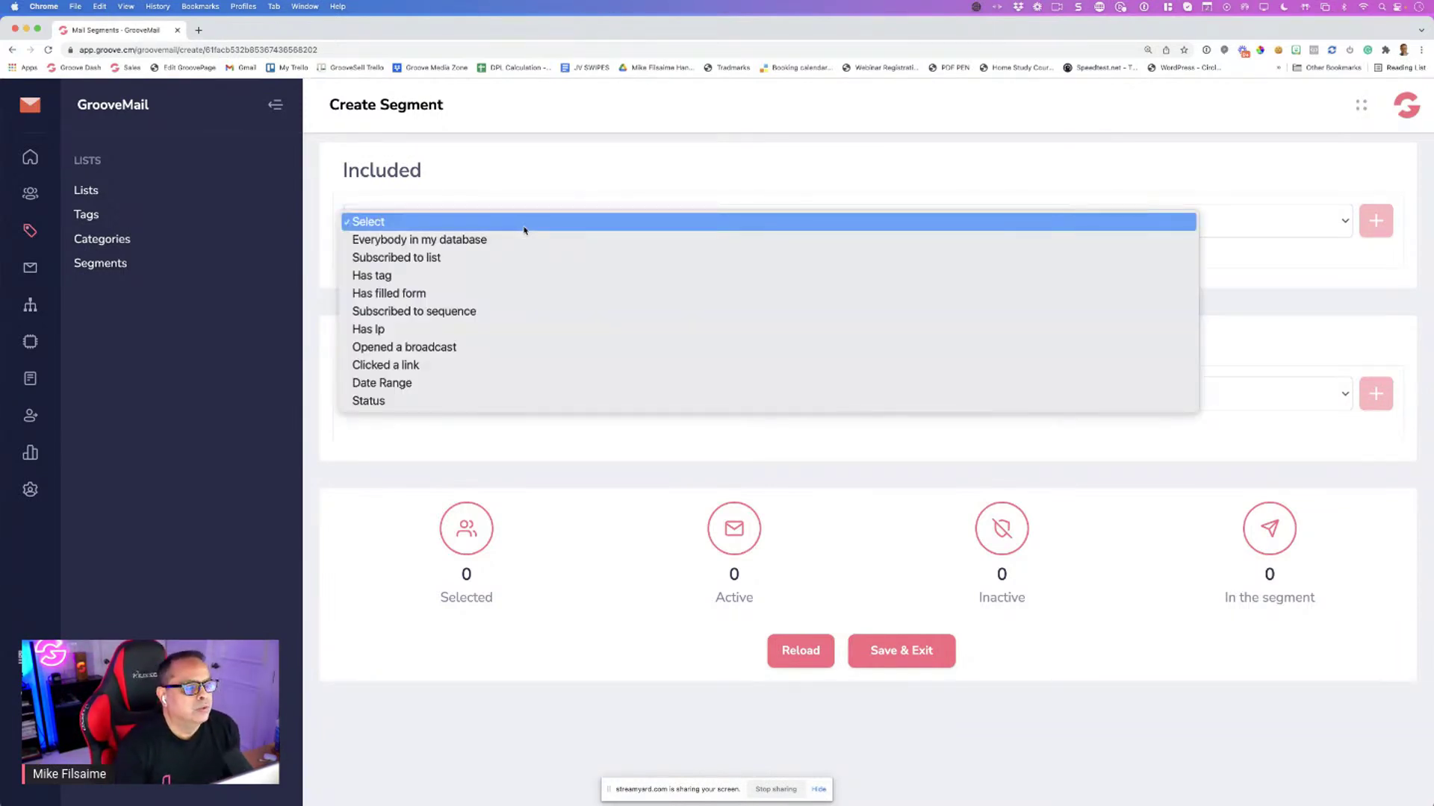
{"action": "left_click", "coordinate": [503, 277]}
{"action": "left_click", "coordinate": [653, 221]}
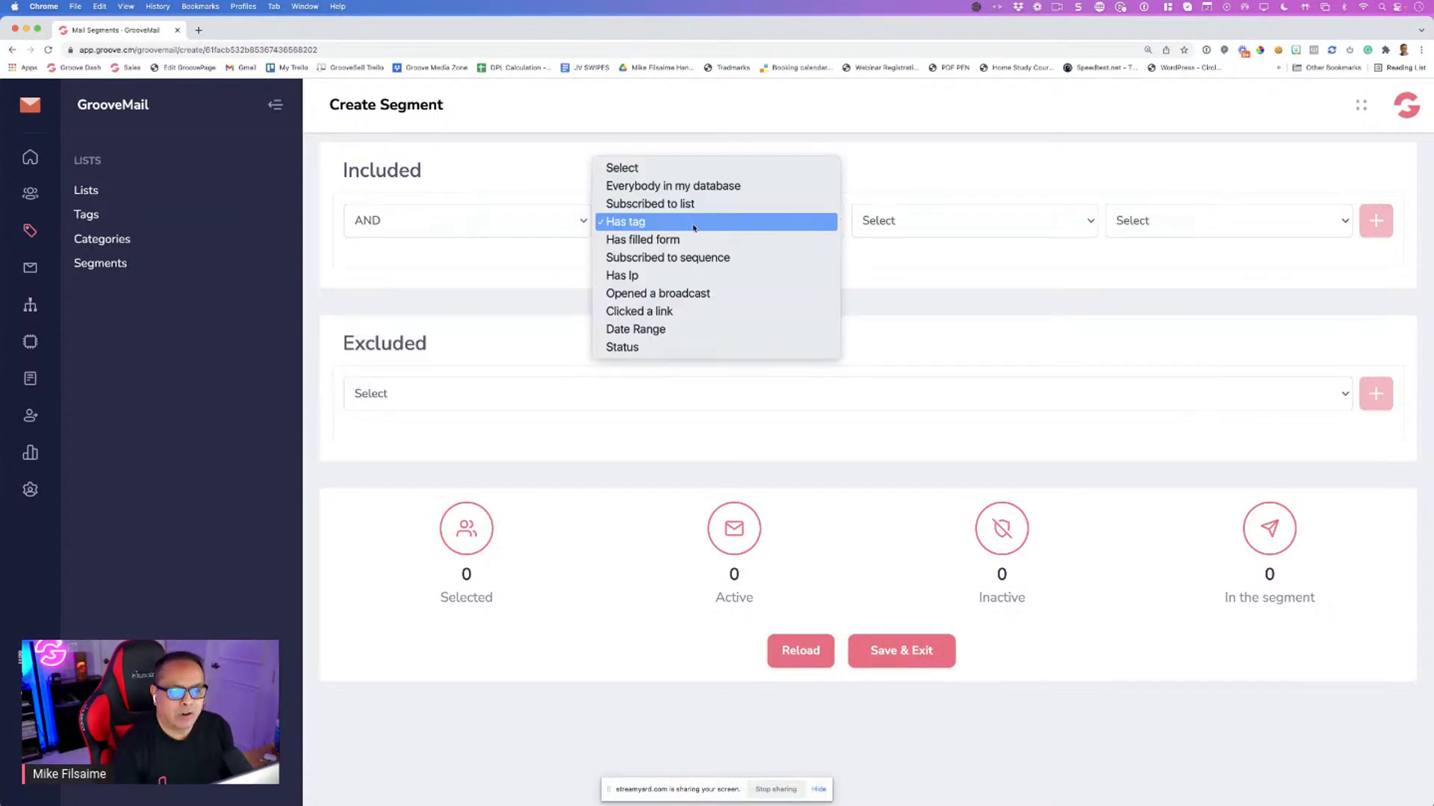
{"action": "left_click", "coordinate": [946, 222]}
{"action": "left_click", "coordinate": [946, 222]}
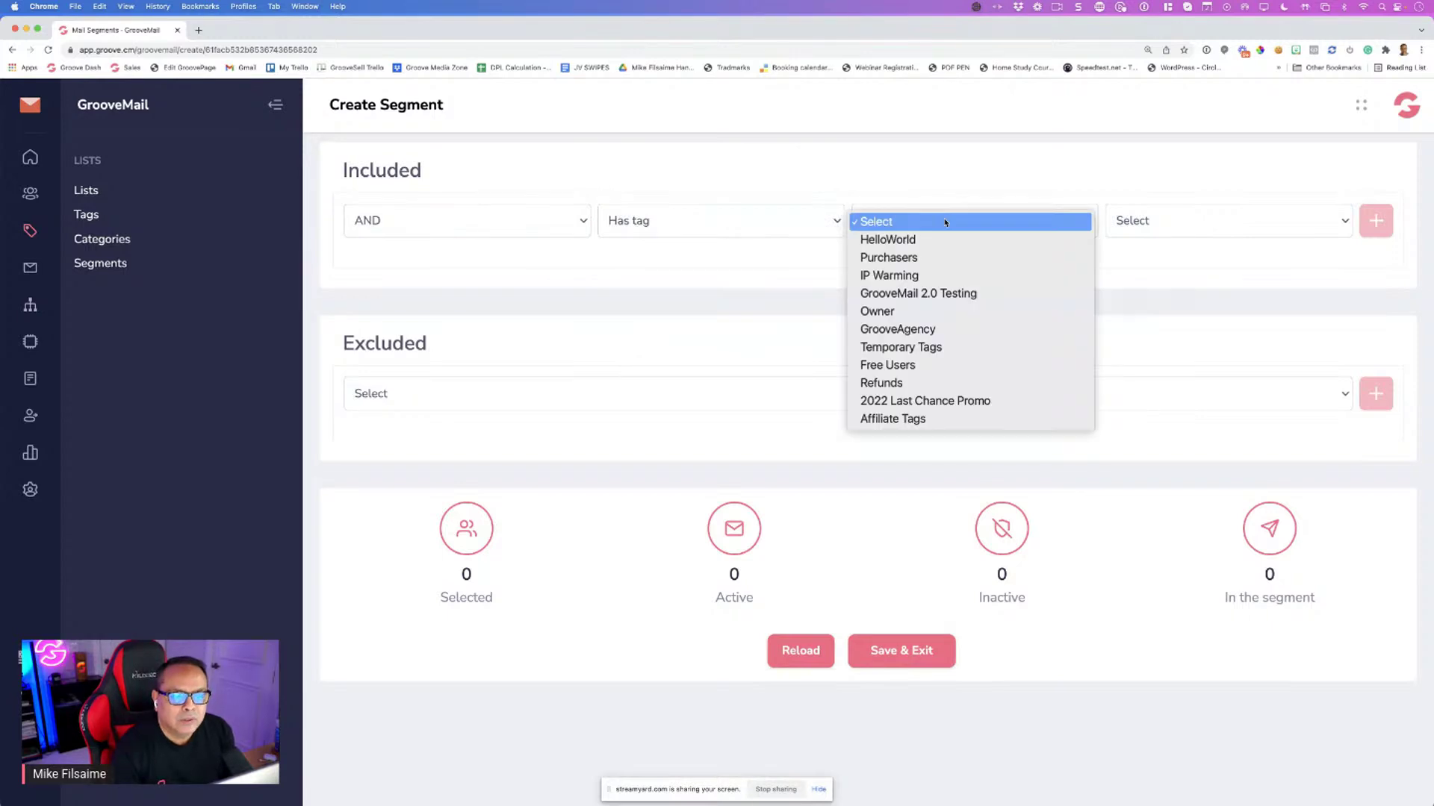
{"action": "left_click", "coordinate": [945, 240]}
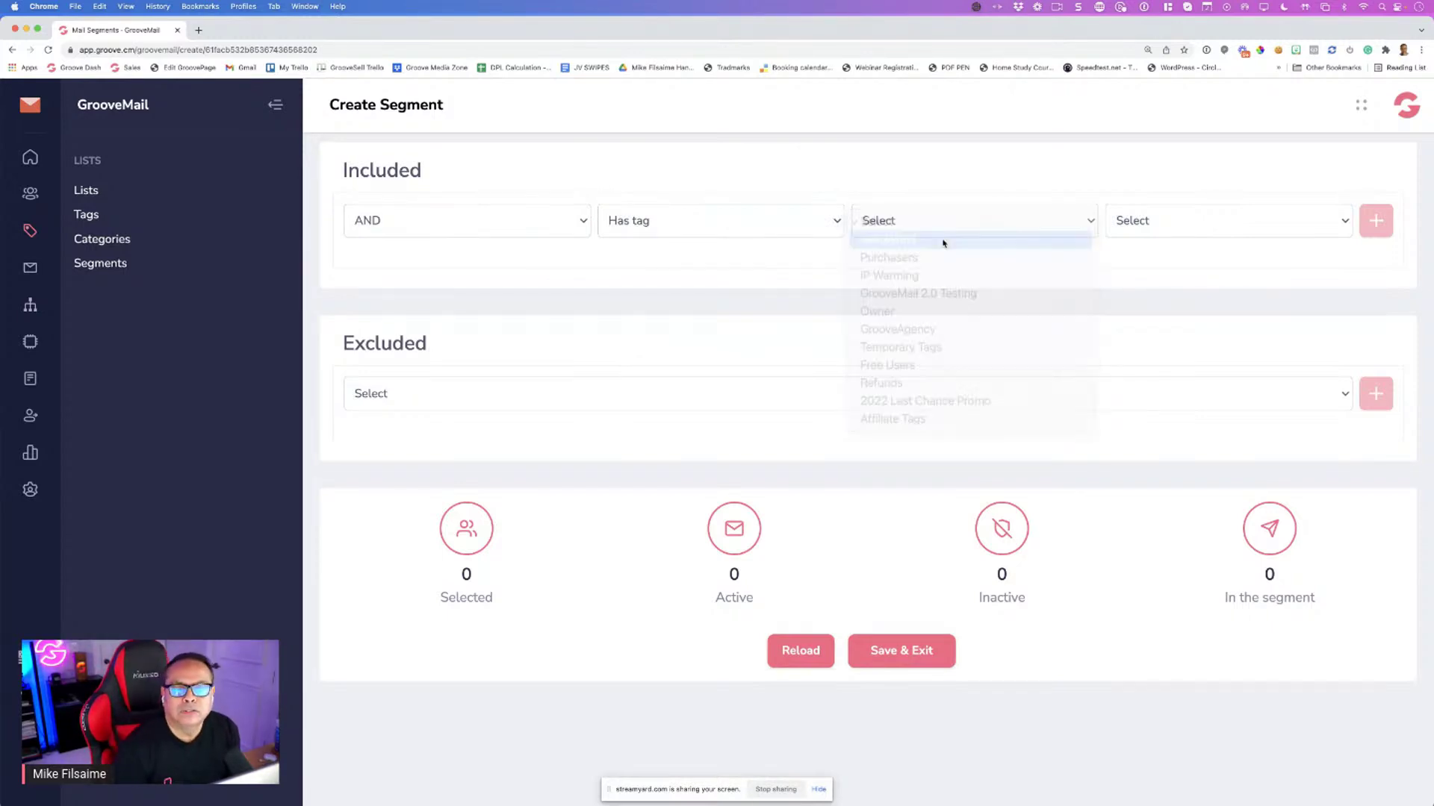
{"action": "left_click", "coordinate": [1162, 222]}
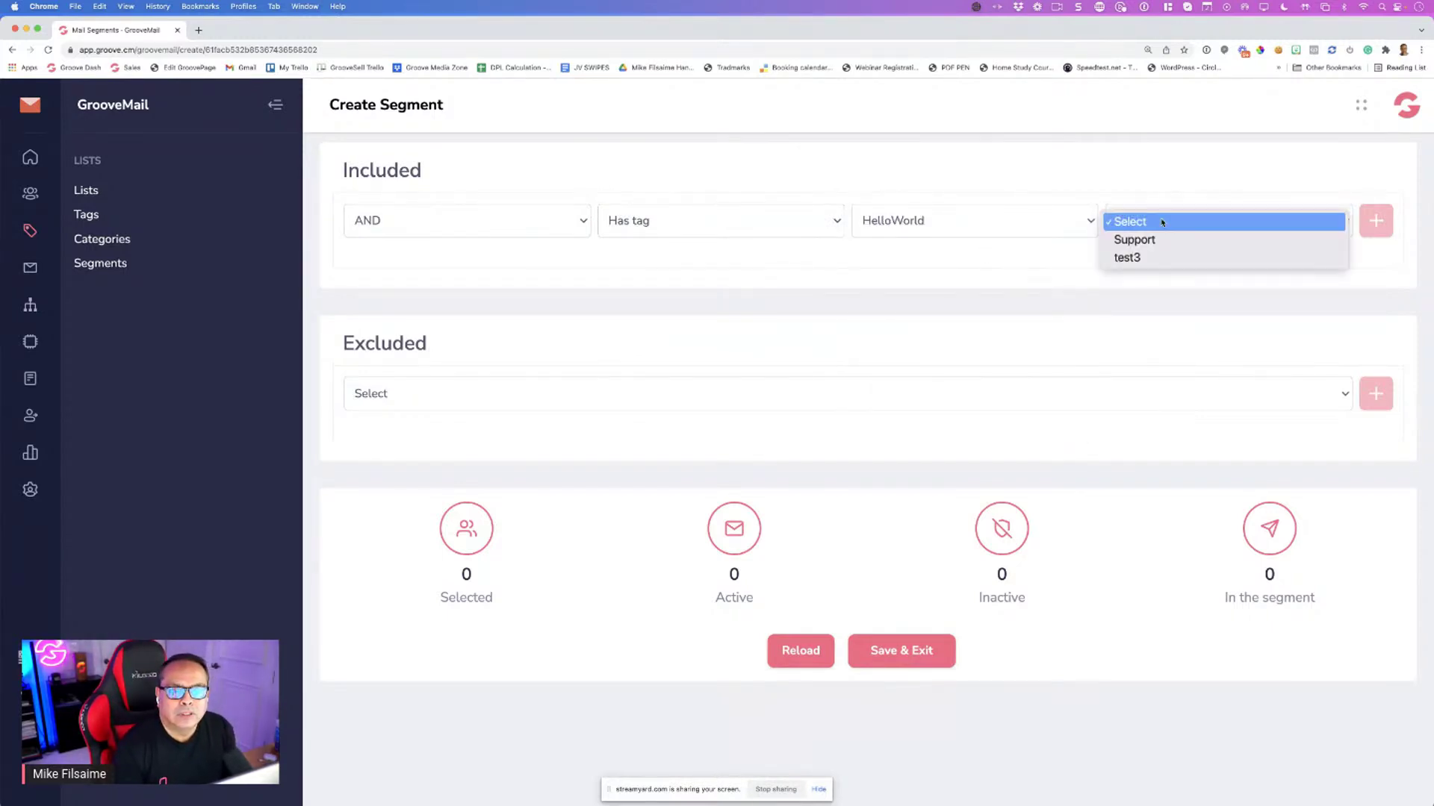
{"action": "left_click", "coordinate": [899, 224]}
{"action": "left_click", "coordinate": [899, 224]}
{"action": "left_click", "coordinate": [901, 224]}
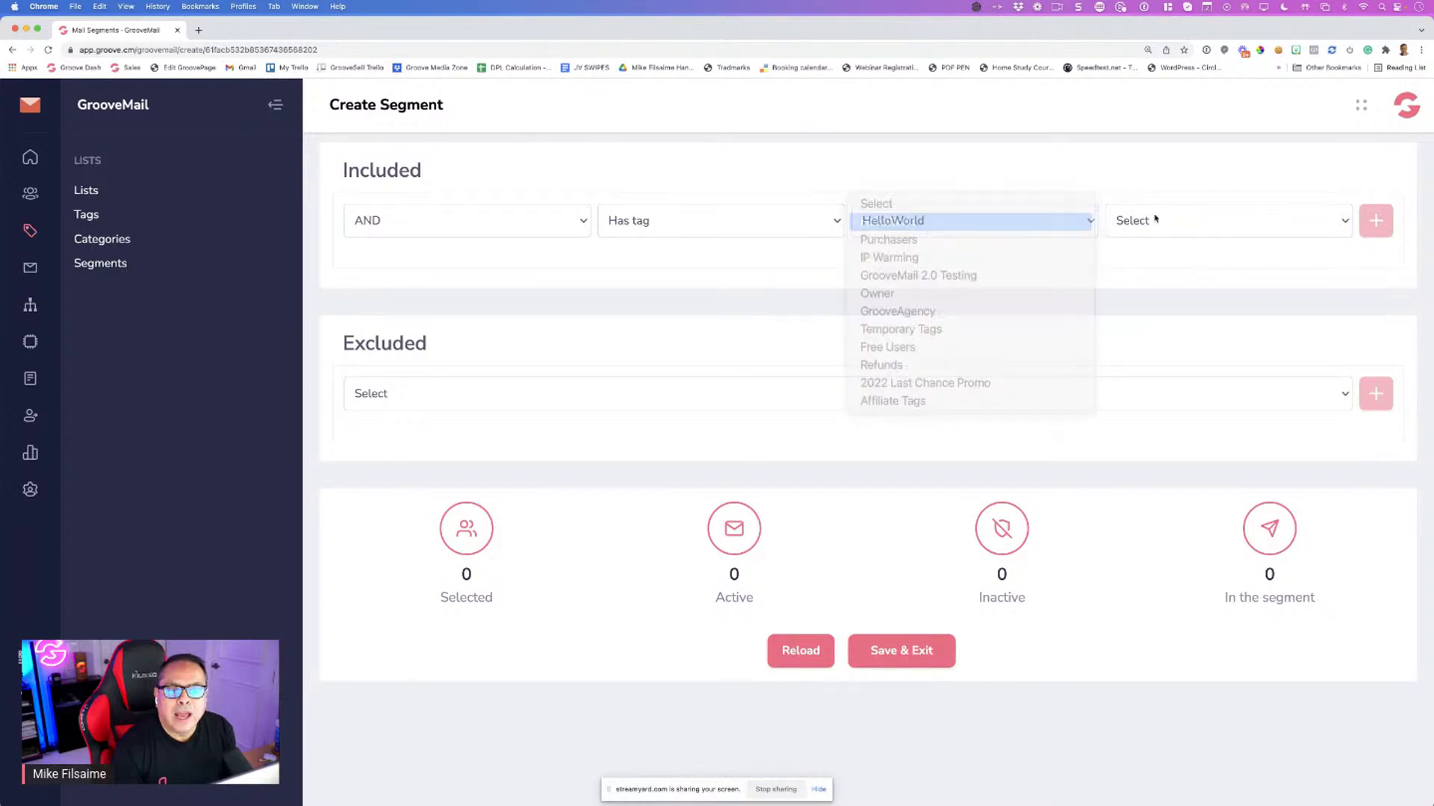
{"action": "left_click", "coordinate": [1151, 220]}
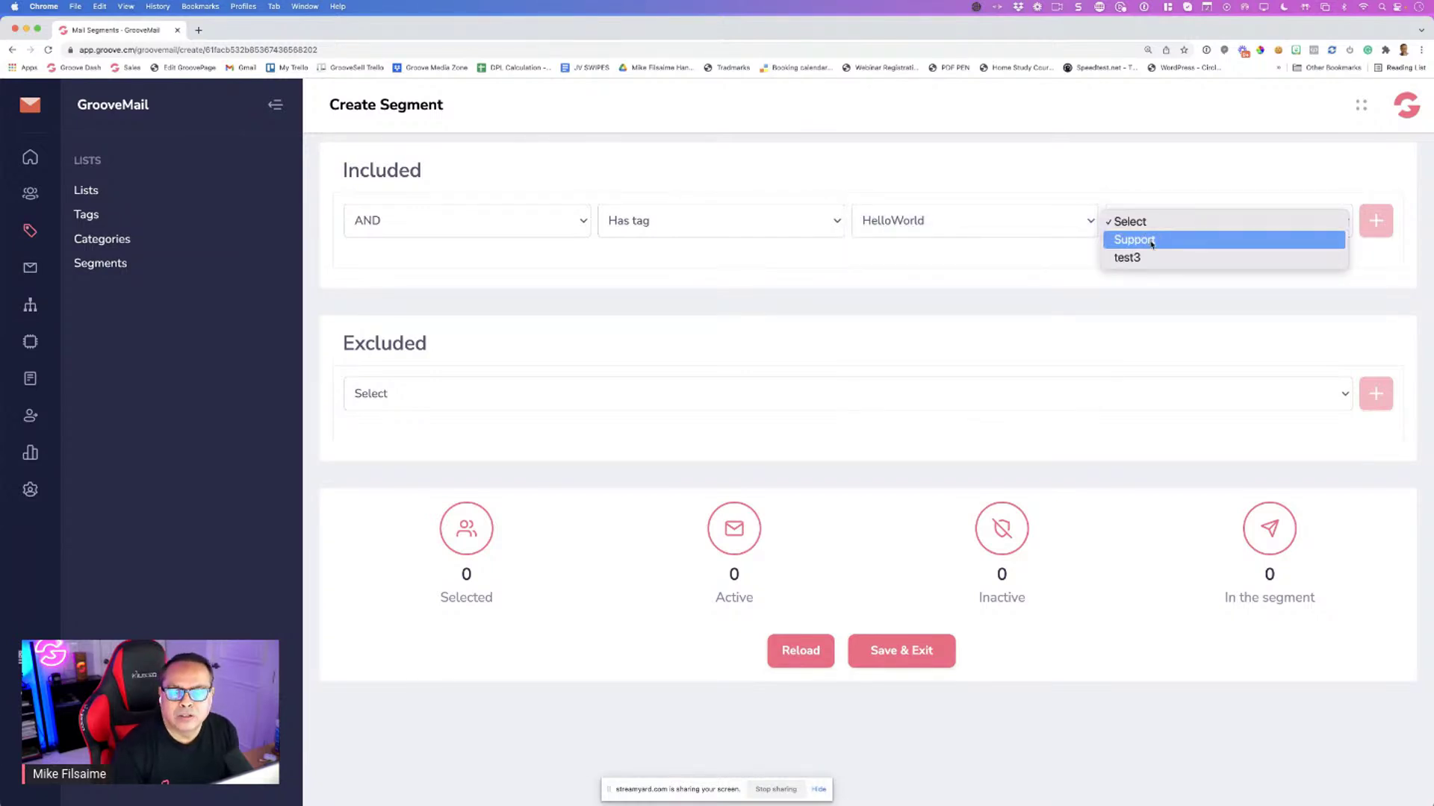
{"action": "left_click", "coordinate": [1151, 241]}
{"action": "left_click", "coordinate": [1375, 221]}
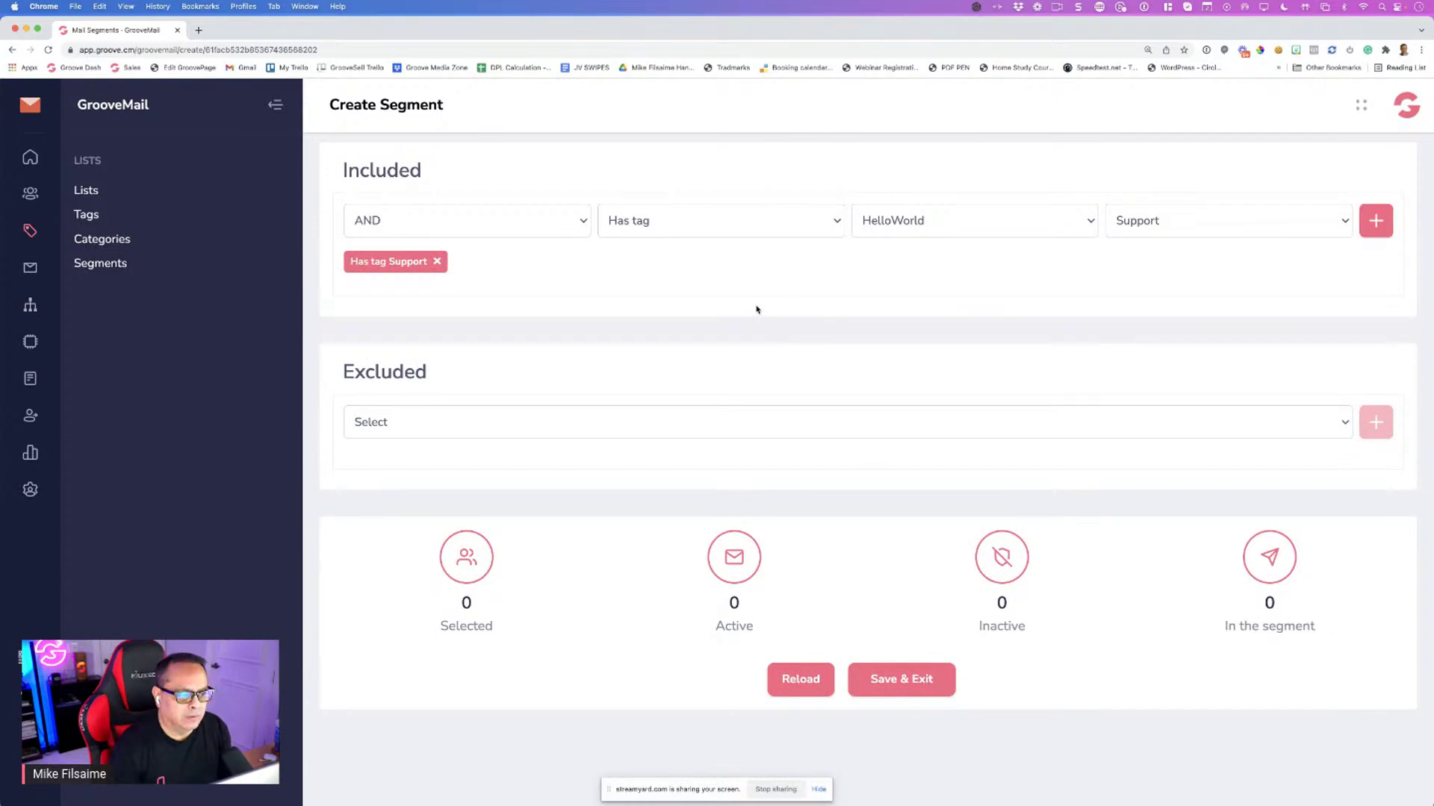
Add an AND condition: Has filled form GrooveJV Affiliate Updates Opt In
{"action": "left_click", "coordinate": [459, 231]}
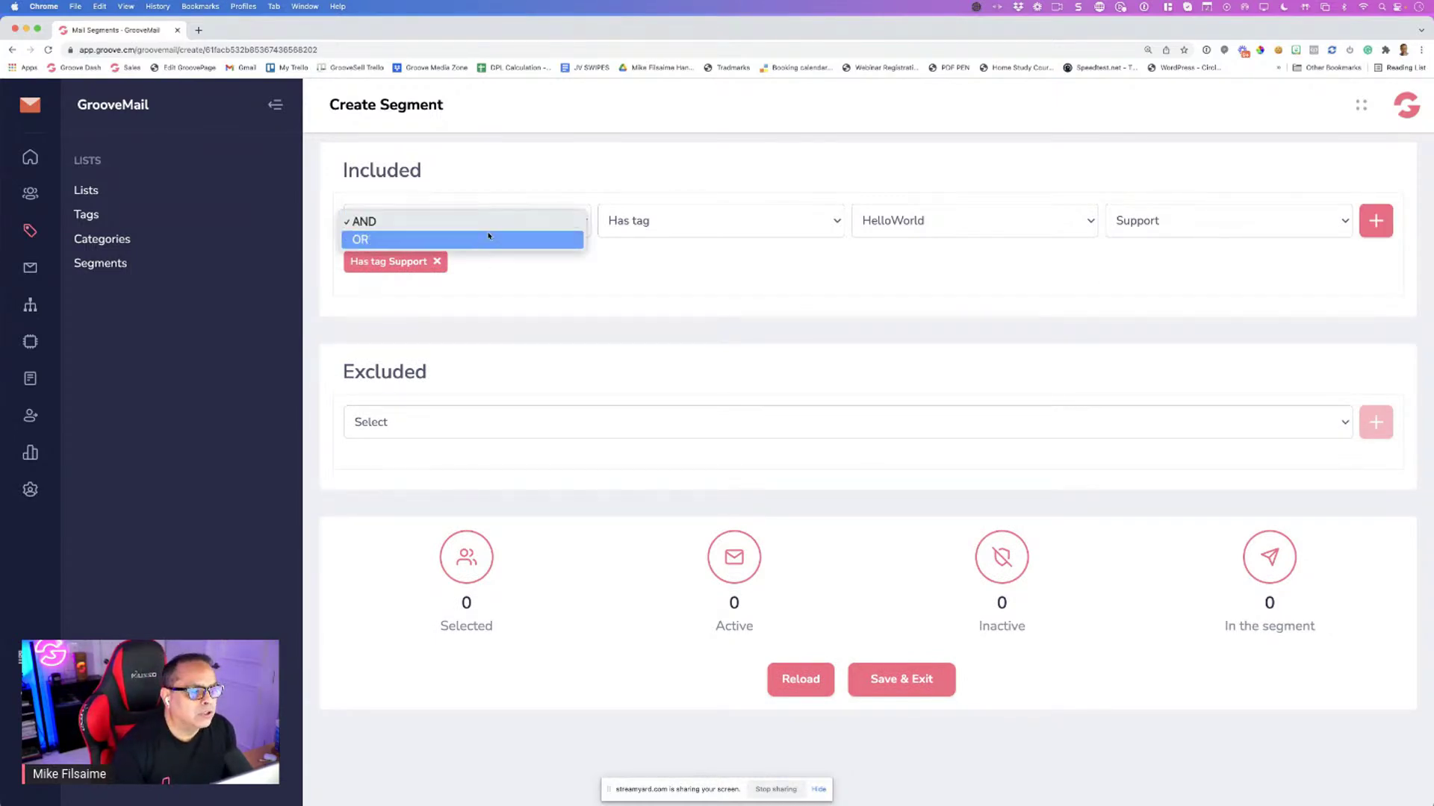
{"action": "left_click", "coordinate": [489, 216]}
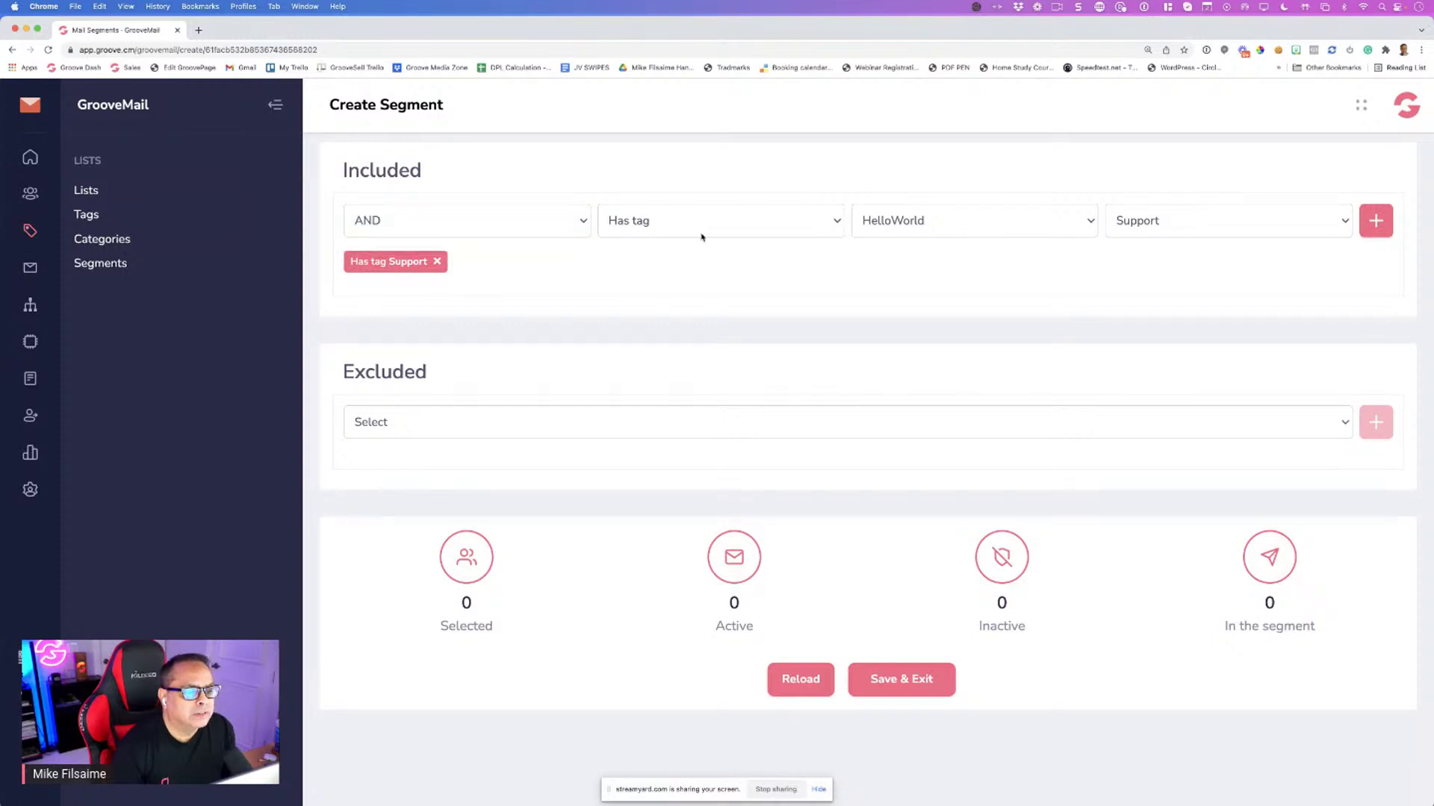
{"action": "left_click", "coordinate": [683, 225]}
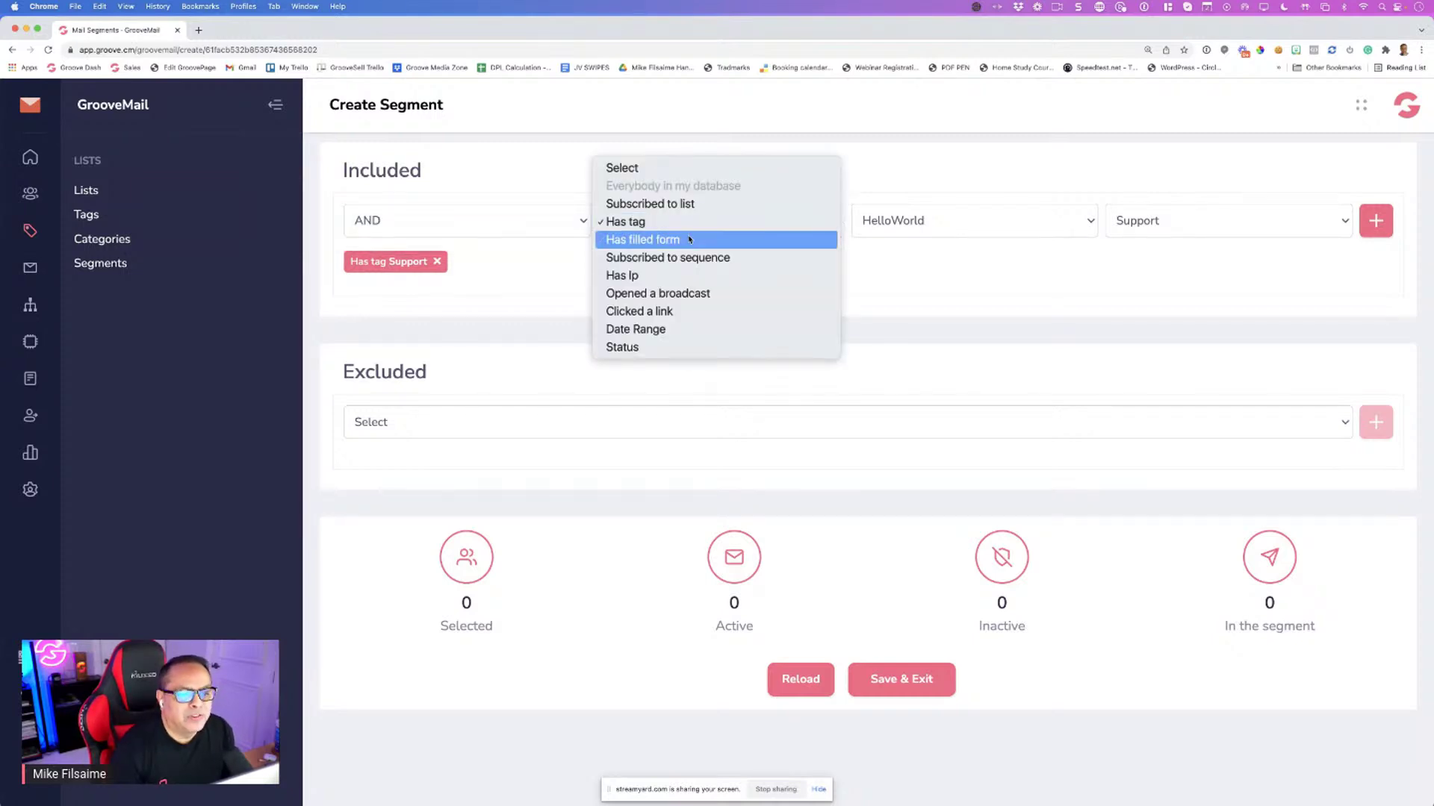
{"action": "left_click", "coordinate": [687, 239]}
{"action": "left_click", "coordinate": [1083, 222]}
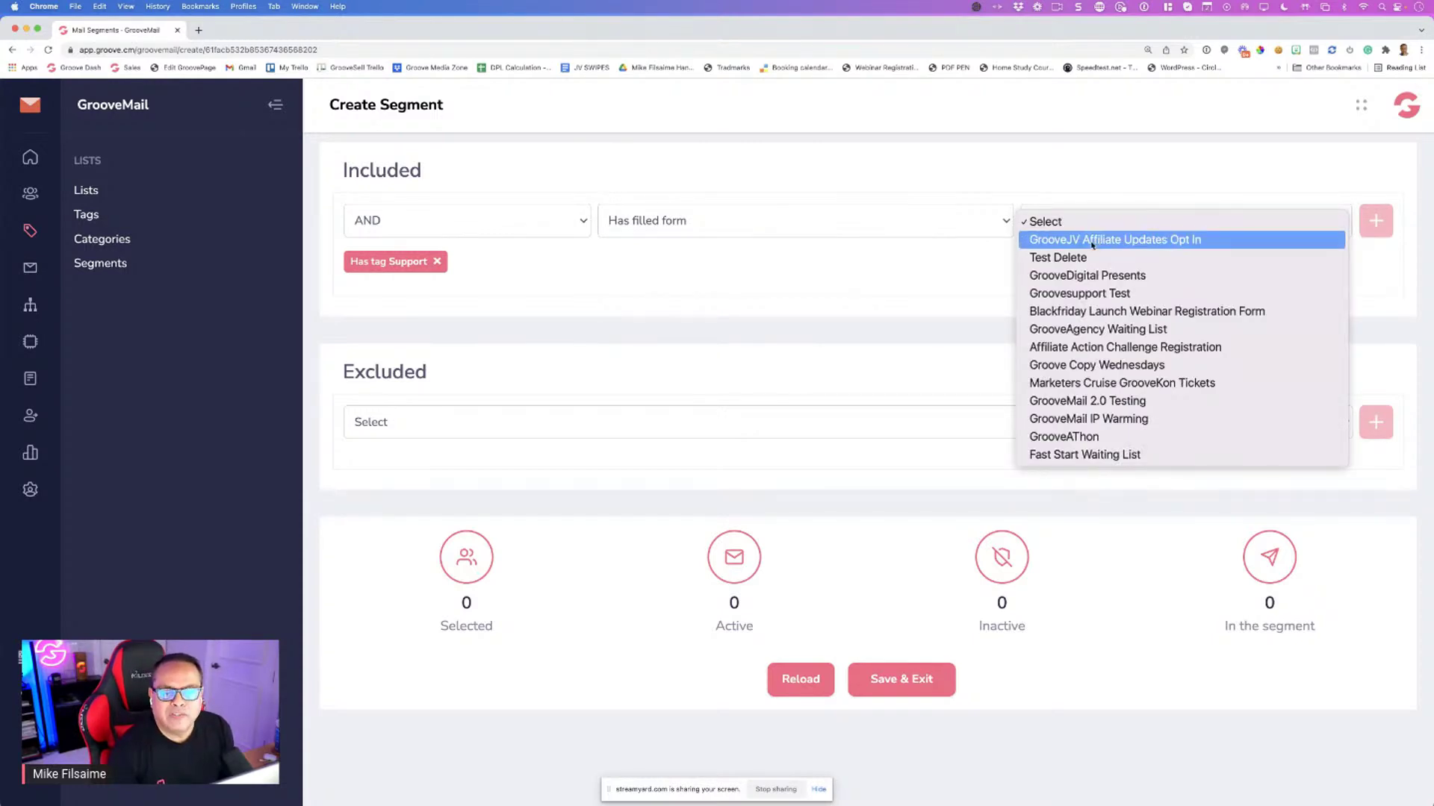
{"action": "left_click", "coordinate": [1095, 243]}
{"action": "left_click", "coordinate": [1376, 220]}
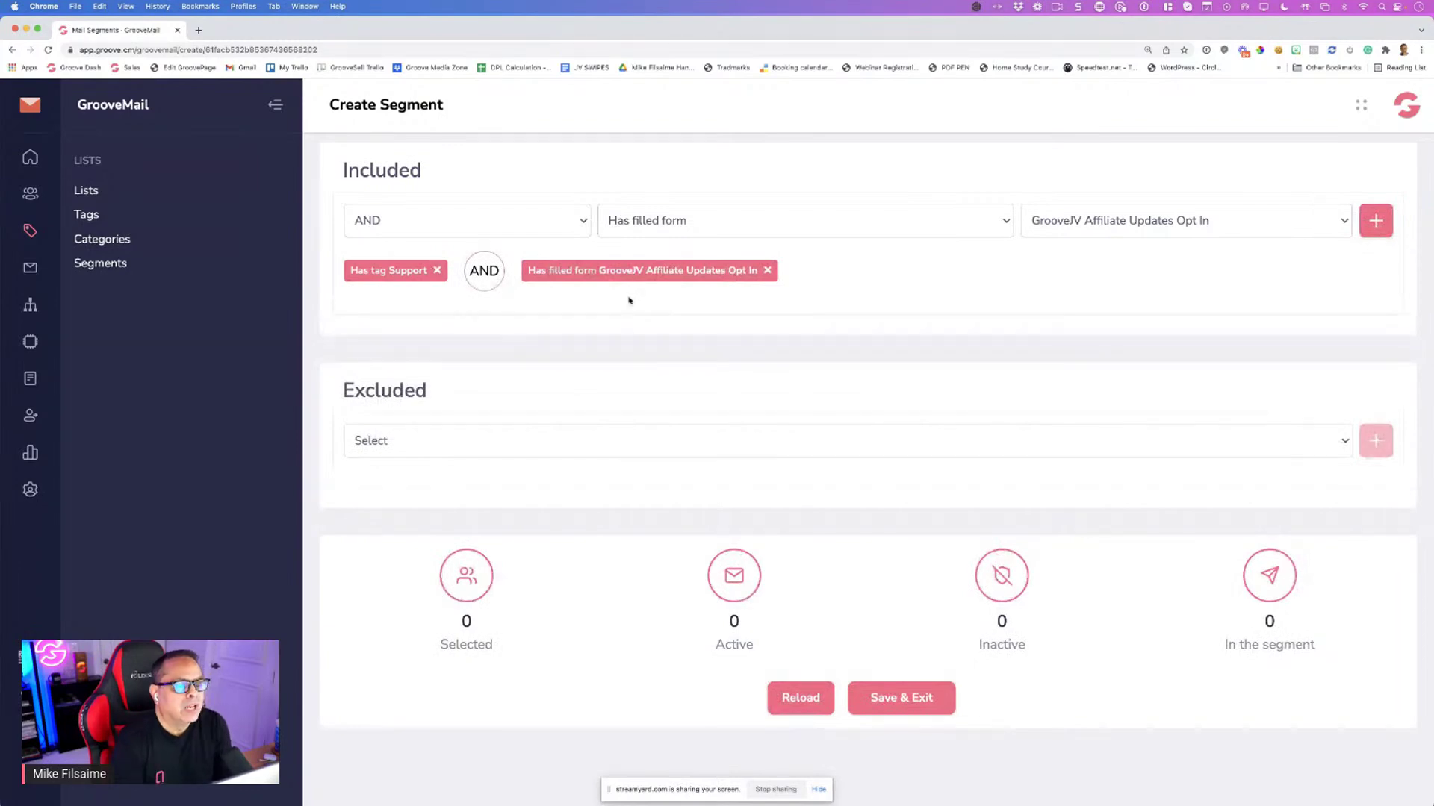
{"action": "left_click", "coordinate": [469, 224]}
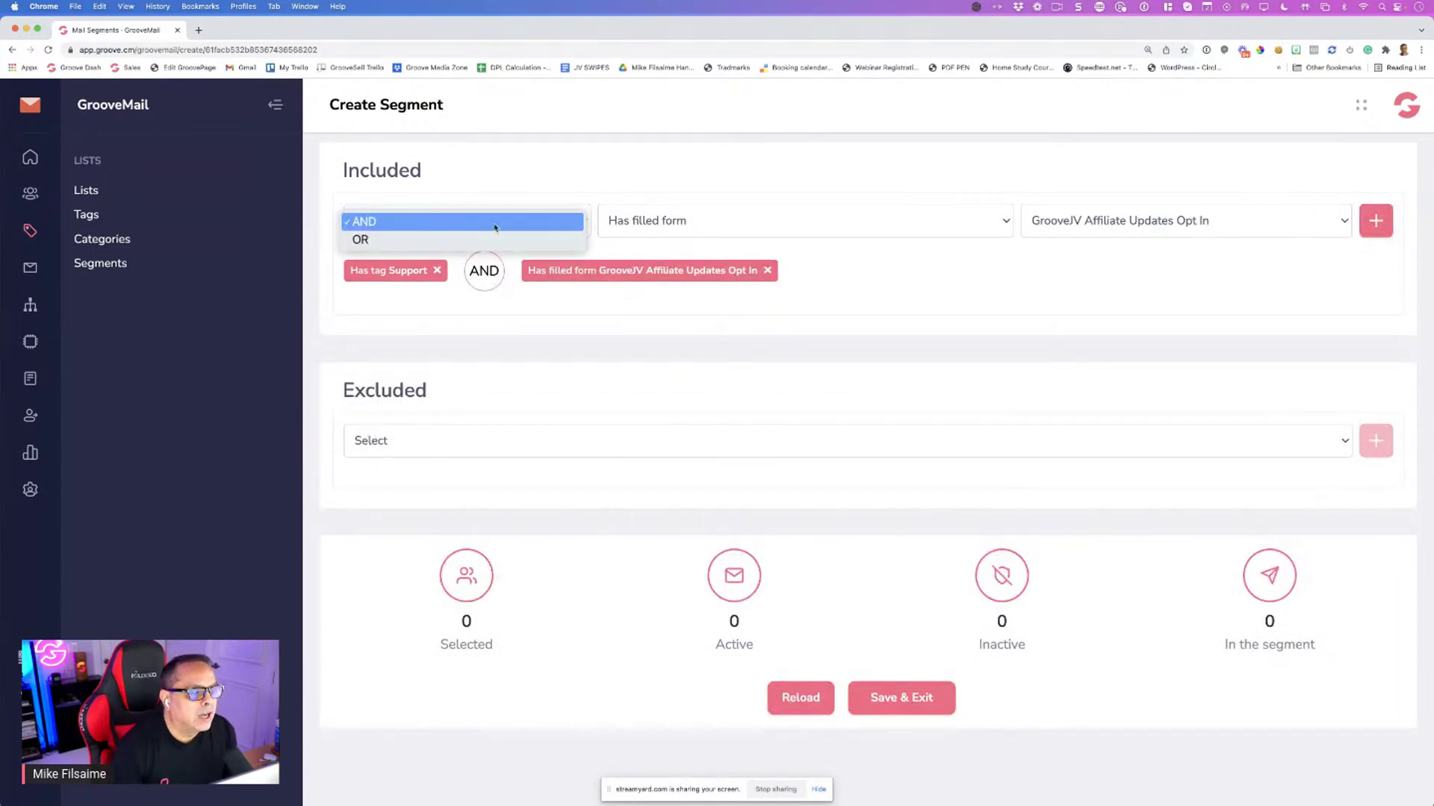
Add a third AND condition, Subscribed to list Webinar Registration, then open the Excluded condition options
{"action": "left_click", "coordinate": [468, 221]}
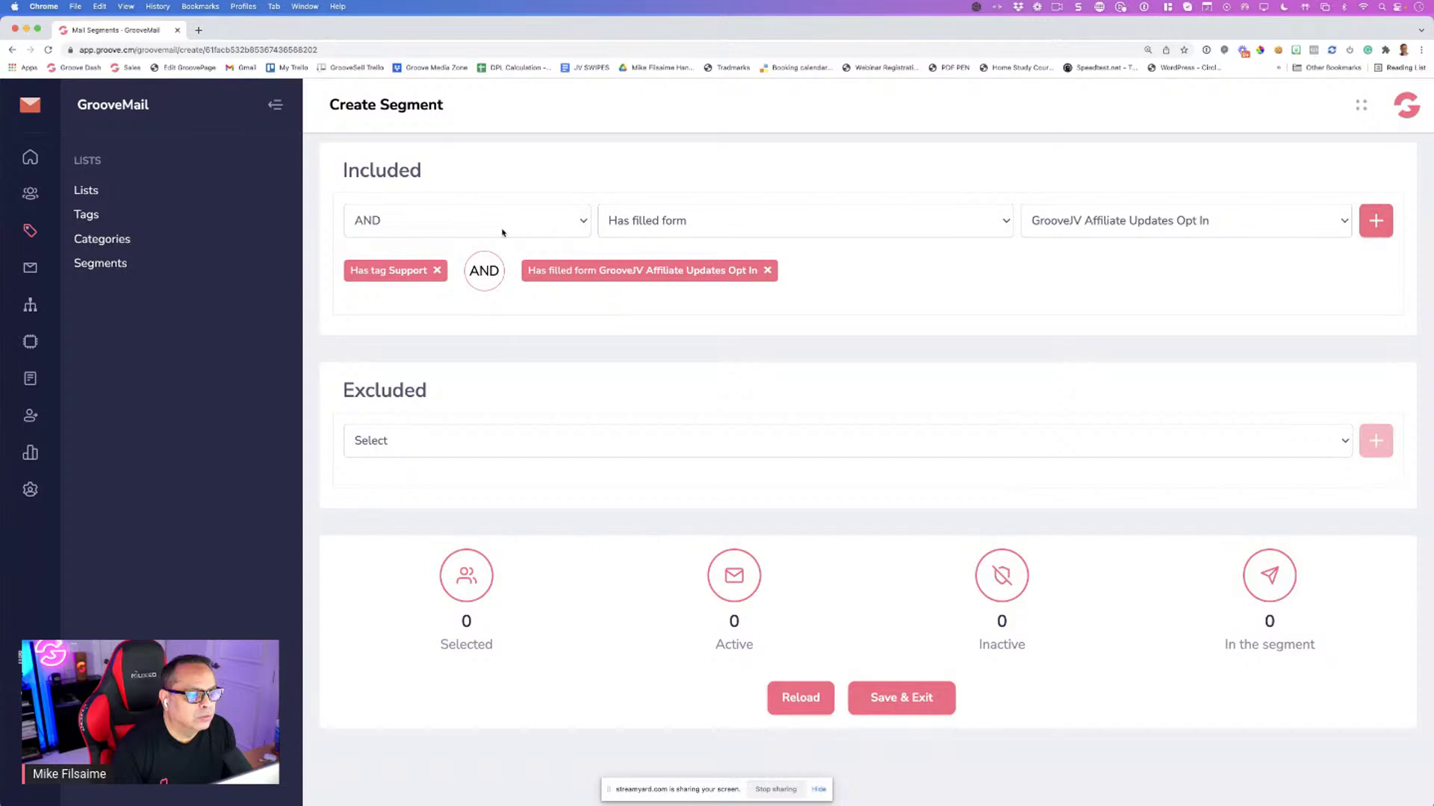
{"action": "left_click", "coordinate": [632, 227]}
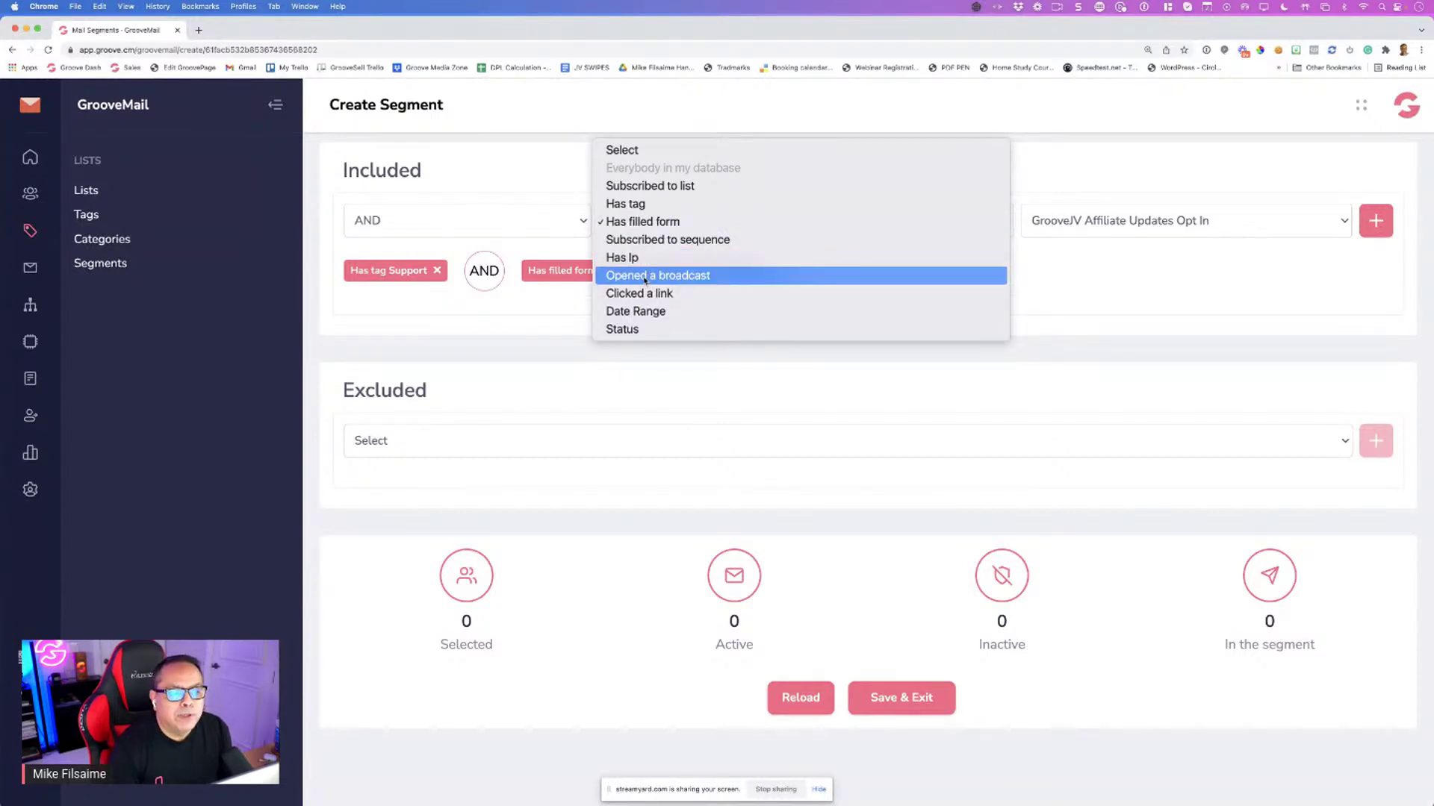
{"action": "left_click", "coordinate": [657, 185]}
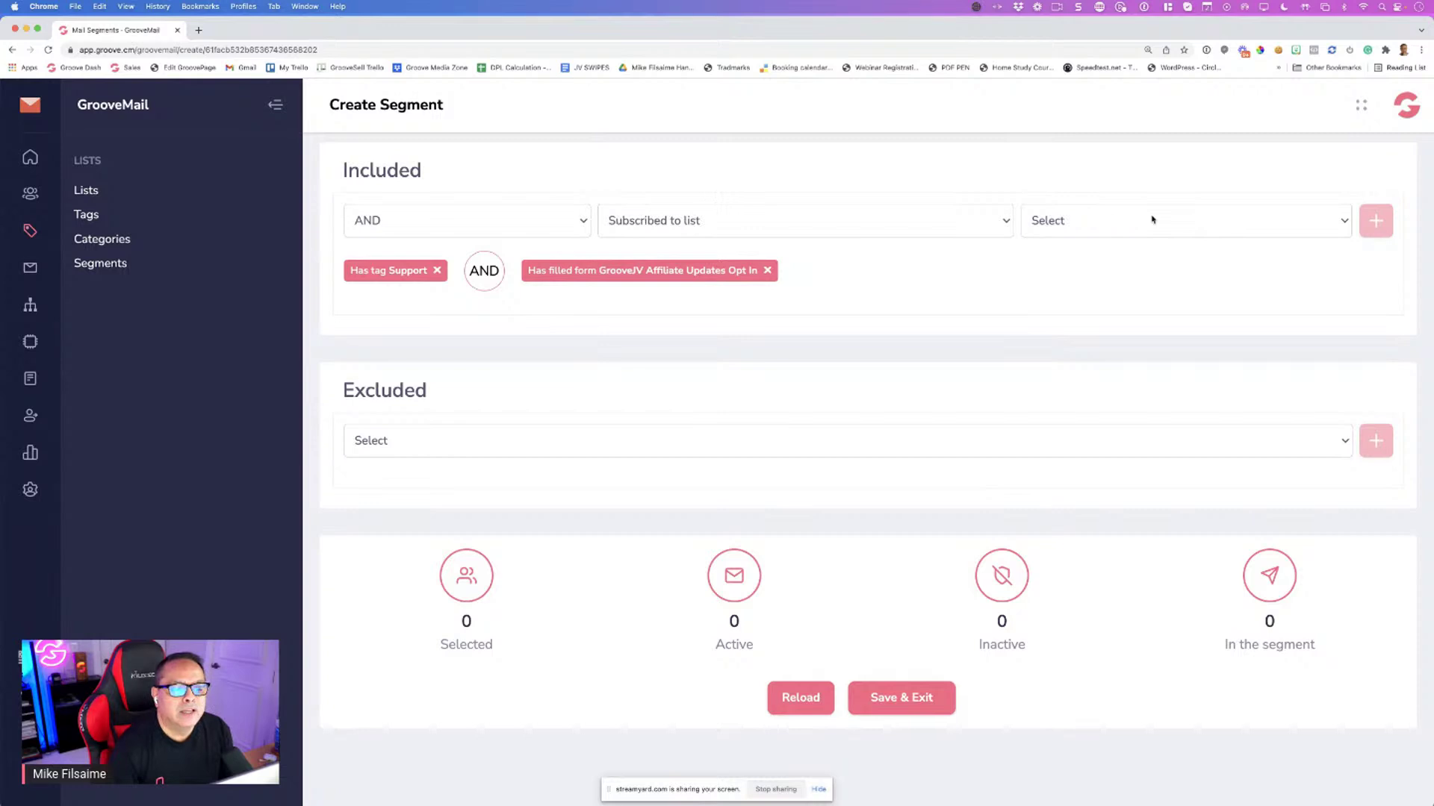
{"action": "left_click", "coordinate": [1126, 220]}
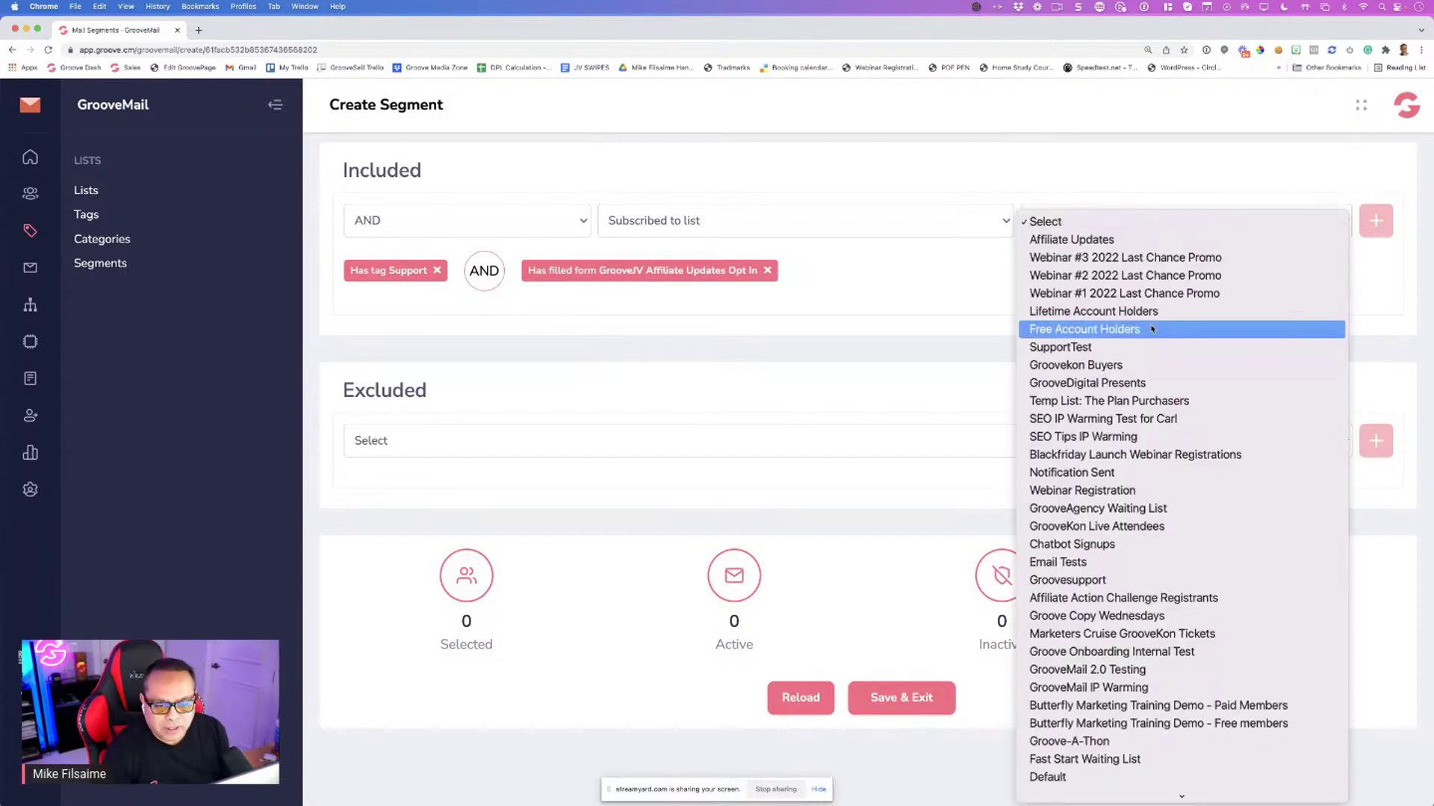
{"action": "left_click", "coordinate": [1082, 490]}
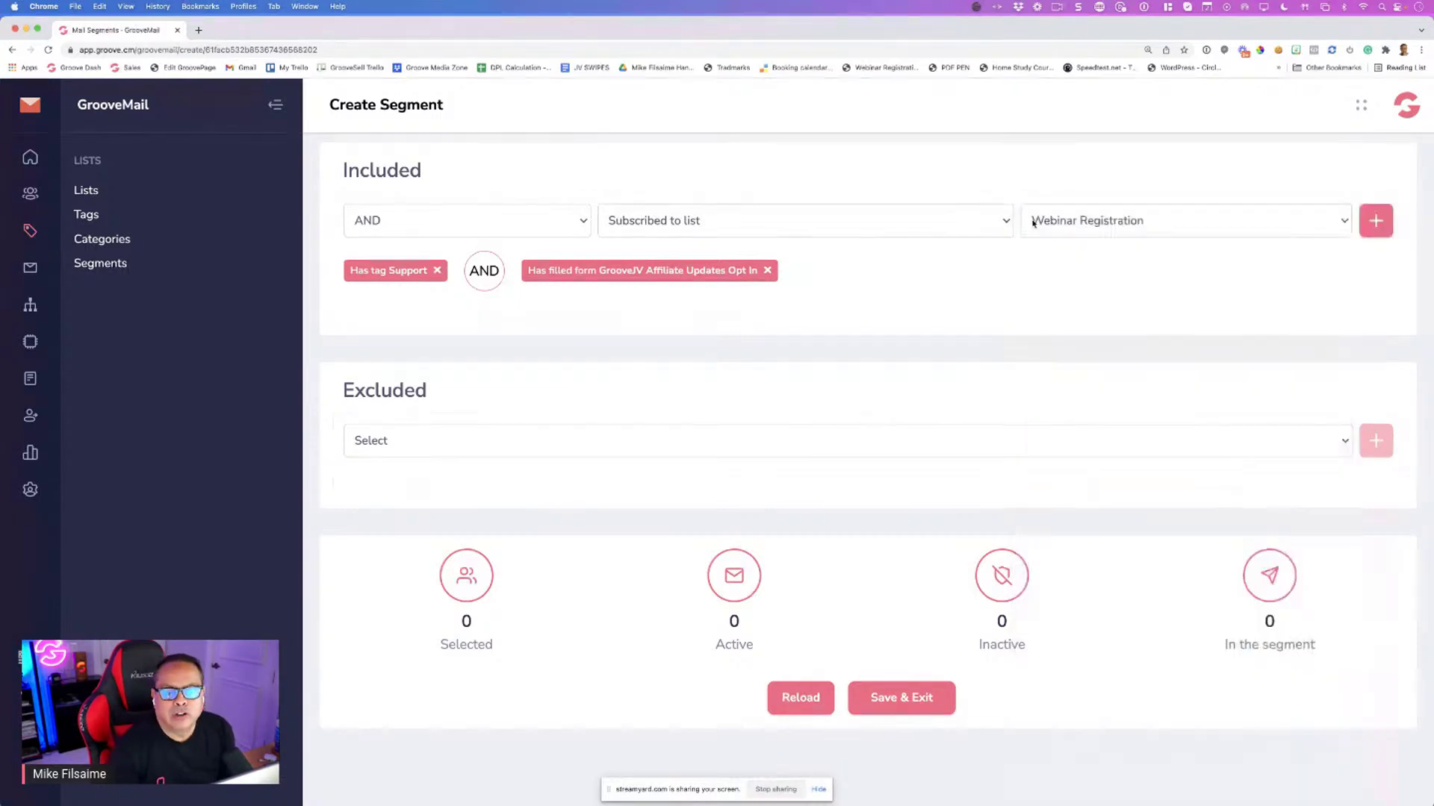
{"action": "left_click", "coordinate": [1380, 230]}
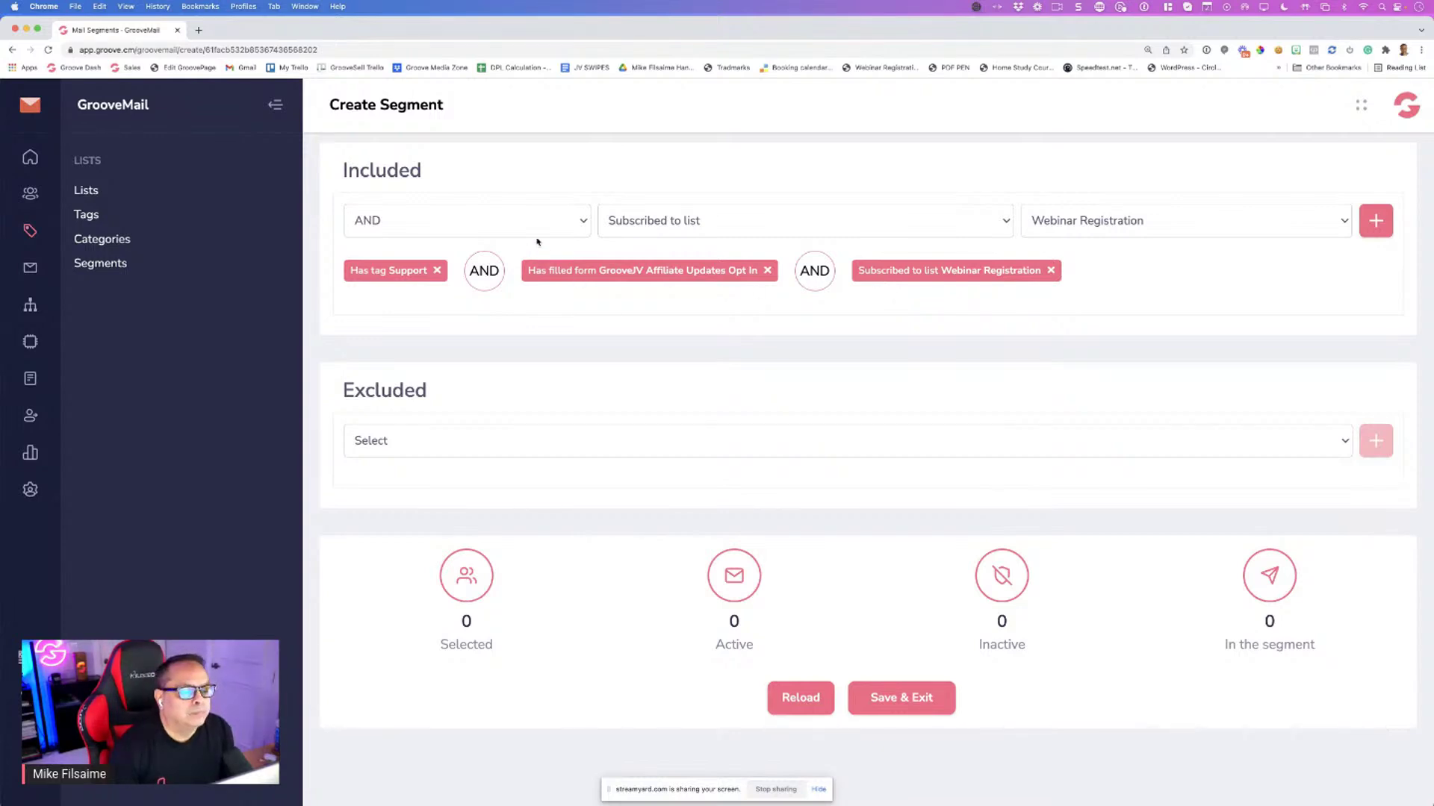
{"action": "left_click", "coordinate": [521, 441]}
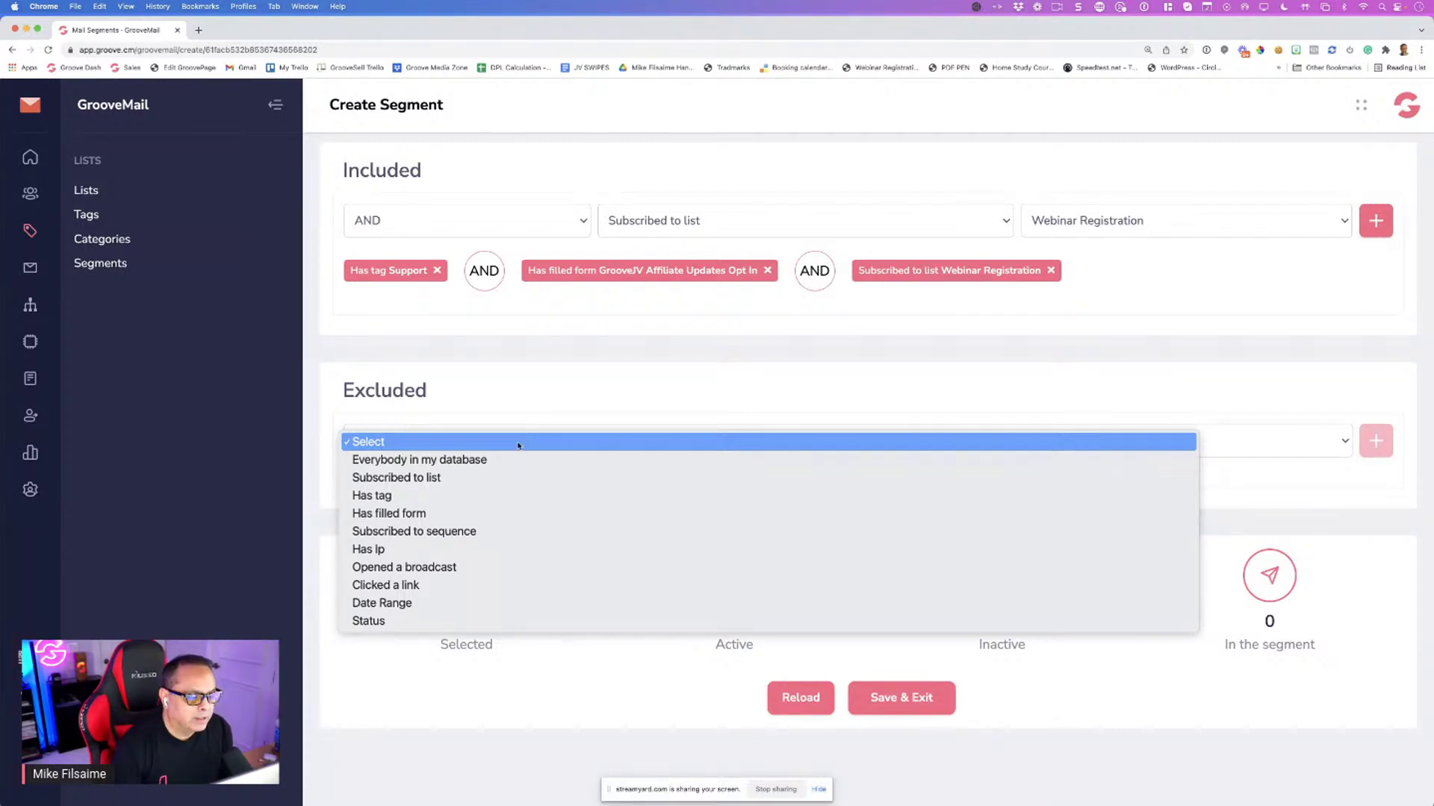
Add an Excluded condition Subscribed to list GrooveKon Live Attendees, then Save & Exit
{"action": "left_click", "coordinate": [451, 481]}
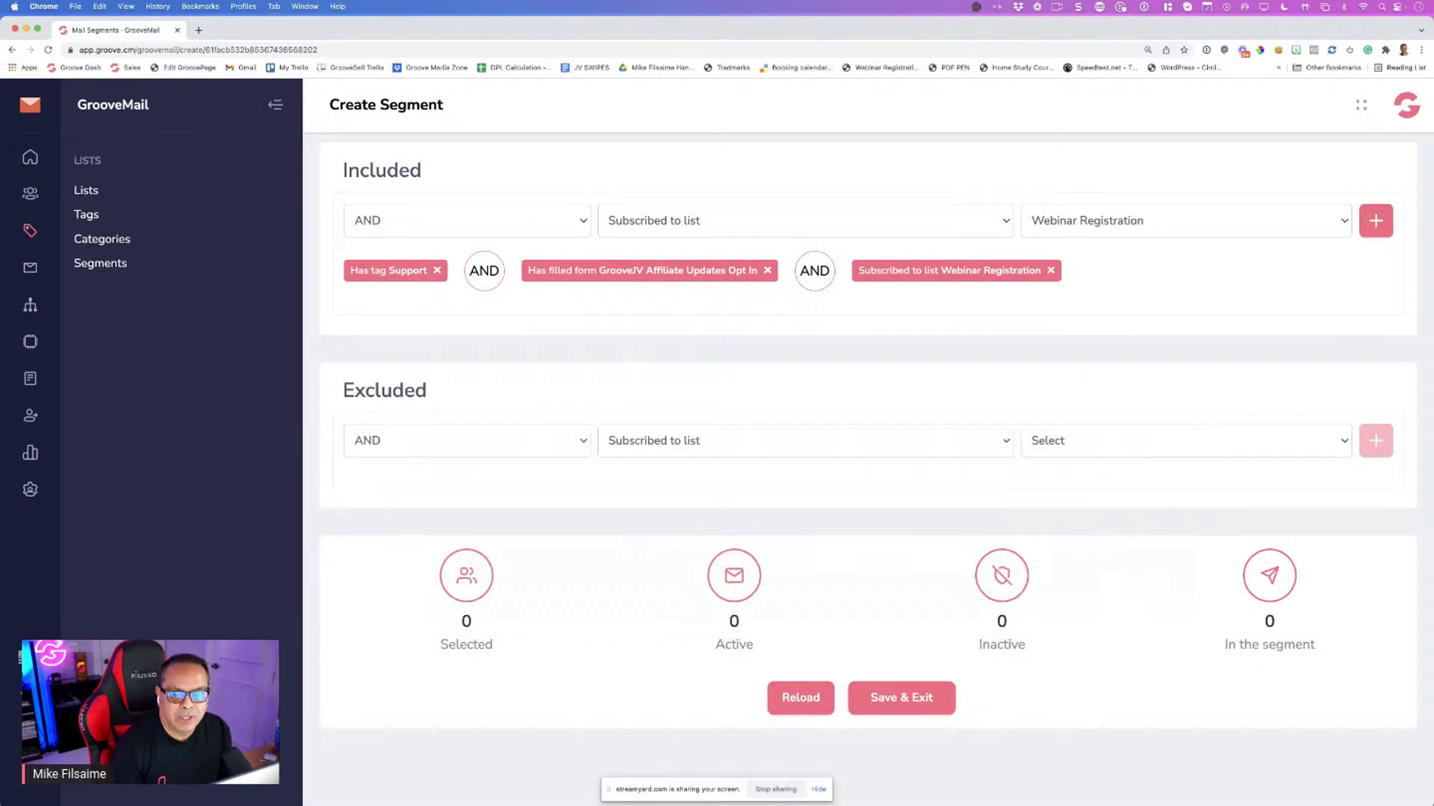
{"action": "left_click", "coordinate": [837, 451]}
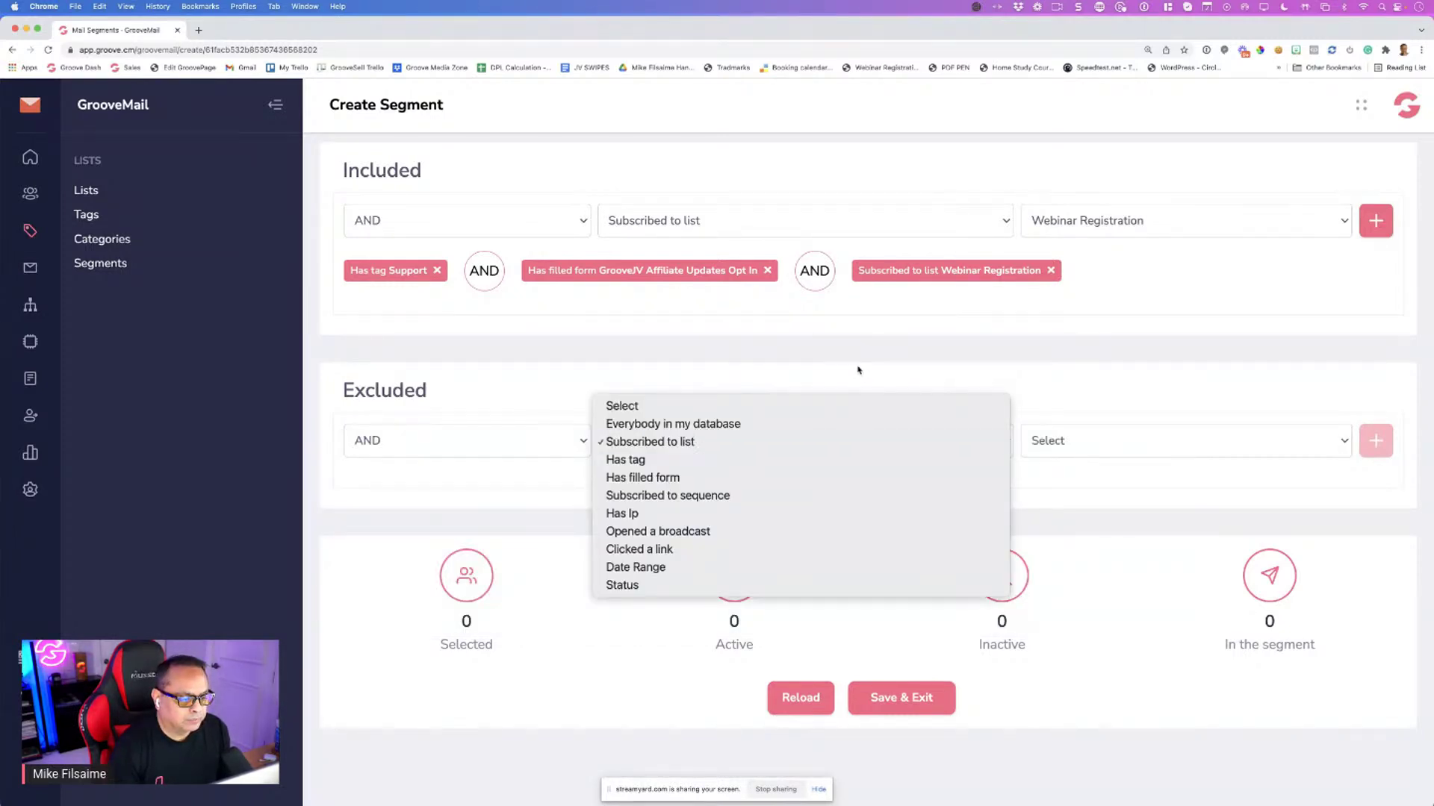
{"action": "left_click", "coordinate": [858, 370]}
{"action": "left_click", "coordinate": [1085, 445]}
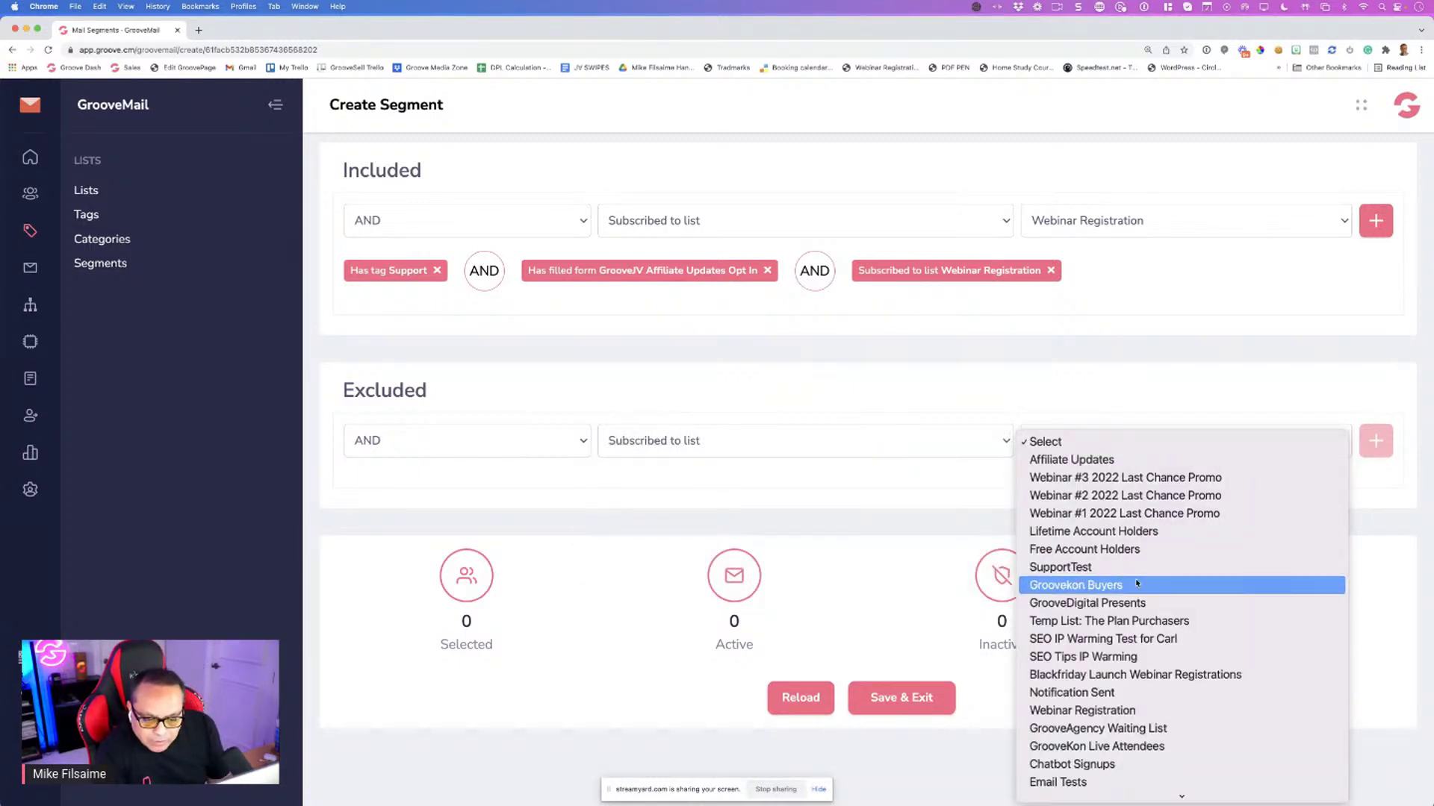
{"action": "scroll", "coordinate": [1136, 582], "scroll_direction": "down", "scroll_amount": 1}
{"action": "left_click", "coordinate": [1127, 693]}
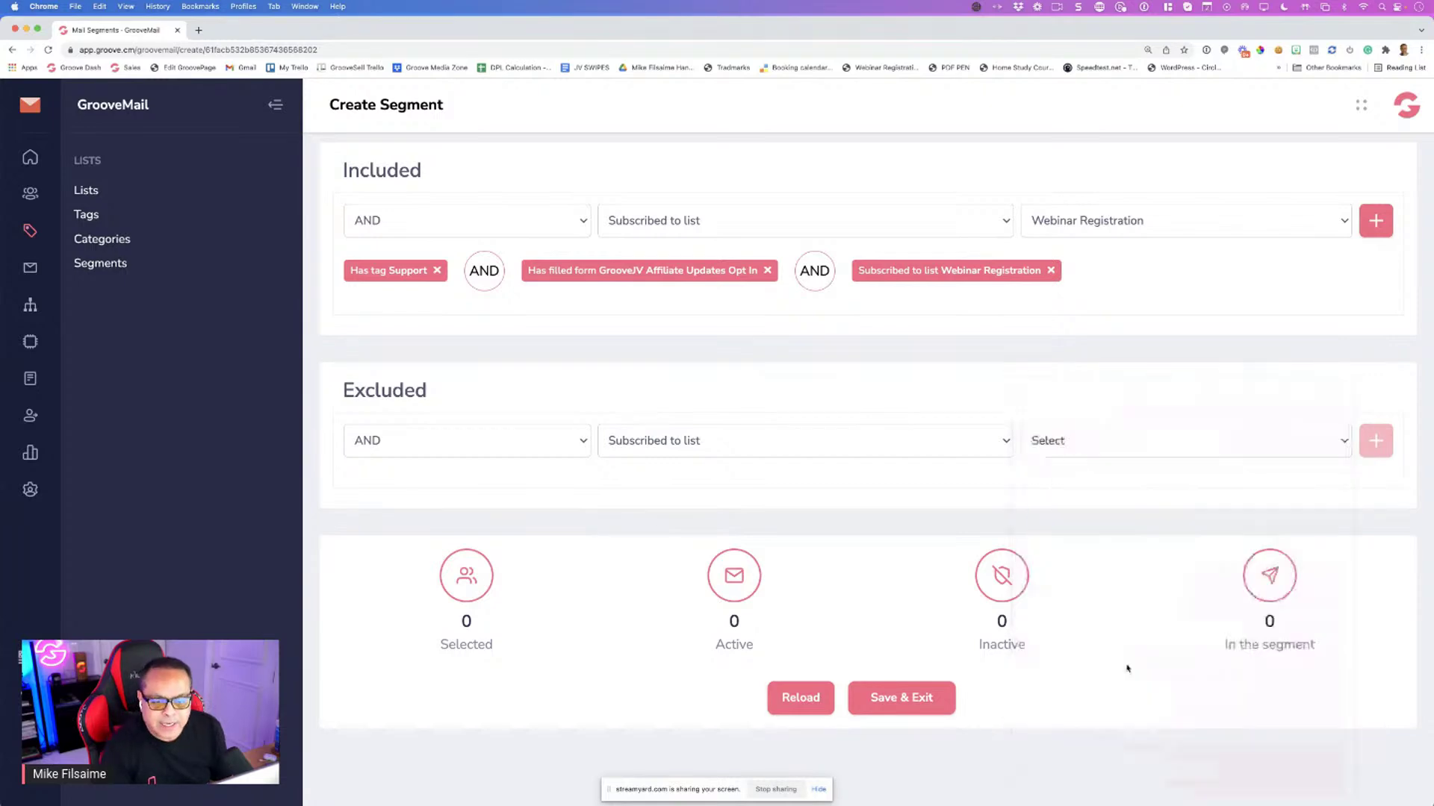
{"action": "left_click", "coordinate": [1375, 440]}
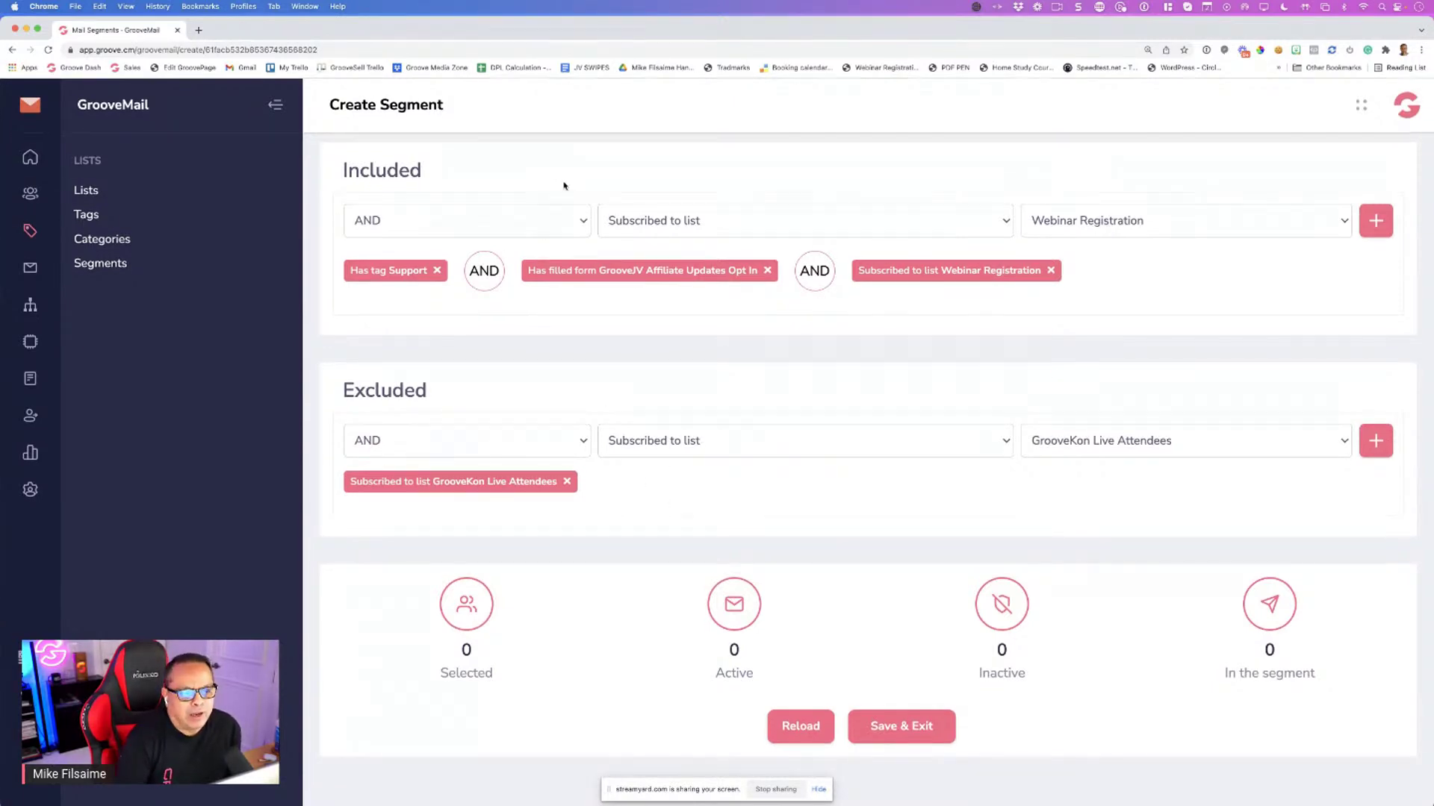
{"action": "left_click", "coordinate": [888, 726]}
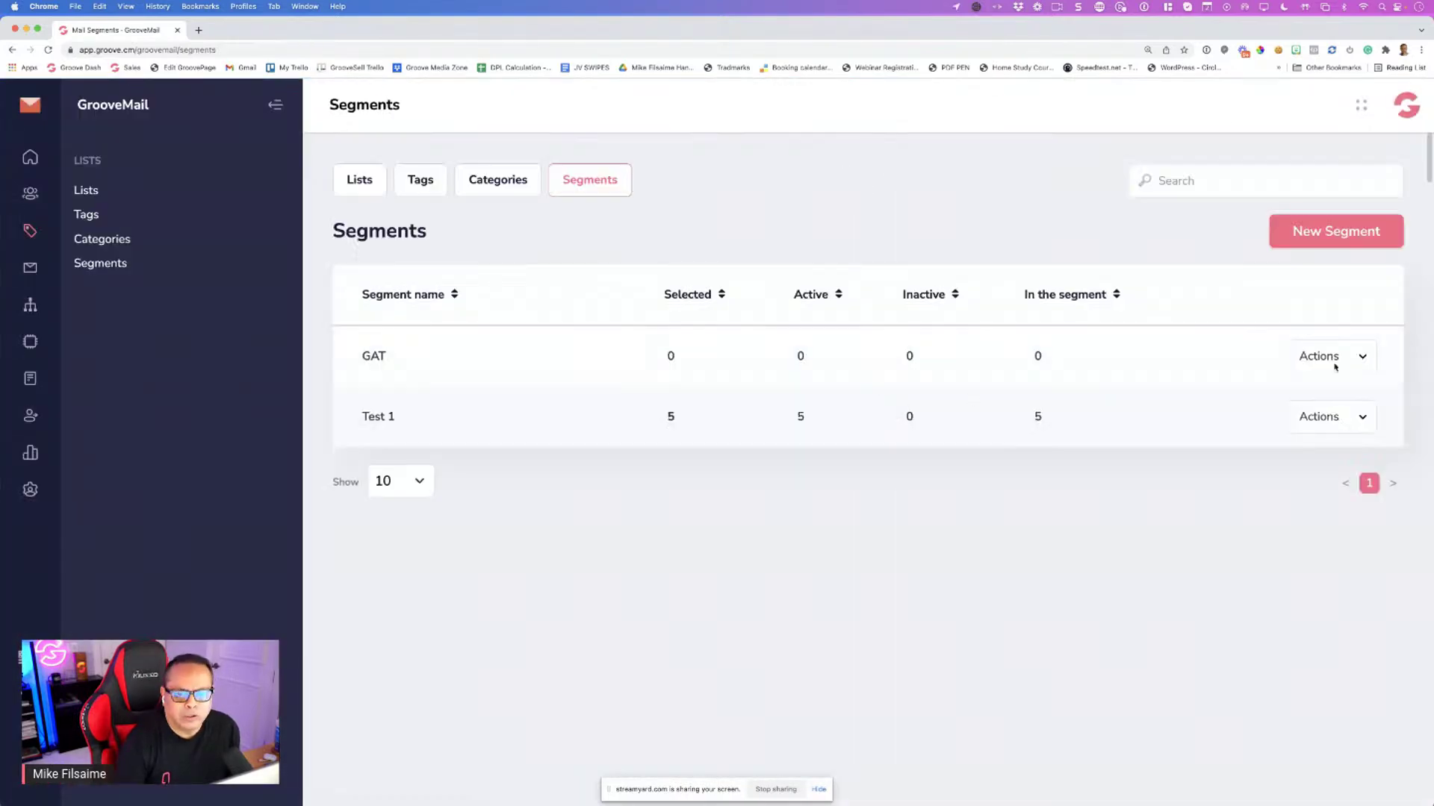
Rename the GAT segment to 'Gkon Virtual' from its Actions menu
{"action": "left_click", "coordinate": [1336, 360]}
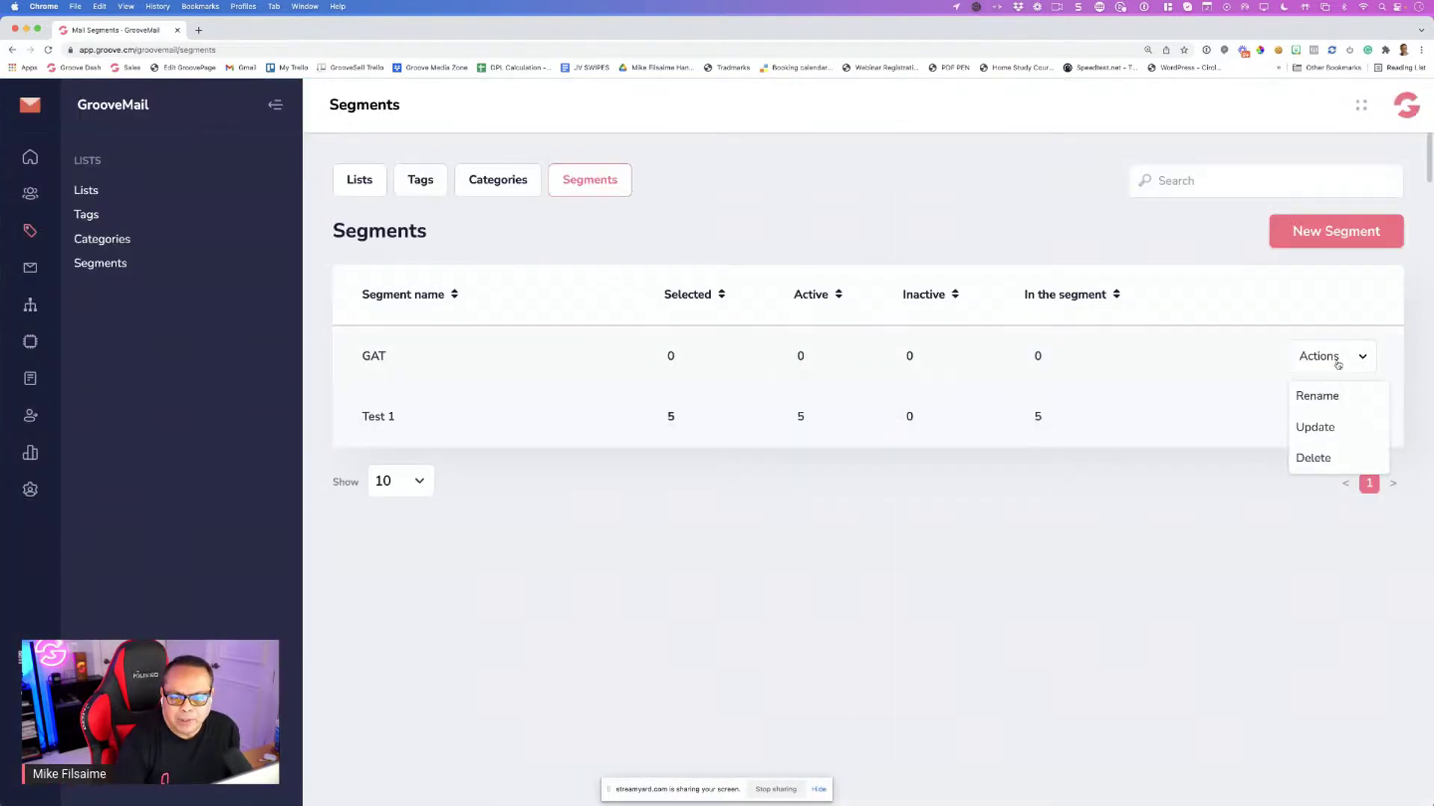
{"action": "left_click", "coordinate": [1322, 399]}
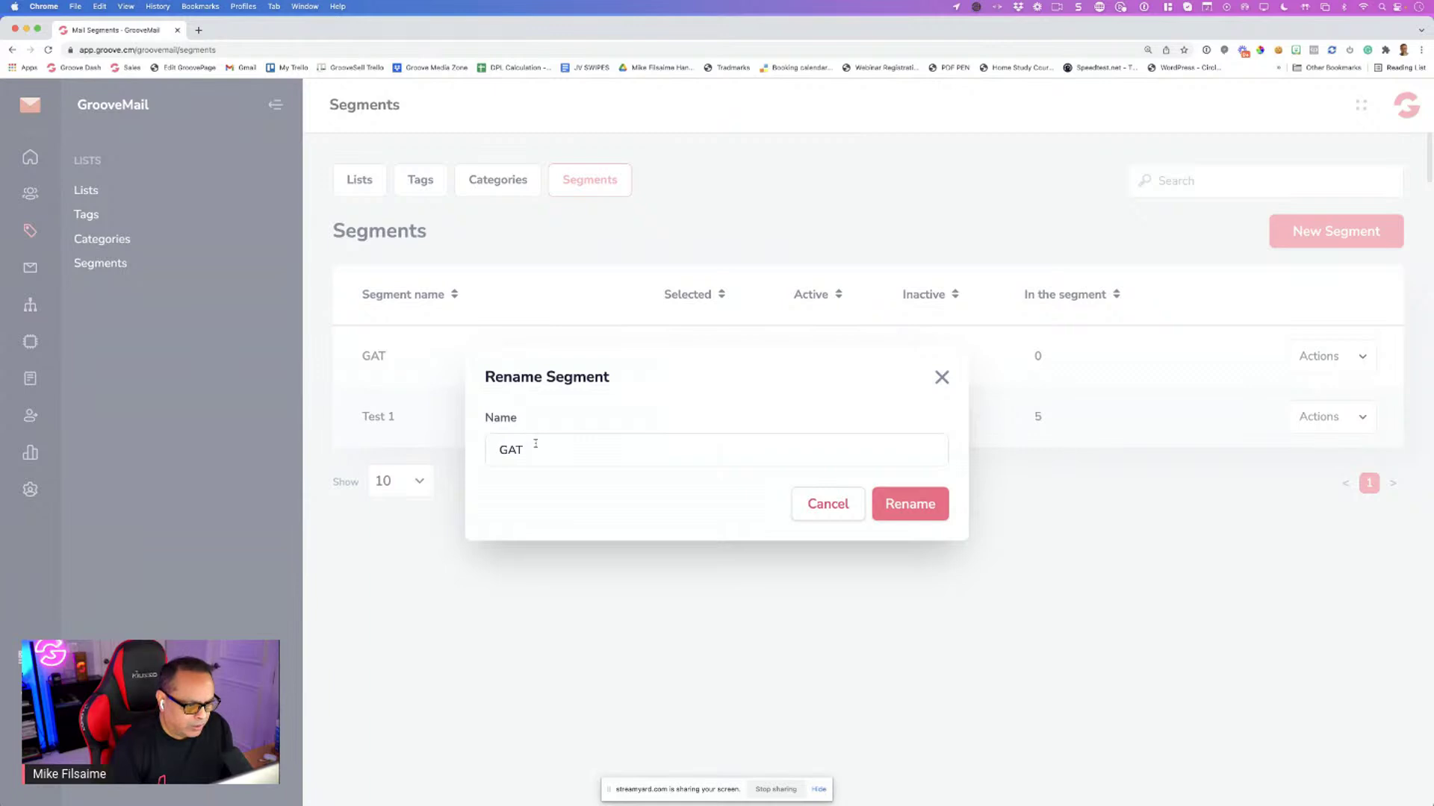
{"action": "double_click", "coordinate": [535, 443]}
{"action": "type", "text": "Gkon "}
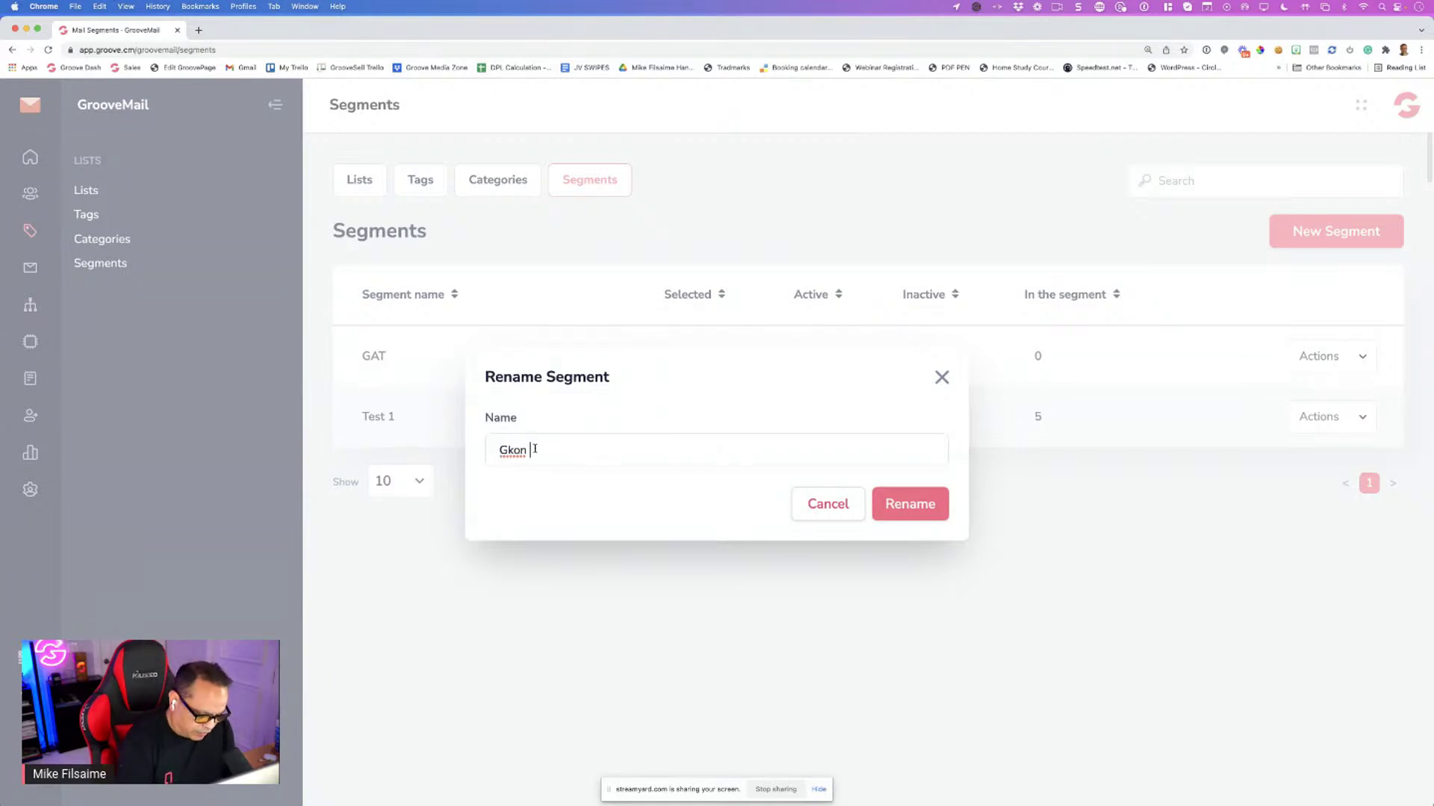
{"action": "type", "text": "Virtual"}
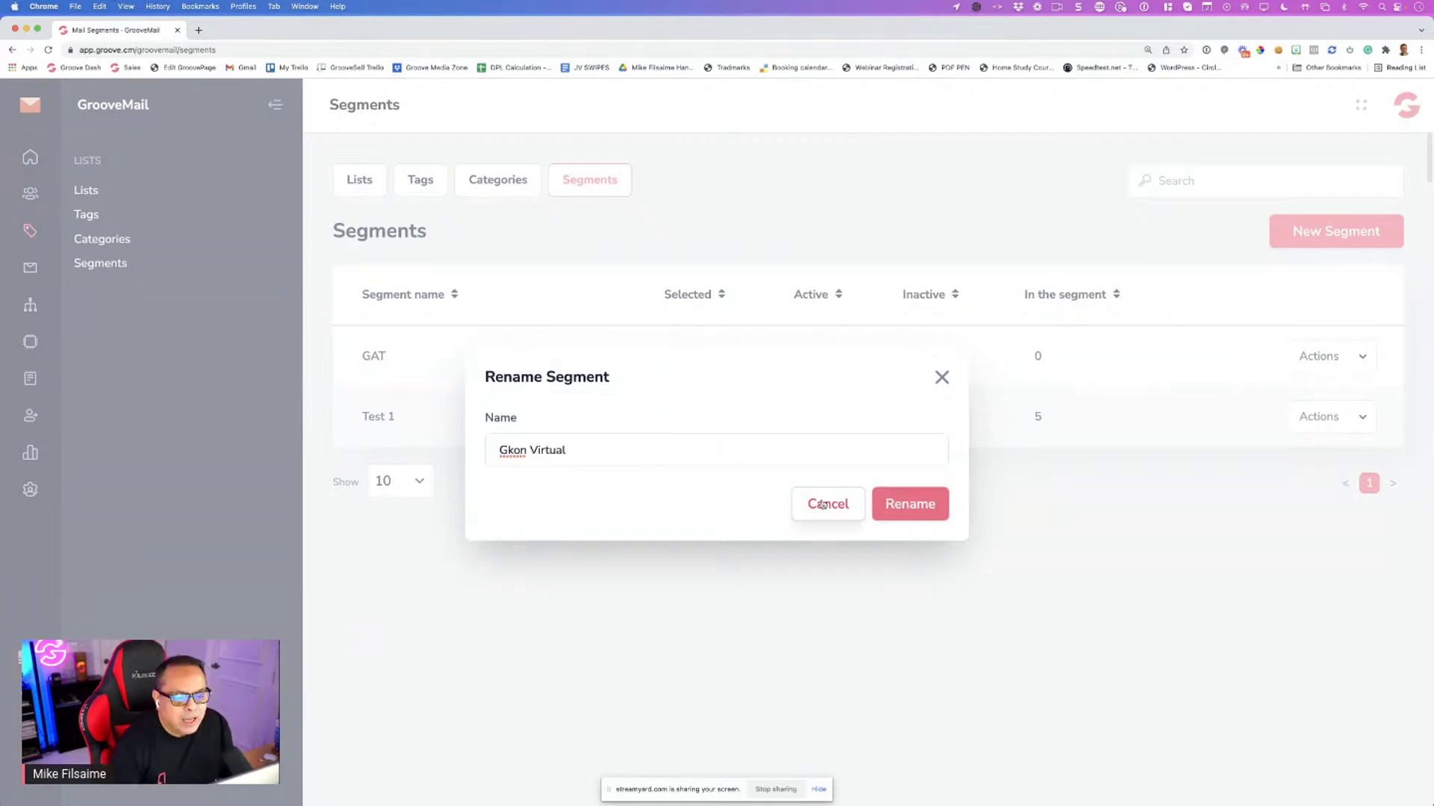
{"action": "left_click", "coordinate": [908, 504]}
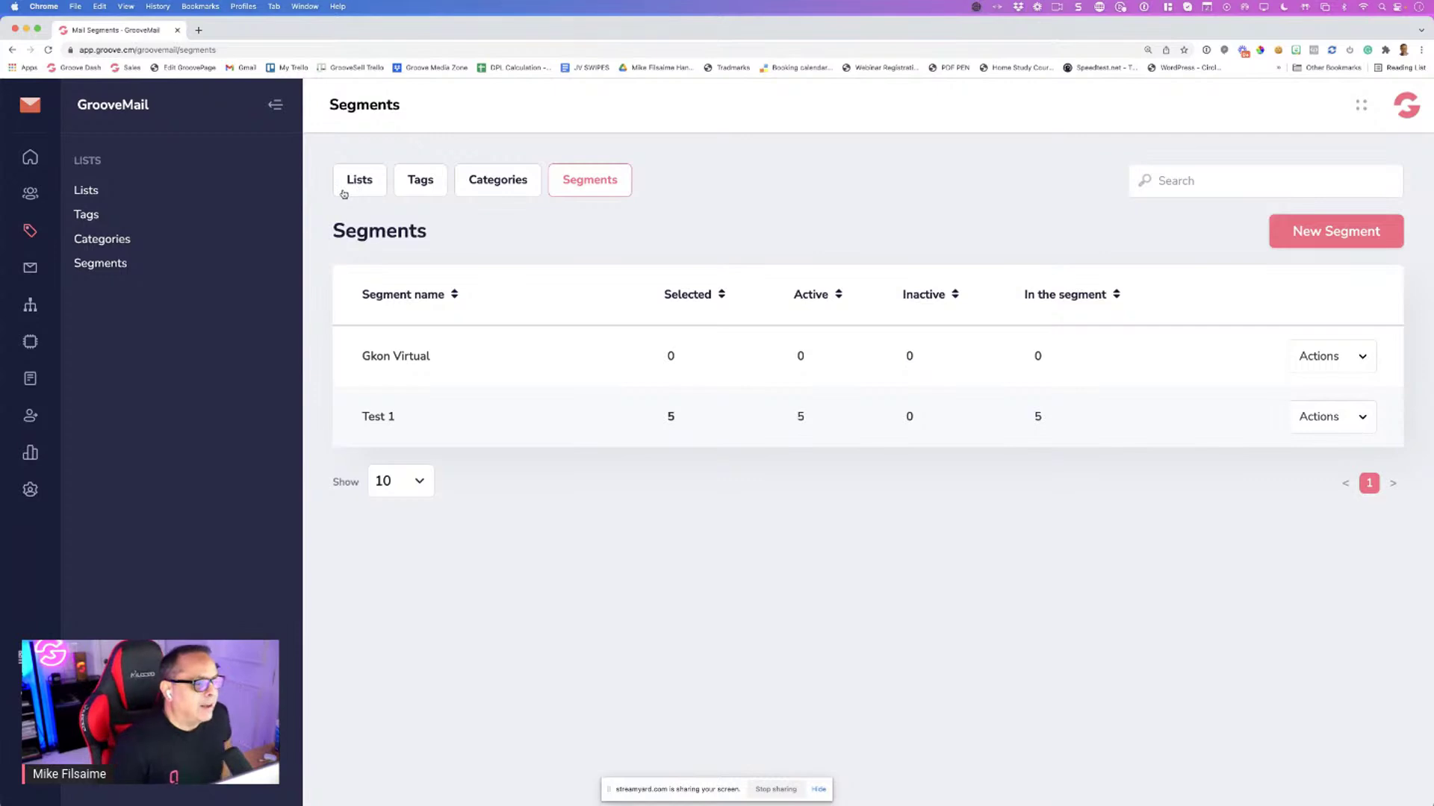
Open the Broadcasts page from the sidebar mail icon
{"action": "left_click", "coordinate": [31, 274]}
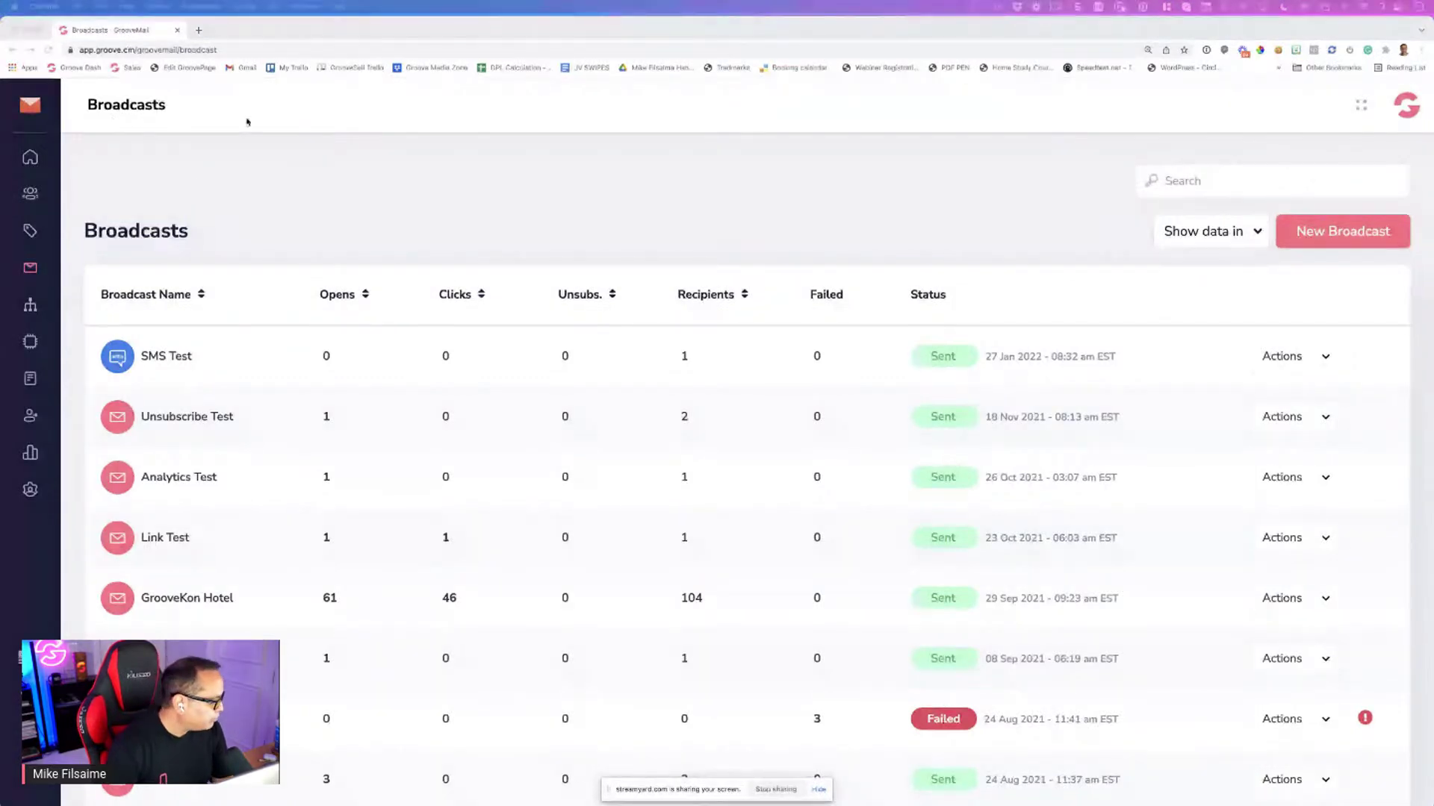
Load test-mail.grooveapps.com in a new tab and launch GrooveMail from its dashboard
{"action": "left_click", "coordinate": [200, 30]}
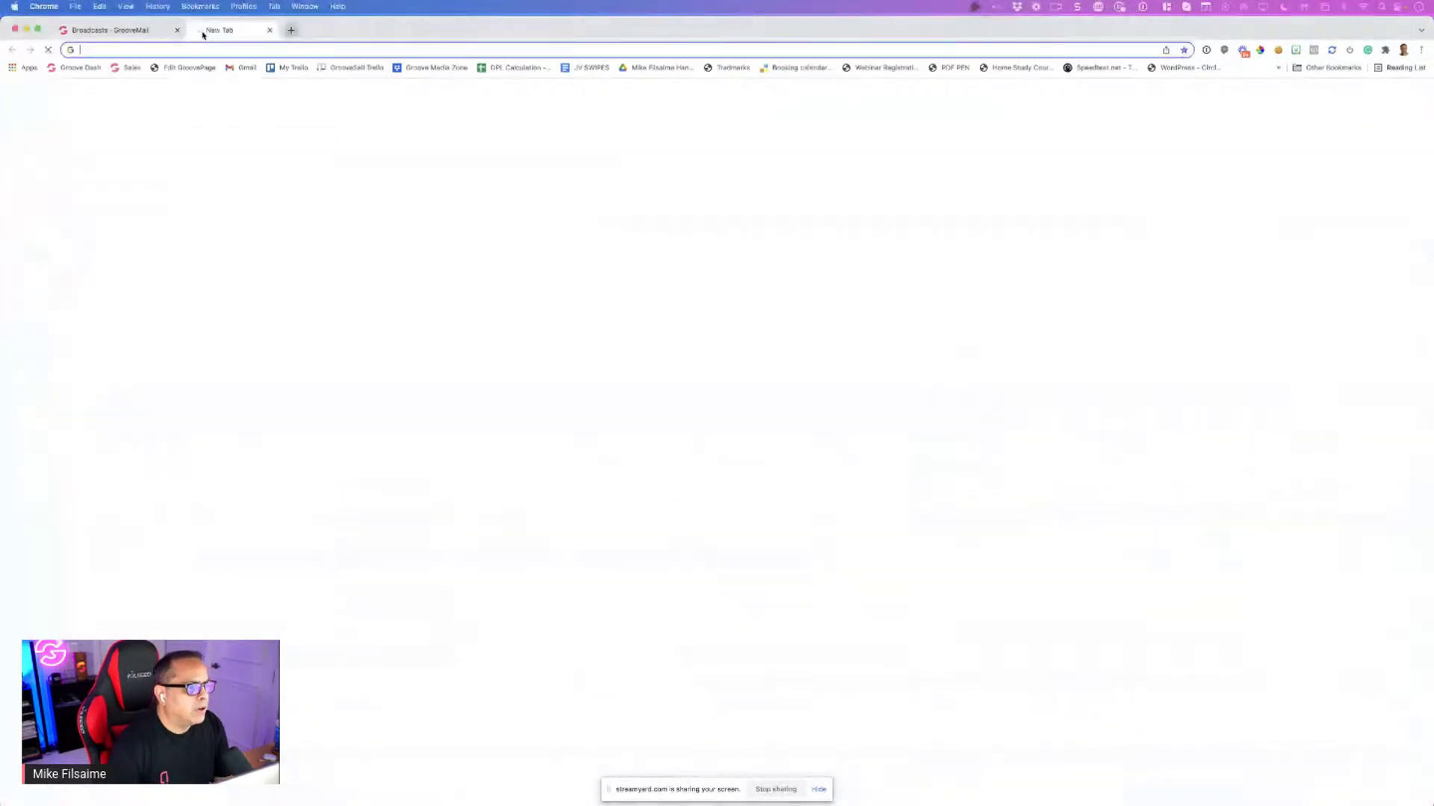
{"action": "type", "text": "test"}
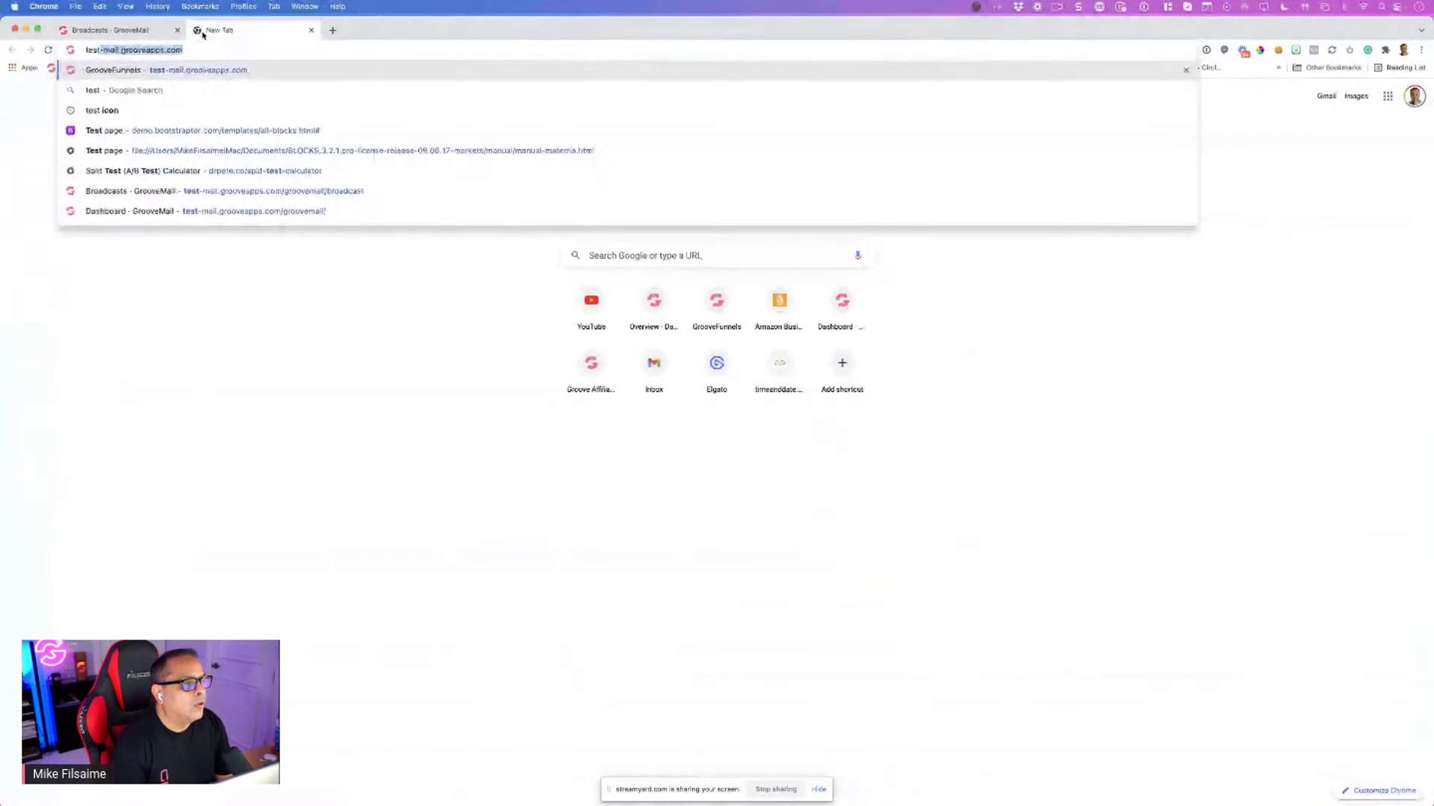
{"action": "key", "text": "Return"}
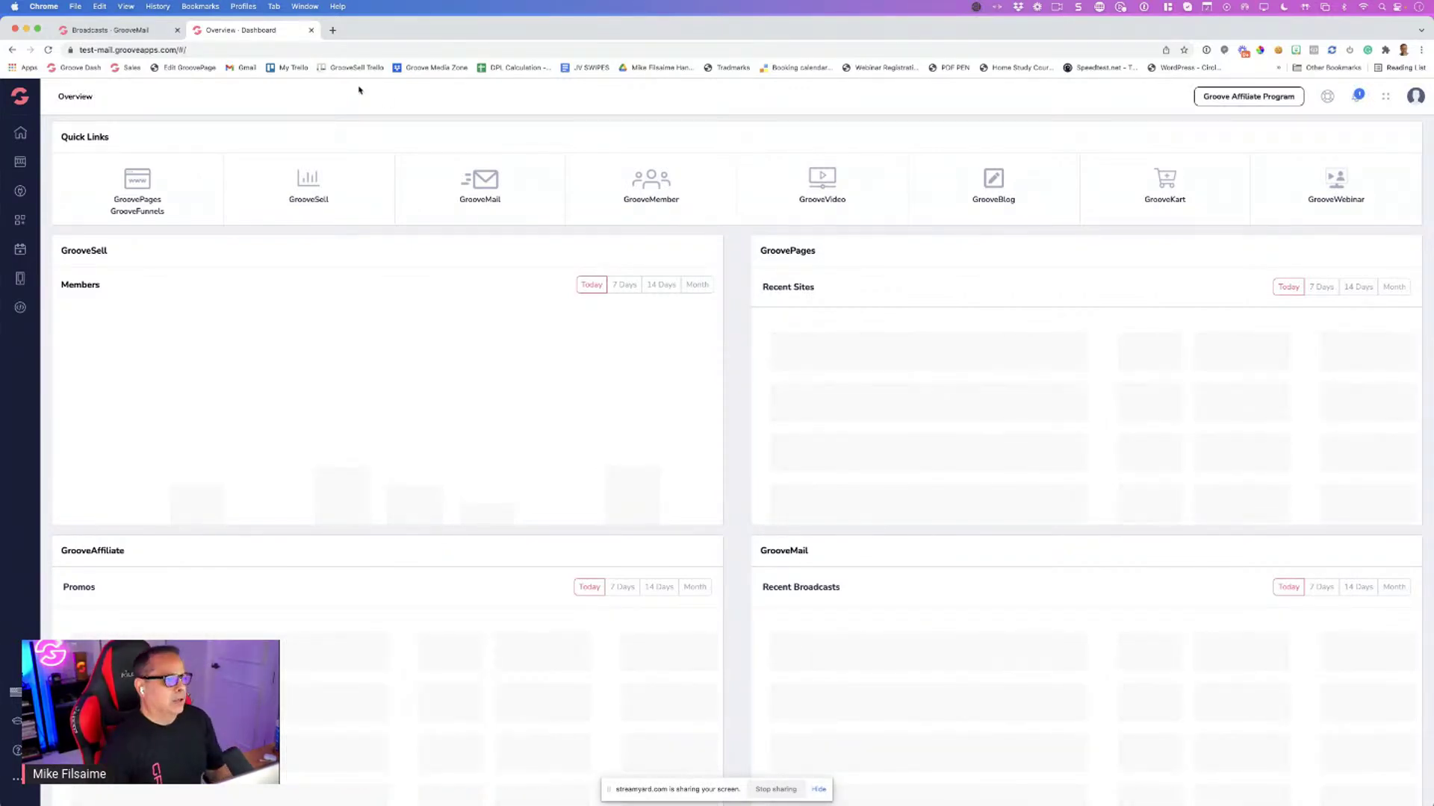
{"action": "left_click", "coordinate": [494, 191]}
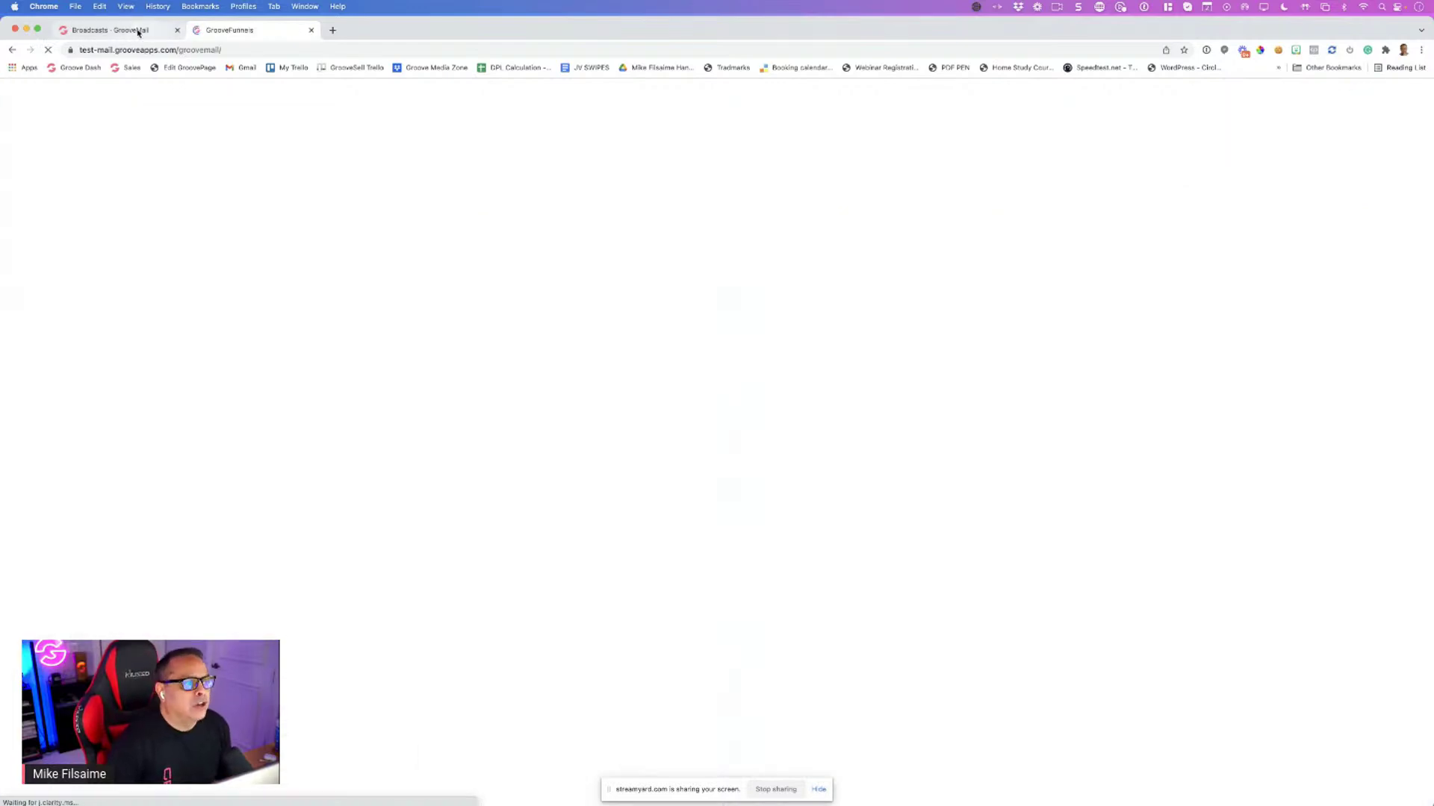
Back on the Broadcasts page, begin a new Email Broadcast
{"action": "left_click", "coordinate": [136, 31]}
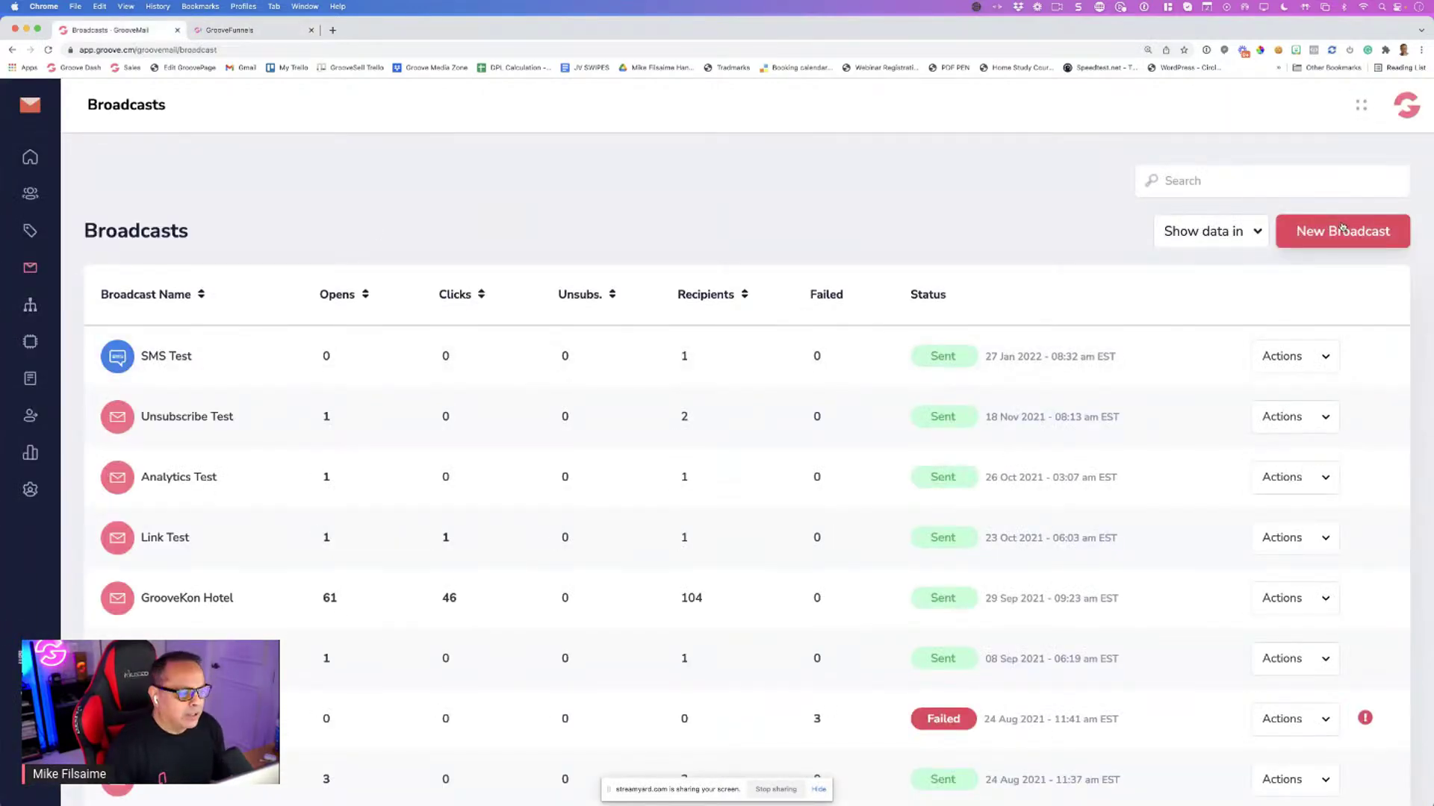
{"action": "left_click", "coordinate": [1342, 229]}
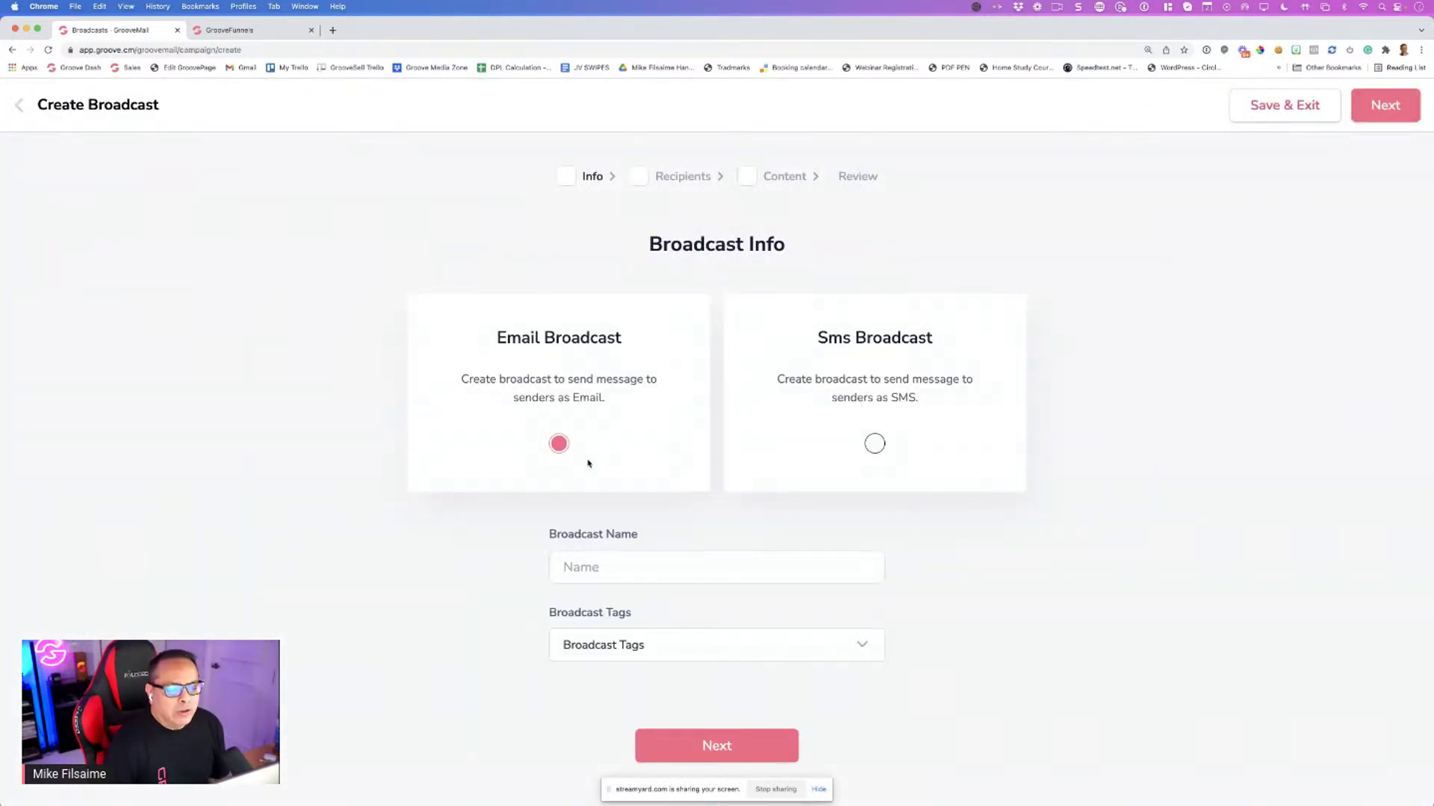
{"action": "scroll", "coordinate": [635, 474], "scroll_direction": "down", "scroll_amount": 1}
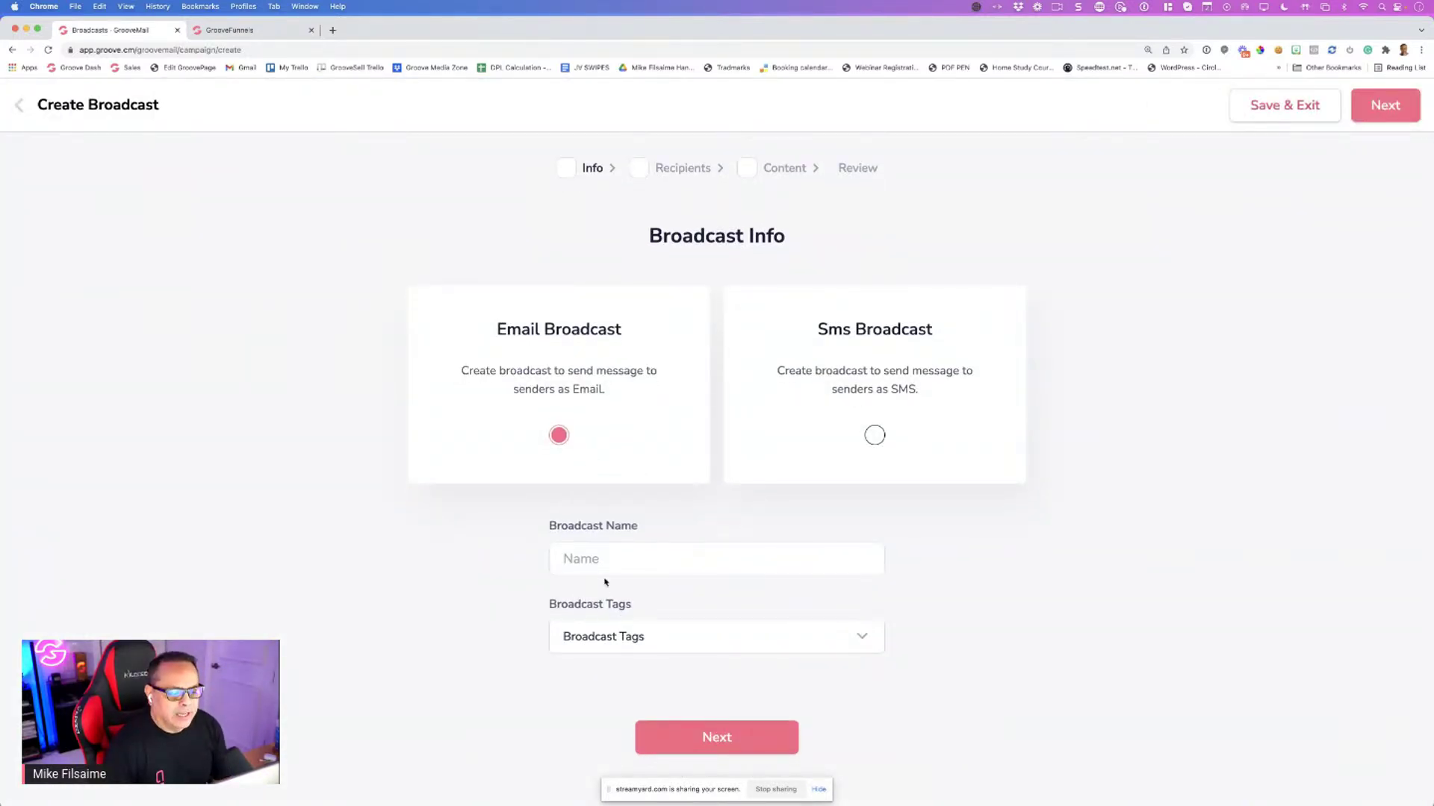
Name the broadcast 'werewrr' and try the Gkon Virtual segment as recipients, which has none
{"action": "type", "text": "werewrr"}
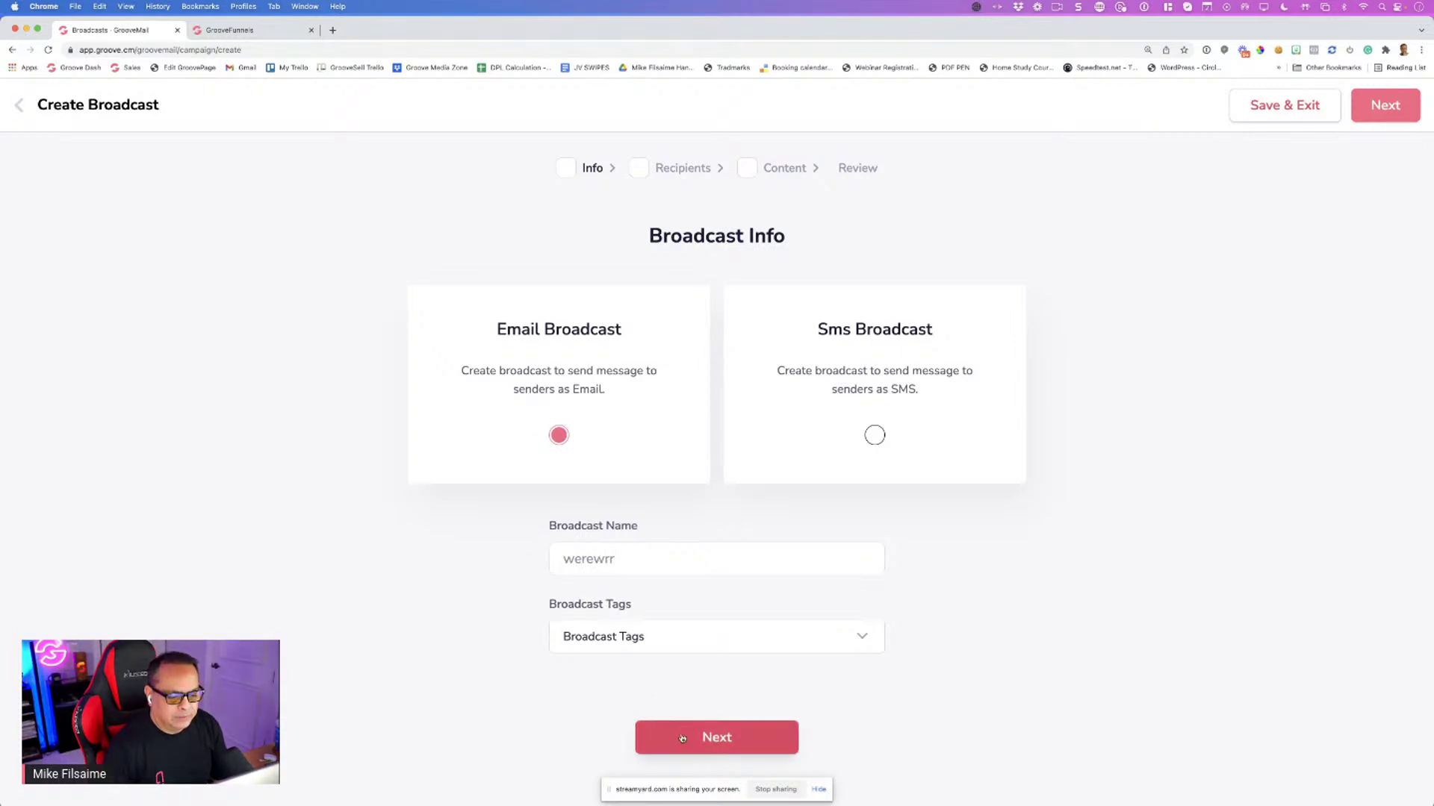
{"action": "left_click", "coordinate": [682, 738]}
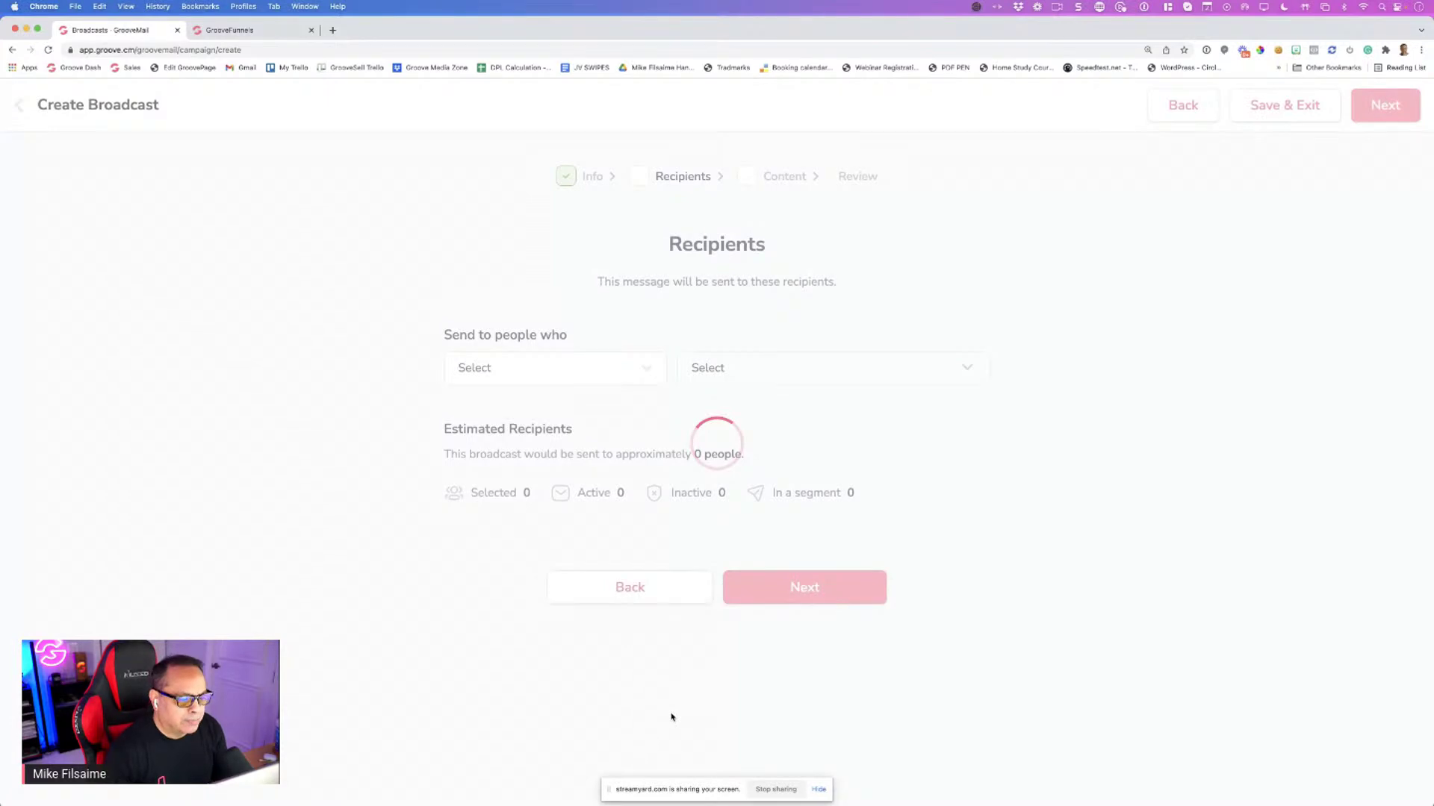
{"action": "left_click", "coordinate": [586, 370]}
{"action": "left_click", "coordinate": [565, 438]}
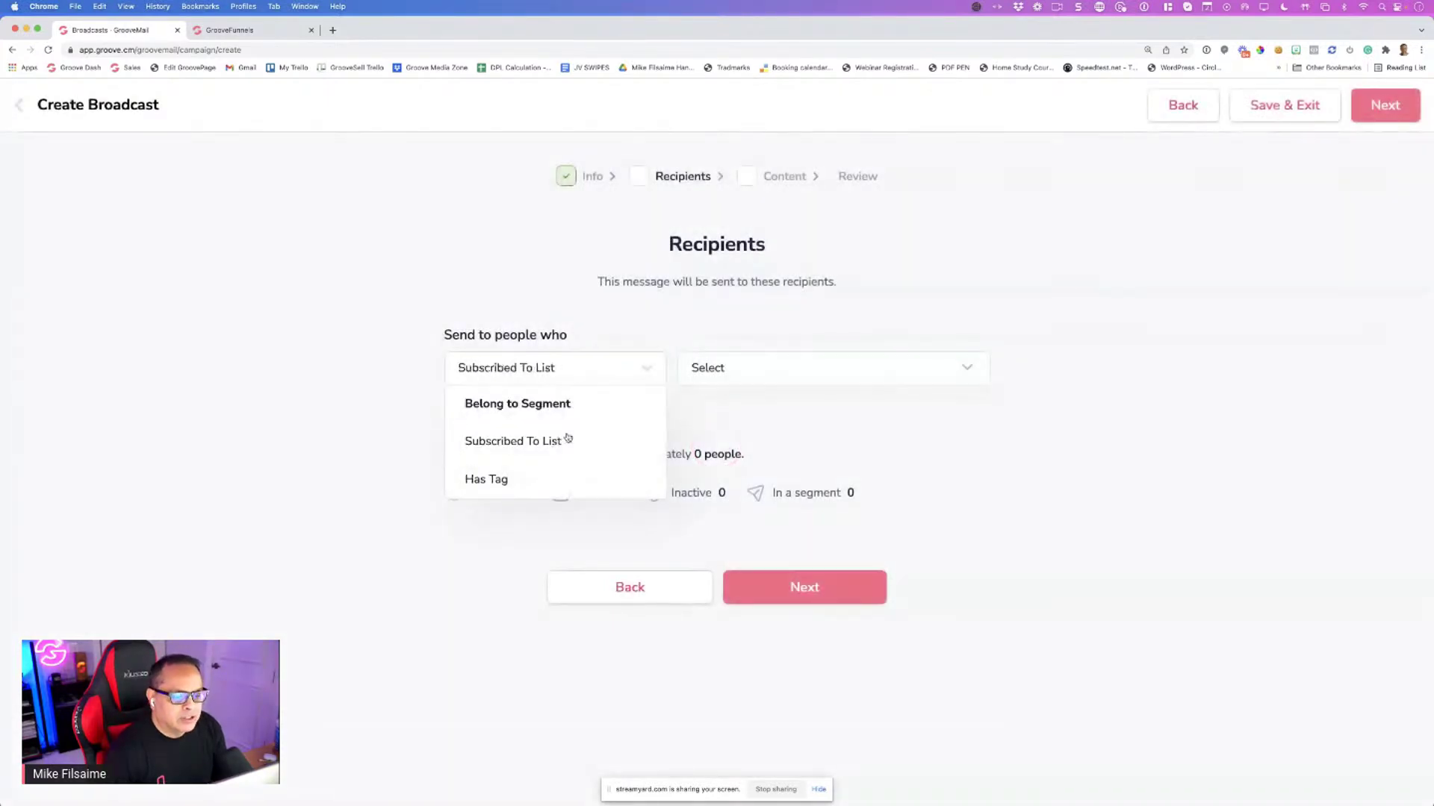
{"action": "left_click", "coordinate": [561, 375]}
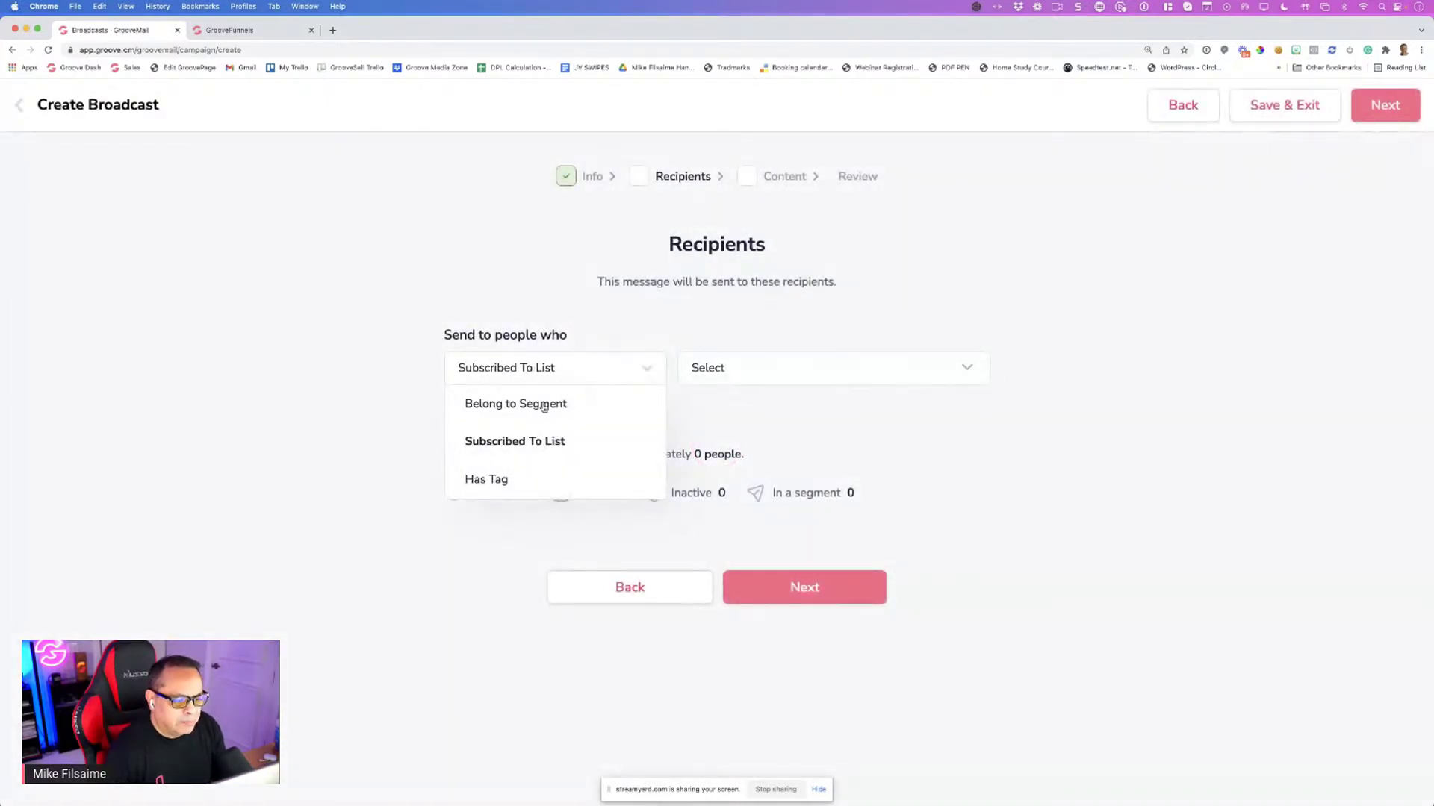
{"action": "left_click", "coordinate": [771, 362]}
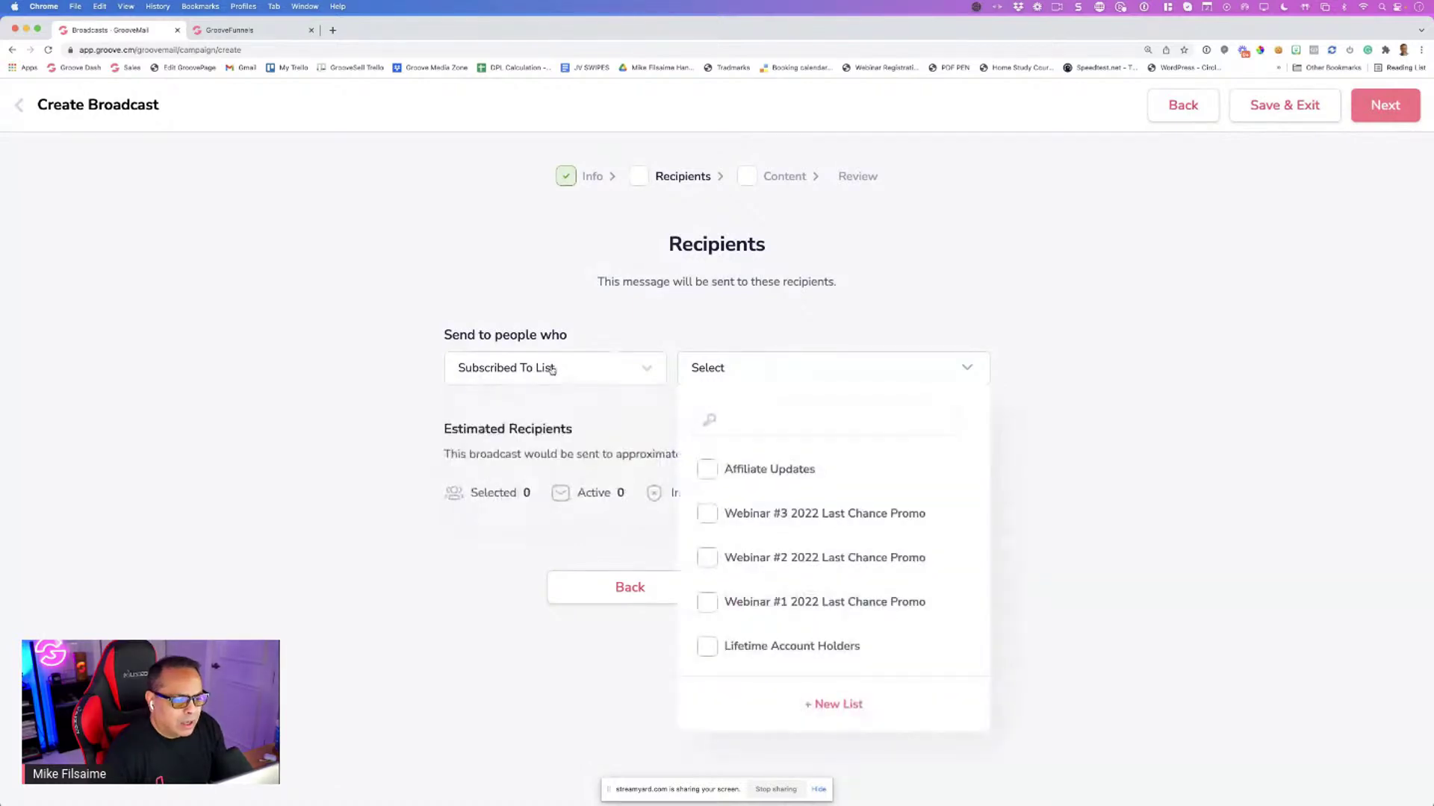
{"action": "left_click", "coordinate": [553, 371]}
{"action": "left_click", "coordinate": [531, 407]}
{"action": "left_click", "coordinate": [757, 370]}
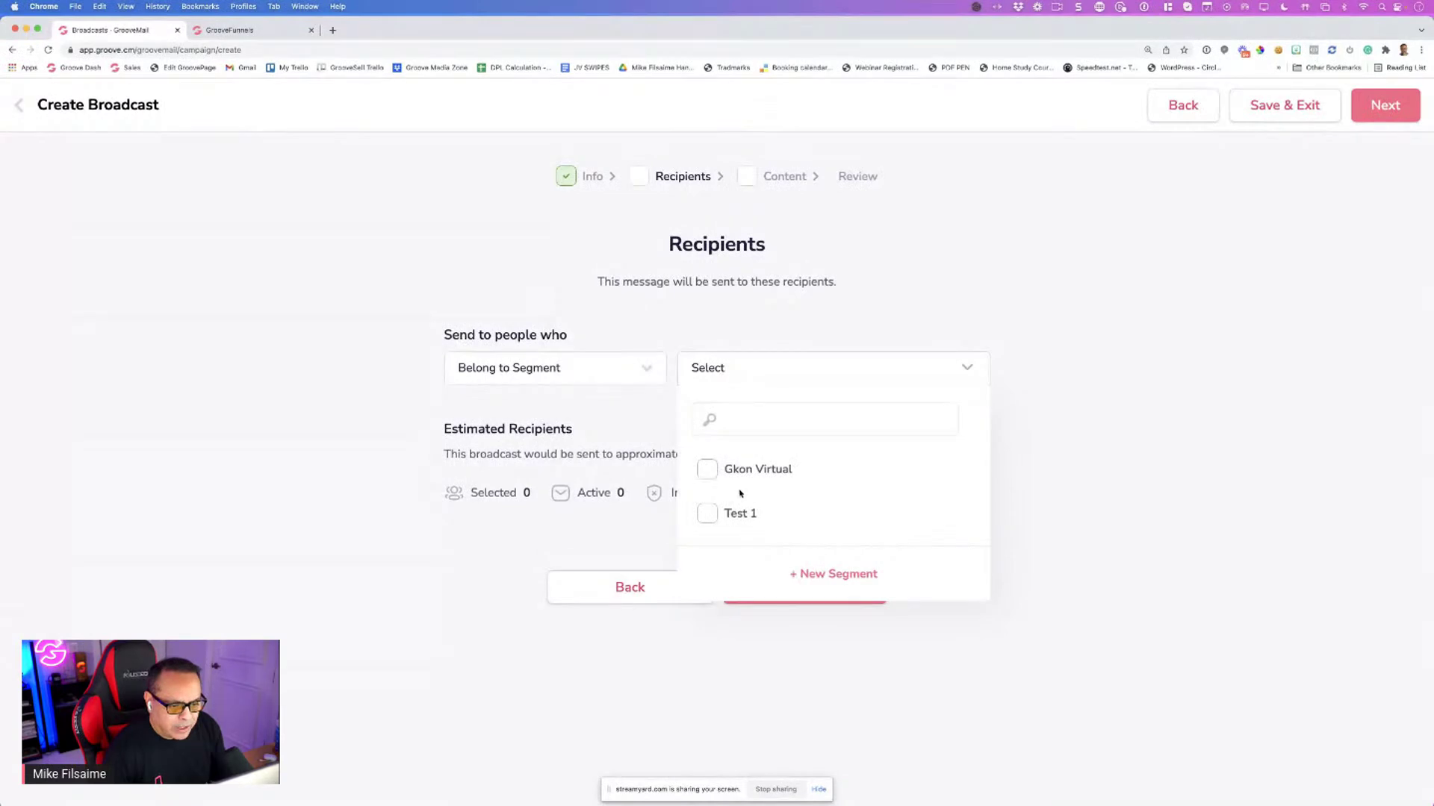
{"action": "left_click", "coordinate": [720, 470]}
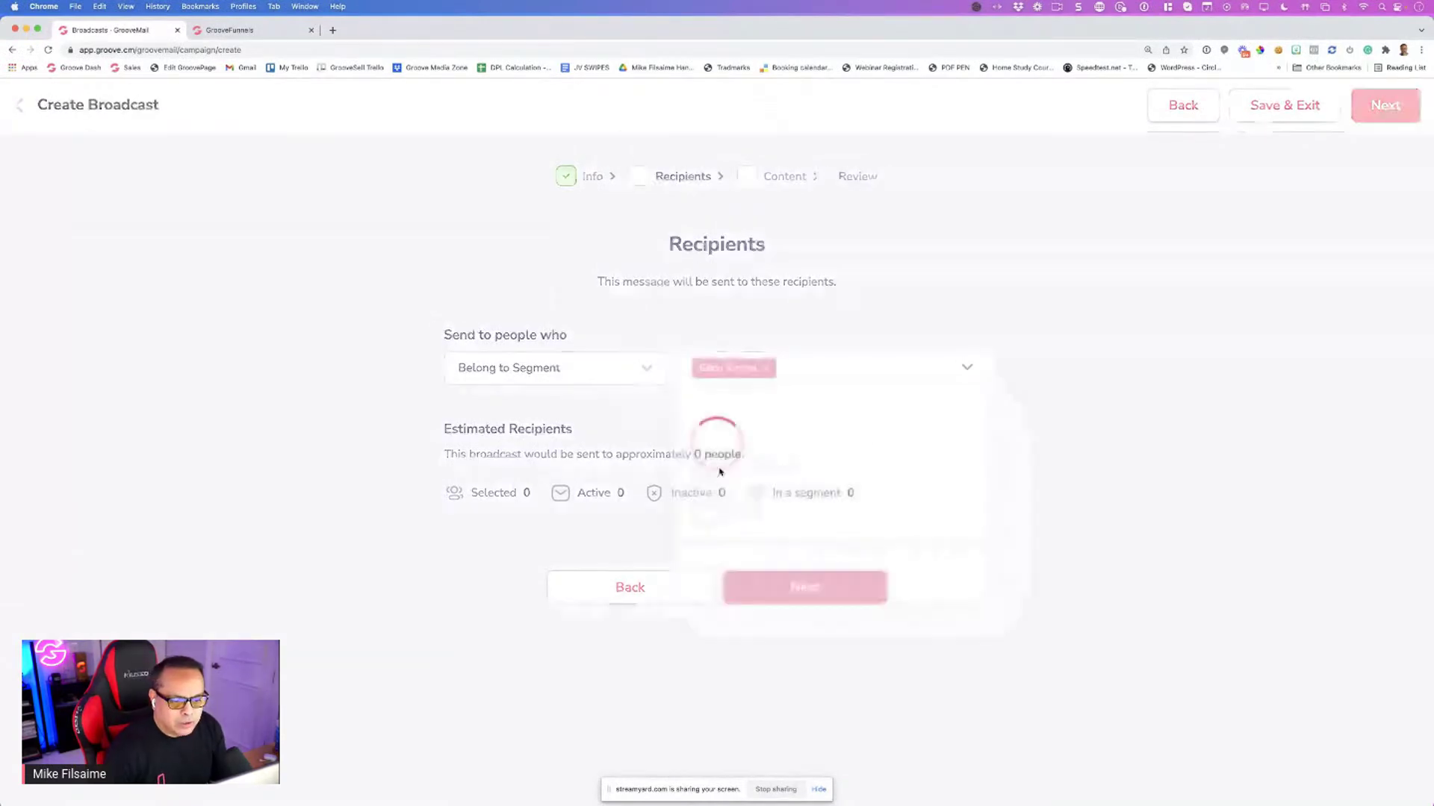
{"action": "left_click", "coordinate": [747, 587]}
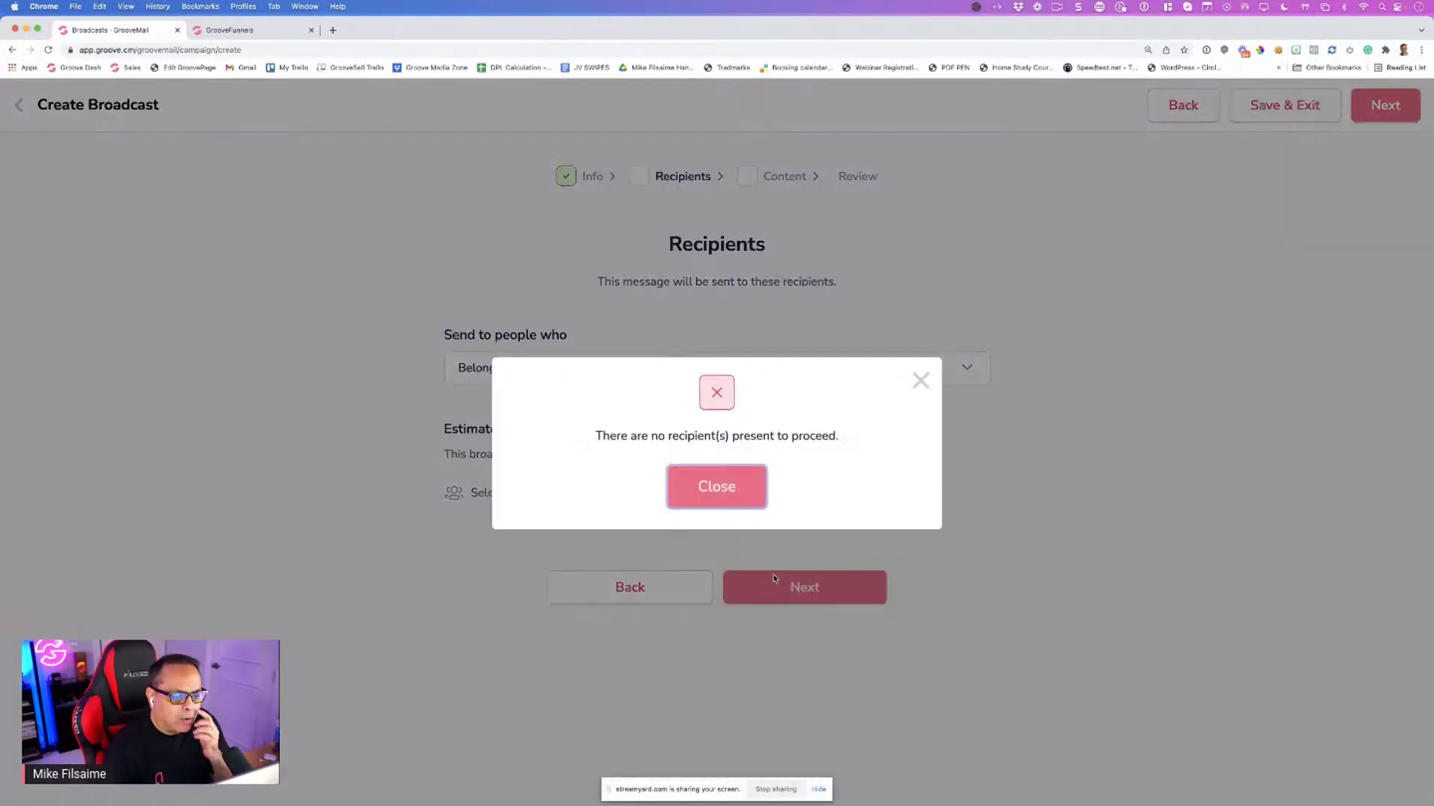
{"action": "left_click", "coordinate": [716, 486]}
Target Subscribed To List, replacing Affiliate Updates with Lifetime Account Holders (about 68 people)
{"action": "left_click", "coordinate": [767, 368]}
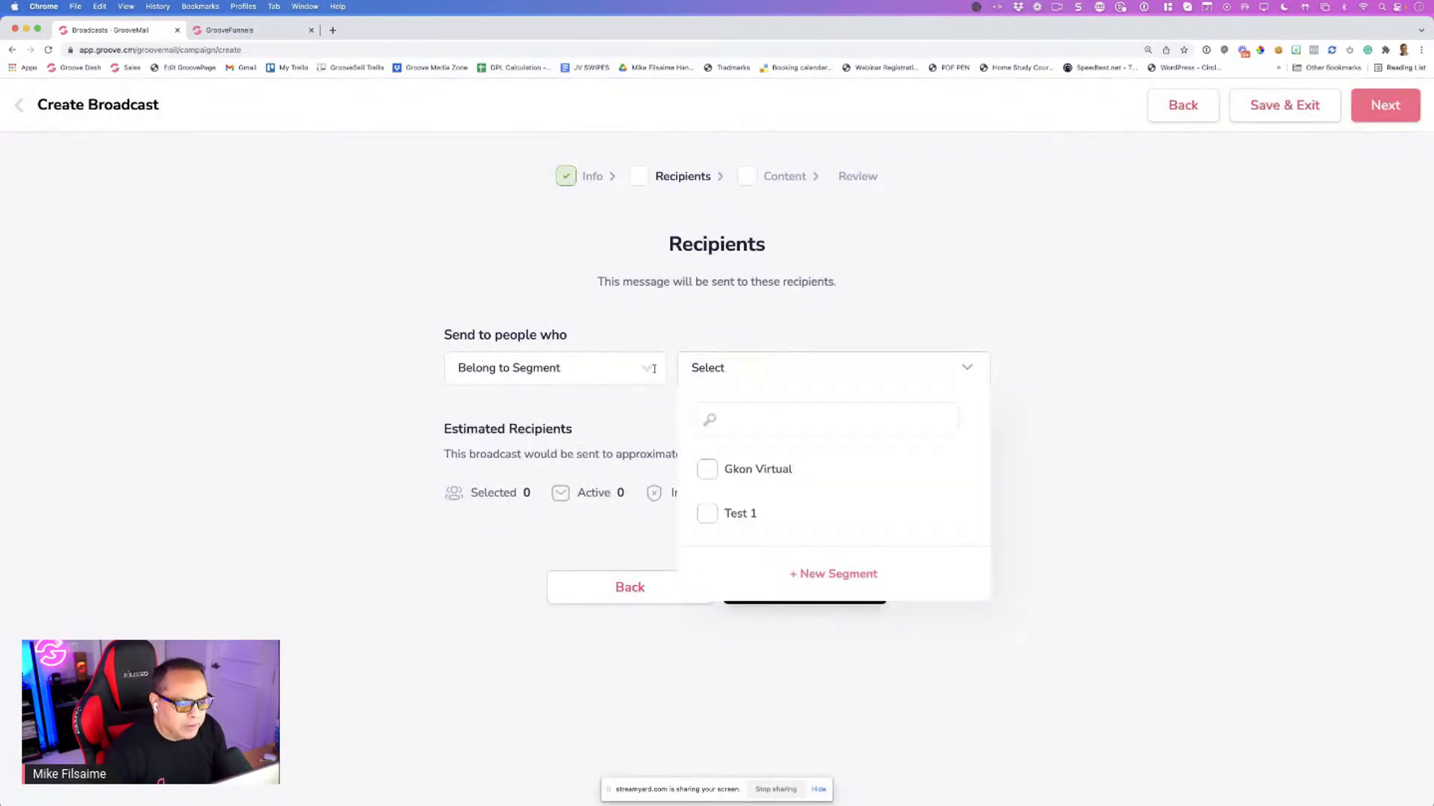
{"action": "left_click", "coordinate": [579, 369]}
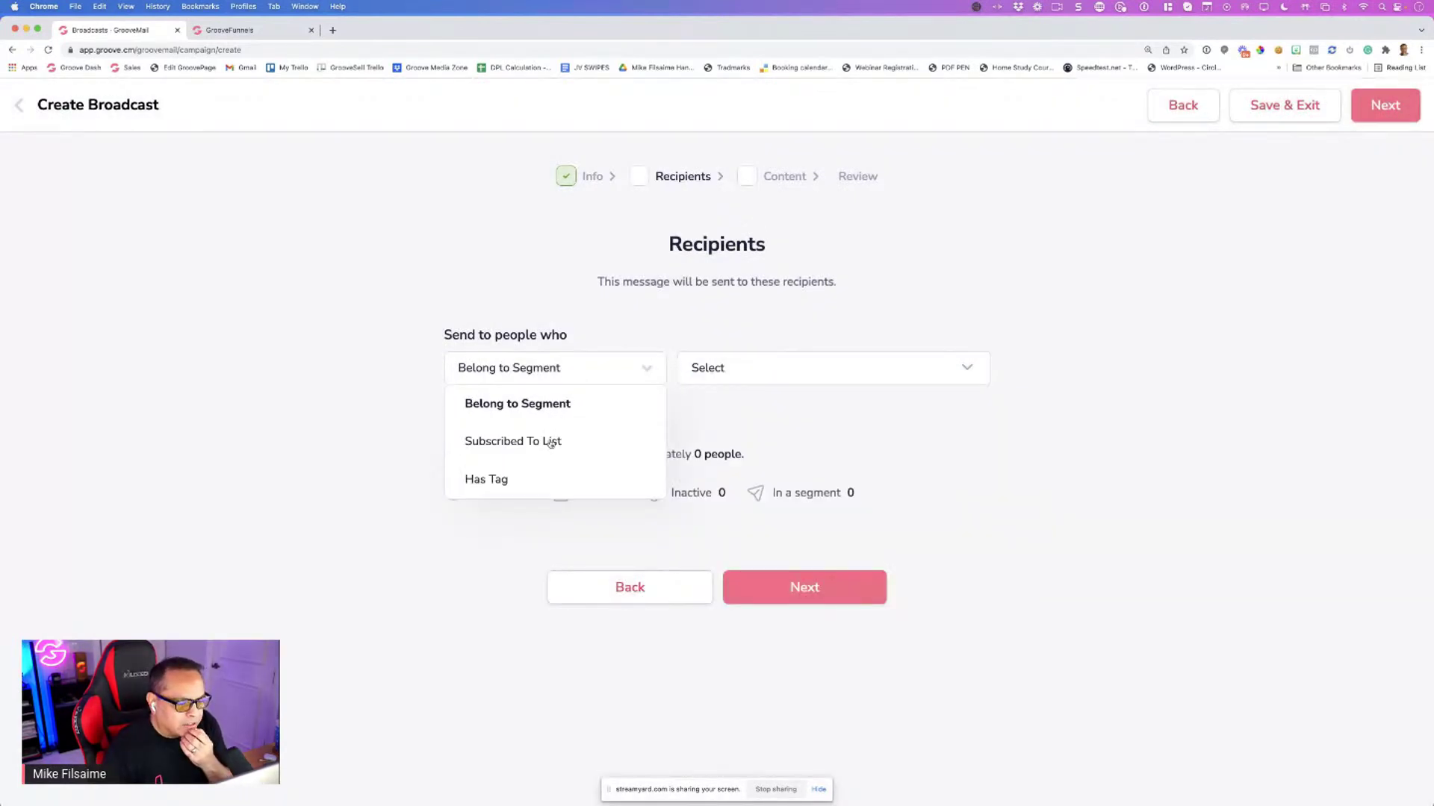
{"action": "left_click", "coordinate": [576, 439]}
{"action": "left_click", "coordinate": [728, 369]}
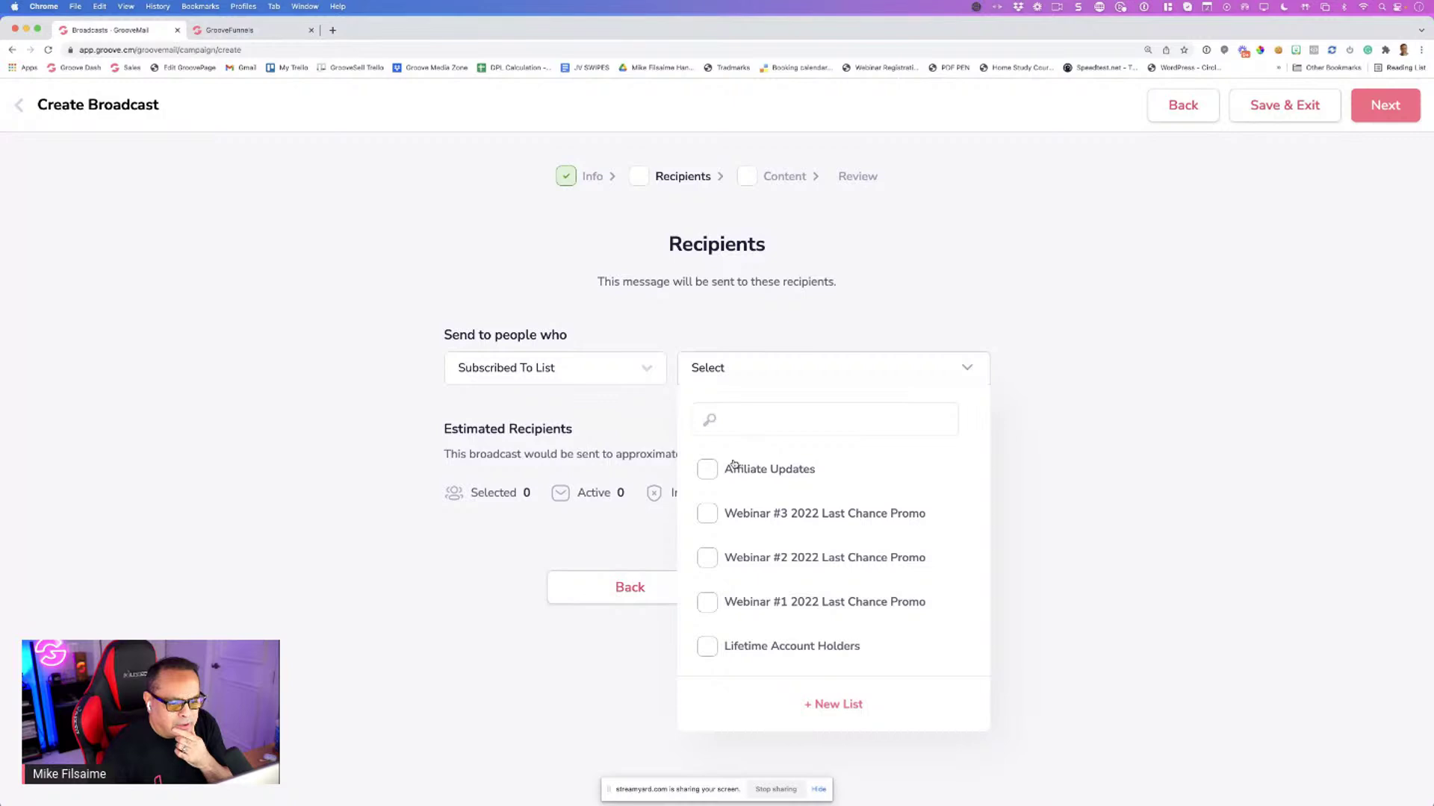
{"action": "left_click", "coordinate": [708, 470]}
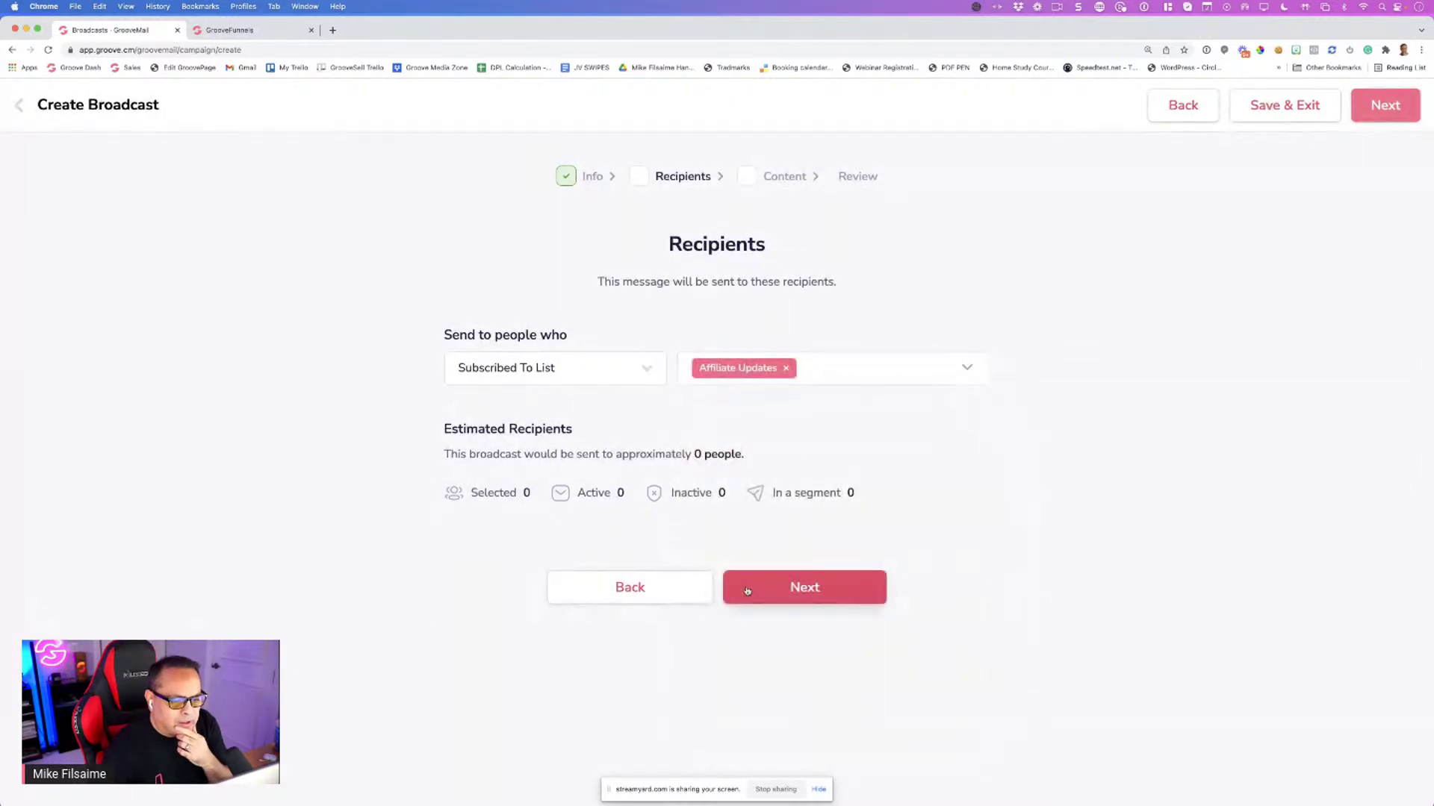
{"action": "left_click", "coordinate": [578, 379]}
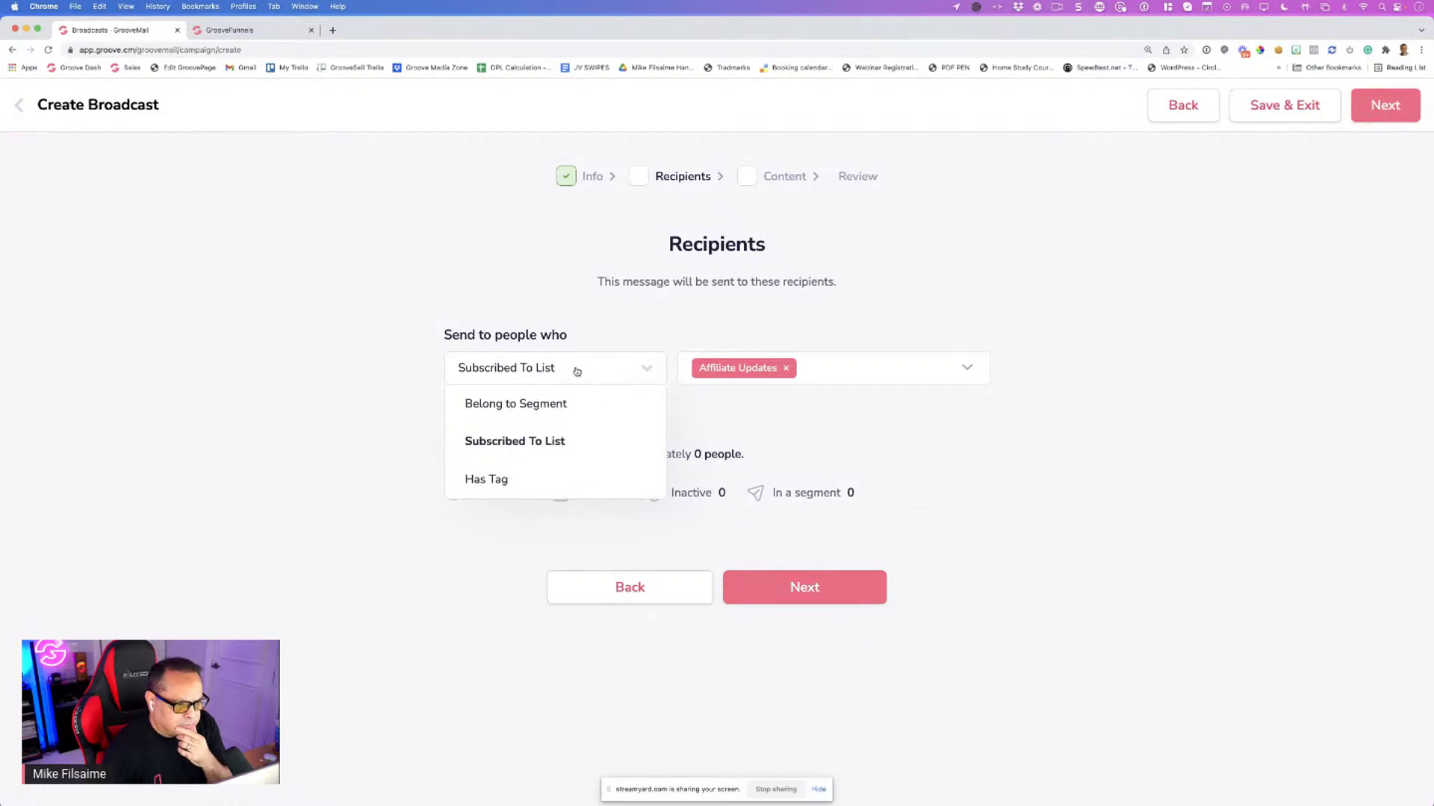
{"action": "left_click", "coordinate": [541, 447]}
{"action": "left_click", "coordinate": [595, 372]}
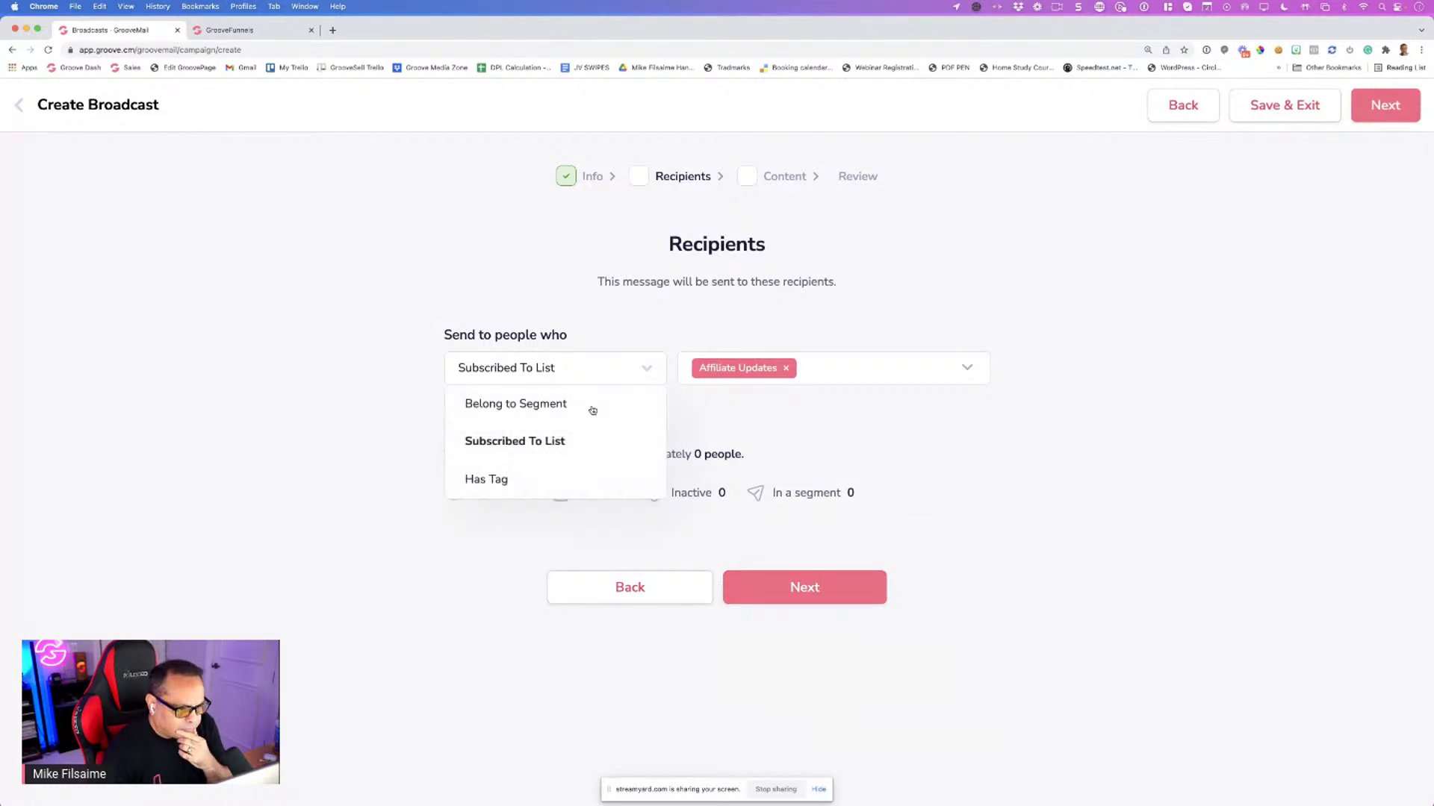
{"action": "left_click", "coordinate": [788, 369]}
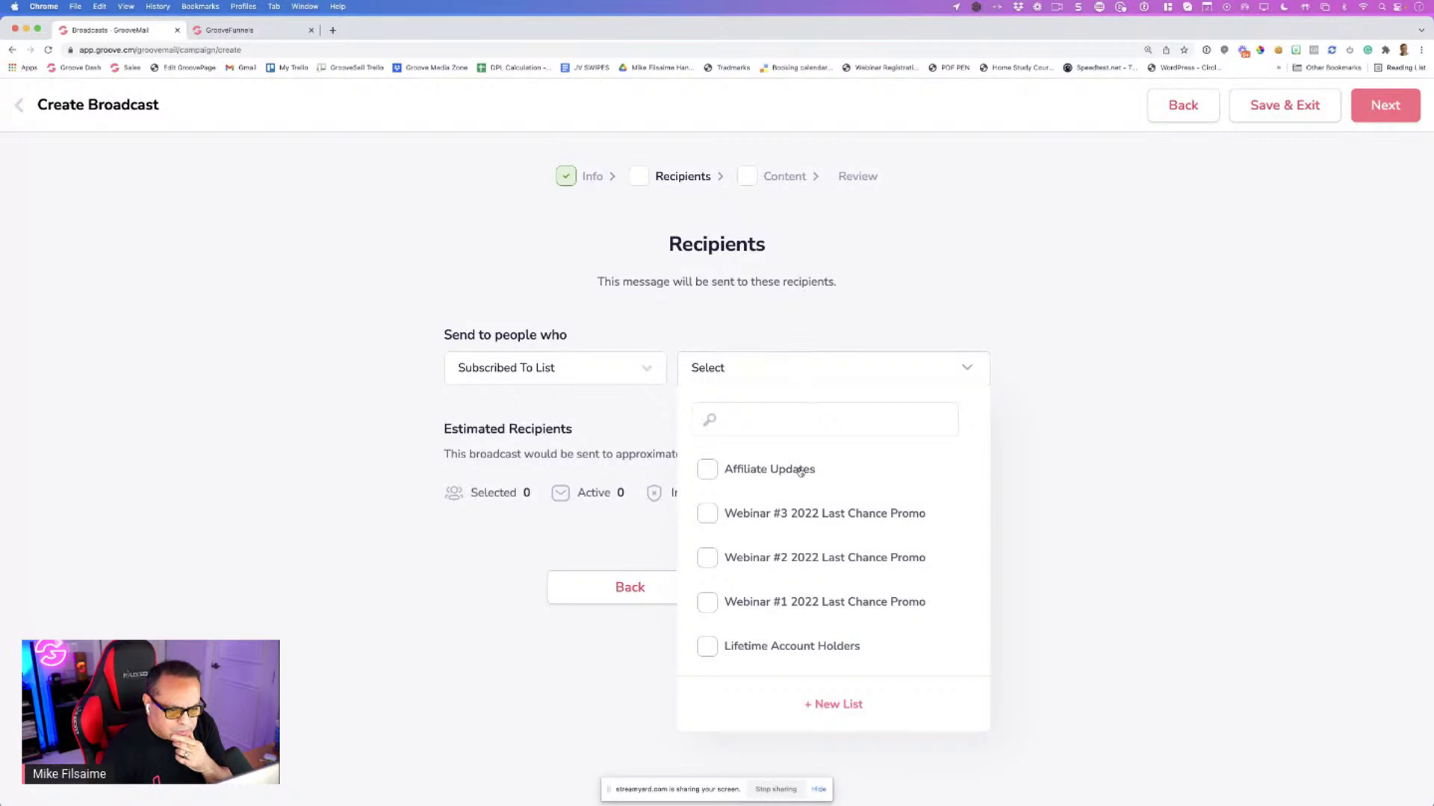
{"action": "scroll", "coordinate": [798, 470], "scroll_direction": "down", "scroll_amount": 2}
{"action": "left_click", "coordinate": [707, 589]}
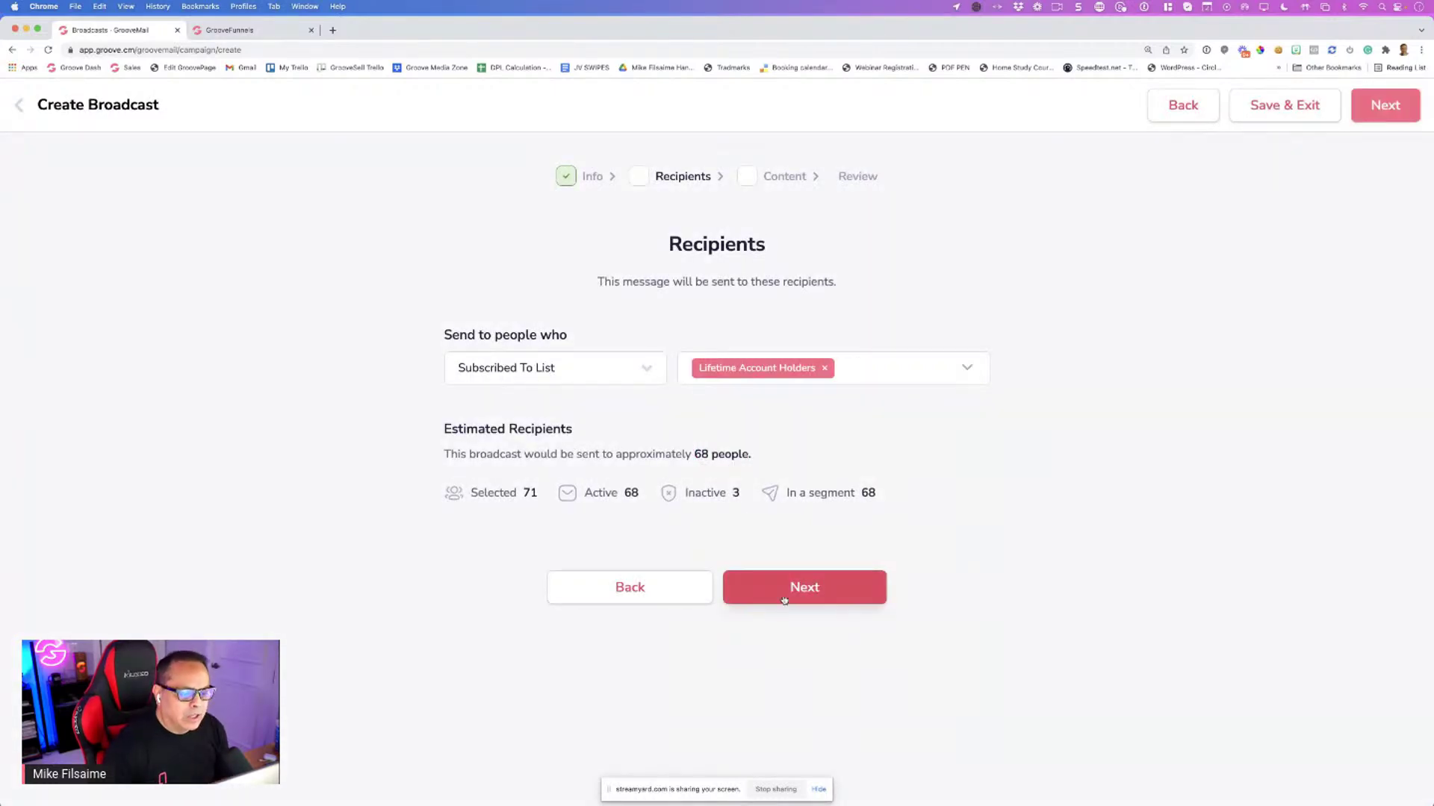
Reach the empty message step, then abandon the broadcast and confirm leaving
{"action": "left_click", "coordinate": [784, 591]}
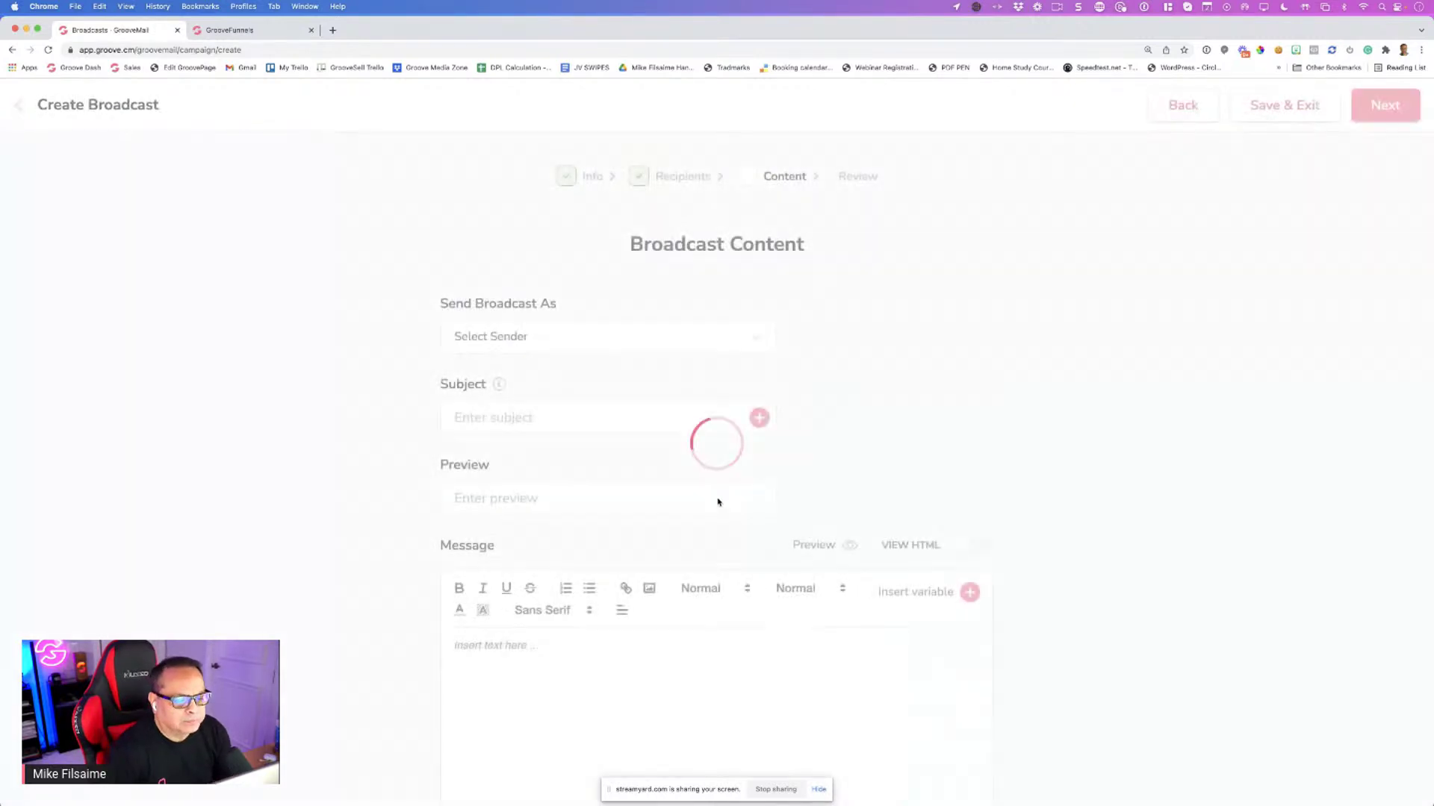
{"action": "scroll", "coordinate": [819, 486], "scroll_direction": "down", "scroll_amount": 3}
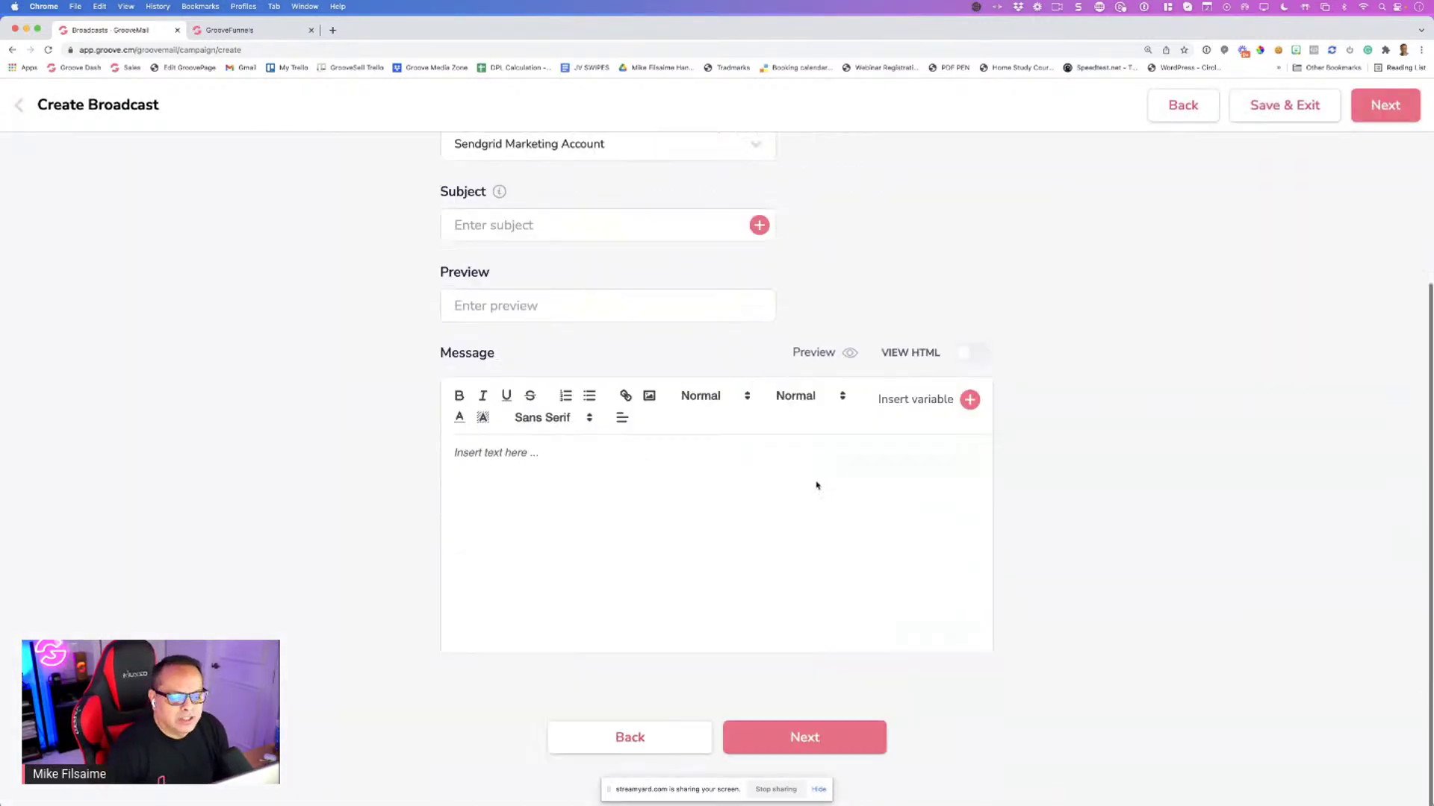
{"action": "left_click", "coordinate": [520, 455]}
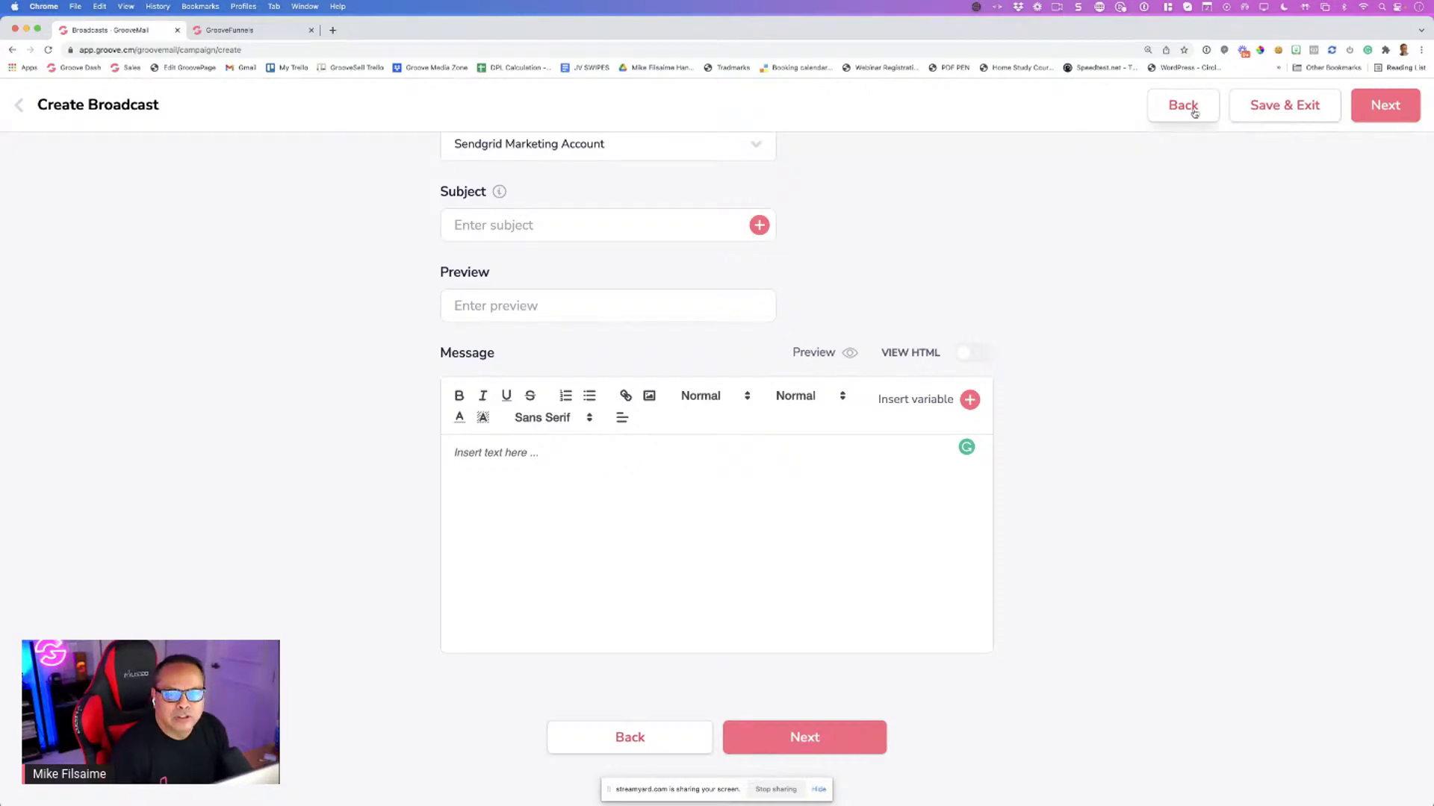
{"action": "left_click", "coordinate": [40, 120]}
{"action": "left_click", "coordinate": [654, 515]}
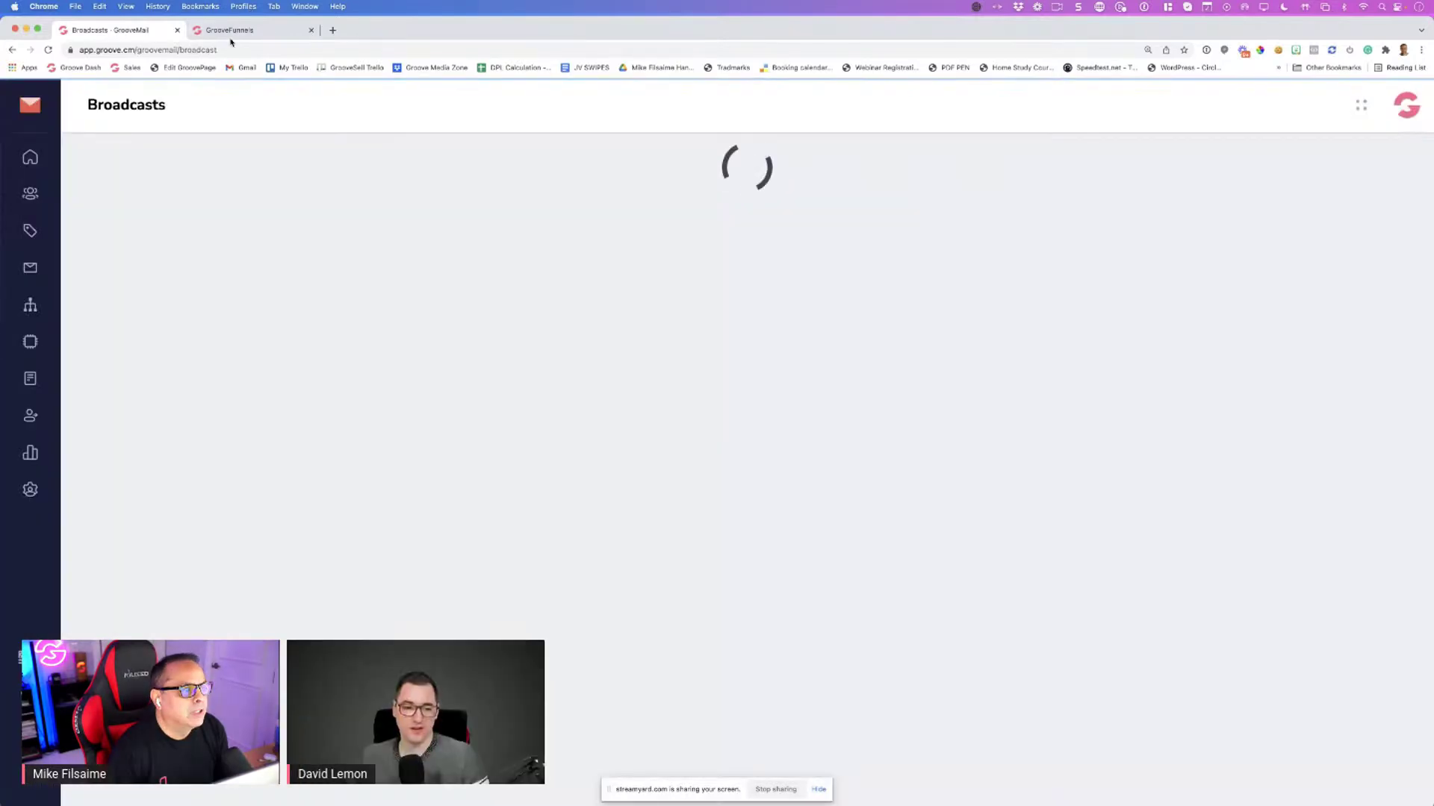
In the second tab zoomed to 150%, open Broadcasts and start a New Broadcast
{"action": "left_click", "coordinate": [231, 31]}
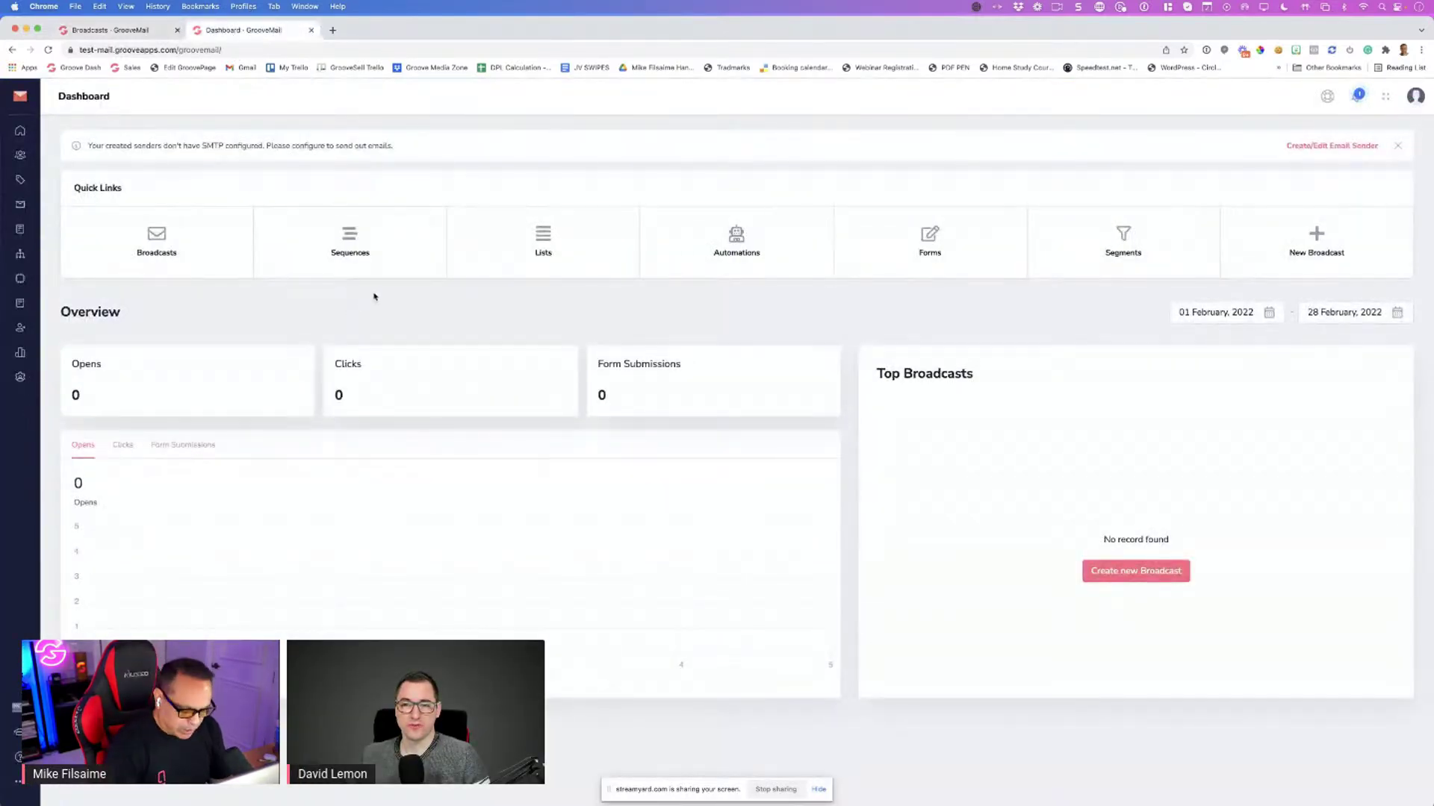
{"action": "key", "text": "super+equal"}
{"action": "key", "text": "super+equal"}
{"action": "key", "text": "super+equal"}
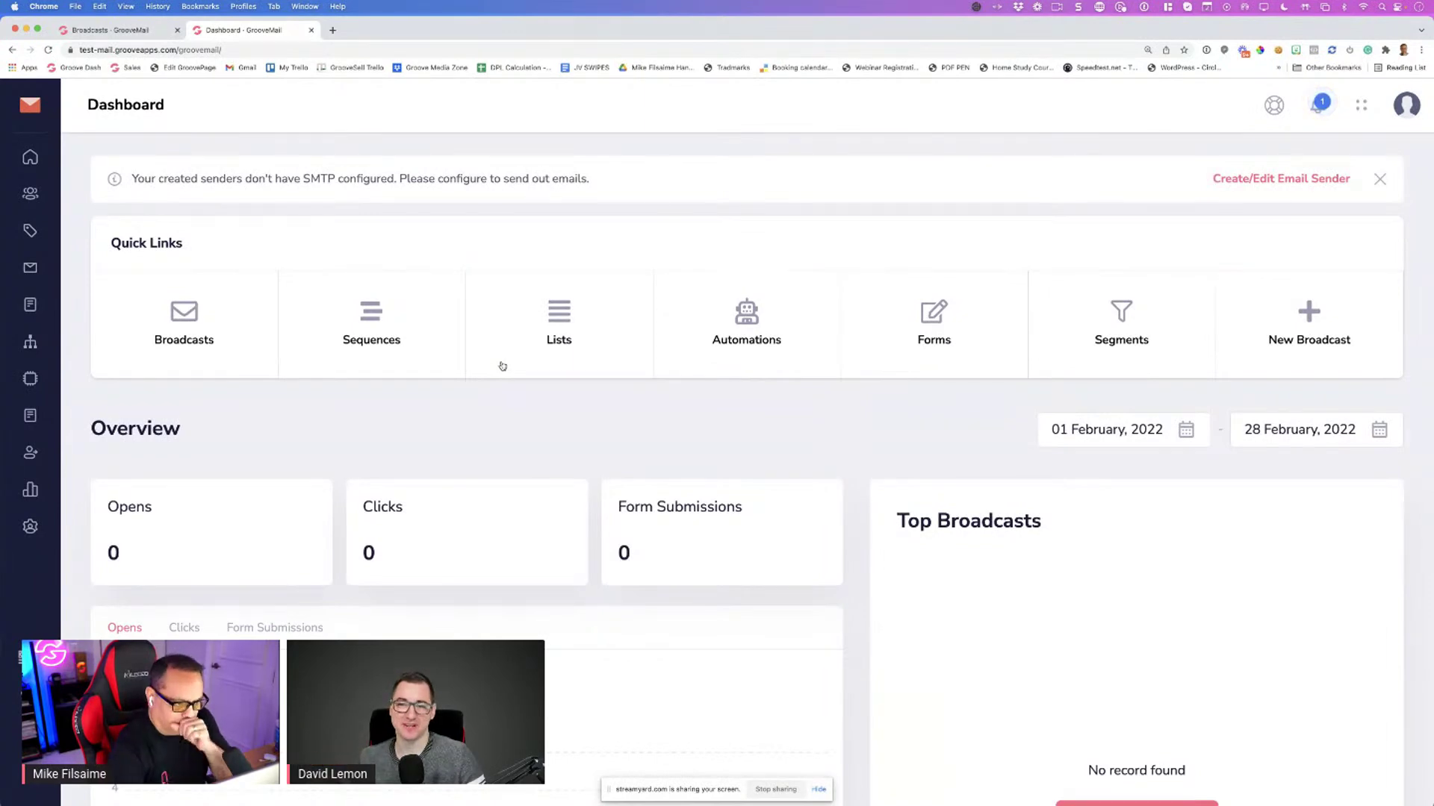
{"action": "left_click", "coordinate": [173, 326]}
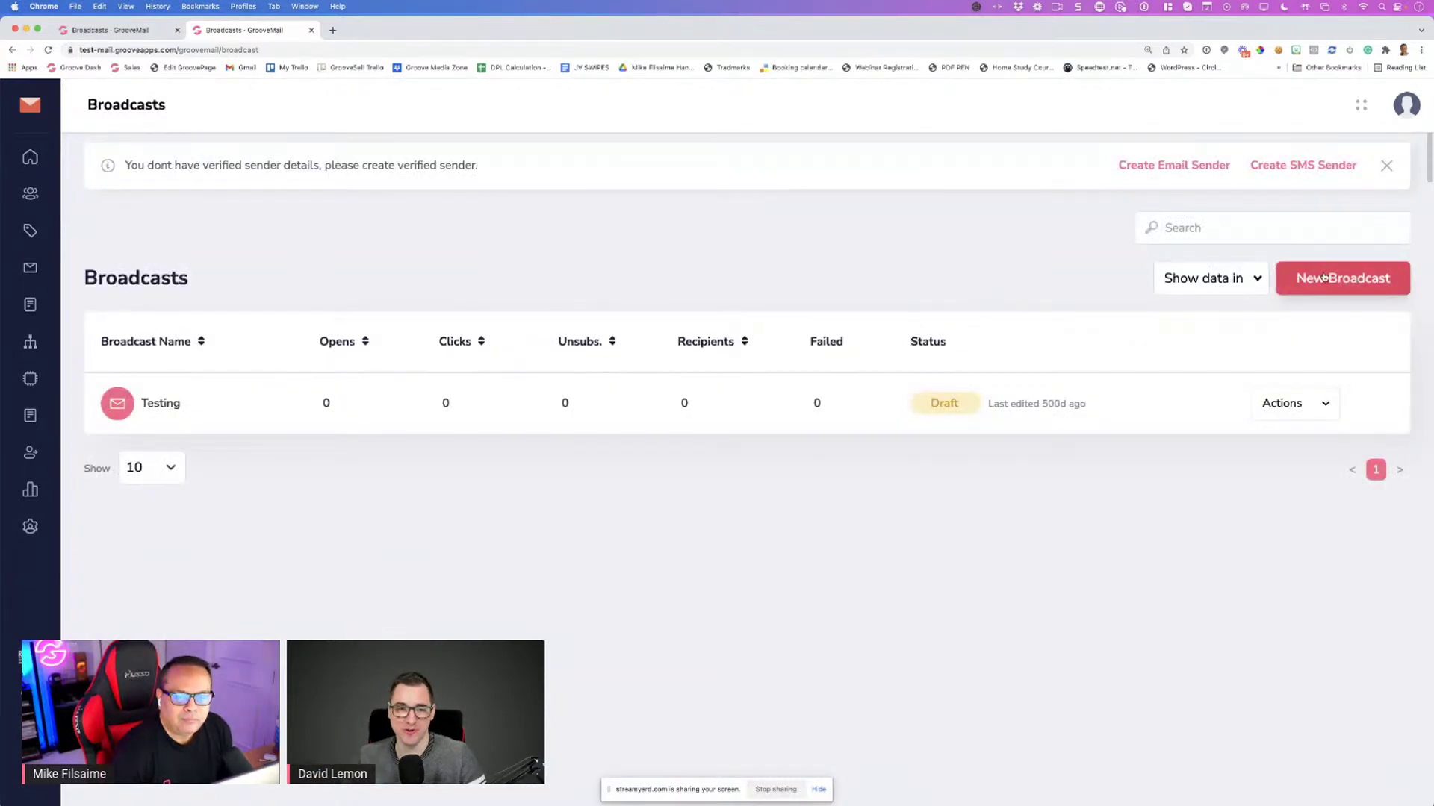
{"action": "left_click", "coordinate": [1323, 278]}
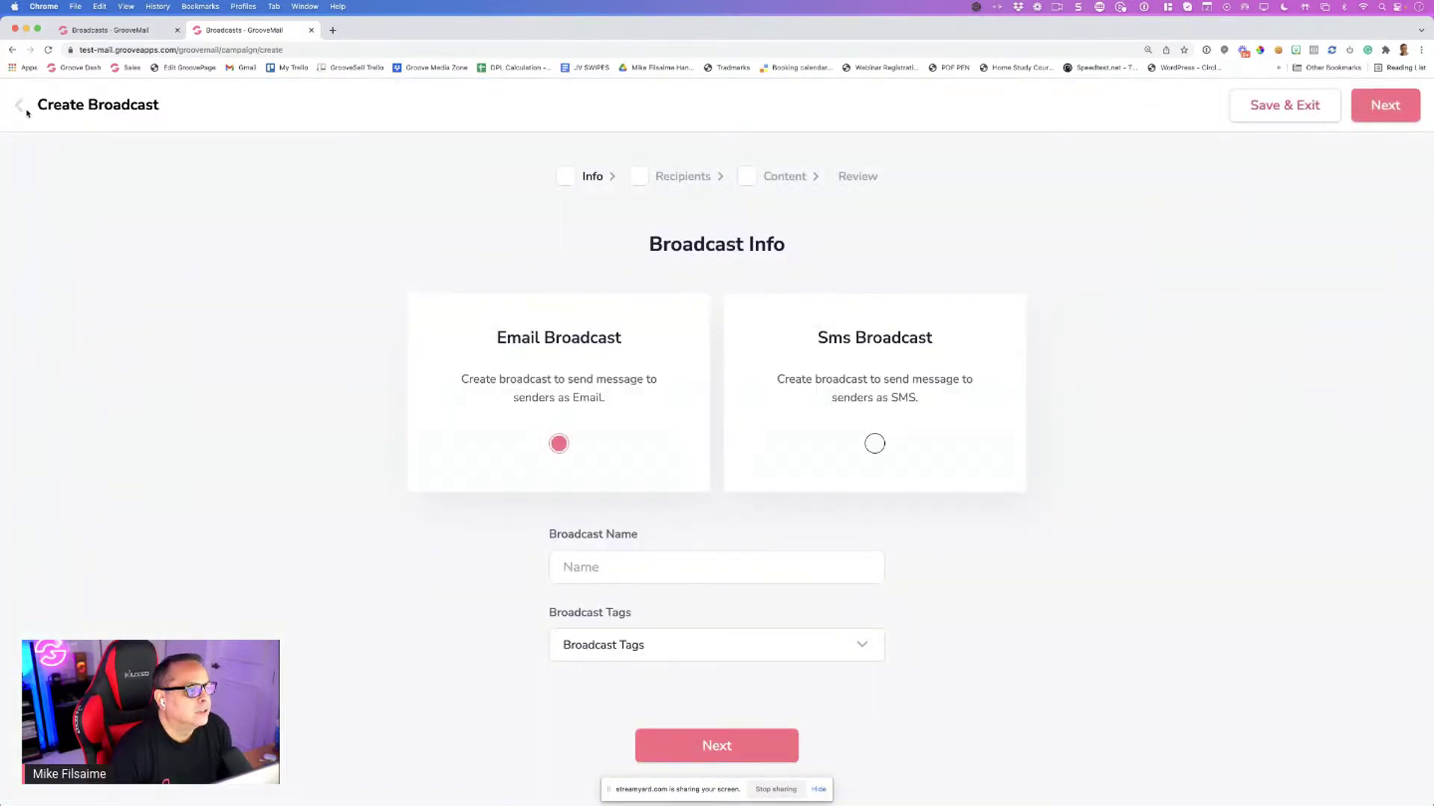
{"action": "left_click", "coordinate": [18, 108]}
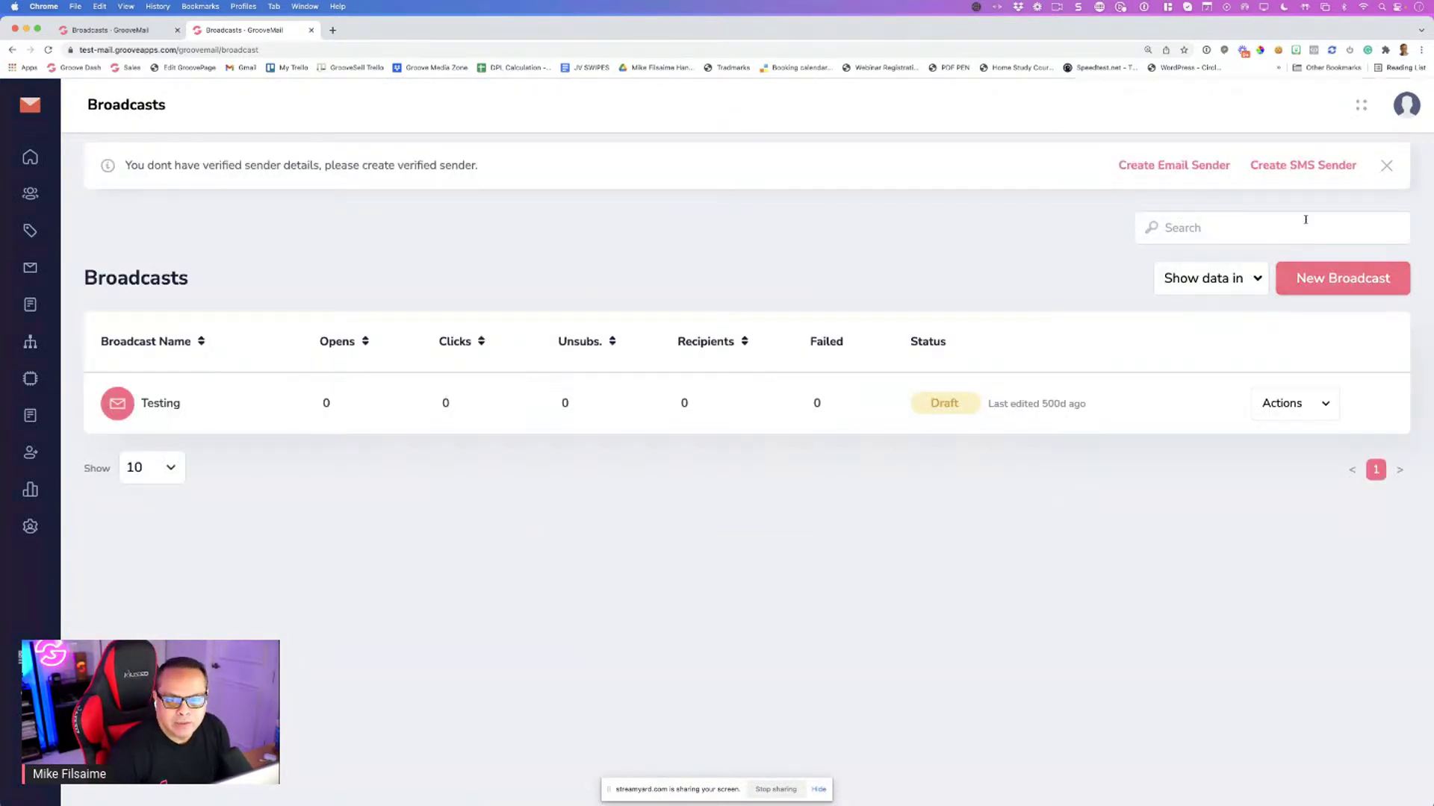
{"action": "left_click", "coordinate": [1295, 285]}
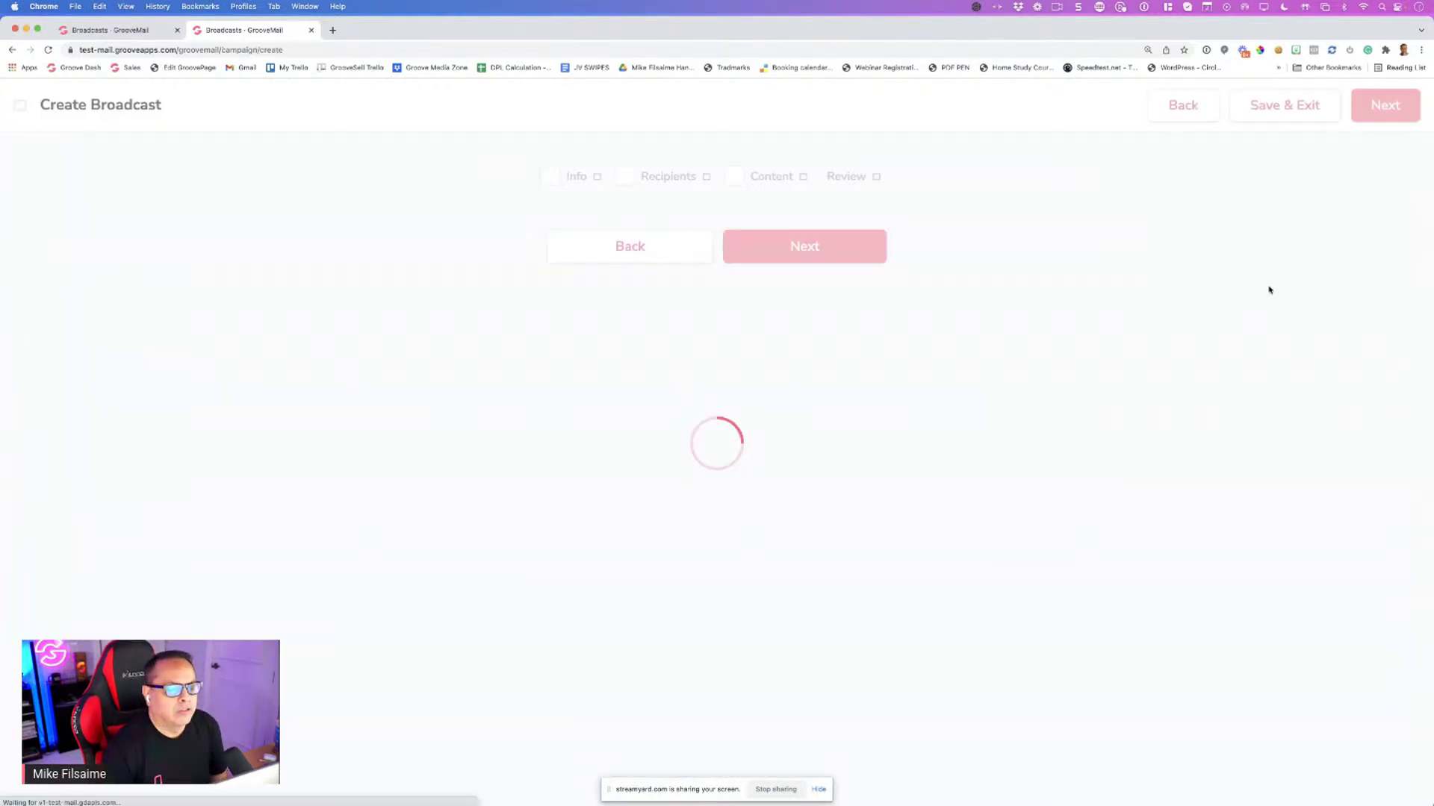
Enter 'GAT TEST' as the broadcast name, leave Broadcast Tags empty, and continue to Recipients
{"action": "scroll", "coordinate": [721, 281], "scroll_direction": "down", "scroll_amount": 1}
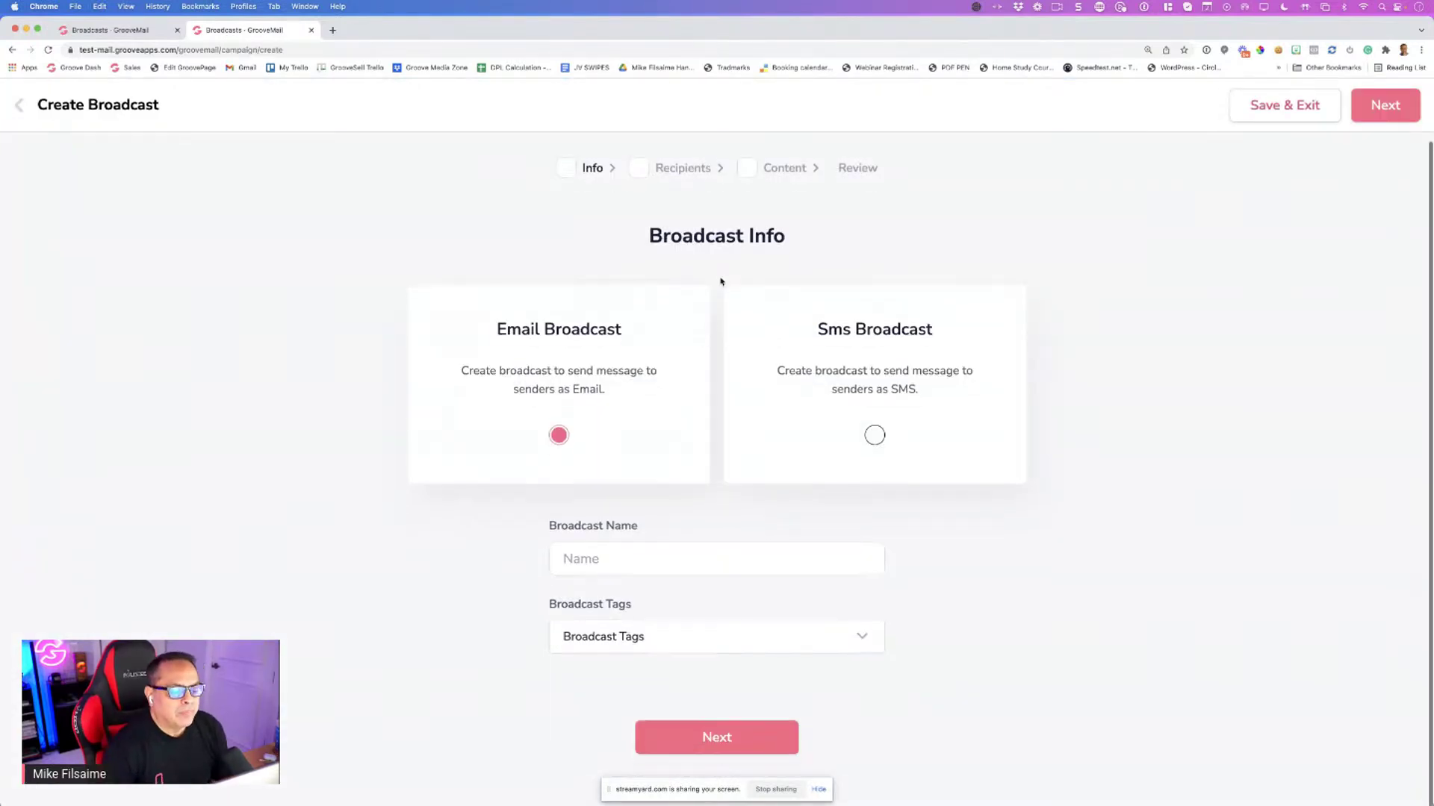
{"action": "type", "text": "t"}
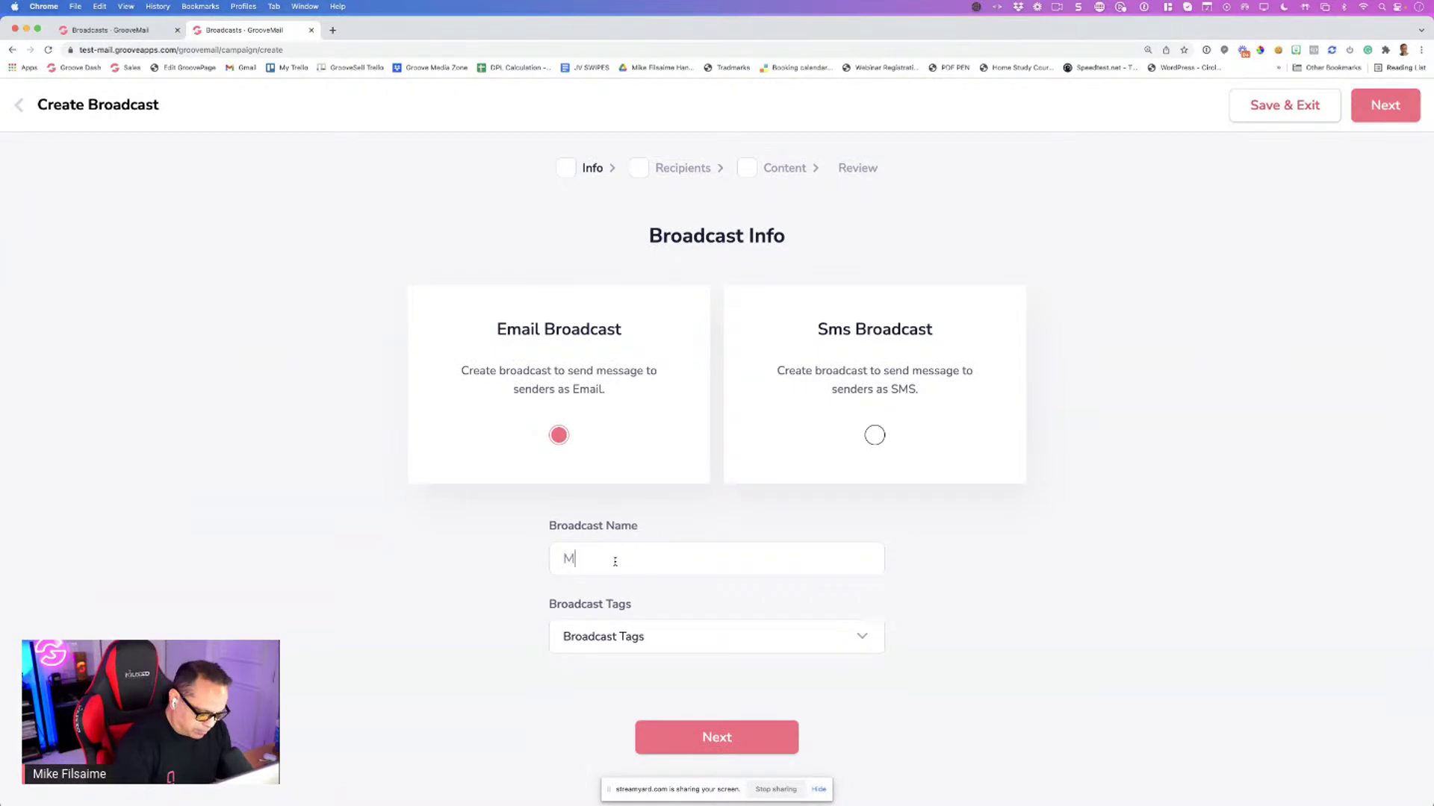
{"action": "key", "text": "BackSpace"}
{"action": "type", "text": "GAT"}
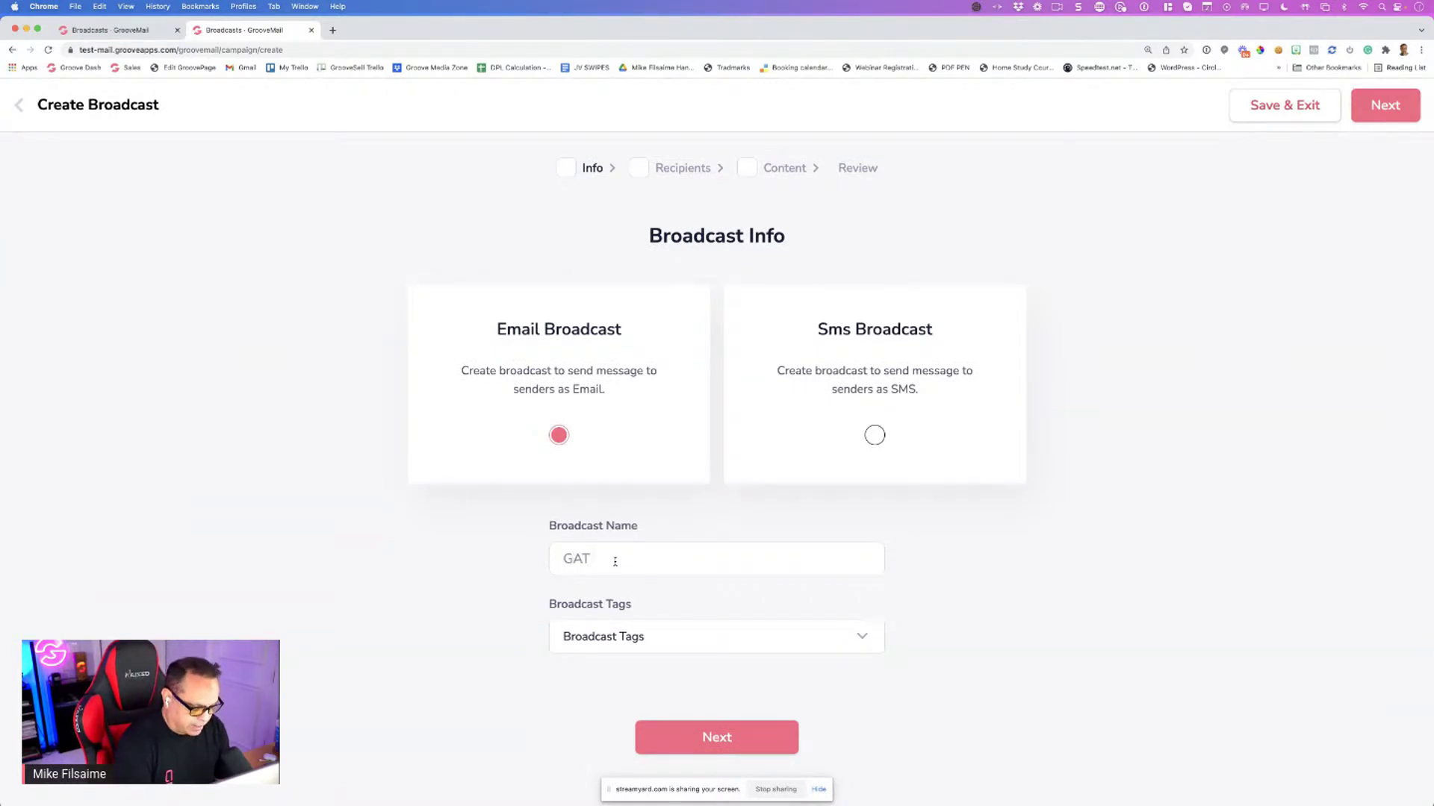
{"action": "type", "text": " TEST"}
{"action": "left_click", "coordinate": [678, 635]}
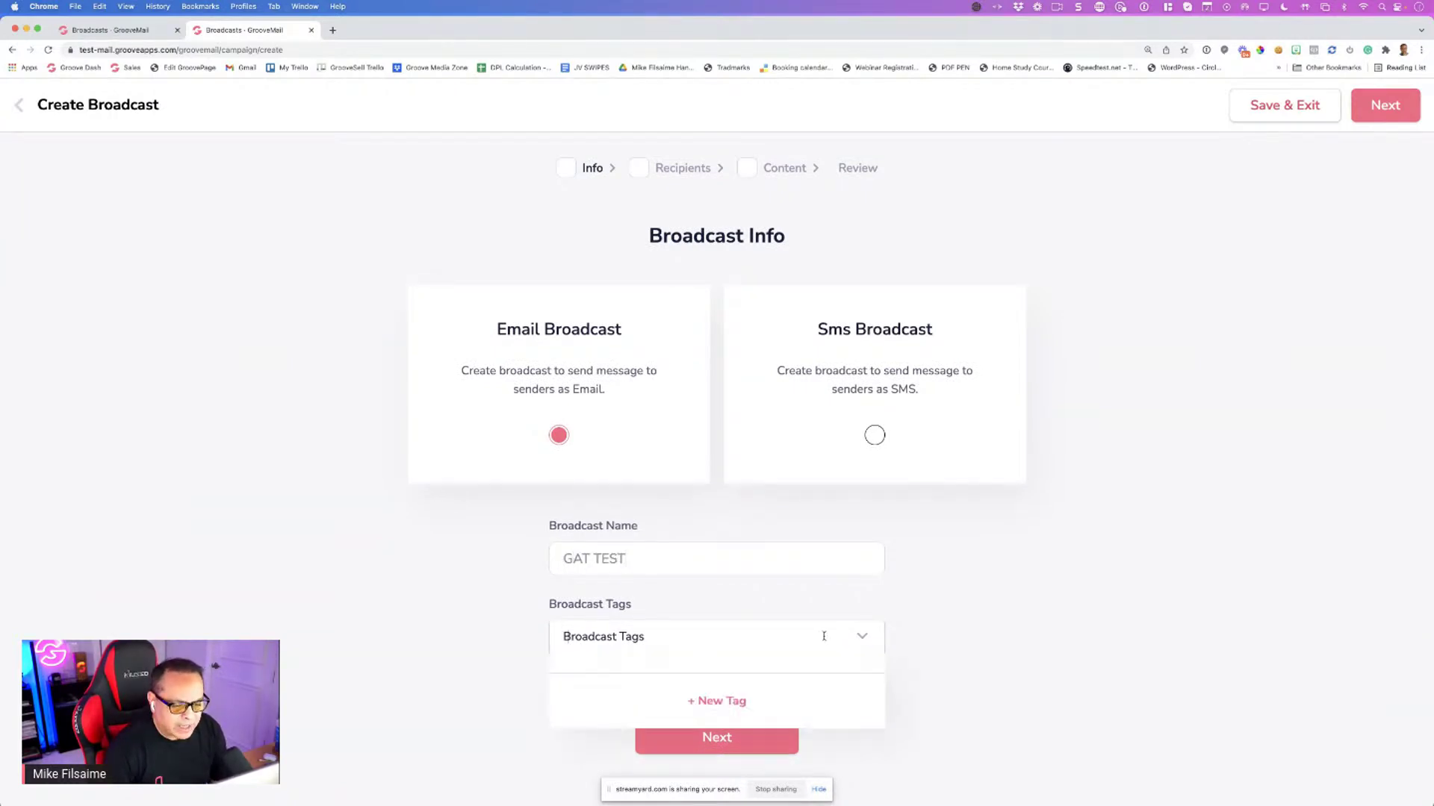
{"action": "left_click", "coordinate": [862, 636]}
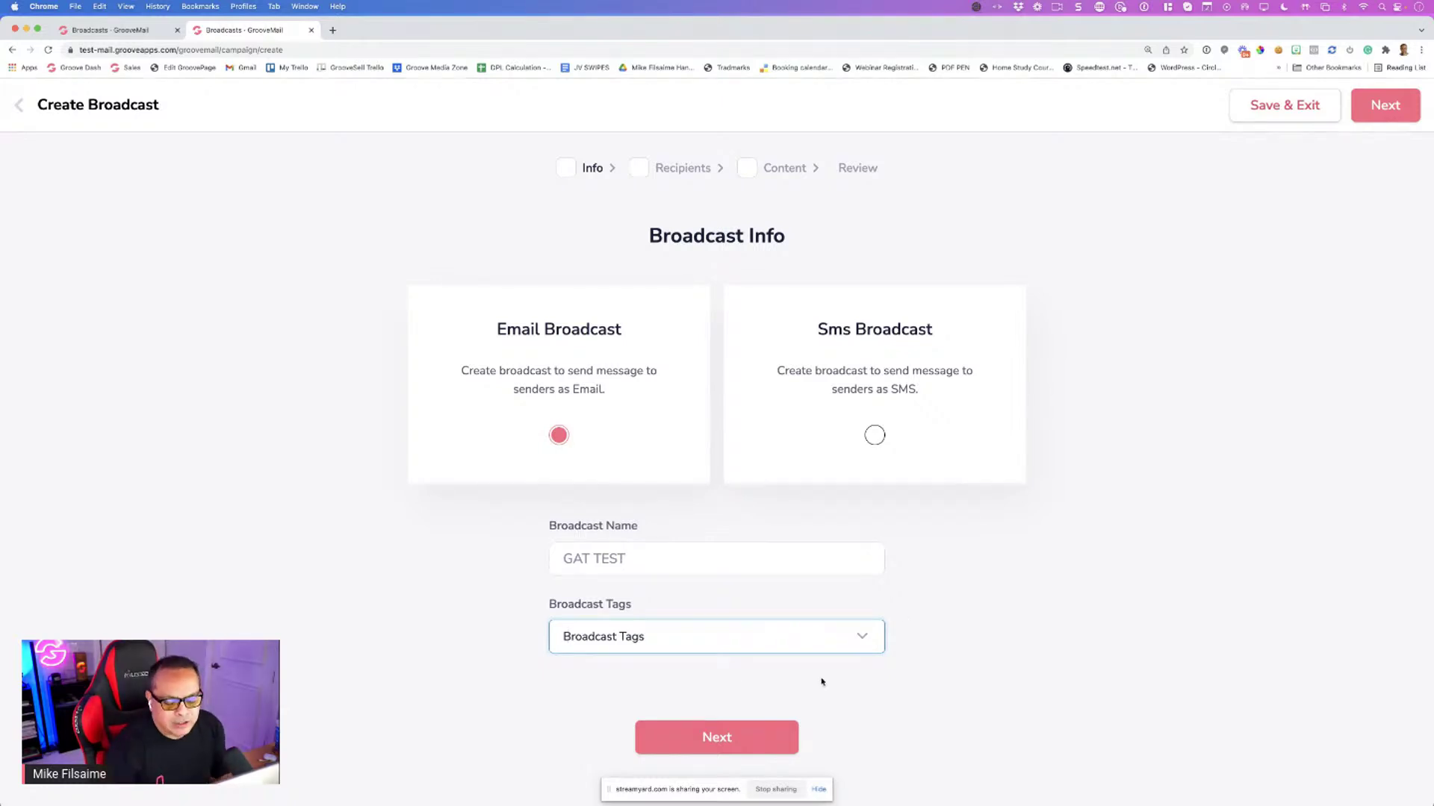
{"action": "left_click", "coordinate": [708, 739]}
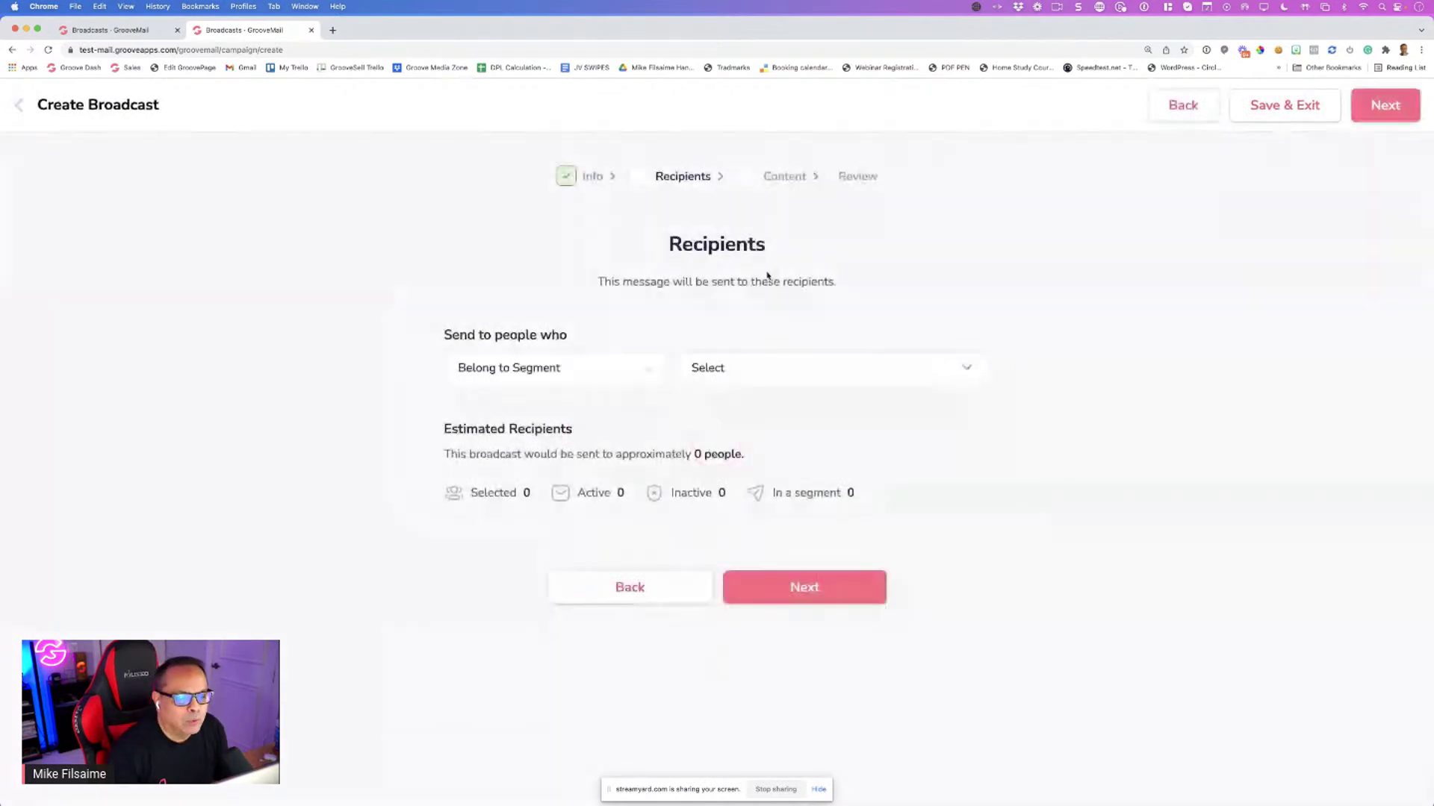
Target recipients by 'Subscribed To List', select Test List, and proceed to Broadcast Content
{"action": "left_click", "coordinate": [577, 381]}
{"action": "left_click", "coordinate": [573, 442]}
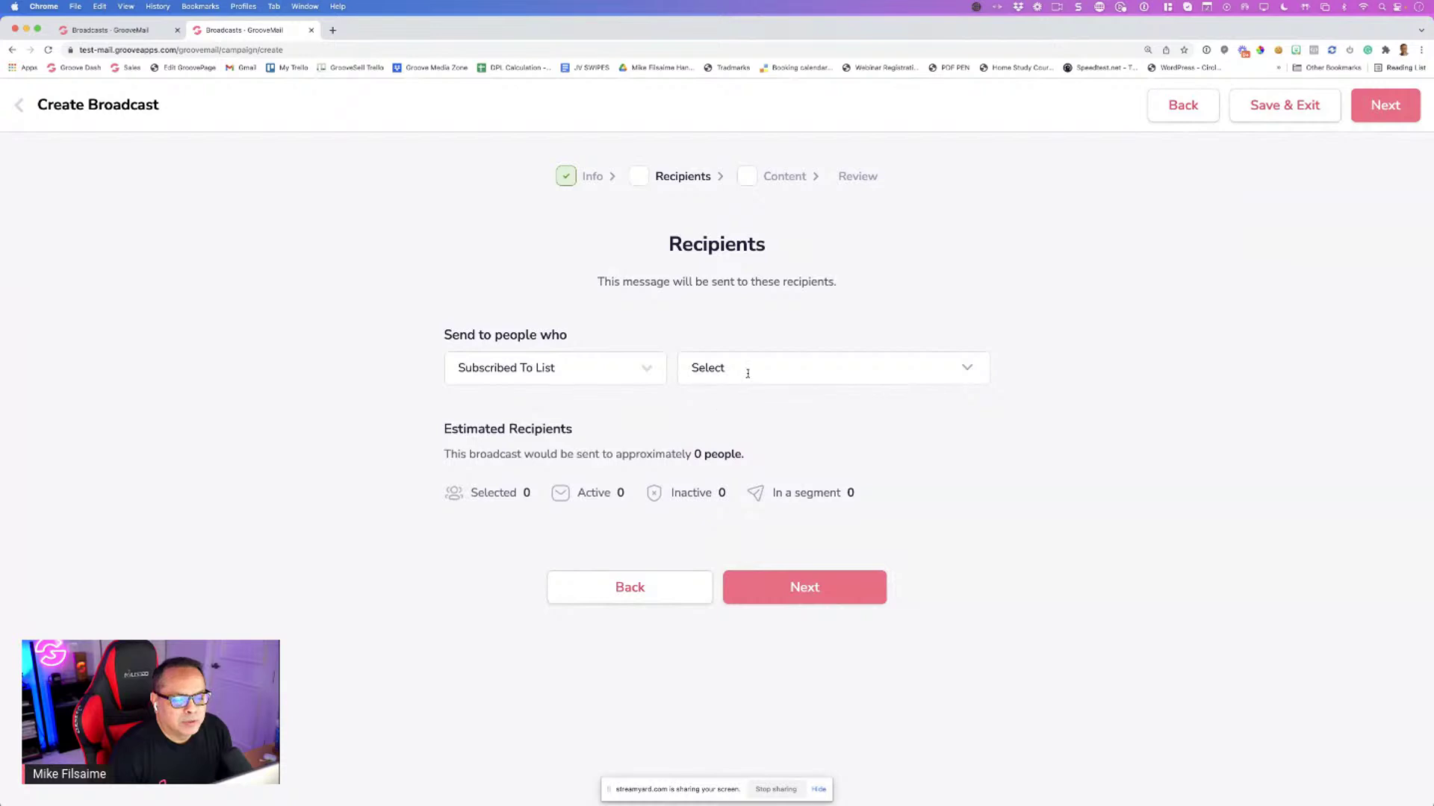
{"action": "left_click", "coordinate": [748, 373]}
{"action": "left_click", "coordinate": [705, 471]}
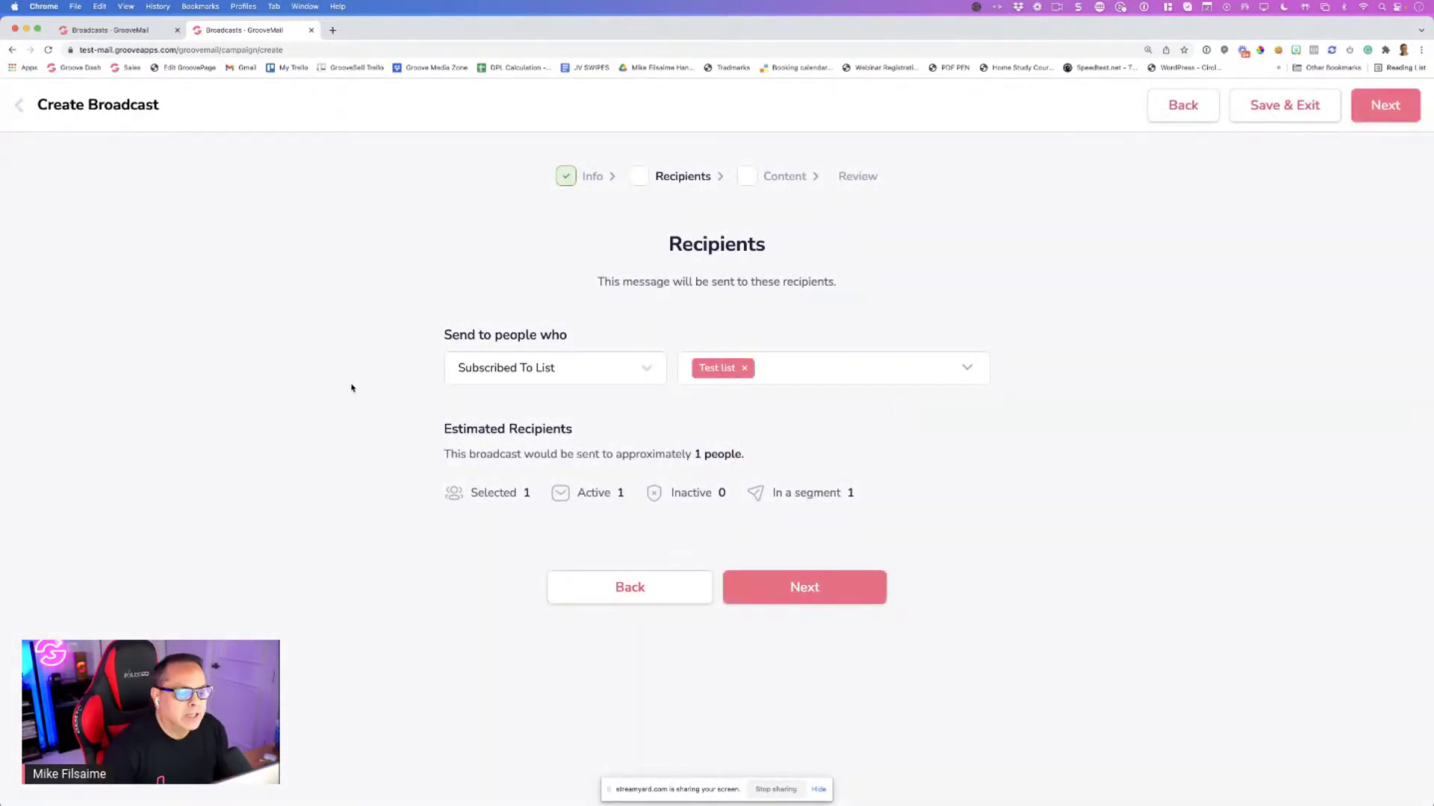
{"action": "left_click", "coordinate": [794, 593]}
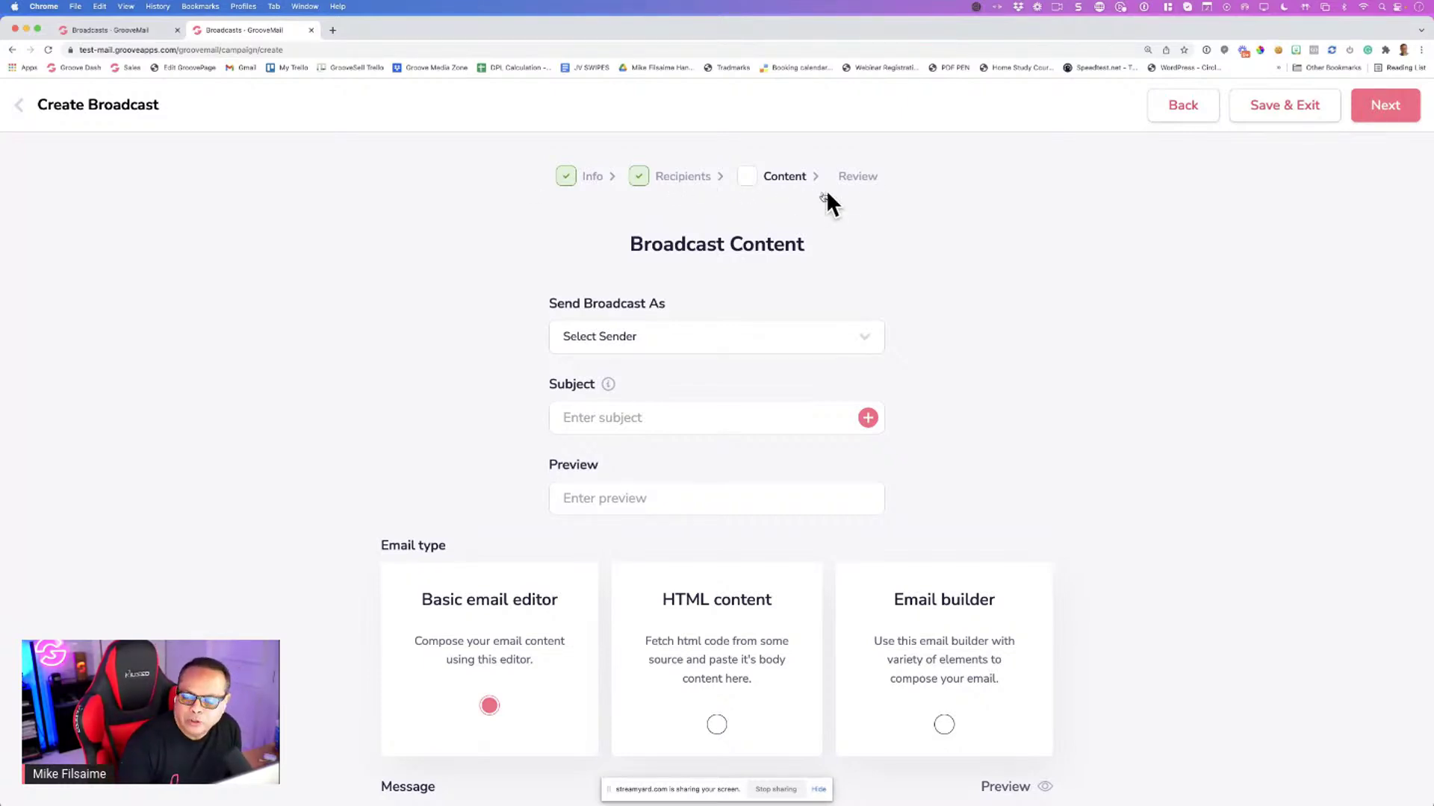
{"action": "left_click", "coordinate": [710, 342]}
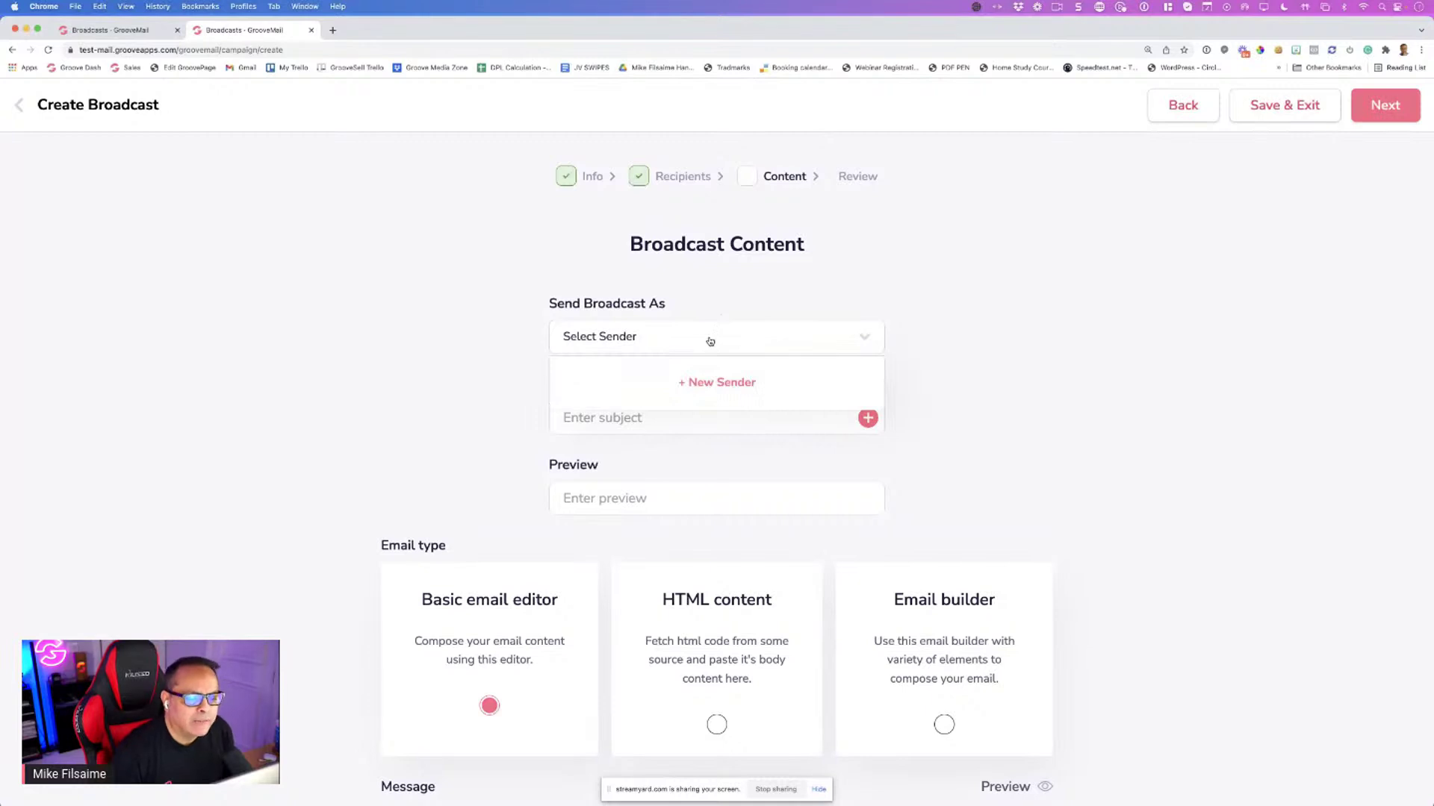
{"action": "left_click", "coordinate": [713, 386]}
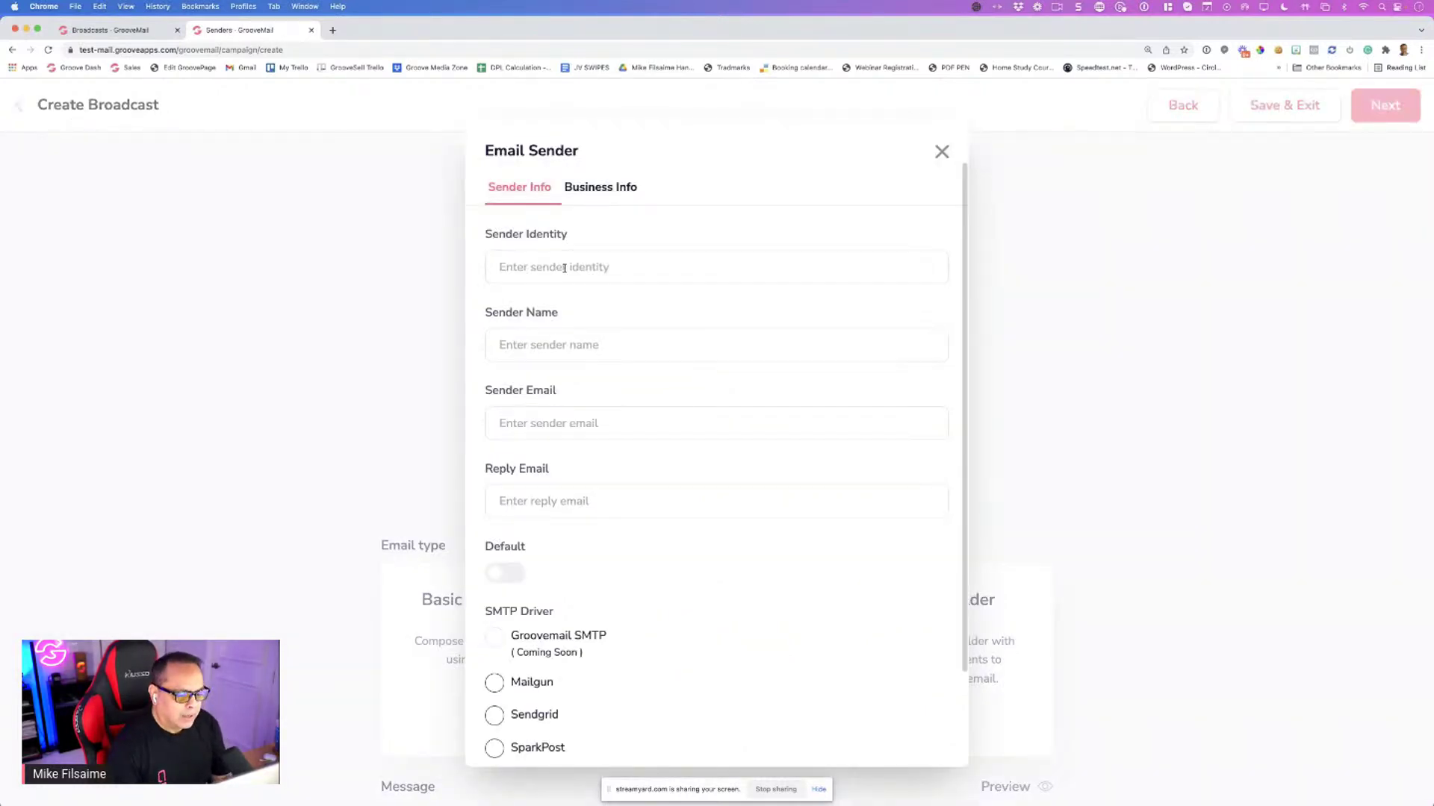
{"action": "left_click", "coordinate": [942, 153]}
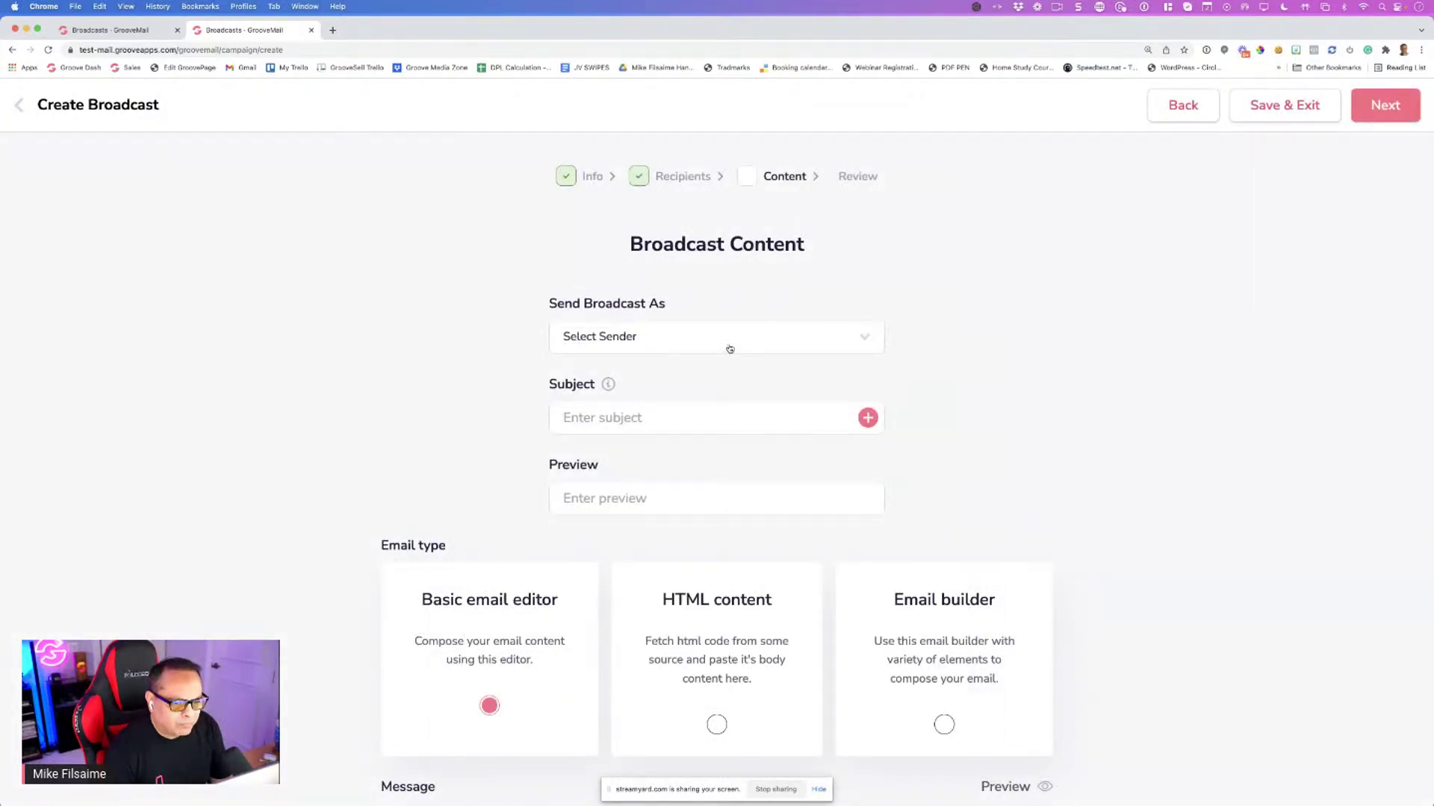
{"action": "left_click", "coordinate": [663, 338]}
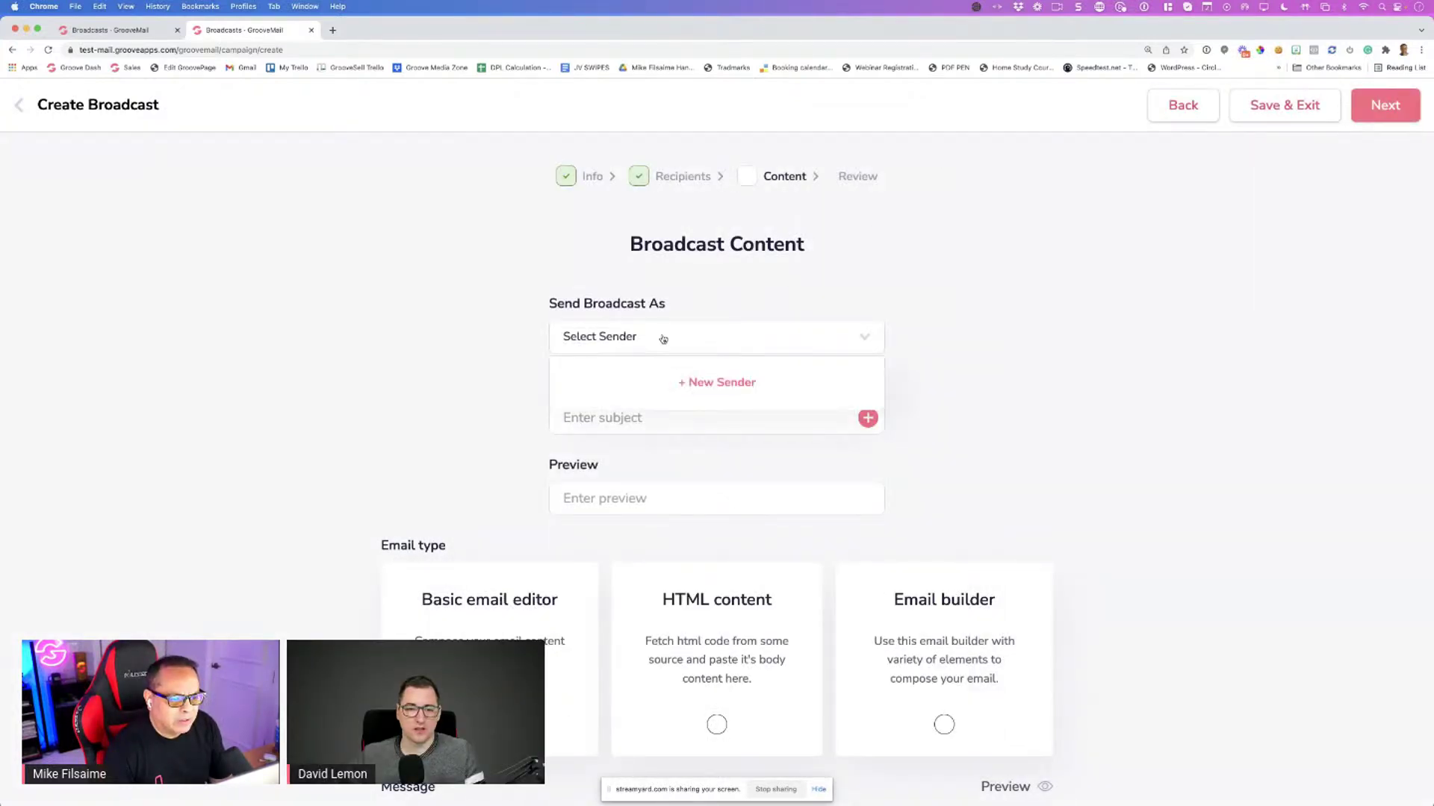
{"action": "left_click", "coordinate": [922, 331]}
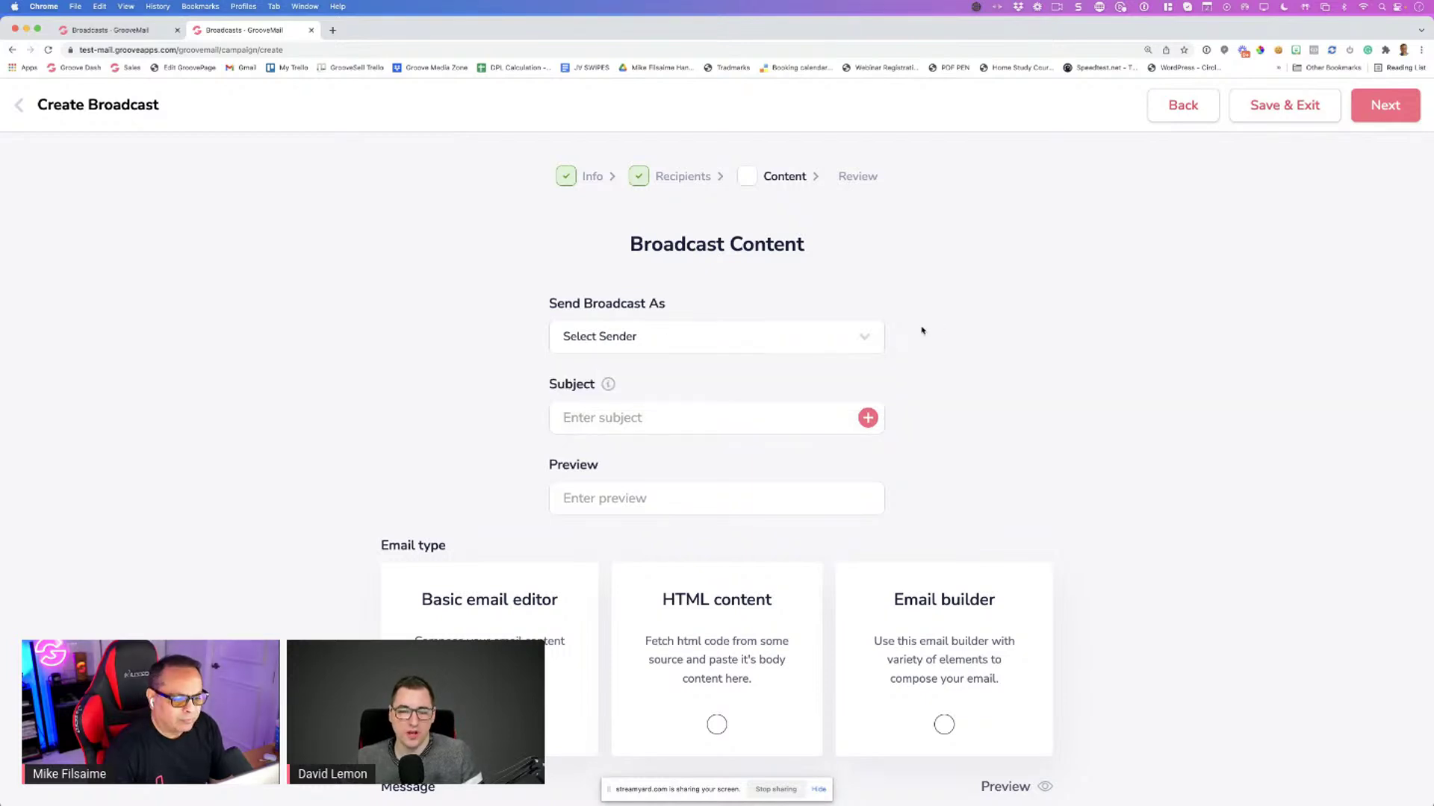
{"action": "scroll", "coordinate": [922, 330], "scroll_direction": "down", "scroll_amount": 3}
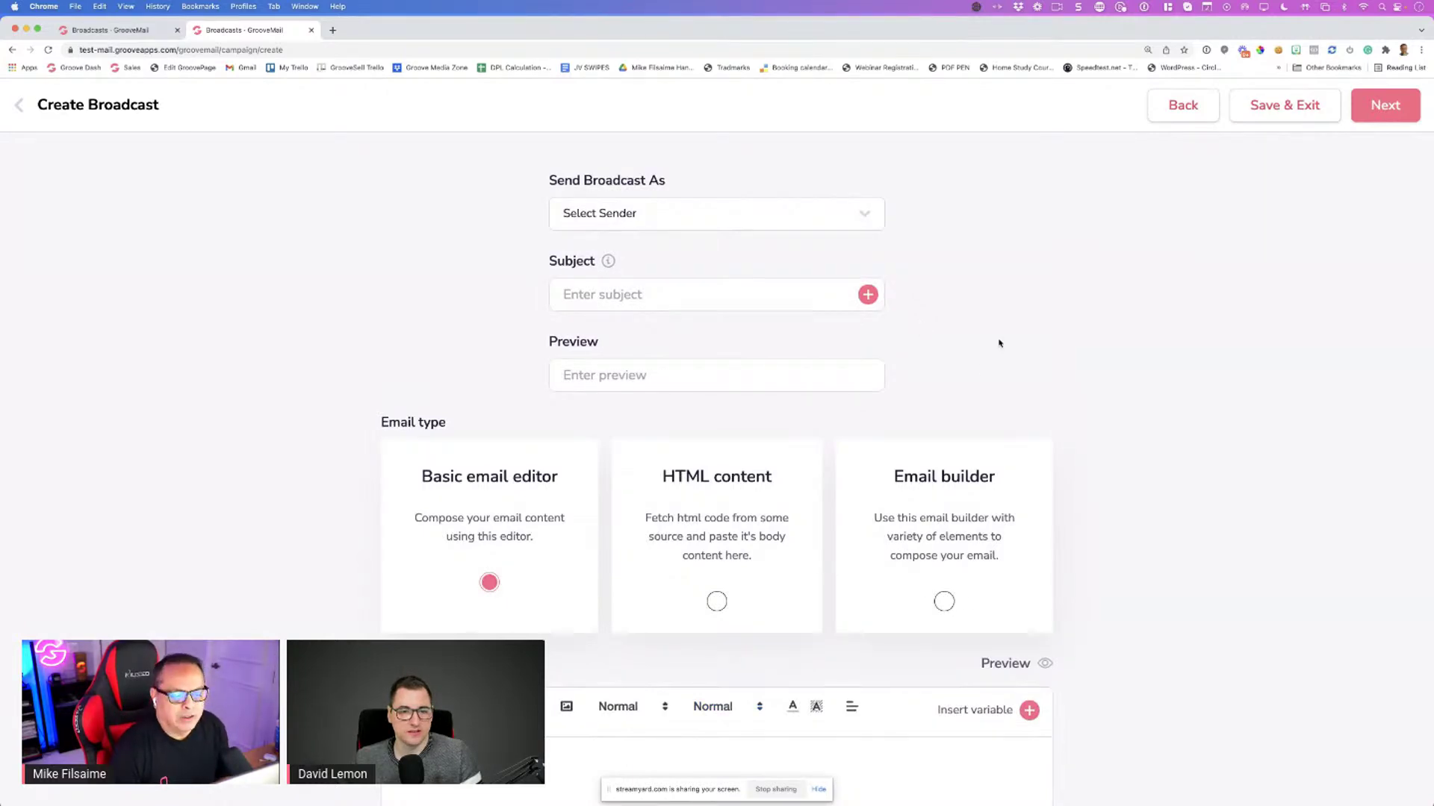
{"action": "scroll", "coordinate": [998, 340], "scroll_direction": "down", "scroll_amount": 5}
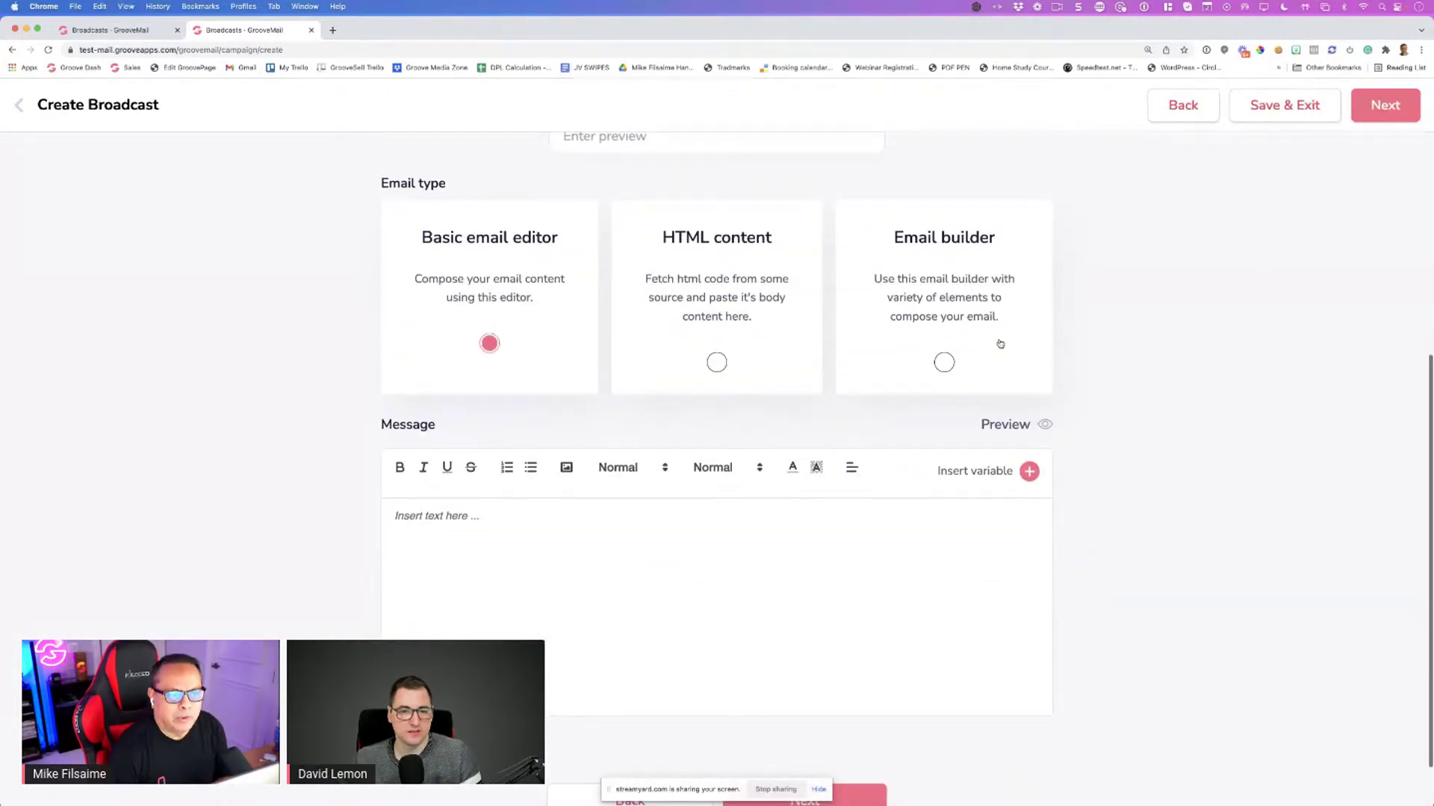
{"action": "scroll", "coordinate": [999, 344], "scroll_direction": "up", "scroll_amount": 5}
{"action": "left_click", "coordinate": [608, 416]}
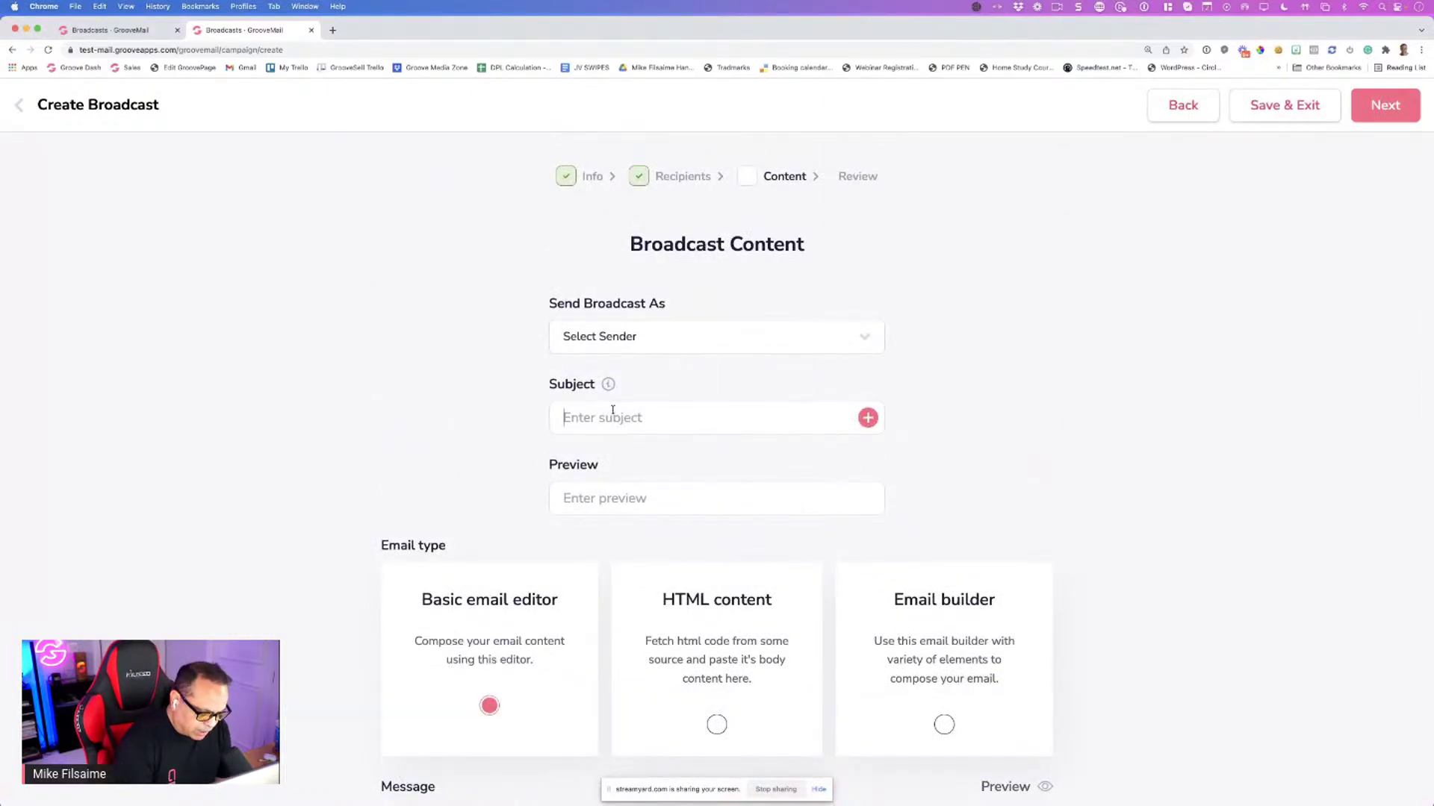
Enter the subject 'The 10 Best Reasons to upgrade to Groove', correcting typos
{"action": "type", "text": "The "}
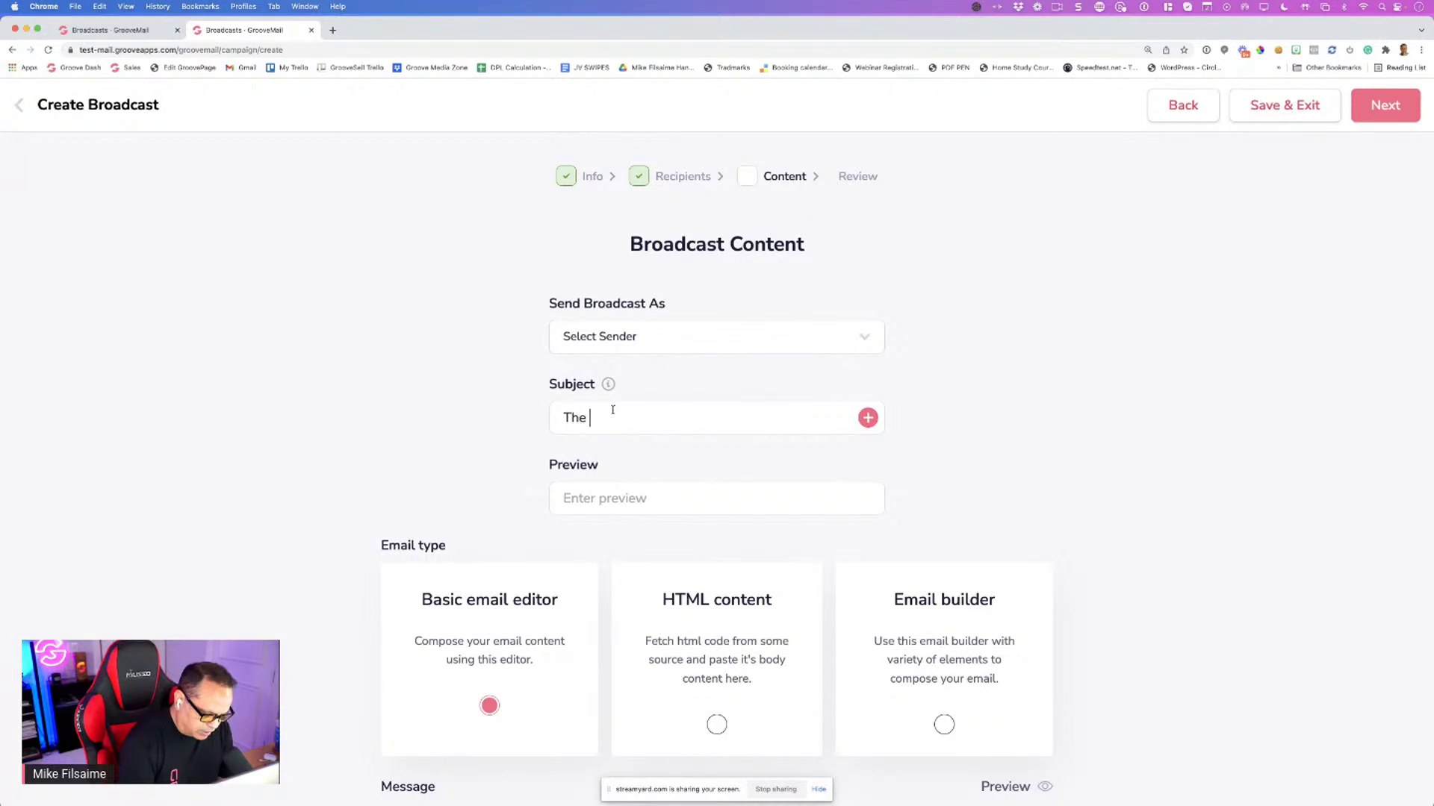
{"action": "type", "text": "10 Best REason"}
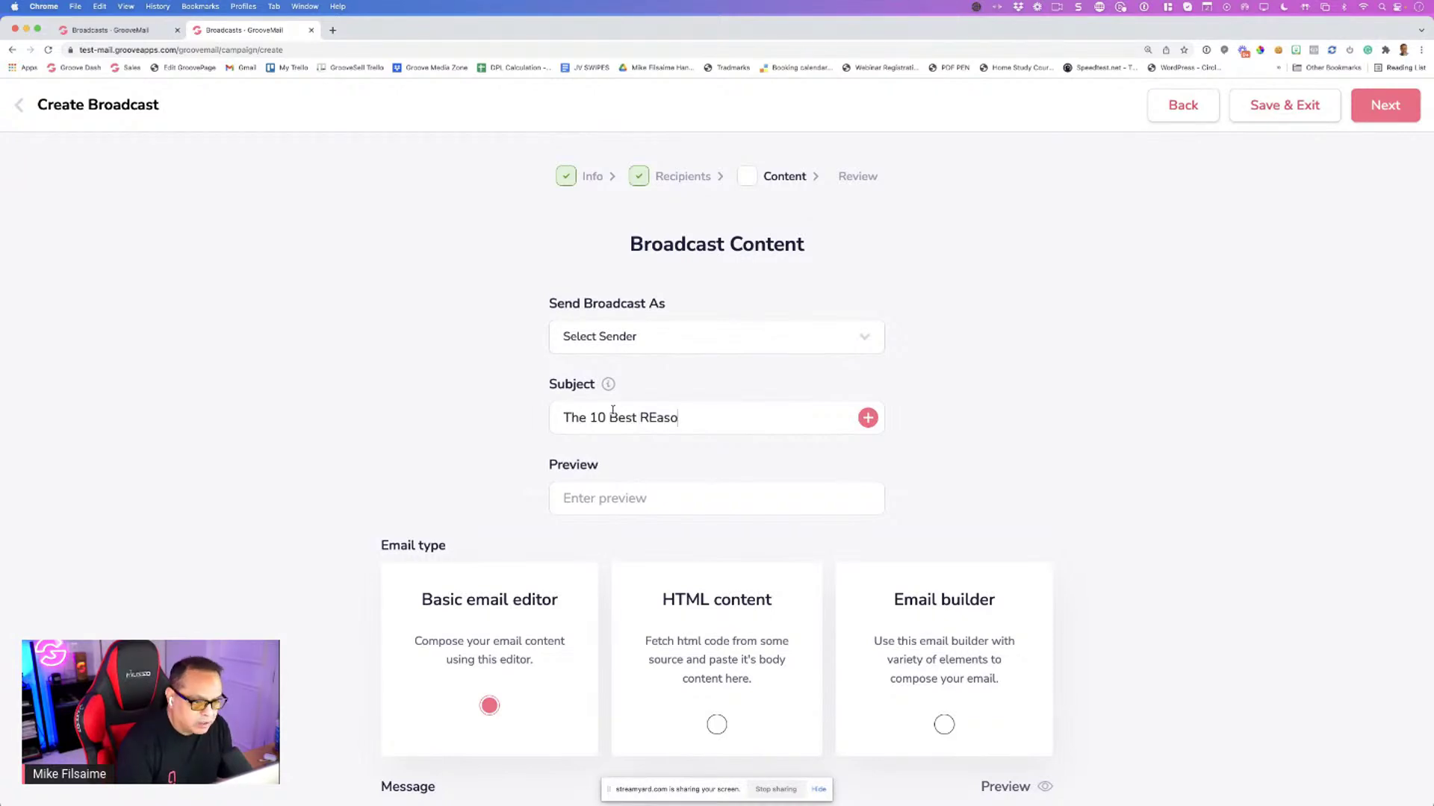
{"action": "key", "text": "BackSpace"}
{"action": "key", "text": "BackSpace"}
{"action": "key", "text": "BackSpace"}
{"action": "key", "text": "BackSpace"}
{"action": "key", "text": "BackSpace"}
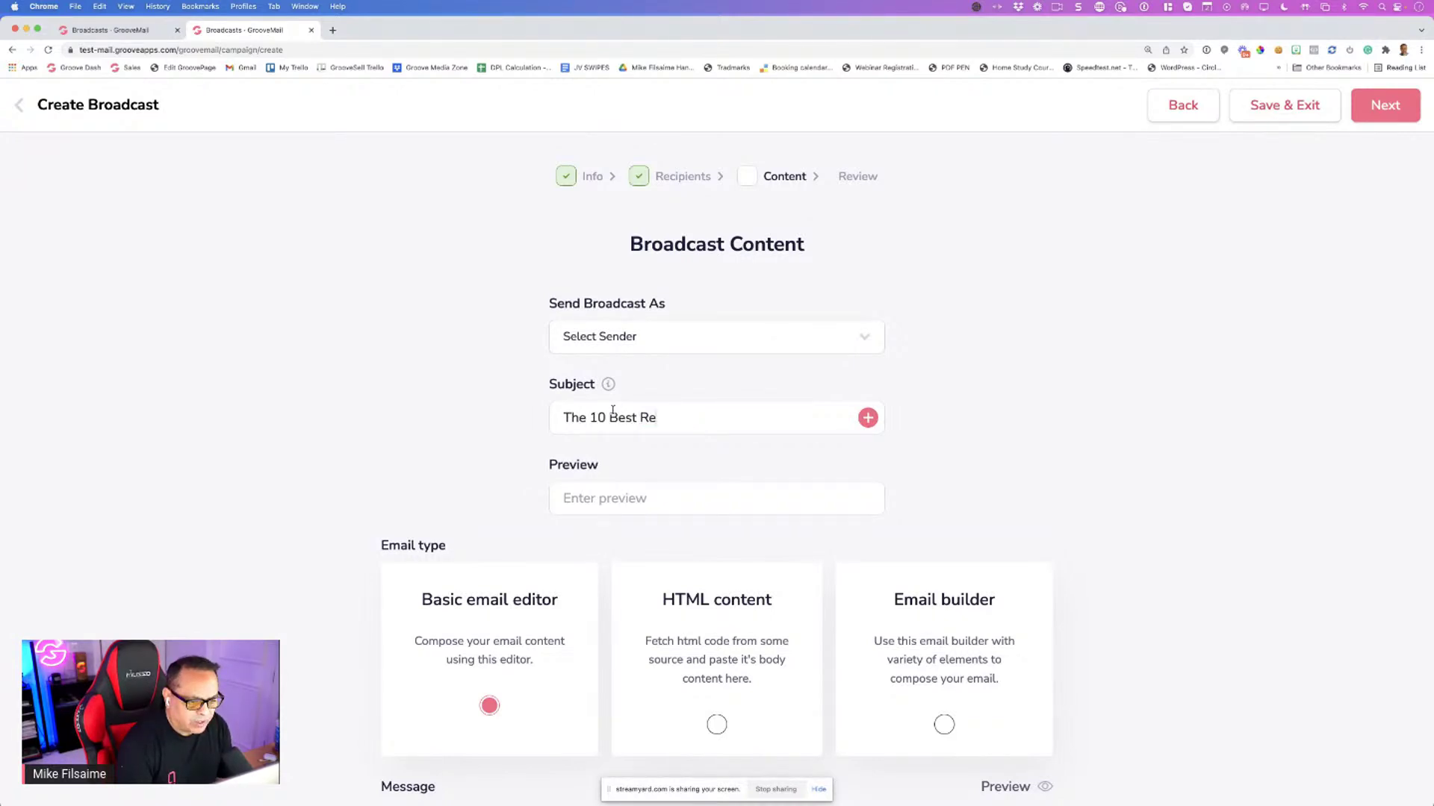
{"action": "type", "text": "easons to upgrade top Gr"}
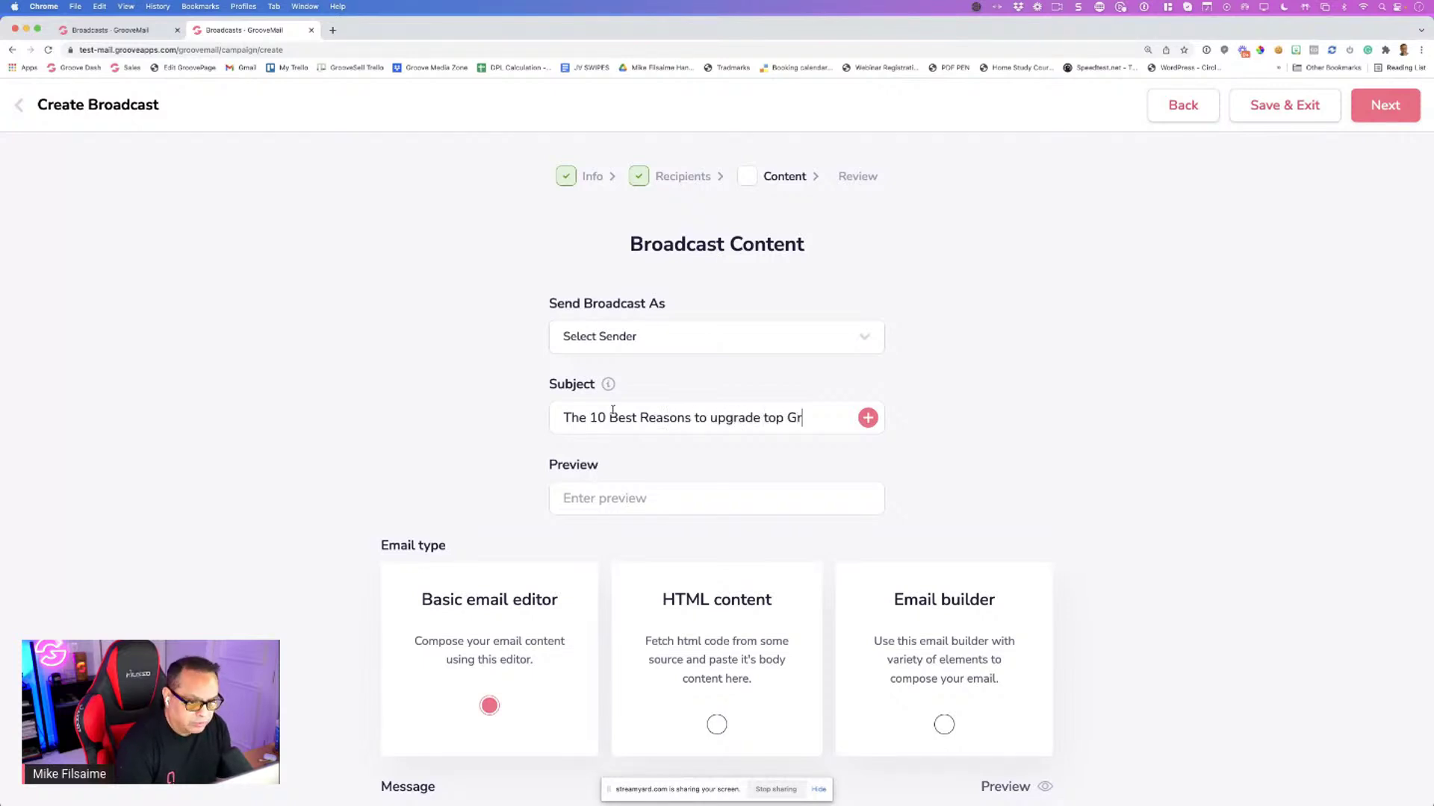
{"action": "key", "text": "BackSpace"}
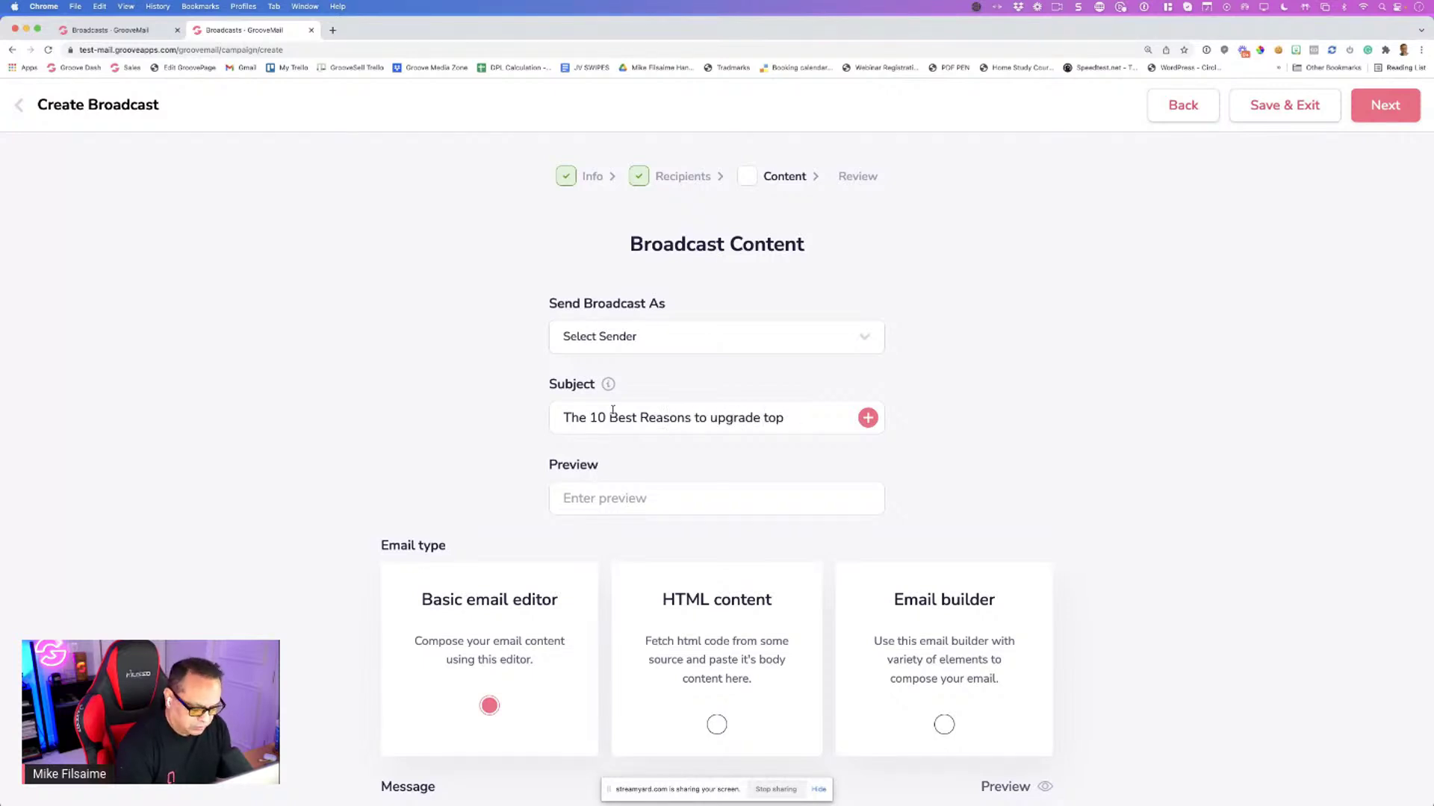
{"action": "type", "text": "Groove"}
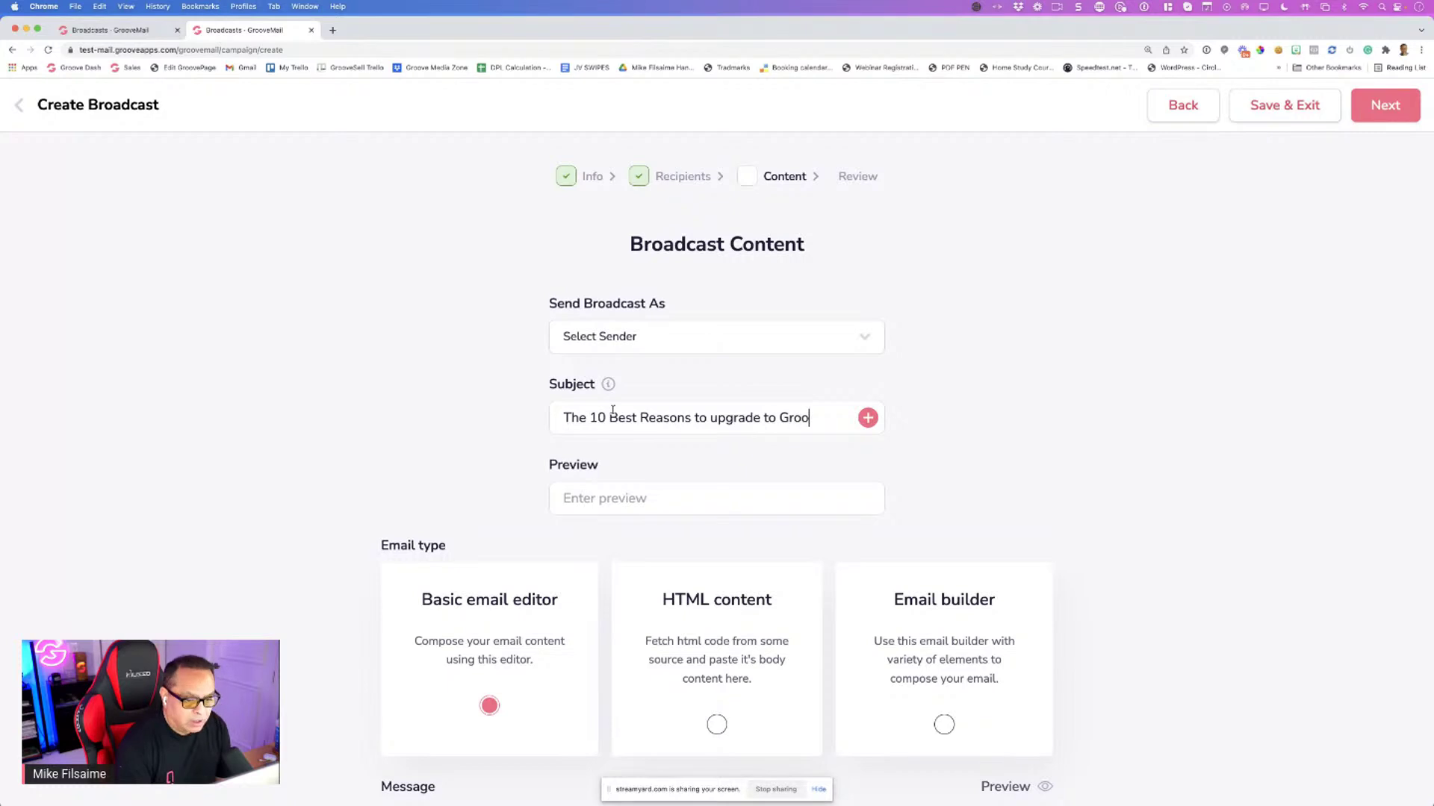
{"action": "left_click", "coordinate": [597, 502]}
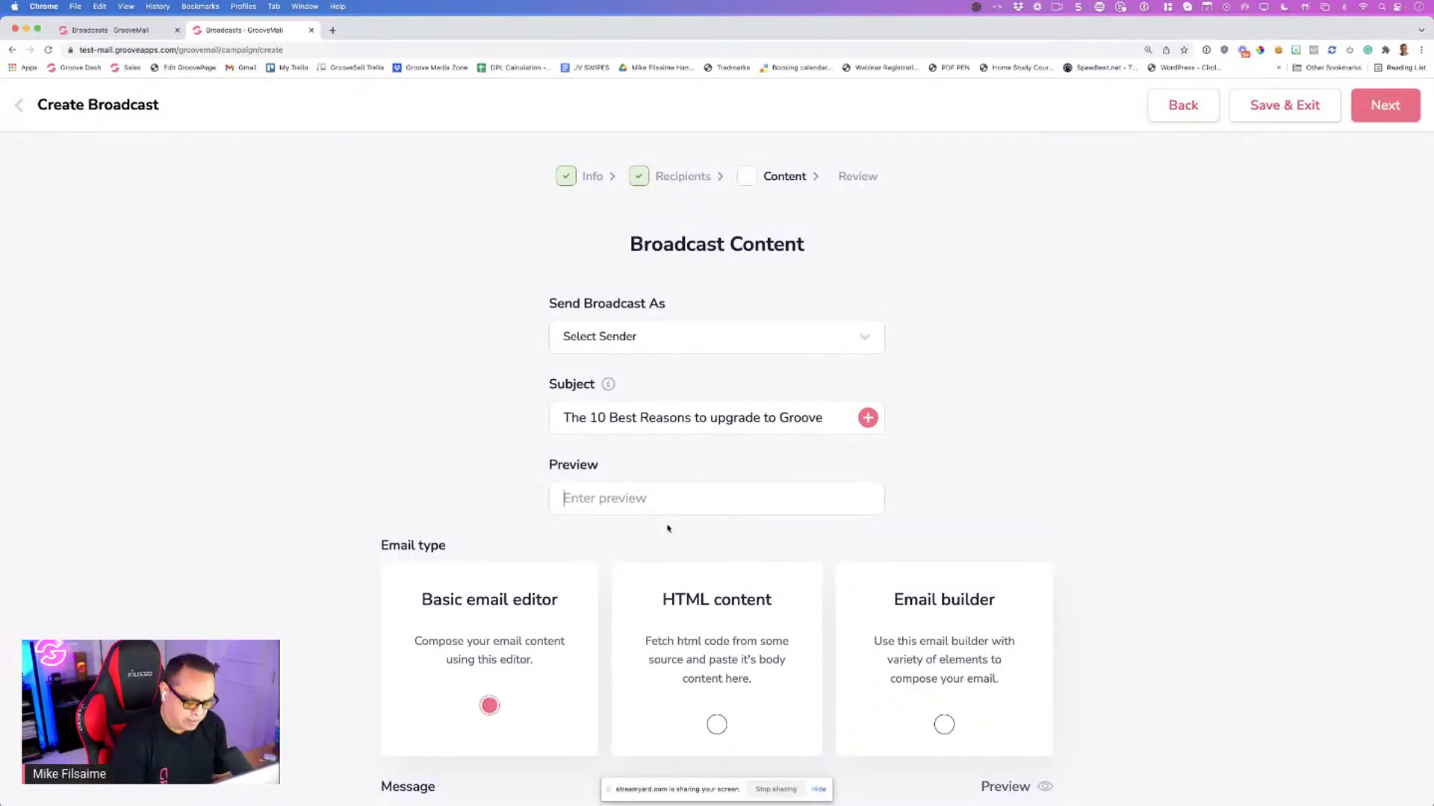
Type 'Recently I was in Orlando at Epcot for NYE with some friends' into the Message editor
{"action": "scroll", "coordinate": [670, 535], "scroll_direction": "down", "scroll_amount": 3}
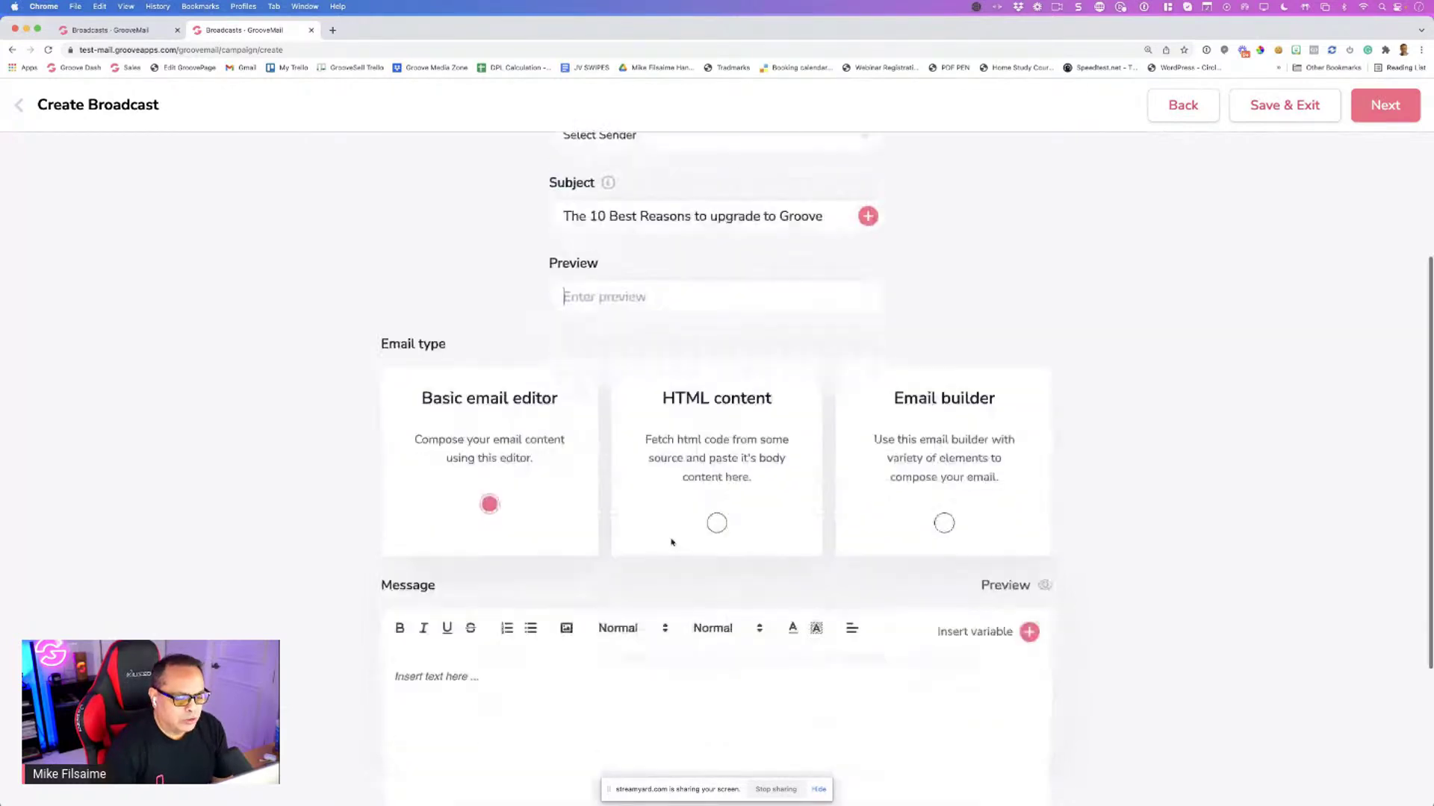
{"action": "scroll", "coordinate": [672, 543], "scroll_direction": "down", "scroll_amount": 2}
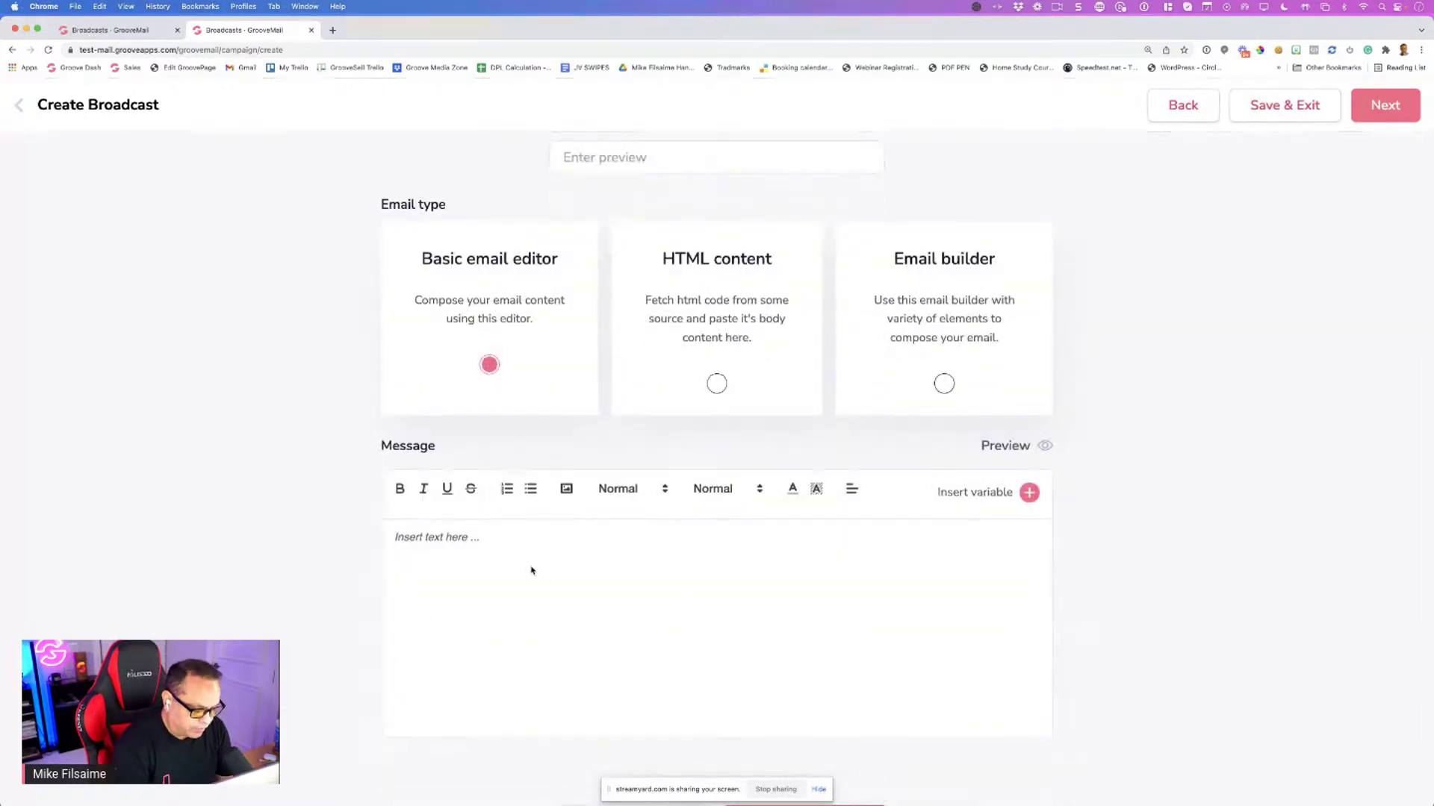
{"action": "scroll", "coordinate": [531, 571], "scroll_direction": "down", "scroll_amount": 1}
{"action": "left_click", "coordinate": [450, 461]}
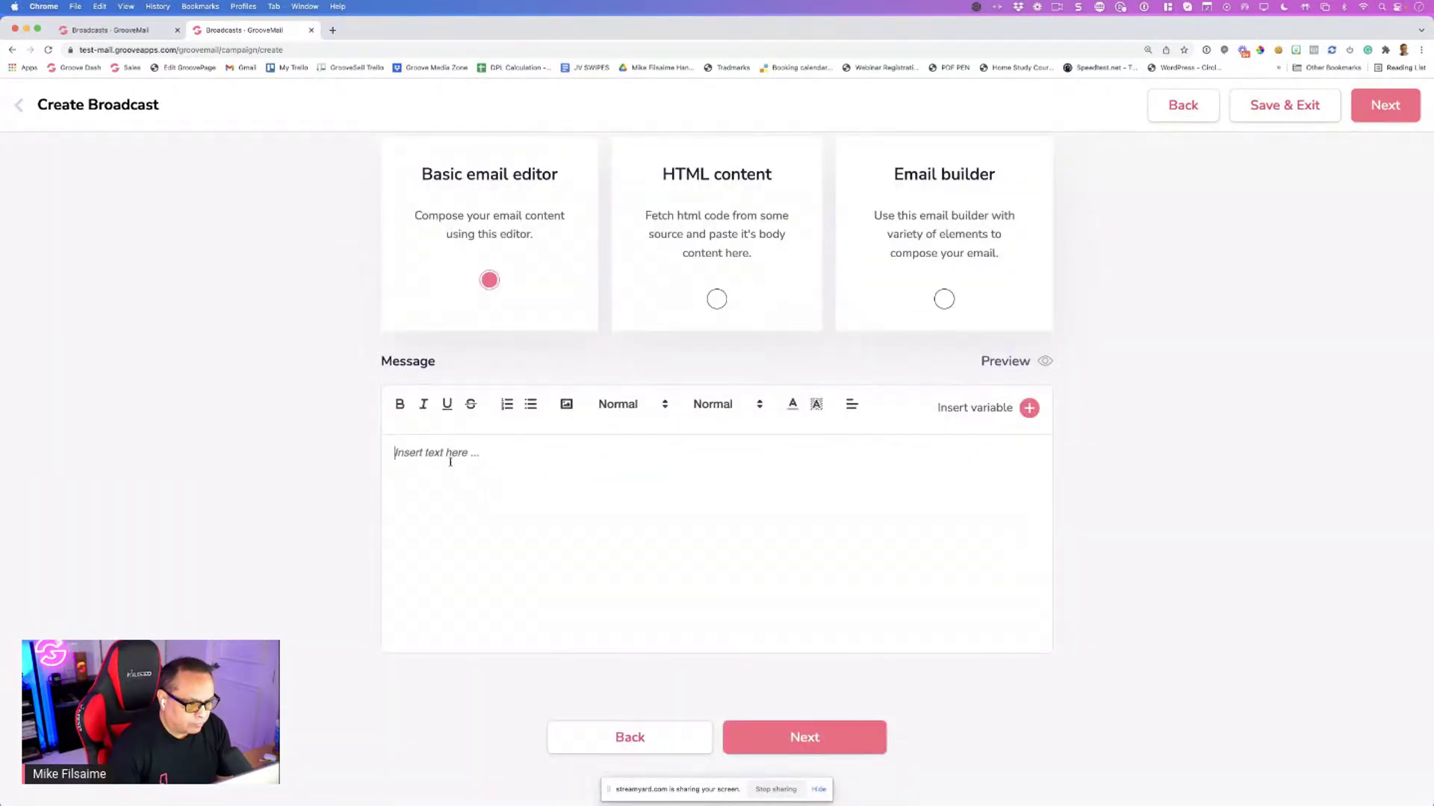
{"action": "type", "text": "Rec"}
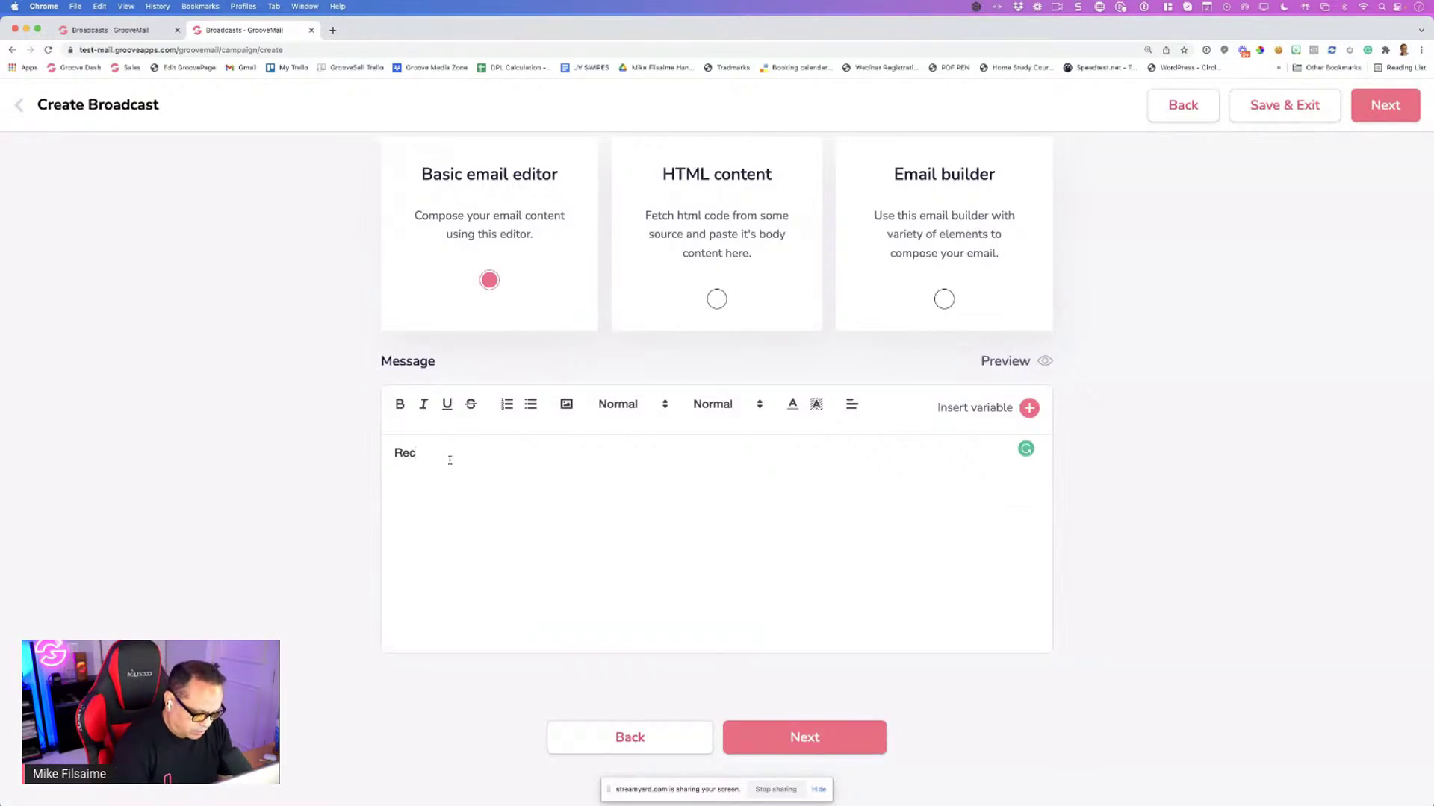
{"action": "type", "text": "ently I w"}
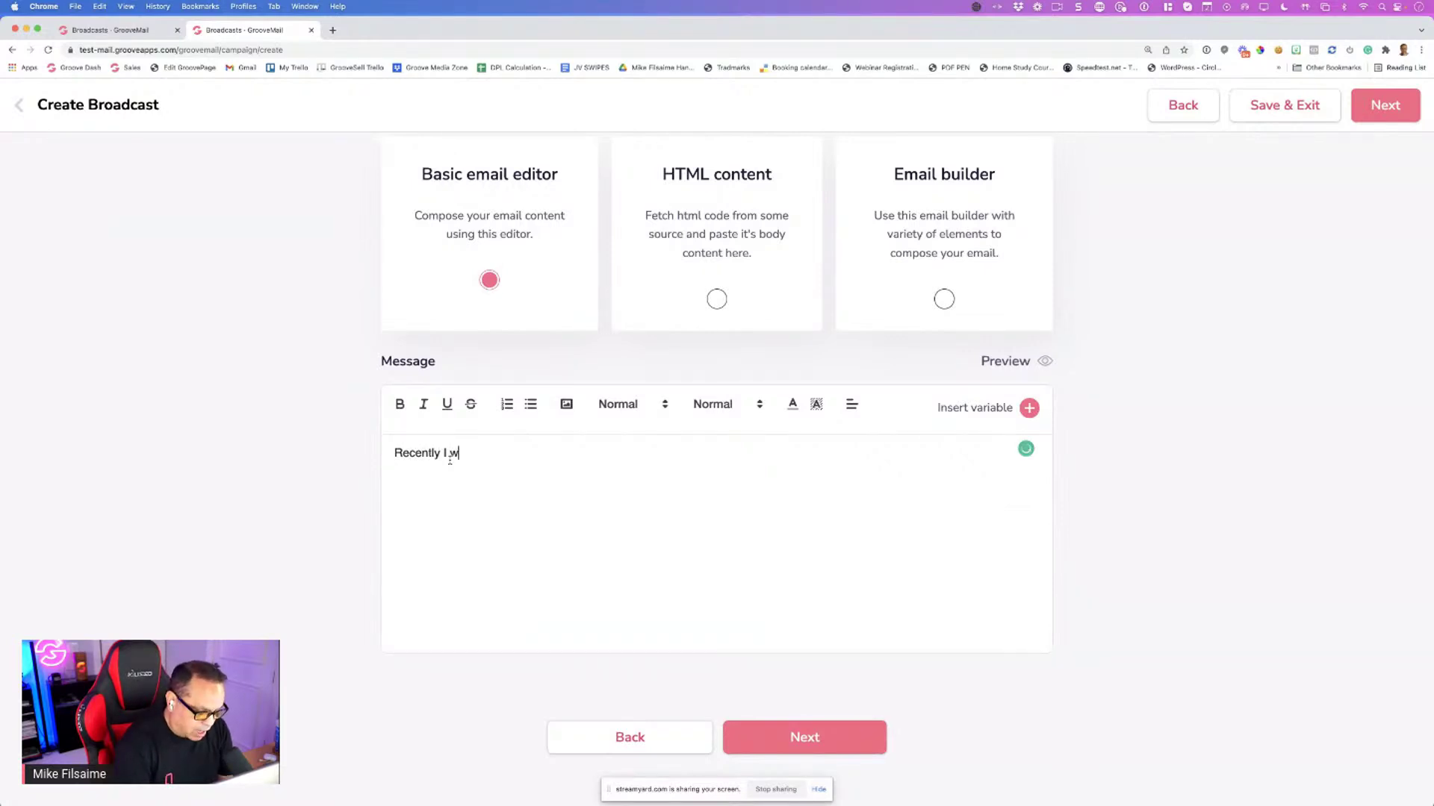
{"action": "type", "text": "as in"}
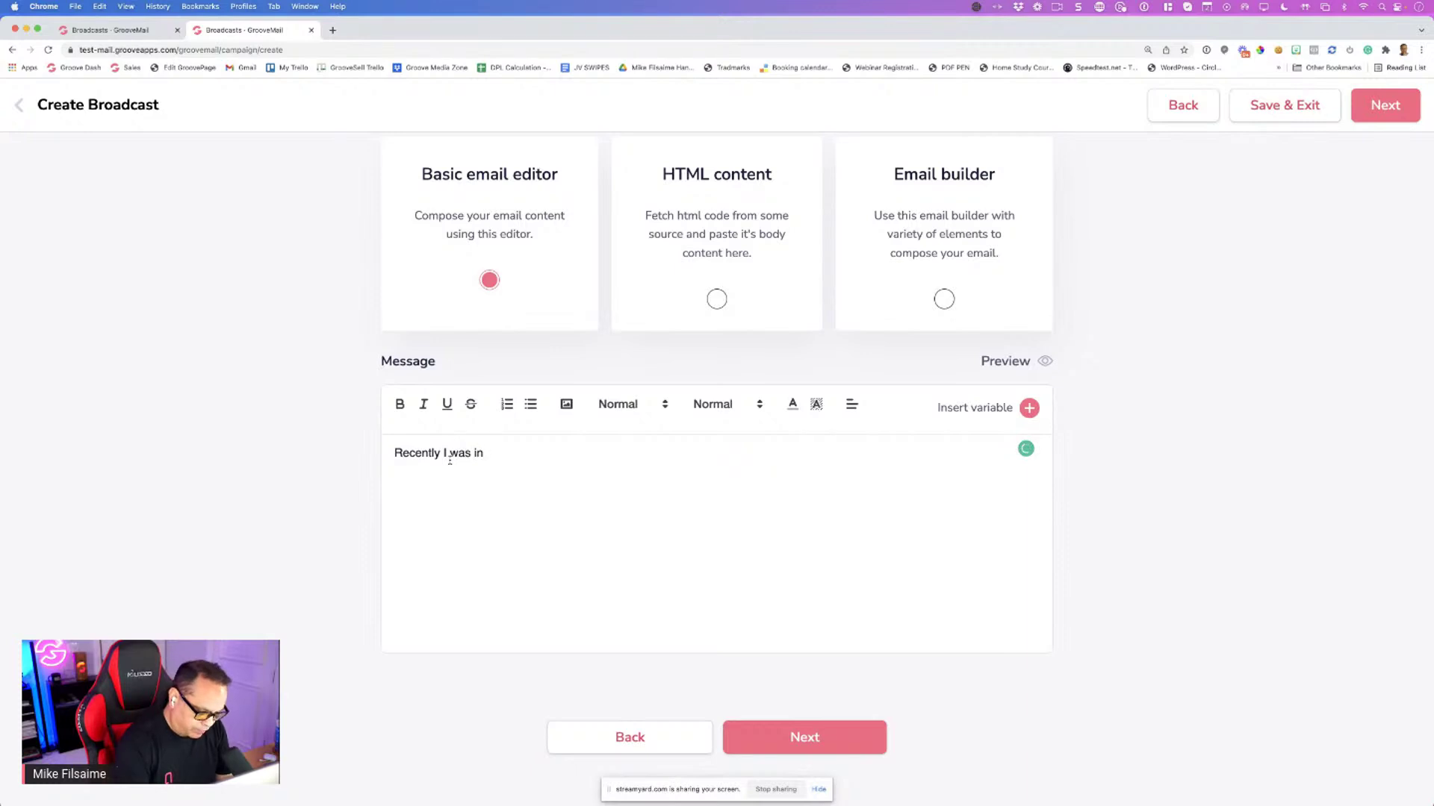
{"action": "type", "text": " Orlando and"}
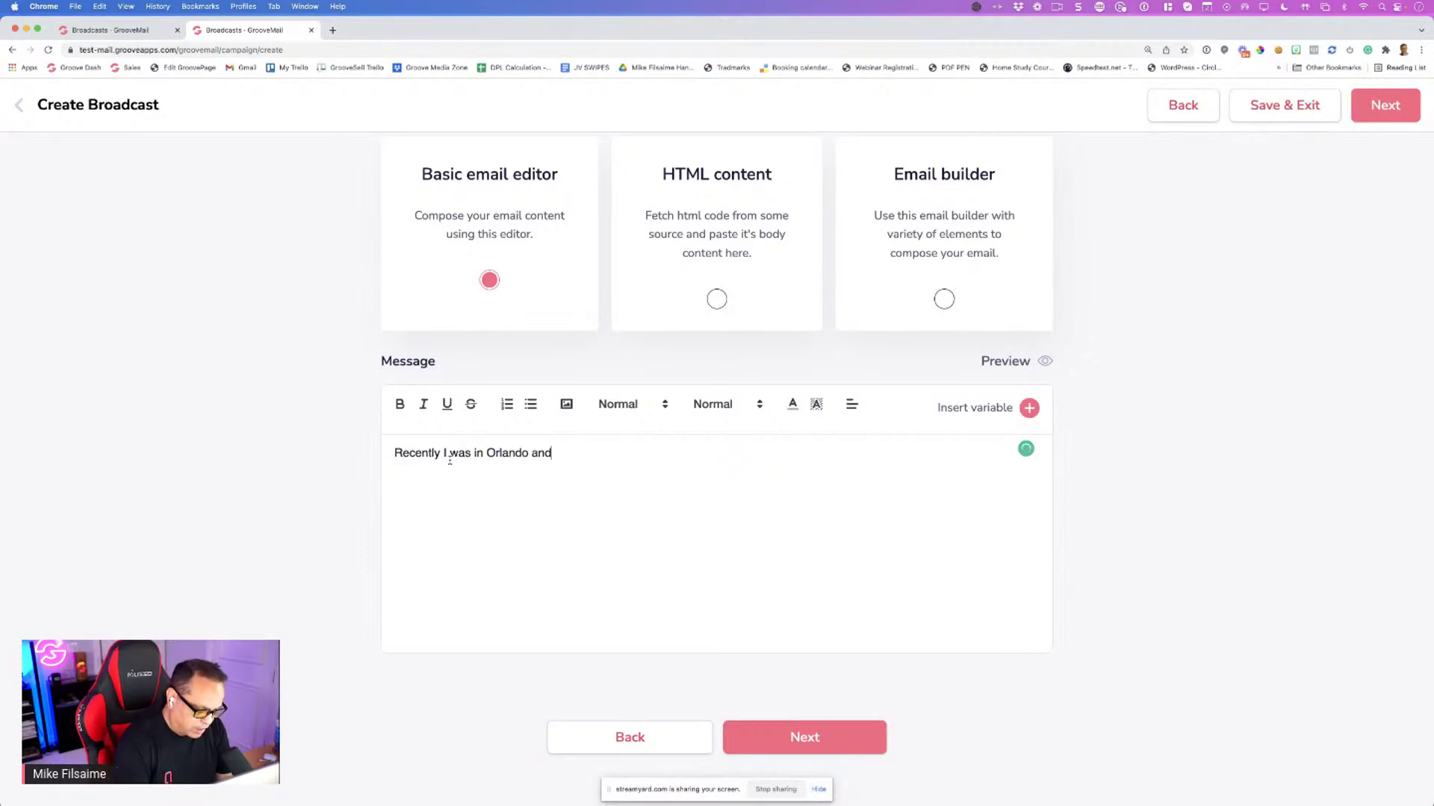
{"action": "key", "text": "BackSpace"}
{"action": "key", "text": "BackSpace"}
{"action": "key", "text": "BackSpace"}
{"action": "type", "text": "t "}
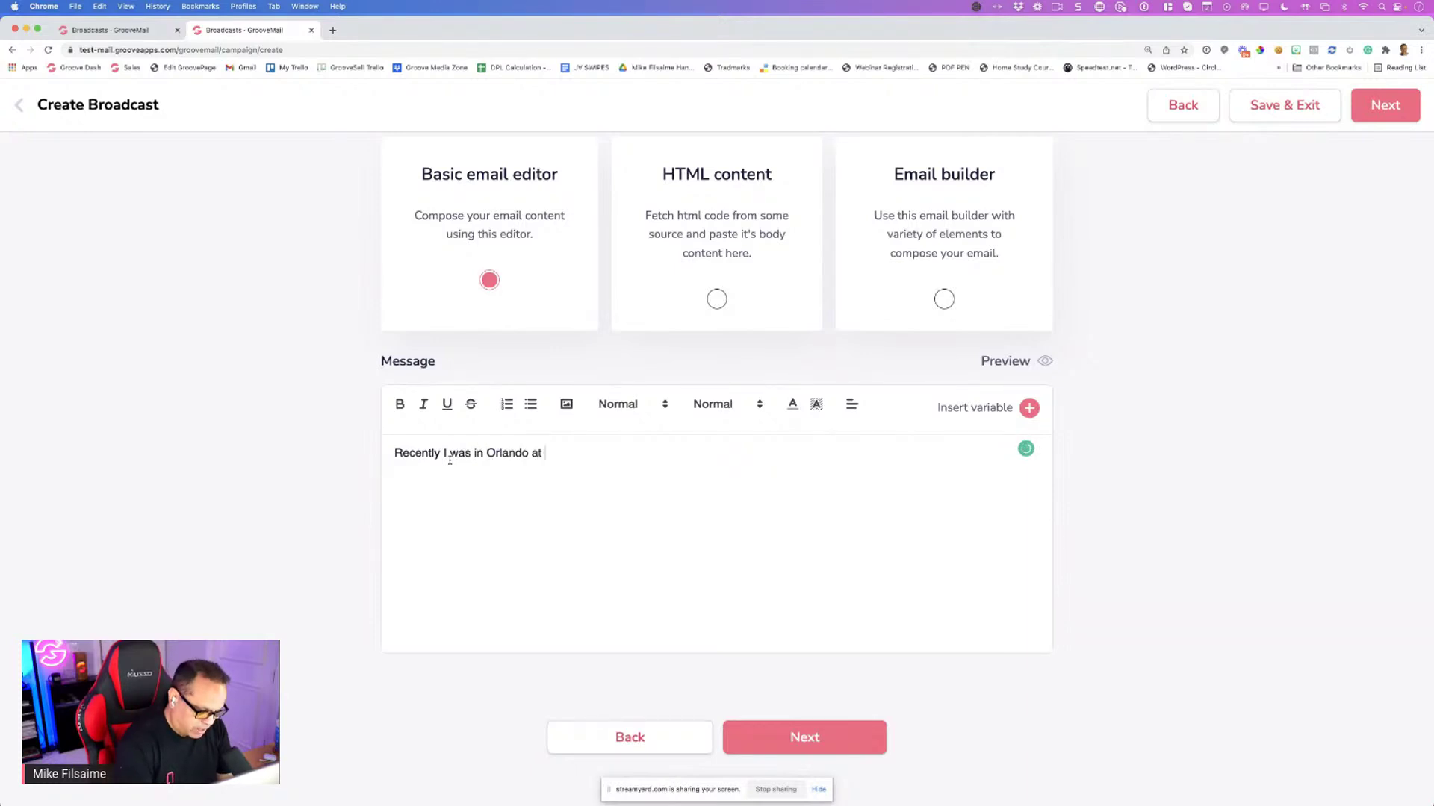
{"action": "type", "text": "Epcot for N"}
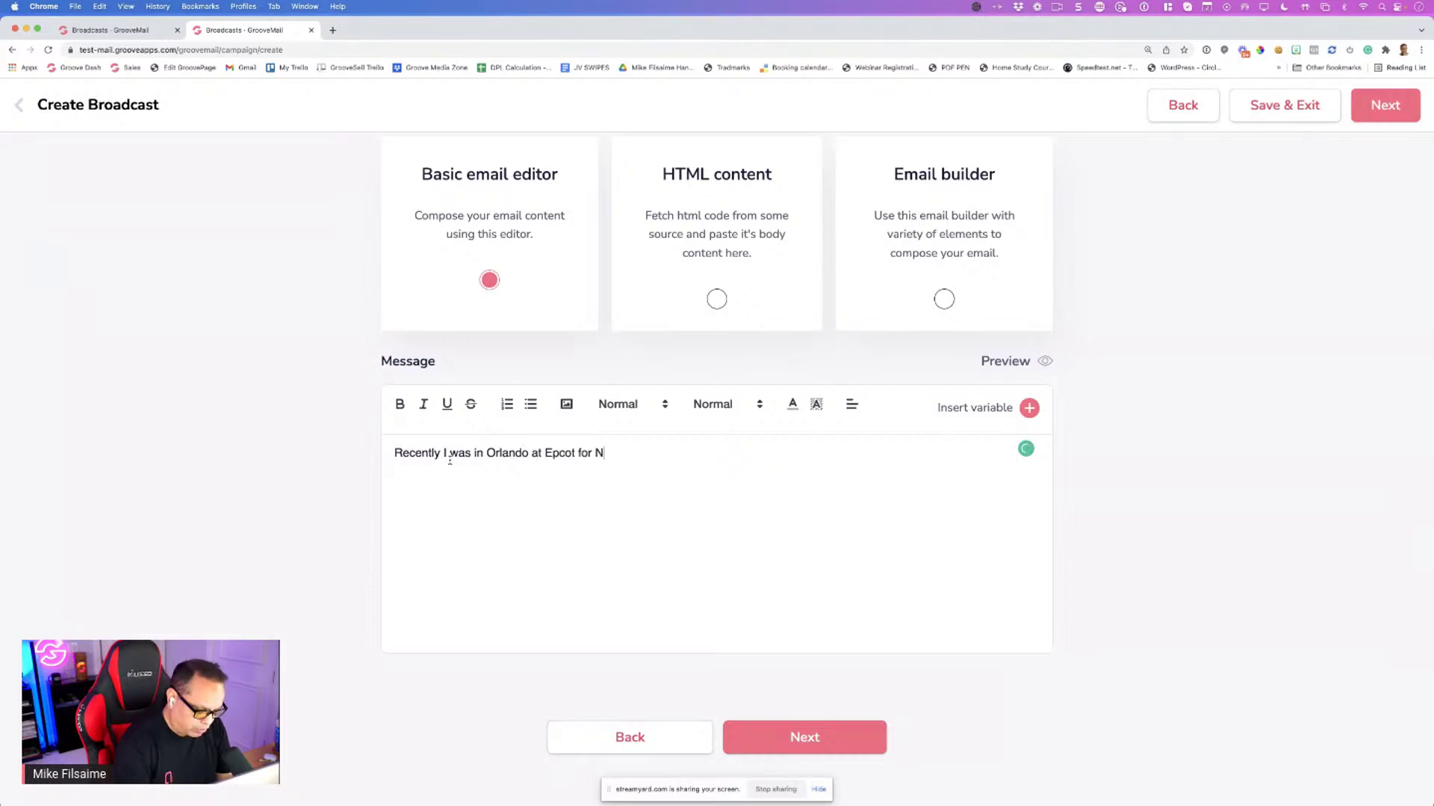
{"action": "type", "text": "YE with some "}
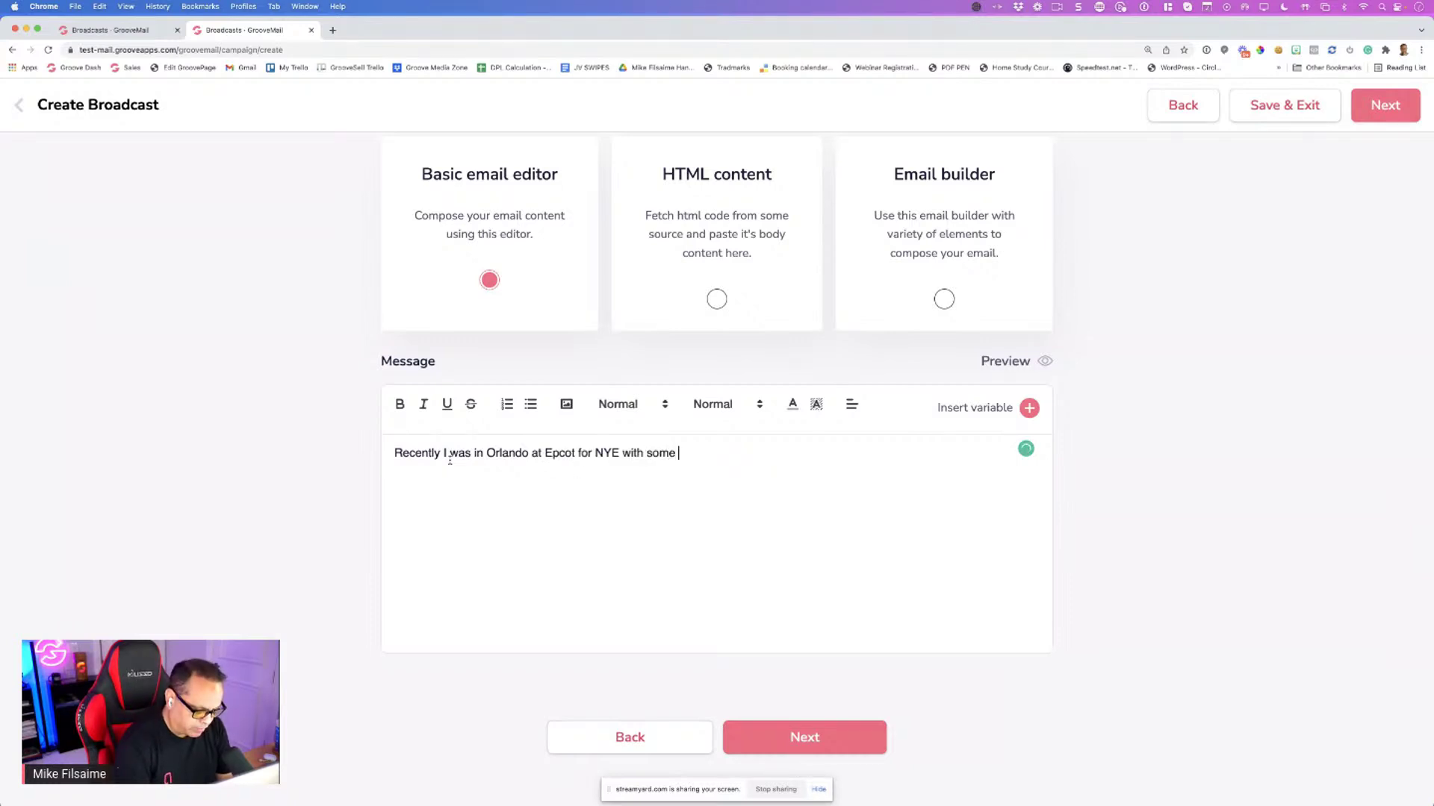
{"action": "type", "text": "friends"}
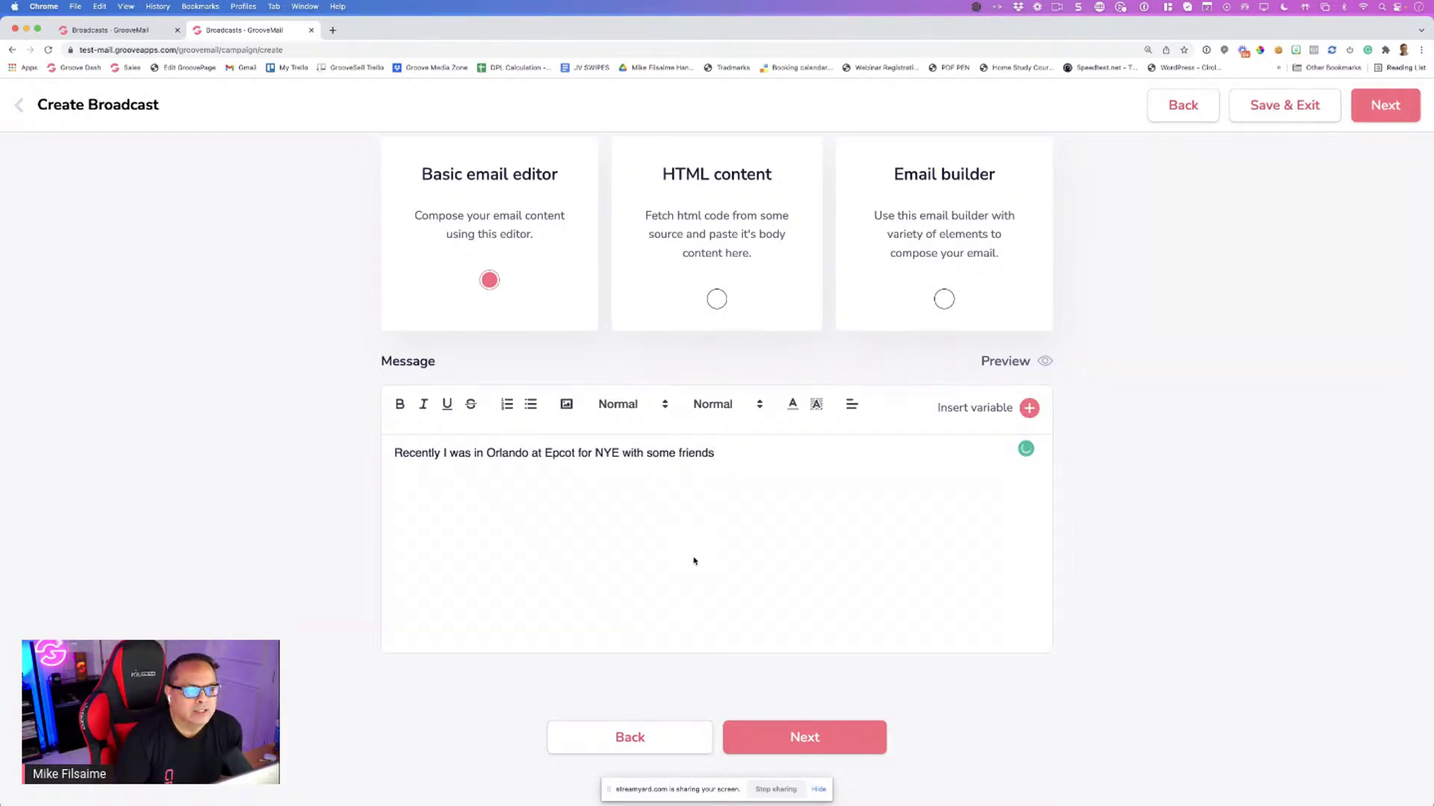
{"action": "scroll", "coordinate": [693, 561], "scroll_direction": "up", "scroll_amount": 3}
{"action": "scroll", "coordinate": [681, 551], "scroll_direction": "up", "scroll_amount": 2}
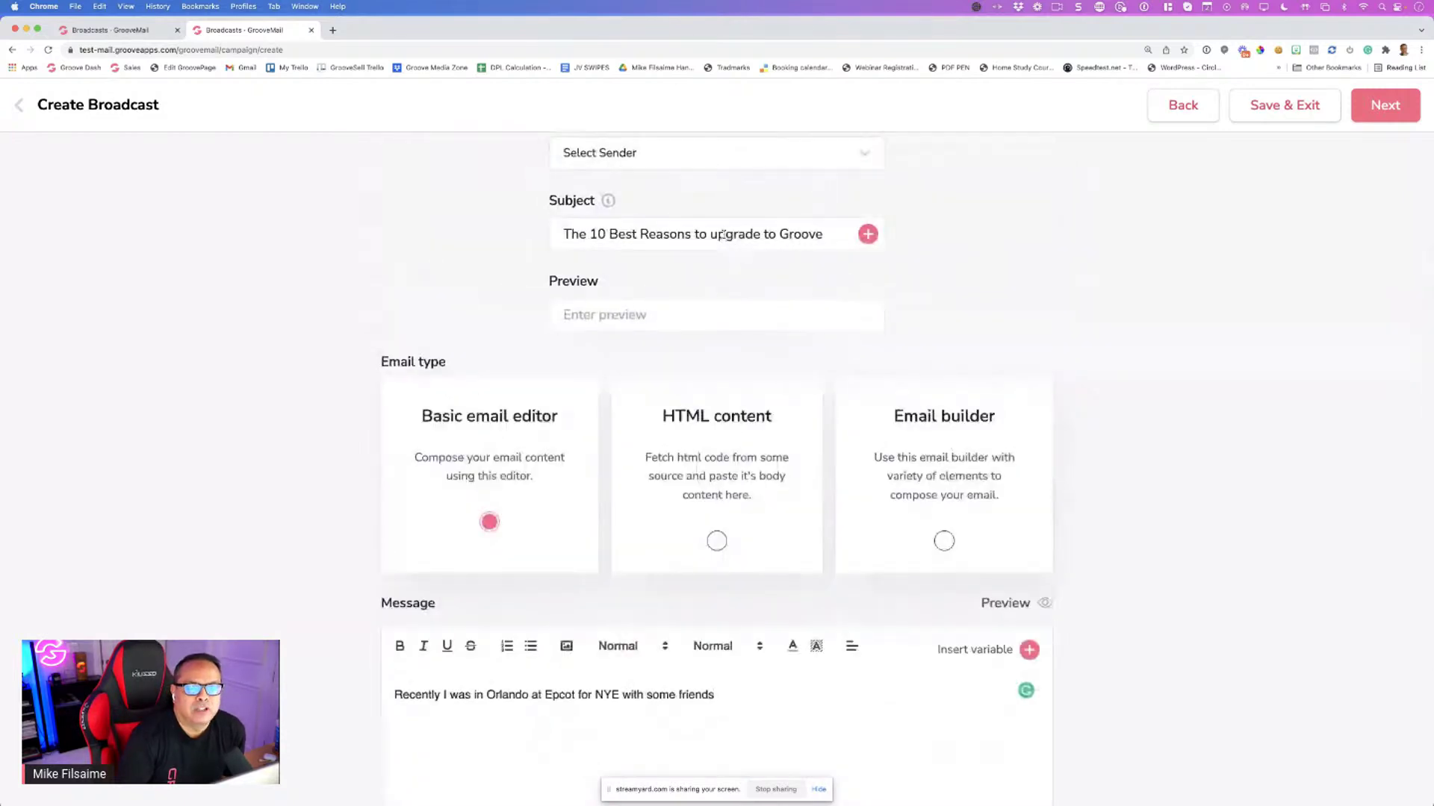
{"action": "scroll", "coordinate": [755, 569], "scroll_direction": "down", "scroll_amount": 3}
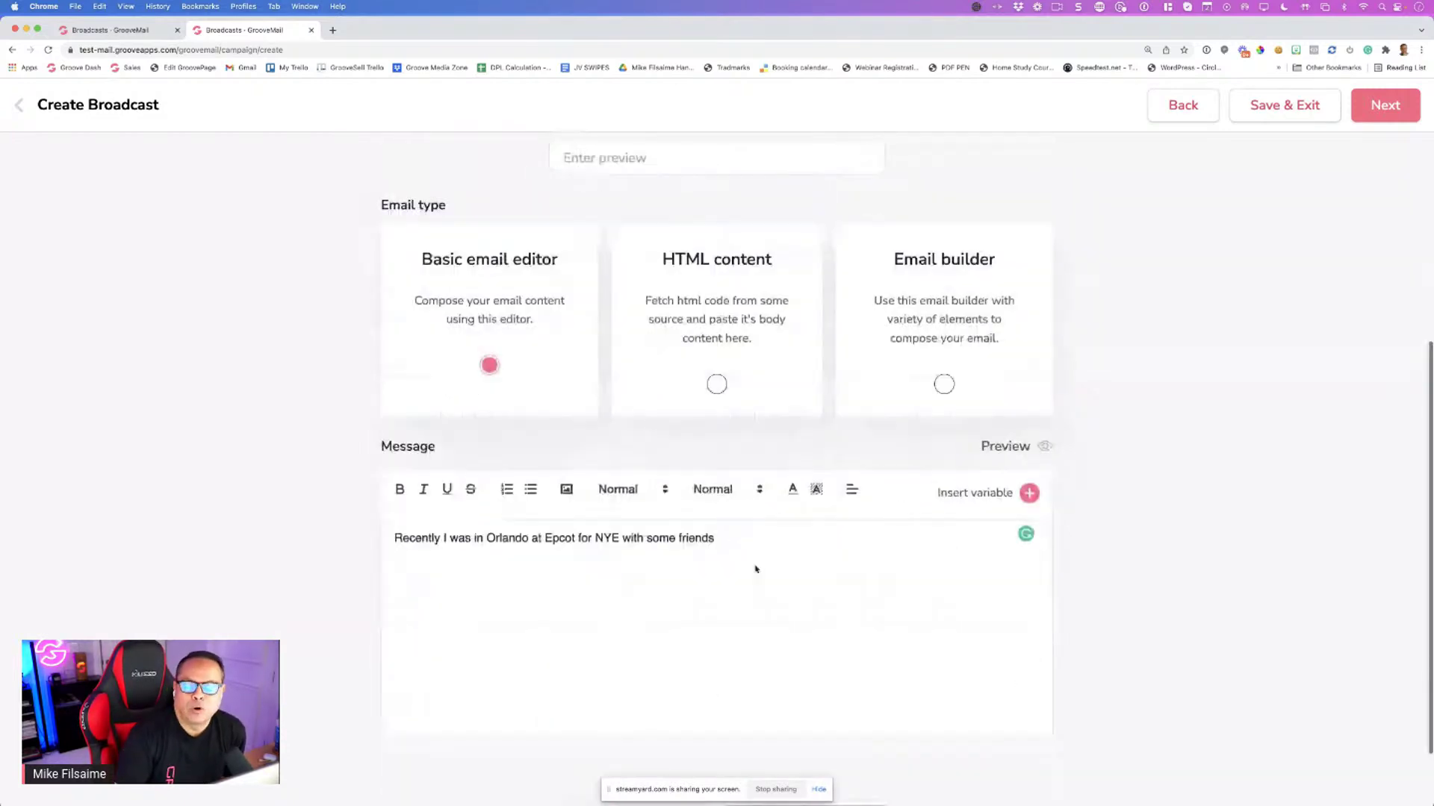
{"action": "left_click_drag", "start_coordinate": [755, 569], "coordinate": [522, 539]}
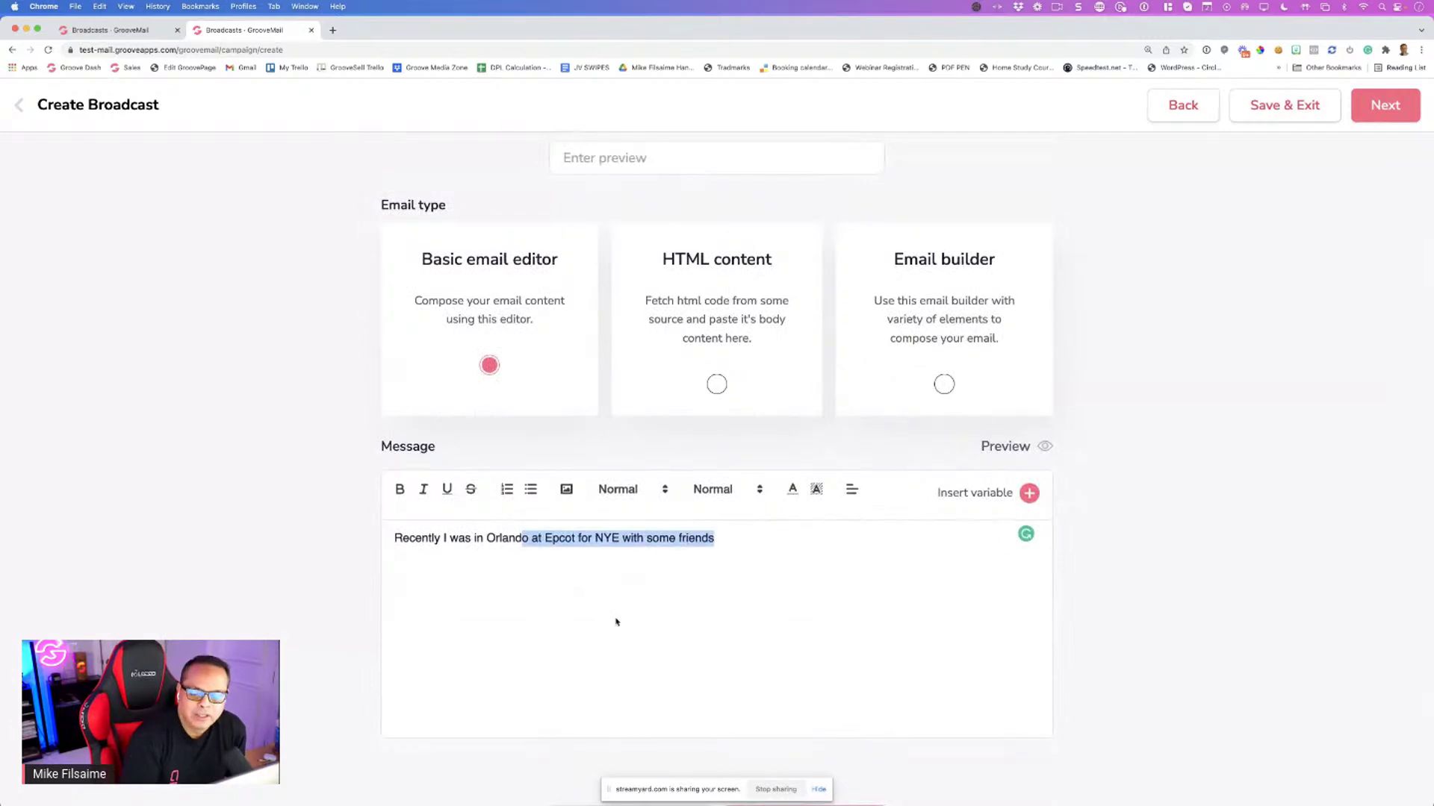
{"action": "left_click", "coordinate": [607, 583]}
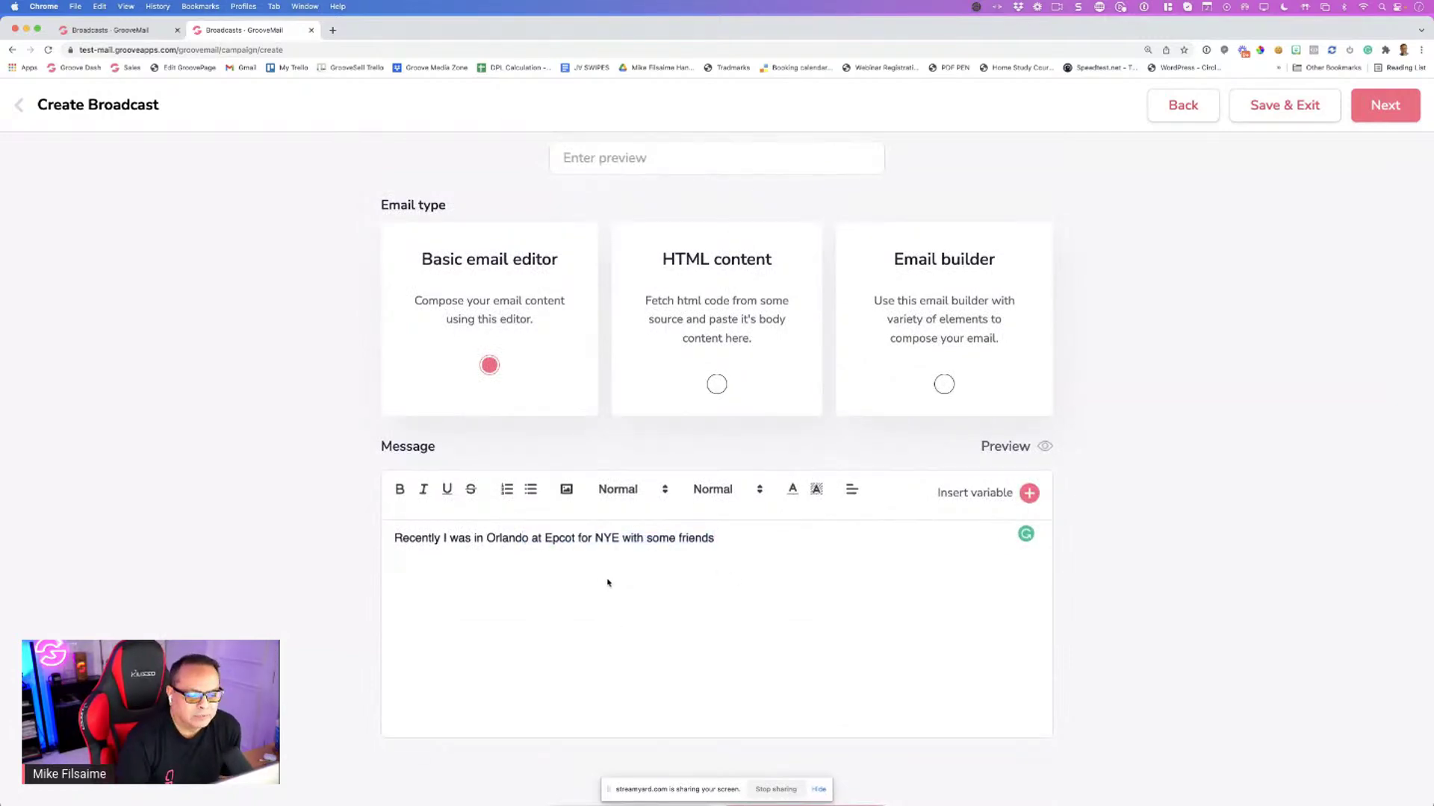
{"action": "left_click_drag", "start_coordinate": [408, 539], "coordinate": [719, 531]}
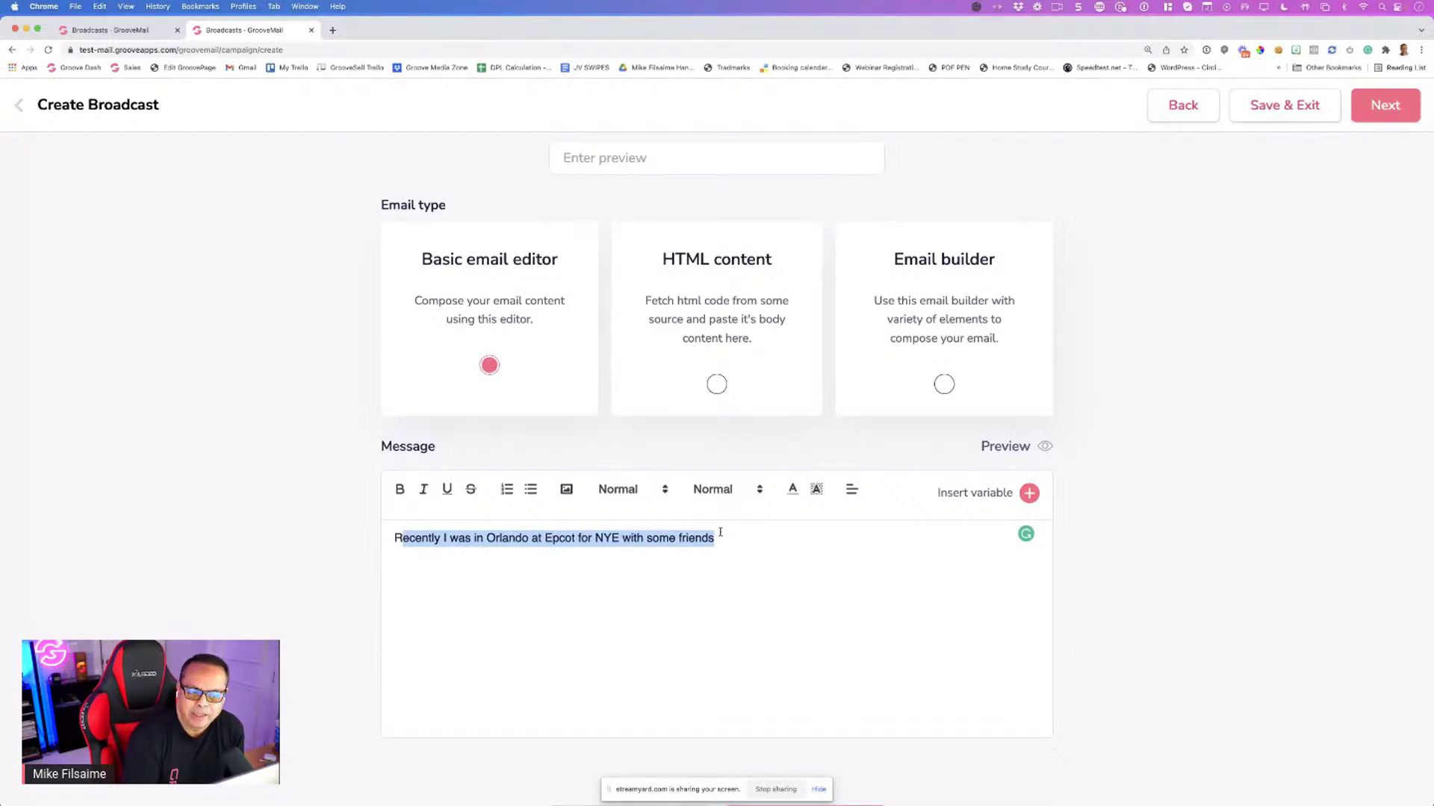
{"action": "left_click", "coordinate": [586, 551]}
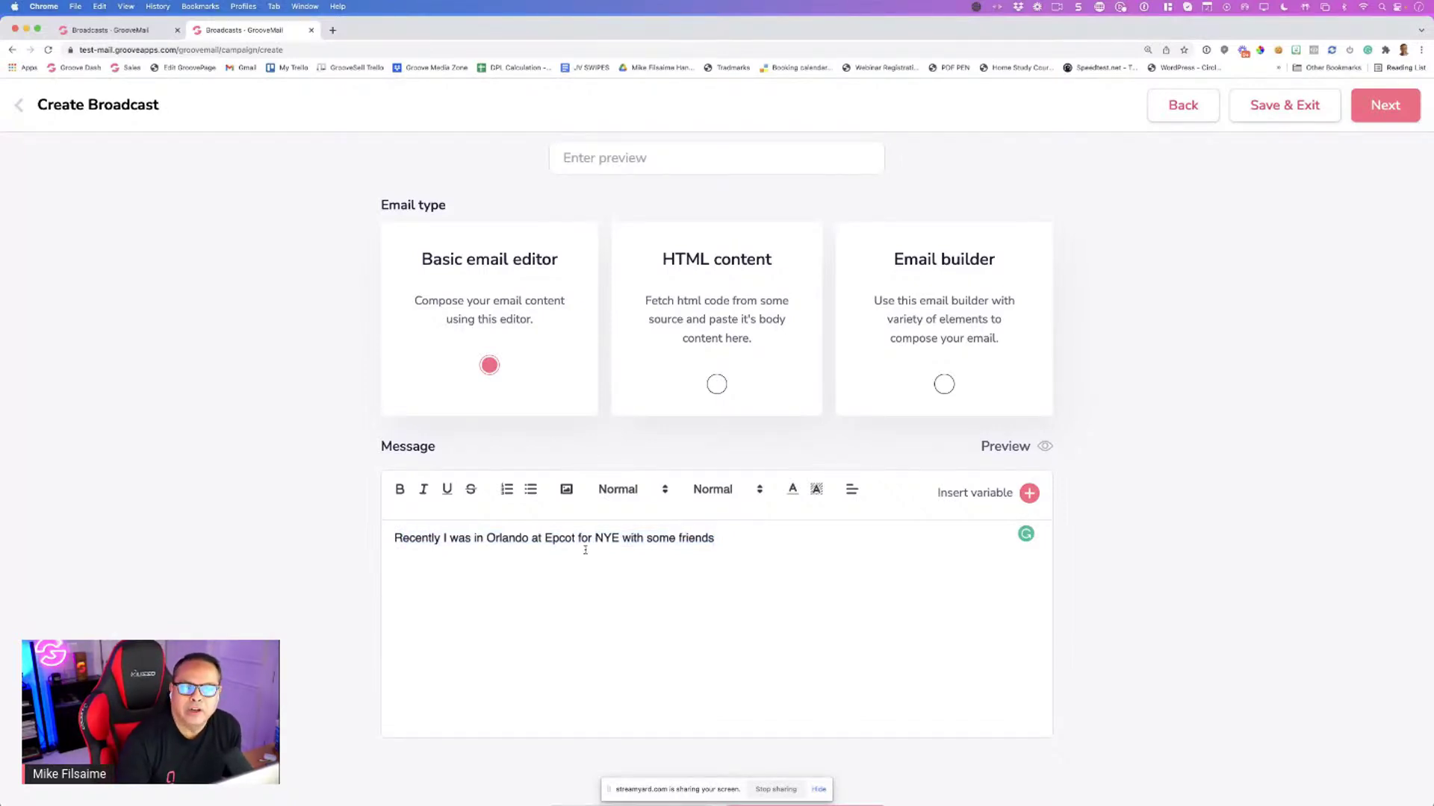
{"action": "scroll", "coordinate": [585, 550], "scroll_direction": "up", "scroll_amount": 5}
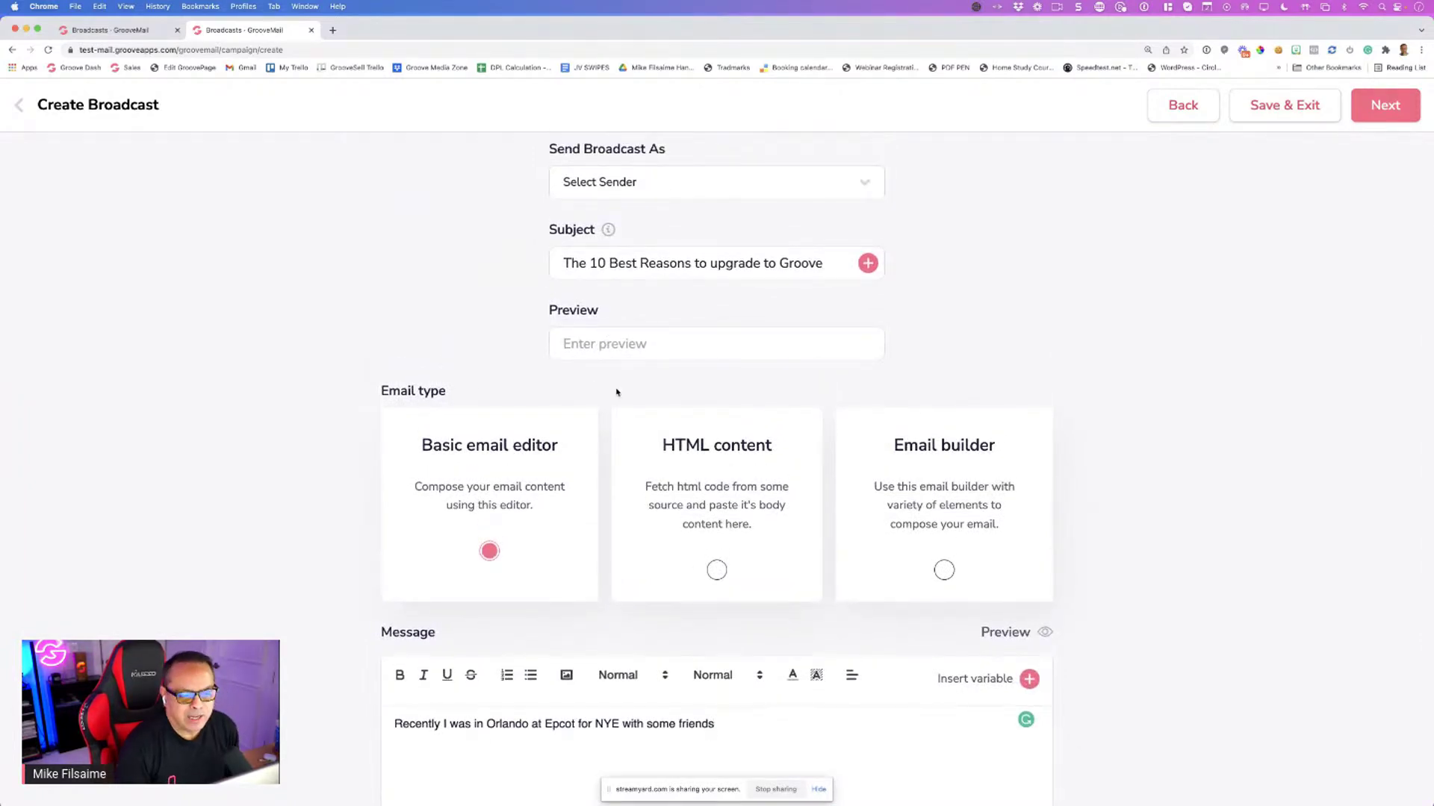
Enter preview text 'And why not upgrading can have dire consequences.', fixing 'consequnces' via spelling suggestion
{"action": "left_click", "coordinate": [605, 344]}
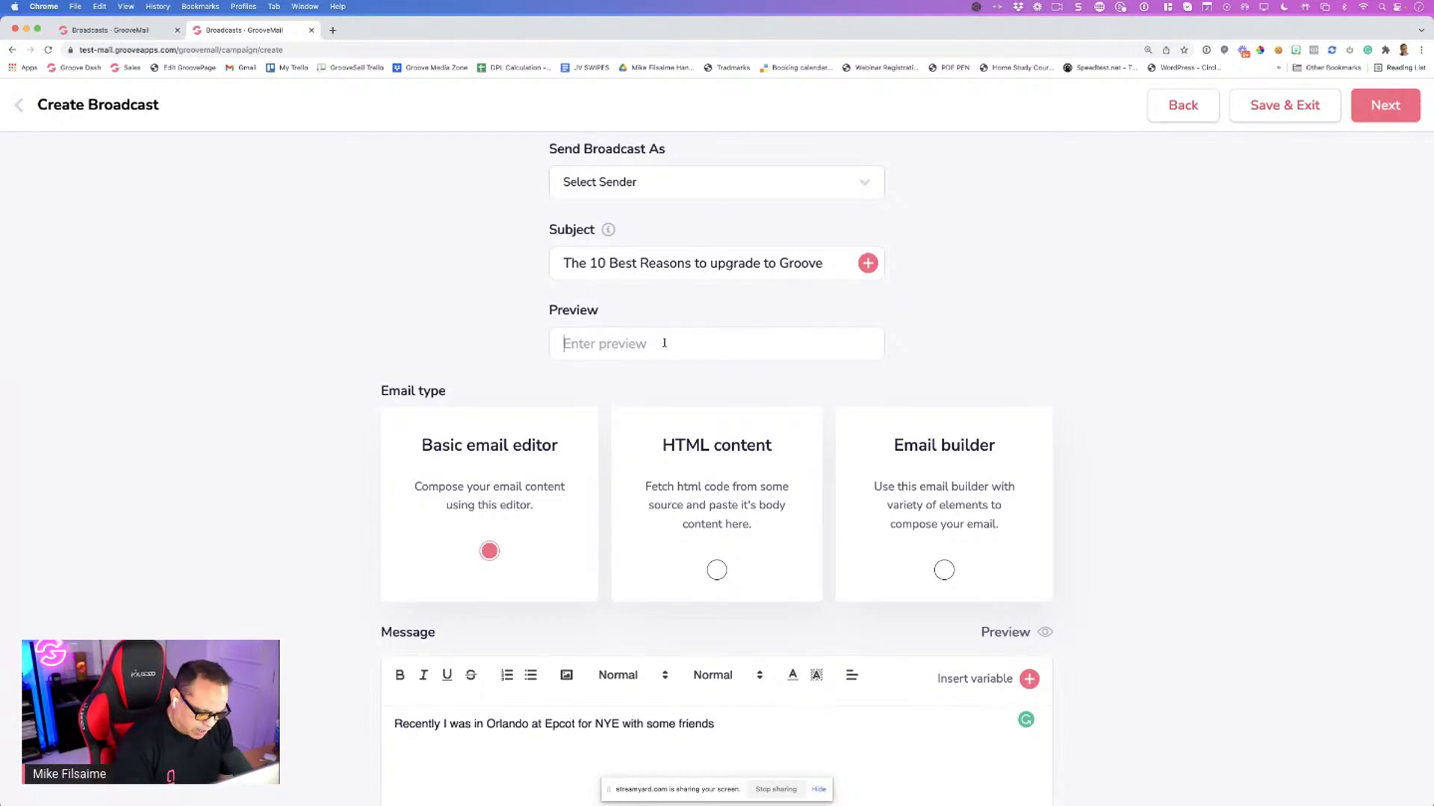
{"action": "type", "text": "And w"}
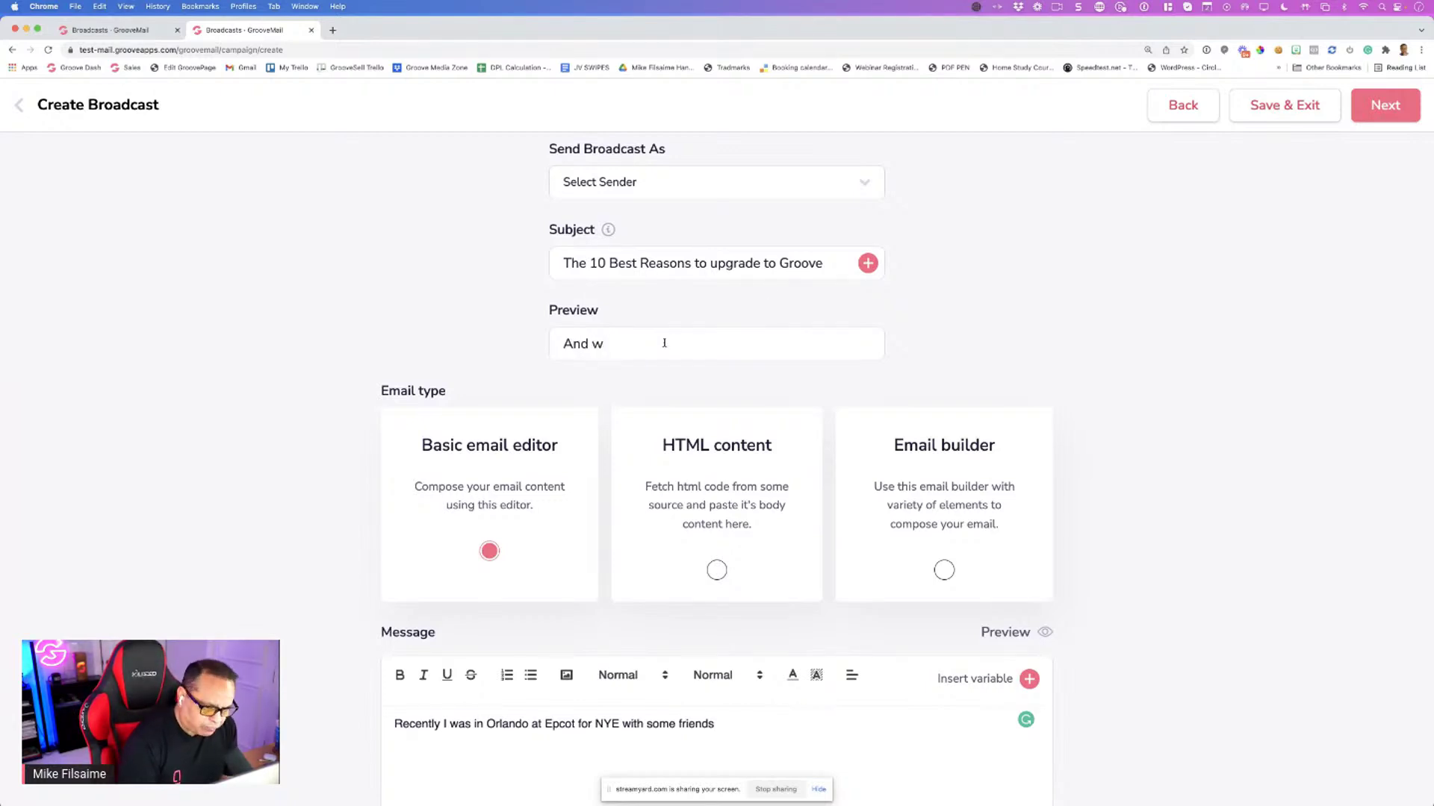
{"action": "type", "text": "hy not "}
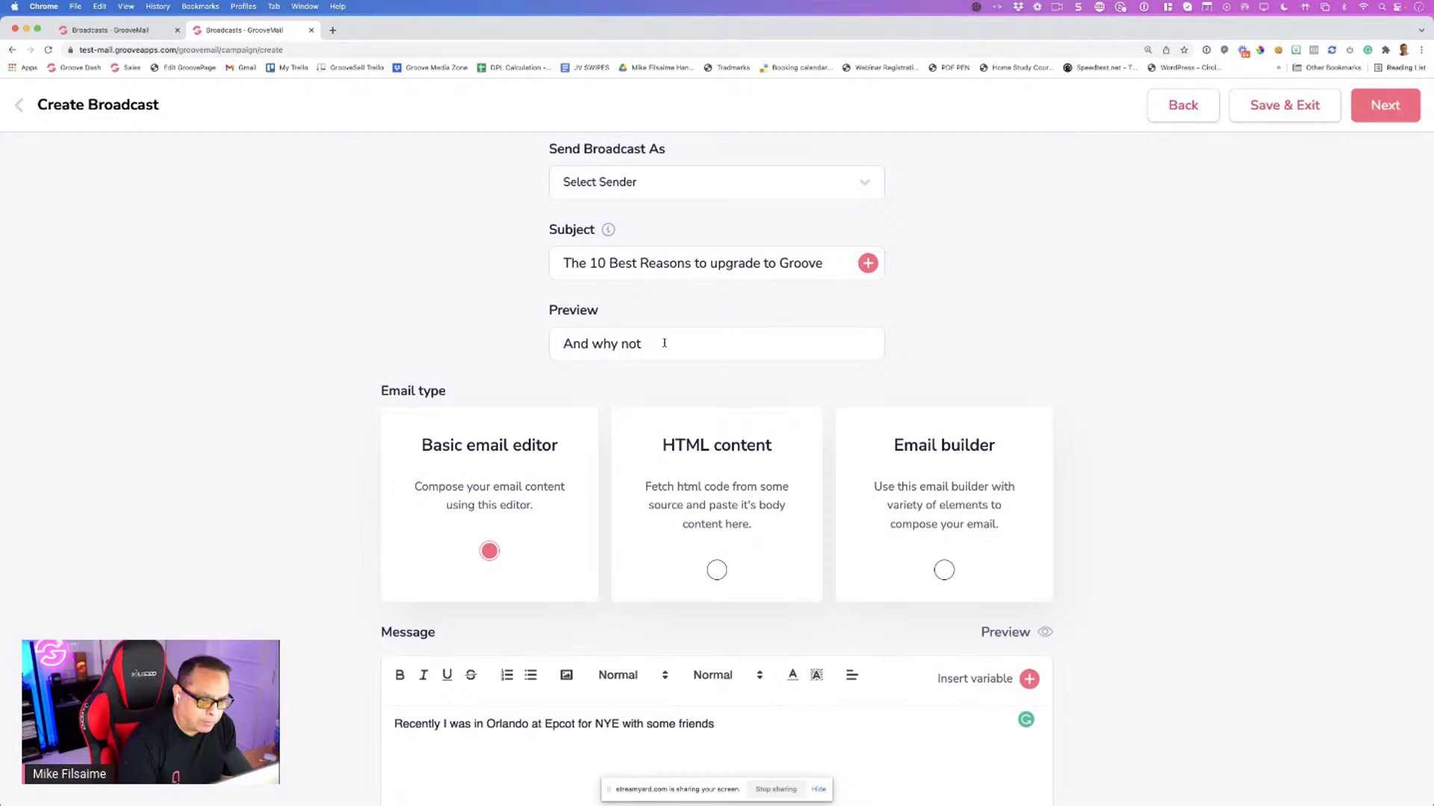
{"action": "type", "text": "upgrading "}
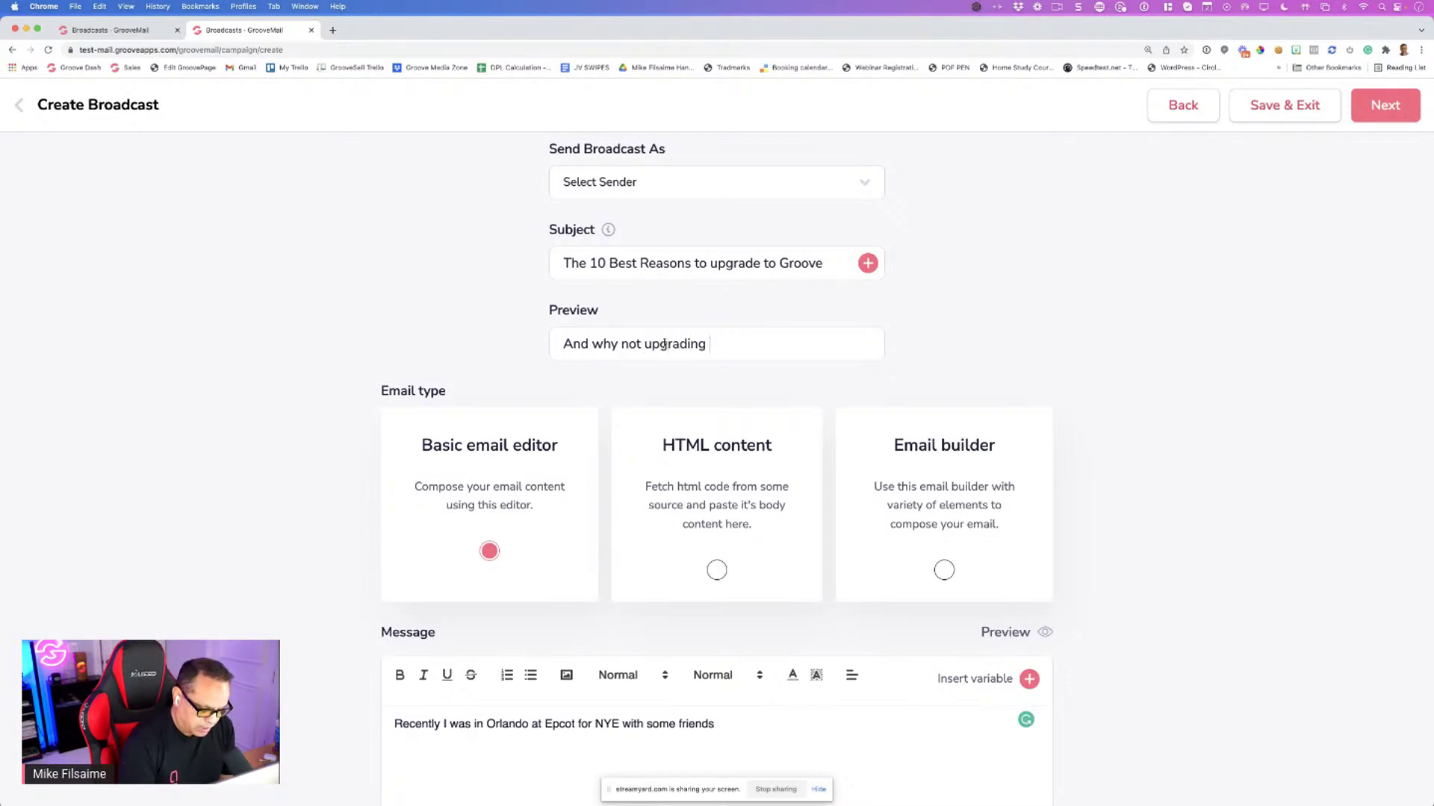
{"action": "type", "text": "can have dire co"}
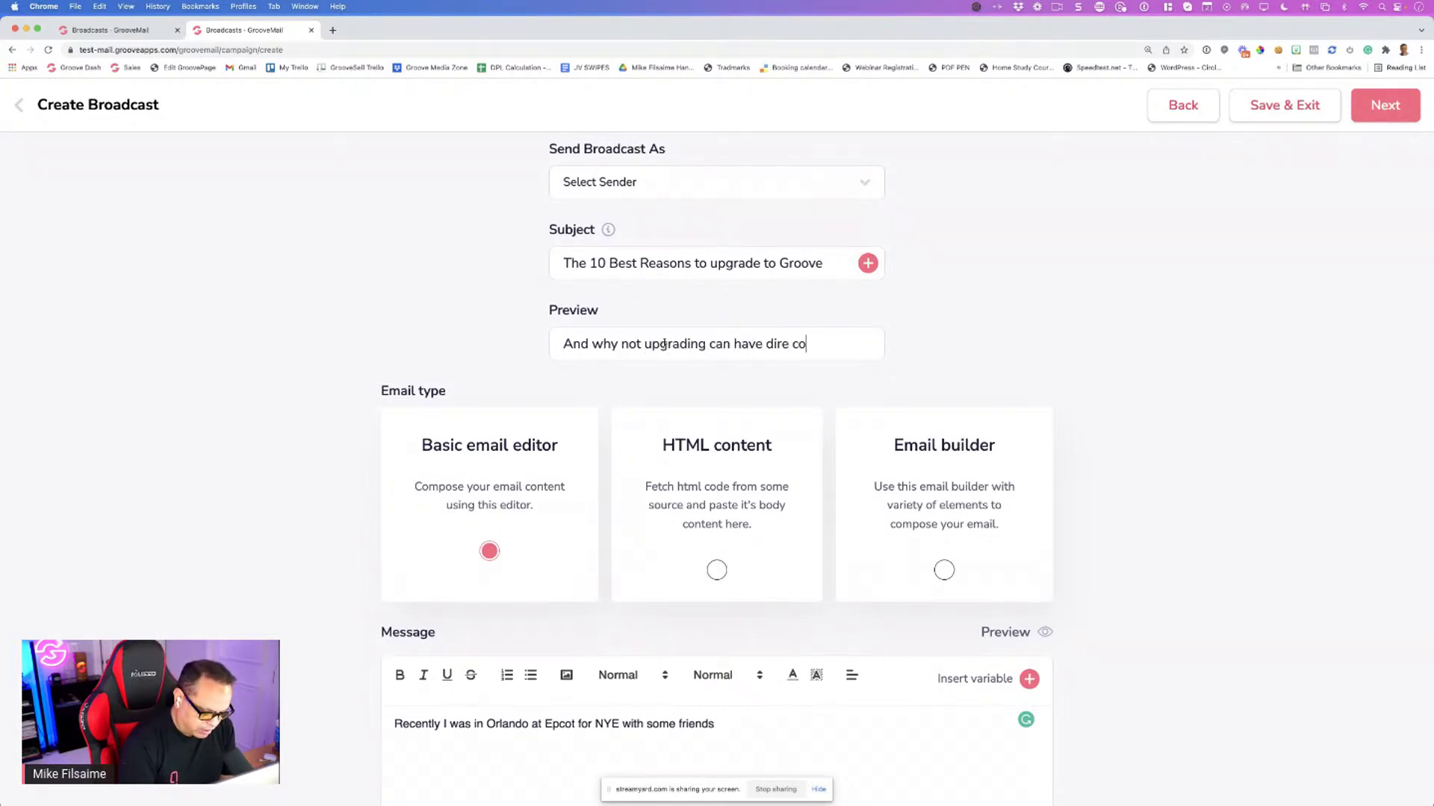
{"action": "type", "text": "nsequnce"}
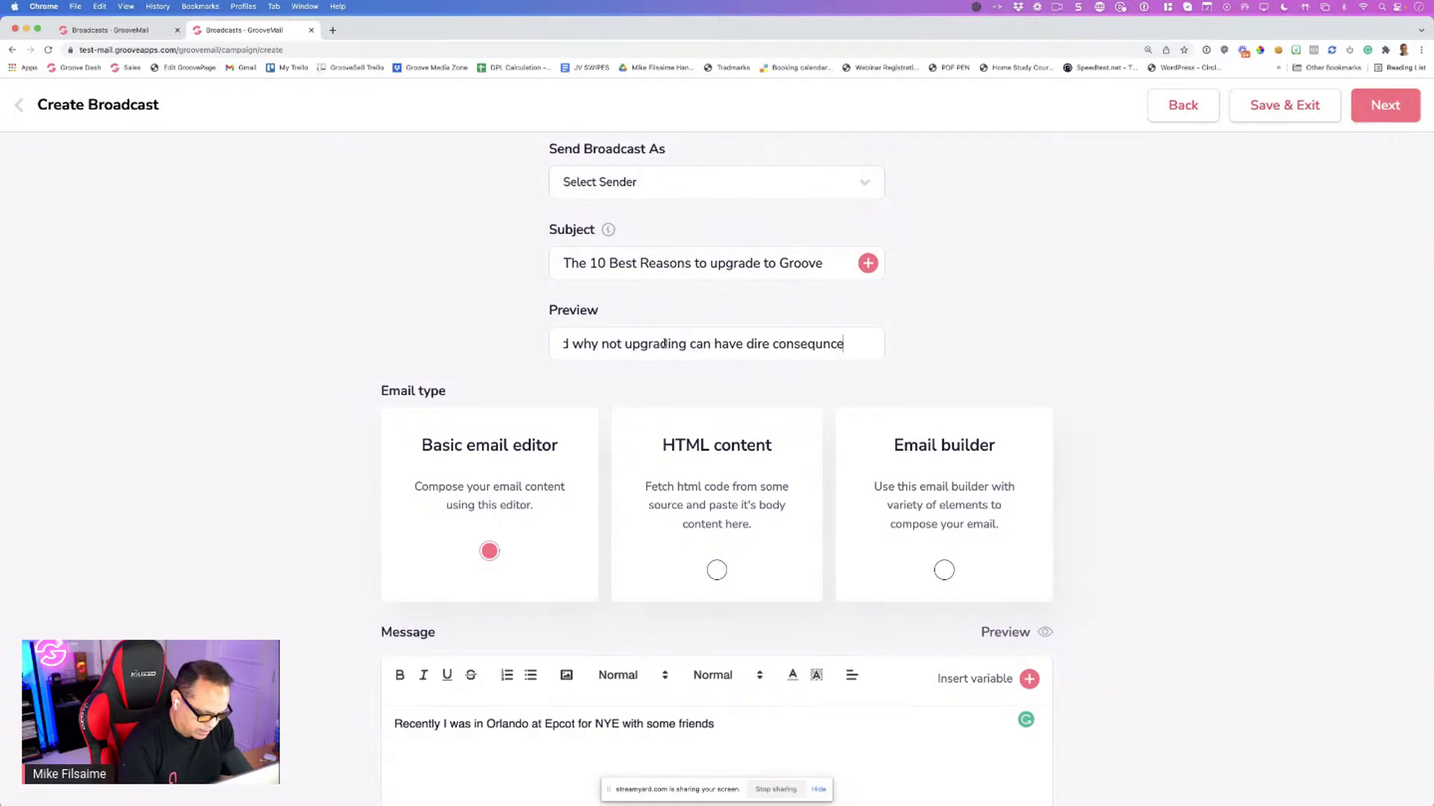
{"action": "type", "text": "s."}
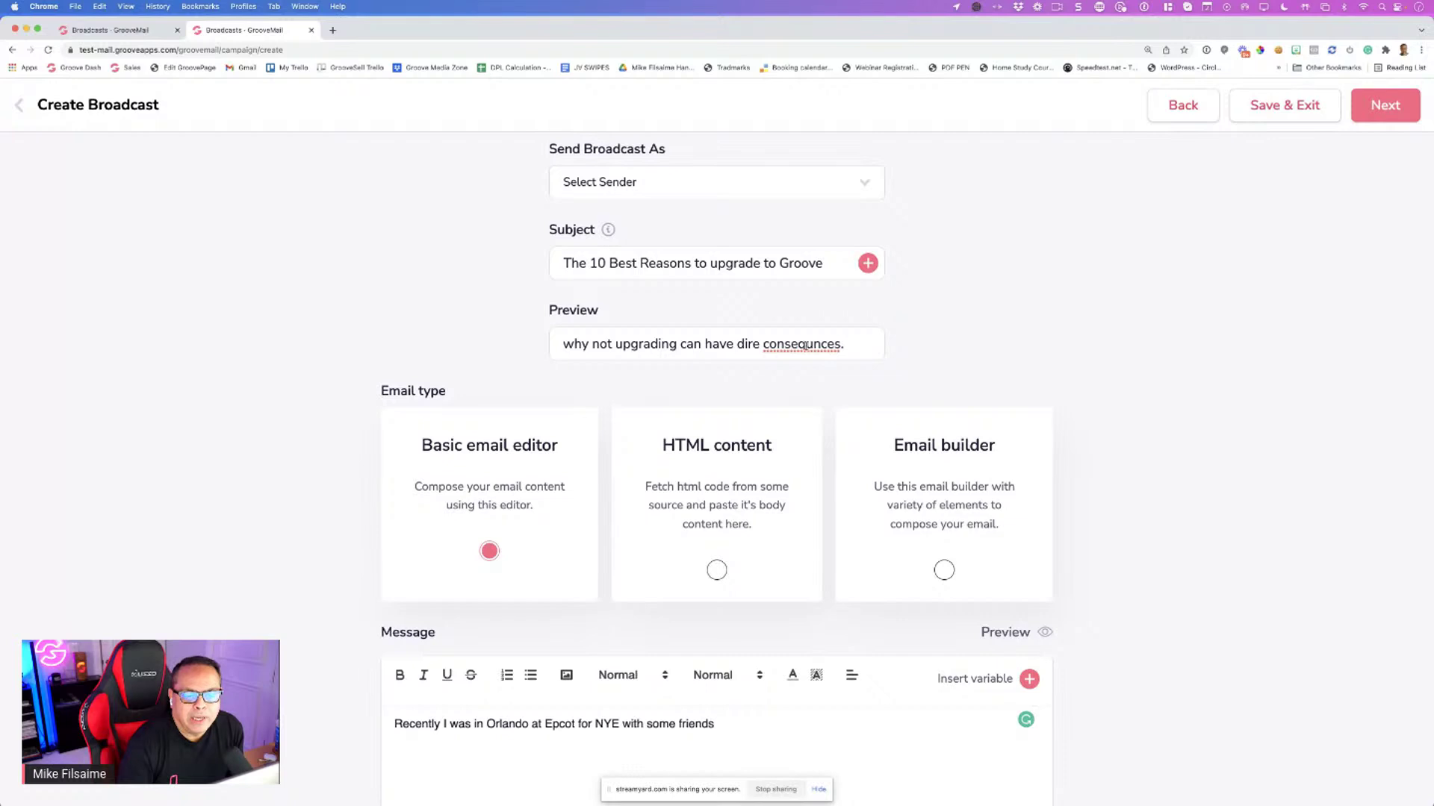
{"action": "right_click", "coordinate": [805, 345]}
{"action": "left_click", "coordinate": [838, 351]}
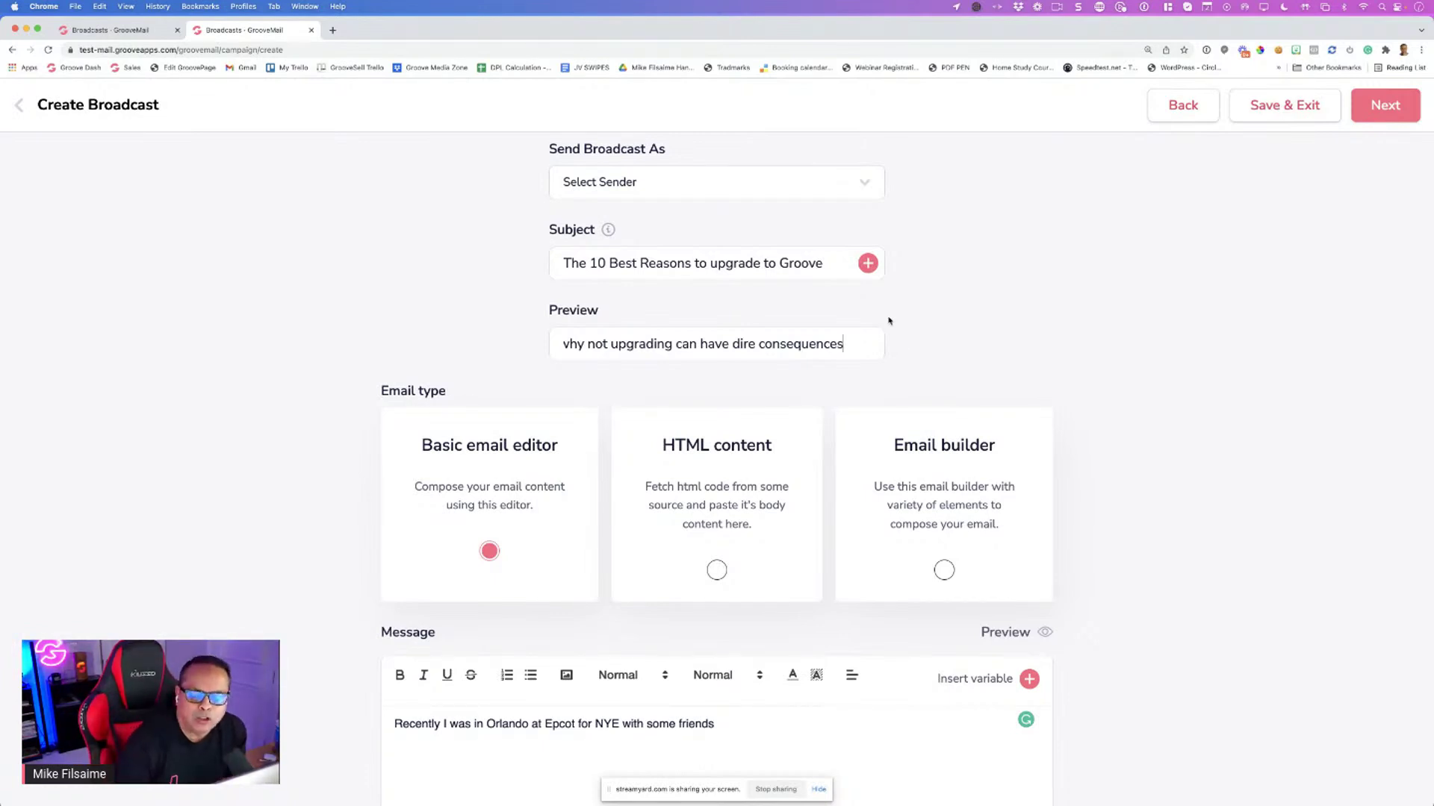
{"action": "left_click_drag", "start_coordinate": [601, 314], "coordinate": [536, 314]}
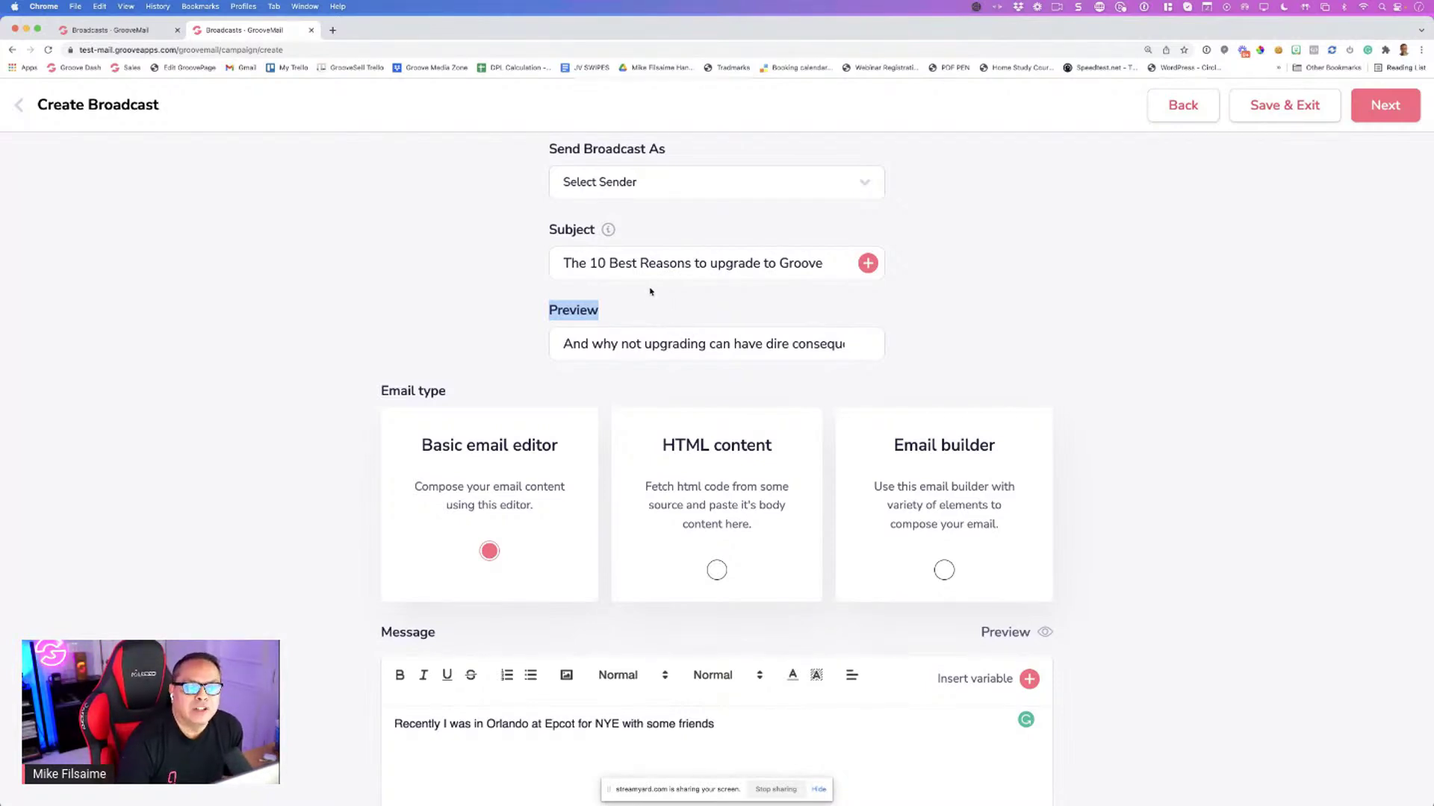
{"action": "scroll", "coordinate": [650, 292], "scroll_direction": "down", "scroll_amount": 1}
Prefix the preview text with 'RE: ...'
{"action": "left_click", "coordinate": [642, 228]}
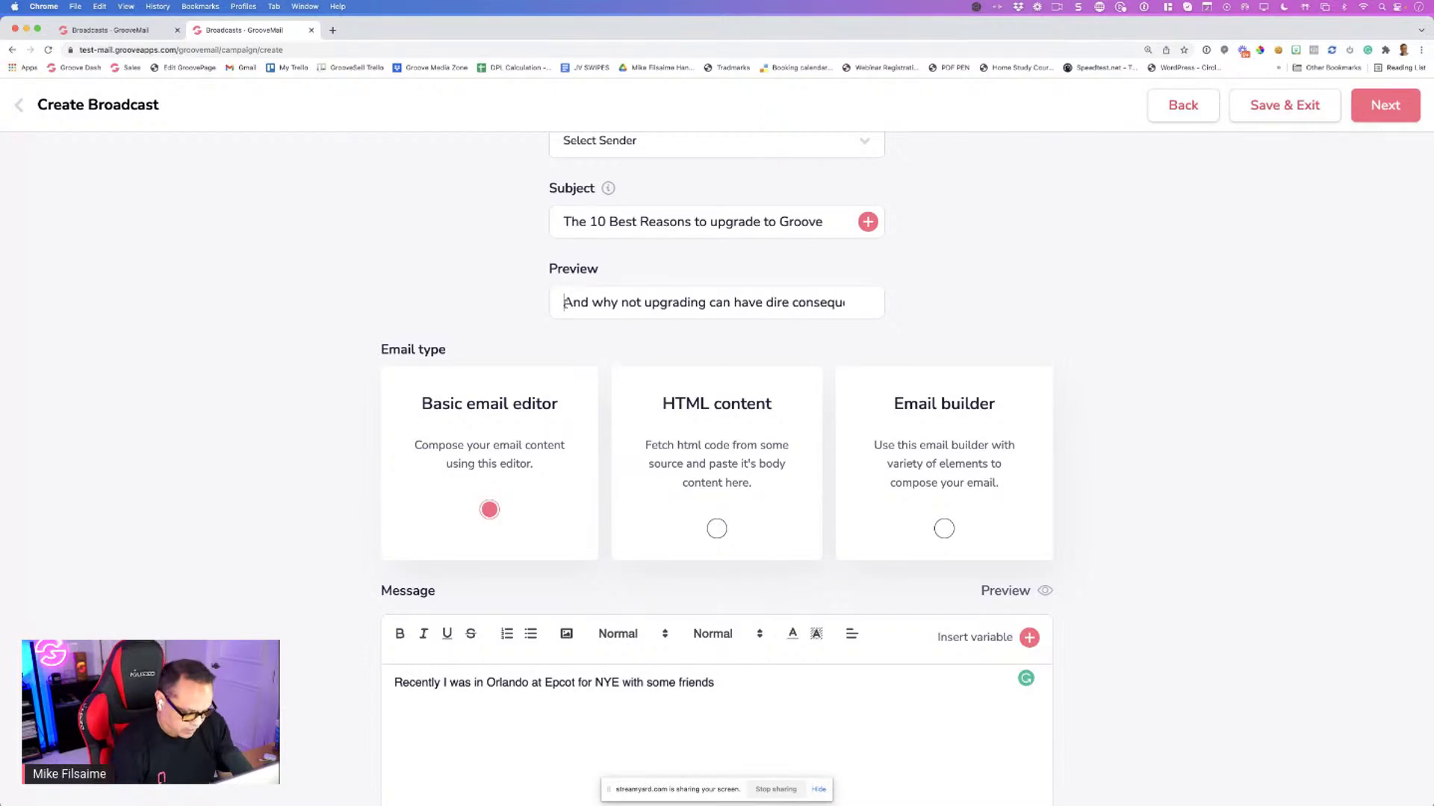
{"action": "left_click", "coordinate": [565, 302]}
{"action": "type", "text": "RE: ..."}
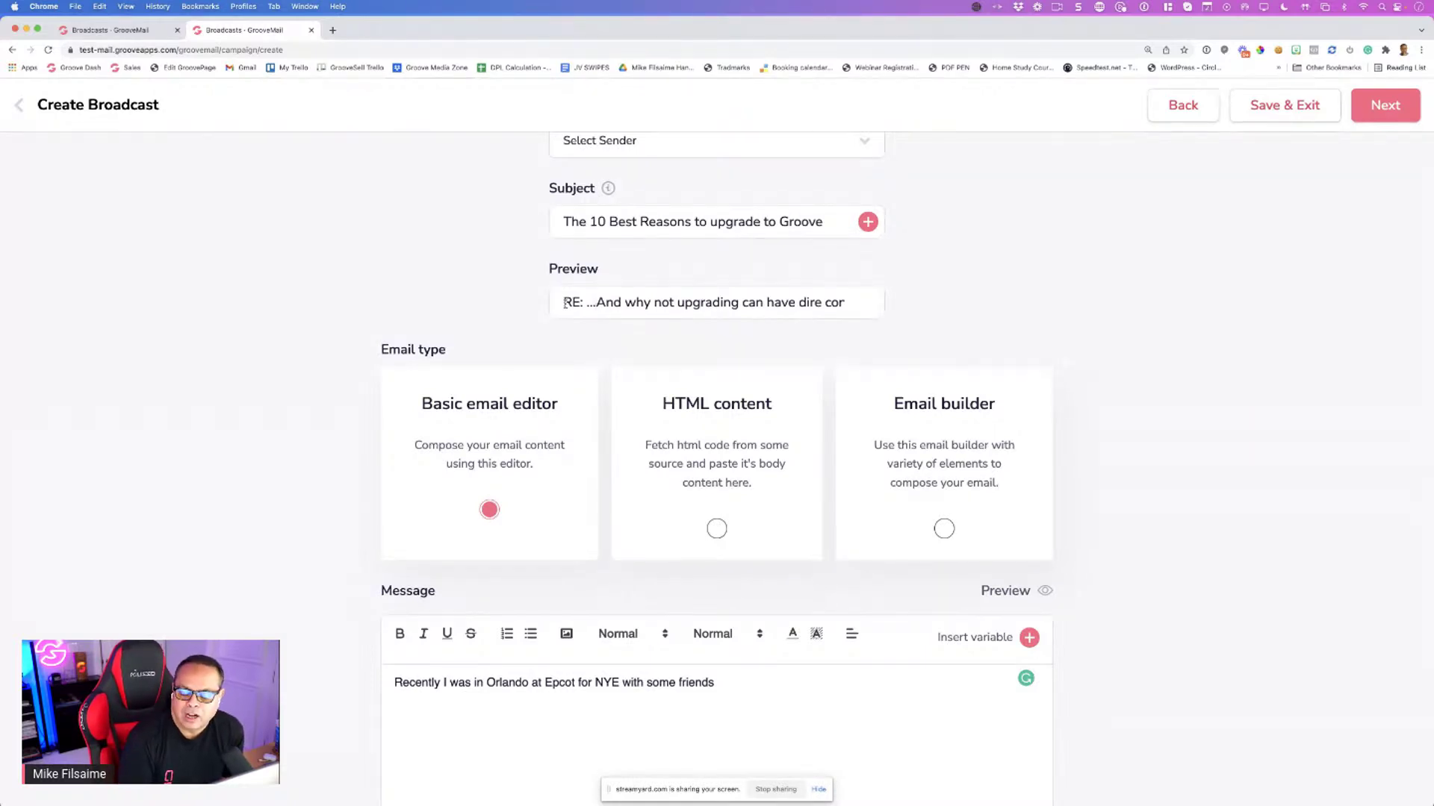
{"action": "left_click_drag", "start_coordinate": [565, 303], "coordinate": [867, 304]}
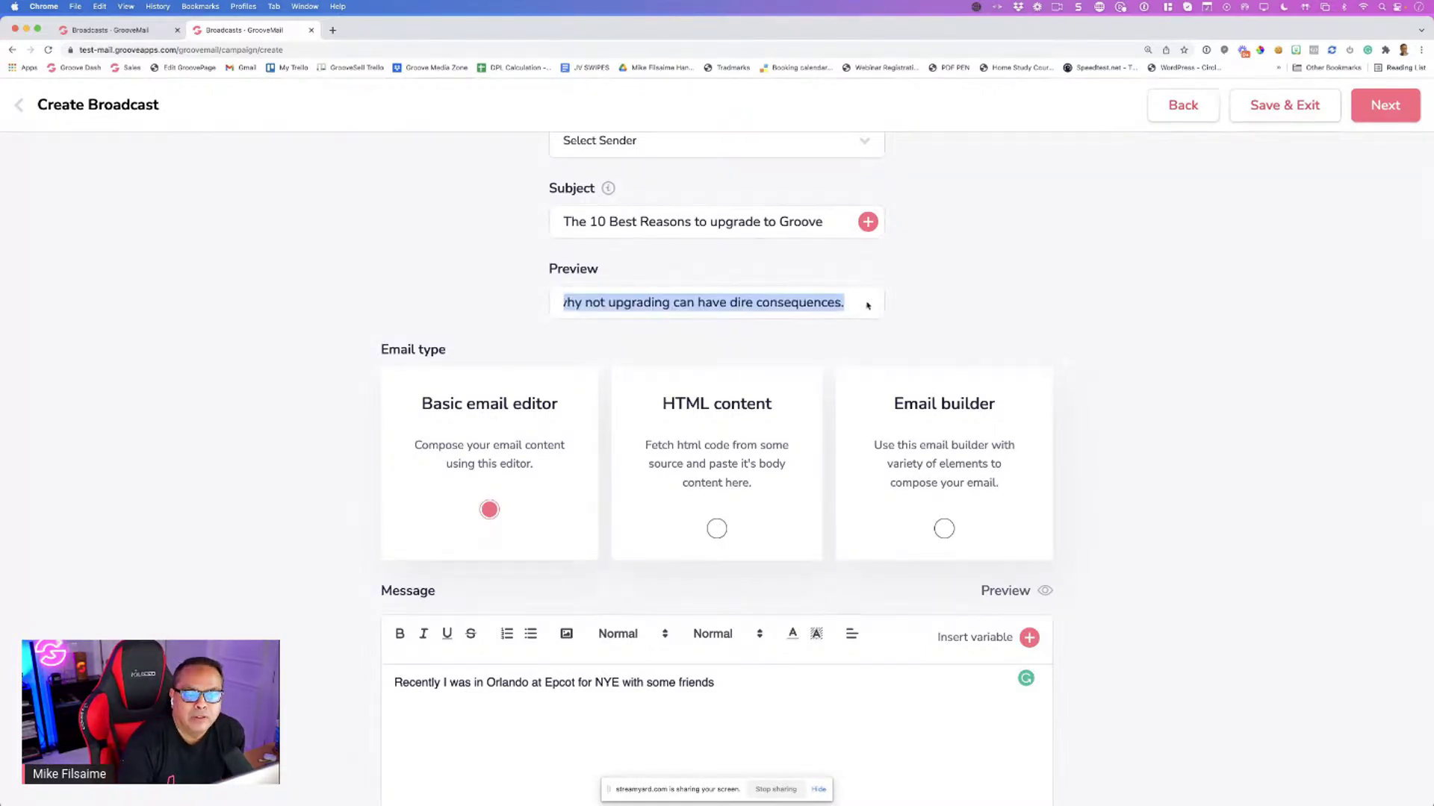
{"action": "left_click", "coordinate": [909, 320]}
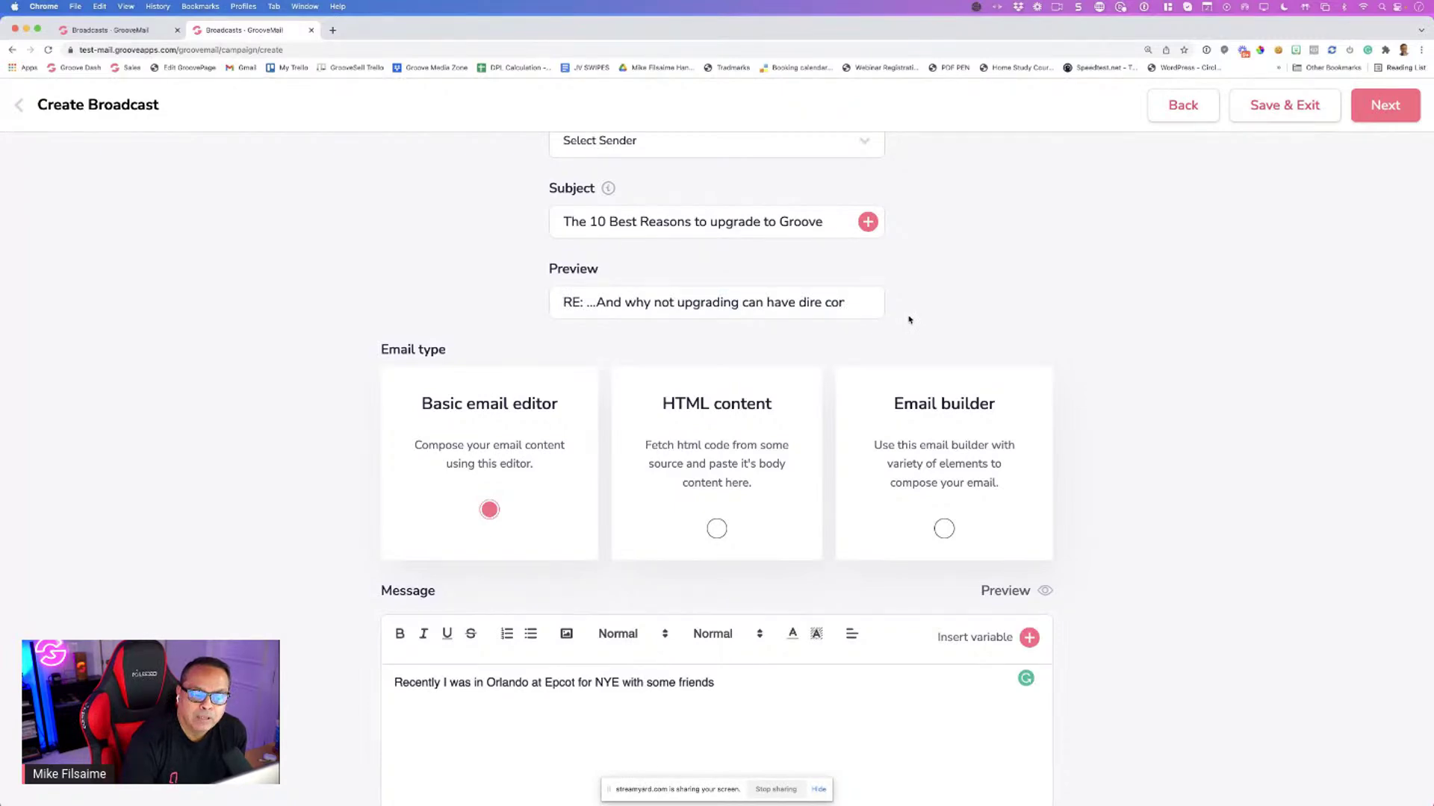
Switch the message to HTML content and open a new browser tab
{"action": "scroll", "coordinate": [909, 320], "scroll_direction": "down", "scroll_amount": 3}
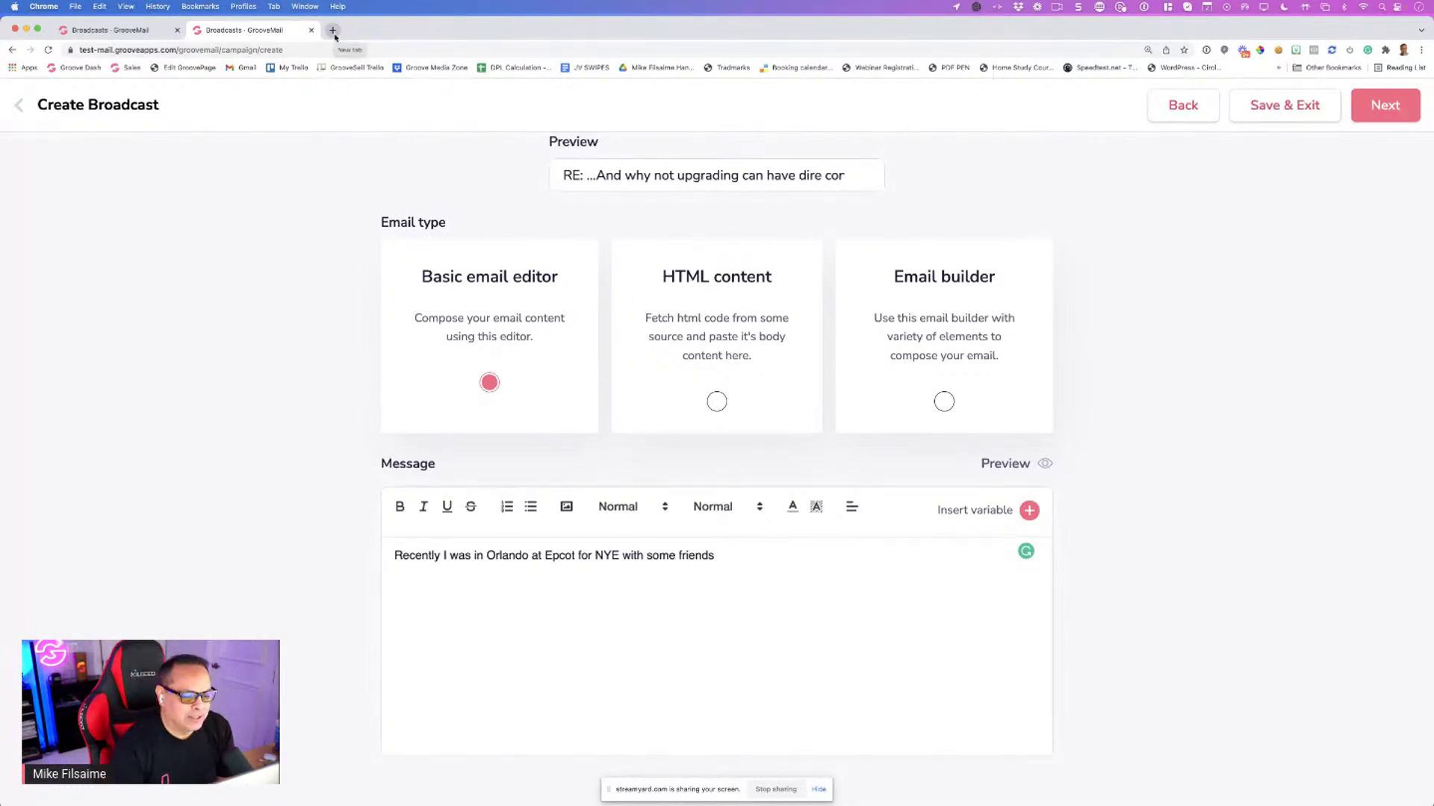
{"action": "left_click", "coordinate": [711, 402]}
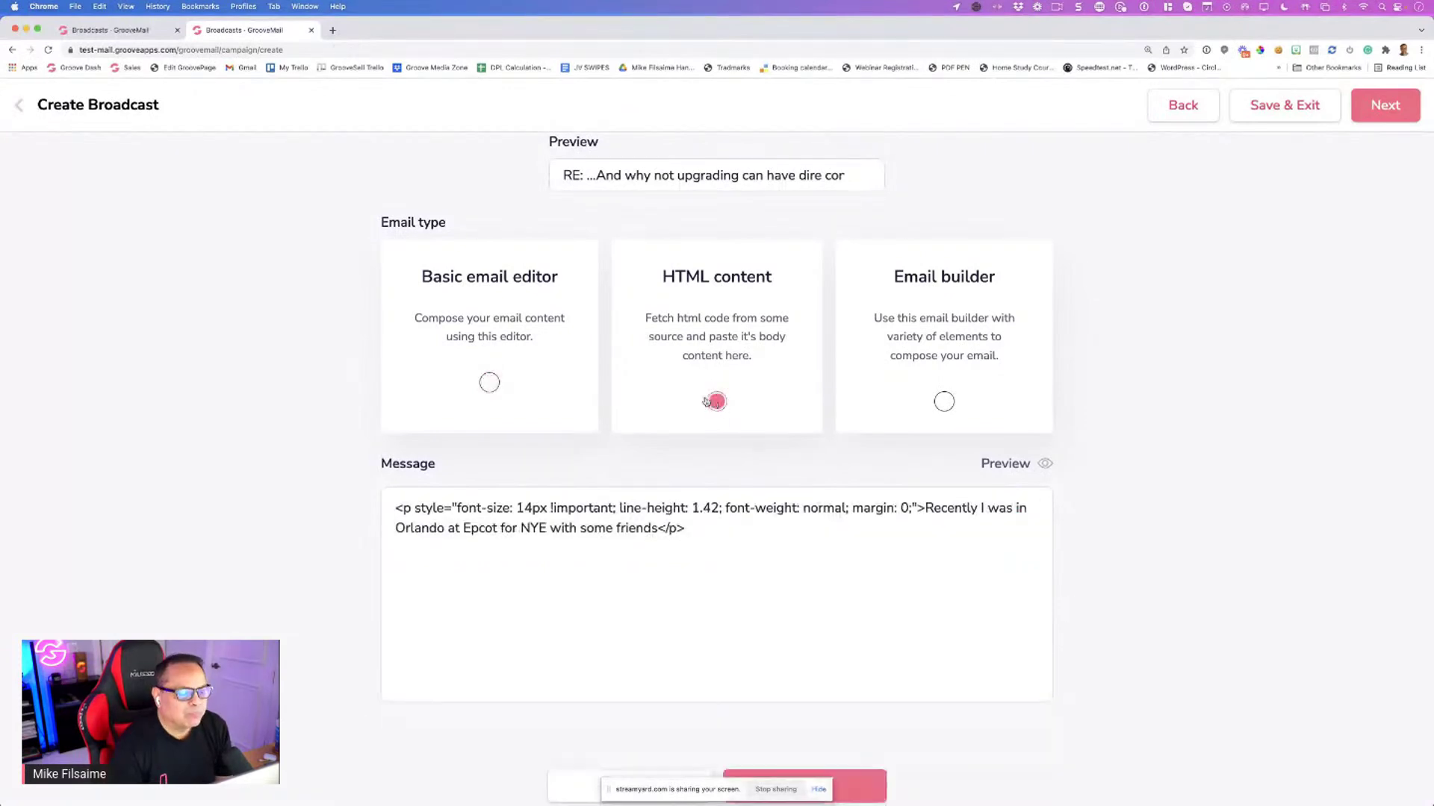
{"action": "left_click", "coordinate": [332, 30]}
Go to beefree.io and choose Log in to BEE Pro from the LOG IN menu
{"action": "type", "text": "b"}
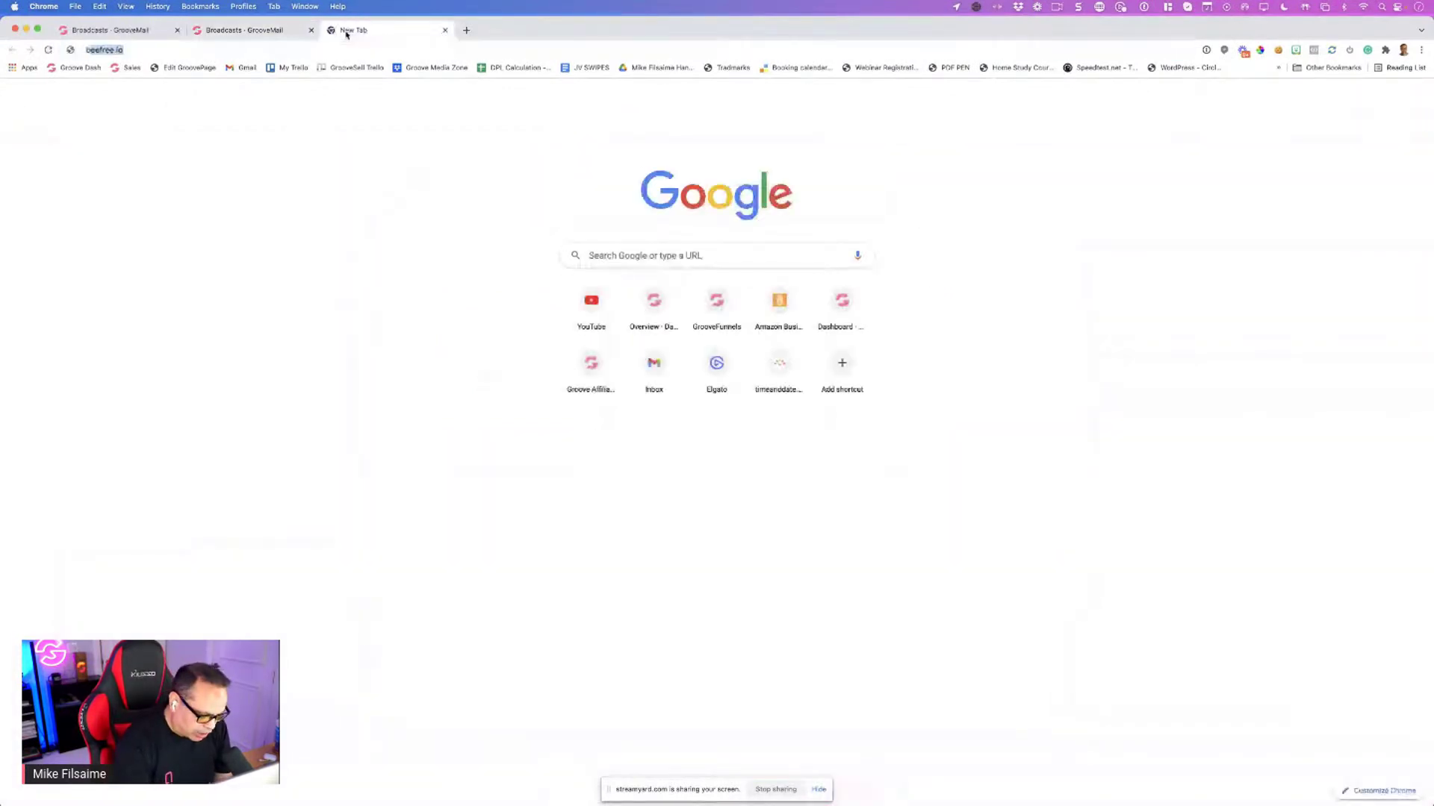
{"action": "type", "text": "eefree"}
{"action": "key", "text": "Return"}
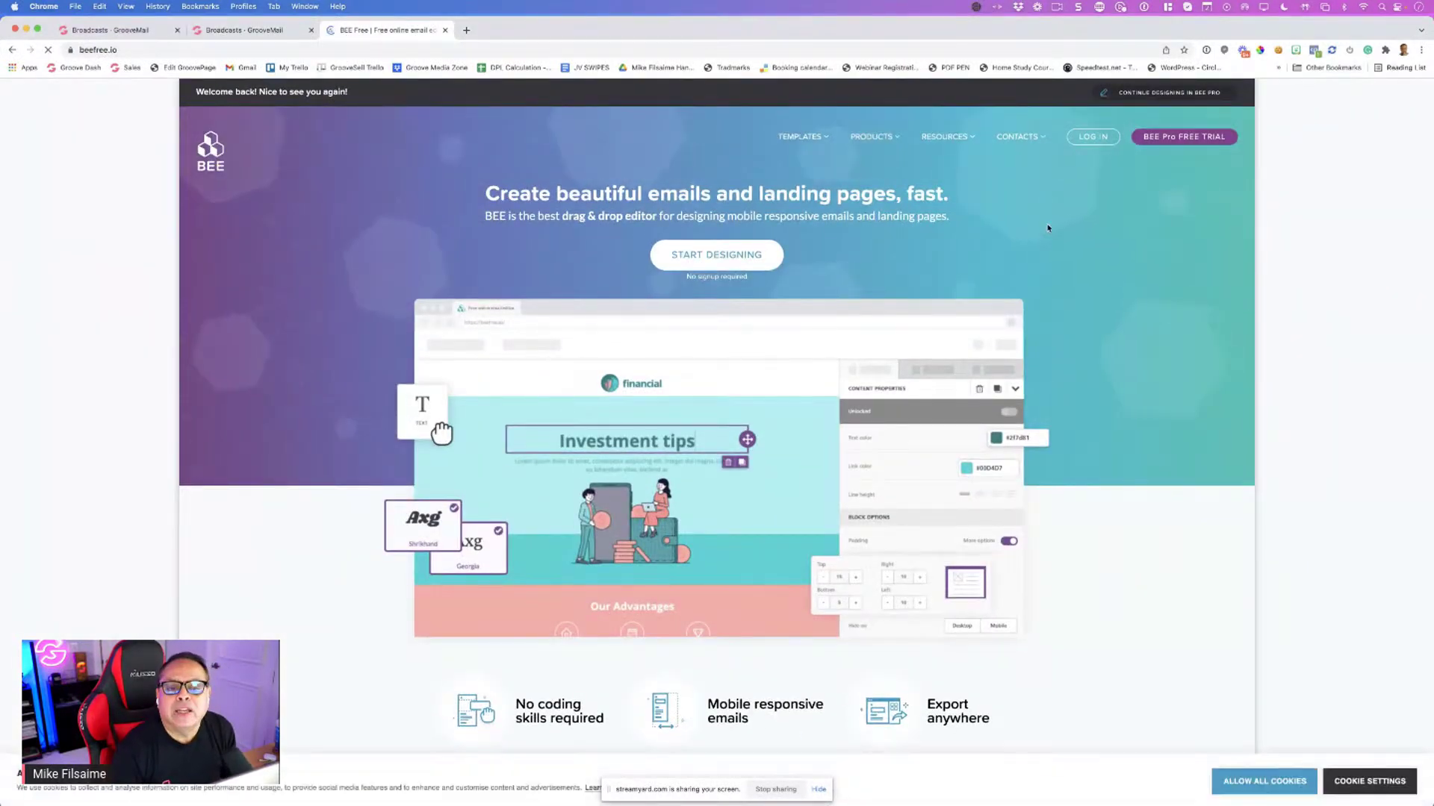
{"action": "mouse_move", "coordinate": [1095, 142]}
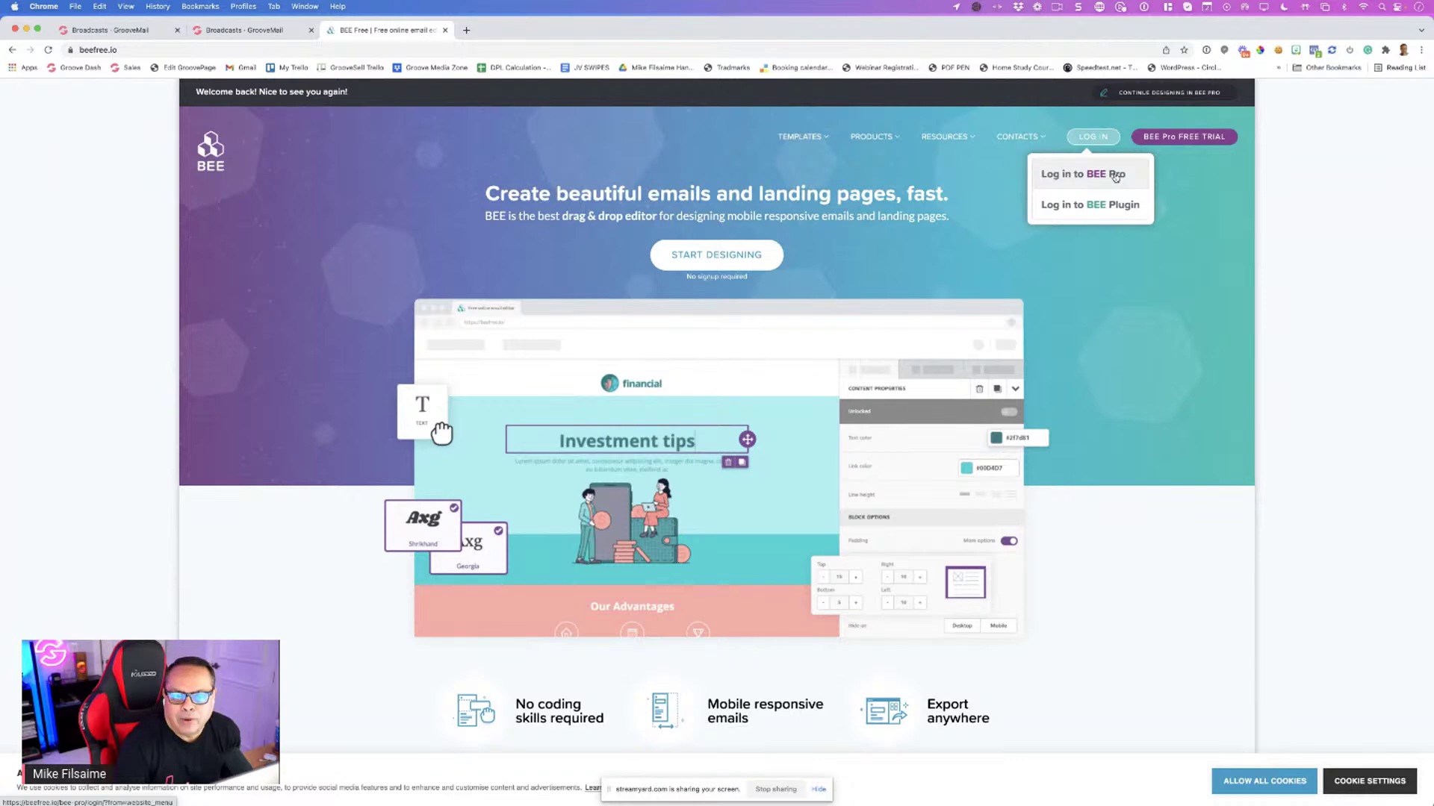
{"action": "left_click", "coordinate": [1116, 176]}
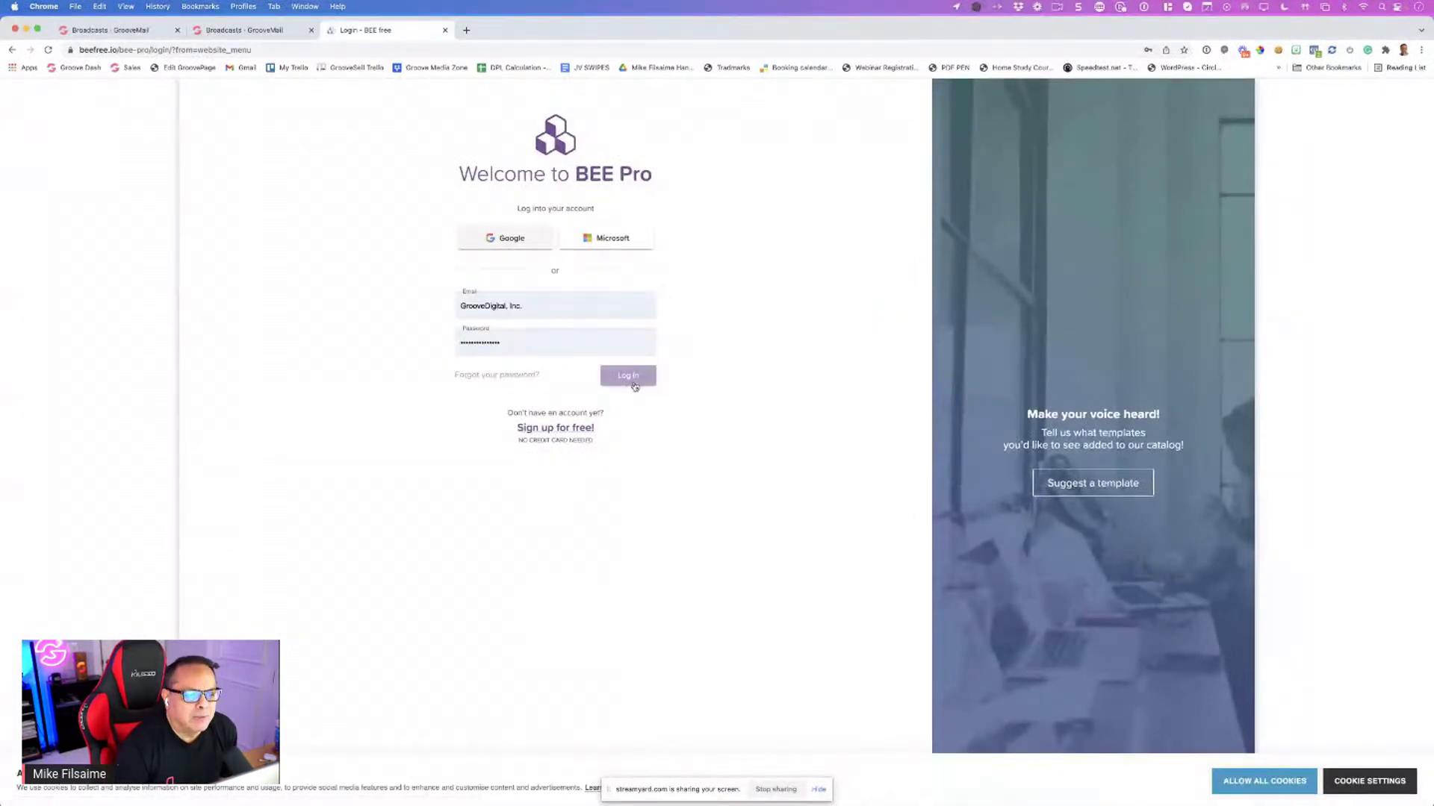
Unlock 1Password with the master password, autofill the saved BEE login, and submit
{"action": "left_click", "coordinate": [1206, 50]}
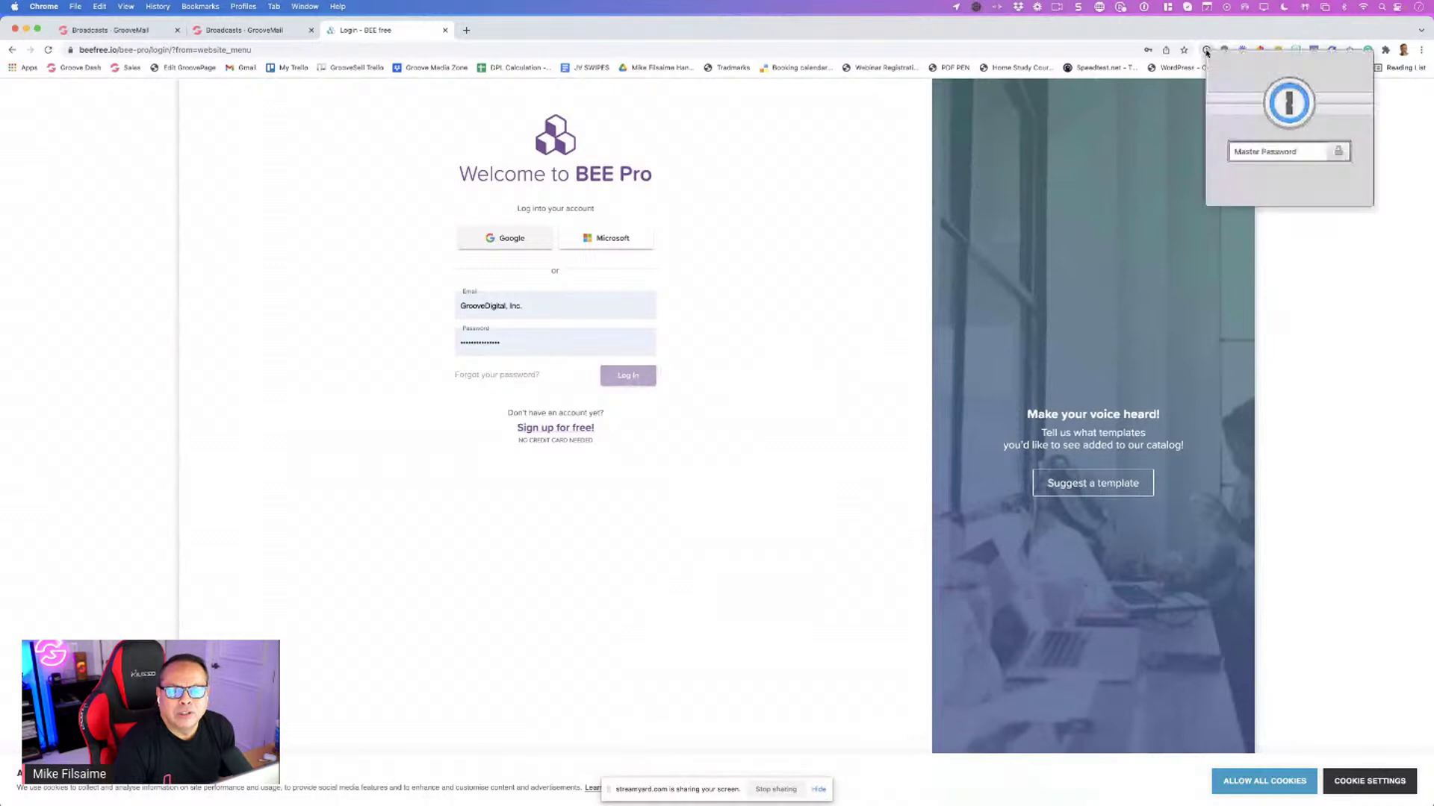
{"action": "type", "text": "••••"}
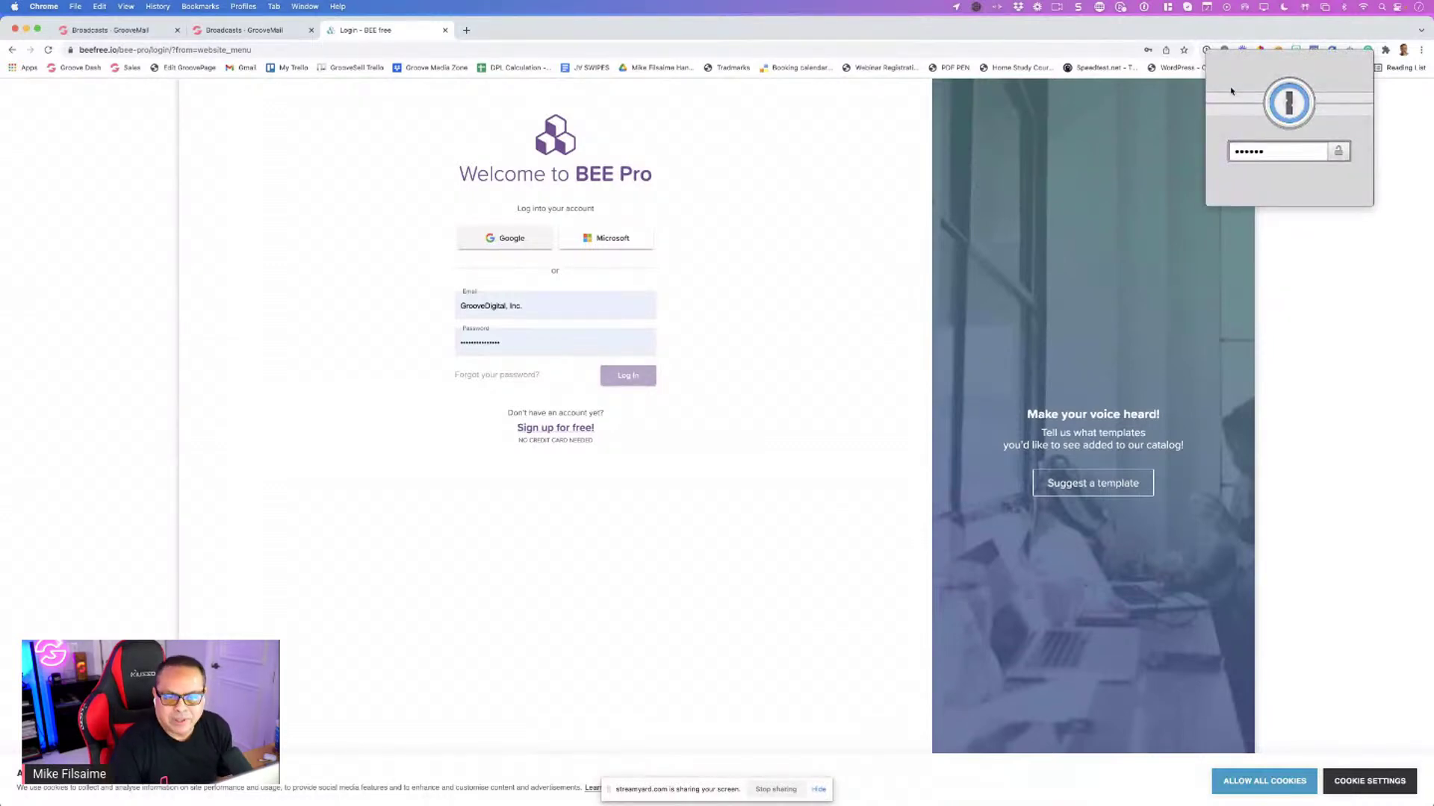
{"action": "key", "text": "Return"}
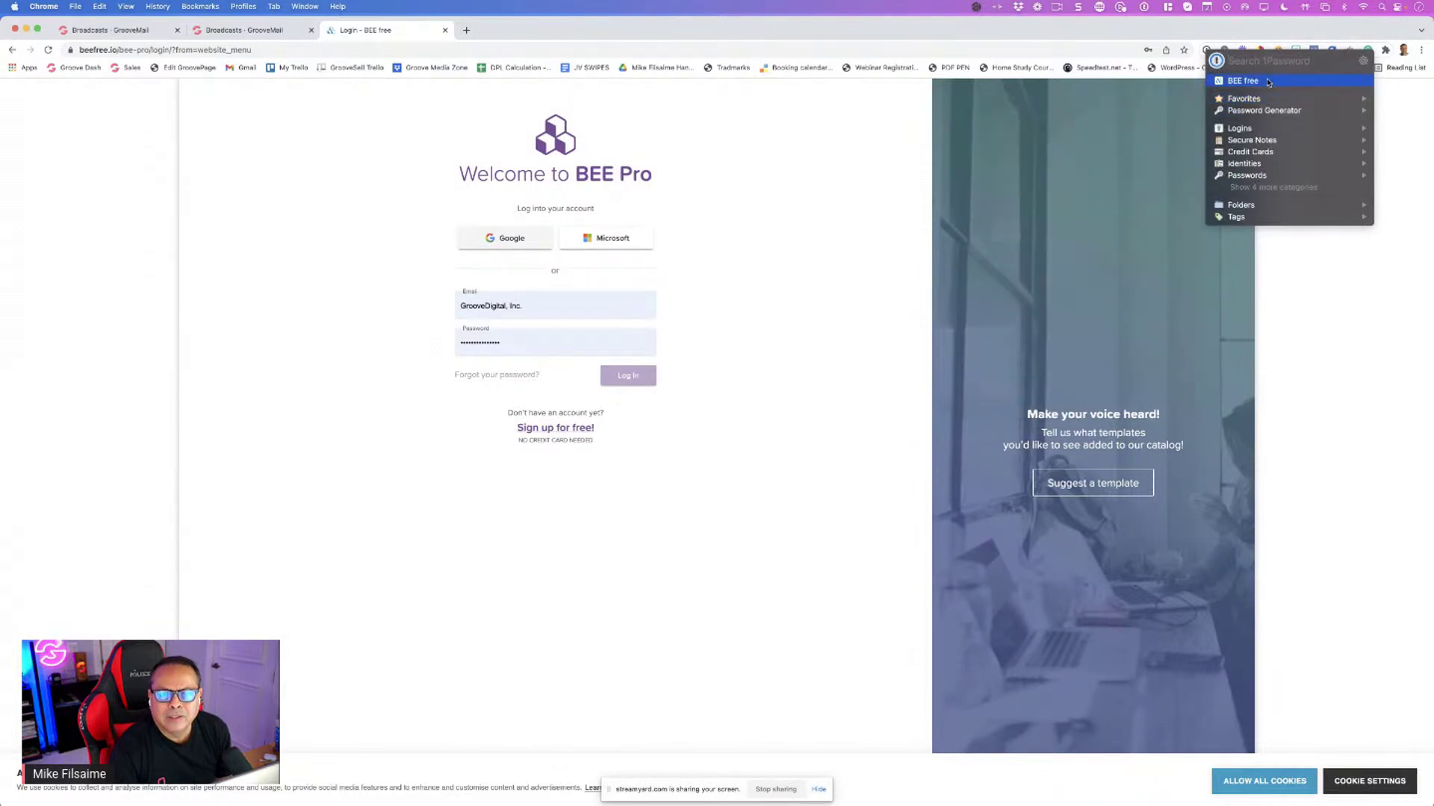
{"action": "left_click", "coordinate": [1254, 80]}
{"action": "key", "text": "Return"}
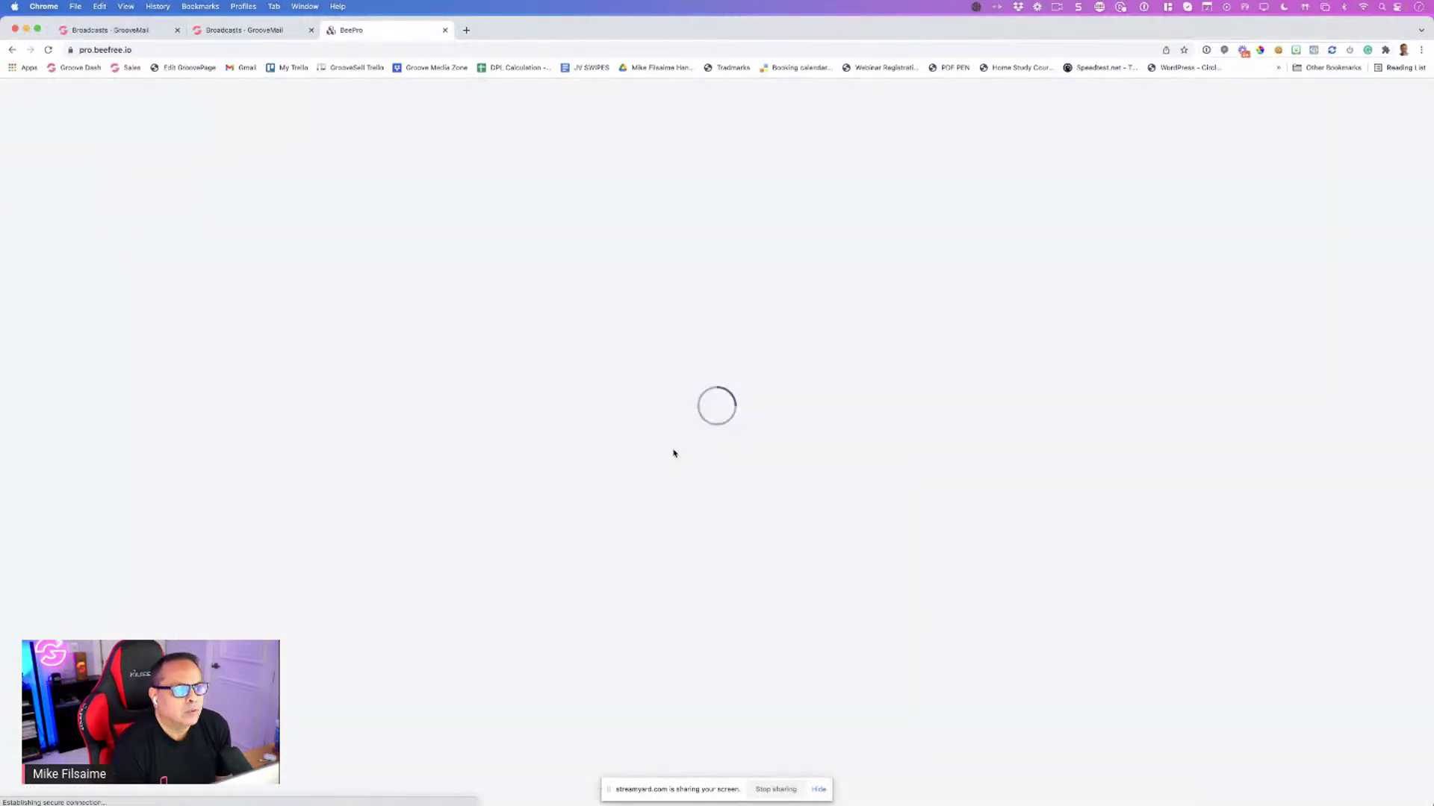
Open the Welcome project and edit its second 'My new email'
{"action": "left_click", "coordinate": [270, 33]}
{"action": "left_click", "coordinate": [409, 33]}
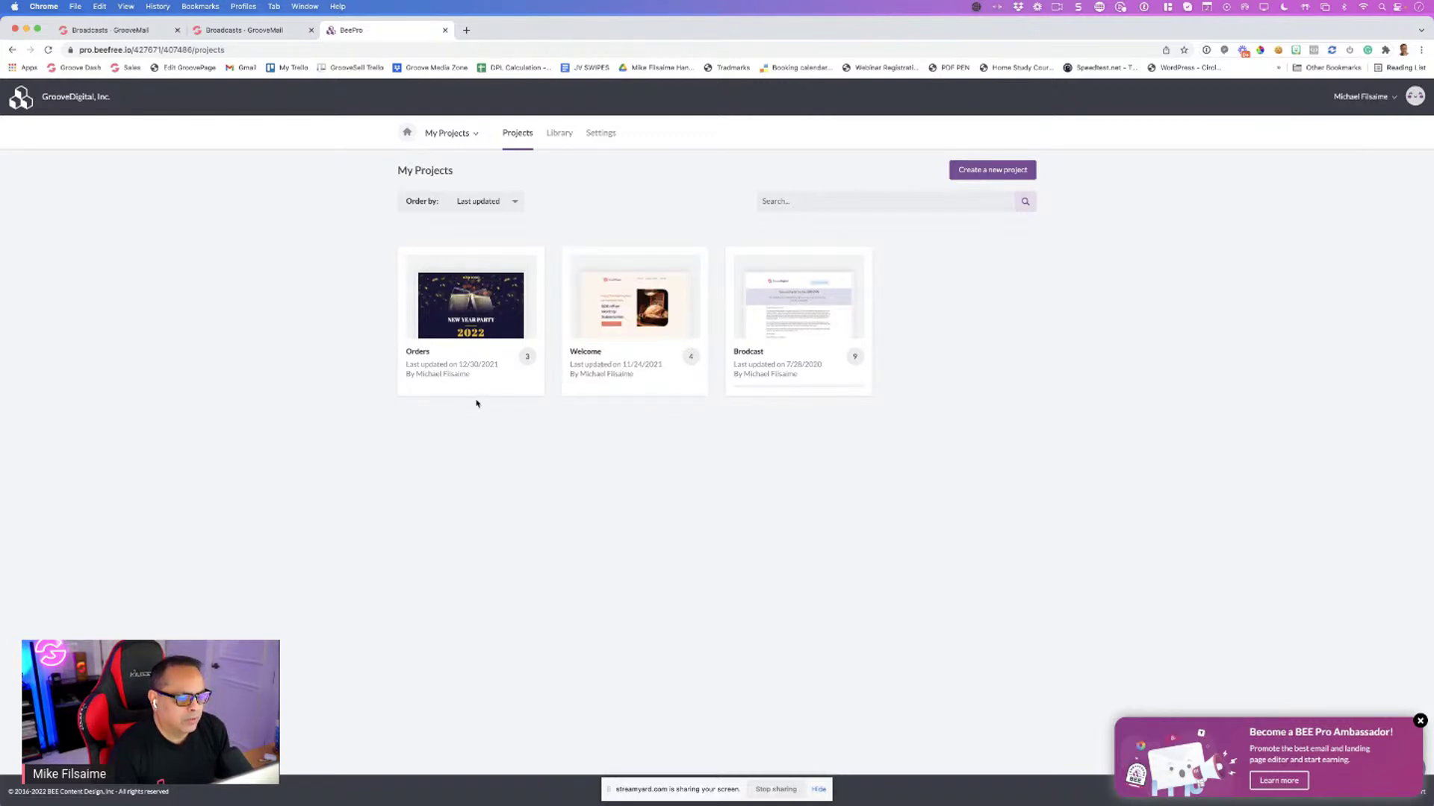
{"action": "left_click", "coordinate": [661, 339]}
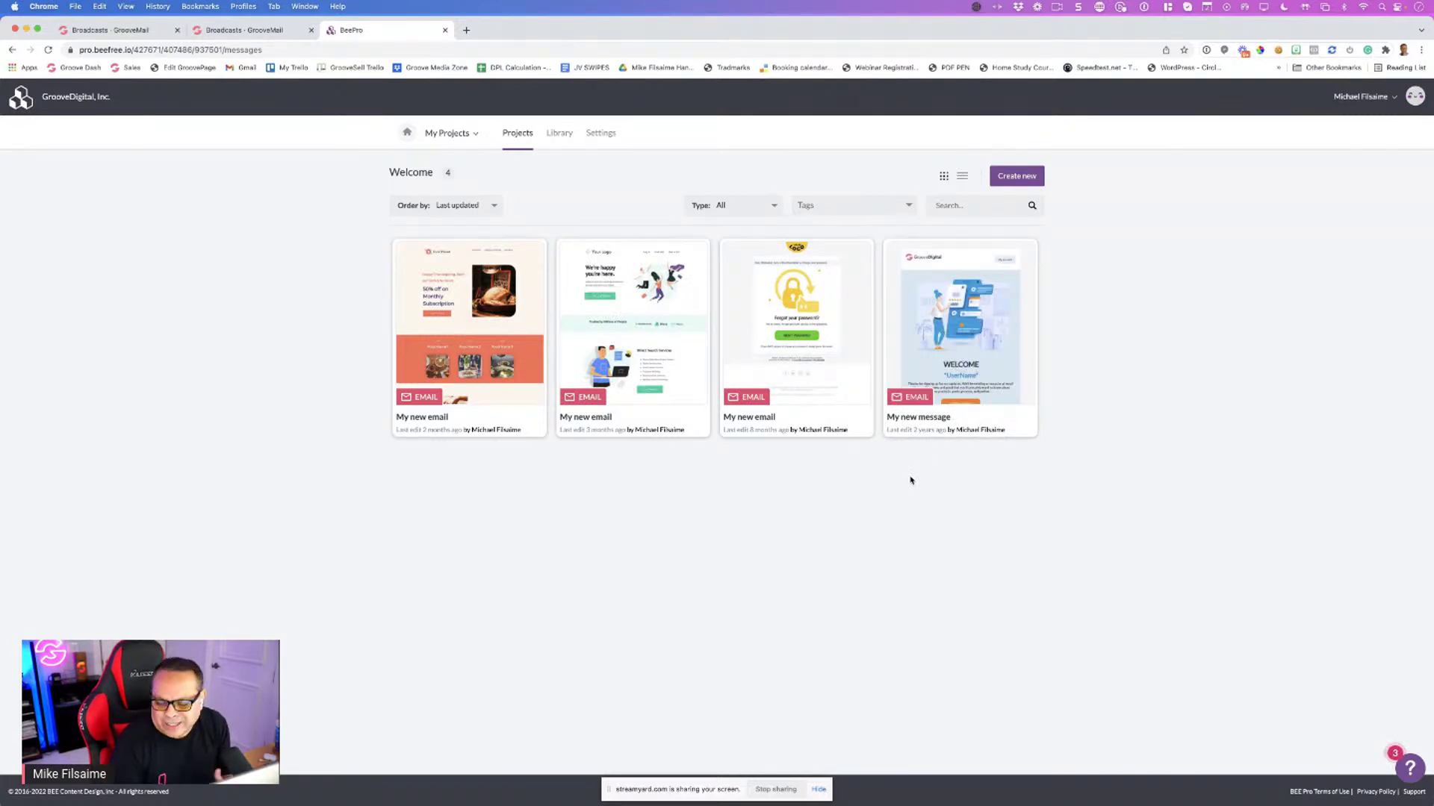
{"action": "mouse_move", "coordinate": [643, 327]}
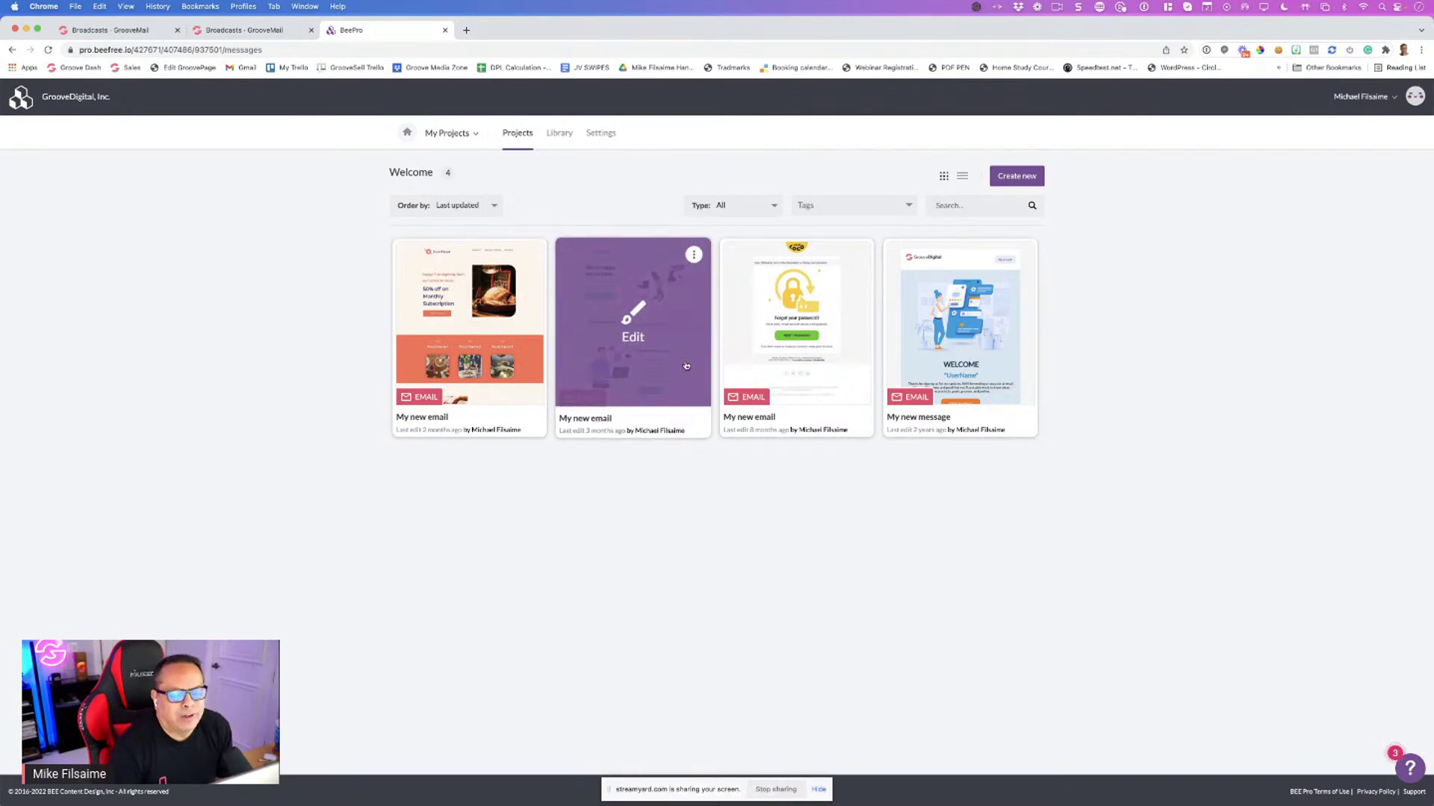
{"action": "left_click", "coordinate": [640, 326]}
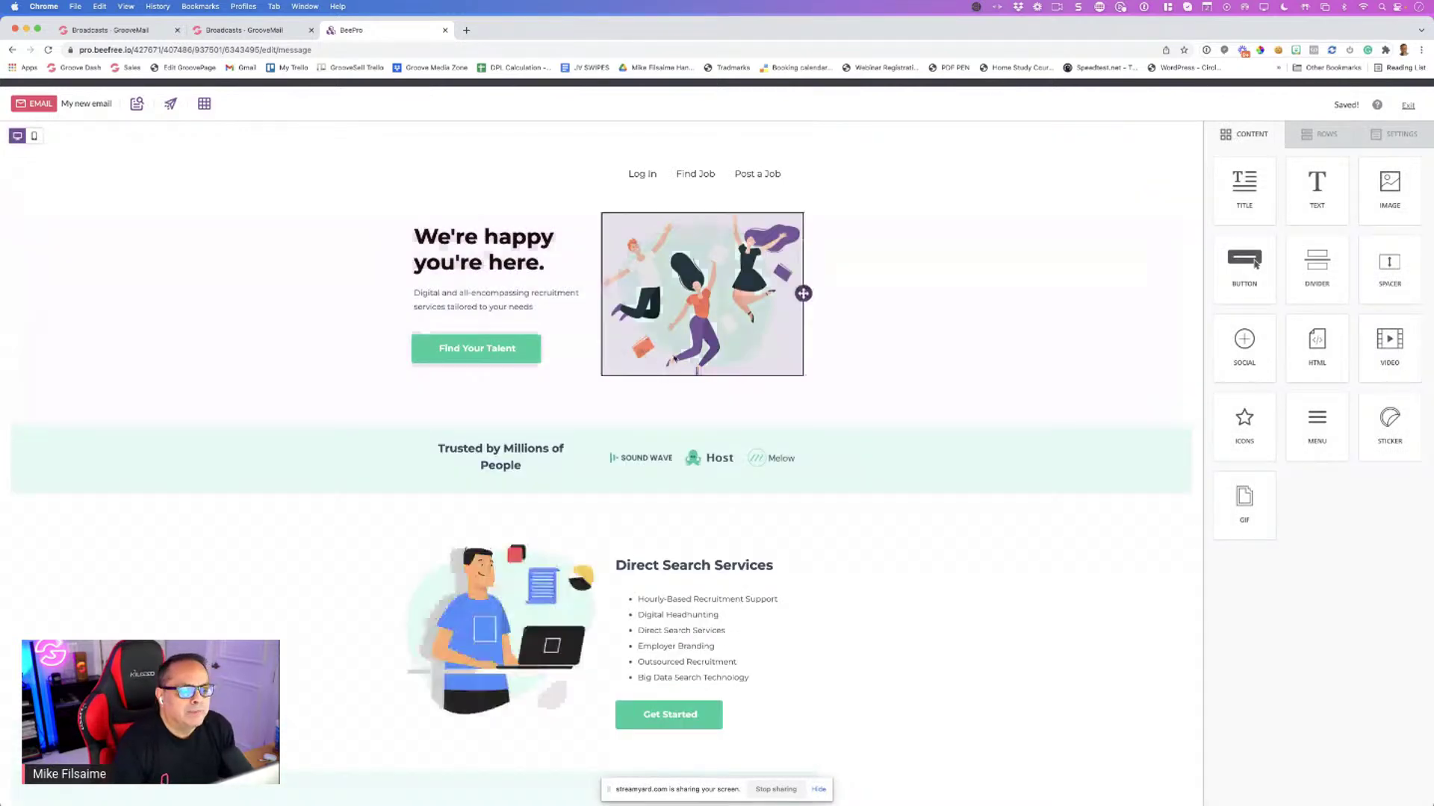
Change the 'Find Your Talent' button text to 'Get Started'
{"action": "scroll", "coordinate": [692, 348], "scroll_direction": "down", "scroll_amount": 2}
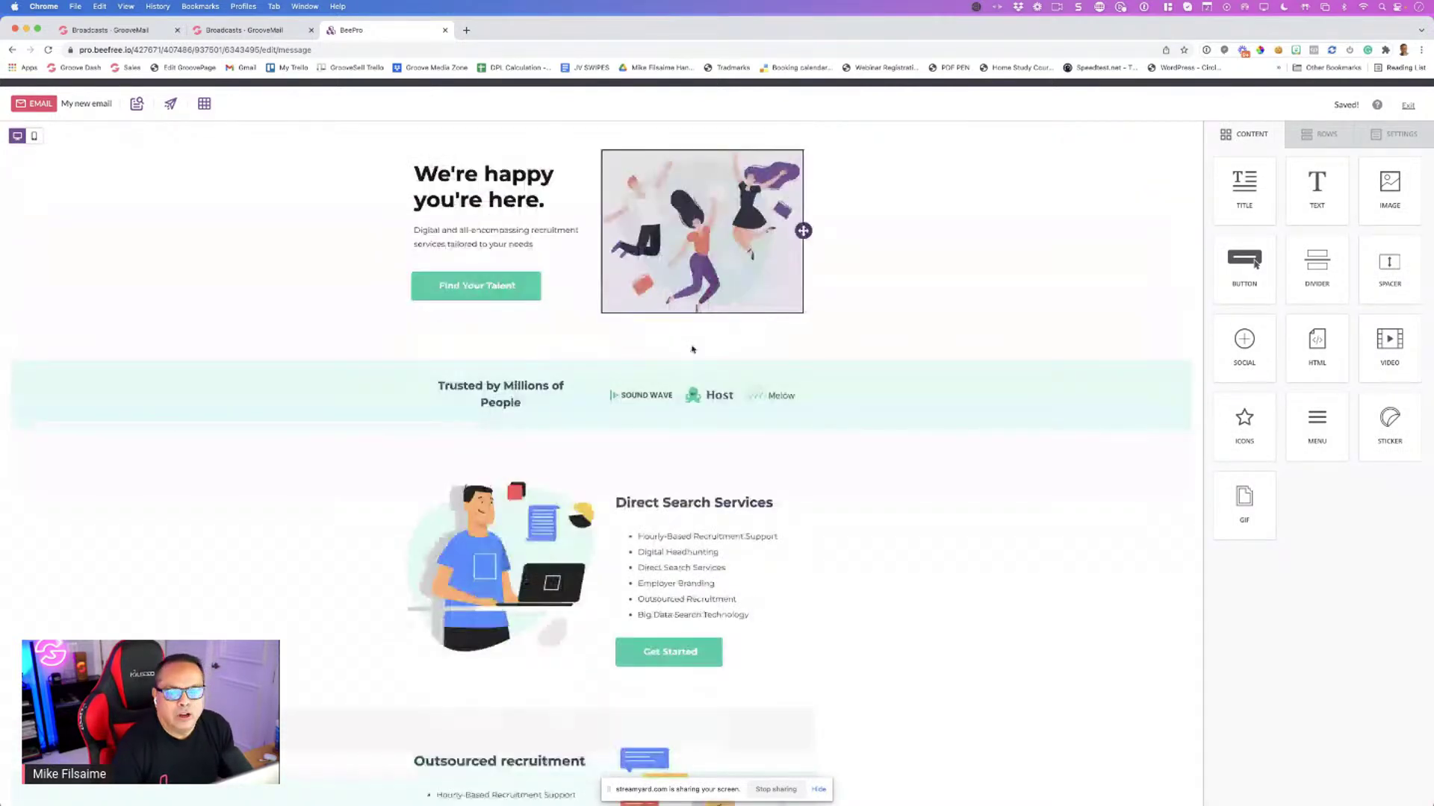
{"action": "scroll", "coordinate": [692, 348], "scroll_direction": "down", "scroll_amount": 2}
{"action": "left_click", "coordinate": [515, 232]}
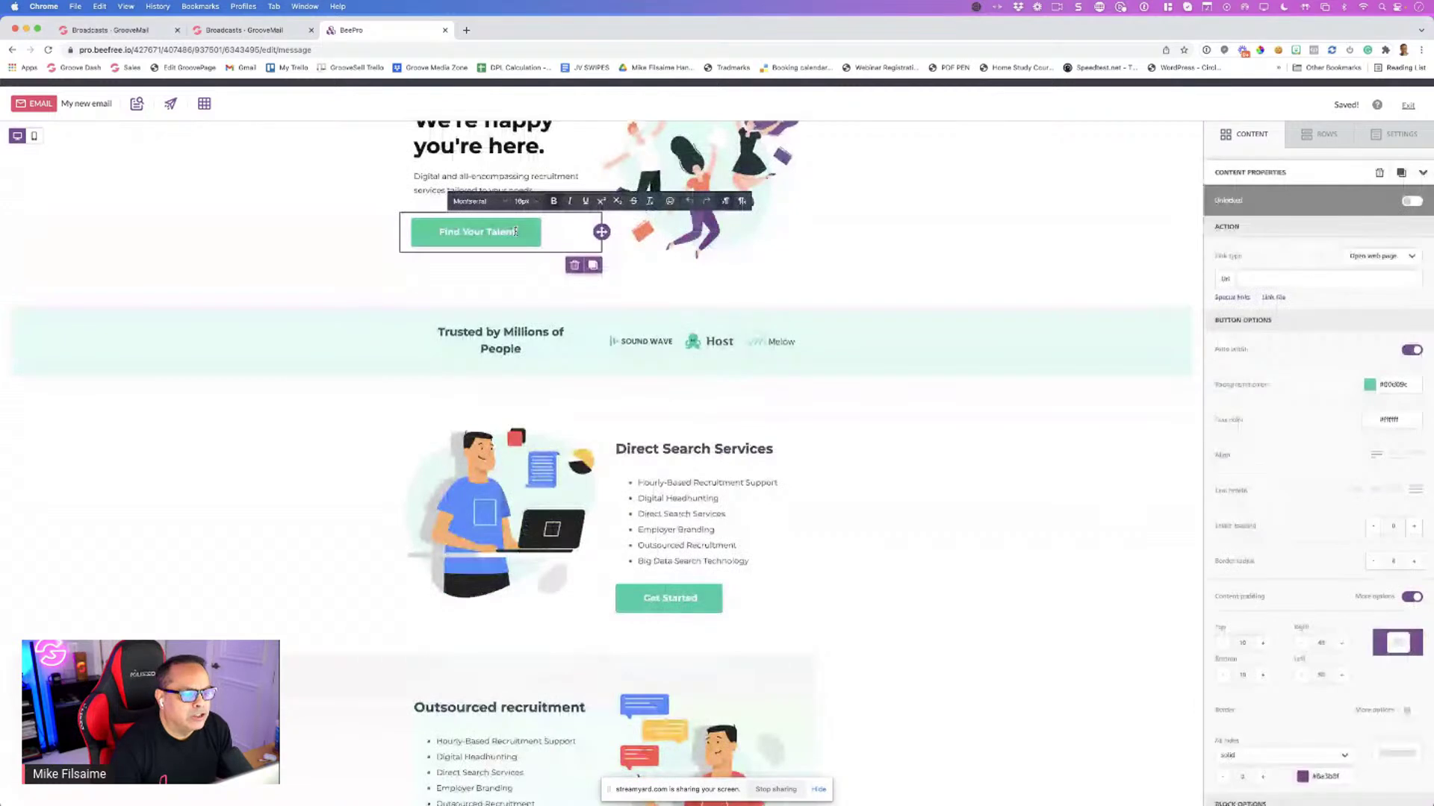
{"action": "left_click_drag", "start_coordinate": [516, 231], "coordinate": [453, 233]}
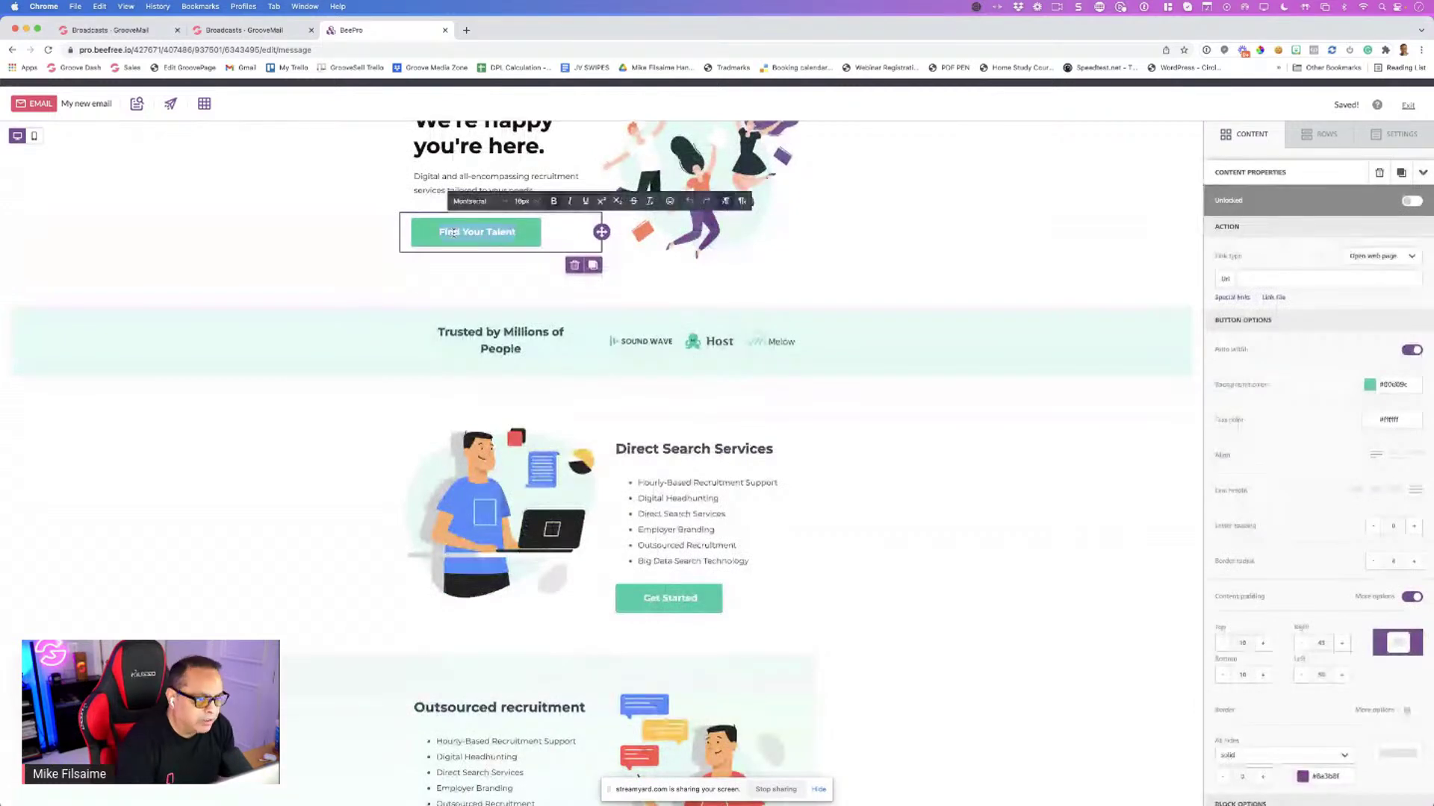
{"action": "type", "text": "Get S"}
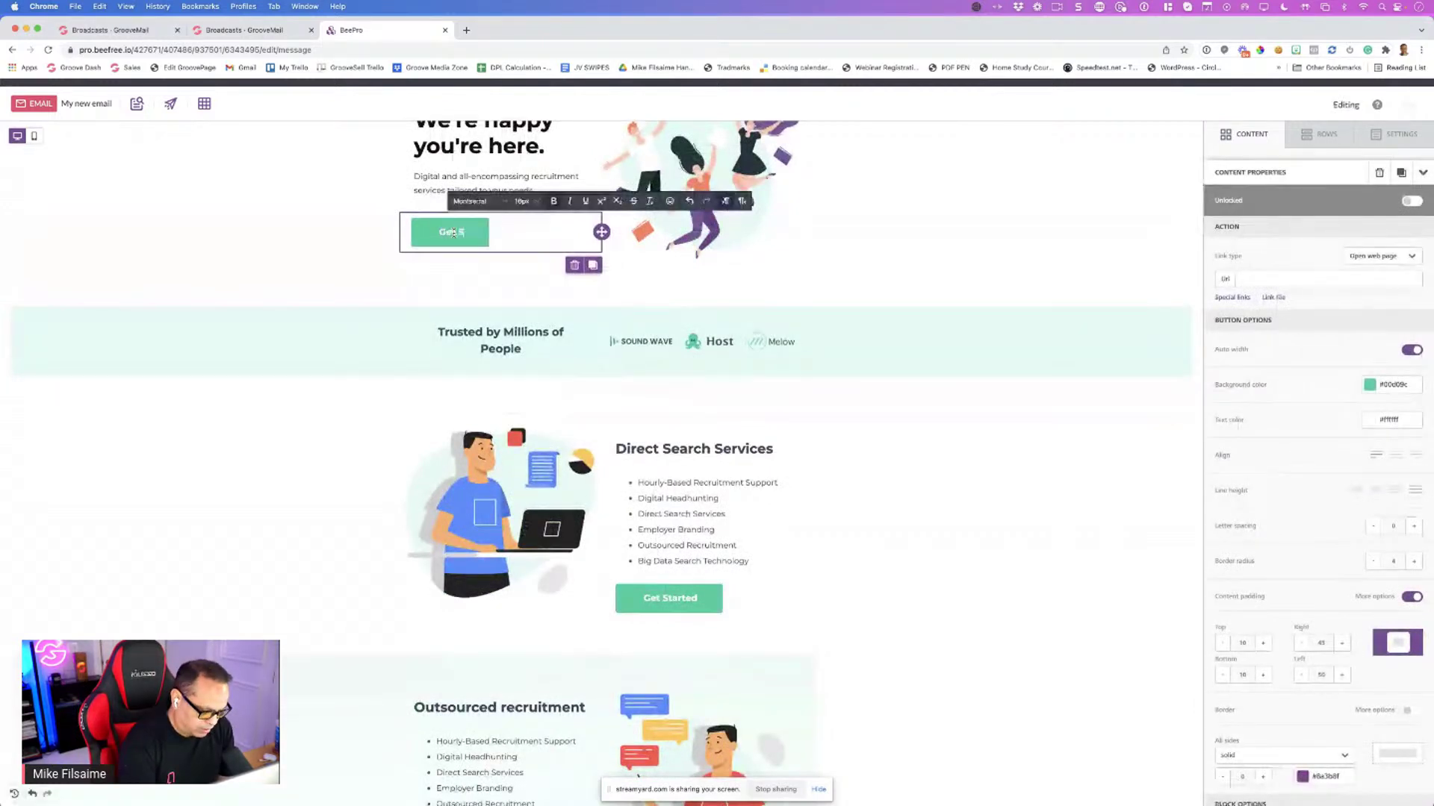
{"action": "type", "text": "tarted"}
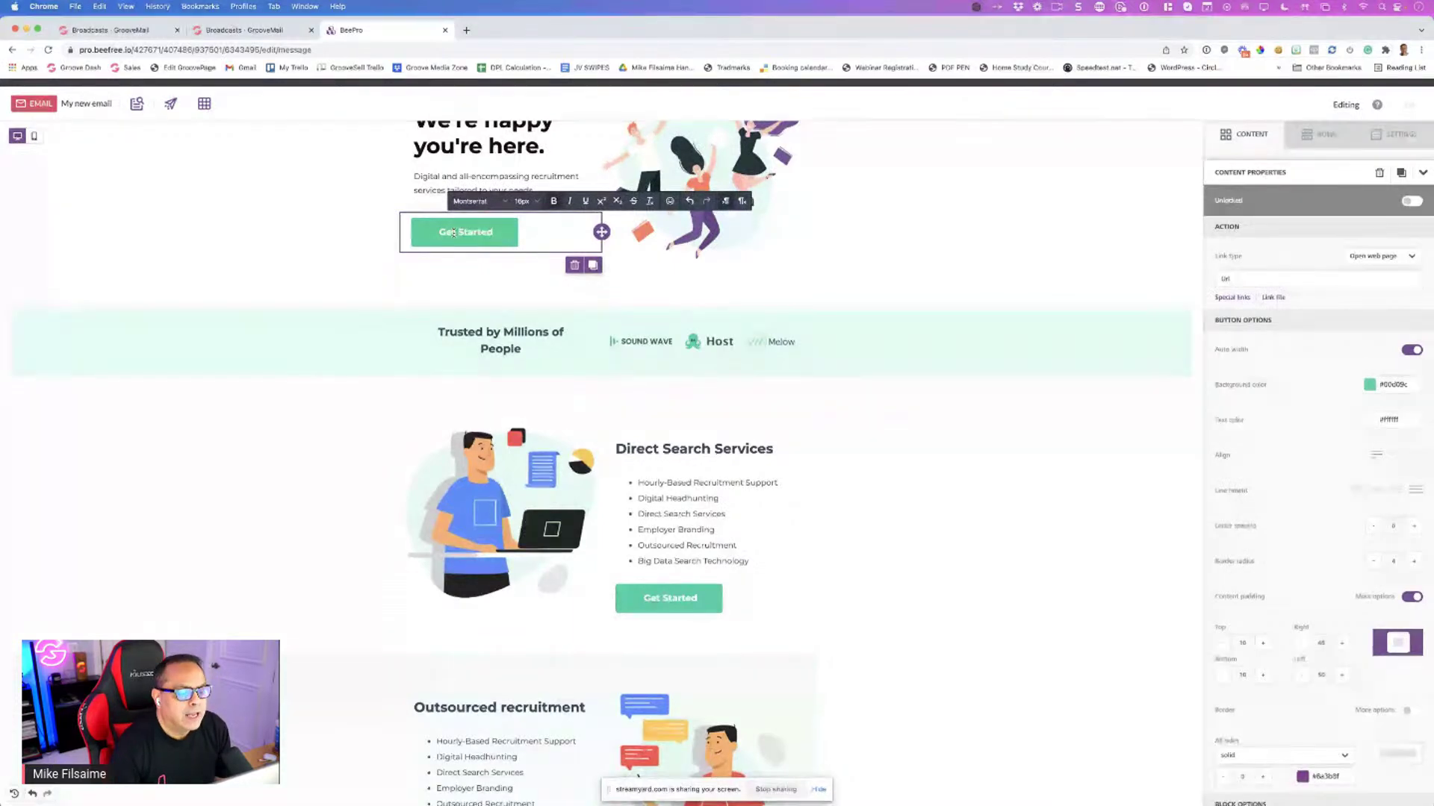
{"action": "left_click", "coordinate": [597, 390]}
Replace the 'Direct Search Services' heading with 'Lifetime Access'
{"action": "triple_click", "coordinate": [664, 458]}
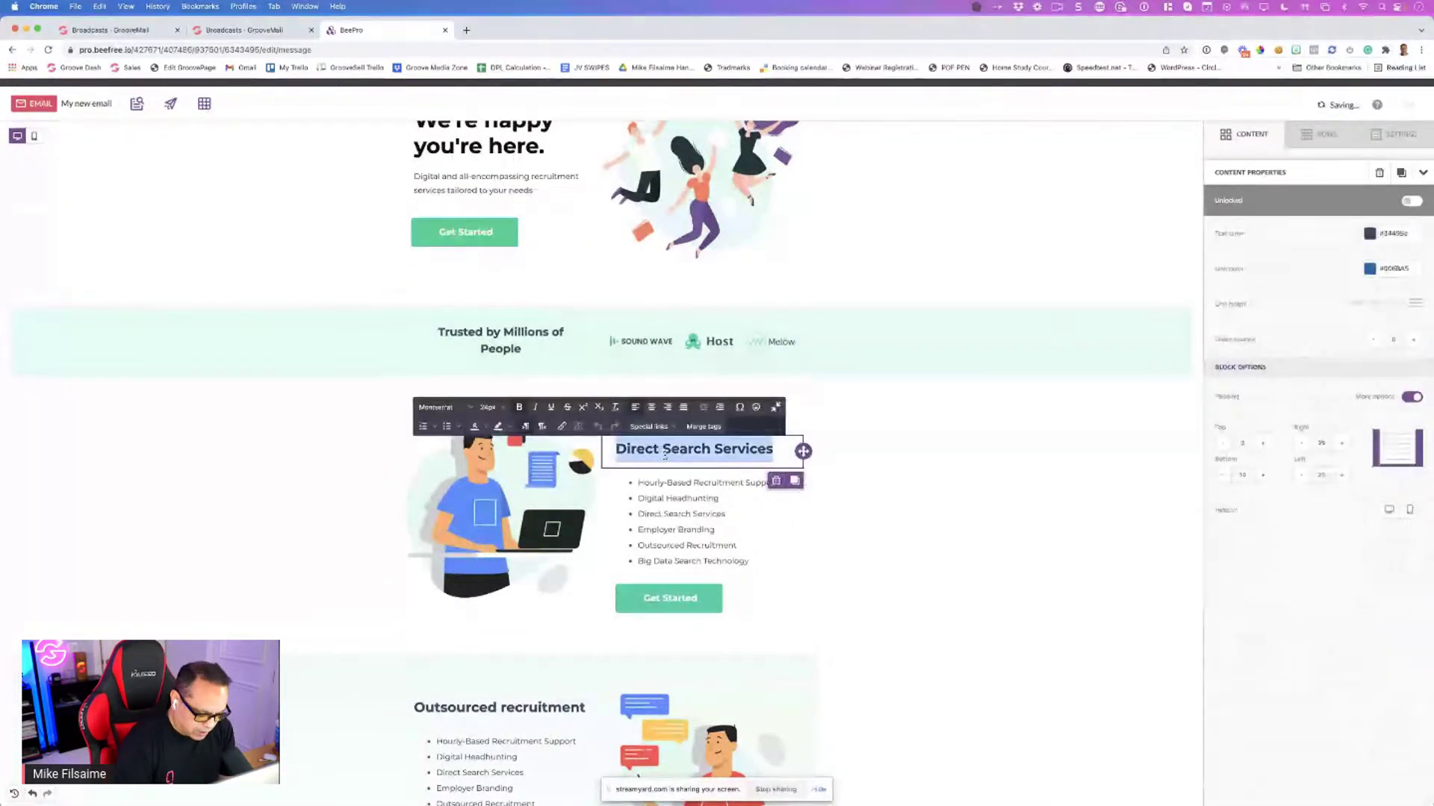
{"action": "type", "text": "Lifetime"}
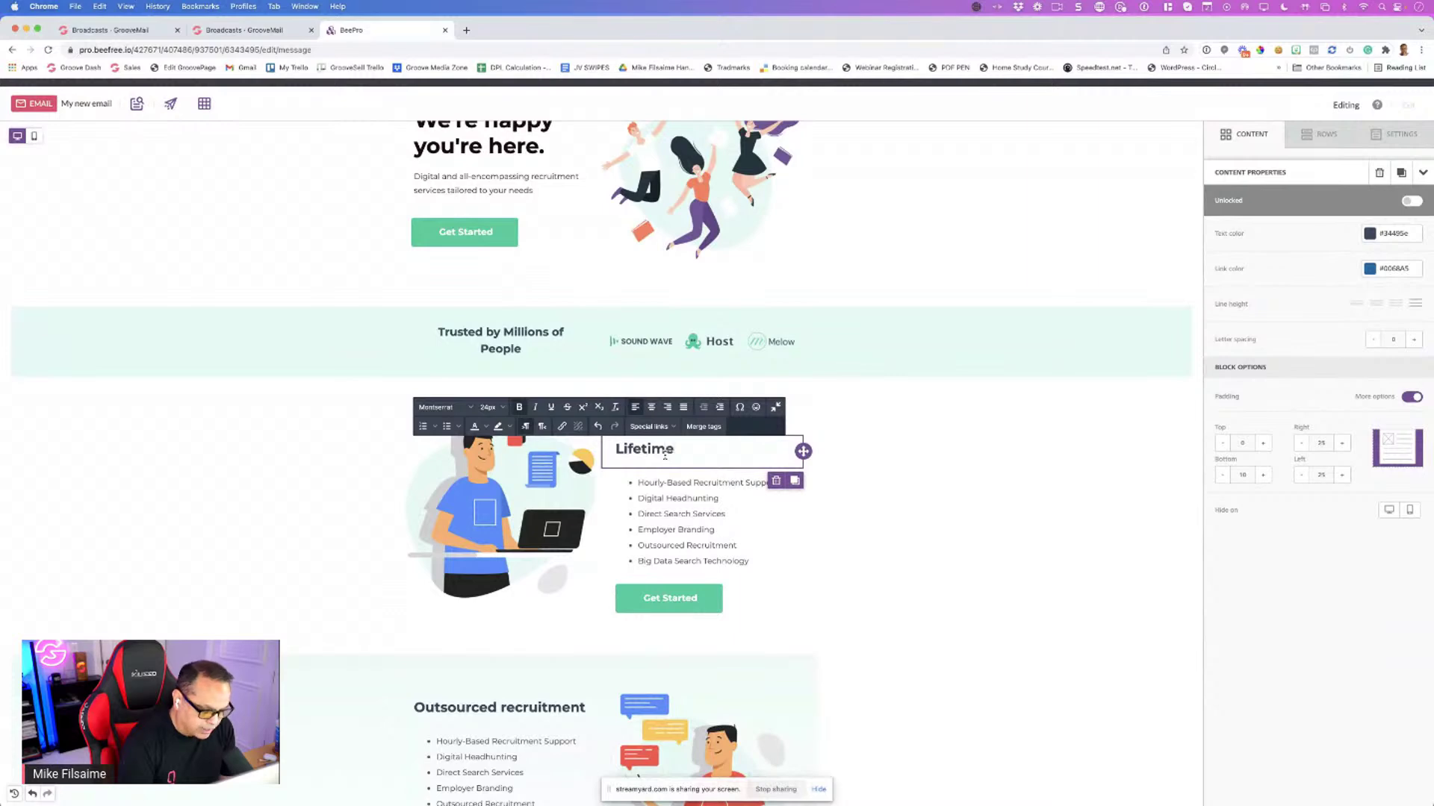
{"action": "type", "text": " Access"}
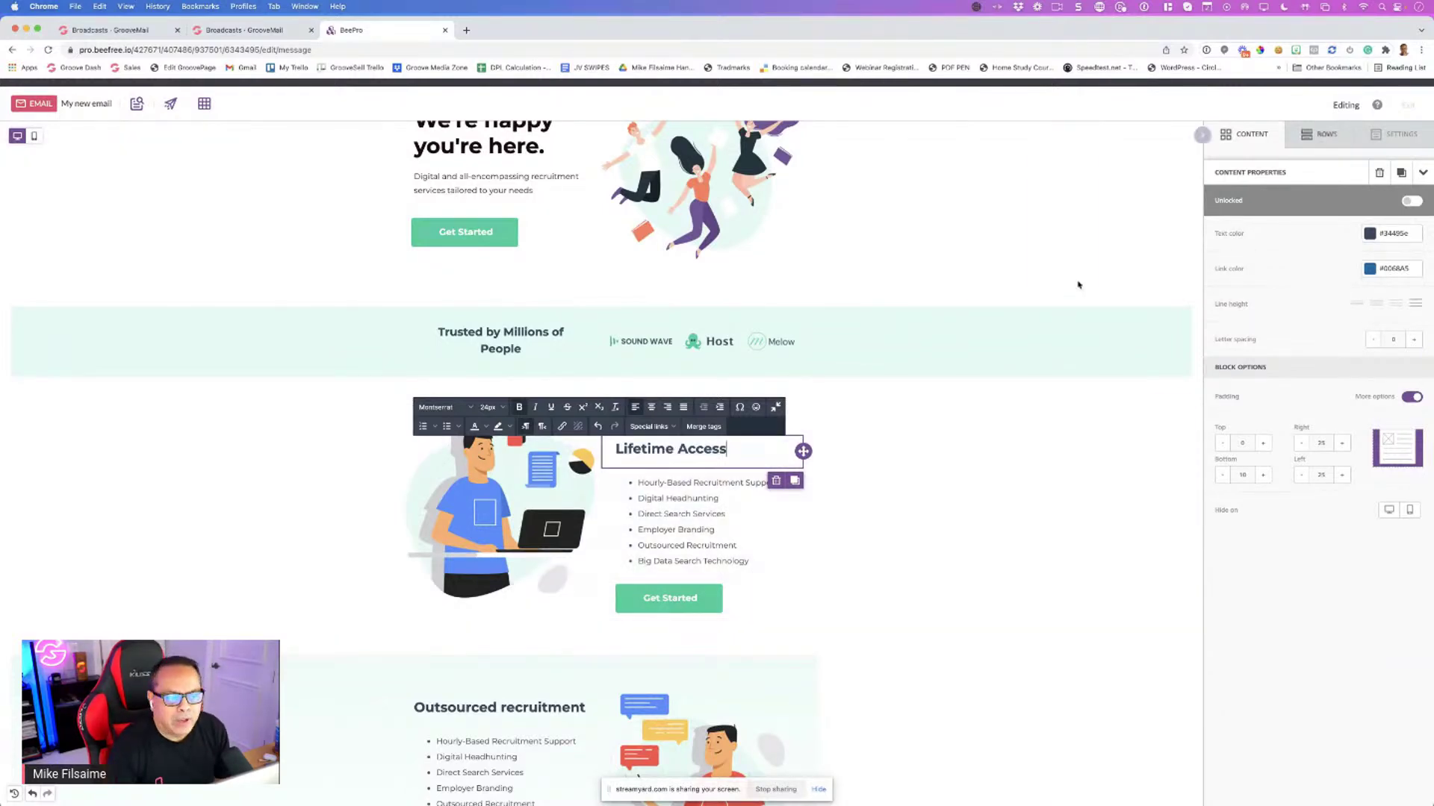
{"action": "scroll", "coordinate": [890, 231], "scroll_direction": "up", "scroll_amount": 3}
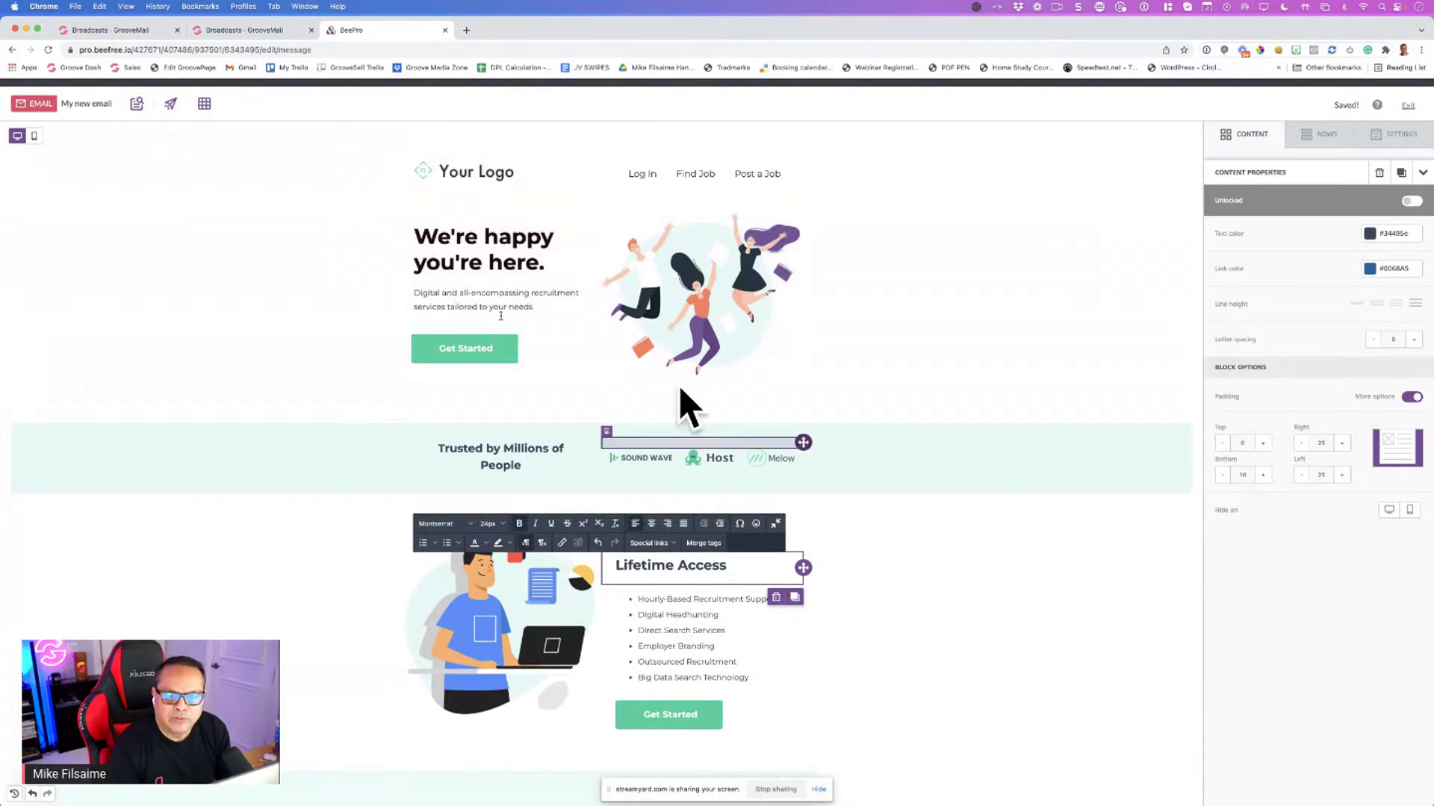
{"action": "scroll", "coordinate": [687, 407], "scroll_direction": "down", "scroll_amount": 15}
{"action": "scroll", "coordinate": [800, 361], "scroll_direction": "up", "scroll_amount": 15}
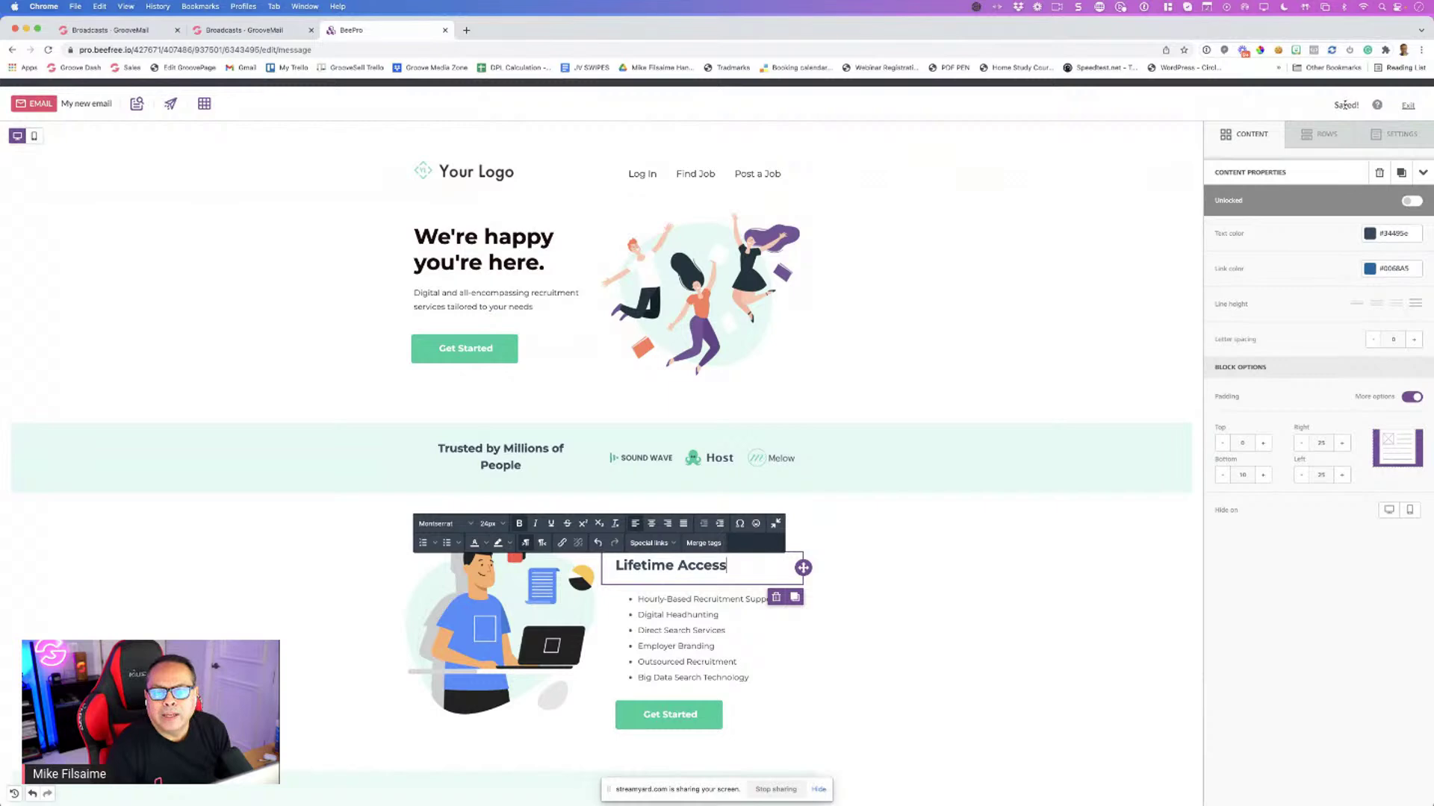
{"action": "left_click", "coordinate": [1345, 104]}
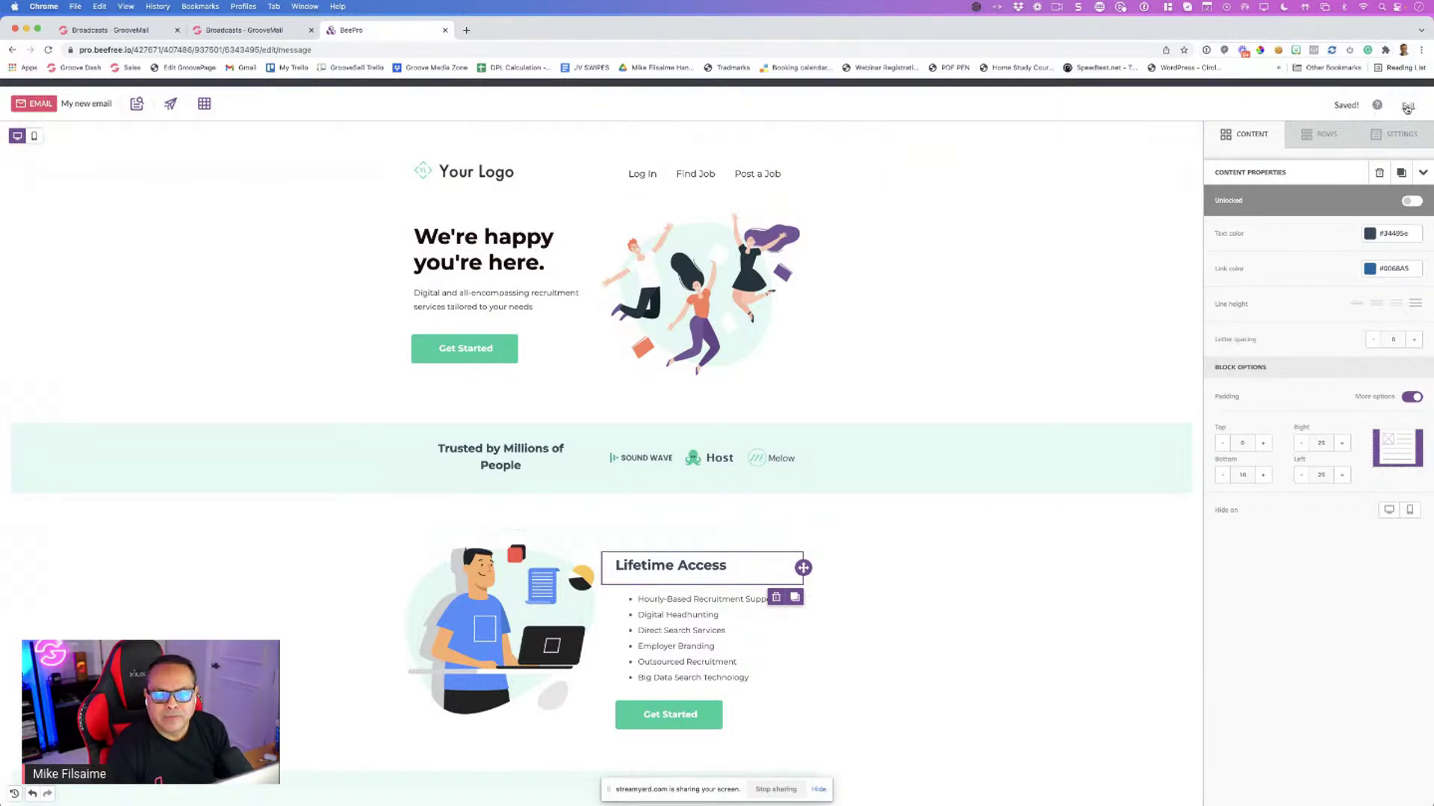
Exit the editor, copy the HTML code via Export > Copy the HTML, and return to GrooveMail
{"action": "left_click", "coordinate": [1407, 107]}
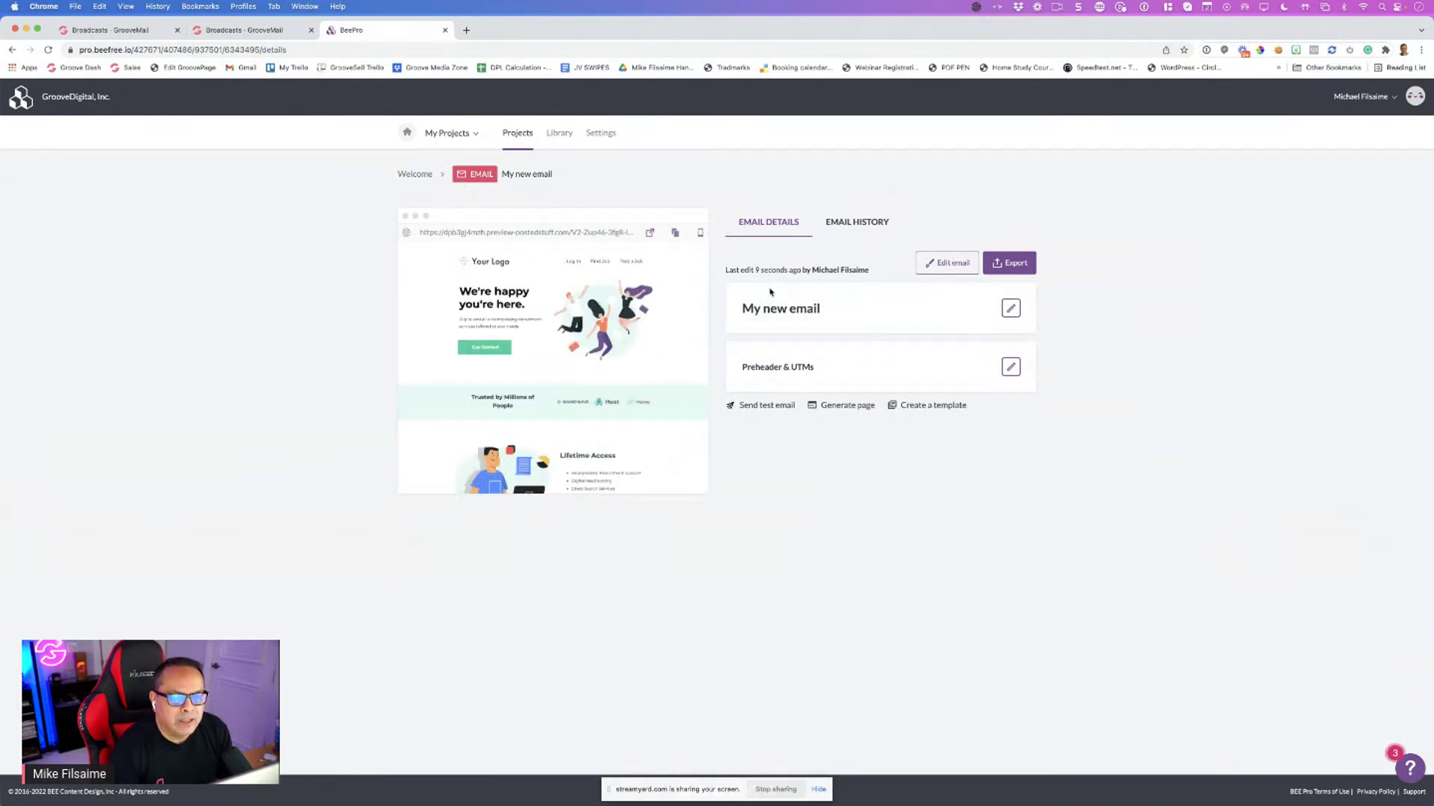
{"action": "left_click", "coordinate": [1005, 266]}
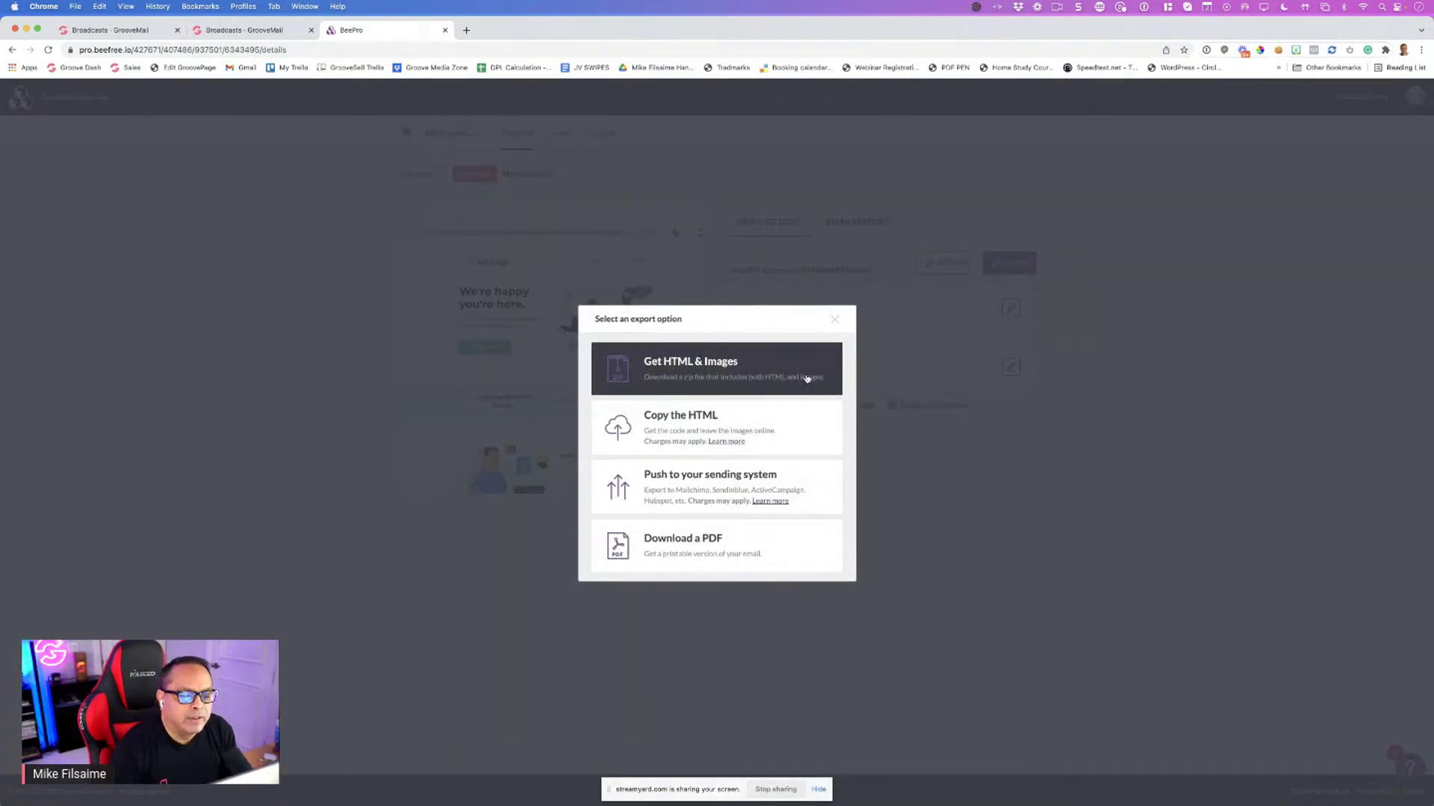
{"action": "left_click", "coordinate": [764, 425]}
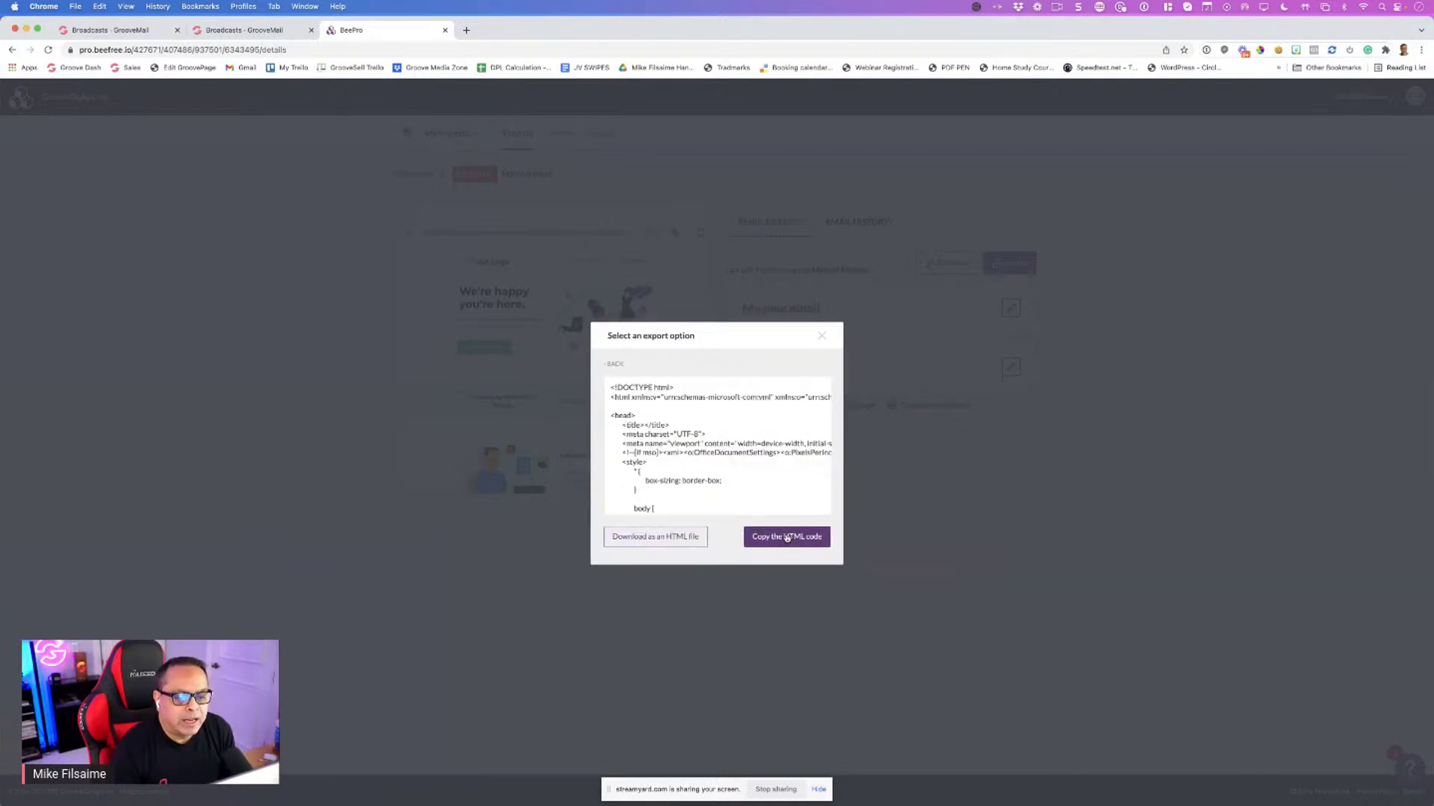
{"action": "left_click", "coordinate": [787, 537]}
{"action": "left_click", "coordinate": [822, 336]}
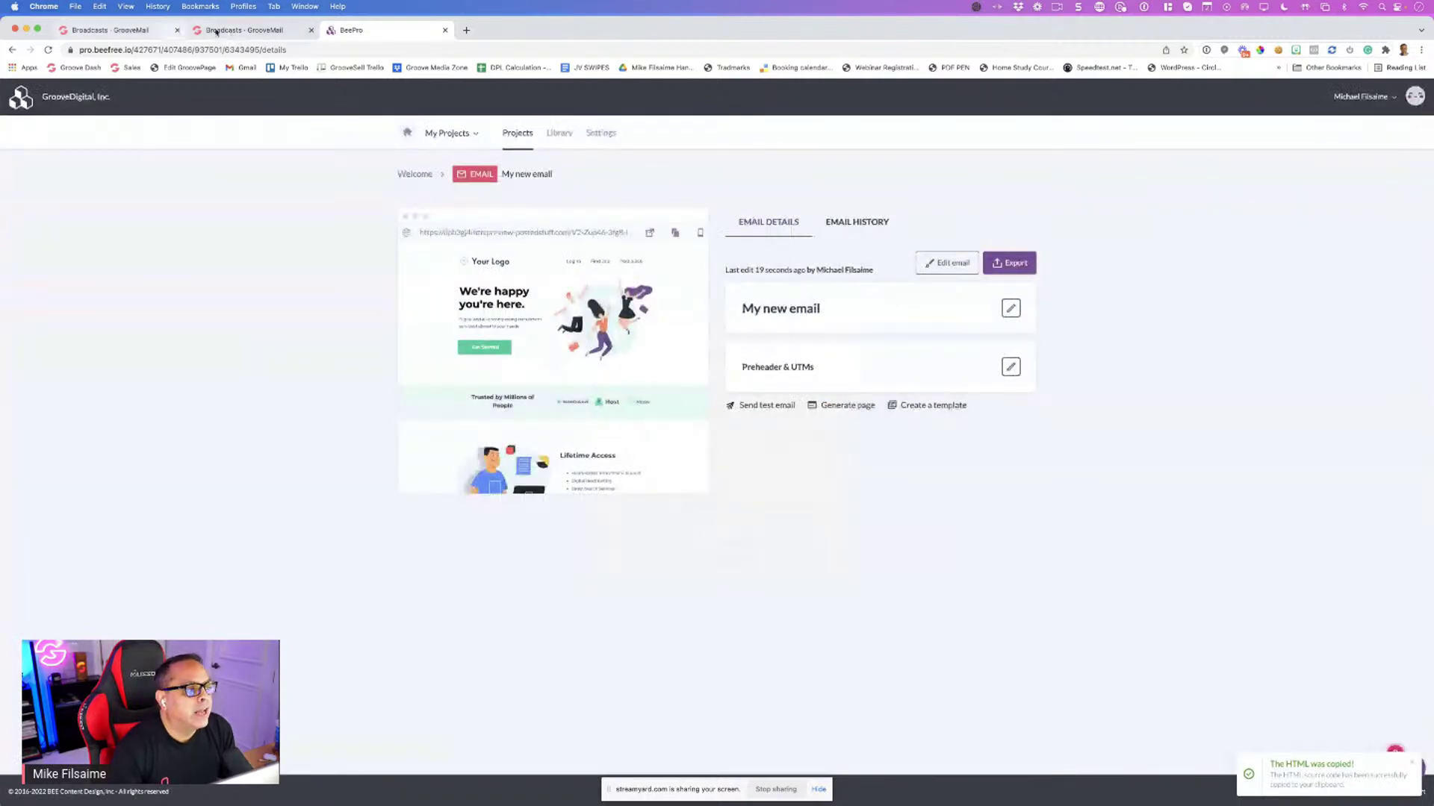
{"action": "left_click", "coordinate": [216, 31]}
Paste the full email HTML over the broadcast's one-line message, then return to BEE Pro
{"action": "triple_click", "coordinate": [624, 550]}
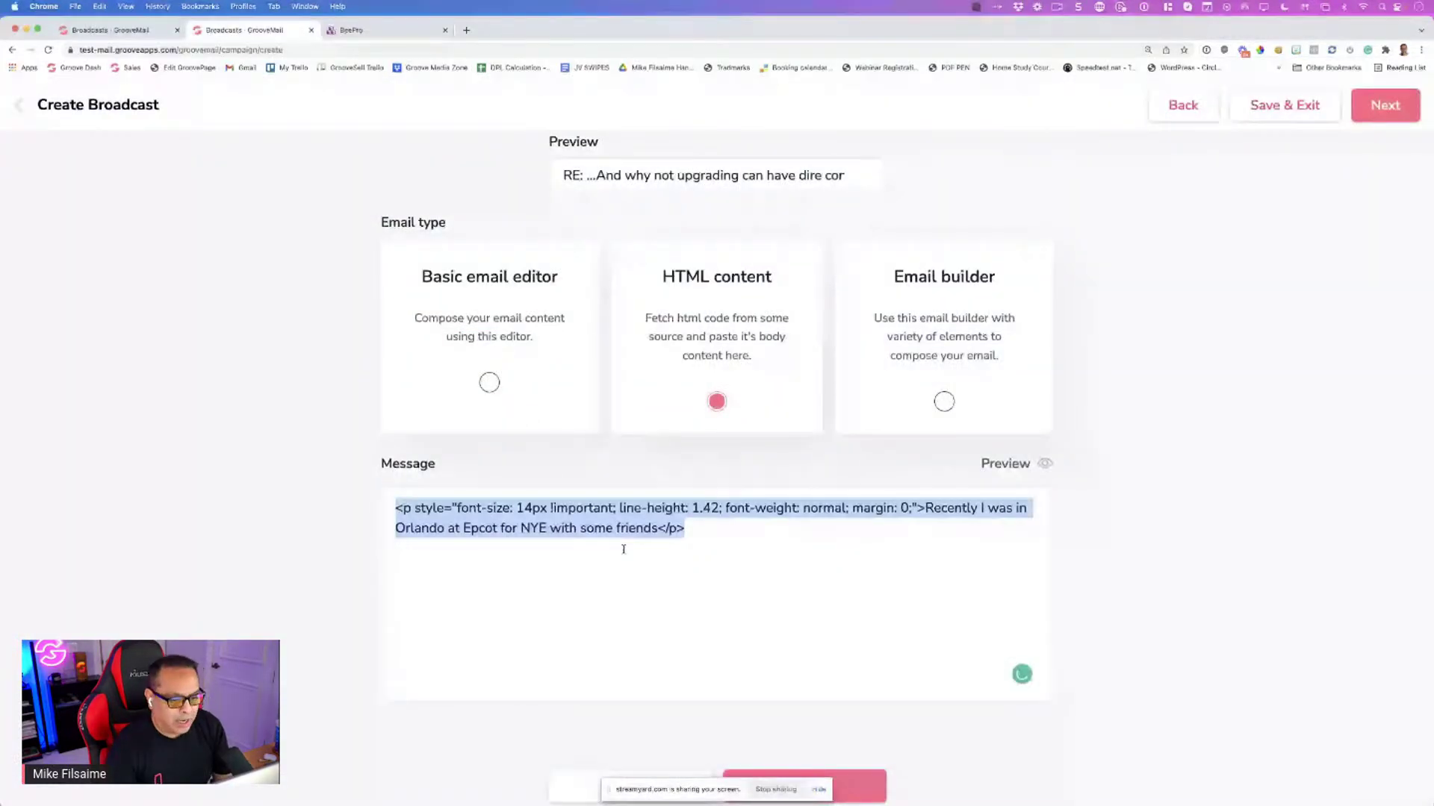
{"action": "key", "text": "super+v"}
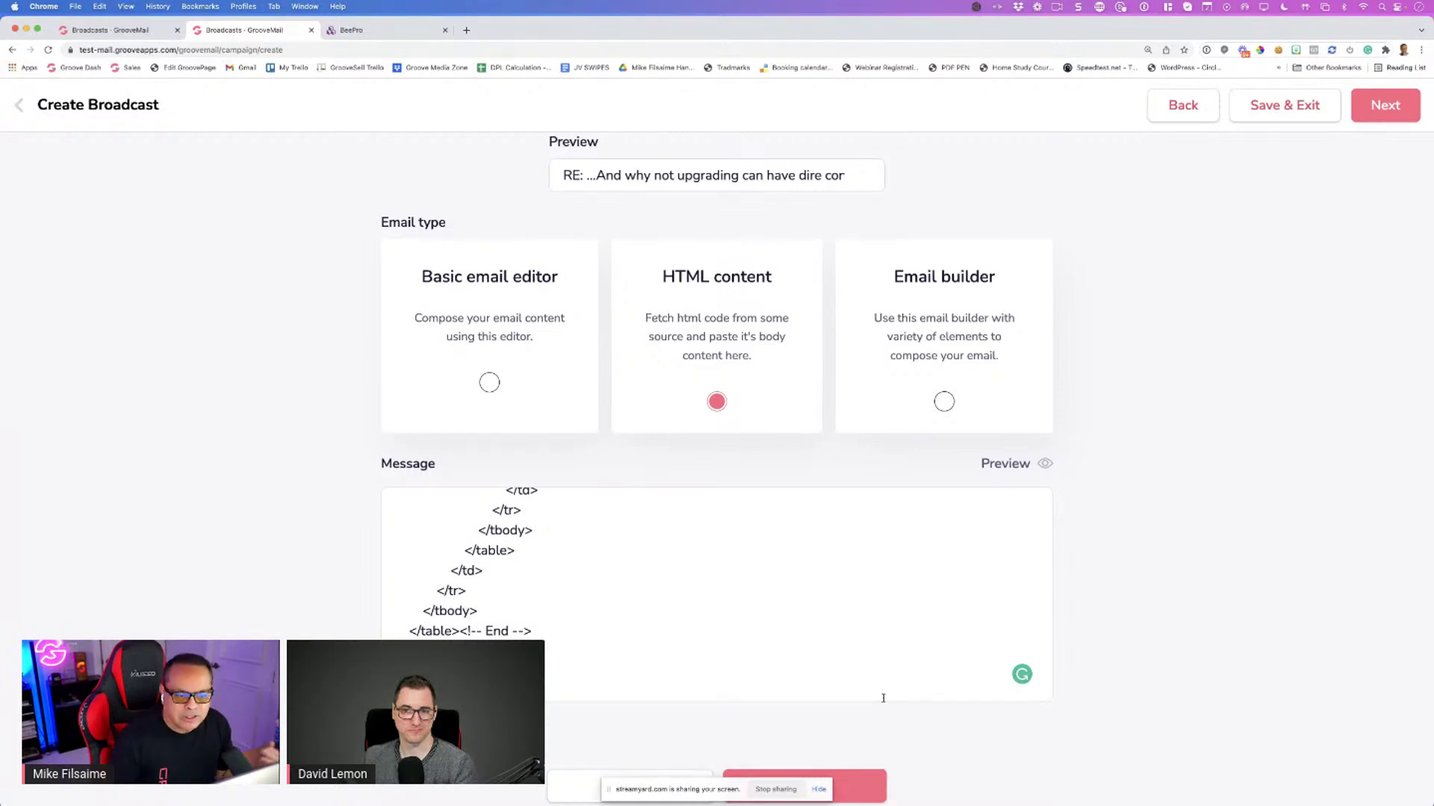
{"action": "key", "text": "ctrl+Tab"}
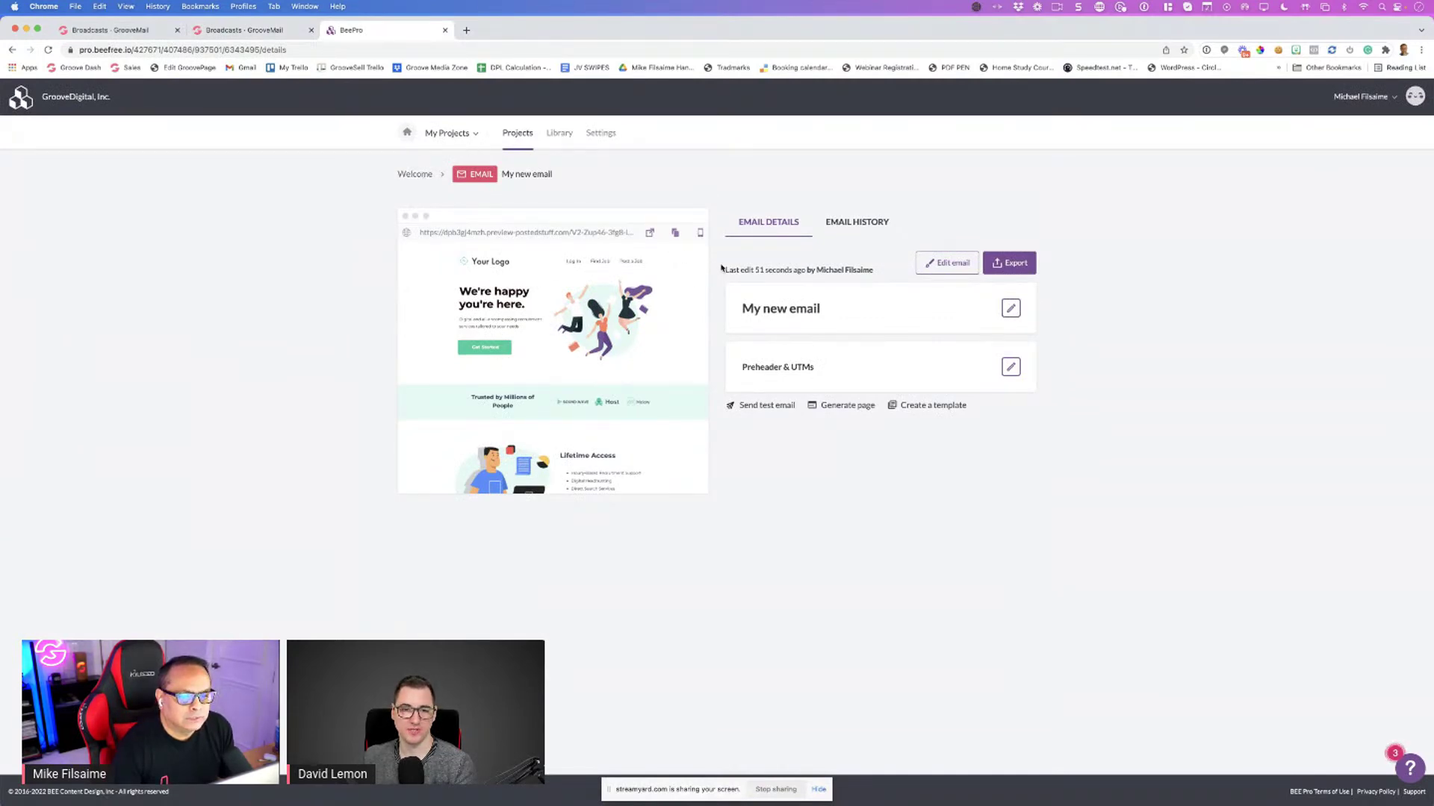
In the first Welcome email, change the 'We're happy you're here.' heading to 'Hi {first_name}'
{"action": "left_click", "coordinate": [413, 178]}
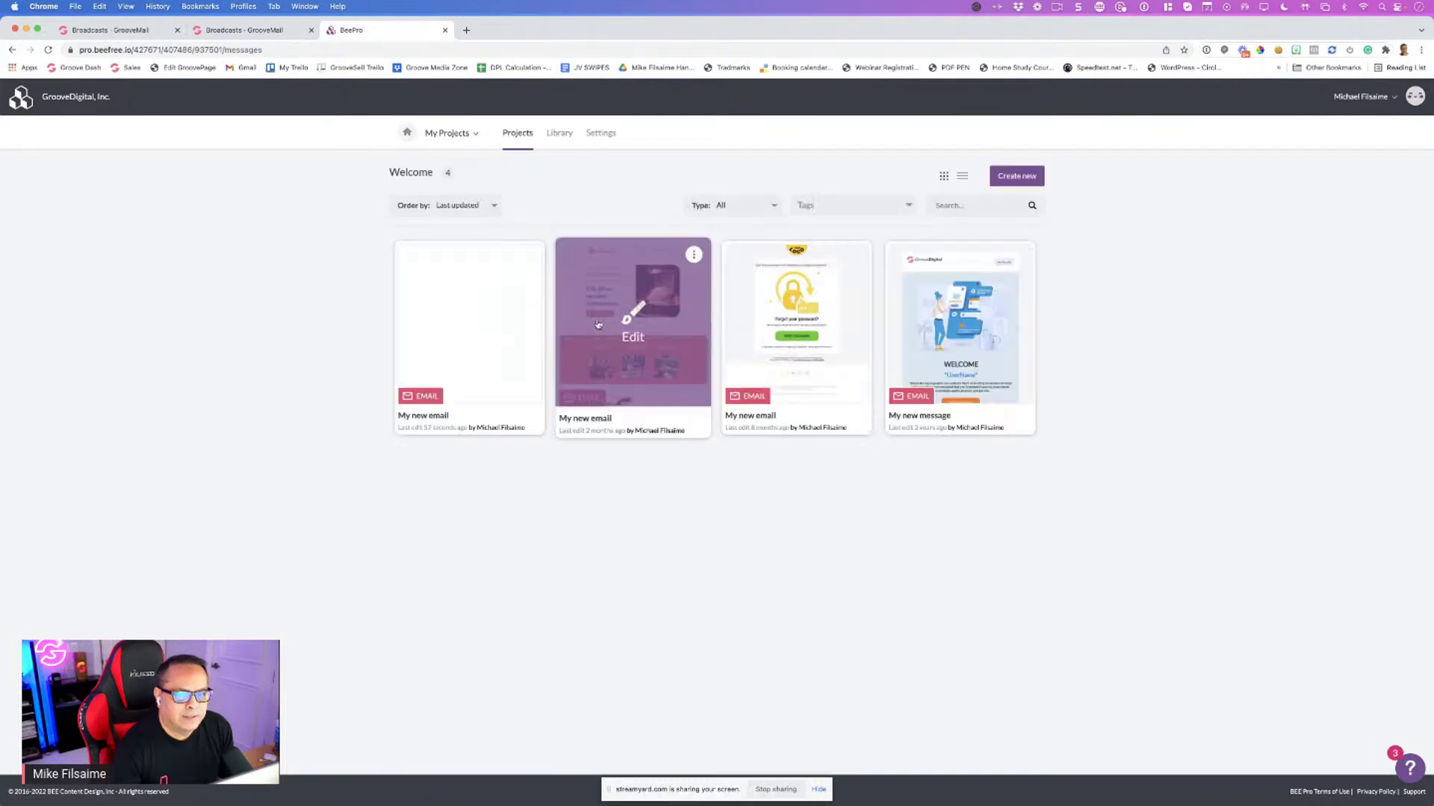
{"action": "left_click", "coordinate": [478, 329]}
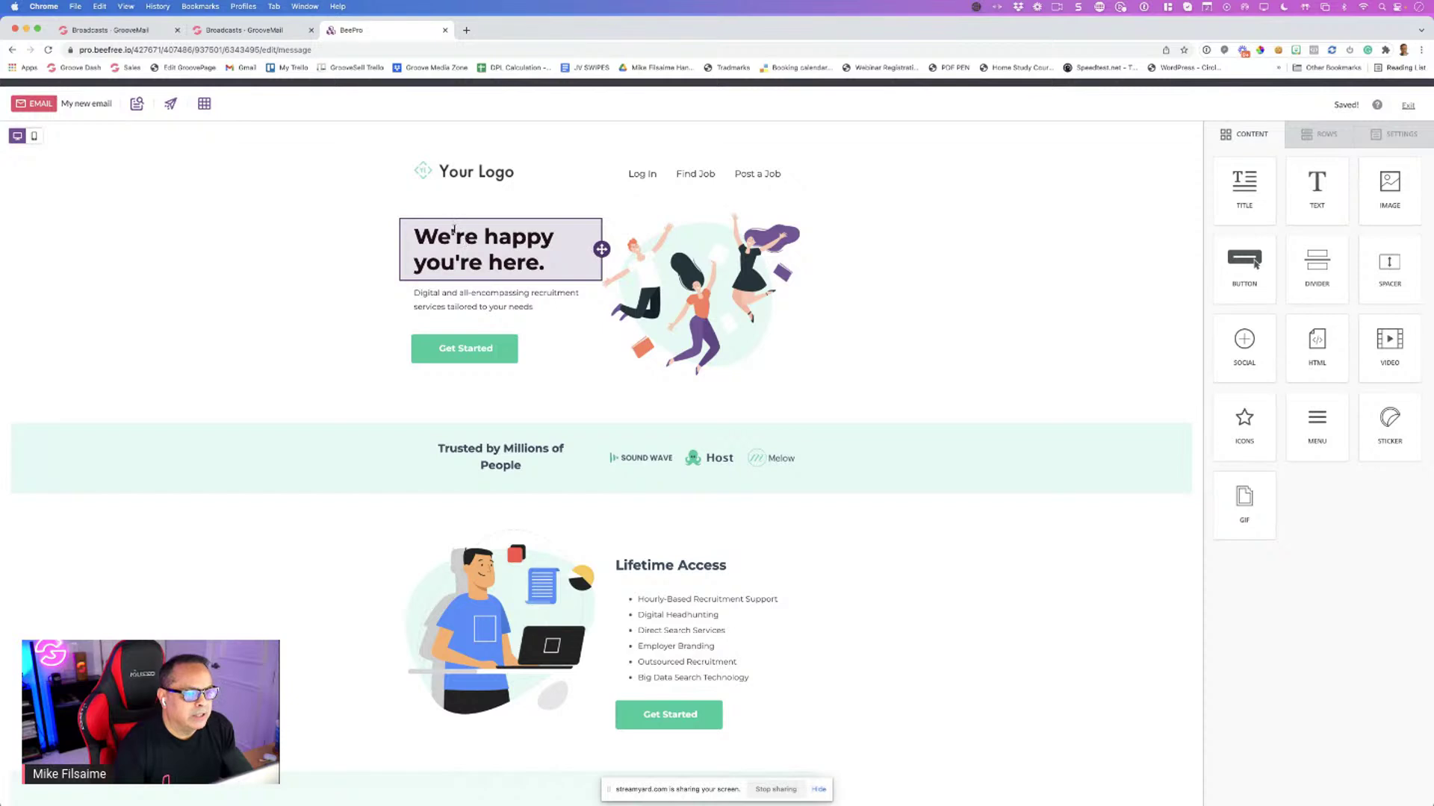
{"action": "left_click", "coordinate": [451, 235]}
{"action": "left_click_drag", "start_coordinate": [543, 265], "coordinate": [422, 236]}
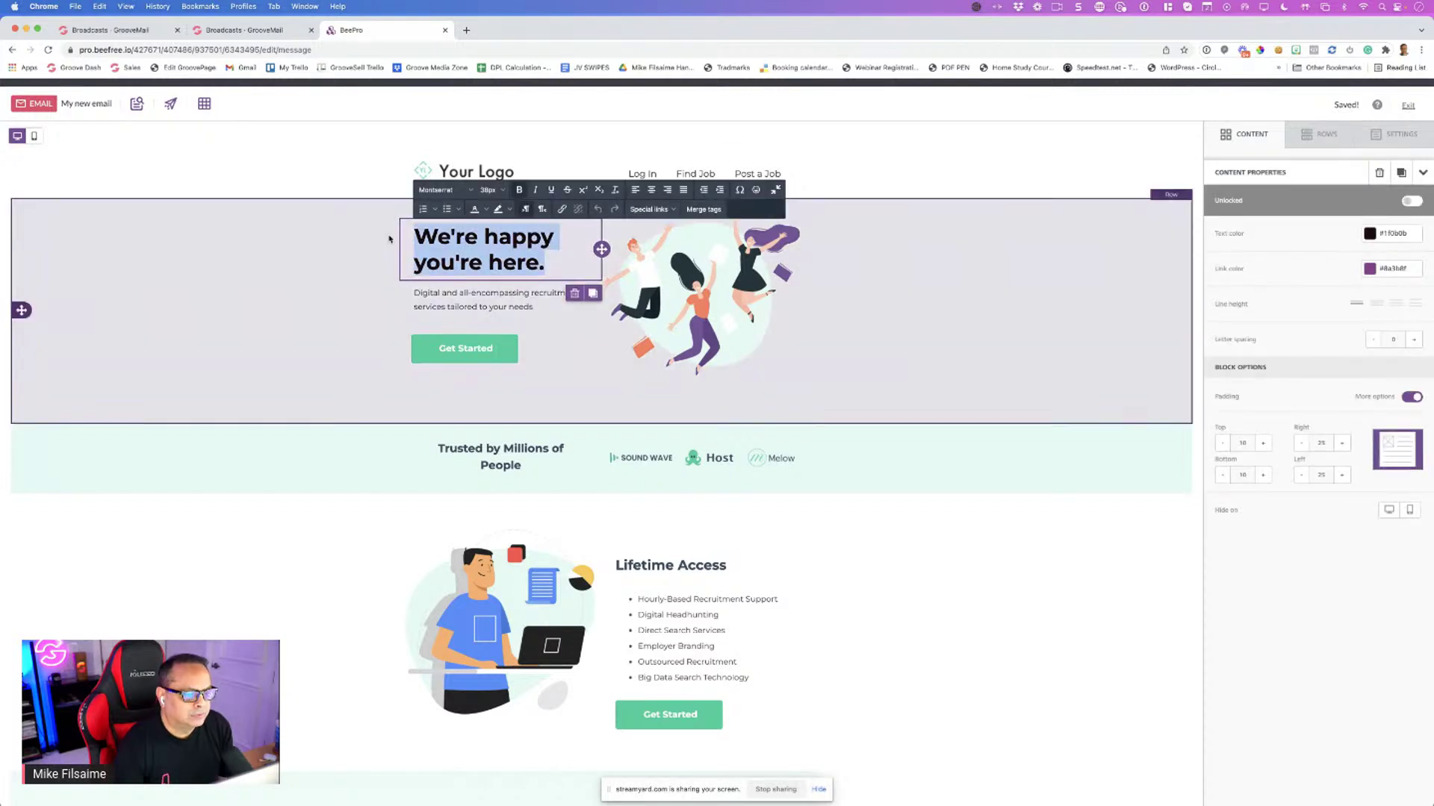
{"action": "type", "text": "Hi "}
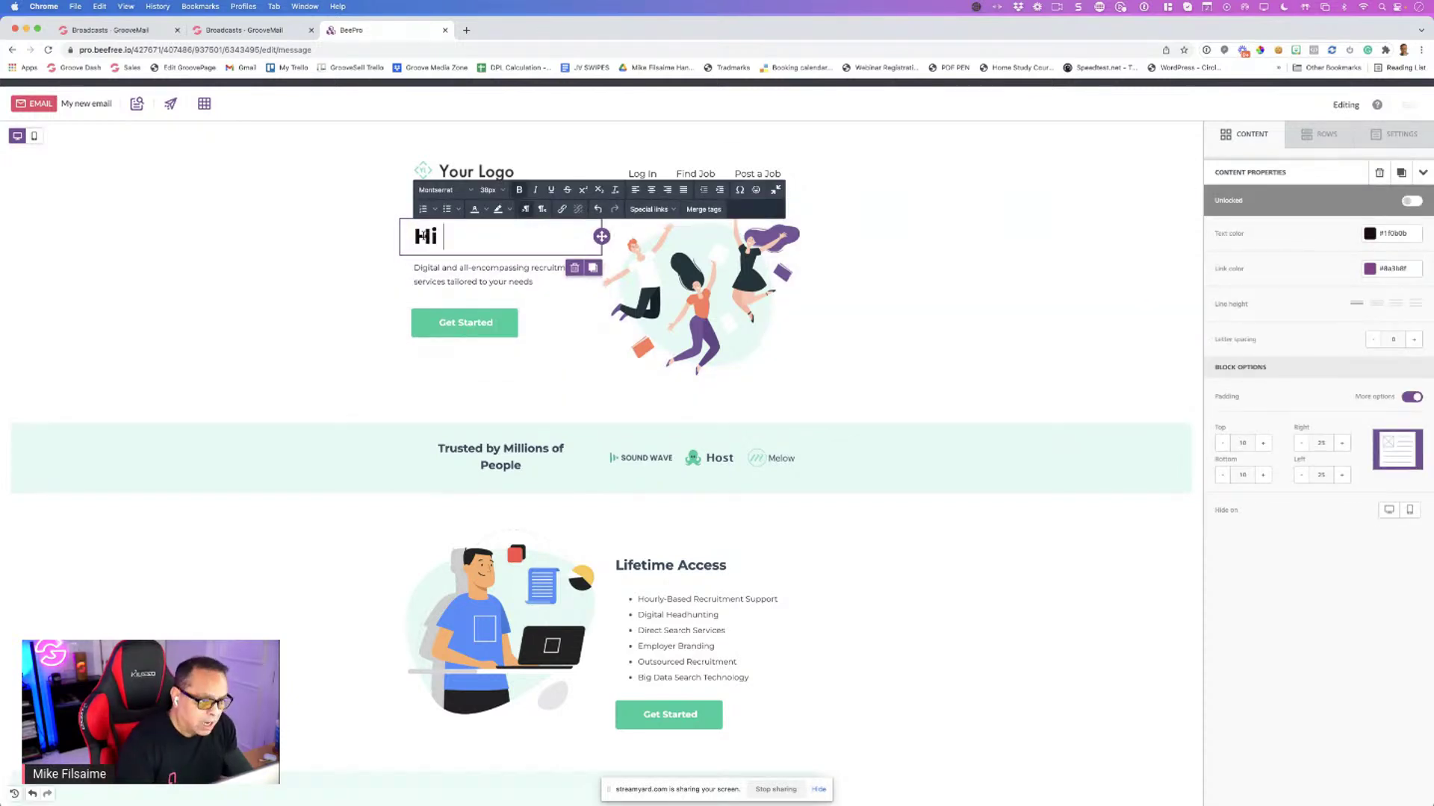
{"action": "type", "text": "{Firs"}
{"action": "key", "text": "BackSpace"}
{"action": "key", "text": "BackSpace"}
{"action": "key", "text": "BackSpace"}
{"action": "key", "text": "BackSpace"}
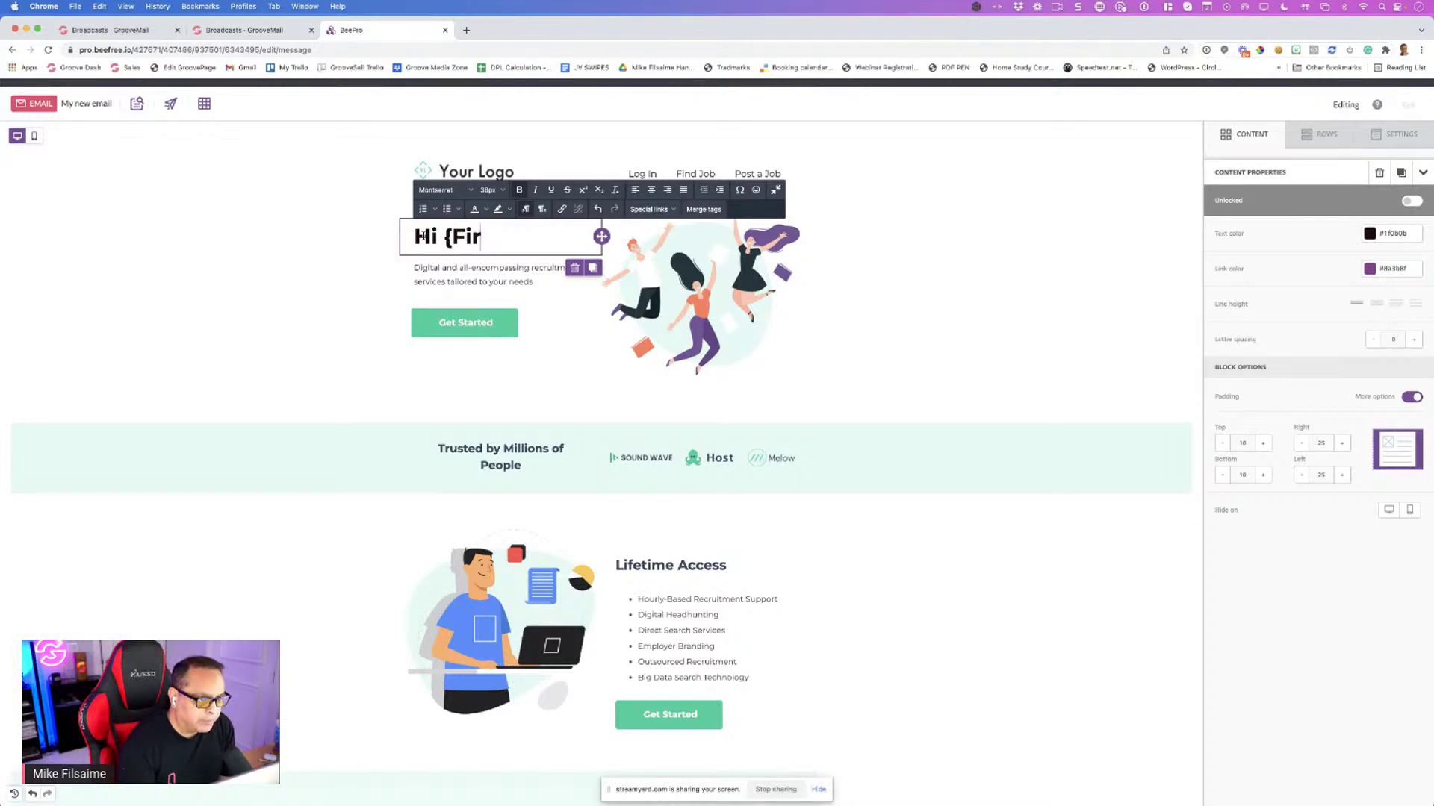
{"action": "type", "text": "first"}
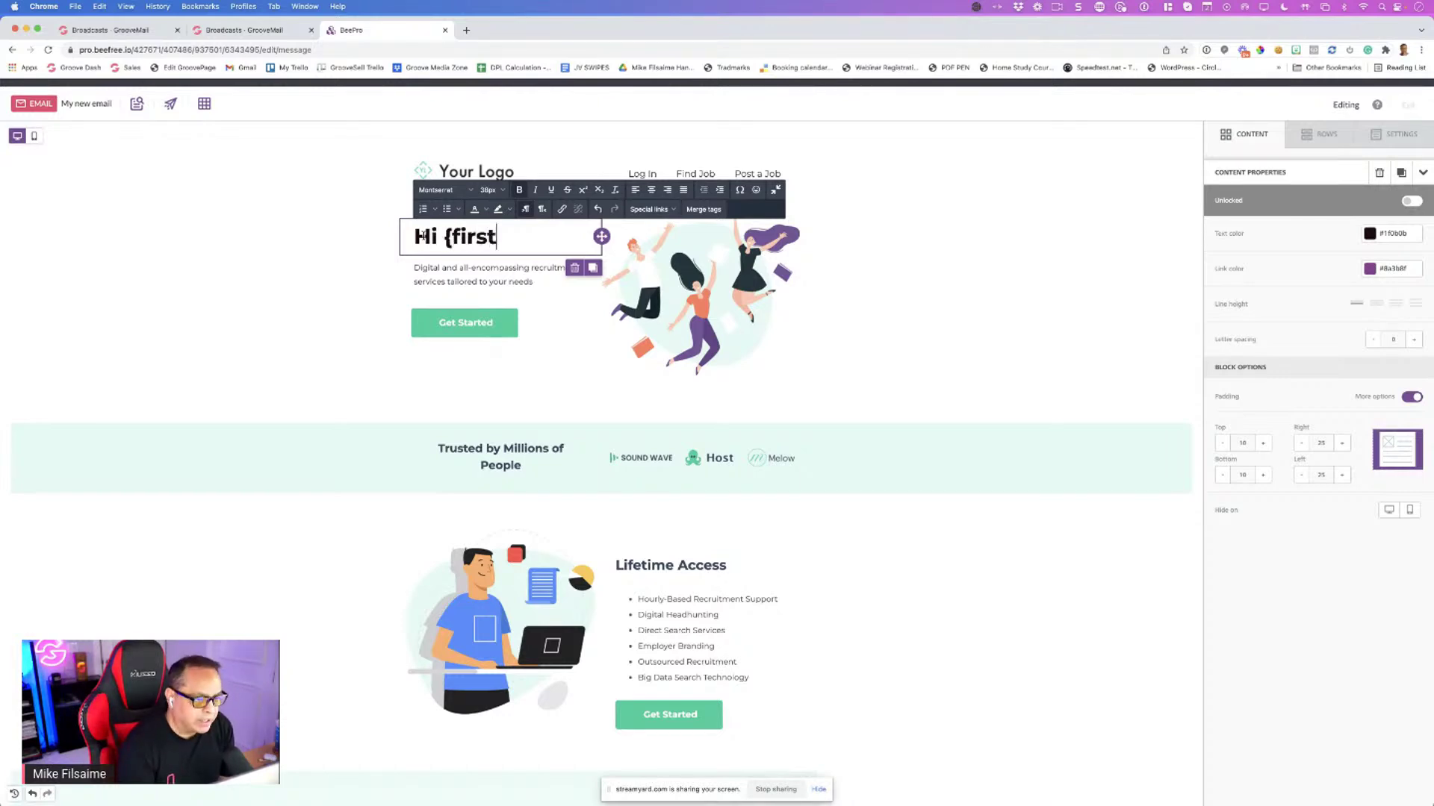
{"action": "type", "text": "_name"}
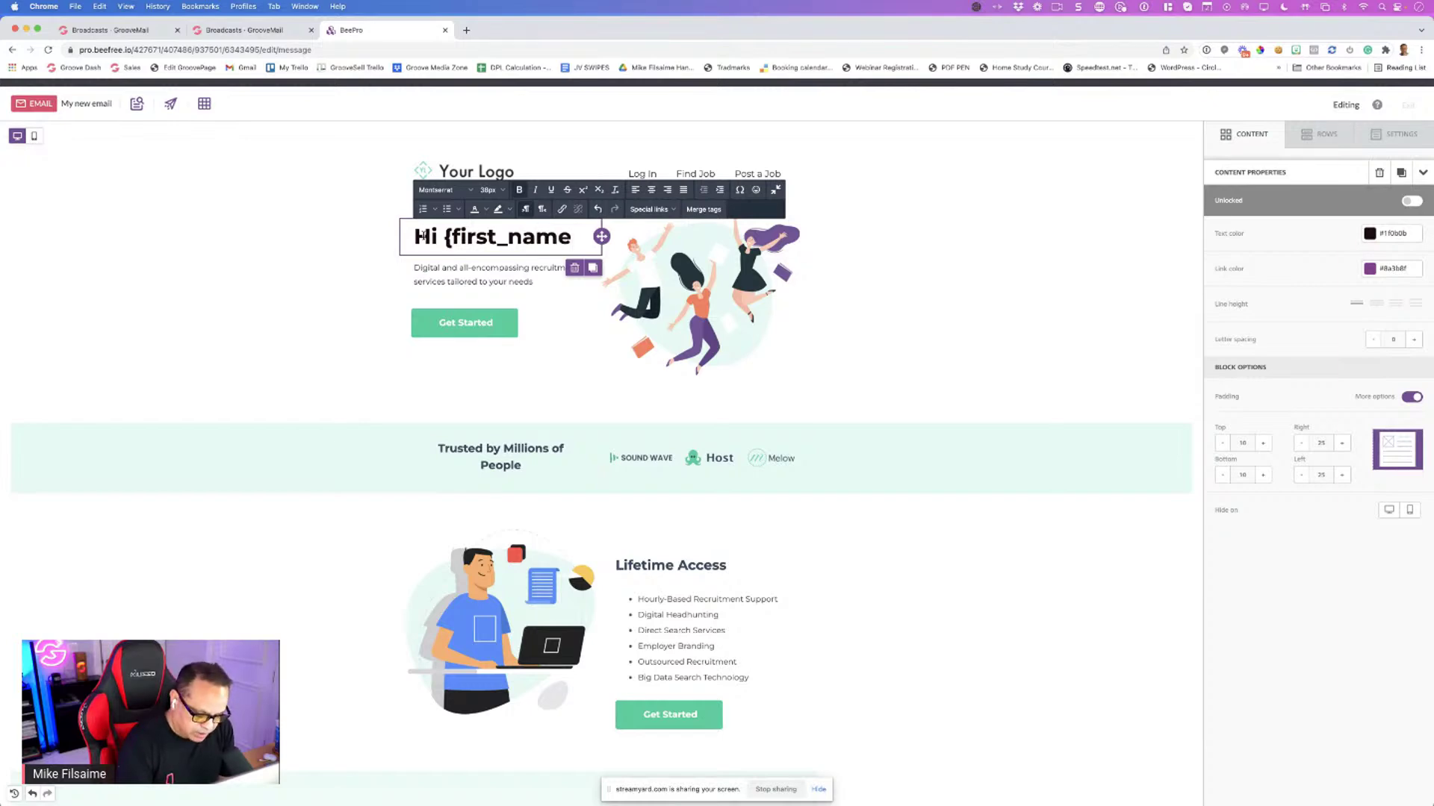
{"action": "type", "text": "}"}
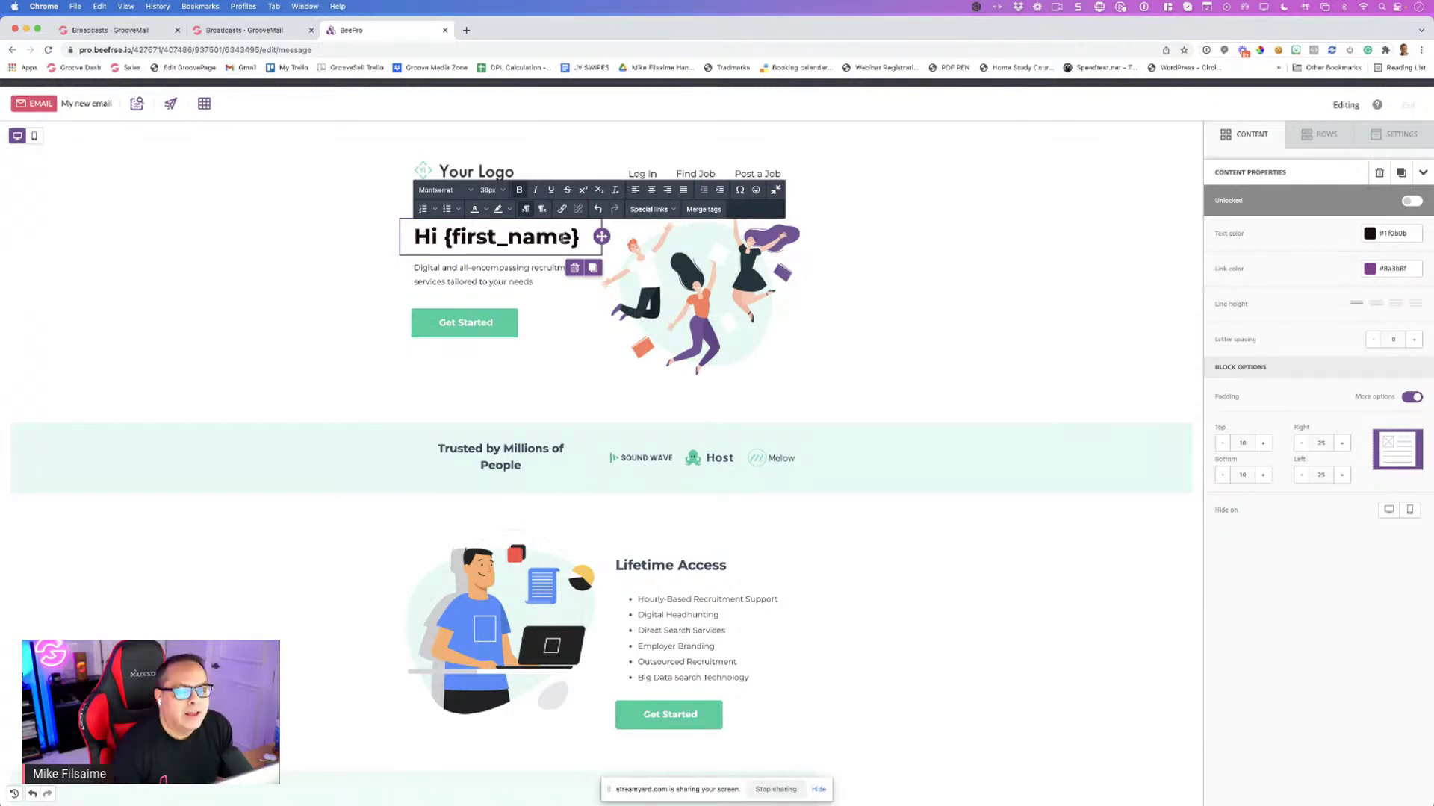
{"action": "left_click", "coordinate": [445, 31]}
Close BEE Pro and switch the broadcast message to the Basic email editor
{"action": "left_click", "coordinate": [681, 281]}
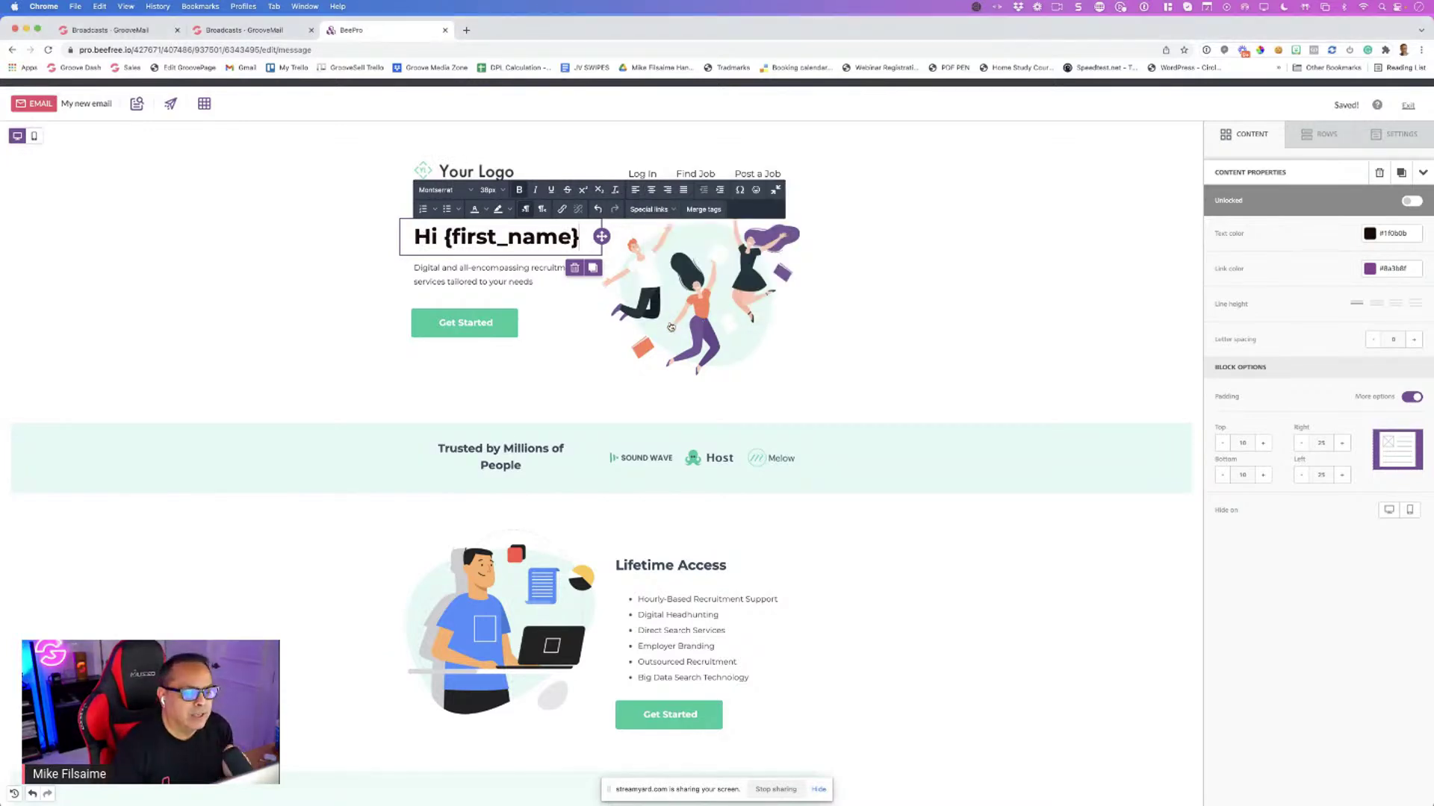
{"action": "key", "text": "super+w"}
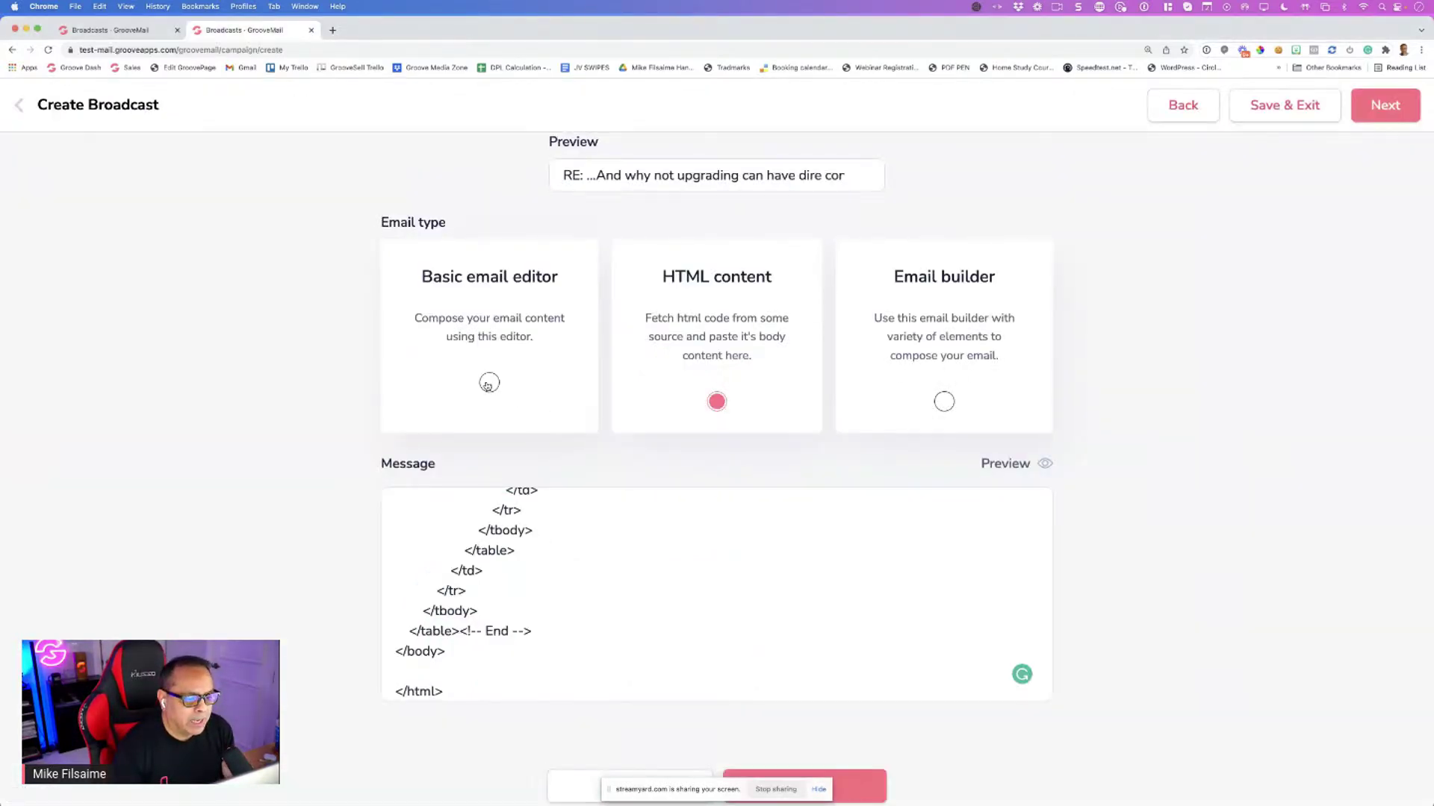
{"action": "left_click", "coordinate": [489, 383]}
{"action": "scroll", "coordinate": [762, 506], "scroll_direction": "down", "scroll_amount": 4}
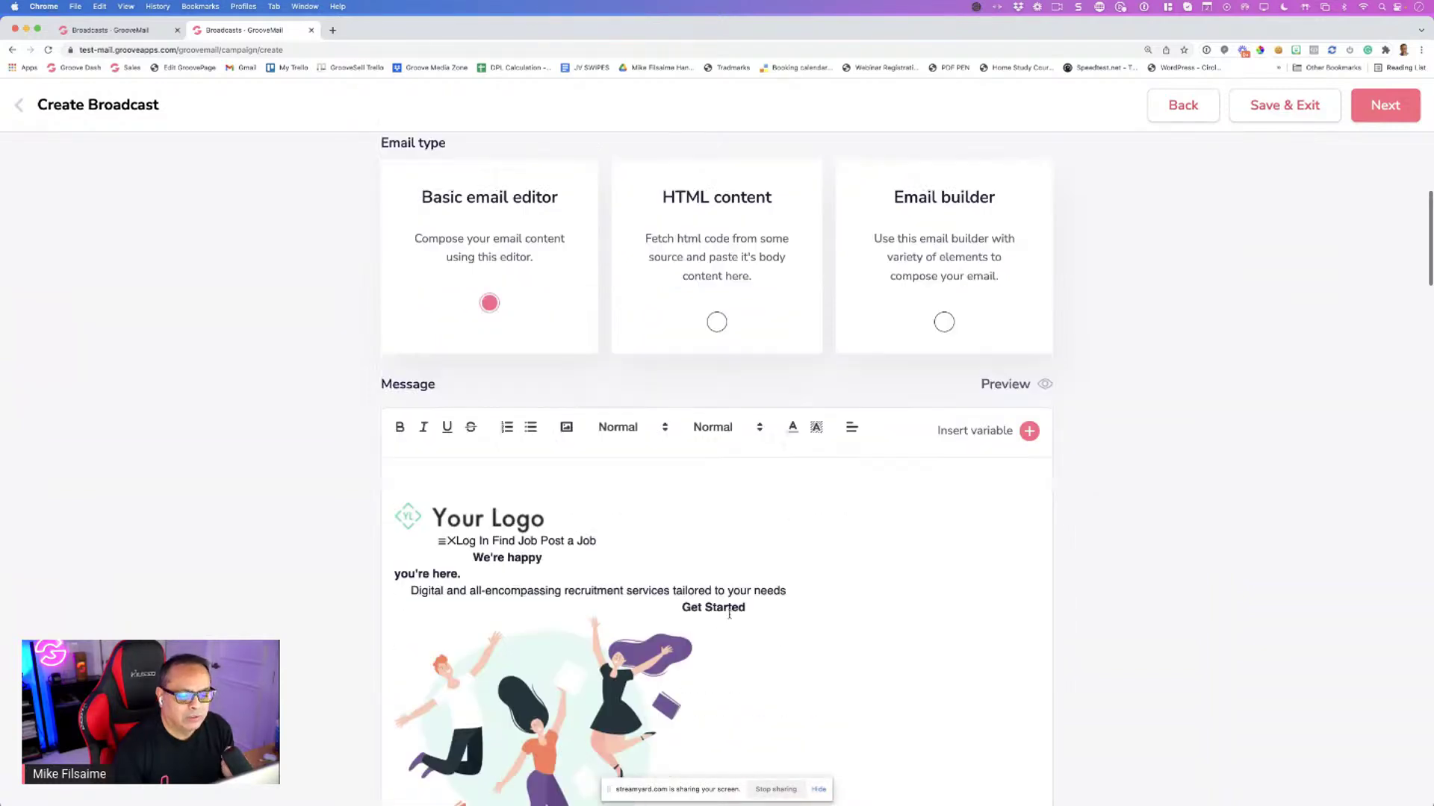
{"action": "scroll", "coordinate": [768, 463], "scroll_direction": "down", "scroll_amount": 10}
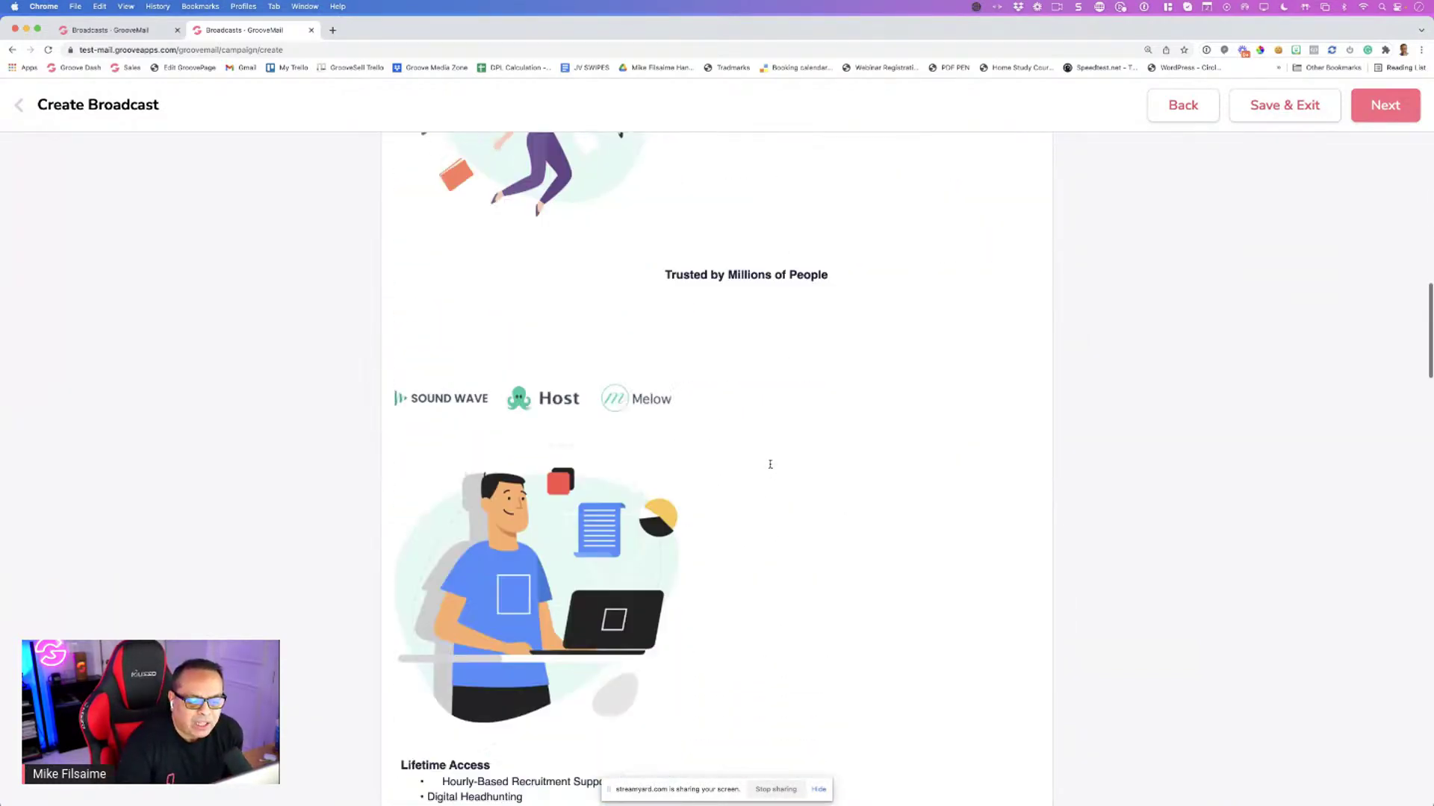
{"action": "scroll", "coordinate": [769, 466], "scroll_direction": "up", "scroll_amount": 12}
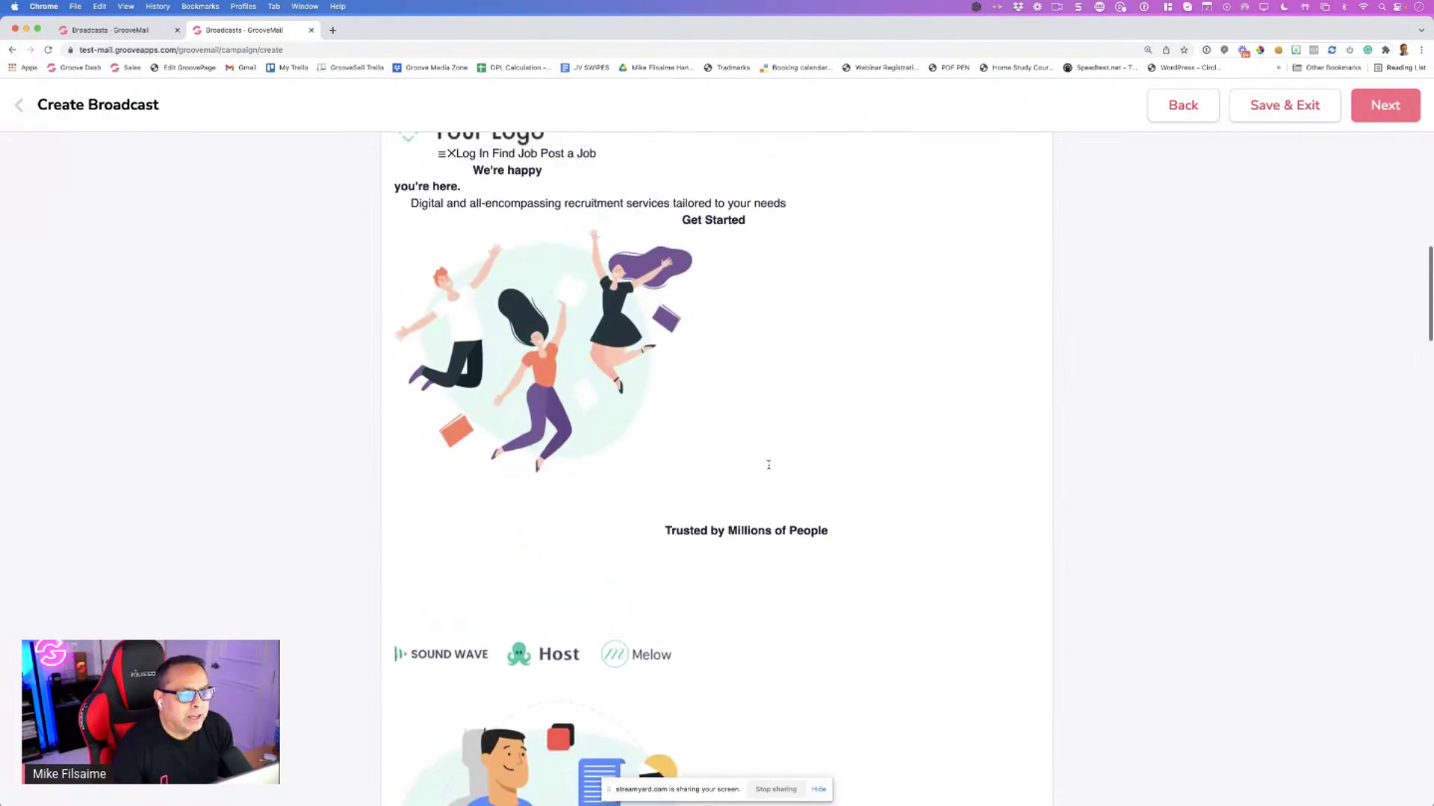
Replace the 'We're happy you're here.' heading with 'Hi' plus the first name variable
{"action": "left_click_drag", "start_coordinate": [459, 344], "coordinate": [397, 358]}
{"action": "left_click", "coordinate": [413, 360]}
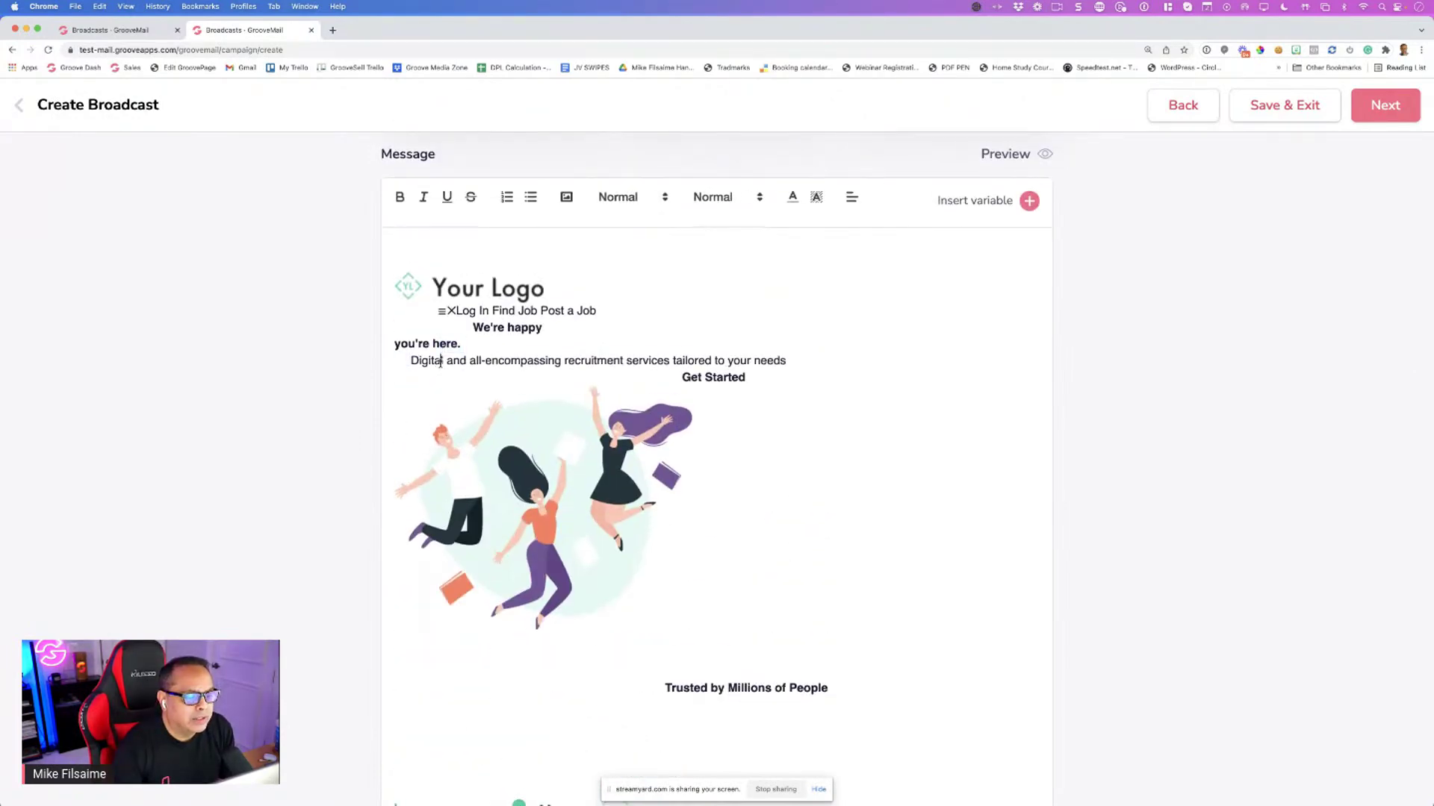
{"action": "left_click_drag", "start_coordinate": [543, 328], "coordinate": [475, 328]}
{"action": "type", "text": "Hi Frist"}
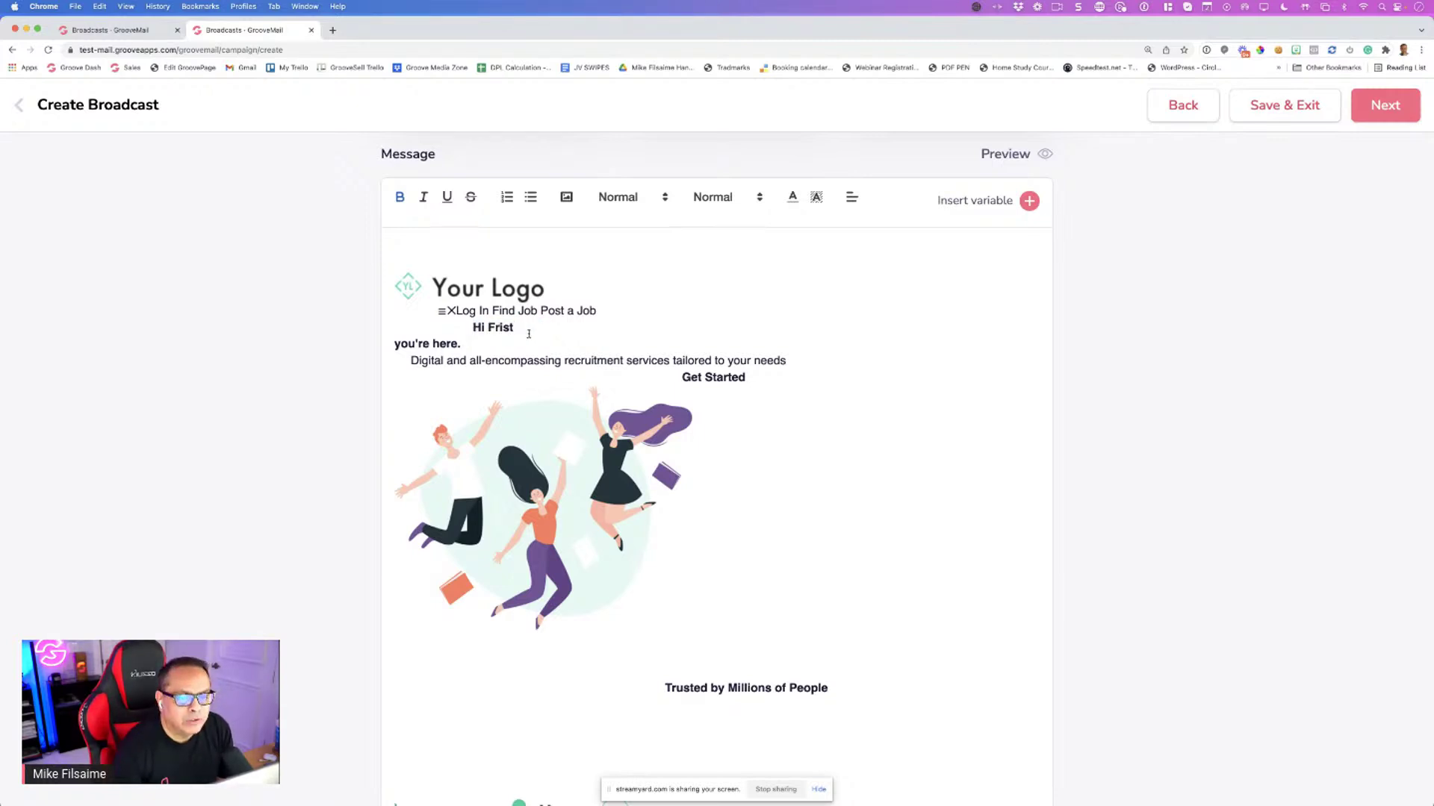
{"action": "left_click_drag", "start_coordinate": [518, 329], "coordinate": [489, 329]}
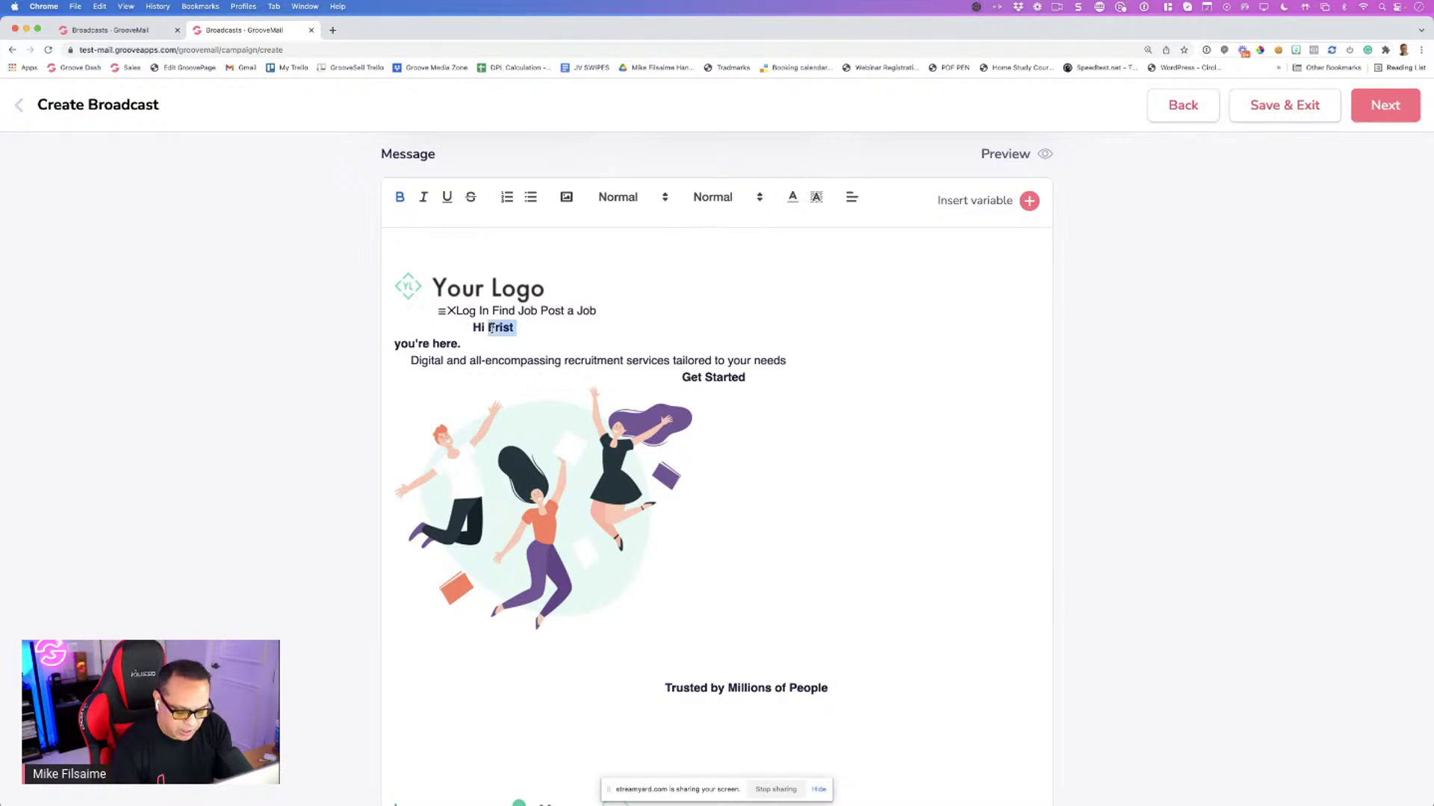
{"action": "key", "text": "BackSpace"}
{"action": "left_click", "coordinate": [1029, 200]}
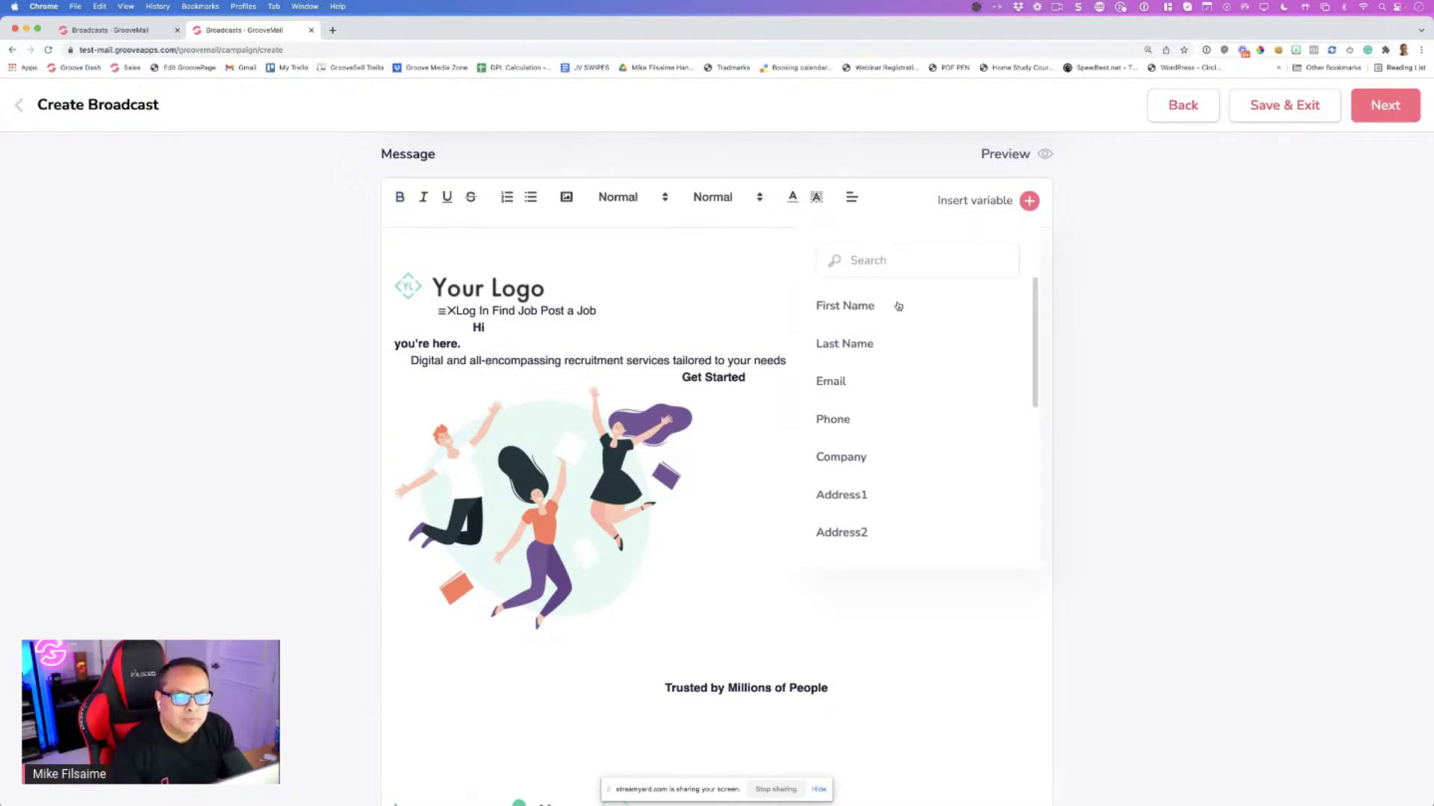
{"action": "left_click", "coordinate": [898, 307]}
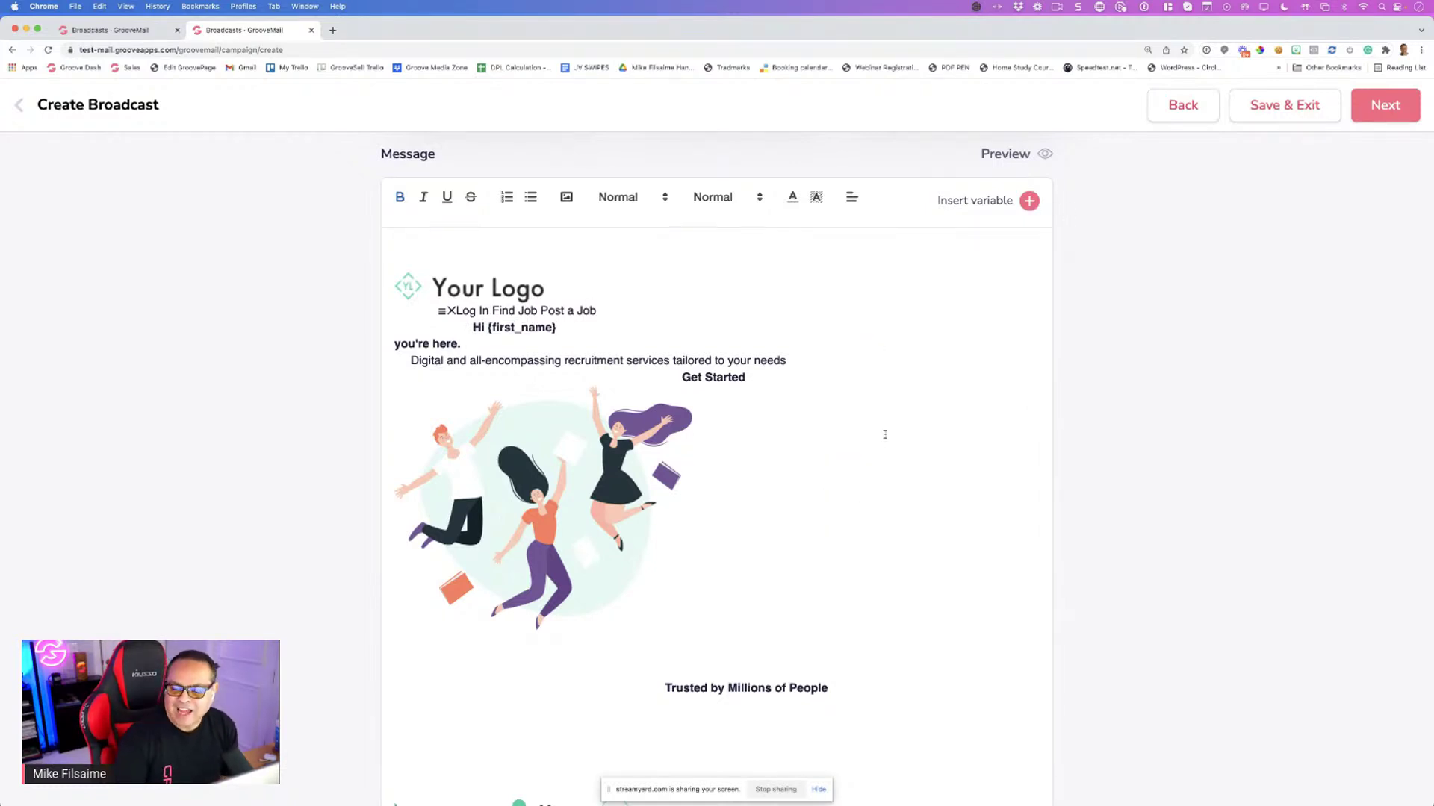
Scroll through the rest of the pasted recruitment email content
{"action": "scroll", "coordinate": [811, 471], "scroll_direction": "down", "scroll_amount": 10}
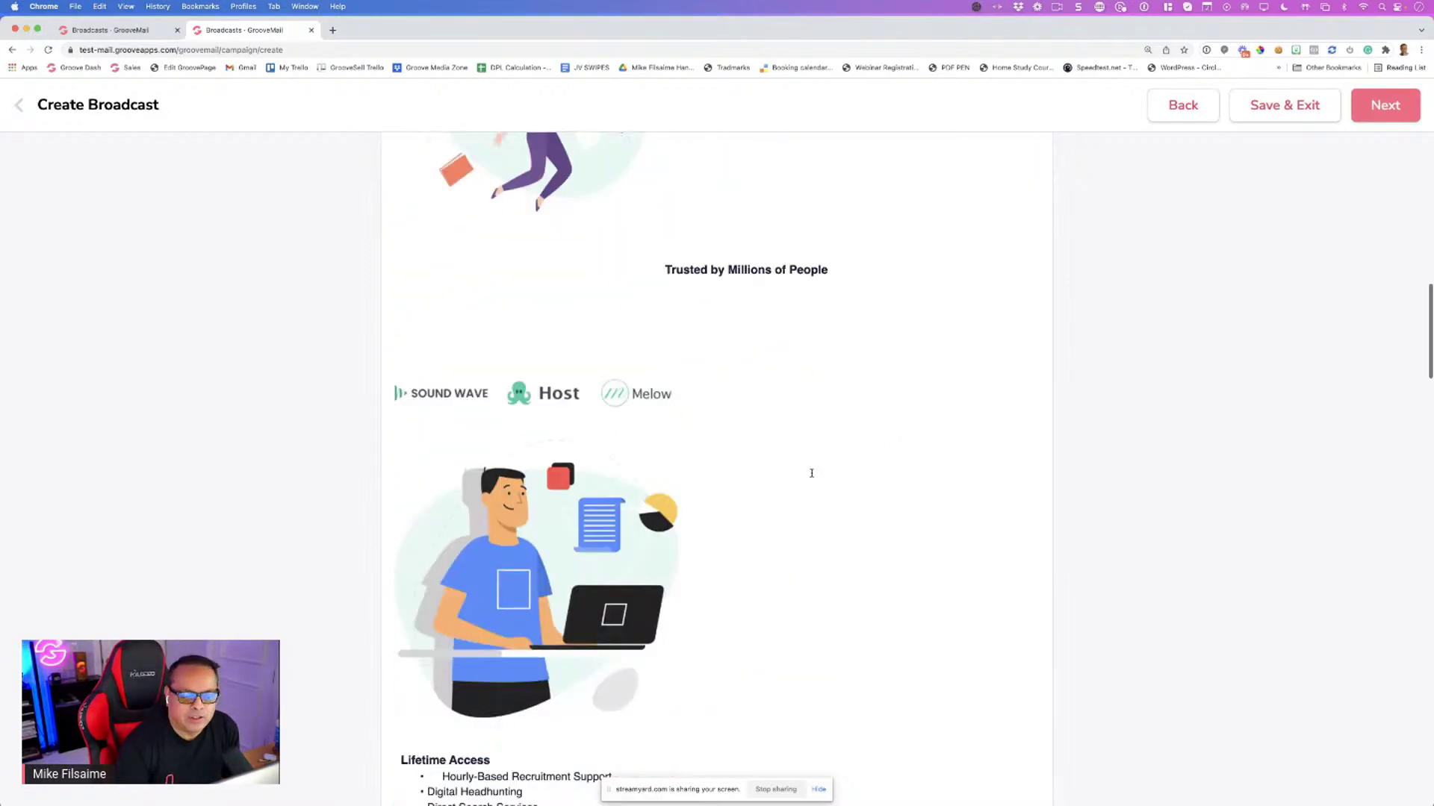
{"action": "scroll", "coordinate": [811, 476], "scroll_direction": "down", "scroll_amount": 1}
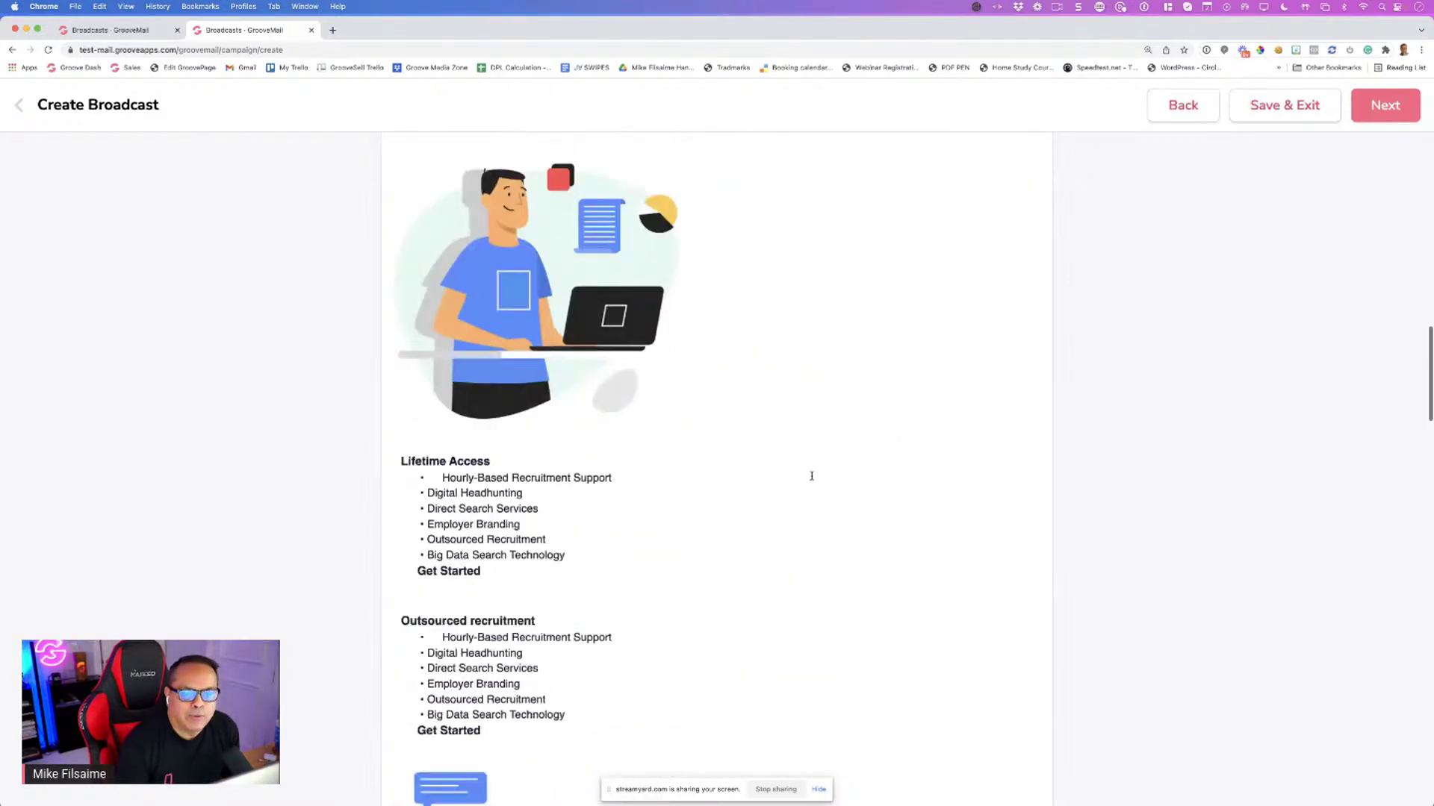
{"action": "scroll", "coordinate": [811, 476], "scroll_direction": "down", "scroll_amount": 1}
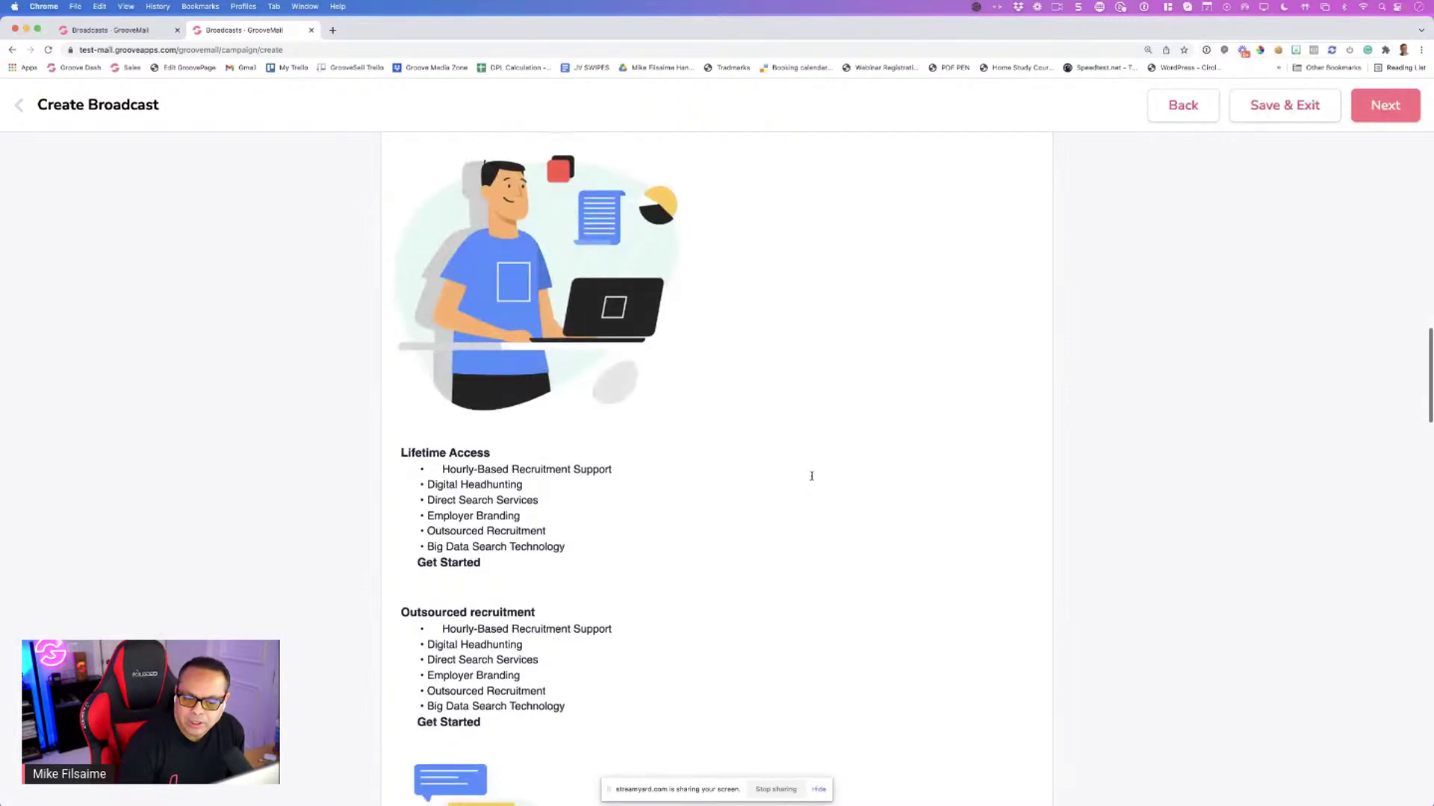
{"action": "scroll", "coordinate": [954, 464], "scroll_direction": "up", "scroll_amount": 10}
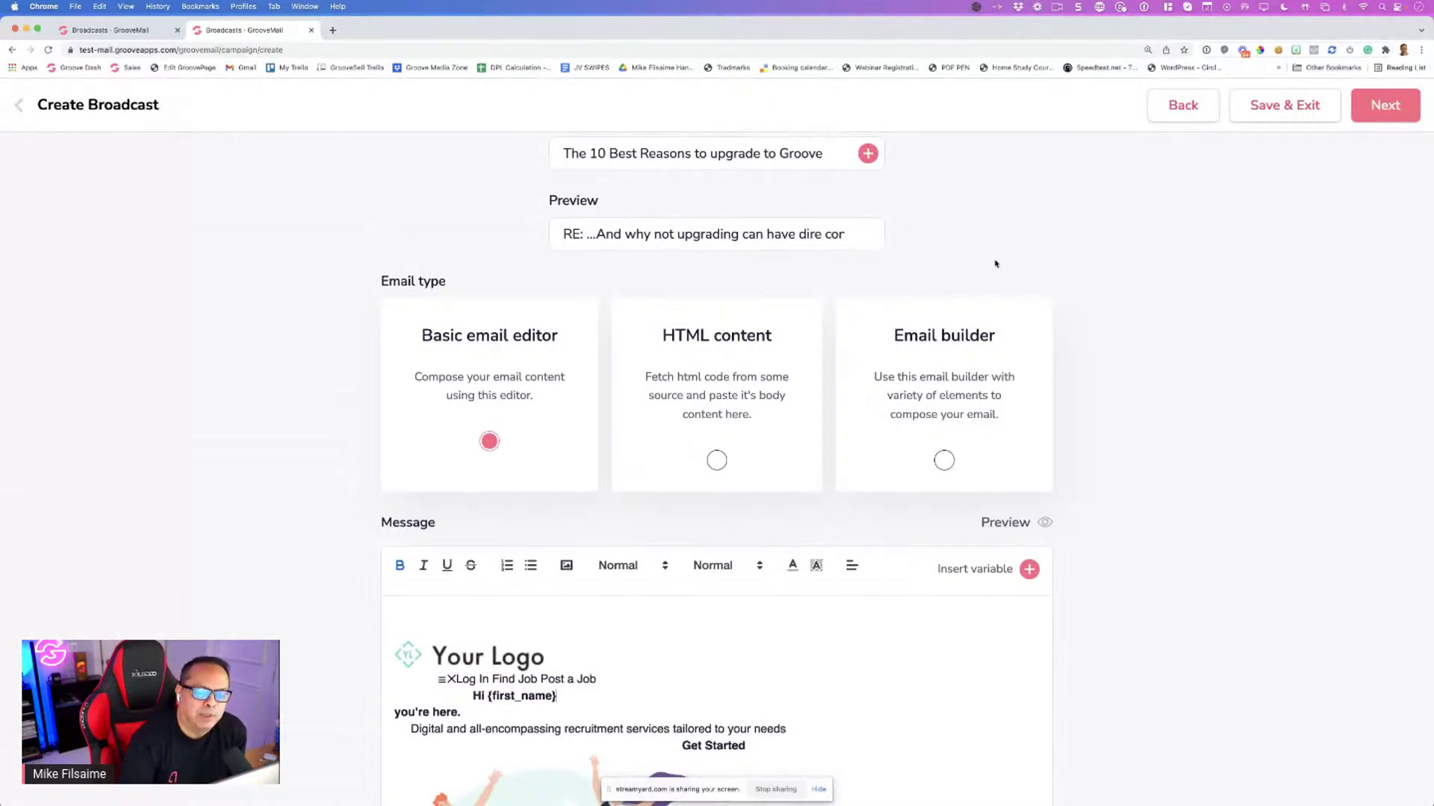
{"action": "scroll", "coordinate": [912, 380], "scroll_direction": "down", "scroll_amount": 3}
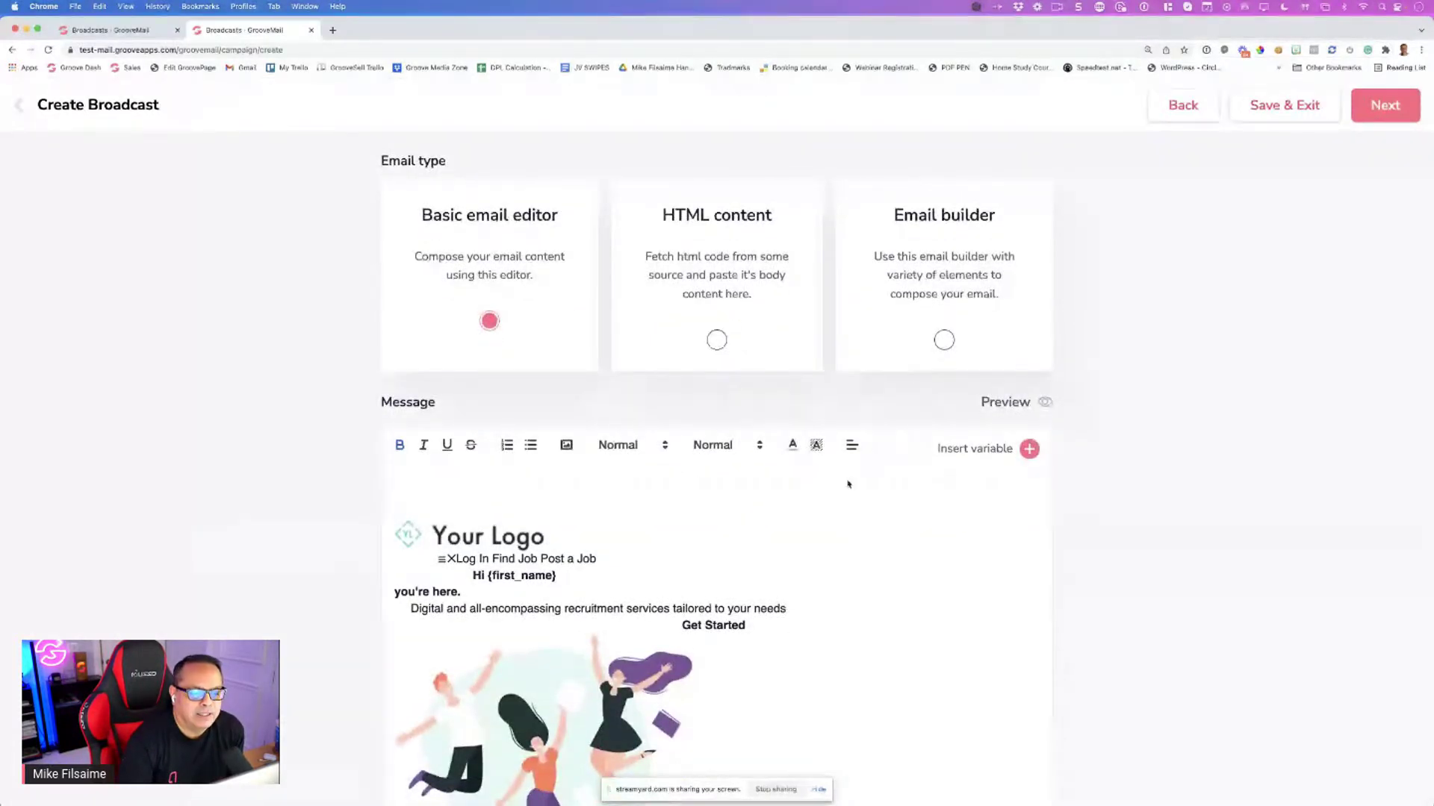
Switch the broadcast to the Email builder type, confirming the content loss
{"action": "scroll", "coordinate": [847, 484], "scroll_direction": "up", "scroll_amount": 5}
{"action": "left_click", "coordinate": [847, 484]}
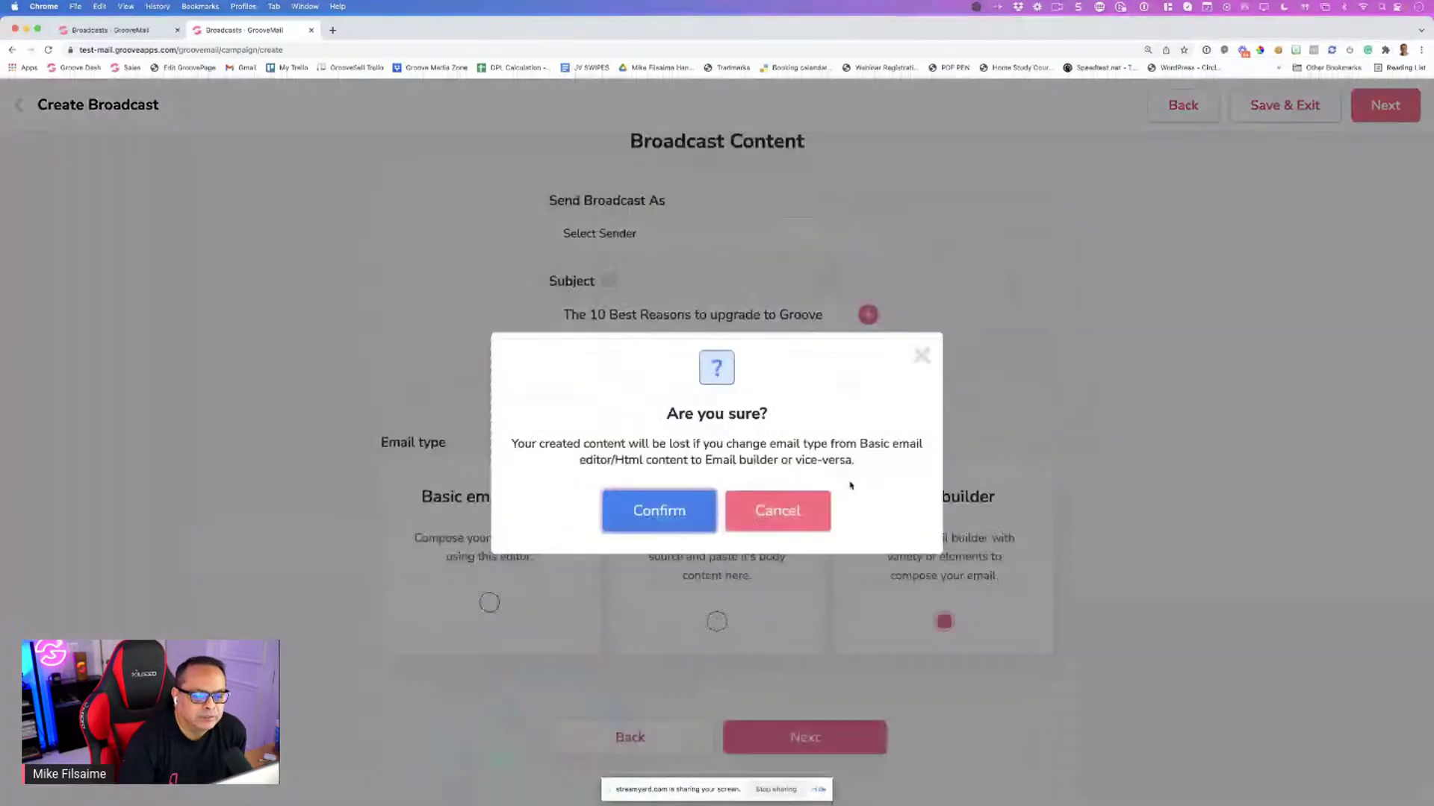
{"action": "left_click", "coordinate": [678, 517]}
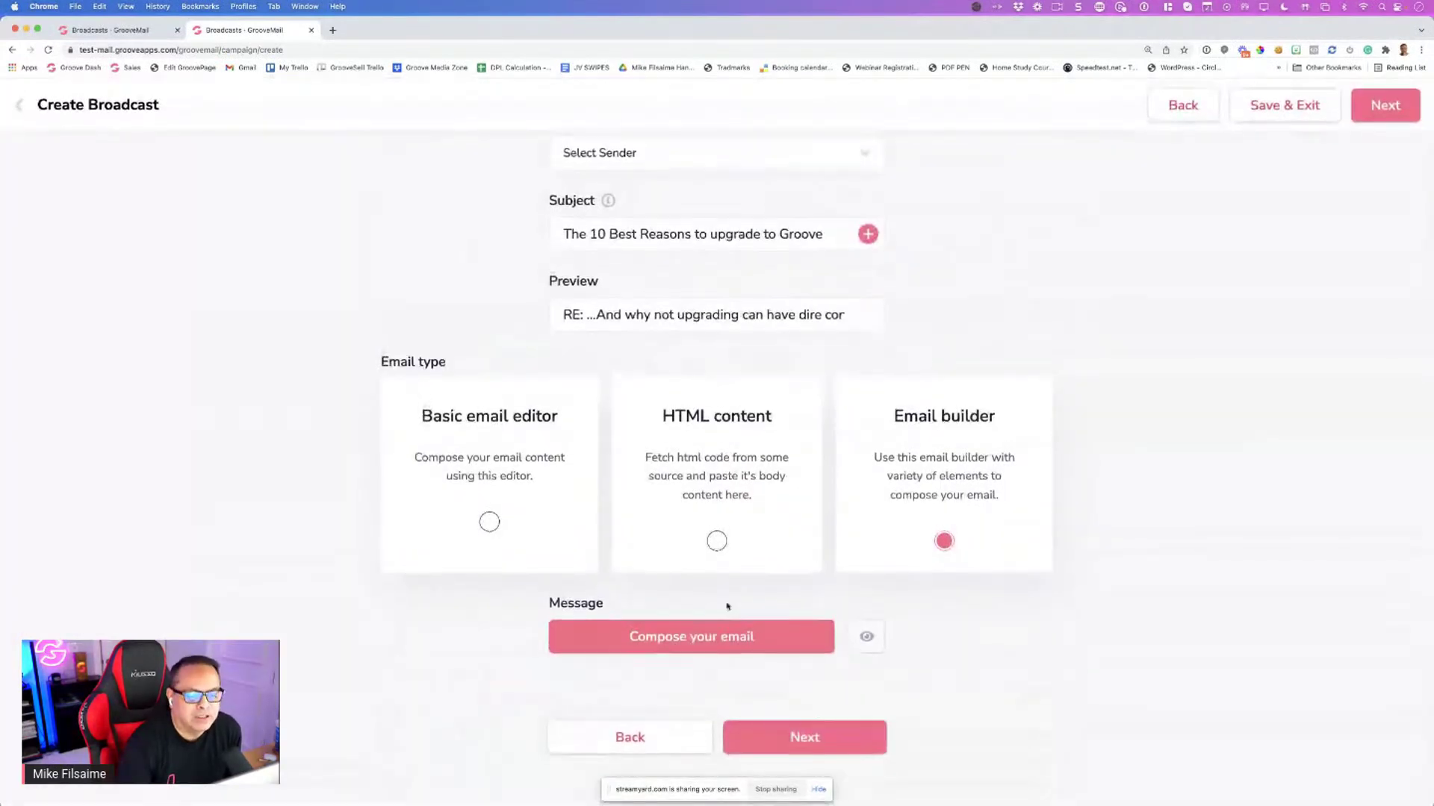
Compose the email, browse the template tabs, and start a blank design from scratch
{"action": "left_click", "coordinate": [655, 649]}
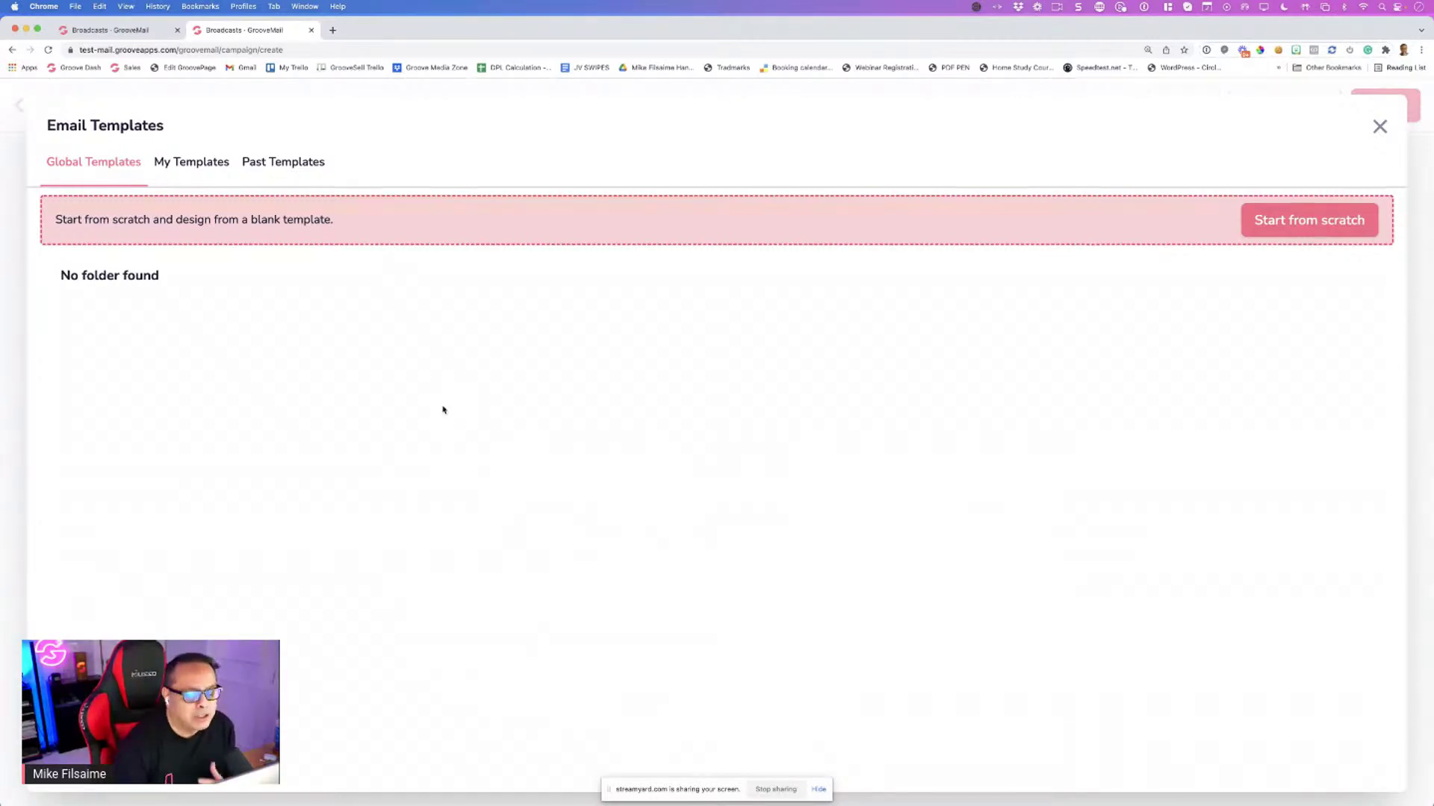
{"action": "left_click", "coordinate": [202, 164]}
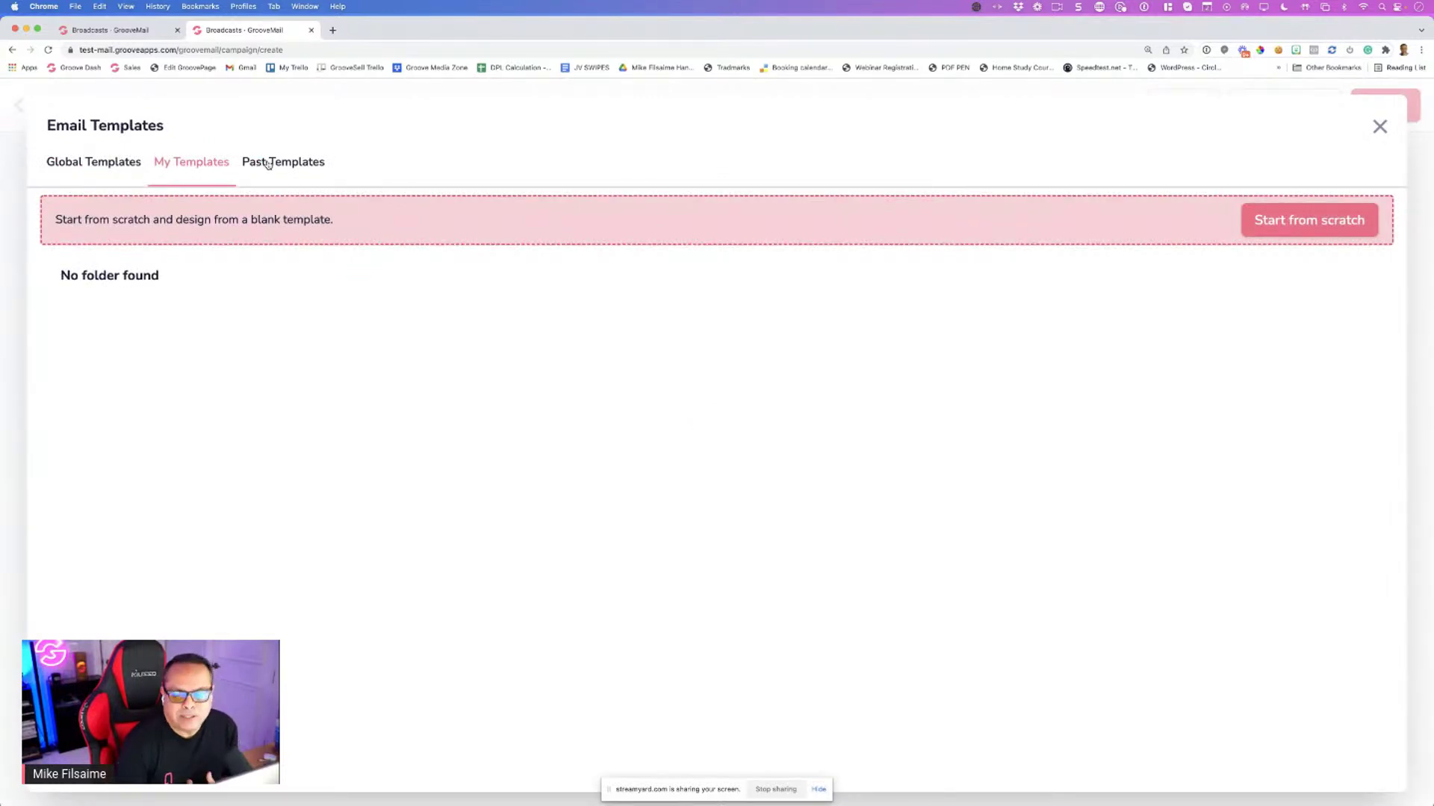
{"action": "left_click", "coordinate": [268, 164]}
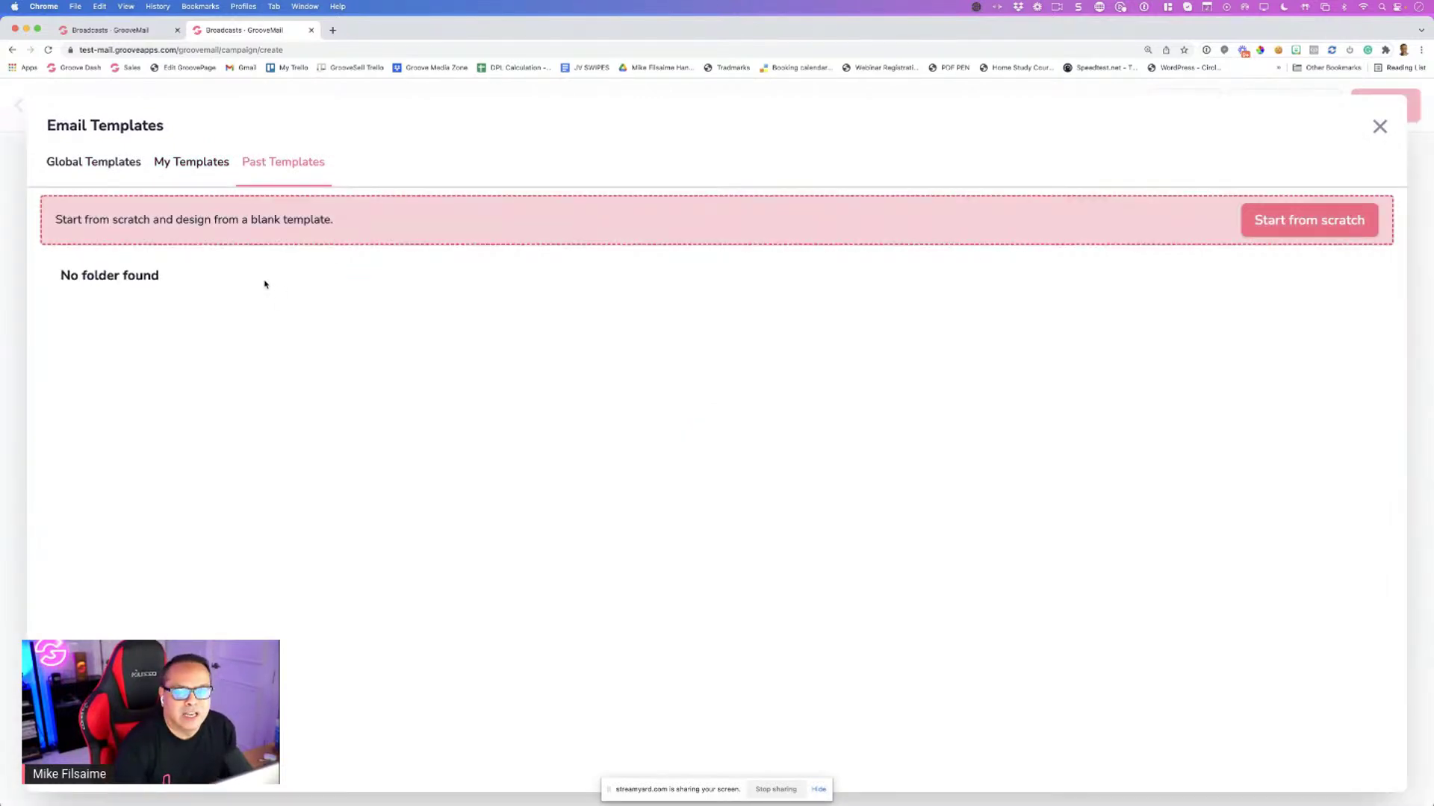
{"action": "left_click", "coordinate": [90, 166]}
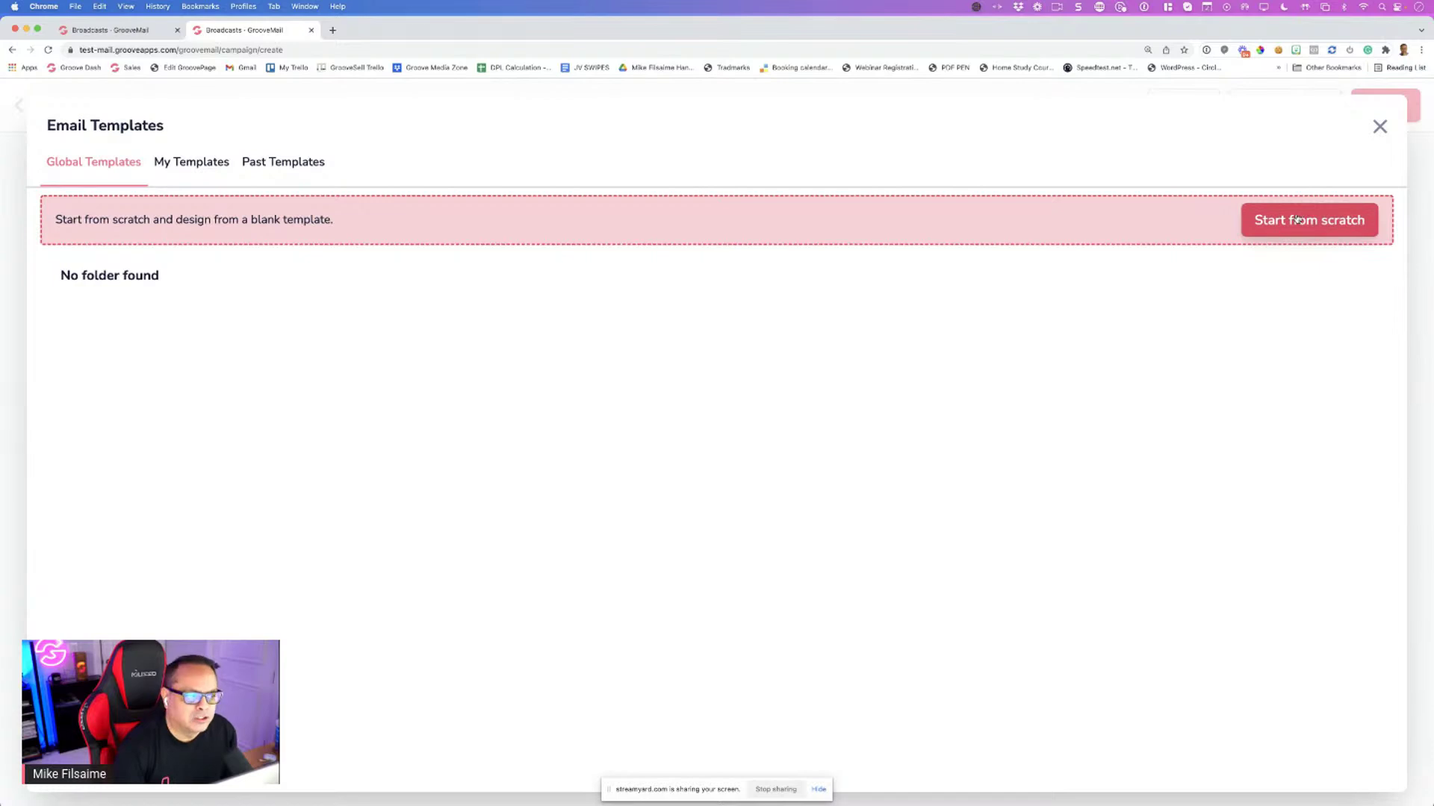
{"action": "left_click", "coordinate": [1297, 219]}
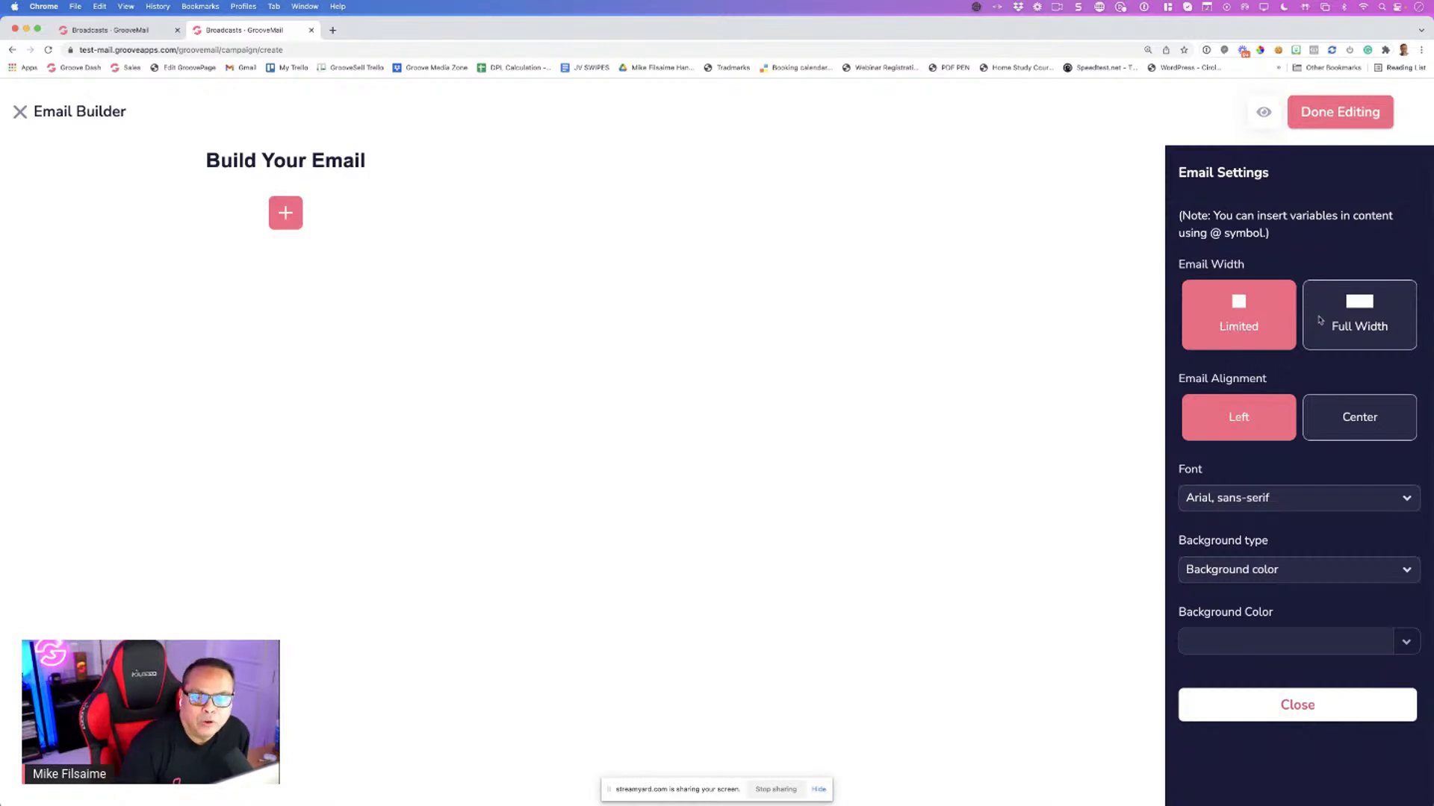
Add a Paragraph element with Lorem Ipsum text to the blank email
{"action": "left_click", "coordinate": [1373, 306]}
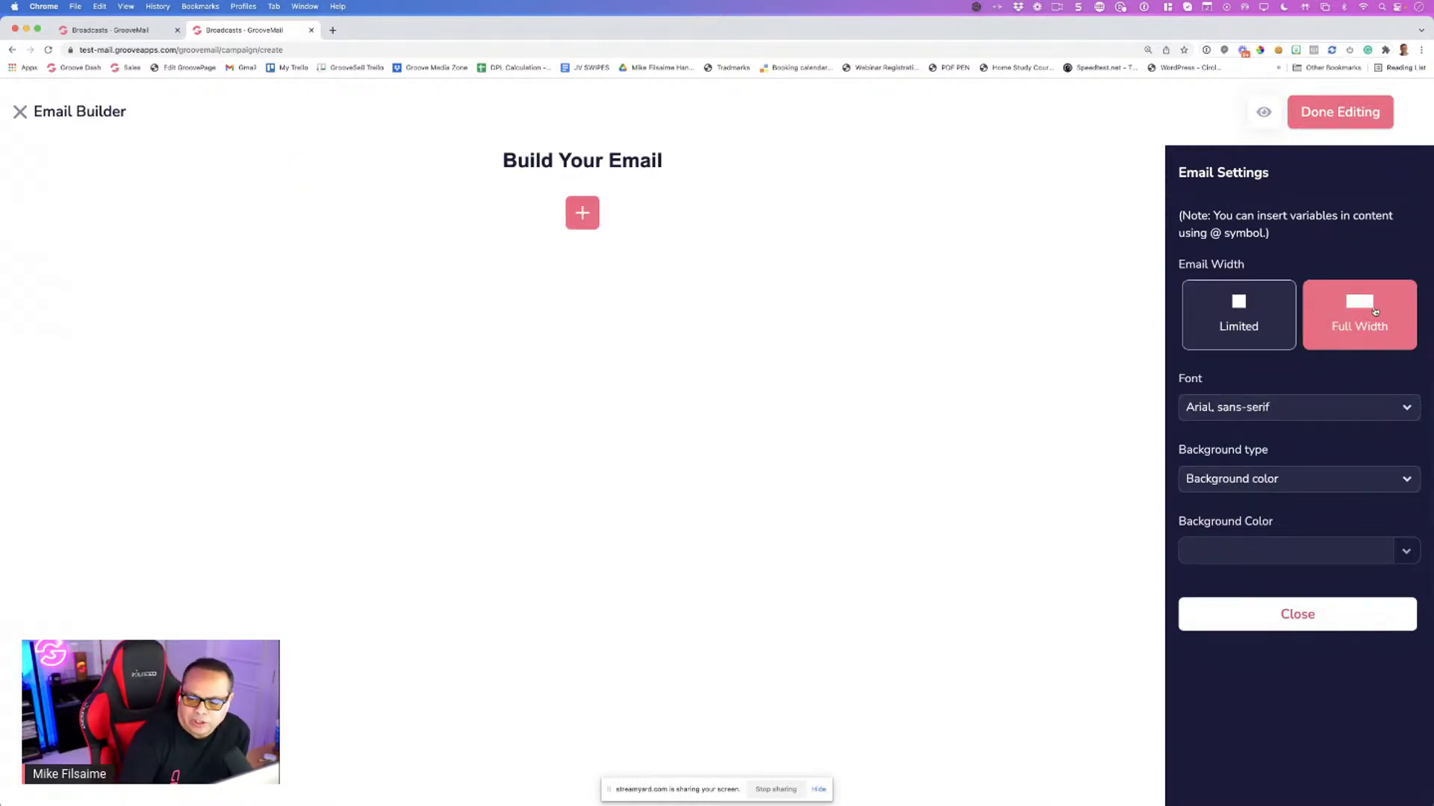
{"action": "left_click", "coordinate": [1258, 324]}
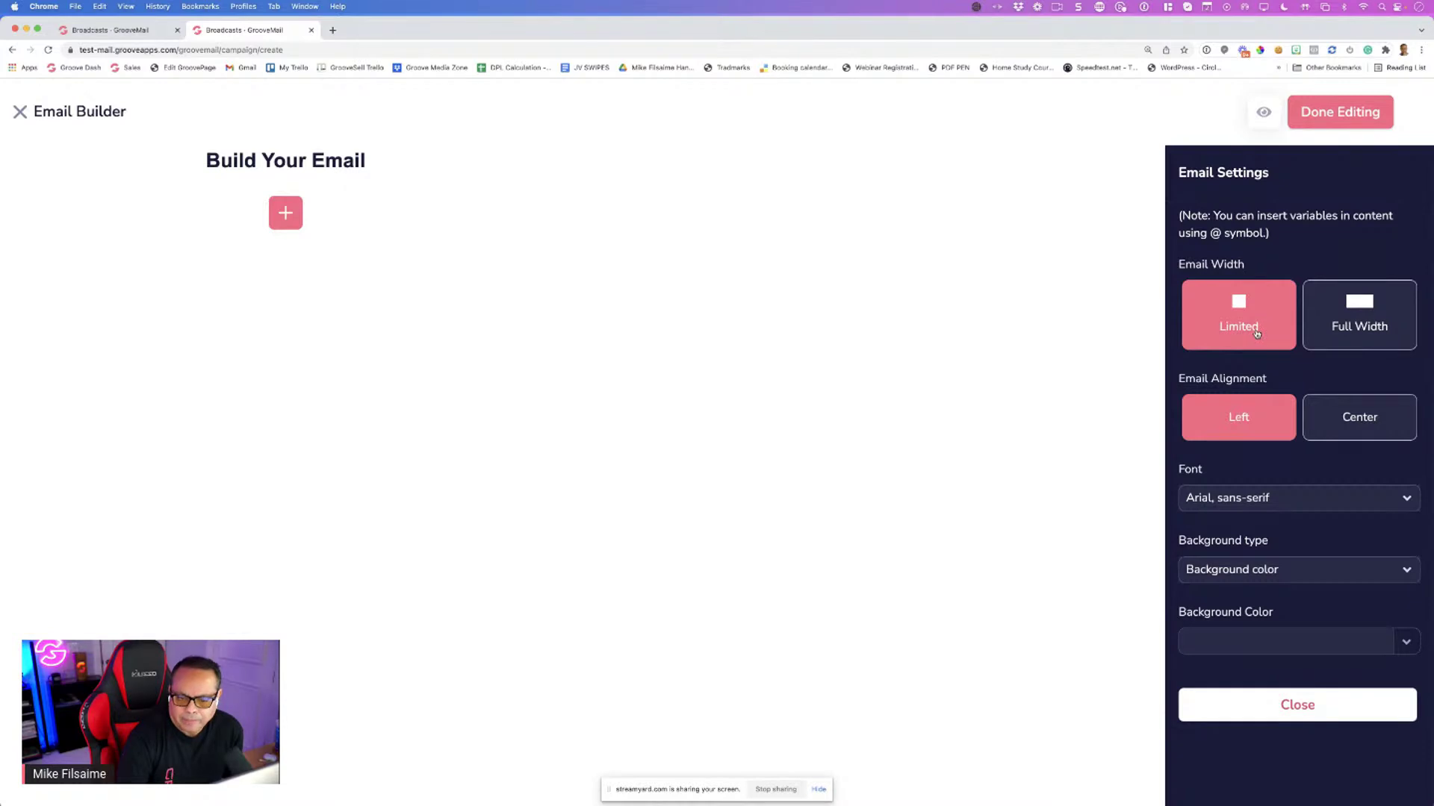
{"action": "left_click", "coordinate": [281, 217]}
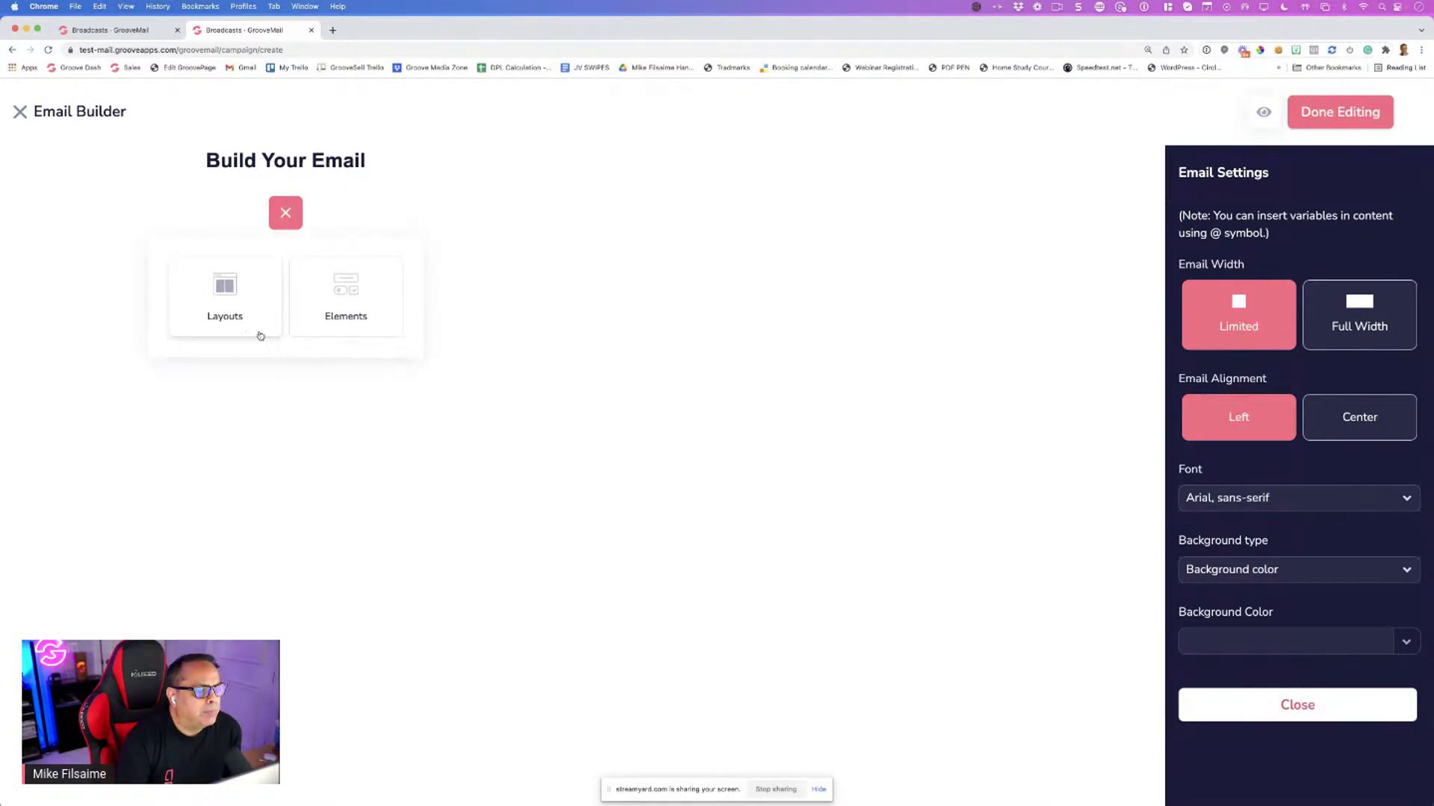
{"action": "left_click", "coordinate": [317, 312]}
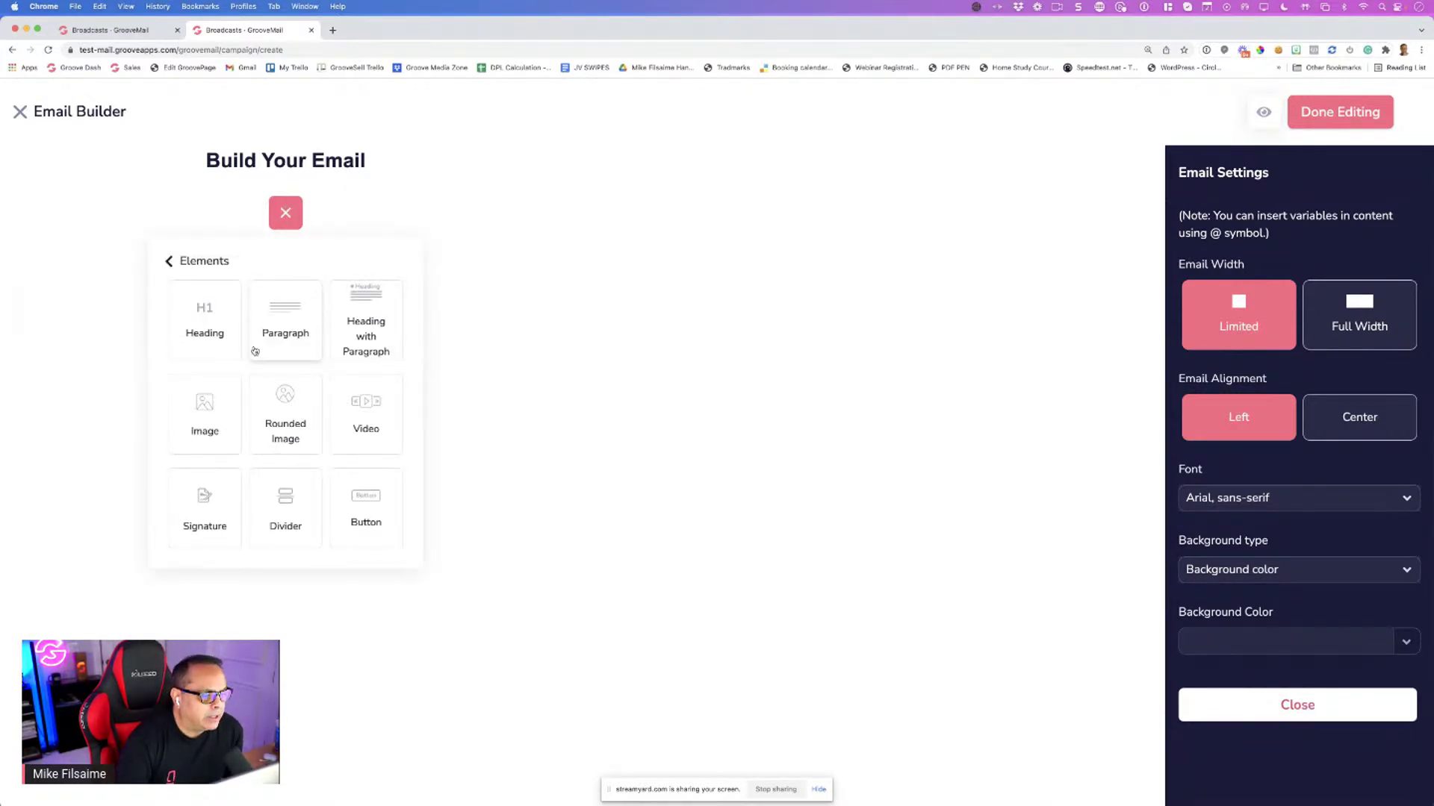
{"action": "left_click", "coordinate": [278, 331]}
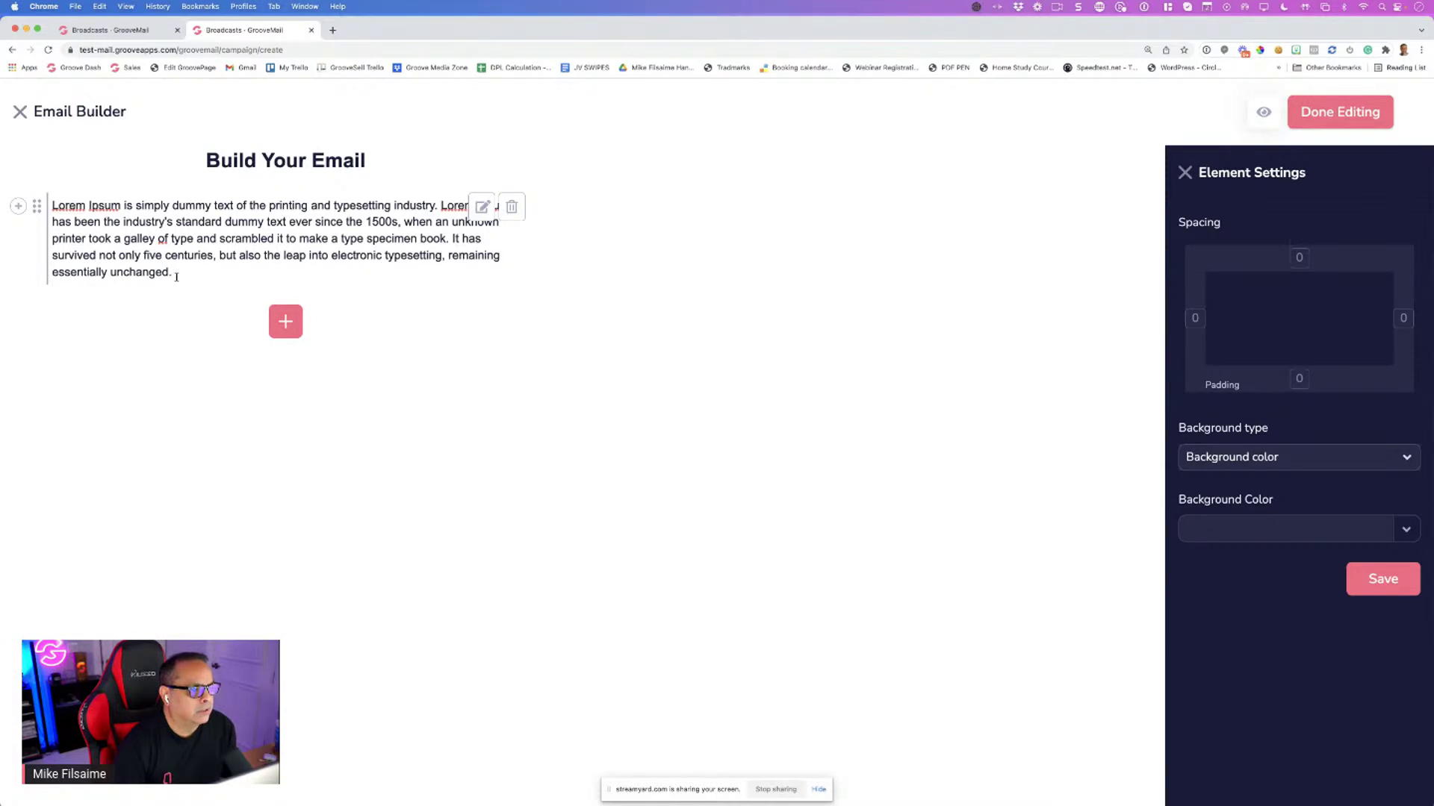
Back in the email settings, set the Email Width to Full Width
{"action": "left_click_drag", "start_coordinate": [173, 273], "coordinate": [64, 217]}
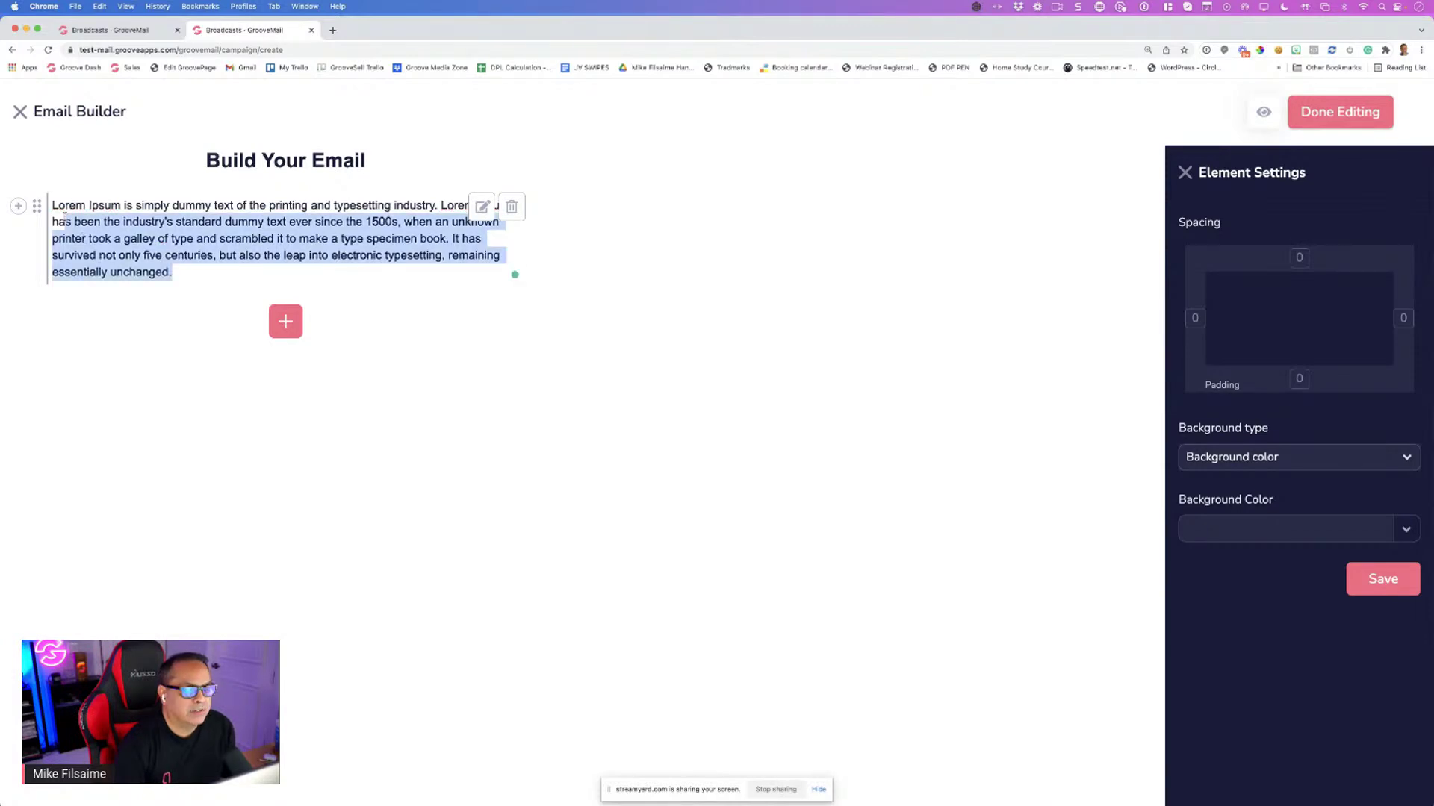
{"action": "left_click", "coordinate": [106, 222]}
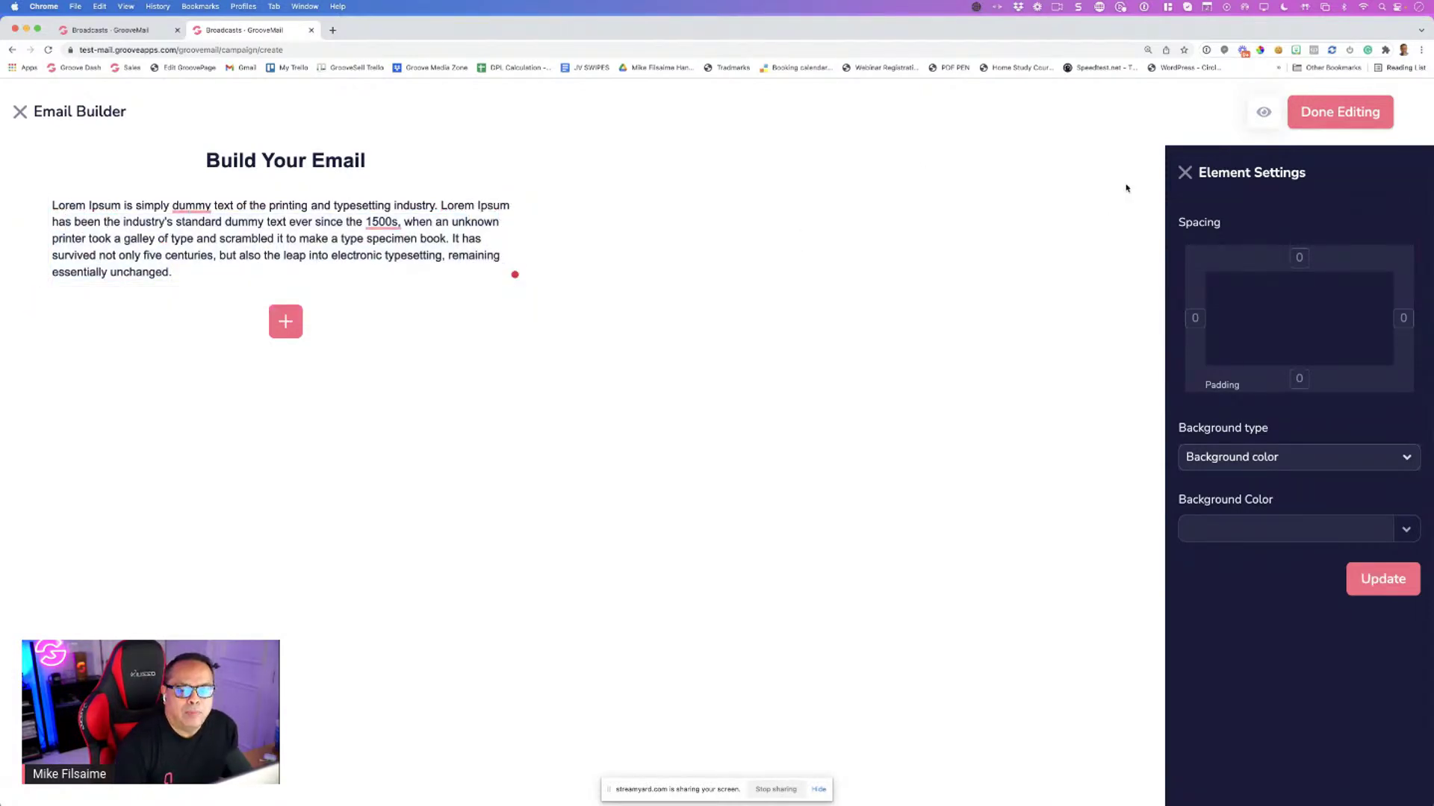
{"action": "left_click", "coordinate": [1183, 173]}
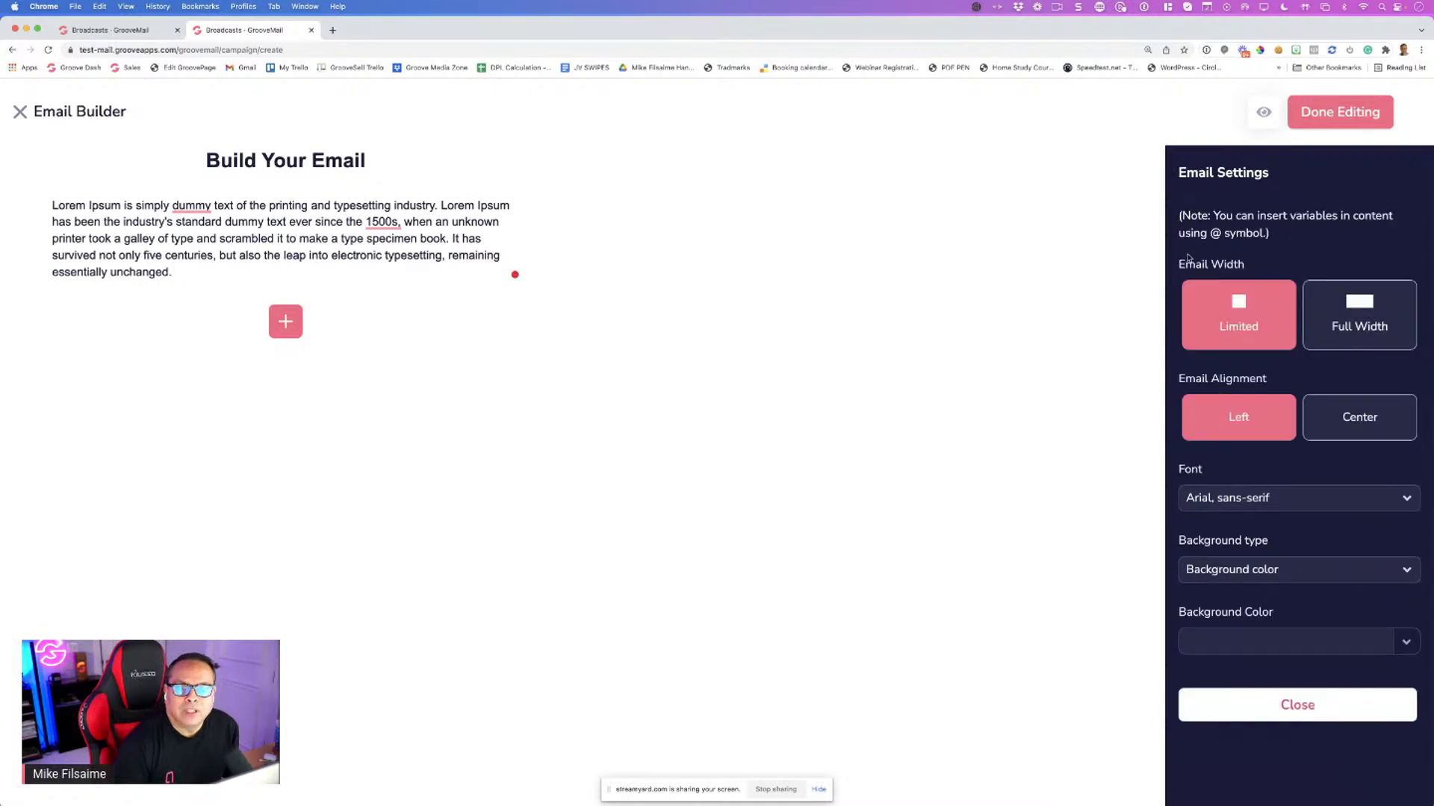
{"action": "left_click", "coordinate": [1367, 312]}
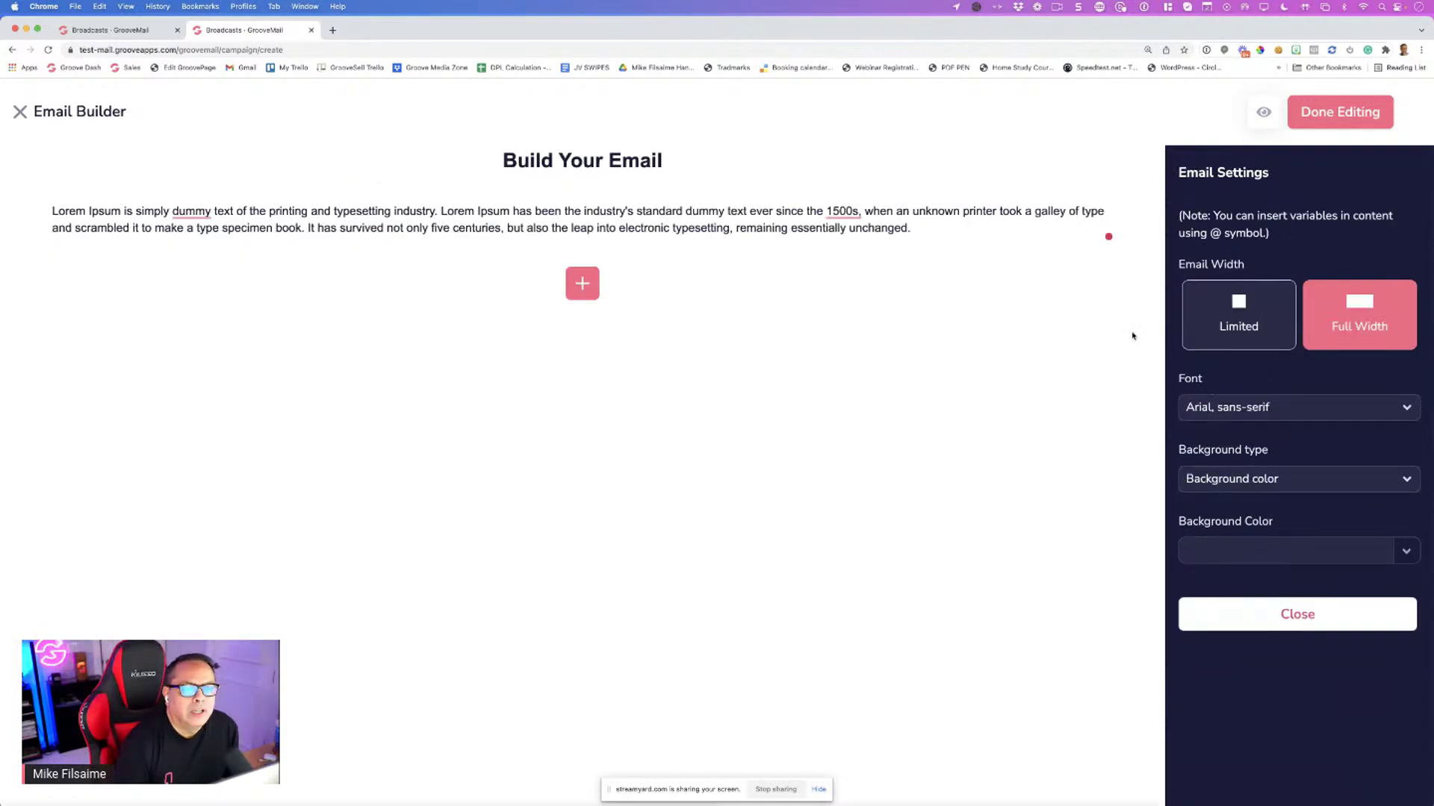
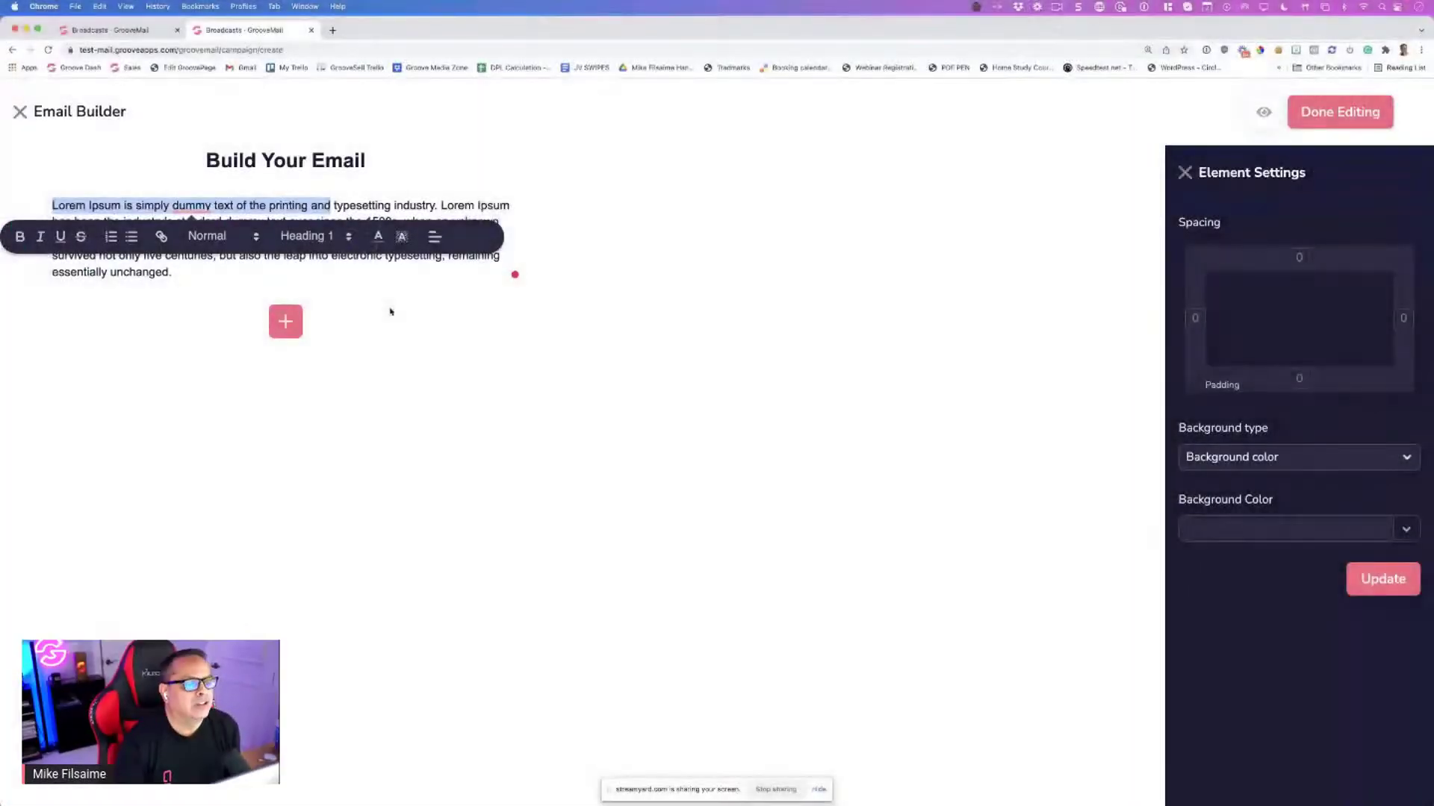
Deselect the placeholder paragraph to show email-wide settings: Limited width, Left alignment, Arial font
{"action": "left_click", "coordinate": [371, 309]}
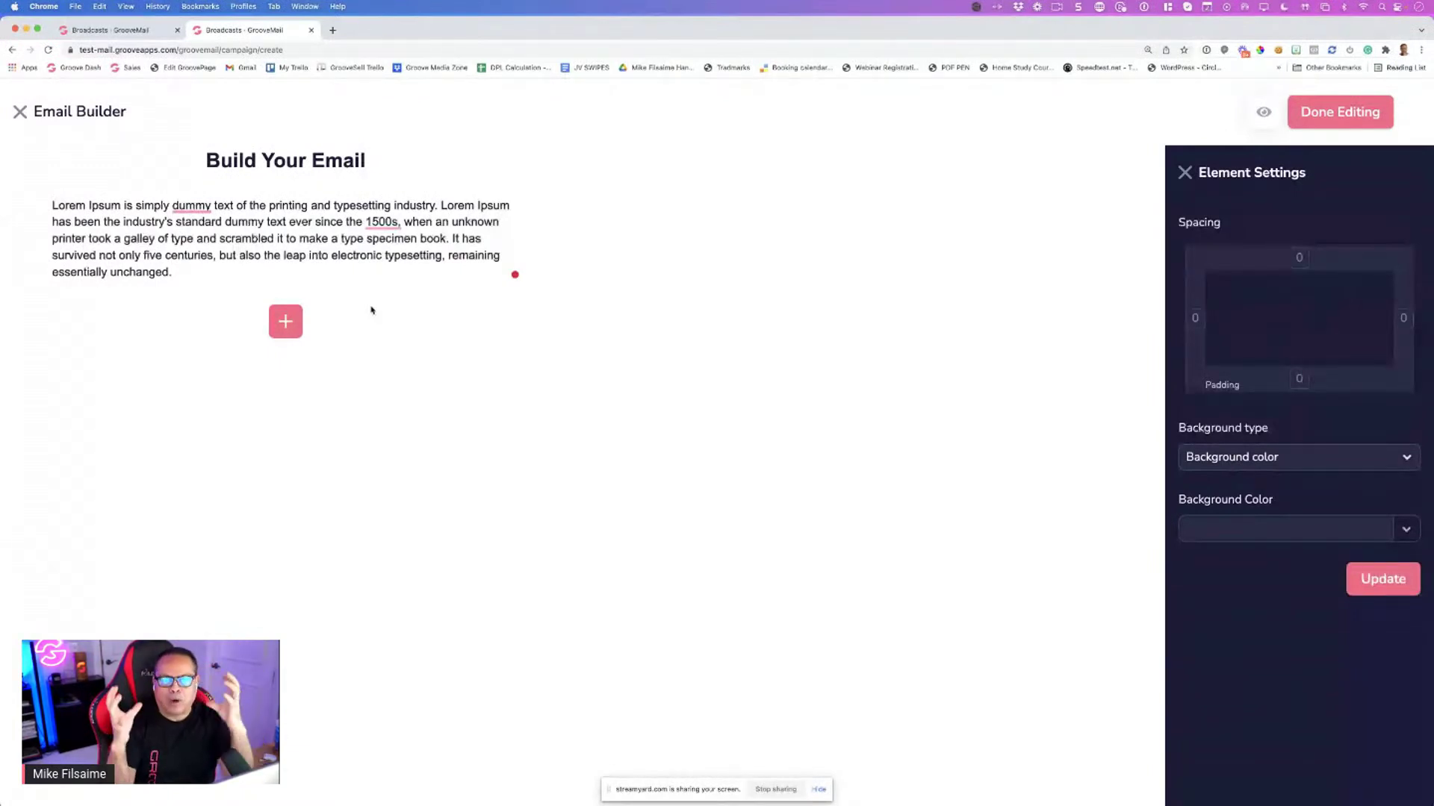
{"action": "left_click", "coordinate": [372, 282]}
{"action": "left_click_drag", "start_coordinate": [186, 271], "coordinate": [101, 218]}
{"action": "left_click", "coordinate": [159, 222]}
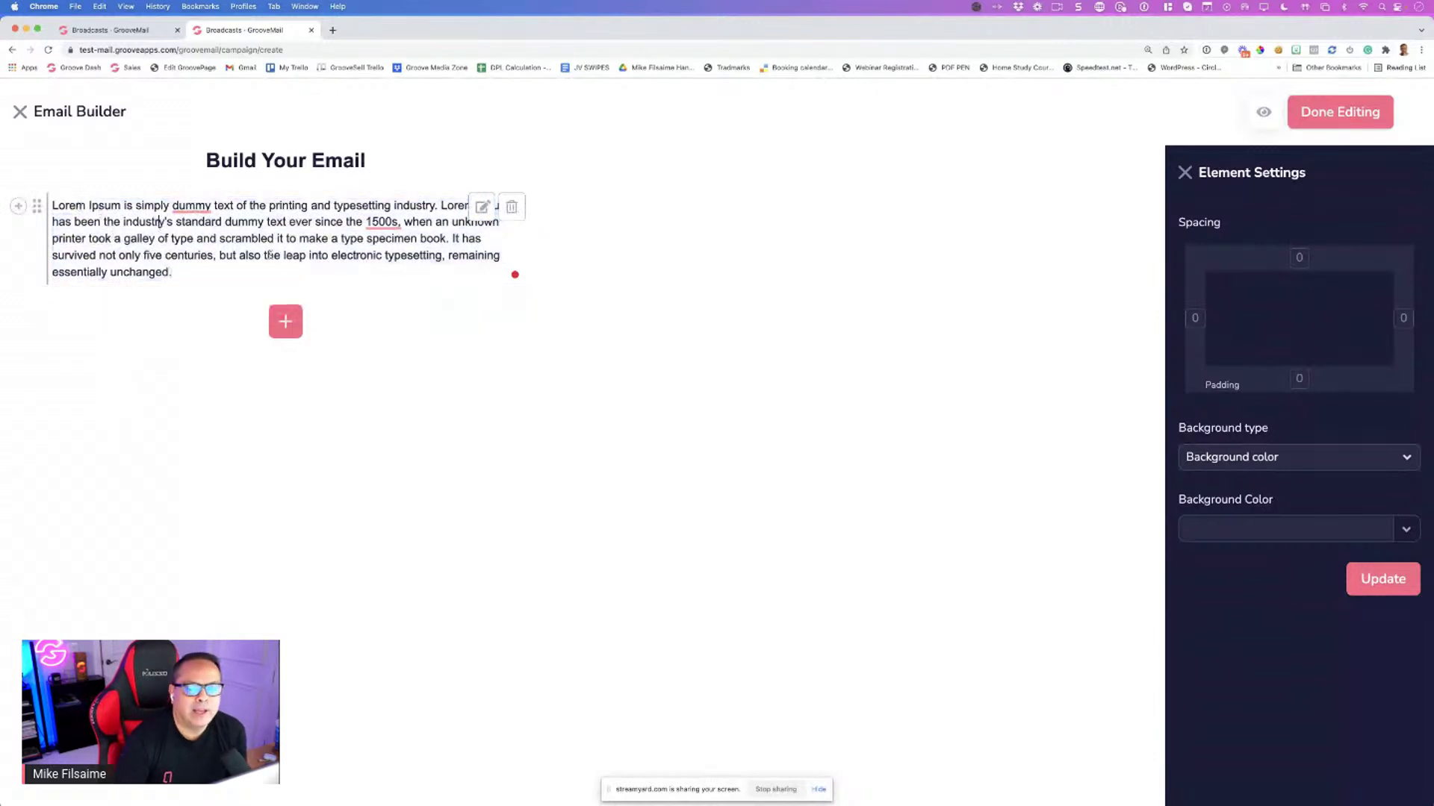
{"action": "left_click", "coordinate": [1067, 294]}
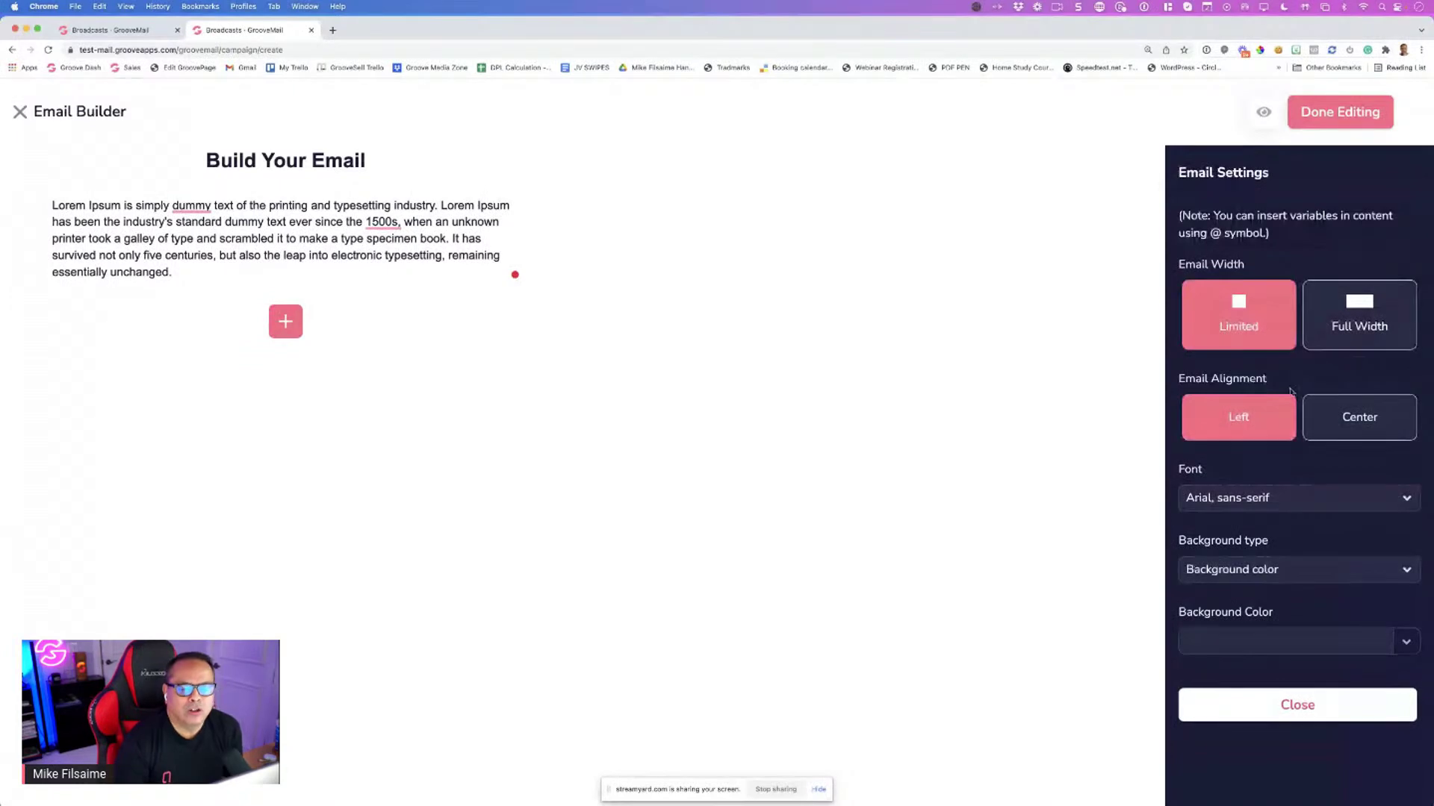
{"action": "left_click", "coordinate": [1324, 428]}
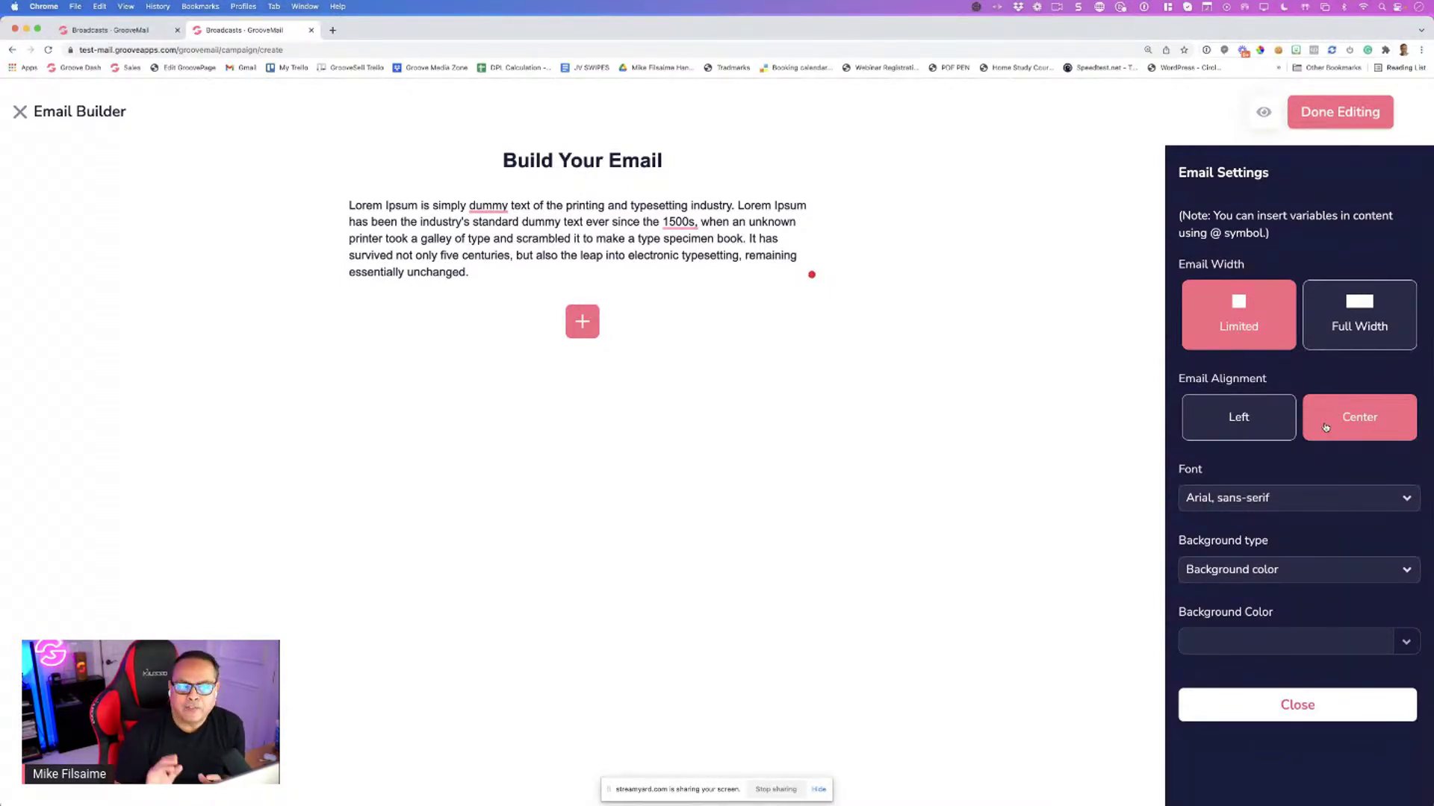
{"action": "left_click", "coordinate": [1239, 415]}
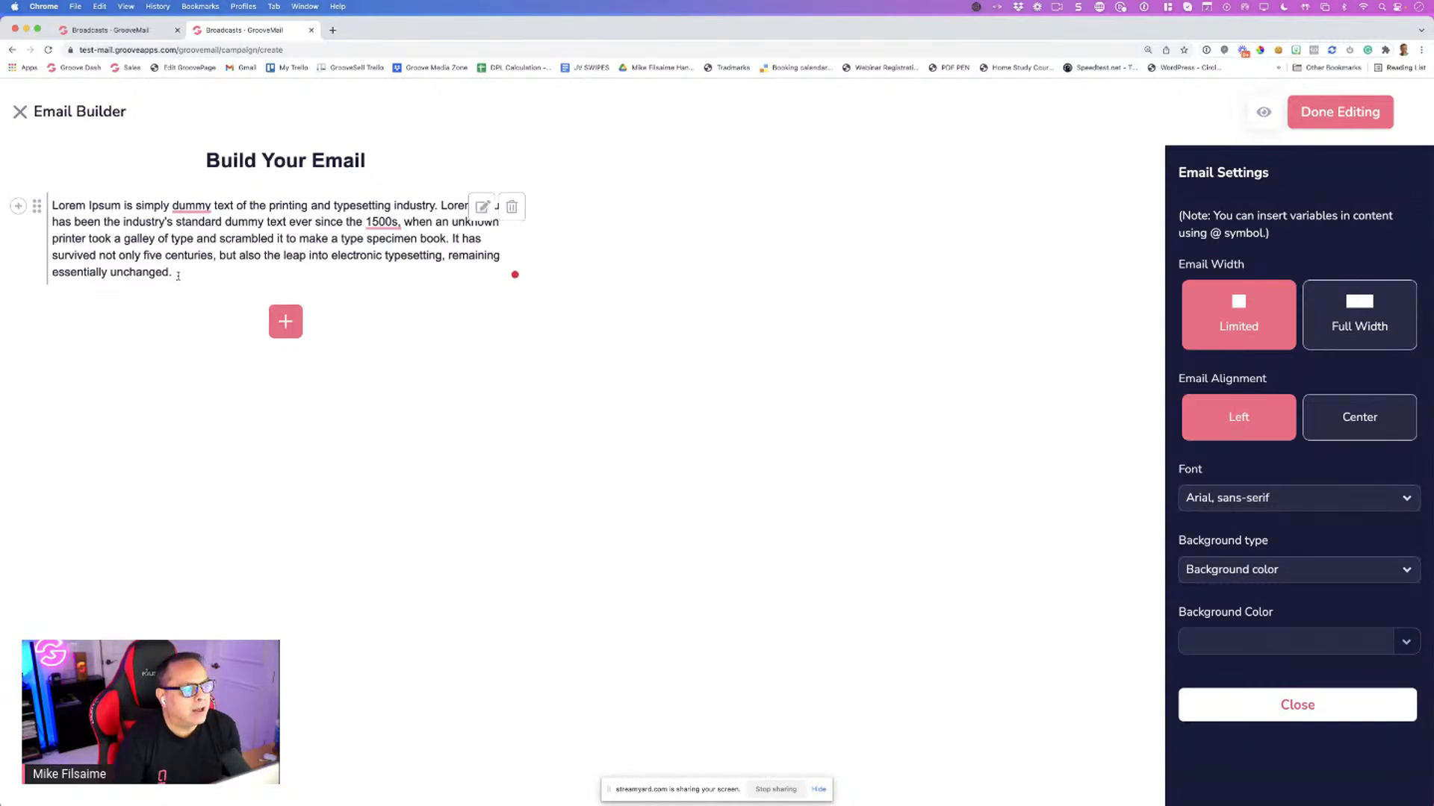
Replace the Lorem Ipsum placeholder with 'Hi' followed by the {first_name} merge field
{"action": "left_click_drag", "start_coordinate": [179, 273], "coordinate": [47, 207]}
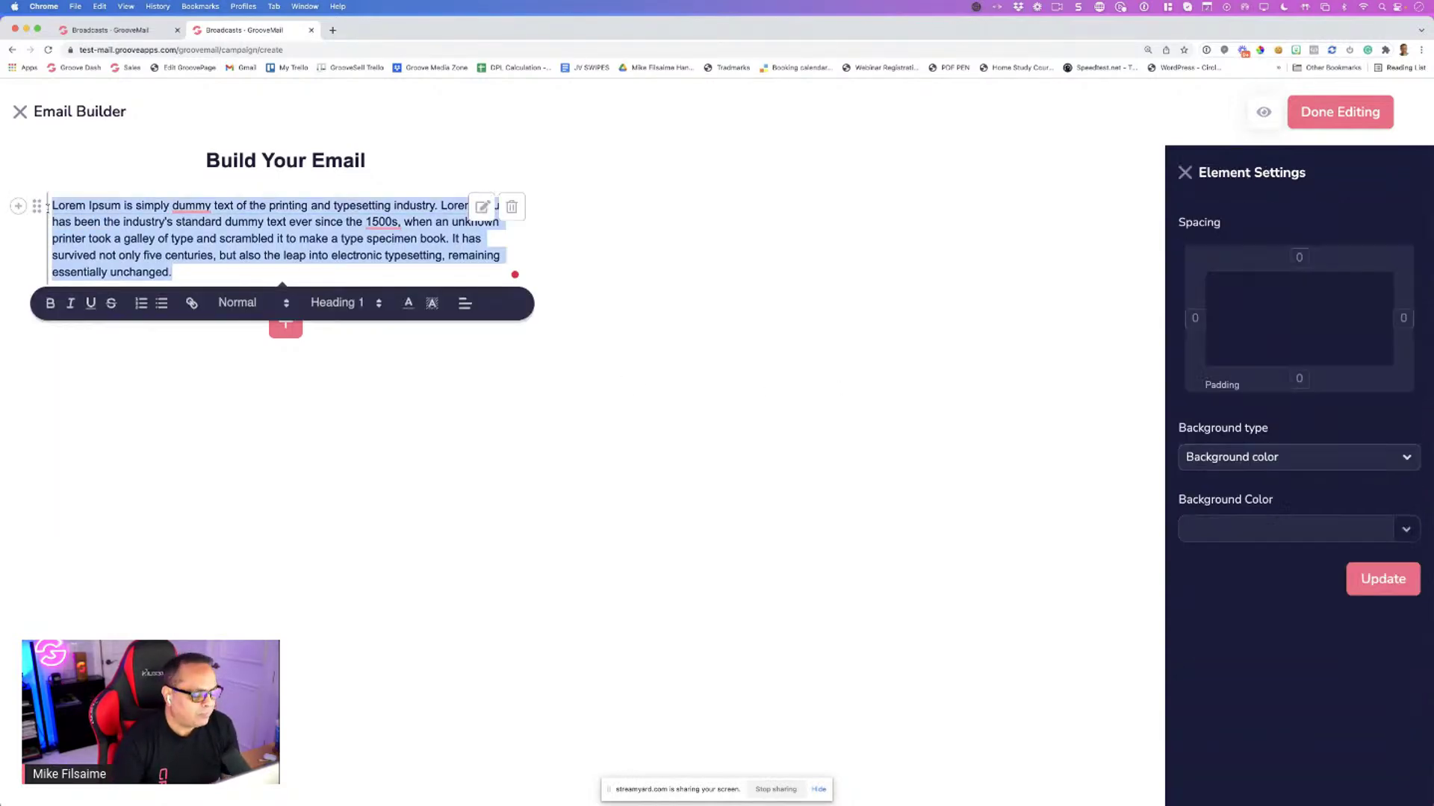
{"action": "type", "text": "Hi"}
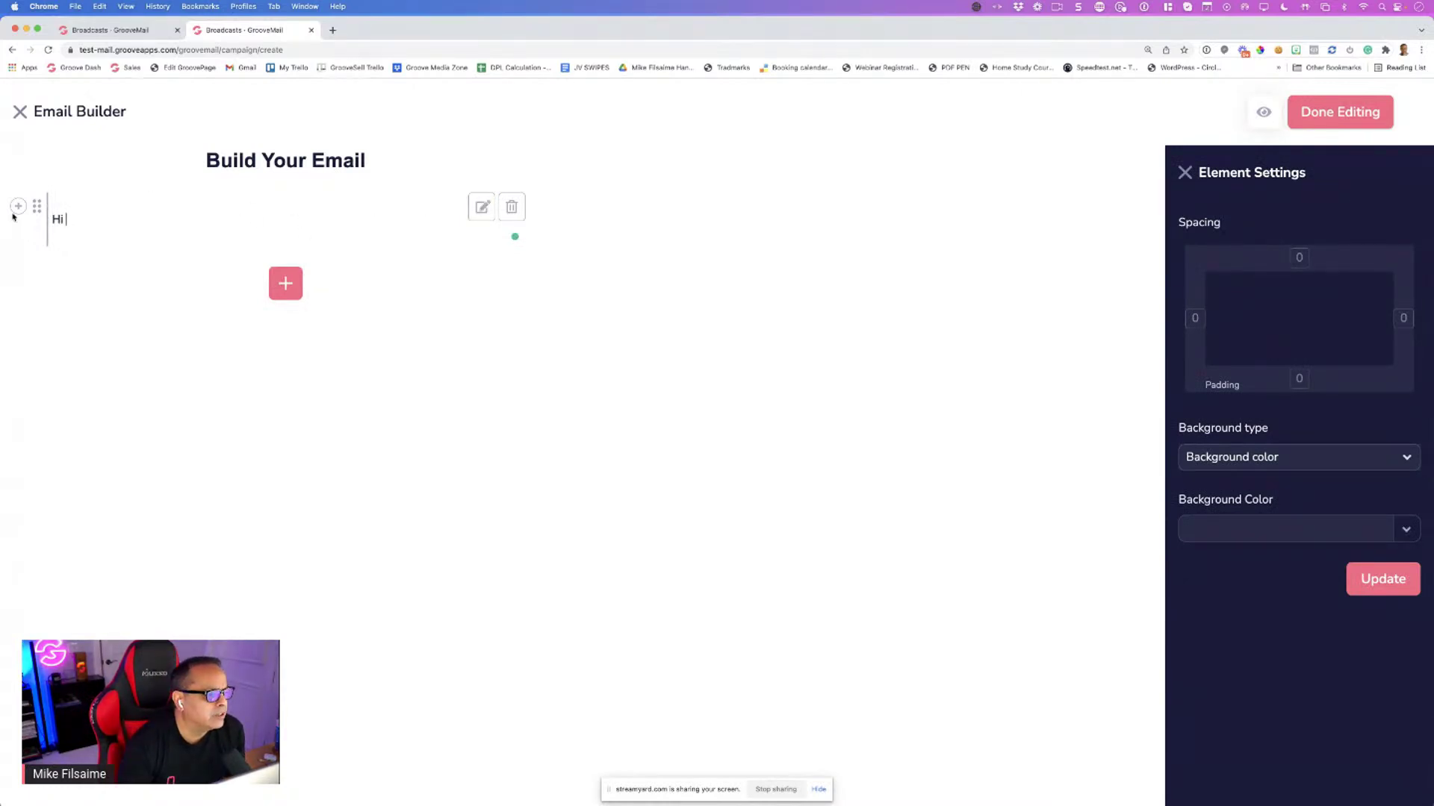
{"action": "left_click", "coordinate": [18, 206]}
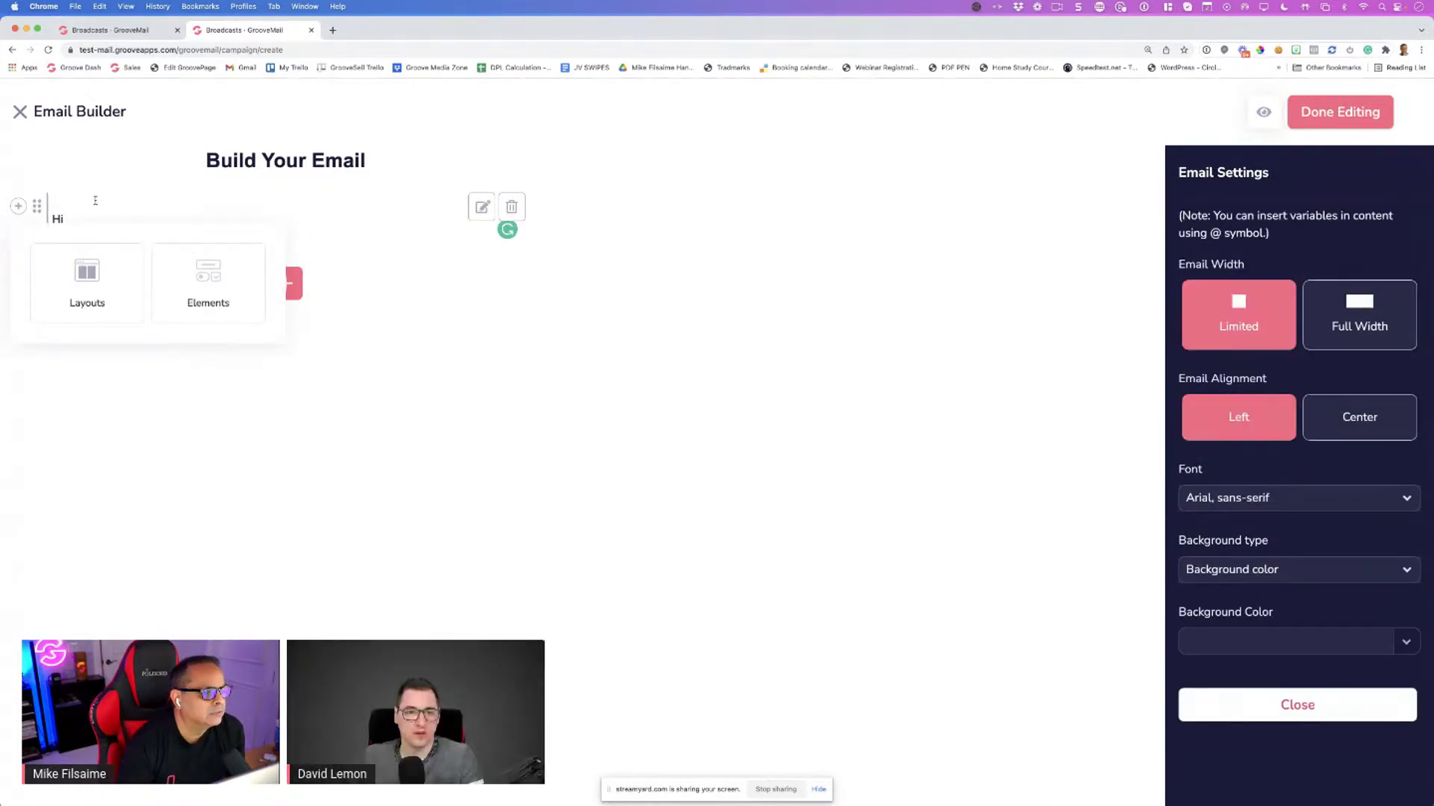
{"action": "left_click", "coordinate": [83, 219]}
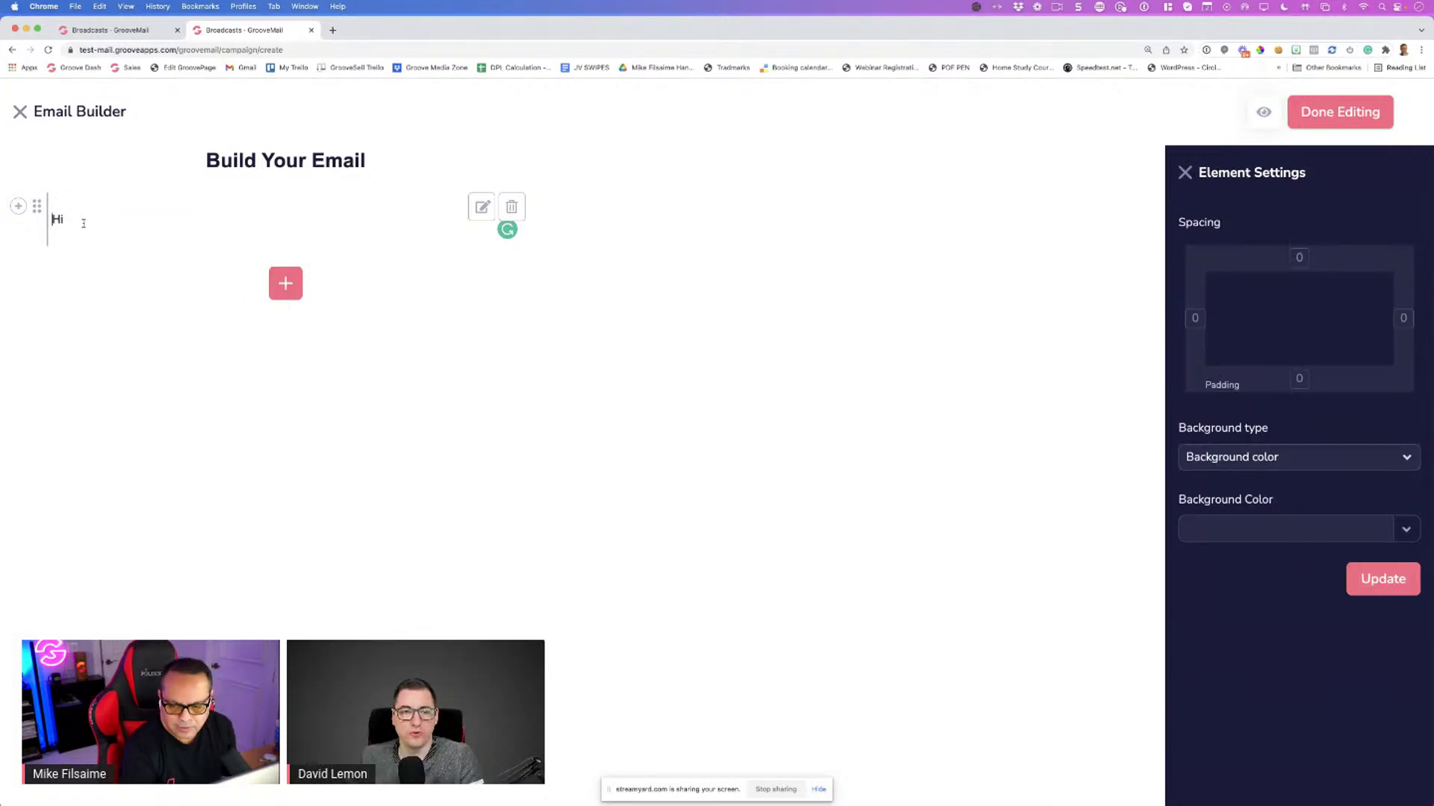
{"action": "left_click", "coordinate": [78, 219]}
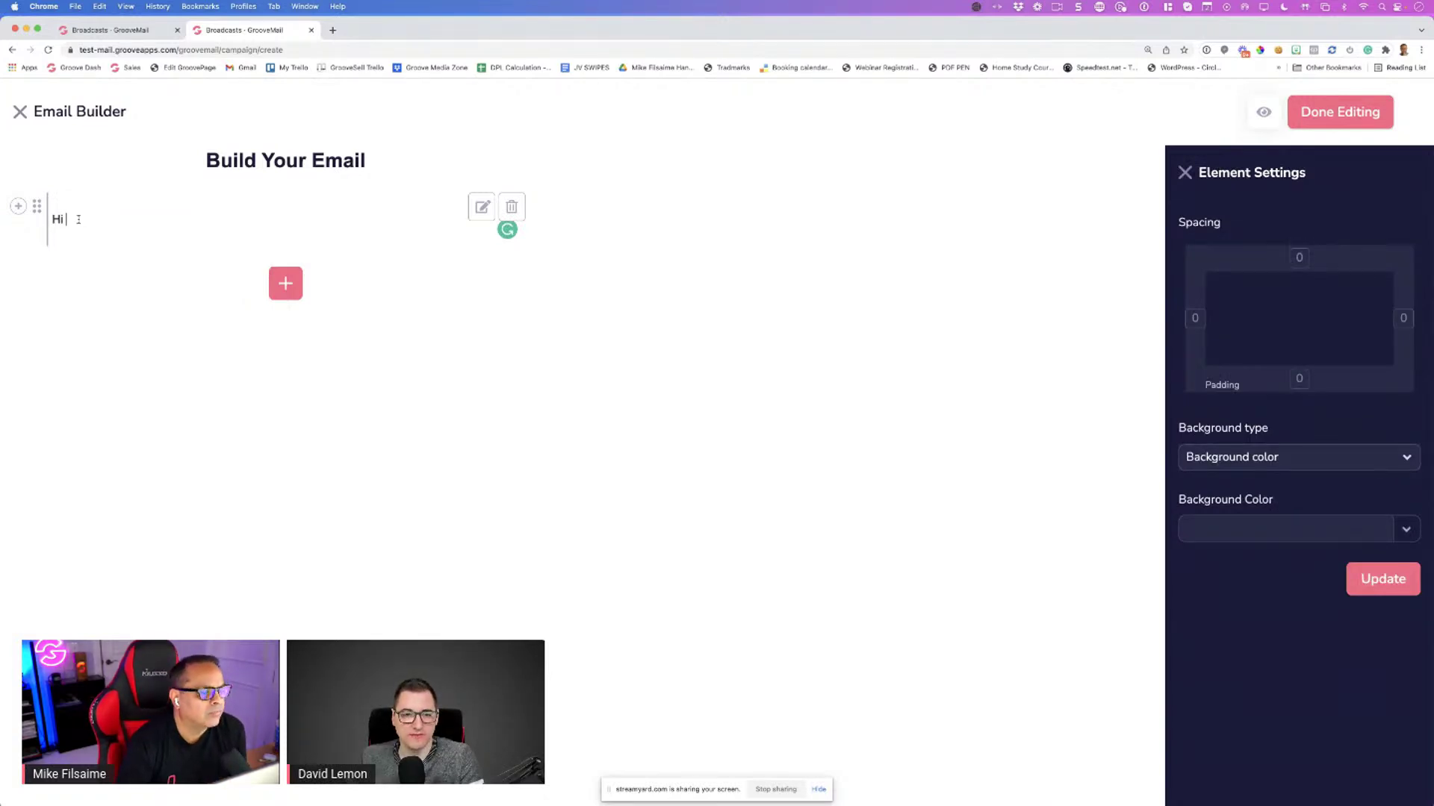
{"action": "type", "text": "{"}
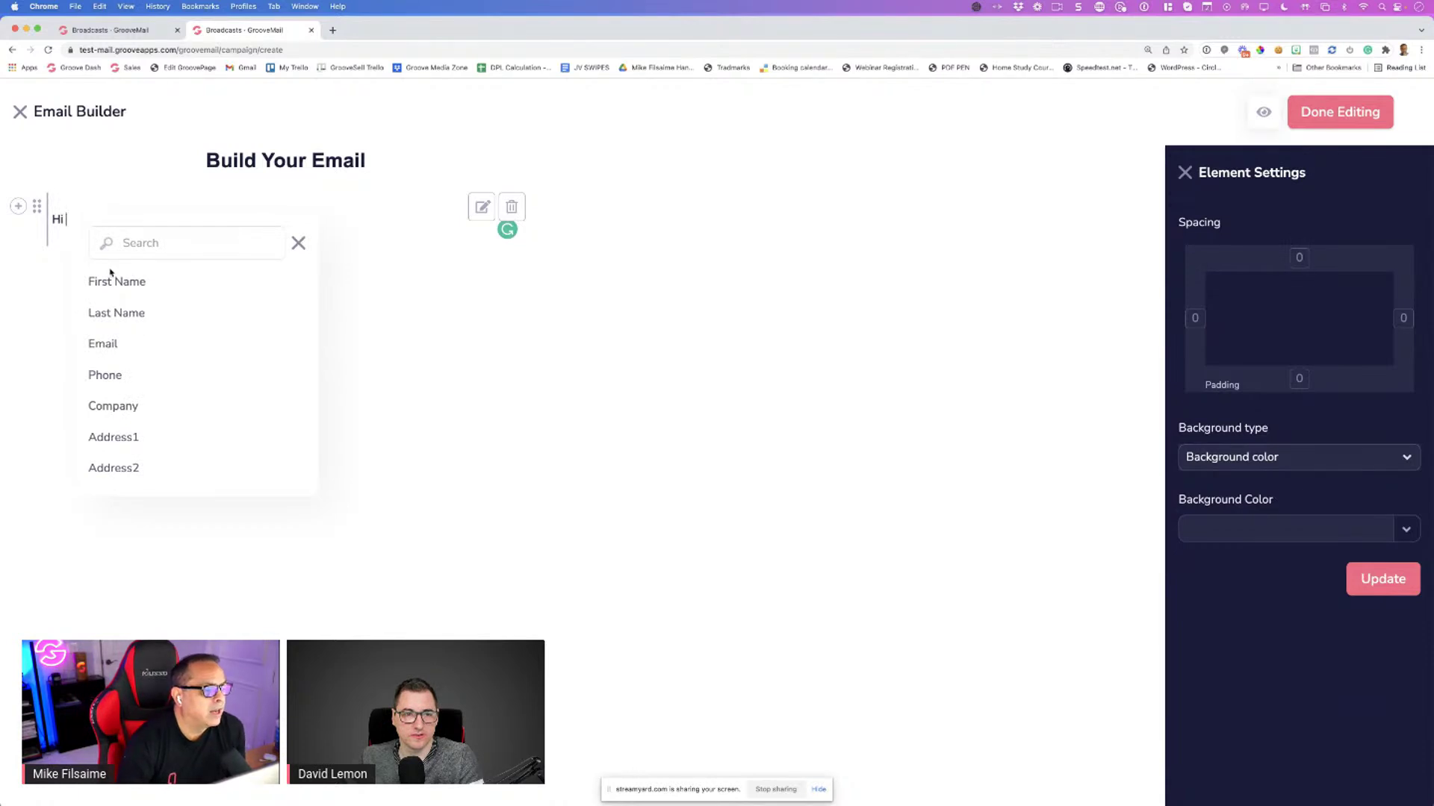
{"action": "left_click", "coordinate": [114, 282]}
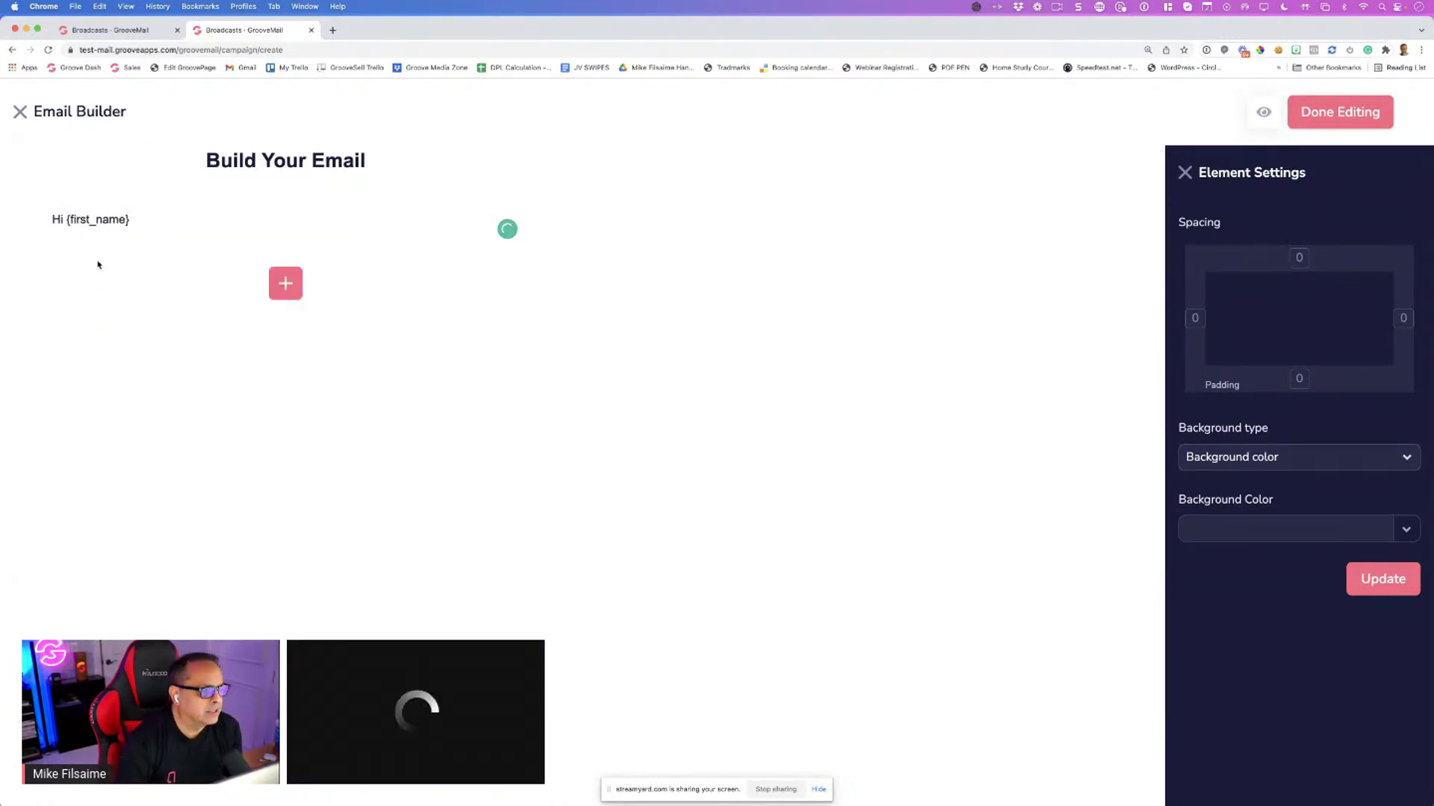
On a new line, type 'Recently while in Orlando', retyping the mistyped city and first word
{"action": "key", "text": "Return"}
{"action": "type", "text": "Re"}
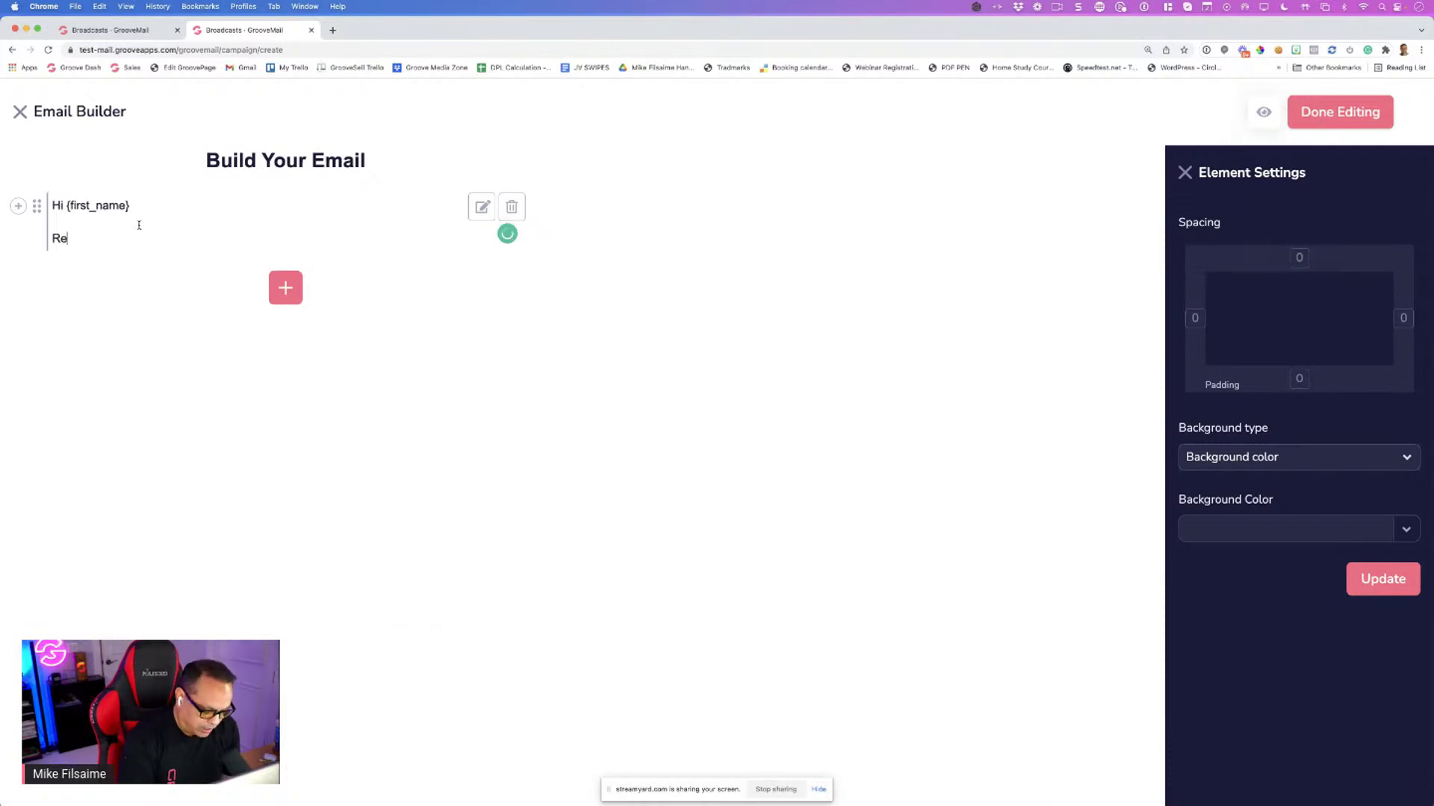
{"action": "type", "text": "c"}
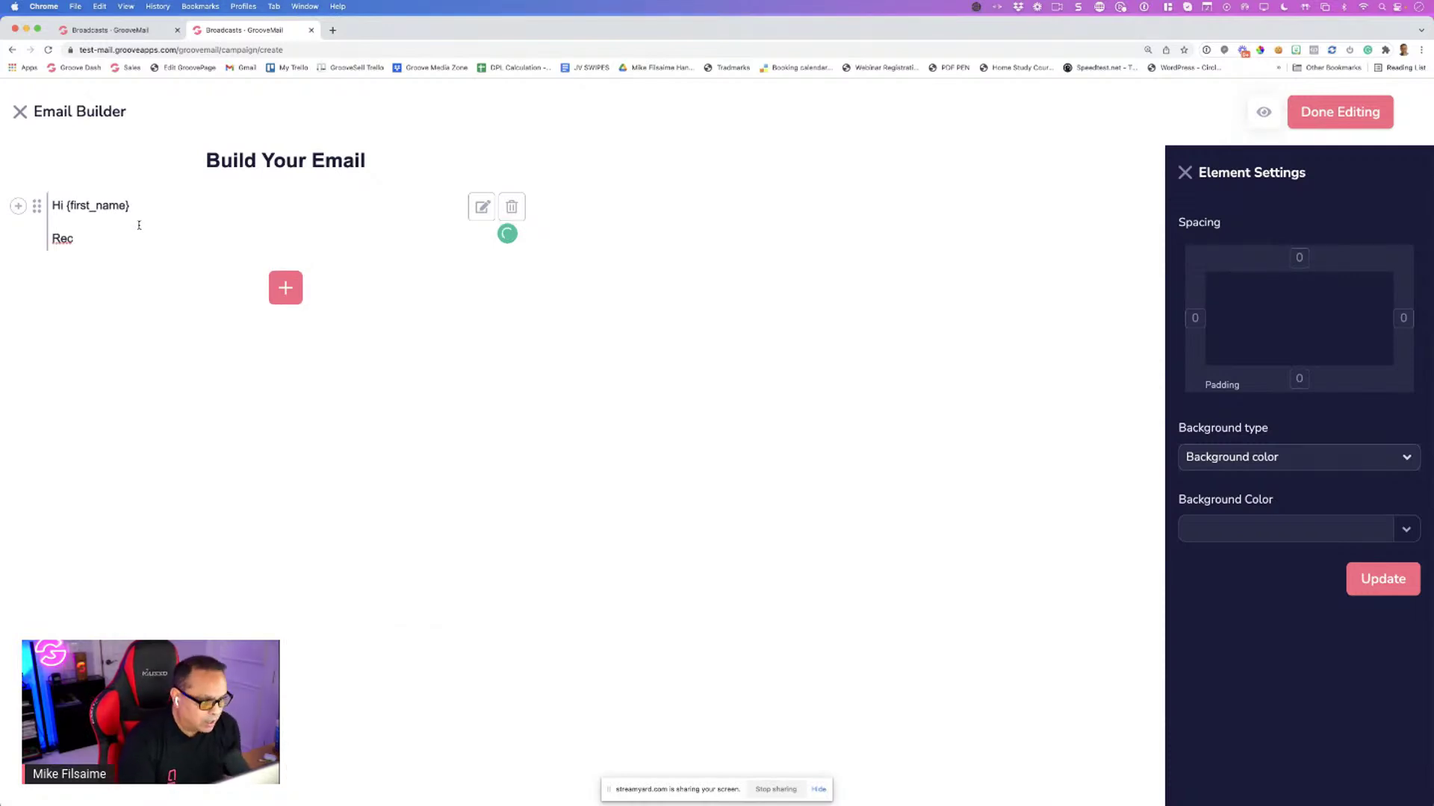
{"action": "type", "text": "ectky whw"}
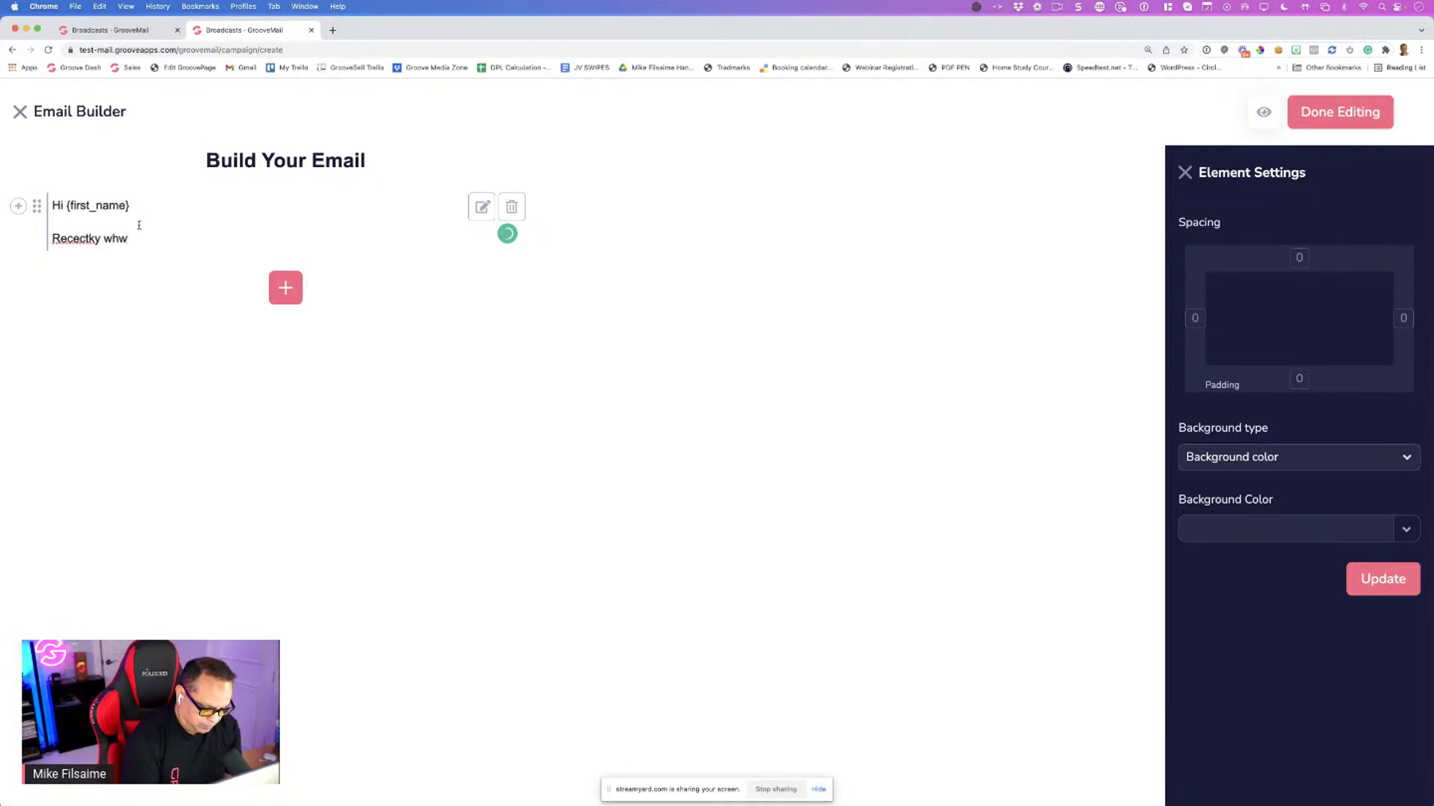
{"action": "type", "text": "ile in orna"}
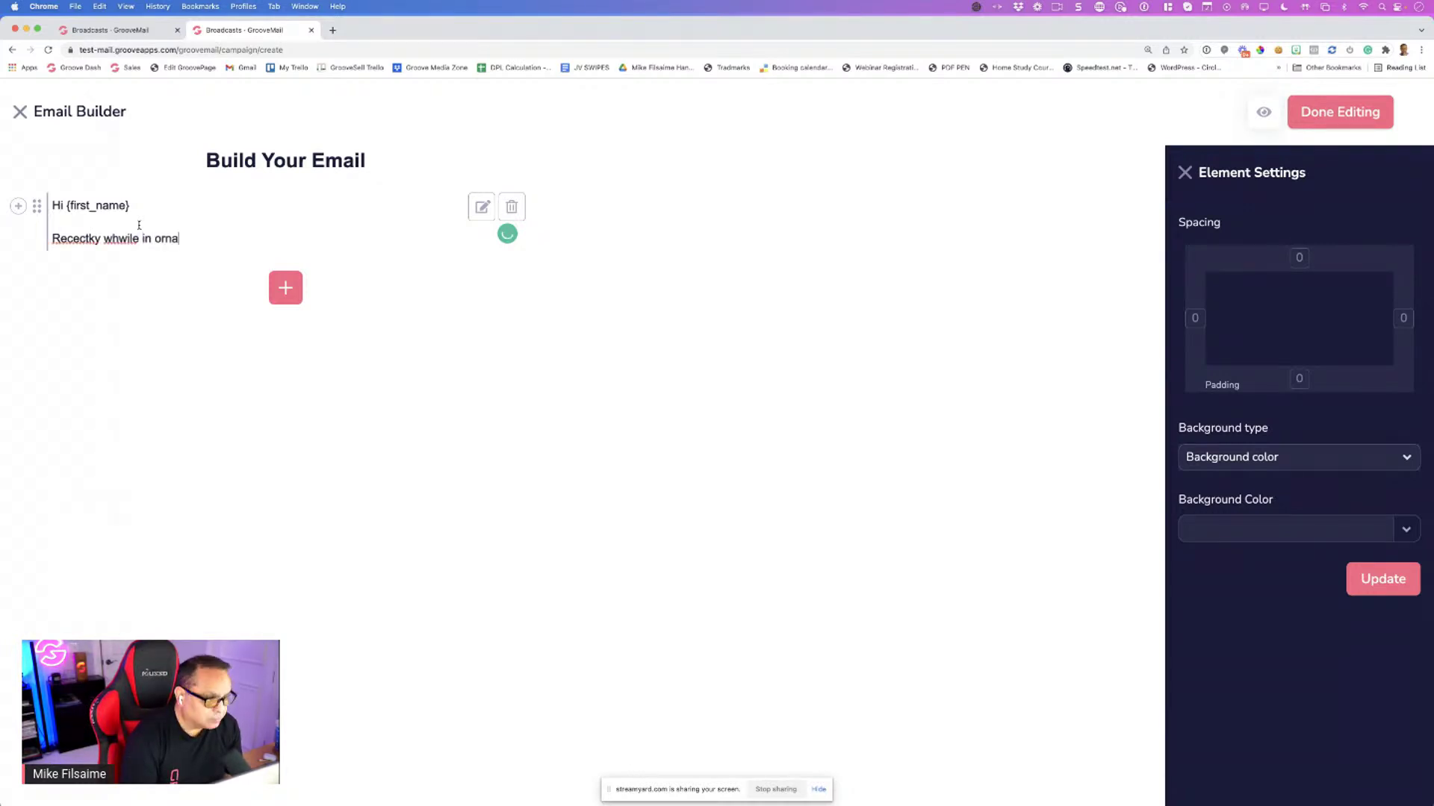
{"action": "key", "text": "BackSpace"}
{"action": "key", "text": "BackSpace"}
{"action": "key", "text": "BackSpace"}
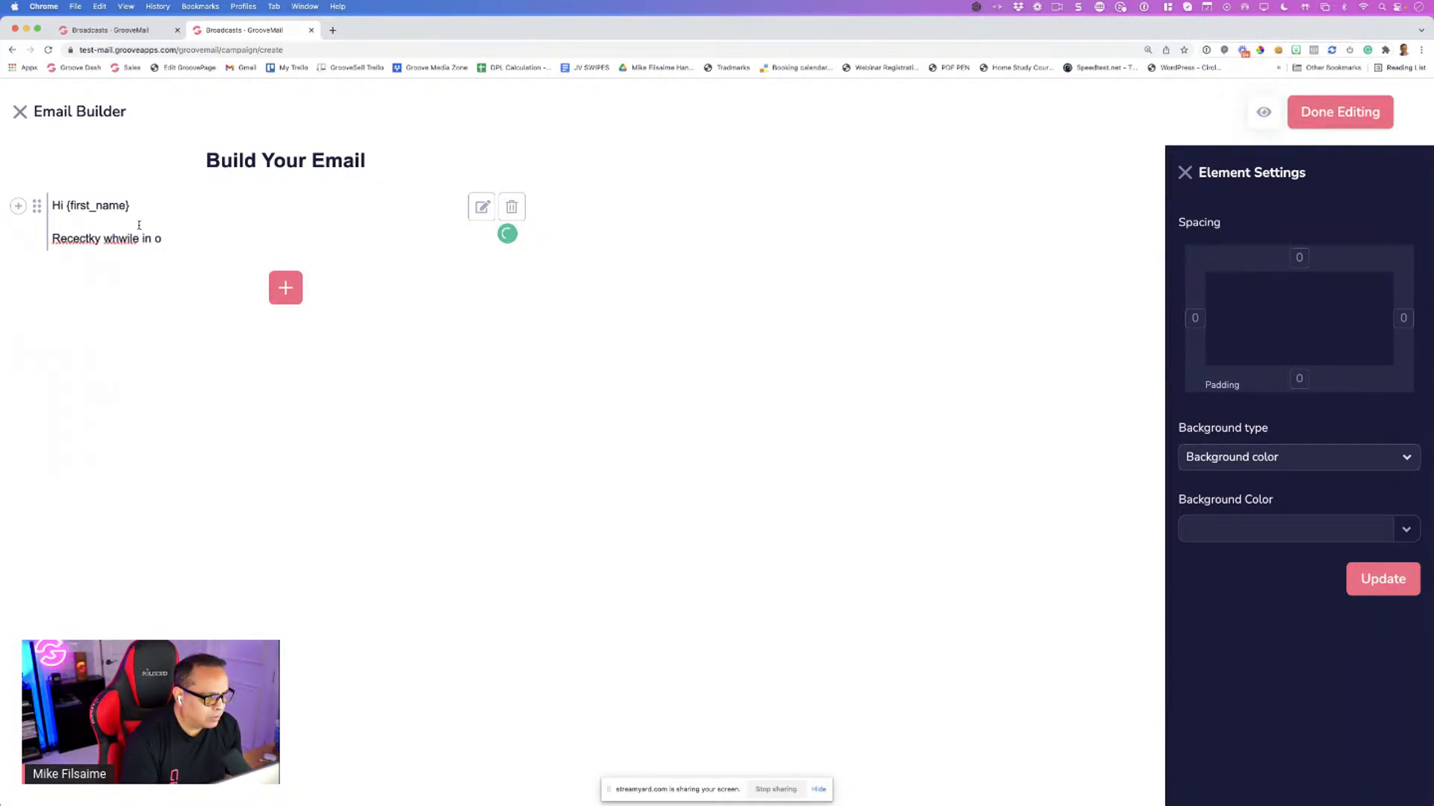
{"action": "key", "text": "BackSpace"}
{"action": "type", "text": "Orla"}
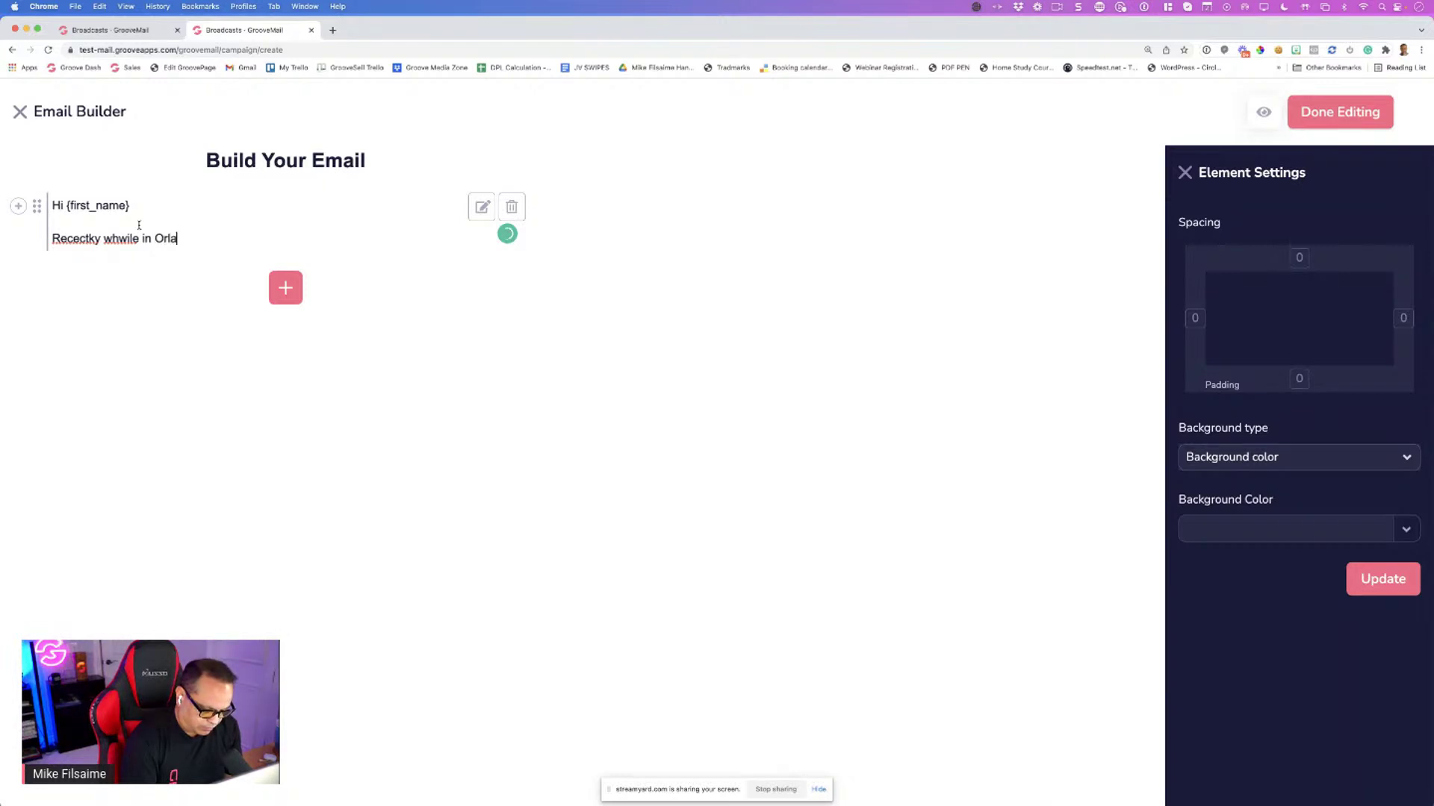
{"action": "type", "text": "ndo"}
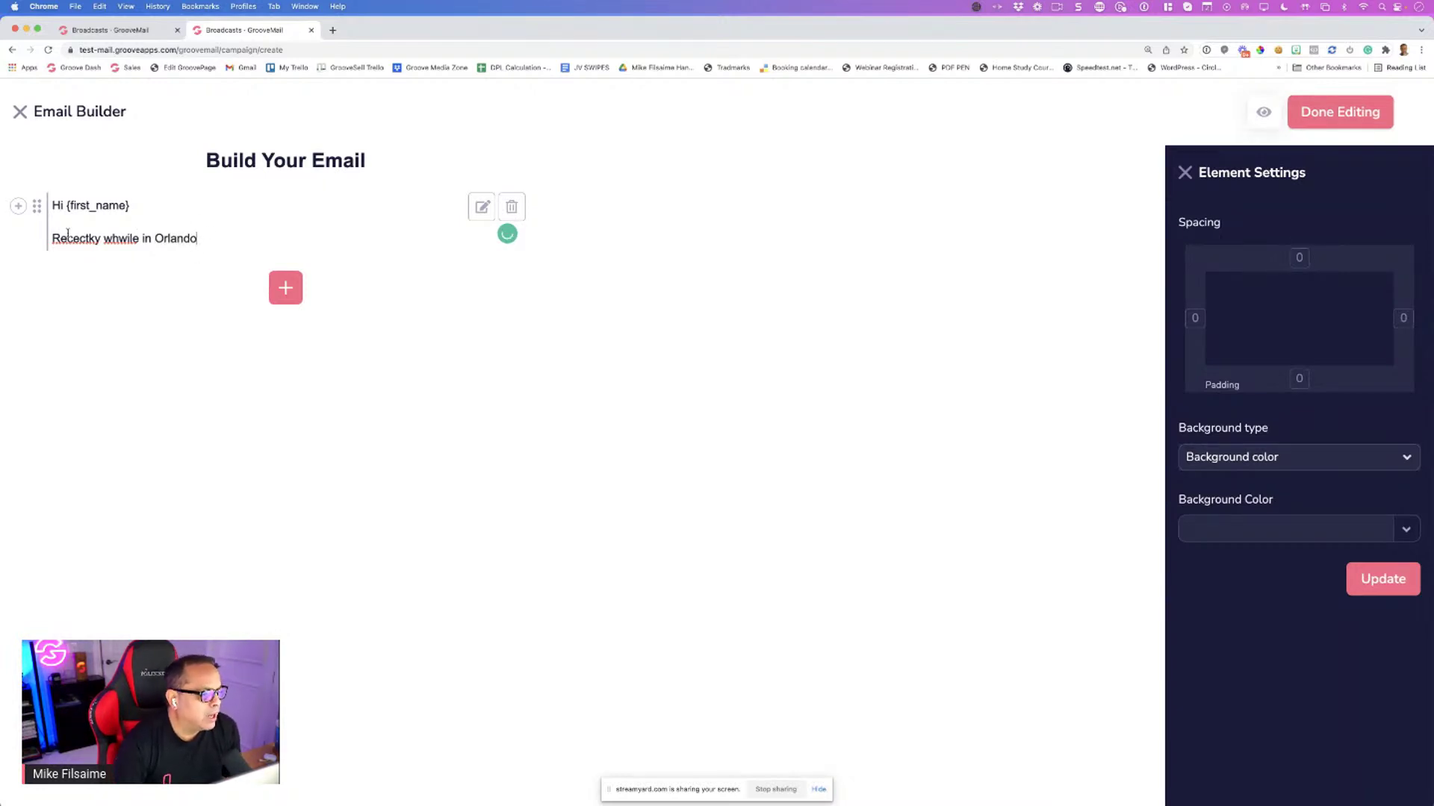
{"action": "right_click", "coordinate": [72, 238]}
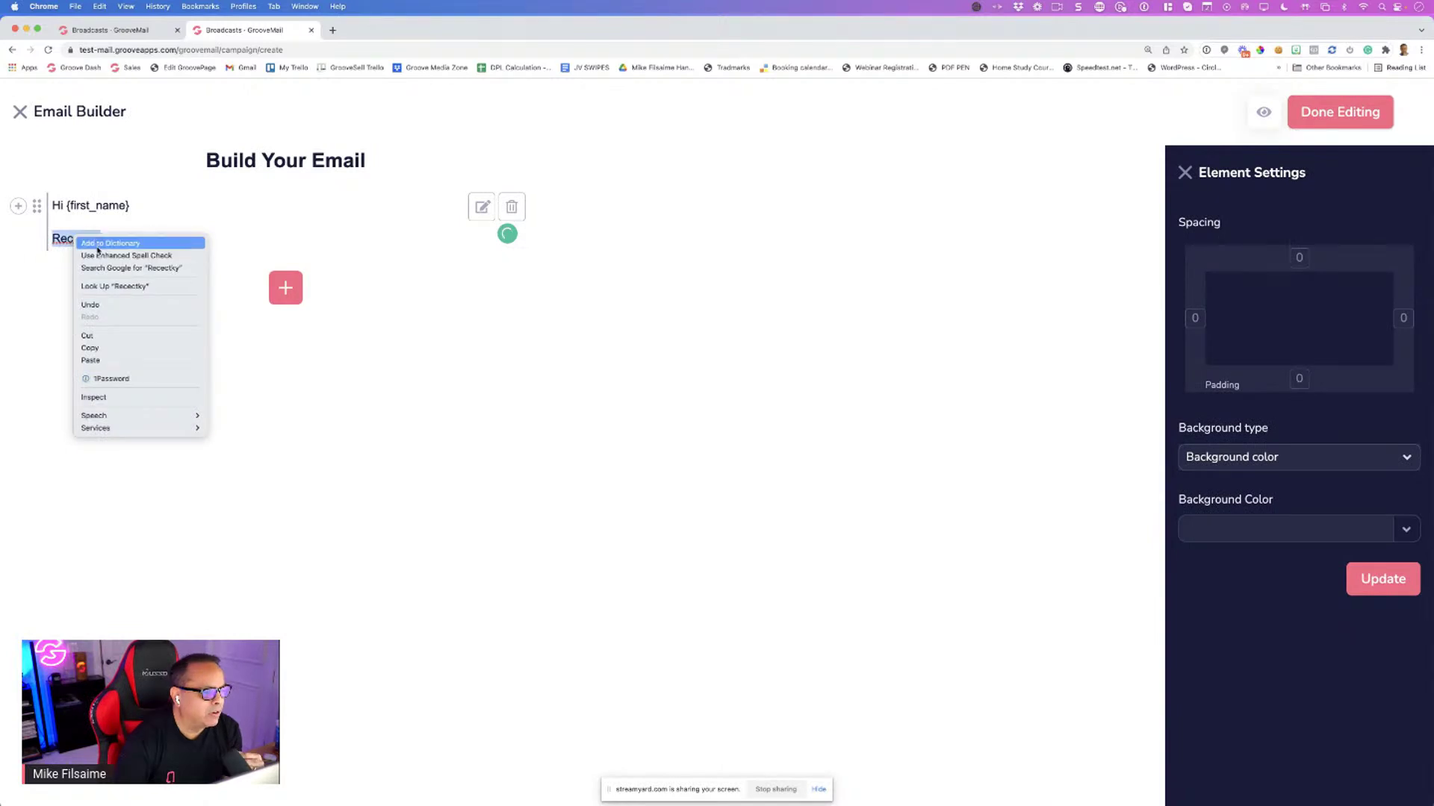
{"action": "left_click", "coordinate": [240, 291]}
{"action": "type", "text": "R"}
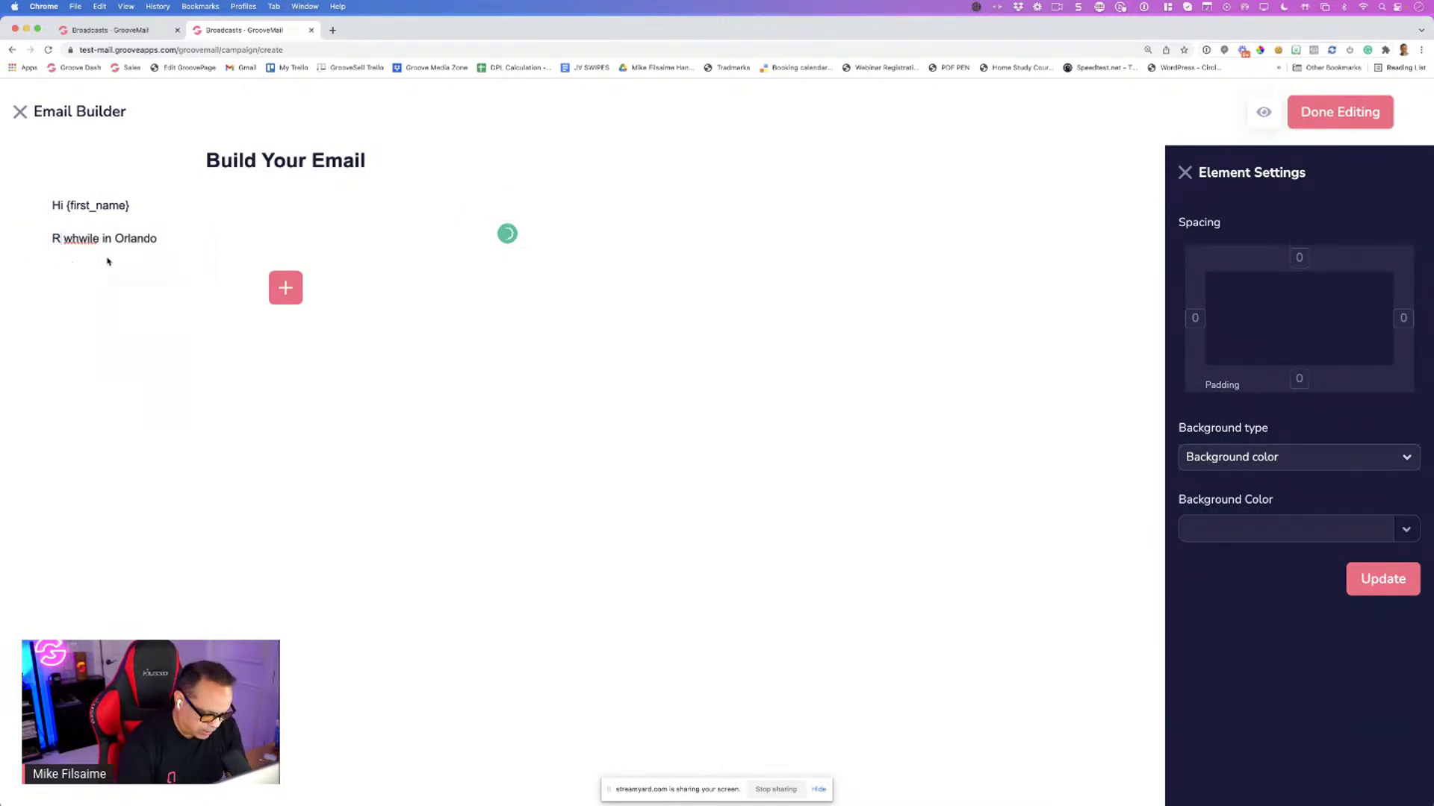
{"action": "type", "text": "ecenctly"}
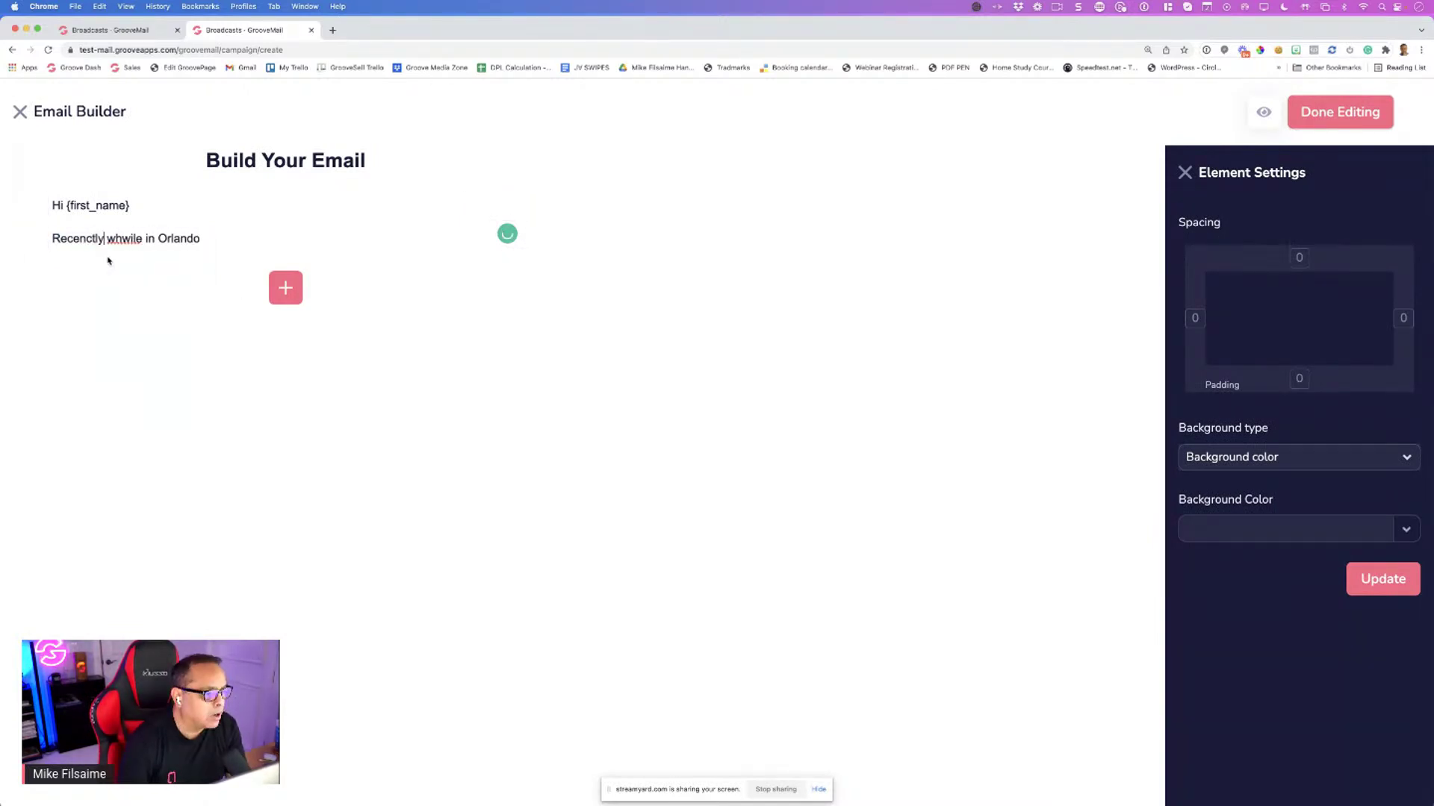
Correct the spellings of 'while' and 'Recently', then adjust the text block's right padding
{"action": "double_click", "coordinate": [121, 238]}
{"action": "type", "text": "while"}
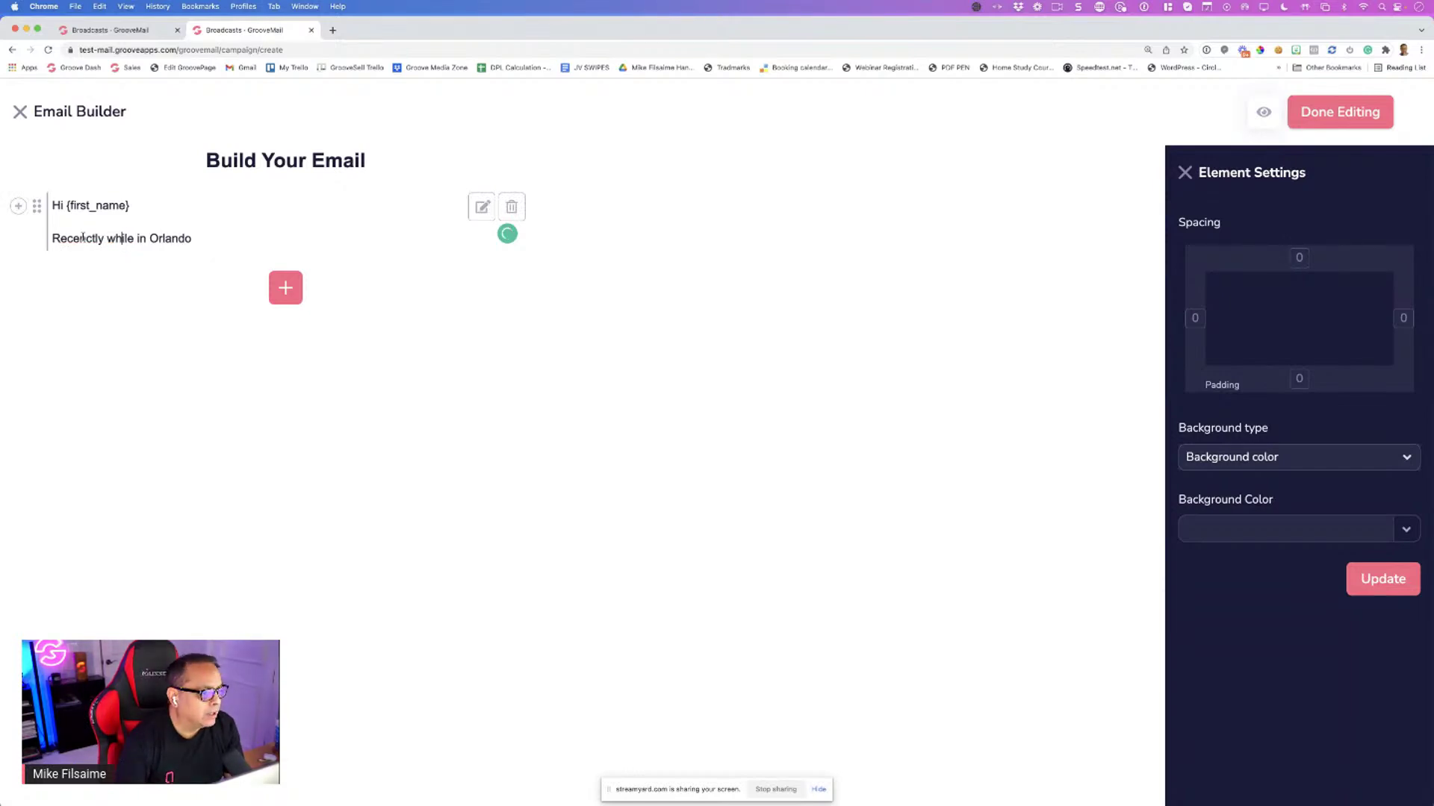
{"action": "left_click", "coordinate": [107, 238]}
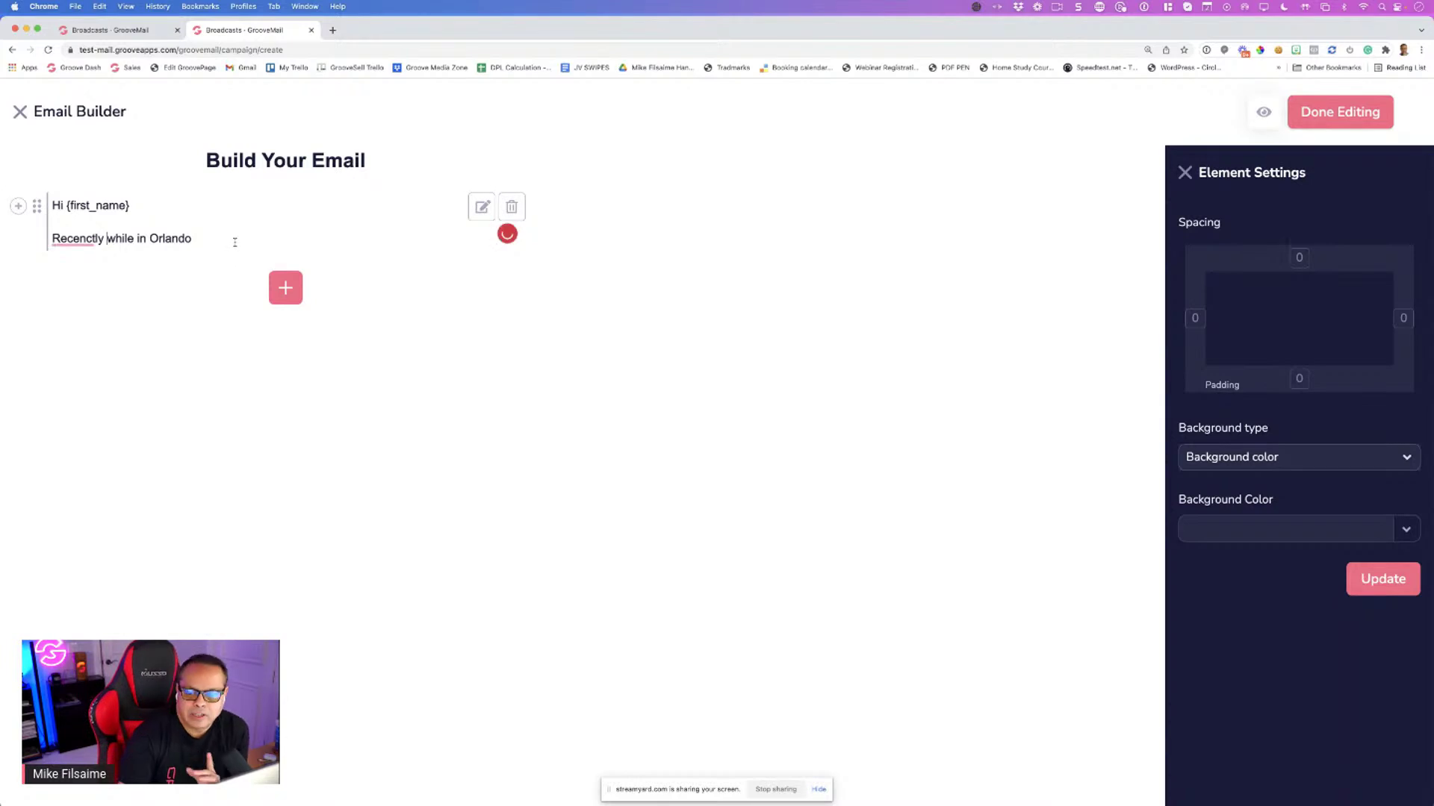
{"action": "mouse_move", "coordinate": [91, 238]}
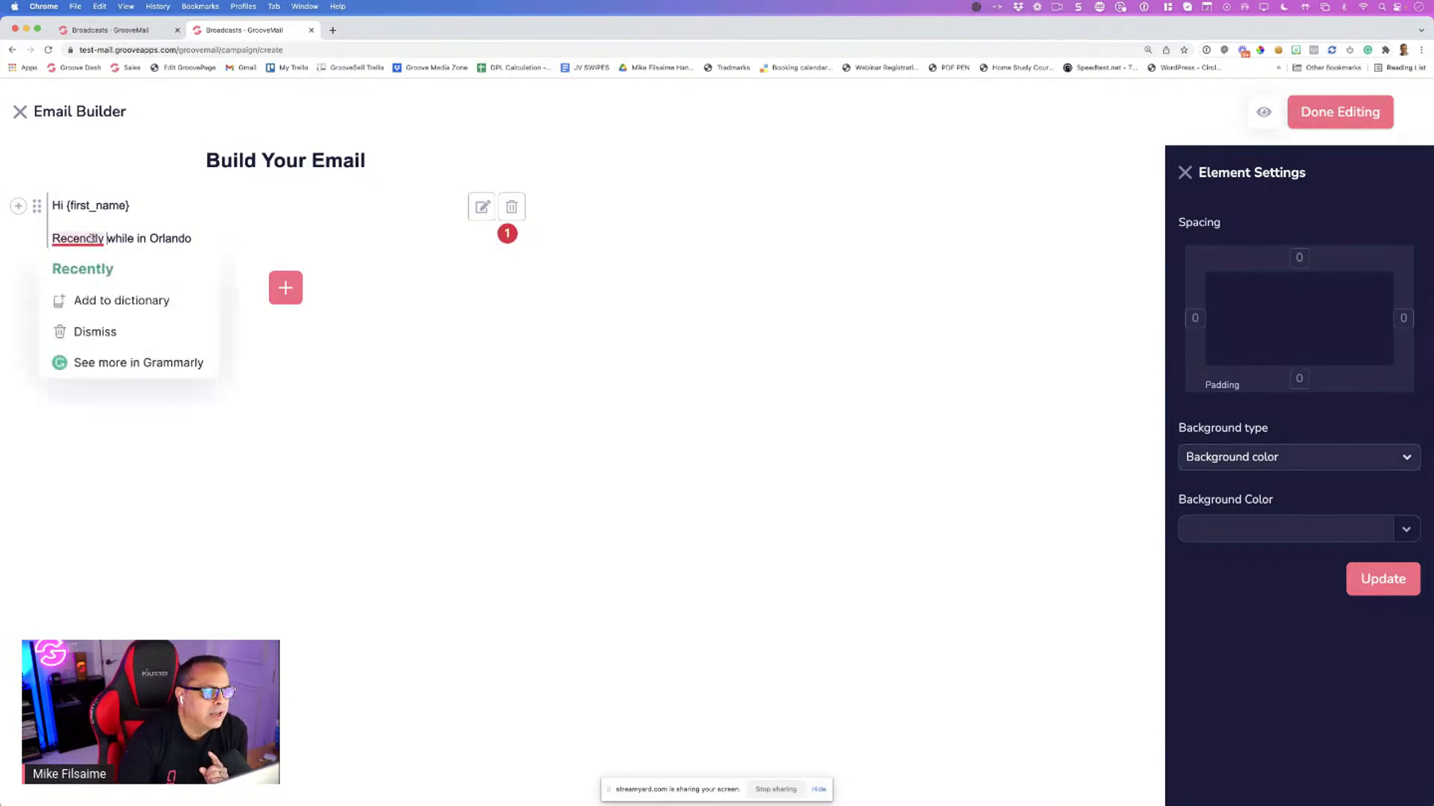
{"action": "left_click", "coordinate": [82, 267]}
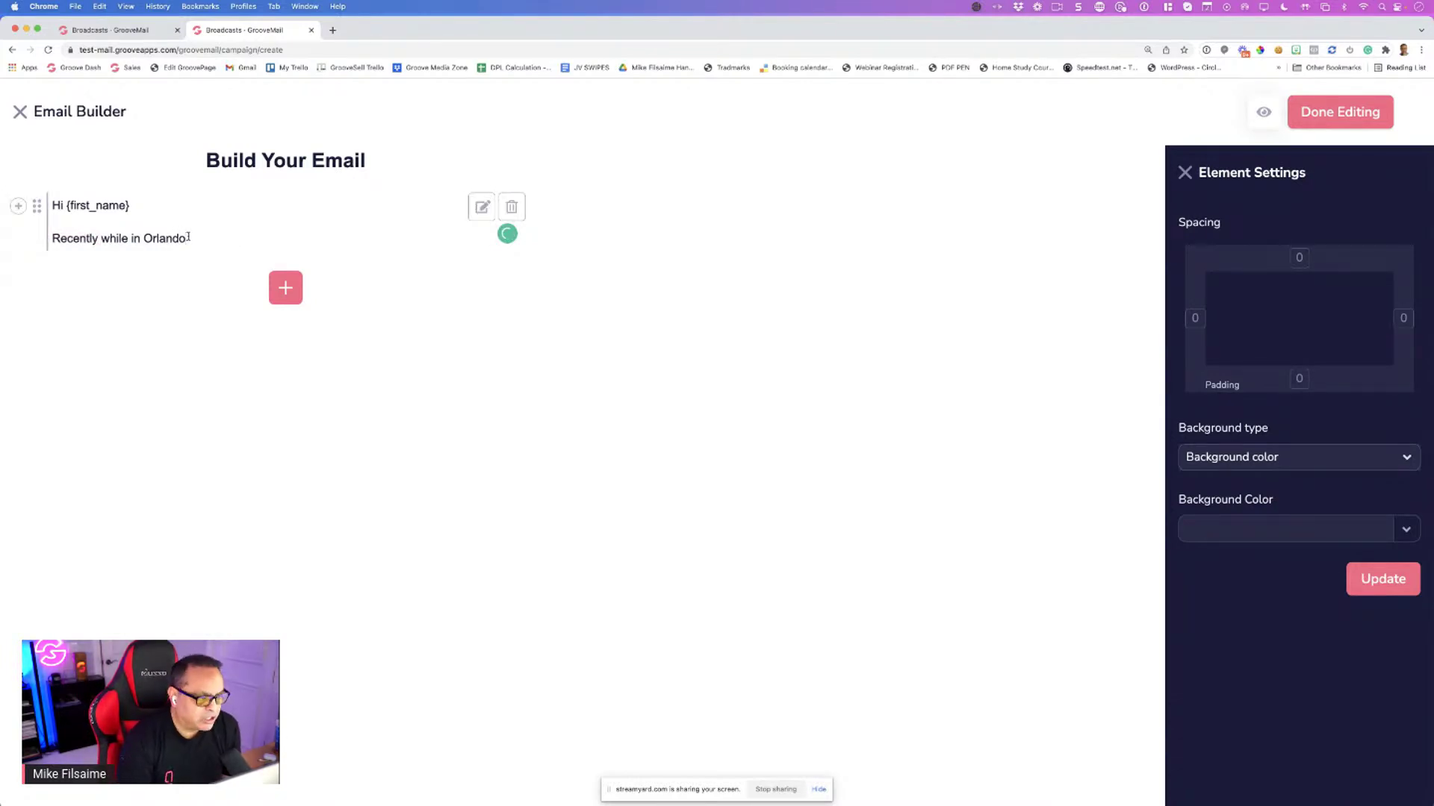
{"action": "key", "text": "Return"}
{"action": "key", "text": "BackSpace"}
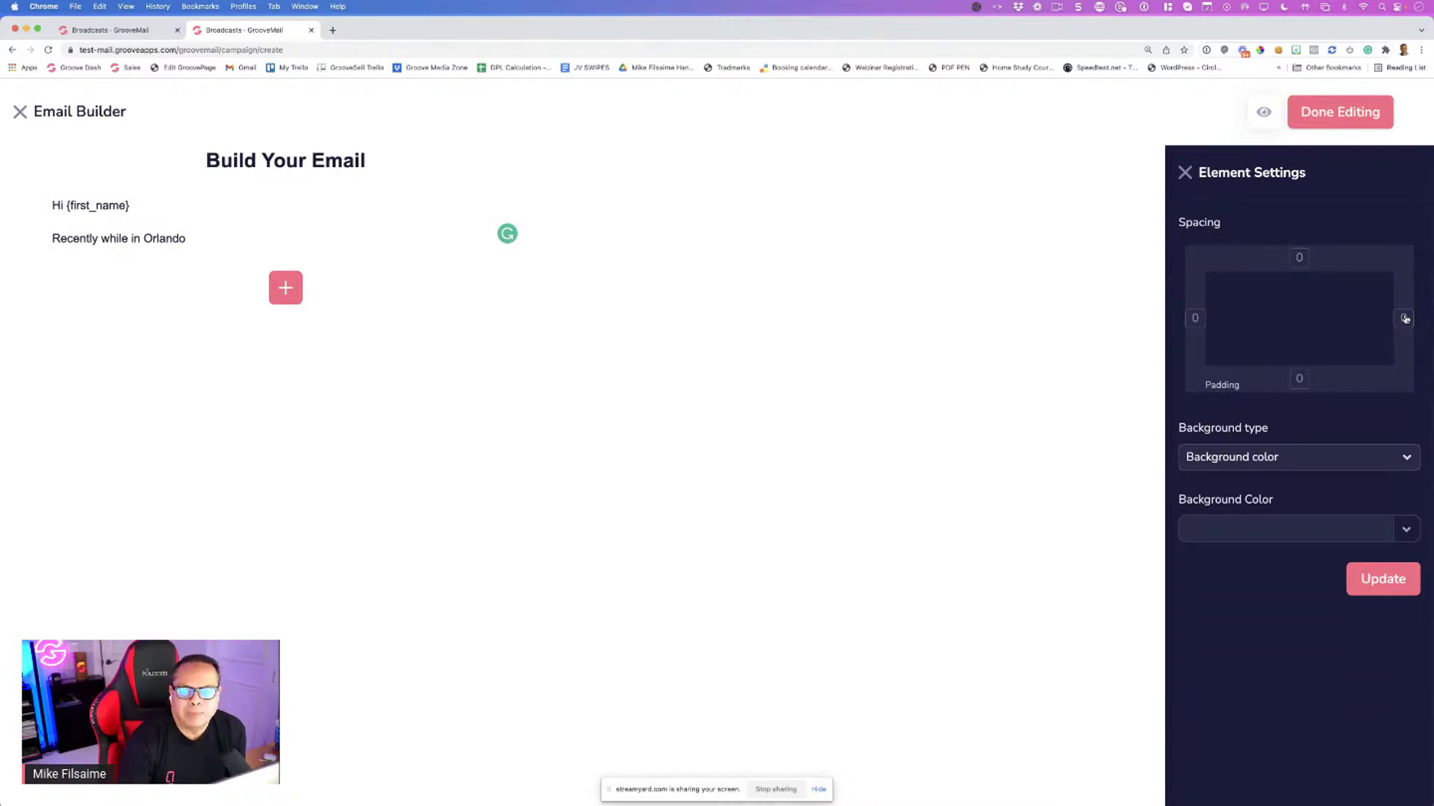
{"action": "left_click", "coordinate": [1403, 318]}
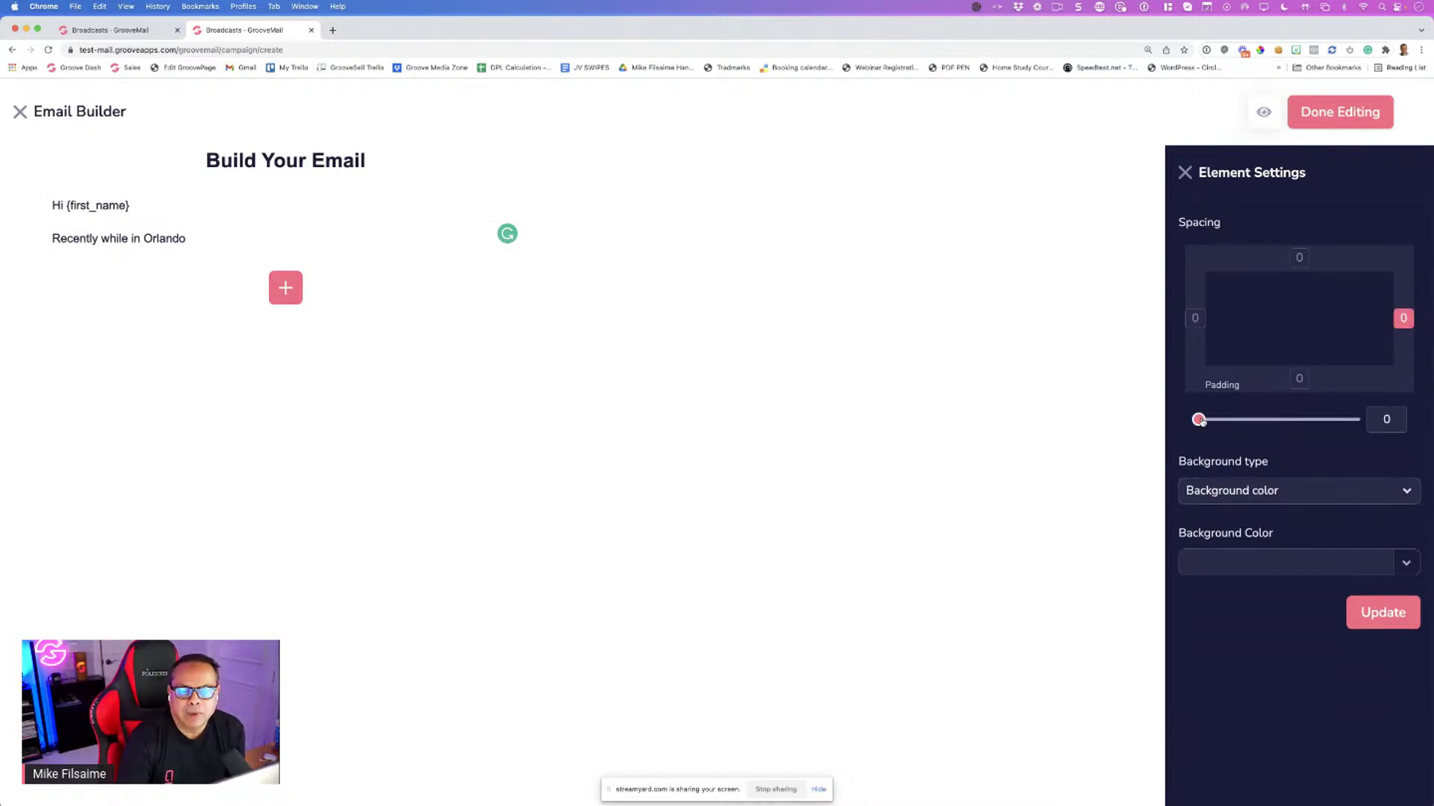
{"action": "left_click_drag", "start_coordinate": [1199, 420], "coordinate": [1166, 421]}
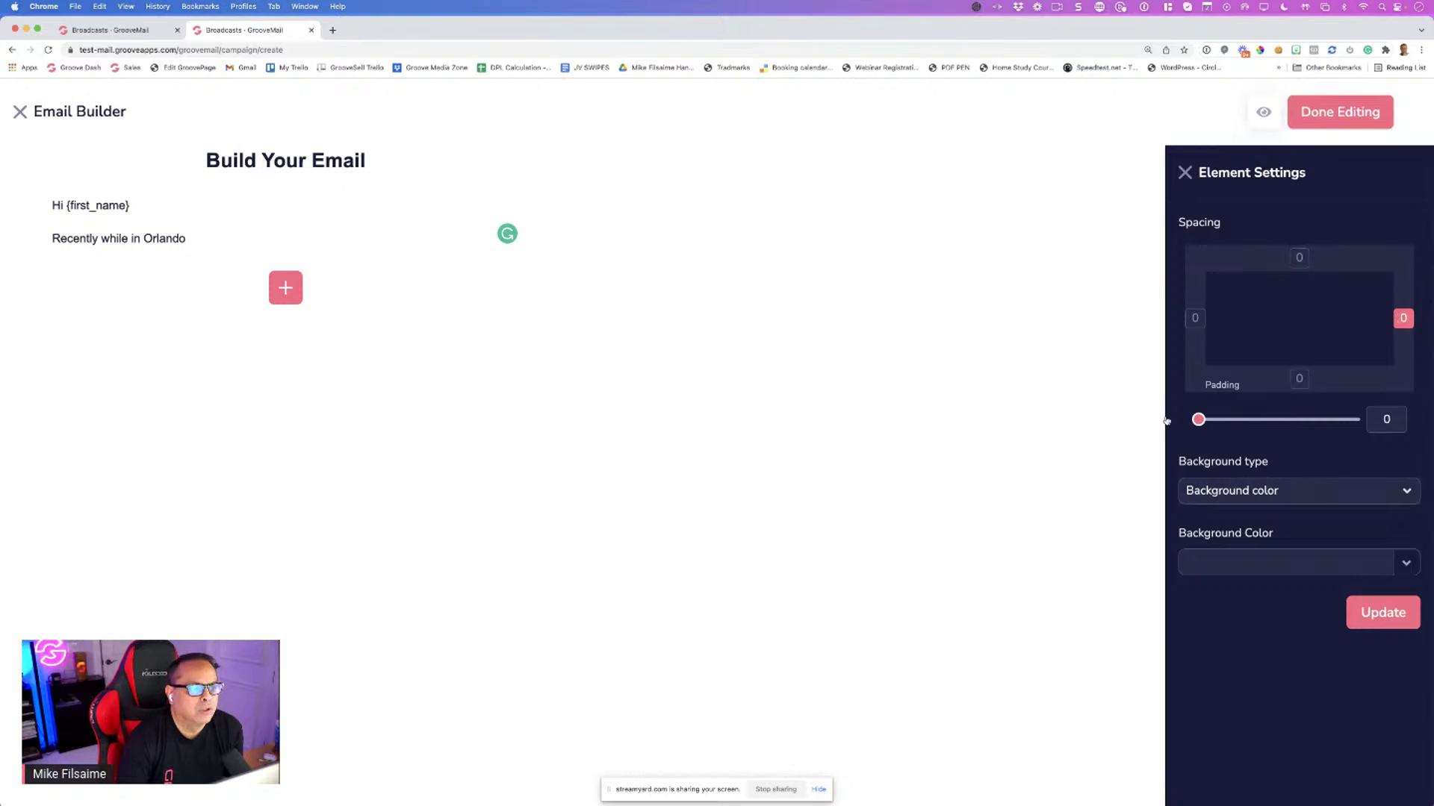
Search for 'lorem ipsum maker', copy the first paragraph from lipsum.com, and close the tab
{"action": "left_click", "coordinate": [332, 30]}
{"action": "type", "text": "ler"}
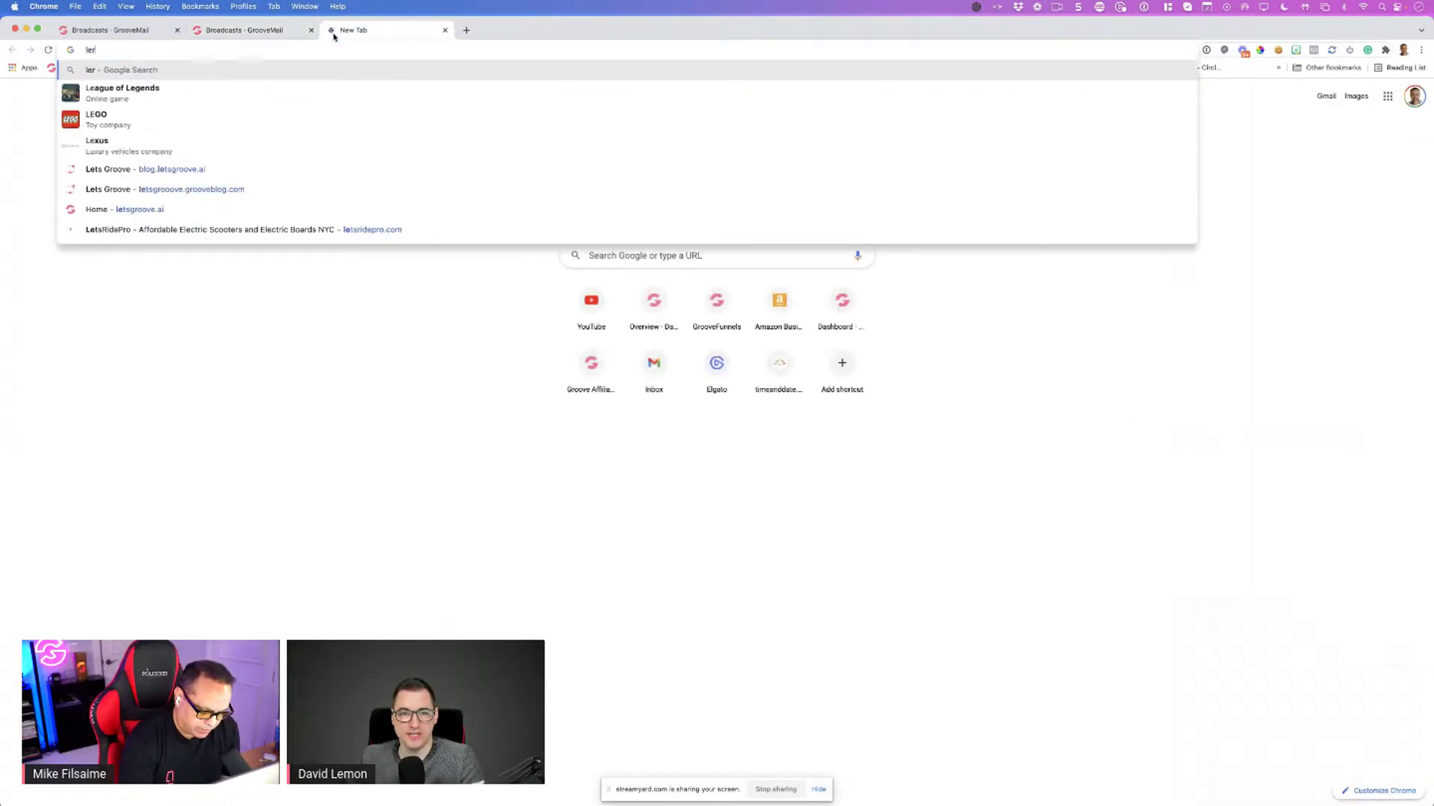
{"action": "key", "text": "BackSpace"}
{"action": "key", "text": "BackSpace"}
{"action": "type", "text": "orem"}
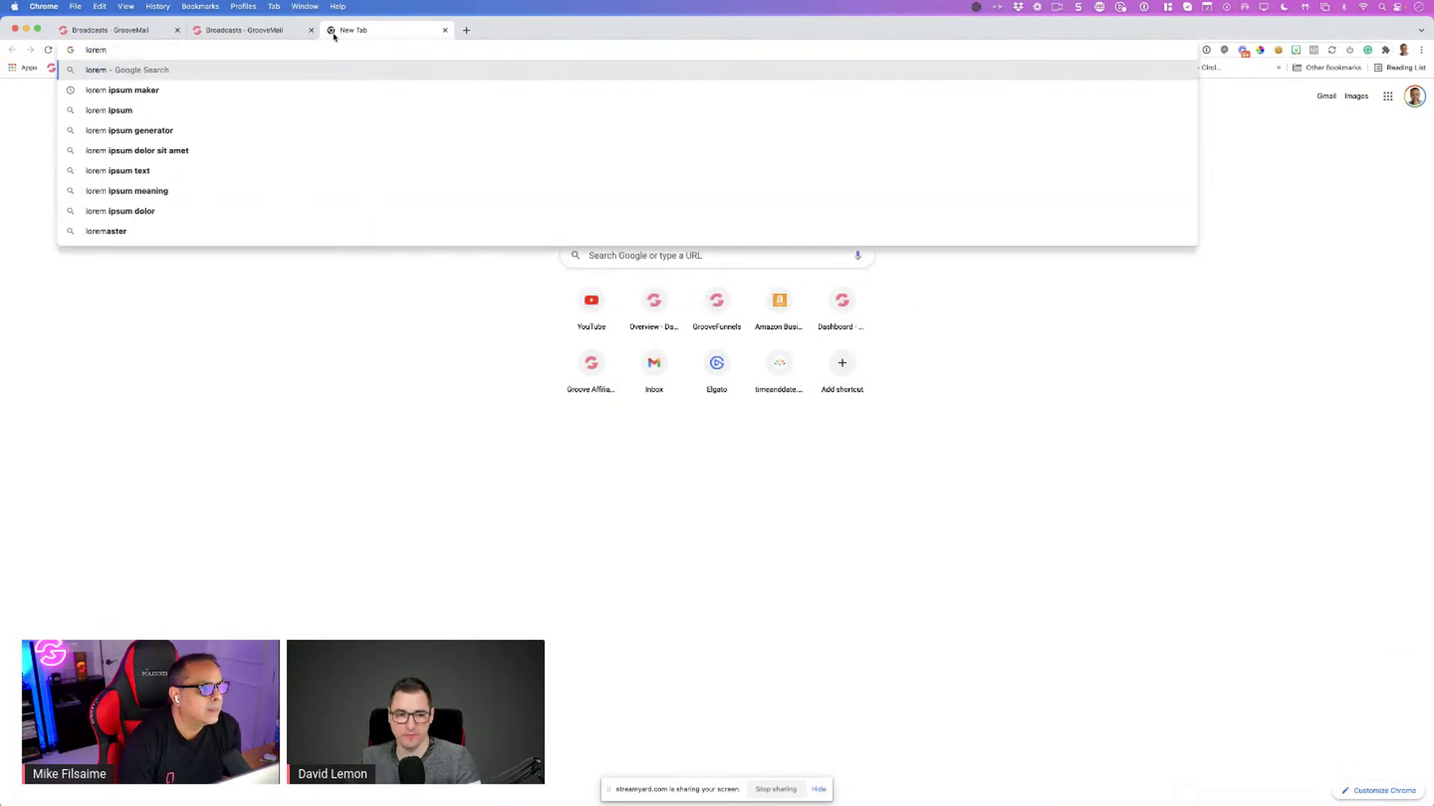
{"action": "key", "text": "Down"}
{"action": "key", "text": "Return"}
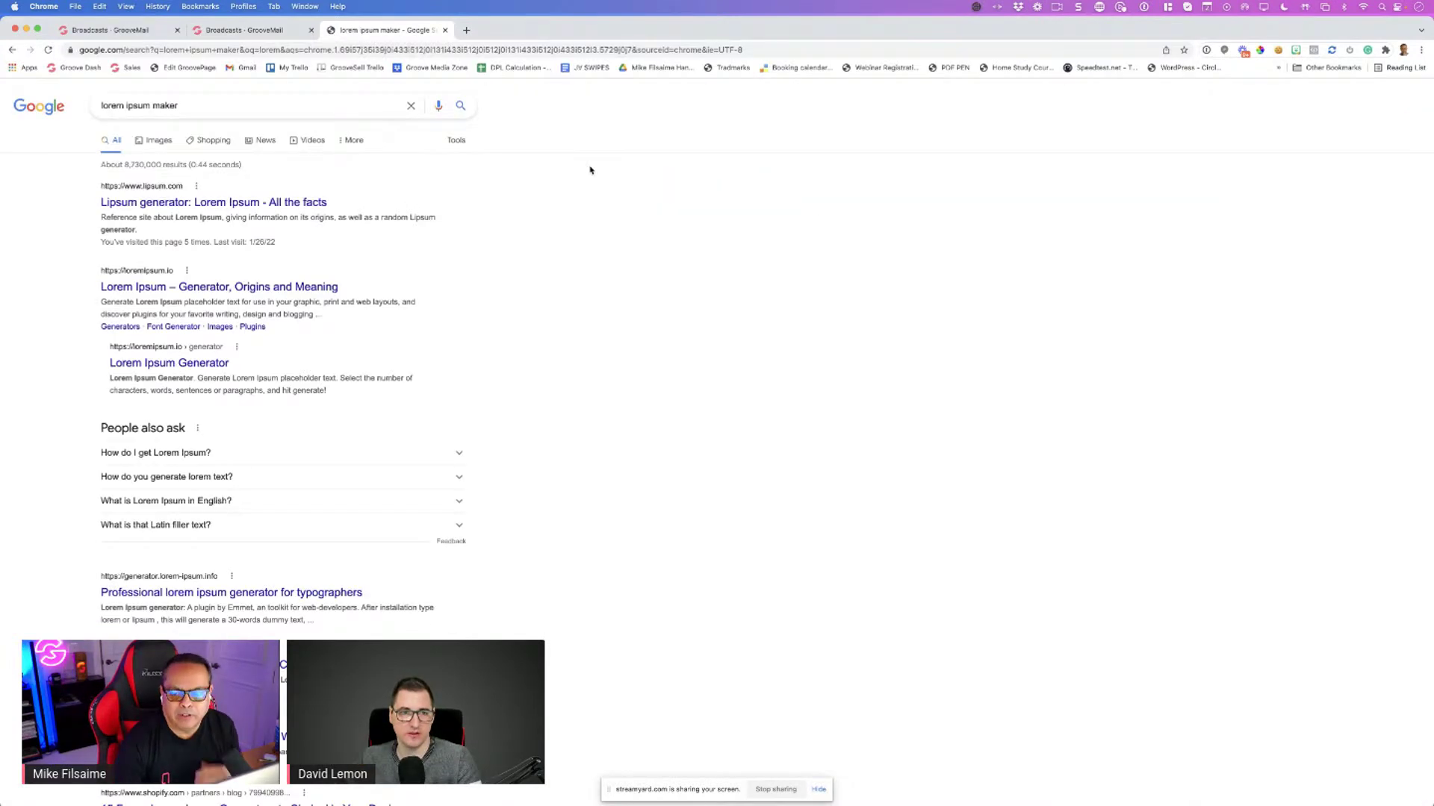
{"action": "left_click", "coordinate": [229, 204]}
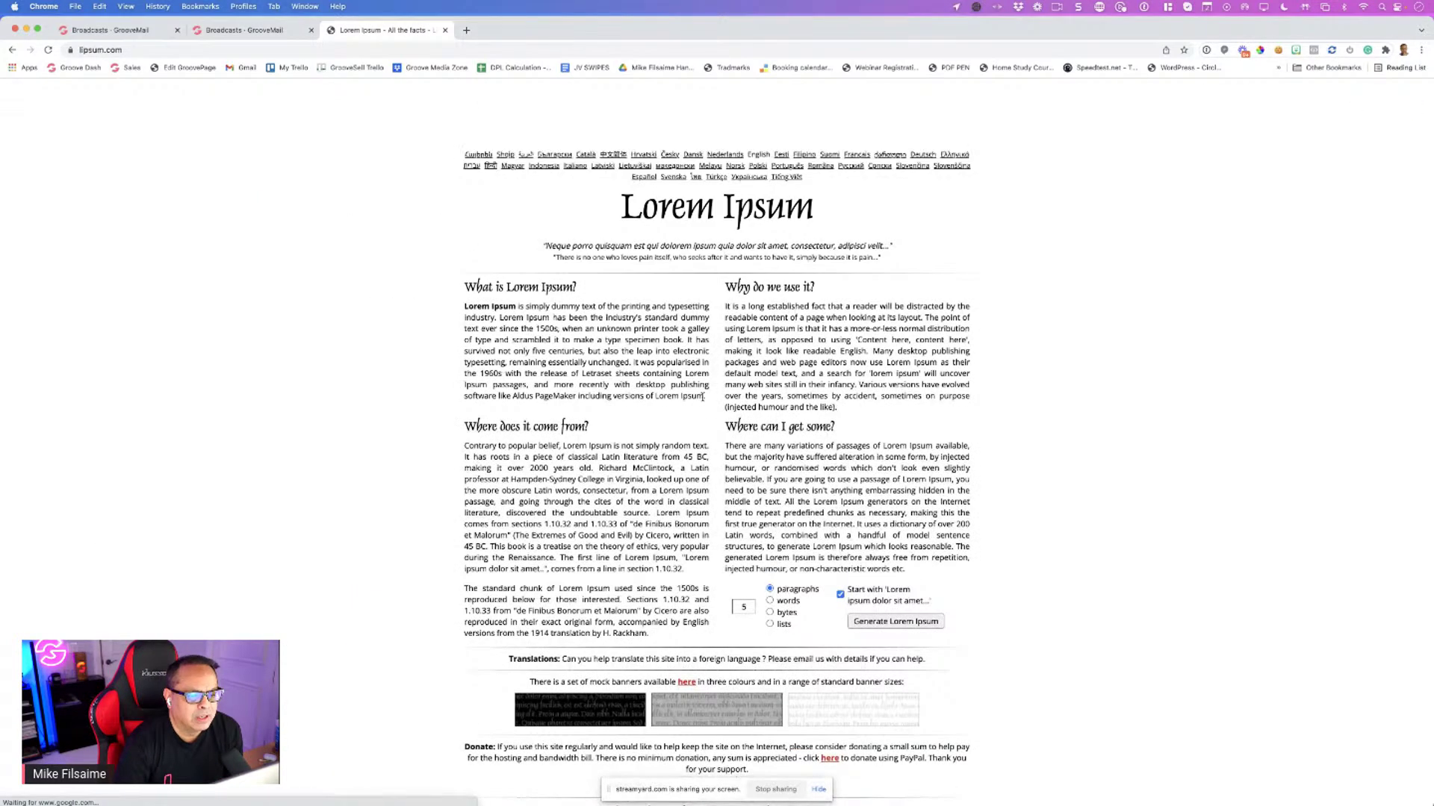
{"action": "triple_click", "coordinate": [464, 307]}
{"action": "key", "text": "super+c"}
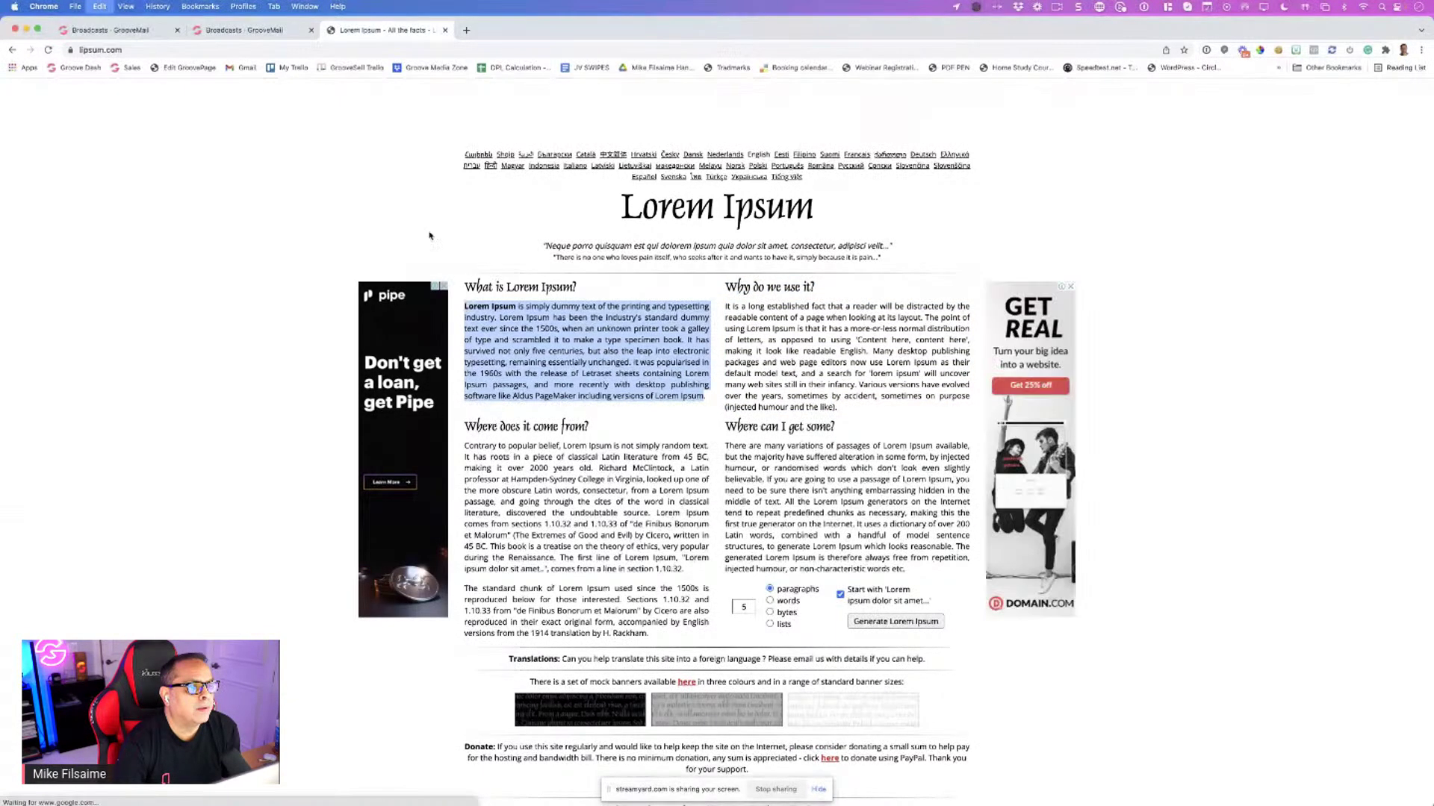
{"action": "key", "text": "super+w"}
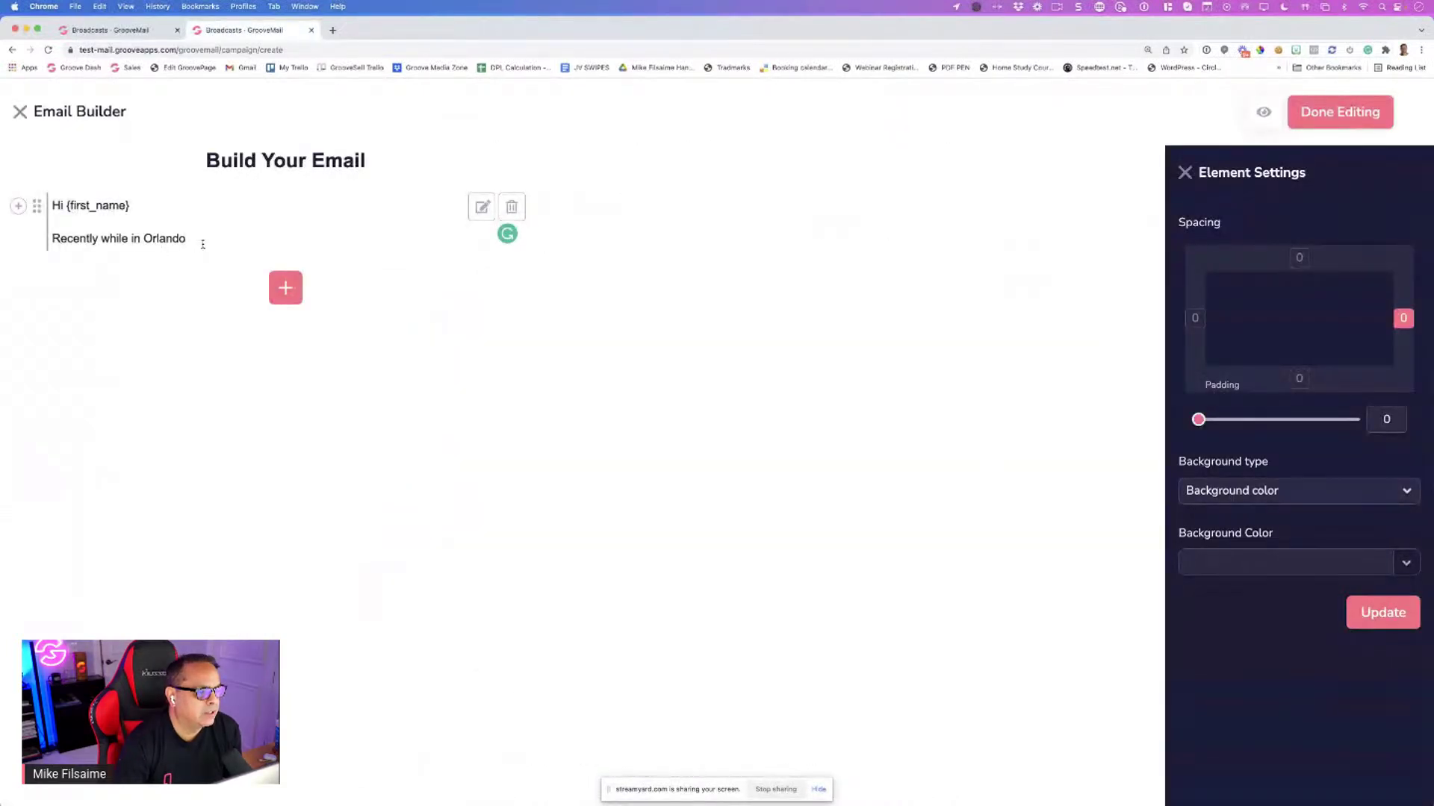
Paste the Lorem Ipsum paragraph below the Orlando line and set its right padding to 41
{"action": "left_click", "coordinate": [202, 244]}
{"action": "key", "text": "Return"}
{"action": "key", "text": "super+v"}
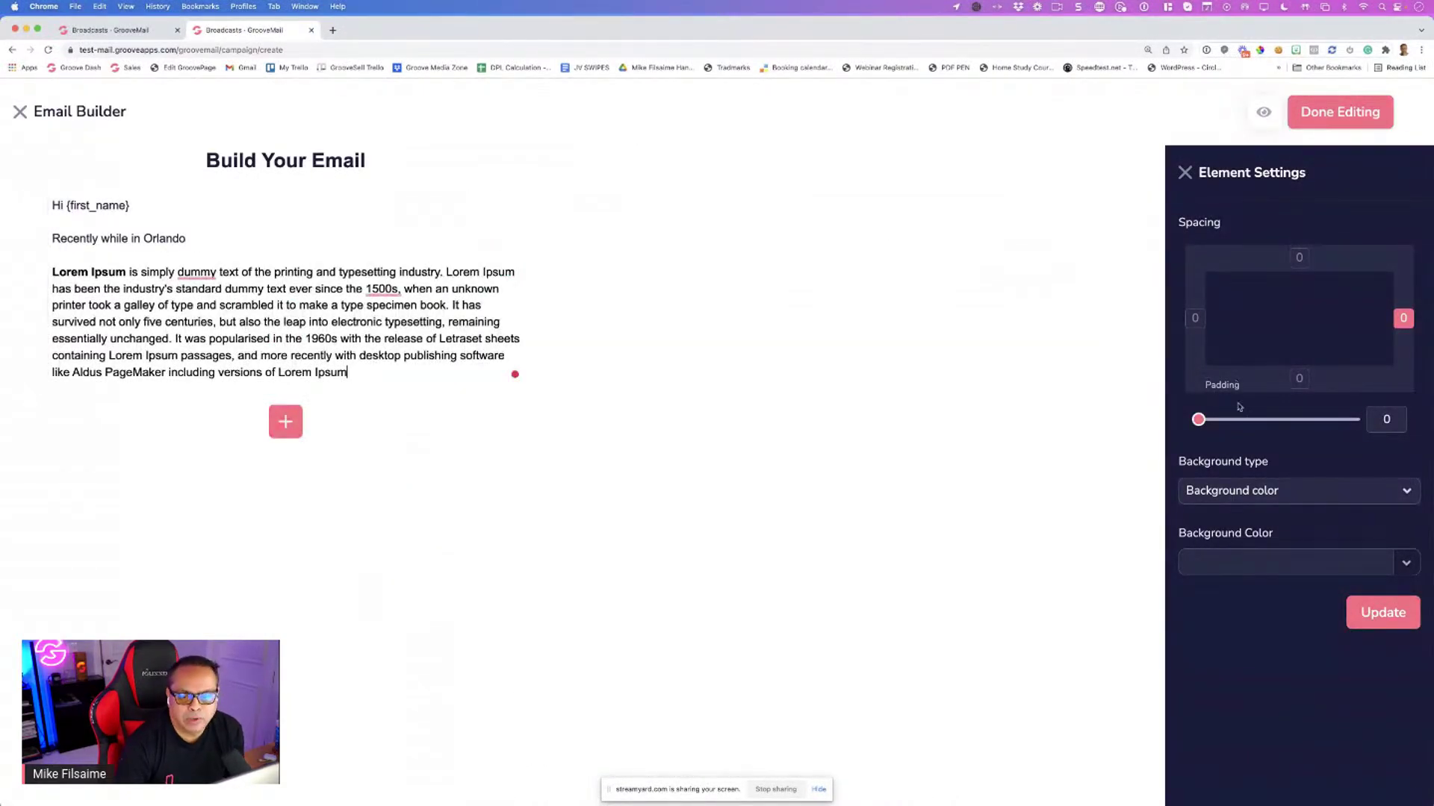
{"action": "left_click", "coordinate": [1403, 321]}
{"action": "left_click", "coordinate": [1403, 321]}
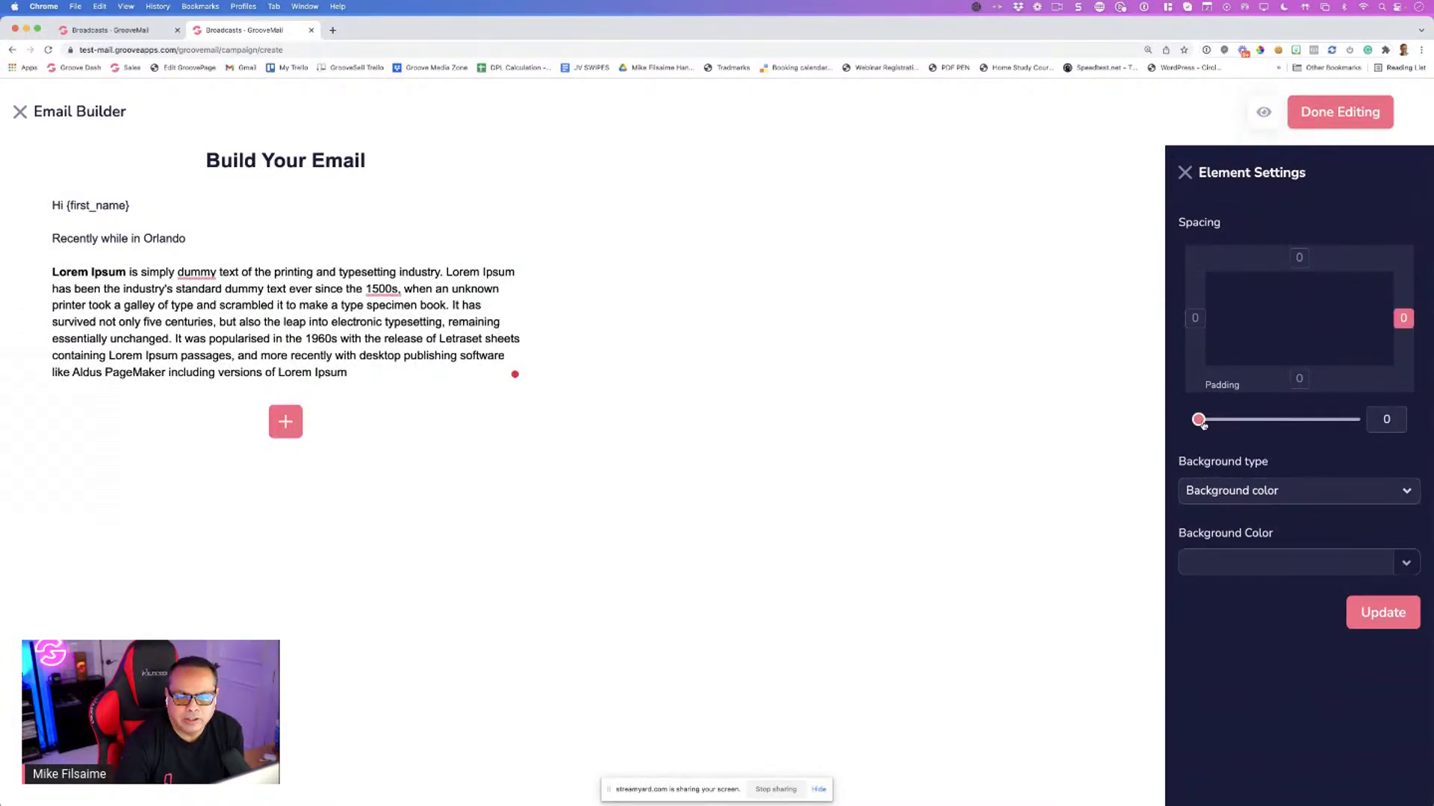
{"action": "left_click_drag", "start_coordinate": [1203, 424], "coordinate": [1262, 421]}
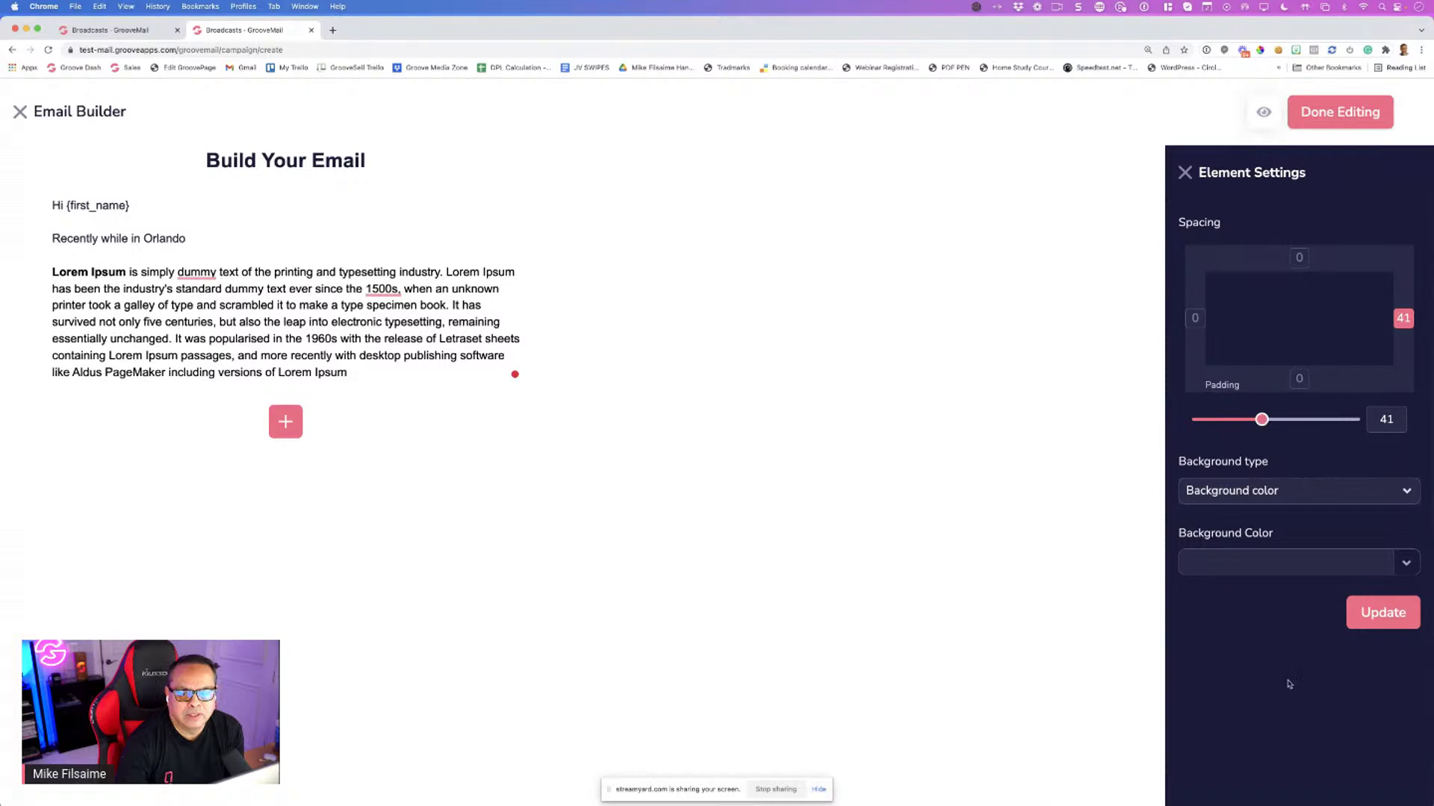
{"action": "left_click", "coordinate": [1378, 623]}
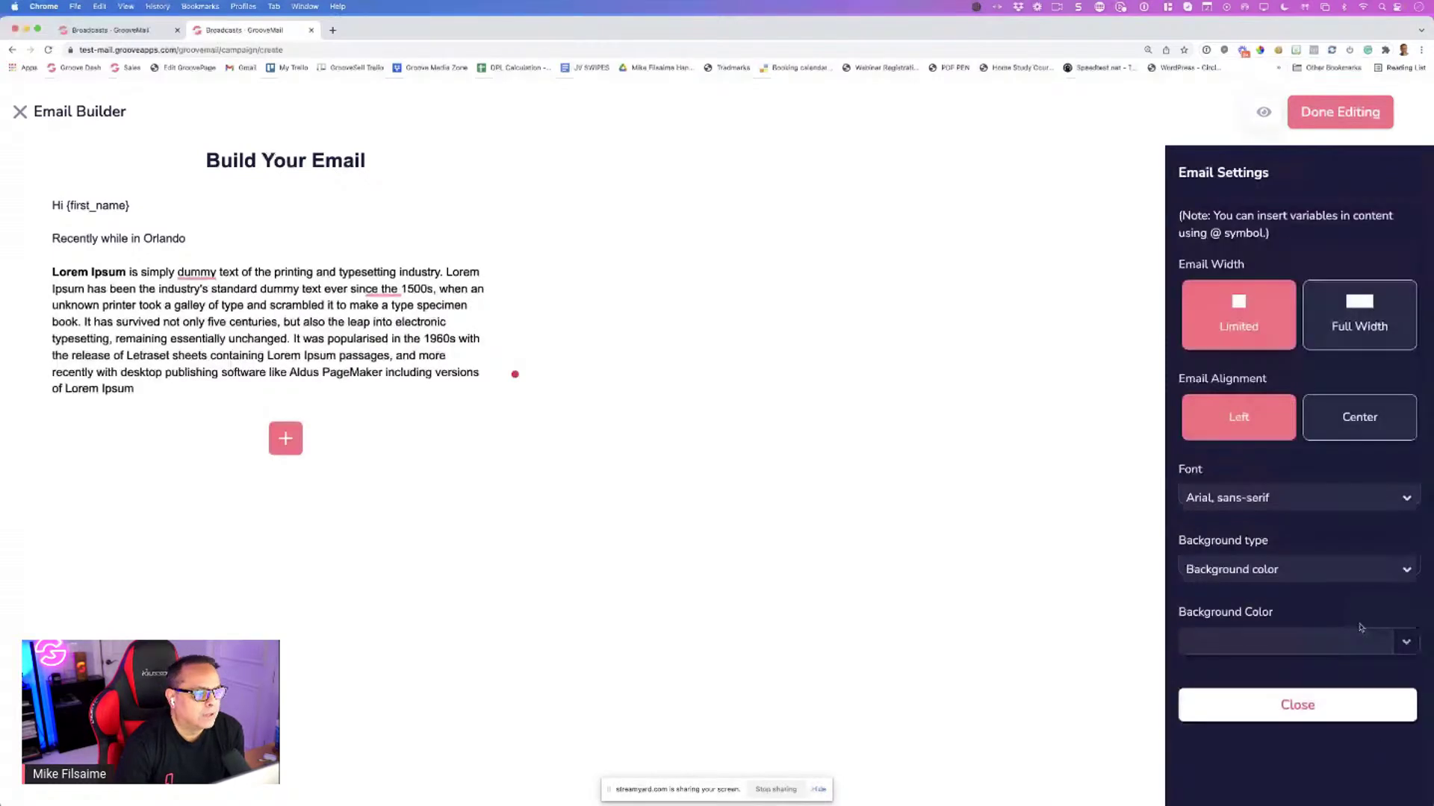
Raise the paragraph's right padding further, then drag it back down toward zero
{"action": "left_click", "coordinate": [992, 305]}
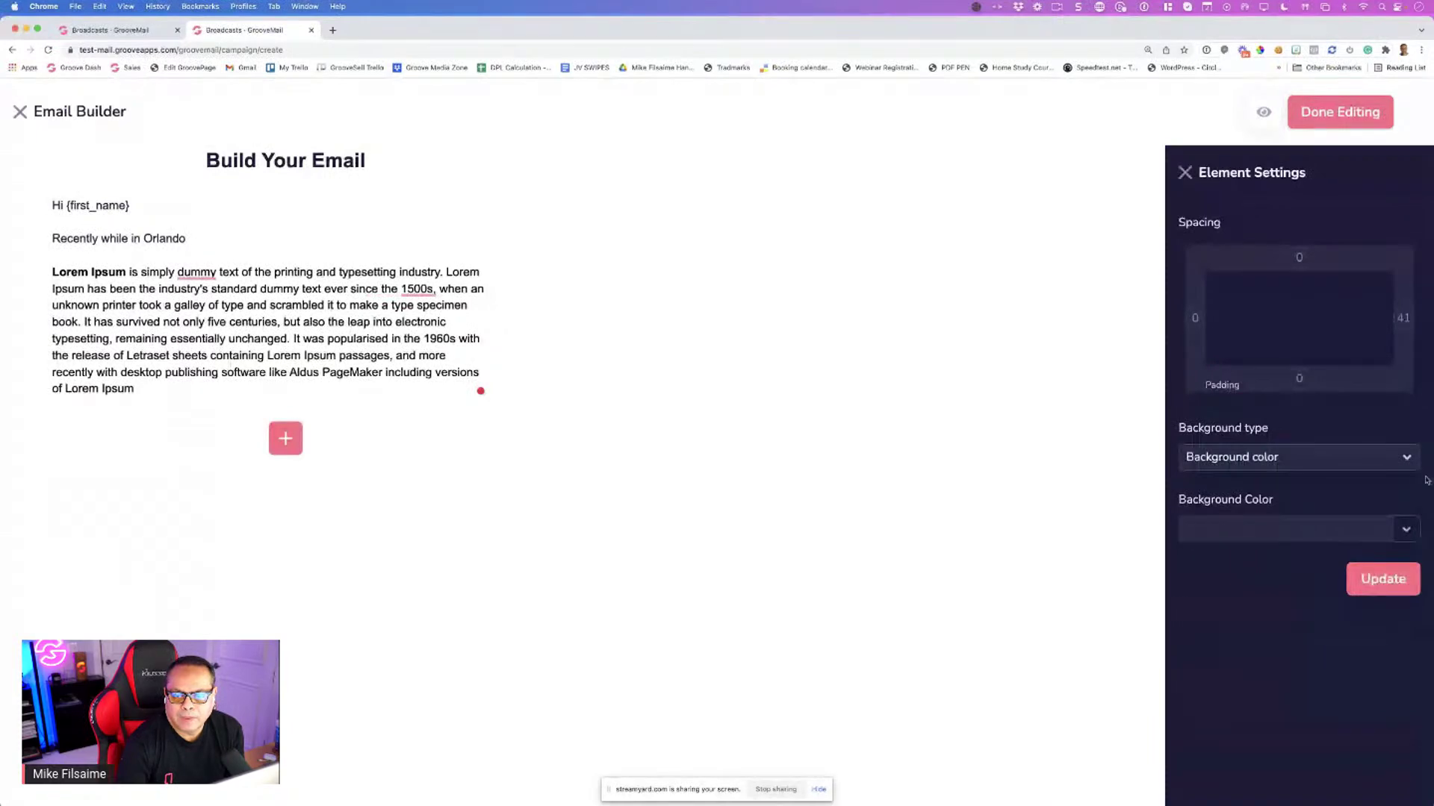
{"action": "left_click", "coordinate": [1402, 318]}
{"action": "left_click_drag", "start_coordinate": [1262, 420], "coordinate": [1352, 420]}
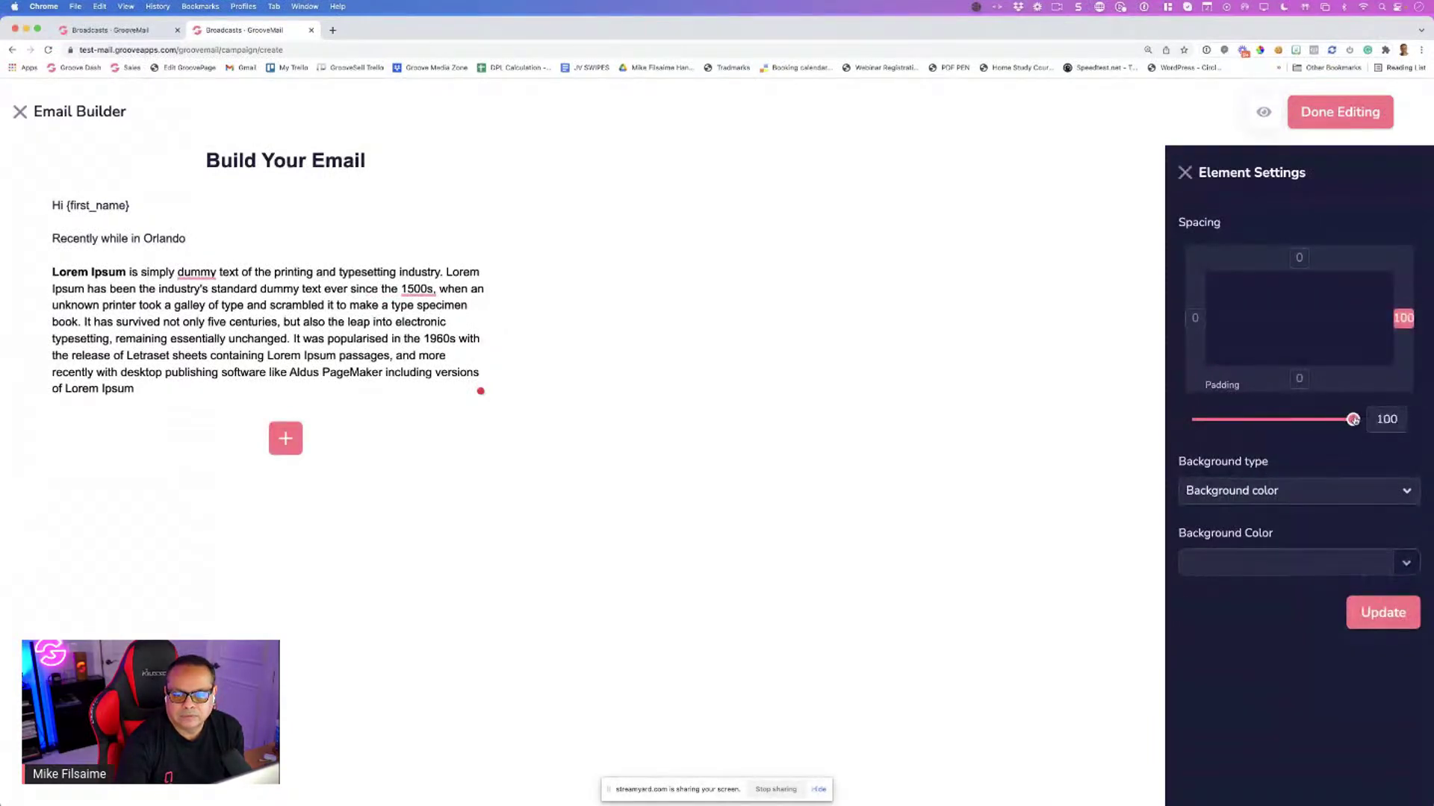
{"action": "left_click", "coordinate": [1401, 615]}
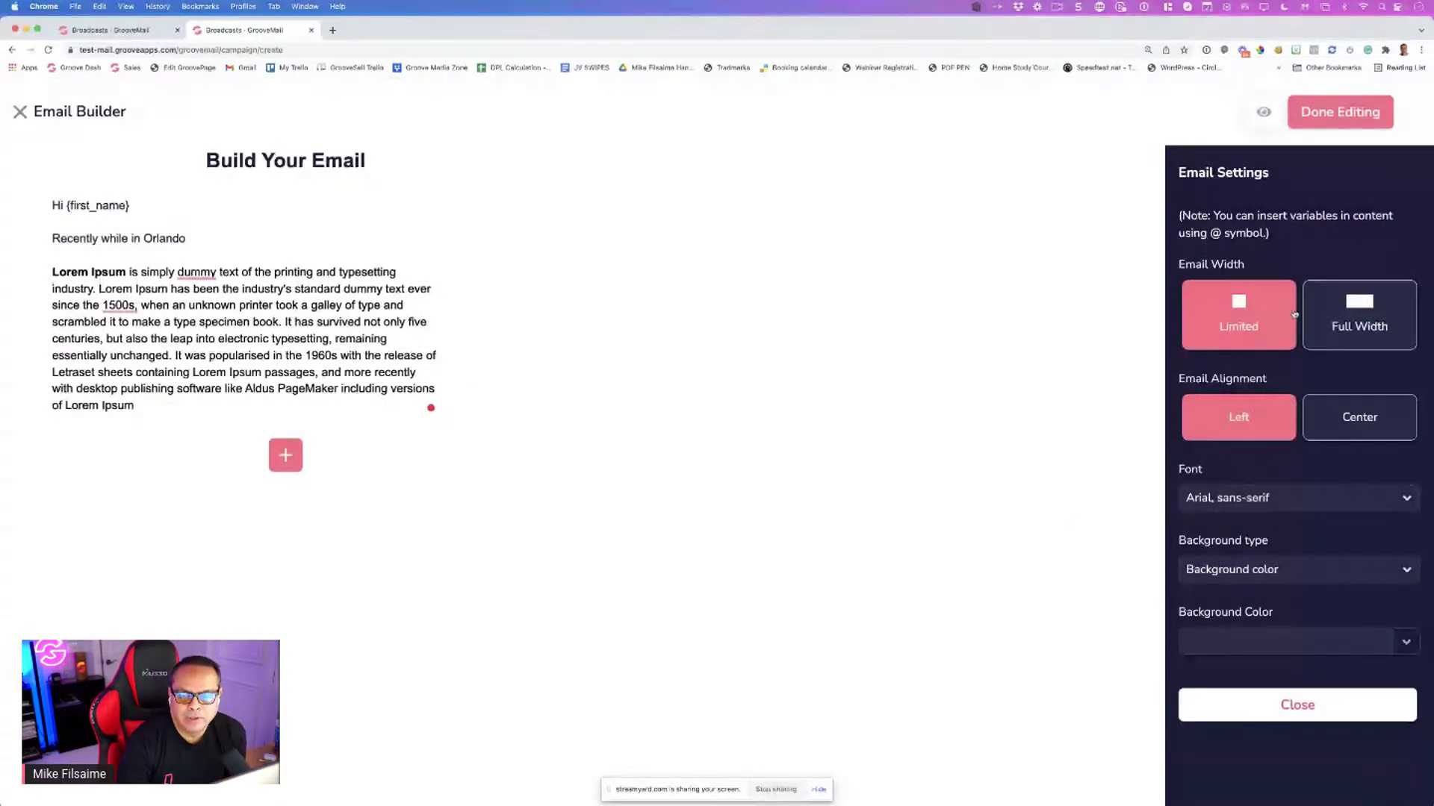
{"action": "left_click", "coordinate": [200, 305]}
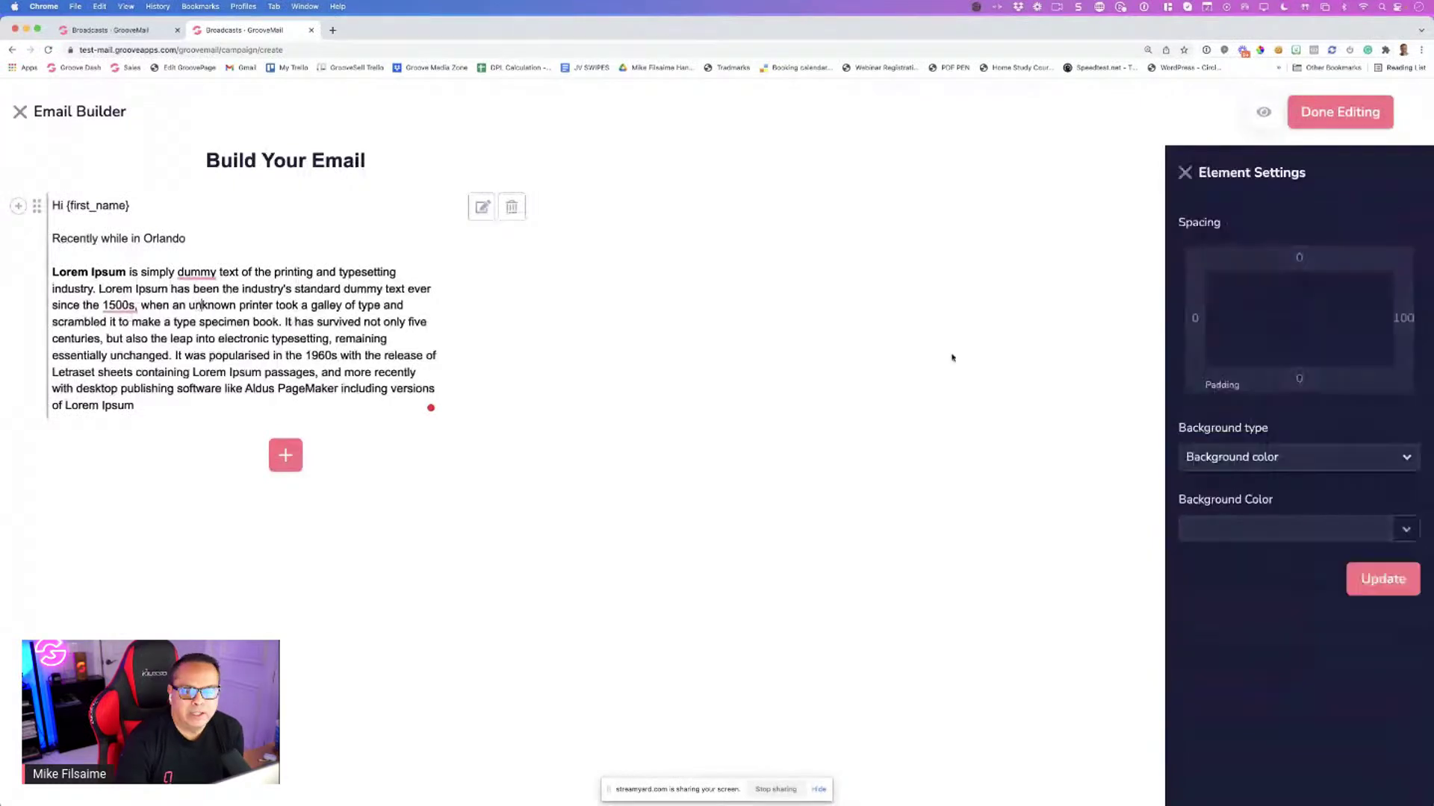
{"action": "left_click", "coordinate": [1404, 319]}
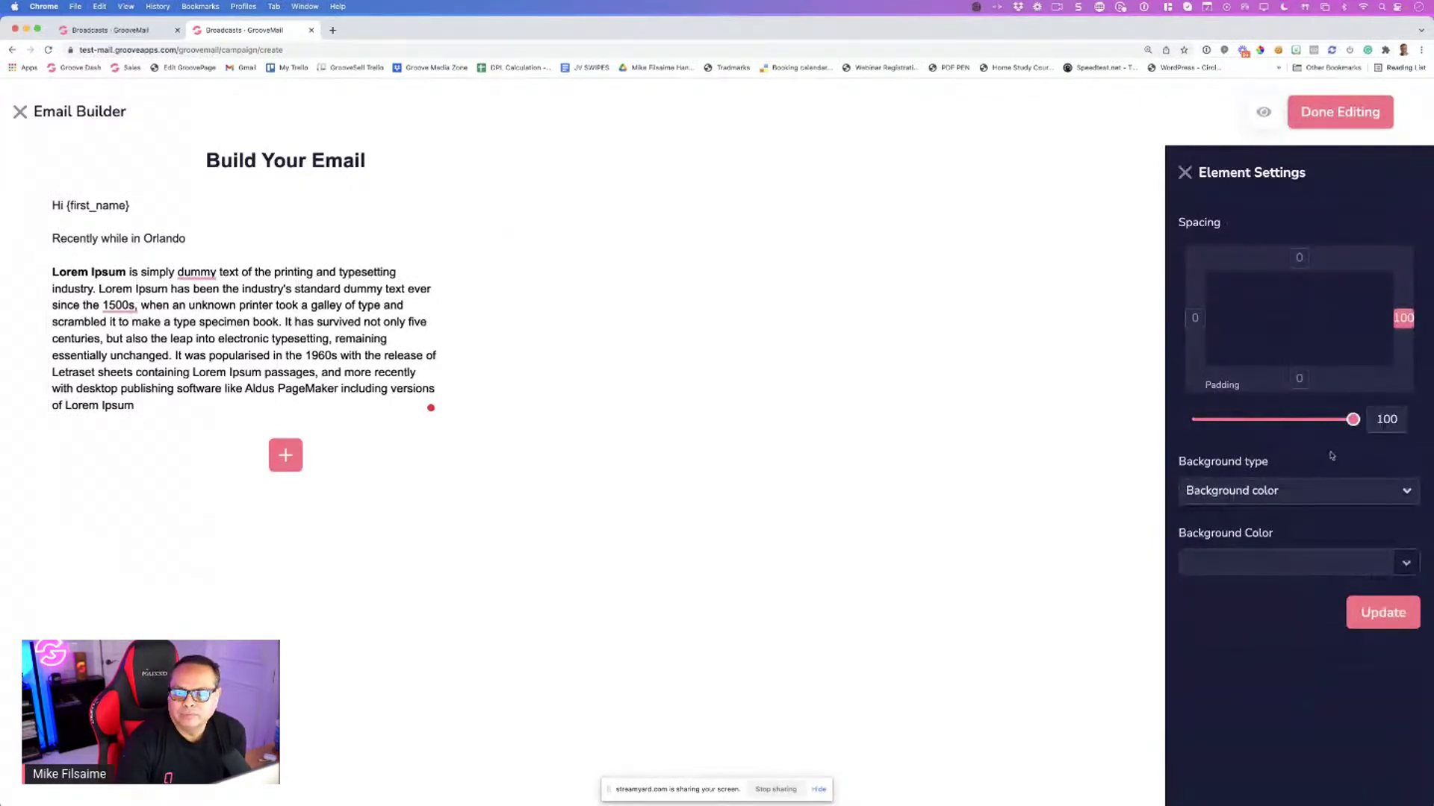
{"action": "left_click_drag", "start_coordinate": [1353, 419], "coordinate": [1197, 432]}
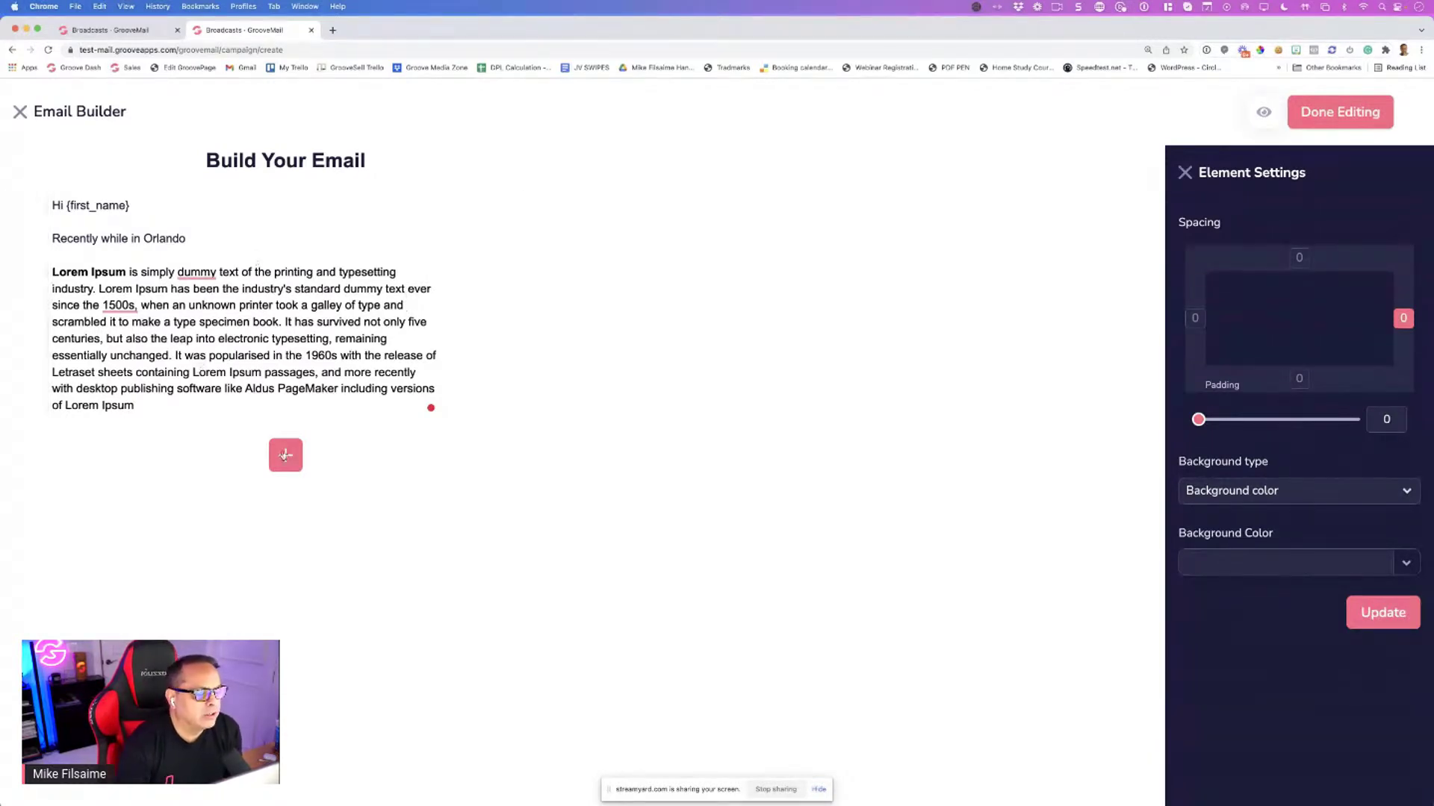
Insert a 2 Columns layout row of Lorem Ipsum text beneath the paragraph
{"action": "left_click", "coordinate": [285, 457]}
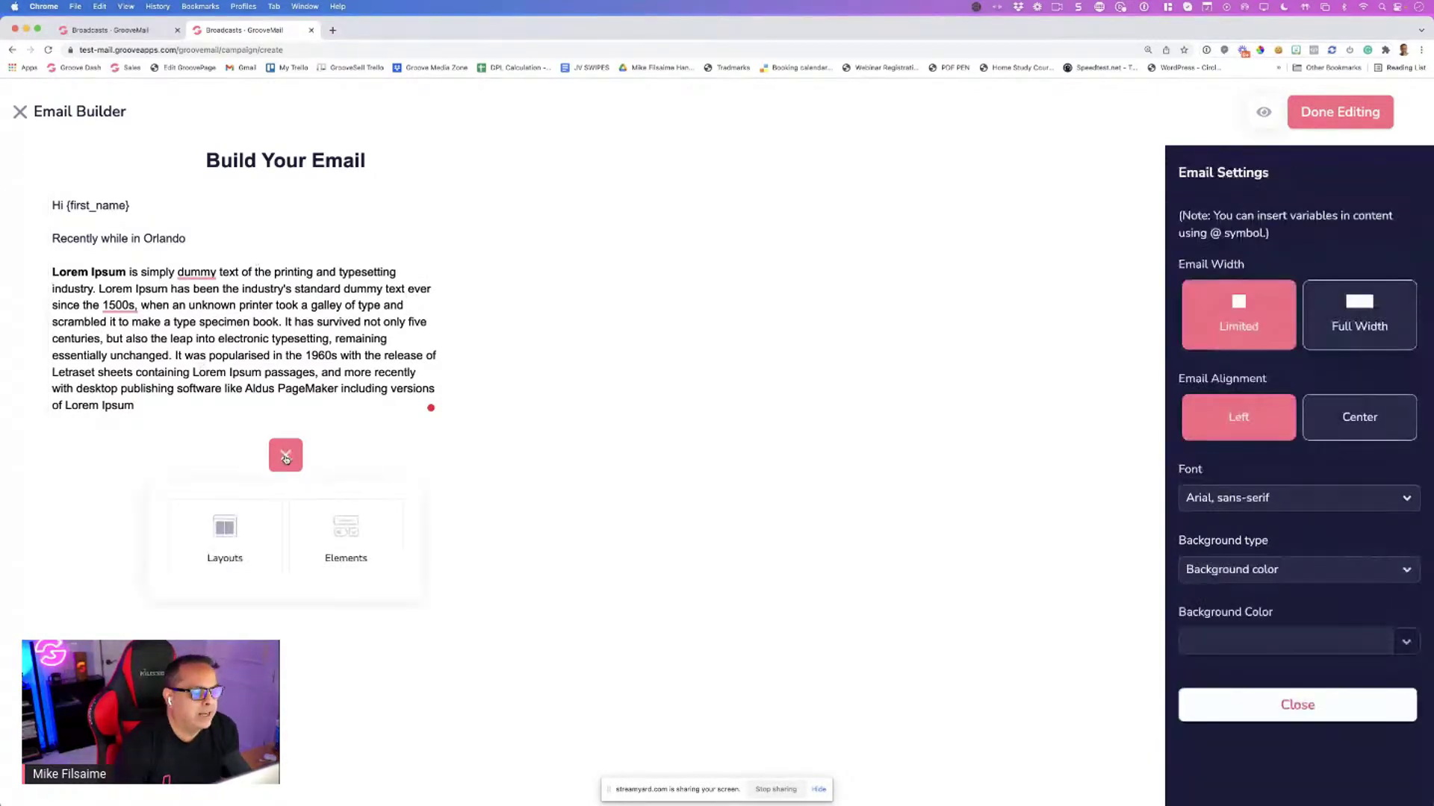
{"action": "left_click", "coordinate": [255, 537]}
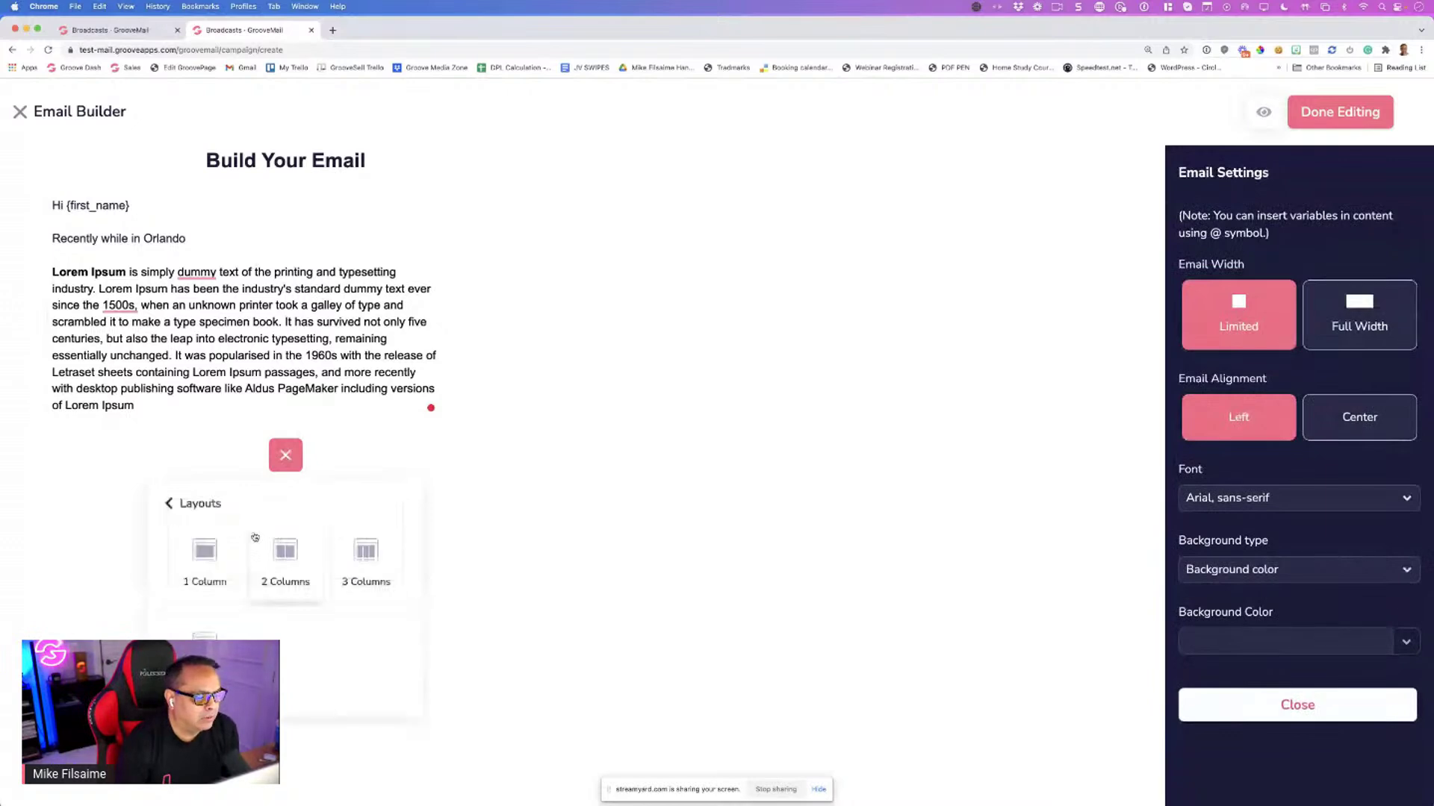
{"action": "left_click", "coordinate": [287, 556]}
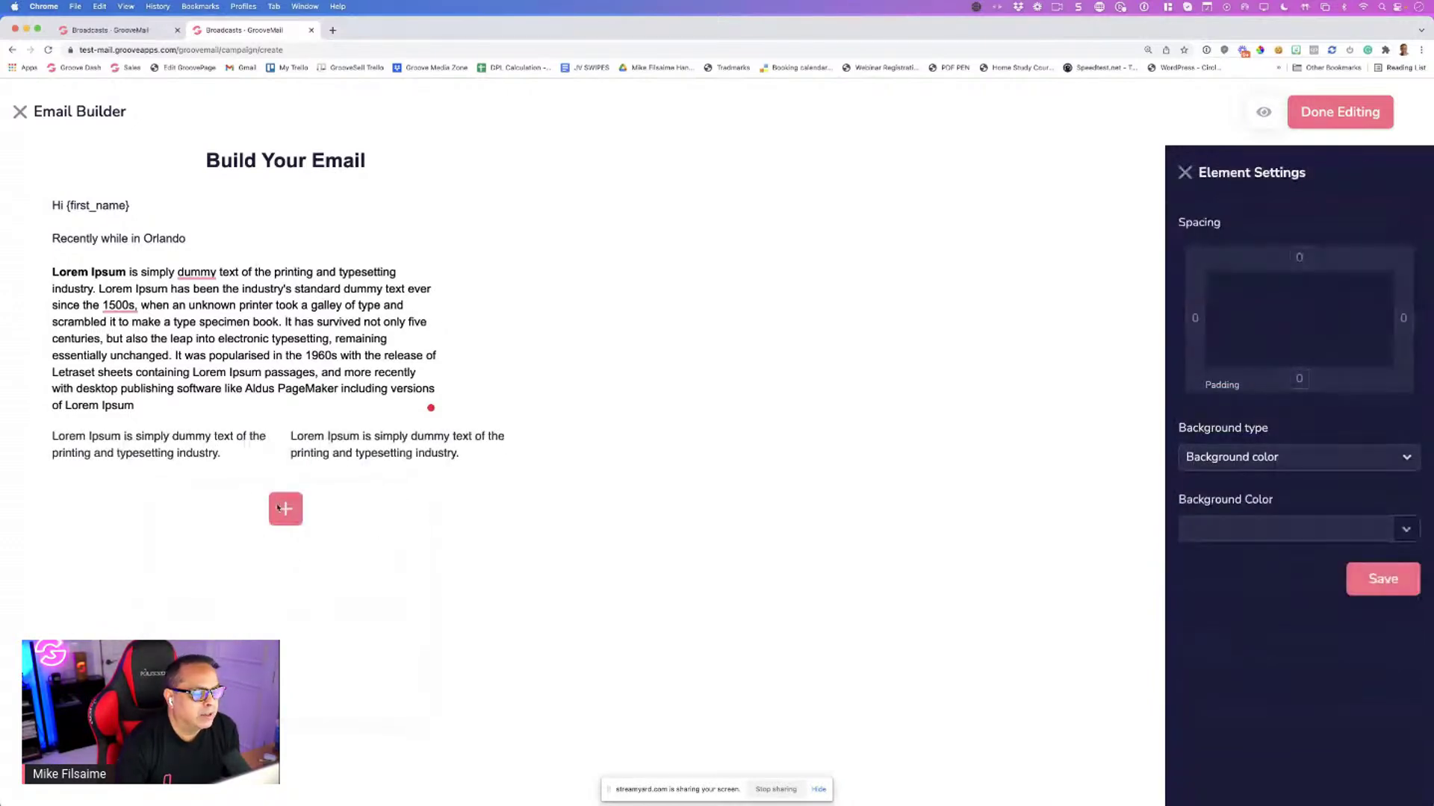
{"action": "left_click", "coordinate": [348, 450]}
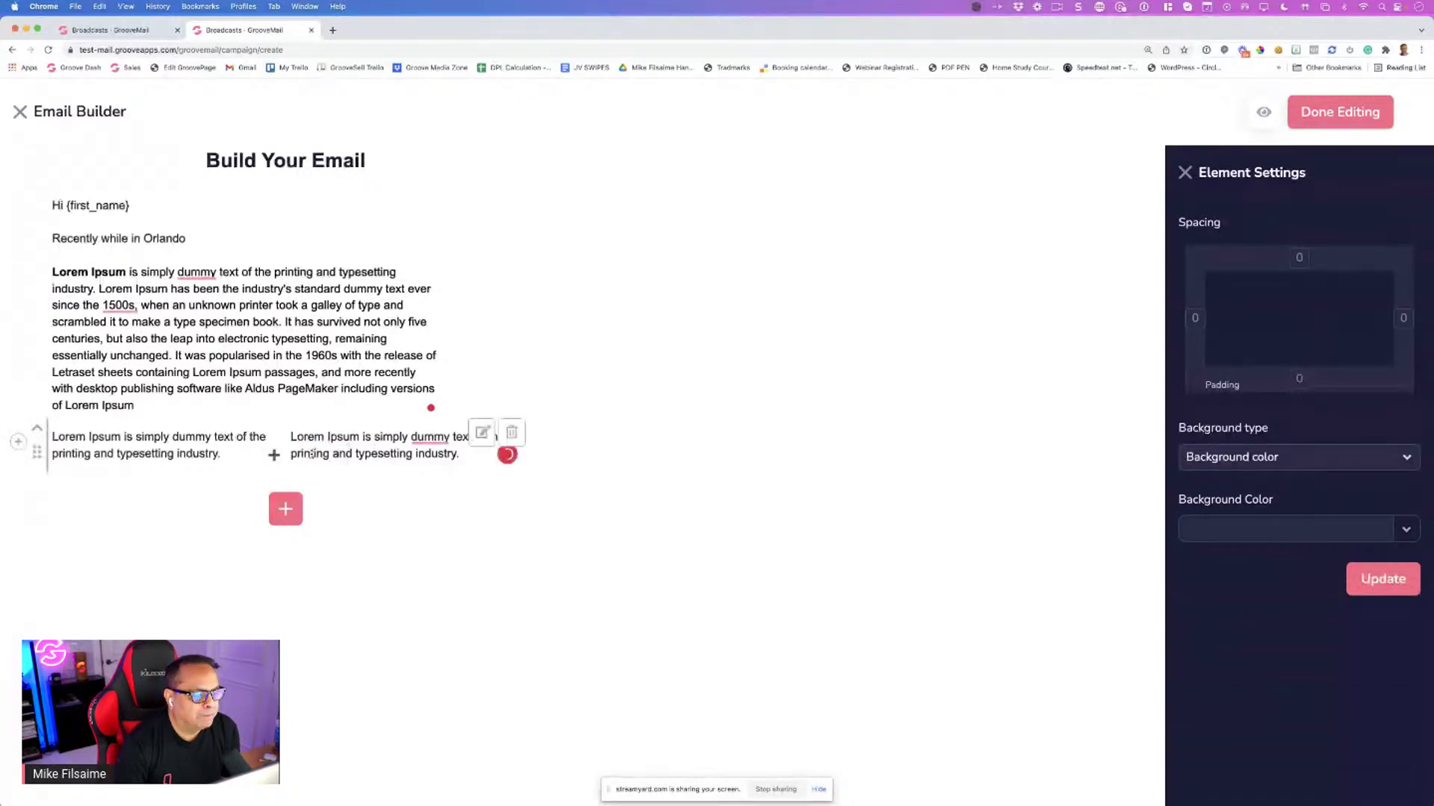
{"action": "left_click", "coordinate": [297, 509]}
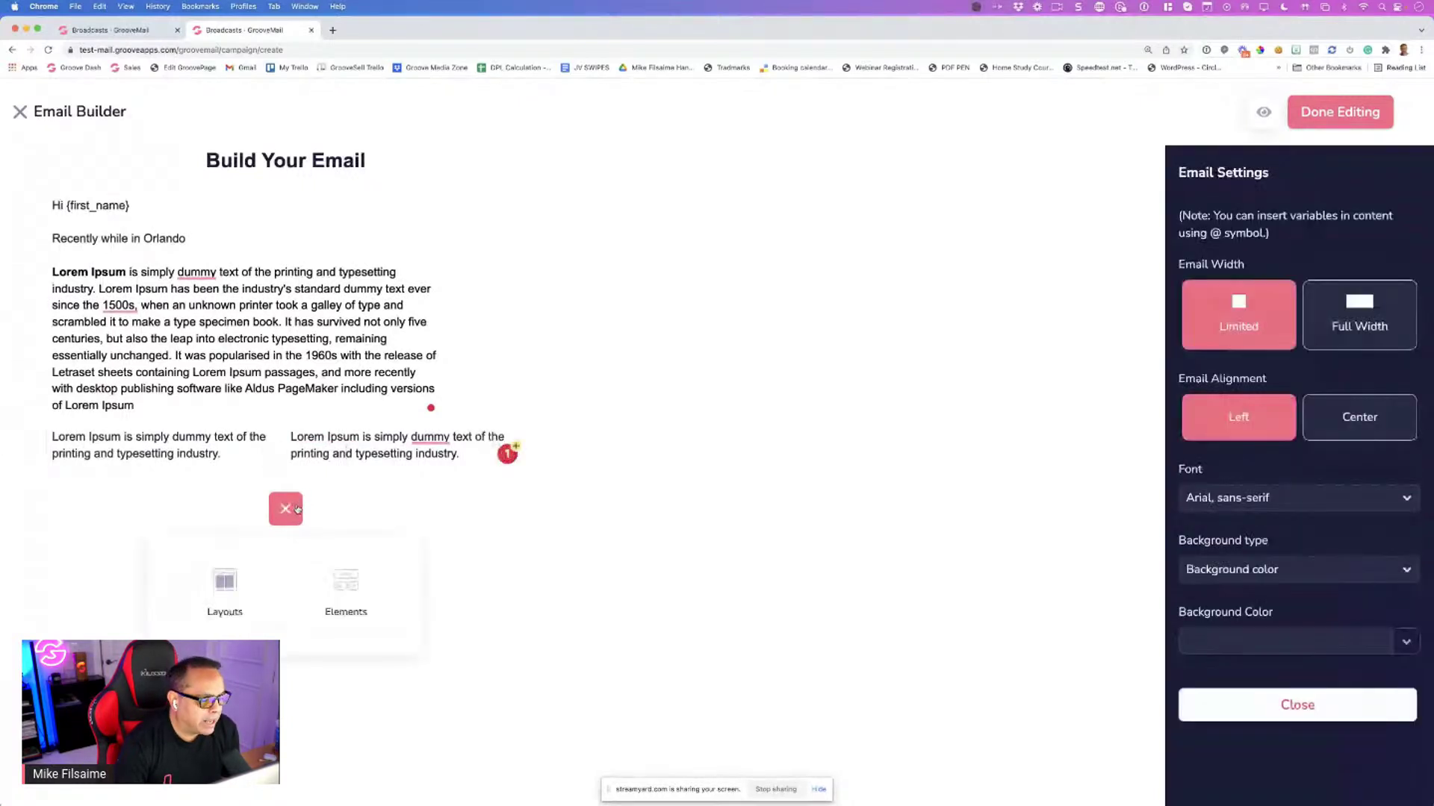
{"action": "left_click", "coordinate": [345, 581]}
{"action": "scroll", "coordinate": [331, 563], "scroll_direction": "down", "scroll_amount": 1}
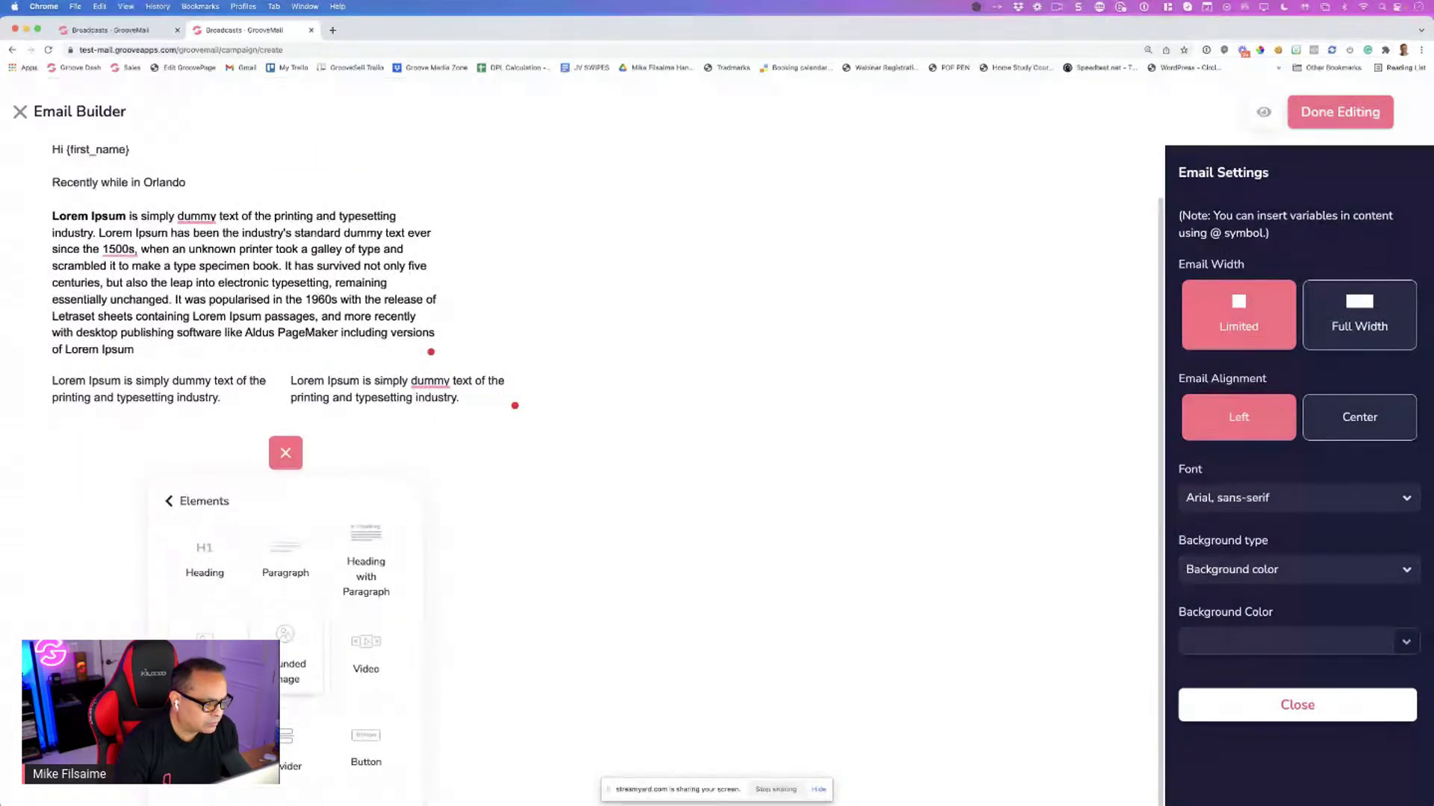
{"action": "left_click", "coordinate": [206, 644]}
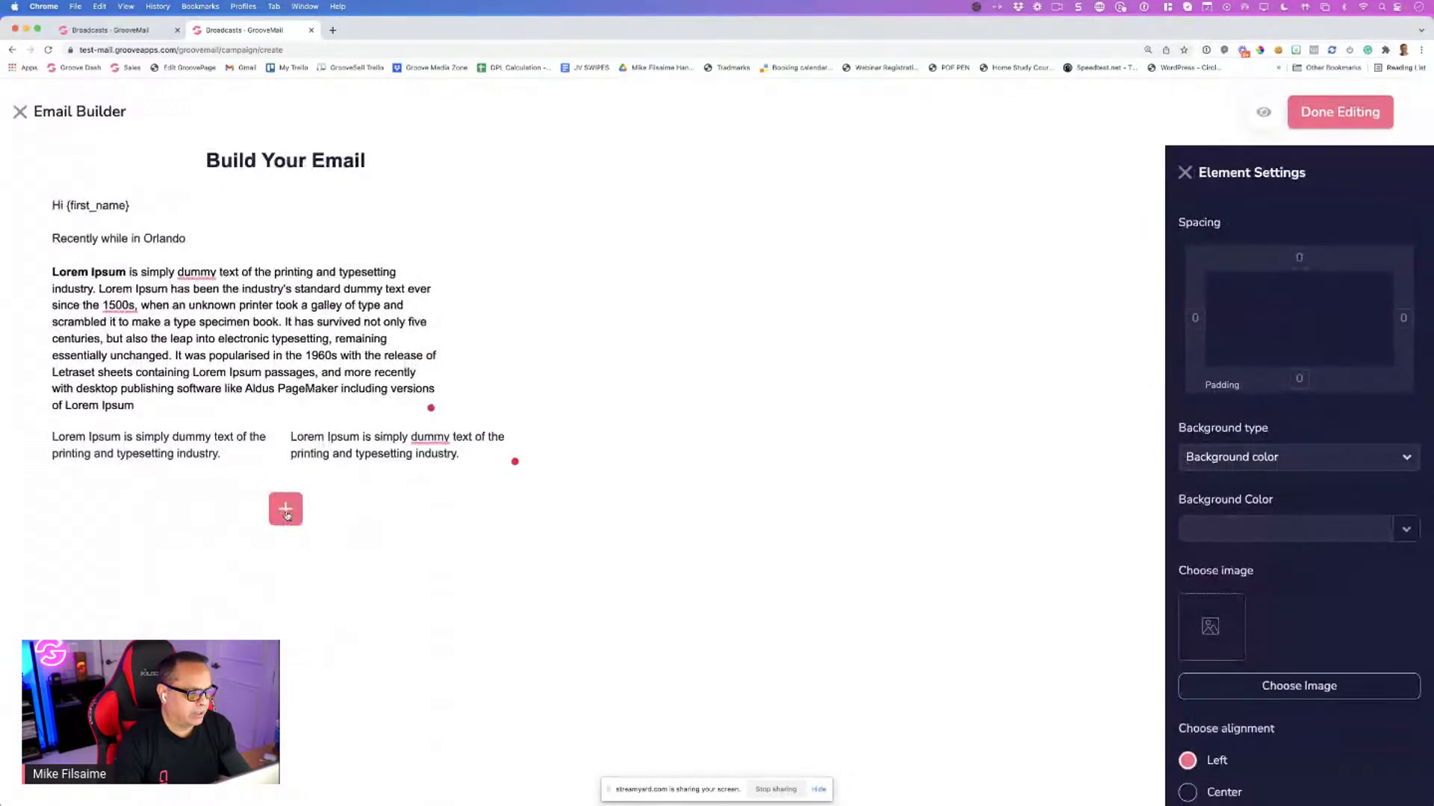
Insert a Heading element reading 'What is Lorem Ipsum?' below the two-column row
{"action": "left_click", "coordinate": [286, 515]}
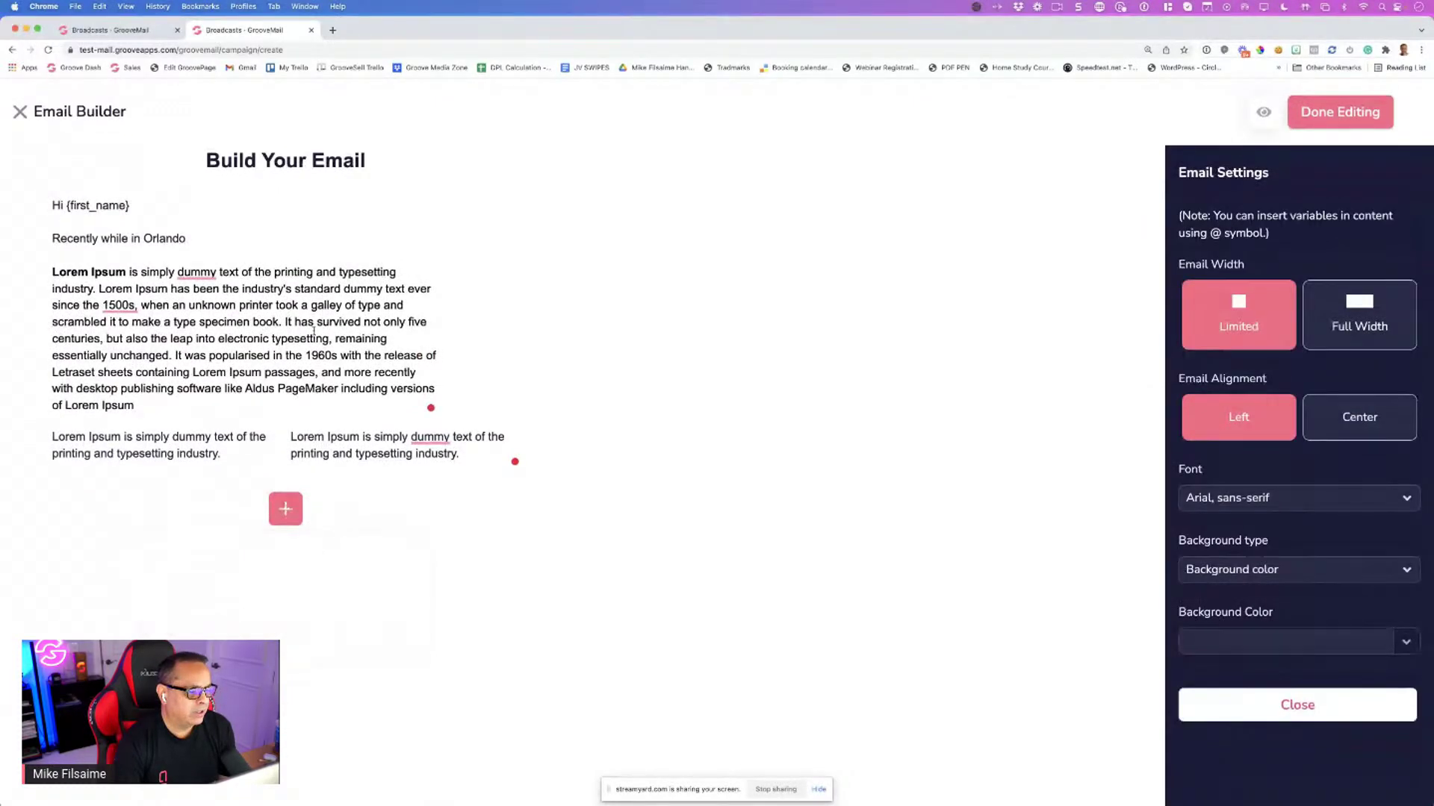
{"action": "left_click", "coordinate": [280, 511]}
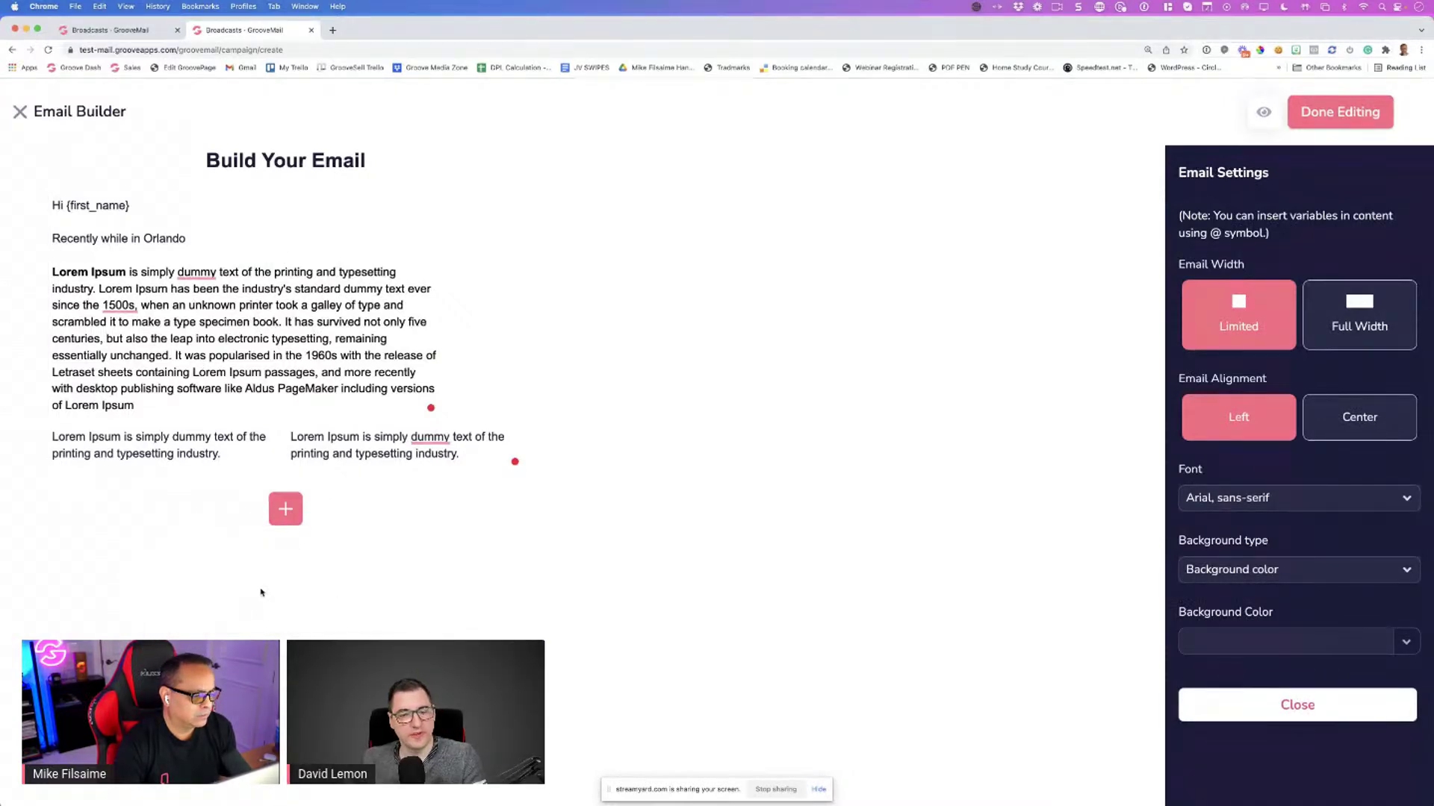
{"action": "left_click", "coordinate": [286, 508]}
{"action": "left_click", "coordinate": [333, 594]}
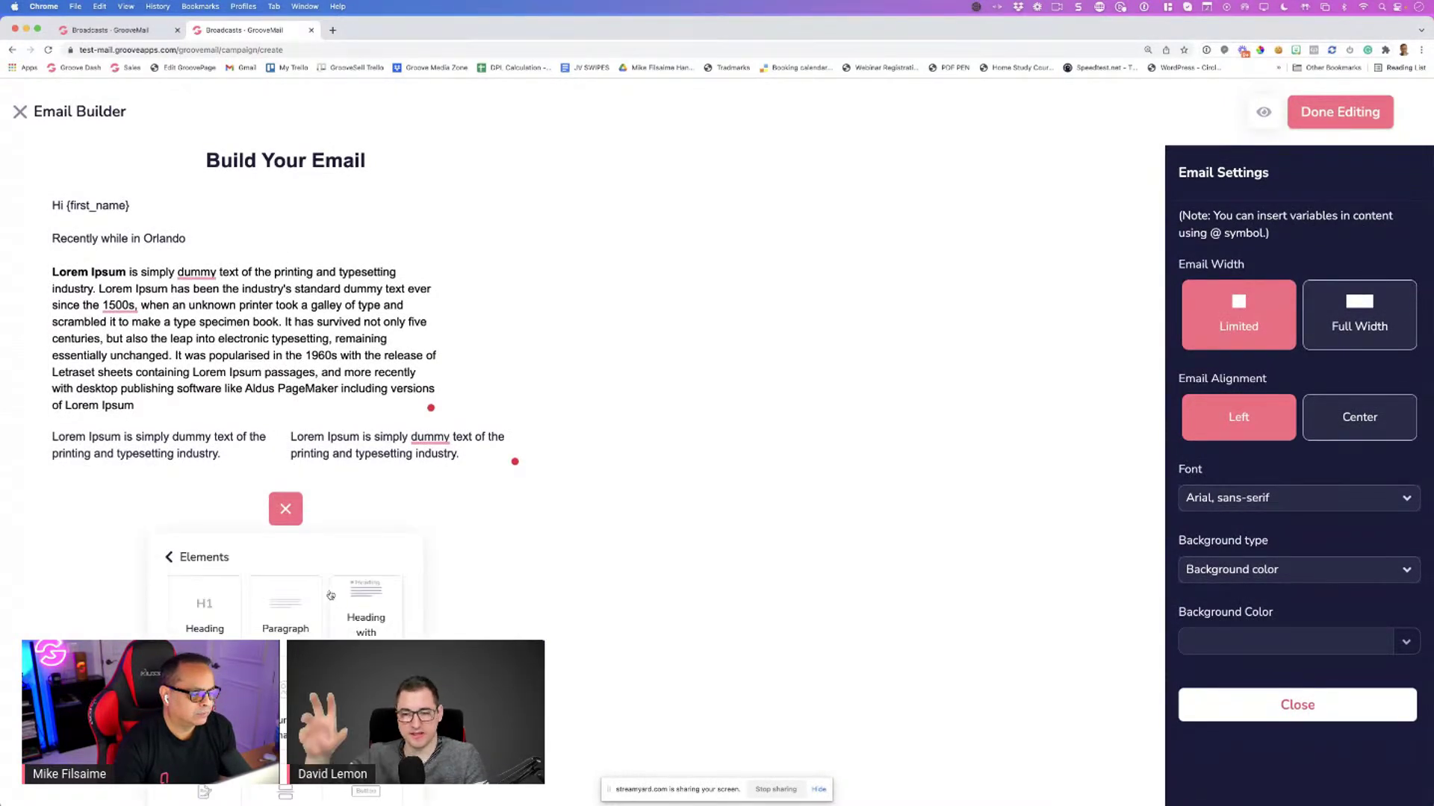
{"action": "scroll", "coordinate": [331, 596], "scroll_direction": "down", "scroll_amount": 2}
{"action": "left_click", "coordinate": [202, 571]}
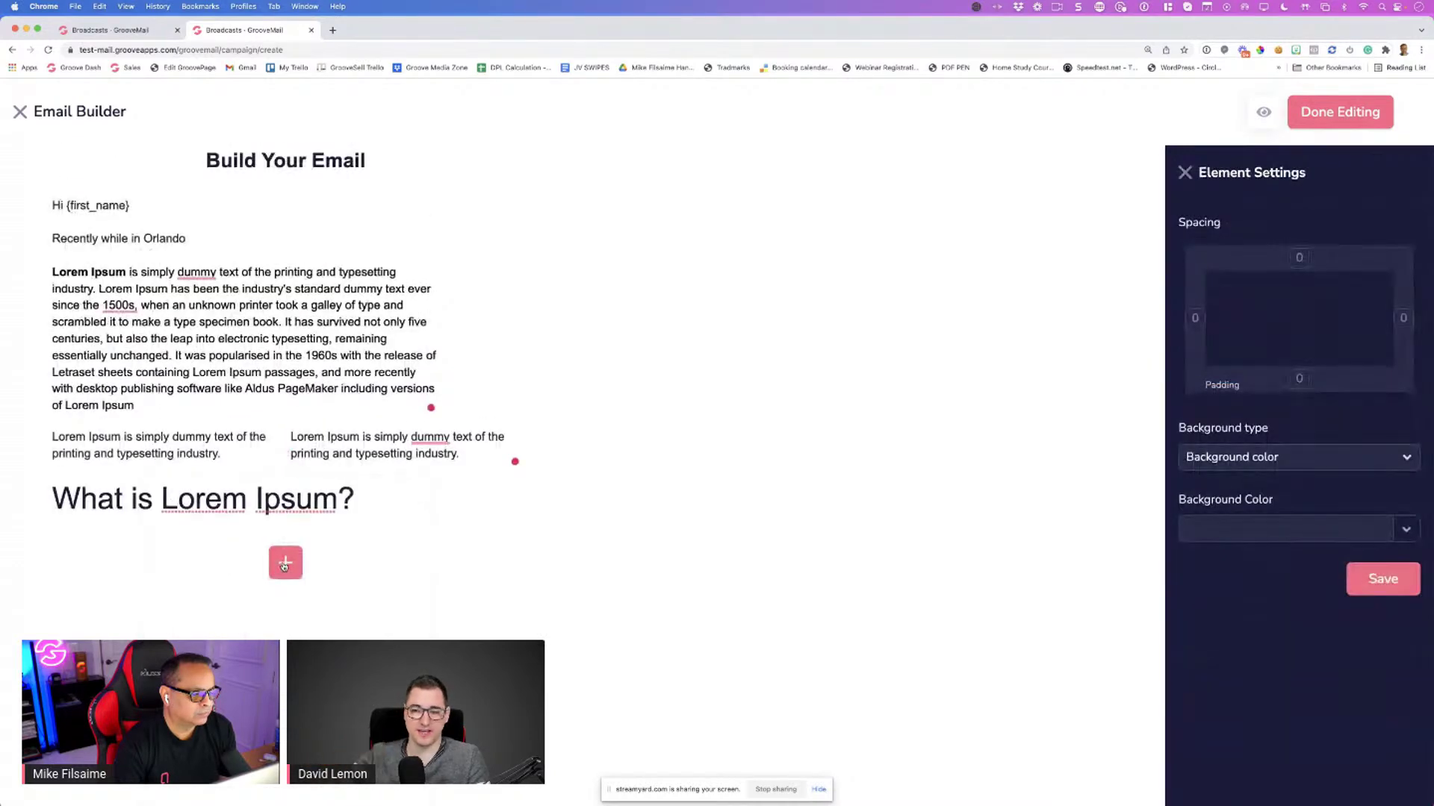
Reopen the element list, dismiss it without adding anything, and review the email
{"action": "left_click", "coordinate": [285, 567]}
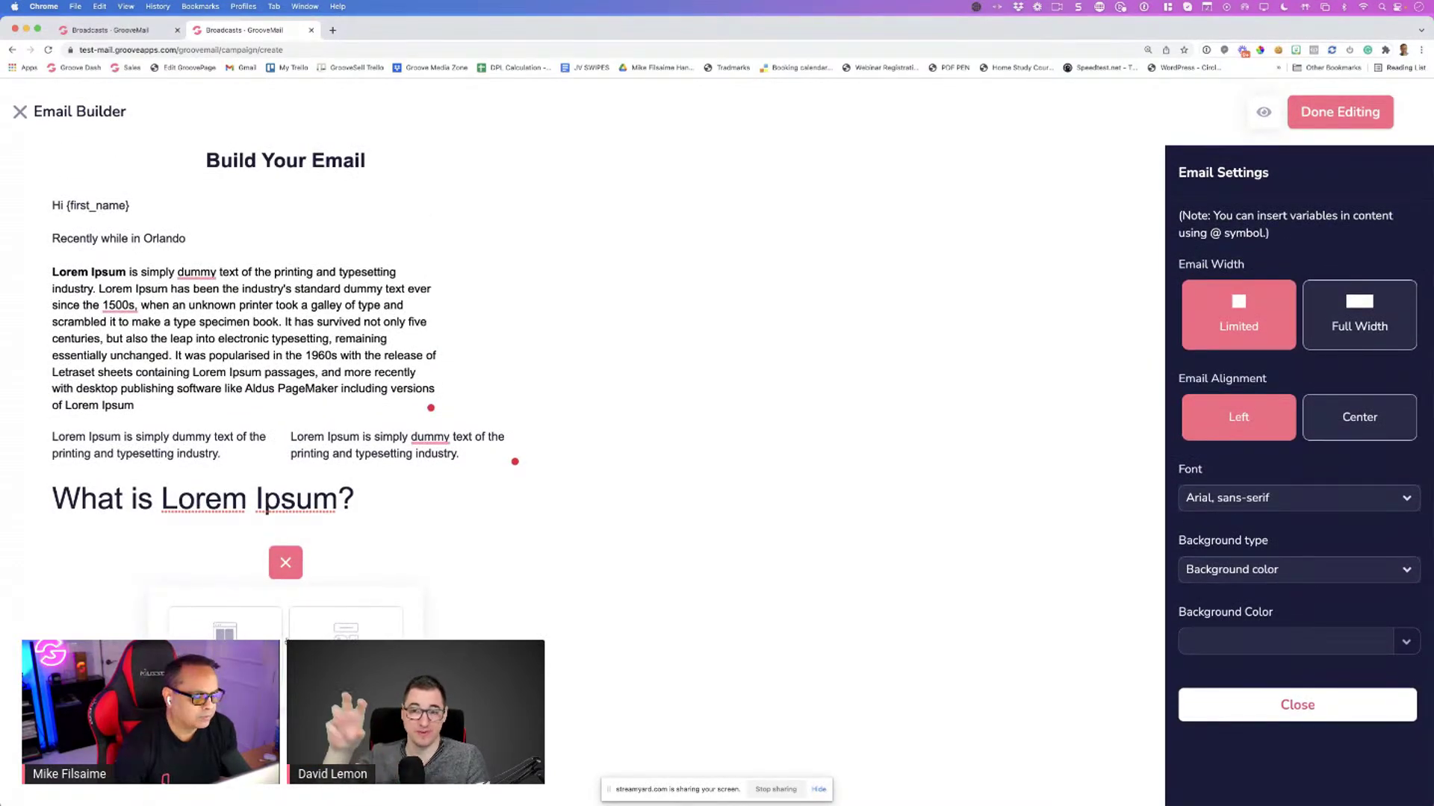
{"action": "left_click", "coordinate": [328, 625]}
{"action": "scroll", "coordinate": [329, 625], "scroll_direction": "down", "scroll_amount": 2}
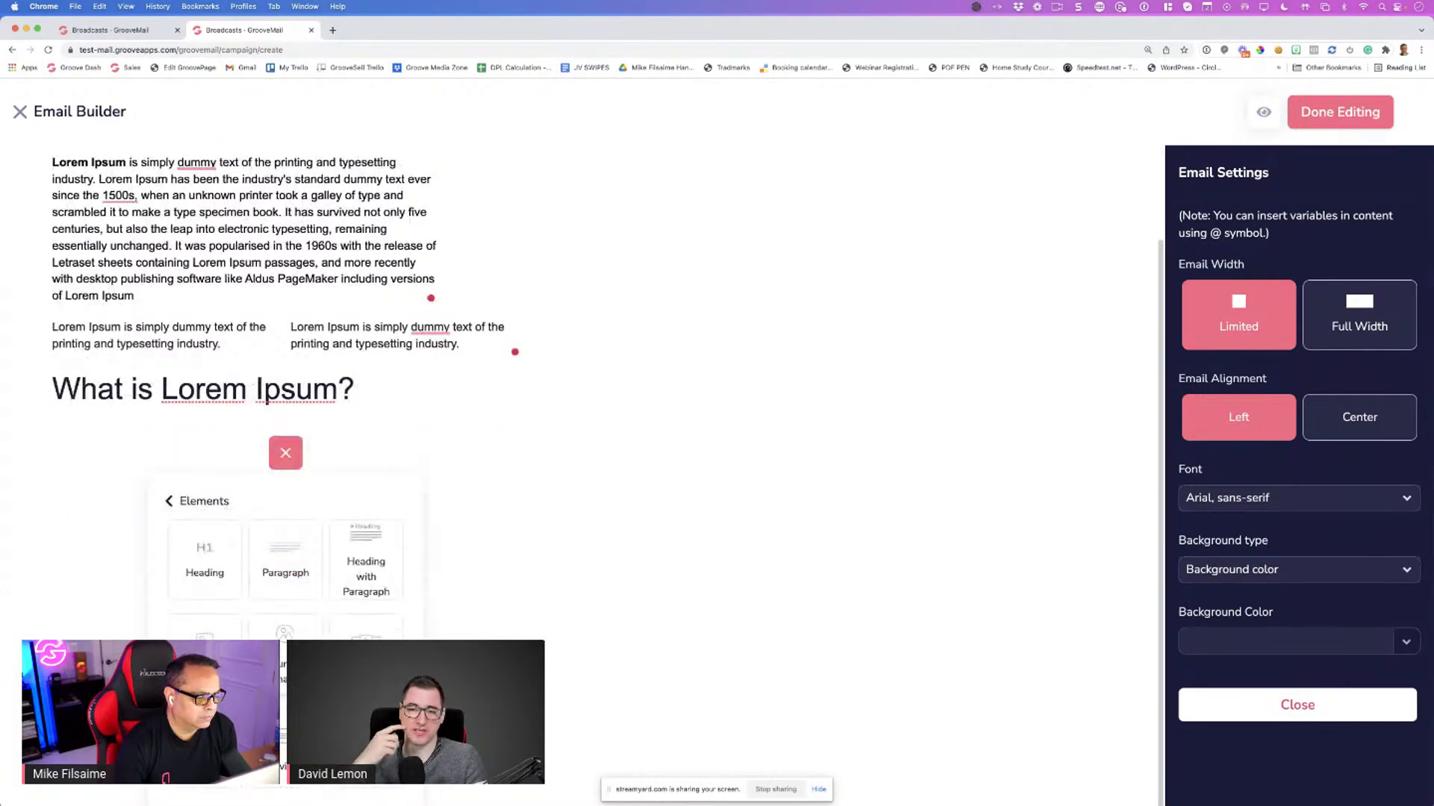
{"action": "key", "text": "Escape"}
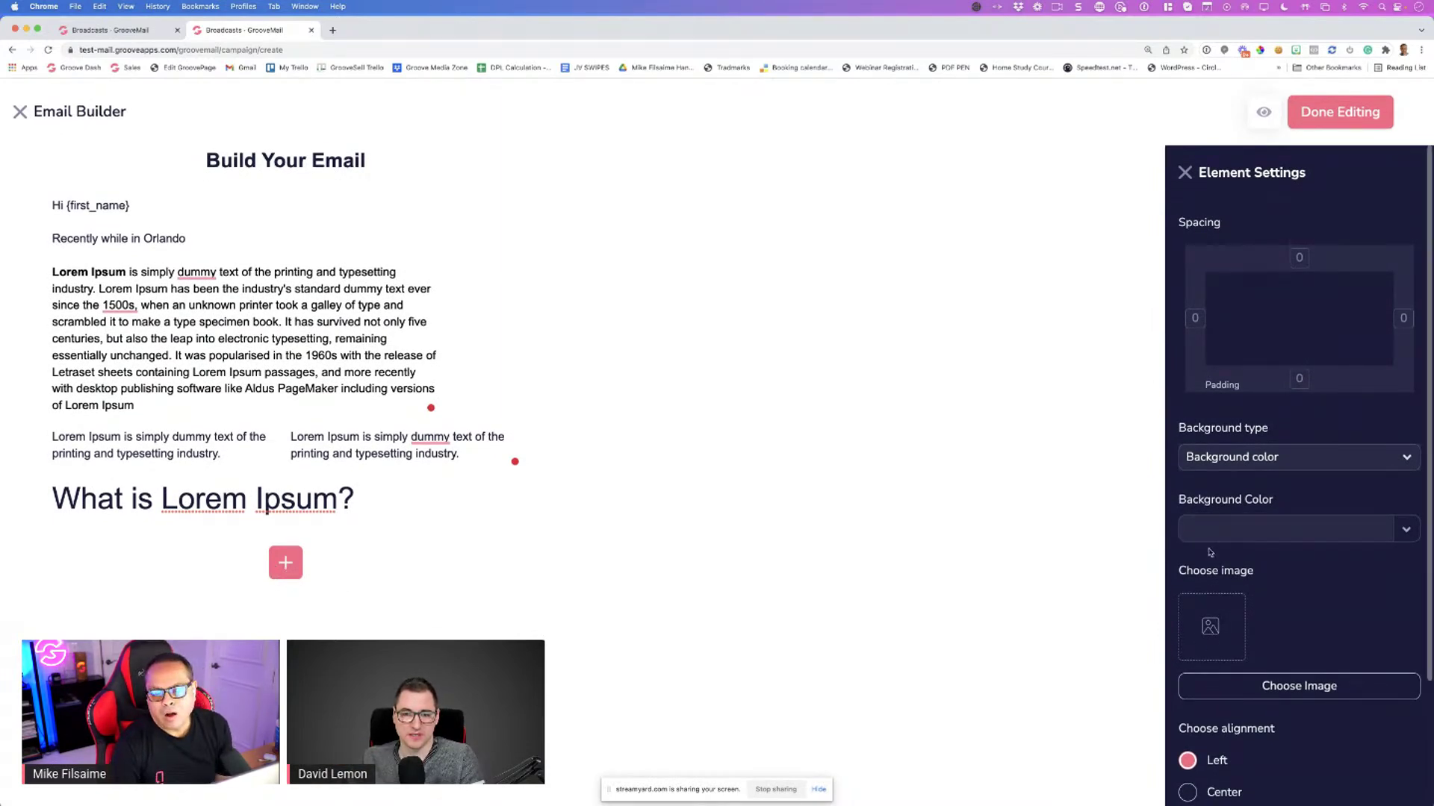
{"action": "scroll", "coordinate": [1259, 581], "scroll_direction": "down", "scroll_amount": 3}
{"action": "scroll", "coordinate": [1232, 460], "scroll_direction": "up", "scroll_amount": 3}
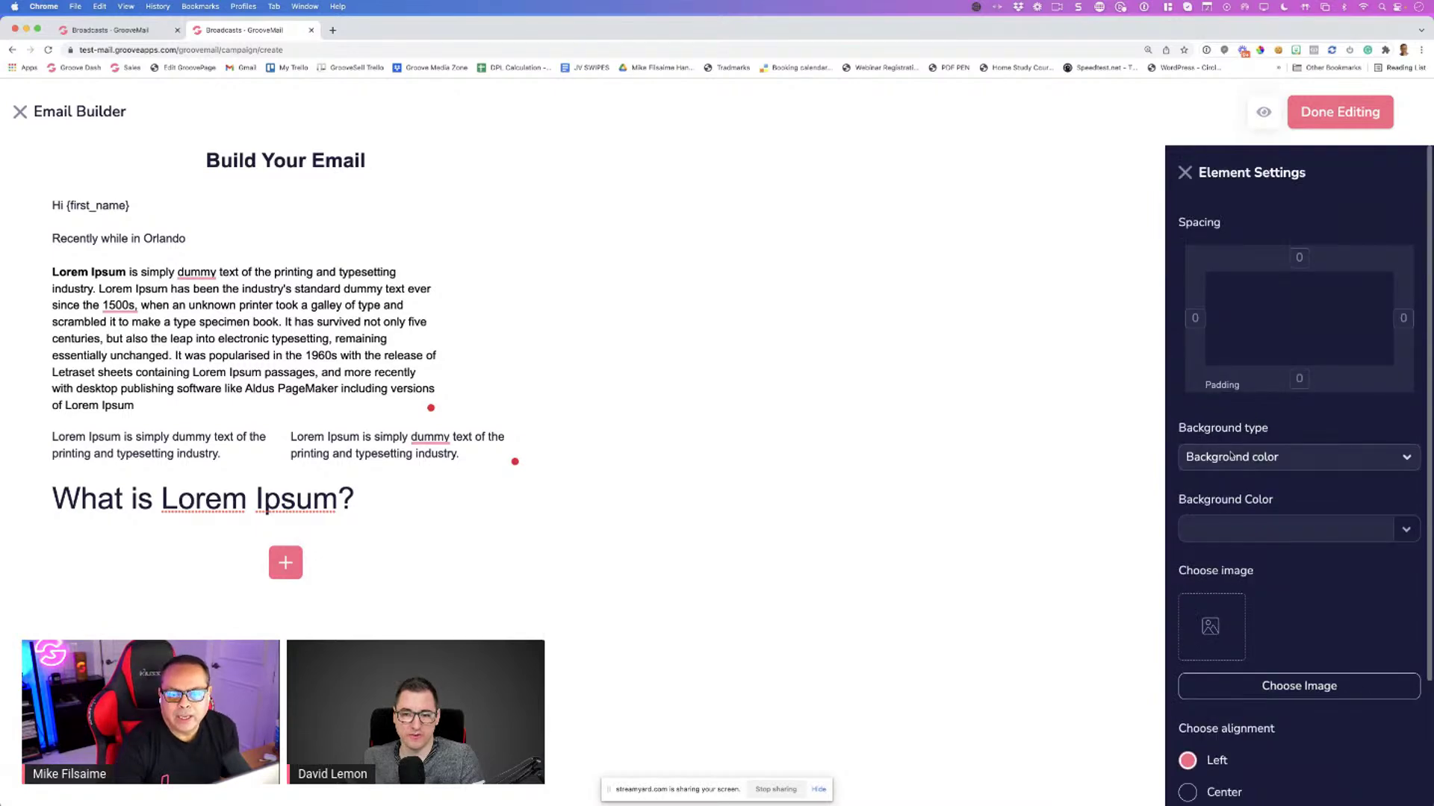
{"action": "scroll", "coordinate": [1231, 456], "scroll_direction": "down", "scroll_amount": 3}
{"action": "scroll", "coordinate": [1228, 478], "scroll_direction": "up", "scroll_amount": 3}
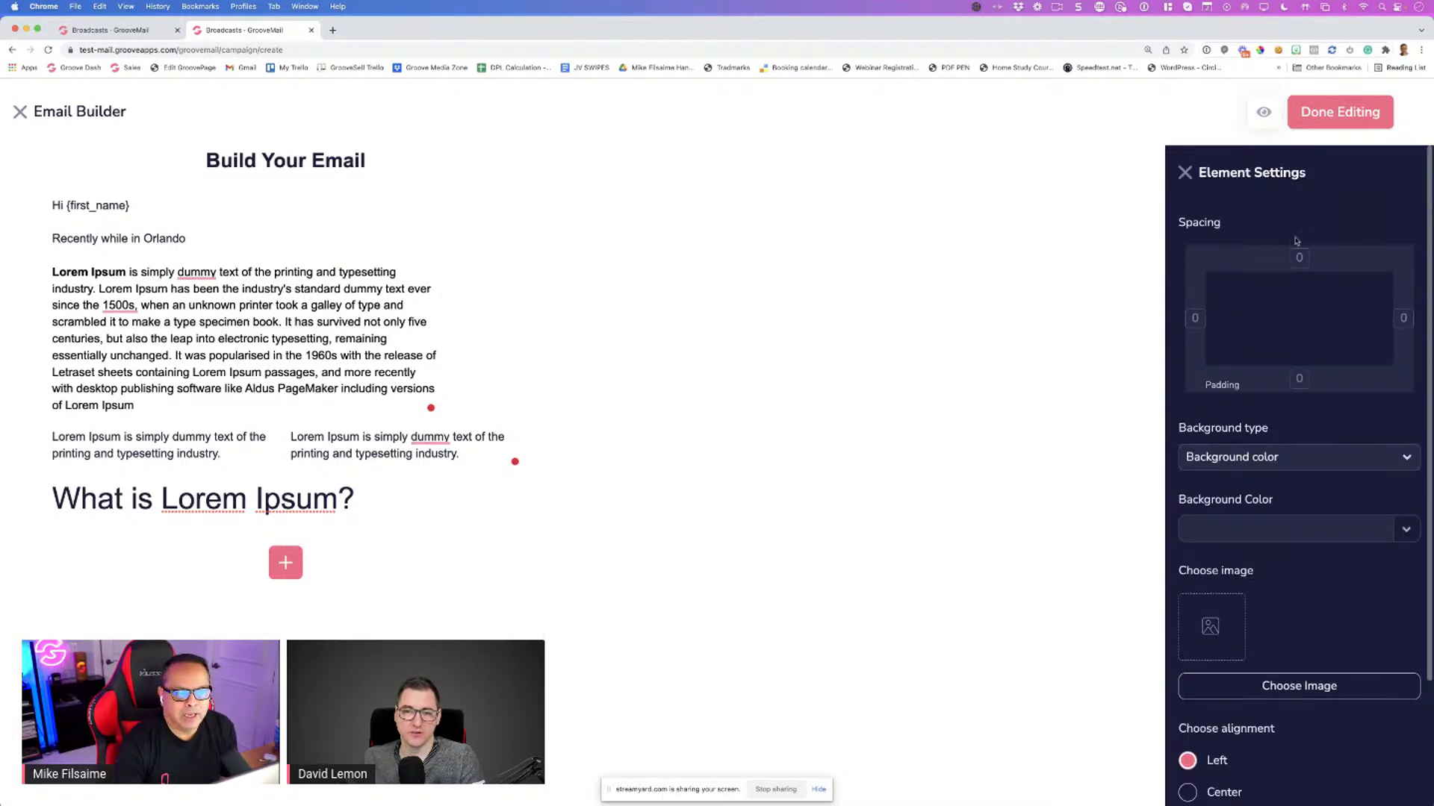
{"action": "scroll", "coordinate": [1224, 324], "scroll_direction": "down", "scroll_amount": 3}
{"action": "left_click", "coordinate": [1241, 532]}
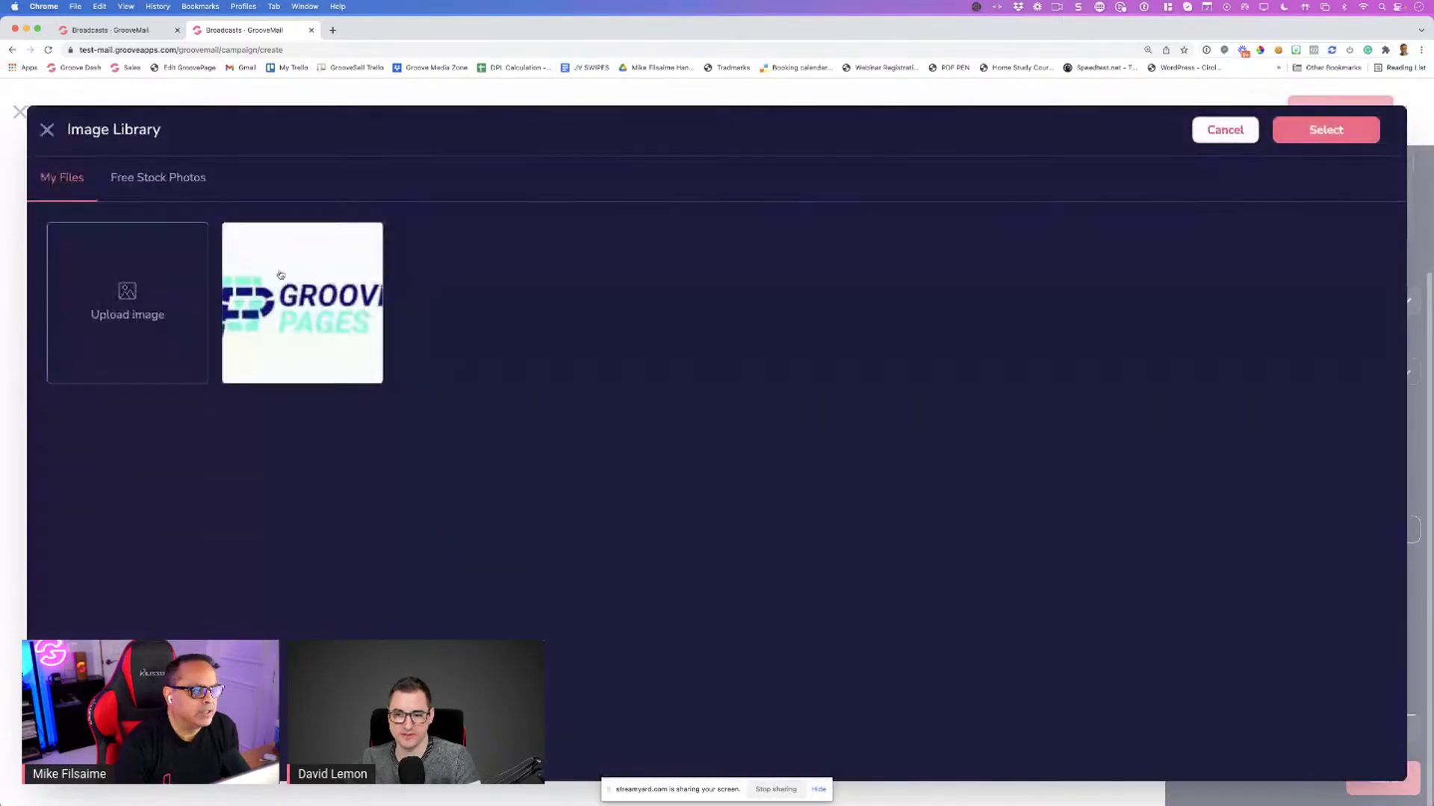
{"action": "left_click", "coordinate": [321, 332]}
{"action": "left_click", "coordinate": [1326, 129]}
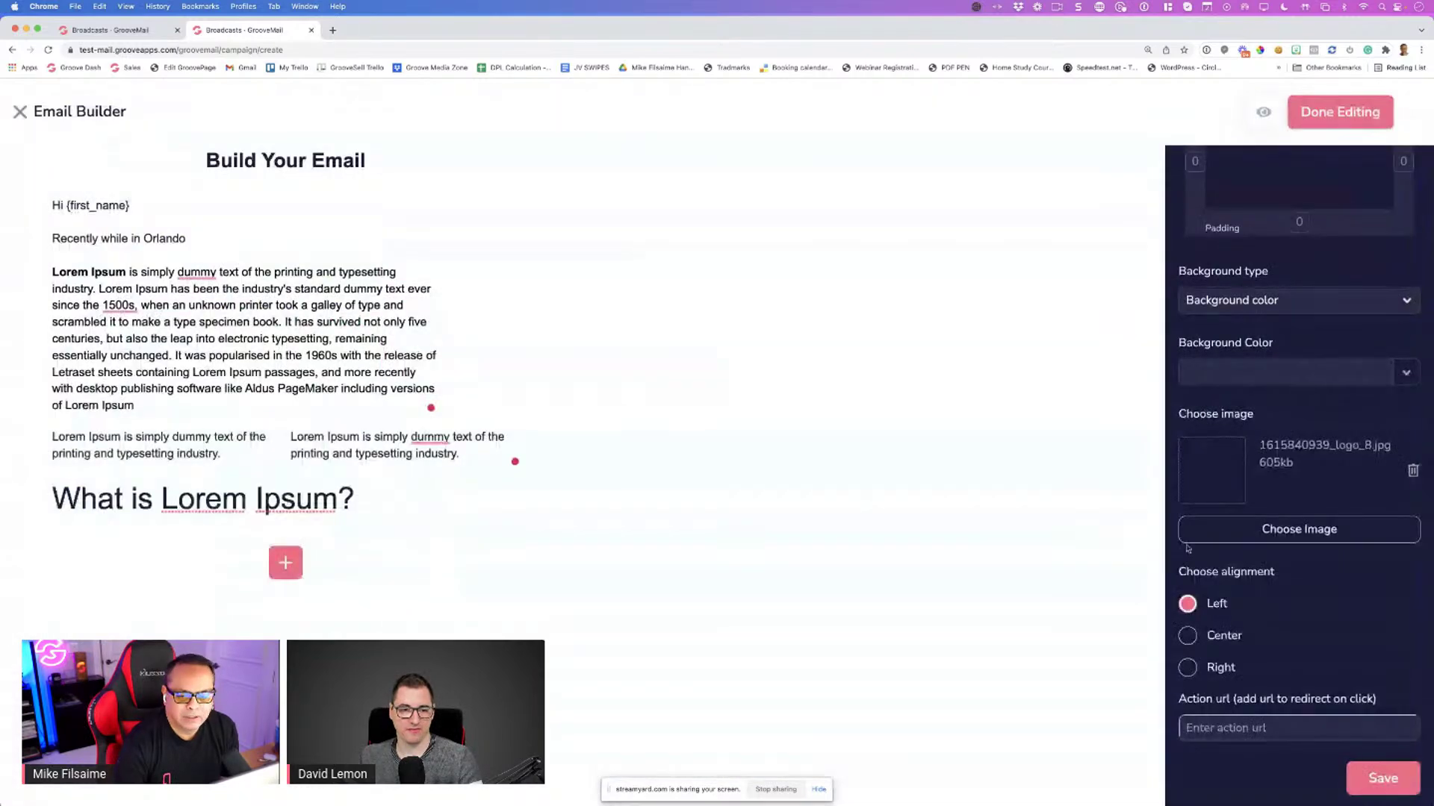
{"action": "left_click", "coordinate": [1374, 777]}
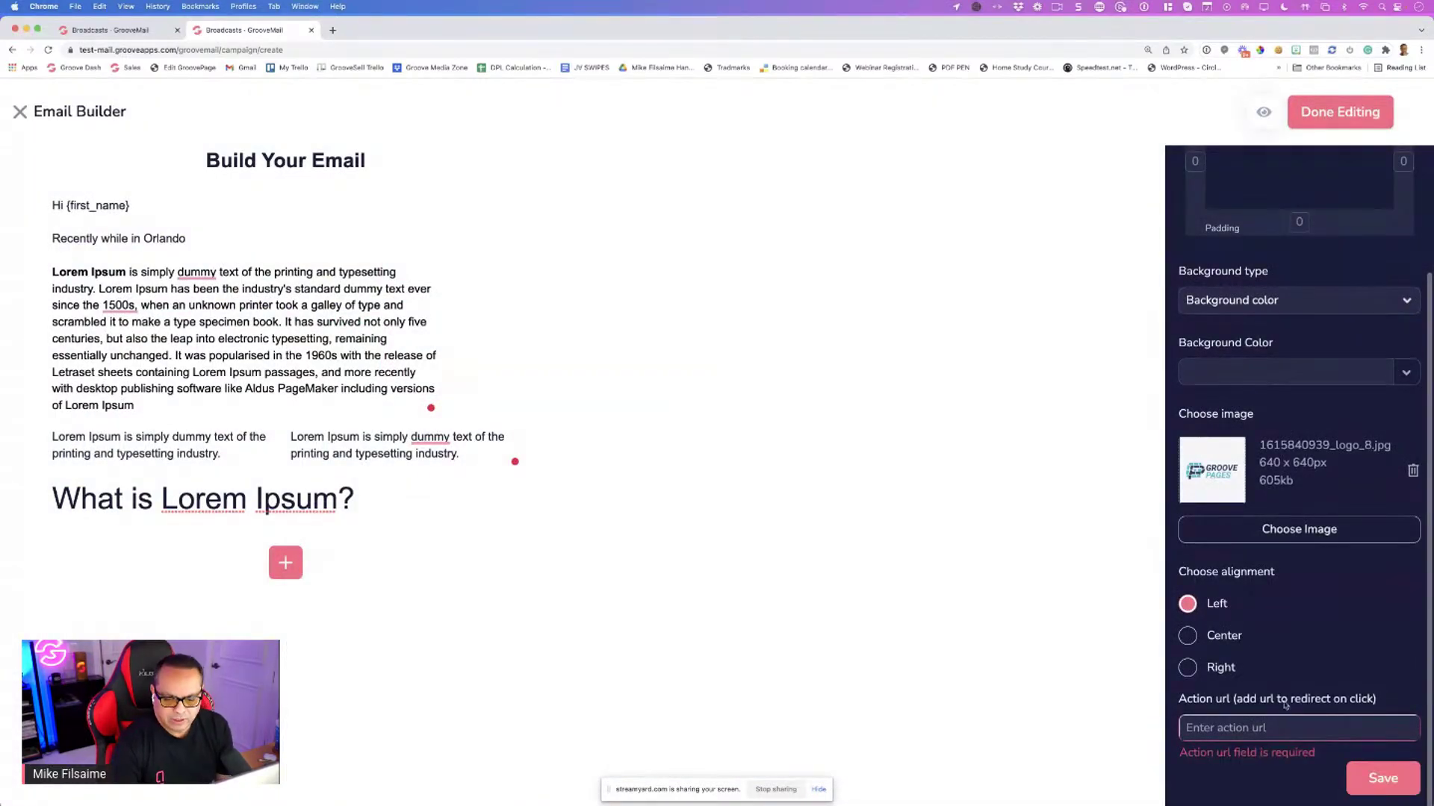
{"action": "left_click", "coordinate": [1241, 729]}
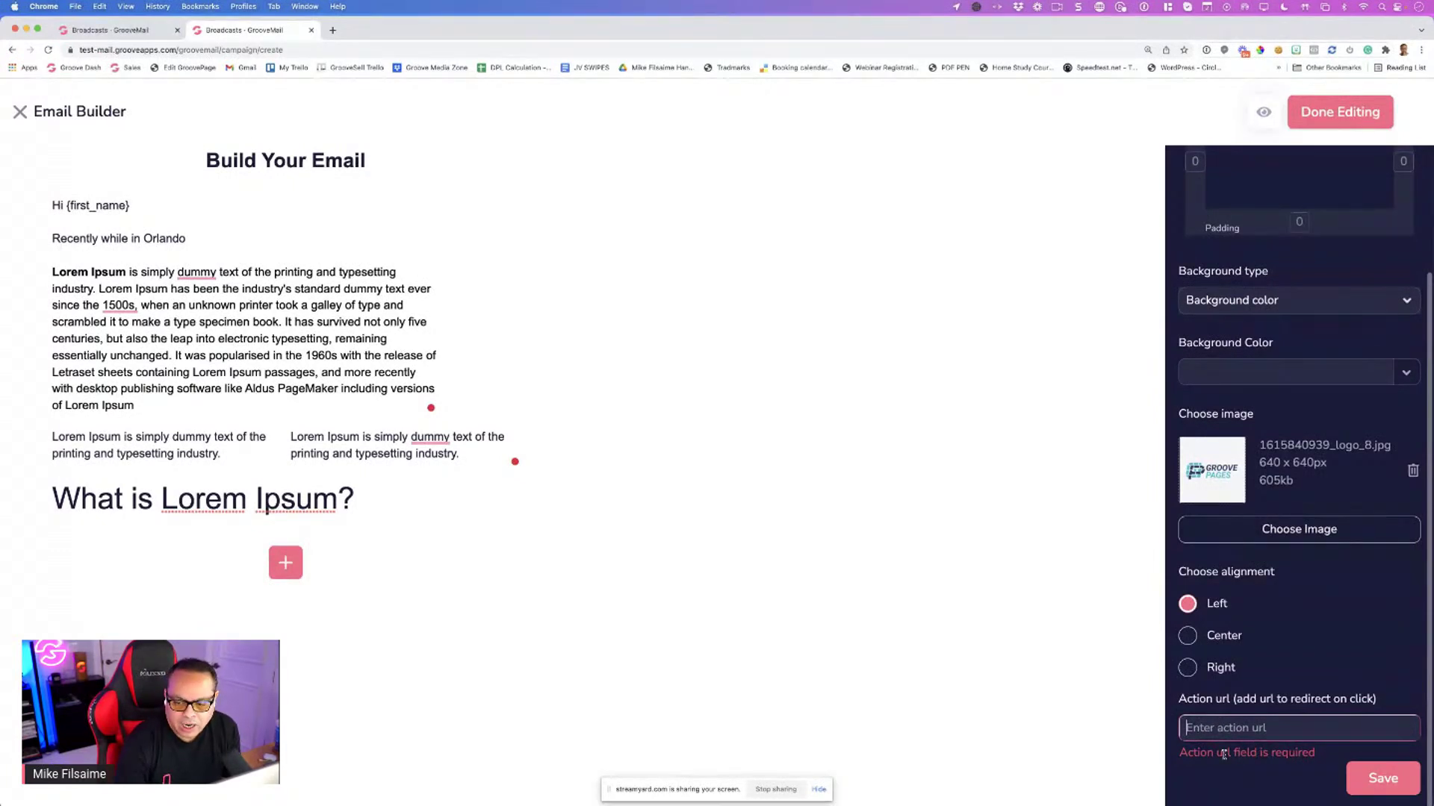
{"action": "type", "text": "http"}
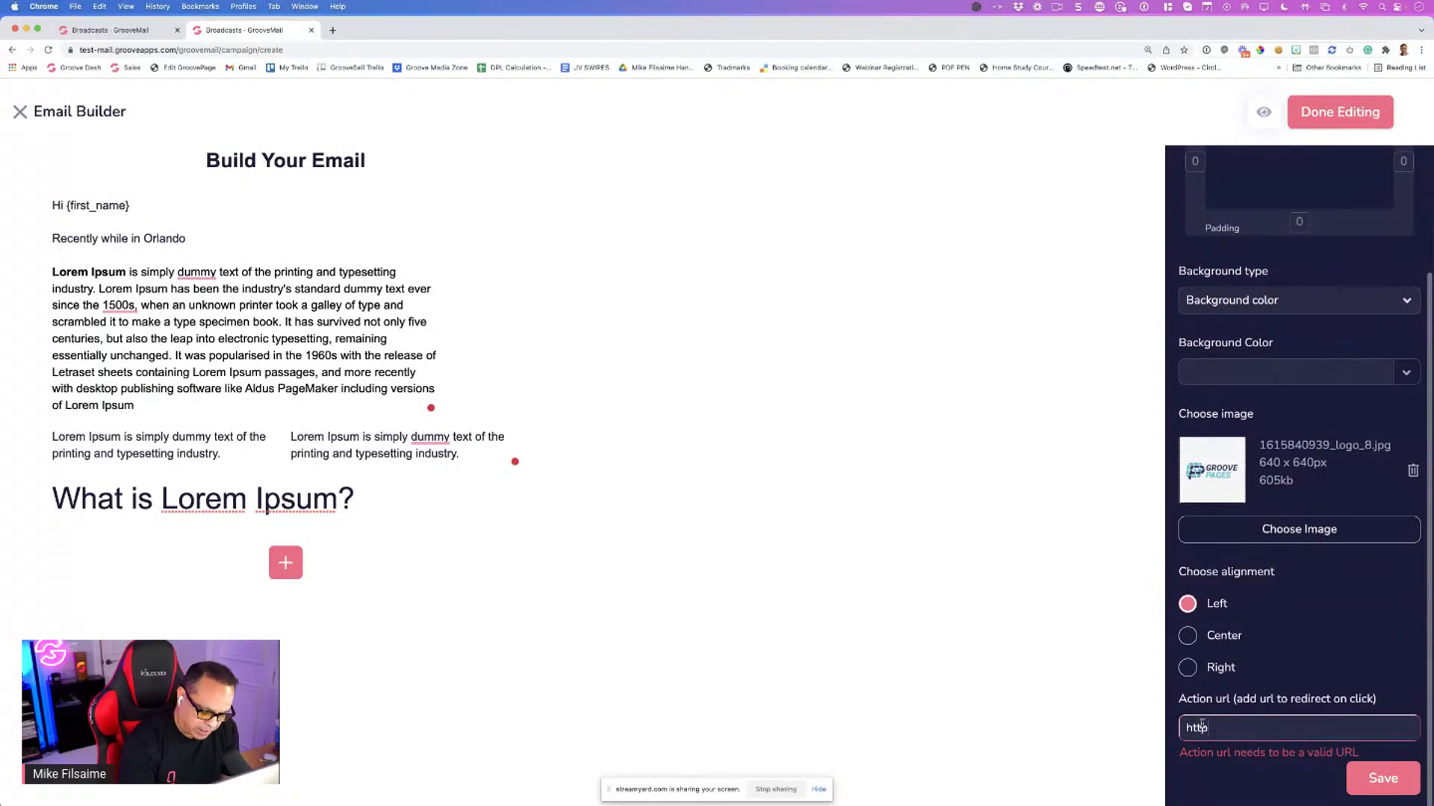
{"action": "type", "text": "://groove"}
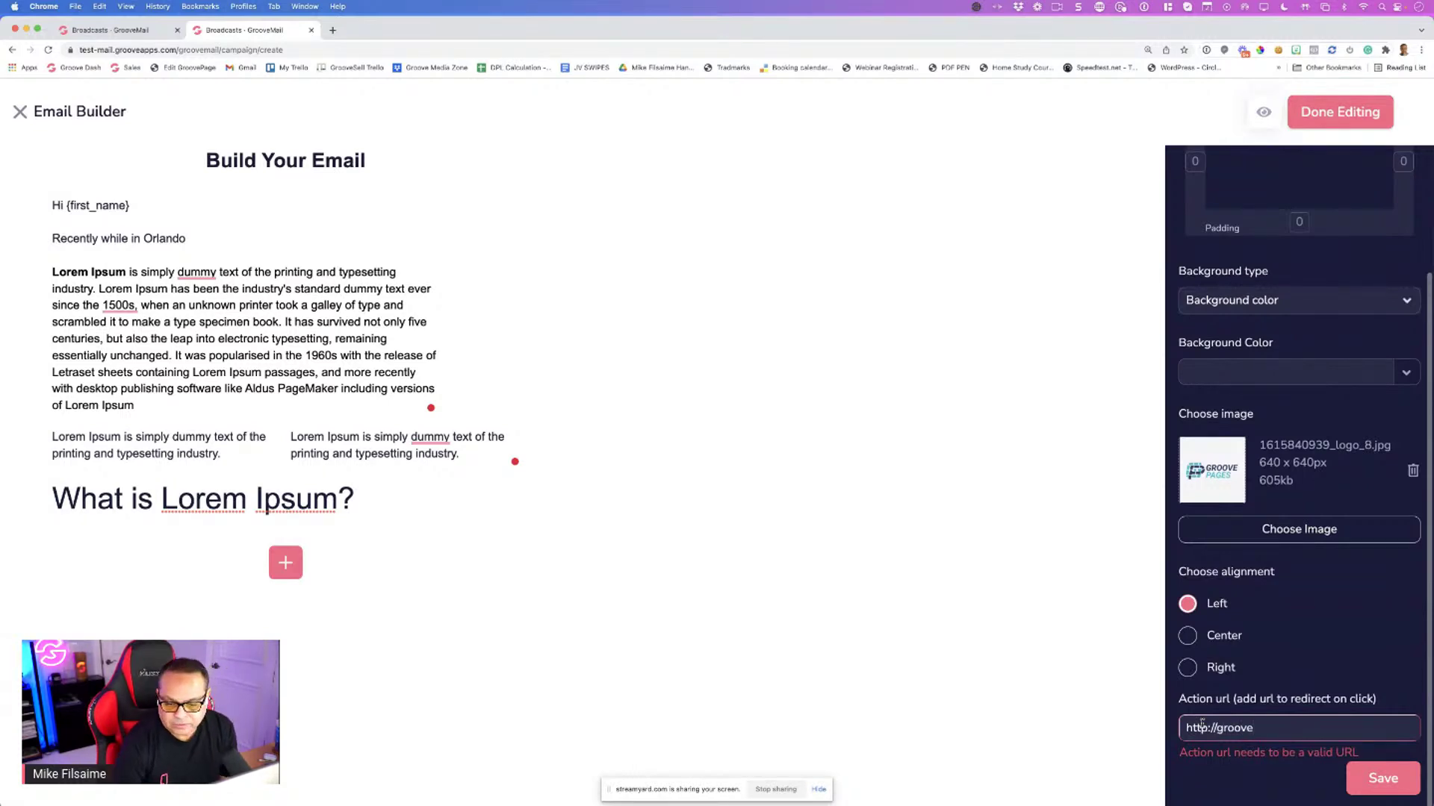
{"action": "type", "text": ".cm"}
{"action": "left_click", "coordinate": [653, 485]}
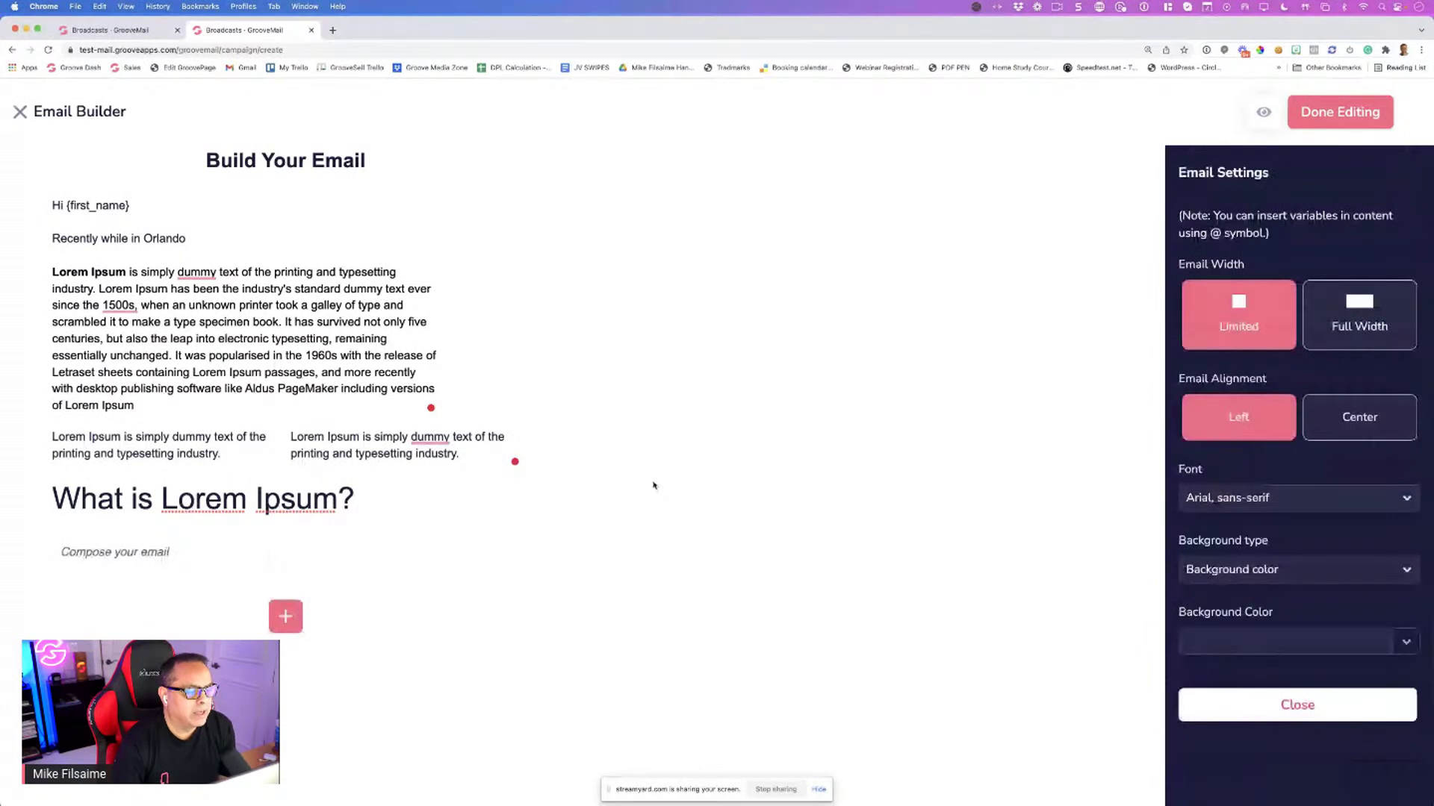
Use the reorder arrows to move the GroovePages image above the 'What is Lorem Ipsum?' heading
{"action": "scroll", "coordinate": [486, 489], "scroll_direction": "down", "scroll_amount": 4}
{"action": "scroll", "coordinate": [387, 694], "scroll_direction": "up", "scroll_amount": 4}
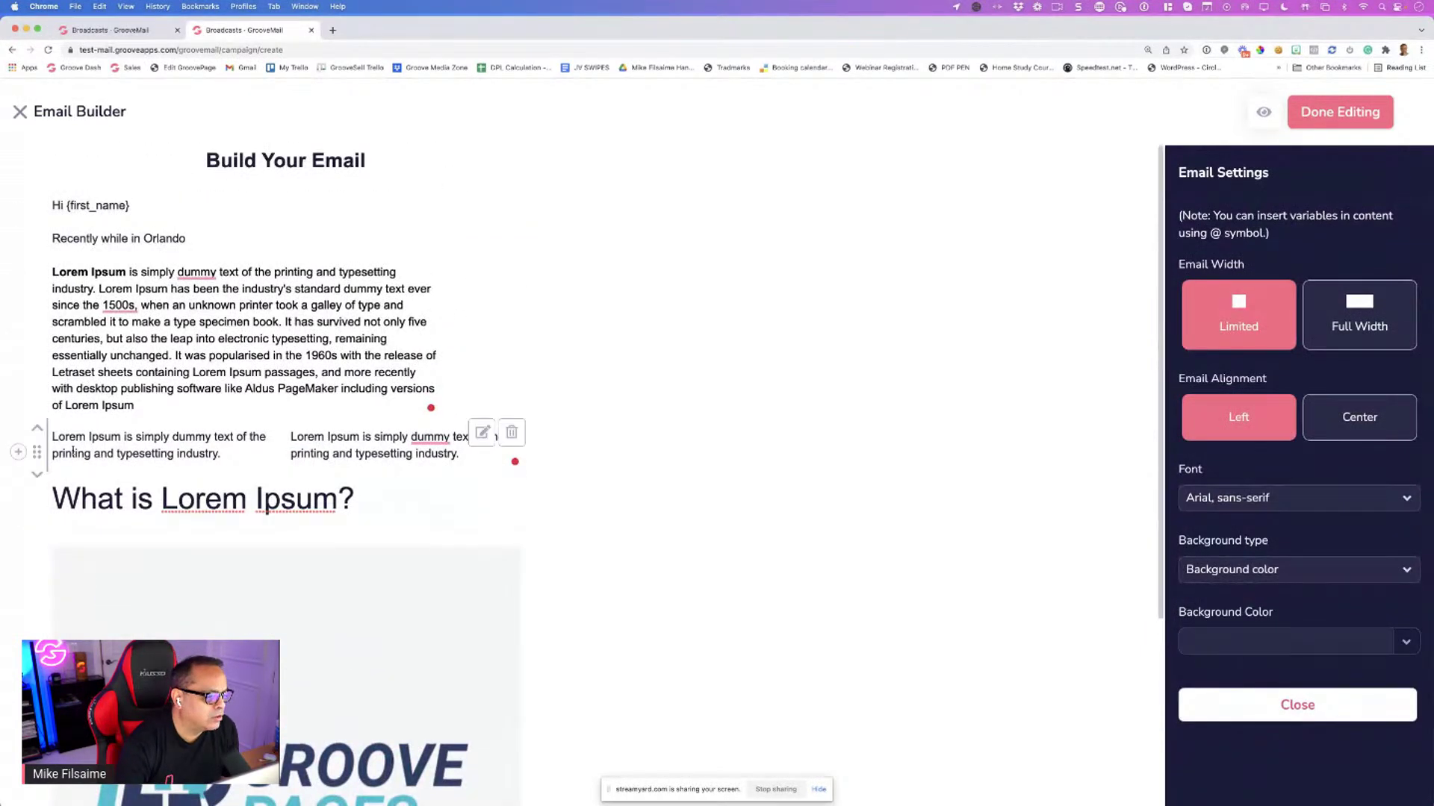
{"action": "left_click", "coordinate": [38, 431]}
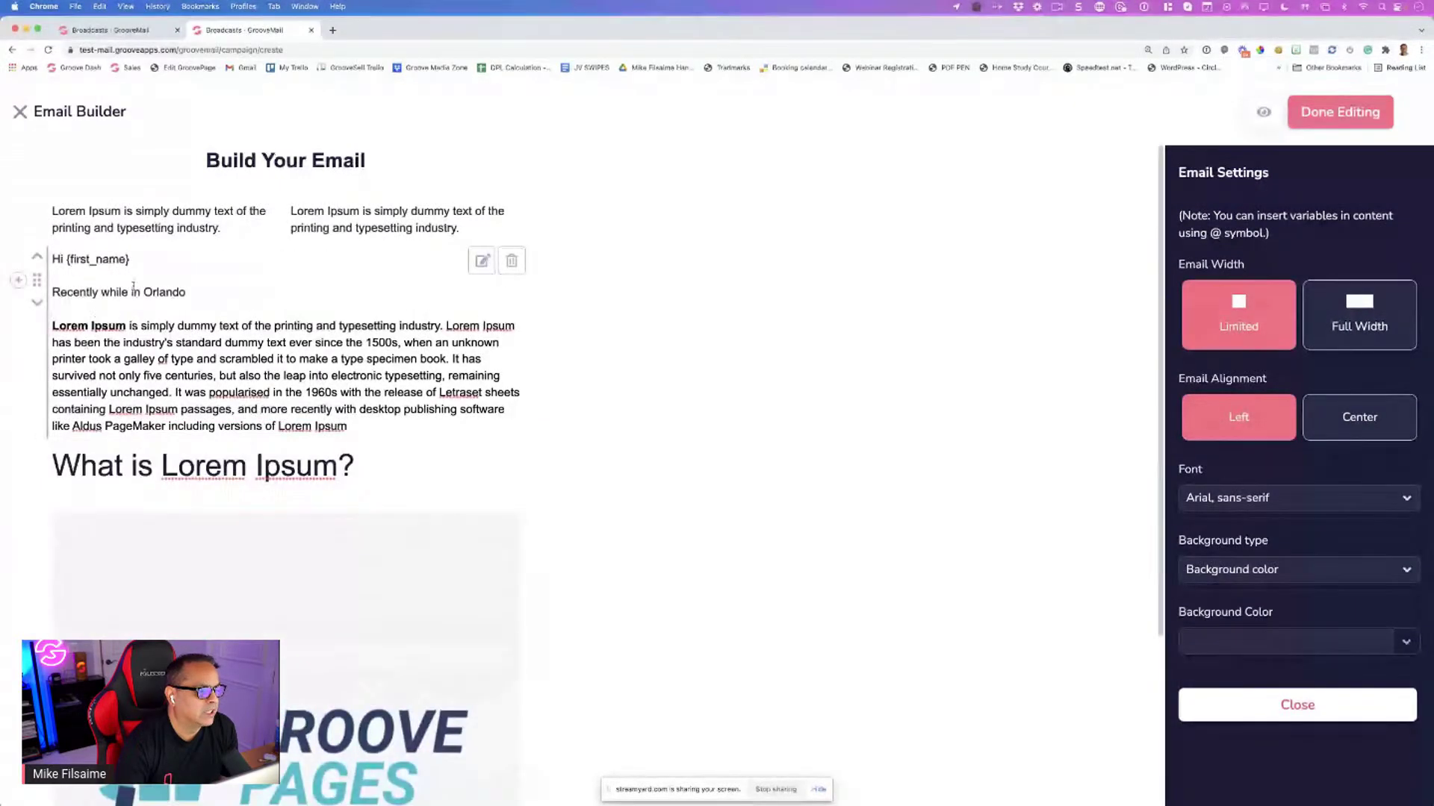
{"action": "left_click", "coordinate": [36, 231]}
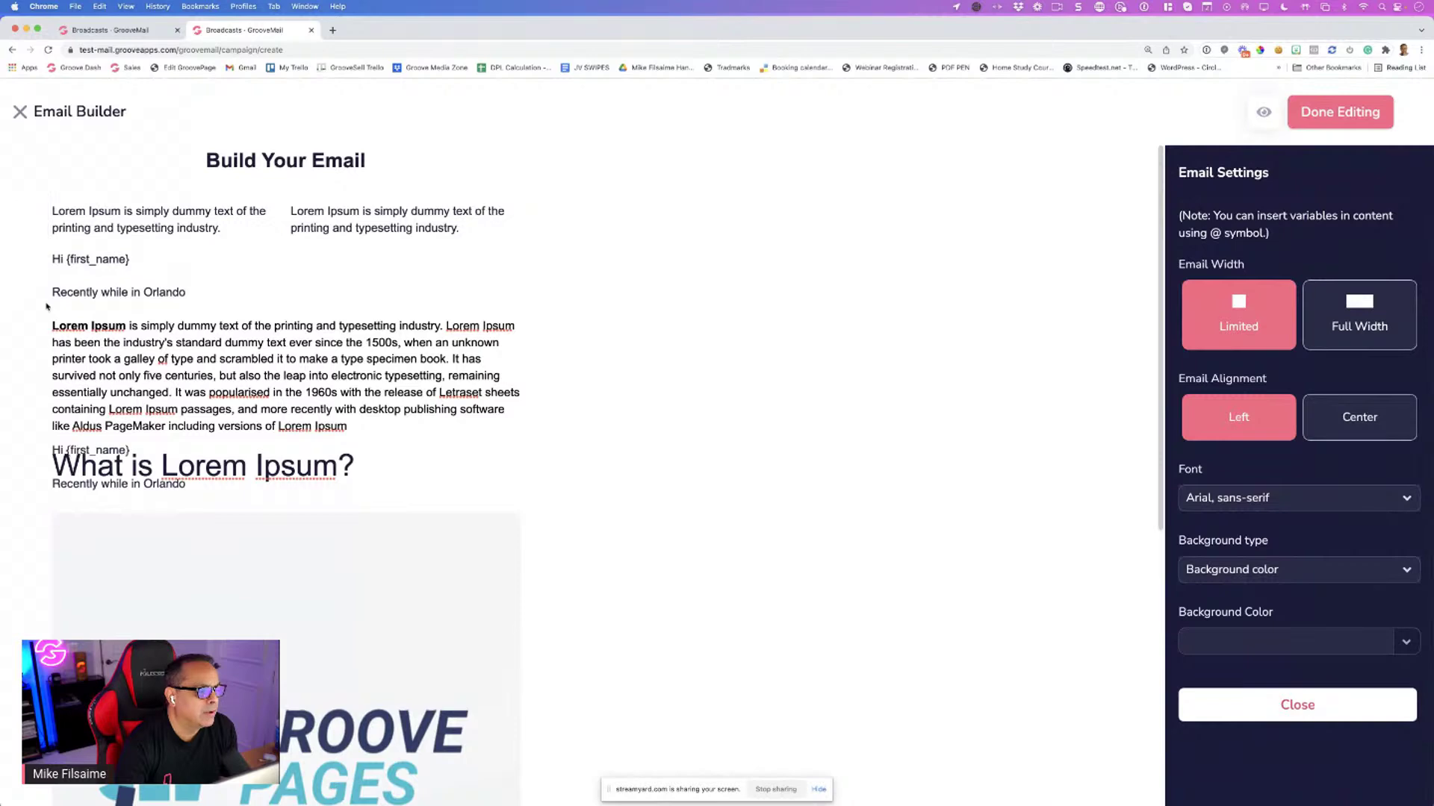
{"action": "scroll", "coordinate": [54, 506], "scroll_direction": "down", "scroll_amount": 6}
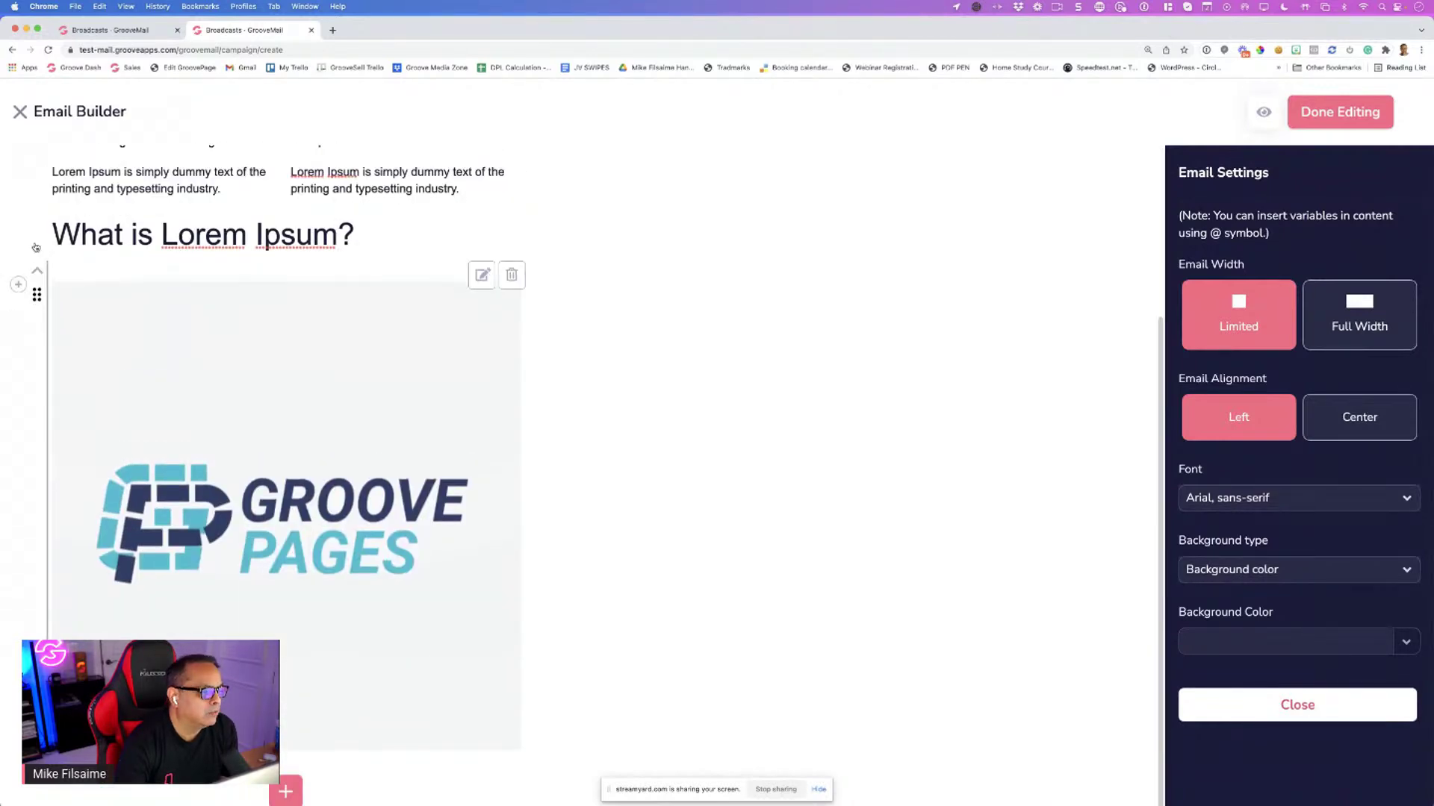
{"action": "left_click", "coordinate": [36, 247]}
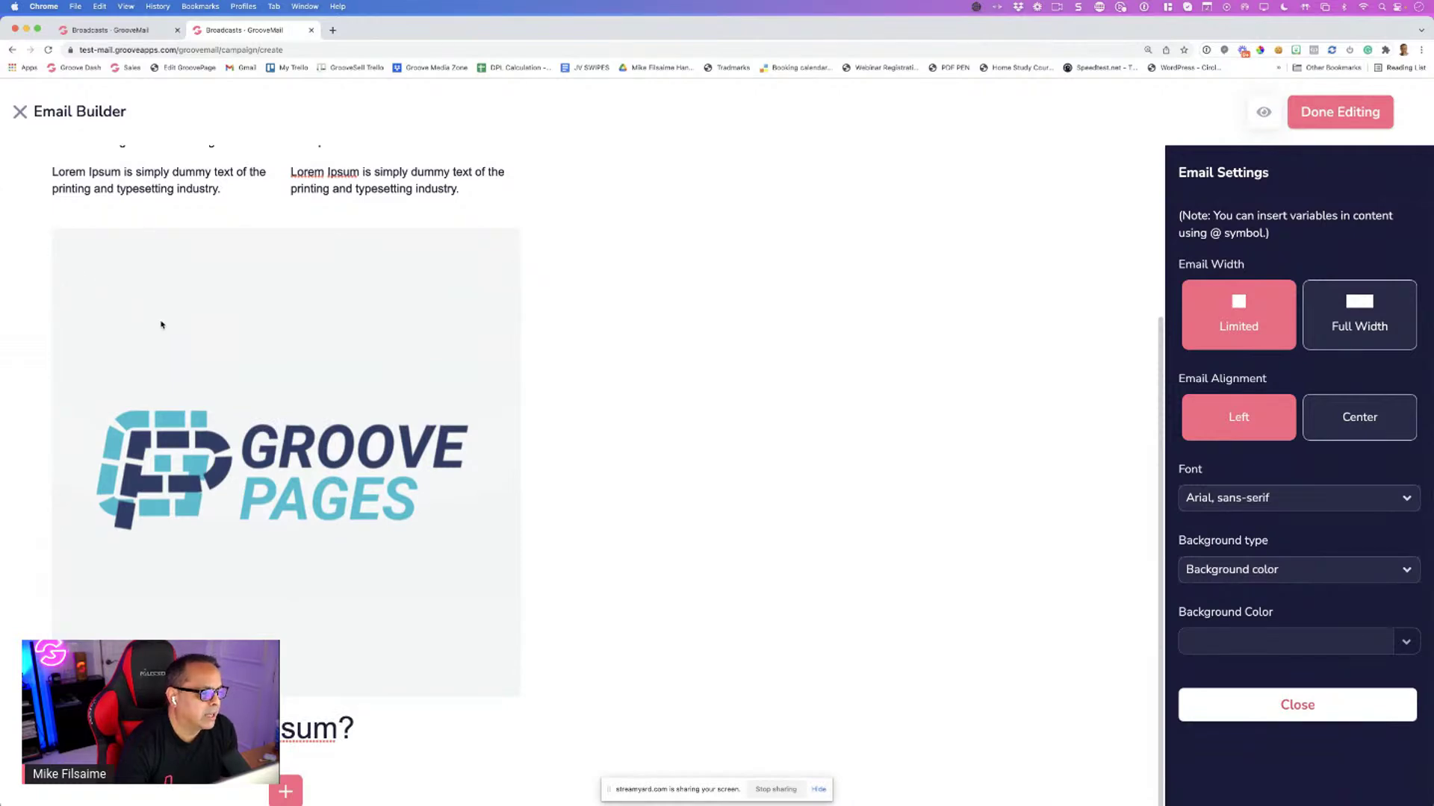
{"action": "scroll", "coordinate": [30, 344], "scroll_direction": "up", "scroll_amount": 3}
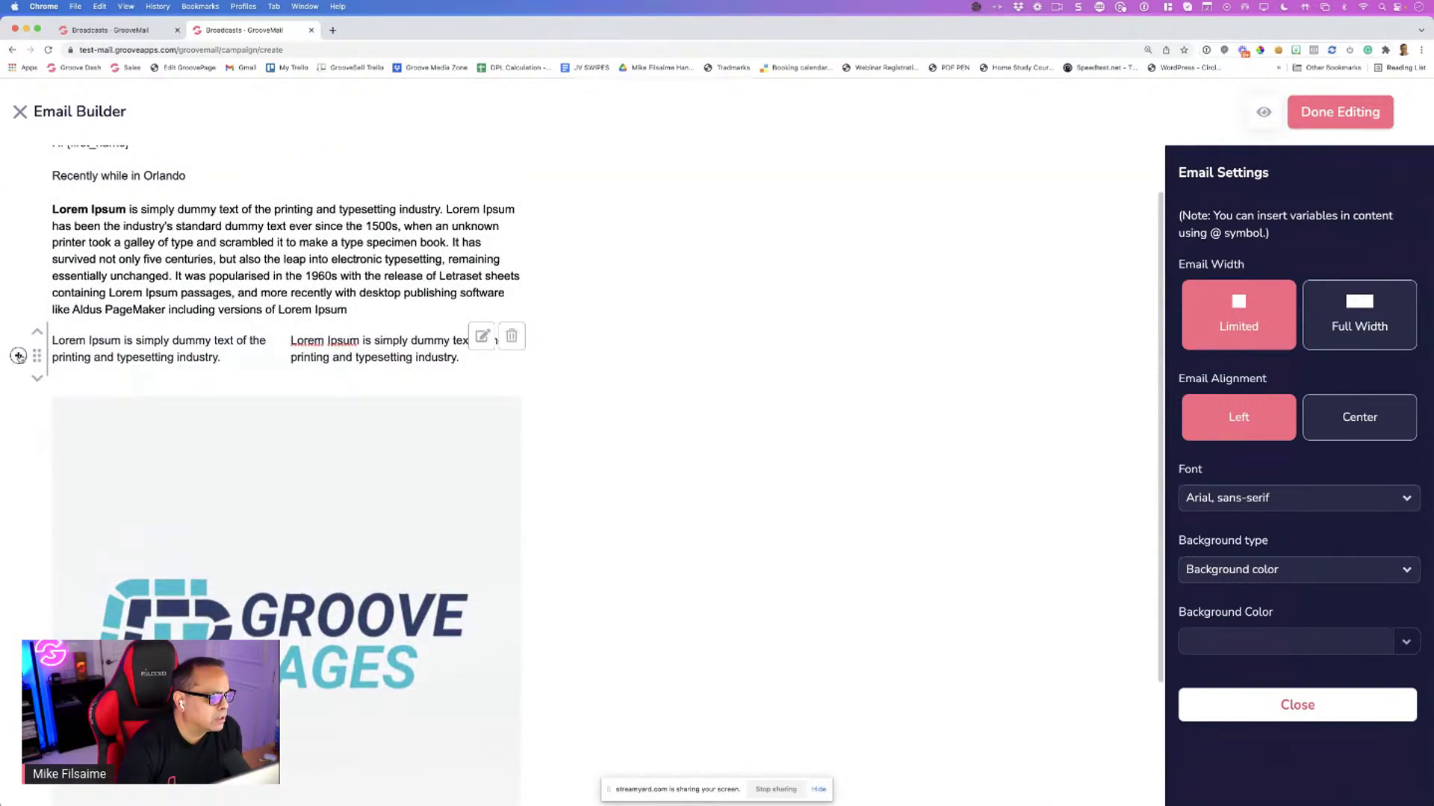
{"action": "left_click", "coordinate": [18, 356]}
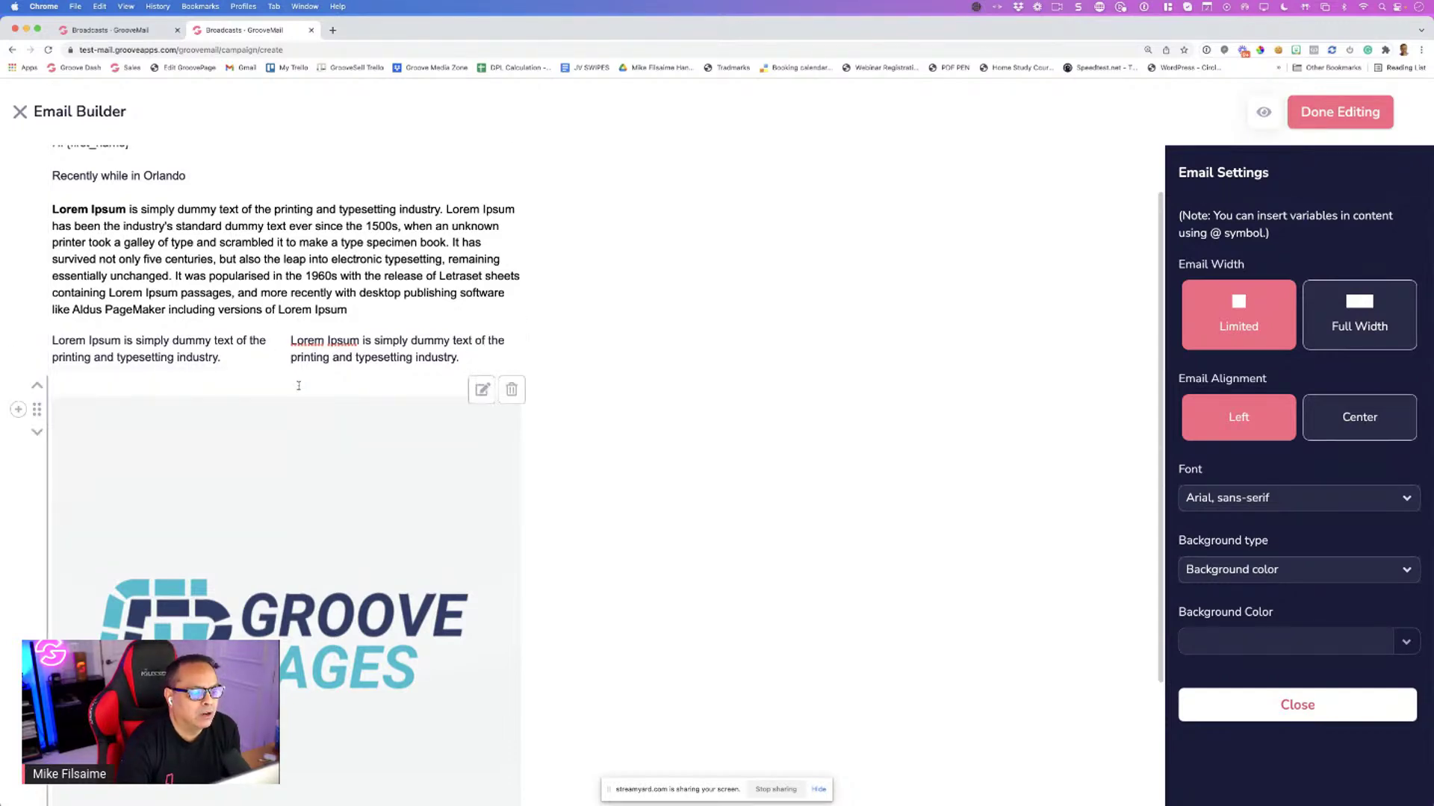
Insert a Video element below the two-column text row
{"action": "left_click", "coordinate": [18, 356]}
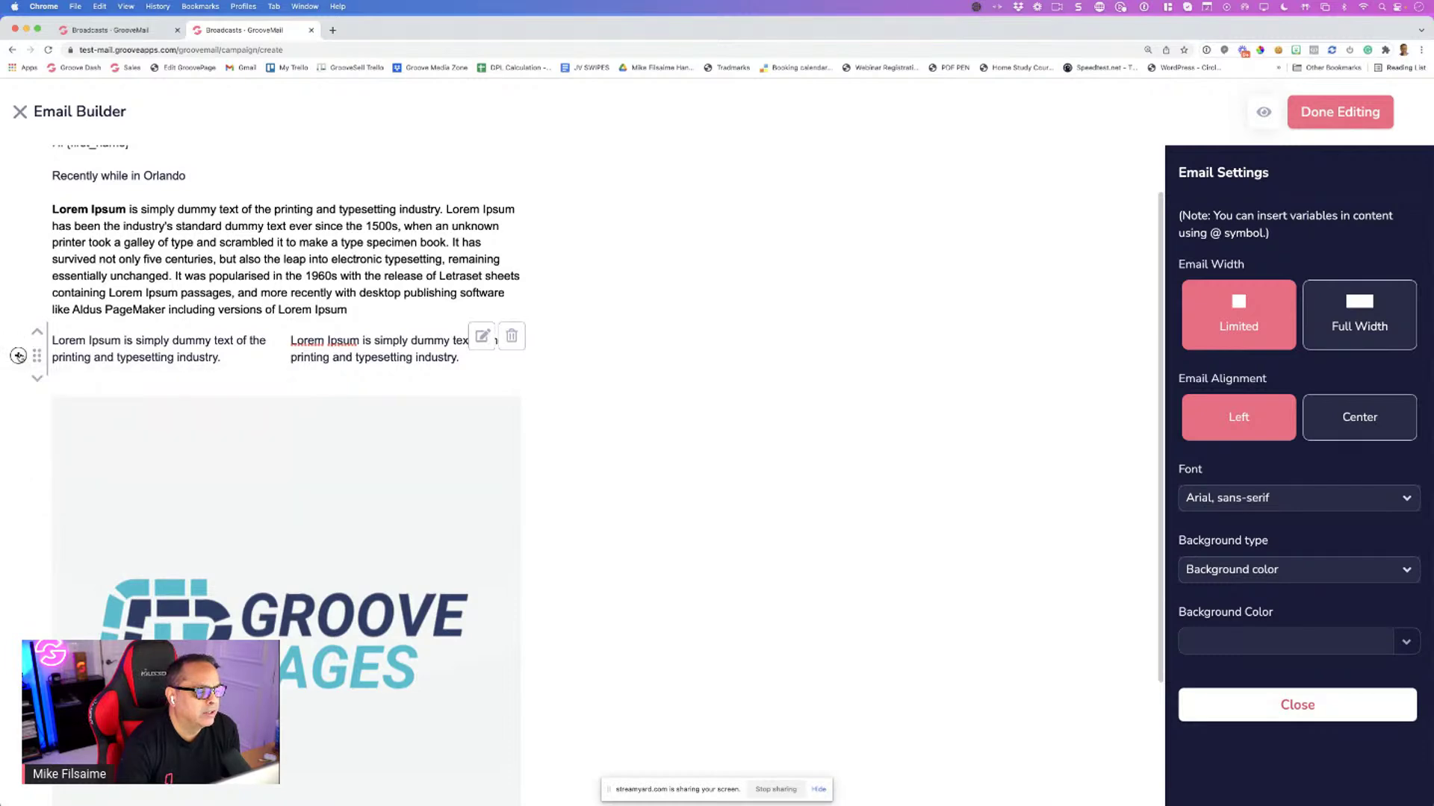
{"action": "left_click", "coordinate": [18, 356]}
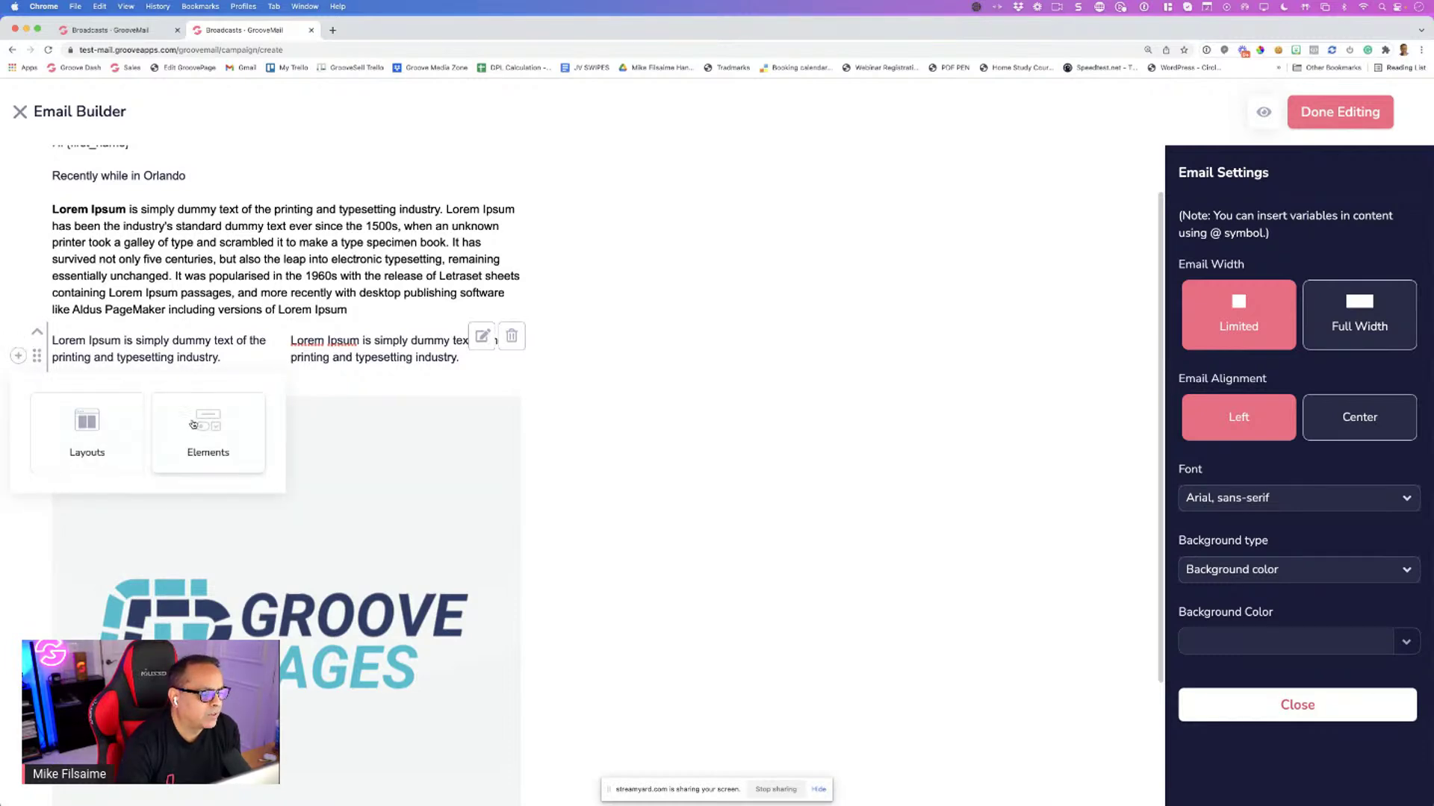
{"action": "left_click", "coordinate": [192, 424]}
{"action": "scroll", "coordinate": [234, 543], "scroll_direction": "down", "scroll_amount": 2}
{"action": "scroll", "coordinate": [233, 543], "scroll_direction": "down", "scroll_amount": 2}
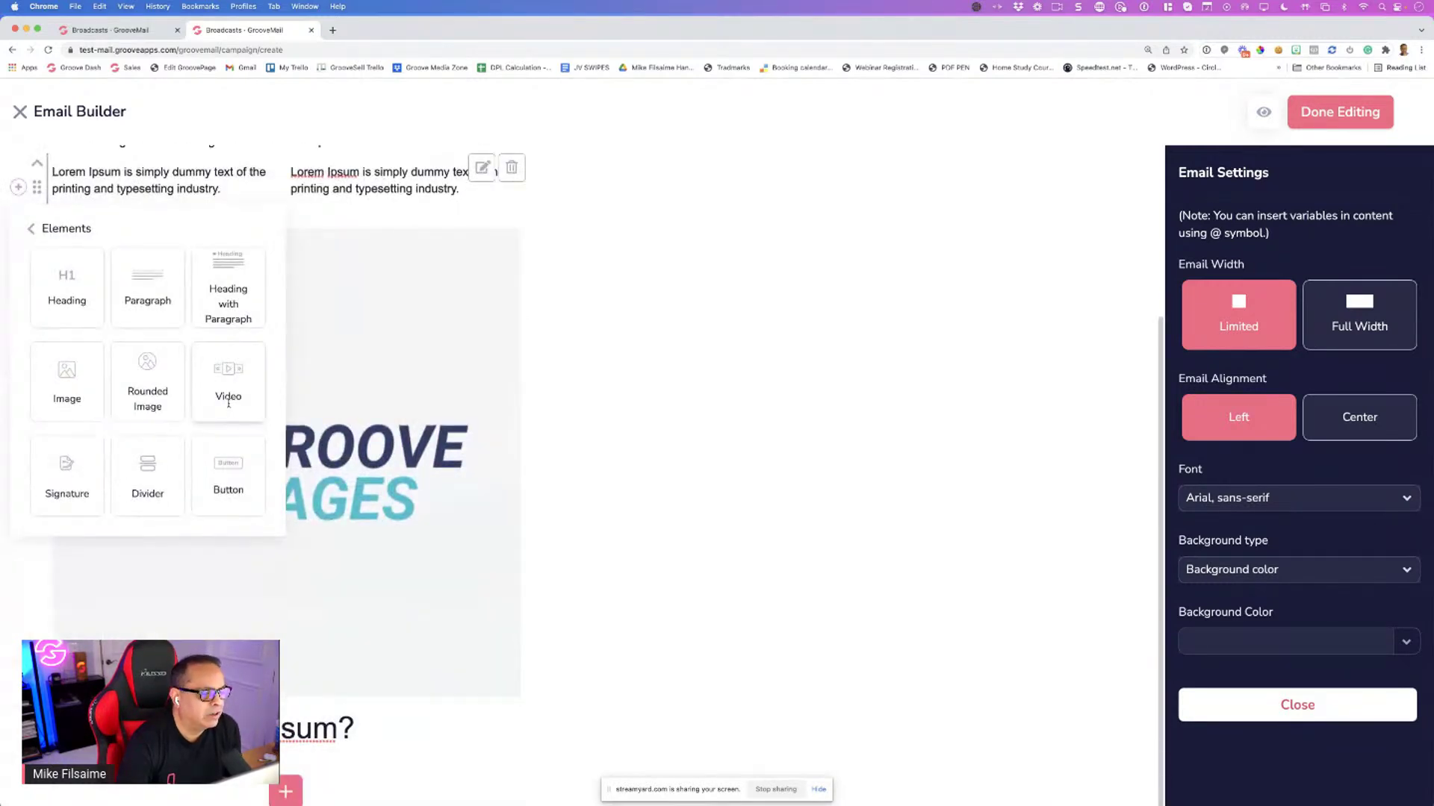
{"action": "left_click", "coordinate": [228, 403]}
{"action": "scroll", "coordinate": [172, 360], "scroll_direction": "up", "scroll_amount": 2}
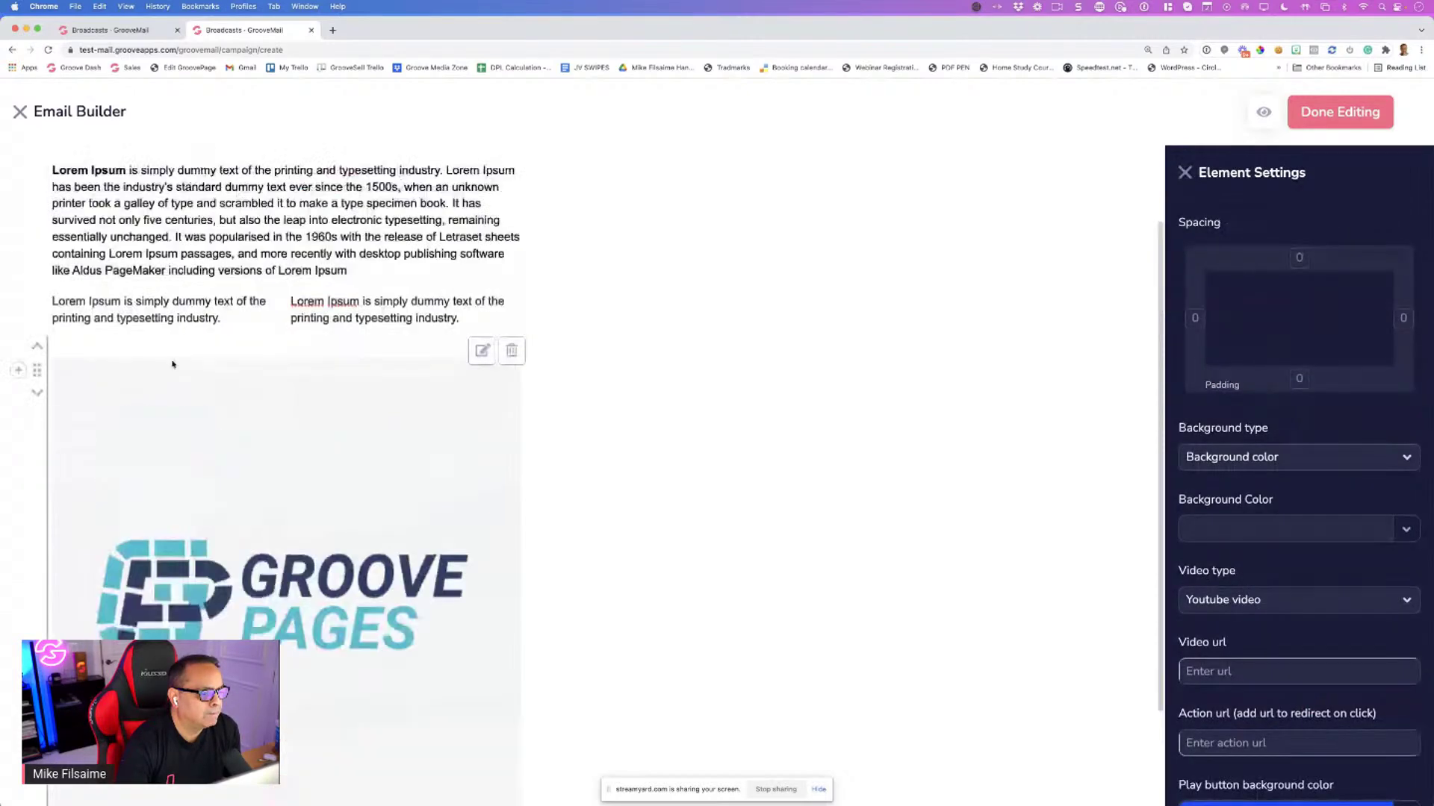
{"action": "scroll", "coordinate": [172, 363], "scroll_direction": "down", "scroll_amount": 2}
{"action": "scroll", "coordinate": [112, 410], "scroll_direction": "up", "scroll_amount": 4}
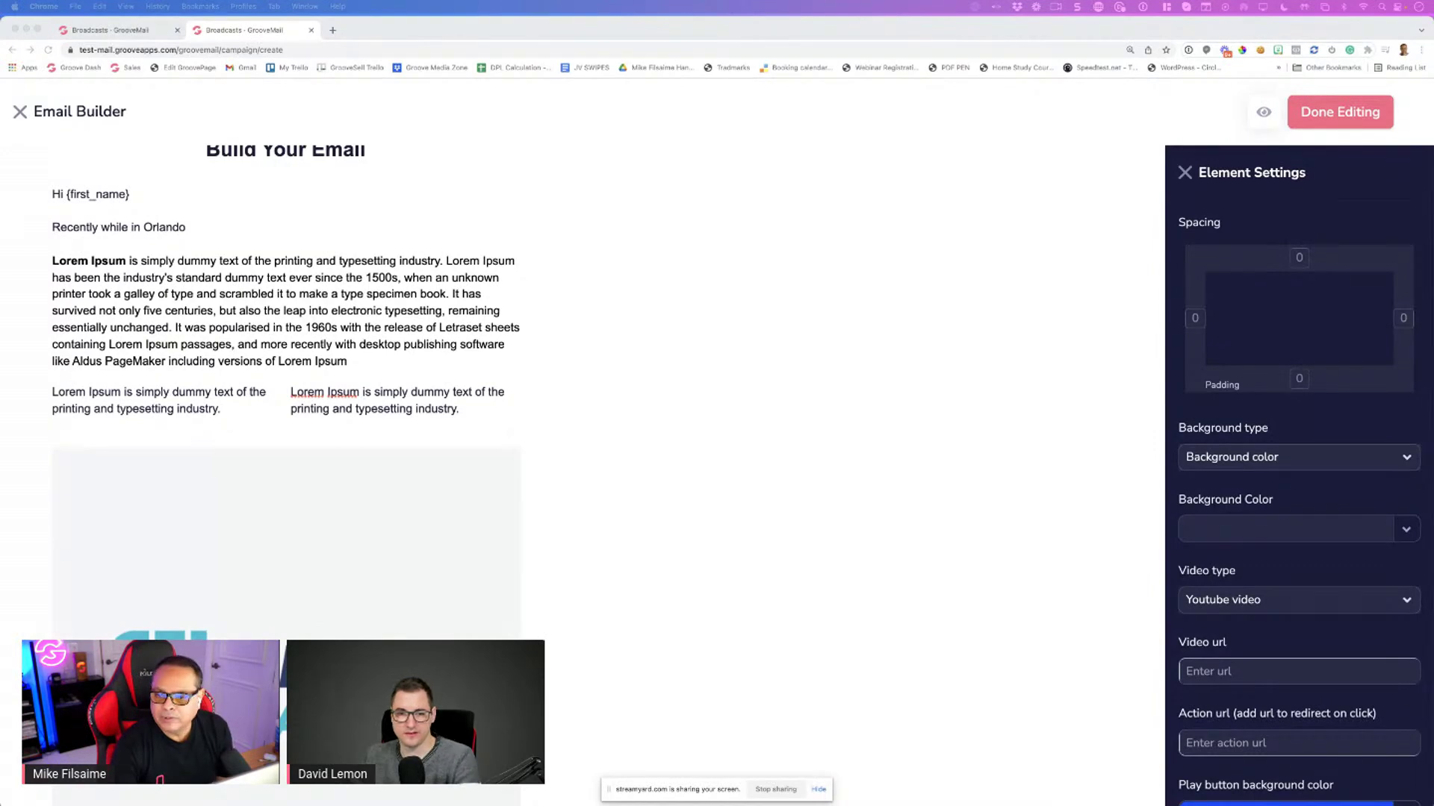
{"action": "left_click", "coordinate": [1302, 602]}
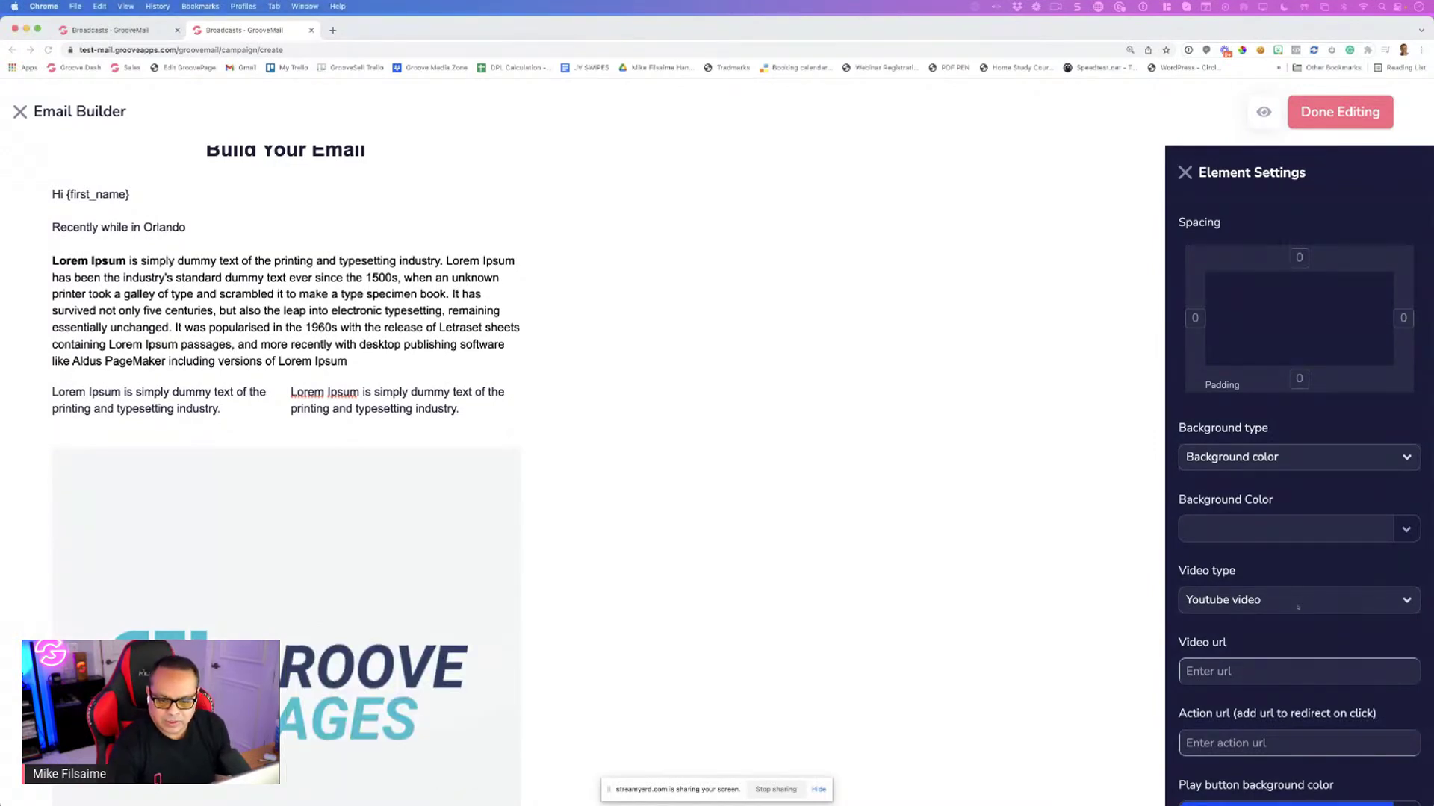
{"action": "left_click", "coordinate": [1252, 671]}
{"action": "key", "text": "super+v"}
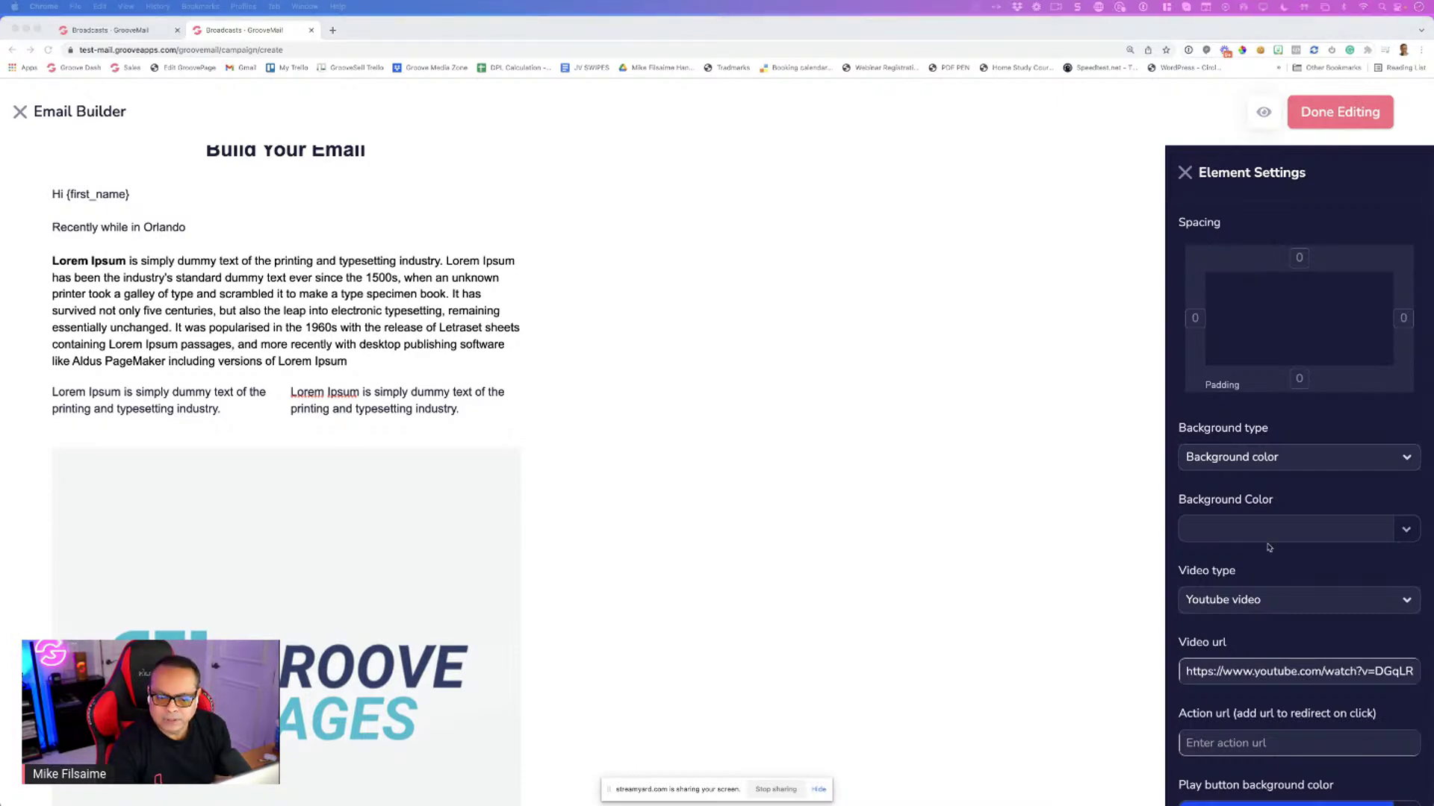
{"action": "scroll", "coordinate": [1266, 654], "scroll_direction": "down", "scroll_amount": 3}
{"action": "left_click", "coordinate": [1248, 587]}
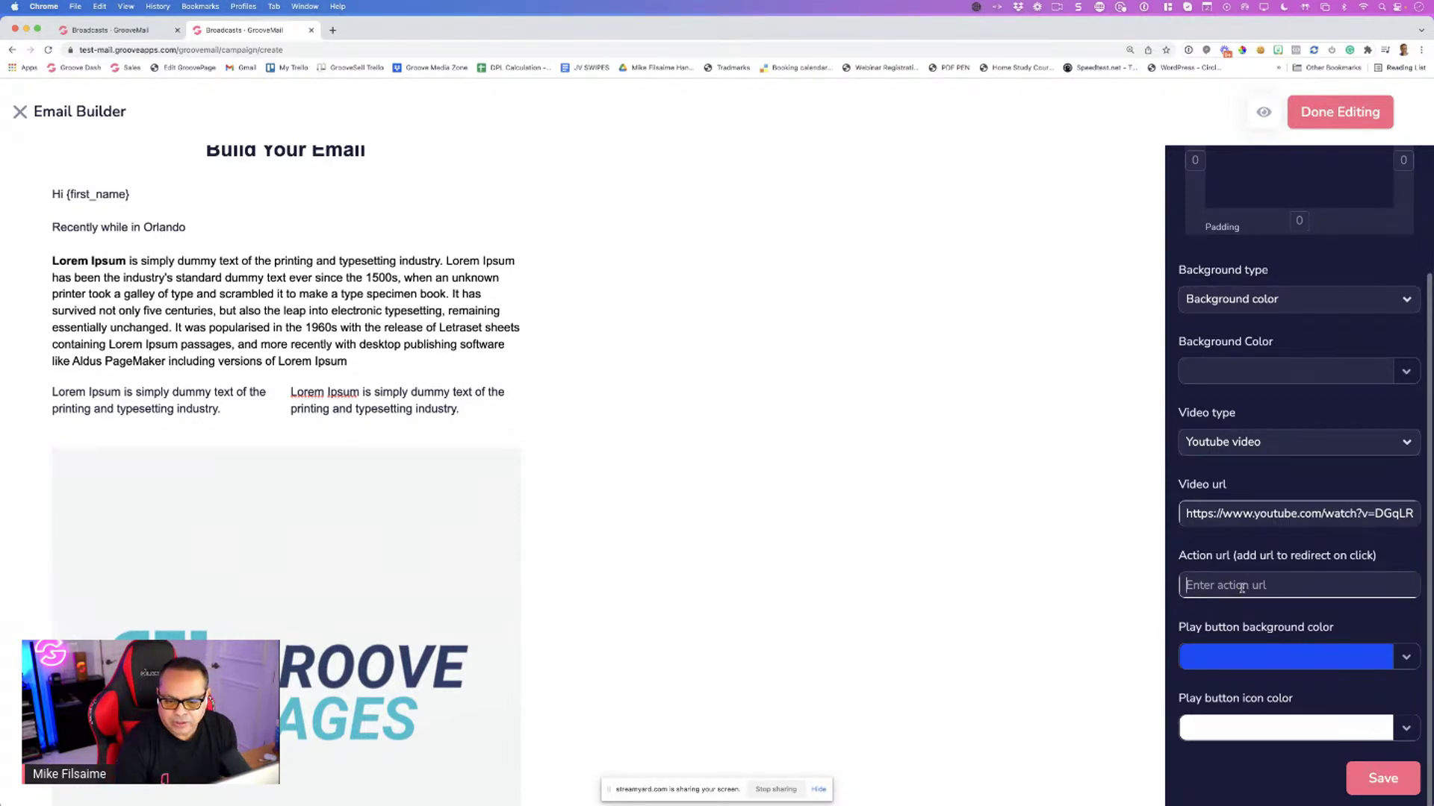
{"action": "type", "text": "http://groo"}
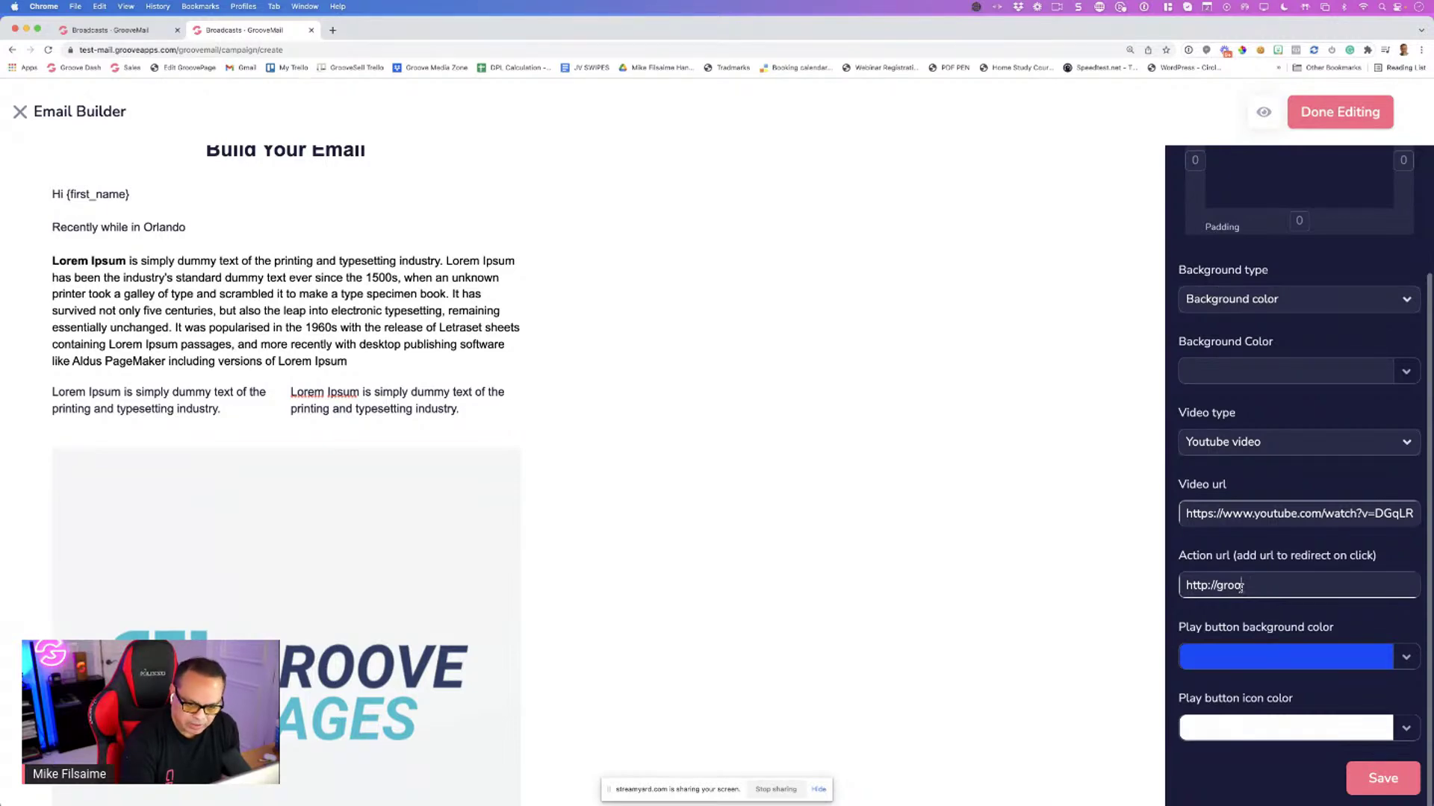
{"action": "type", "text": "m"}
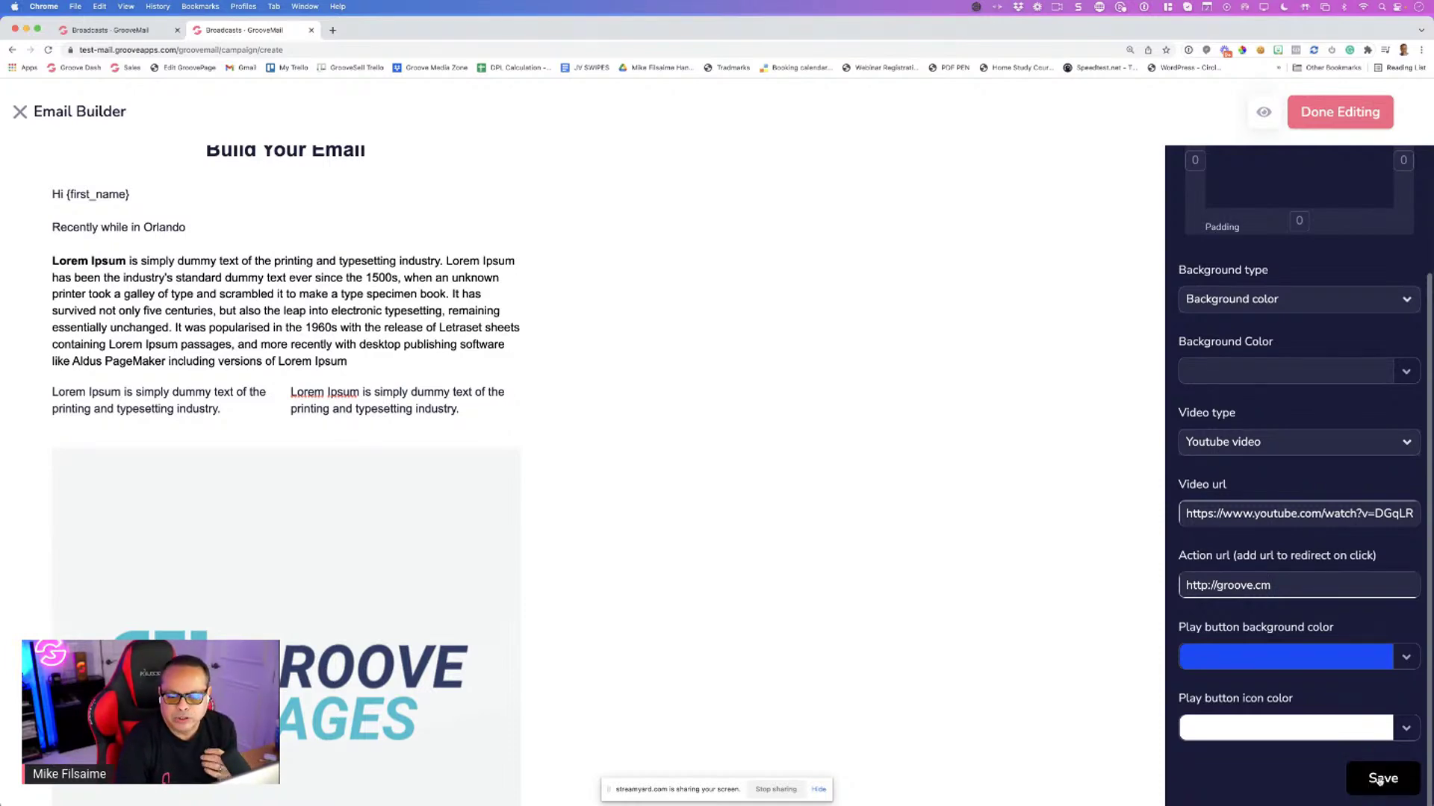
{"action": "left_click", "coordinate": [1381, 780]}
Scroll to the end of the email and open the add-content options below the heading
{"action": "scroll", "coordinate": [549, 493], "scroll_direction": "down", "scroll_amount": 5}
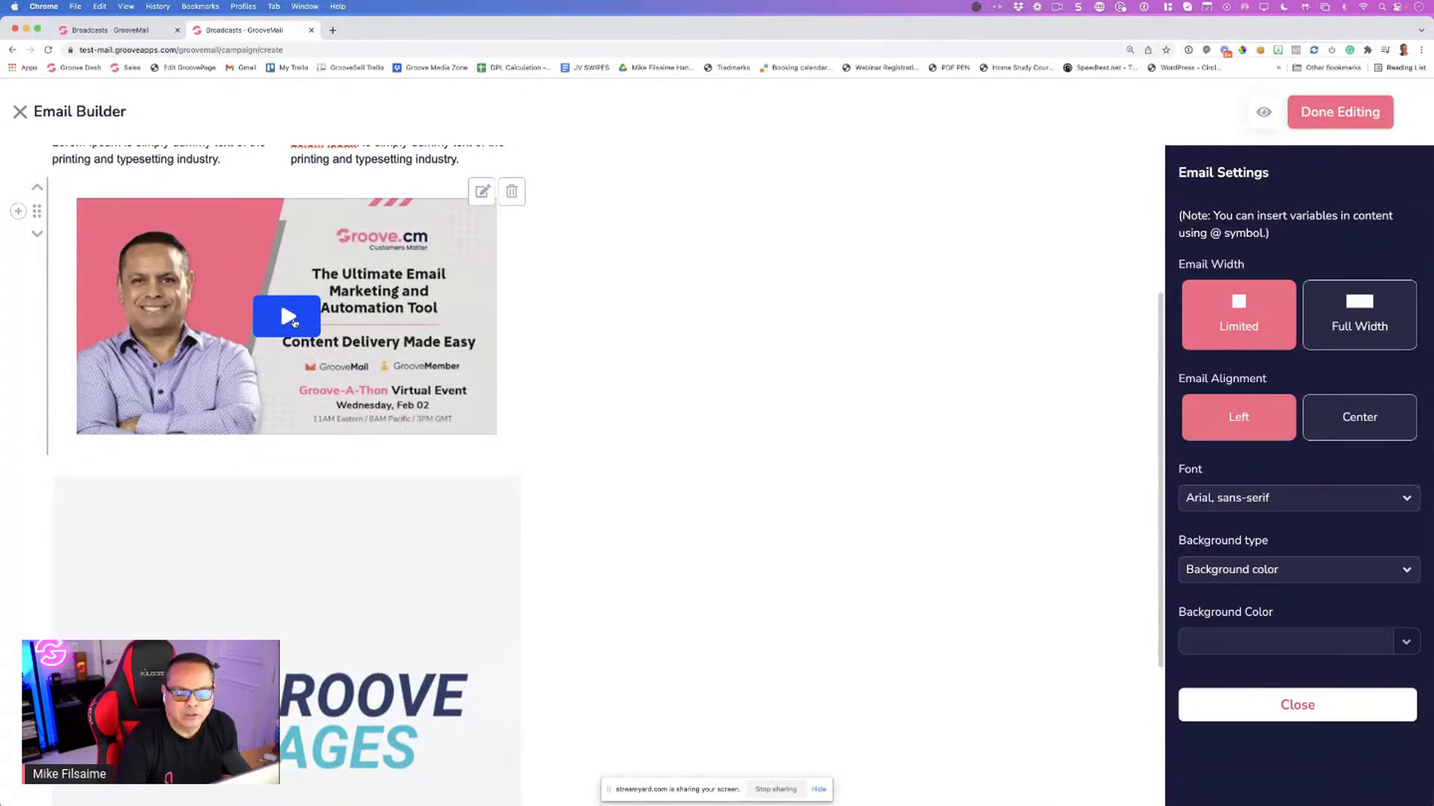
{"action": "scroll", "coordinate": [338, 301], "scroll_direction": "down", "scroll_amount": 5}
{"action": "scroll", "coordinate": [338, 302], "scroll_direction": "up", "scroll_amount": 10}
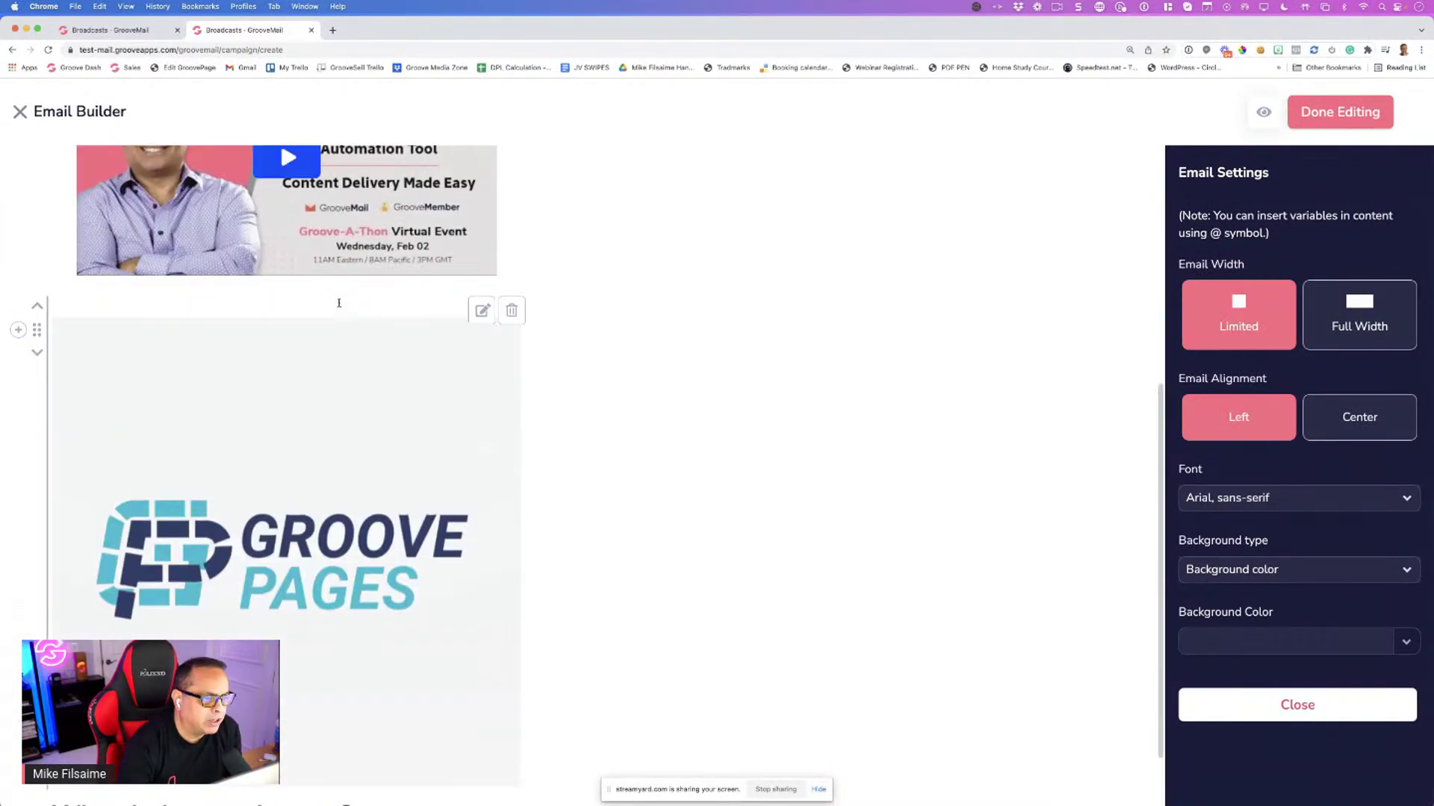
{"action": "scroll", "coordinate": [248, 316], "scroll_direction": "down", "scroll_amount": 5}
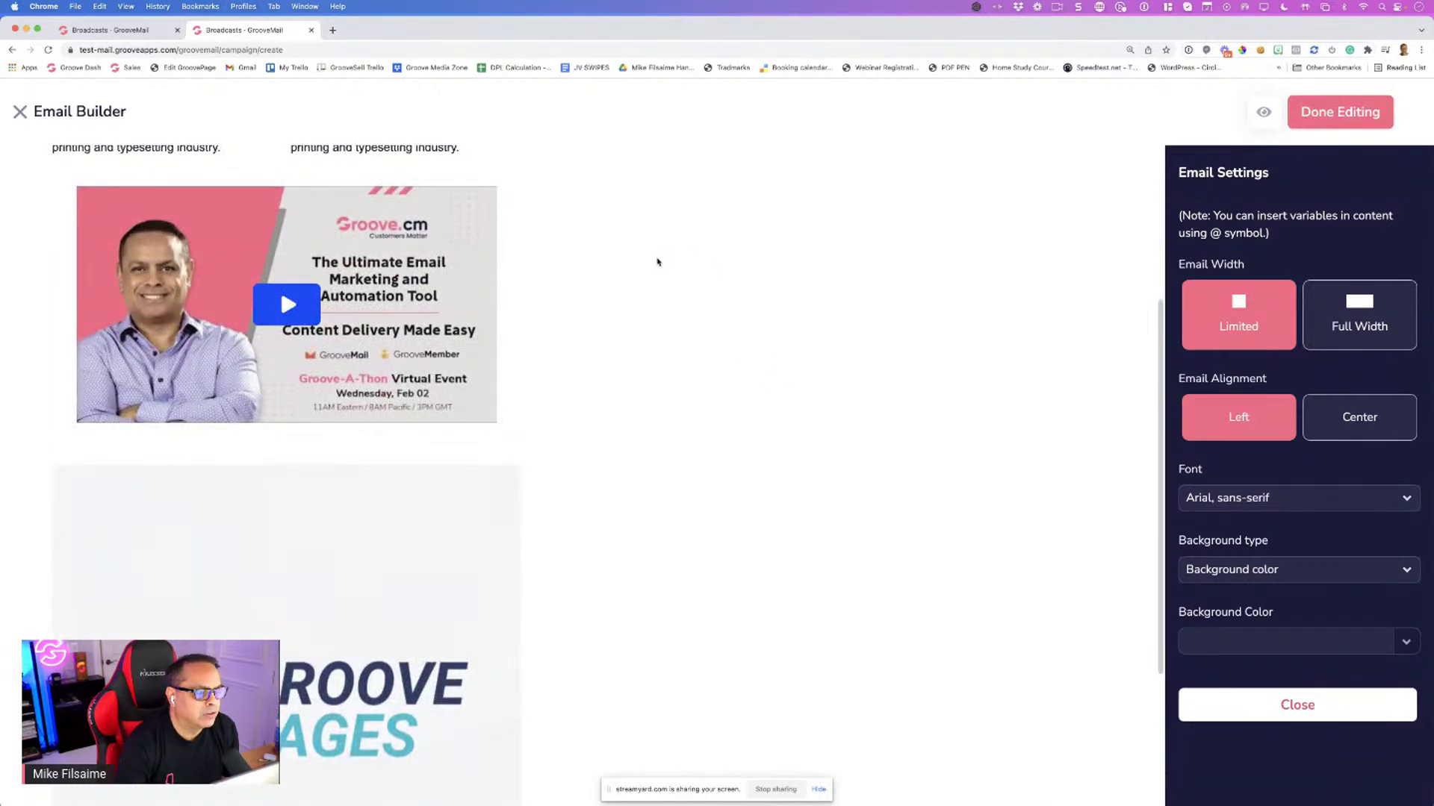
{"action": "scroll", "coordinate": [211, 407], "scroll_direction": "down", "scroll_amount": 5}
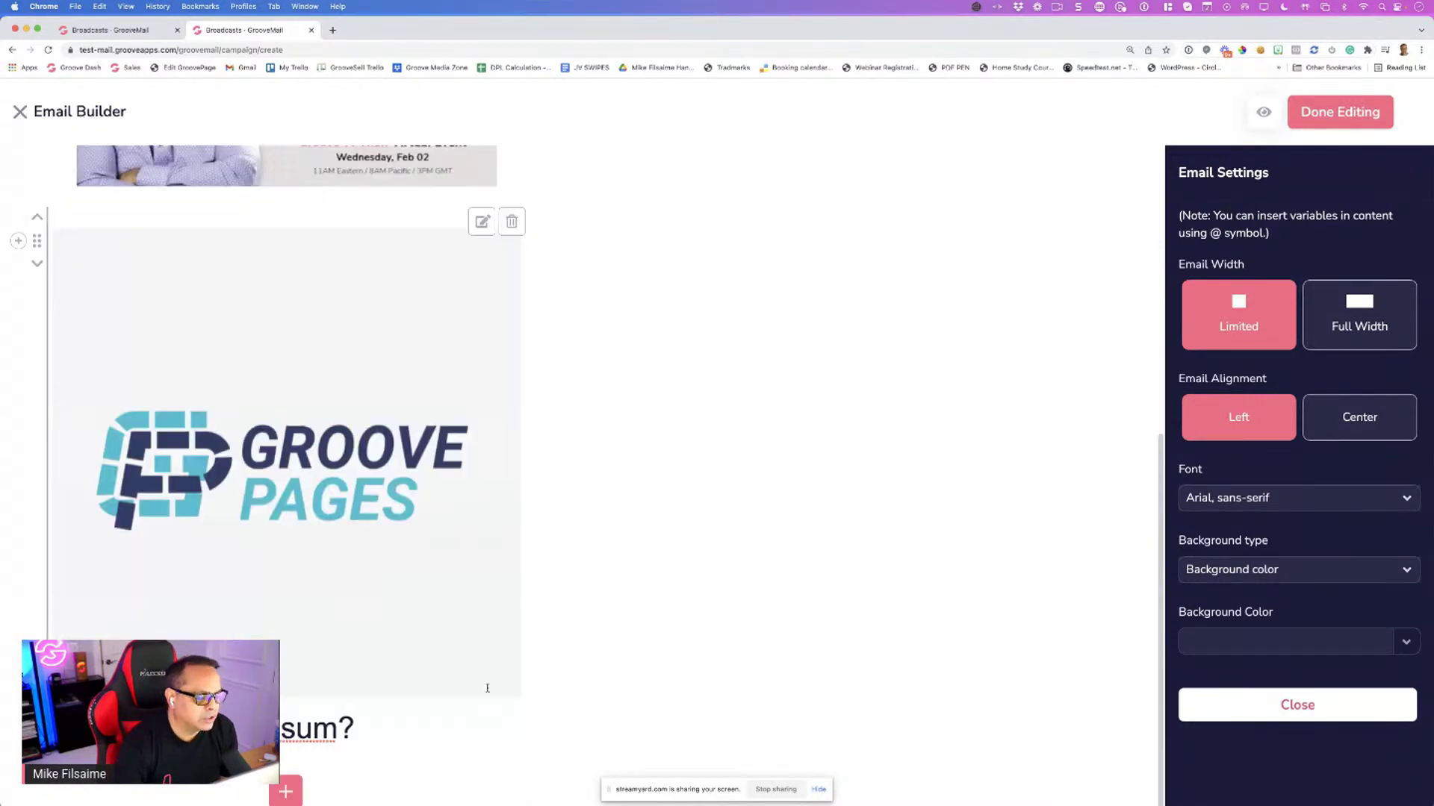
{"action": "left_click", "coordinate": [284, 791]}
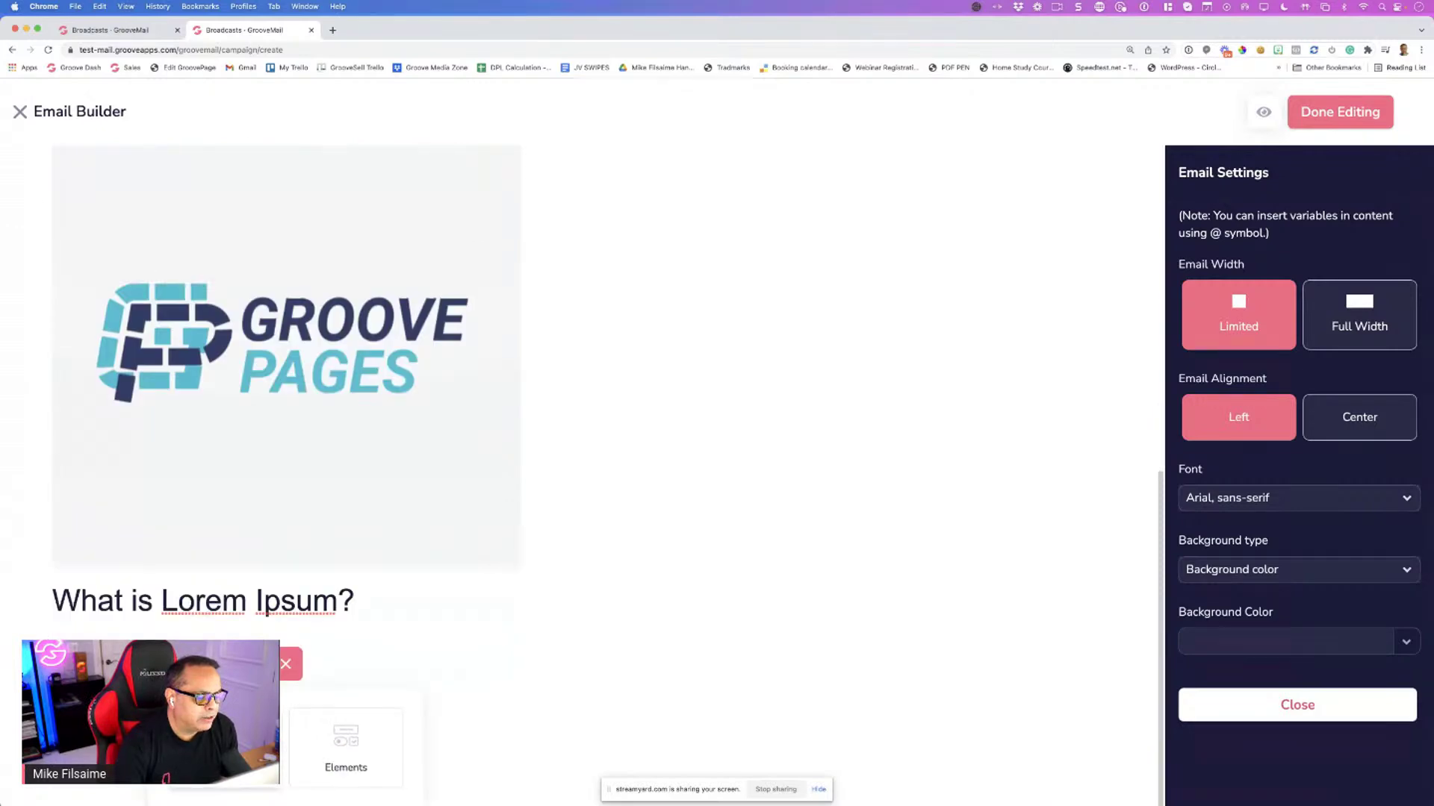
Add a button element at the end of the email
{"action": "left_click", "coordinate": [328, 747]}
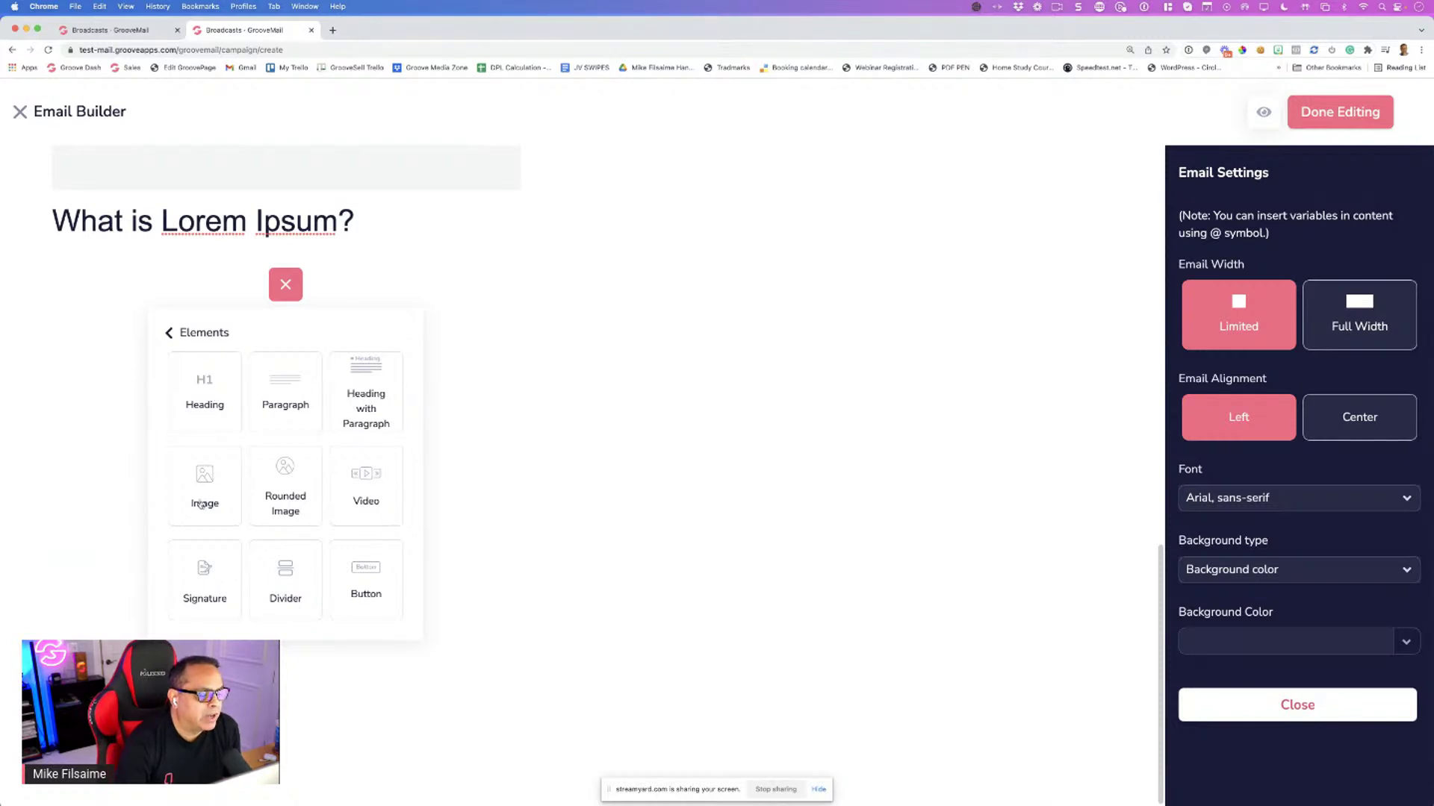
{"action": "left_click", "coordinate": [365, 579]}
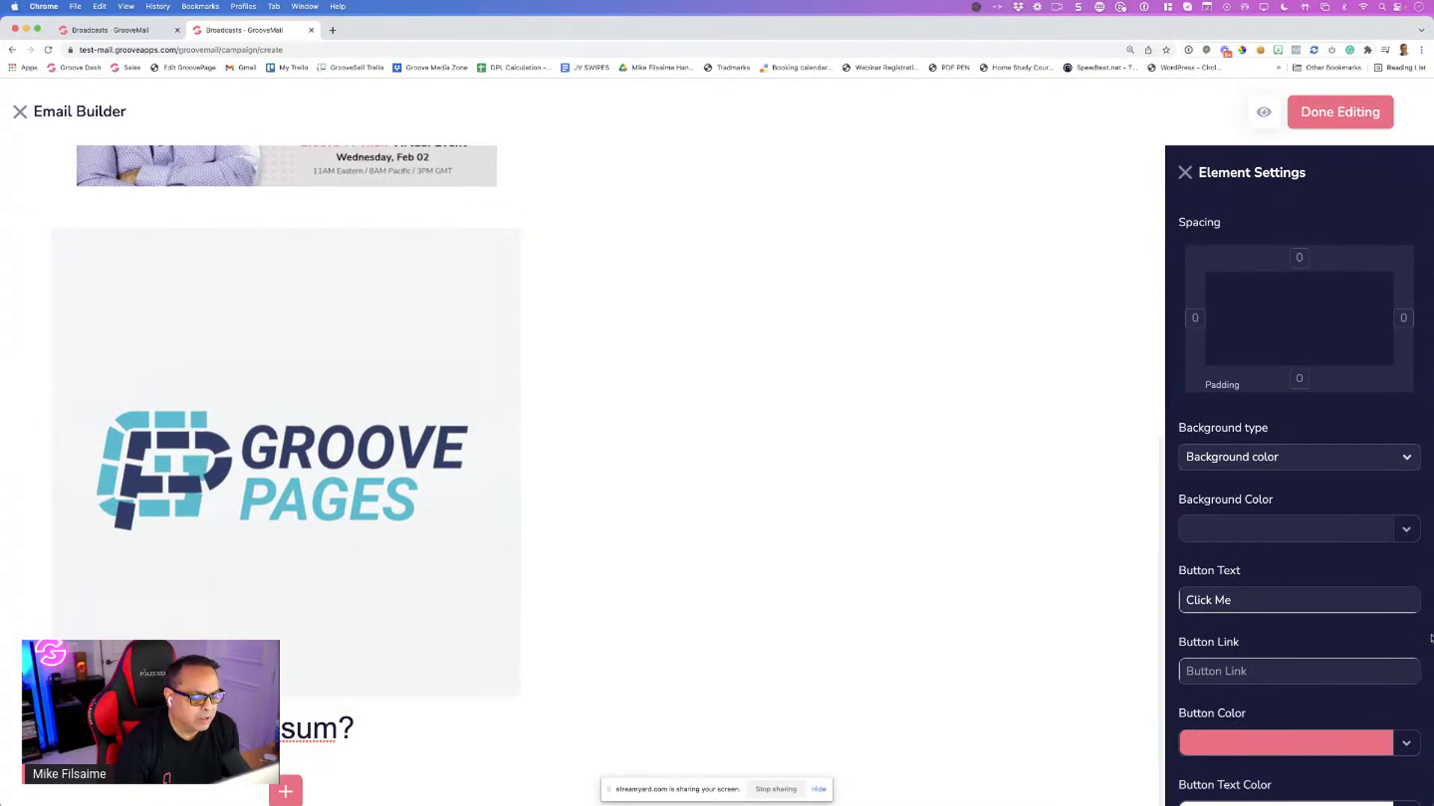
{"action": "scroll", "coordinate": [1274, 569], "scroll_direction": "down", "scroll_amount": 2}
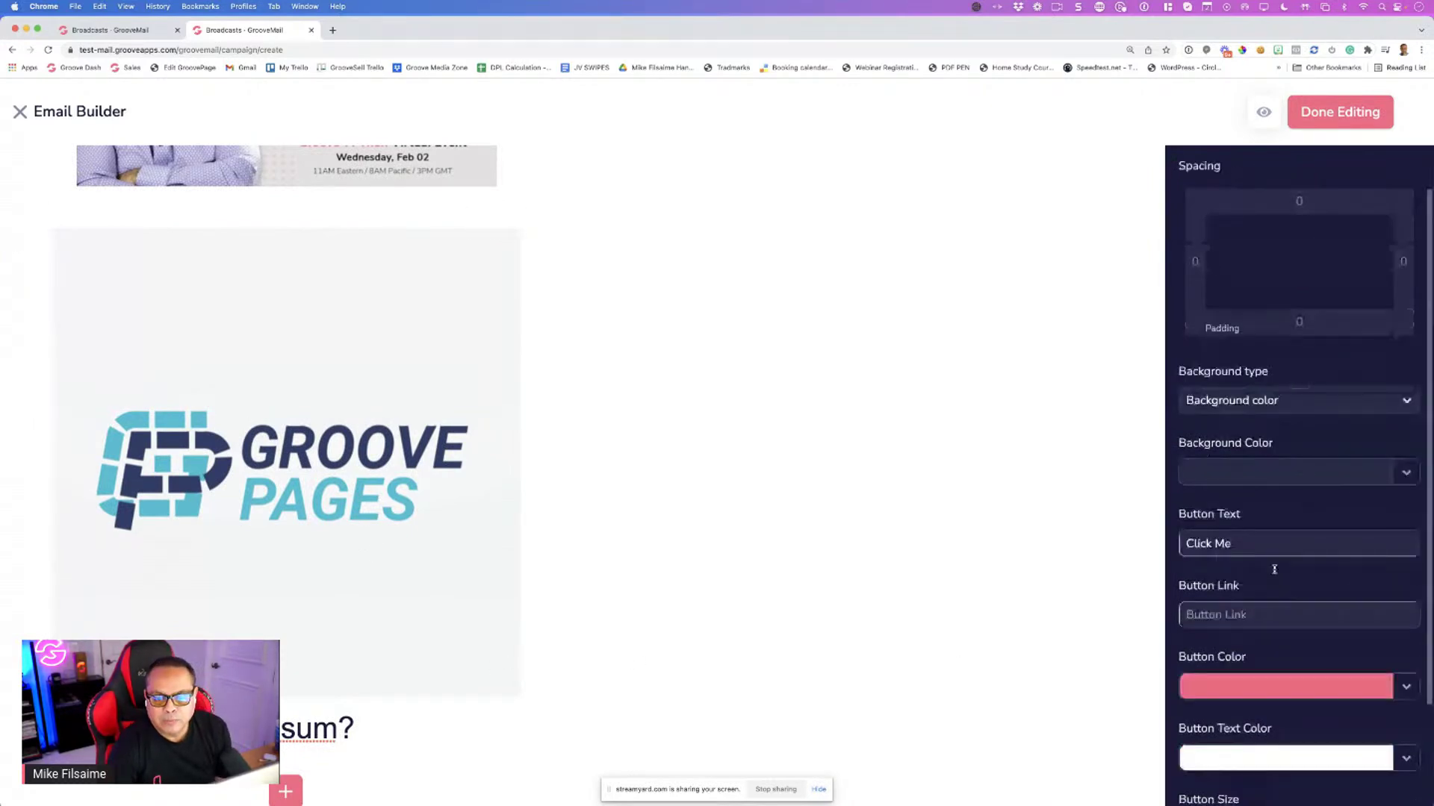
{"action": "scroll", "coordinate": [1274, 568], "scroll_direction": "down", "scroll_amount": 1}
Set the button block's background to black, keeping Background type as Background color
{"action": "left_click", "coordinate": [1237, 452]}
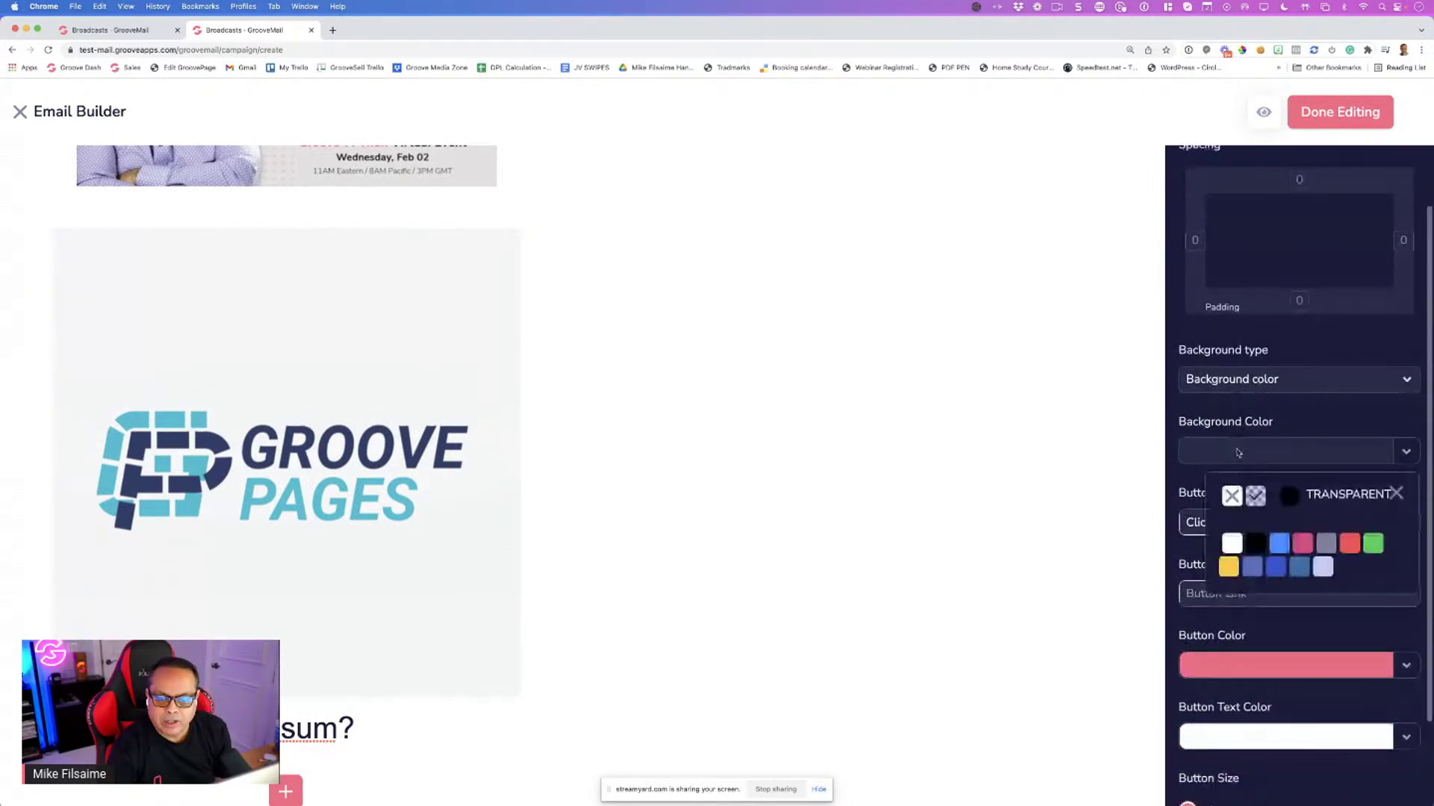
{"action": "left_click", "coordinate": [1254, 544]}
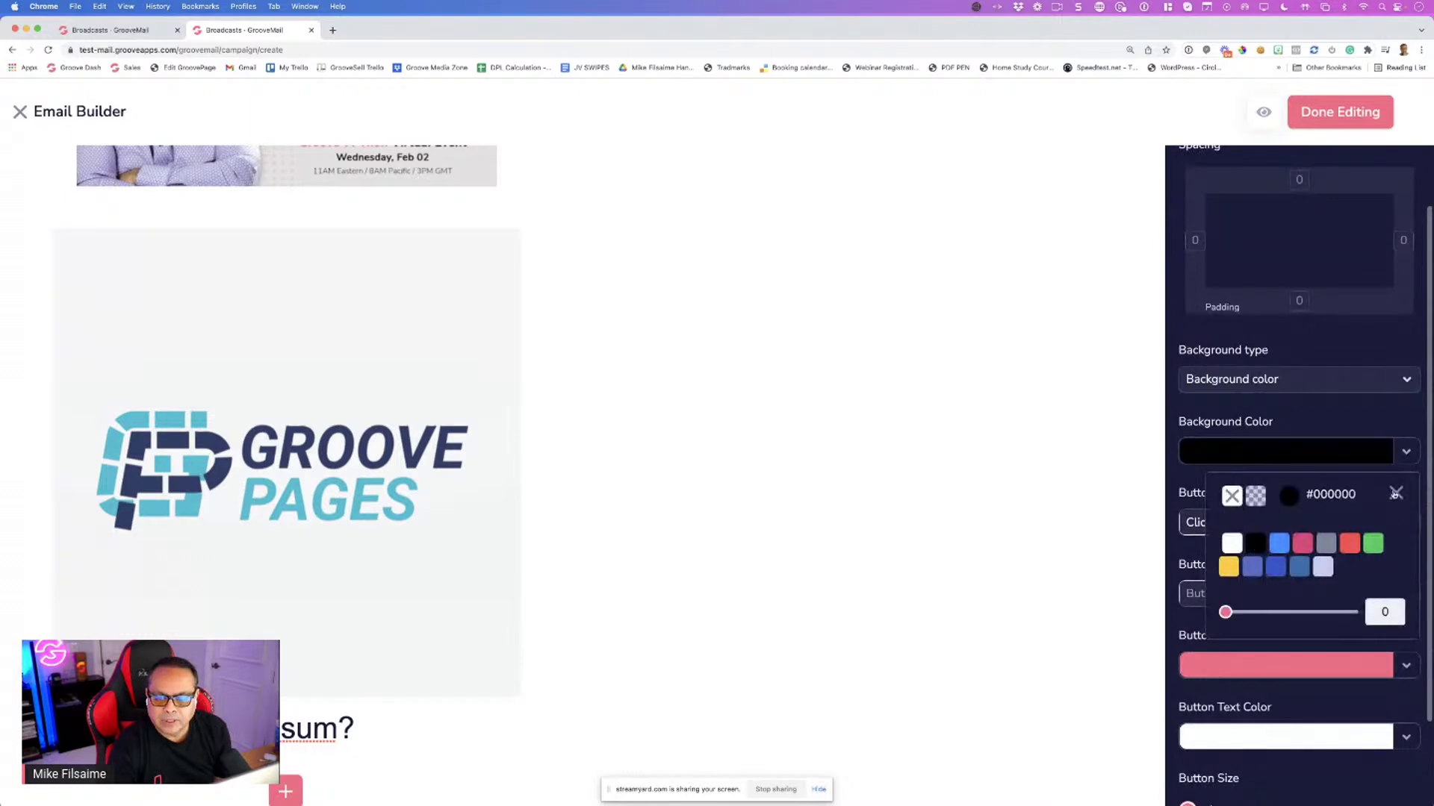
{"action": "left_click", "coordinate": [1394, 494]}
{"action": "scroll", "coordinate": [1255, 522], "scroll_direction": "down", "scroll_amount": 5}
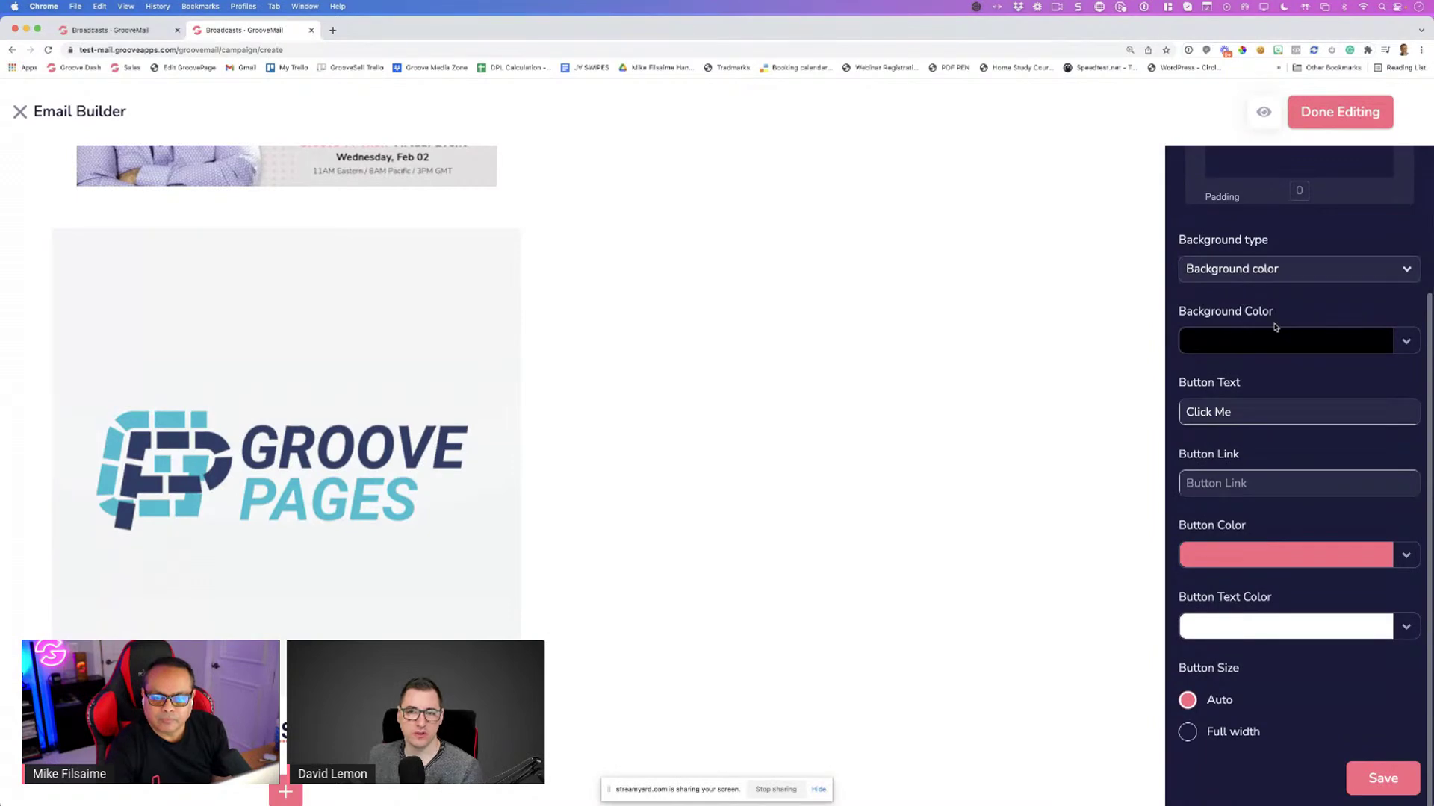
{"action": "scroll", "coordinate": [1273, 336], "scroll_direction": "up", "scroll_amount": 5}
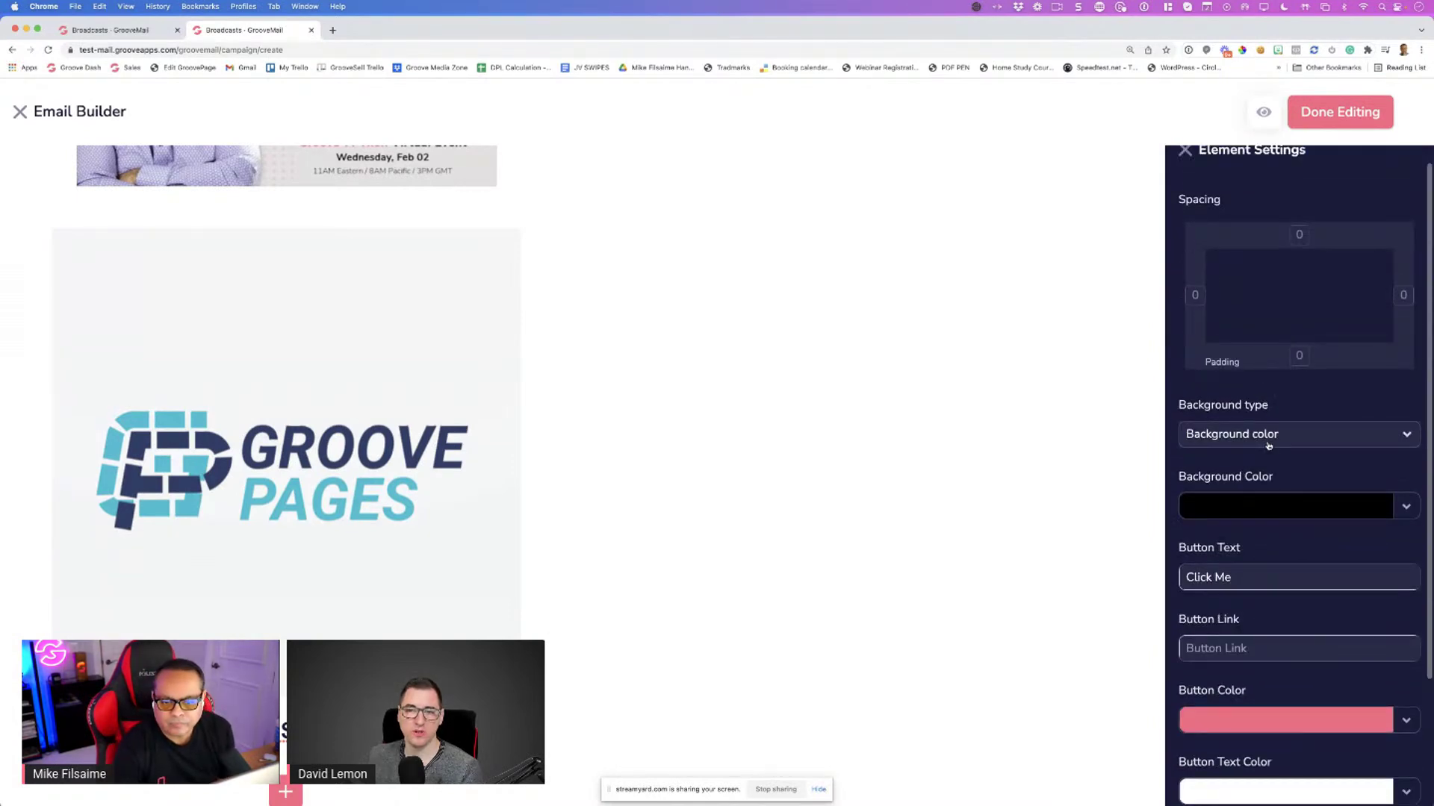
{"action": "left_click", "coordinate": [1268, 446]}
{"action": "left_click", "coordinate": [1273, 464]}
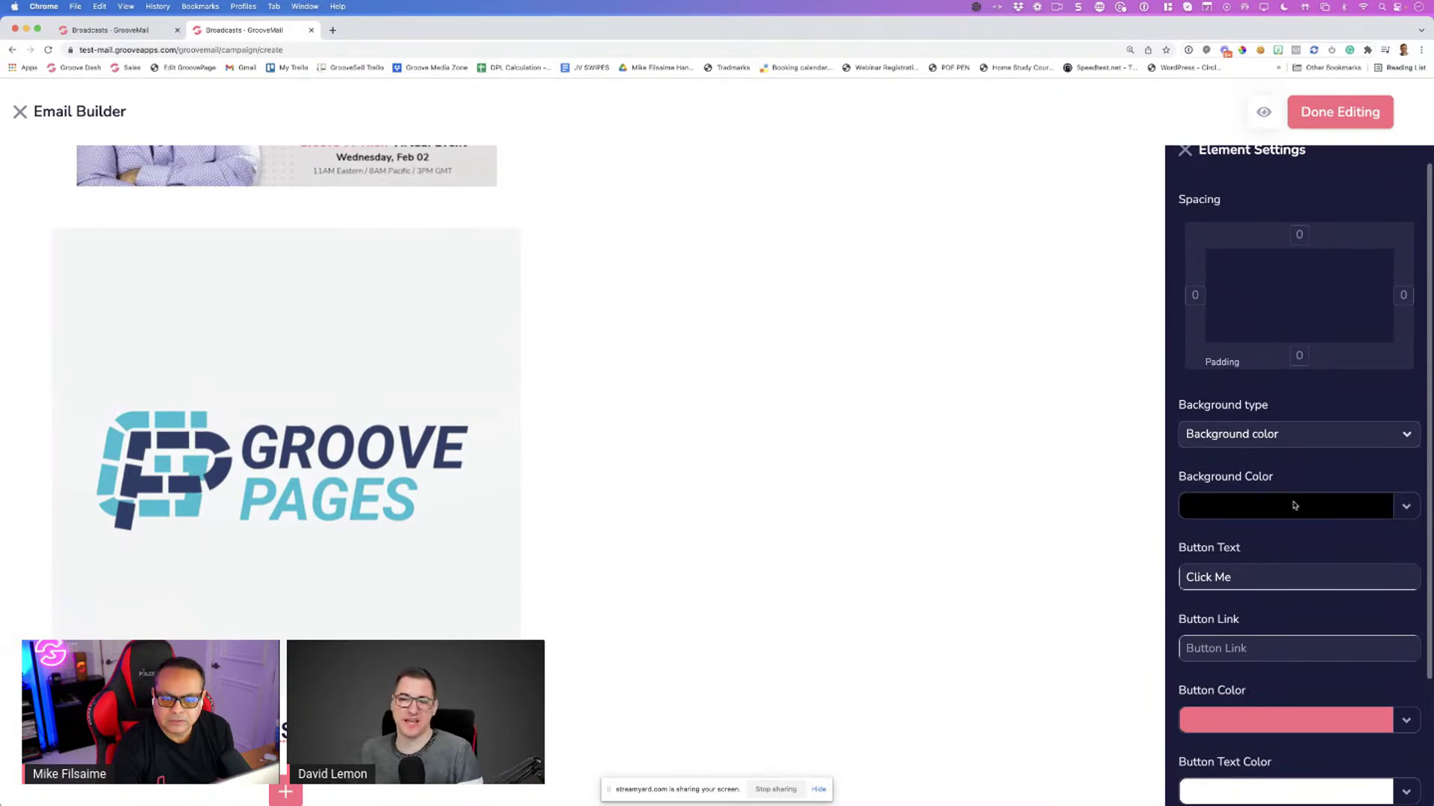
{"action": "scroll", "coordinate": [1294, 505], "scroll_direction": "down", "scroll_amount": 3}
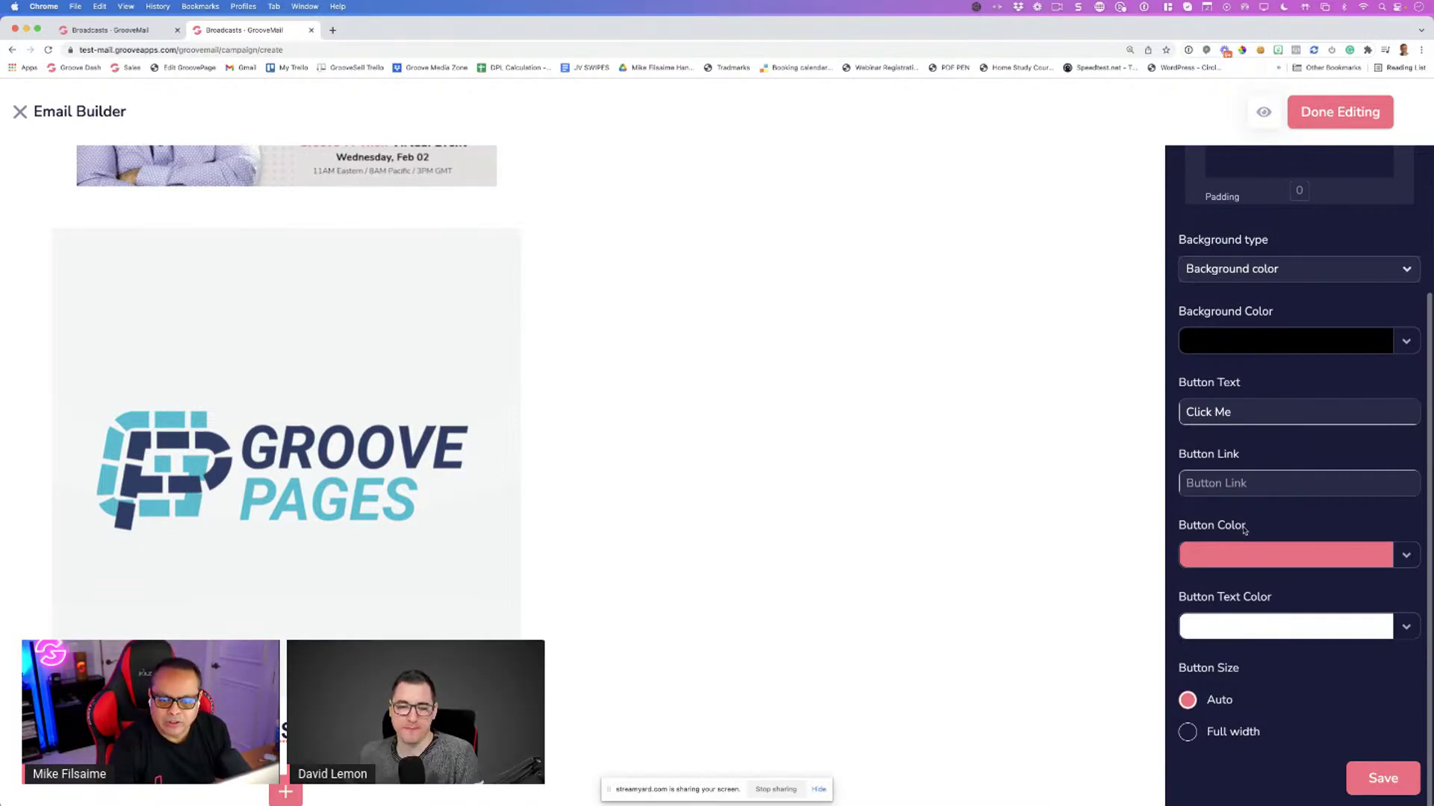
Make the button yellow instead of pink, with black button text
{"action": "left_click", "coordinate": [1254, 563]}
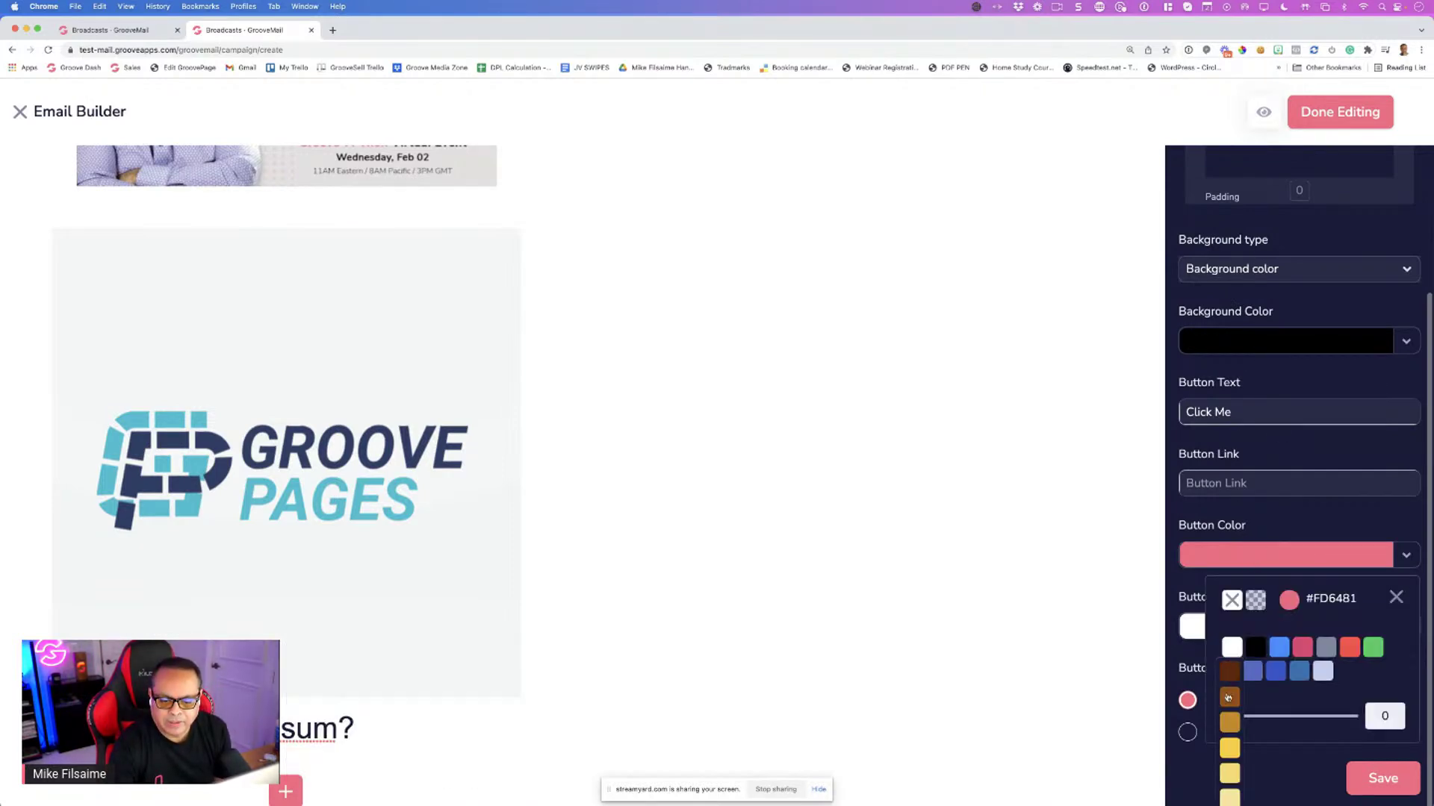
{"action": "mouse_move", "coordinate": [1230, 673]}
{"action": "left_click", "coordinate": [1233, 753]}
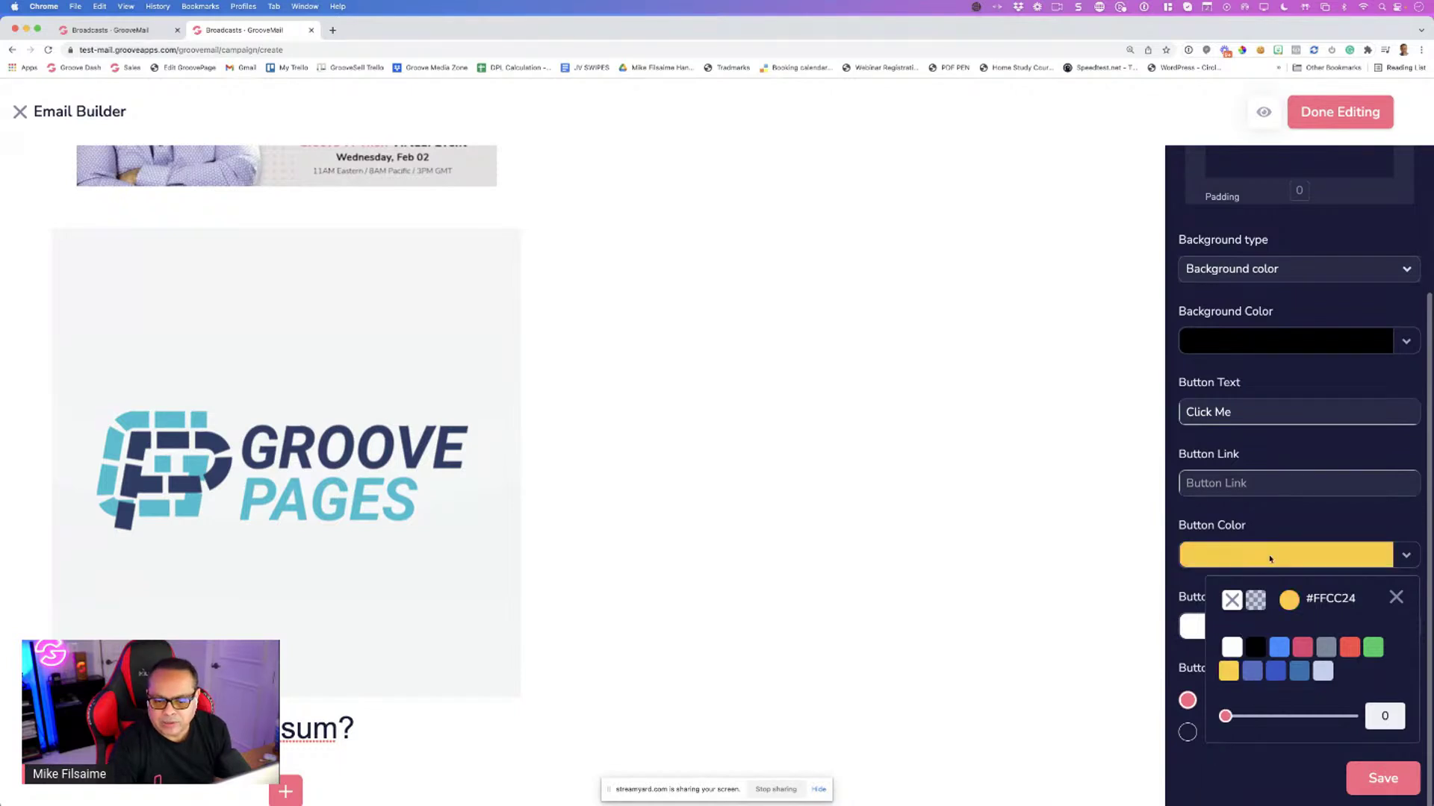
{"action": "left_click", "coordinate": [1278, 610]}
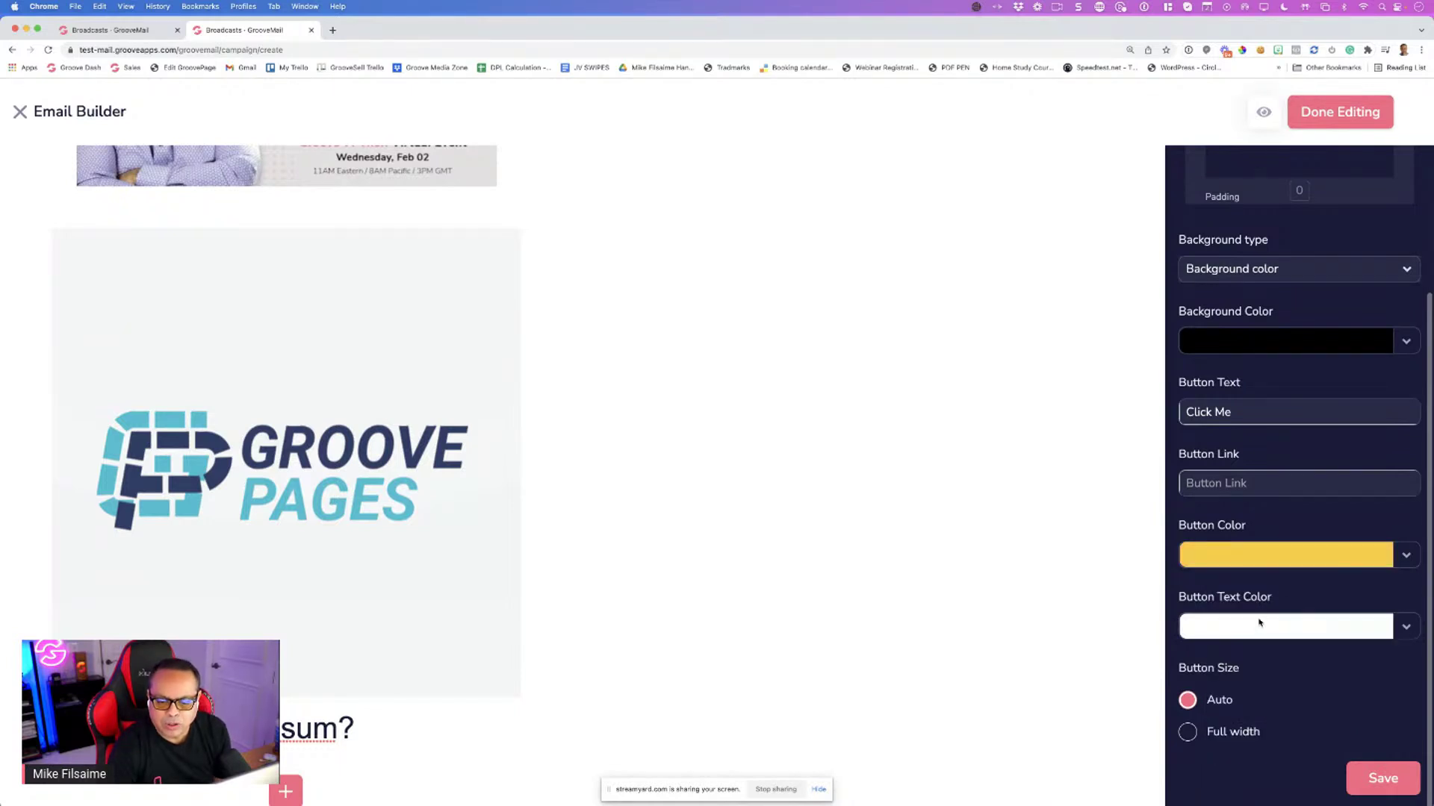
{"action": "left_click", "coordinate": [1258, 622]}
{"action": "left_click", "coordinate": [1249, 717]}
{"action": "scroll", "coordinate": [1284, 597], "scroll_direction": "down", "scroll_amount": 3}
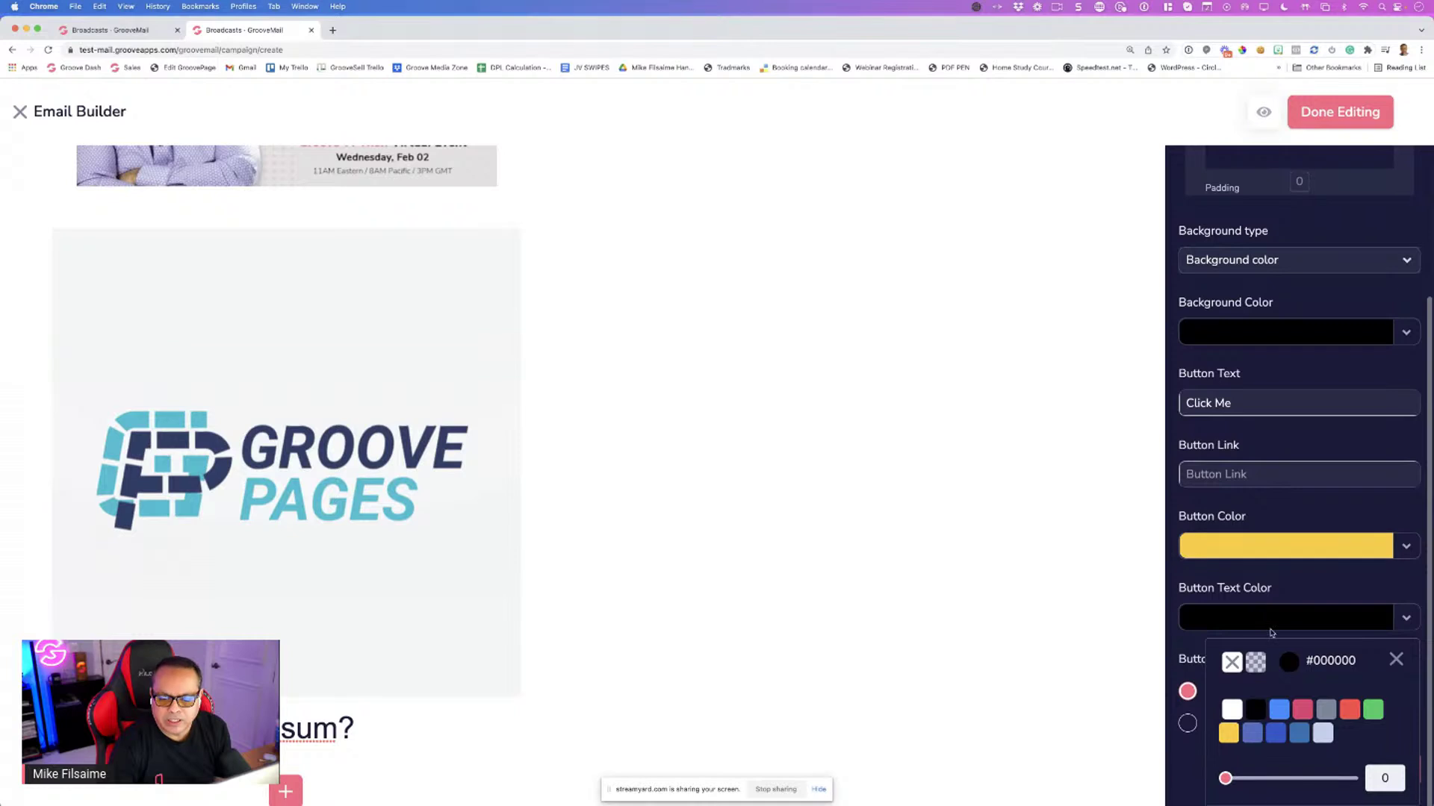
{"action": "left_click", "coordinate": [1293, 550]}
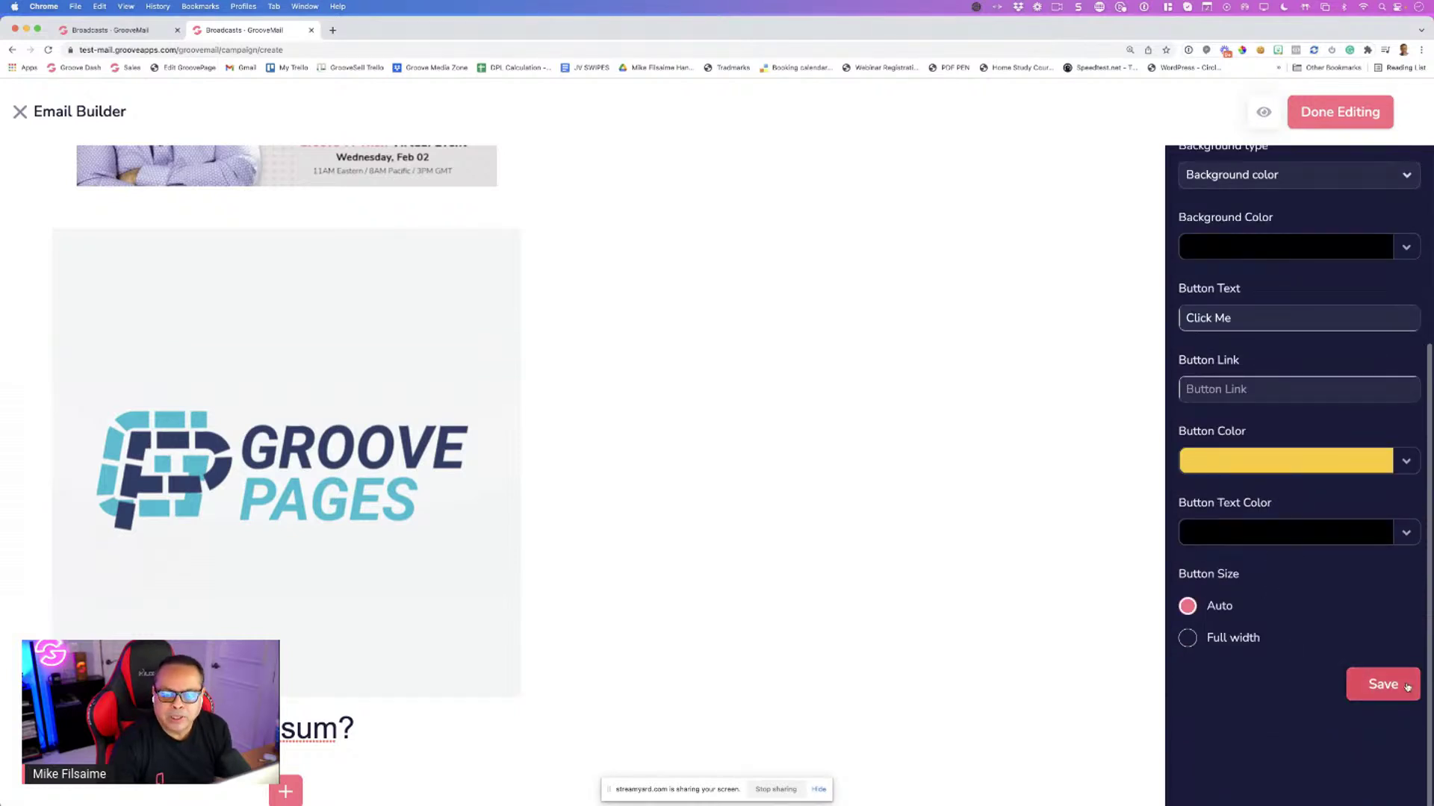
{"action": "left_click", "coordinate": [1390, 687]}
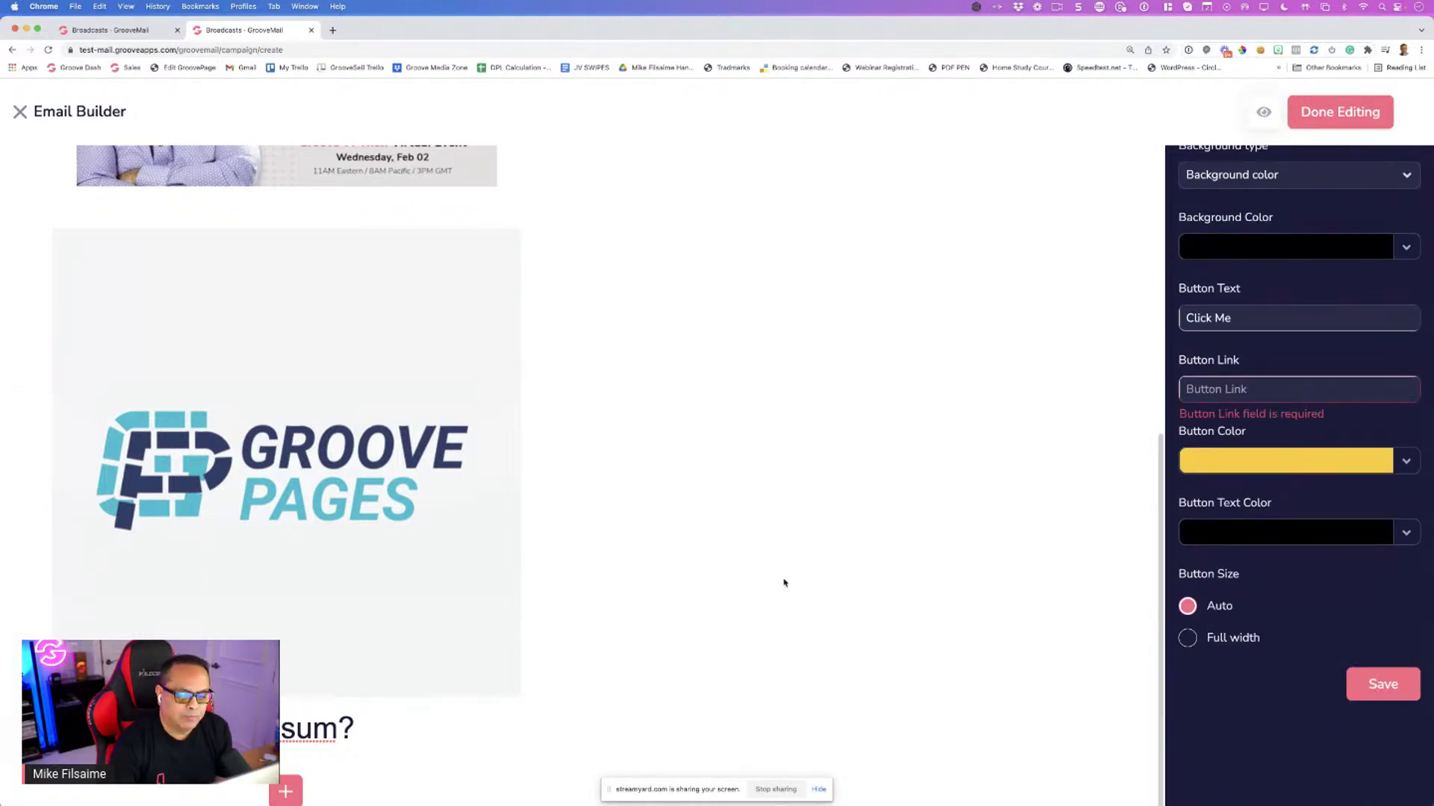
{"action": "scroll", "coordinate": [623, 567], "scroll_direction": "up", "scroll_amount": 3}
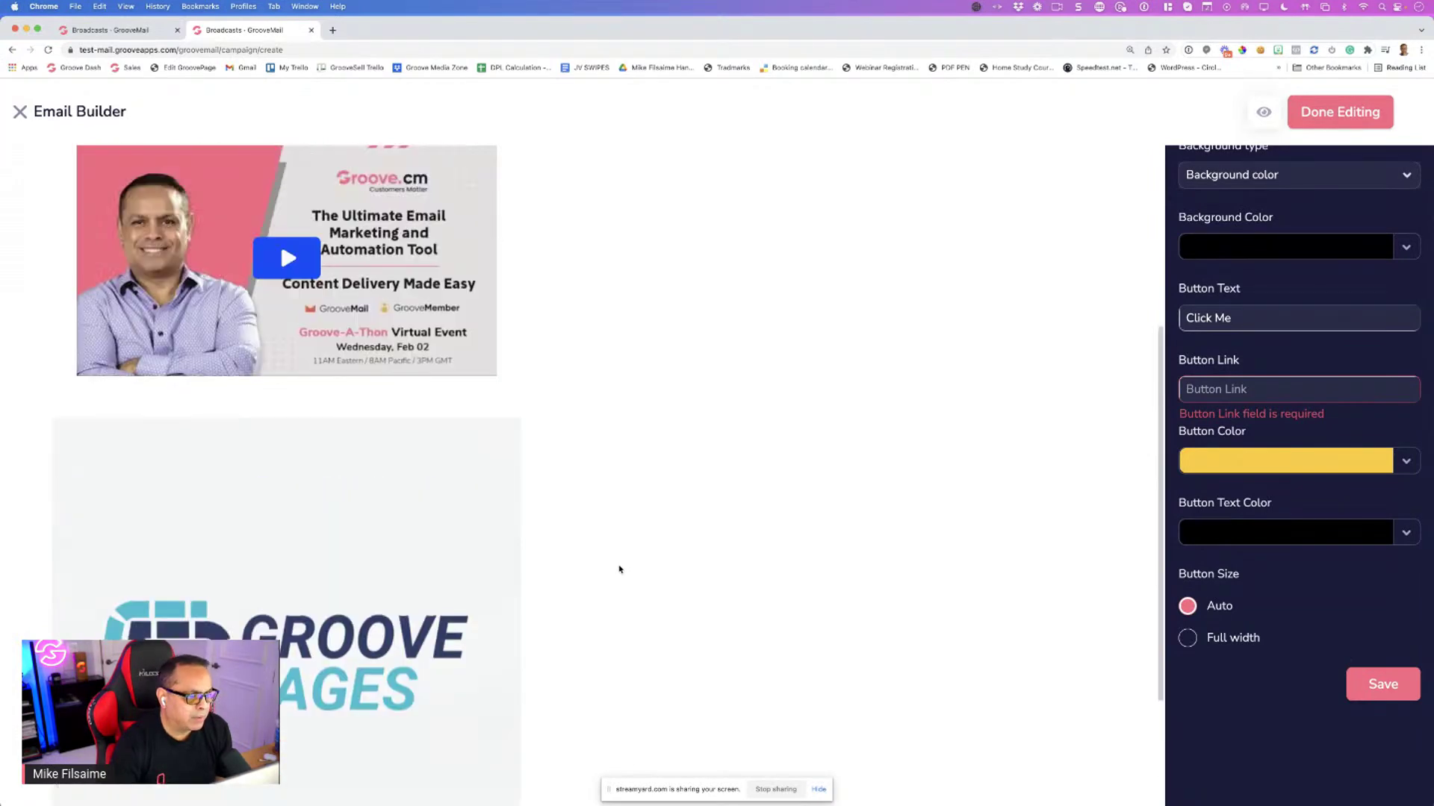
{"action": "scroll", "coordinate": [619, 569], "scroll_direction": "down", "scroll_amount": 3}
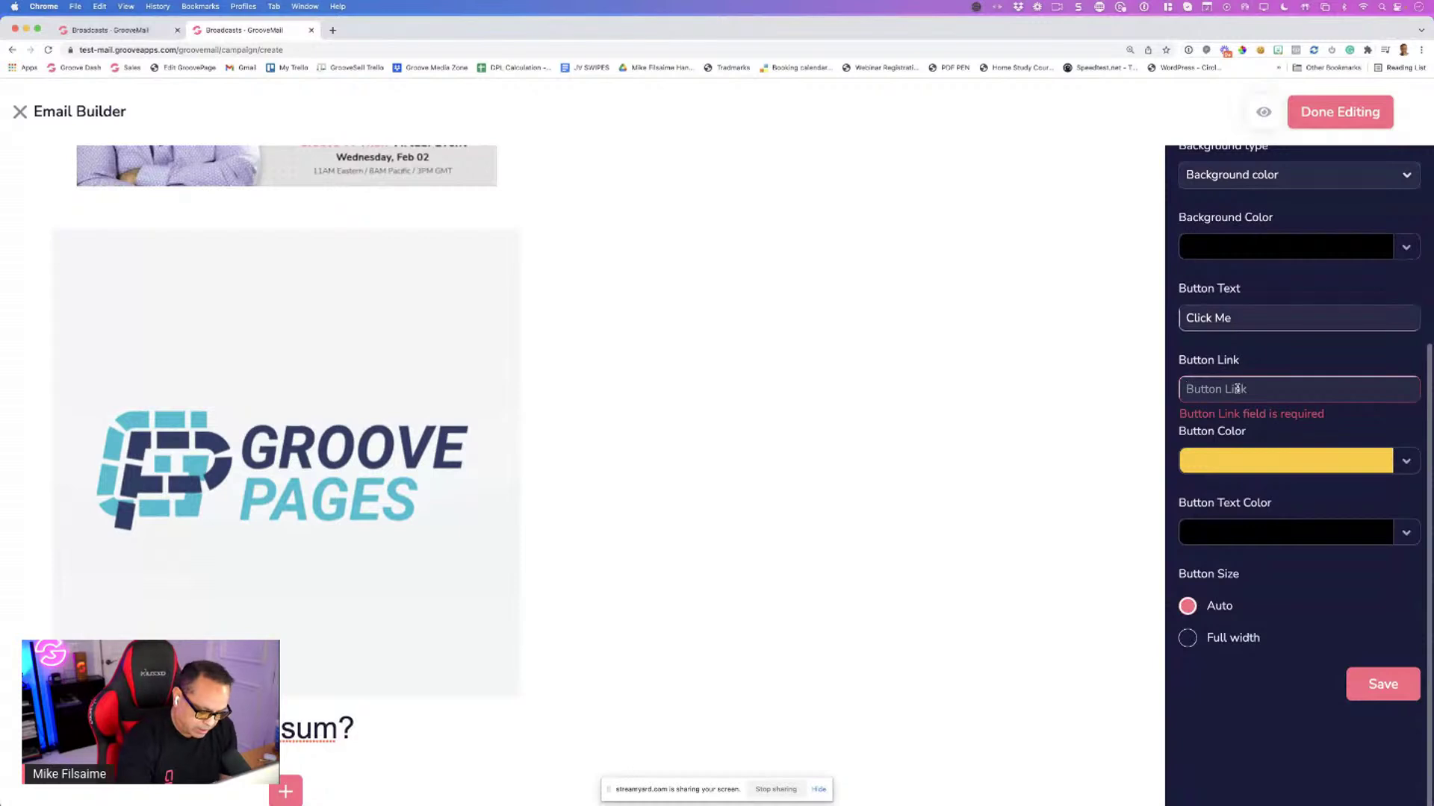
{"action": "type", "text": "http://groov"}
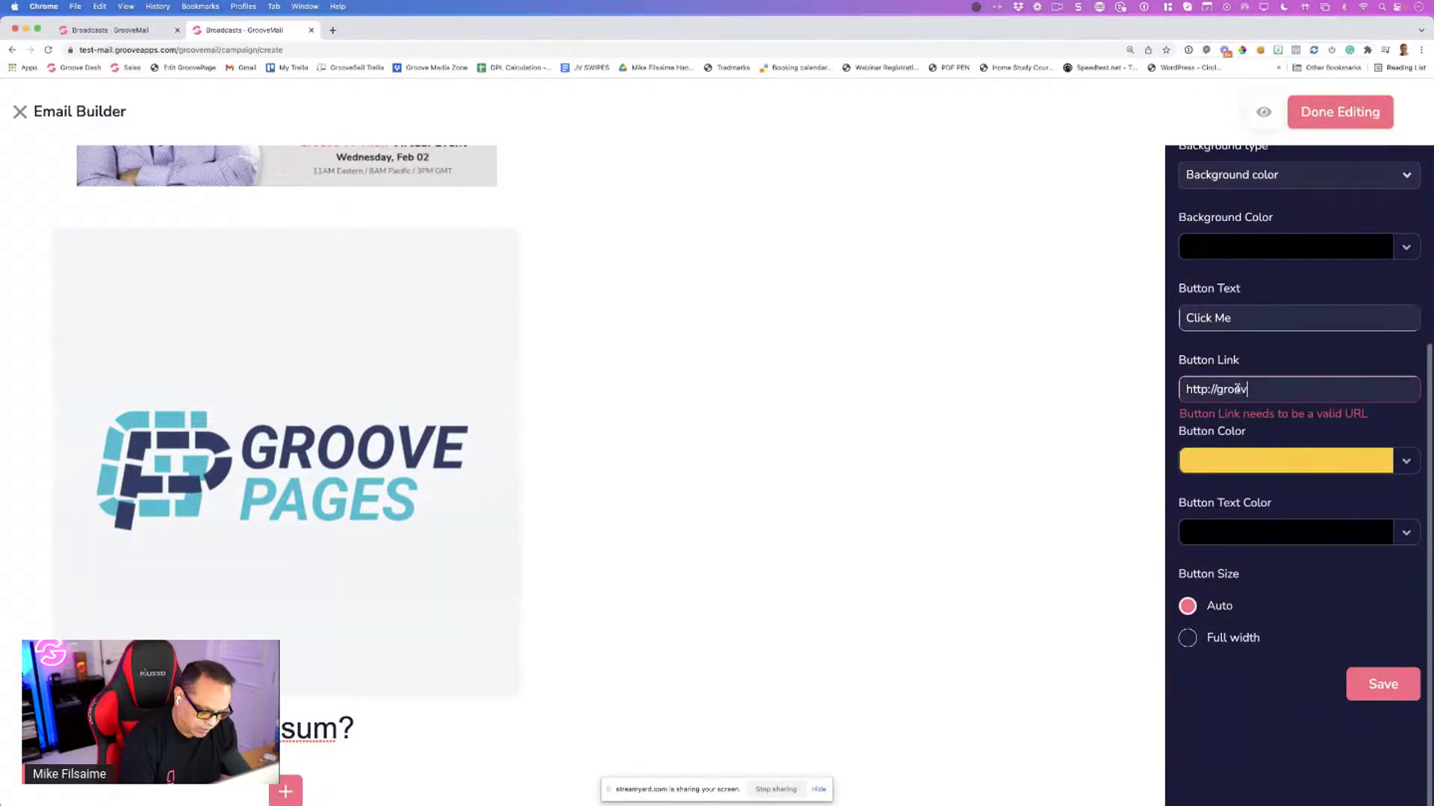
{"action": "type", "text": "e.cm"}
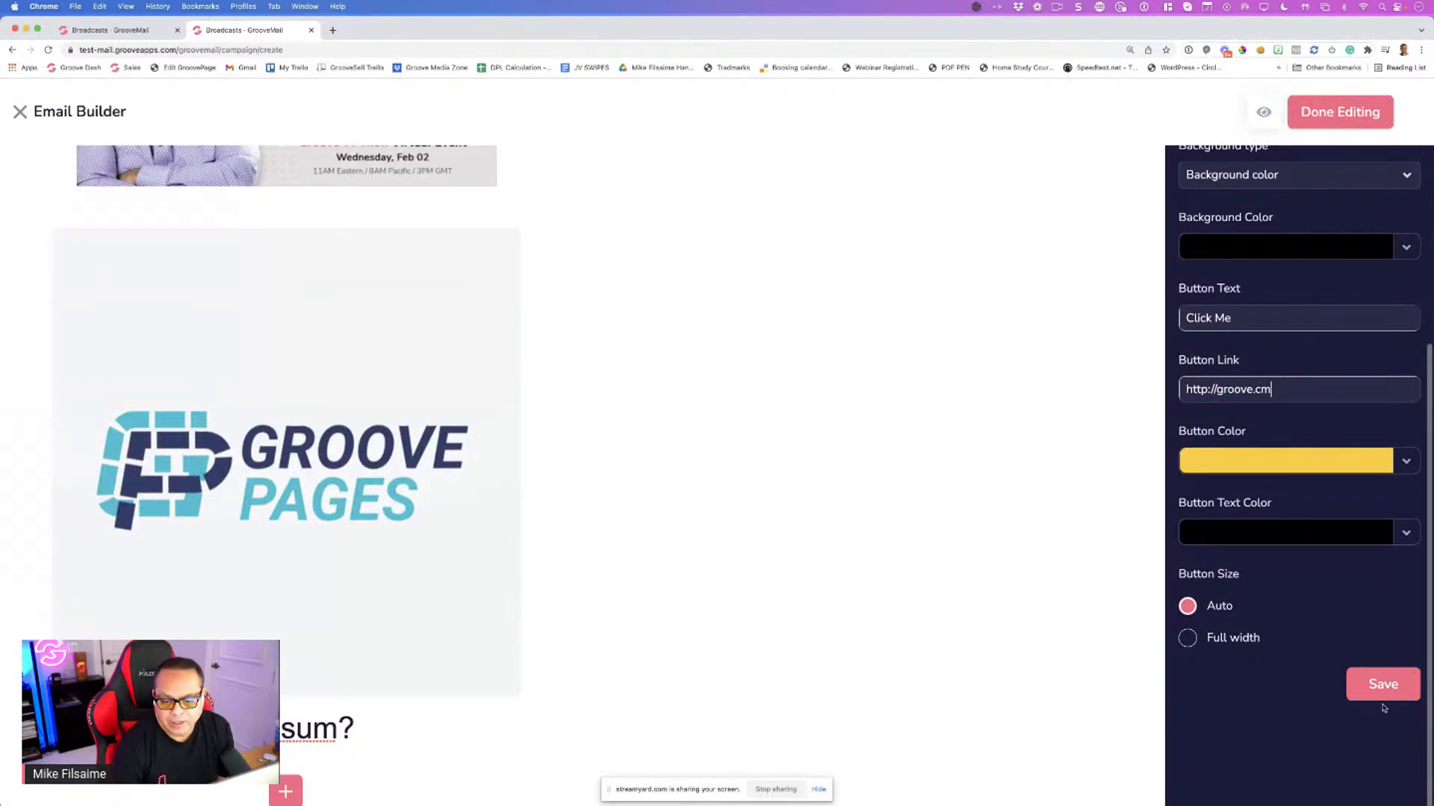
{"action": "left_click", "coordinate": [1382, 683]}
{"action": "scroll", "coordinate": [742, 448], "scroll_direction": "down", "scroll_amount": 2}
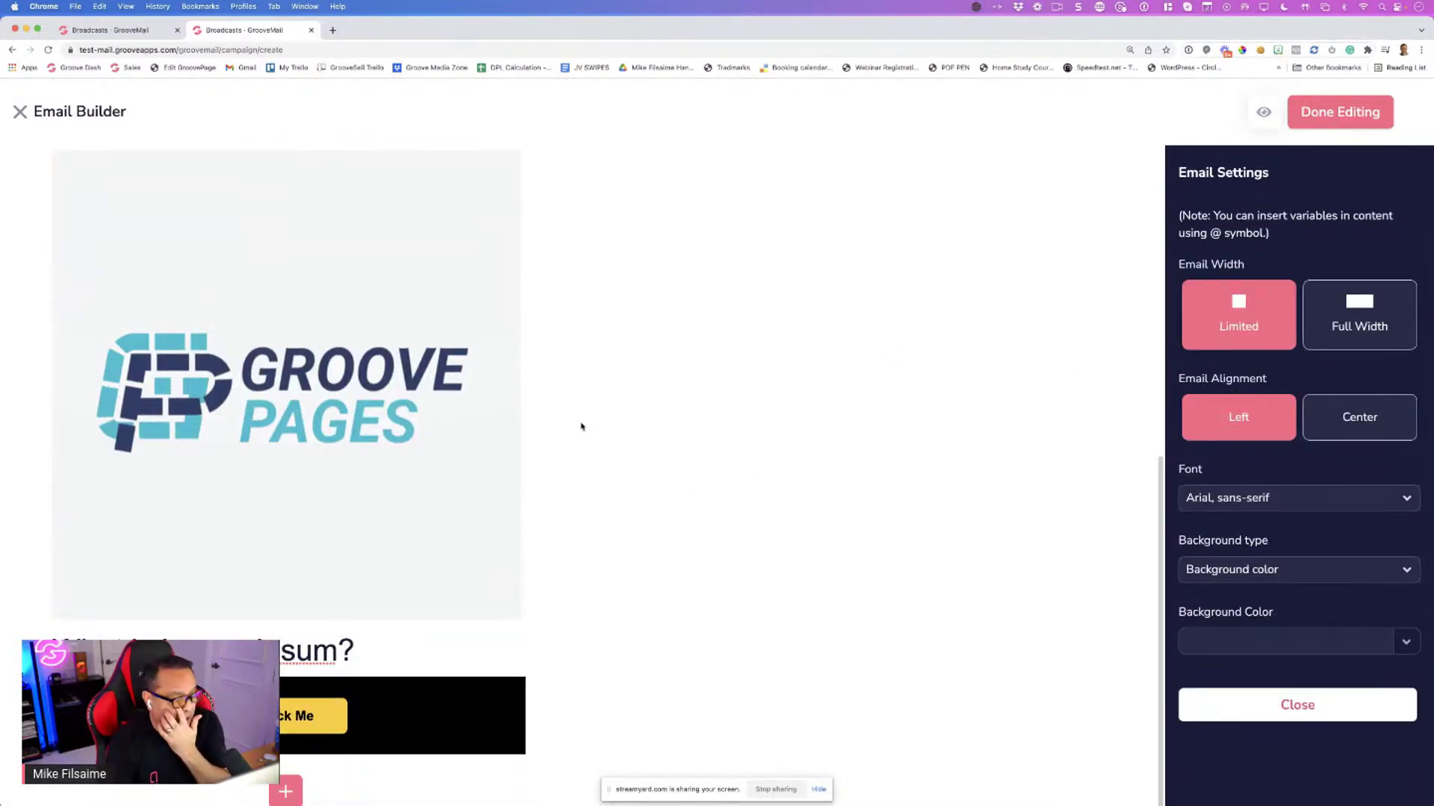
Change the Click Me block's background from black to white
{"action": "mouse_move", "coordinate": [416, 716]}
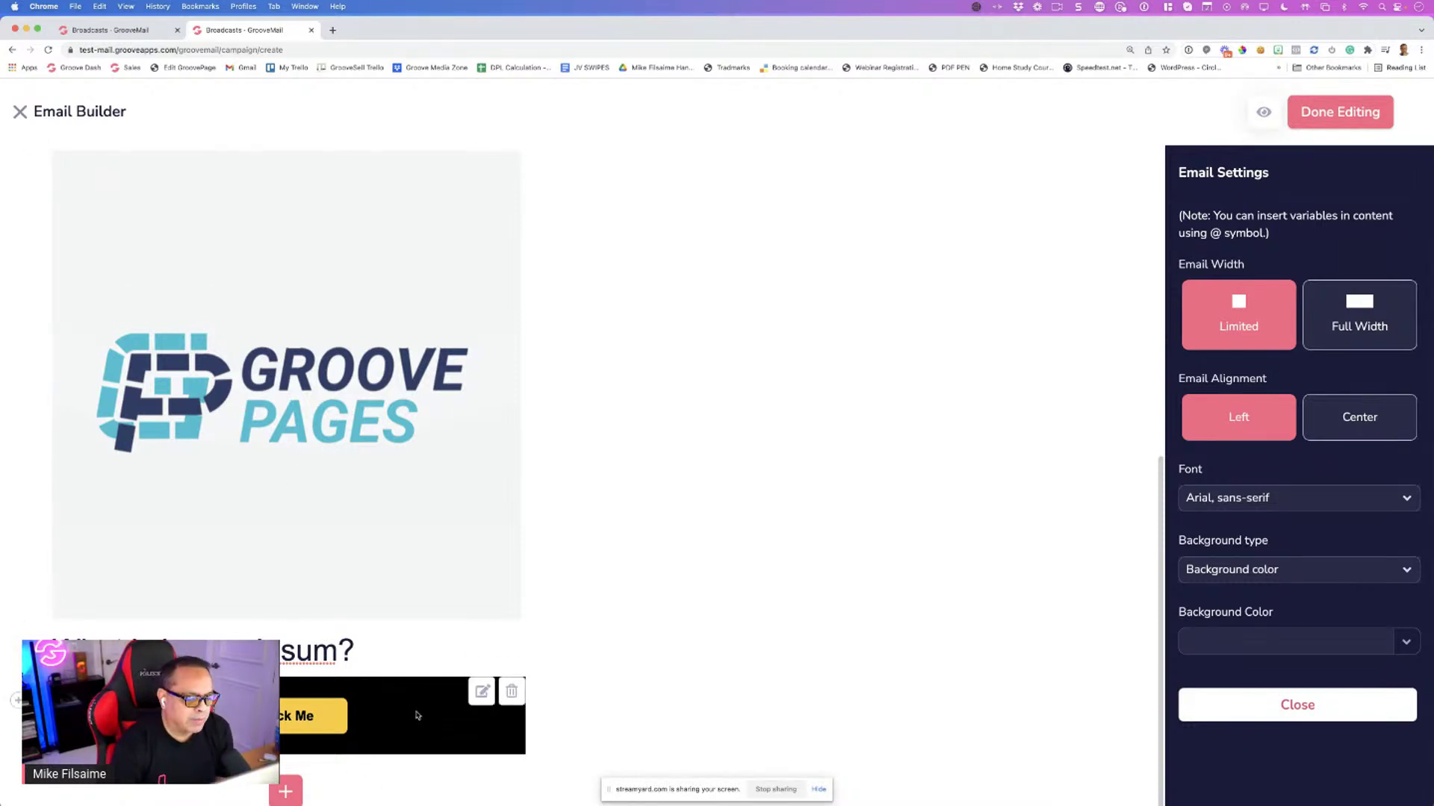
{"action": "left_click", "coordinate": [481, 692]}
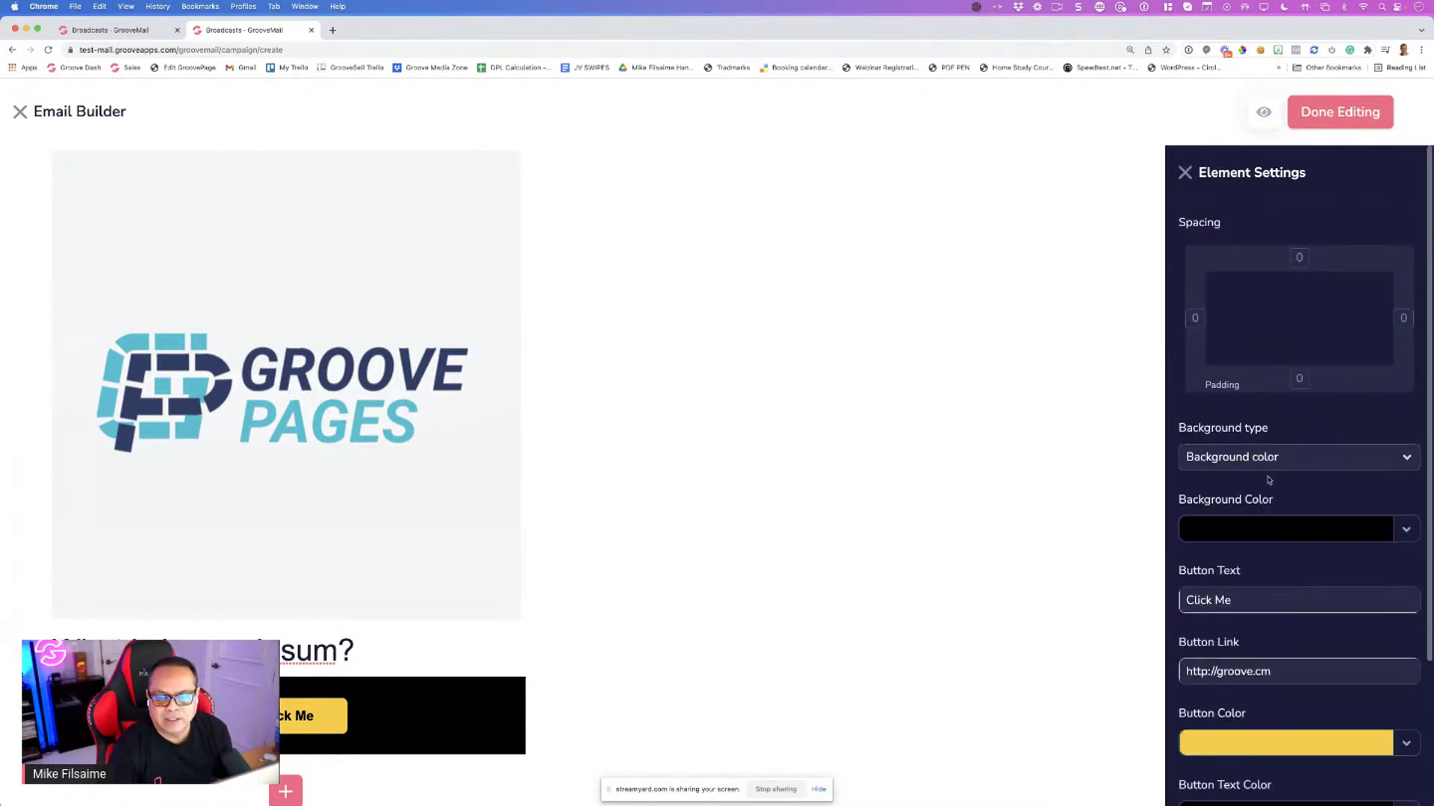
{"action": "left_click", "coordinate": [1233, 527]}
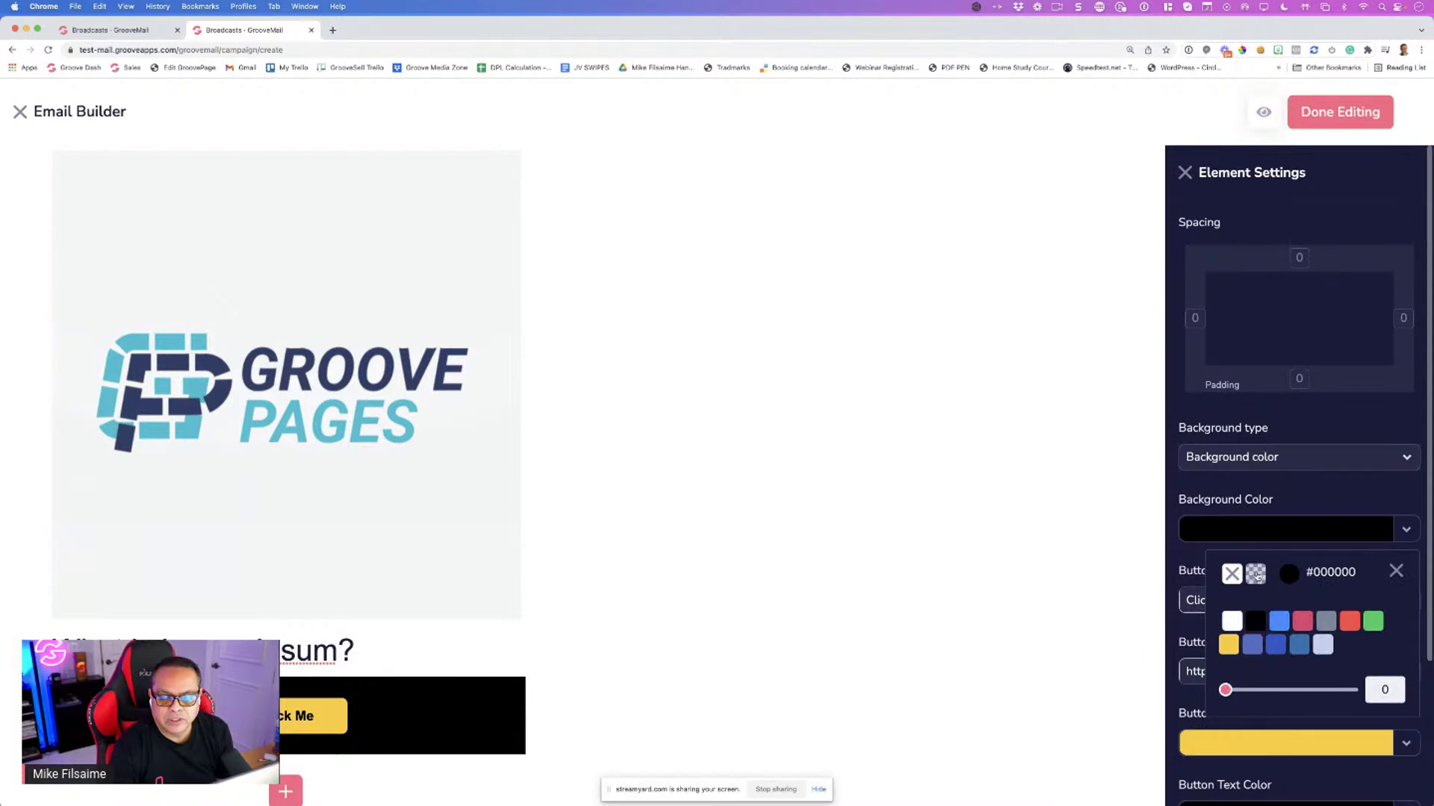
{"action": "left_click", "coordinate": [1228, 623]}
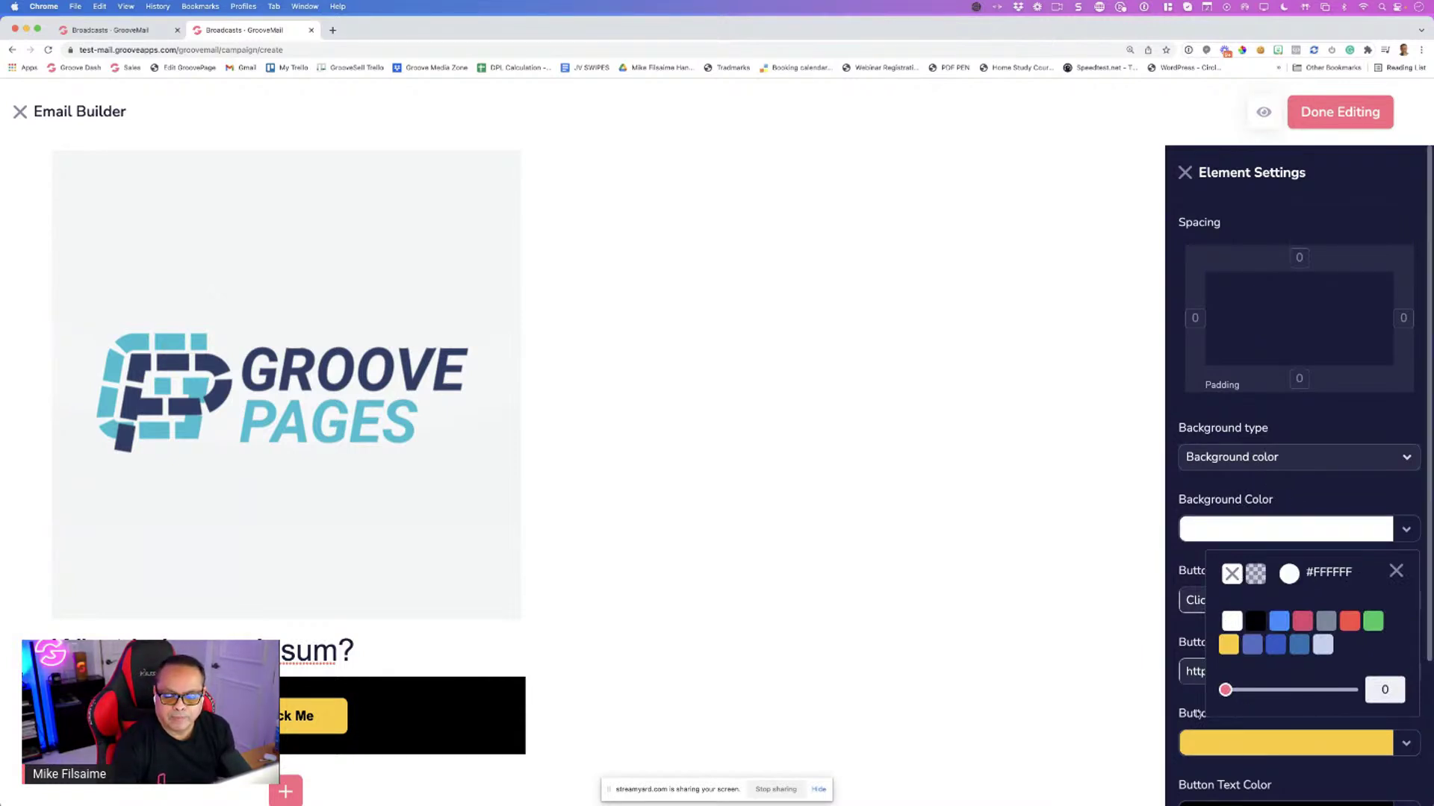
{"action": "scroll", "coordinate": [1225, 728], "scroll_direction": "down", "scroll_amount": 3}
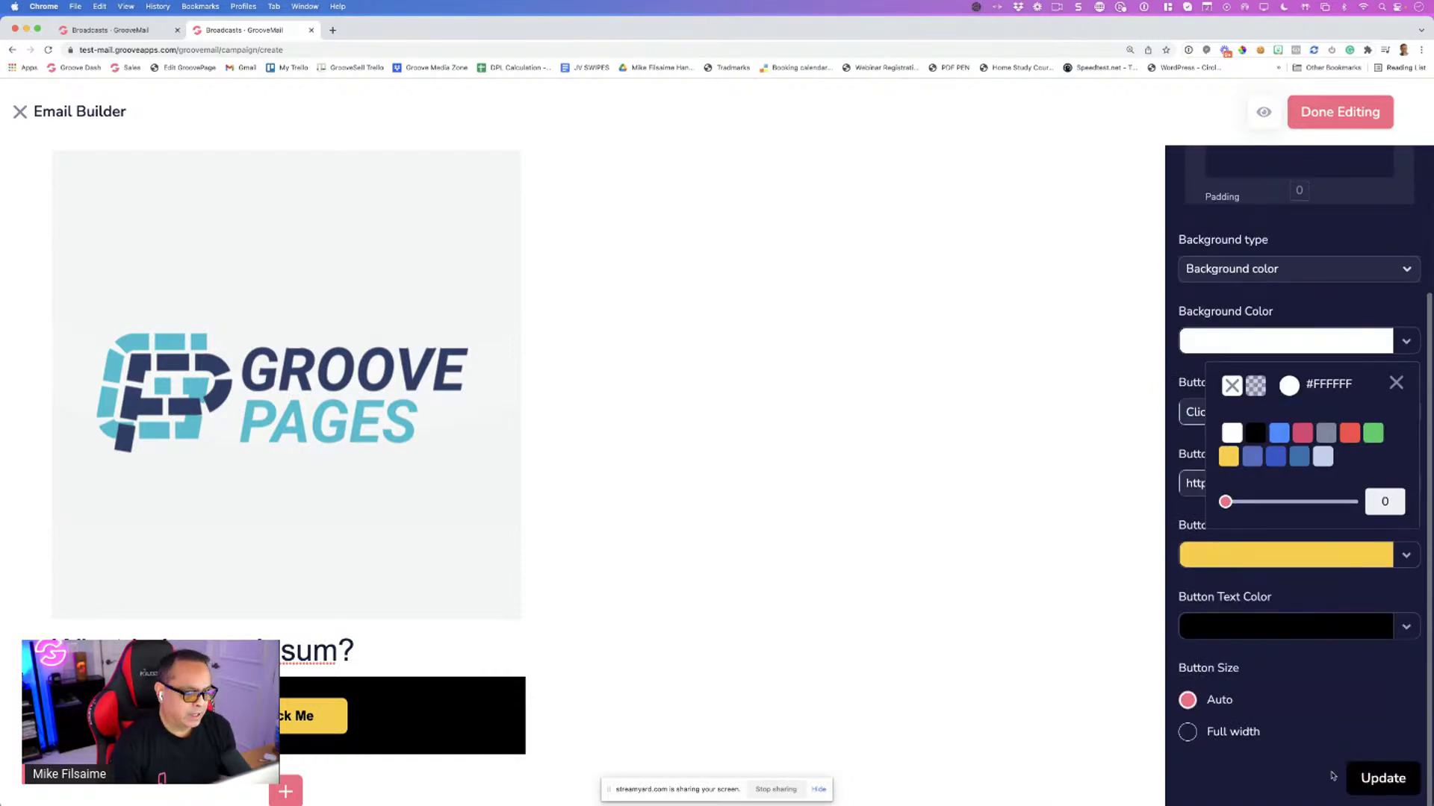
{"action": "left_click", "coordinate": [1378, 778]}
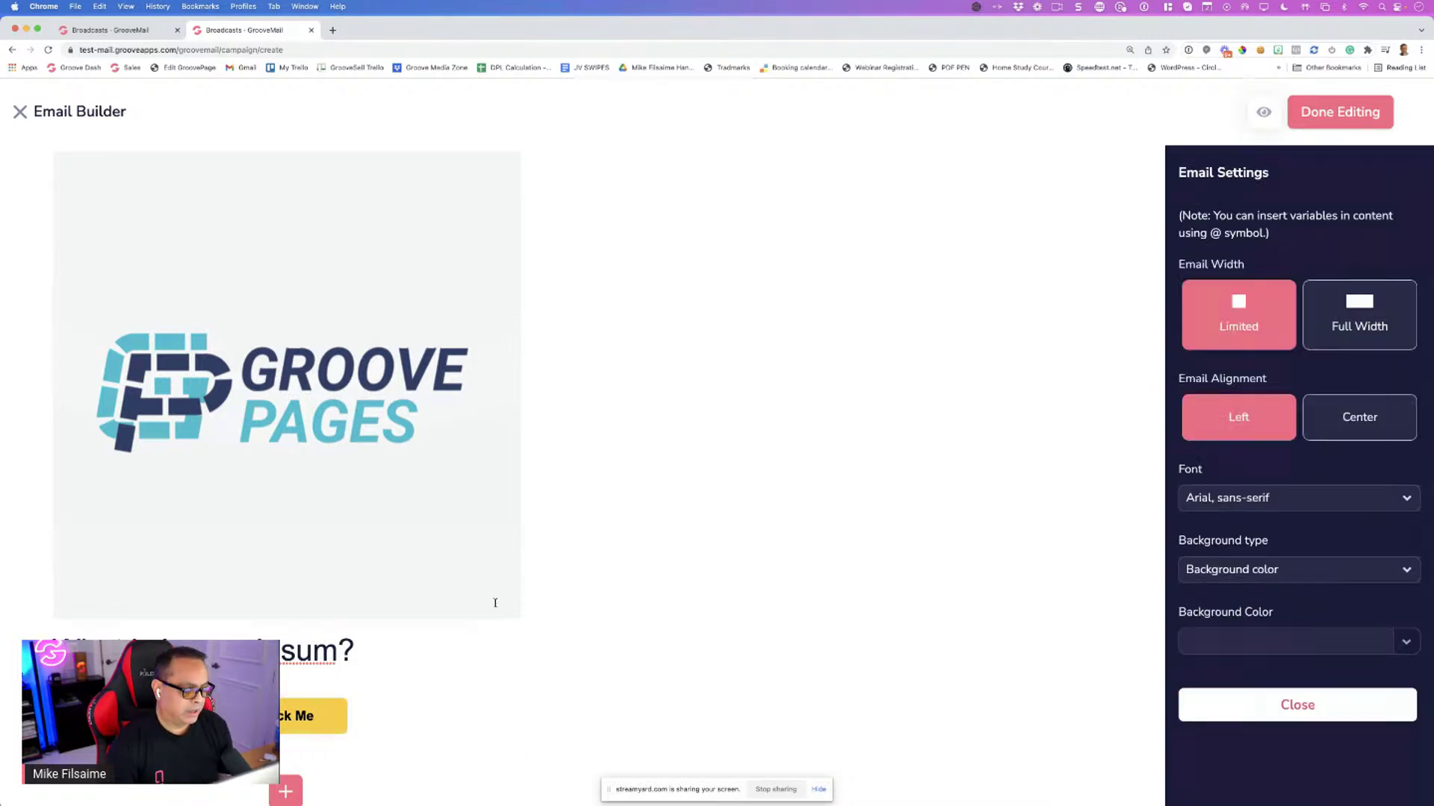
Set the Click Me button size to Full width
{"action": "left_click", "coordinate": [305, 721]}
{"action": "scroll", "coordinate": [1259, 691], "scroll_direction": "down", "scroll_amount": 3}
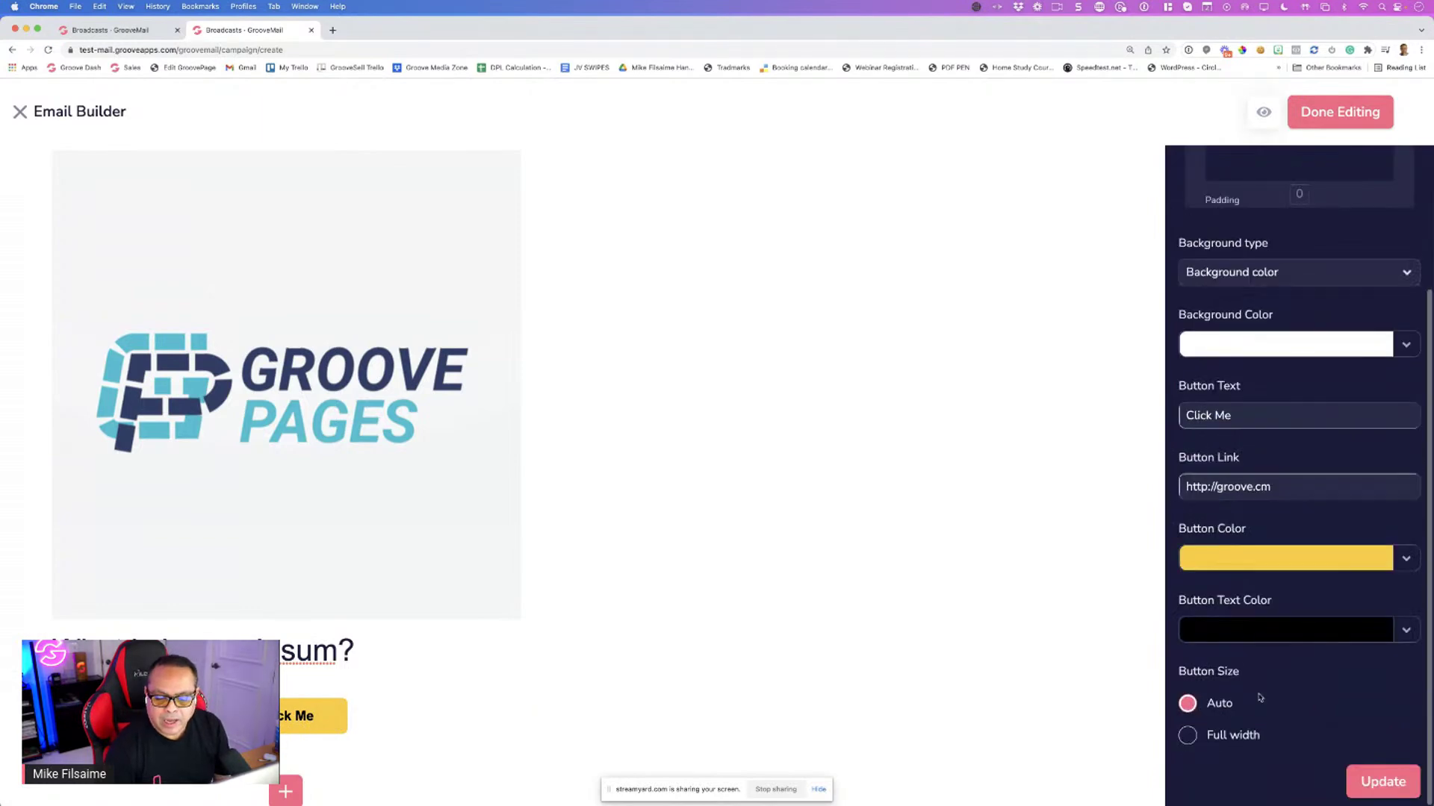
{"action": "left_click", "coordinate": [1187, 736]}
{"action": "left_click", "coordinate": [1389, 778]}
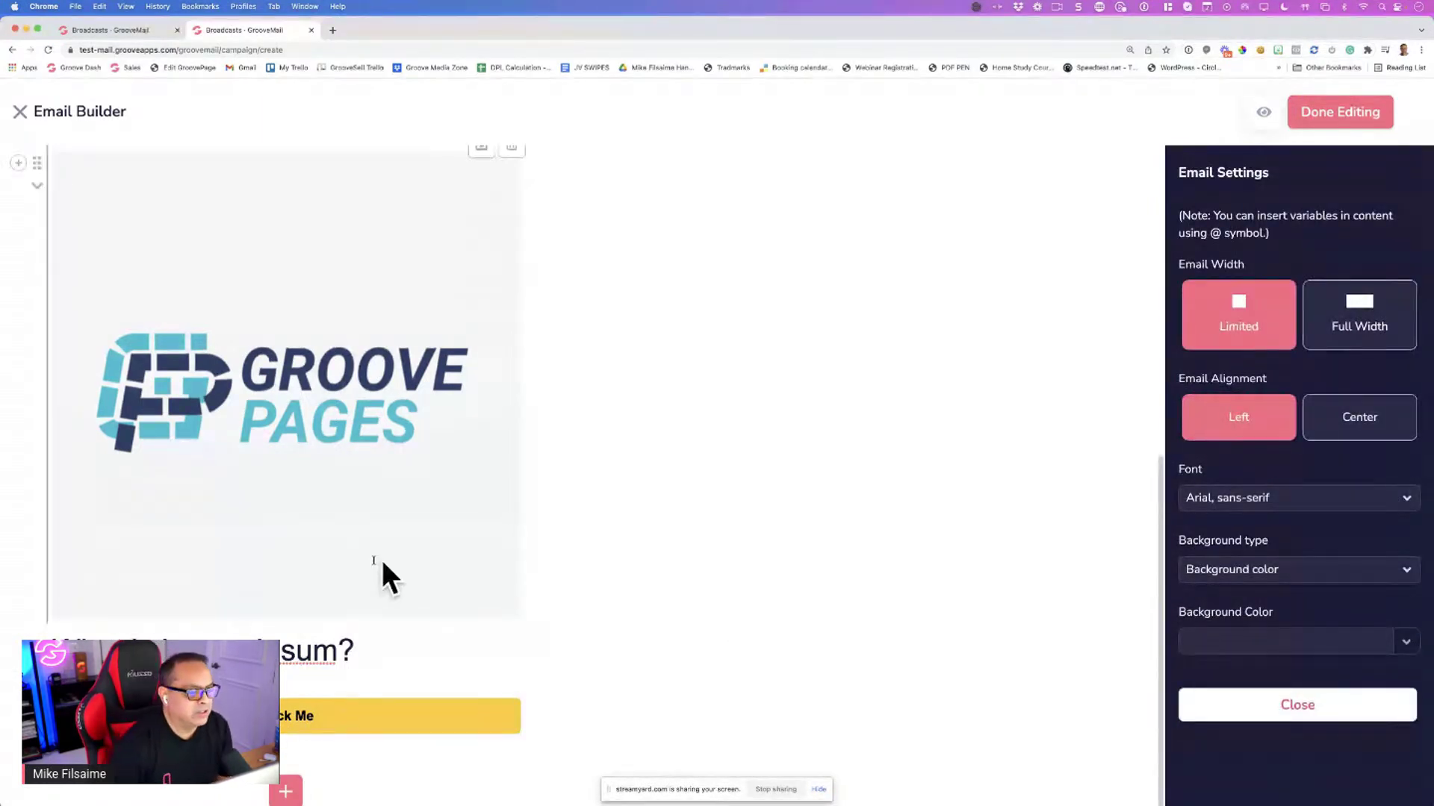
{"action": "scroll", "coordinate": [330, 423], "scroll_direction": "up", "scroll_amount": 4}
{"action": "scroll", "coordinate": [330, 424], "scroll_direction": "up", "scroll_amount": 4}
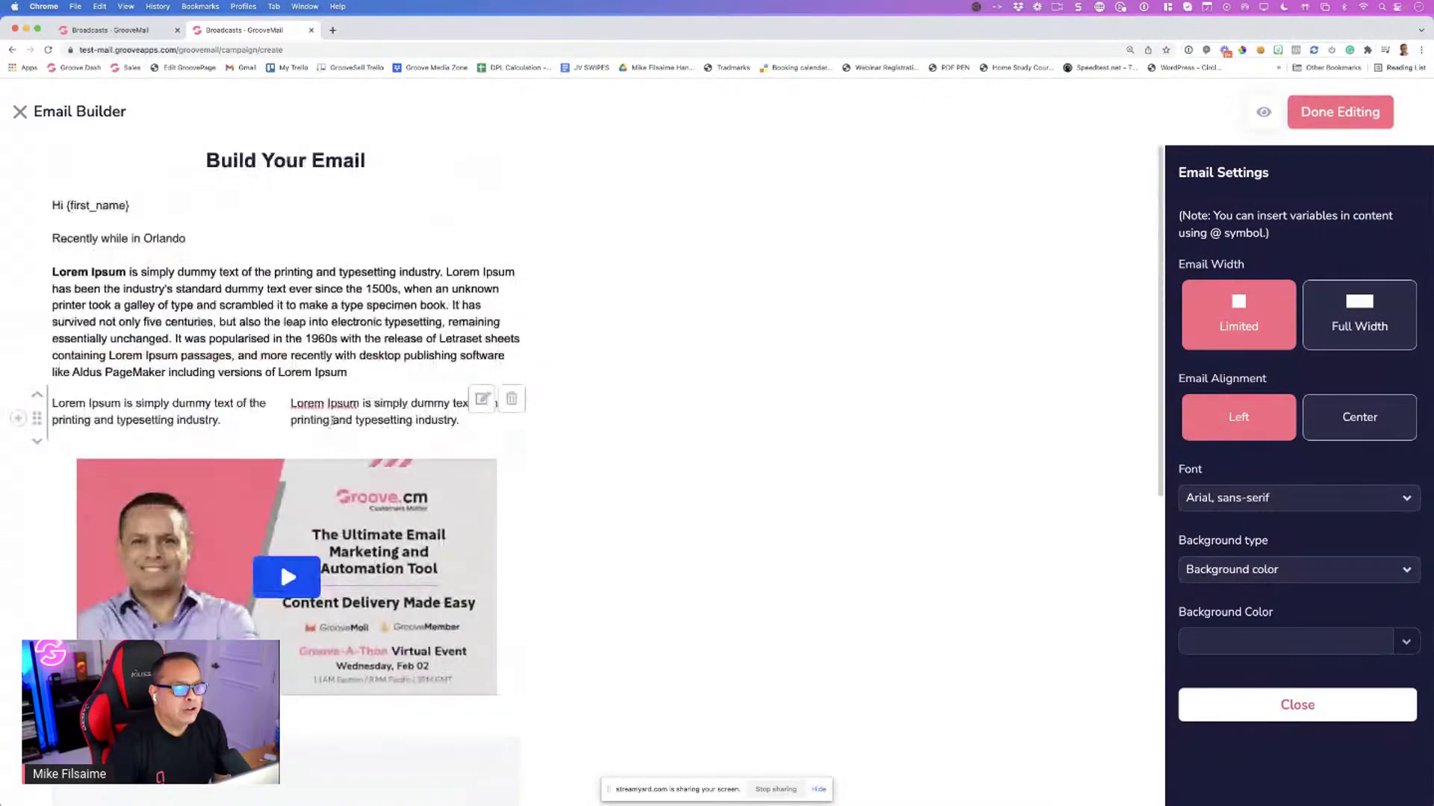
{"action": "scroll", "coordinate": [335, 402], "scroll_direction": "down", "scroll_amount": 2}
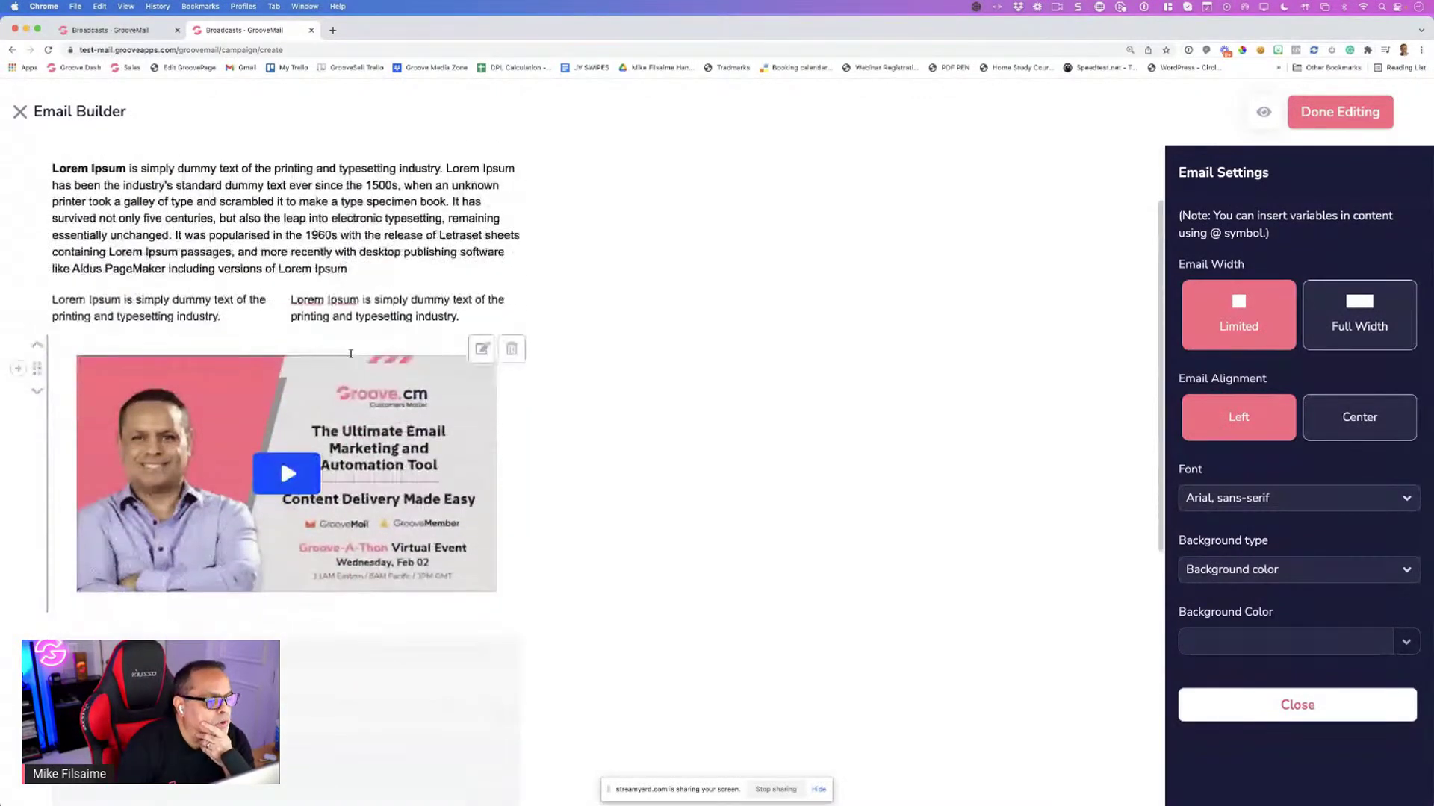
{"action": "left_click_drag", "start_coordinate": [458, 317], "coordinate": [317, 302]}
{"action": "left_click", "coordinate": [317, 301]}
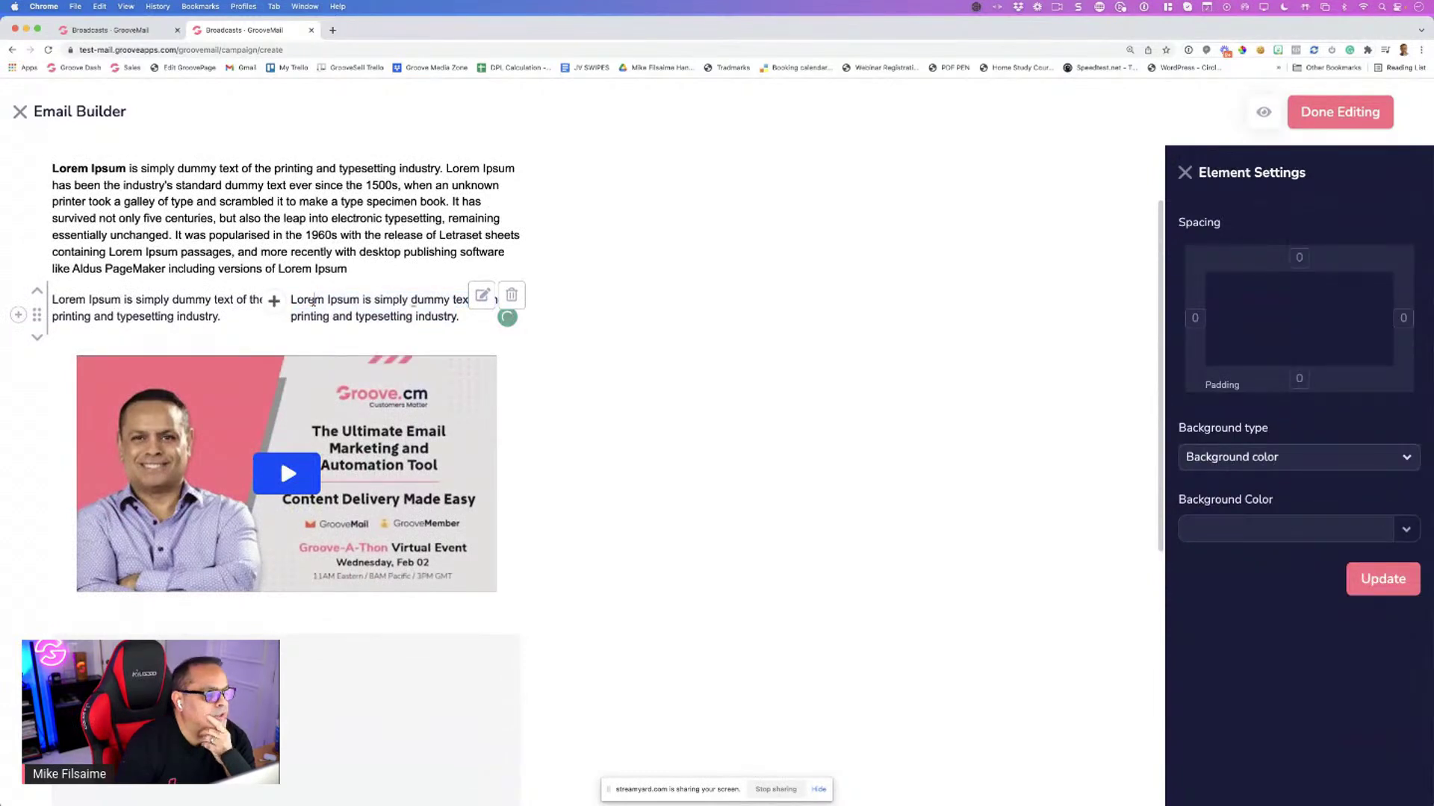
{"action": "scroll", "coordinate": [317, 302], "scroll_direction": "down", "scroll_amount": 2}
{"action": "scroll", "coordinate": [120, 338], "scroll_direction": "down", "scroll_amount": 5}
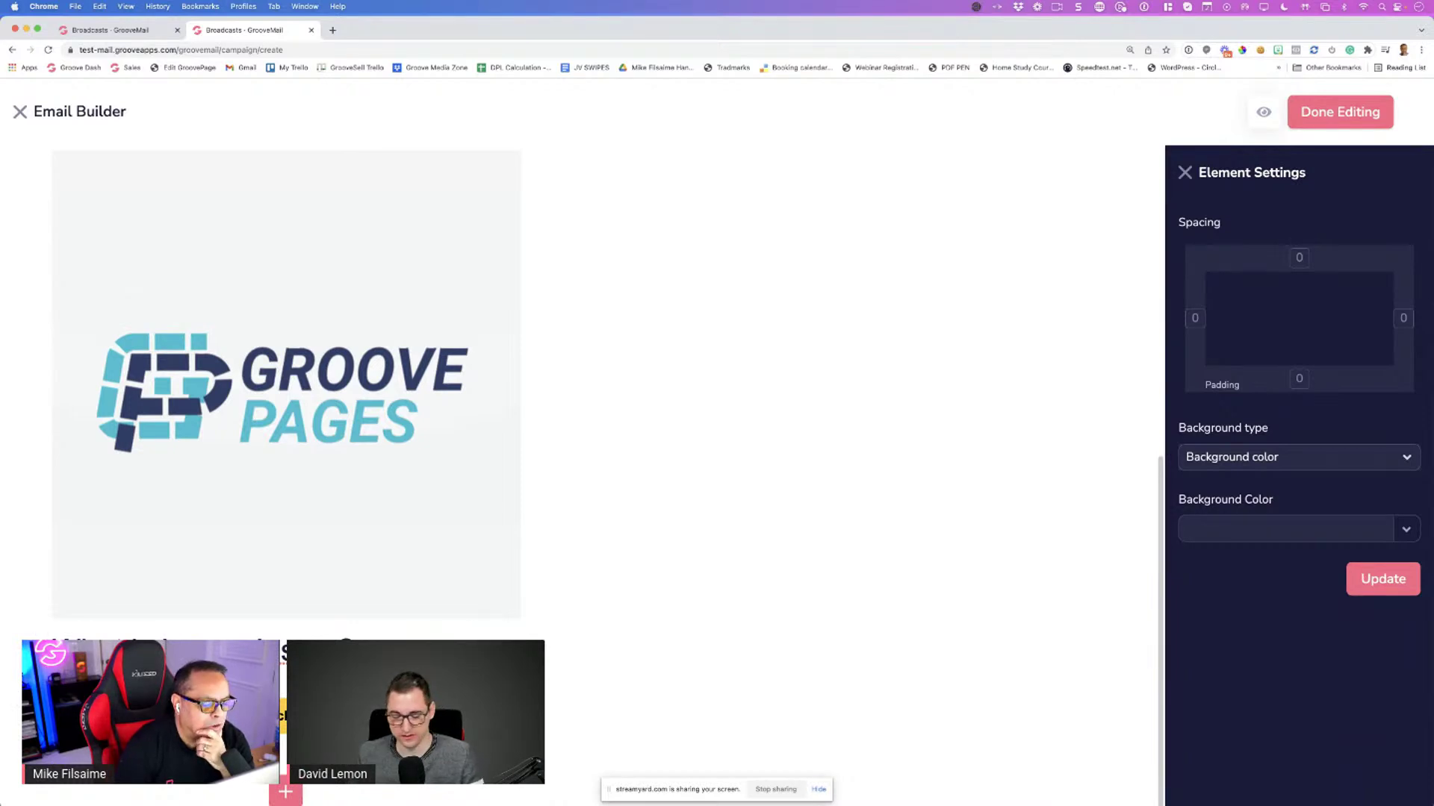
{"action": "left_click", "coordinate": [266, 531]}
Scroll through the email canvas to locate the Groove Pages image block
{"action": "scroll", "coordinate": [267, 532], "scroll_direction": "down", "scroll_amount": 2}
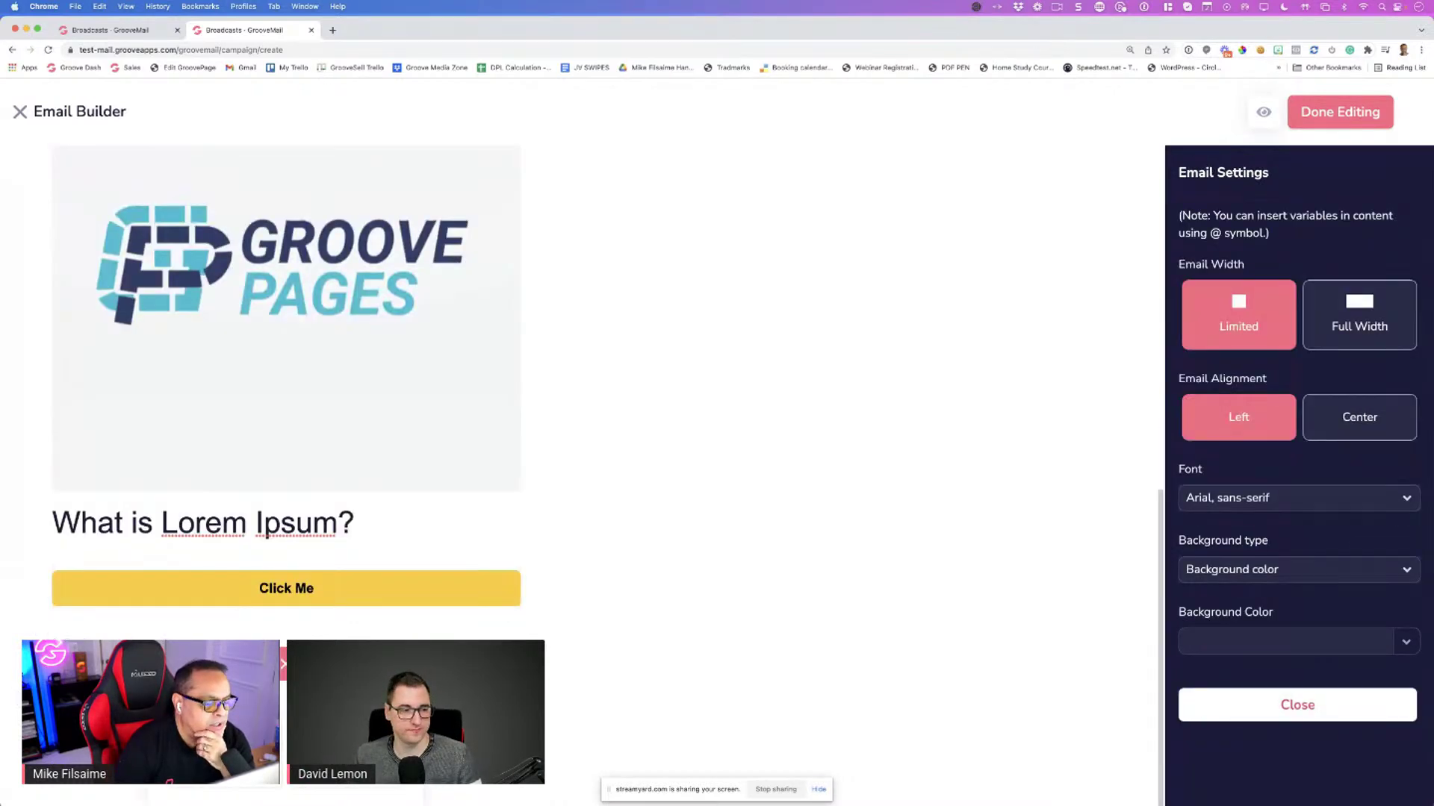
{"action": "scroll", "coordinate": [267, 532], "scroll_direction": "up", "scroll_amount": 2}
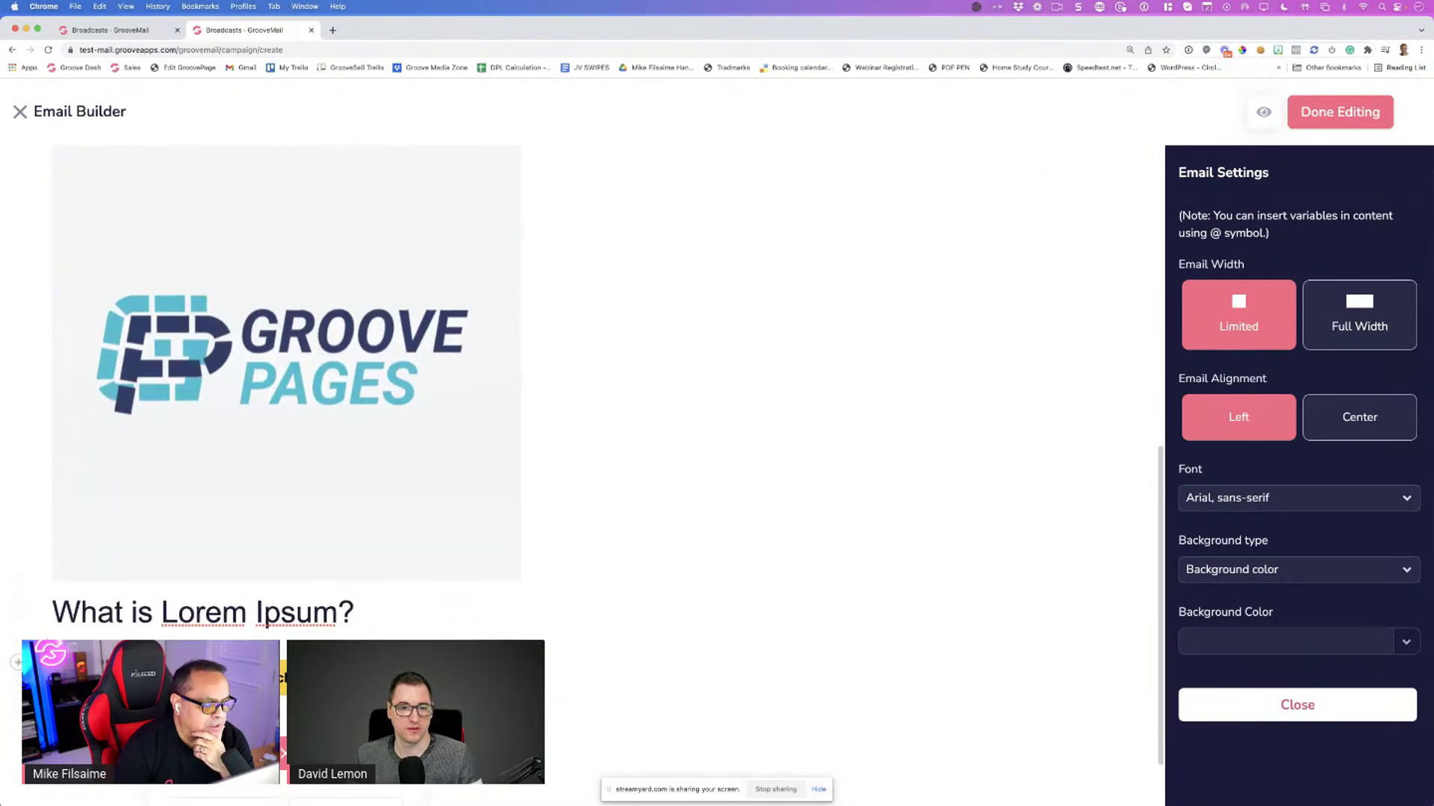
{"action": "scroll", "coordinate": [641, 569], "scroll_direction": "down", "scroll_amount": 2}
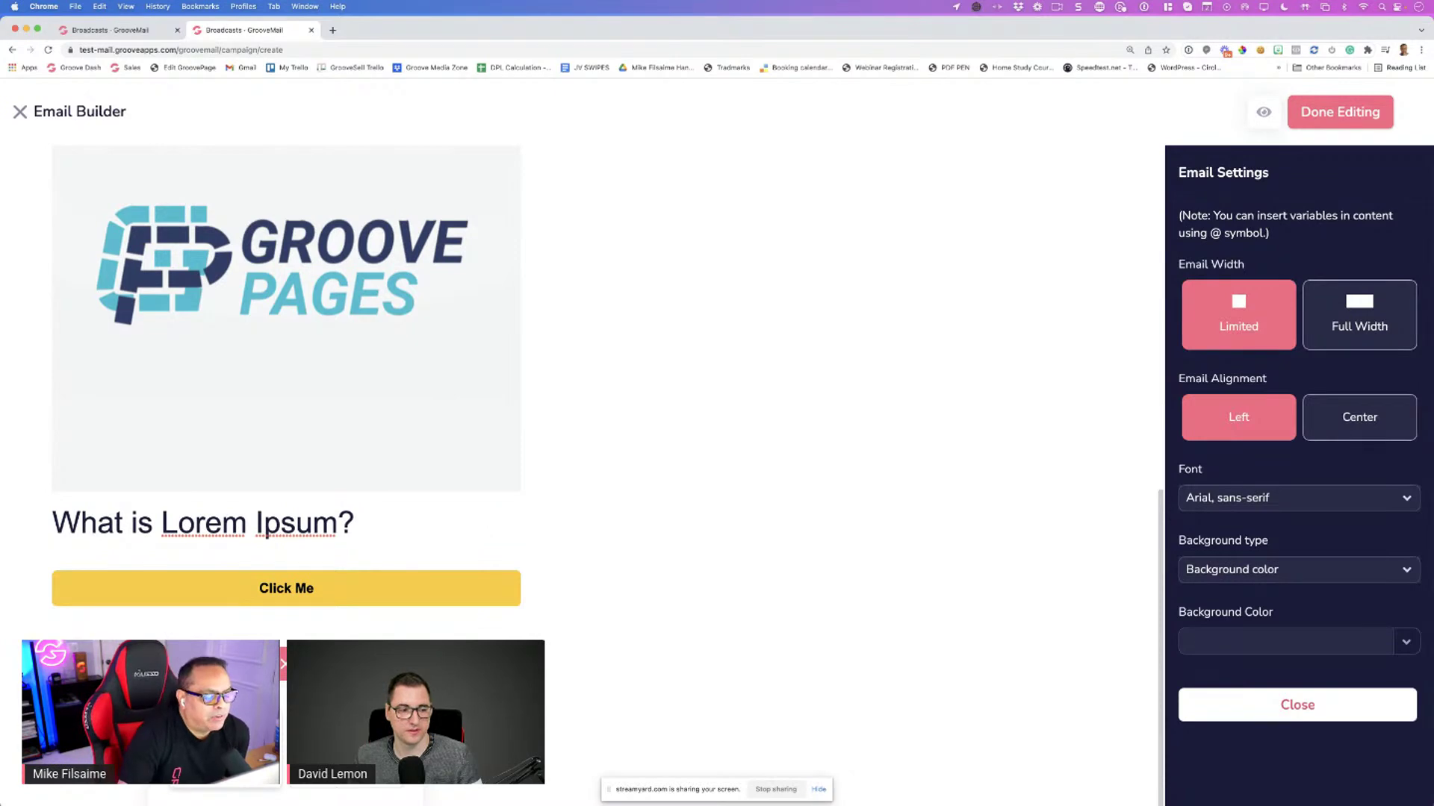
{"action": "scroll", "coordinate": [286, 388], "scroll_direction": "down", "scroll_amount": 4}
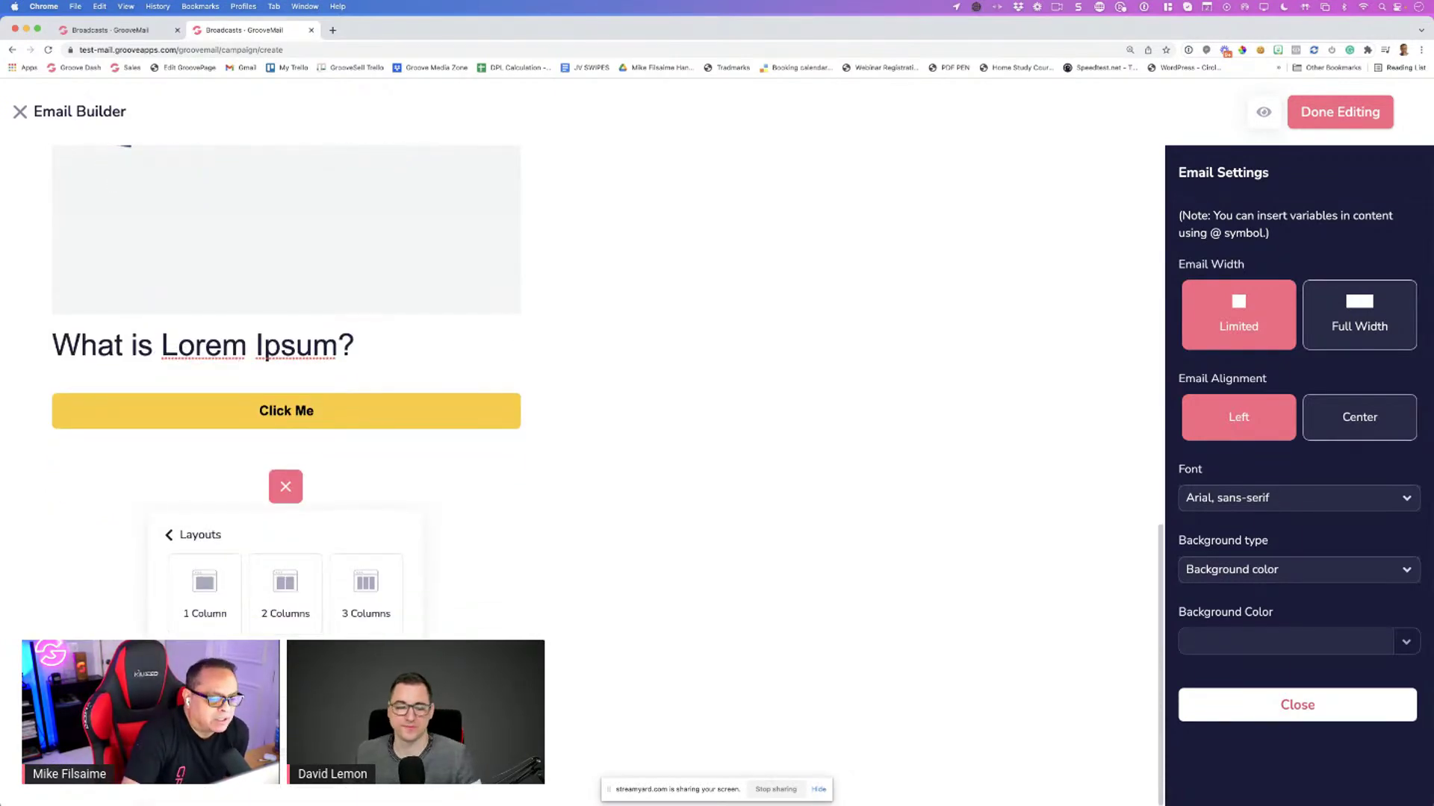
{"action": "scroll", "coordinate": [284, 658], "scroll_direction": "up", "scroll_amount": 3}
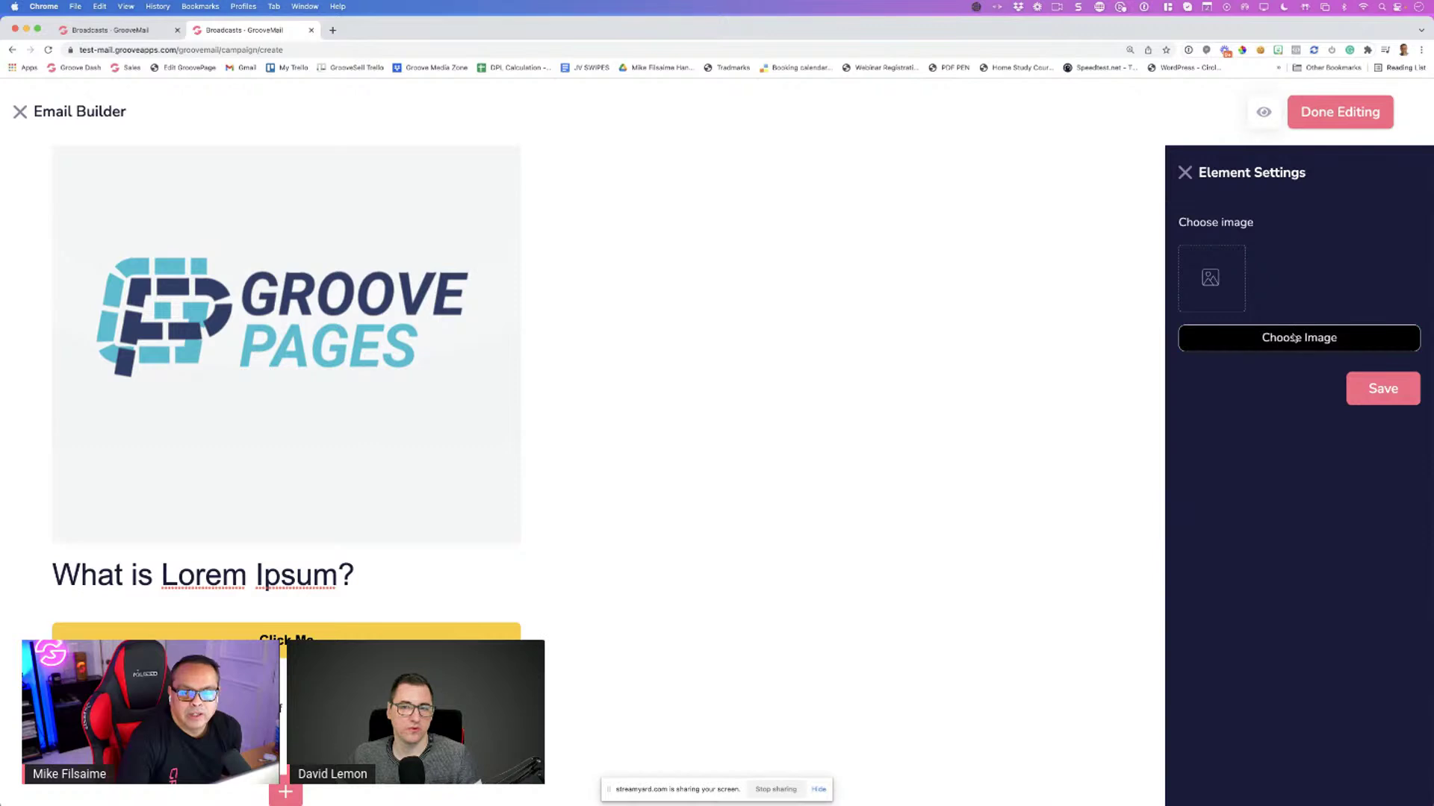
Choose the Groove Pages logo for the image block and save it
{"action": "left_click", "coordinate": [1302, 337]}
{"action": "left_click", "coordinate": [347, 254]}
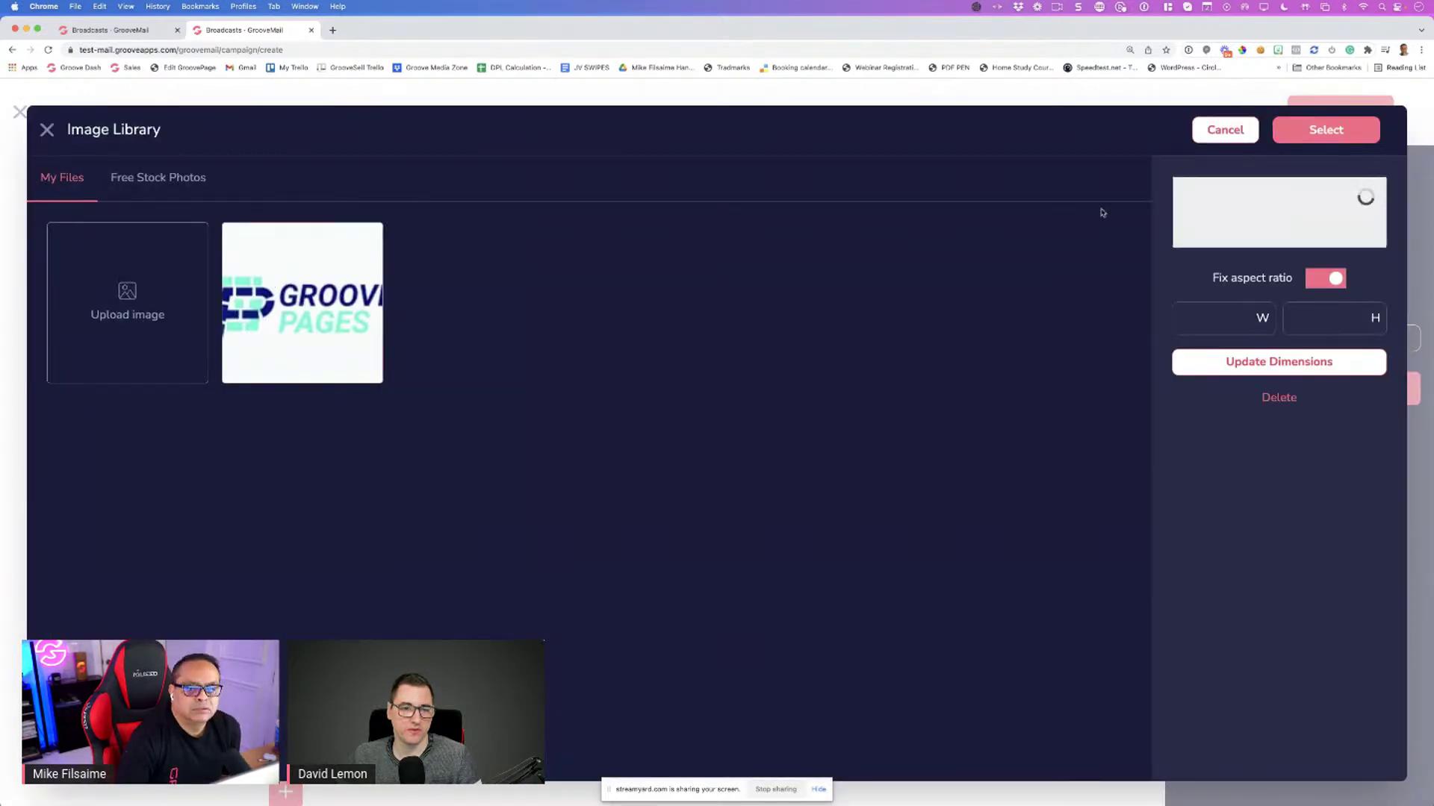
{"action": "left_click", "coordinate": [1346, 128]}
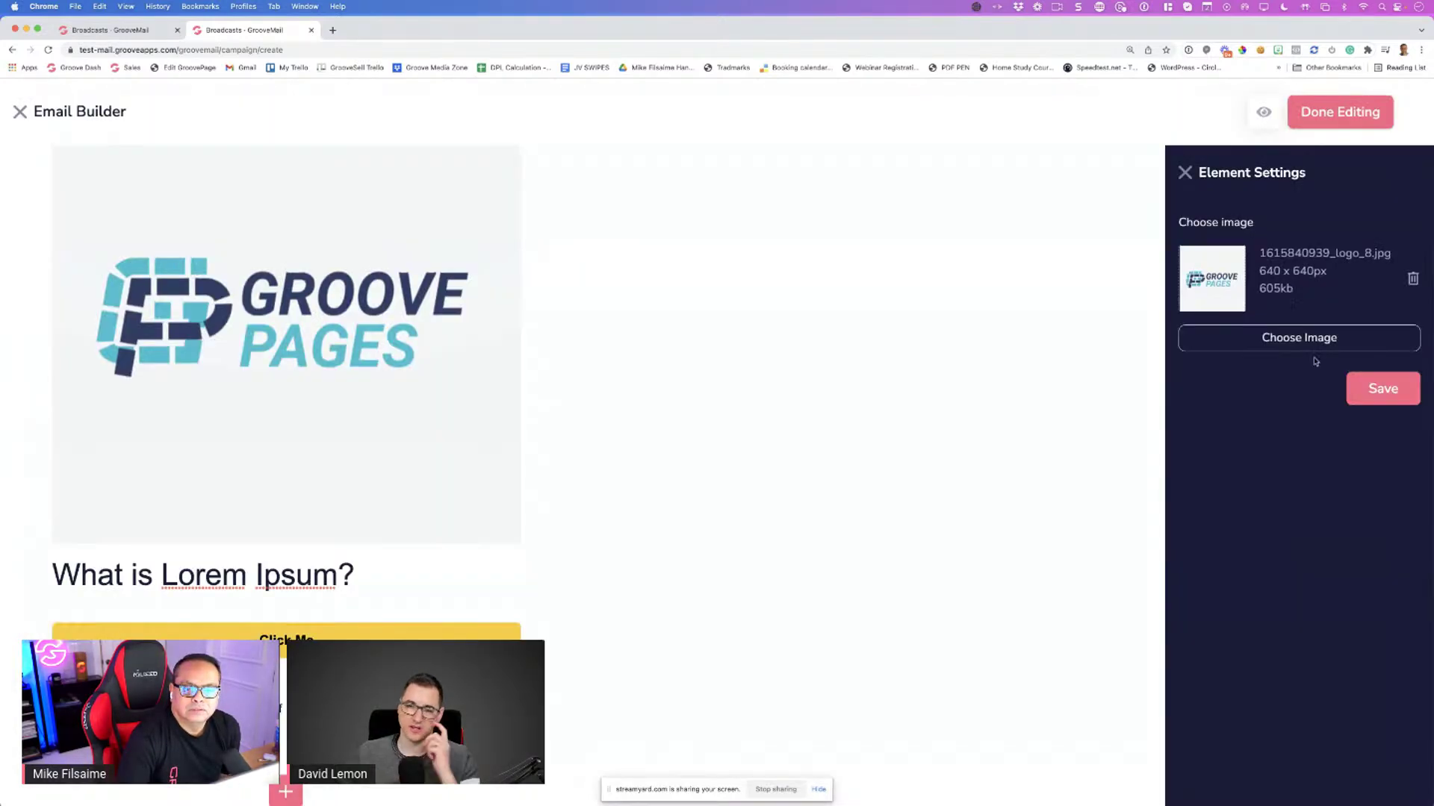
{"action": "left_click", "coordinate": [1371, 390]}
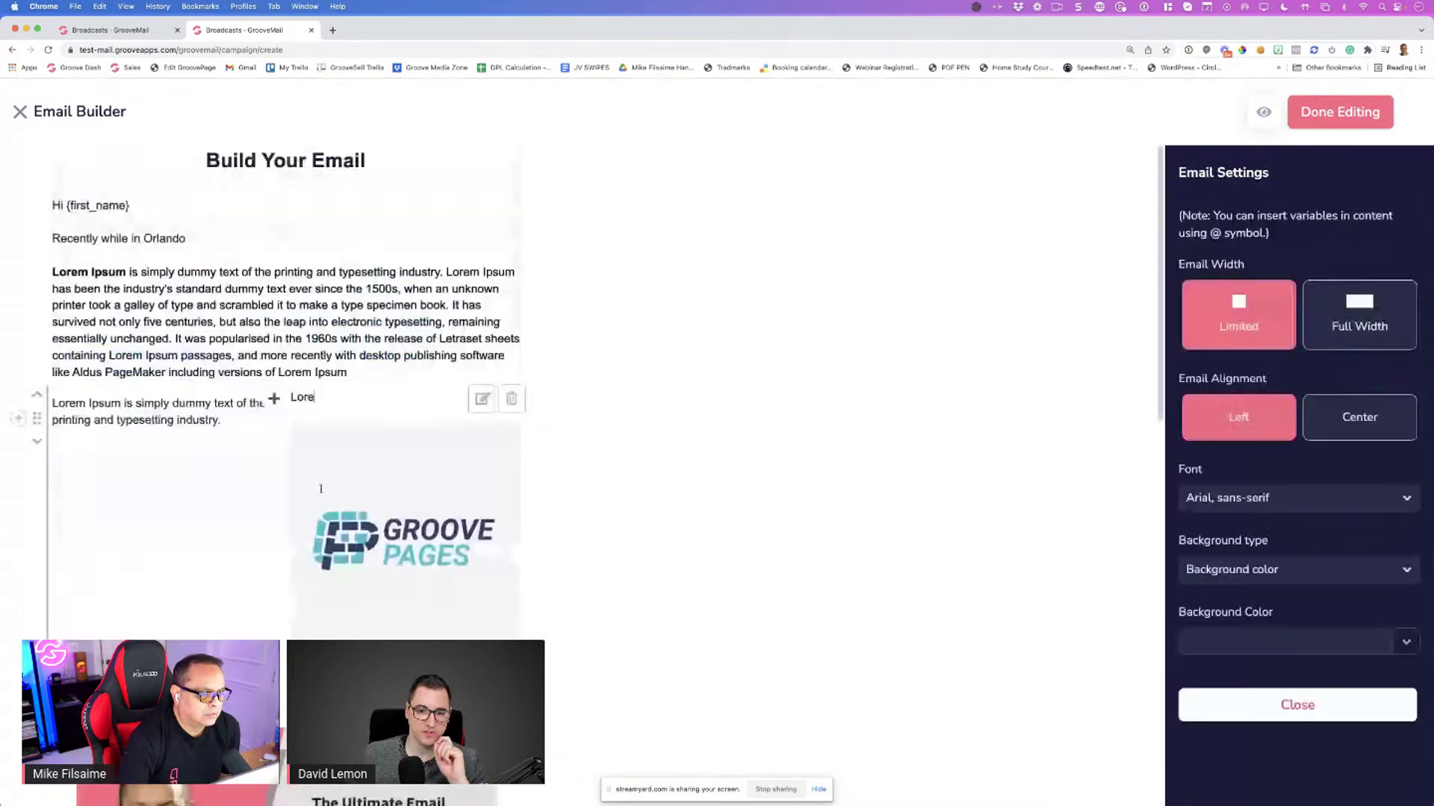
{"action": "scroll", "coordinate": [321, 489], "scroll_direction": "down", "scroll_amount": 5}
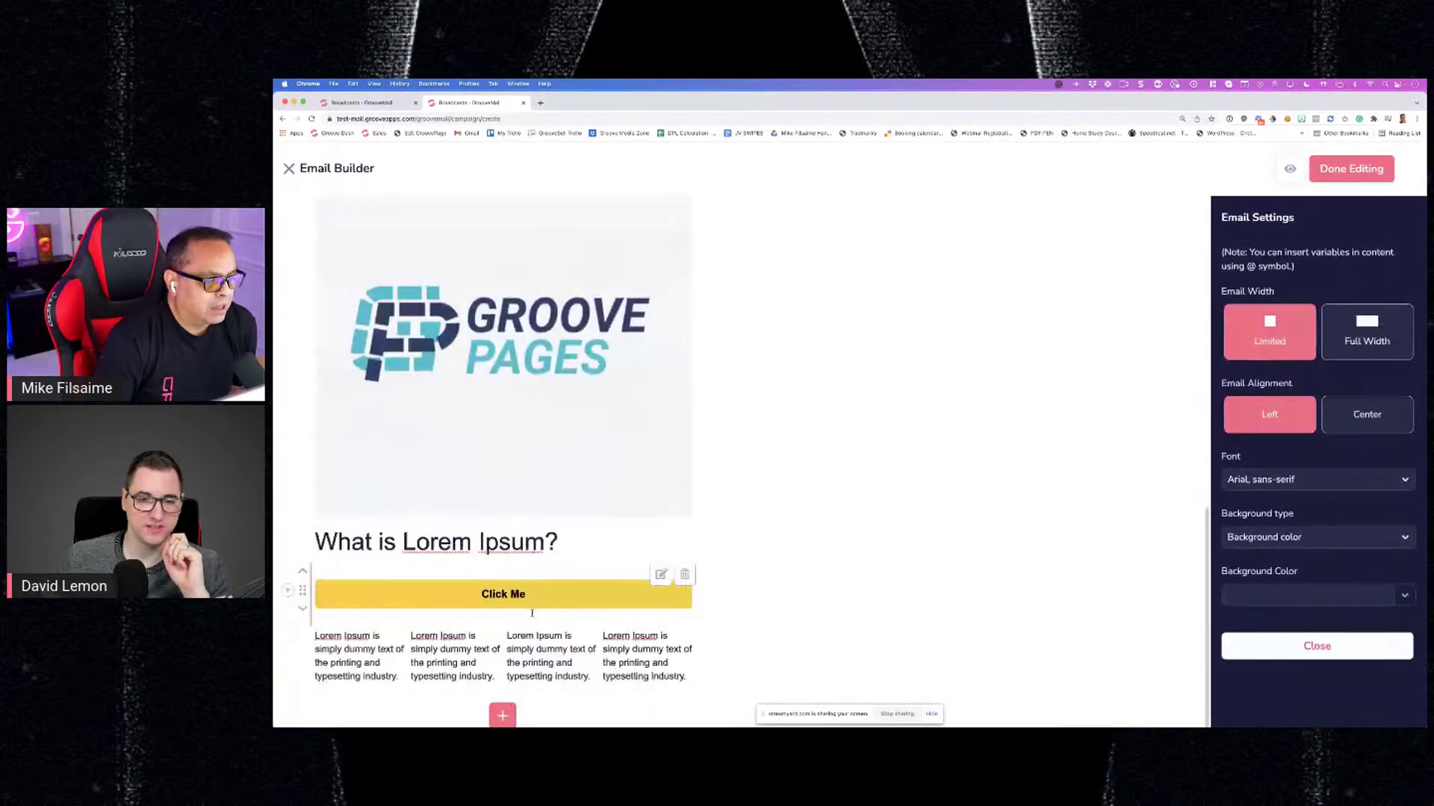
Delete the Groove Pages logo block sitting below the video banner
{"action": "left_click", "coordinate": [504, 716]}
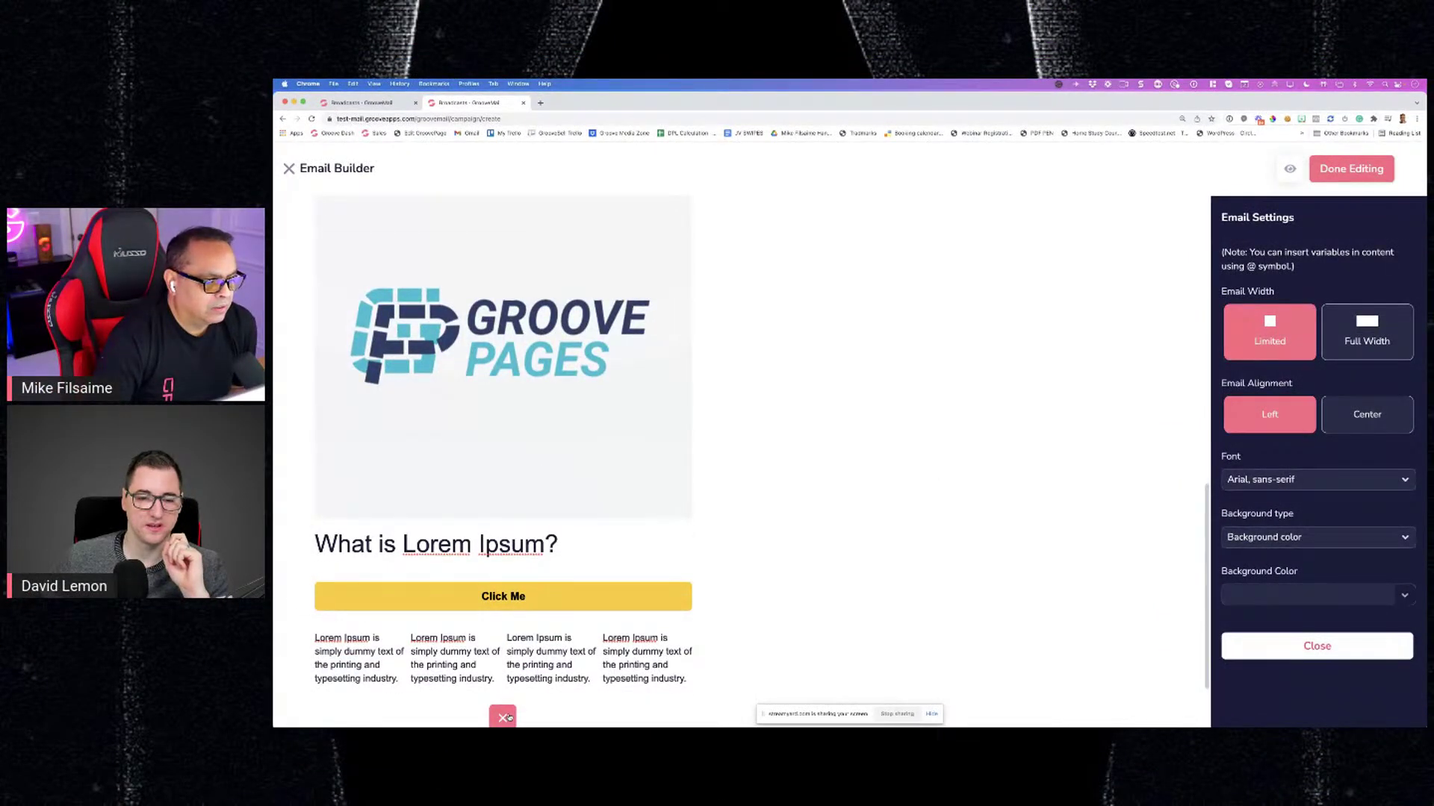
{"action": "scroll", "coordinate": [550, 424], "scroll_direction": "up", "scroll_amount": 3}
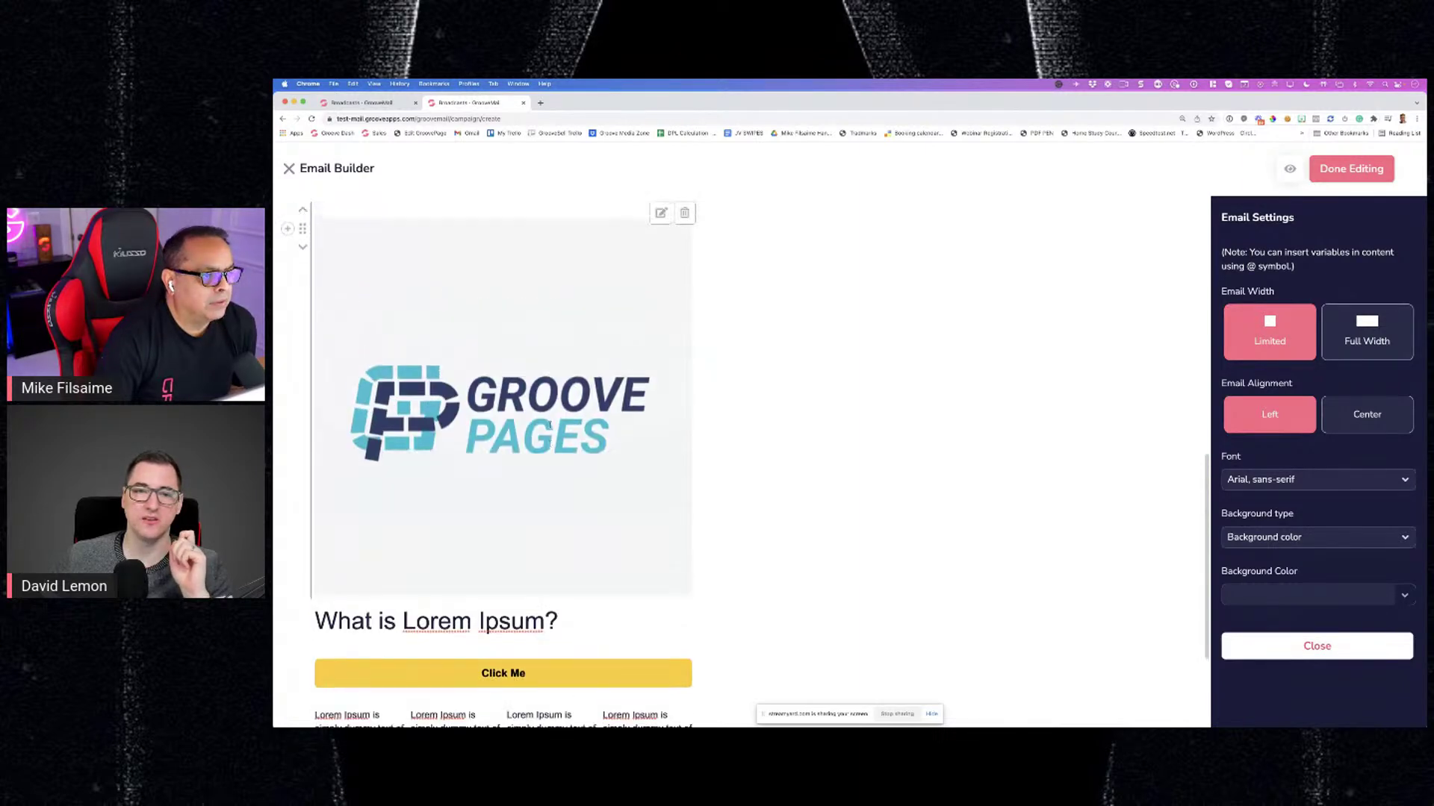
{"action": "scroll", "coordinate": [549, 425], "scroll_direction": "down", "scroll_amount": 1}
{"action": "scroll", "coordinate": [552, 422], "scroll_direction": "up", "scroll_amount": 1}
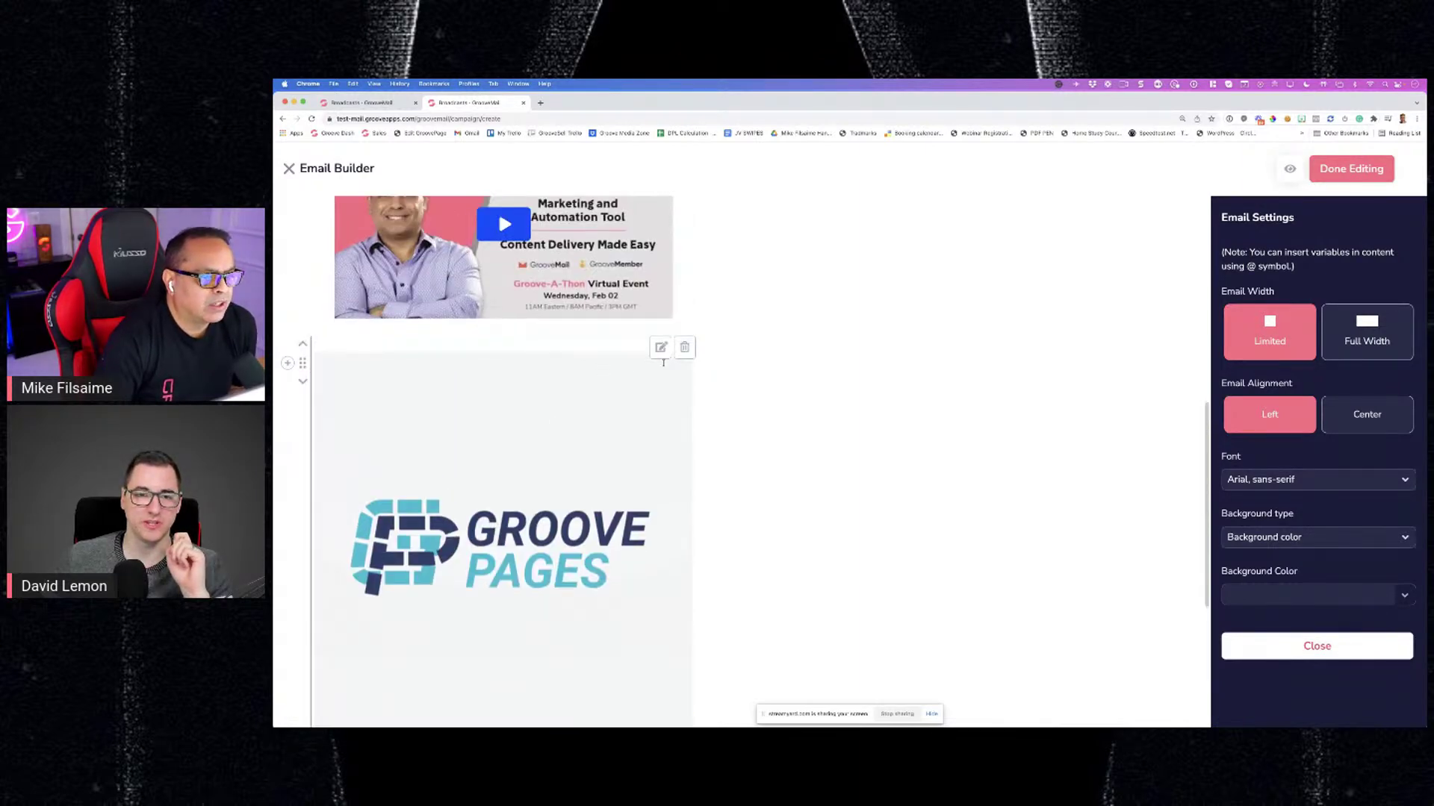
{"action": "left_click", "coordinate": [685, 348]}
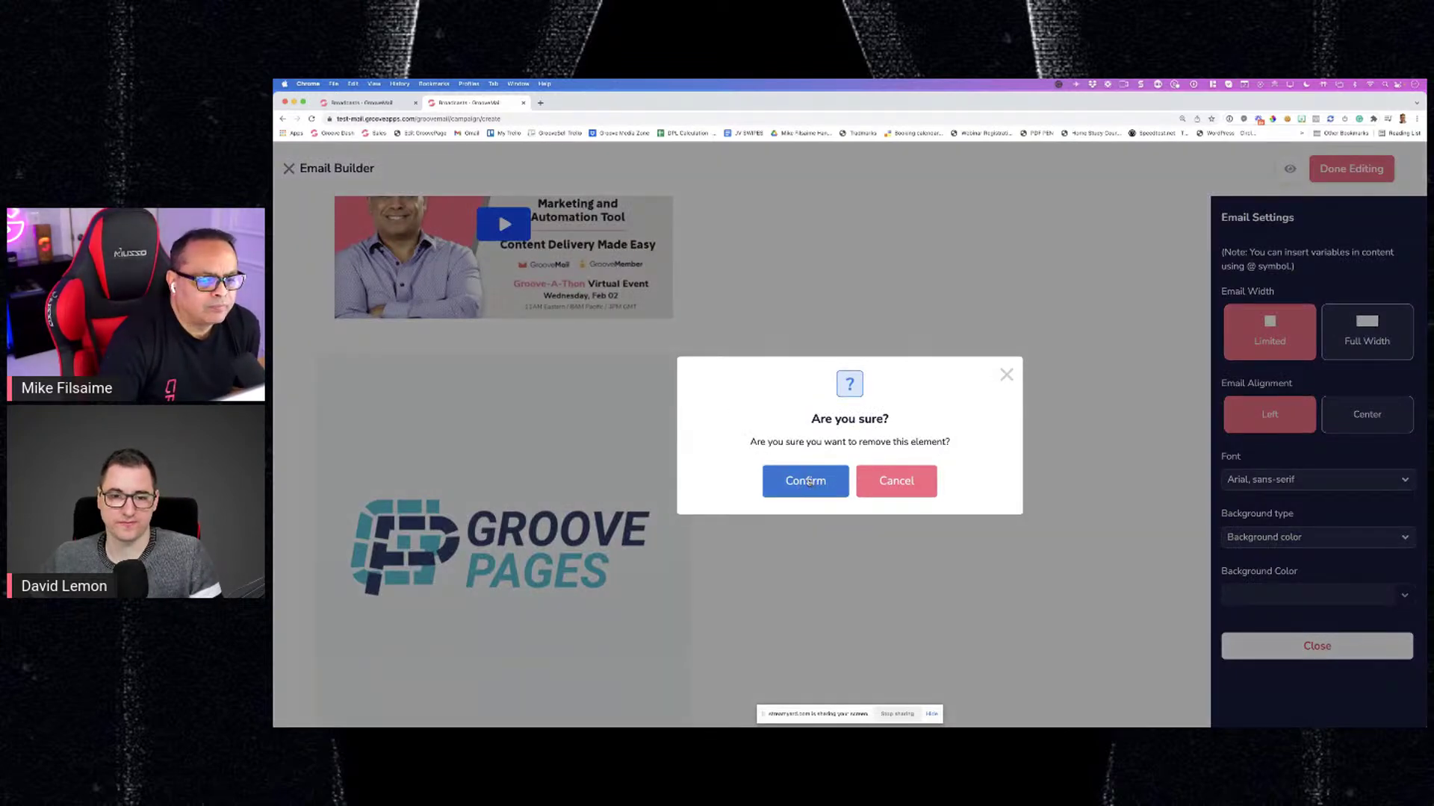
{"action": "left_click", "coordinate": [809, 482]}
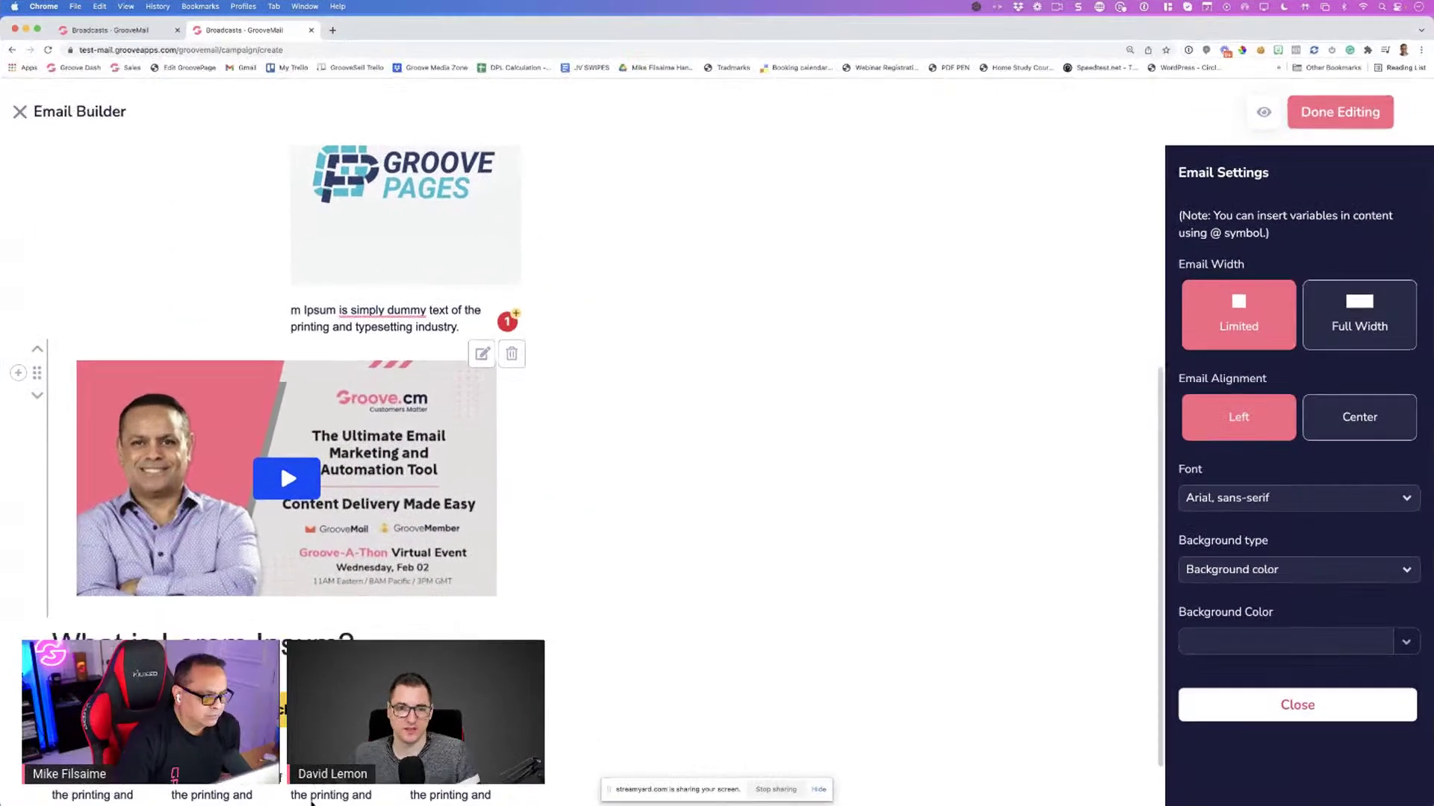
{"action": "scroll", "coordinate": [312, 801], "scroll_direction": "down", "scroll_amount": 2}
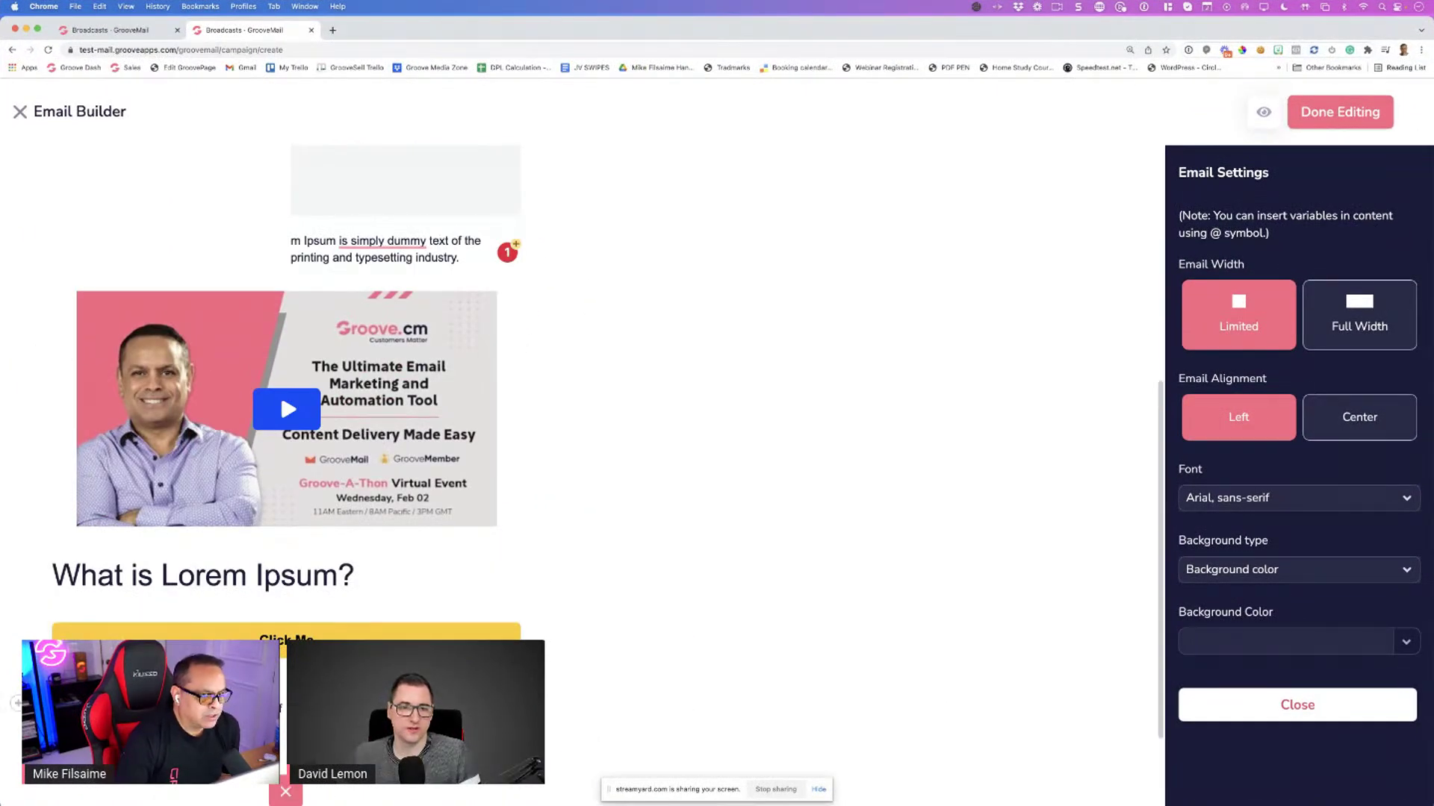
{"action": "scroll", "coordinate": [336, 751], "scroll_direction": "down", "scroll_amount": 4}
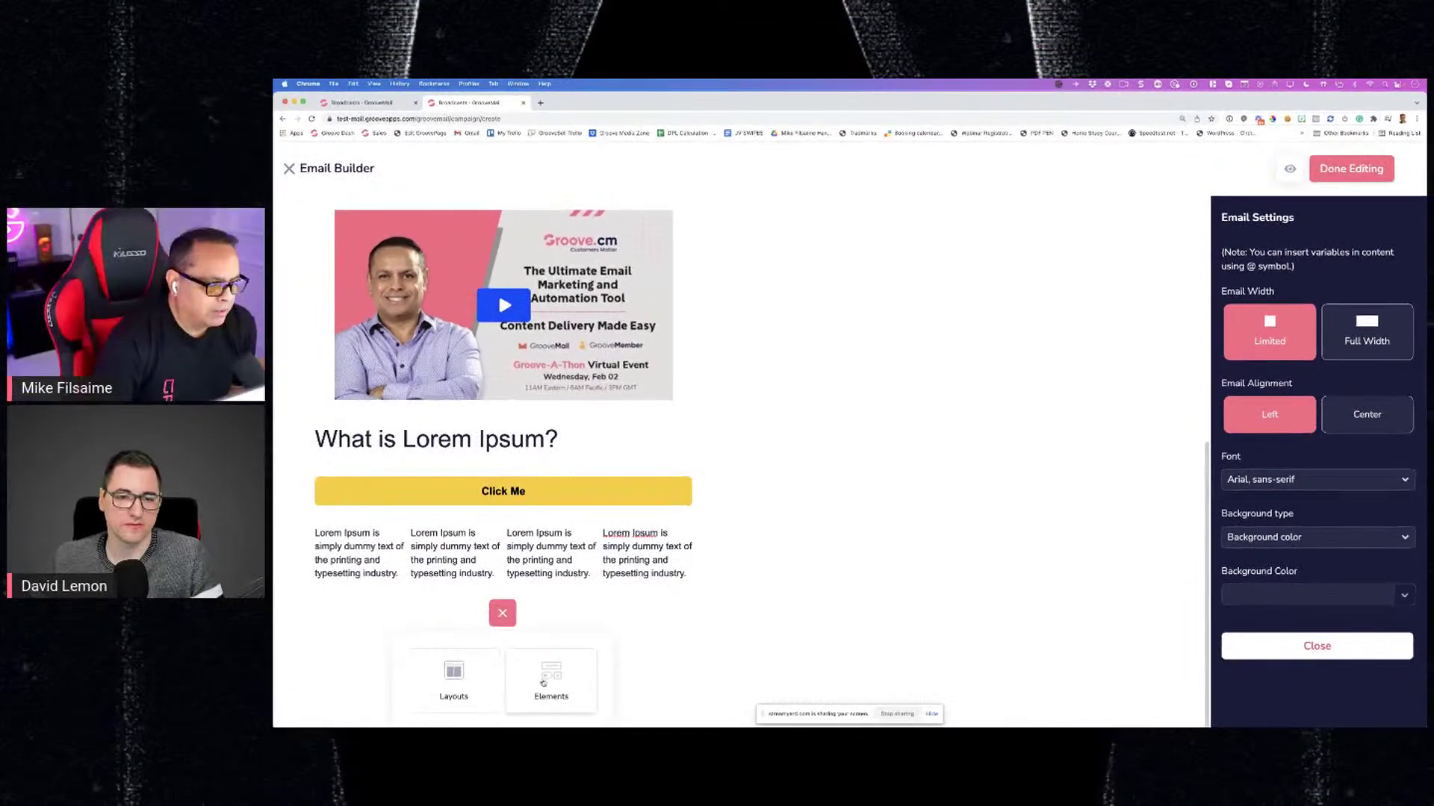
Add a Paragraph element below the four text columns
{"action": "left_click", "coordinate": [543, 682]}
{"action": "scroll", "coordinate": [508, 598], "scroll_direction": "down", "scroll_amount": 5}
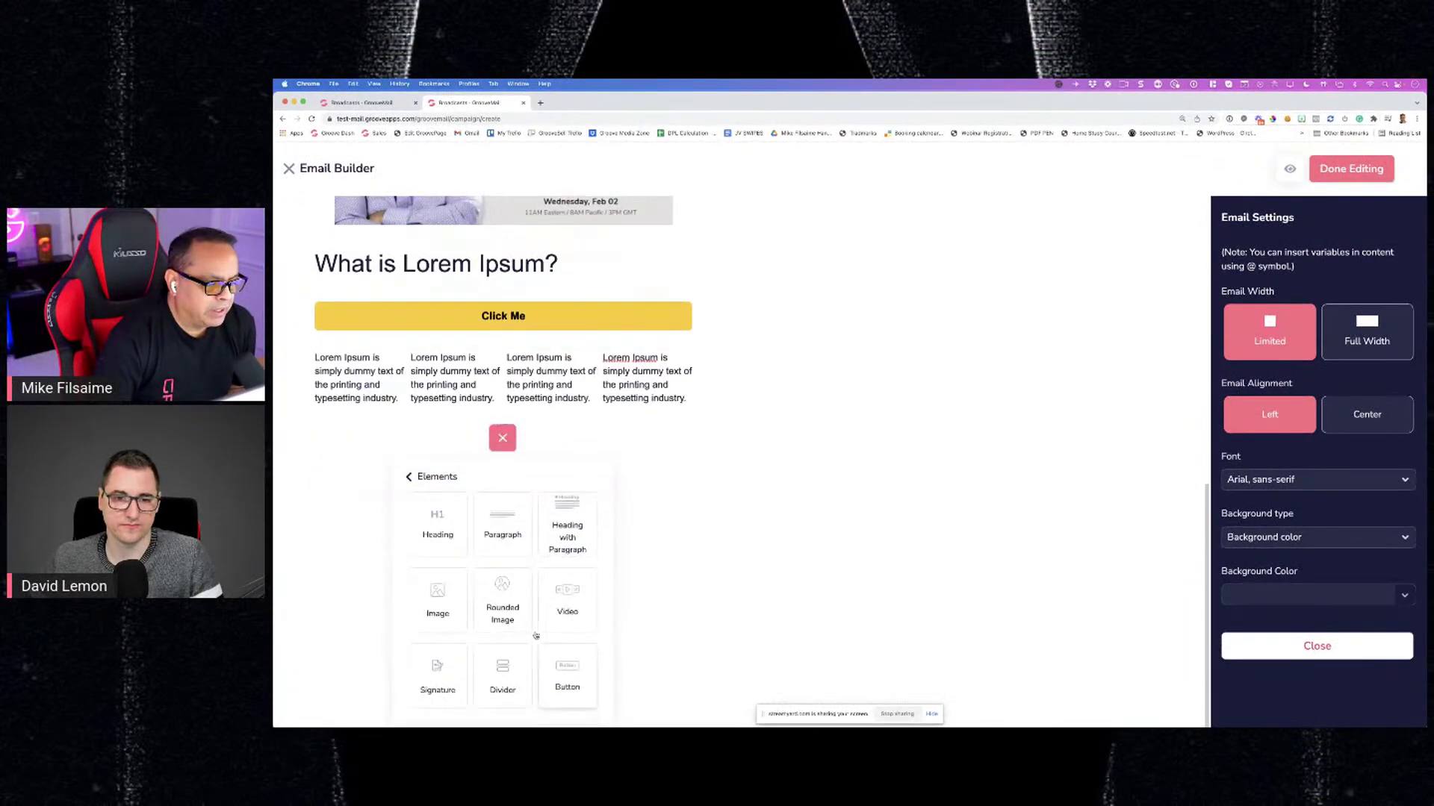
{"action": "left_click", "coordinate": [500, 536]}
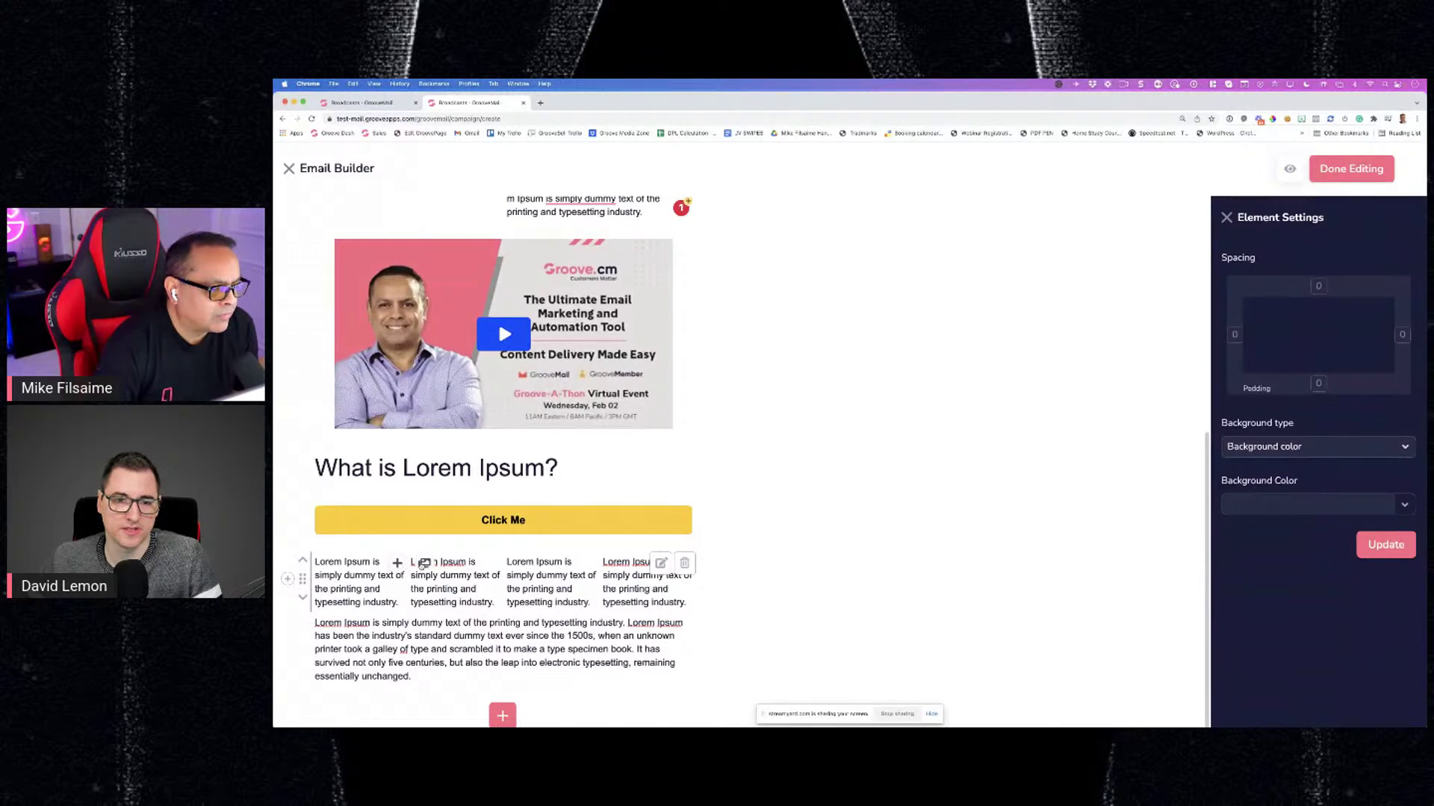
Set the image block near the top to the Groove Pages logo and save
{"action": "left_click", "coordinate": [423, 565]}
{"action": "left_click", "coordinate": [1253, 350]}
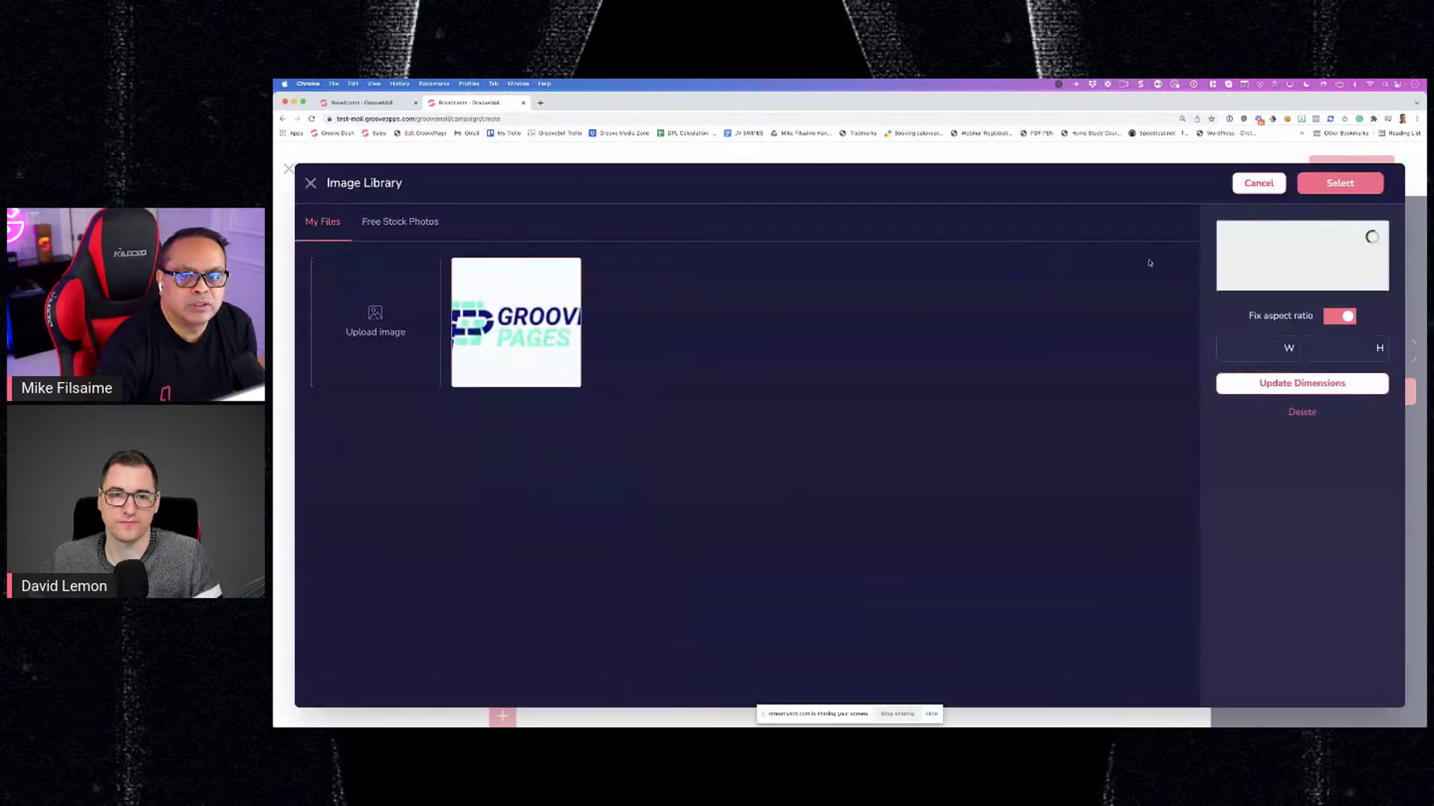
{"action": "left_click", "coordinate": [1339, 183]}
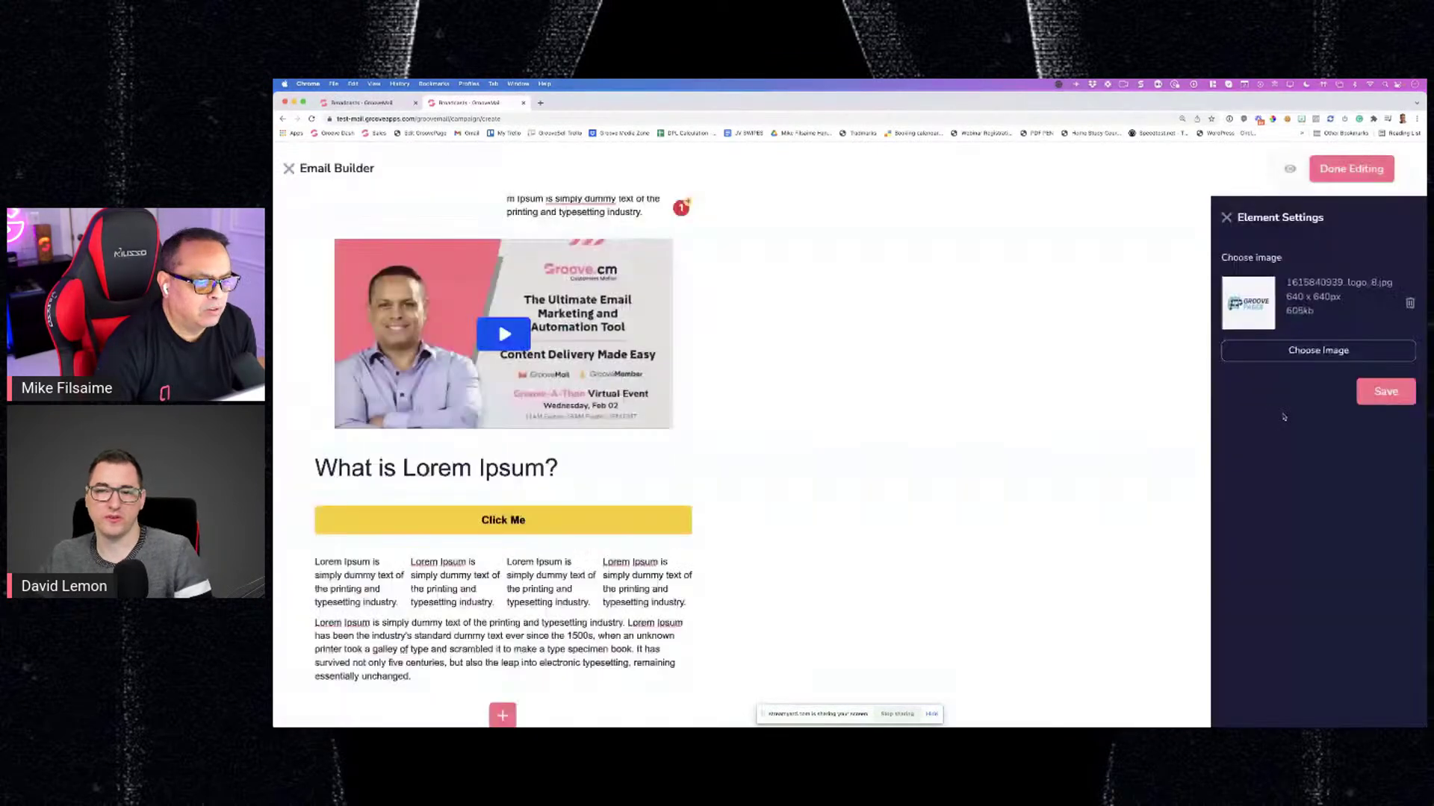
{"action": "left_click", "coordinate": [1380, 394]}
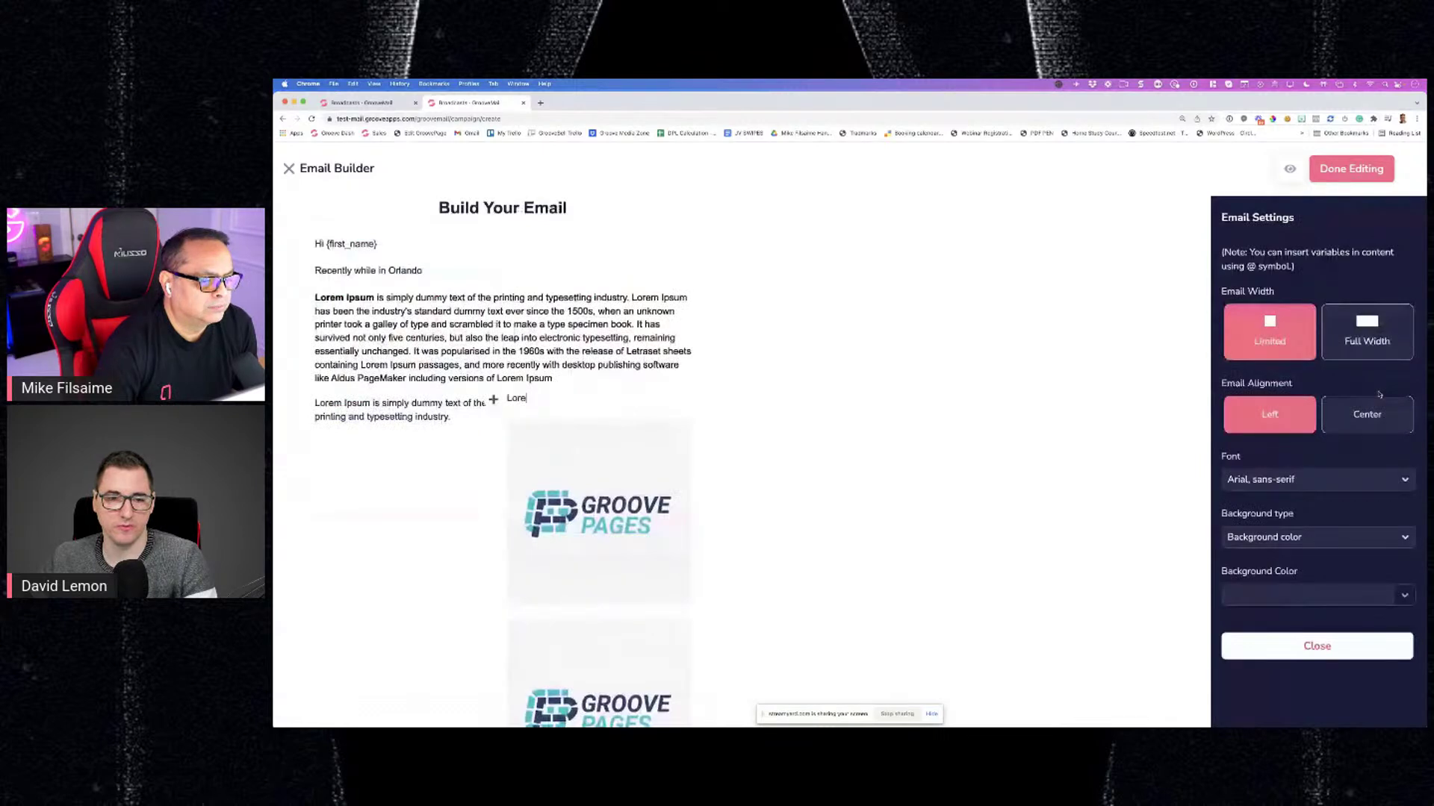
{"action": "scroll", "coordinate": [864, 396], "scroll_direction": "down", "scroll_amount": 5}
{"action": "scroll", "coordinate": [863, 397], "scroll_direction": "up", "scroll_amount": 4}
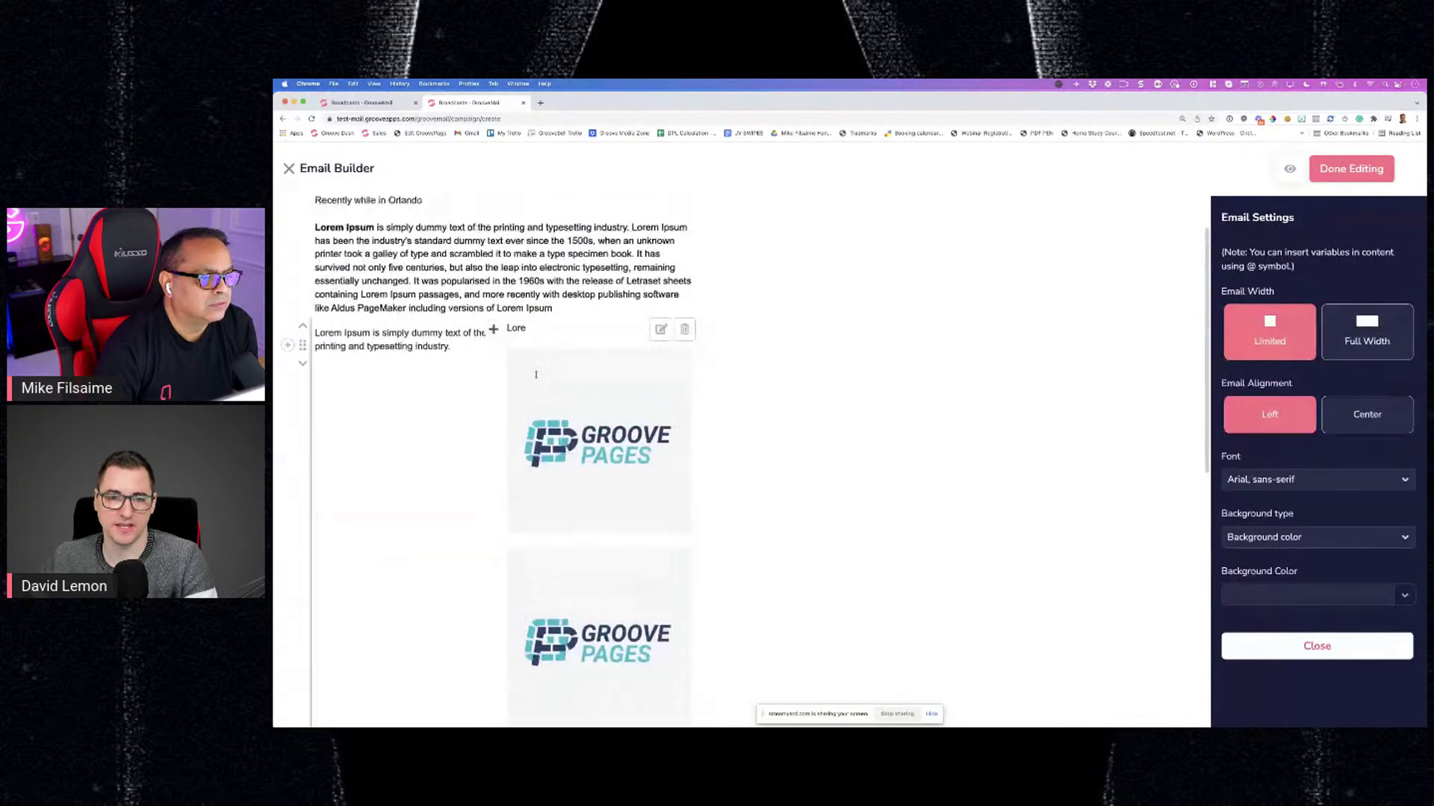
Select the two-line Lorem Ipsum text block, then deselect it
{"action": "left_click", "coordinate": [556, 365]}
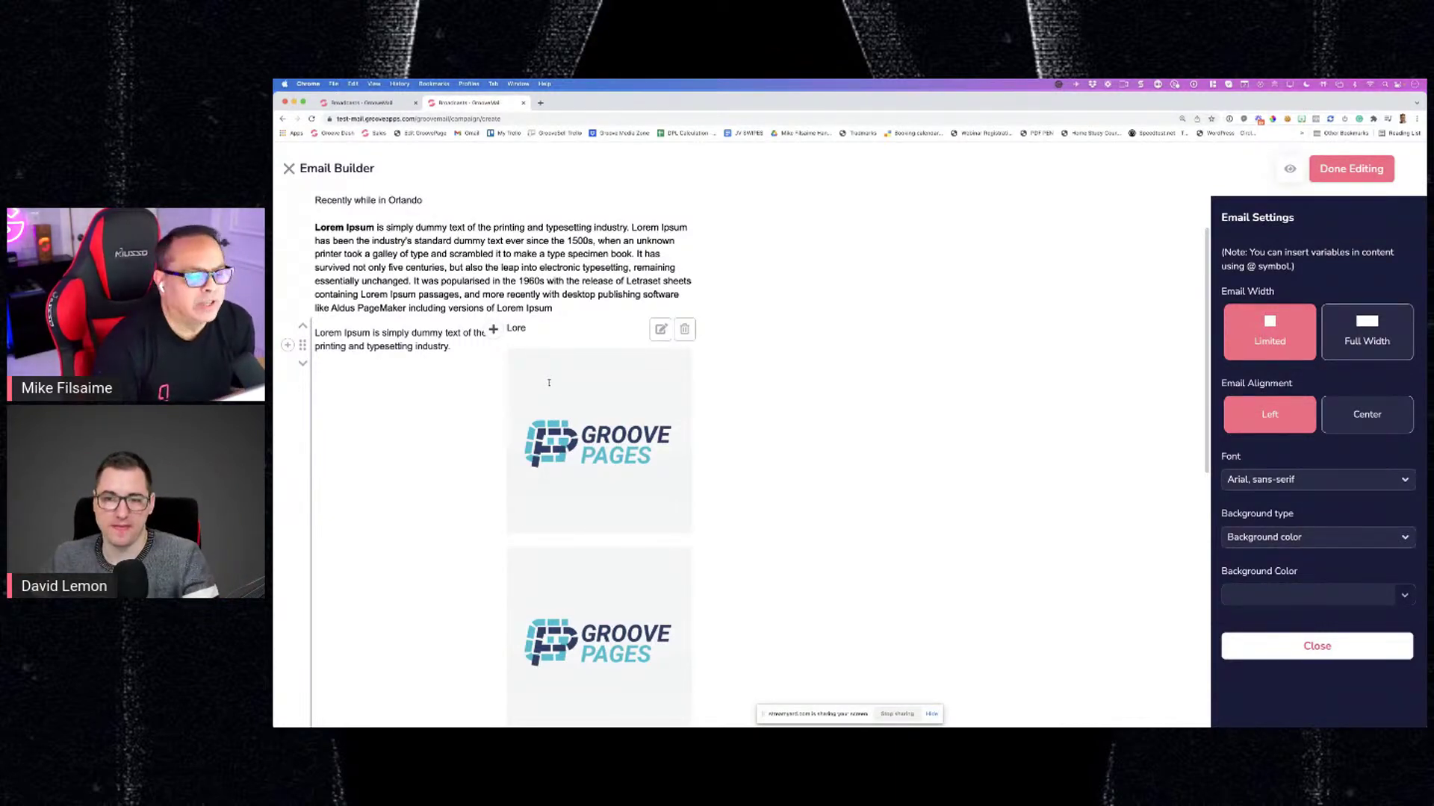
{"action": "scroll", "coordinate": [548, 382], "scroll_direction": "down", "scroll_amount": 1}
{"action": "scroll", "coordinate": [548, 383], "scroll_direction": "up", "scroll_amount": 2}
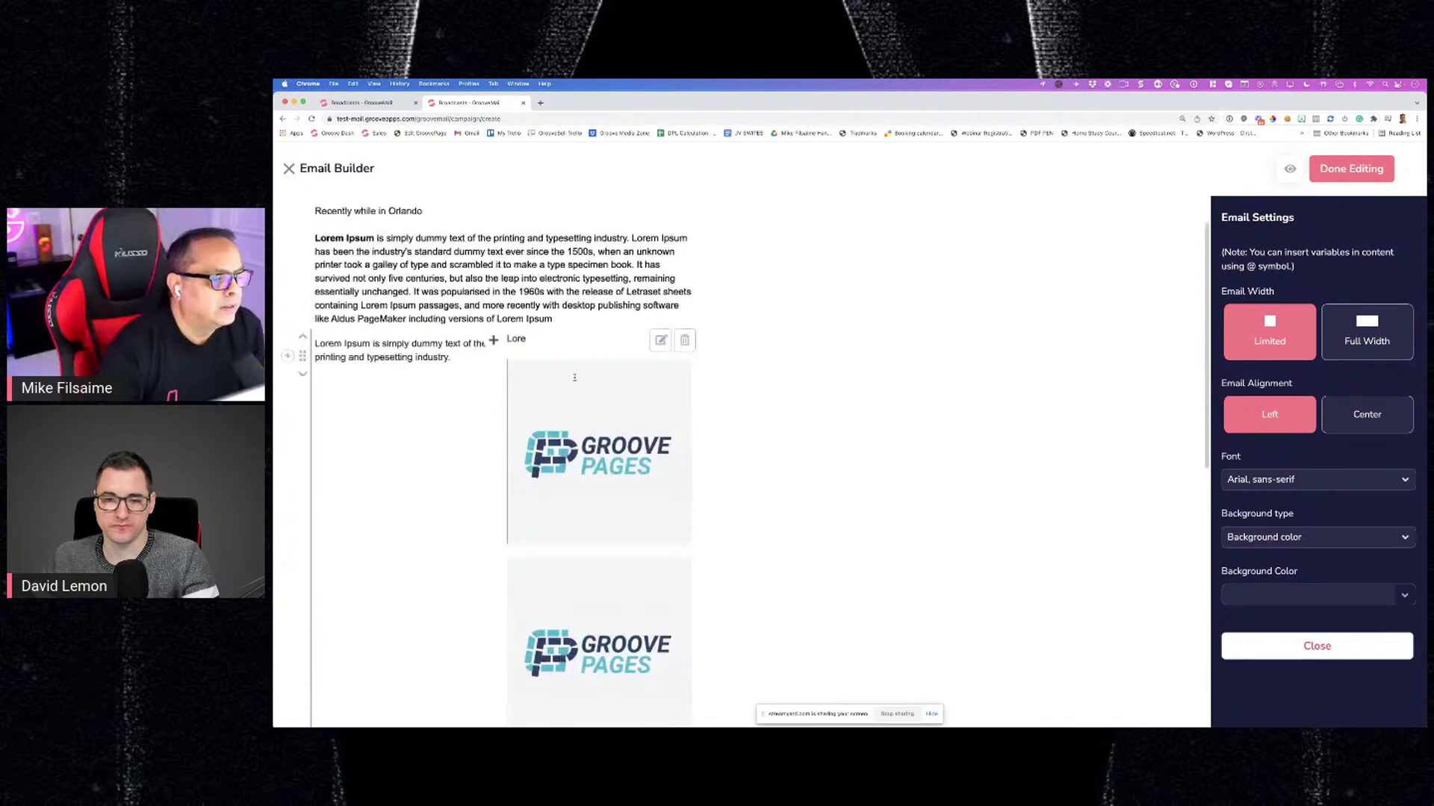
{"action": "left_click_drag", "start_coordinate": [454, 383], "coordinate": [491, 345]}
{"action": "left_click", "coordinate": [555, 358]}
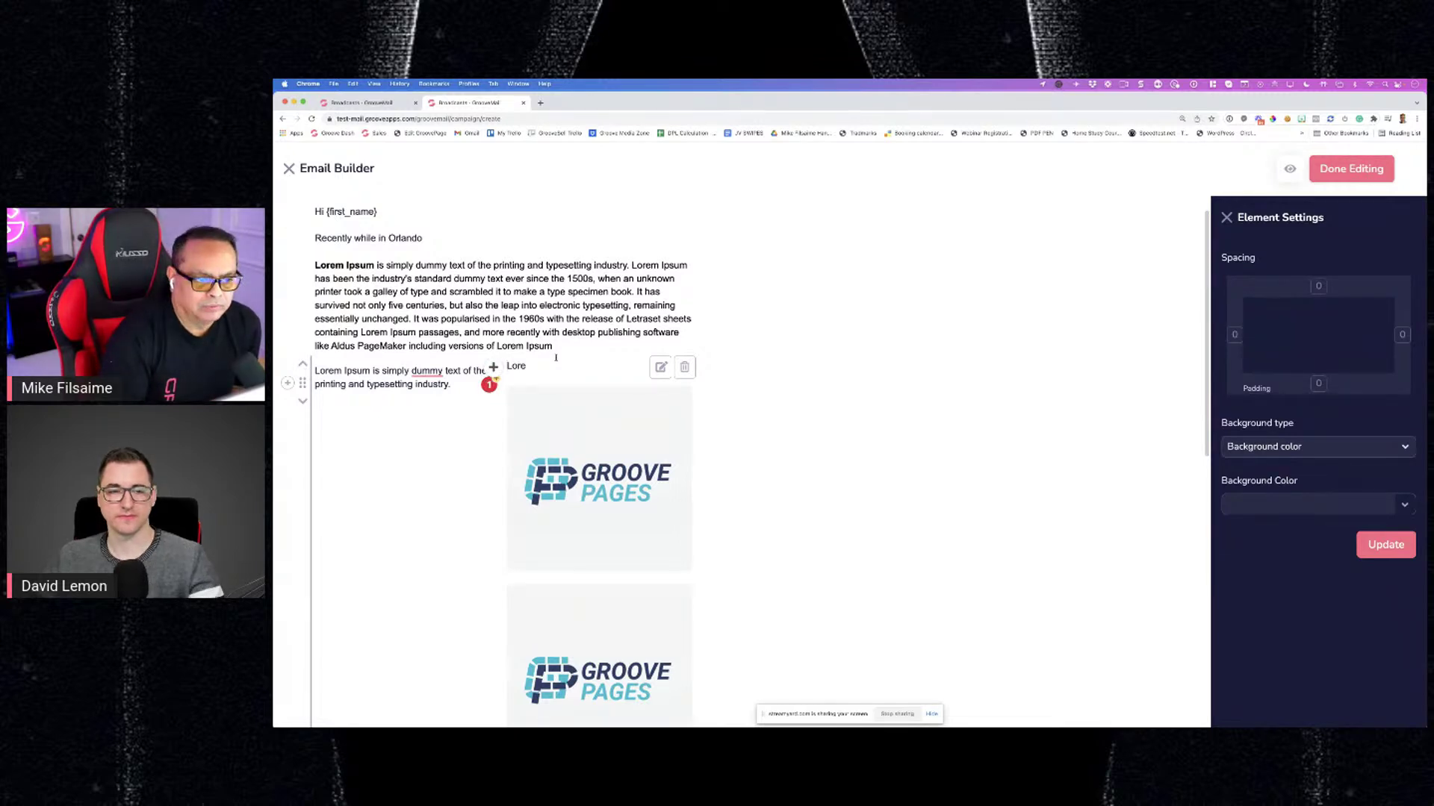
{"action": "scroll", "coordinate": [556, 357], "scroll_direction": "down", "scroll_amount": 8}
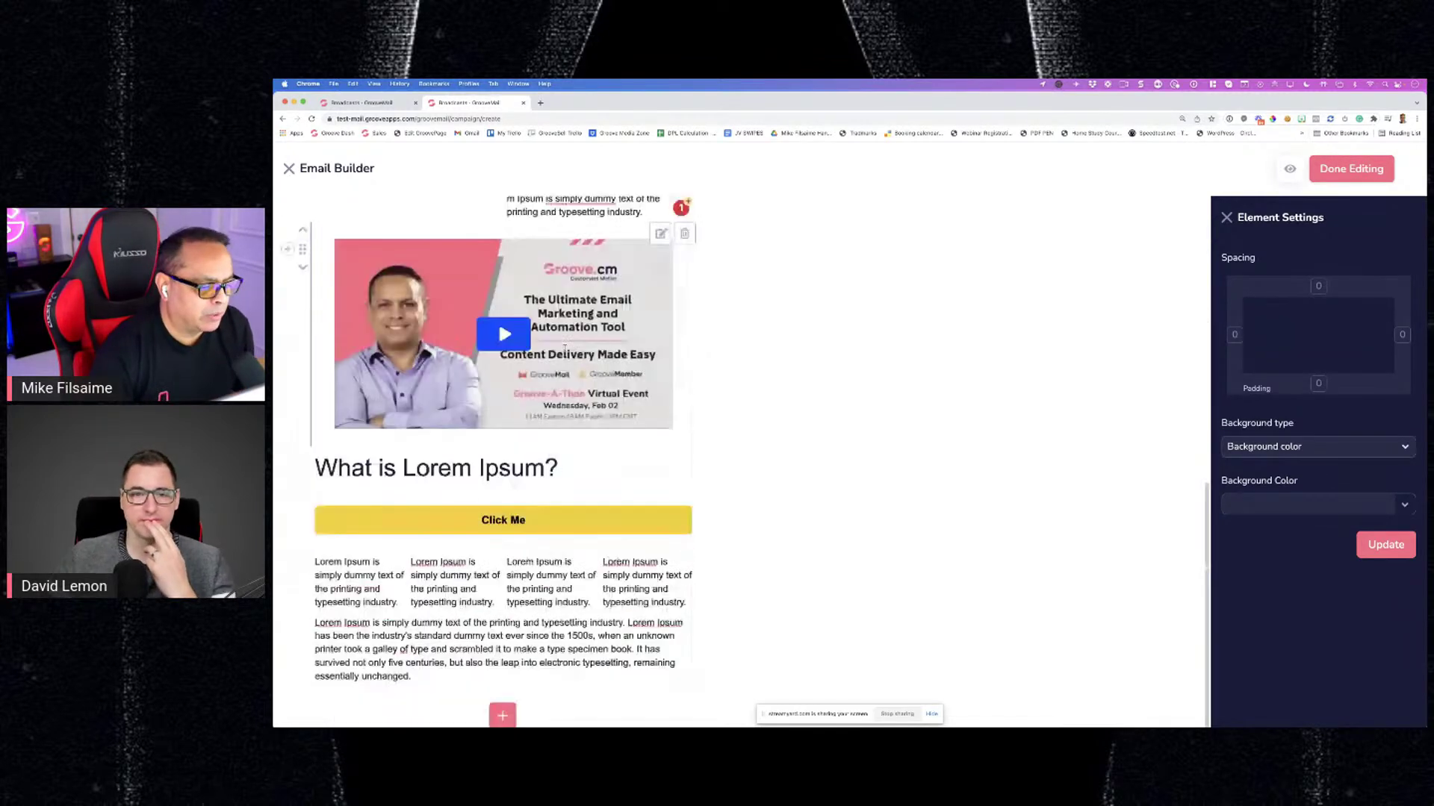
Insert a new four-column text row at the bottom of the email
{"action": "left_click", "coordinate": [510, 710]}
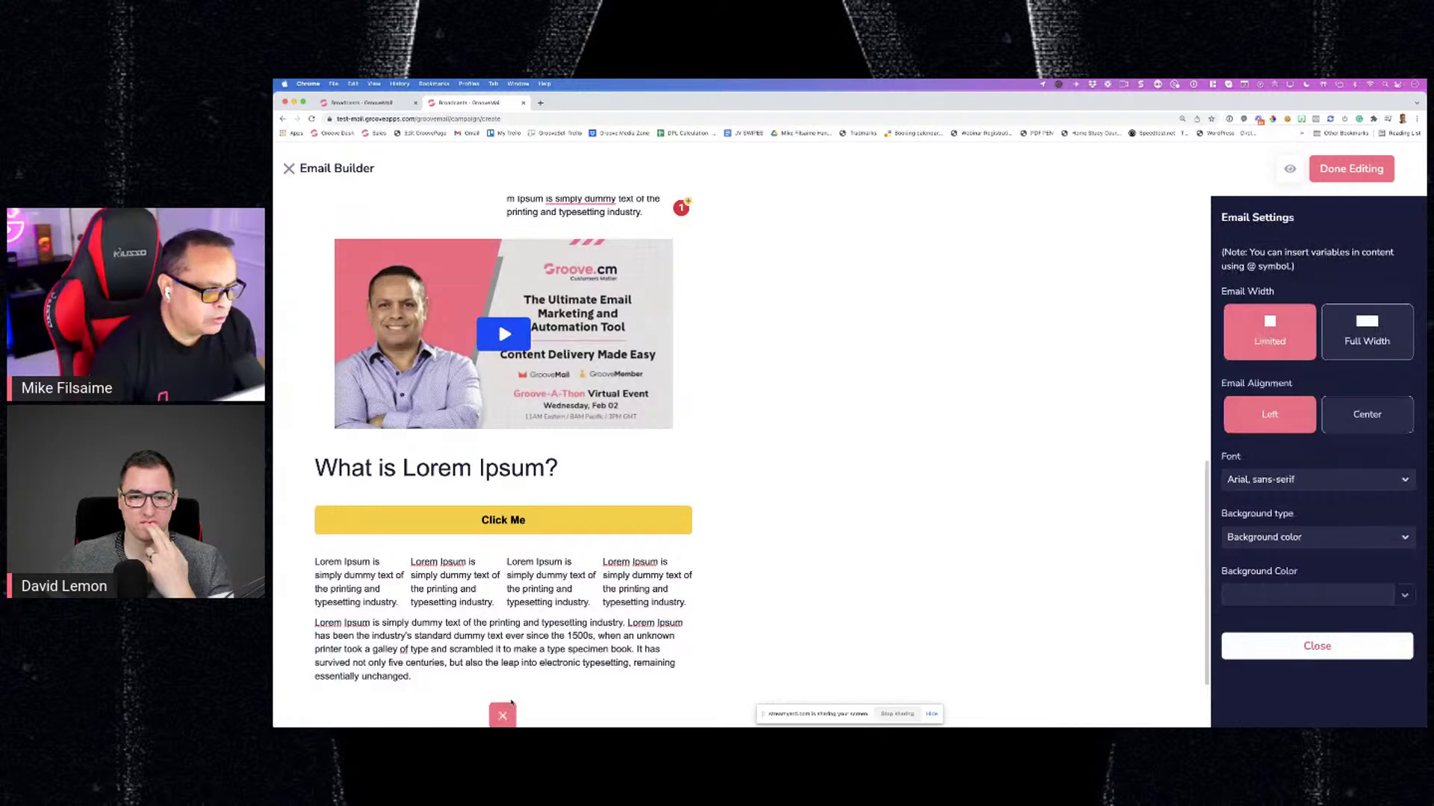
{"action": "scroll", "coordinate": [511, 701], "scroll_direction": "down", "scroll_amount": 2}
{"action": "left_click", "coordinate": [454, 684]}
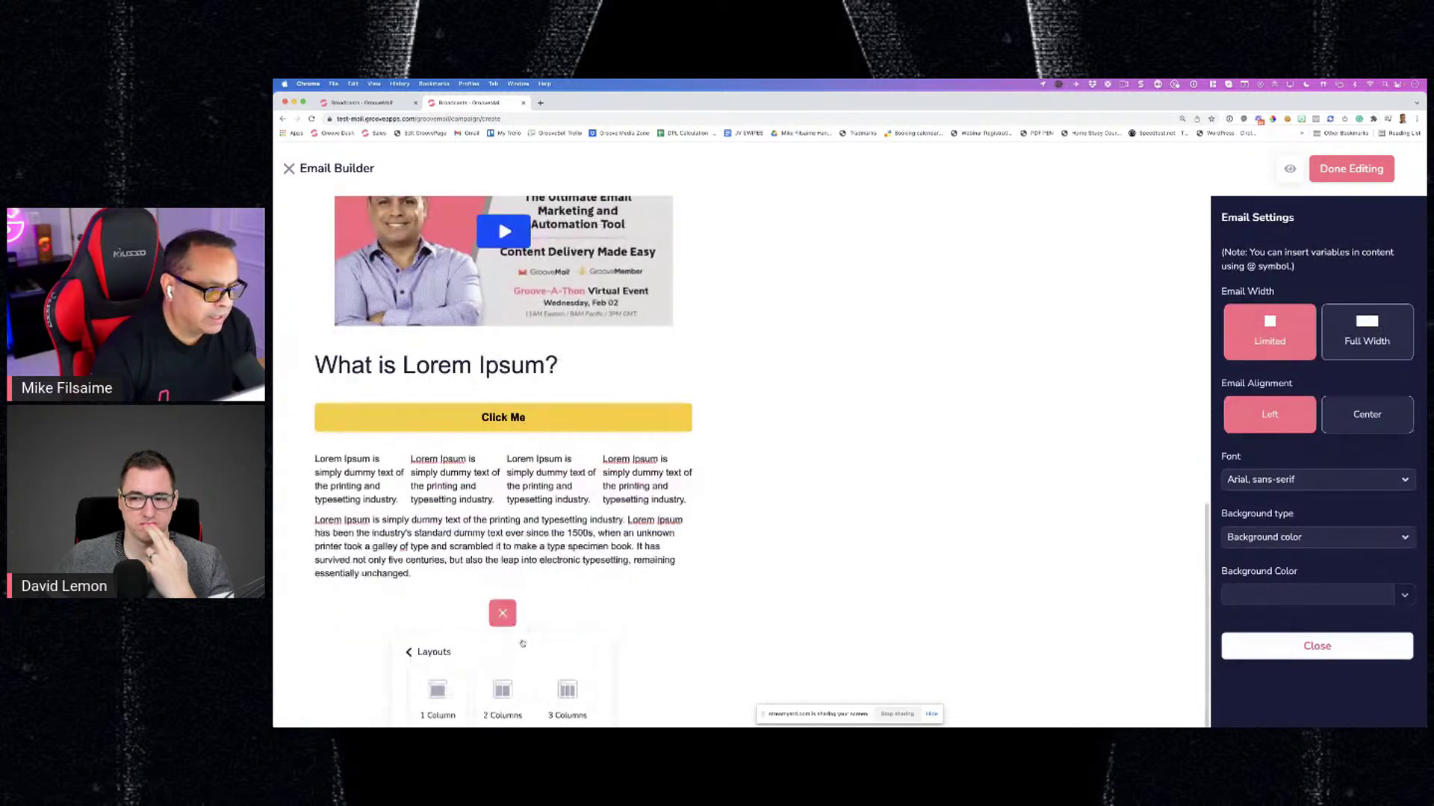
{"action": "scroll", "coordinate": [443, 686], "scroll_direction": "down", "scroll_amount": 2}
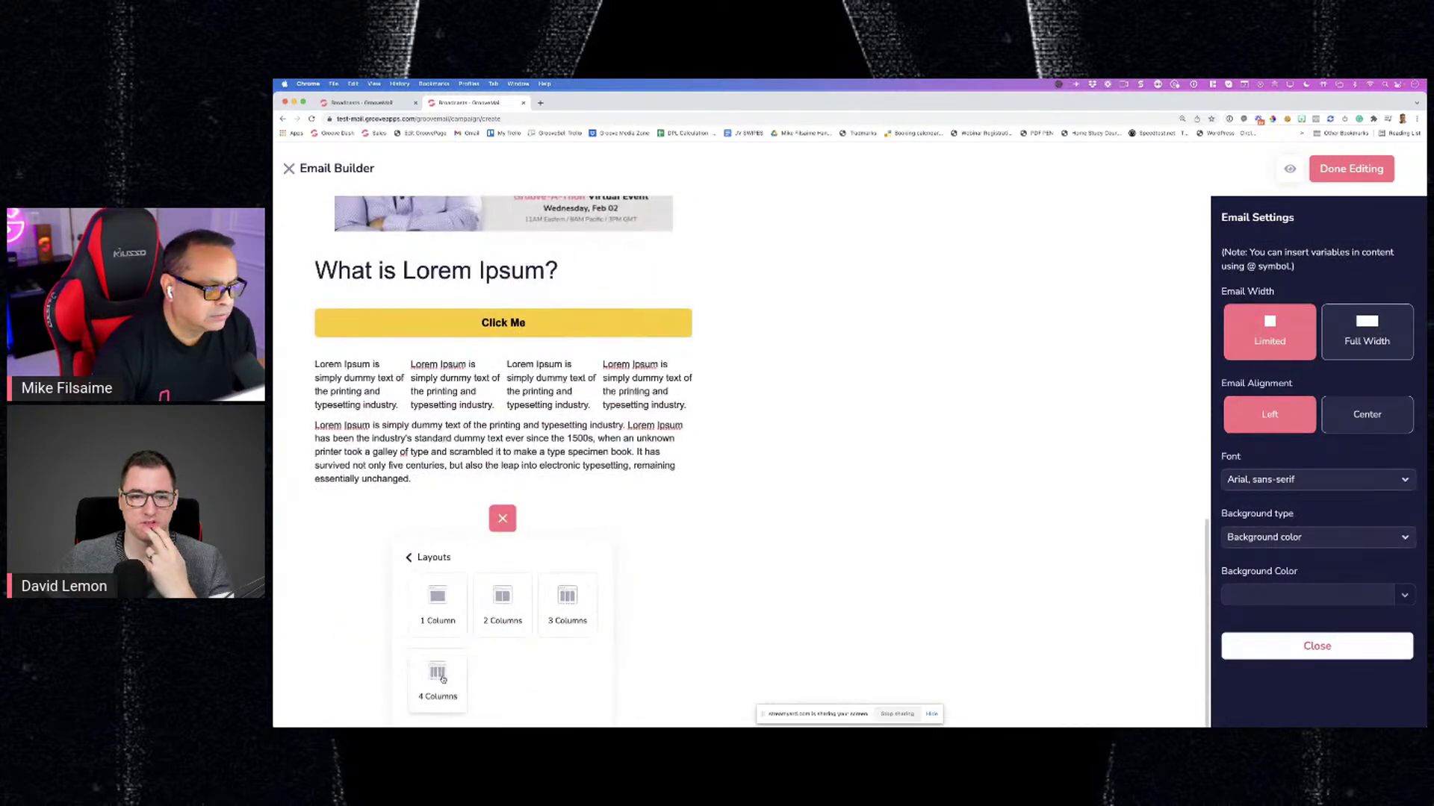
{"action": "left_click", "coordinate": [439, 676]}
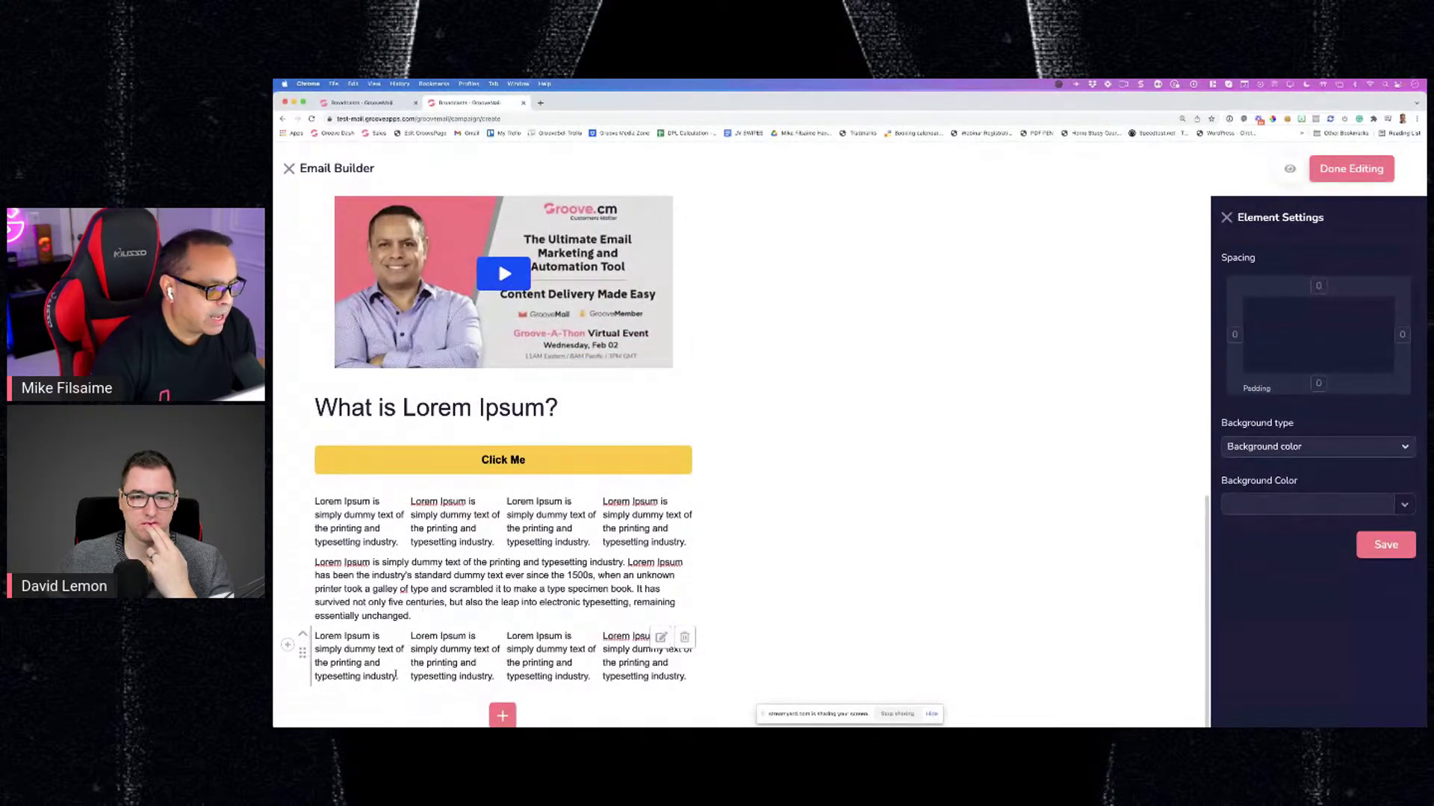
Delete the dummy text from all four columns of the new row
{"action": "left_click_drag", "start_coordinate": [398, 677], "coordinate": [314, 637]}
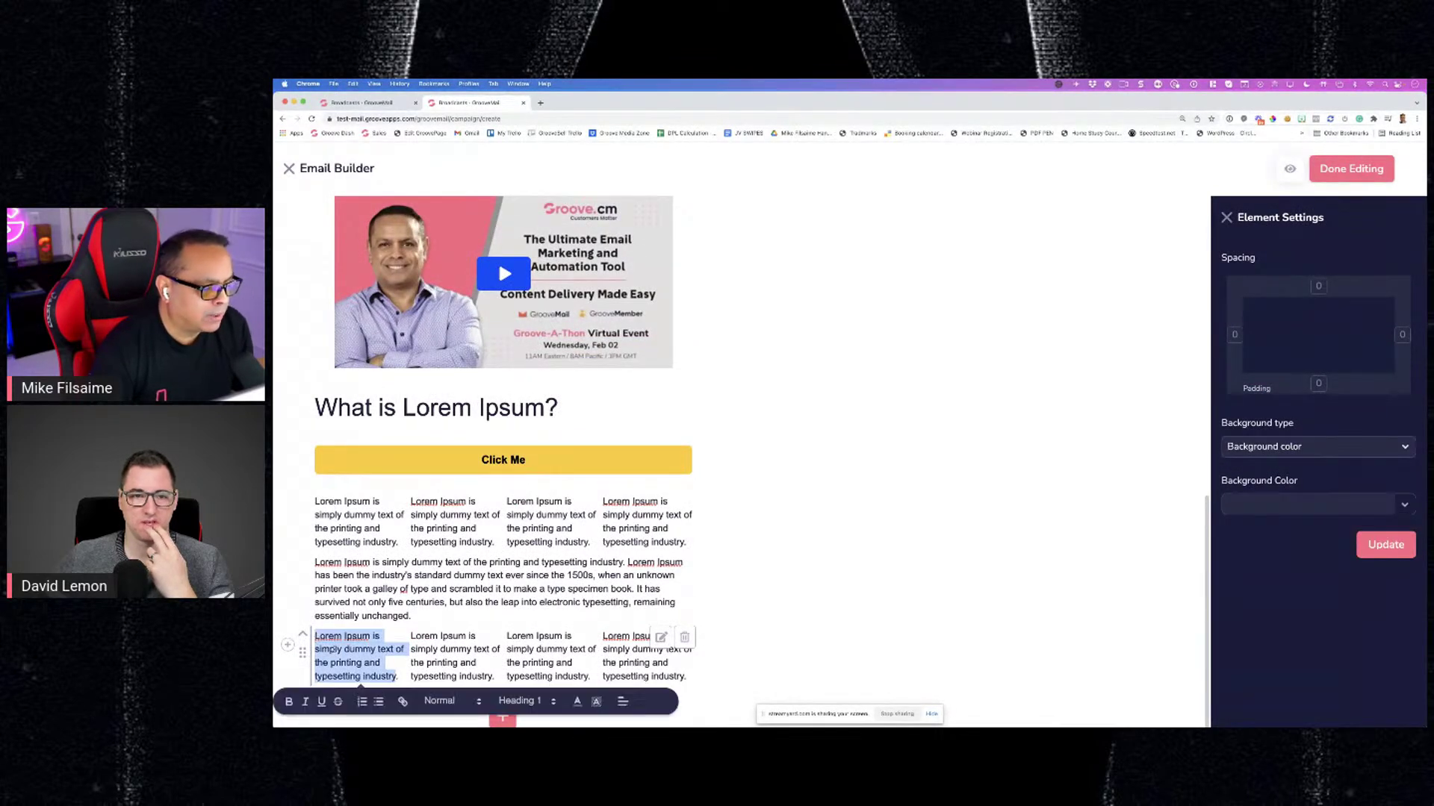
{"action": "key", "text": "BackSpace"}
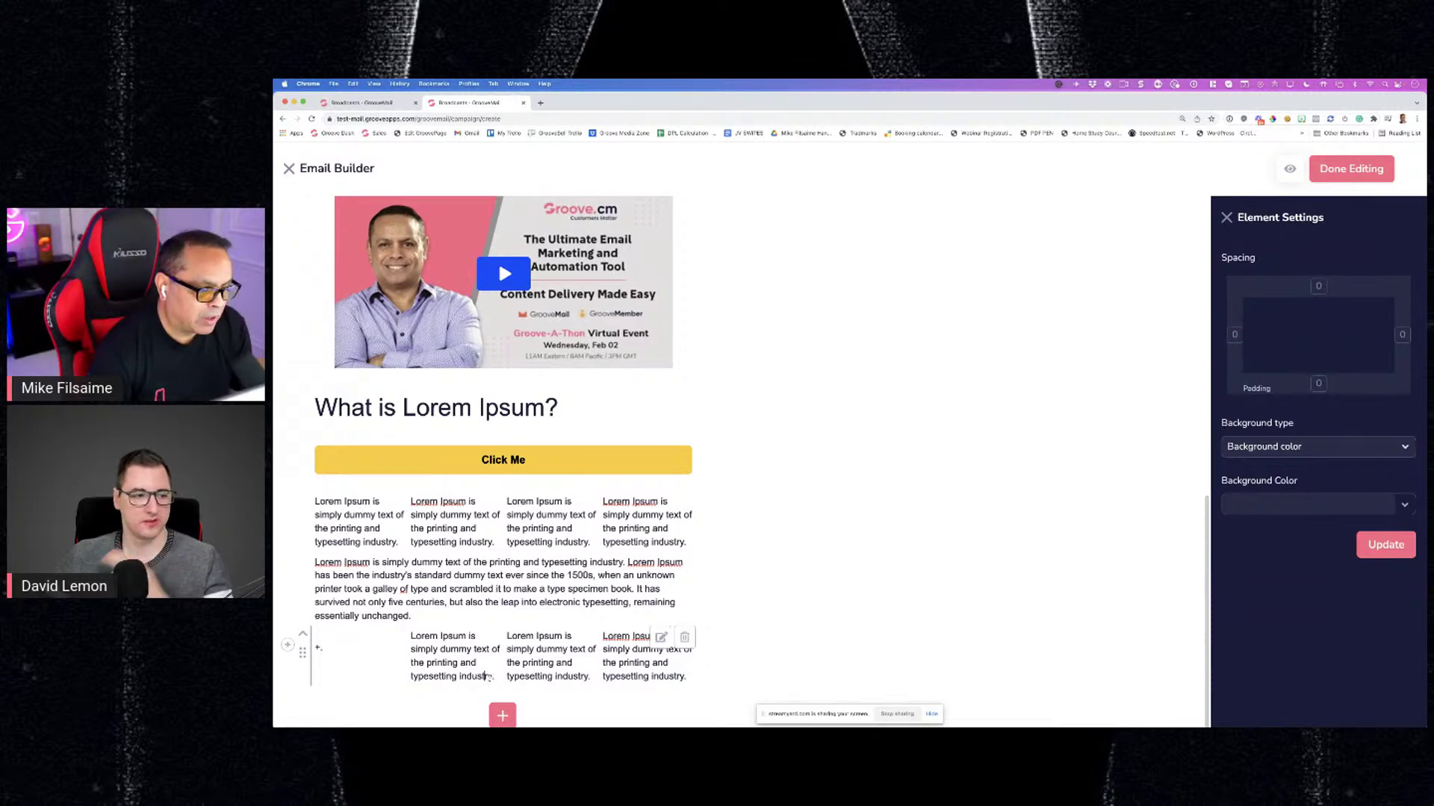
{"action": "left_click_drag", "start_coordinate": [487, 676], "coordinate": [411, 639]}
{"action": "key", "text": "BackSpace"}
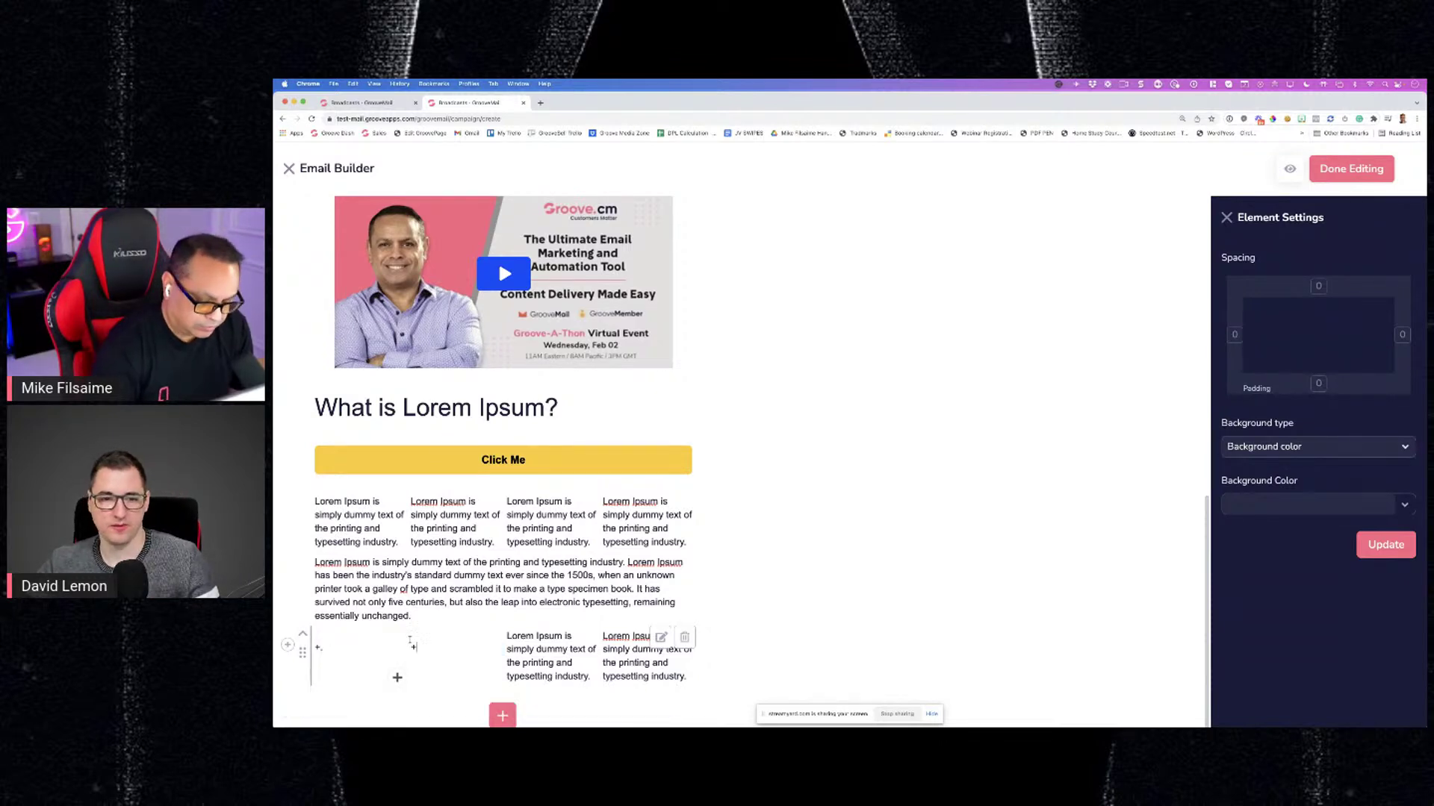
{"action": "left_click_drag", "start_coordinate": [590, 676], "coordinate": [500, 636]}
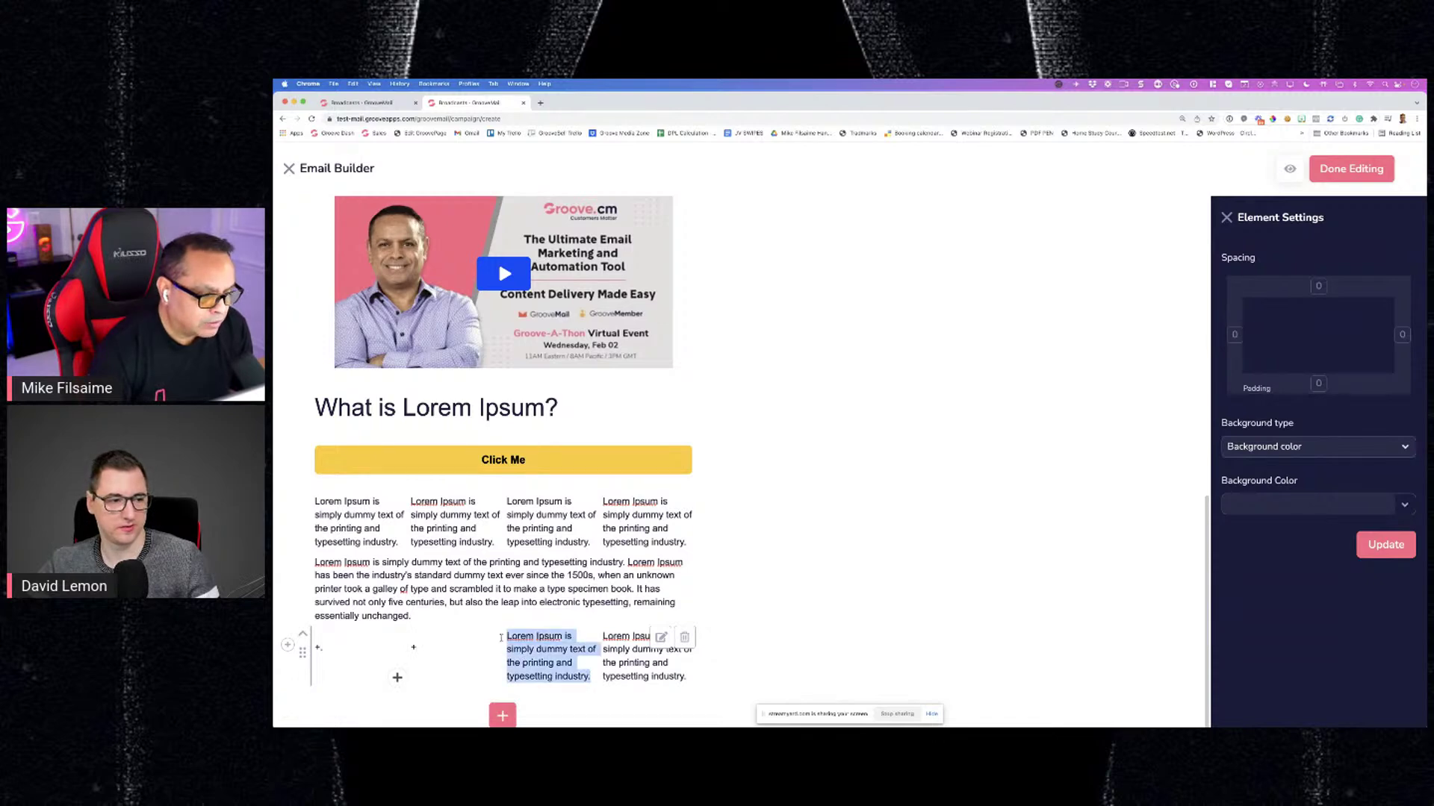
{"action": "key", "text": "BackSpace"}
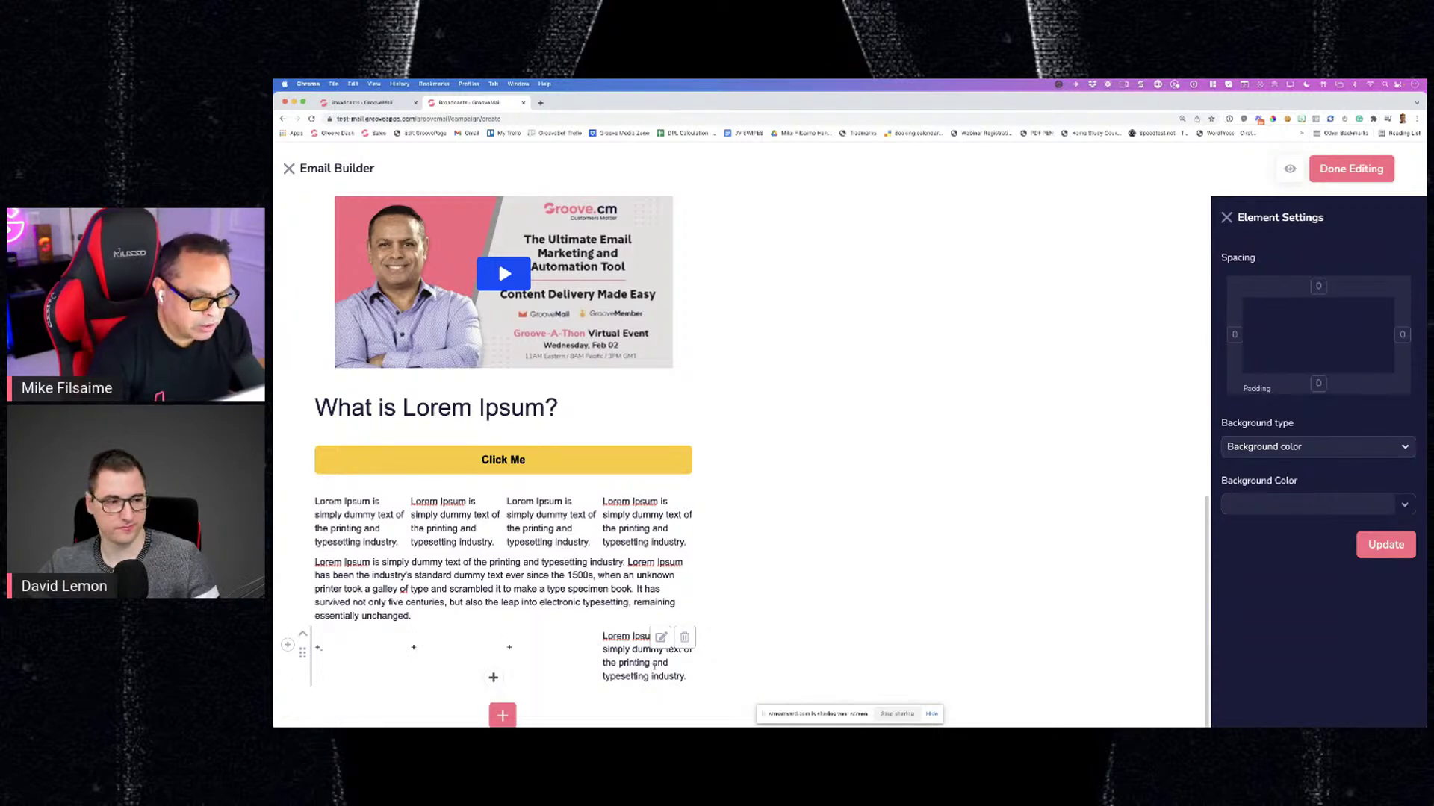
{"action": "left_click_drag", "start_coordinate": [684, 677], "coordinate": [604, 636]}
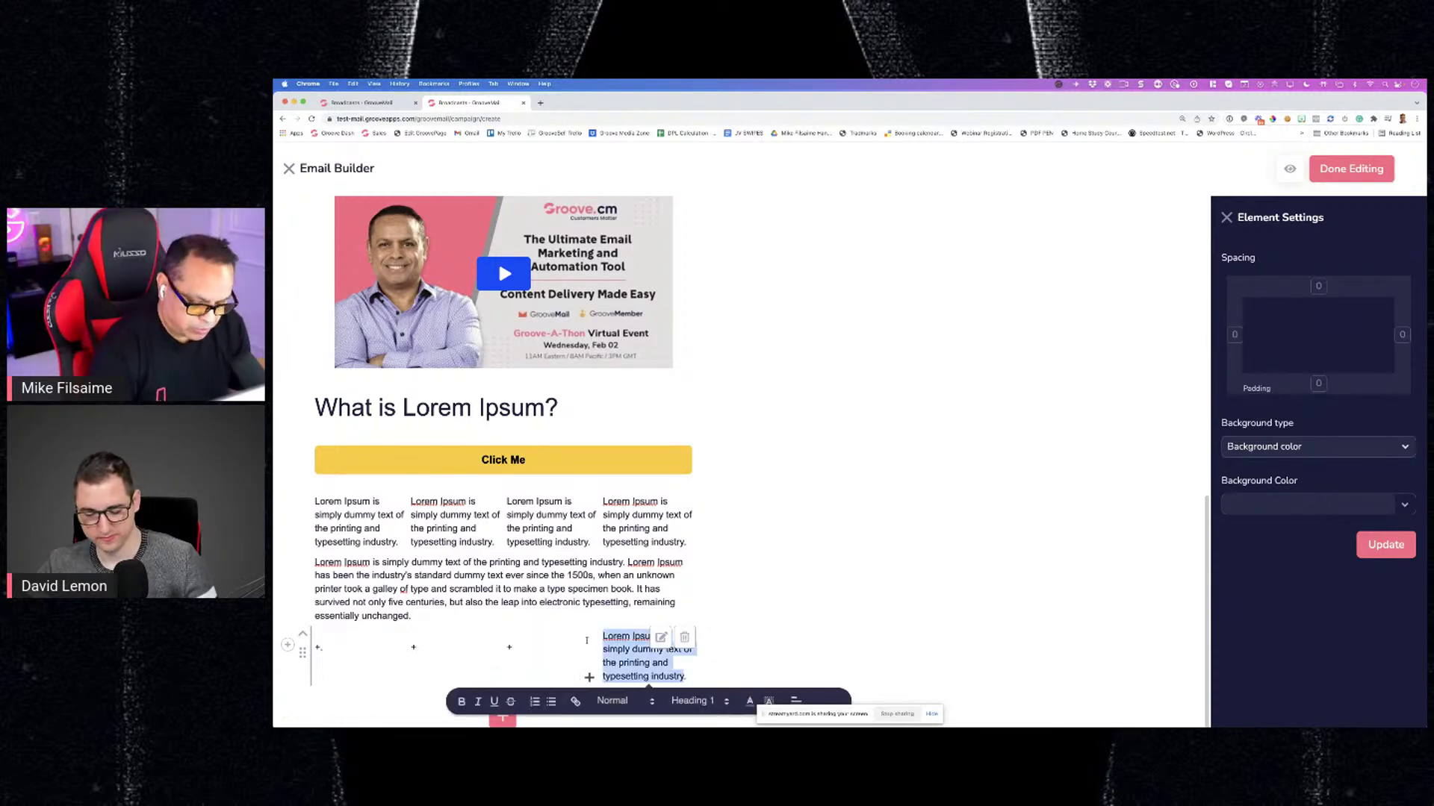
{"action": "key", "text": "super+equal"}
{"action": "scroll", "coordinate": [684, 590], "scroll_direction": "down", "scroll_amount": 2}
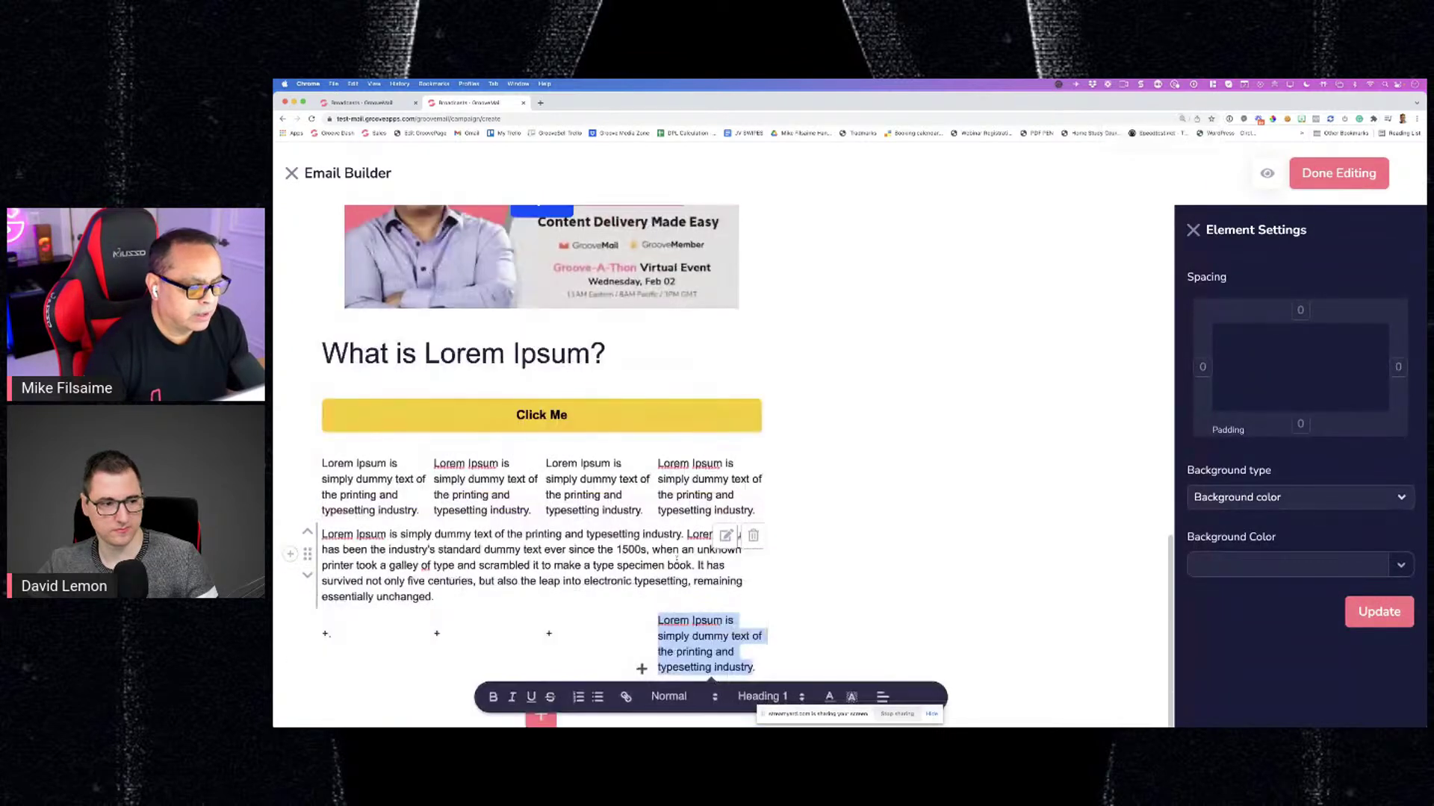
{"action": "left_click", "coordinate": [735, 661]}
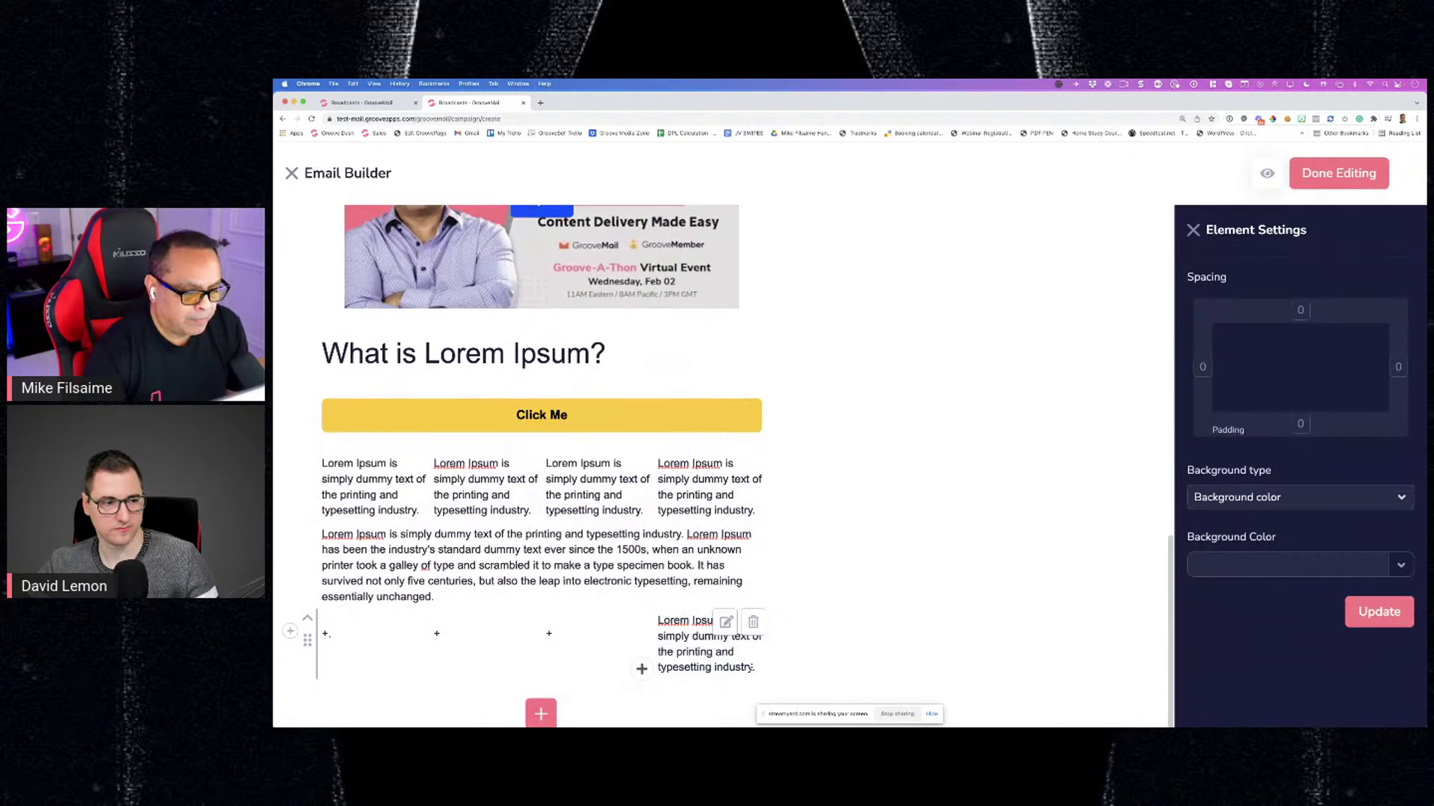
{"action": "left_click_drag", "start_coordinate": [751, 666], "coordinate": [659, 622]}
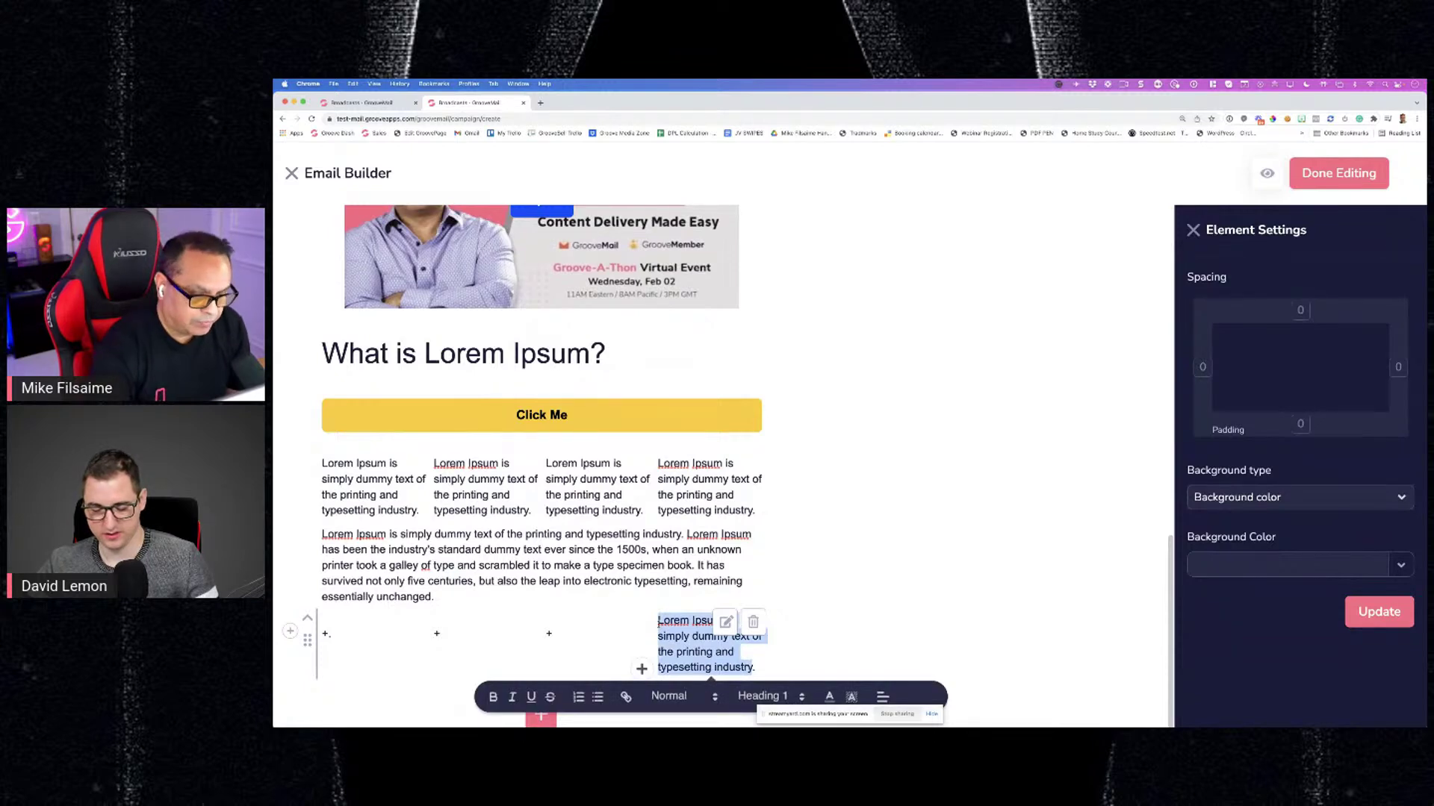
{"action": "key", "text": "BackSpace"}
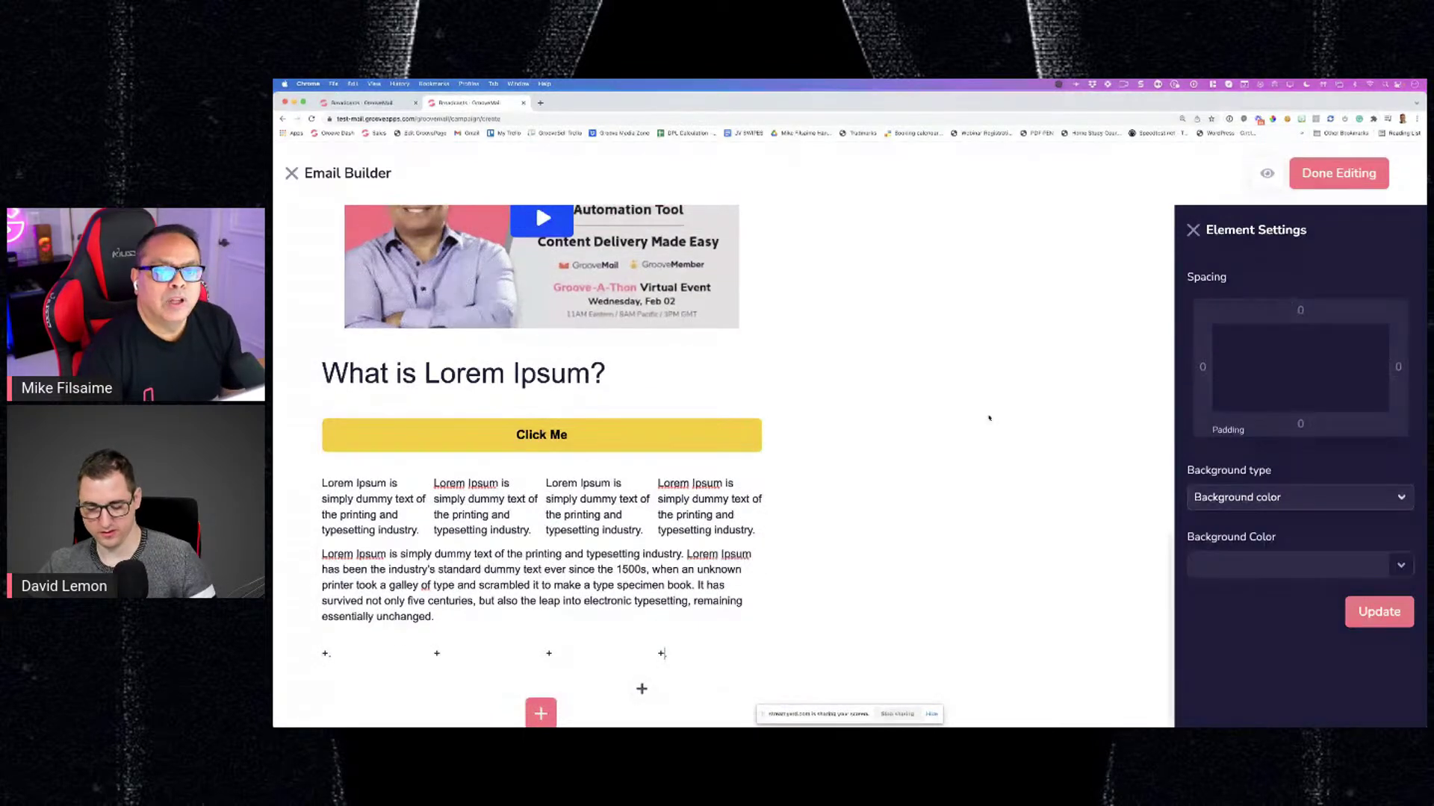
Take a Snagit region capture of the empty four-column row
{"action": "left_click", "coordinate": [1140, 85]}
{"action": "left_click", "coordinate": [1253, 121]}
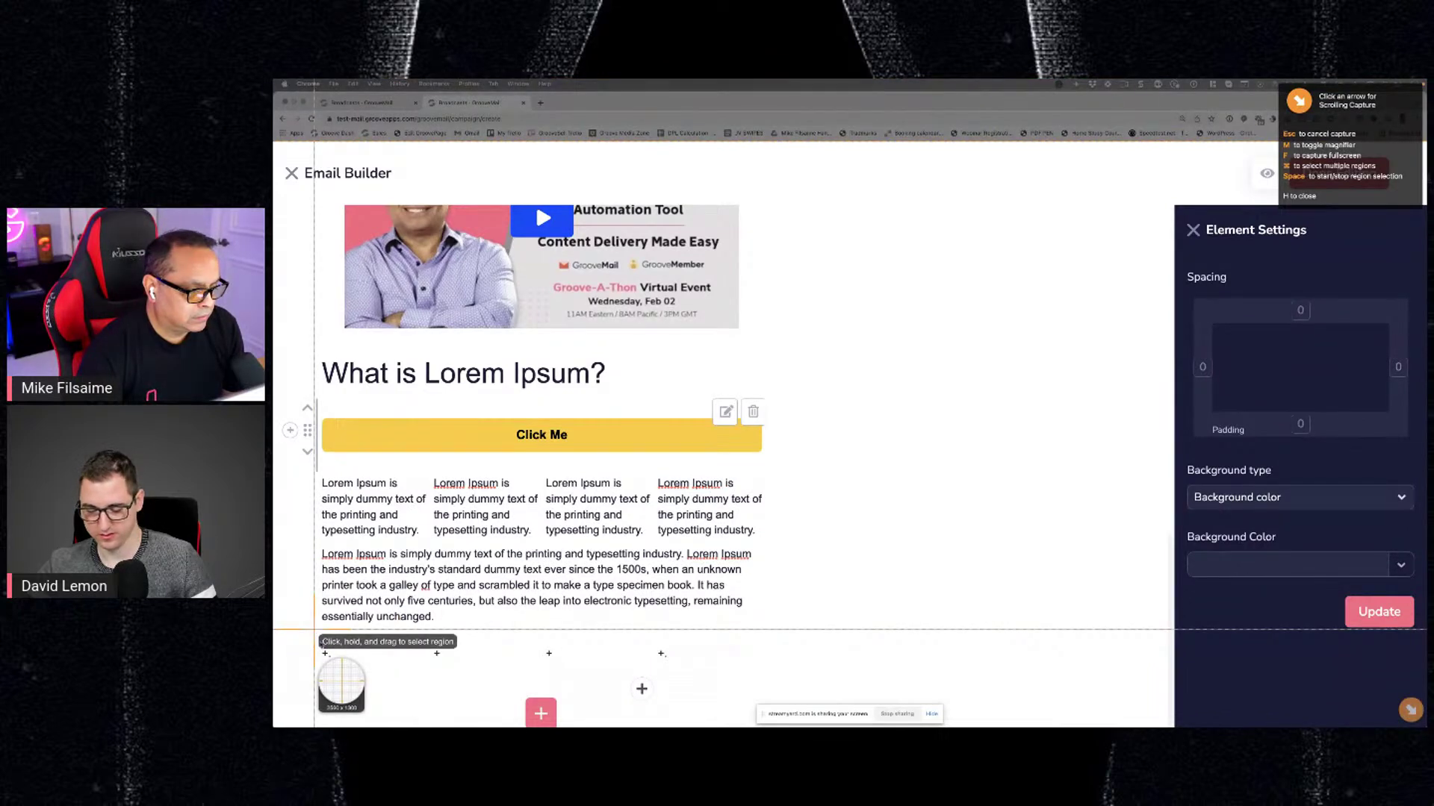
{"action": "left_click_drag", "start_coordinate": [314, 629], "coordinate": [695, 728]}
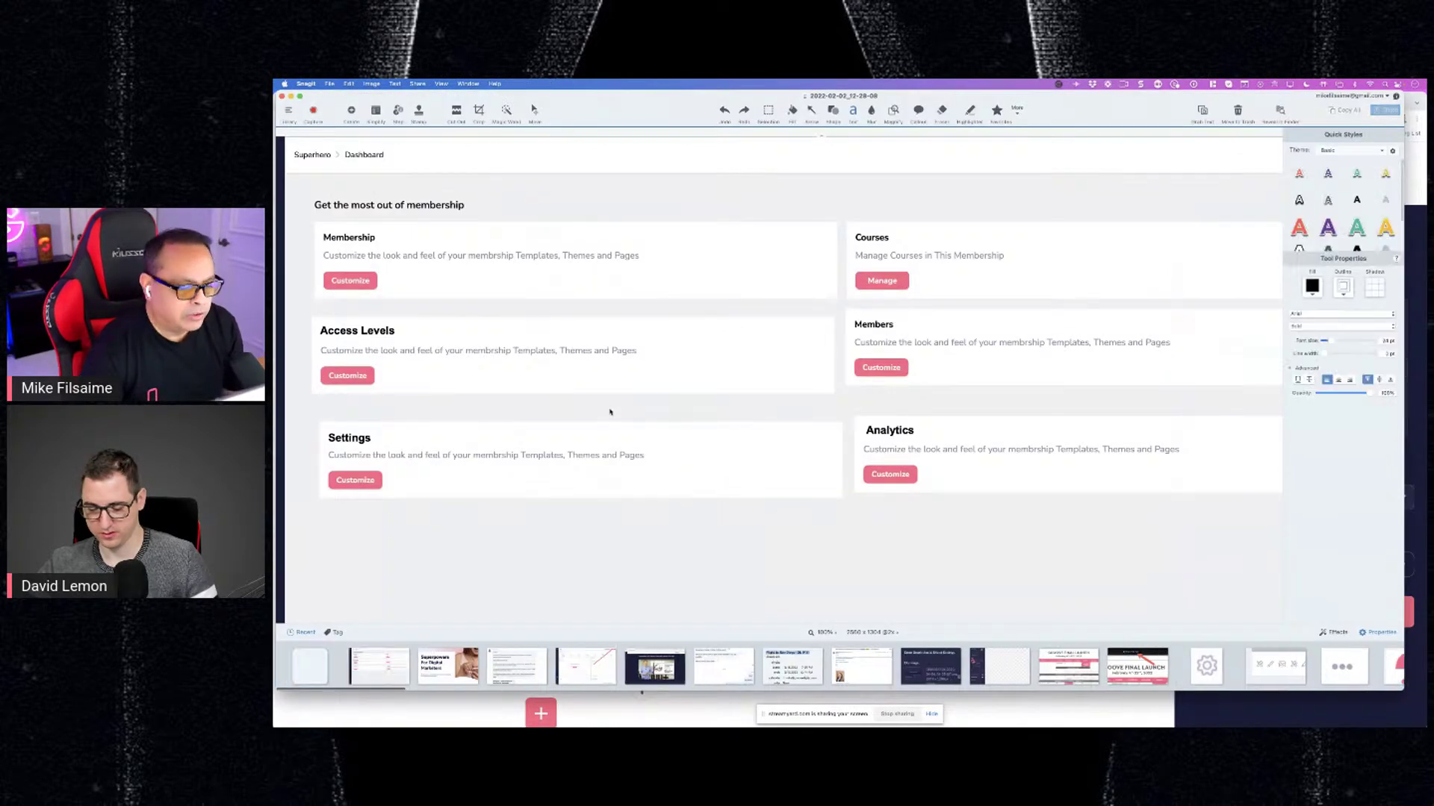
Return to the Email Builder and show the Elements list below the empty four-column row
{"action": "key", "text": "super+Tab"}
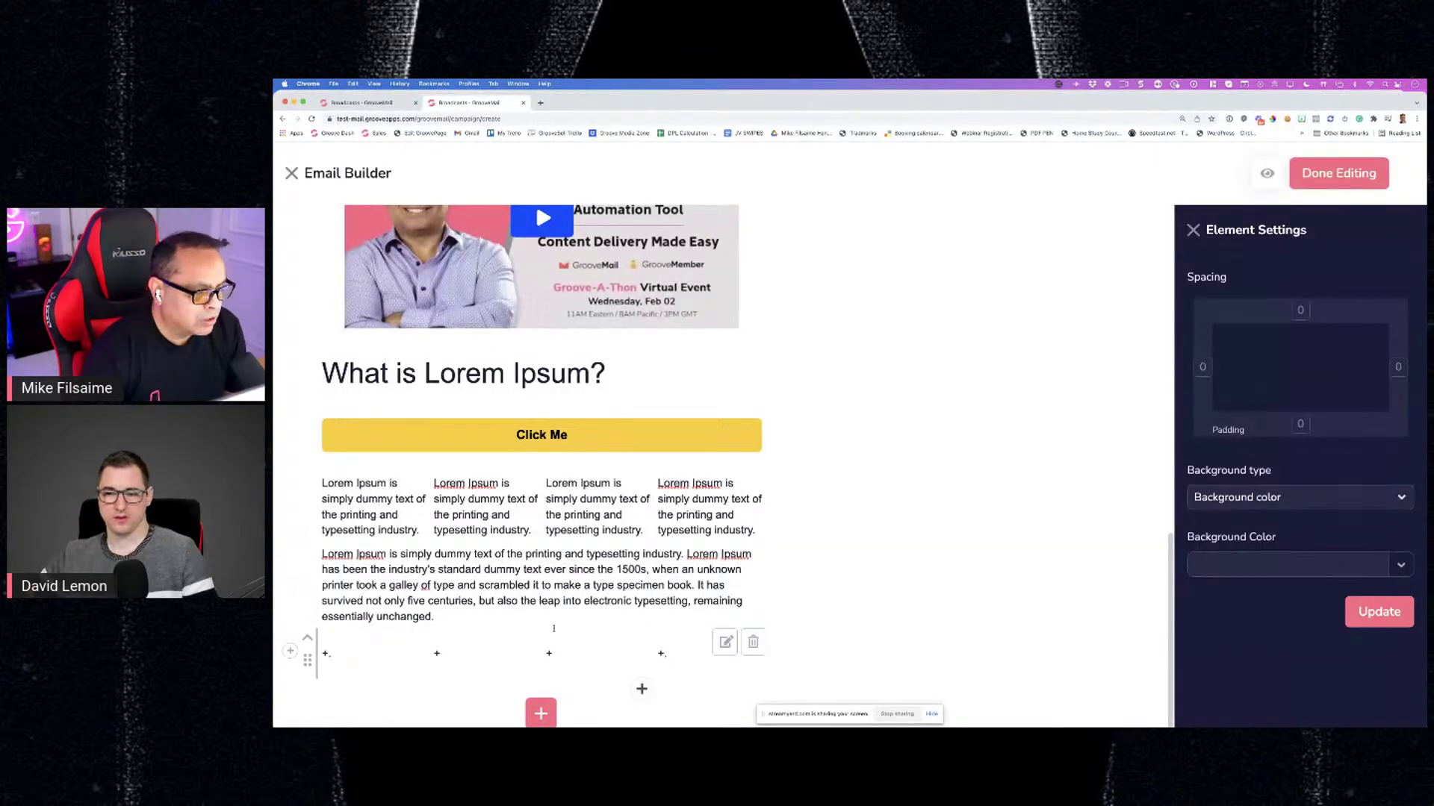
{"action": "left_click", "coordinate": [540, 713]}
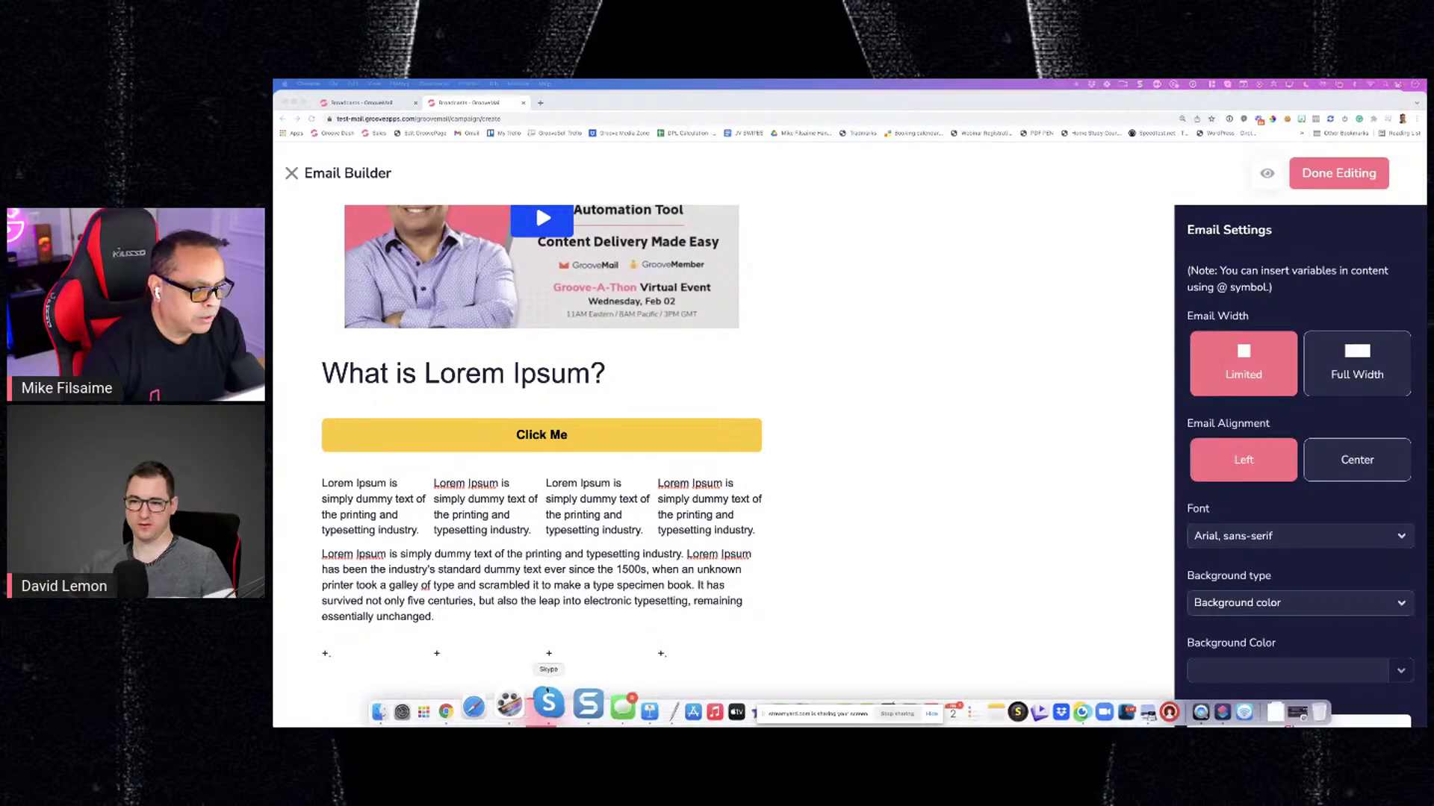
{"action": "scroll", "coordinate": [549, 680], "scroll_direction": "down", "scroll_amount": 2}
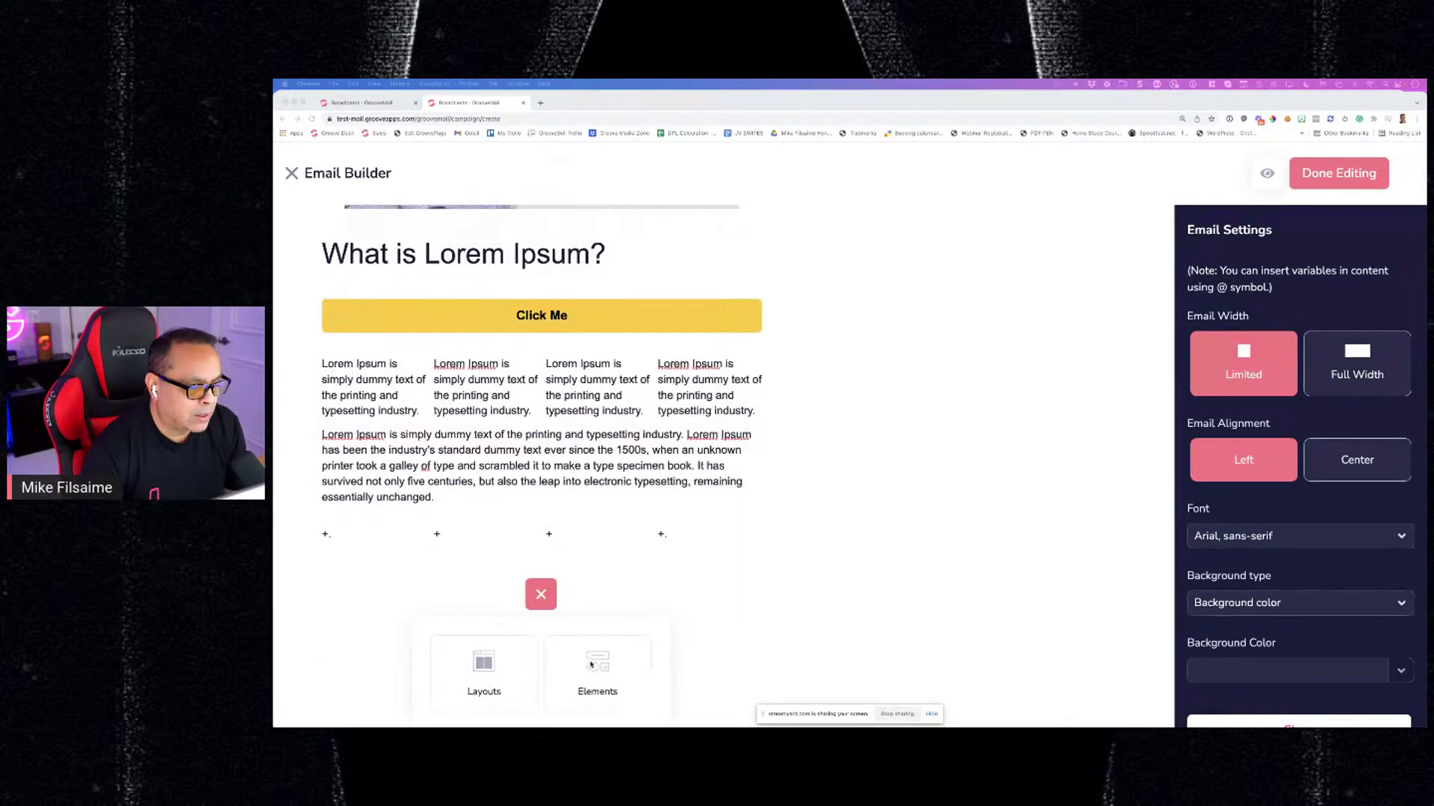
{"action": "left_click", "coordinate": [612, 660]}
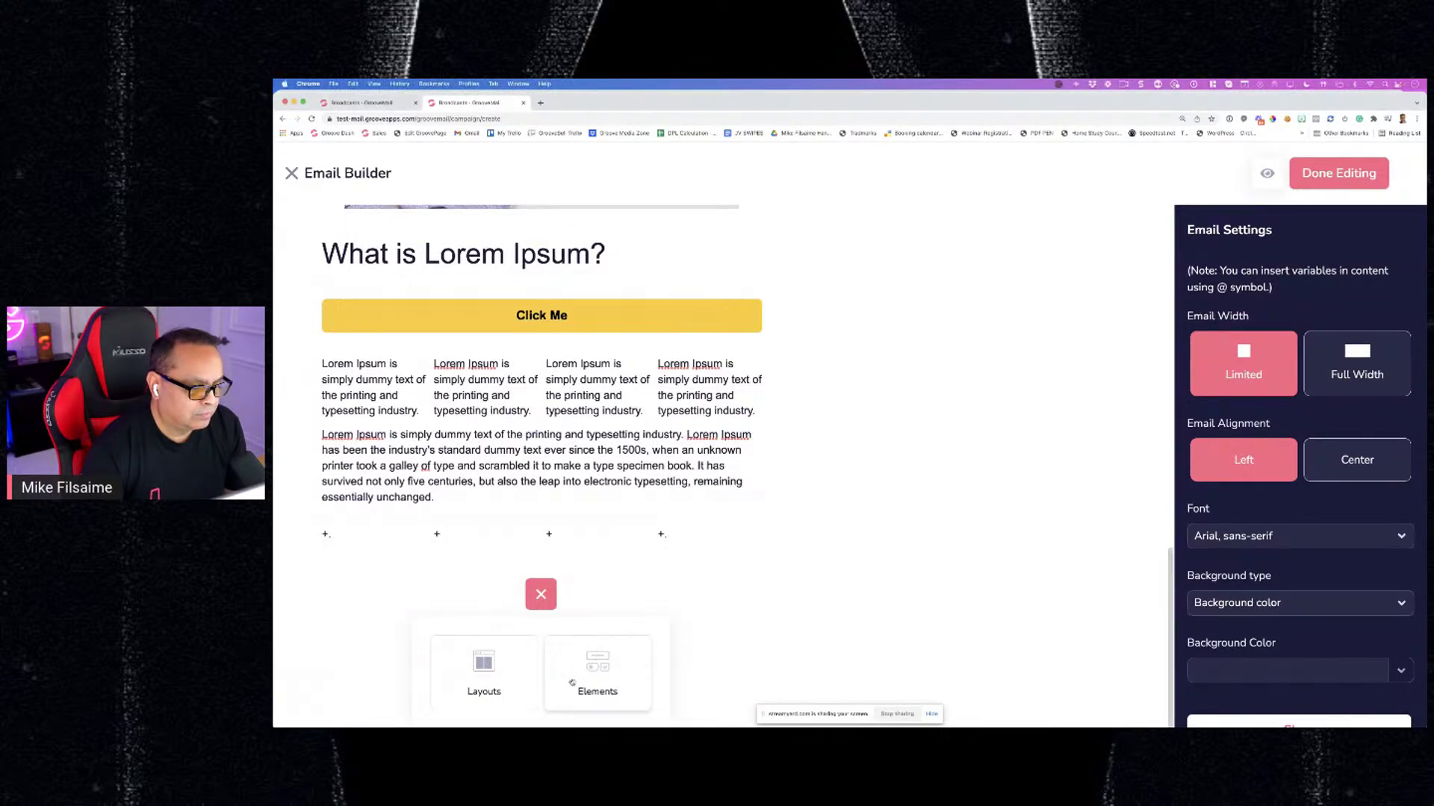
{"action": "left_click", "coordinate": [595, 672]}
{"action": "scroll", "coordinate": [612, 642], "scroll_direction": "down", "scroll_amount": 3}
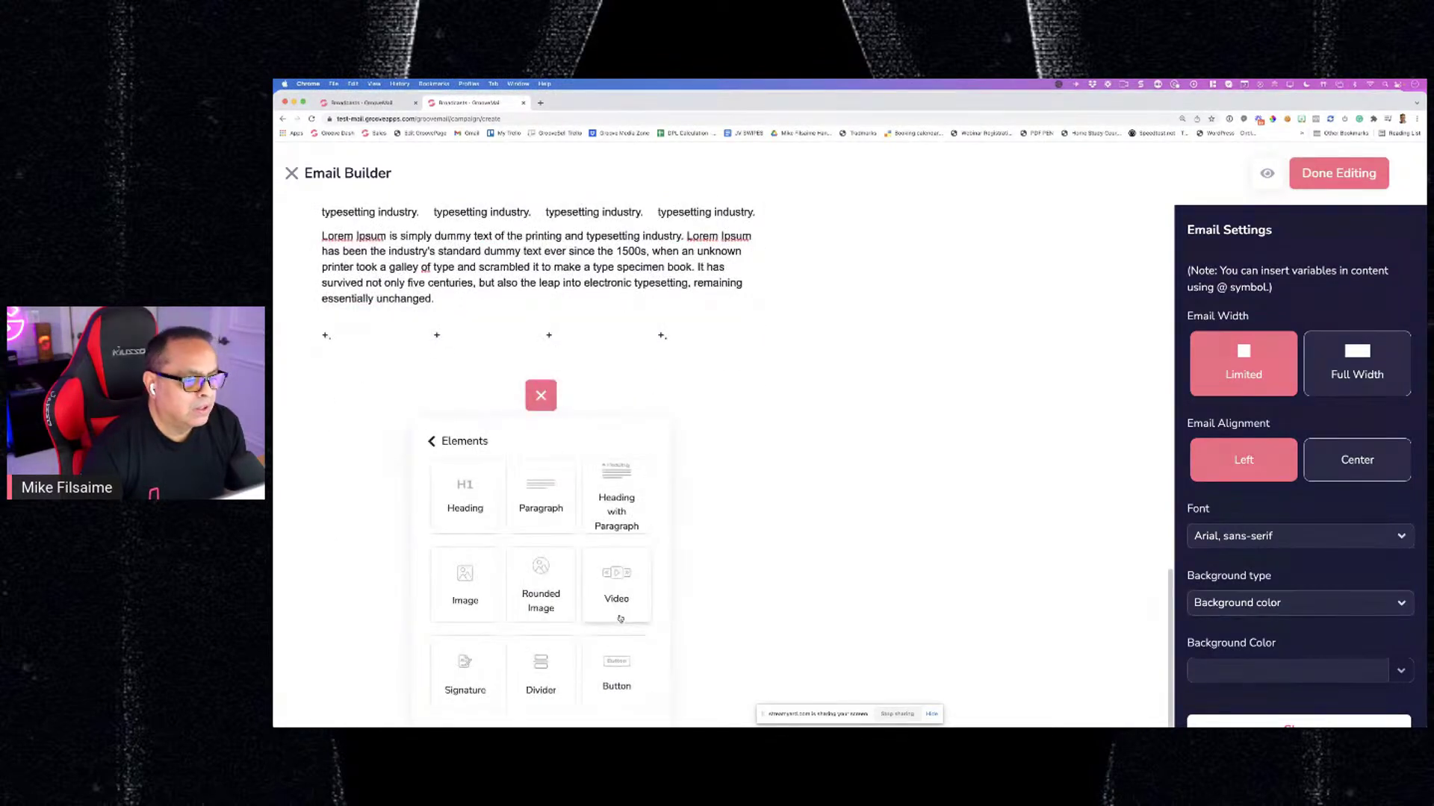
{"action": "left_click", "coordinate": [1140, 84]}
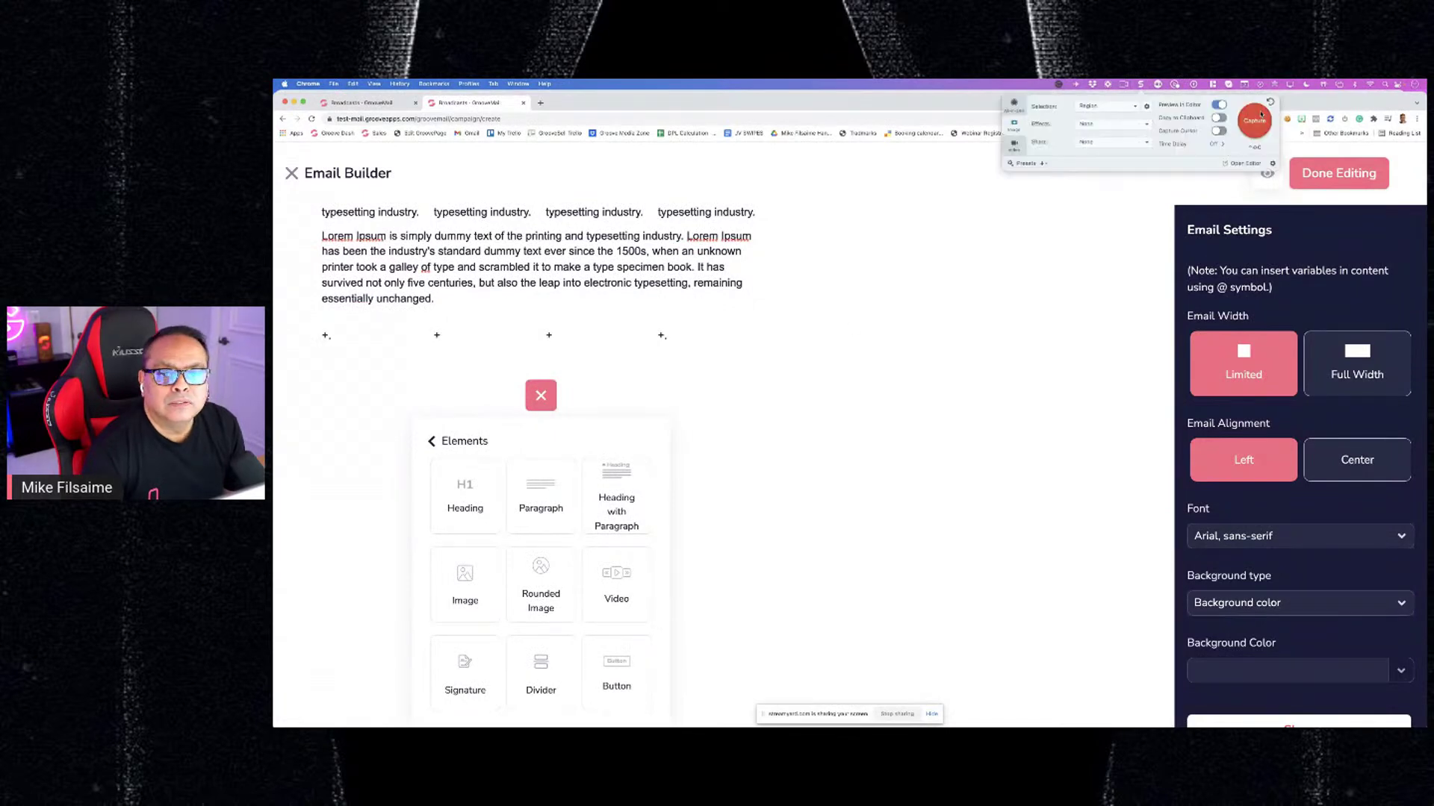
Capture the element-type grid, then select the pink + button in the empty-row capture
{"action": "left_click", "coordinate": [1256, 120]}
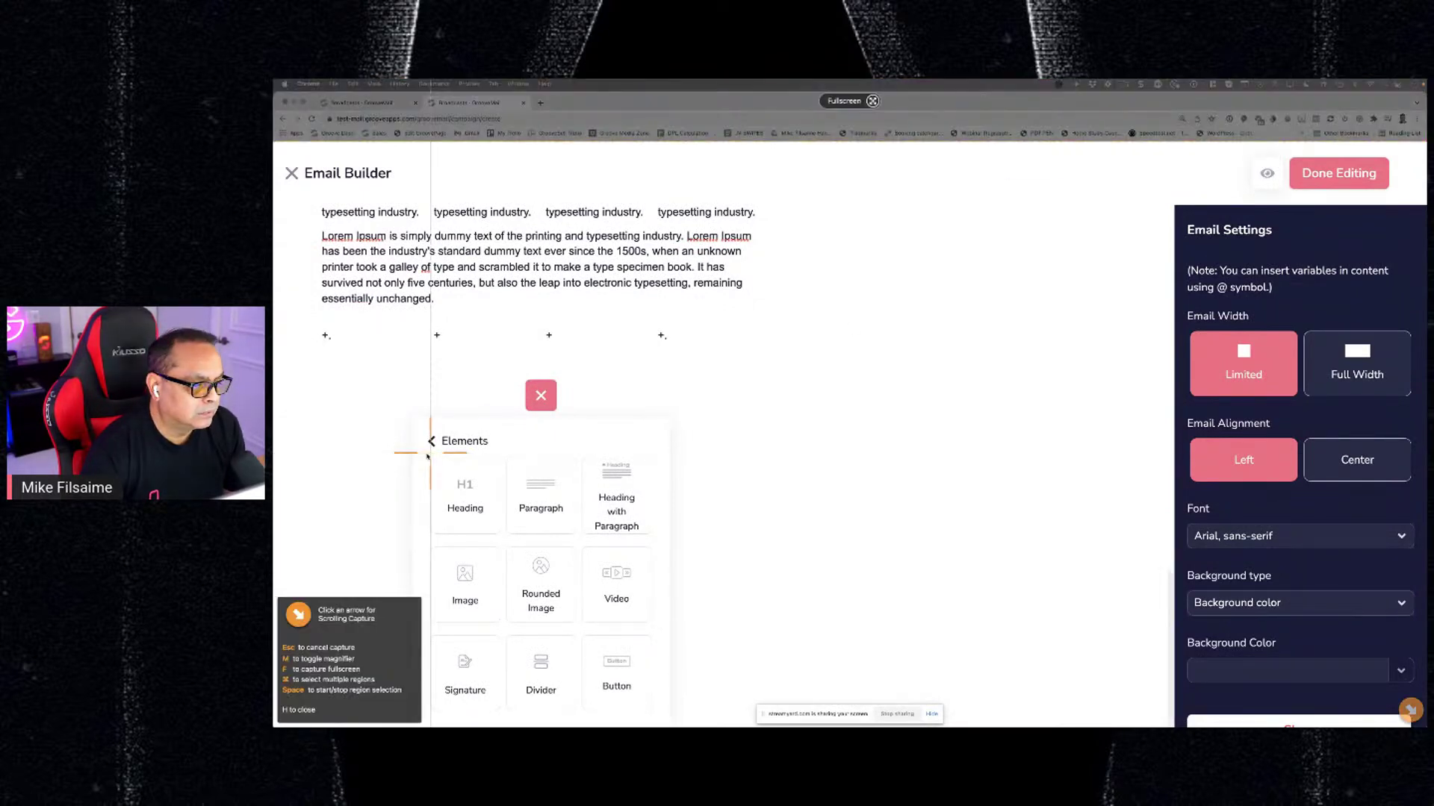
{"action": "left_click_drag", "start_coordinate": [426, 454], "coordinate": [655, 715]}
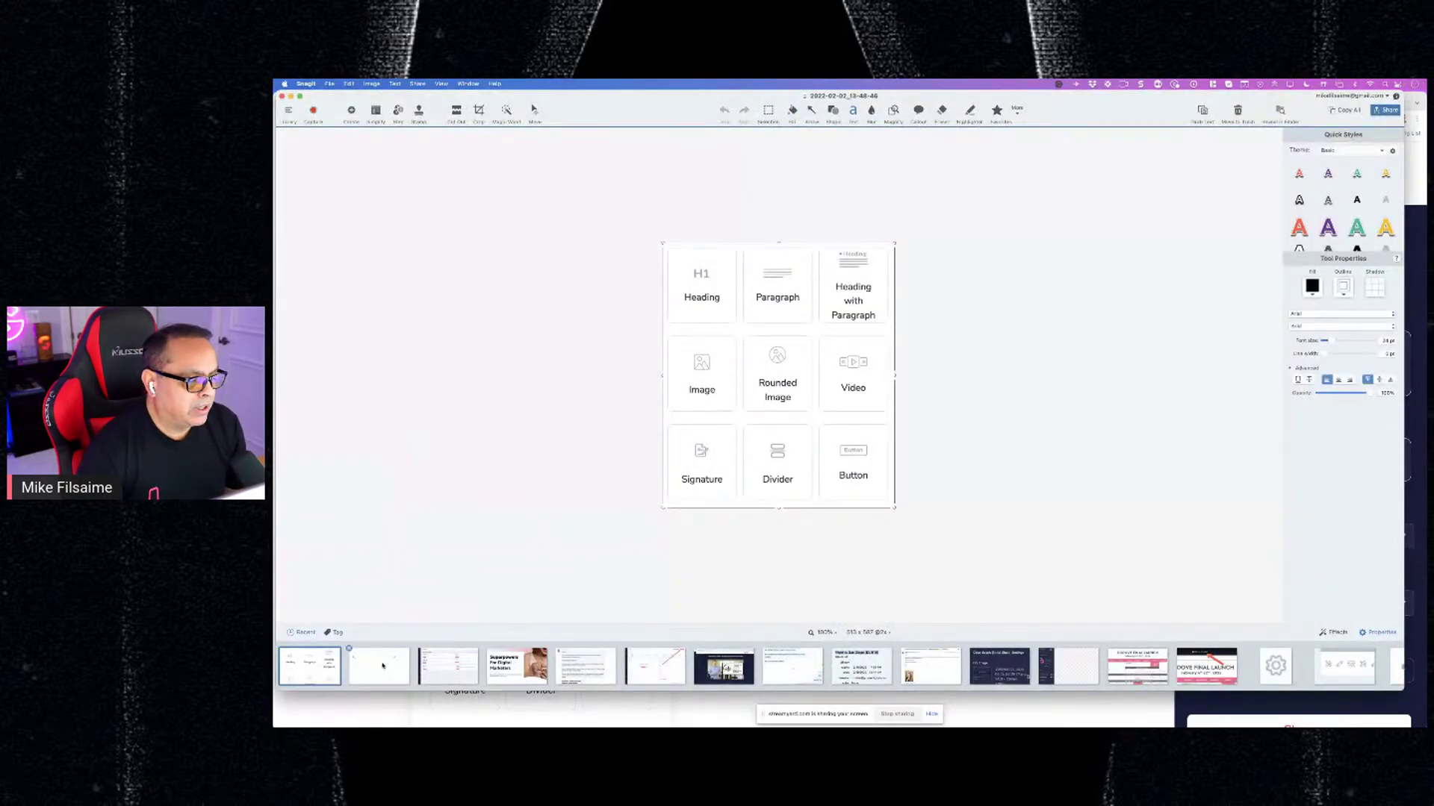
{"action": "left_click", "coordinate": [391, 660]}
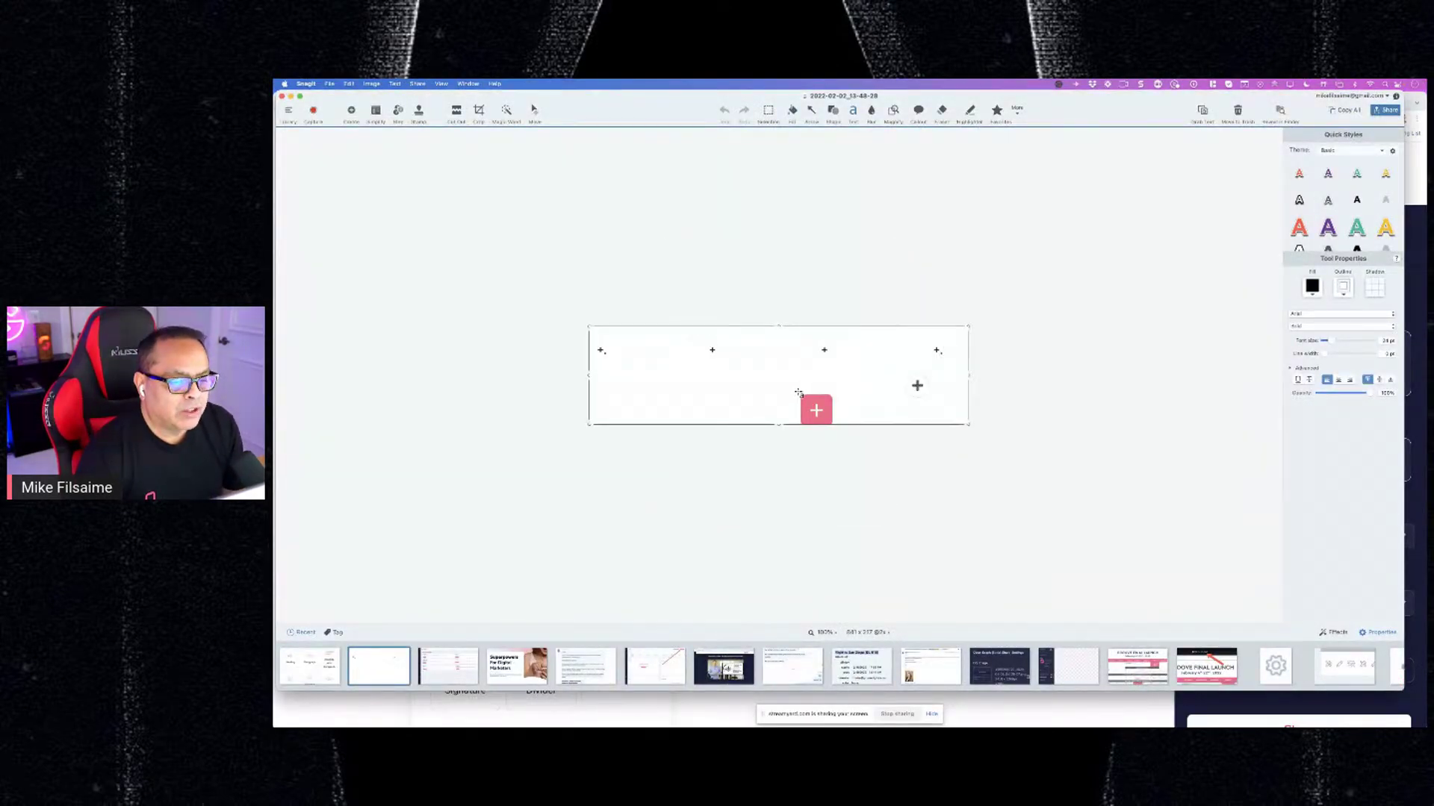
{"action": "left_click", "coordinate": [769, 111]}
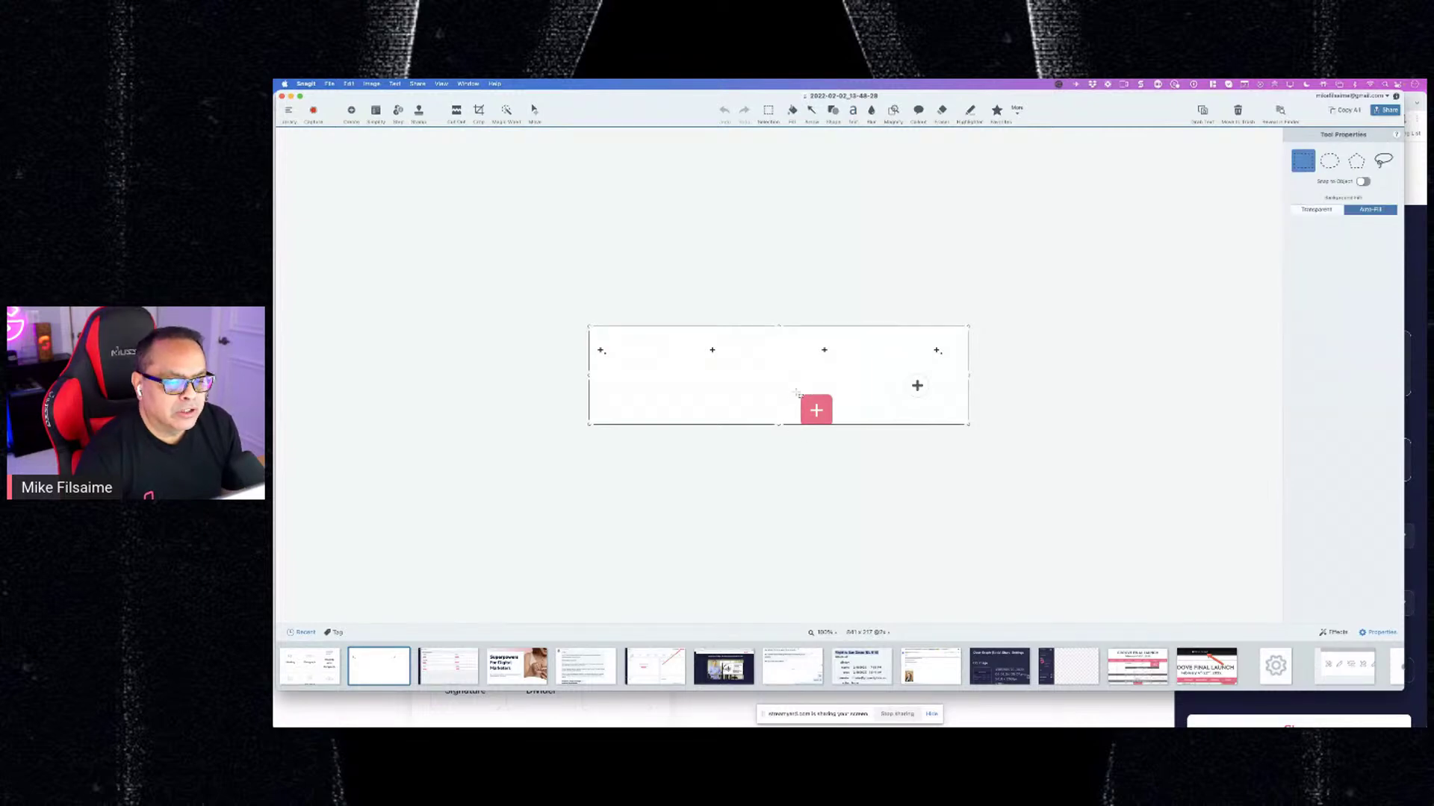
{"action": "left_click_drag", "start_coordinate": [796, 390], "coordinate": [780, 416]}
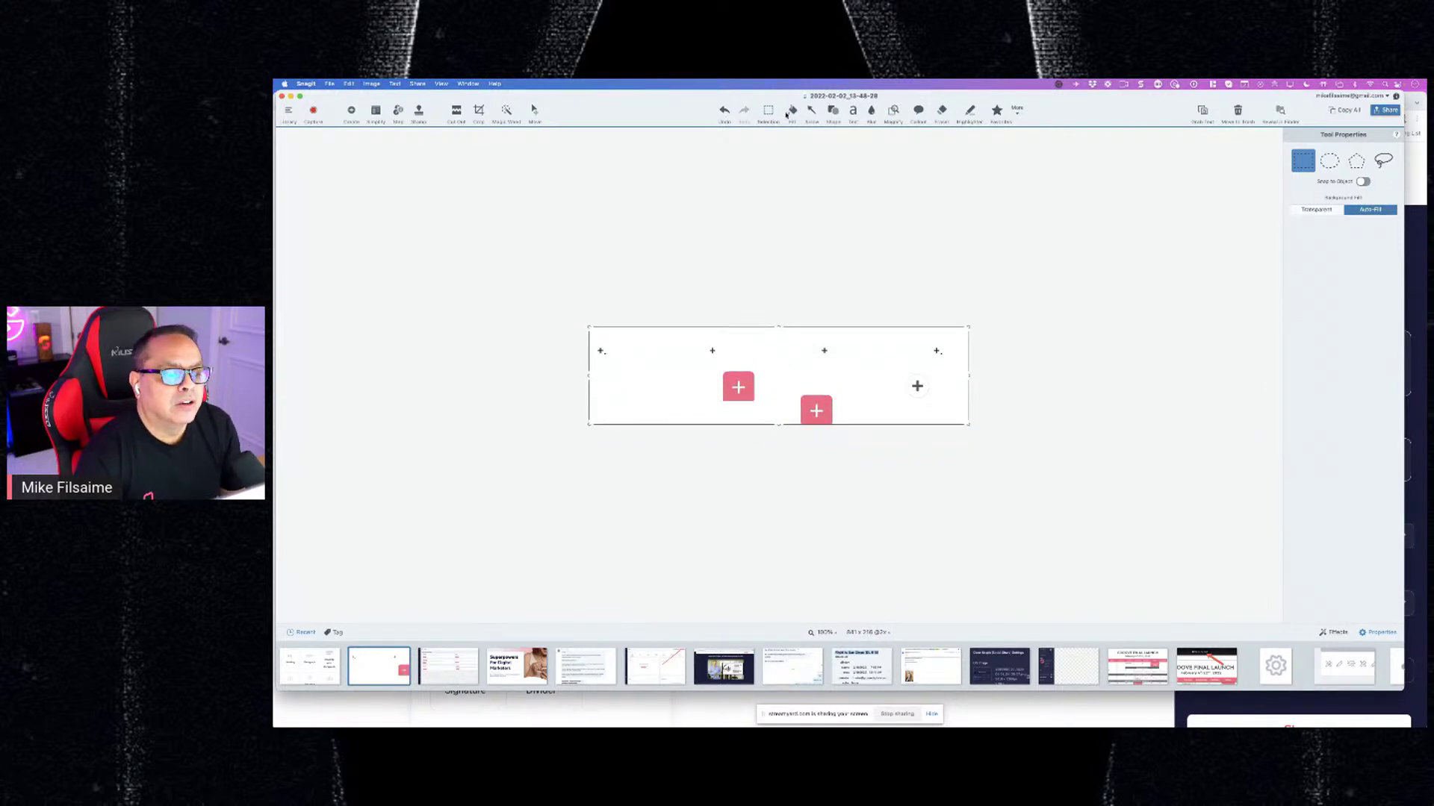
{"action": "left_click", "coordinate": [792, 111]}
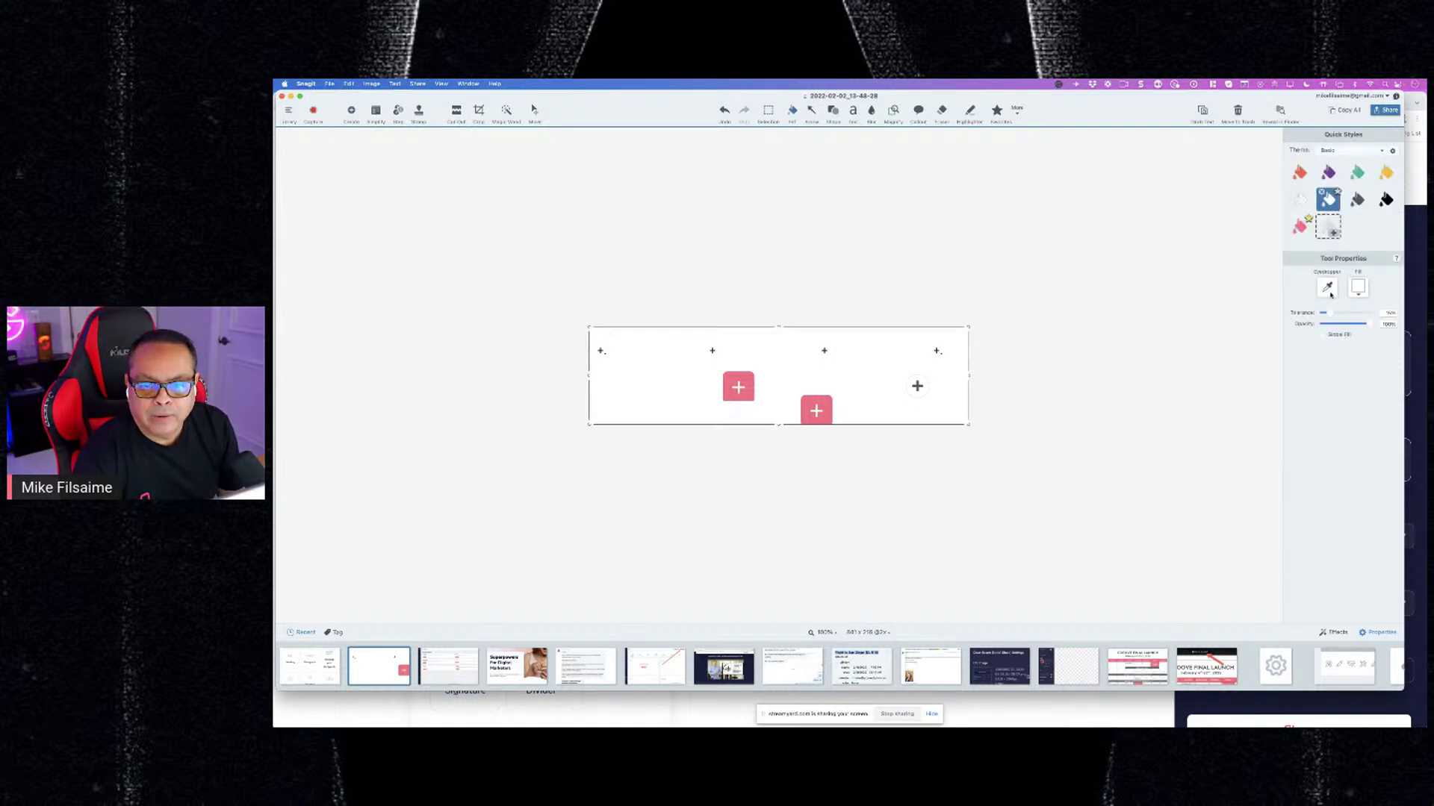
Recolour the left + button in the capture light blue
{"action": "left_click", "coordinate": [1352, 291]}
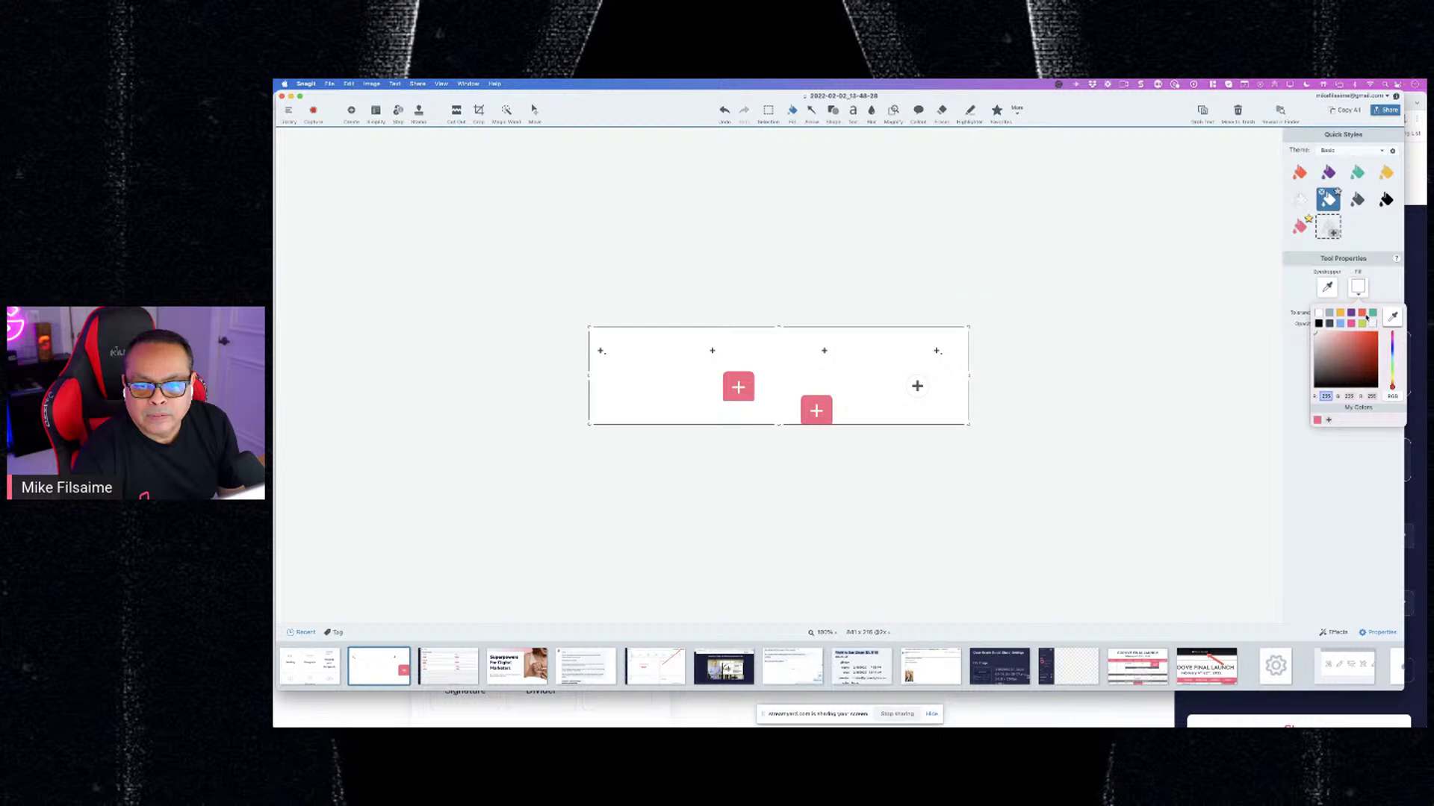
{"action": "left_click", "coordinate": [1340, 325]}
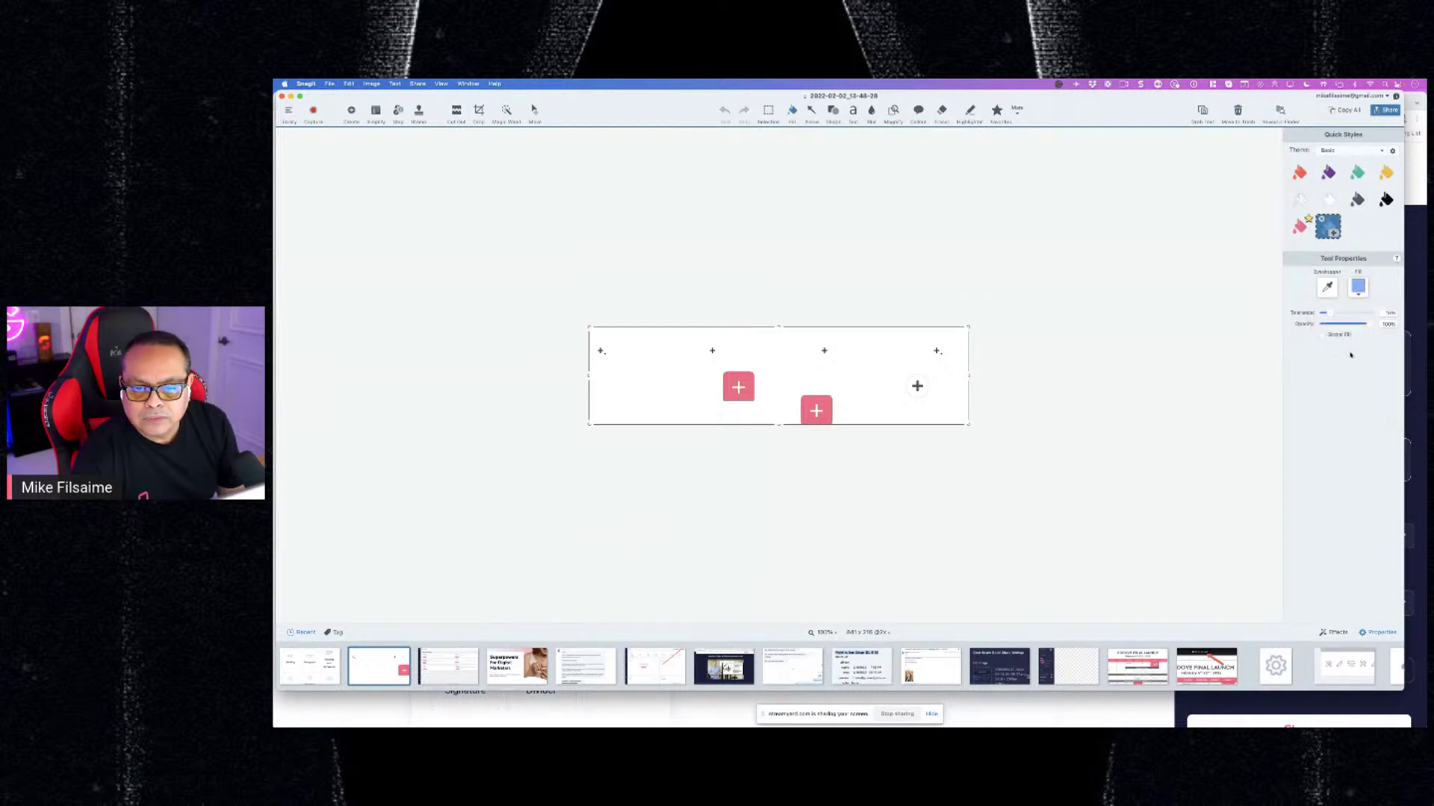
{"action": "right_click", "coordinate": [764, 376]}
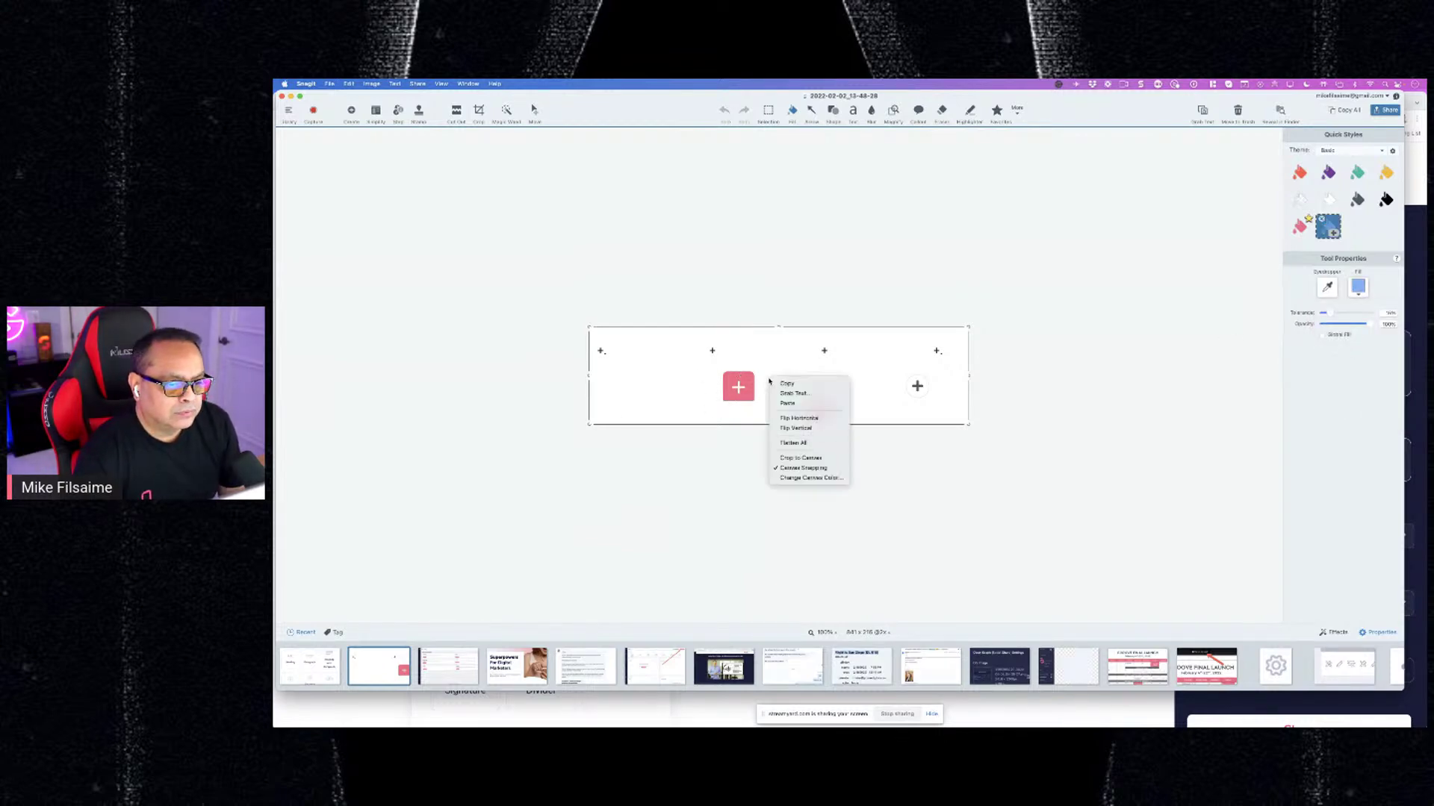
{"action": "left_click", "coordinate": [761, 389]}
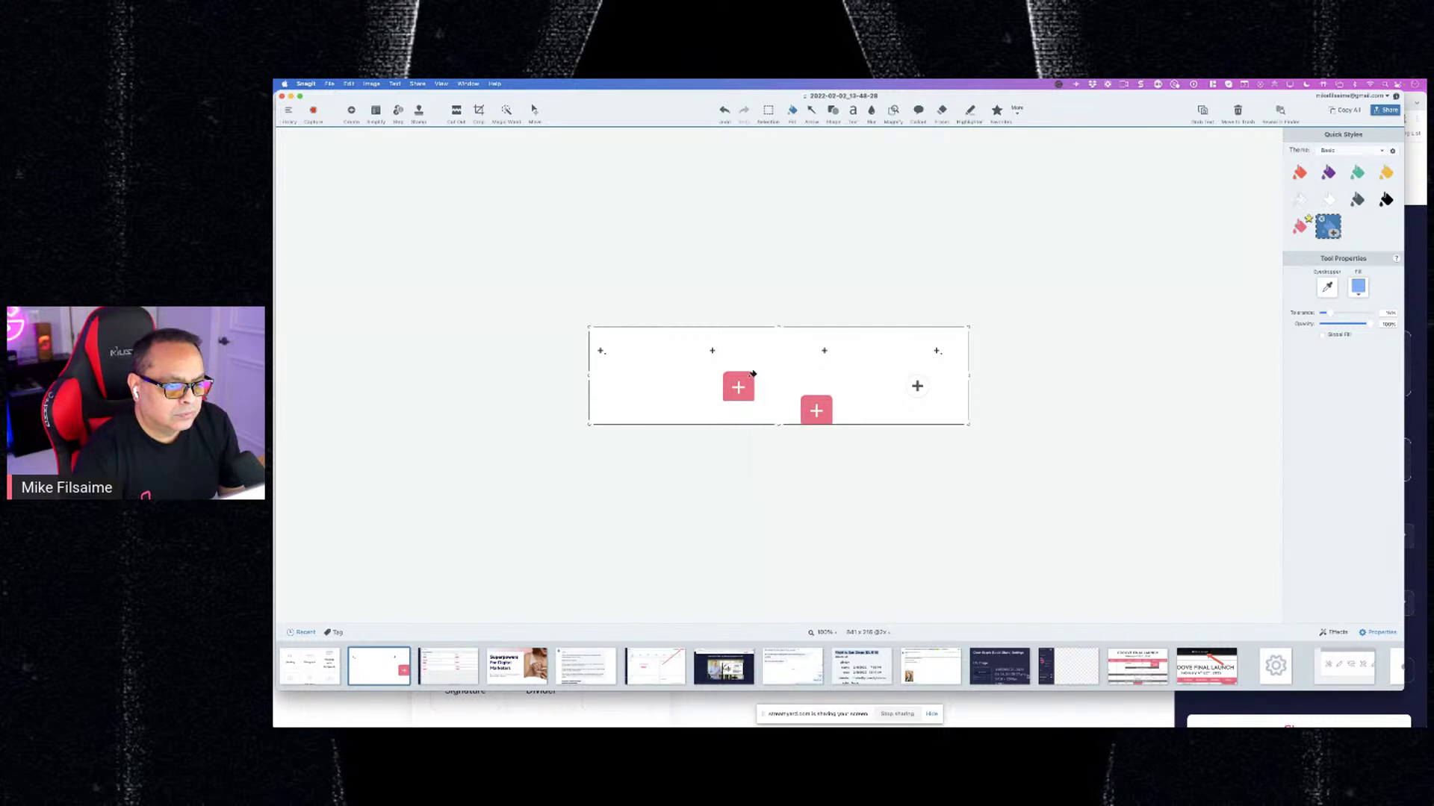
{"action": "left_click", "coordinate": [751, 375]}
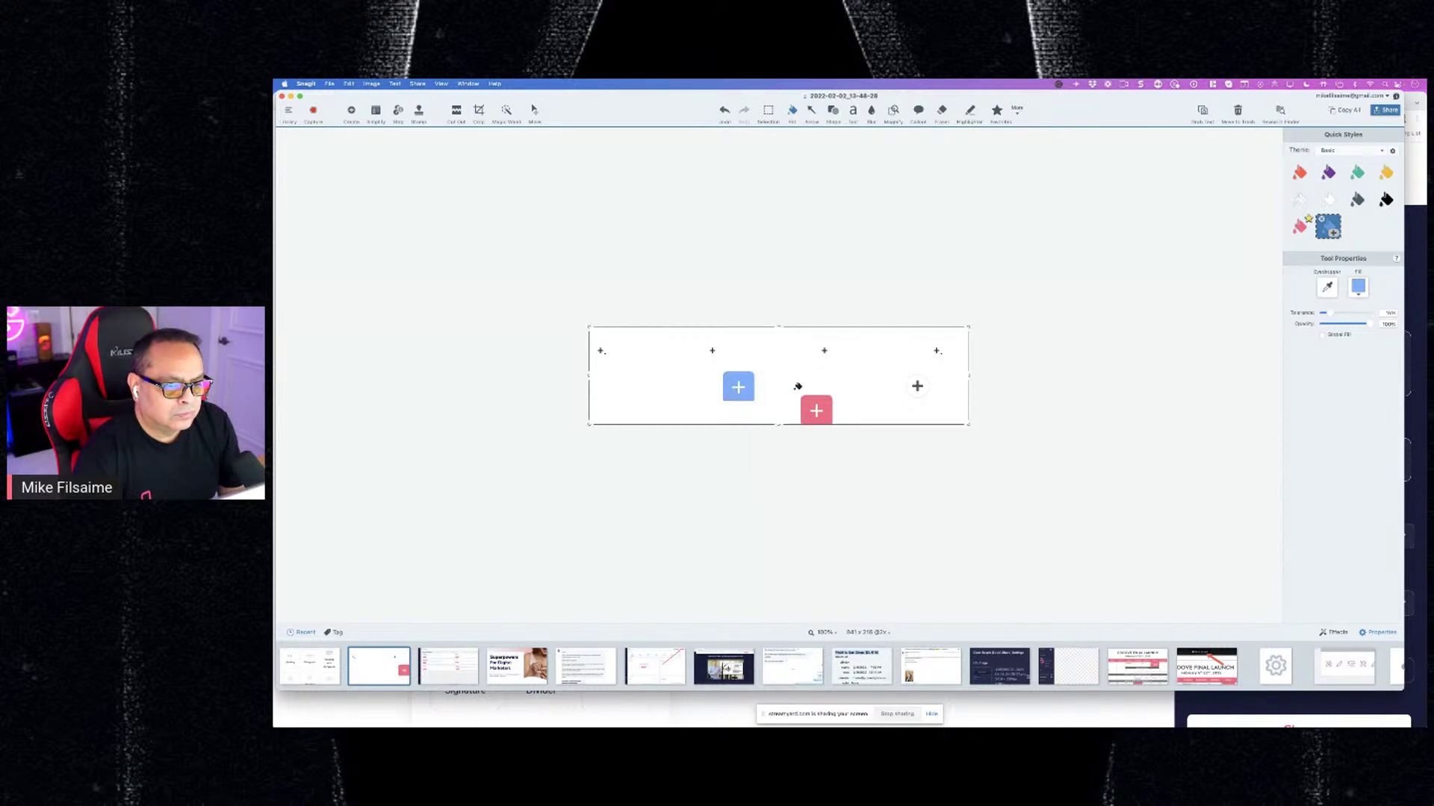
Copy the blue + box so one sits in each column of the row
{"action": "left_click", "coordinate": [769, 111]}
{"action": "left_click_drag", "start_coordinate": [717, 368], "coordinate": [651, 355]}
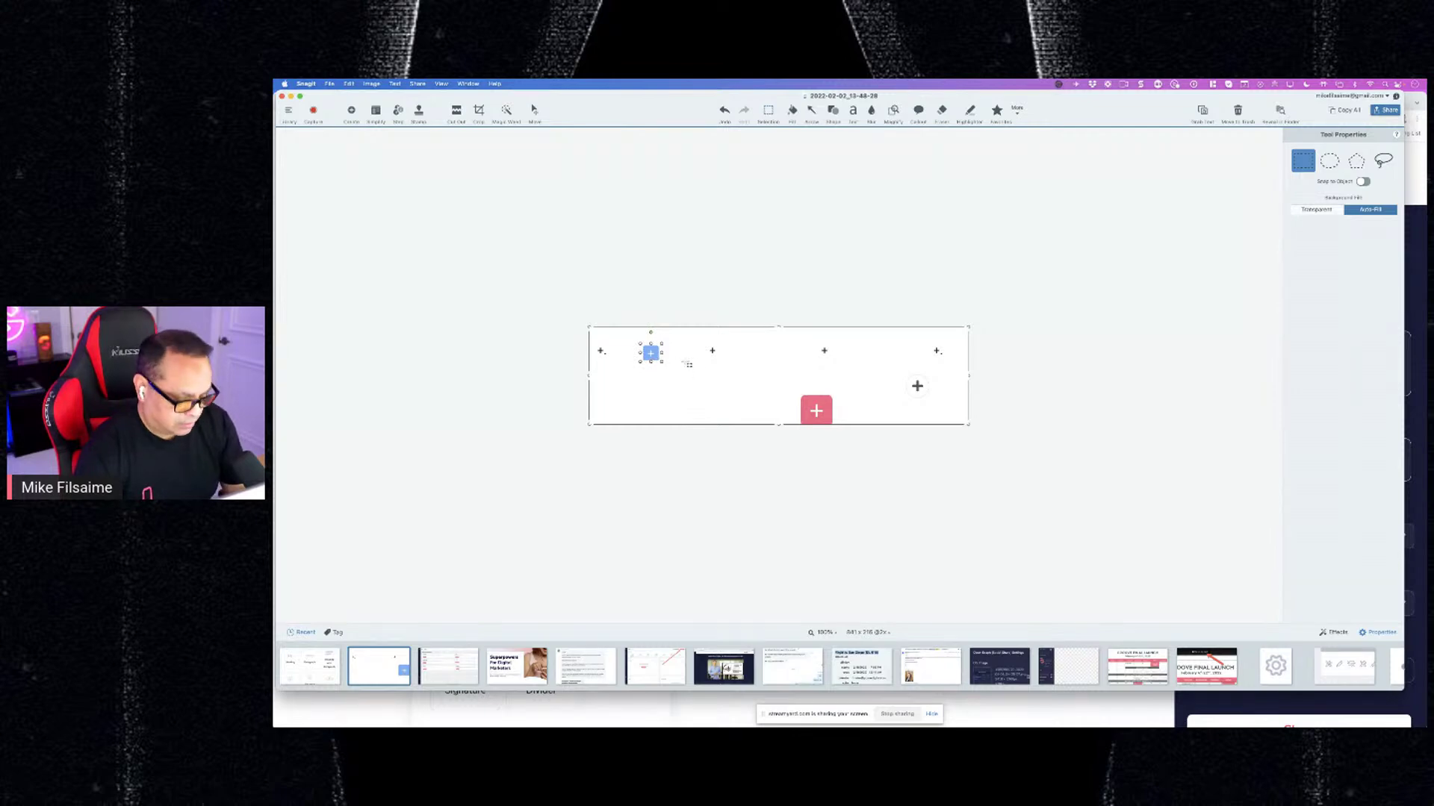
{"action": "key", "text": "super+v"}
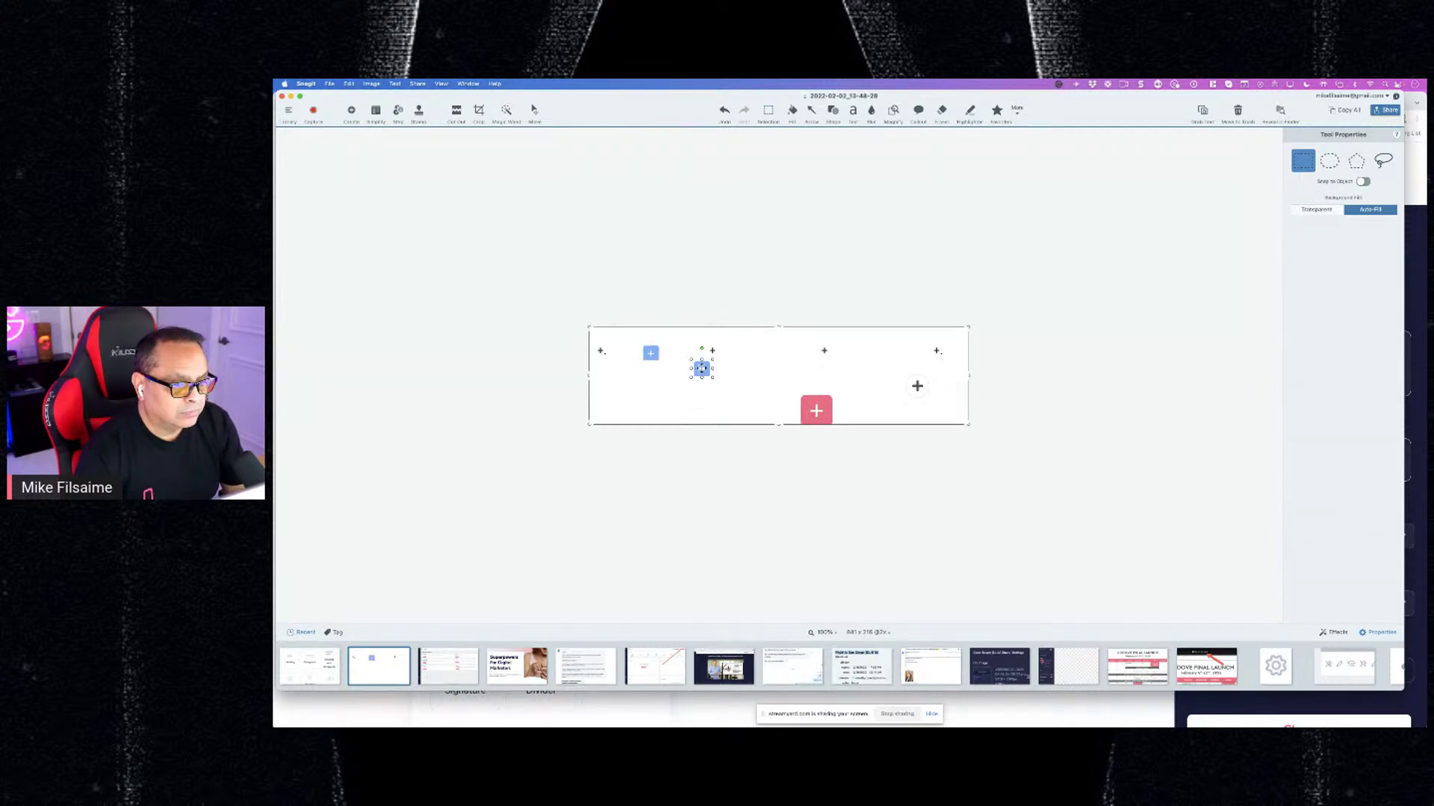
{"action": "left_click_drag", "start_coordinate": [701, 369], "coordinate": [874, 356]}
{"action": "key", "text": "super+v"}
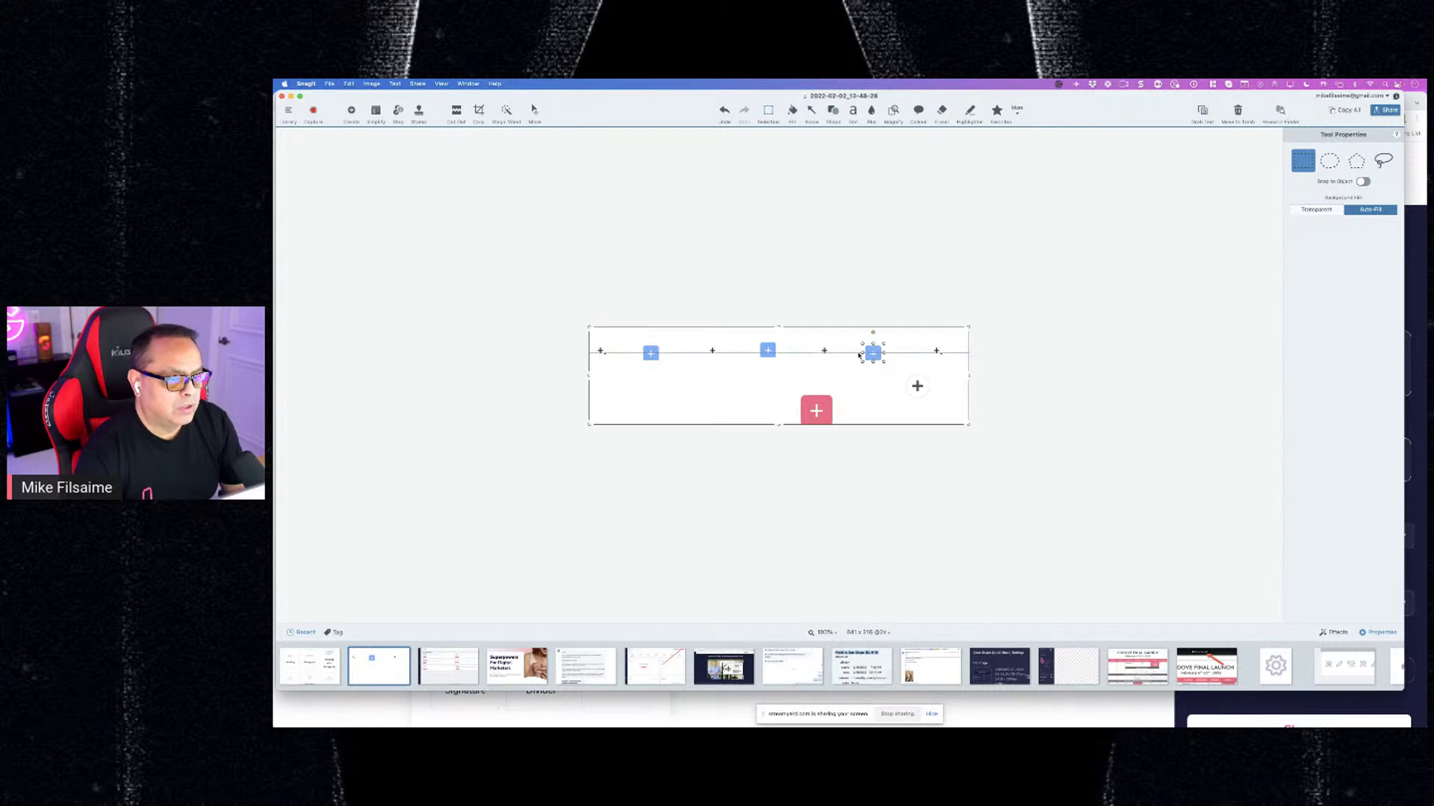
{"action": "left_click_drag", "start_coordinate": [759, 355], "coordinate": [734, 357]}
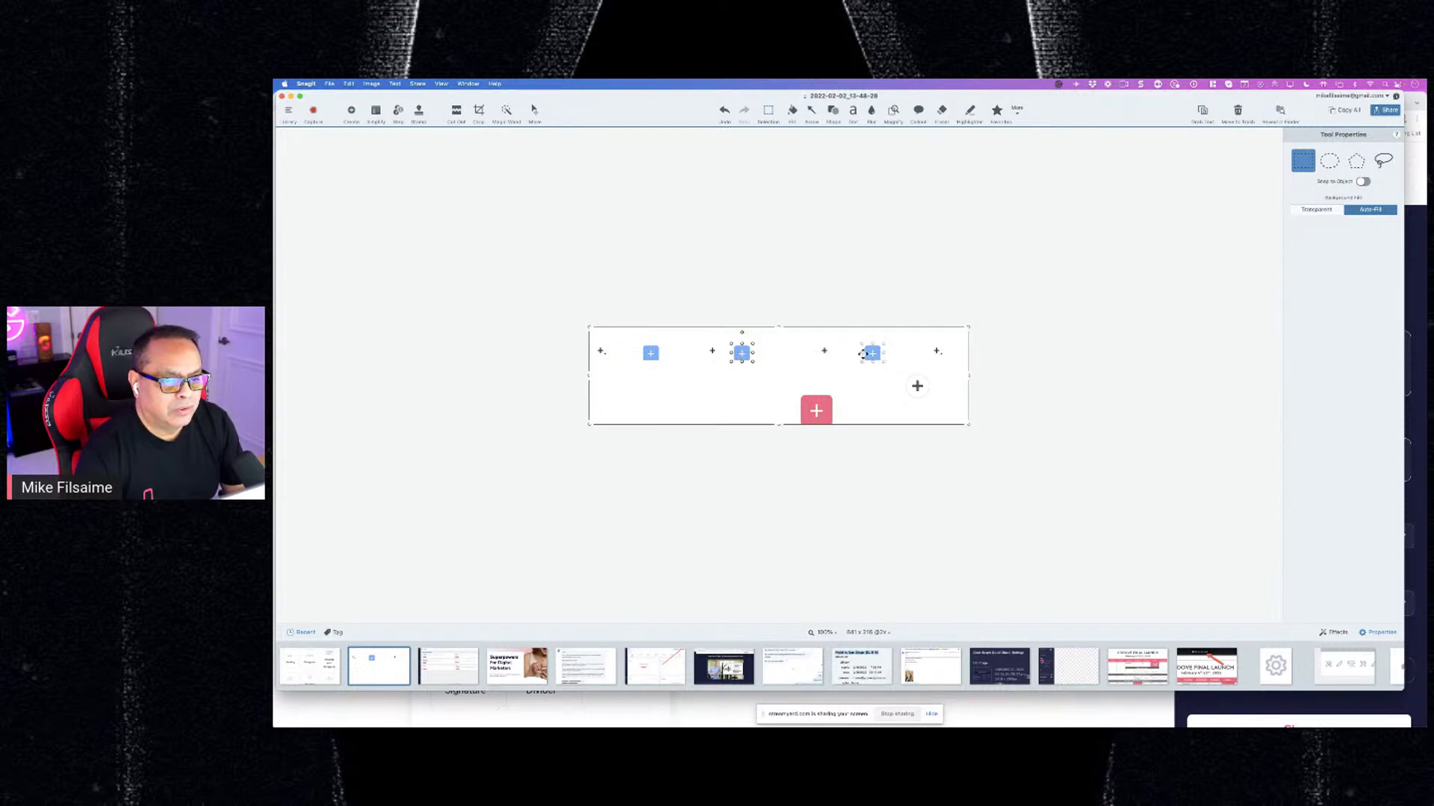
{"action": "left_click_drag", "start_coordinate": [876, 355], "coordinate": [936, 353]}
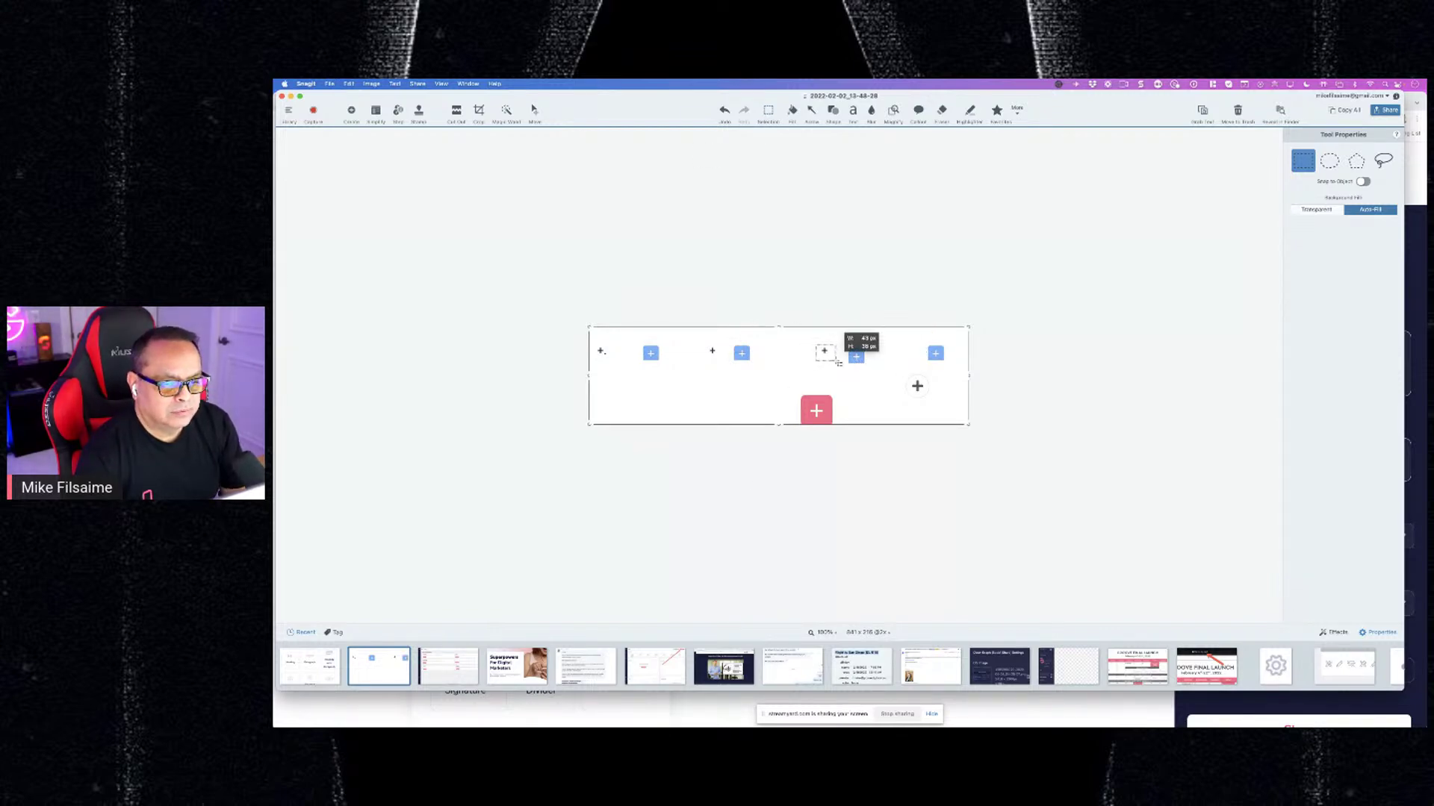
Erase the stray small plus markers from the row capture
{"action": "left_click_drag", "start_coordinate": [701, 345], "coordinate": [736, 363]}
{"action": "key", "text": "Delete"}
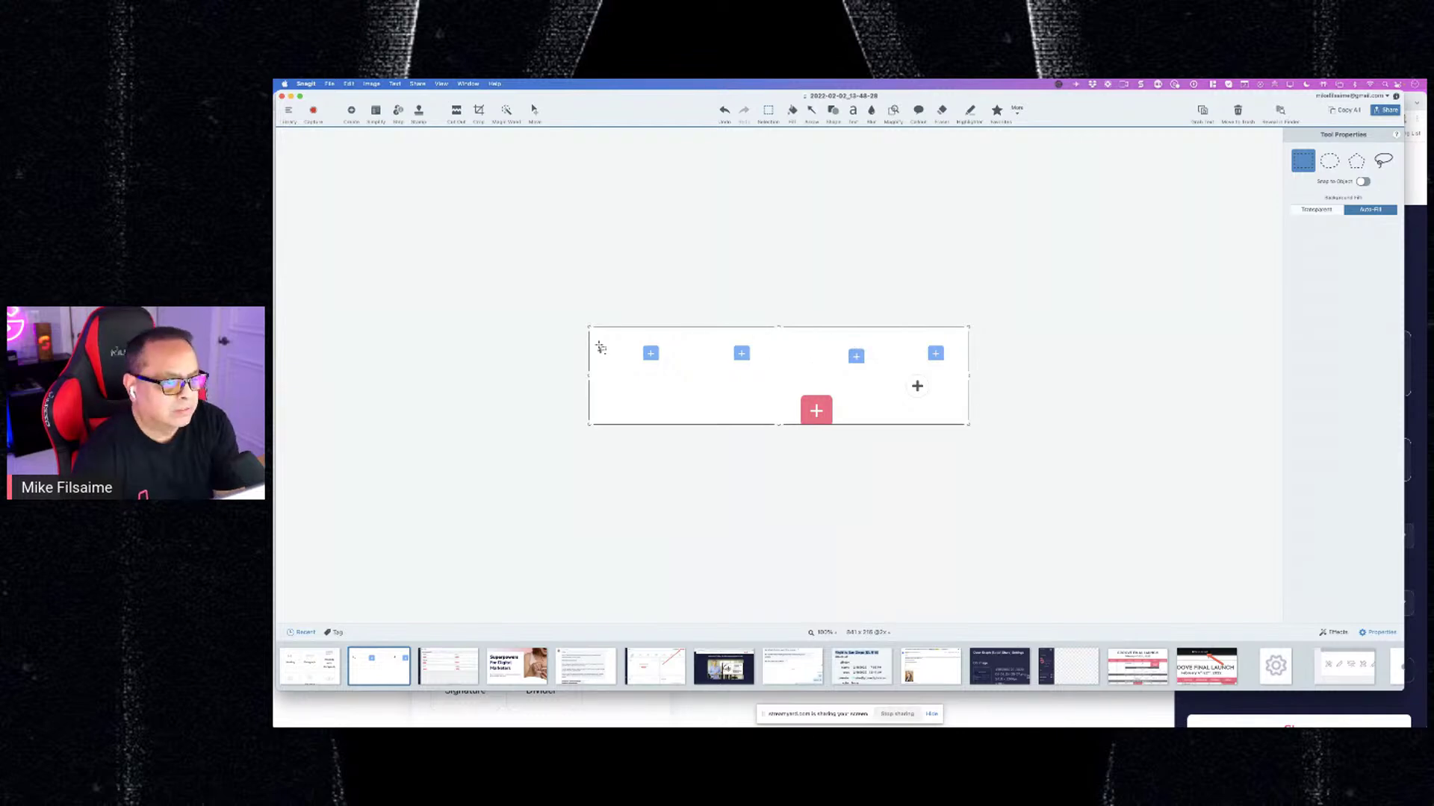
{"action": "left_click_drag", "start_coordinate": [595, 347], "coordinate": [619, 362]}
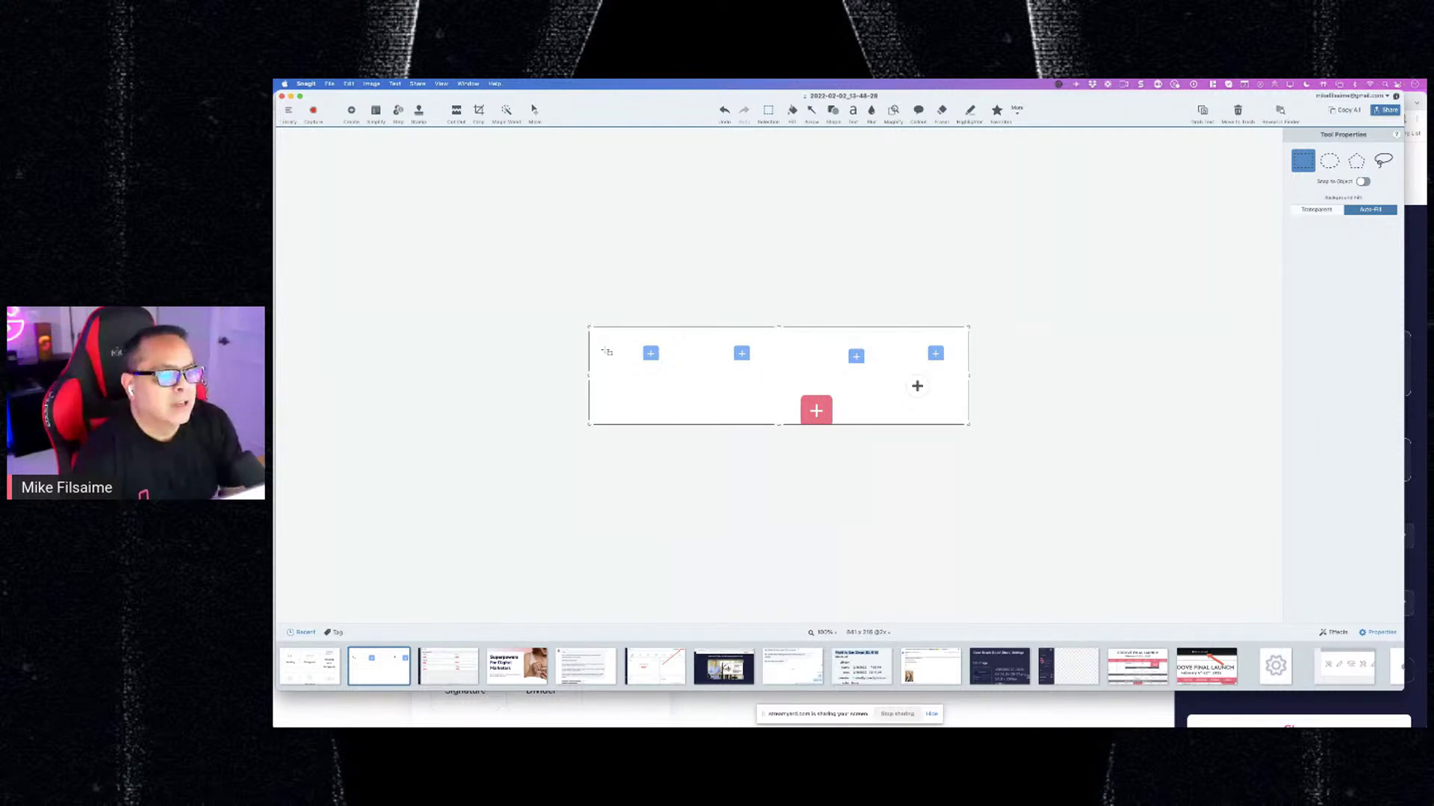
{"action": "right_click", "coordinate": [675, 381]}
{"action": "left_click", "coordinate": [688, 447]}
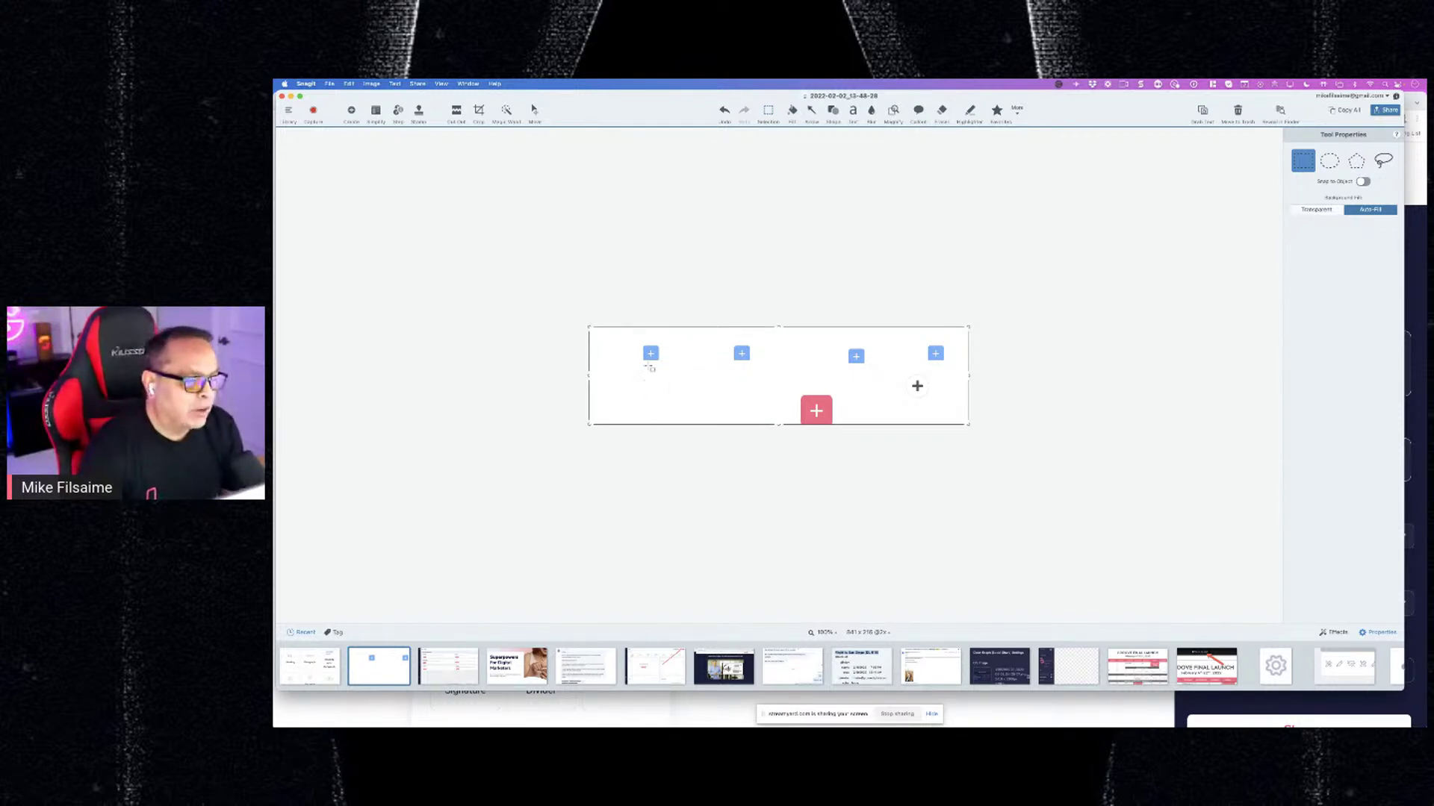
Paste the element-grid image onto the button-row capture in Snagit, nudge it into place, and return to Chrome
{"action": "left_click", "coordinate": [319, 663]}
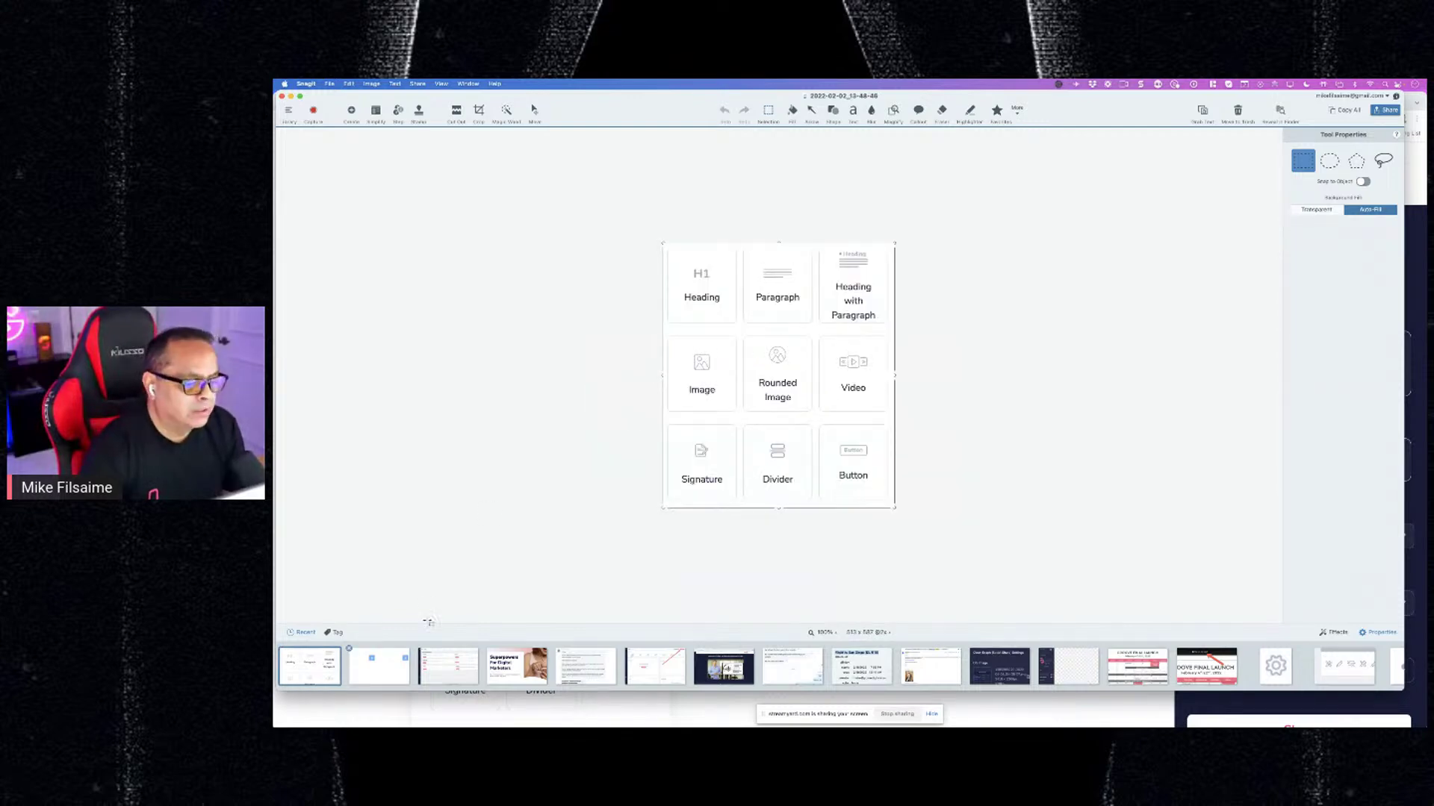
{"action": "left_click", "coordinate": [394, 672]}
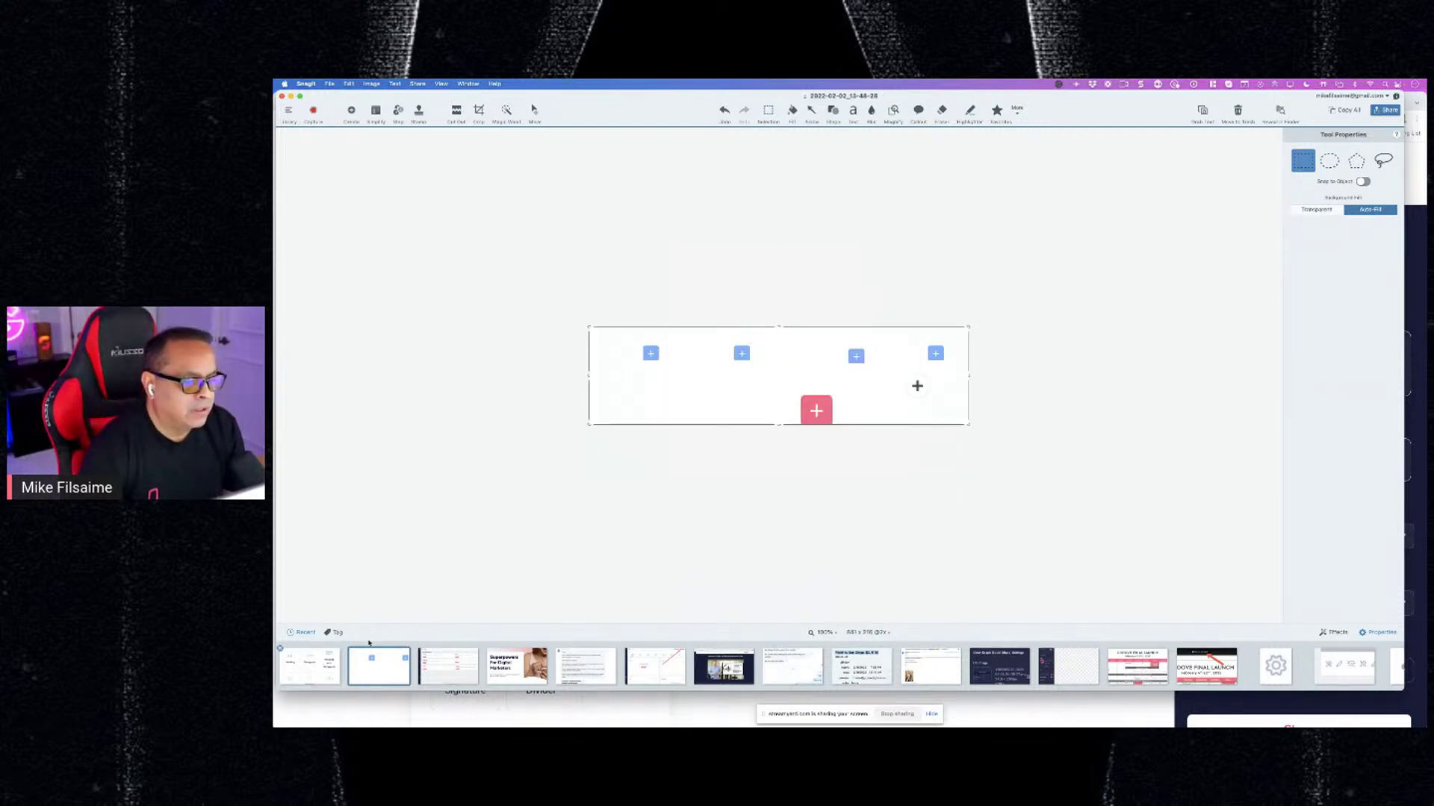
{"action": "key", "text": "super+v"}
{"action": "mouse_move", "coordinate": [692, 429]}
{"action": "left_mouse_down"}
{"action": "mouse_move", "coordinate": [687, 490]}
{"action": "mouse_move", "coordinate": [717, 470]}
{"action": "mouse_move", "coordinate": [709, 447]}
{"action": "left_mouse_up"}
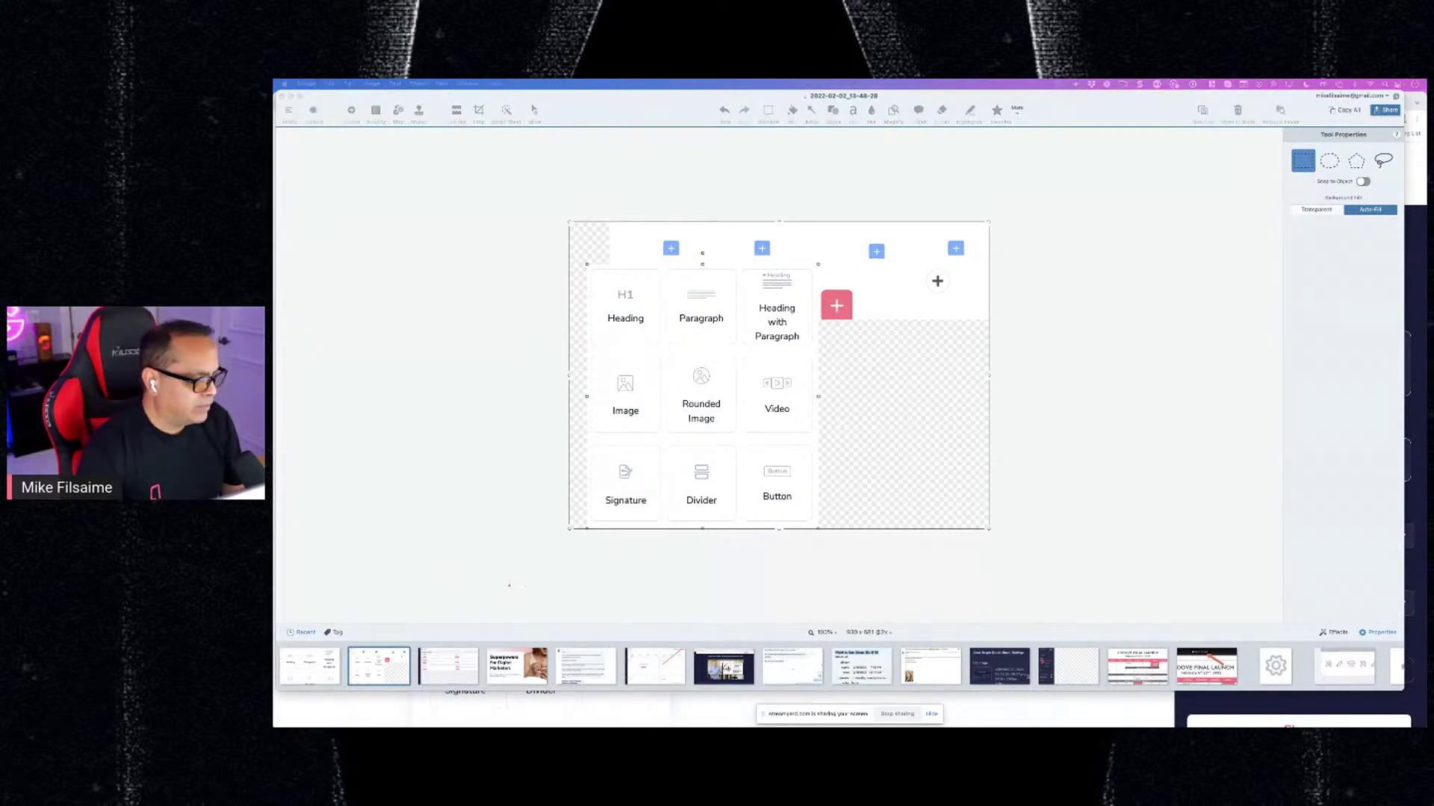
{"action": "left_click", "coordinate": [379, 666]}
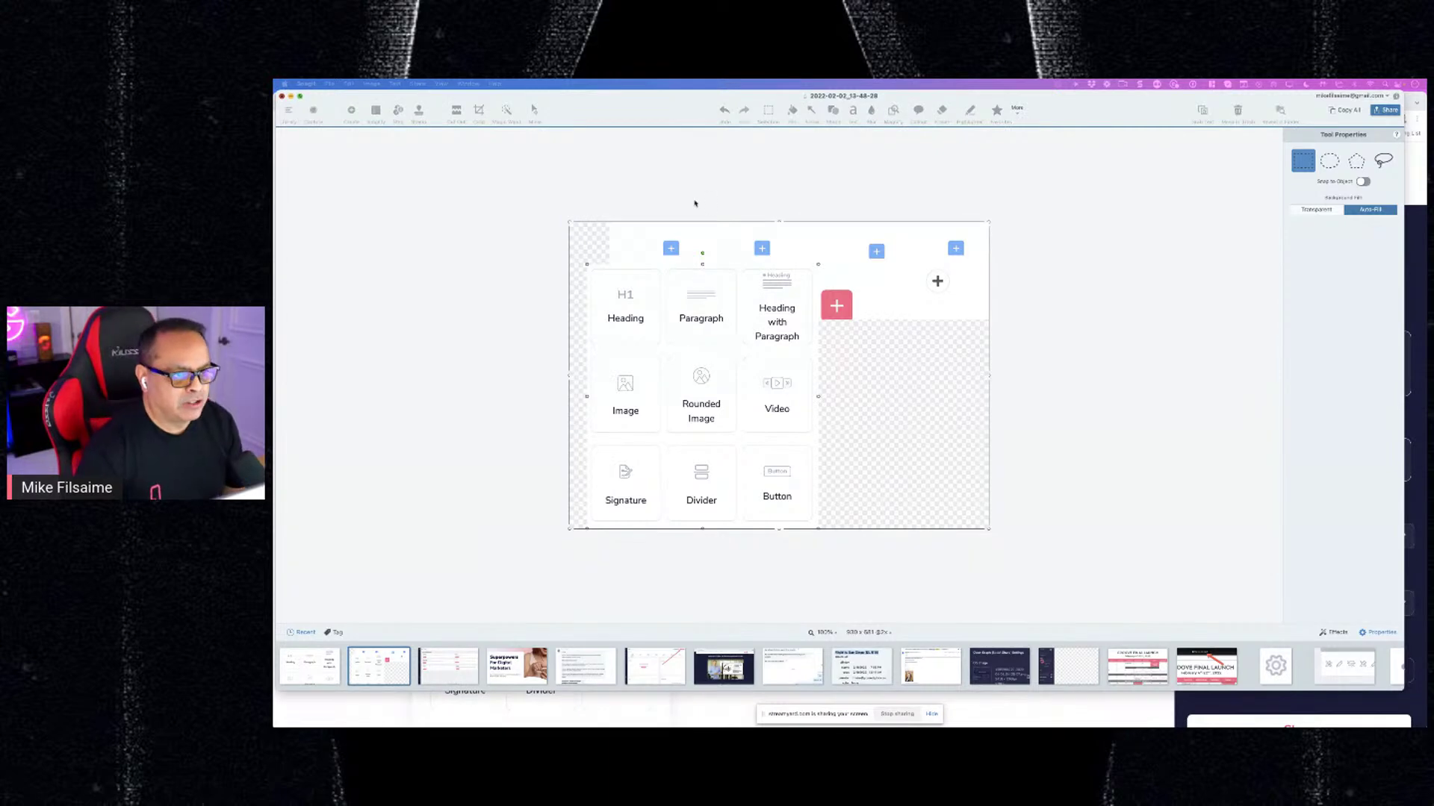
{"action": "key", "text": "super+Tab"}
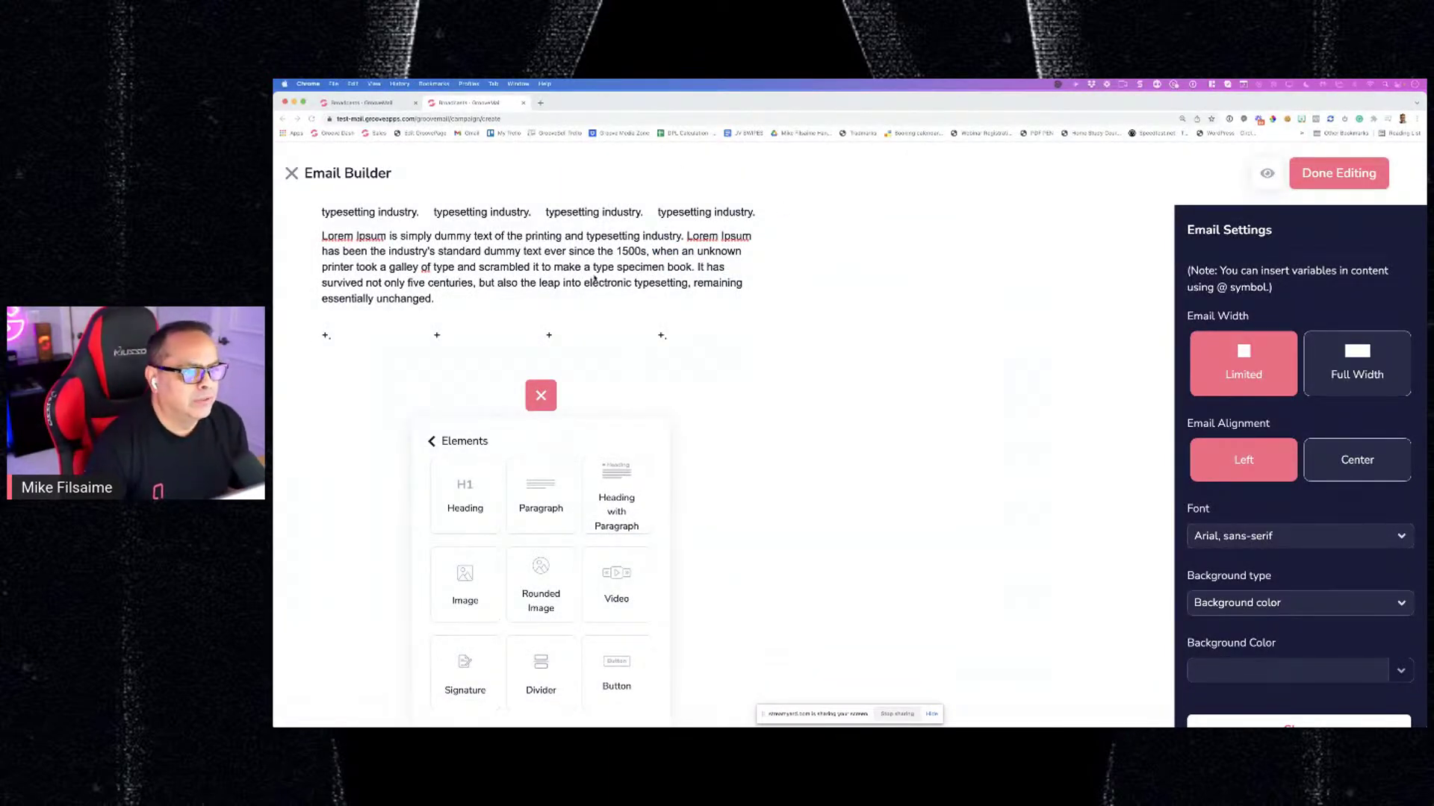
Finish the designed email, dismiss the save-email prompt, and exit the Email Builder without saving
{"action": "left_click", "coordinate": [349, 104]}
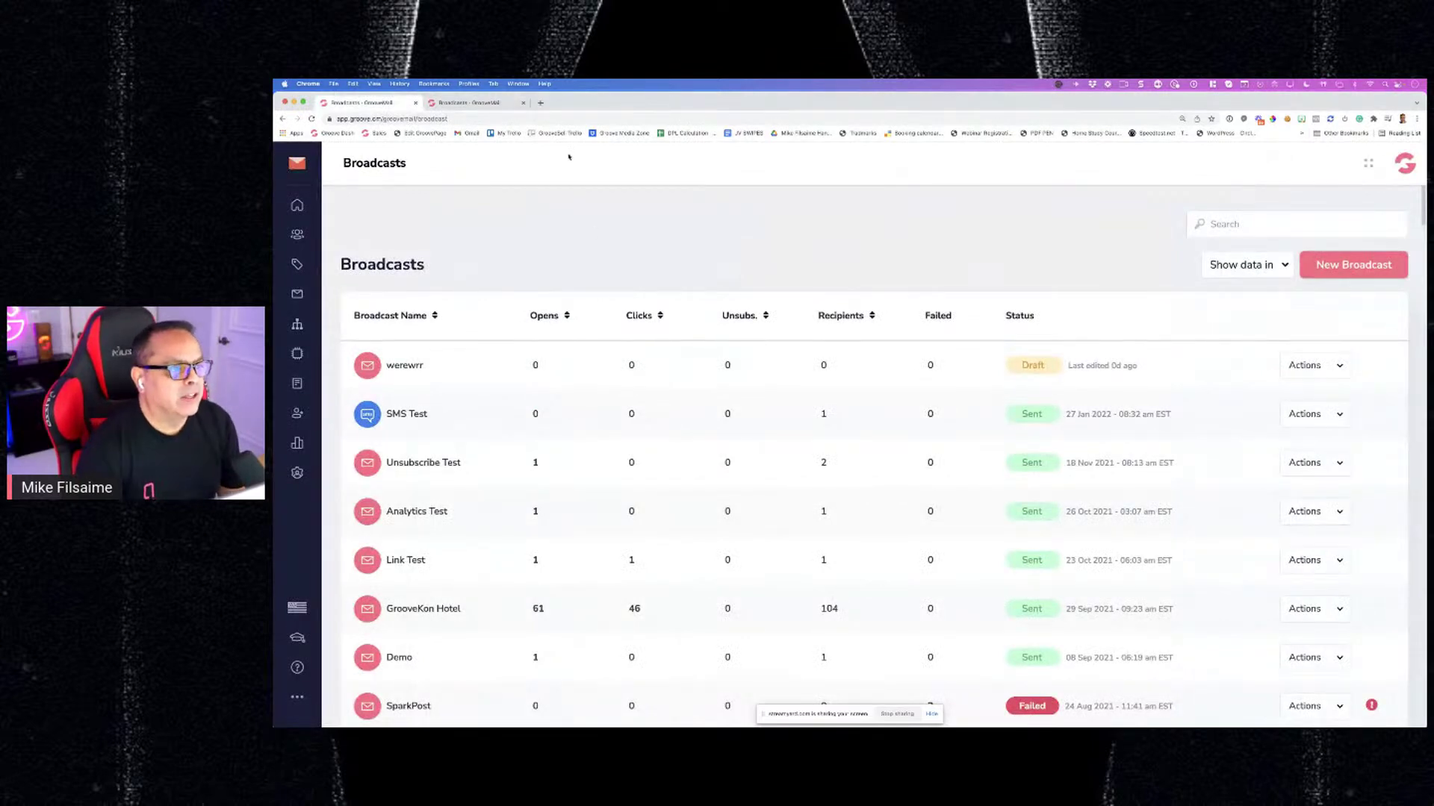
{"action": "left_click", "coordinate": [480, 103]}
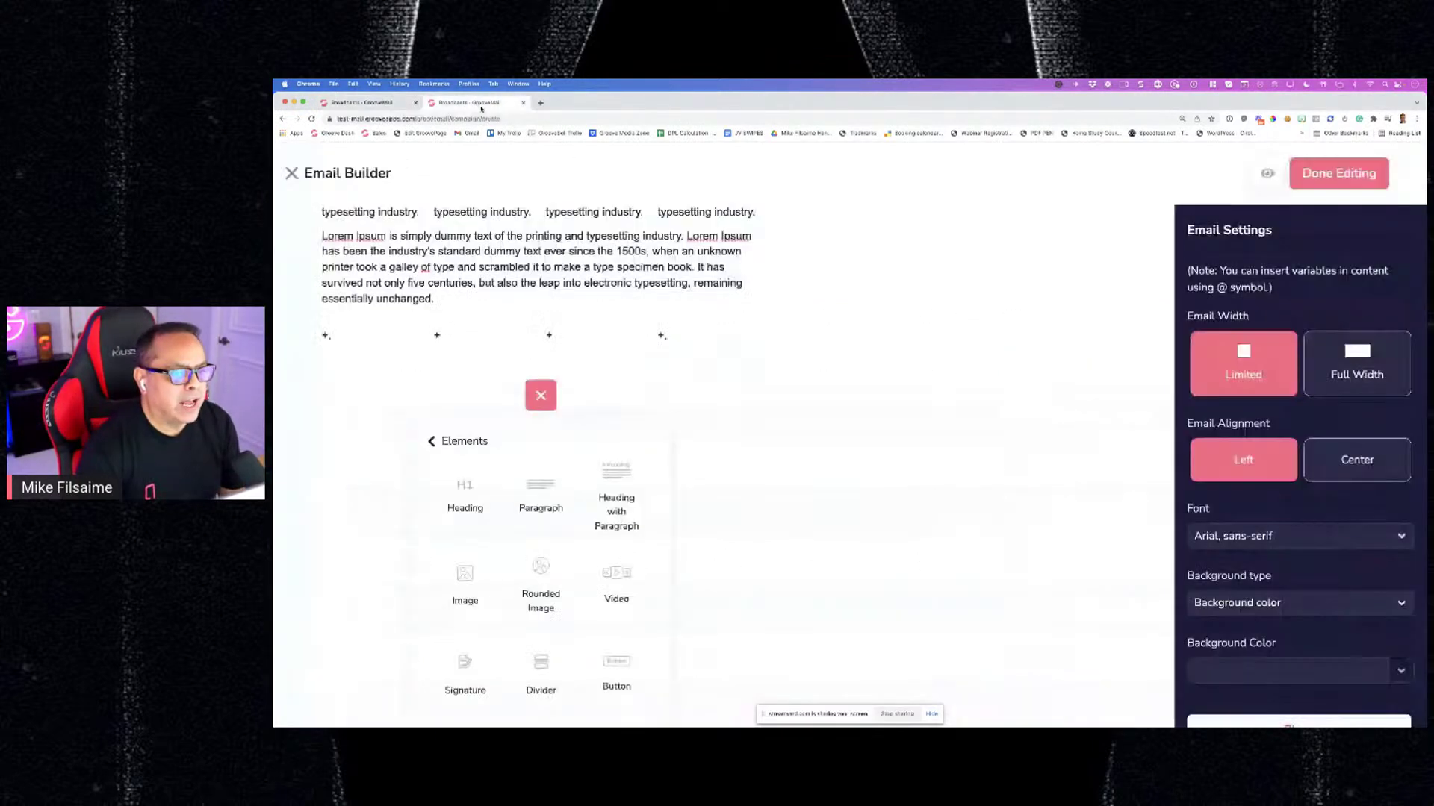
{"action": "left_click", "coordinate": [1338, 173]}
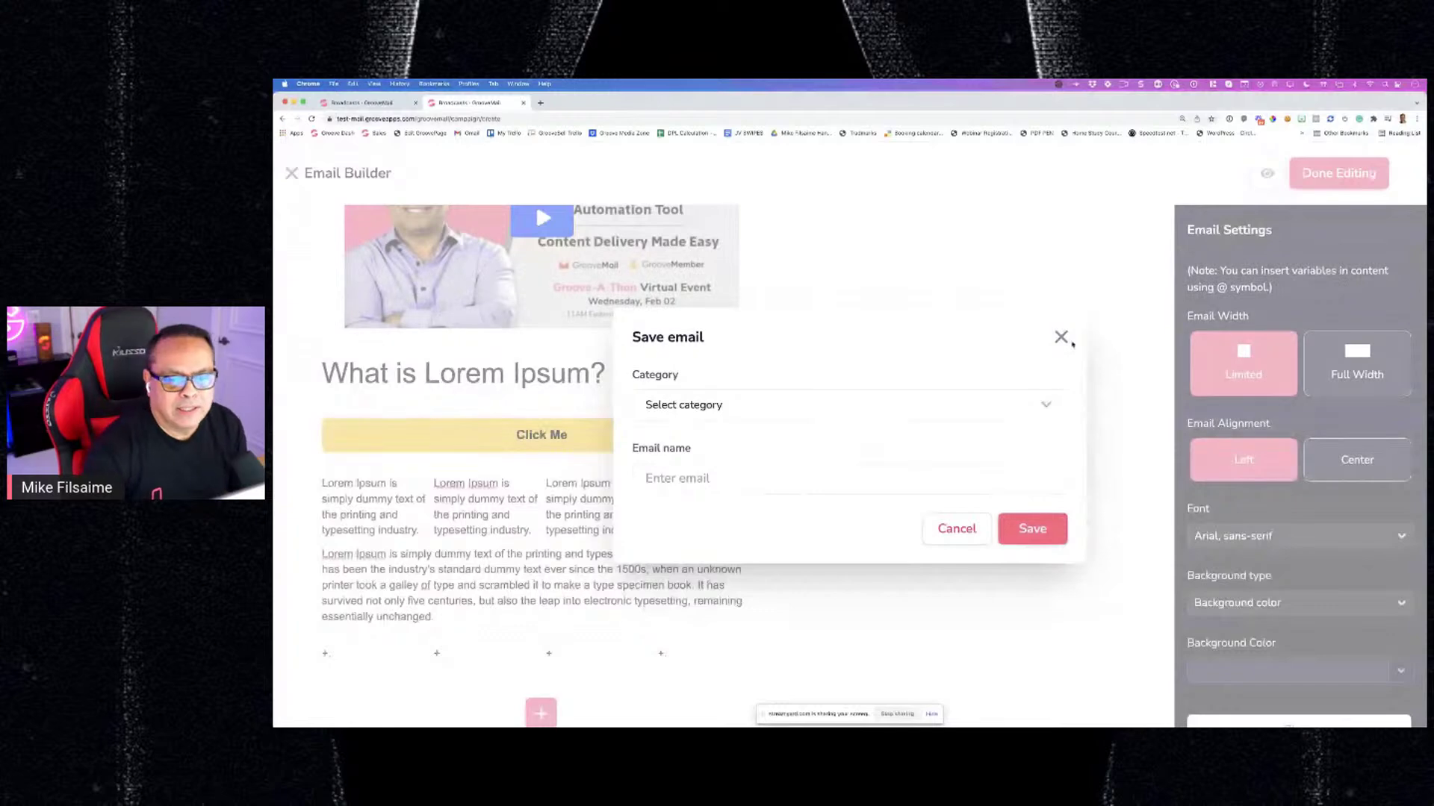
{"action": "left_click", "coordinate": [1061, 337]}
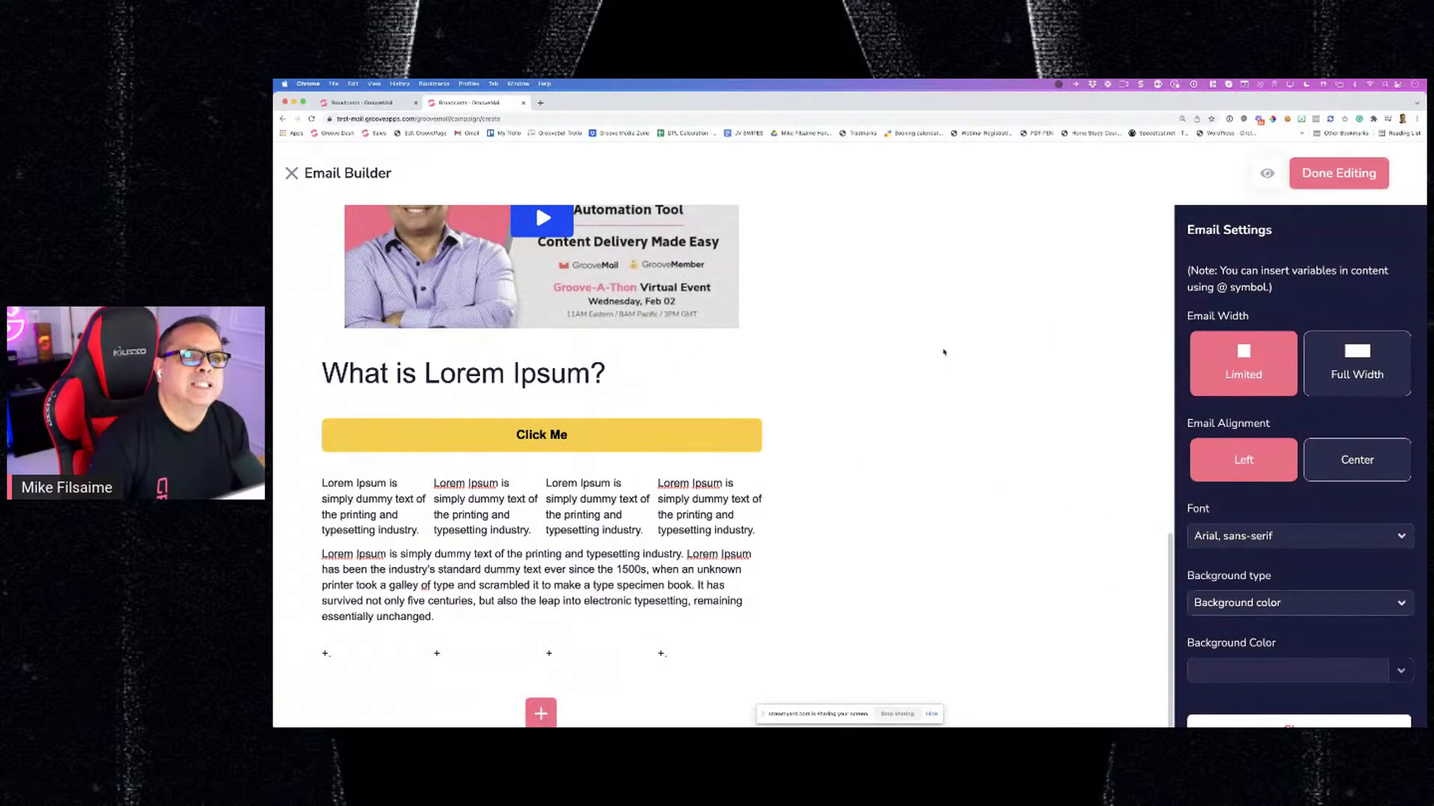
{"action": "left_click", "coordinate": [320, 185]}
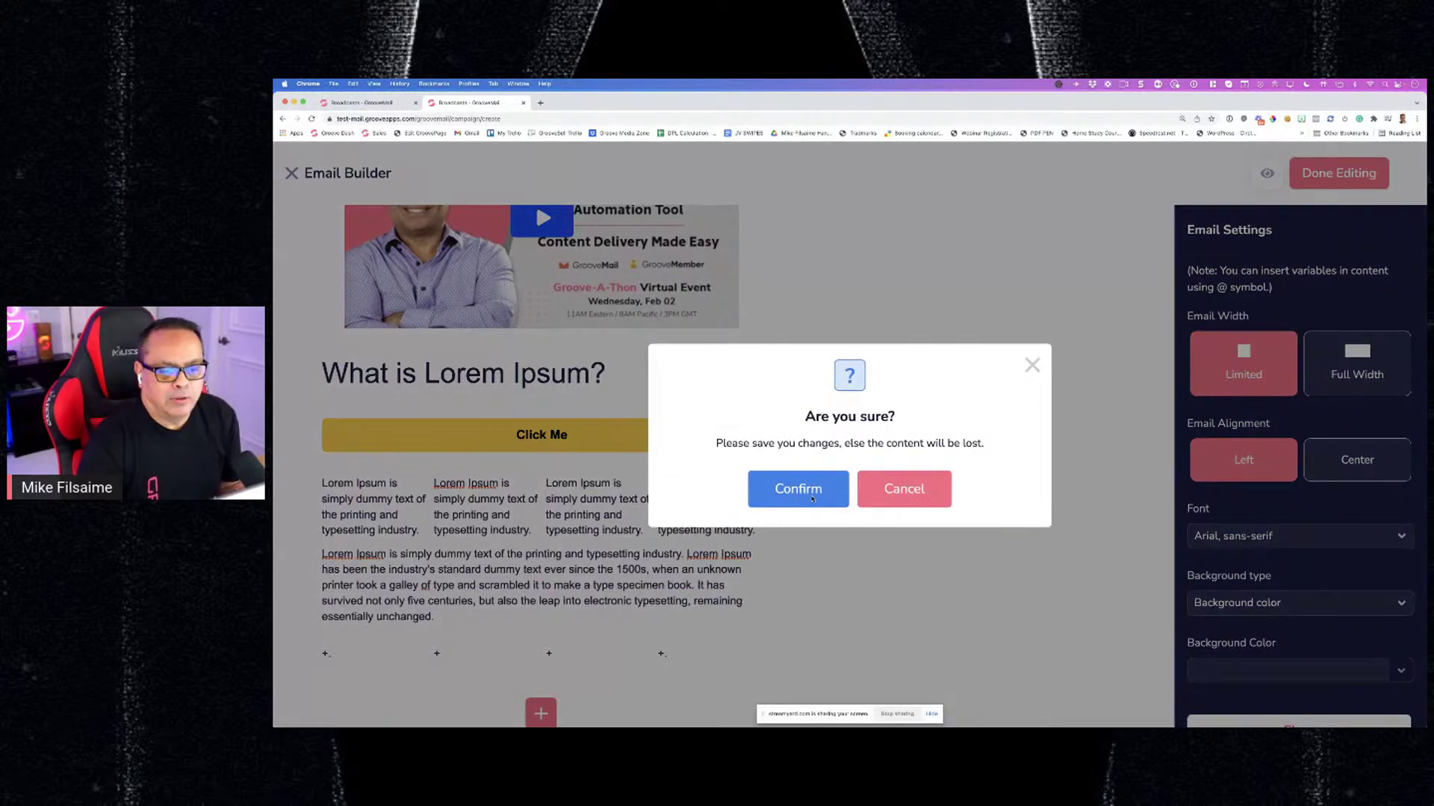
{"action": "left_click", "coordinate": [808, 495]}
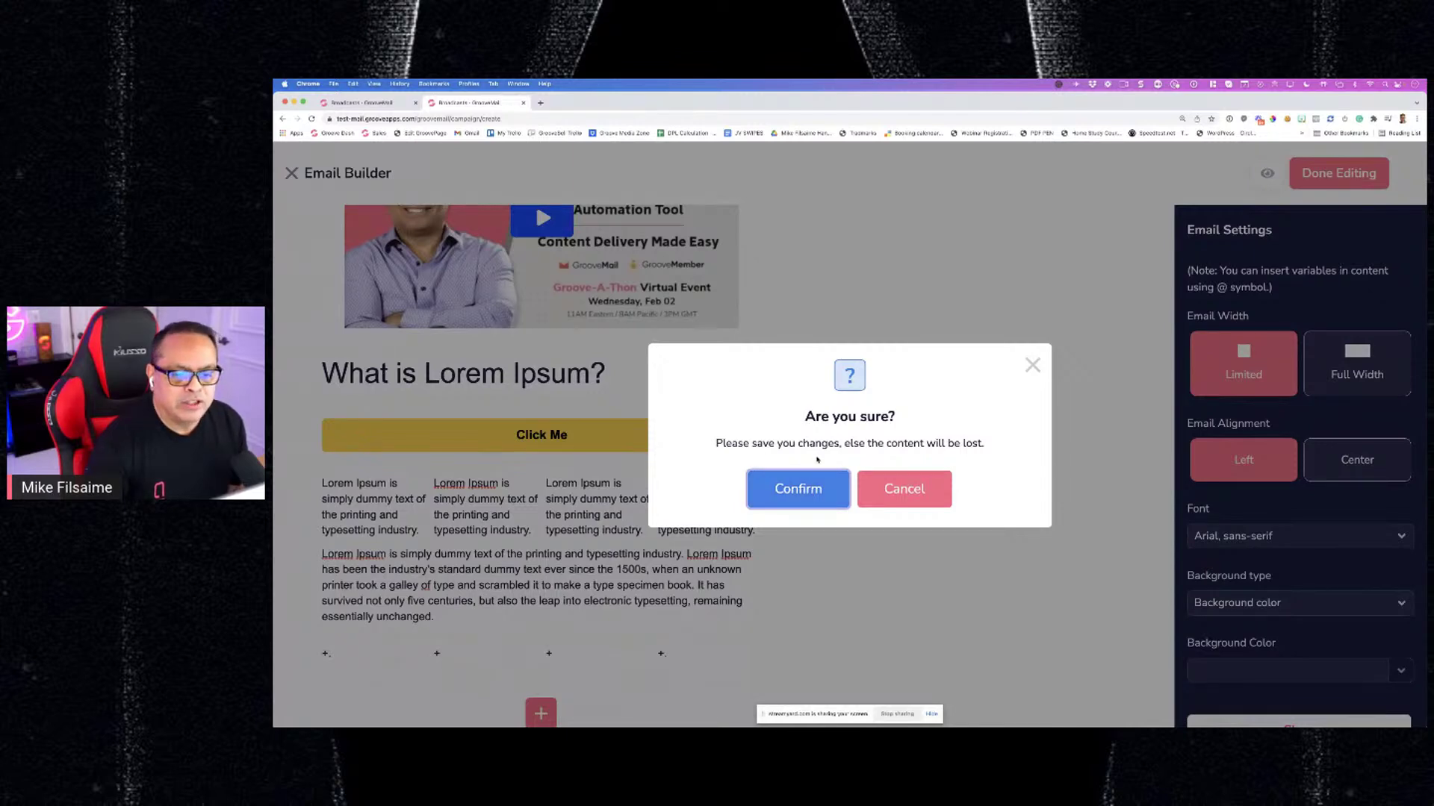
{"action": "left_click", "coordinate": [792, 490]}
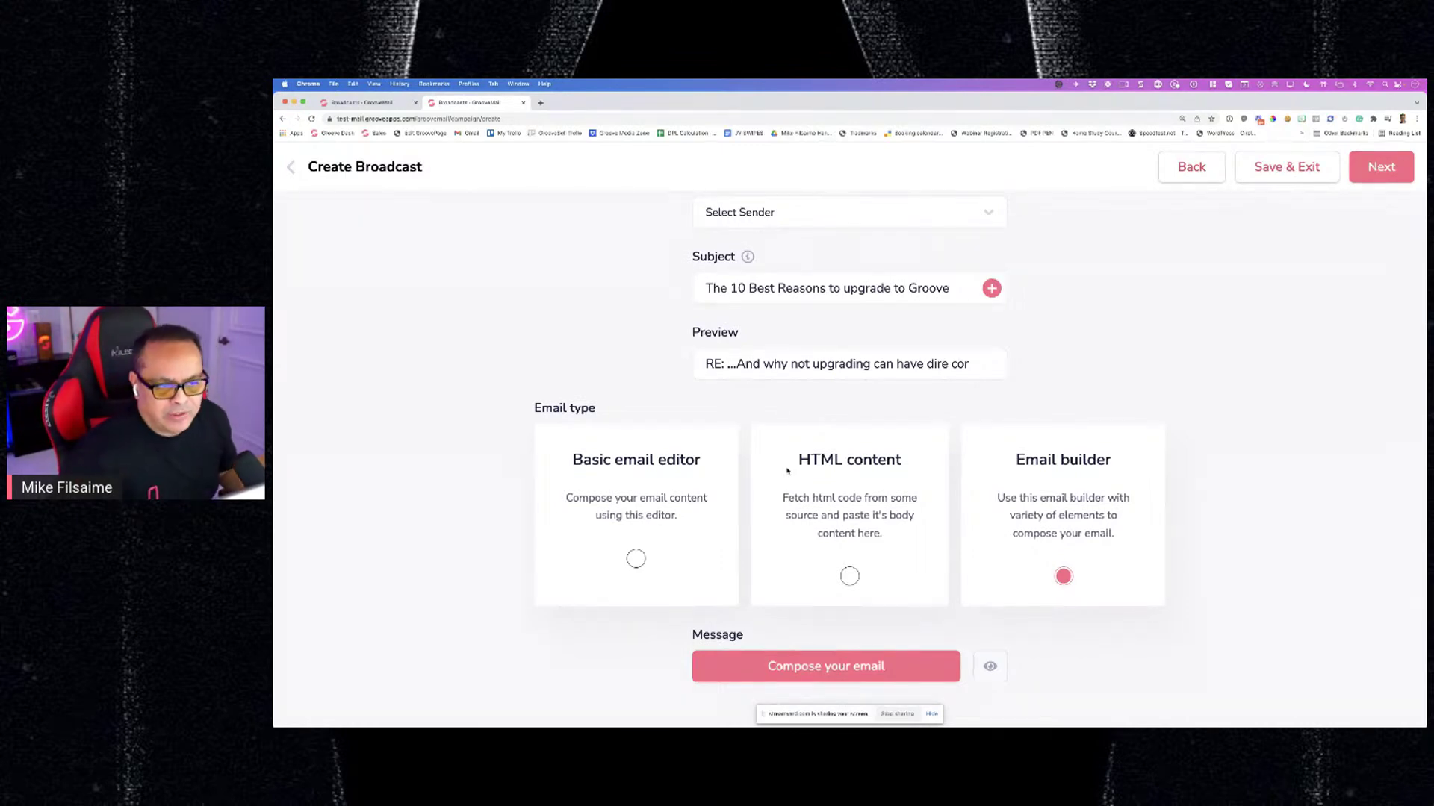
Close the unfinished broadcast's tab and begin a New Broadcast from the Broadcasts page
{"action": "scroll", "coordinate": [960, 386], "scroll_direction": "up", "scroll_amount": 1}
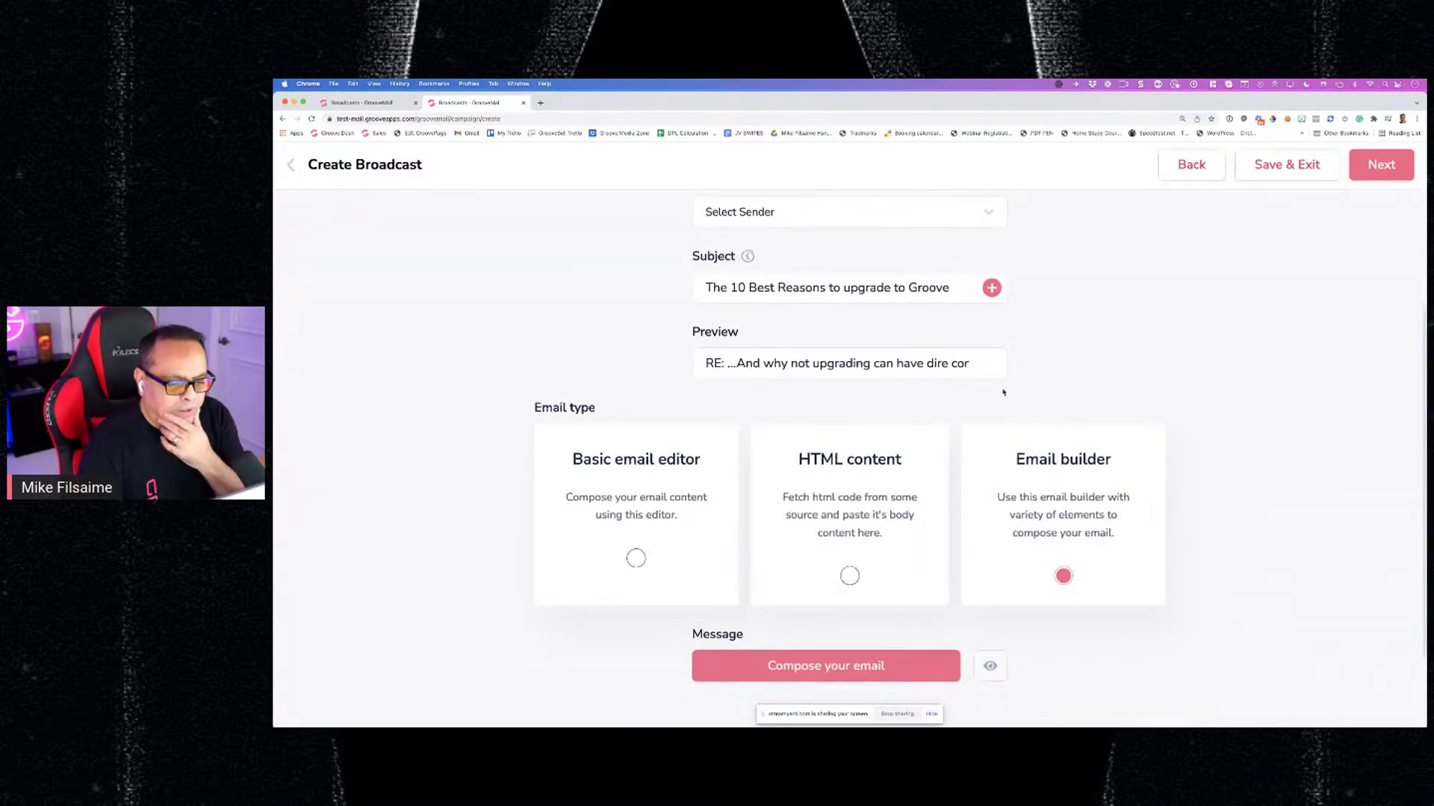
{"action": "scroll", "coordinate": [969, 413], "scroll_direction": "up", "scroll_amount": 3}
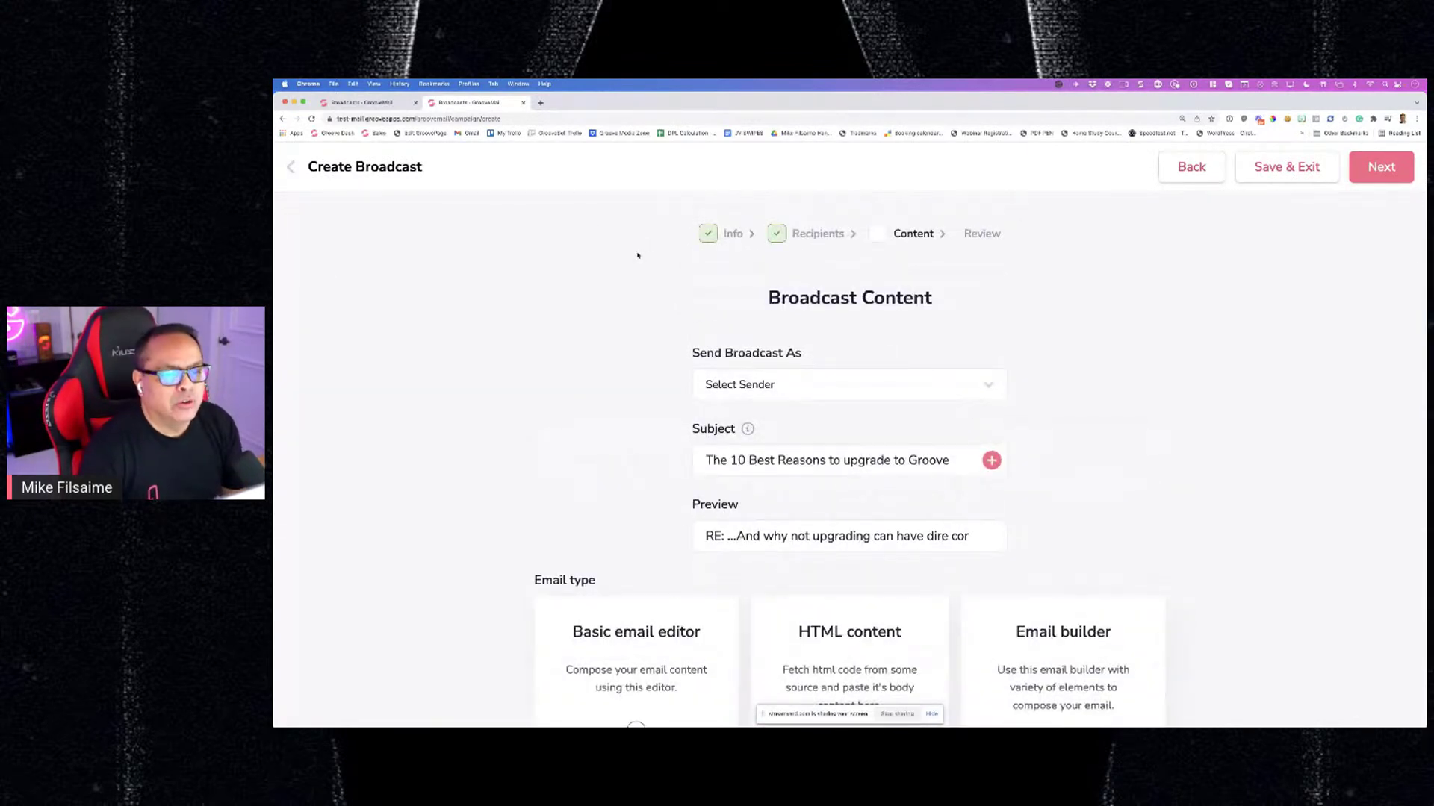
{"action": "scroll", "coordinate": [639, 254], "scroll_direction": "down", "scroll_amount": 1}
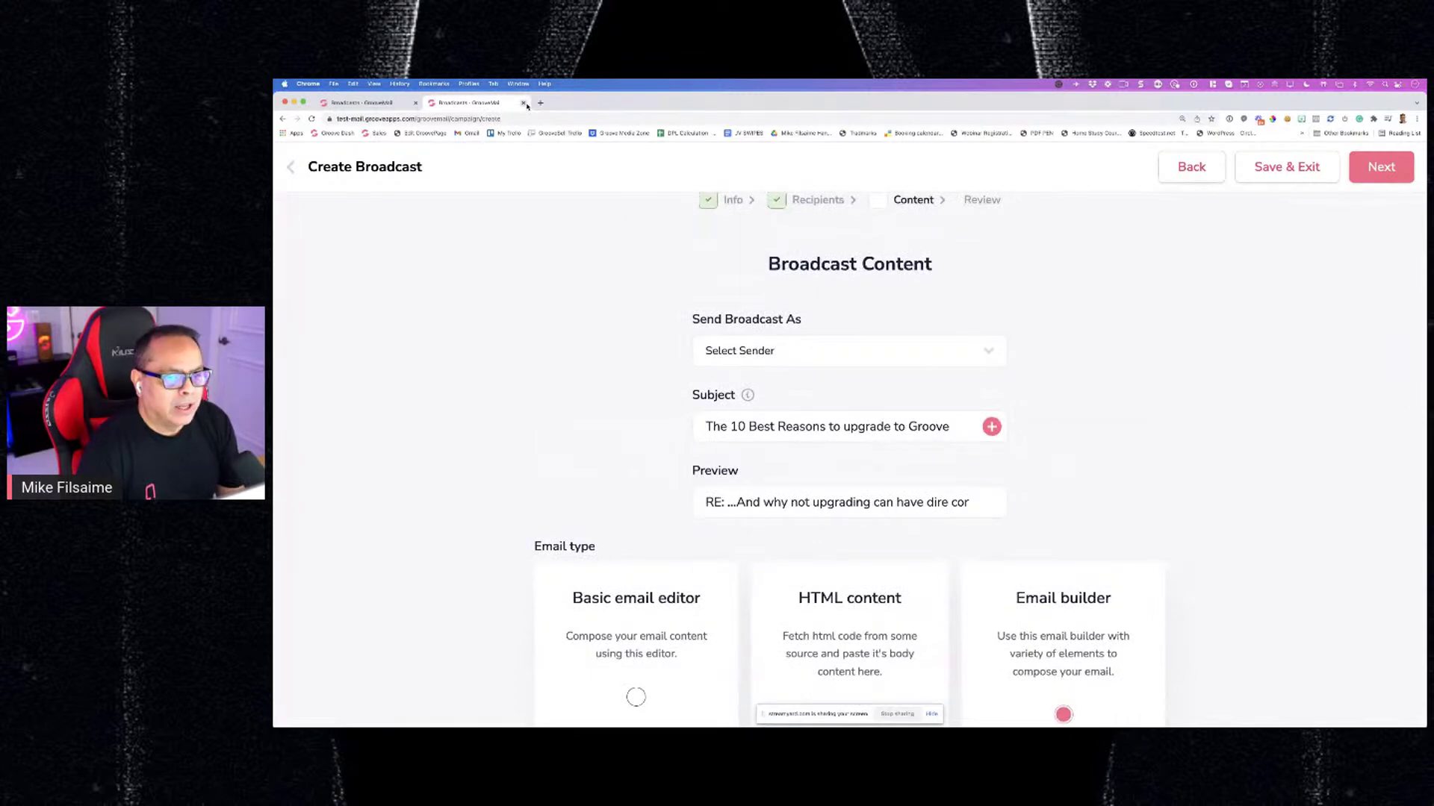
{"action": "scroll", "coordinate": [864, 567], "scroll_direction": "down", "scroll_amount": 4}
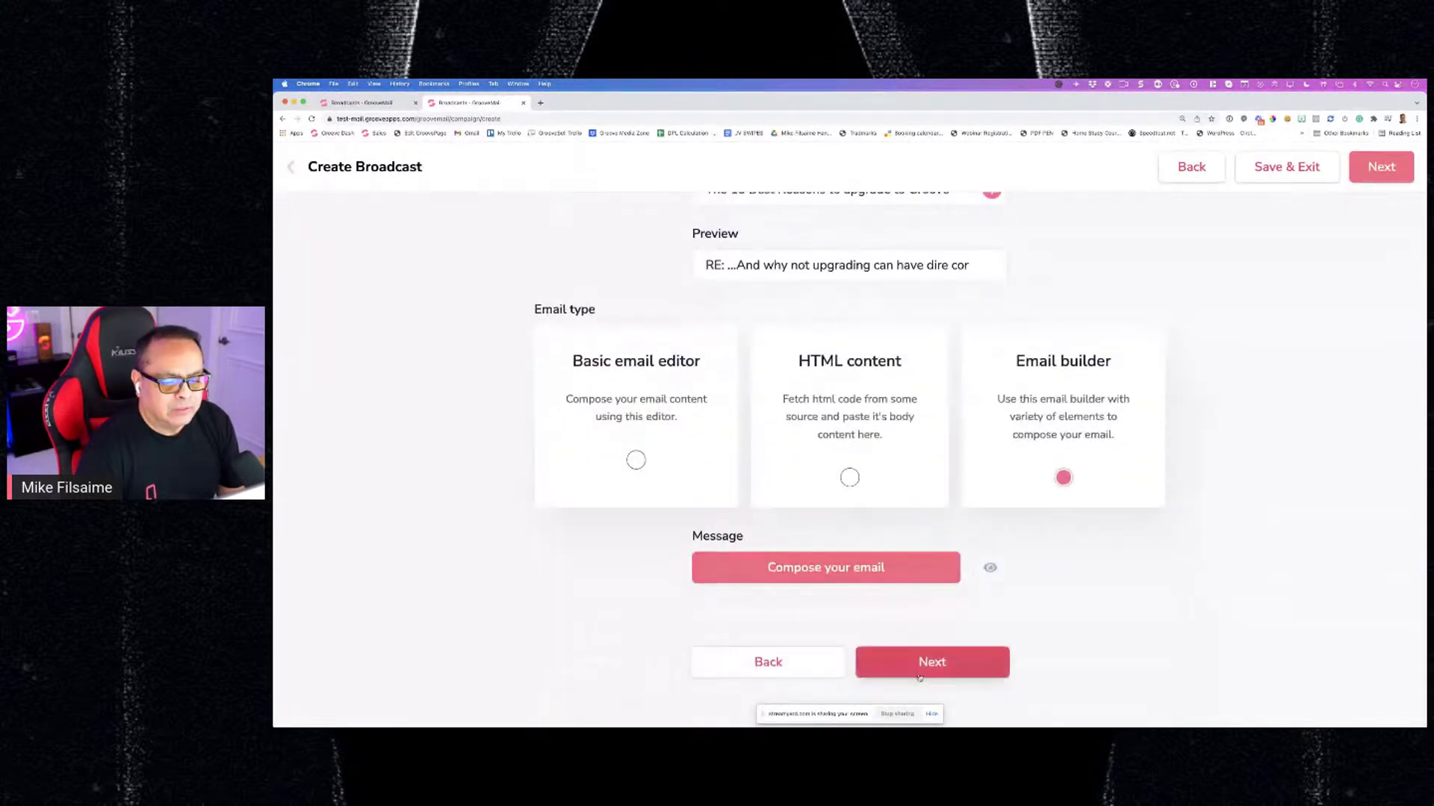
{"action": "left_click", "coordinate": [919, 667]}
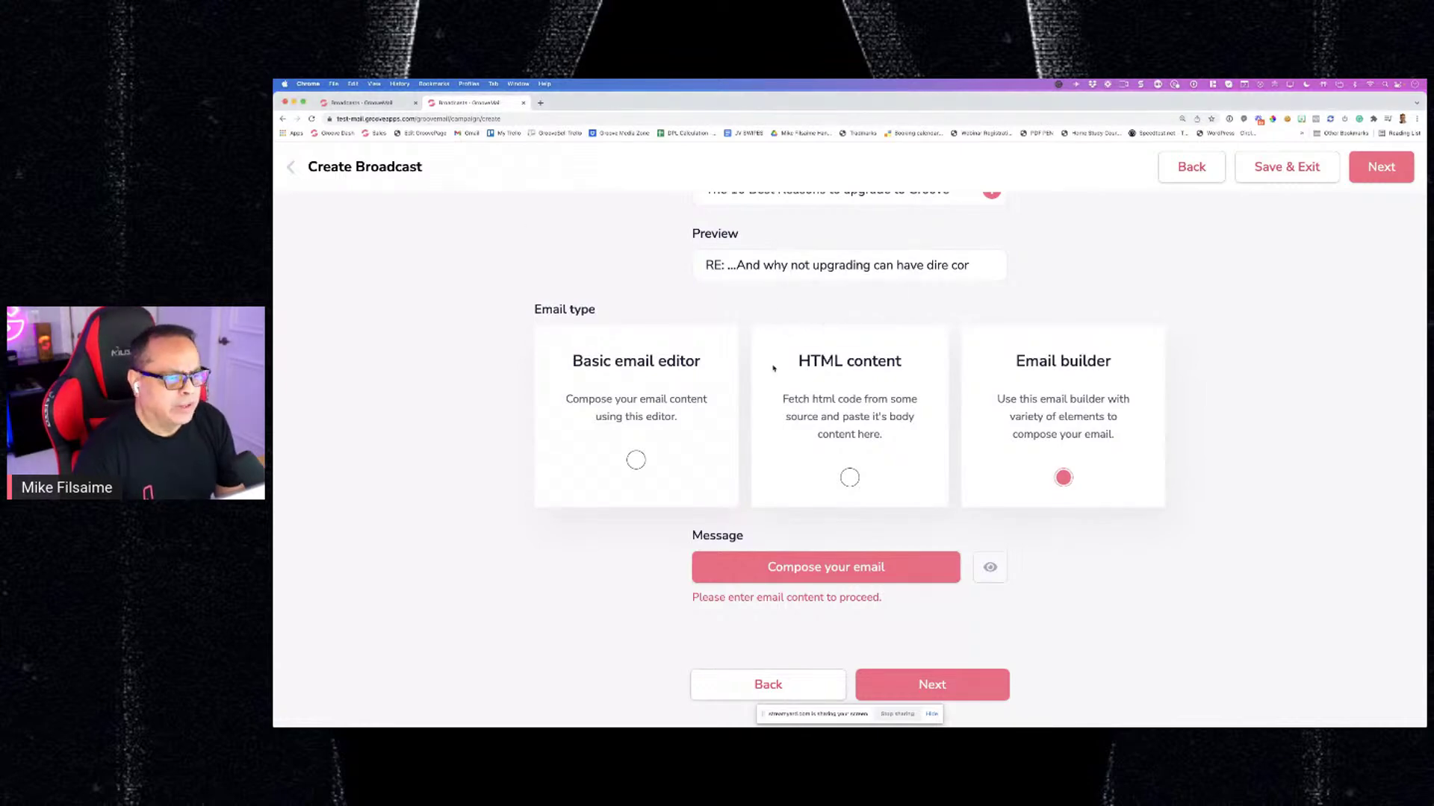
{"action": "key", "text": "super+w"}
{"action": "left_click", "coordinate": [1333, 277]}
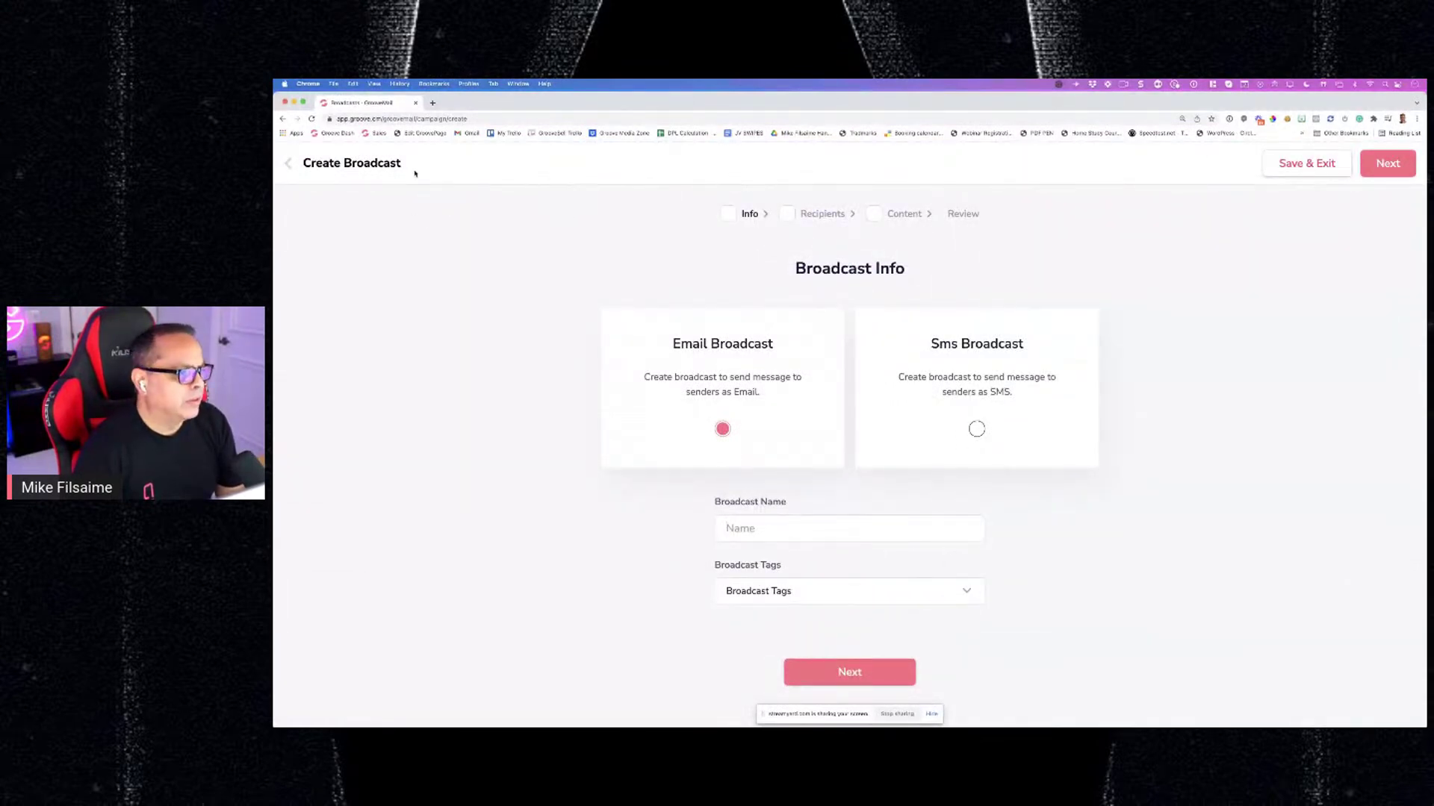
Open the werewrr draft for editing, enter 'wr', body 'werwerwer' and preview 'werwerwerw', and continue to review
{"action": "left_click", "coordinate": [289, 164]}
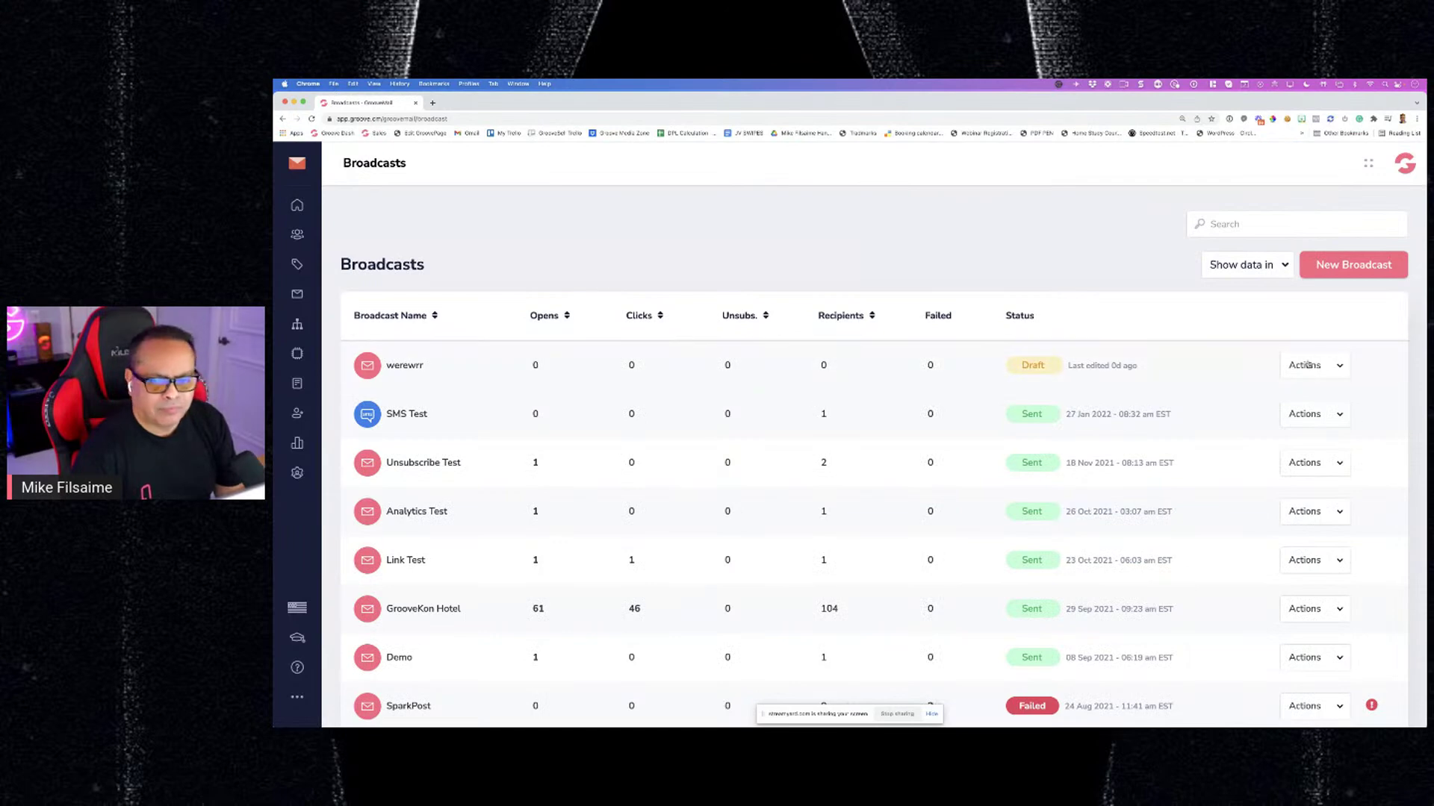
{"action": "left_click", "coordinate": [1307, 366]}
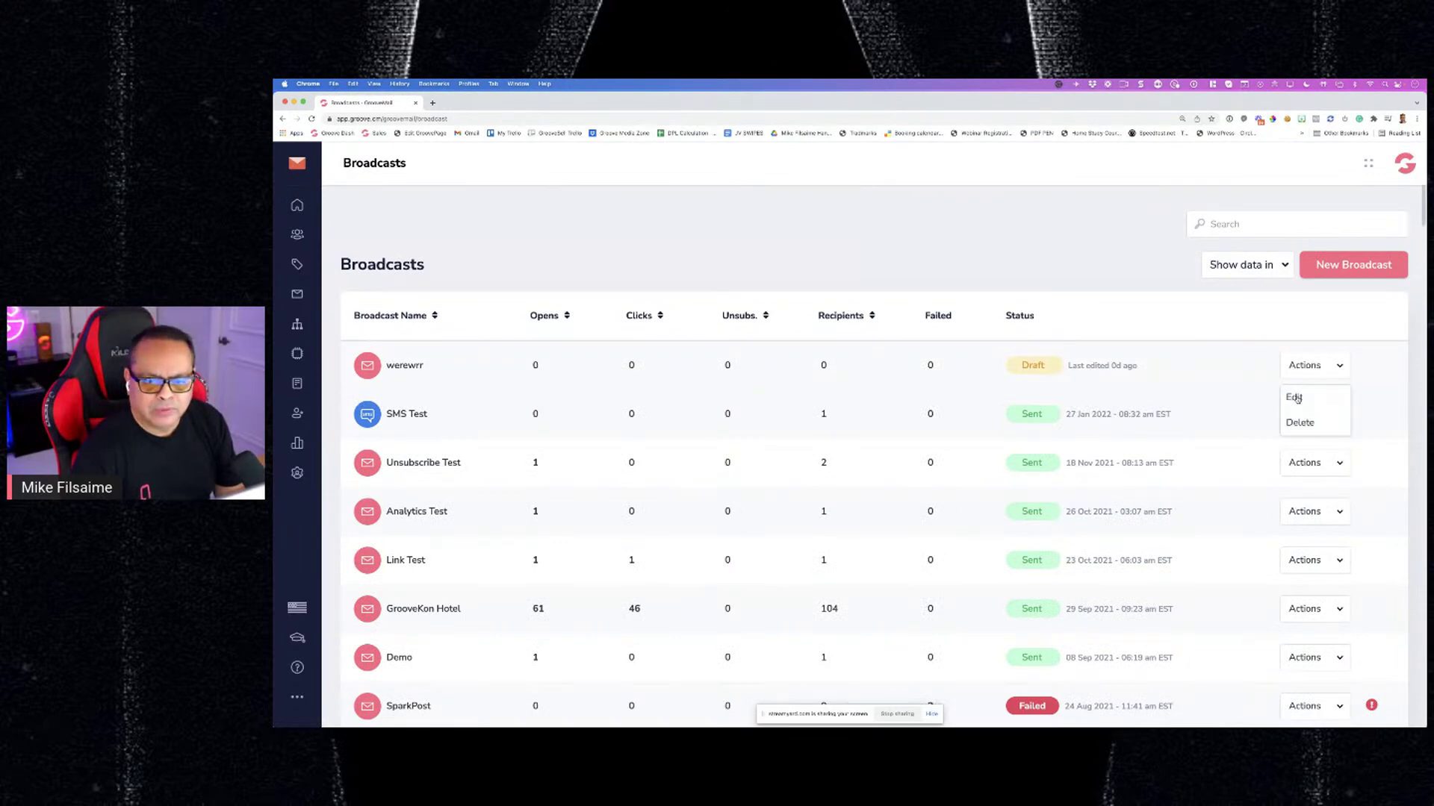
{"action": "left_click", "coordinate": [1297, 398]}
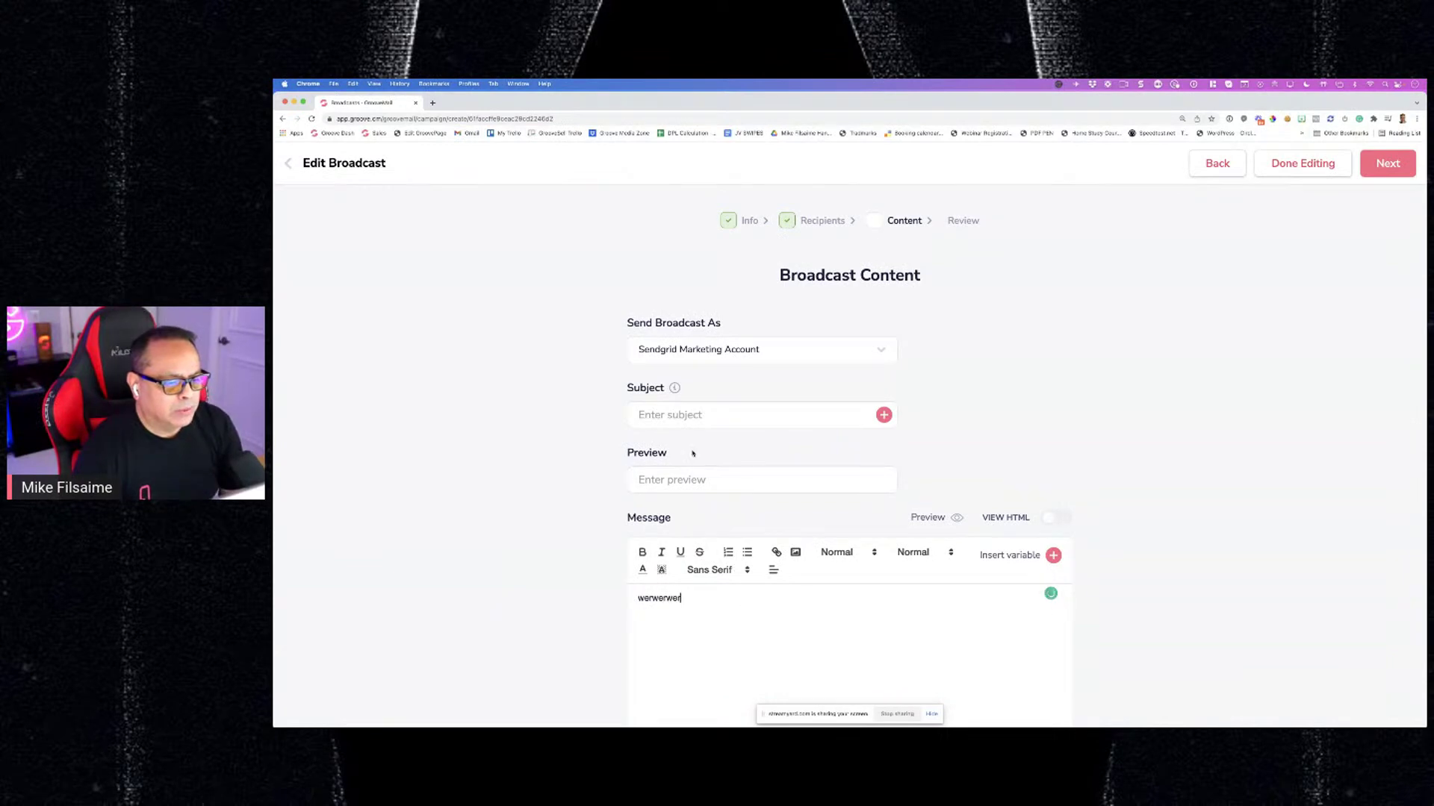
{"action": "type", "text": "wr"}
{"action": "left_click", "coordinate": [687, 416]}
{"action": "type", "text": "werwerwer"}
{"action": "scroll", "coordinate": [687, 463], "scroll_direction": "down", "scroll_amount": 1}
{"action": "left_click", "coordinate": [694, 478]}
{"action": "type", "text": "werwerwer"}
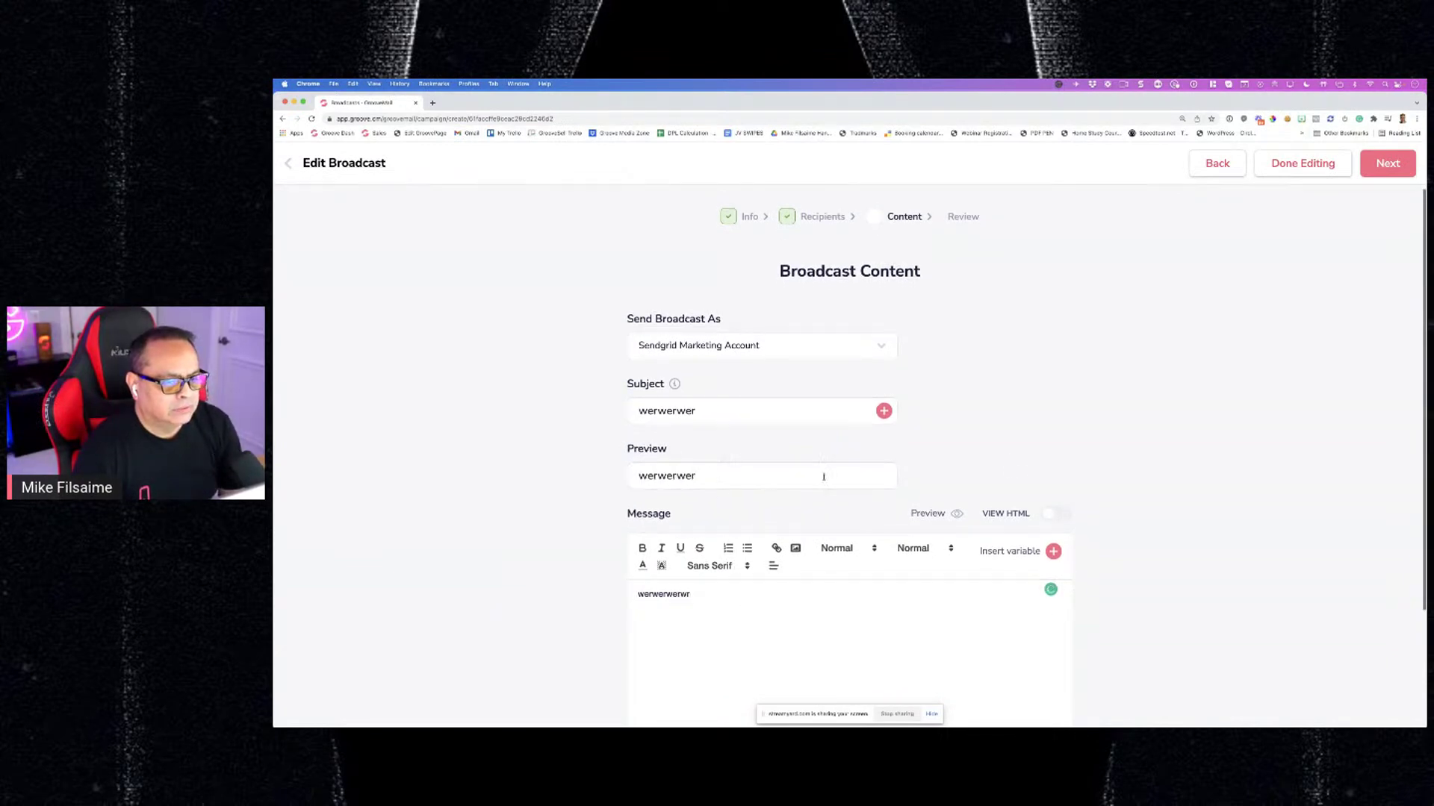
{"action": "type", "text": "w"}
{"action": "scroll", "coordinate": [823, 477], "scroll_direction": "down", "scroll_amount": 3}
{"action": "left_click", "coordinate": [917, 678]}
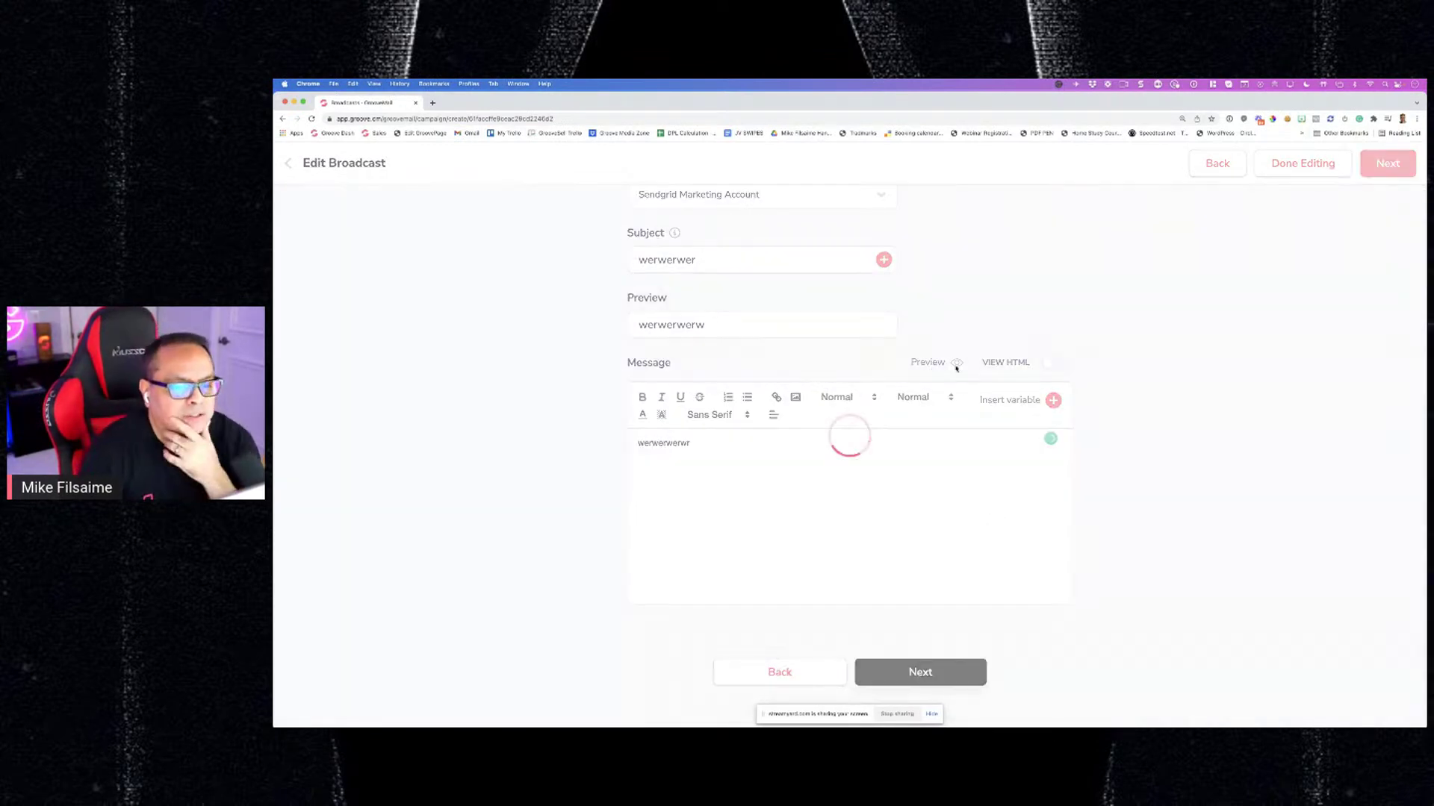
Pass over the send-now and schedule options and save the broadcast as a draft
{"action": "scroll", "coordinate": [789, 401], "scroll_direction": "down", "scroll_amount": 1}
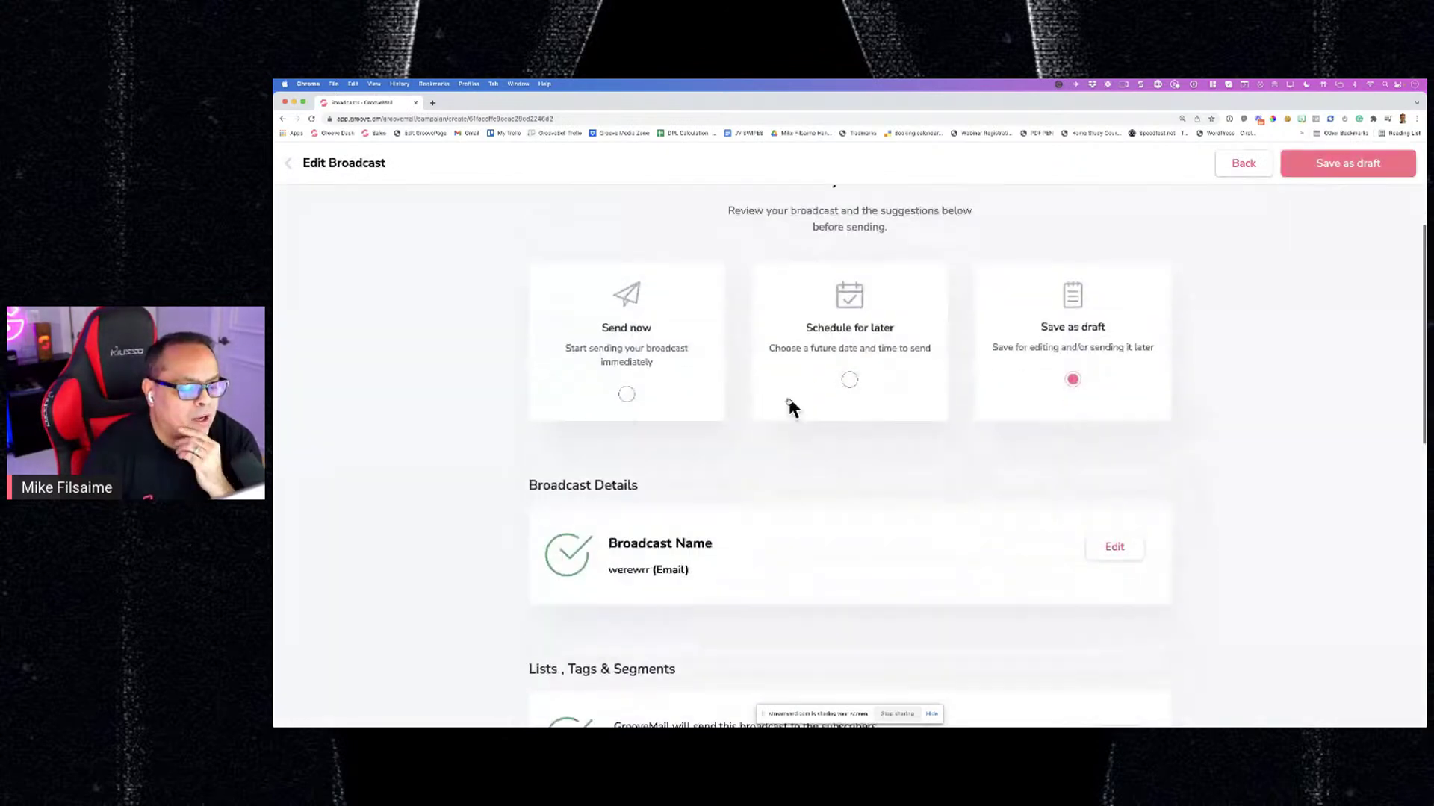
{"action": "scroll", "coordinate": [790, 407], "scroll_direction": "down", "scroll_amount": 5}
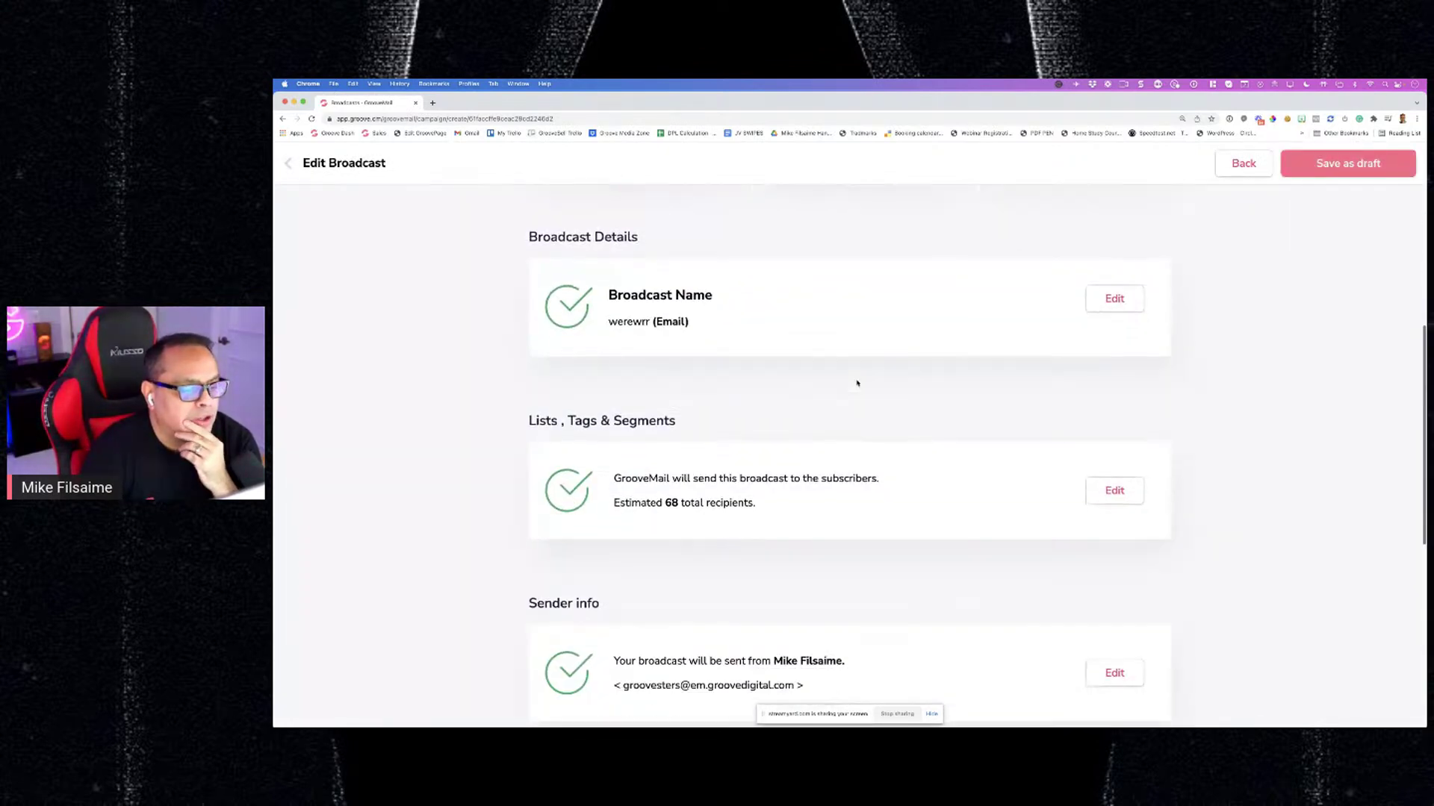
{"action": "scroll", "coordinate": [858, 382], "scroll_direction": "down", "scroll_amount": 1}
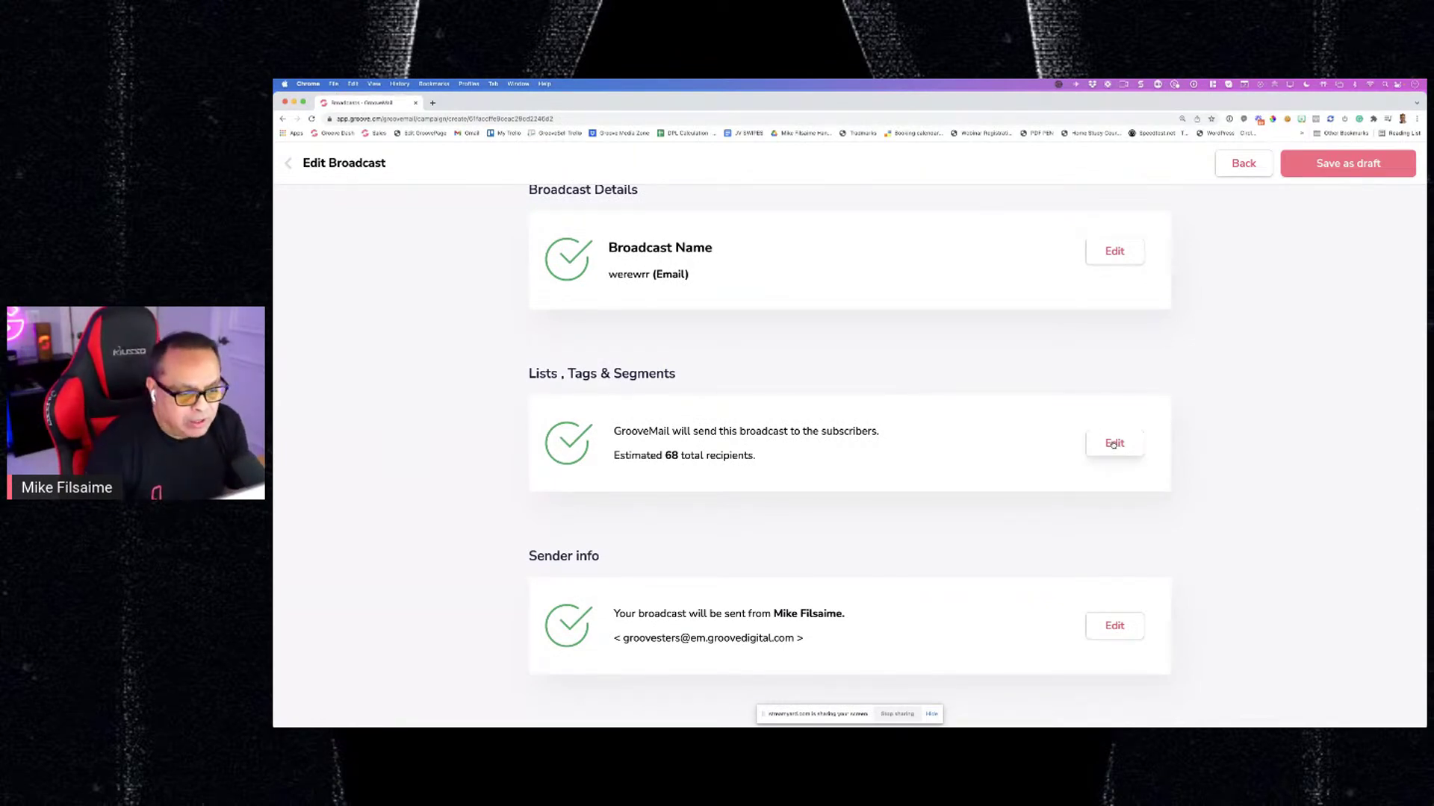
{"action": "scroll", "coordinate": [982, 589], "scroll_direction": "up", "scroll_amount": 5}
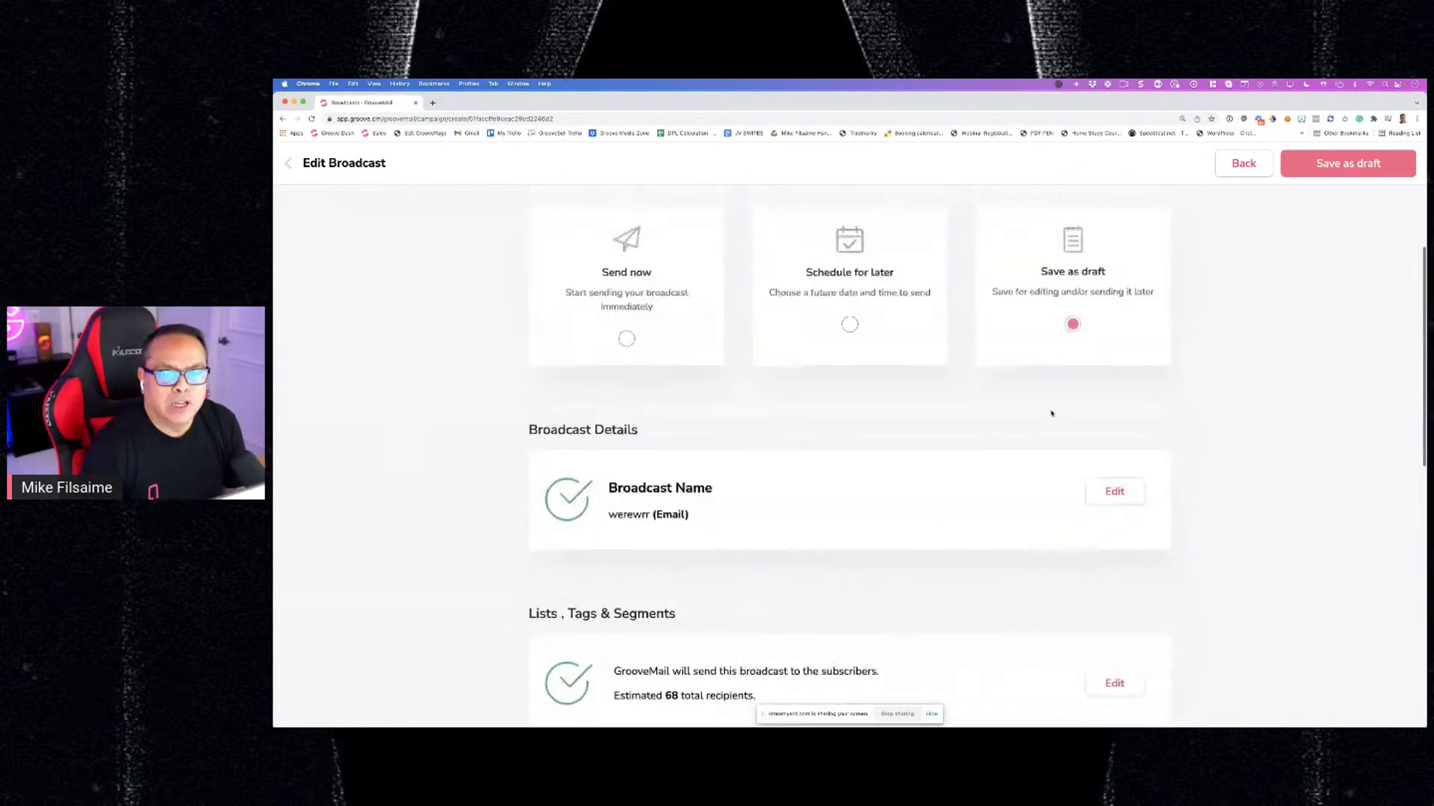
{"action": "scroll", "coordinate": [1078, 312], "scroll_direction": "up", "scroll_amount": 1}
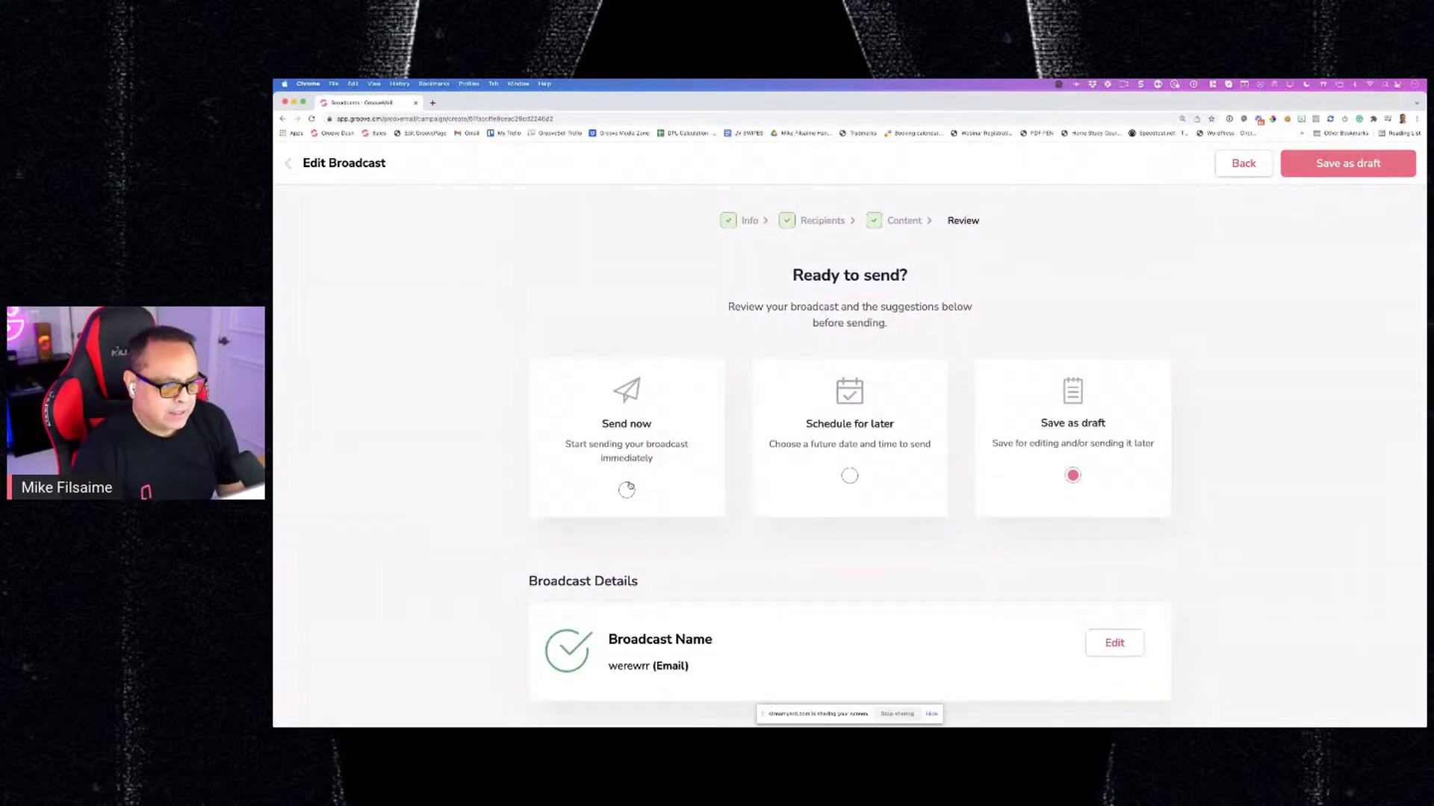
{"action": "left_click", "coordinate": [628, 489]}
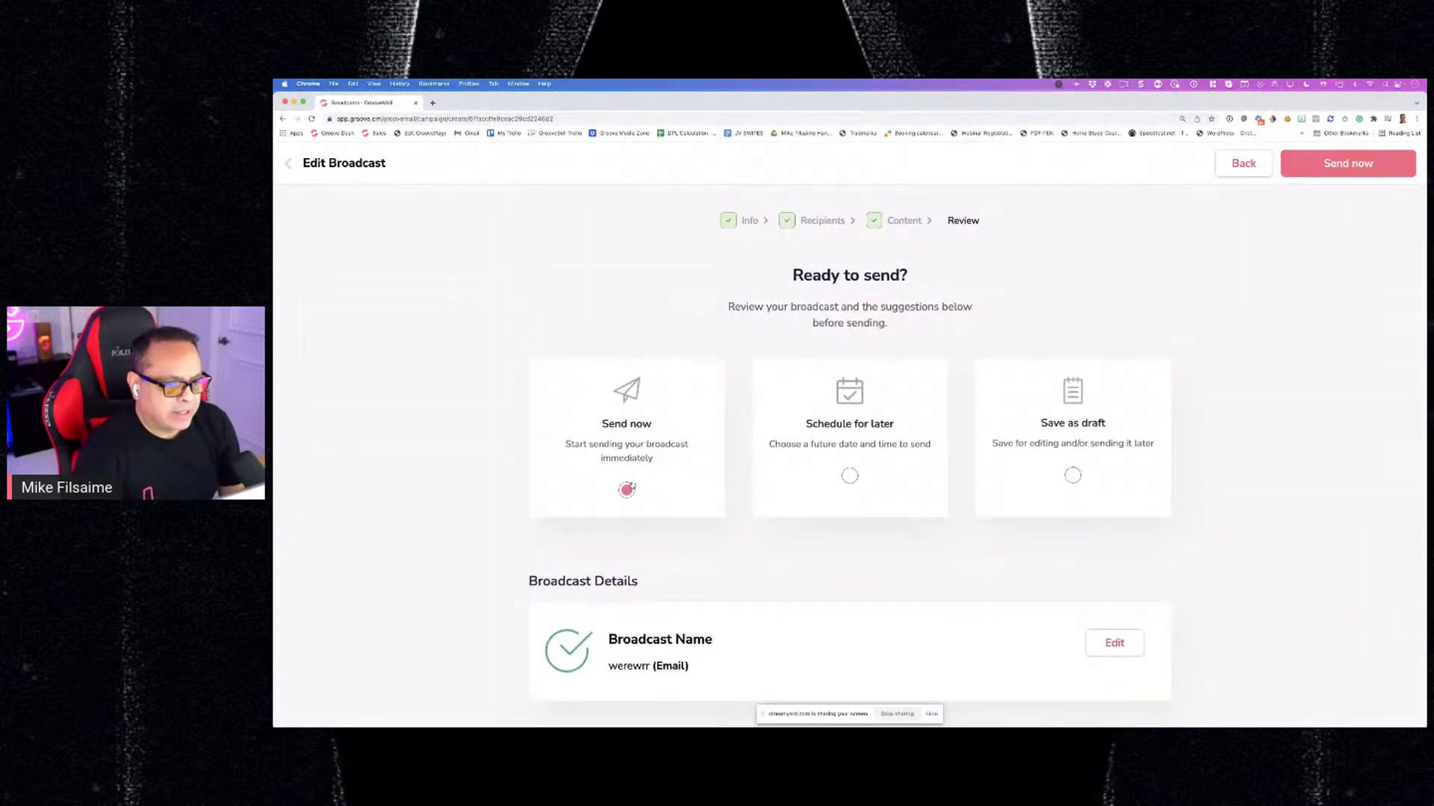
{"action": "left_click", "coordinate": [848, 476]}
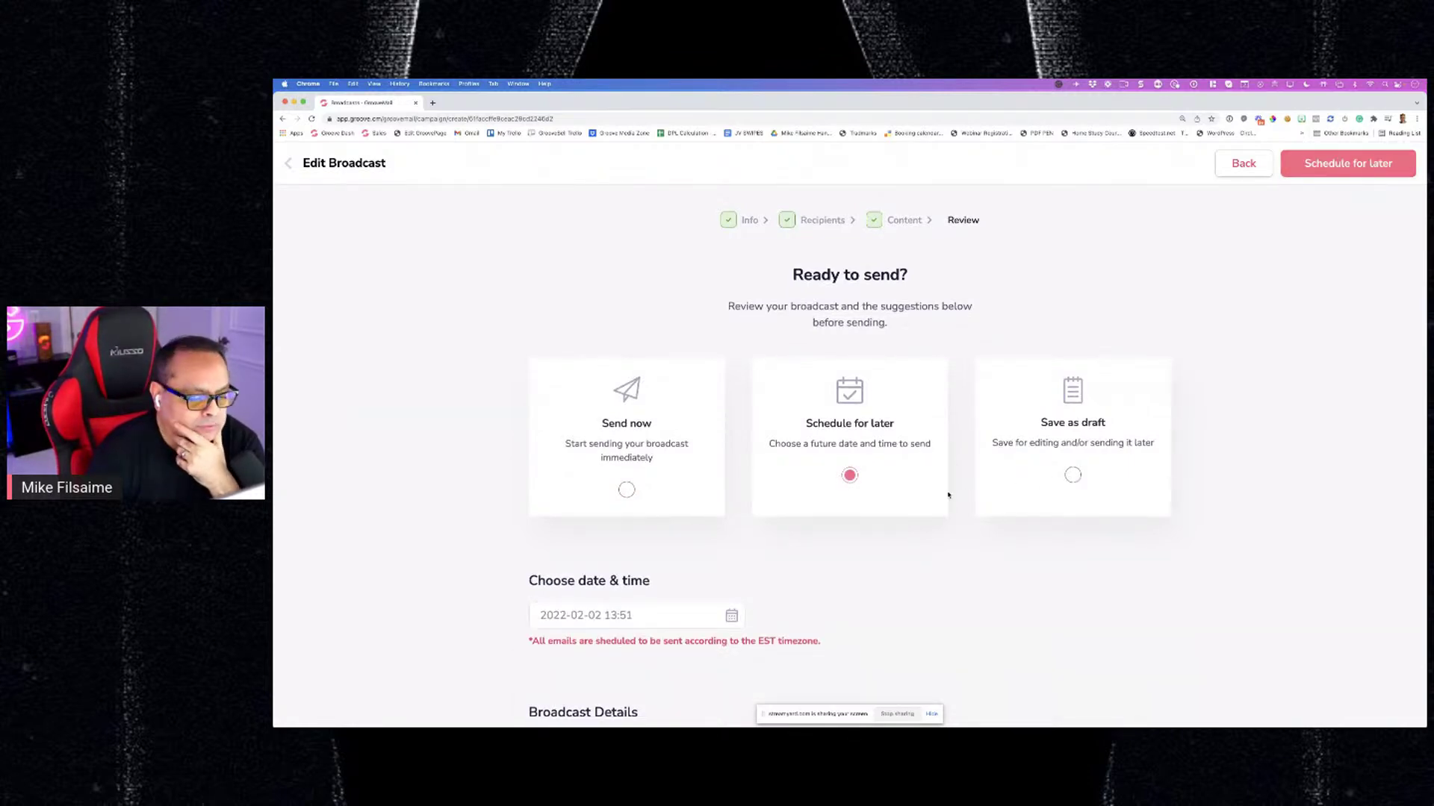
{"action": "scroll", "coordinate": [675, 462], "scroll_direction": "down", "scroll_amount": 3}
{"action": "scroll", "coordinate": [1072, 381], "scroll_direction": "up", "scroll_amount": 2}
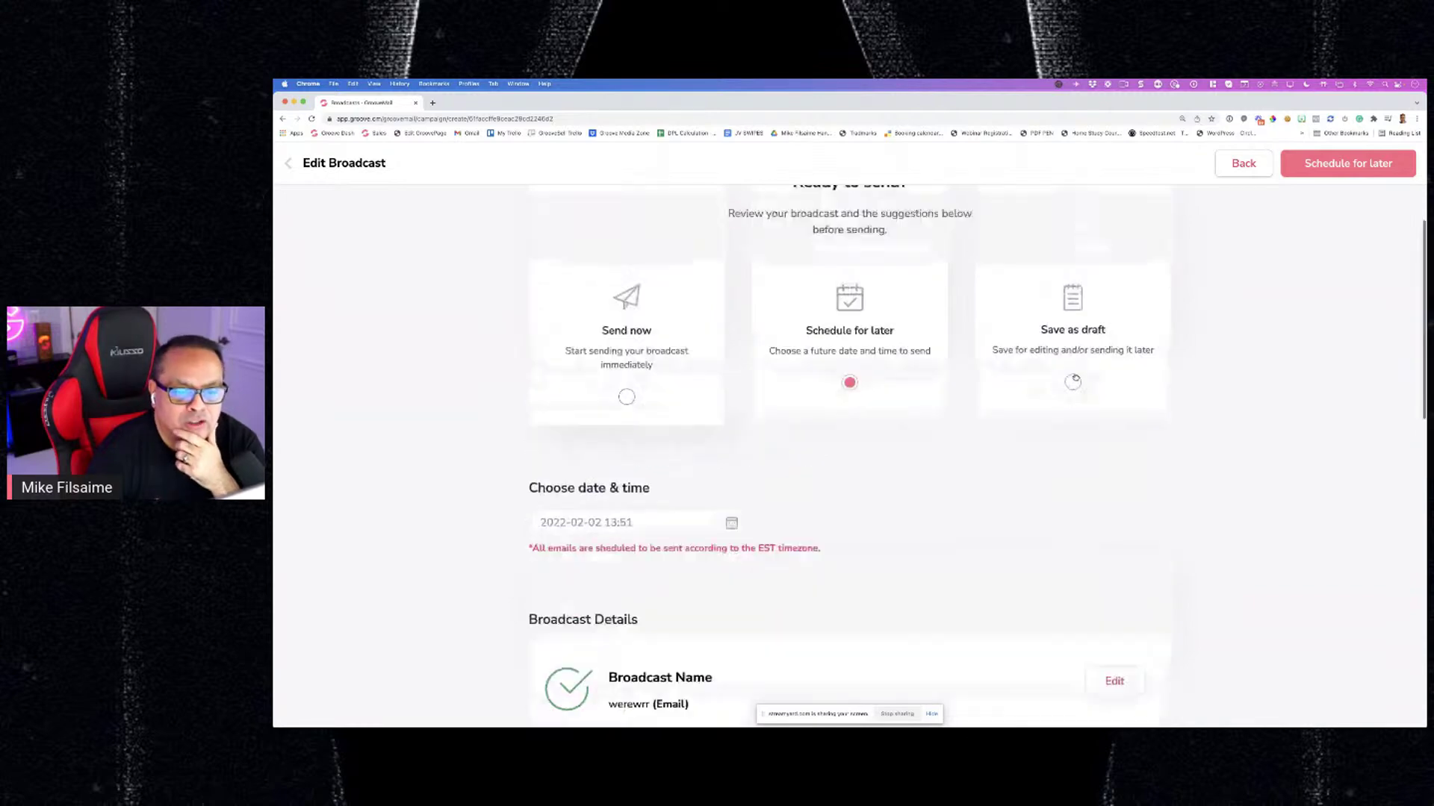
{"action": "left_click", "coordinate": [1072, 395]}
{"action": "left_click", "coordinate": [1320, 167]}
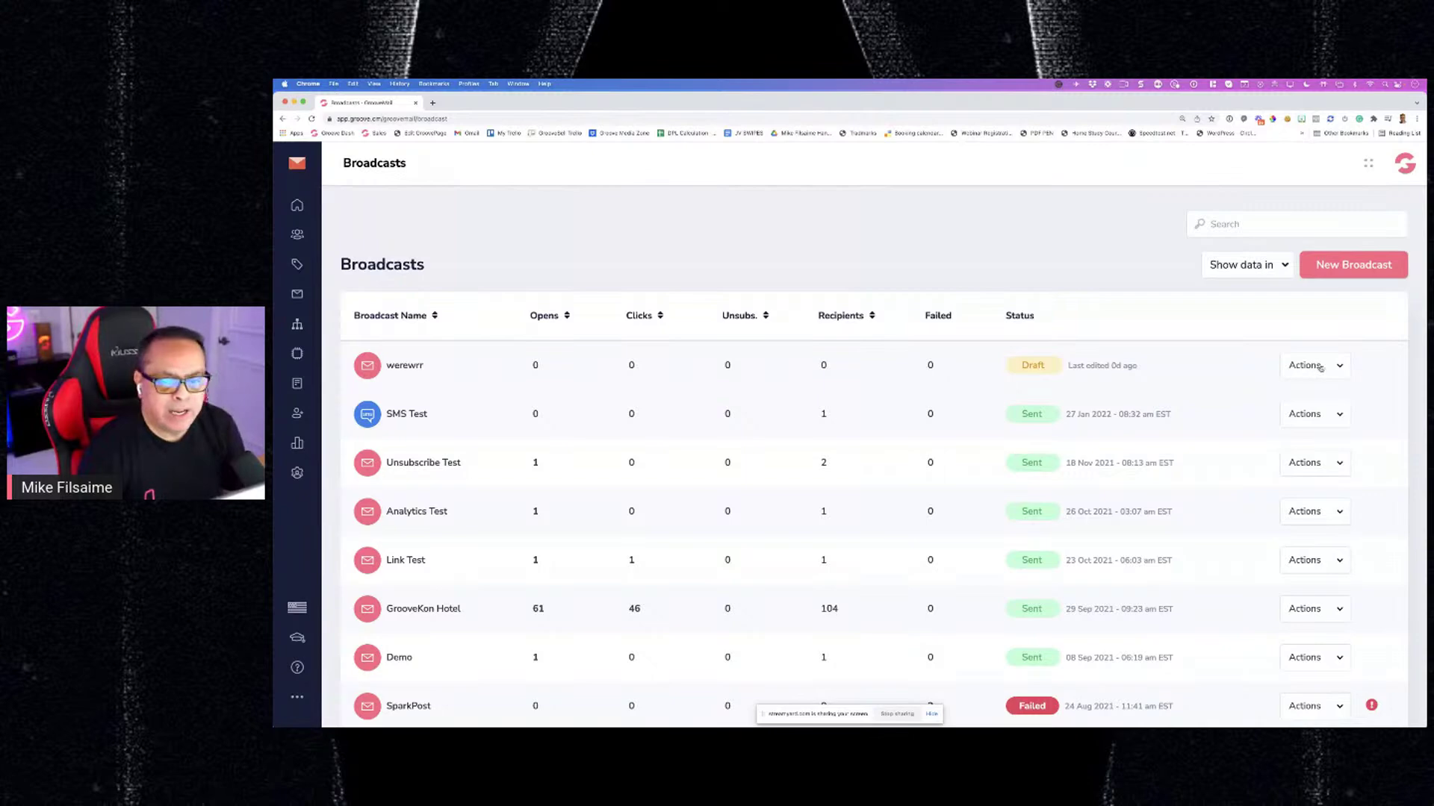
Delete the werewrr draft from the Broadcasts list
{"action": "left_click", "coordinate": [1321, 367]}
{"action": "left_click", "coordinate": [1300, 422]}
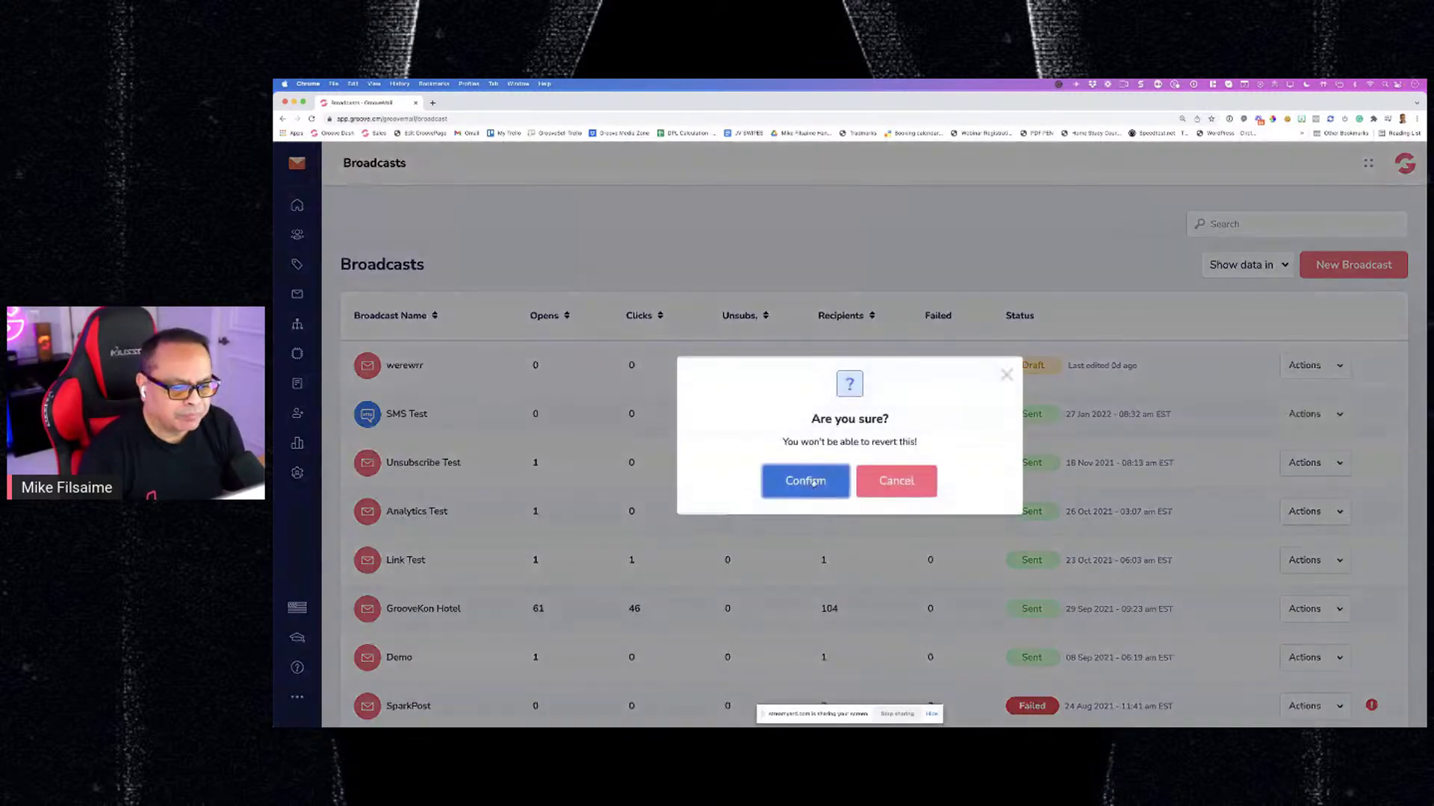
{"action": "left_click", "coordinate": [804, 477]}
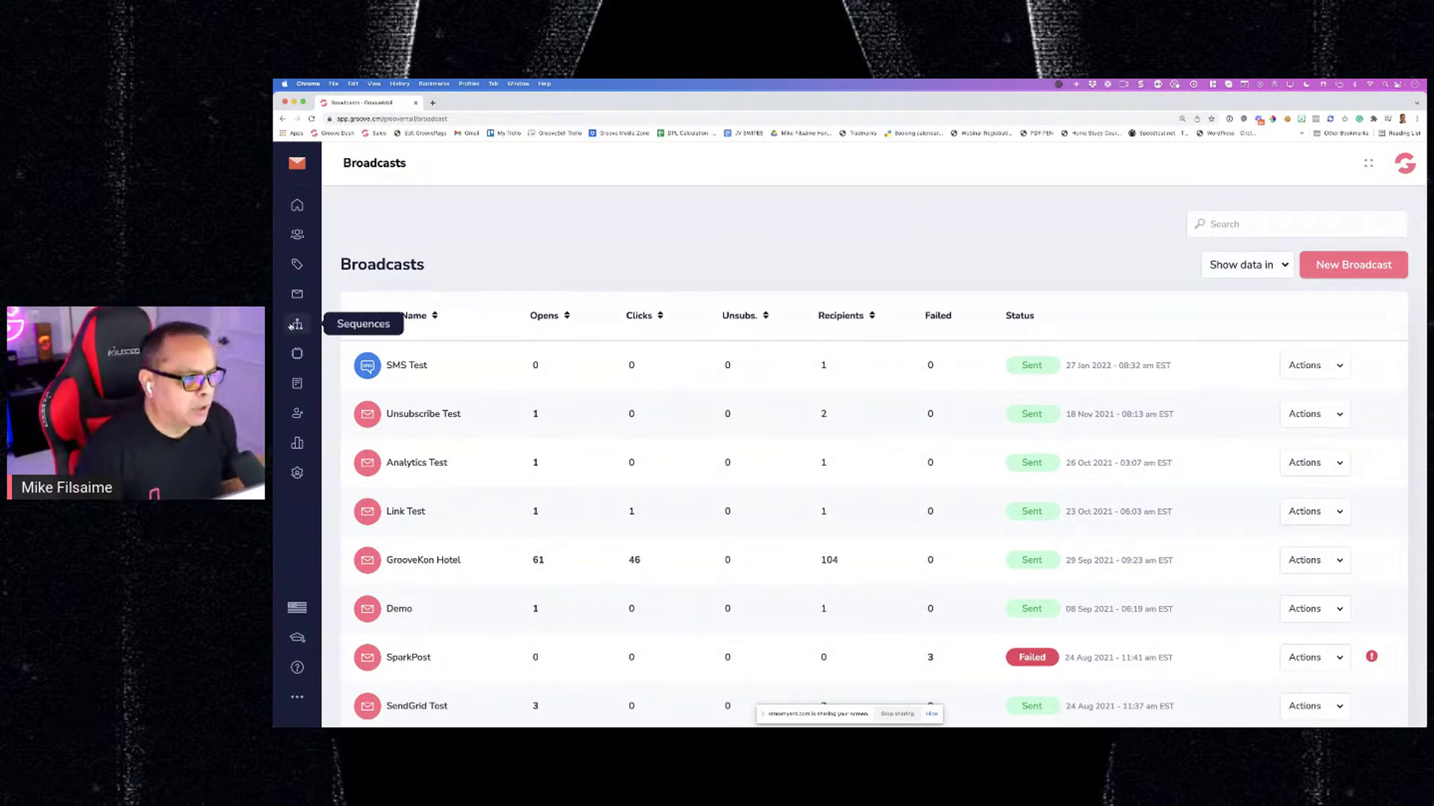
On the Sequences page, start a new sequence named 'GAT DEMO', then close it uncreated
{"action": "left_click", "coordinate": [295, 325]}
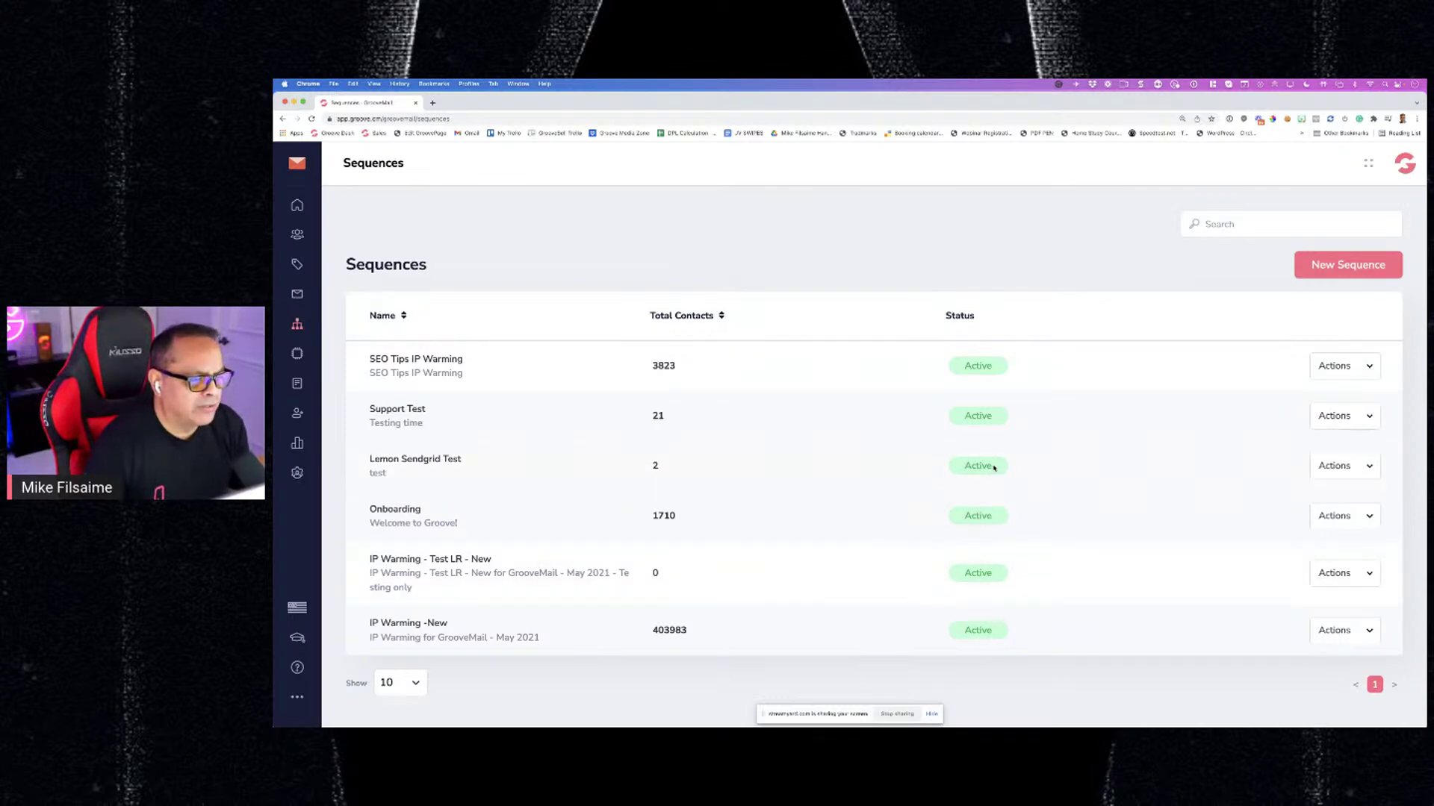
{"action": "left_click", "coordinate": [1326, 266]}
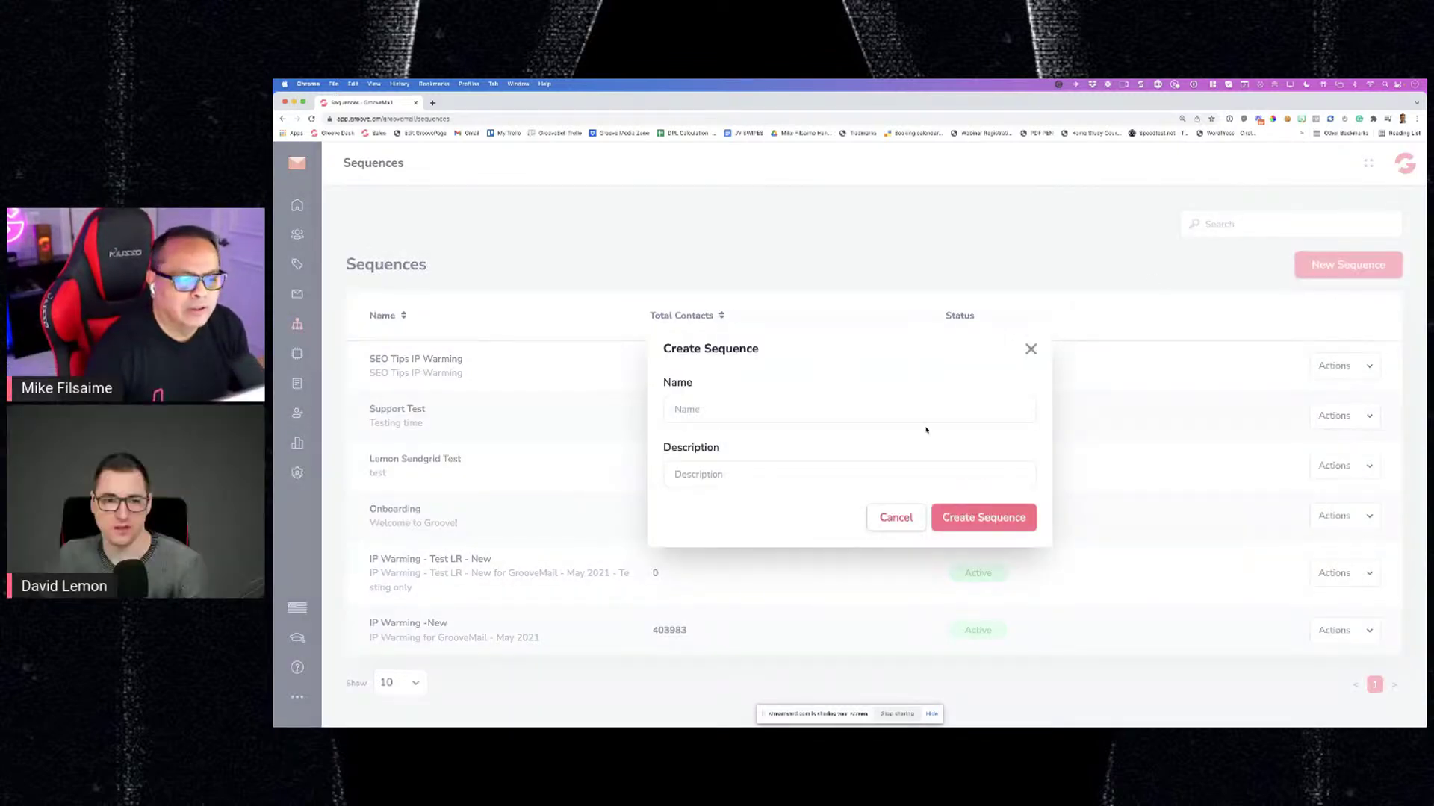
{"action": "left_click", "coordinate": [728, 412]}
{"action": "type", "text": "GAT DEMO"}
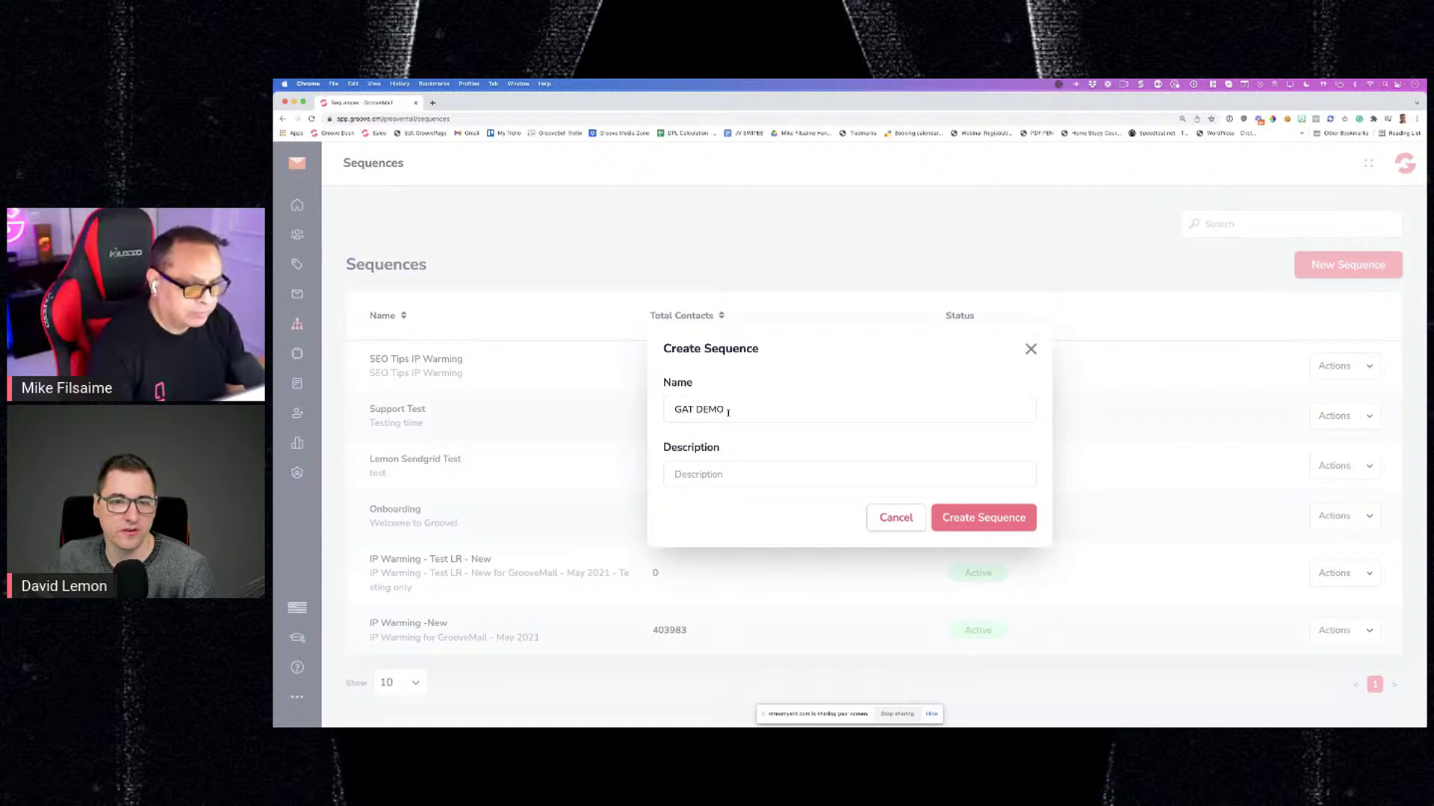
{"action": "key", "text": "super+a"}
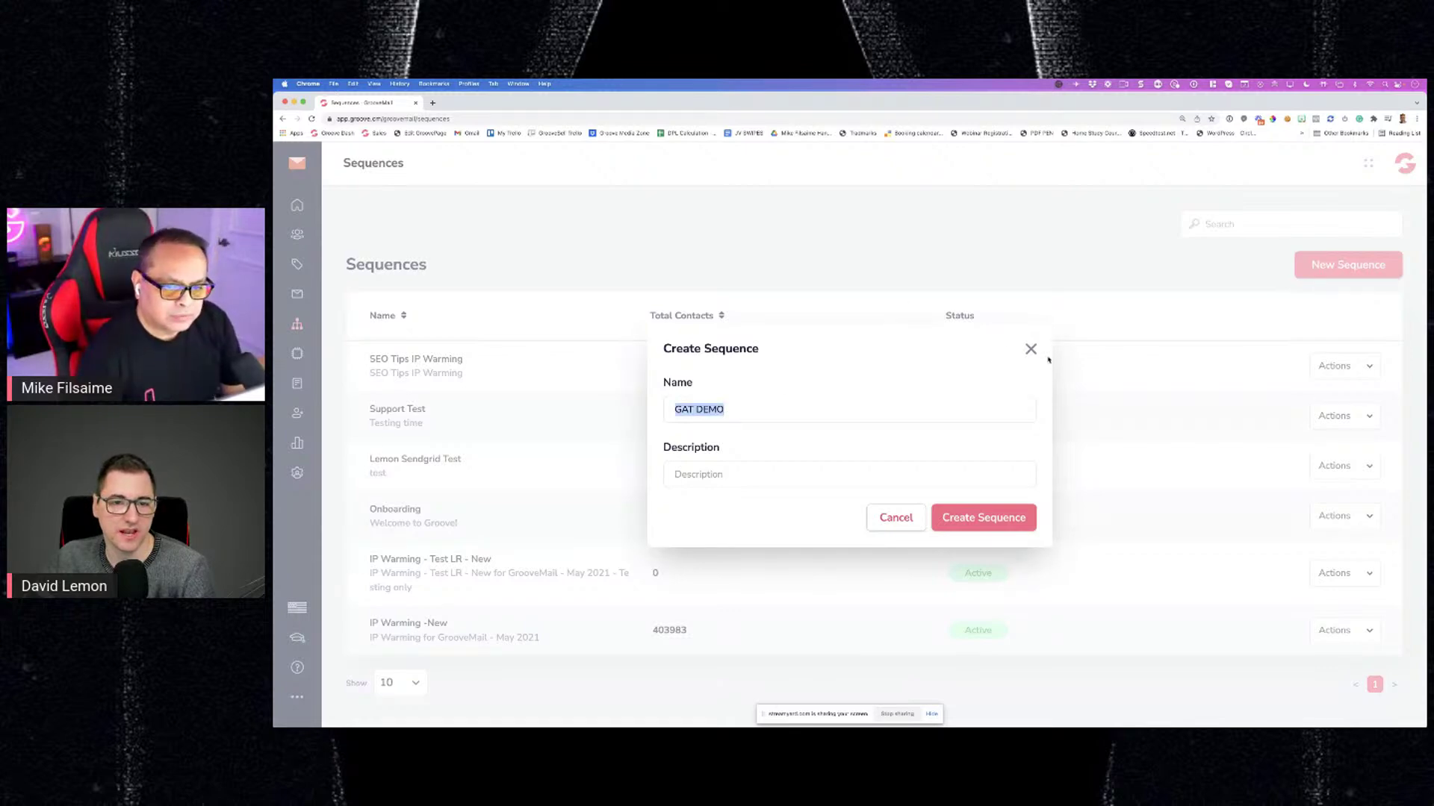
{"action": "left_click", "coordinate": [1030, 349]}
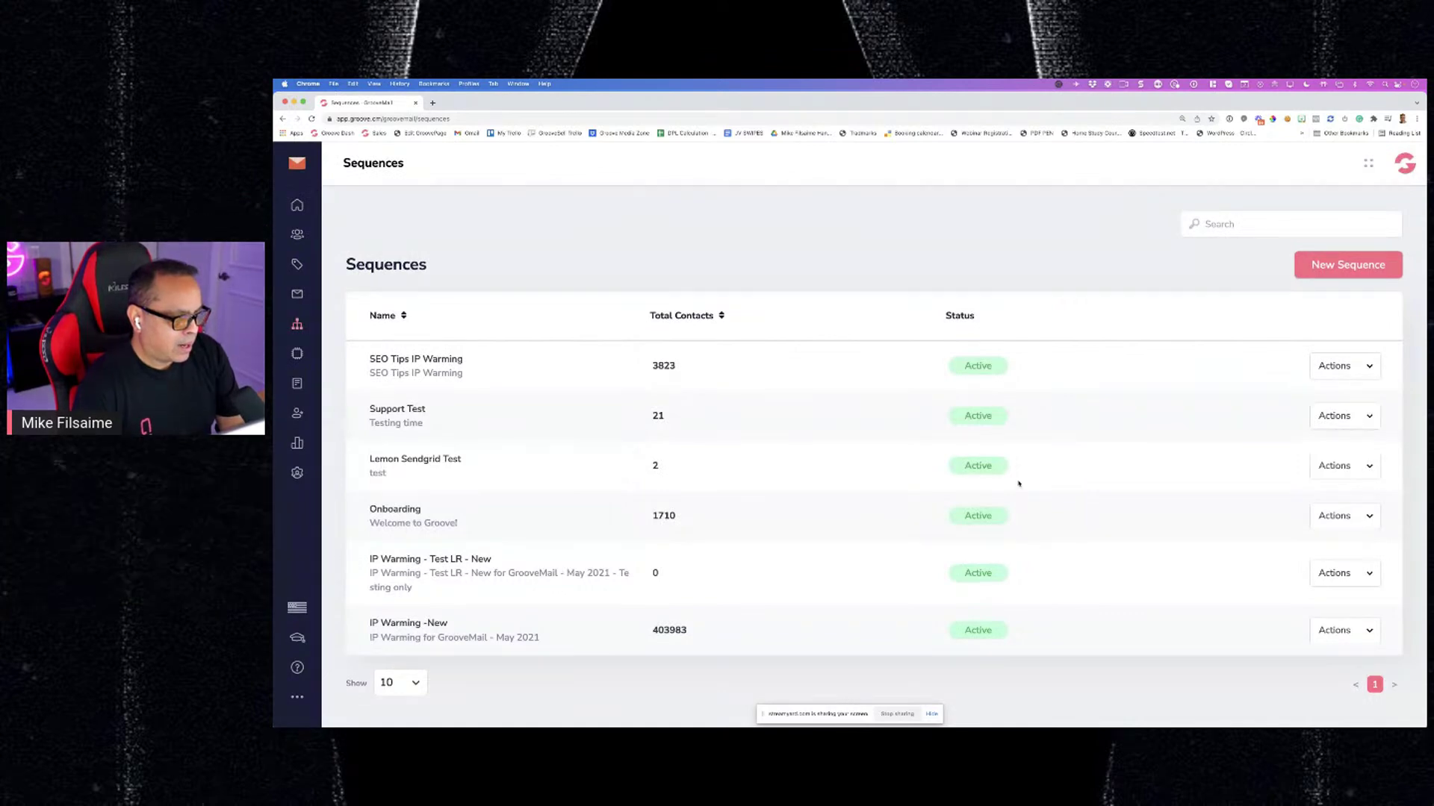
View the Lemon Sendgrid Test sequence flow, then open the Support Test sequence's actions
{"action": "left_click", "coordinate": [1340, 472]}
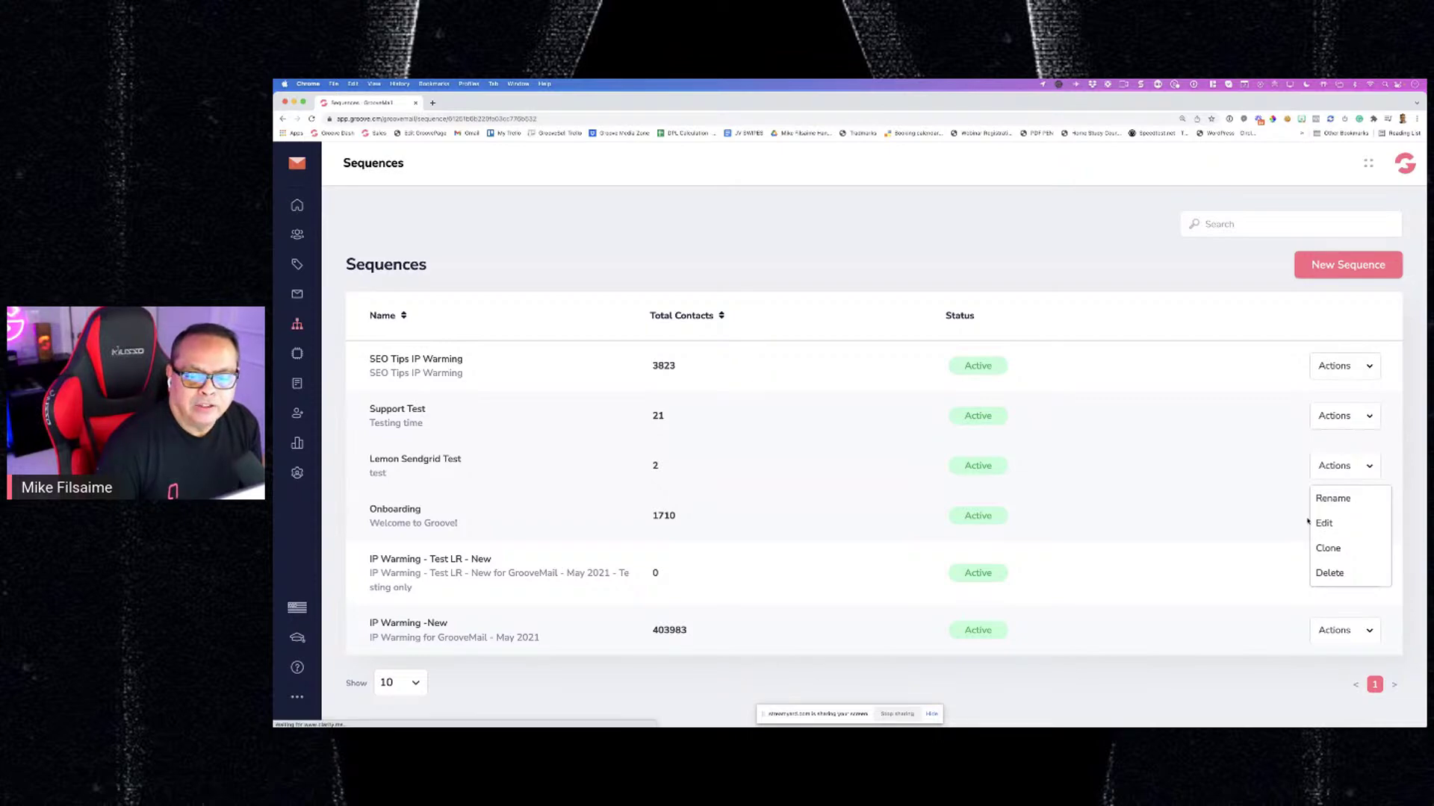
{"action": "left_click", "coordinate": [1324, 523]}
{"action": "left_click", "coordinate": [284, 120]}
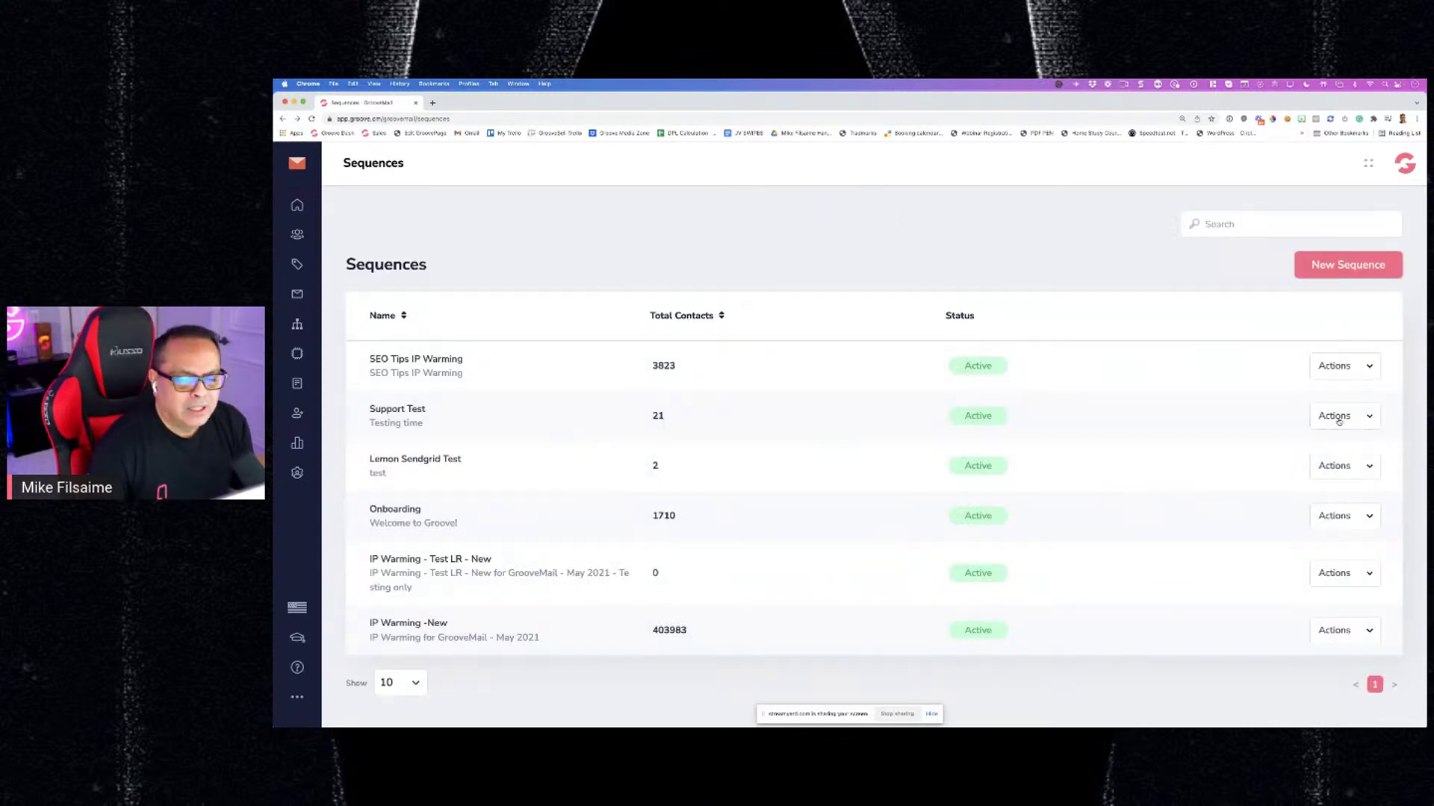
{"action": "left_click", "coordinate": [1338, 421]}
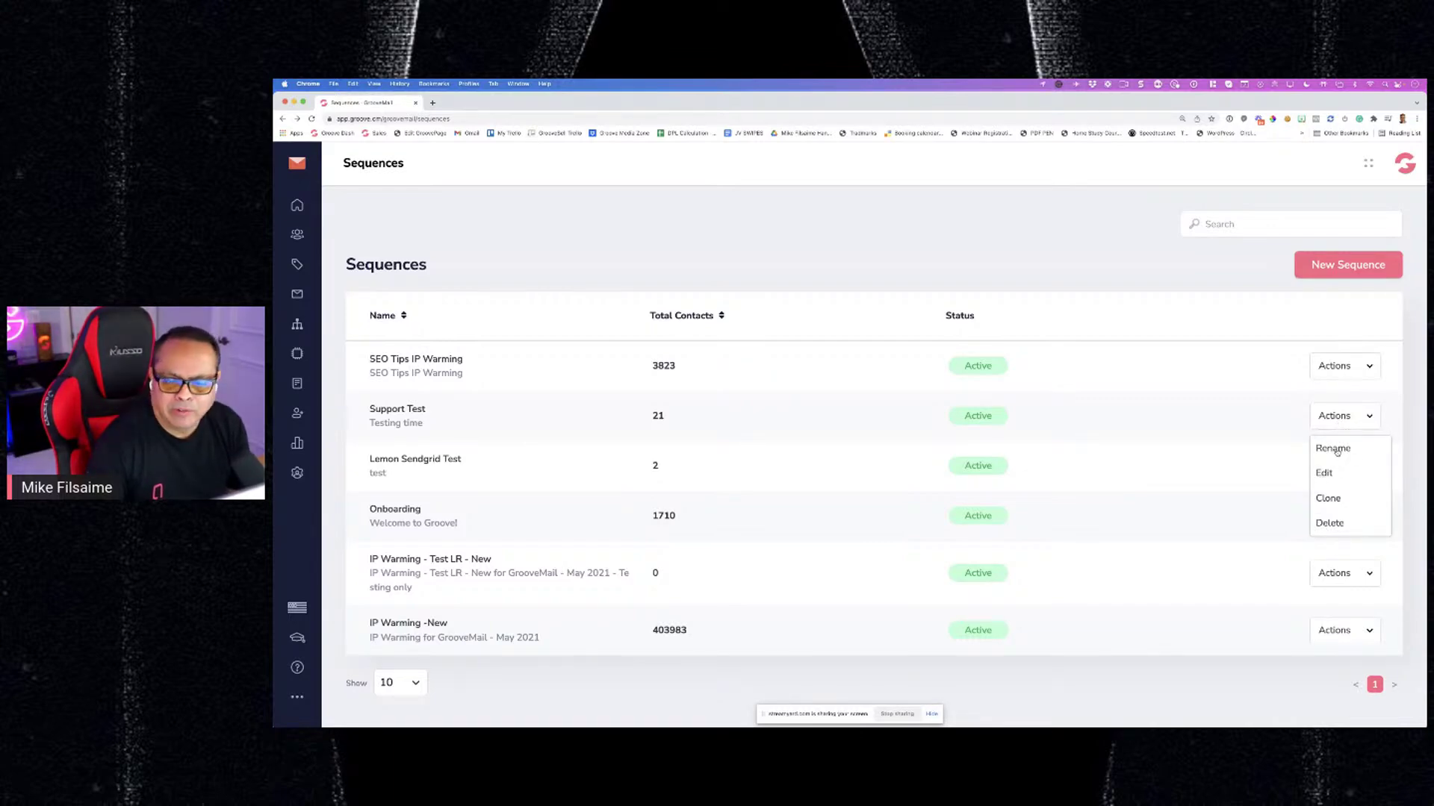
Edit the Support Test flow, zoom out twice, and confirm the Lists trigger's starting rule
{"action": "left_click", "coordinate": [1324, 474]}
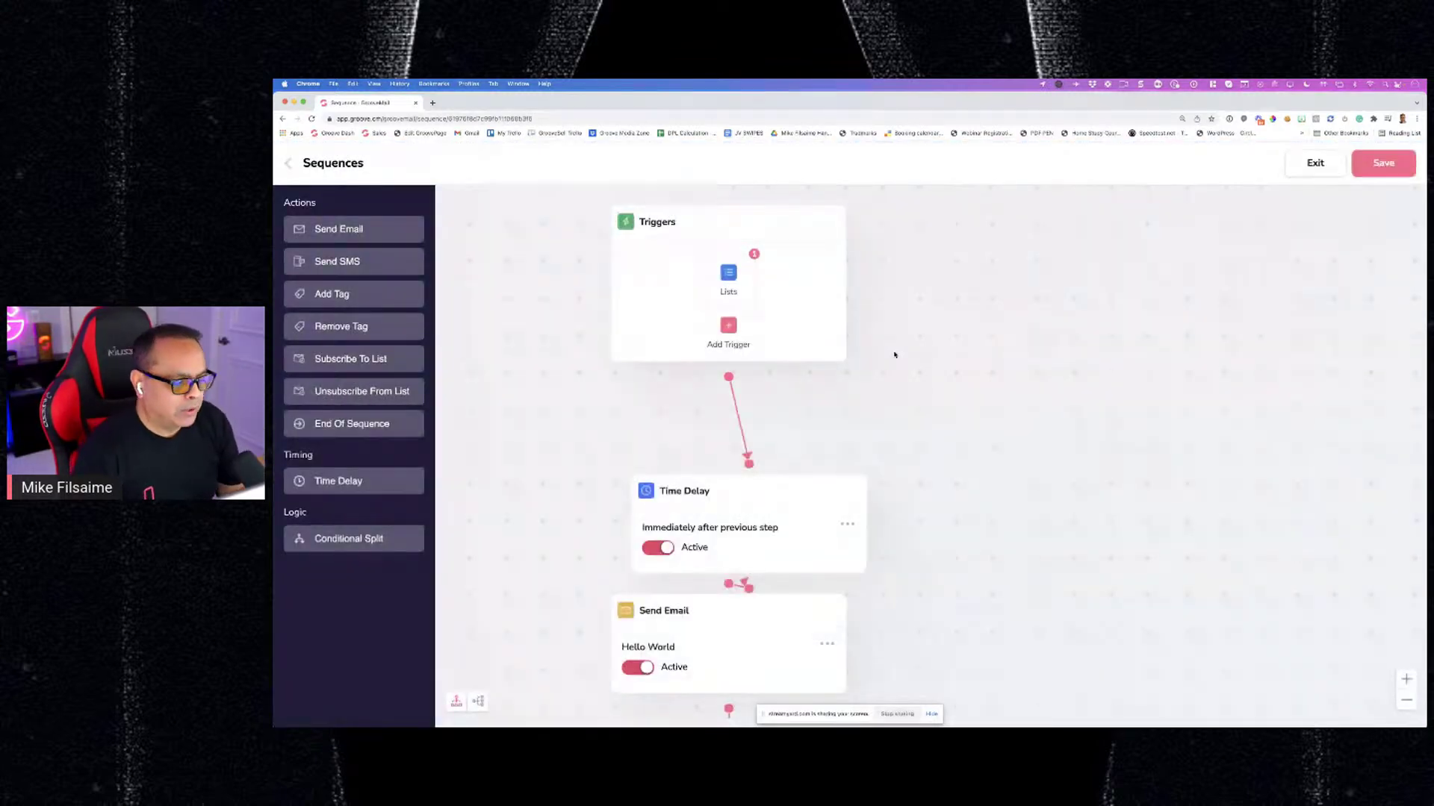
{"action": "scroll", "coordinate": [860, 651], "scroll_direction": "down", "scroll_amount": 2}
{"action": "left_click", "coordinate": [1406, 700]}
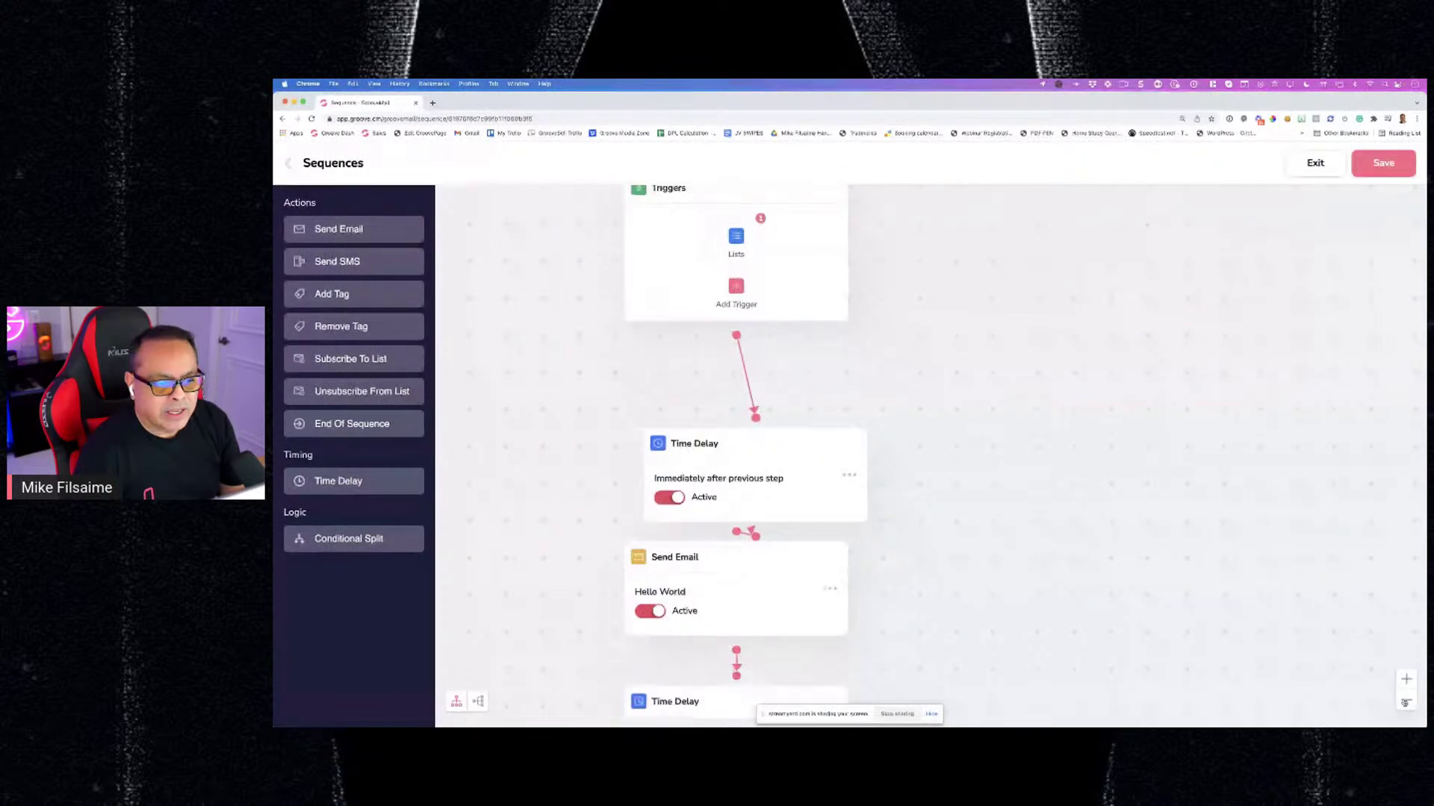
{"action": "left_click", "coordinate": [1406, 700]}
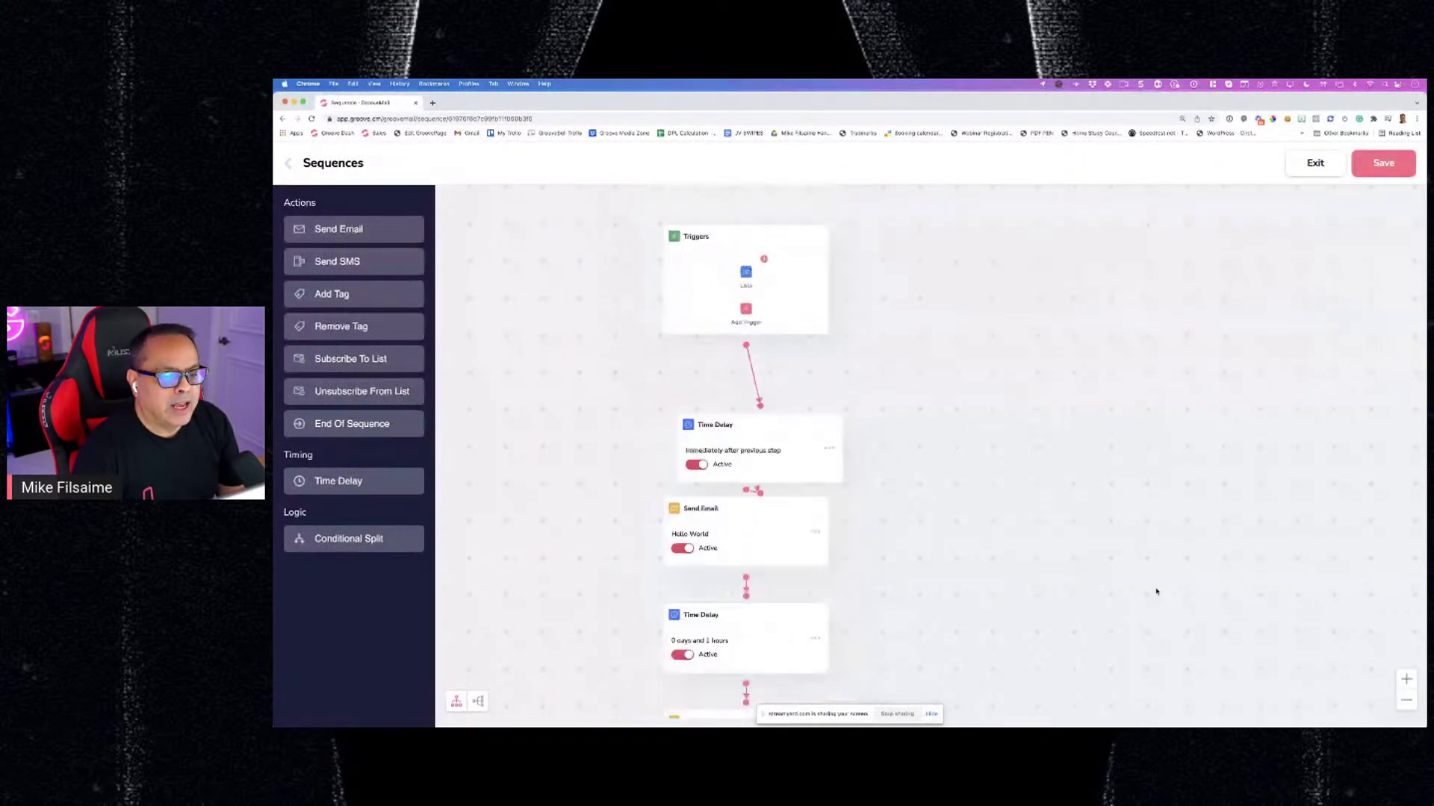
{"action": "scroll", "coordinate": [945, 410], "scroll_direction": "down", "scroll_amount": 3}
{"action": "scroll", "coordinate": [938, 411], "scroll_direction": "up", "scroll_amount": 2}
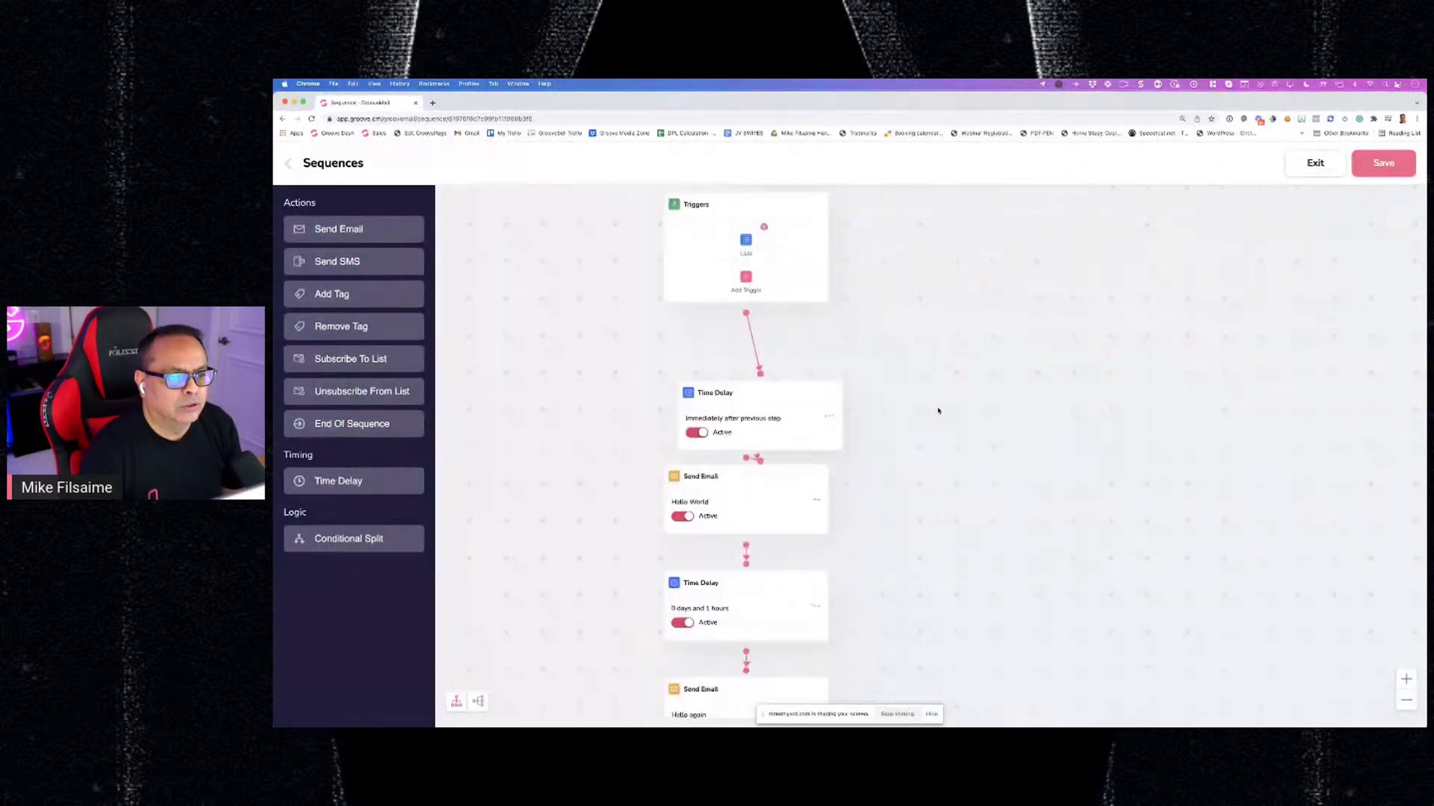
{"action": "scroll", "coordinate": [938, 411], "scroll_direction": "up", "scroll_amount": 1}
{"action": "mouse_move", "coordinate": [748, 259]}
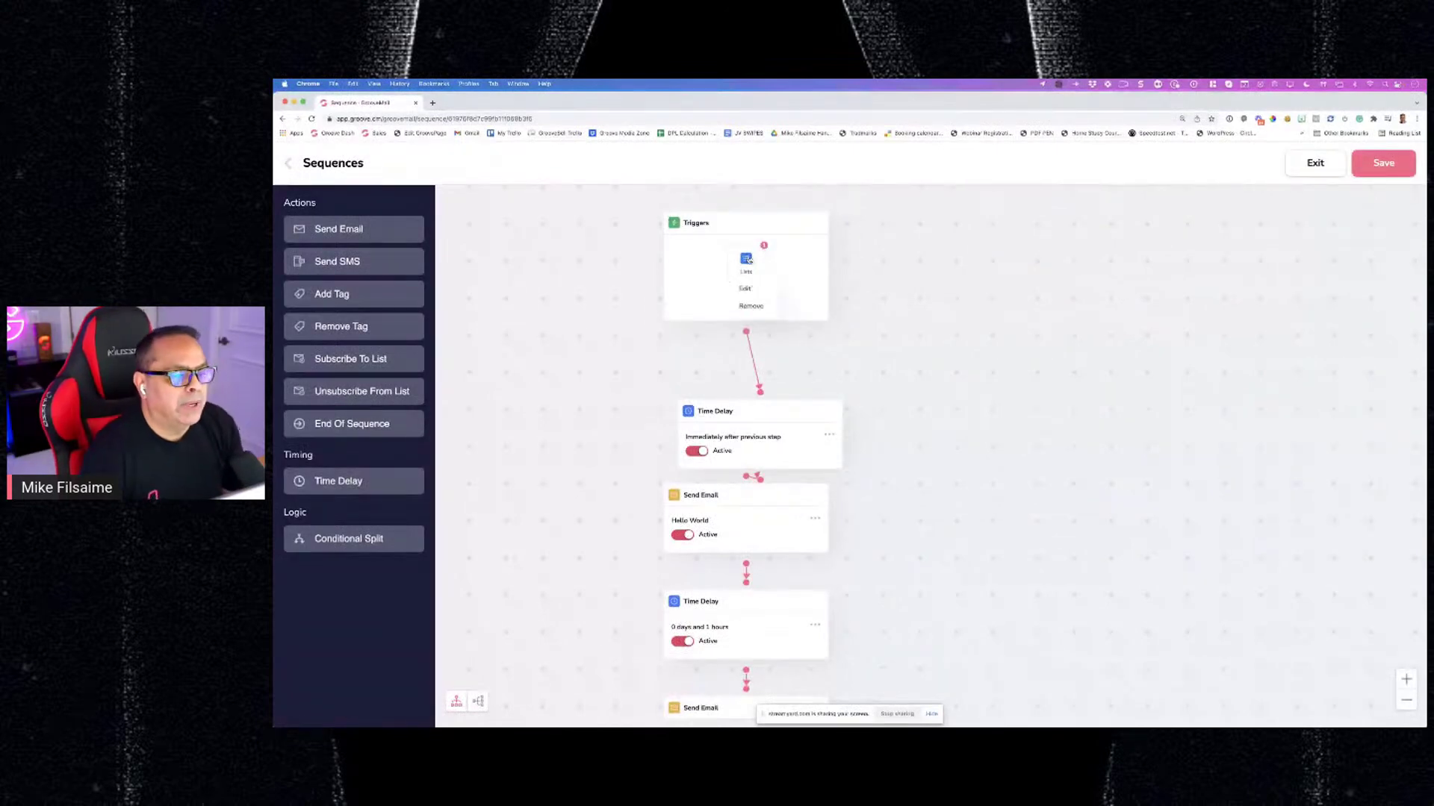
{"action": "left_click", "coordinate": [746, 288]}
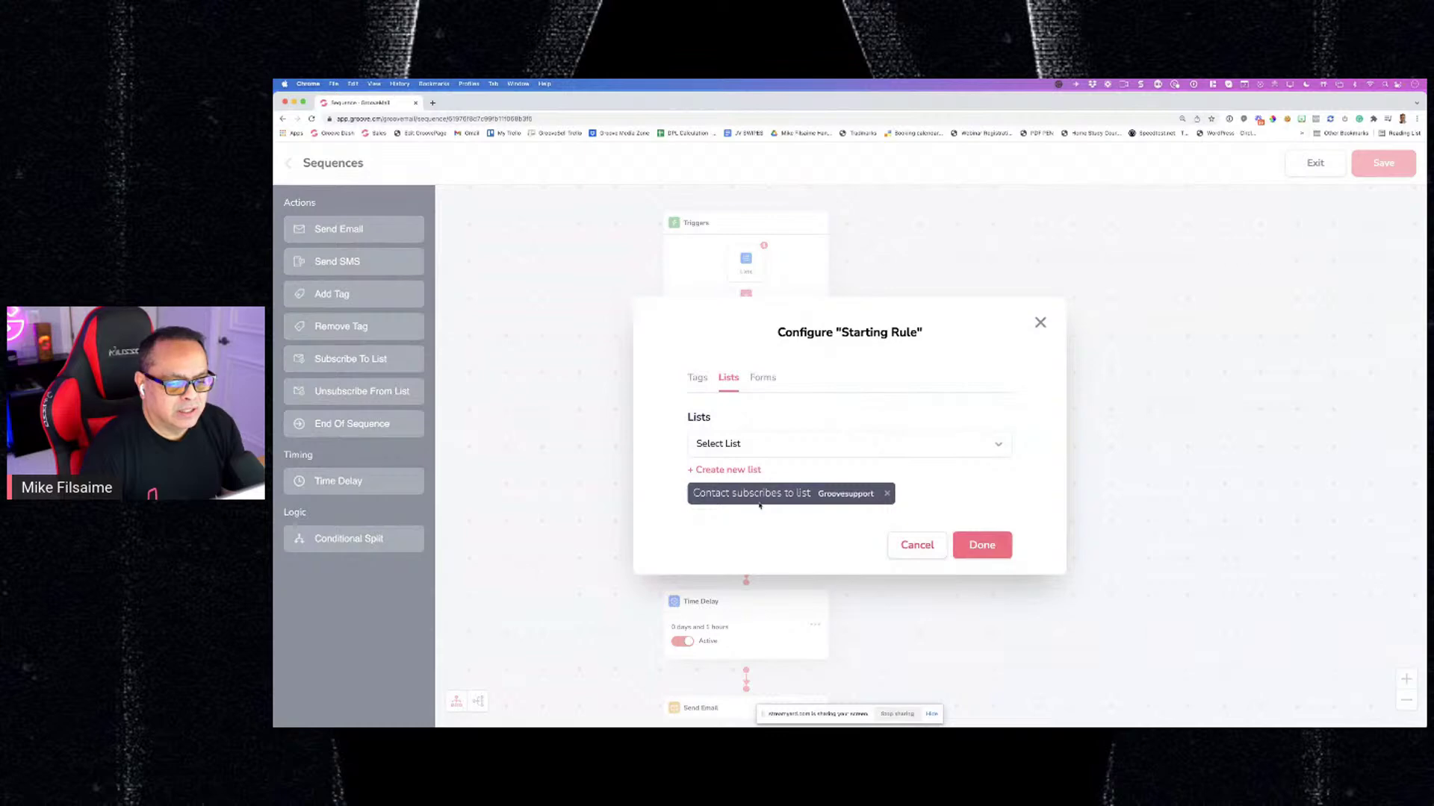
{"action": "left_click", "coordinate": [980, 545]}
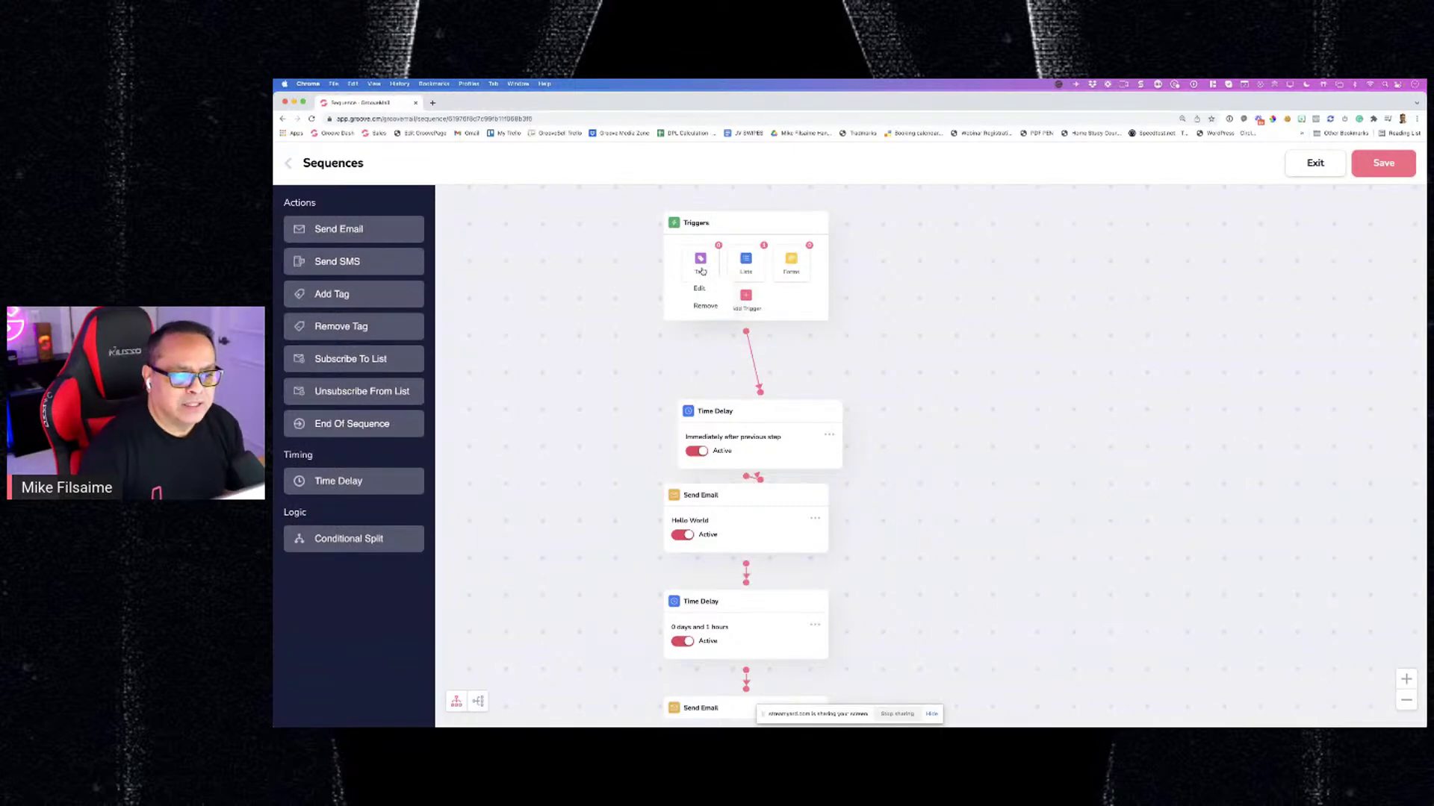
Open the edit settings for the flow's first Time Delay step
{"action": "scroll", "coordinate": [758, 287], "scroll_direction": "up", "scroll_amount": 1}
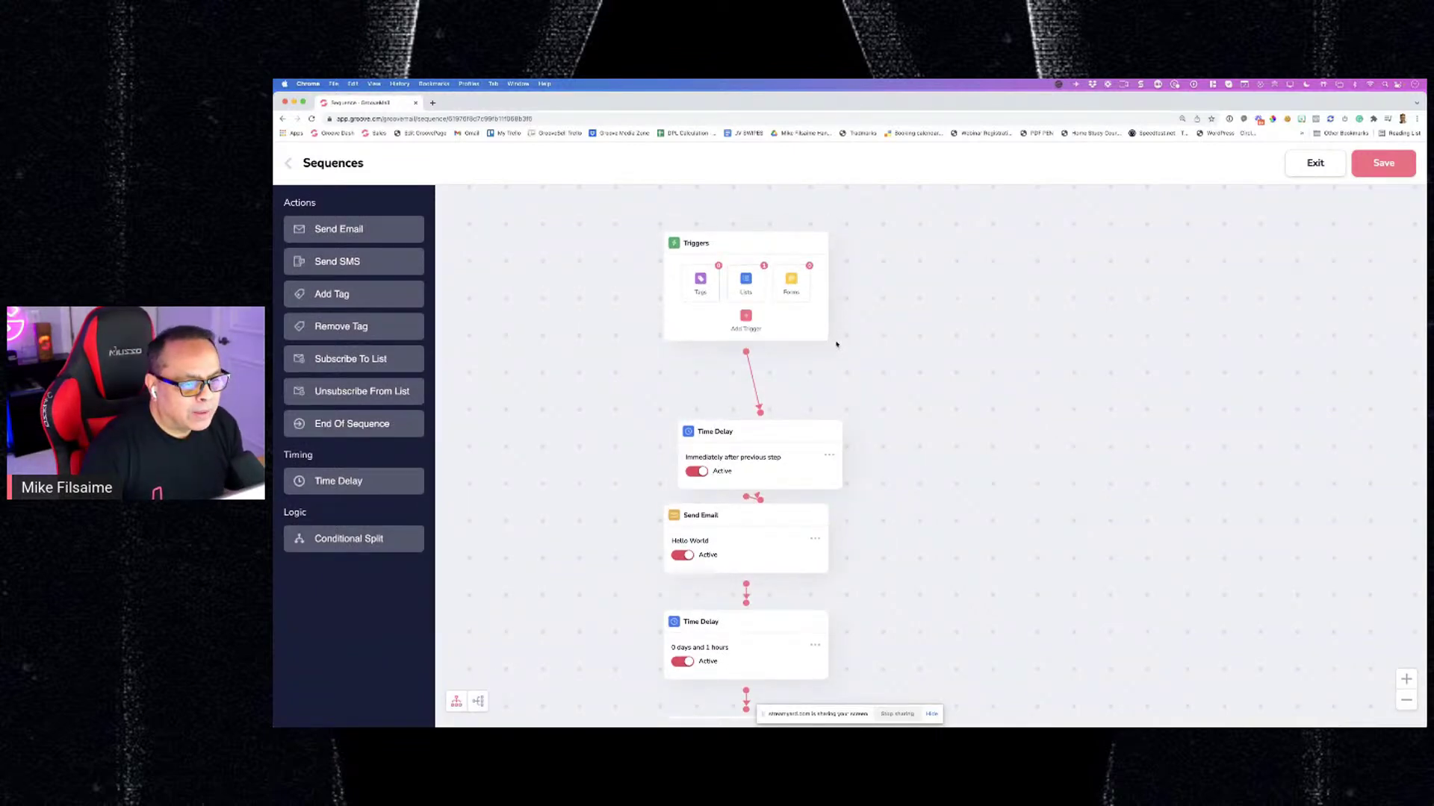
{"action": "mouse_move", "coordinate": [706, 280]}
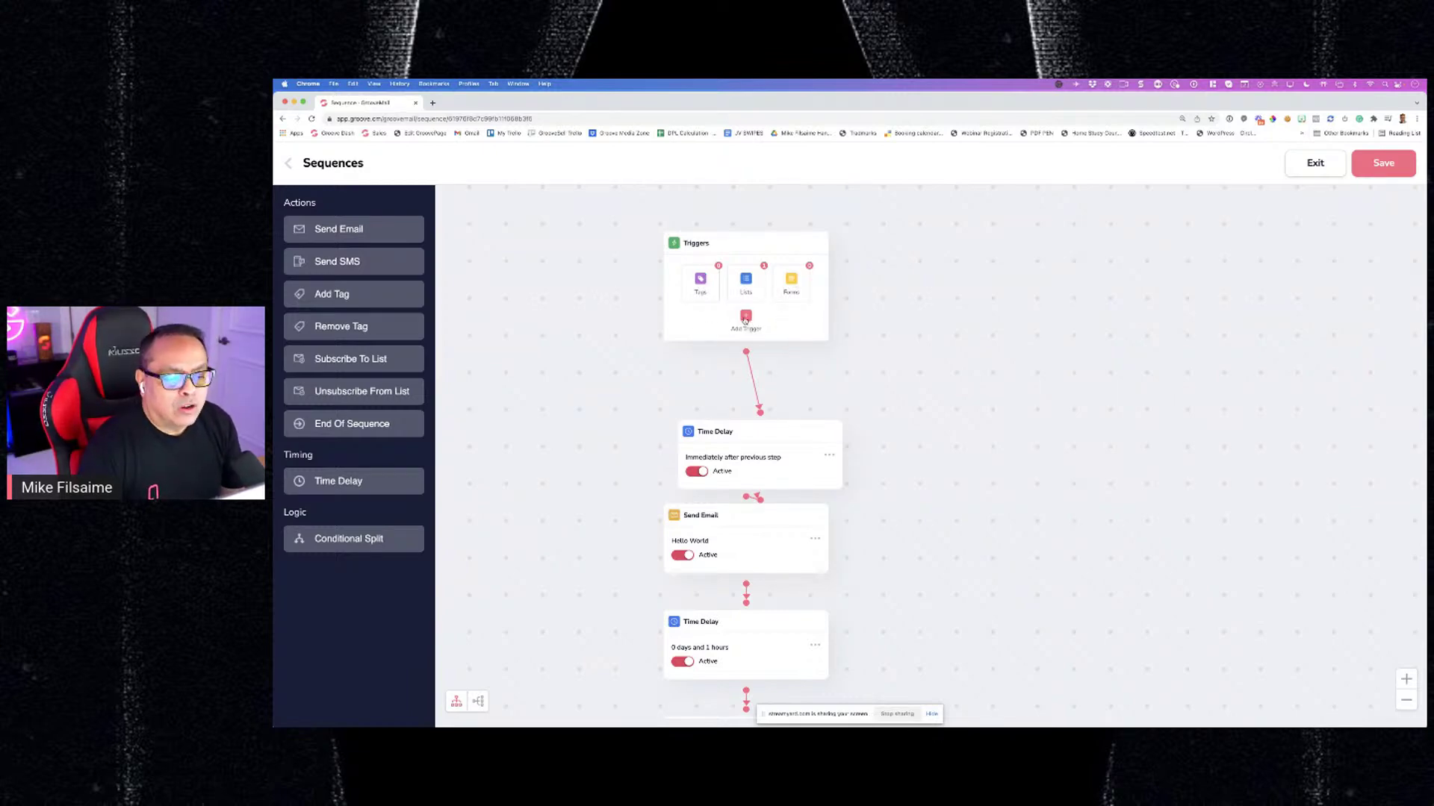
{"action": "scroll", "coordinate": [576, 325], "scroll_direction": "down", "scroll_amount": 3}
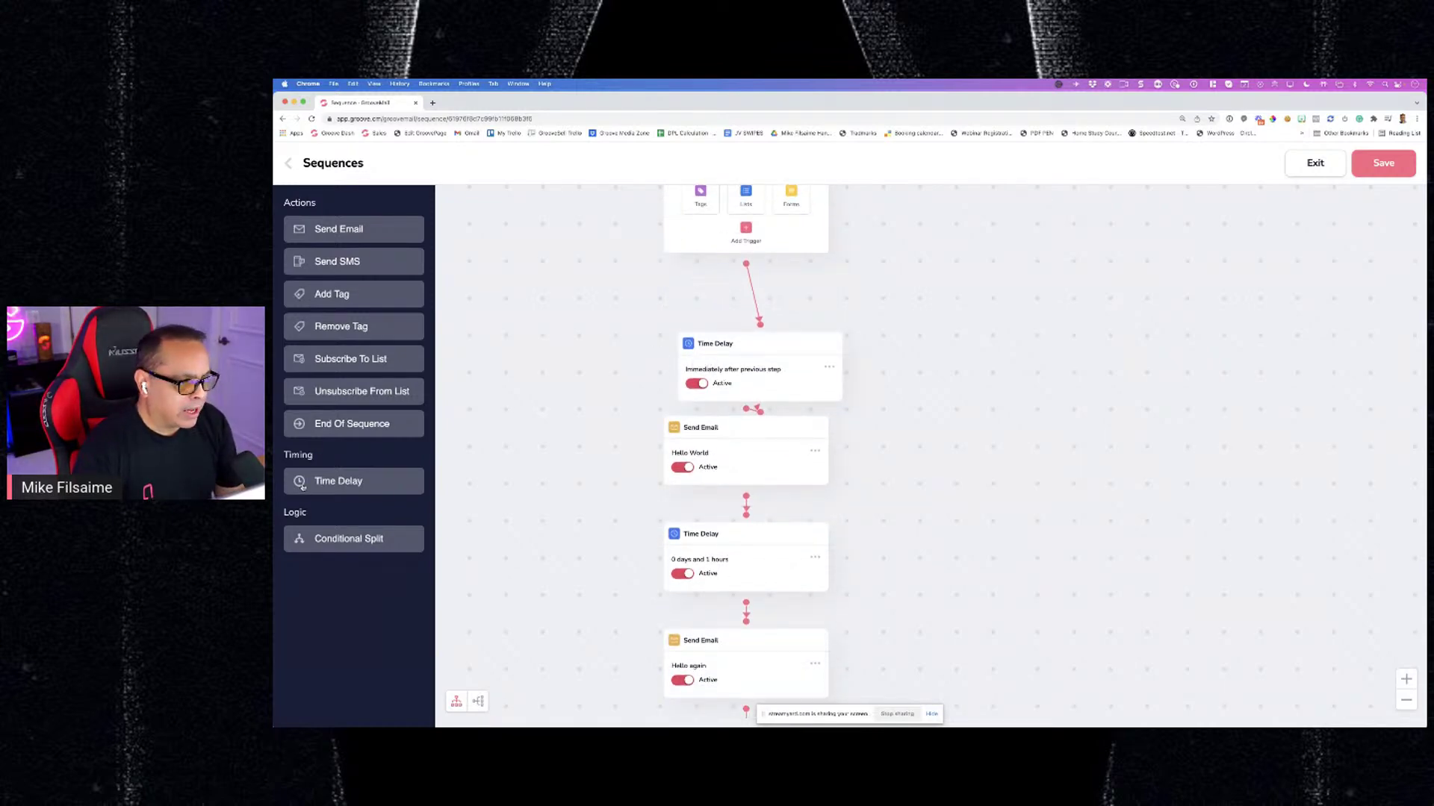
{"action": "mouse_move", "coordinate": [302, 486]}
{"action": "left_mouse_down"}
{"action": "mouse_move", "coordinate": [457, 459]}
{"action": "mouse_move", "coordinate": [302, 478]}
{"action": "left_mouse_up"}
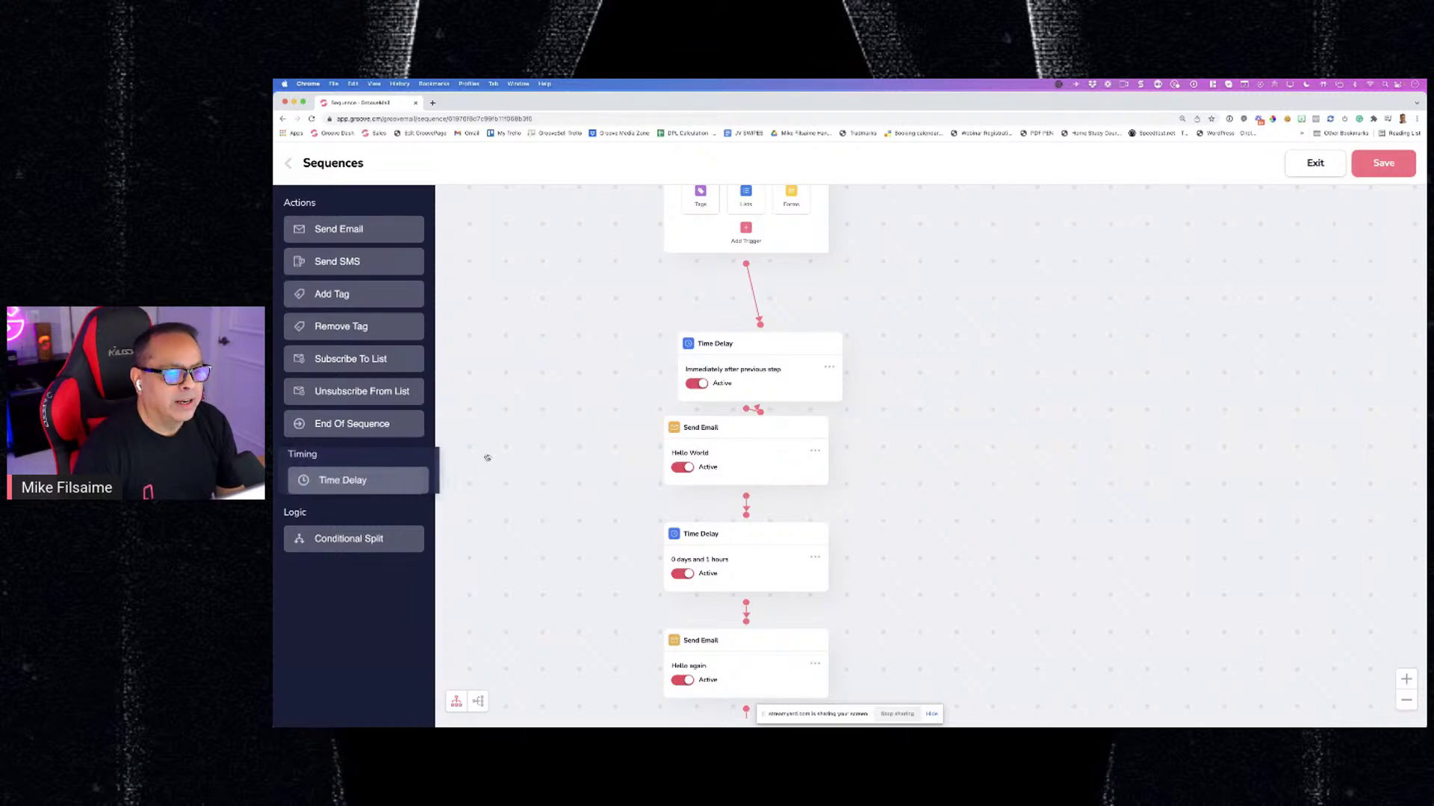
{"action": "left_click", "coordinate": [829, 367]}
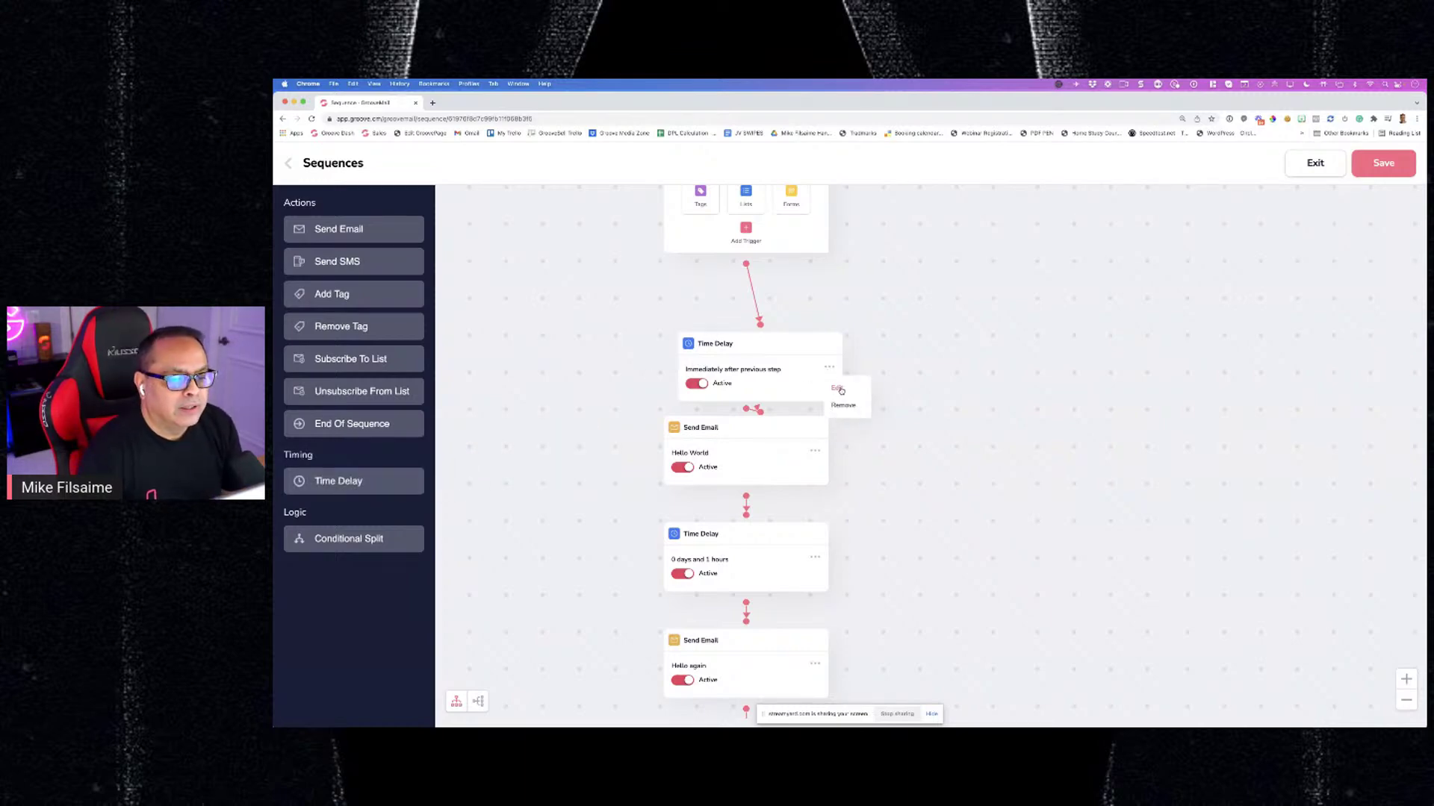
{"action": "left_click", "coordinate": [837, 388]}
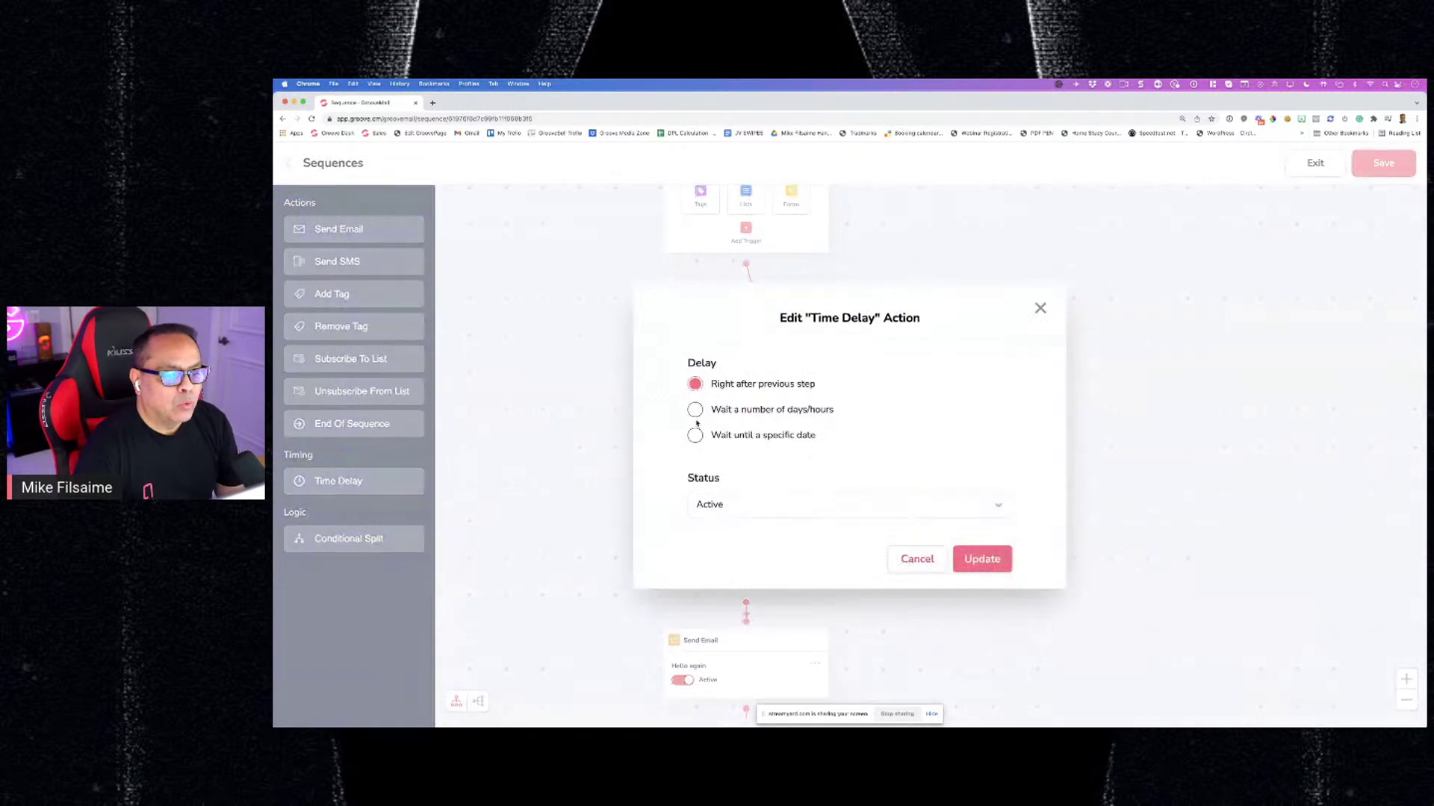
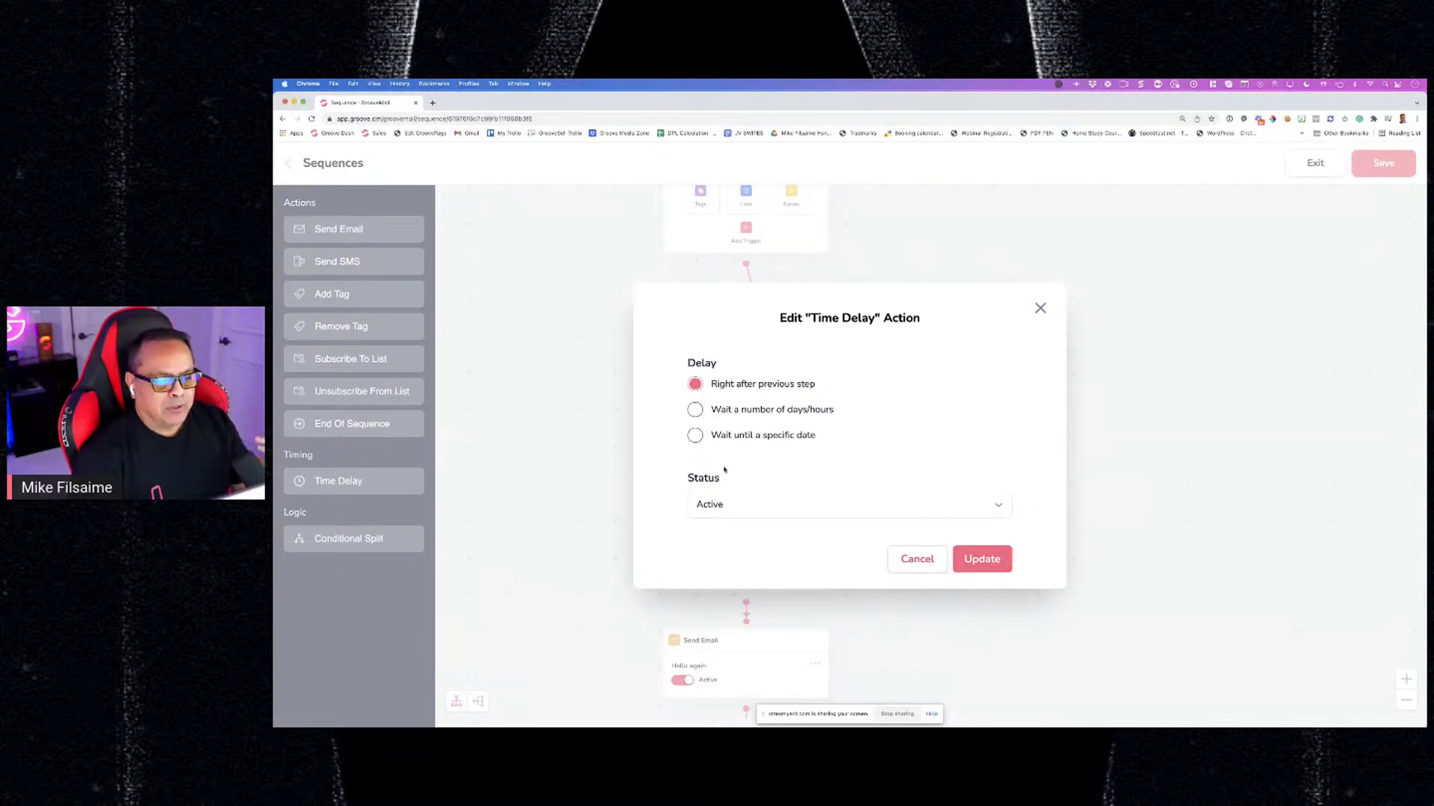
Set the first Time Delay to wait 1 day and 0 hours and update it
{"action": "left_click", "coordinate": [694, 410]}
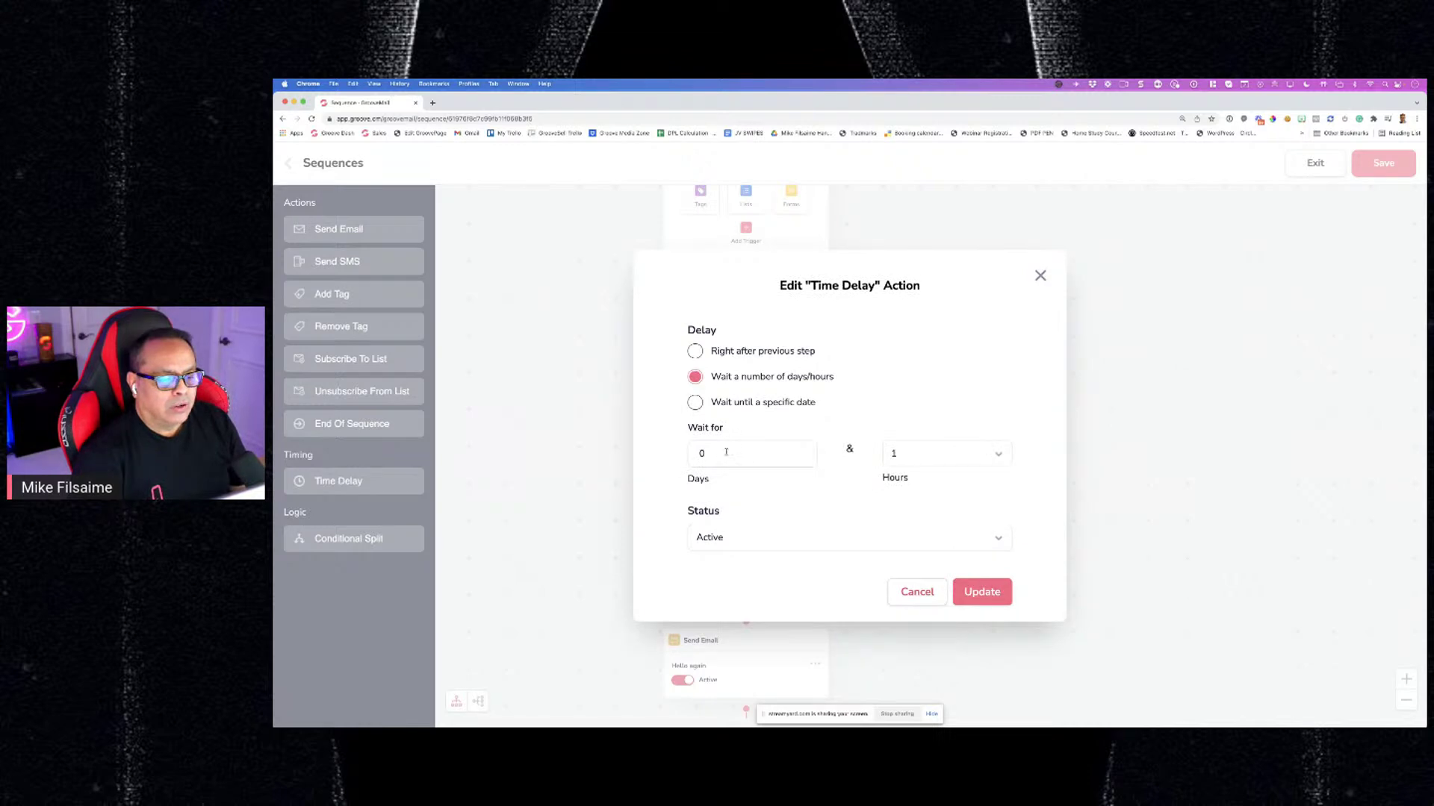
{"action": "left_click_drag", "start_coordinate": [726, 452], "coordinate": [682, 455]}
{"action": "type", "text": "1"}
{"action": "left_click", "coordinate": [983, 458]}
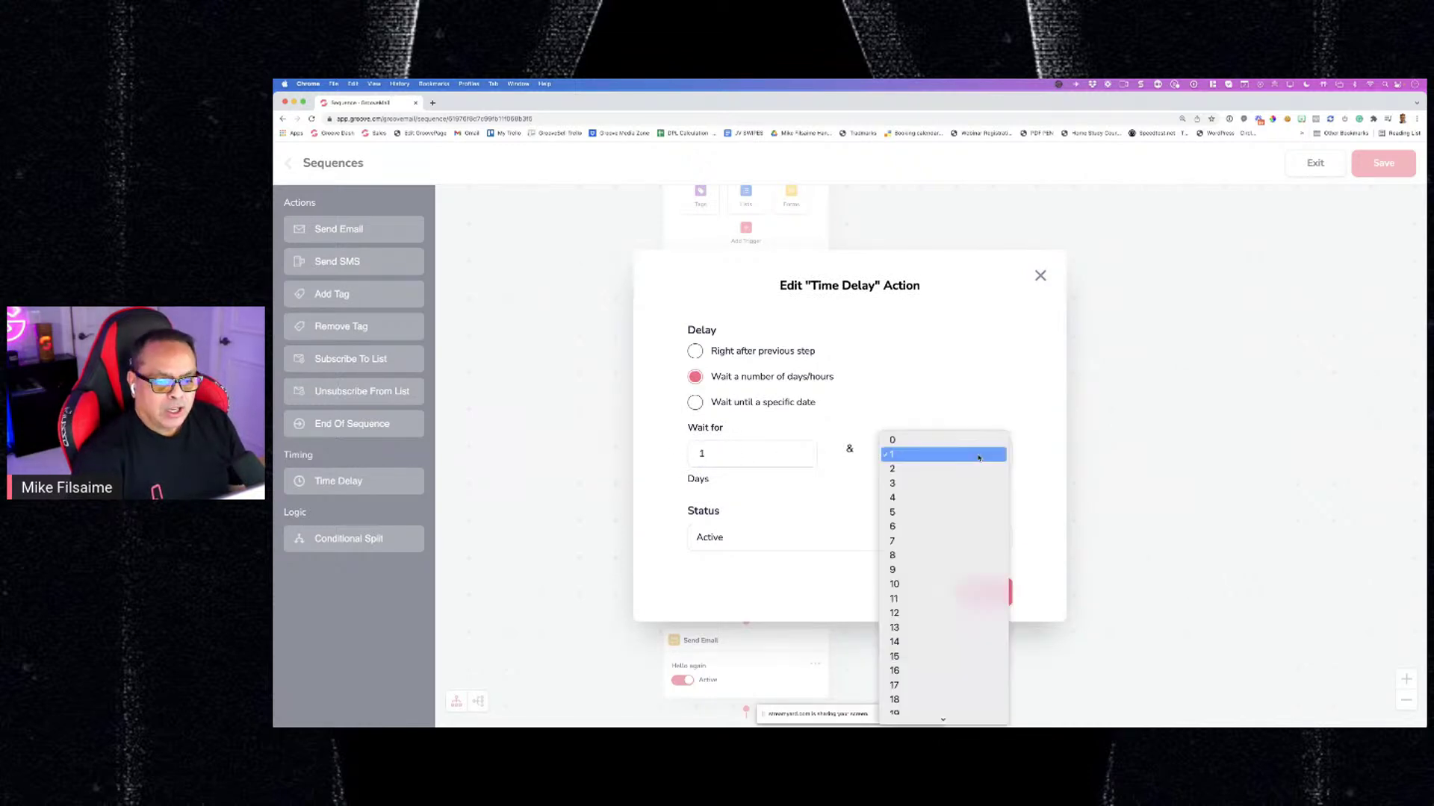
{"action": "left_click", "coordinate": [950, 442]}
{"action": "left_click", "coordinate": [983, 594]}
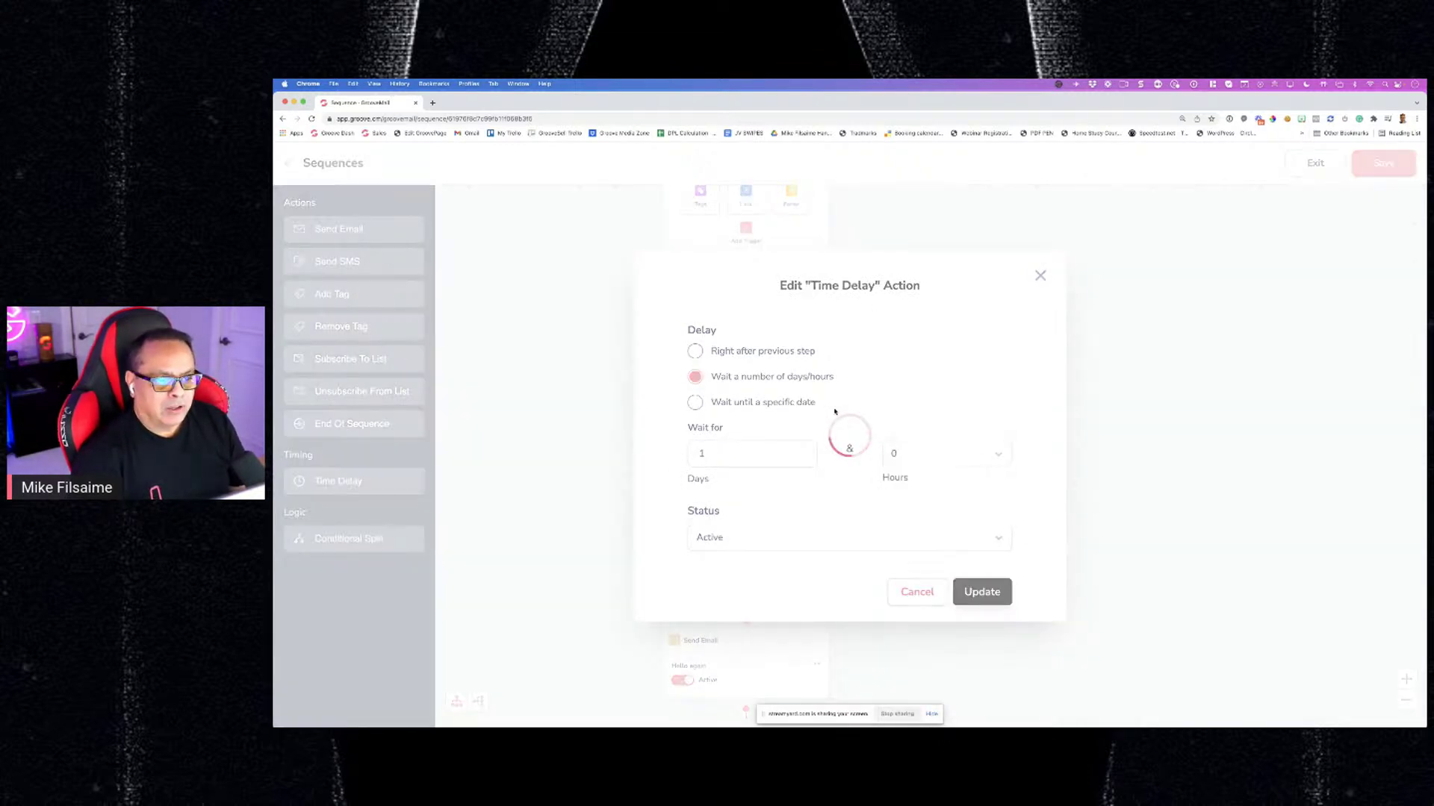
Reopen the first Time Delay and change it to 'Right after previous step'
{"action": "left_click", "coordinate": [828, 368]}
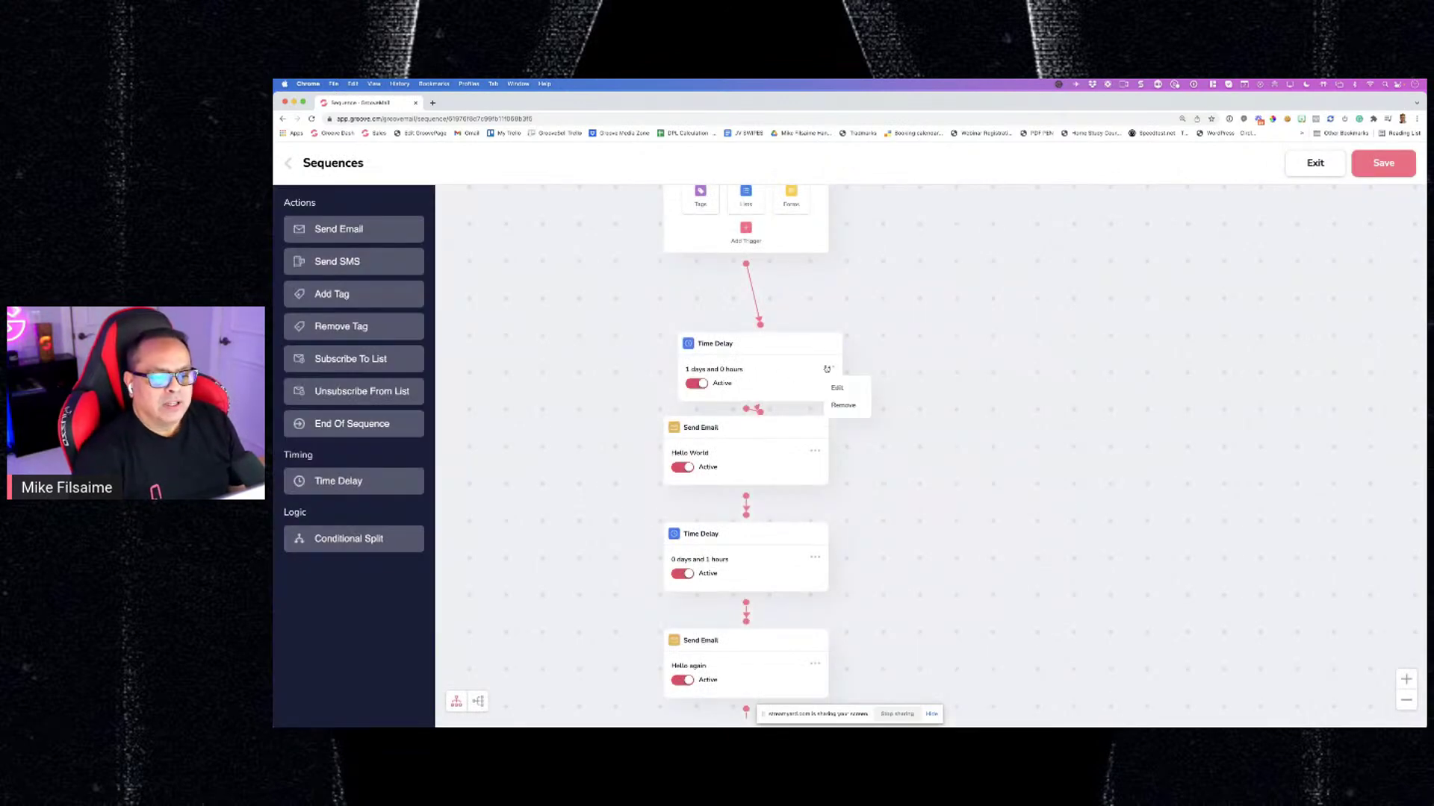
{"action": "left_click", "coordinate": [837, 387]}
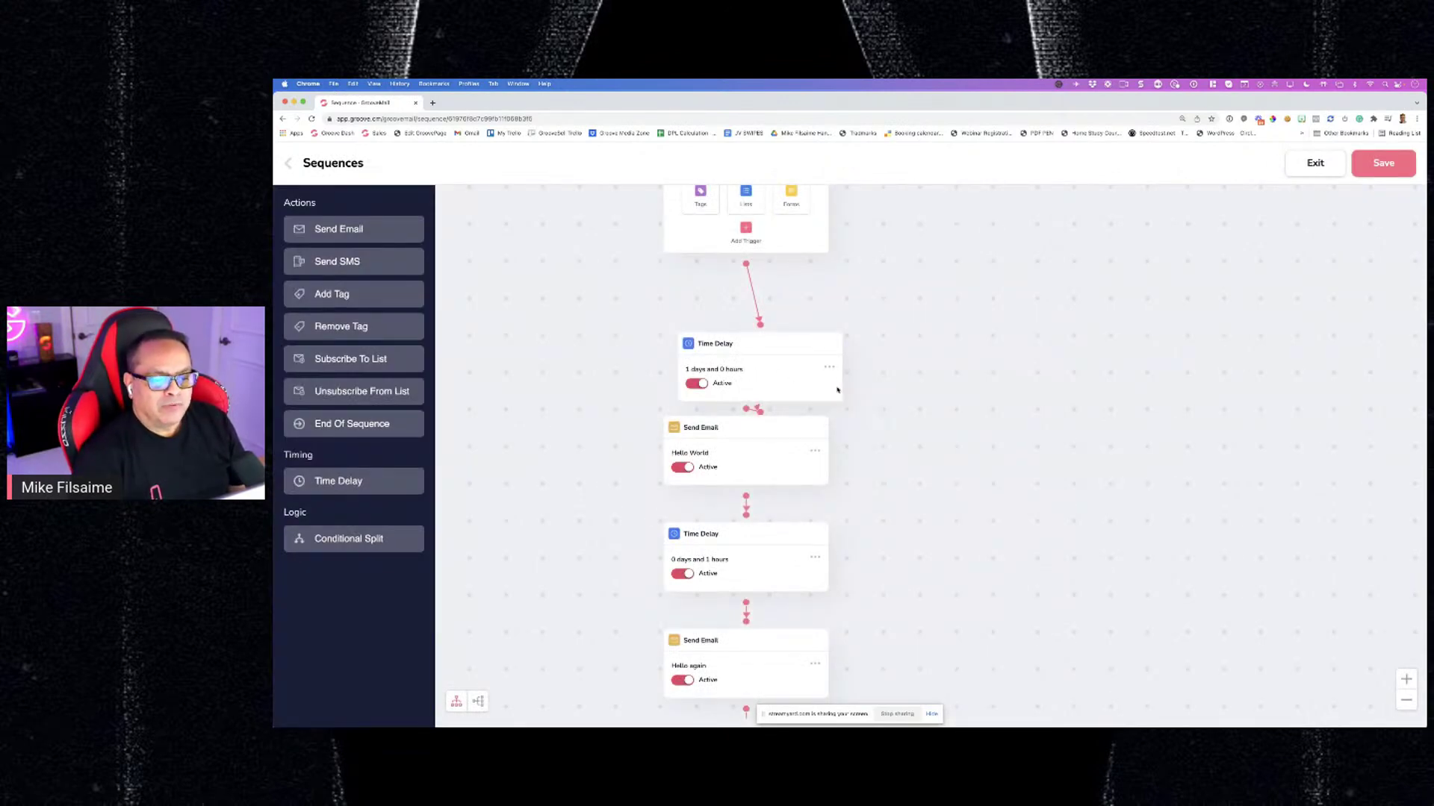
{"action": "left_click_drag", "start_coordinate": [717, 455], "coordinate": [676, 458]}
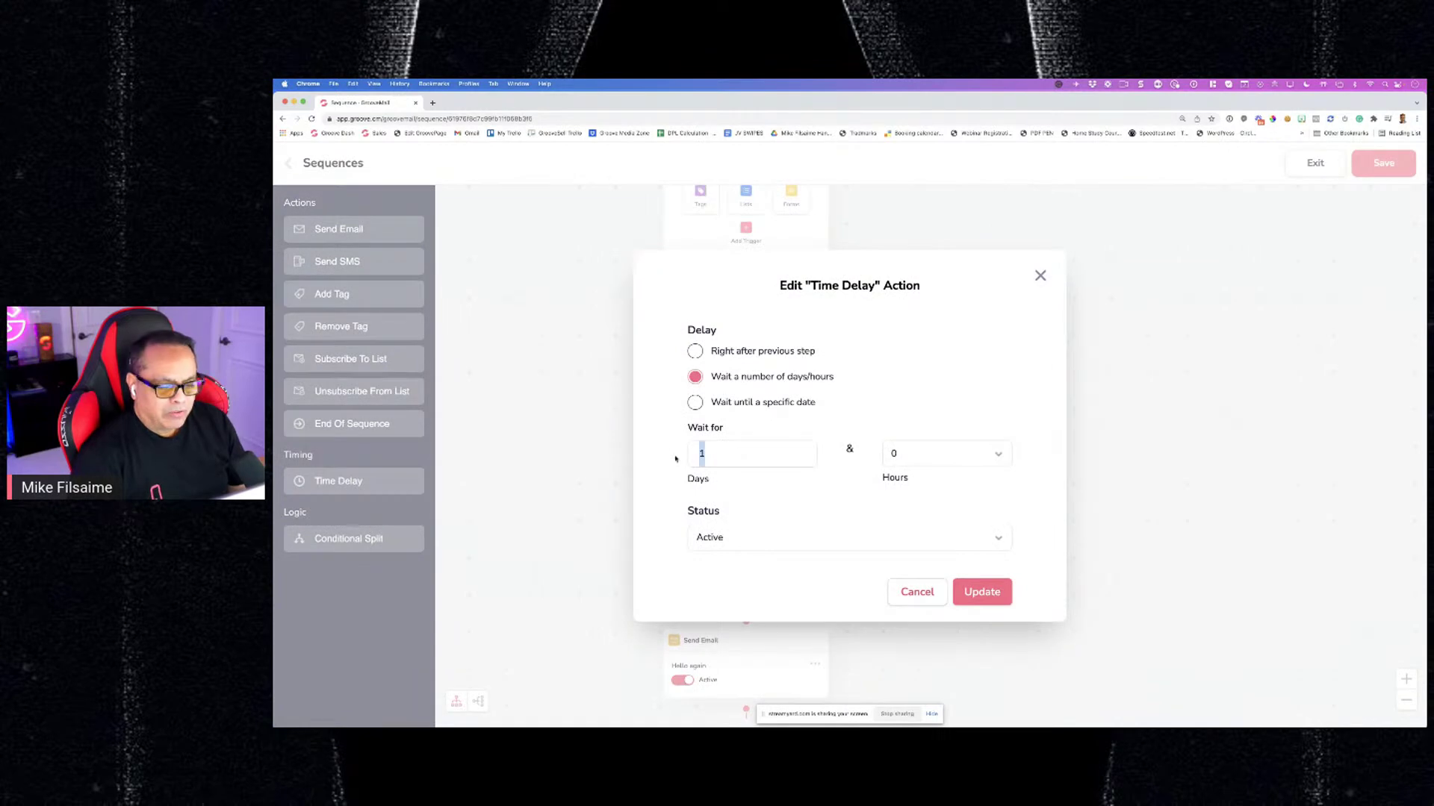
{"action": "left_click", "coordinate": [695, 351]}
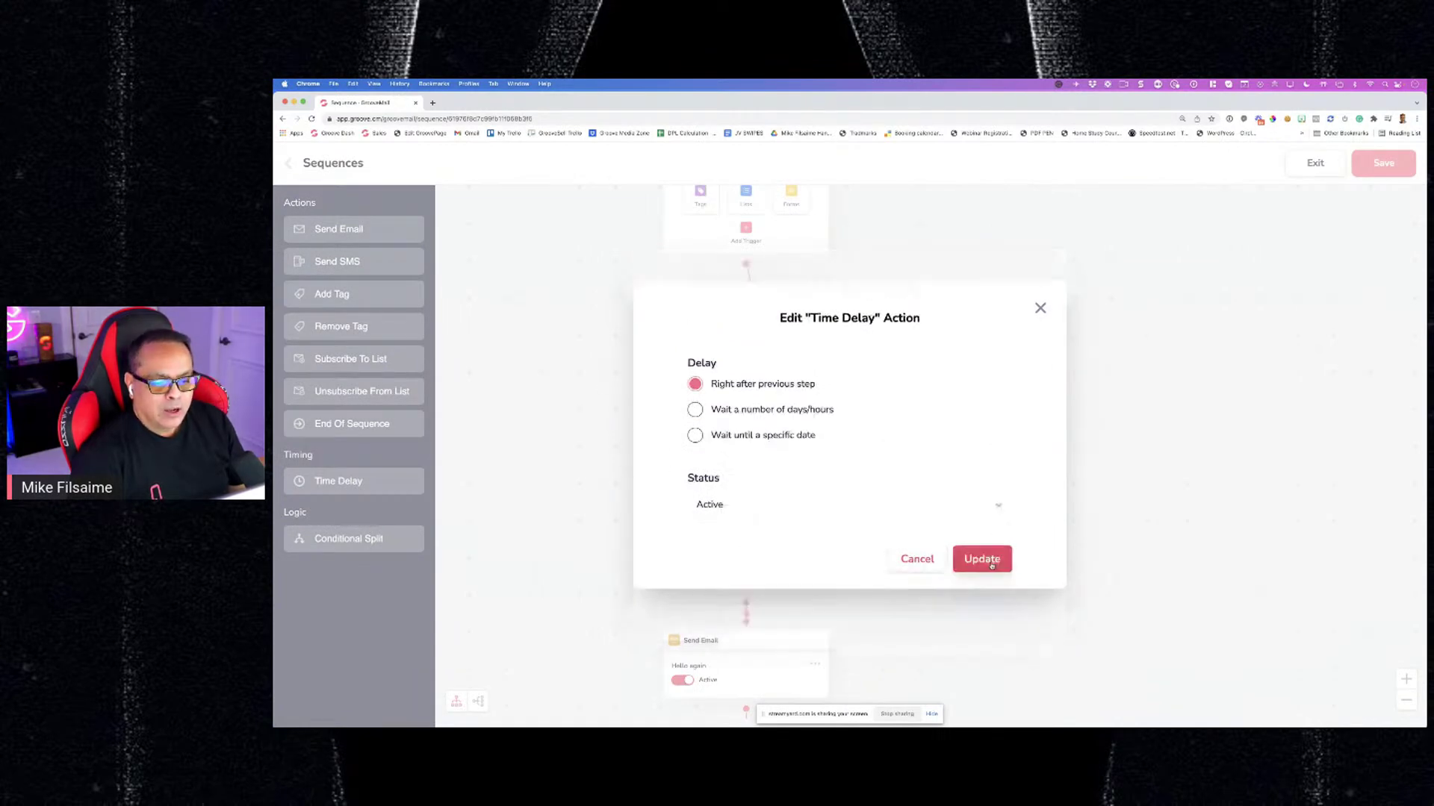
{"action": "left_click", "coordinate": [980, 560]}
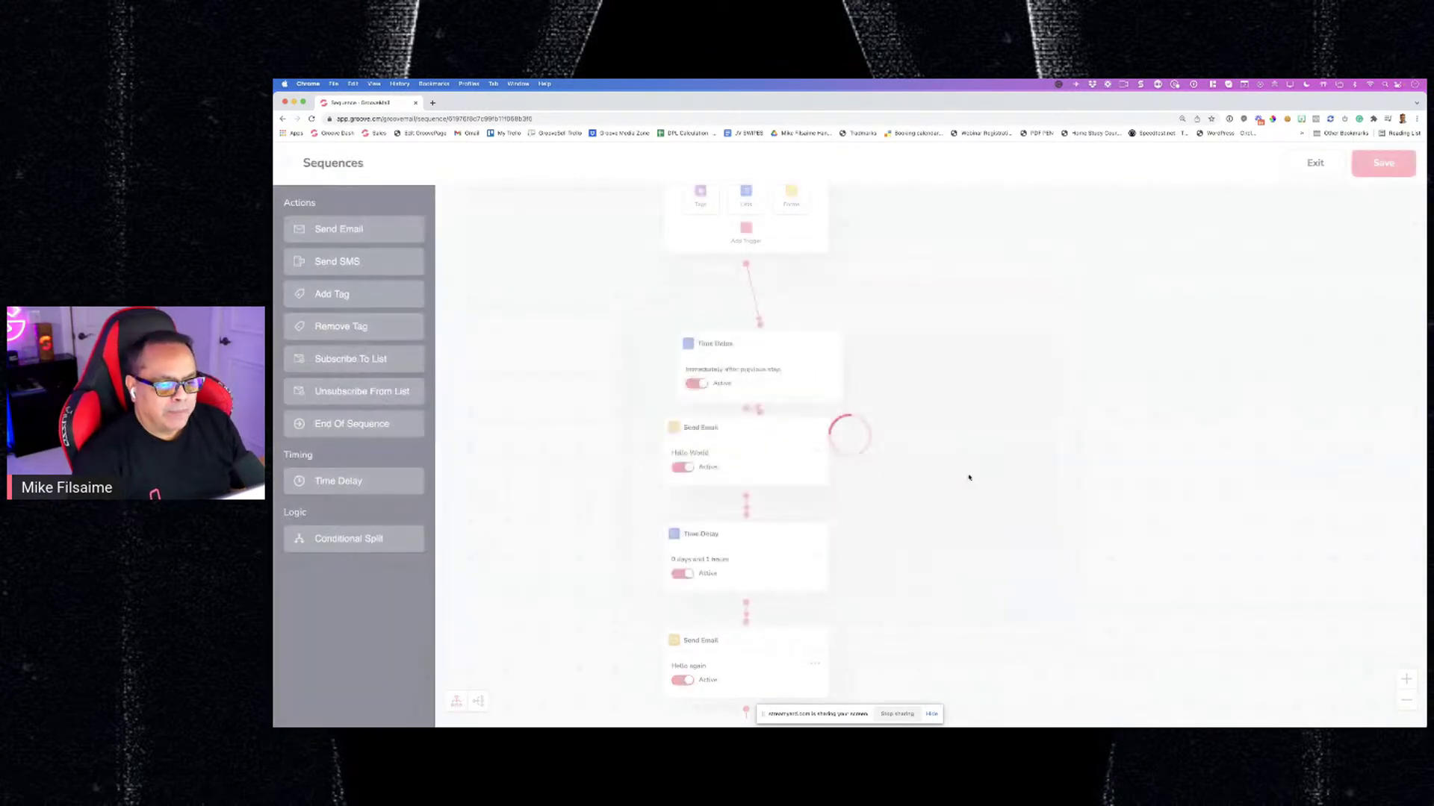
{"action": "scroll", "coordinate": [773, 414], "scroll_direction": "down", "scroll_amount": 2}
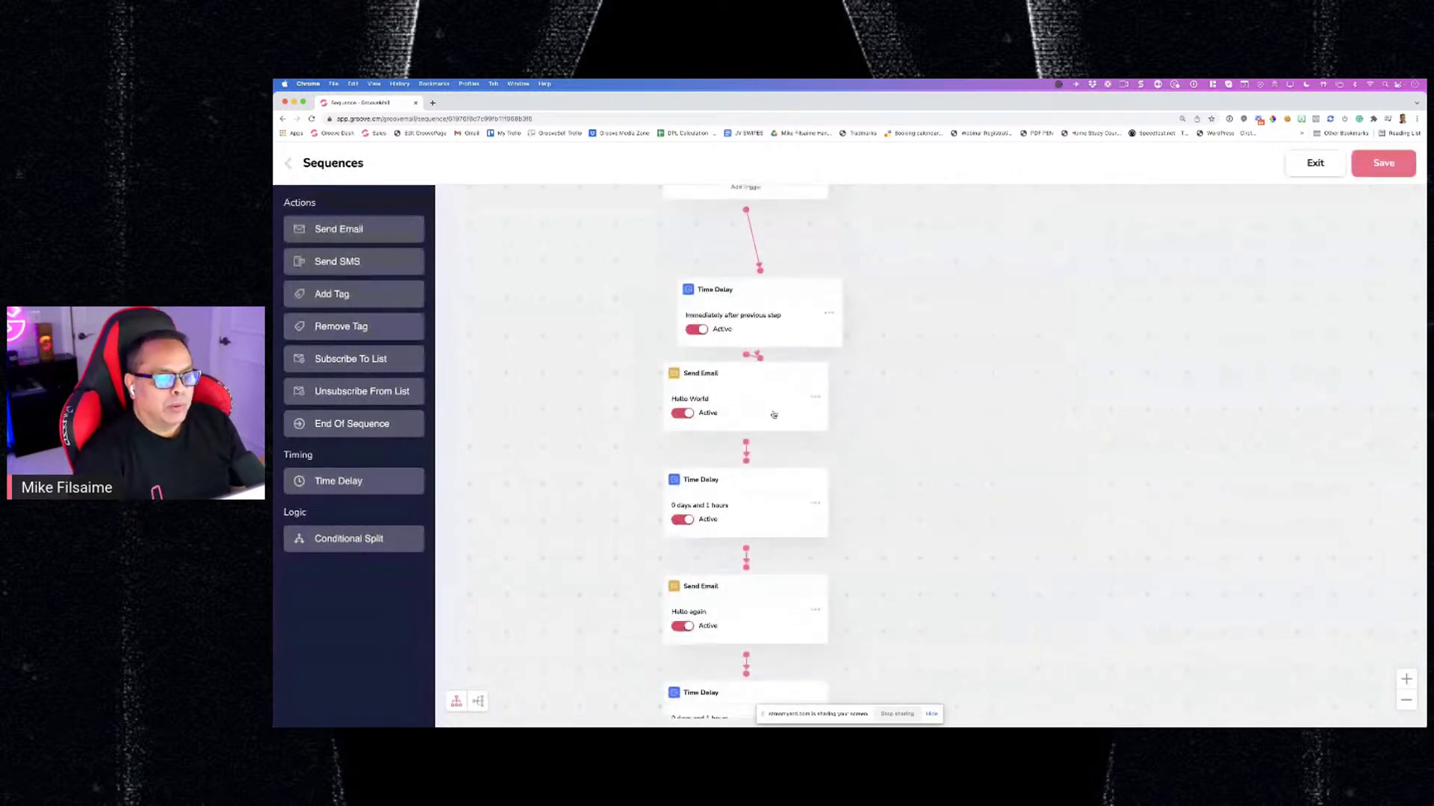
{"action": "left_click", "coordinate": [827, 418]}
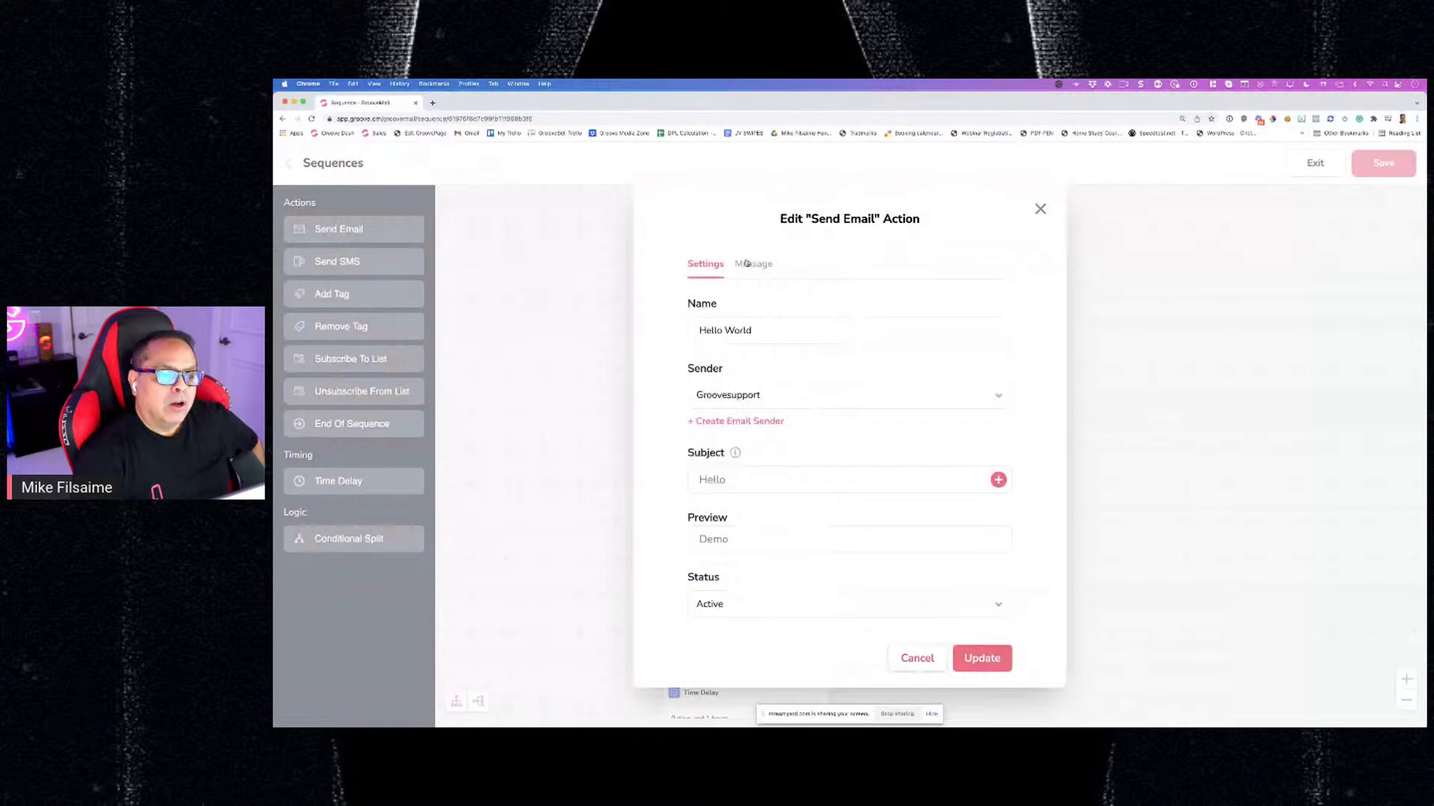
{"action": "left_click", "coordinate": [747, 264]}
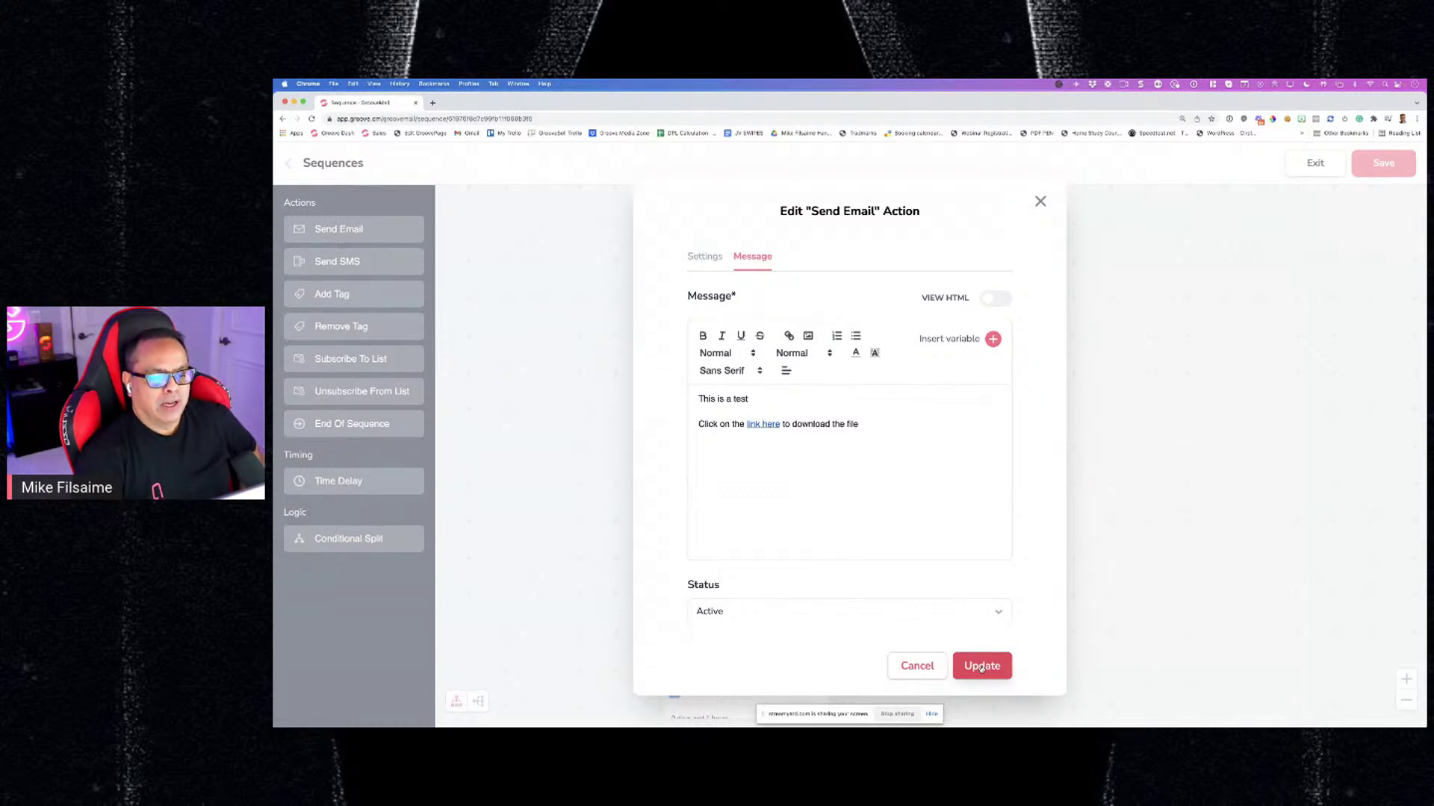
{"action": "left_click", "coordinate": [712, 263]}
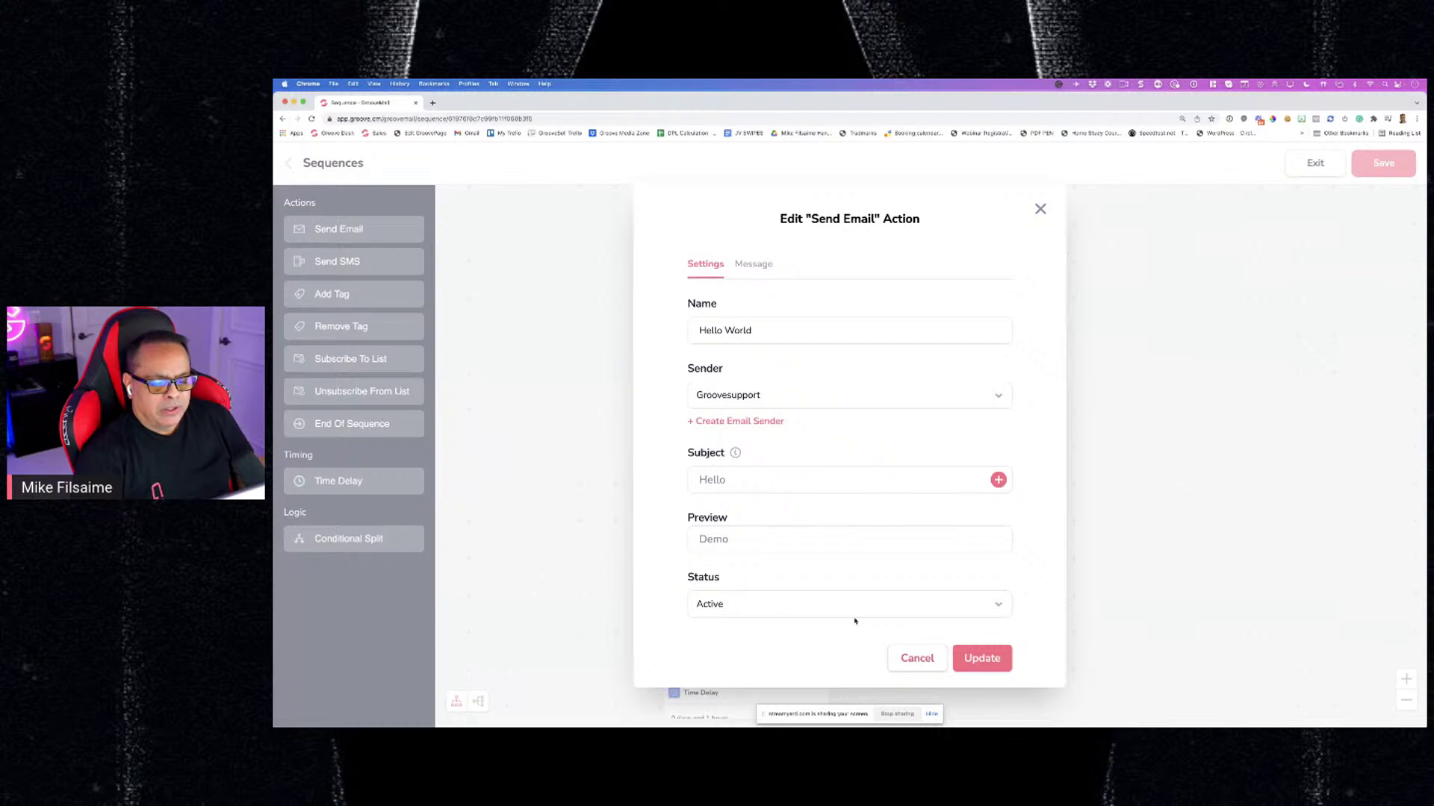
{"action": "left_click", "coordinate": [1040, 211]}
{"action": "scroll", "coordinate": [832, 368], "scroll_direction": "down", "scroll_amount": 3}
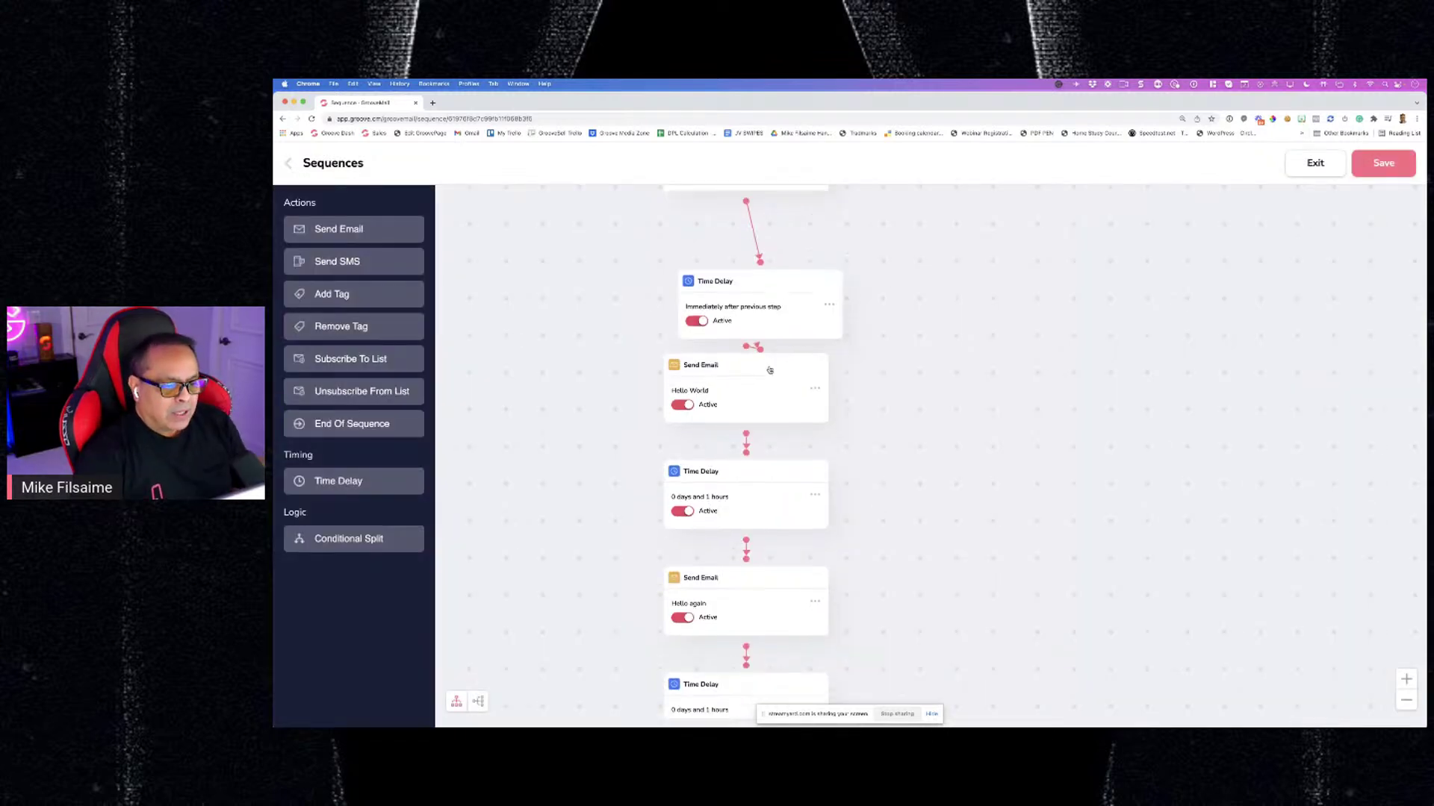
Set the delay after Hello World to 1 day and 0 hours
{"action": "scroll", "coordinate": [841, 405], "scroll_direction": "down", "scroll_amount": 1}
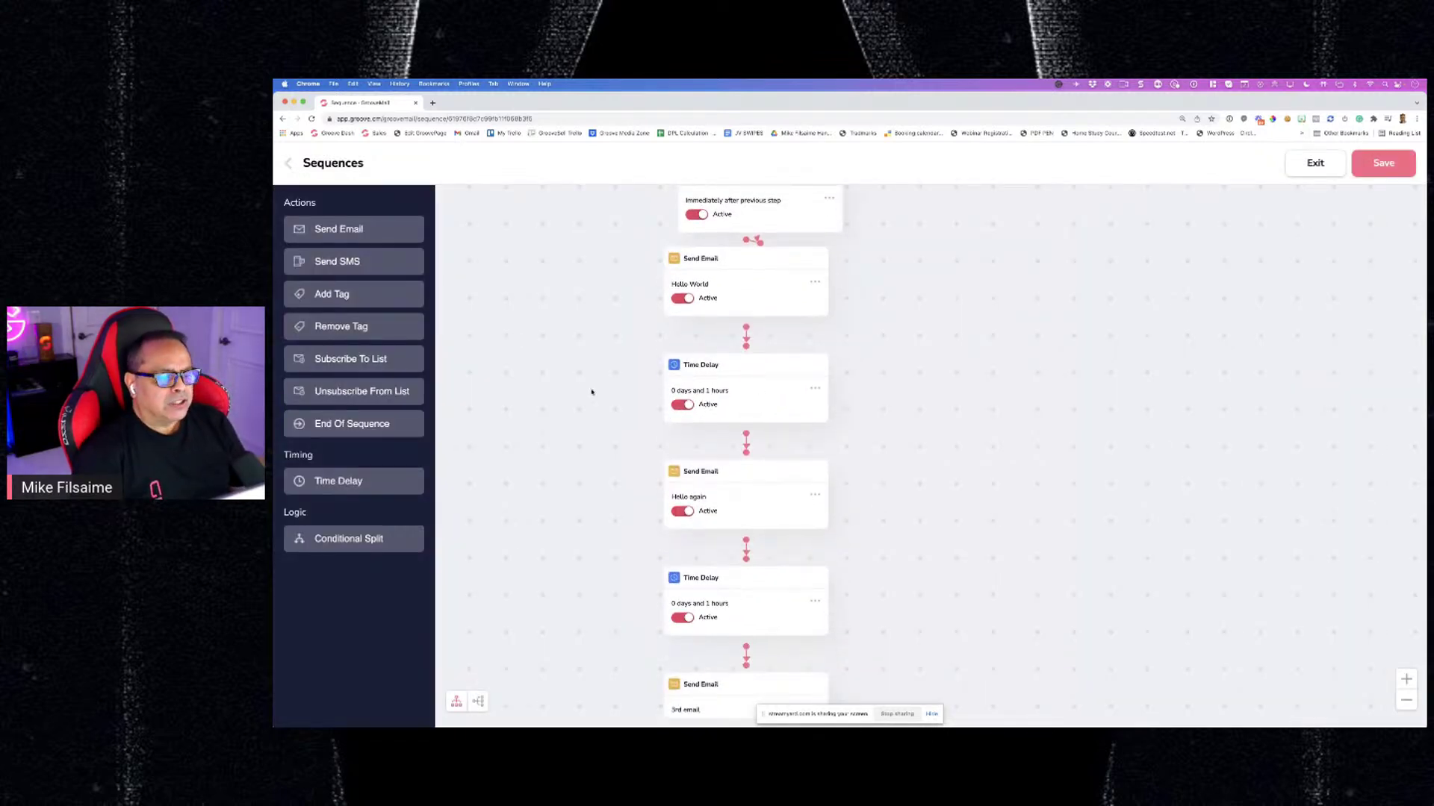
{"action": "left_click", "coordinate": [812, 392]}
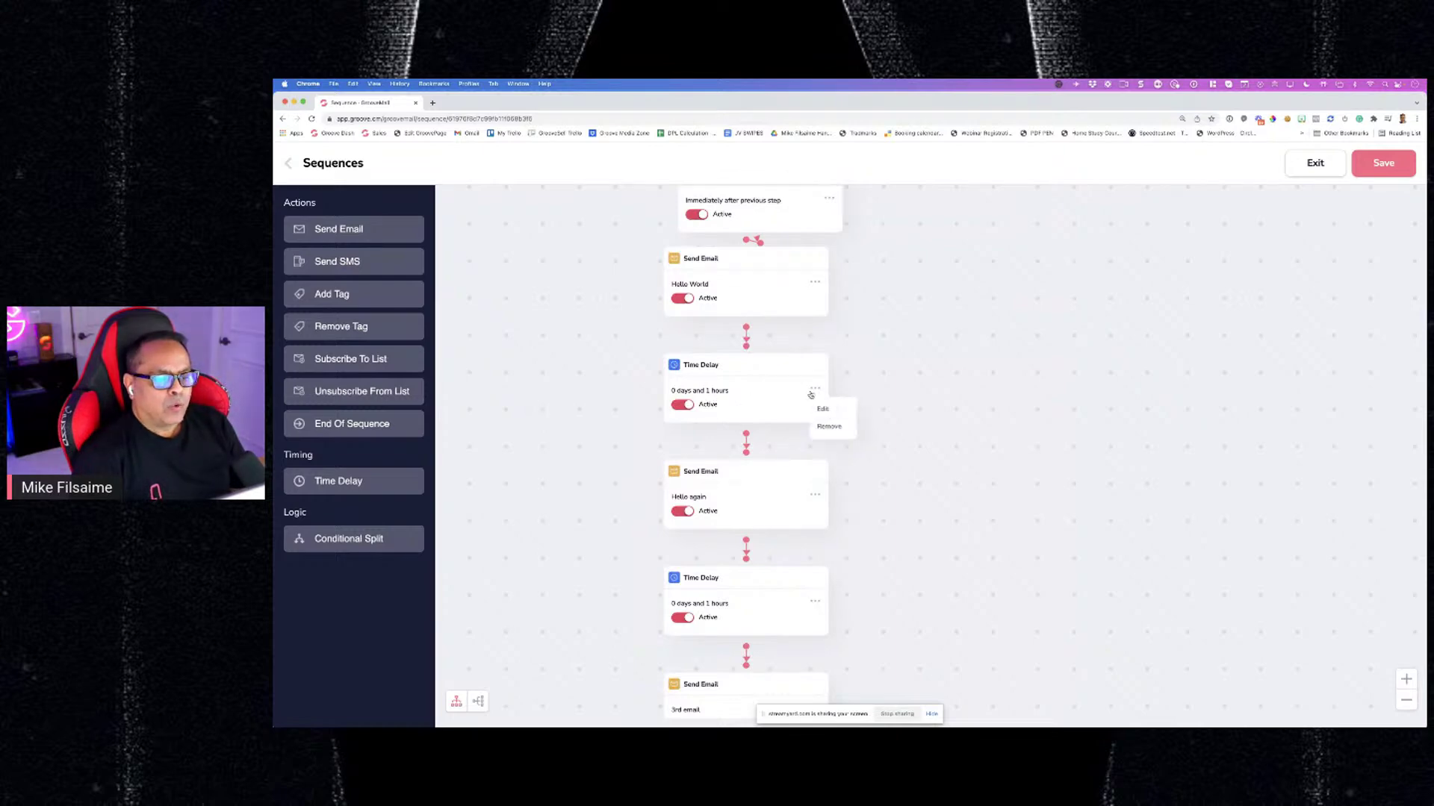
{"action": "left_click", "coordinate": [821, 409]}
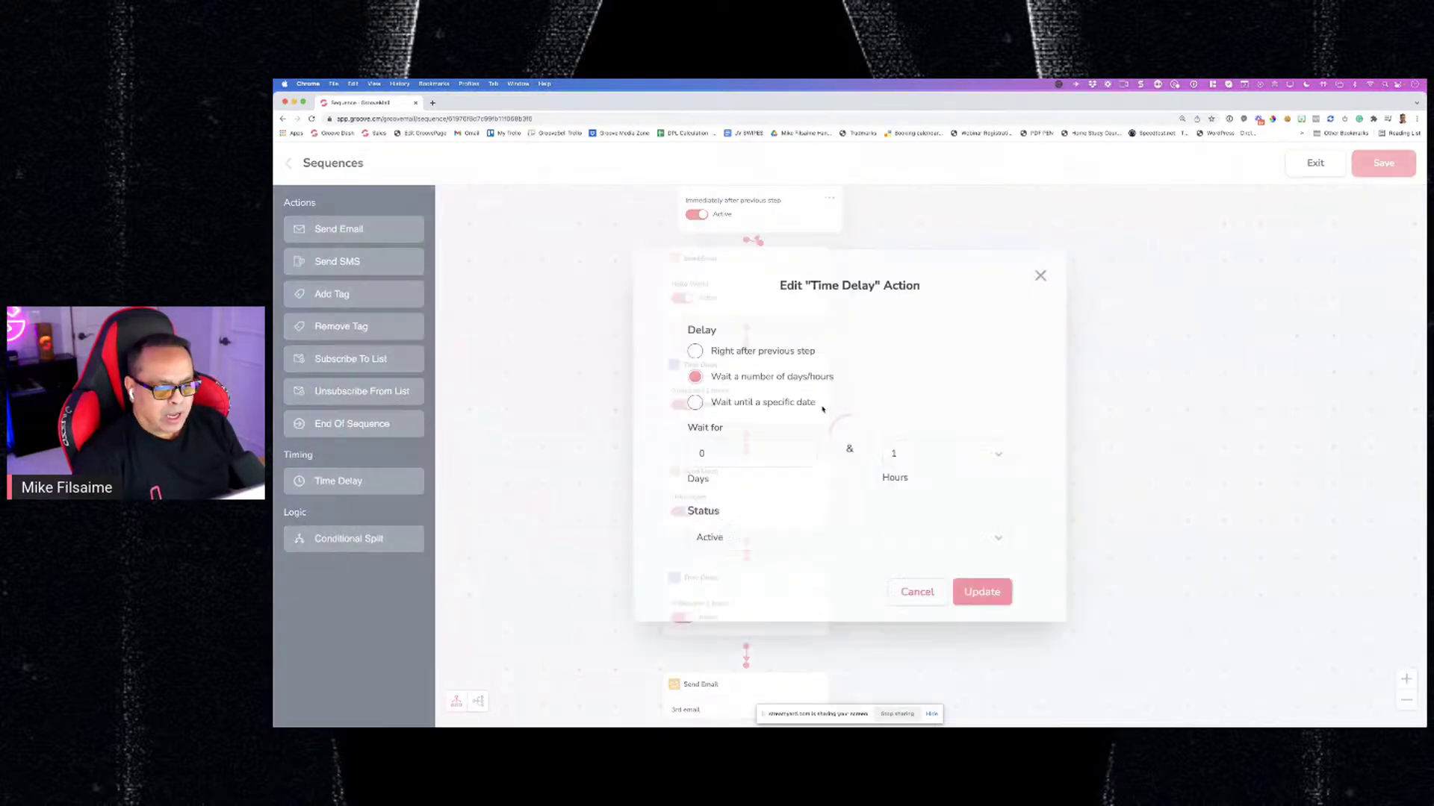
{"action": "double_click", "coordinate": [734, 458]}
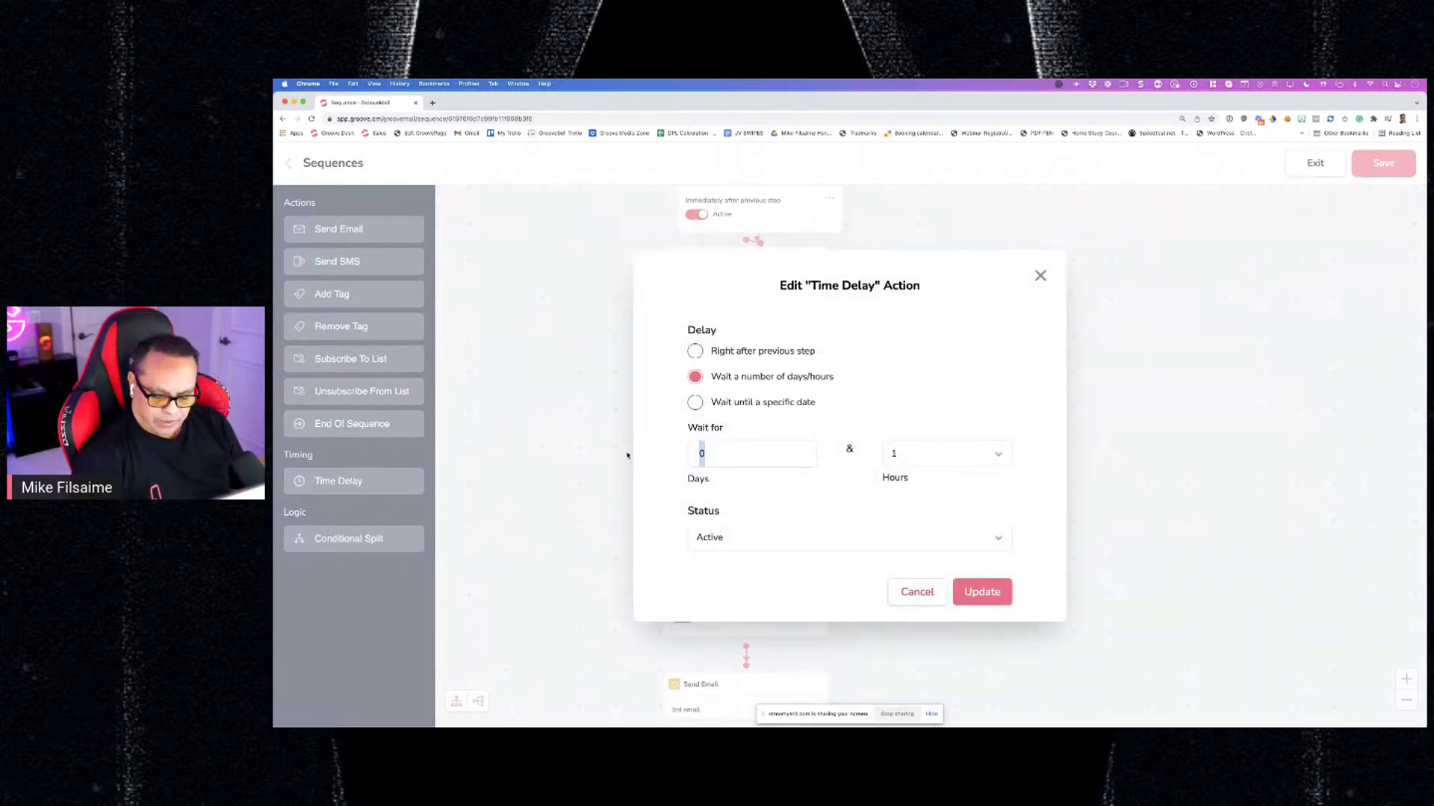
{"action": "type", "text": "1"}
{"action": "left_click", "coordinate": [907, 457]}
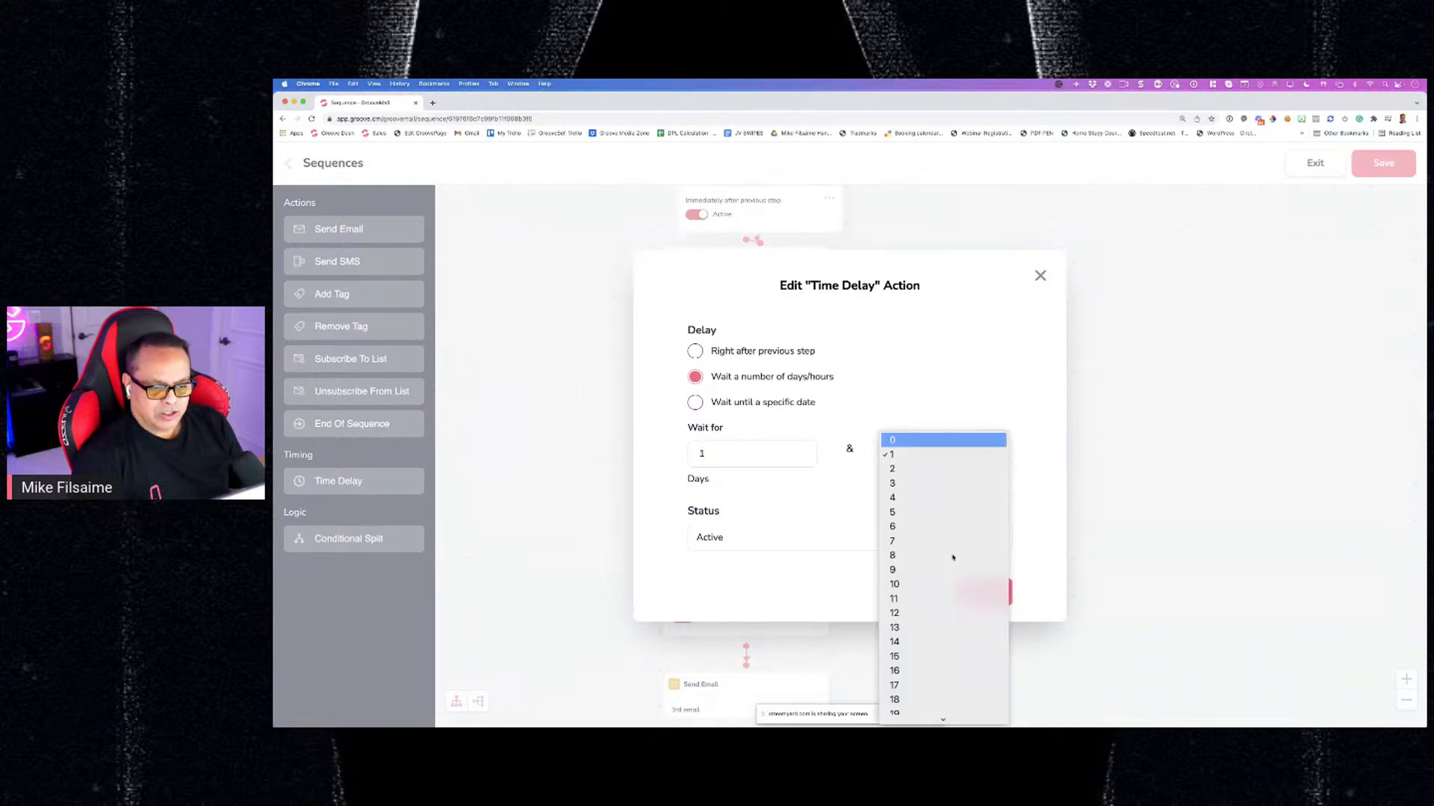
{"action": "left_click", "coordinate": [908, 436]}
{"action": "left_click", "coordinate": [981, 591]}
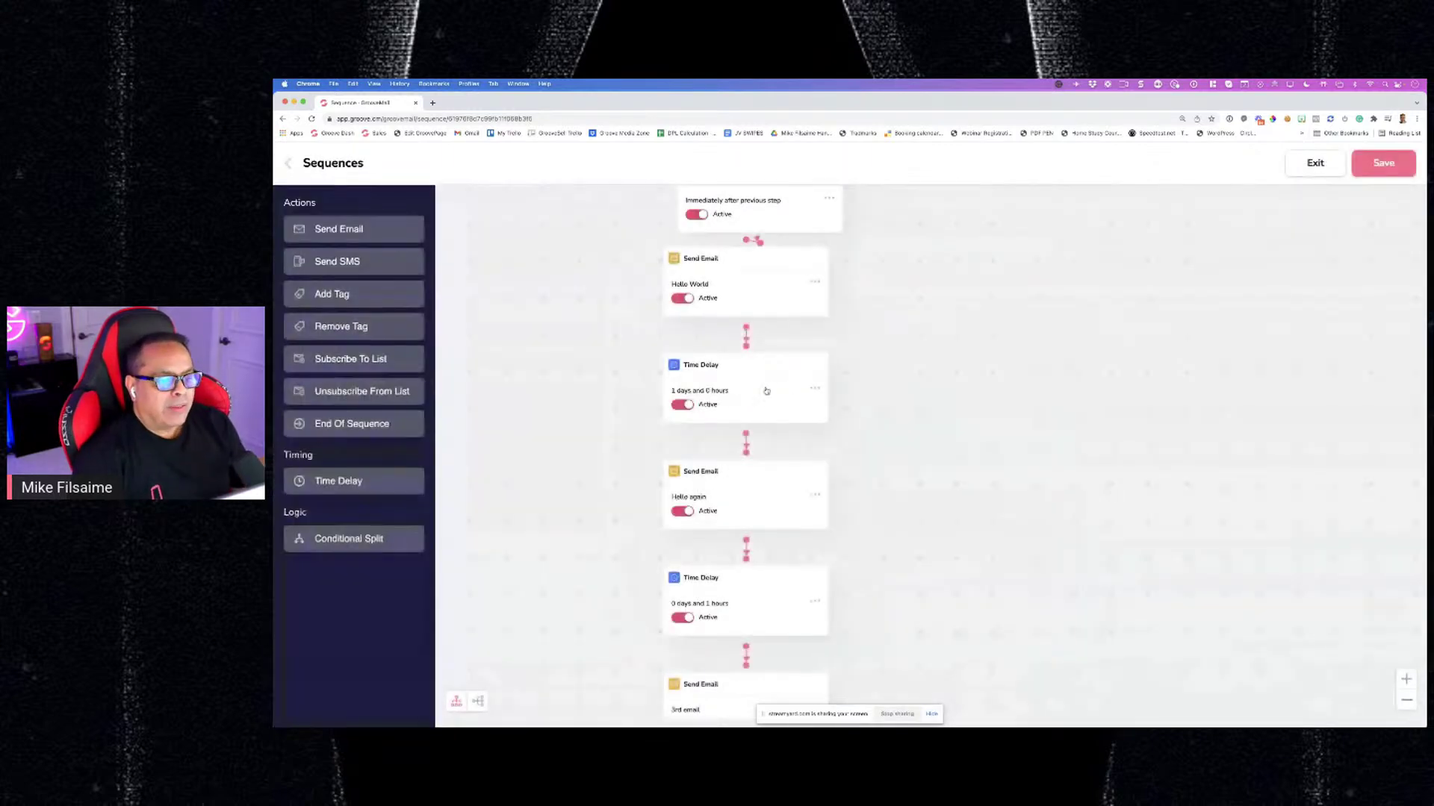
Set the delay before the 3rd email to 1 day and 0 hours
{"action": "scroll", "coordinate": [766, 391], "scroll_direction": "down", "scroll_amount": 2}
{"action": "scroll", "coordinate": [766, 391], "scroll_direction": "down", "scroll_amount": 1}
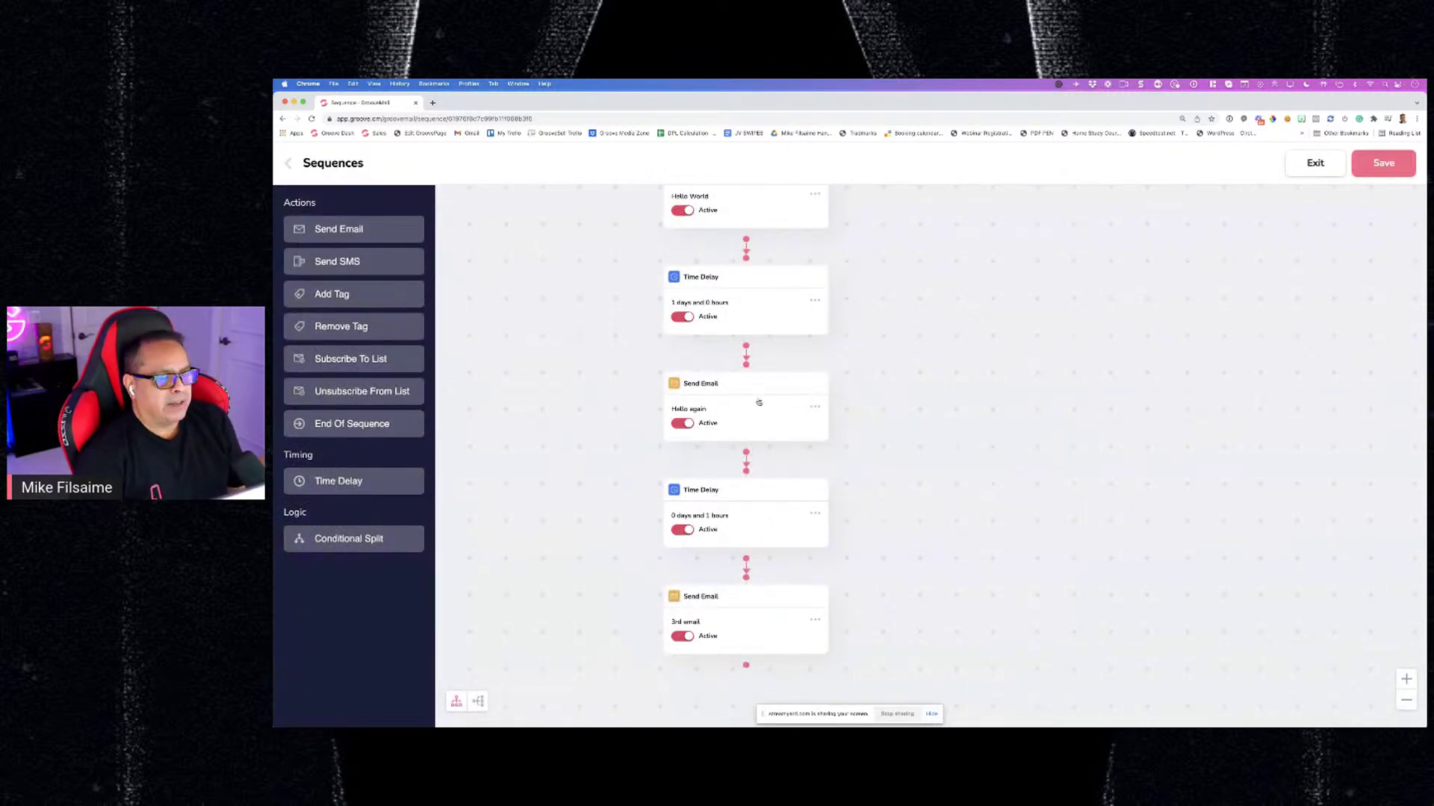
{"action": "left_click", "coordinate": [817, 408]}
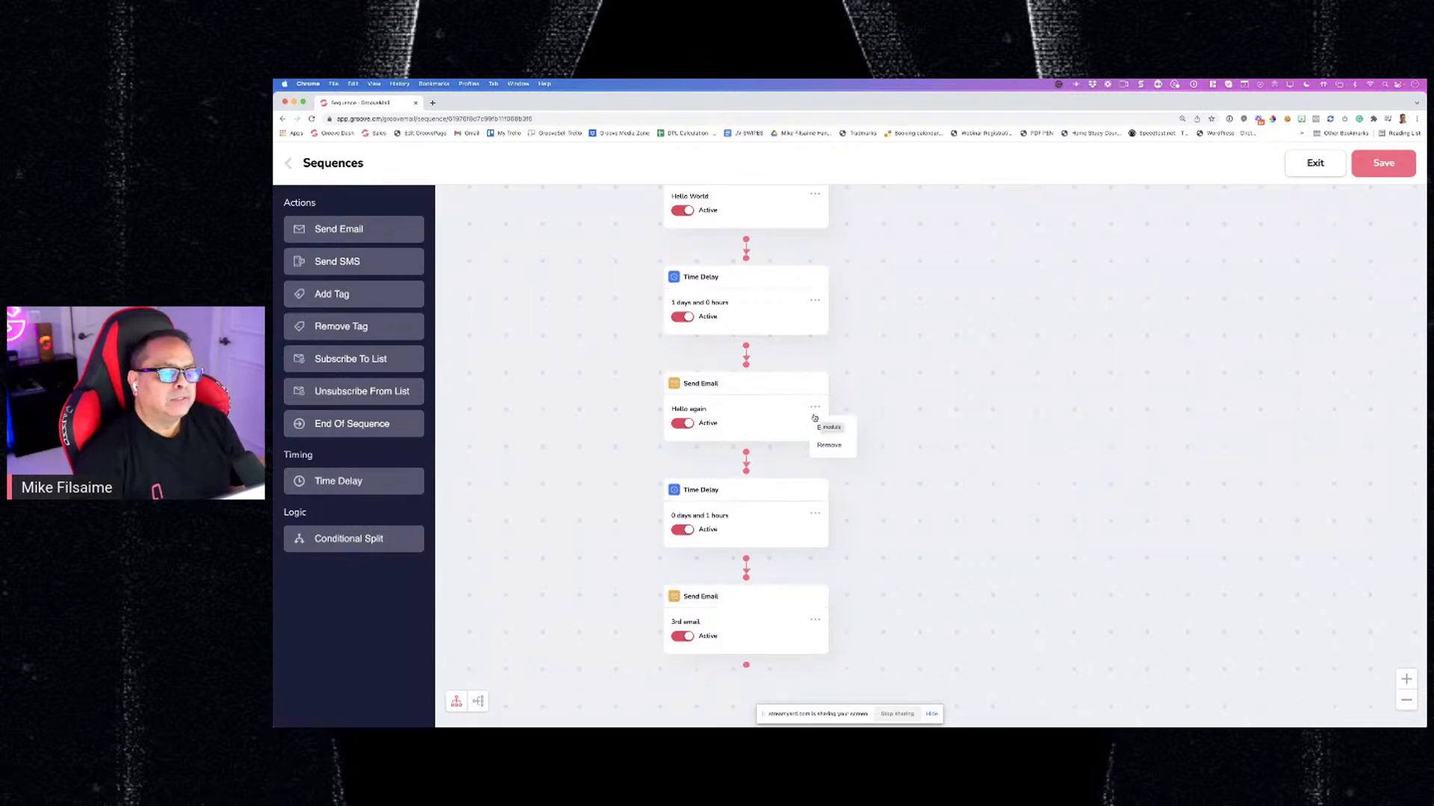
{"action": "scroll", "coordinate": [747, 463], "scroll_direction": "down", "scroll_amount": 2}
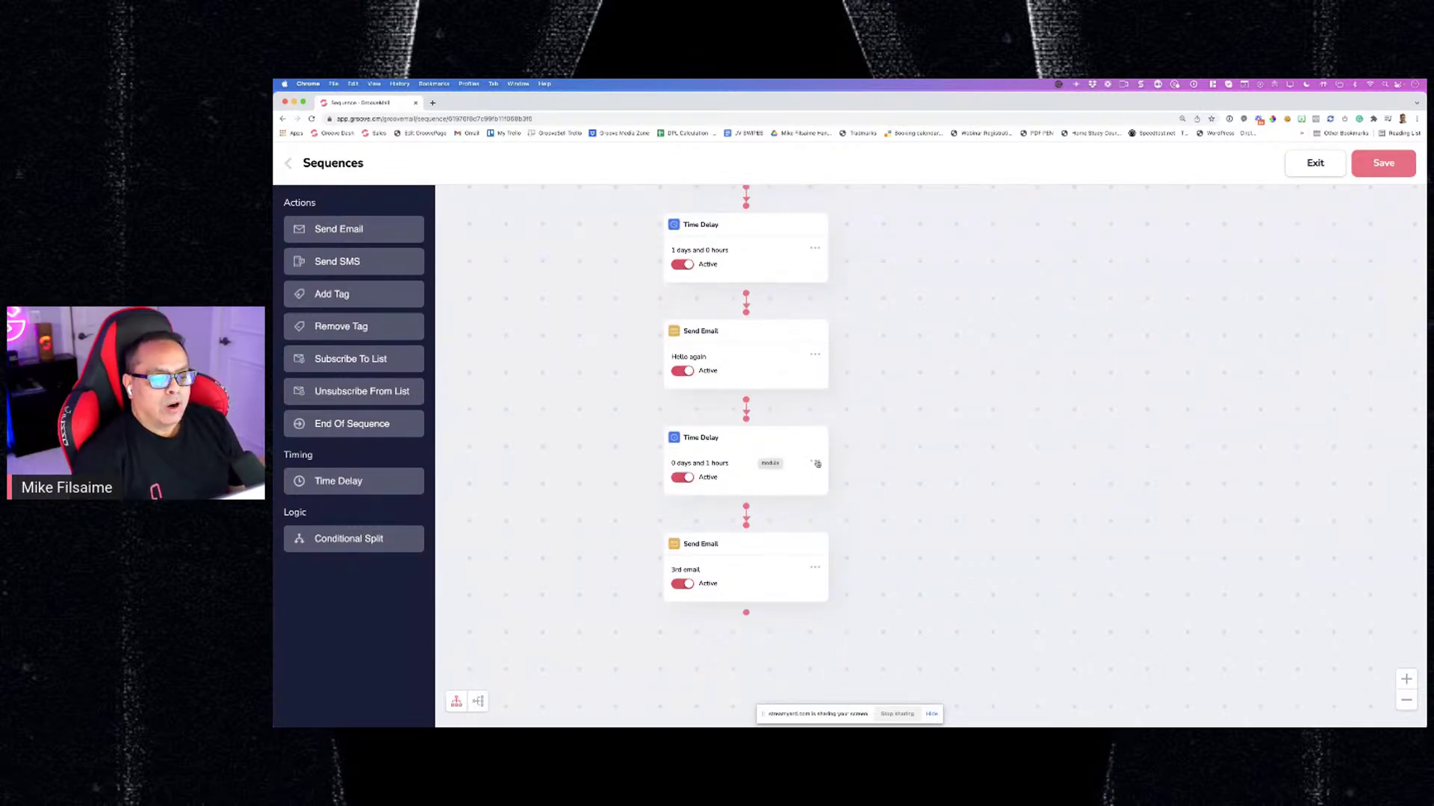
{"action": "left_click", "coordinate": [814, 461]}
{"action": "left_click", "coordinate": [814, 461]}
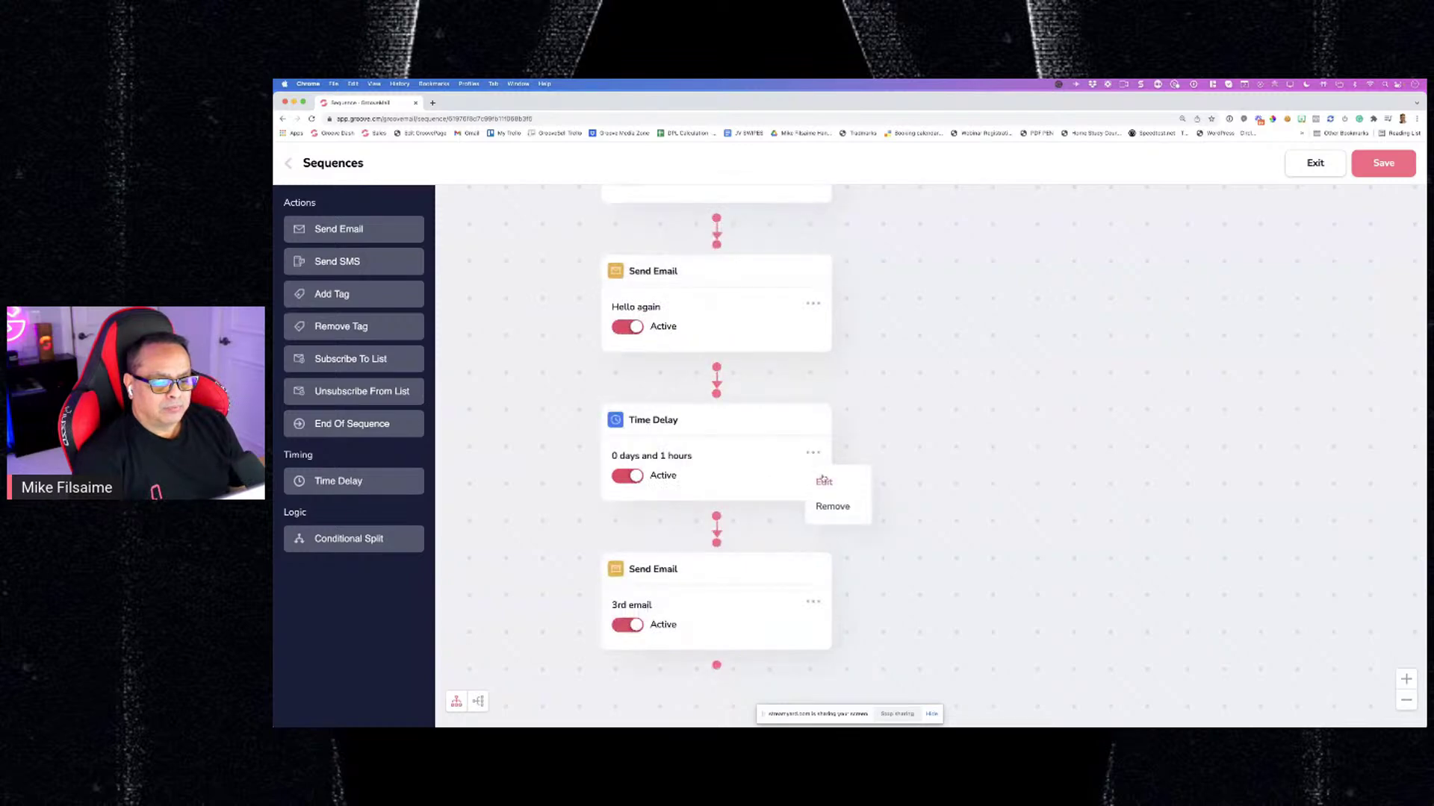
{"action": "left_click", "coordinate": [823, 479]}
{"action": "double_click", "coordinate": [702, 454]}
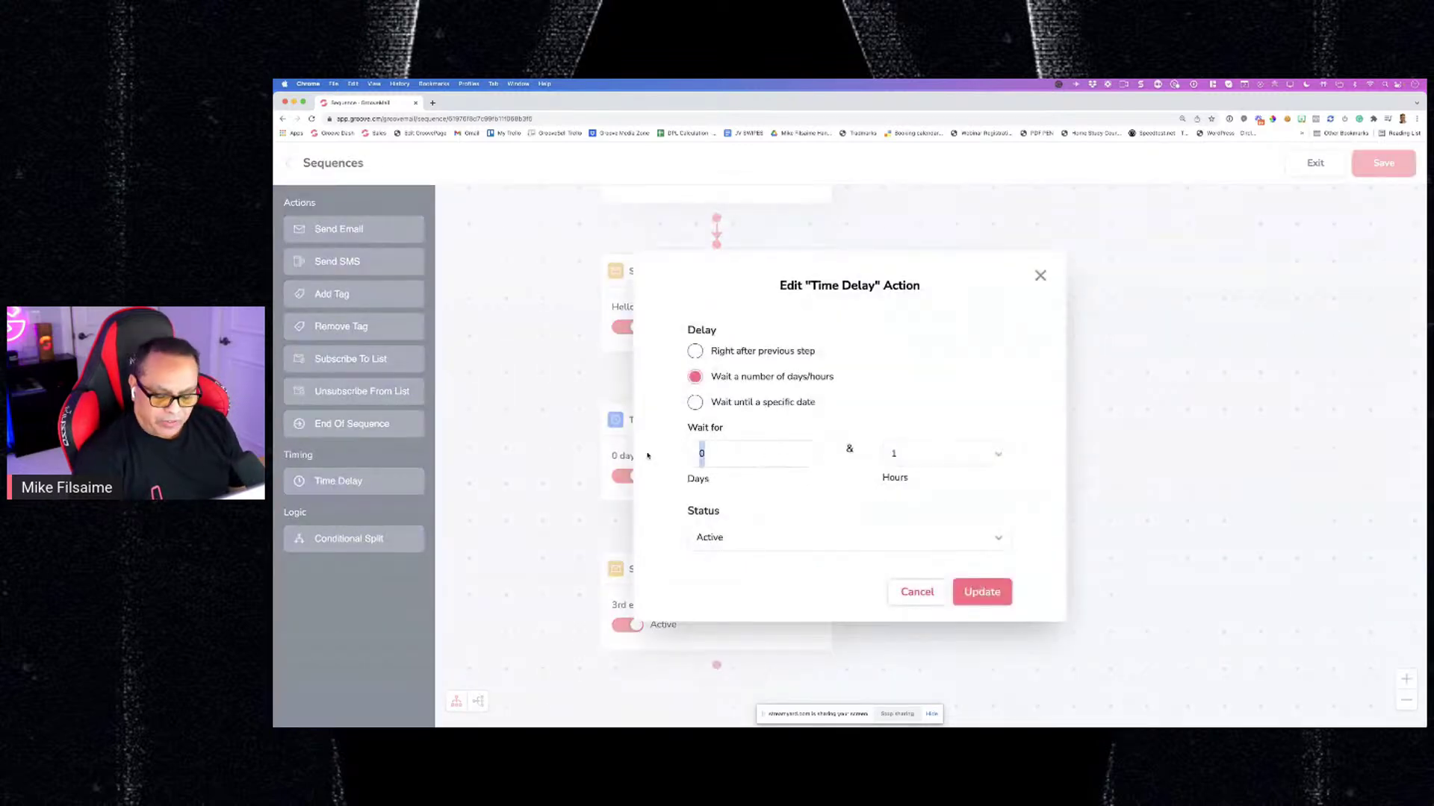
{"action": "type", "text": "1"}
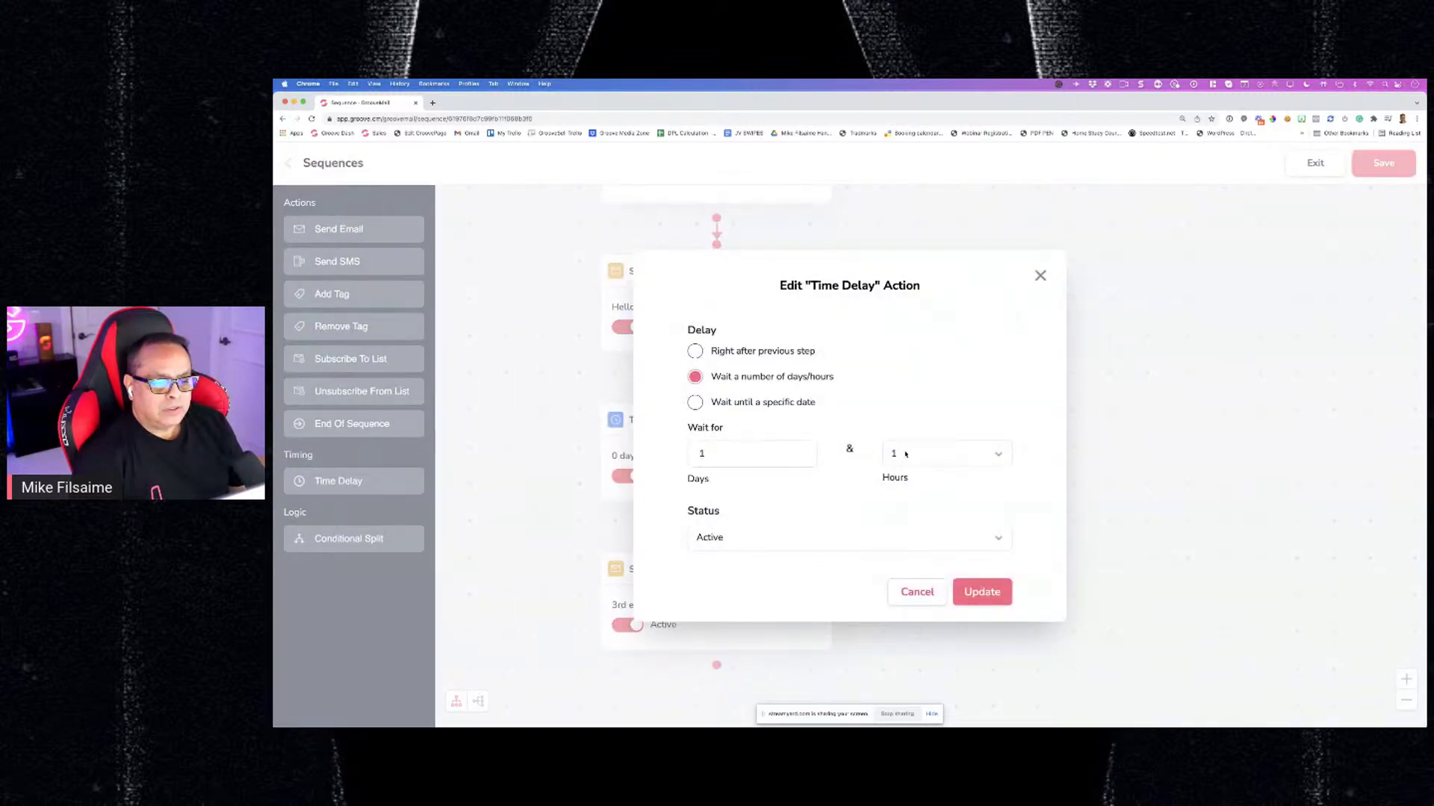
{"action": "left_click", "coordinate": [905, 454]}
{"action": "left_click", "coordinate": [905, 439]}
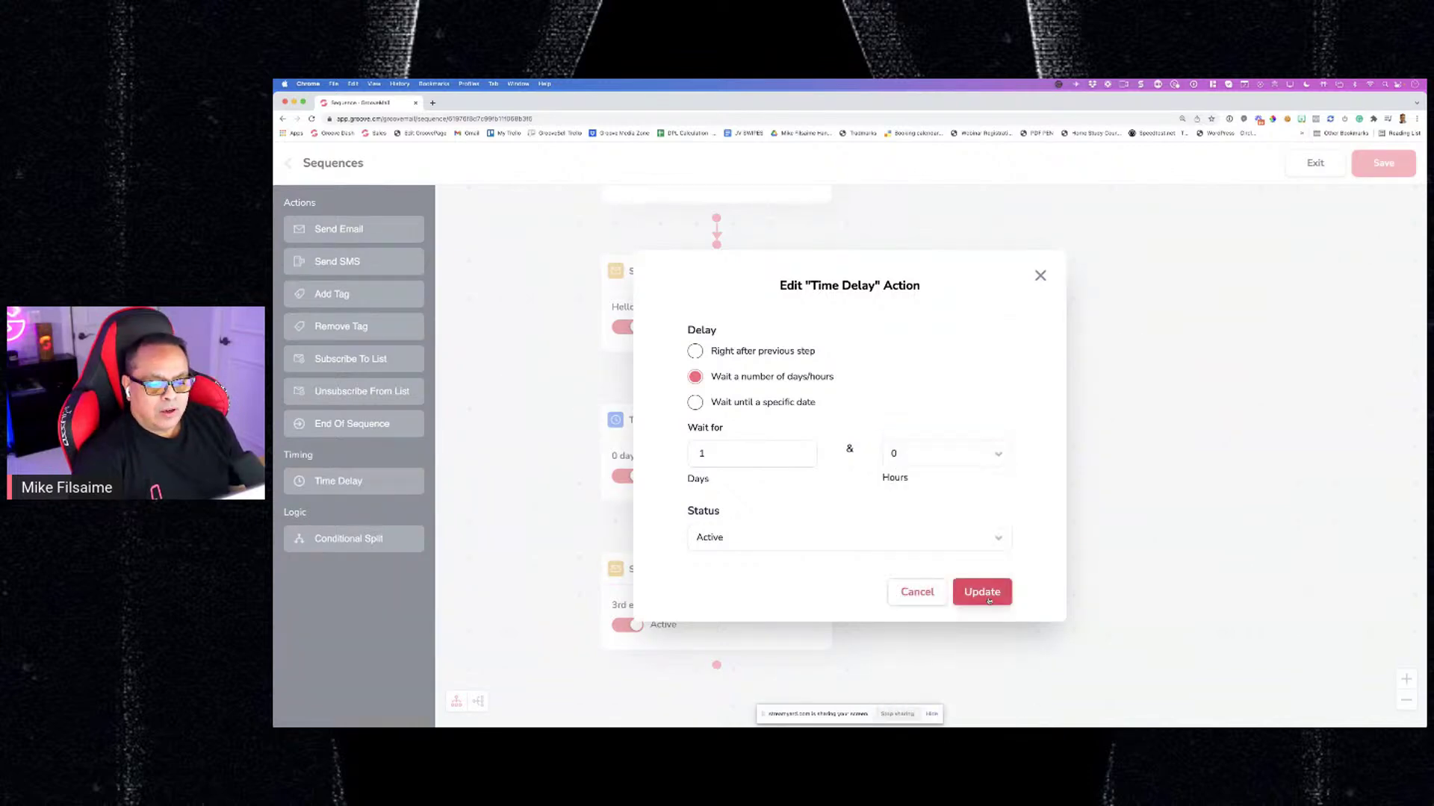
{"action": "left_click", "coordinate": [988, 597]}
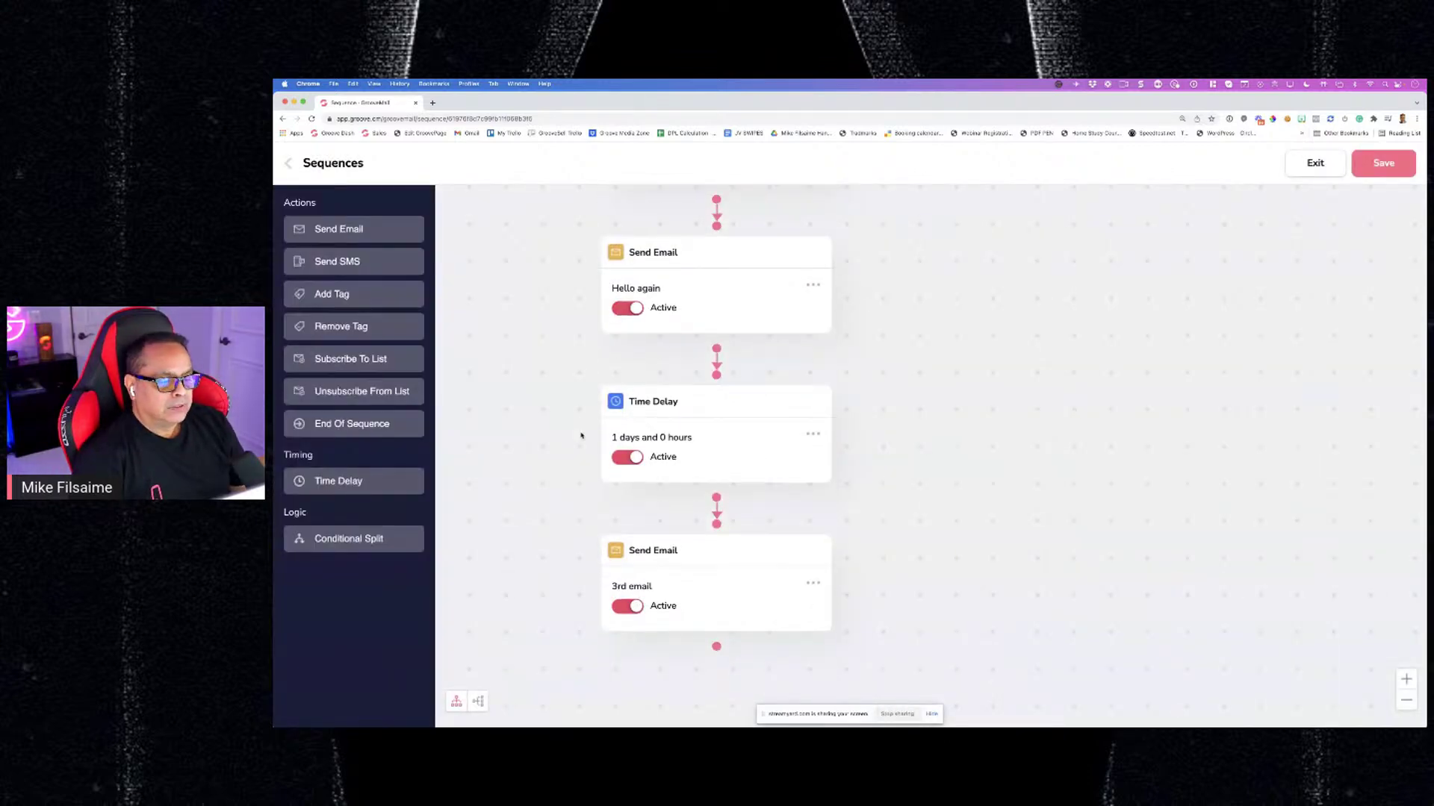
{"action": "left_click", "coordinate": [813, 553]}
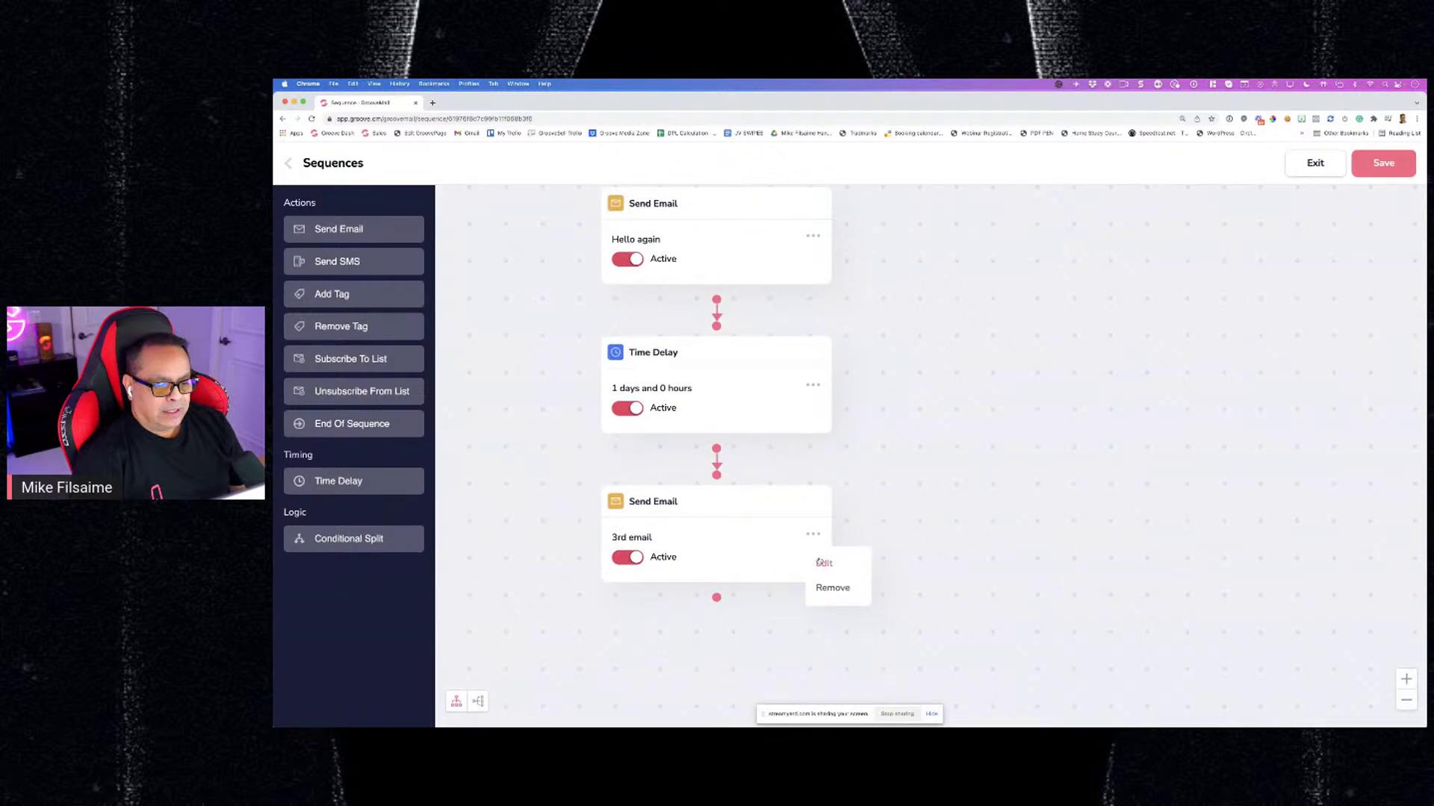
Update the 3rd email step unchanged and check its options menu on the canvas
{"action": "left_click", "coordinate": [822, 562]}
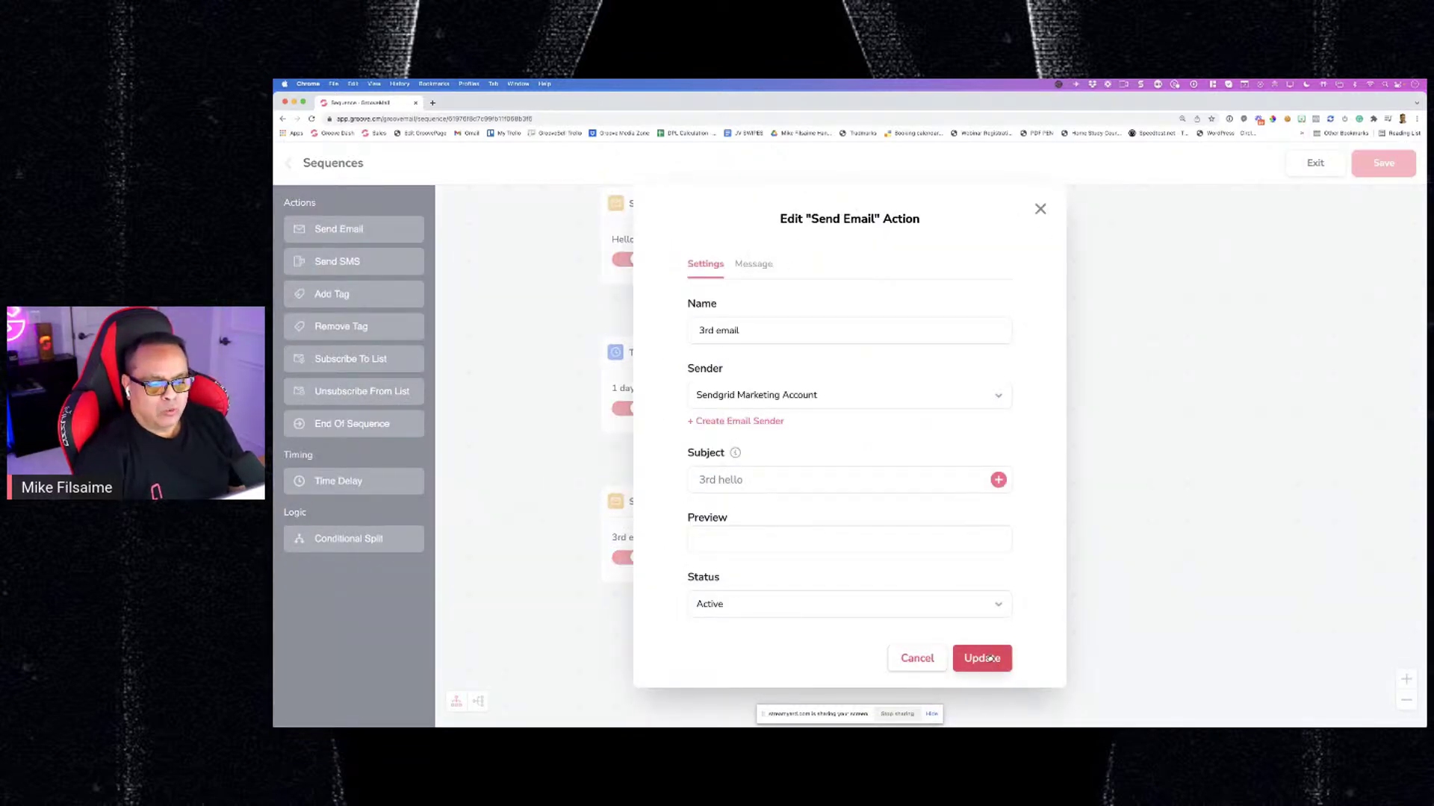
{"action": "left_click", "coordinate": [982, 658]}
{"action": "scroll", "coordinate": [707, 531], "scroll_direction": "down", "scroll_amount": 2}
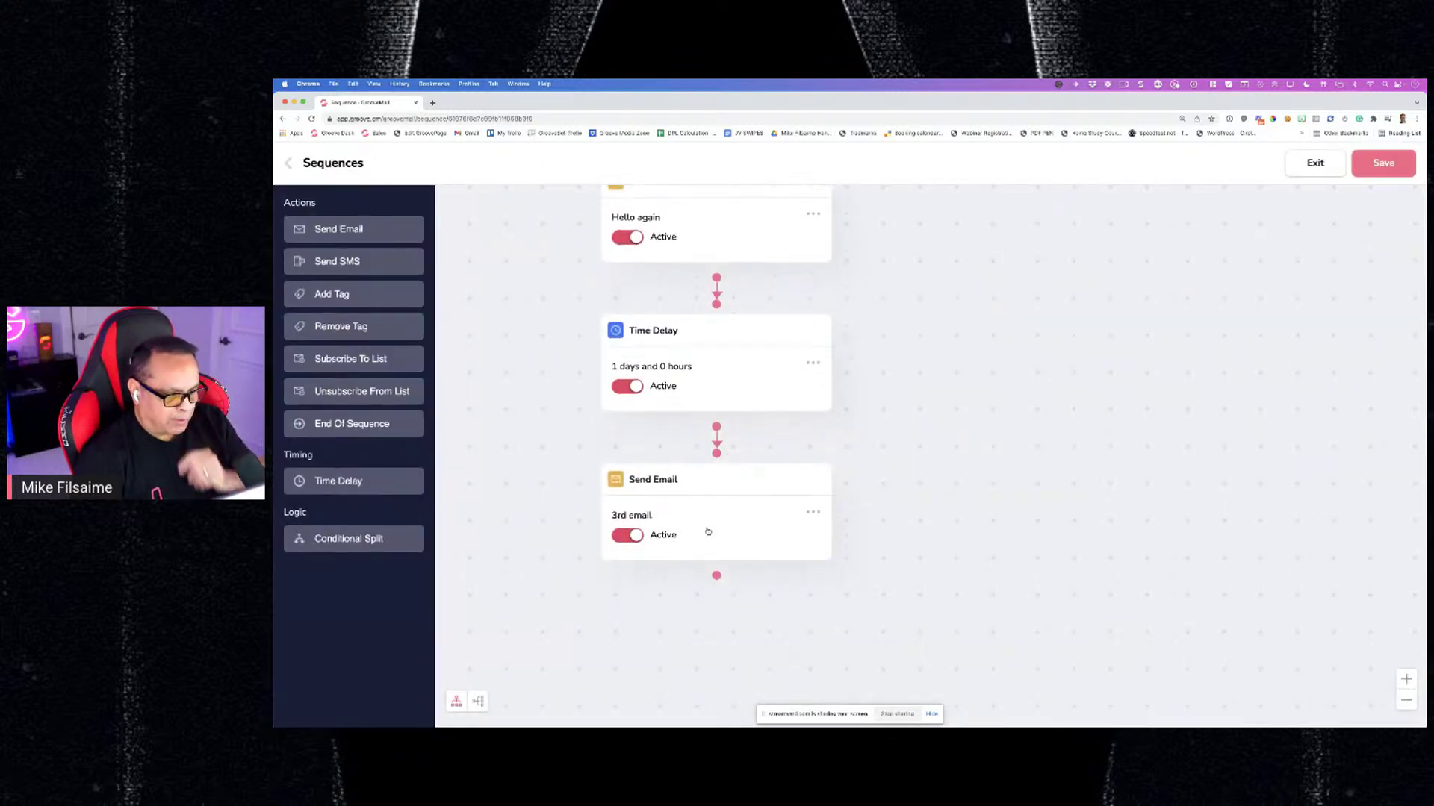
{"action": "left_click", "coordinate": [811, 485]}
{"action": "left_click", "coordinate": [811, 488]}
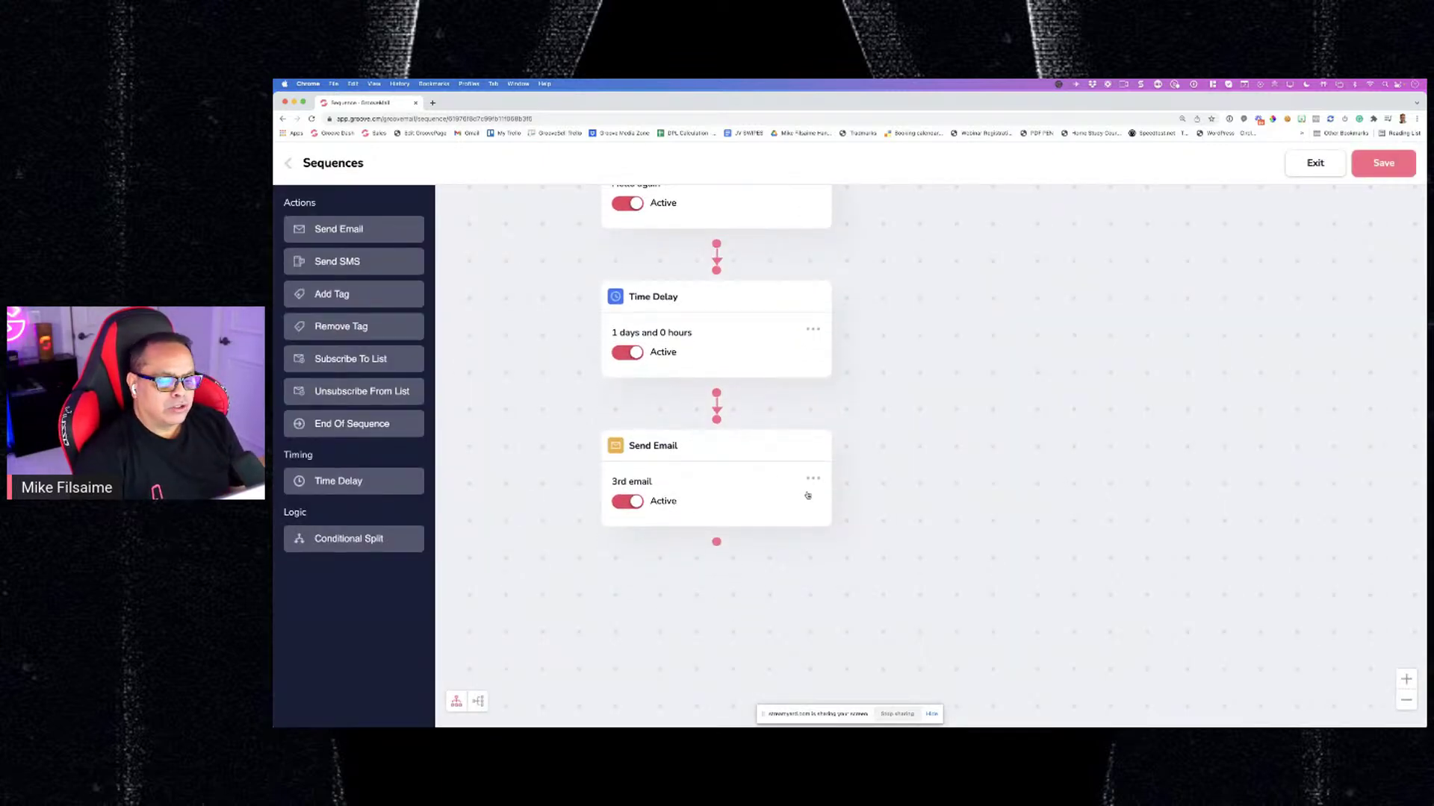
{"action": "left_click", "coordinate": [812, 488]}
Drag a Conditional Split onto the canvas below the 3rd email
{"action": "scroll", "coordinate": [787, 503], "scroll_direction": "down", "scroll_amount": 1}
{"action": "left_click", "coordinate": [808, 453]}
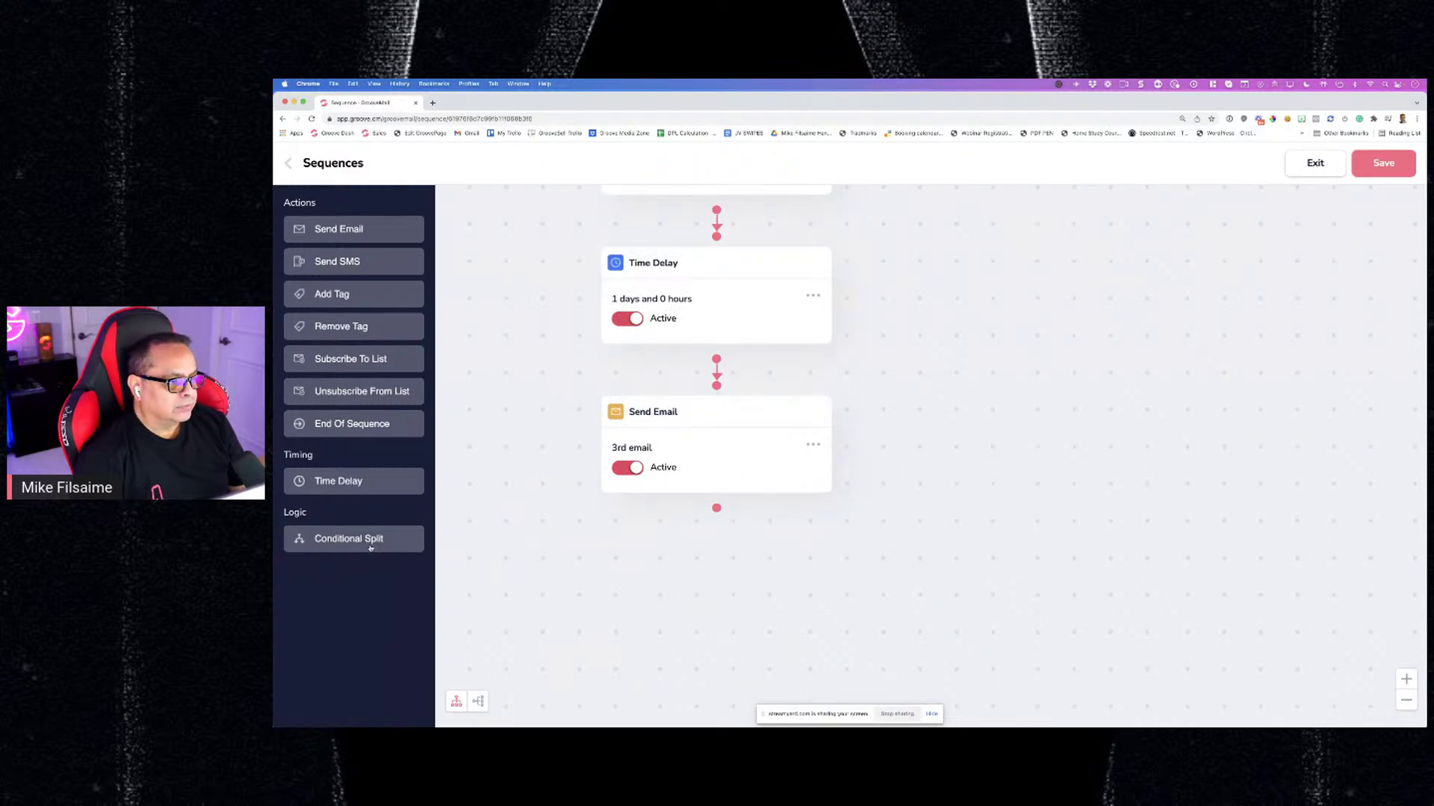
{"action": "left_click_drag", "start_coordinate": [370, 547], "coordinate": [732, 550]}
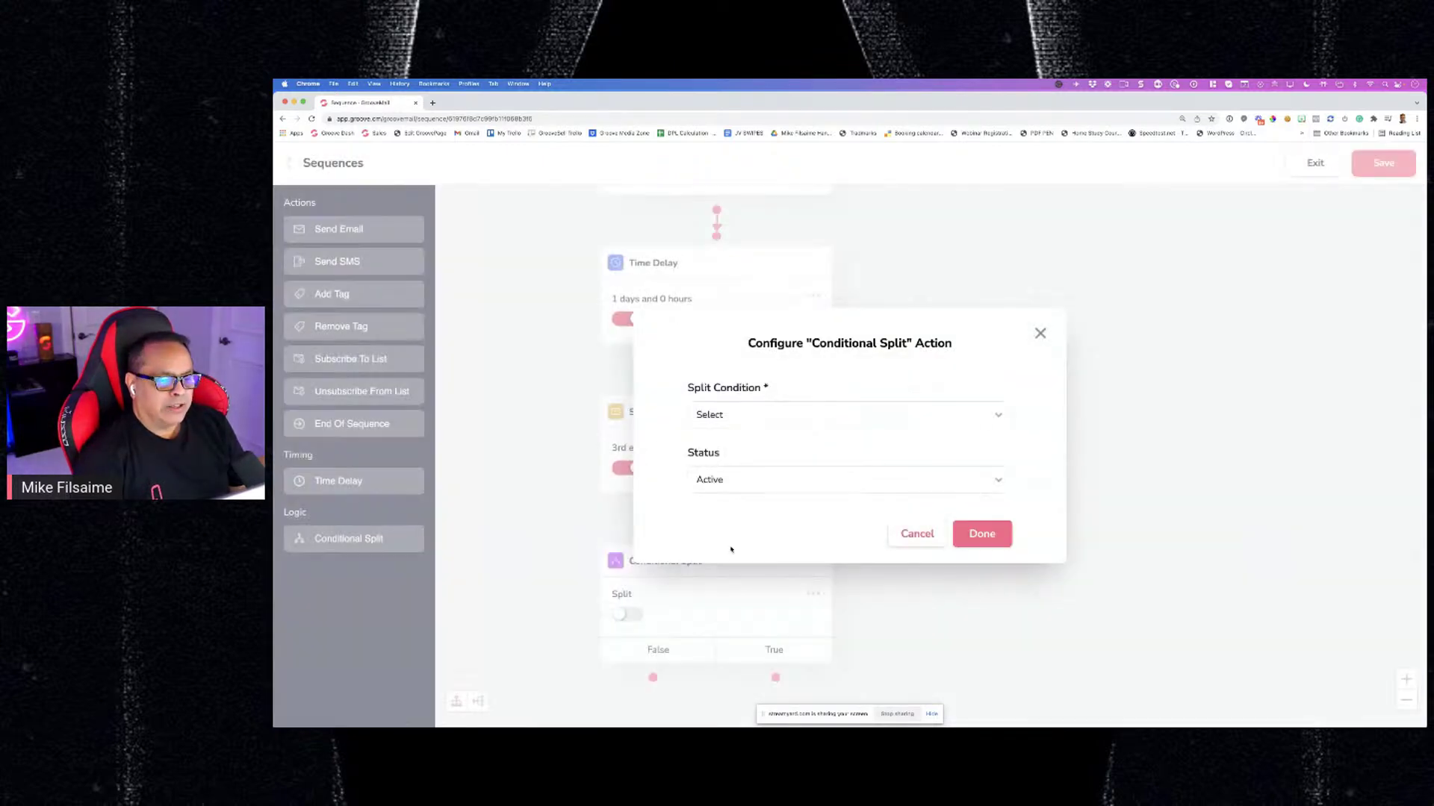
Set the split condition to Has tag, category HelloWorld, tag test3, and confirm
{"action": "left_click", "coordinate": [756, 414]}
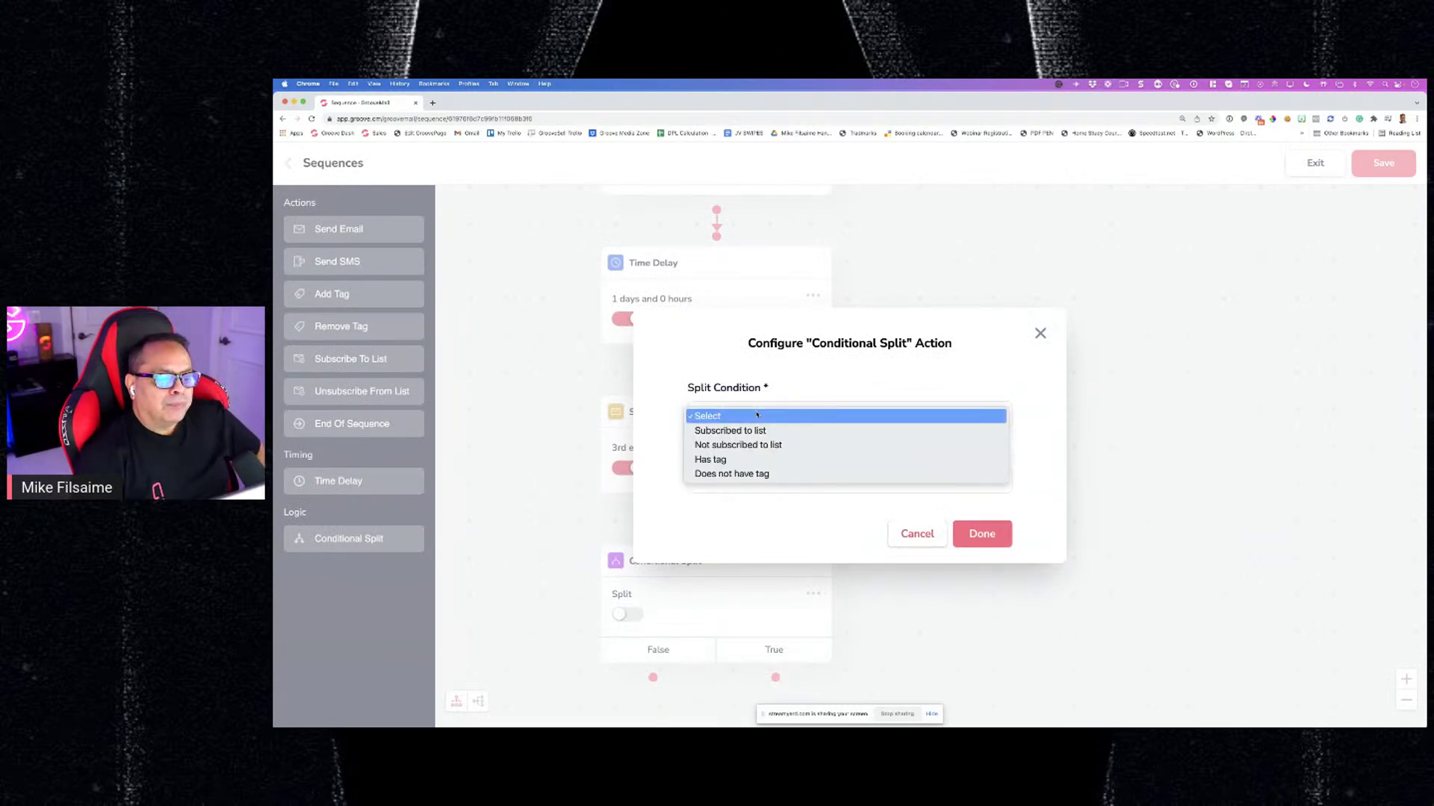
{"action": "left_click", "coordinate": [738, 462]}
{"action": "left_click", "coordinate": [755, 451]}
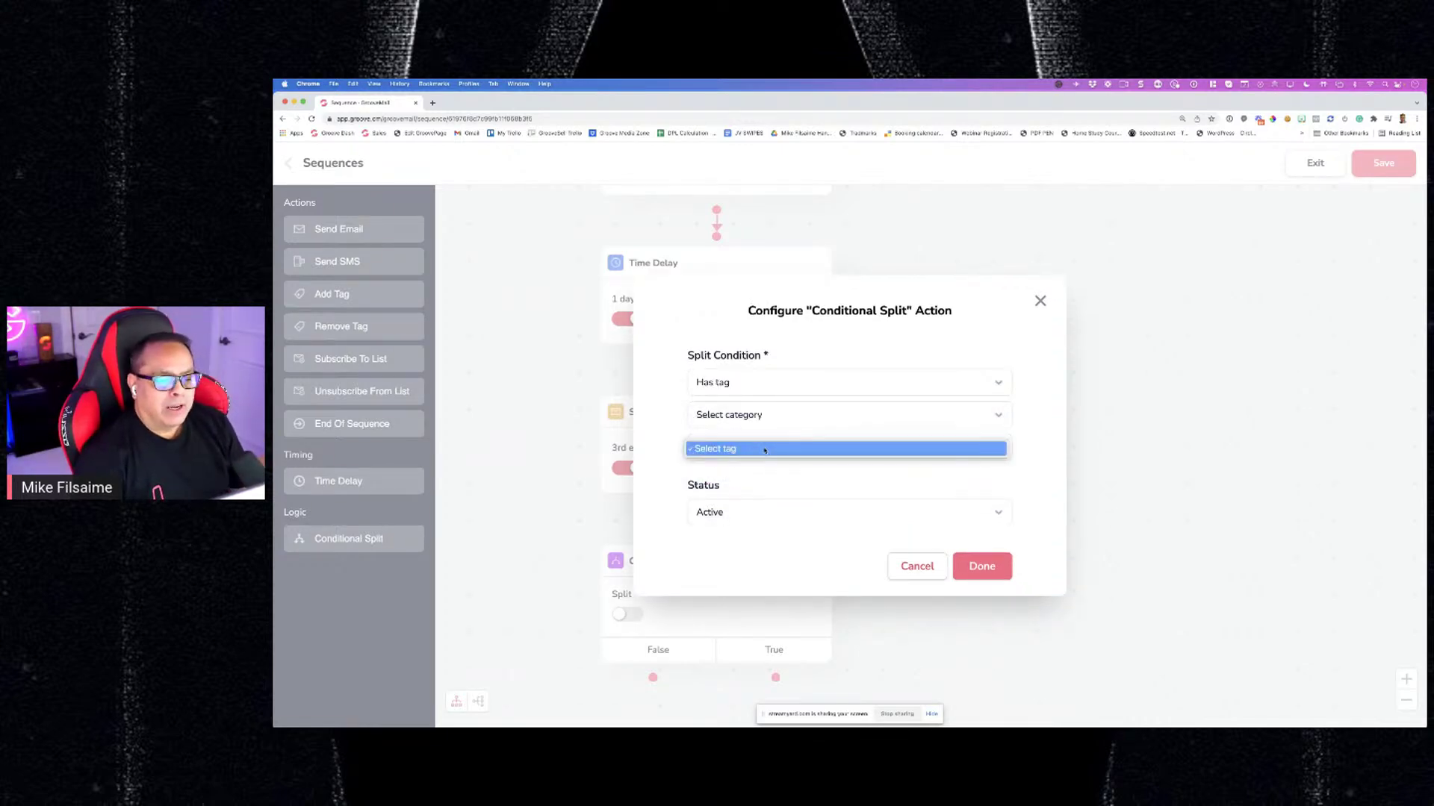
{"action": "left_click", "coordinate": [765, 450]}
{"action": "left_click", "coordinate": [801, 451]}
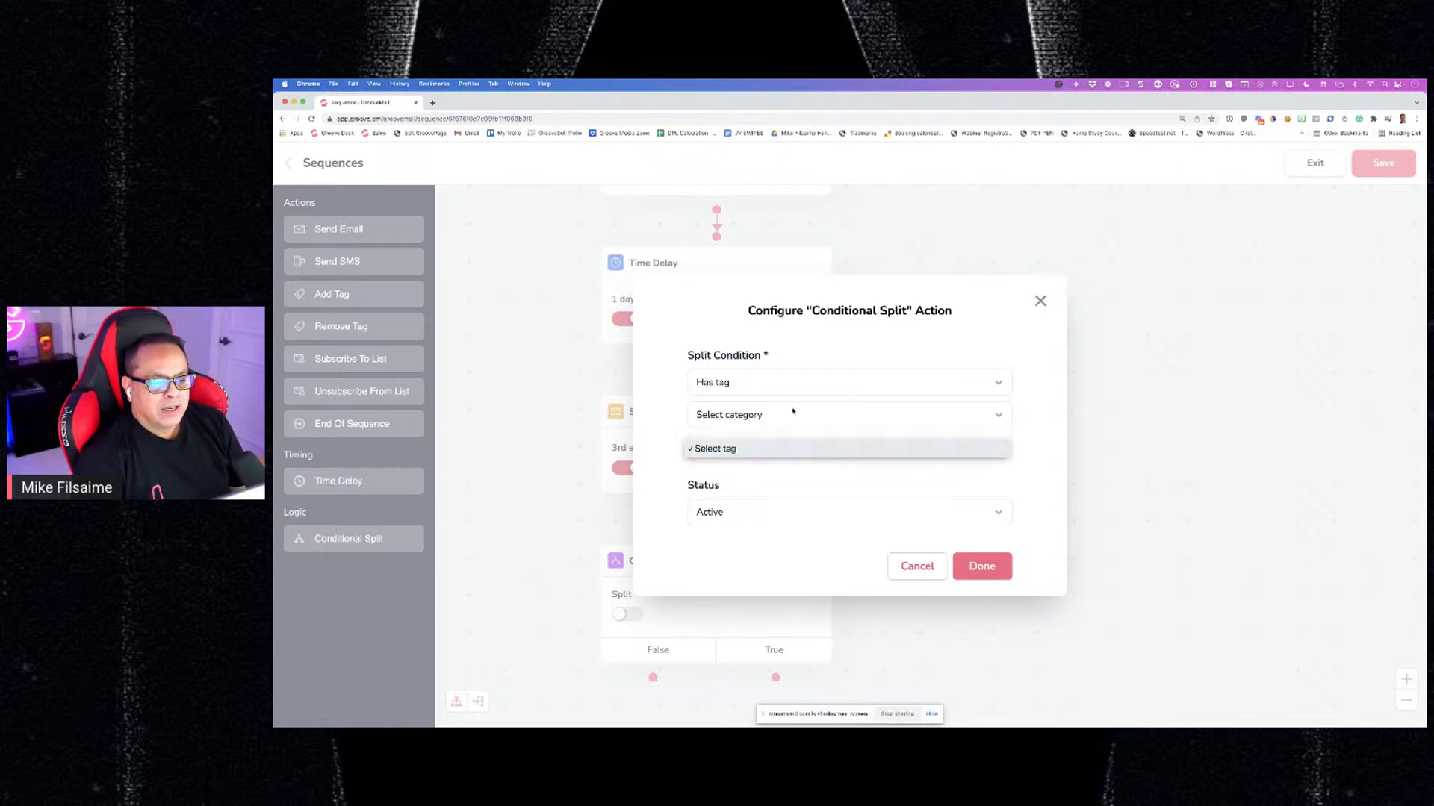
{"action": "left_click", "coordinate": [792, 413]}
{"action": "left_click", "coordinate": [792, 413]}
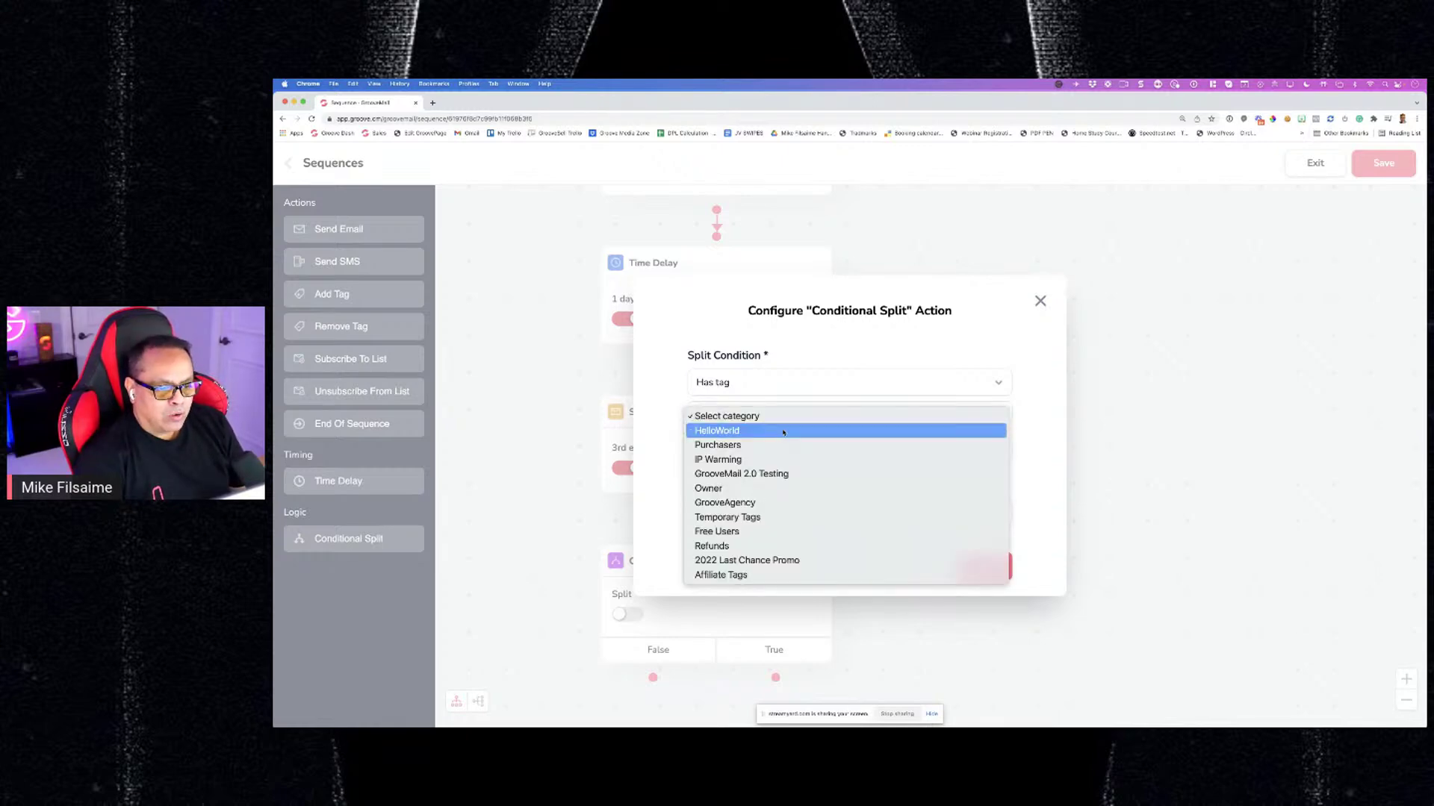
{"action": "left_click", "coordinate": [784, 433]}
{"action": "left_click", "coordinate": [757, 449]}
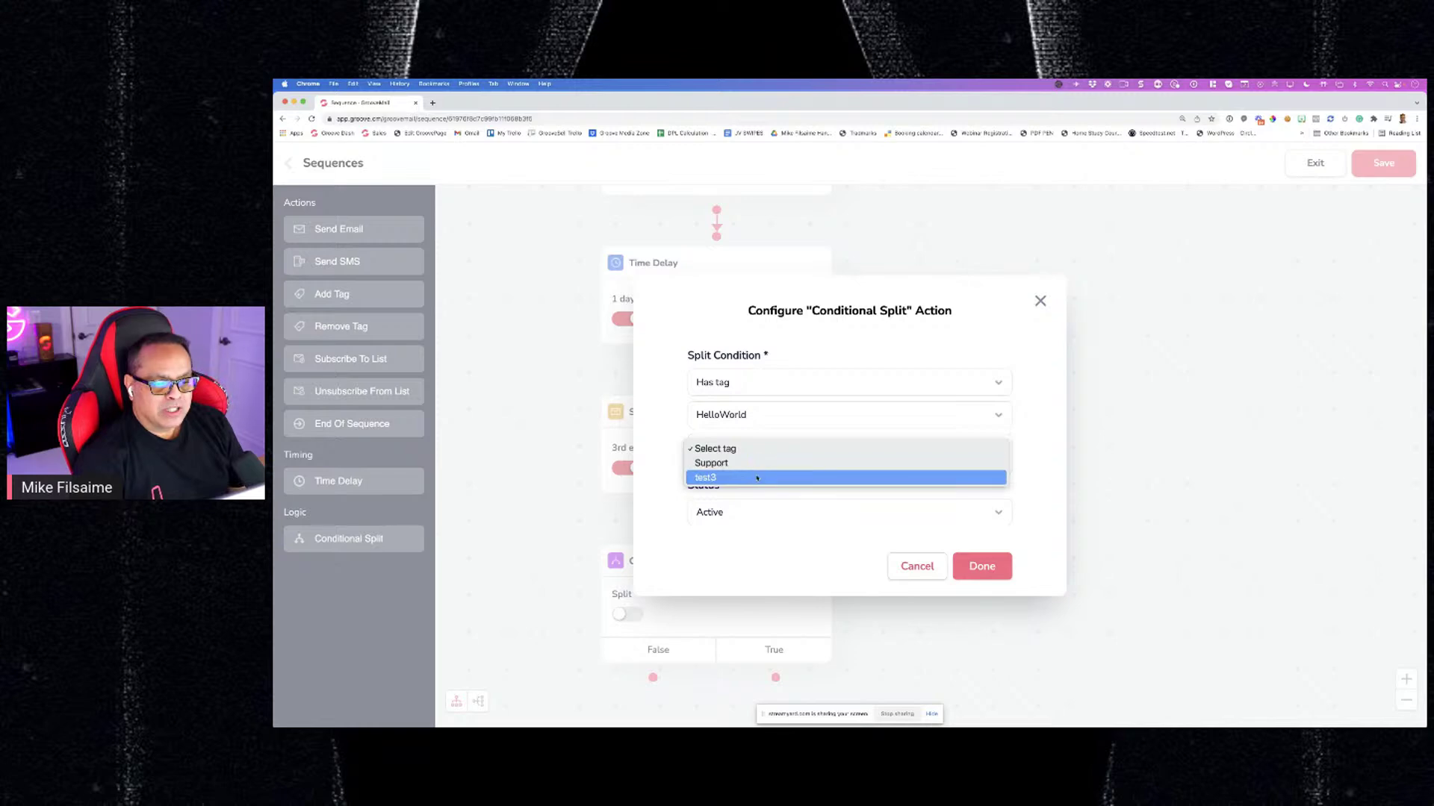
{"action": "left_click", "coordinate": [756, 478]}
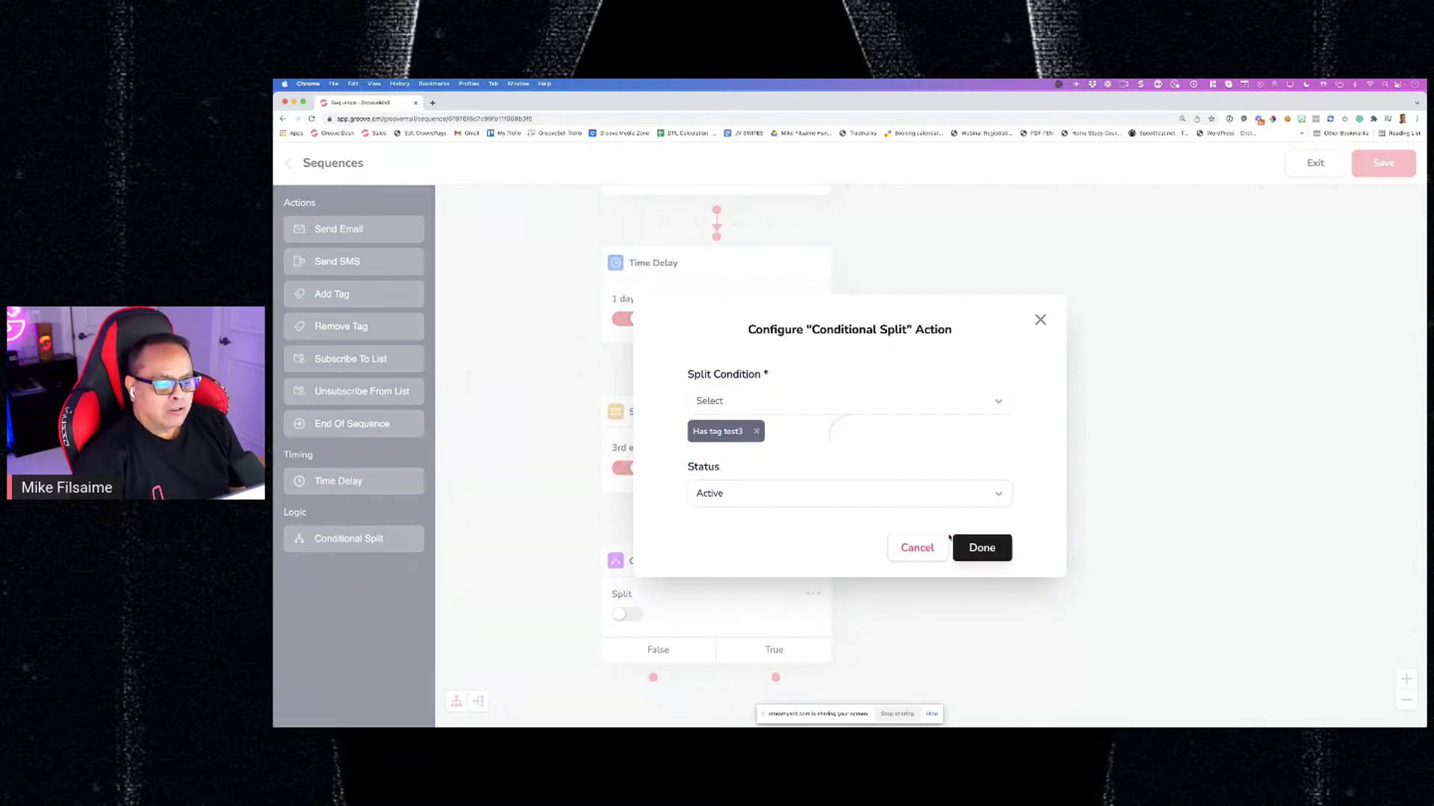
{"action": "left_click", "coordinate": [956, 541]}
Try linking the split's True branch to a next step
{"action": "scroll", "coordinate": [787, 470], "scroll_direction": "down", "scroll_amount": 2}
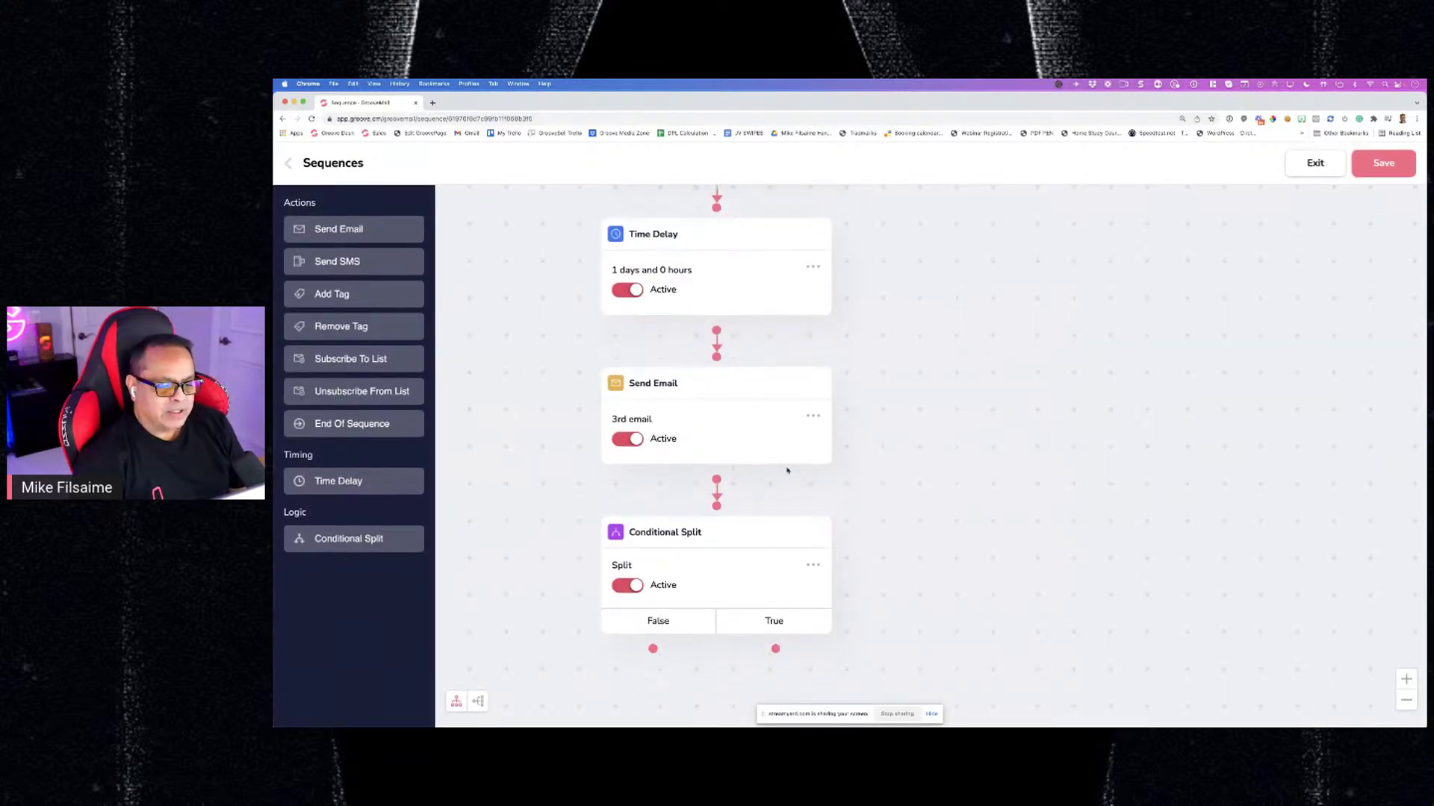
{"action": "scroll", "coordinate": [787, 470], "scroll_direction": "down", "scroll_amount": 2}
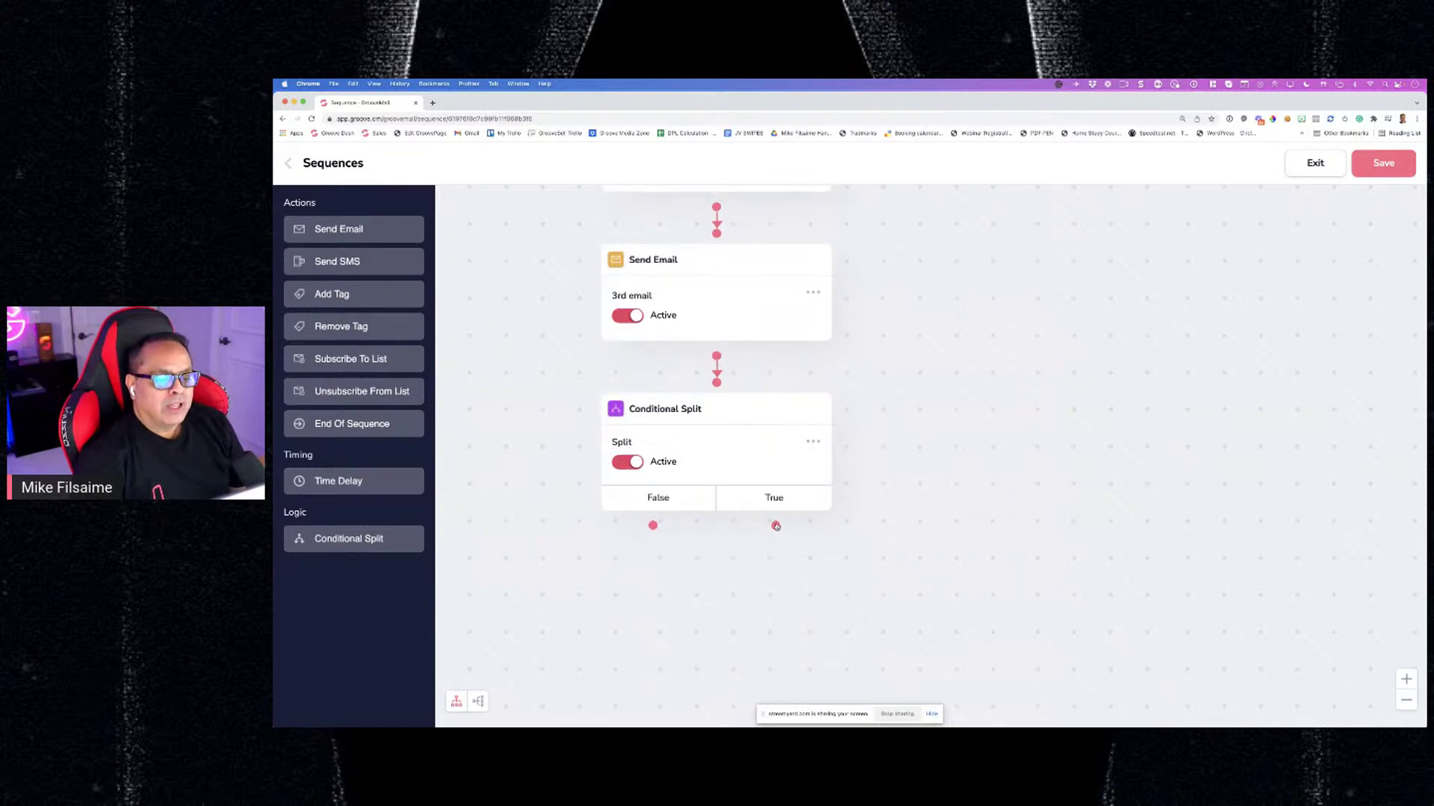
{"action": "mouse_move", "coordinate": [776, 526]}
{"action": "left_mouse_down"}
{"action": "mouse_move", "coordinate": [440, 528]}
{"action": "mouse_move", "coordinate": [778, 553]}
{"action": "left_mouse_up"}
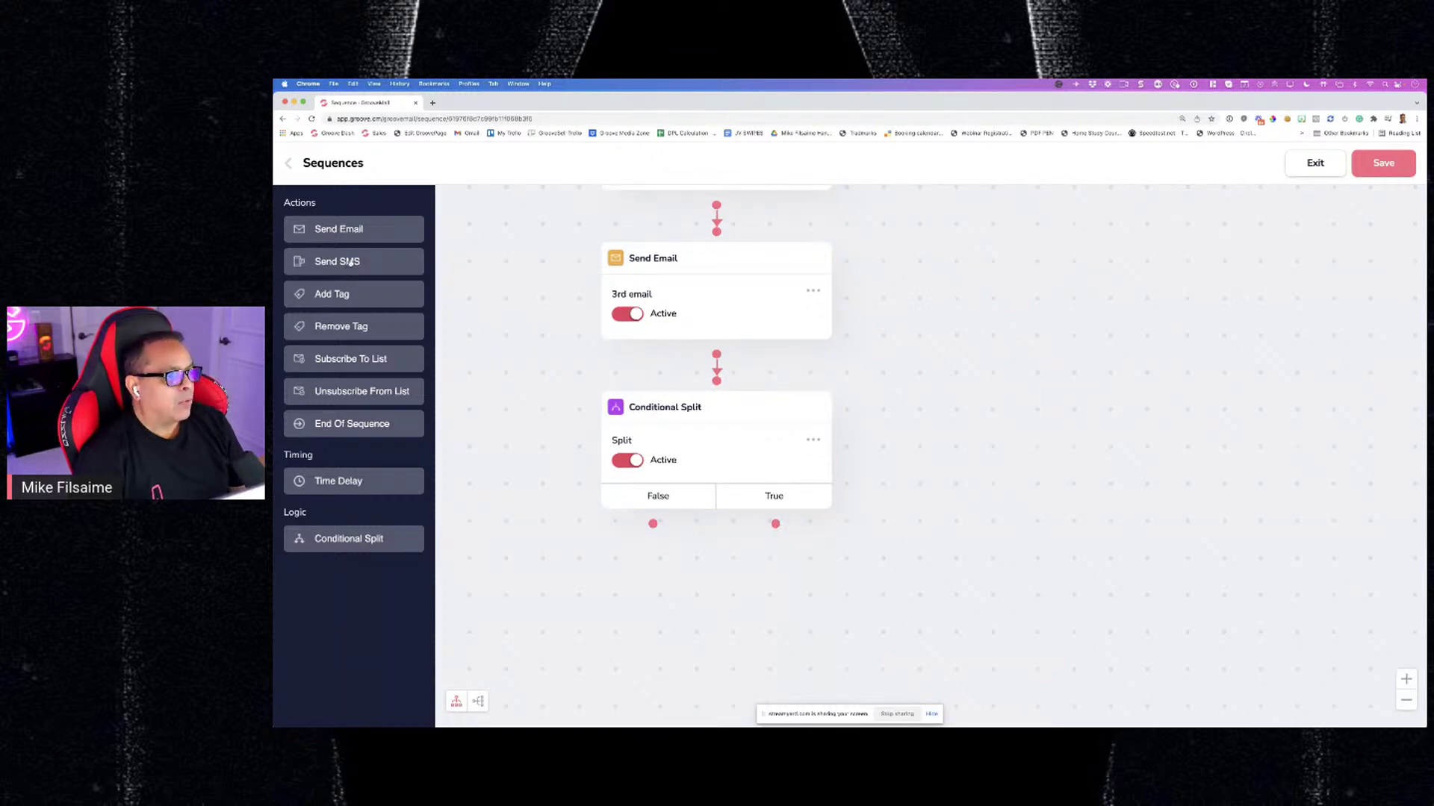
Add a Send SMS step named "Didn't Show" with Twilio as the sender
{"action": "left_click_drag", "start_coordinate": [348, 263], "coordinate": [778, 544]}
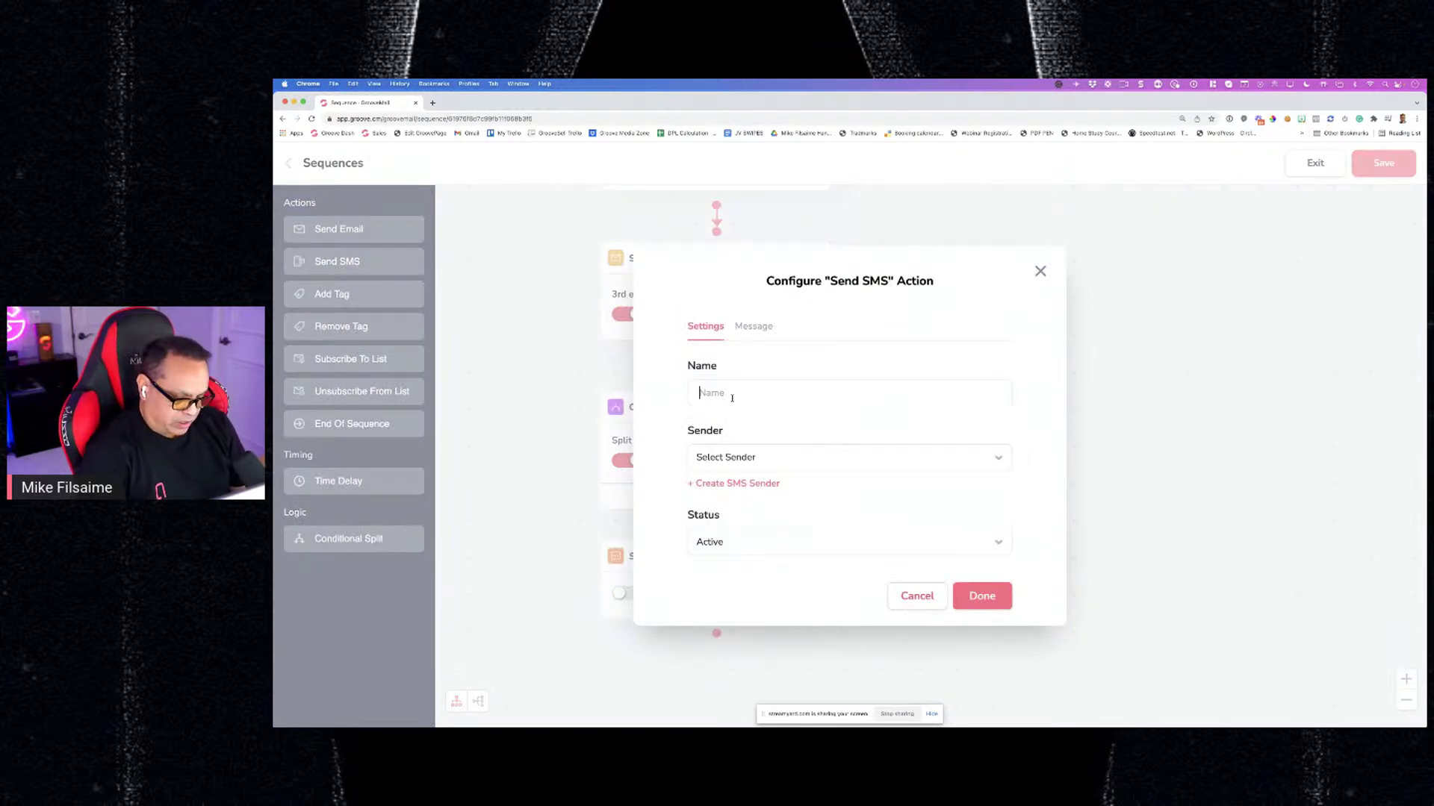
{"action": "type", "text": "Didnt Show"}
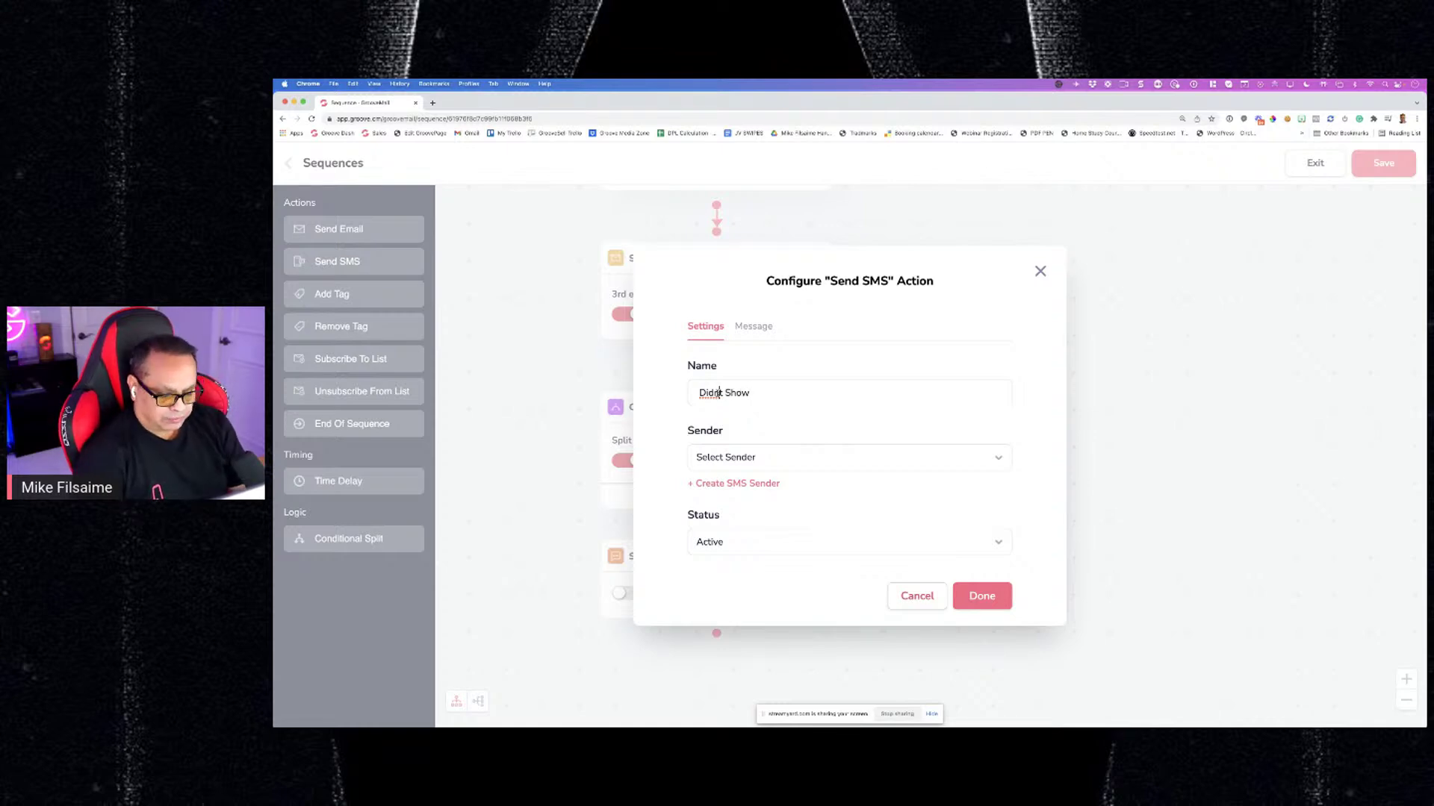
{"action": "left_click", "coordinate": [719, 393]}
{"action": "type", "text": "'"}
{"action": "left_click", "coordinate": [774, 458]}
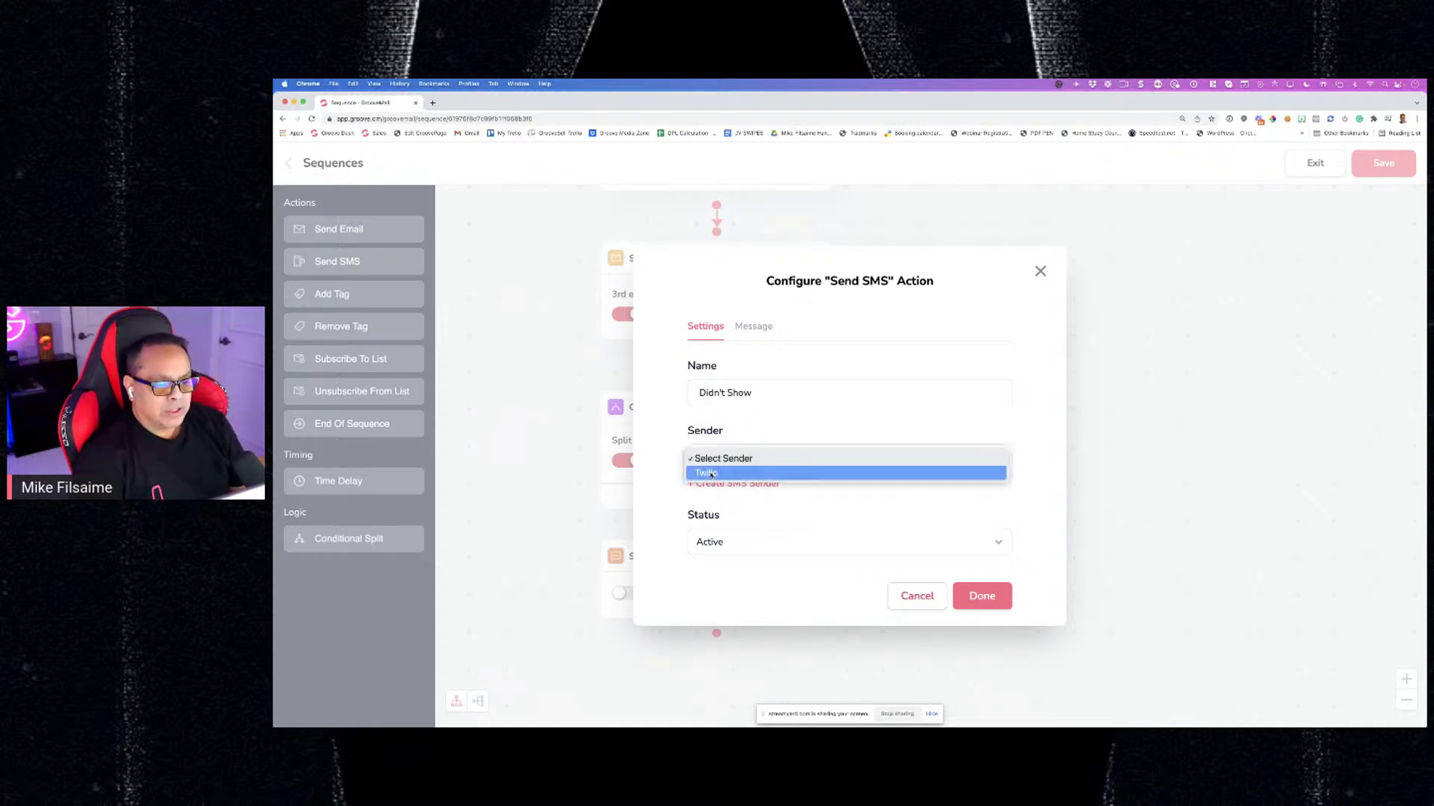
{"action": "left_click", "coordinate": [774, 469]}
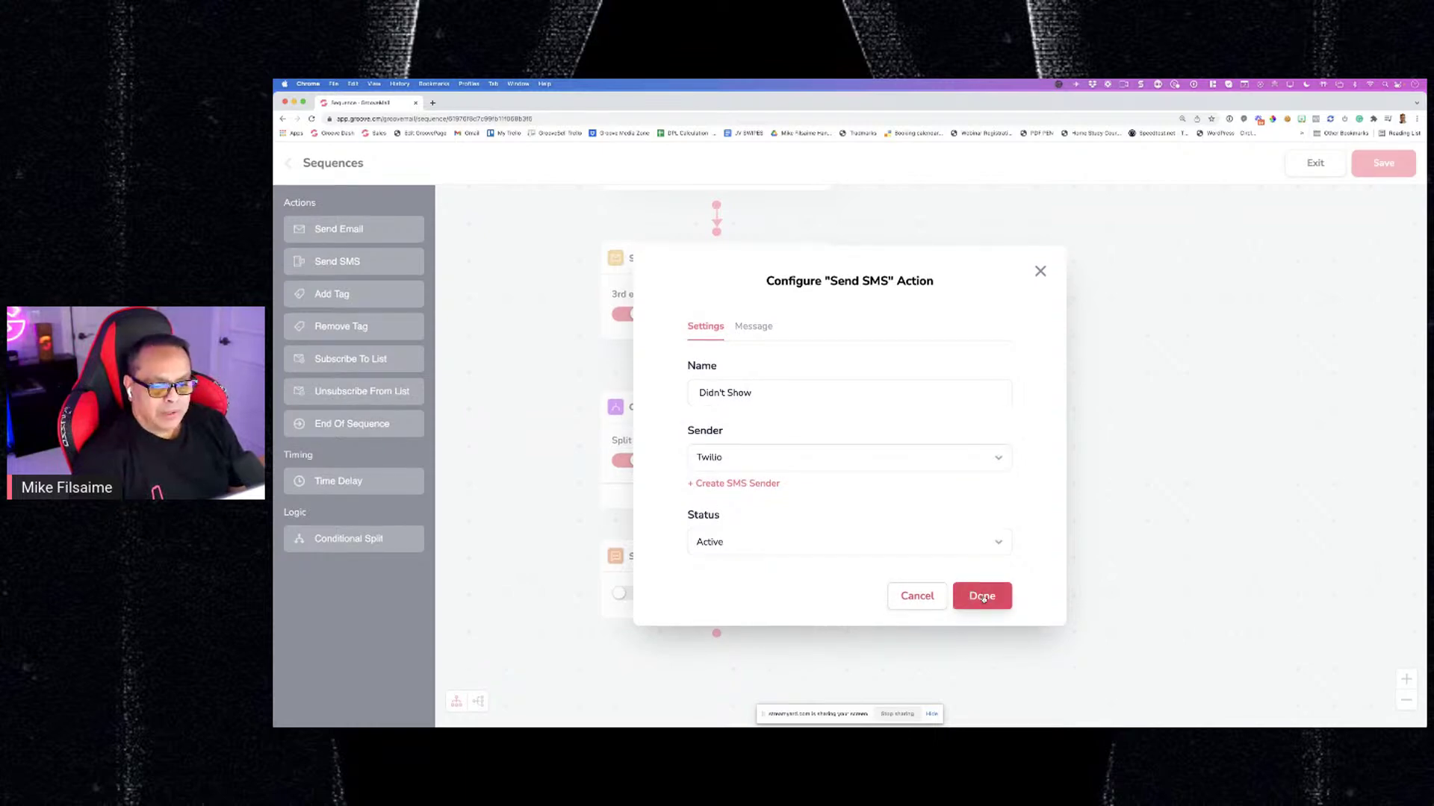
Write the SMS message ending "why didn't you show man? #SAD" and save the step
{"action": "left_click", "coordinate": [754, 327]}
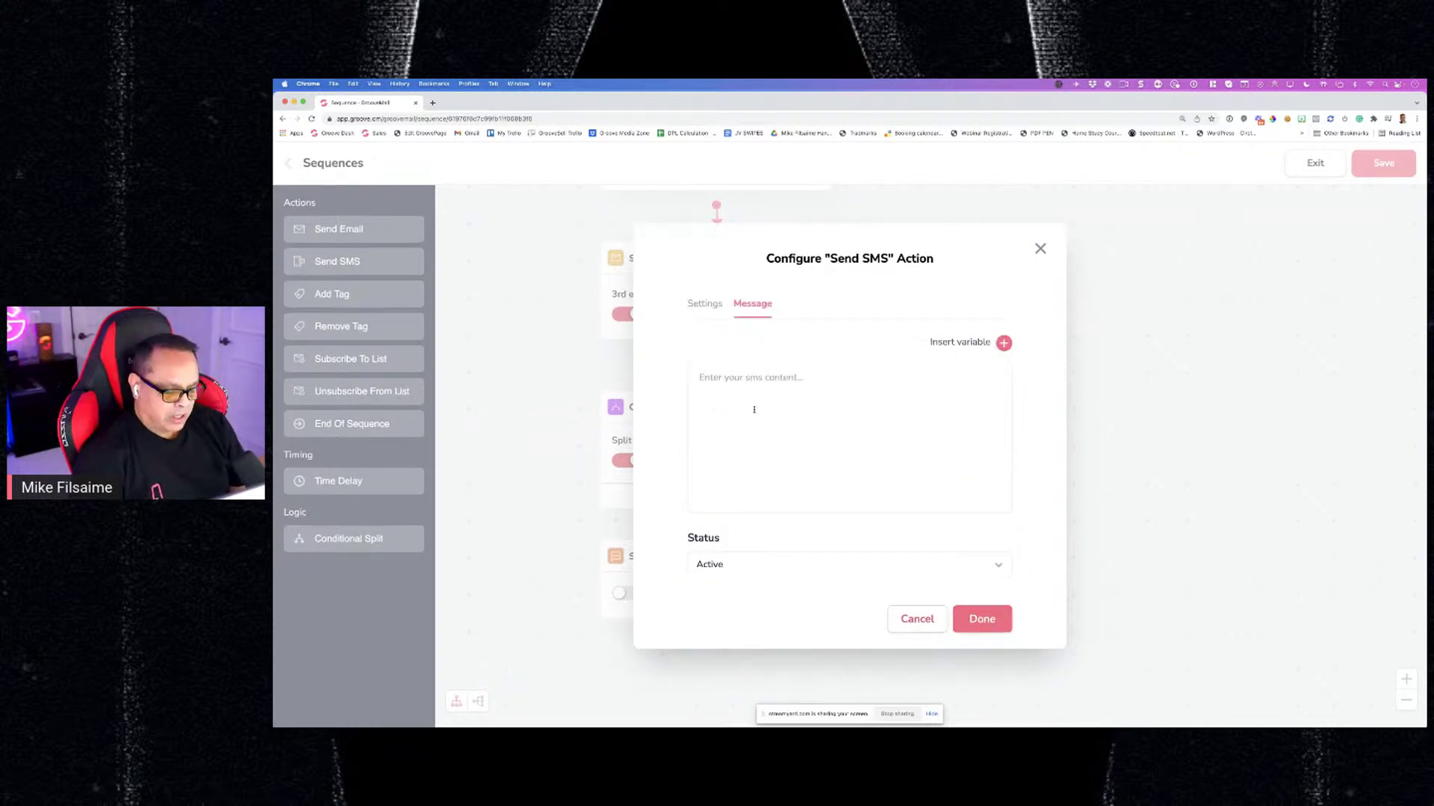
{"action": "left_click", "coordinate": [755, 409]}
{"action": "type", "text": "Hey WTF"}
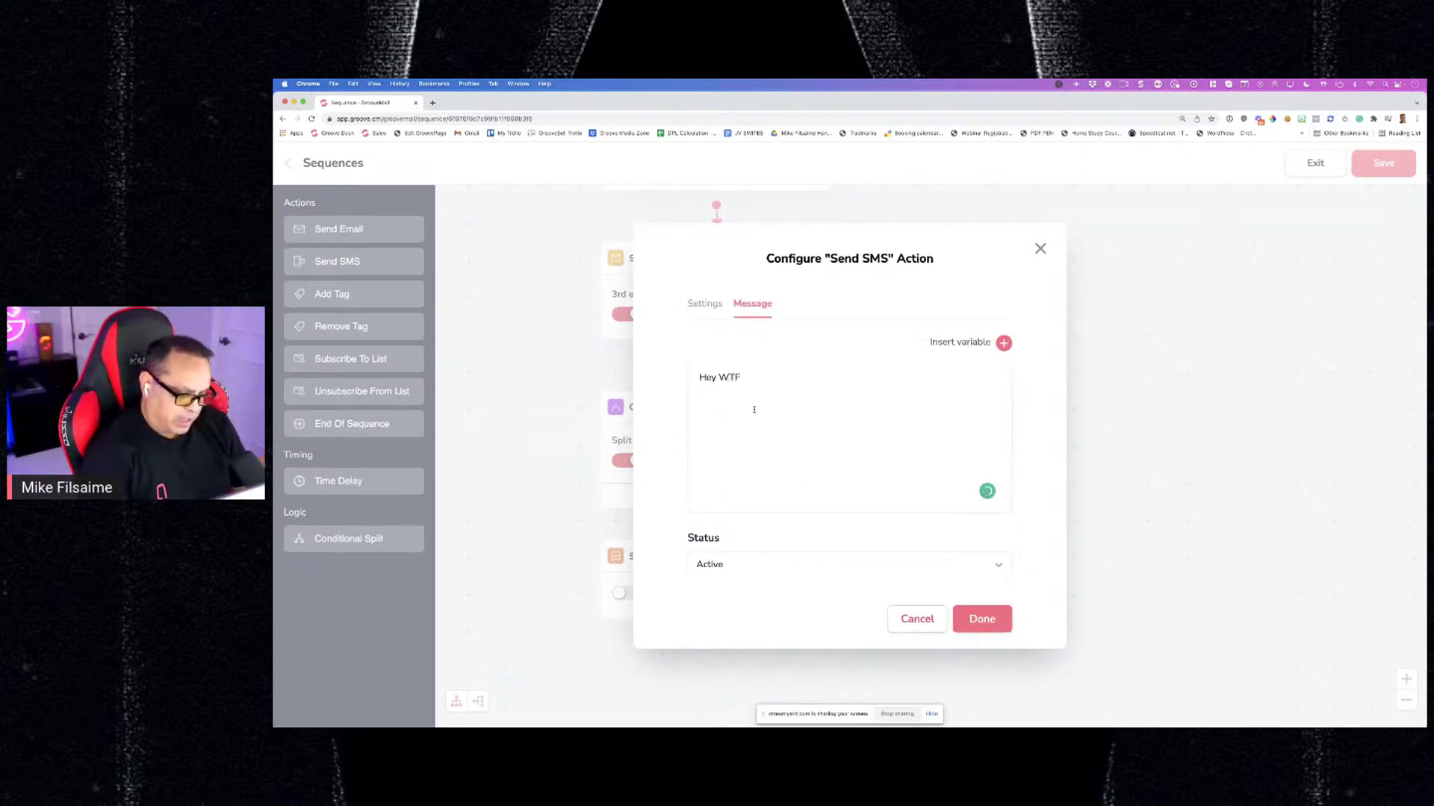
{"action": "type", "text": " why didn't"}
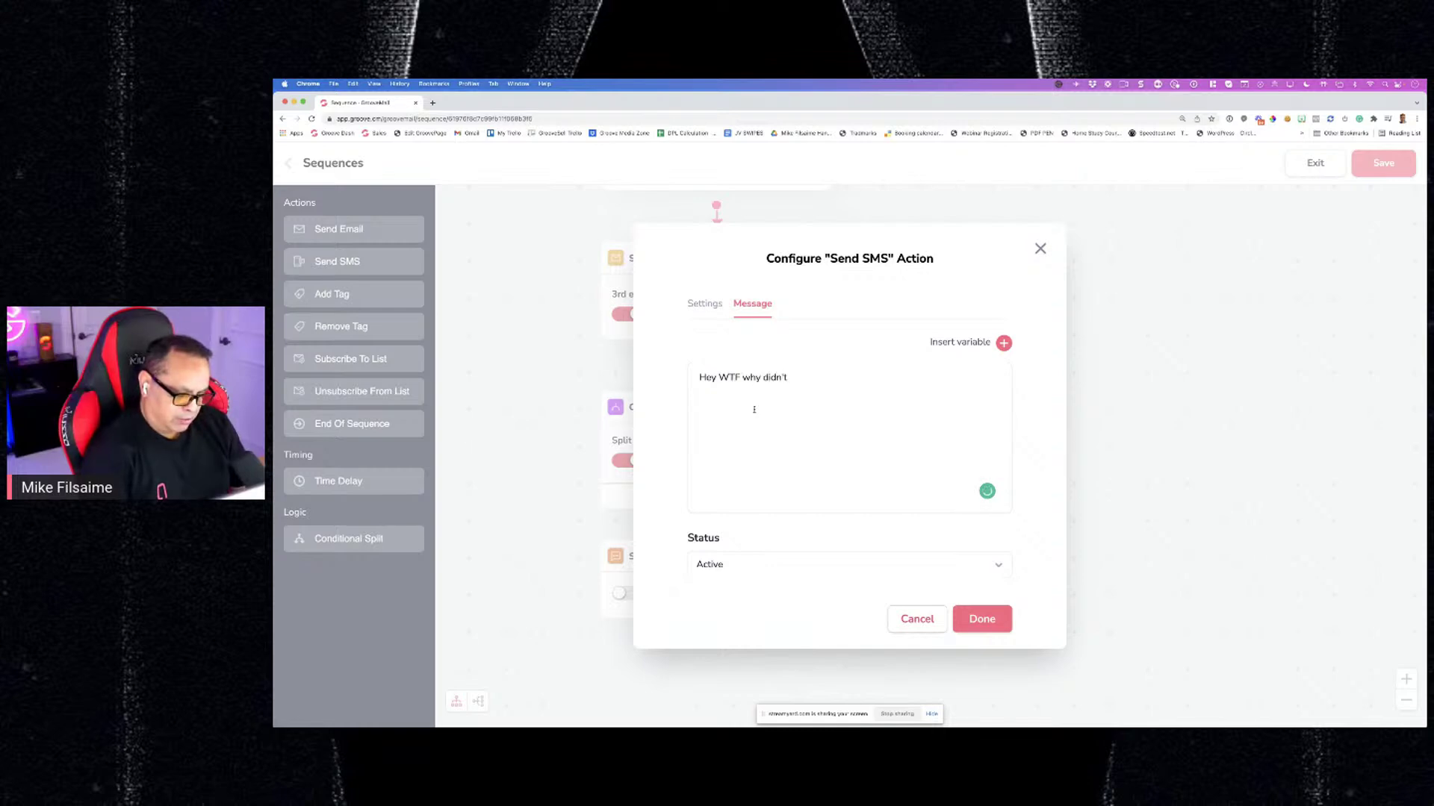
{"action": "type", "text": " you show ma"}
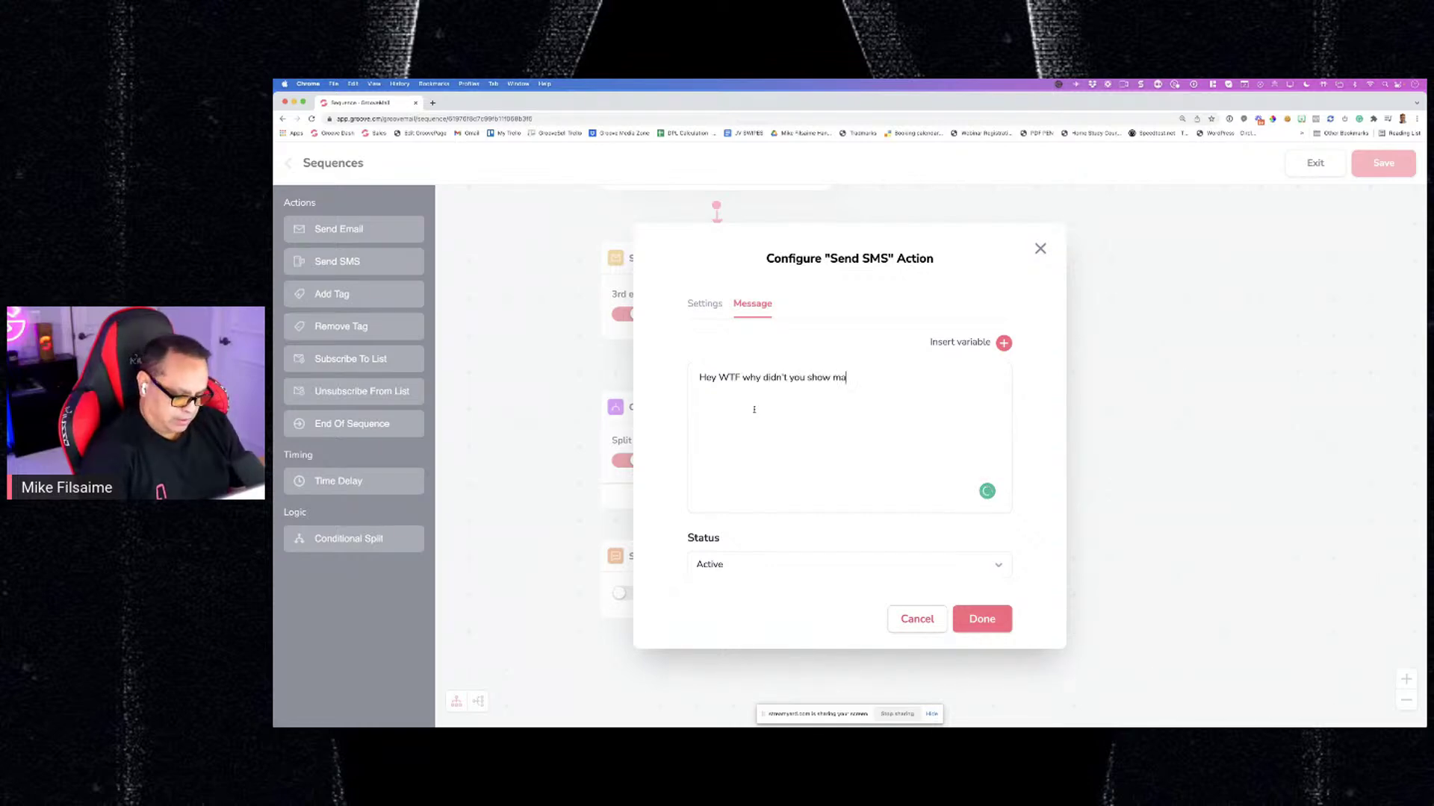
{"action": "type", "text": "n? NOT"}
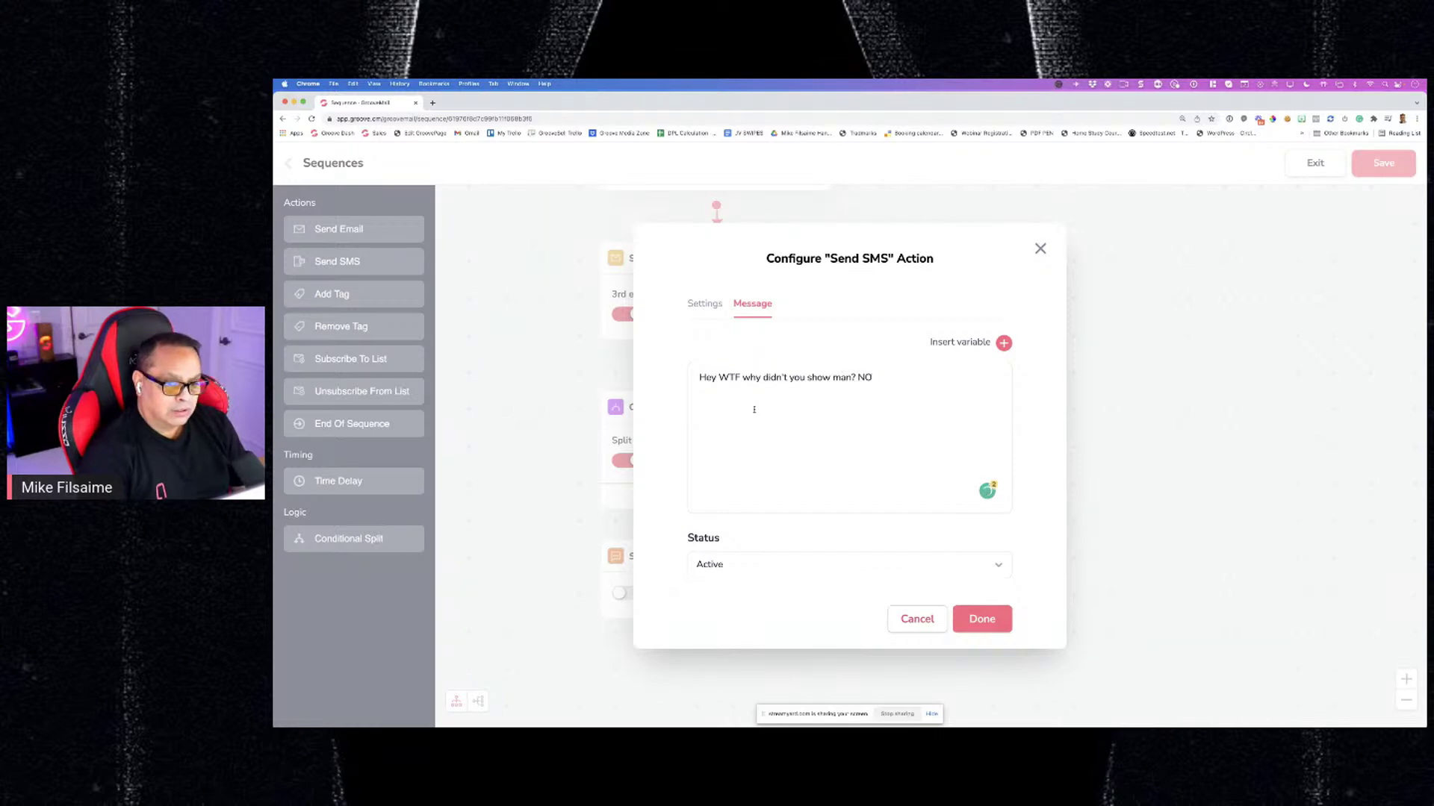
{"action": "key", "text": "BackSpace"}
{"action": "key", "text": "BackSpace"}
{"action": "key", "text": "BackSpace"}
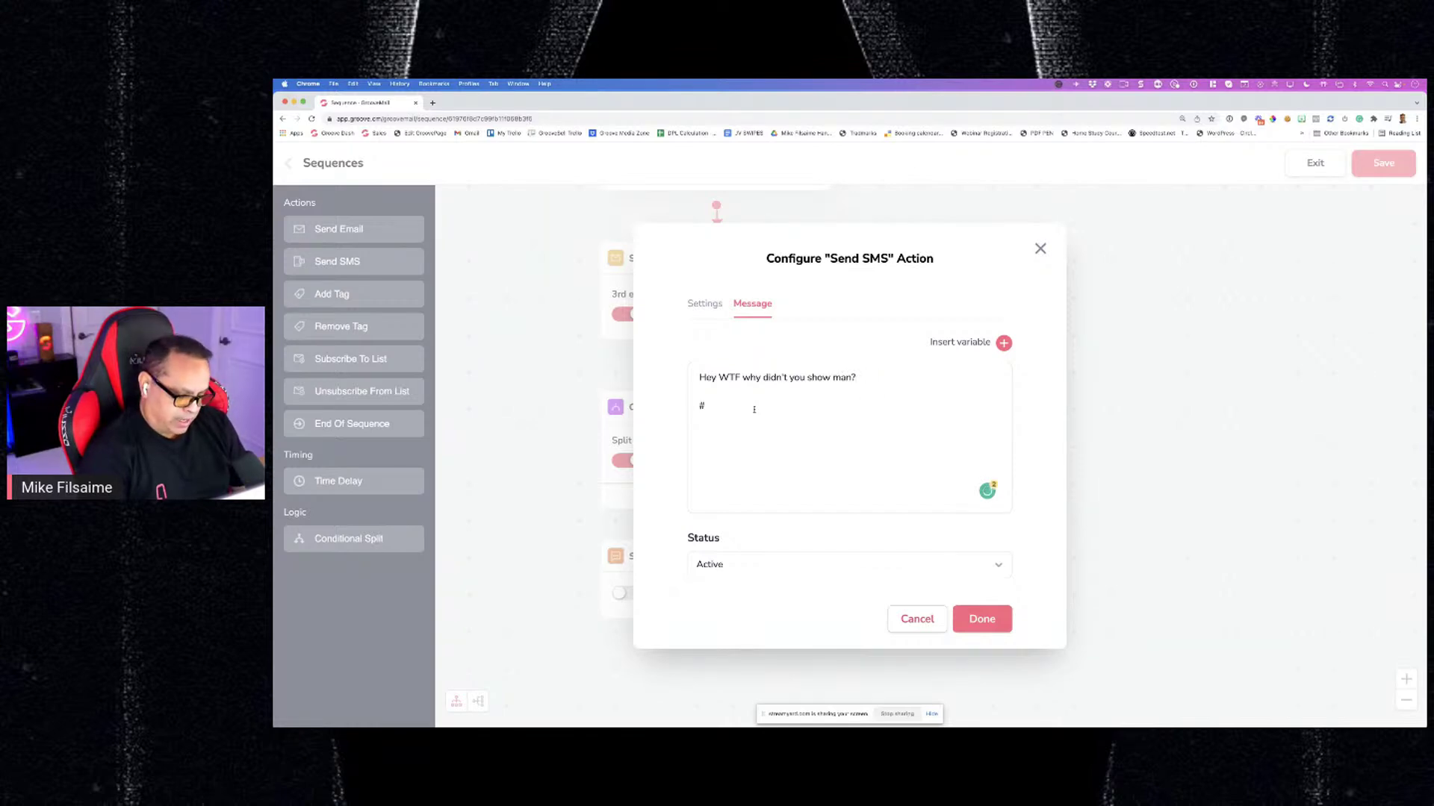
{"action": "type", "text": "#DAD"}
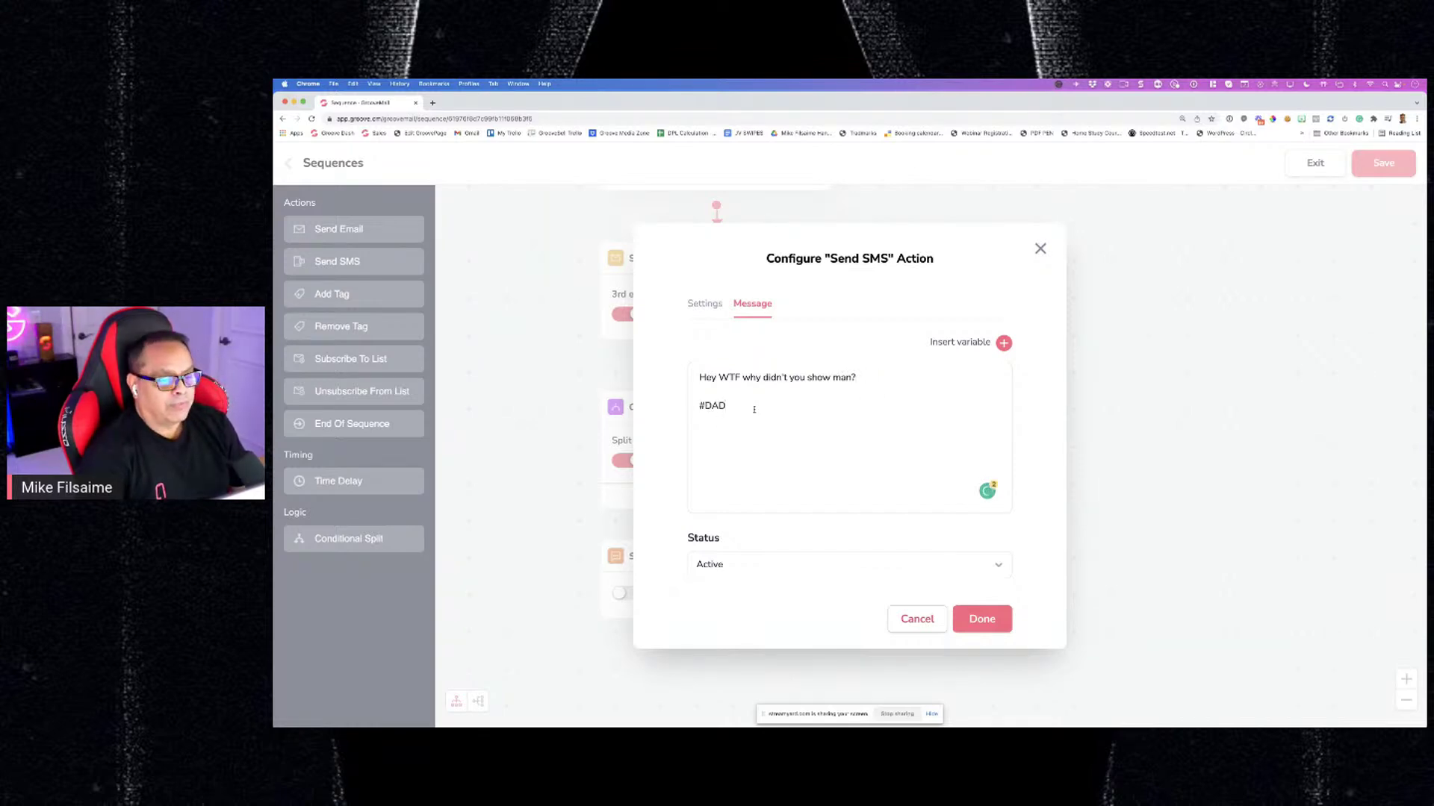
{"action": "key", "text": "BackSpace"}
{"action": "key", "text": "BackSpace"}
{"action": "key", "text": "BackSpace"}
{"action": "type", "text": "SAD"}
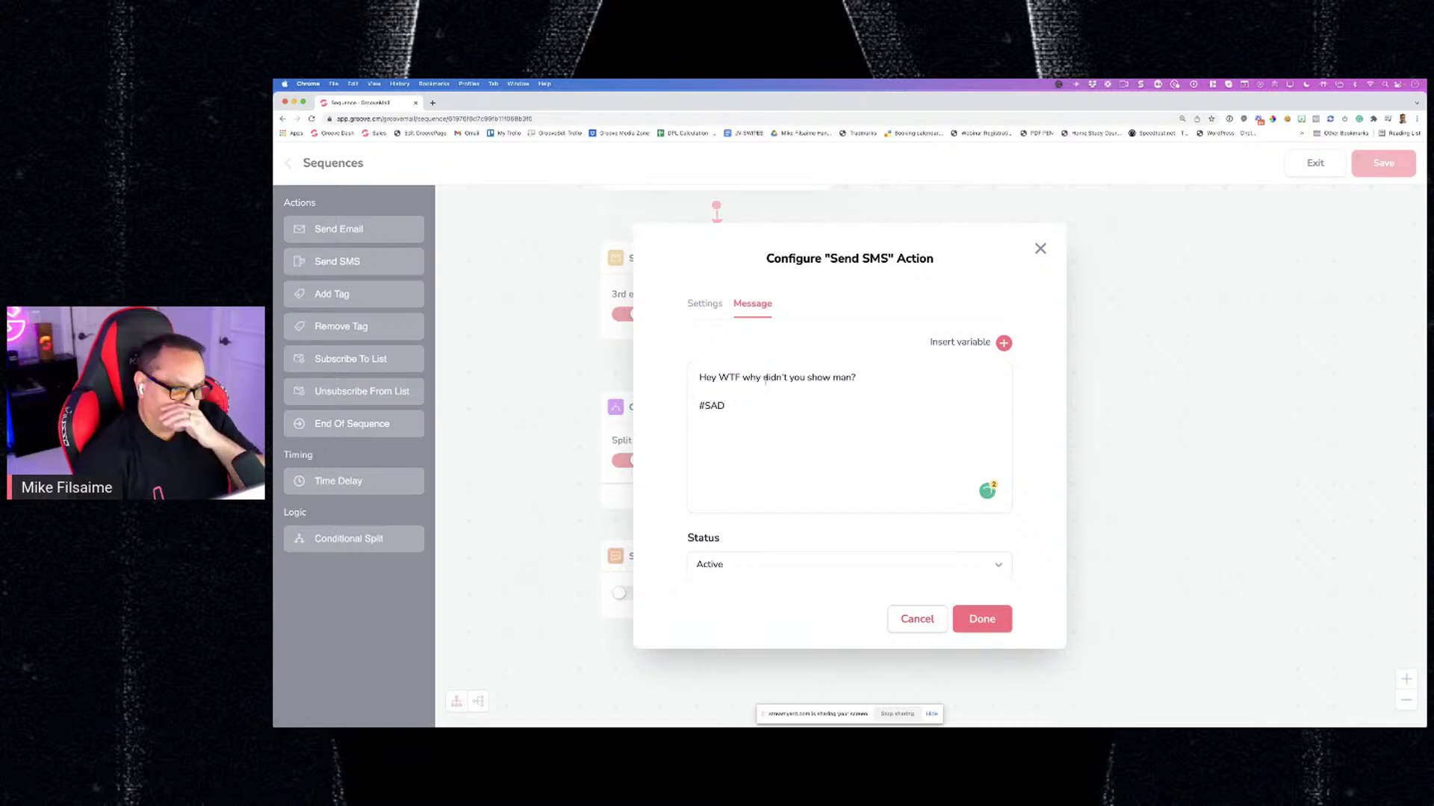
{"action": "left_click", "coordinate": [968, 627]}
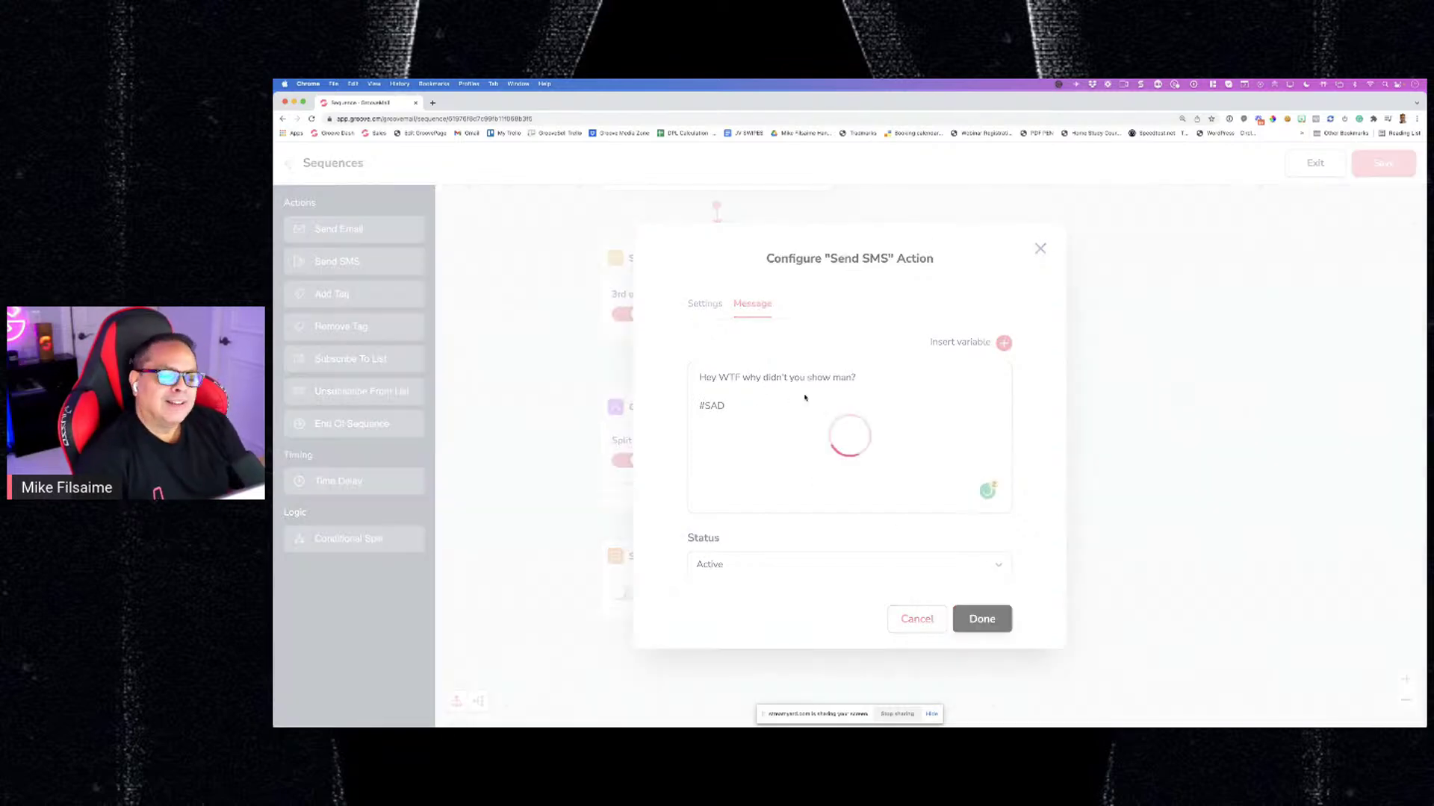
{"action": "scroll", "coordinate": [803, 399], "scroll_direction": "down", "scroll_amount": 3}
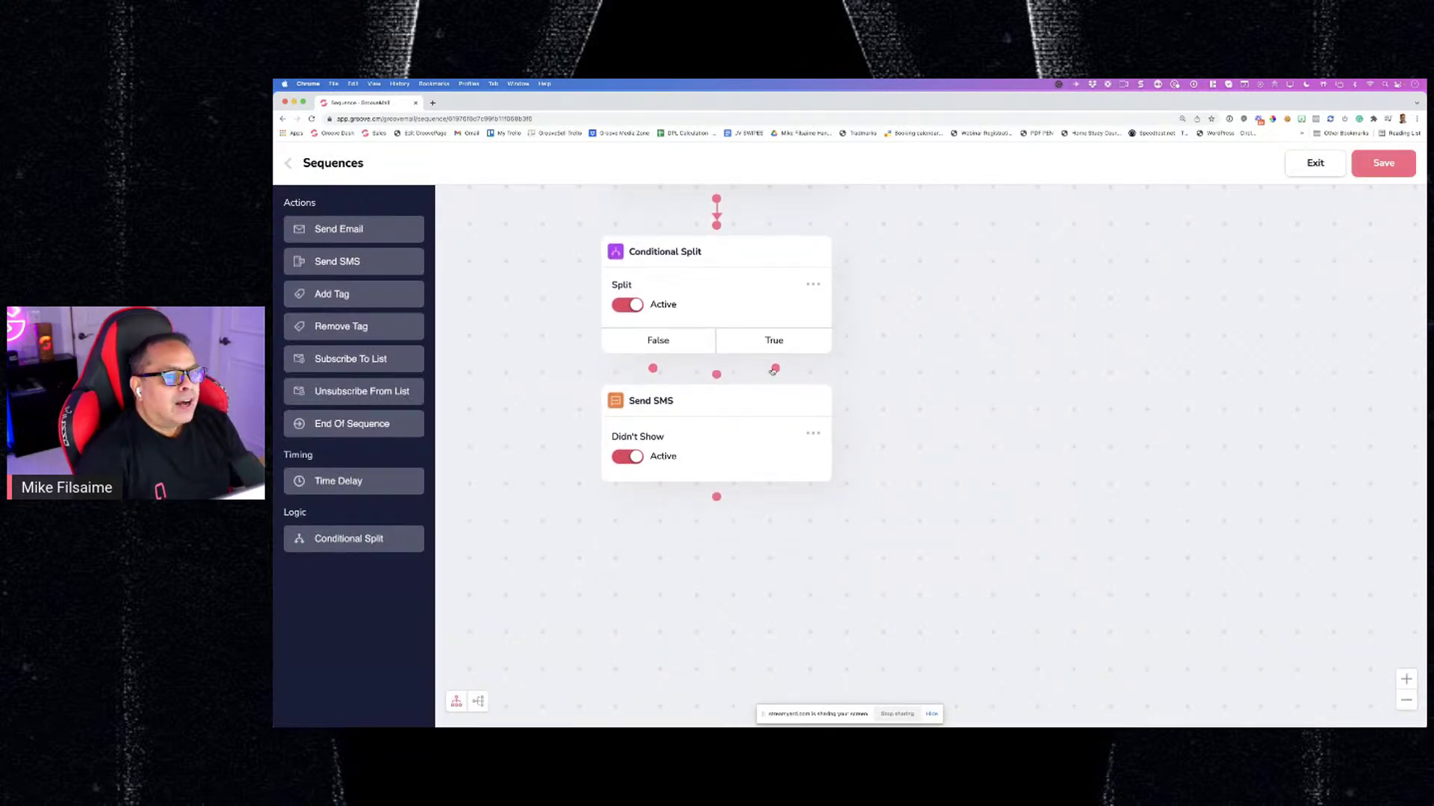
Connect the Conditional Split's True output to the "Didn't Show" SMS step
{"action": "left_click_drag", "start_coordinate": [775, 368], "coordinate": [760, 399]}
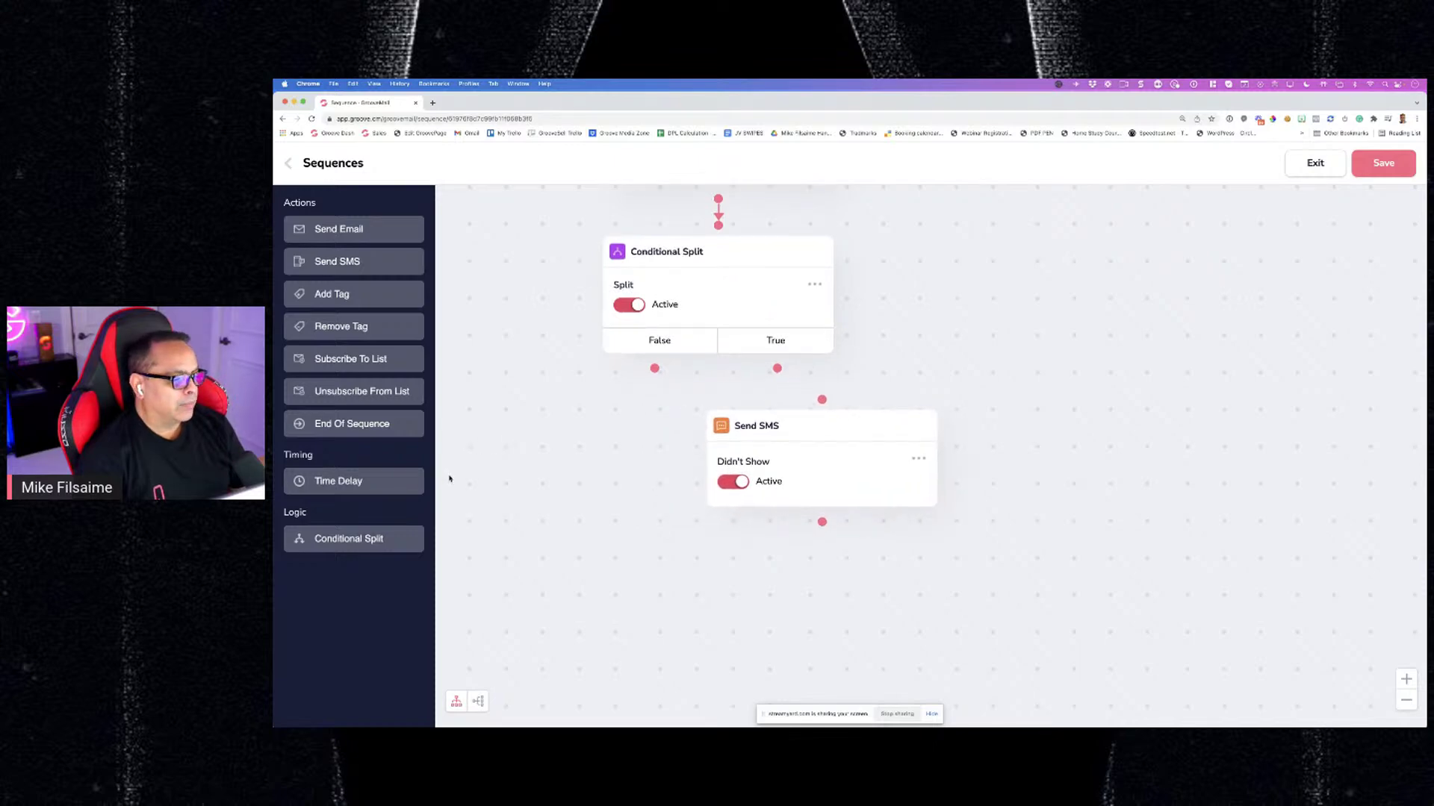
{"action": "left_click_drag", "start_coordinate": [778, 374], "coordinate": [821, 400]}
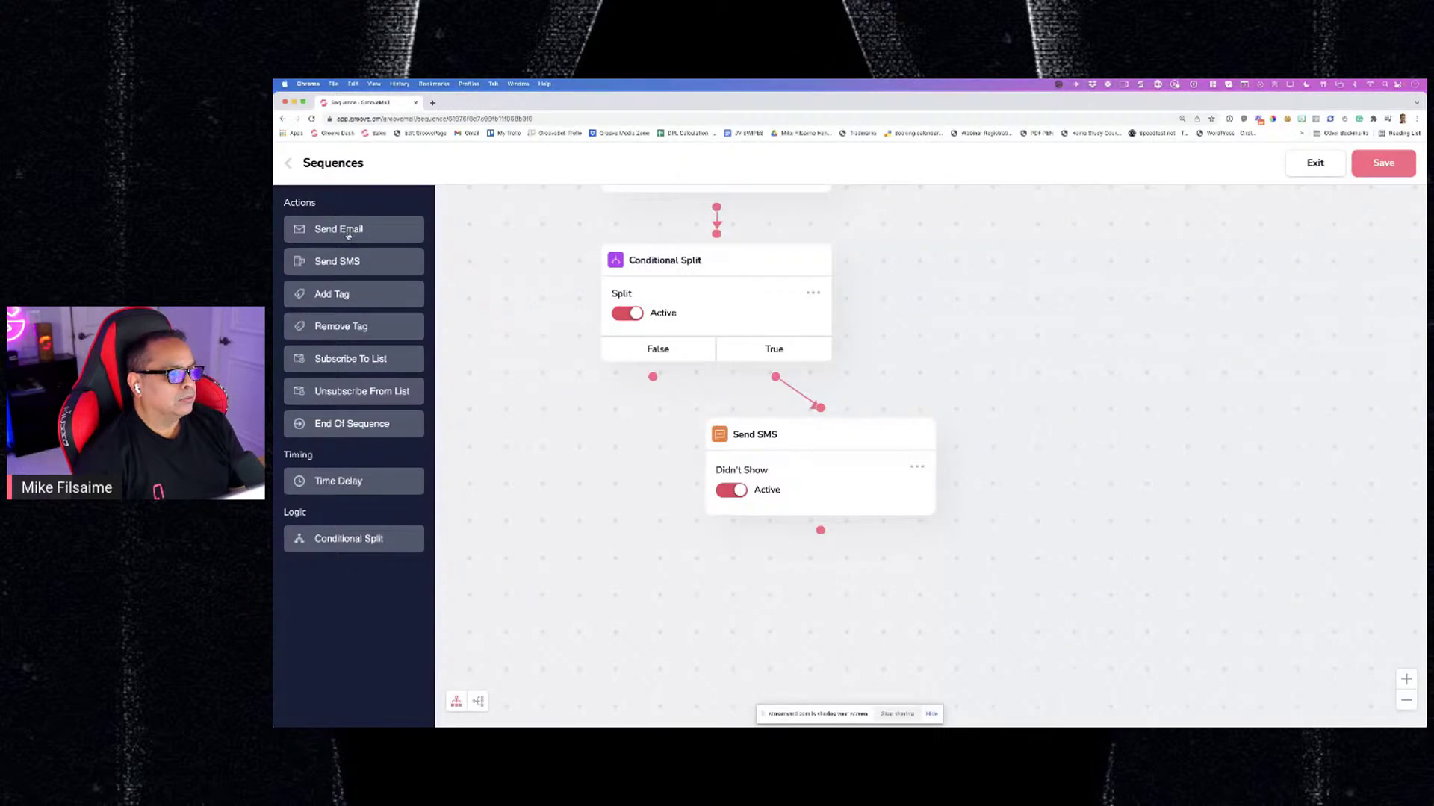
Add a Remove Tag step with category HelloWorld under the "Didn't Show" SMS and reposition it
{"action": "left_click_drag", "start_coordinate": [341, 327], "coordinate": [579, 437]}
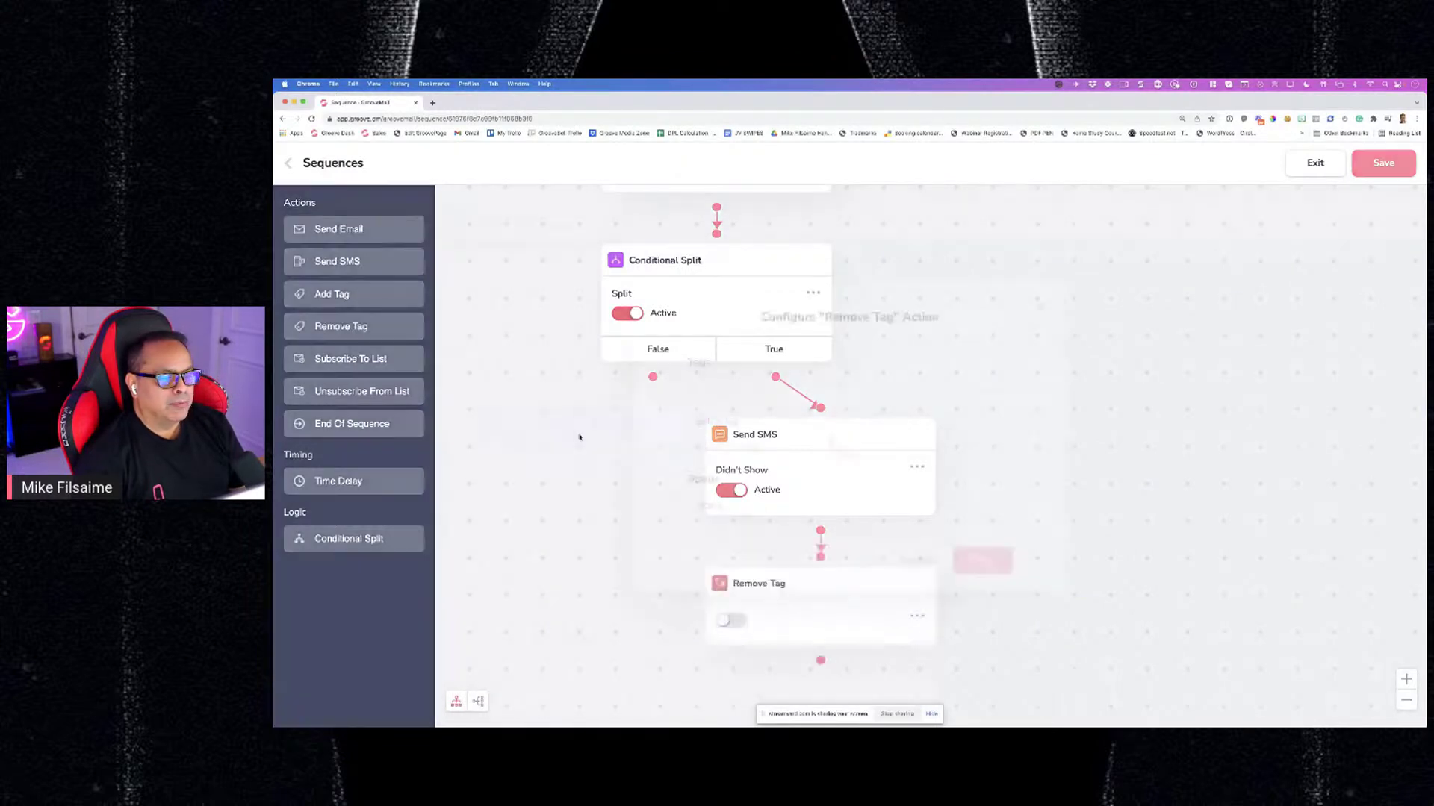
{"action": "left_click", "coordinate": [795, 390]}
{"action": "left_click", "coordinate": [795, 395]}
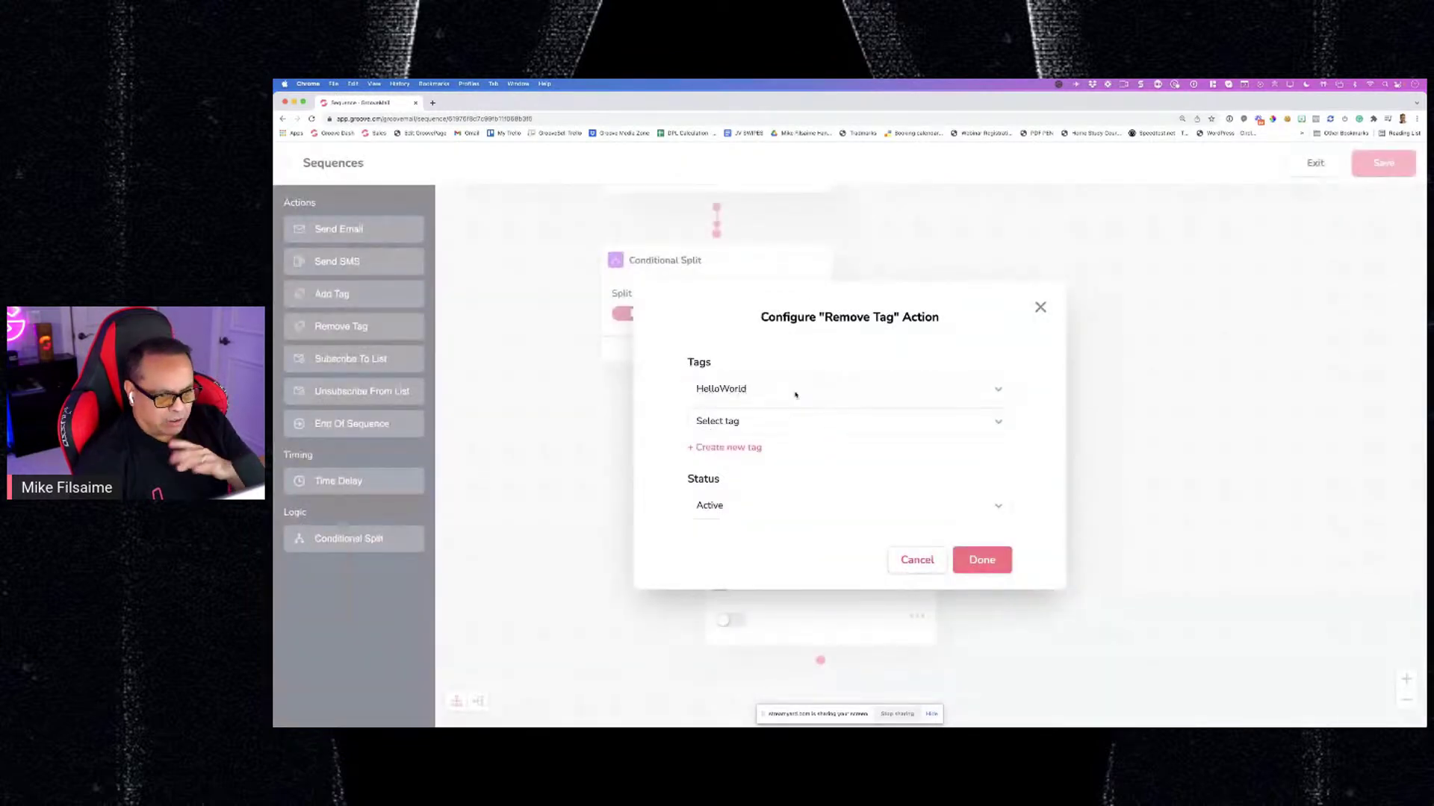
{"action": "left_click", "coordinate": [796, 392]}
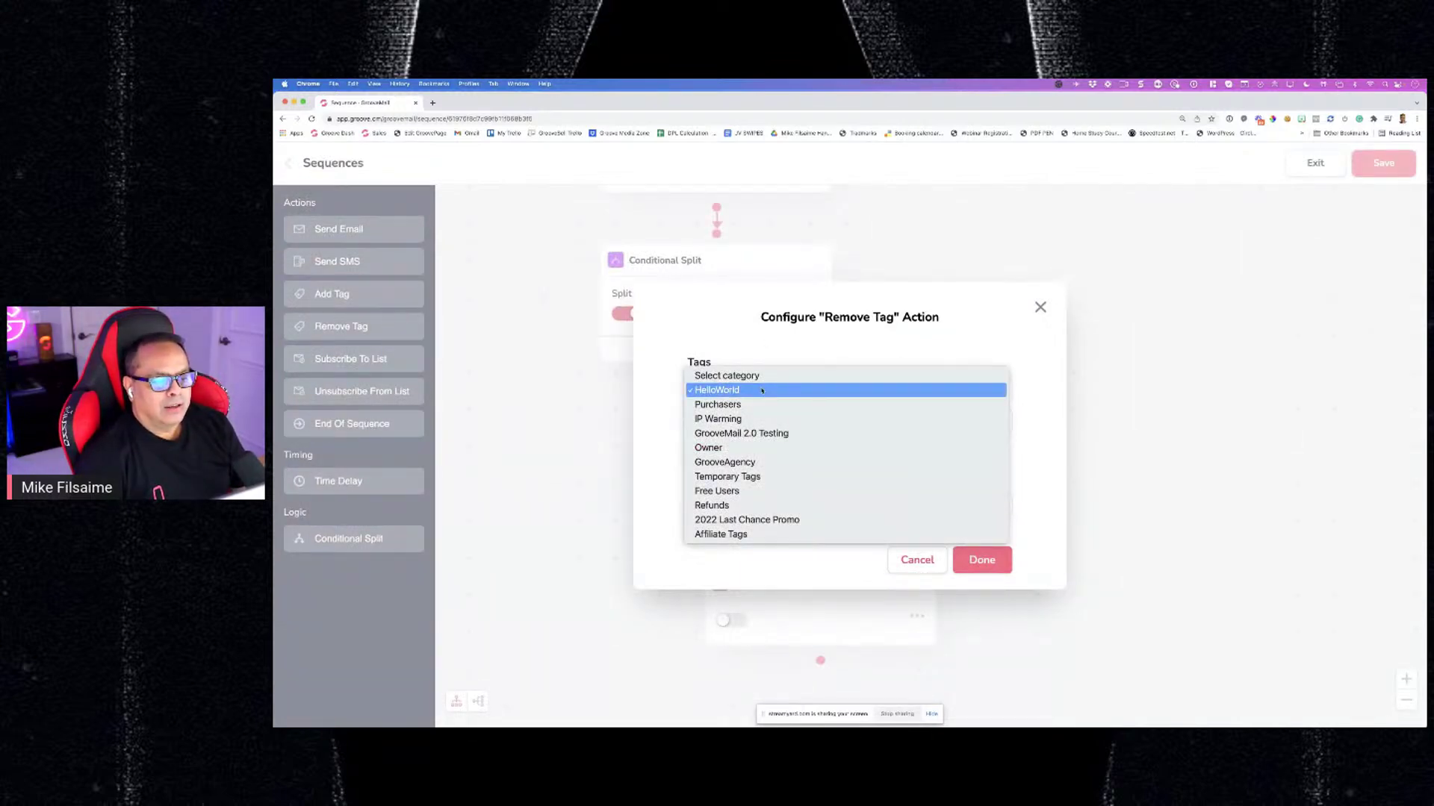
{"action": "left_click", "coordinate": [796, 389]}
{"action": "left_click", "coordinate": [982, 561]}
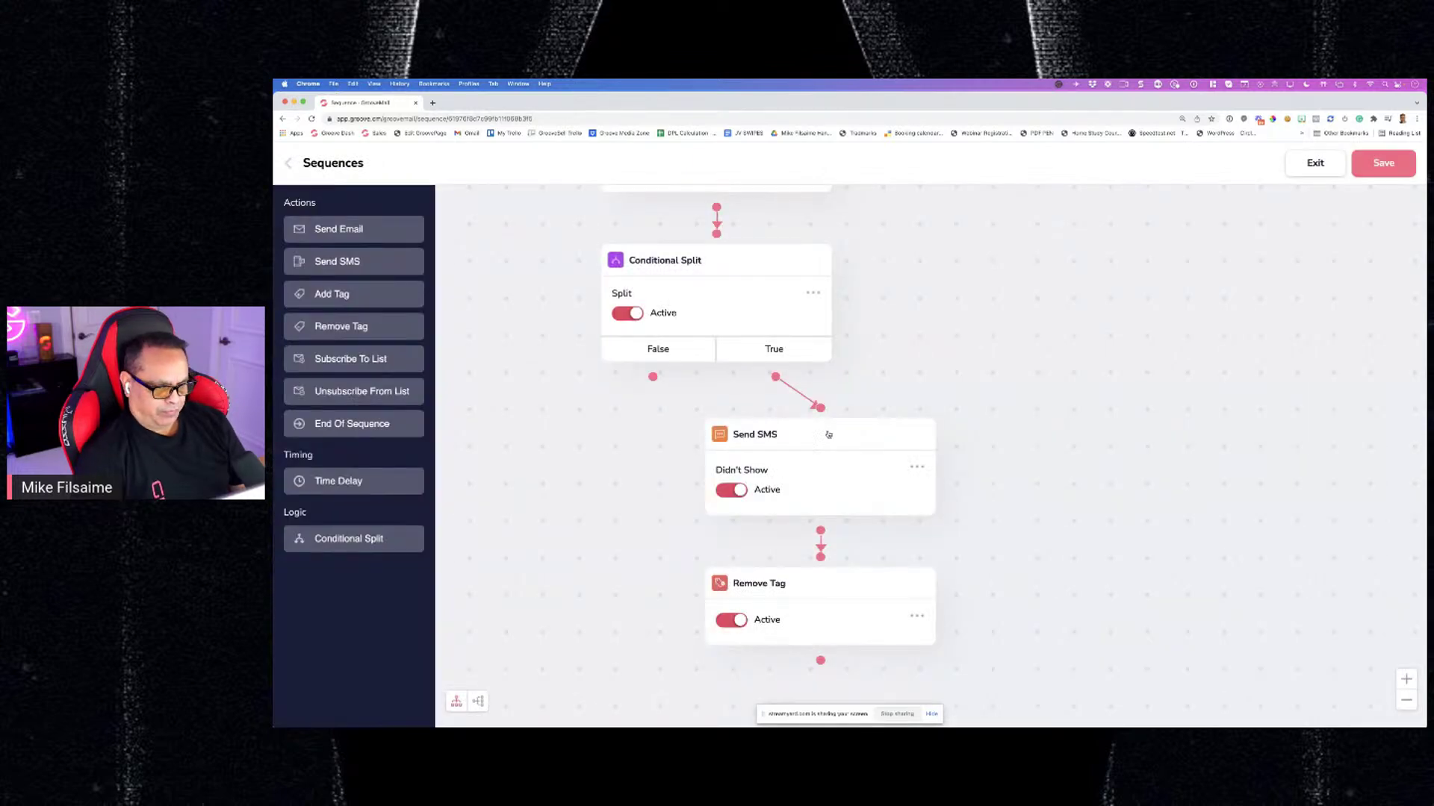
{"action": "scroll", "coordinate": [836, 441], "scroll_direction": "down", "scroll_amount": 2}
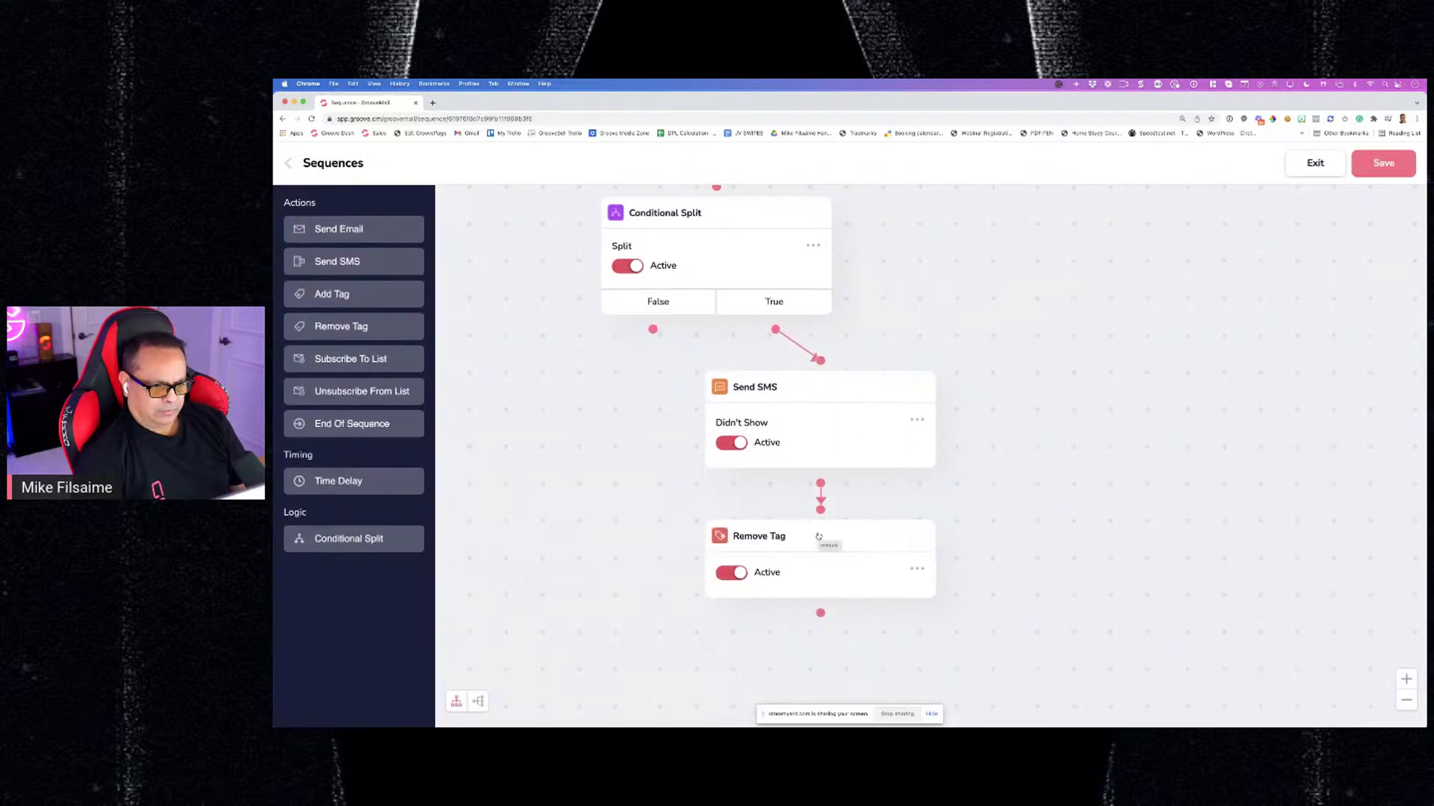
{"action": "mouse_move", "coordinate": [819, 536]}
{"action": "left_mouse_down"}
{"action": "mouse_move", "coordinate": [769, 534]}
{"action": "mouse_move", "coordinate": [769, 549]}
{"action": "mouse_move", "coordinate": [821, 549]}
{"action": "left_mouse_up"}
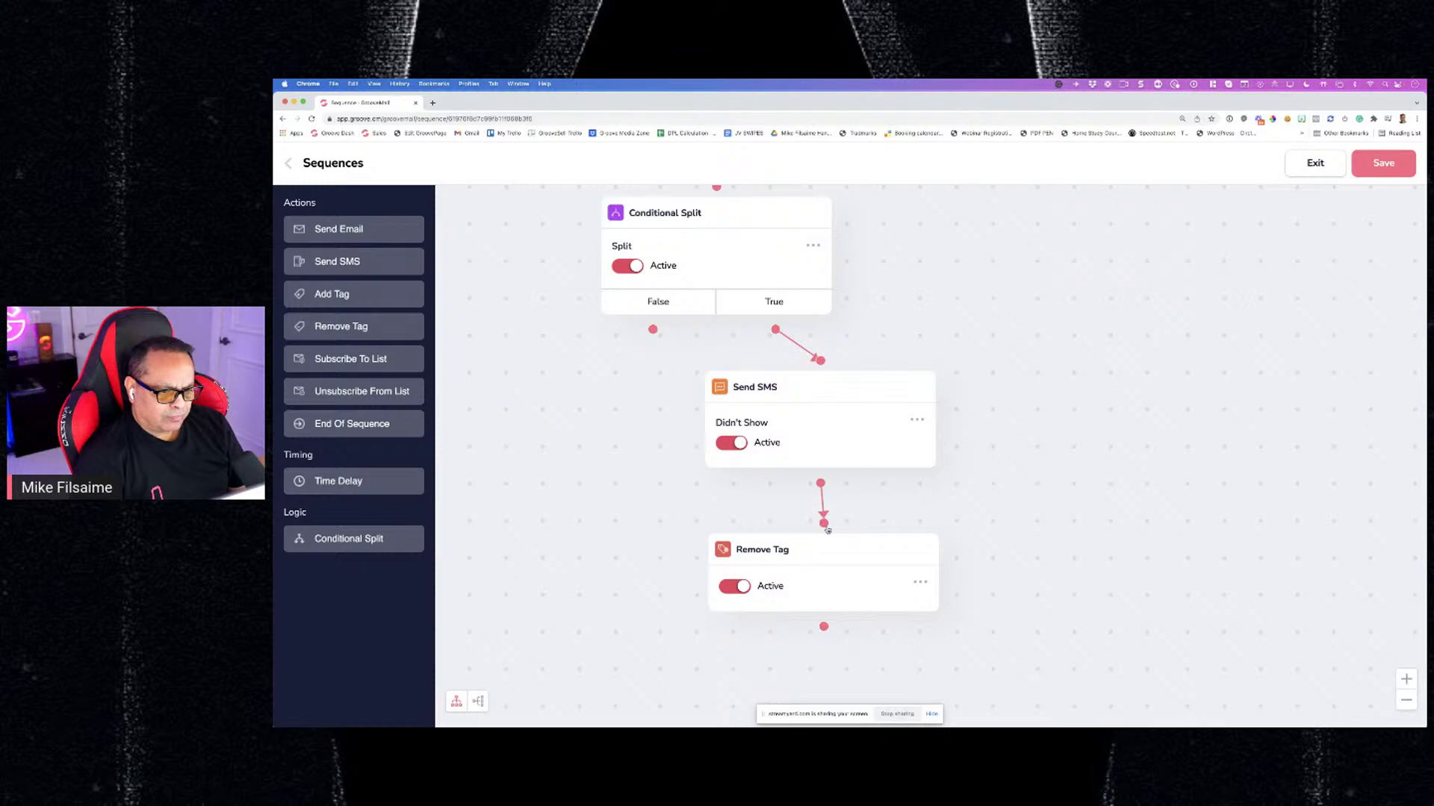
{"action": "mouse_move", "coordinate": [826, 543]}
{"action": "left_mouse_down"}
{"action": "mouse_move", "coordinate": [811, 545]}
{"action": "mouse_move", "coordinate": [828, 545]}
{"action": "left_mouse_up"}
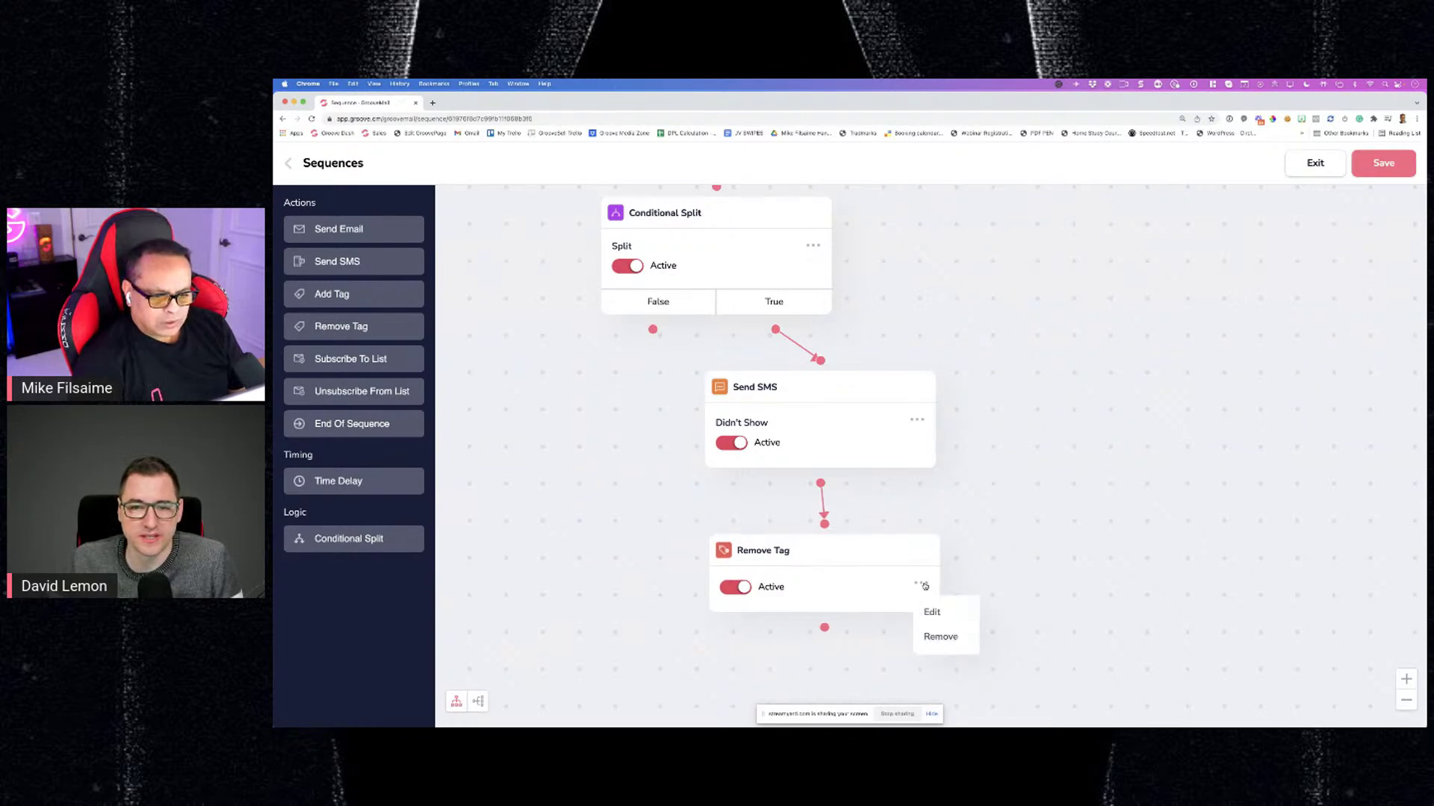
Delete the misplaced Remove Tag step and drag a fresh Remove Tag action onto the canvas
{"action": "left_click", "coordinate": [931, 634]}
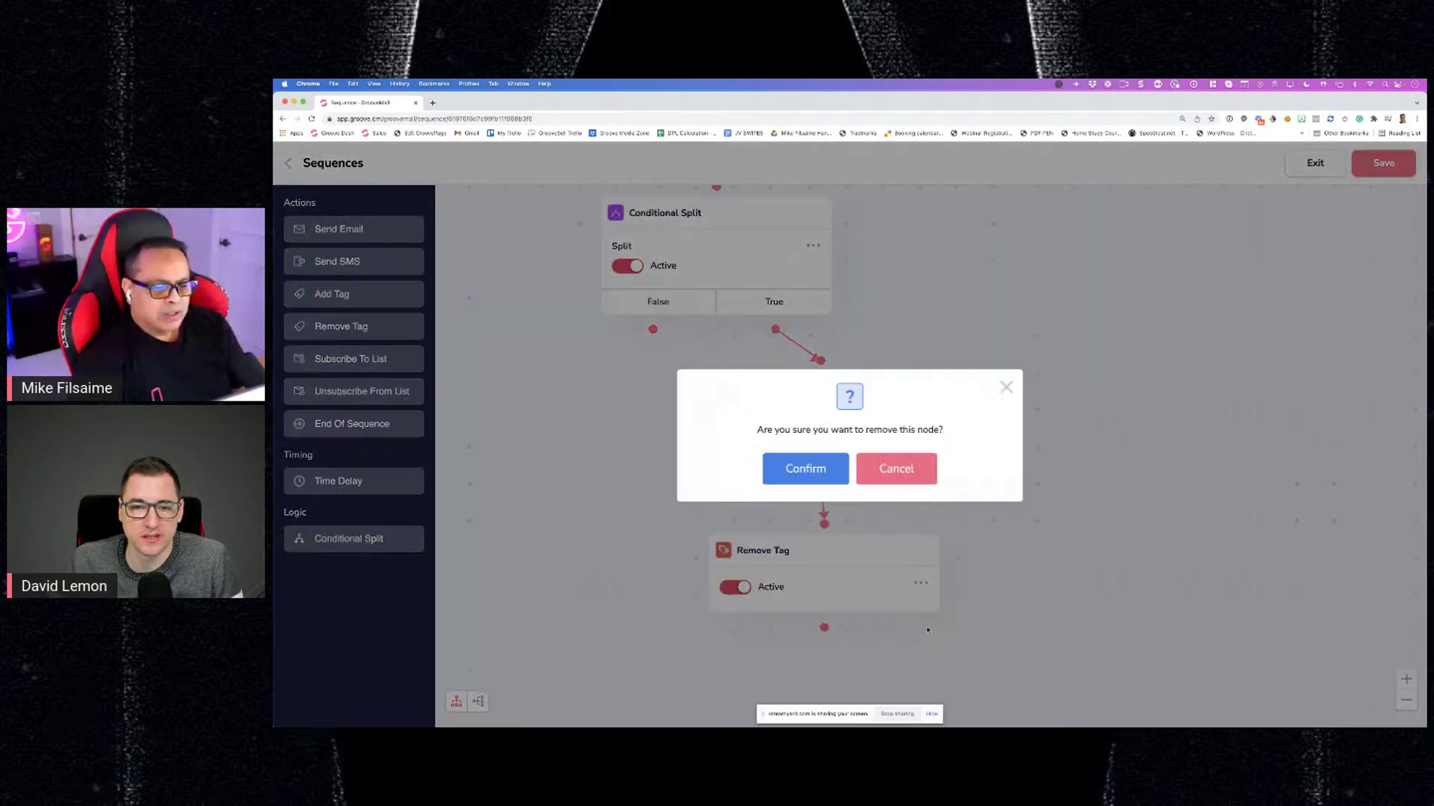
{"action": "left_click", "coordinate": [806, 469]}
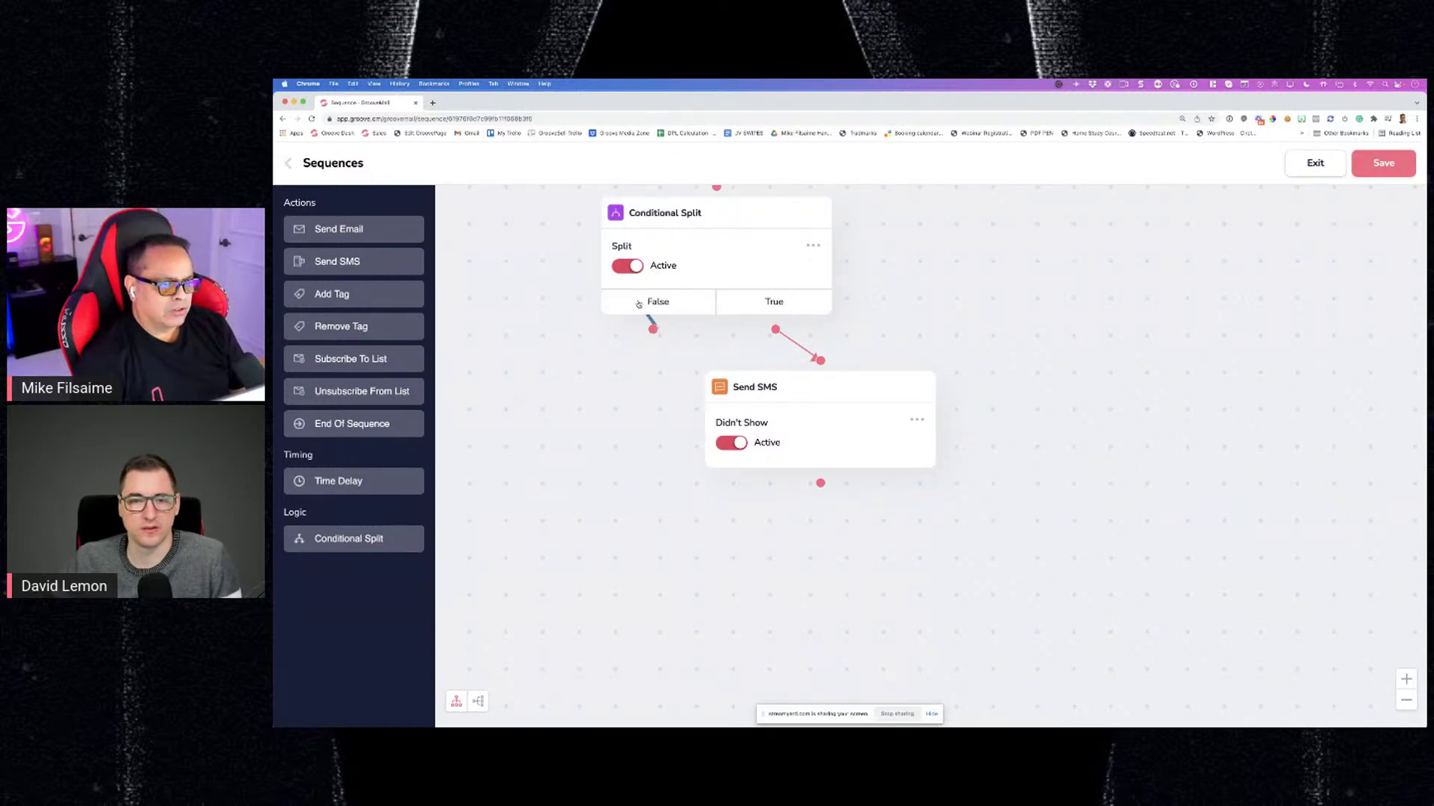
{"action": "left_click_drag", "start_coordinate": [652, 330], "coordinate": [631, 384]}
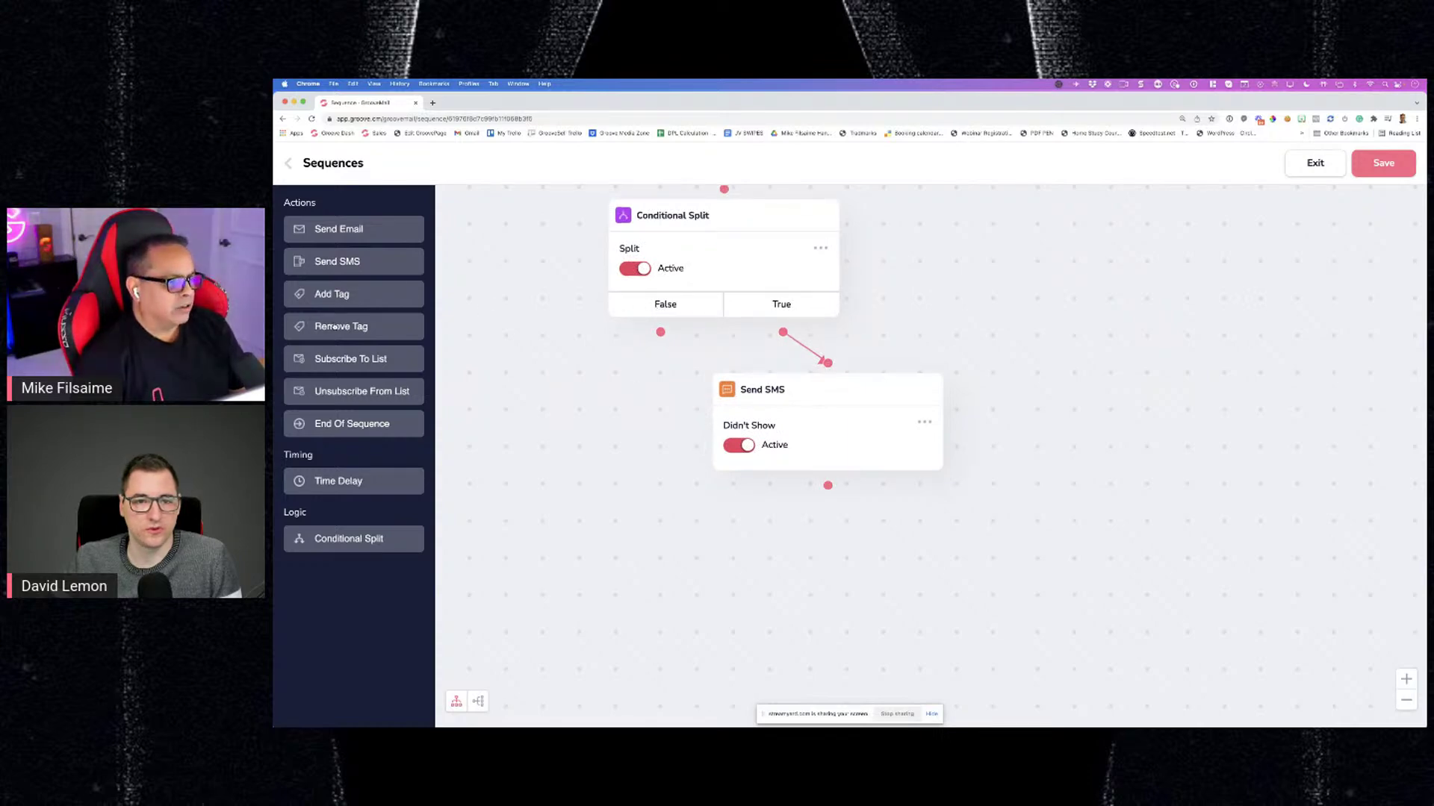
{"action": "left_click_drag", "start_coordinate": [334, 326], "coordinate": [534, 378]}
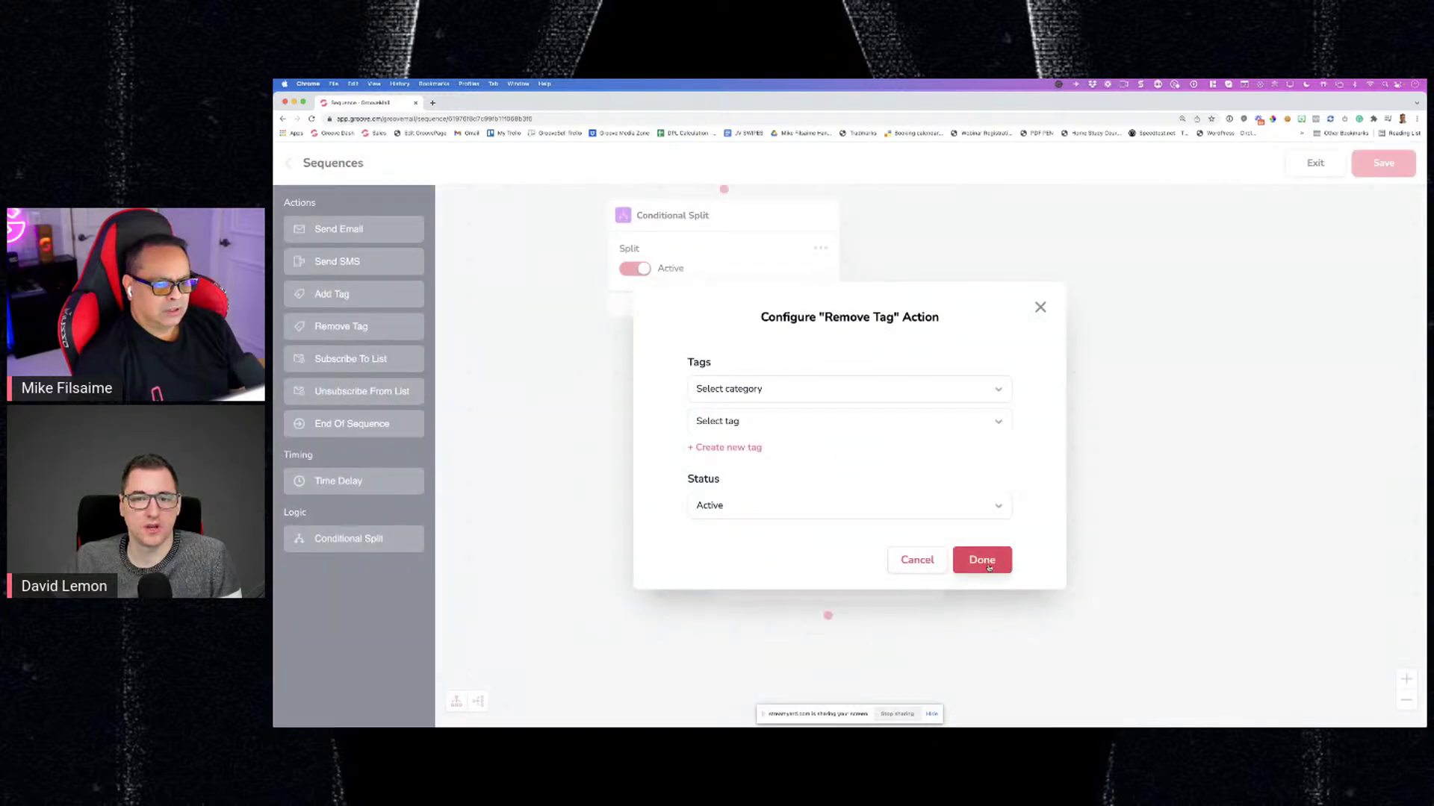
Configure the Remove Tag step to remove tag test3 from the HelloWorld category
{"action": "left_click", "coordinate": [784, 390]}
{"action": "left_click", "coordinate": [784, 403]}
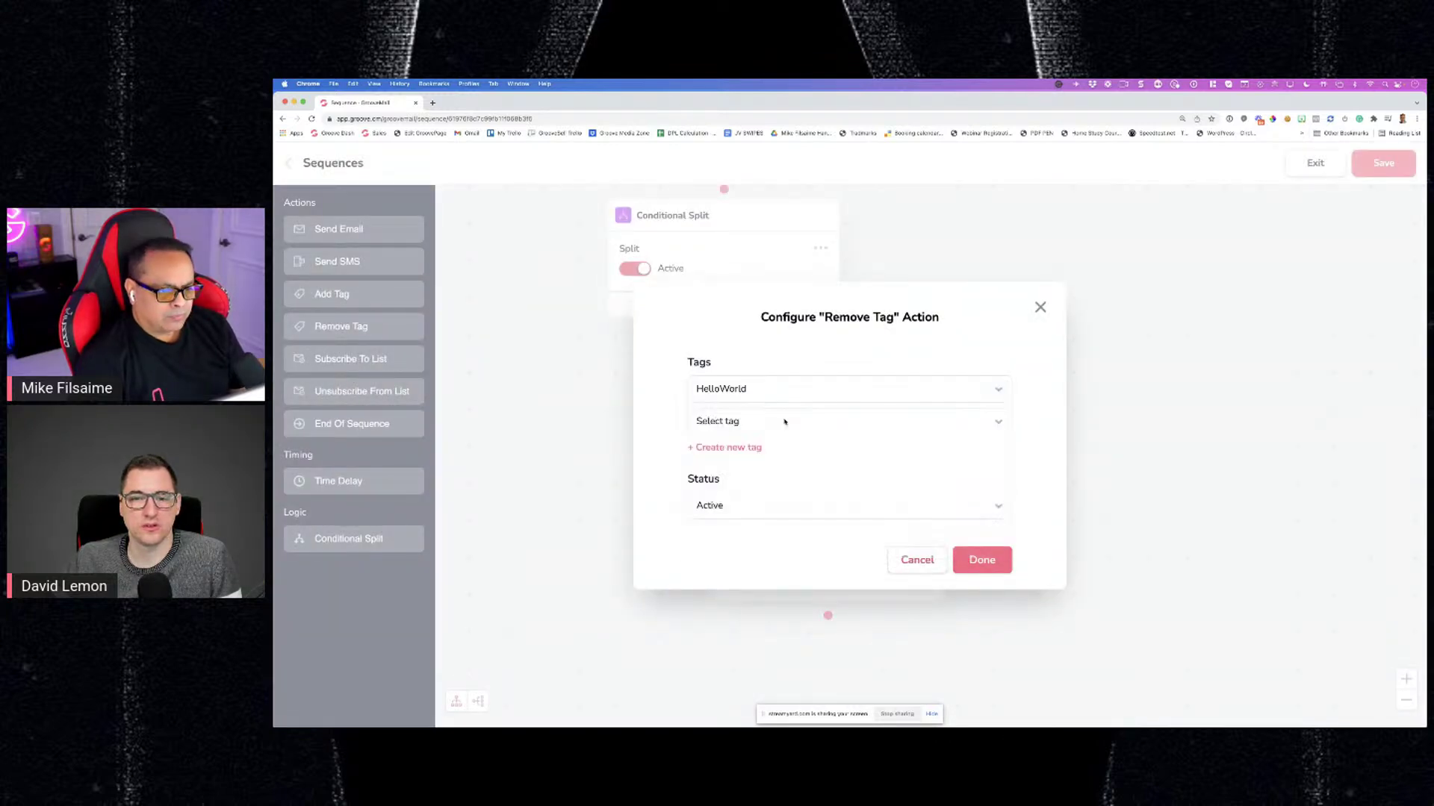
{"action": "left_click", "coordinate": [784, 422]}
{"action": "left_click", "coordinate": [773, 449]}
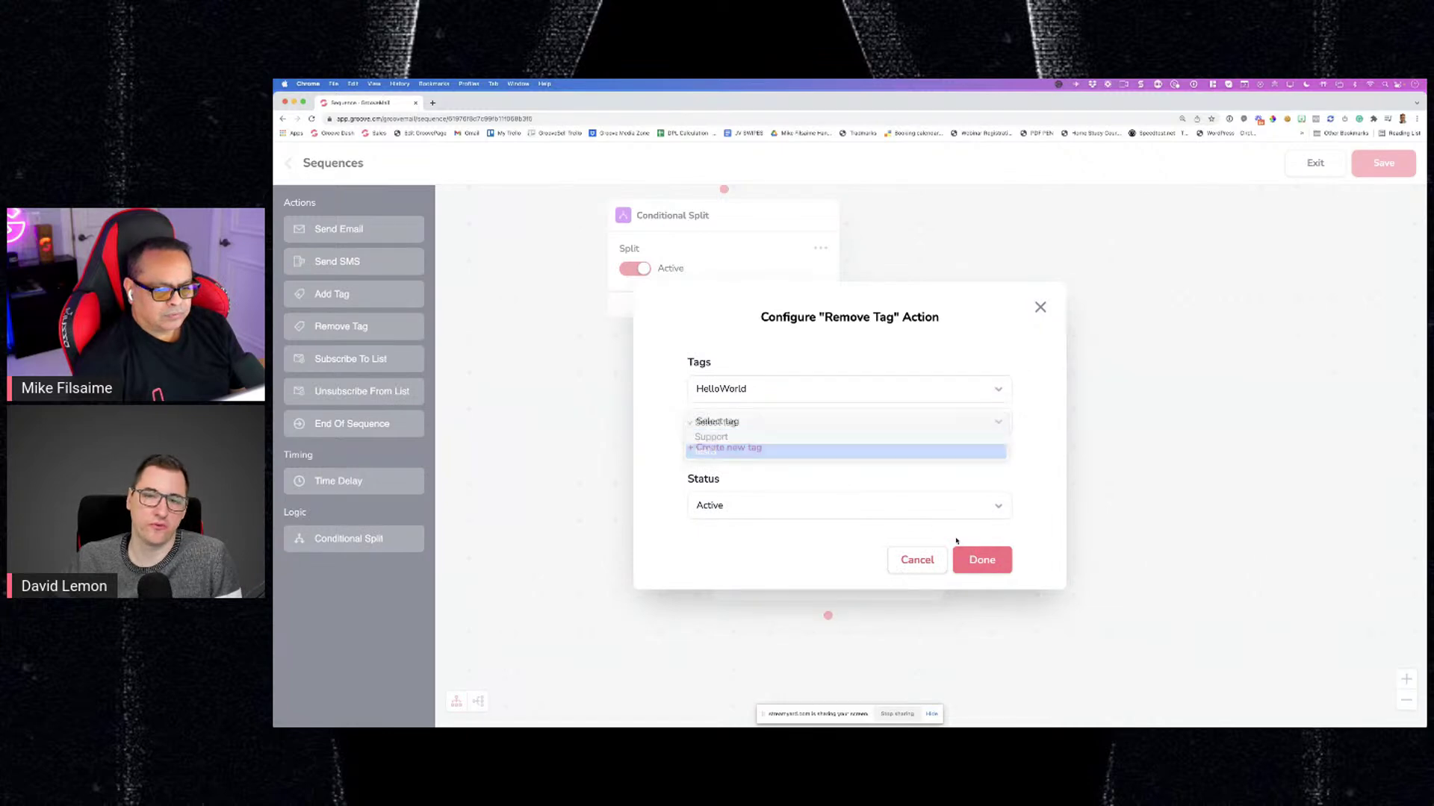
{"action": "left_click", "coordinate": [978, 562]}
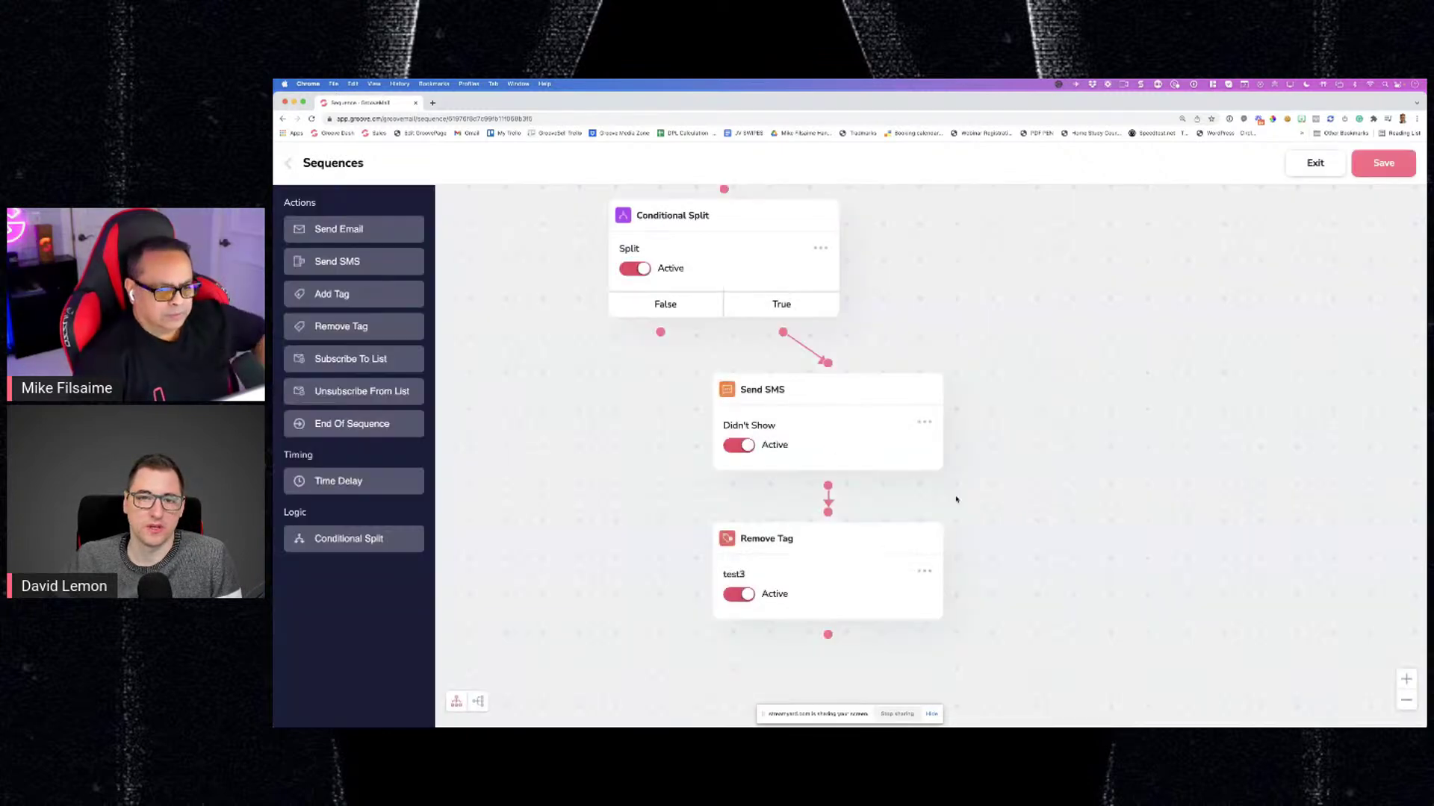
{"action": "scroll", "coordinate": [1007, 439], "scroll_direction": "down", "scroll_amount": 3}
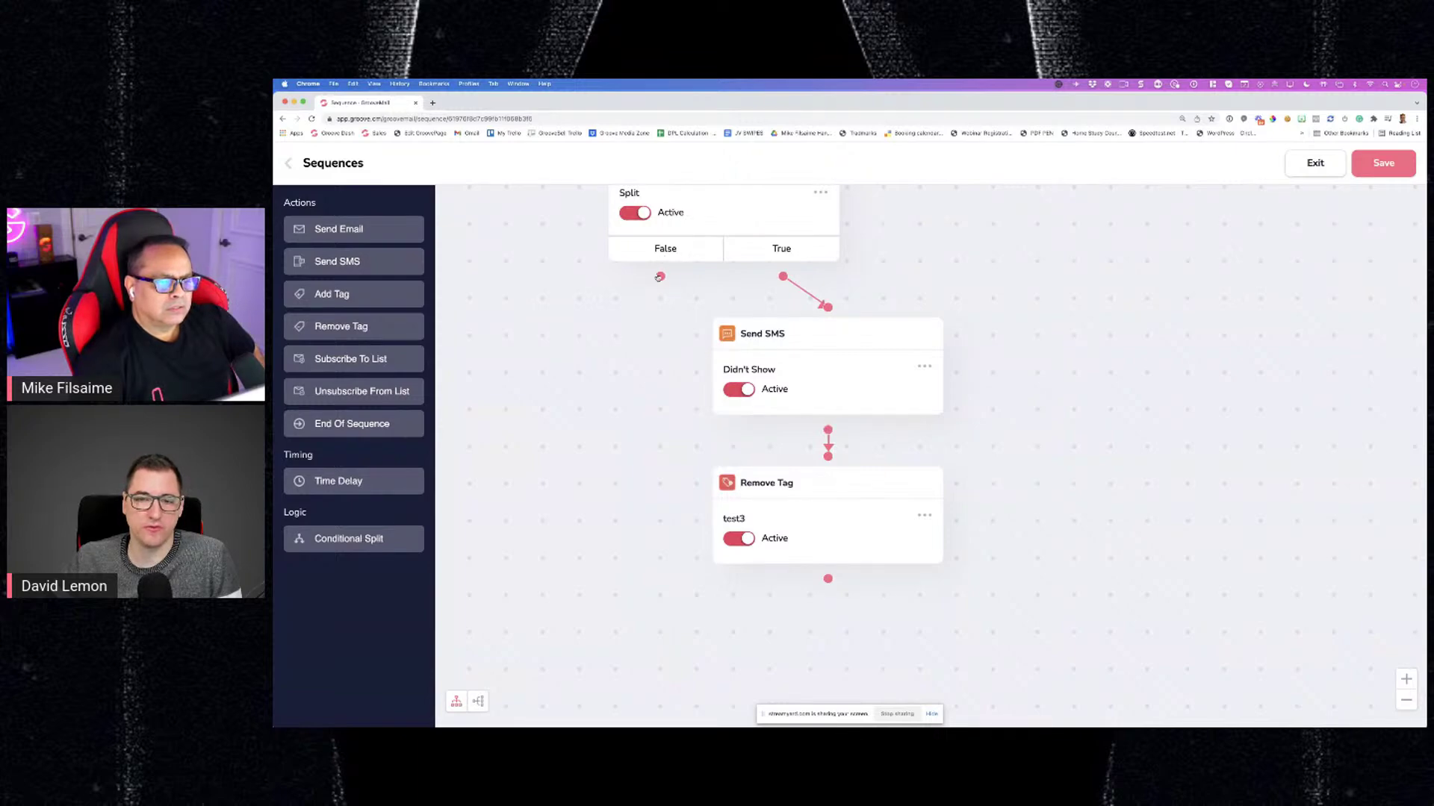
Drag a connection from the Conditional Split's False output to the test3 Remove Tag step
{"action": "left_click_drag", "start_coordinate": [660, 277], "coordinate": [784, 438]}
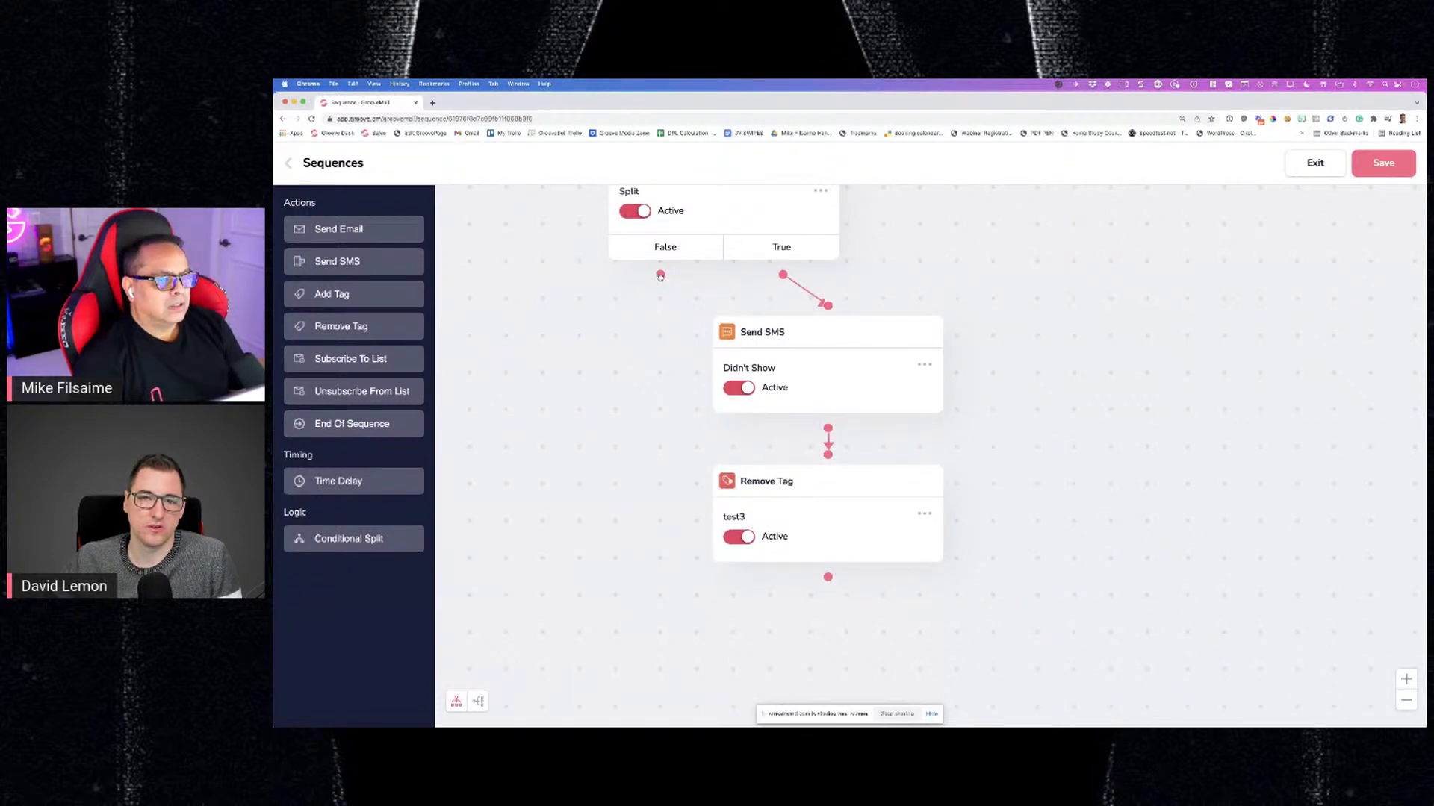
{"action": "left_click_drag", "start_coordinate": [660, 276], "coordinate": [641, 394]}
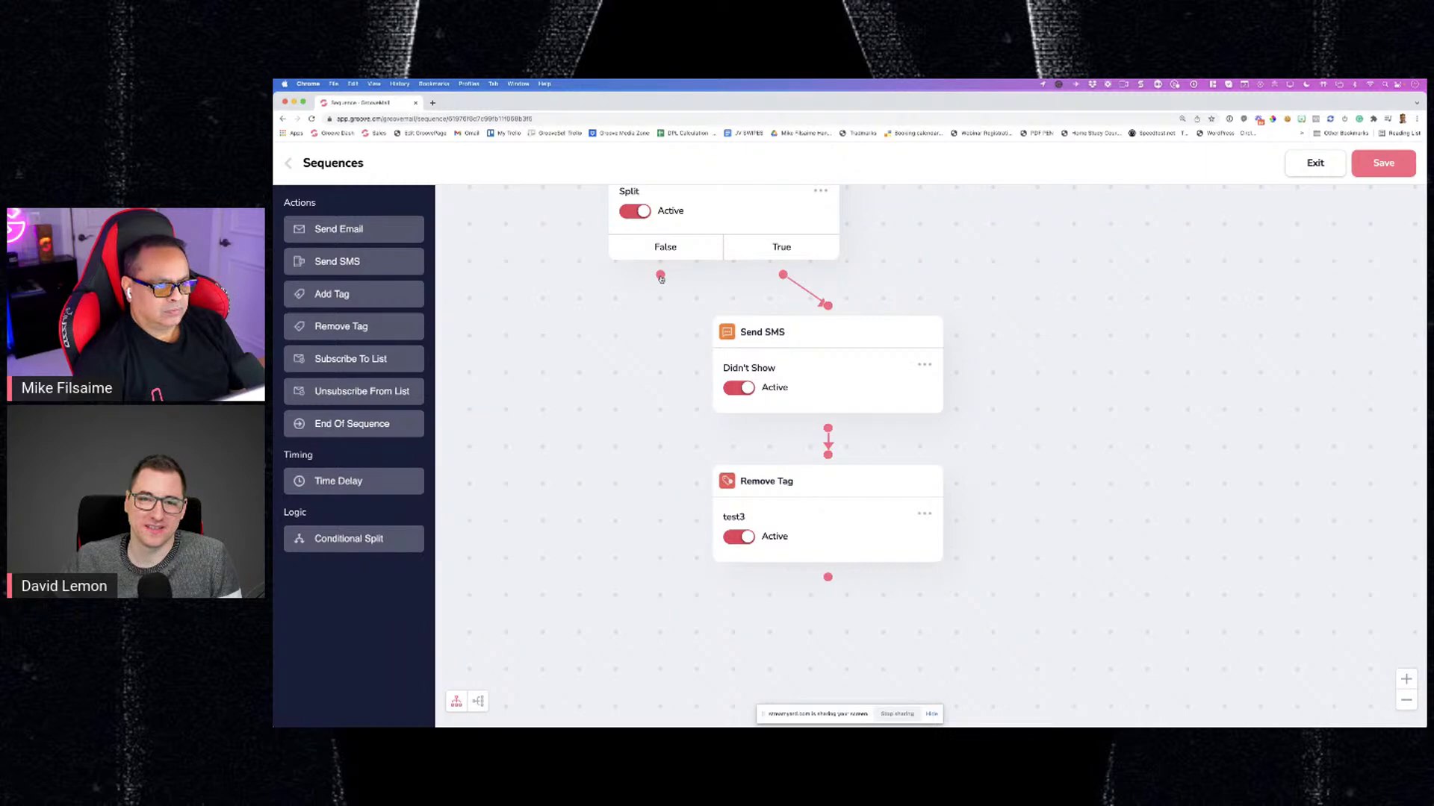
{"action": "left_click_drag", "start_coordinate": [660, 276], "coordinate": [814, 454]}
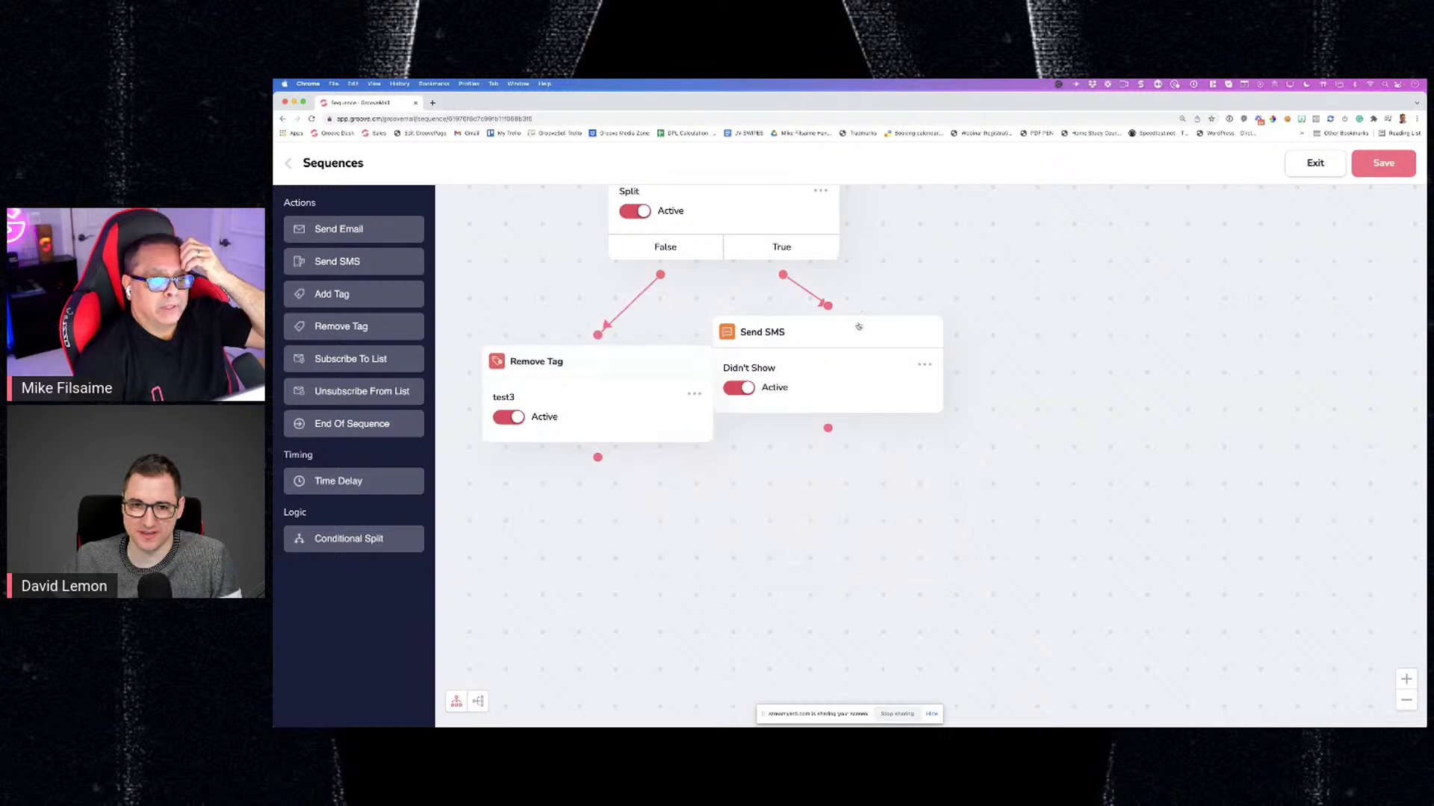
Shift the Send SMS step to the right, then reload the sequence page
{"action": "left_click_drag", "start_coordinate": [859, 326], "coordinate": [925, 333]}
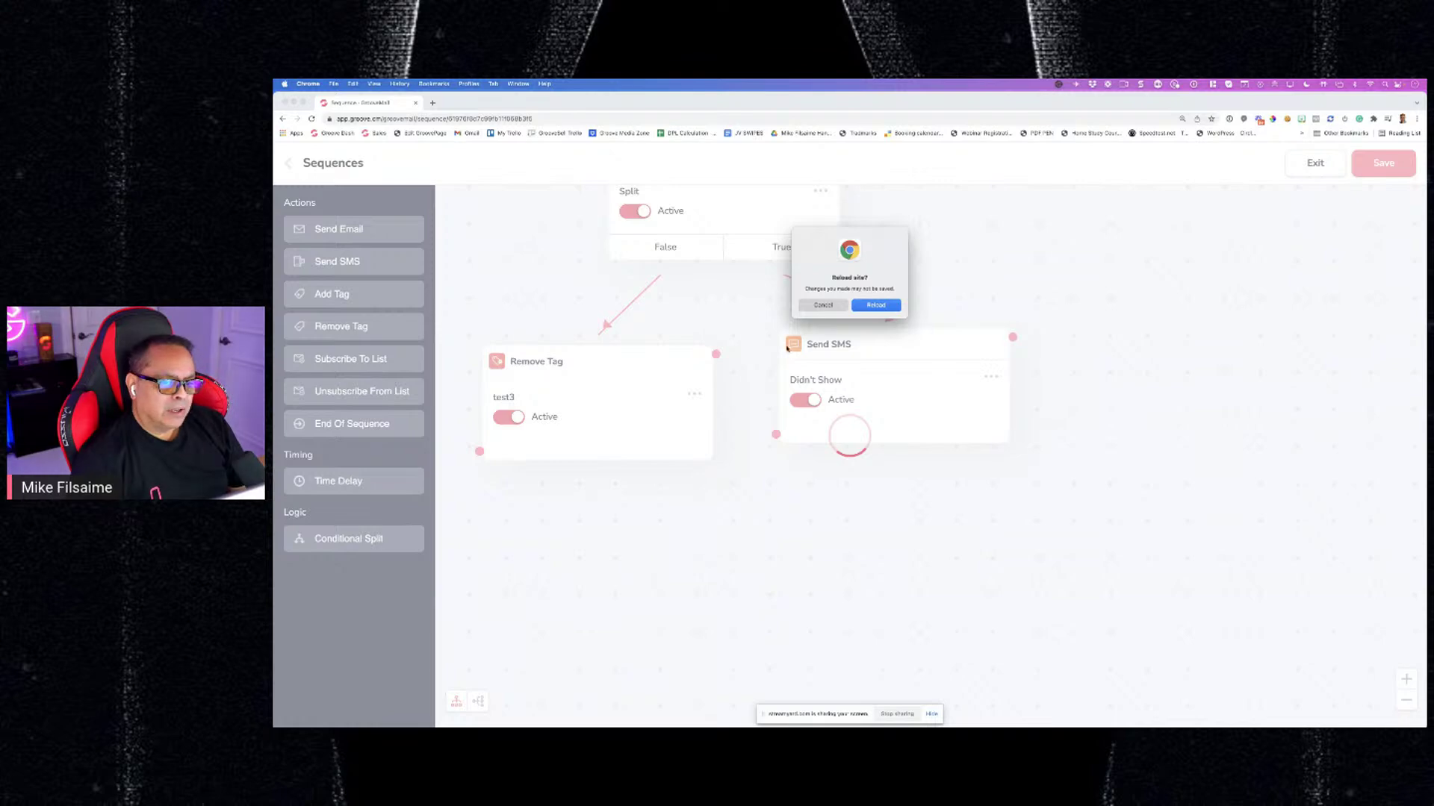
{"action": "left_click", "coordinate": [866, 305]}
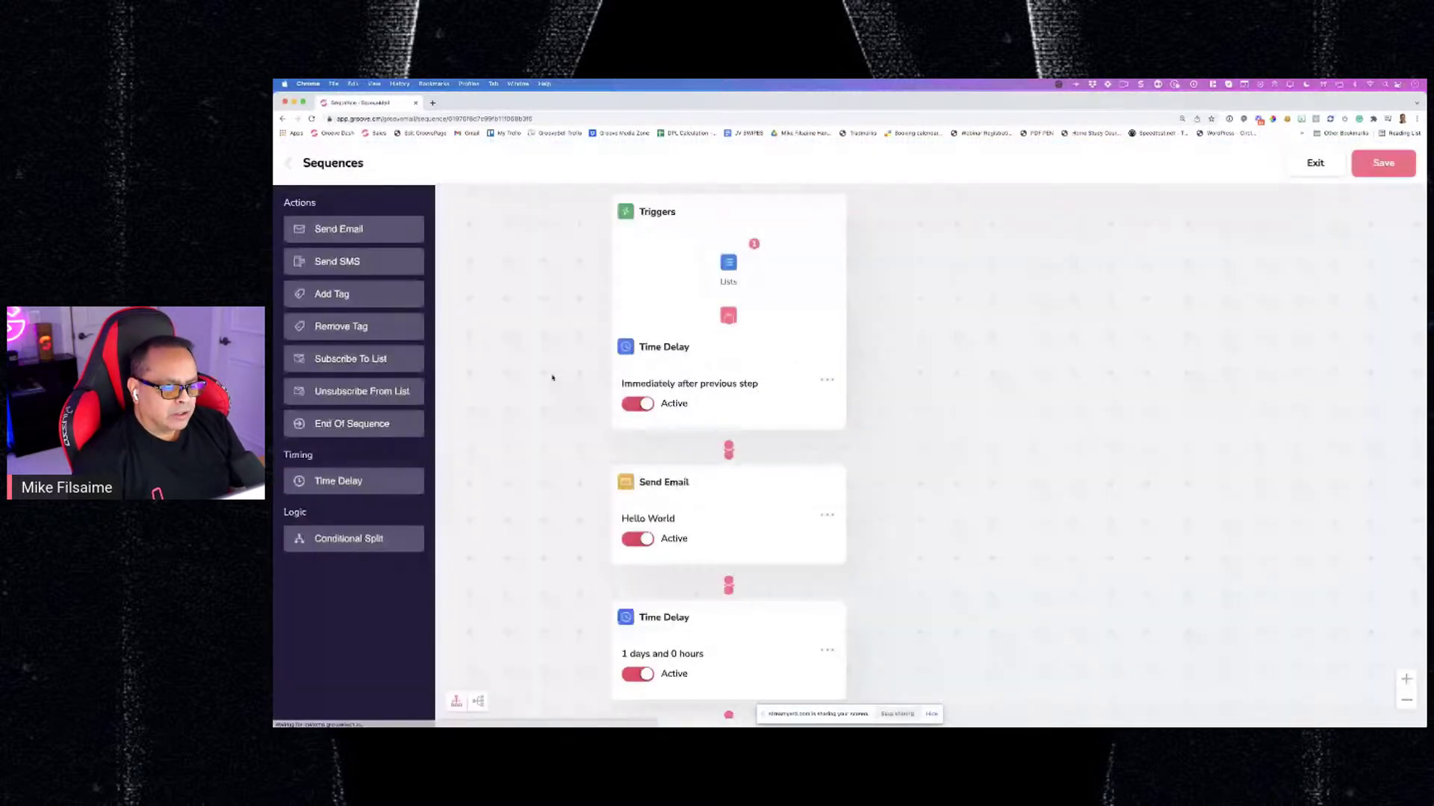
{"action": "scroll", "coordinate": [956, 445], "scroll_direction": "down", "scroll_amount": 5}
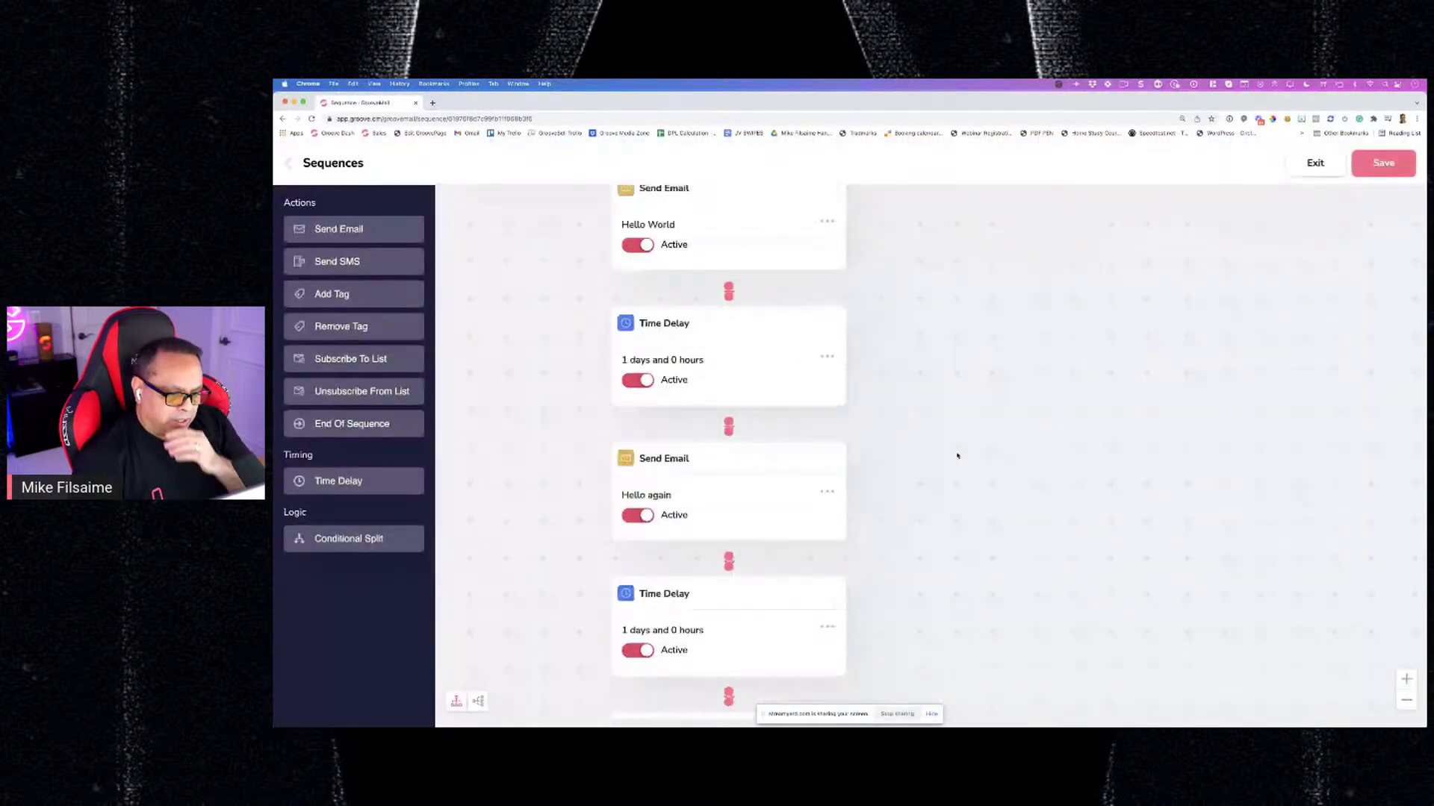
{"action": "scroll", "coordinate": [948, 470], "scroll_direction": "down", "scroll_amount": 3}
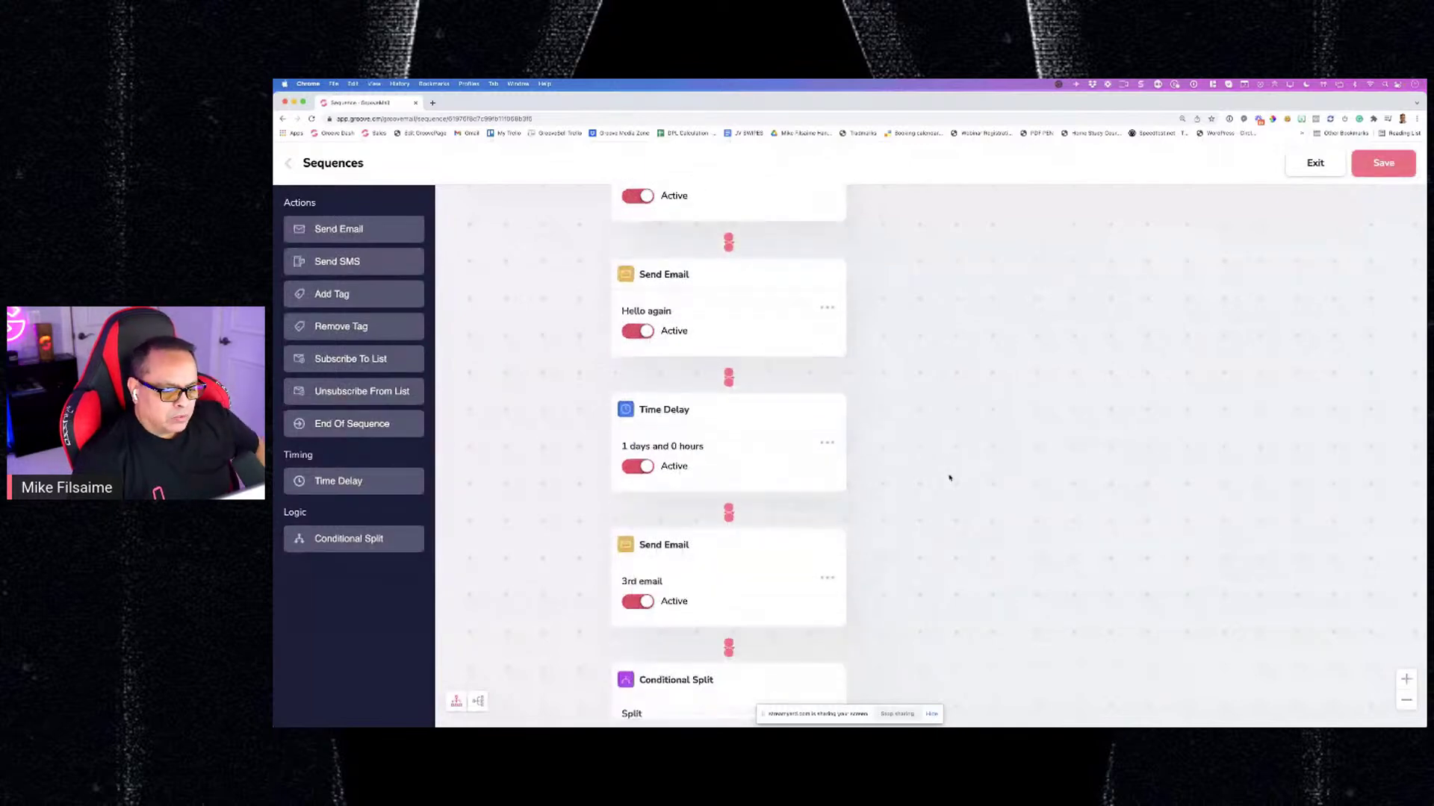
{"action": "scroll", "coordinate": [944, 477], "scroll_direction": "down", "scroll_amount": 3}
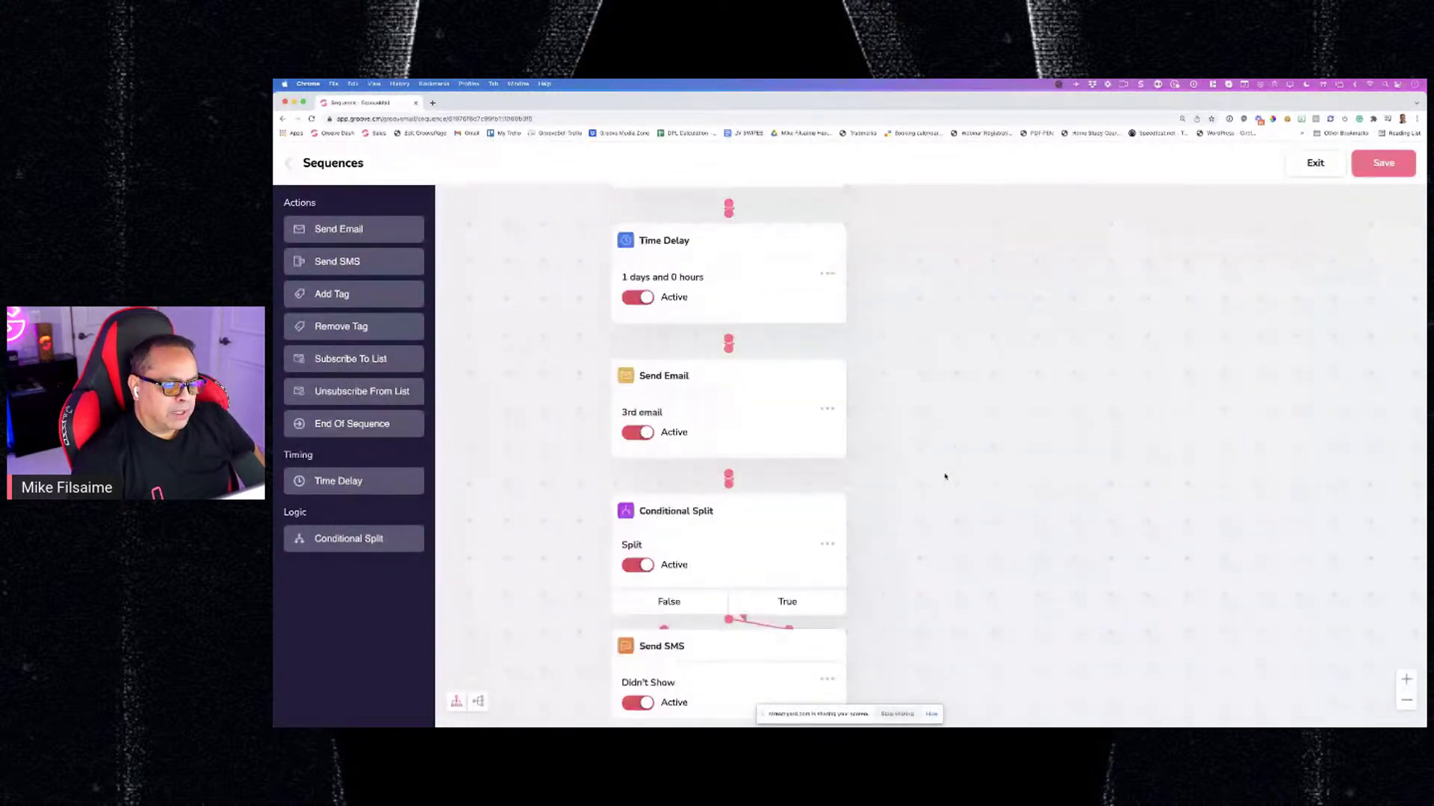
{"action": "scroll", "coordinate": [944, 476], "scroll_direction": "down", "scroll_amount": 2}
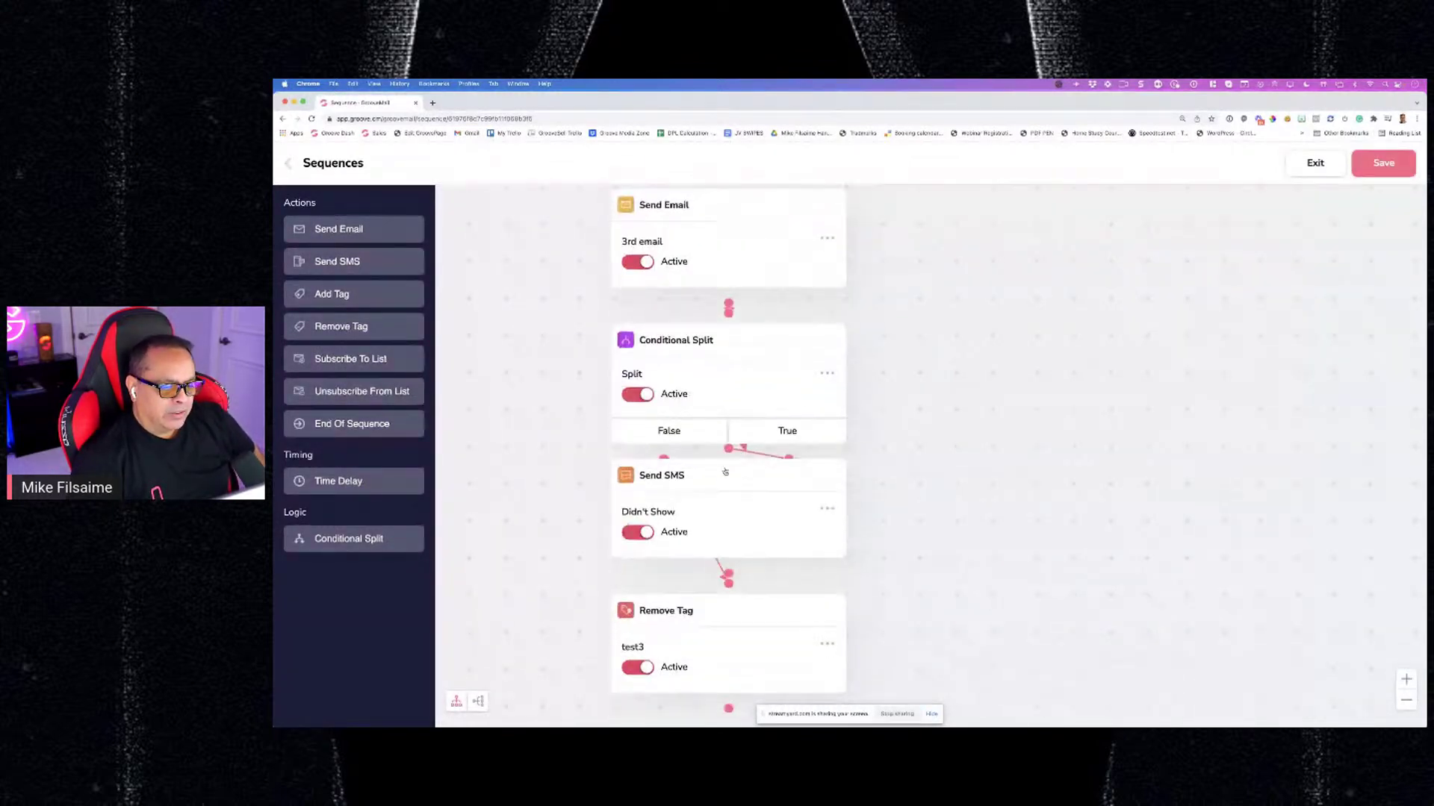
Place the 'Didn't Show' SMS under True and the 'test3' Remove Tag under False, side by side
{"action": "left_click_drag", "start_coordinate": [727, 470], "coordinate": [918, 484]}
{"action": "left_click_drag", "start_coordinate": [703, 617], "coordinate": [605, 536]}
{"action": "scroll", "coordinate": [978, 568], "scroll_direction": "down", "scroll_amount": 2}
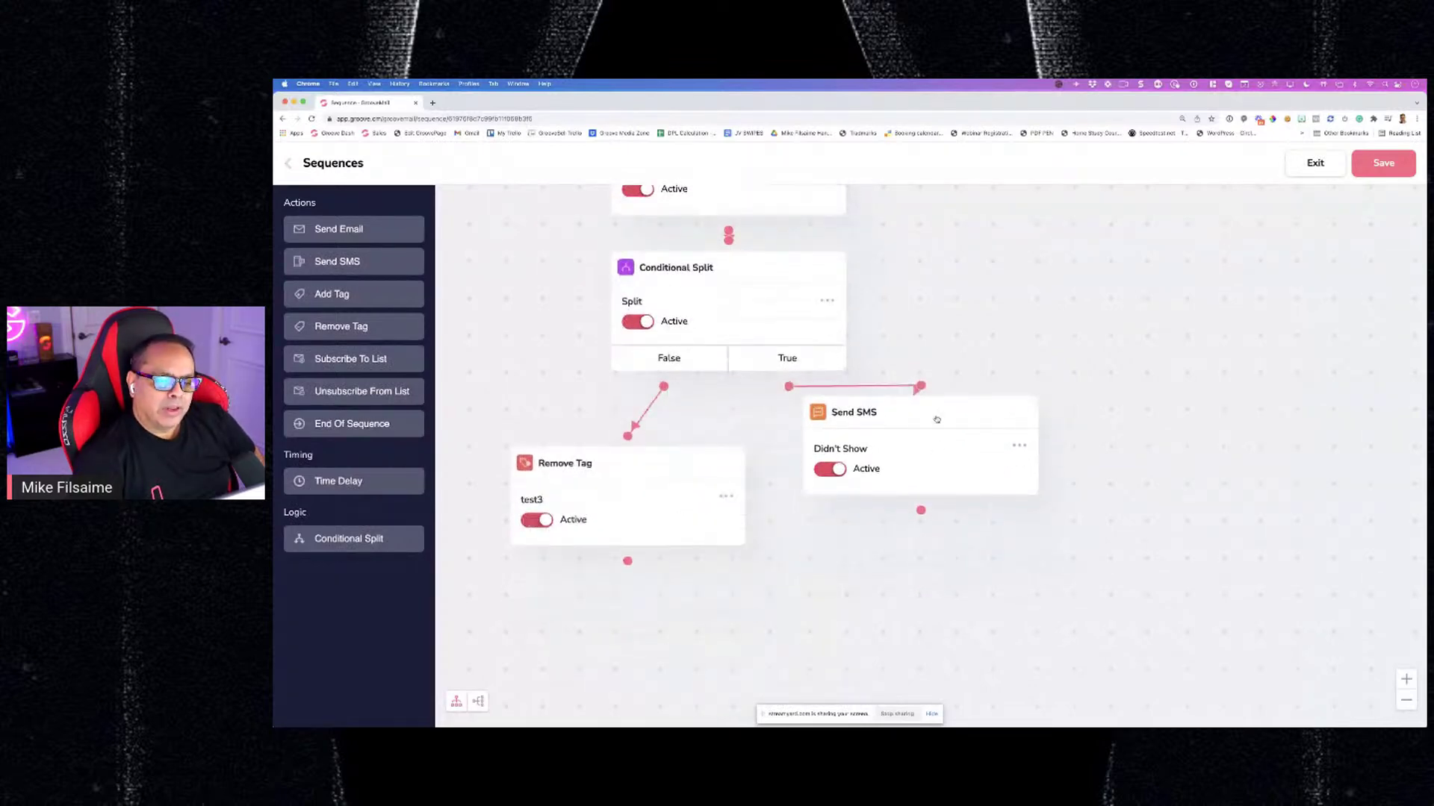
{"action": "left_click_drag", "start_coordinate": [934, 419], "coordinate": [924, 468]}
{"action": "scroll", "coordinate": [1038, 516], "scroll_direction": "down", "scroll_amount": 3}
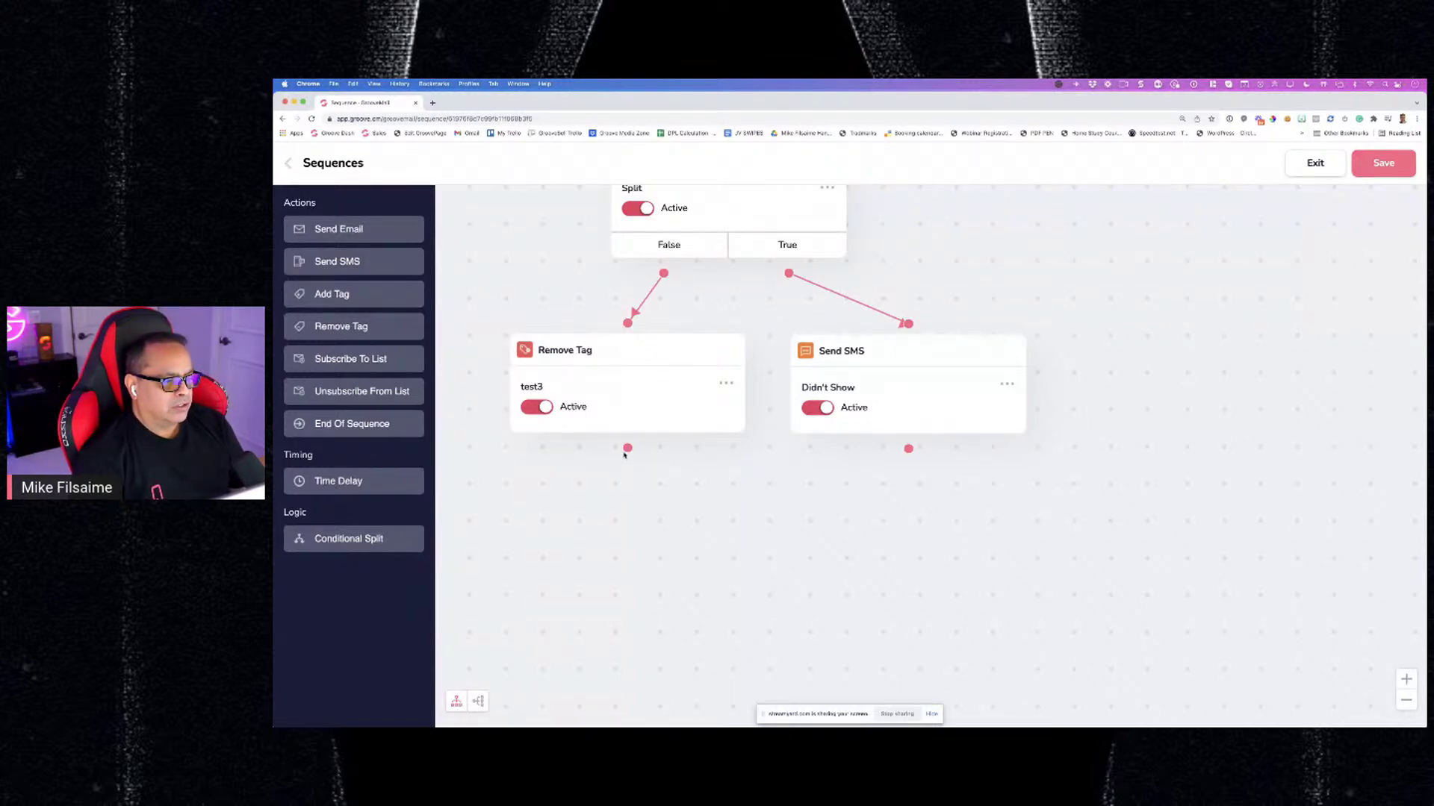
Add a new SMS step after Remove Tag and name it 'Did show'
{"action": "left_click_drag", "start_coordinate": [375, 262], "coordinate": [608, 503]}
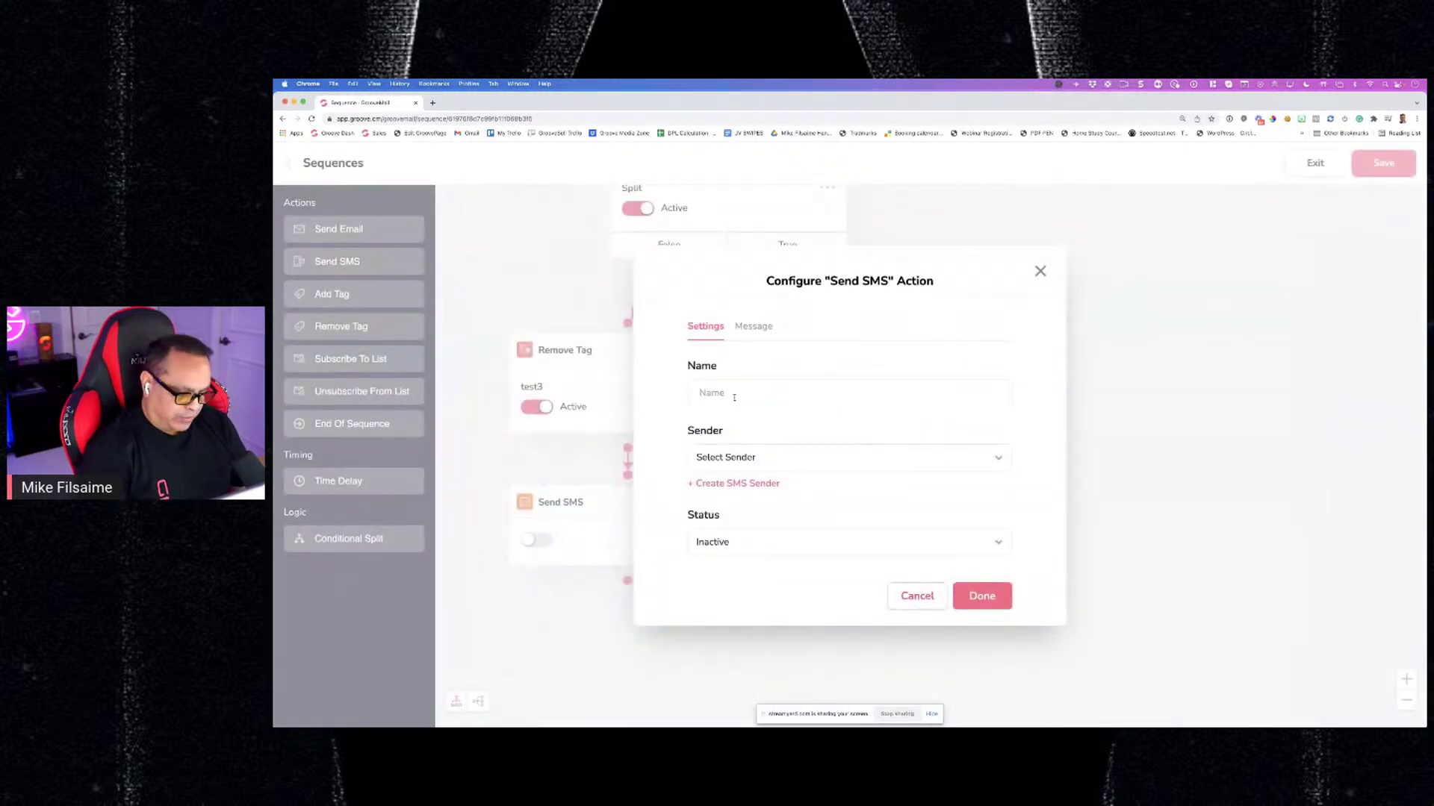
{"action": "left_click", "coordinate": [734, 397]}
{"action": "type", "text": "Did show"}
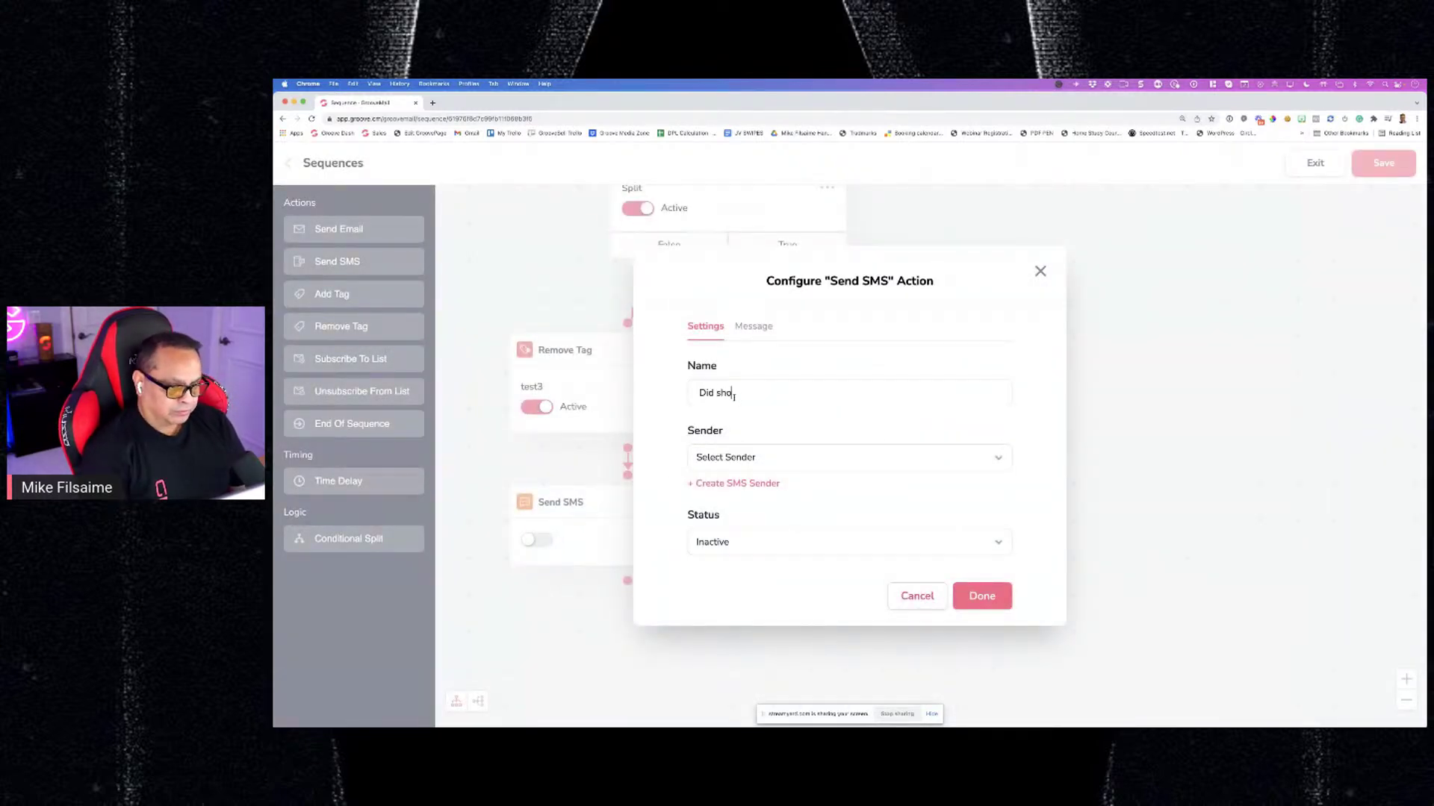
Set Twilio as sender with the message 'I am the best and you know it'
{"action": "left_click", "coordinate": [791, 458]}
{"action": "left_click", "coordinate": [784, 471]}
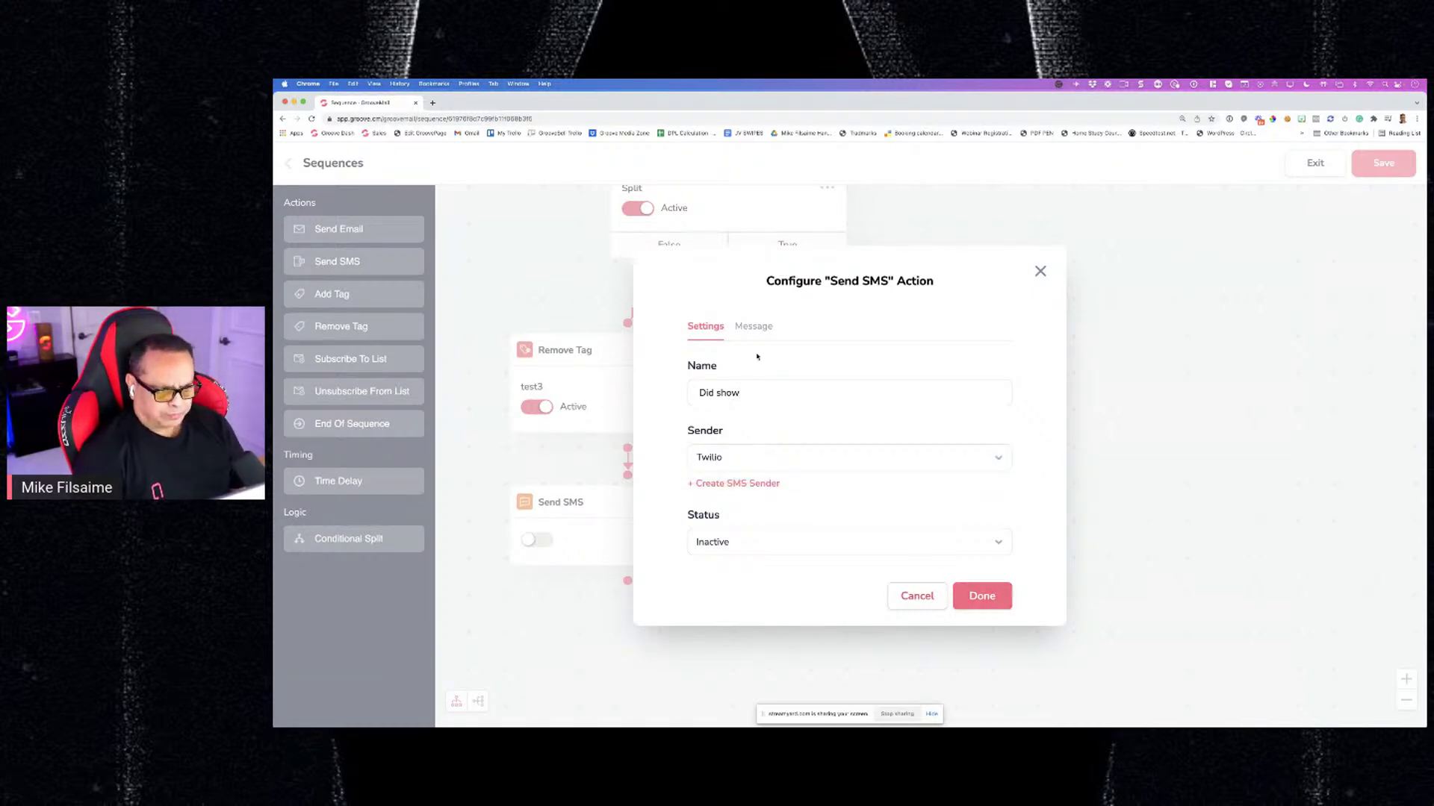
{"action": "left_click", "coordinate": [752, 327]}
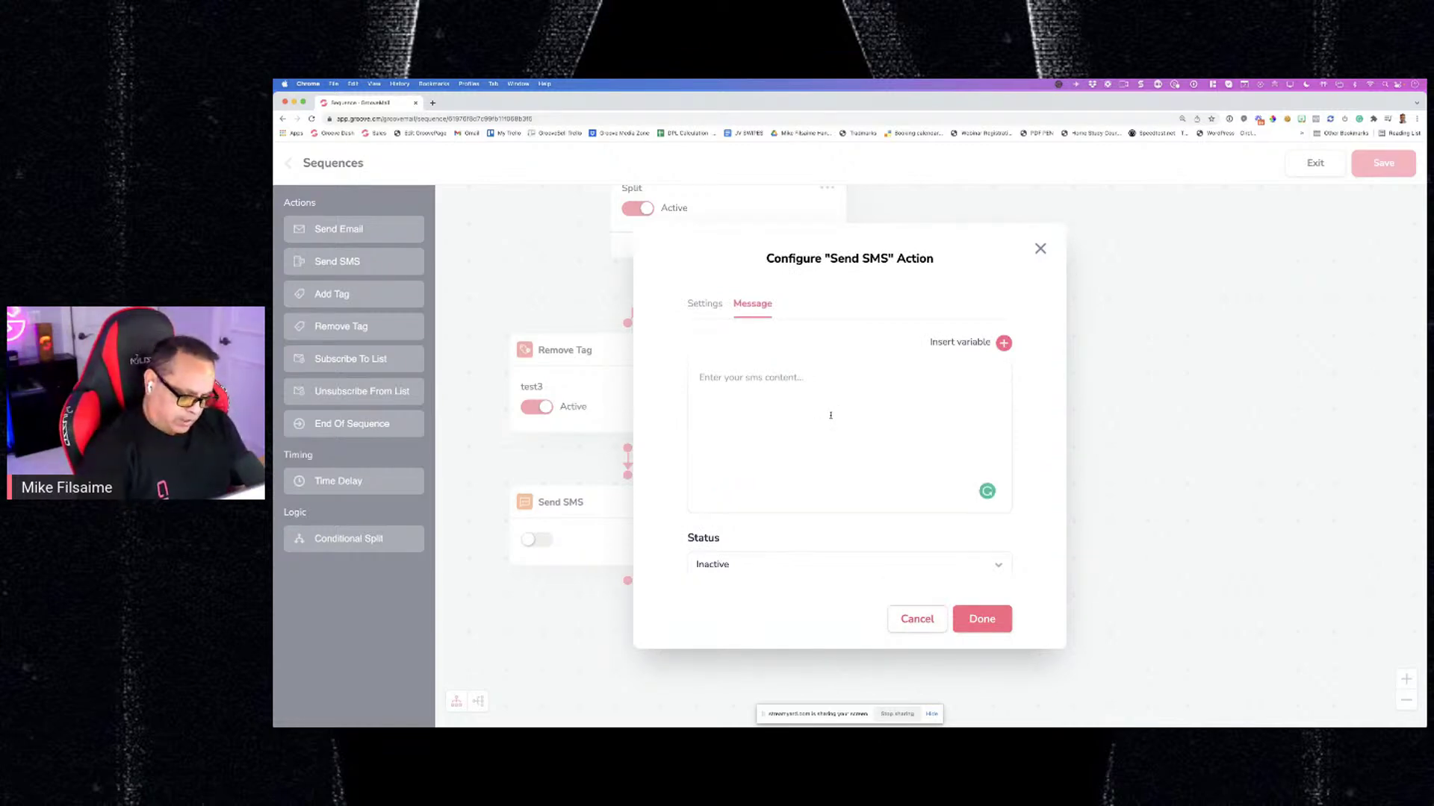
{"action": "type", "text": "I am the "}
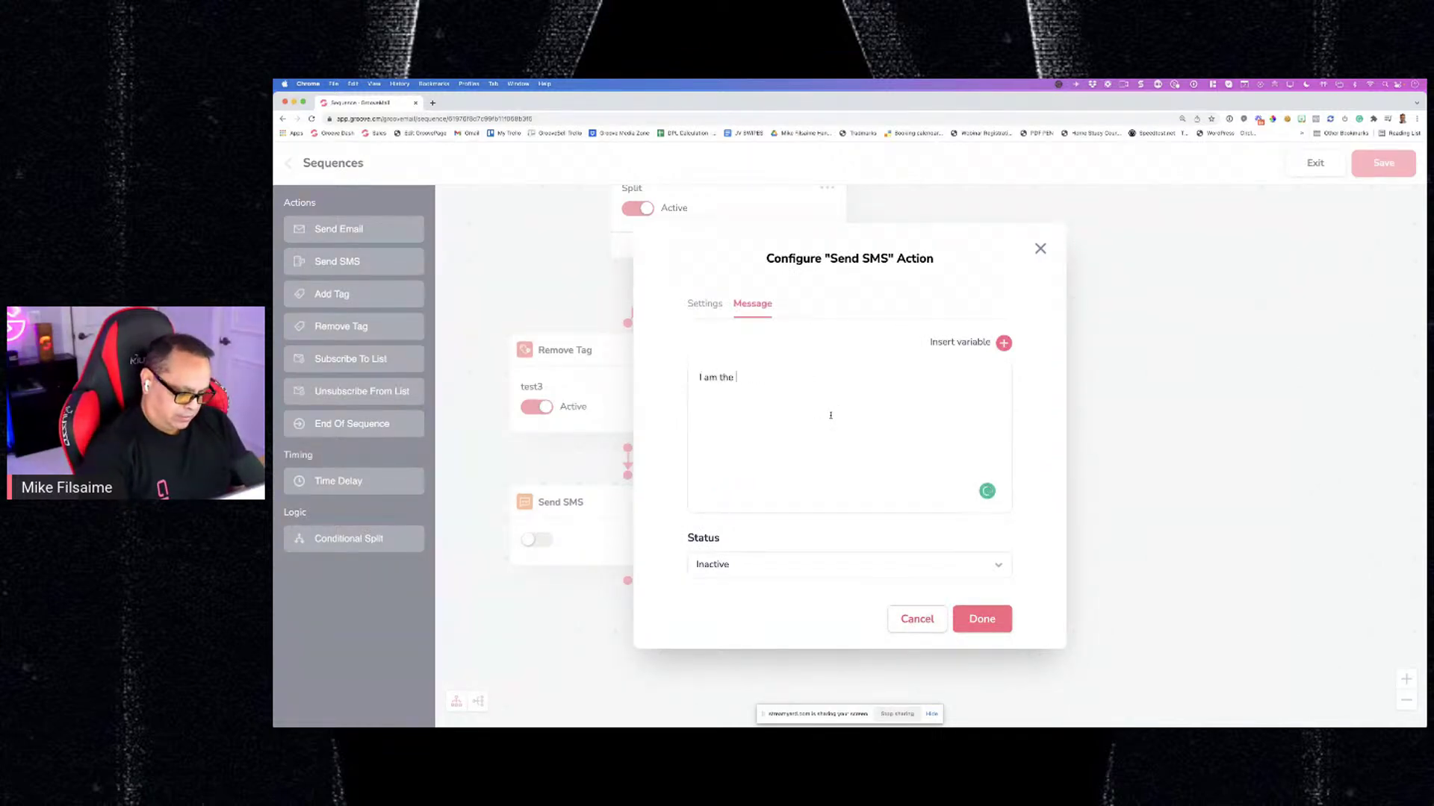
{"action": "type", "text": "bost and you kno"}
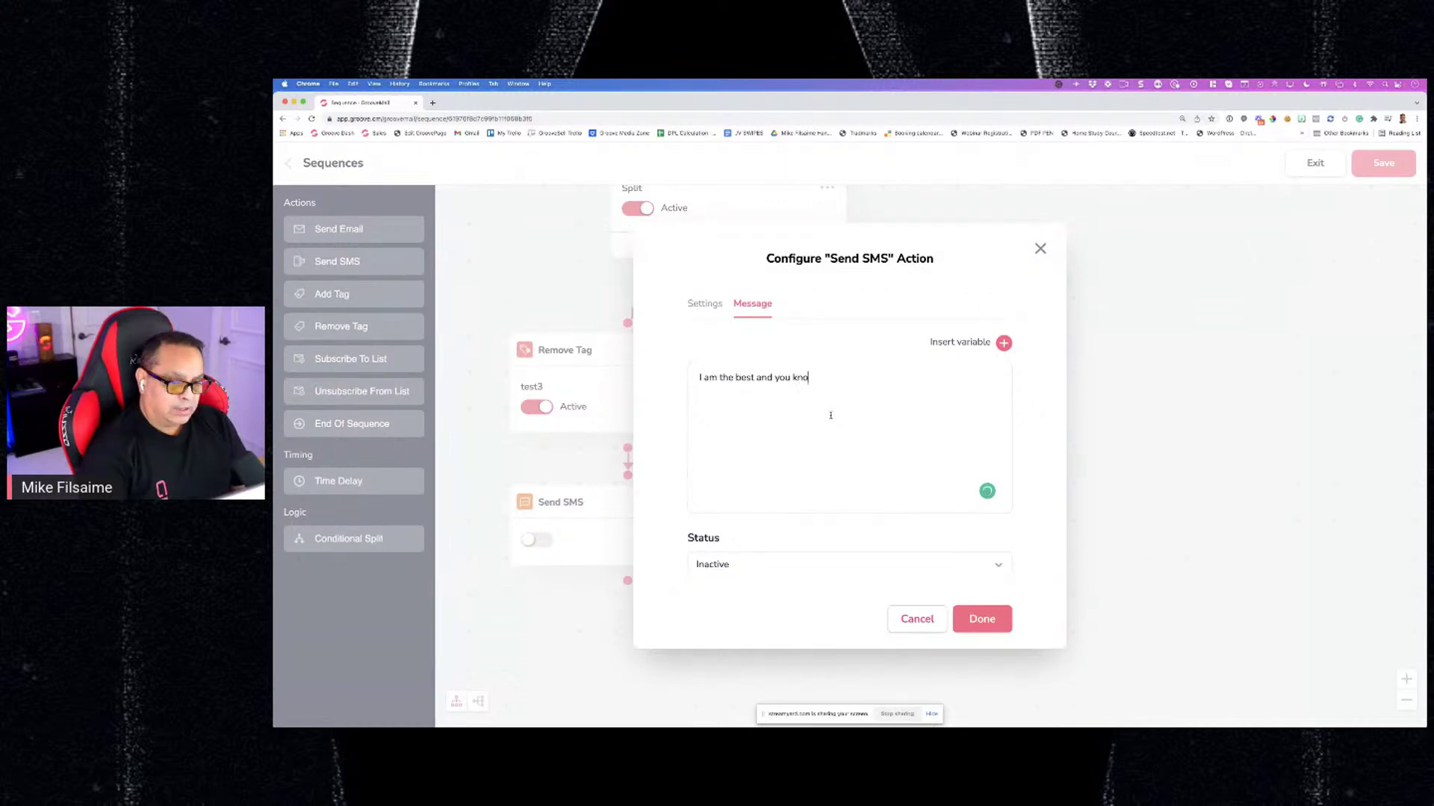
{"action": "type", "text": "w it"}
{"action": "left_click", "coordinate": [980, 619]}
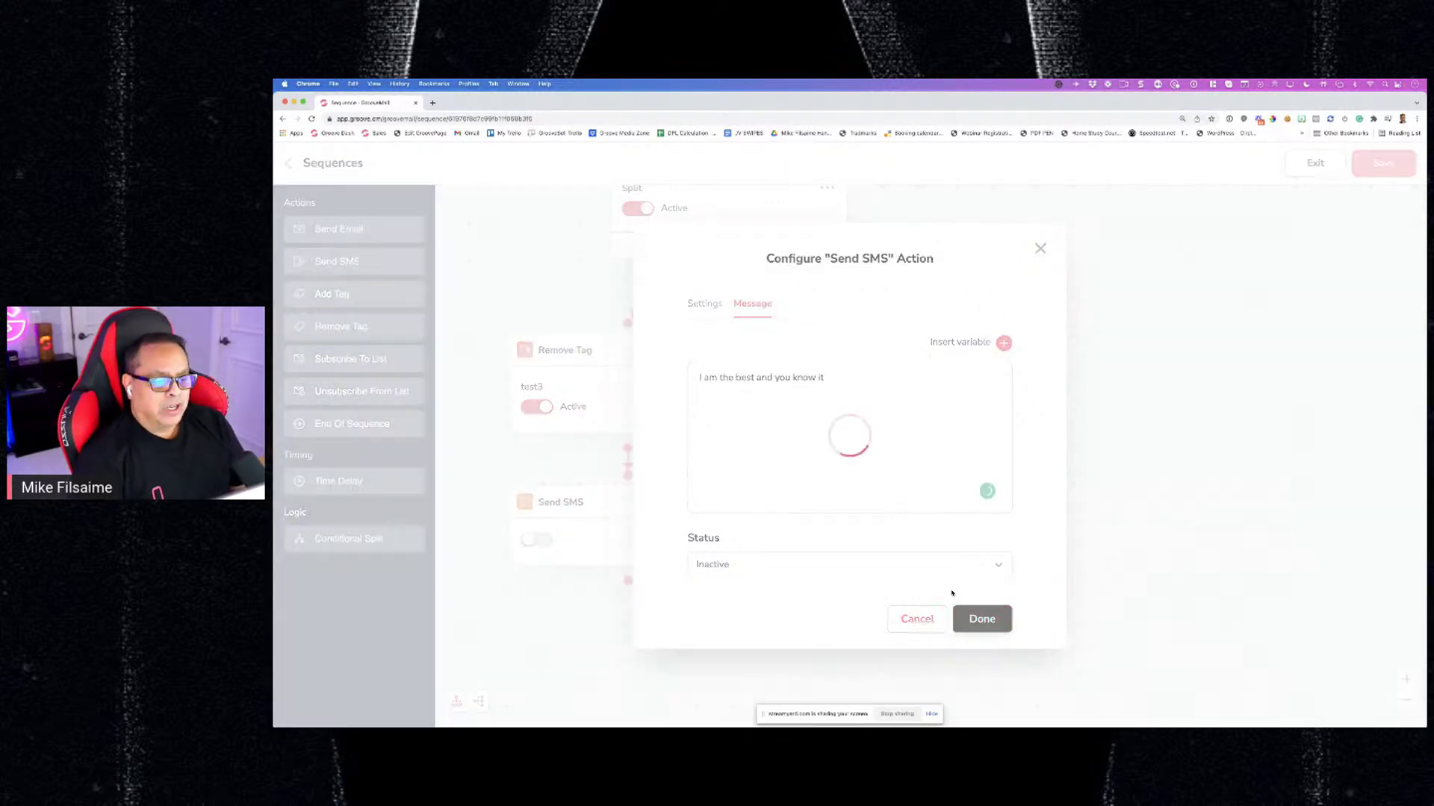
{"action": "left_click", "coordinate": [533, 561]}
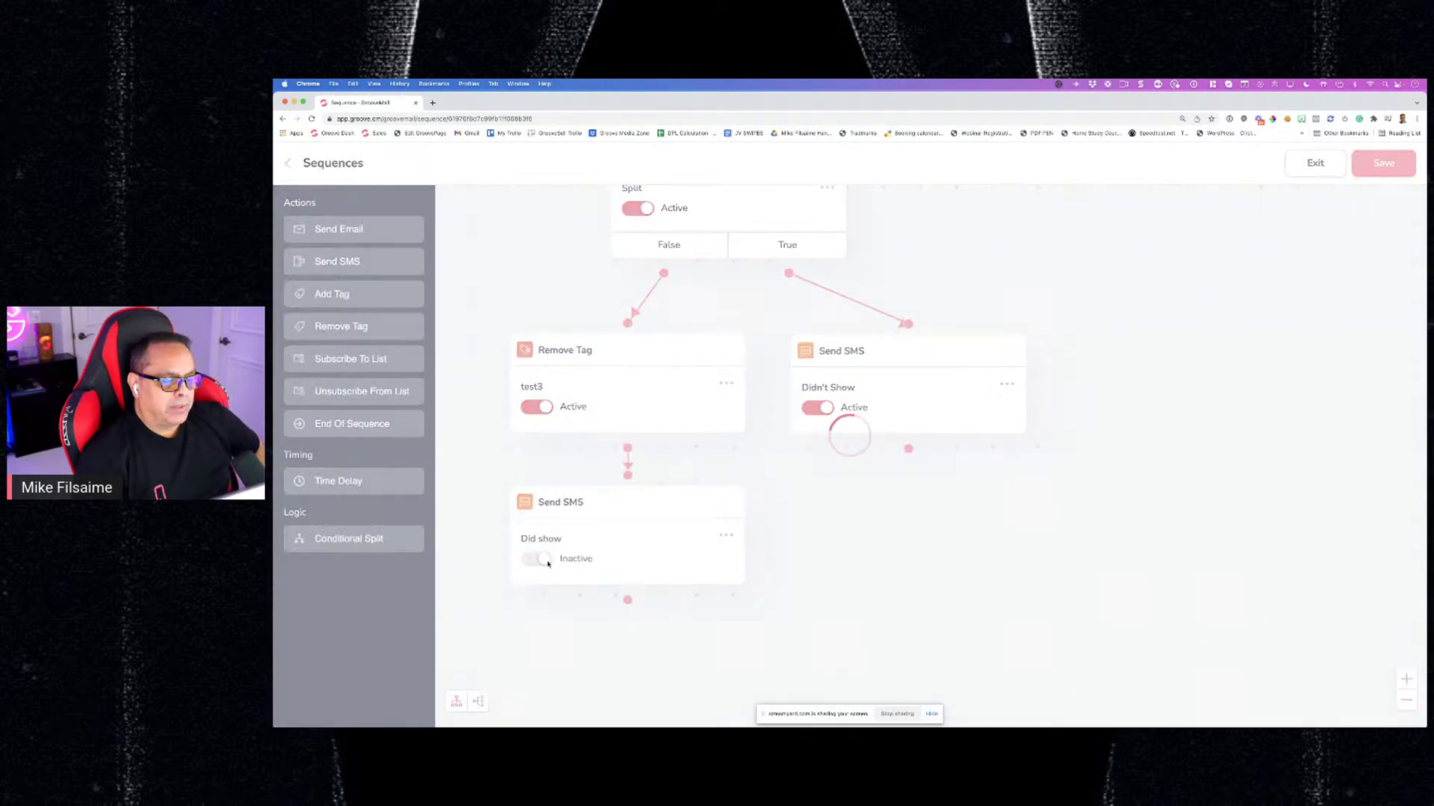
{"action": "left_click", "coordinate": [544, 560]}
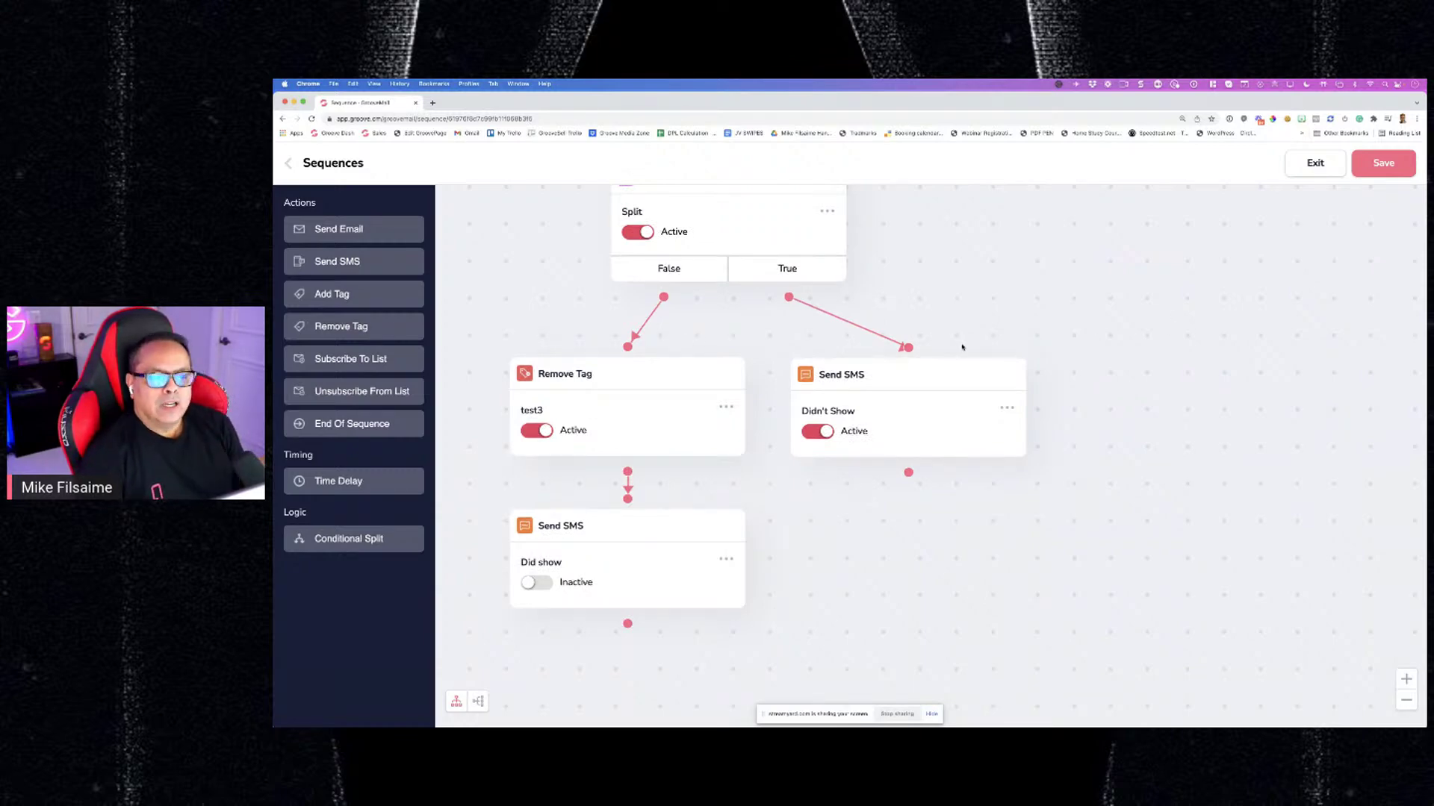
{"action": "scroll", "coordinate": [963, 347], "scroll_direction": "up", "scroll_amount": 1}
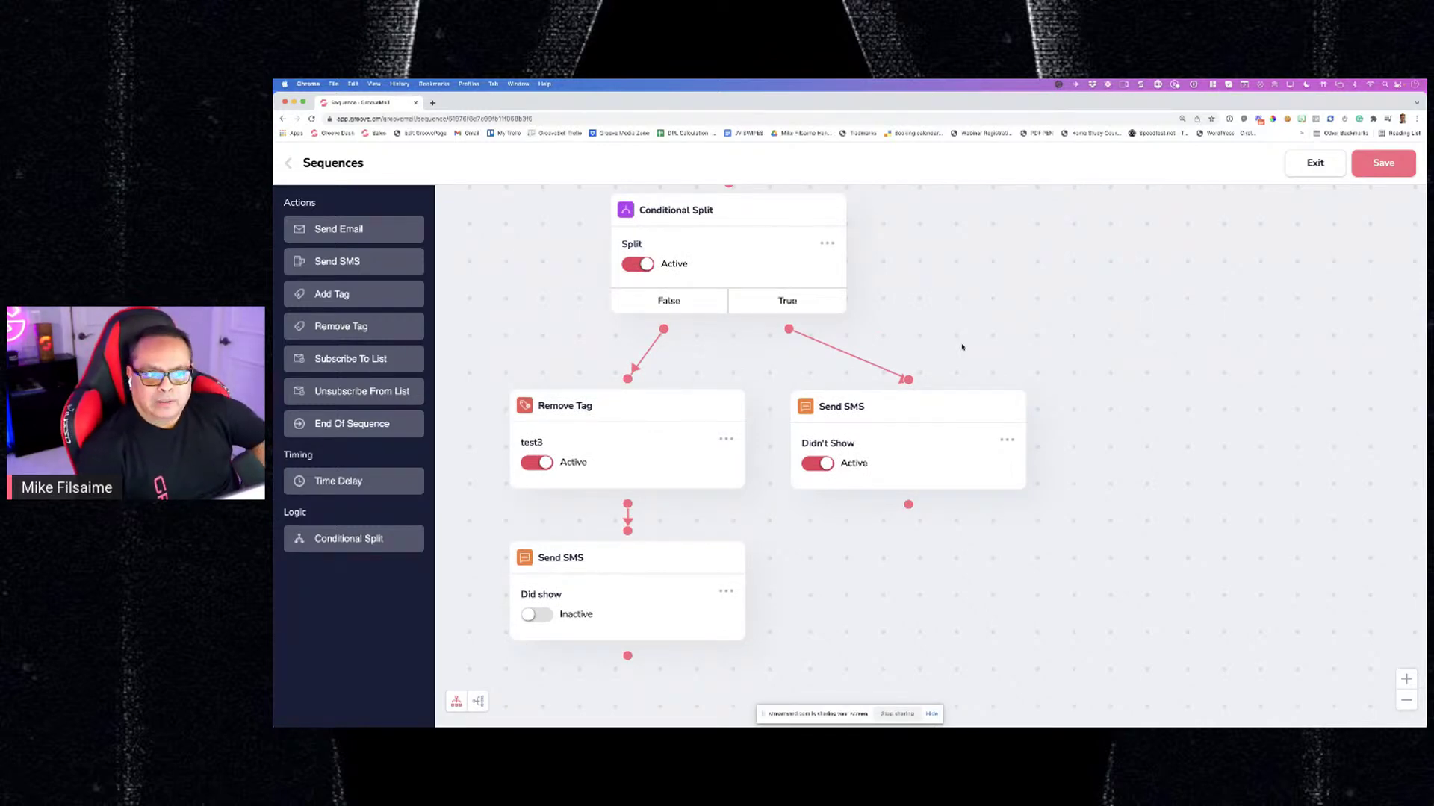
{"action": "scroll", "coordinate": [974, 332], "scroll_direction": "up", "scroll_amount": 3}
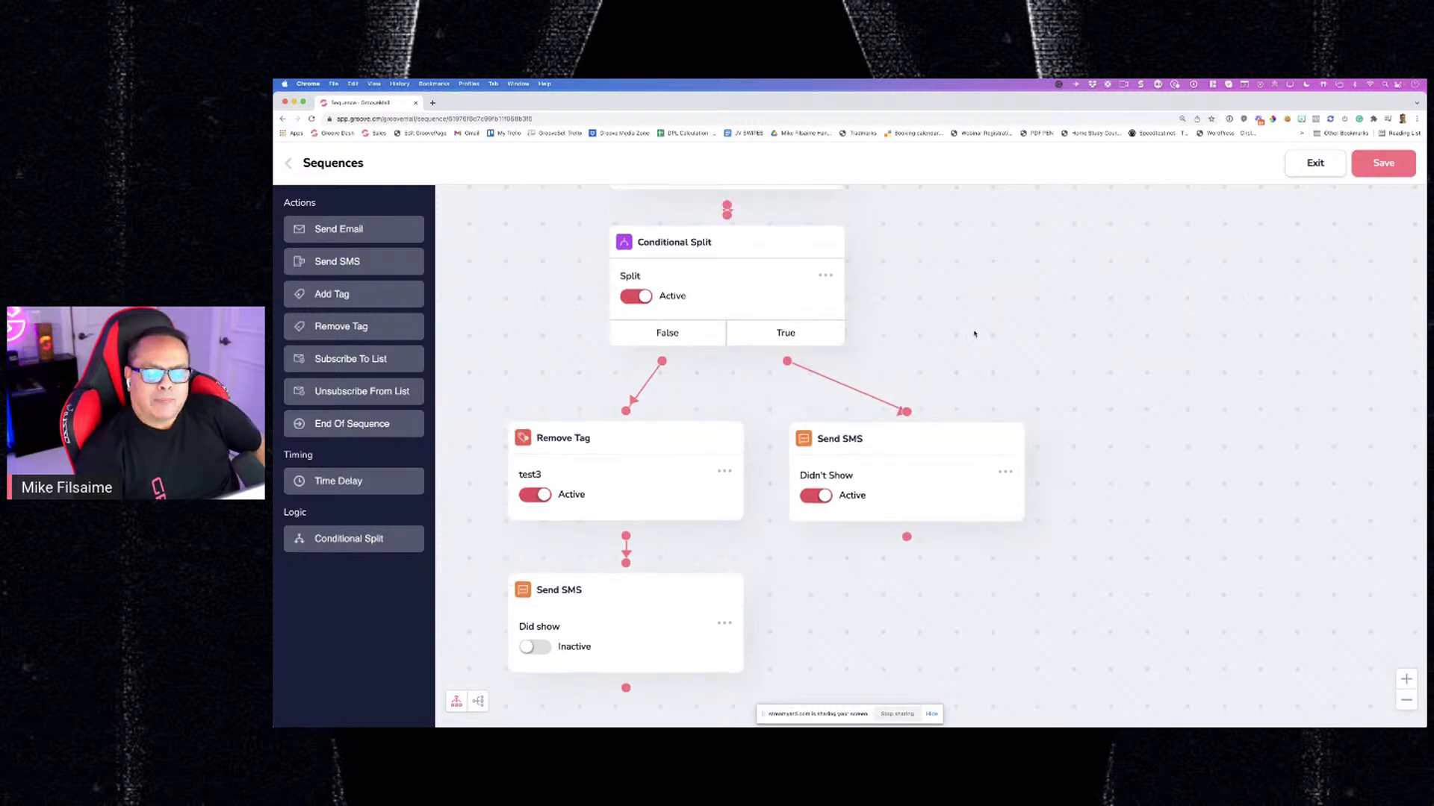
{"action": "scroll", "coordinate": [821, 622], "scroll_direction": "down", "scroll_amount": 1}
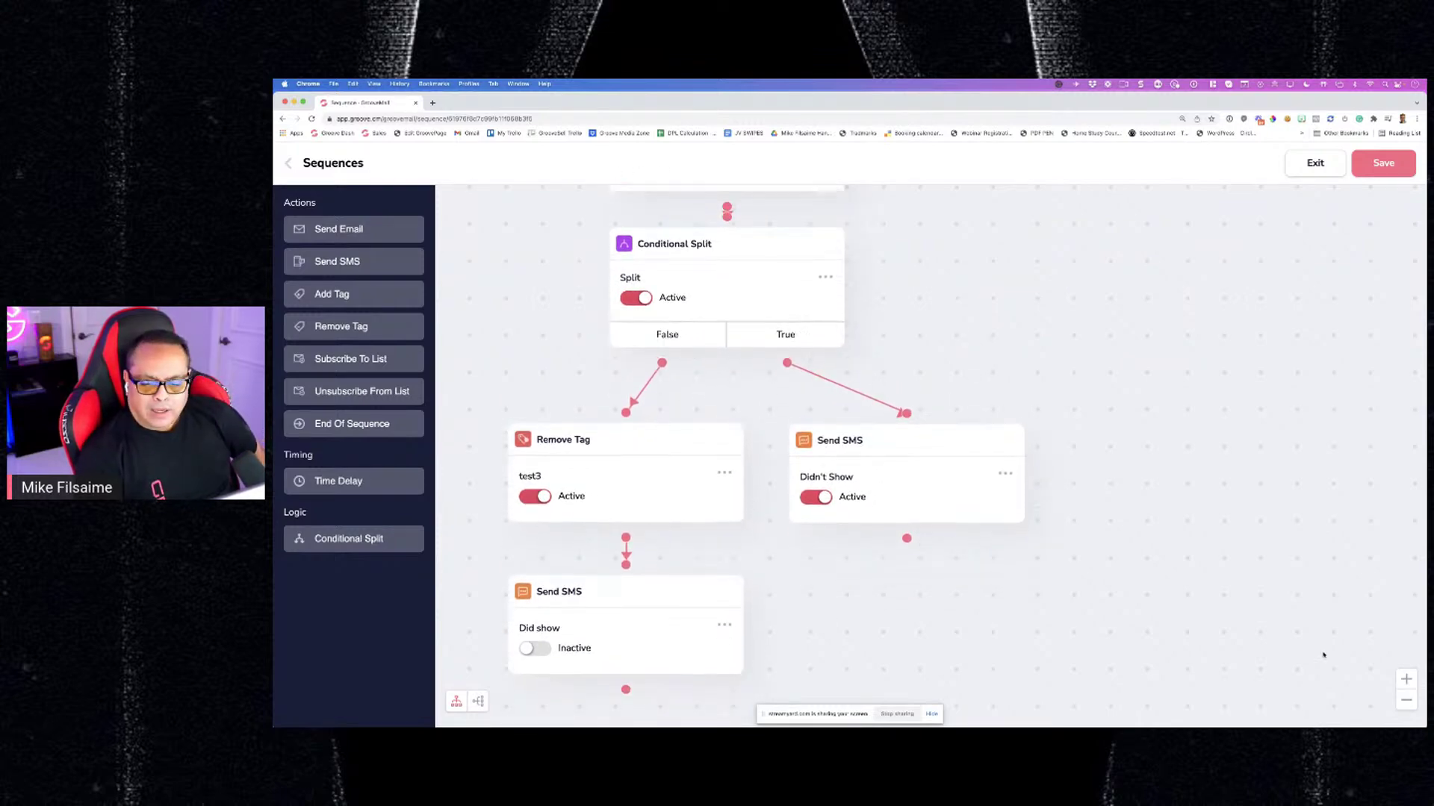
{"action": "left_click", "coordinate": [1406, 700]}
{"action": "left_click", "coordinate": [1406, 700]}
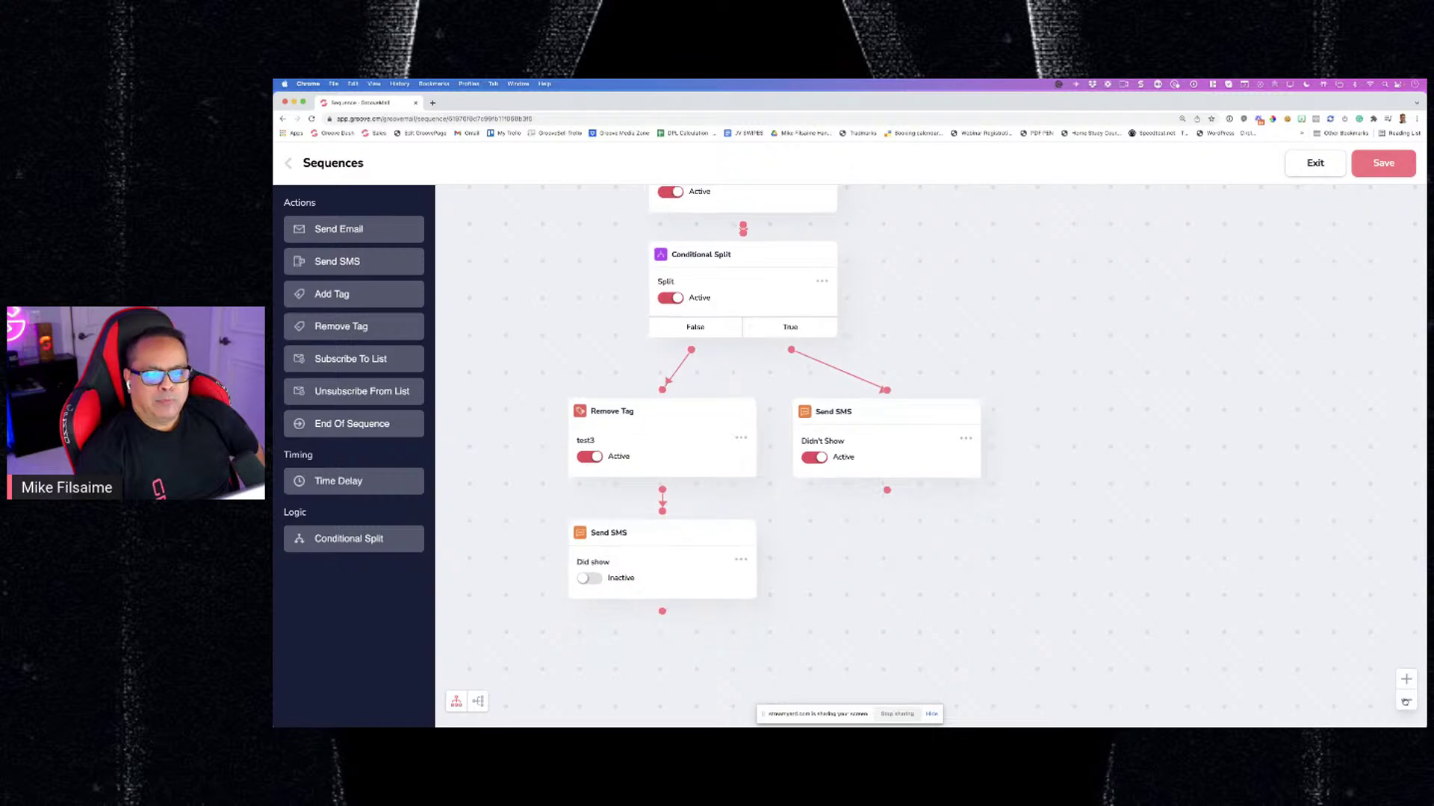
{"action": "scroll", "coordinate": [1020, 515], "scroll_direction": "up", "scroll_amount": 5}
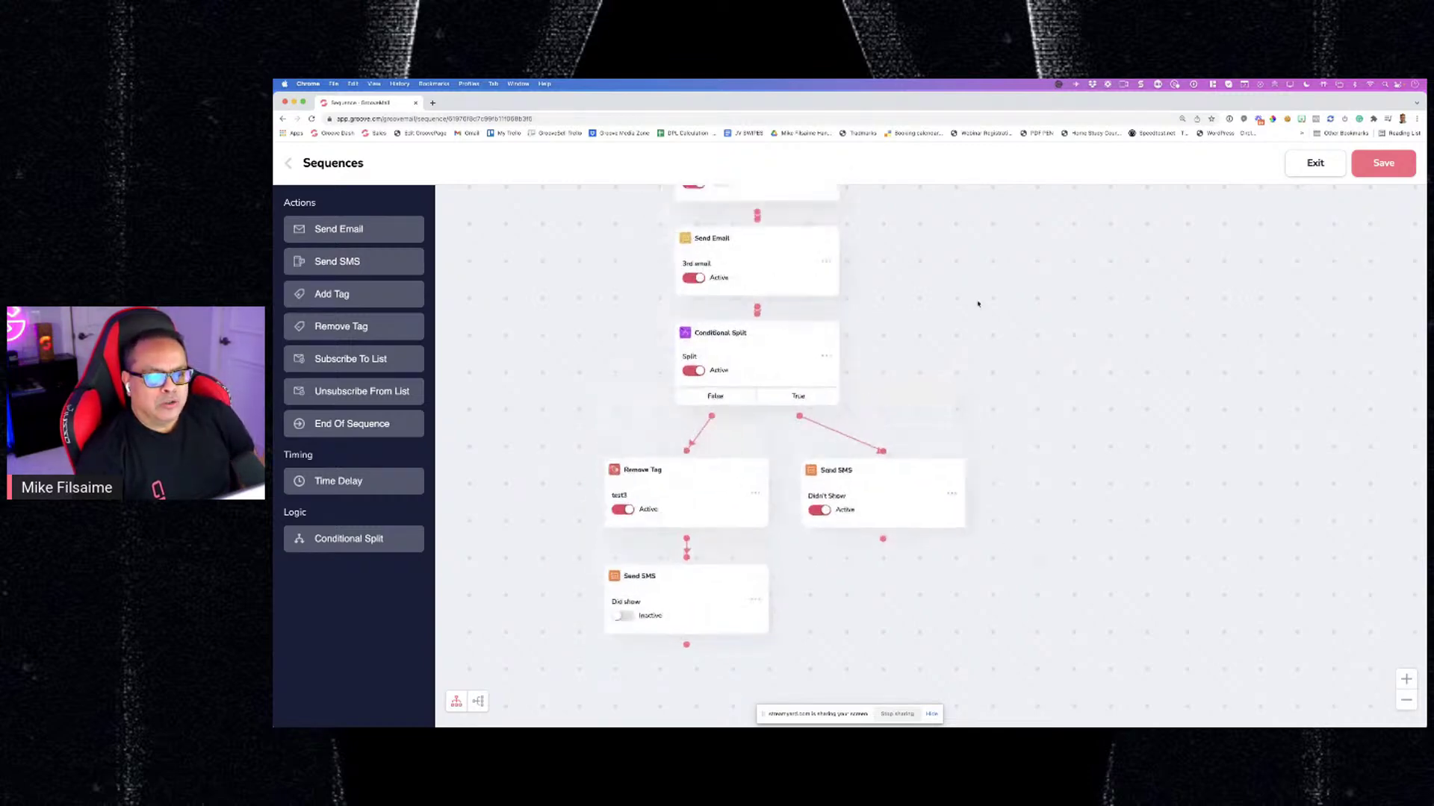
{"action": "scroll", "coordinate": [998, 396], "scroll_direction": "up", "scroll_amount": 2}
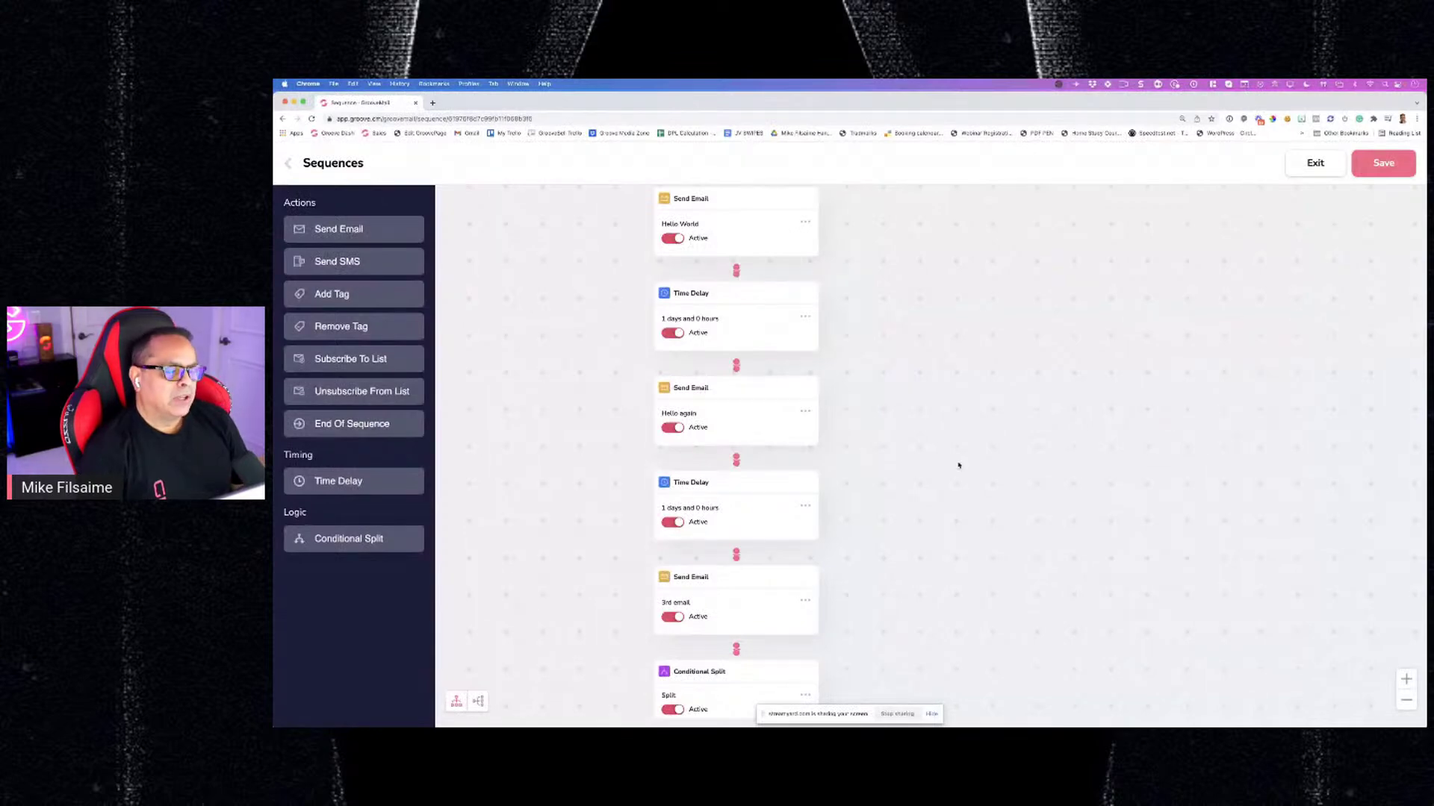
{"action": "scroll", "coordinate": [932, 318], "scroll_direction": "down", "scroll_amount": 2}
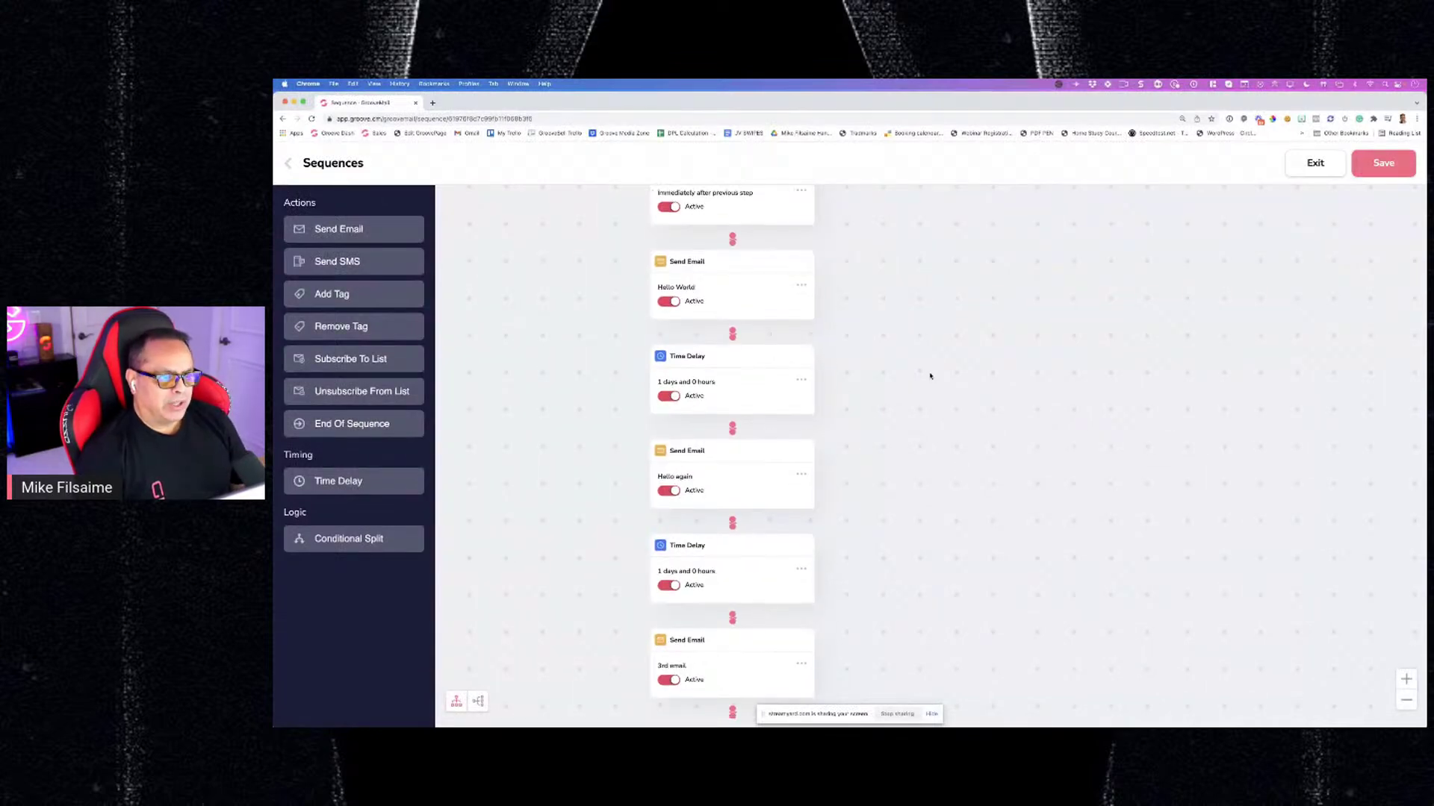
{"action": "scroll", "coordinate": [926, 319], "scroll_direction": "up", "scroll_amount": 2}
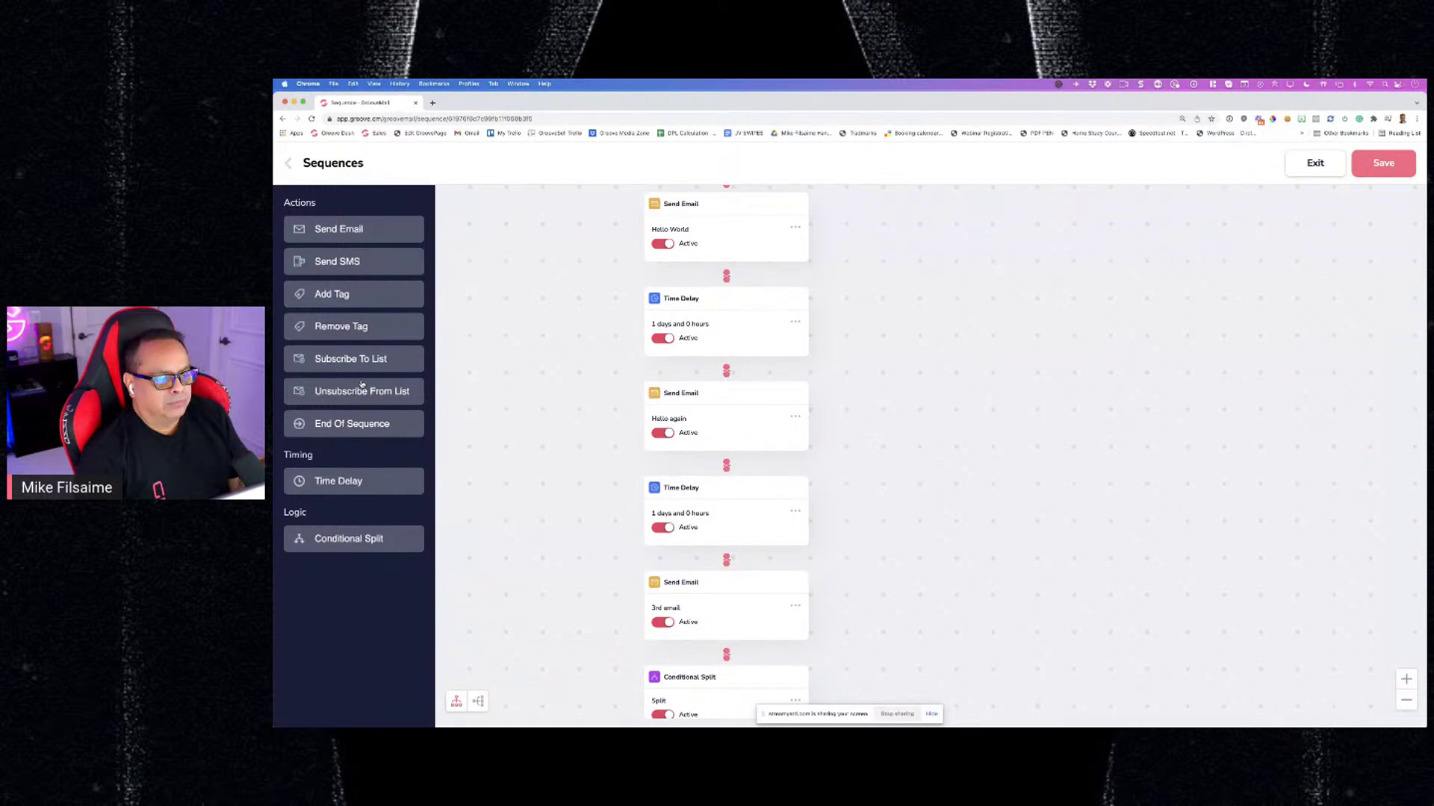
{"action": "scroll", "coordinate": [464, 406], "scroll_direction": "down", "scroll_amount": 6}
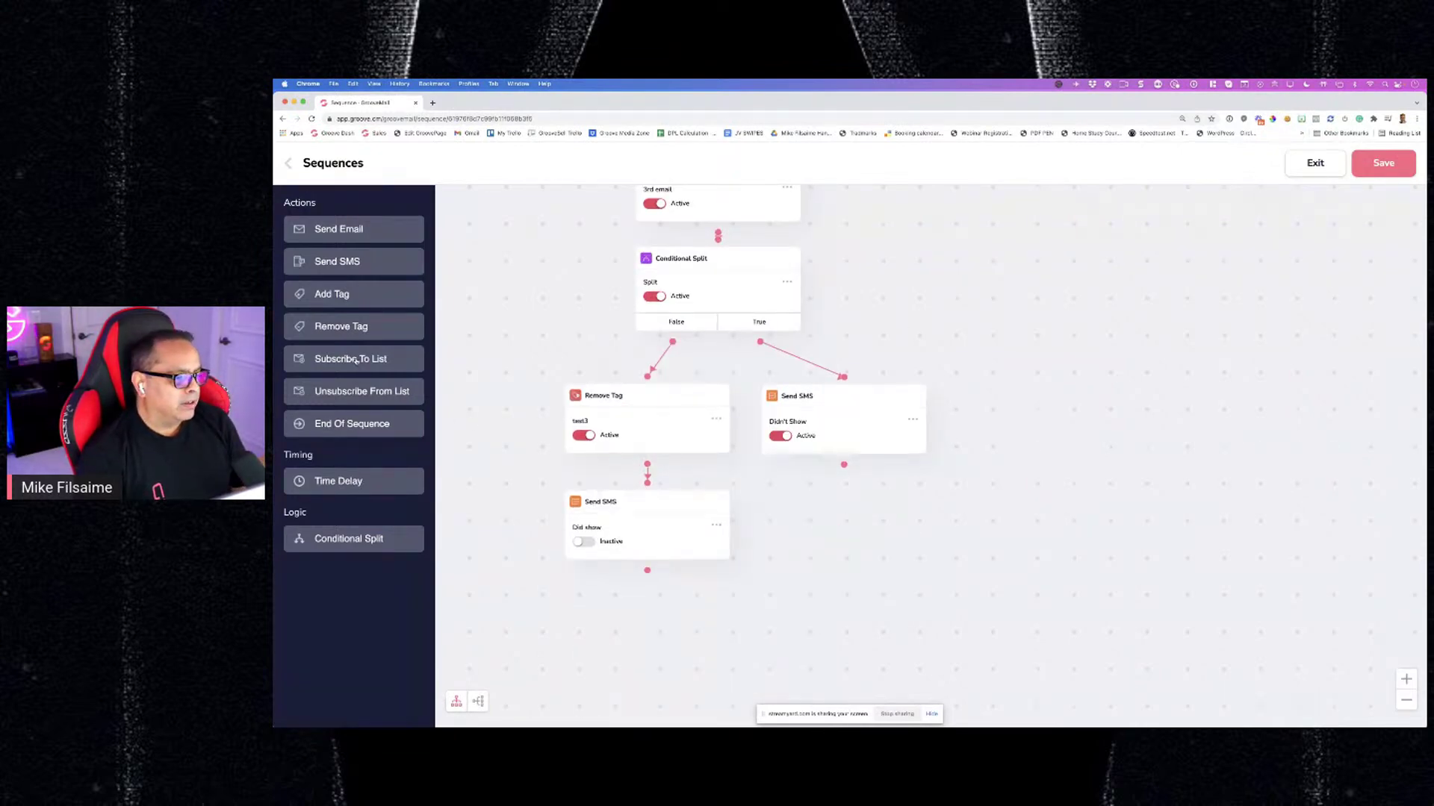
Add End Of Sequence after the 'Did show' SMS and another linked after 'Didn't Show'
{"action": "left_click_drag", "start_coordinate": [364, 427], "coordinate": [651, 624]}
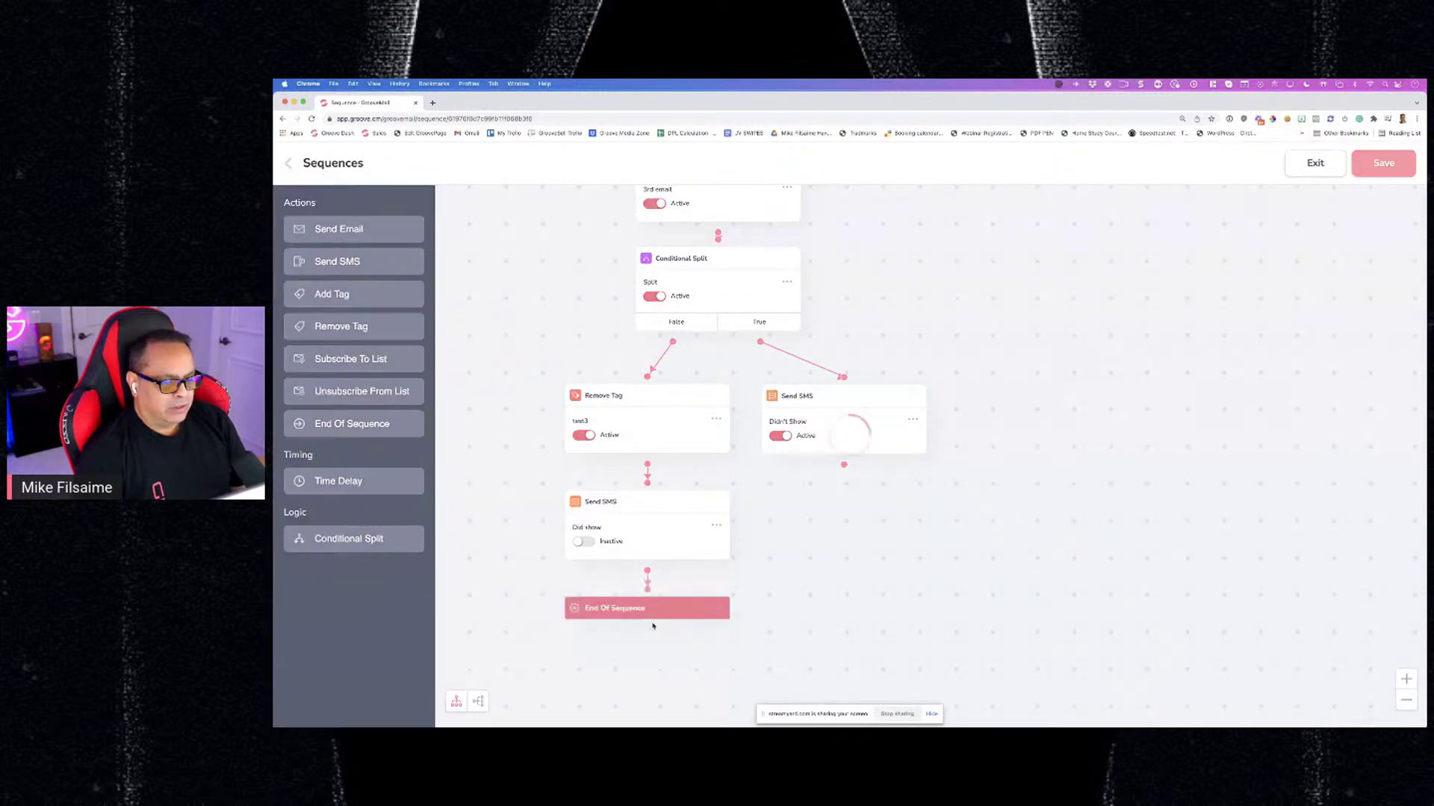
{"action": "left_click_drag", "start_coordinate": [361, 420], "coordinate": [856, 505]}
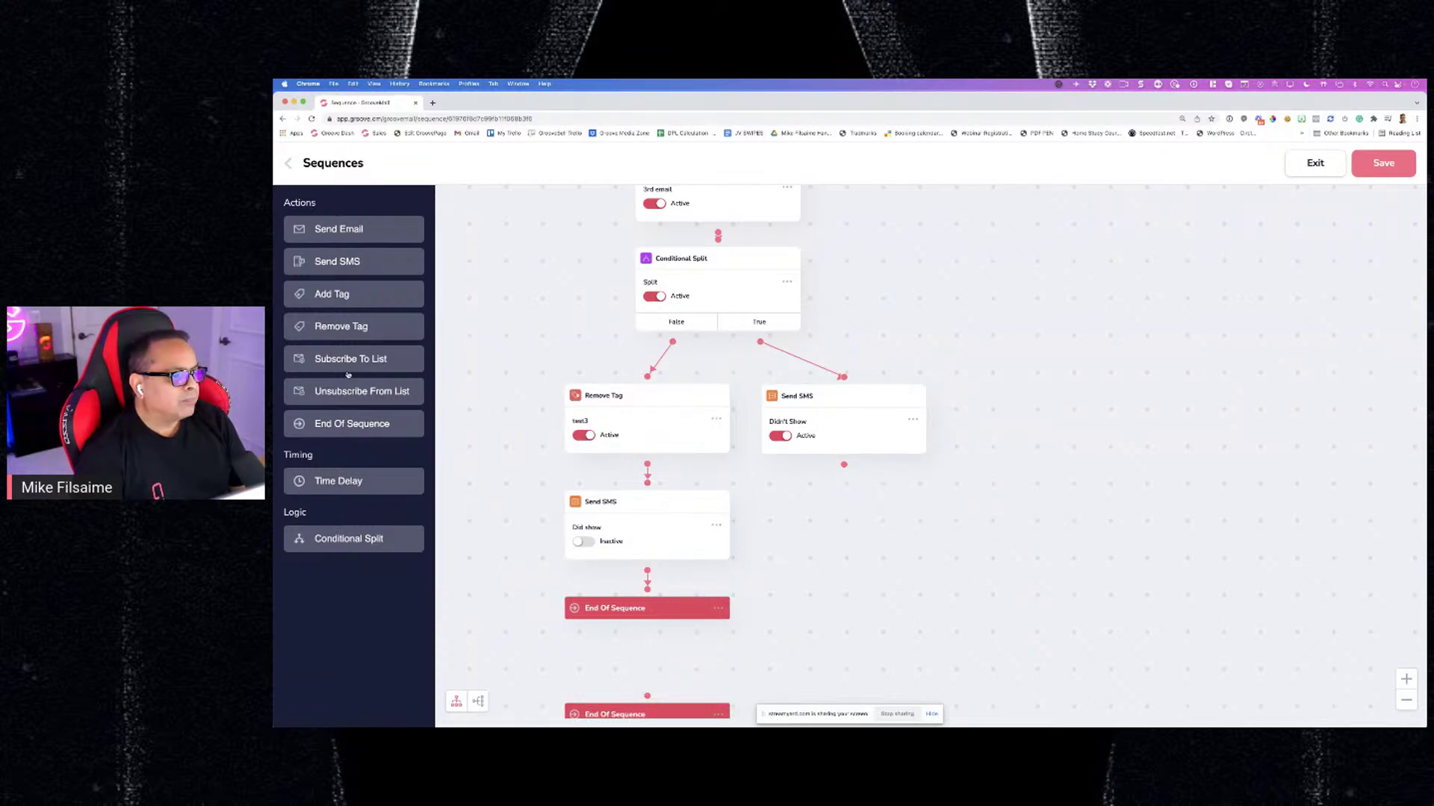
{"action": "left_click_drag", "start_coordinate": [845, 468], "coordinate": [852, 552]}
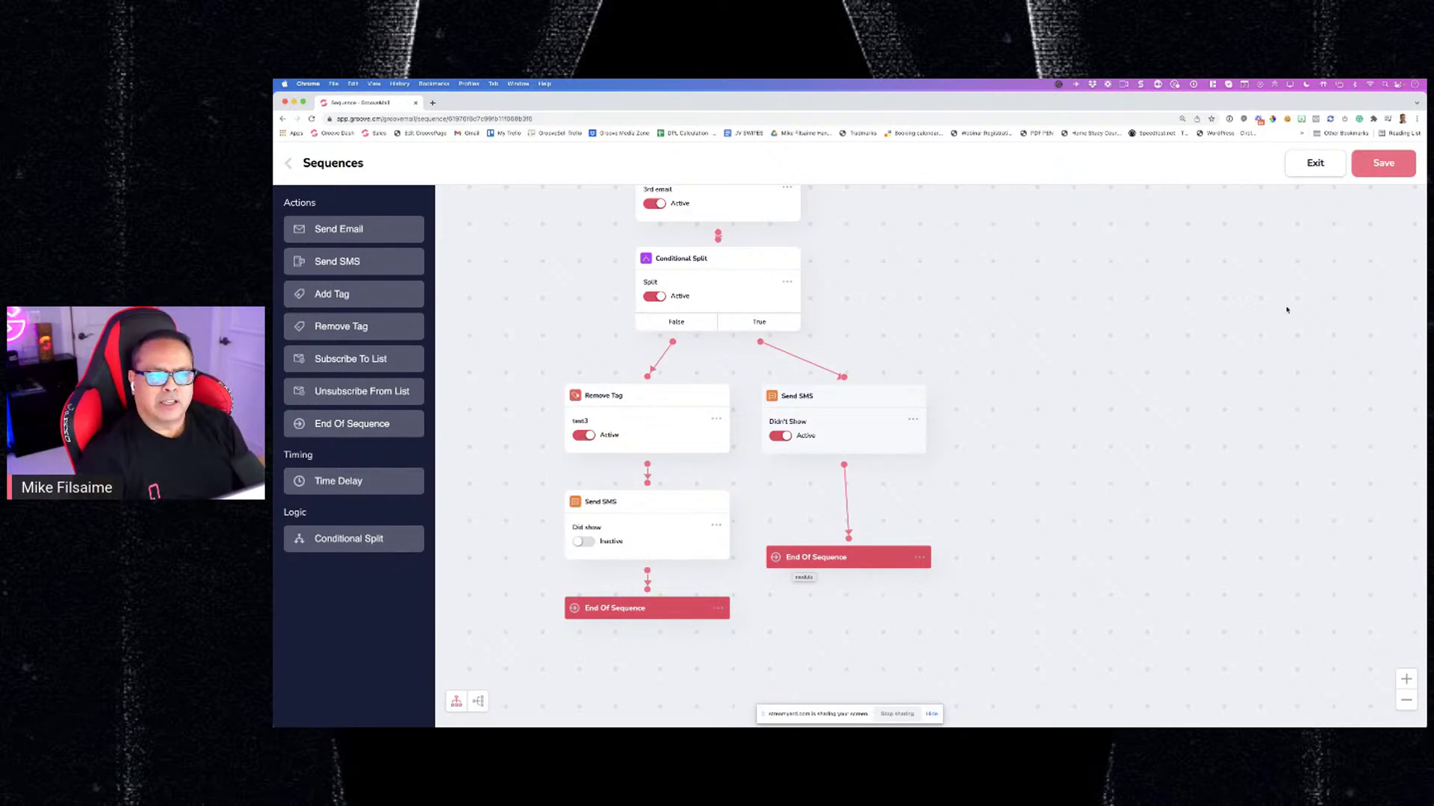
{"action": "scroll", "coordinate": [933, 310], "scroll_direction": "up", "scroll_amount": 2}
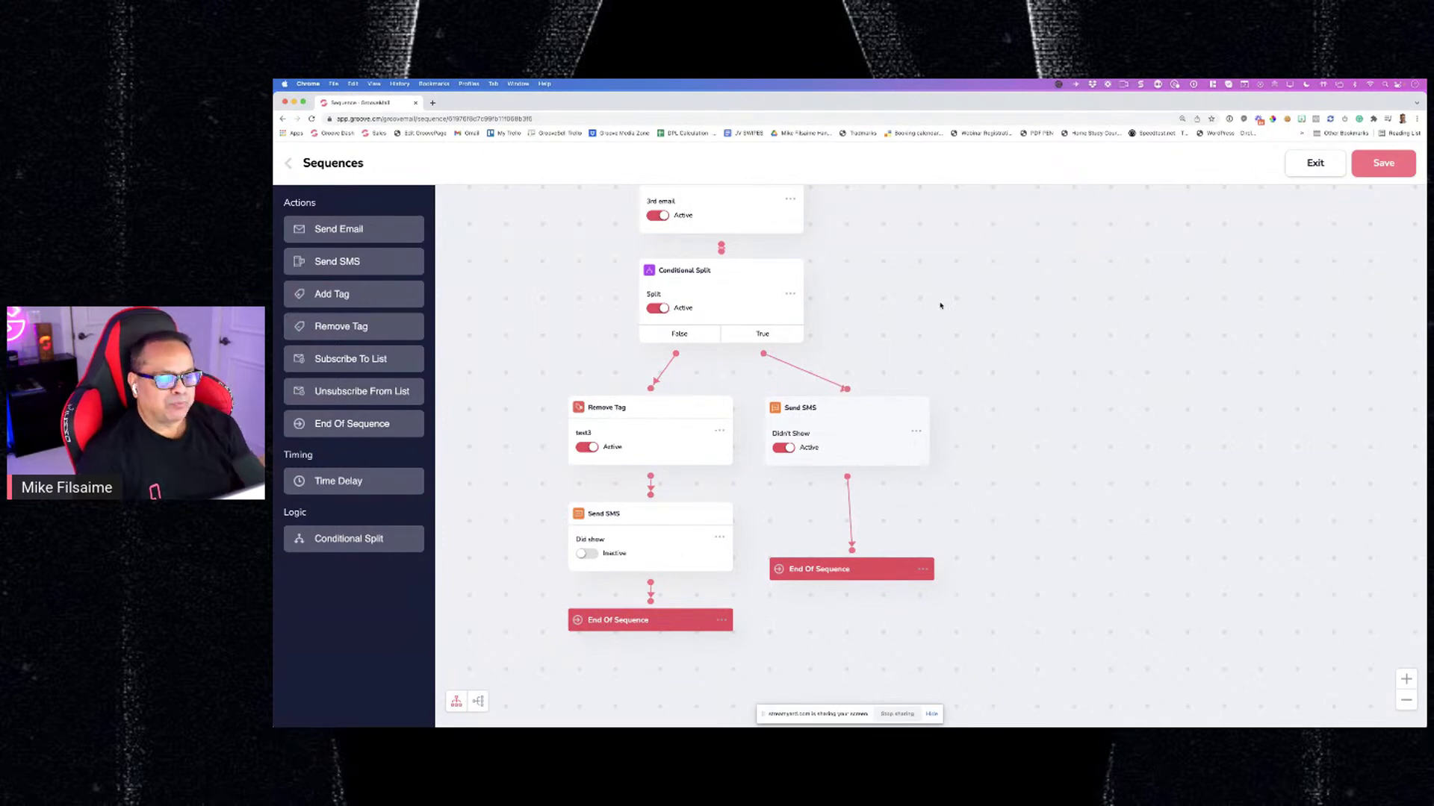
{"action": "scroll", "coordinate": [940, 305], "scroll_direction": "up", "scroll_amount": 4}
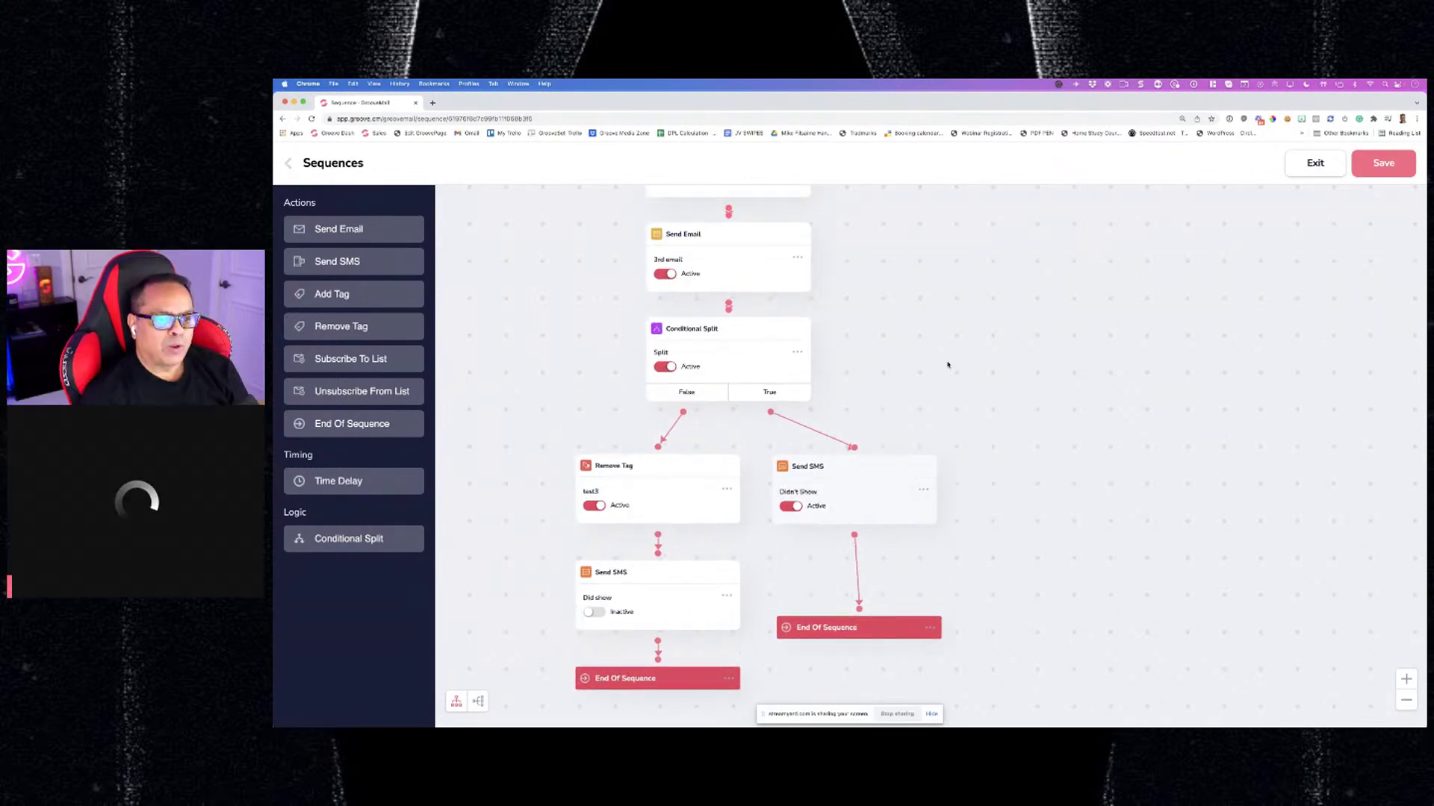
{"action": "left_click", "coordinate": [1405, 700]}
{"action": "left_click", "coordinate": [1405, 700]}
{"action": "left_click", "coordinate": [1406, 700]}
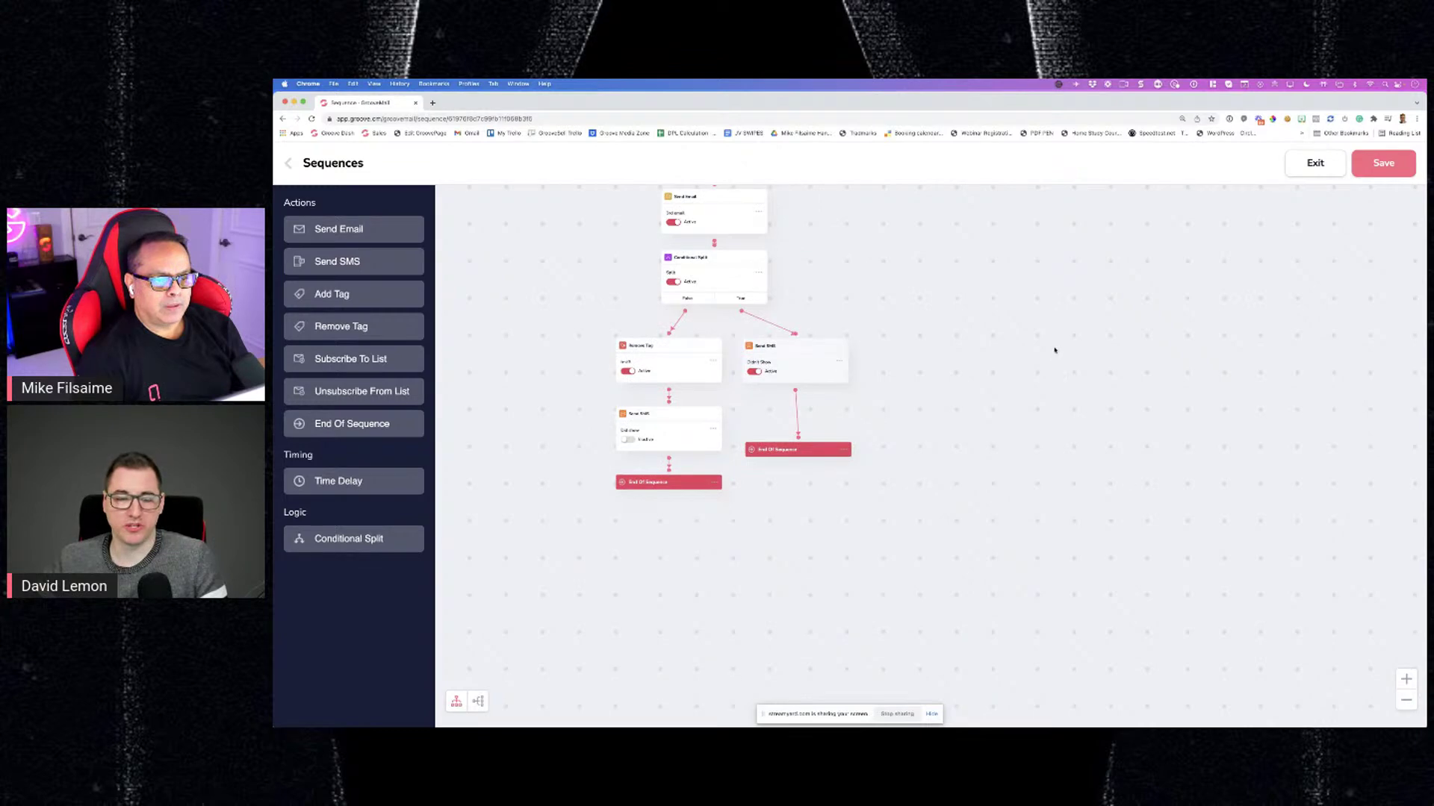
{"action": "left_click_drag", "start_coordinate": [1056, 346], "coordinate": [1082, 513]}
{"action": "left_click", "coordinate": [1405, 700]}
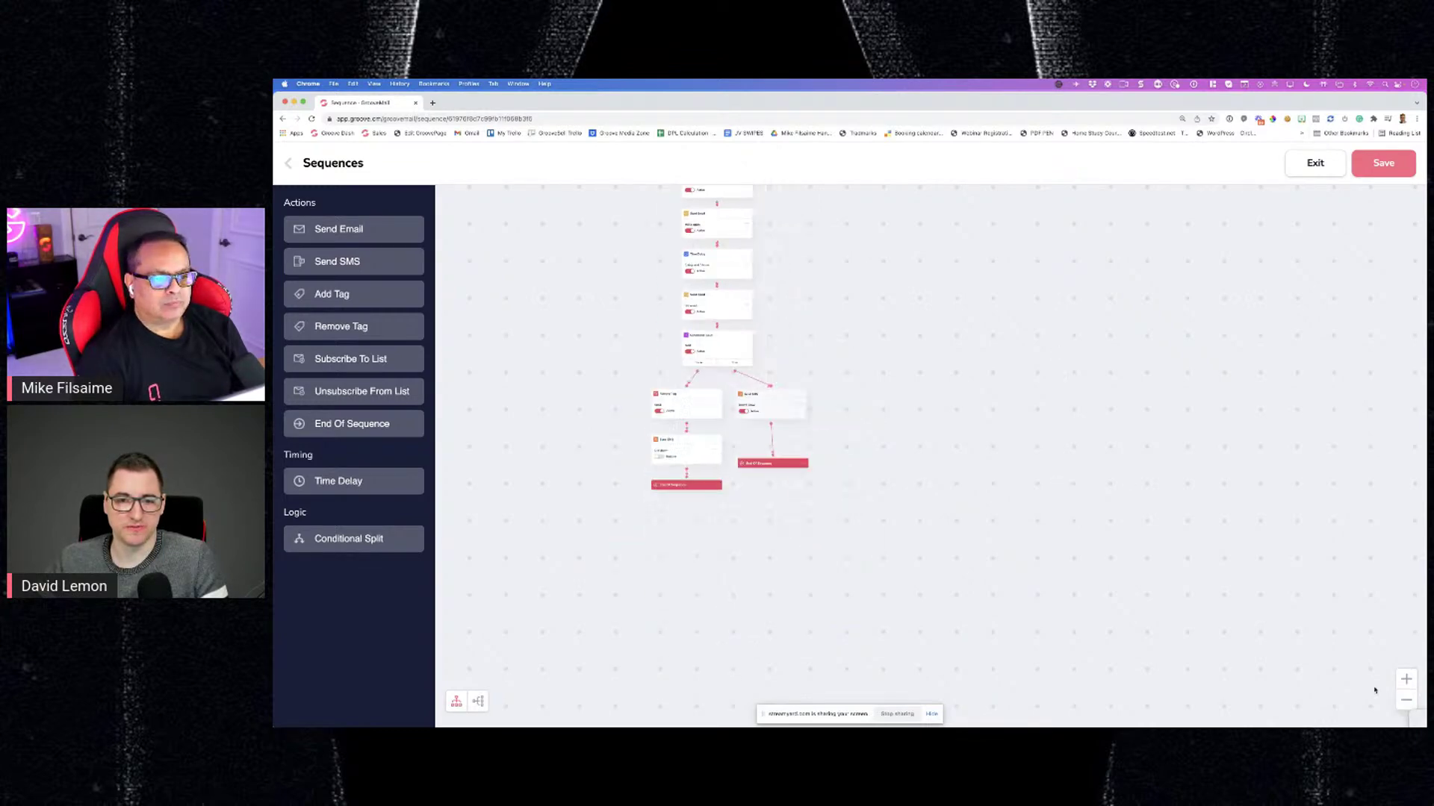
{"action": "scroll", "coordinate": [857, 454], "scroll_direction": "down", "scroll_amount": 3}
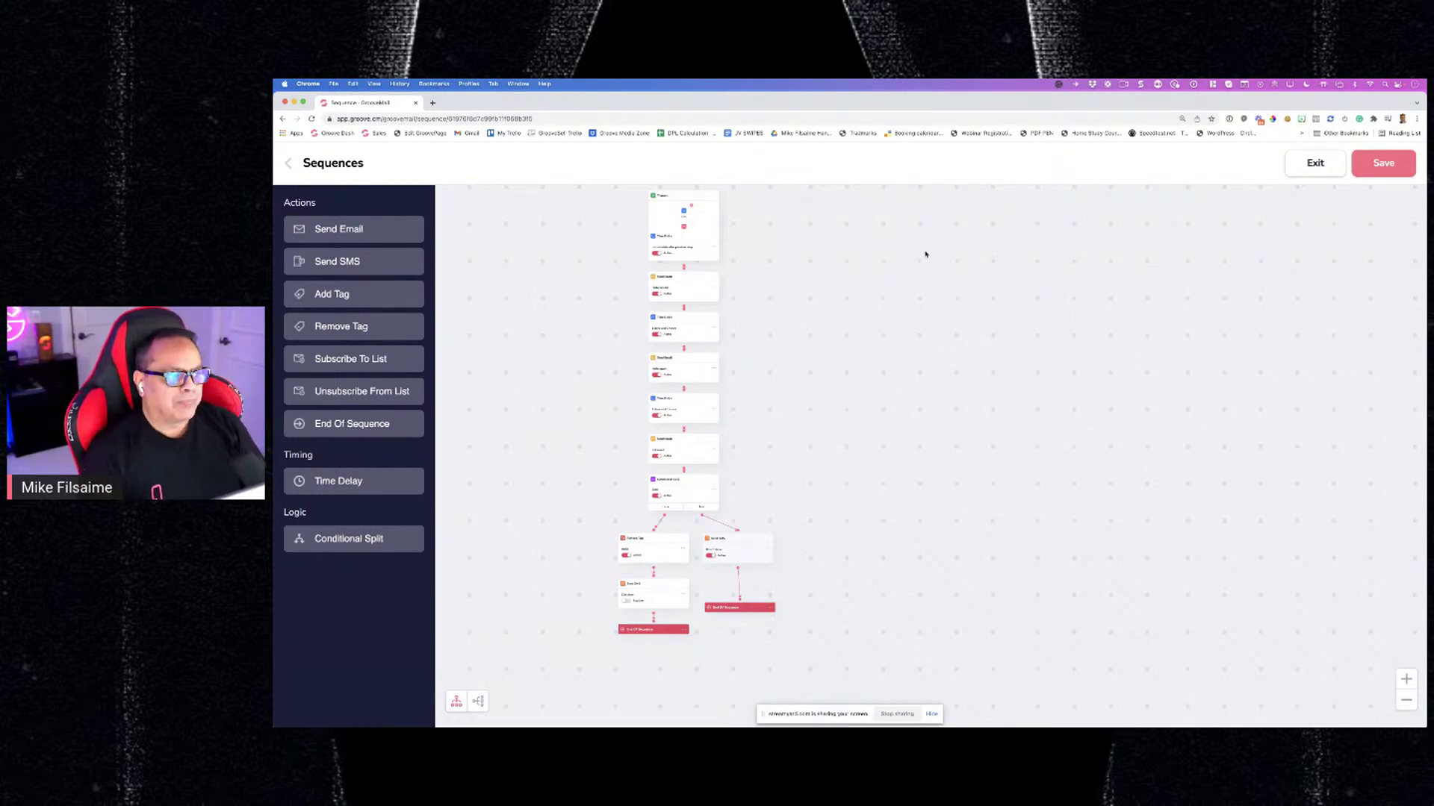
Save the sequence and go to the Automations page
{"action": "left_click", "coordinate": [1377, 170]}
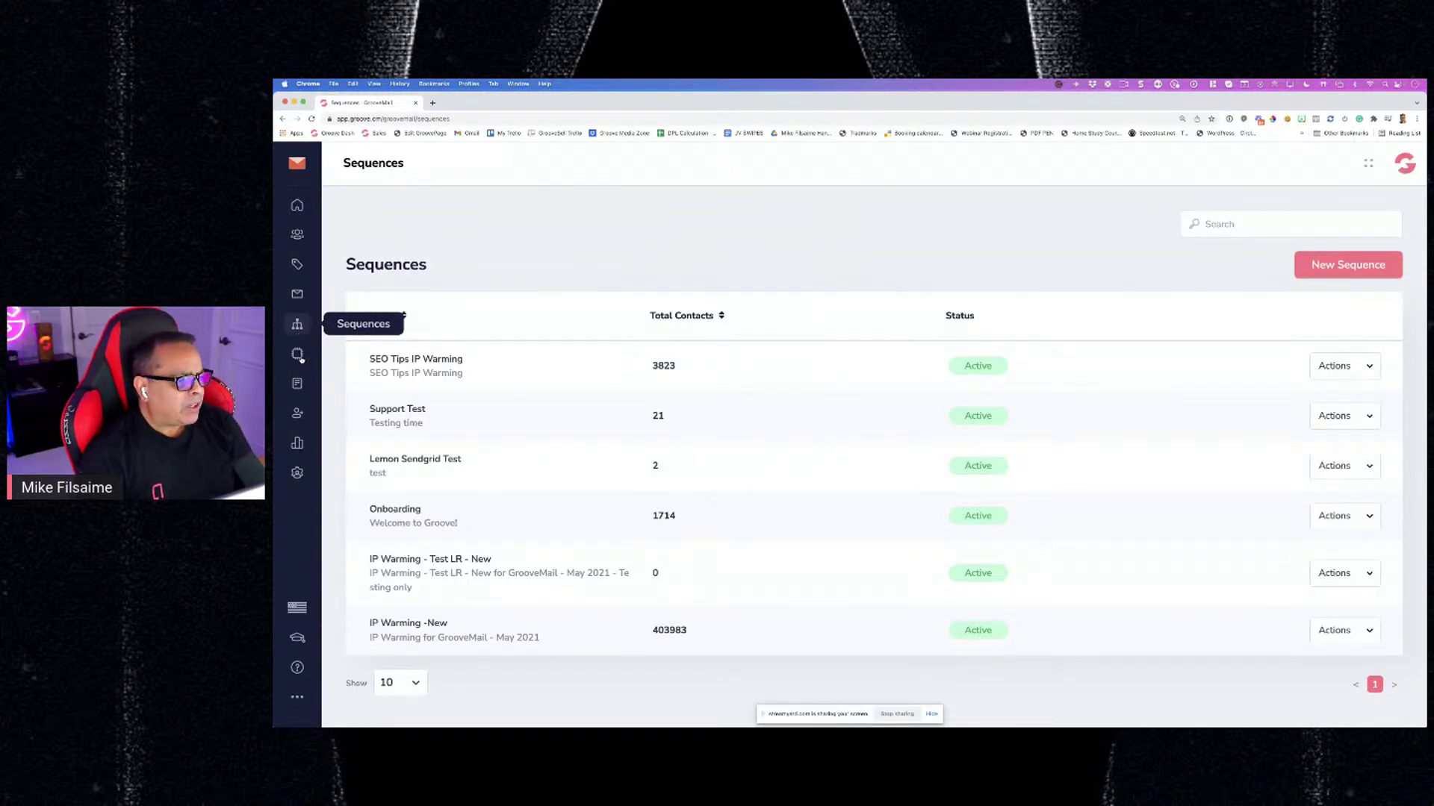
{"action": "left_click", "coordinate": [298, 355]}
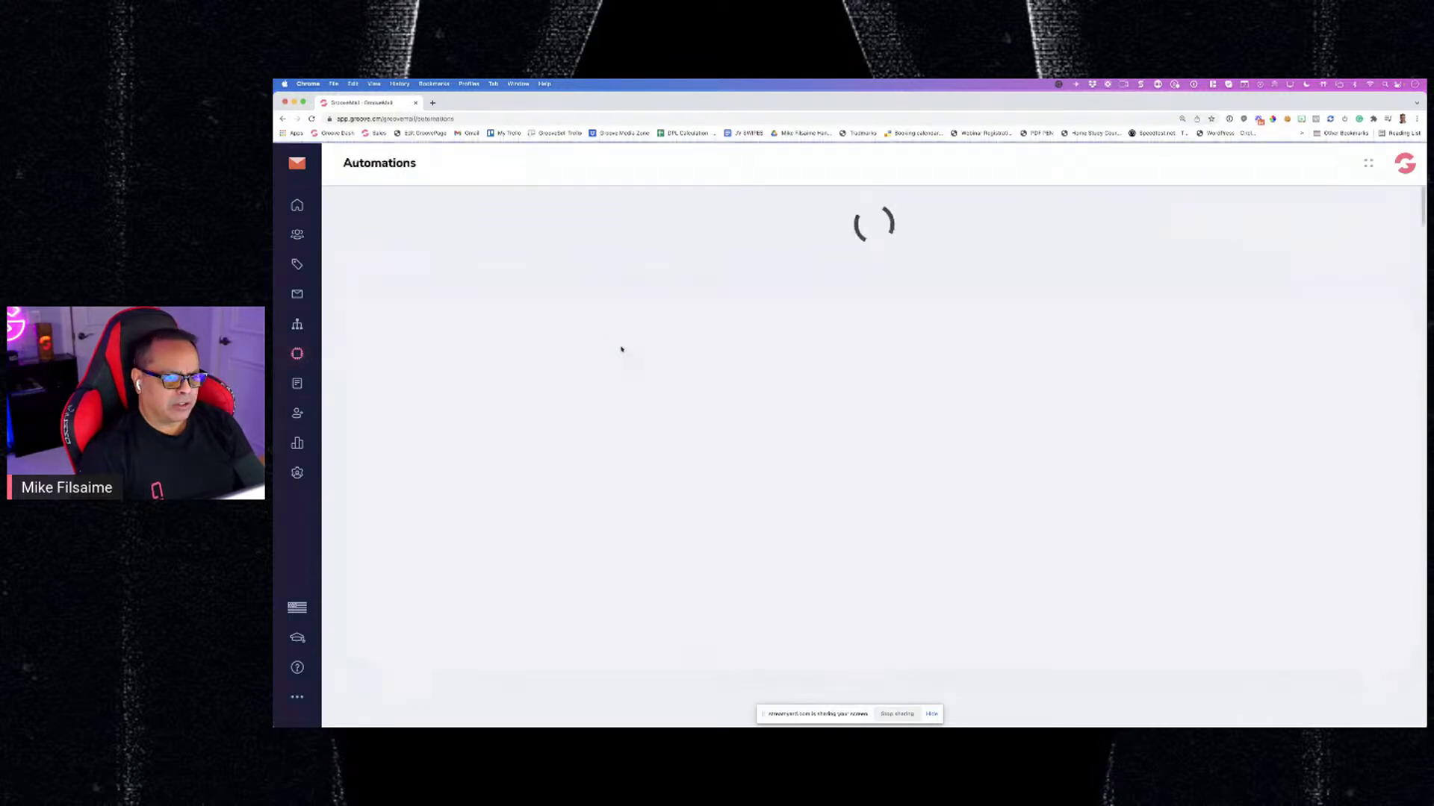
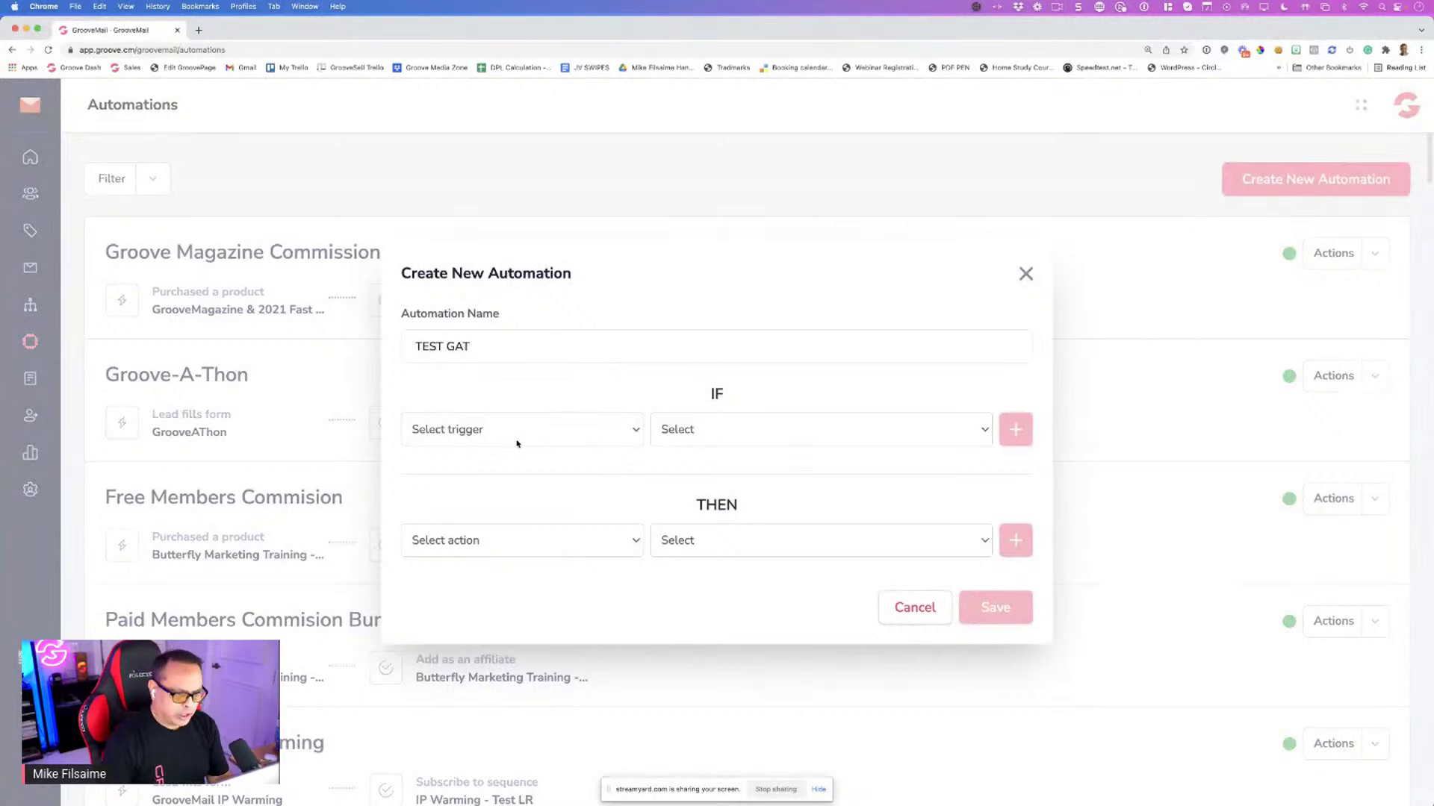
Add a Purchased a product trigger for Groove's Capacity Booster Pack #1, then remove it
{"action": "left_click", "coordinate": [516, 444]}
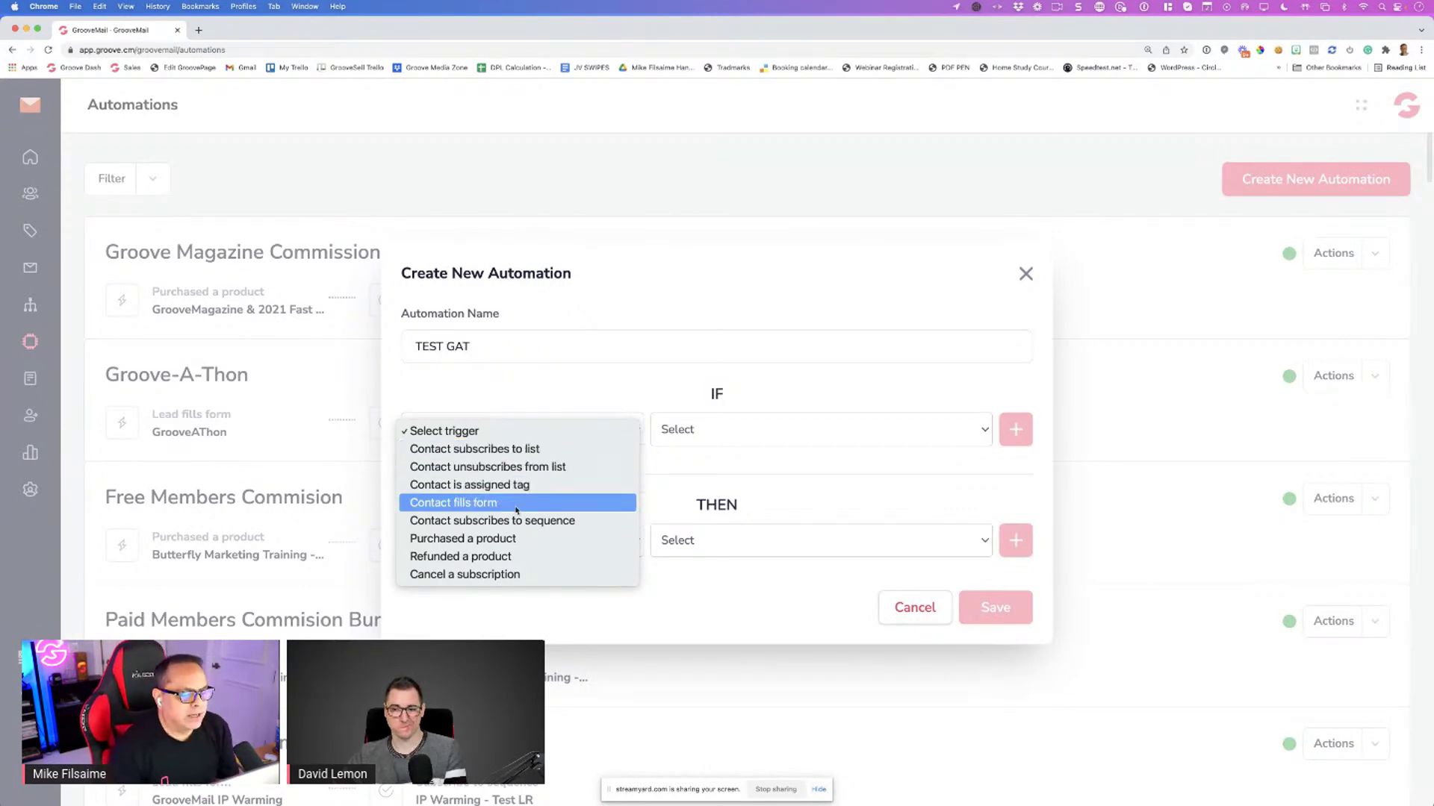
{"action": "left_click", "coordinate": [493, 540]}
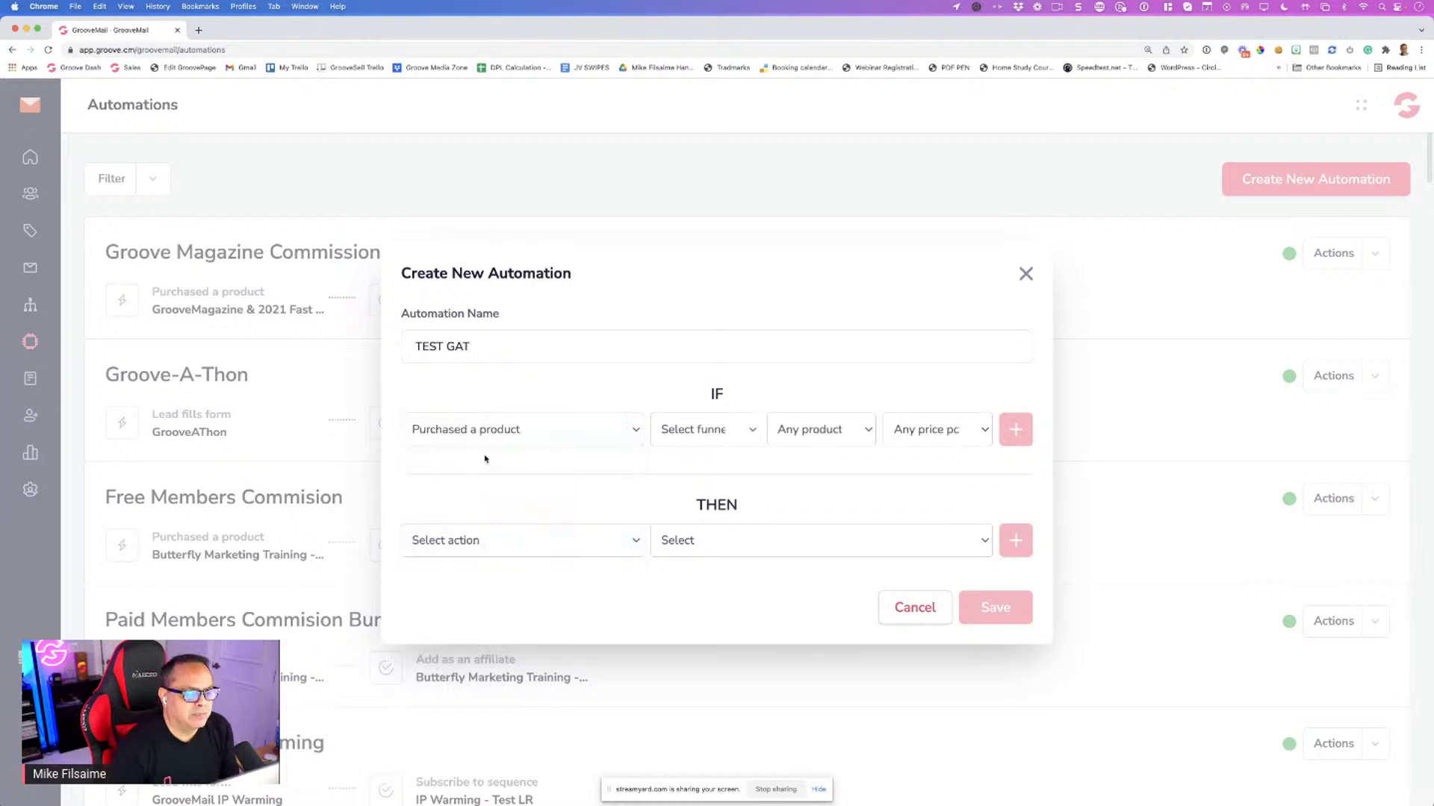
{"action": "left_click", "coordinate": [672, 439]}
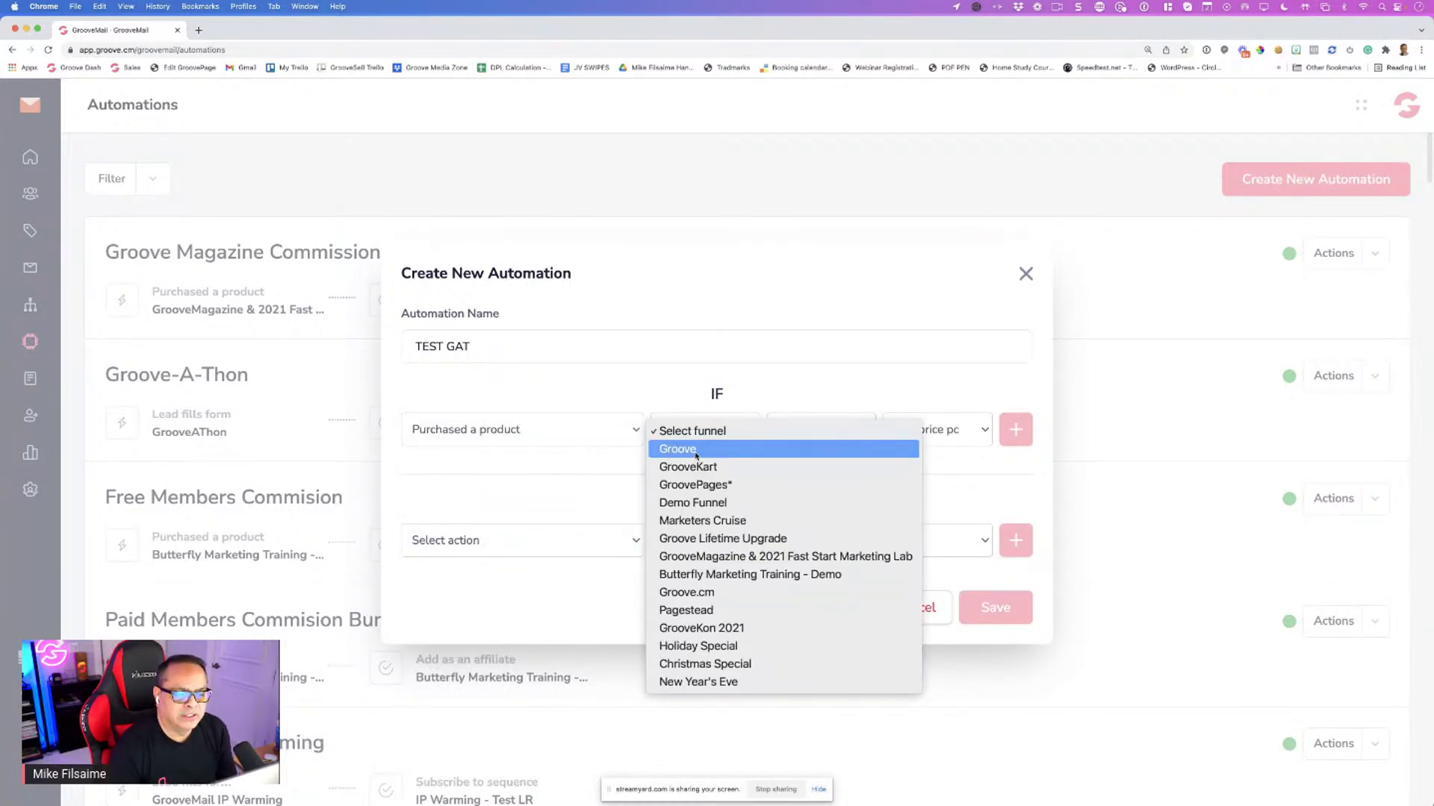
{"action": "left_click", "coordinate": [696, 452]}
{"action": "left_click", "coordinate": [815, 431]}
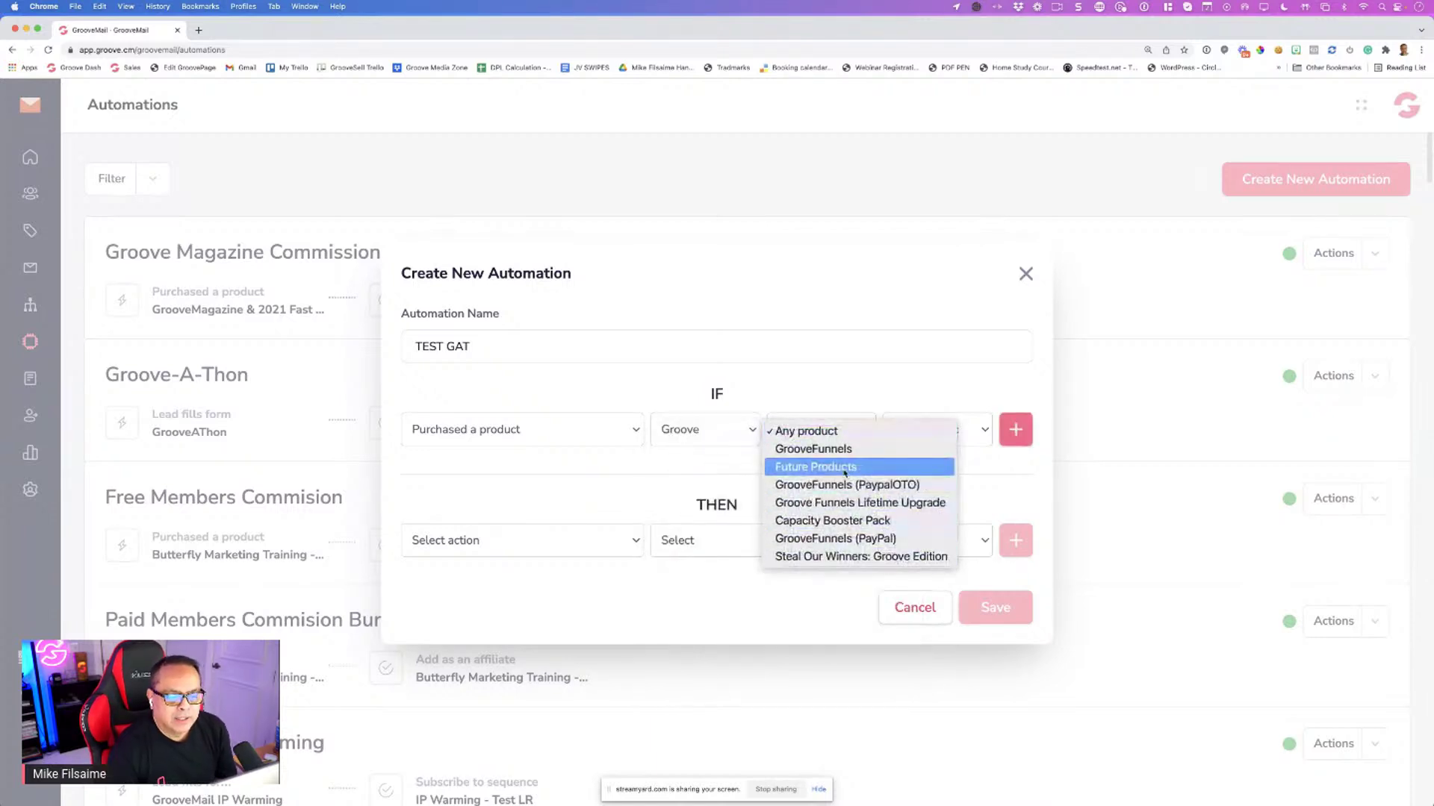
{"action": "left_click", "coordinate": [831, 523]}
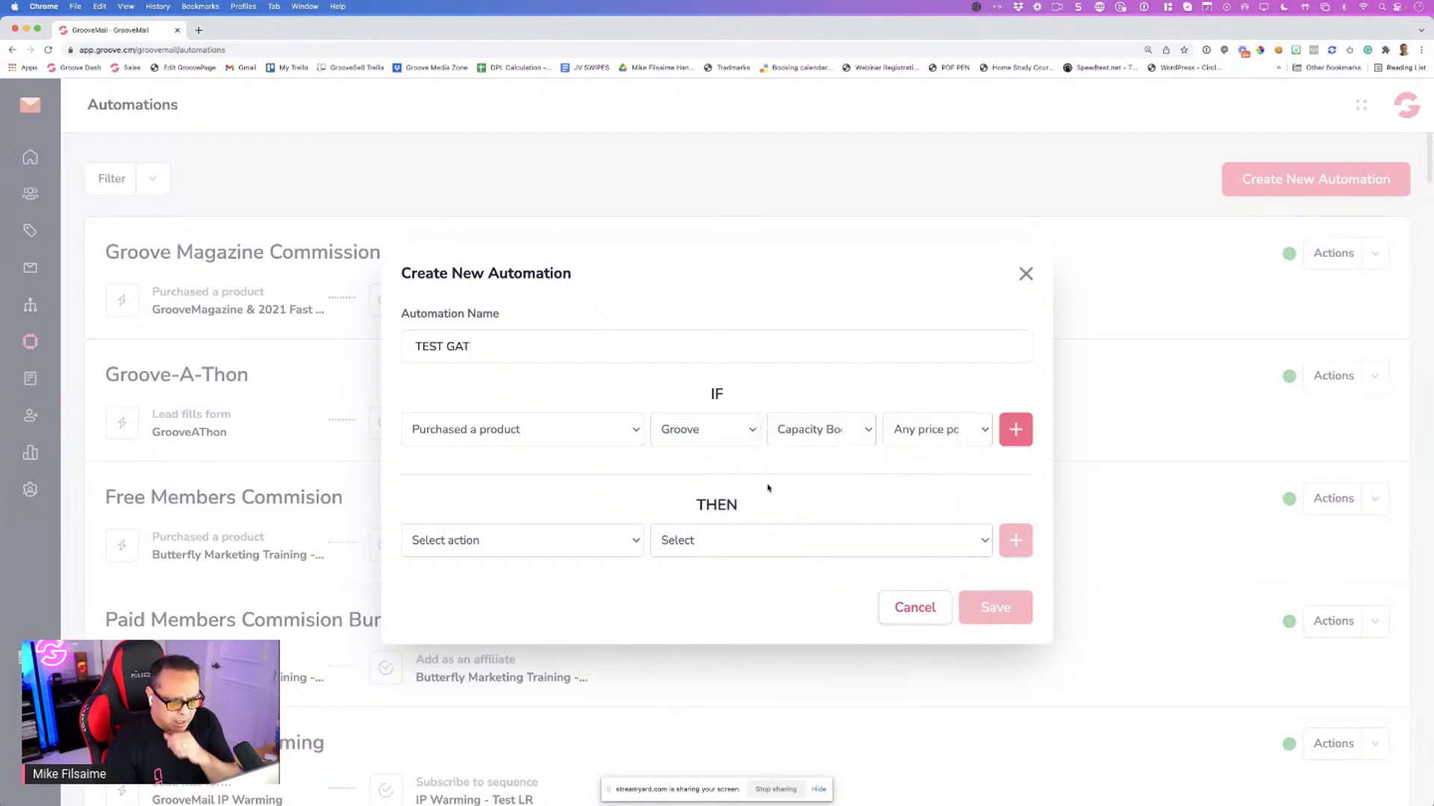
{"action": "left_click", "coordinate": [928, 439]}
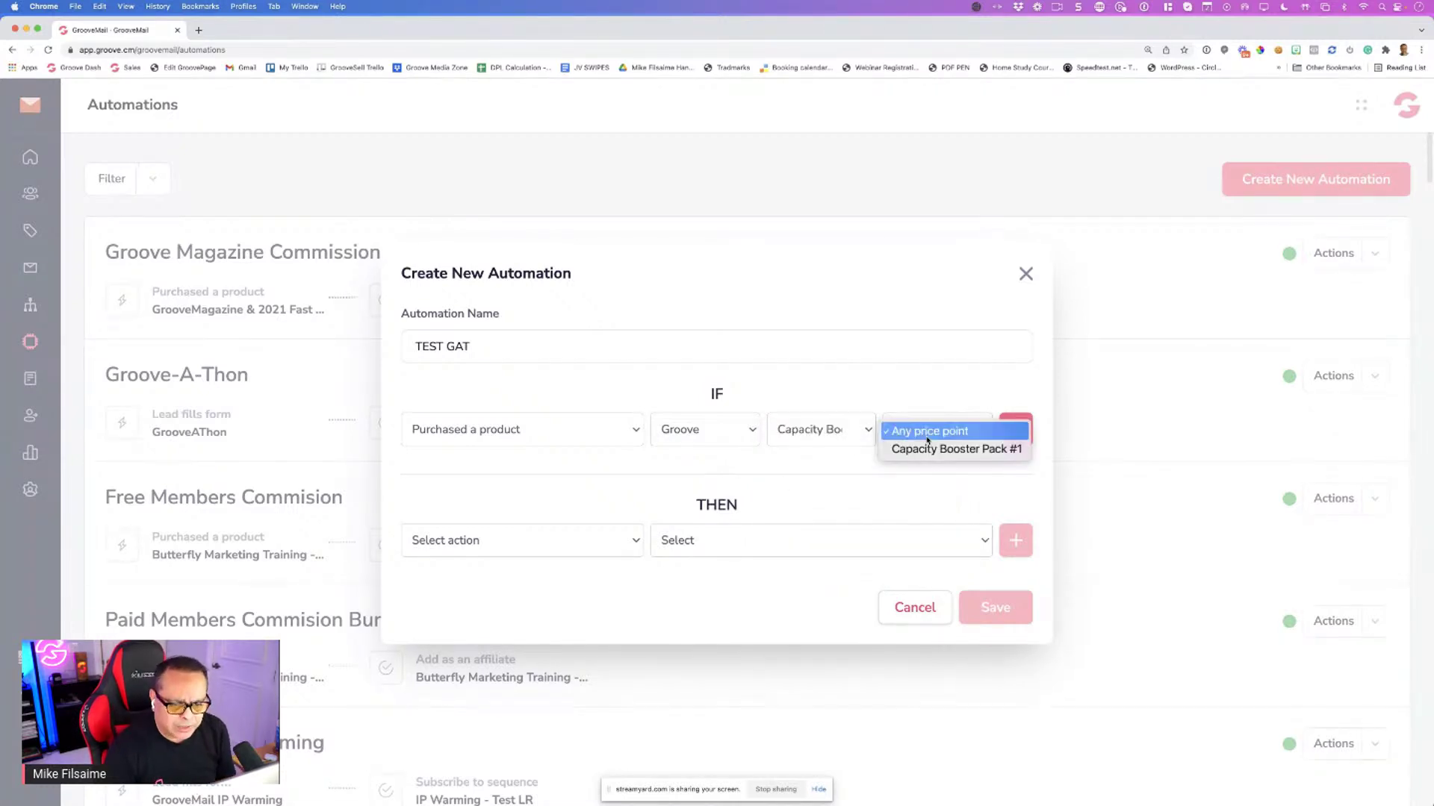
{"action": "left_click", "coordinate": [930, 453]}
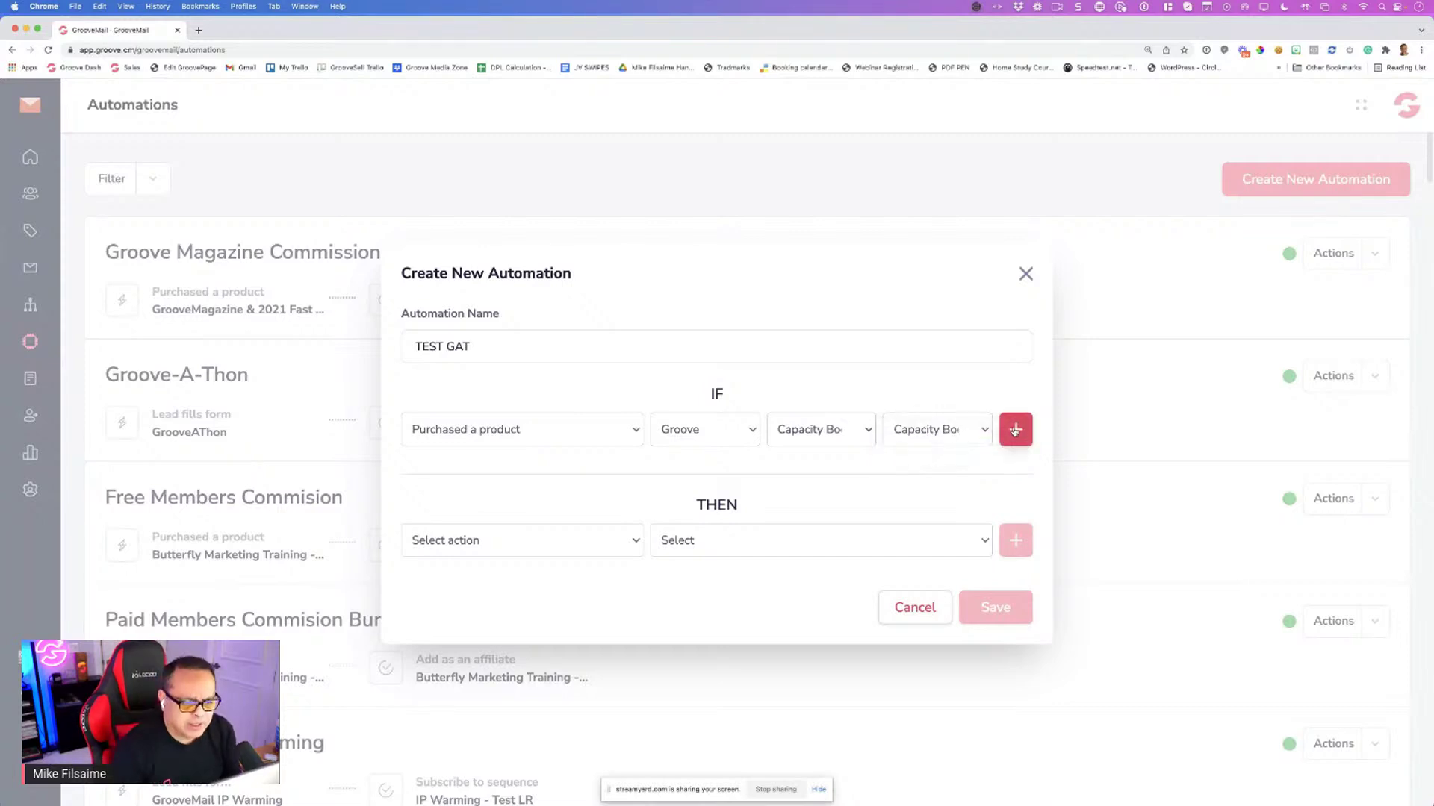
{"action": "left_click", "coordinate": [1014, 430]}
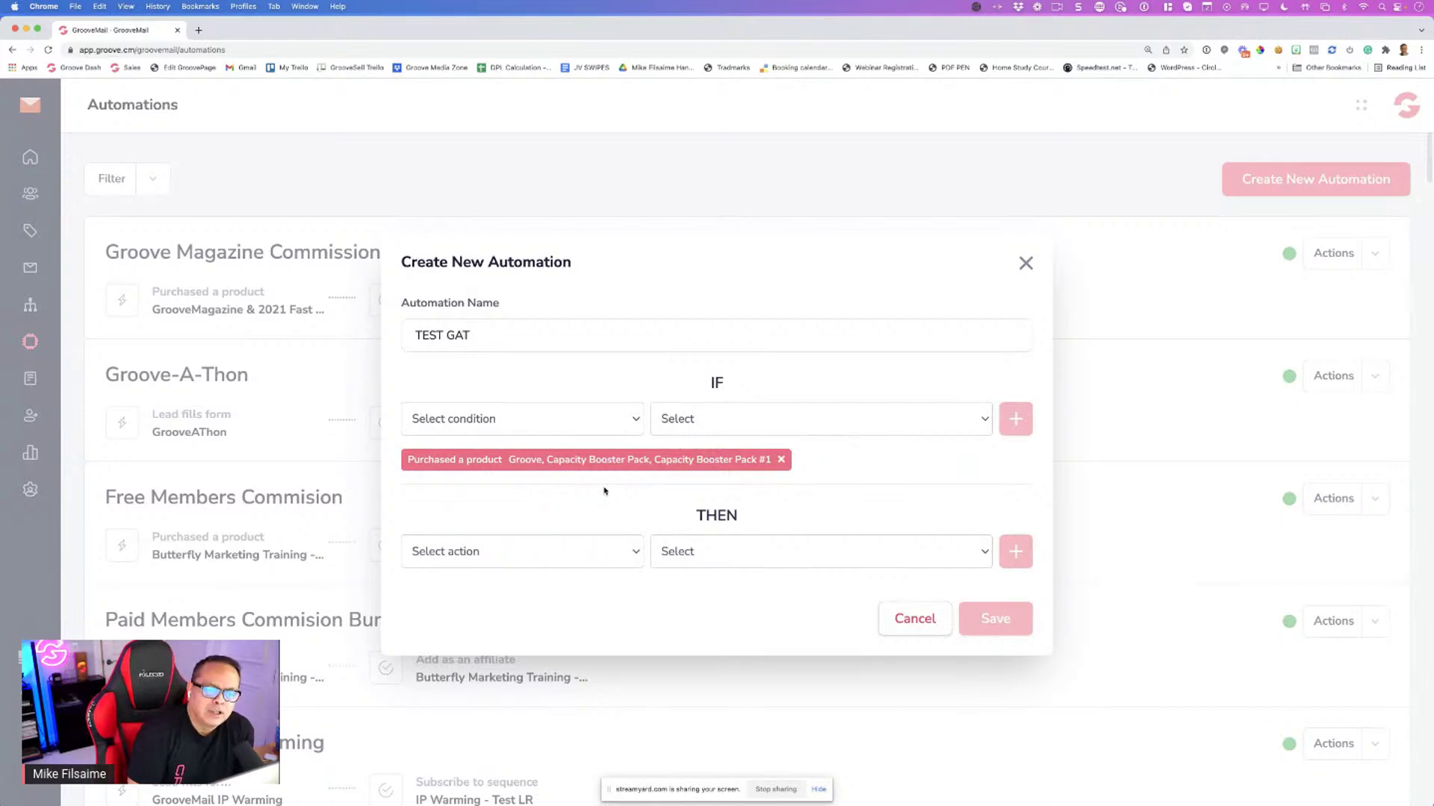
{"action": "left_click", "coordinate": [781, 459]}
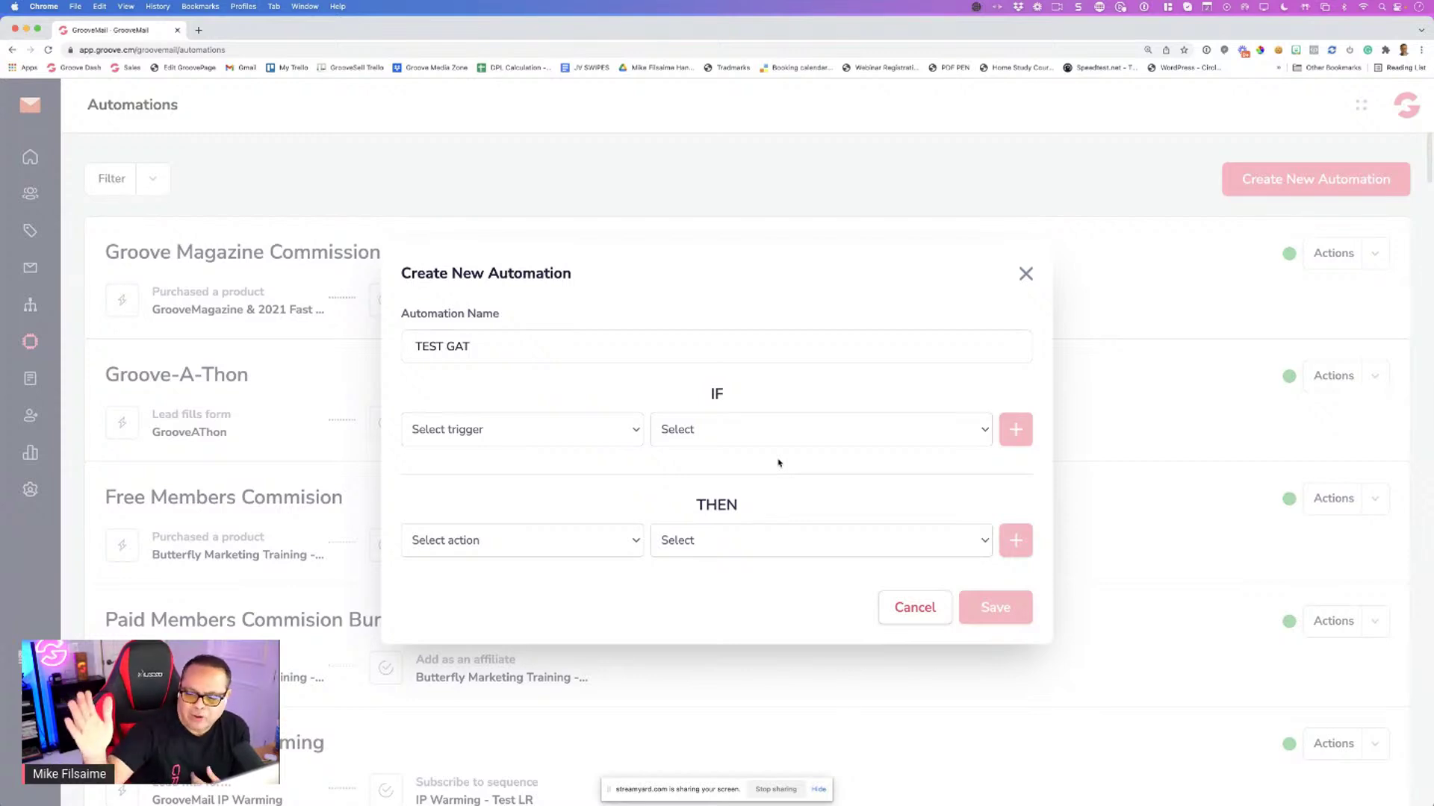
Add the trigger condition Contact fills form: Test Delete
{"action": "left_click", "coordinate": [535, 438]}
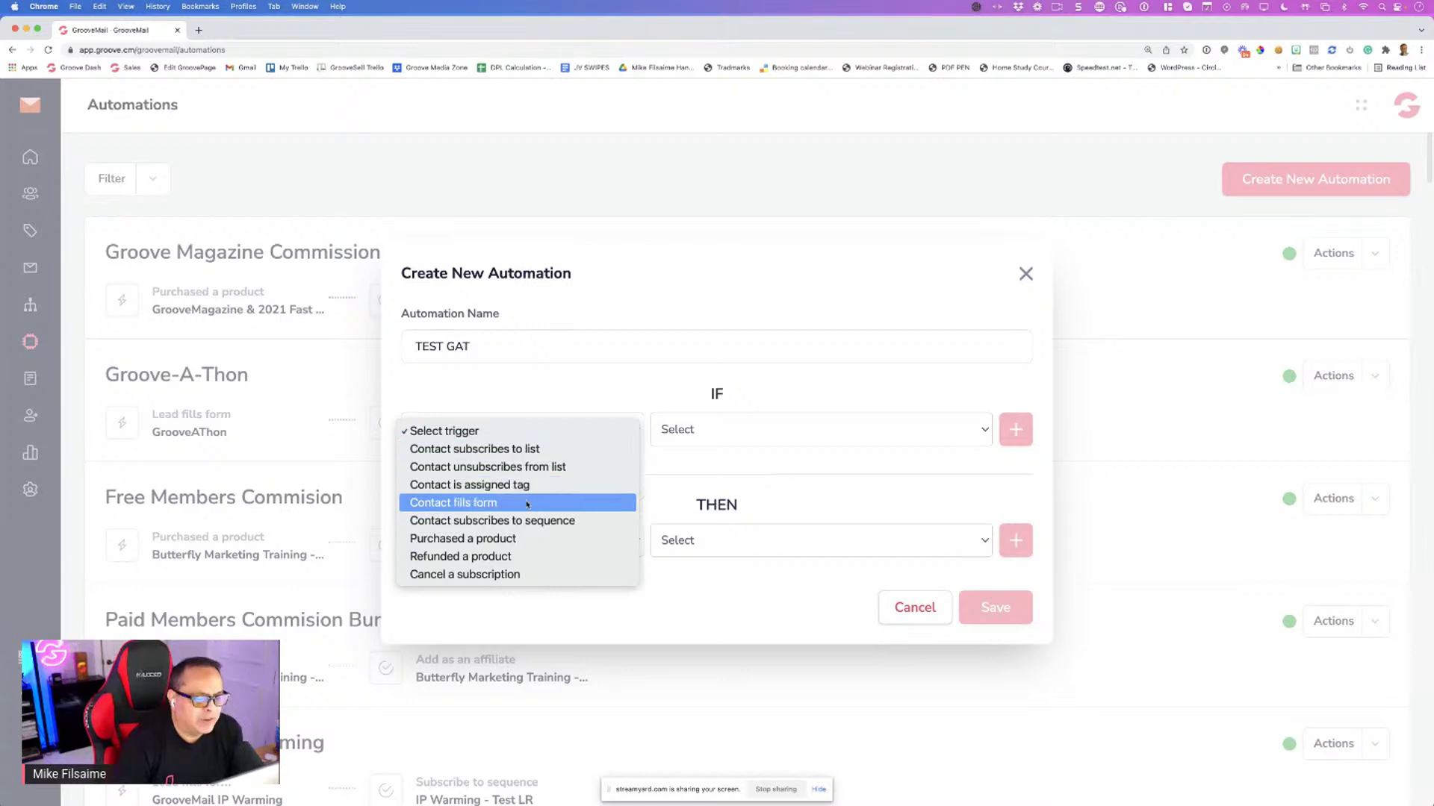
{"action": "left_click", "coordinate": [486, 502]}
{"action": "left_click", "coordinate": [688, 432]}
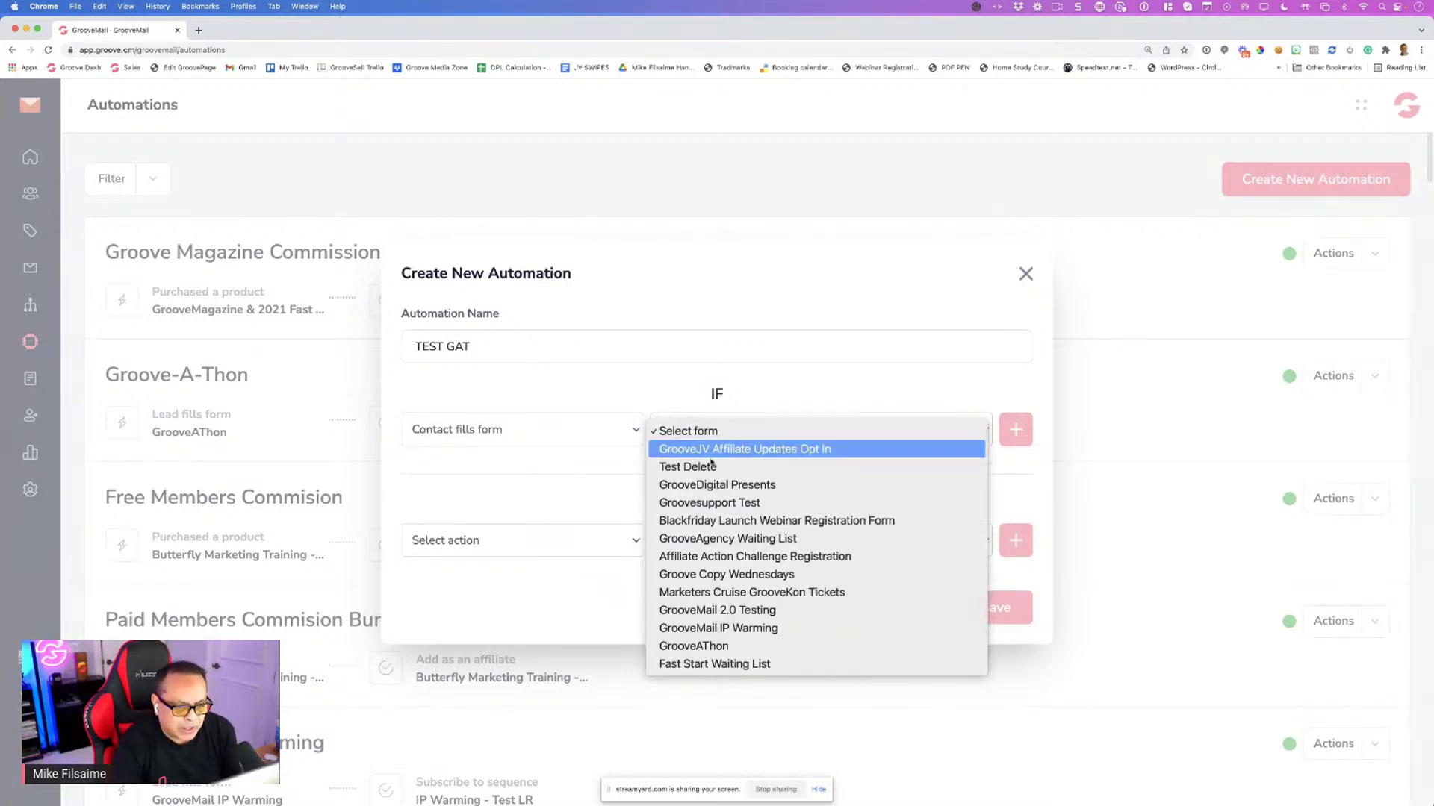
{"action": "left_click", "coordinate": [688, 466]}
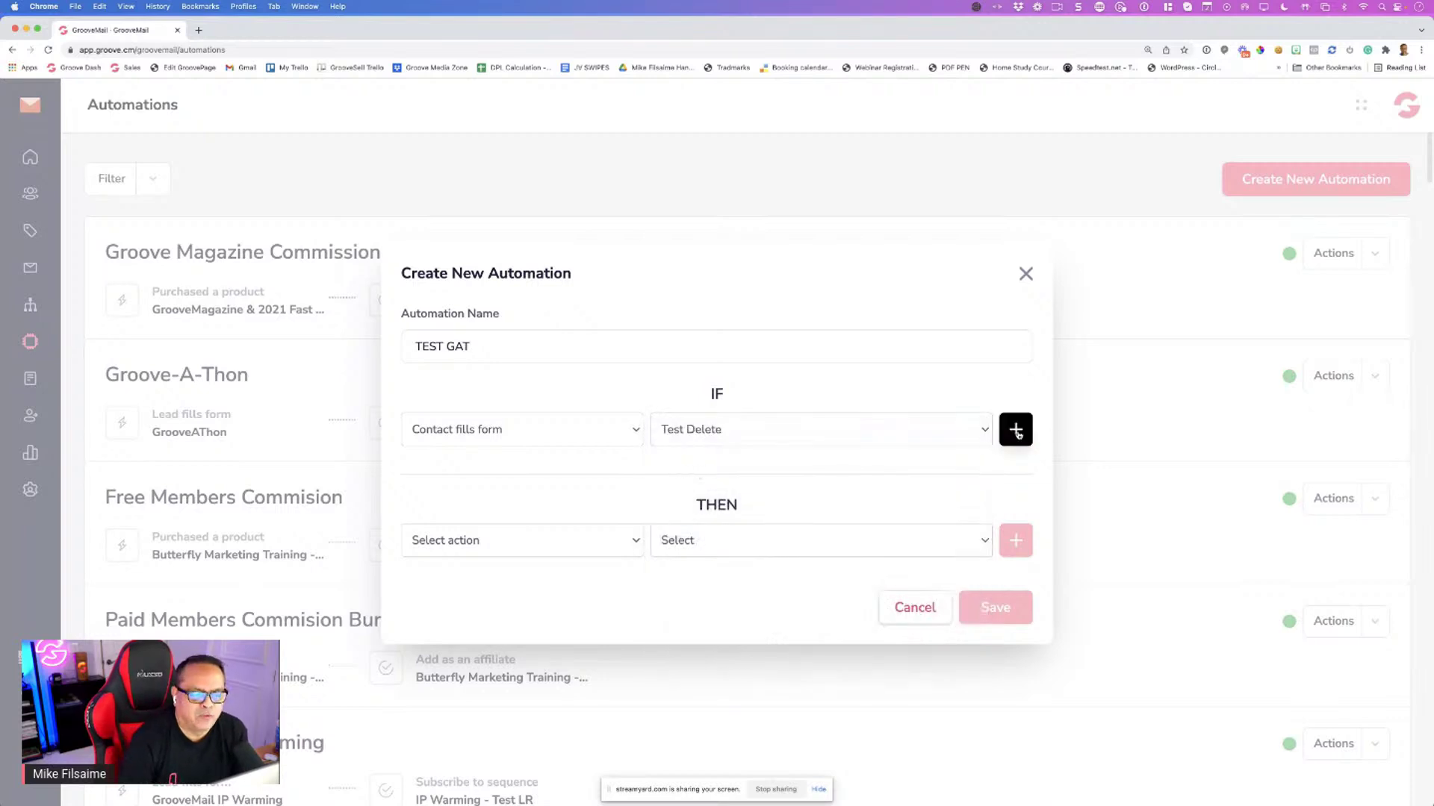
{"action": "left_click", "coordinate": [1015, 430]}
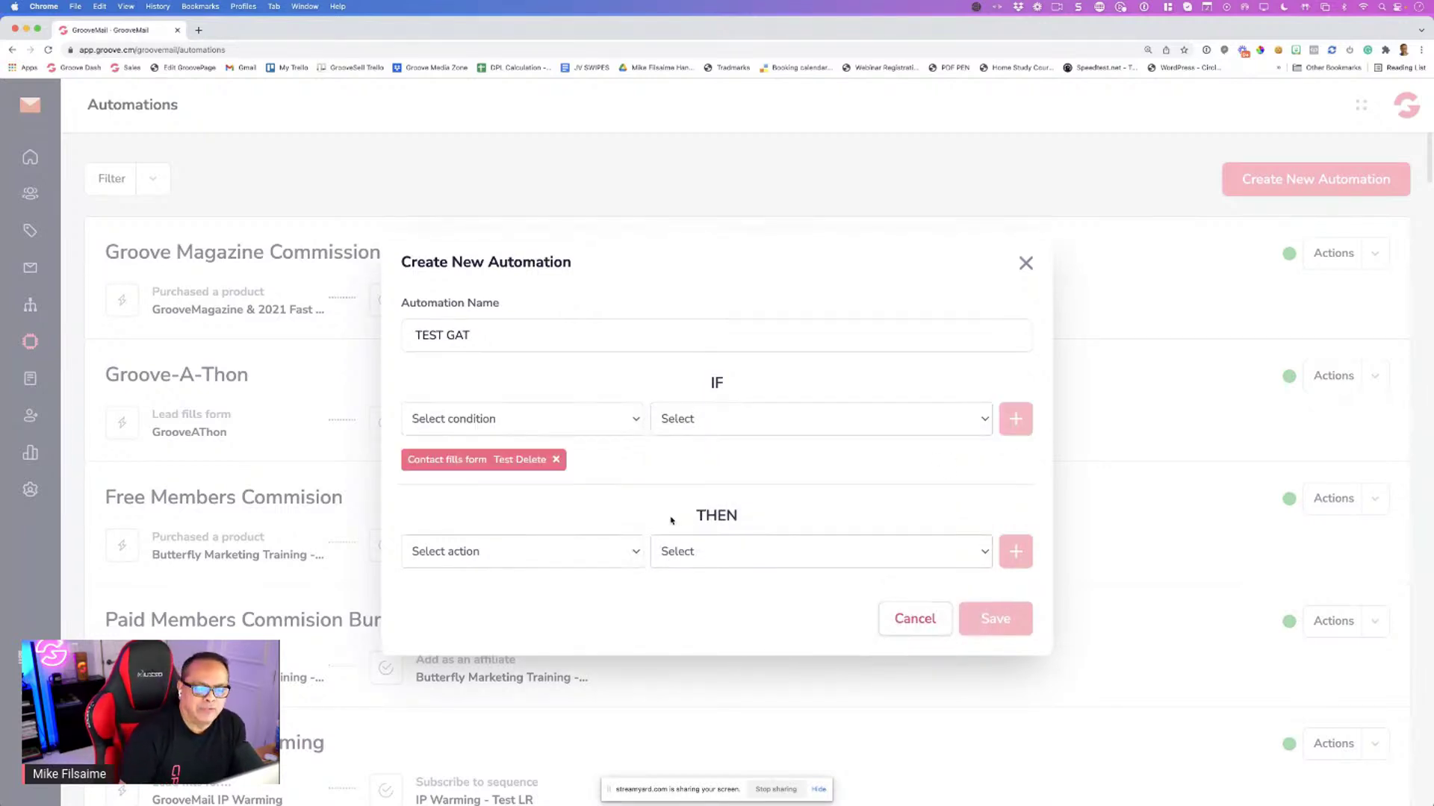
Add an action that adds the HelloWorld tag Support
{"action": "left_click", "coordinate": [534, 556]}
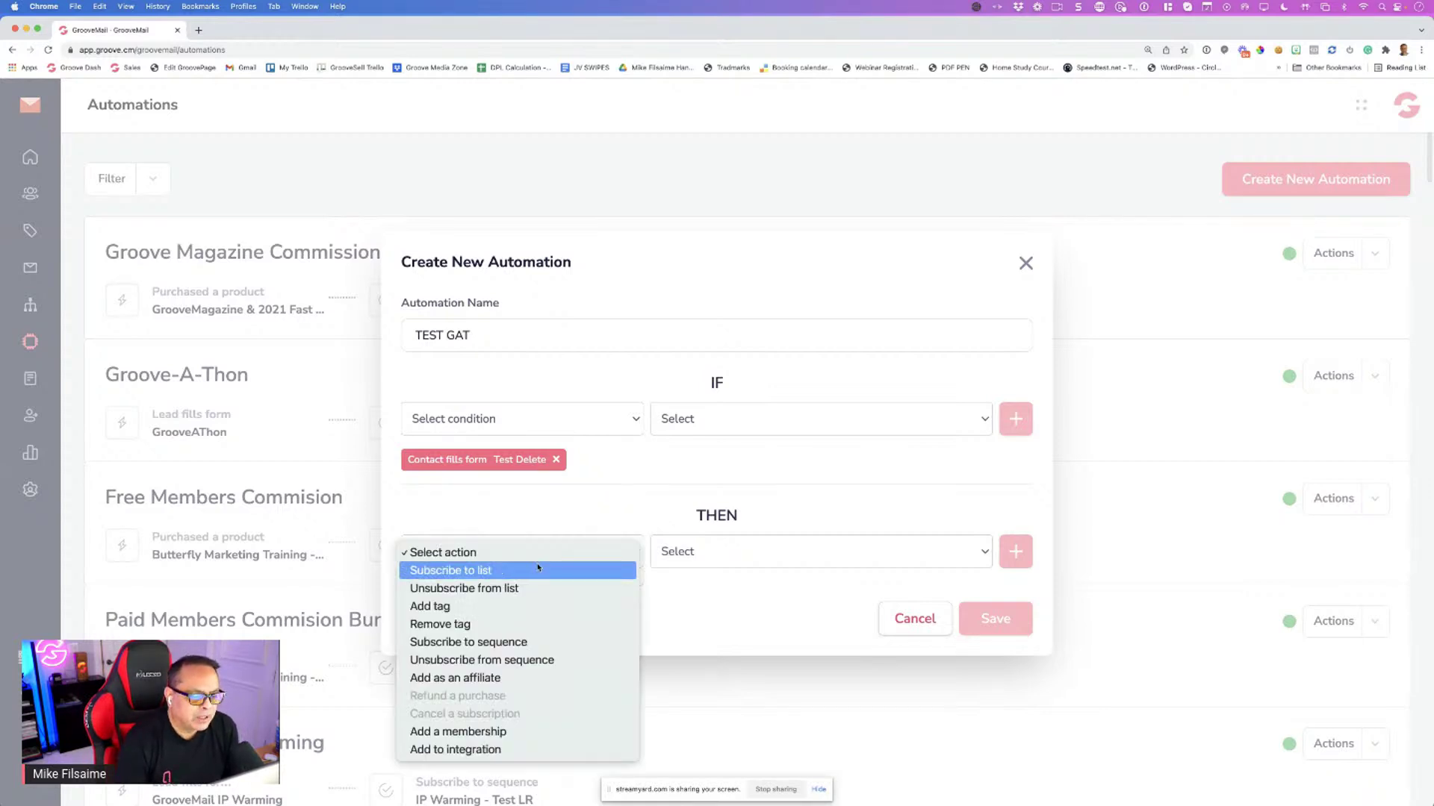
{"action": "left_click", "coordinate": [475, 612]}
{"action": "left_click", "coordinate": [704, 551]}
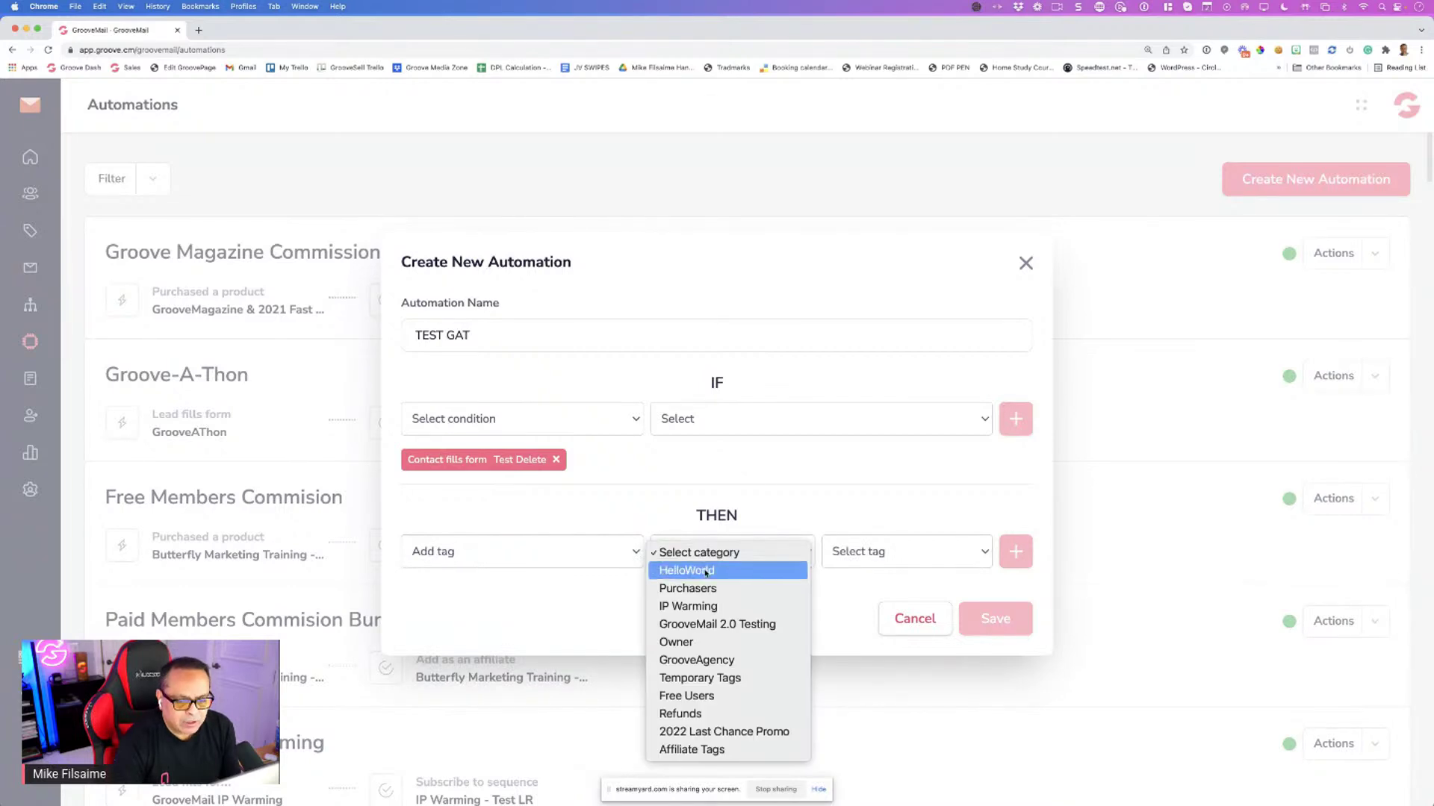
{"action": "left_click", "coordinate": [705, 572]}
{"action": "left_click", "coordinate": [710, 554]}
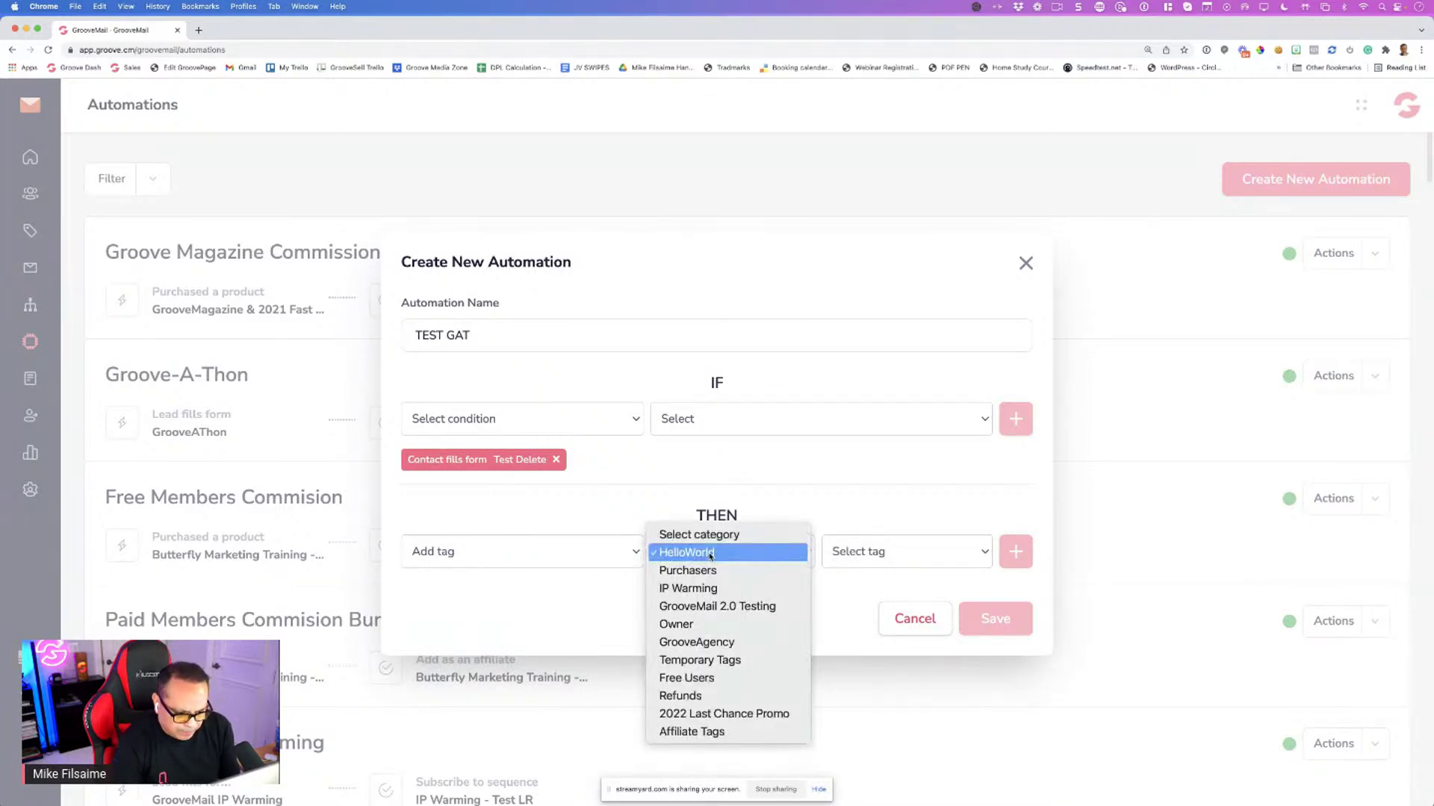
{"action": "left_click", "coordinate": [710, 556]}
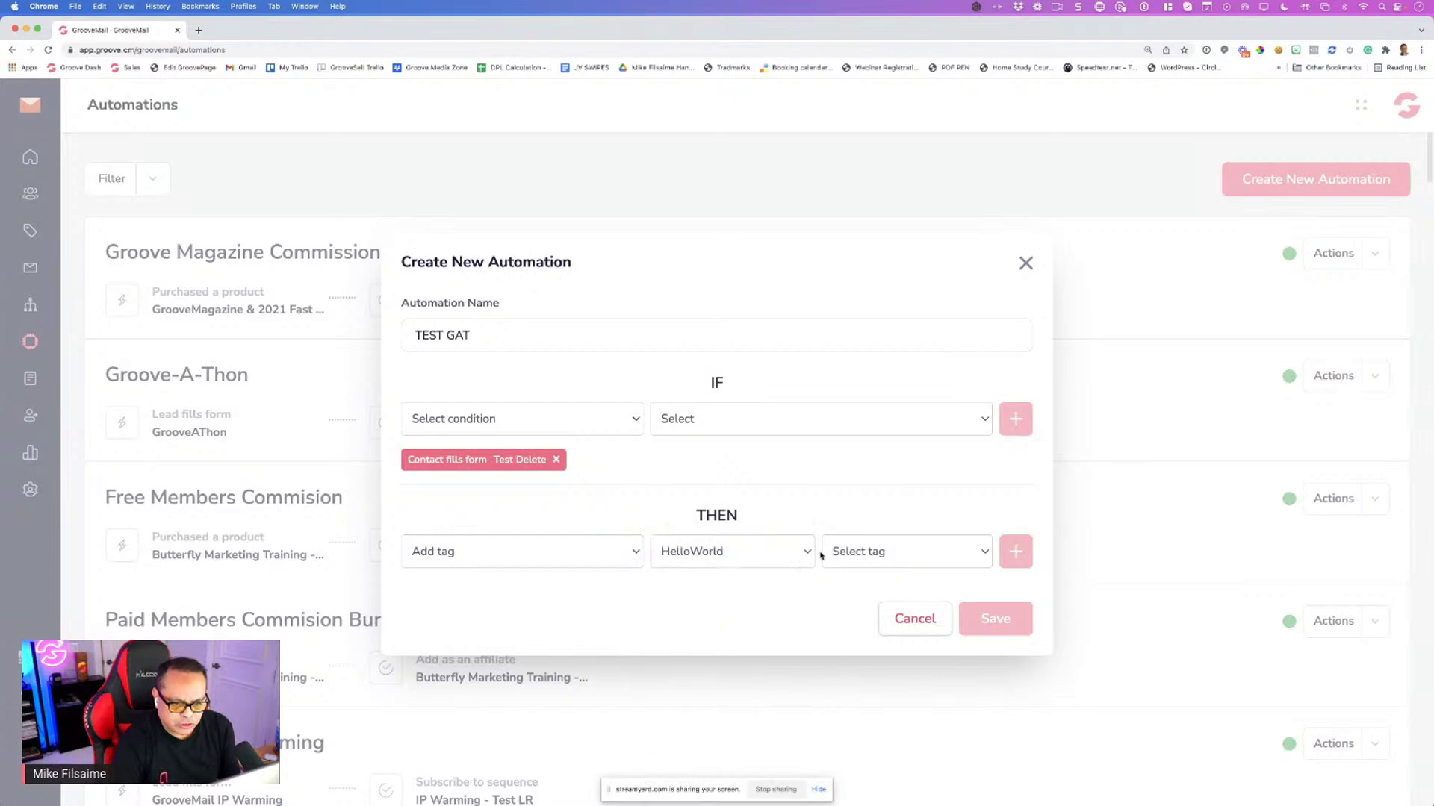
{"action": "left_click", "coordinate": [843, 552]}
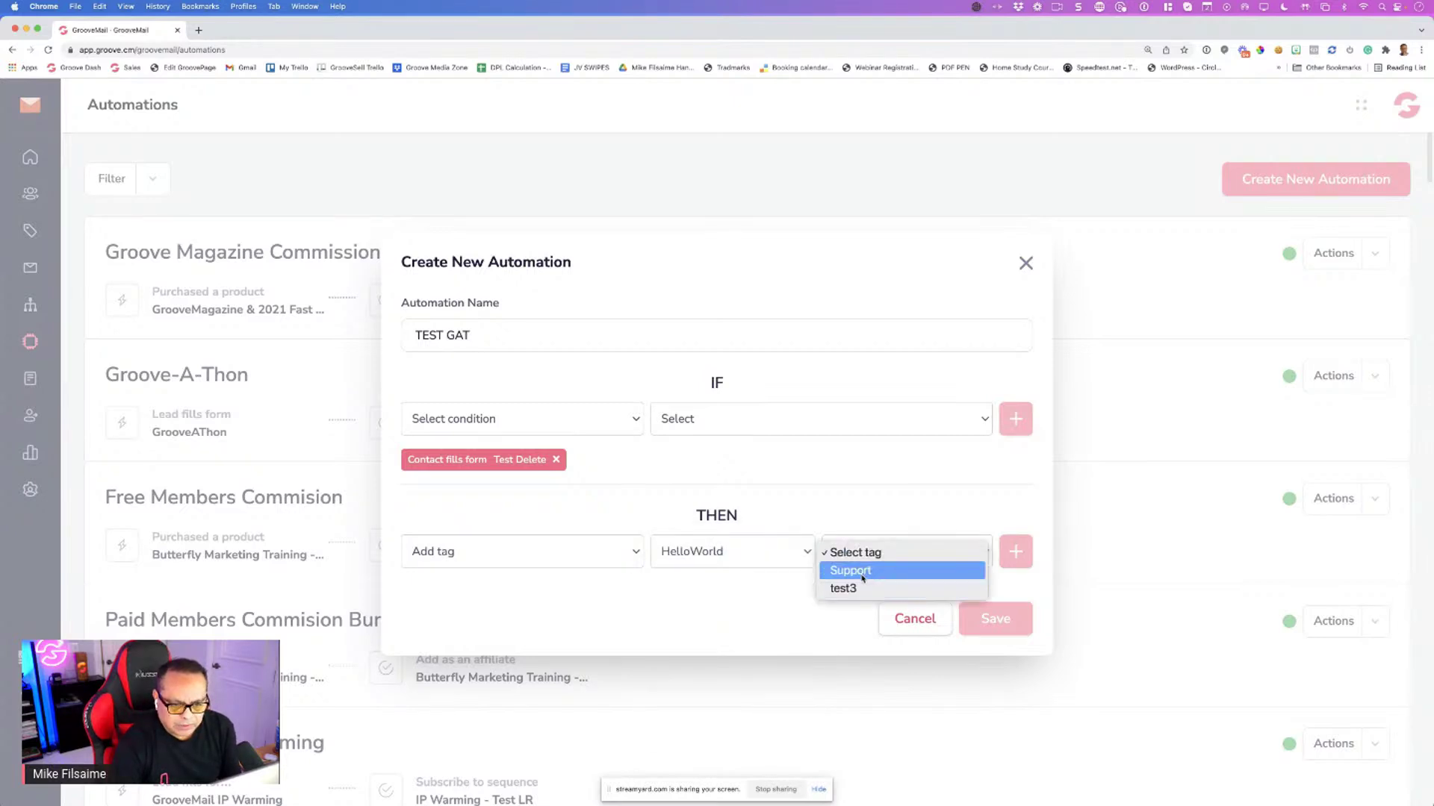
{"action": "left_click", "coordinate": [859, 570]}
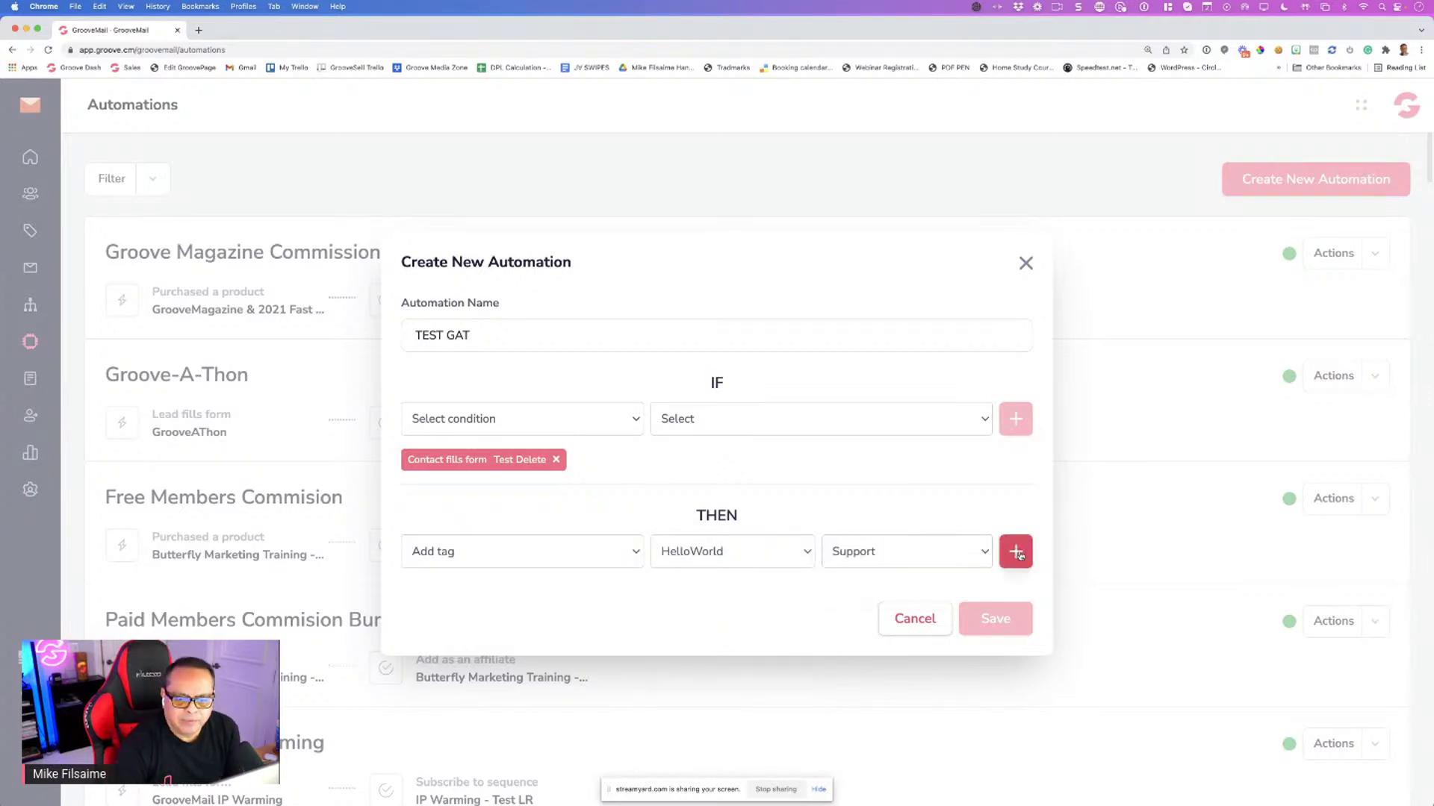
{"action": "left_click", "coordinate": [1017, 553]}
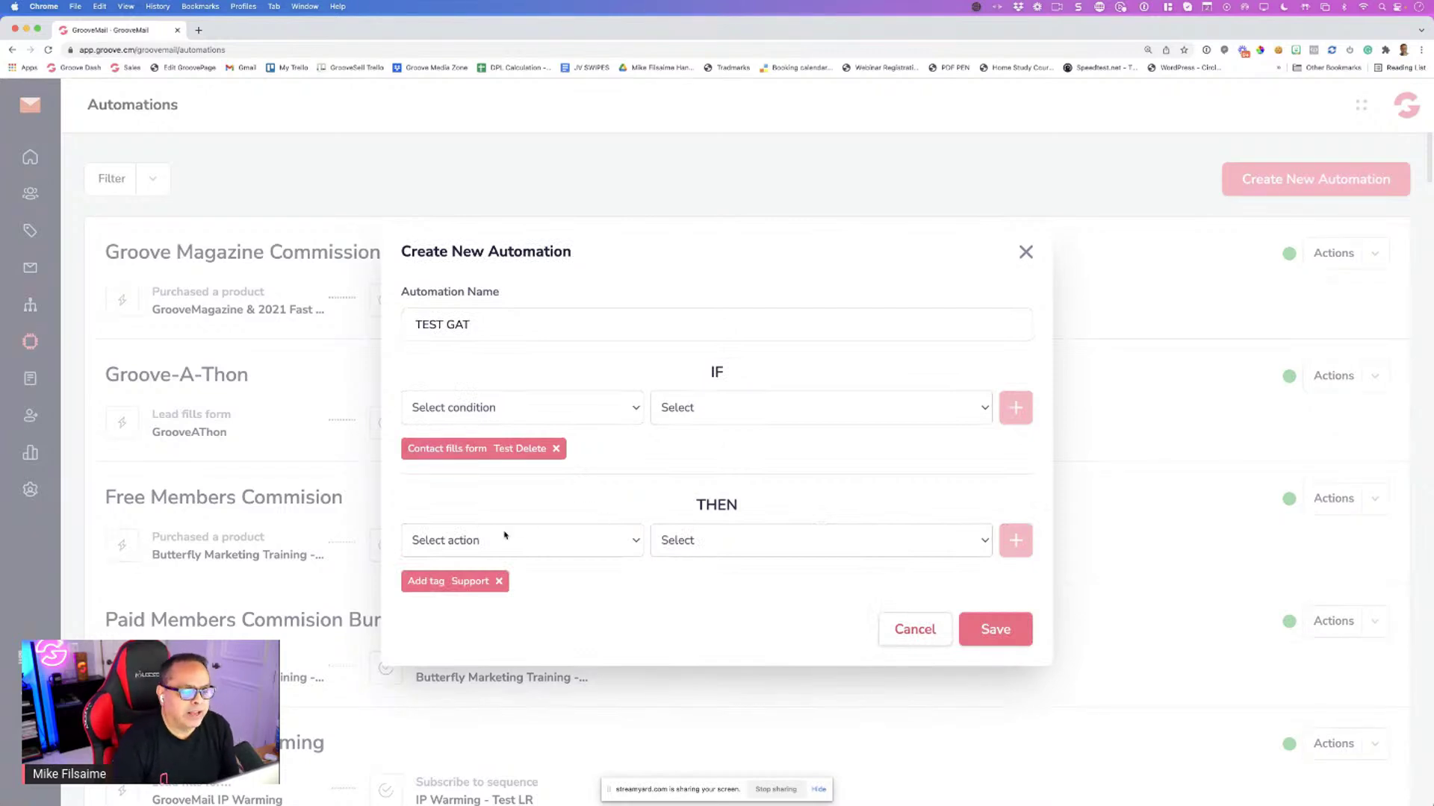
Add an action that unsubscribes the contact from the Support Test sequence
{"action": "left_click", "coordinate": [505, 535]}
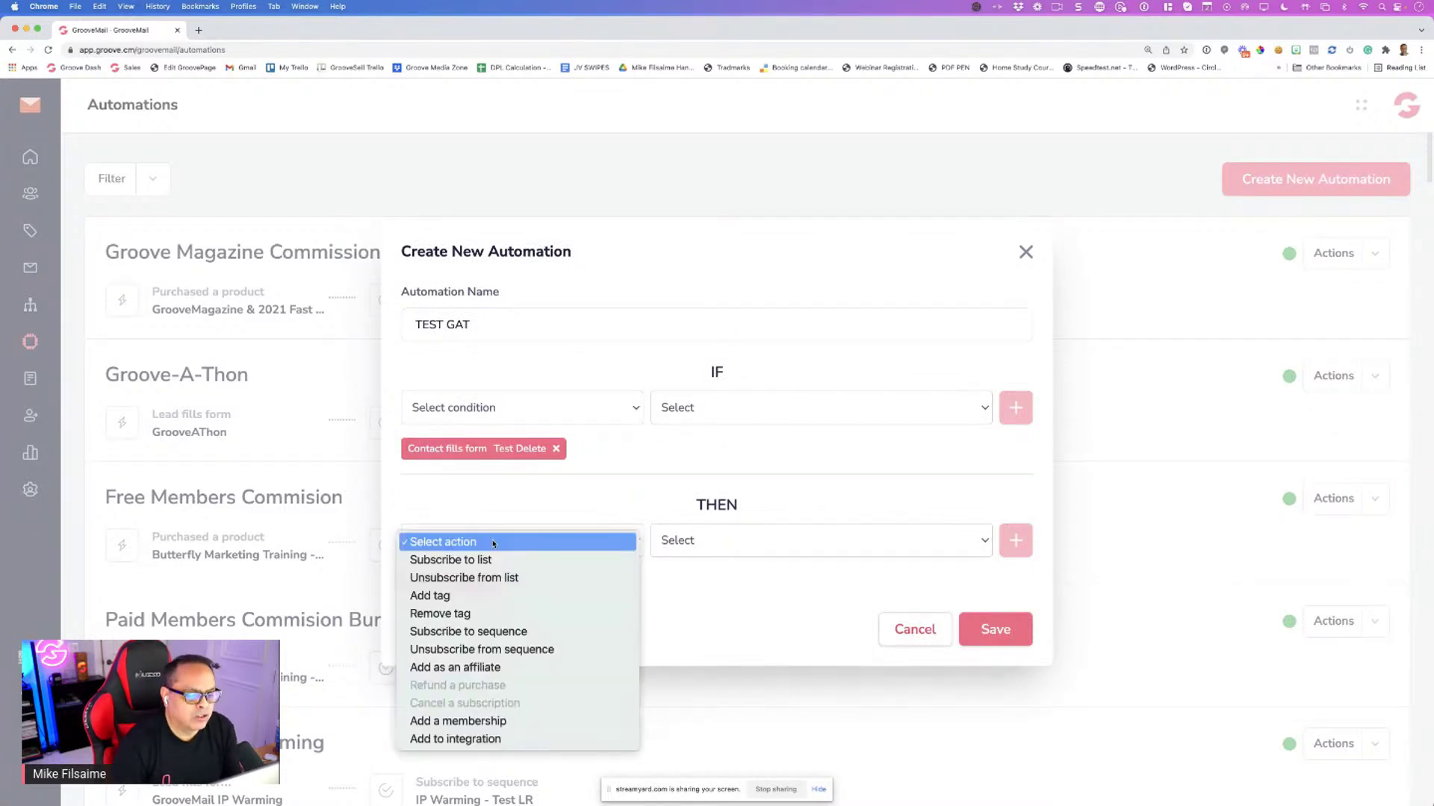
{"action": "left_click", "coordinate": [478, 632]}
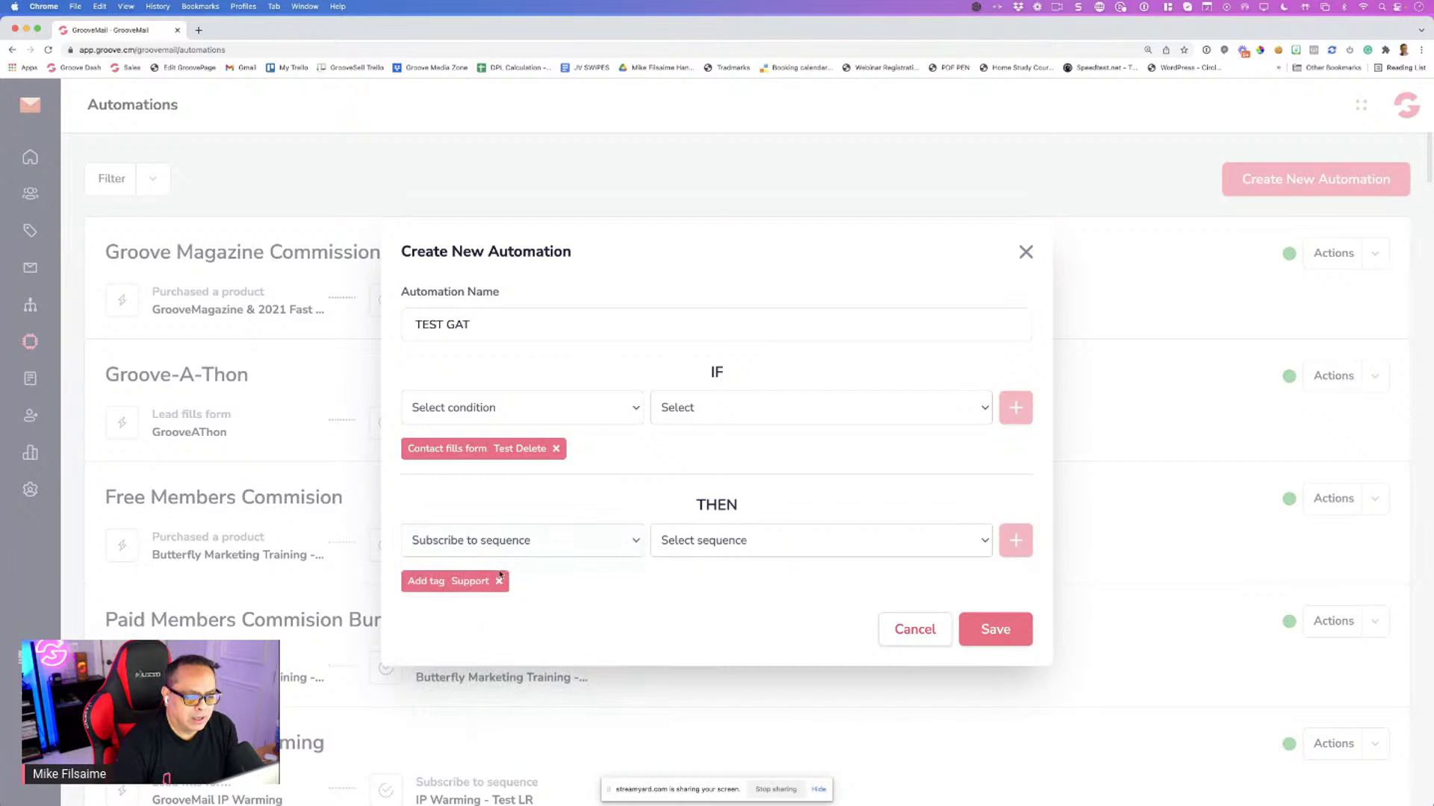
{"action": "left_click", "coordinate": [501, 545]}
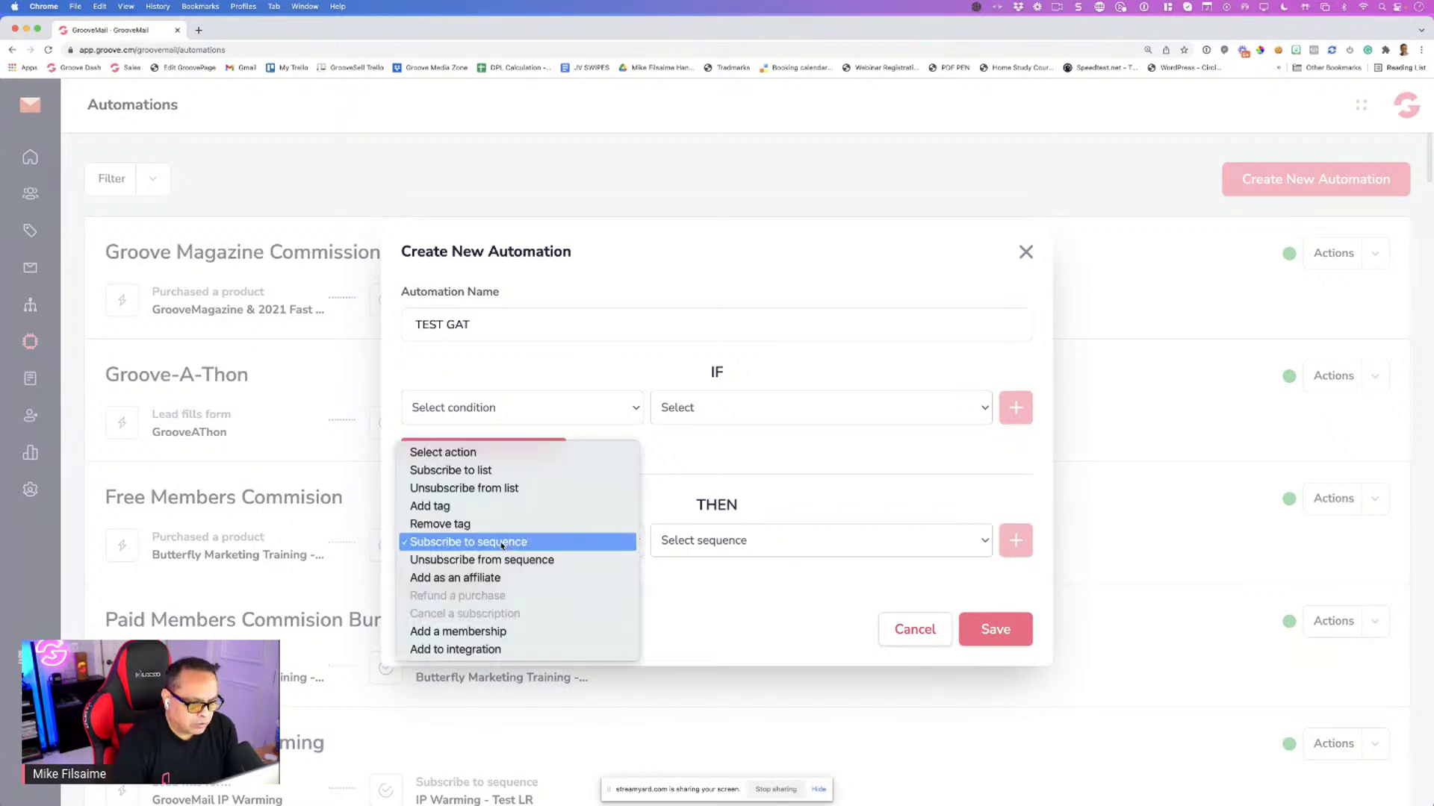
{"action": "left_click", "coordinate": [501, 560]}
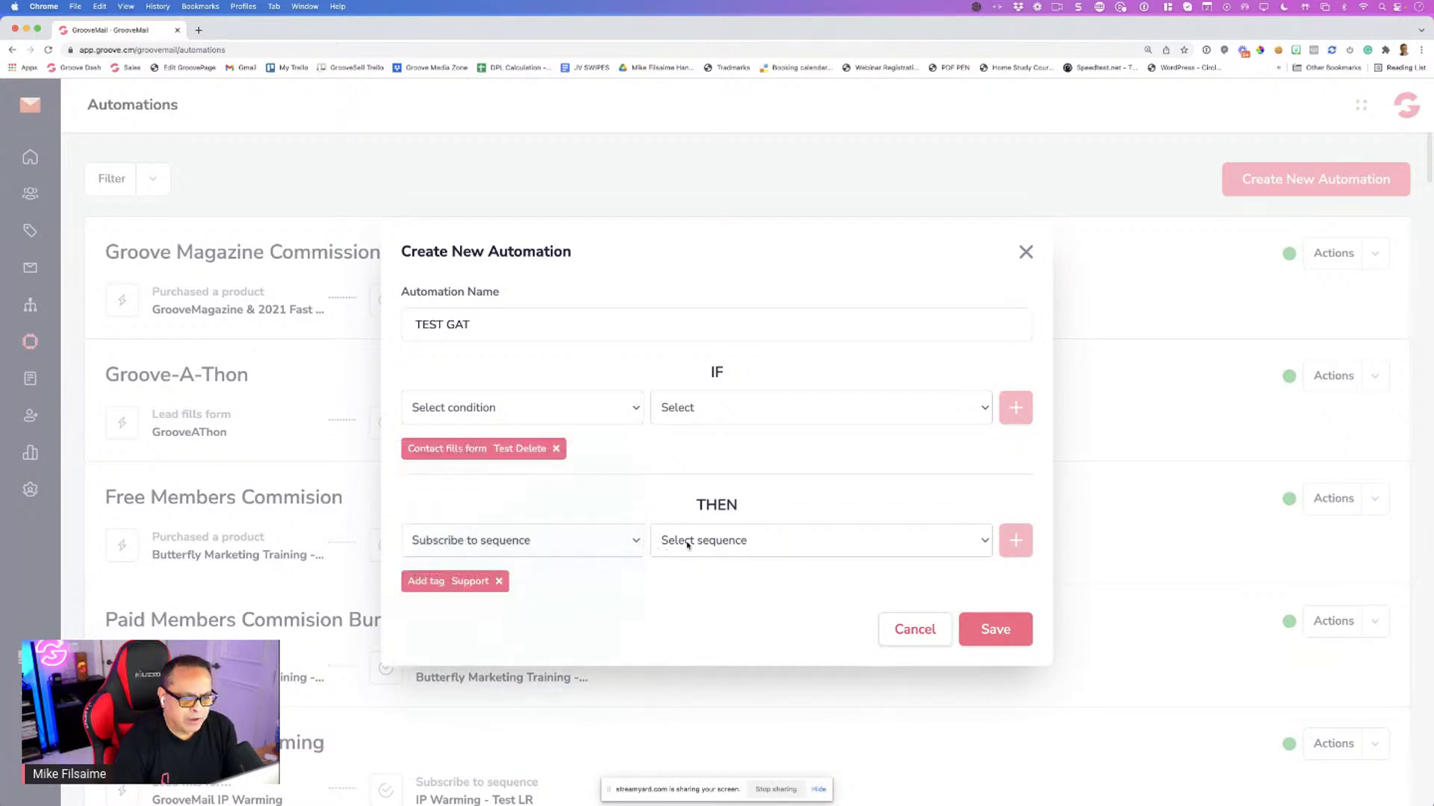
{"action": "left_click", "coordinate": [721, 542]}
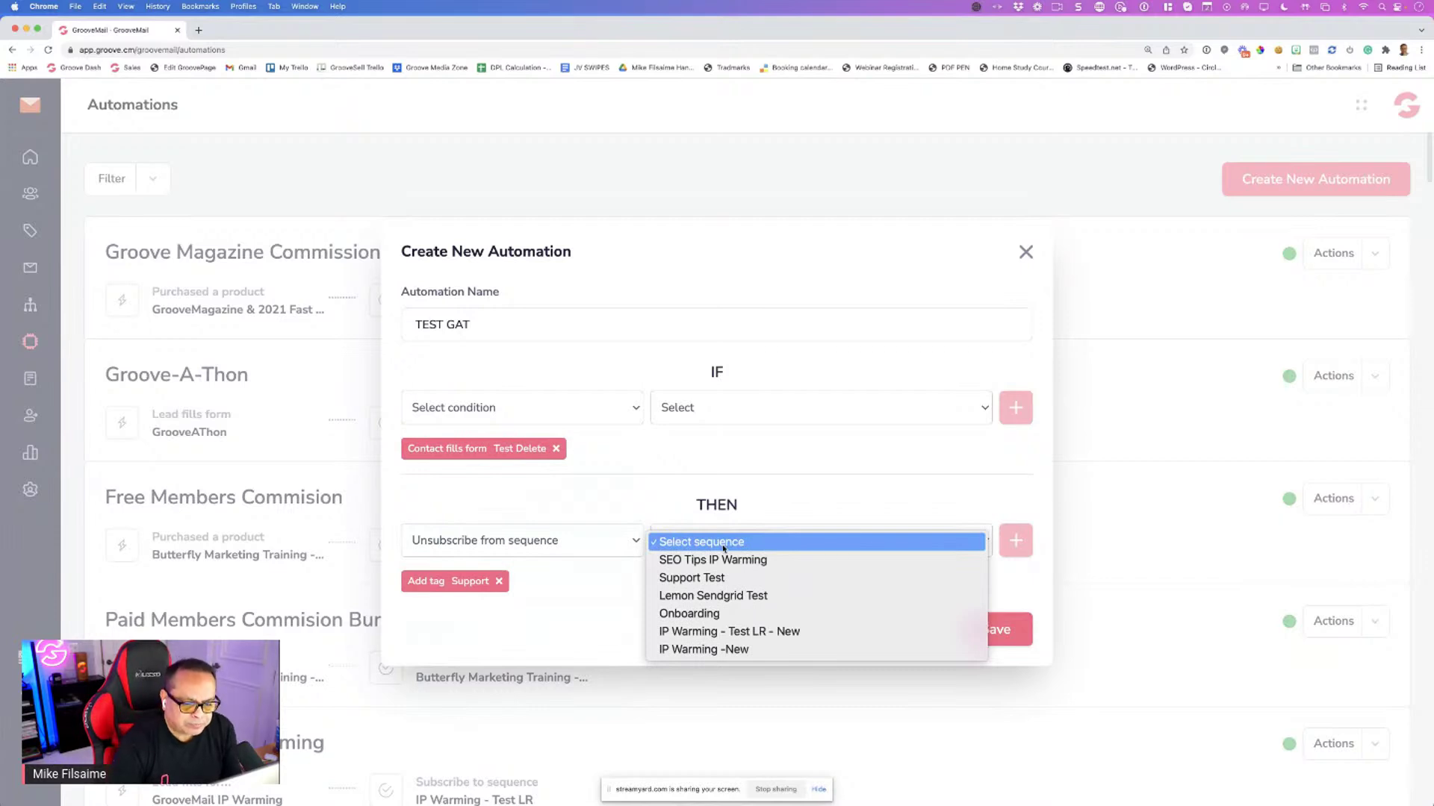
{"action": "left_click", "coordinate": [747, 542]}
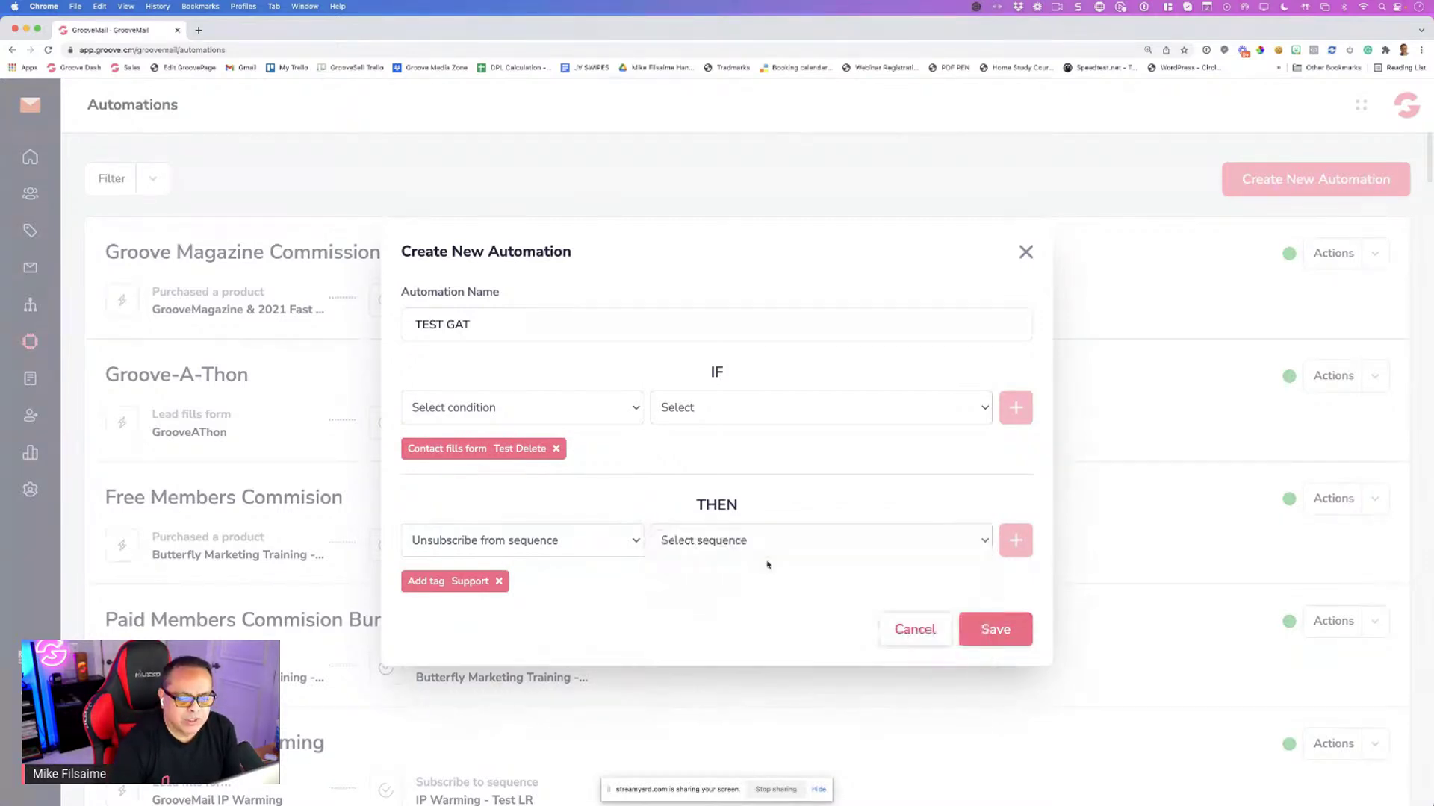
{"action": "left_click", "coordinate": [767, 565]}
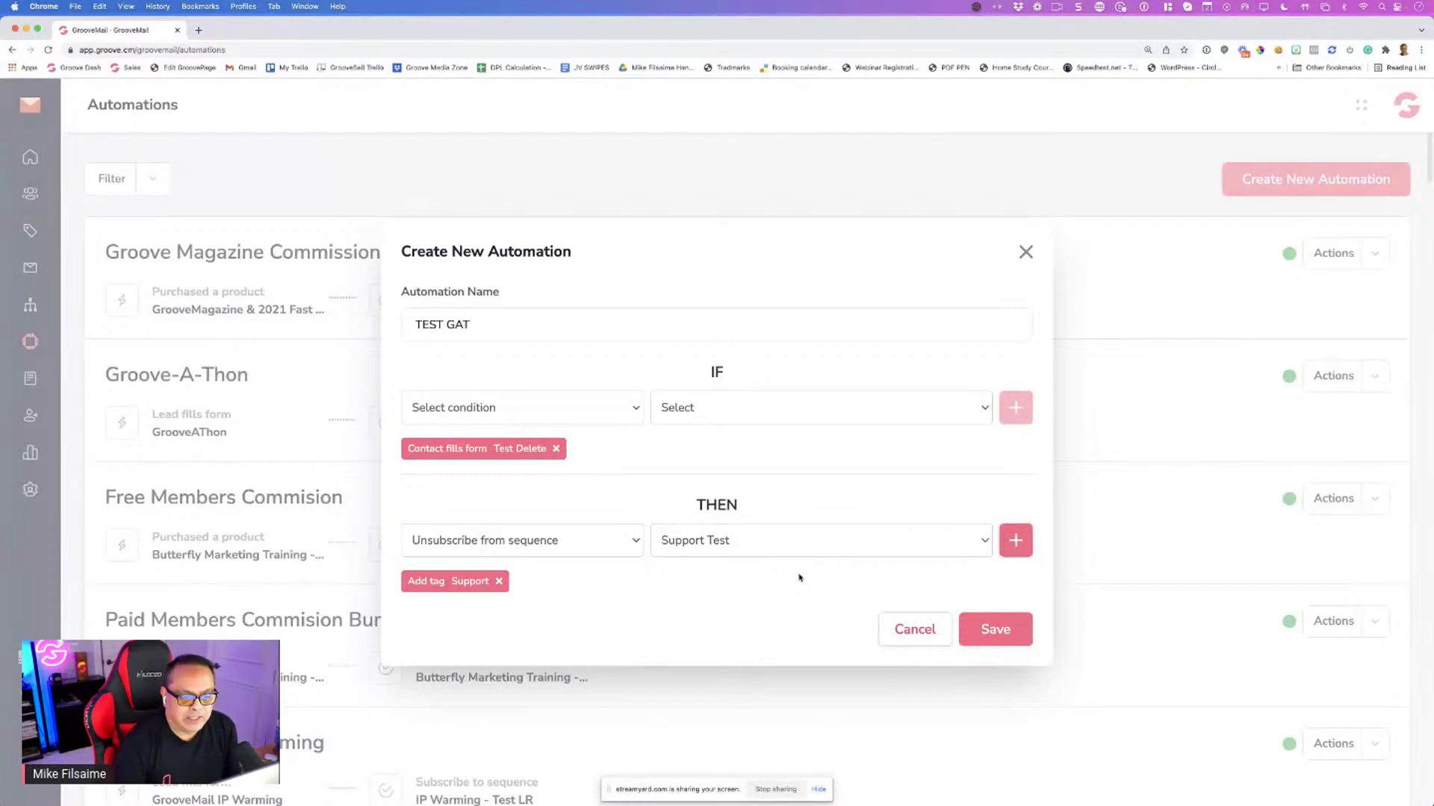
{"action": "left_click", "coordinate": [1016, 540]}
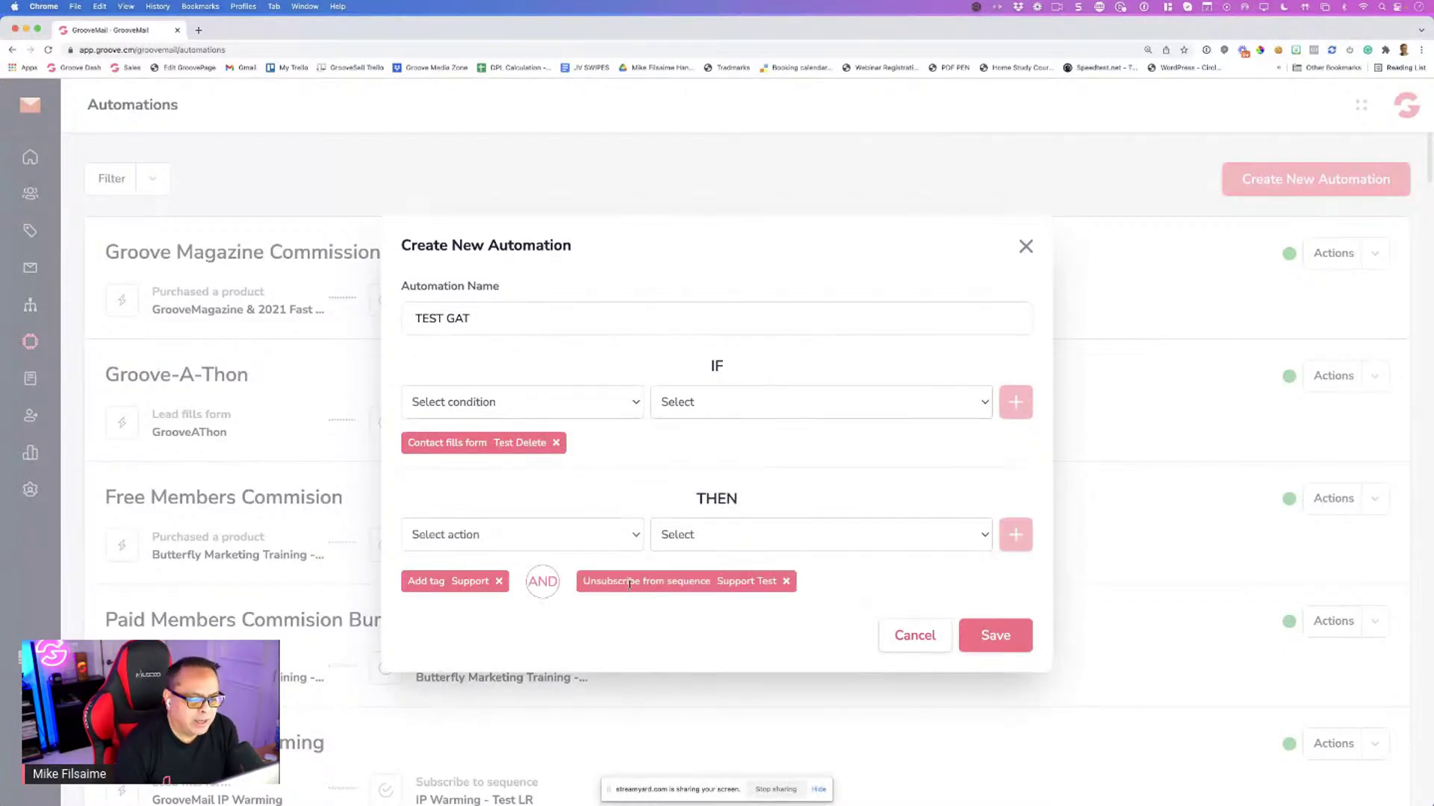
Add a Subscribe to Support Test action and save the TEST GAT automation
{"action": "left_click", "coordinate": [535, 538]}
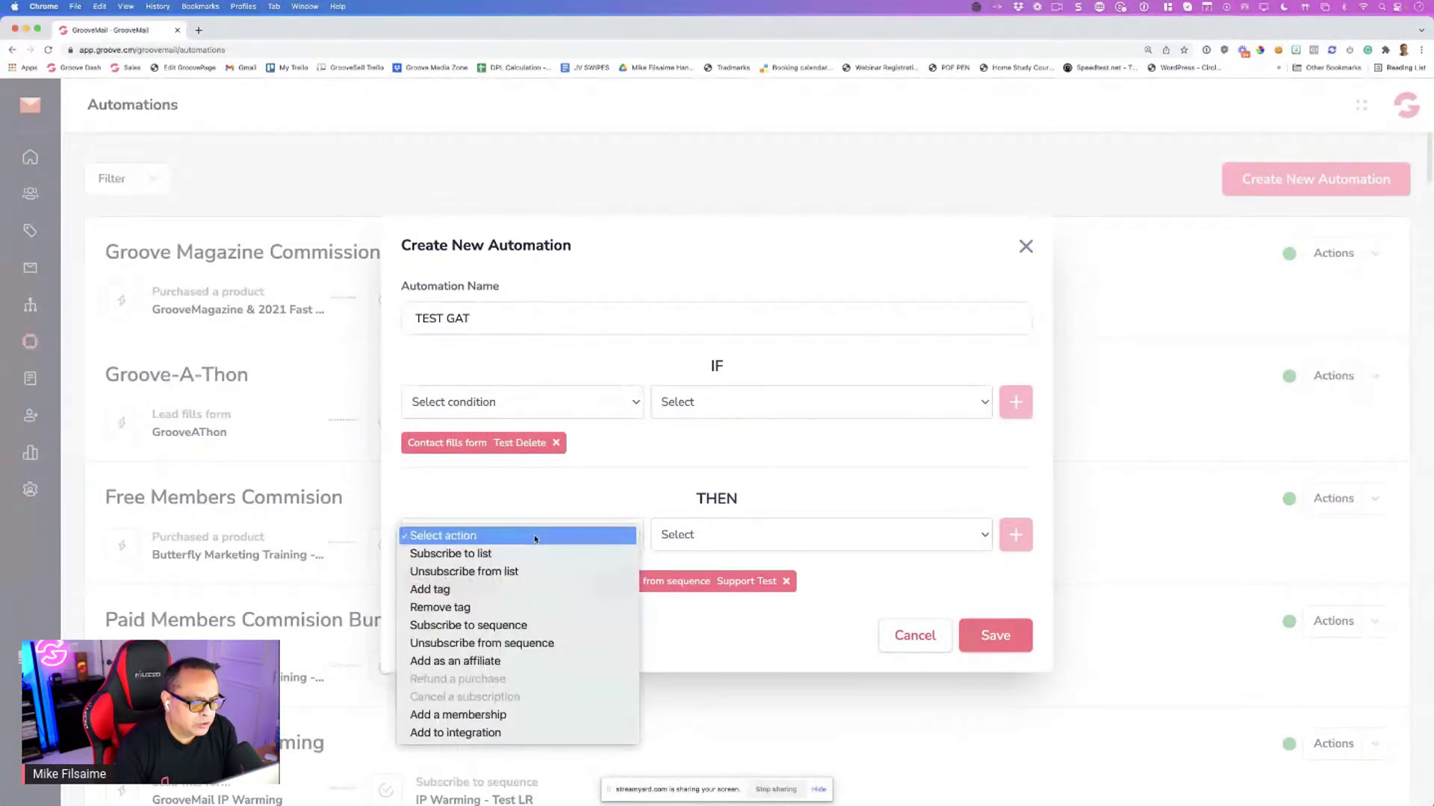
{"action": "left_click", "coordinate": [503, 625]}
{"action": "left_click", "coordinate": [747, 535]}
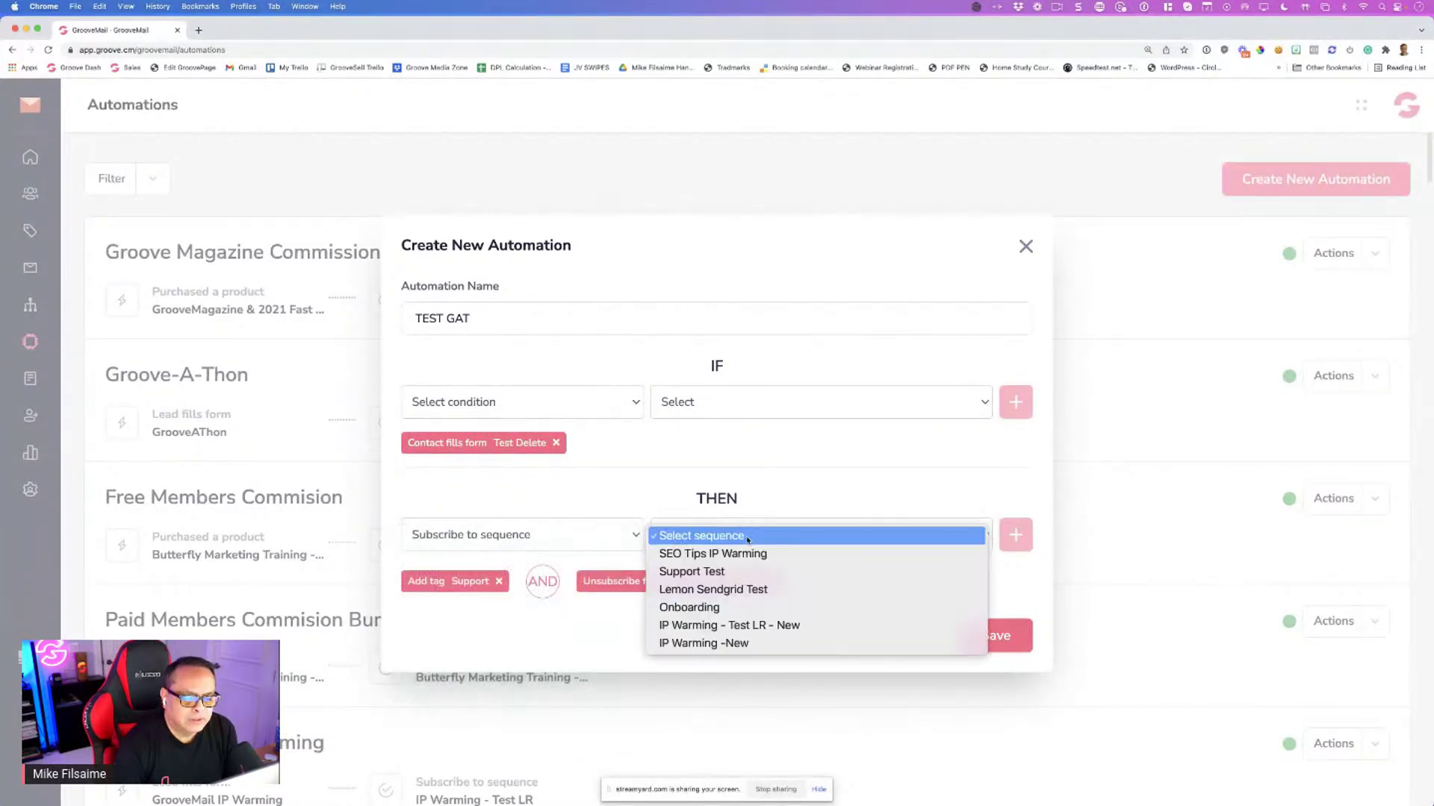
{"action": "left_click", "coordinate": [747, 571]}
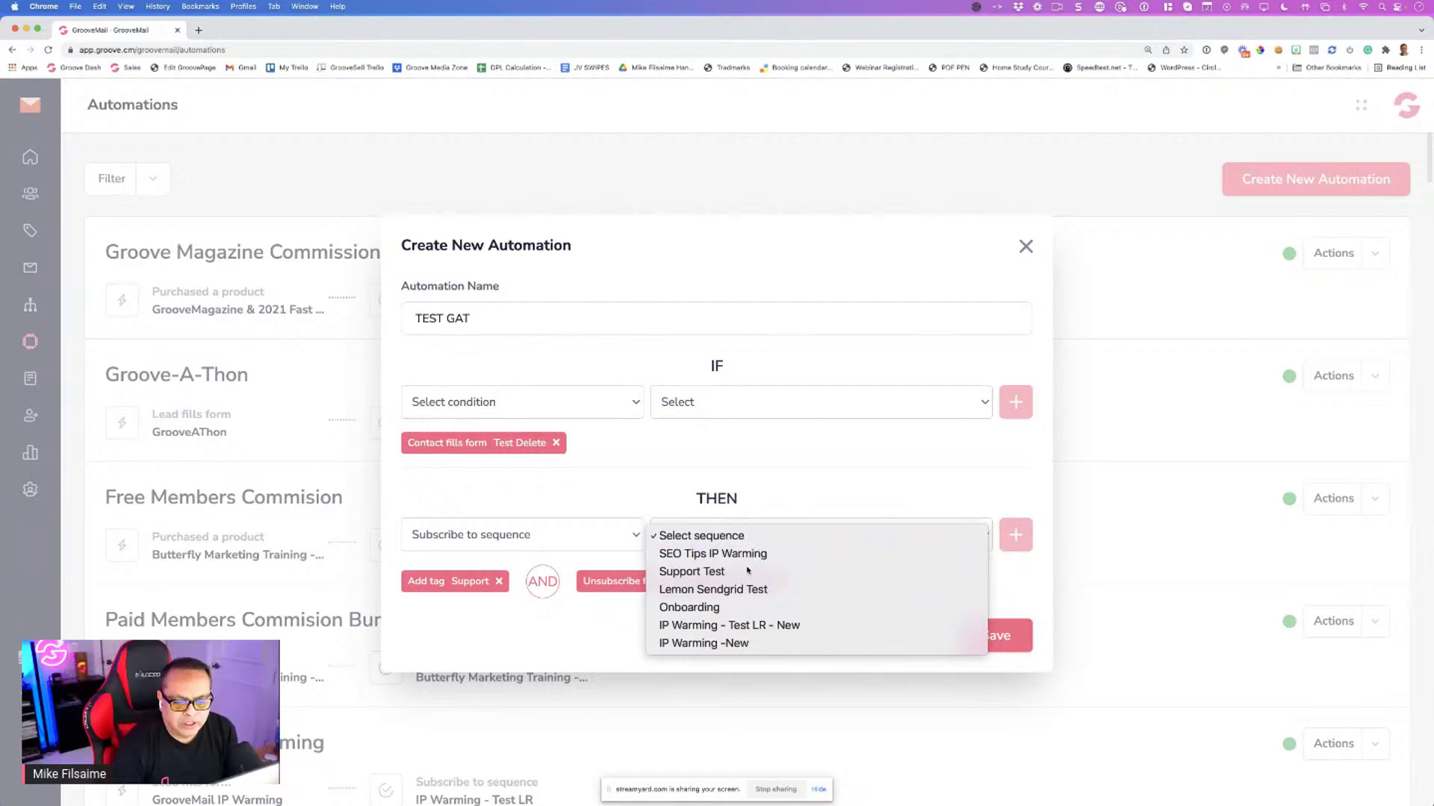
{"action": "left_click", "coordinate": [1014, 535]}
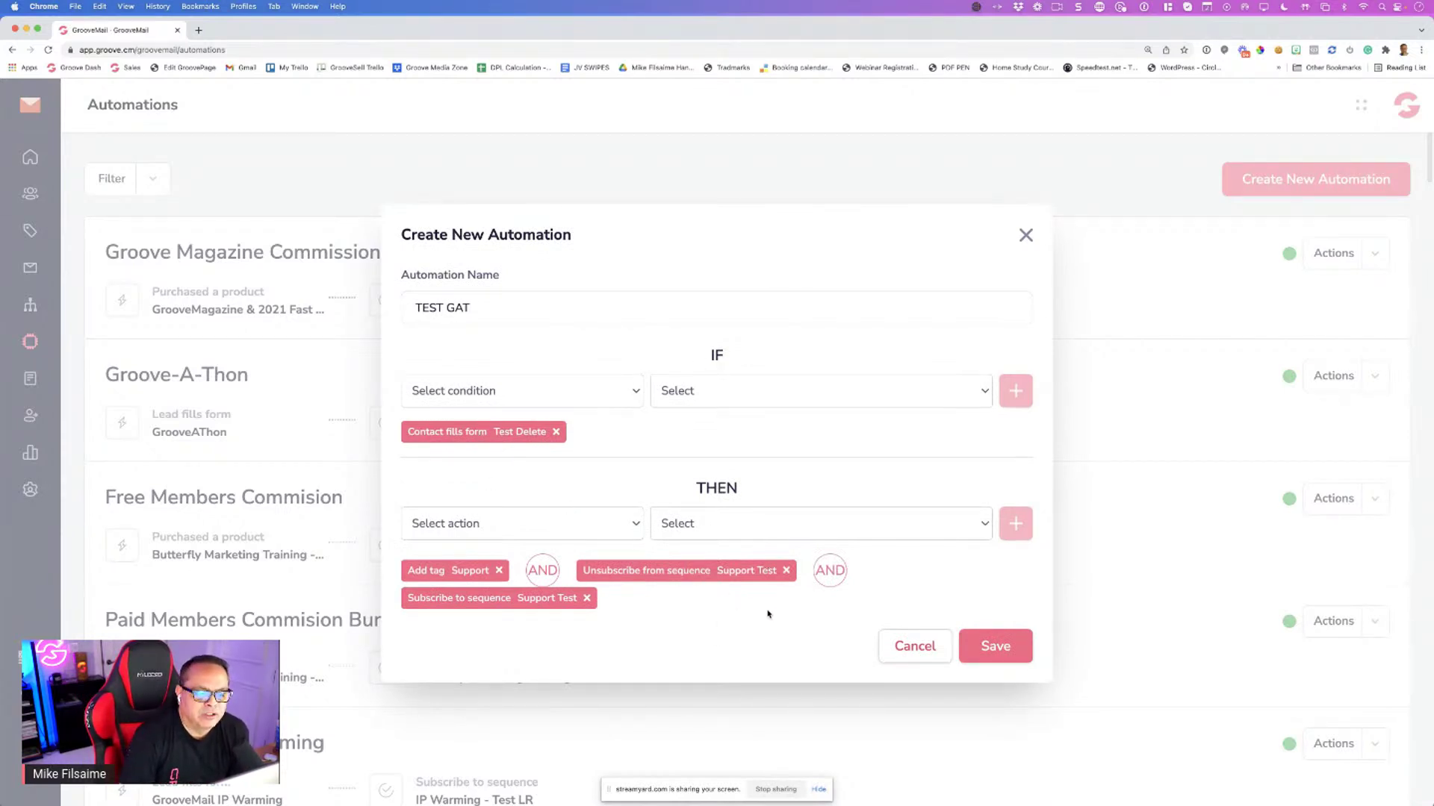
{"action": "left_click", "coordinate": [997, 644]}
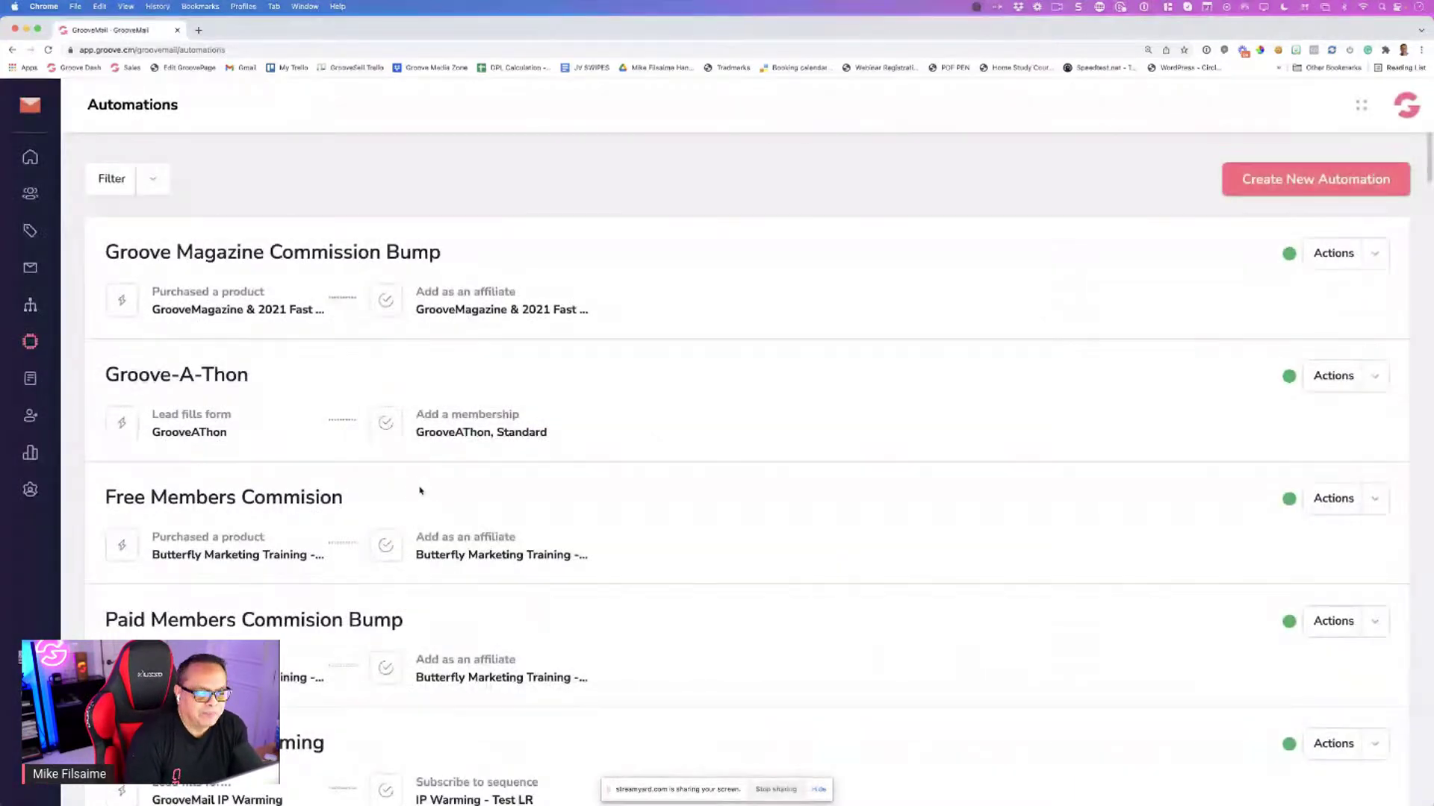
Start a new automation named 'BMF GAT 2022'
{"action": "scroll", "coordinate": [461, 422], "scroll_direction": "down", "scroll_amount": 15}
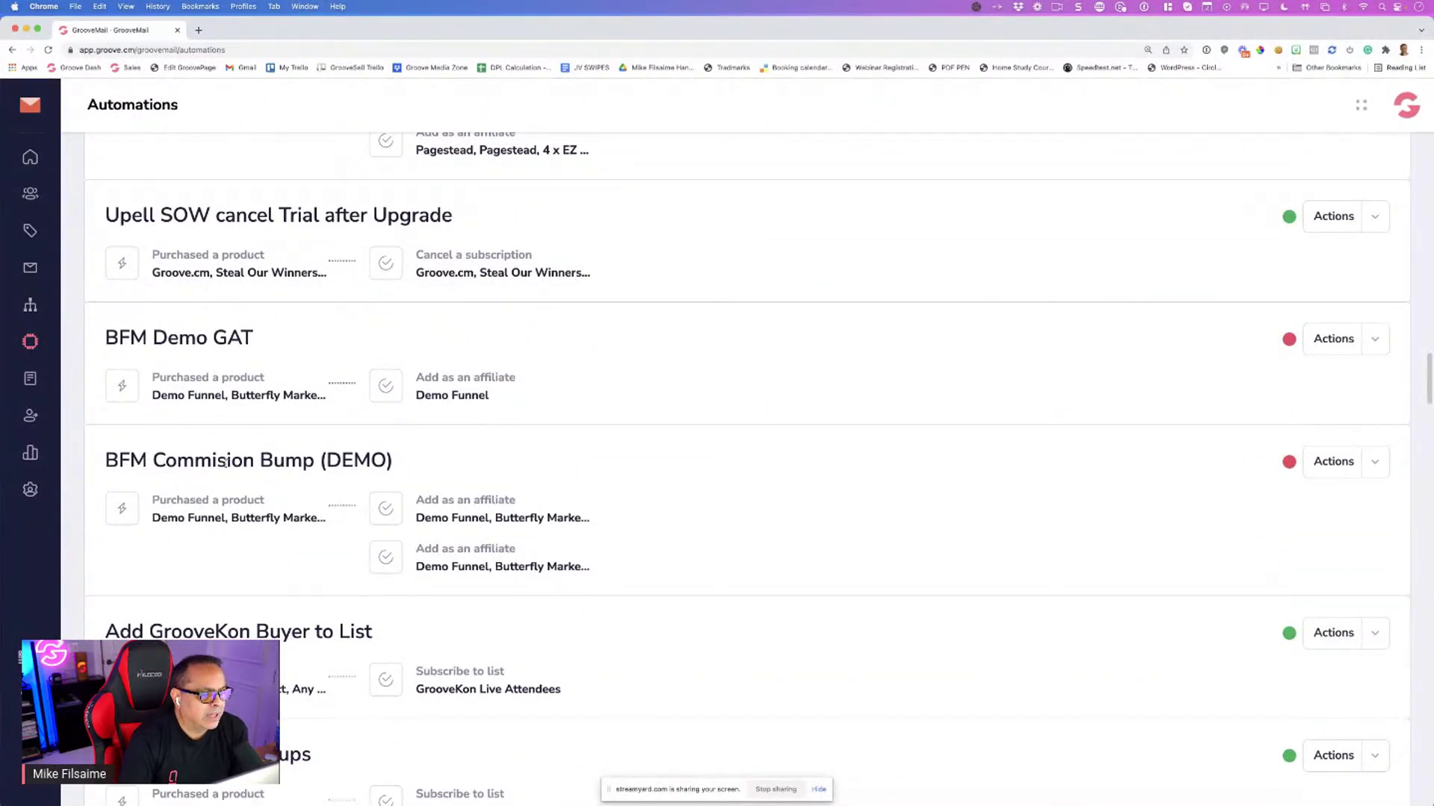
{"action": "scroll", "coordinate": [614, 495], "scroll_direction": "up", "scroll_amount": 15}
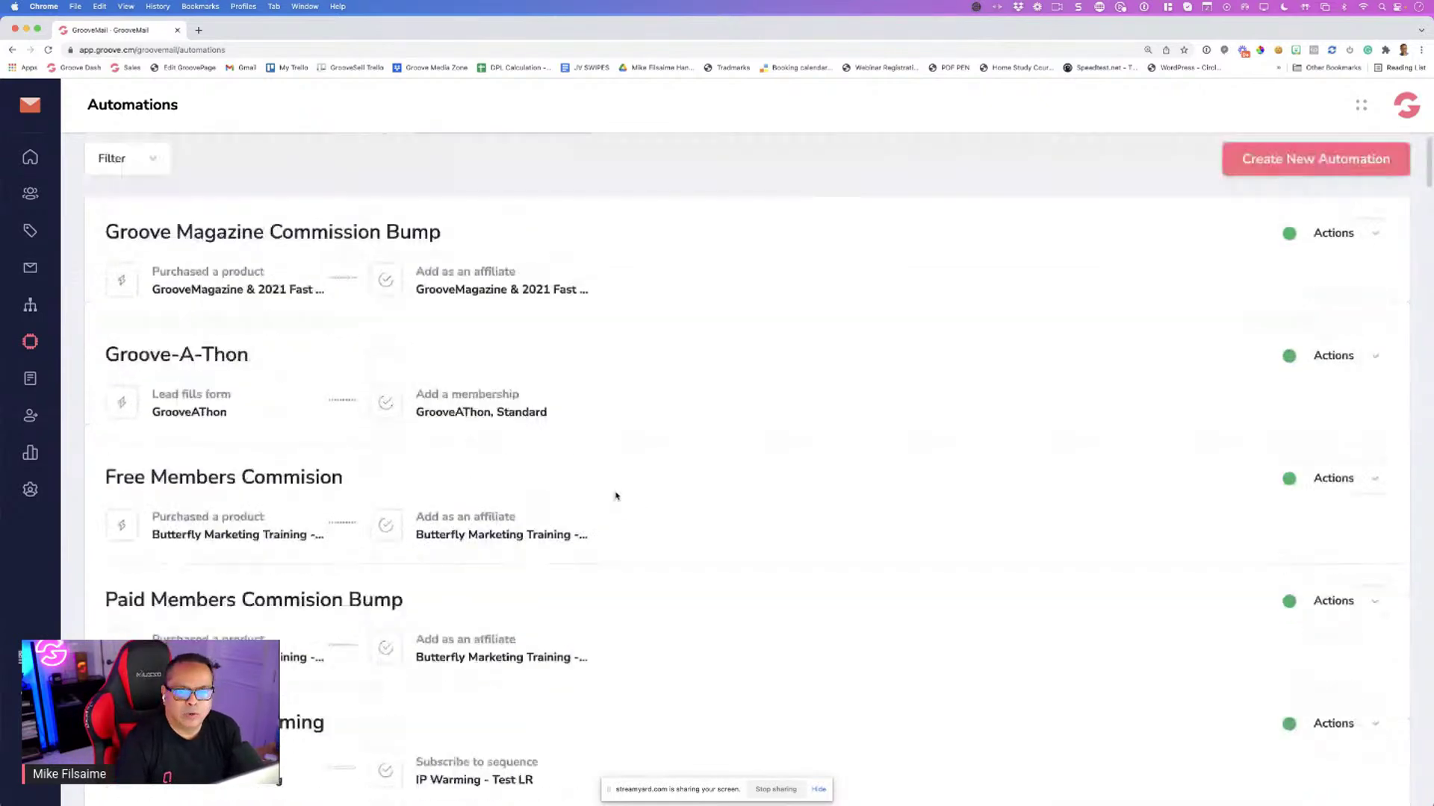
{"action": "left_click", "coordinate": [1316, 180]}
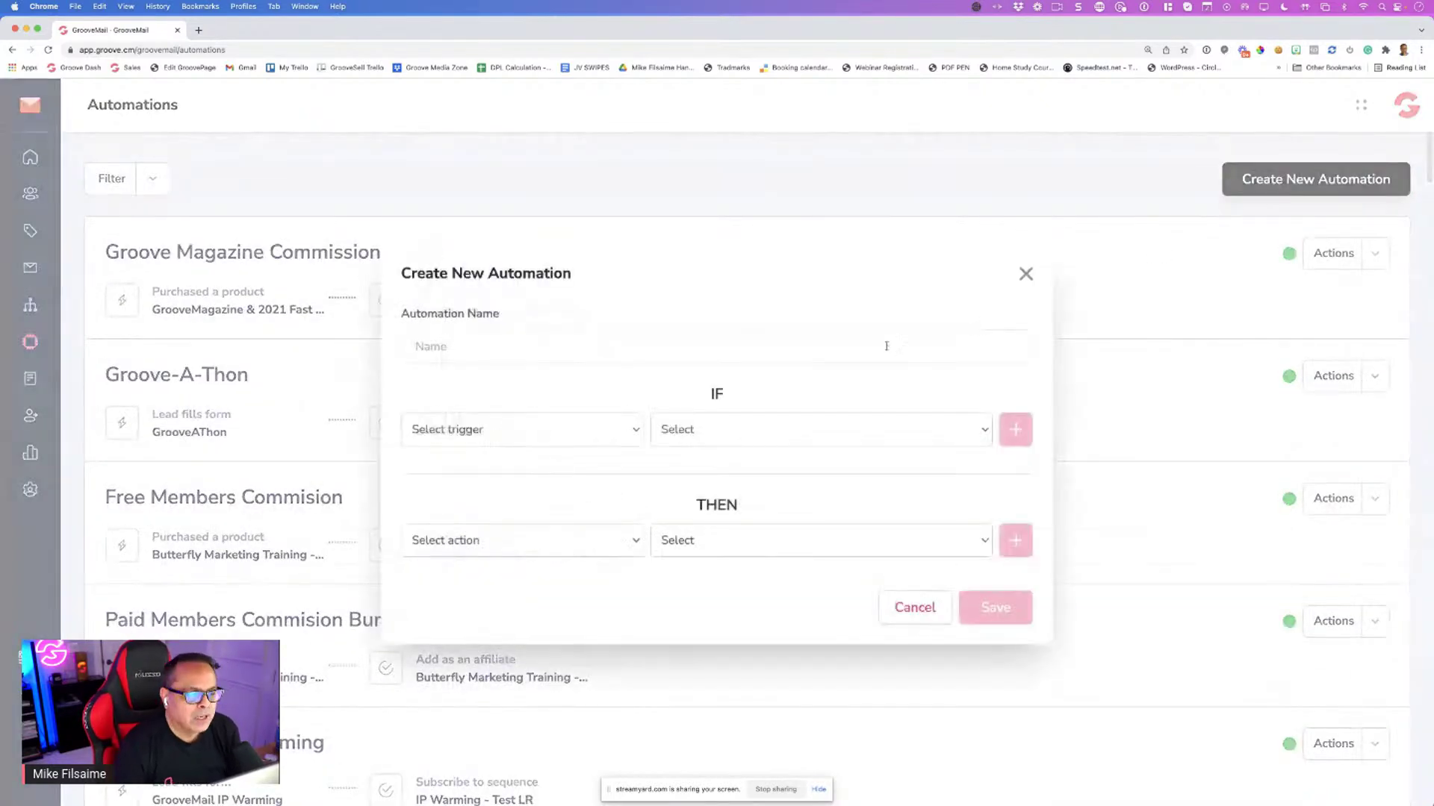
{"action": "left_click", "coordinate": [552, 349]}
{"action": "type", "text": "BM"}
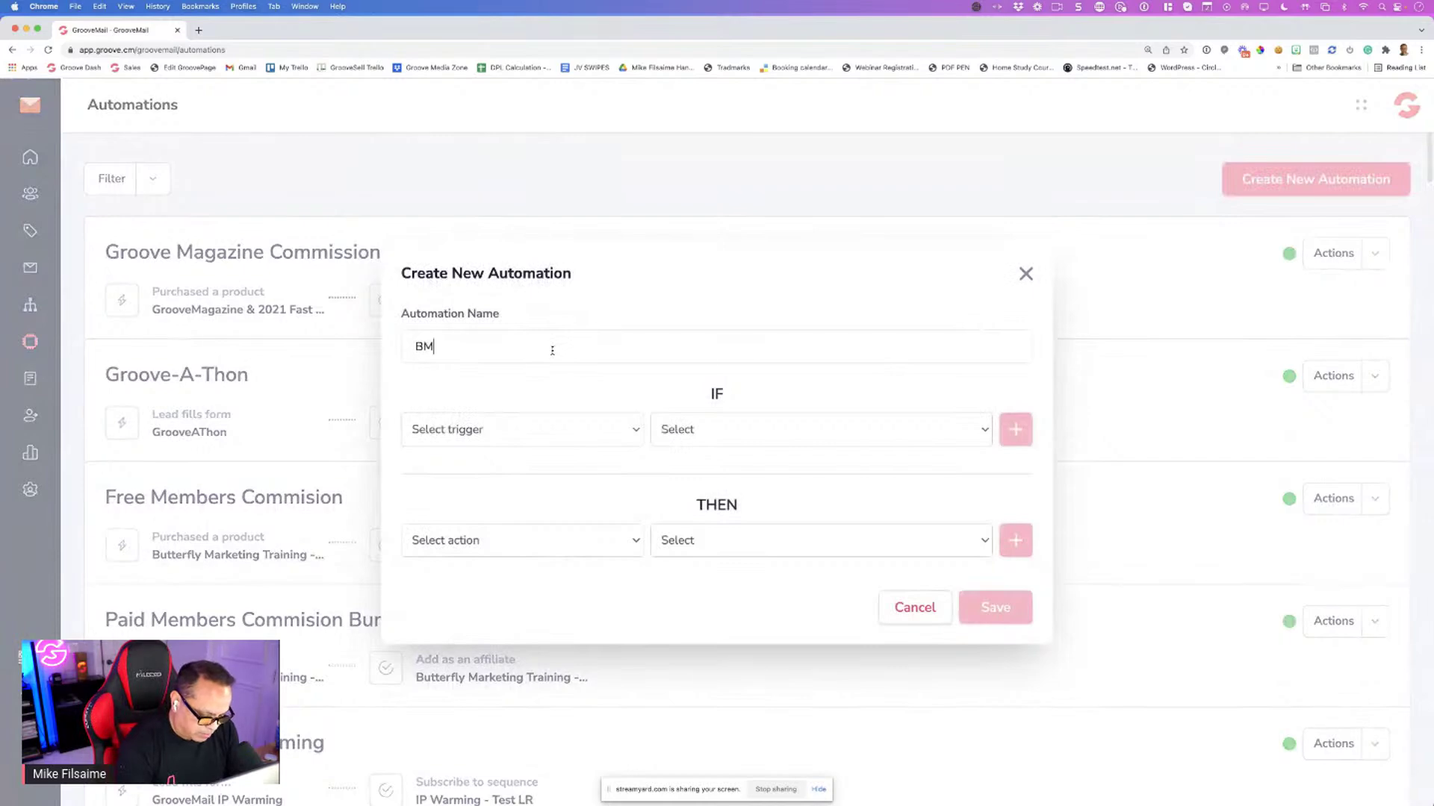
{"action": "type", "text": "F GA"}
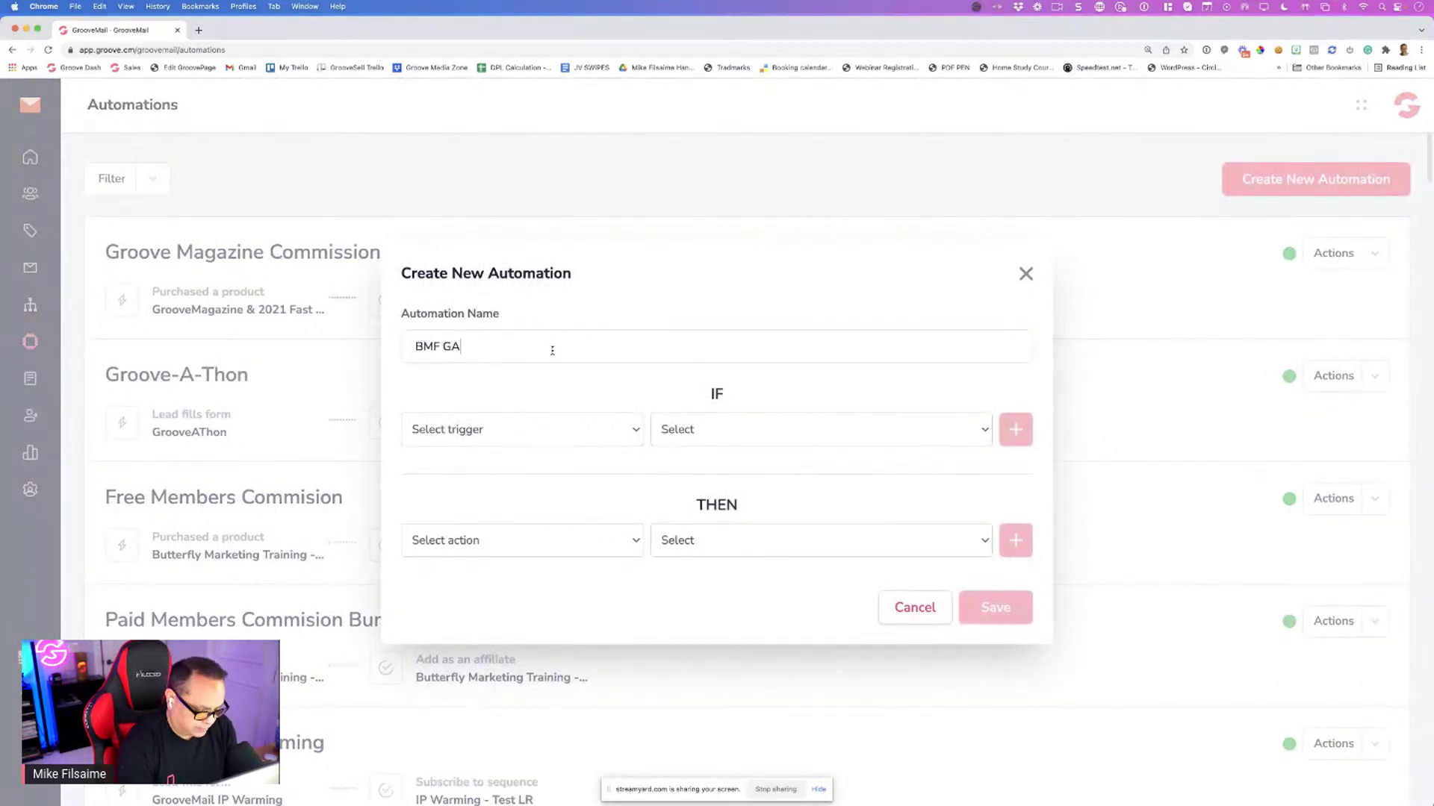
{"action": "type", "text": "T 2022"}
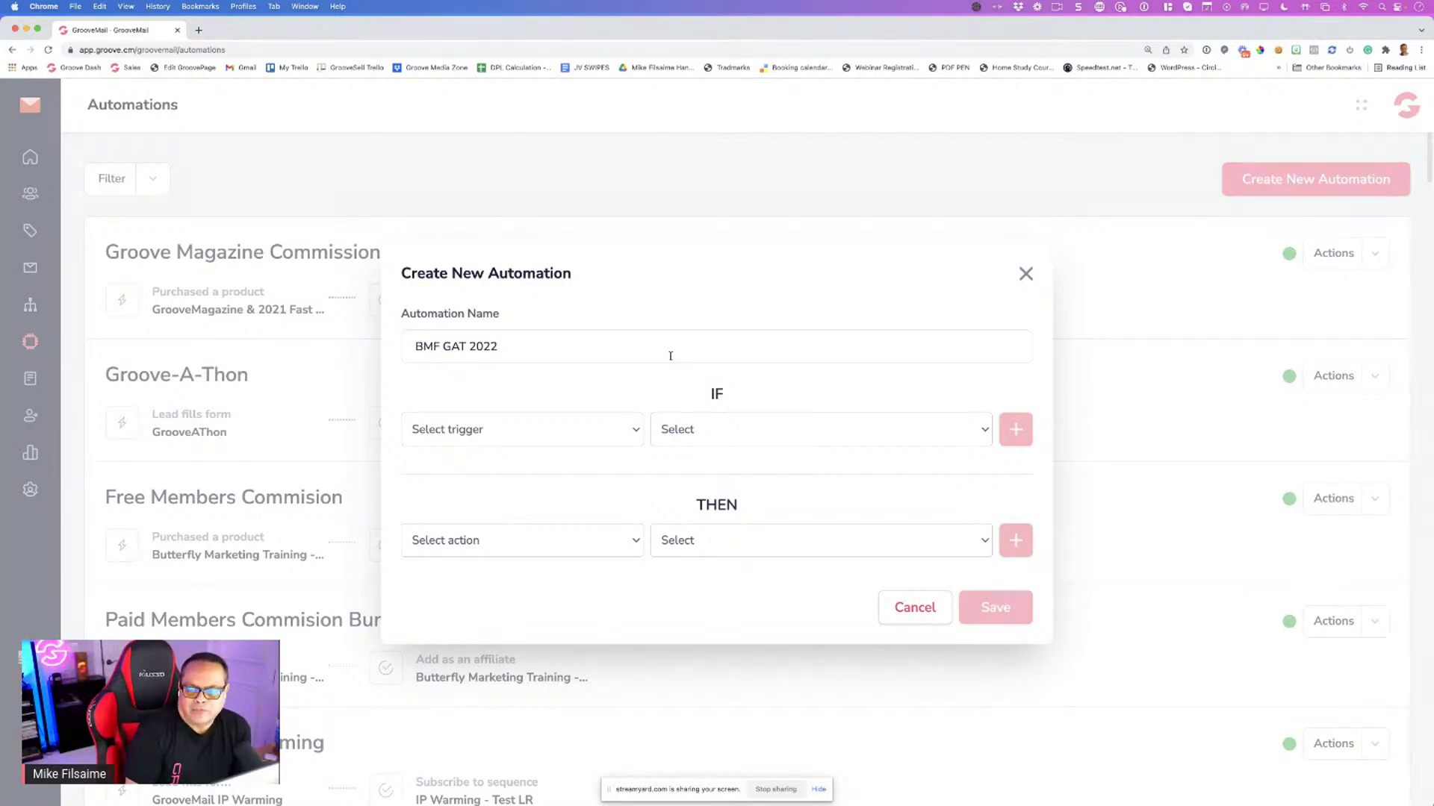
Add a trigger: Purchased a product, Groove funnel, GrooveFunnels, GrooveFunnels Free price point
{"action": "left_click", "coordinate": [513, 431]}
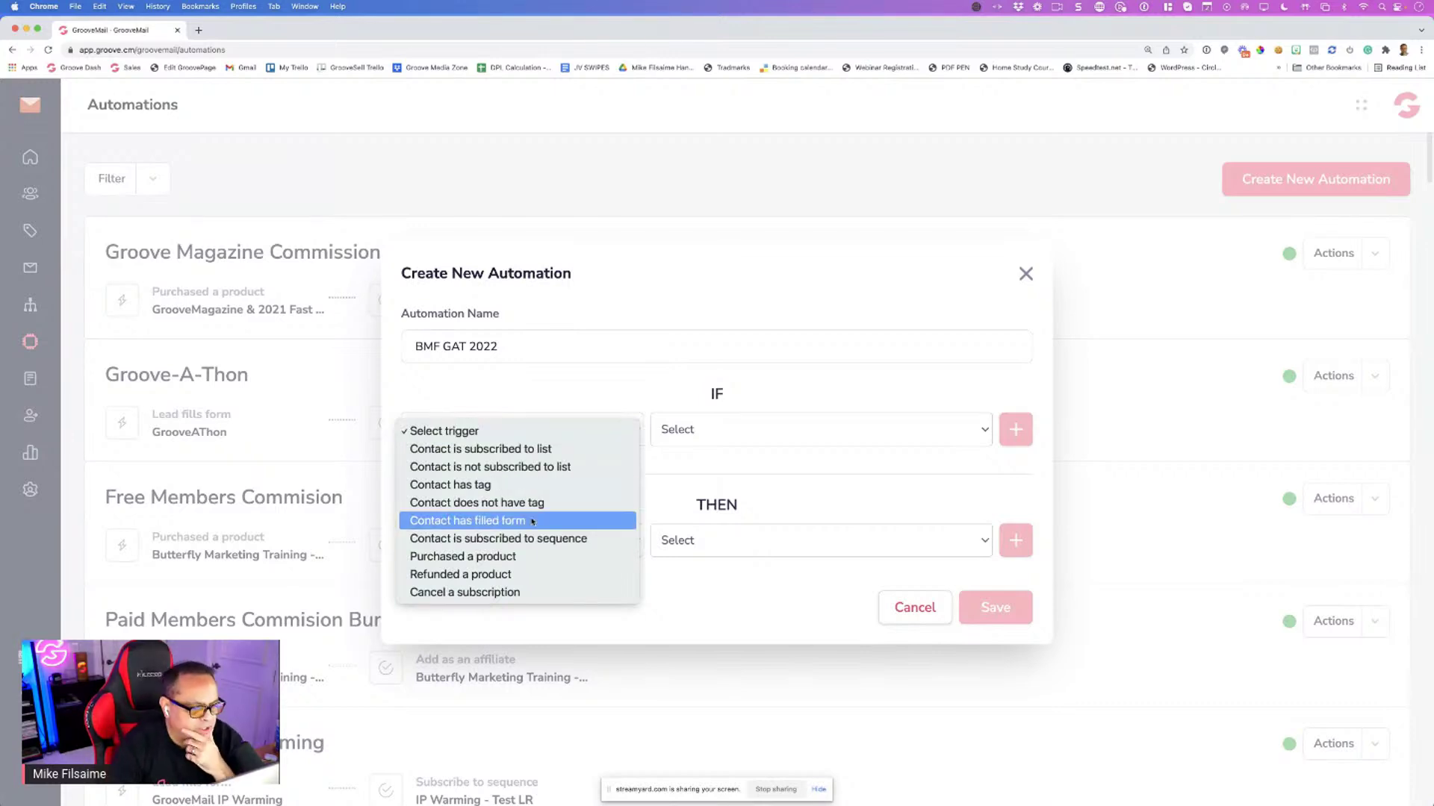
{"action": "left_click", "coordinate": [521, 555]}
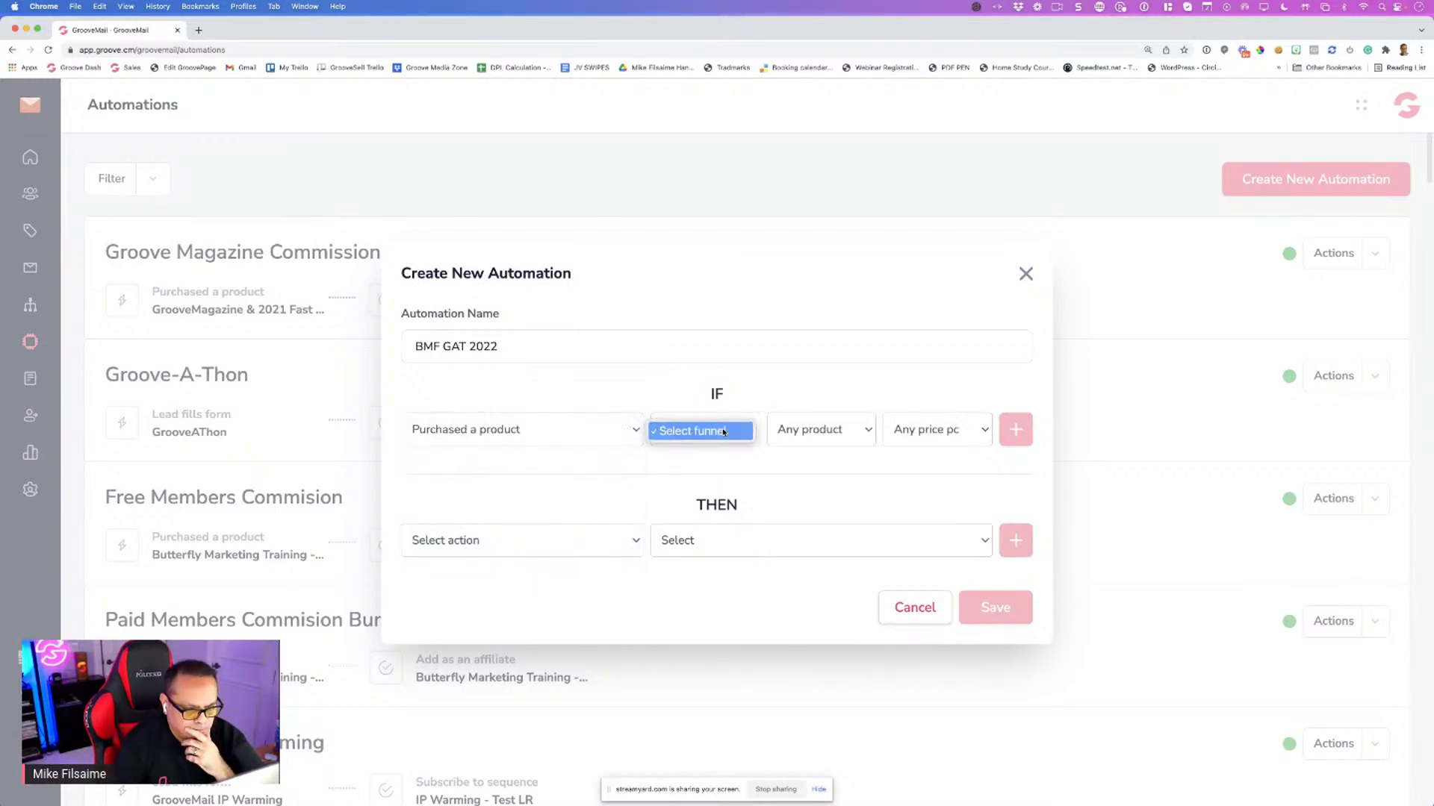
{"action": "left_click", "coordinate": [720, 432]}
{"action": "left_click", "coordinate": [714, 449]}
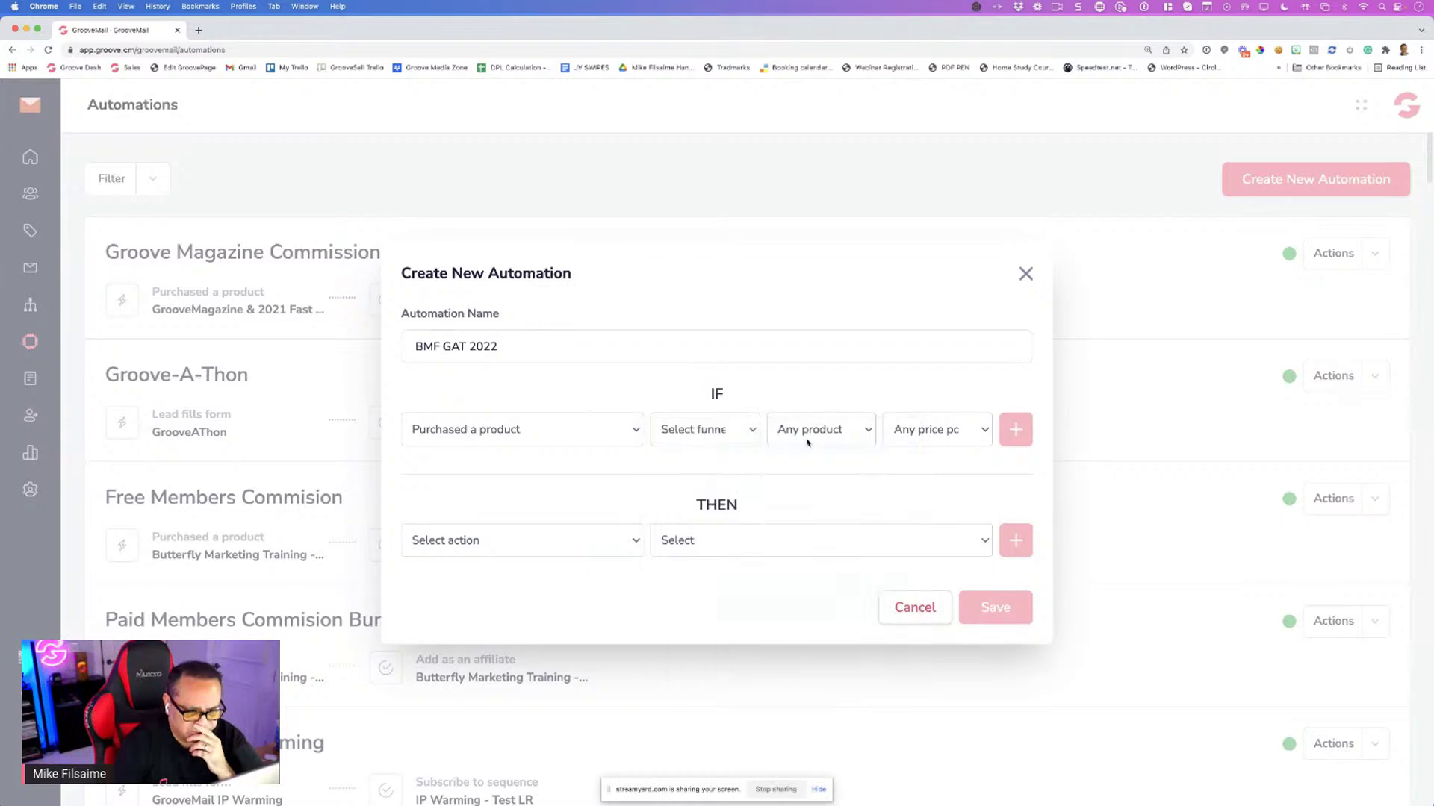
{"action": "left_click", "coordinate": [811, 432]}
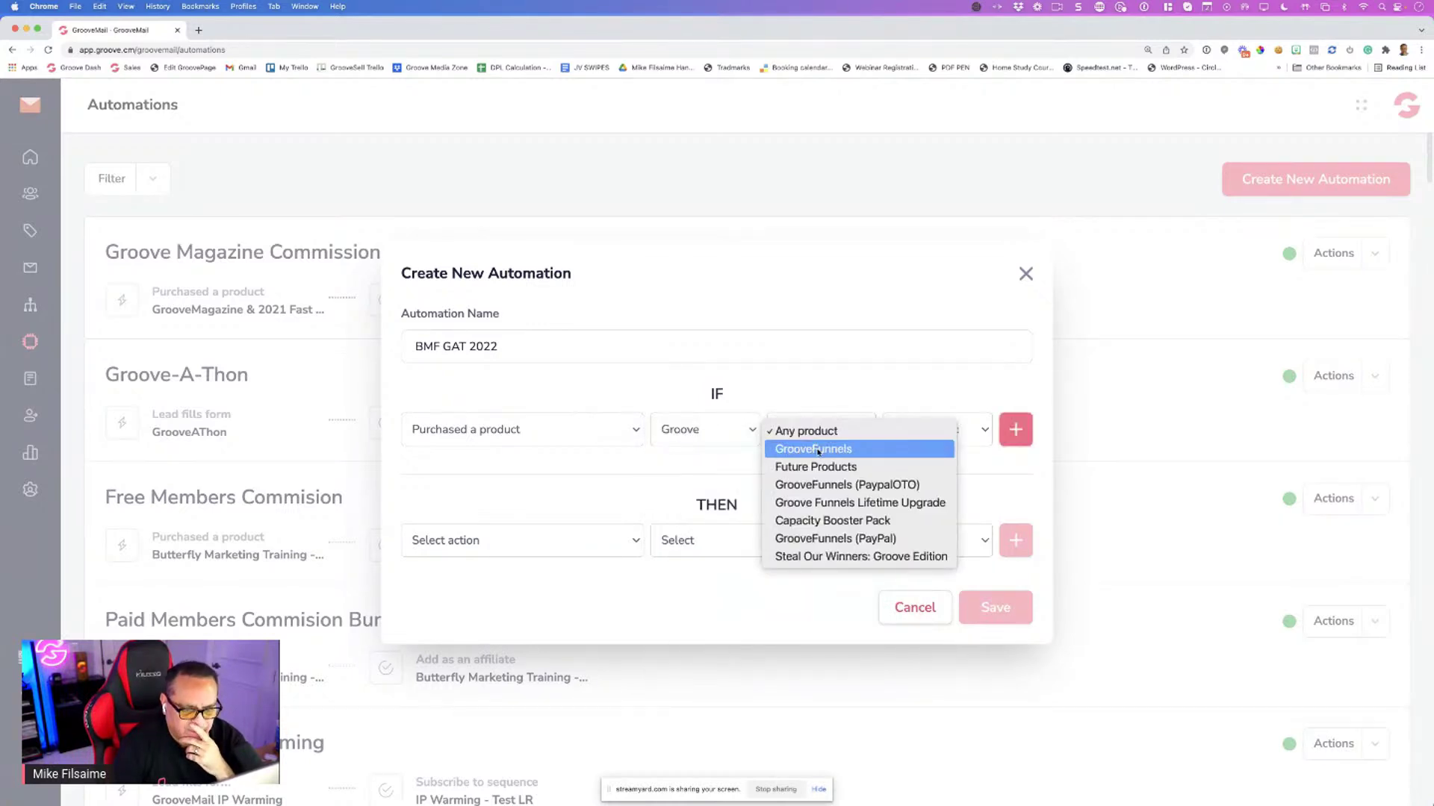
{"action": "left_click", "coordinate": [817, 449]}
{"action": "left_click", "coordinate": [913, 432]}
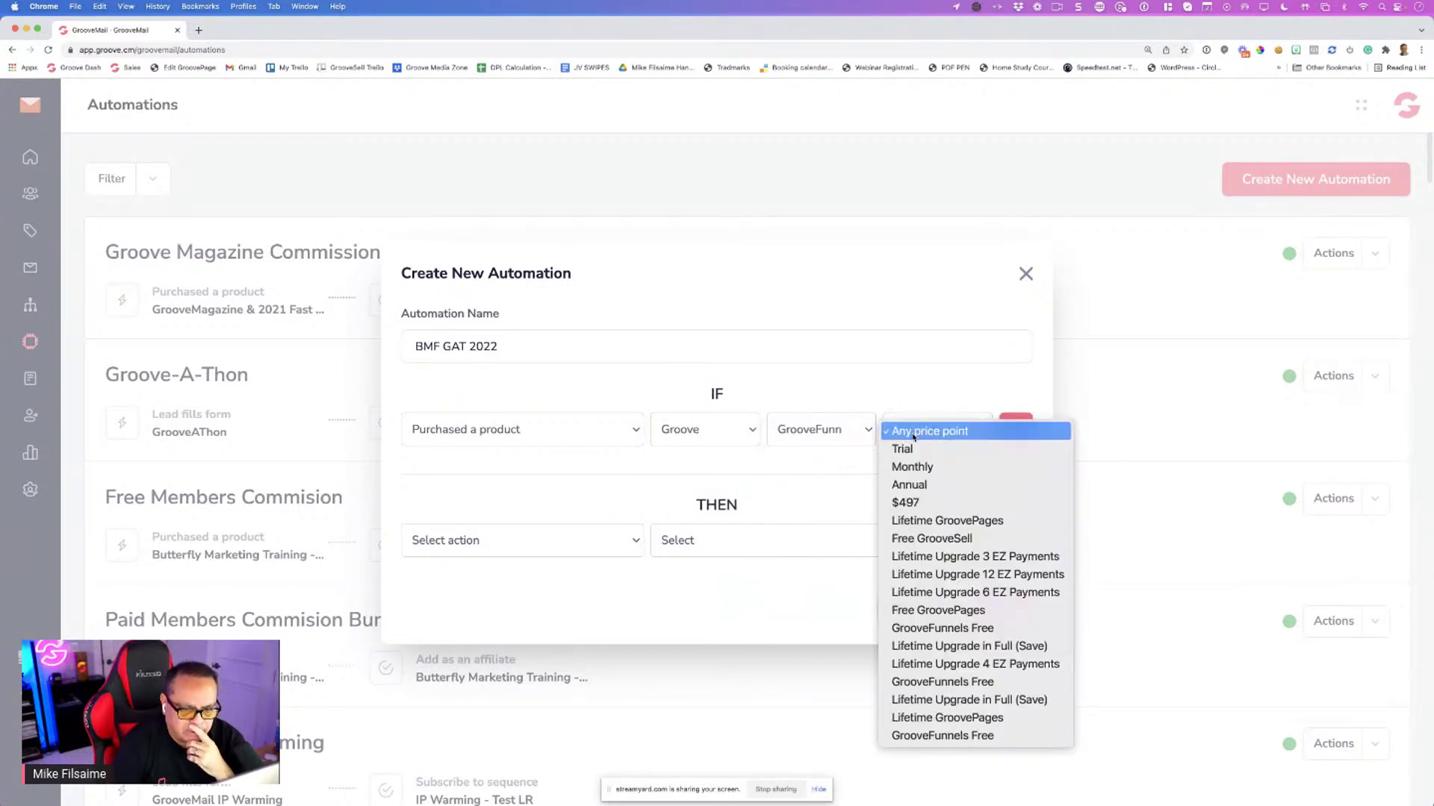
{"action": "left_click", "coordinate": [943, 736]}
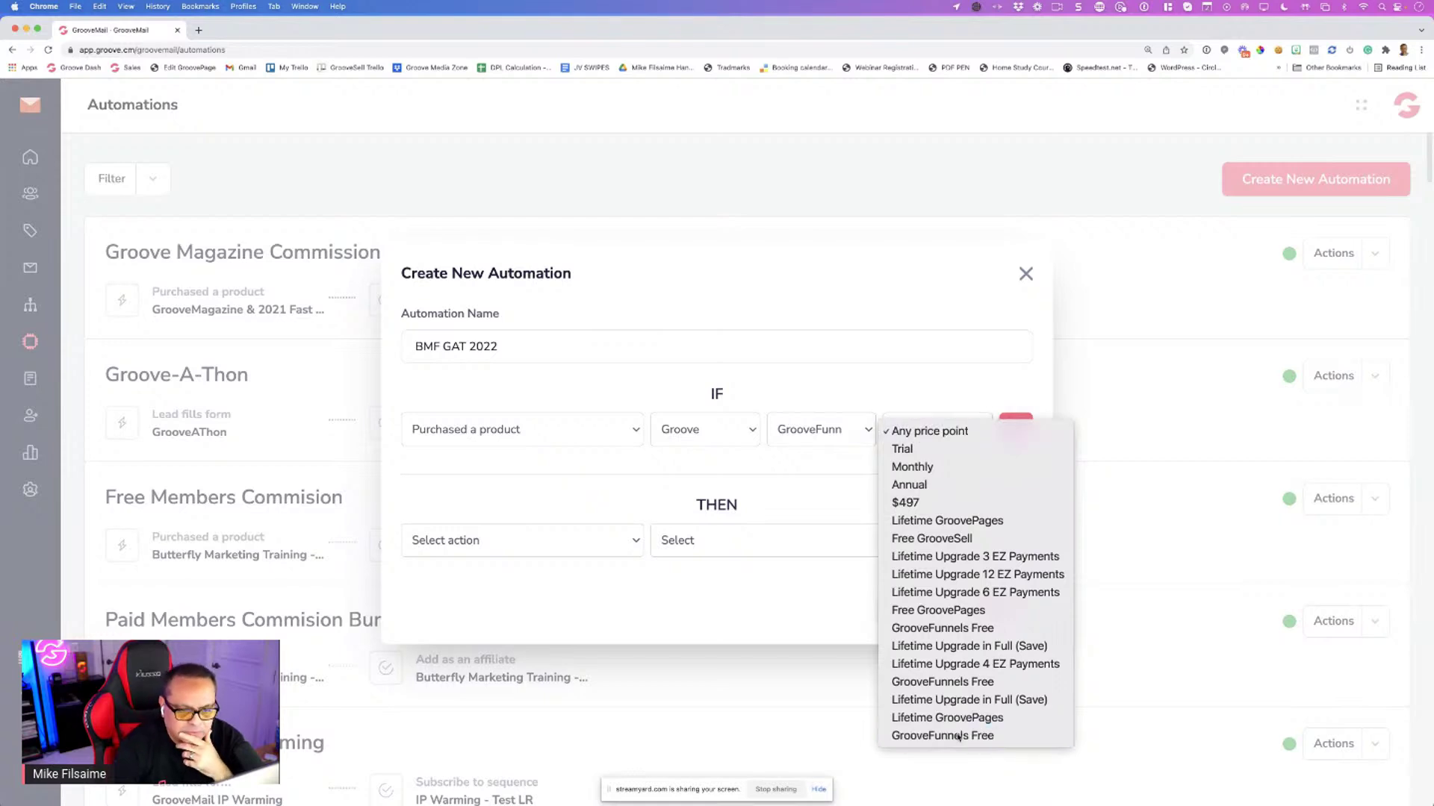
{"action": "left_click", "coordinate": [1016, 429]}
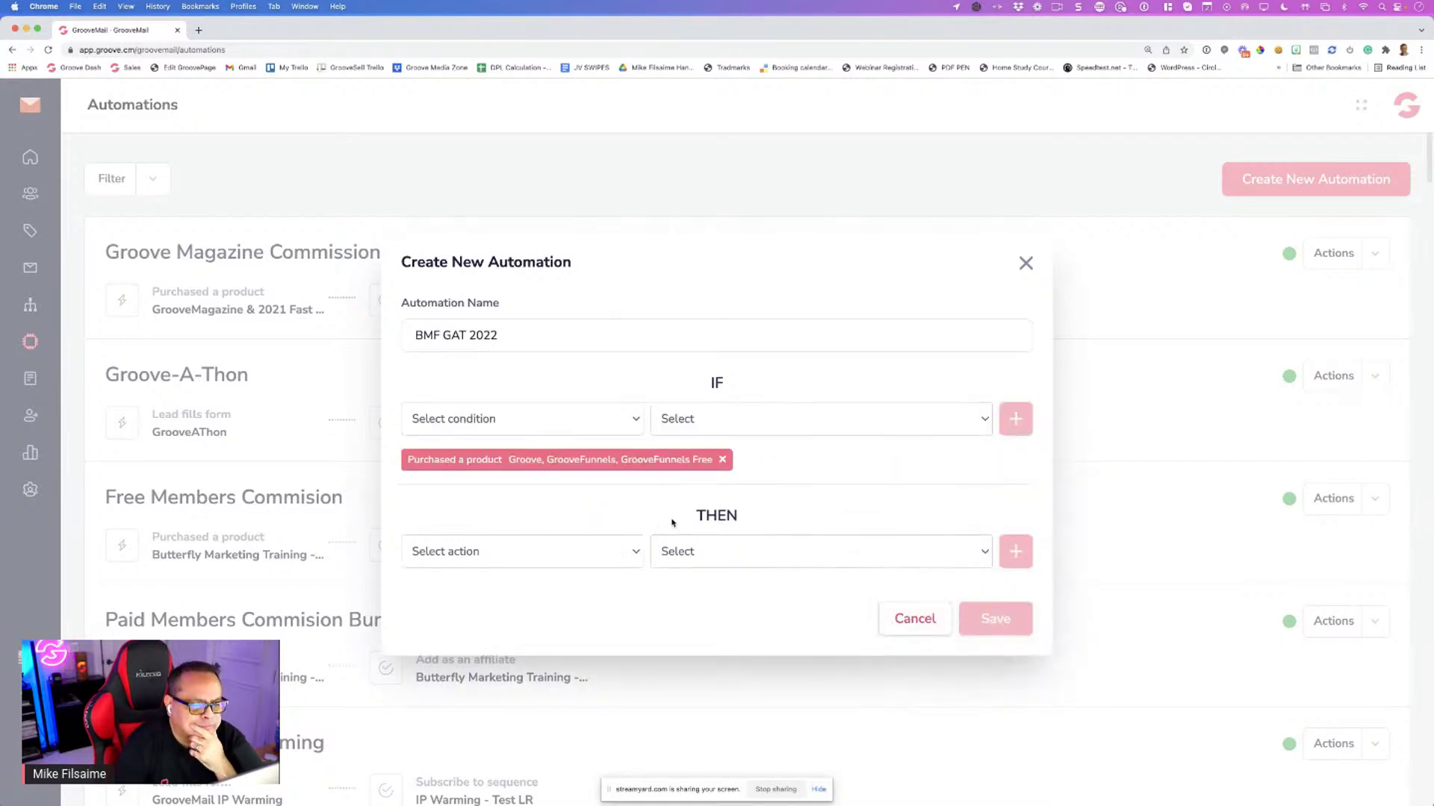
Add an Add as an affiliate action with custom commission tier and the Groove funnel
{"action": "left_click", "coordinate": [451, 560]}
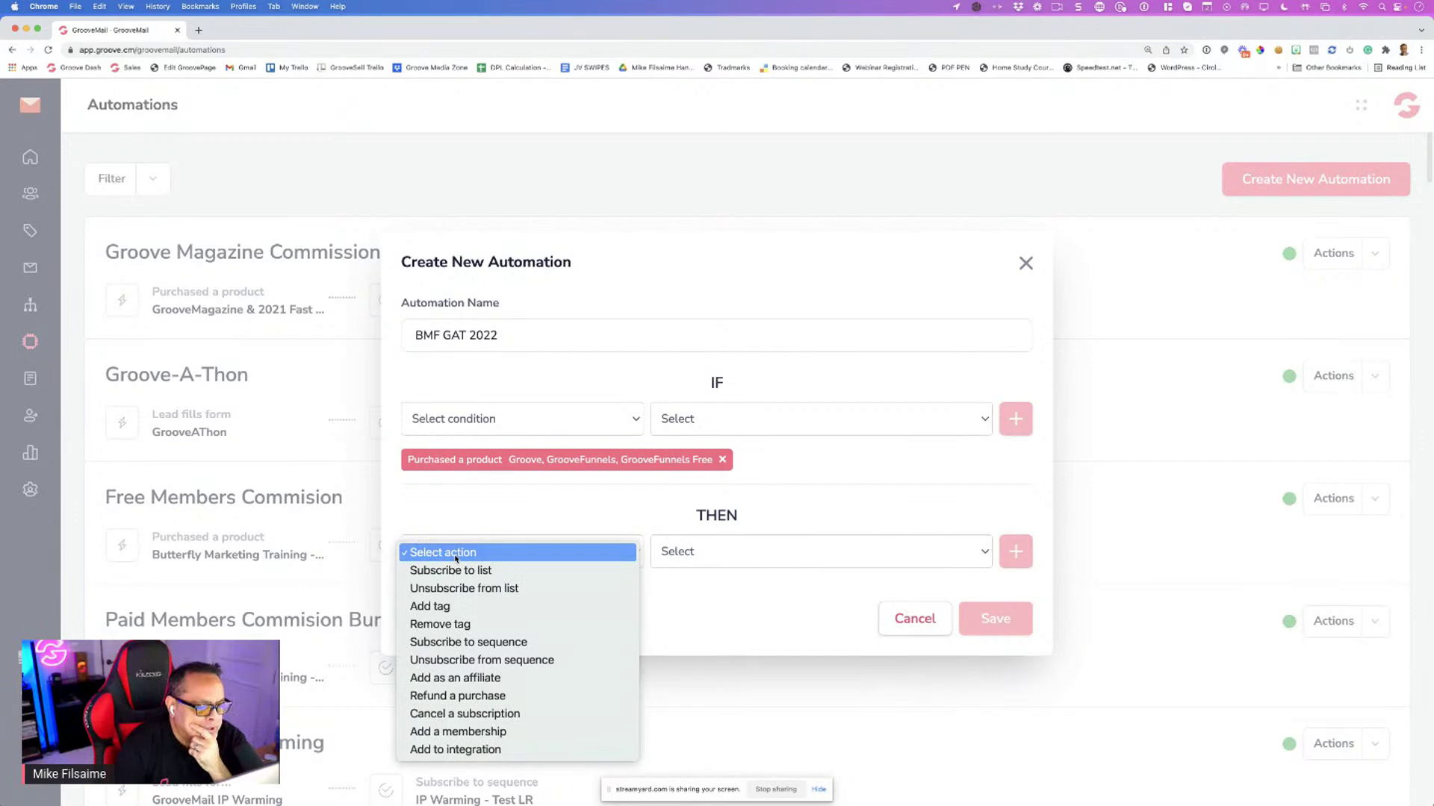
{"action": "left_click", "coordinate": [455, 678]}
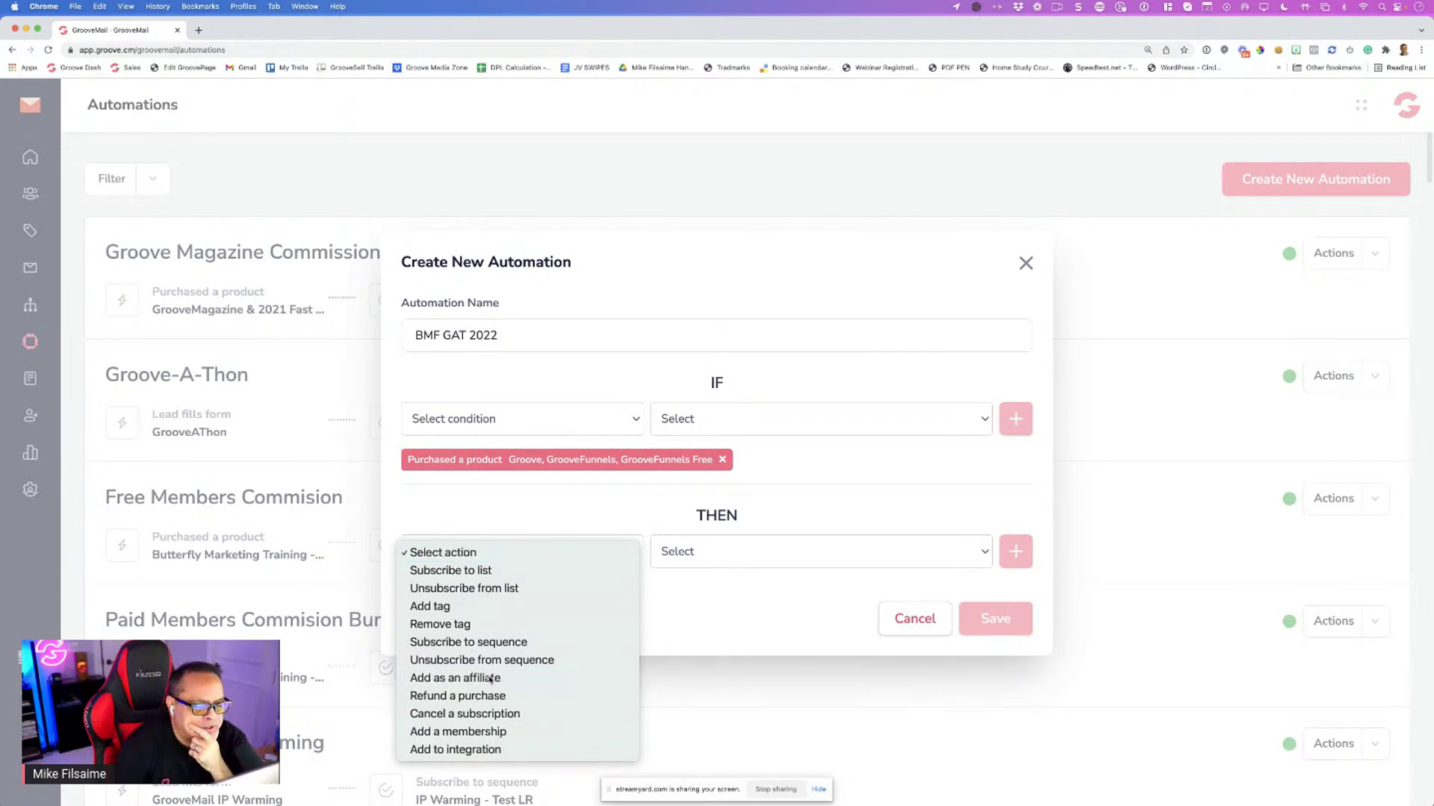
{"action": "left_click", "coordinate": [702, 556]}
{"action": "left_click", "coordinate": [717, 571]}
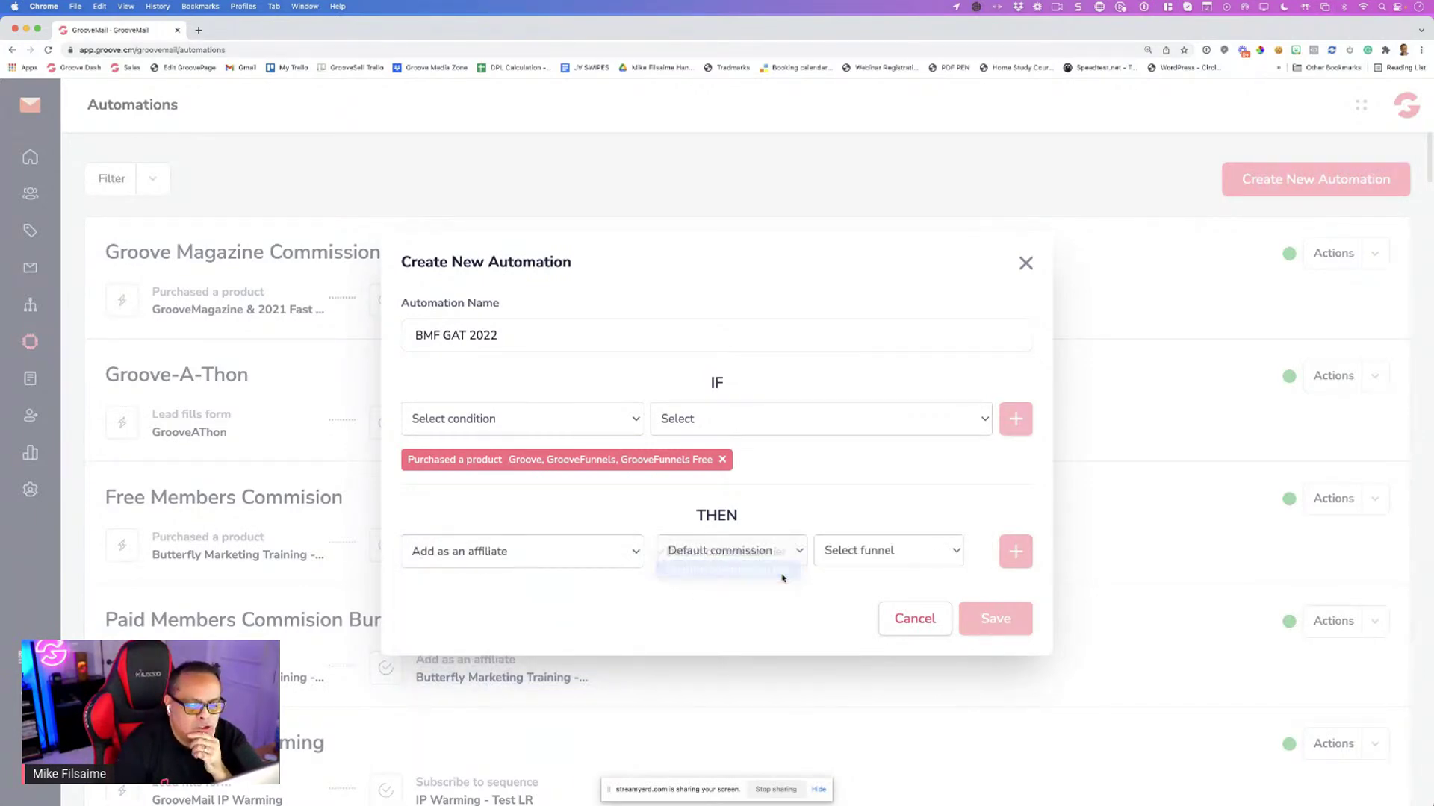
{"action": "left_click", "coordinate": [844, 558]}
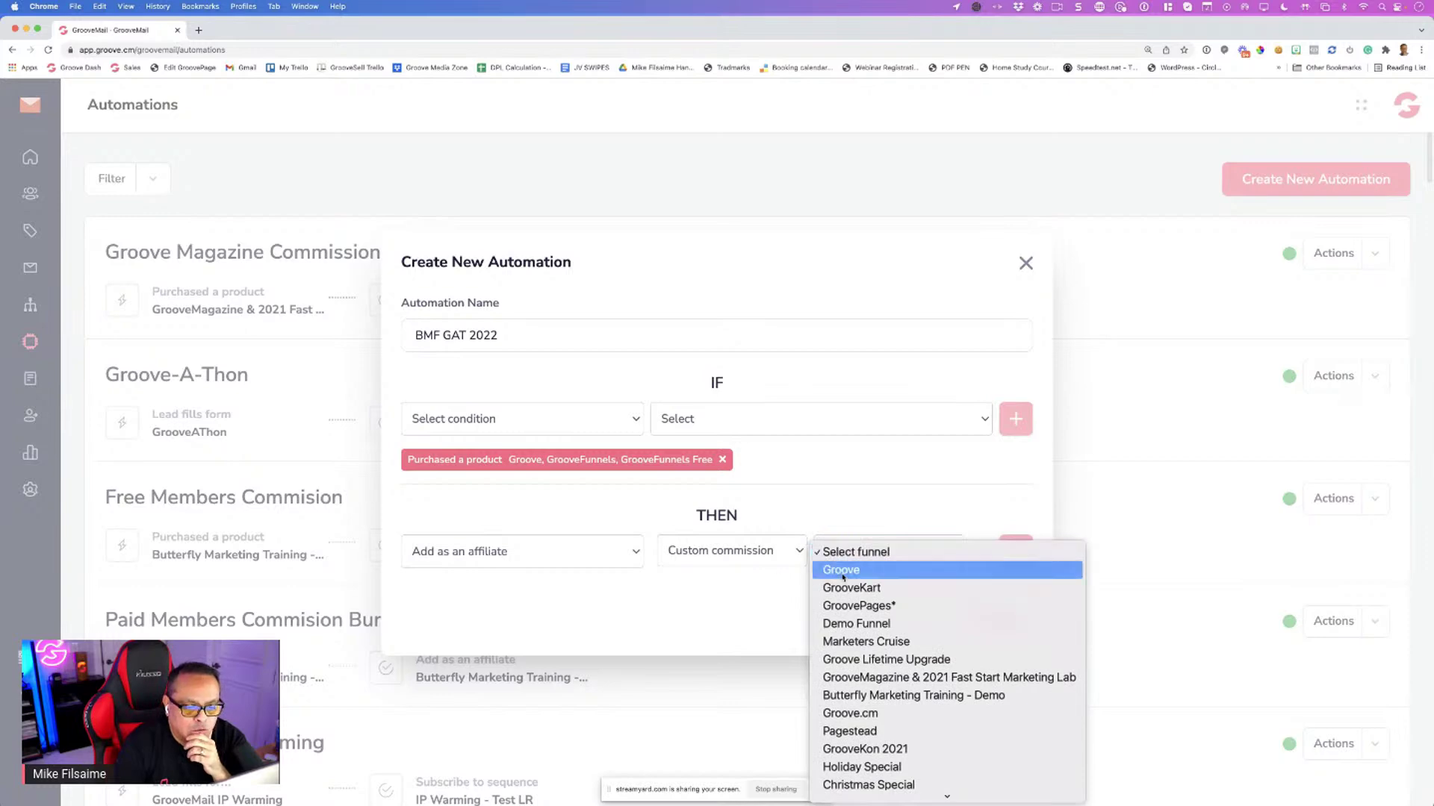
{"action": "left_click", "coordinate": [848, 570]}
{"action": "scroll", "coordinate": [805, 573], "scroll_direction": "down", "scroll_amount": 2}
{"action": "left_click", "coordinate": [776, 554]}
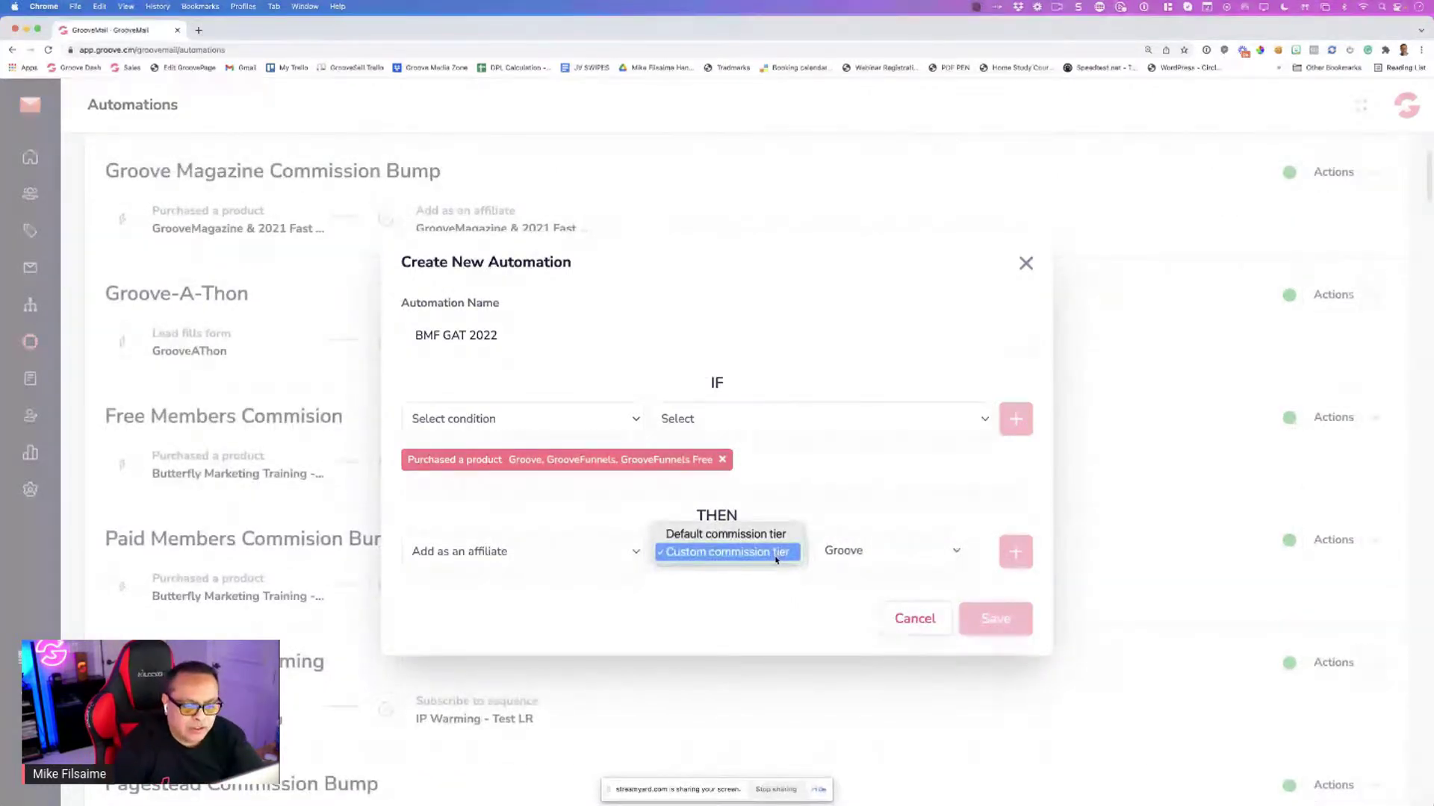
{"action": "left_click", "coordinate": [775, 554]}
{"action": "left_click", "coordinate": [857, 552]}
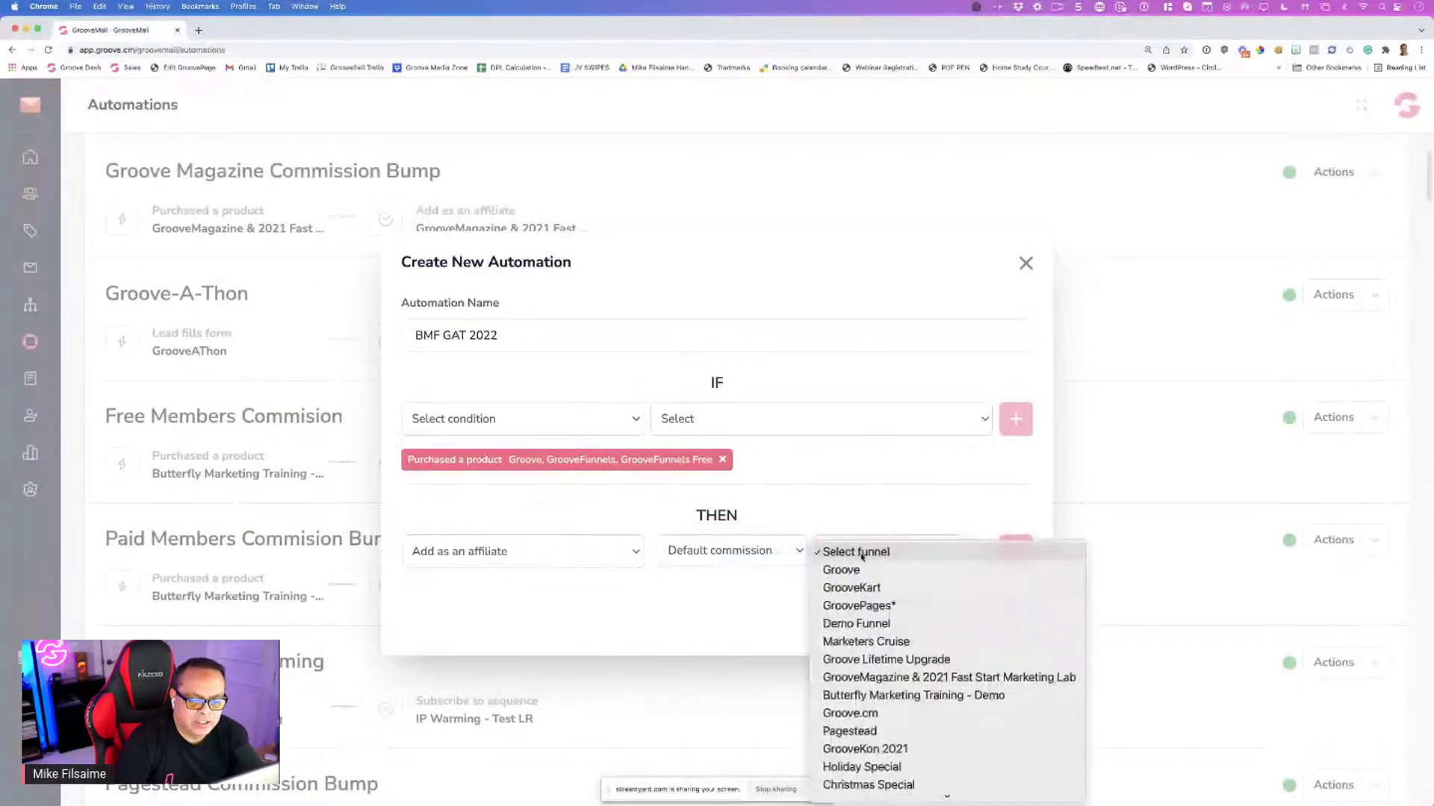
{"action": "left_click", "coordinate": [839, 566]}
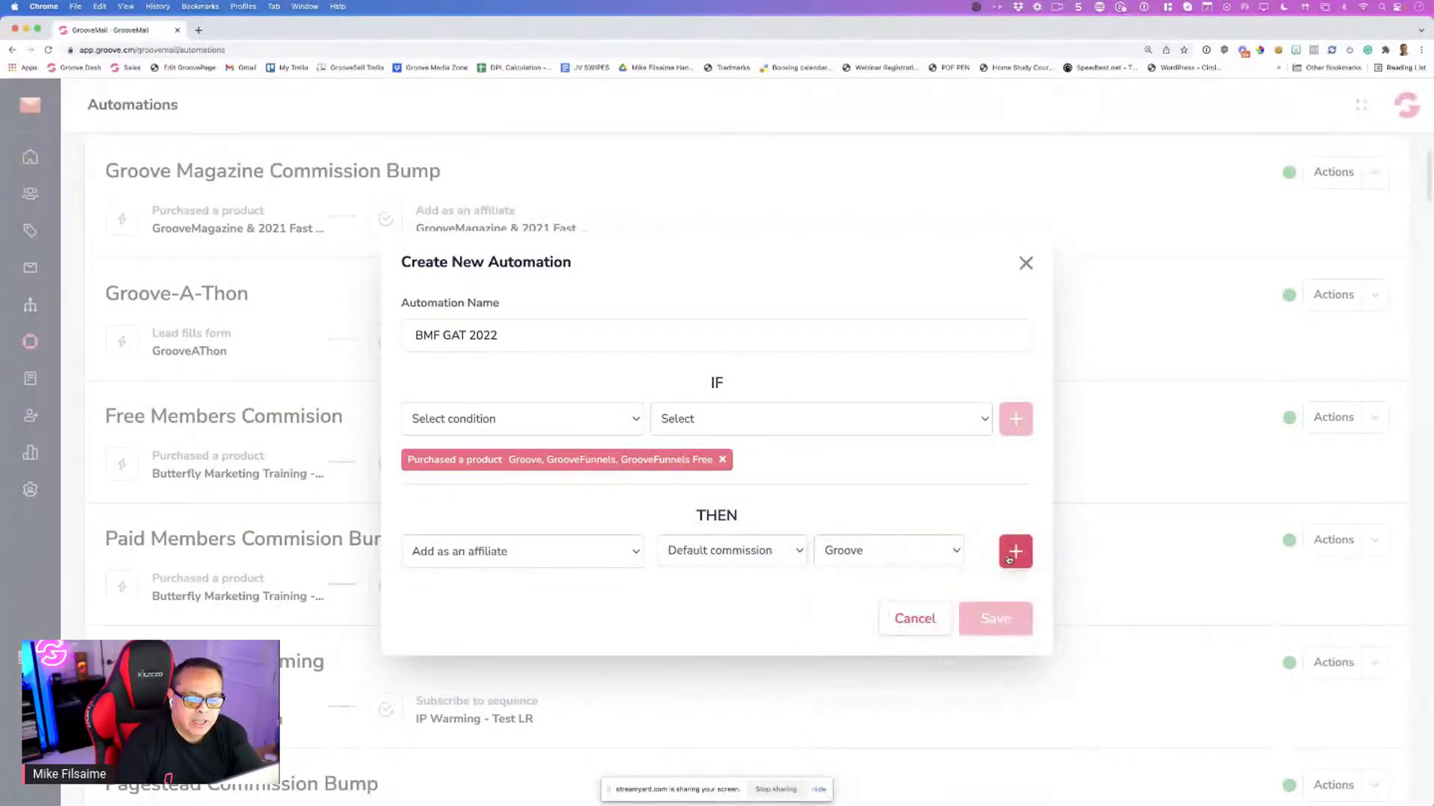
{"action": "left_click", "coordinate": [1015, 551]}
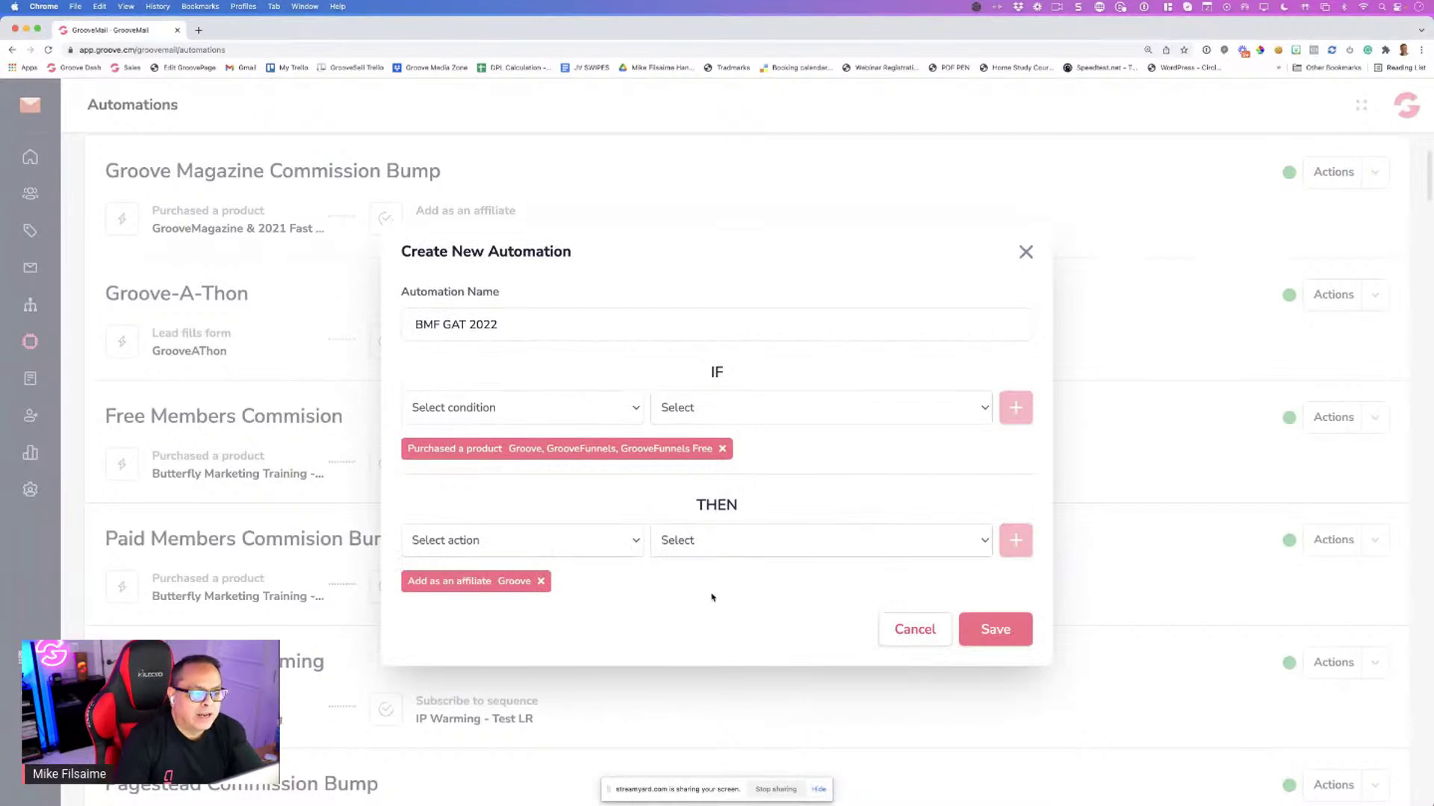
Save BMF GAT 2022 and start a new automation named 'BGM Purchase demo GAT 2022'
{"action": "left_click", "coordinate": [1017, 637]}
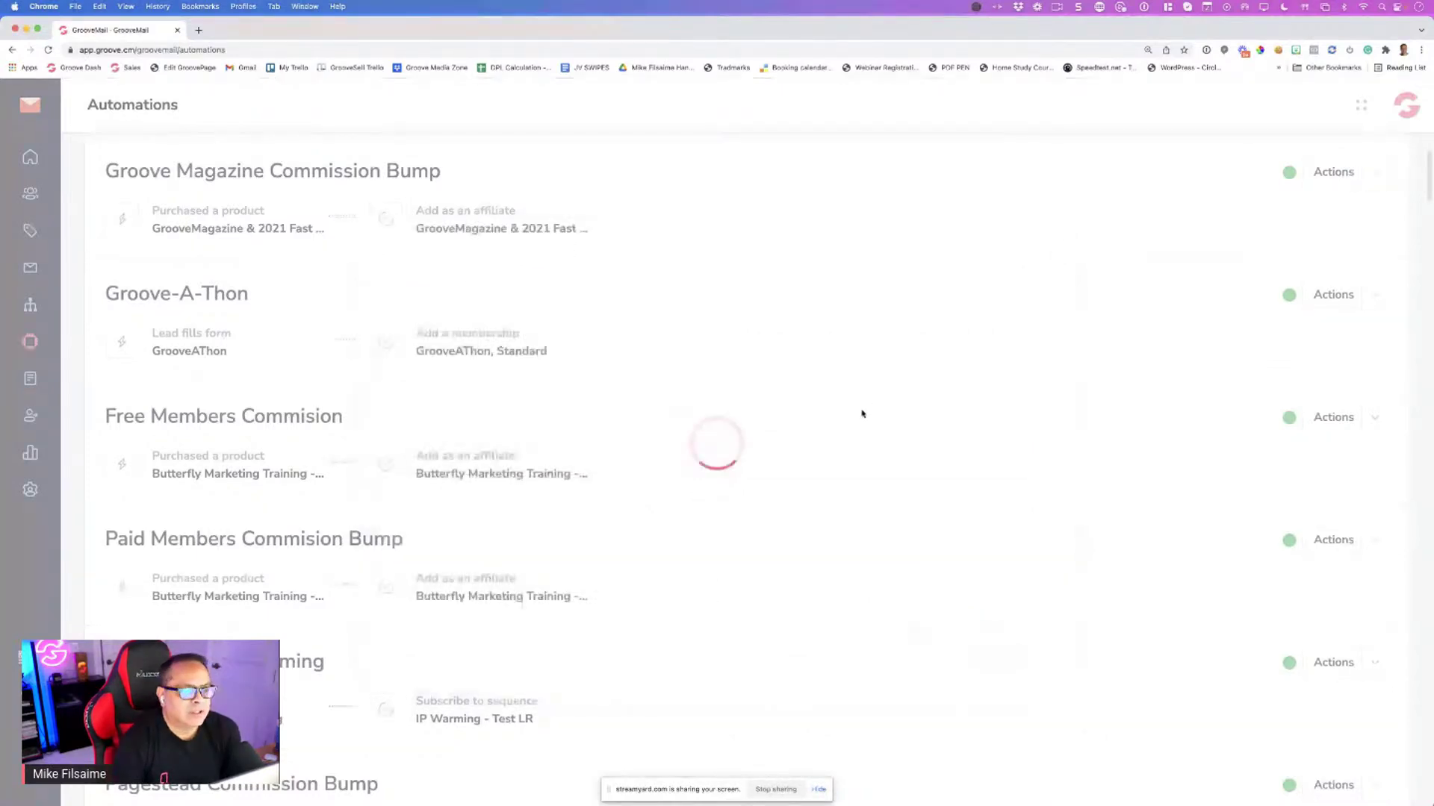
{"action": "scroll", "coordinate": [1095, 256], "scroll_direction": "up", "scroll_amount": 2}
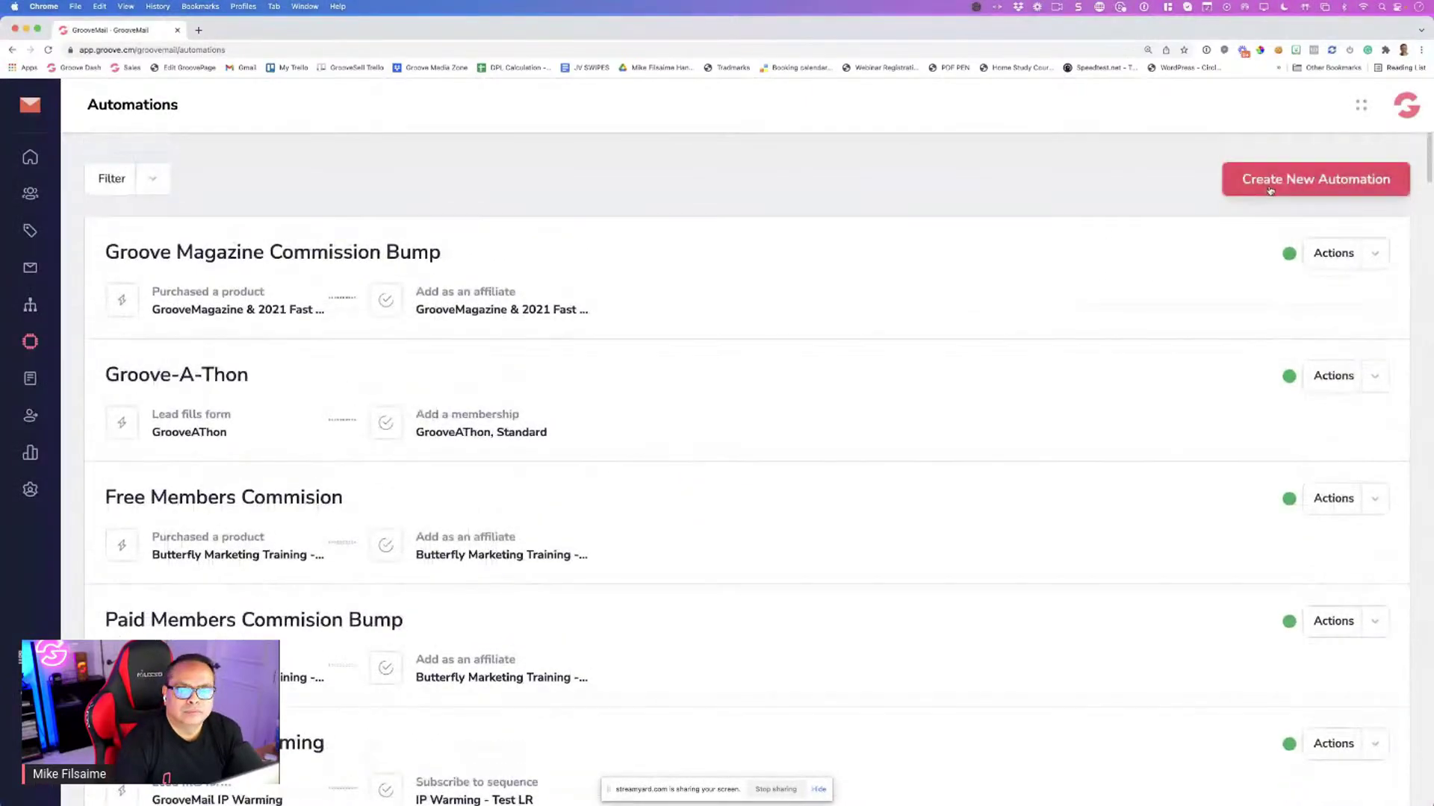
{"action": "scroll", "coordinate": [993, 266], "scroll_direction": "down", "scroll_amount": 20}
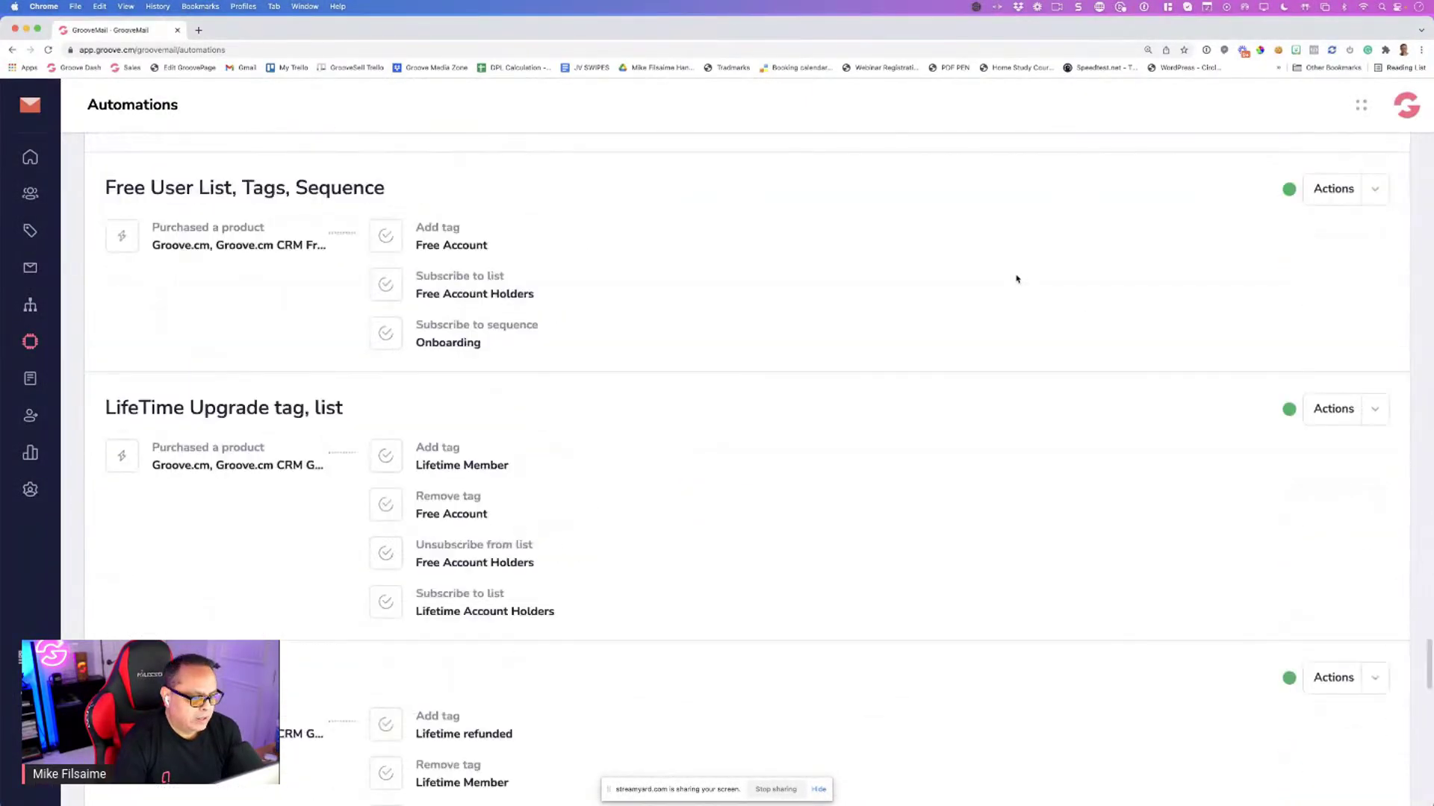
{"action": "scroll", "coordinate": [1014, 278], "scroll_direction": "up", "scroll_amount": 20}
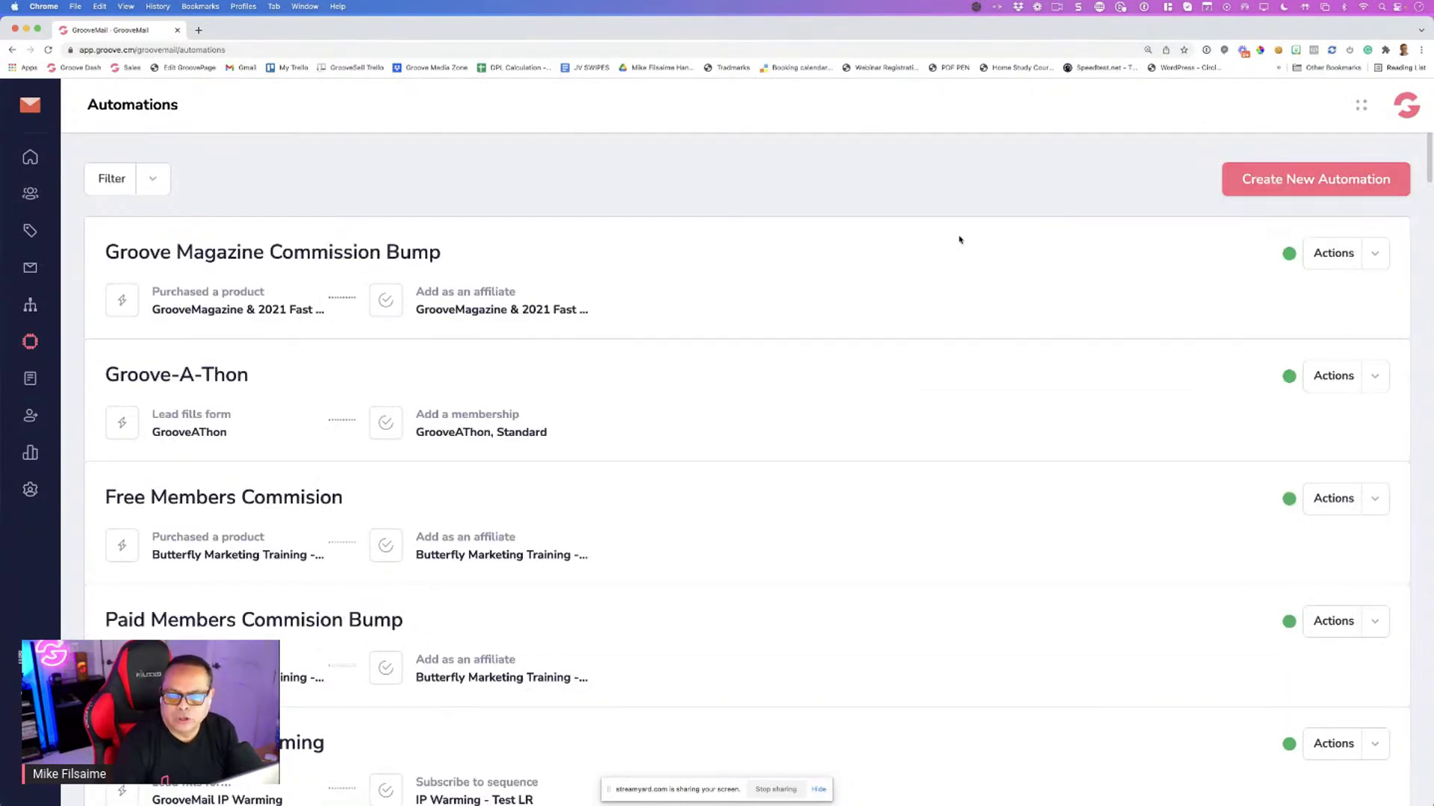
{"action": "left_click", "coordinate": [1310, 183]}
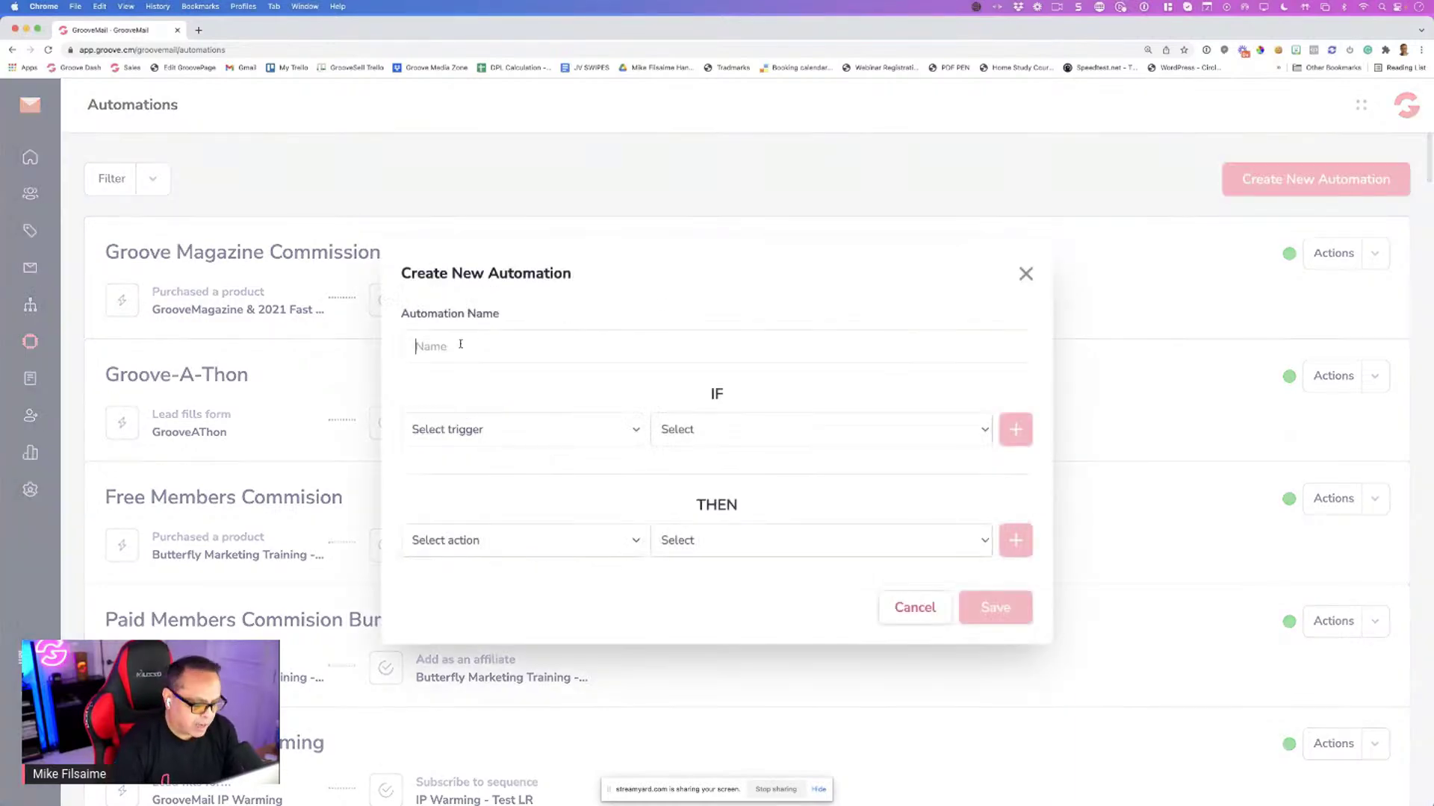
{"action": "type", "text": "FM"}
{"action": "key", "text": "BackSpace"}
{"action": "key", "text": "BackSpace"}
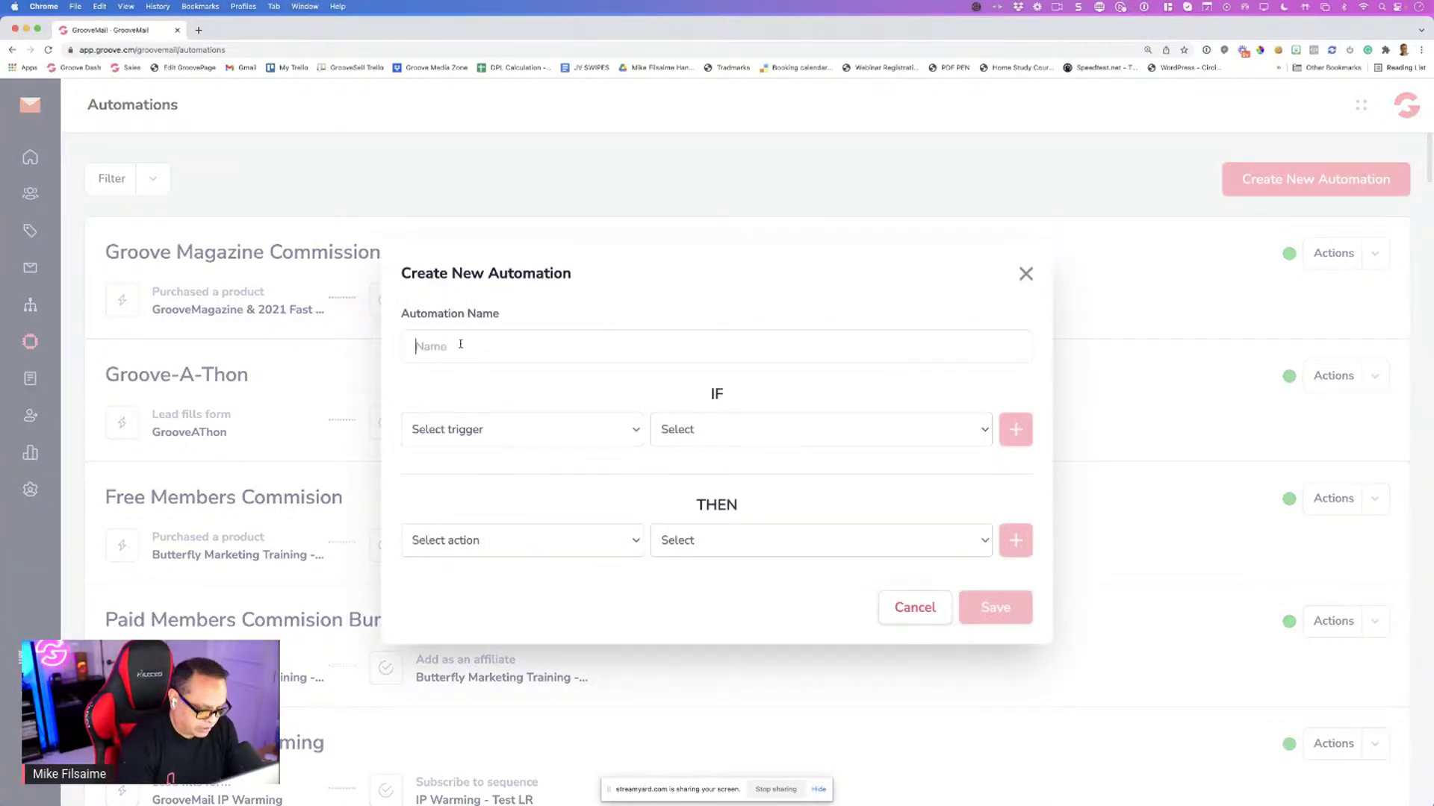
{"action": "type", "text": "B"}
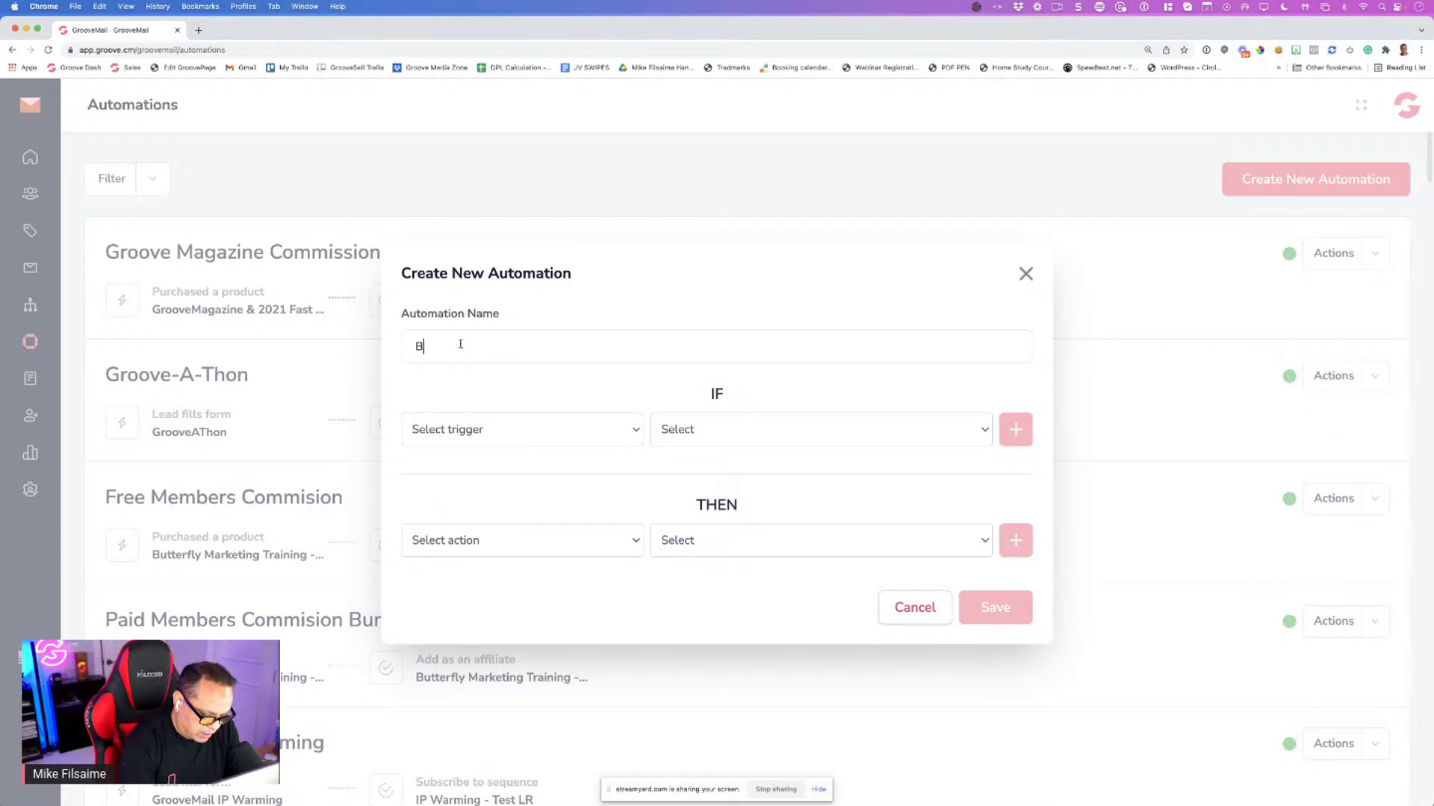
{"action": "type", "text": "GM Purchase "}
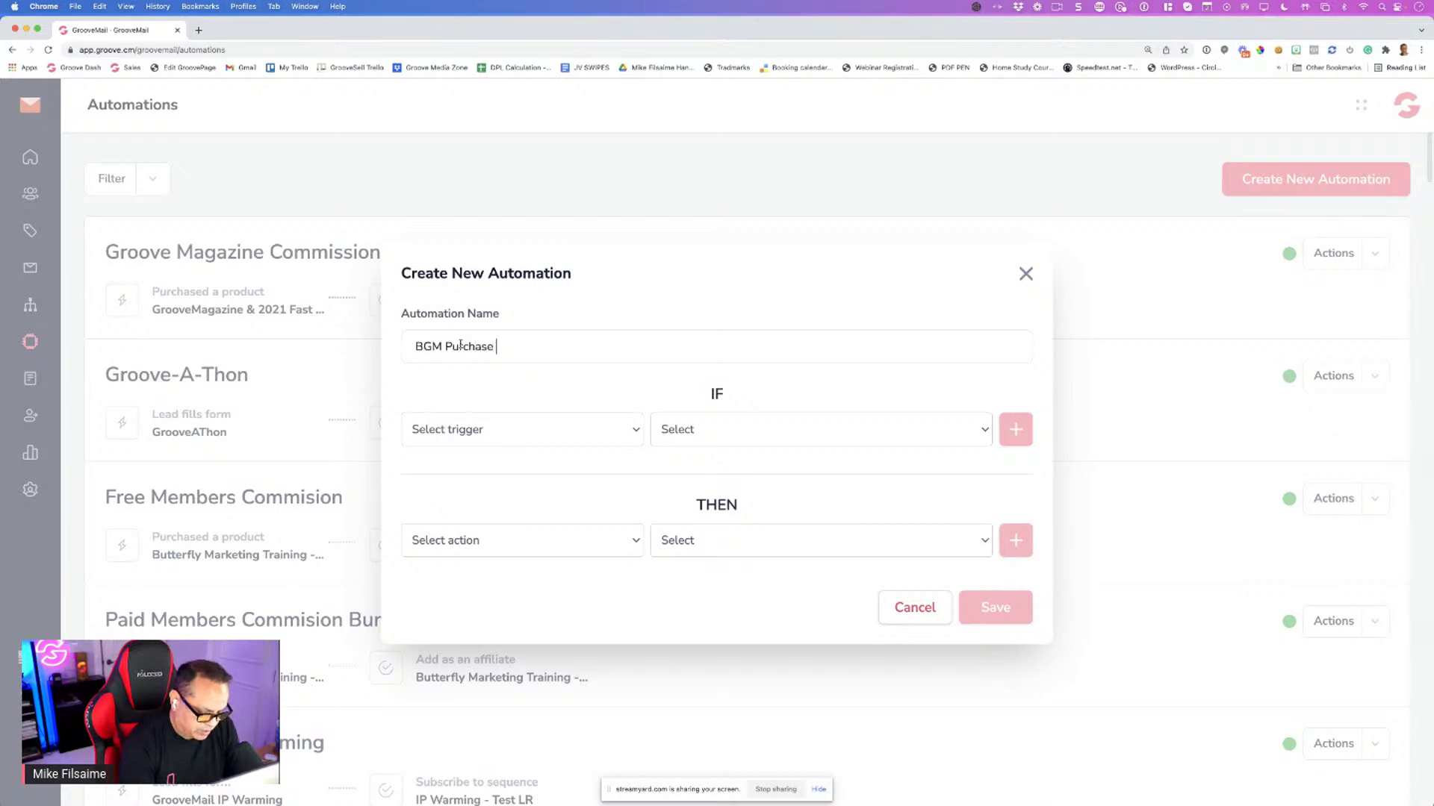
{"action": "type", "text": "demo GAT "}
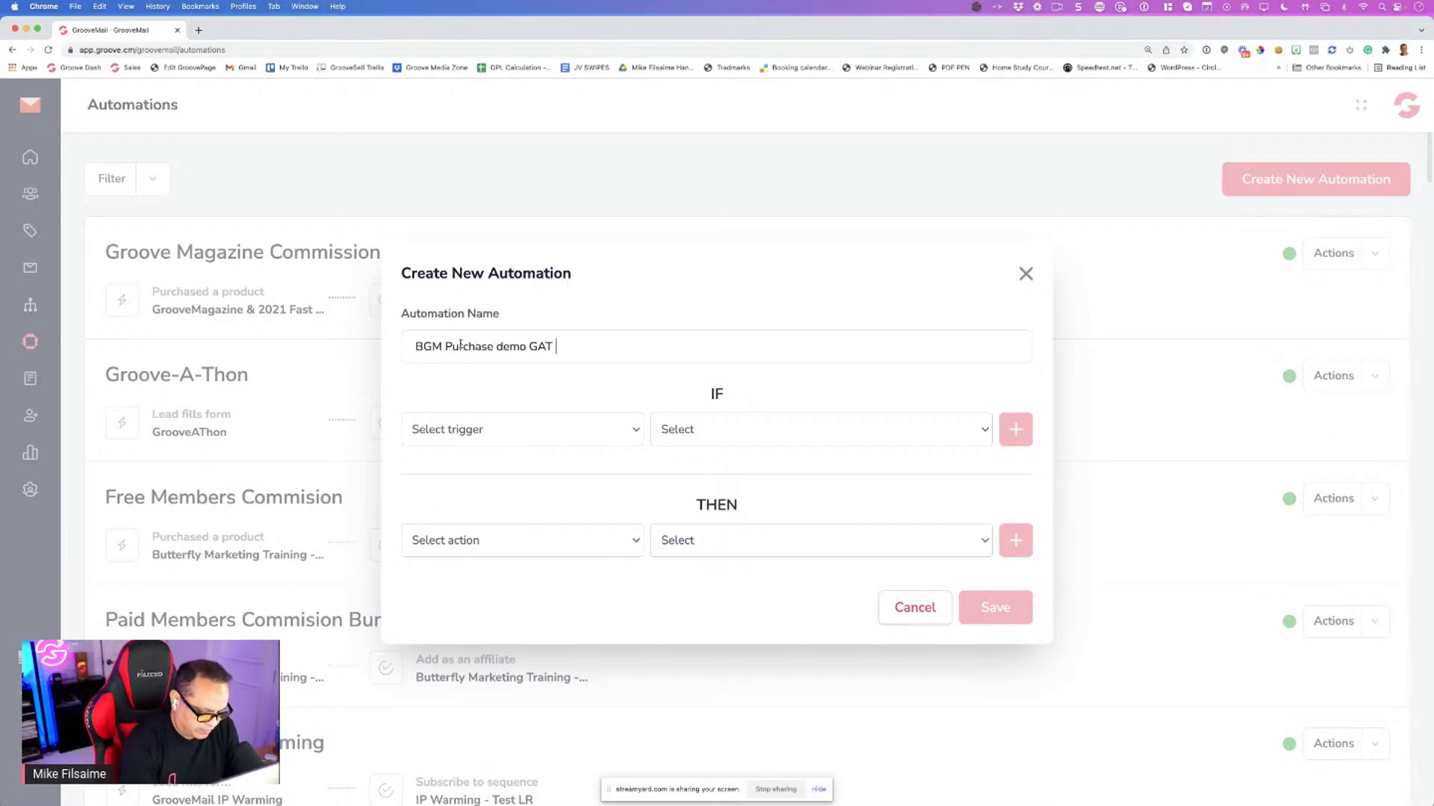
{"action": "type", "text": "2022"}
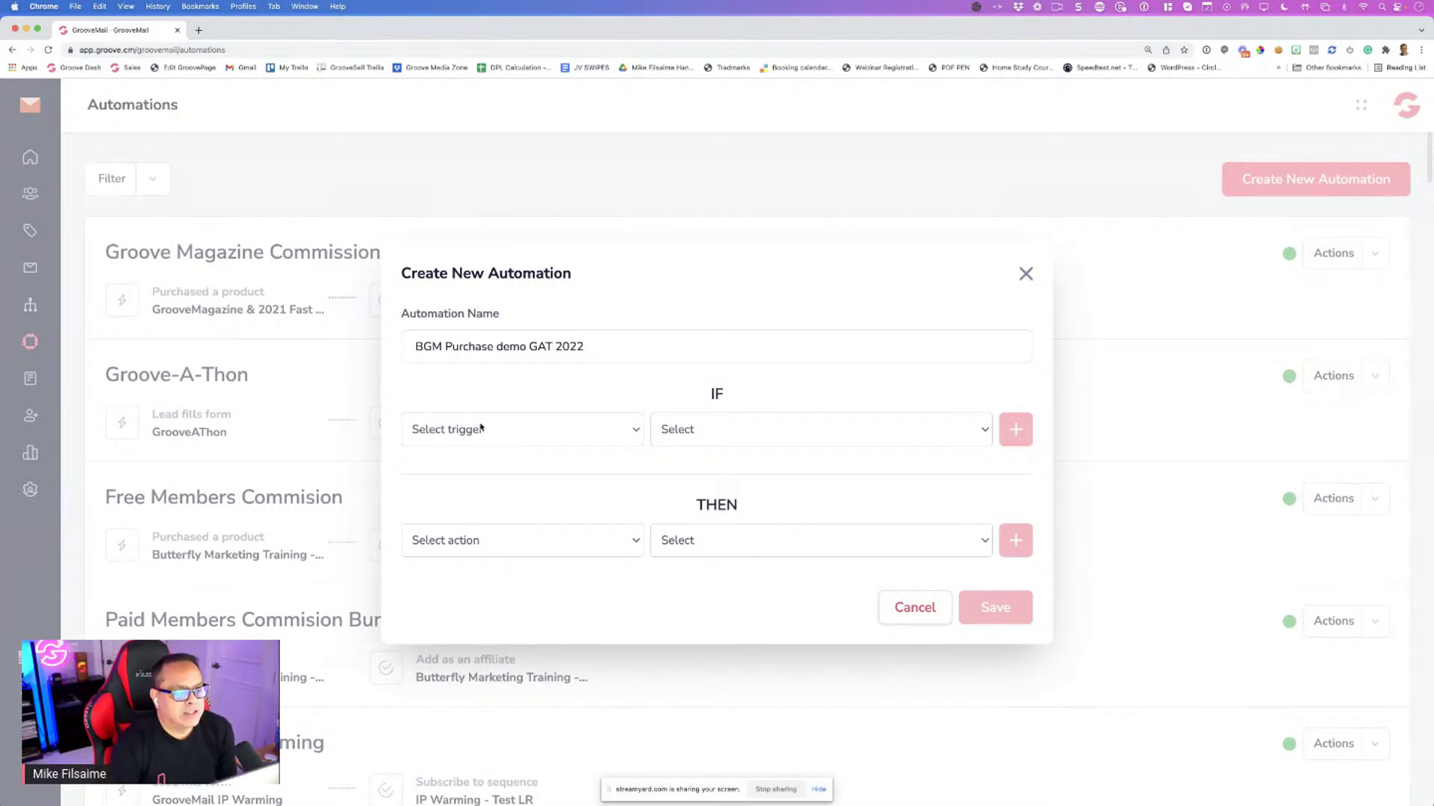
Add a Purchased a product trigger: Groove, GrooveFunnels, Lifetime Upgrade in Full (Save)
{"action": "left_click", "coordinate": [485, 428]}
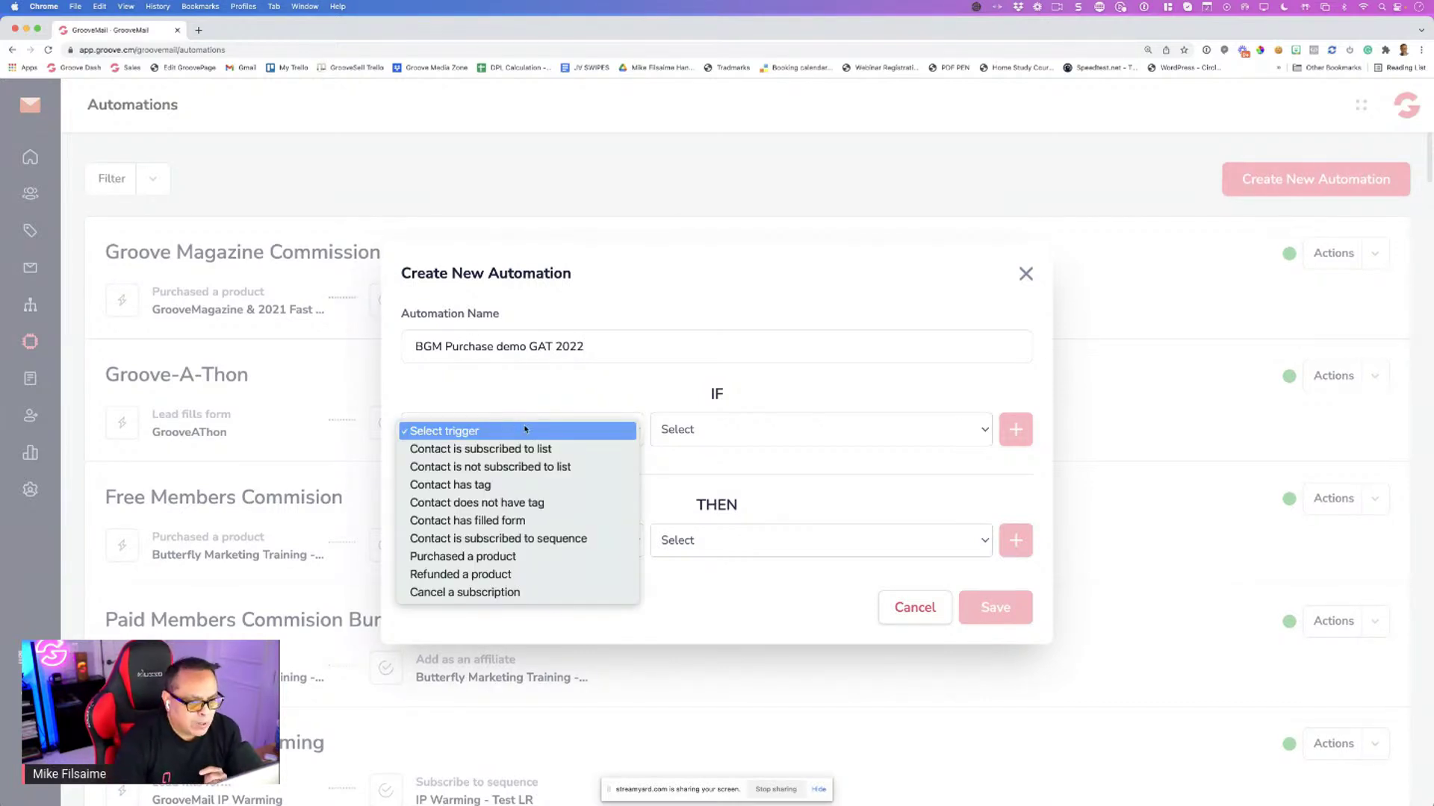
{"action": "left_click", "coordinate": [515, 557]}
{"action": "left_click", "coordinate": [698, 431]}
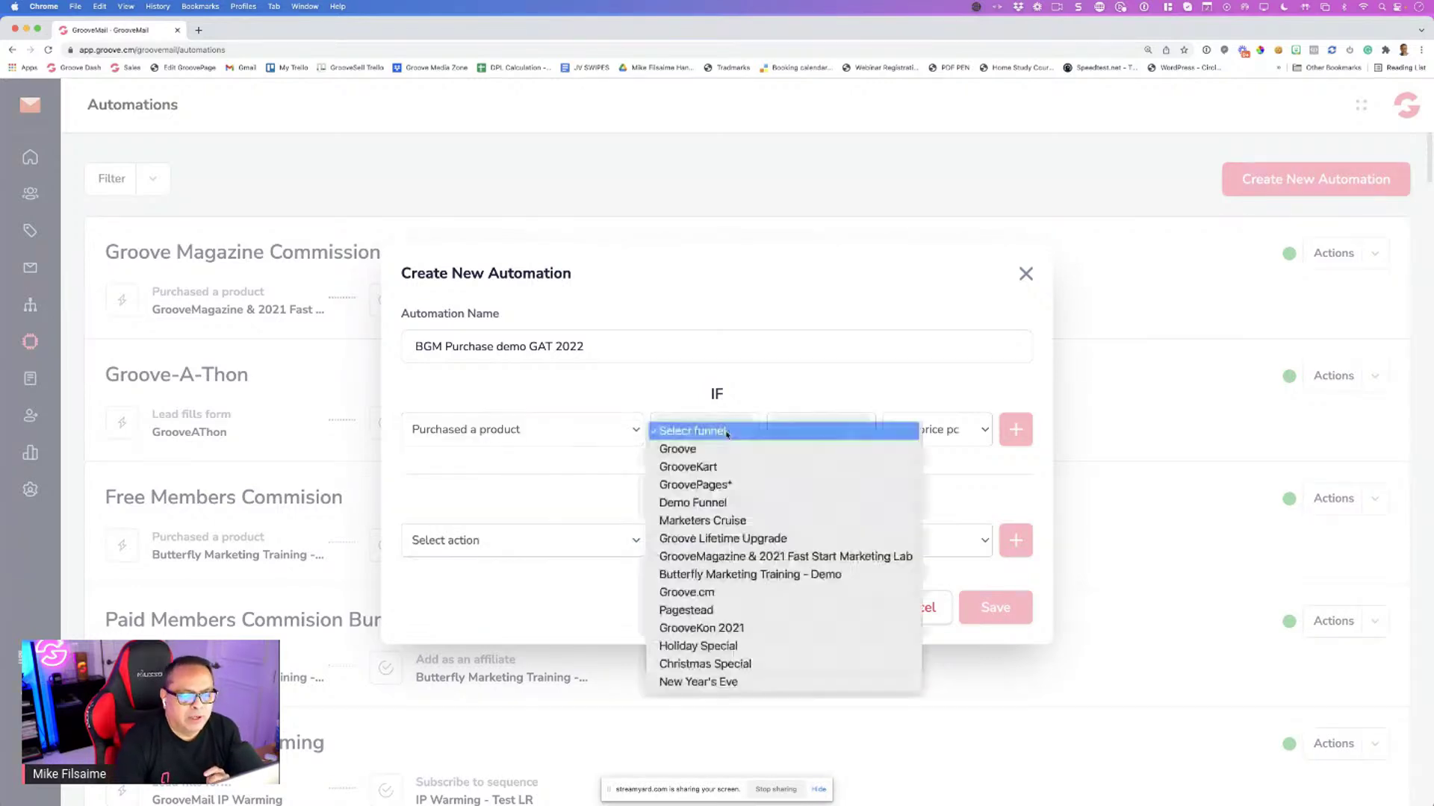
{"action": "left_click", "coordinate": [713, 449]}
{"action": "left_click", "coordinate": [822, 430]}
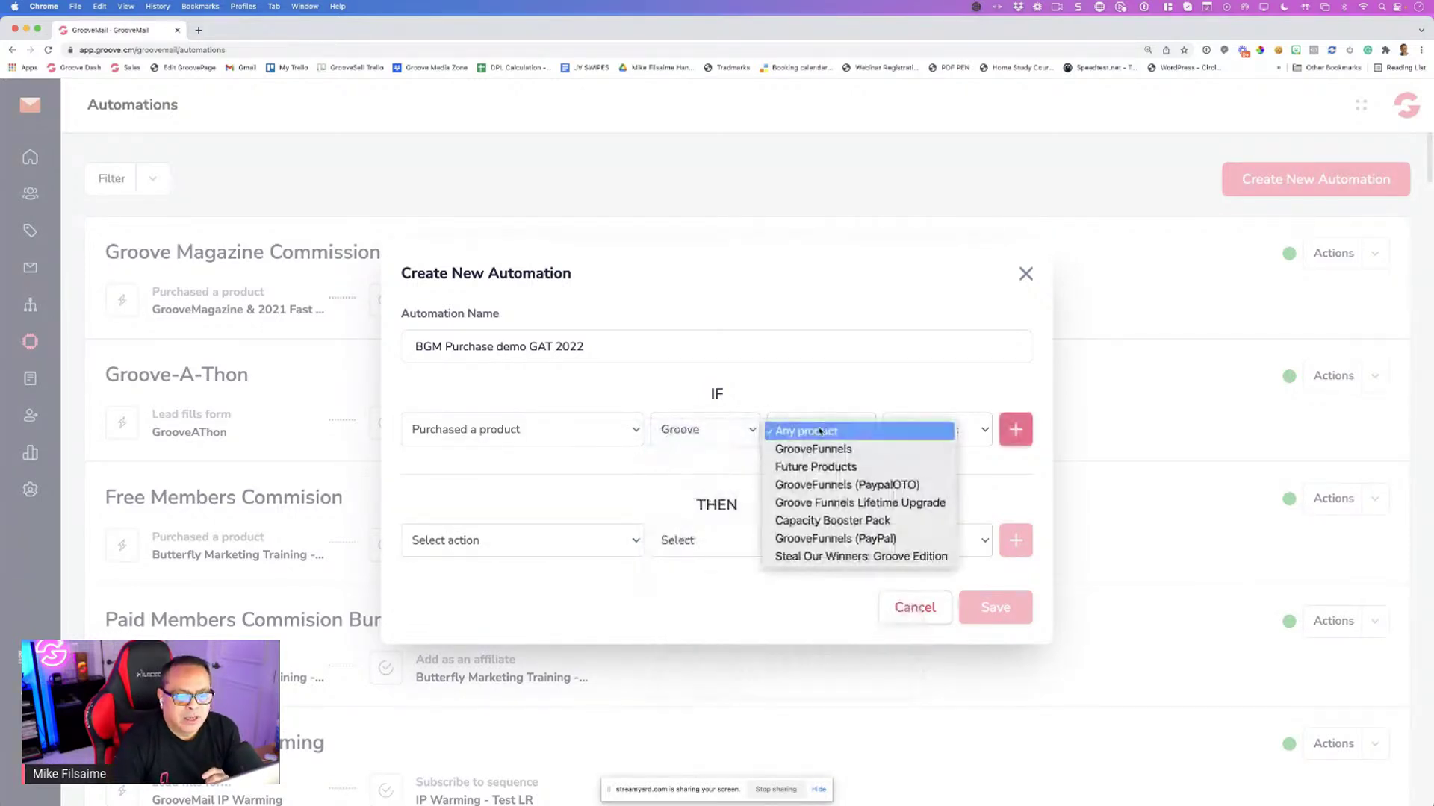
{"action": "left_click", "coordinate": [823, 449]}
{"action": "left_click", "coordinate": [933, 431]}
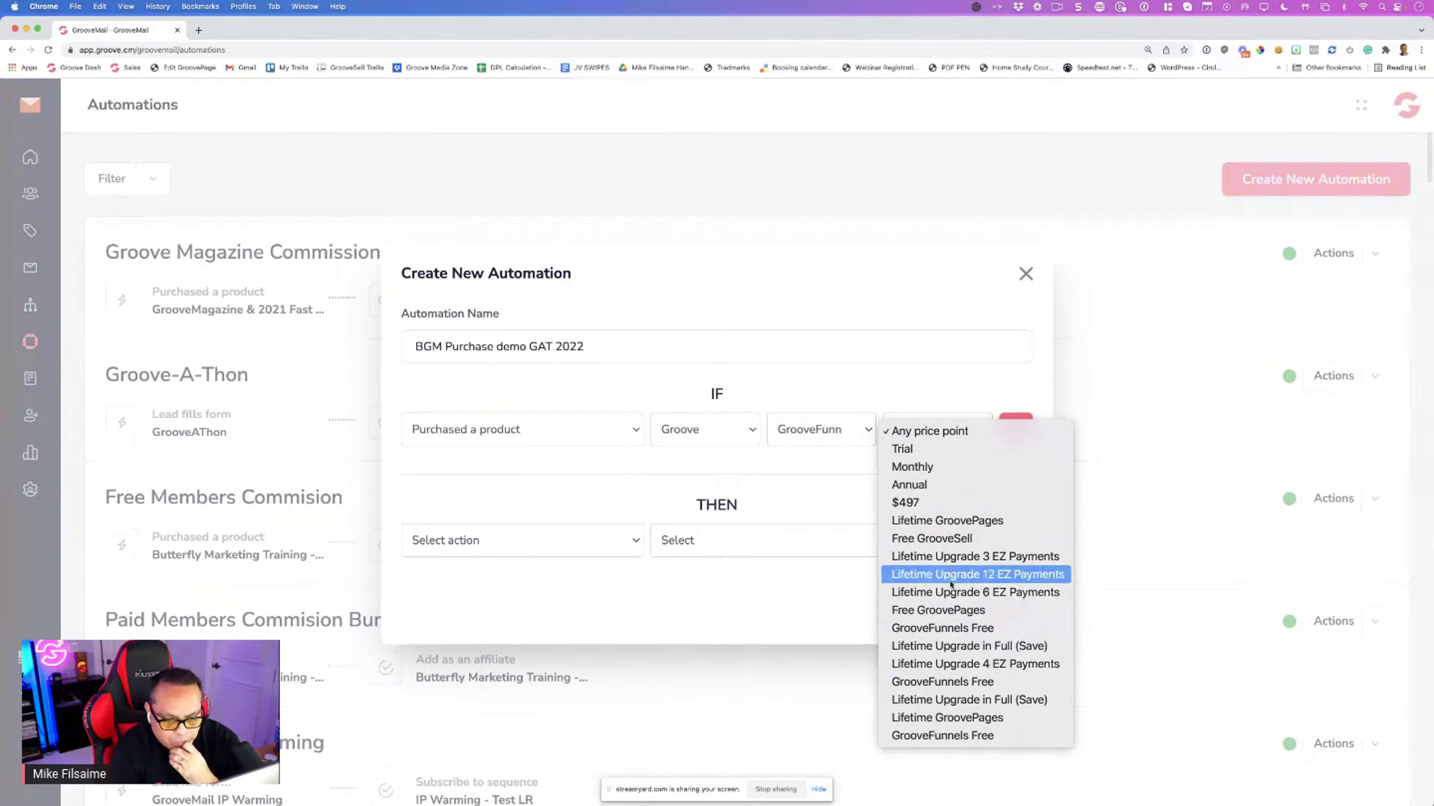
{"action": "left_click", "coordinate": [954, 700]}
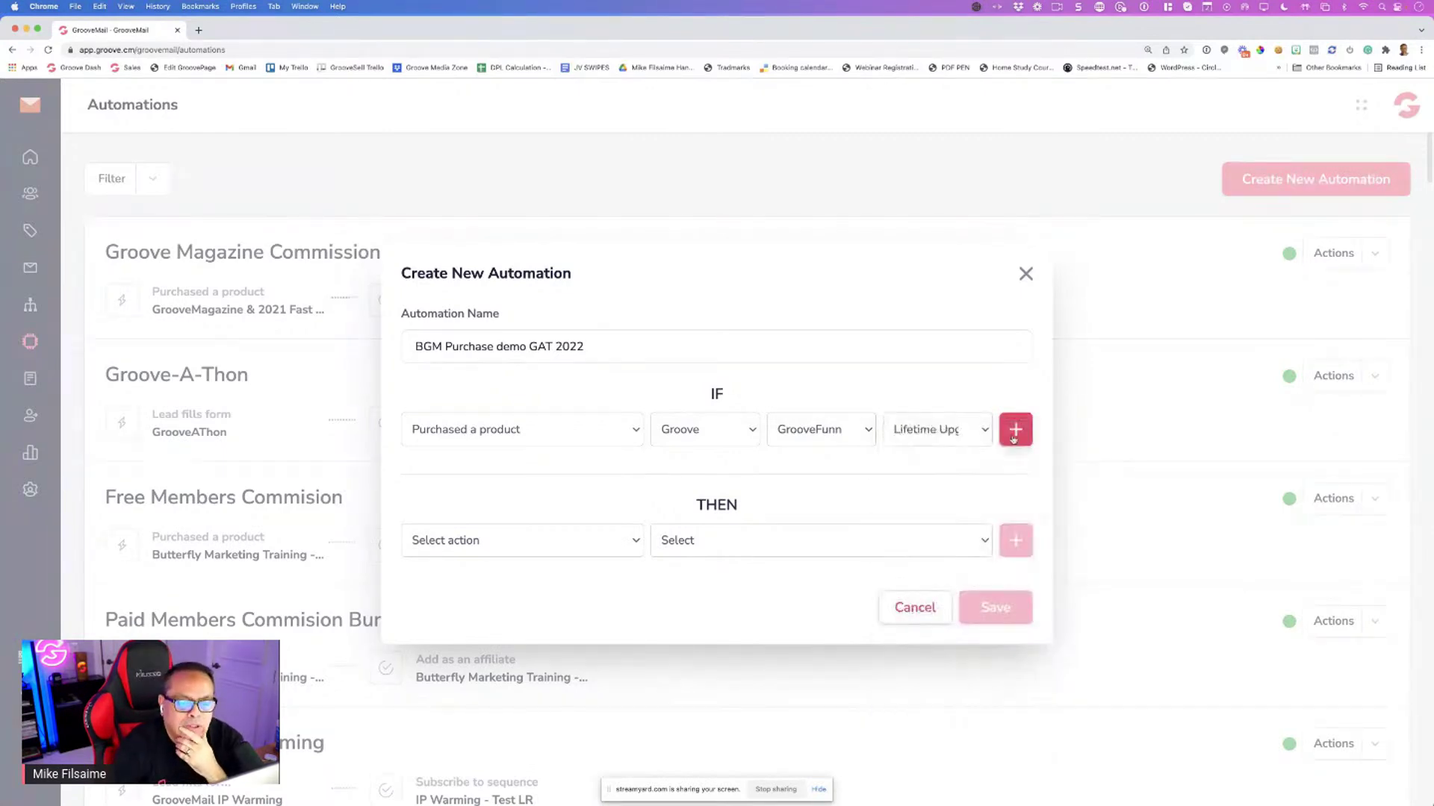
{"action": "left_click", "coordinate": [1014, 435]}
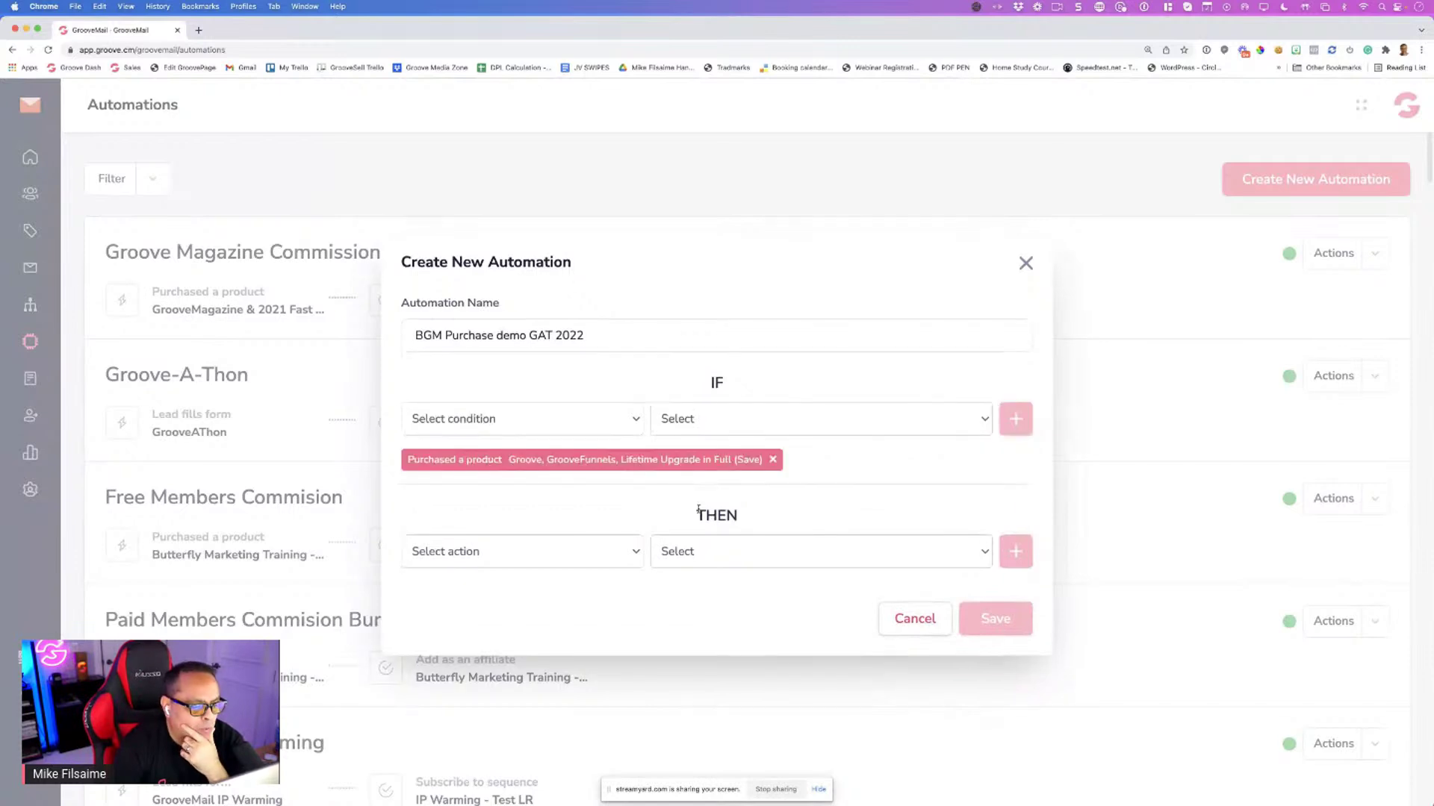
Set the action to Add as an affiliate with a custom commission tier and the Groove funnel
{"action": "left_click", "coordinate": [521, 551]}
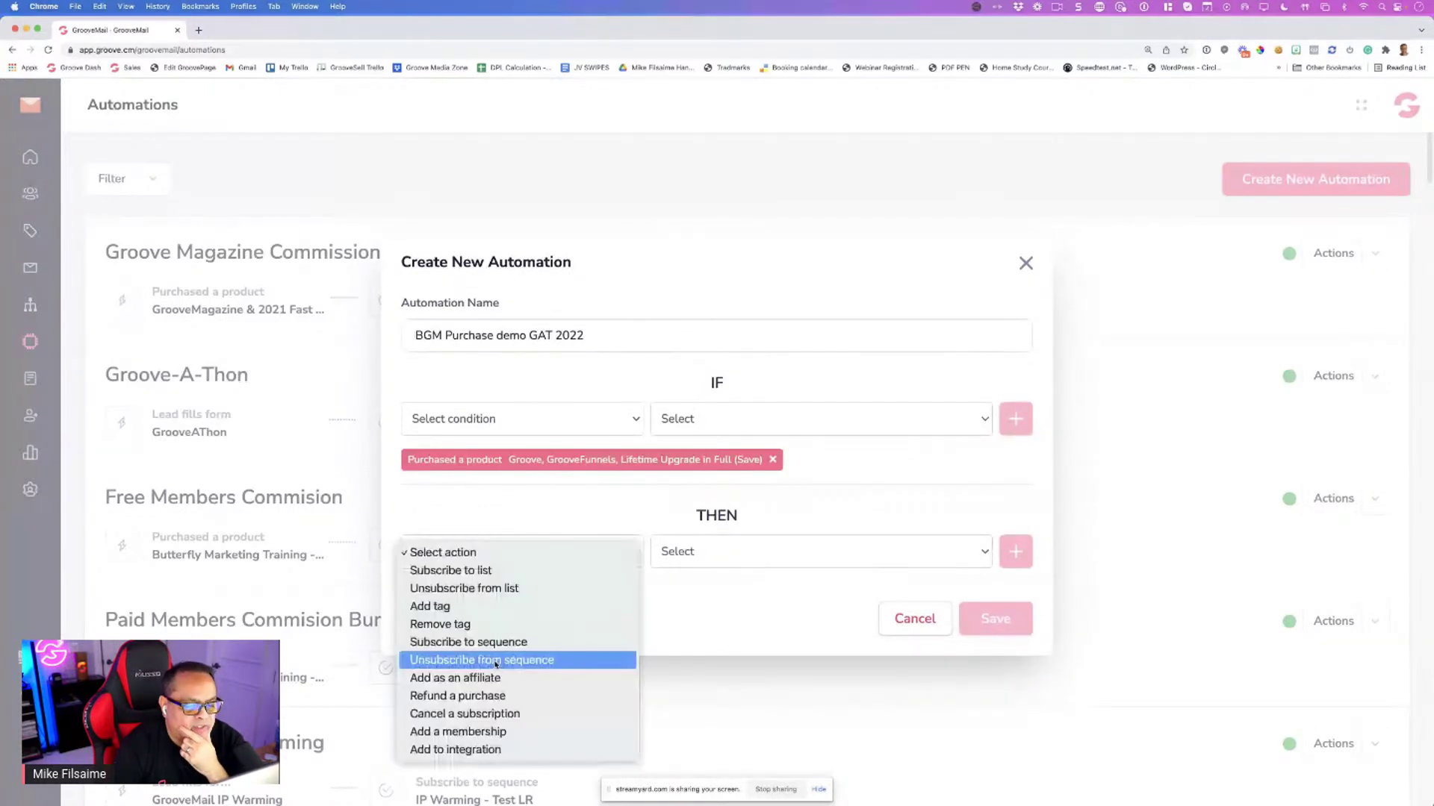
{"action": "left_click", "coordinate": [523, 691]}
{"action": "left_click", "coordinate": [705, 555]}
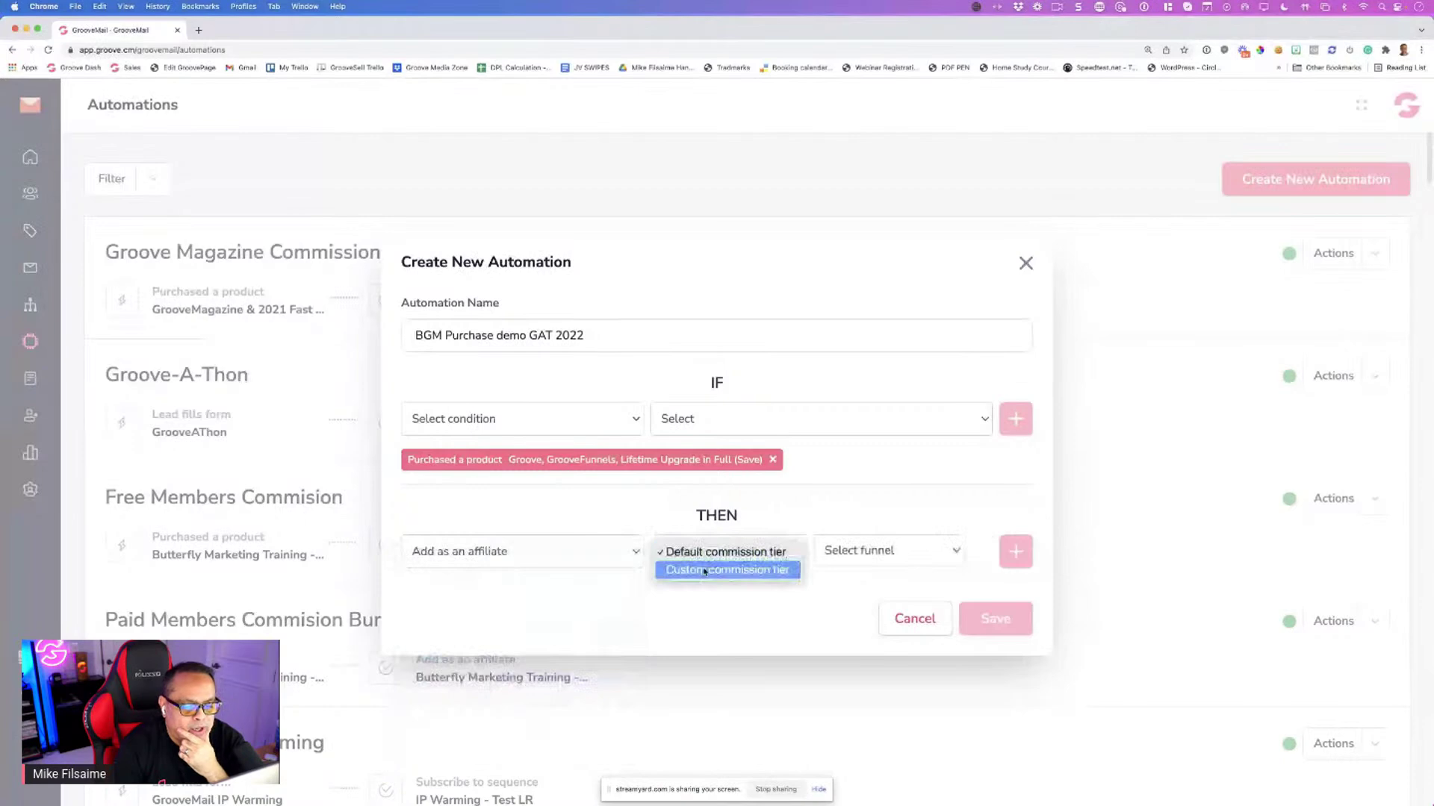
{"action": "left_click", "coordinate": [698, 573]}
{"action": "left_click", "coordinate": [883, 553]}
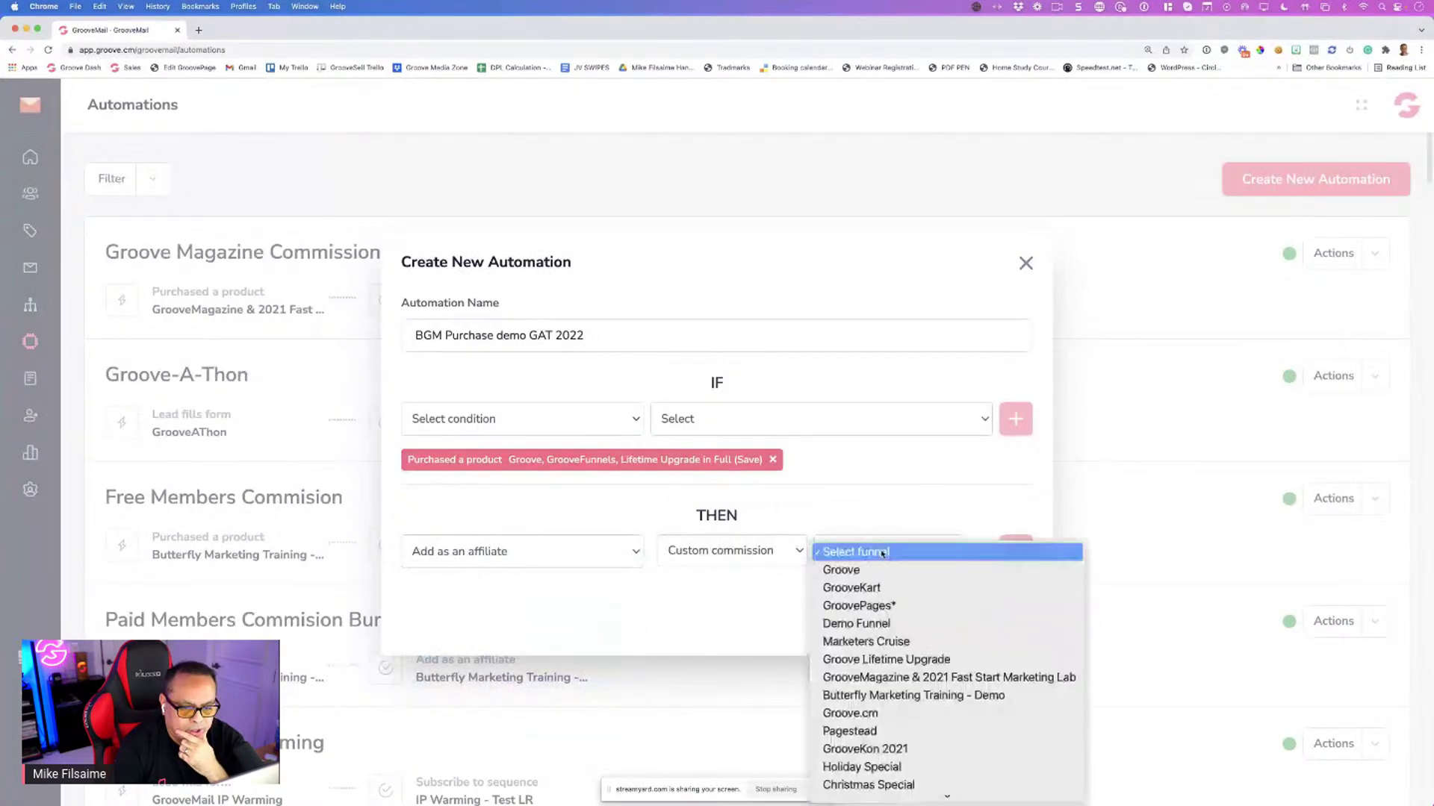
{"action": "left_click", "coordinate": [873, 572]}
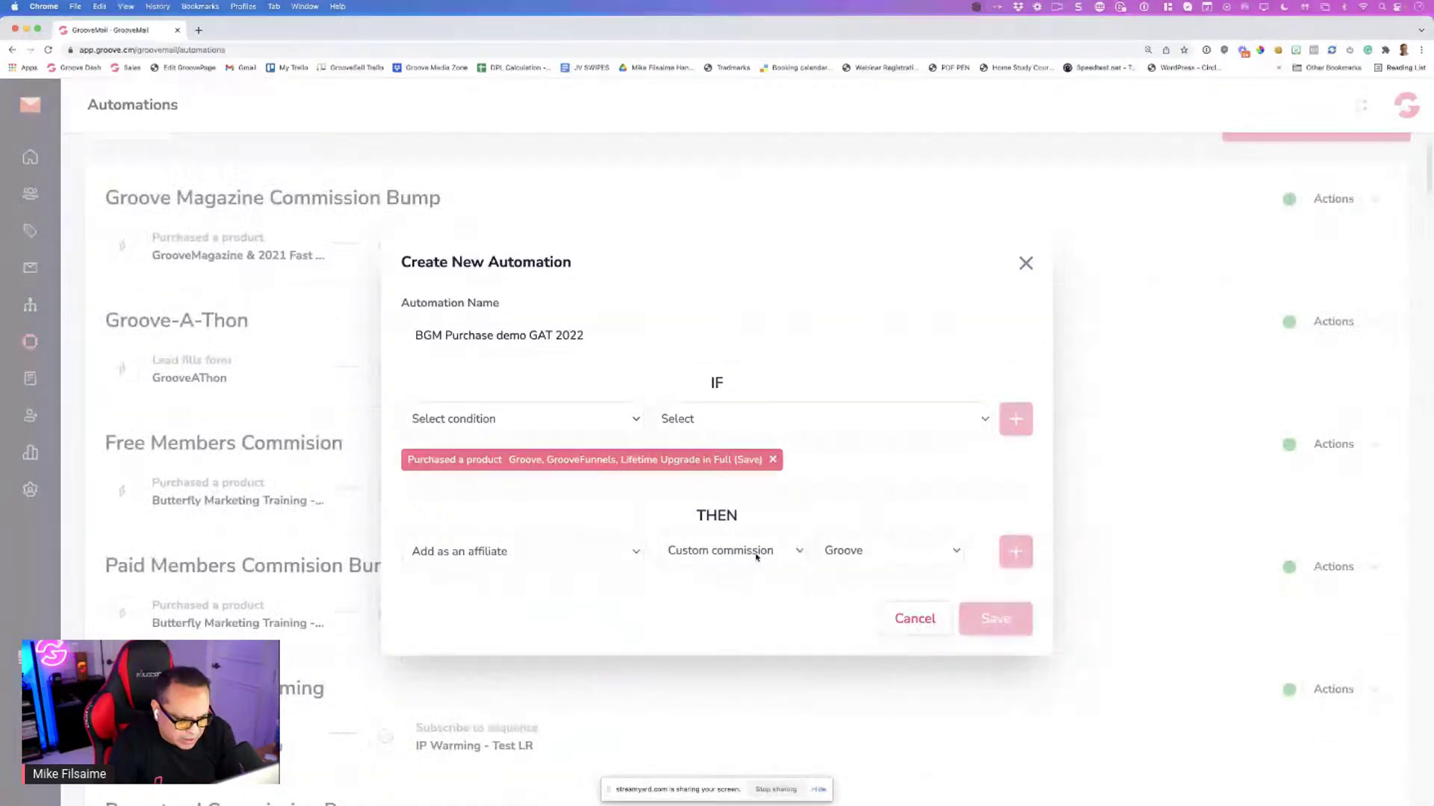
Switch the affiliate funnel to Groove.cm, keeping the custom commission tier
{"action": "left_click", "coordinate": [756, 555]}
{"action": "left_click", "coordinate": [859, 557]}
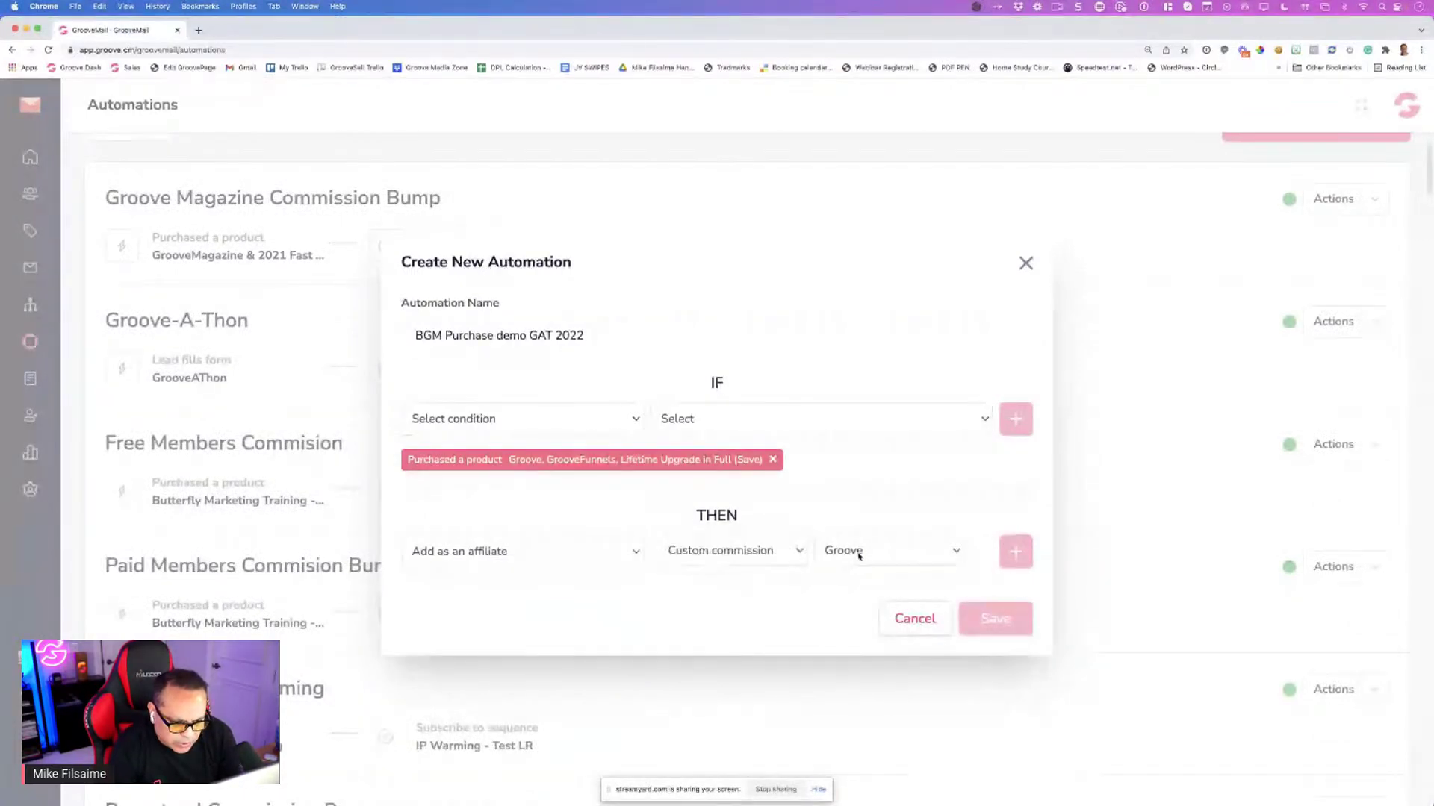
{"action": "left_click", "coordinate": [858, 557]}
{"action": "left_click", "coordinate": [863, 713]}
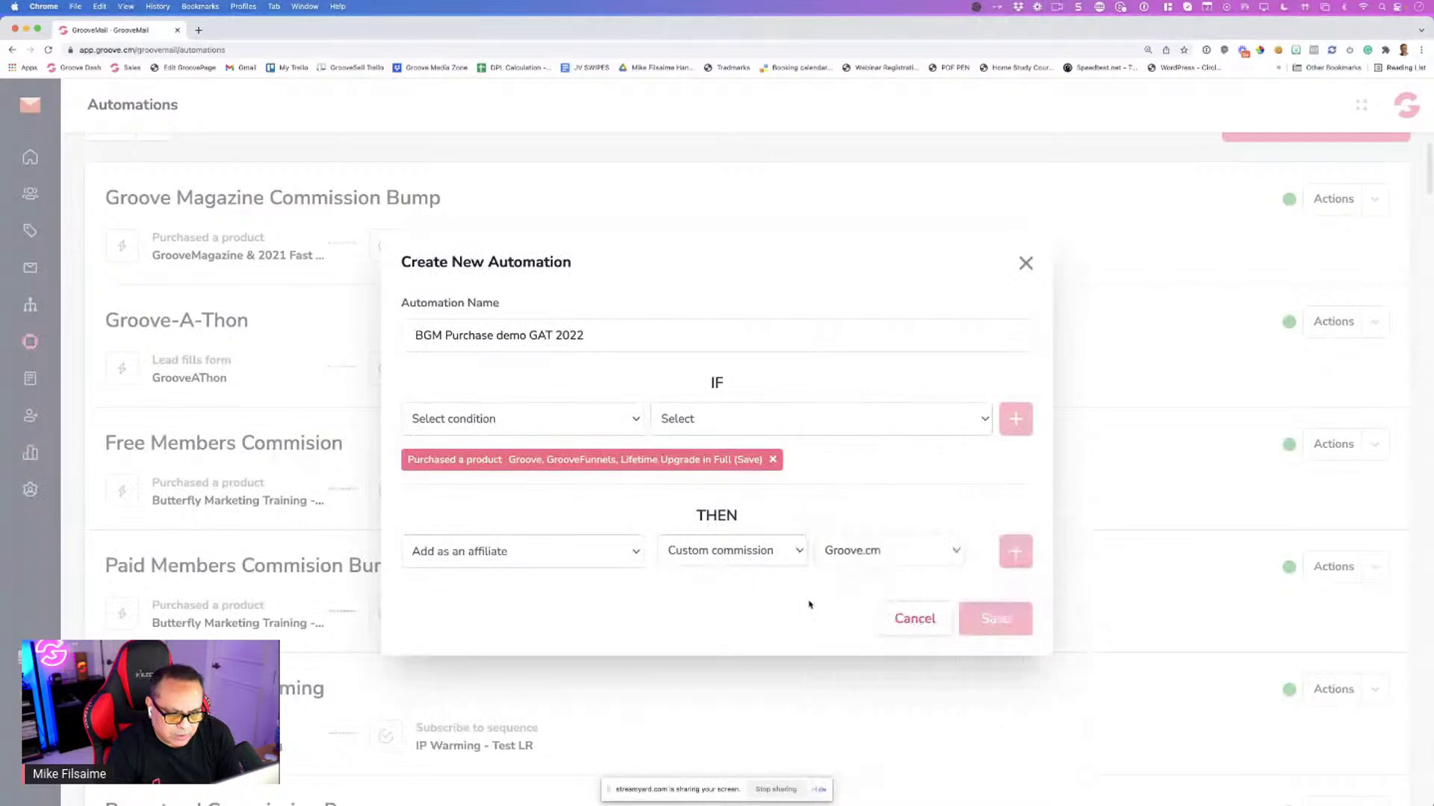
{"action": "left_click", "coordinate": [863, 552]}
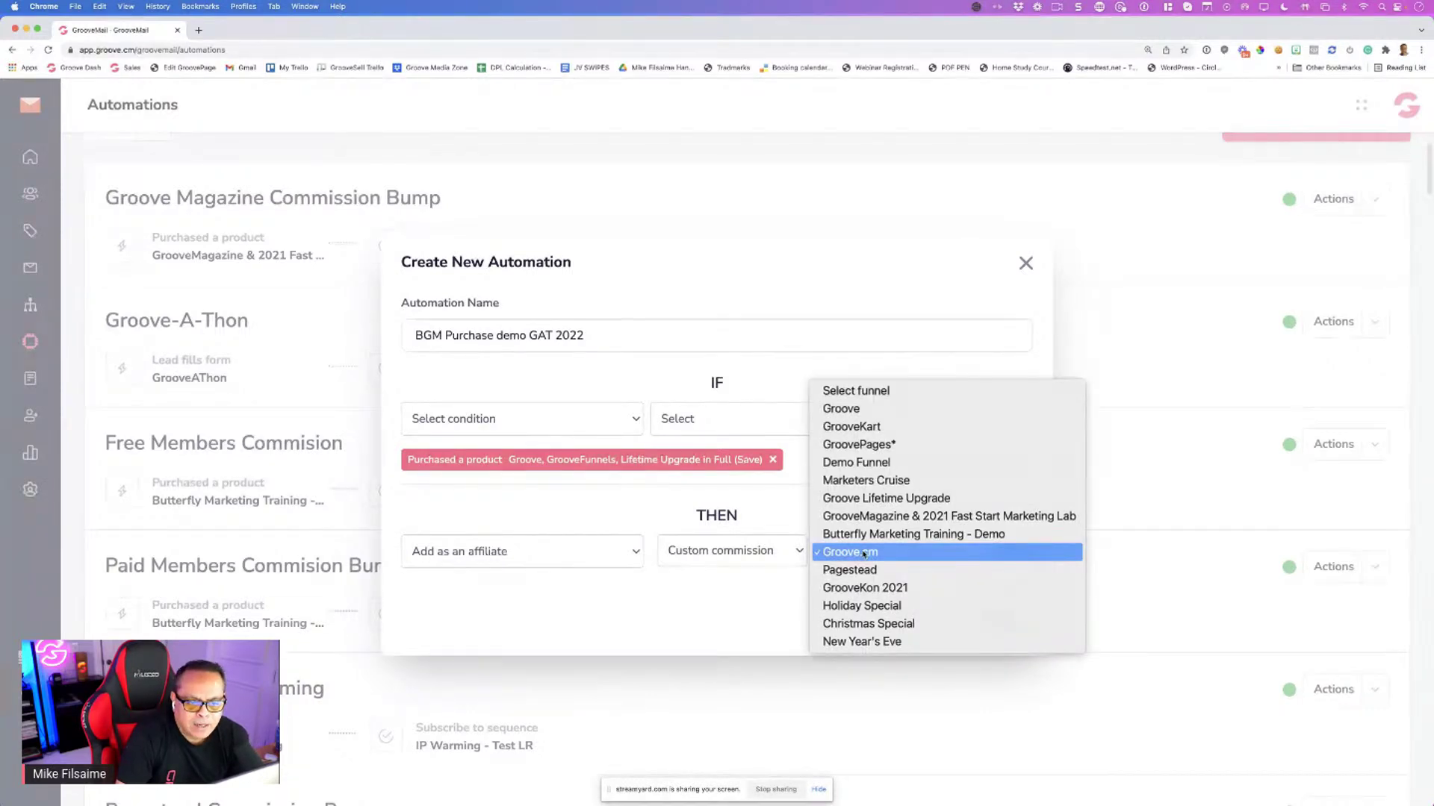
{"action": "left_click", "coordinate": [722, 554]}
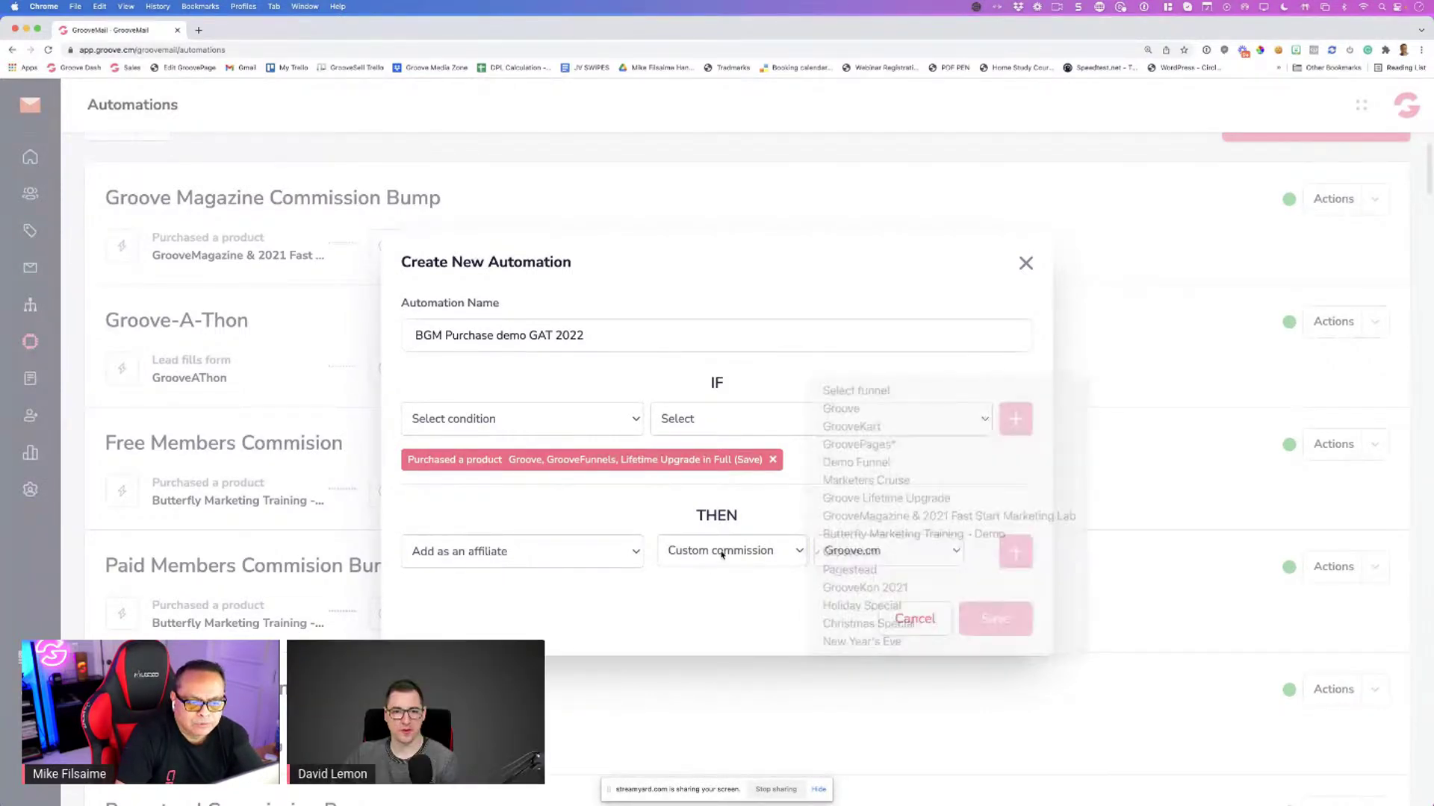
{"action": "left_click", "coordinate": [719, 551]}
{"action": "left_click", "coordinate": [876, 550]}
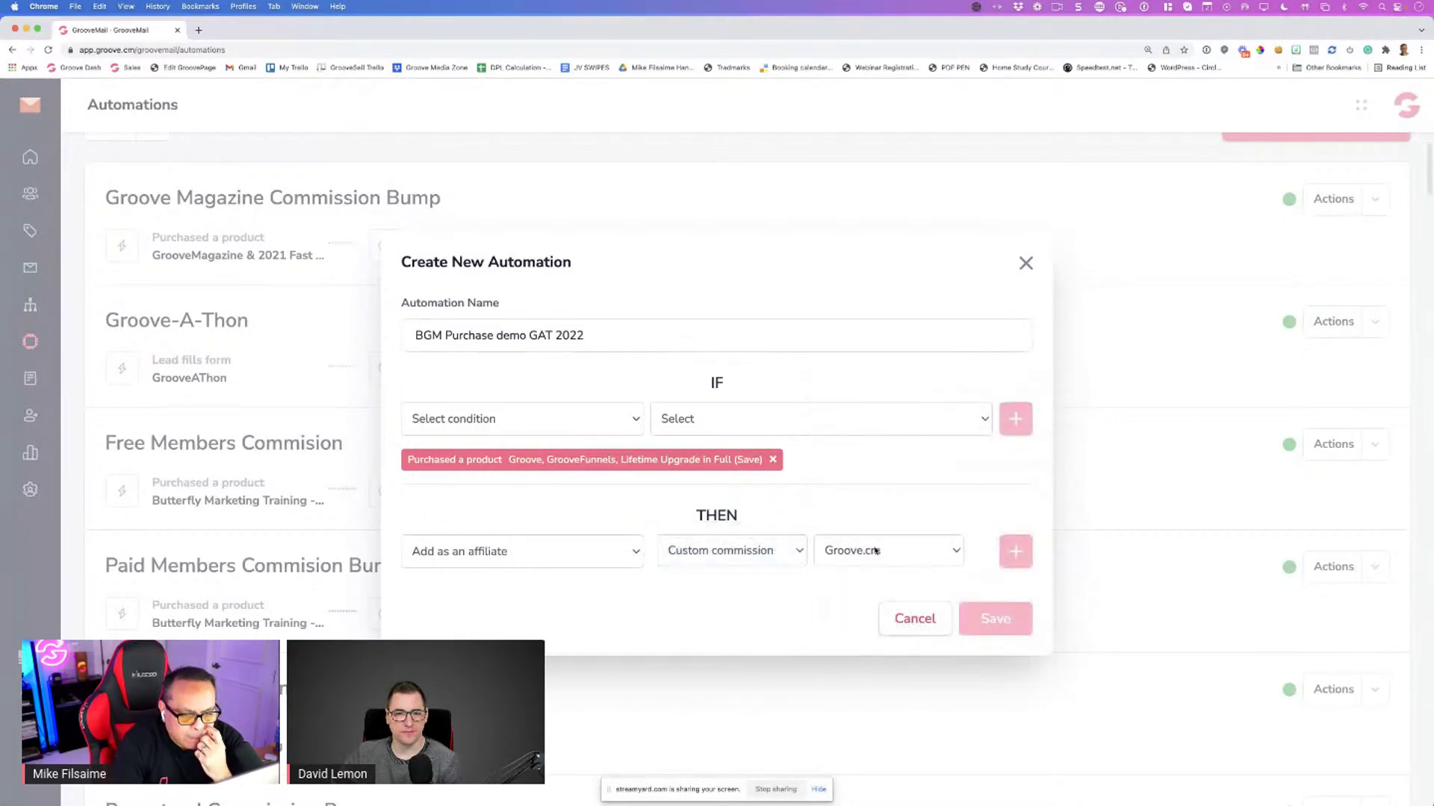
{"action": "left_click", "coordinate": [872, 552]}
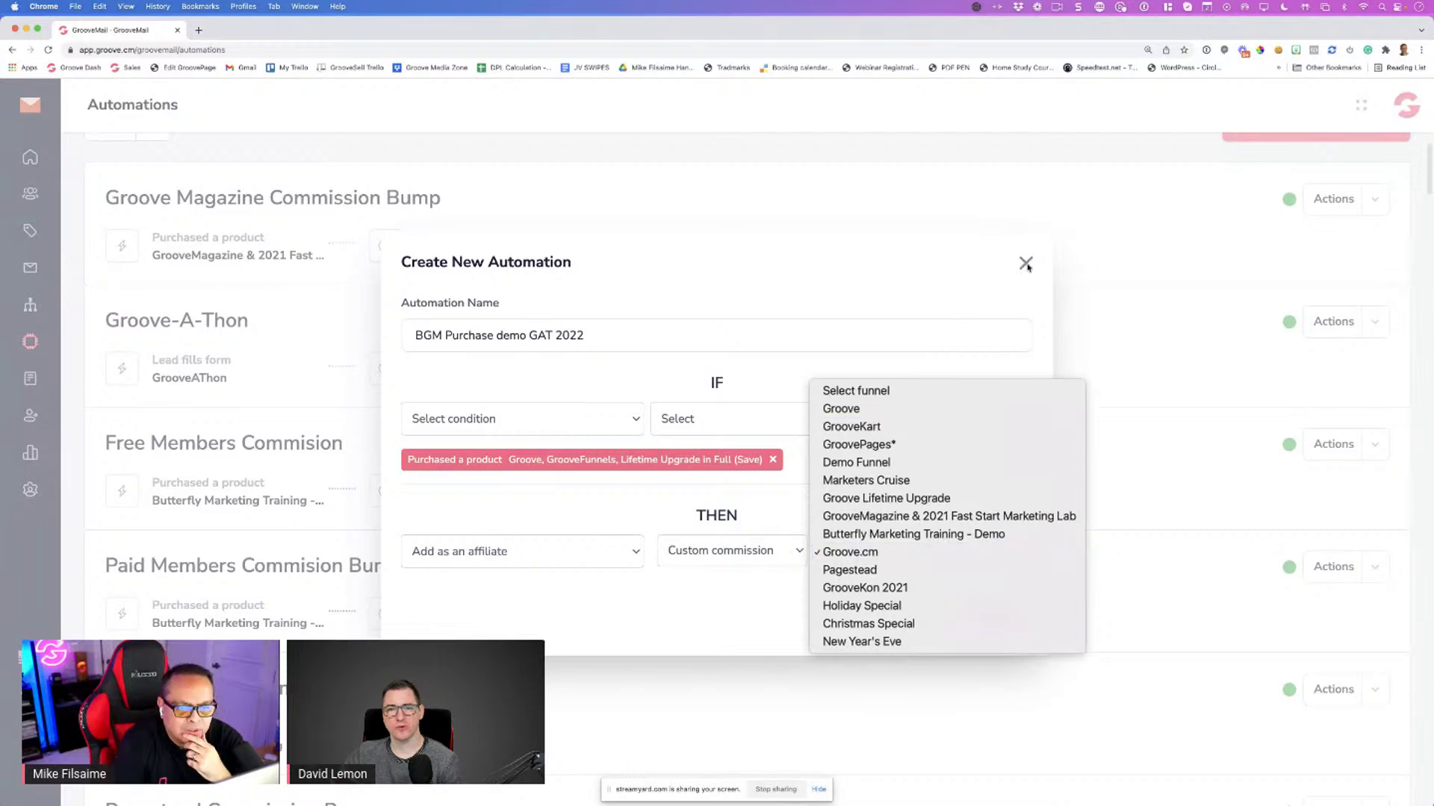
{"action": "double_click", "coordinate": [980, 276]}
Discard the unsaved automation and open BFM Demo GAT for editing
{"action": "left_click", "coordinate": [1025, 263]}
{"action": "scroll", "coordinate": [640, 458], "scroll_direction": "down", "scroll_amount": 10}
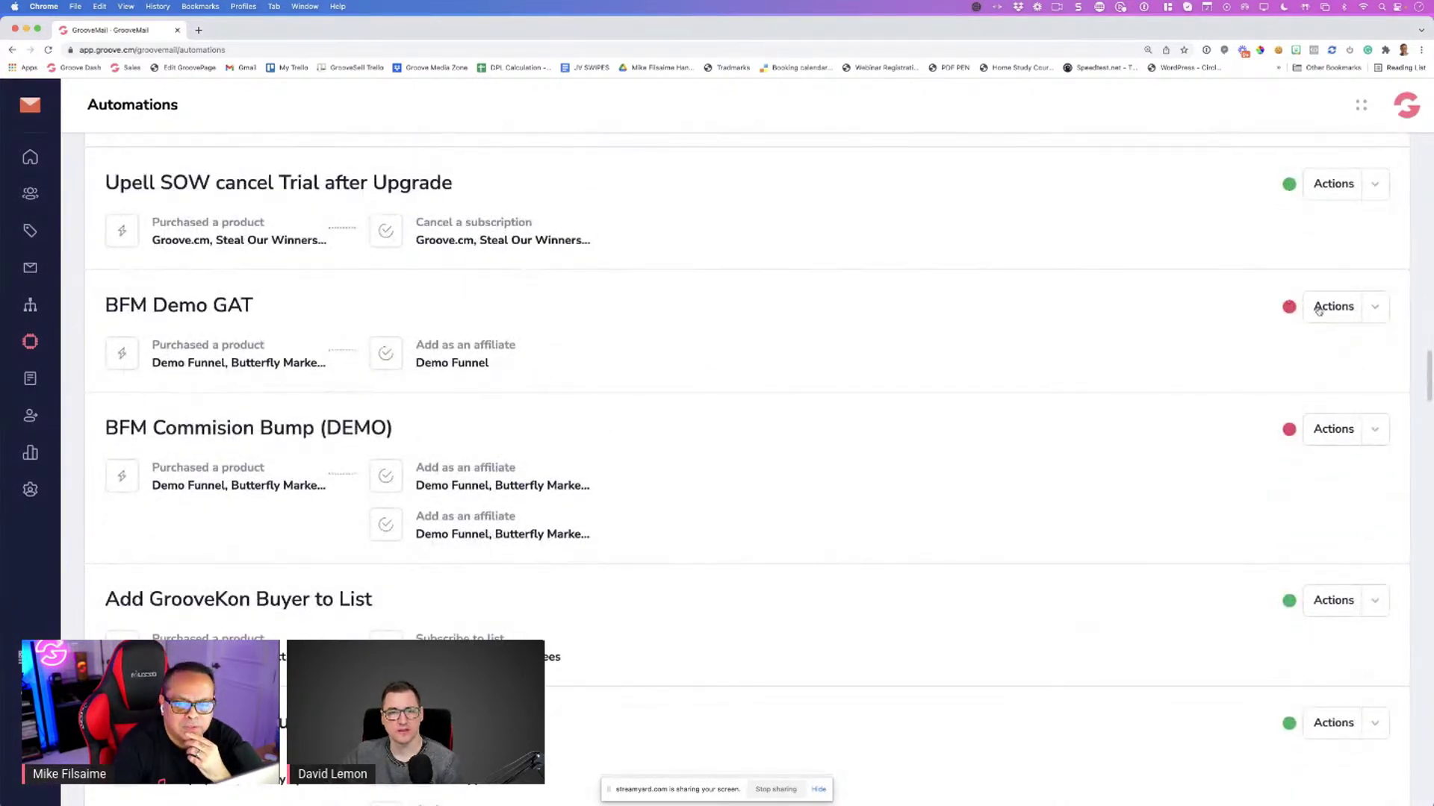
{"action": "left_click", "coordinate": [1320, 307]}
{"action": "left_click", "coordinate": [1320, 381]}
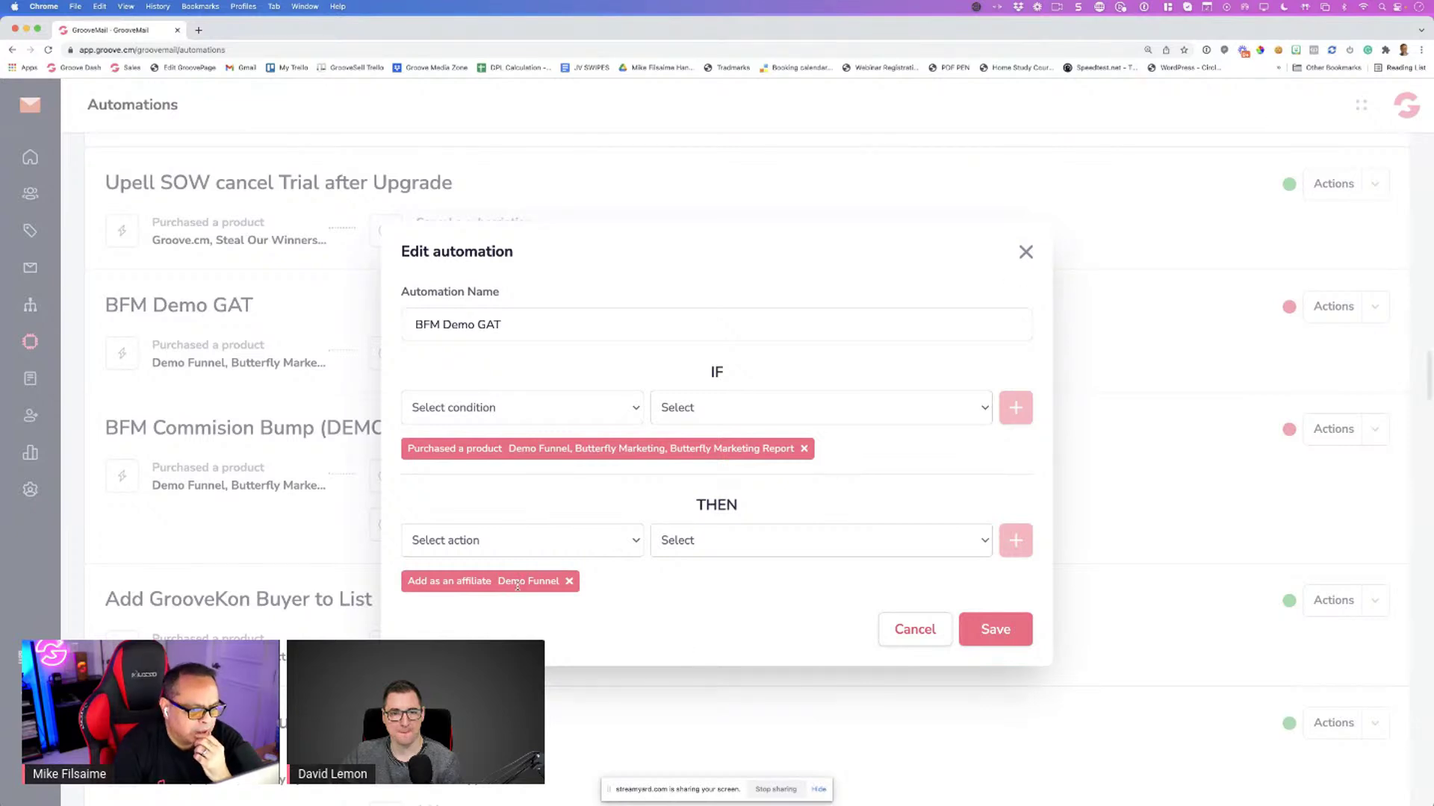
Try an Add as an affiliate action with custom commission and Groove.cm, then close without saving
{"action": "left_click", "coordinate": [528, 542]}
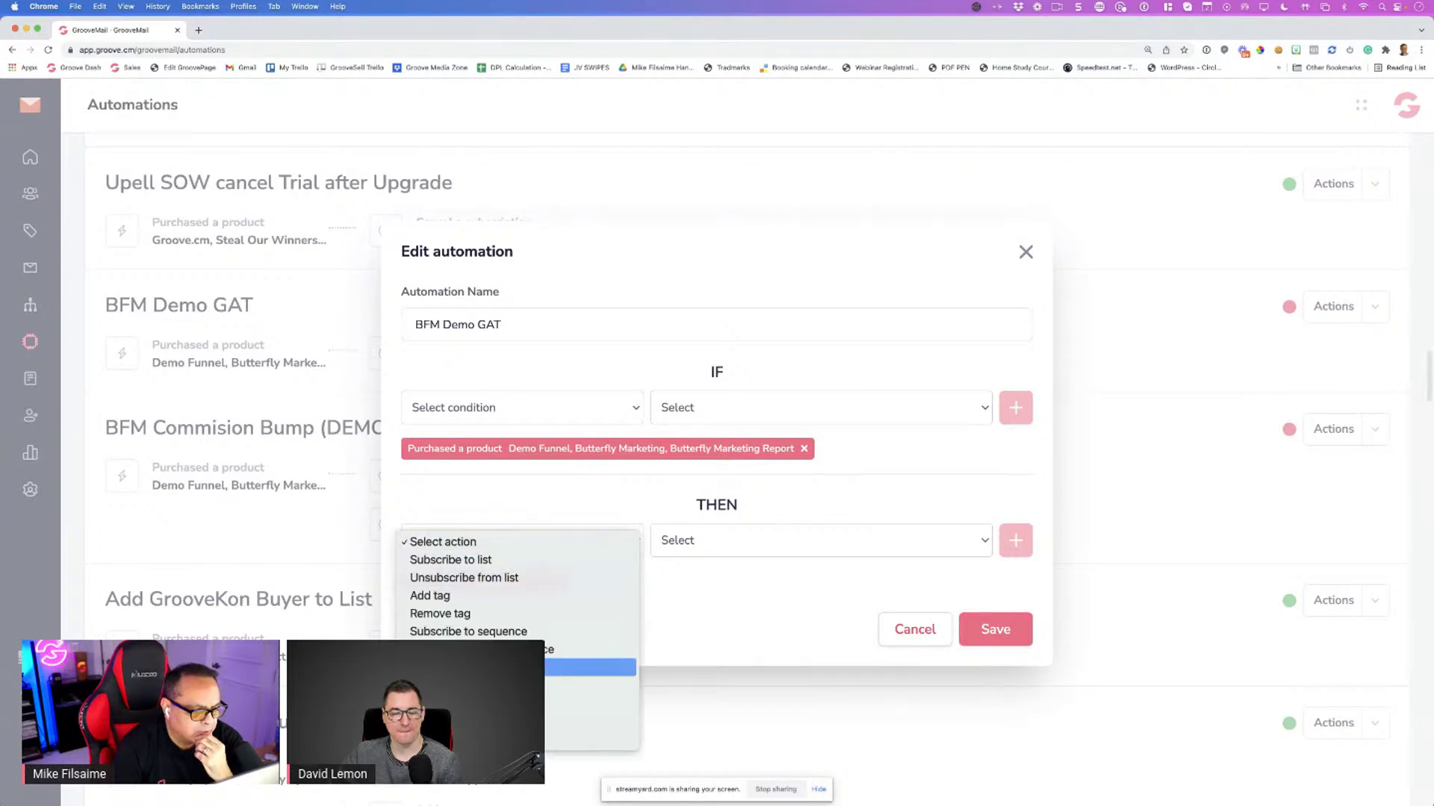
{"action": "left_click", "coordinate": [590, 667]}
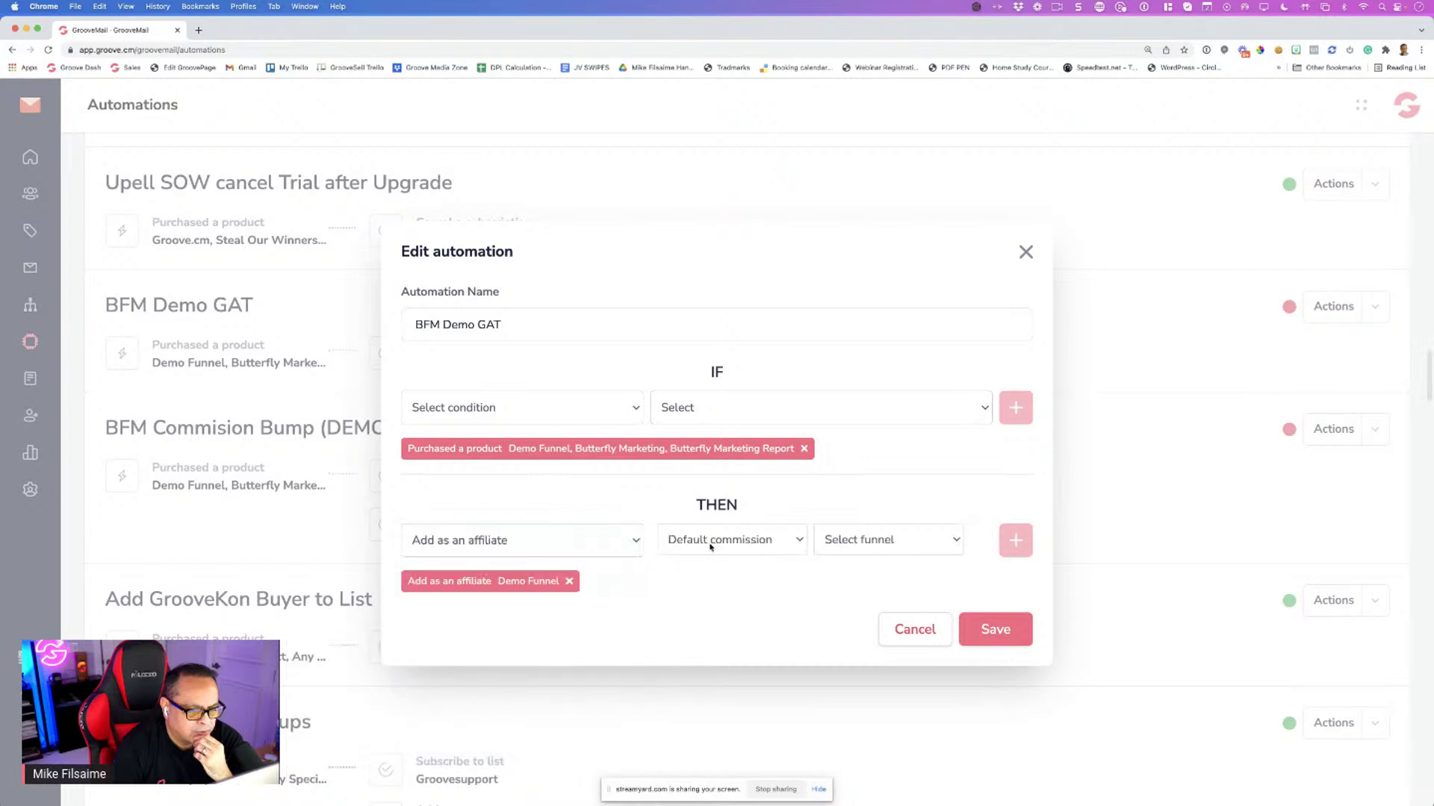
{"action": "left_click", "coordinate": [710, 547]}
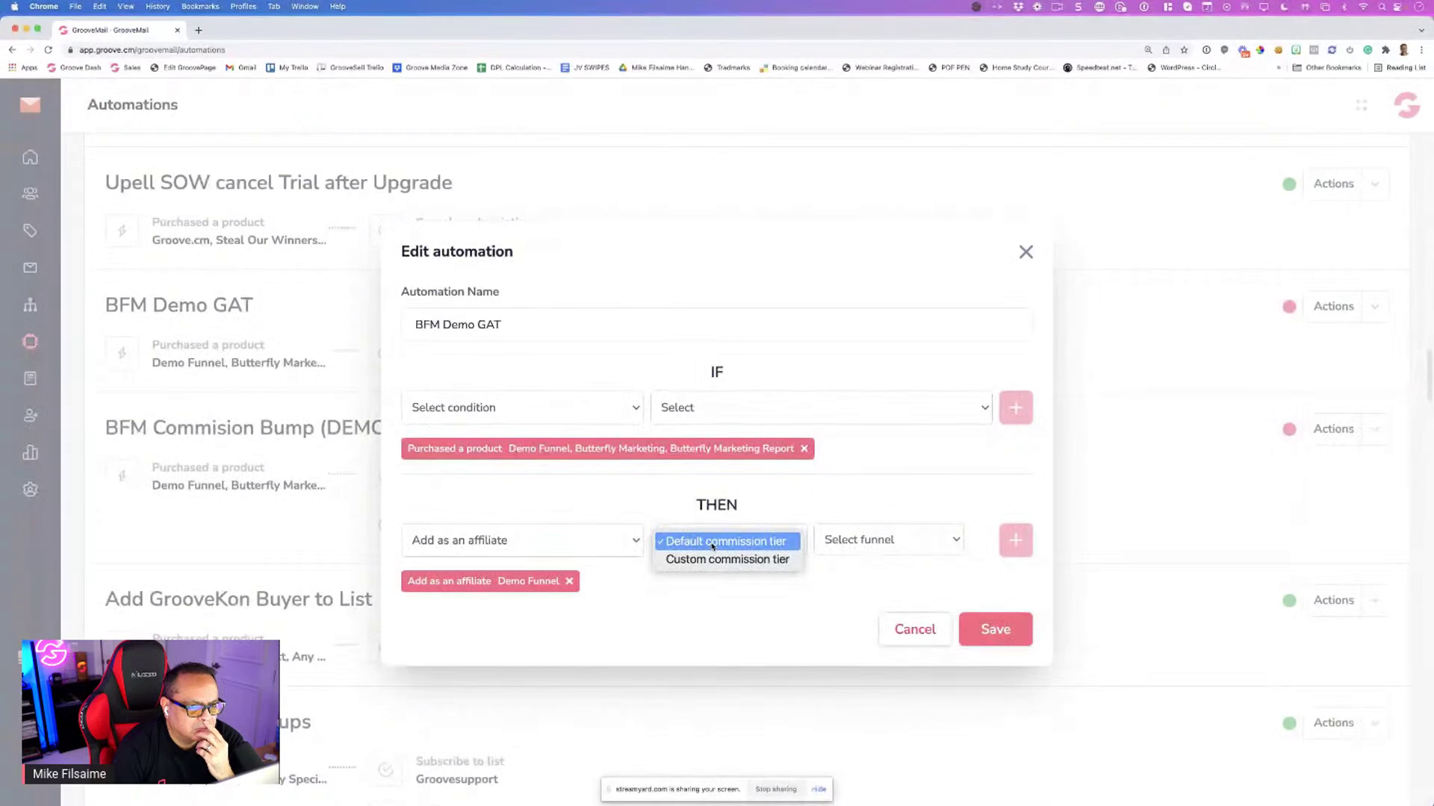
{"action": "left_click", "coordinate": [728, 559]}
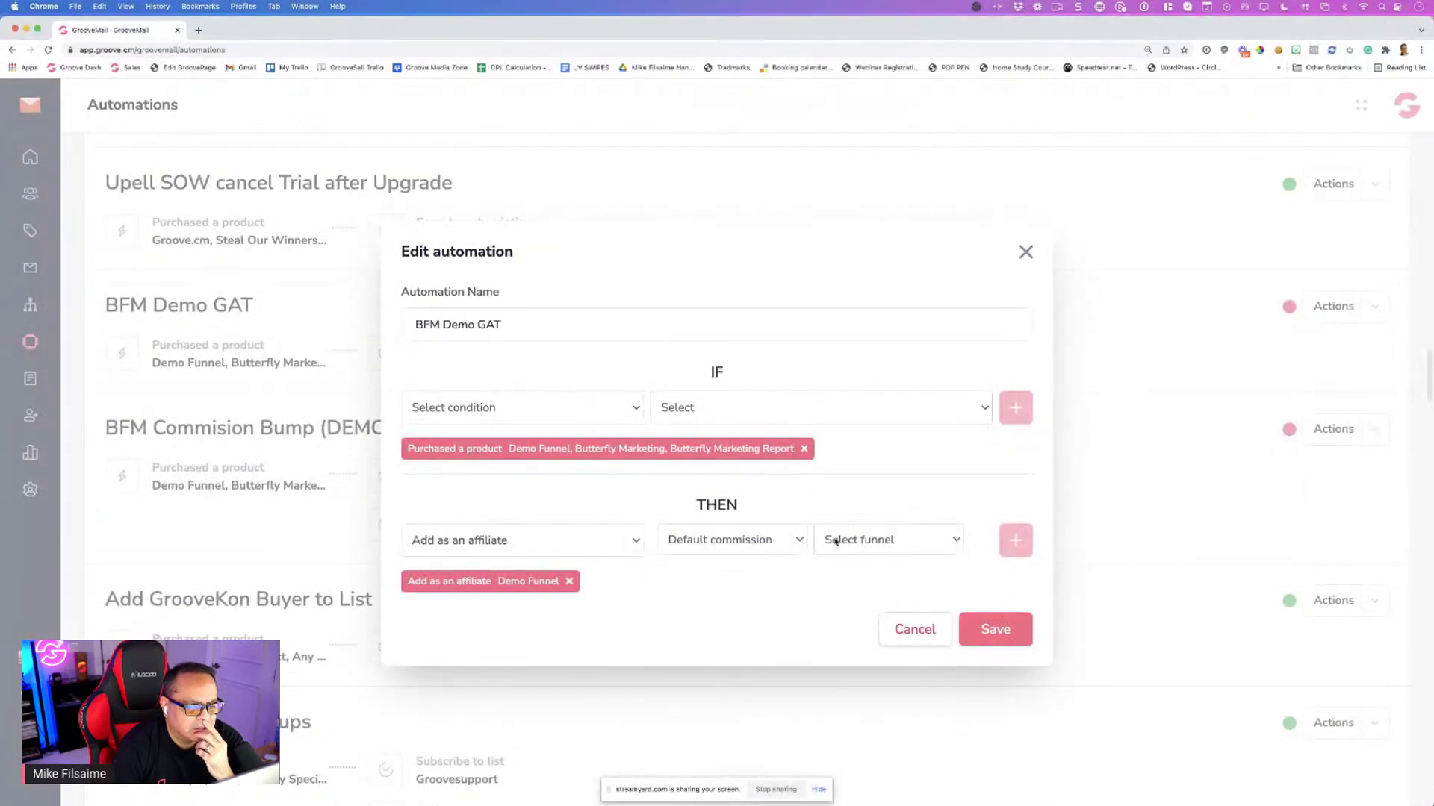
{"action": "left_click", "coordinate": [844, 545]}
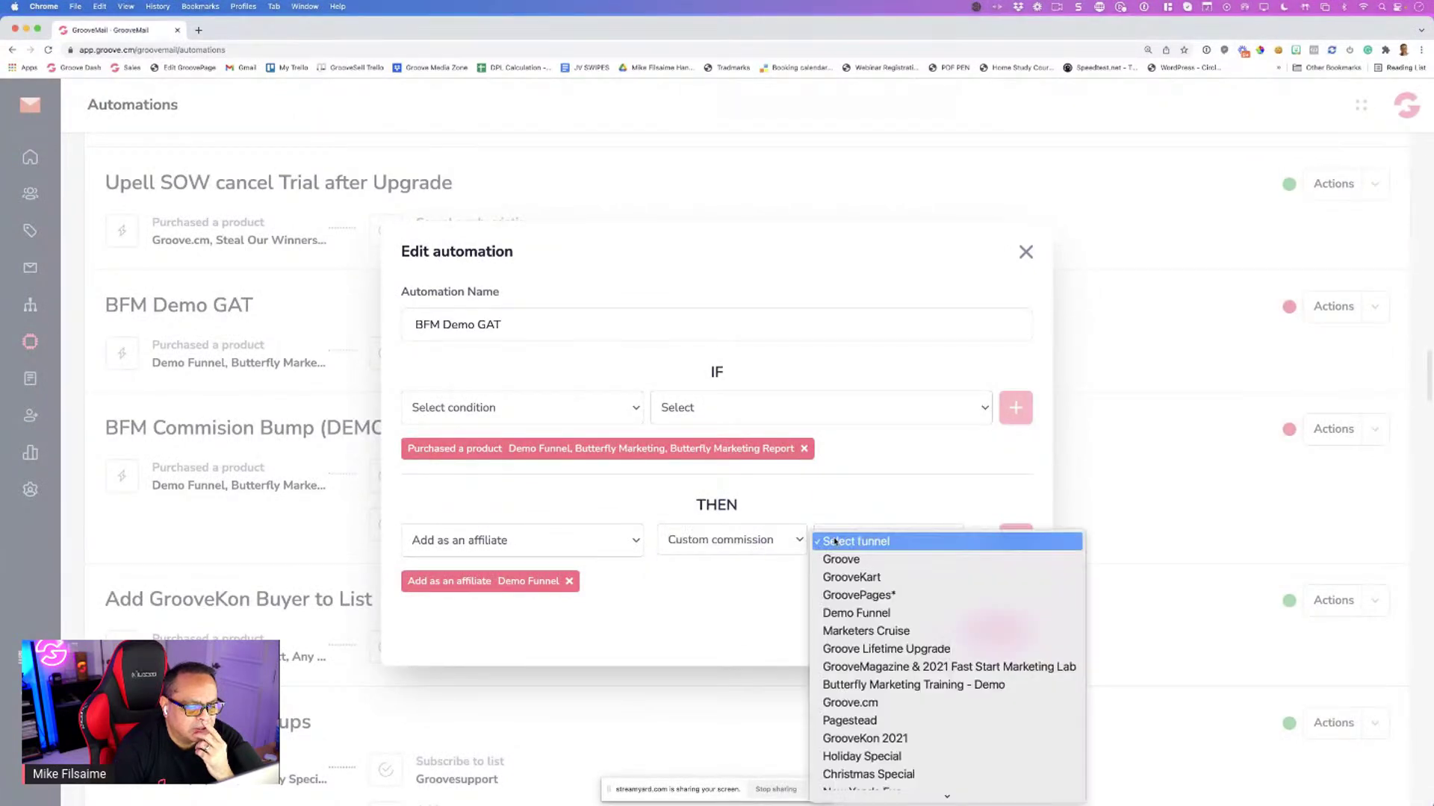
{"action": "left_click", "coordinate": [870, 702]}
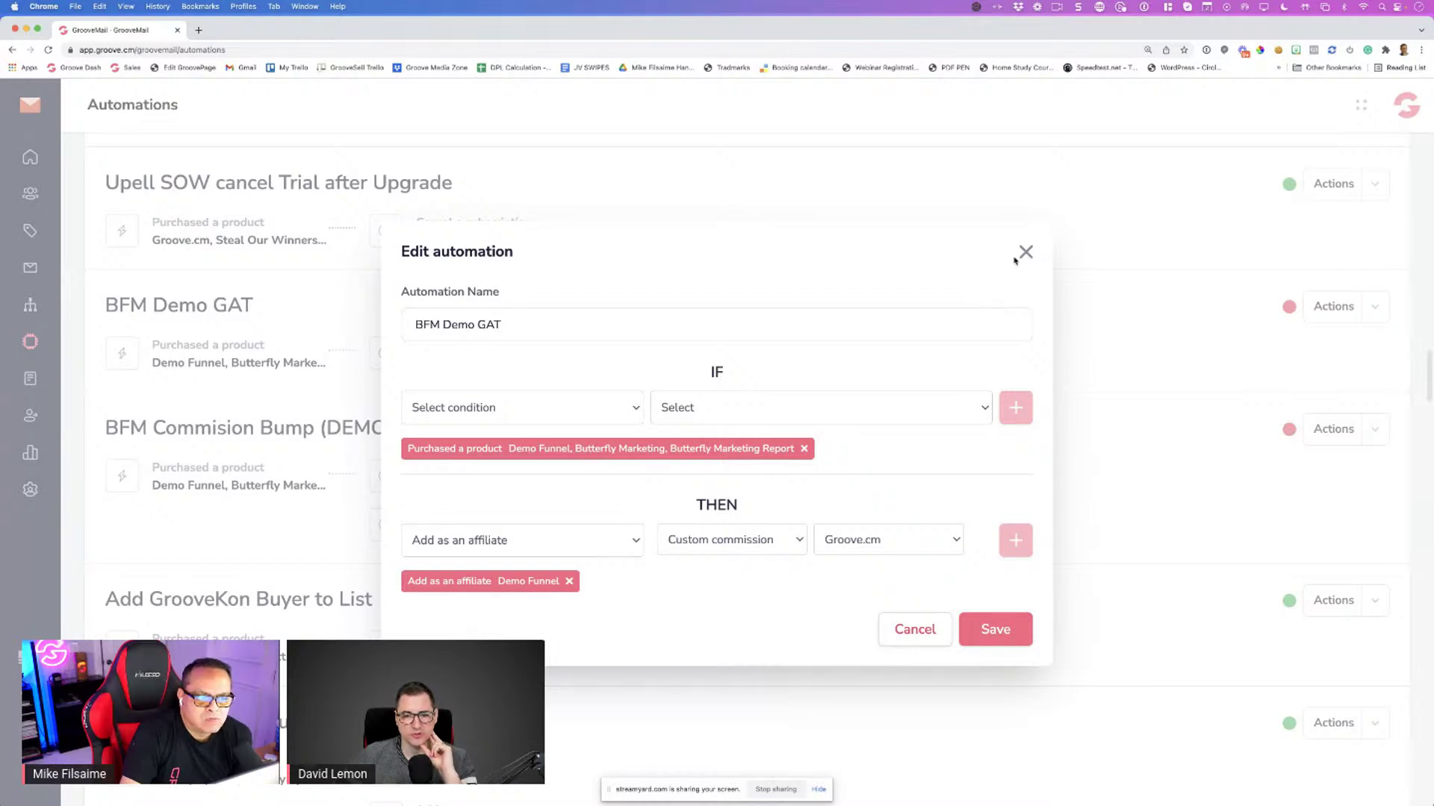
{"action": "left_click", "coordinate": [1025, 253]}
{"action": "scroll", "coordinate": [933, 319], "scroll_direction": "up", "scroll_amount": 3}
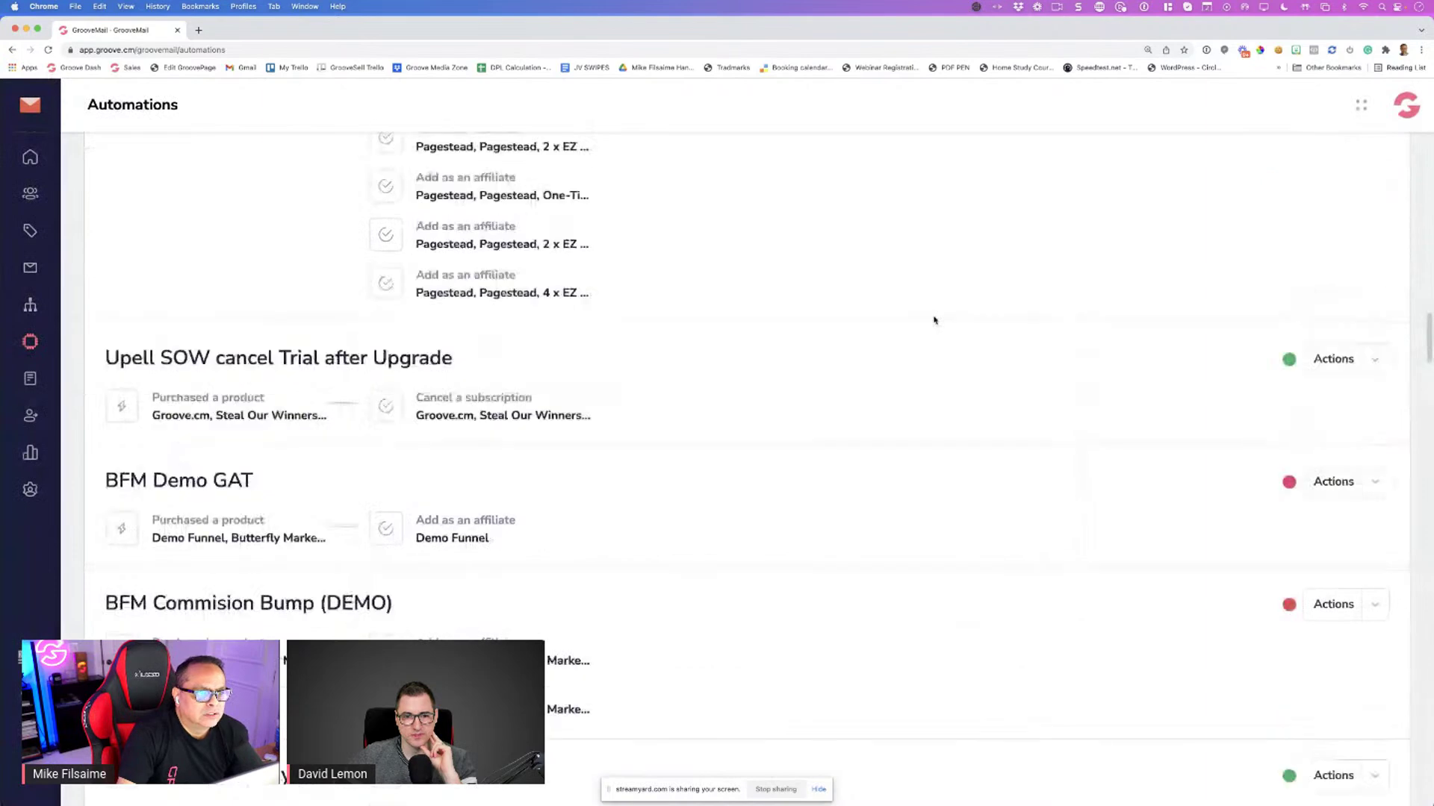
{"action": "scroll", "coordinate": [933, 319], "scroll_direction": "up", "scroll_amount": 10}
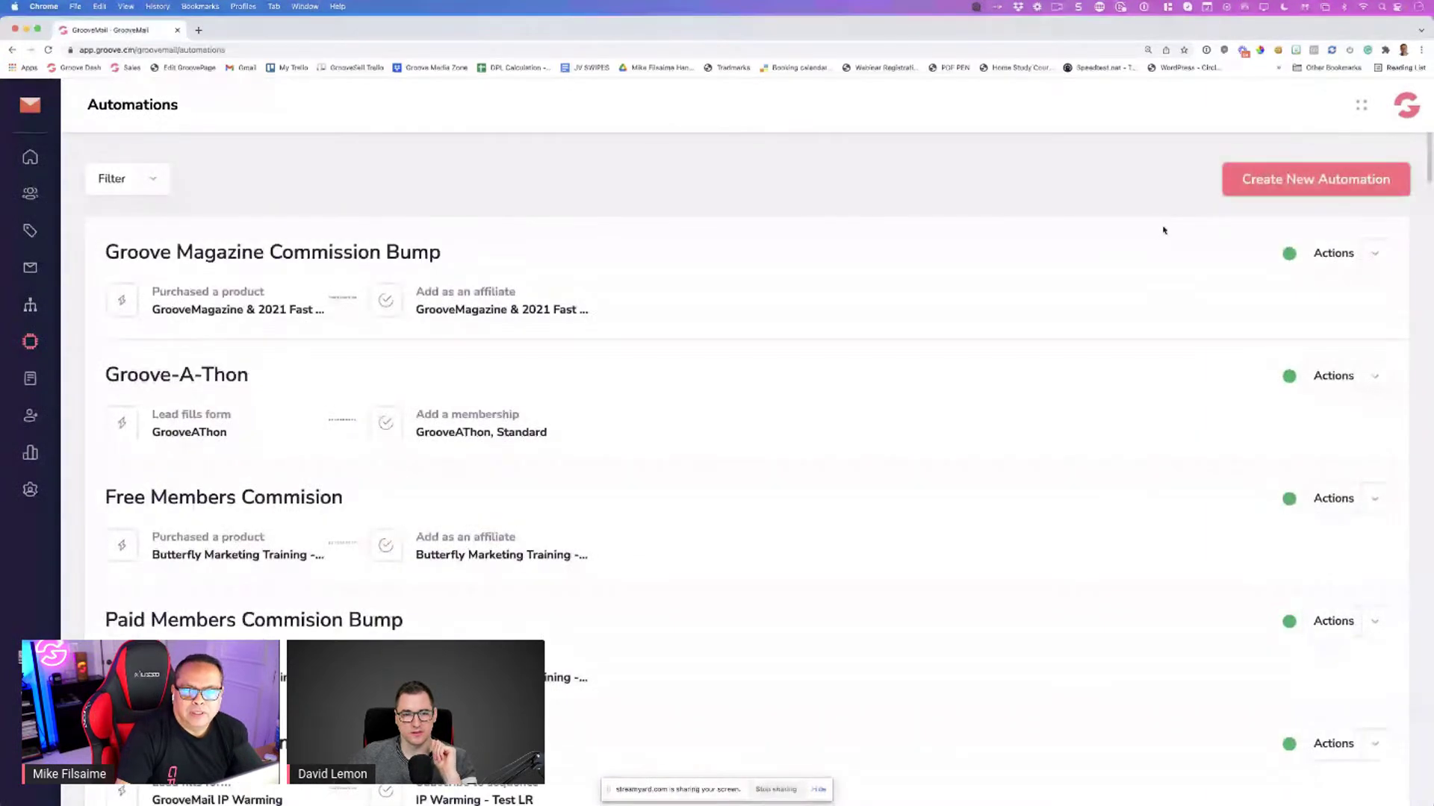
Start automation 'wqrewqr' triggered by purchasing Groove.cm CRM GrooveFunnels Lifetime, Pay in Full price
{"action": "left_click", "coordinate": [1246, 190]}
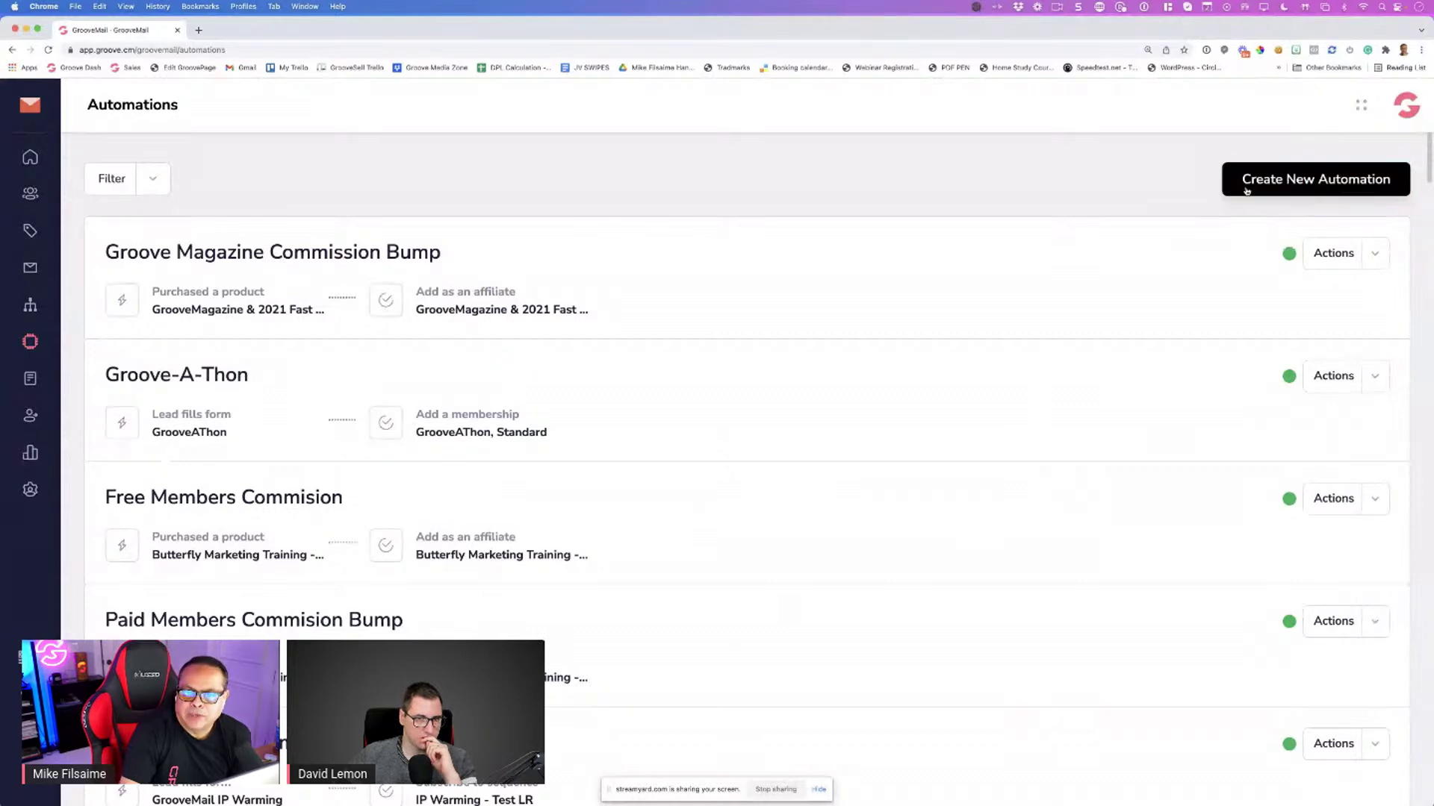
{"action": "type", "text": "wqrewqr"}
{"action": "left_click", "coordinate": [483, 429]}
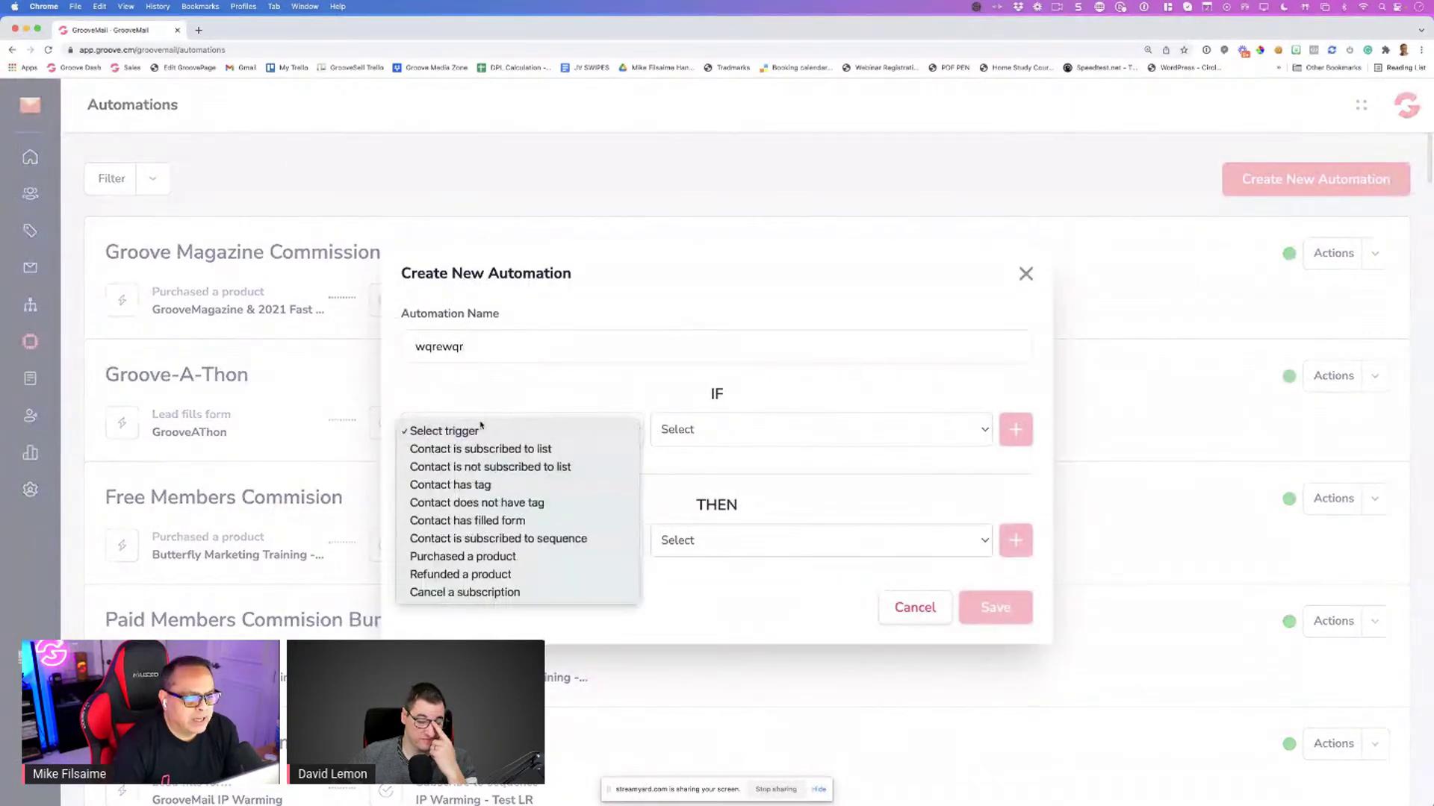
{"action": "left_click", "coordinate": [483, 555]}
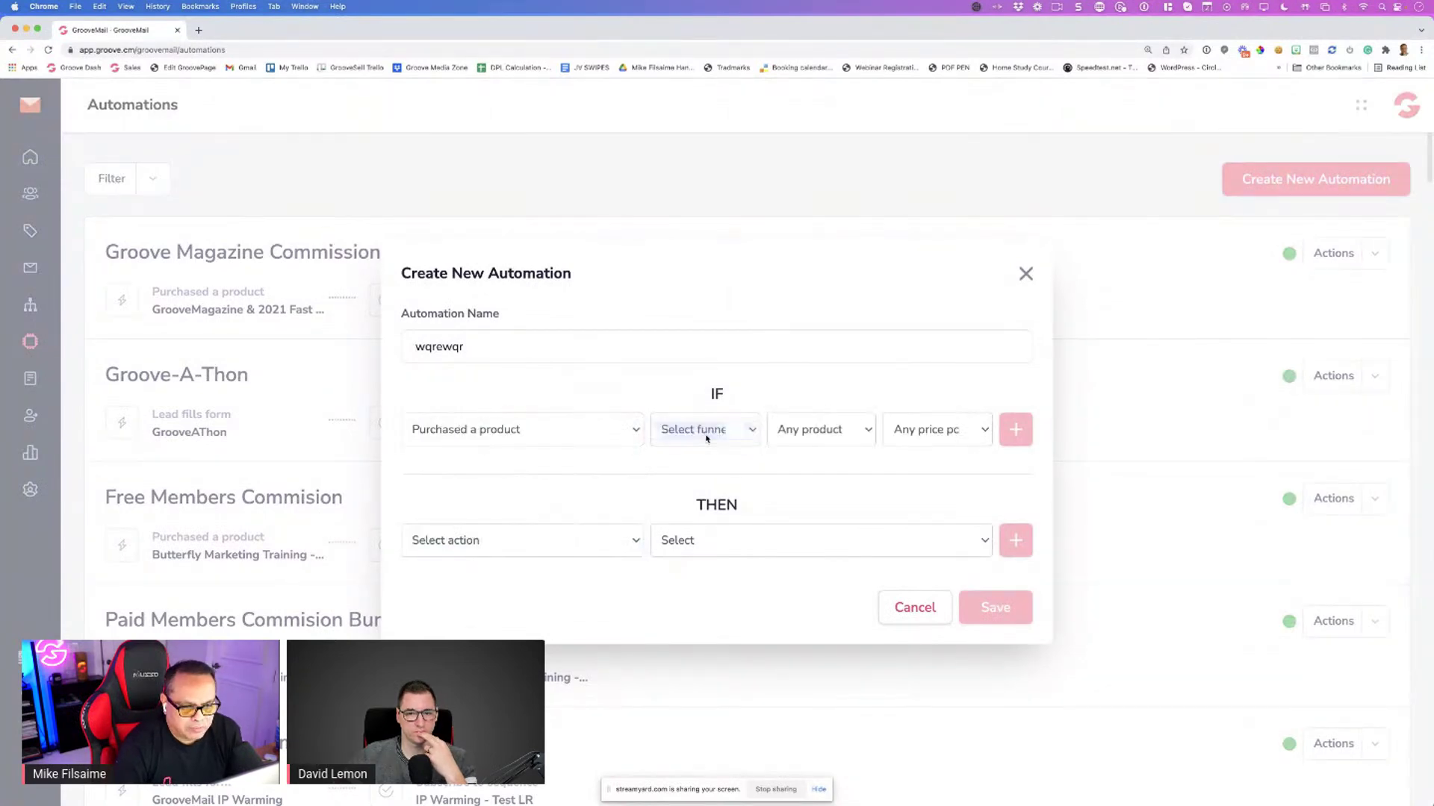
{"action": "left_click", "coordinate": [707, 444]}
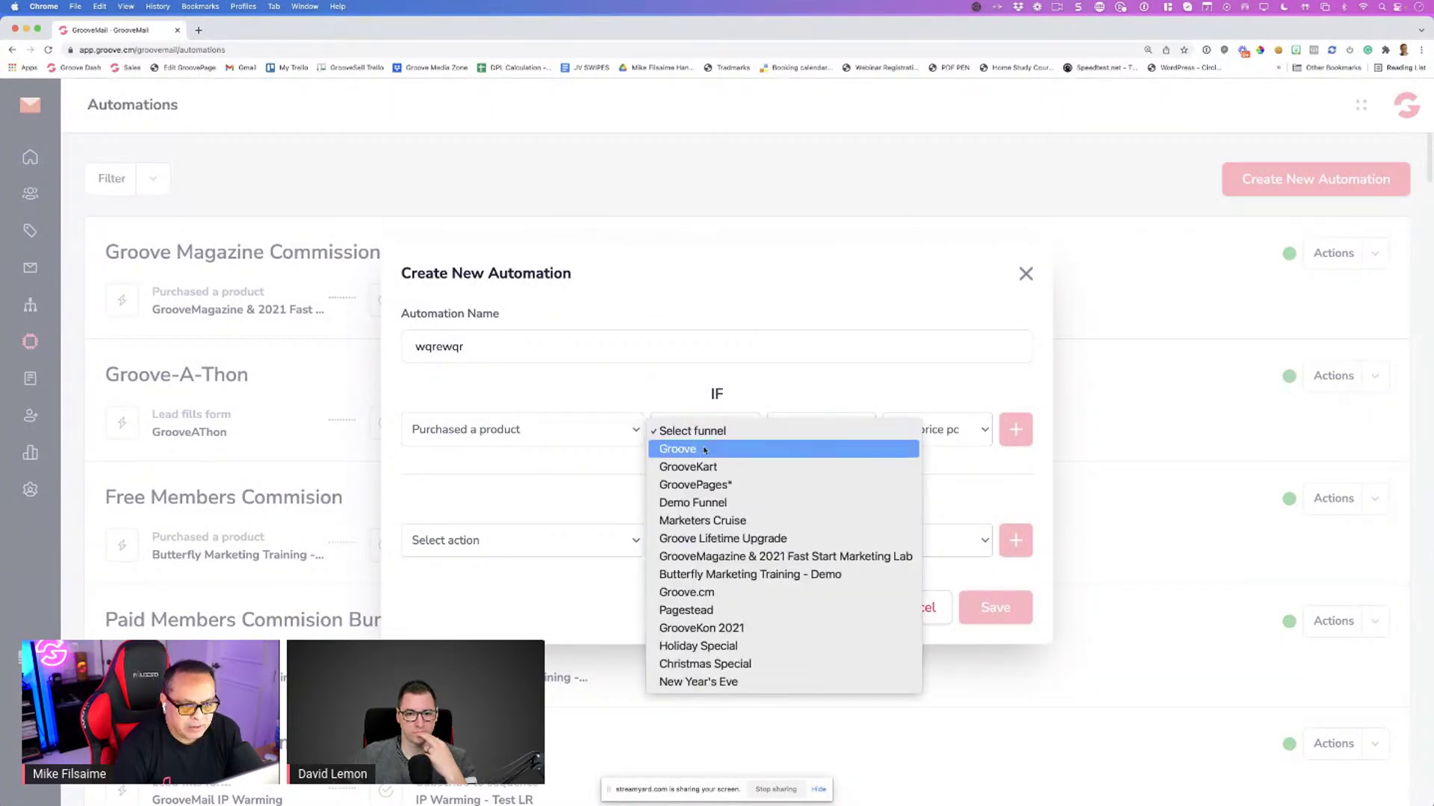
{"action": "left_click", "coordinate": [702, 594]}
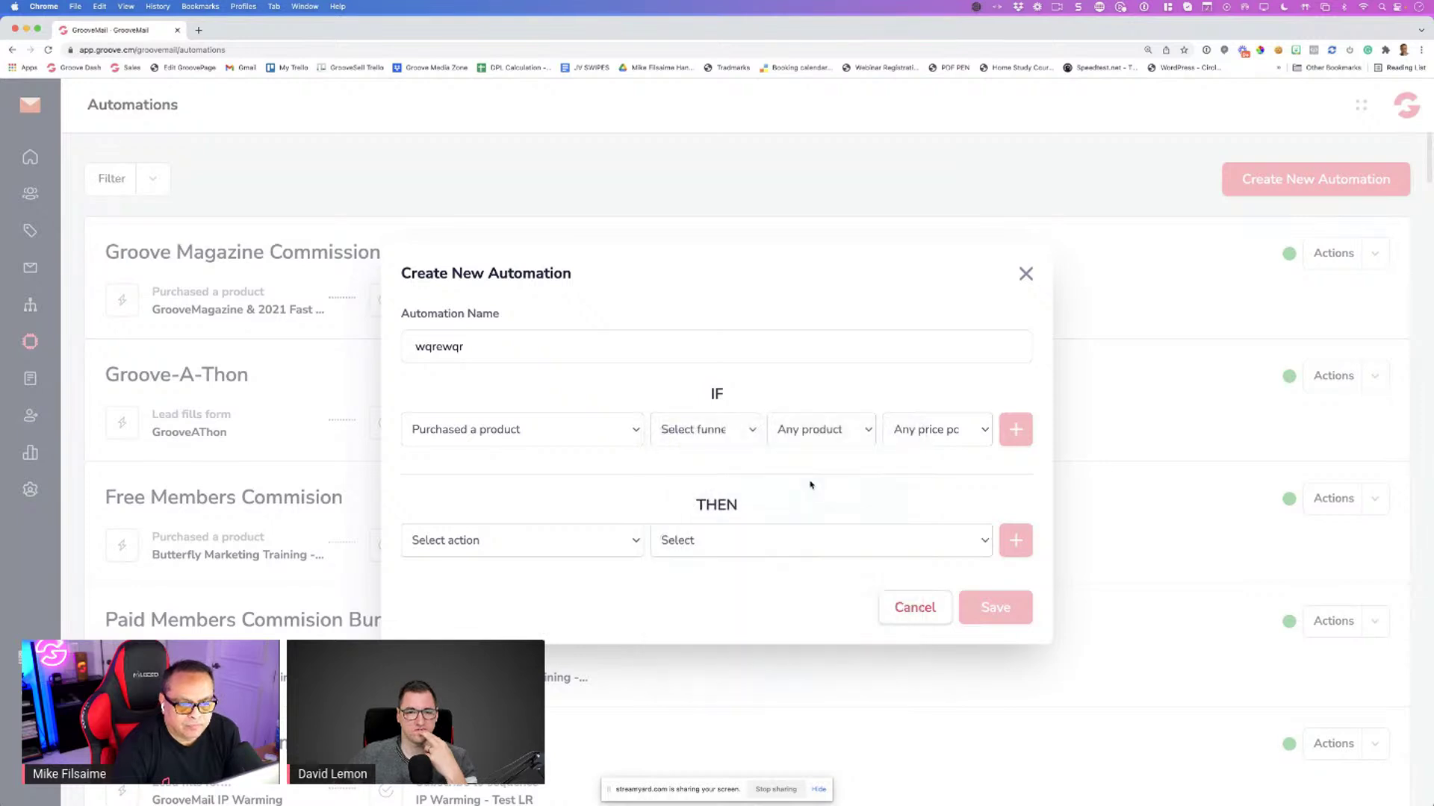
{"action": "left_click", "coordinate": [822, 433]}
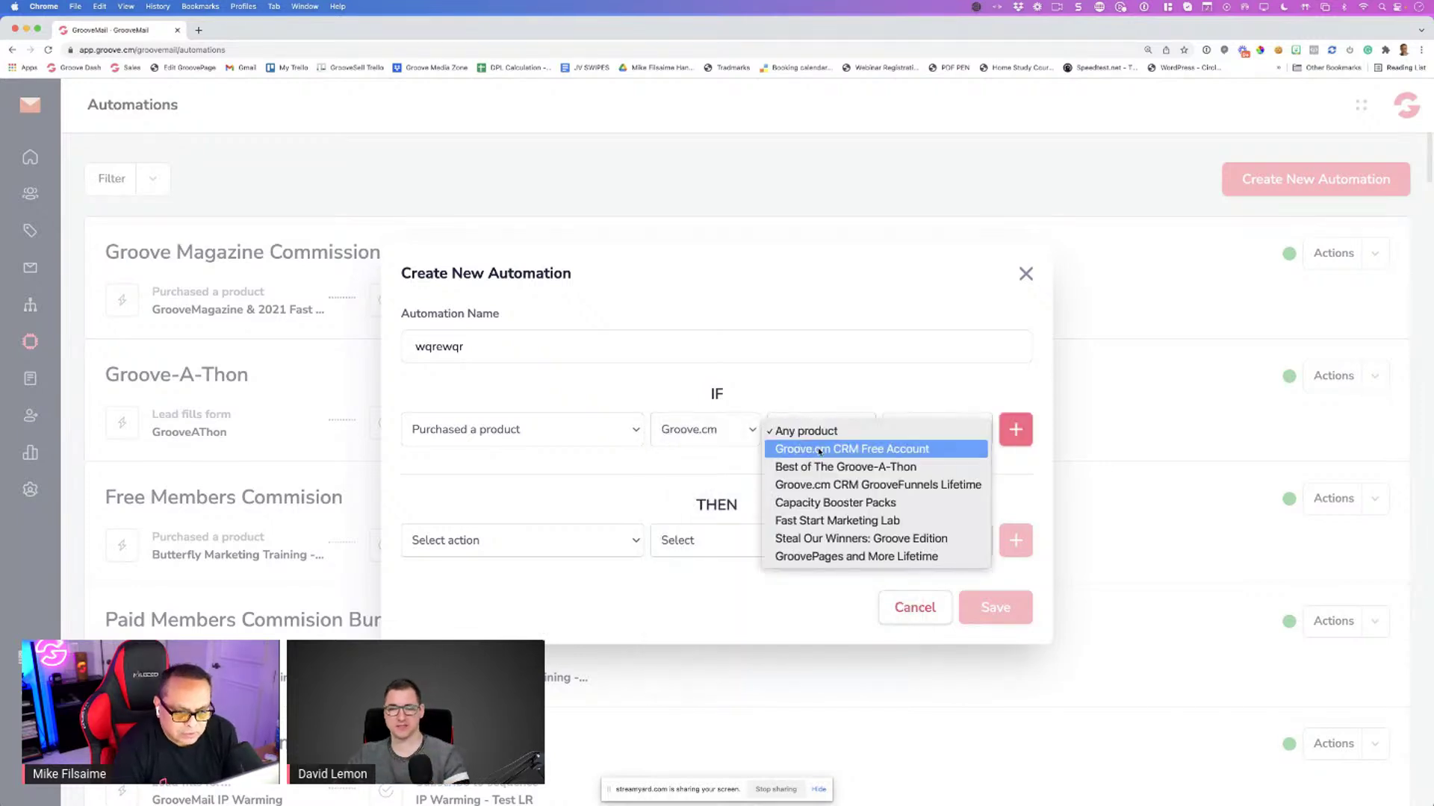
{"action": "left_click", "coordinate": [819, 485]}
{"action": "left_click", "coordinate": [932, 431]}
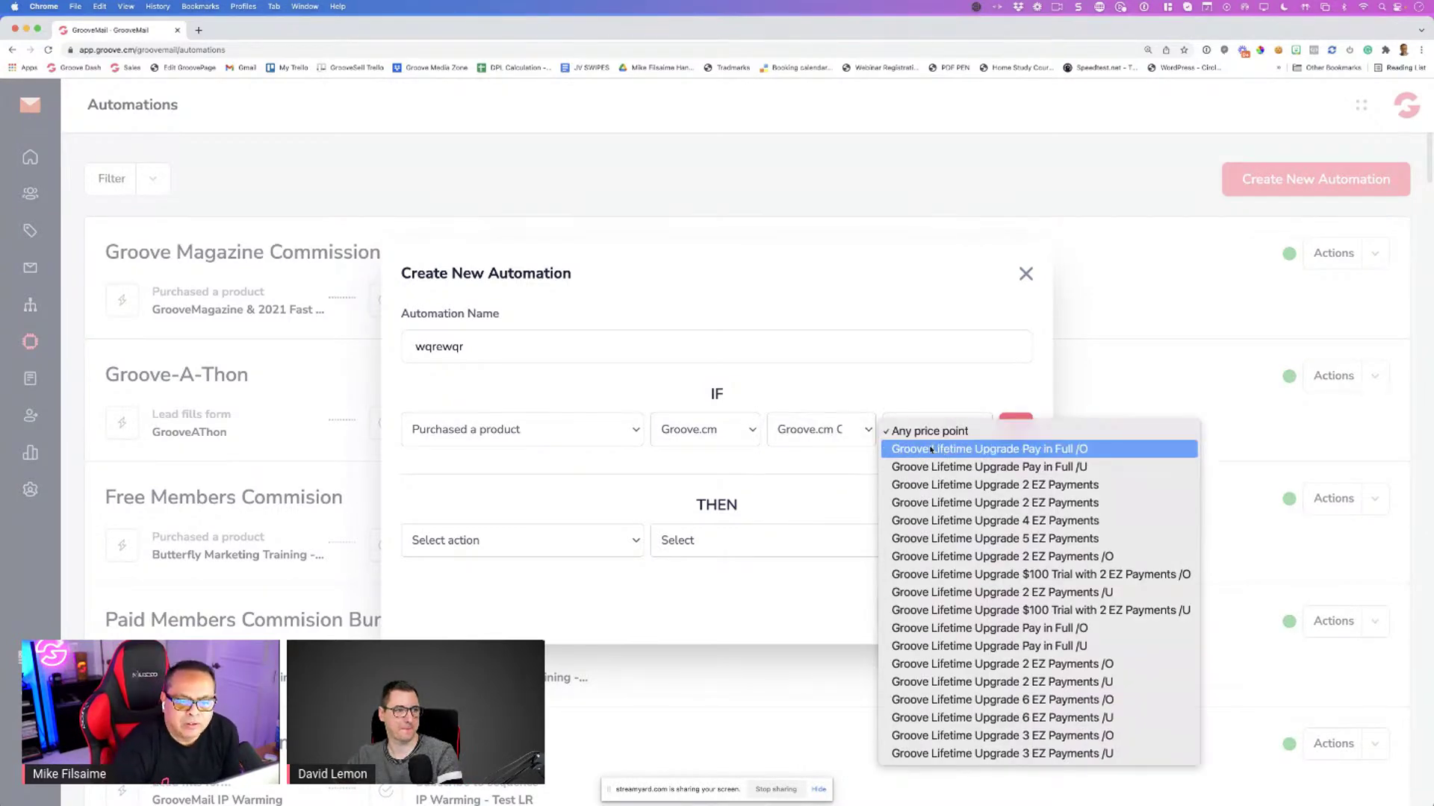
{"action": "left_click", "coordinate": [934, 448]}
{"action": "left_click", "coordinate": [1013, 437]}
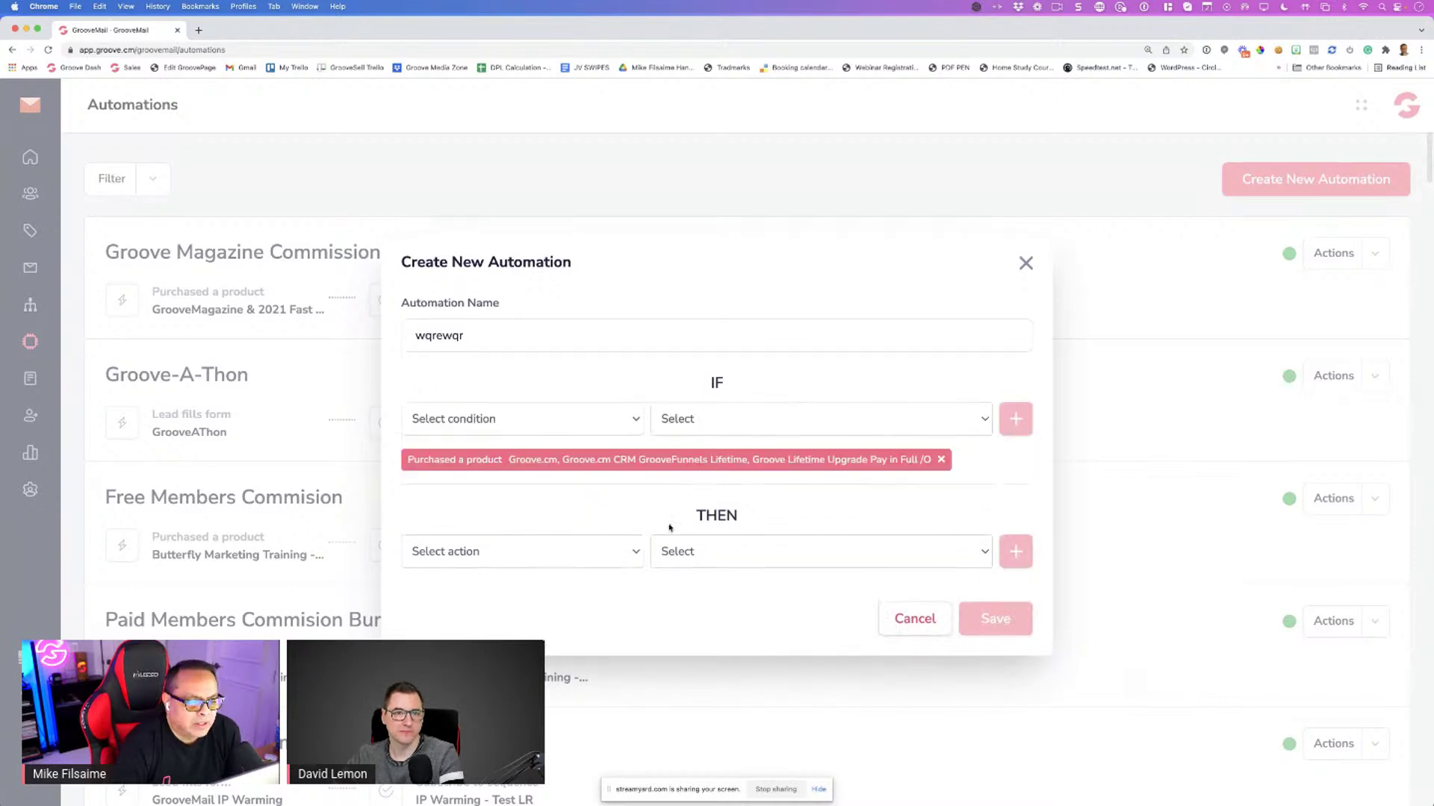
Set an Add as an affiliate action with custom commission and Groove funnel, then discard the draft
{"action": "left_click", "coordinate": [513, 560]}
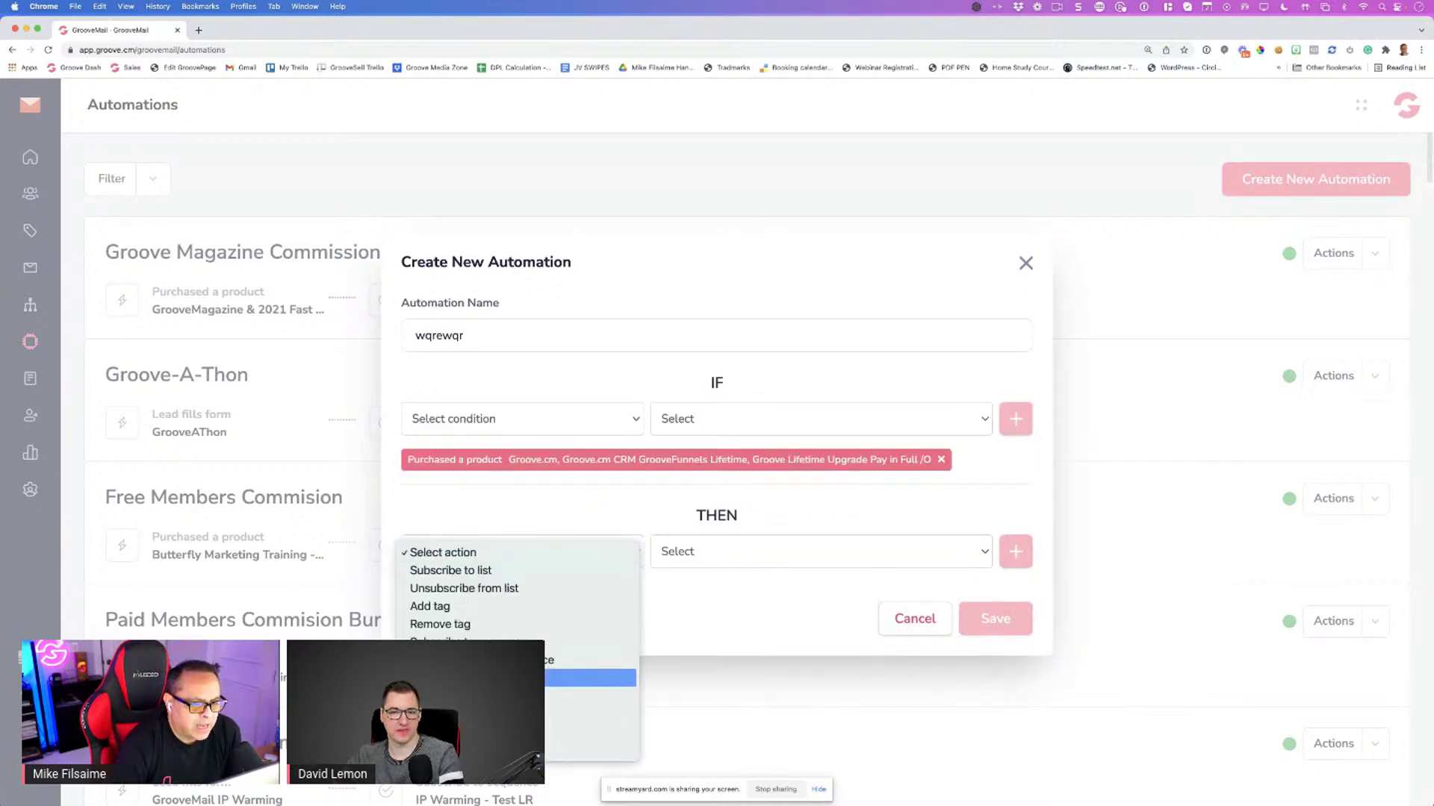
{"action": "left_click", "coordinate": [590, 678]}
{"action": "left_click", "coordinate": [702, 557]}
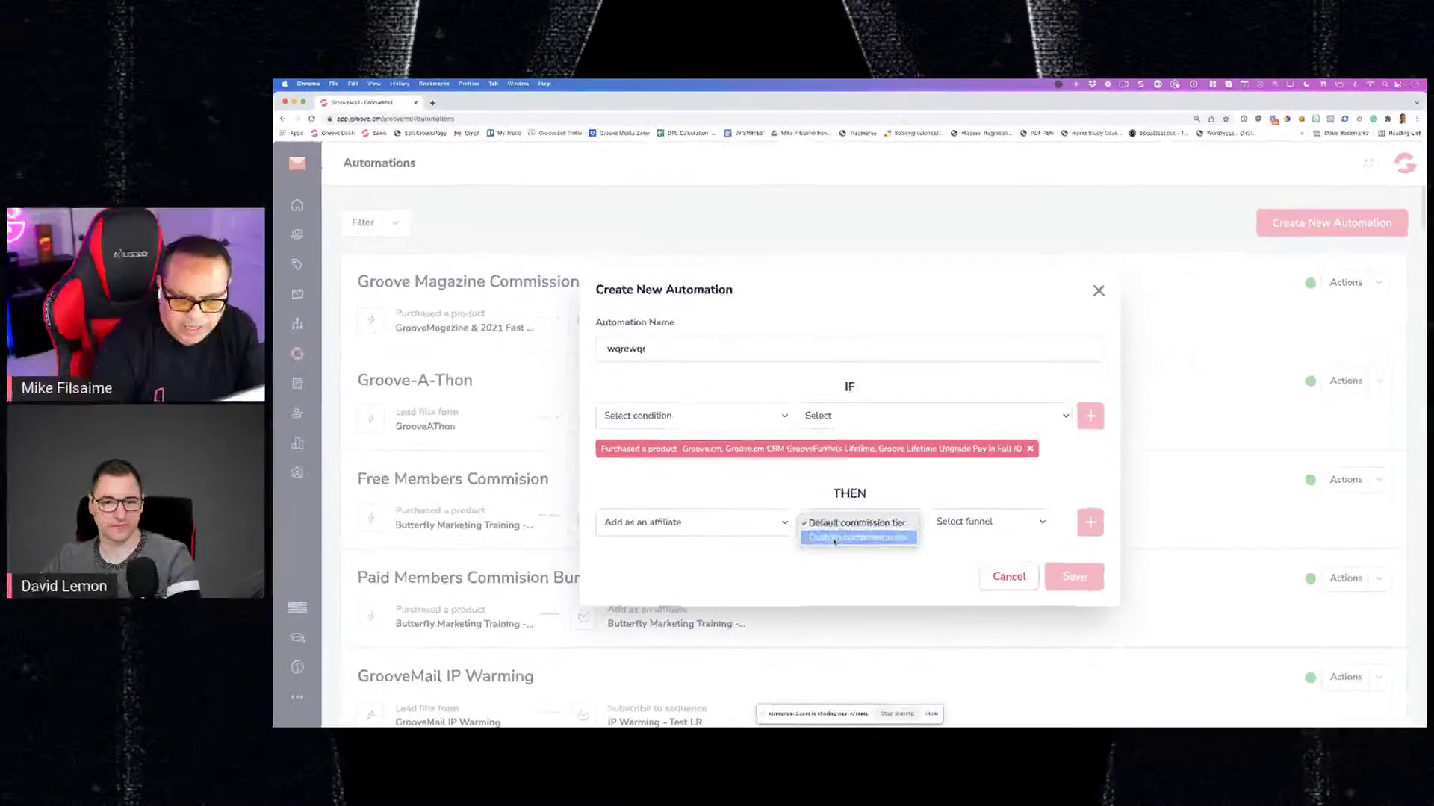
{"action": "left_click", "coordinate": [834, 538]}
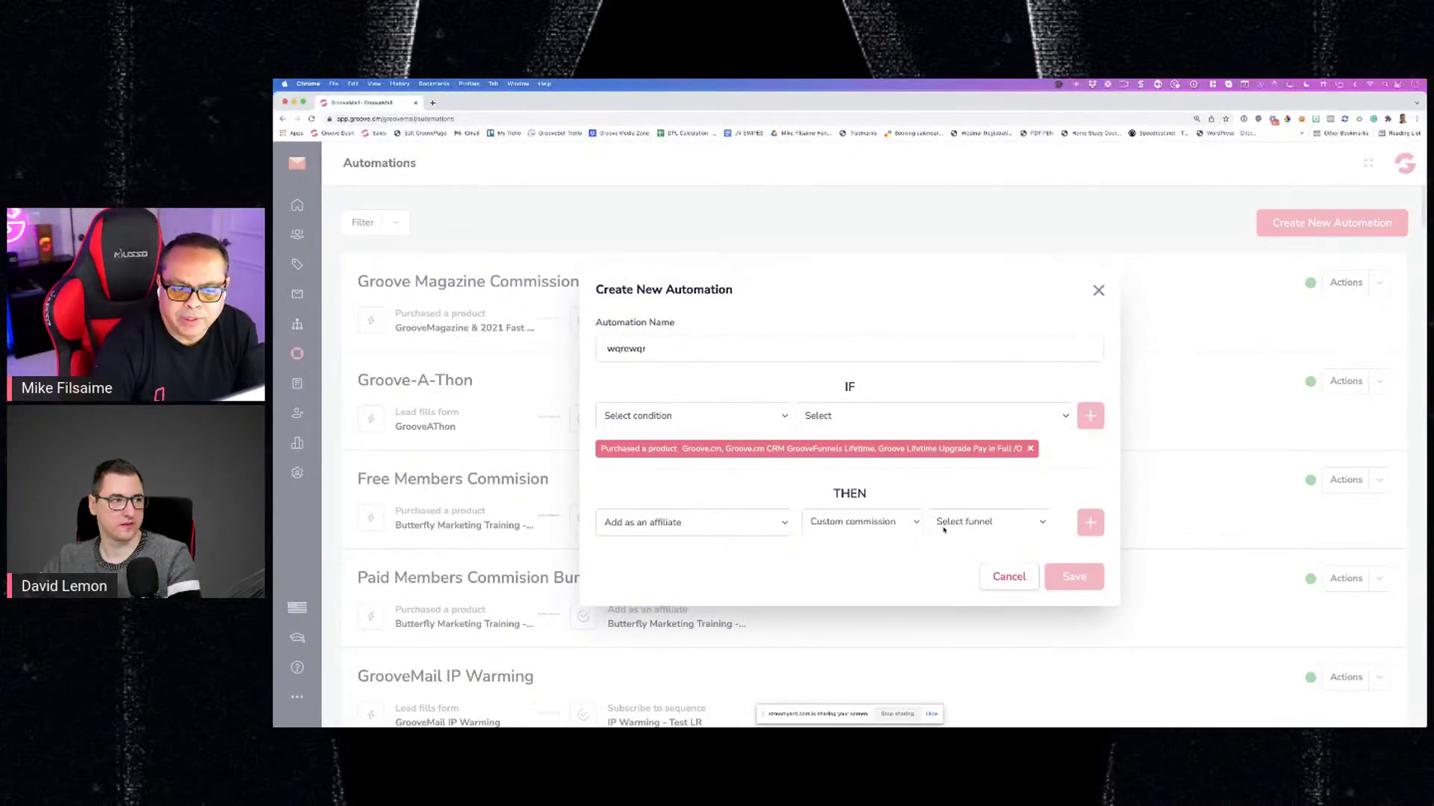
{"action": "left_click", "coordinate": [944, 527]}
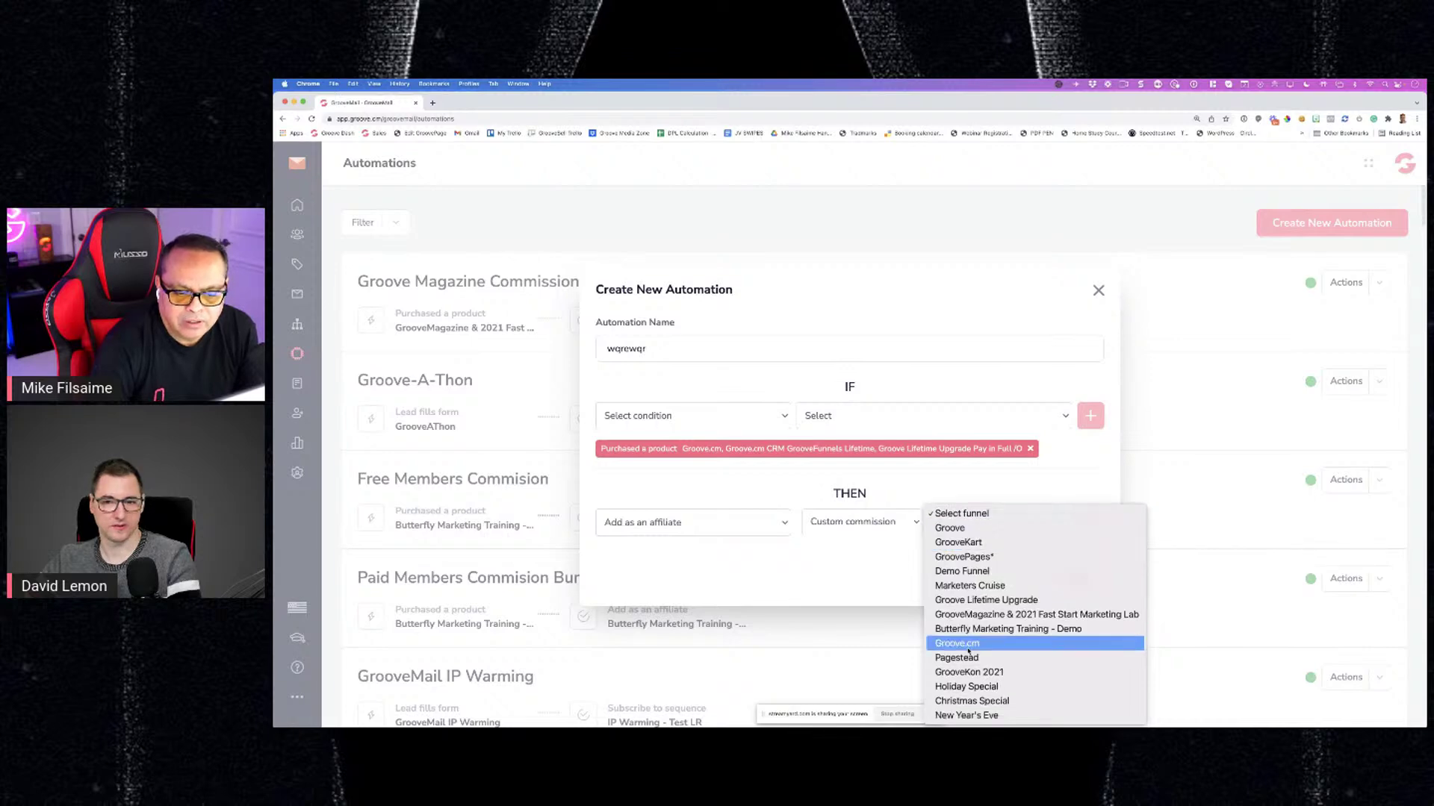
{"action": "left_click", "coordinate": [964, 653]}
{"action": "scroll", "coordinate": [982, 552], "scroll_direction": "down", "scroll_amount": 1}
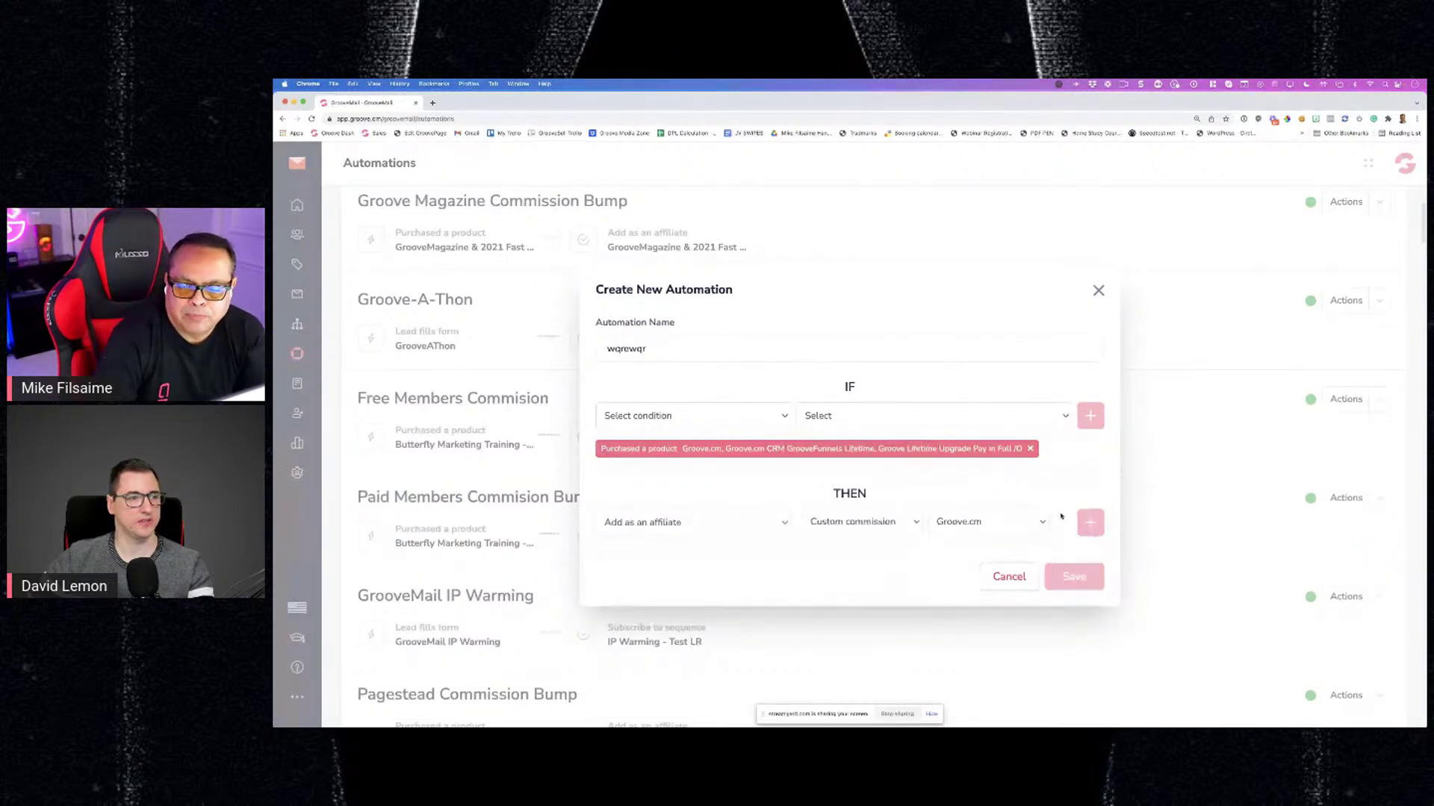
{"action": "left_click", "coordinate": [999, 522]}
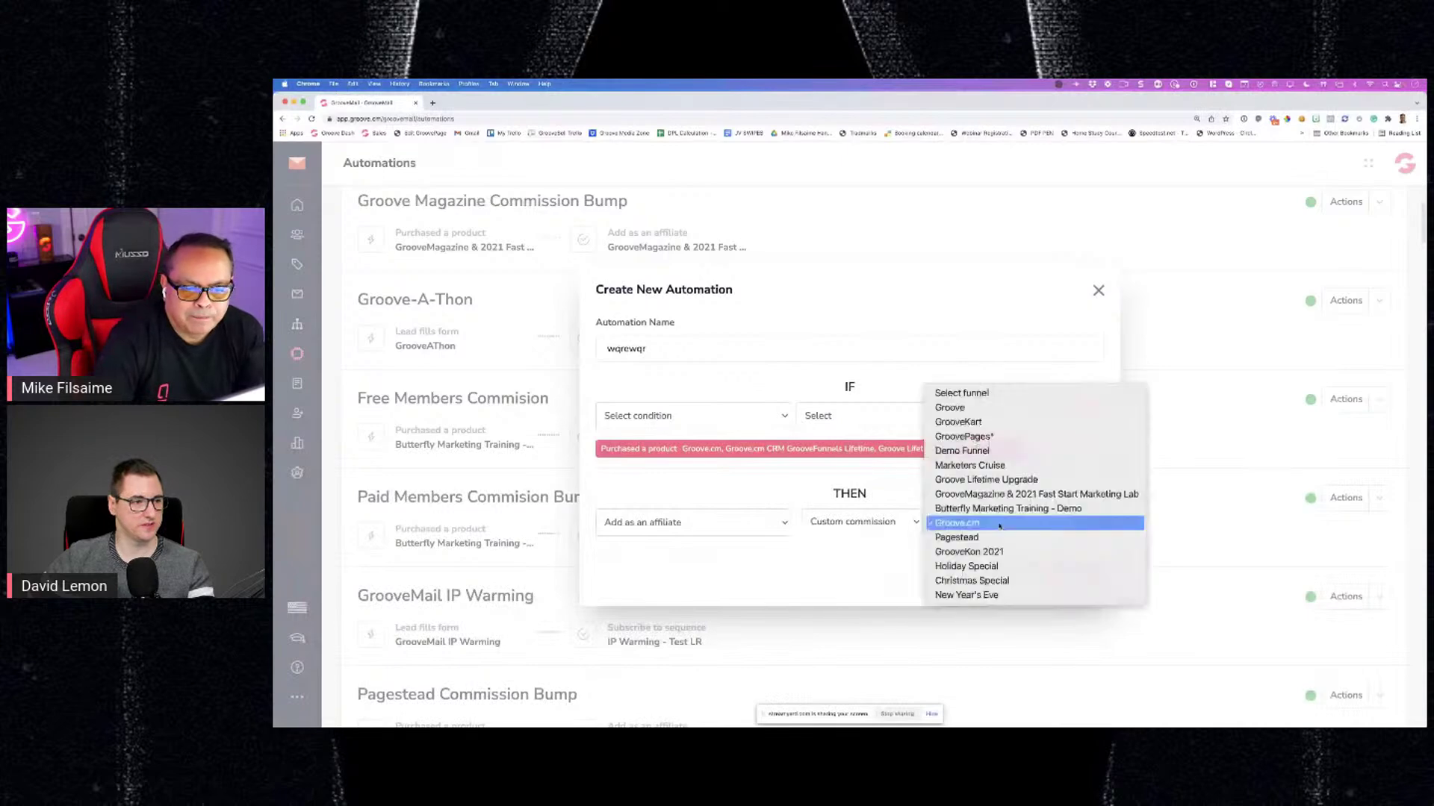
{"action": "left_click", "coordinate": [950, 407]}
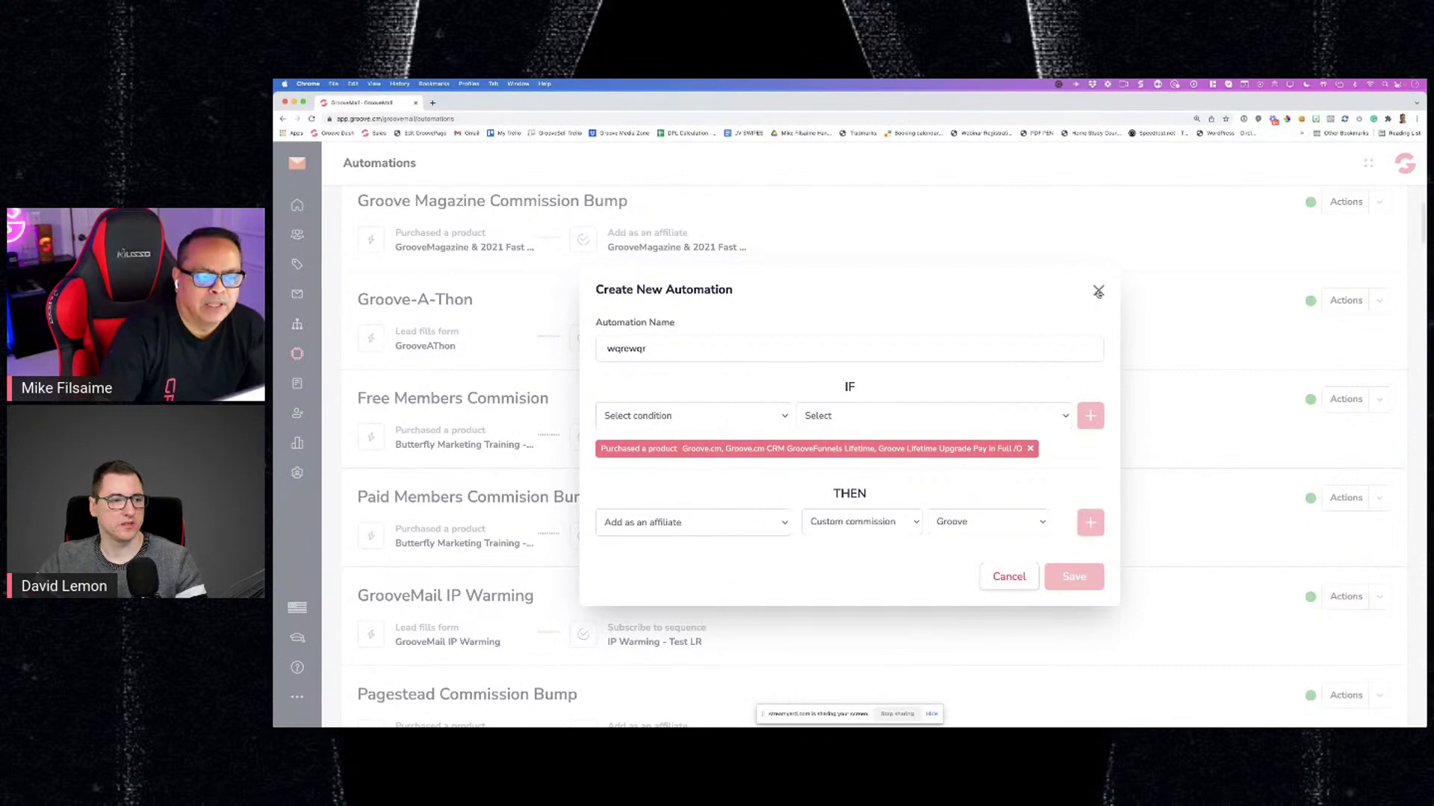
{"action": "left_click", "coordinate": [1098, 291]}
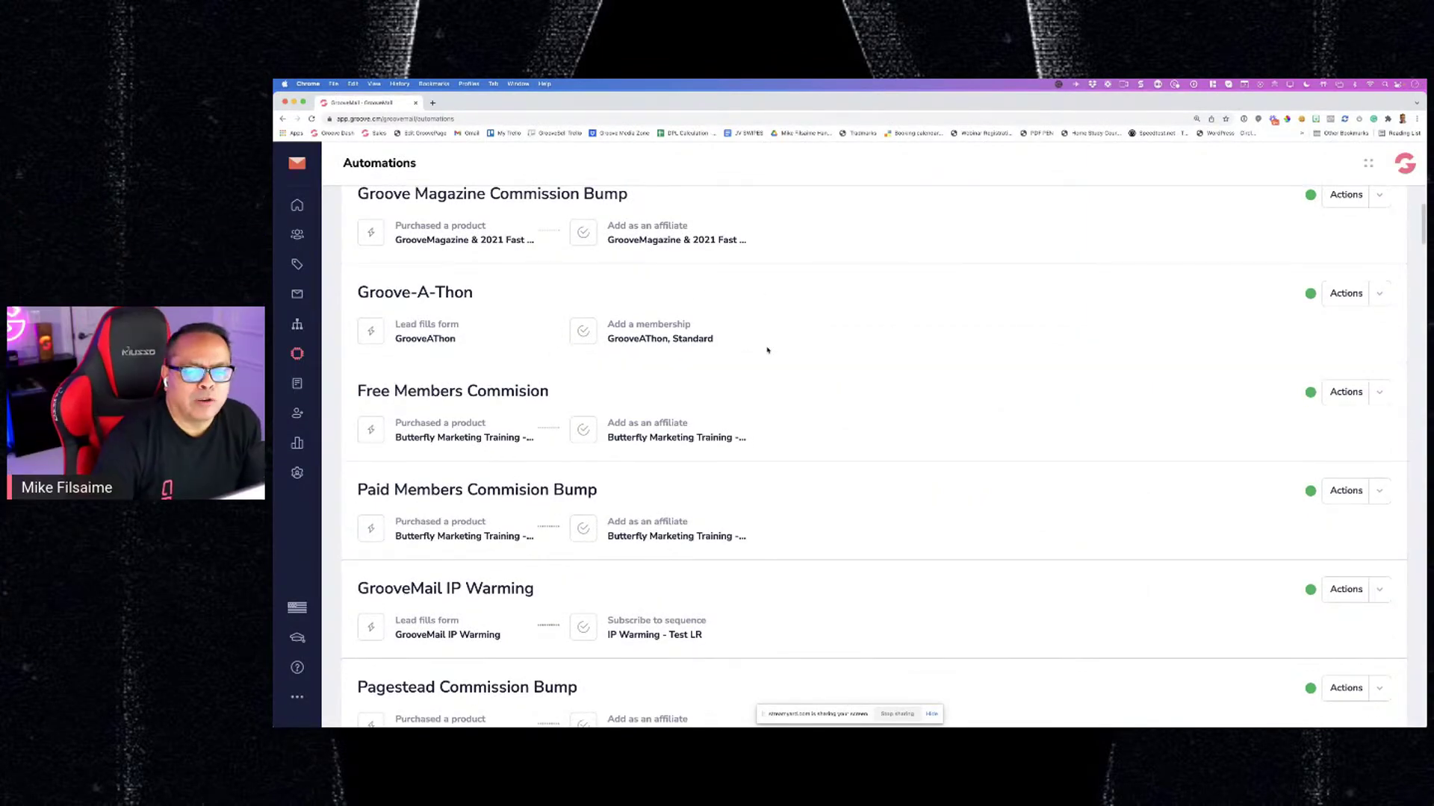
{"action": "scroll", "coordinate": [784, 358], "scroll_direction": "down", "scroll_amount": 1}
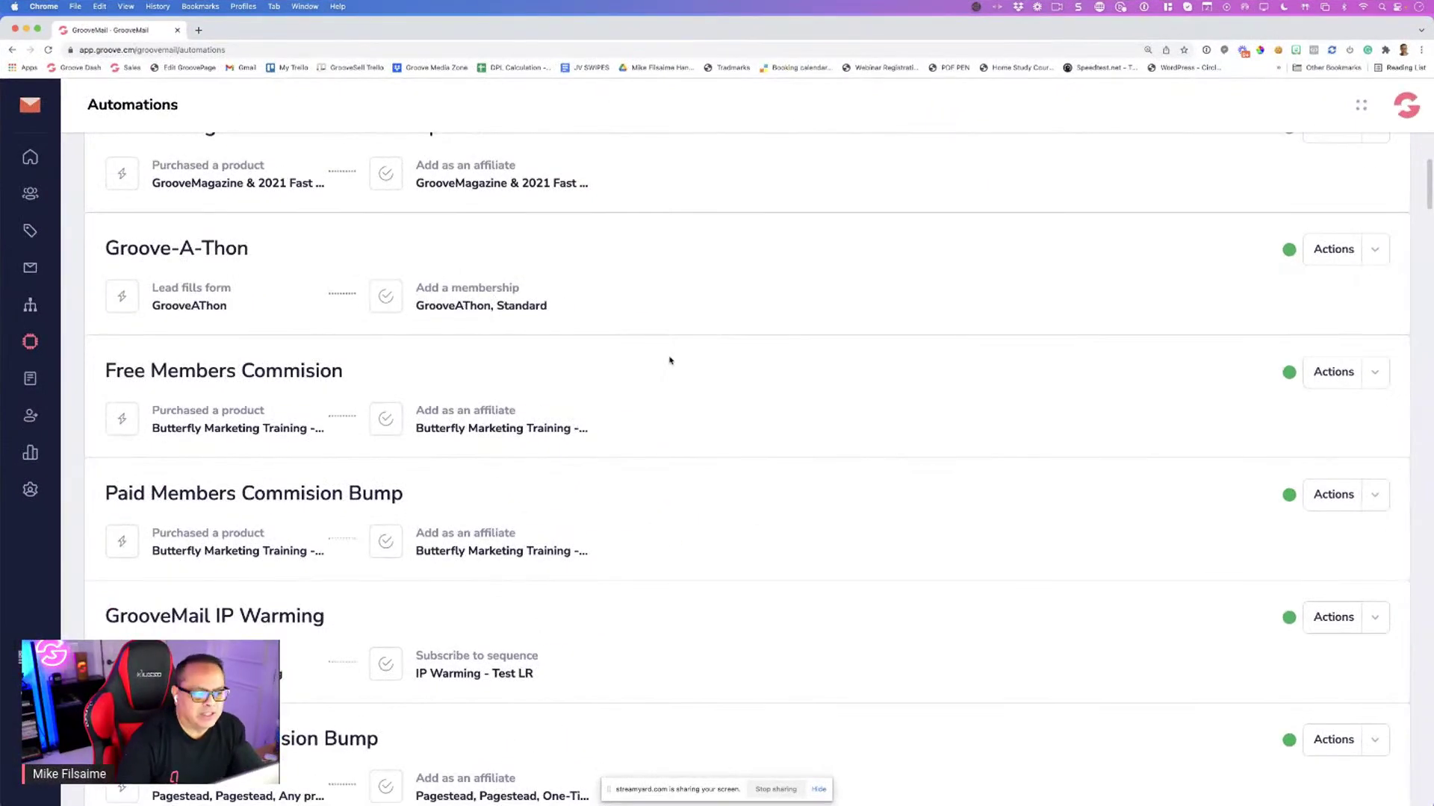
{"action": "scroll", "coordinate": [797, 366], "scroll_direction": "up", "scroll_amount": 1}
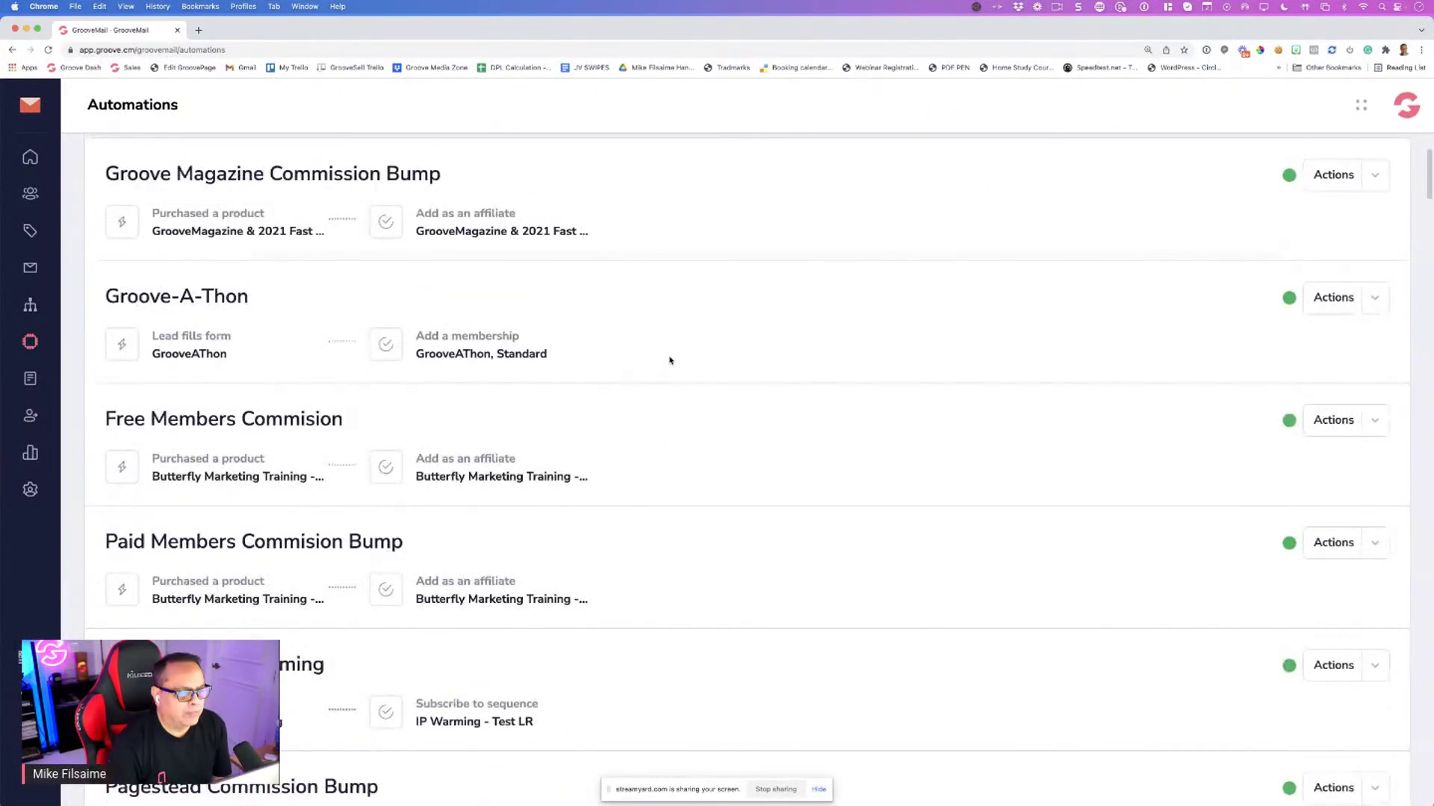
Go to Forms and open the GrooveJV Affiliate Updates Opt In form for editing
{"action": "left_click", "coordinate": [30, 378]}
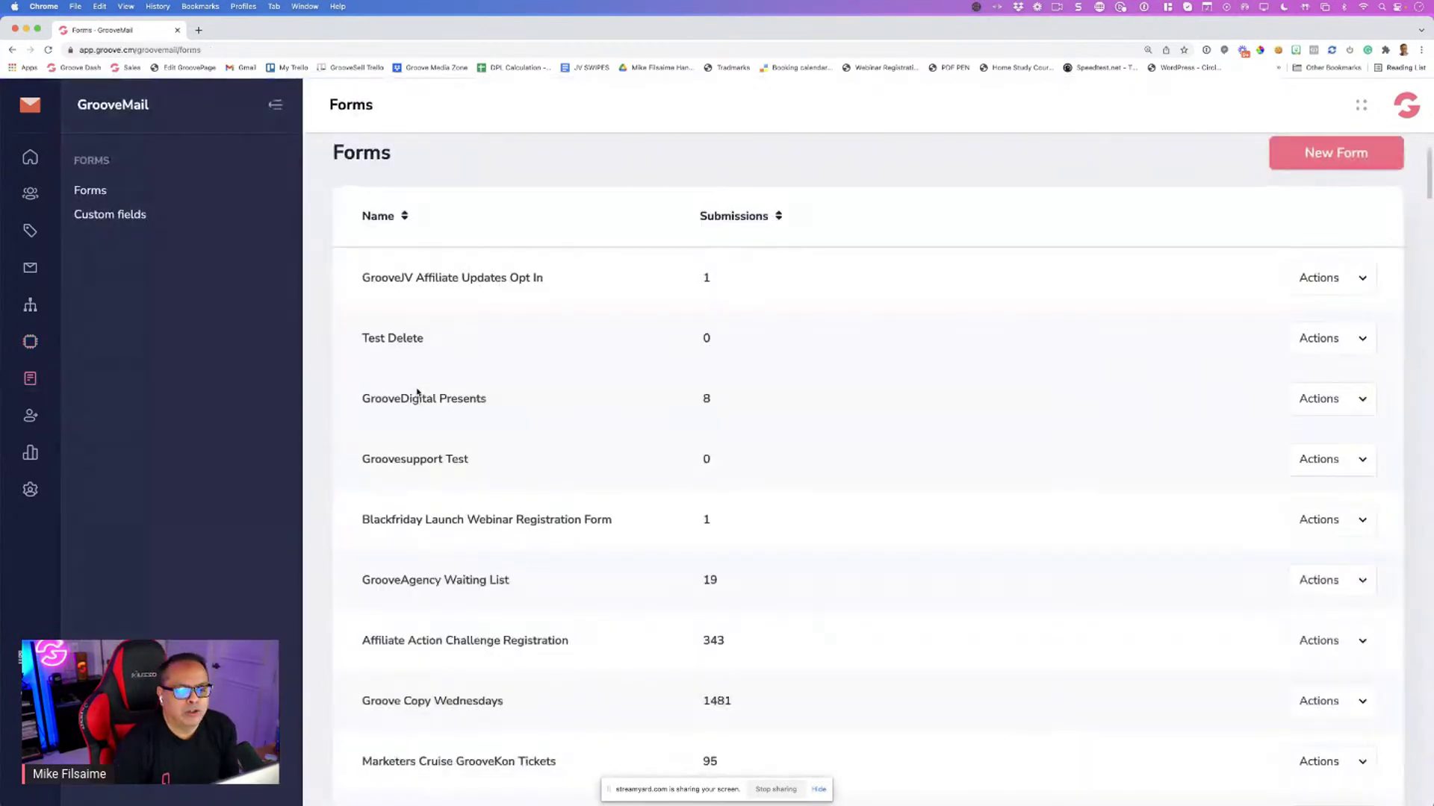
{"action": "scroll", "coordinate": [489, 395], "scroll_direction": "down", "scroll_amount": 2}
{"action": "scroll", "coordinate": [492, 389], "scroll_direction": "up", "scroll_amount": 2}
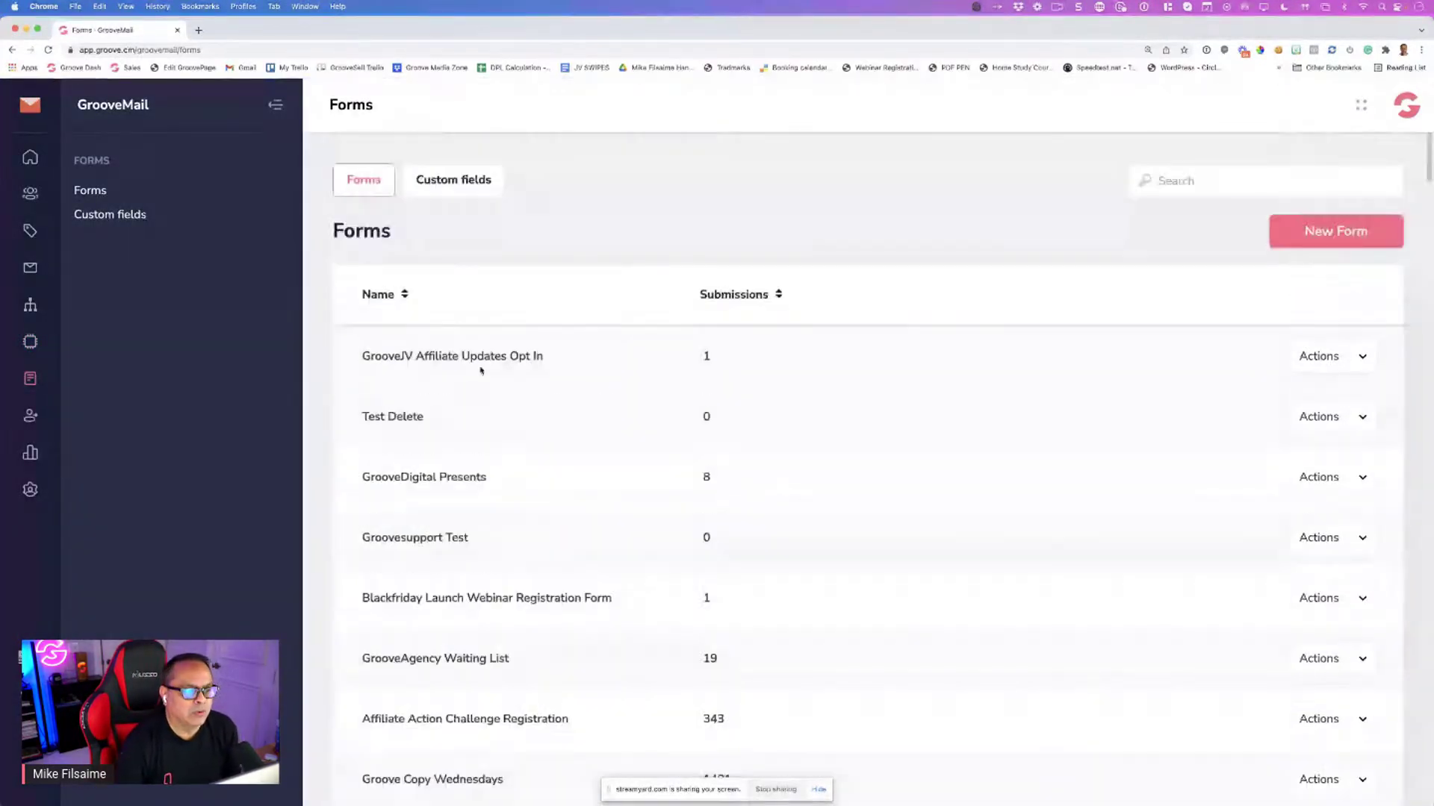
{"action": "left_click", "coordinate": [1314, 357]}
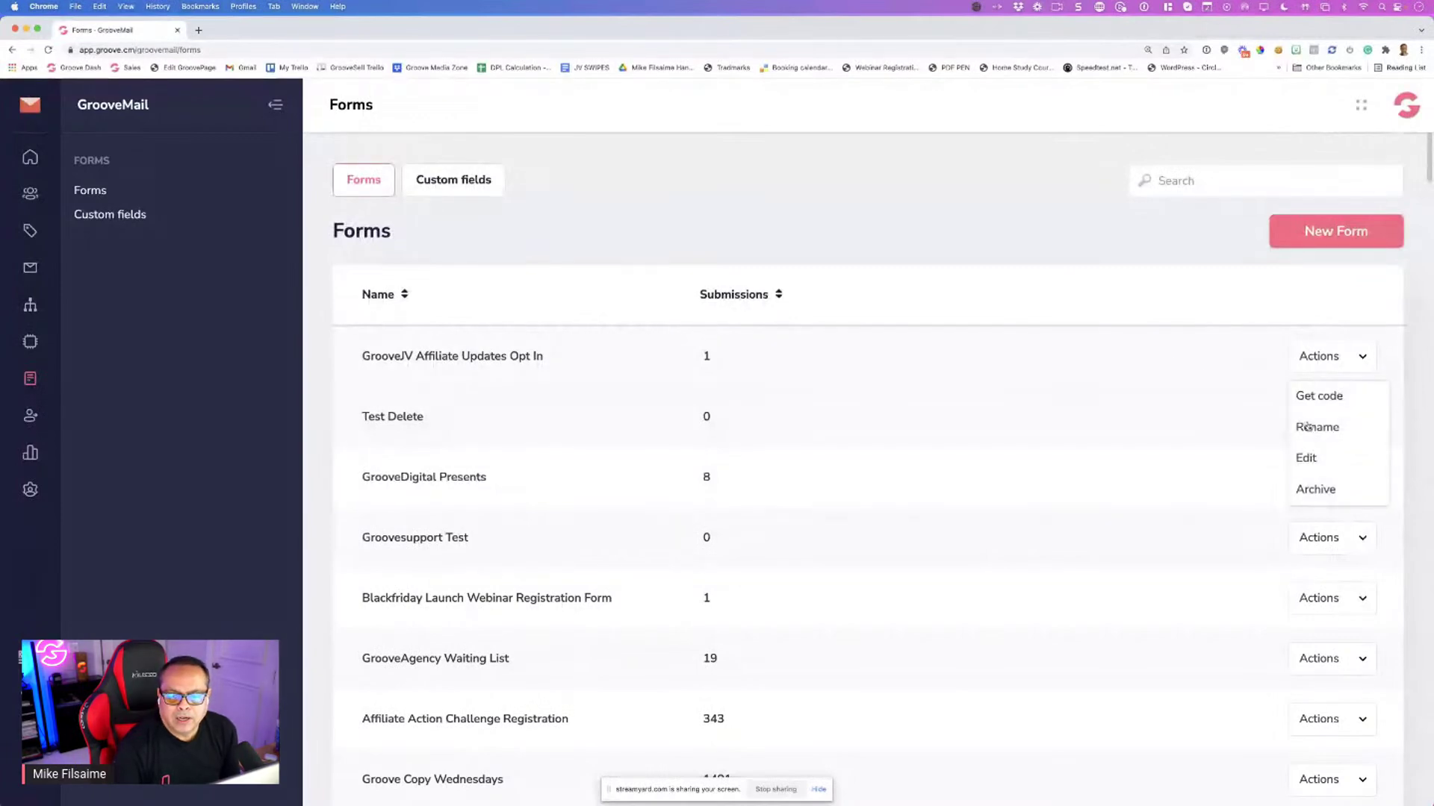
{"action": "left_click", "coordinate": [1307, 457]}
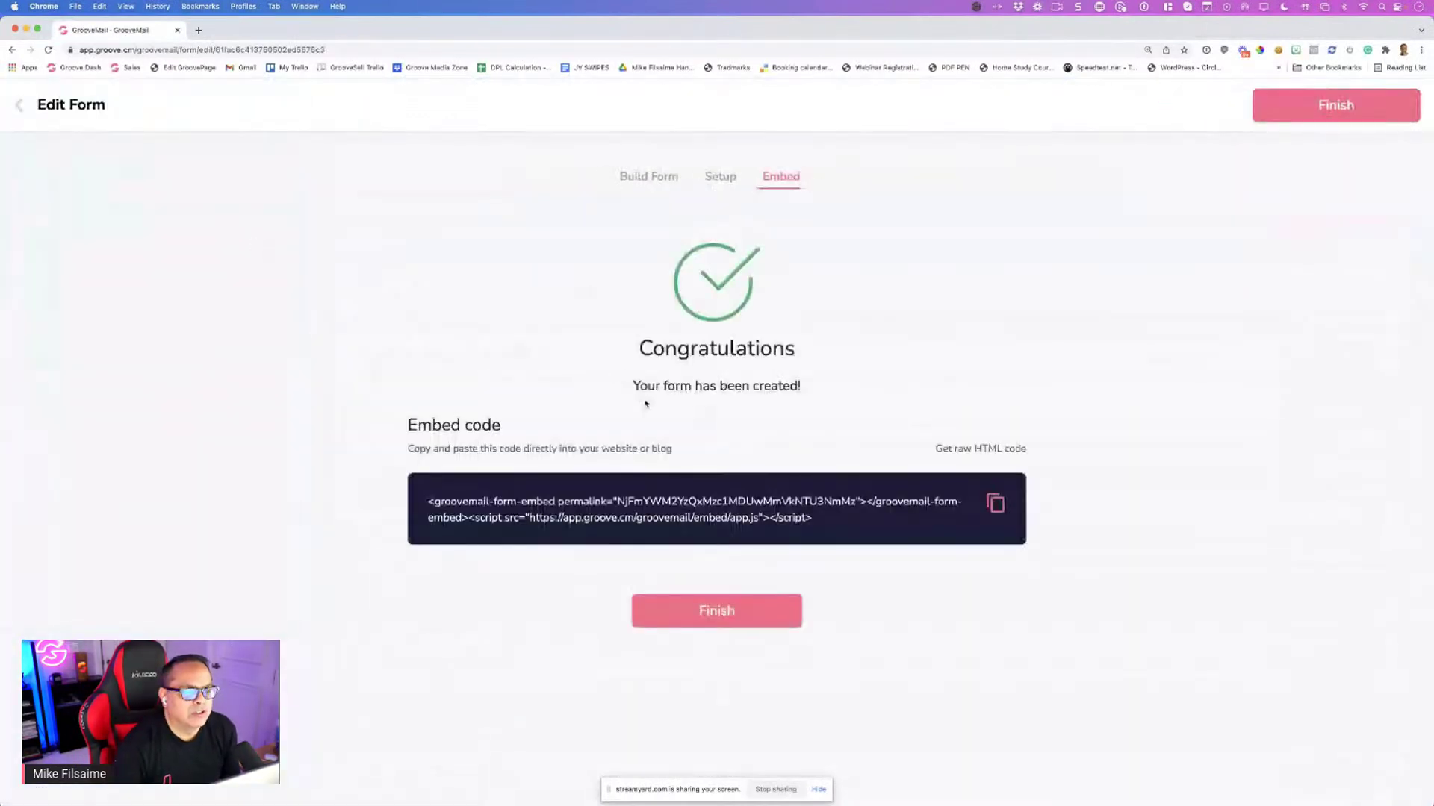
View the form's Build Form step, cancel adding a field, and return to the Forms list
{"action": "left_click", "coordinate": [661, 174]}
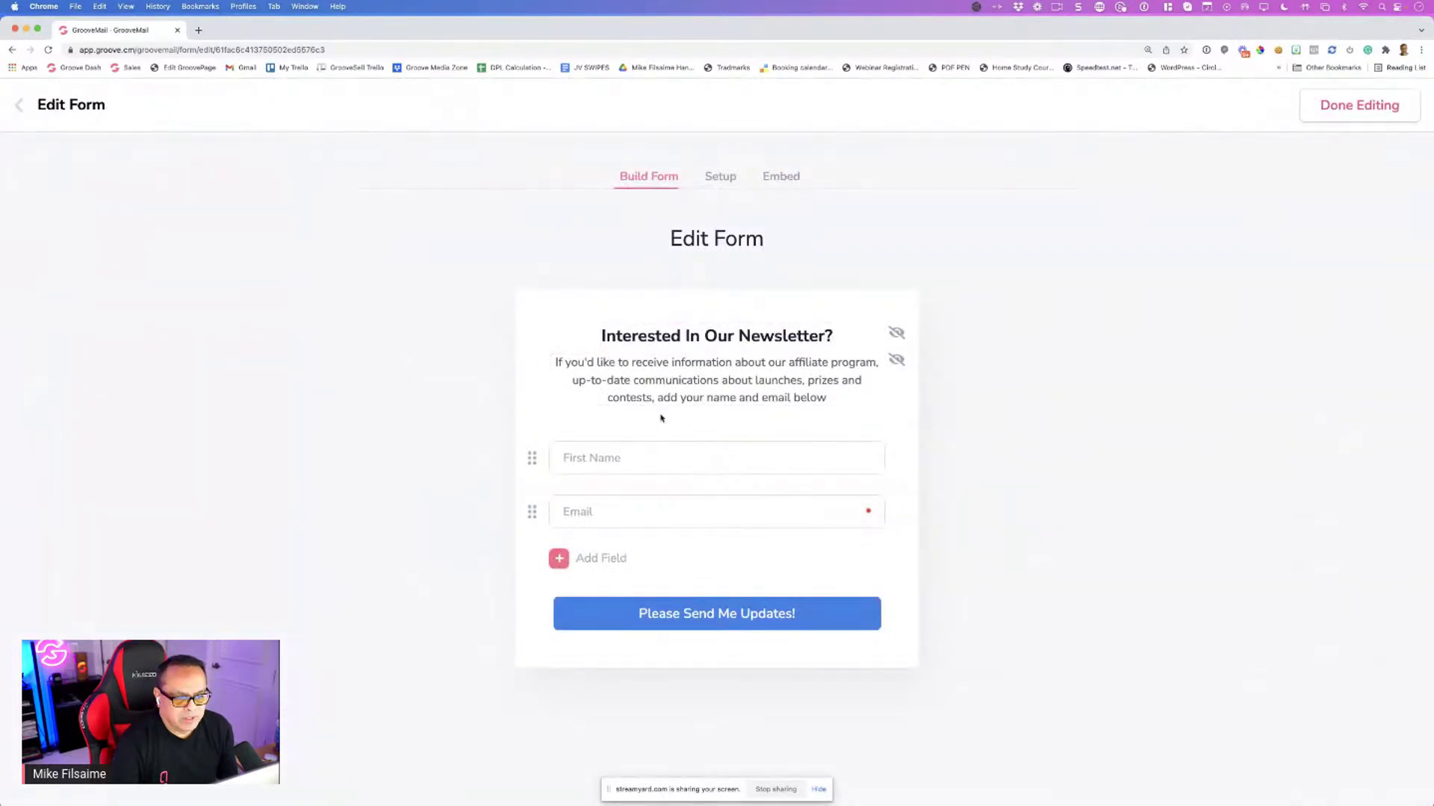
{"action": "left_click", "coordinate": [566, 560]}
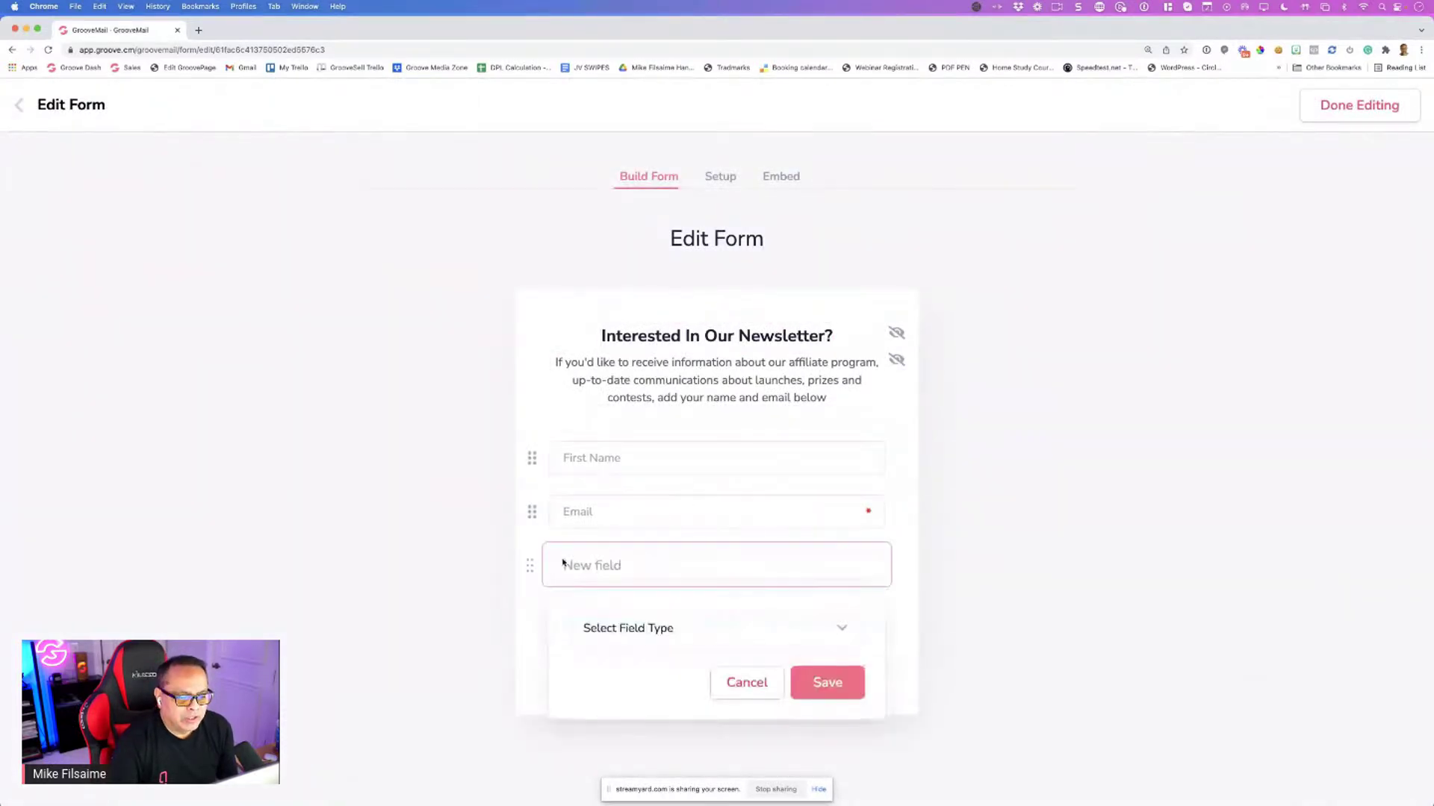
{"action": "left_click", "coordinate": [747, 682]}
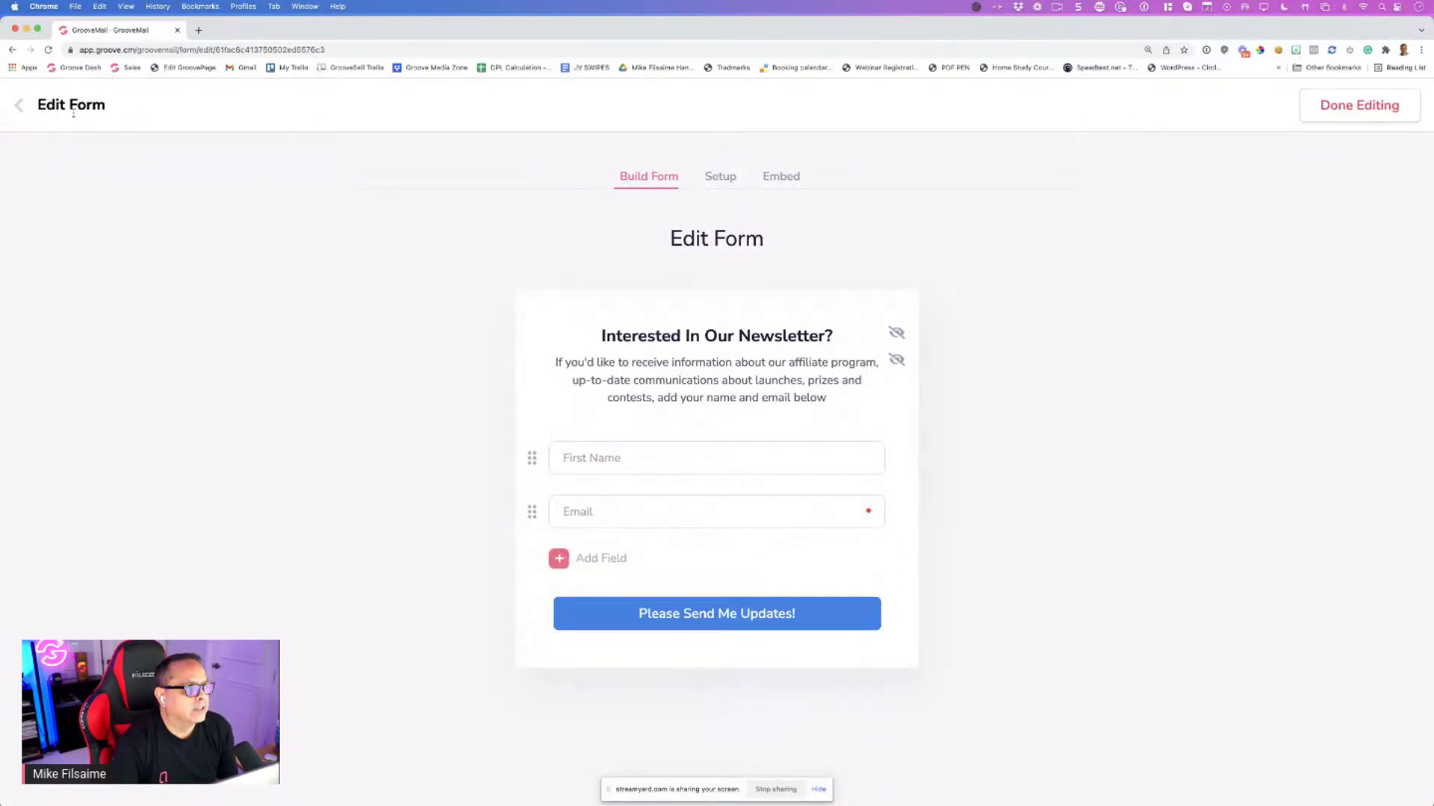
{"action": "left_click", "coordinate": [19, 107]}
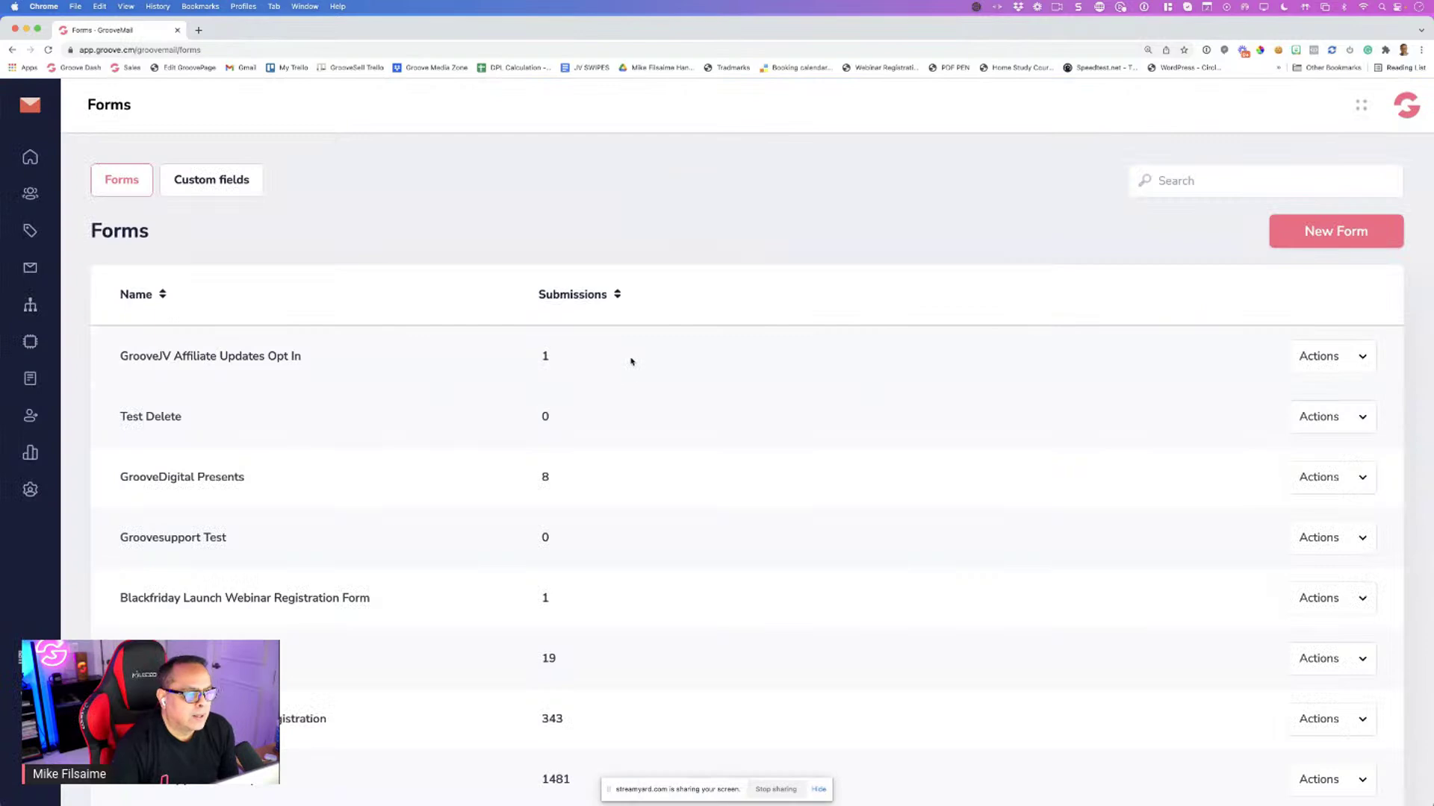
Open and close the New Form window, then show the Test Delete form's actions
{"action": "left_click", "coordinate": [1296, 218]}
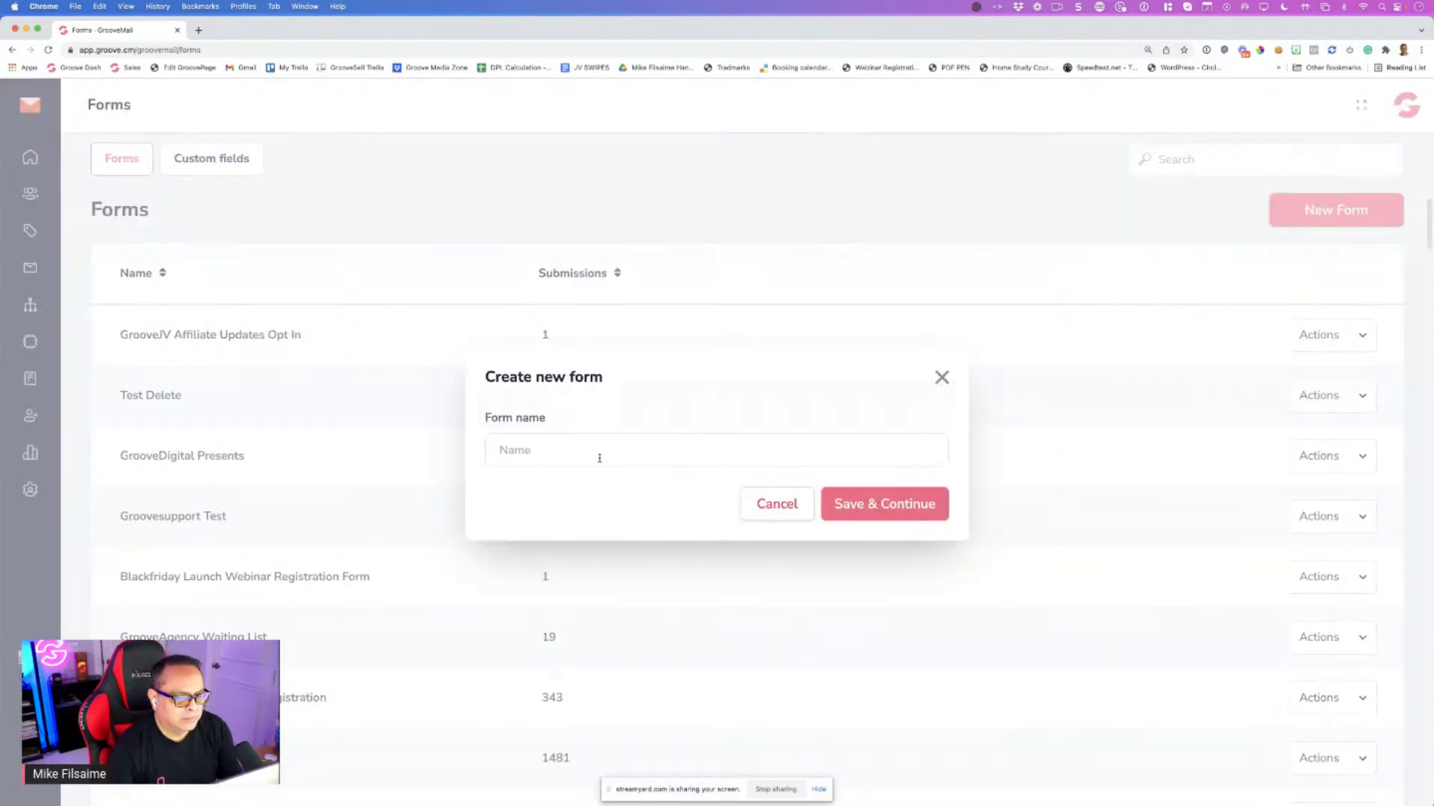
{"action": "left_click", "coordinate": [941, 379]}
{"action": "left_click", "coordinate": [1320, 396]}
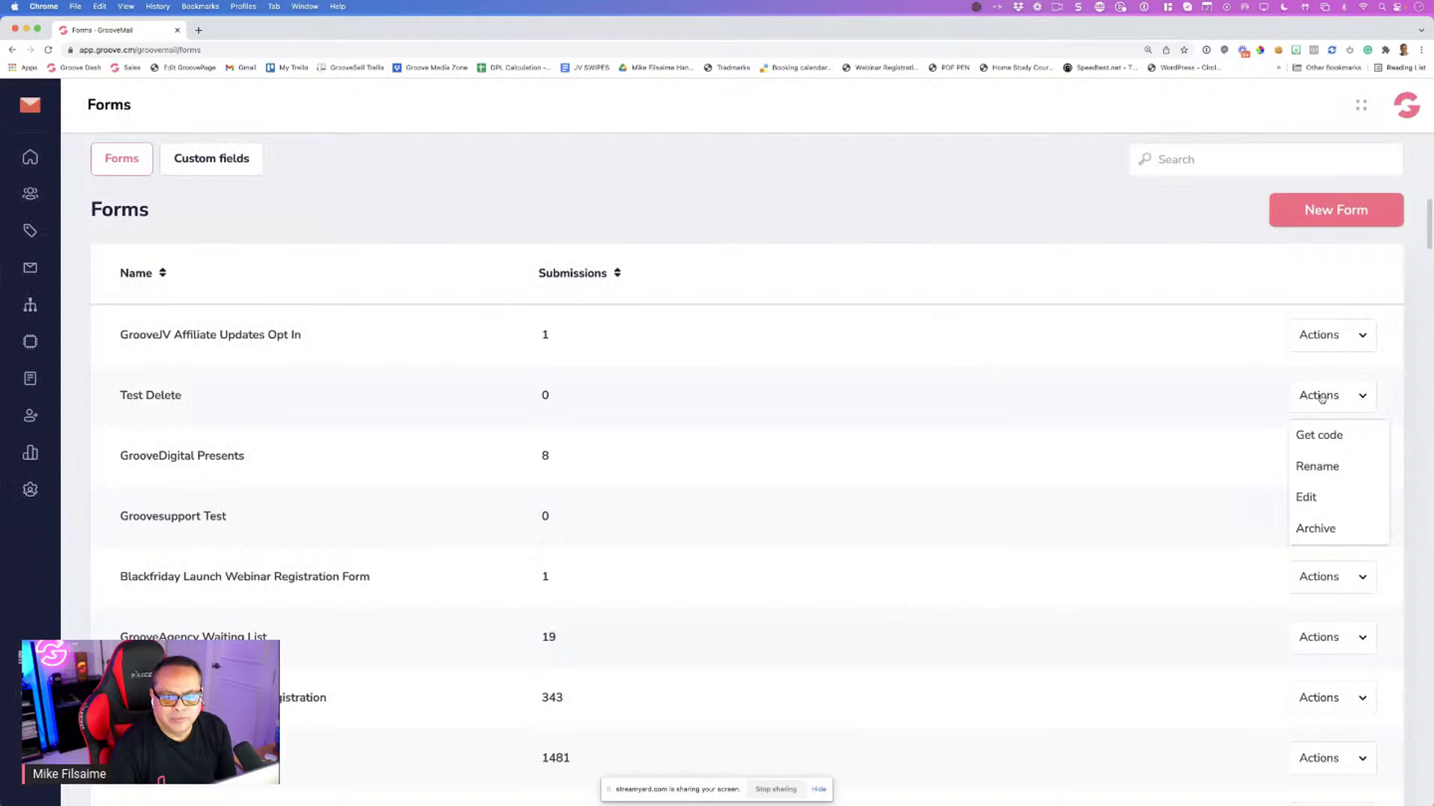
Open the Test Delete form for editing and zoom the page out
{"action": "left_click", "coordinate": [1303, 498]}
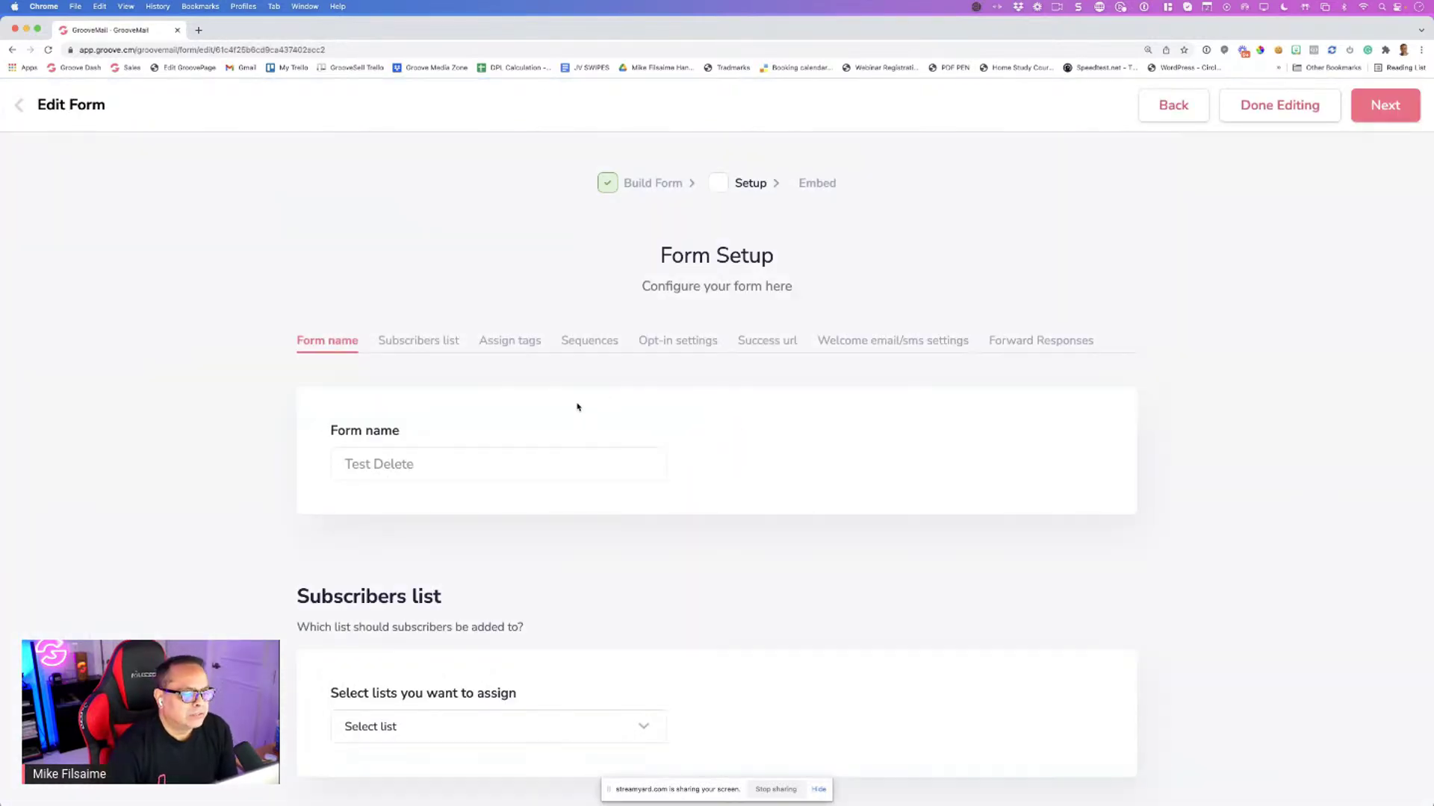
{"action": "scroll", "coordinate": [575, 403], "scroll_direction": "down", "scroll_amount": 5}
{"action": "scroll", "coordinate": [508, 332], "scroll_direction": "up", "scroll_amount": 3}
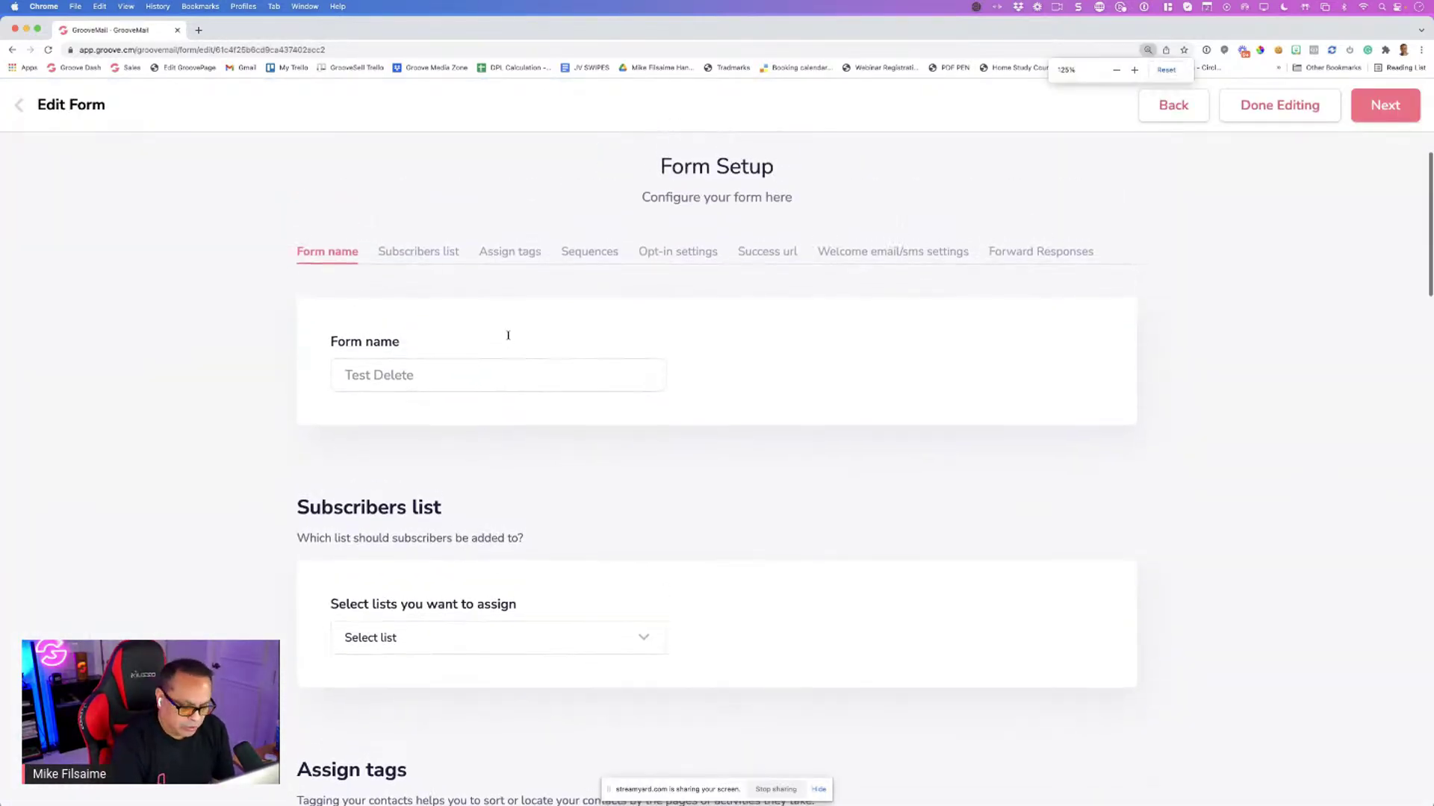
{"action": "key", "text": "super+minus"}
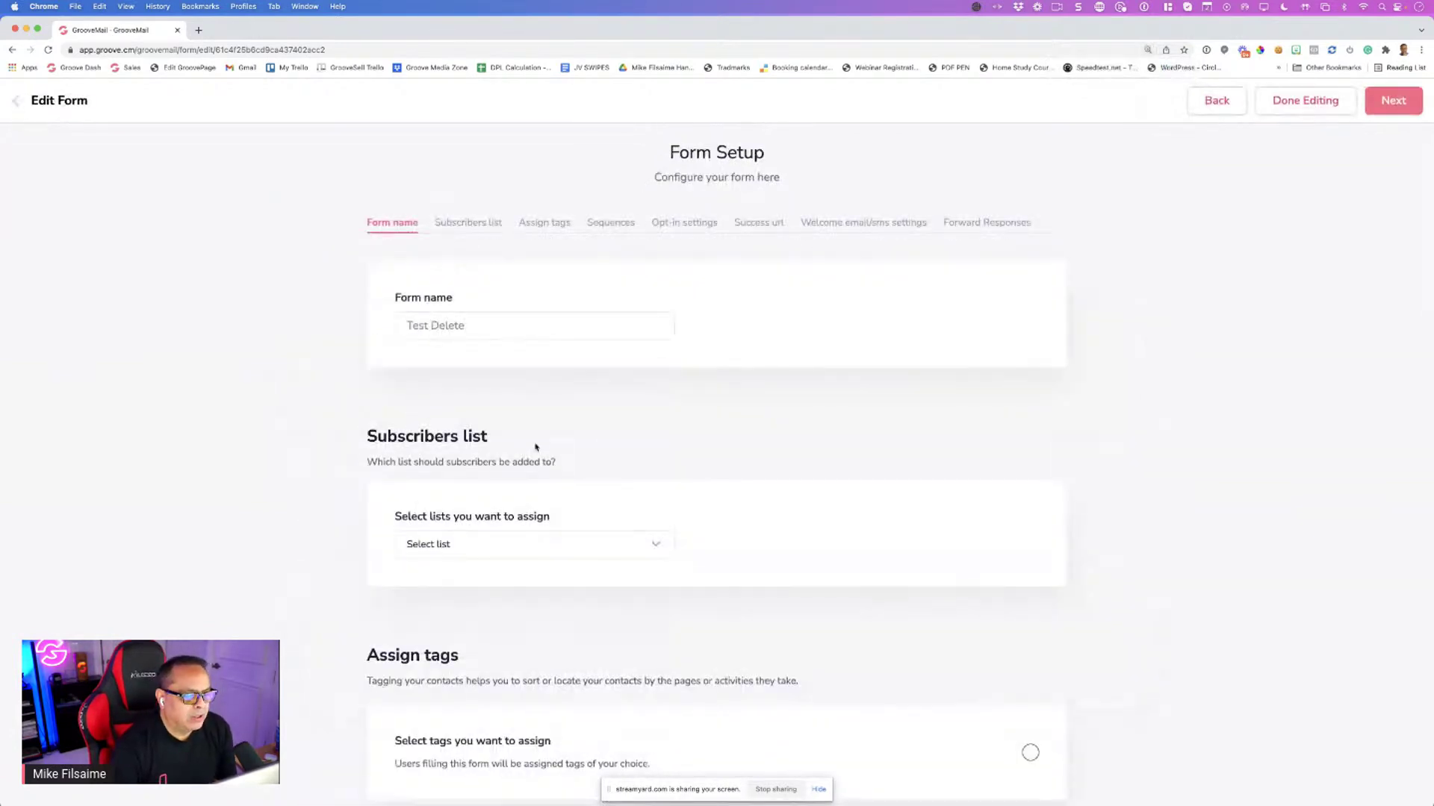
{"action": "scroll", "coordinate": [523, 446], "scroll_direction": "down", "scroll_amount": 2}
Assign the Affiliate Updates subscriber list to the form
{"action": "left_click", "coordinate": [482, 440]}
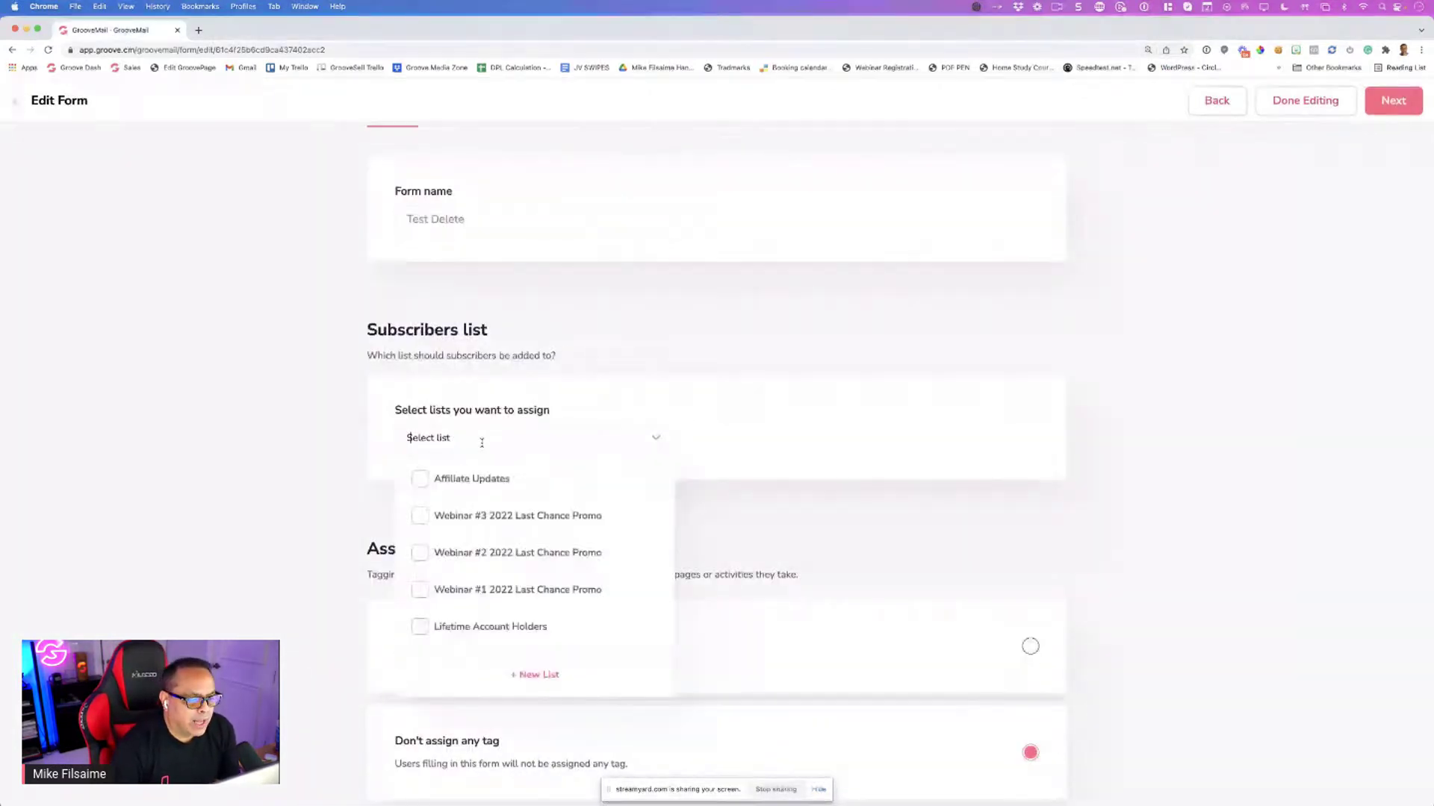
{"action": "left_click", "coordinate": [420, 479]}
{"action": "scroll", "coordinate": [704, 495], "scroll_direction": "down", "scroll_amount": 3}
{"action": "left_click", "coordinate": [704, 496]}
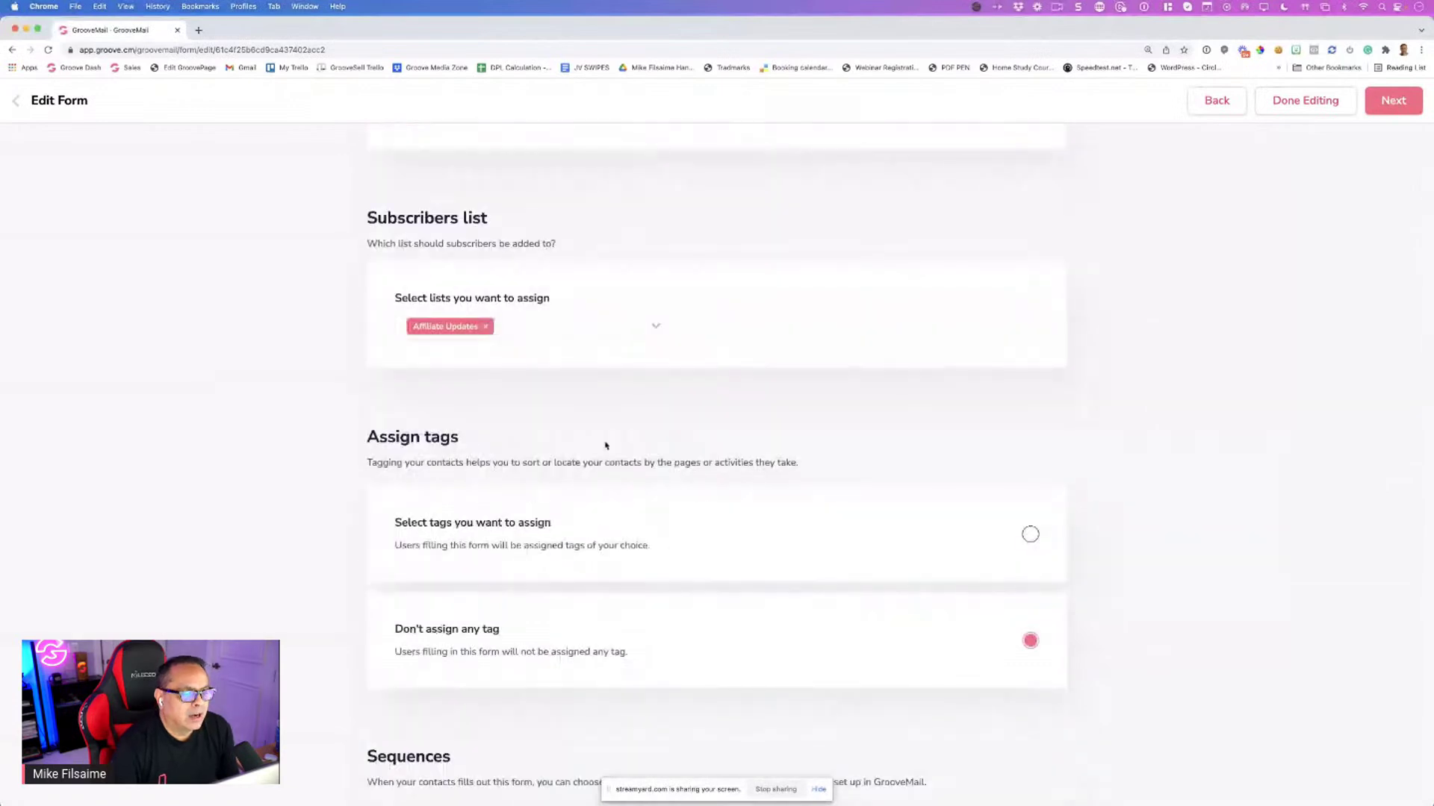
{"action": "left_click", "coordinate": [534, 329]}
{"action": "left_click", "coordinate": [816, 461]}
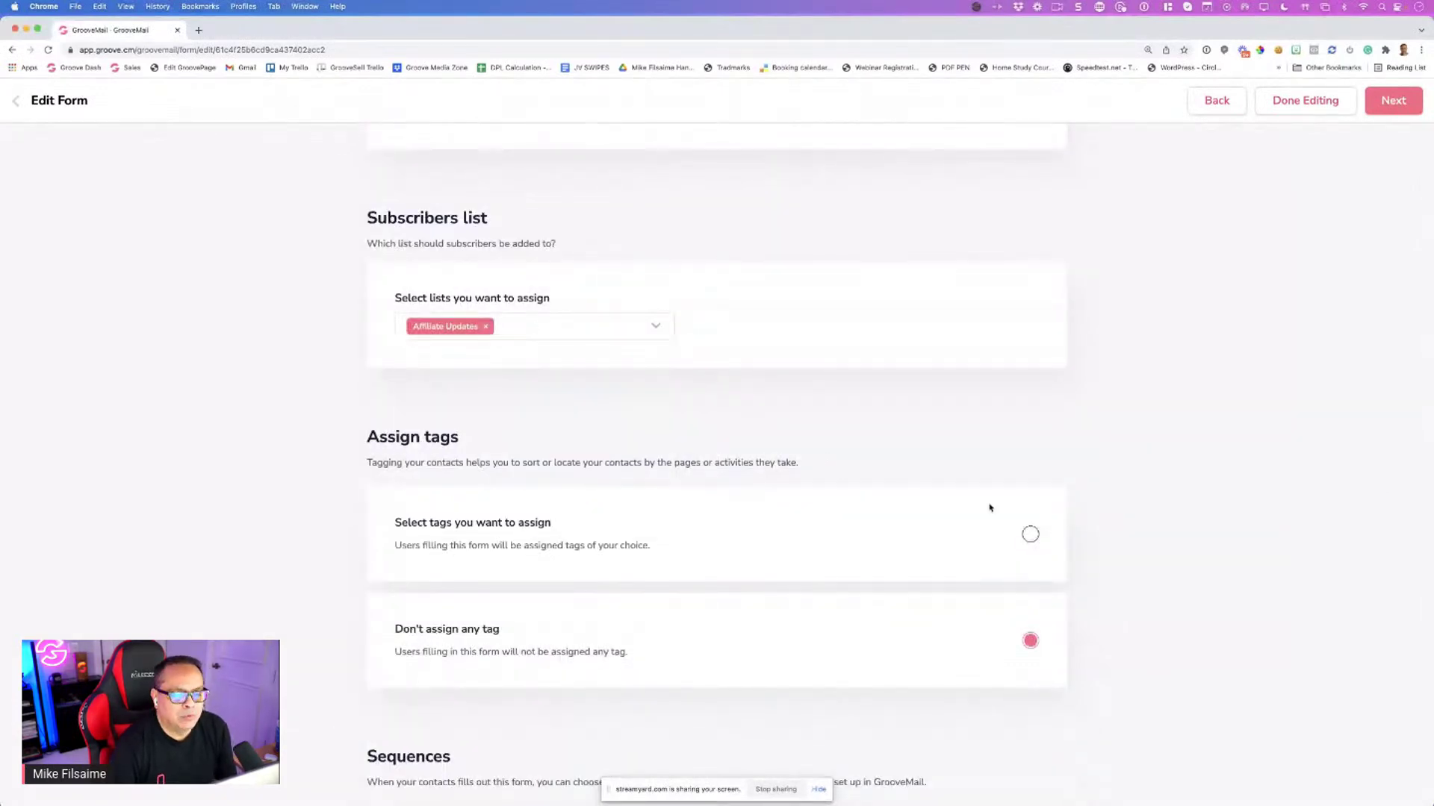
{"action": "scroll", "coordinate": [799, 493], "scroll_direction": "down", "scroll_amount": 4}
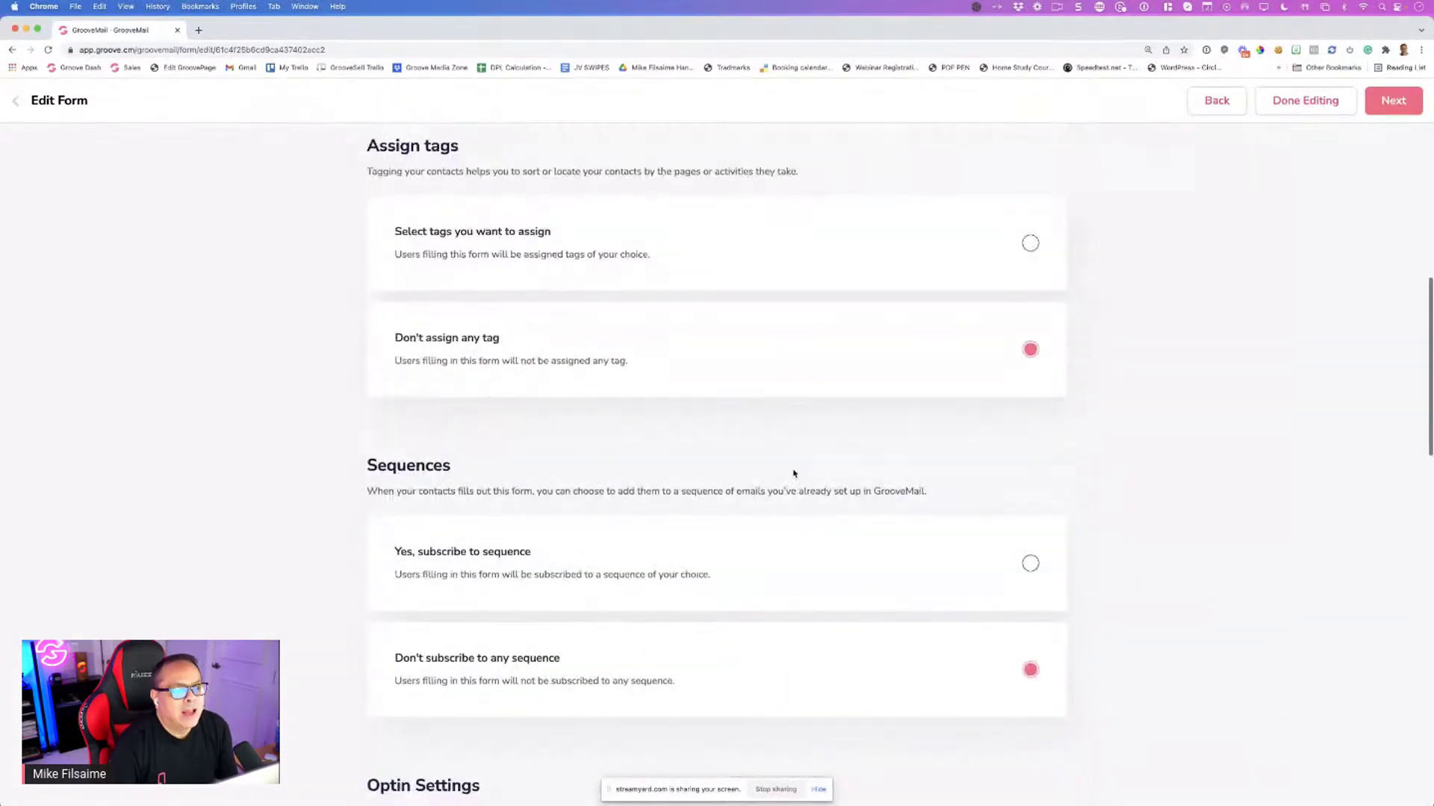
{"action": "scroll", "coordinate": [971, 560], "scroll_direction": "down", "scroll_amount": 1}
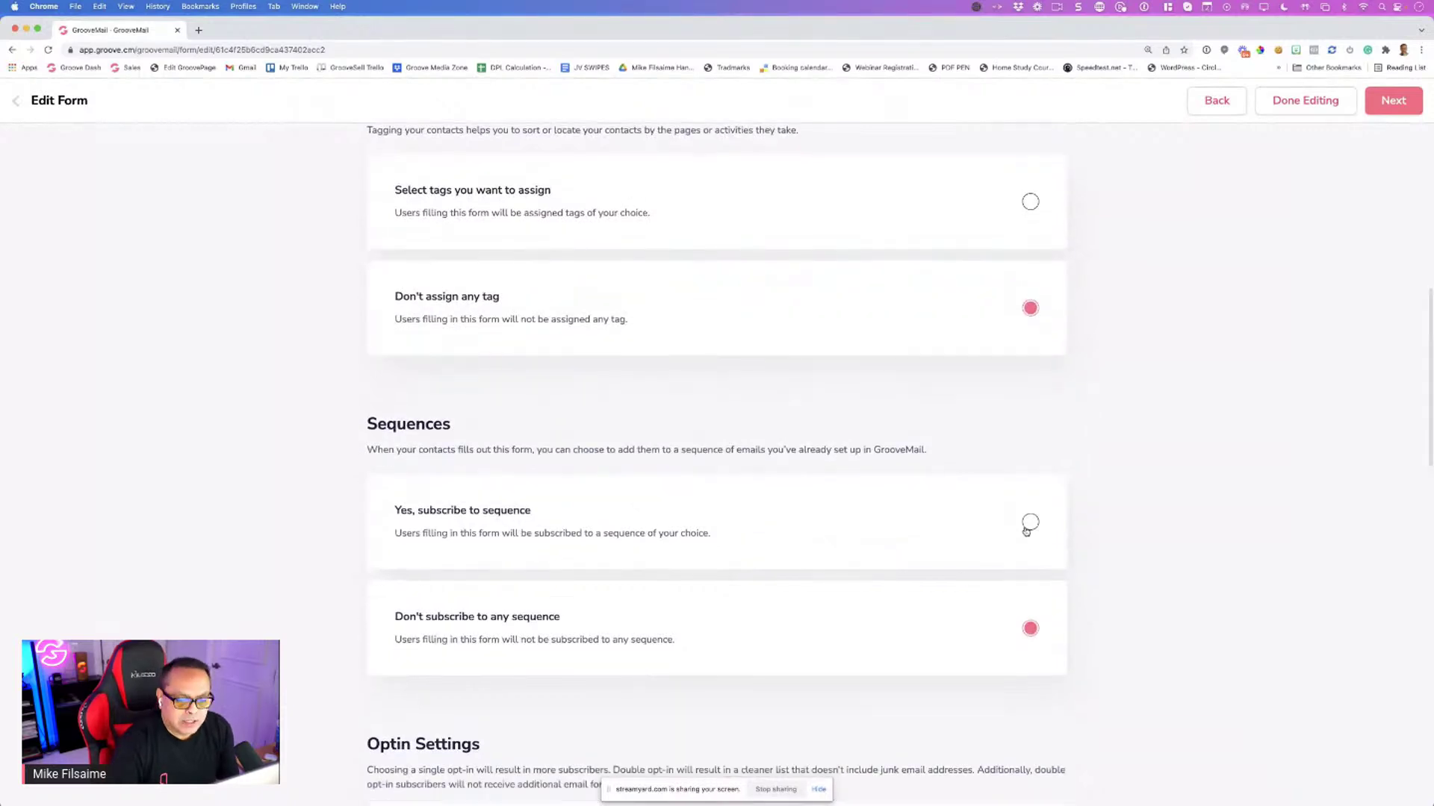
Subscribe form sign-ups to the Lemon Sendgrid Test sequence
{"action": "left_click", "coordinate": [1029, 523]}
{"action": "left_click", "coordinate": [546, 561]}
{"action": "scroll", "coordinate": [560, 508], "scroll_direction": "down", "scroll_amount": 1}
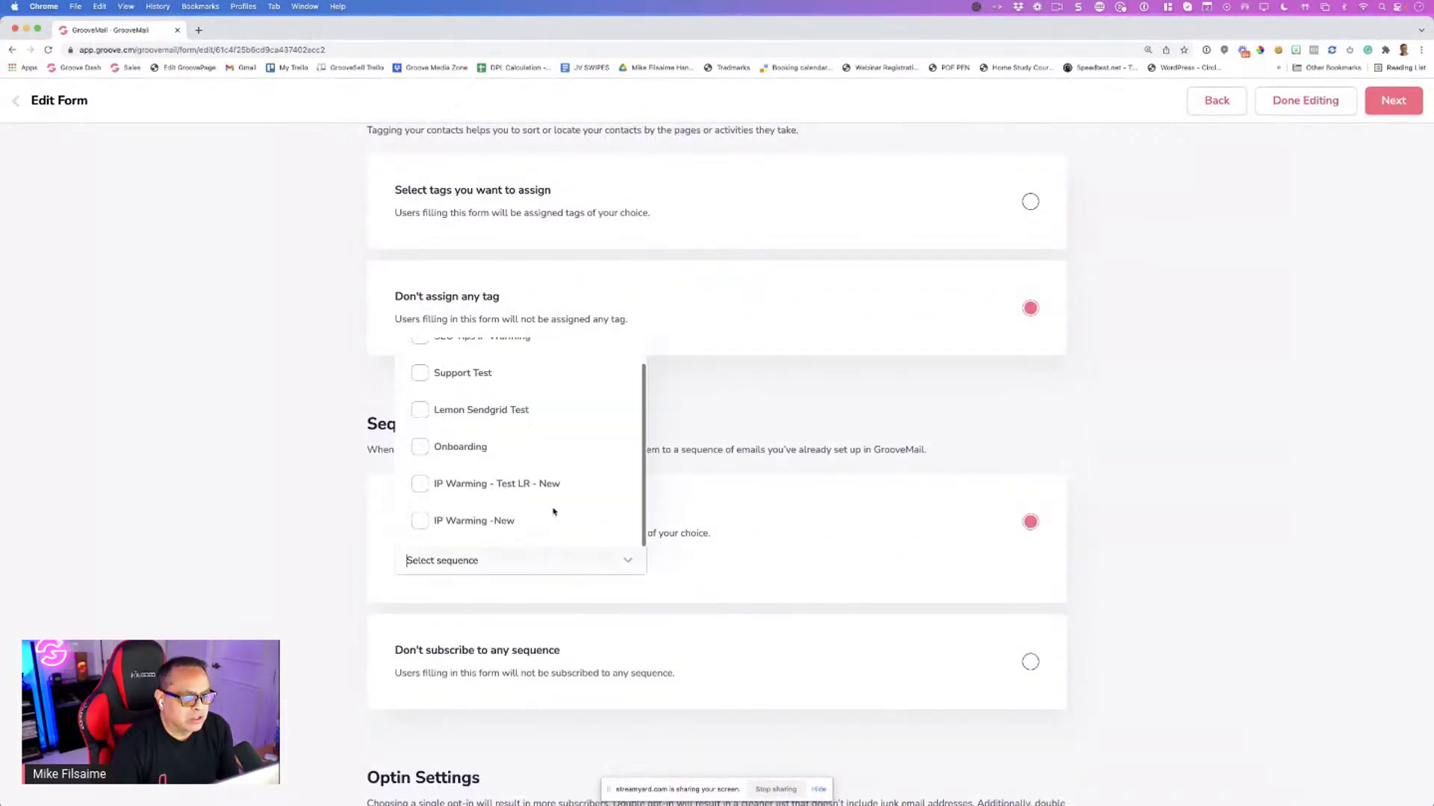
{"action": "scroll", "coordinate": [566, 506], "scroll_direction": "up", "scroll_amount": 1}
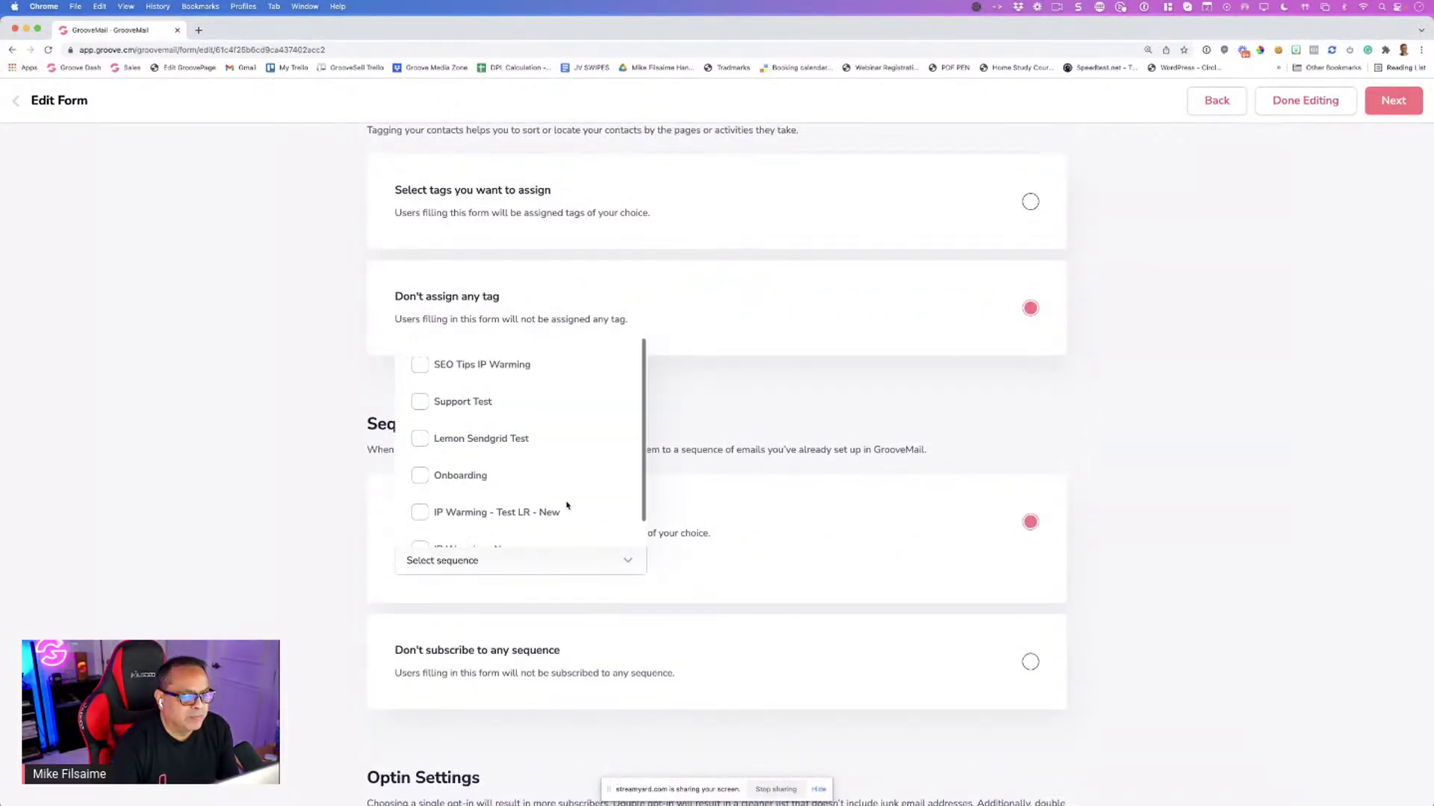
{"action": "left_click", "coordinate": [420, 440]}
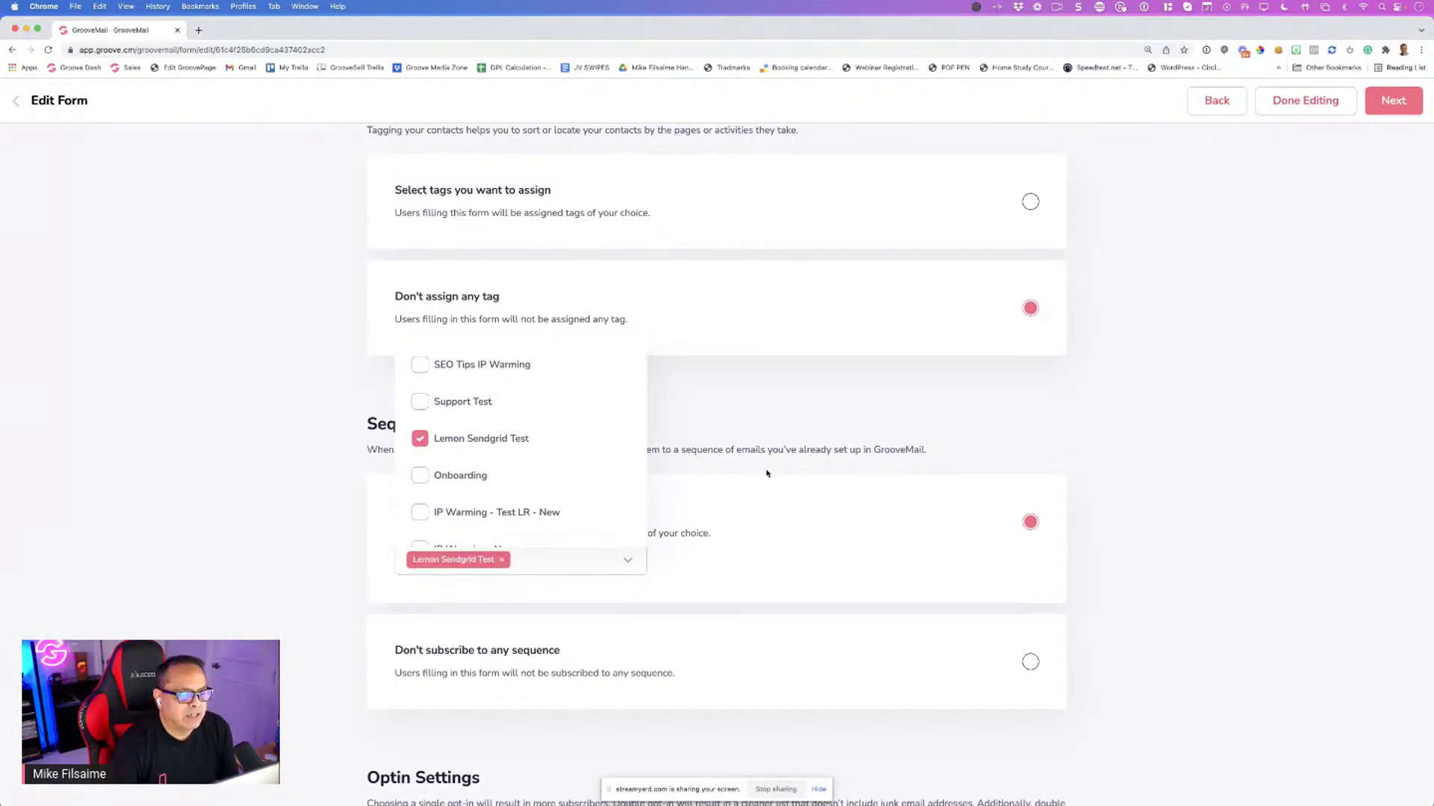
{"action": "left_click", "coordinate": [717, 533]}
{"action": "scroll", "coordinate": [715, 535], "scroll_direction": "down", "scroll_amount": 5}
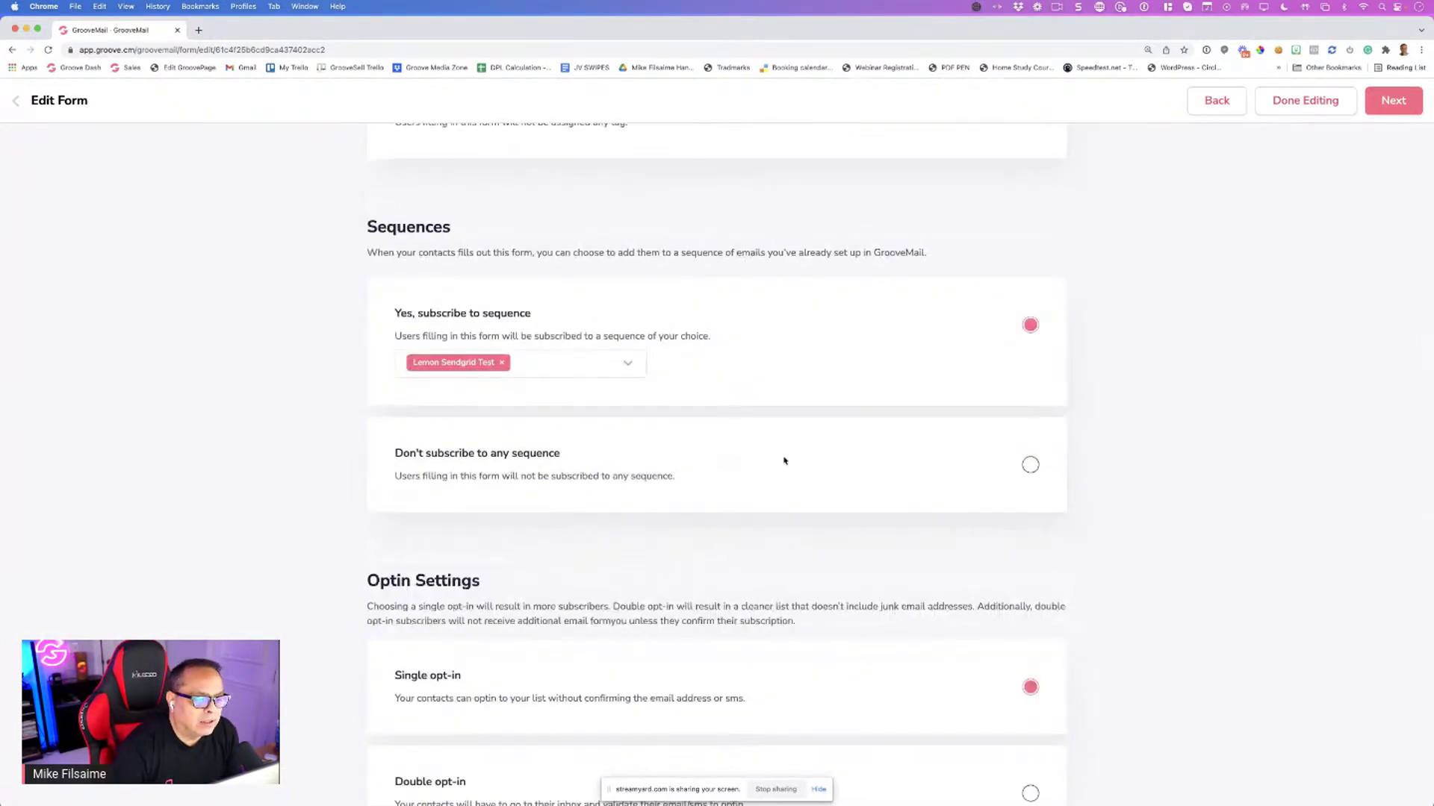
{"action": "scroll", "coordinate": [835, 515], "scroll_direction": "down", "scroll_amount": 5}
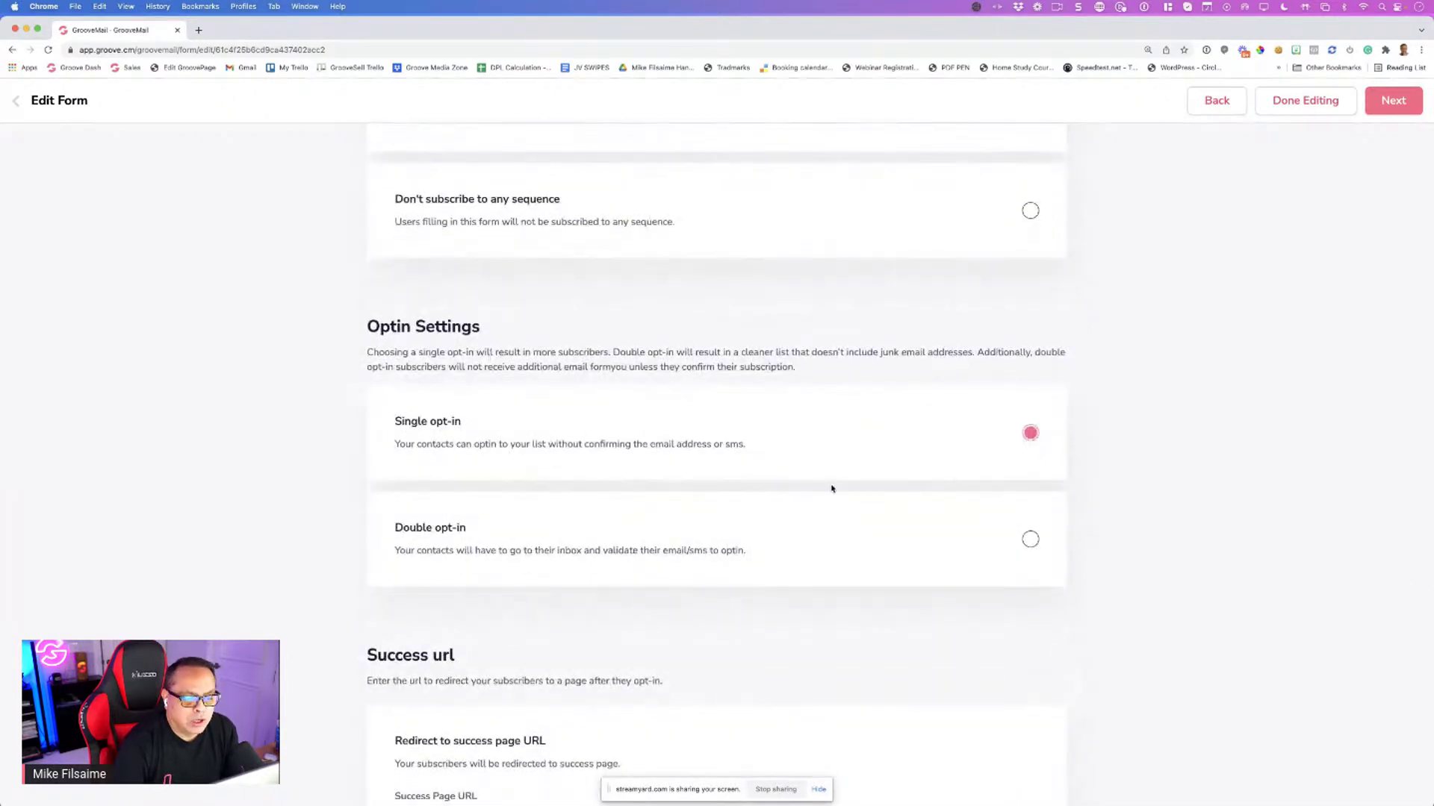
{"action": "scroll", "coordinate": [831, 488], "scroll_direction": "down", "scroll_amount": 4}
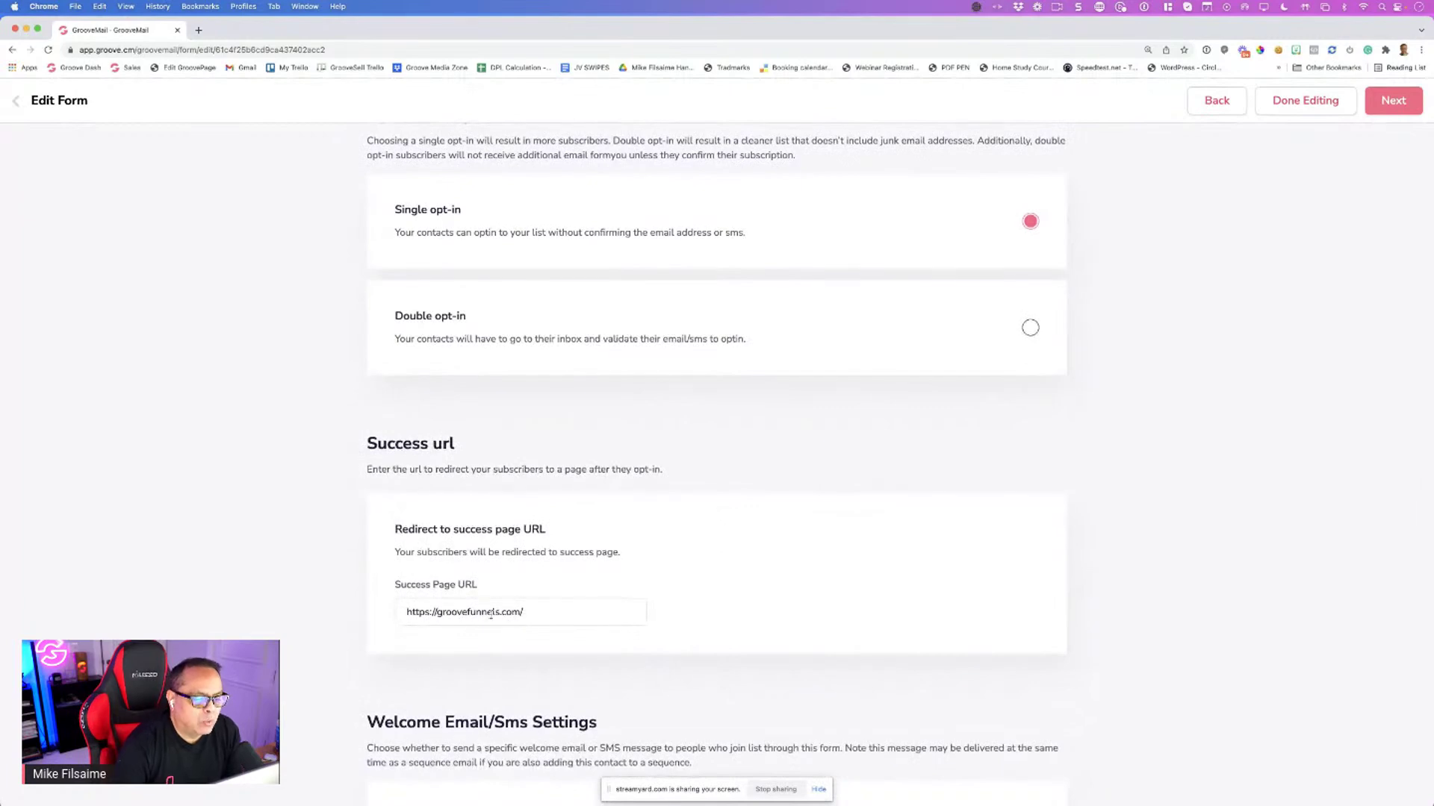
Replace the Success Page URL with groove.cm/success
{"action": "triple_click", "coordinate": [552, 614]}
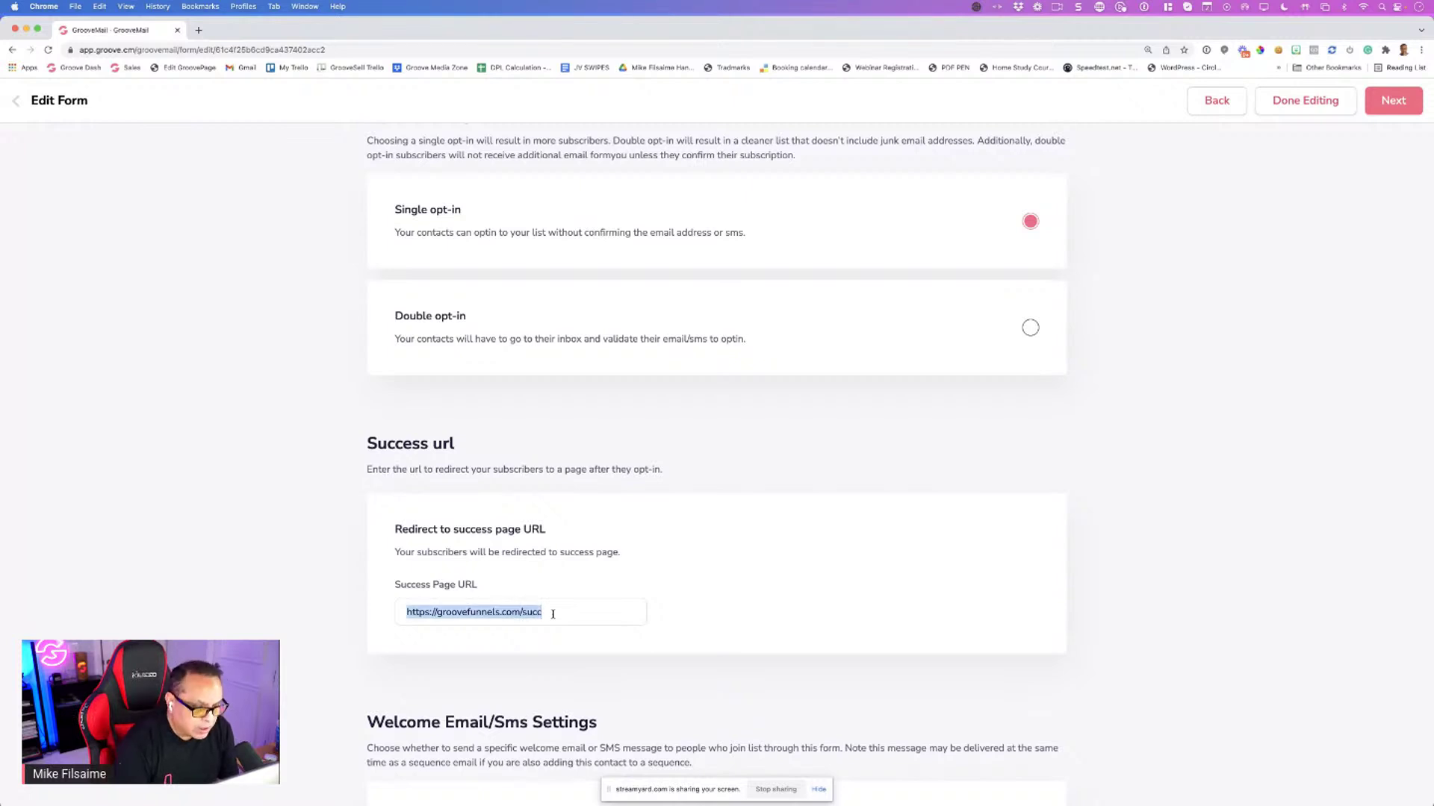
{"action": "type", "text": "groove.cm/success"}
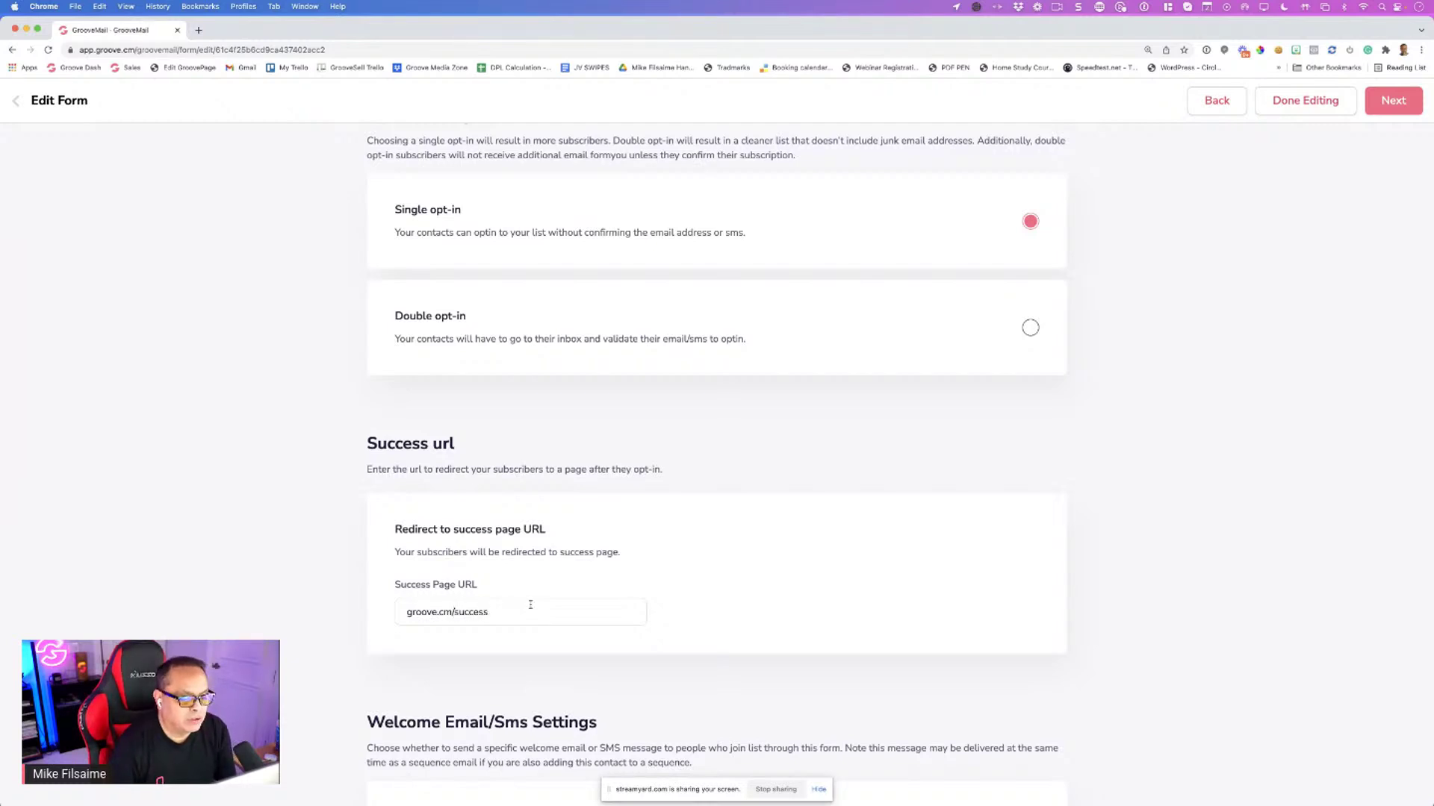
{"action": "scroll", "coordinate": [531, 602], "scroll_direction": "down", "scroll_amount": 5}
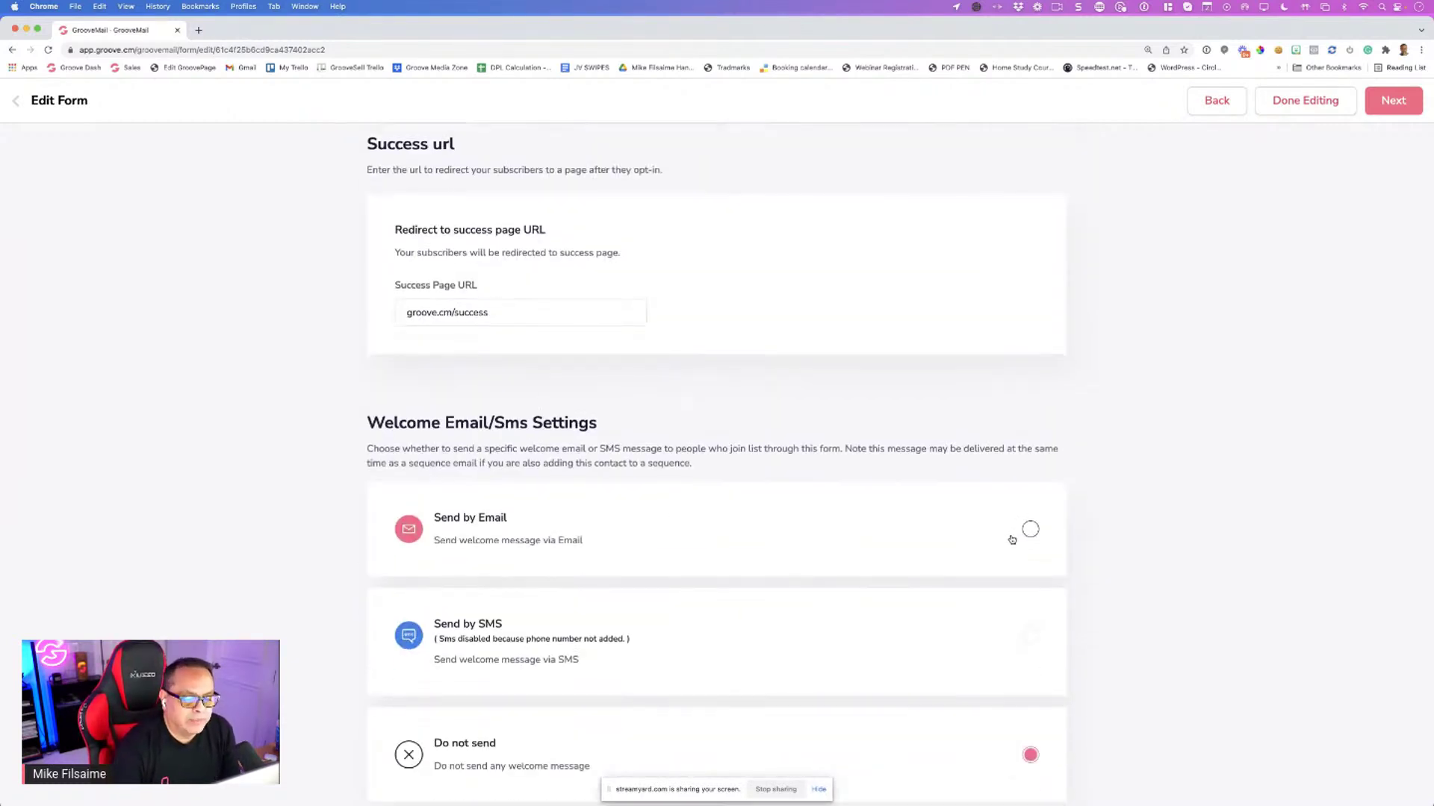
Turn on sending a welcome email for new form sign-ups
{"action": "scroll", "coordinate": [1011, 526], "scroll_direction": "down", "scroll_amount": 2}
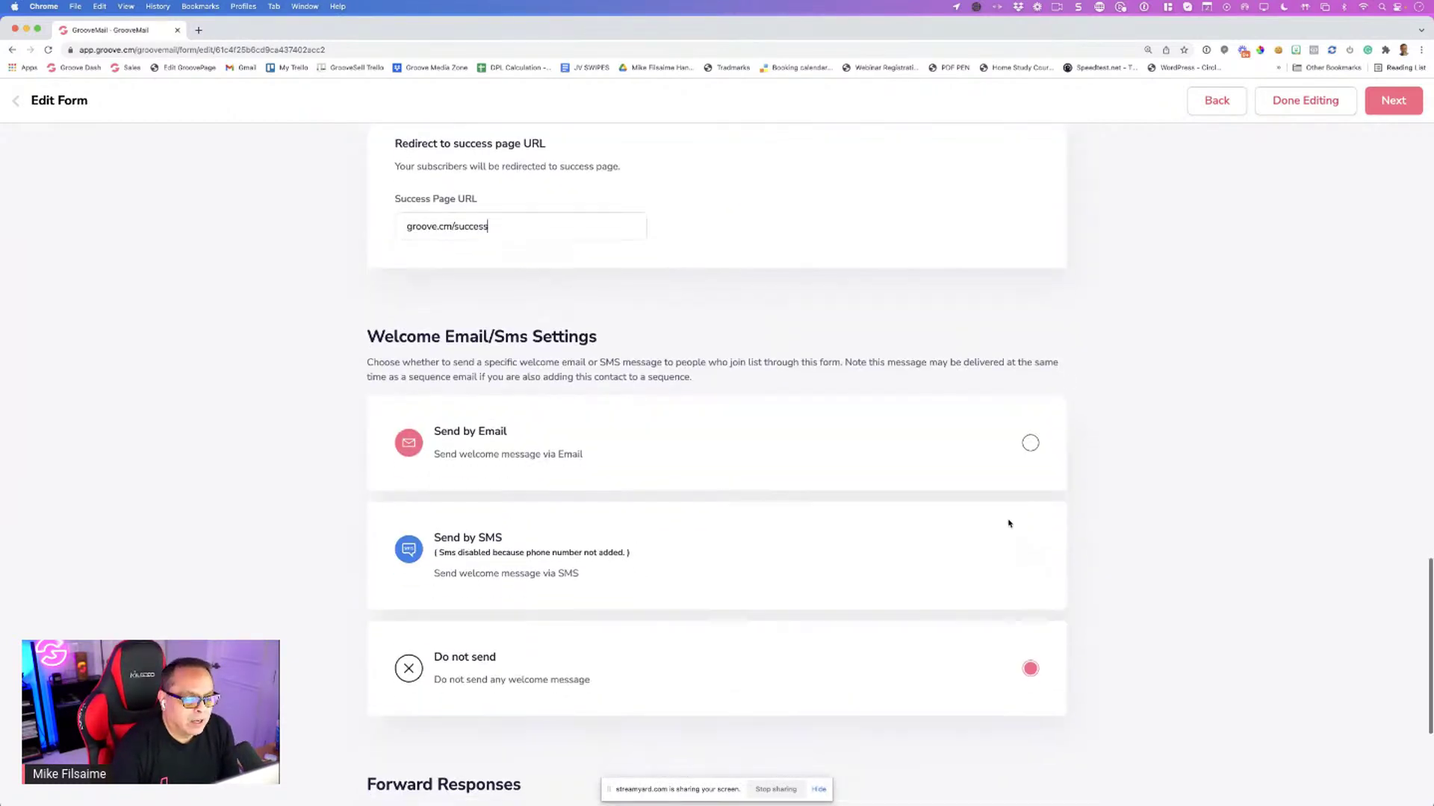
{"action": "left_click", "coordinate": [1031, 444]}
{"action": "scroll", "coordinate": [1012, 481], "scroll_direction": "down", "scroll_amount": 8}
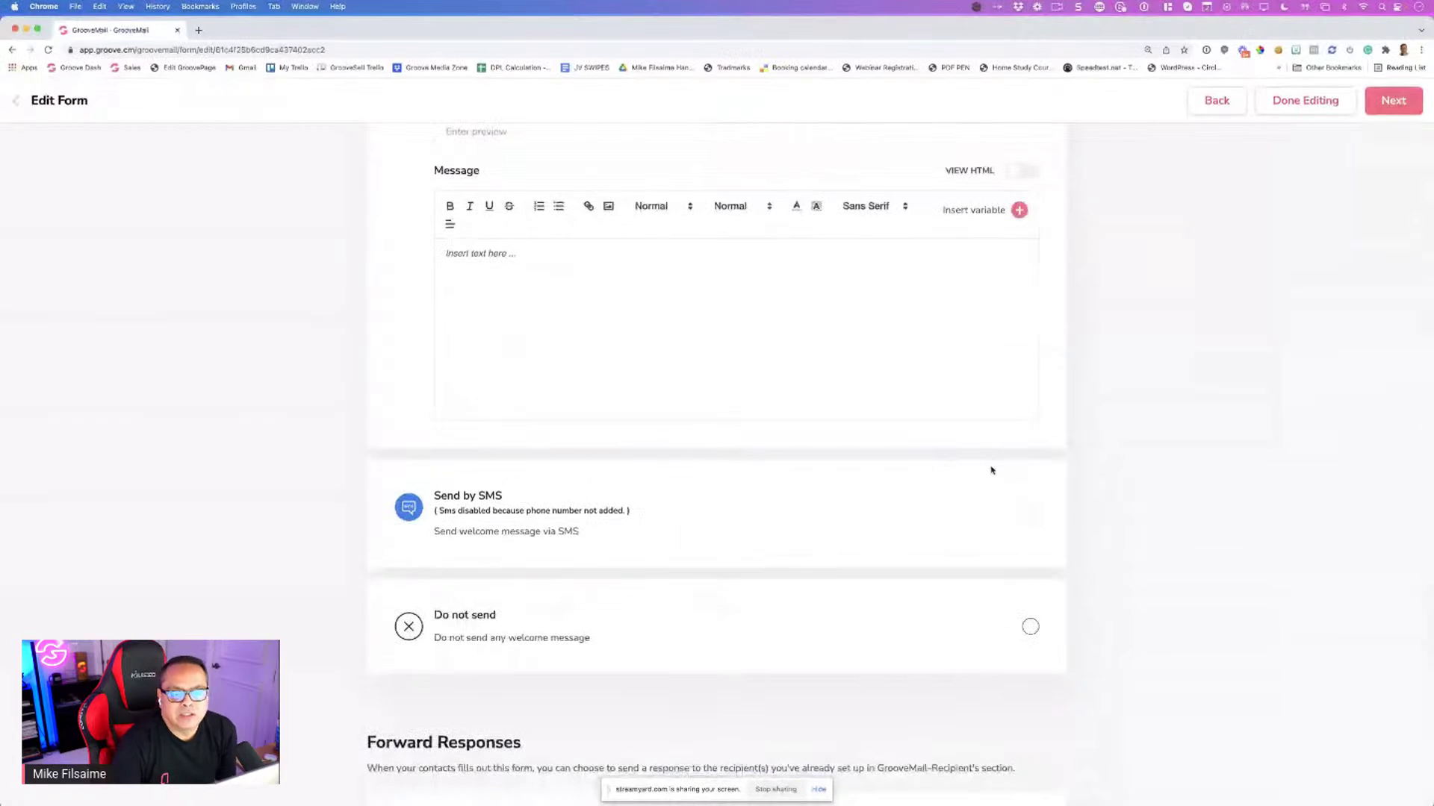
{"action": "scroll", "coordinate": [992, 471], "scroll_direction": "up", "scroll_amount": 3}
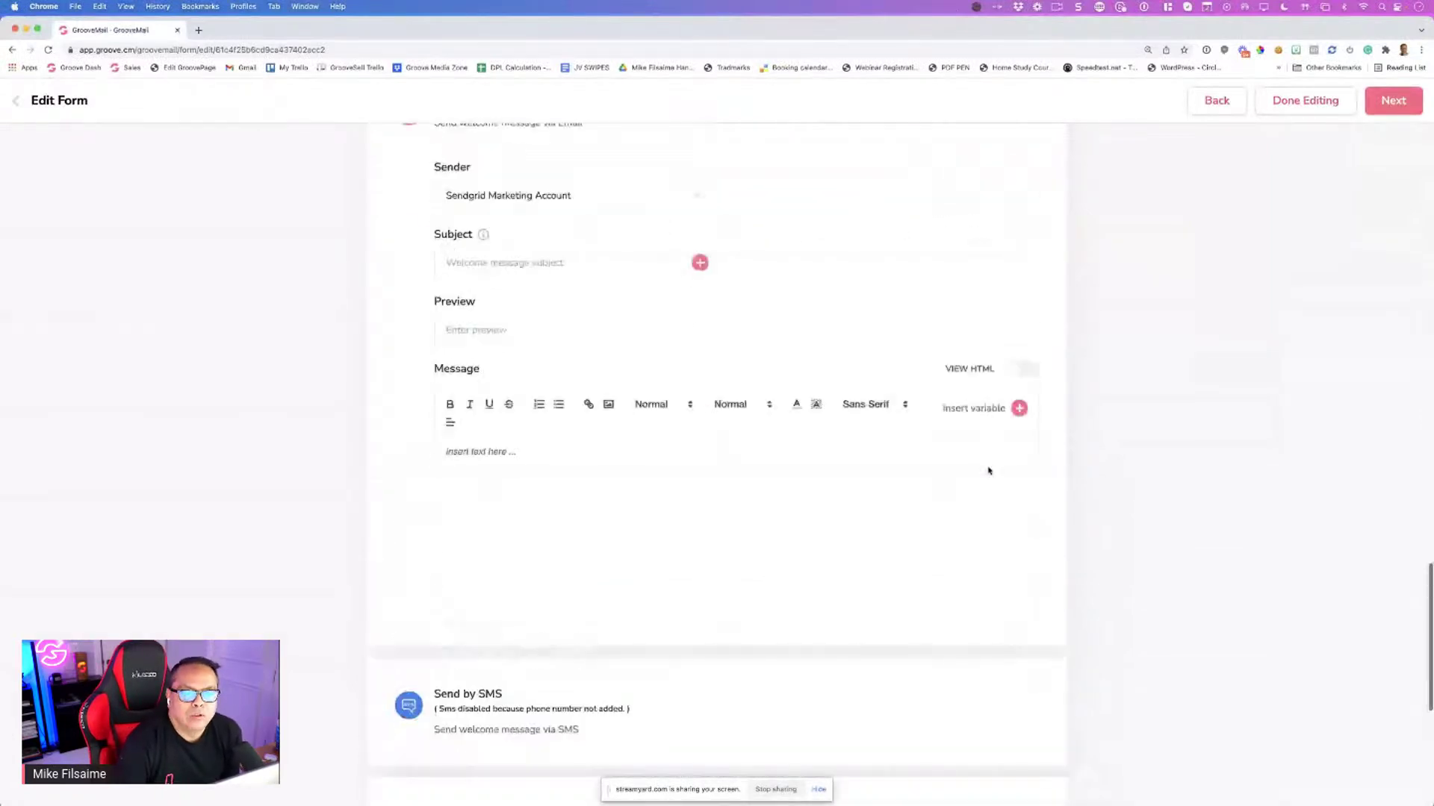
{"action": "scroll", "coordinate": [1018, 282], "scroll_direction": "up", "scroll_amount": 2}
{"action": "scroll", "coordinate": [1033, 397], "scroll_direction": "down", "scroll_amount": 6}
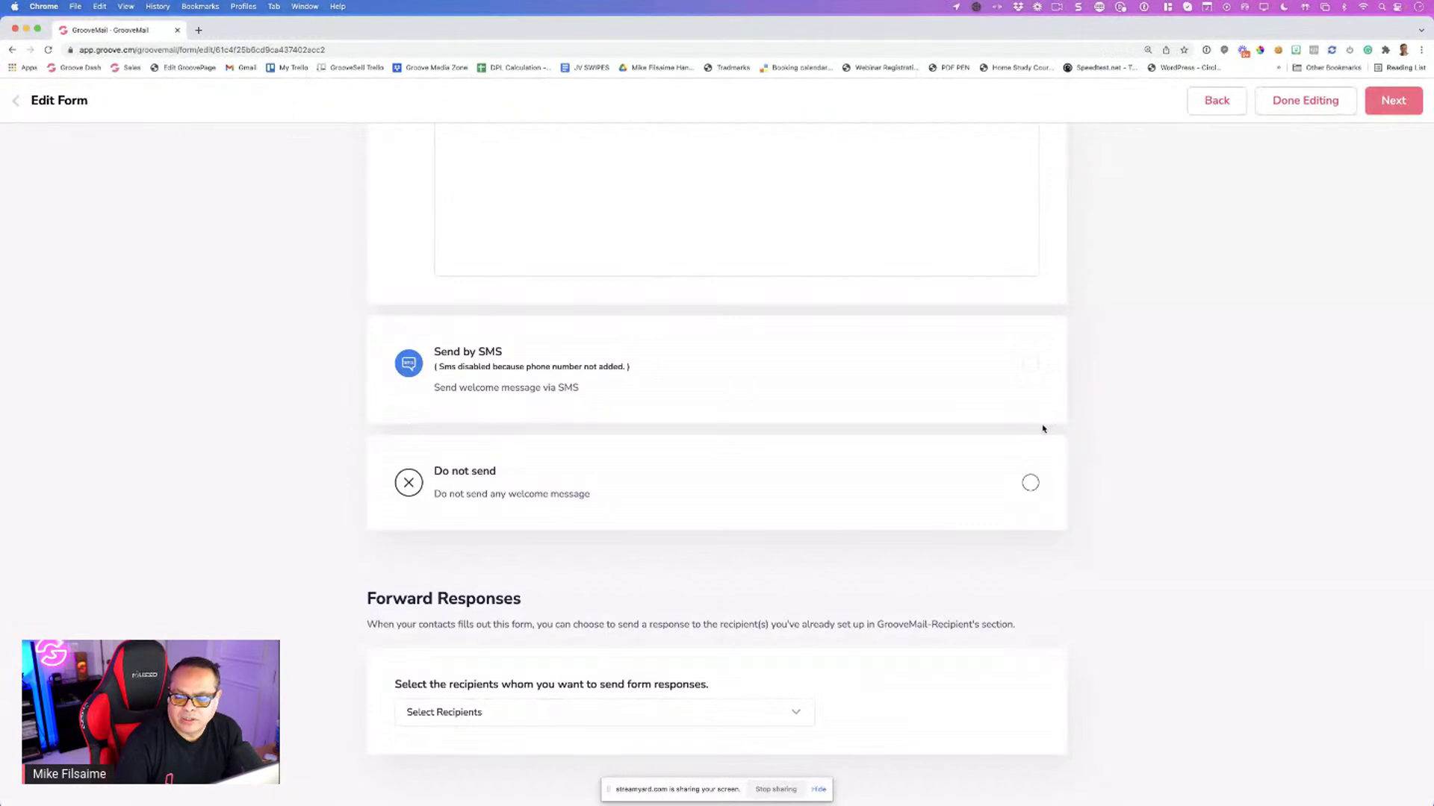
{"action": "scroll", "coordinate": [1042, 427], "scroll_direction": "up", "scroll_amount": 5}
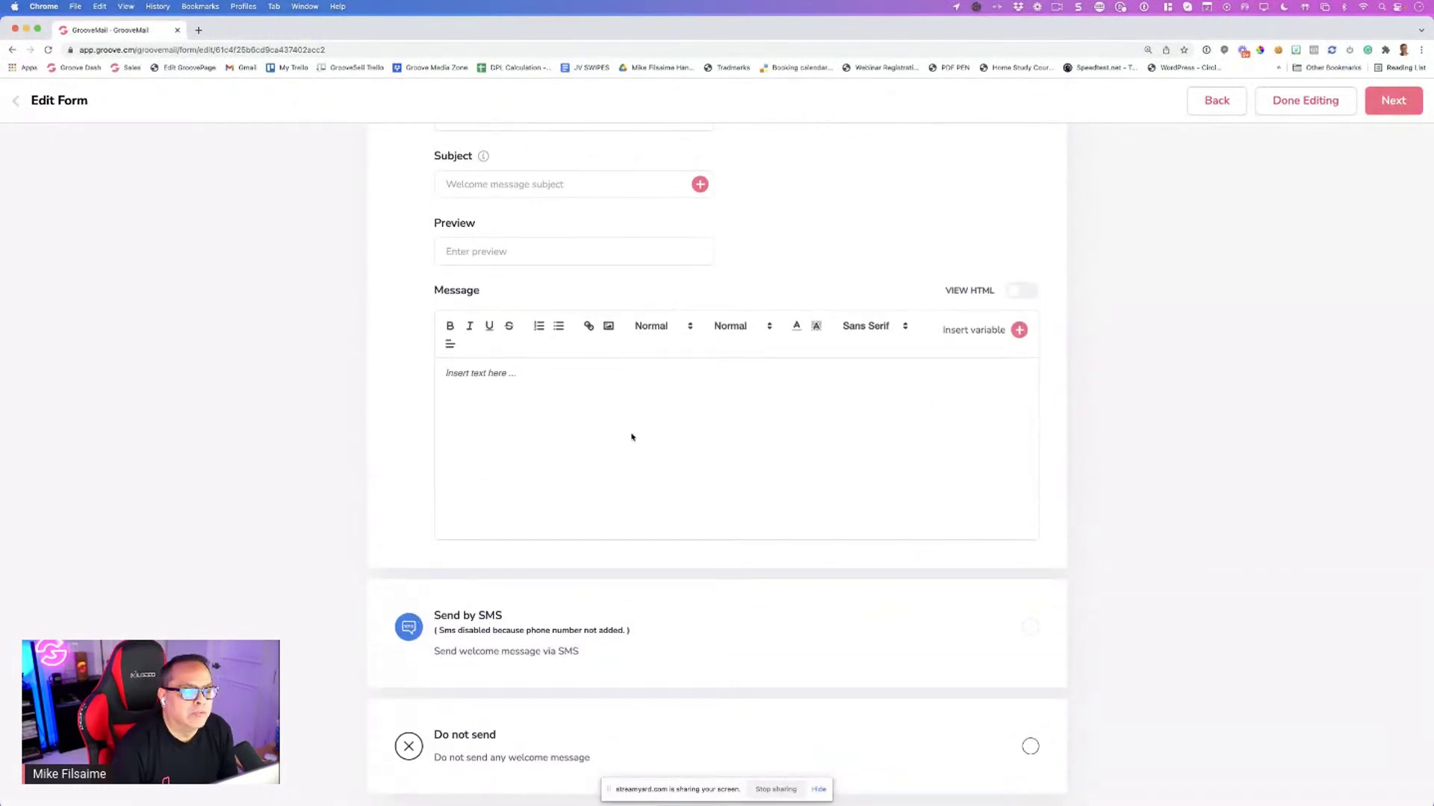
Fill the welcome email with subject 'werwer', preview 'werwer' and message 'werewr'
{"action": "left_click", "coordinate": [506, 186]}
{"action": "type", "text": "werwer"}
{"action": "left_click", "coordinate": [510, 260]}
{"action": "type", "text": "werwer"}
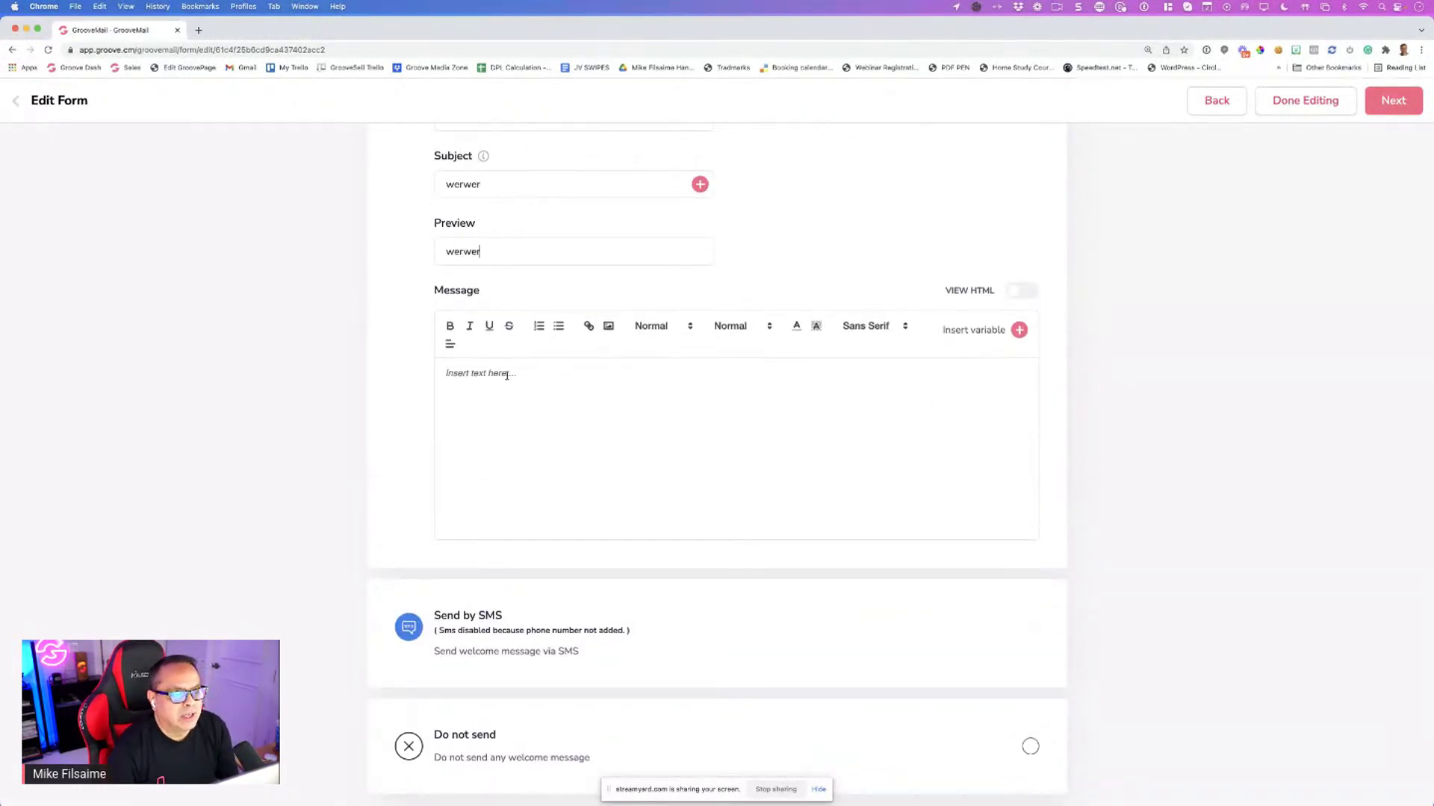
{"action": "left_click", "coordinate": [506, 375]}
{"action": "type", "text": "werewr"}
{"action": "scroll", "coordinate": [688, 387], "scroll_direction": "up", "scroll_amount": 5}
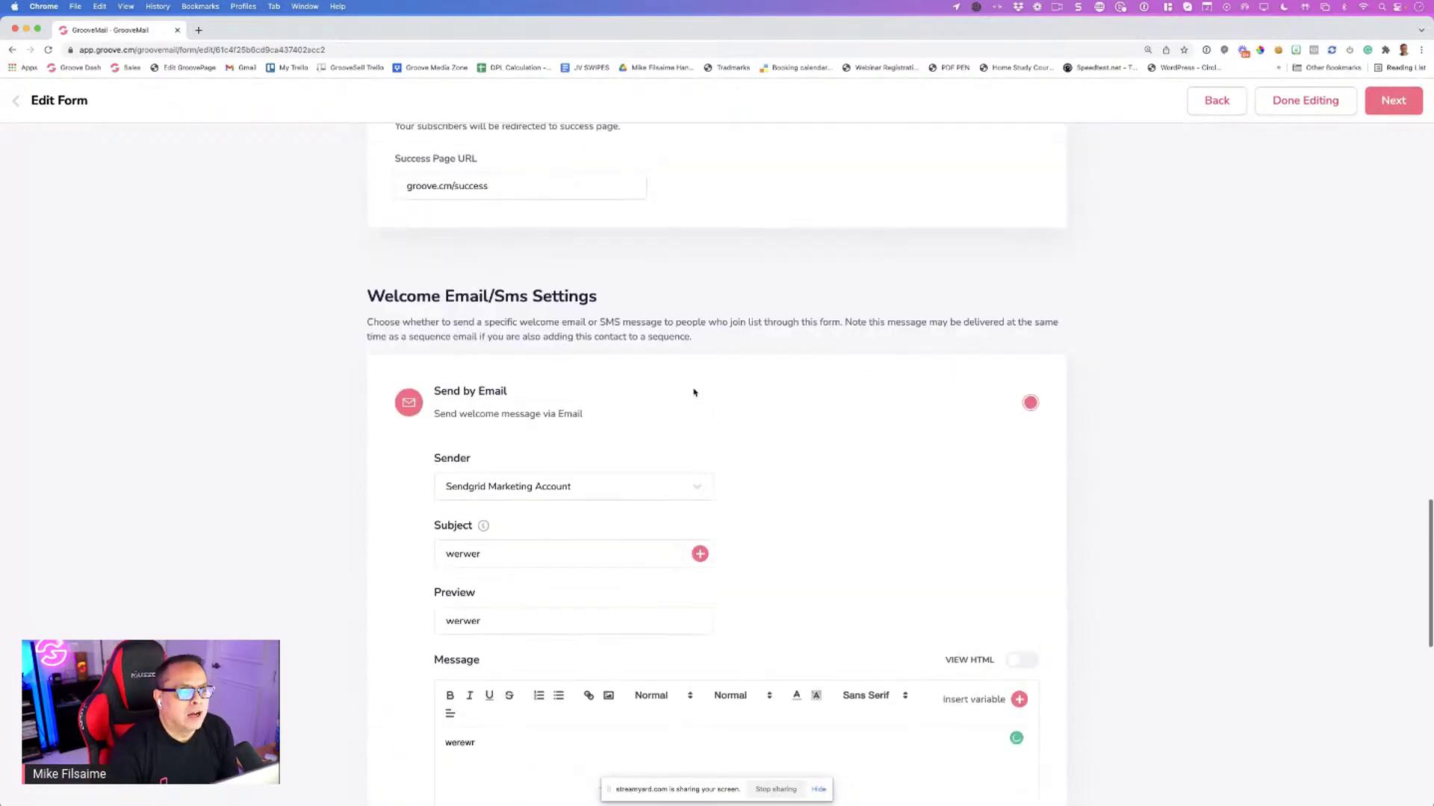
{"action": "scroll", "coordinate": [693, 392], "scroll_direction": "up", "scroll_amount": 15}
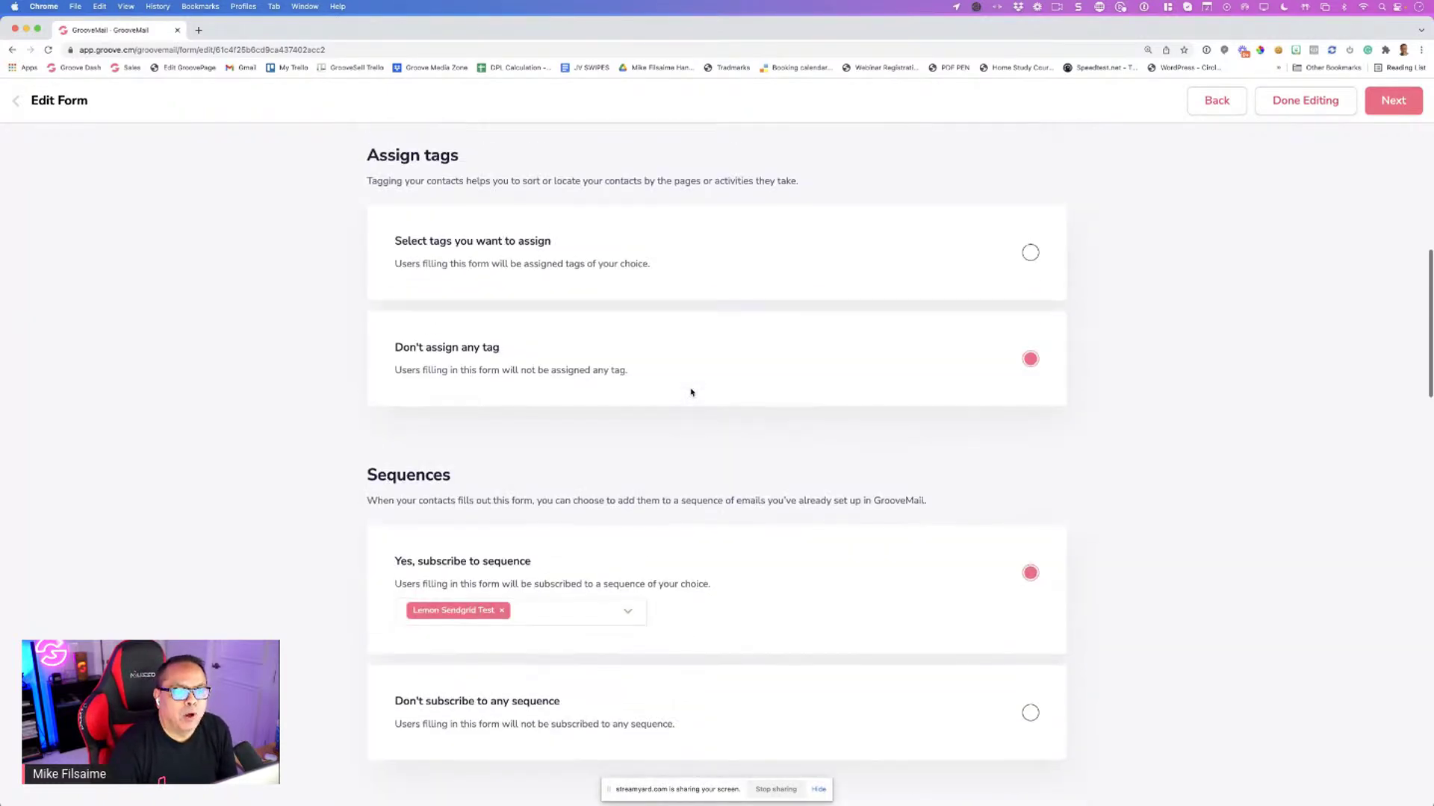
{"action": "scroll", "coordinate": [690, 390], "scroll_direction": "up", "scroll_amount": 8}
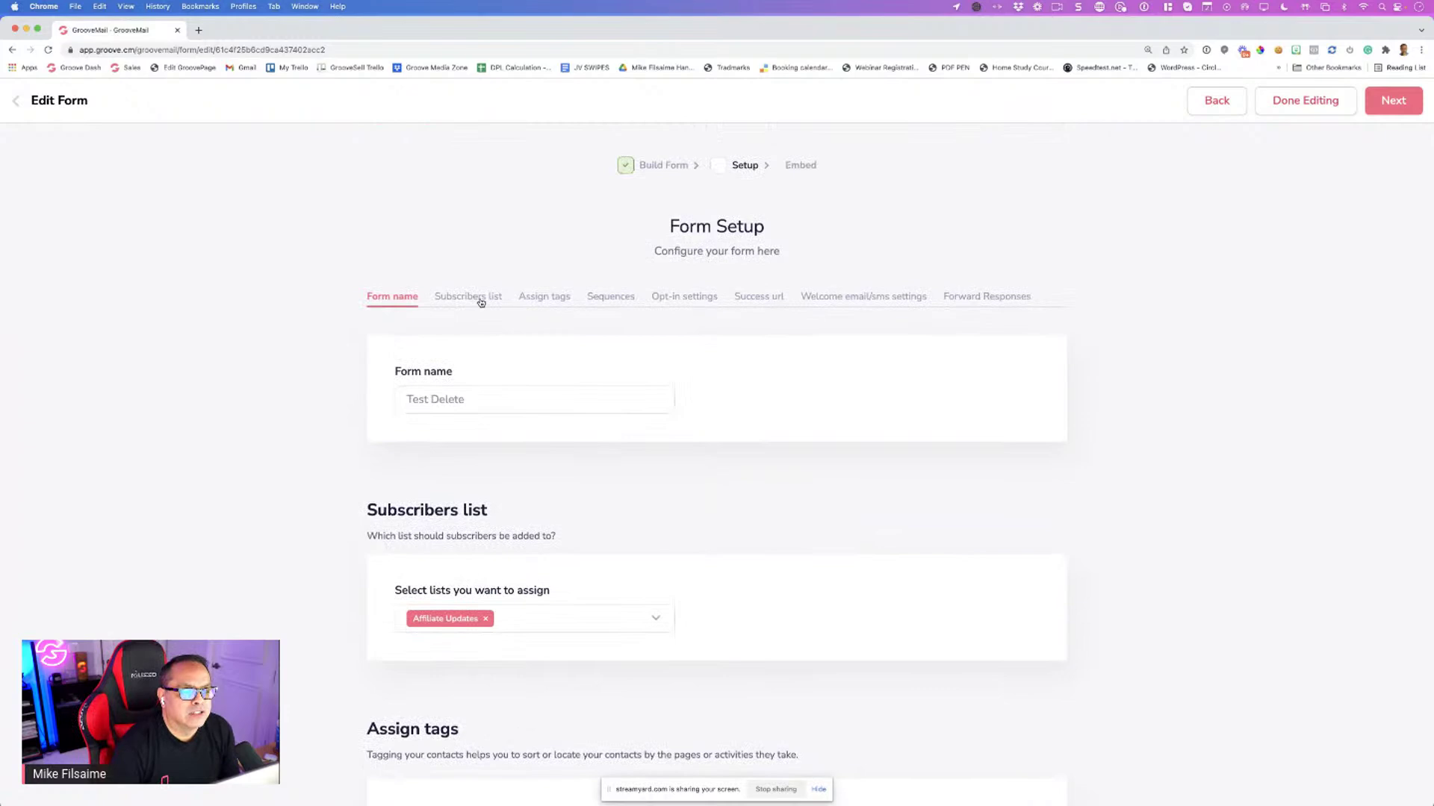
{"action": "left_click", "coordinate": [481, 302]}
{"action": "scroll", "coordinate": [598, 291], "scroll_direction": "up", "scroll_amount": 5}
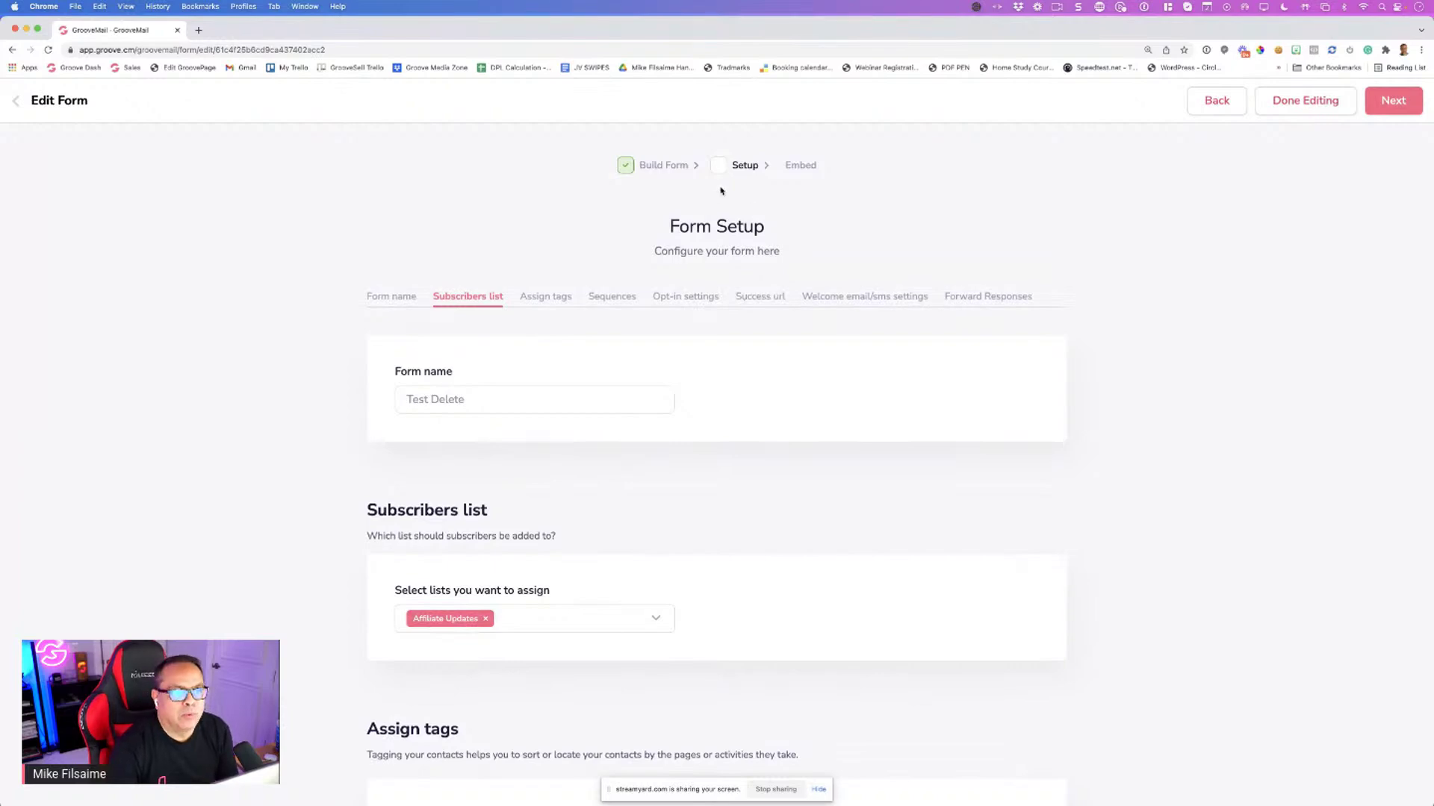
{"action": "scroll", "coordinate": [836, 323], "scroll_direction": "down", "scroll_amount": 20}
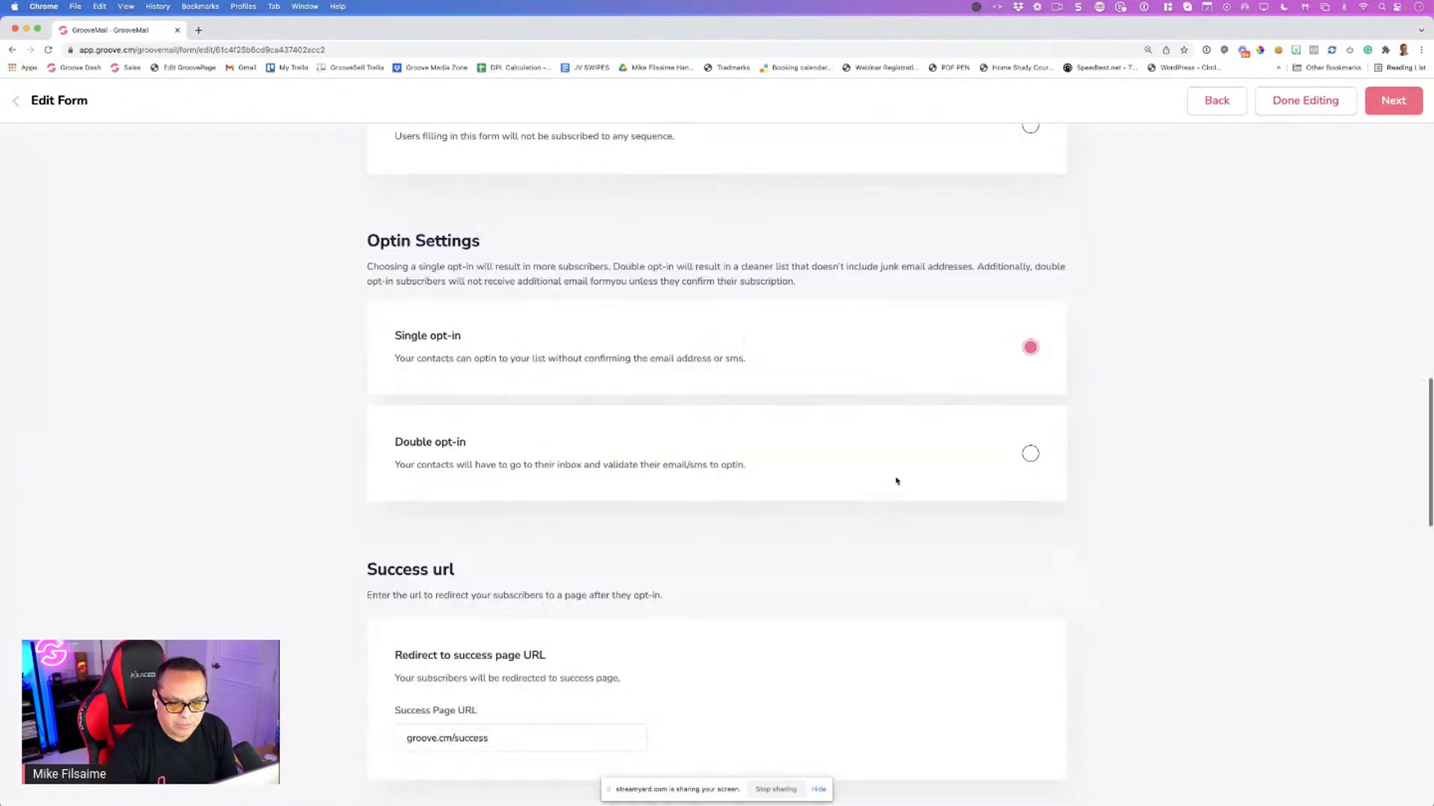
{"action": "left_click", "coordinate": [812, 740]}
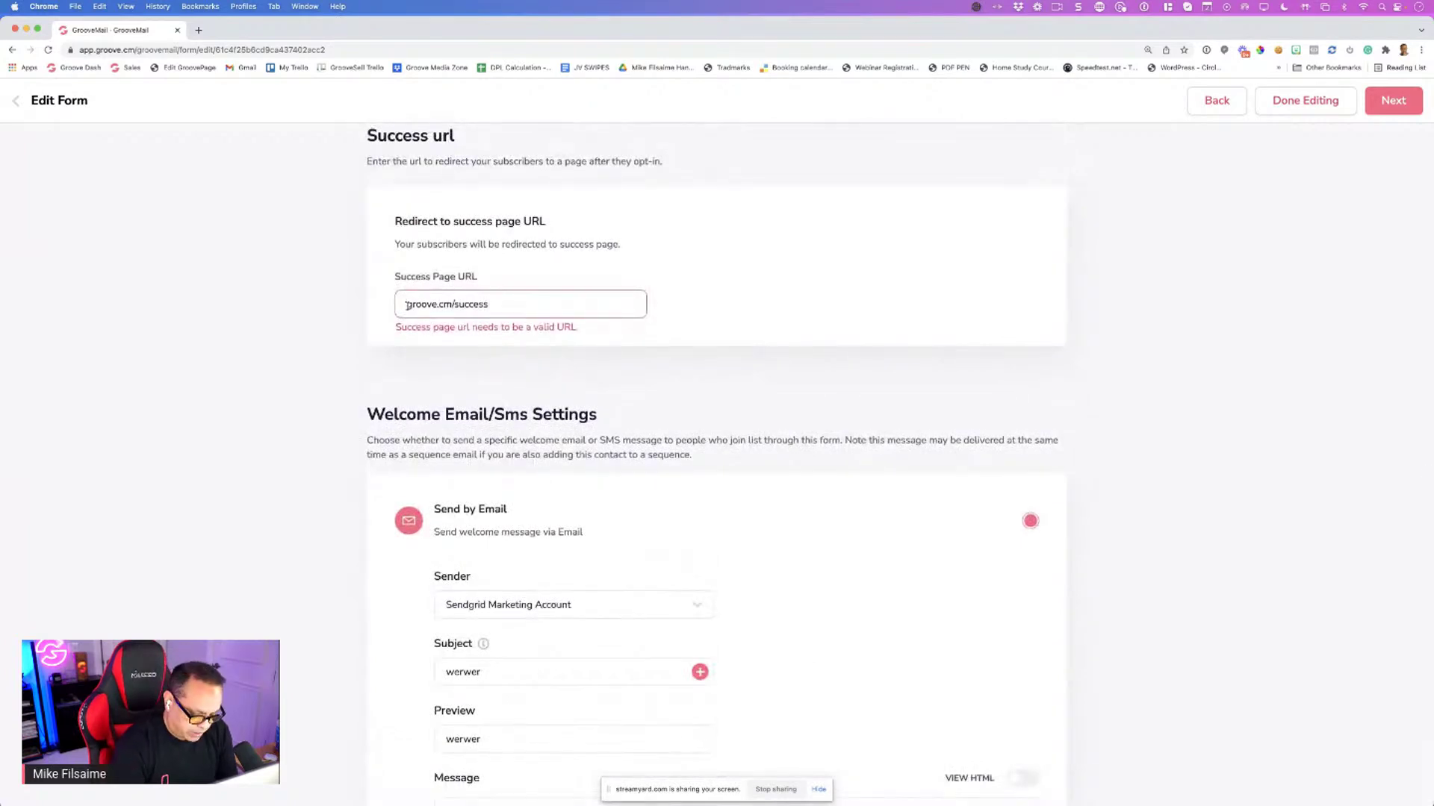
{"action": "type", "text": "http://"}
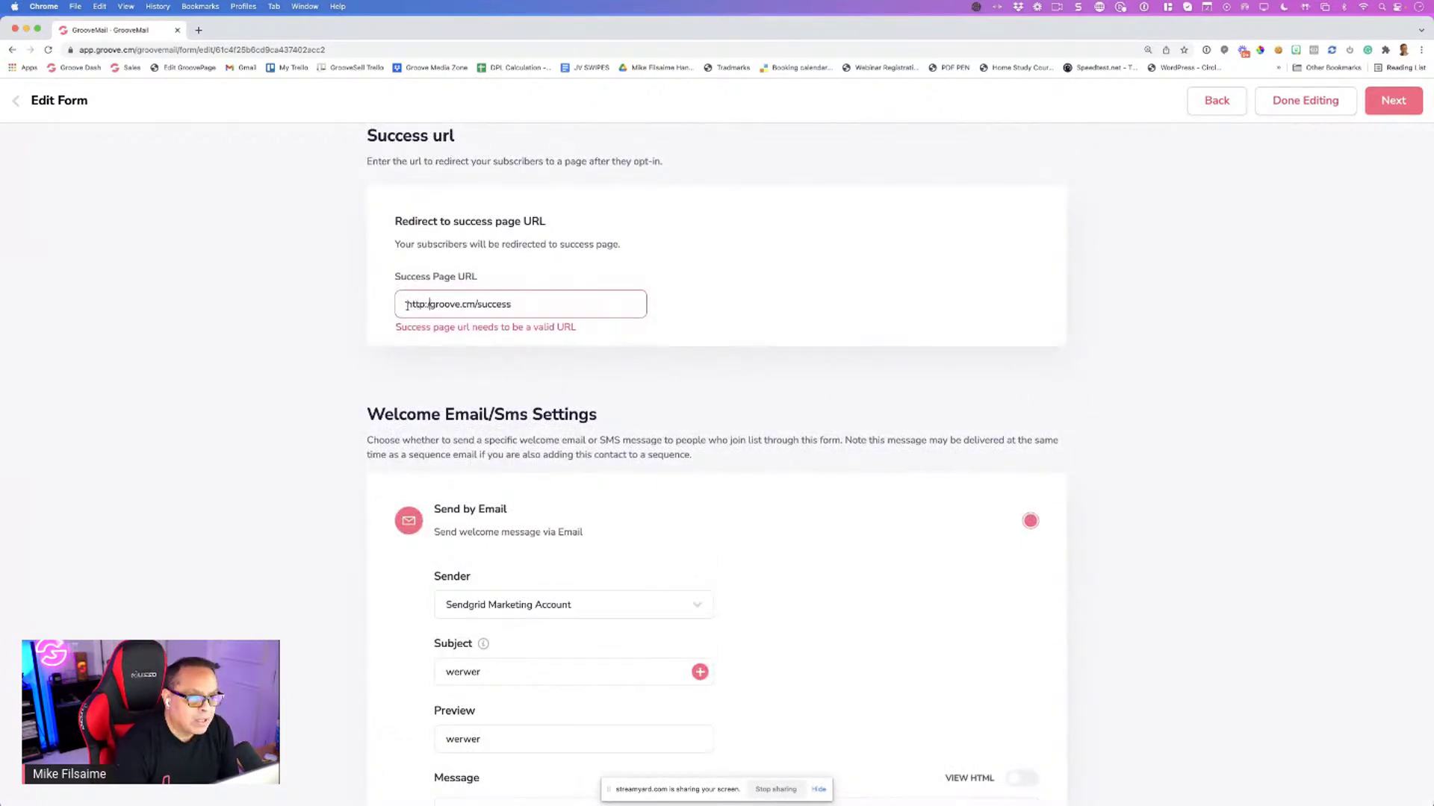
{"action": "scroll", "coordinate": [688, 301], "scroll_direction": "up", "scroll_amount": 8}
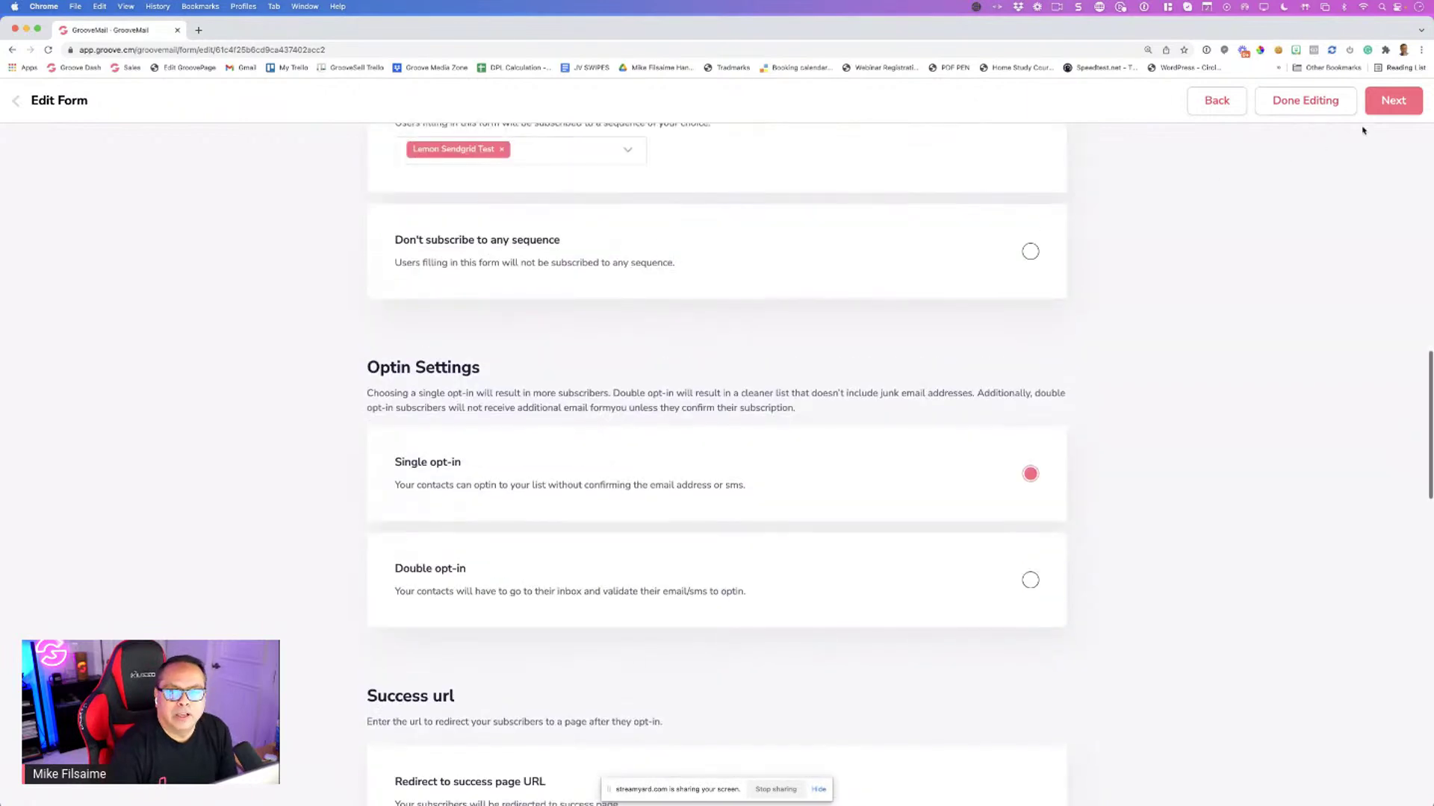
{"action": "left_click", "coordinate": [1394, 100]}
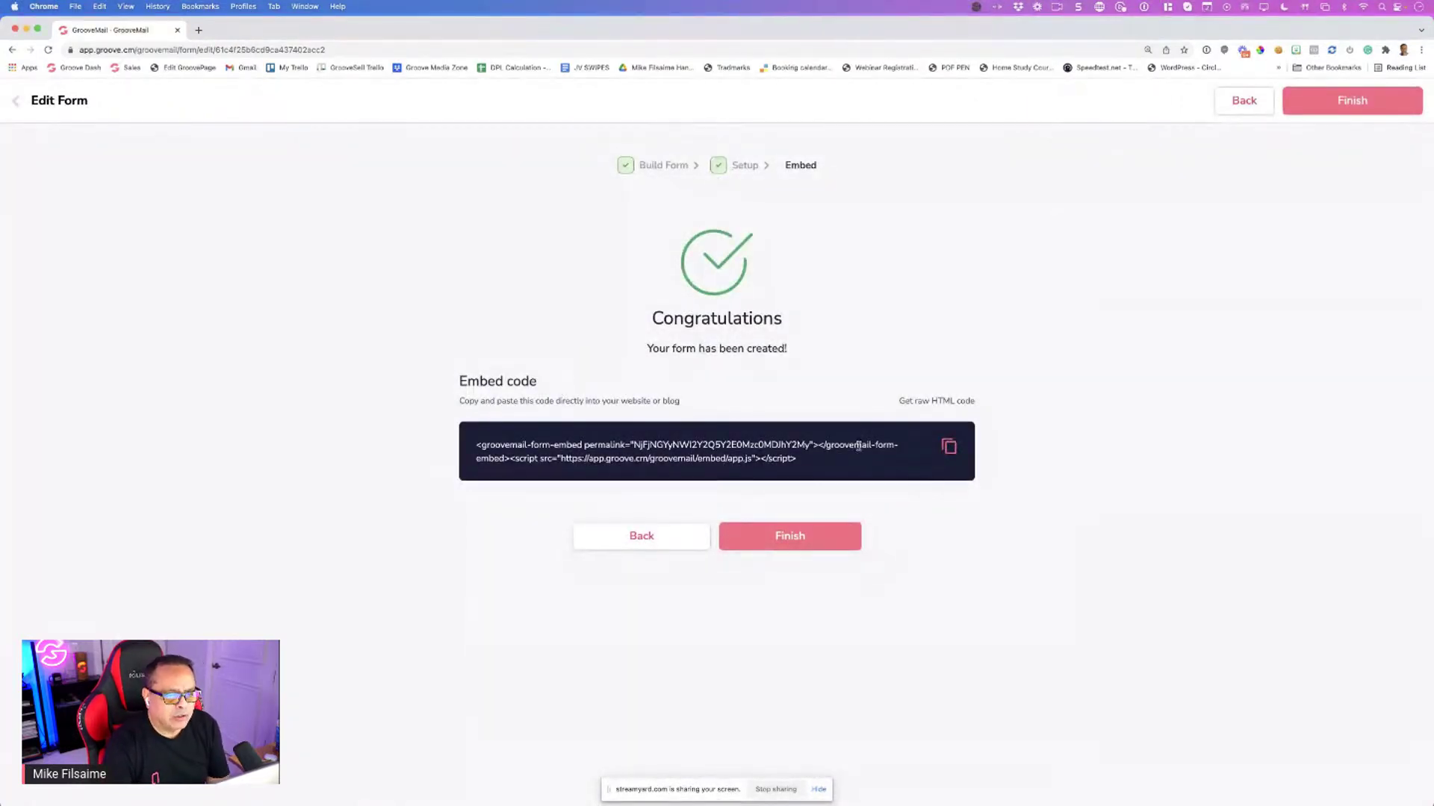
Copy the form's embed code and open a new browser tab
{"action": "left_click", "coordinate": [950, 447]}
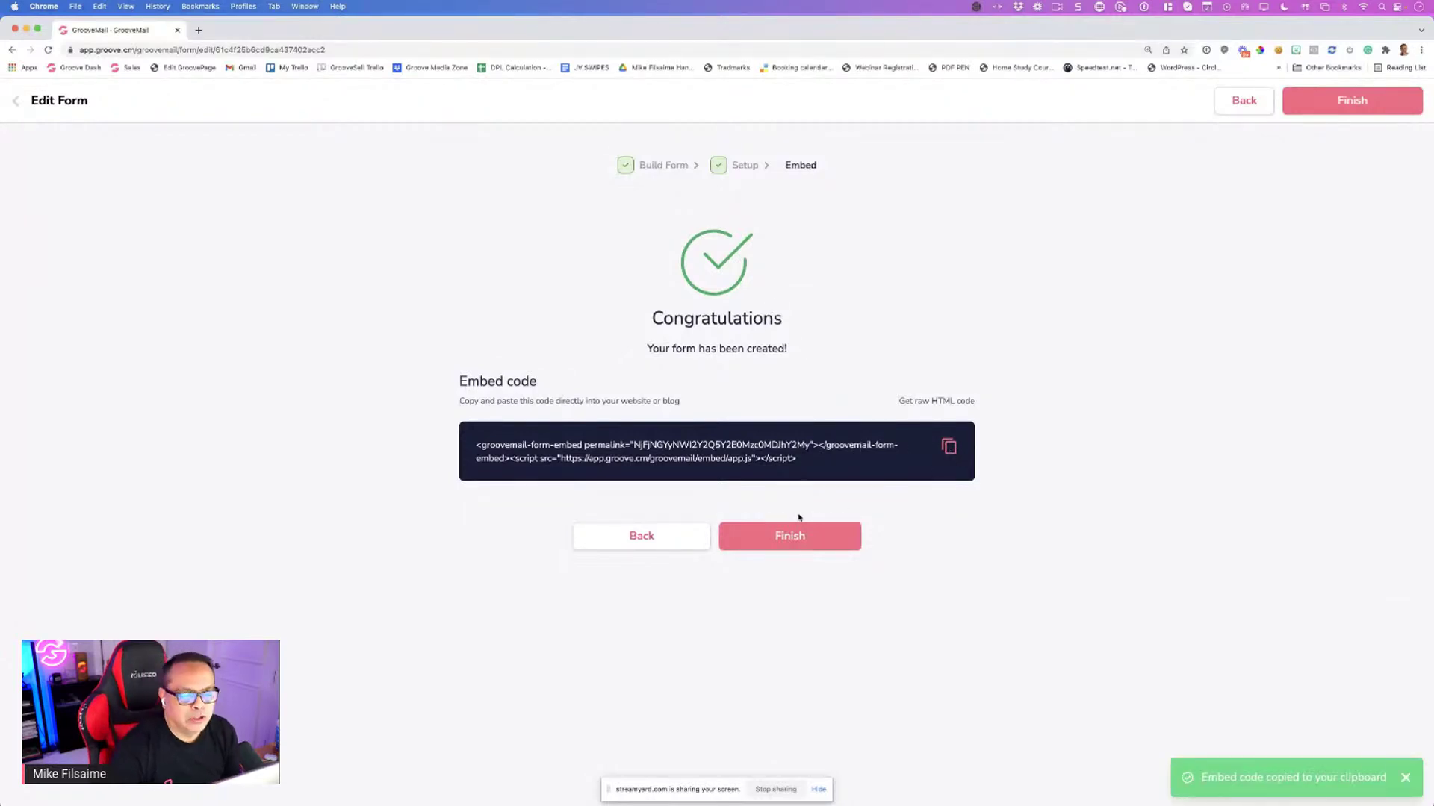
{"action": "left_click_drag", "start_coordinate": [803, 466], "coordinate": [440, 421]}
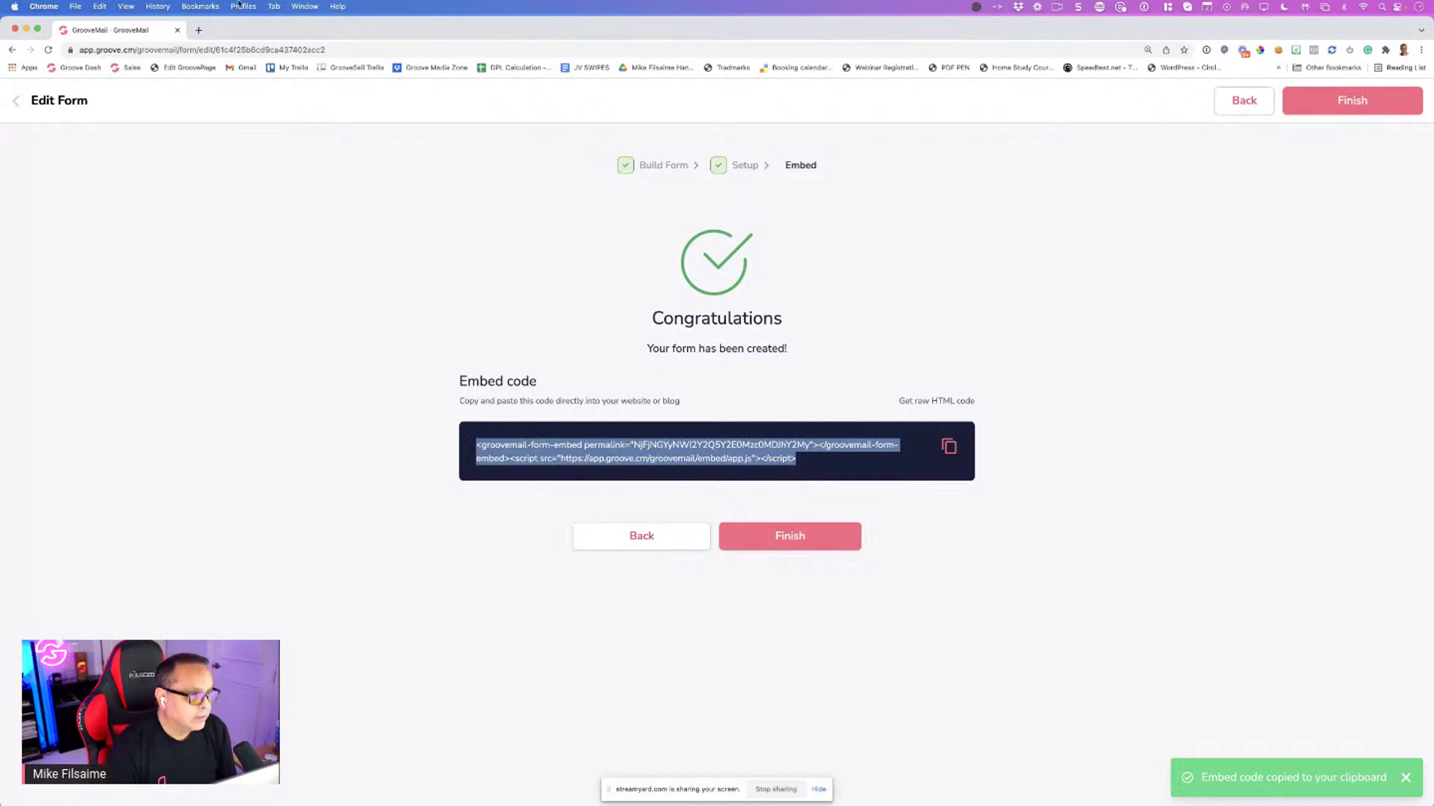
{"action": "left_click", "coordinate": [199, 31]}
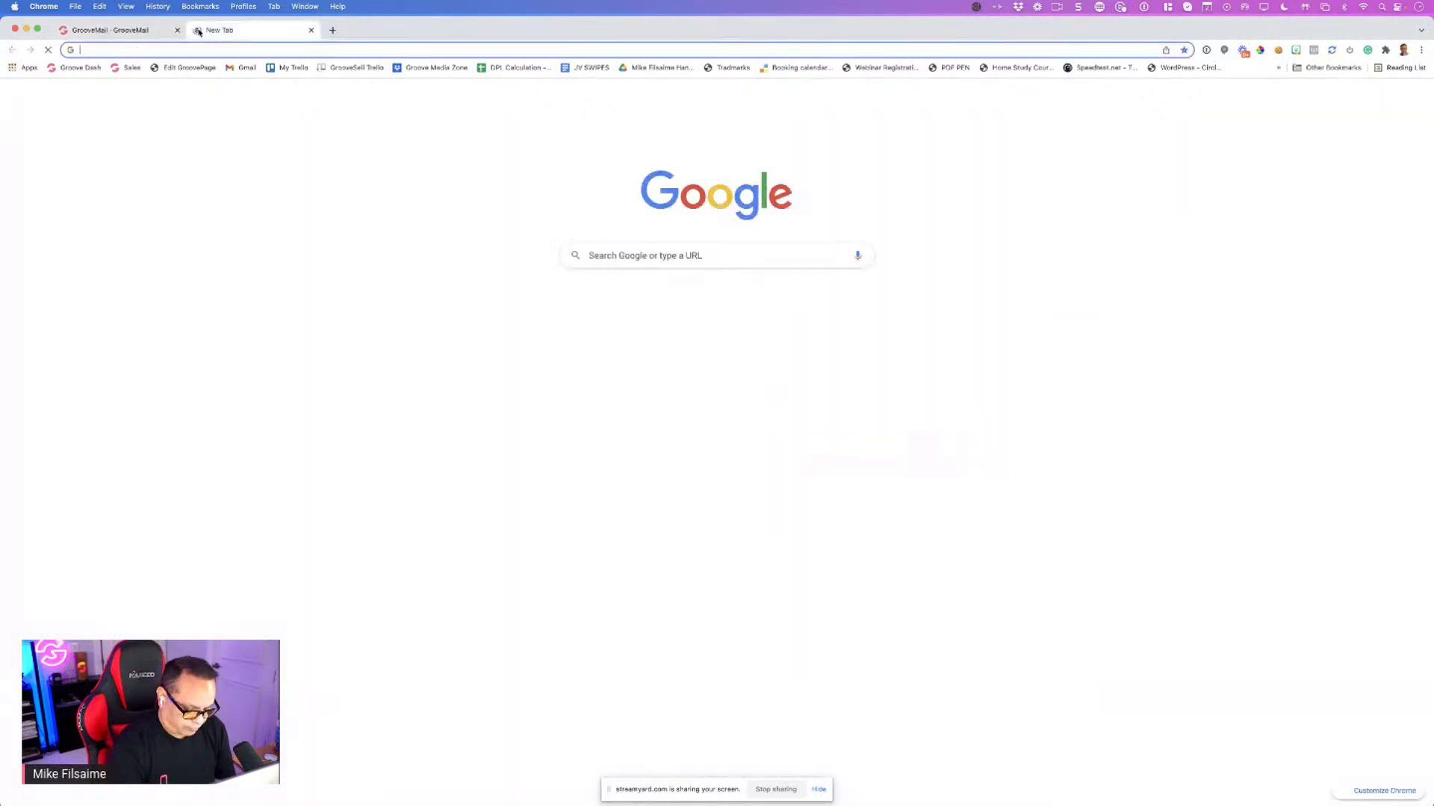
Load mikefilsaime.com in the GroovePages editor and drop an embed block into the hero
{"action": "type", "text": "mikefilsaime.com"}
{"action": "key", "text": "Return"}
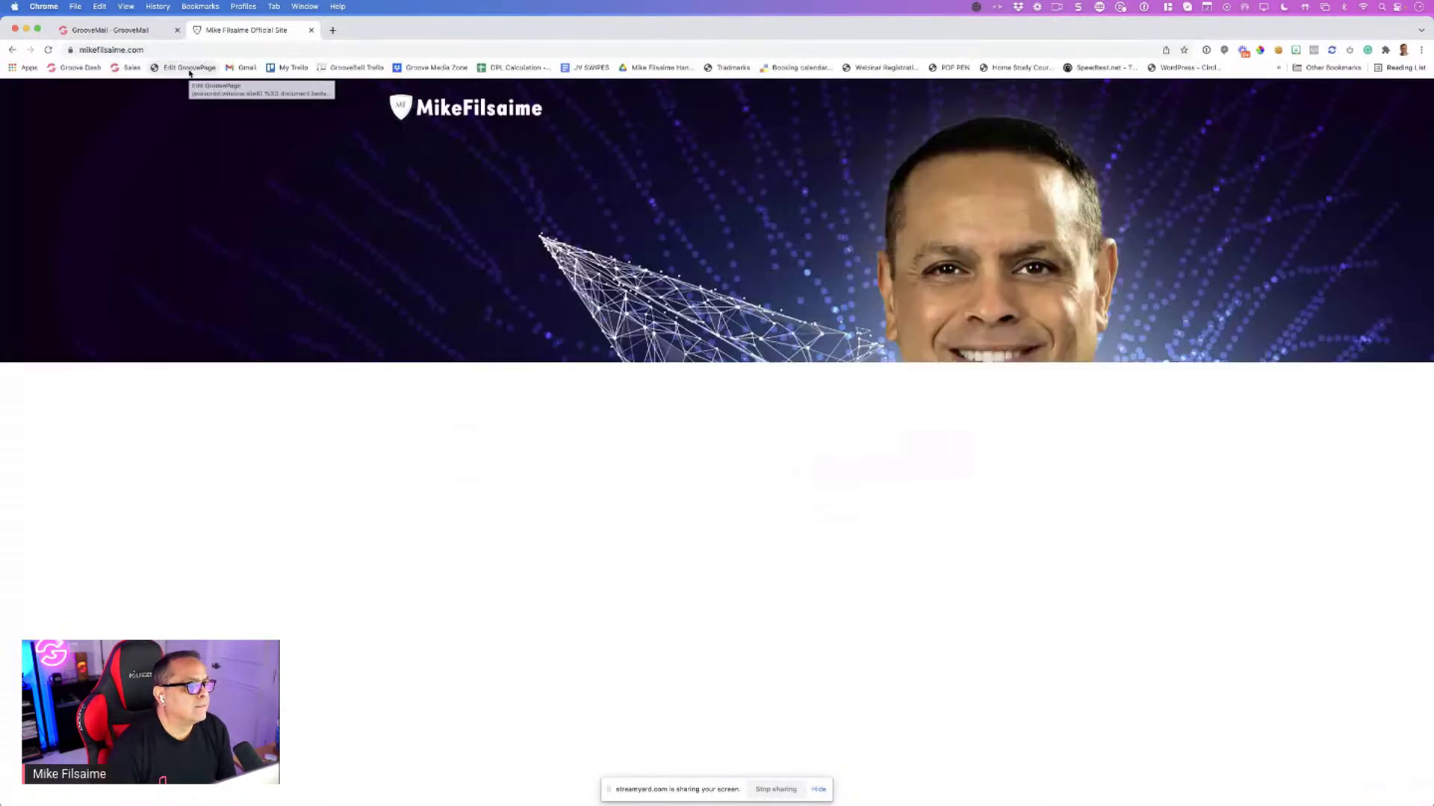
{"action": "left_click", "coordinate": [191, 68]}
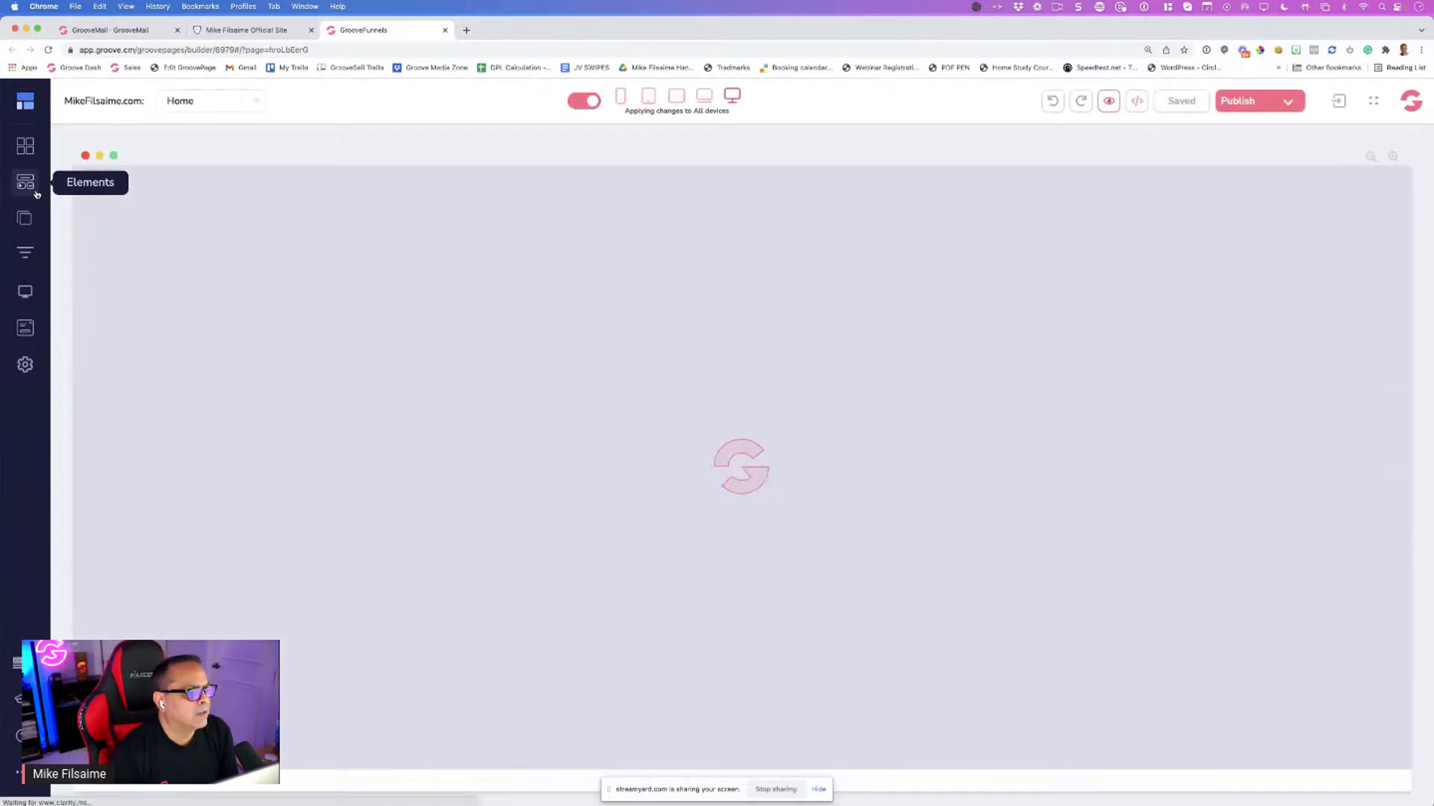
{"action": "left_click", "coordinate": [36, 193]}
{"action": "scroll", "coordinate": [114, 223], "scroll_direction": "down", "scroll_amount": 10}
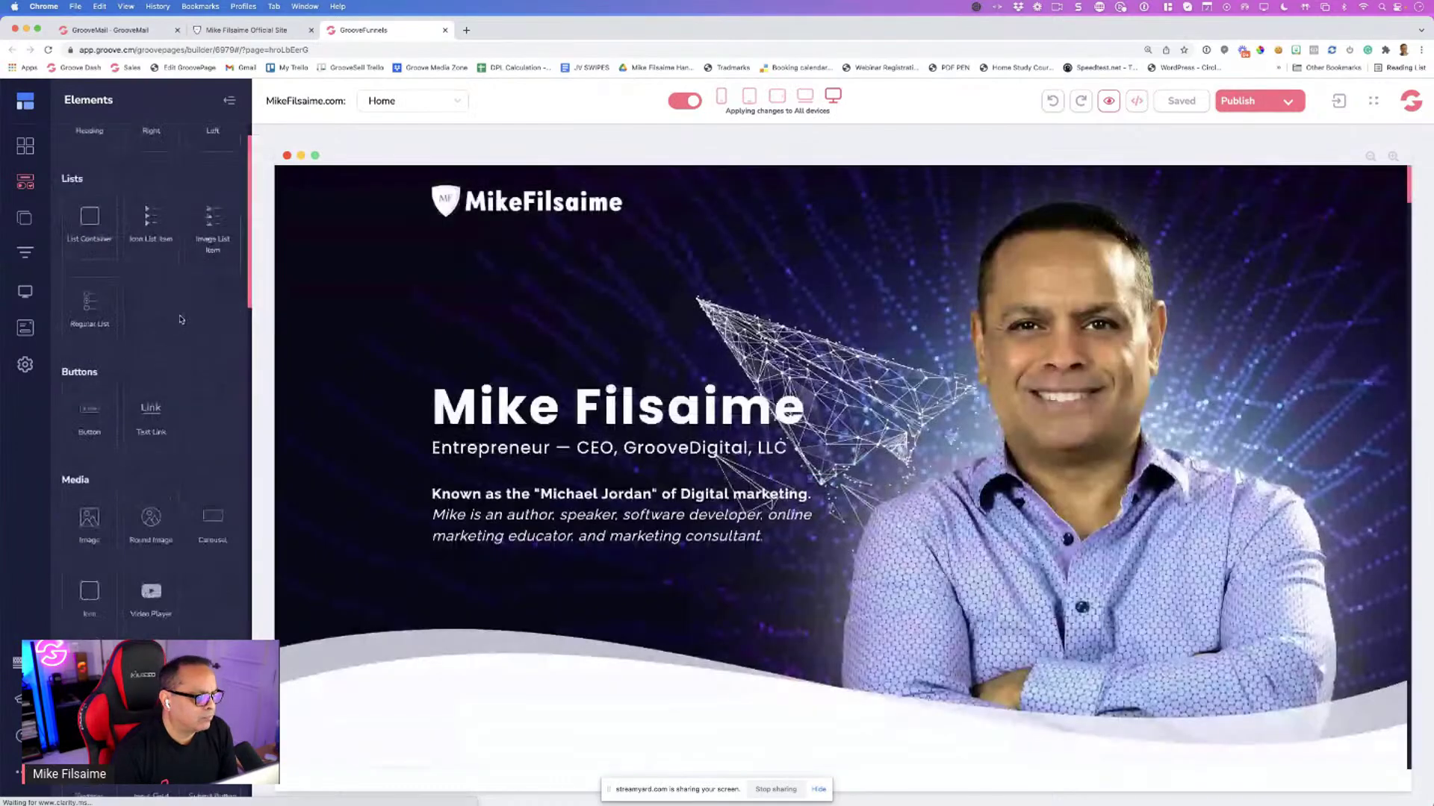
{"action": "scroll", "coordinate": [180, 319], "scroll_direction": "down", "scroll_amount": 5}
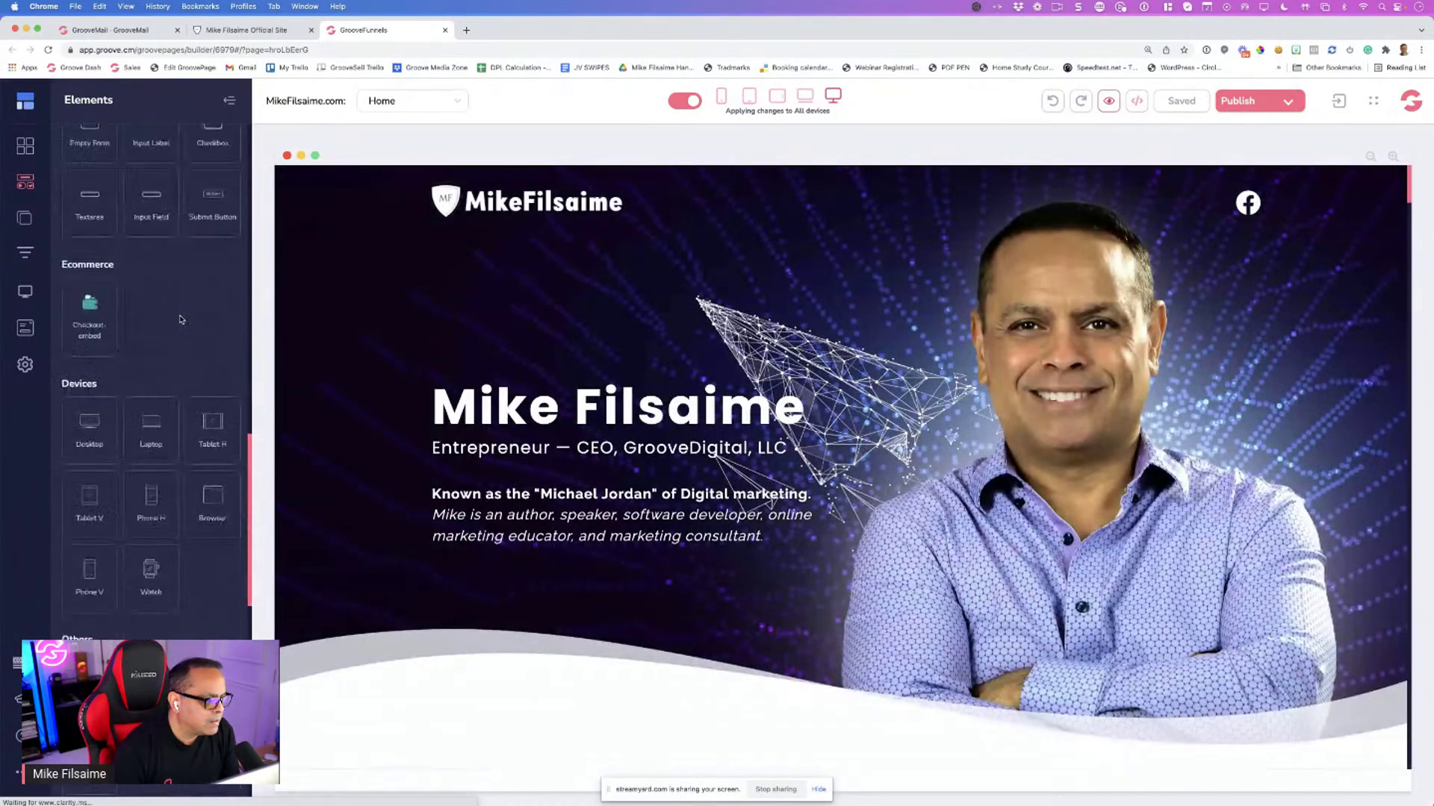
{"action": "scroll", "coordinate": [180, 320], "scroll_direction": "down", "scroll_amount": 3}
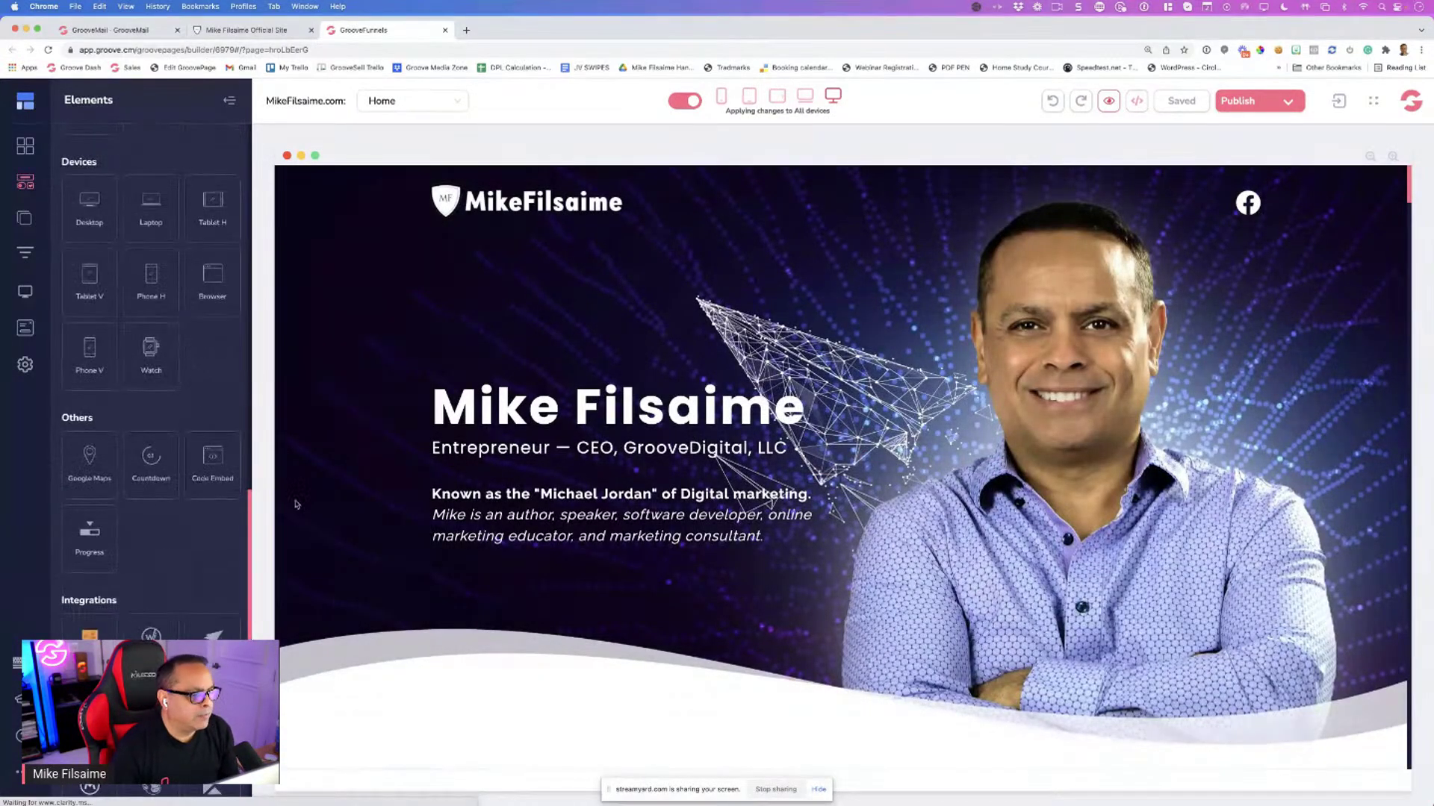
{"action": "left_click_drag", "start_coordinate": [213, 459], "coordinate": [449, 489]}
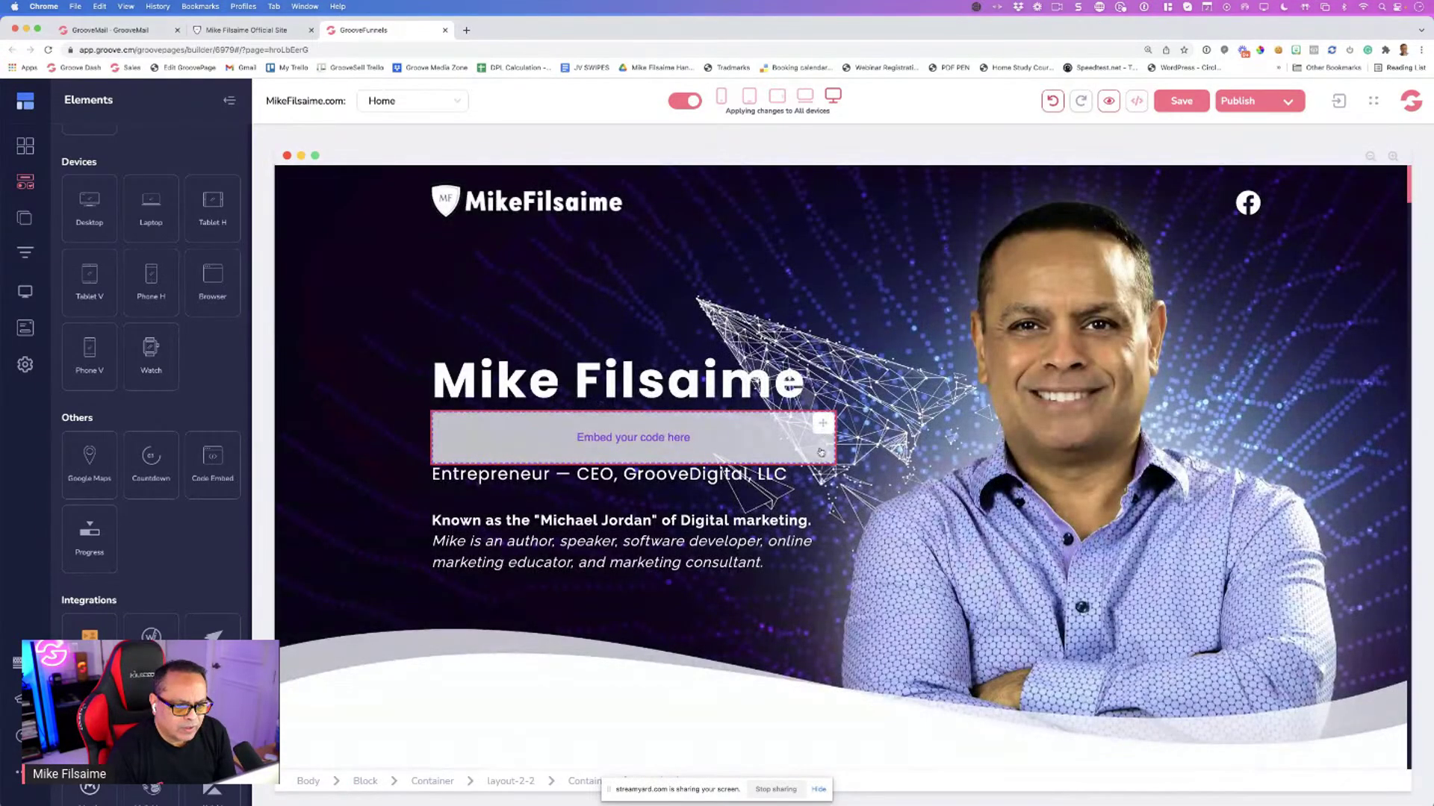
Move the embed block below the Entrepreneur — CEO line
{"action": "left_click", "coordinate": [825, 427]}
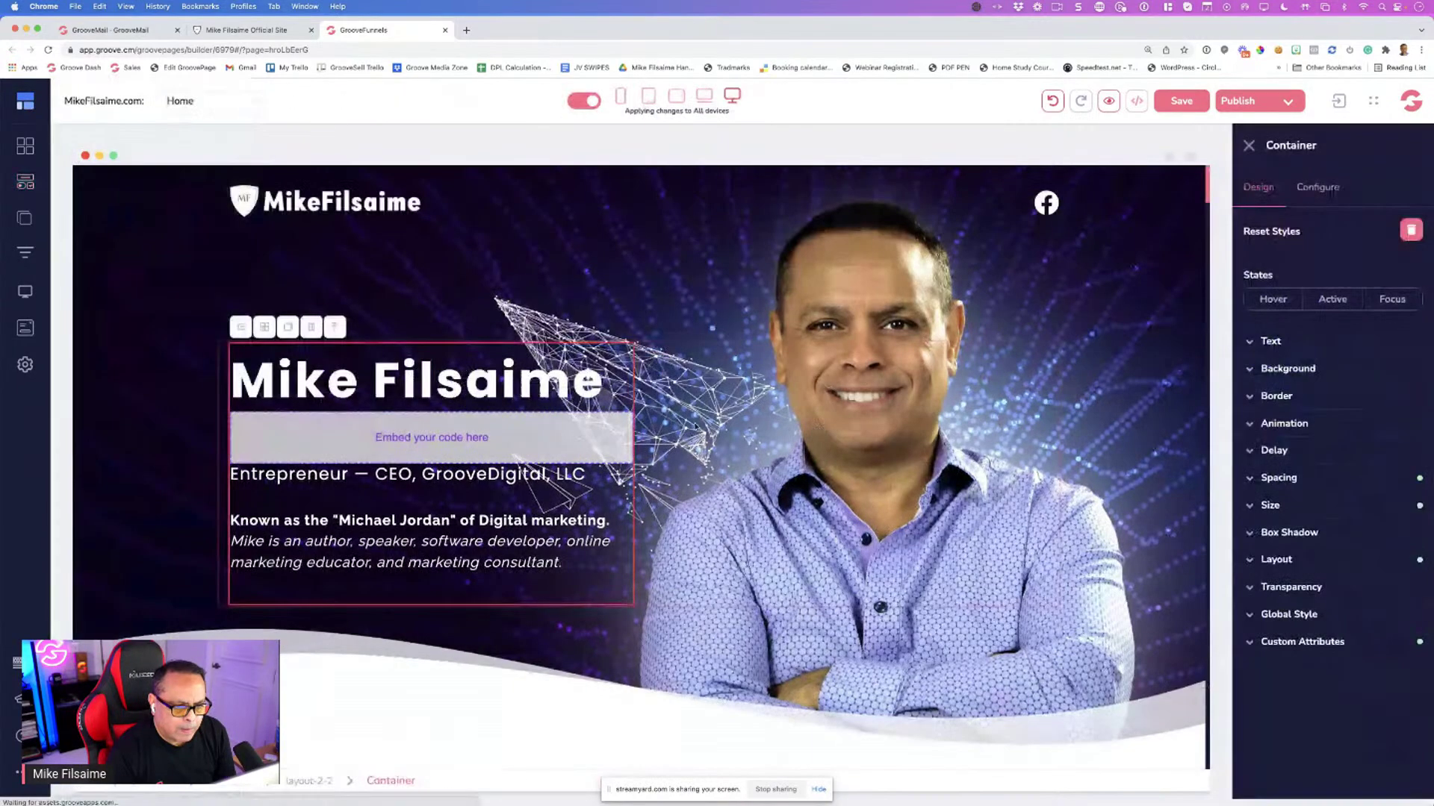
{"action": "left_click", "coordinate": [611, 434]}
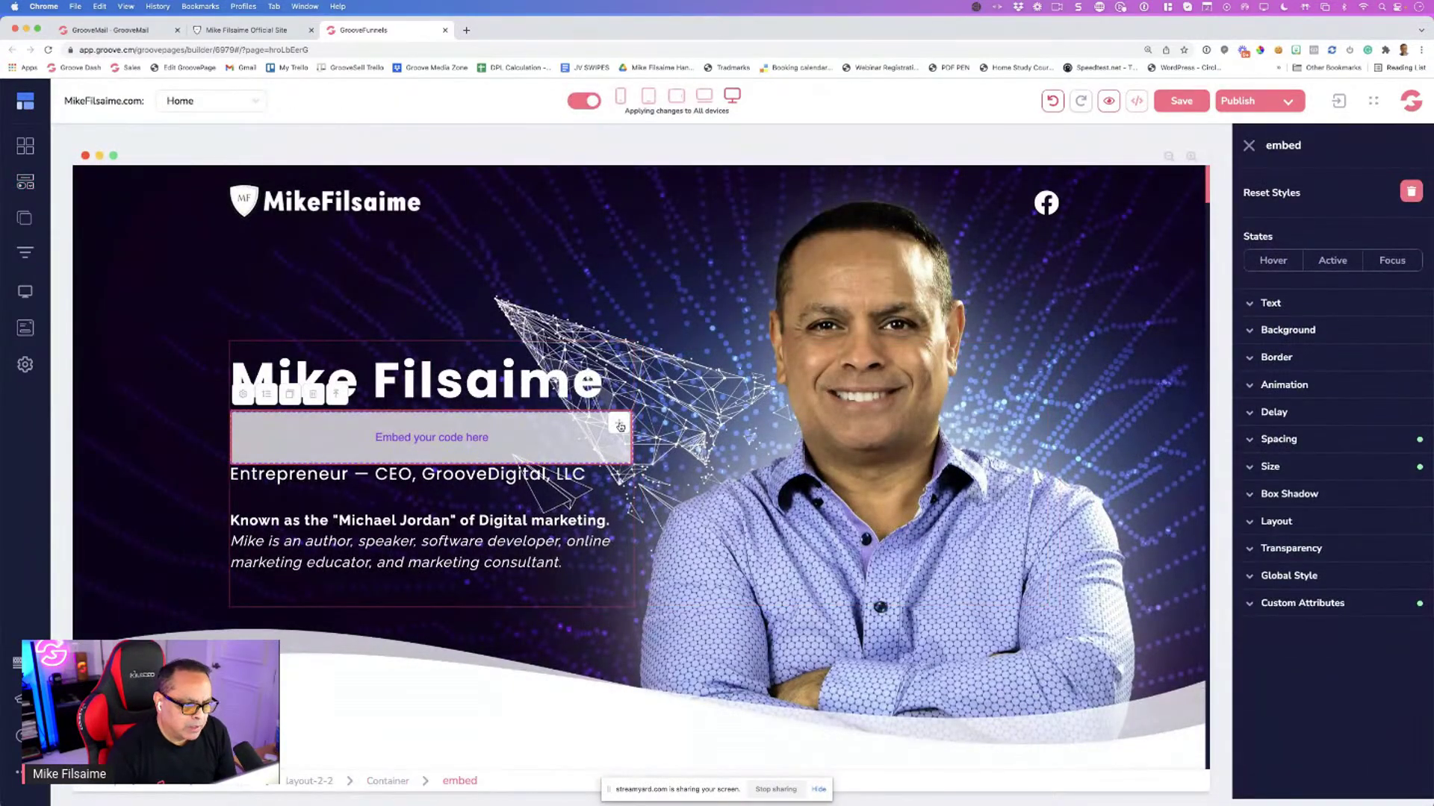
{"action": "left_click_drag", "start_coordinate": [620, 426], "coordinate": [624, 429]}
{"action": "left_click_drag", "start_coordinate": [603, 486], "coordinate": [538, 486]}
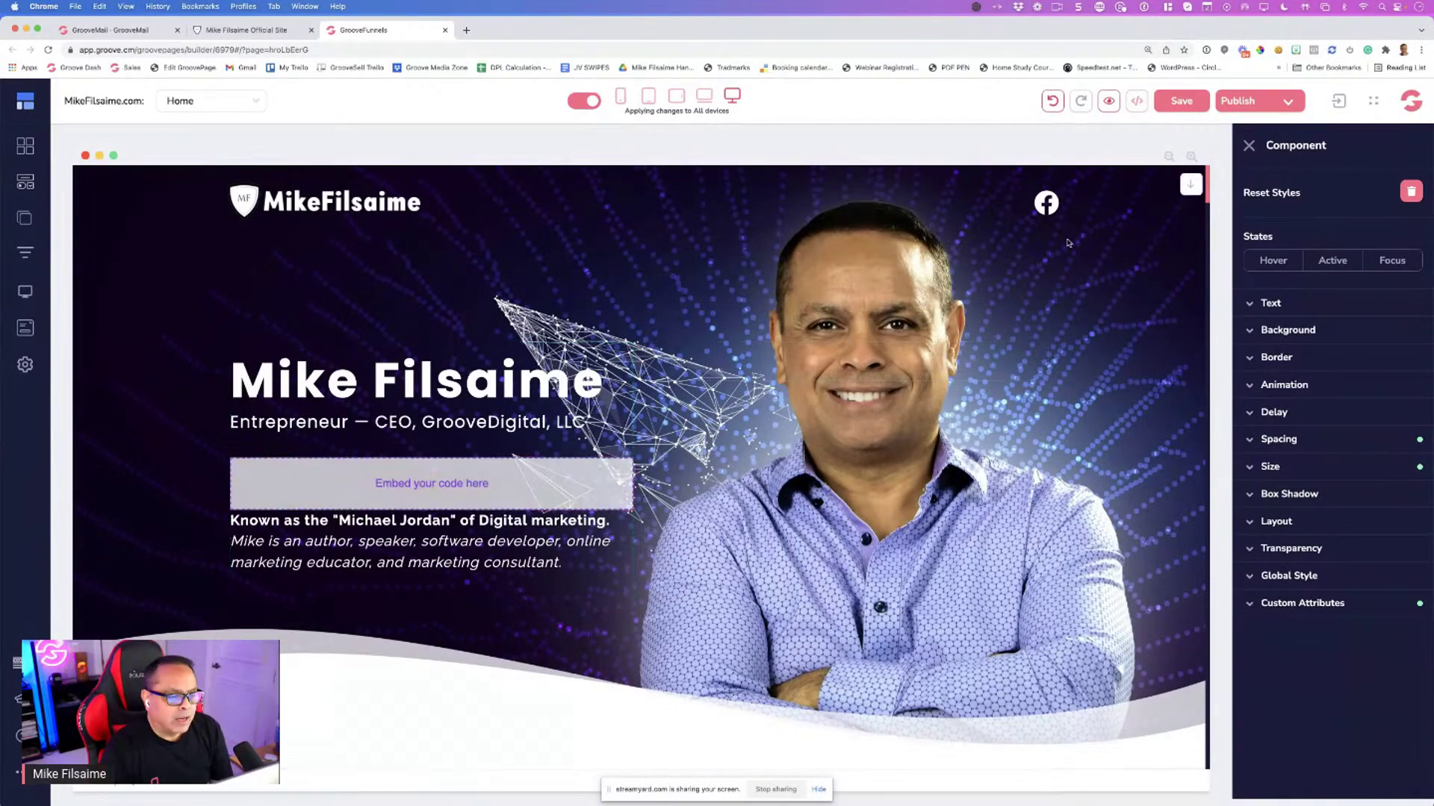
Paste the GrooveMail embed code into the block's source code editor
{"action": "left_click", "coordinate": [403, 481]}
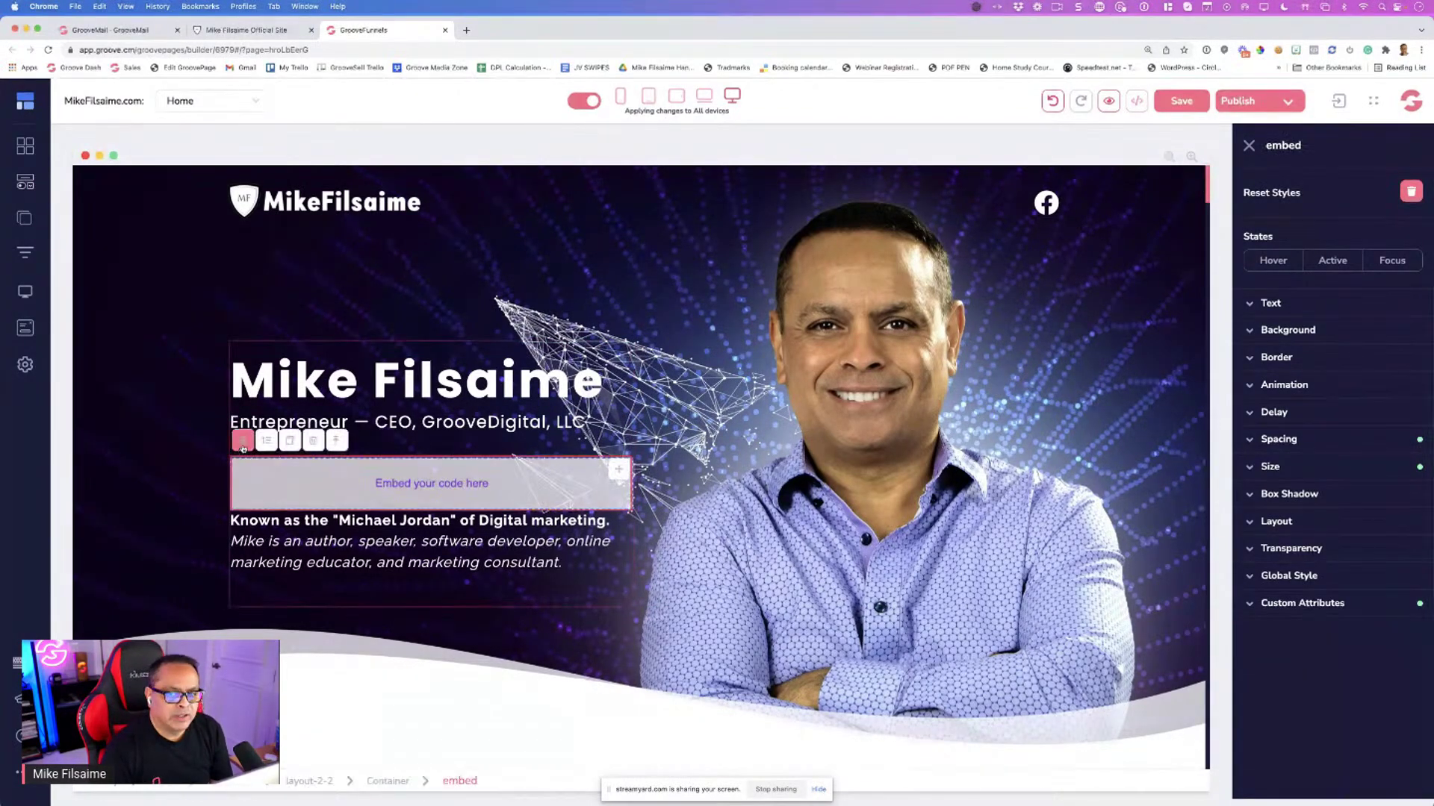
{"action": "left_click", "coordinate": [242, 442]}
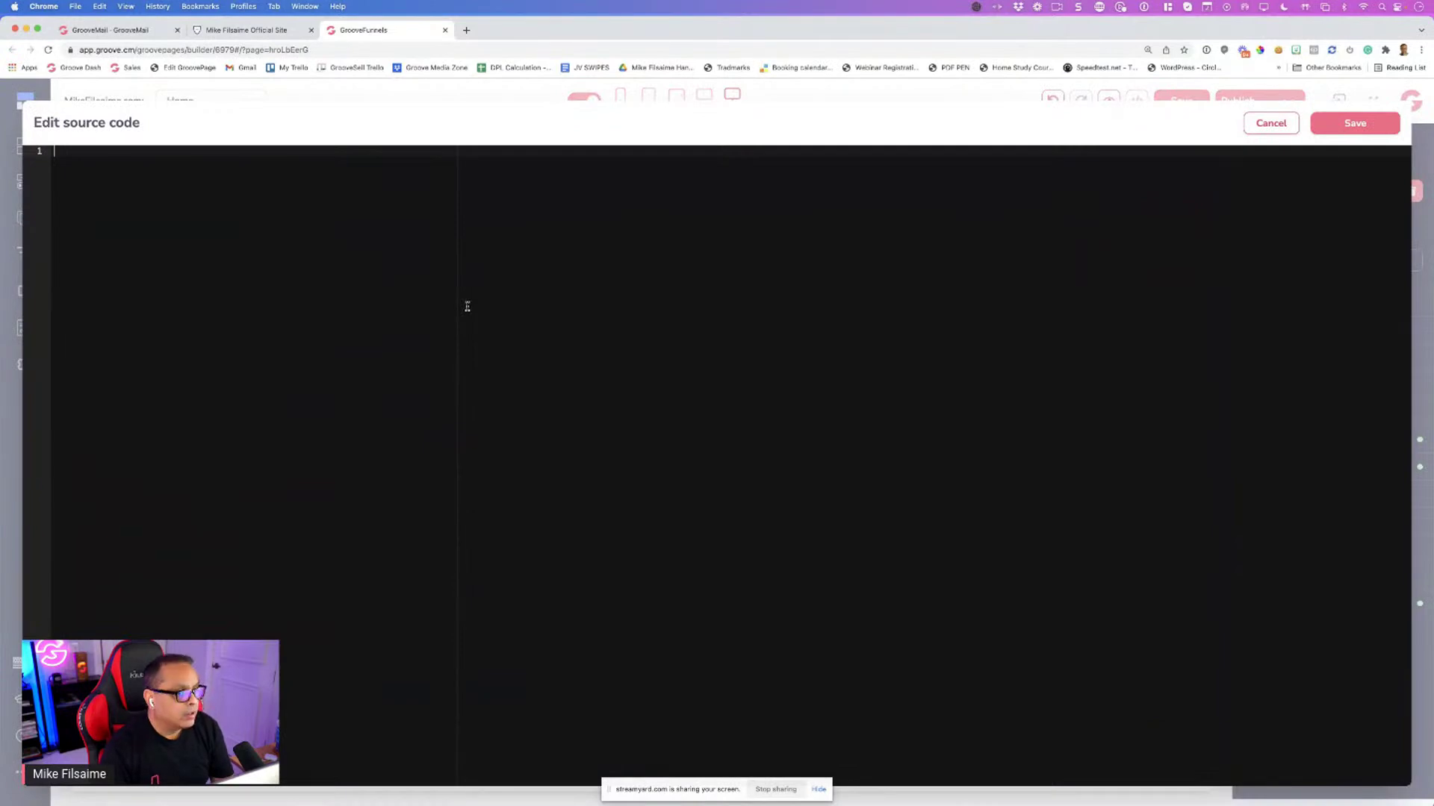
{"action": "right_click", "coordinate": [467, 306]}
{"action": "left_click", "coordinate": [496, 387]}
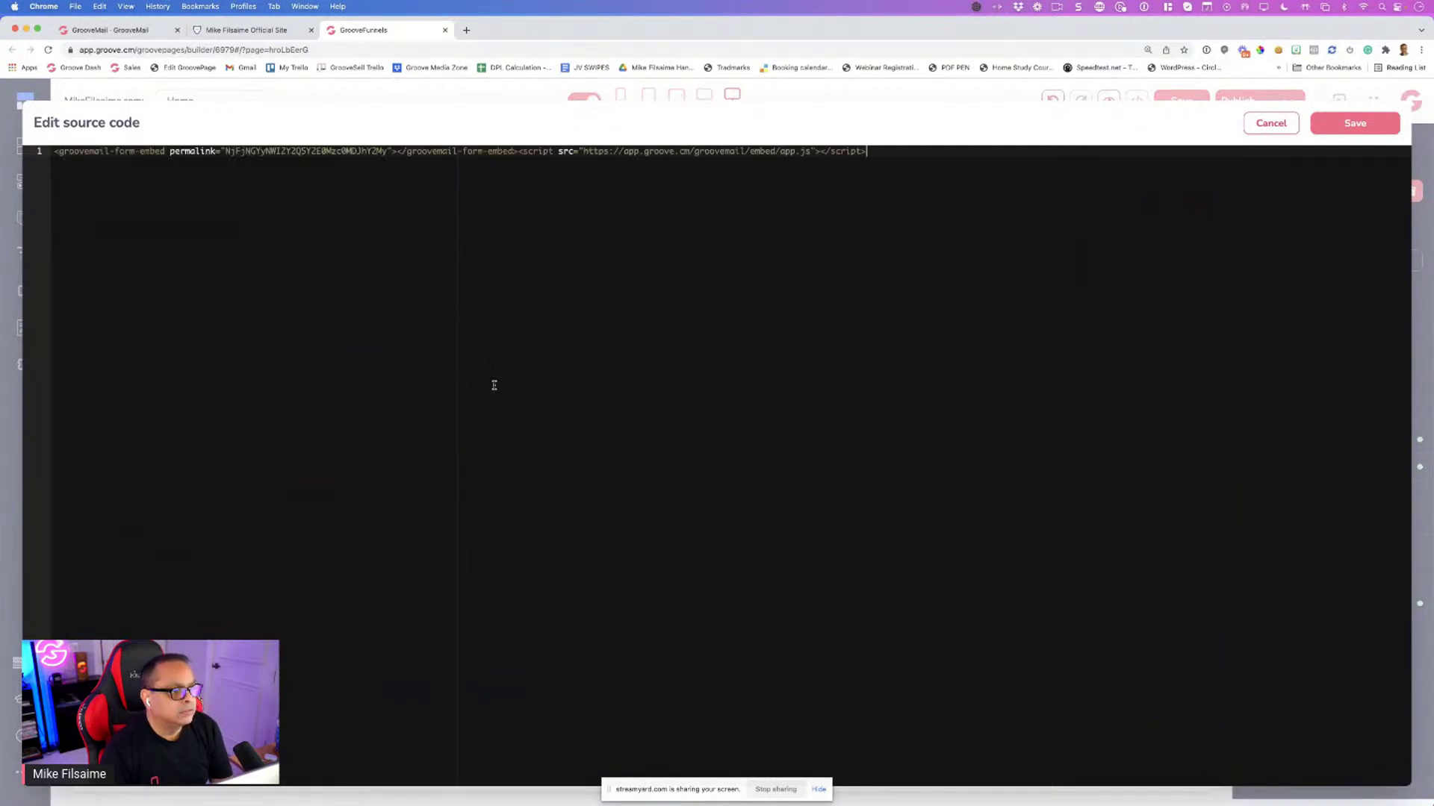
{"action": "key", "text": "Escape"}
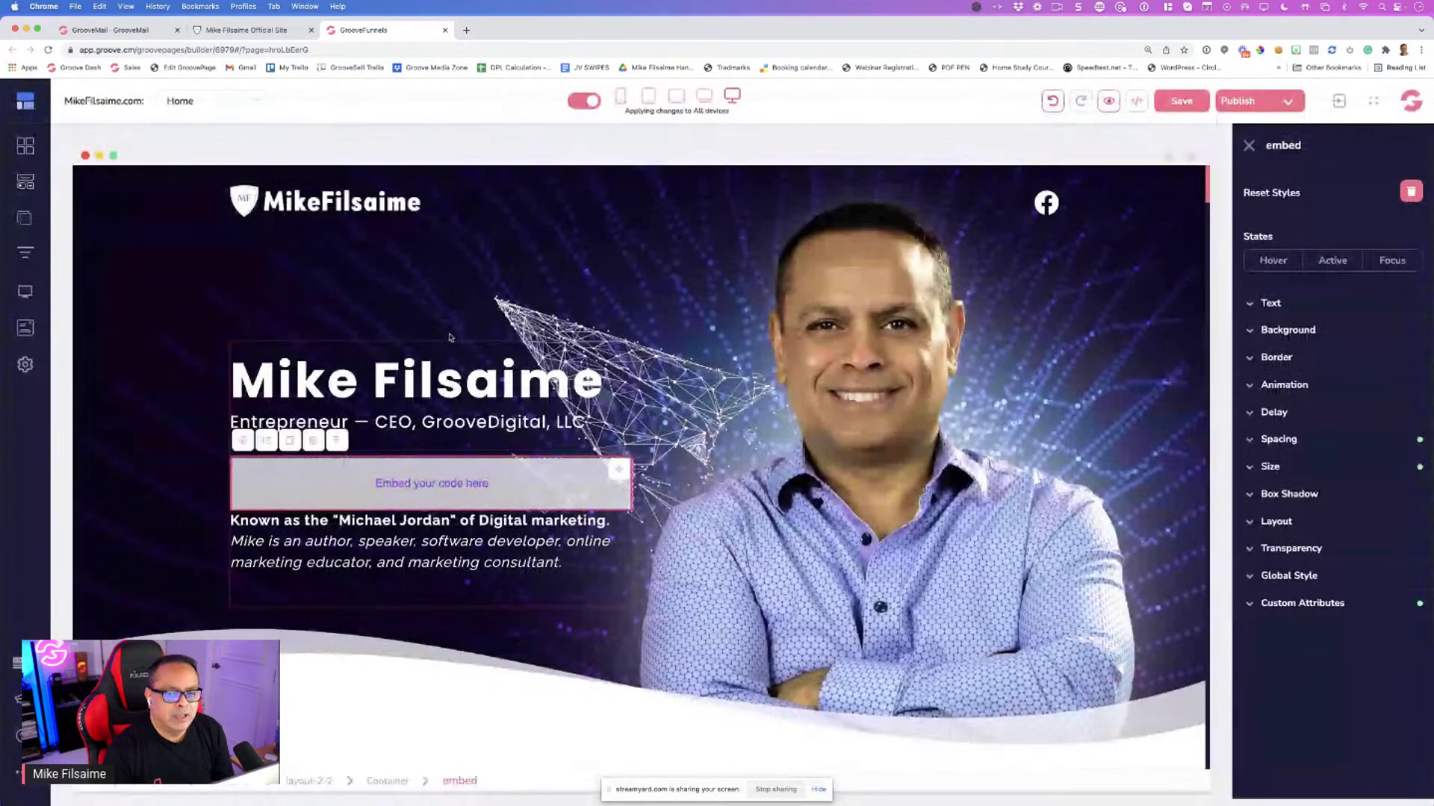
Preview the GroovePages home page, then close it and return to GrooveMail
{"action": "left_click", "coordinate": [1109, 102]}
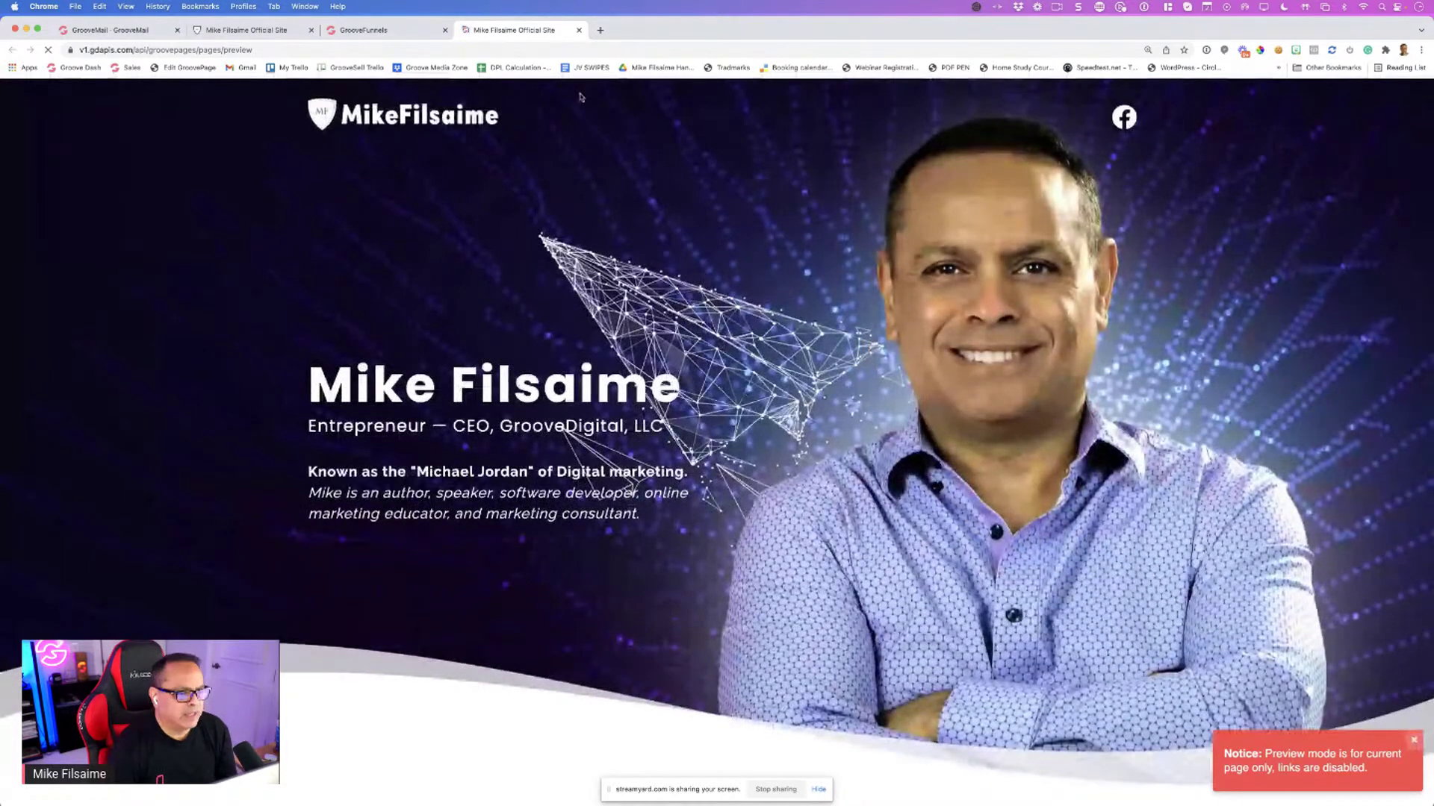
{"action": "key", "text": "super+w"}
{"action": "left_click", "coordinate": [158, 31]}
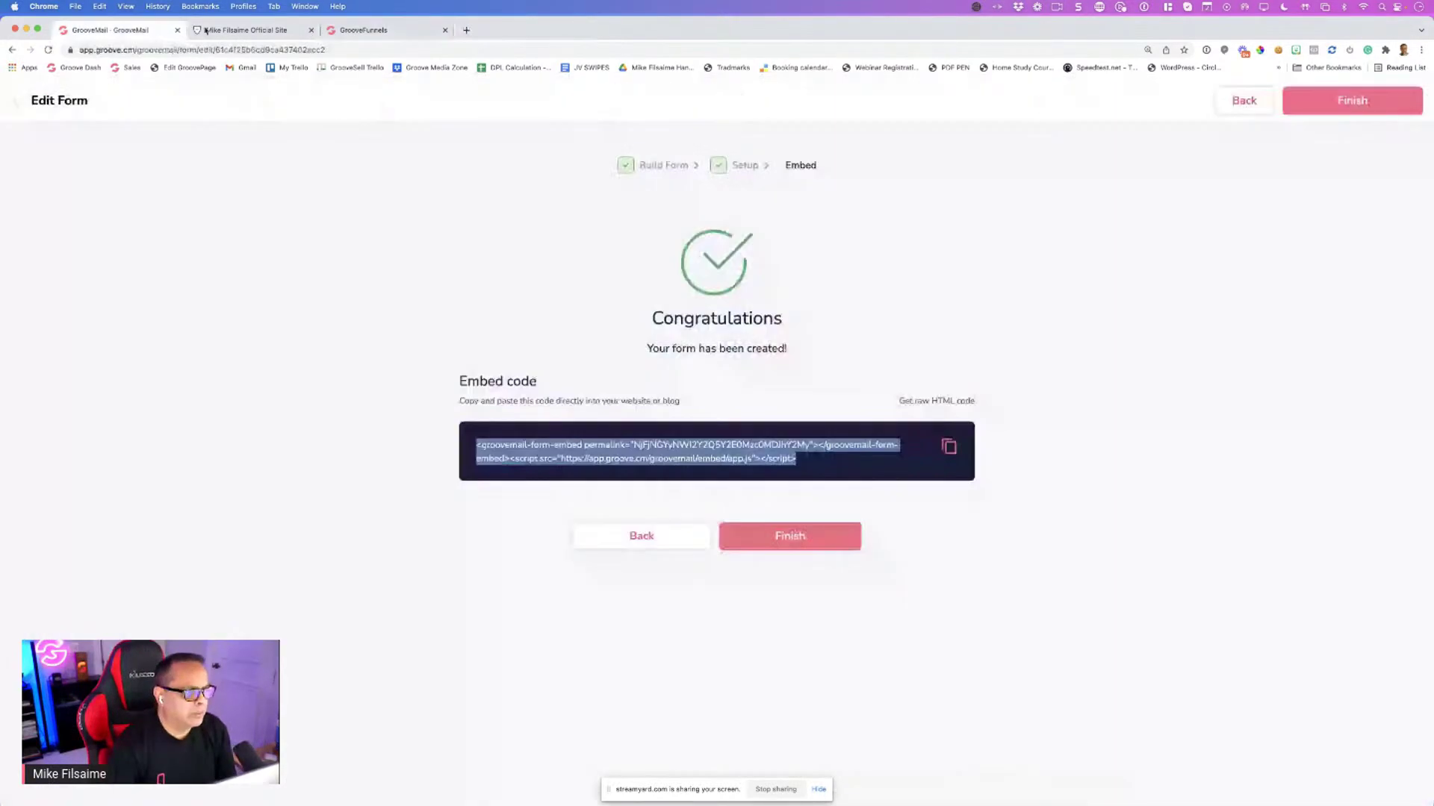
Step from Build Form through Setup to Embed, copy the code, and return to GroovePages
{"action": "left_click", "coordinate": [310, 31]}
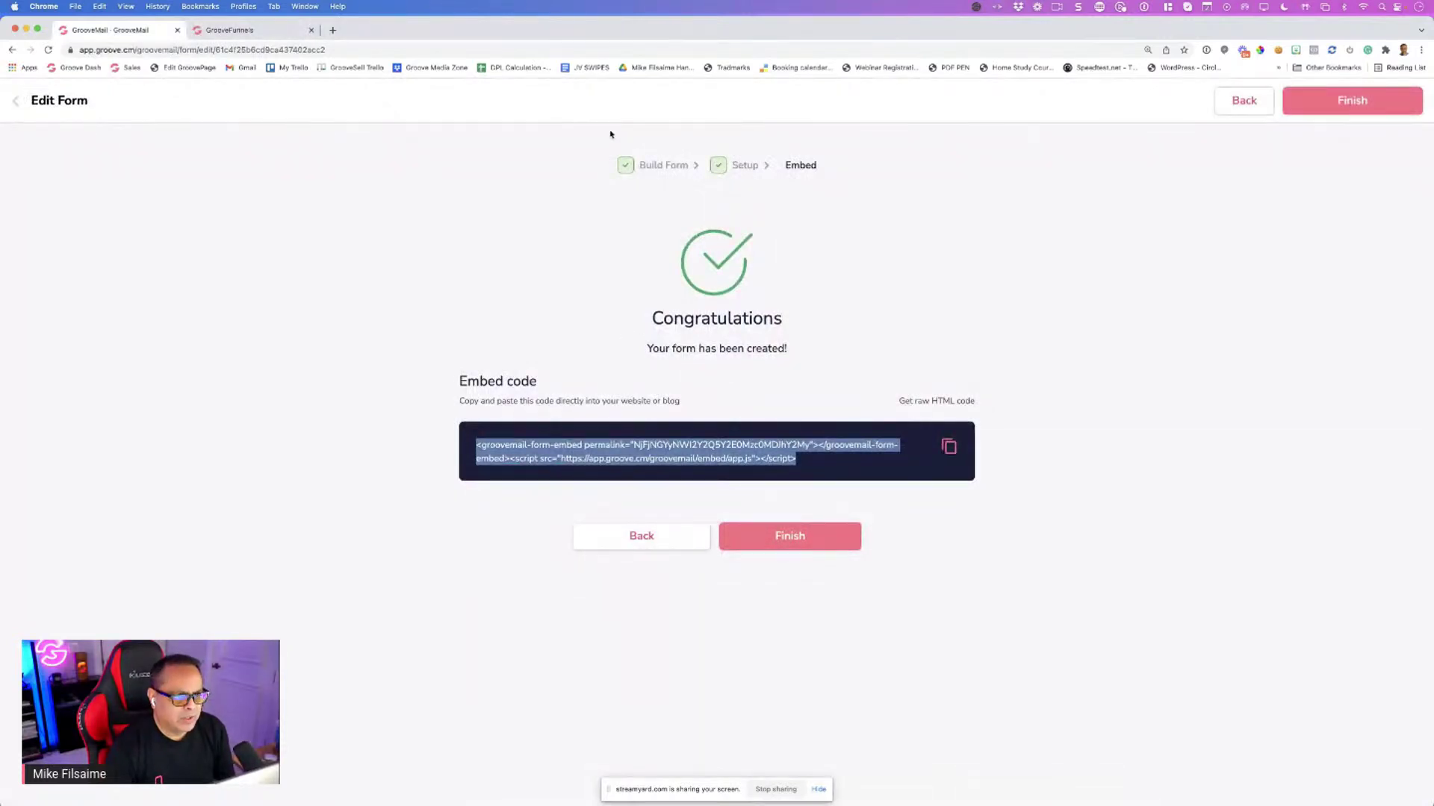
{"action": "left_click", "coordinate": [633, 167]}
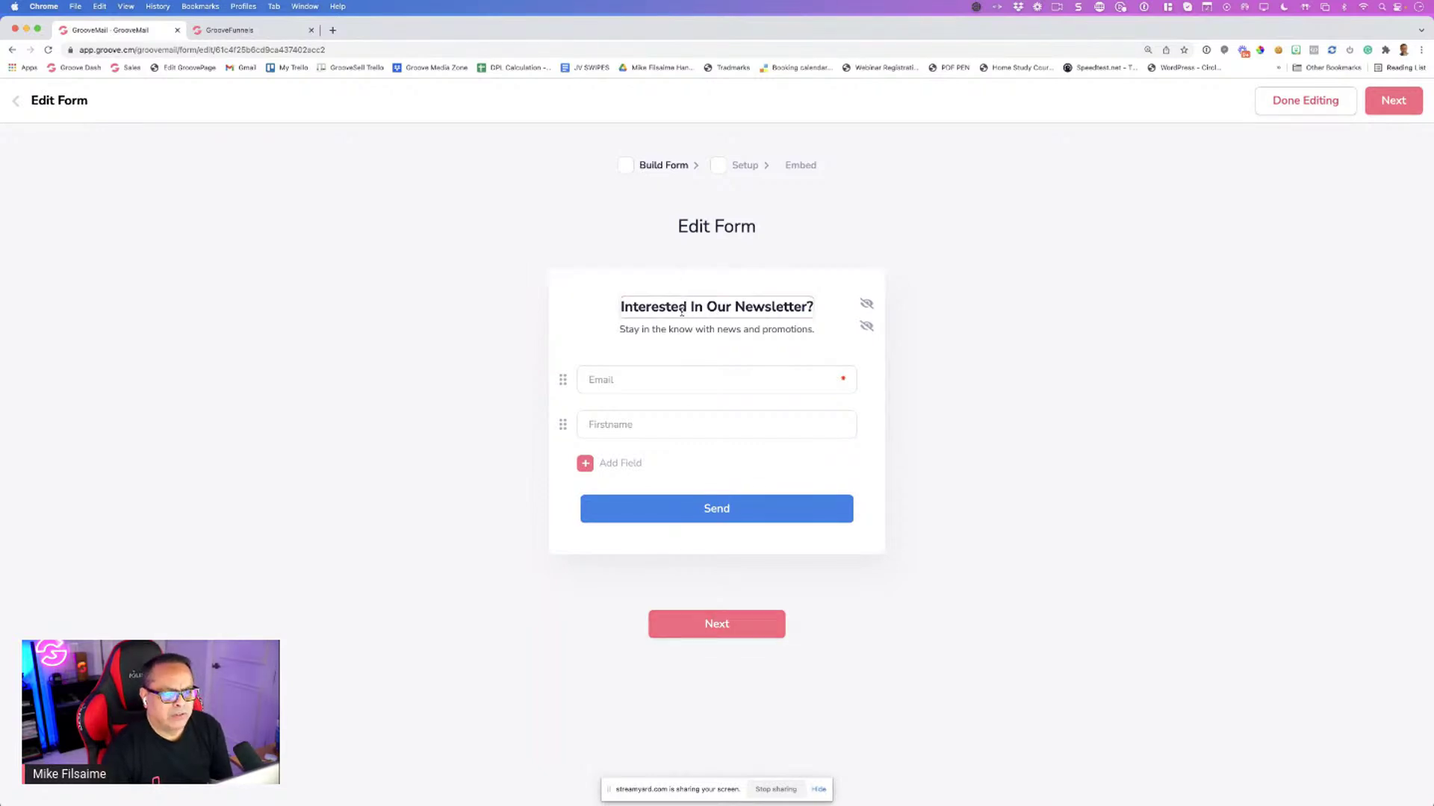
{"action": "left_click", "coordinate": [693, 633]}
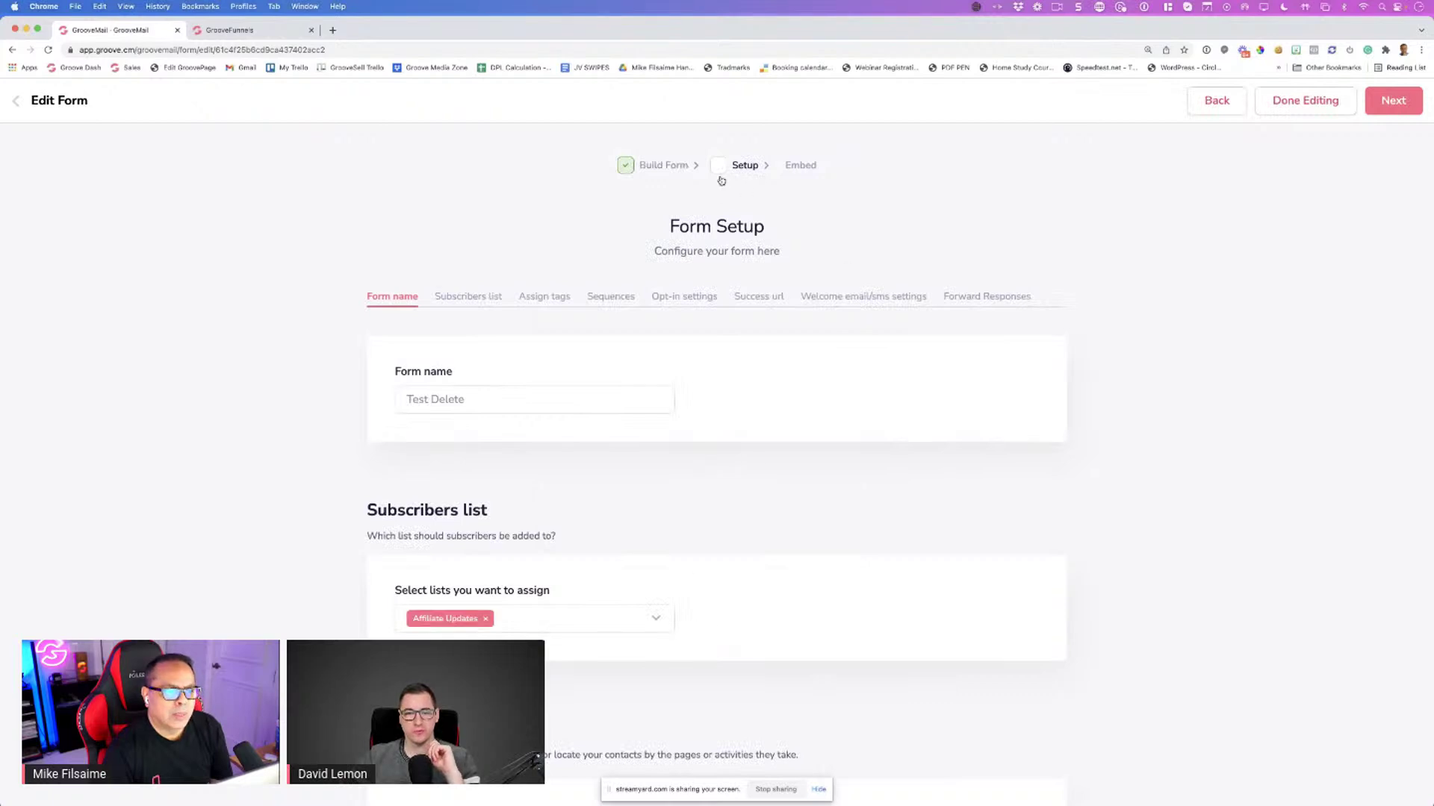
{"action": "left_click", "coordinate": [1380, 111]}
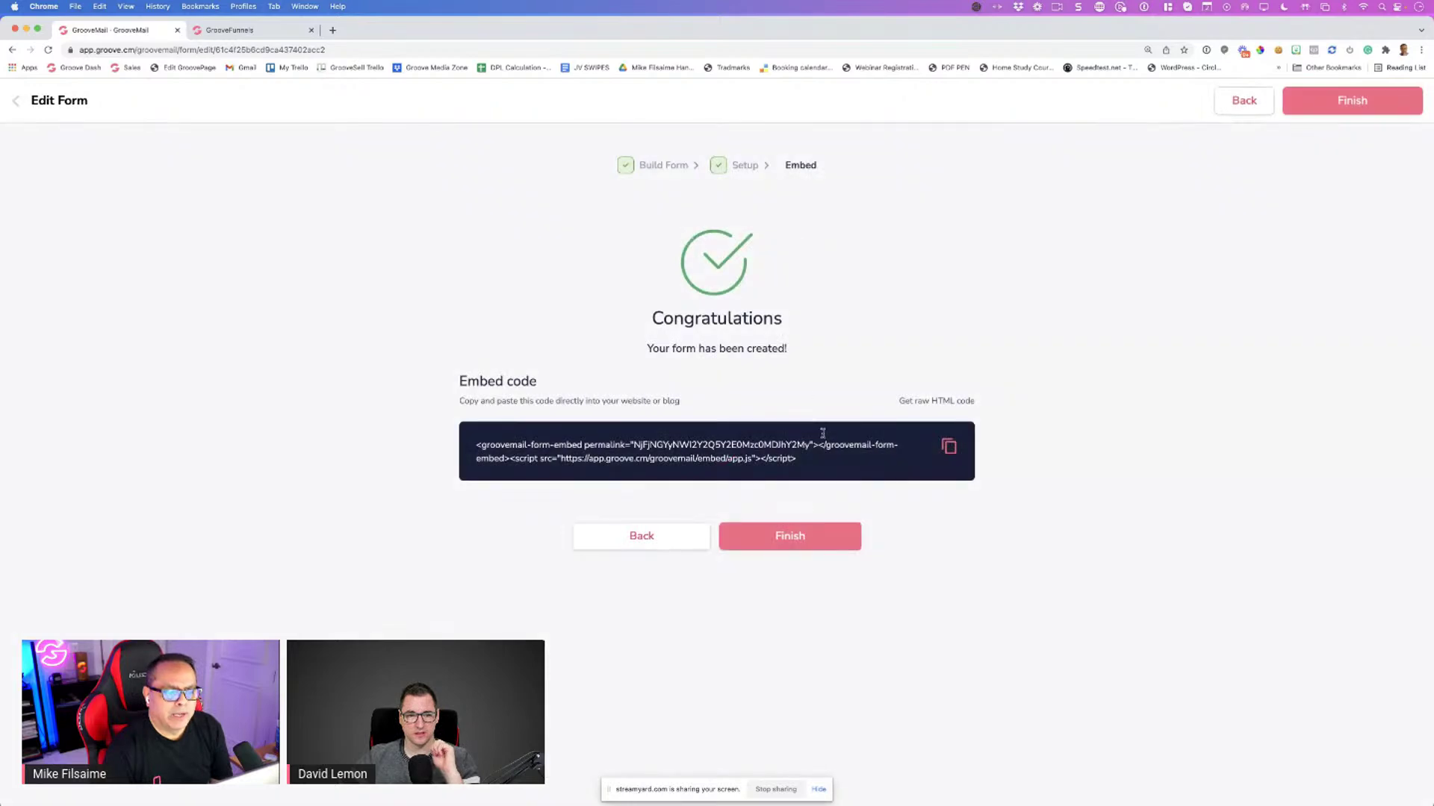
{"action": "left_click", "coordinate": [946, 446]}
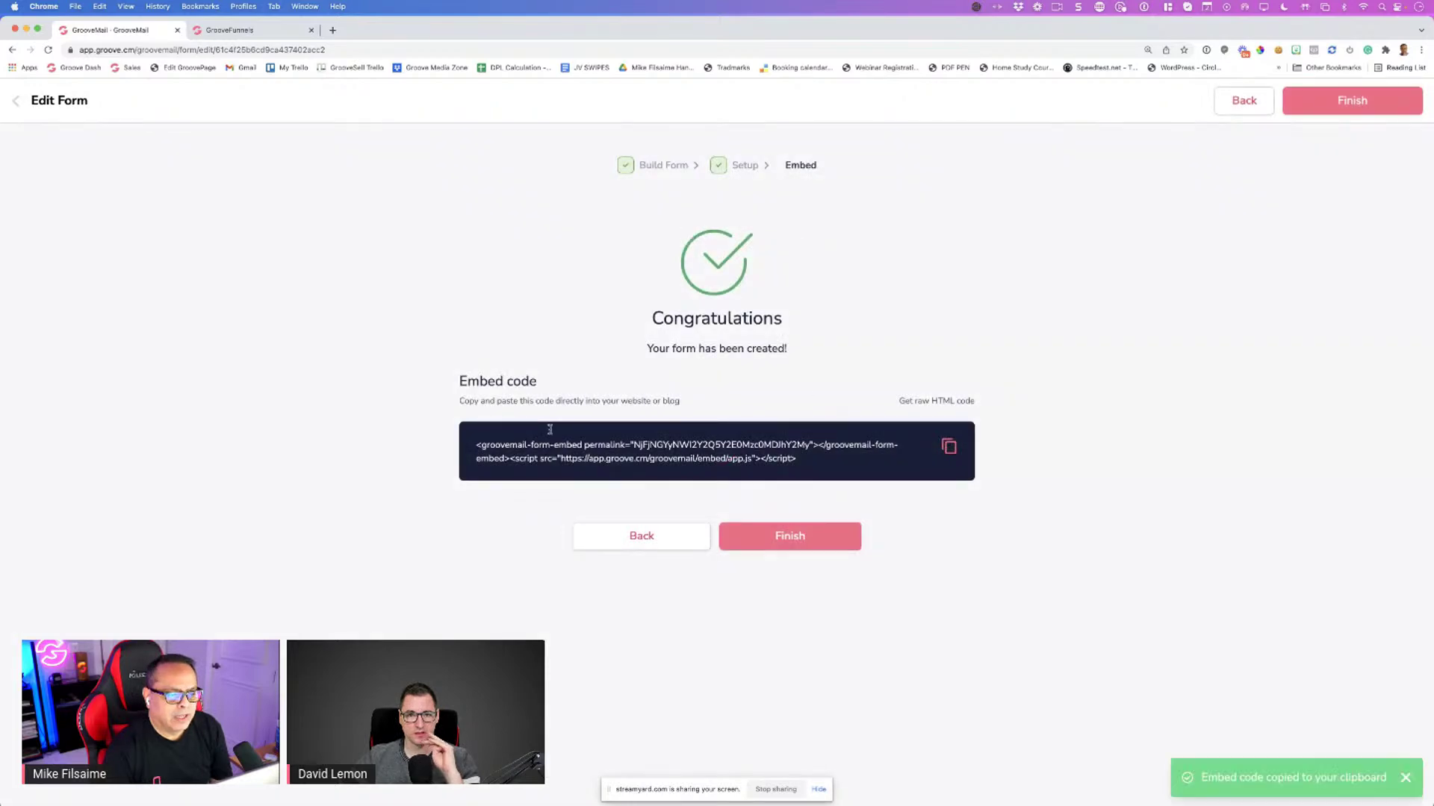
{"action": "triple_click", "coordinate": [803, 458]}
{"action": "left_click", "coordinate": [235, 30]}
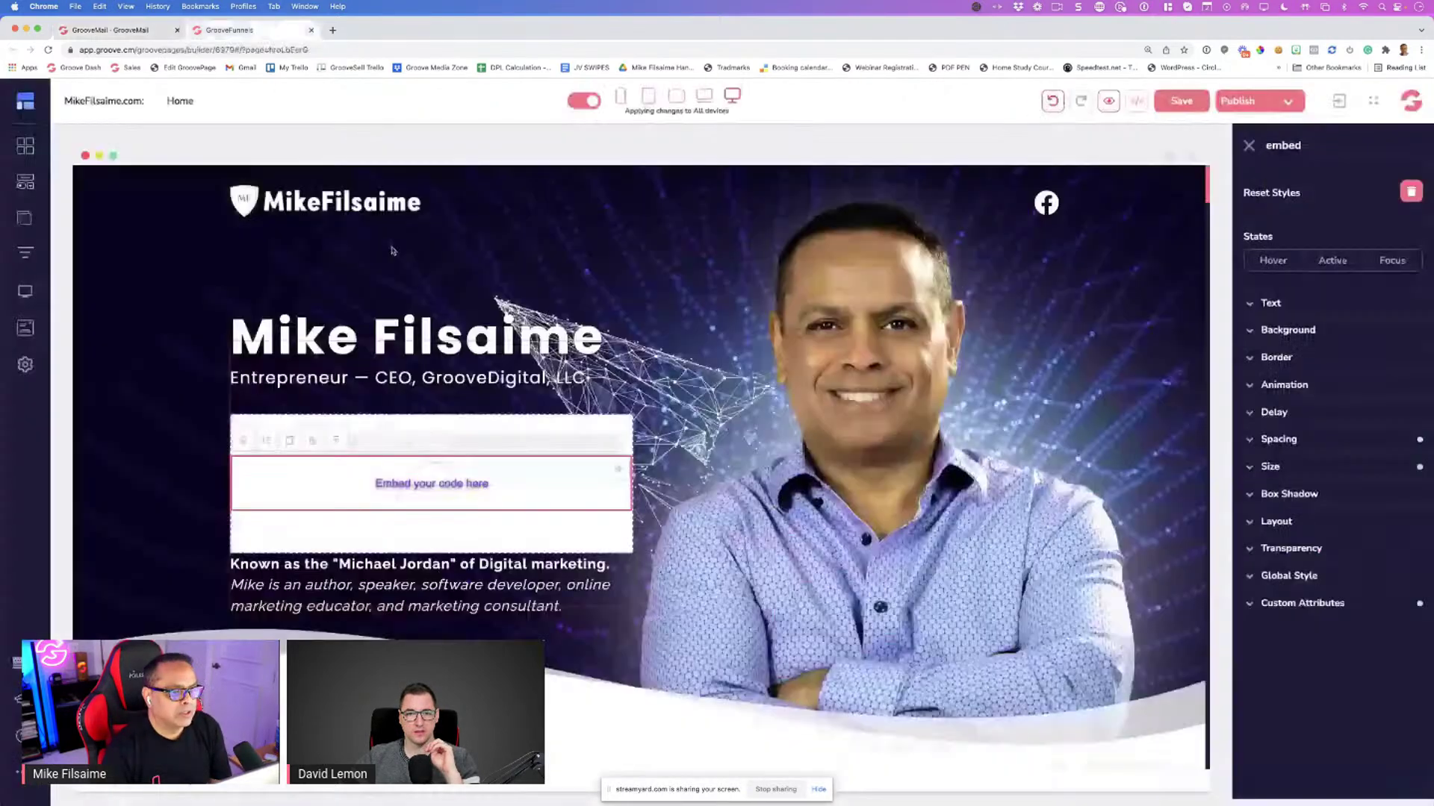
Paste the GrooveMail embed code into the embed block and save it
{"action": "left_click", "coordinate": [244, 444]}
{"action": "key", "text": "super+v"}
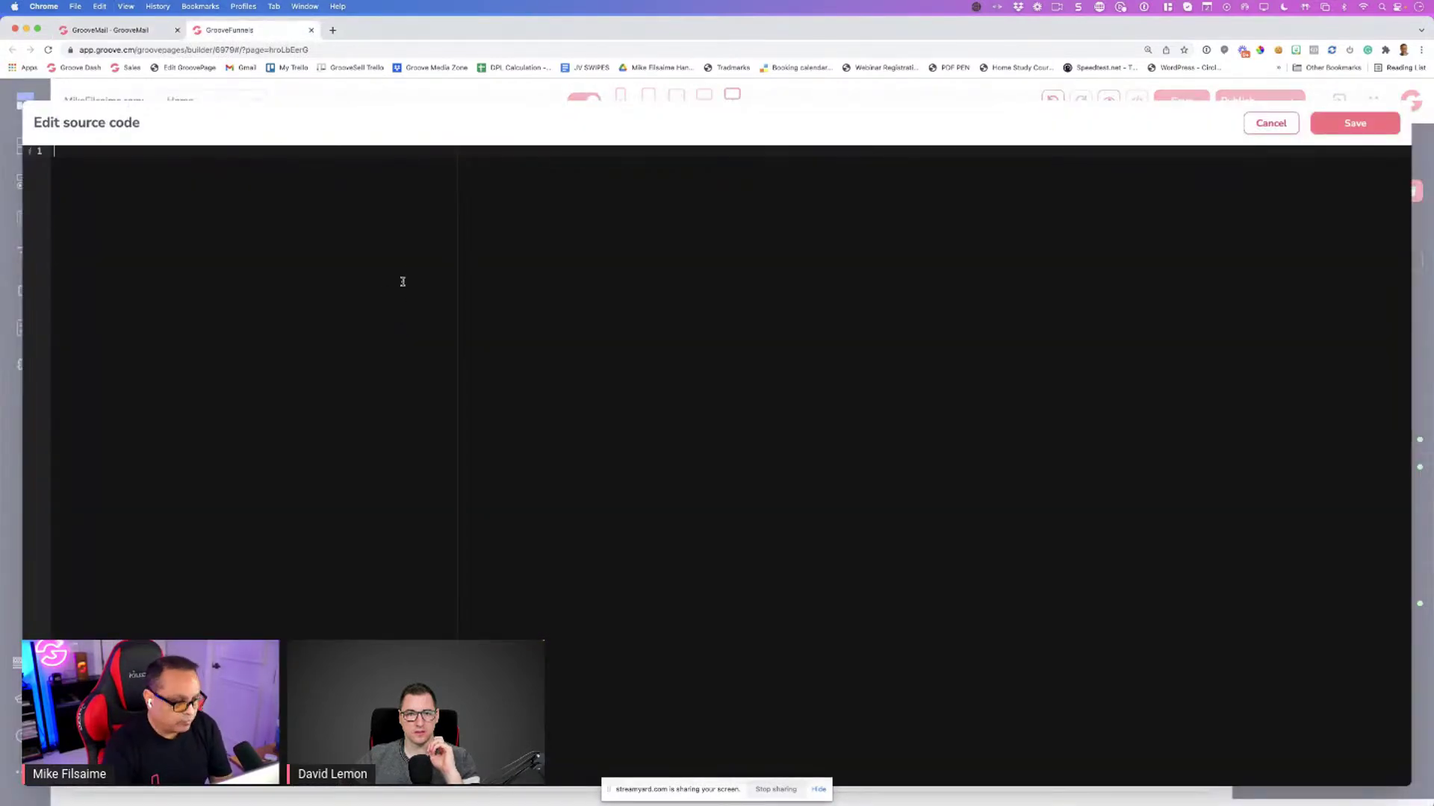
{"action": "left_click", "coordinate": [1352, 123]}
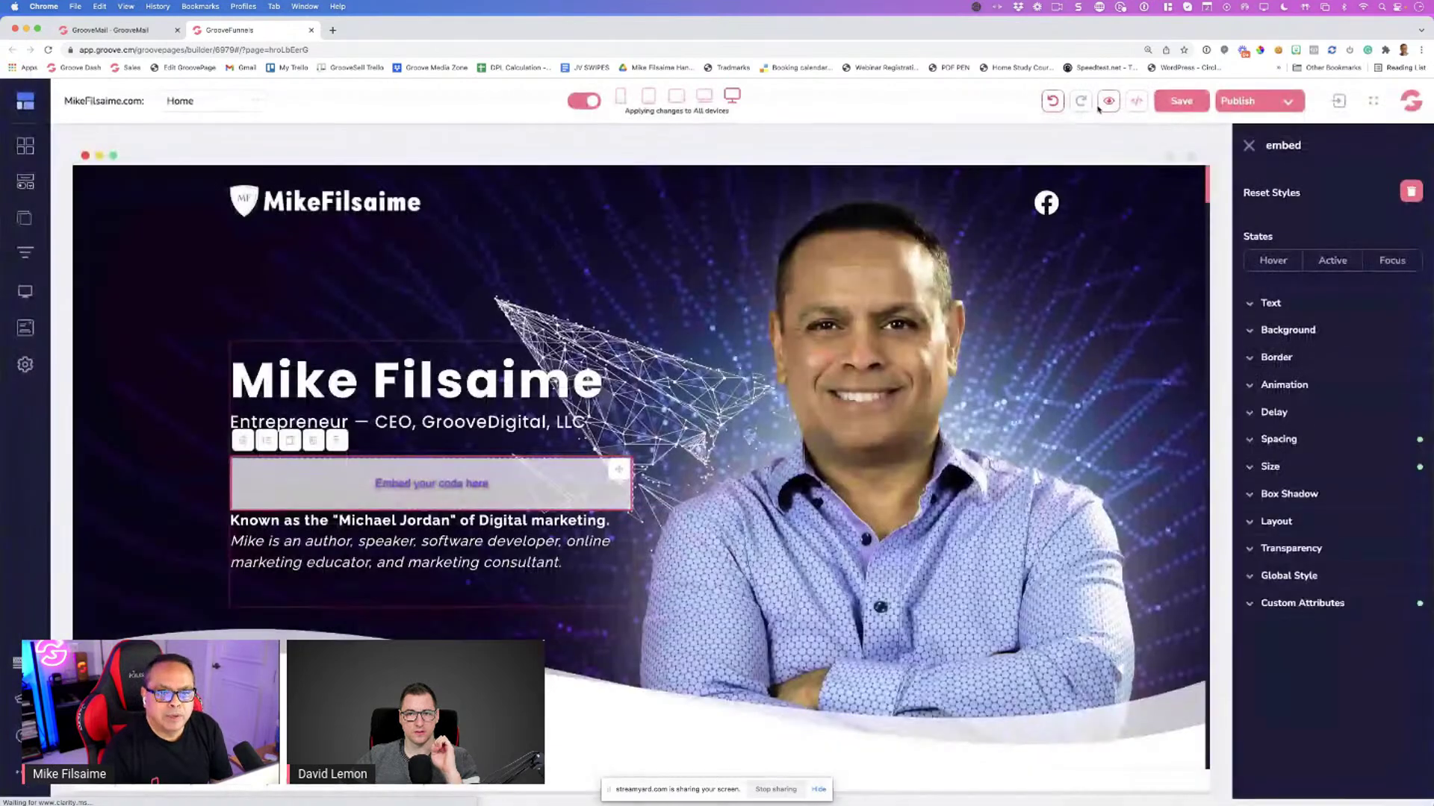
Preview the page to check the signup form, then close the preview and the builder tab
{"action": "left_click", "coordinate": [1109, 102]}
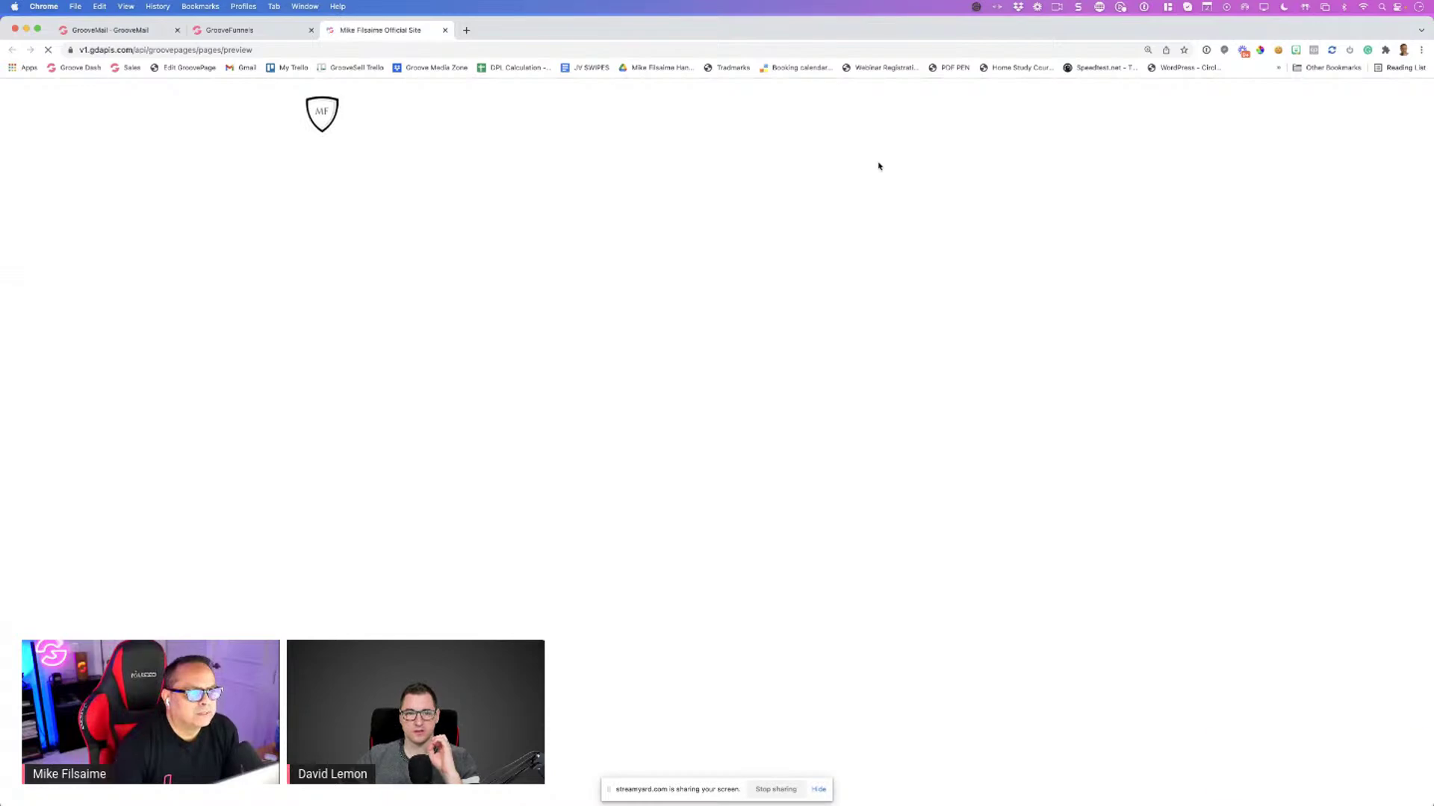
{"action": "scroll", "coordinate": [442, 407], "scroll_direction": "down", "scroll_amount": 2}
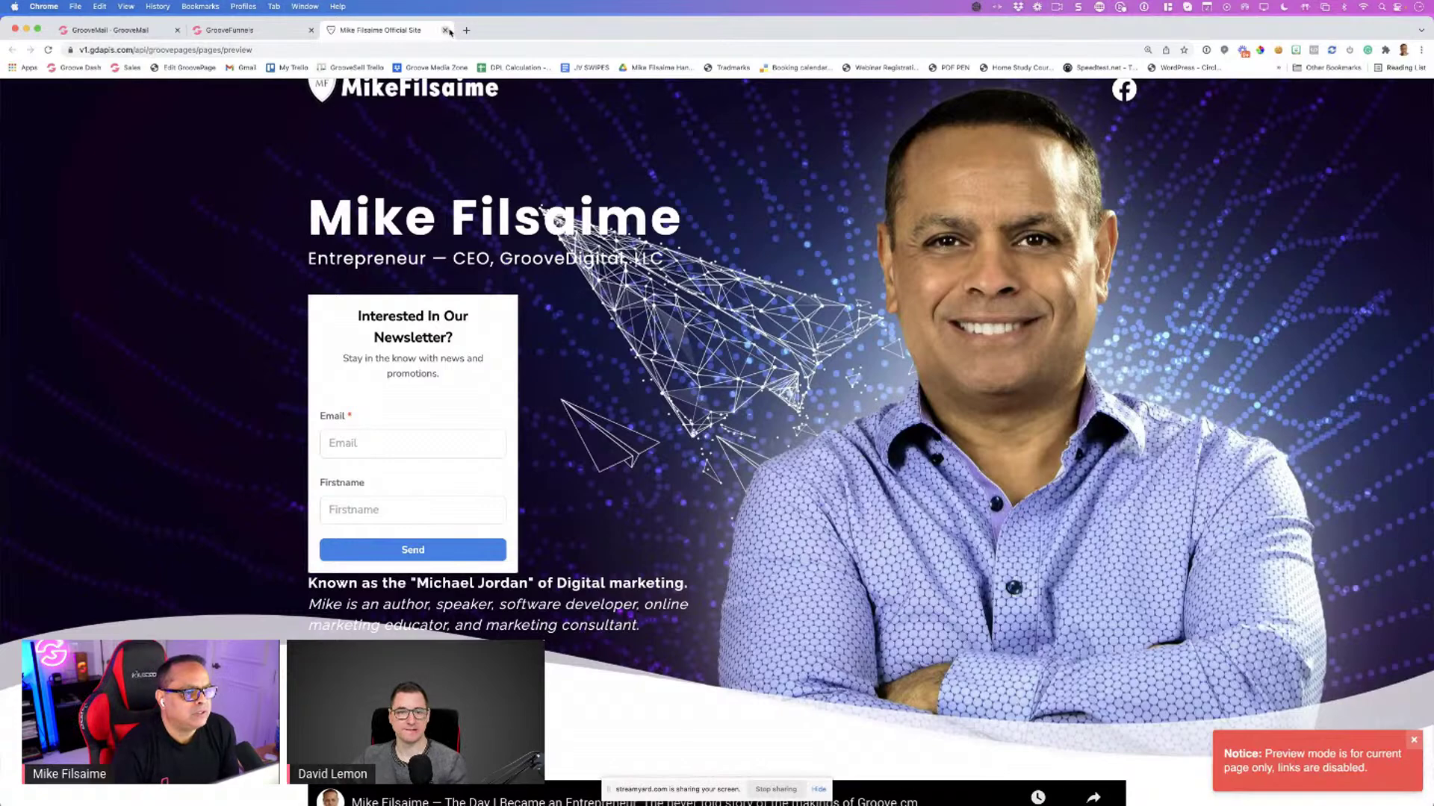
{"action": "left_click", "coordinate": [446, 30]}
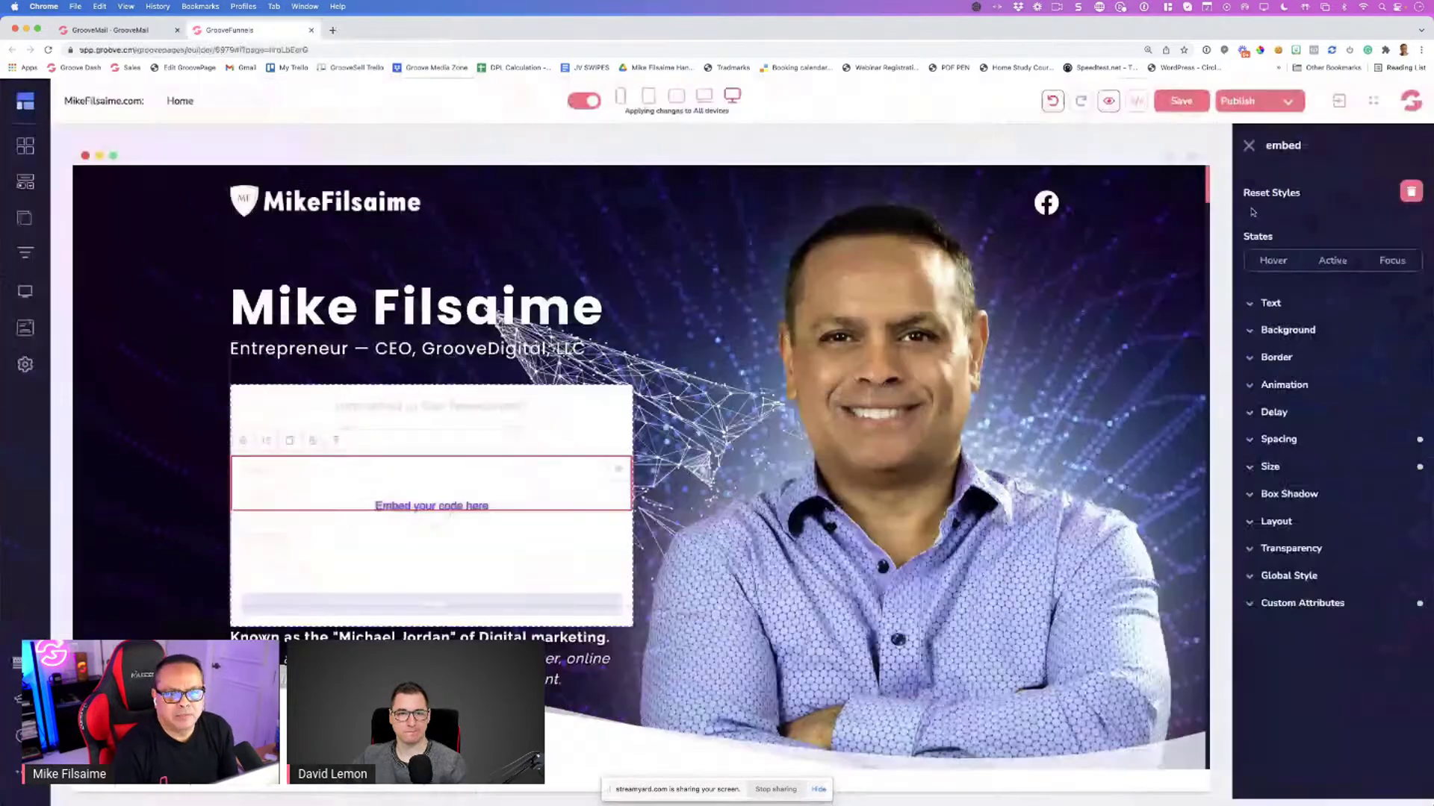
{"action": "left_click", "coordinate": [657, 95]}
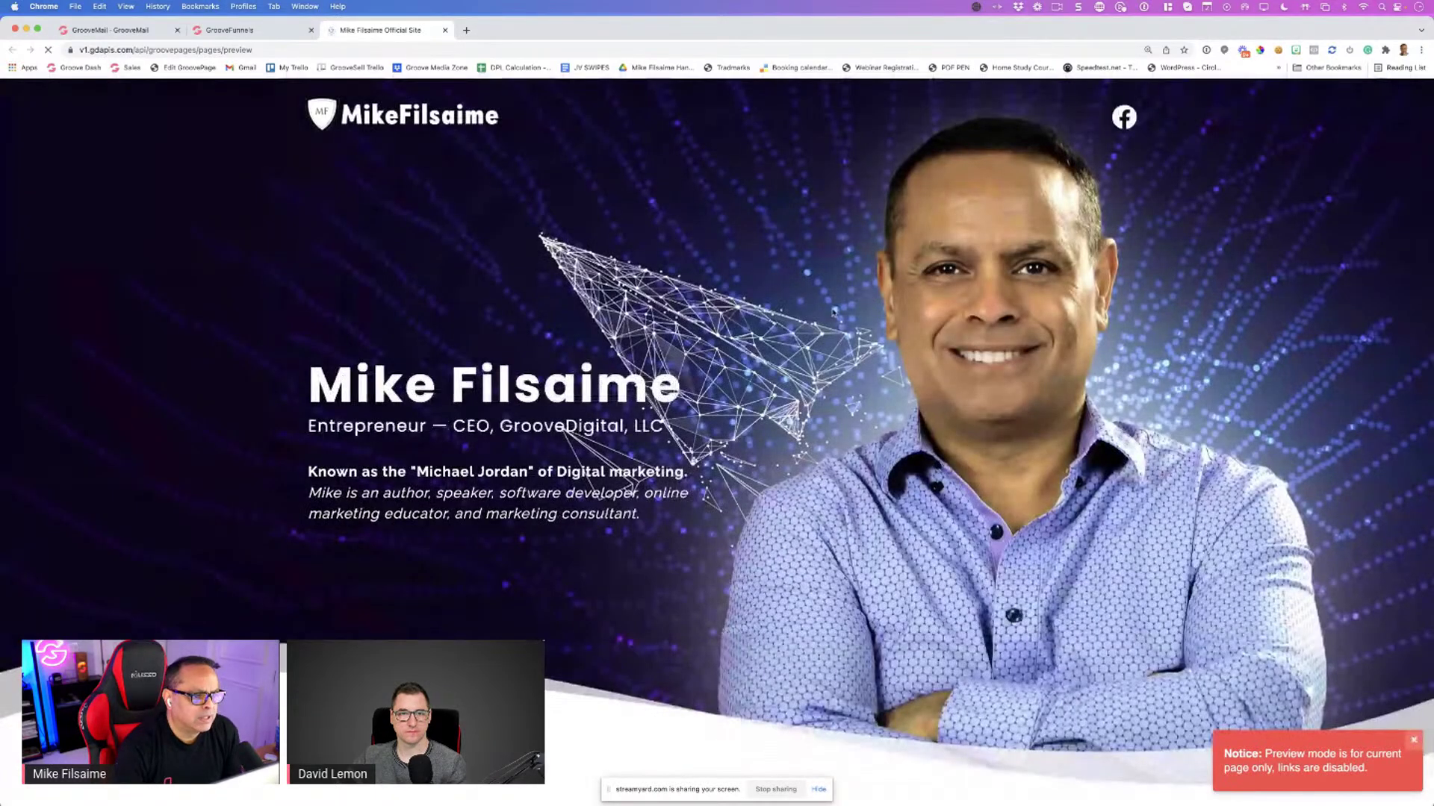
{"action": "scroll", "coordinate": [525, 365], "scroll_direction": "down", "scroll_amount": 5}
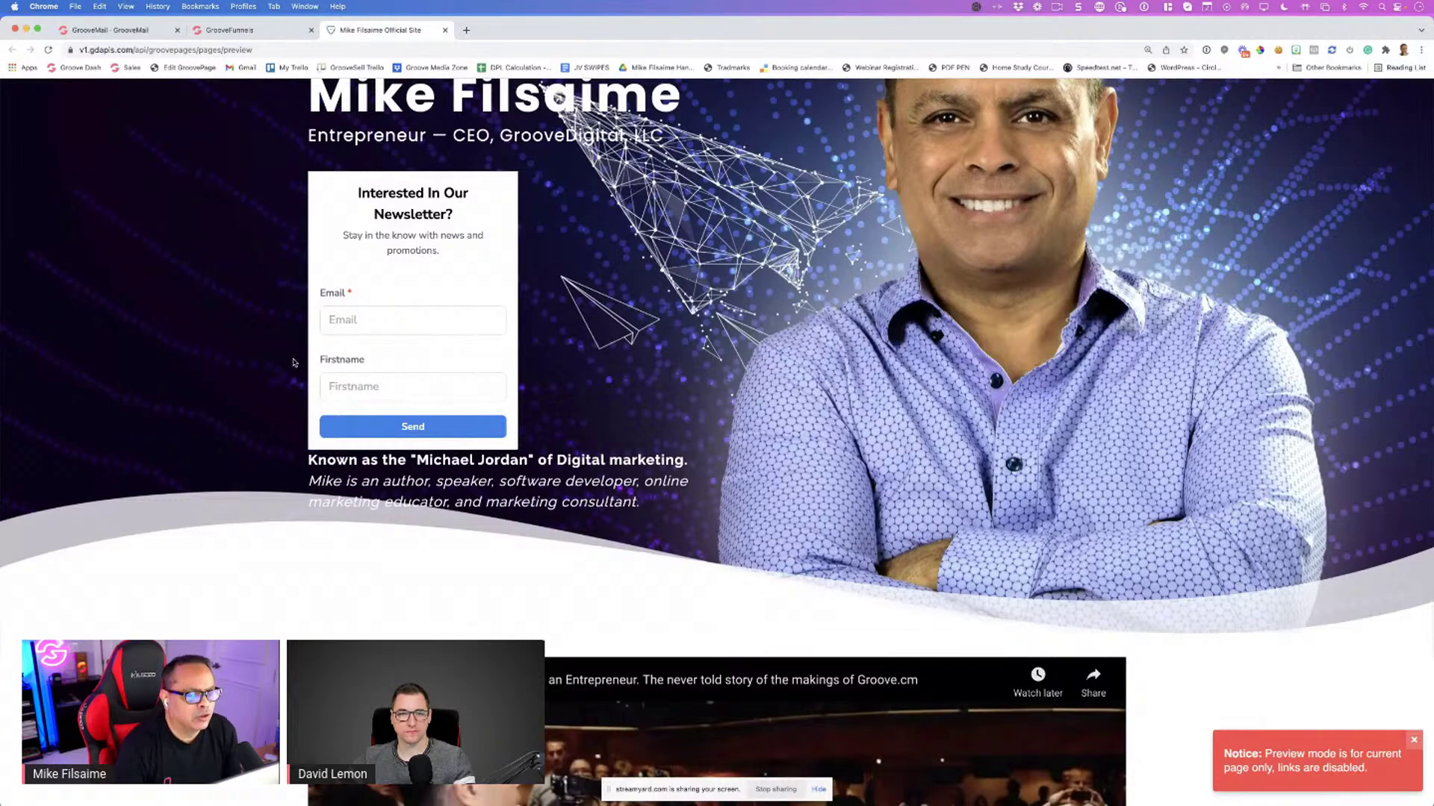
{"action": "scroll", "coordinate": [292, 362], "scroll_direction": "down", "scroll_amount": 2}
{"action": "scroll", "coordinate": [292, 363], "scroll_direction": "up", "scroll_amount": 1}
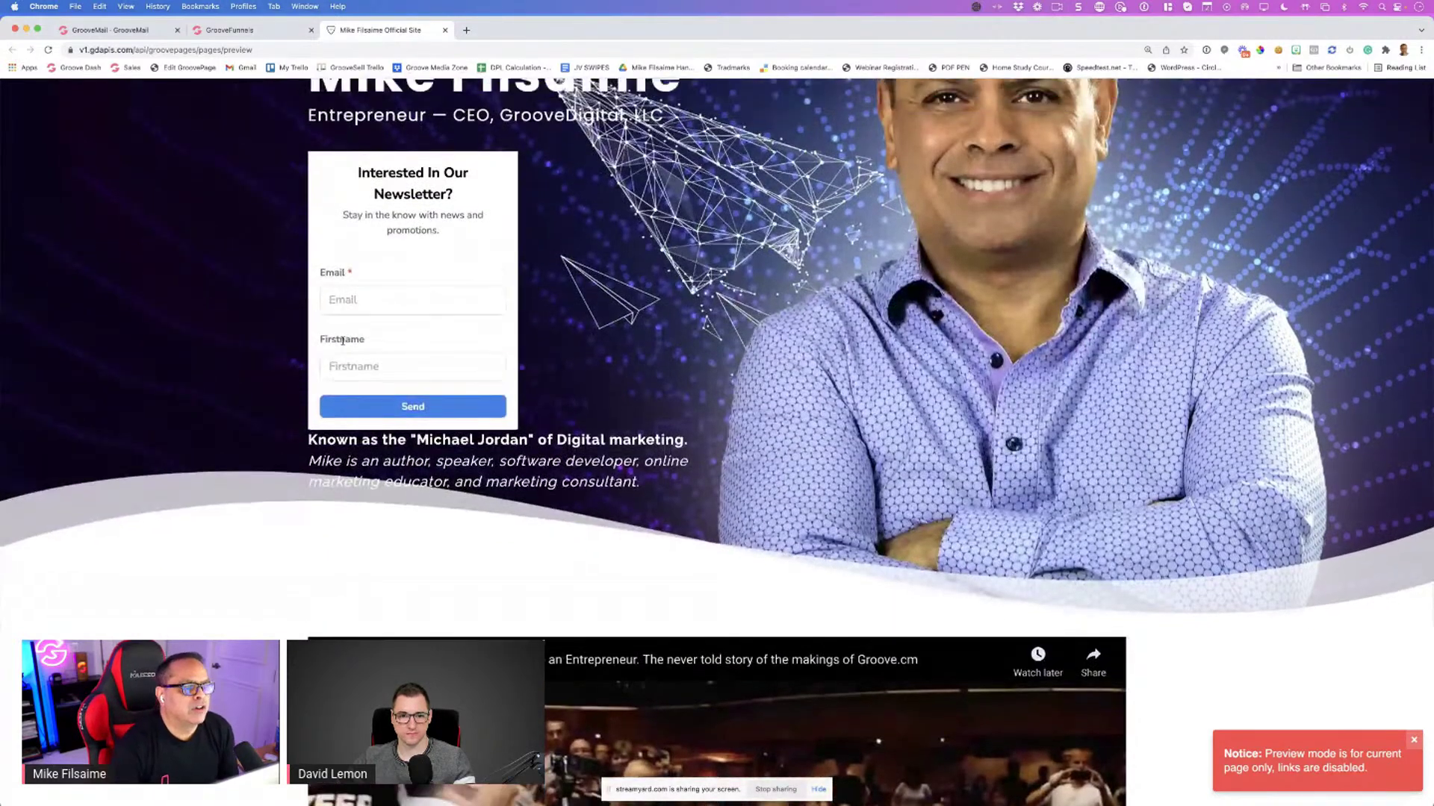
{"action": "left_click", "coordinate": [445, 30]}
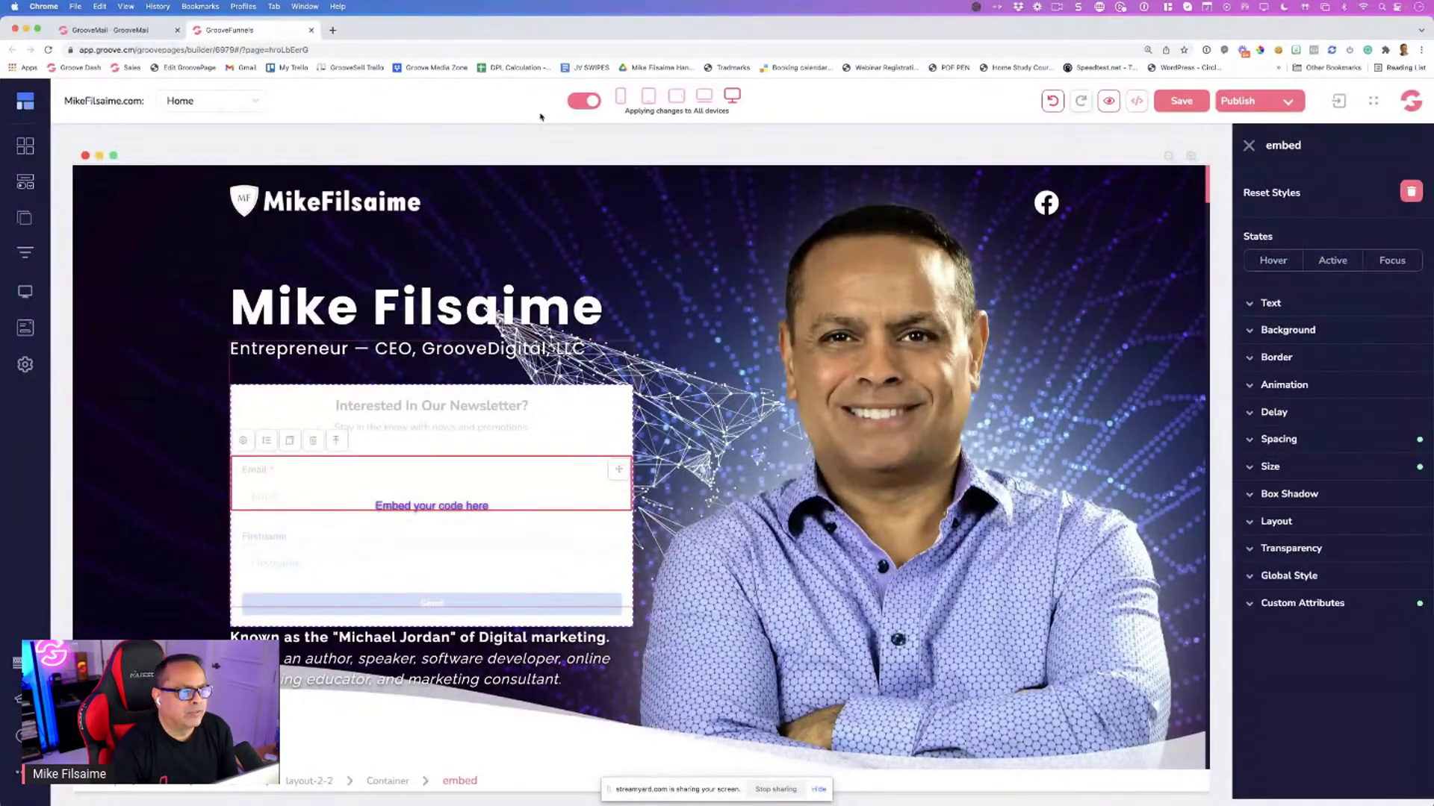
{"action": "left_click", "coordinate": [310, 30]}
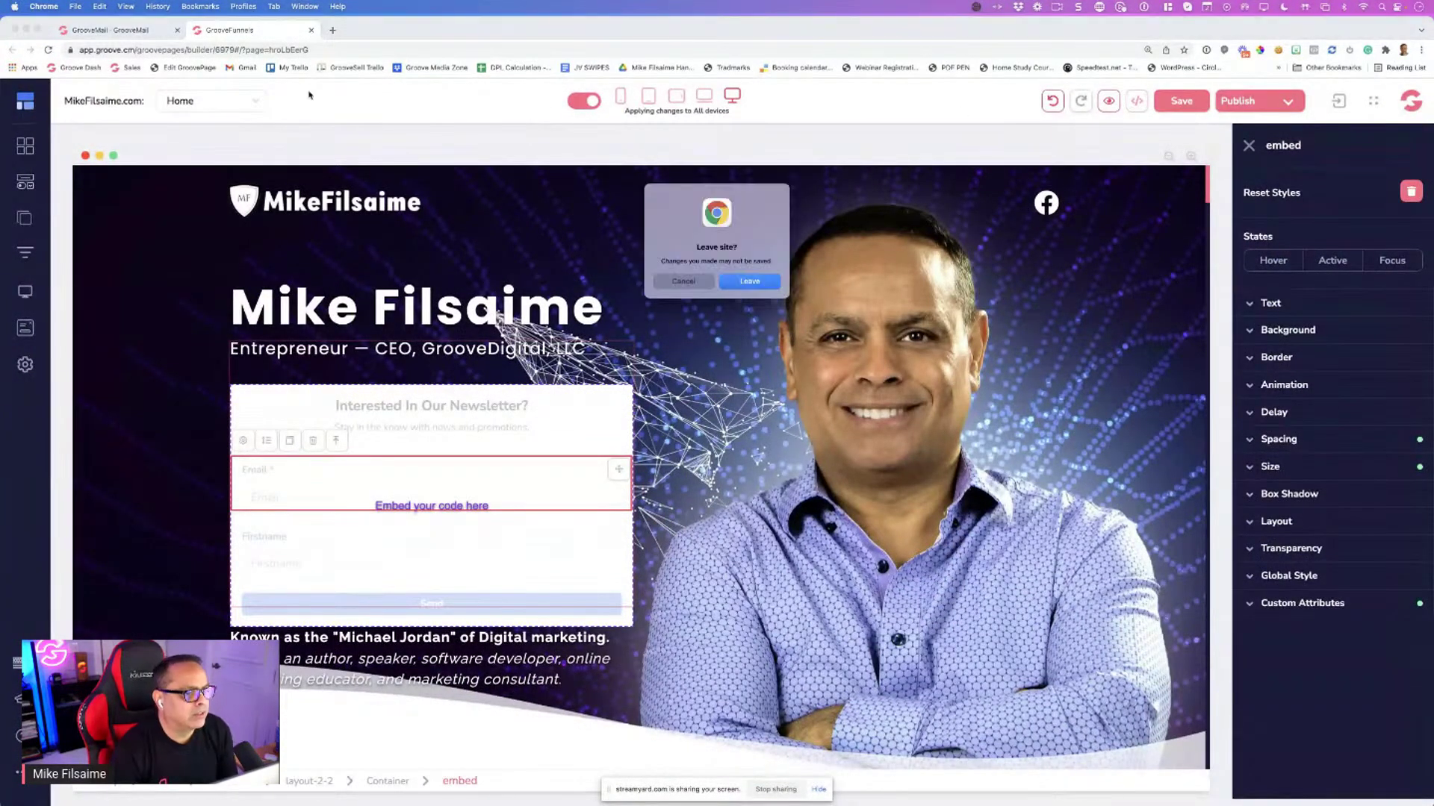
{"action": "left_click", "coordinate": [730, 282]}
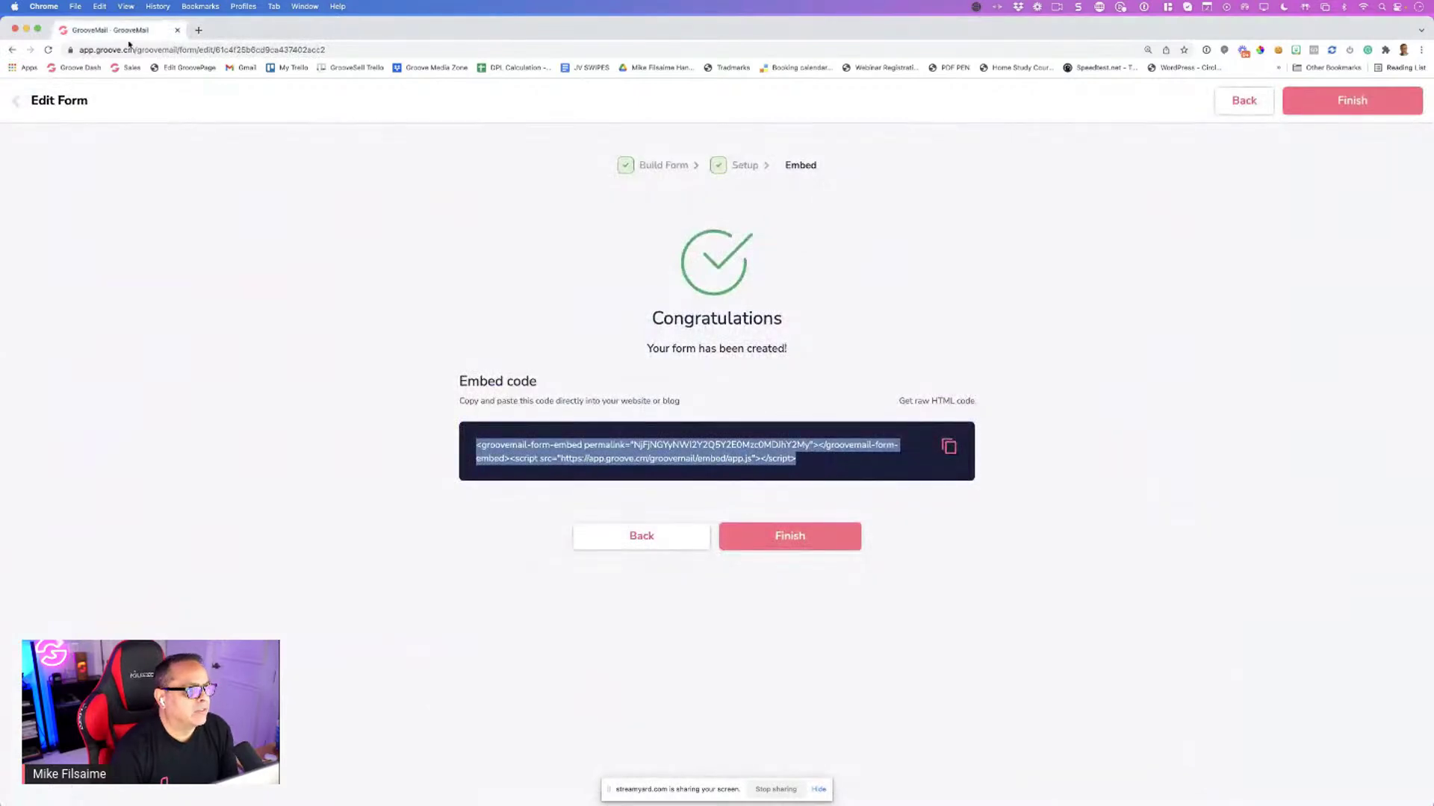
Add a Lastname field and move Firstname and Lastname above Email
{"action": "left_click", "coordinate": [635, 170]}
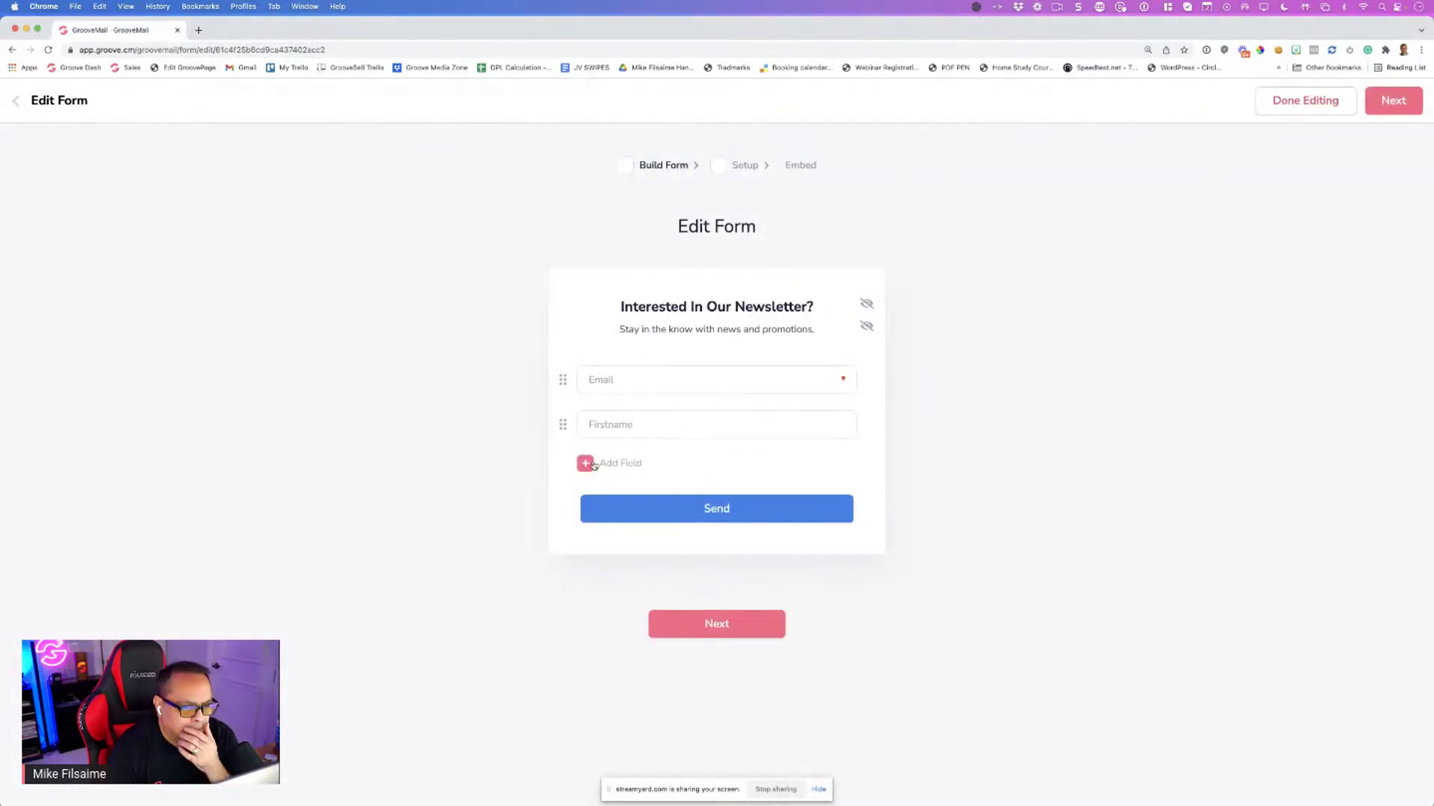
{"action": "left_click_drag", "start_coordinate": [564, 426], "coordinate": [563, 381]}
{"action": "left_click", "coordinate": [586, 464]}
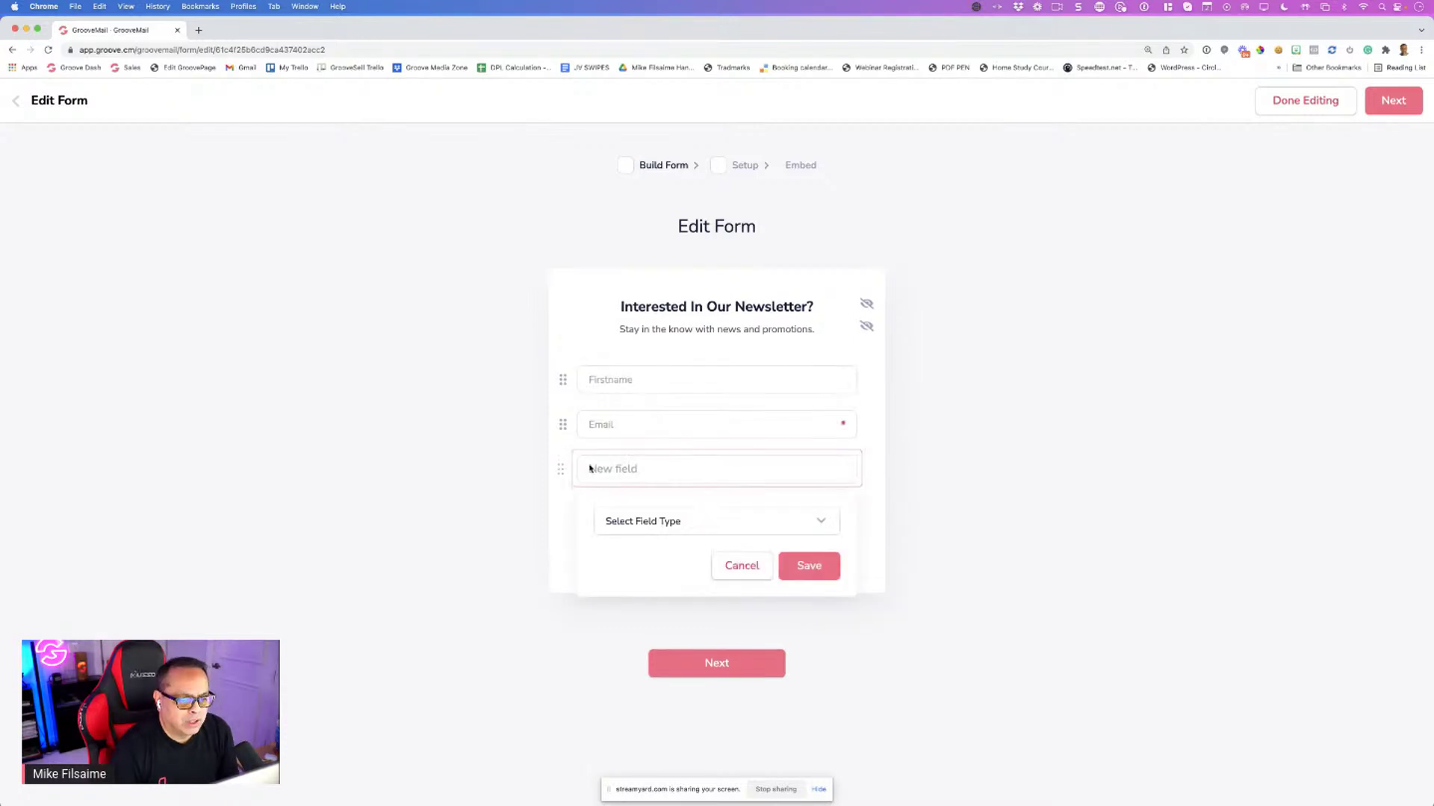
{"action": "left_click", "coordinate": [650, 515]}
{"action": "left_click", "coordinate": [652, 625]}
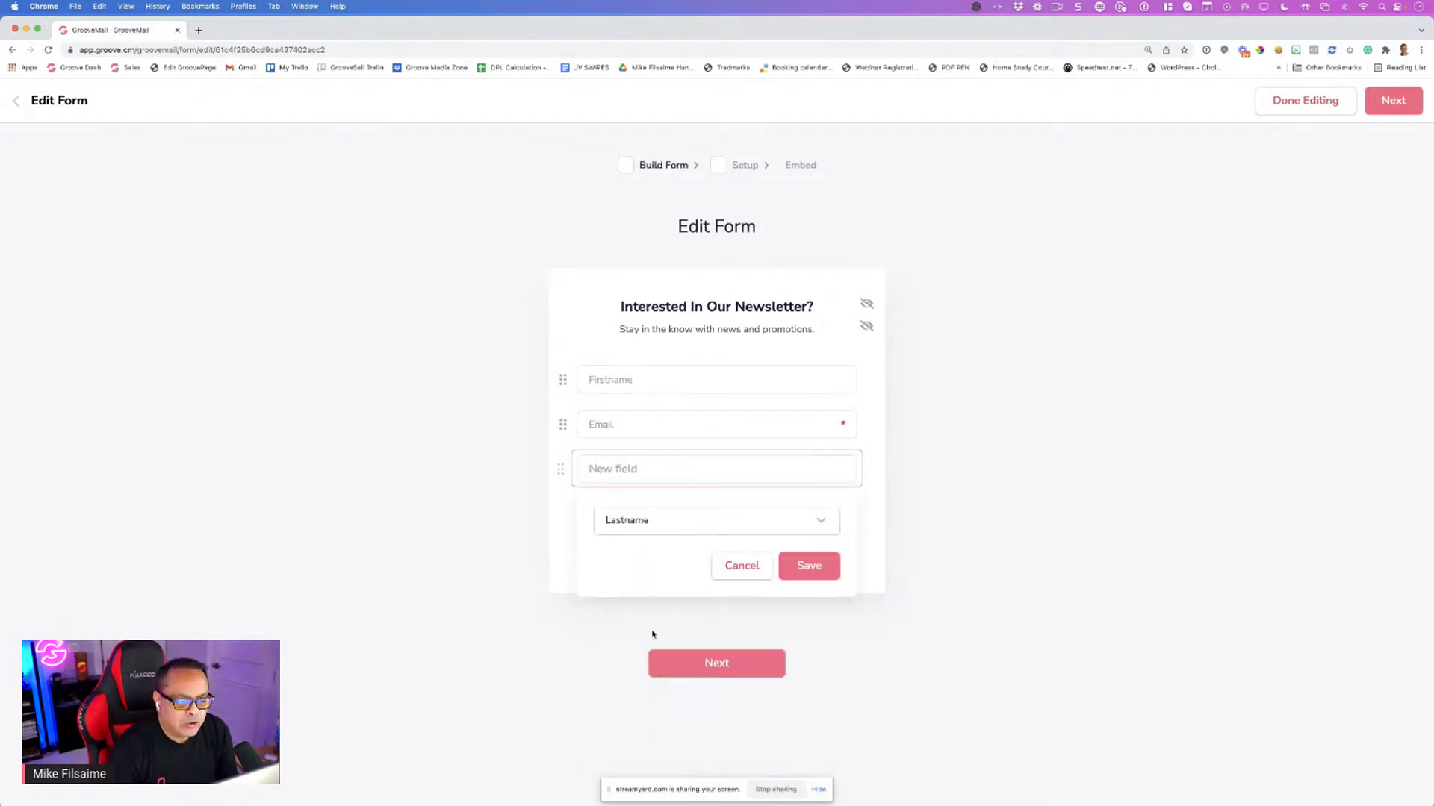
{"action": "left_click", "coordinate": [810, 574]}
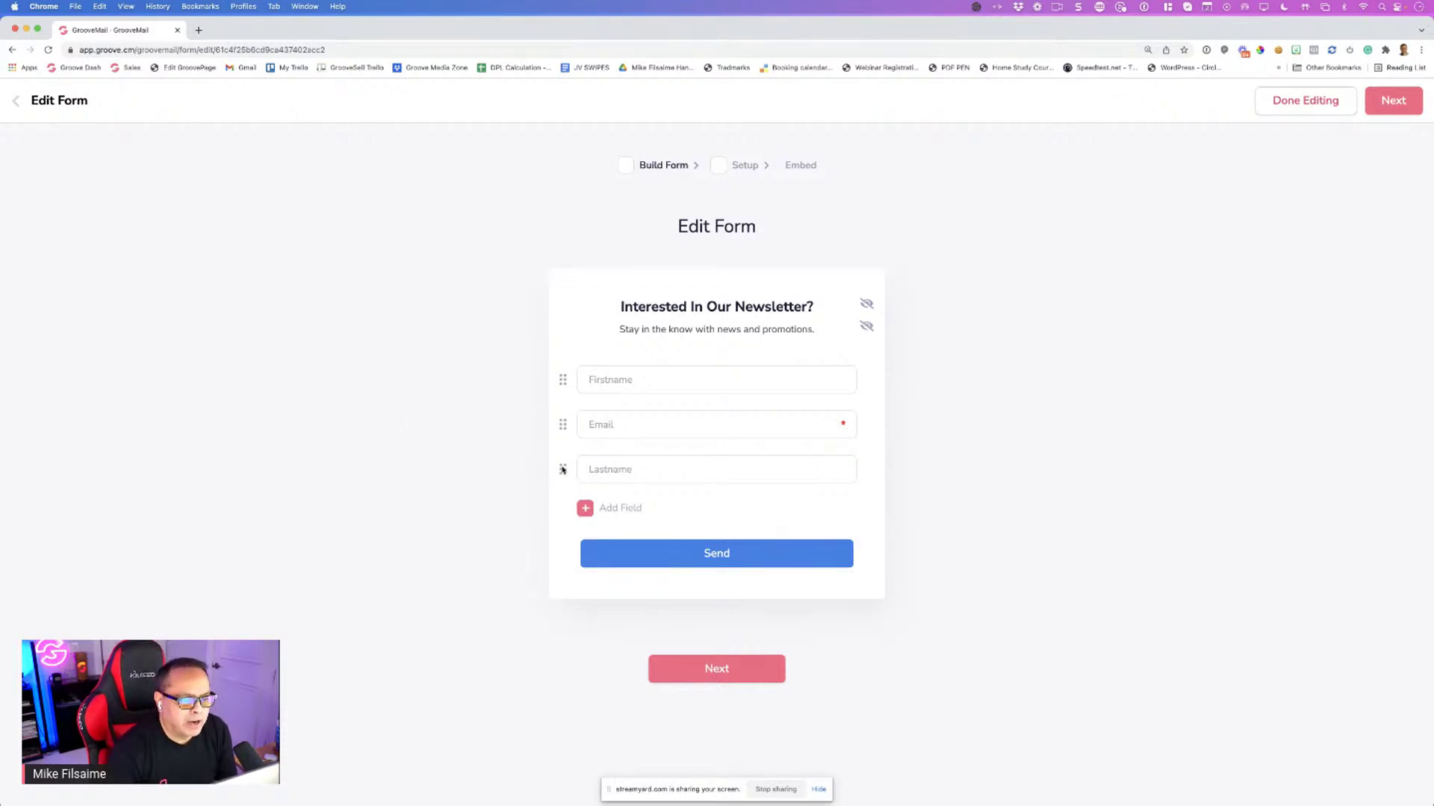
{"action": "left_click_drag", "start_coordinate": [563, 469], "coordinate": [564, 419]}
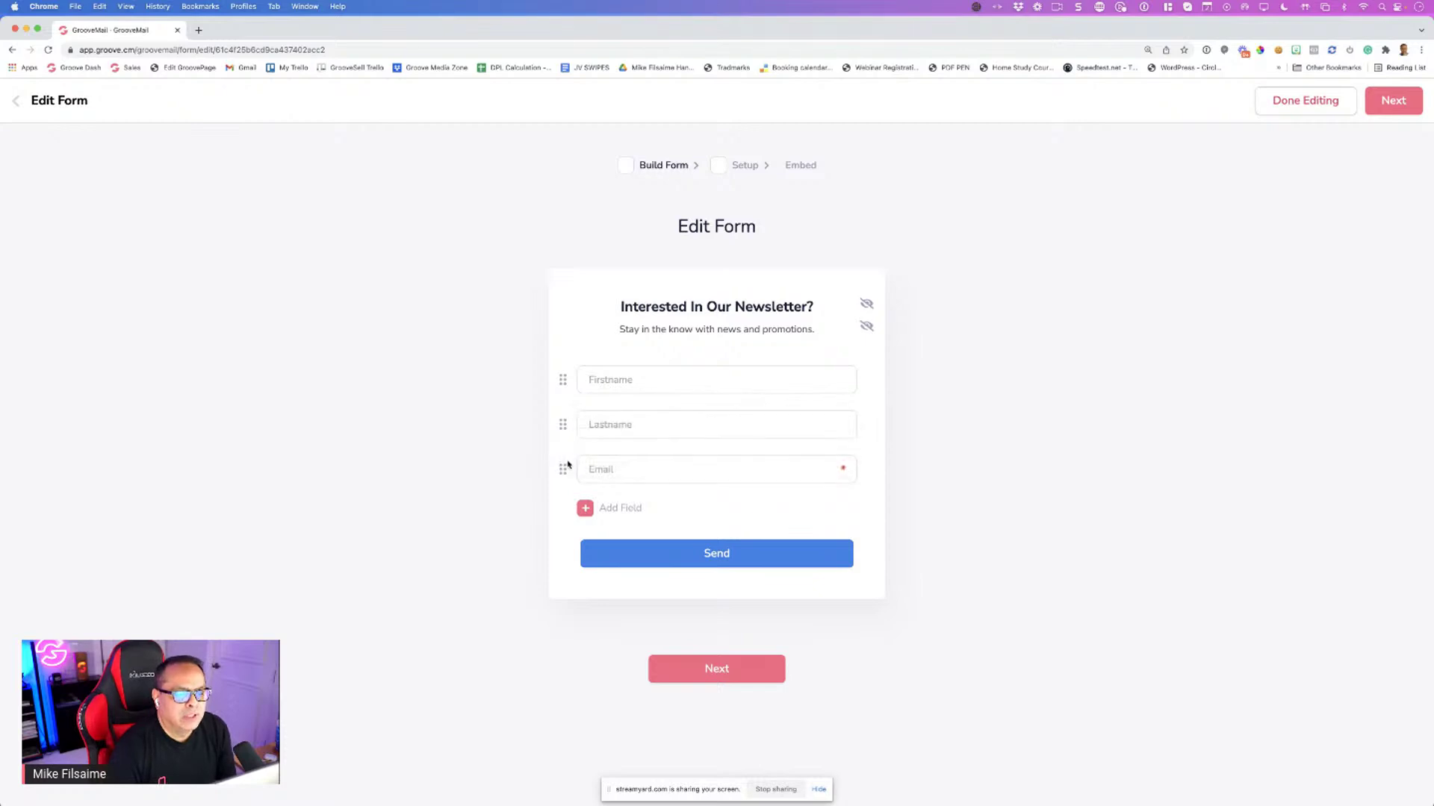
{"action": "left_click_drag", "start_coordinate": [562, 470], "coordinate": [564, 403]}
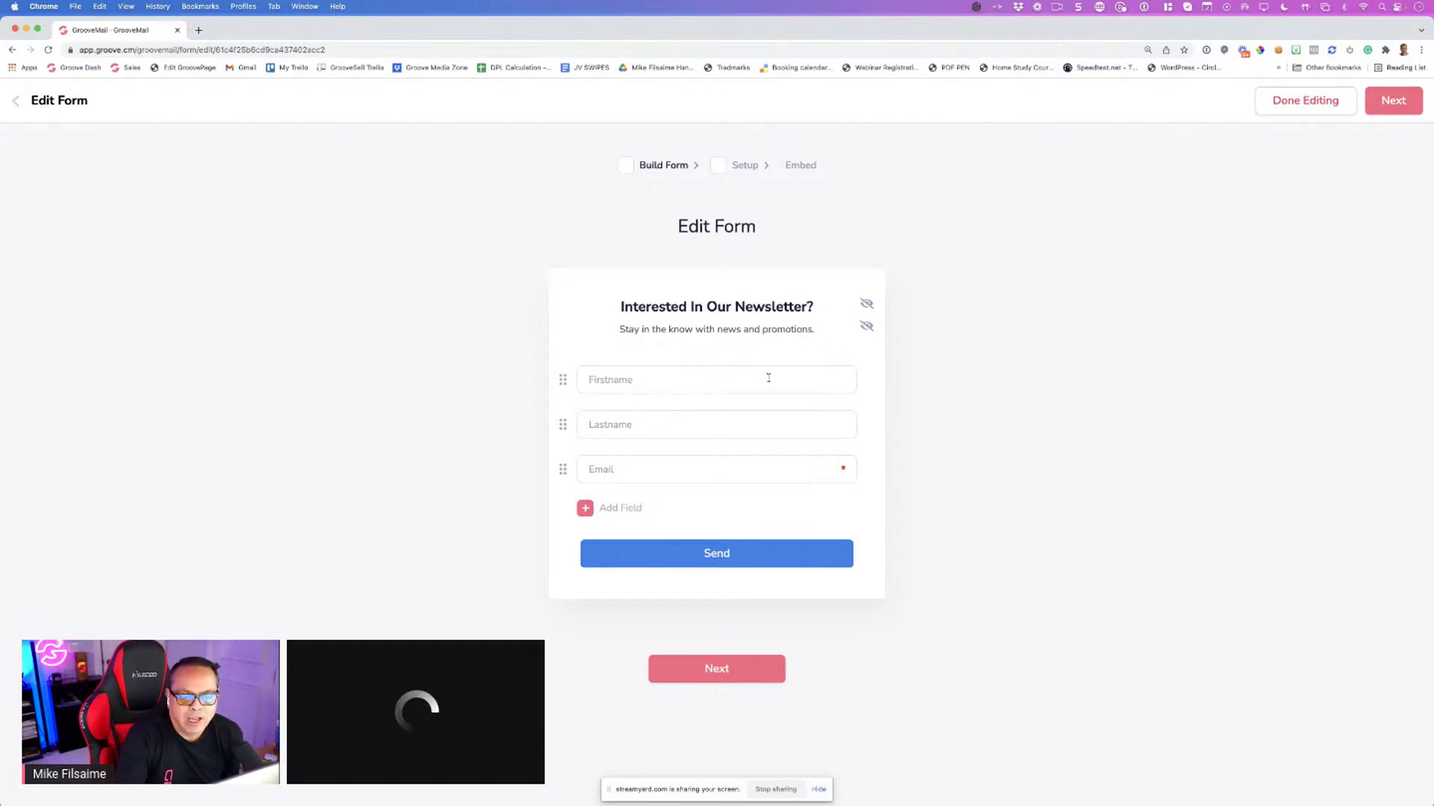
Toggle the form heading and subtitle off and back on
{"action": "left_click", "coordinate": [866, 306]}
{"action": "left_click", "coordinate": [867, 306]}
{"action": "left_click", "coordinate": [865, 327]}
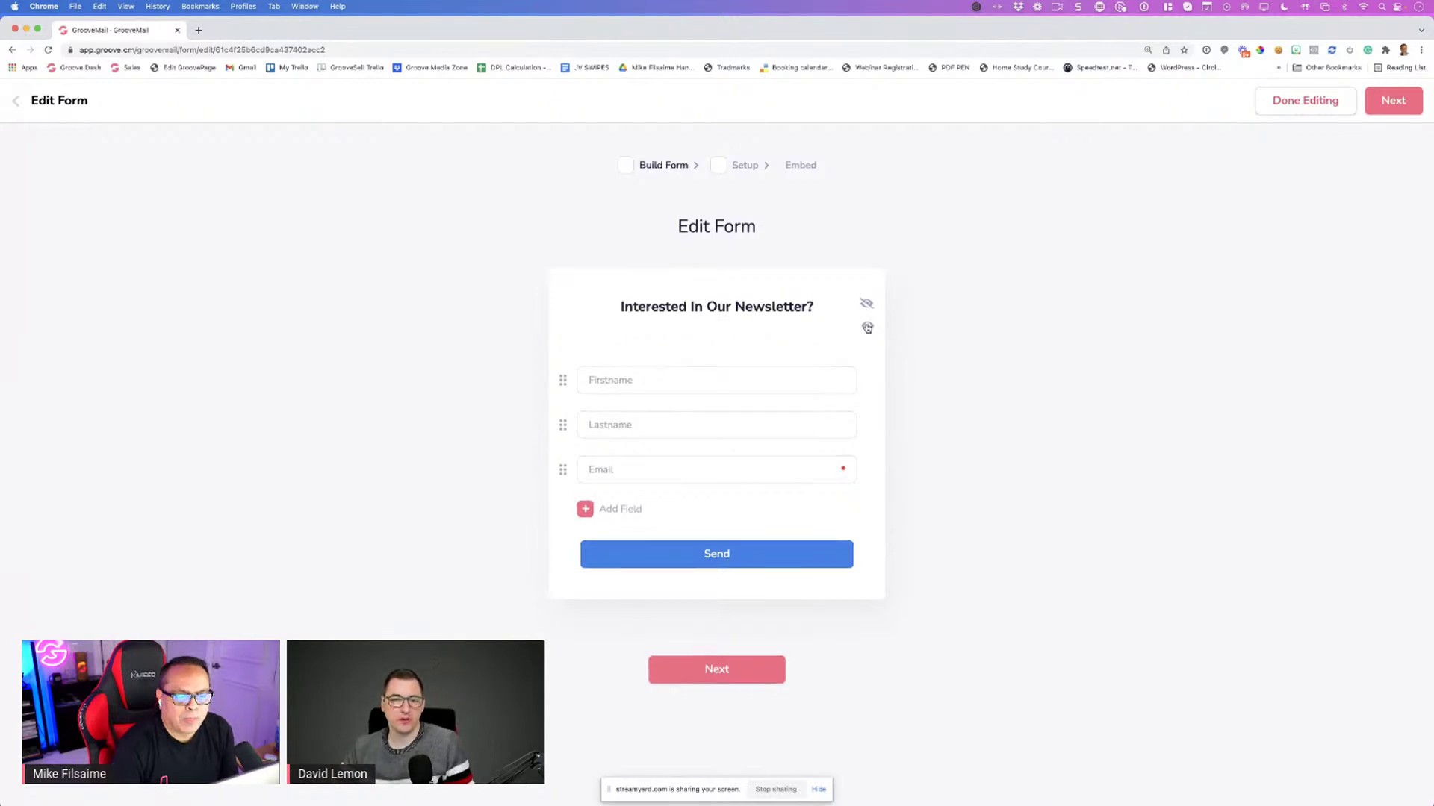
{"action": "left_click", "coordinate": [865, 328]}
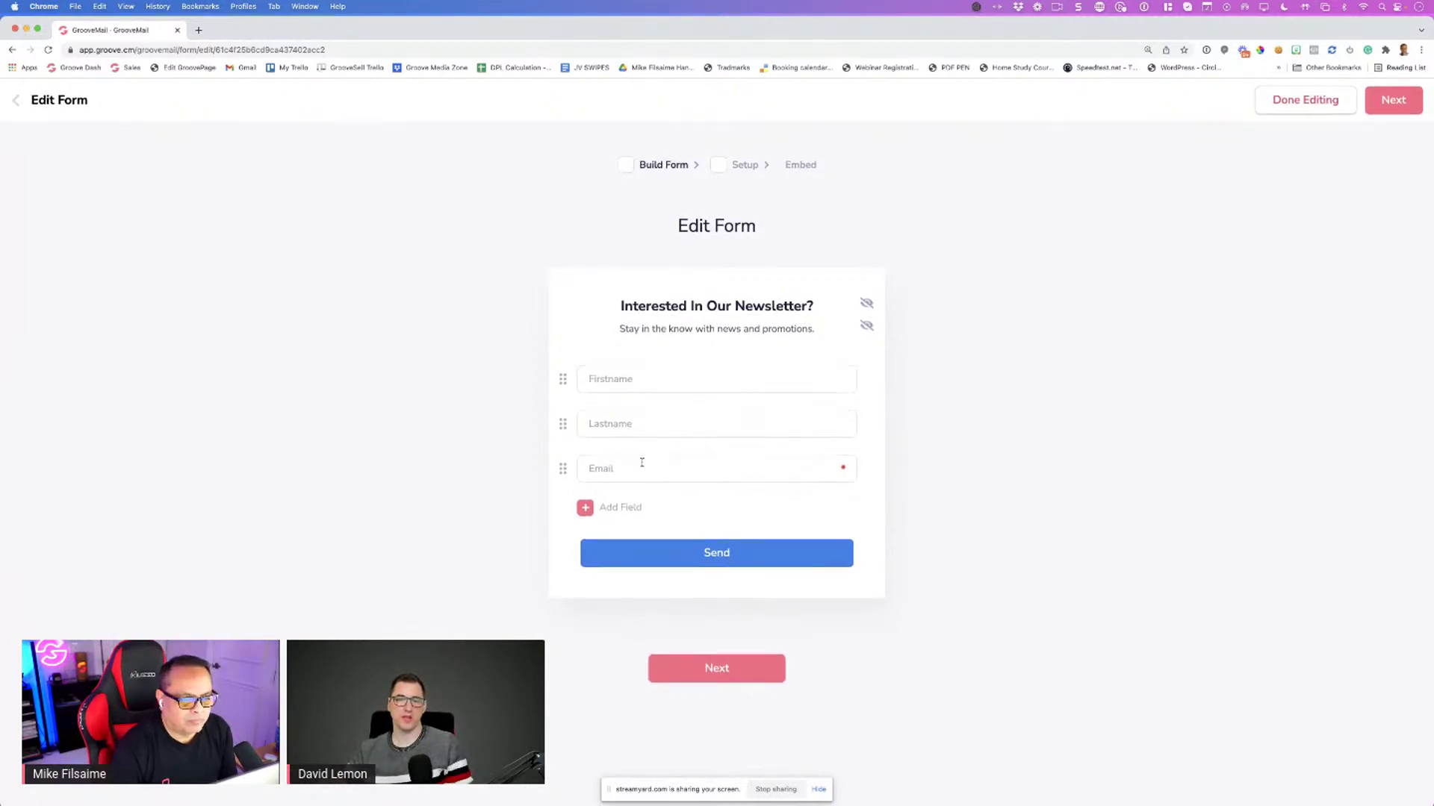
Add and save a Phone field, then start another new field
{"action": "left_click", "coordinate": [586, 509]}
{"action": "left_click", "coordinate": [671, 566]}
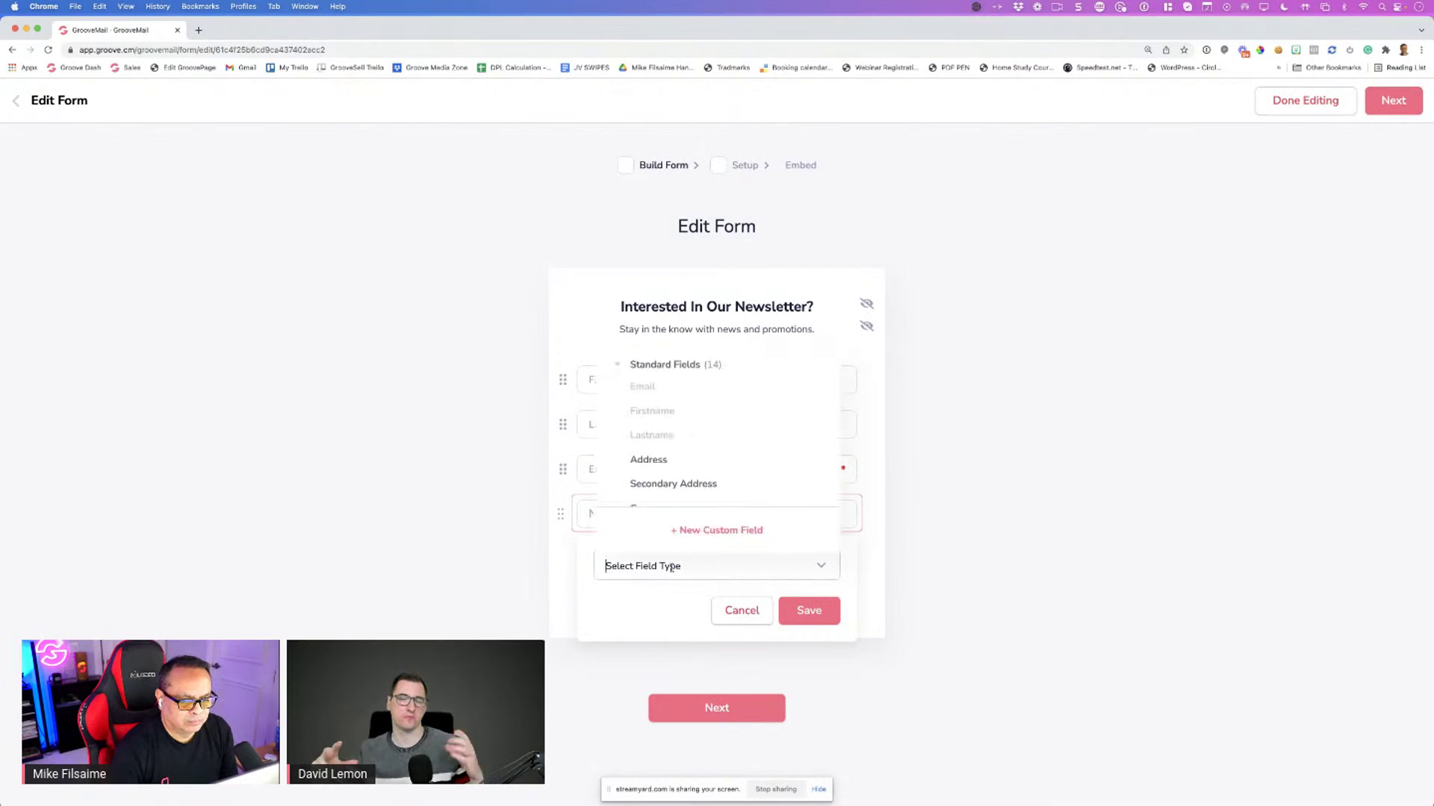
{"action": "scroll", "coordinate": [667, 488], "scroll_direction": "down", "scroll_amount": 3}
{"action": "left_click", "coordinate": [662, 440]}
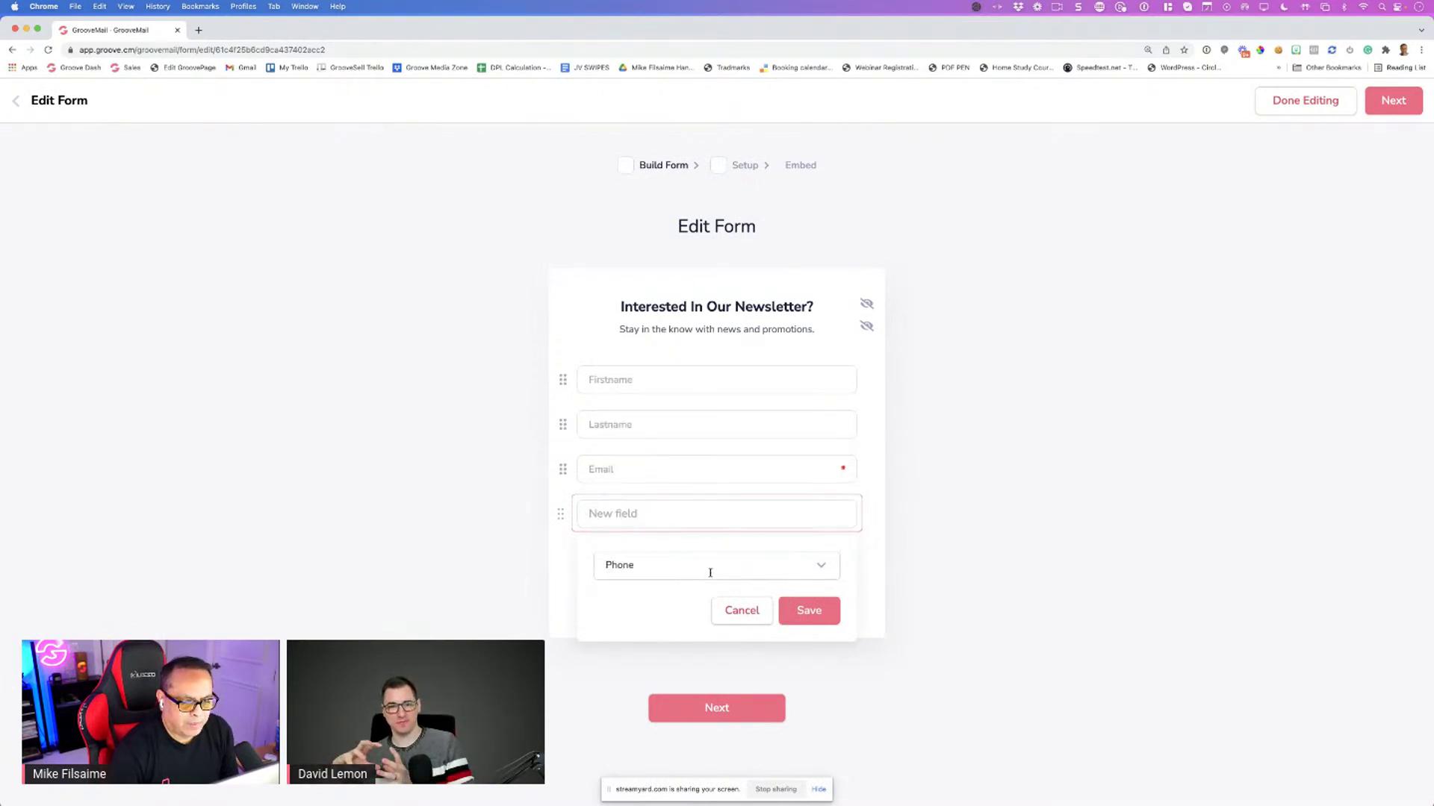
{"action": "left_click", "coordinate": [808, 610]}
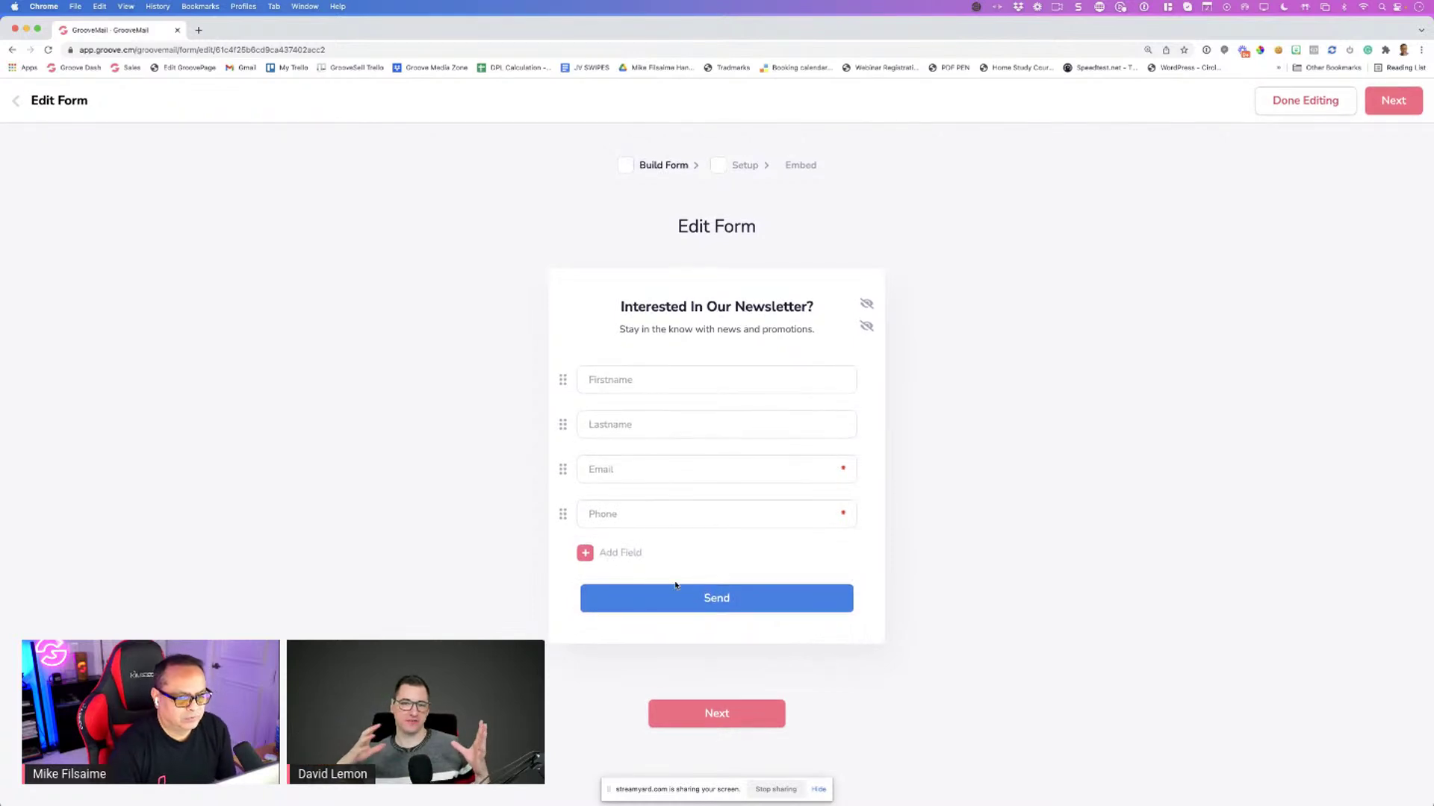
{"action": "left_click", "coordinate": [586, 553]}
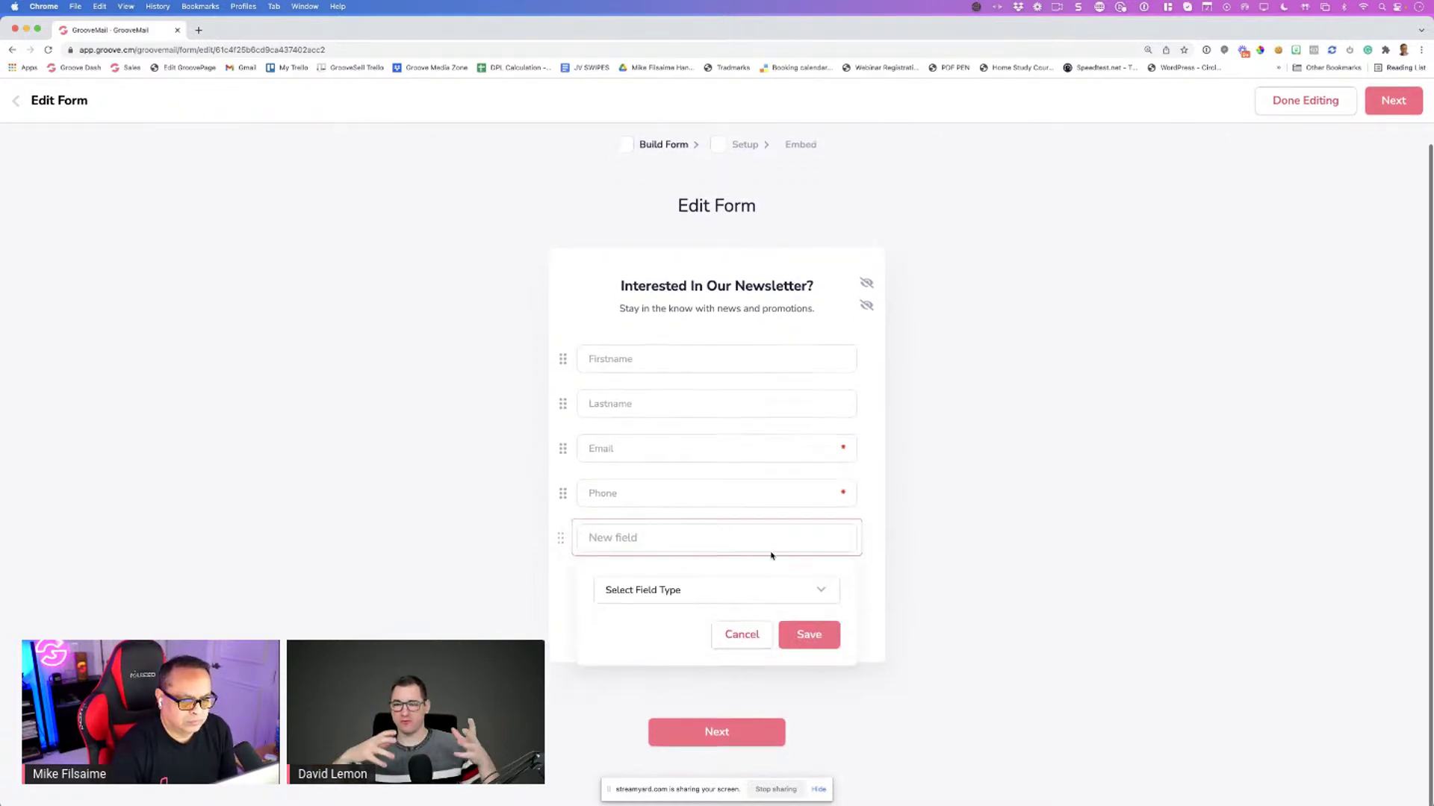
Browse the field type list and choose + New Custom Field instead
{"action": "left_click", "coordinate": [696, 594]}
{"action": "scroll", "coordinate": [714, 490], "scroll_direction": "down", "scroll_amount": 15}
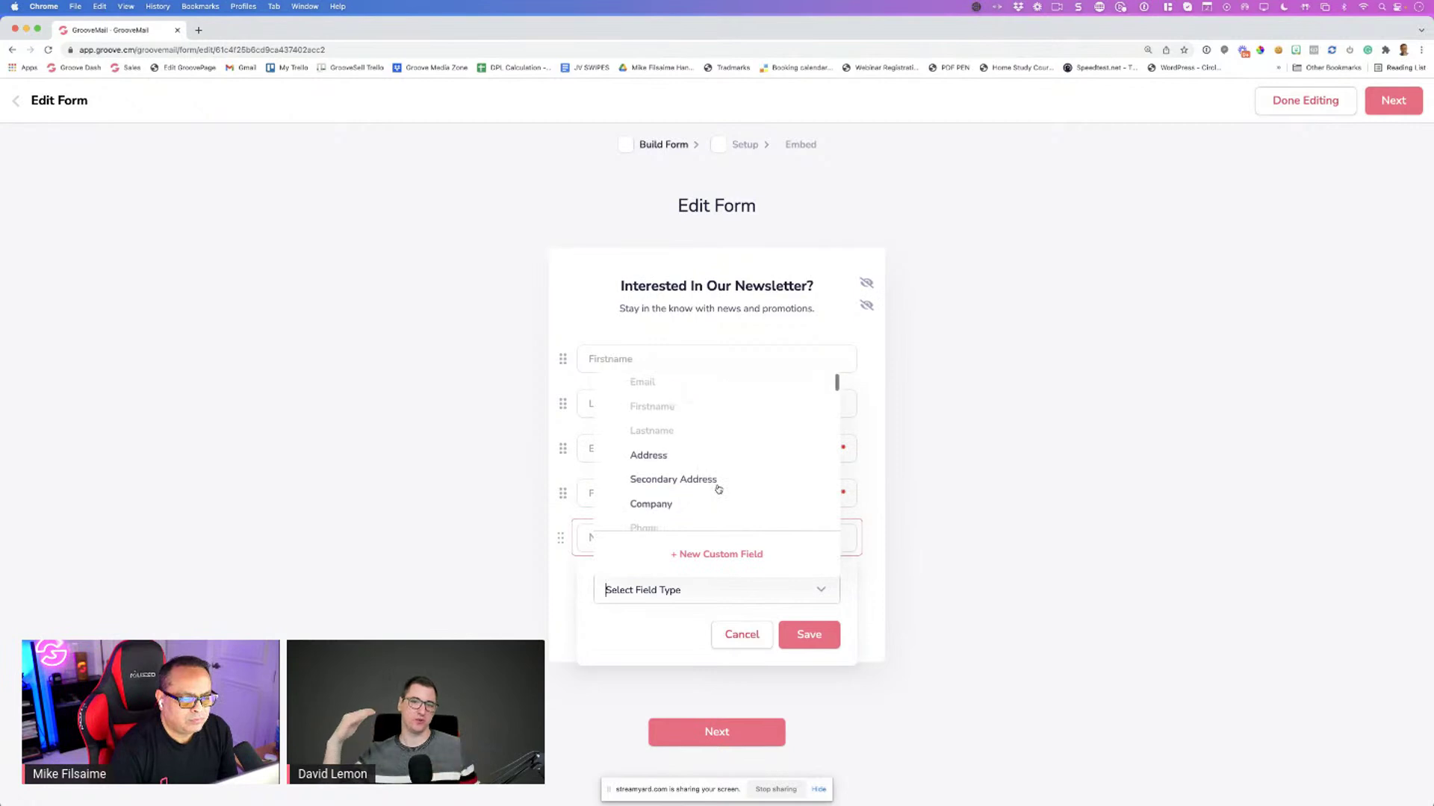
{"action": "scroll", "coordinate": [715, 490], "scroll_direction": "down", "scroll_amount": 2}
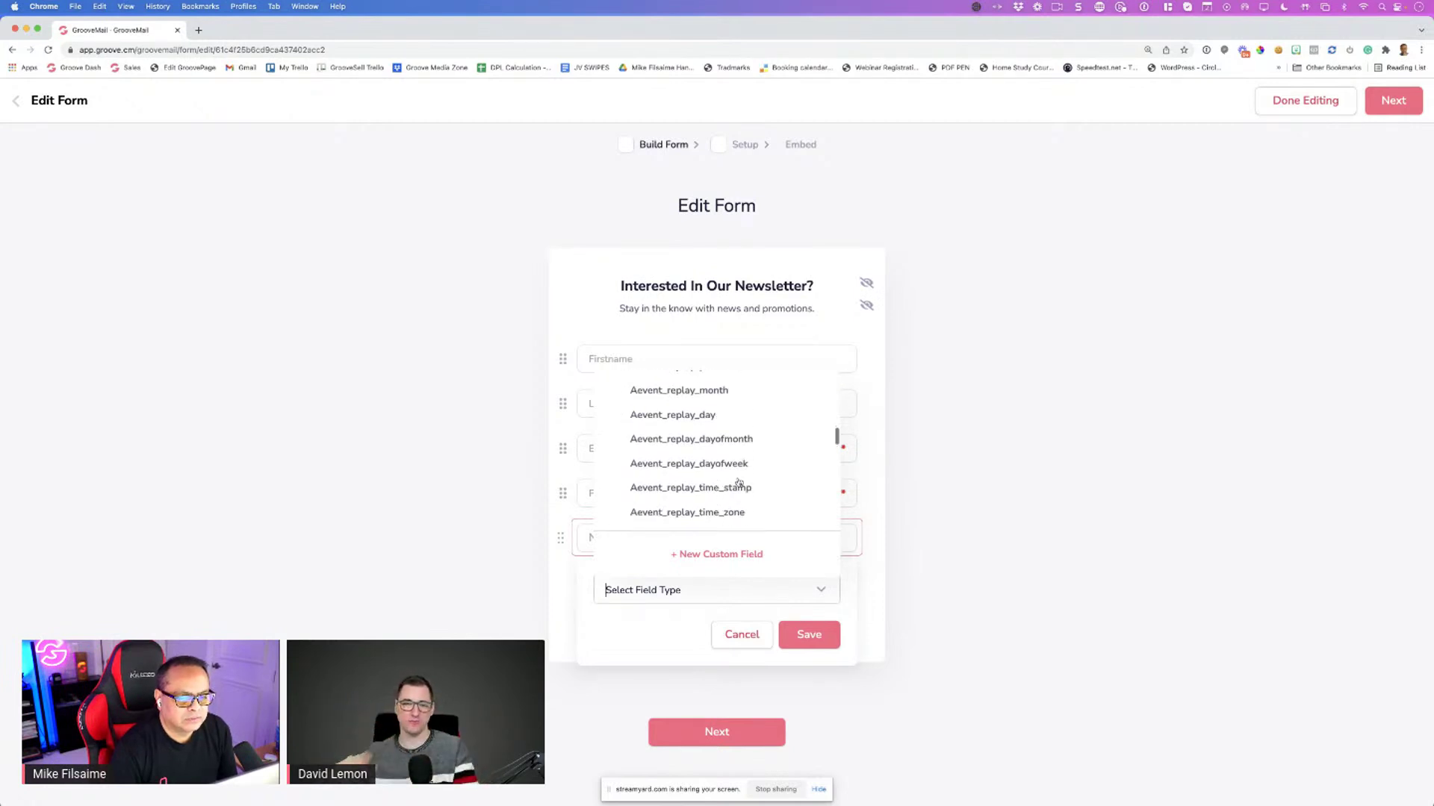
{"action": "scroll", "coordinate": [736, 480], "scroll_direction": "up", "scroll_amount": 10}
{"action": "mouse_move", "coordinate": [836, 405]}
{"action": "left_mouse_down"}
{"action": "mouse_move", "coordinate": [838, 537]}
{"action": "mouse_move", "coordinate": [835, 378]}
{"action": "left_mouse_up"}
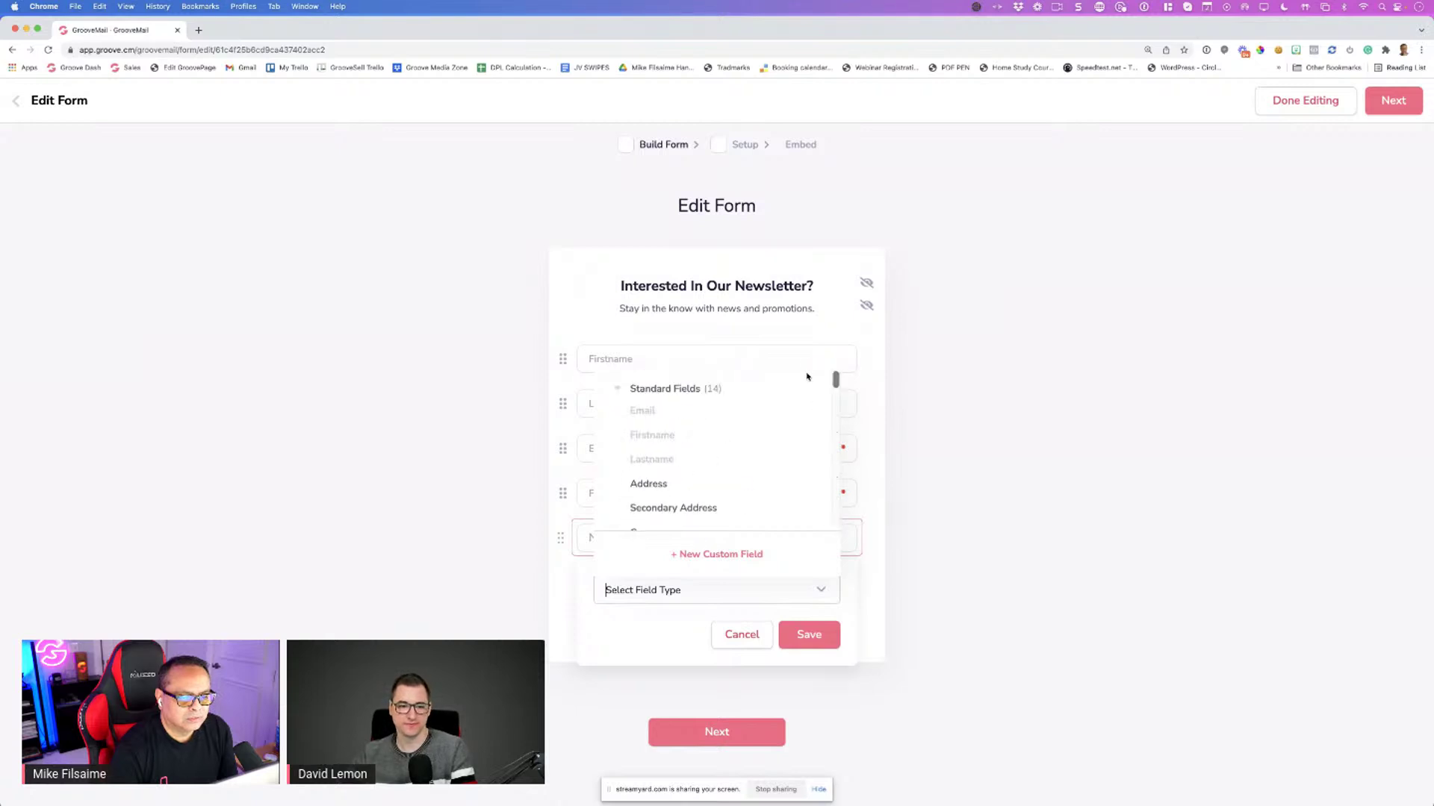
{"action": "left_click", "coordinate": [702, 555]}
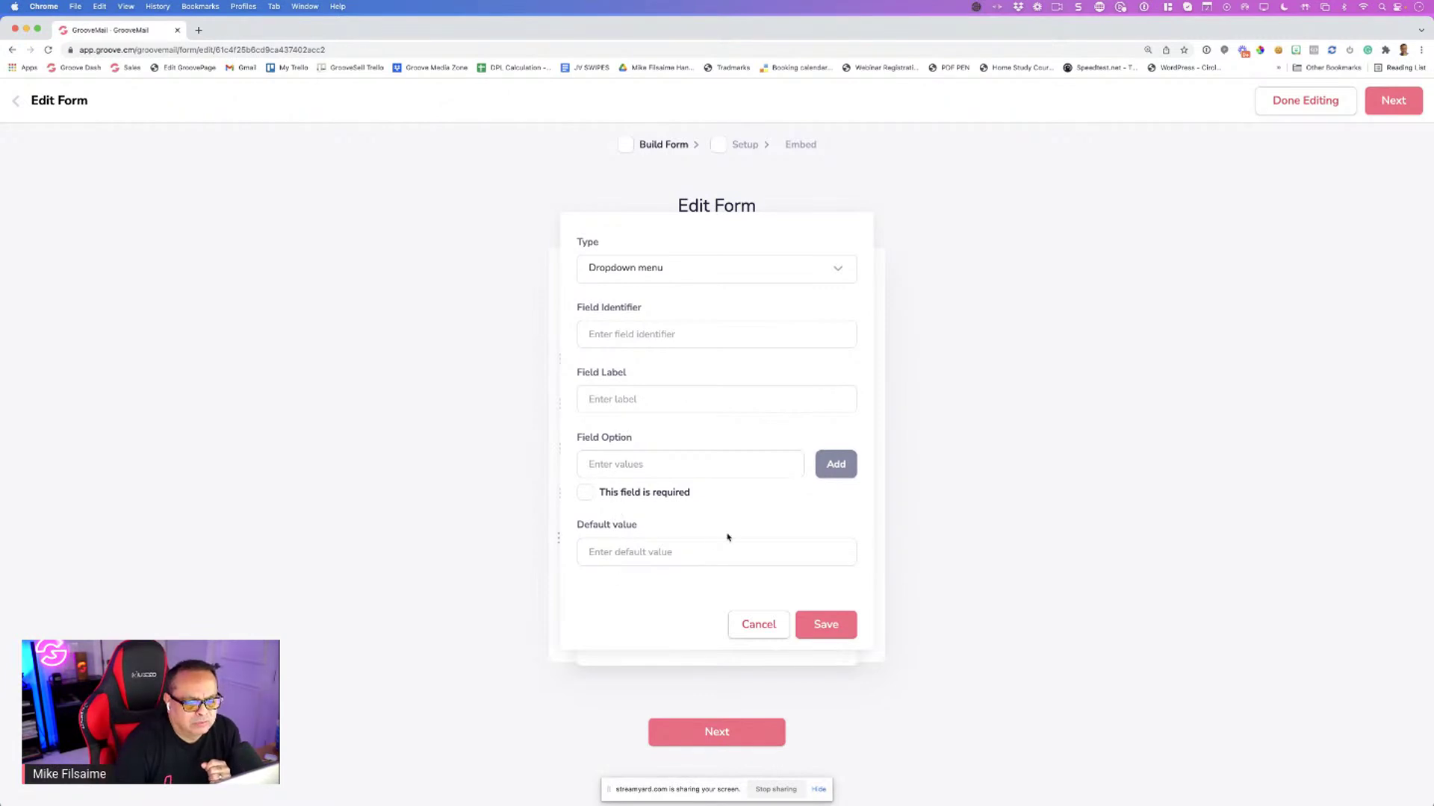
Make the custom field a Text Input with a draft identifier and placeholder Radio
{"action": "left_click", "coordinate": [646, 267]}
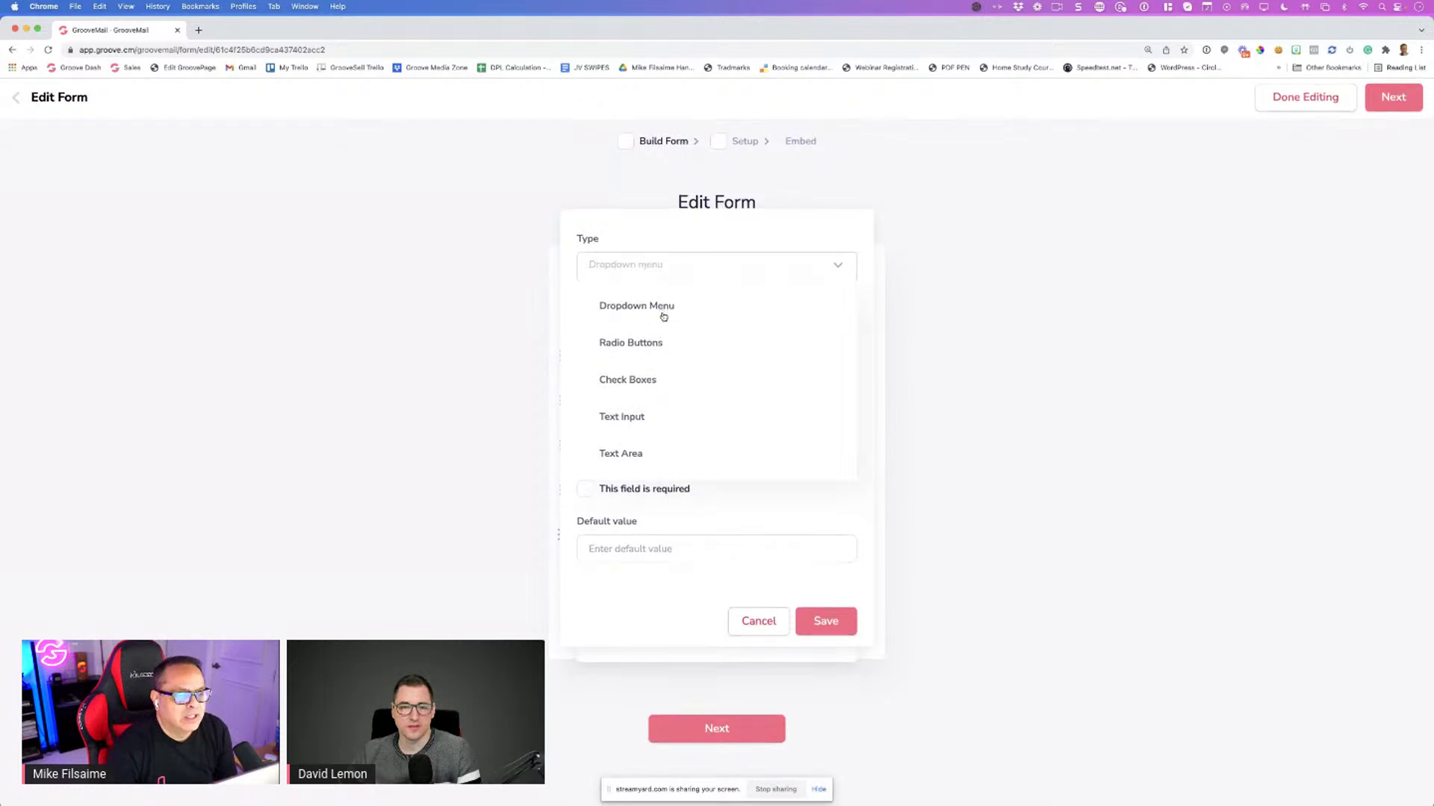
{"action": "left_click", "coordinate": [619, 420]}
{"action": "left_click", "coordinate": [642, 387]}
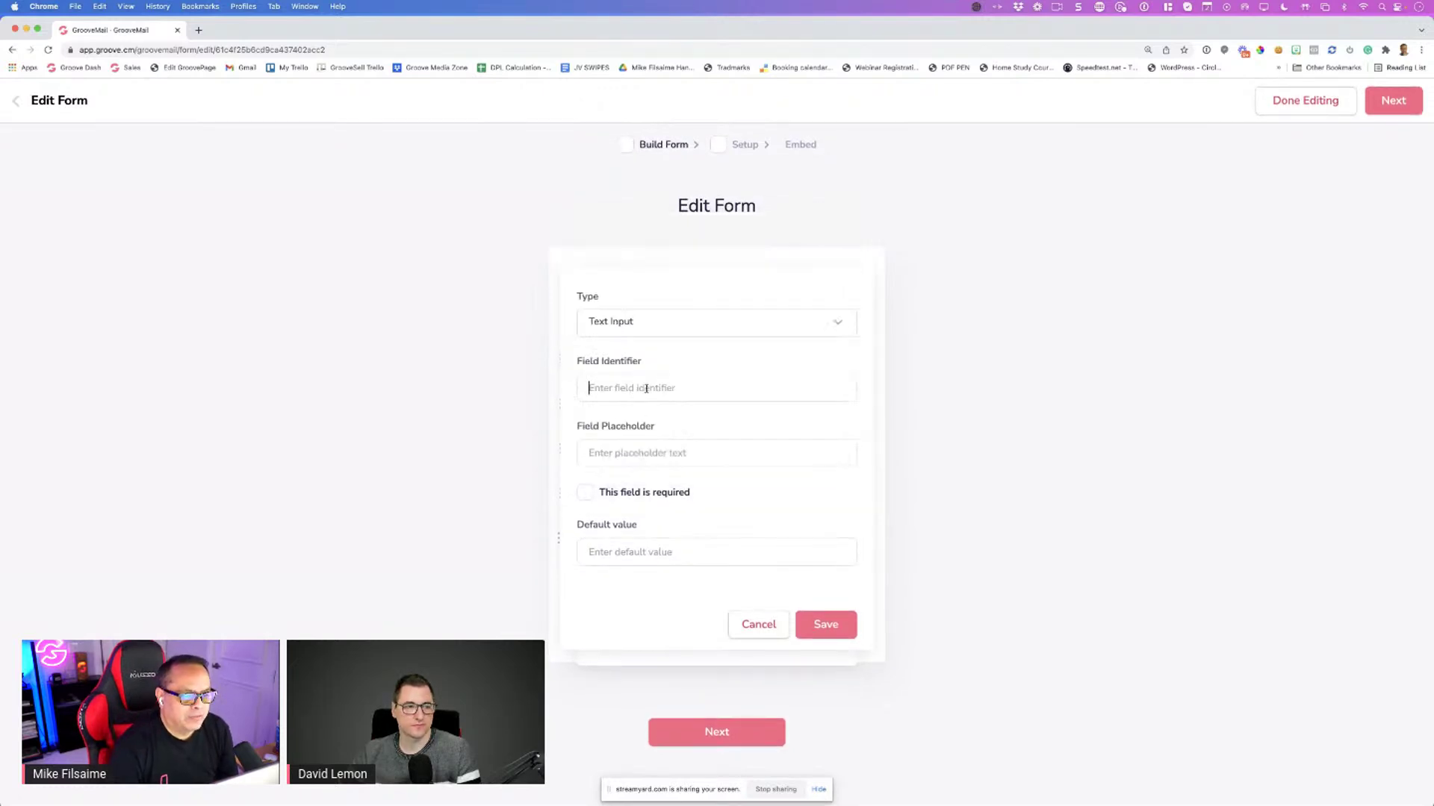
{"action": "type", "text": "how did you "}
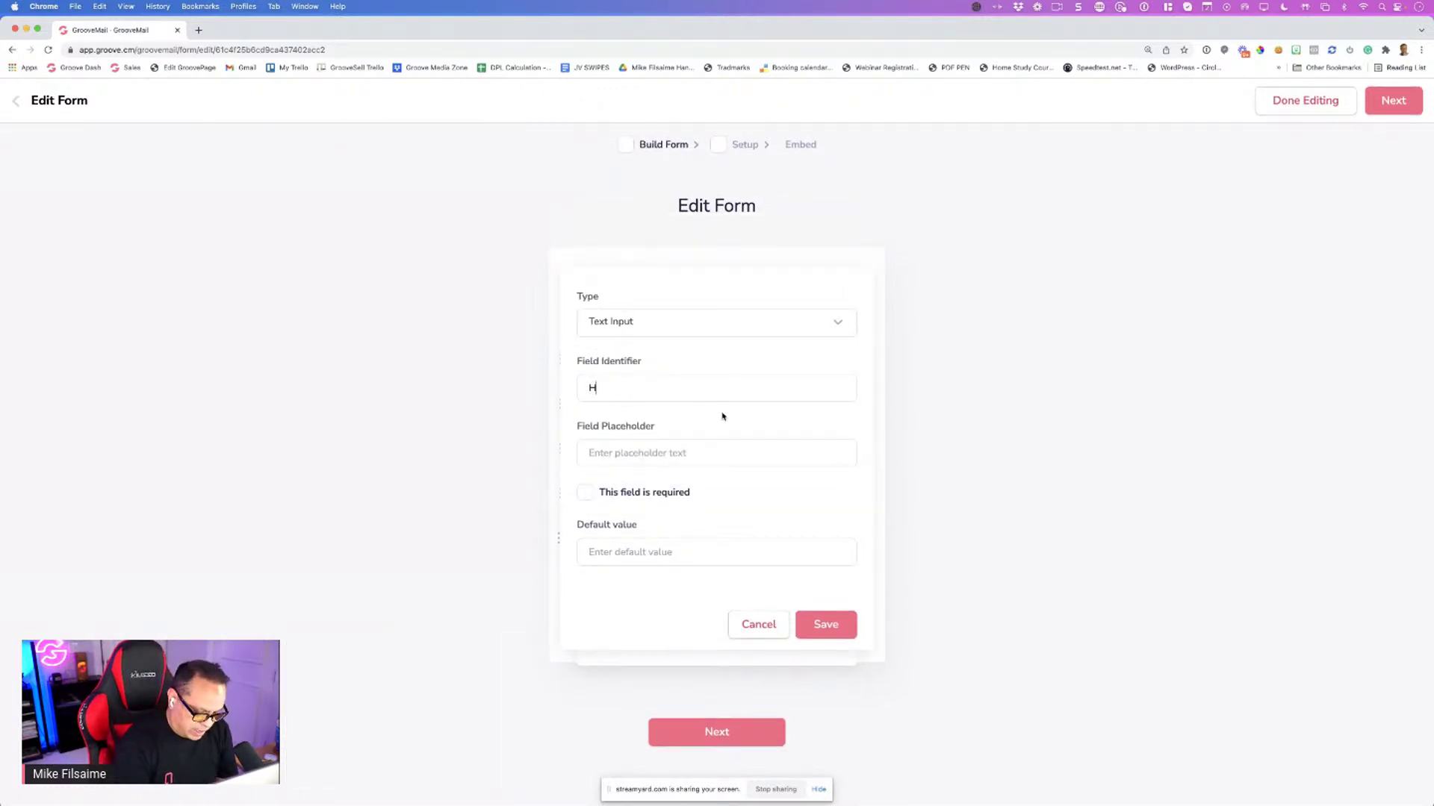
{"action": "type", "text": "he"}
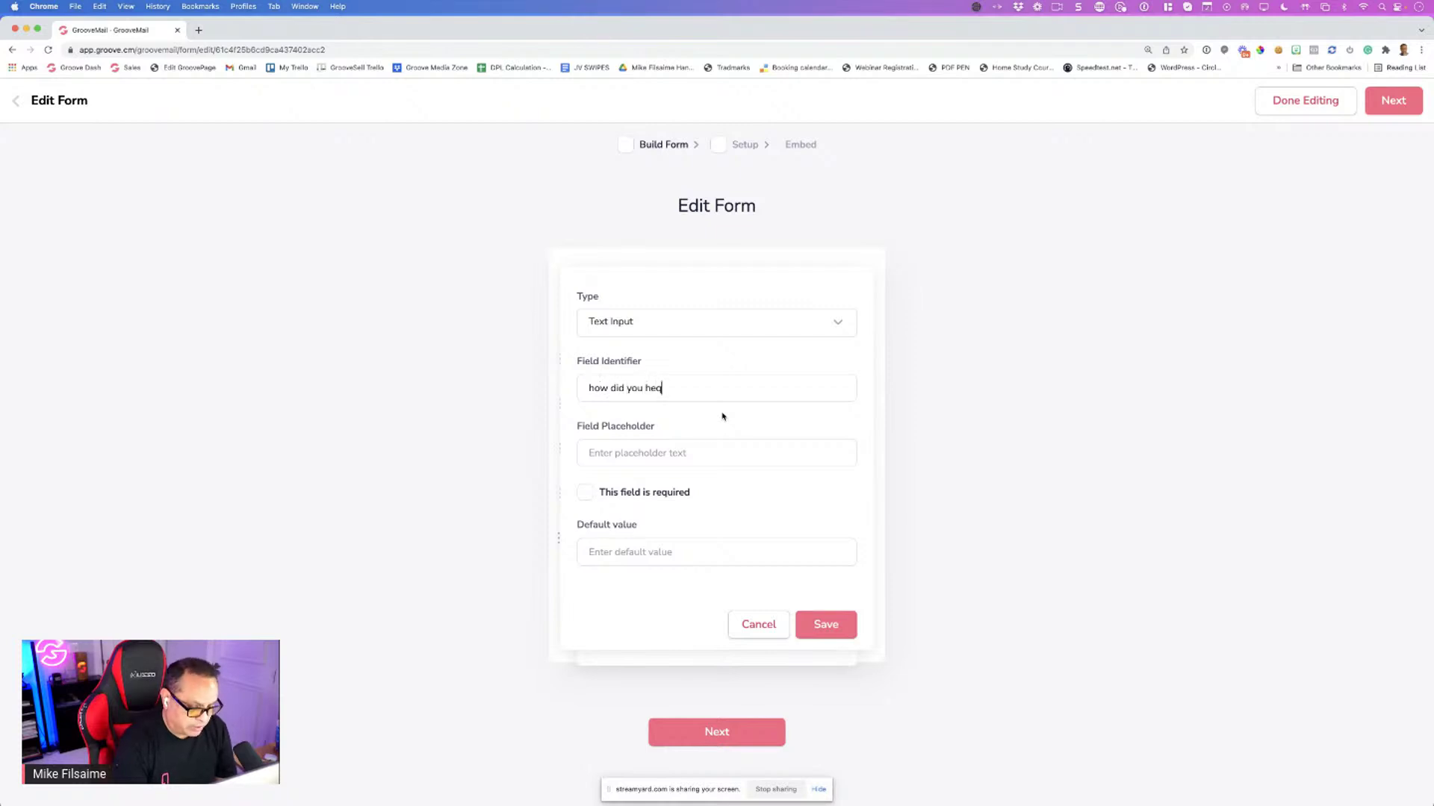
{"action": "type", "text": "ar about uy"}
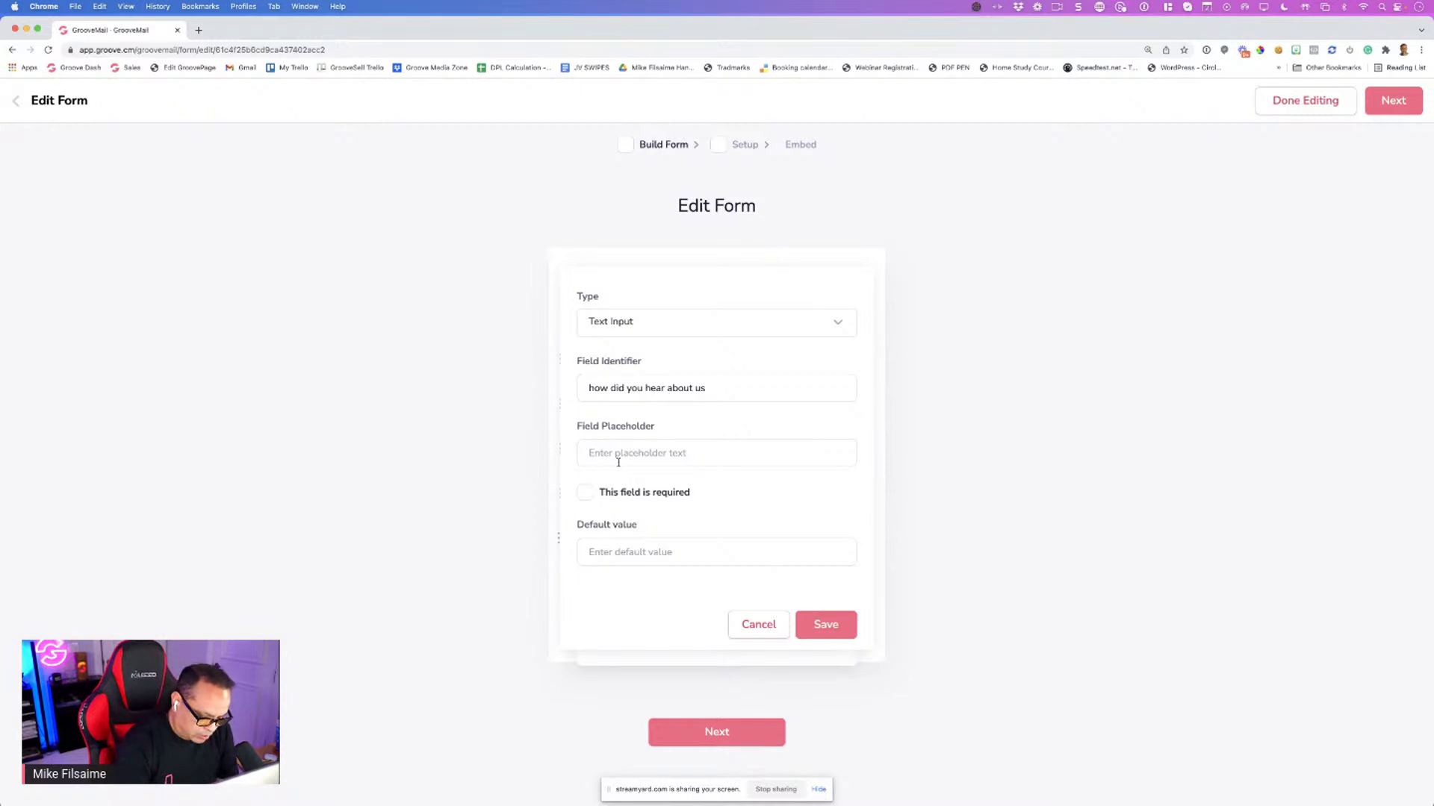
{"action": "type", "text": "R"}
{"action": "key", "text": "BackSpace"}
{"action": "type", "text": "Radio"}
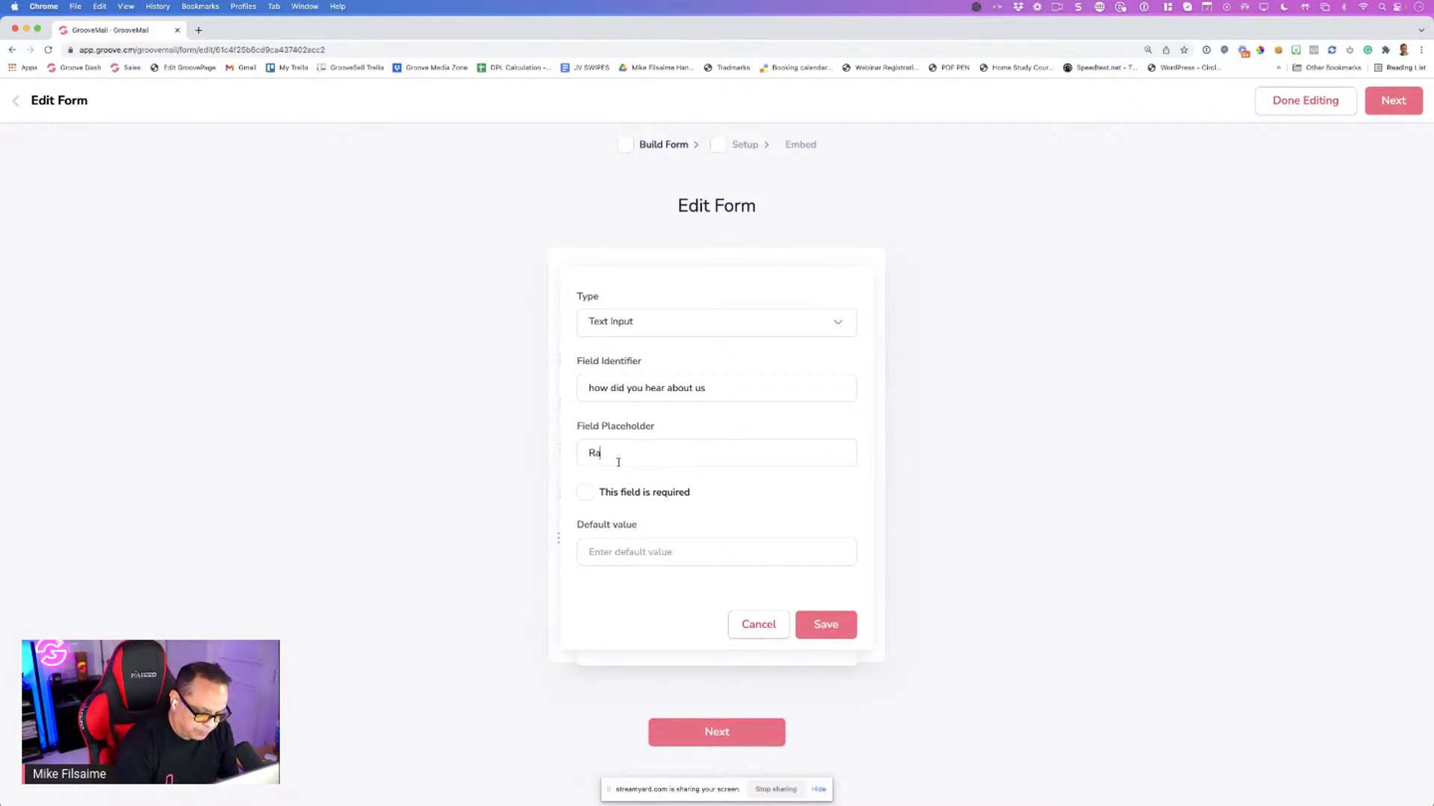
Leave the field optional, give it default value Gaga, and save it
{"action": "left_click", "coordinate": [586, 494]}
{"action": "left_click", "coordinate": [585, 494]}
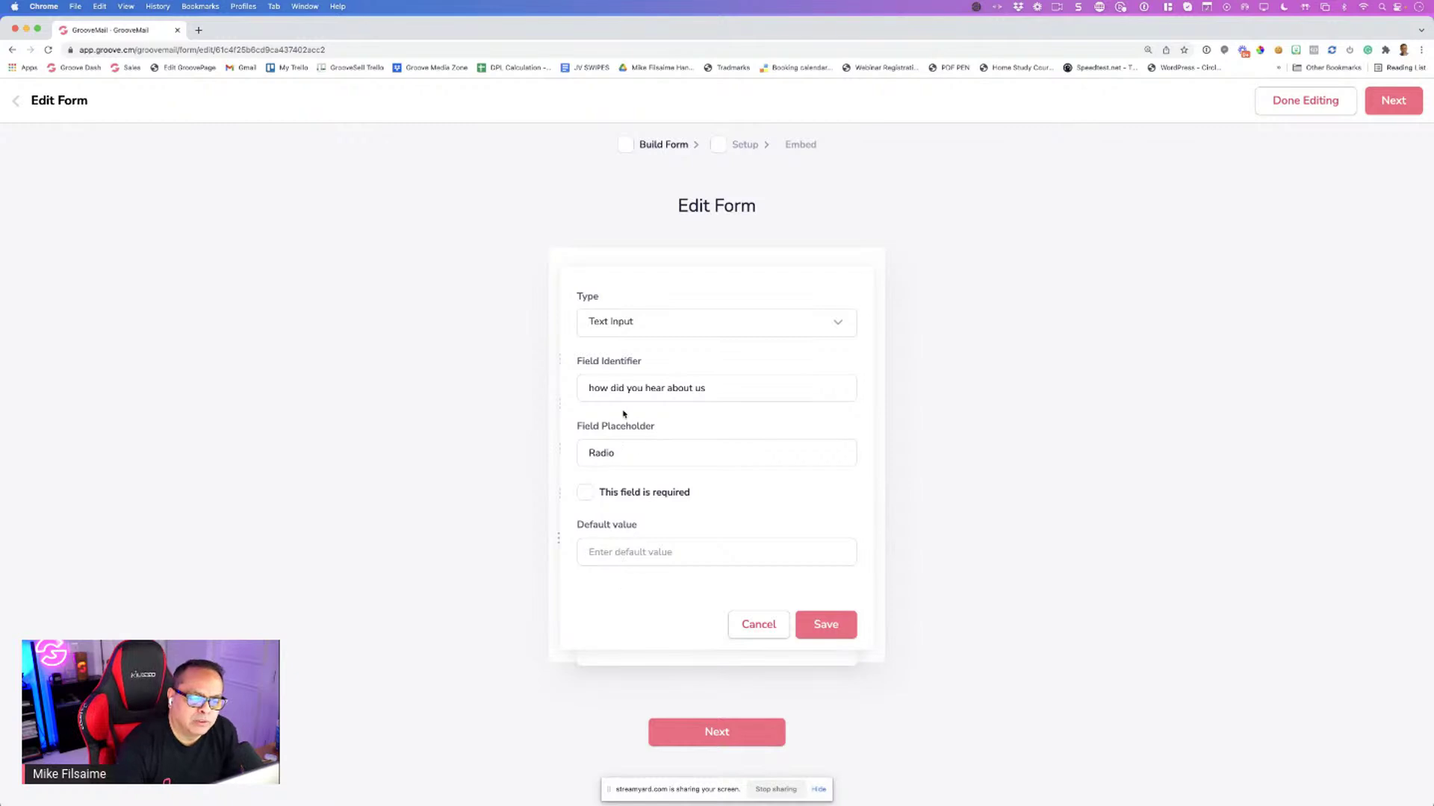
{"action": "triple_click", "coordinate": [647, 427]}
{"action": "left_click", "coordinate": [682, 430]}
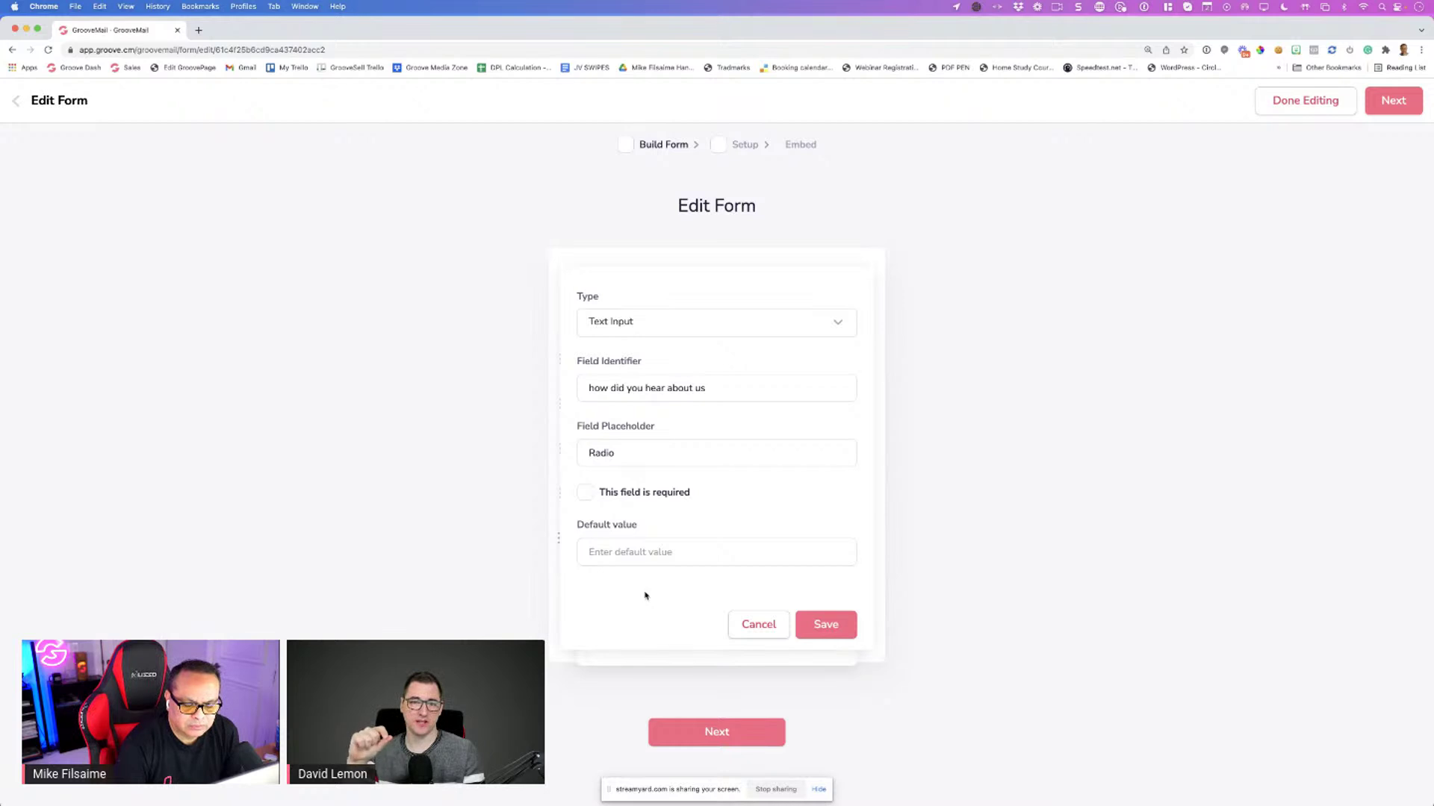
{"action": "double_click", "coordinate": [623, 454]}
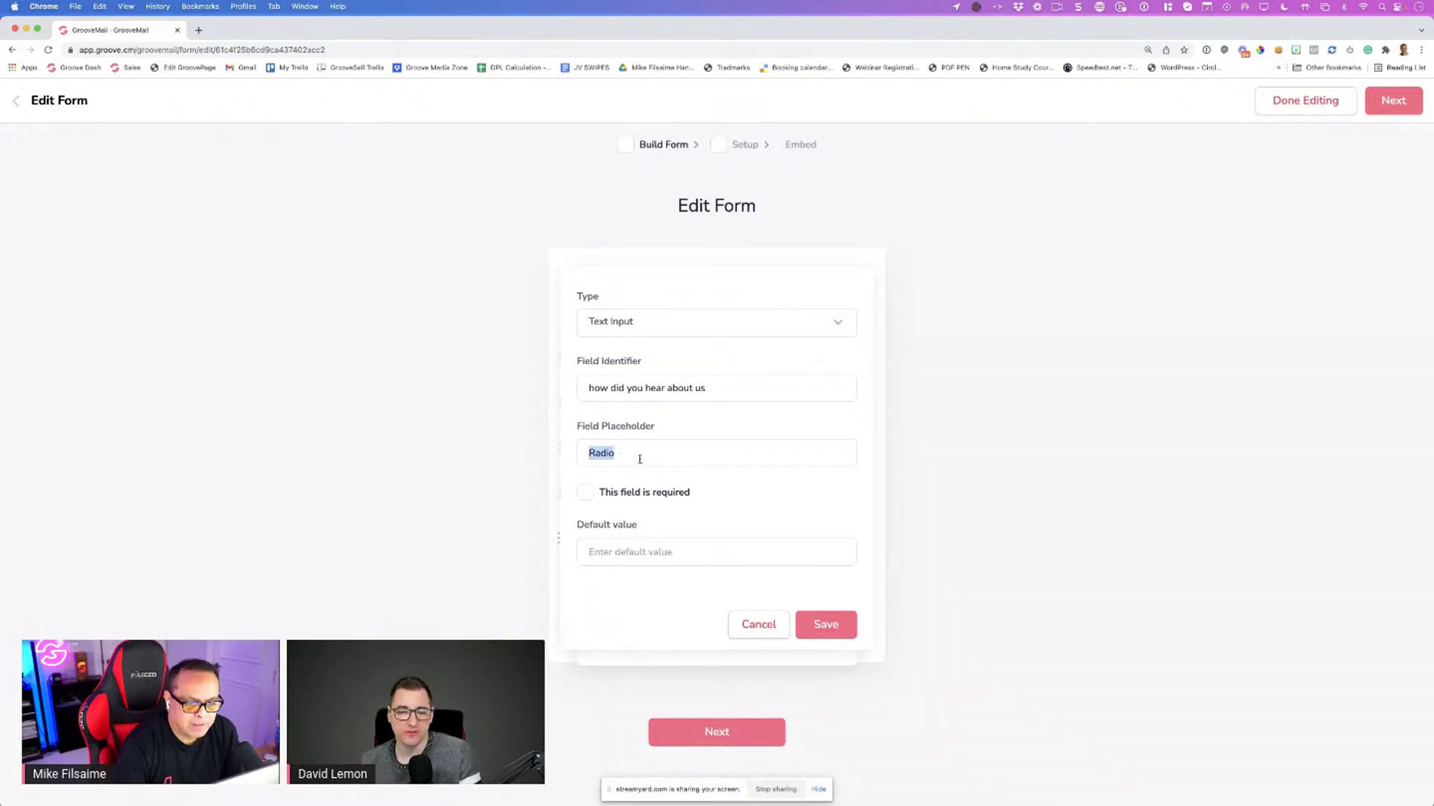
{"action": "left_click", "coordinate": [653, 554]}
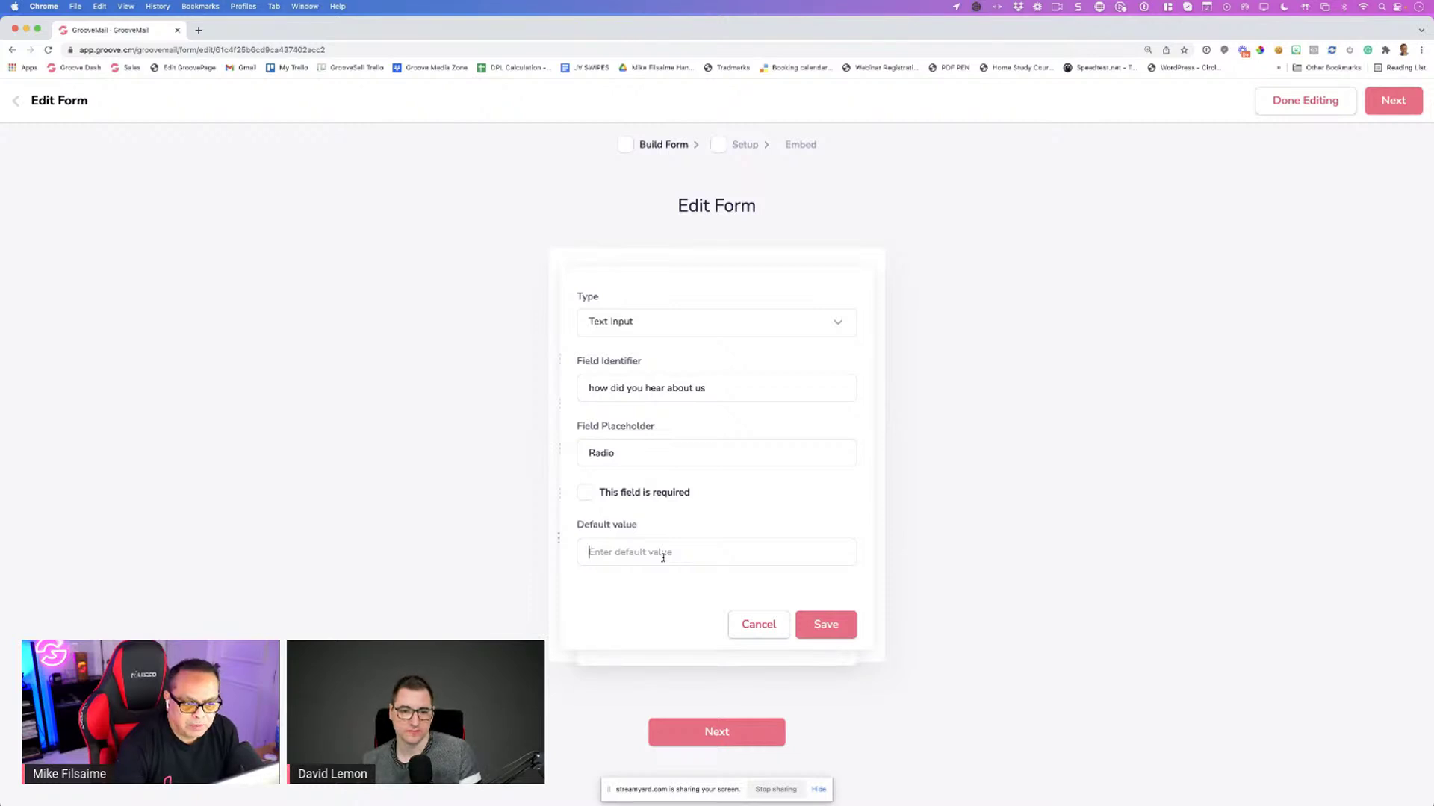
{"action": "left_click_drag", "start_coordinate": [653, 428], "coordinate": [577, 428]}
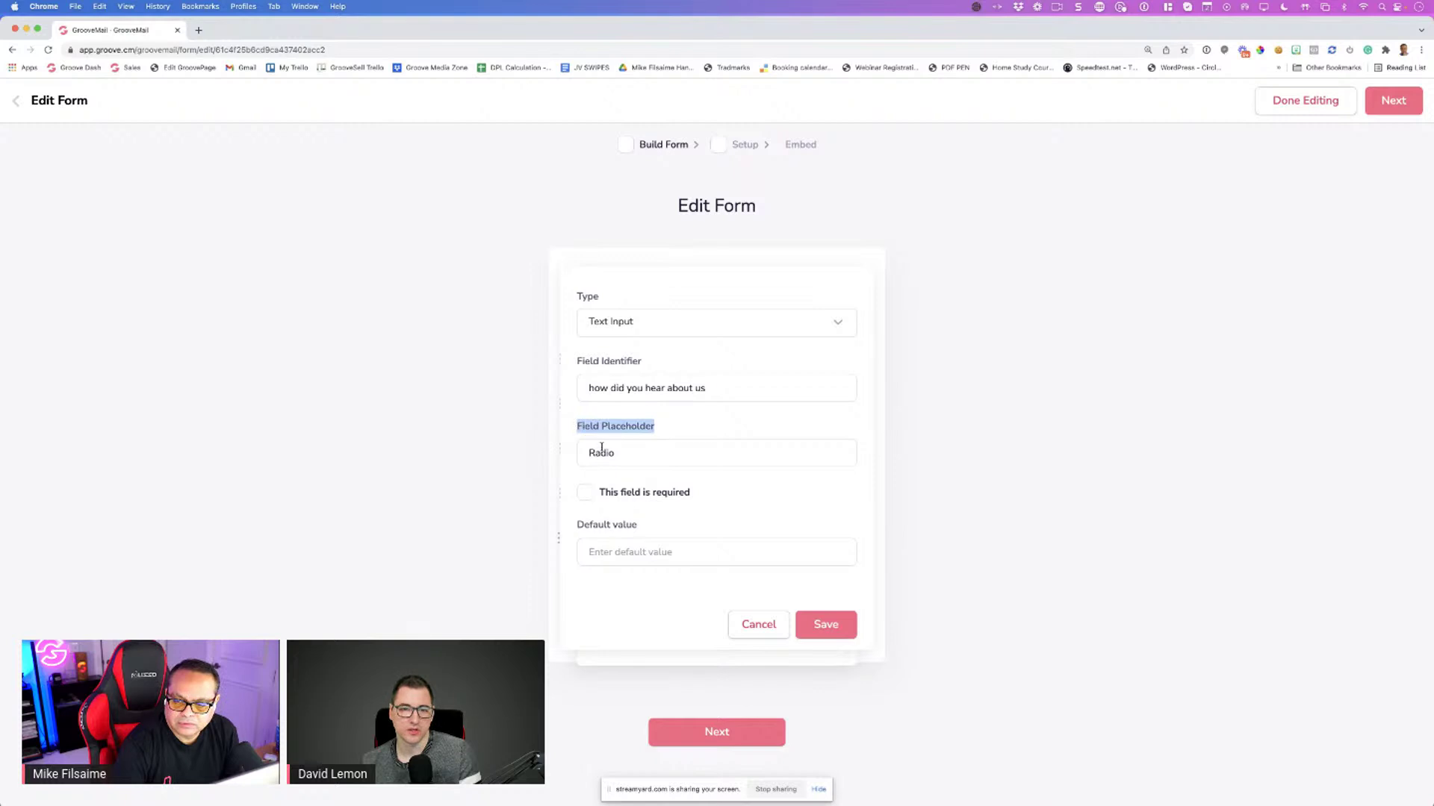
{"action": "left_click", "coordinate": [630, 460]}
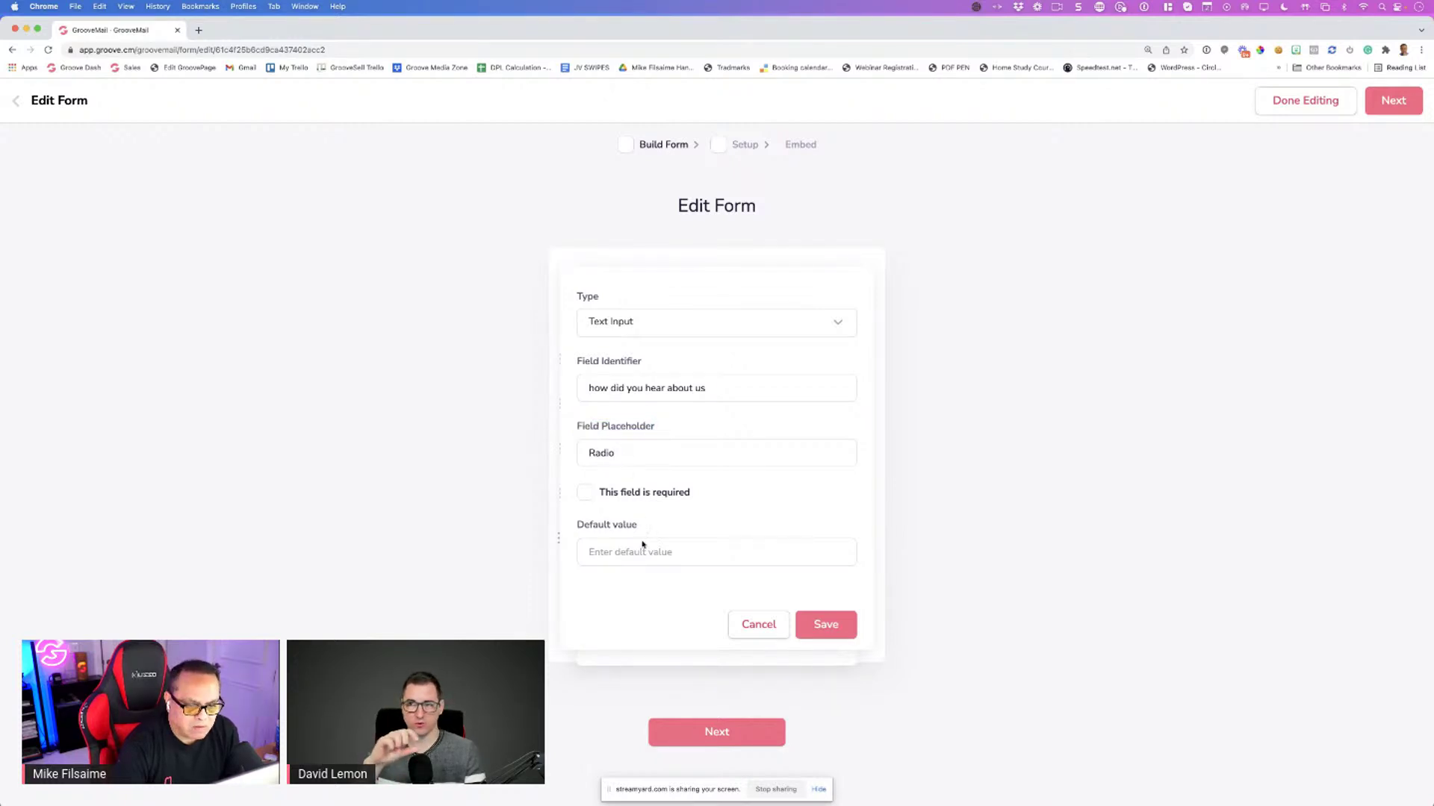
{"action": "left_click", "coordinate": [622, 553]}
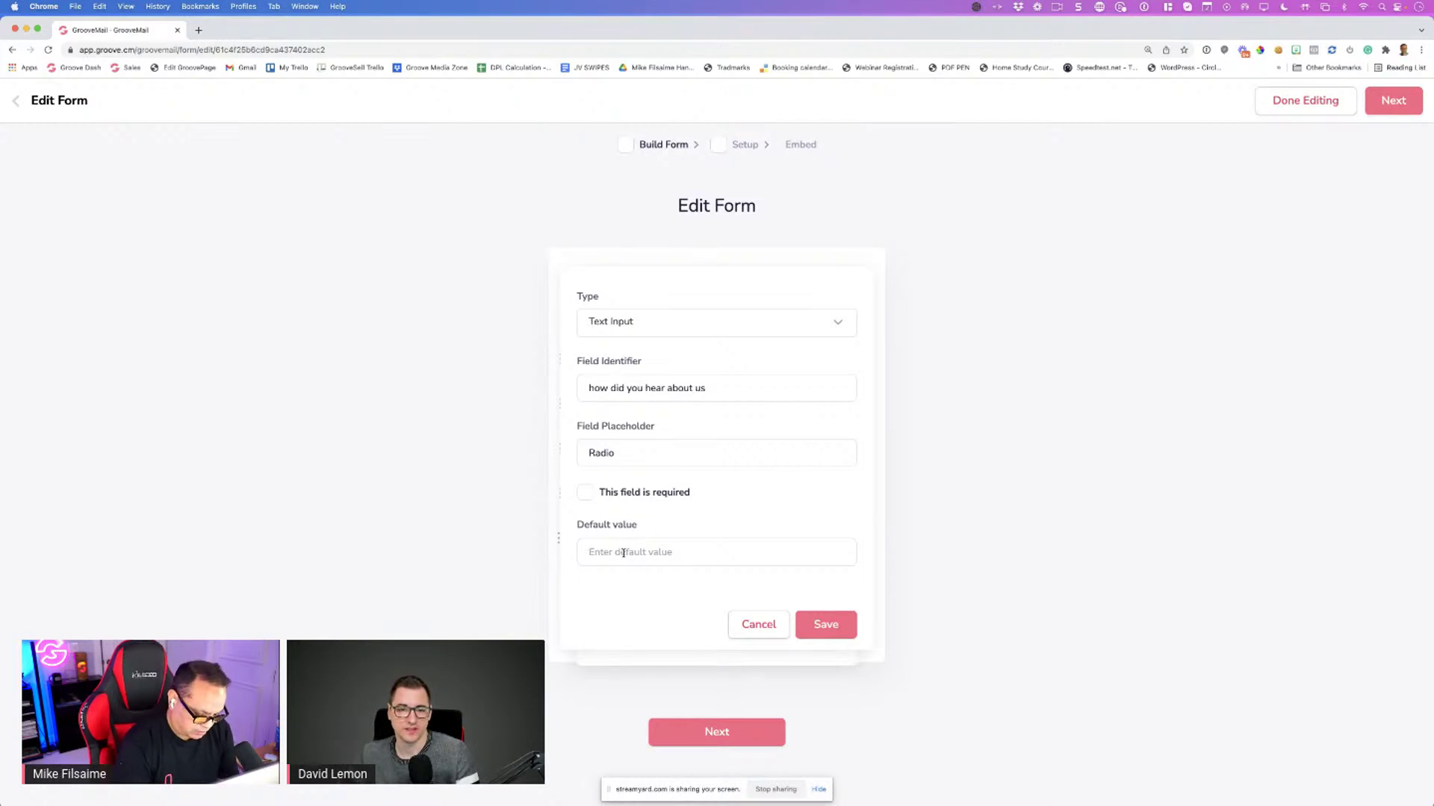
{"action": "type", "text": "Gaga"}
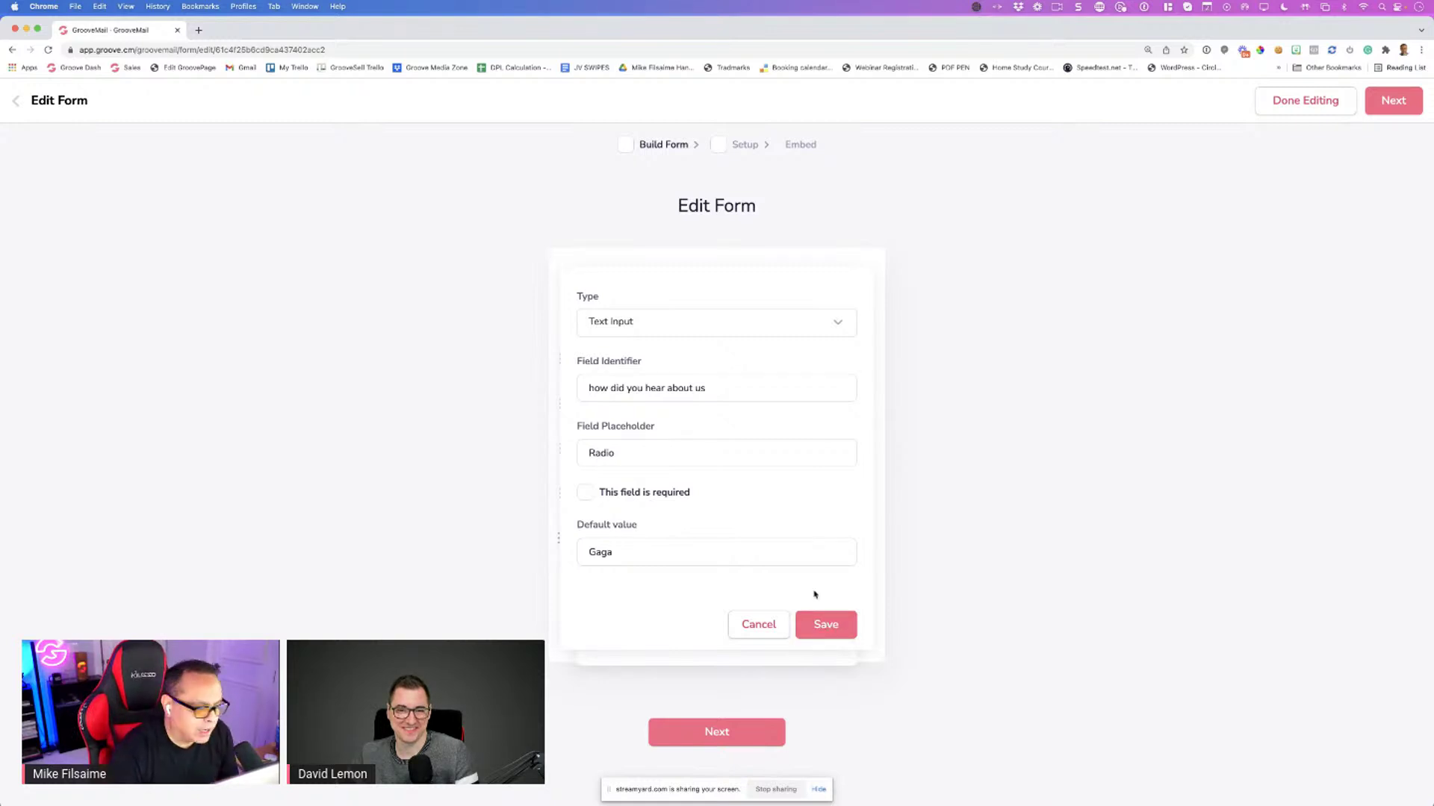
{"action": "left_click", "coordinate": [826, 629]}
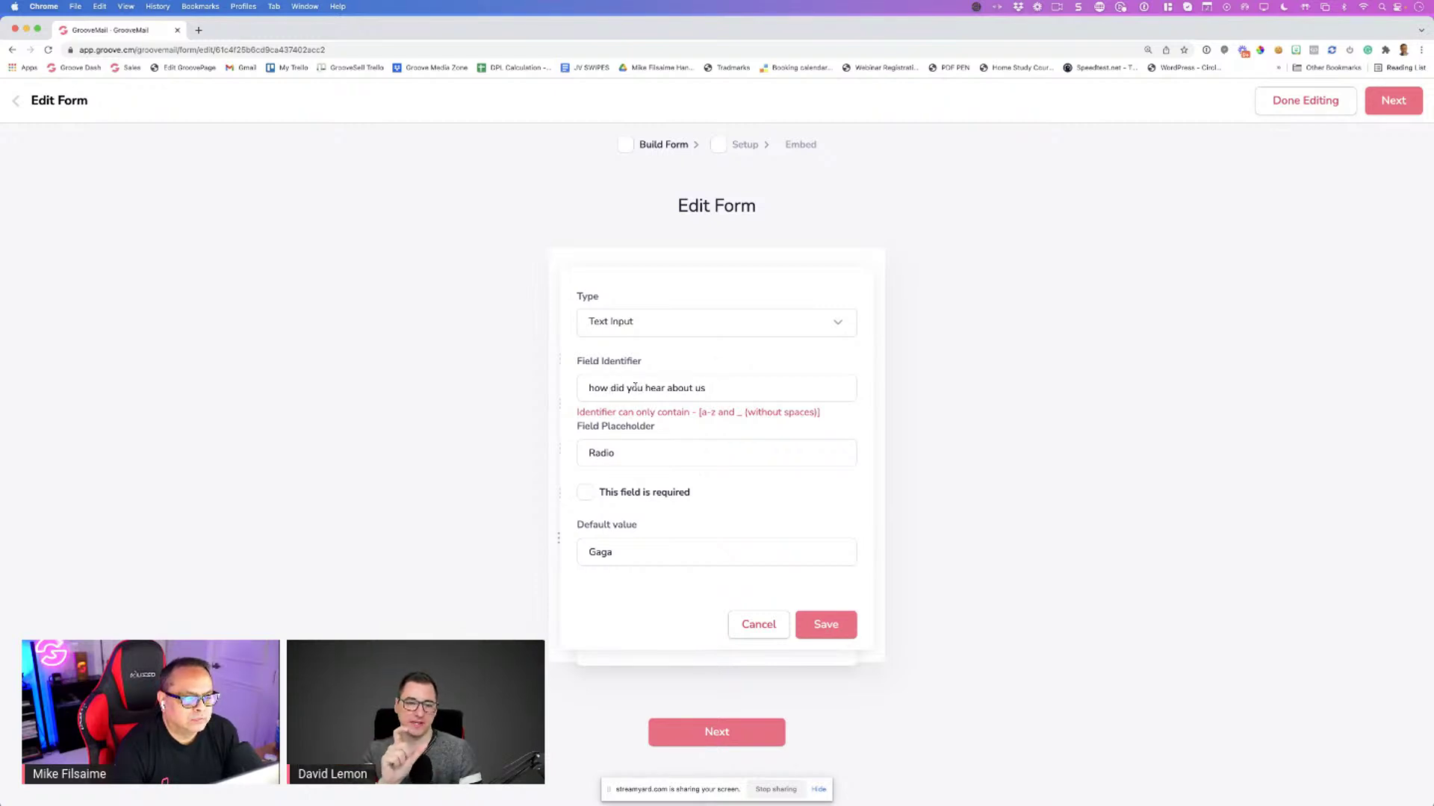
Change the field identifier to how_did_hear and save the text field again
{"action": "left_click_drag", "start_coordinate": [706, 388], "coordinate": [577, 389]}
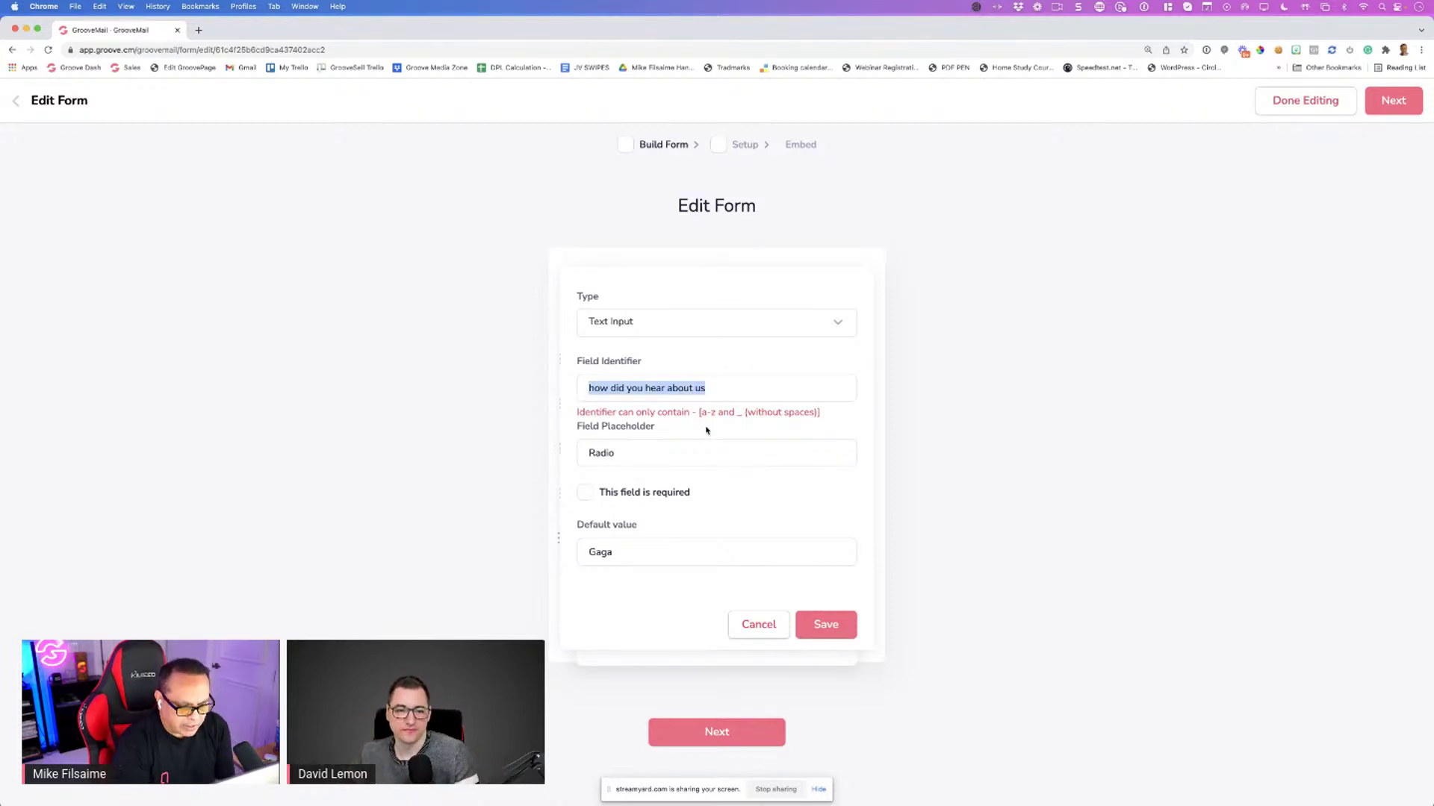
{"action": "type", "text": "how"}
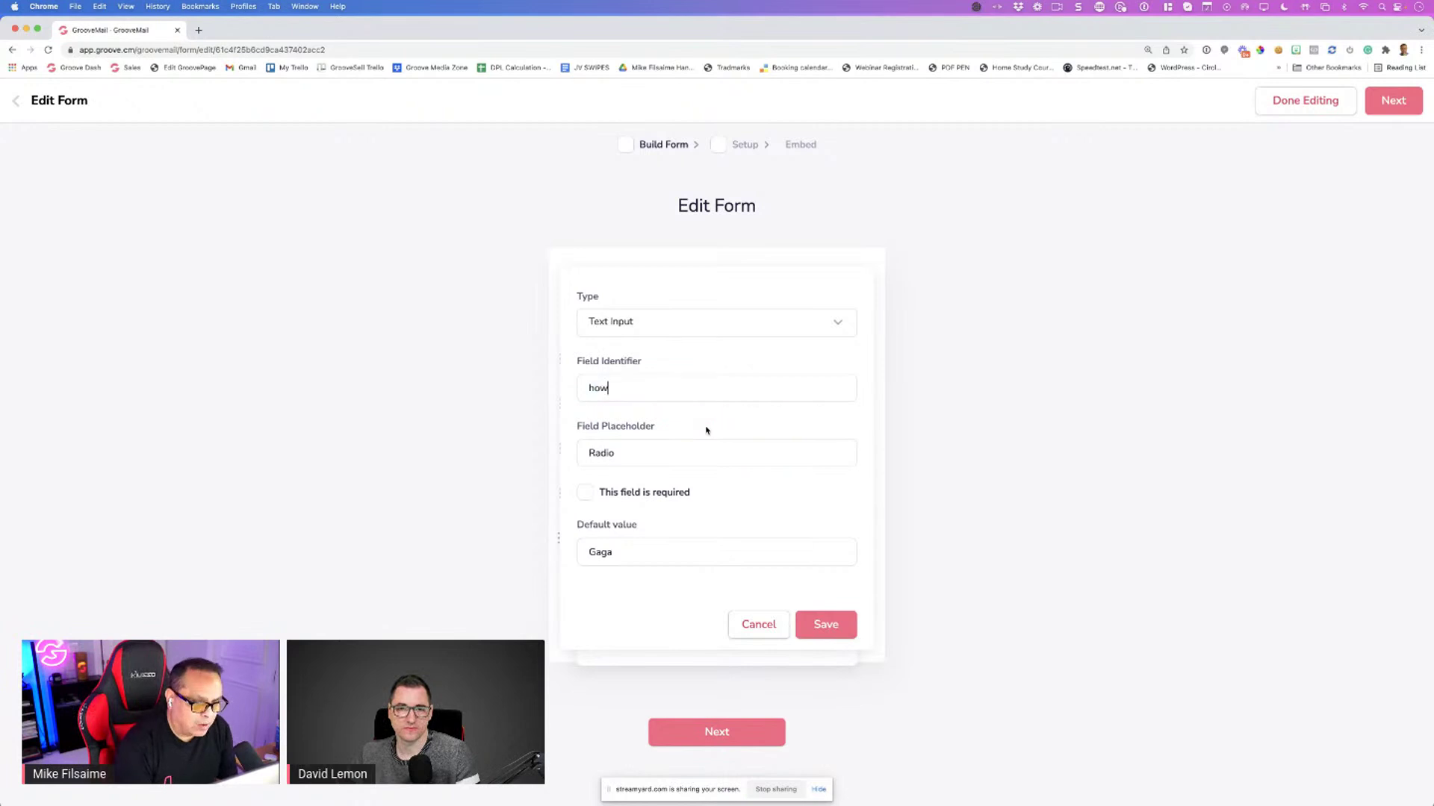
{"action": "type", "text": "_did_hear"}
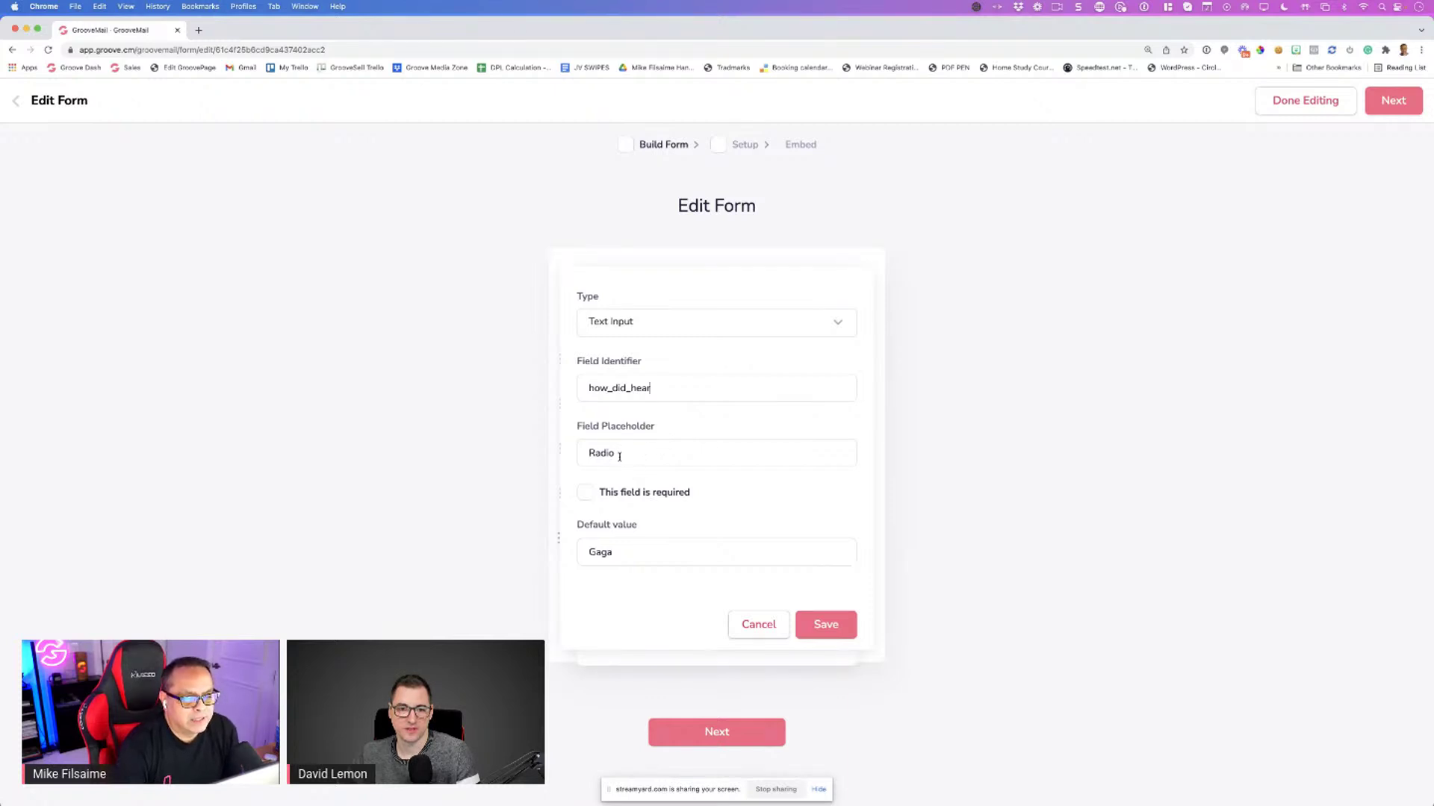
{"action": "left_click_drag", "start_coordinate": [654, 427], "coordinate": [583, 427]}
{"action": "left_click", "coordinate": [582, 429]}
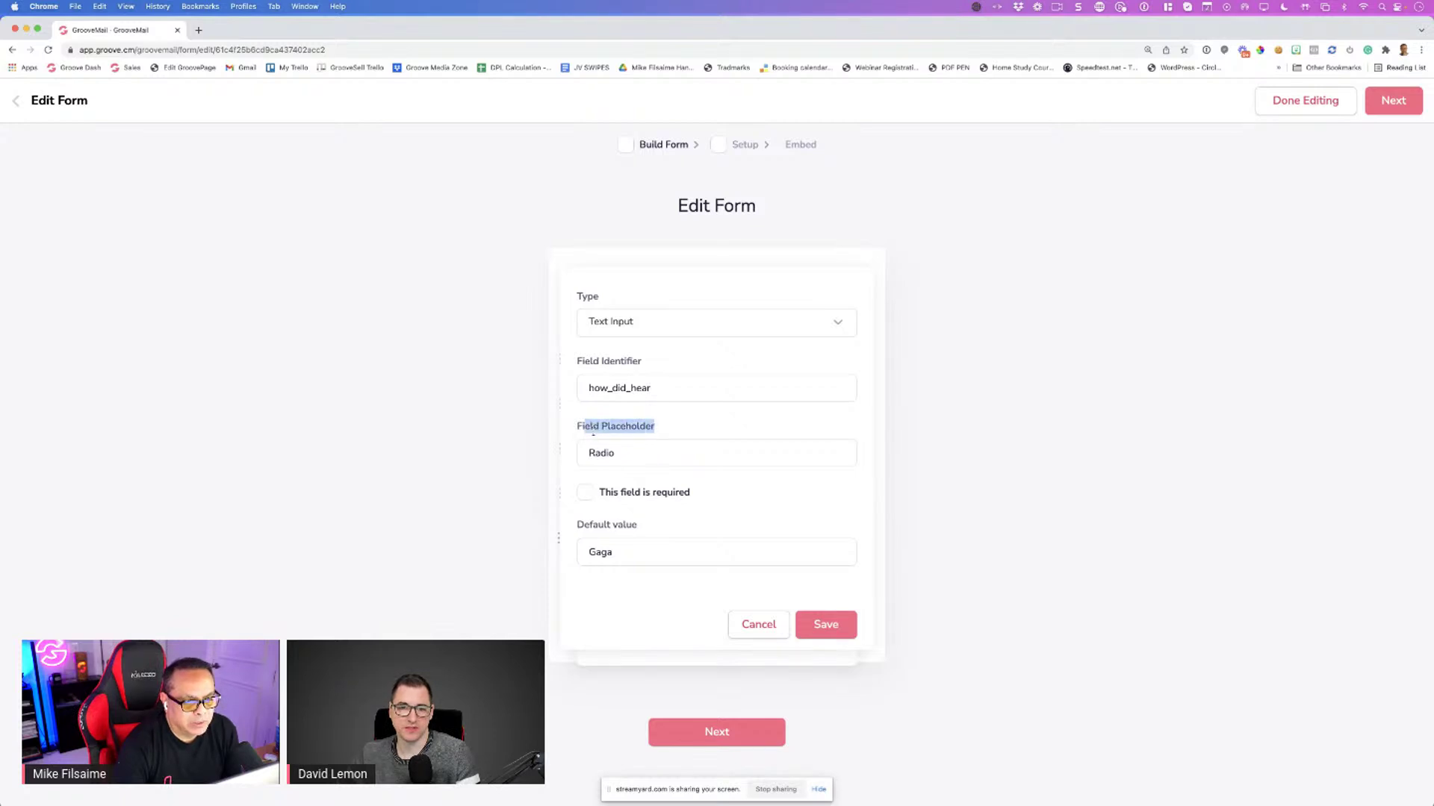
{"action": "double_click", "coordinate": [627, 427]}
{"action": "left_click", "coordinate": [720, 429]}
{"action": "left_click", "coordinate": [821, 627]}
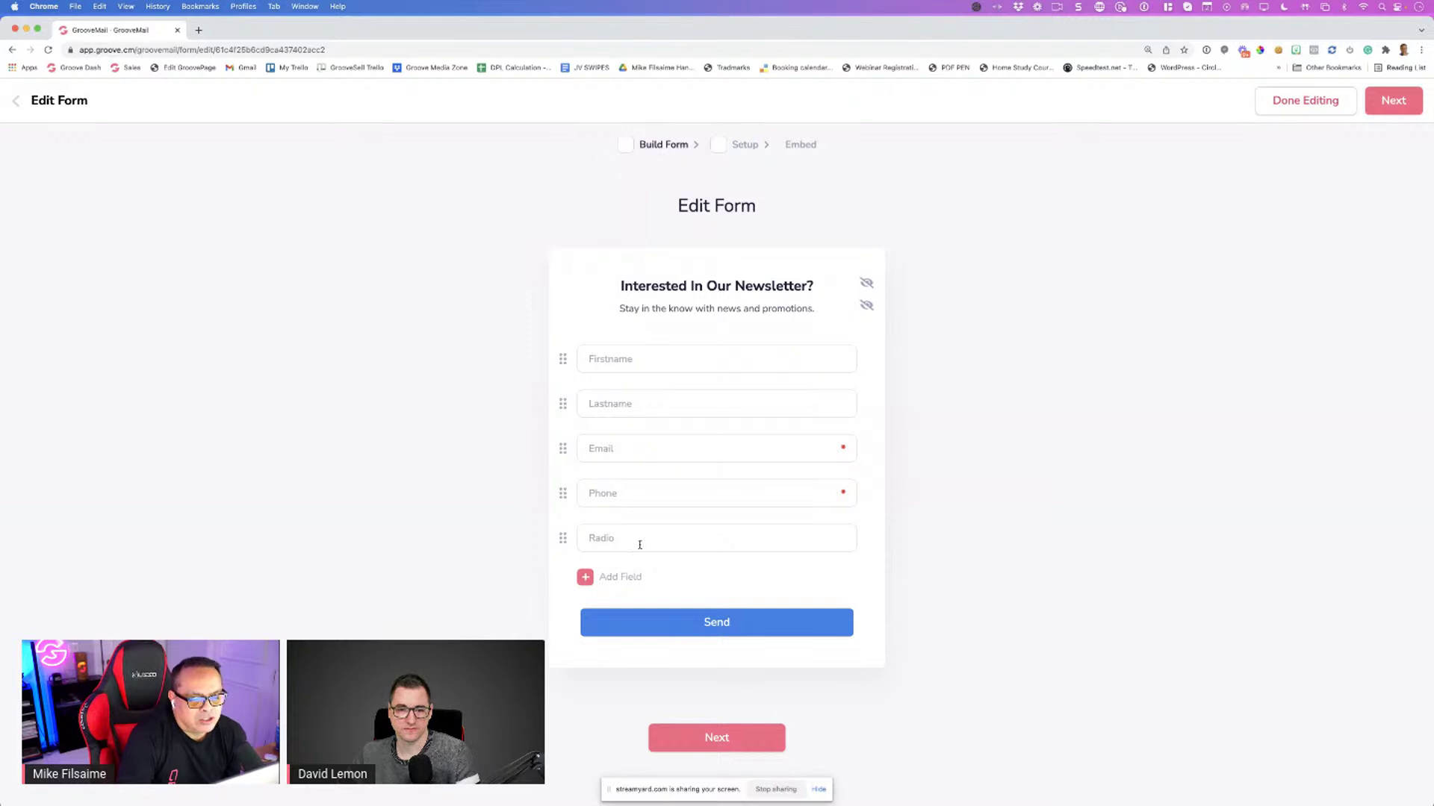
{"action": "scroll", "coordinate": [652, 573], "scroll_direction": "down", "scroll_amount": 1}
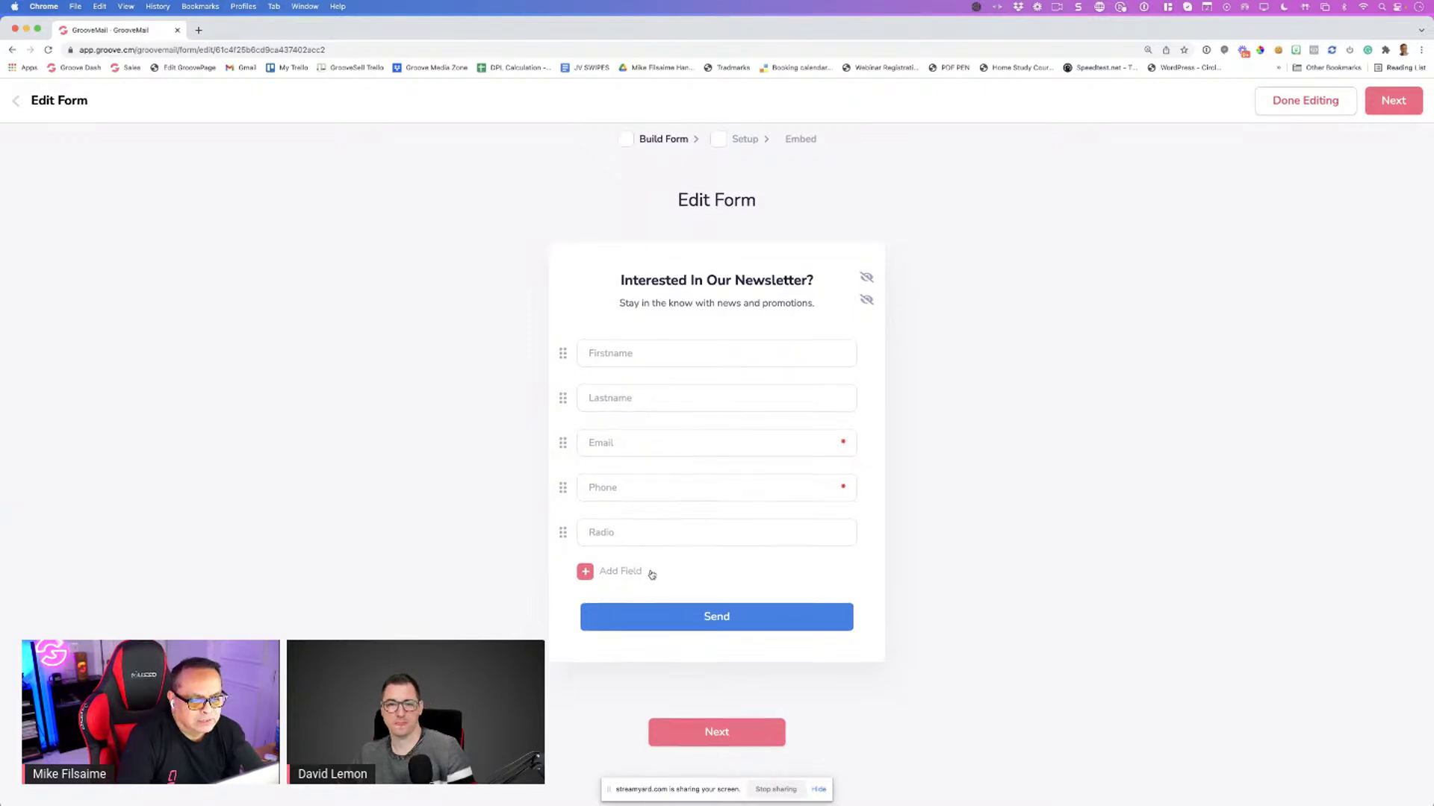
{"action": "scroll", "coordinate": [652, 574], "scroll_direction": "up", "scroll_amount": 1}
{"action": "scroll", "coordinate": [652, 574], "scroll_direction": "down", "scroll_amount": 1}
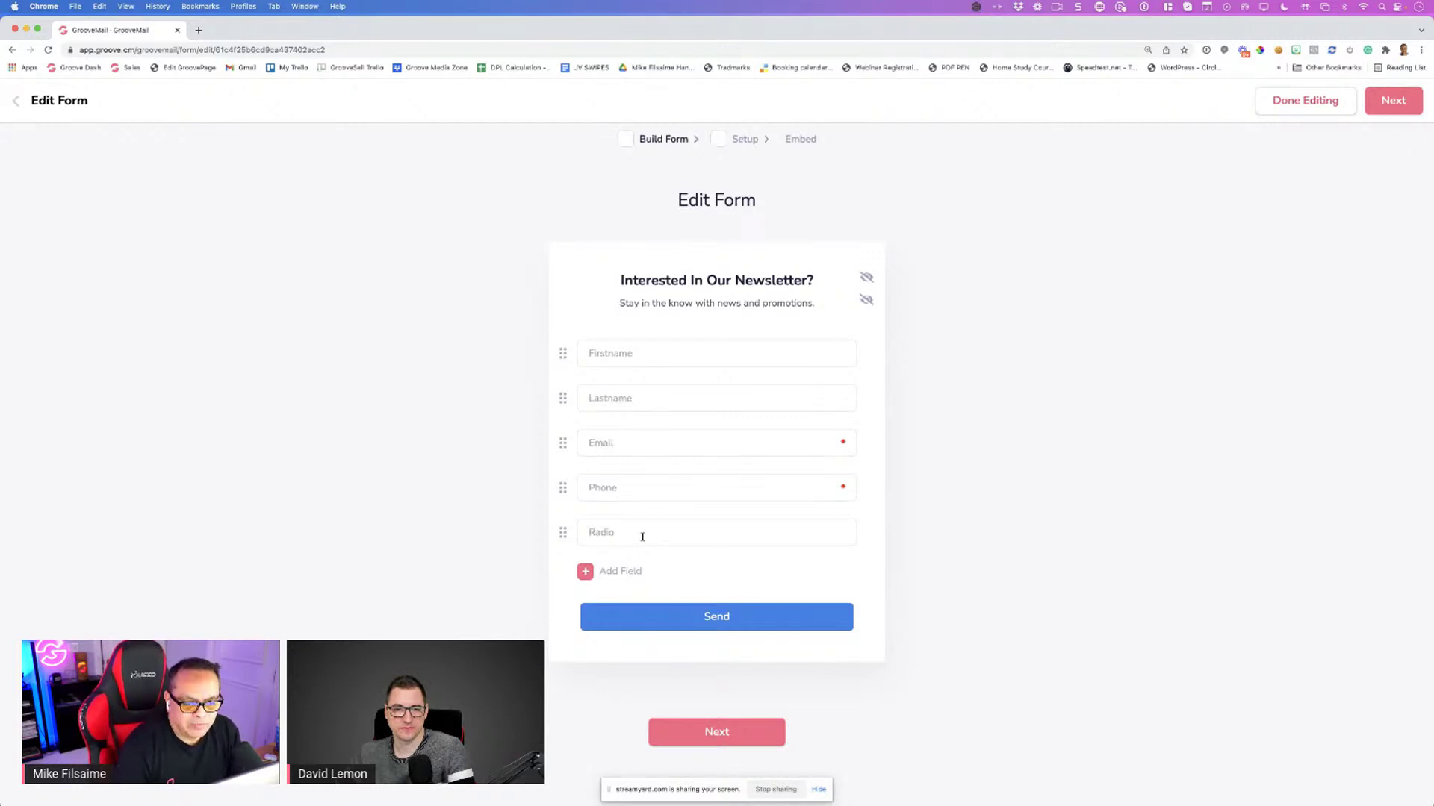
{"action": "left_click", "coordinate": [616, 533]}
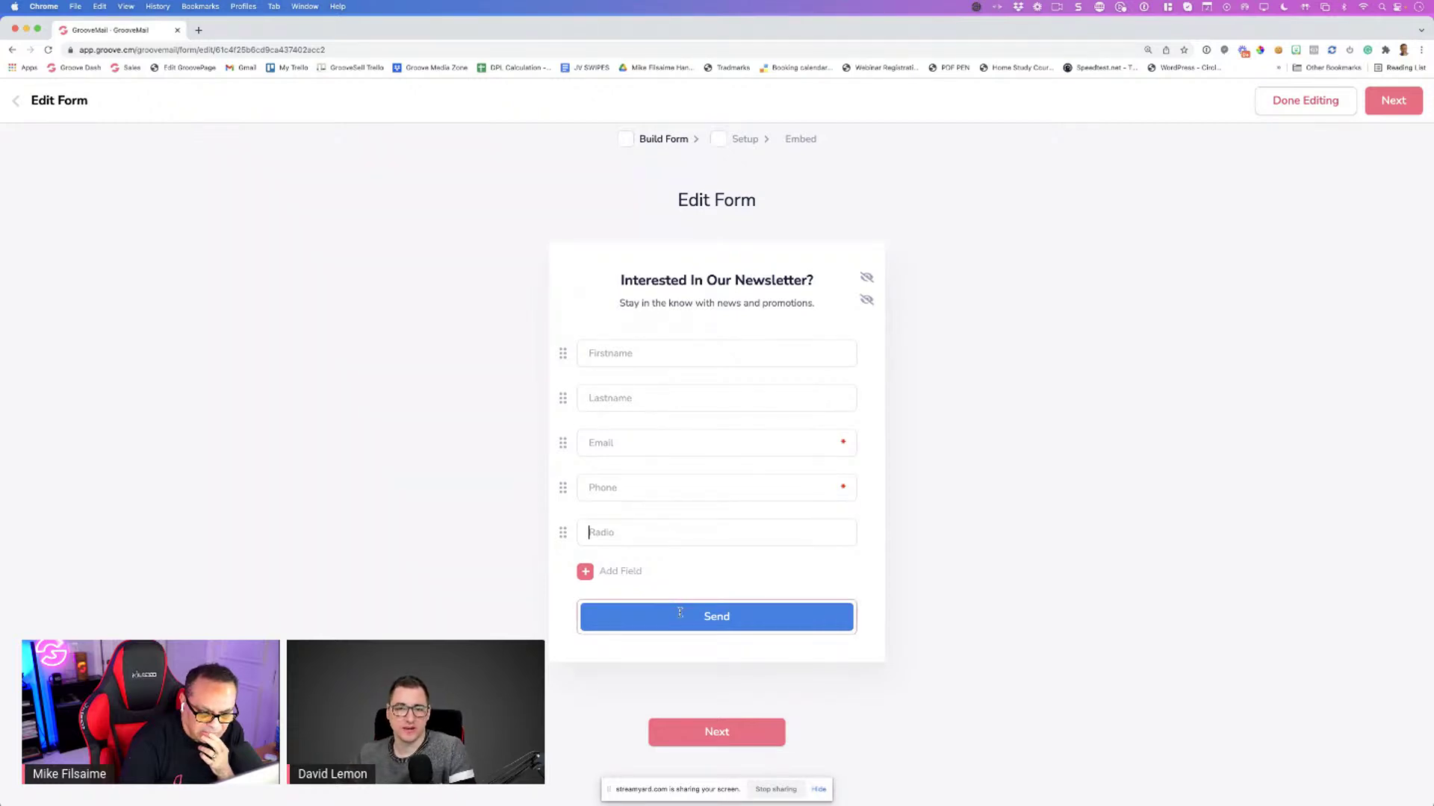
{"action": "left_click", "coordinate": [671, 571]}
{"action": "left_click", "coordinate": [722, 674]}
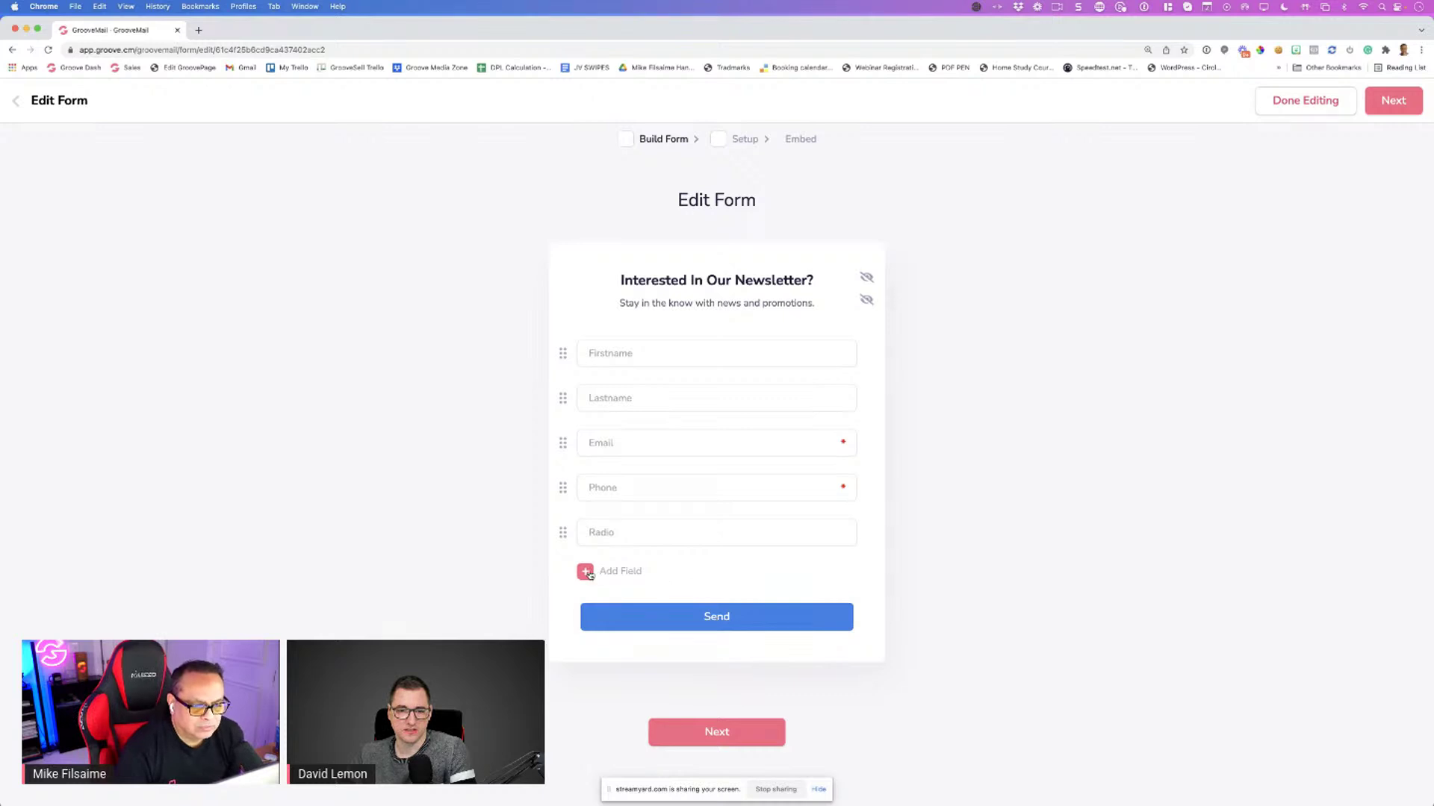
{"action": "left_click", "coordinate": [585, 572]}
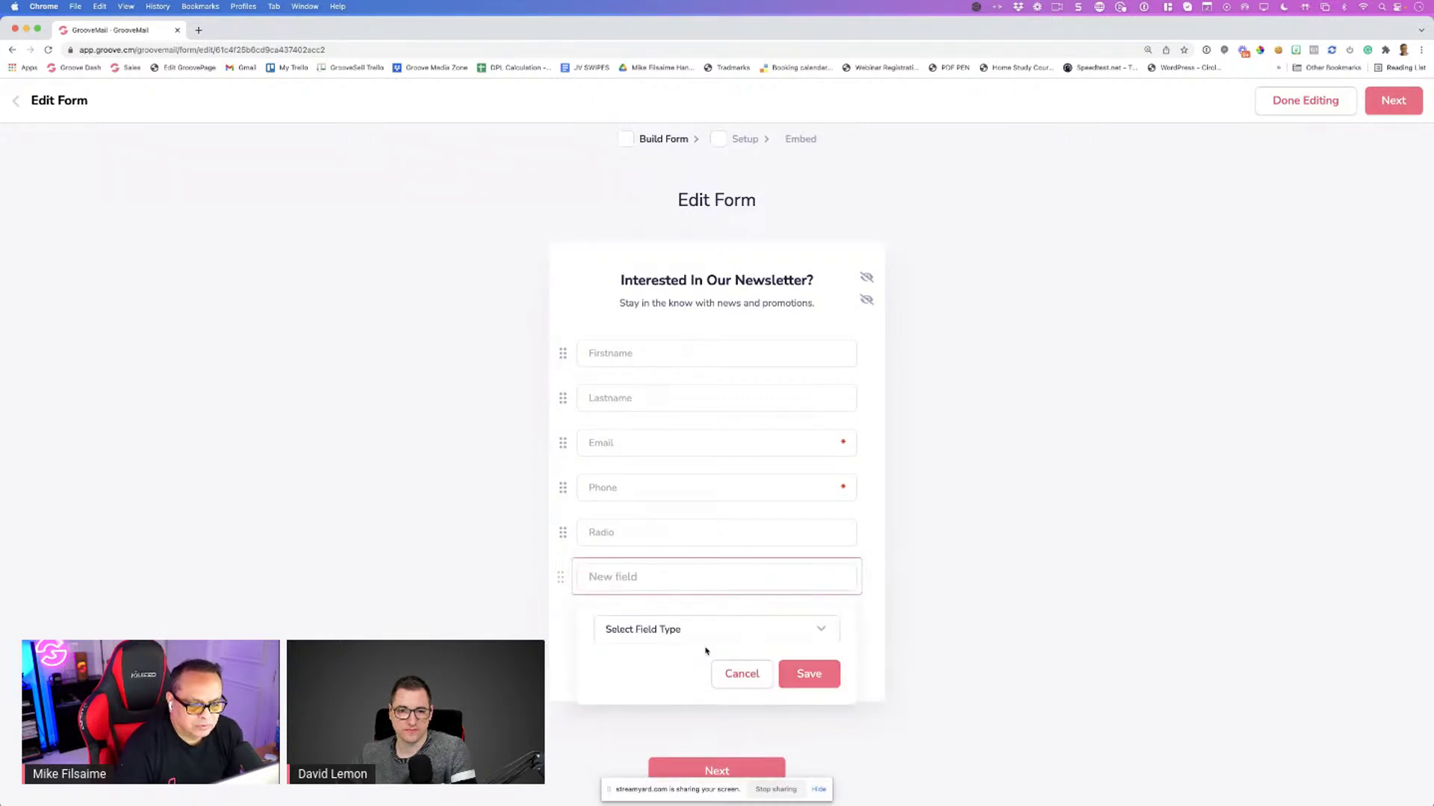
{"action": "left_click", "coordinate": [692, 631]}
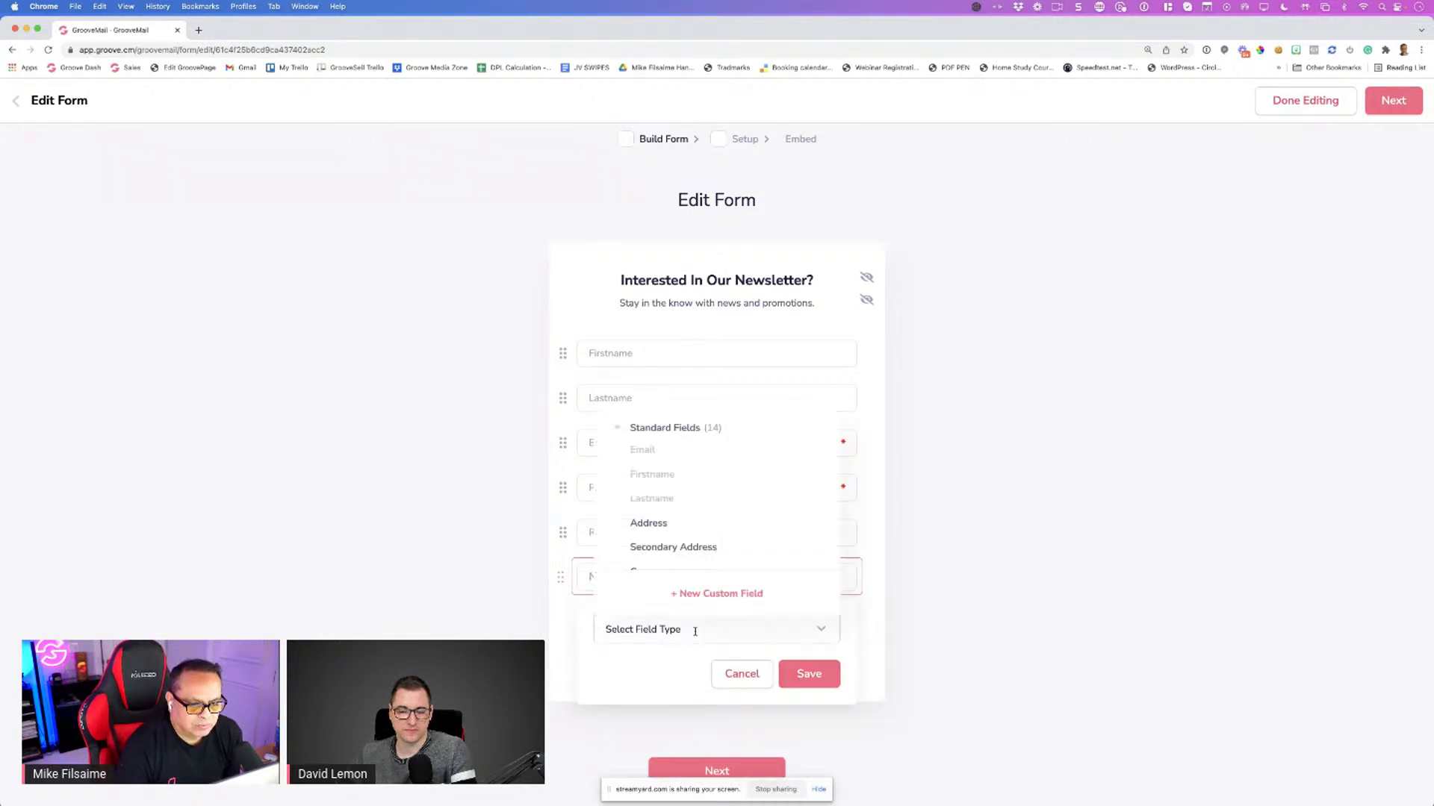
{"action": "left_click", "coordinate": [700, 593]}
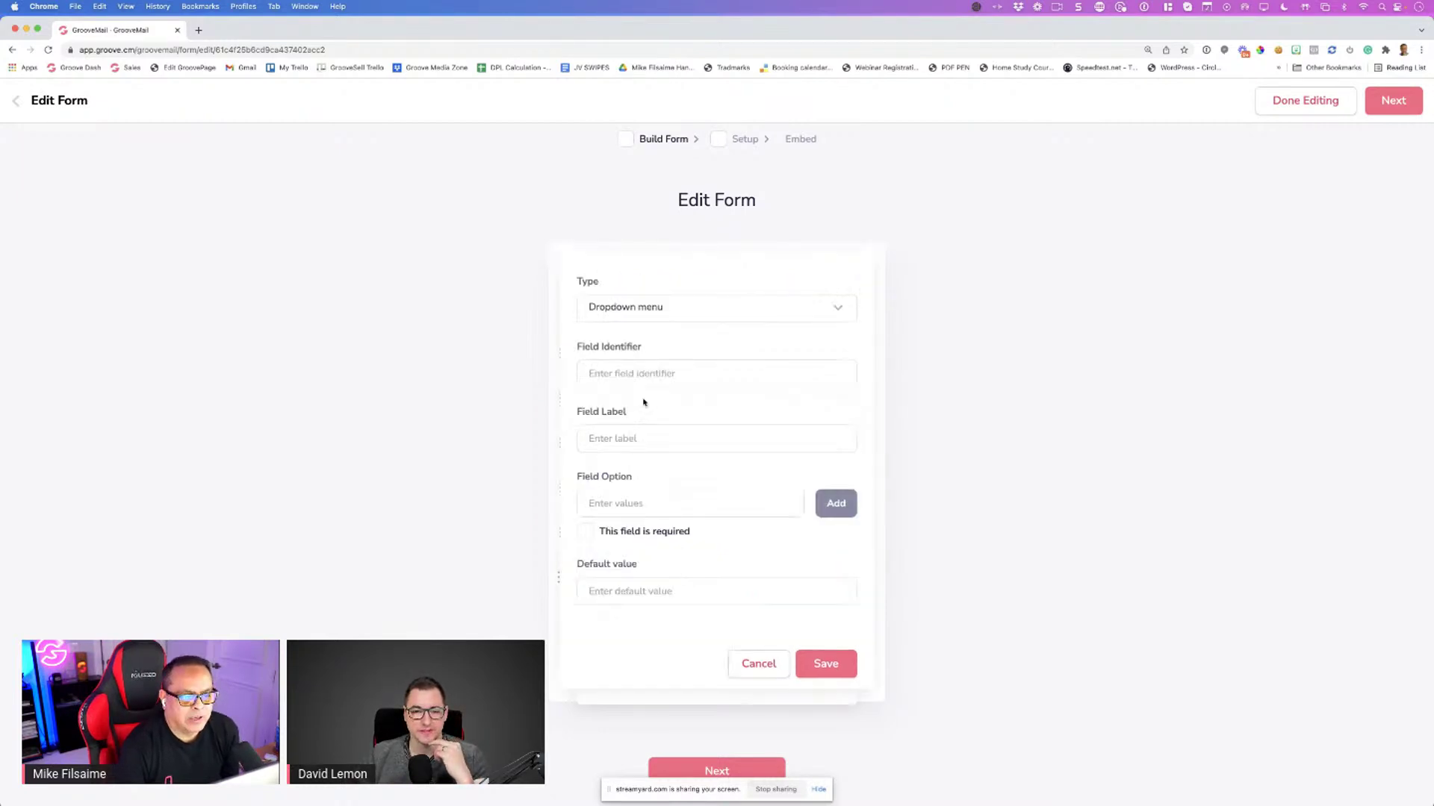
{"action": "left_click", "coordinate": [652, 309]}
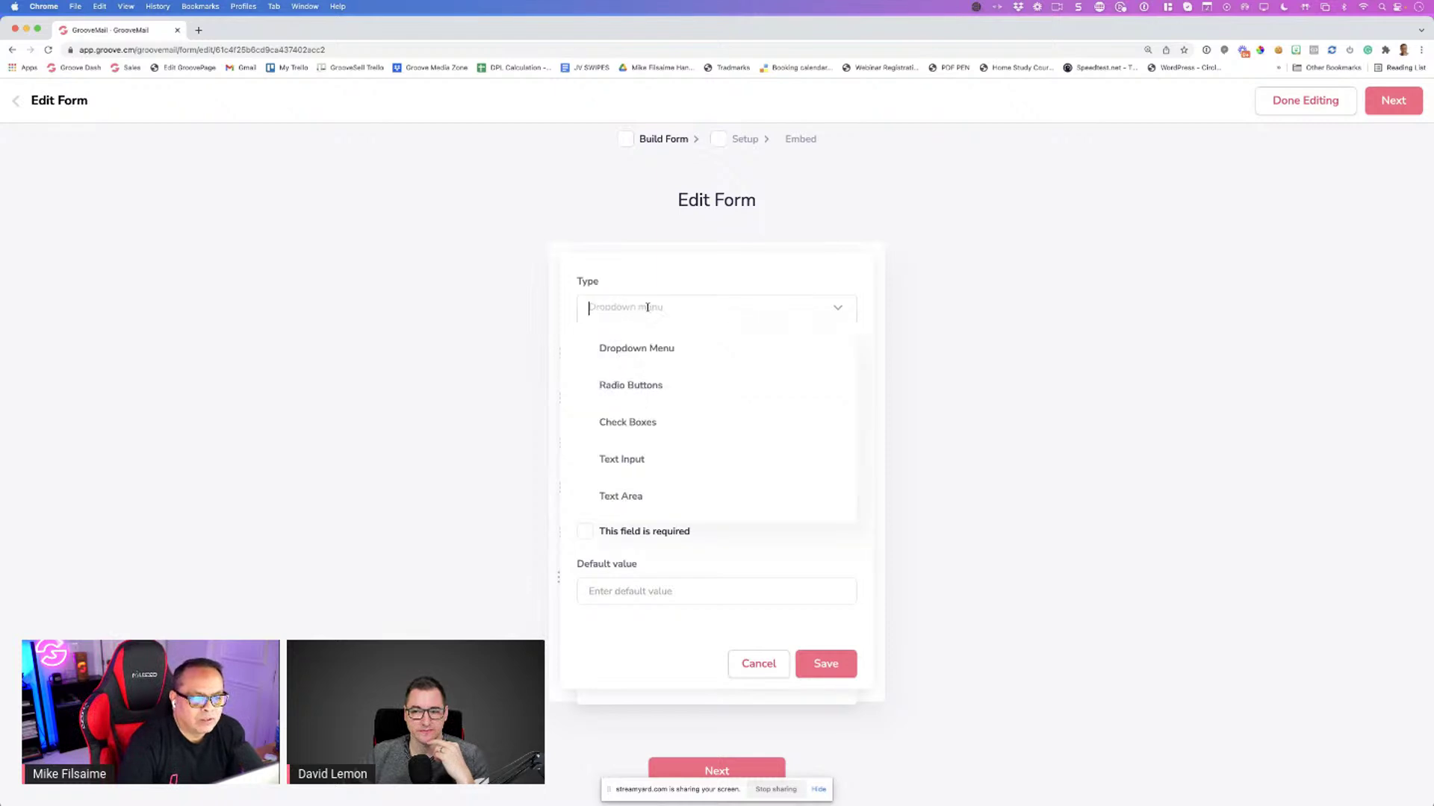
{"action": "left_click", "coordinate": [631, 460]}
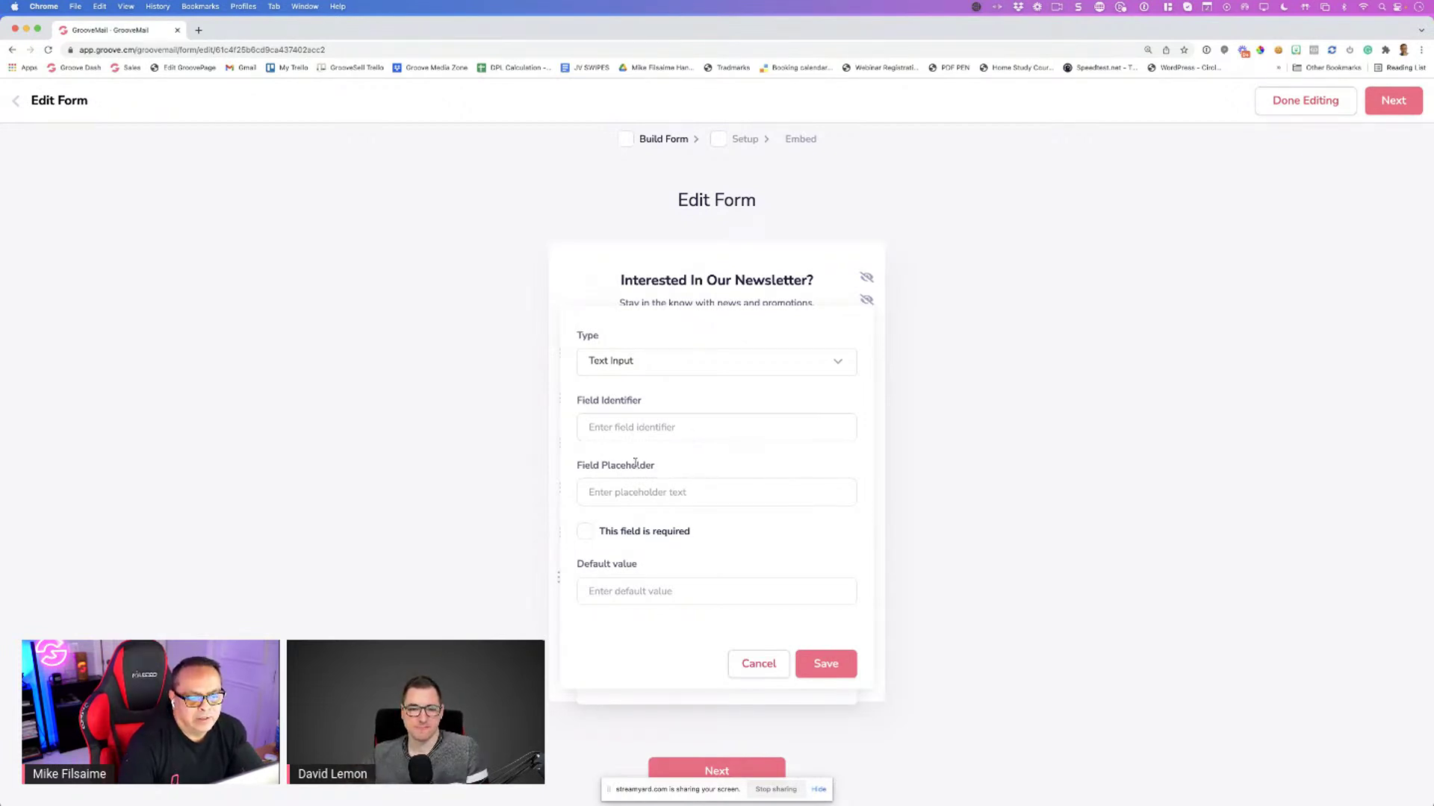
{"action": "left_click_drag", "start_coordinate": [578, 460], "coordinate": [665, 473]}
{"action": "left_click", "coordinate": [668, 475]}
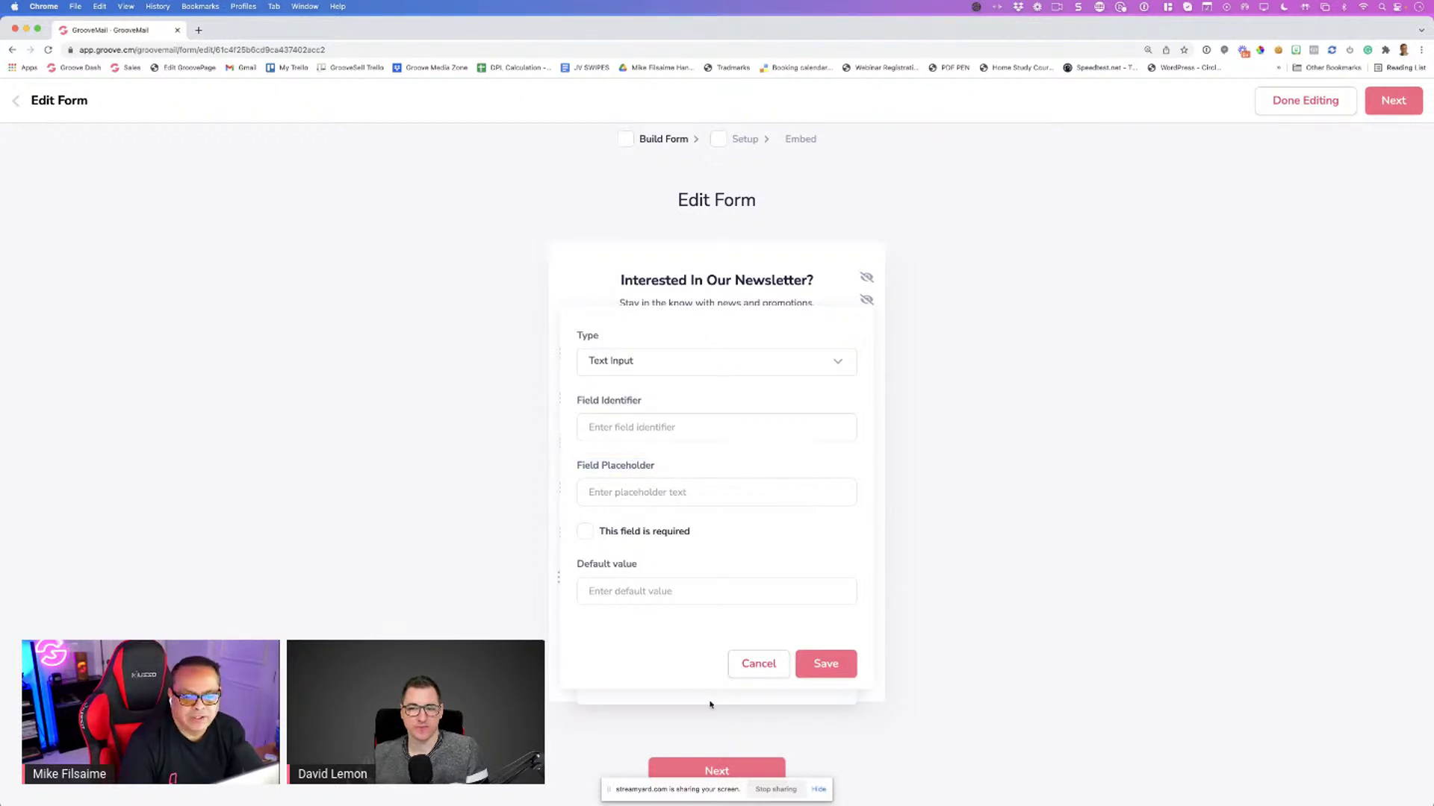
{"action": "left_click", "coordinate": [753, 661]}
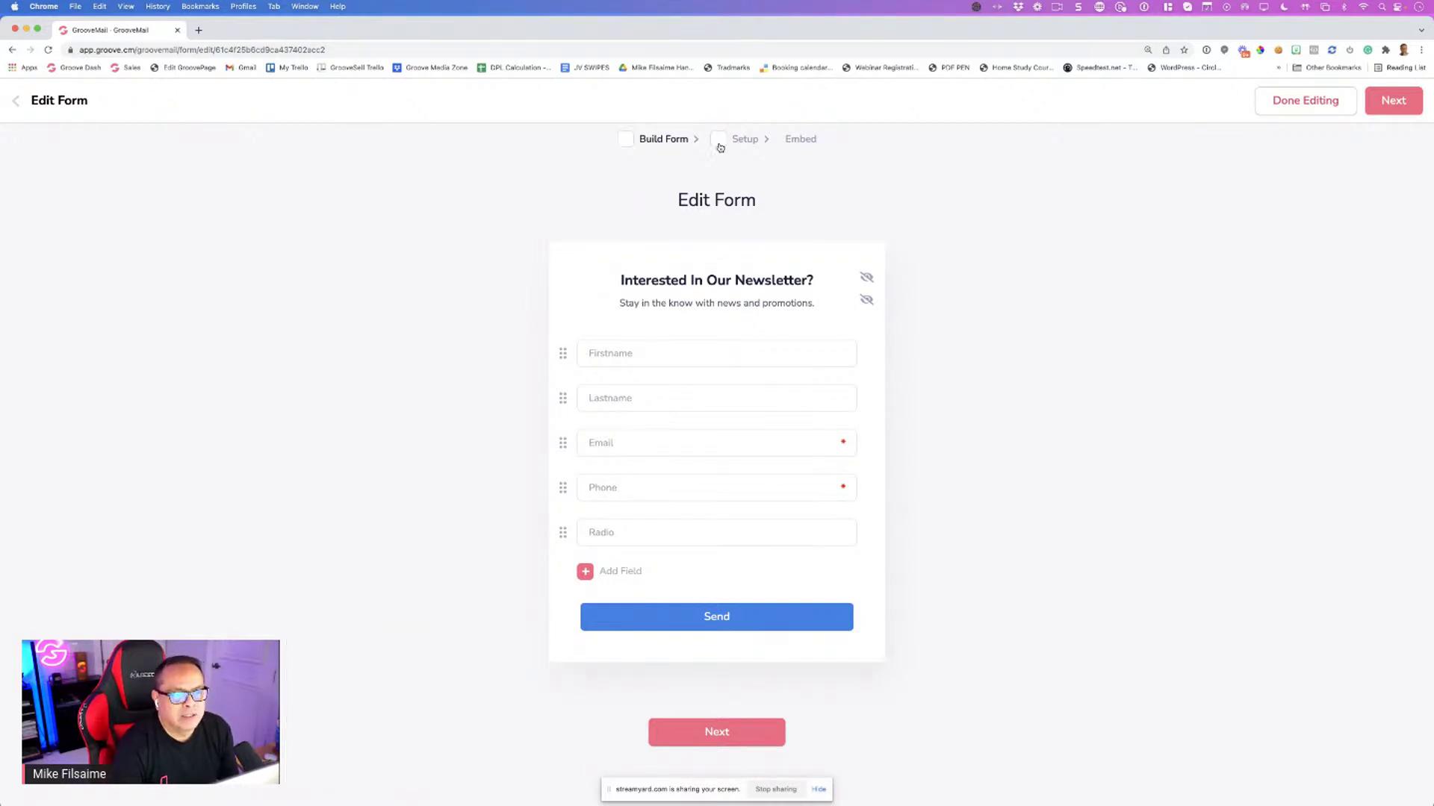
Step through the Setup and Embed pages, then exit the editor to the Forms list
{"action": "left_click", "coordinate": [743, 733]}
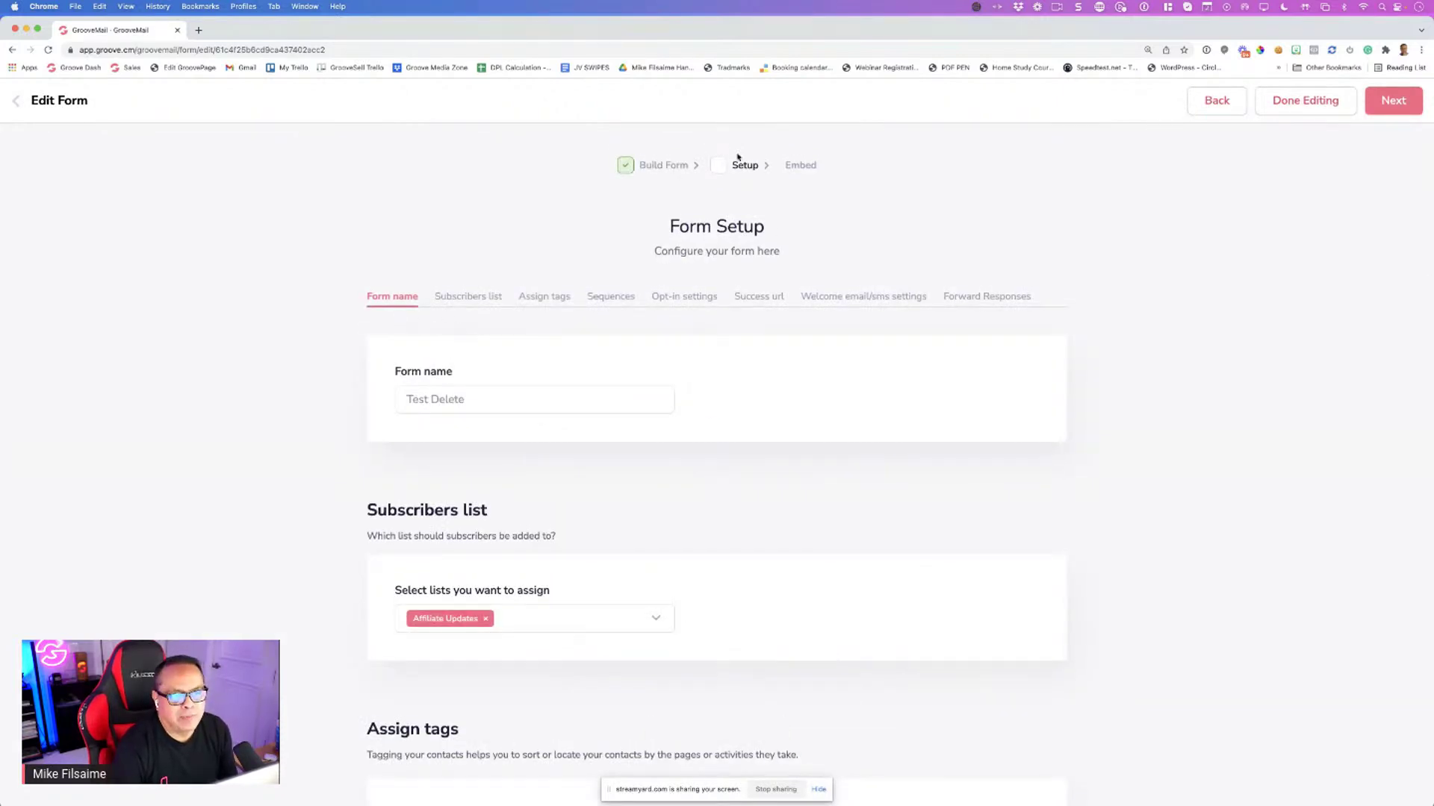
{"action": "scroll", "coordinate": [969, 531], "scroll_direction": "down", "scroll_amount": 10}
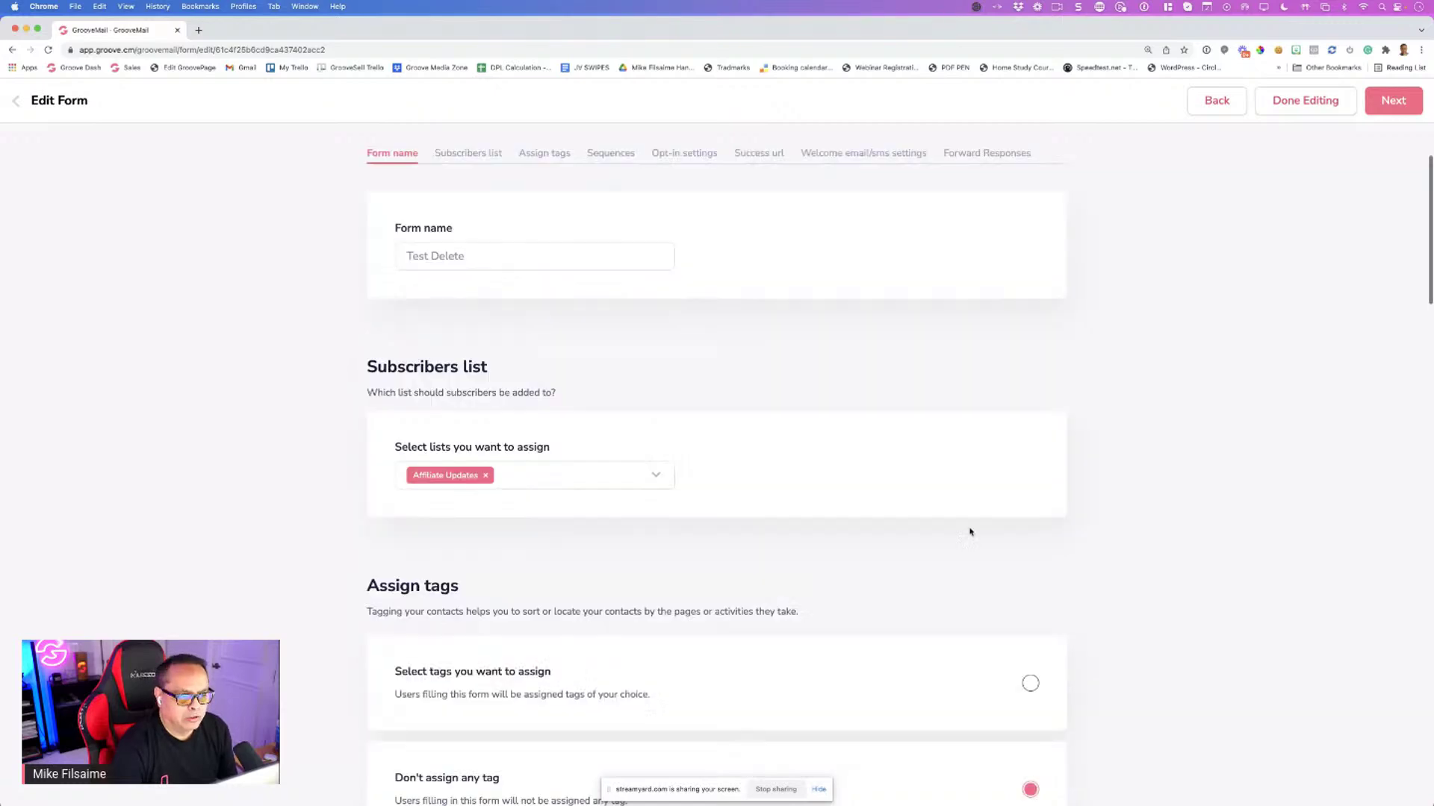
{"action": "scroll", "coordinate": [1012, 704], "scroll_direction": "down", "scroll_amount": 5}
{"action": "scroll", "coordinate": [951, 650], "scroll_direction": "up", "scroll_amount": 5}
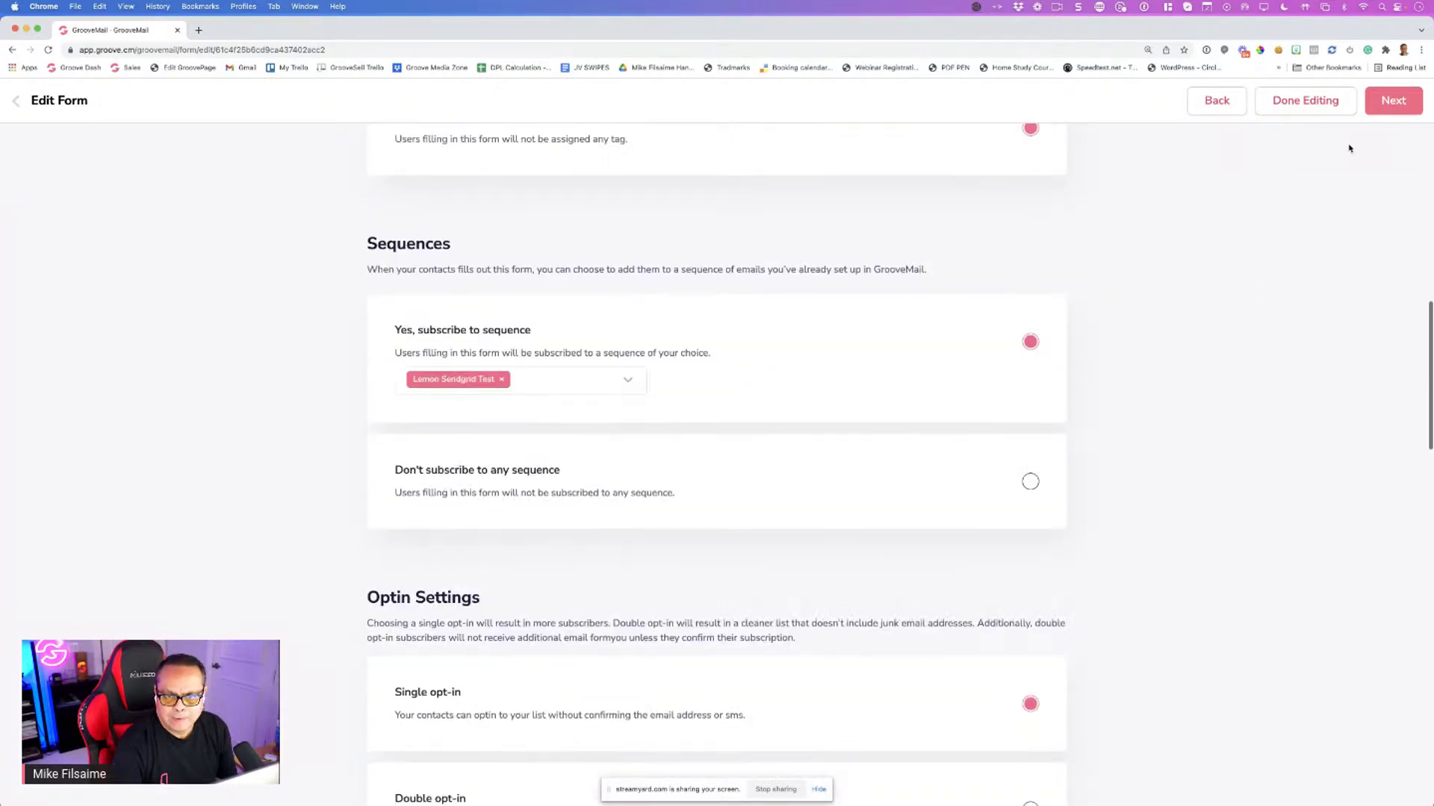
{"action": "left_click", "coordinate": [1385, 103]}
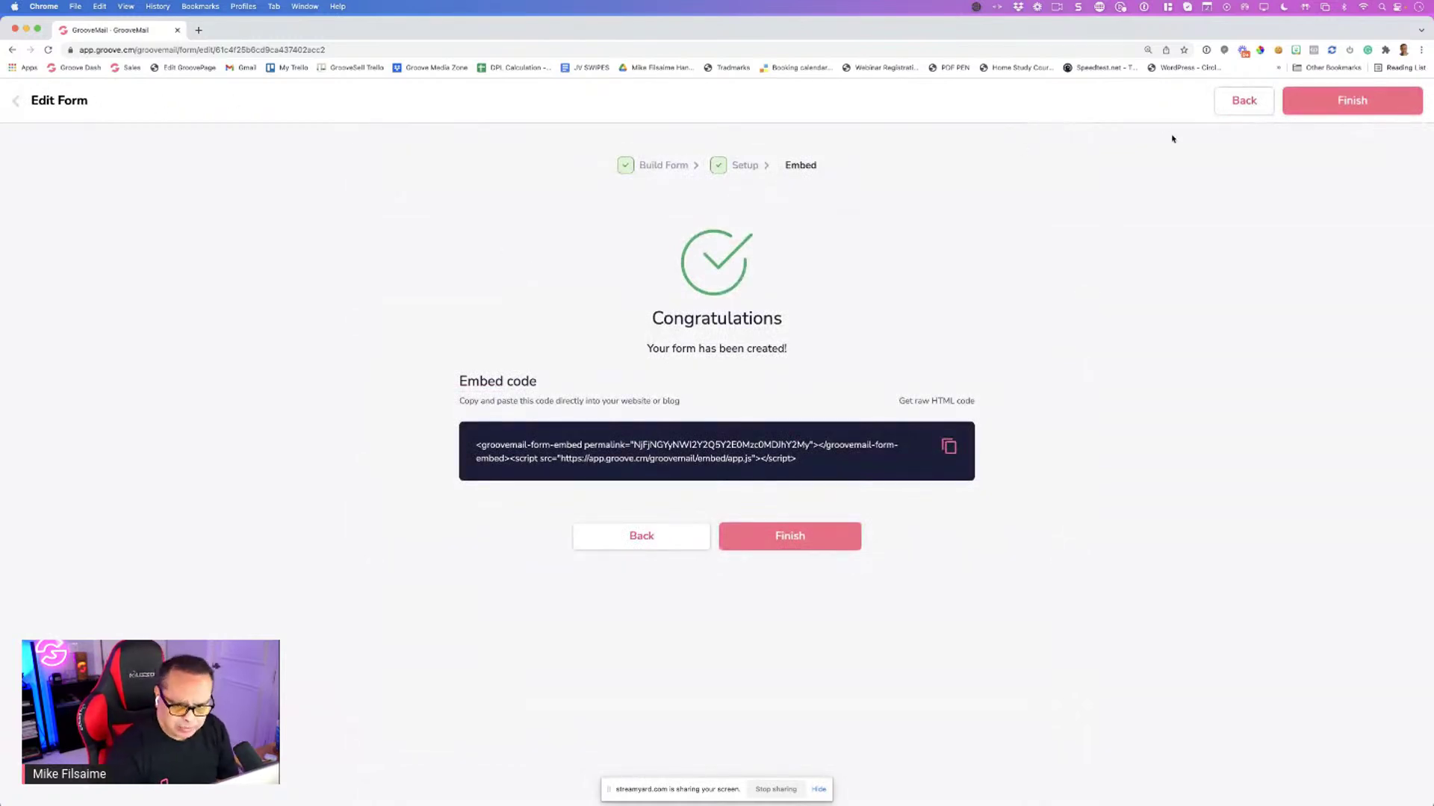
{"action": "left_click", "coordinate": [1241, 103]}
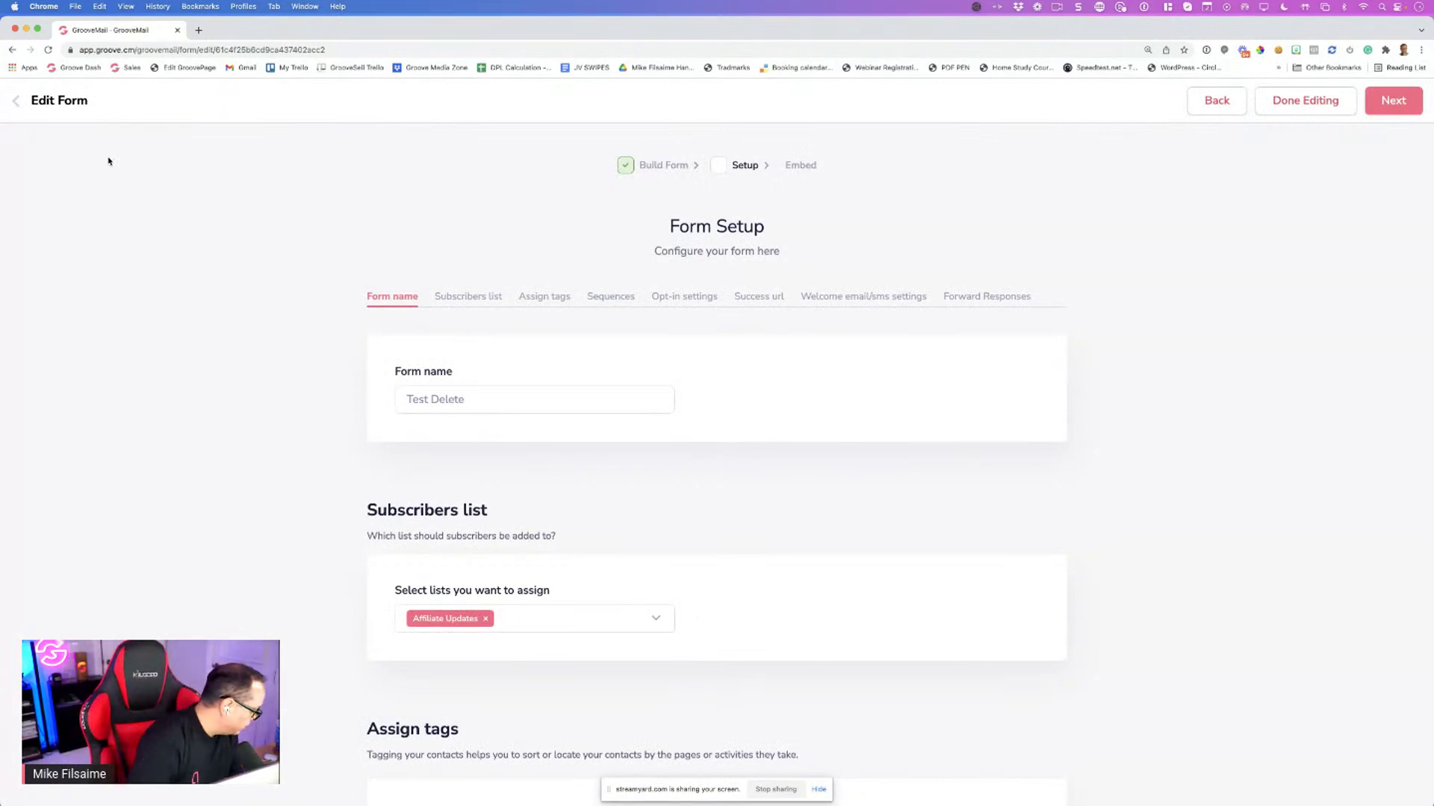
{"action": "left_click", "coordinate": [15, 102]}
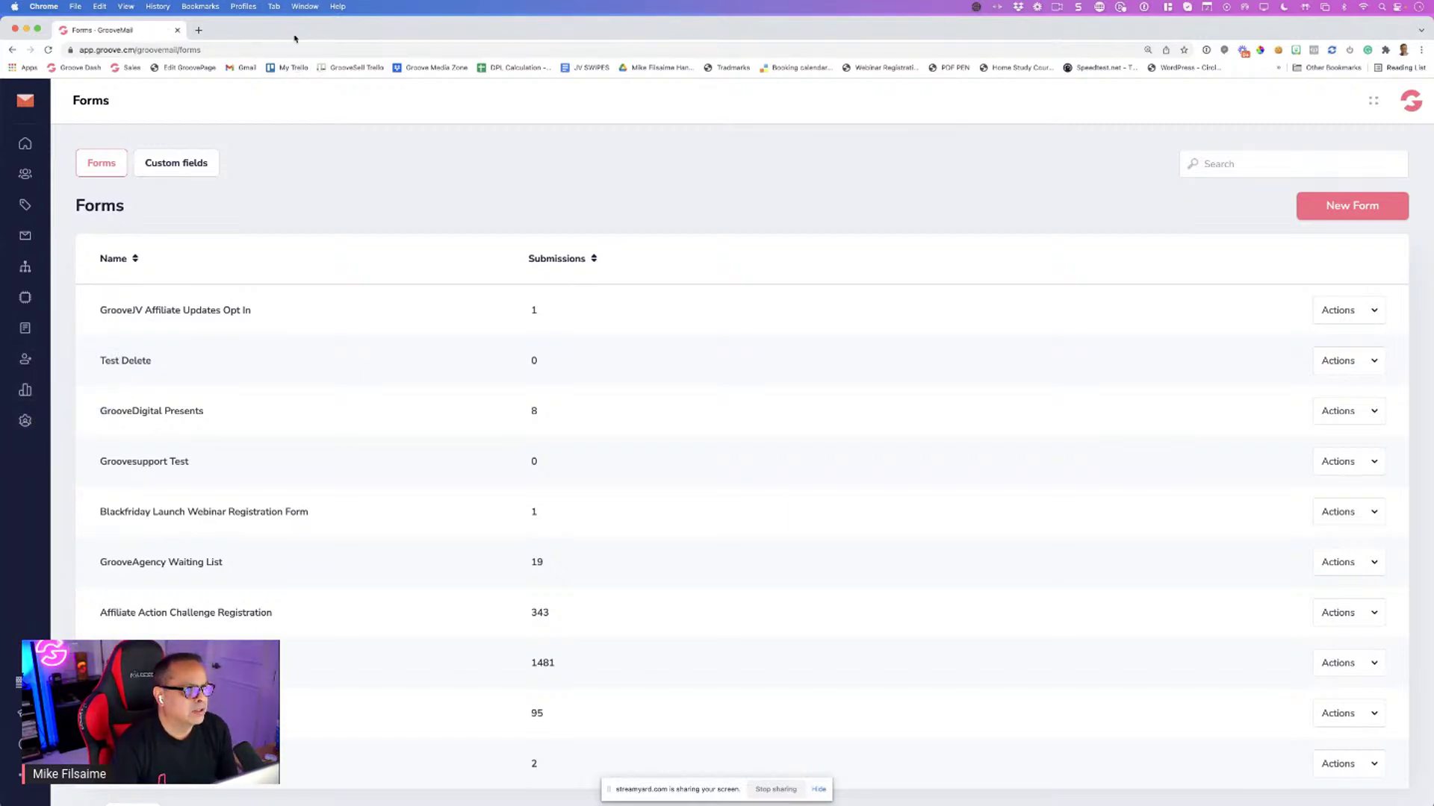
Move and hide the browser window, then bring it back full screen
{"action": "left_click_drag", "start_coordinate": [294, 38], "coordinate": [1, 157]}
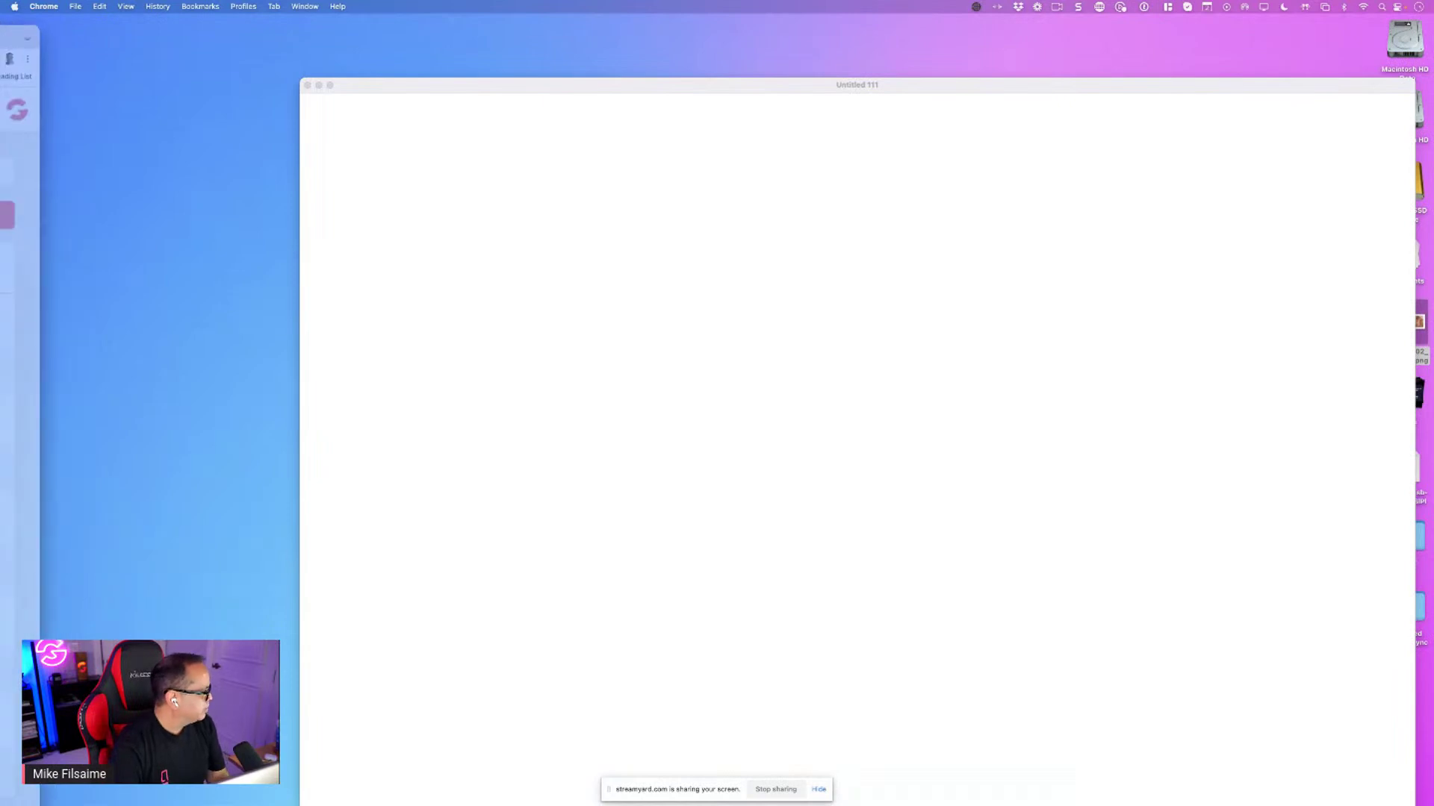
{"action": "key", "text": "super+h"}
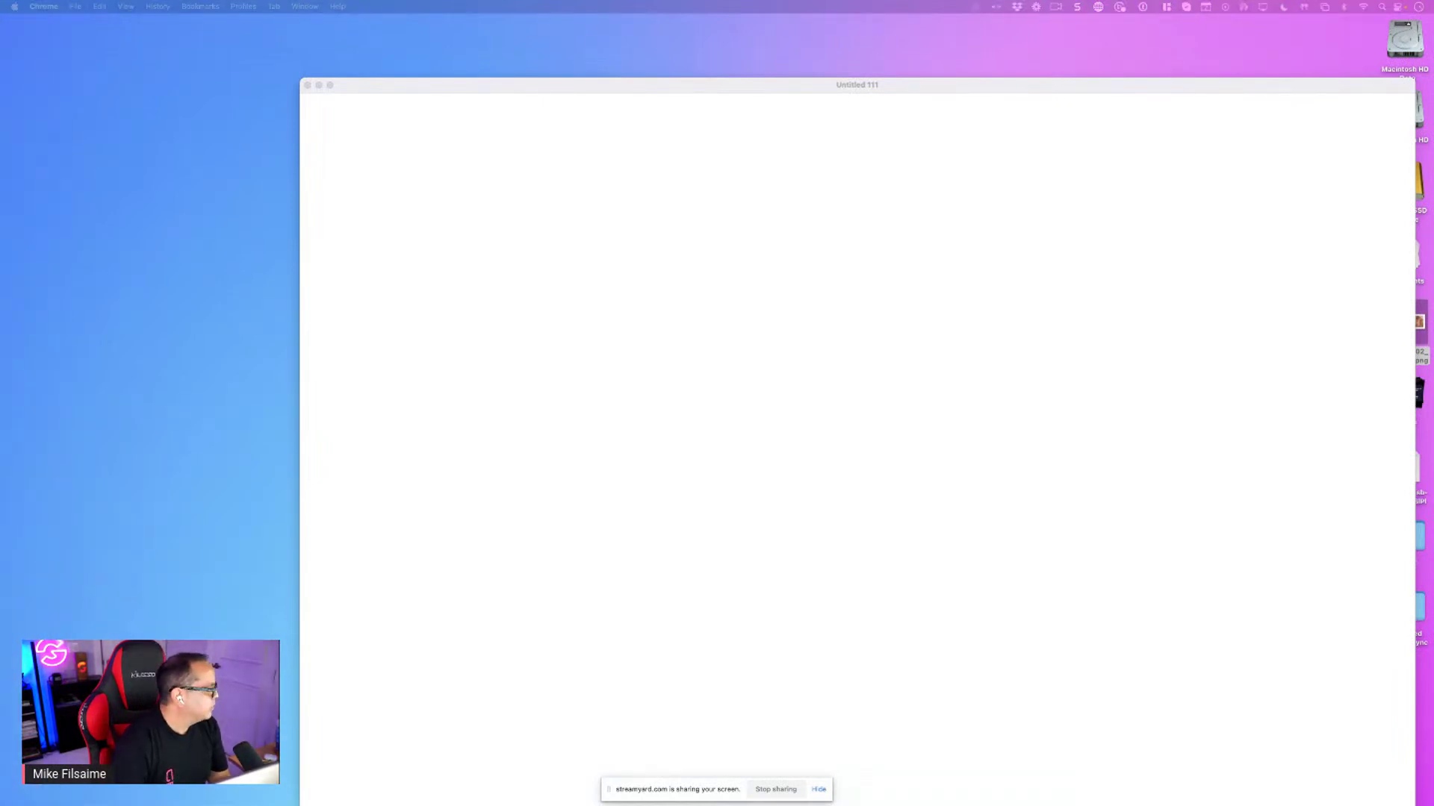
{"action": "key", "text": "super+Tab"}
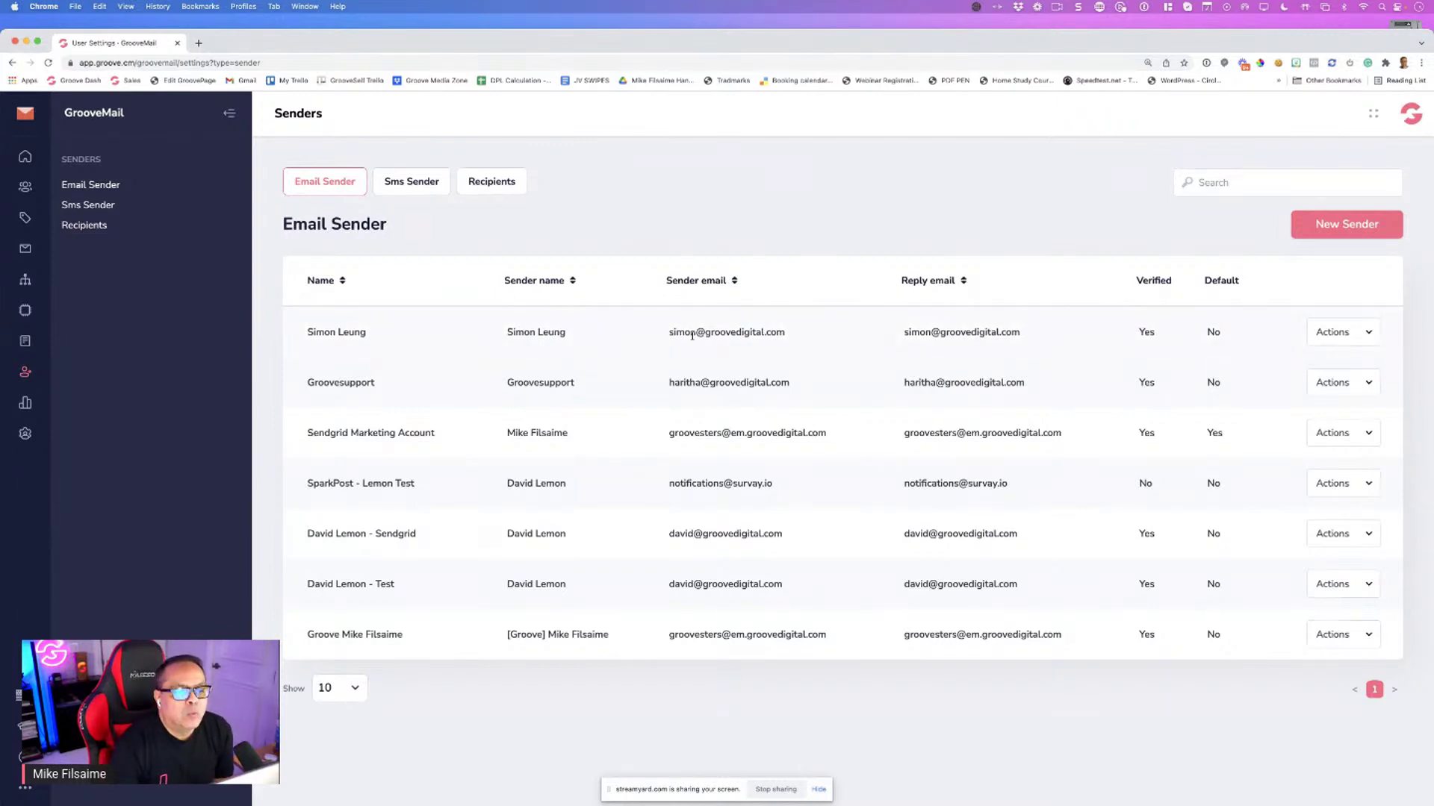
{"action": "left_click_drag", "start_coordinate": [691, 332], "coordinate": [750, 343]}
{"action": "left_click", "coordinate": [865, 339]}
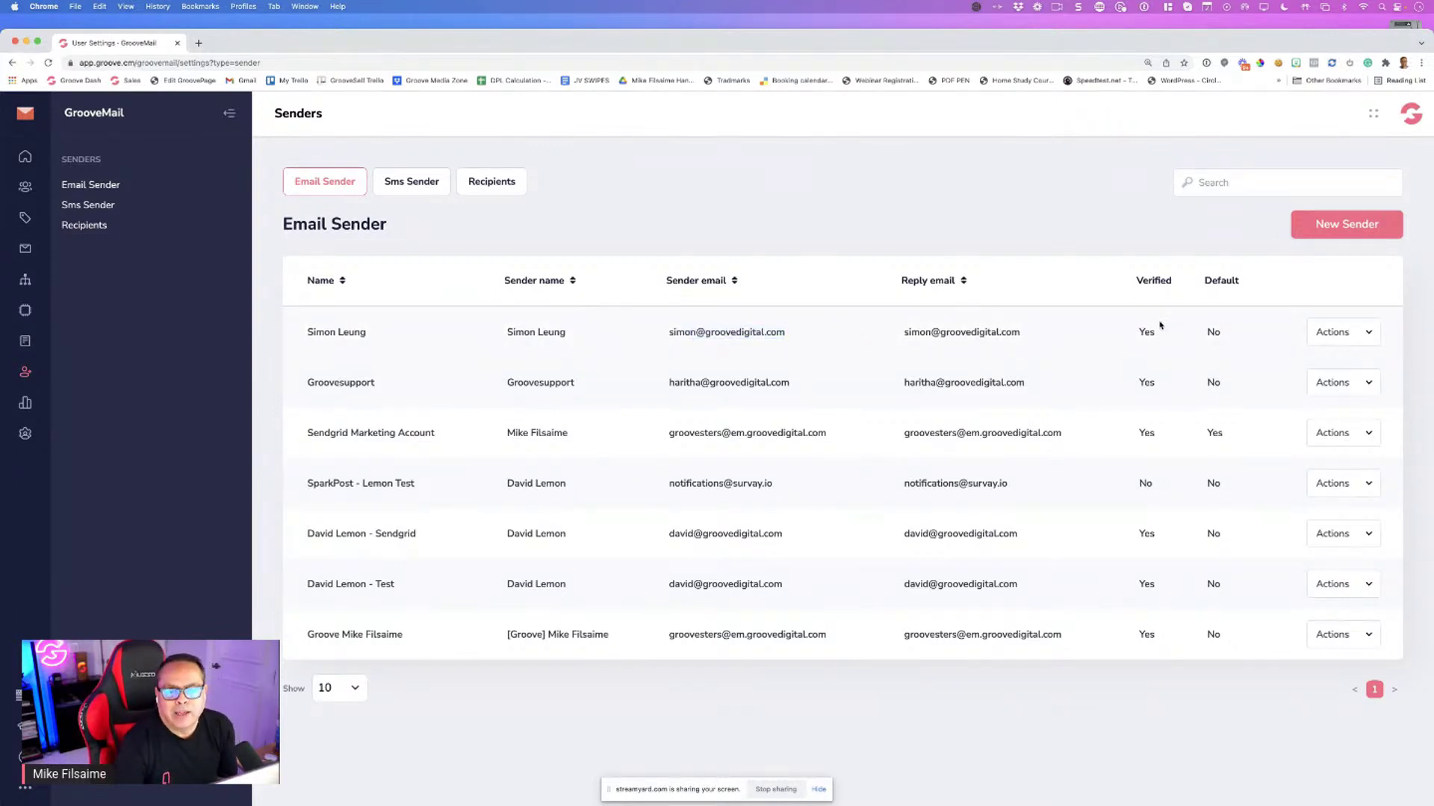
Review the first email sender's settings, including its Business Info company details
{"action": "left_click", "coordinate": [1330, 337]}
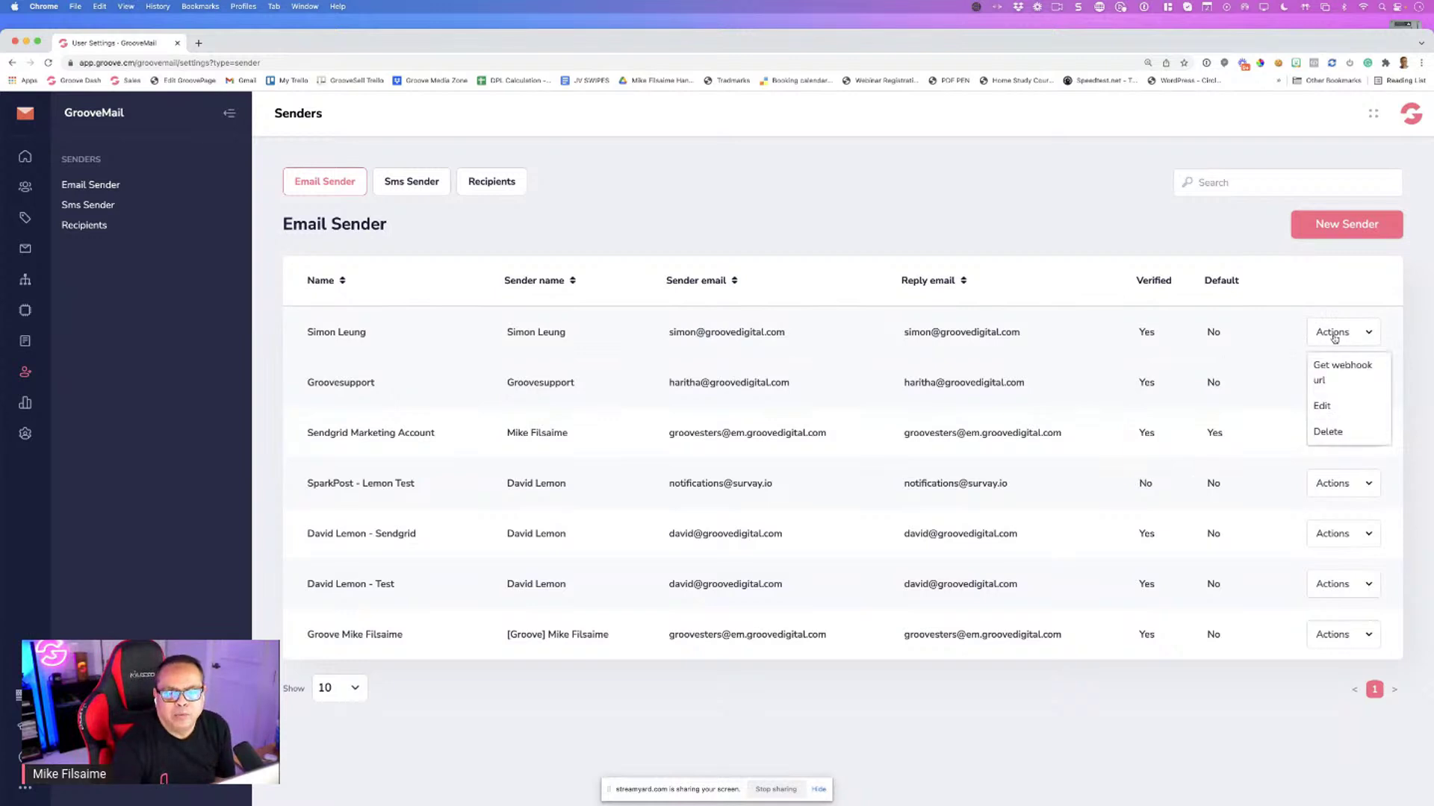
{"action": "left_click", "coordinate": [1321, 405]}
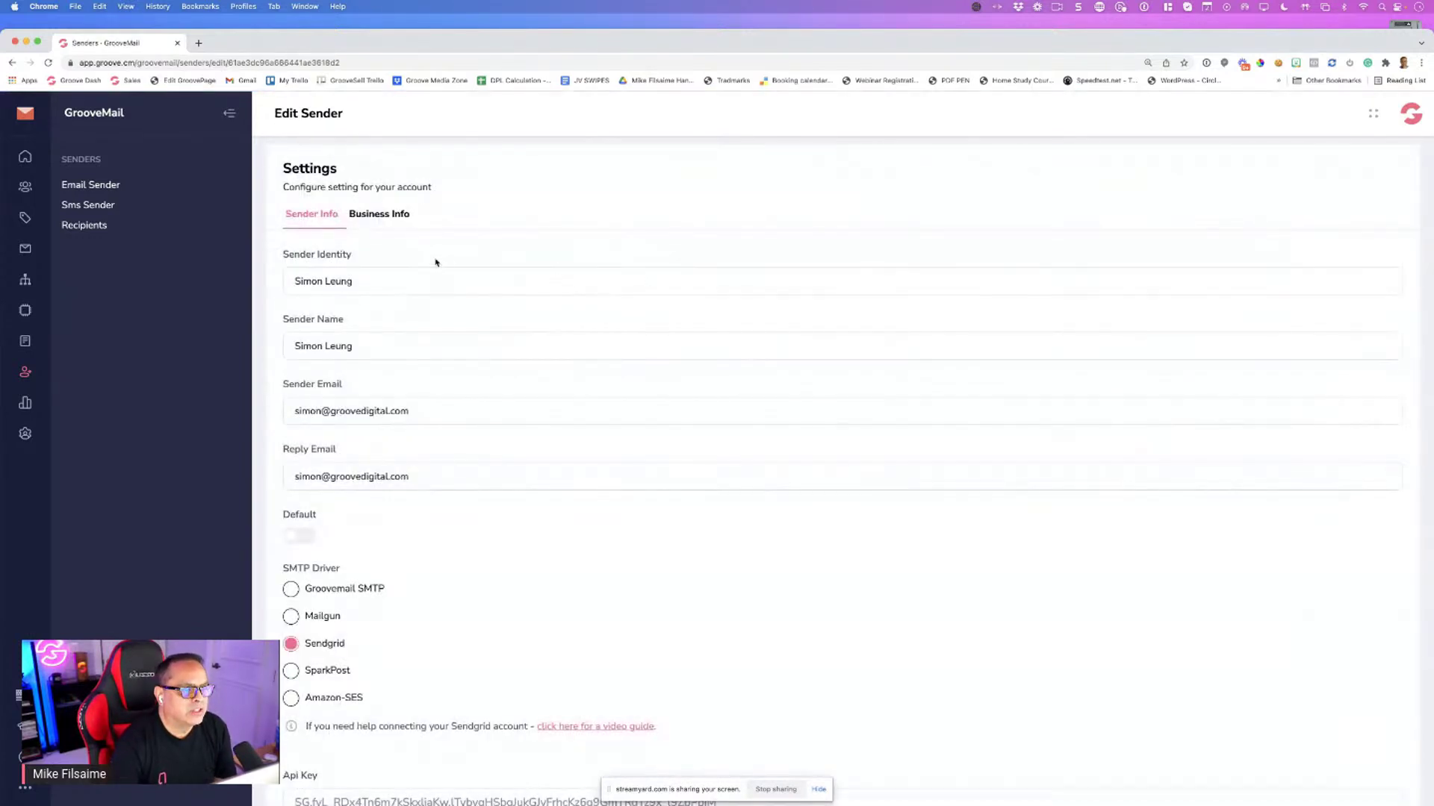
{"action": "scroll", "coordinate": [439, 298], "scroll_direction": "down", "scroll_amount": 3}
{"action": "scroll", "coordinate": [443, 299], "scroll_direction": "up", "scroll_amount": 3}
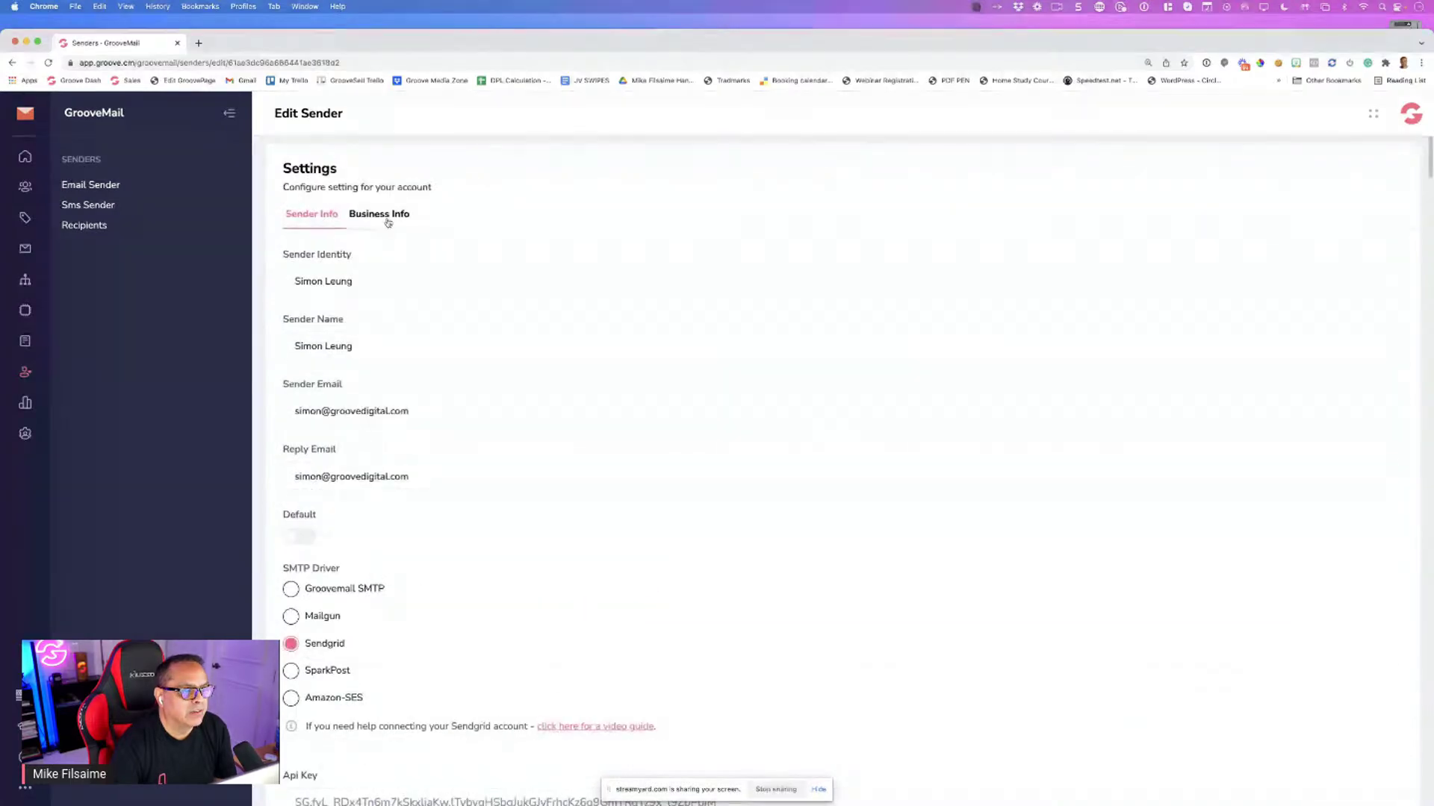
{"action": "left_click", "coordinate": [388, 218]}
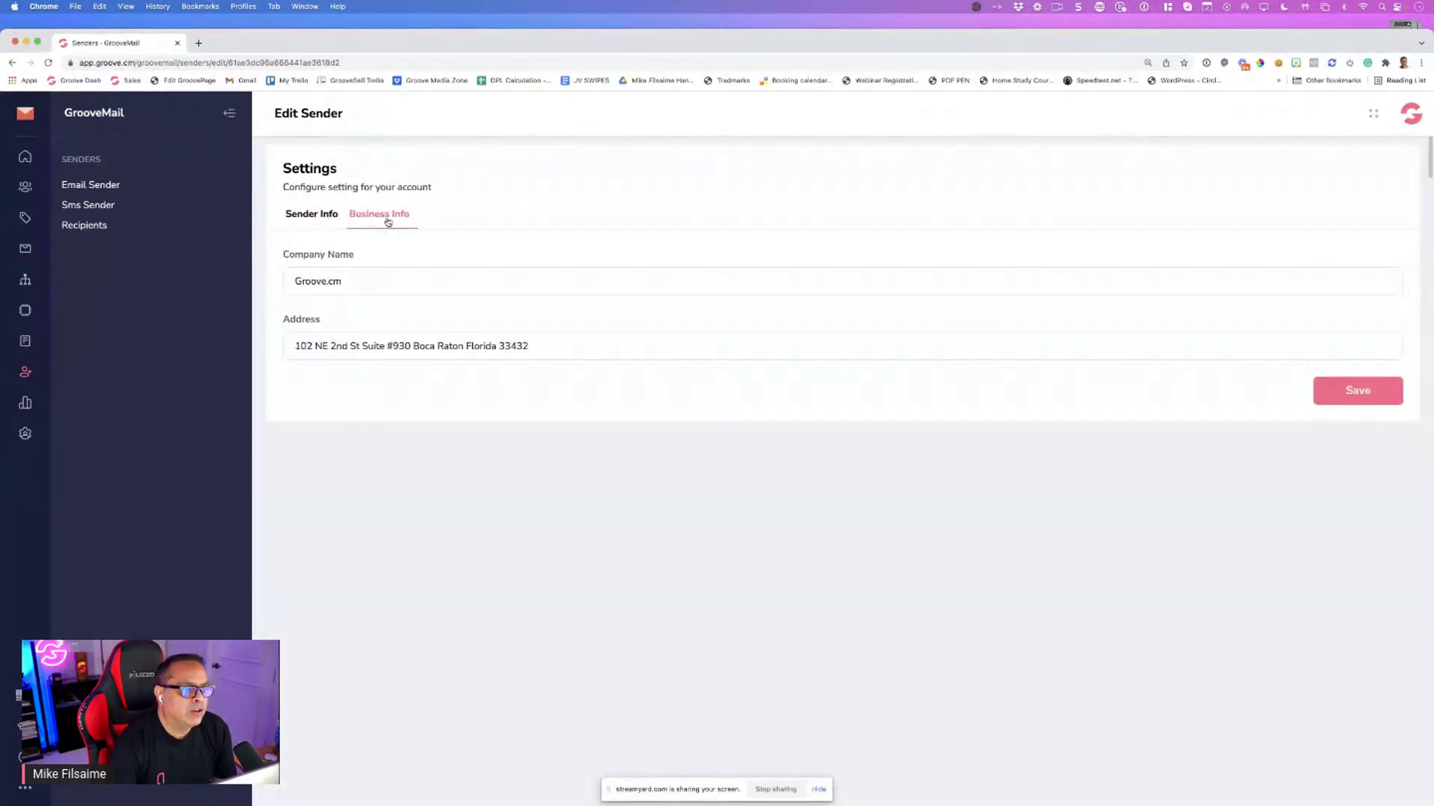
{"action": "left_click", "coordinate": [340, 218]}
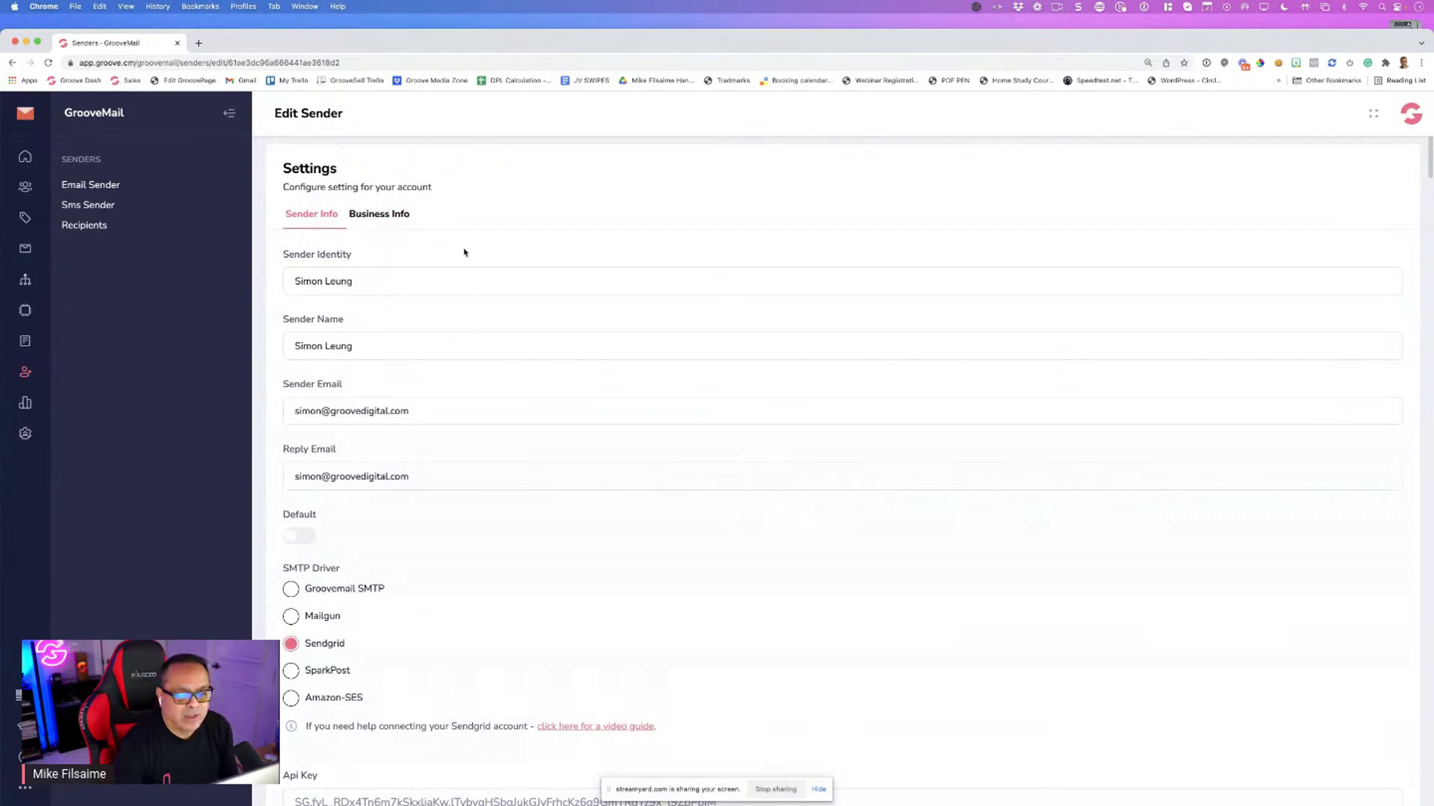
{"action": "scroll", "coordinate": [470, 254], "scroll_direction": "down", "scroll_amount": 3}
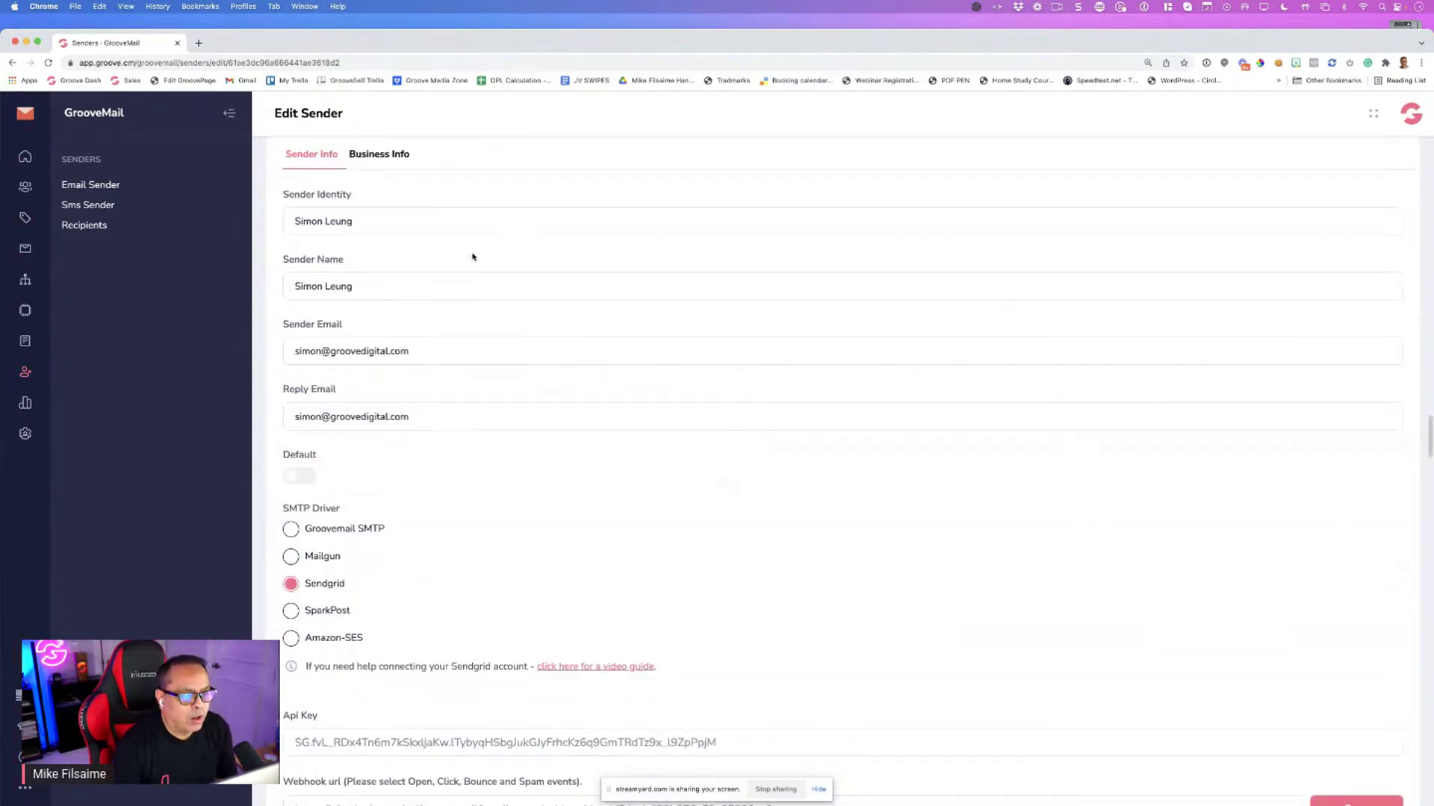
{"action": "scroll", "coordinate": [472, 255], "scroll_direction": "up", "scroll_amount": 3}
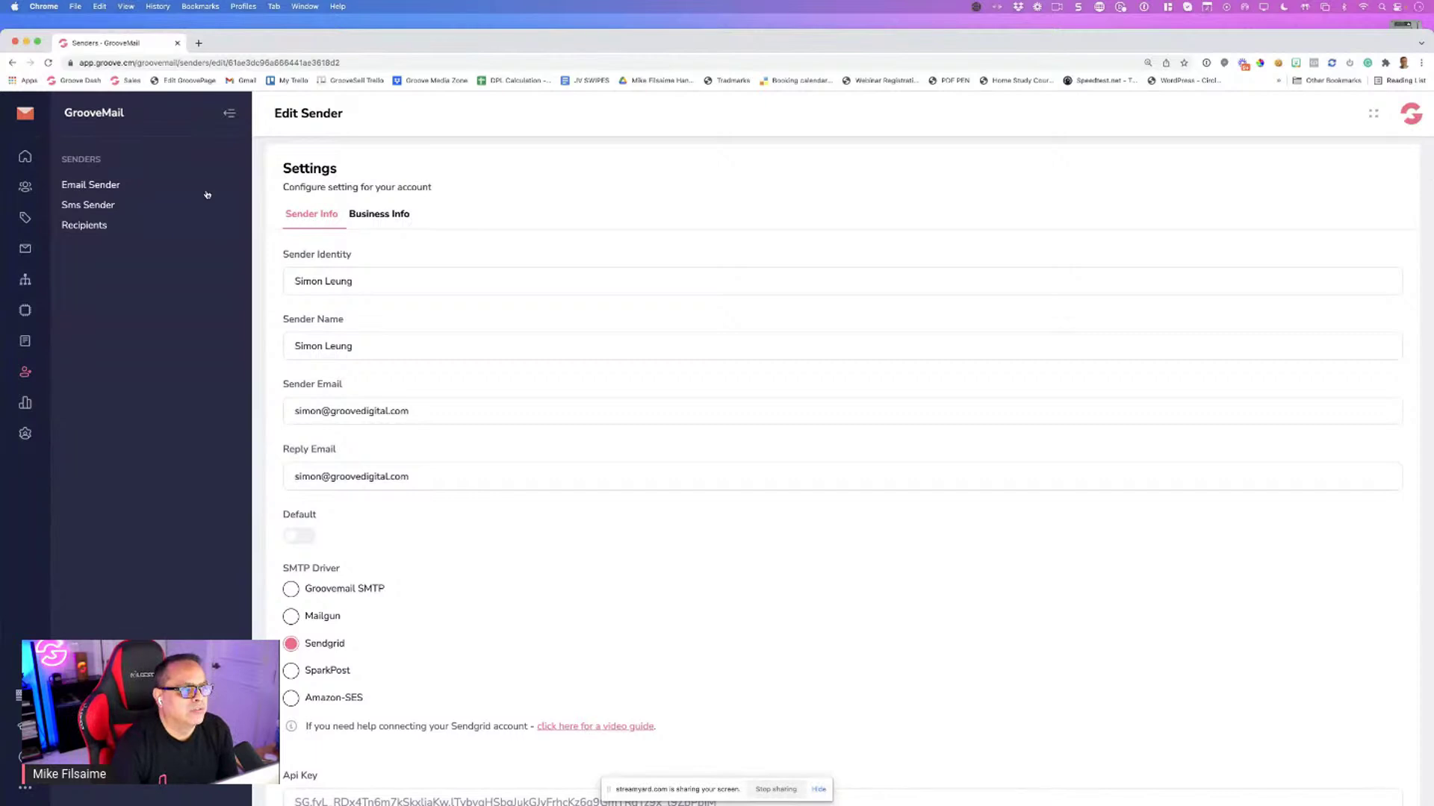
Check the SMS sender and Recipients lists, then minimize and reposition the browser
{"action": "left_click", "coordinate": [109, 210]}
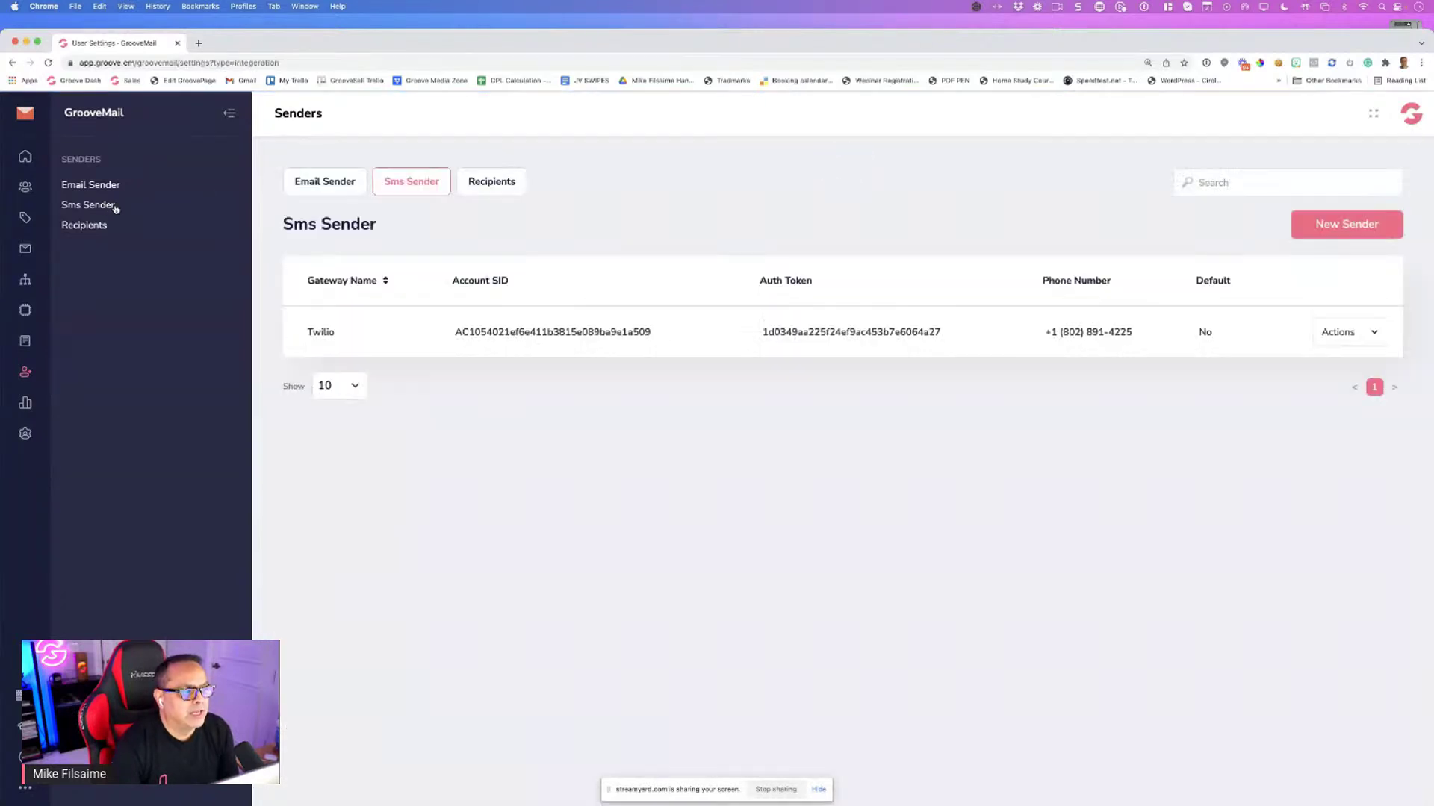
{"action": "left_click", "coordinate": [107, 226]}
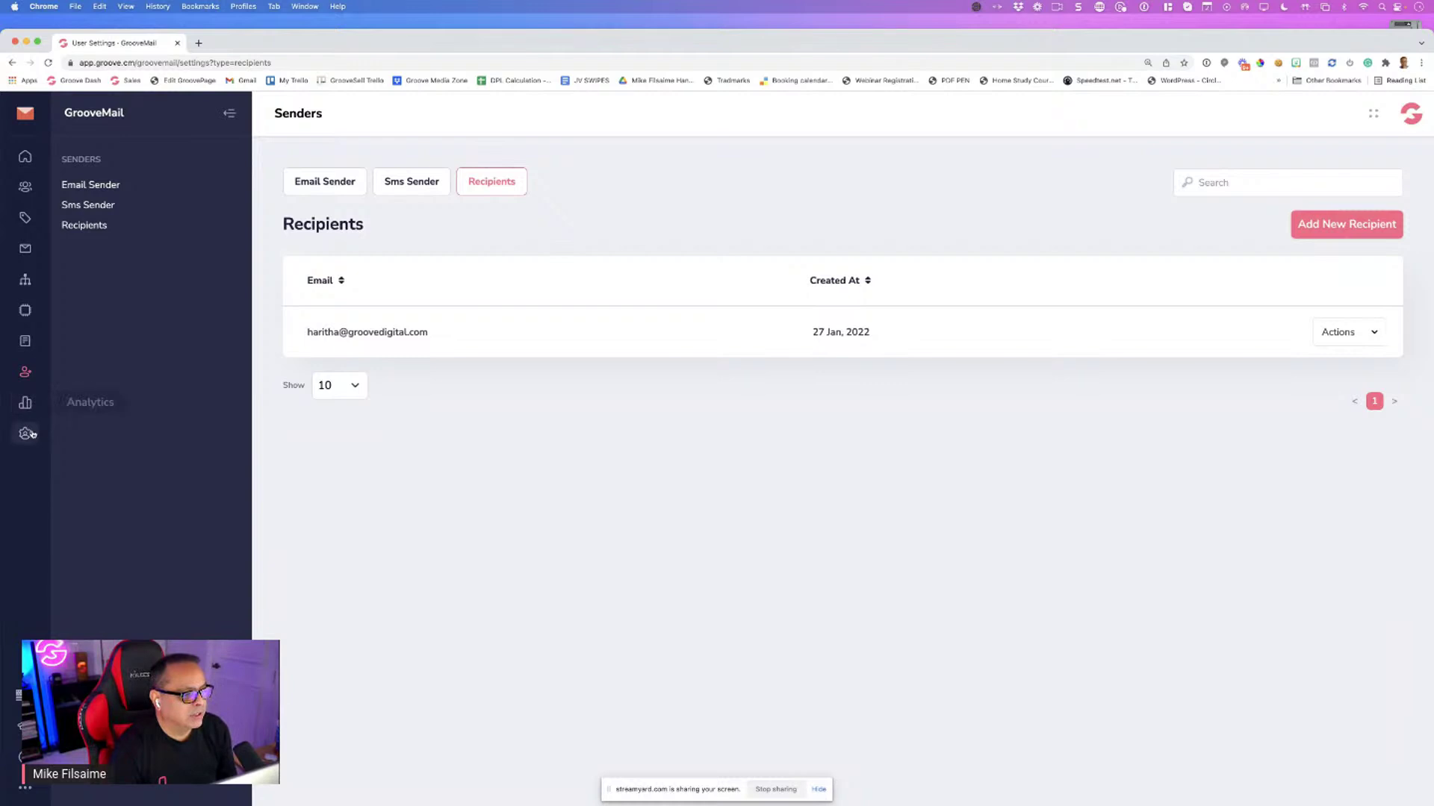
{"action": "key", "text": "super+m"}
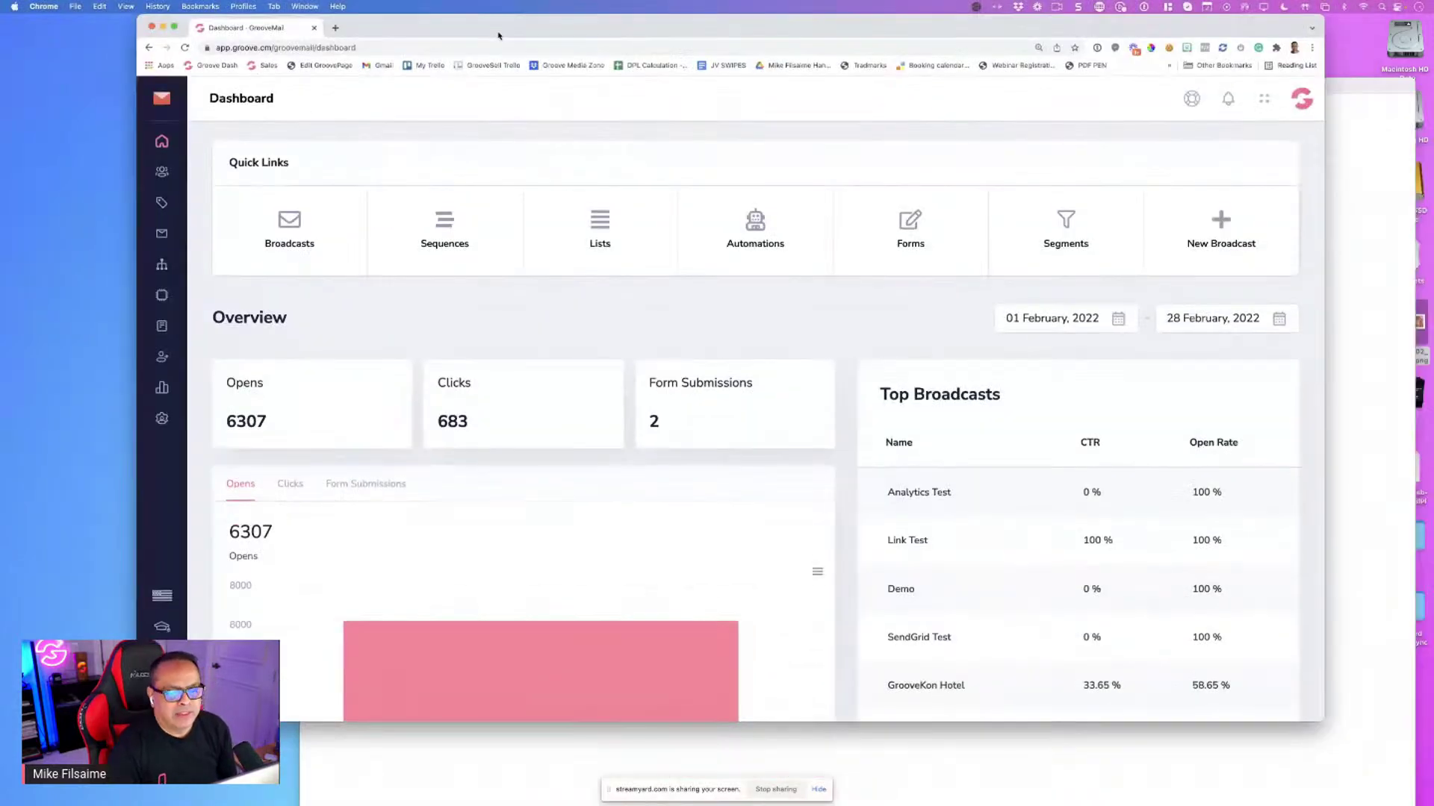
{"action": "left_click_drag", "start_coordinate": [499, 35], "coordinate": [504, 74]}
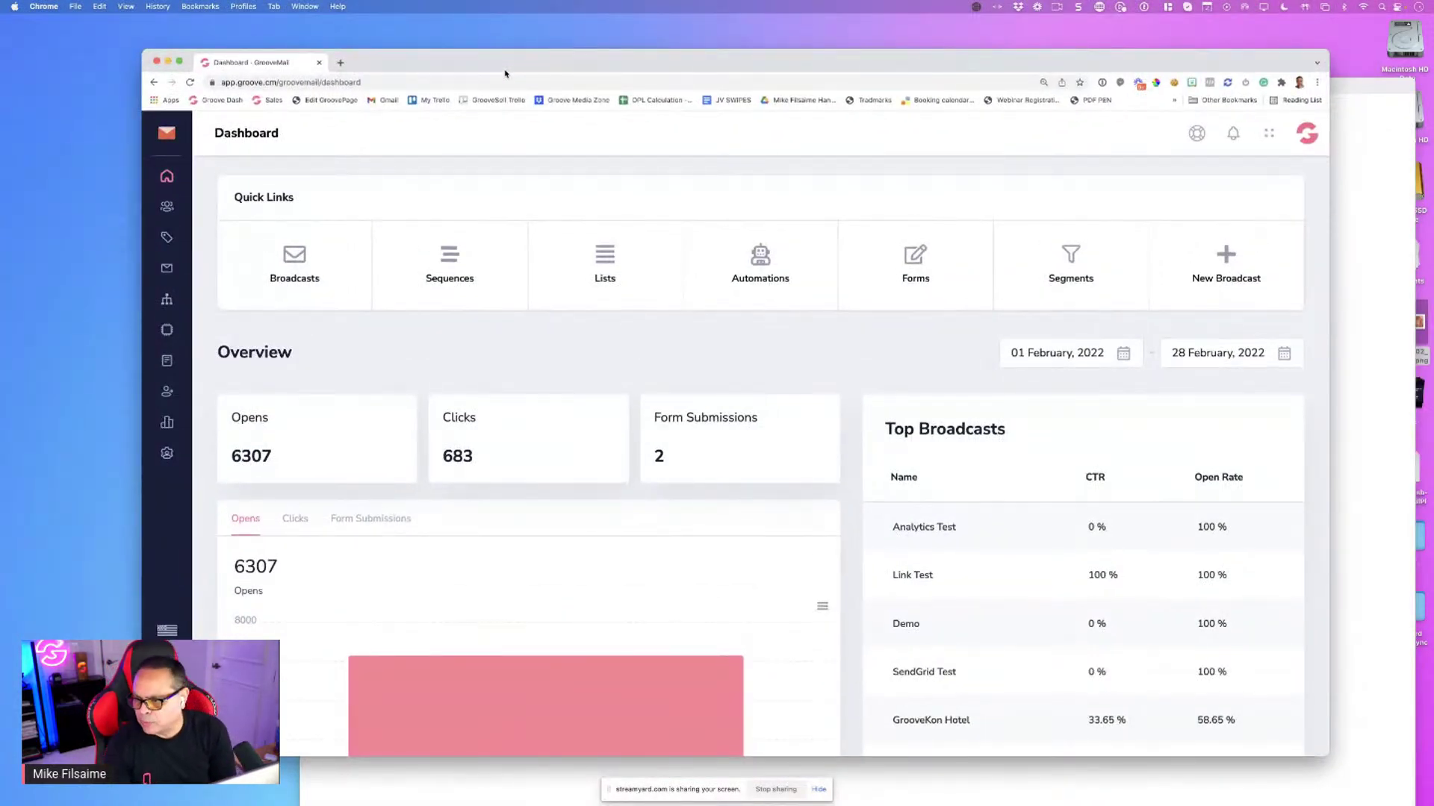